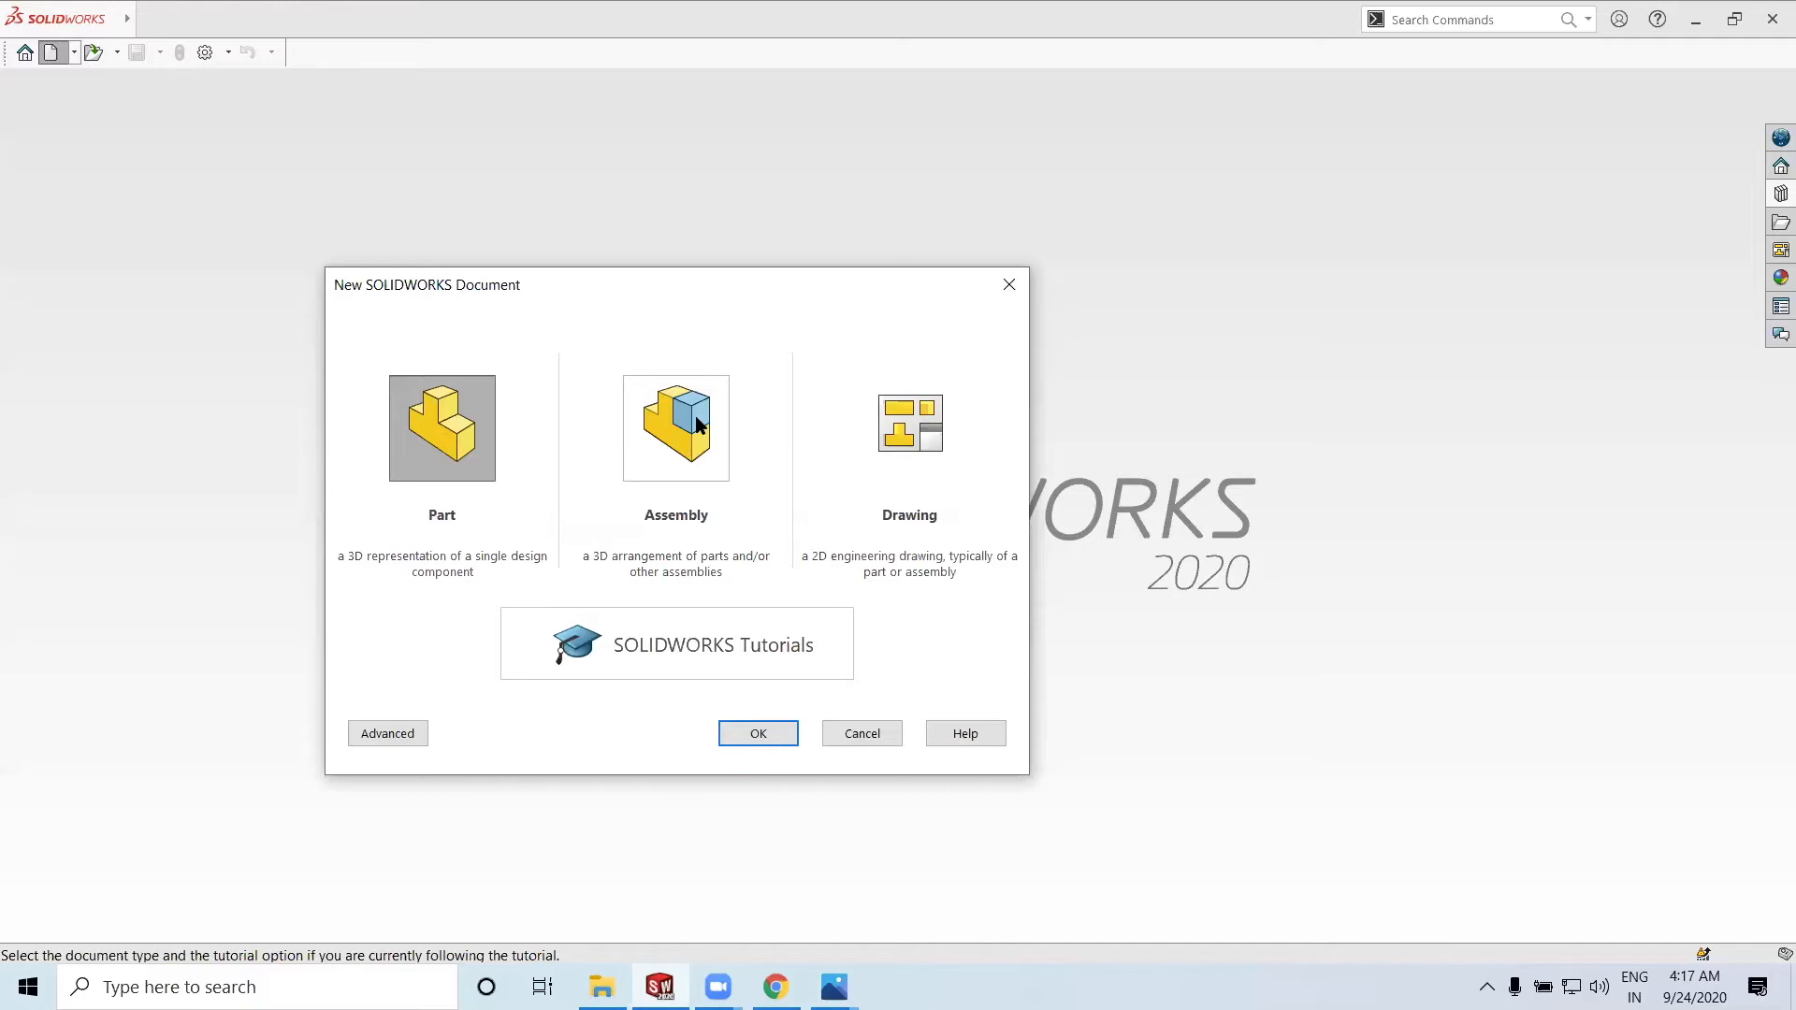
Create a new part document
{"action": "double_click", "coordinate": [447, 438]}
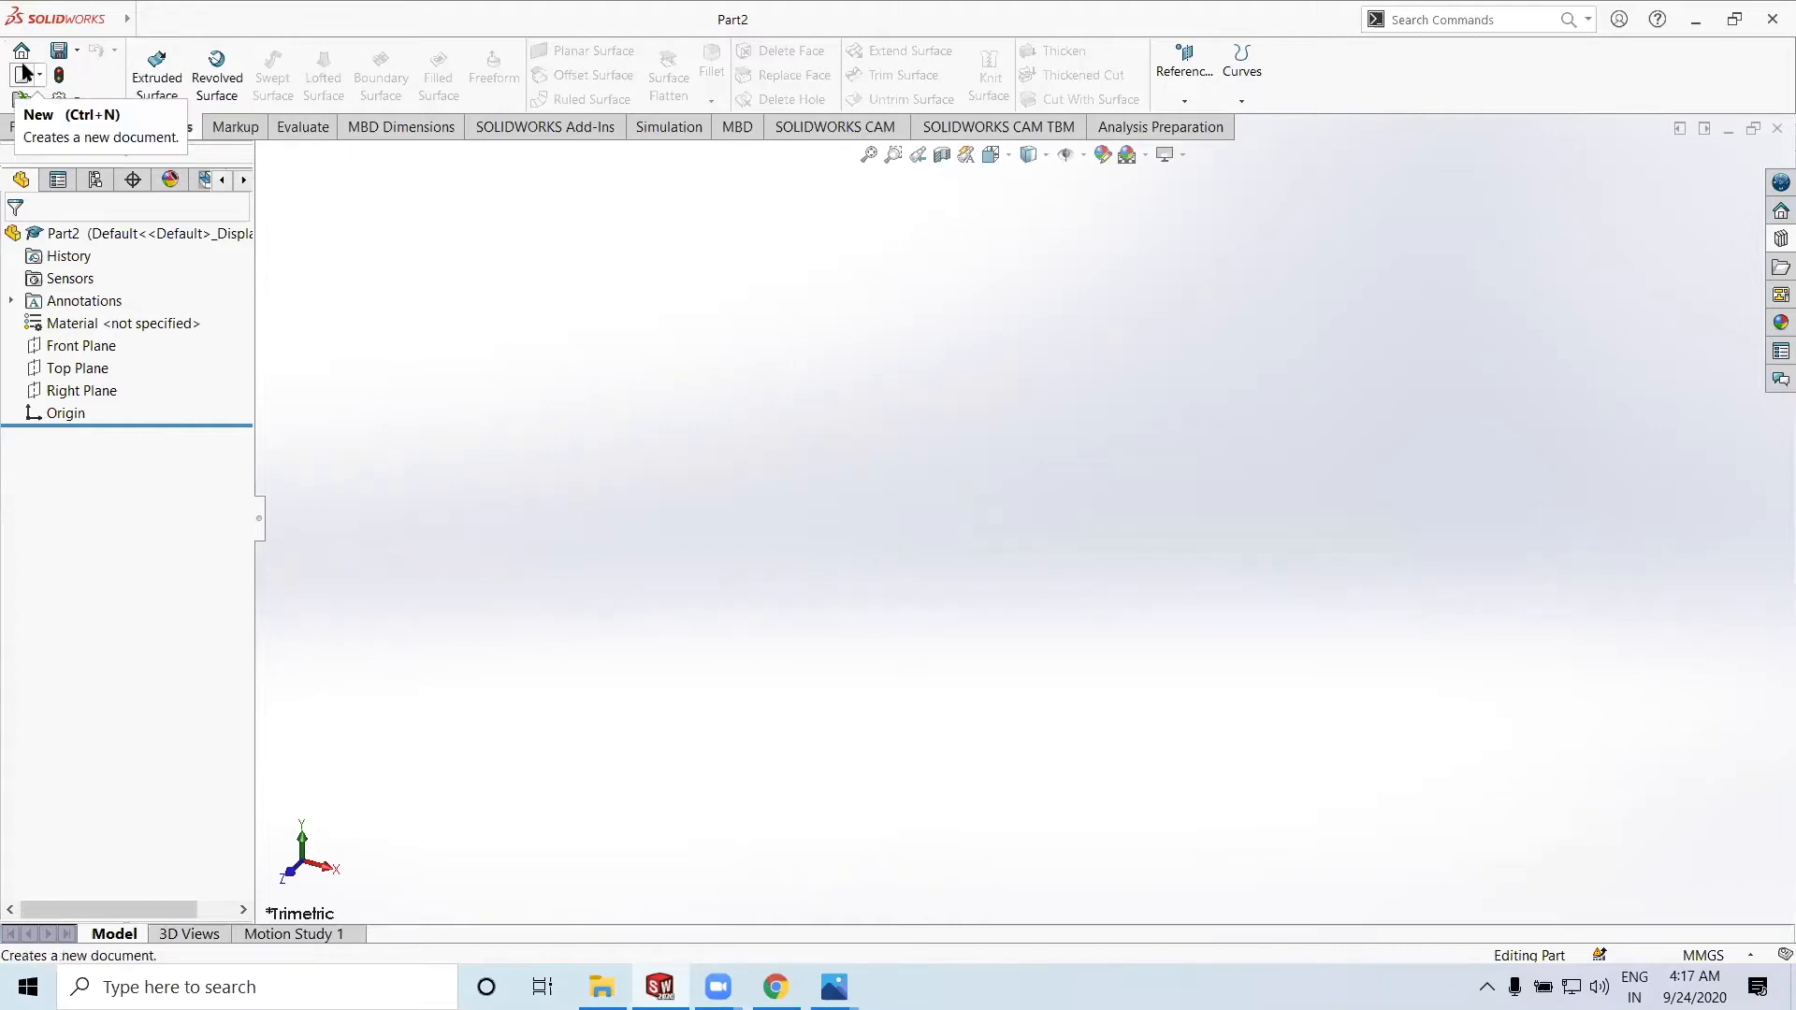
{"action": "left_click", "coordinate": [142, 22]}
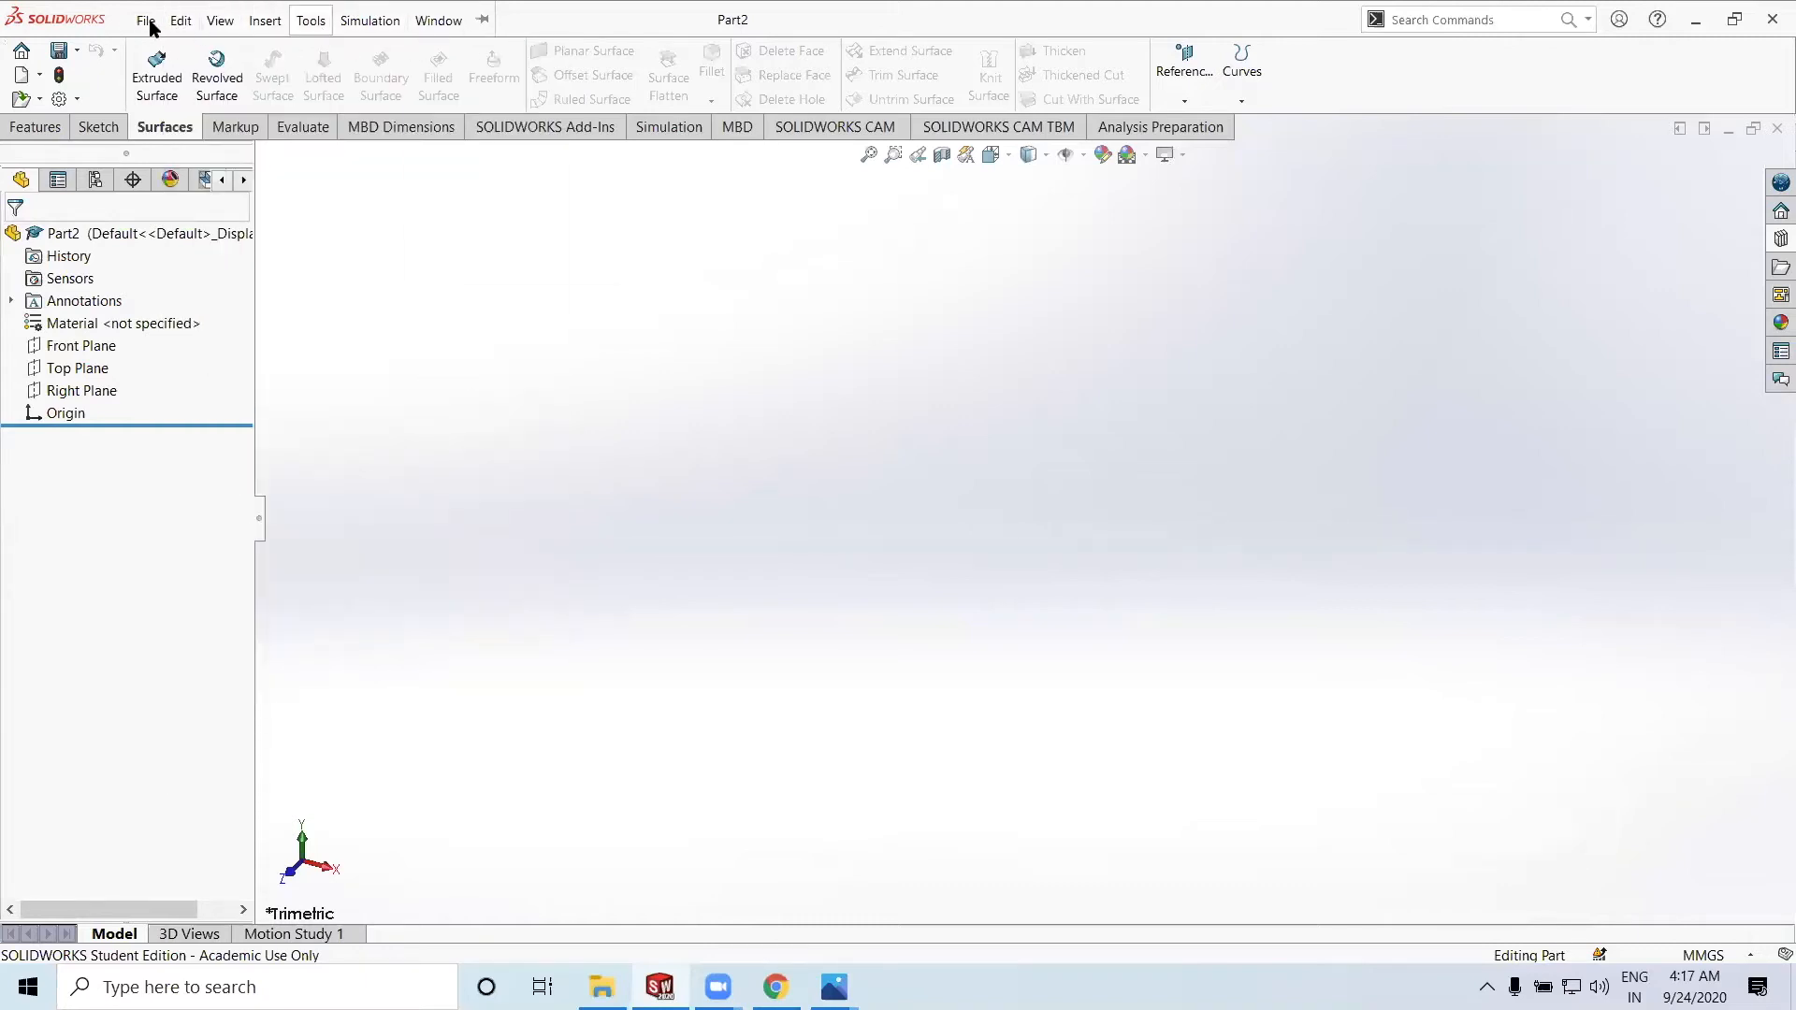
{"action": "left_click", "coordinate": [149, 27]}
{"action": "mouse_move", "coordinate": [225, 28]}
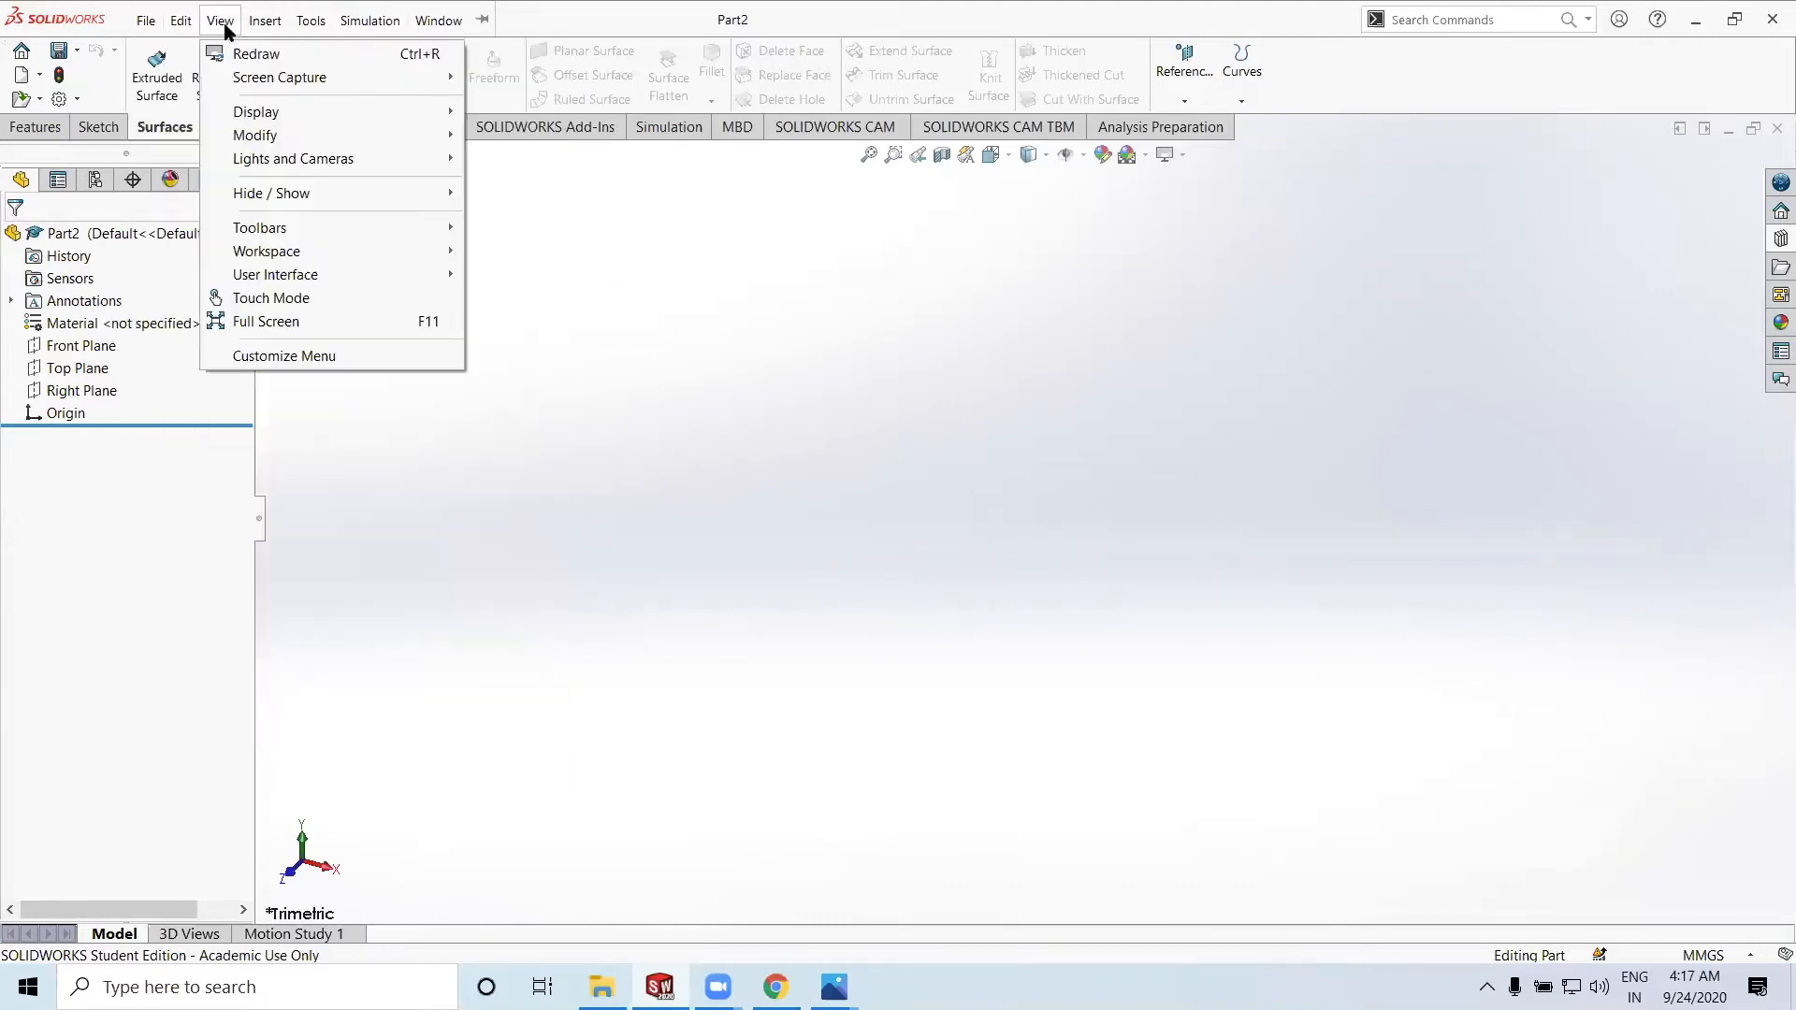
{"action": "mouse_move", "coordinate": [311, 18]}
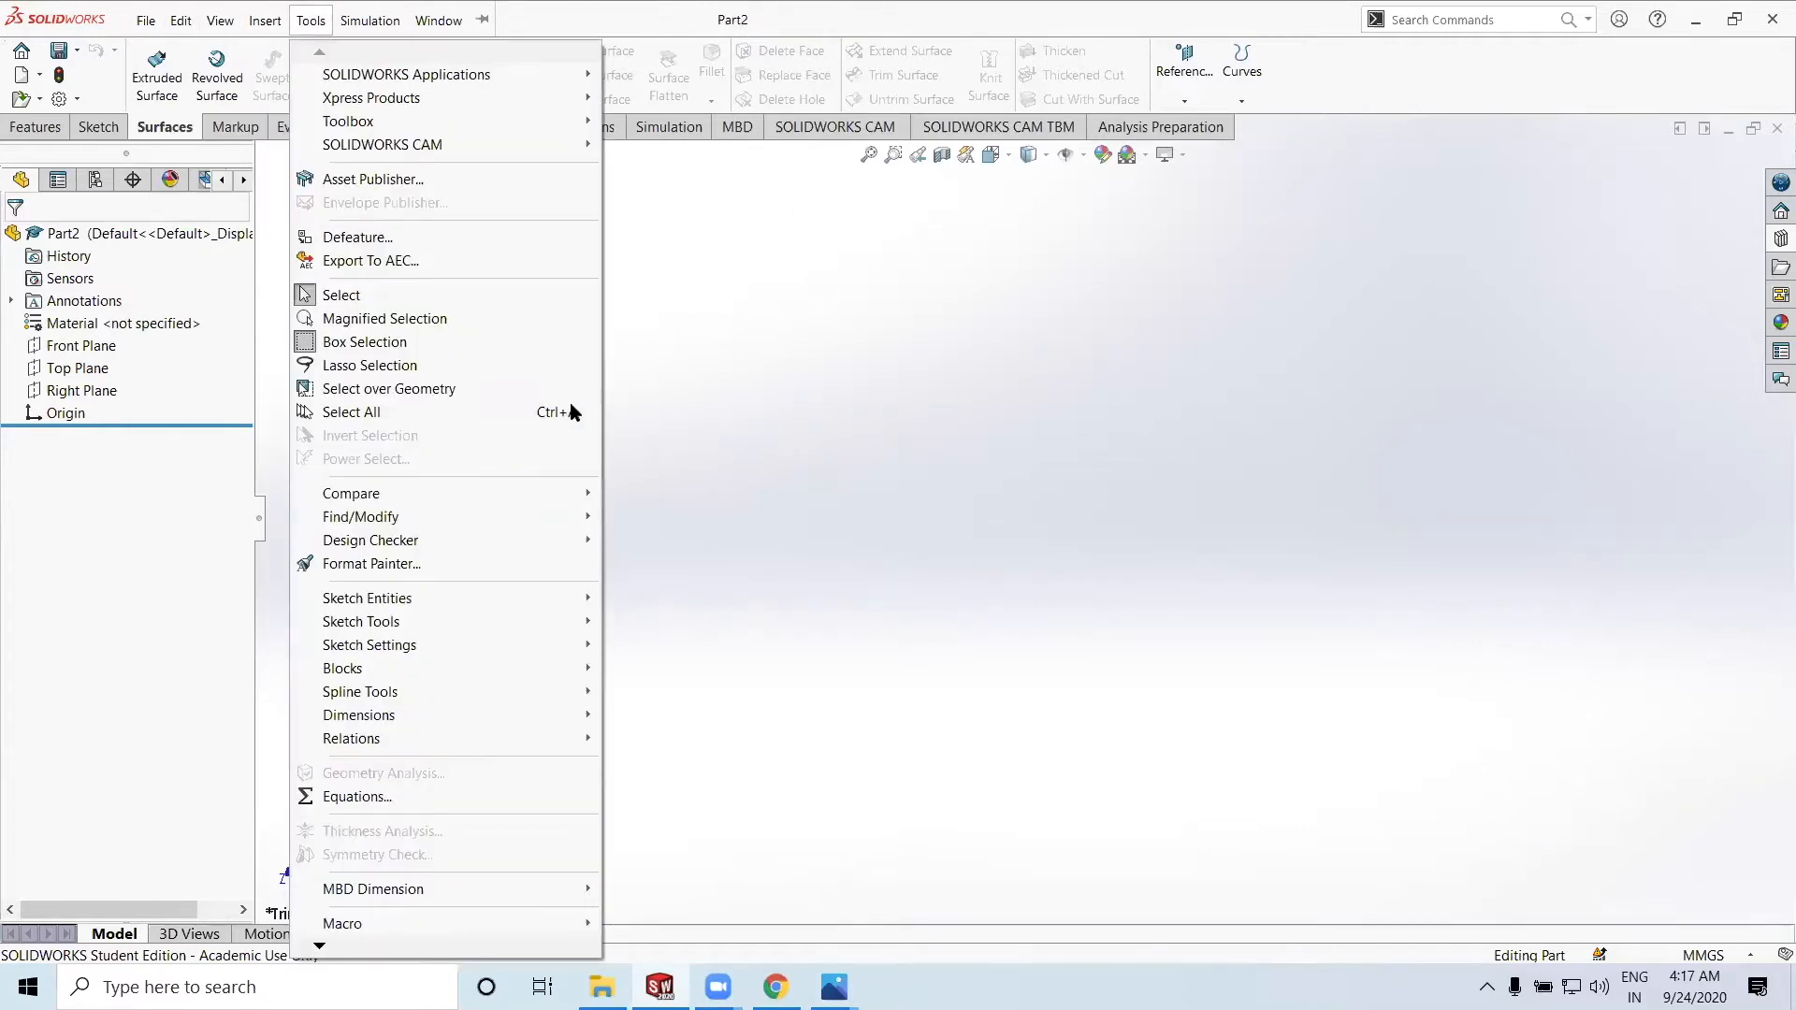
{"action": "left_click", "coordinate": [70, 637]}
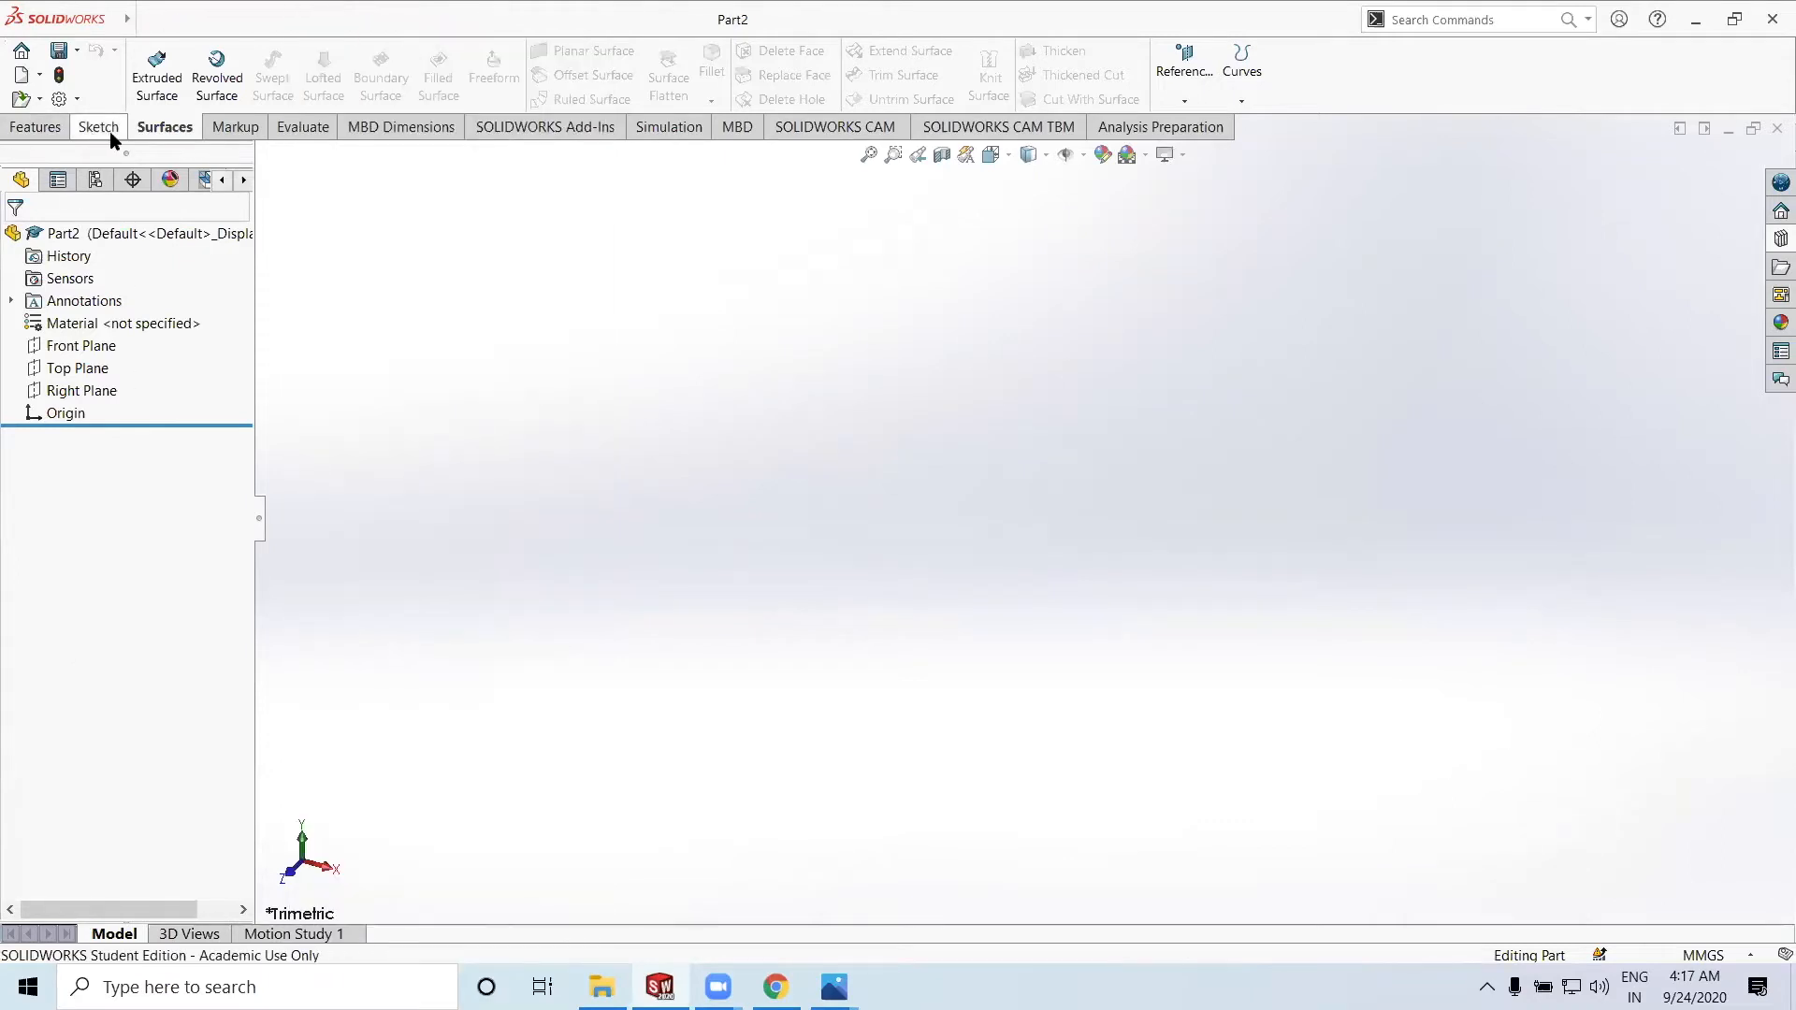
{"action": "left_click", "coordinate": [99, 127]}
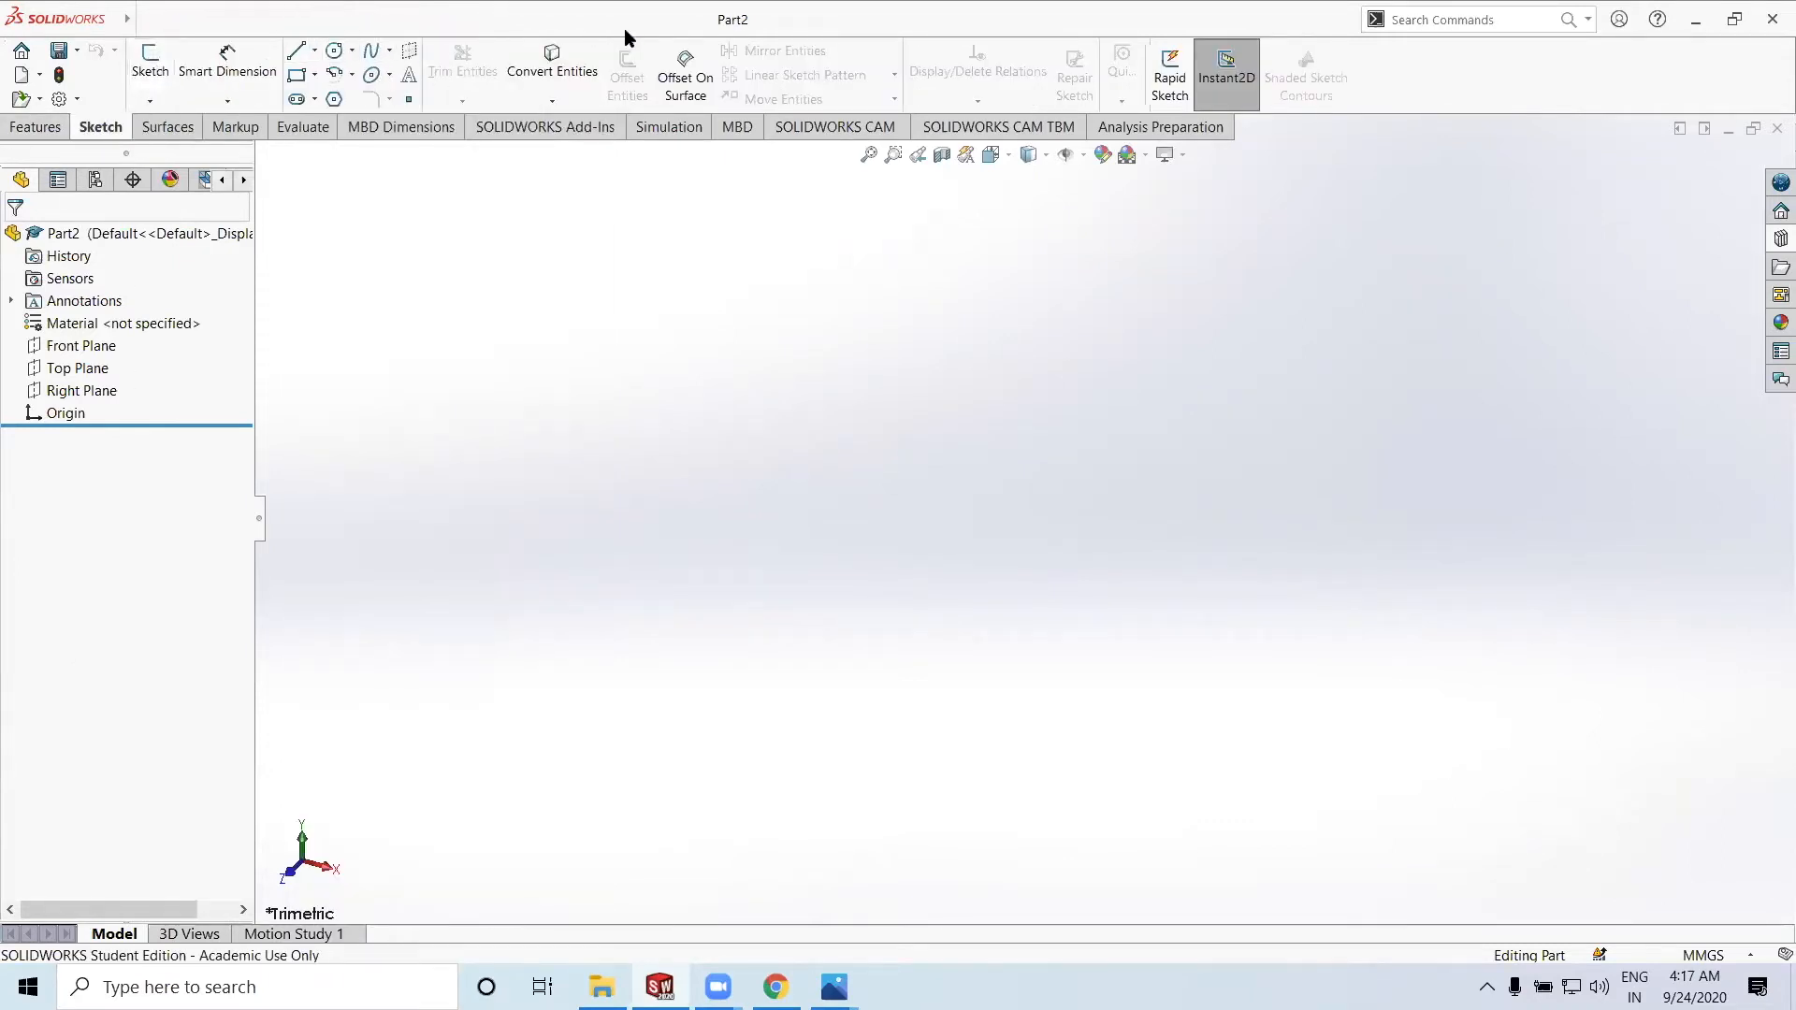
{"action": "left_click", "coordinate": [166, 127]}
{"action": "left_click", "coordinate": [385, 128]}
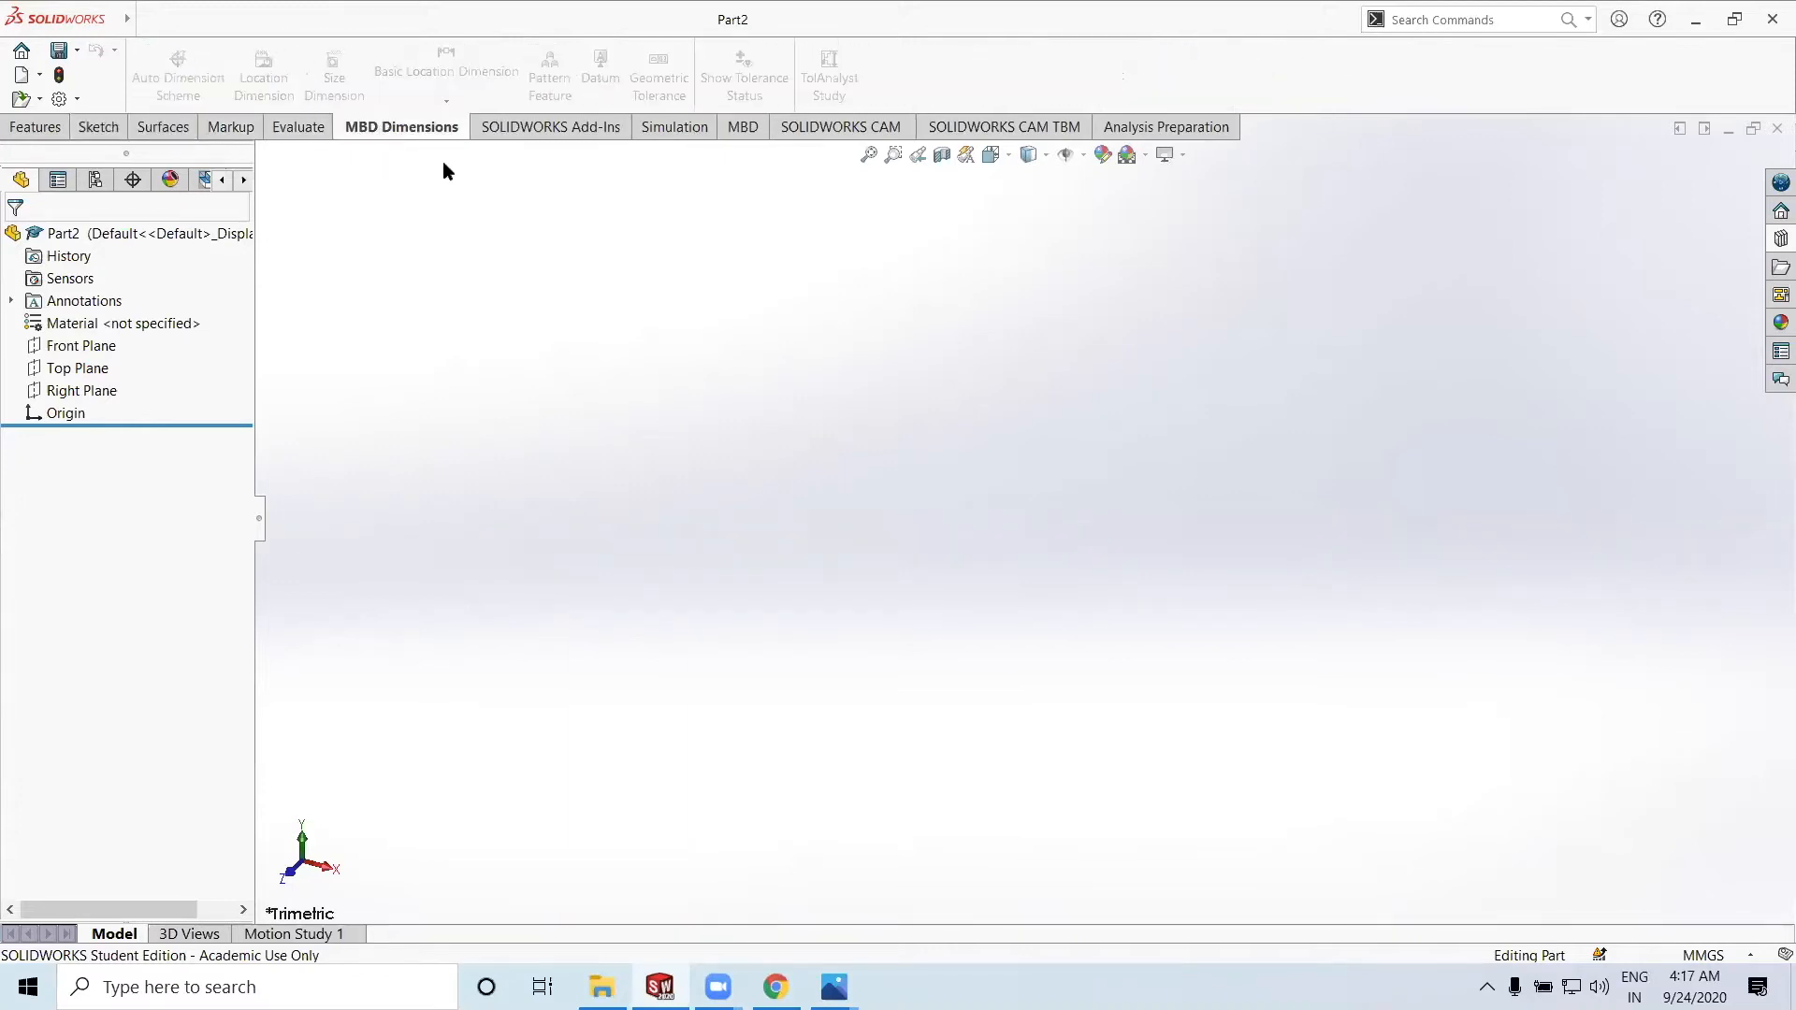
{"action": "left_click", "coordinate": [537, 139]}
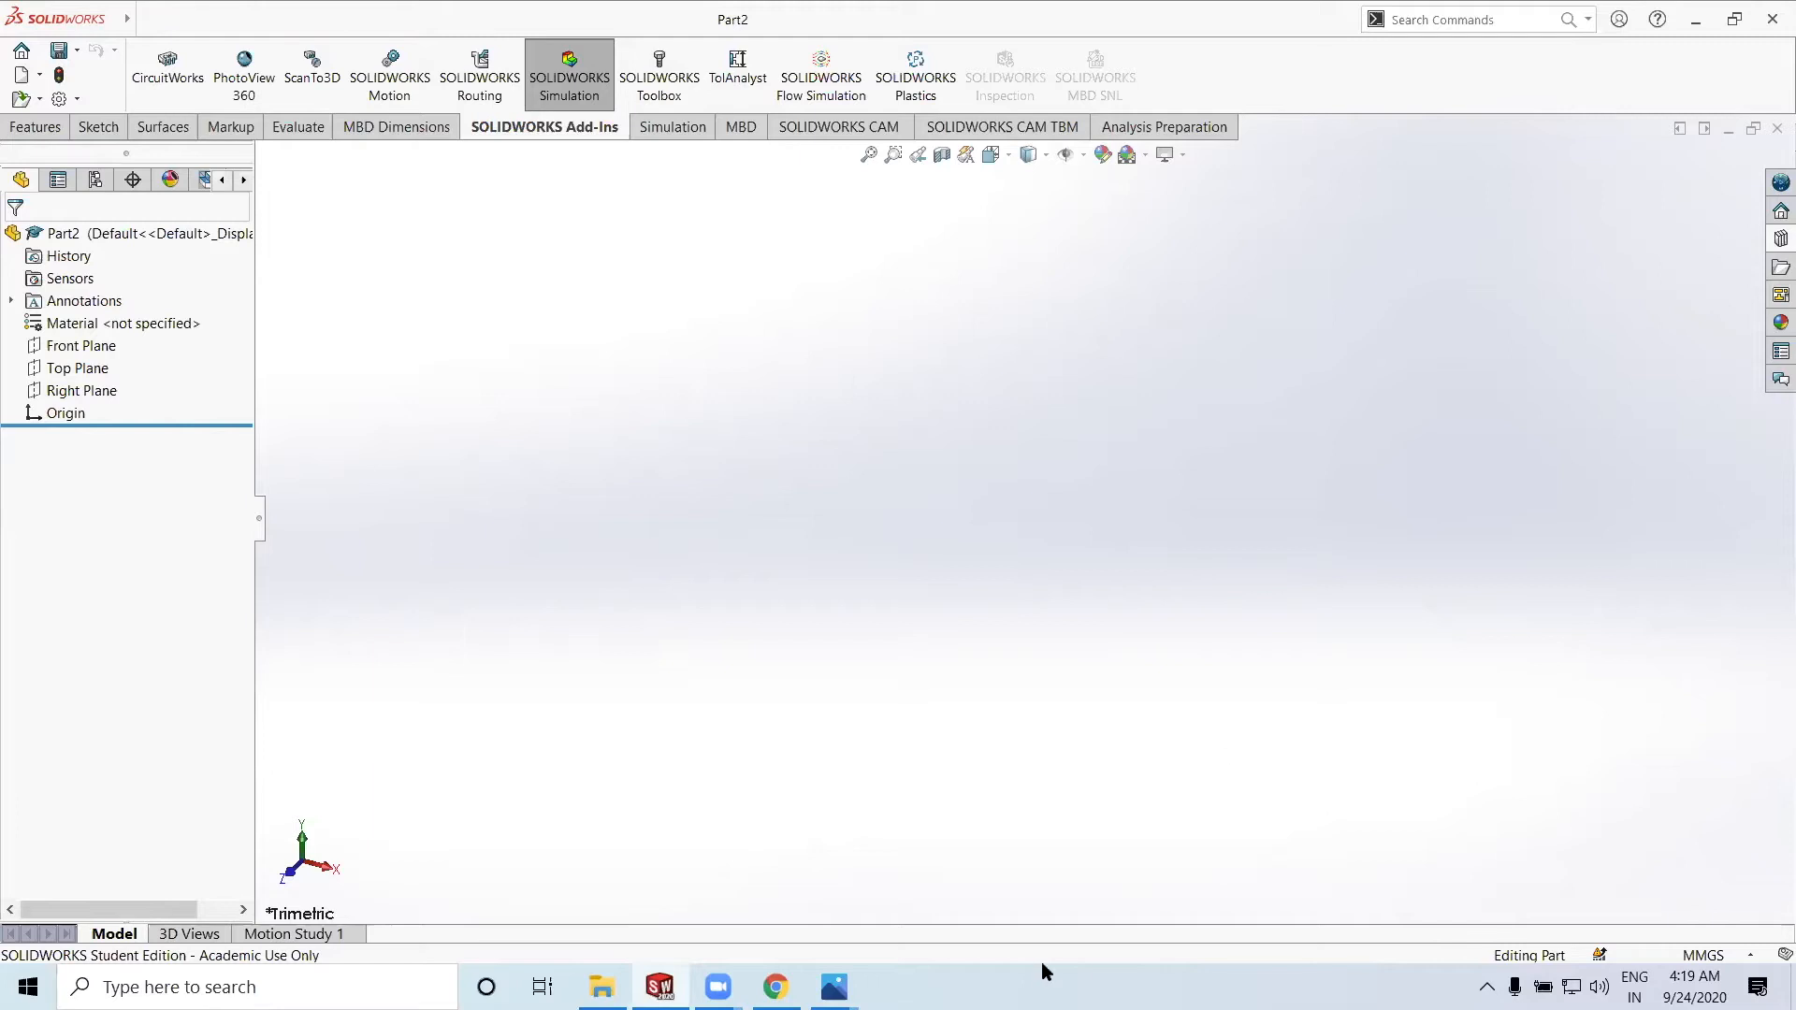
Switch to Photos and examine the dimensioned bracket in the reference image 1st model.png
{"action": "left_click", "coordinate": [835, 987]}
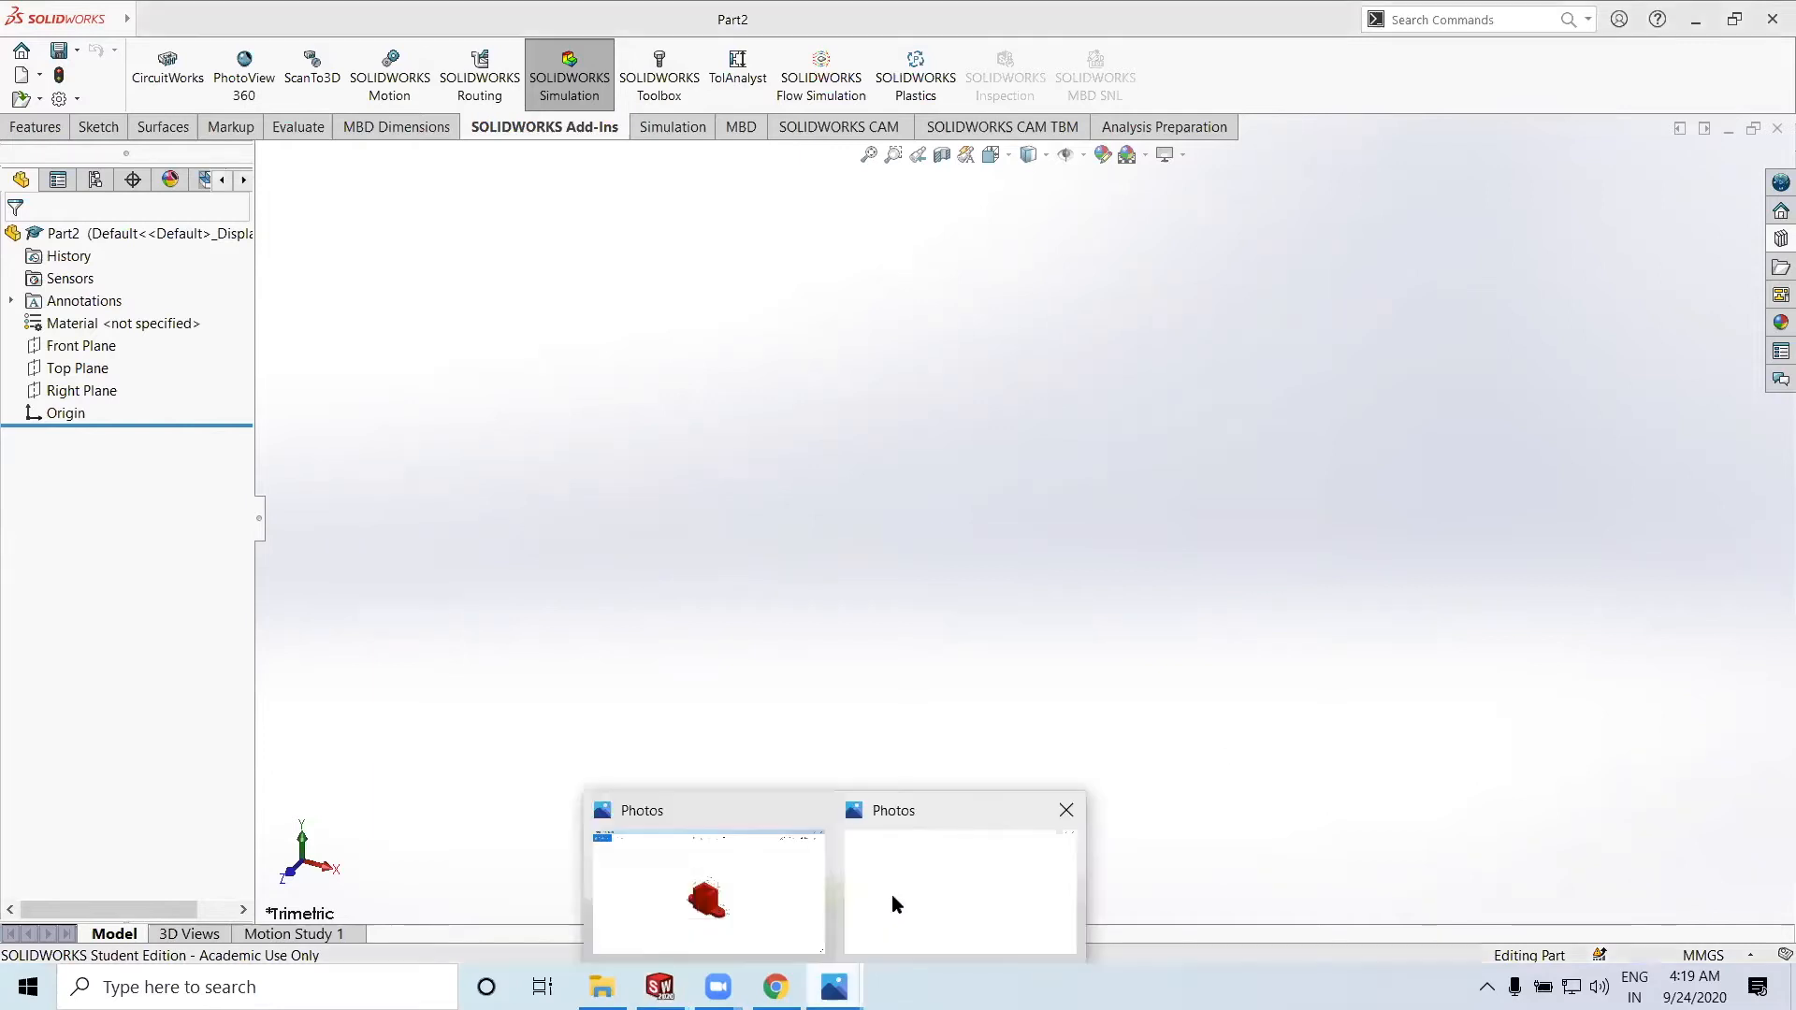
{"action": "left_click", "coordinate": [893, 904]}
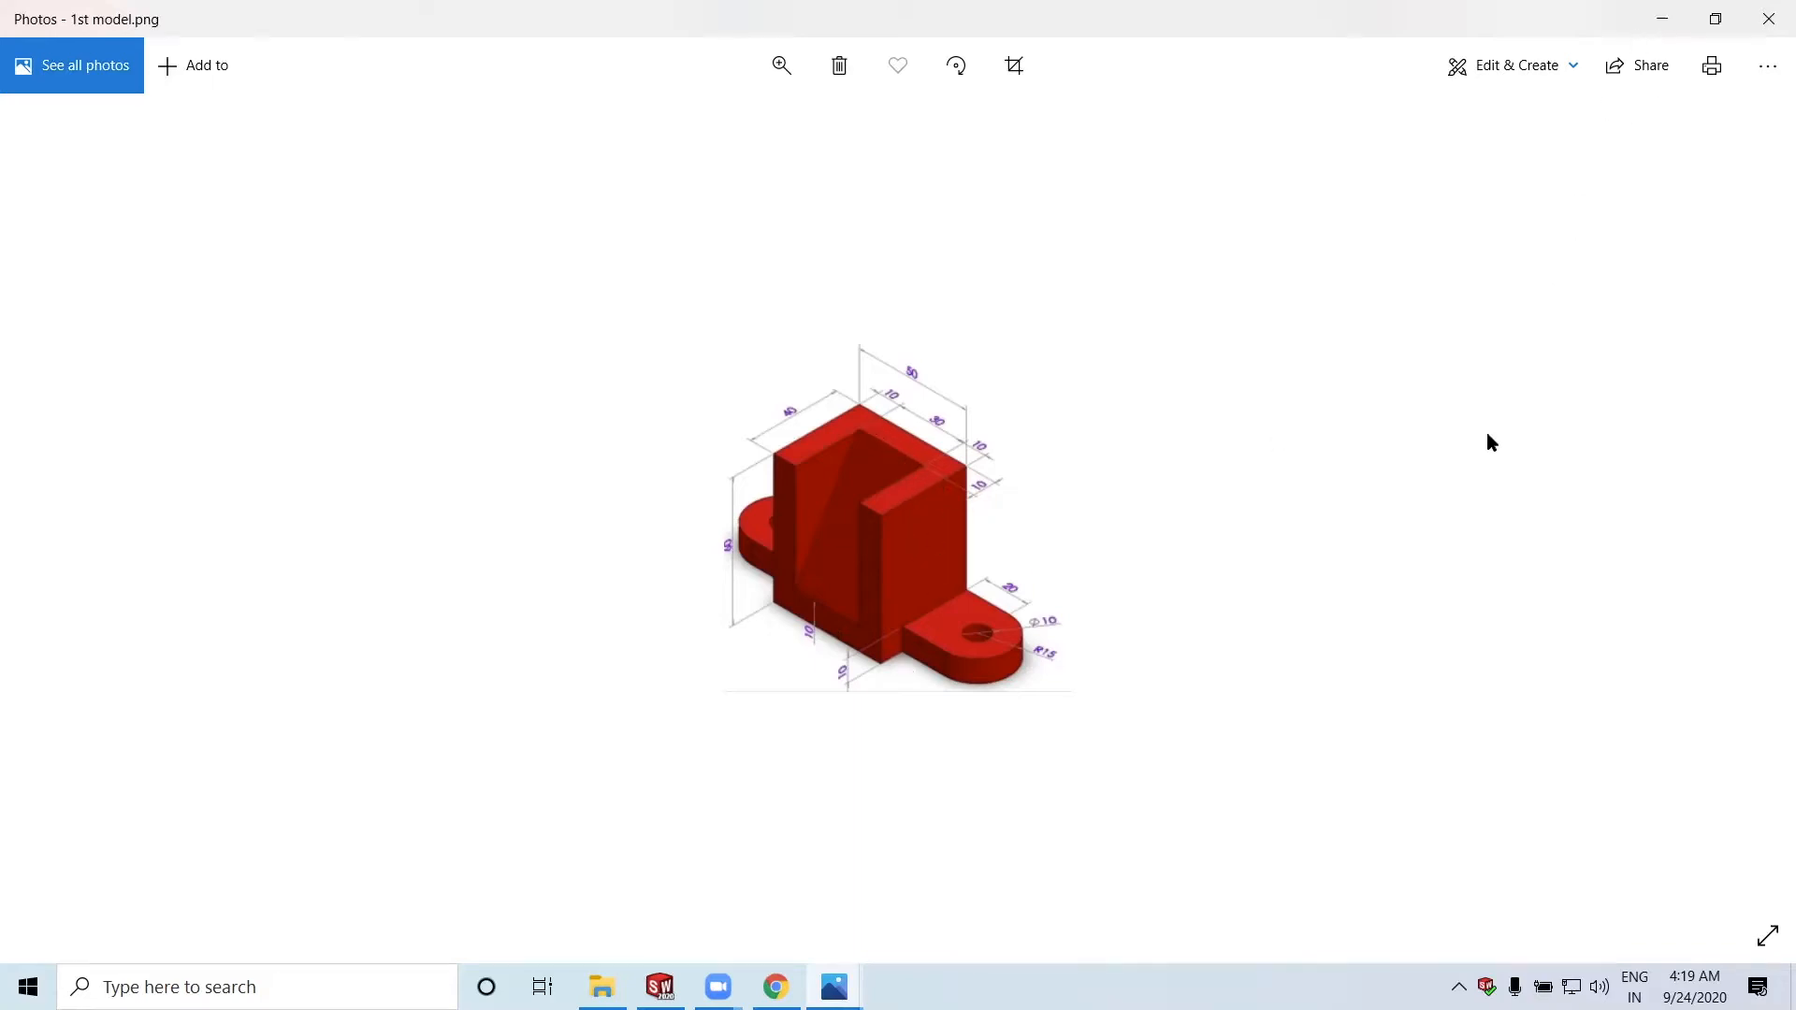
{"action": "left_click", "coordinate": [1658, 18]}
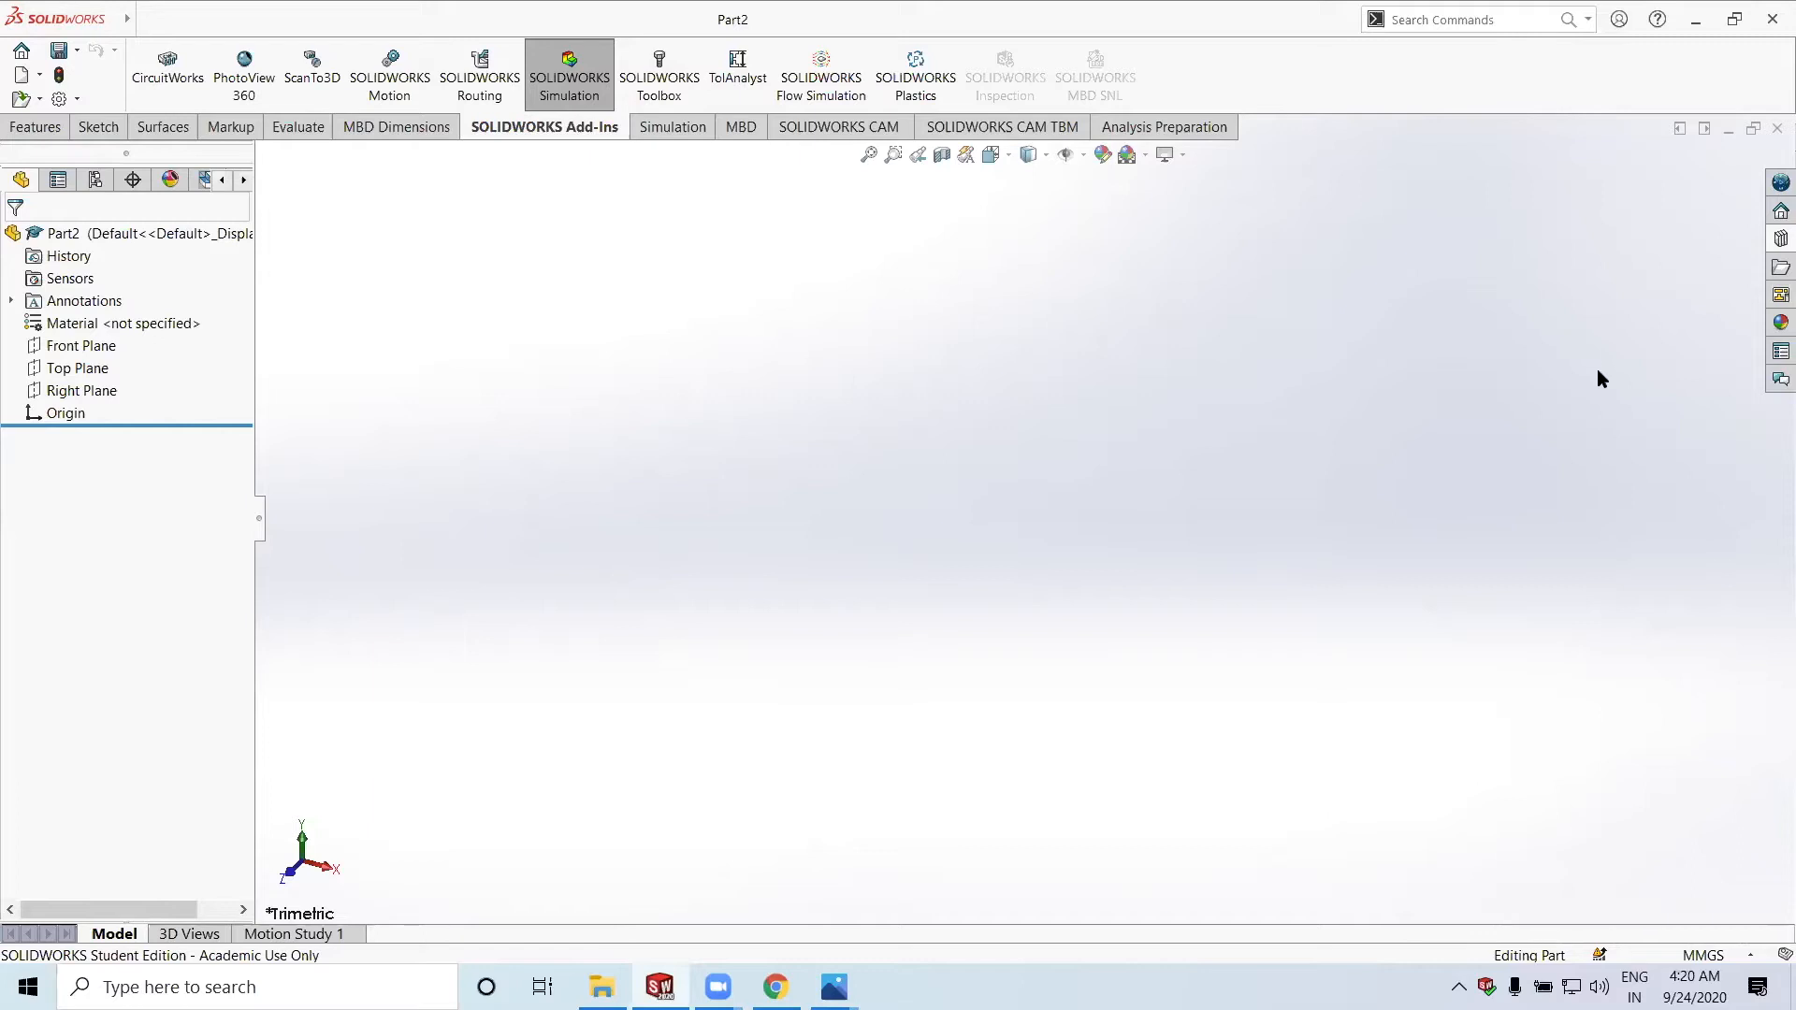
Set the part's unit system to MMGS (millimeter, gram, second)
{"action": "left_click", "coordinate": [1729, 956]}
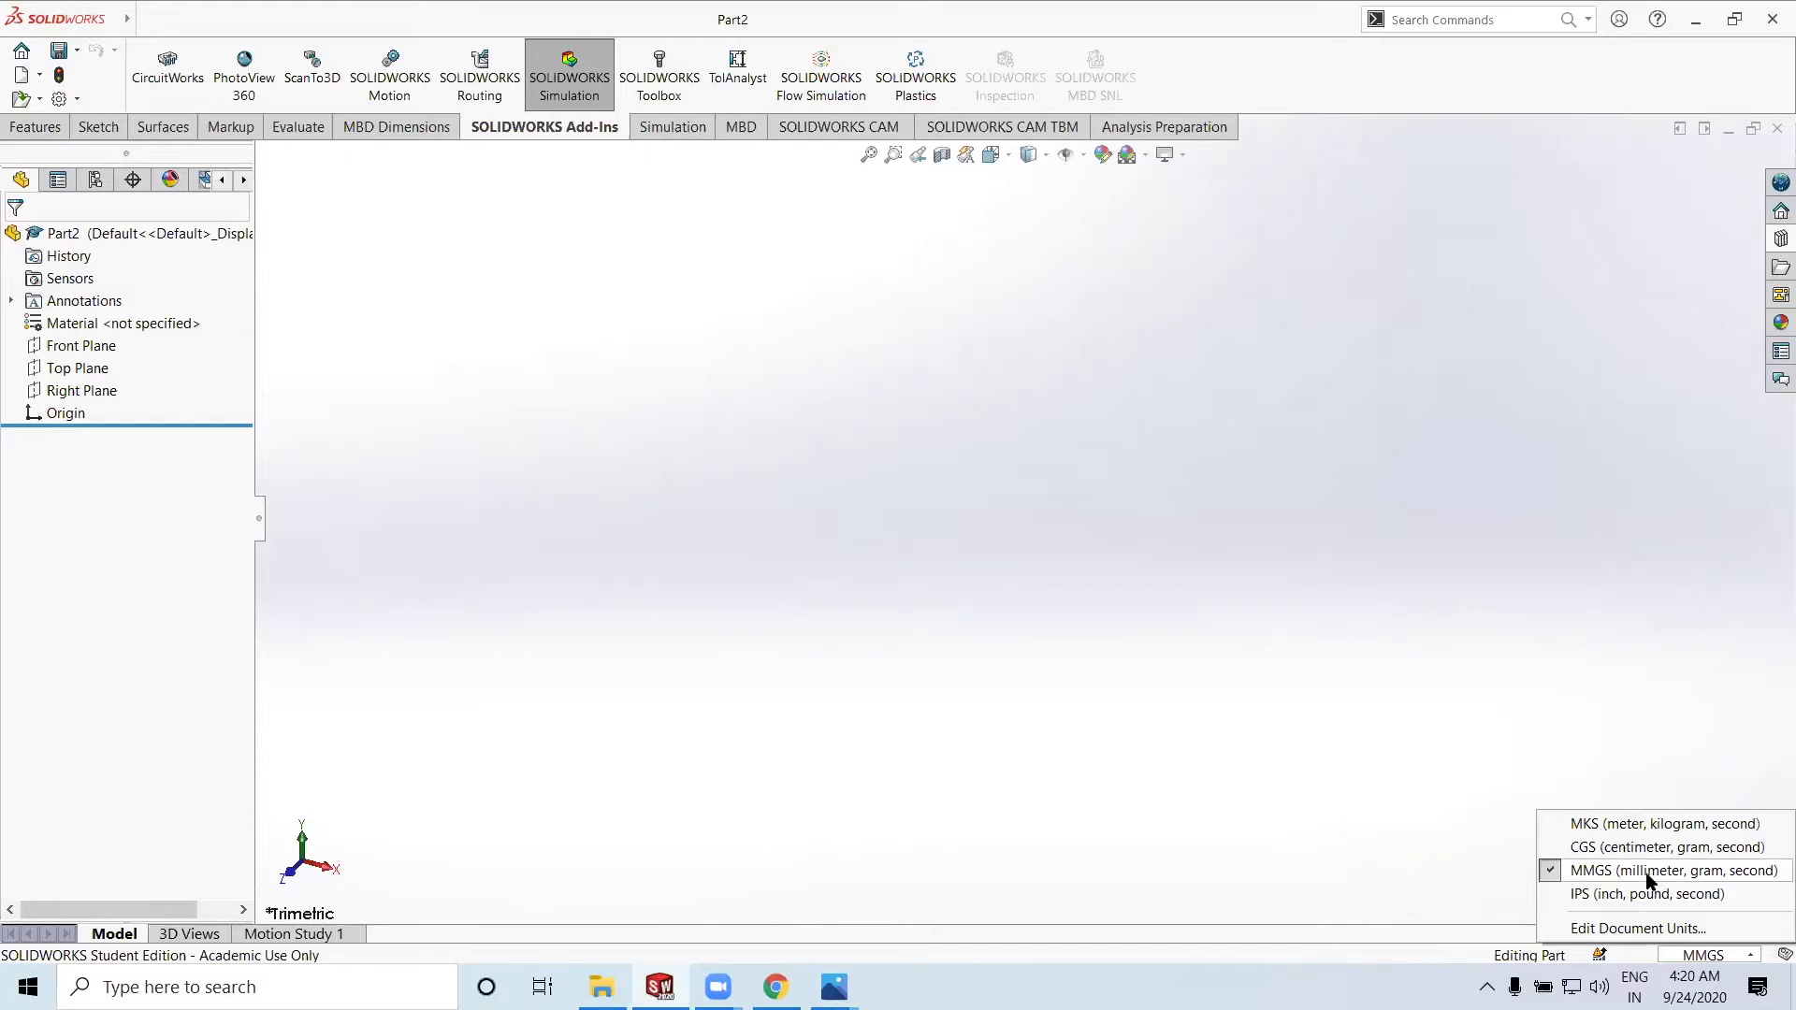
{"action": "left_click", "coordinate": [1656, 872]}
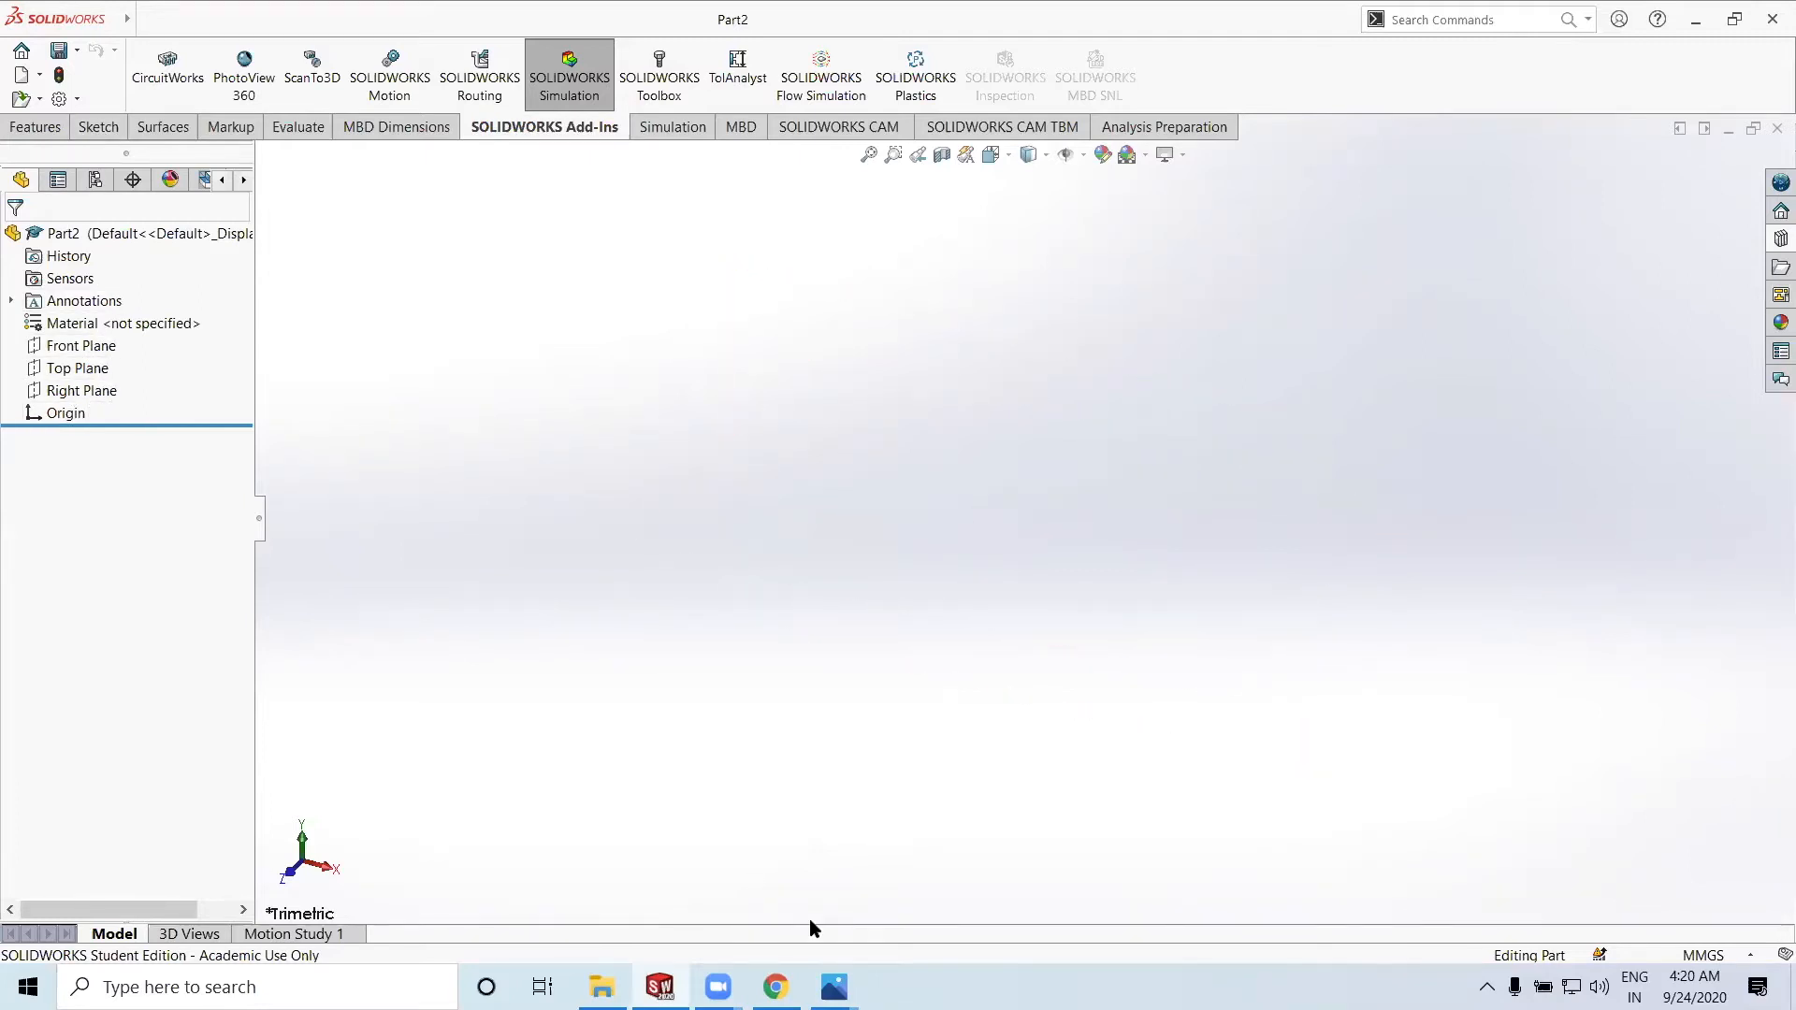
Check the reference image in Photos once more, and start a sketch on the Top Plane in SOLIDWORKS
{"action": "left_click", "coordinate": [834, 987]}
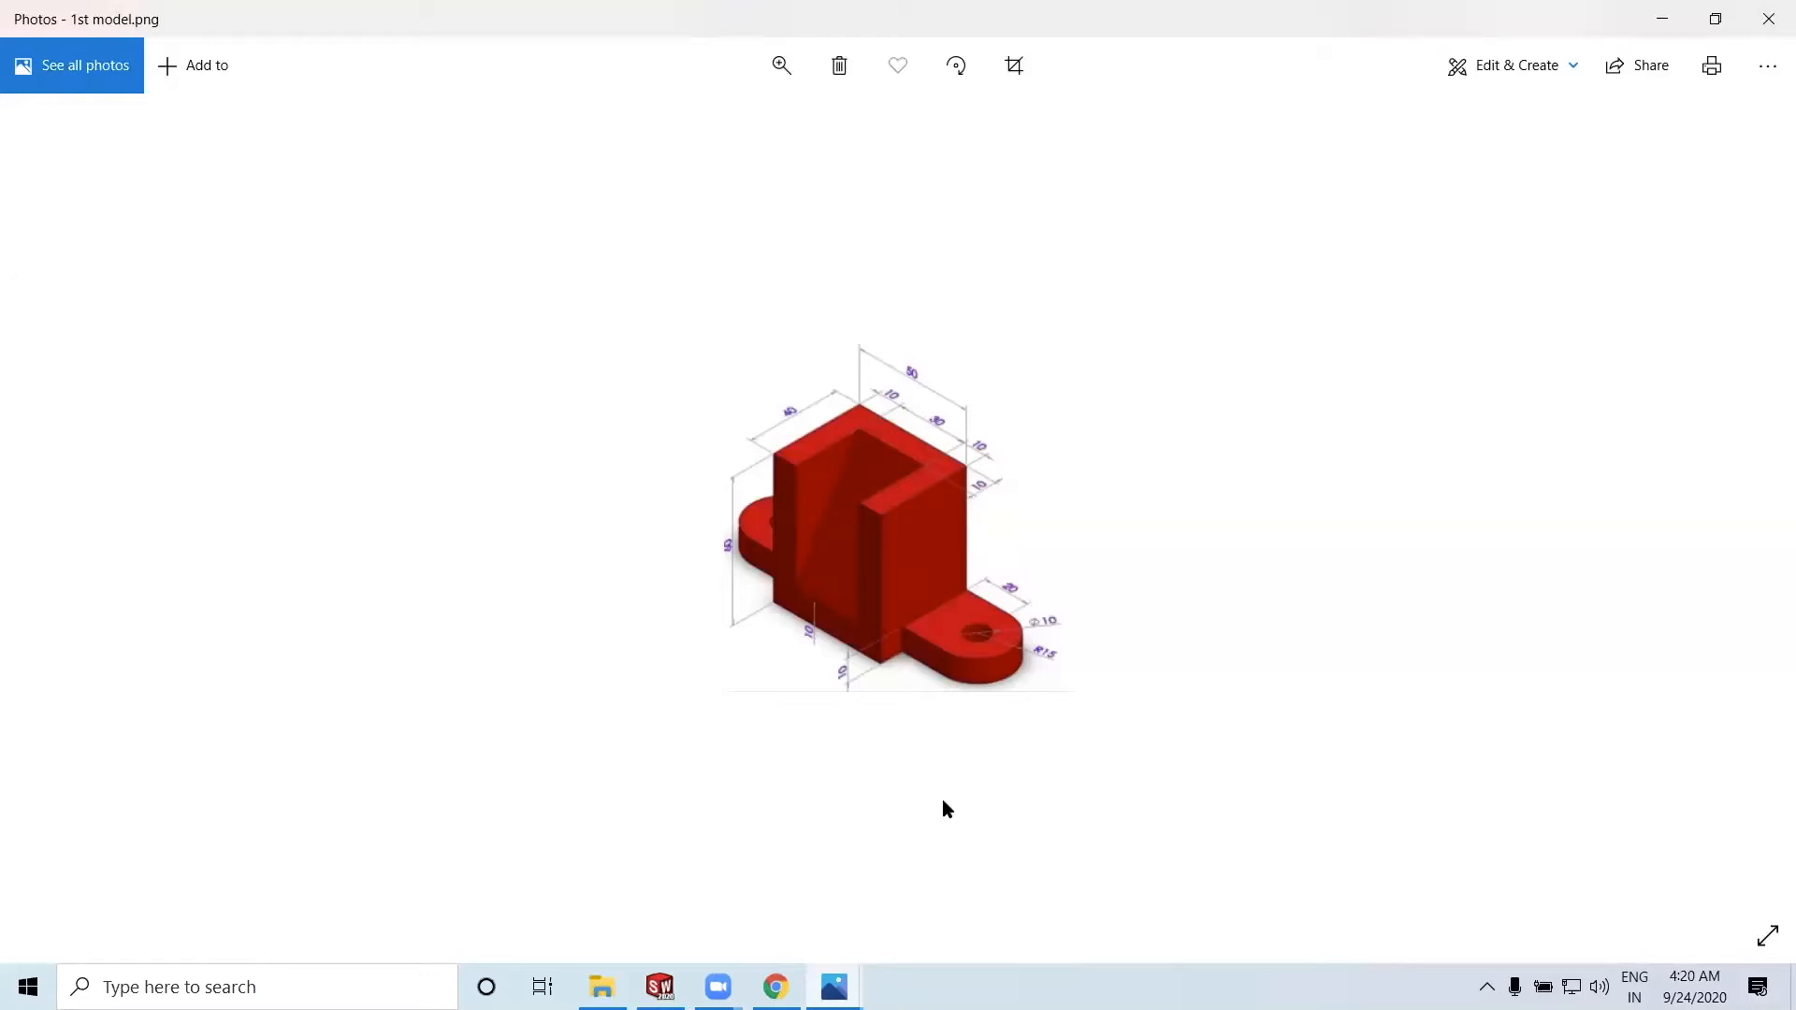
{"action": "key", "text": "alt+Tab"}
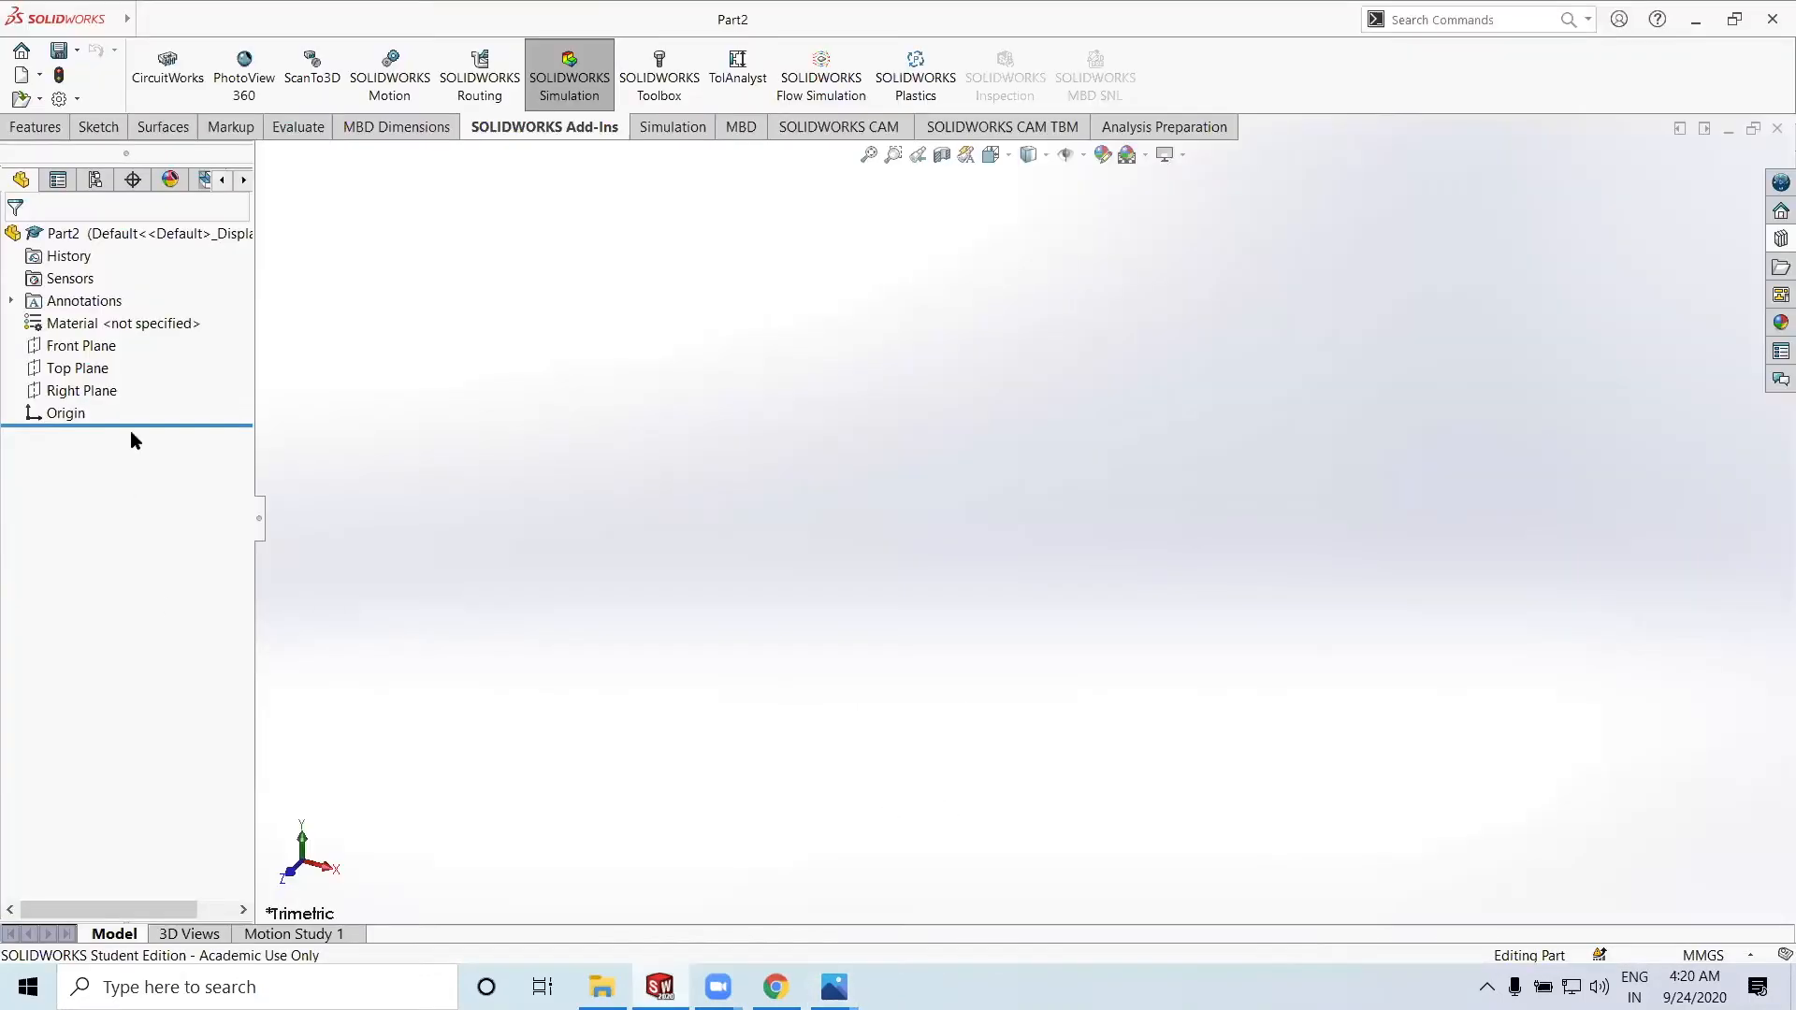
{"action": "left_click", "coordinate": [77, 368]}
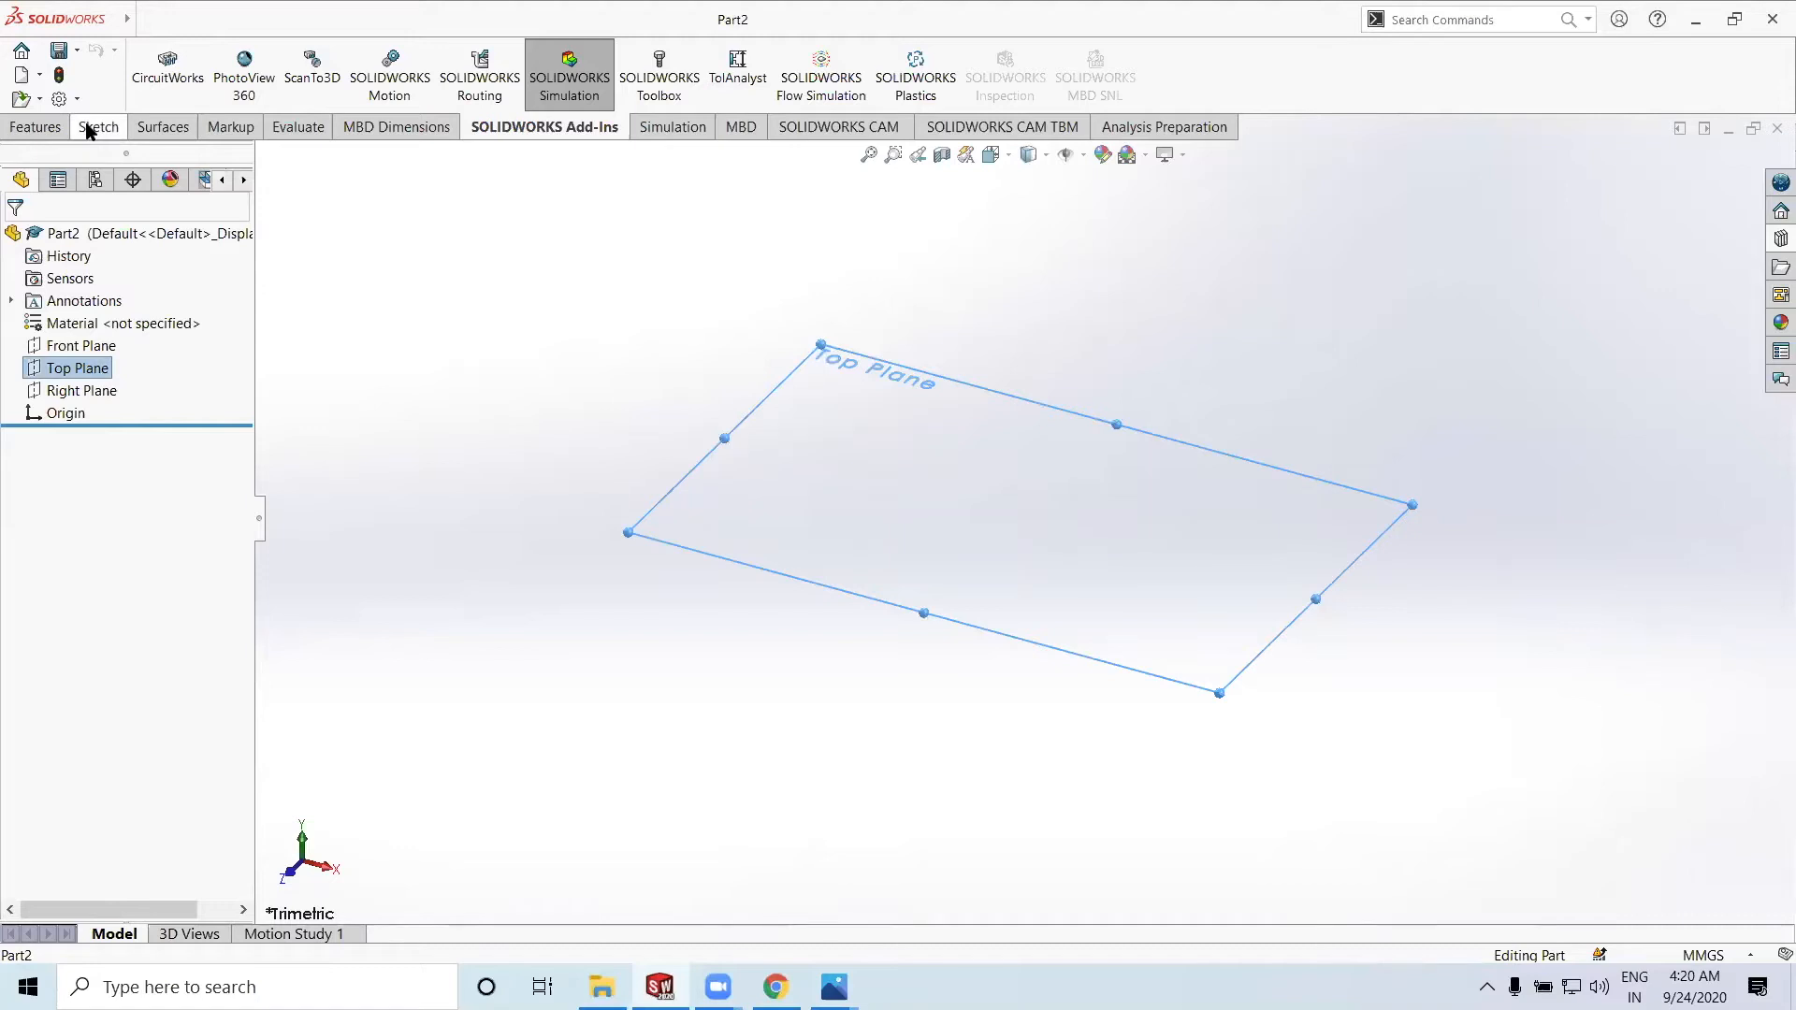
{"action": "left_click", "coordinate": [89, 128]}
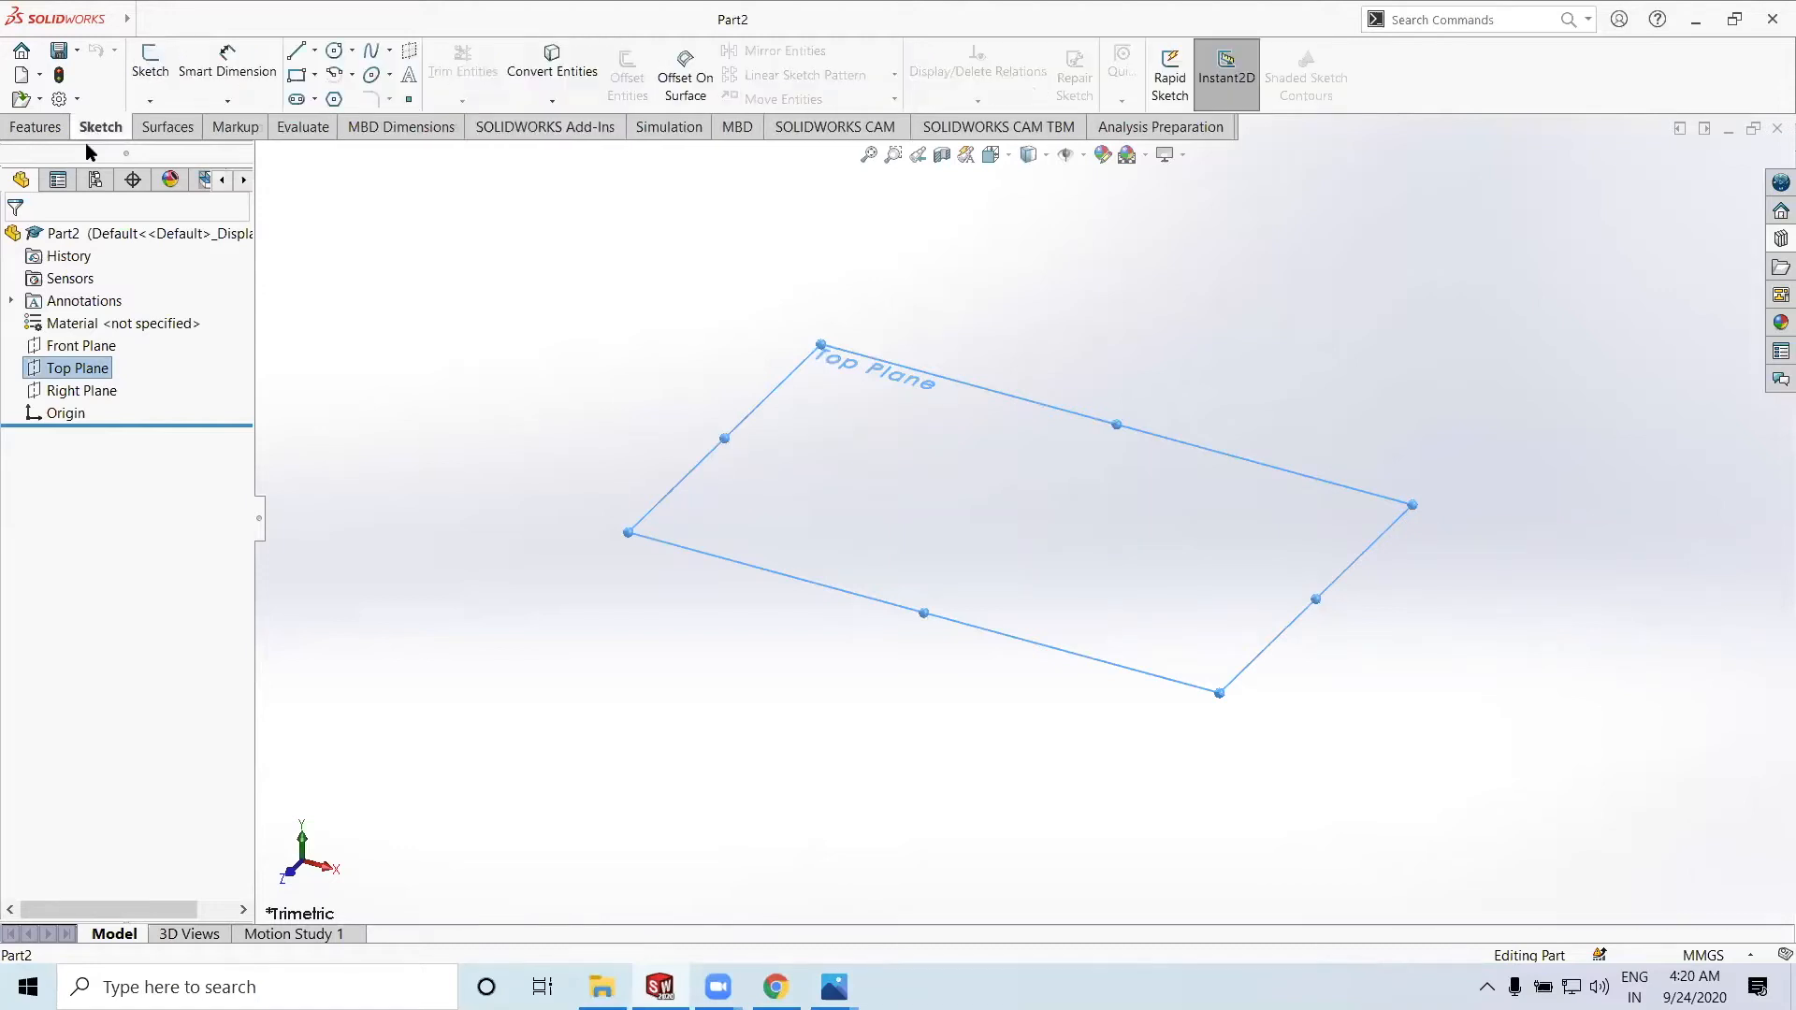
{"action": "left_click", "coordinate": [151, 62]}
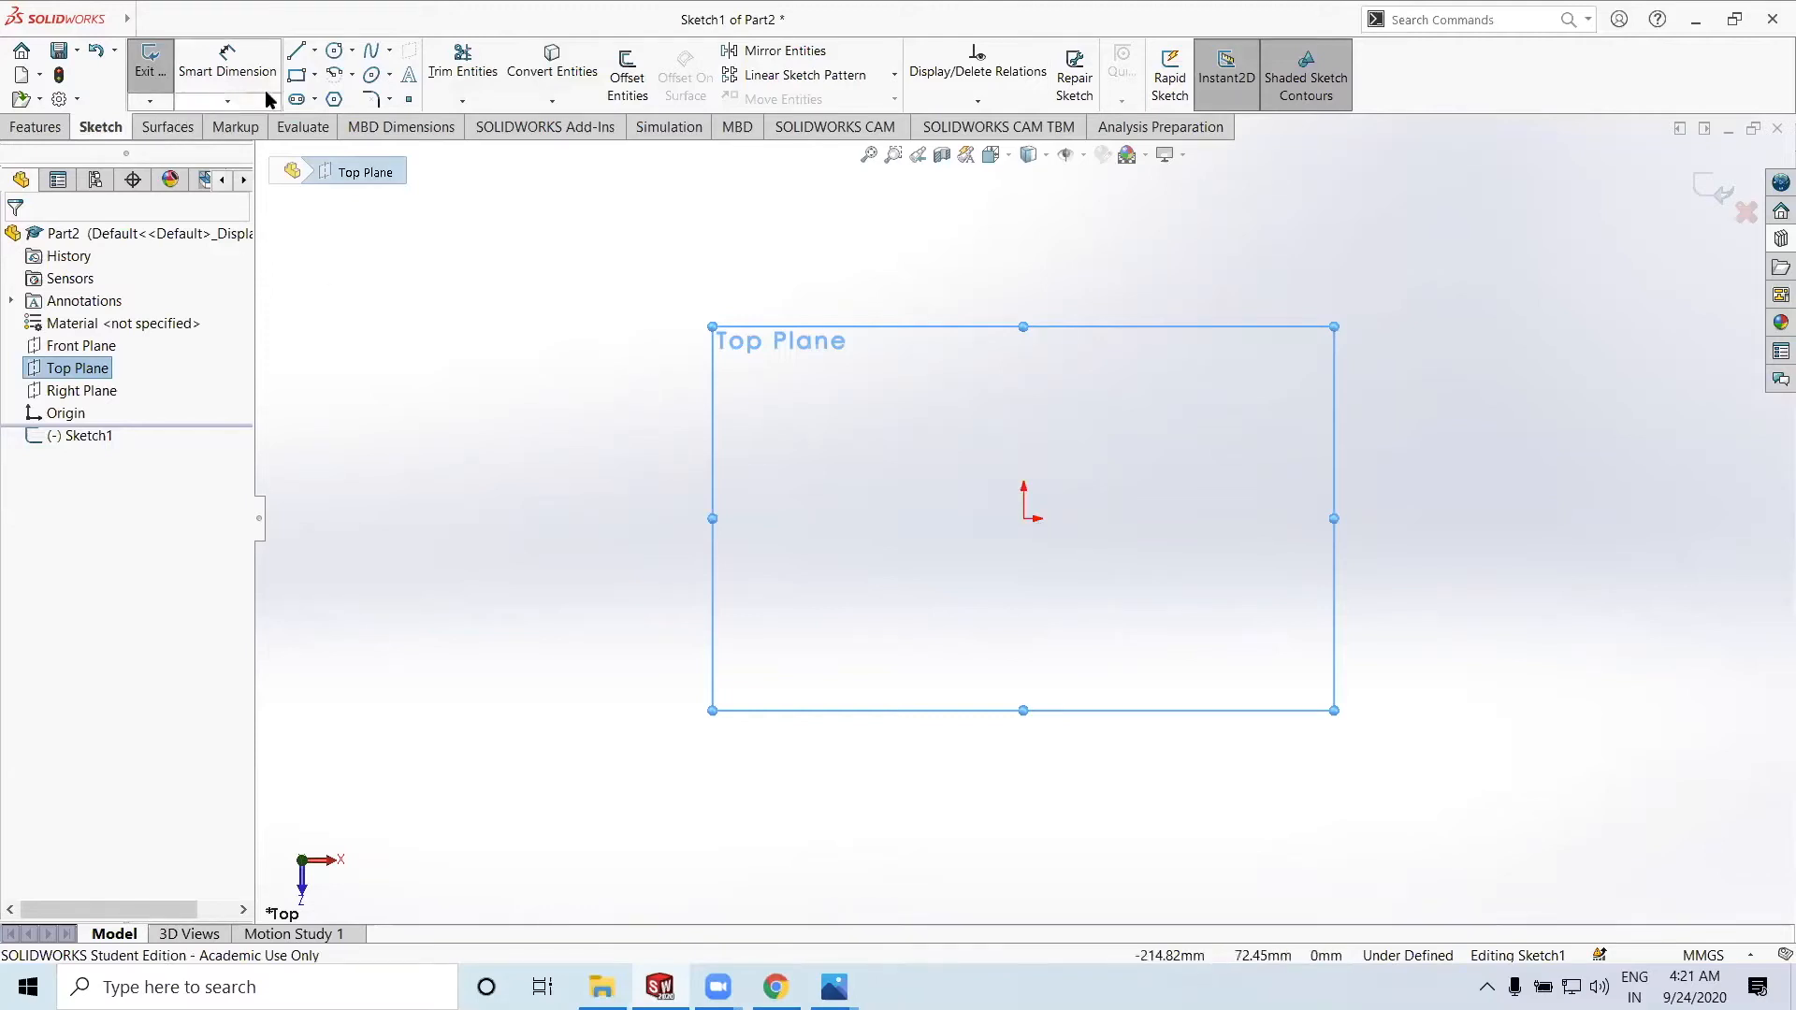
Sketch a center rectangle about 140 × 72 mm centred on the origin, consulting the reference image for the base shape
{"action": "left_click", "coordinate": [316, 75]}
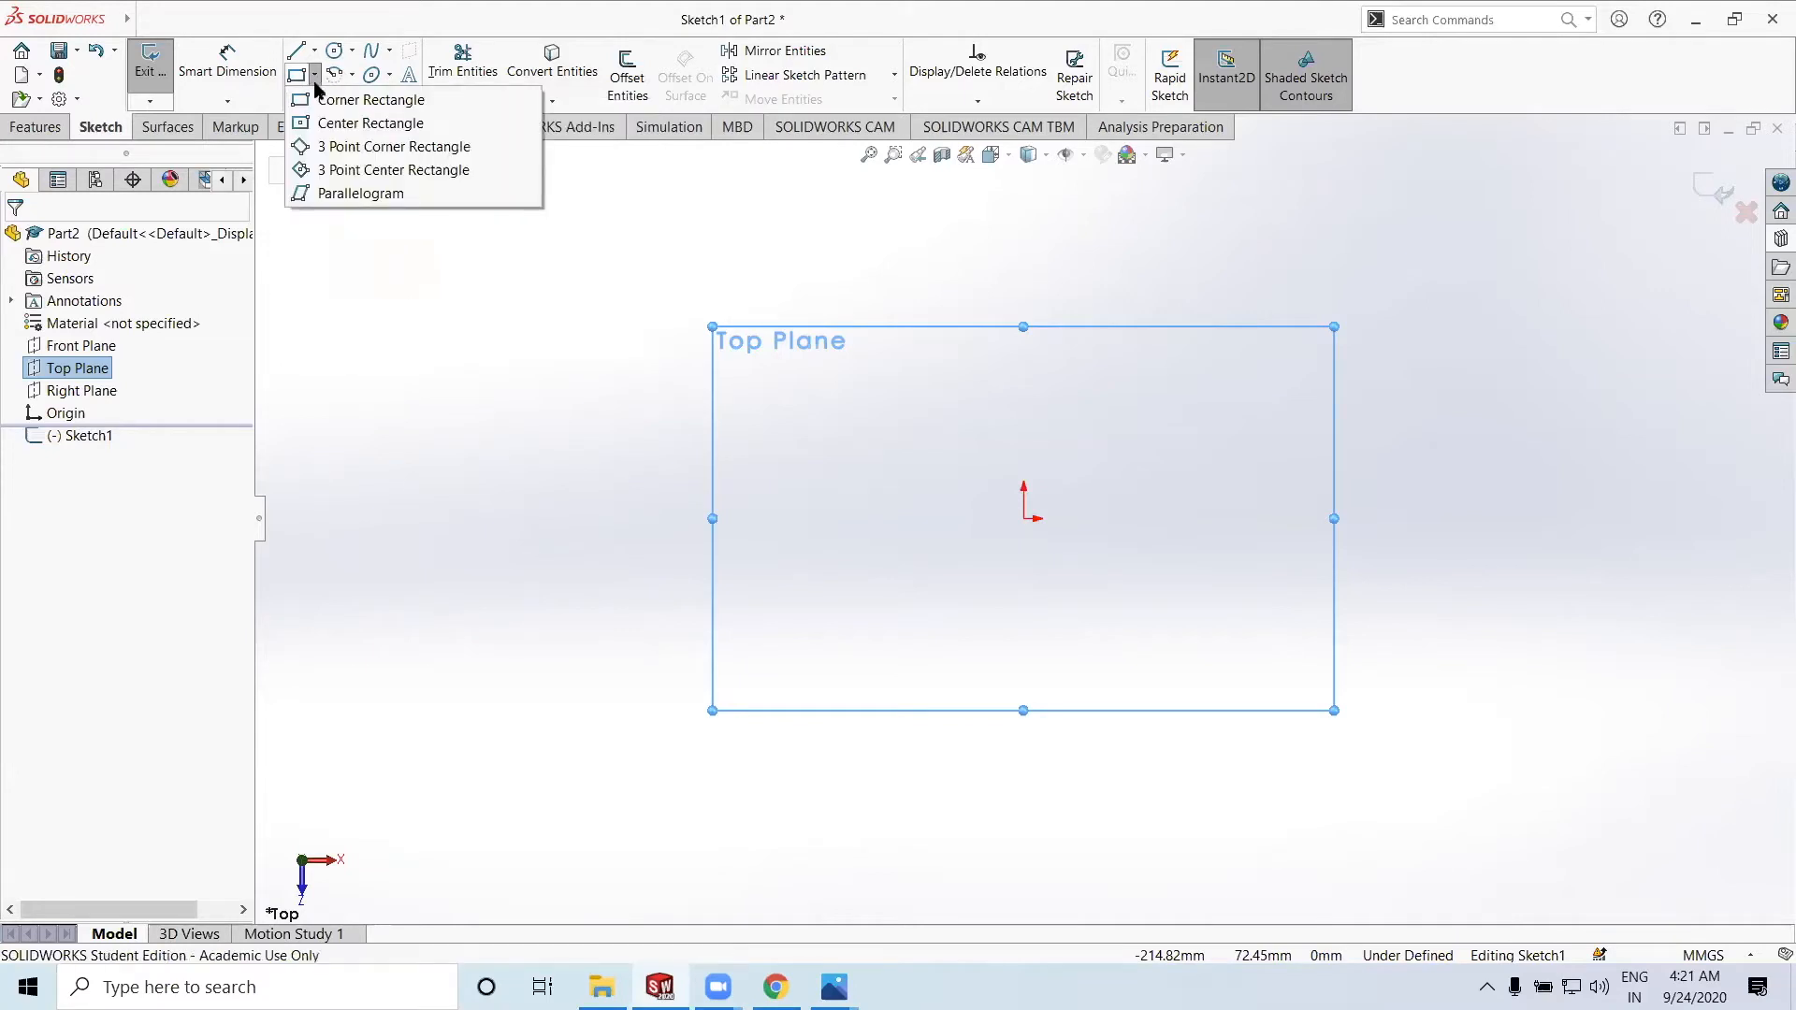
{"action": "left_click", "coordinate": [341, 124]}
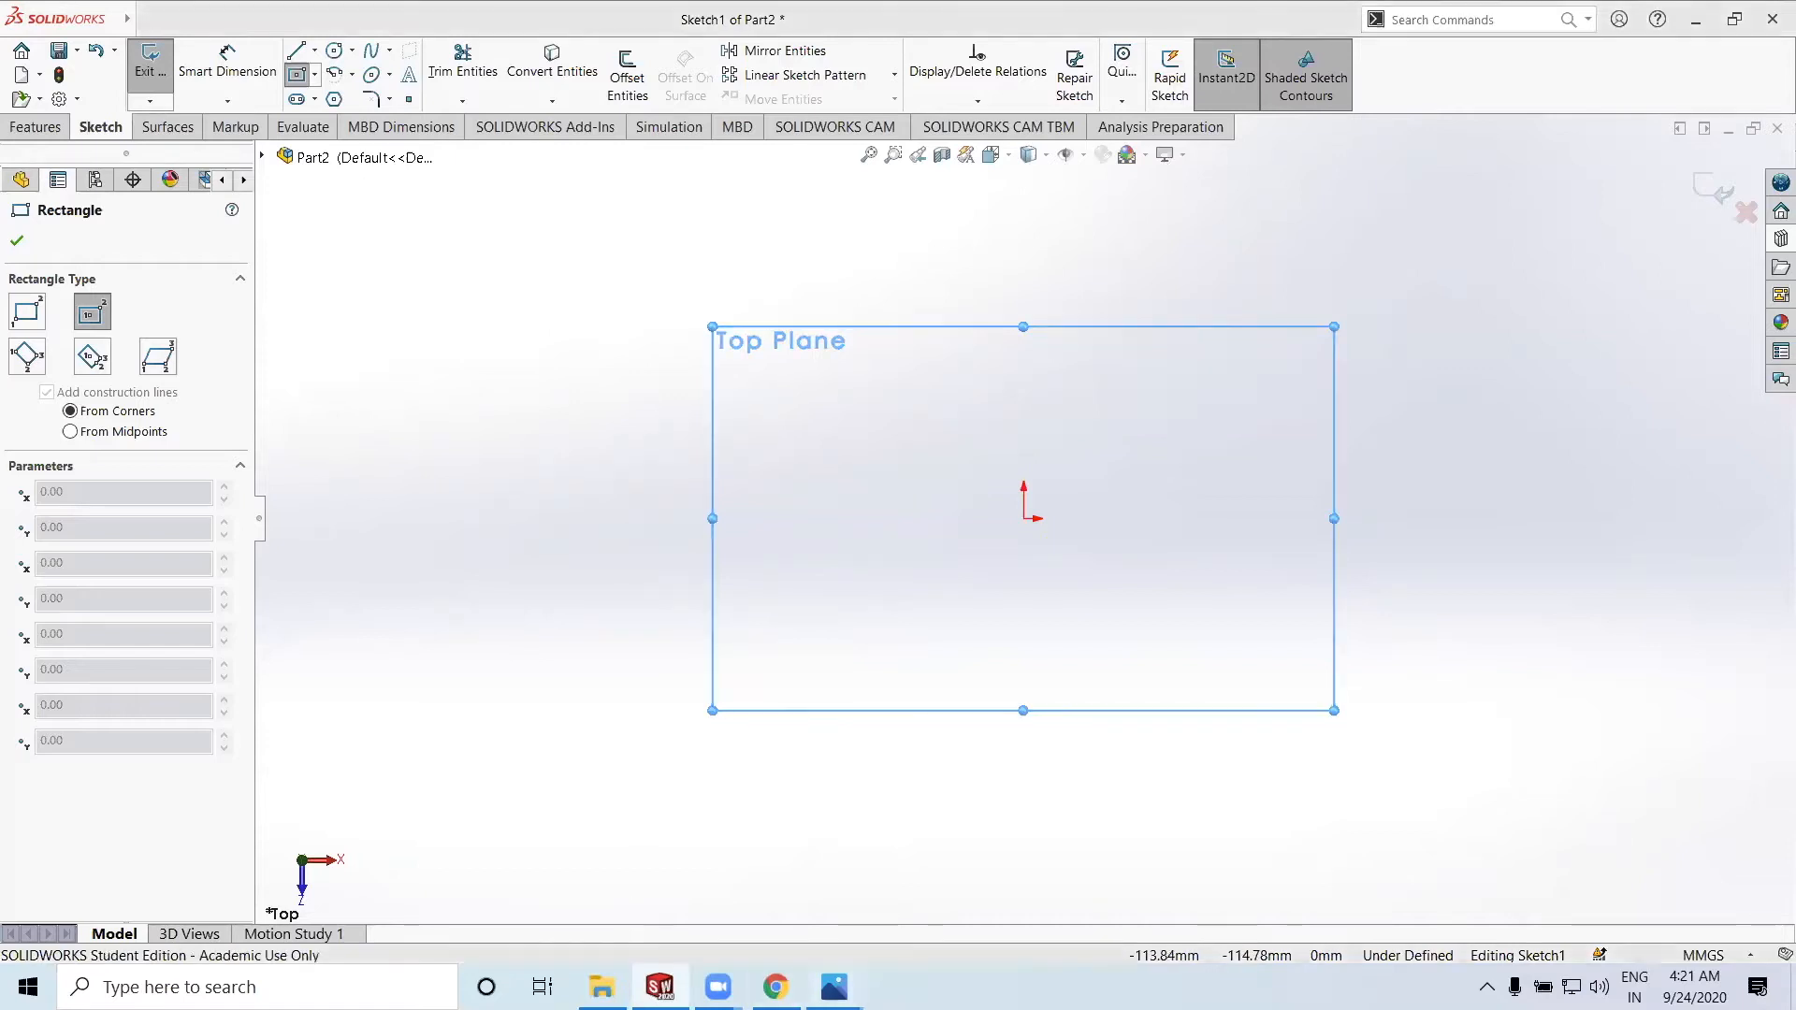
{"action": "mouse_move", "coordinate": [833, 987]}
{"action": "left_click", "coordinate": [726, 915]}
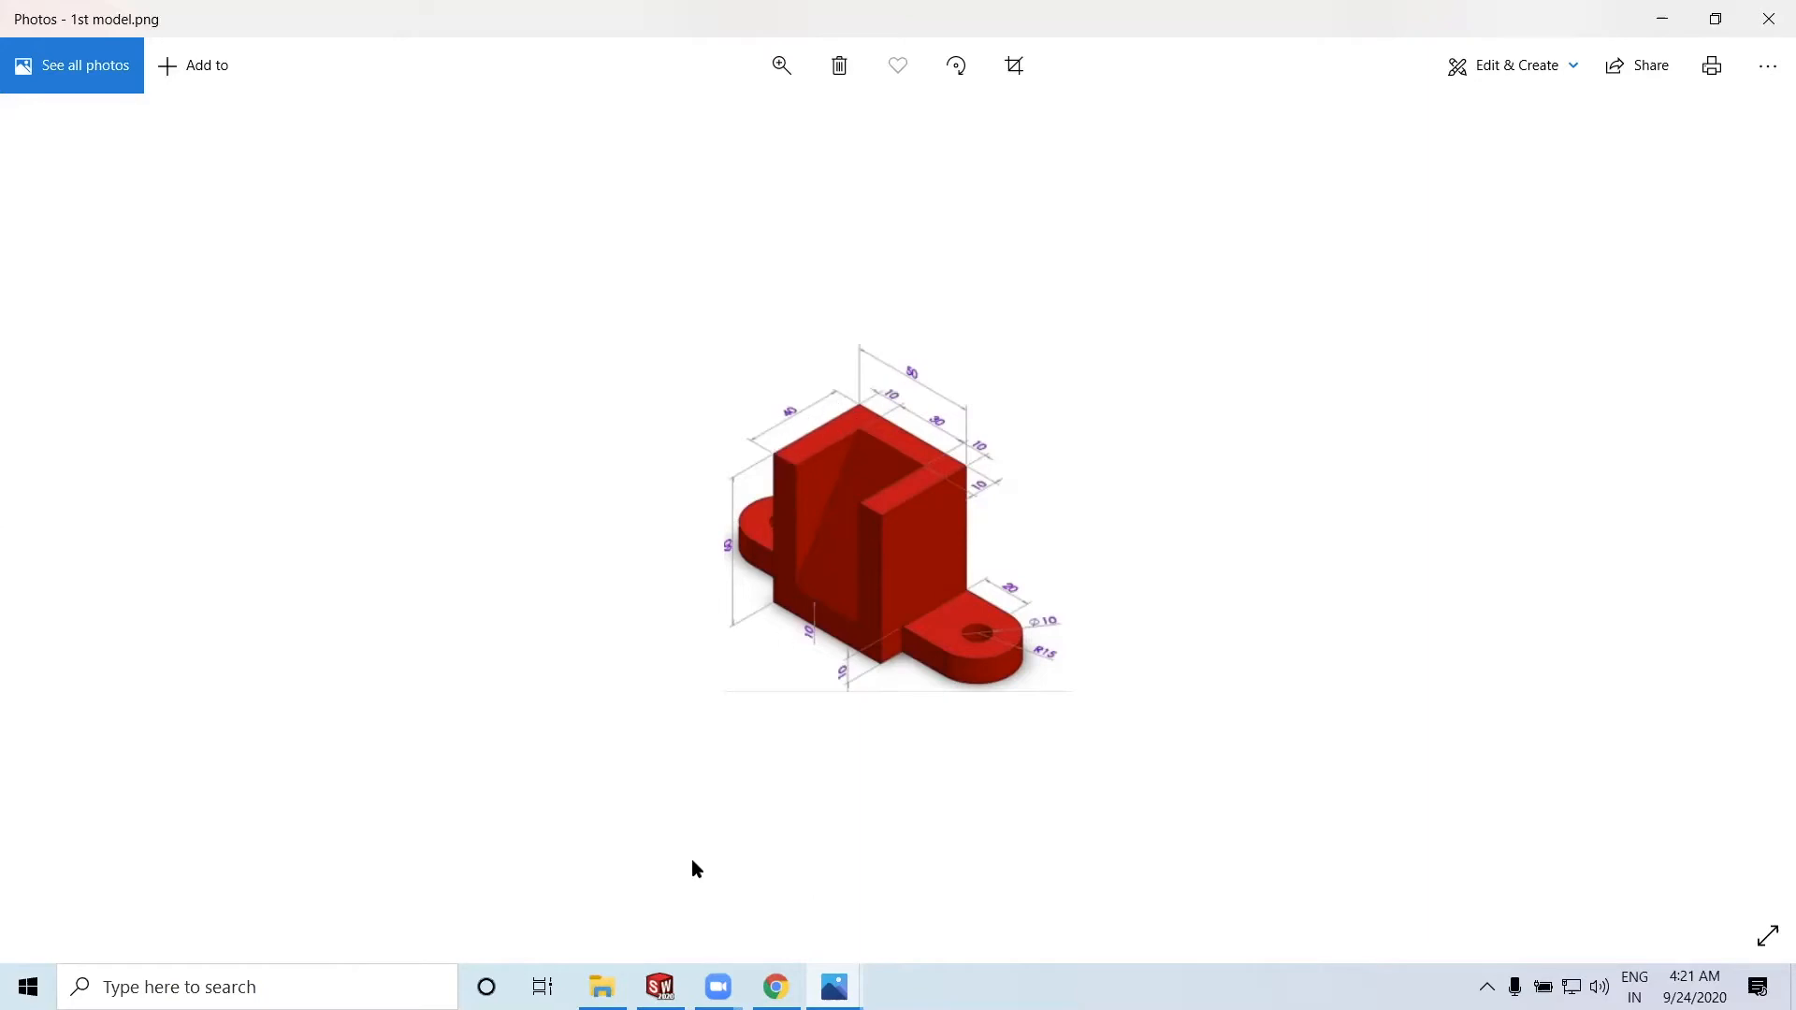
{"action": "left_click", "coordinate": [1662, 25]}
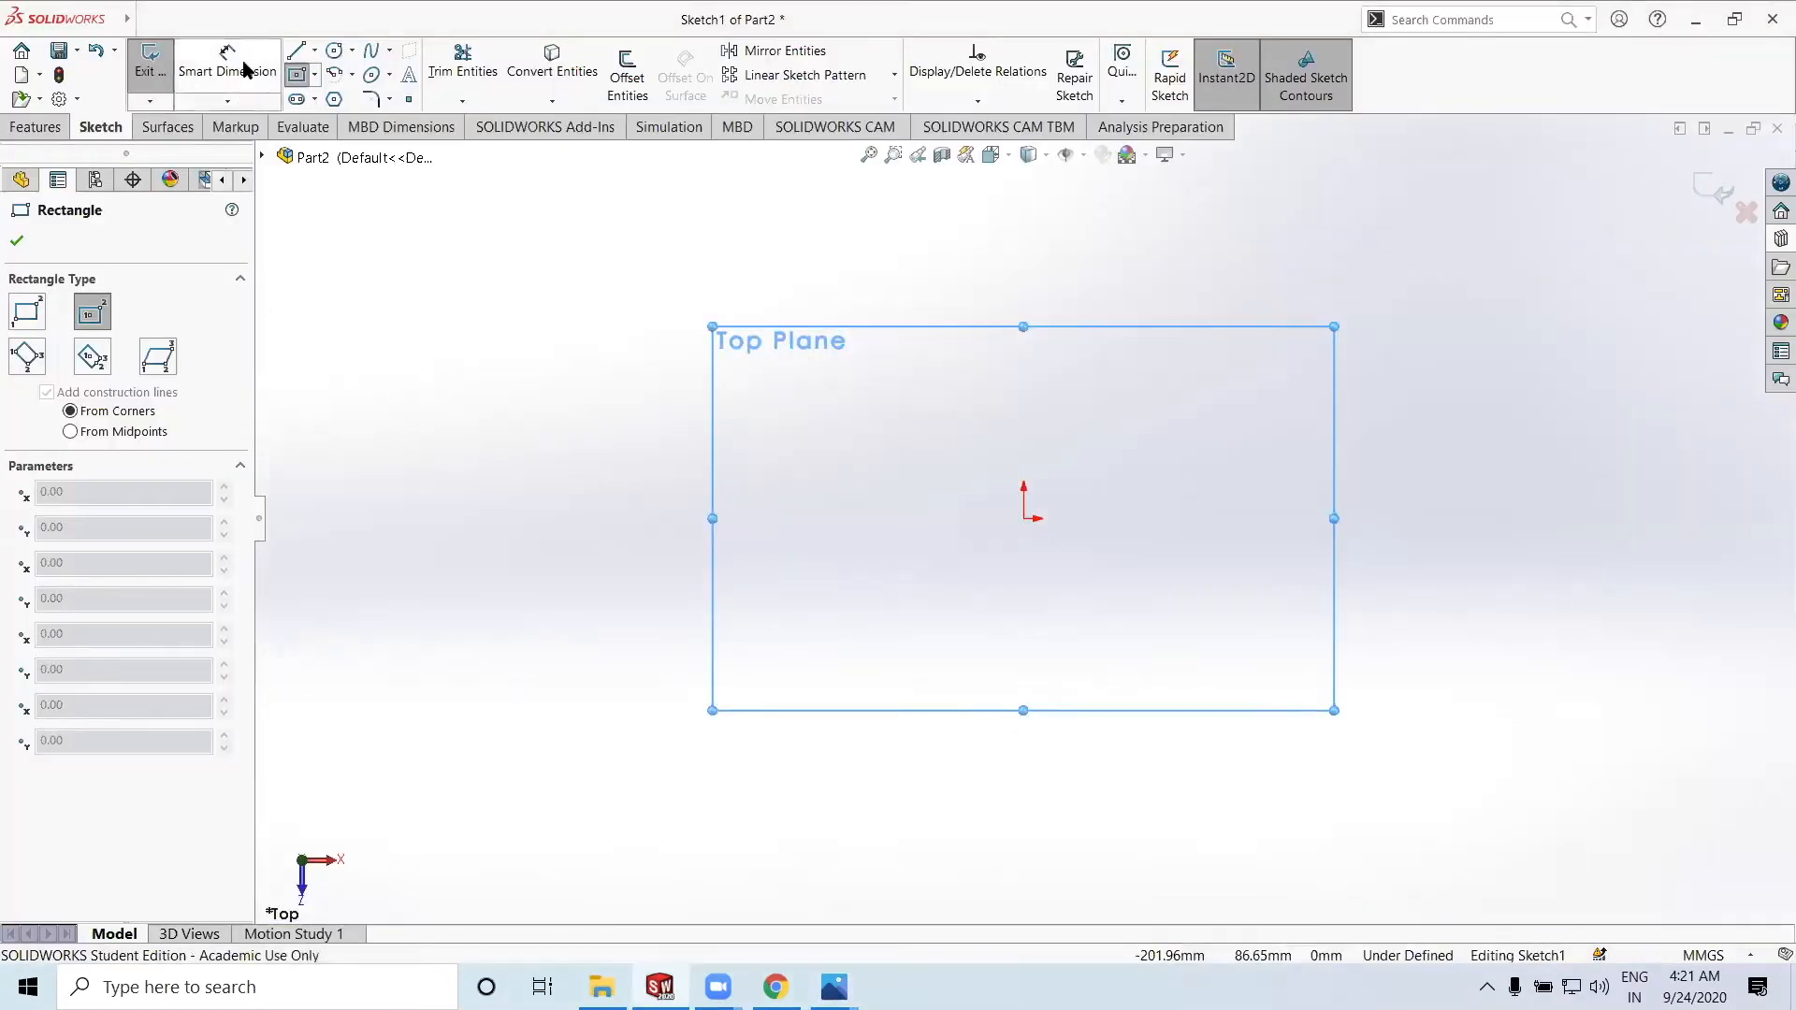
{"action": "left_click", "coordinate": [1024, 520]}
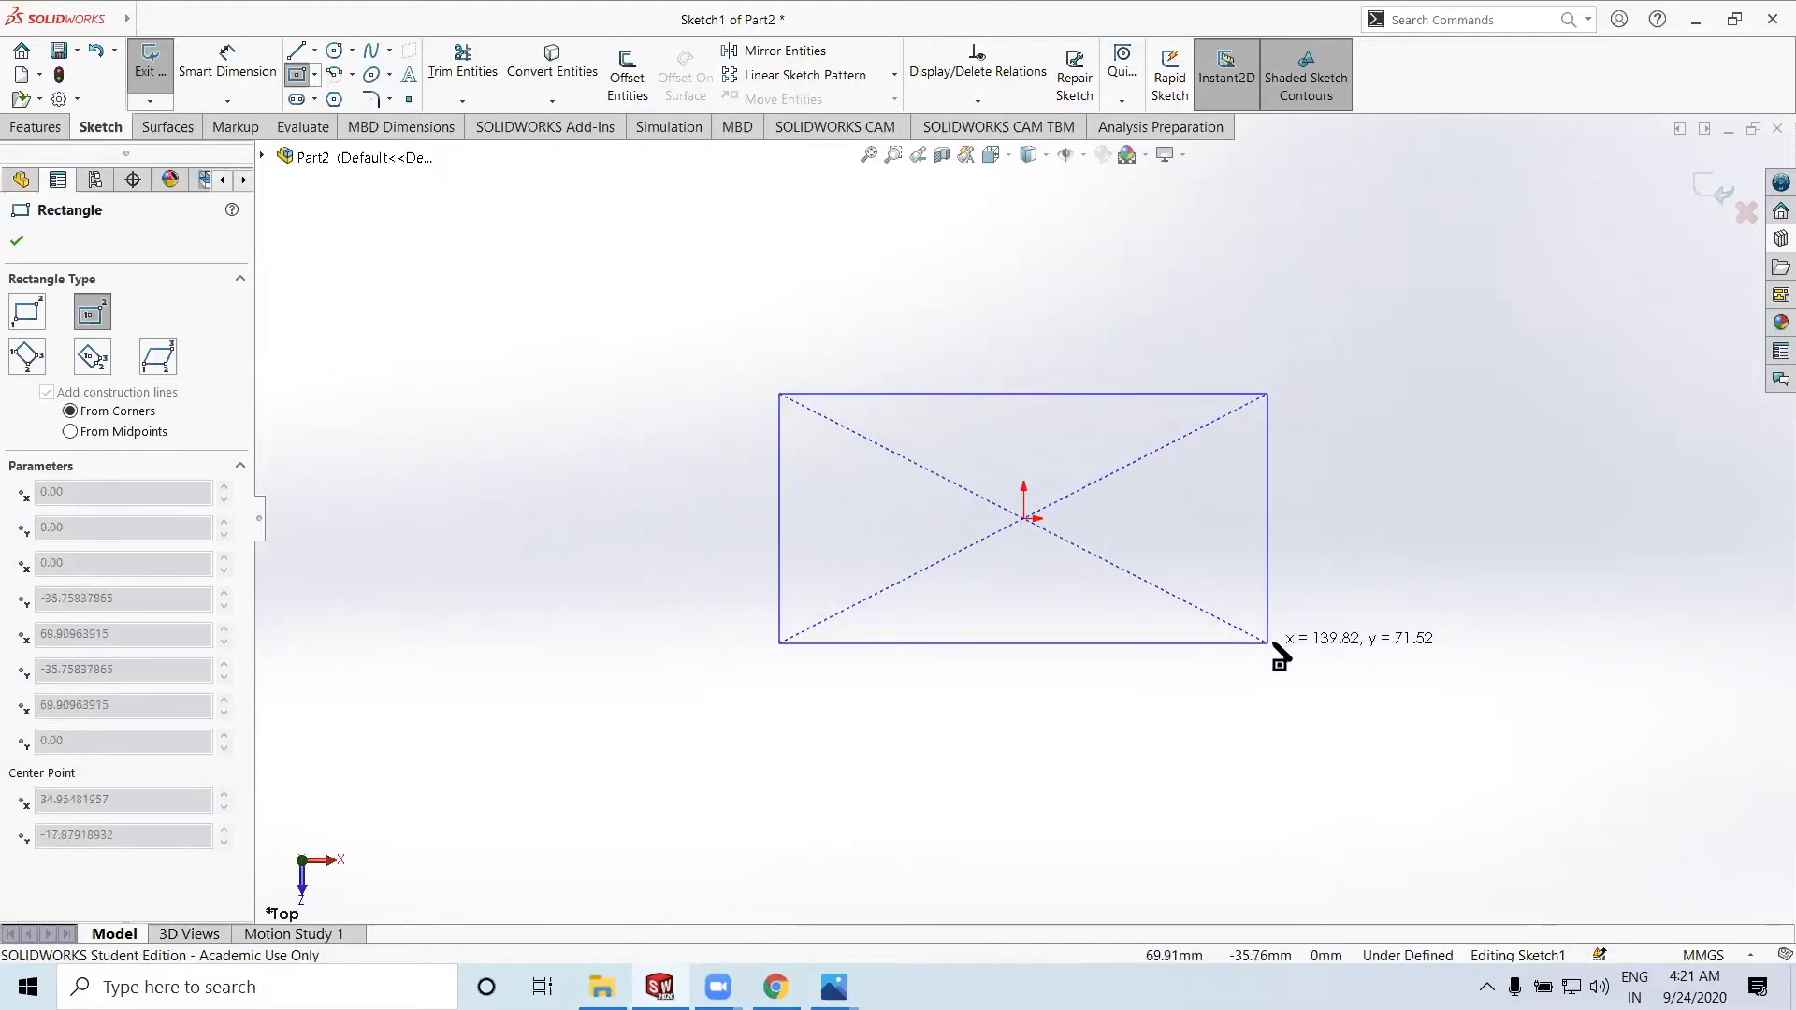
{"action": "left_click", "coordinate": [1269, 643]}
{"action": "left_click", "coordinate": [15, 246]}
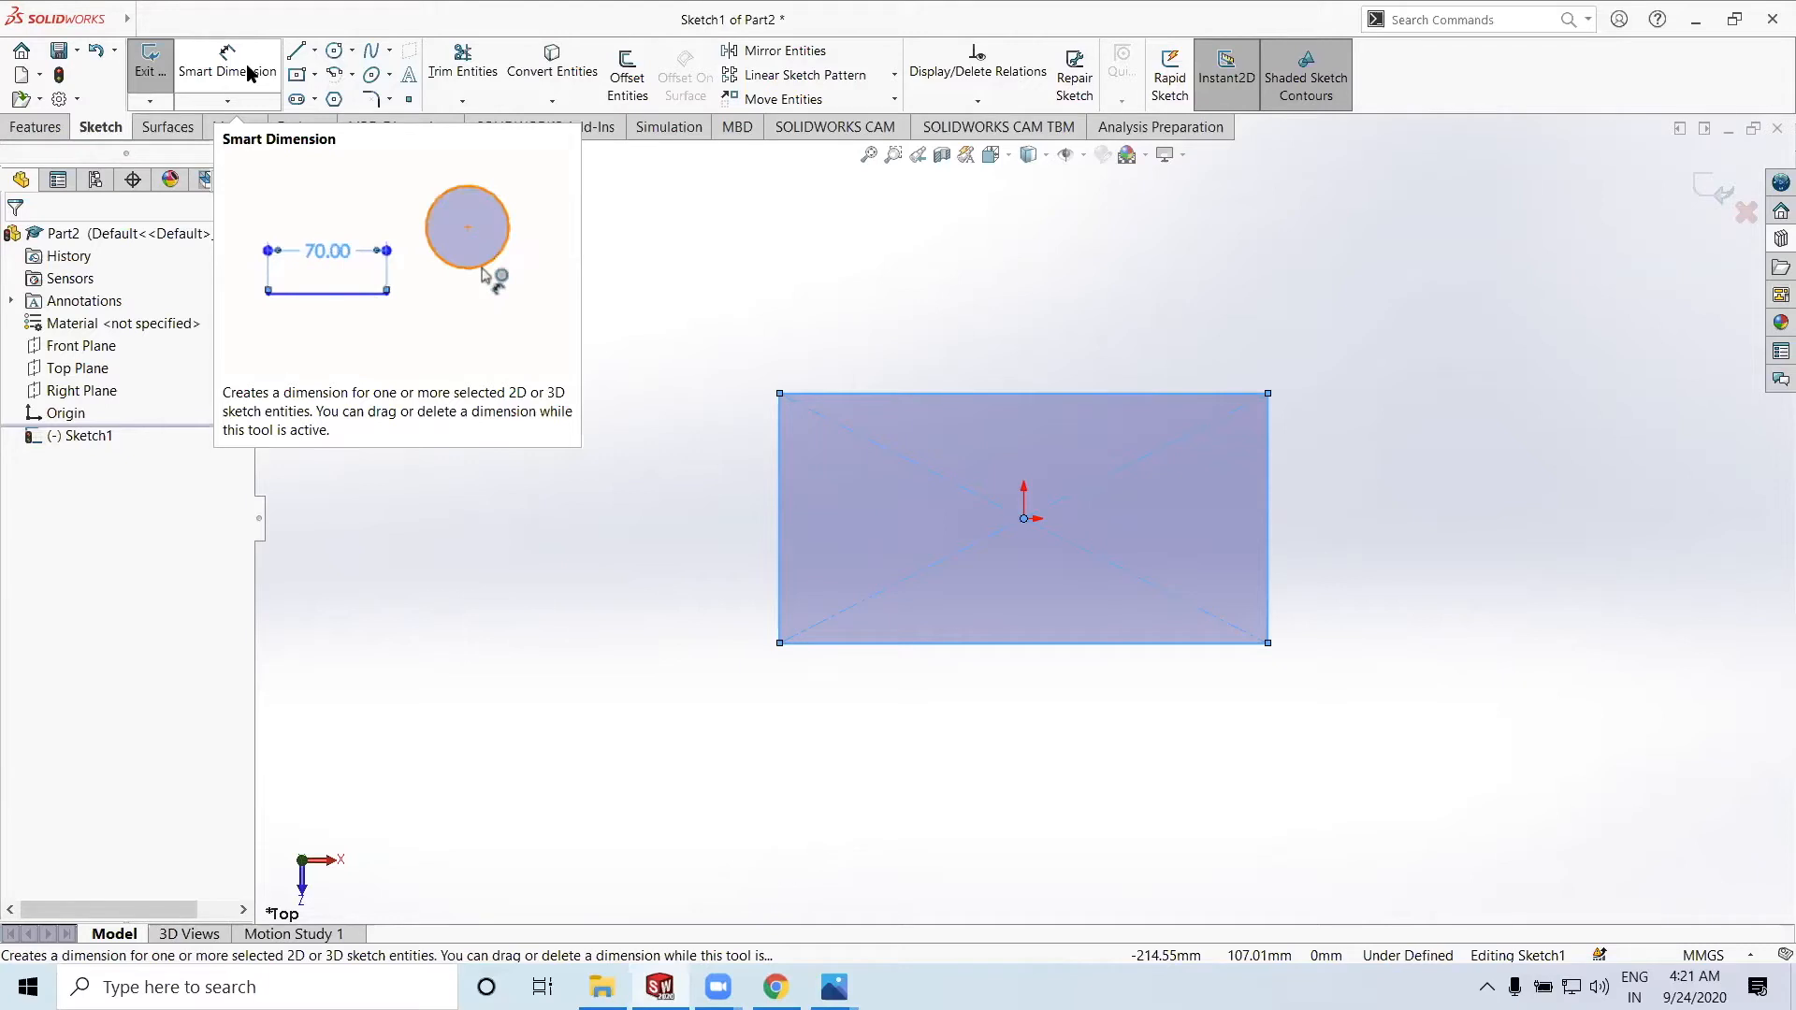
Dimension the rectangle's upper horizontal edge with Smart Dimension and set its length to 50 mm
{"action": "left_click", "coordinate": [251, 74]}
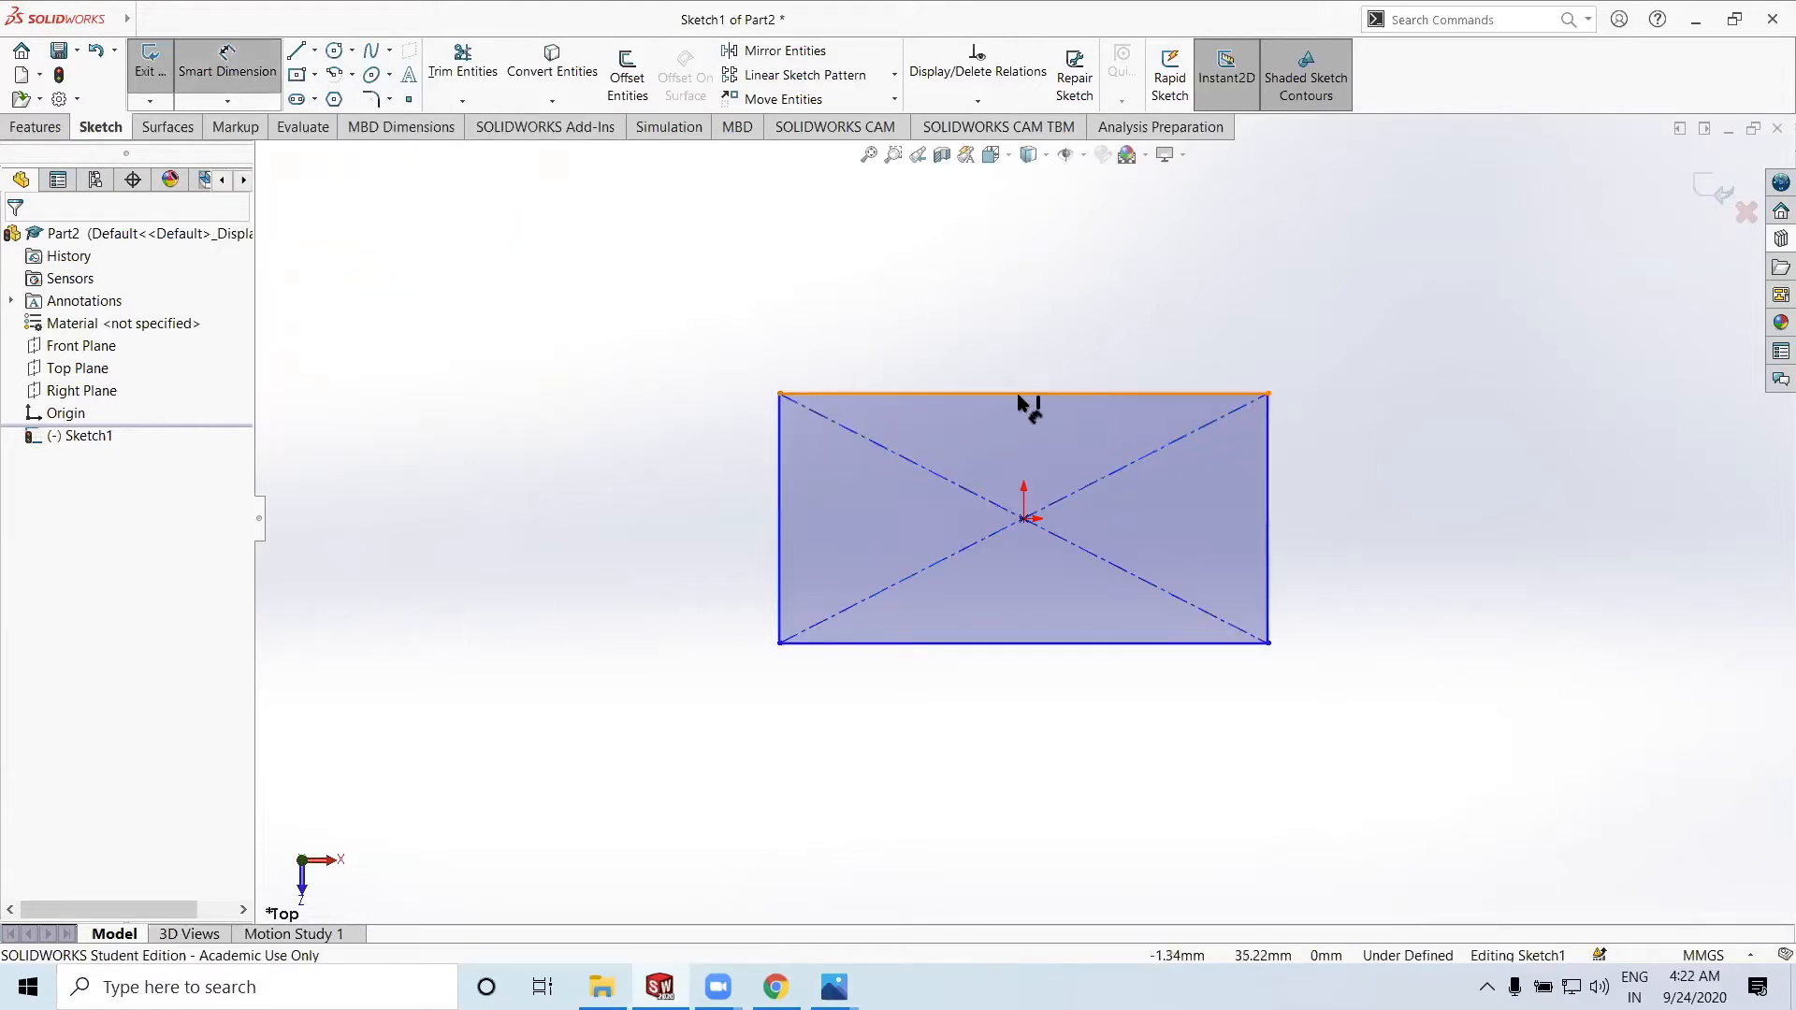
{"action": "left_click", "coordinate": [1067, 394]}
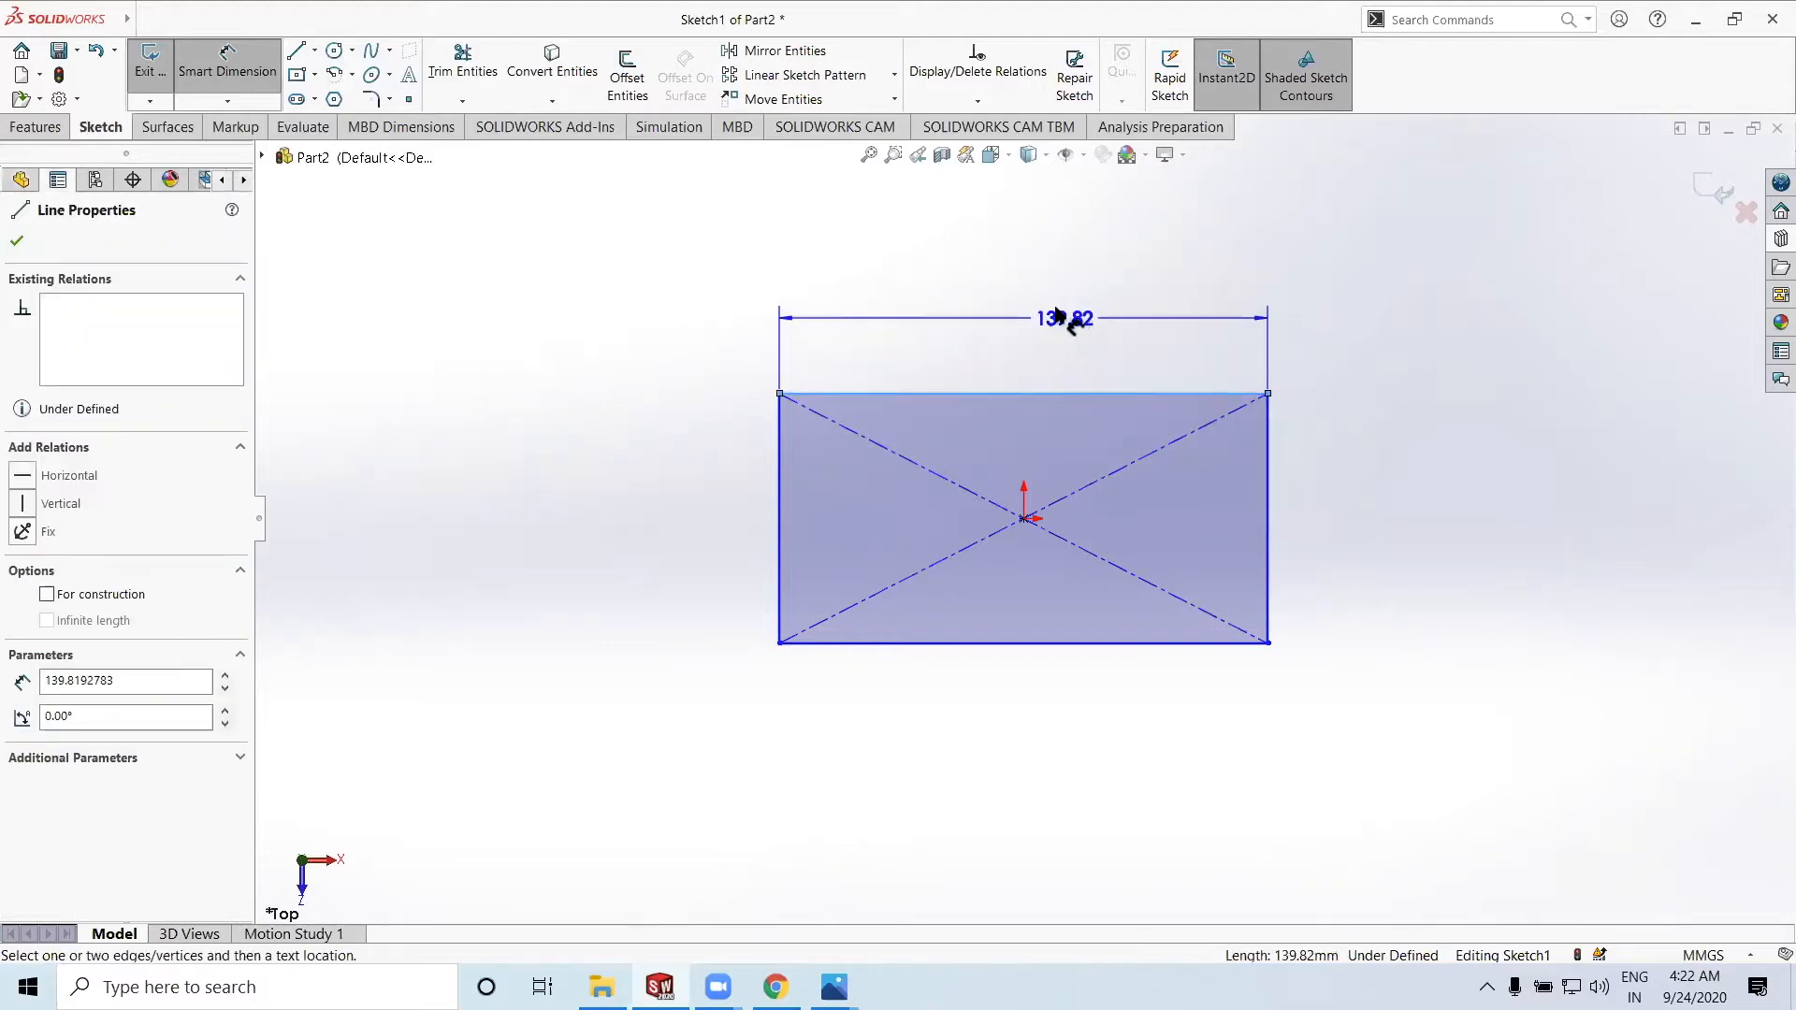
{"action": "left_click", "coordinate": [1034, 314]}
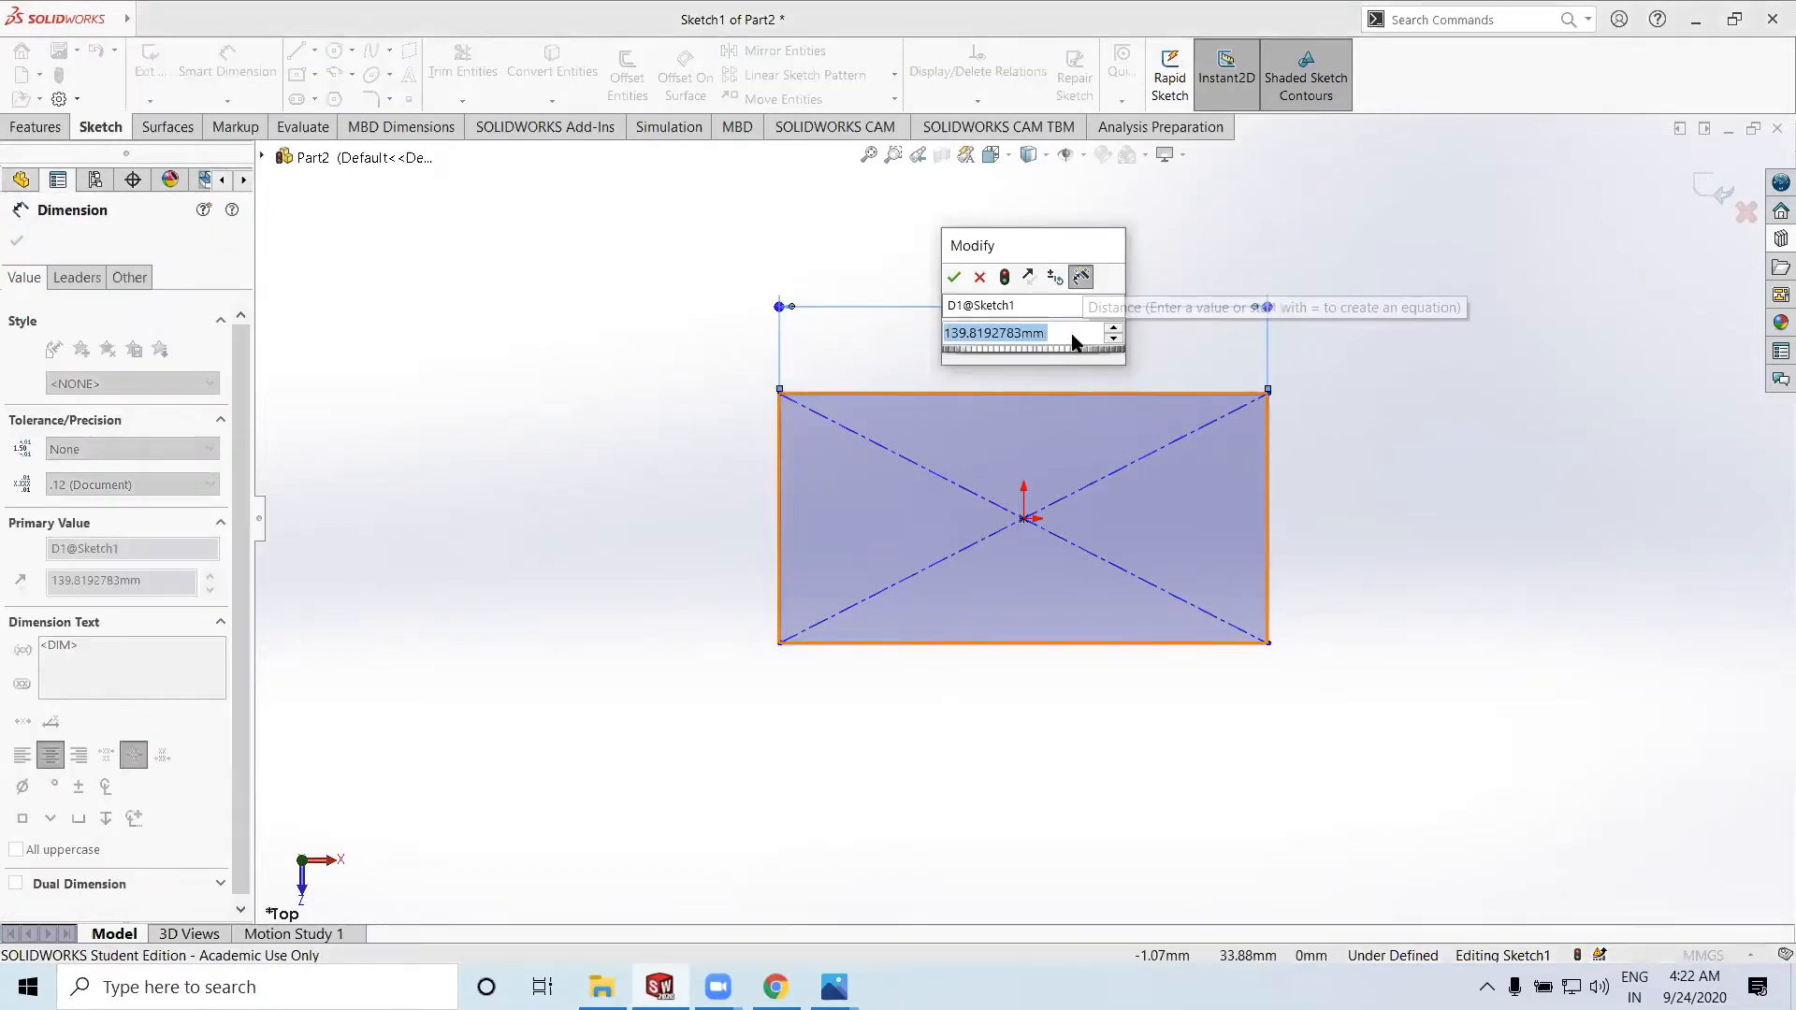
{"action": "type", "text": "50"}
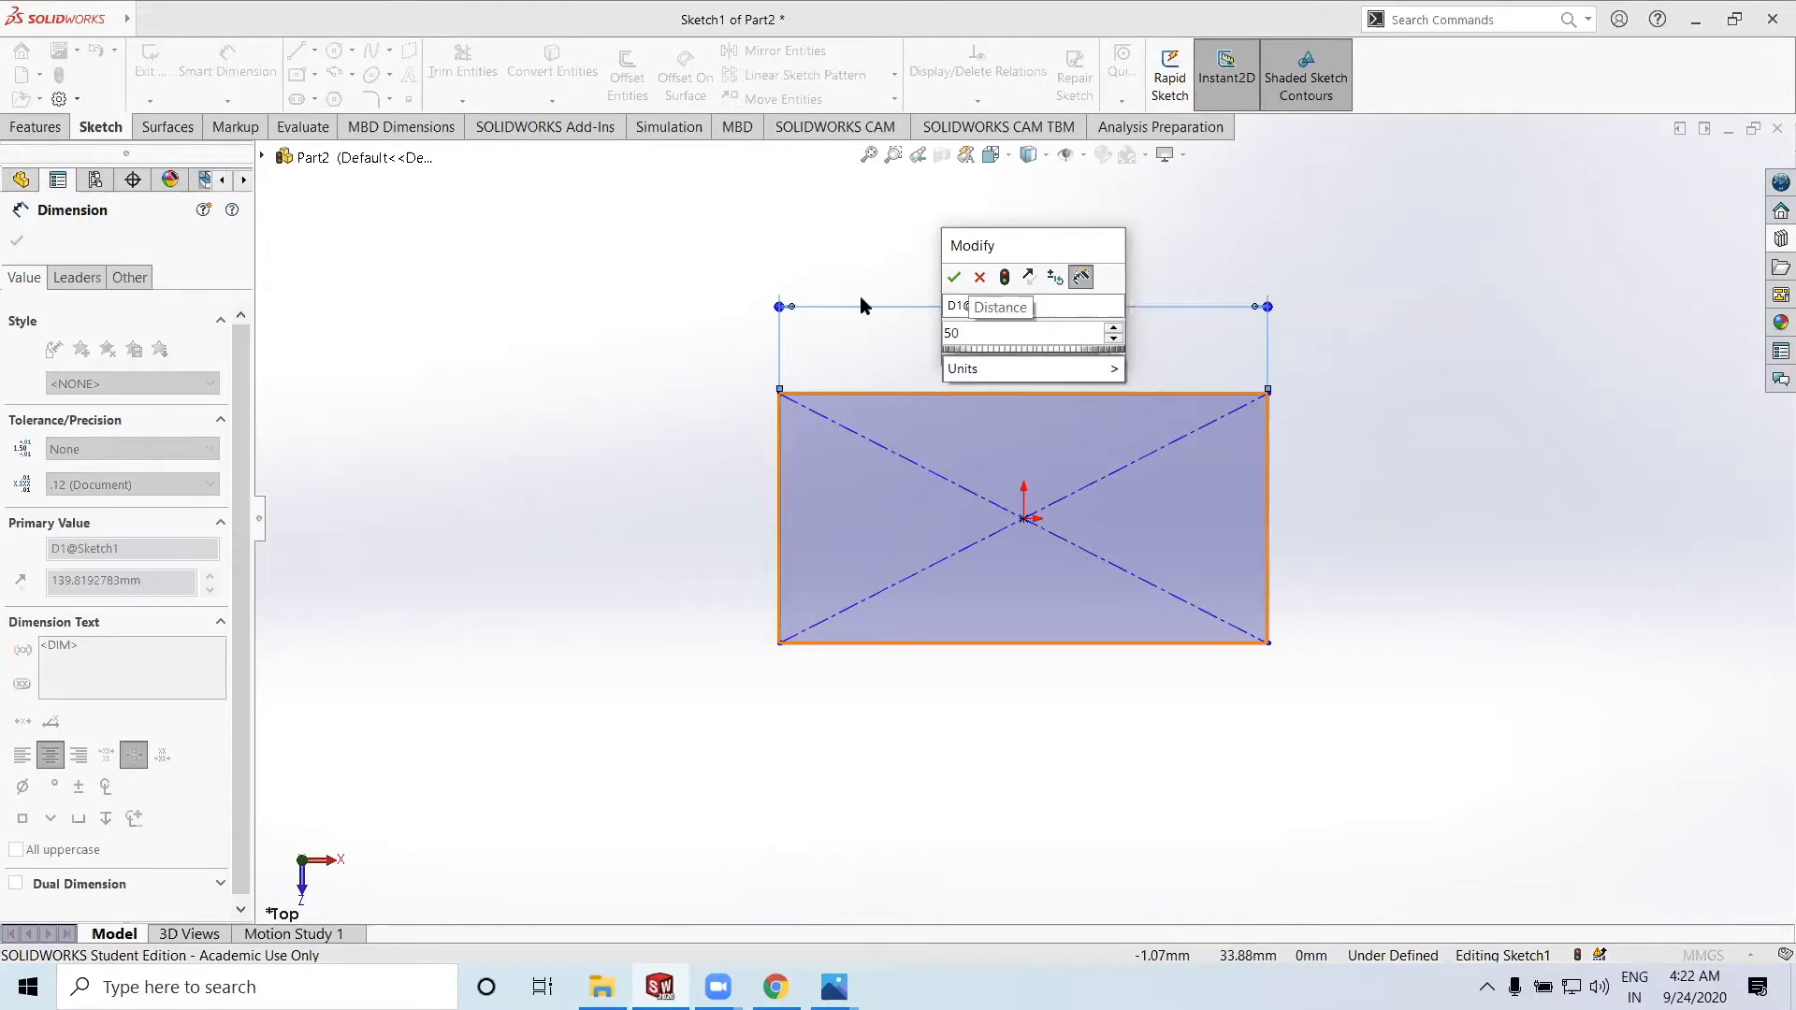
{"action": "left_click", "coordinate": [953, 277]}
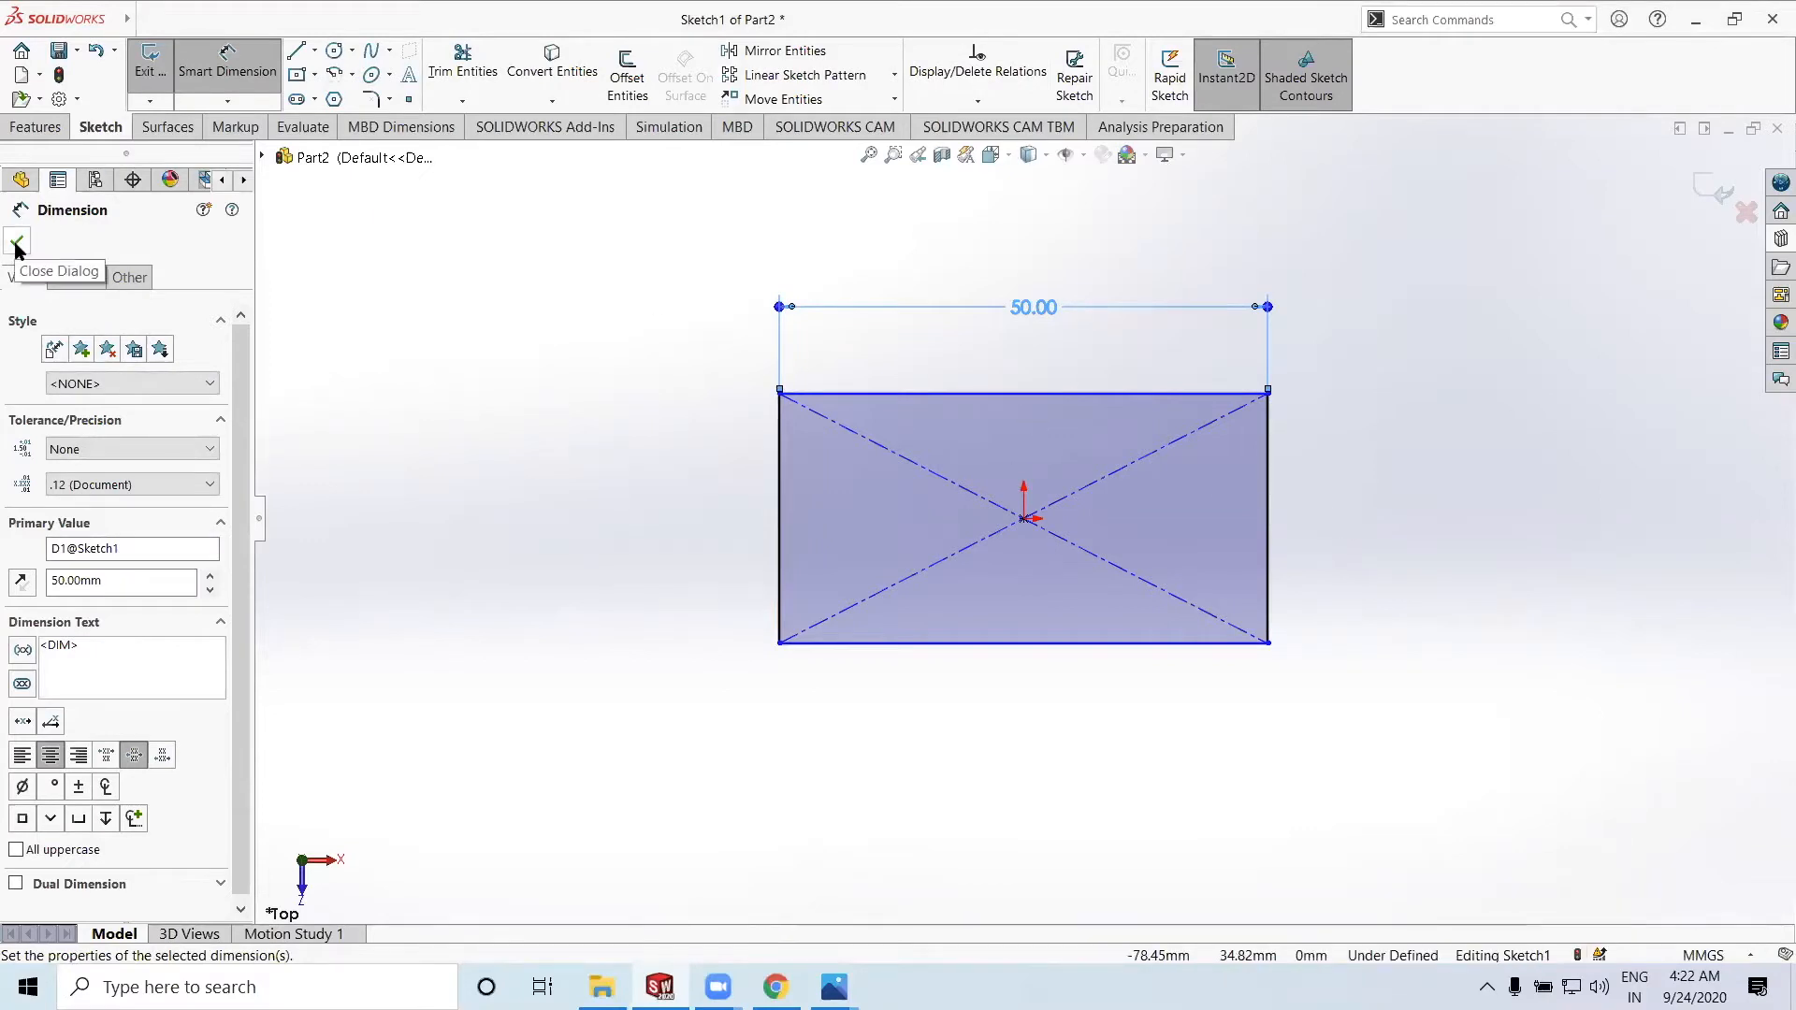
Dimension the rectangle's right vertical edge, set it to 40 mm and finish dimensioning
{"action": "left_click", "coordinate": [1270, 587]}
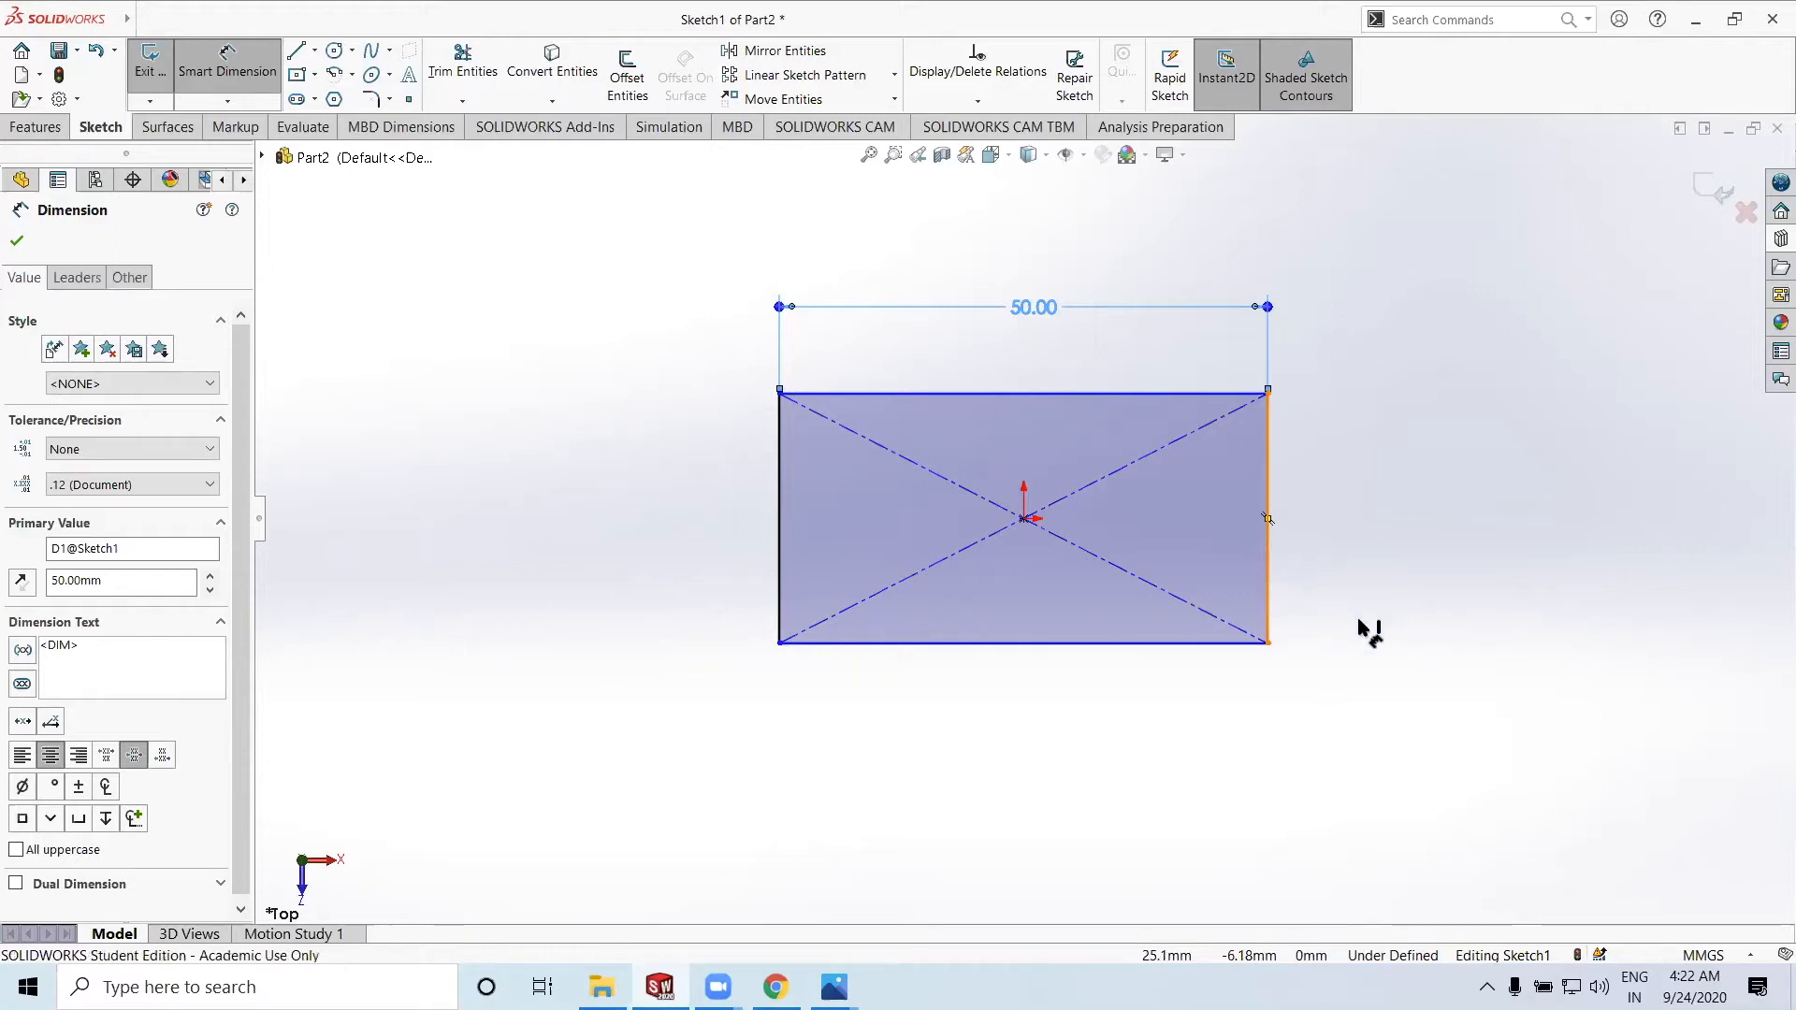
{"action": "left_click", "coordinate": [1478, 580]}
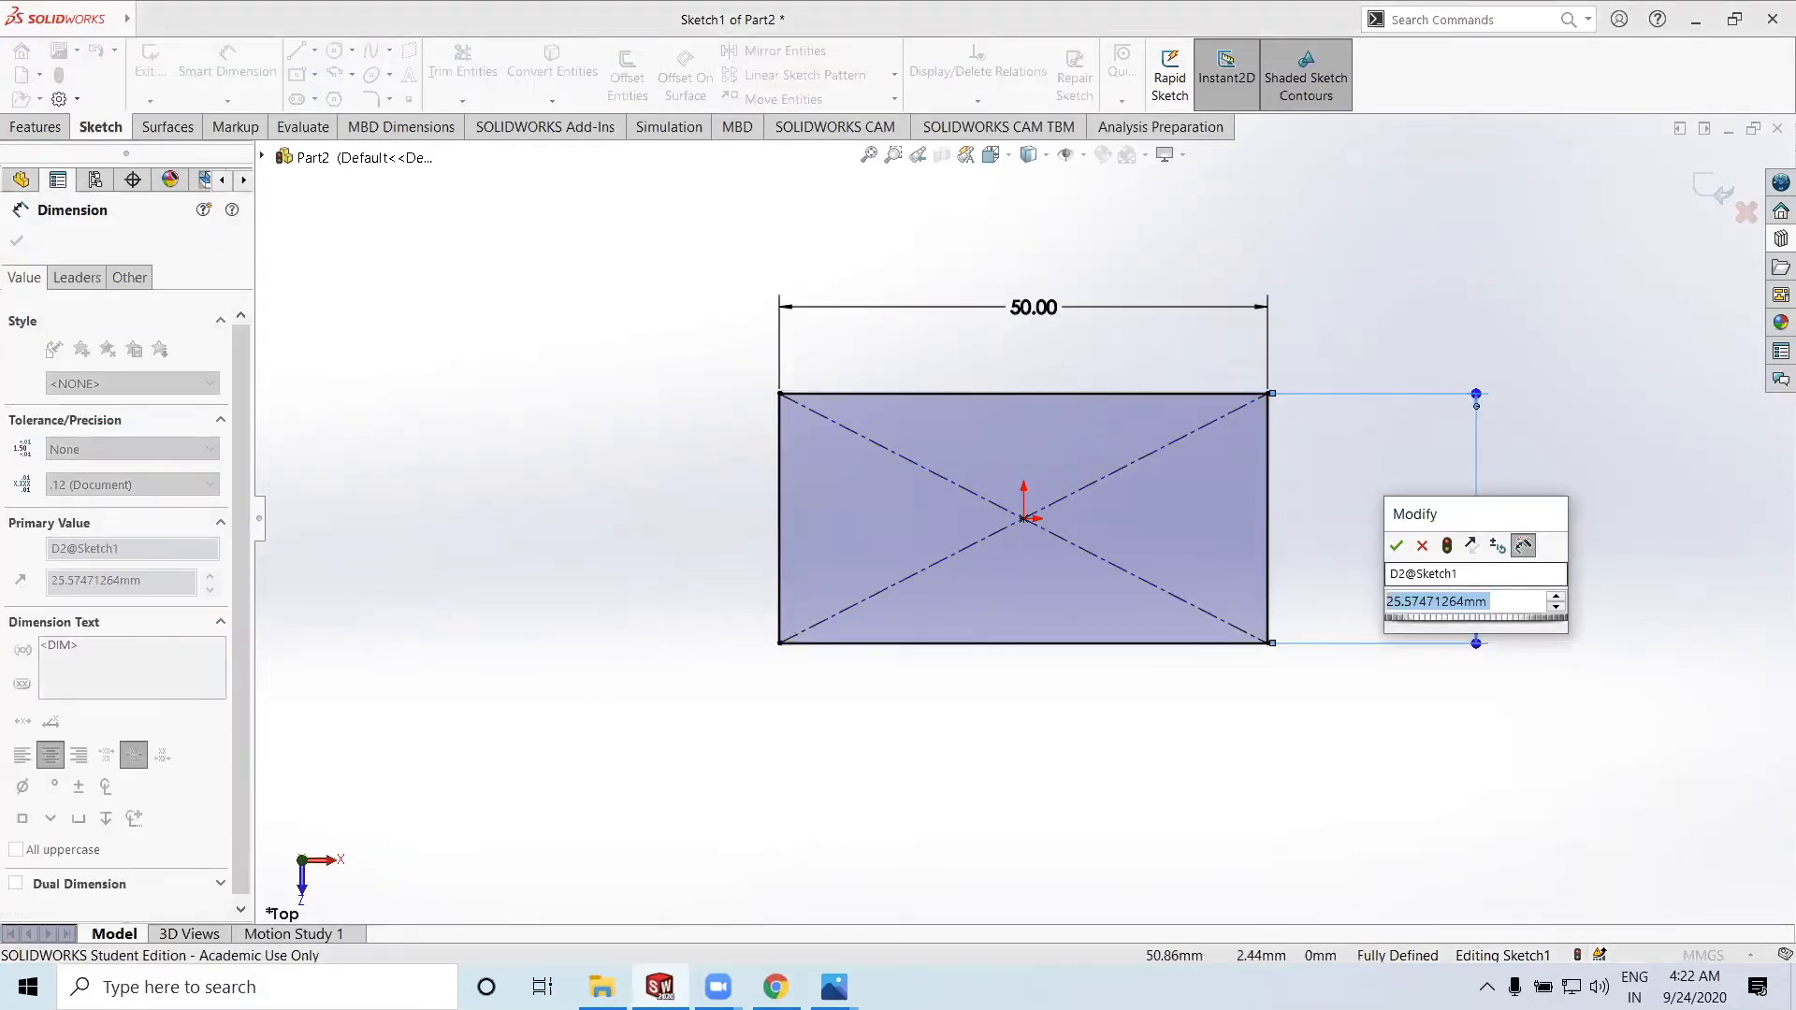
{"action": "type", "text": "40"}
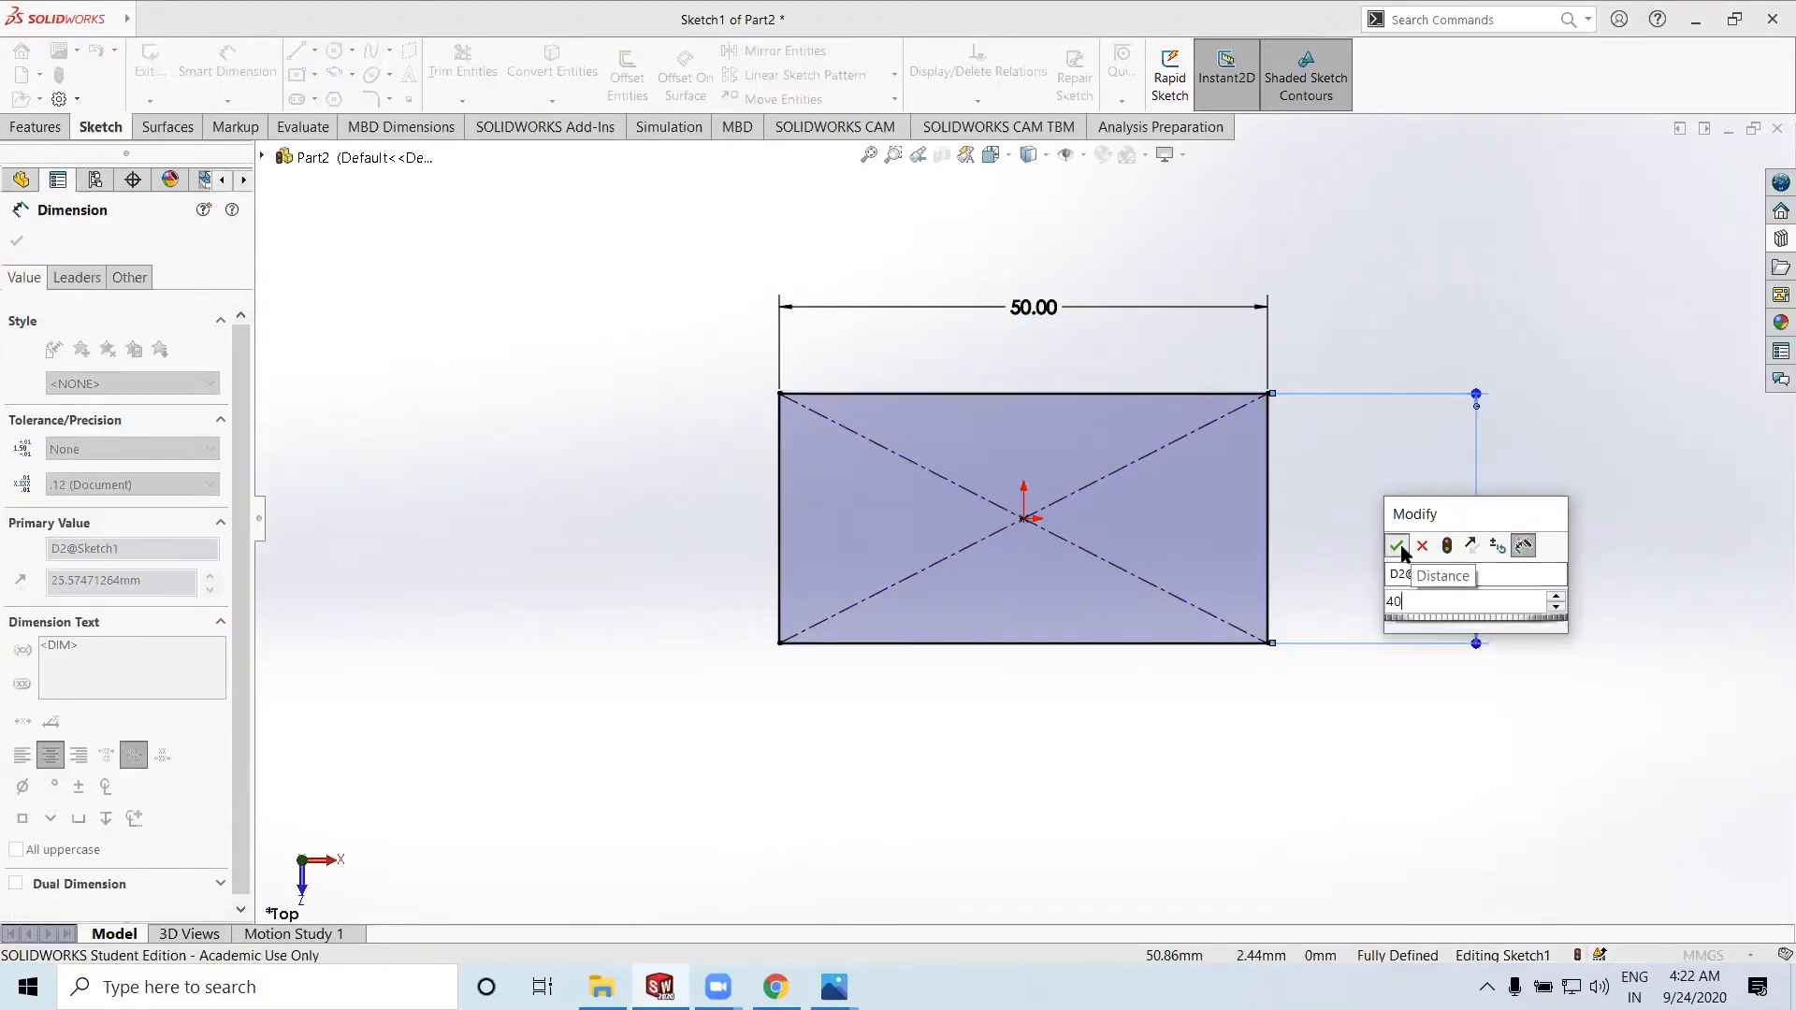
{"action": "left_click", "coordinate": [1399, 548]}
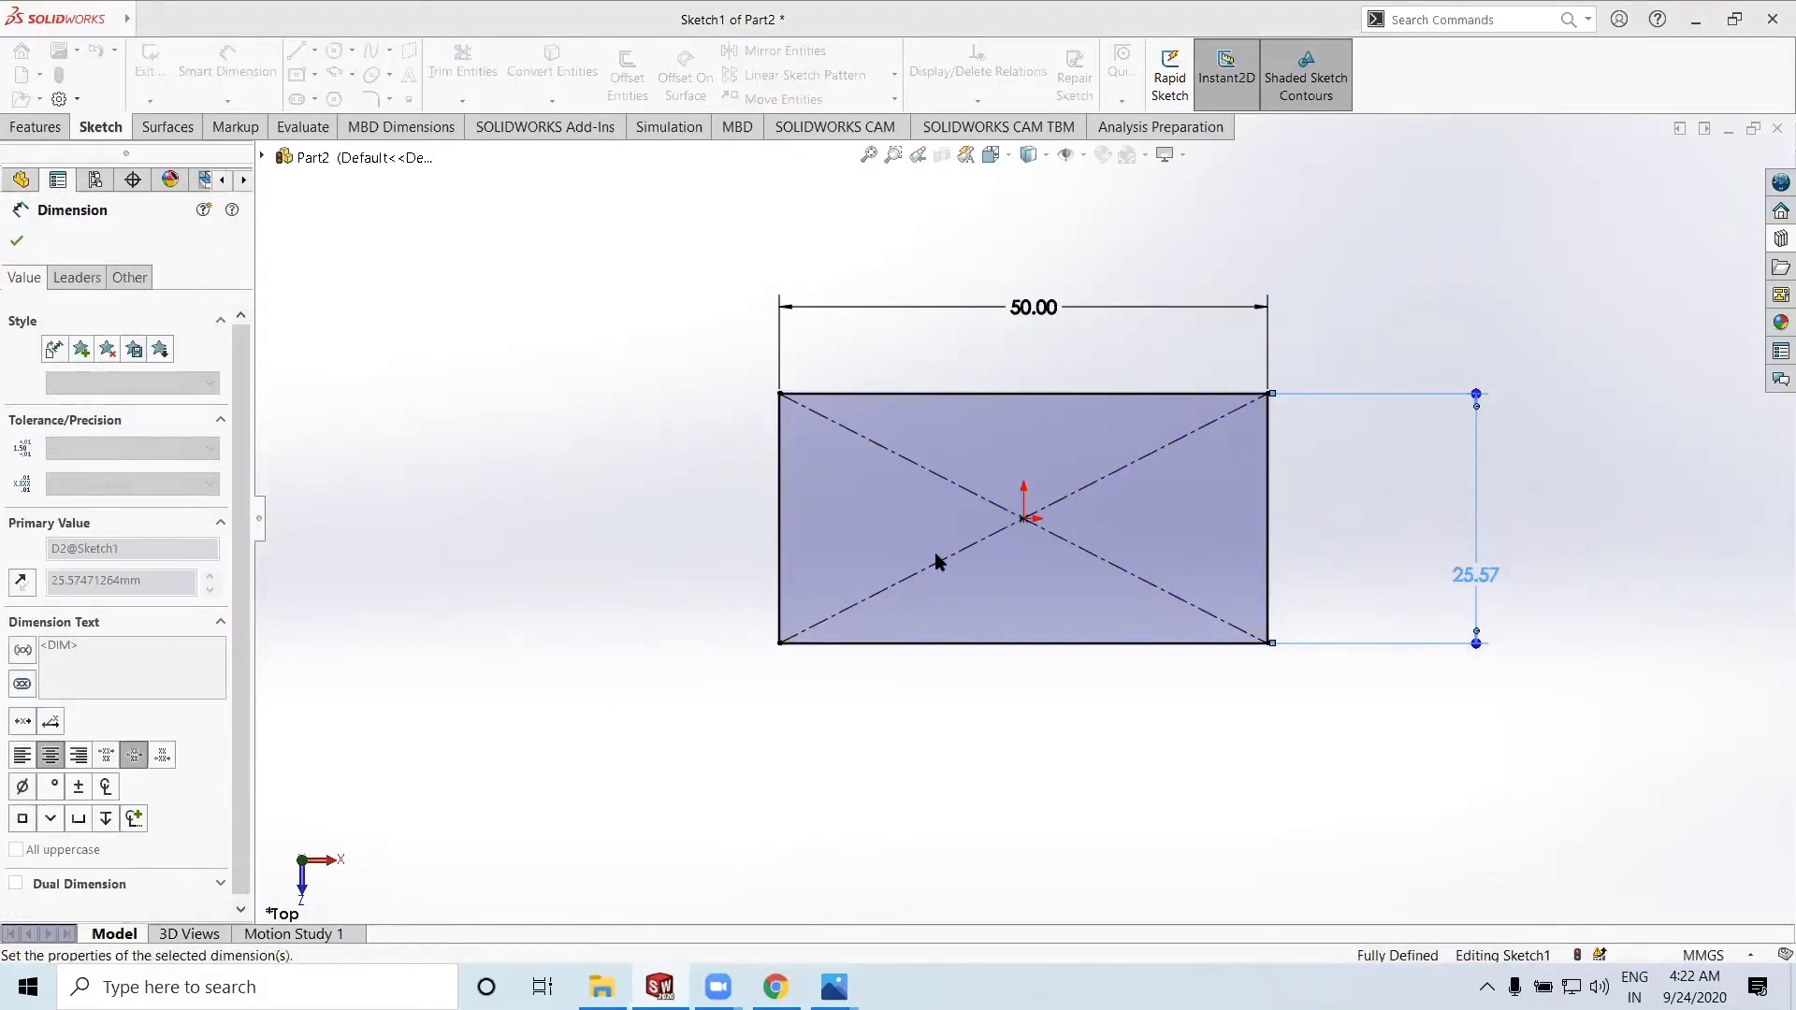
{"action": "left_click", "coordinate": [16, 243]}
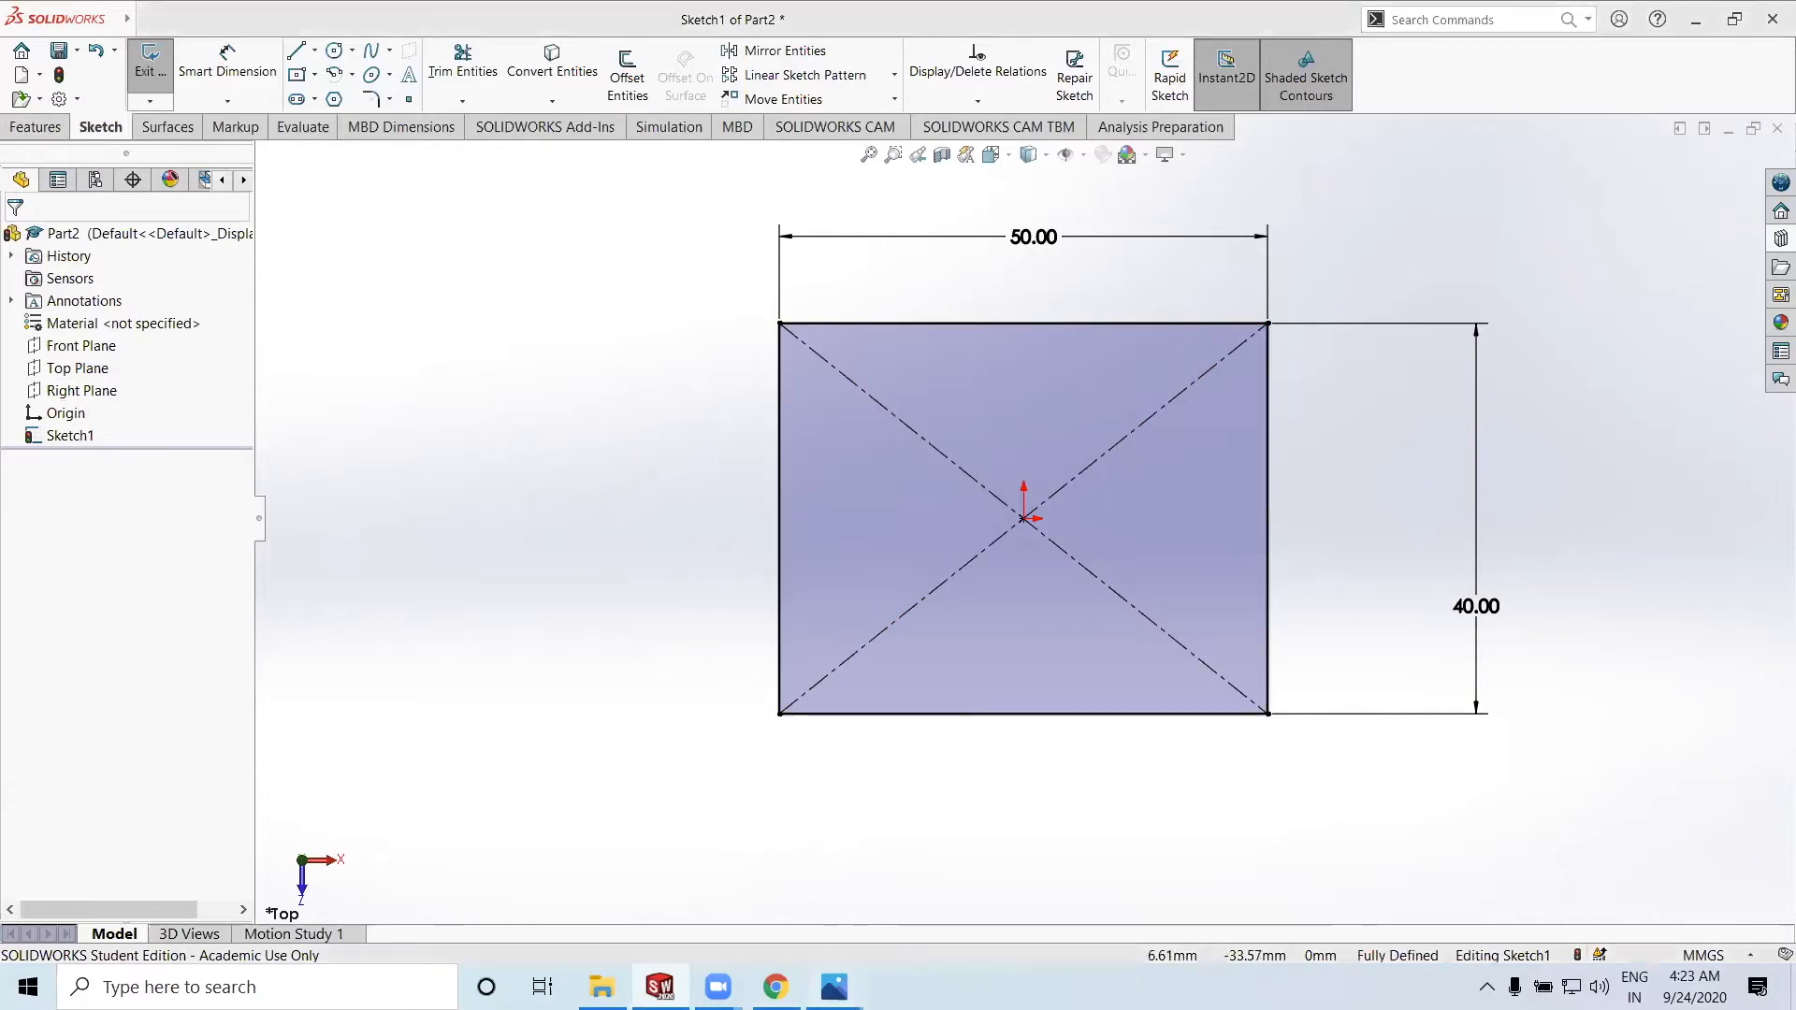
Switch to Photos and examine the reference image for the height of the main block
{"action": "left_click", "coordinate": [834, 987]}
{"action": "left_click", "coordinate": [715, 884]}
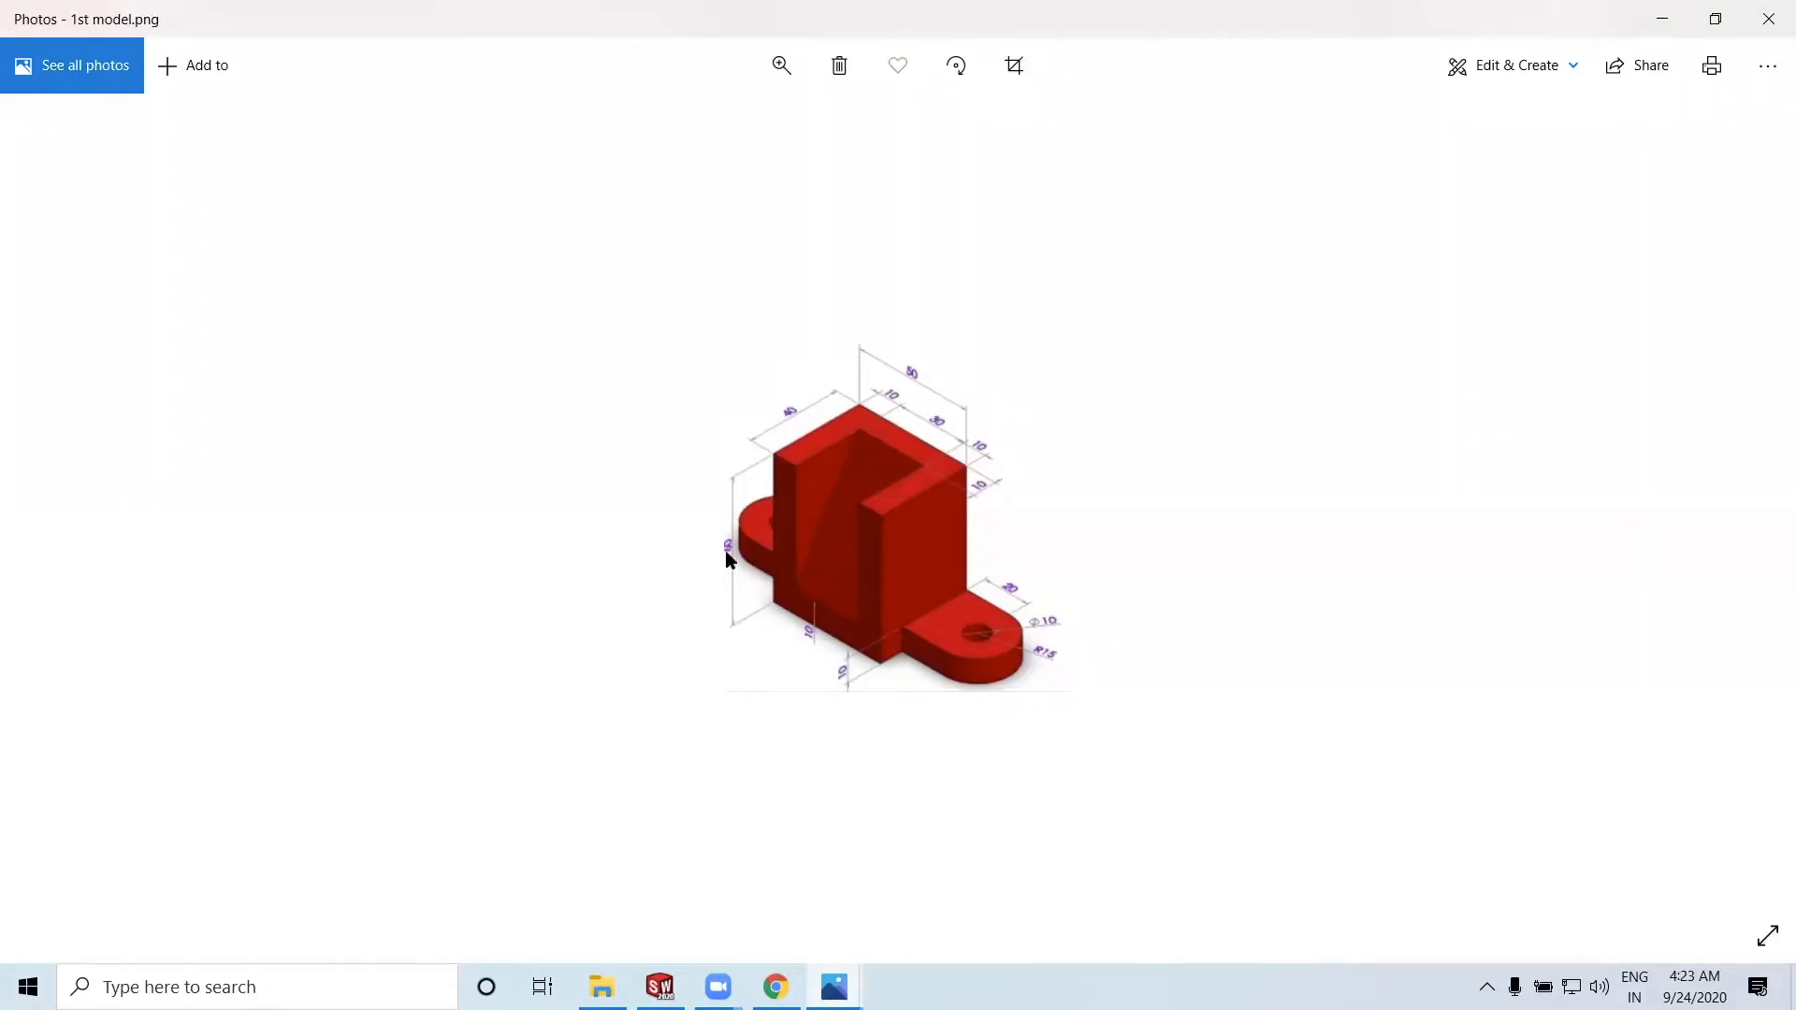
{"action": "left_click", "coordinate": [1663, 18]}
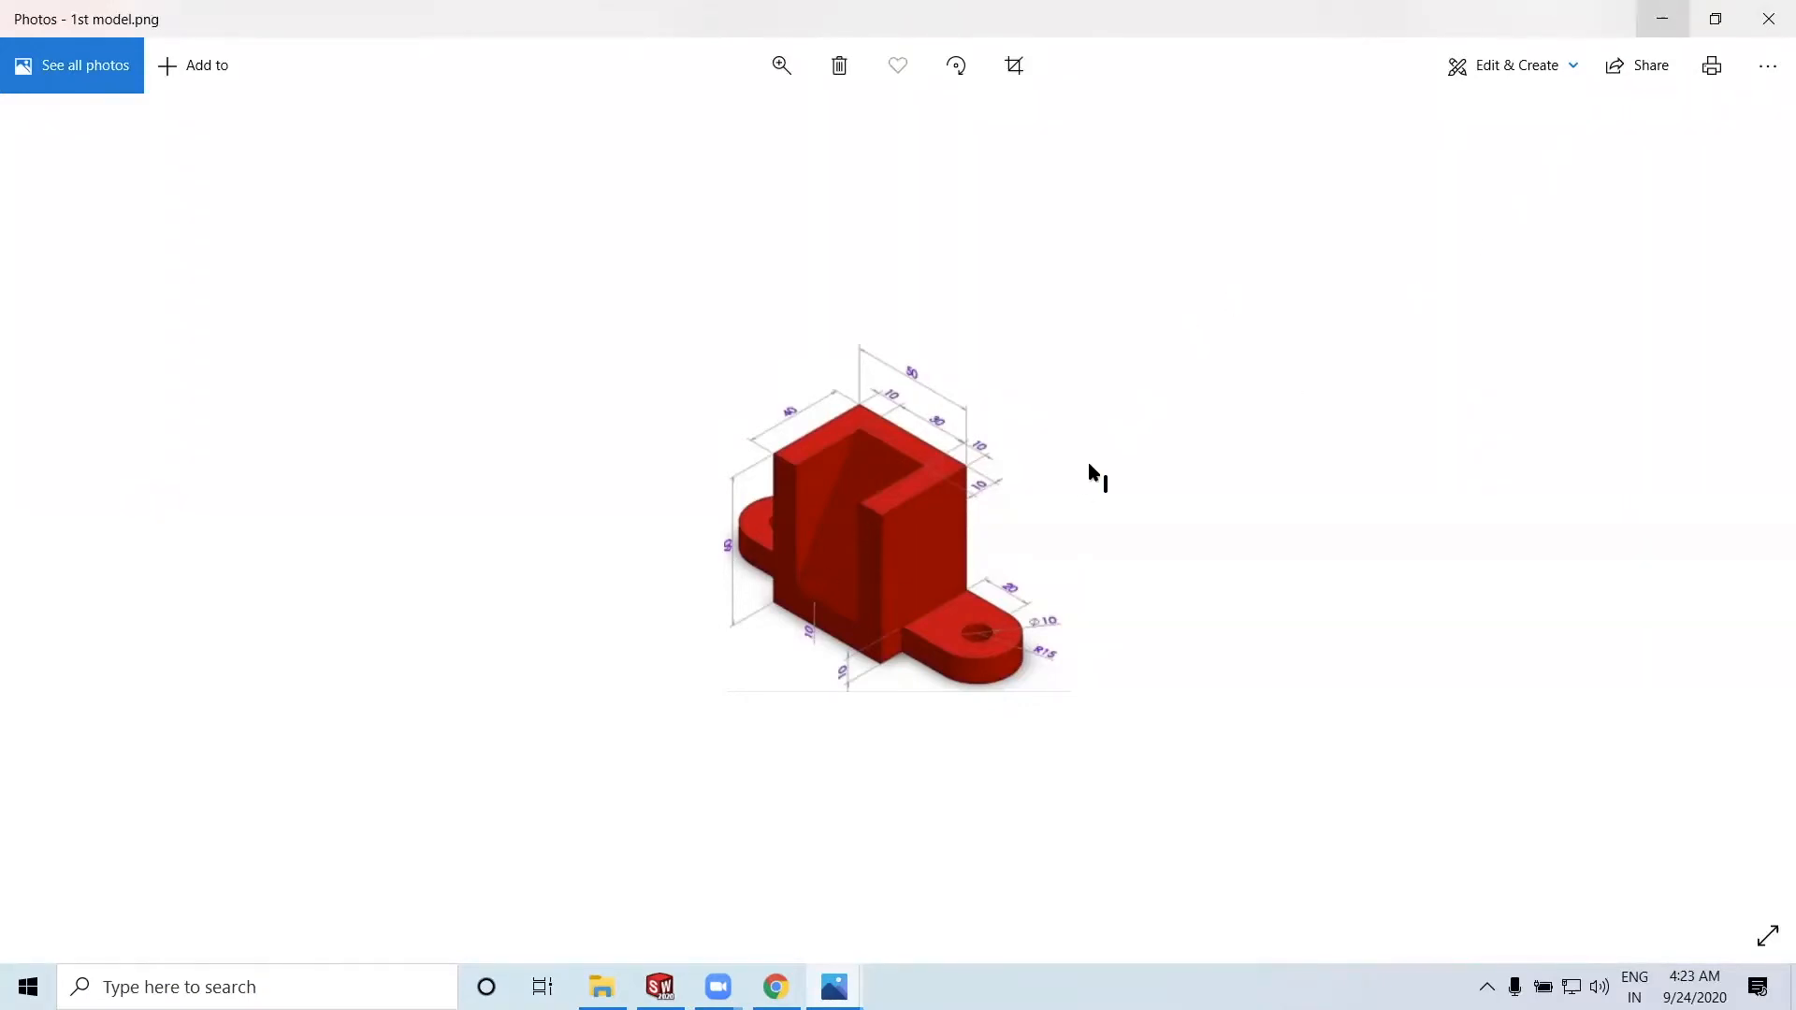
Extrude the rectangle as a blind boss 60 mm deep, consulting the block's height in the reference image
{"action": "left_click", "coordinate": [37, 128]}
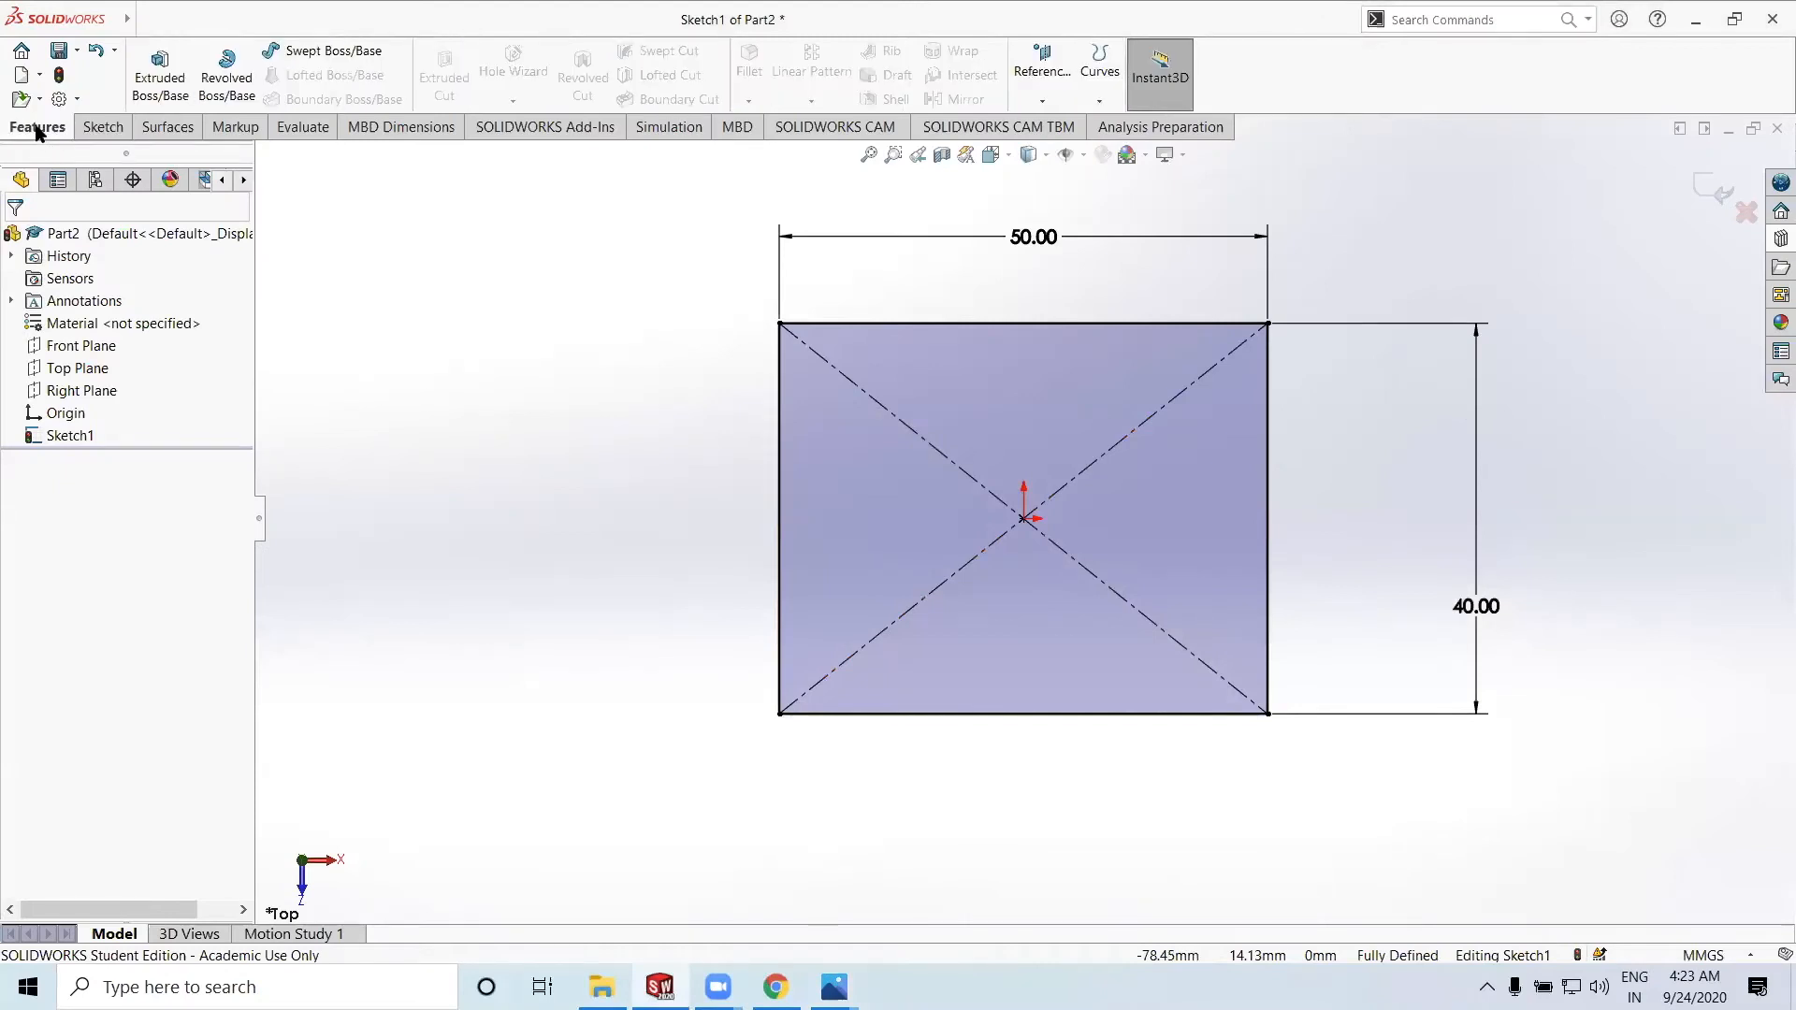
{"action": "left_click", "coordinate": [160, 75]}
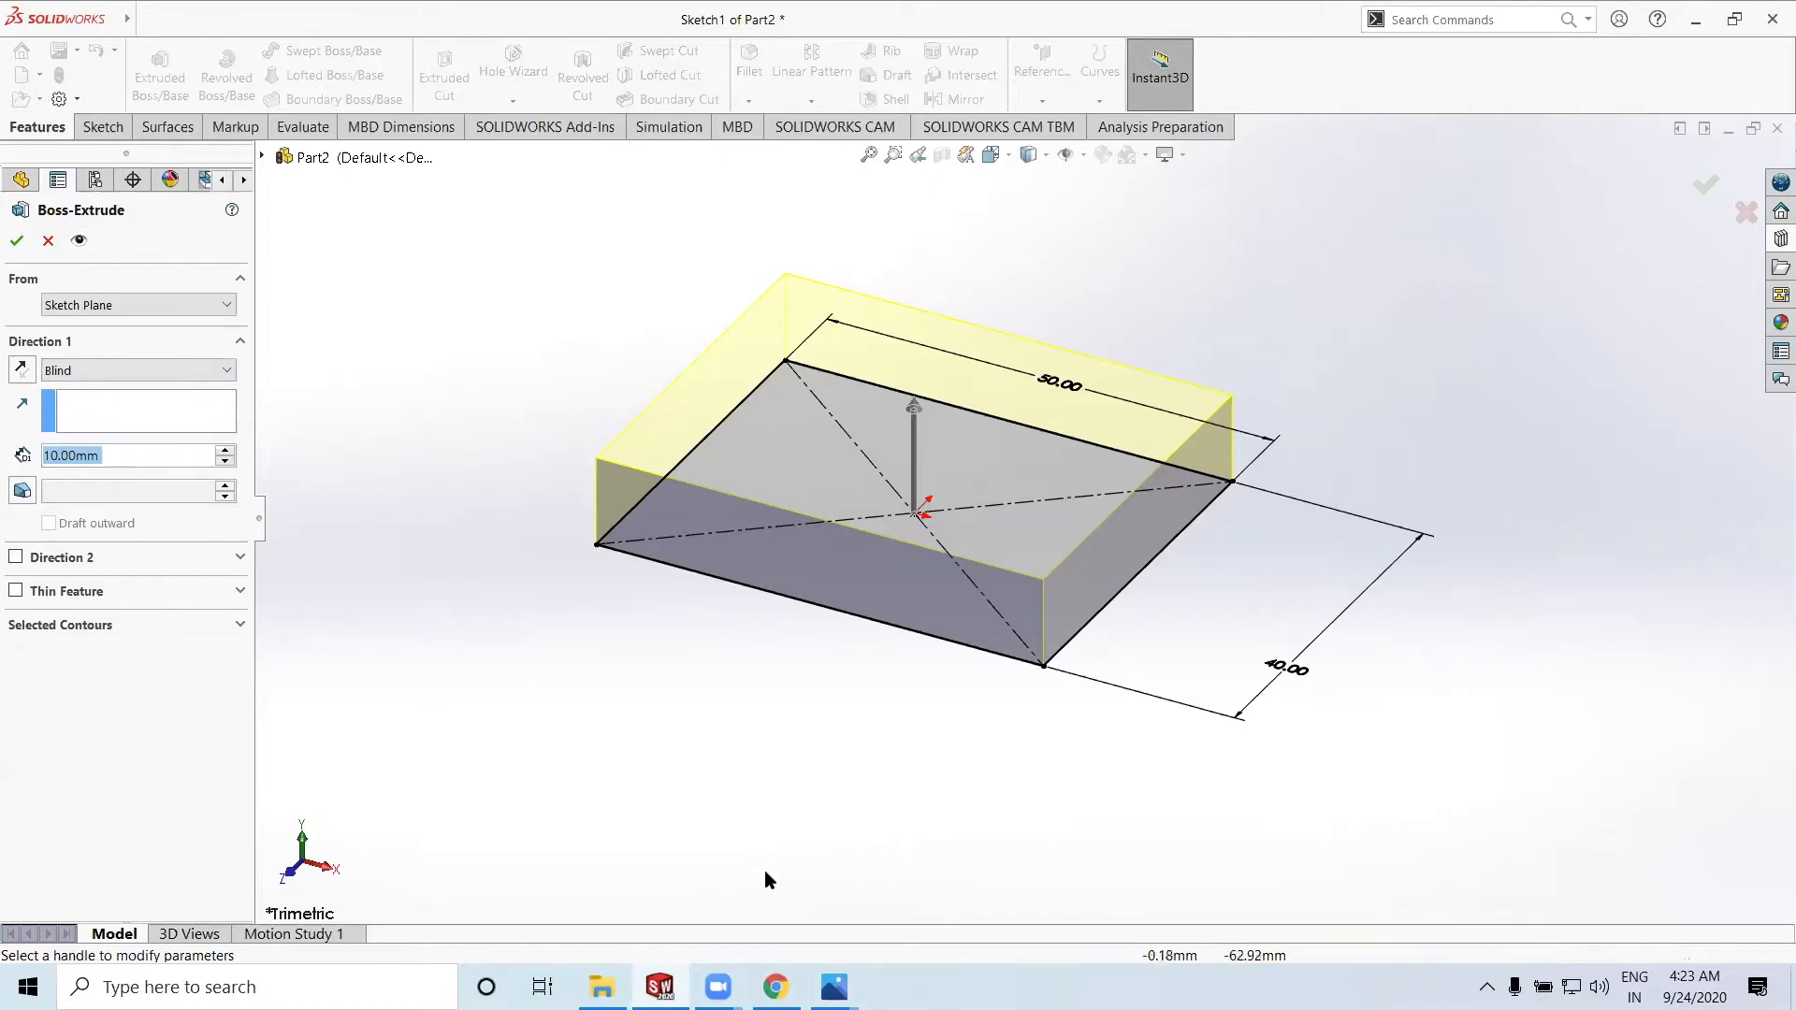
{"action": "key", "text": "alt+Tab"}
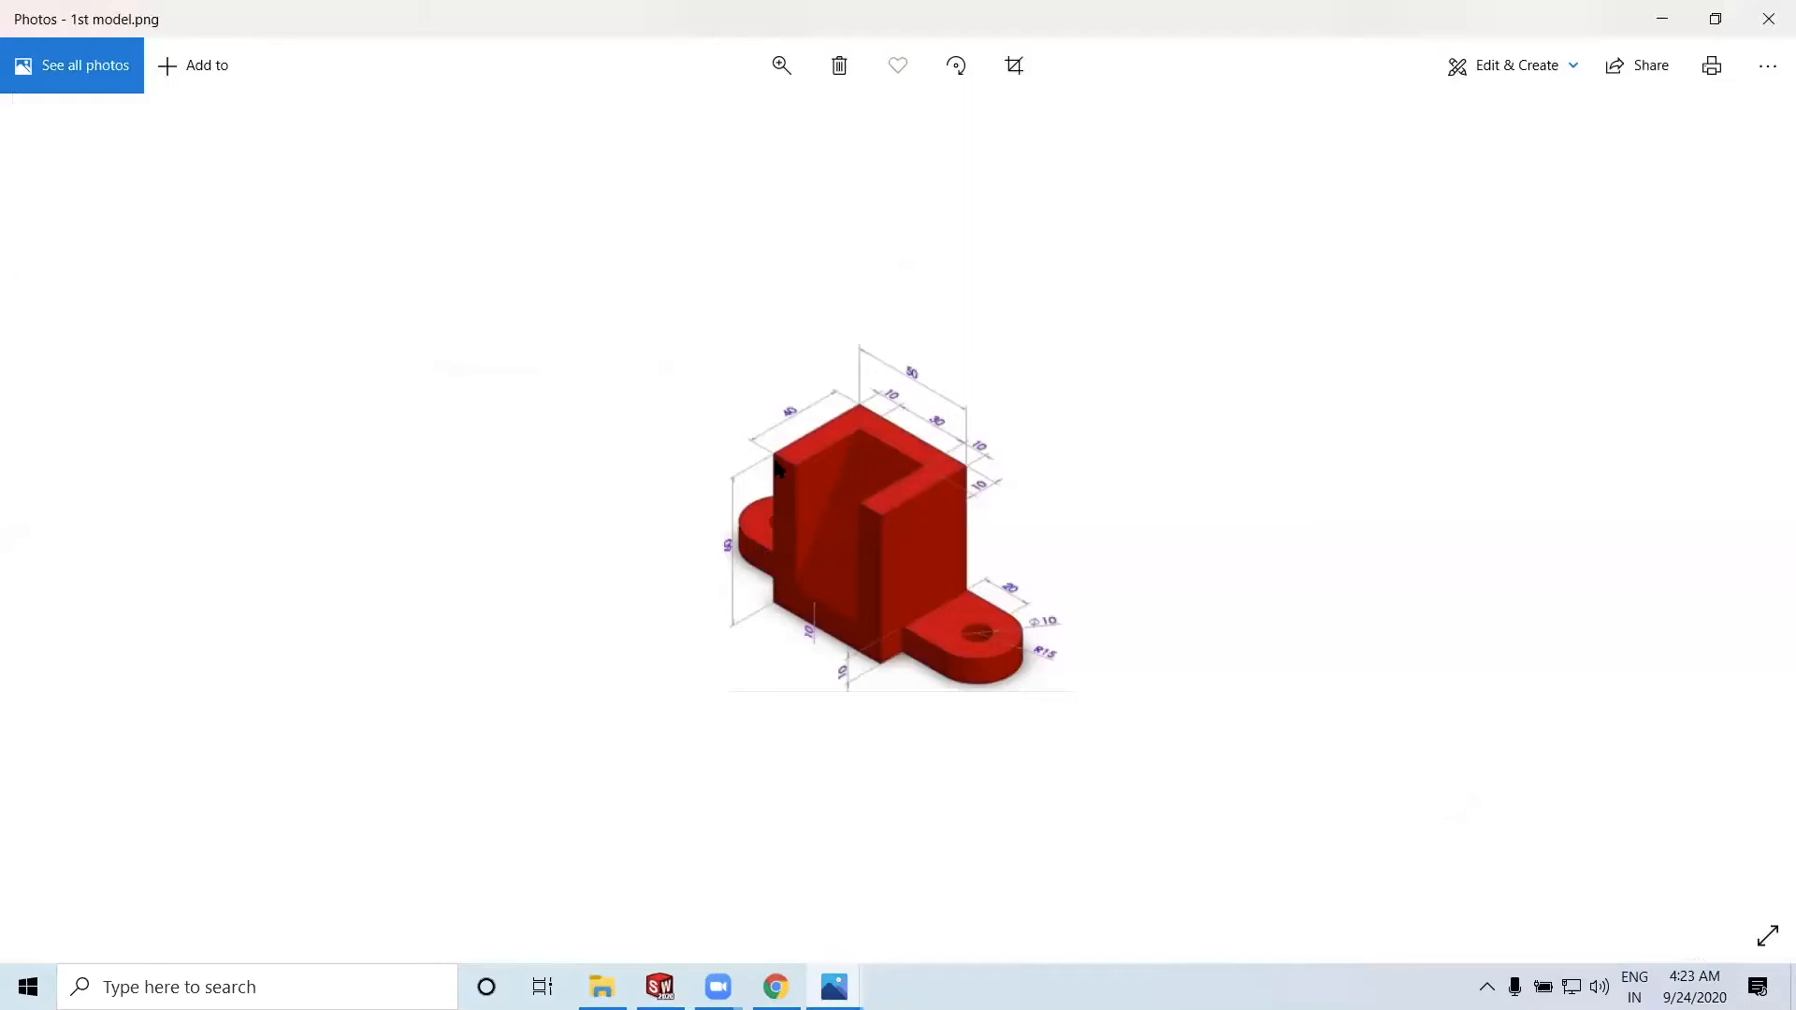
{"action": "left_click", "coordinate": [1662, 19]}
{"action": "left_click_drag", "start_coordinate": [120, 456], "coordinate": [32, 462]}
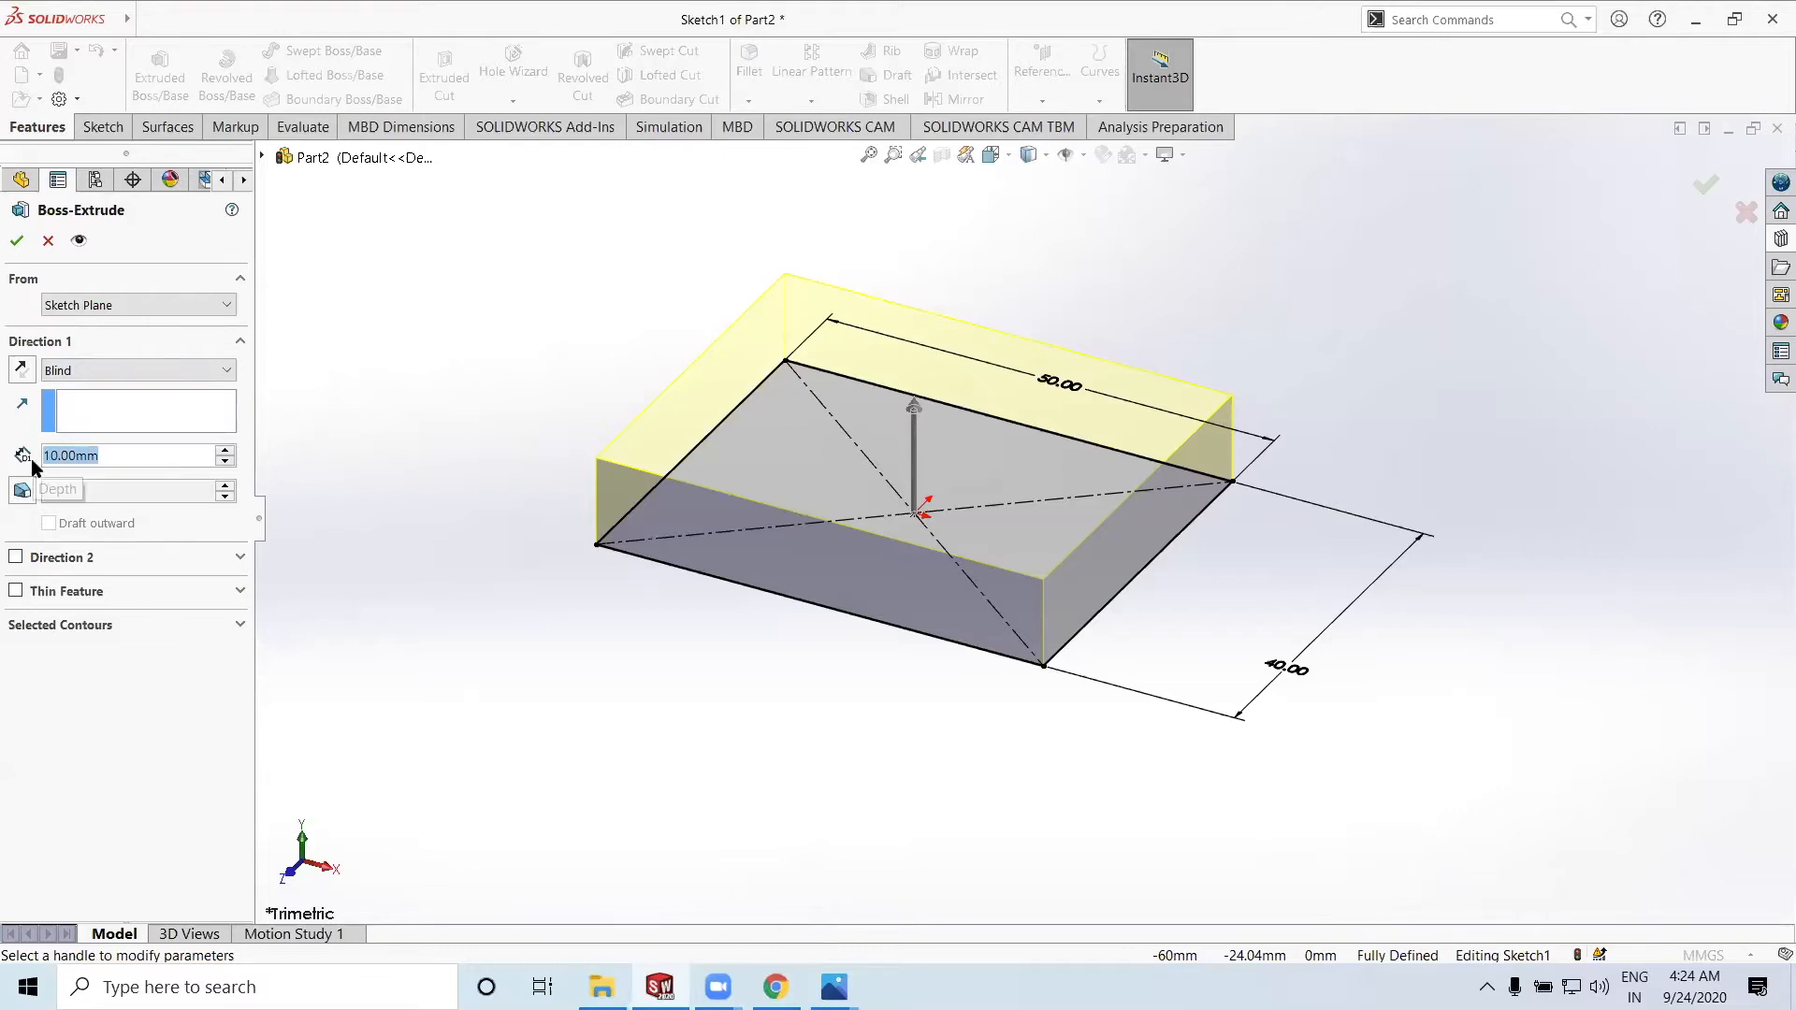
{"action": "key", "text": "BackSpace"}
{"action": "type", "text": "60"}
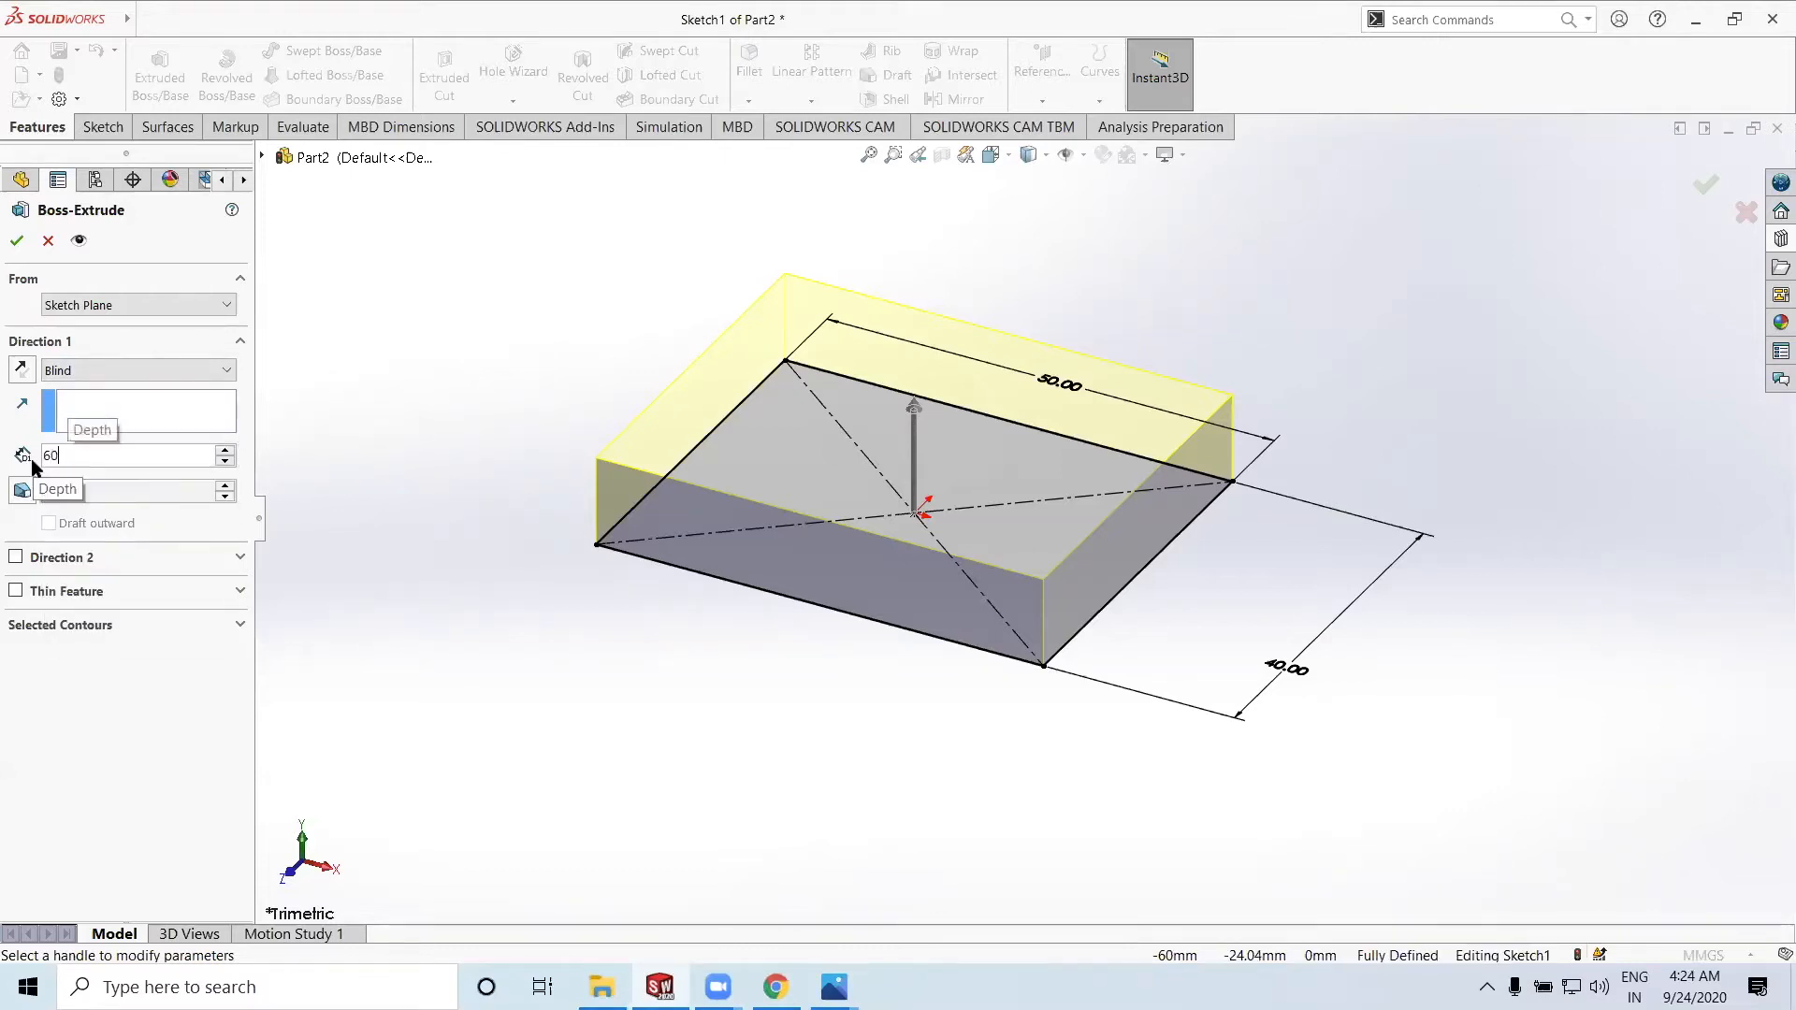
{"action": "key", "text": "Return"}
{"action": "scroll", "coordinate": [746, 489], "scroll_direction": "up", "scroll_amount": 5}
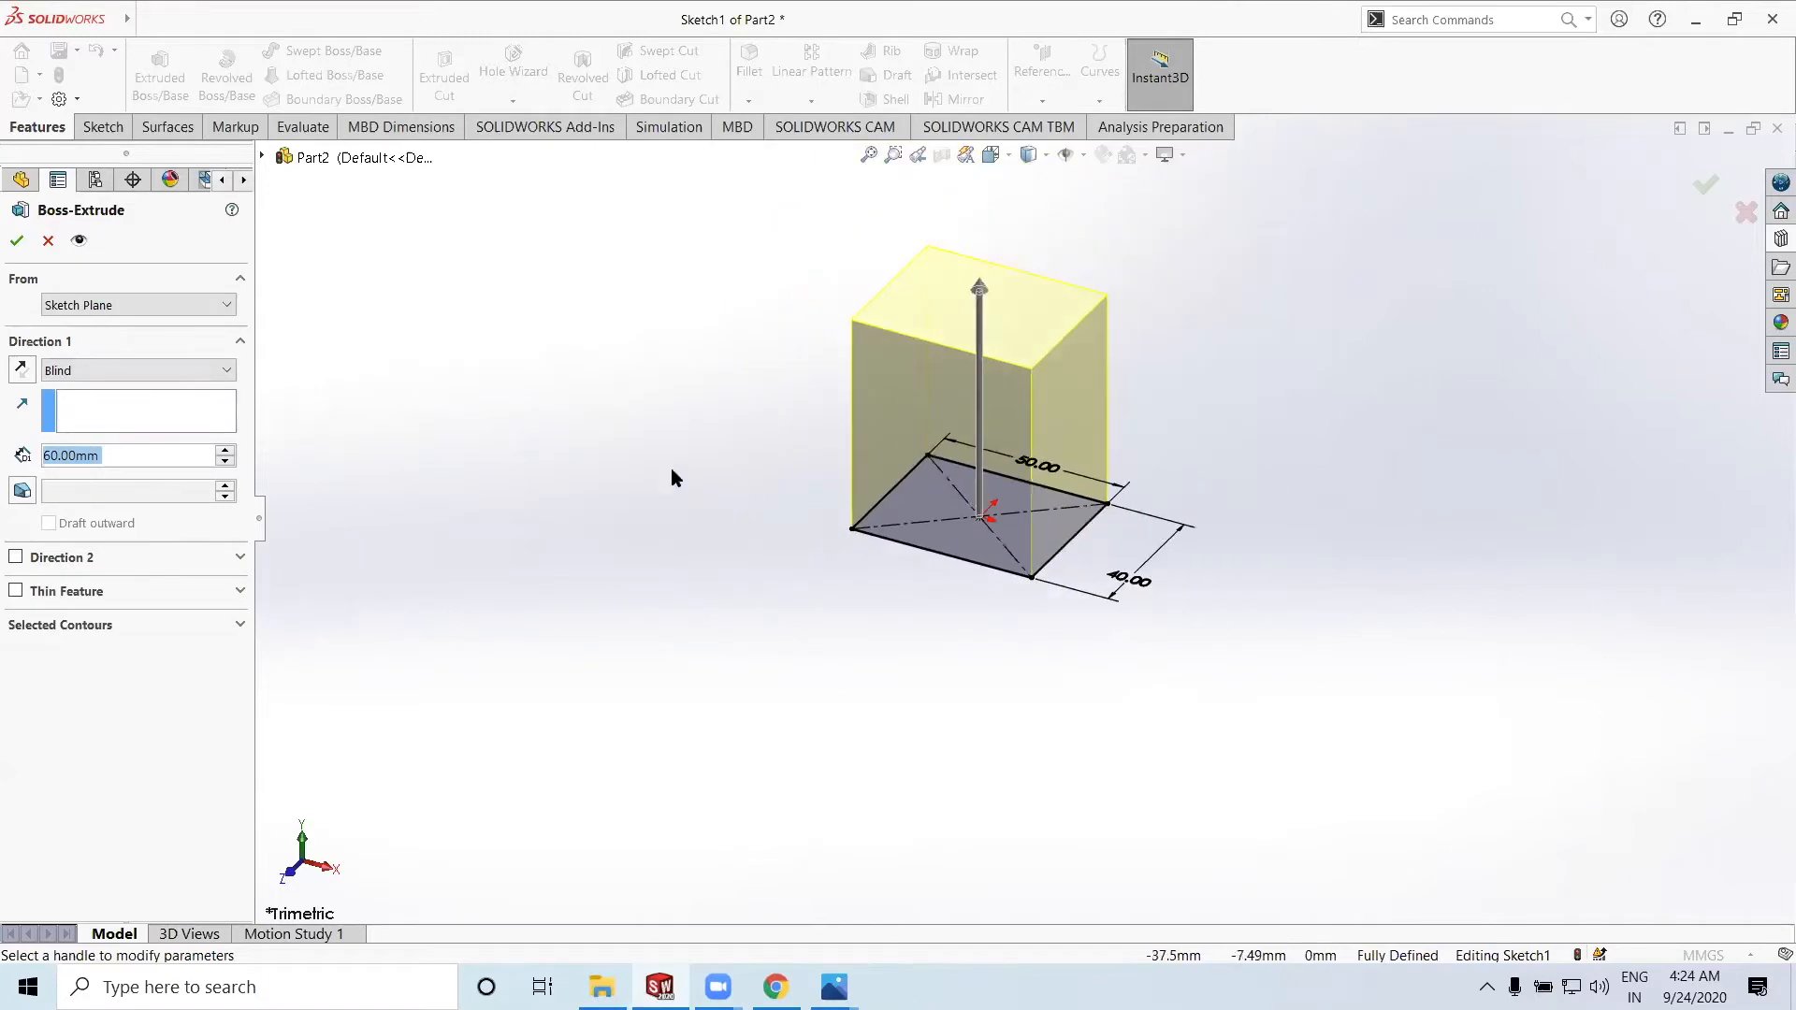
{"action": "left_click", "coordinate": [18, 244]}
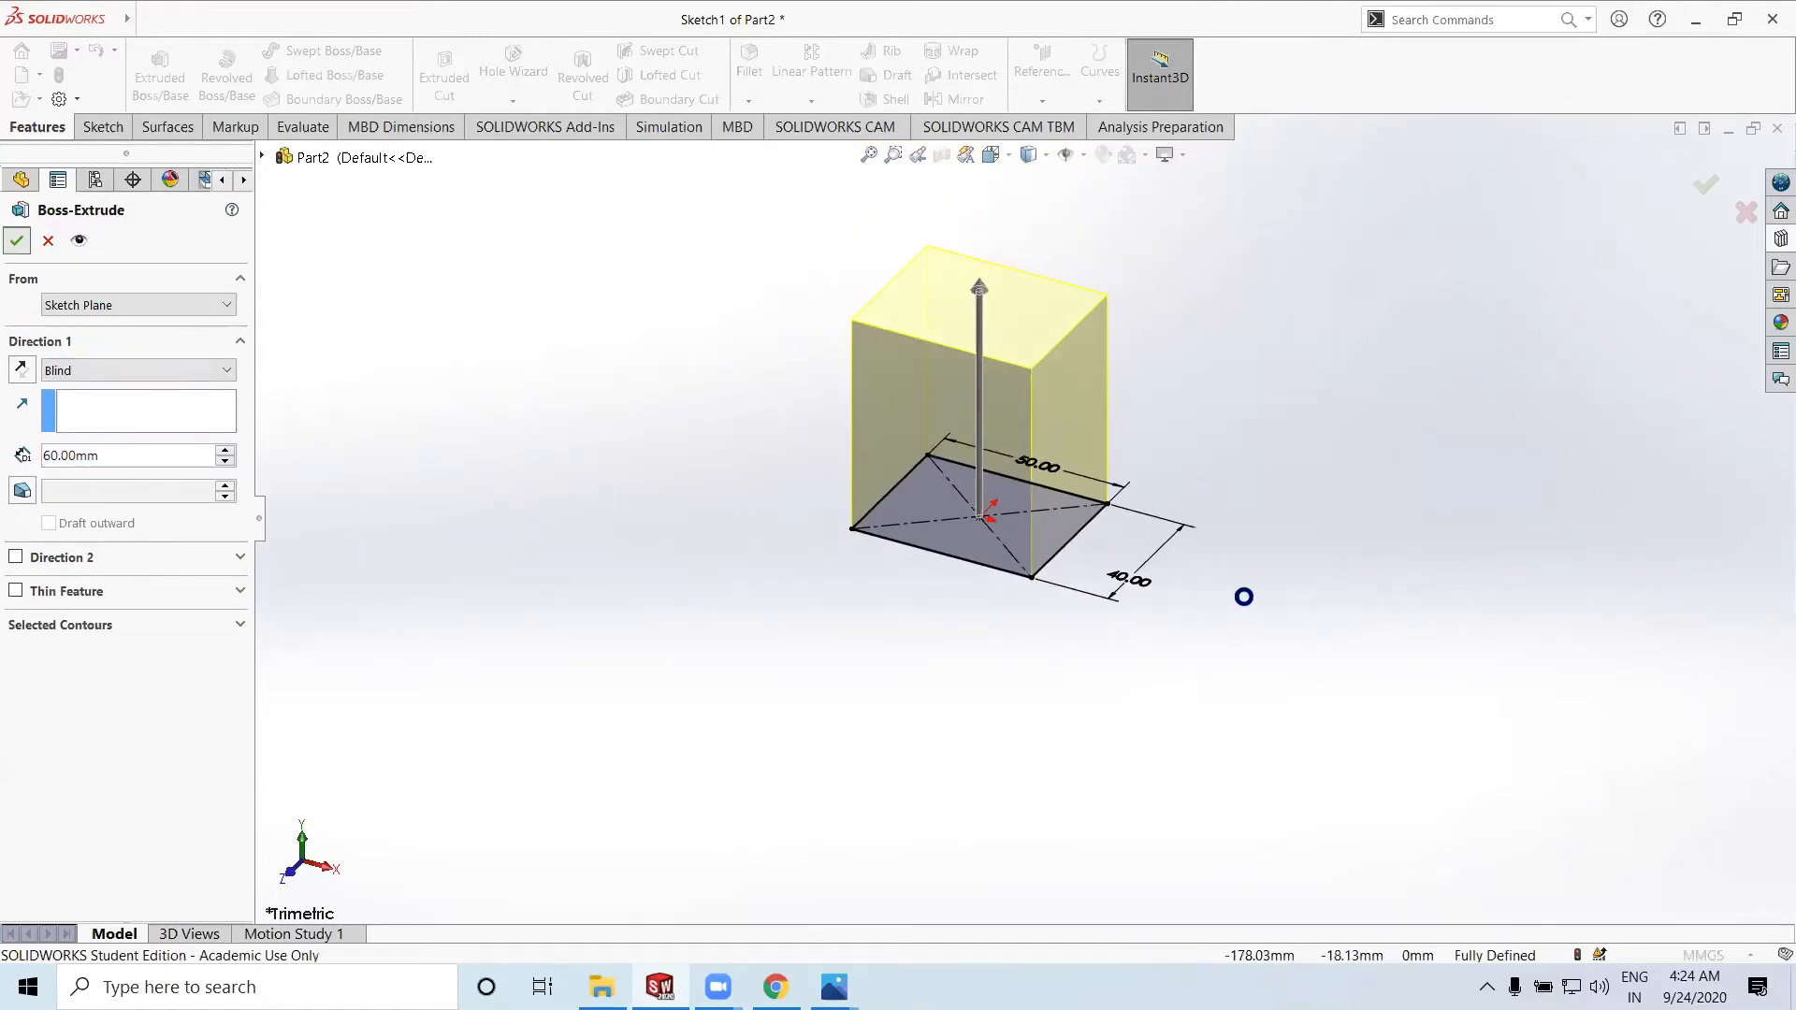
Examine the mounting lugs at the block's base in the reference image in Photos
{"action": "middle_click_drag", "start_coordinate": [1059, 609], "coordinate": [1138, 537]}
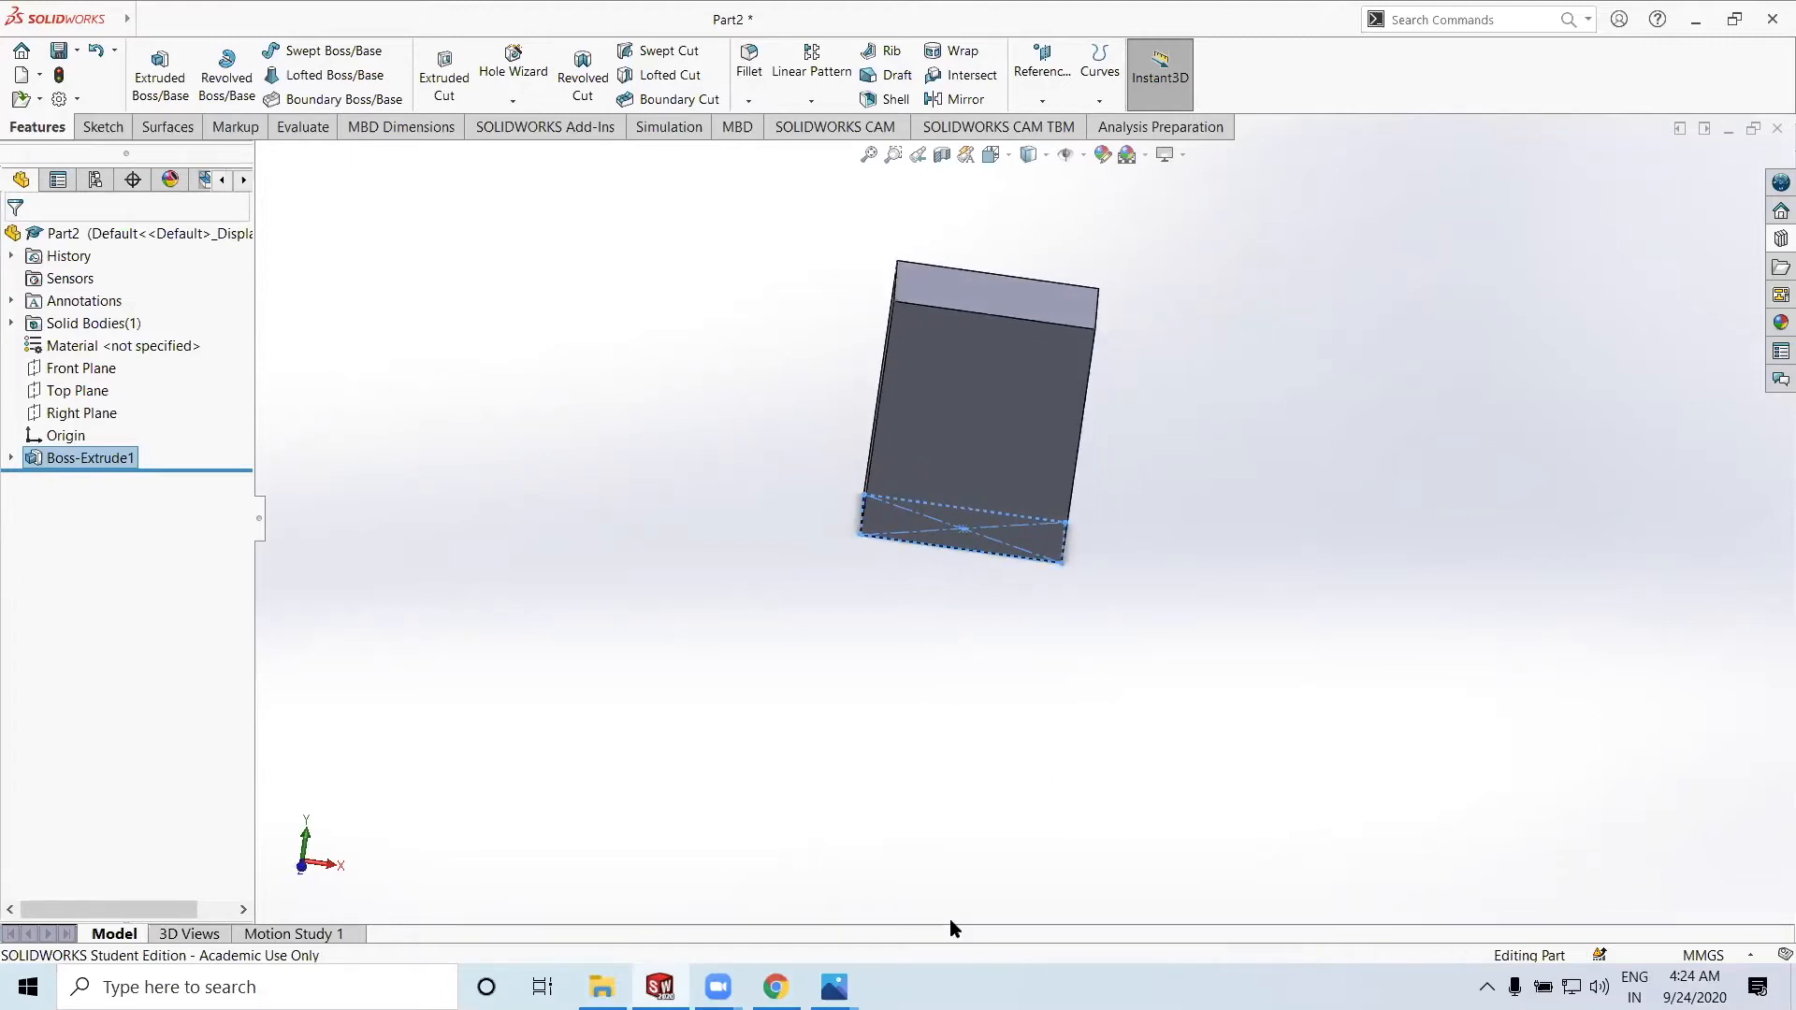
{"action": "left_click", "coordinate": [833, 987]}
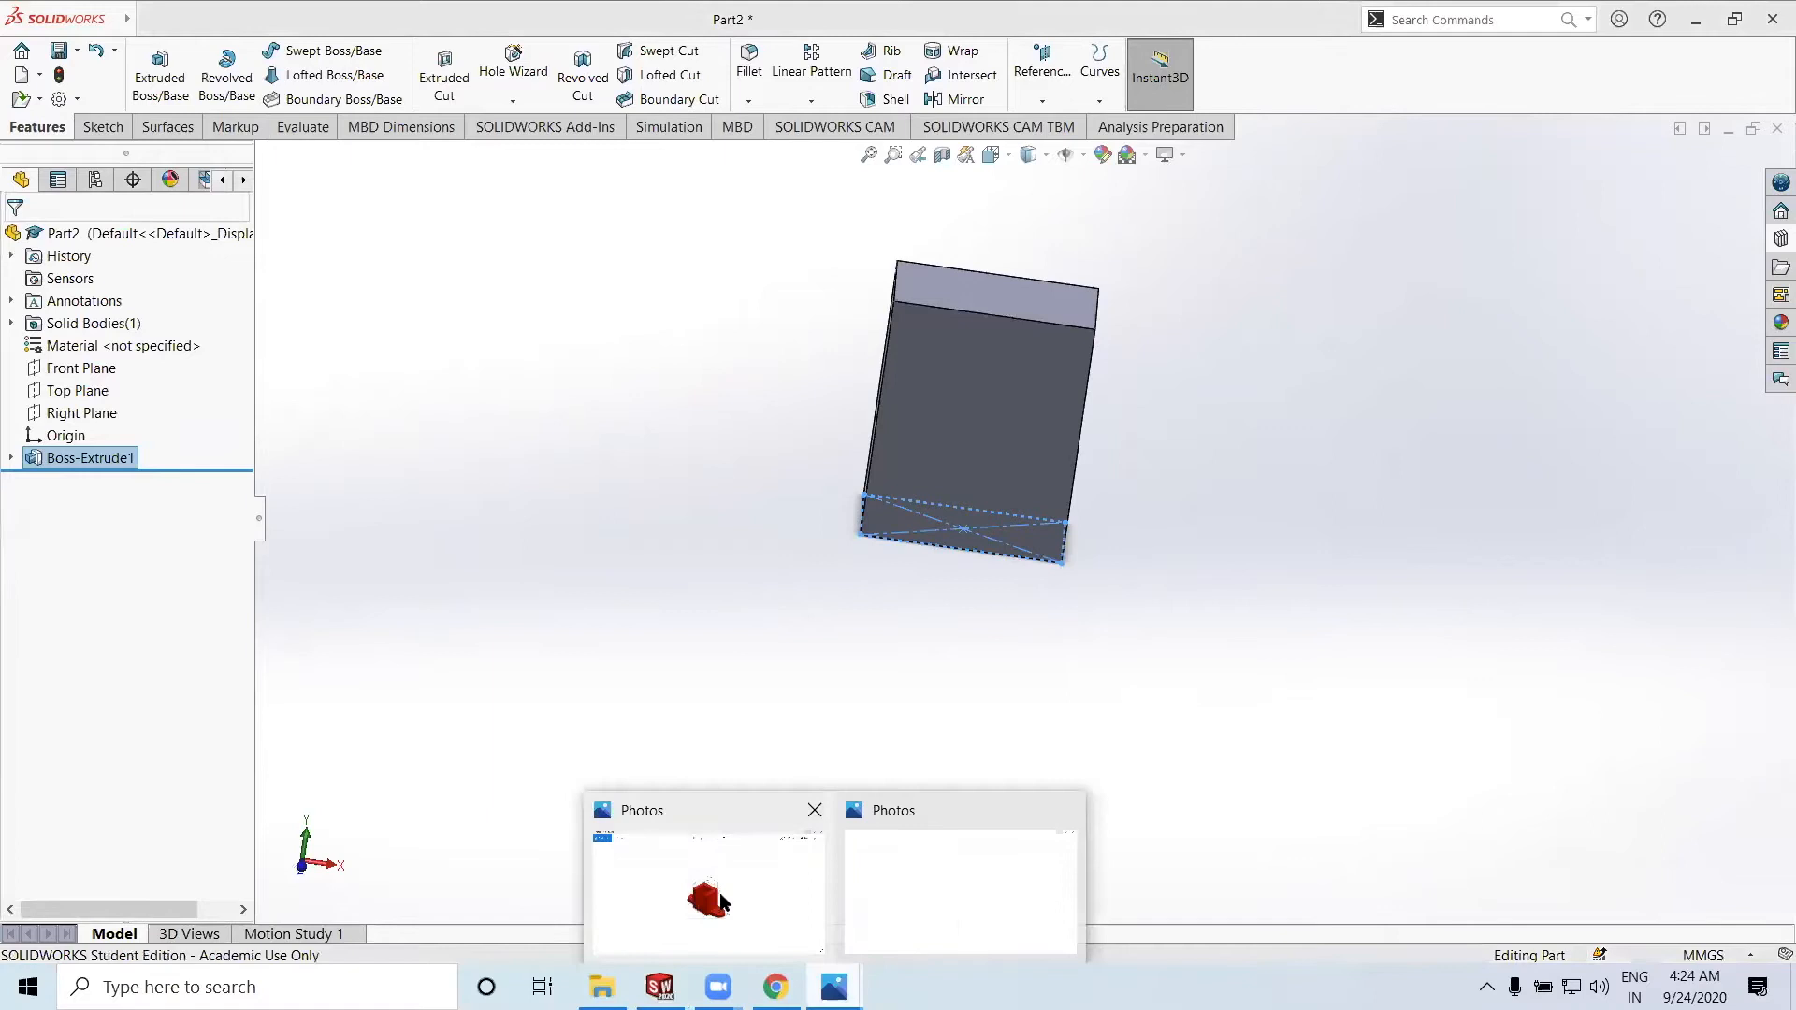
{"action": "left_click", "coordinate": [722, 901]}
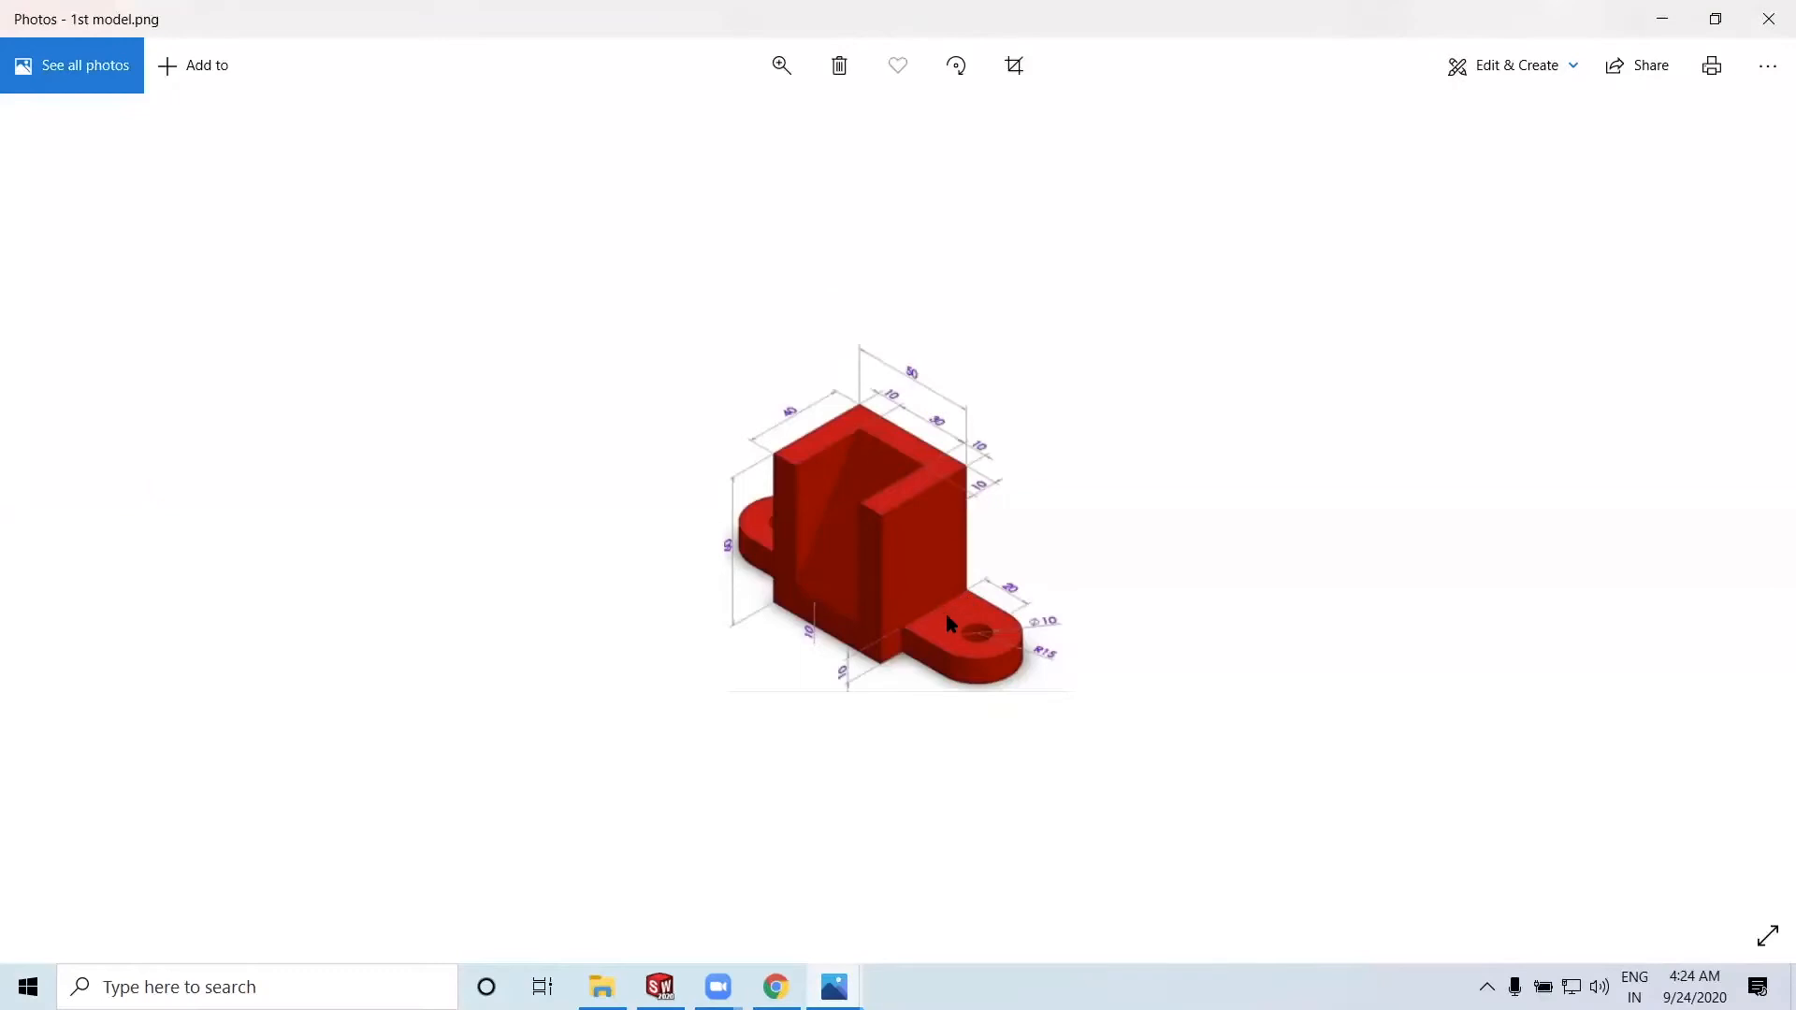
{"action": "left_click", "coordinate": [1661, 15]}
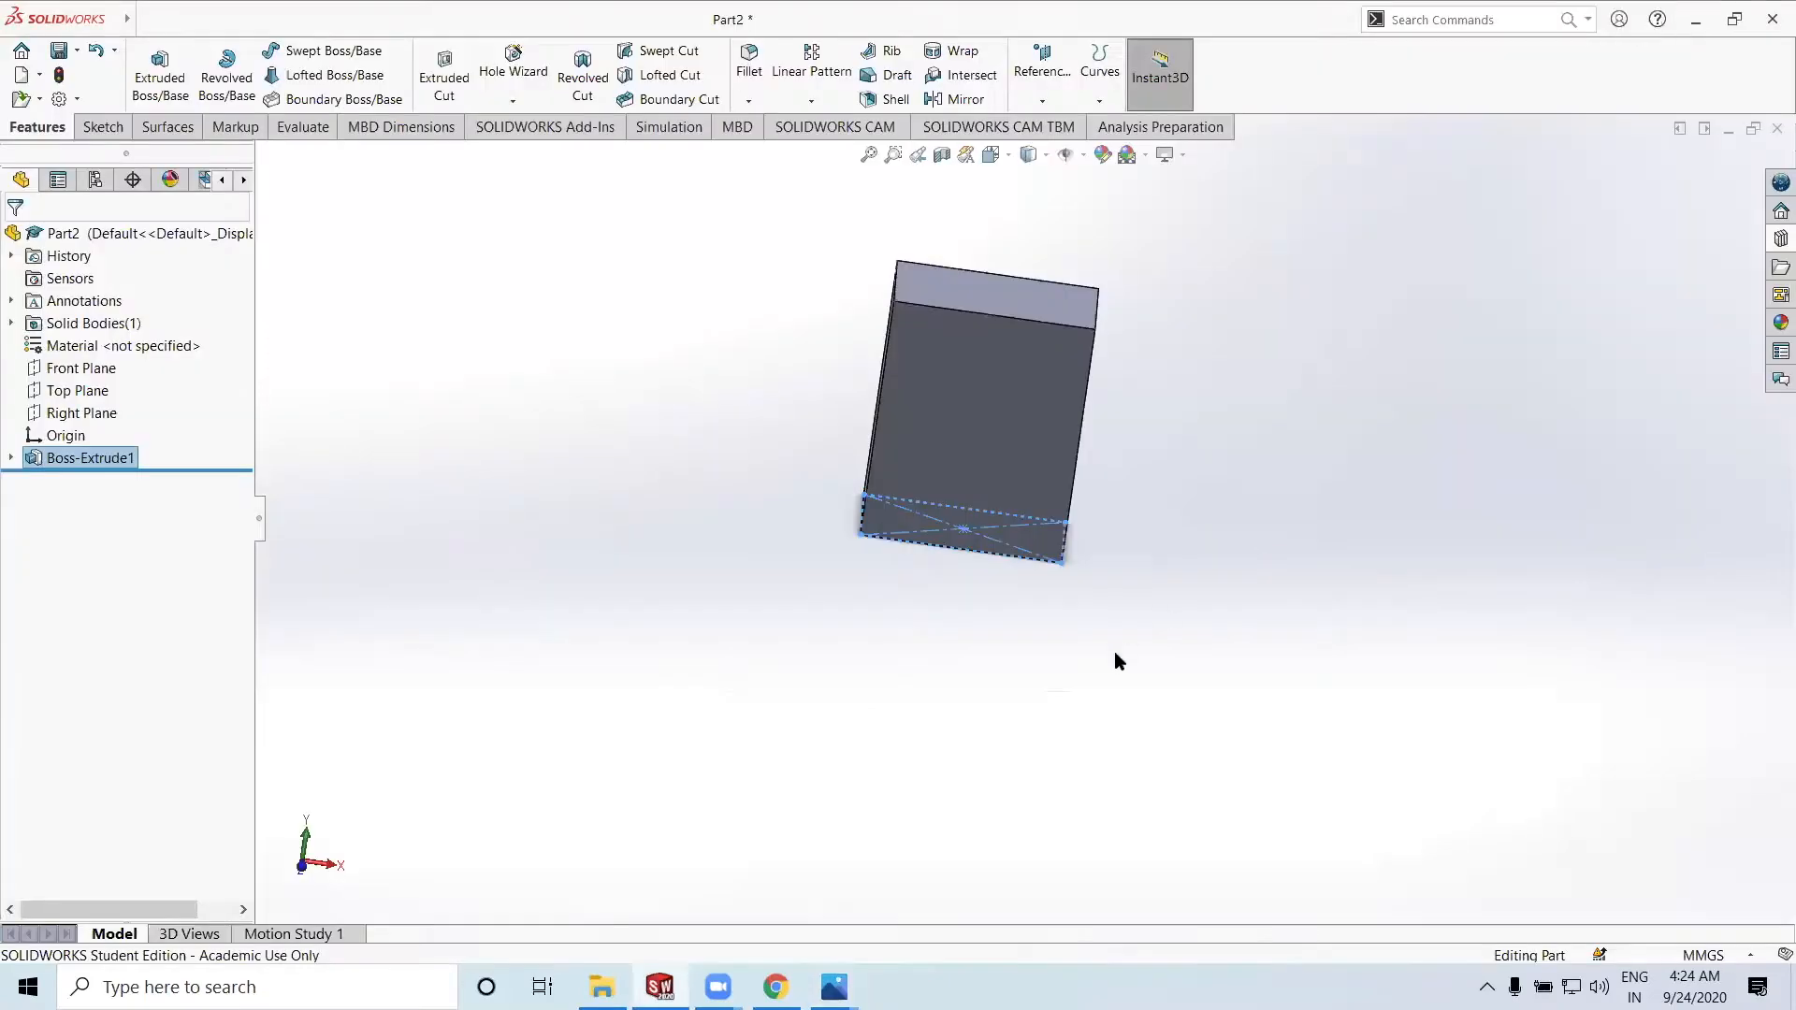
Start a sketch on the block's bottom face and orient the view normal to it
{"action": "middle_click_drag", "start_coordinate": [1114, 655], "coordinate": [1043, 534]}
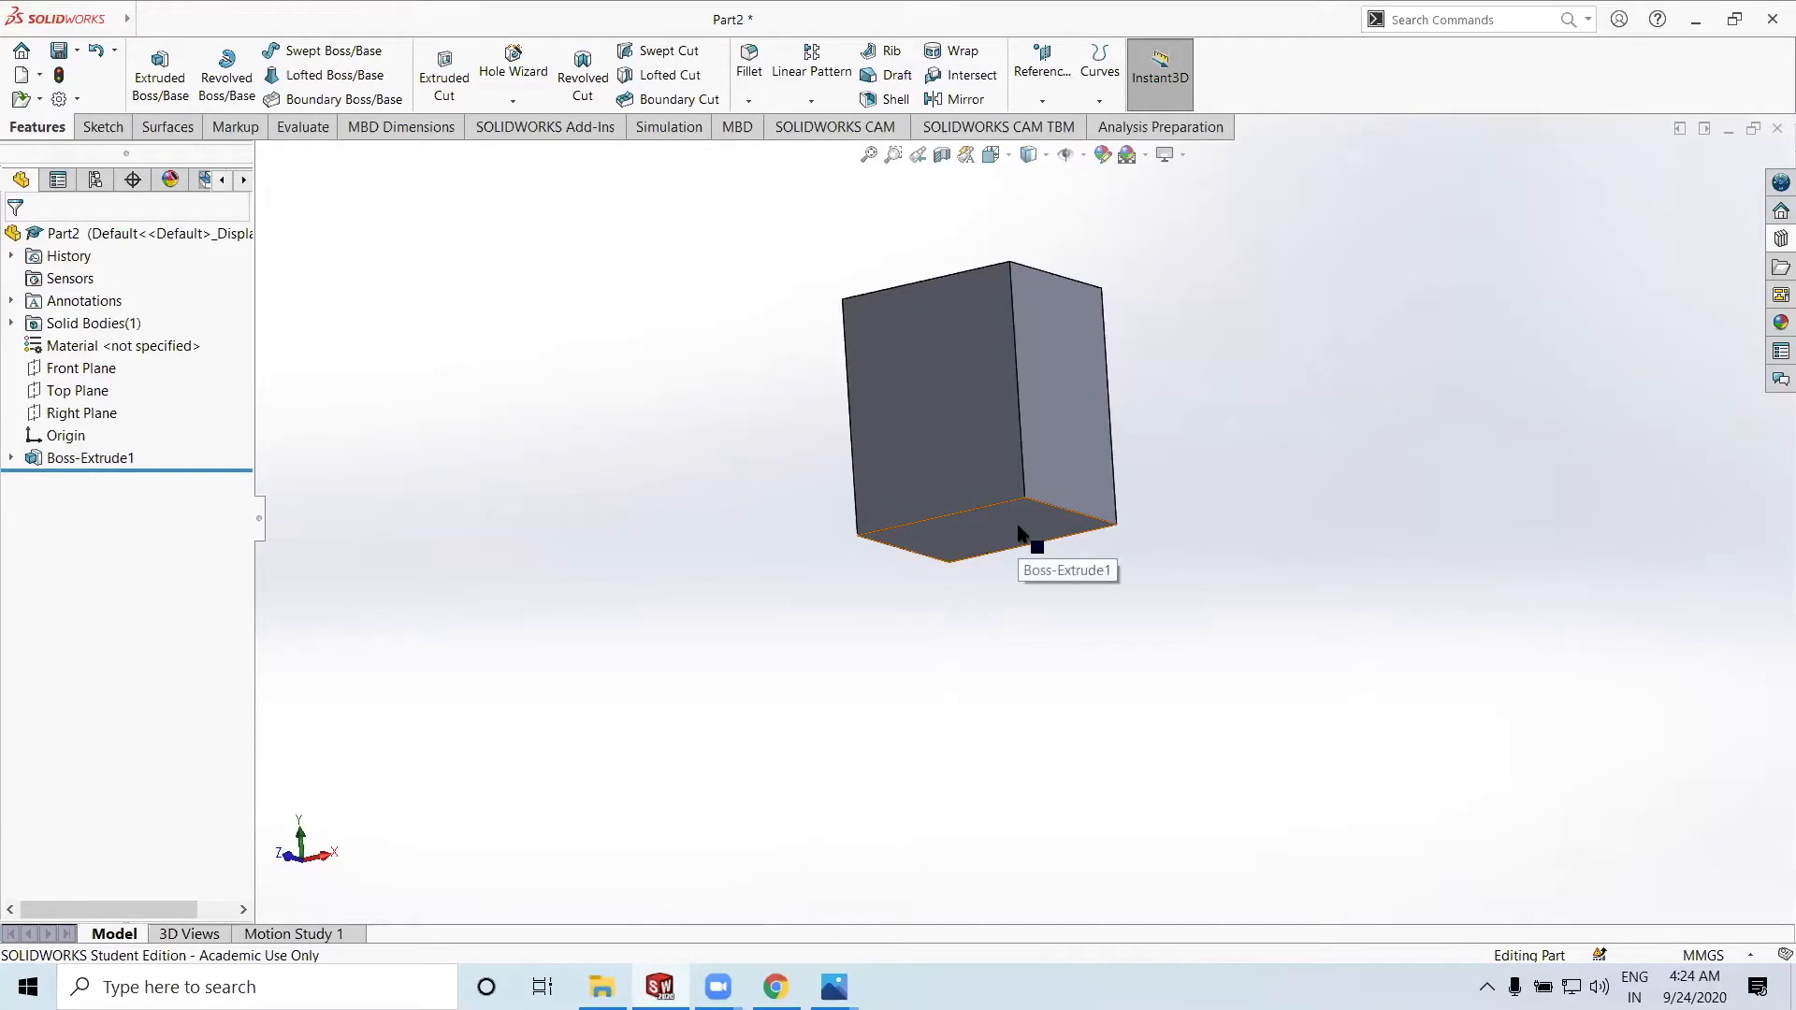
{"action": "left_click", "coordinate": [1022, 534]}
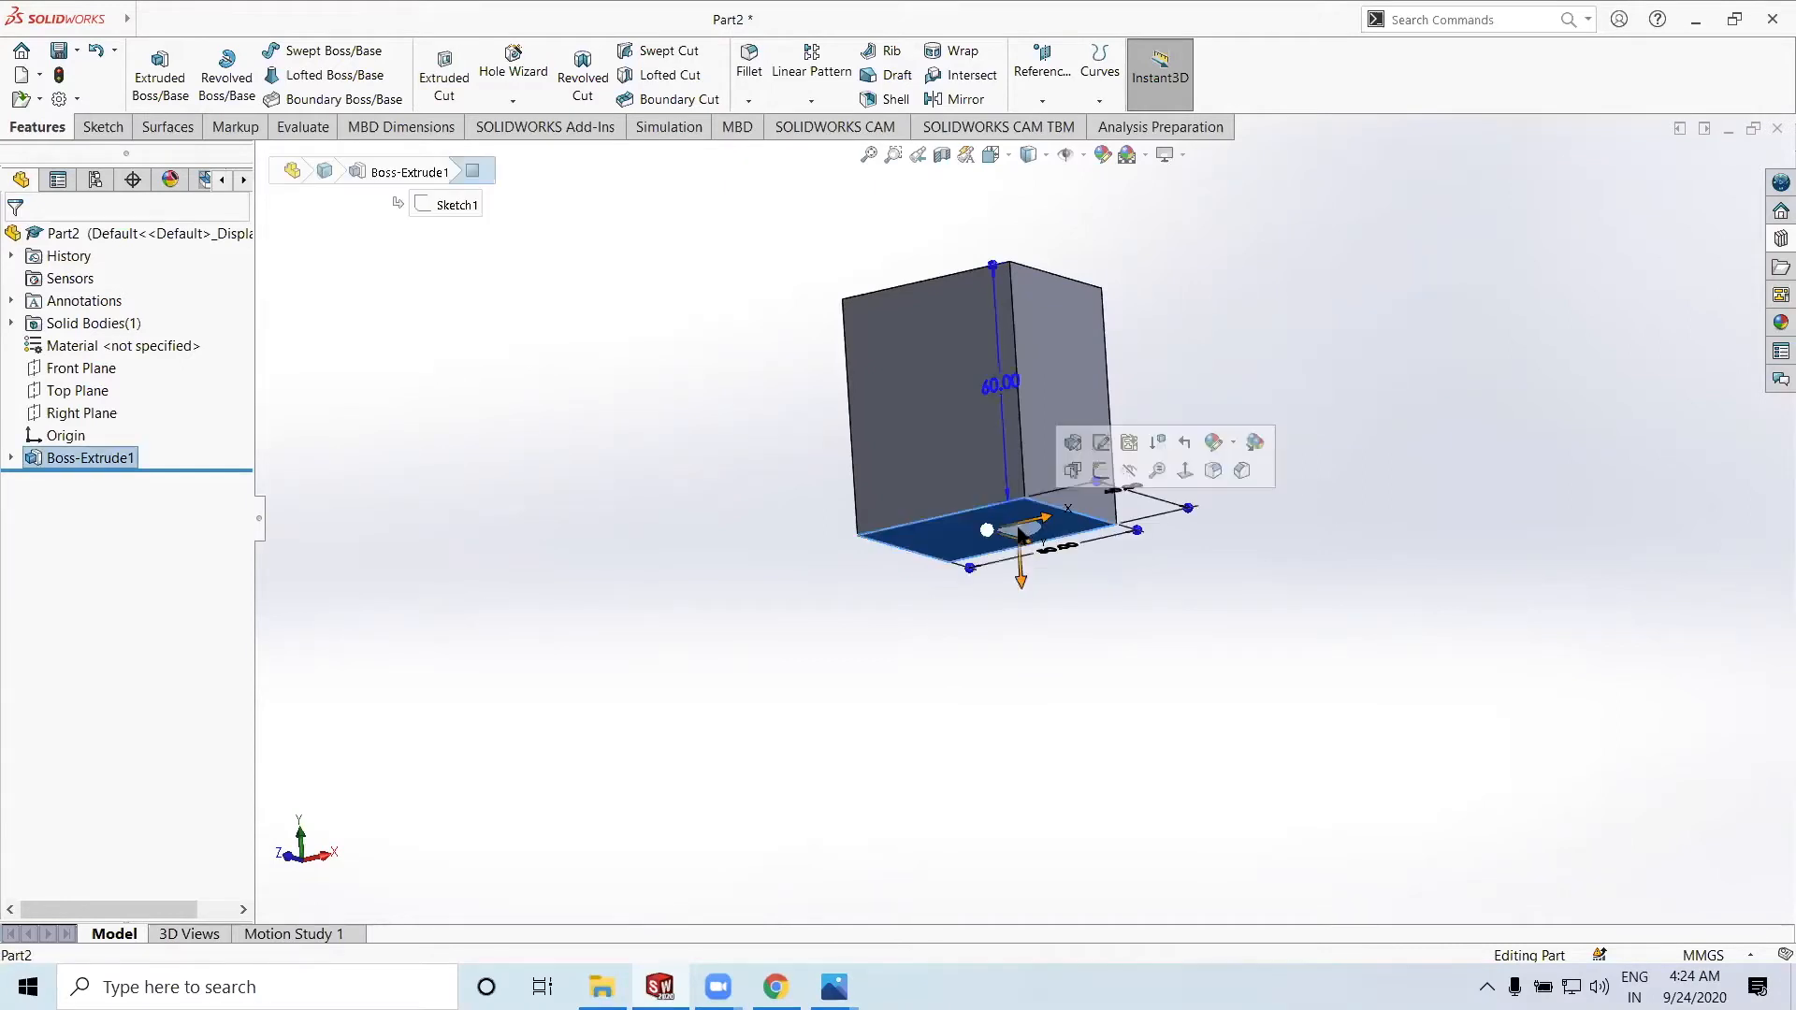
{"action": "left_click", "coordinate": [1101, 471]}
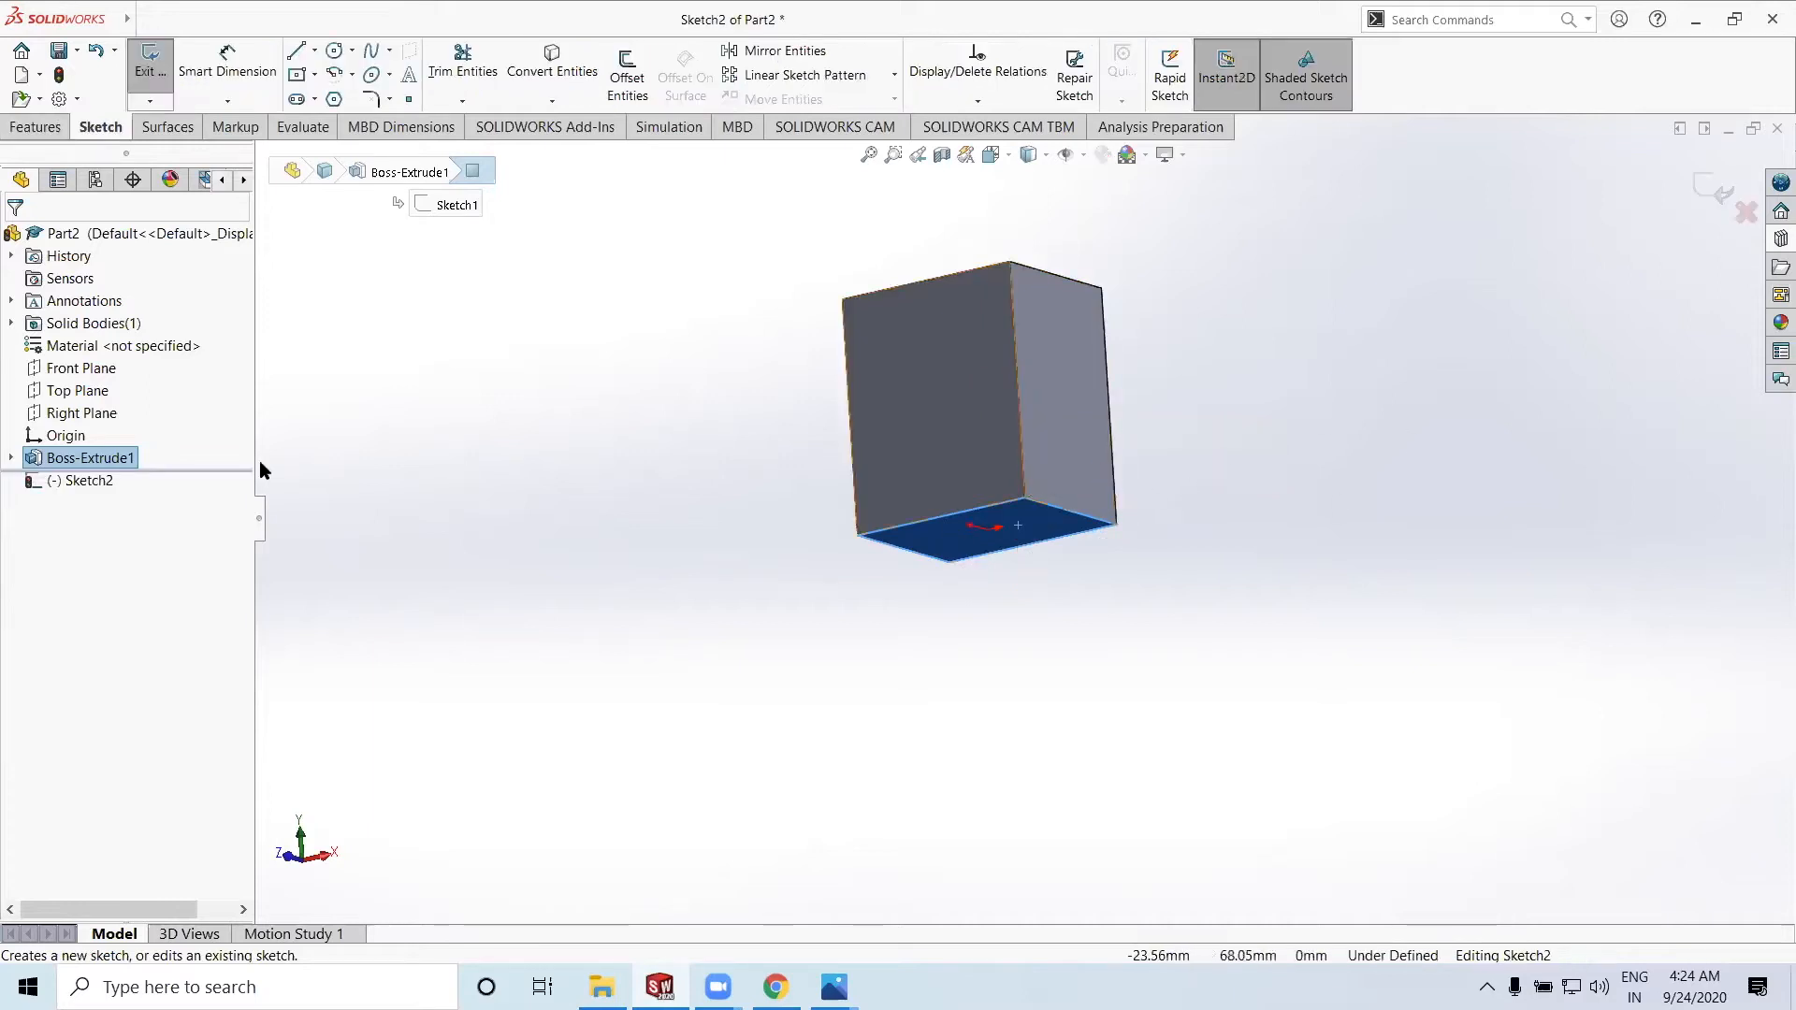
{"action": "right_click", "coordinate": [82, 487]}
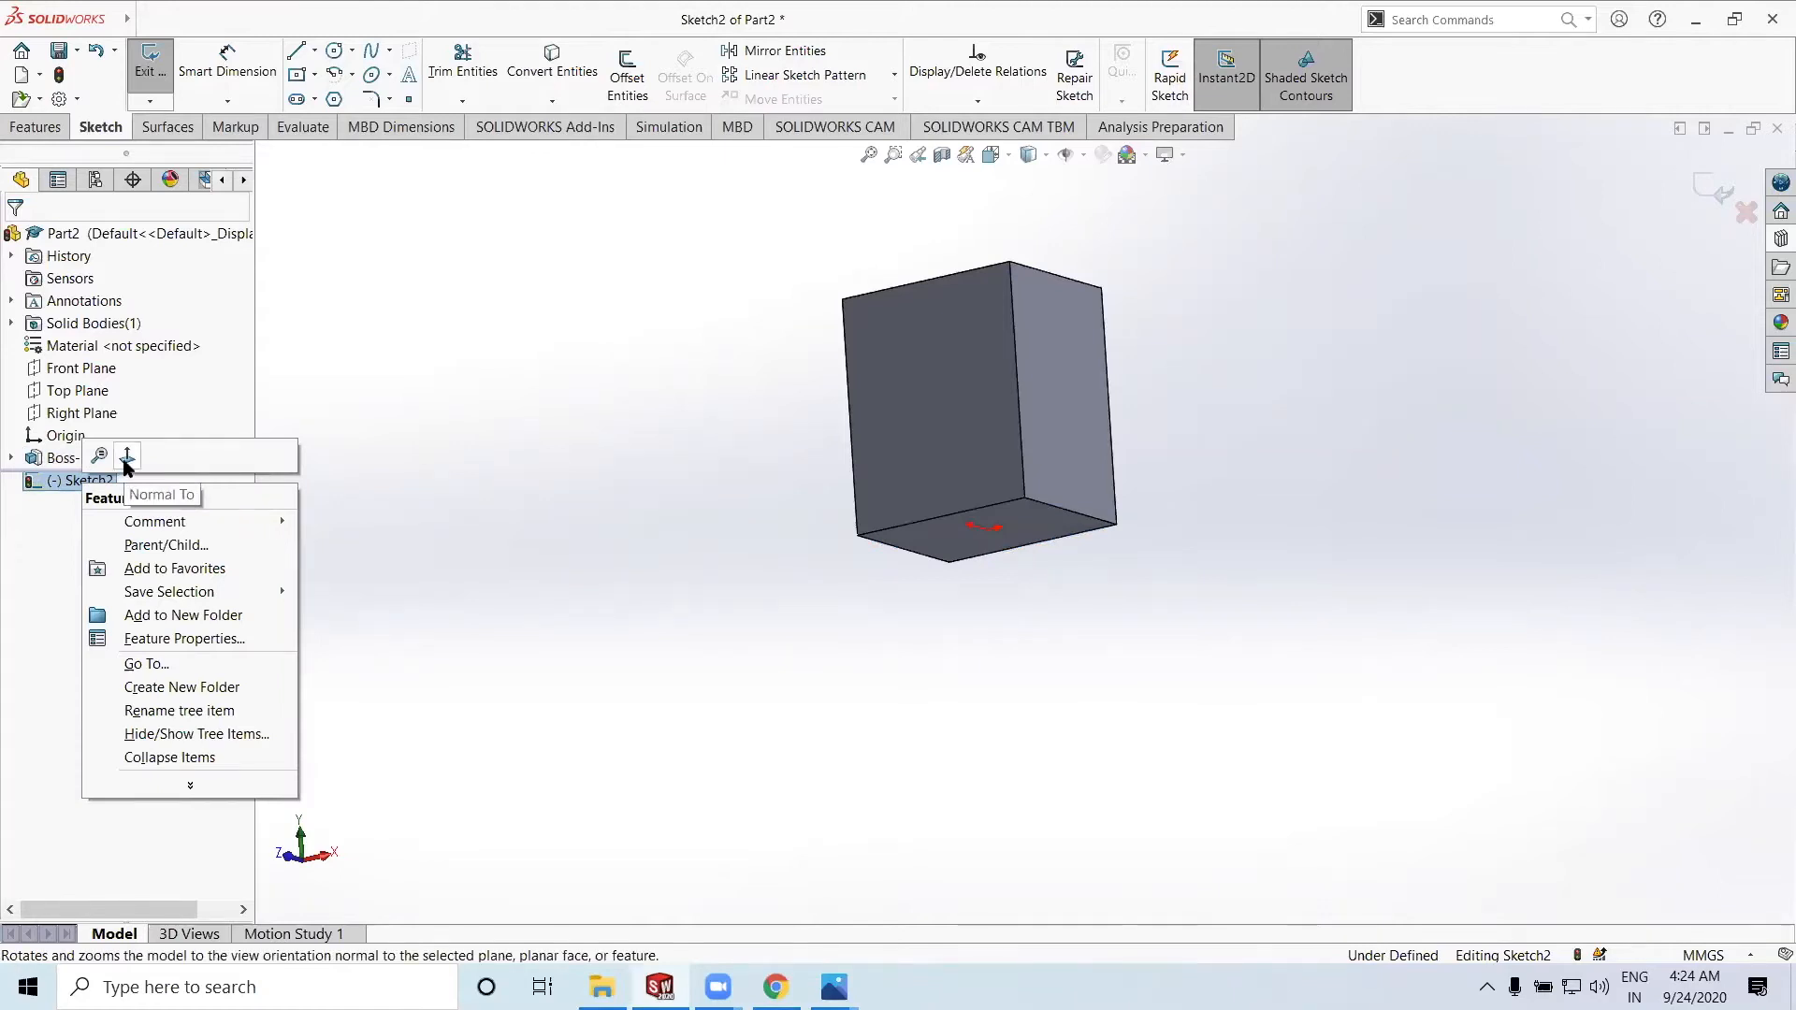
{"action": "left_click", "coordinate": [127, 457]}
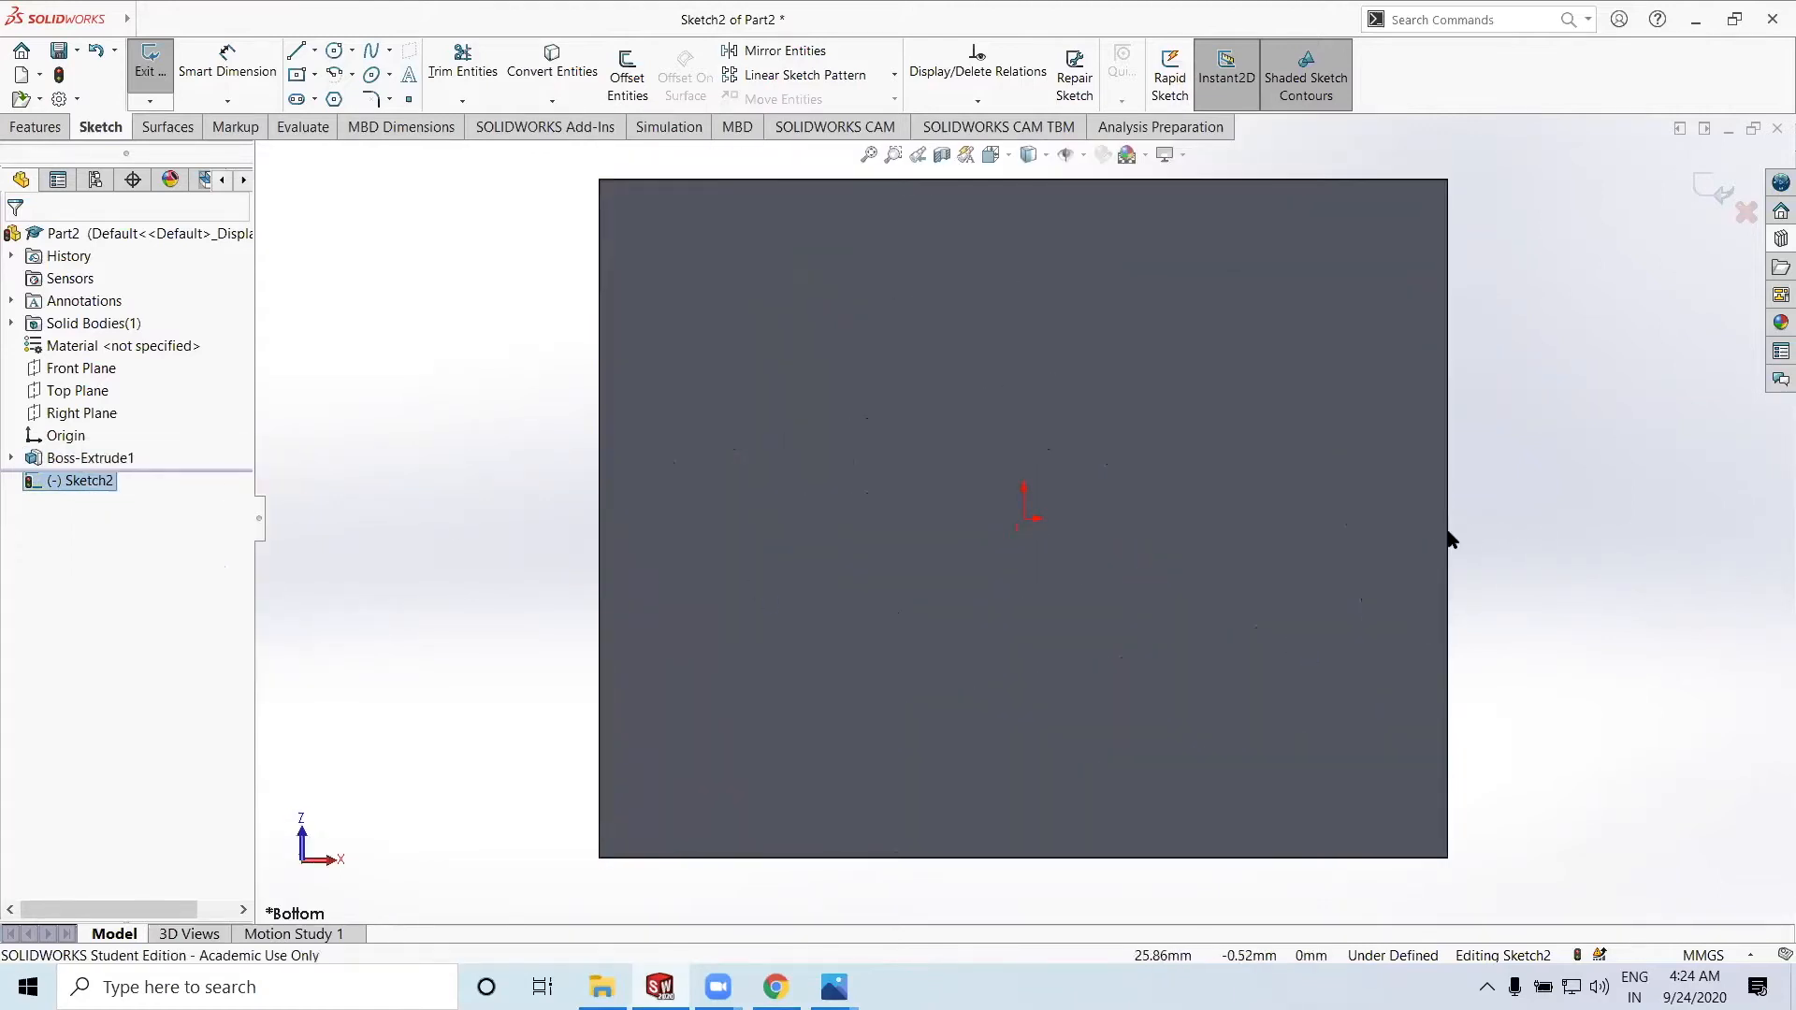
{"action": "scroll", "coordinate": [1399, 545], "scroll_direction": "up", "scroll_amount": 5}
{"action": "mouse_move", "coordinate": [1247, 558]}
{"action": "middle_mouse_down"}
{"action": "mouse_move", "coordinate": [1256, 679]}
{"action": "mouse_move", "coordinate": [1243, 670]}
{"action": "mouse_move", "coordinate": [1295, 910]}
{"action": "mouse_move", "coordinate": [1160, 535]}
{"action": "middle_mouse_up"}
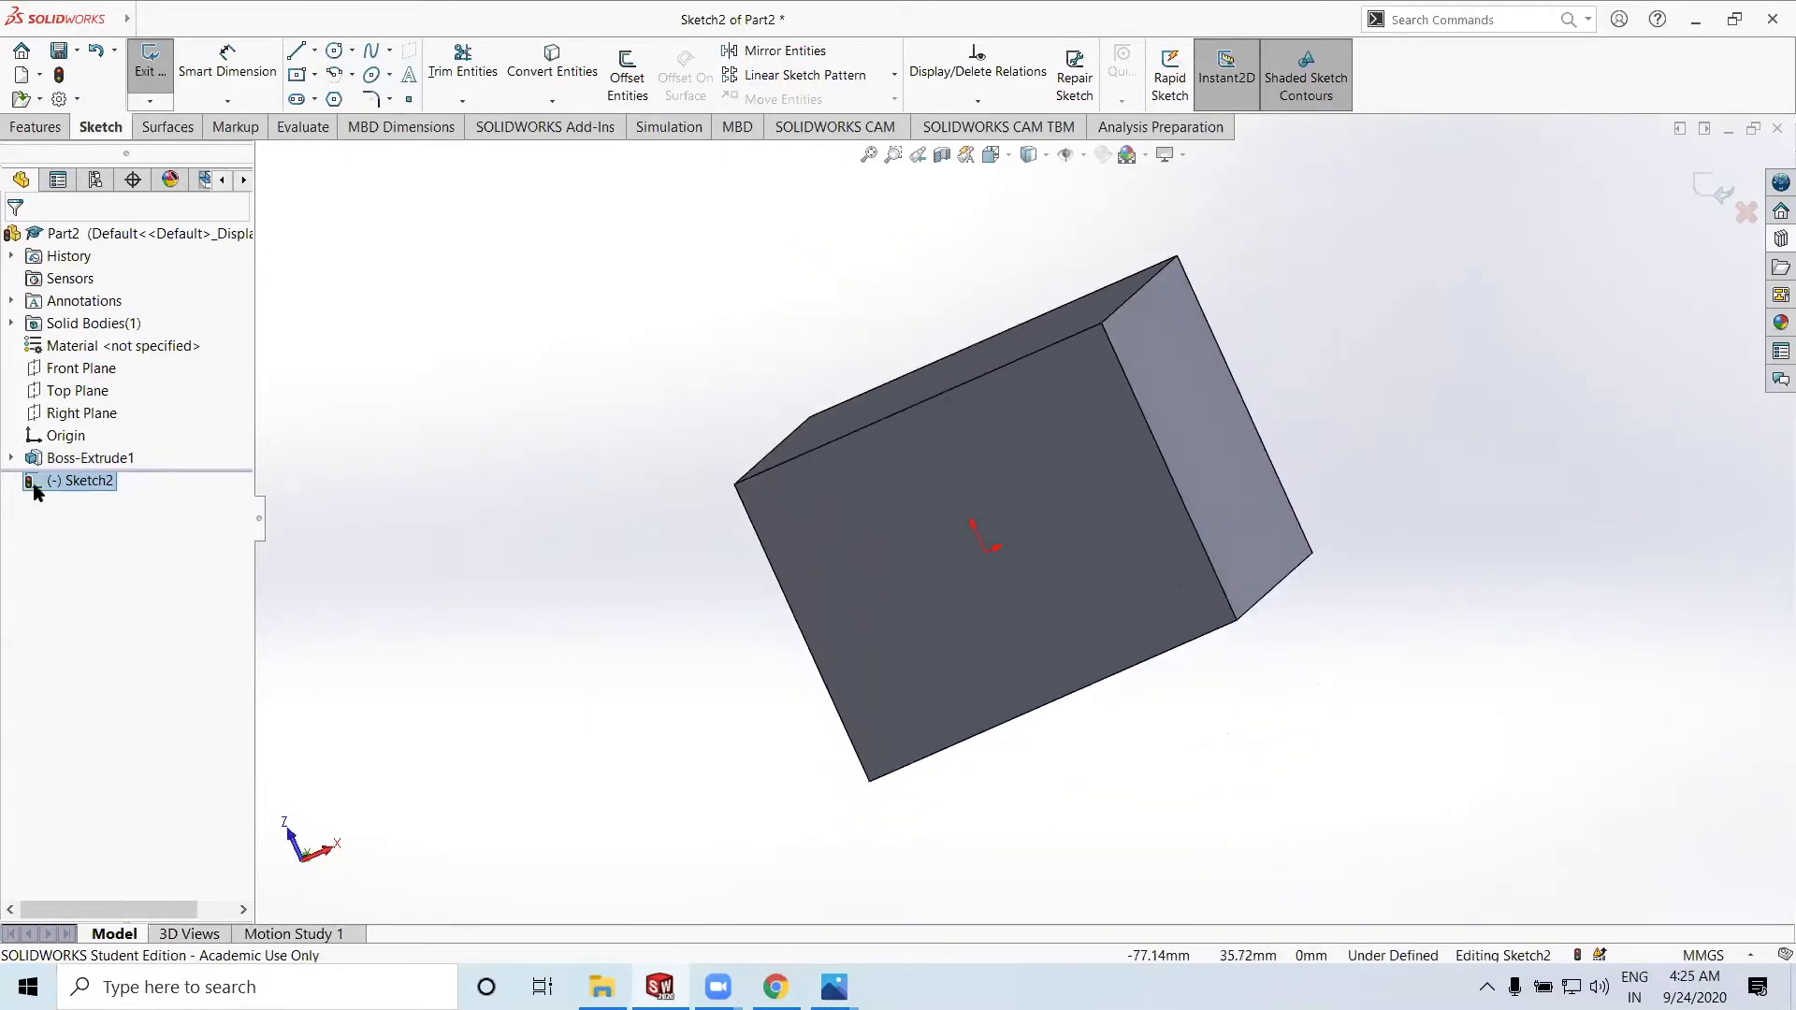
{"action": "right_click", "coordinate": [57, 483]}
{"action": "left_click", "coordinate": [103, 468]}
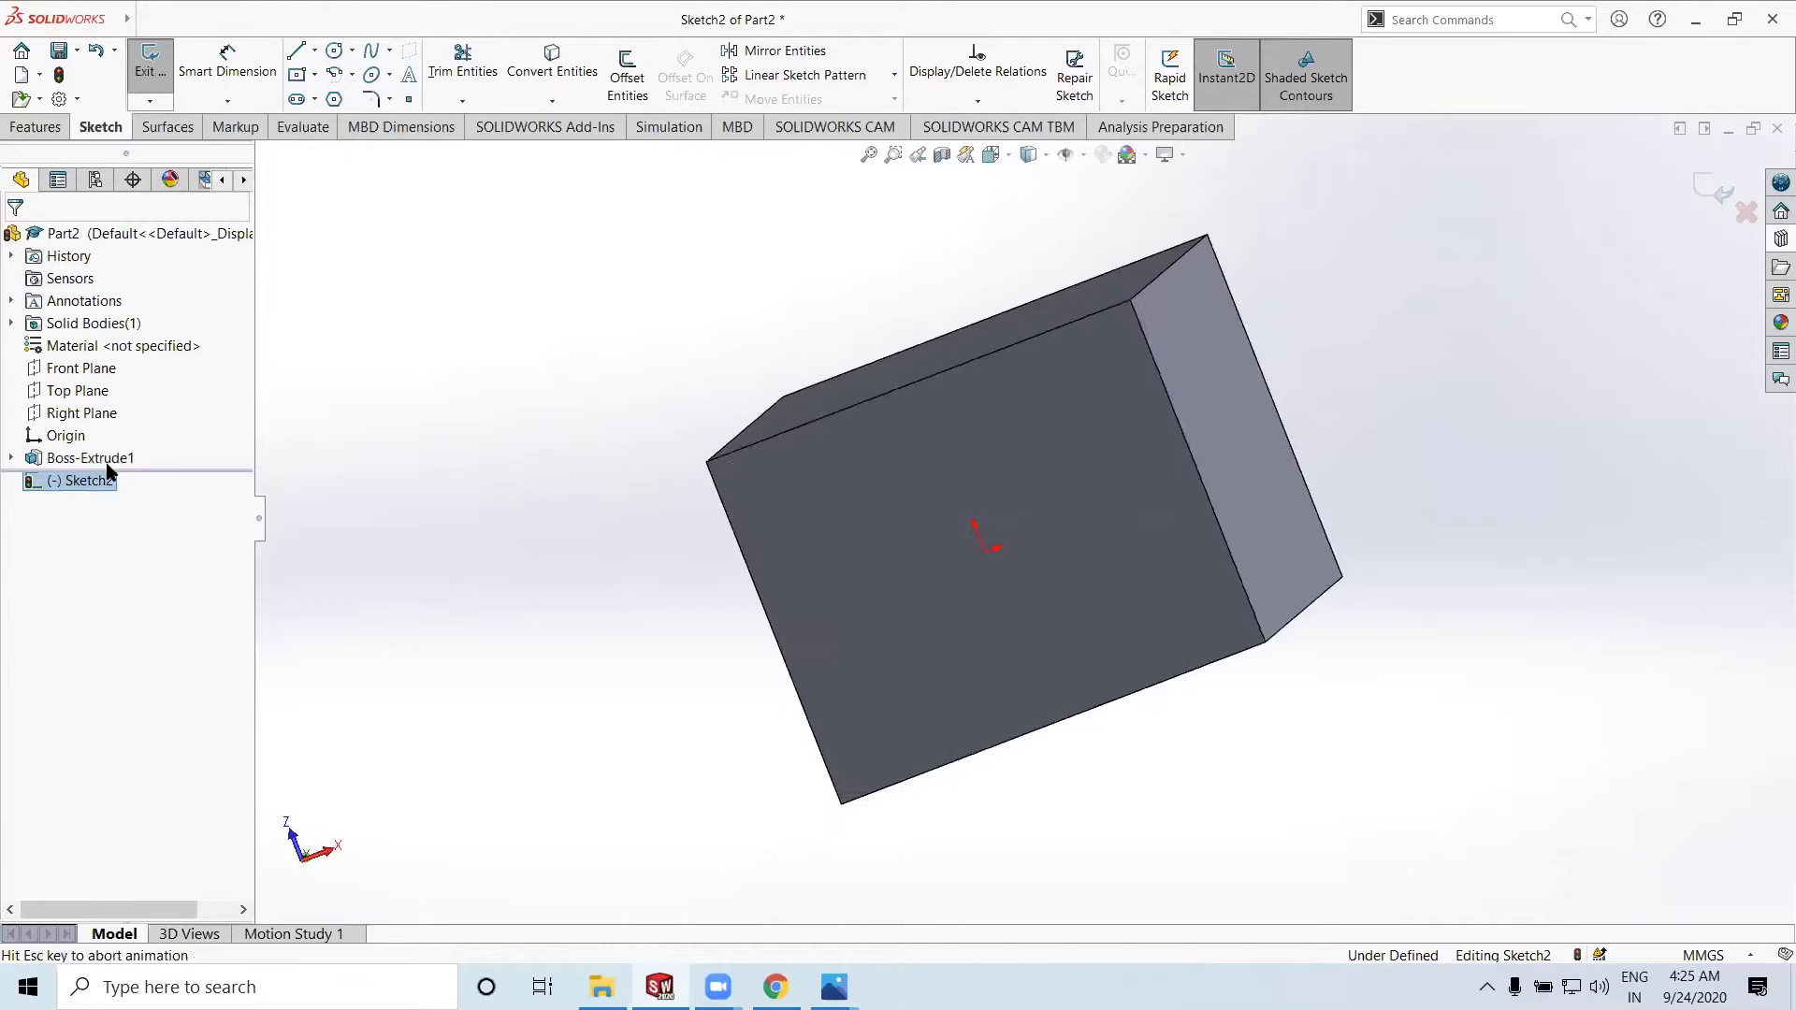
{"action": "scroll", "coordinate": [1368, 357], "scroll_direction": "up", "scroll_amount": 1}
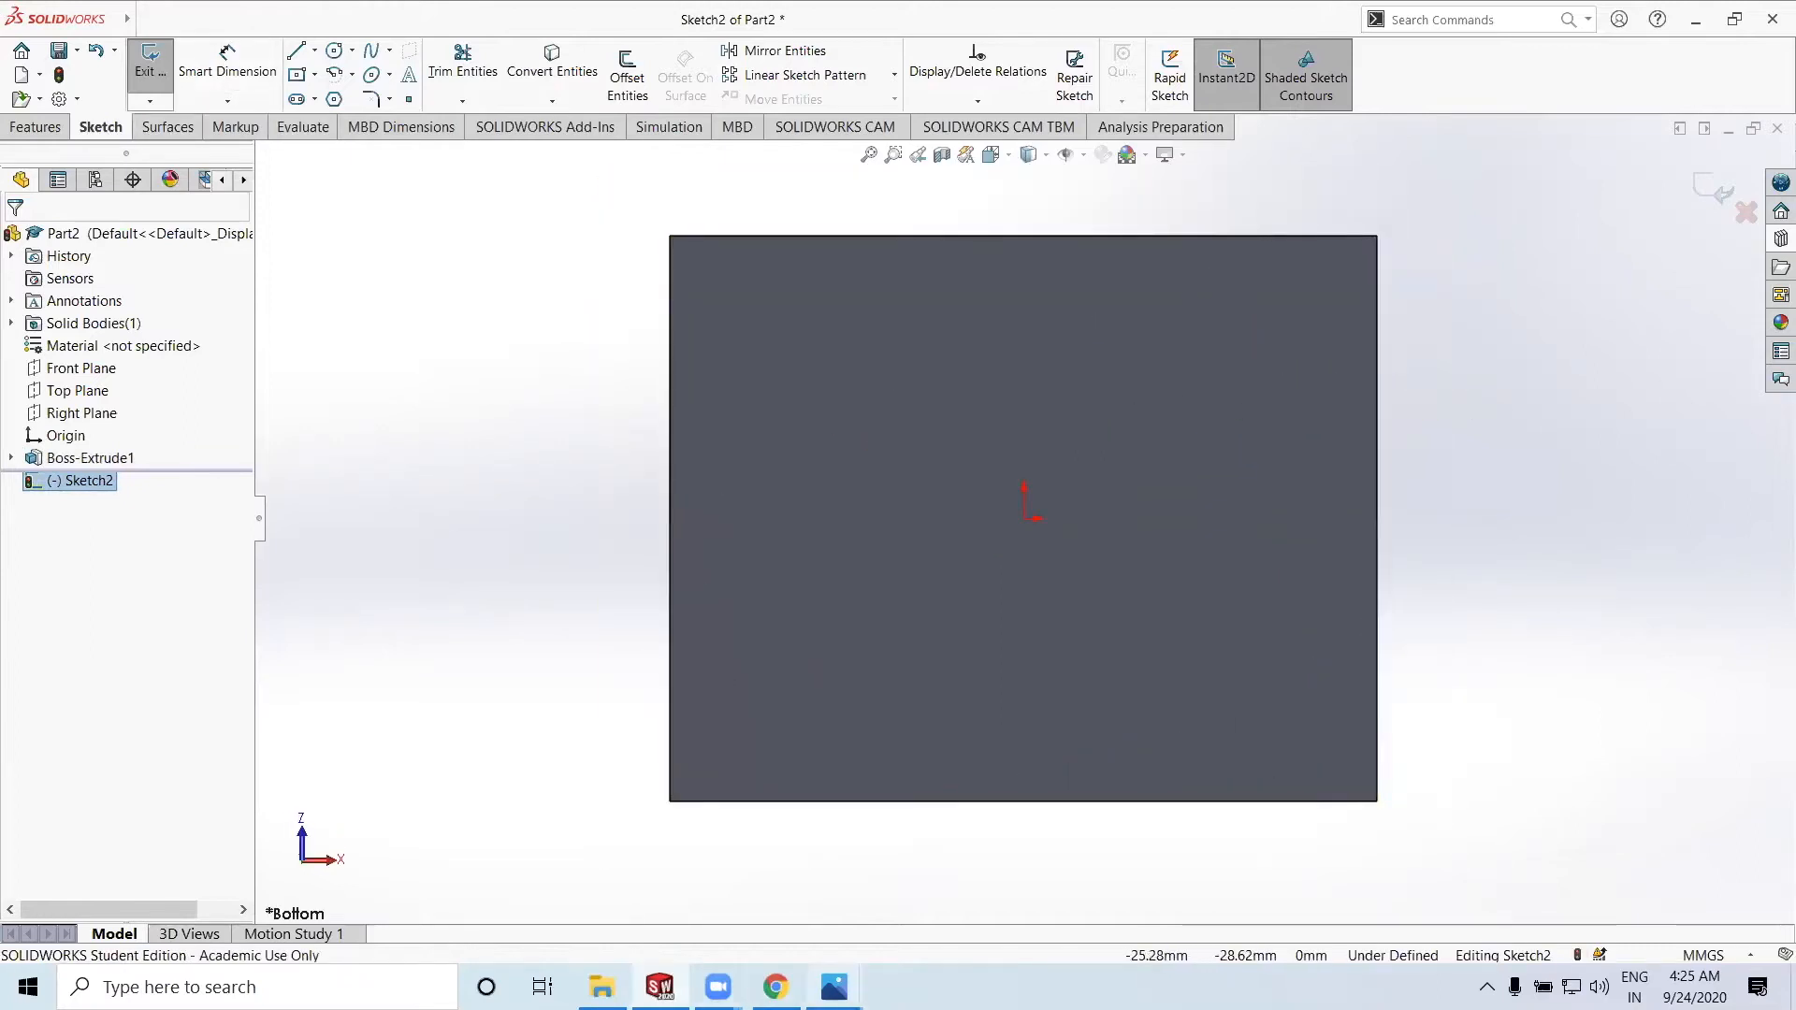
Enlarge the reference image in Photos and examine the side lug's length, radius and hole dimensions
{"action": "mouse_move", "coordinate": [834, 987]}
{"action": "left_click", "coordinate": [873, 821]}
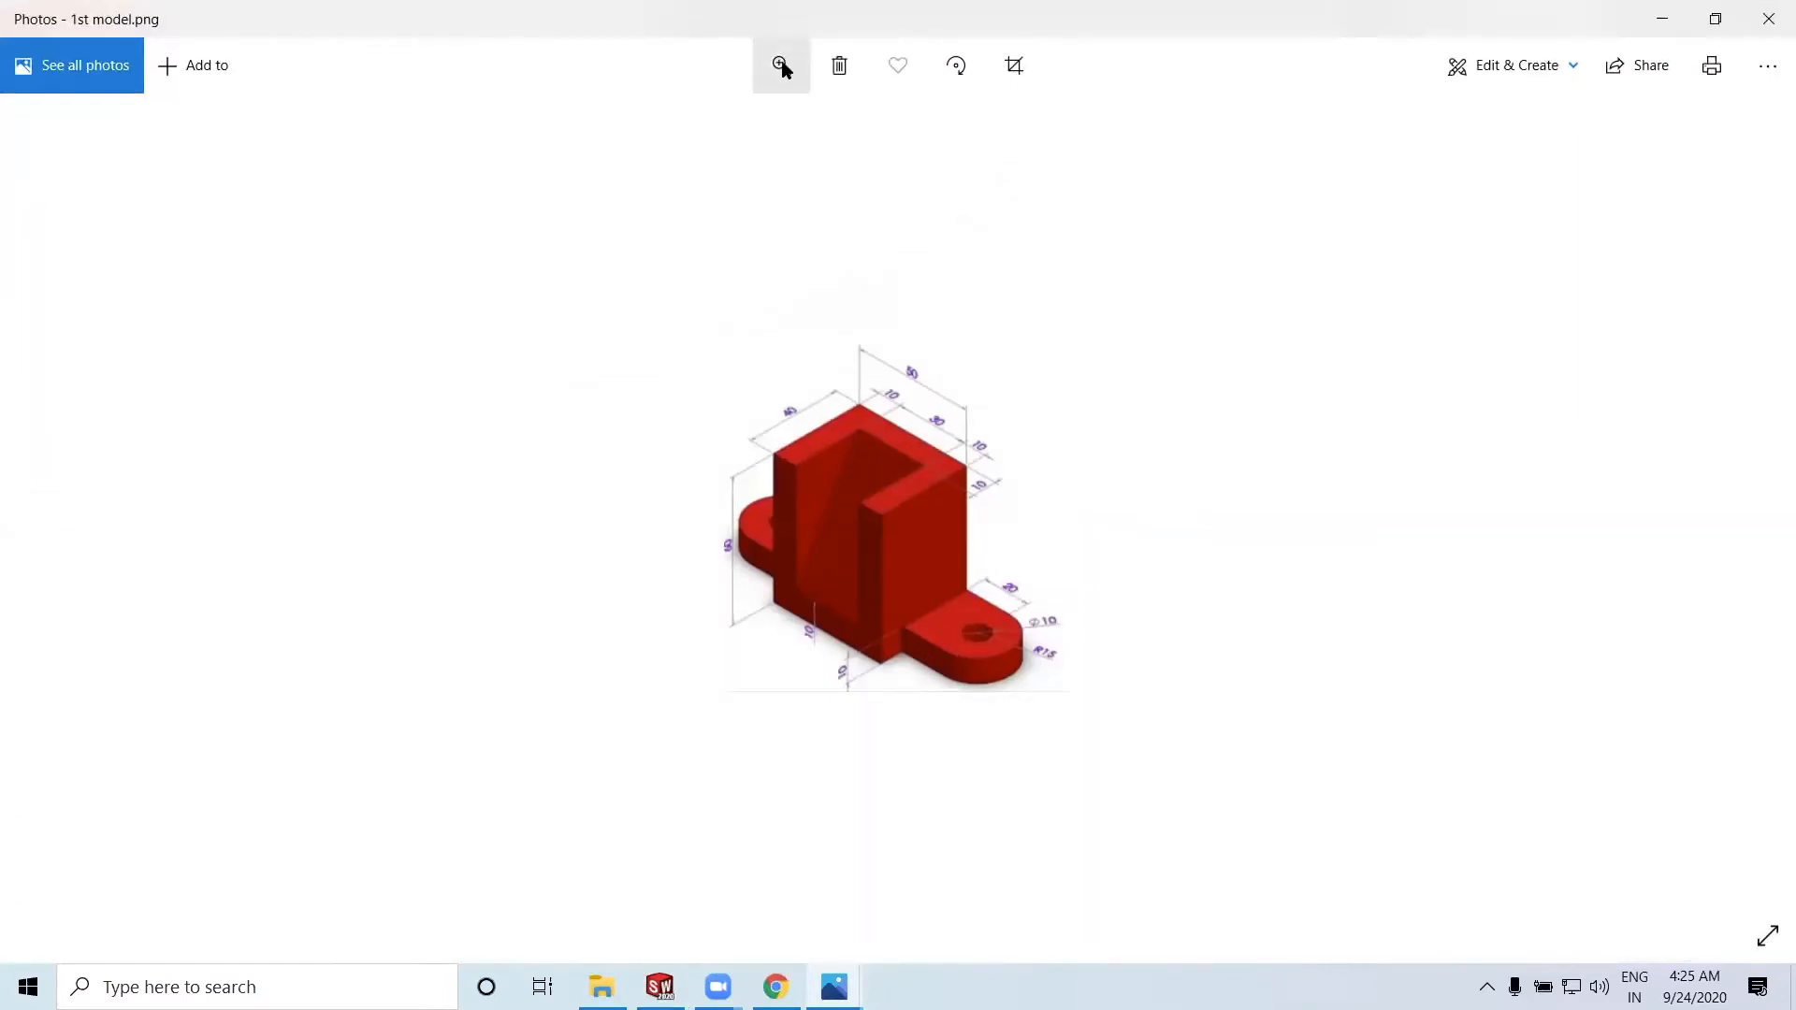
{"action": "left_click", "coordinate": [775, 90]}
{"action": "left_click_drag", "start_coordinate": [674, 131], "coordinate": [721, 131]}
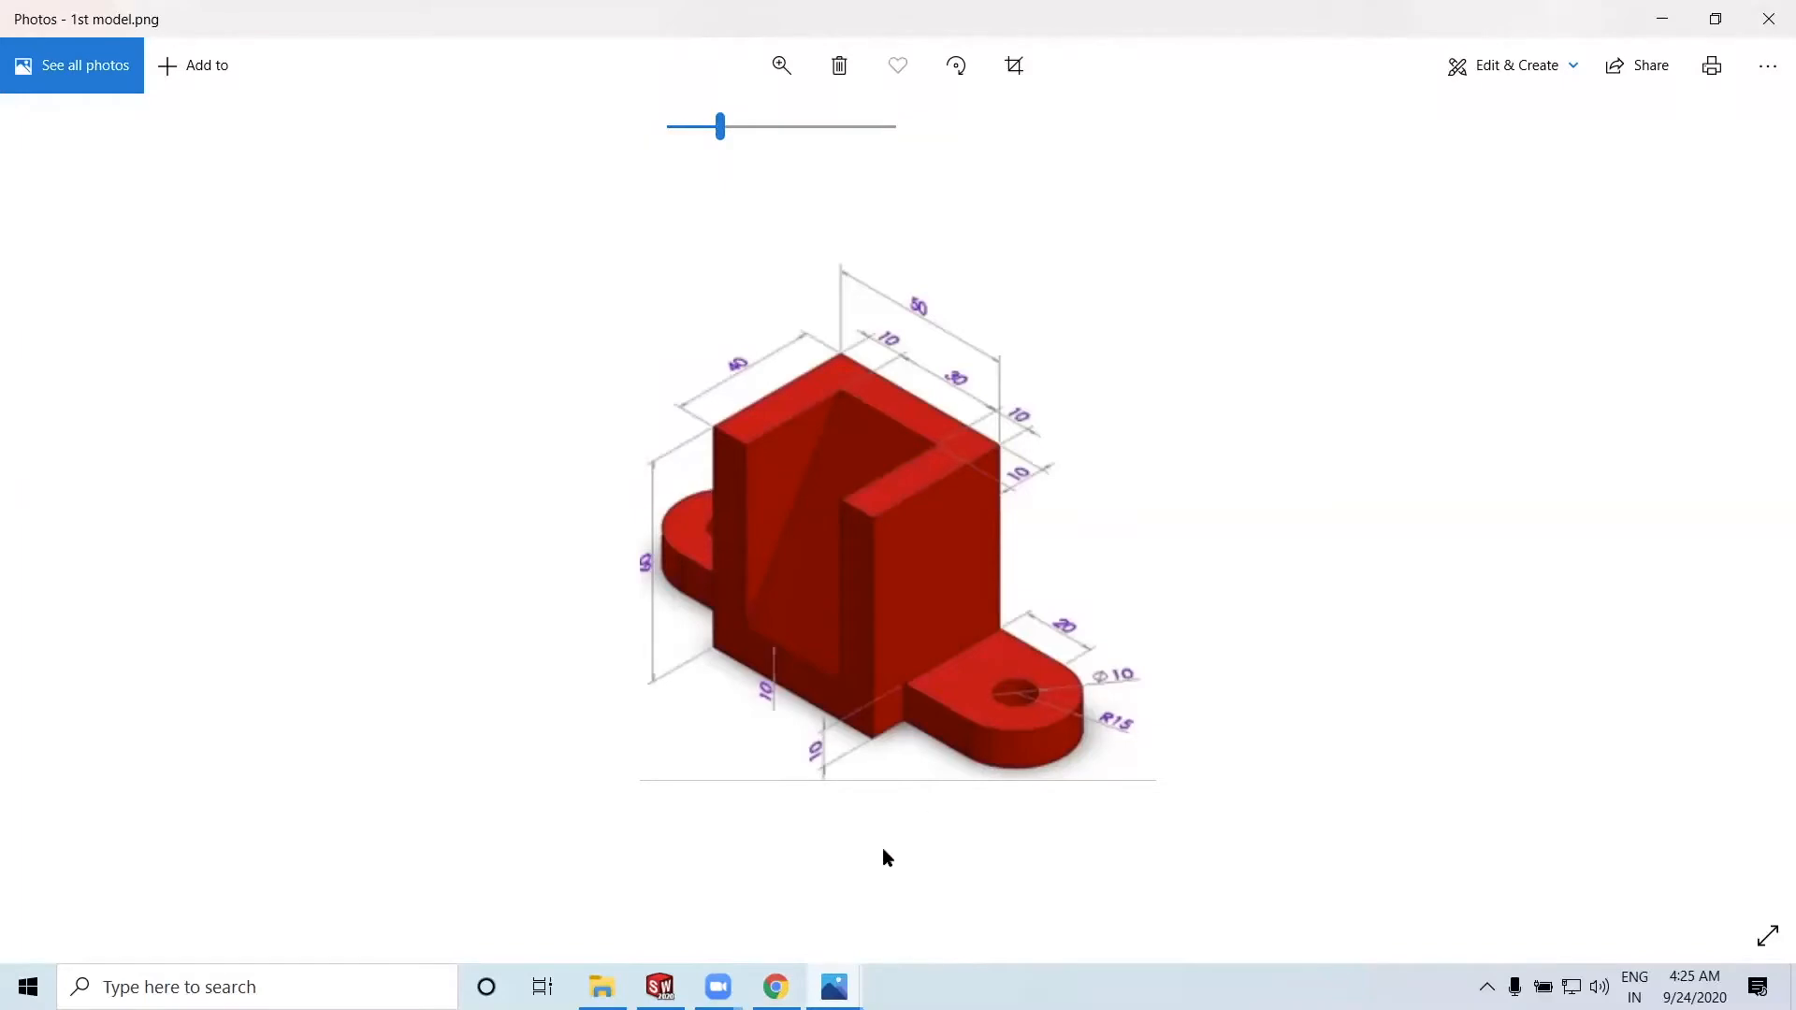
{"action": "left_click", "coordinate": [1662, 28]}
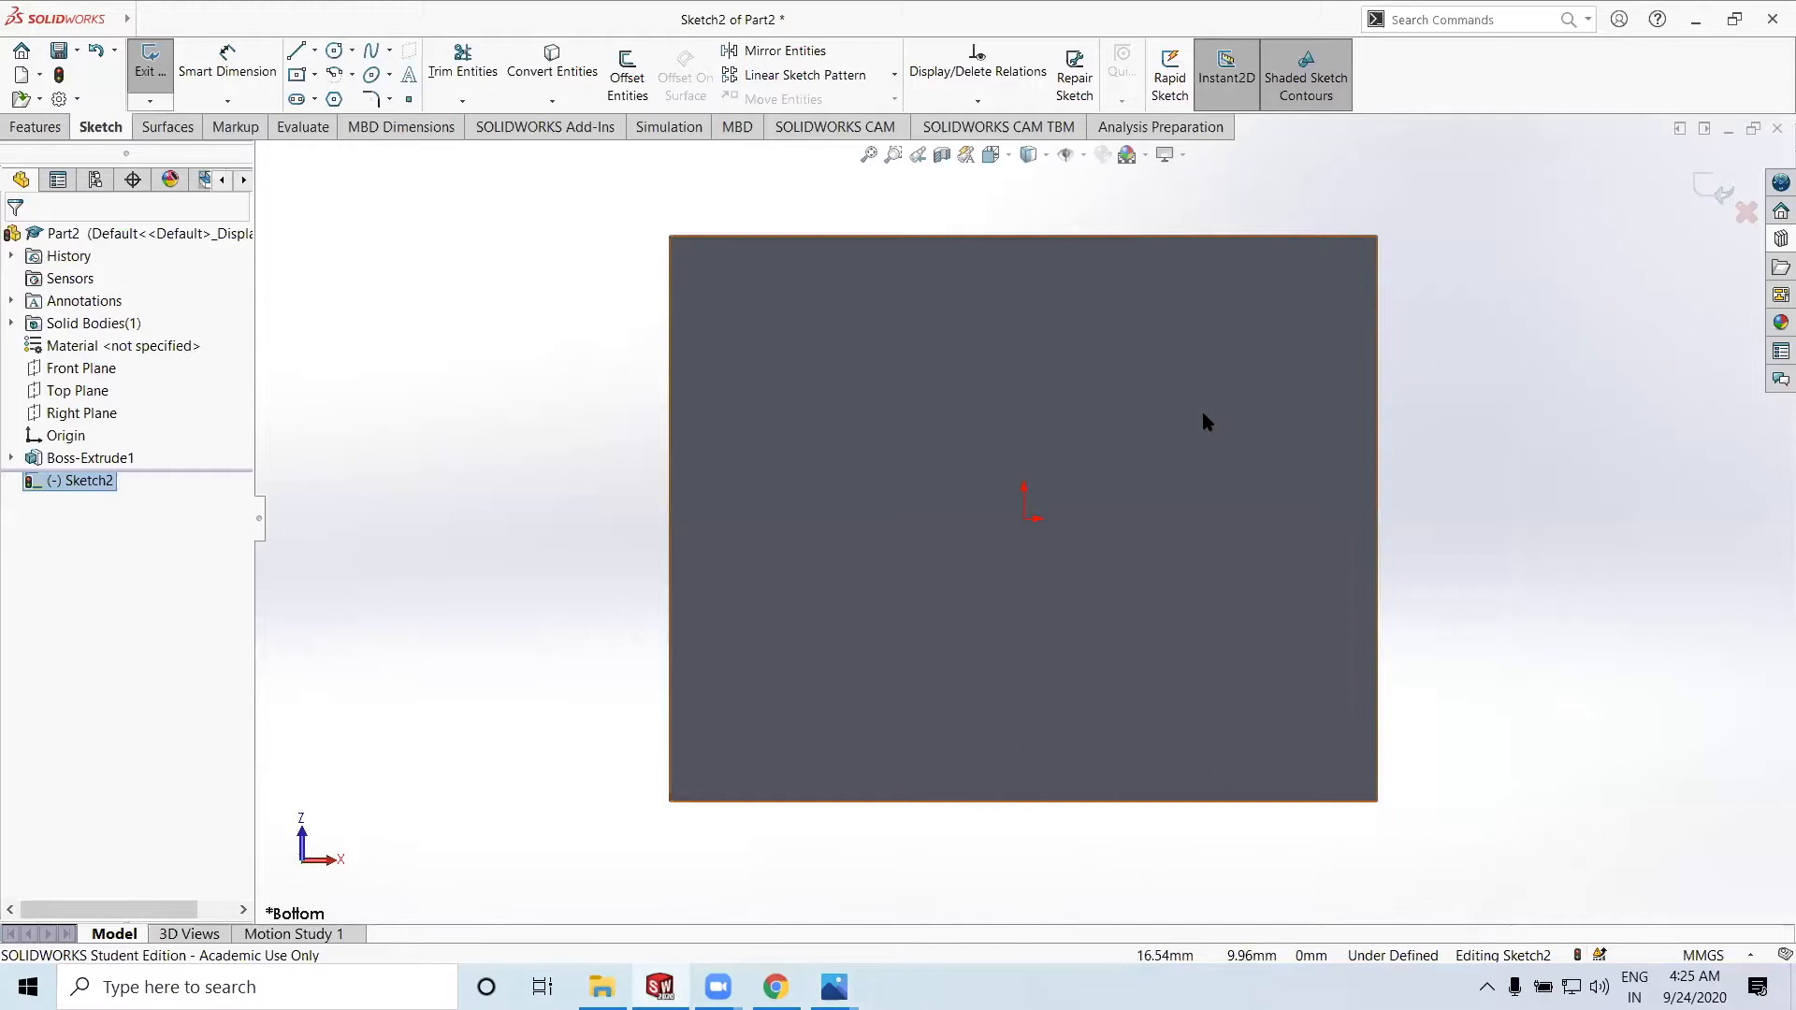
With the view normal to the sketch, draw a vertical line upward from the upper-right corner of the bottom face
{"action": "scroll", "coordinate": [1203, 414], "scroll_direction": "up", "scroll_amount": 1}
{"action": "mouse_move", "coordinate": [1204, 415]}
{"action": "middle_mouse_down"}
{"action": "mouse_move", "coordinate": [1223, 546]}
{"action": "mouse_move", "coordinate": [1212, 416]}
{"action": "middle_mouse_up"}
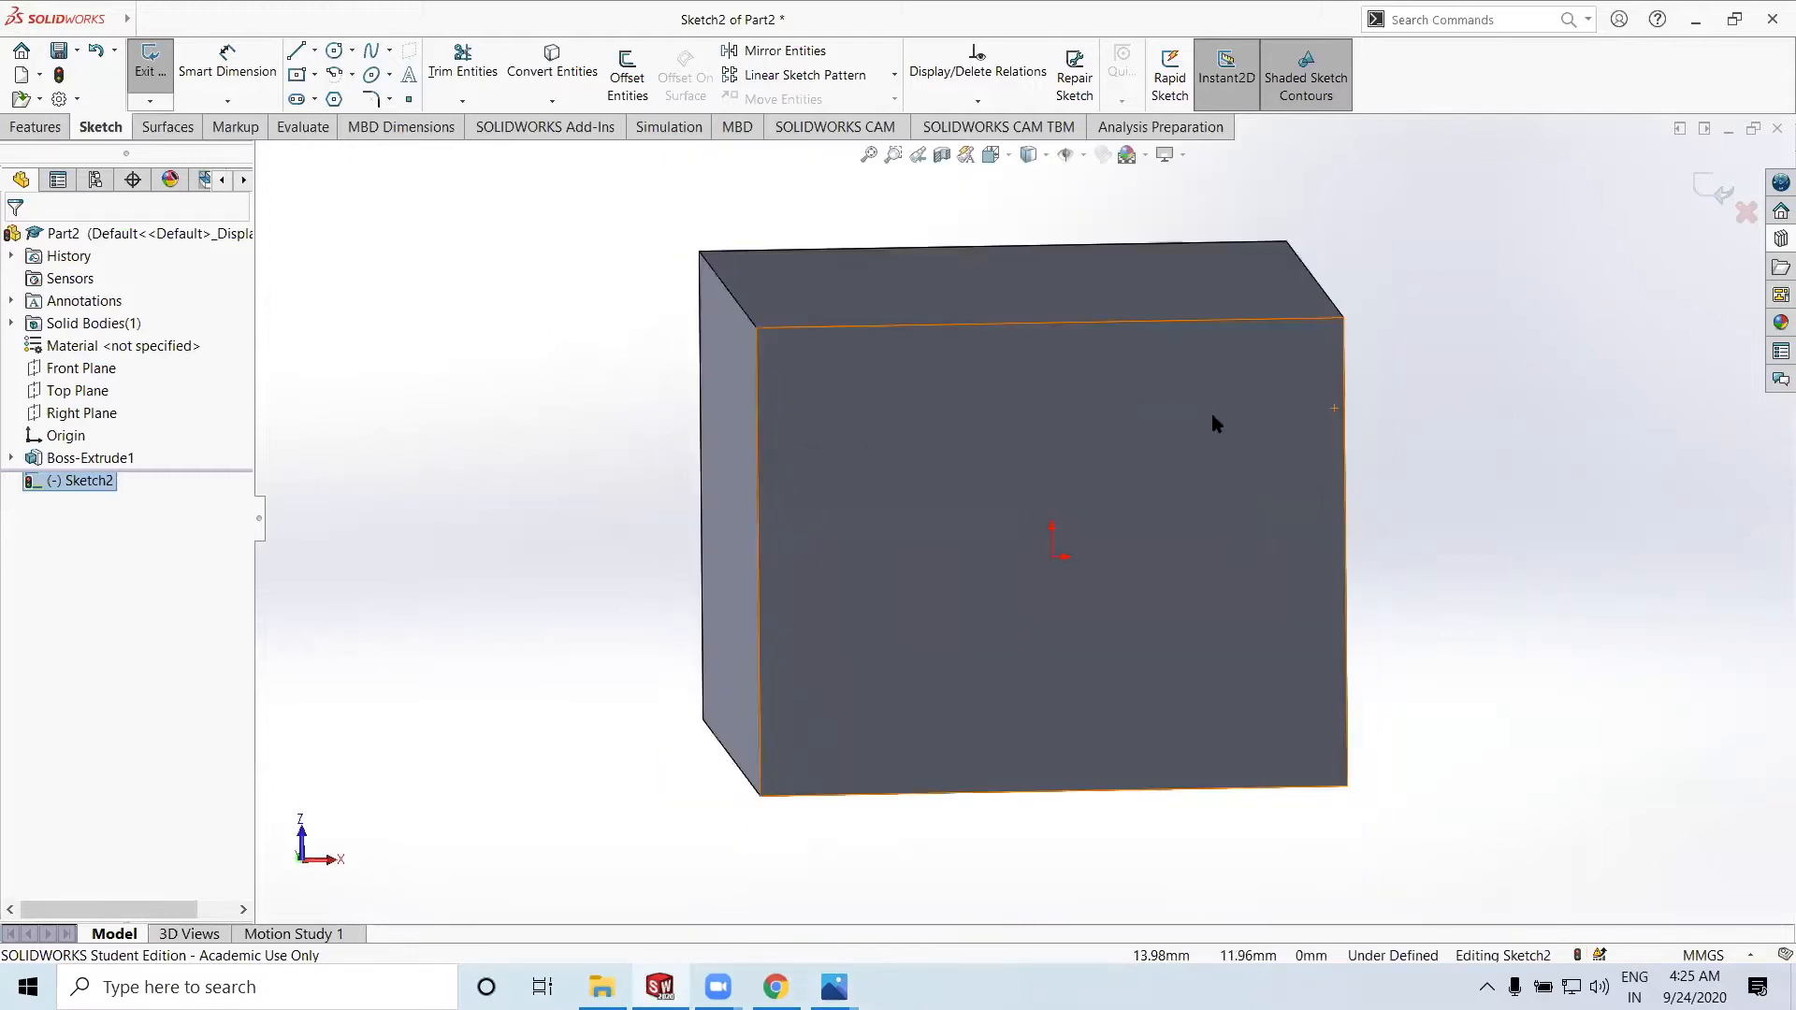
{"action": "right_click", "coordinate": [118, 490]}
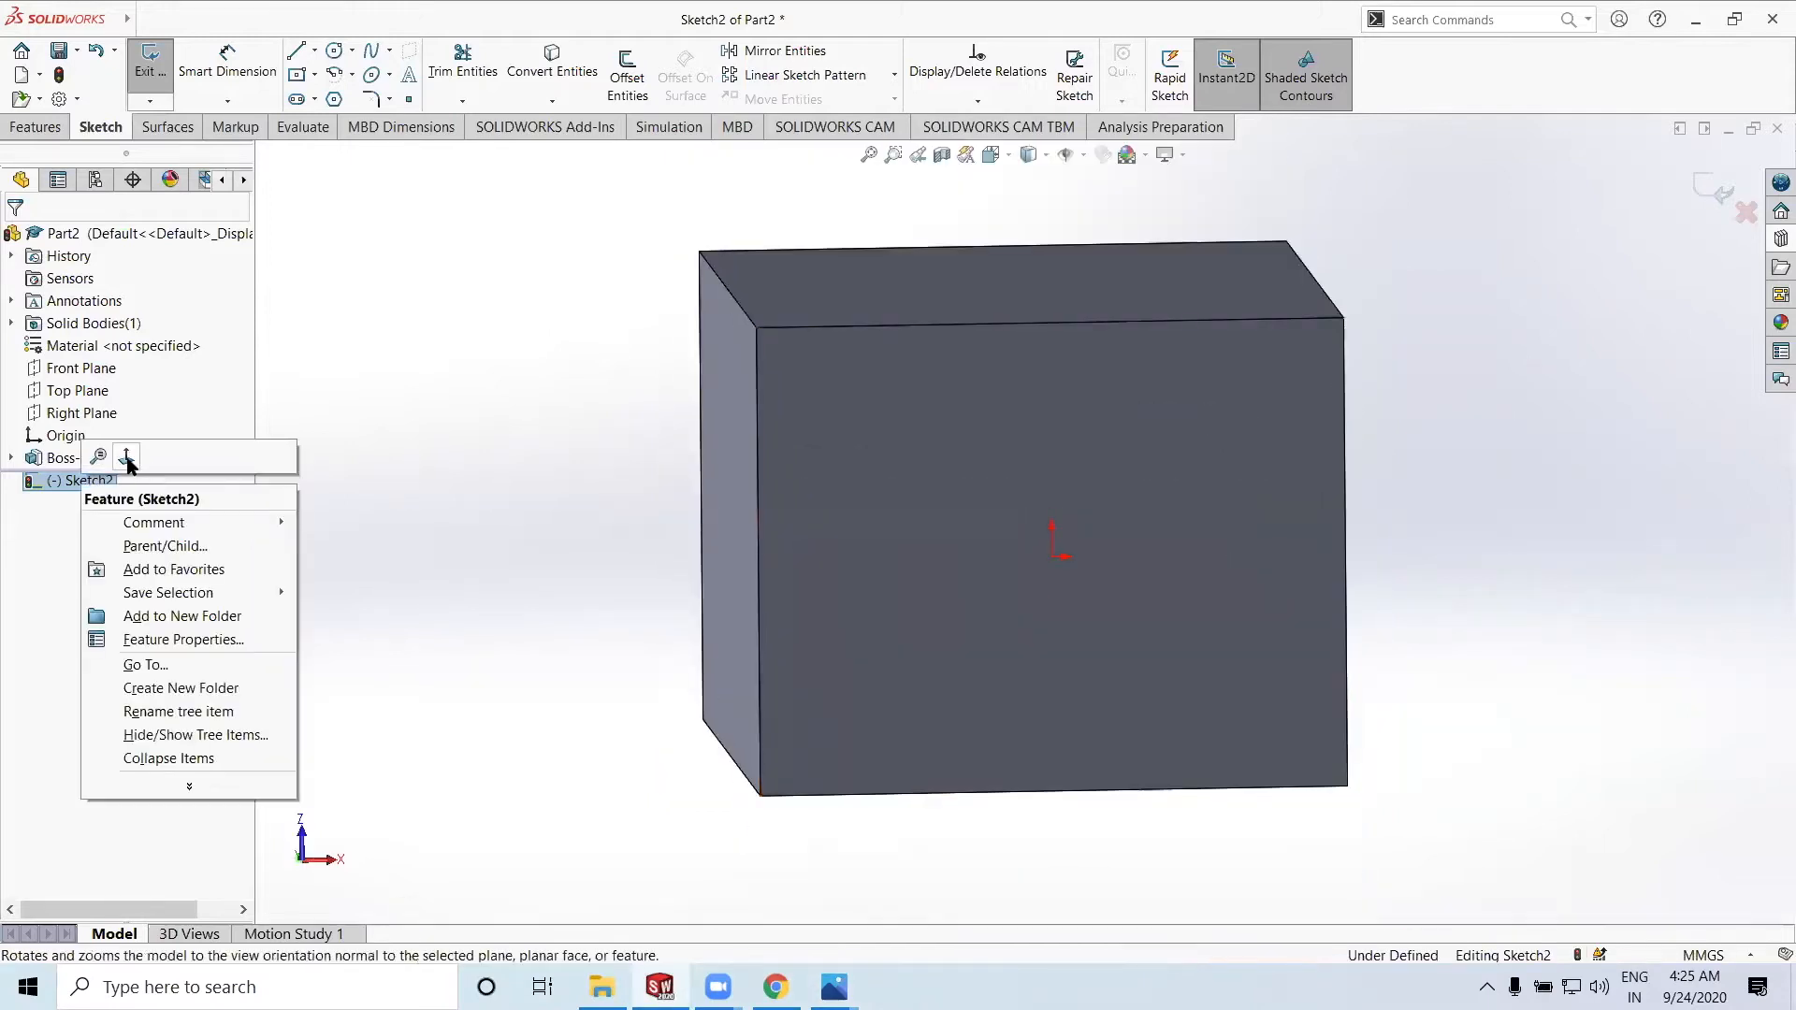
{"action": "left_click", "coordinate": [152, 466]}
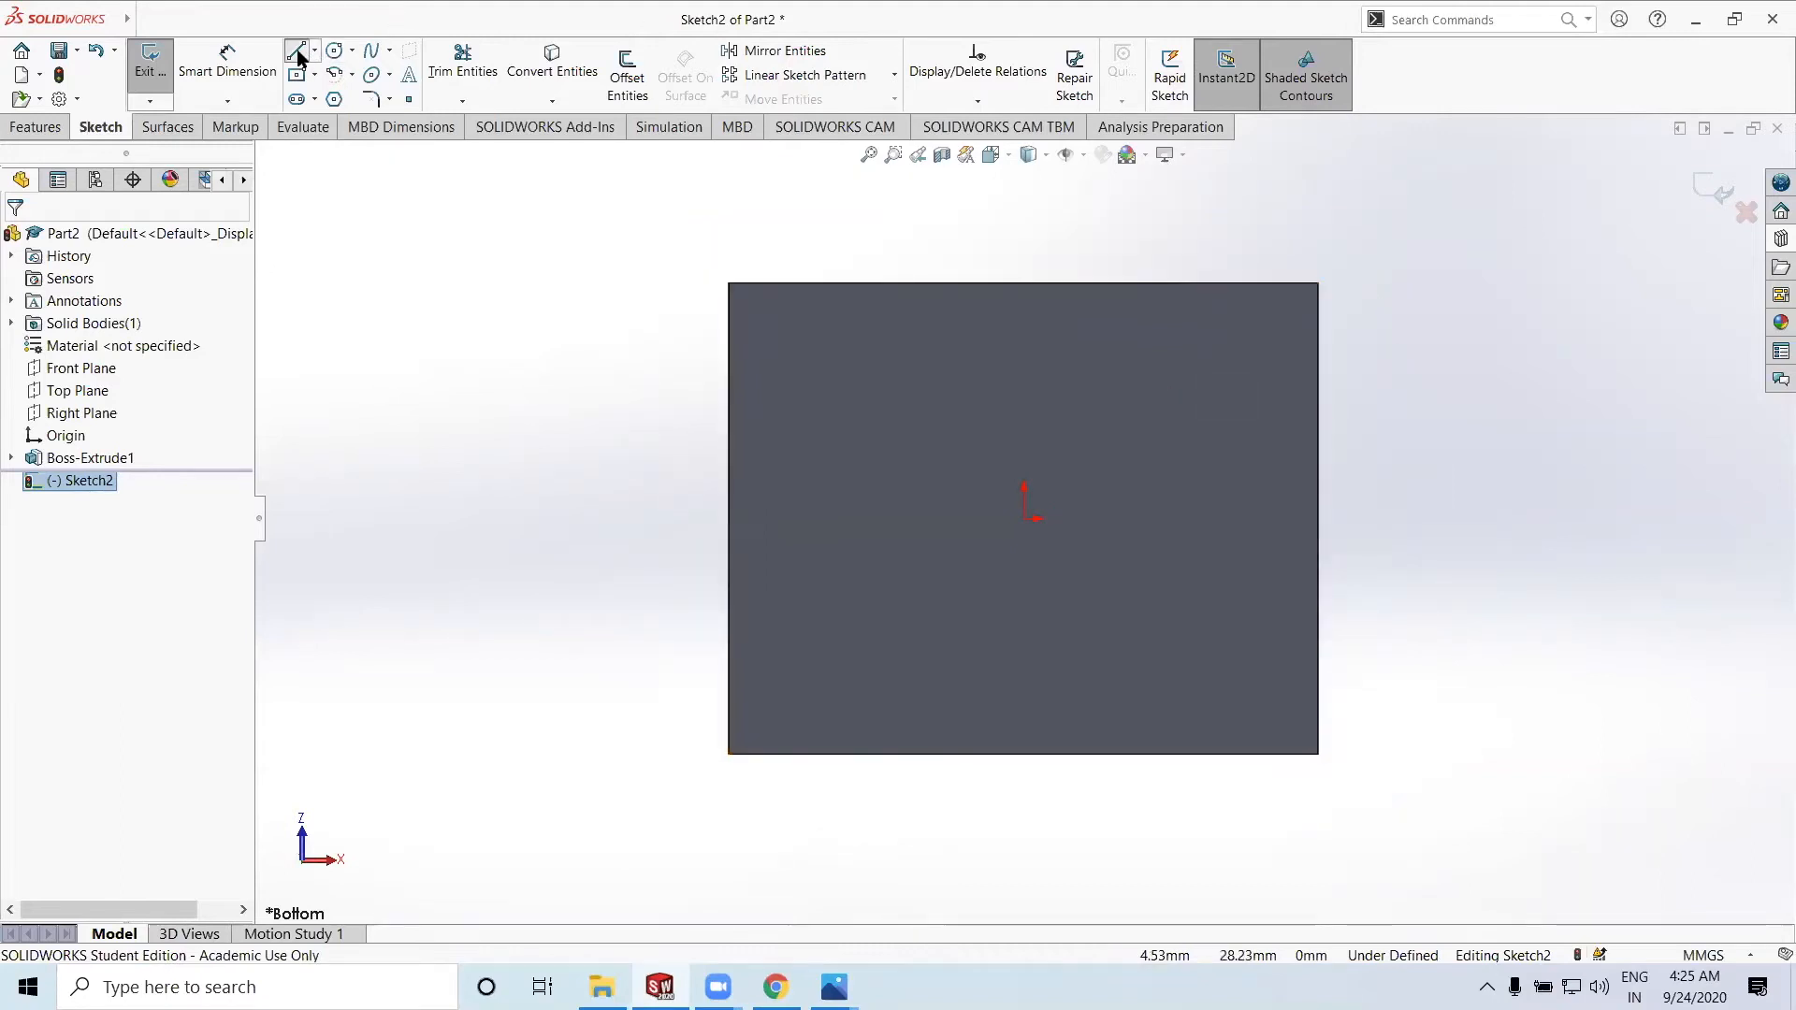
{"action": "left_click", "coordinate": [299, 58]}
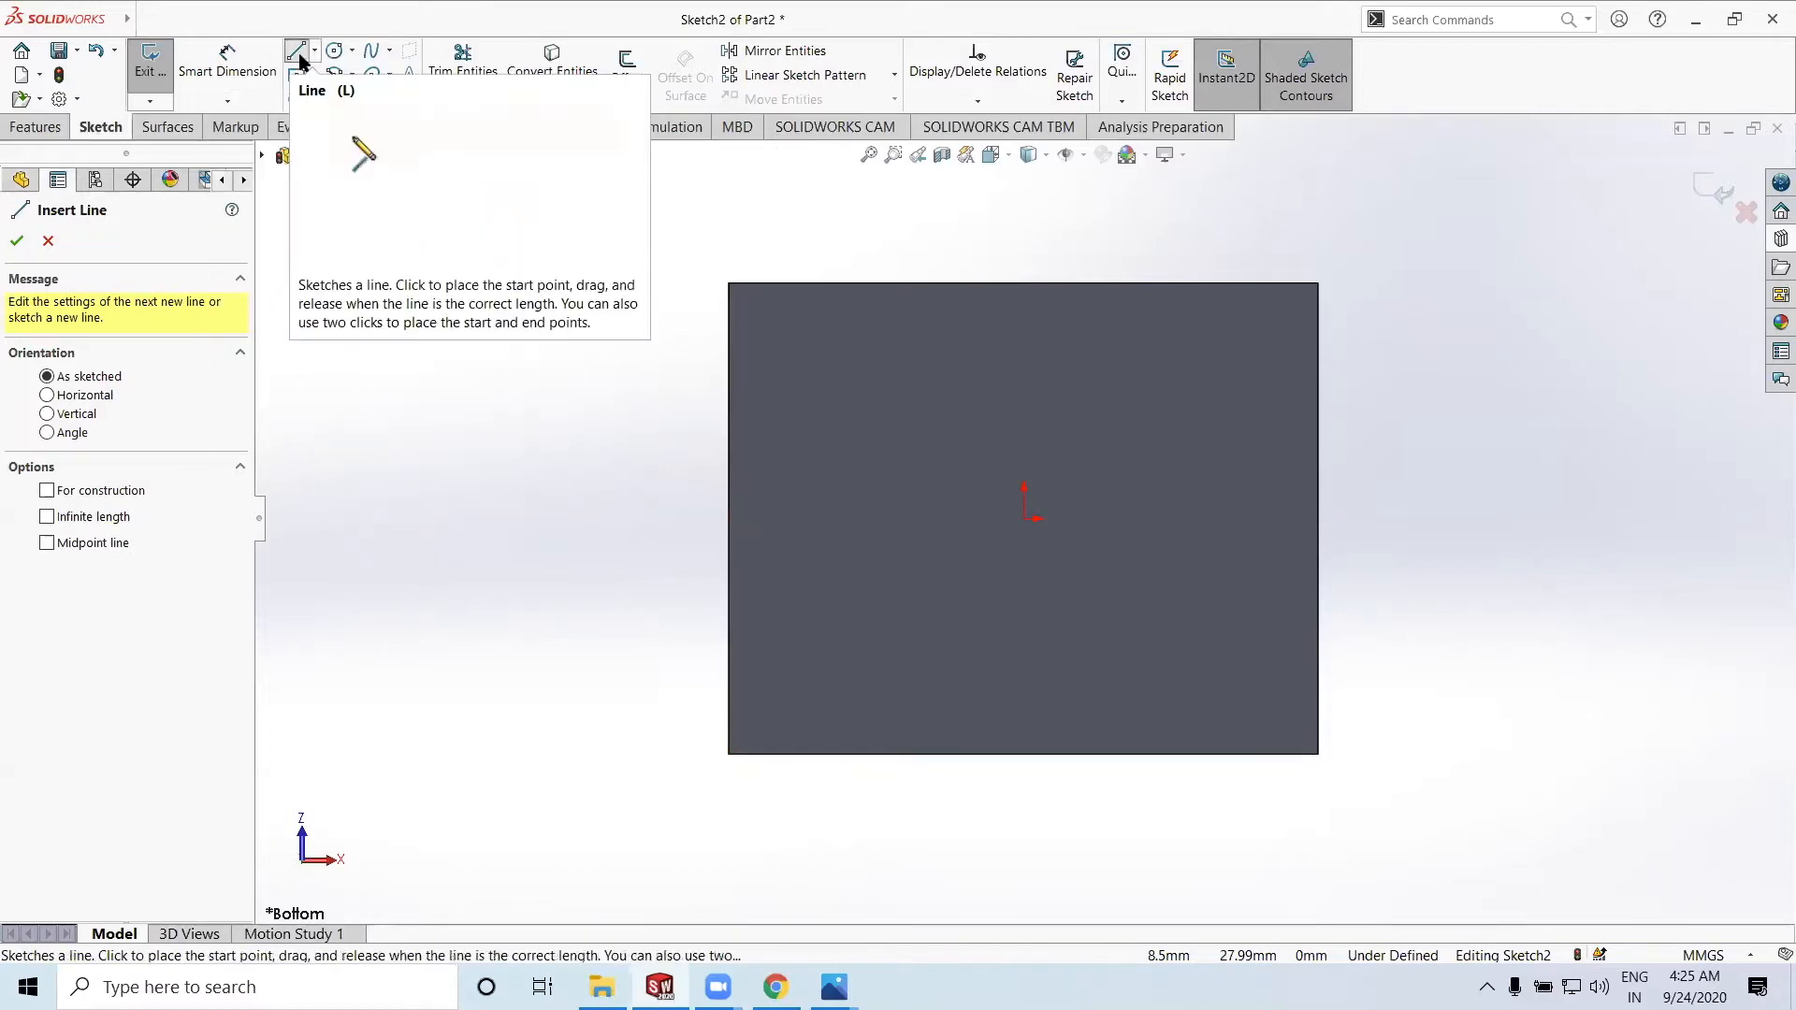
{"action": "left_click", "coordinate": [1319, 284]}
{"action": "key", "text": "f"}
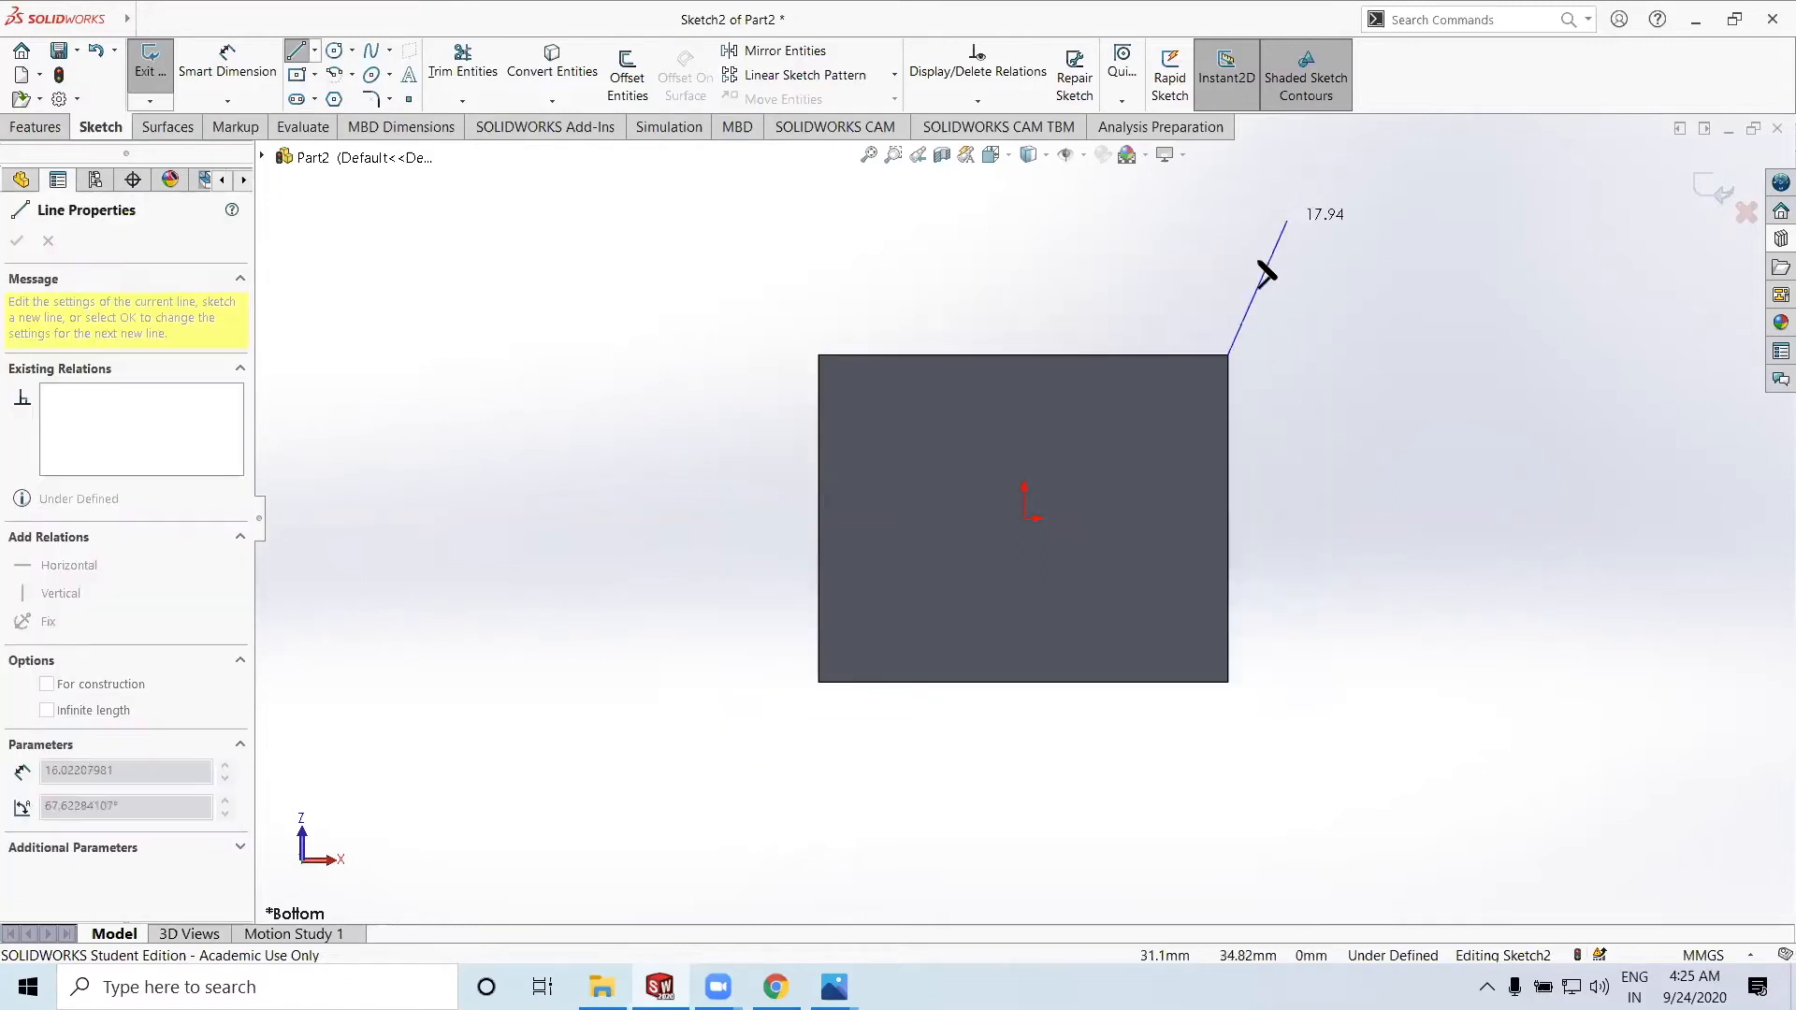
{"action": "left_click", "coordinate": [1228, 235]}
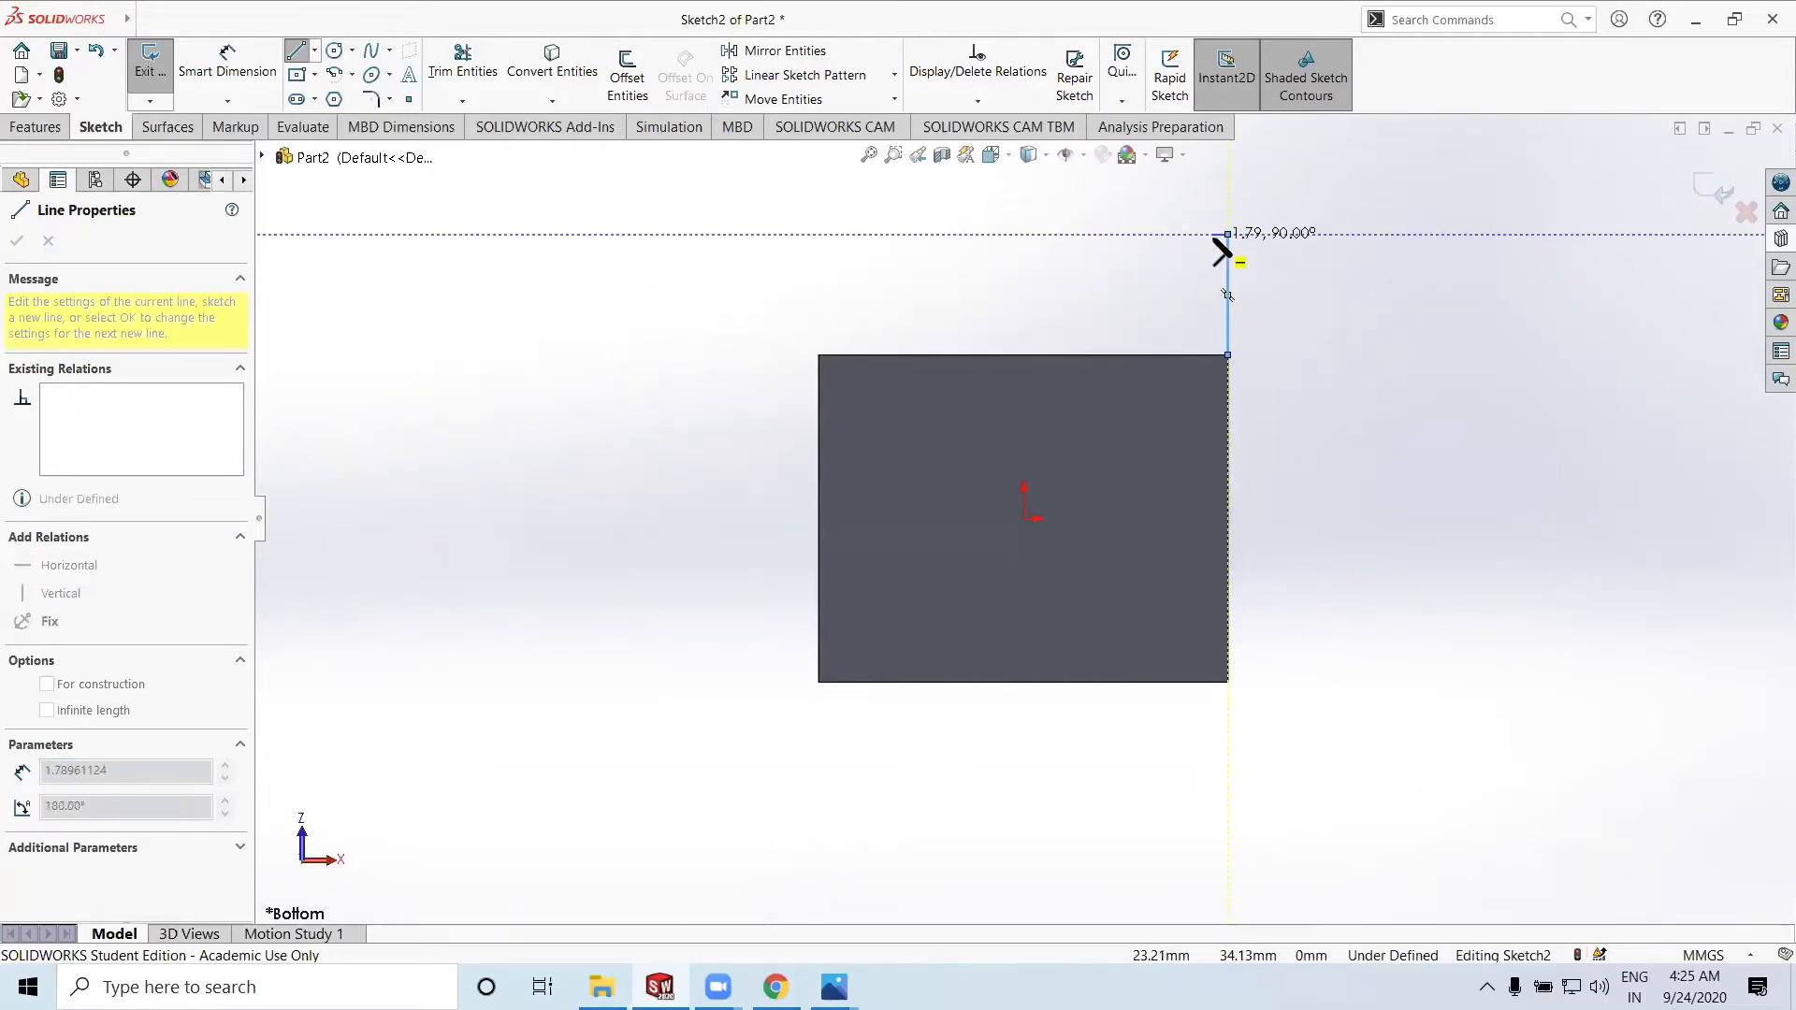
{"action": "double_click", "coordinate": [1225, 244]}
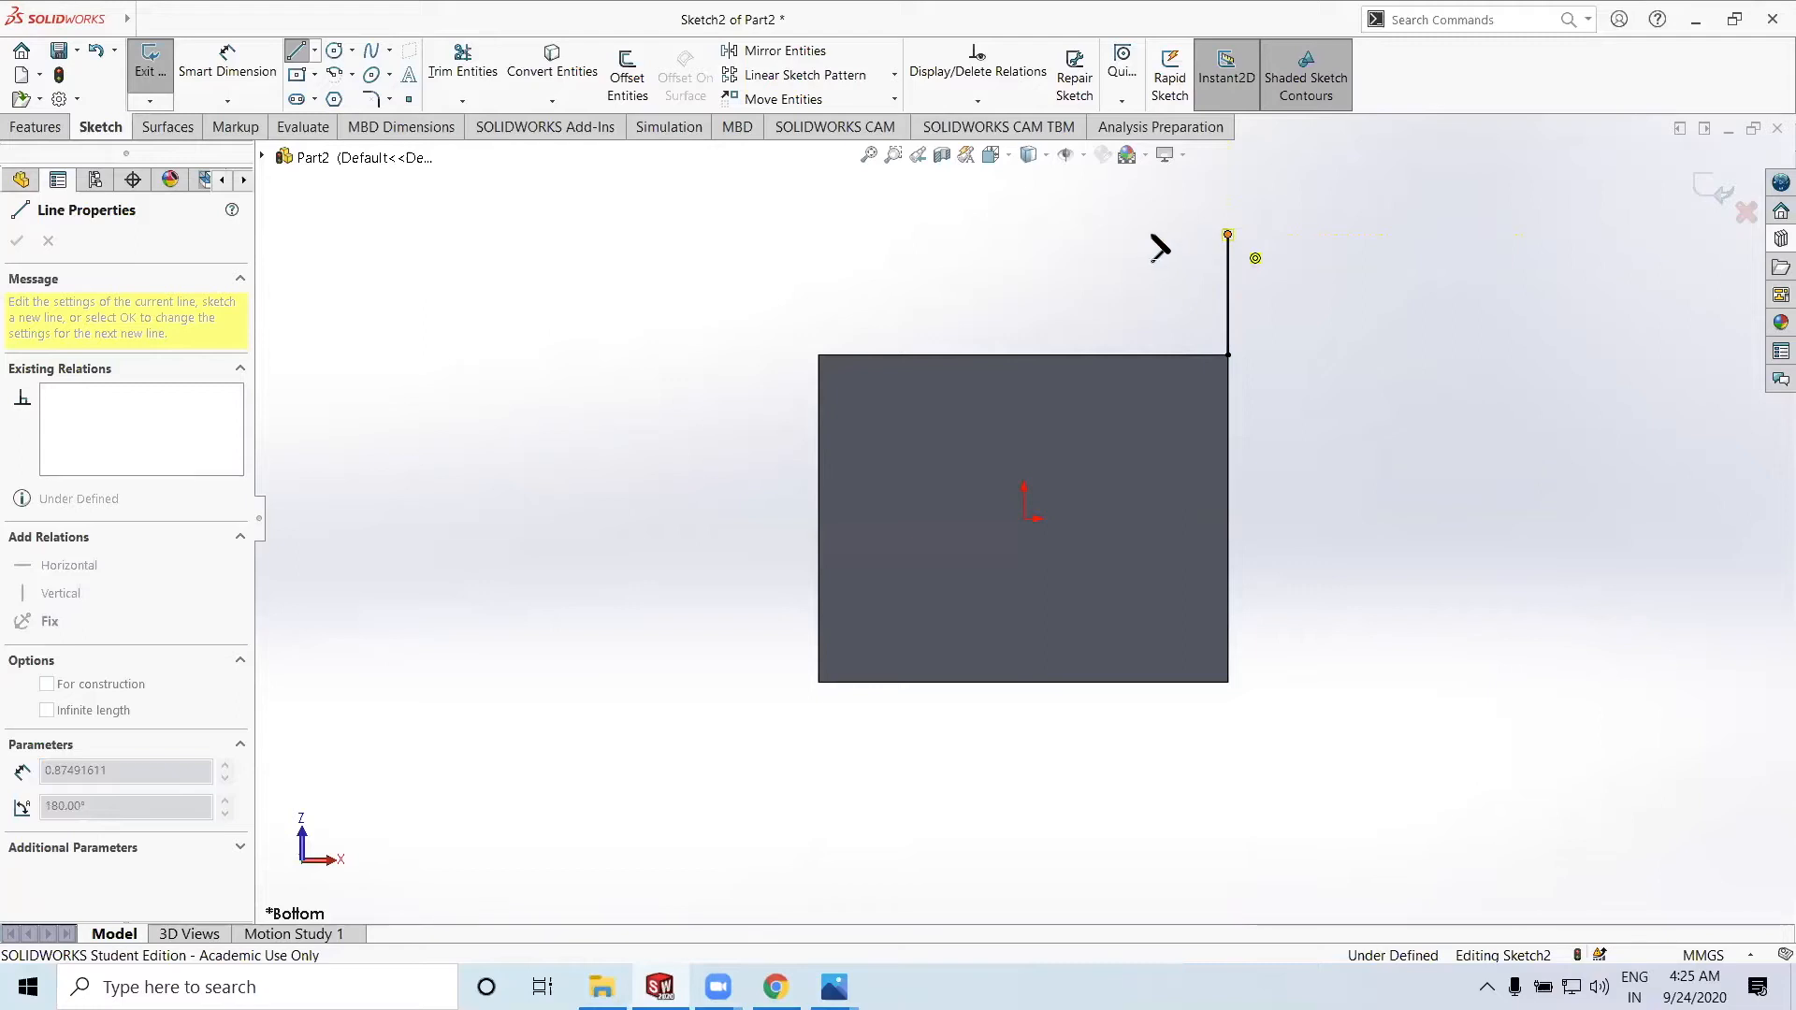
{"action": "left_click", "coordinate": [1229, 235]}
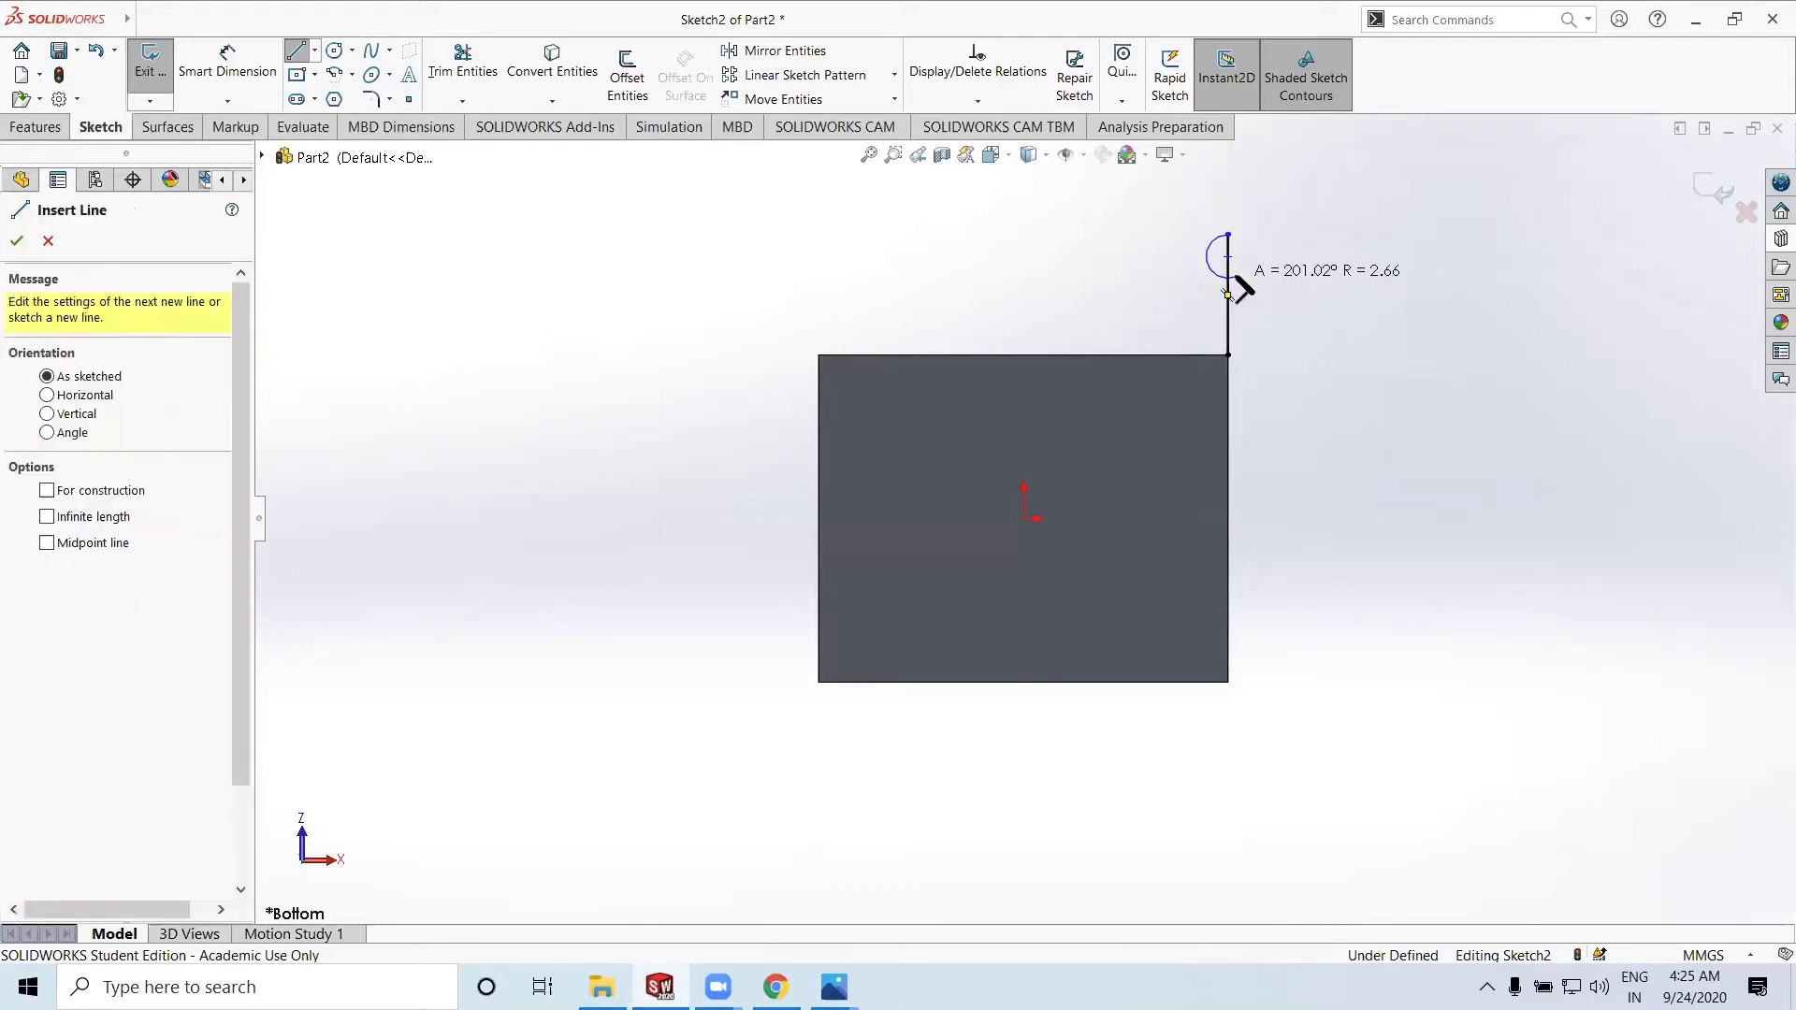
{"action": "key", "text": "Escape"}
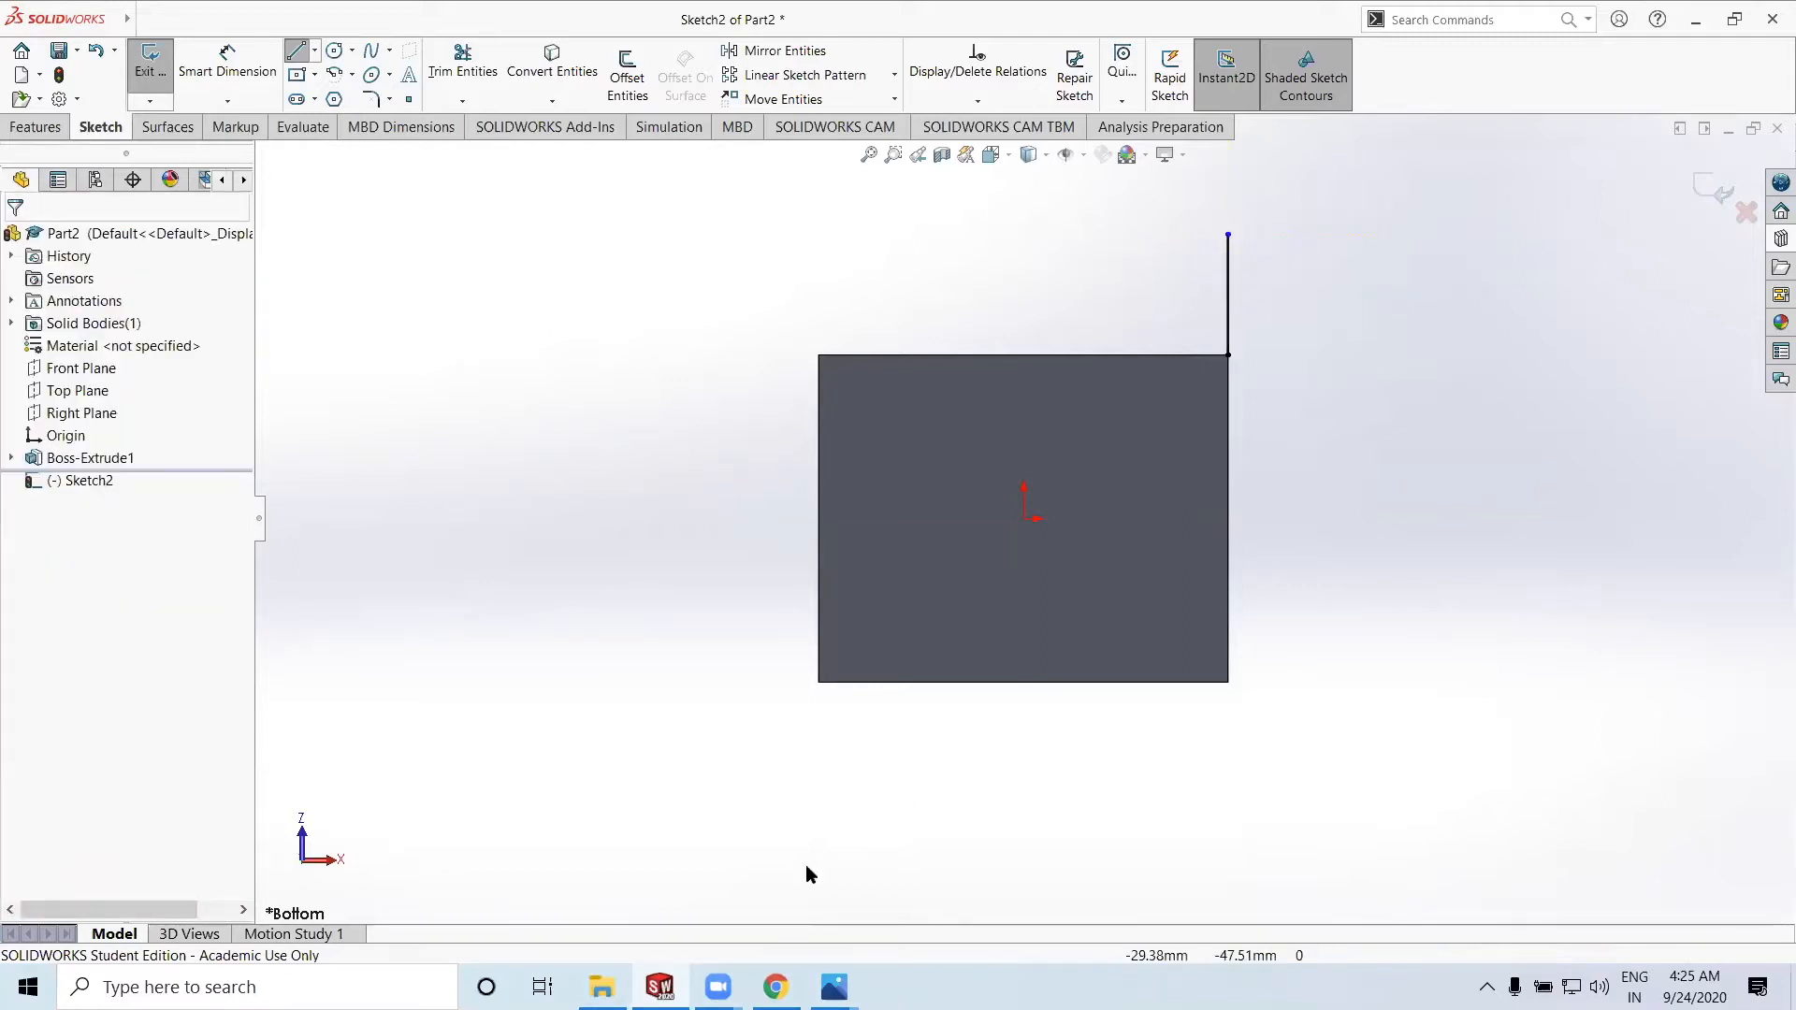
Check the side lug's shape in the reference image in Photos and return to the SOLIDWORKS sketch
{"action": "key", "text": "alt+Tab"}
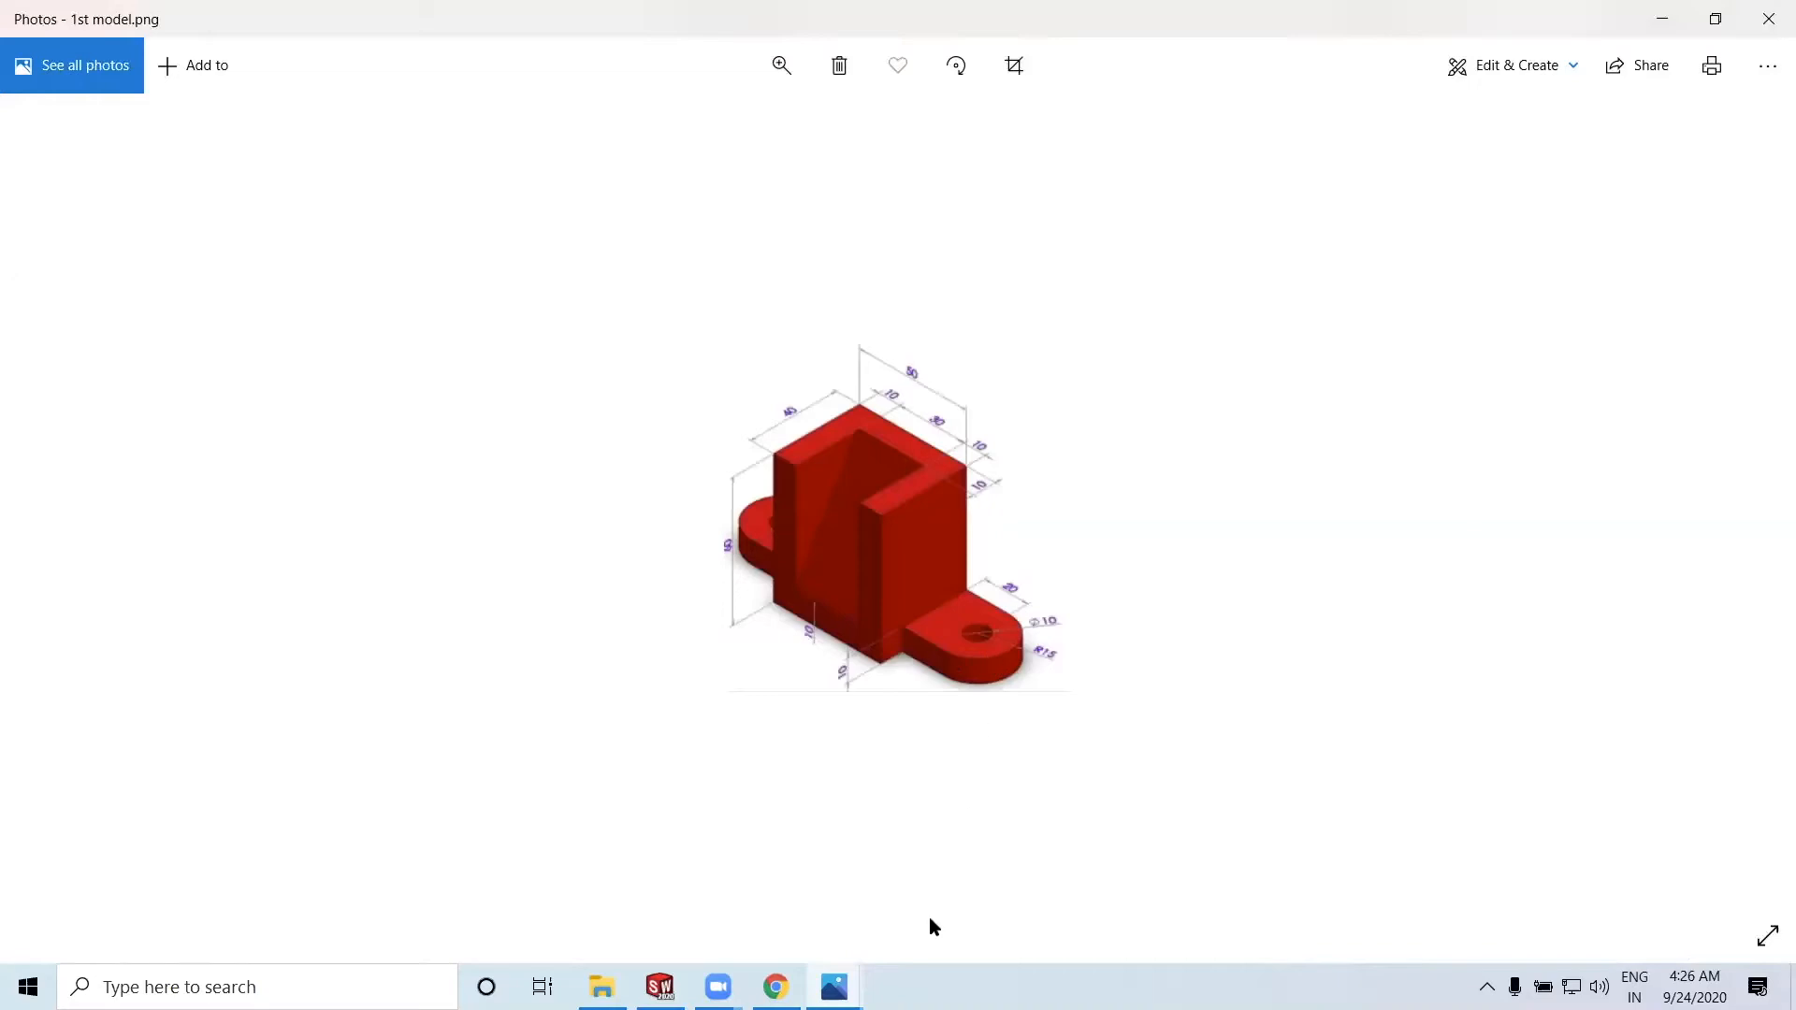
{"action": "mouse_move", "coordinate": [835, 987]}
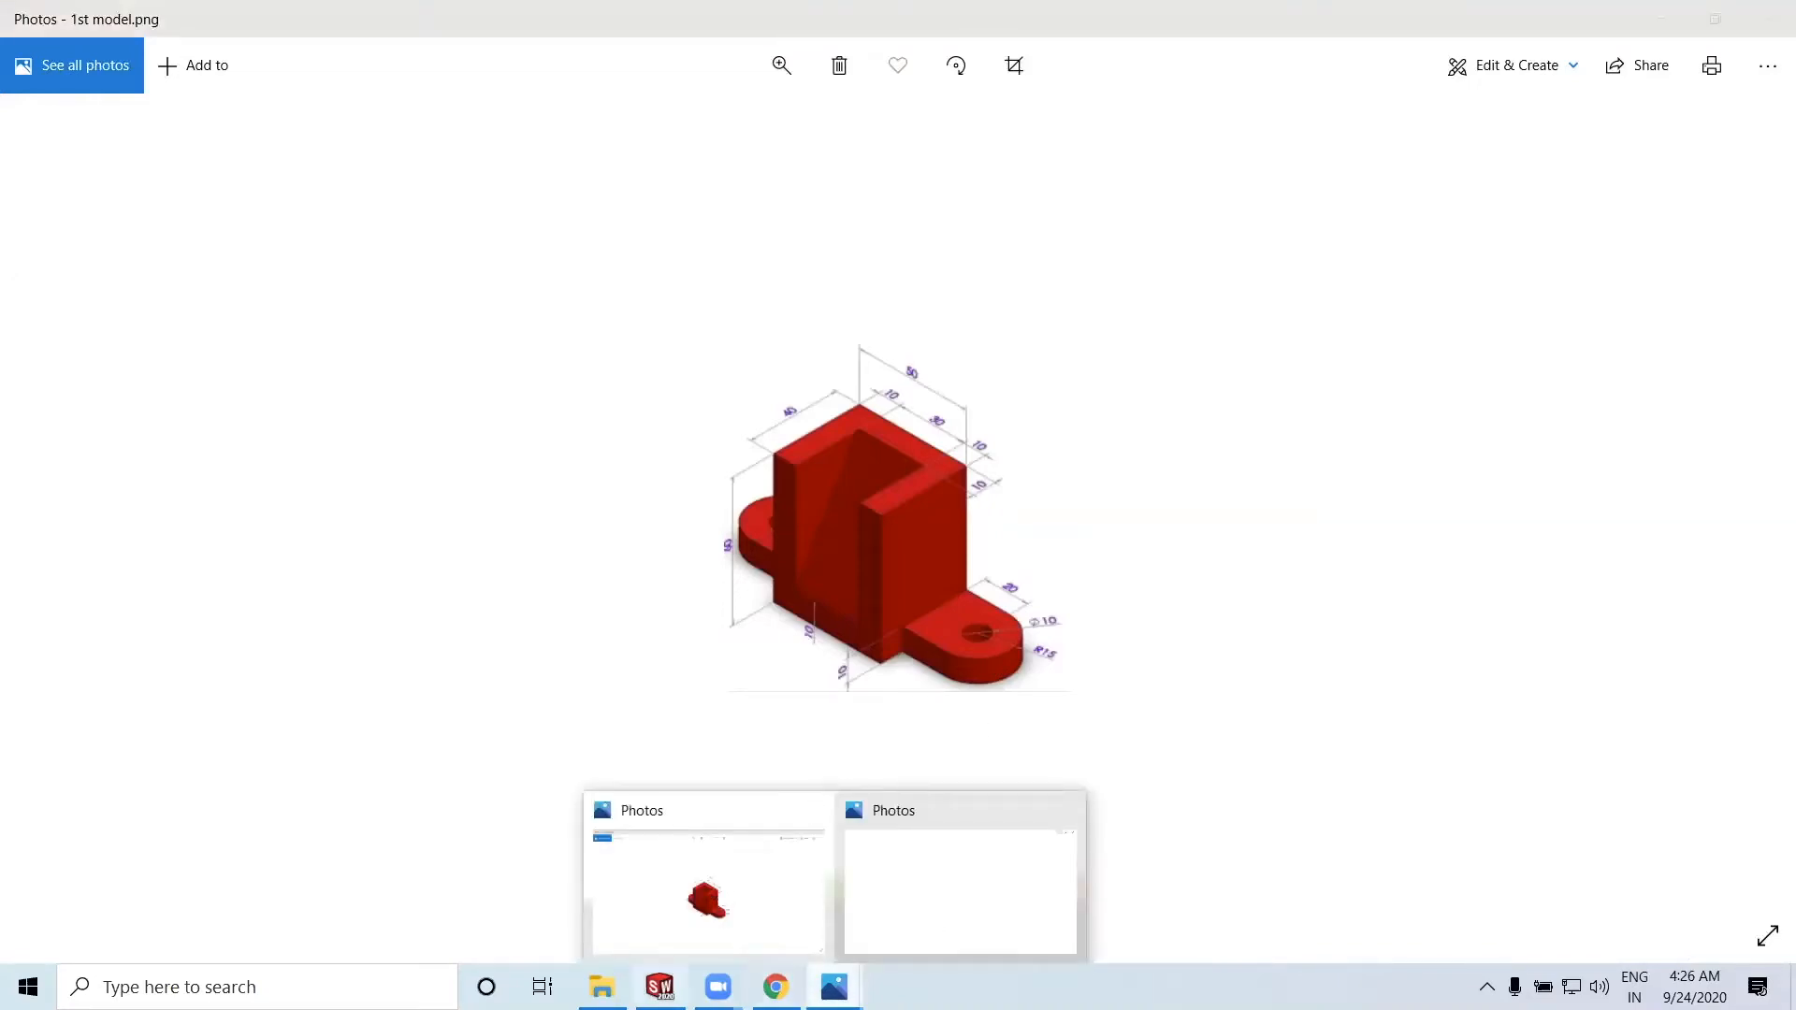
{"action": "left_click", "coordinate": [659, 987]}
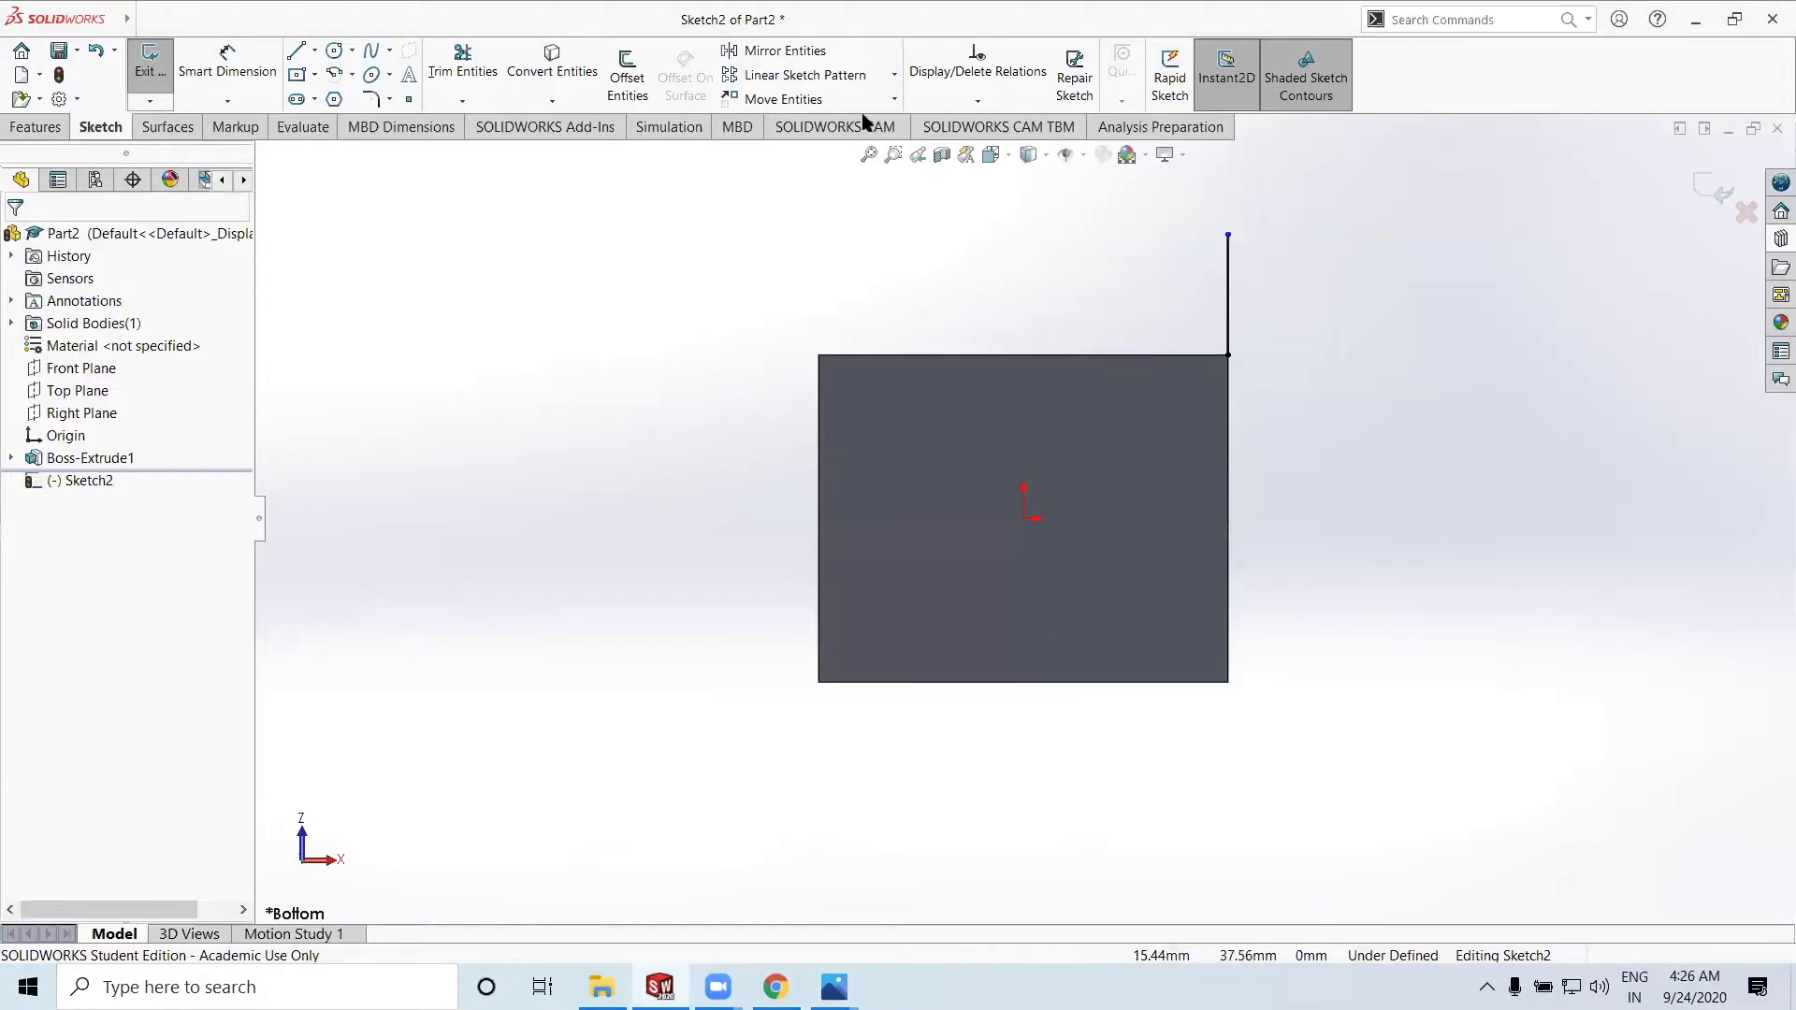
{"action": "key", "text": "l"}
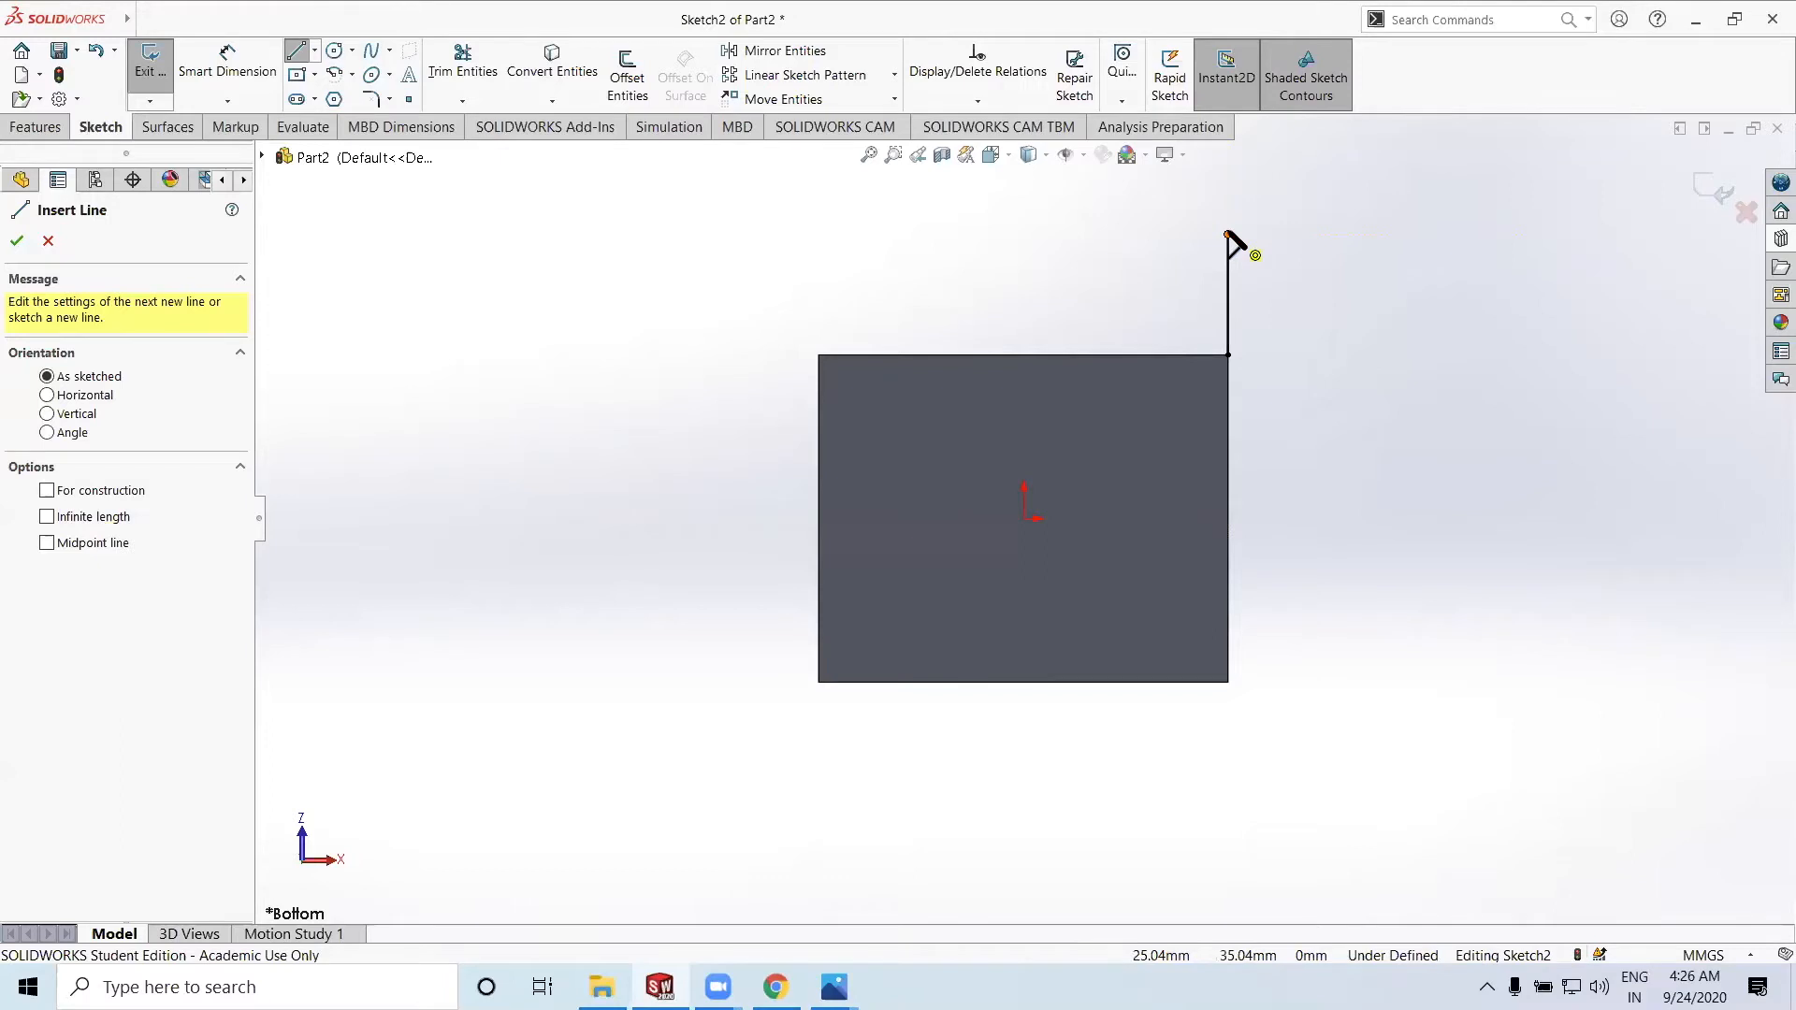
{"action": "left_click", "coordinate": [1228, 234]}
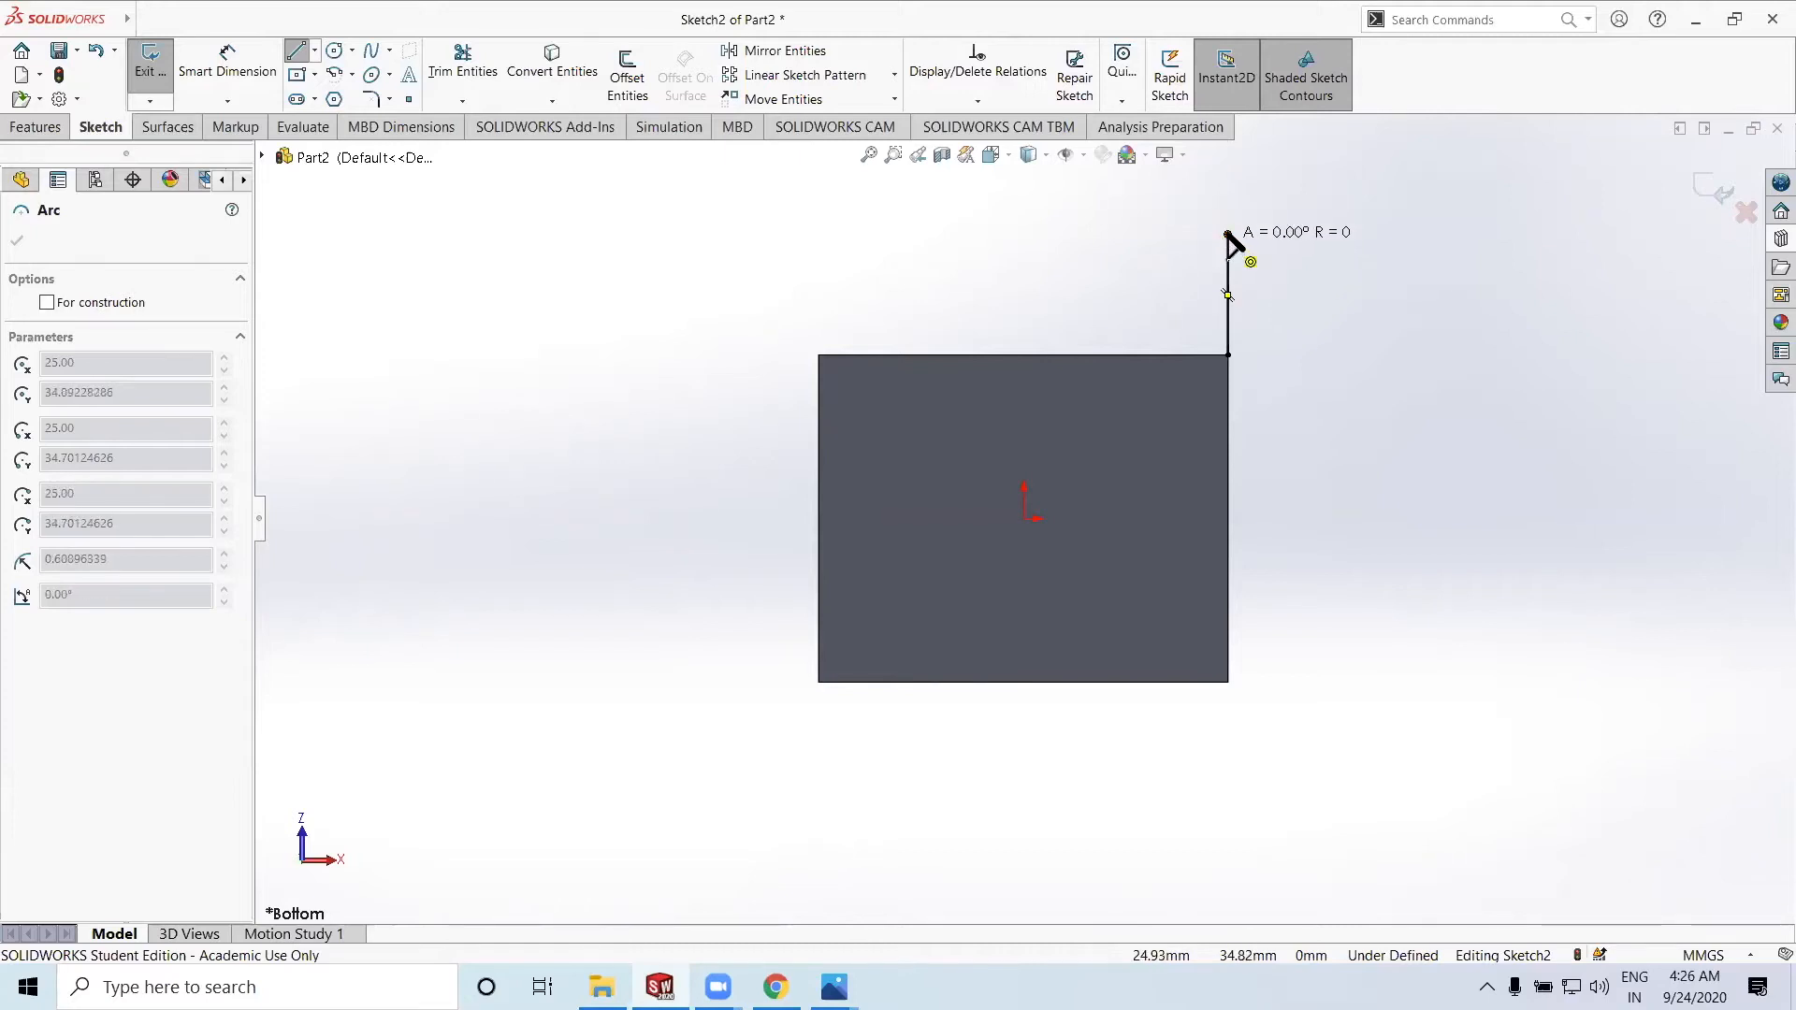
{"action": "key", "text": "Escape"}
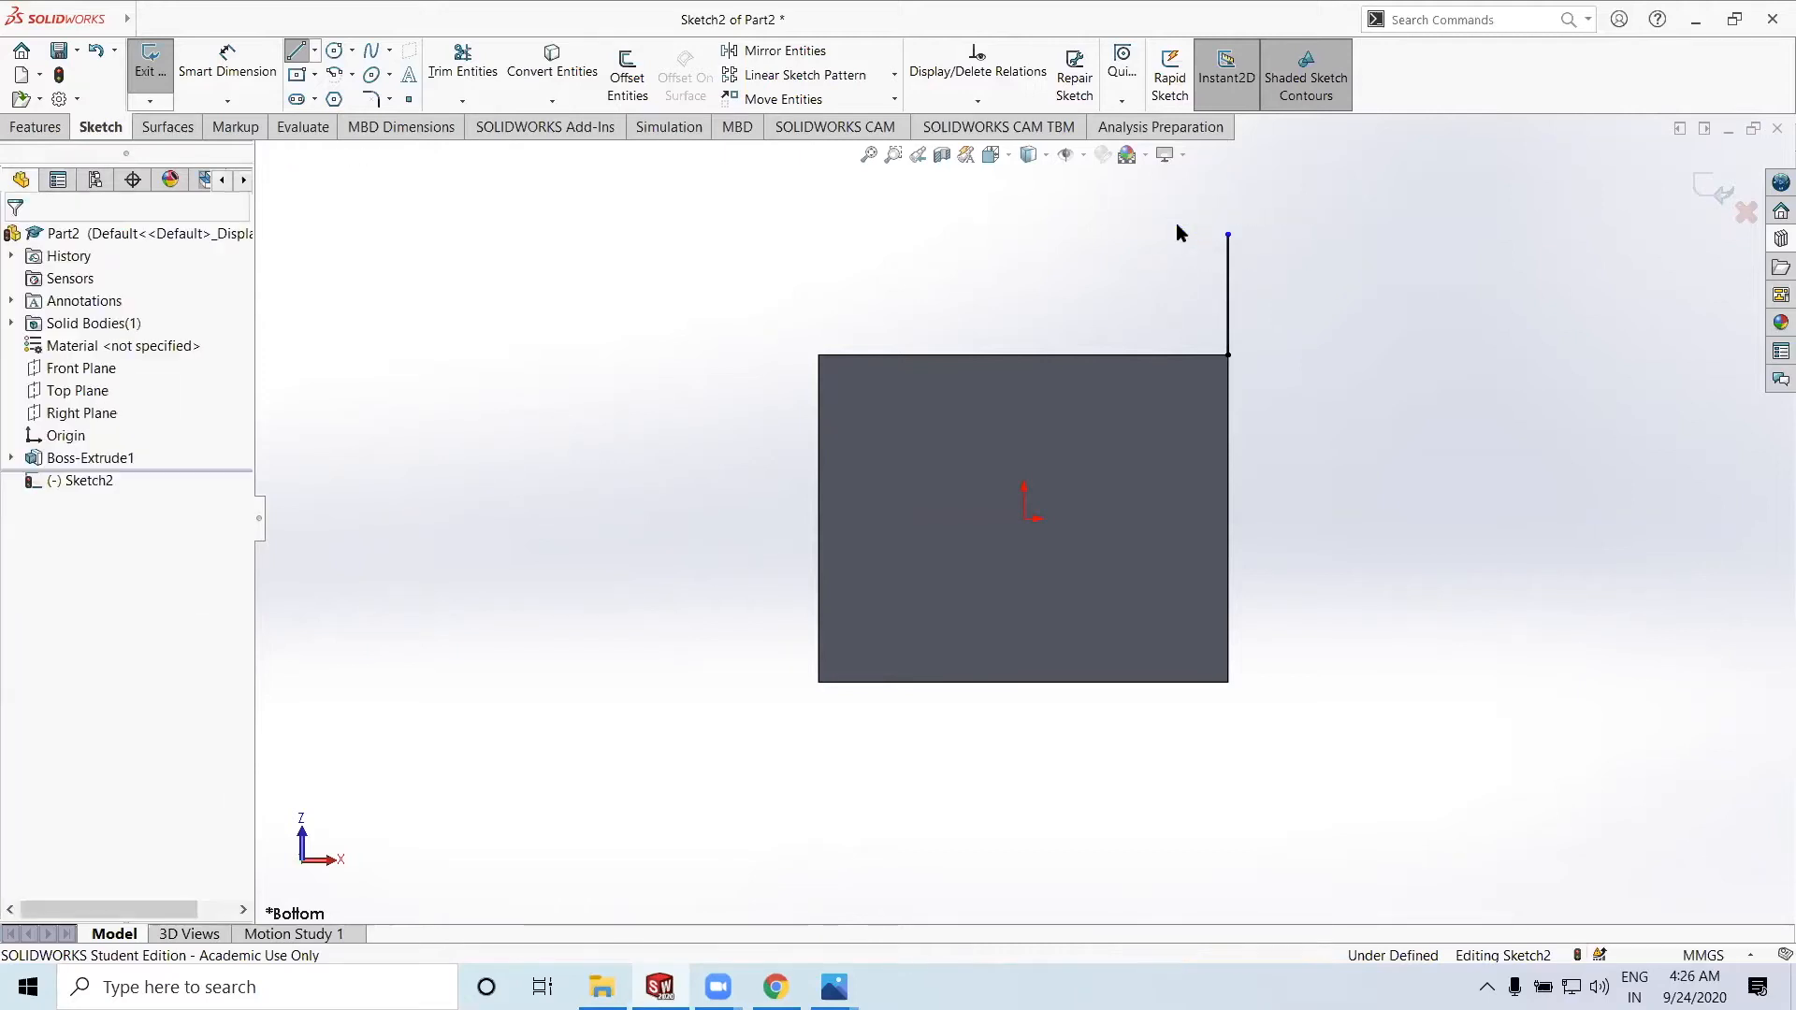
Draw a 180° tangent arc of about 8.9 mm radius from the vertical line's free end and a vertical line down to the block's edge
{"action": "left_click", "coordinate": [296, 51]}
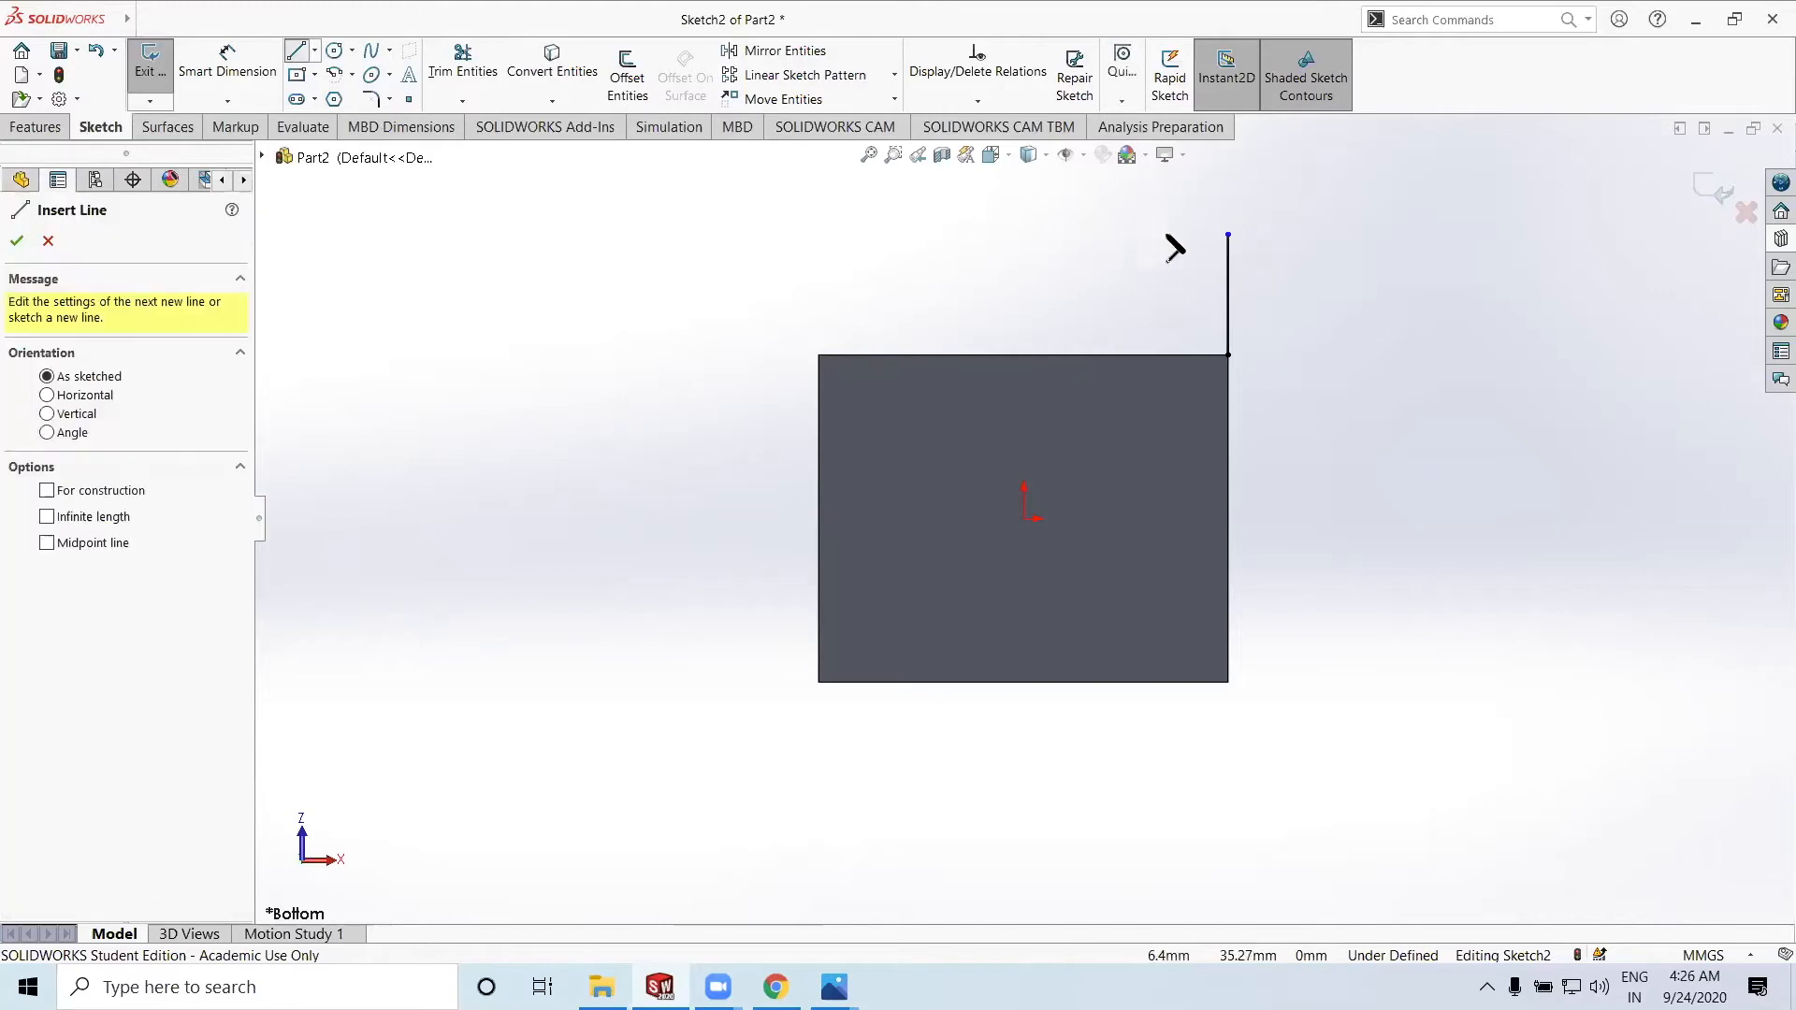
{"action": "scroll", "coordinate": [1191, 285], "scroll_direction": "up", "scroll_amount": 2}
{"action": "left_click", "coordinate": [1195, 282]}
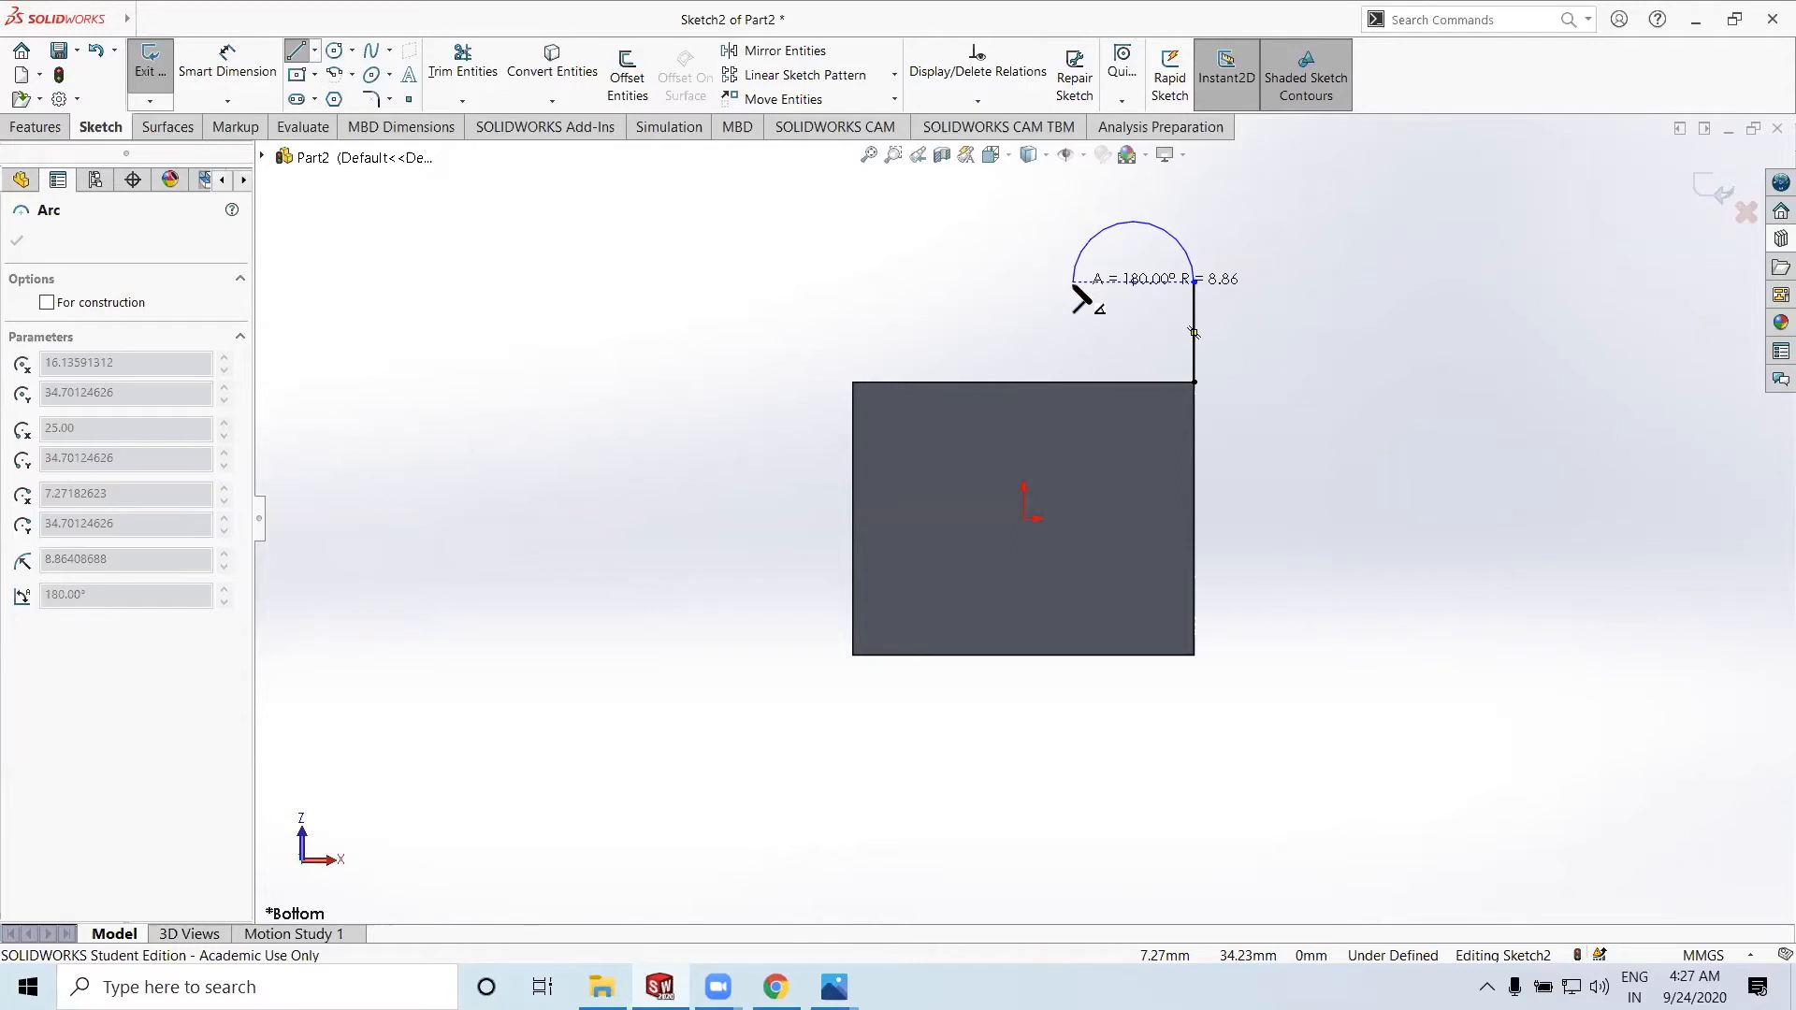
{"action": "left_click", "coordinate": [1074, 282]}
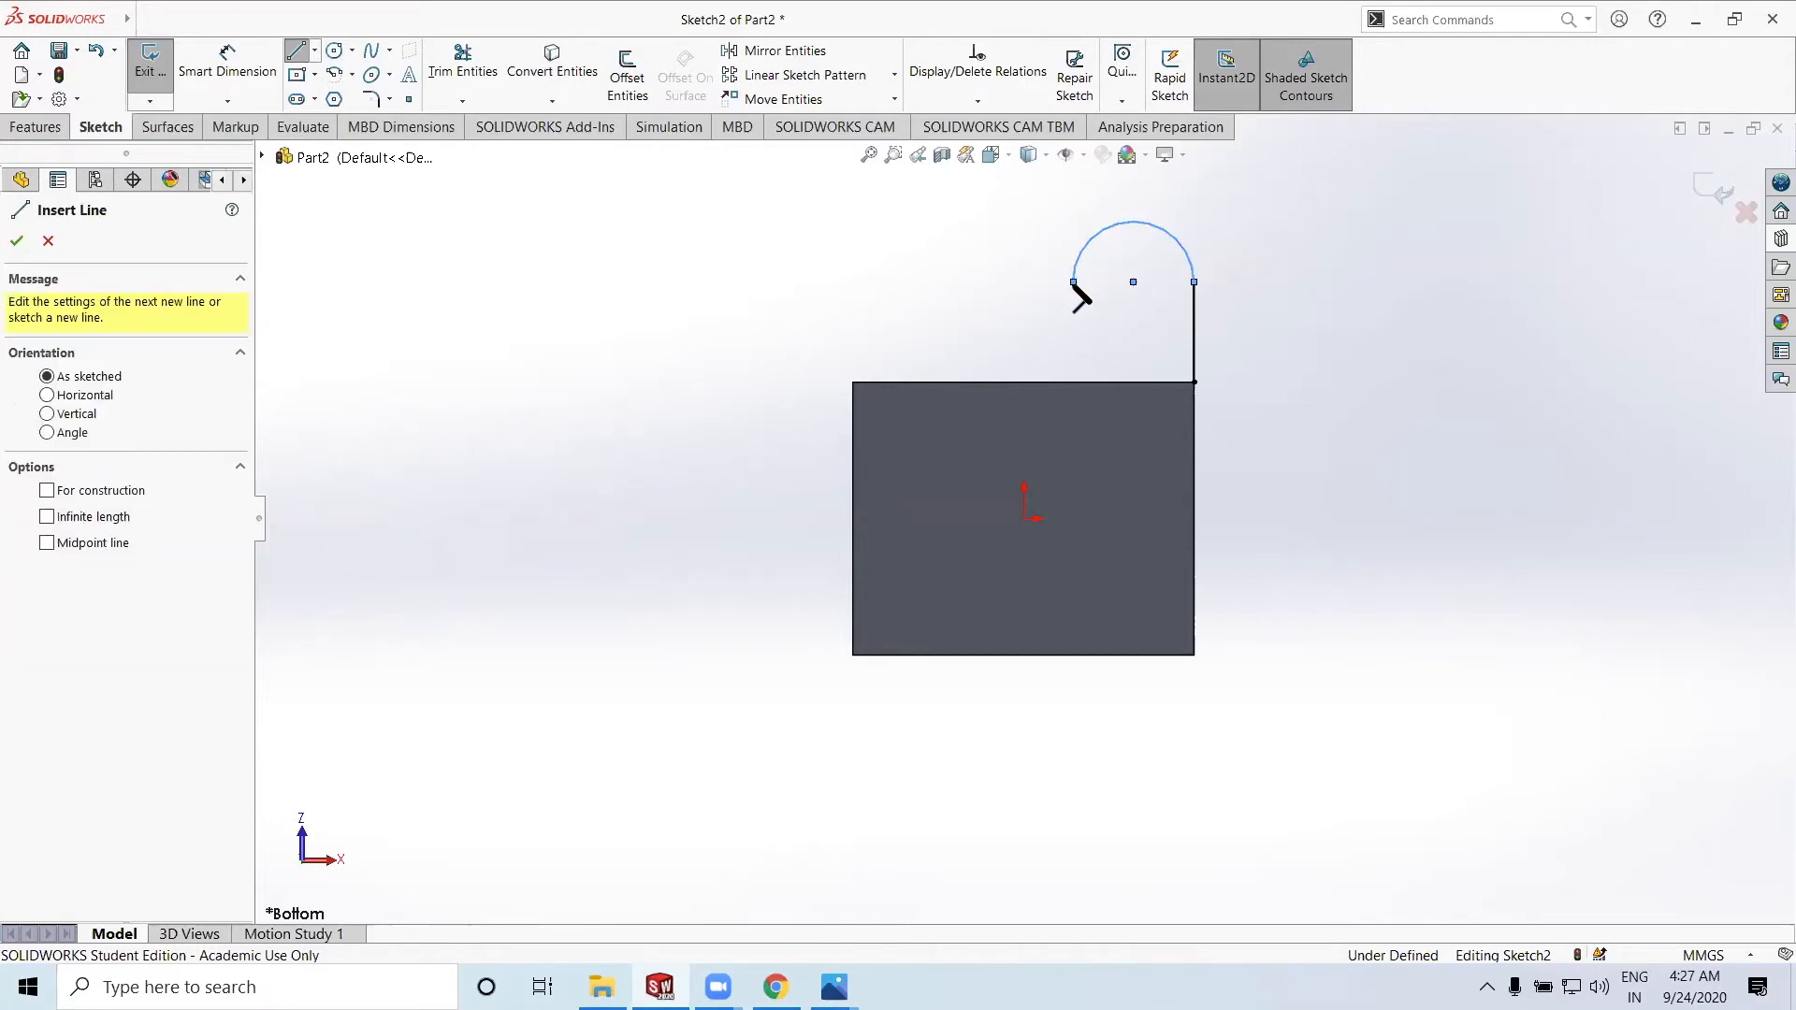
{"action": "left_click", "coordinate": [1074, 282]}
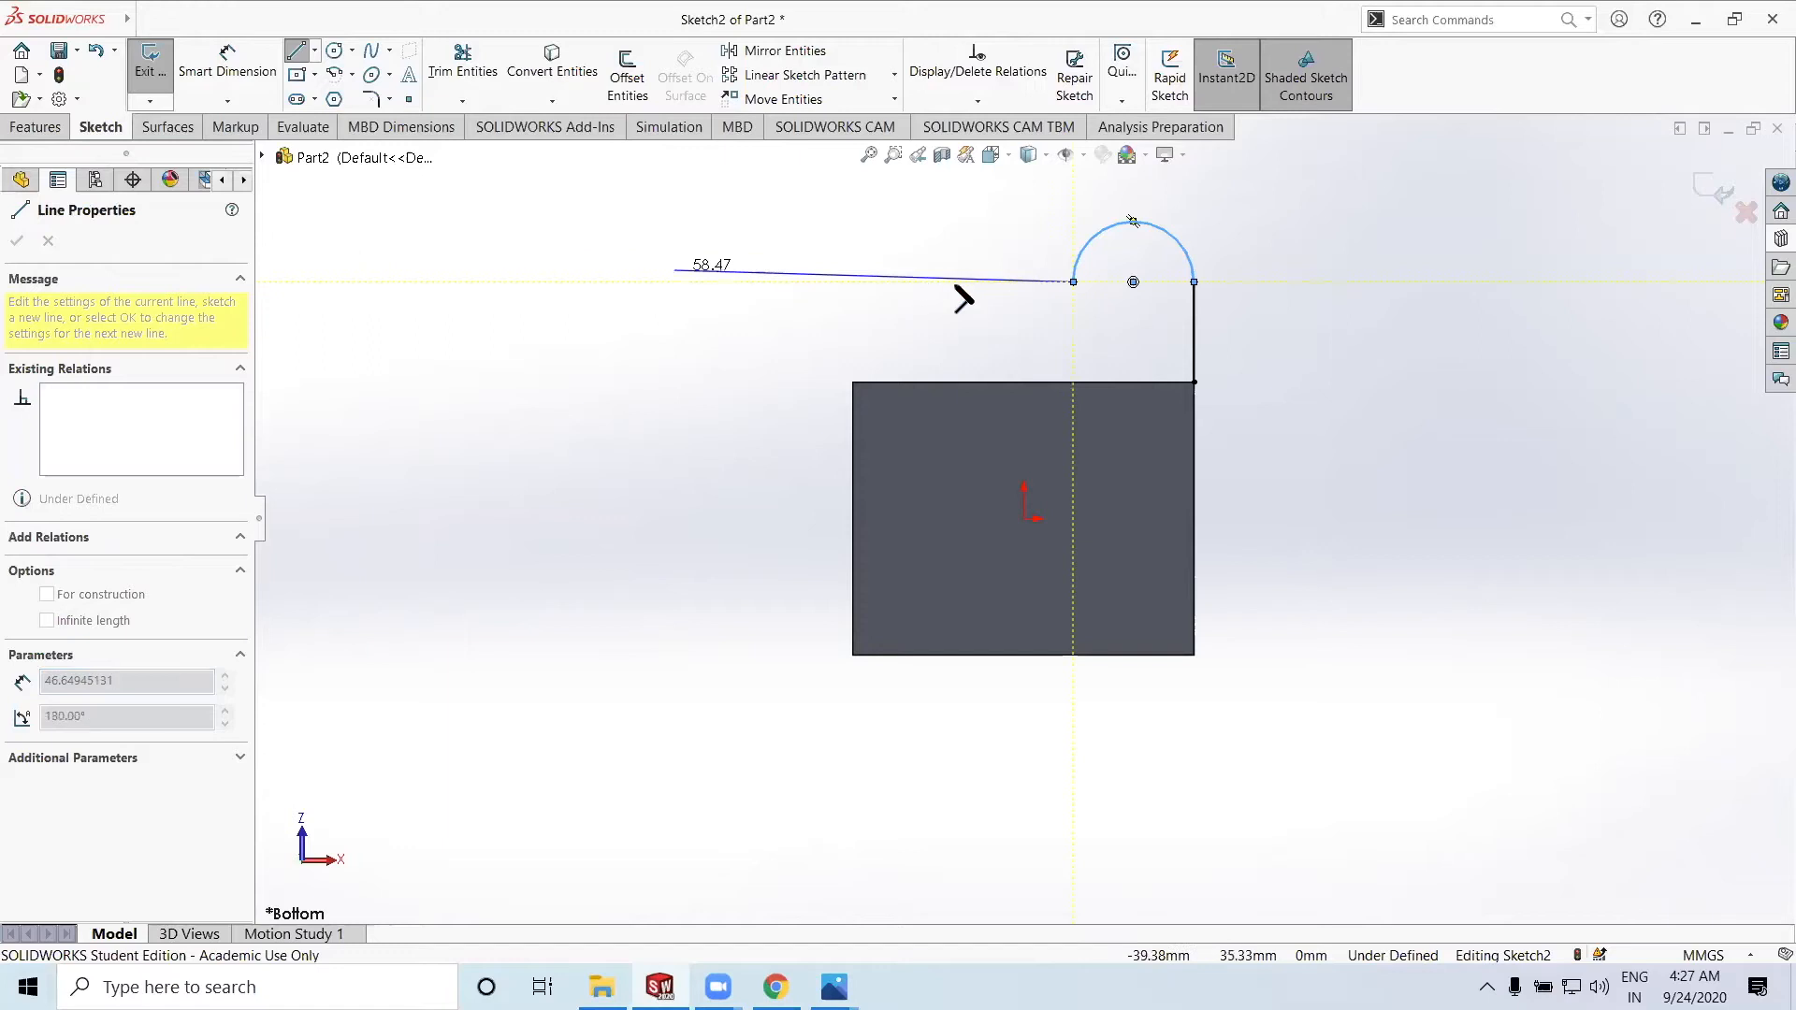
{"action": "left_click", "coordinate": [1073, 383]}
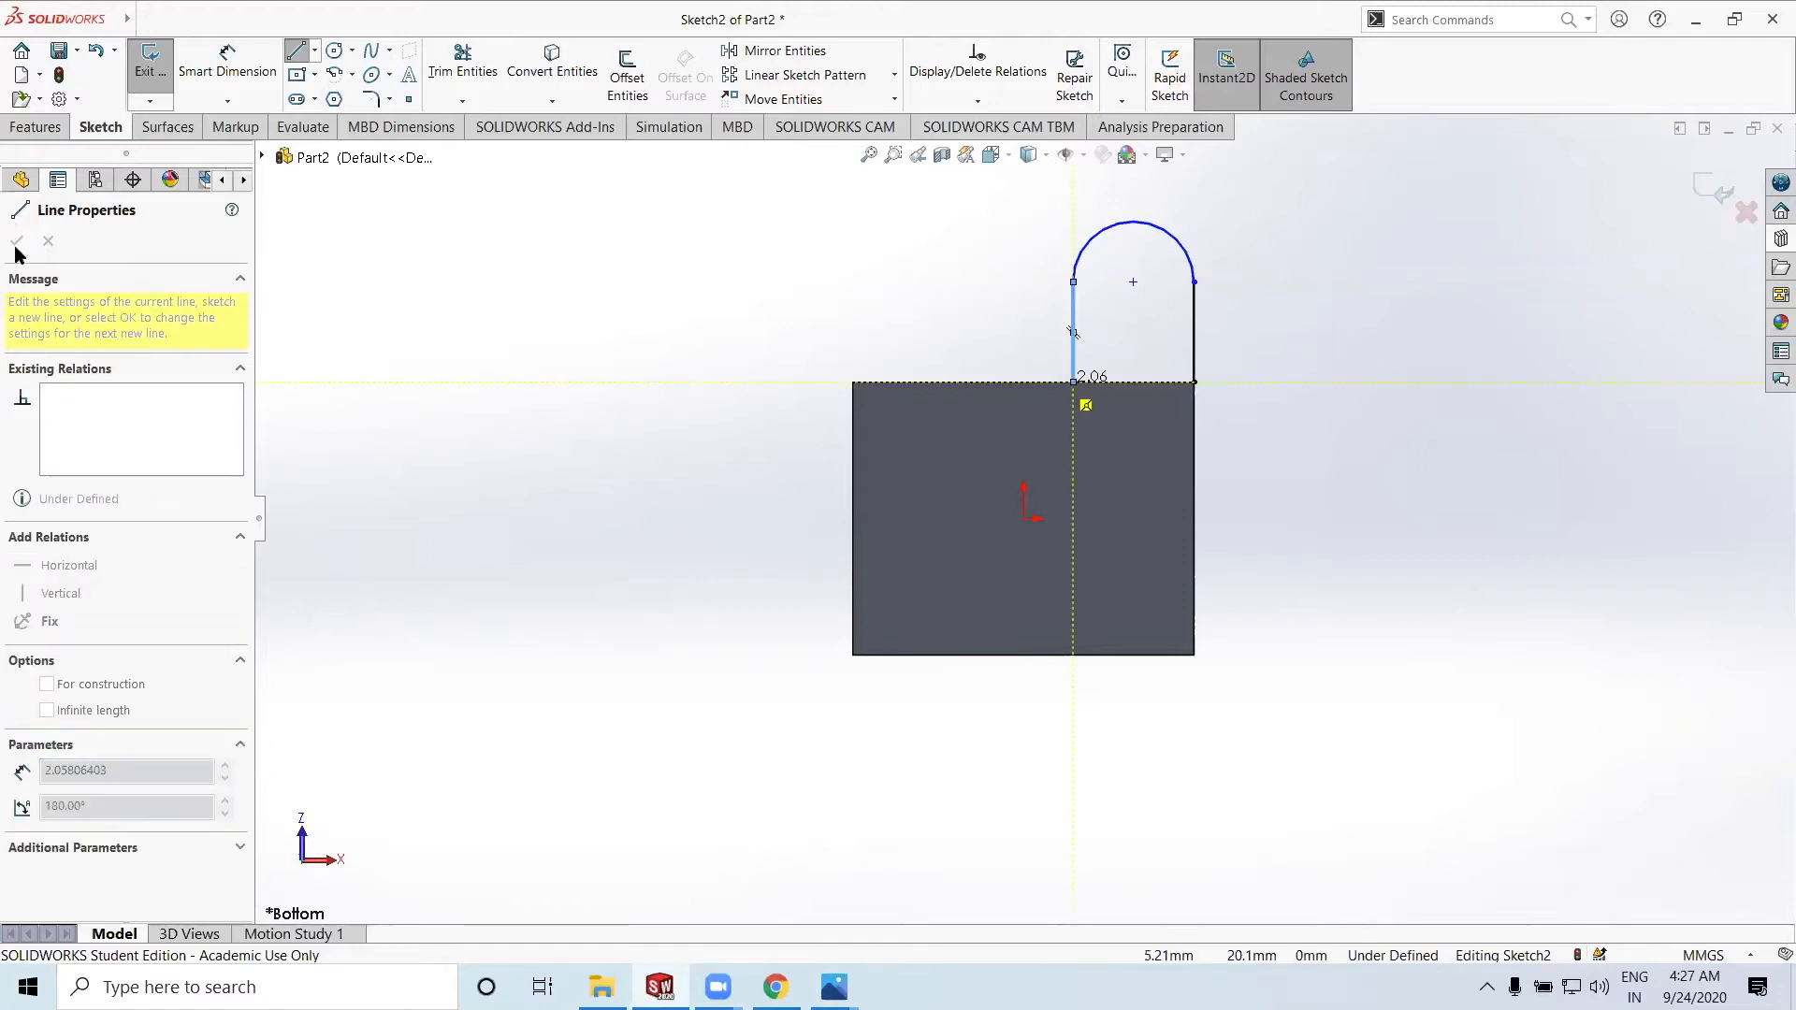
Try closing the lug profile with a horizontal line along the block's edge, and delete that line
{"action": "left_click", "coordinate": [1195, 383]}
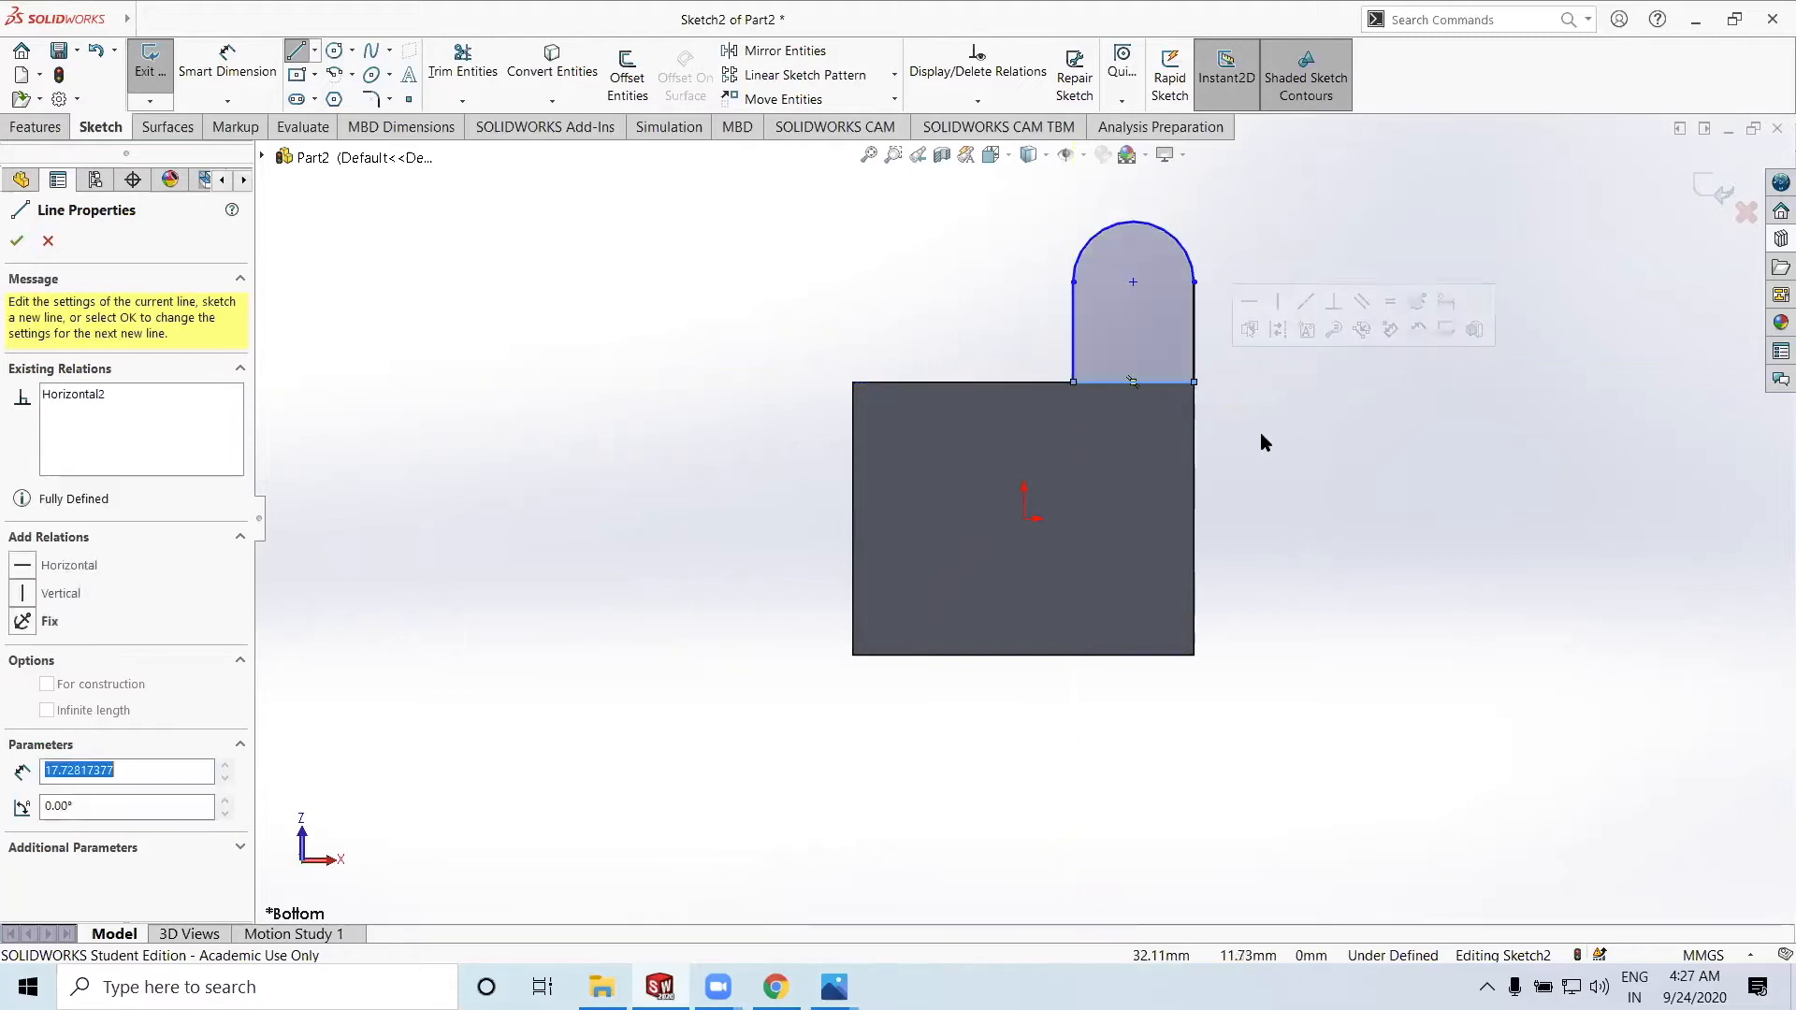
{"action": "left_click", "coordinate": [17, 245]}
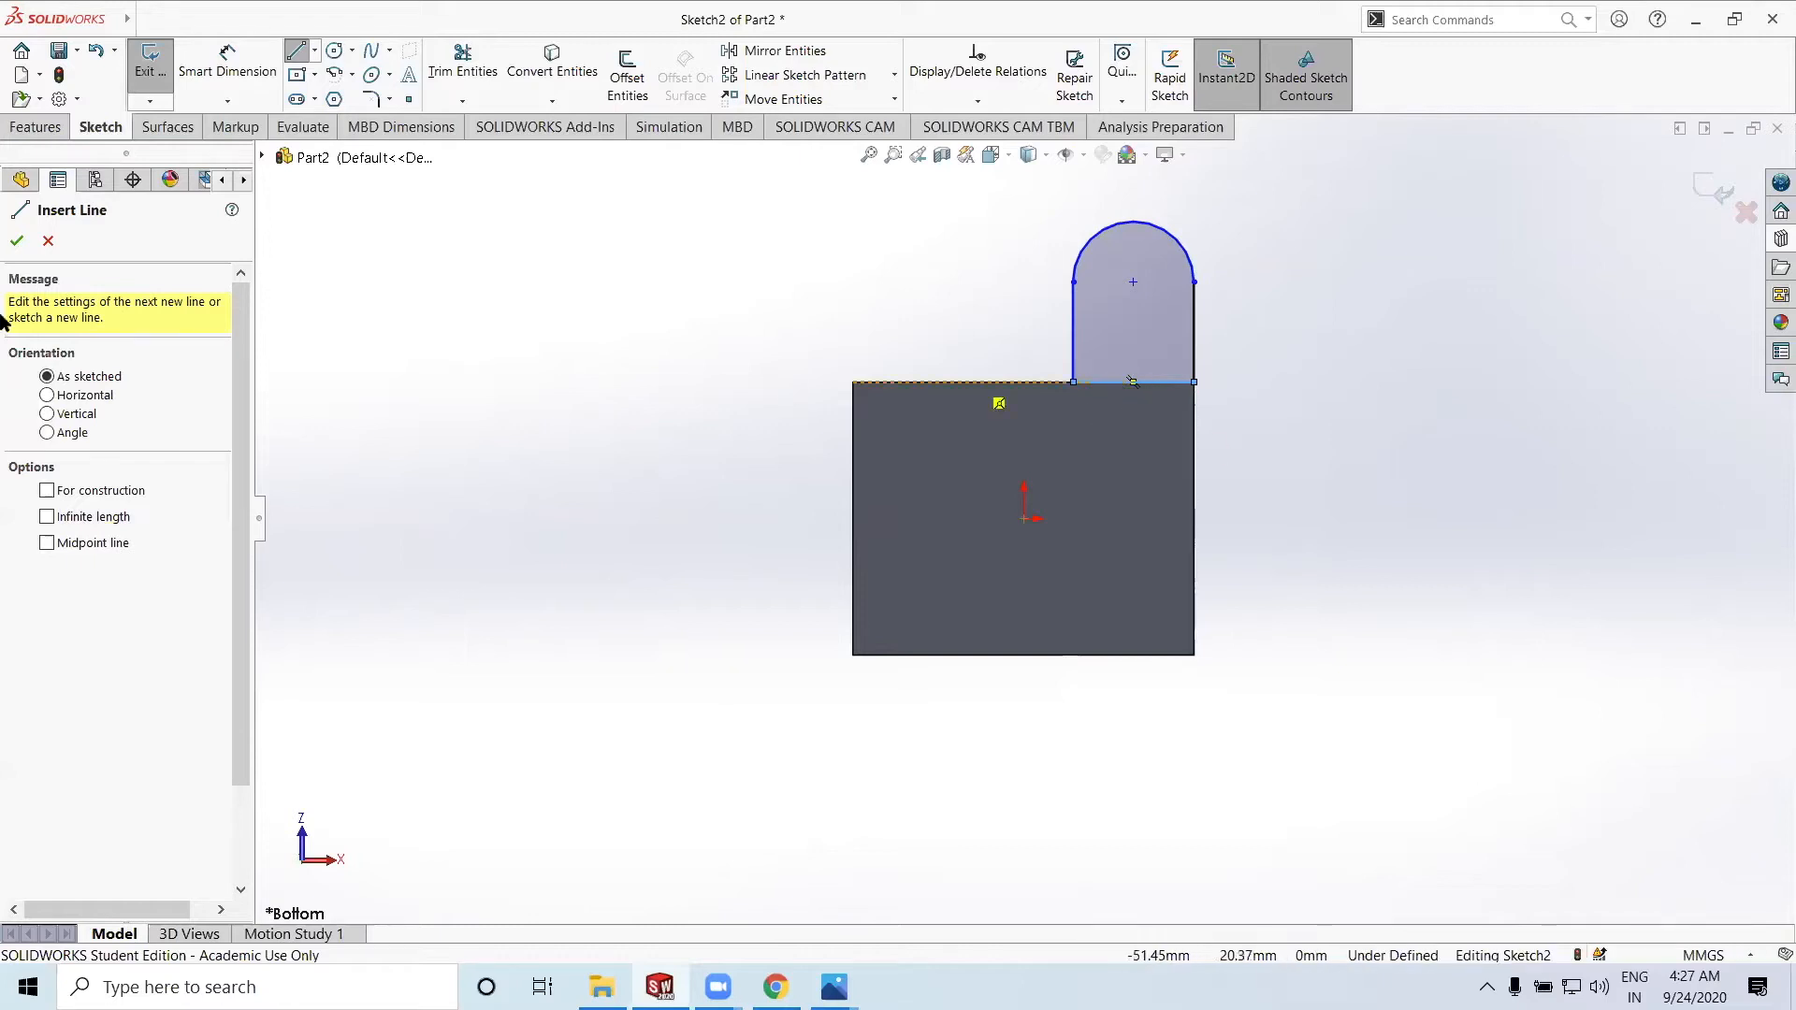
{"action": "left_click", "coordinate": [17, 240]}
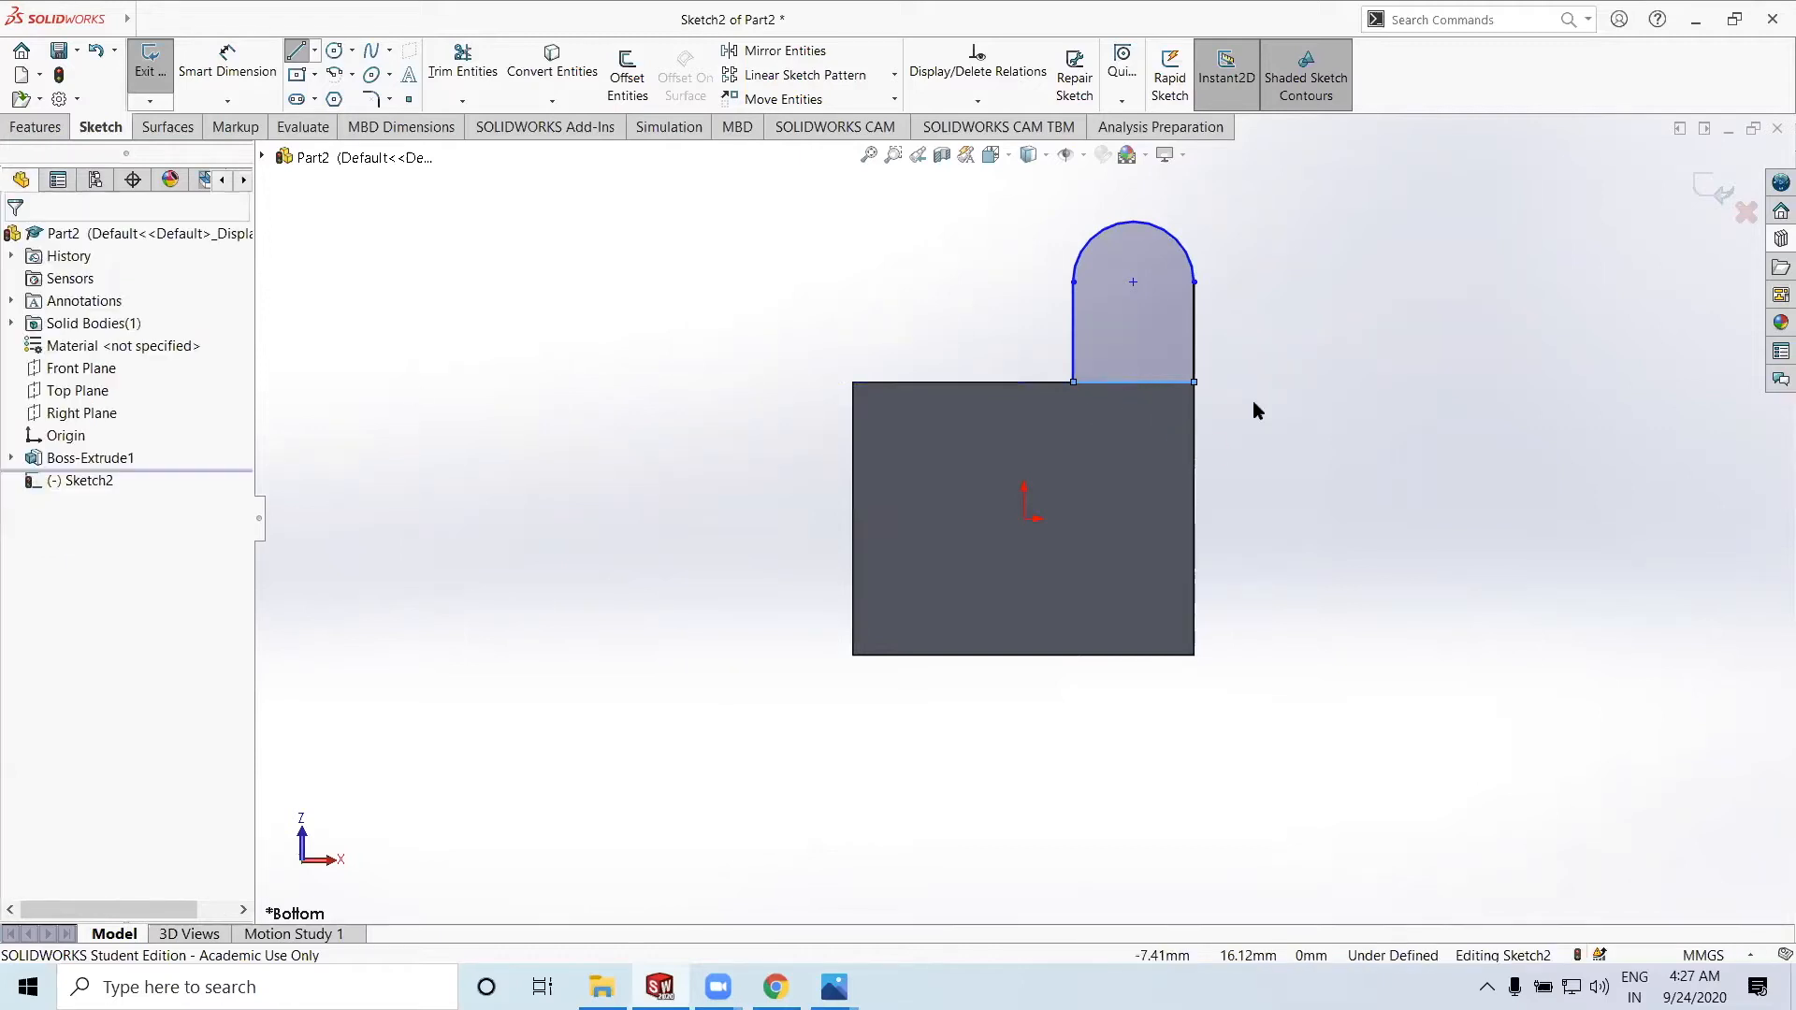
{"action": "left_click", "coordinate": [1114, 383]}
{"action": "key", "text": "Delete"}
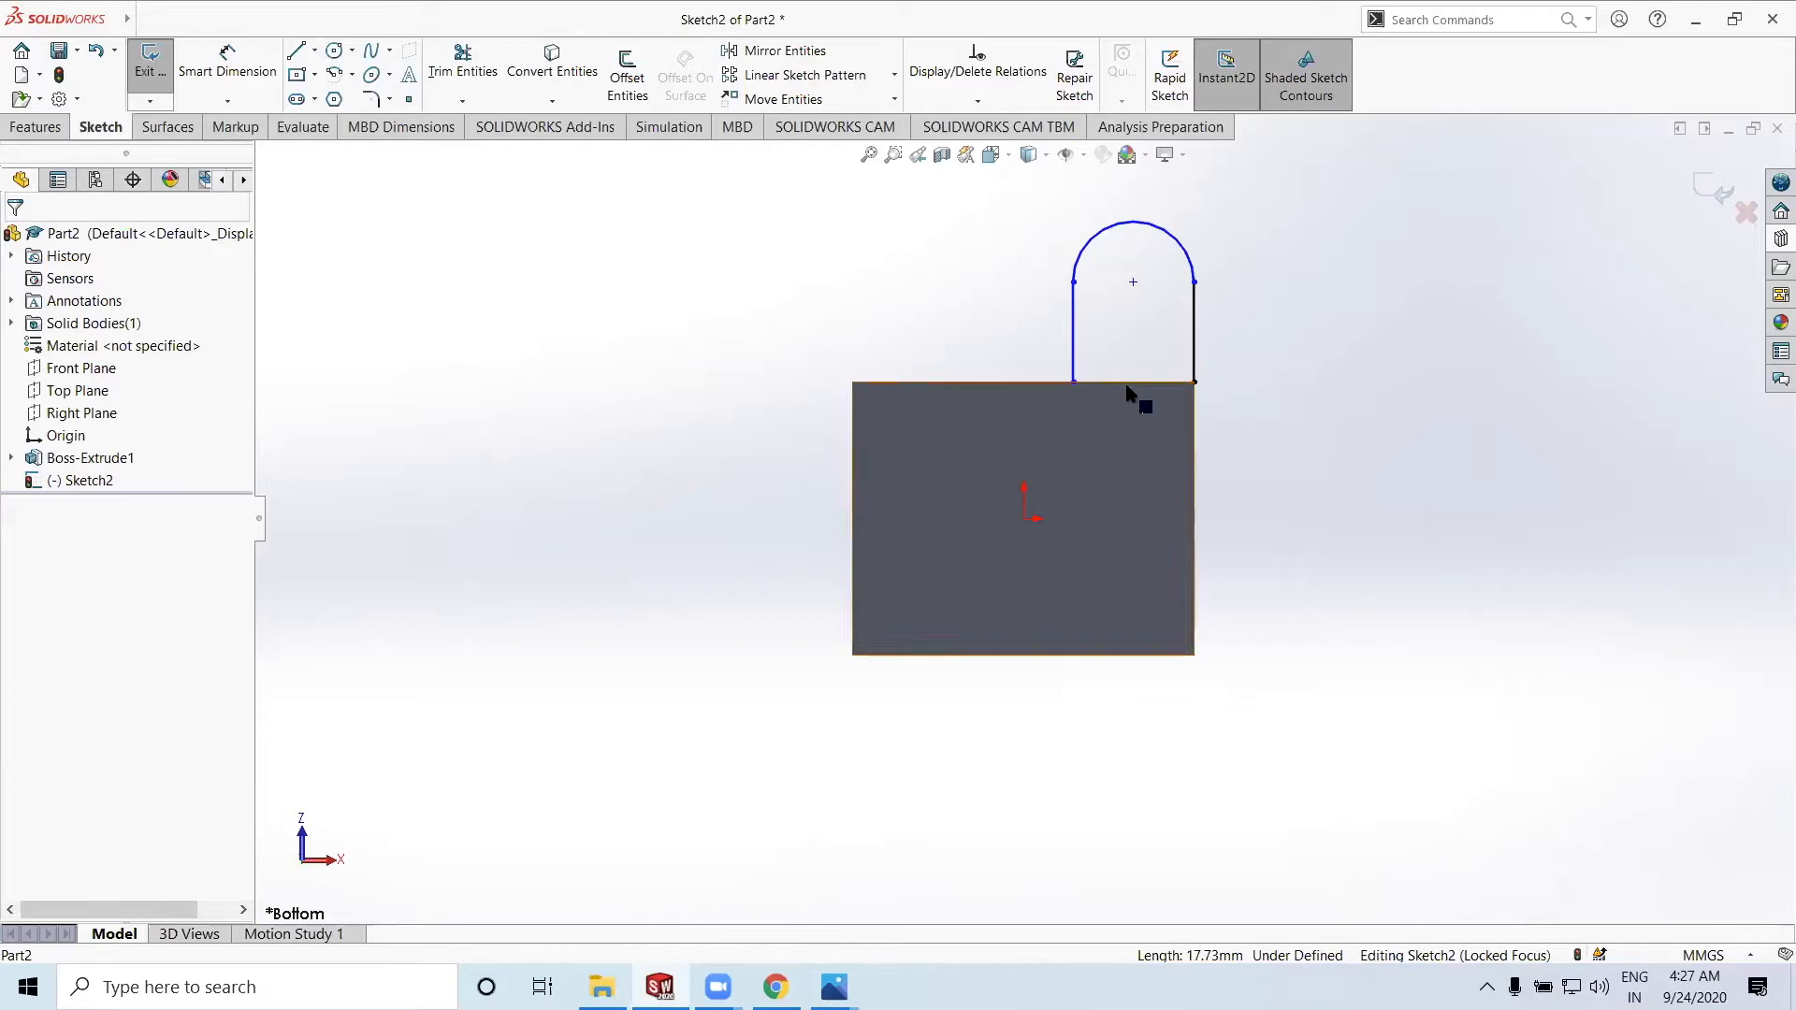
Close the lug profile with a horizontal line about 17.7 mm long along the block's edge
{"action": "left_click", "coordinate": [296, 51]}
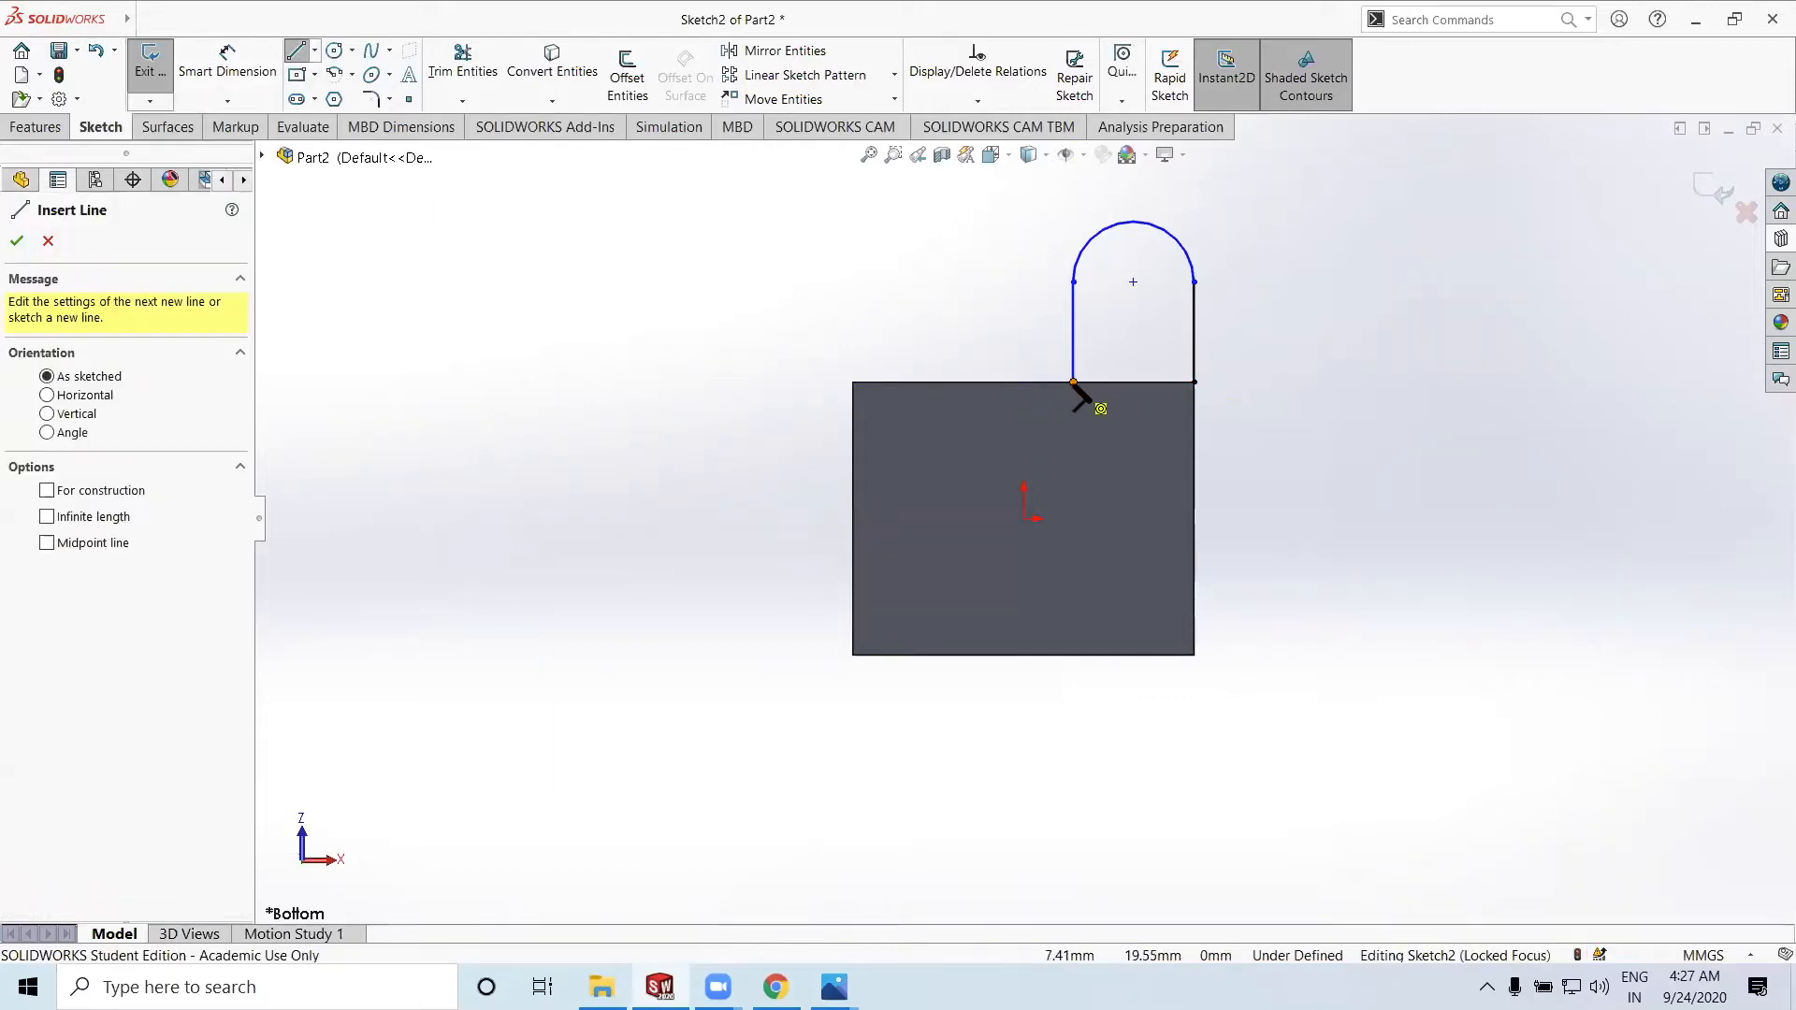
{"action": "left_click", "coordinate": [1074, 383]}
{"action": "left_click", "coordinate": [1195, 382]}
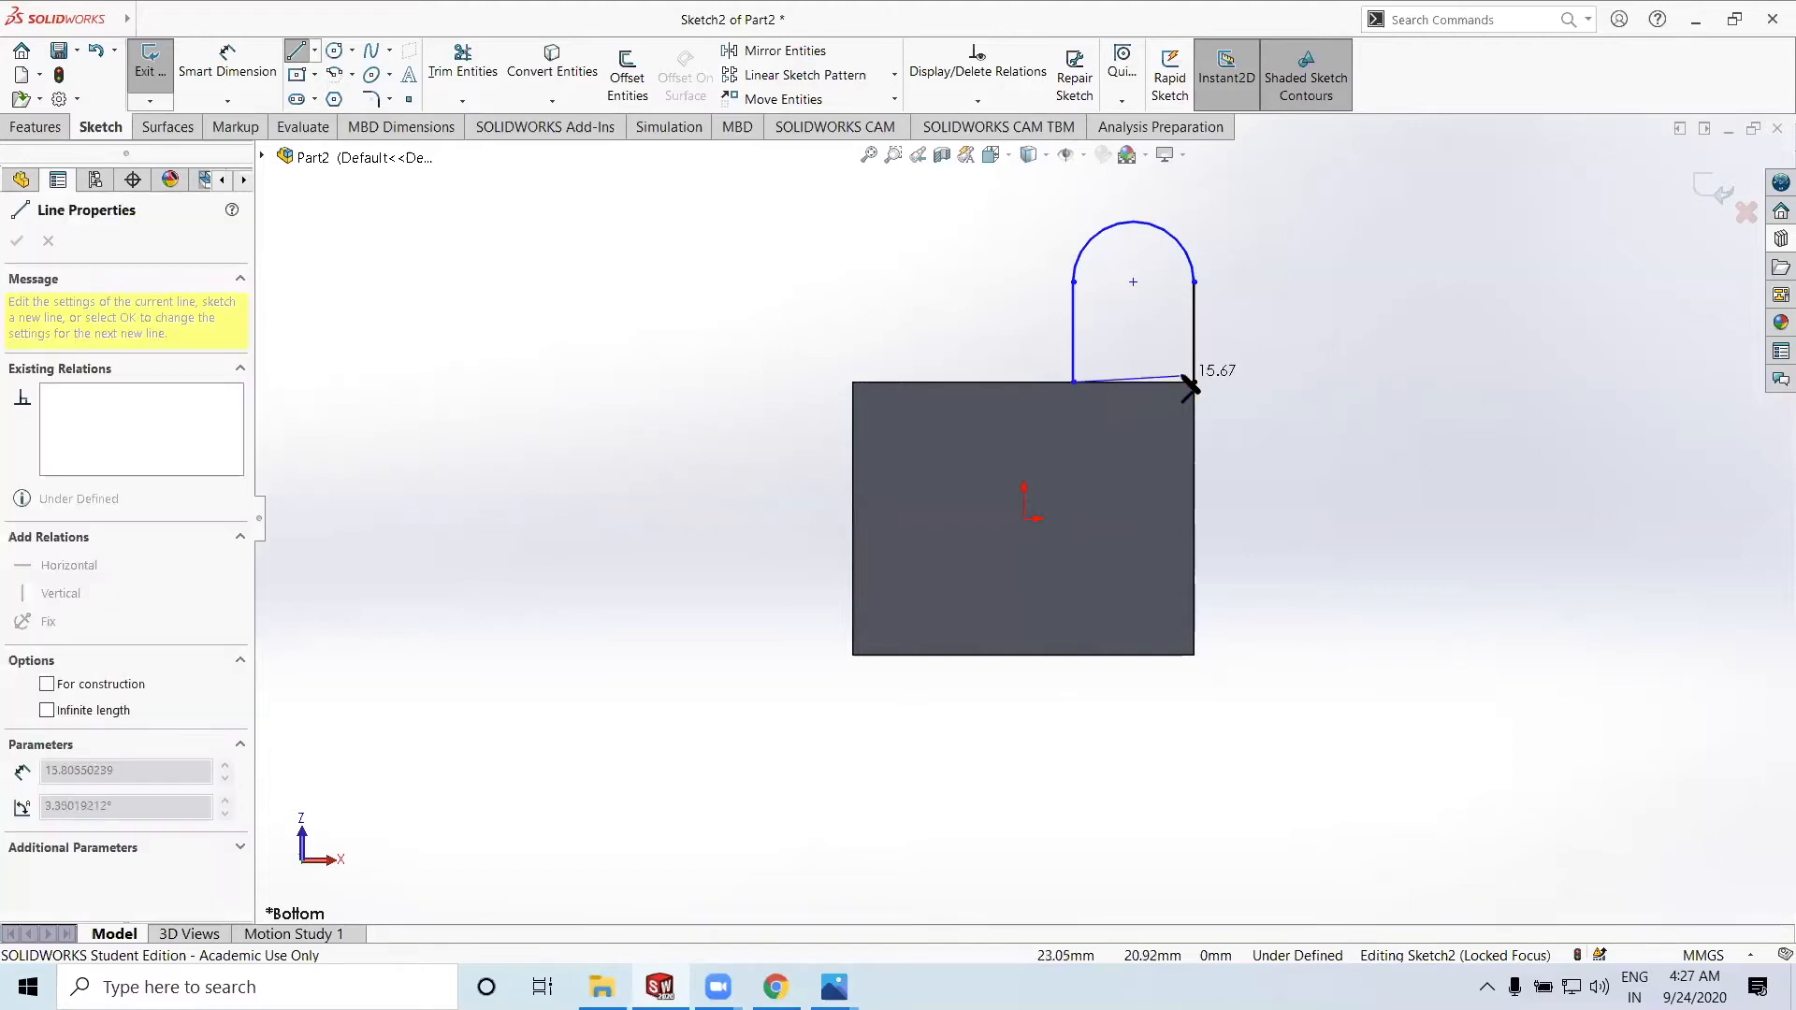
{"action": "double_click", "coordinate": [1195, 383]}
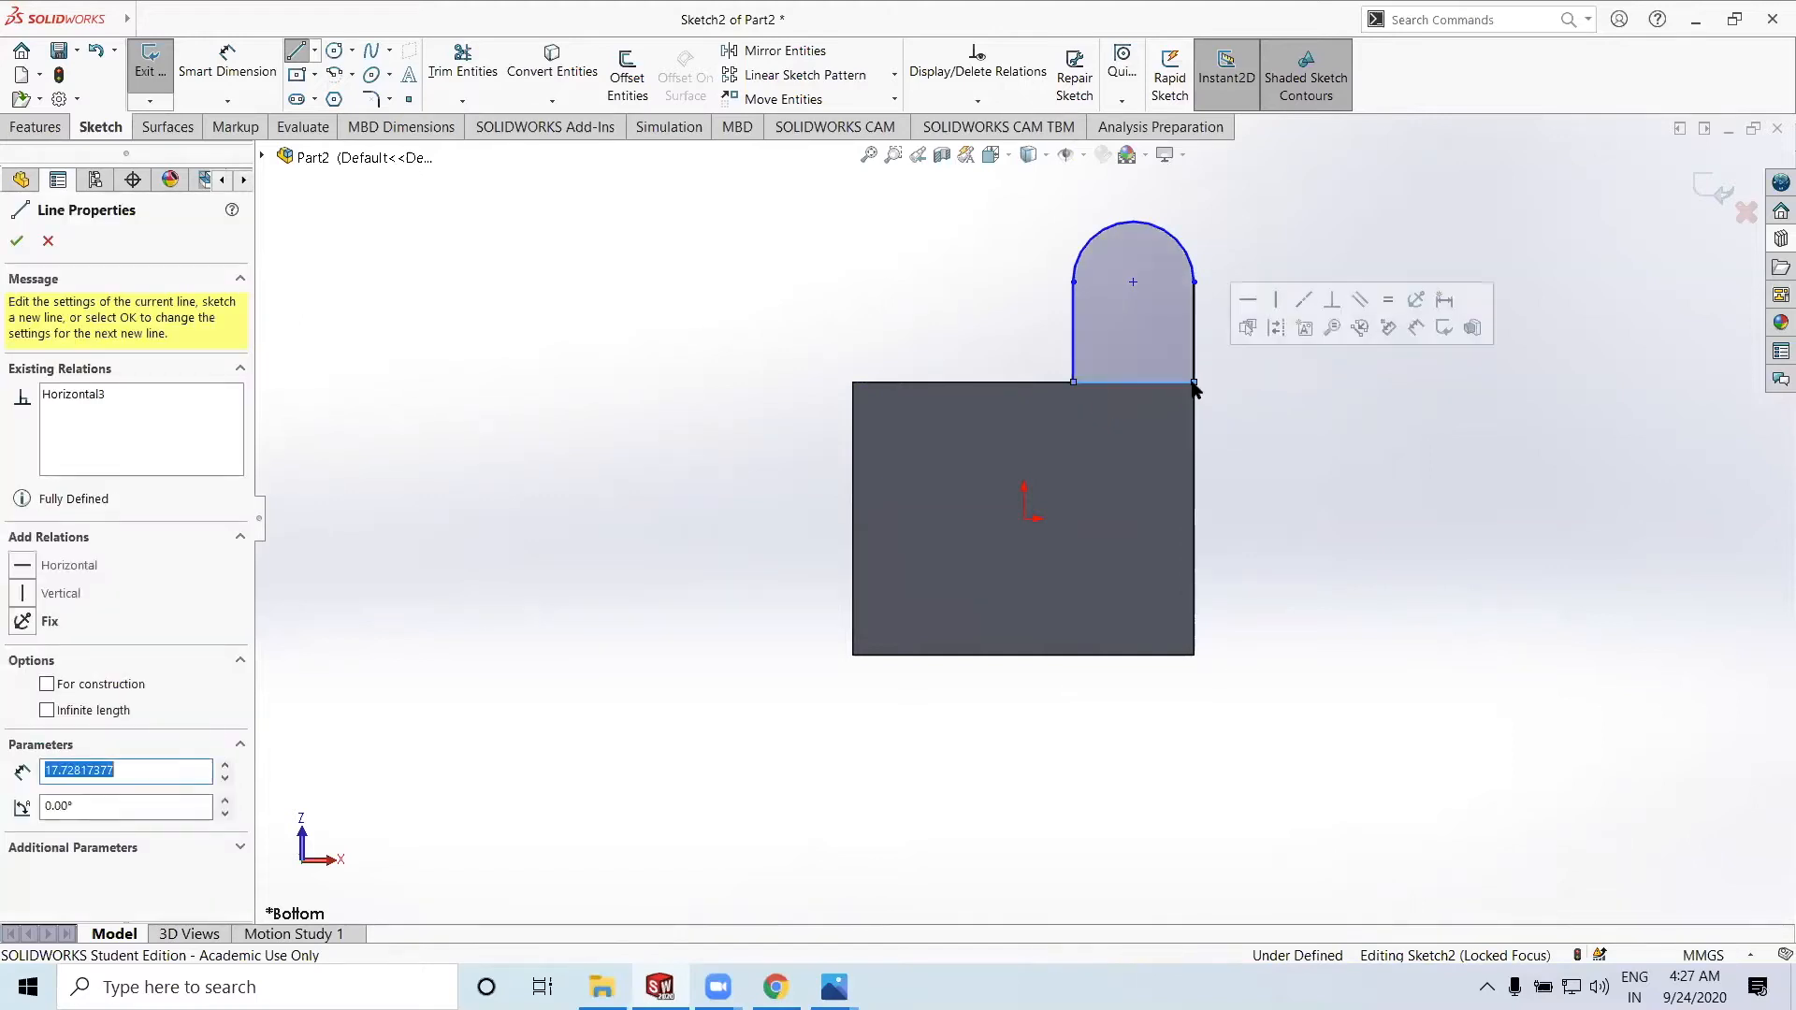
{"action": "left_click", "coordinate": [16, 245]}
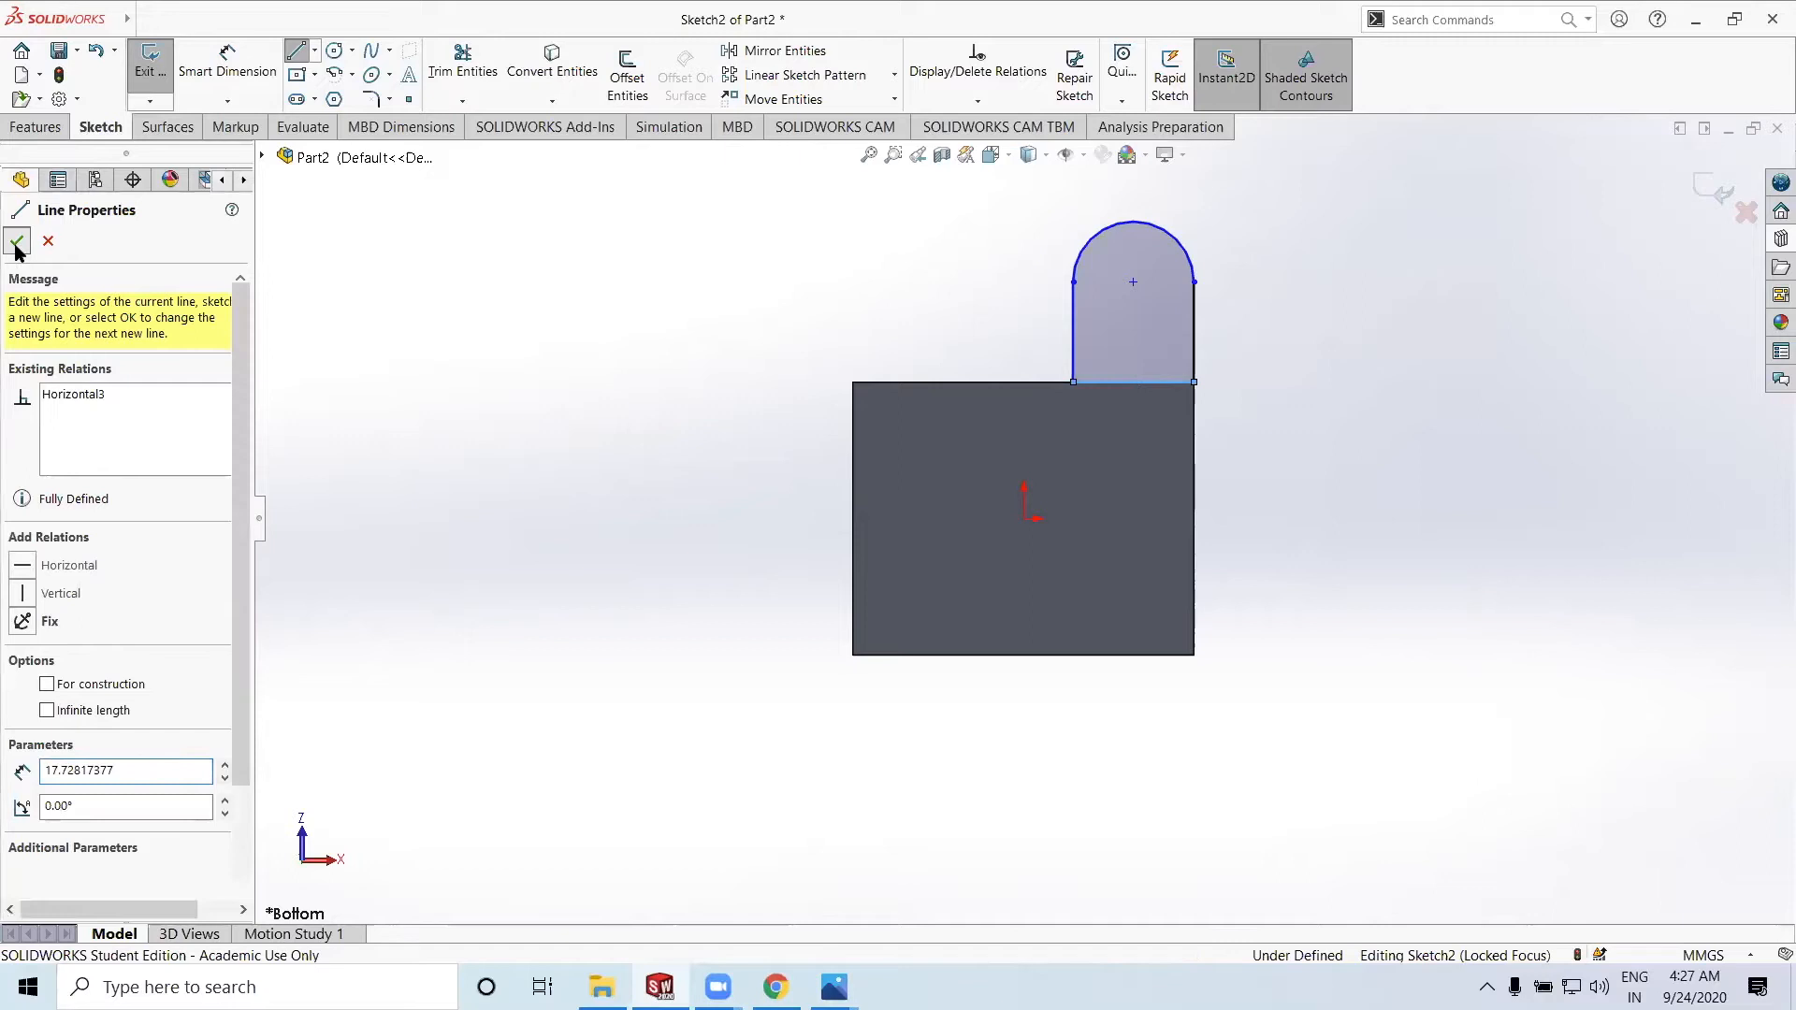
{"action": "key", "text": "z"}
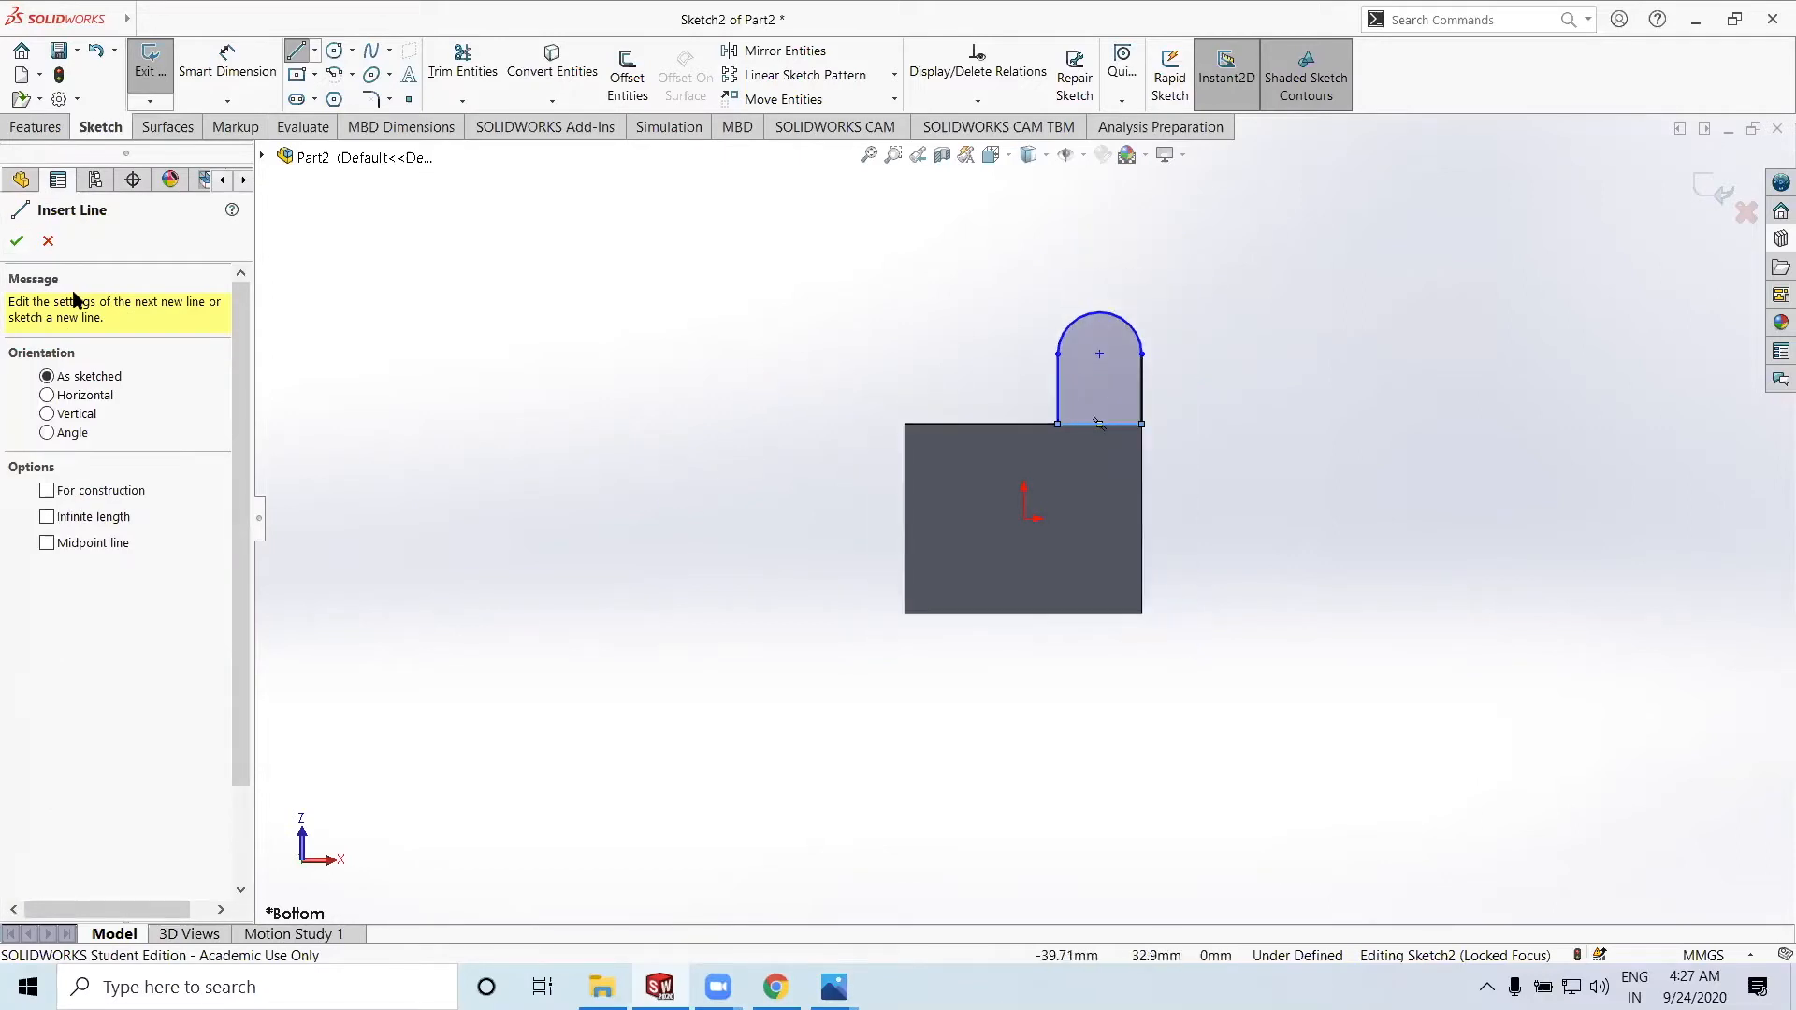
{"action": "key", "text": "Escape"}
{"action": "mouse_move", "coordinate": [789, 309]}
{"action": "middle_mouse_down"}
{"action": "mouse_move", "coordinate": [938, 654]}
{"action": "mouse_move", "coordinate": [750, 505]}
{"action": "mouse_move", "coordinate": [763, 402]}
{"action": "middle_mouse_up"}
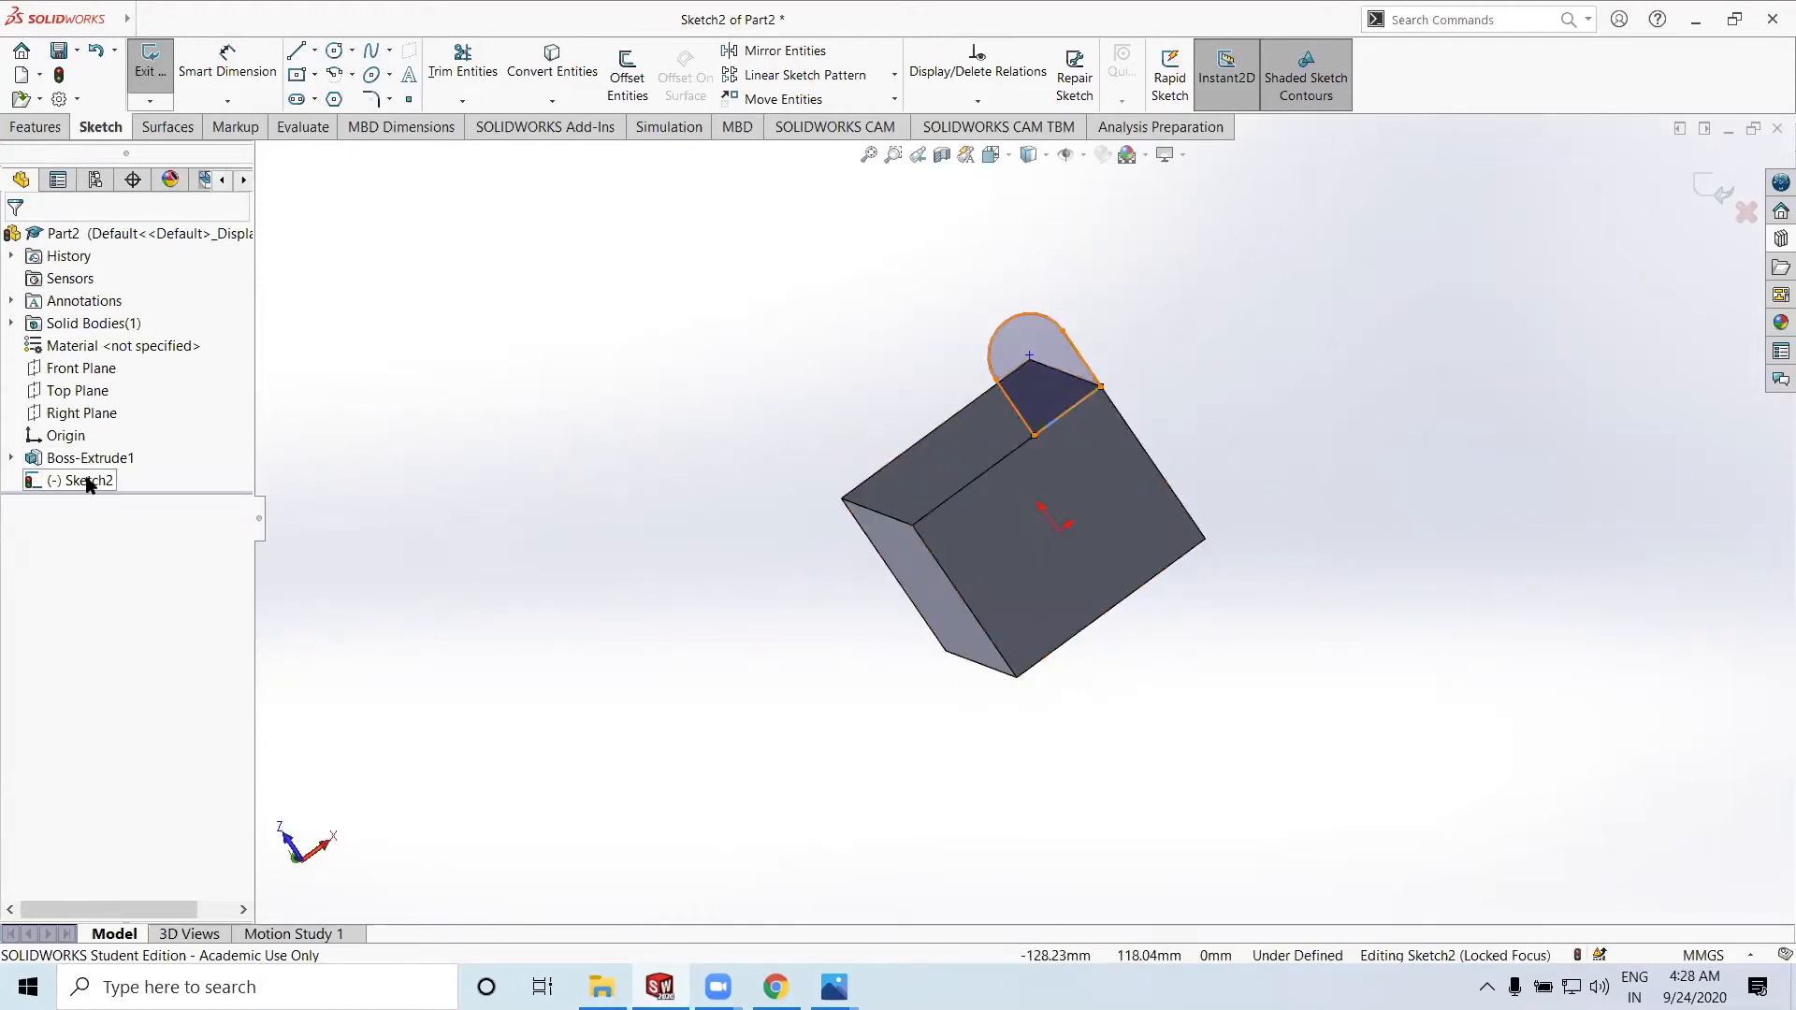
{"action": "left_click", "coordinate": [131, 443]}
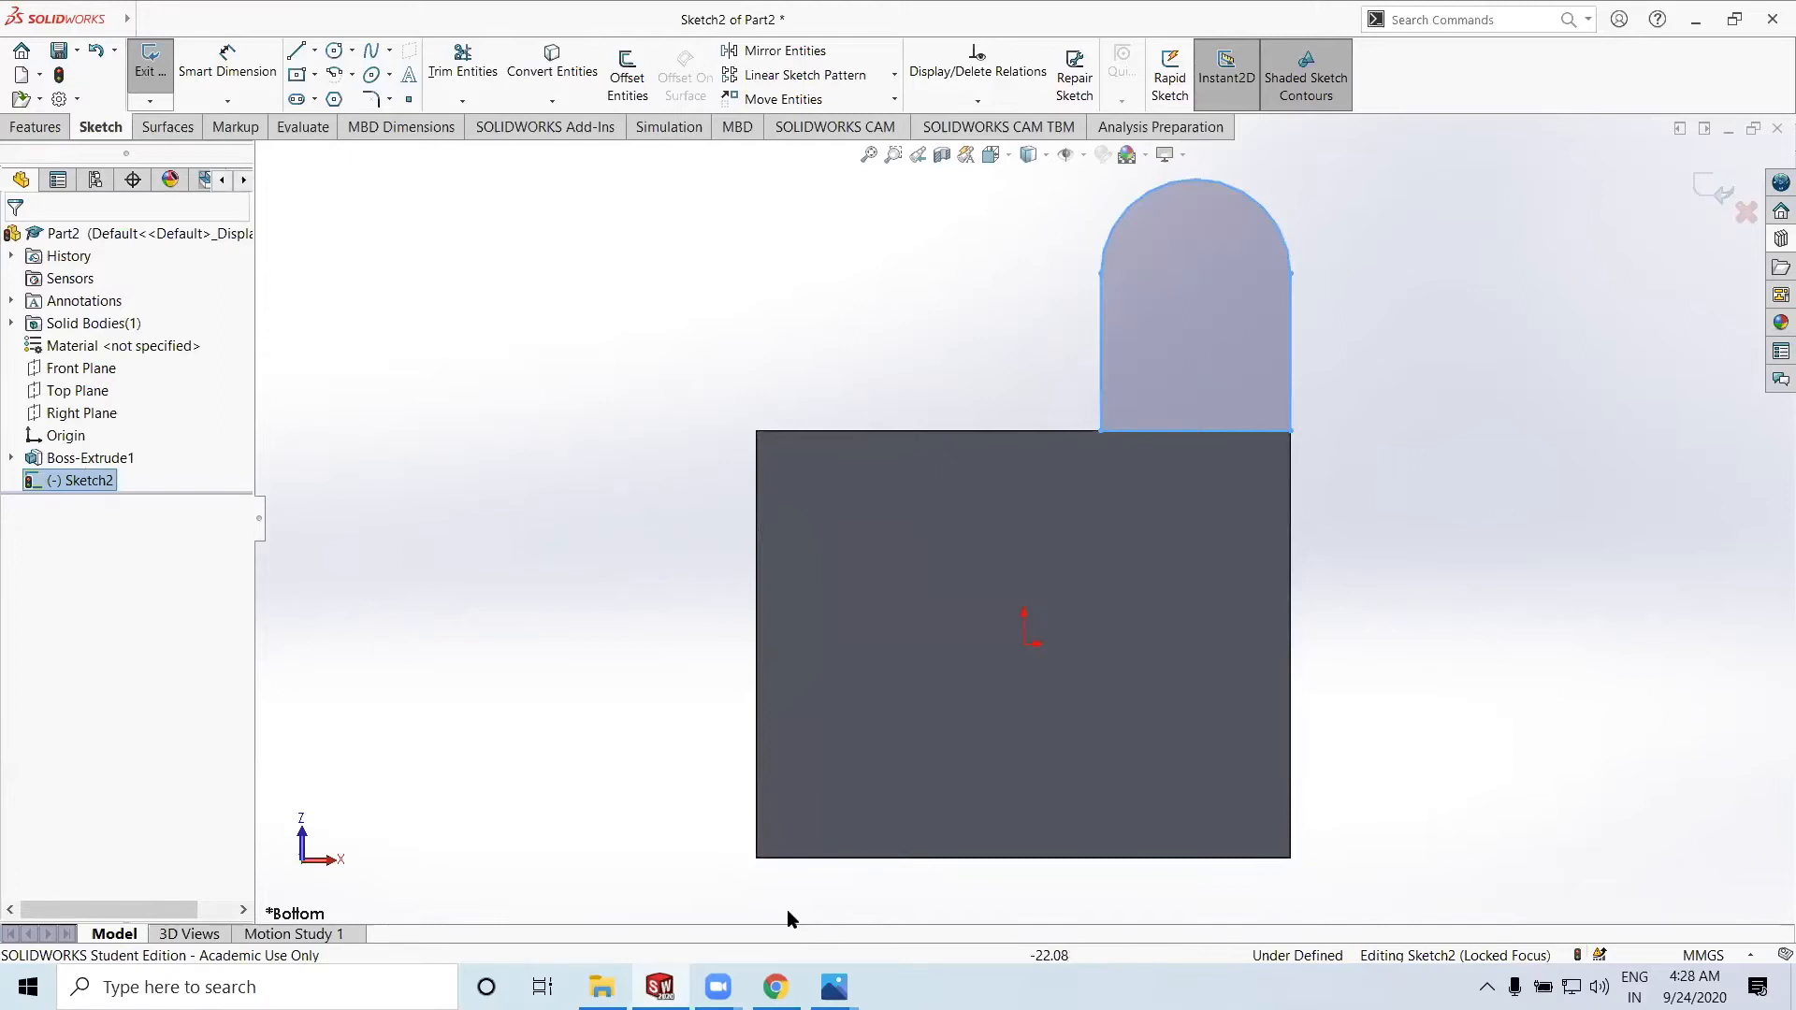
Enlarge the reference image in Photos, examine the side lug's radius, and return to SOLIDWORKS
{"action": "key", "text": "alt+Tab"}
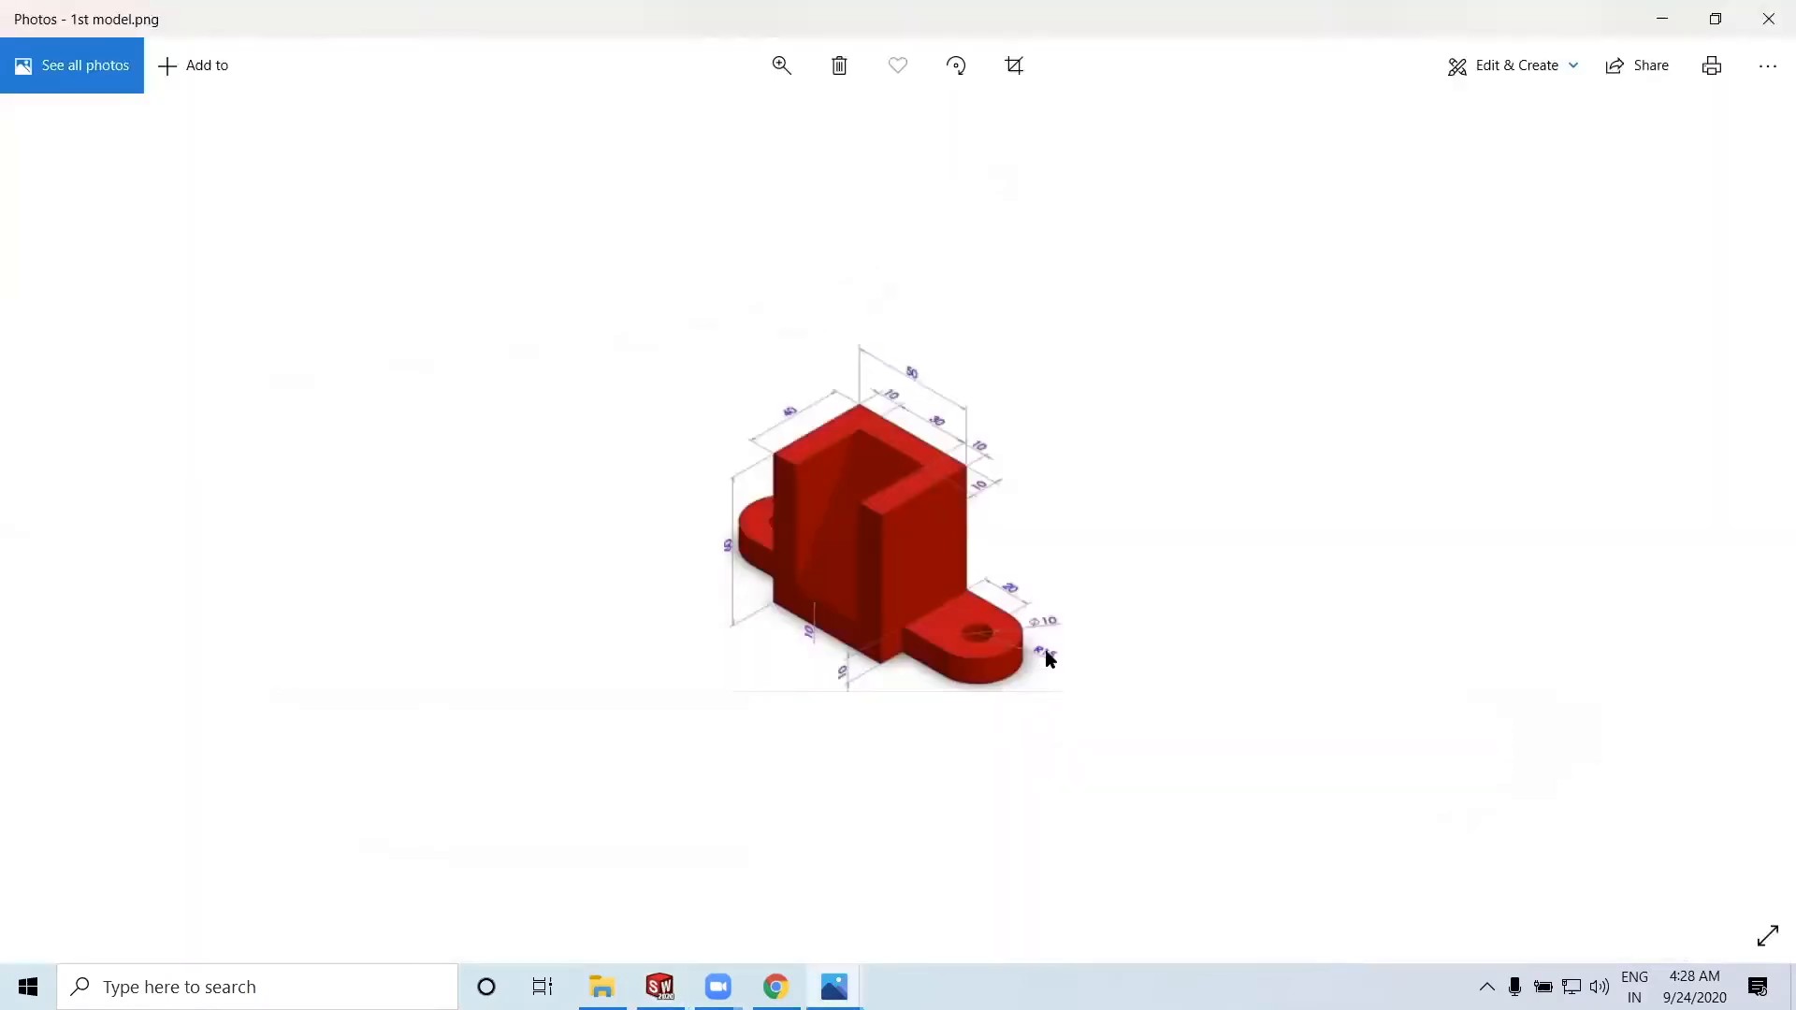
{"action": "left_click", "coordinate": [781, 65]}
{"action": "left_click_drag", "start_coordinate": [673, 127], "coordinate": [760, 139]}
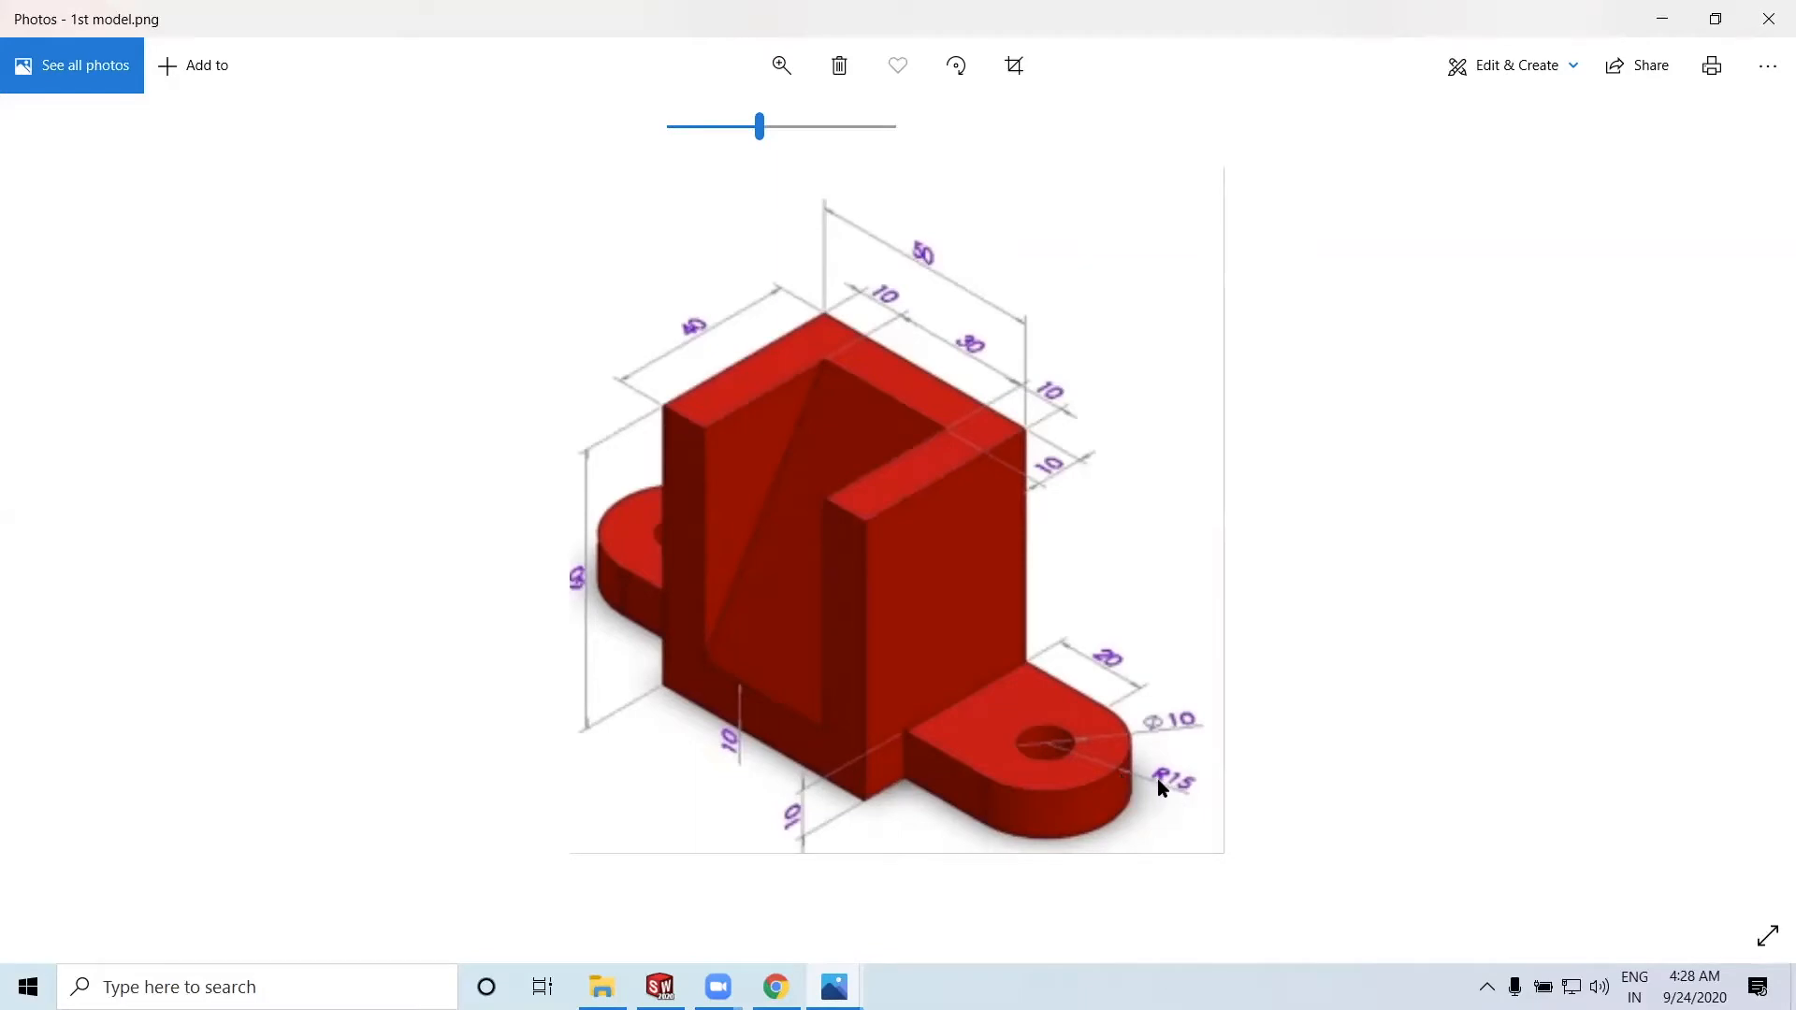
{"action": "left_click", "coordinate": [1656, 10]}
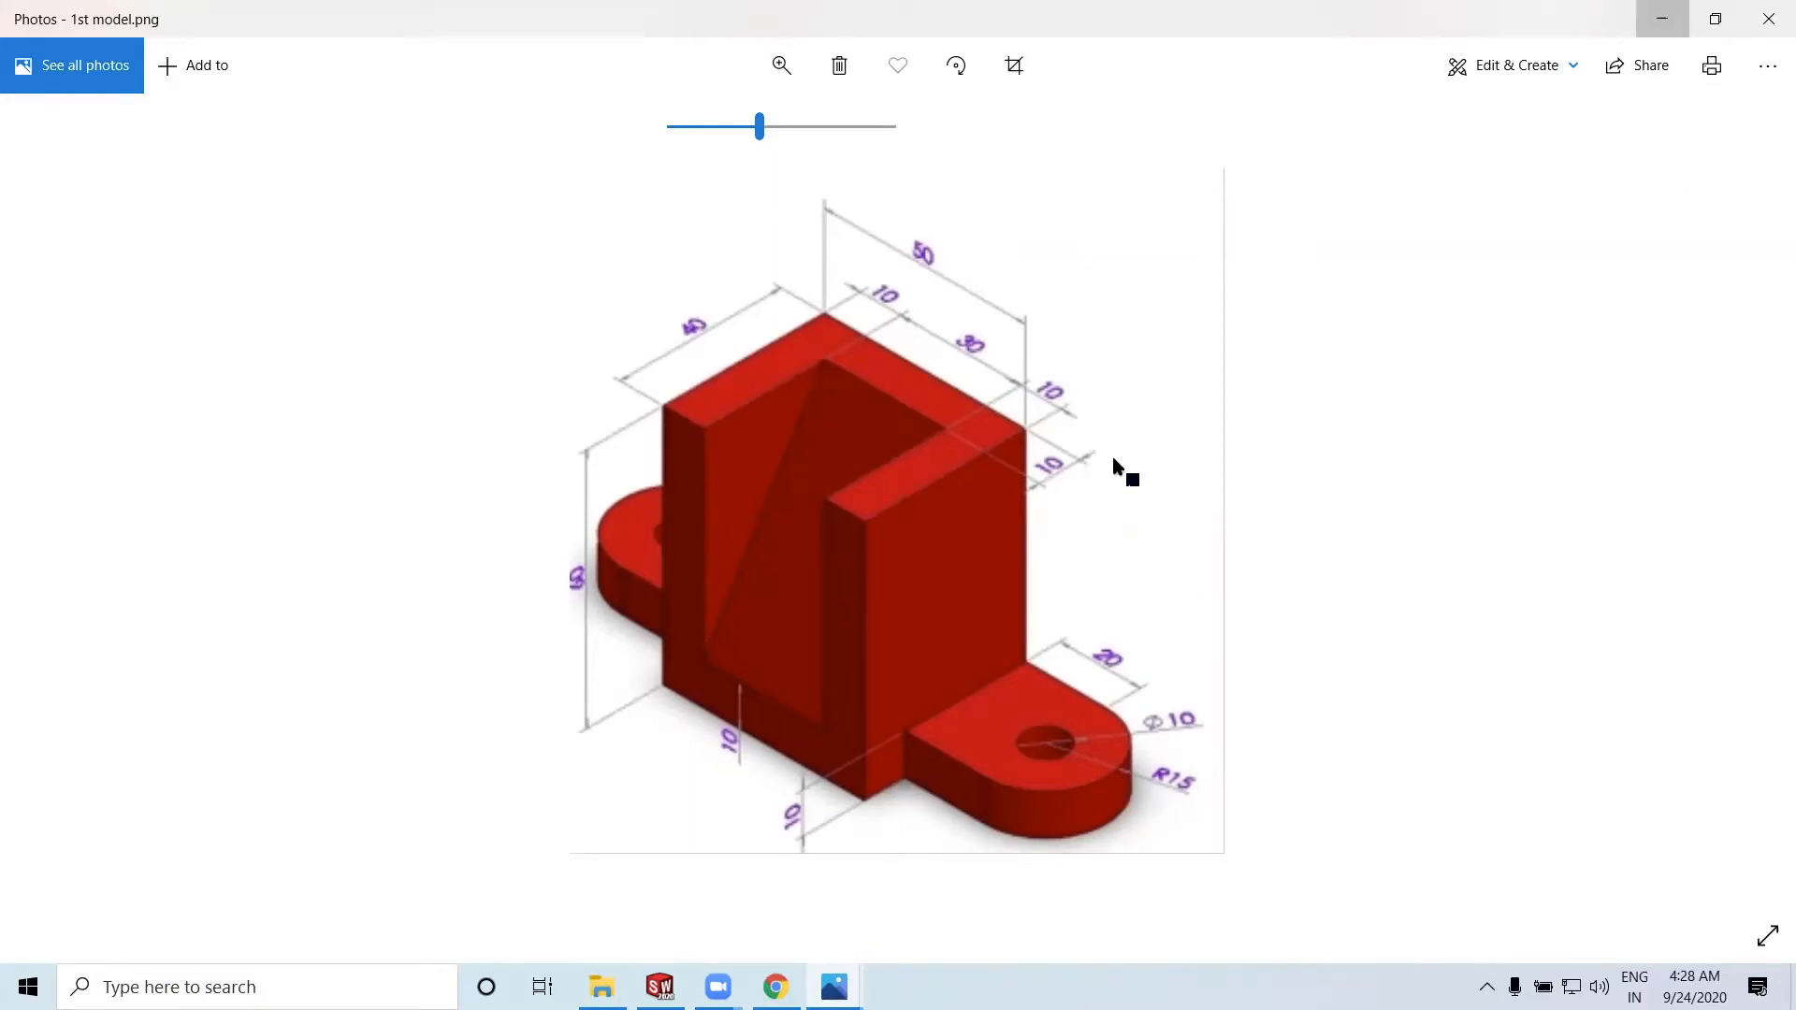
Dimension the lug's arc with a radius of 15 mm
{"action": "left_click", "coordinate": [227, 65]}
{"action": "key", "text": "f"}
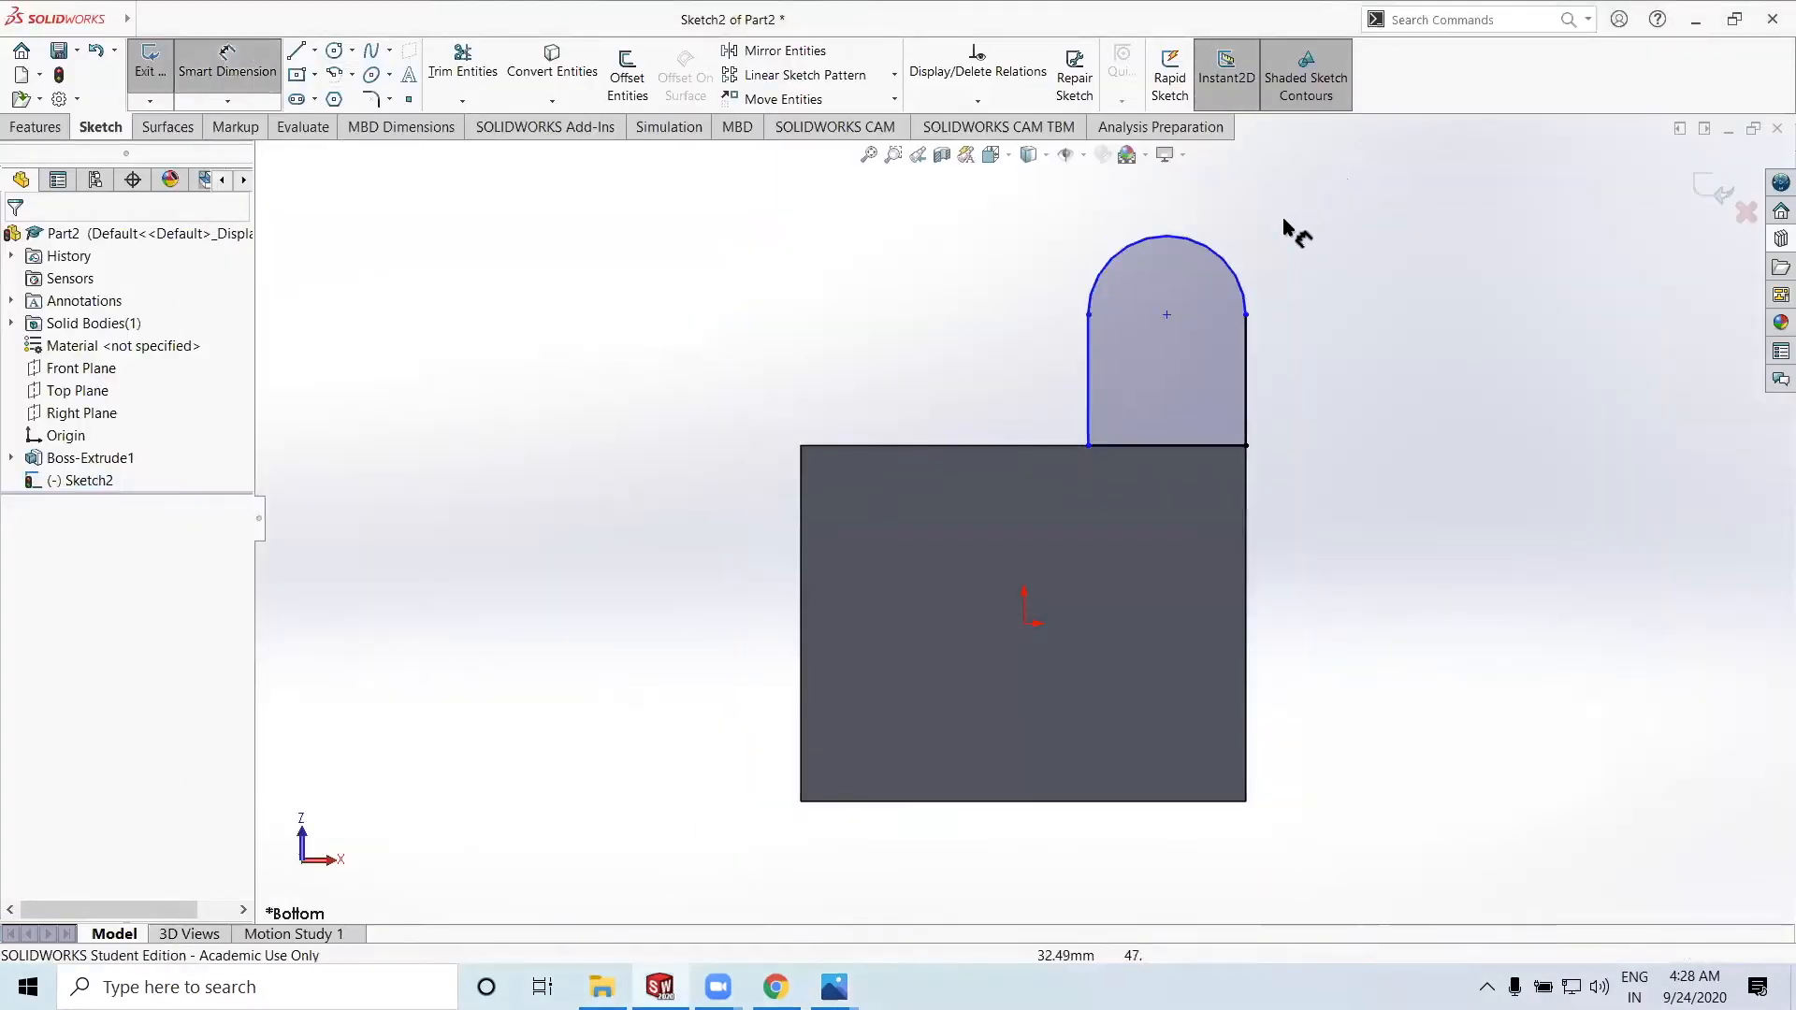
{"action": "left_click", "coordinate": [1180, 291]}
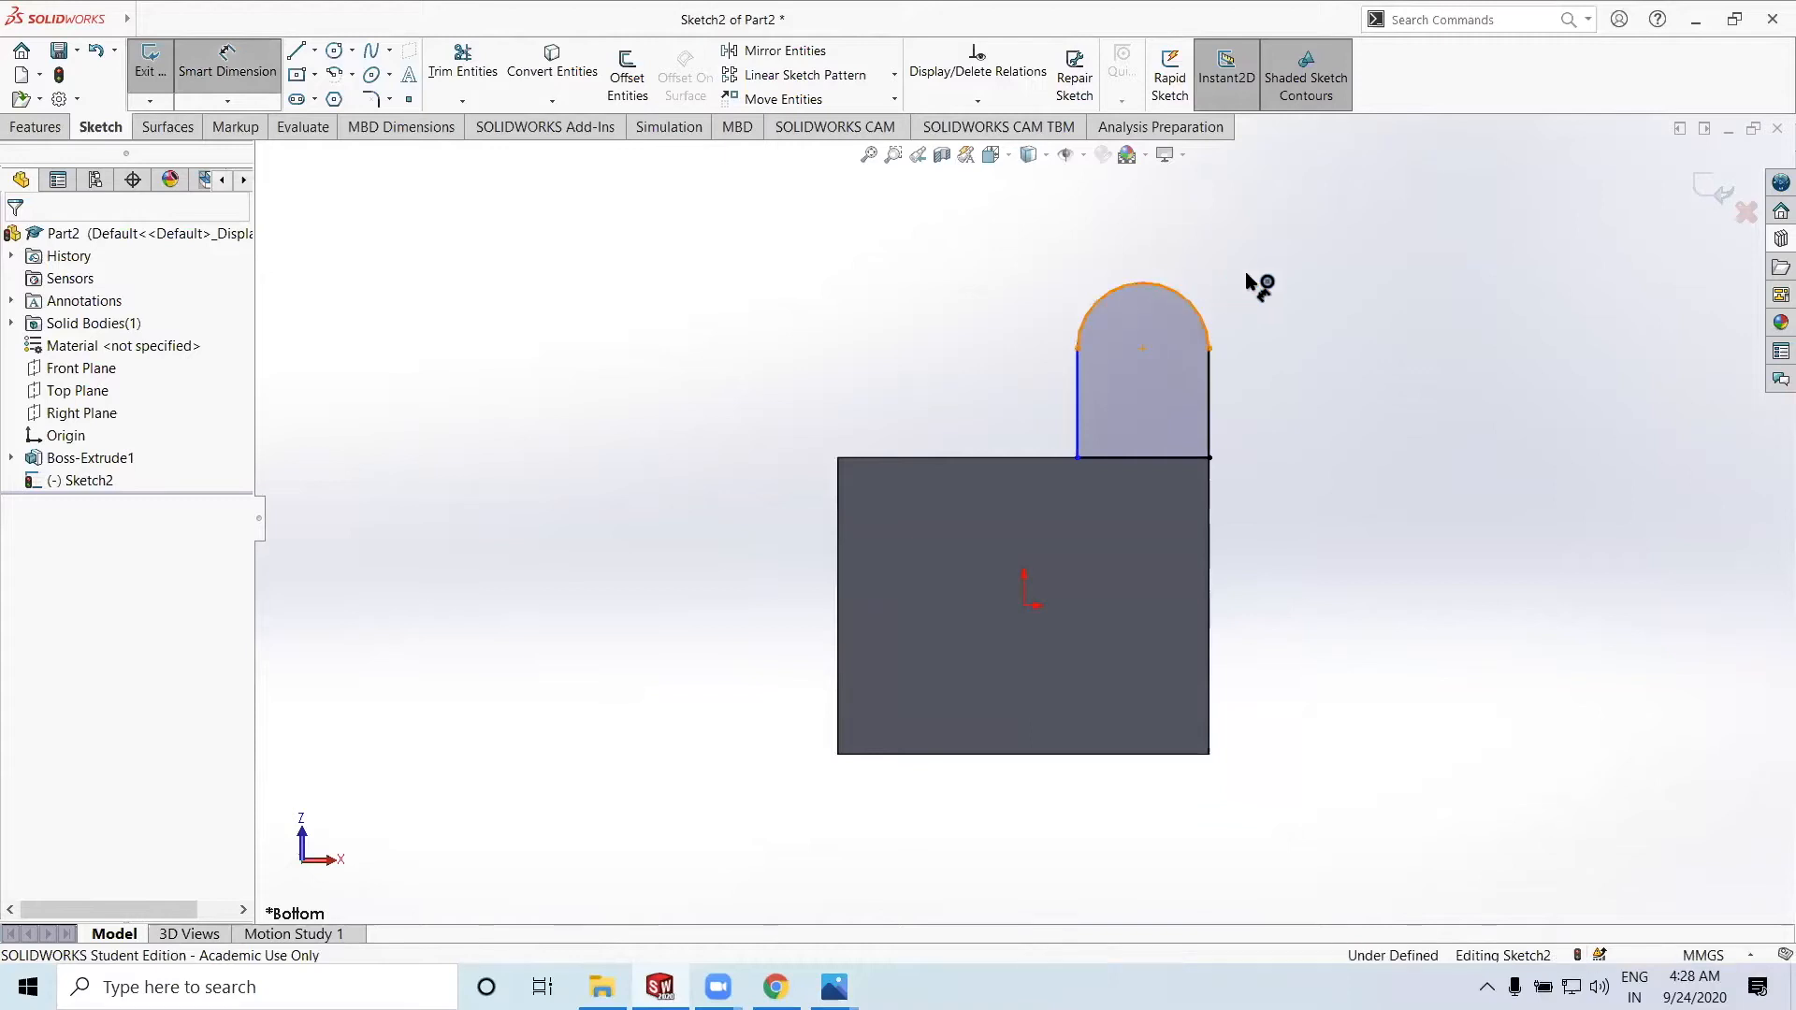
{"action": "left_click", "coordinate": [1369, 241]}
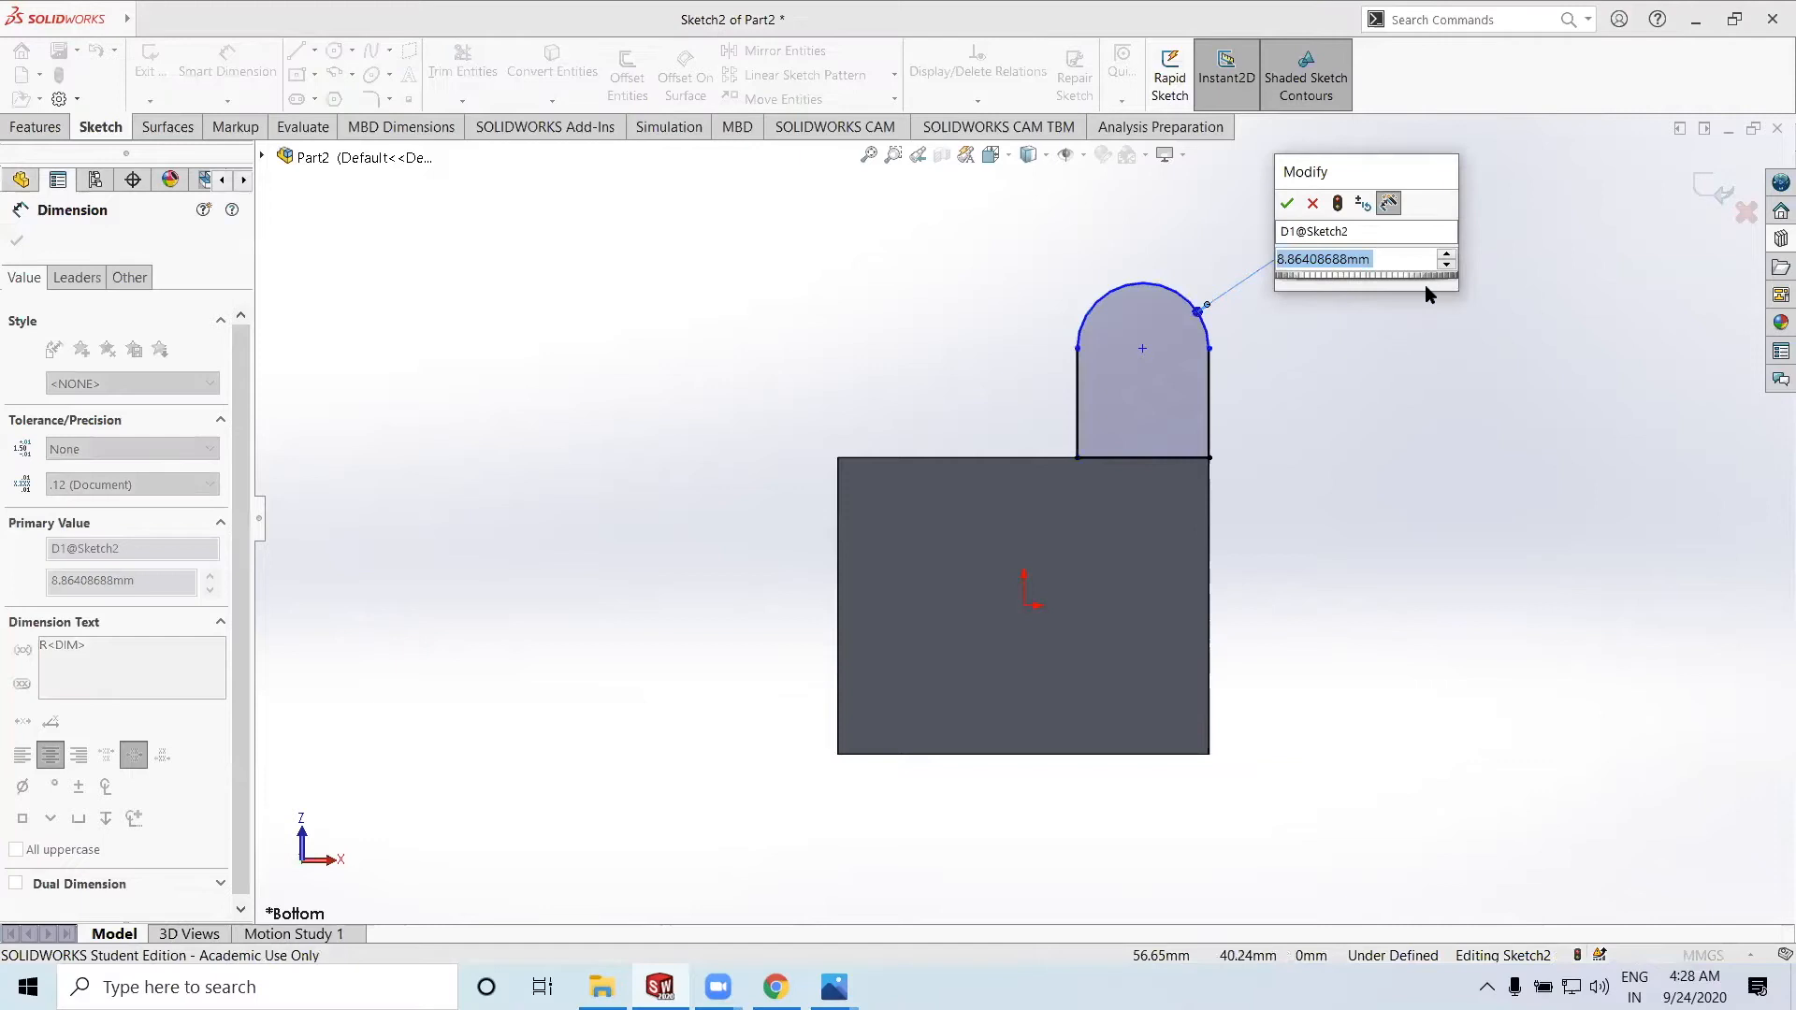
{"action": "type", "text": "15"}
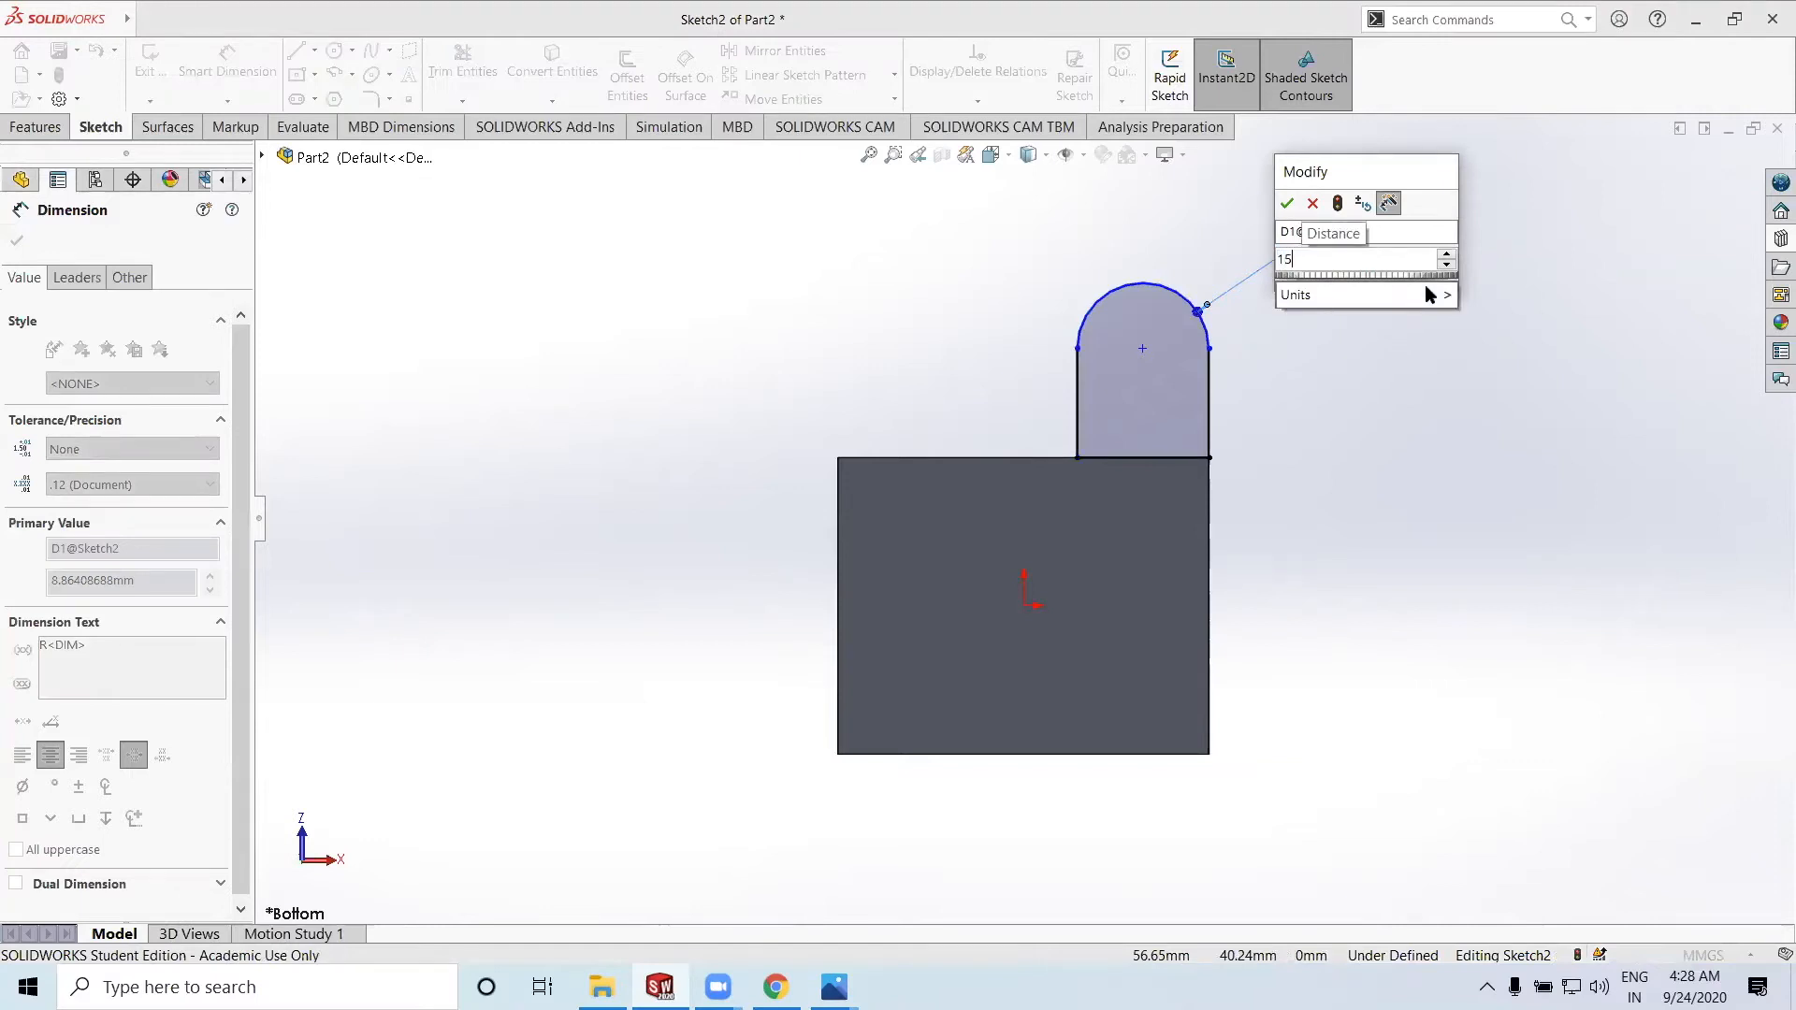
{"action": "left_click", "coordinate": [1284, 204]}
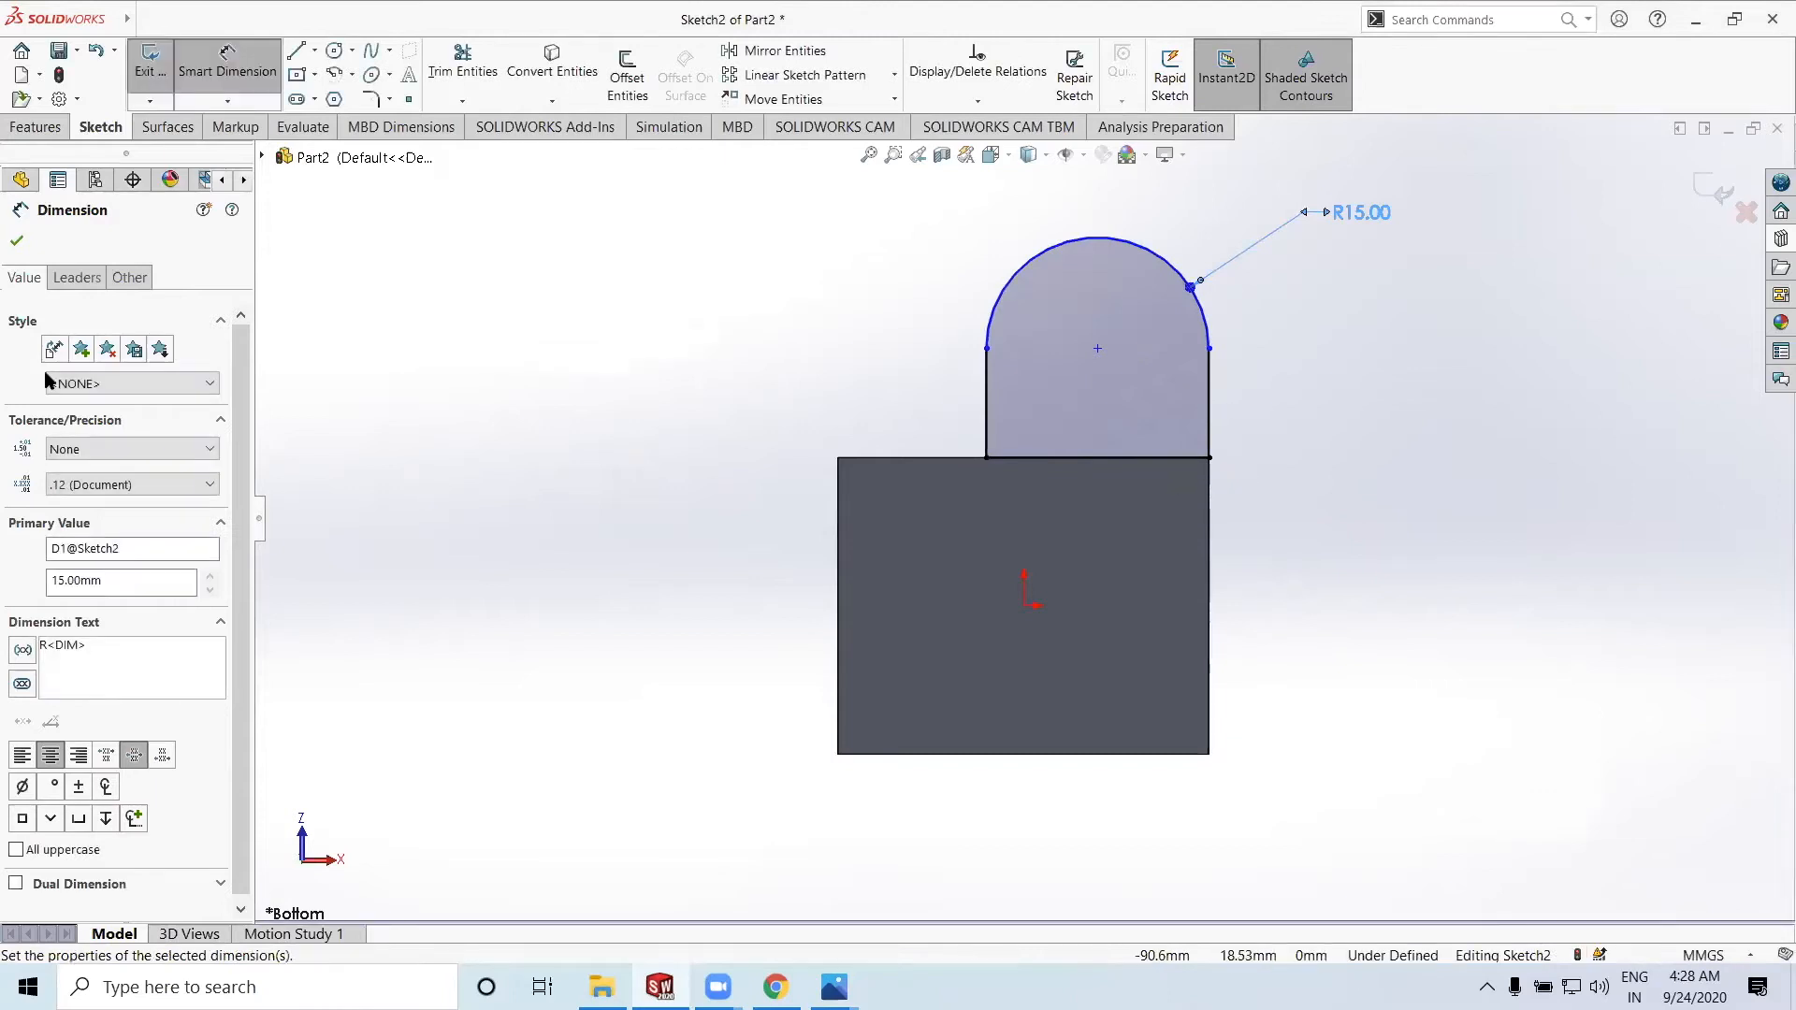
{"action": "left_click", "coordinate": [17, 240]}
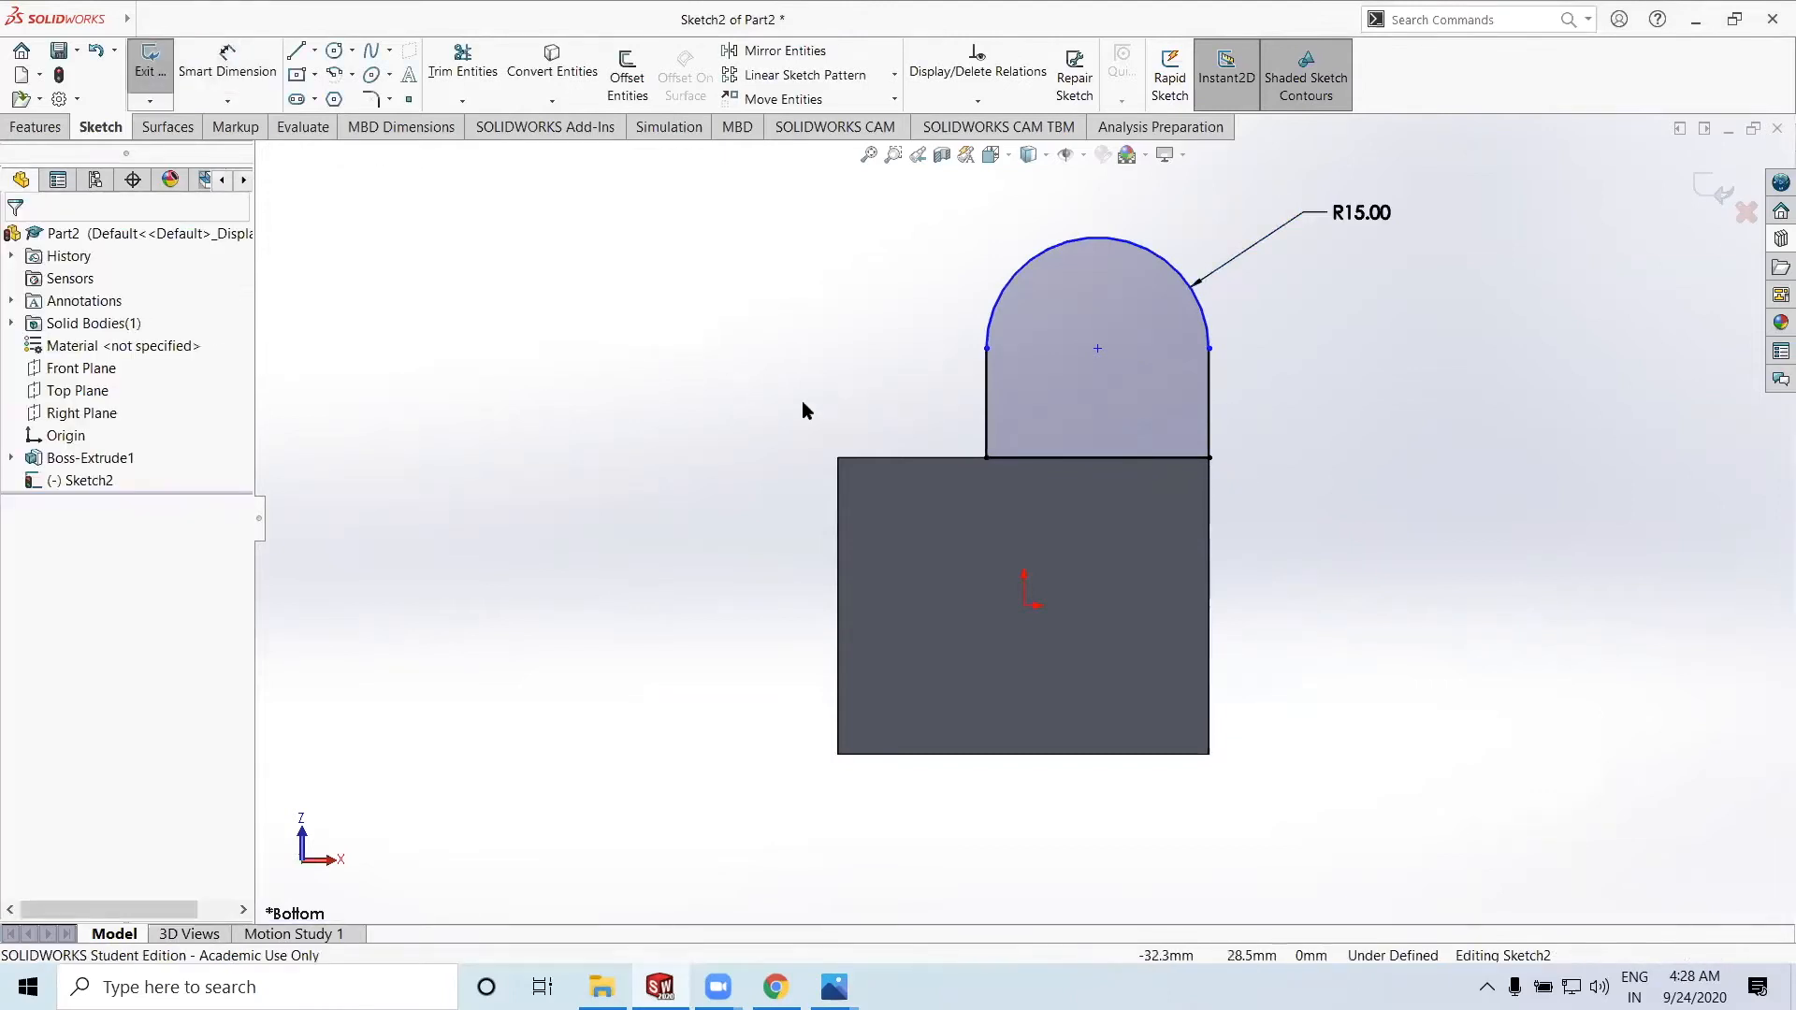
Exit the lug's sketch and start an extruded boss from its profile
{"action": "mouse_move", "coordinate": [855, 389]}
{"action": "middle_mouse_down"}
{"action": "mouse_move", "coordinate": [899, 549]}
{"action": "mouse_move", "coordinate": [855, 382]}
{"action": "middle_mouse_up"}
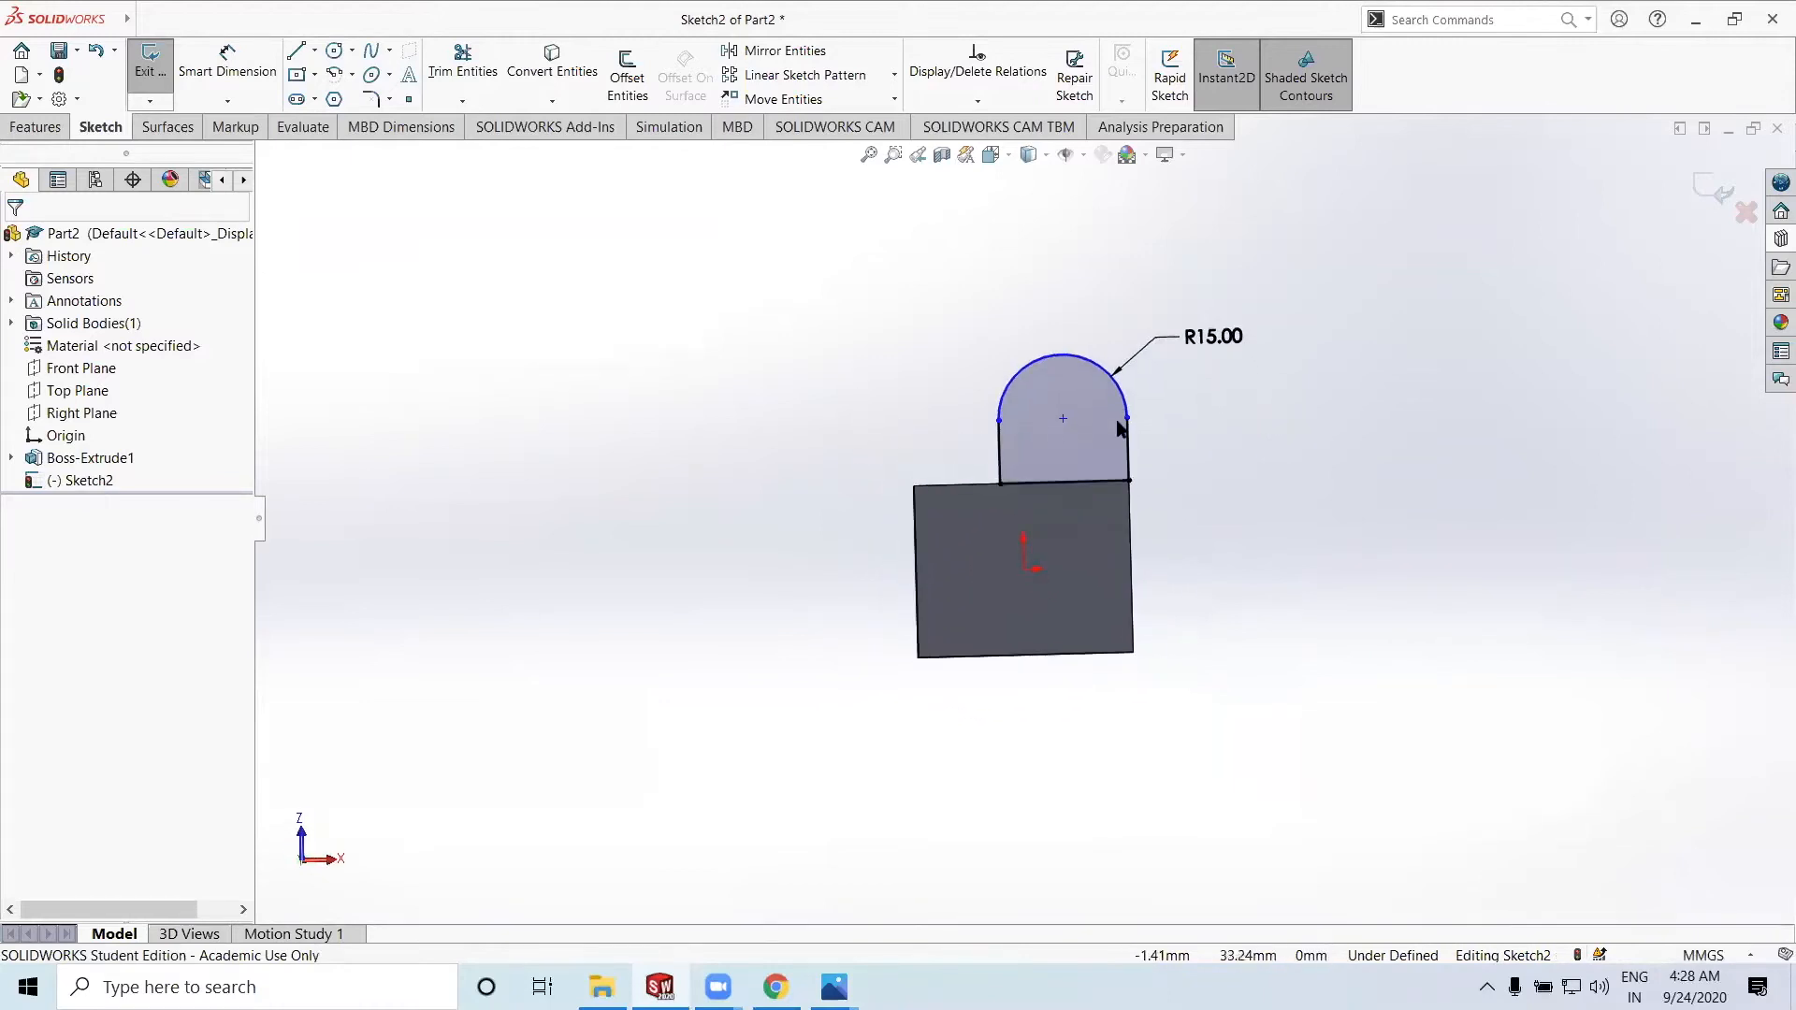
{"action": "left_click", "coordinate": [1703, 197]}
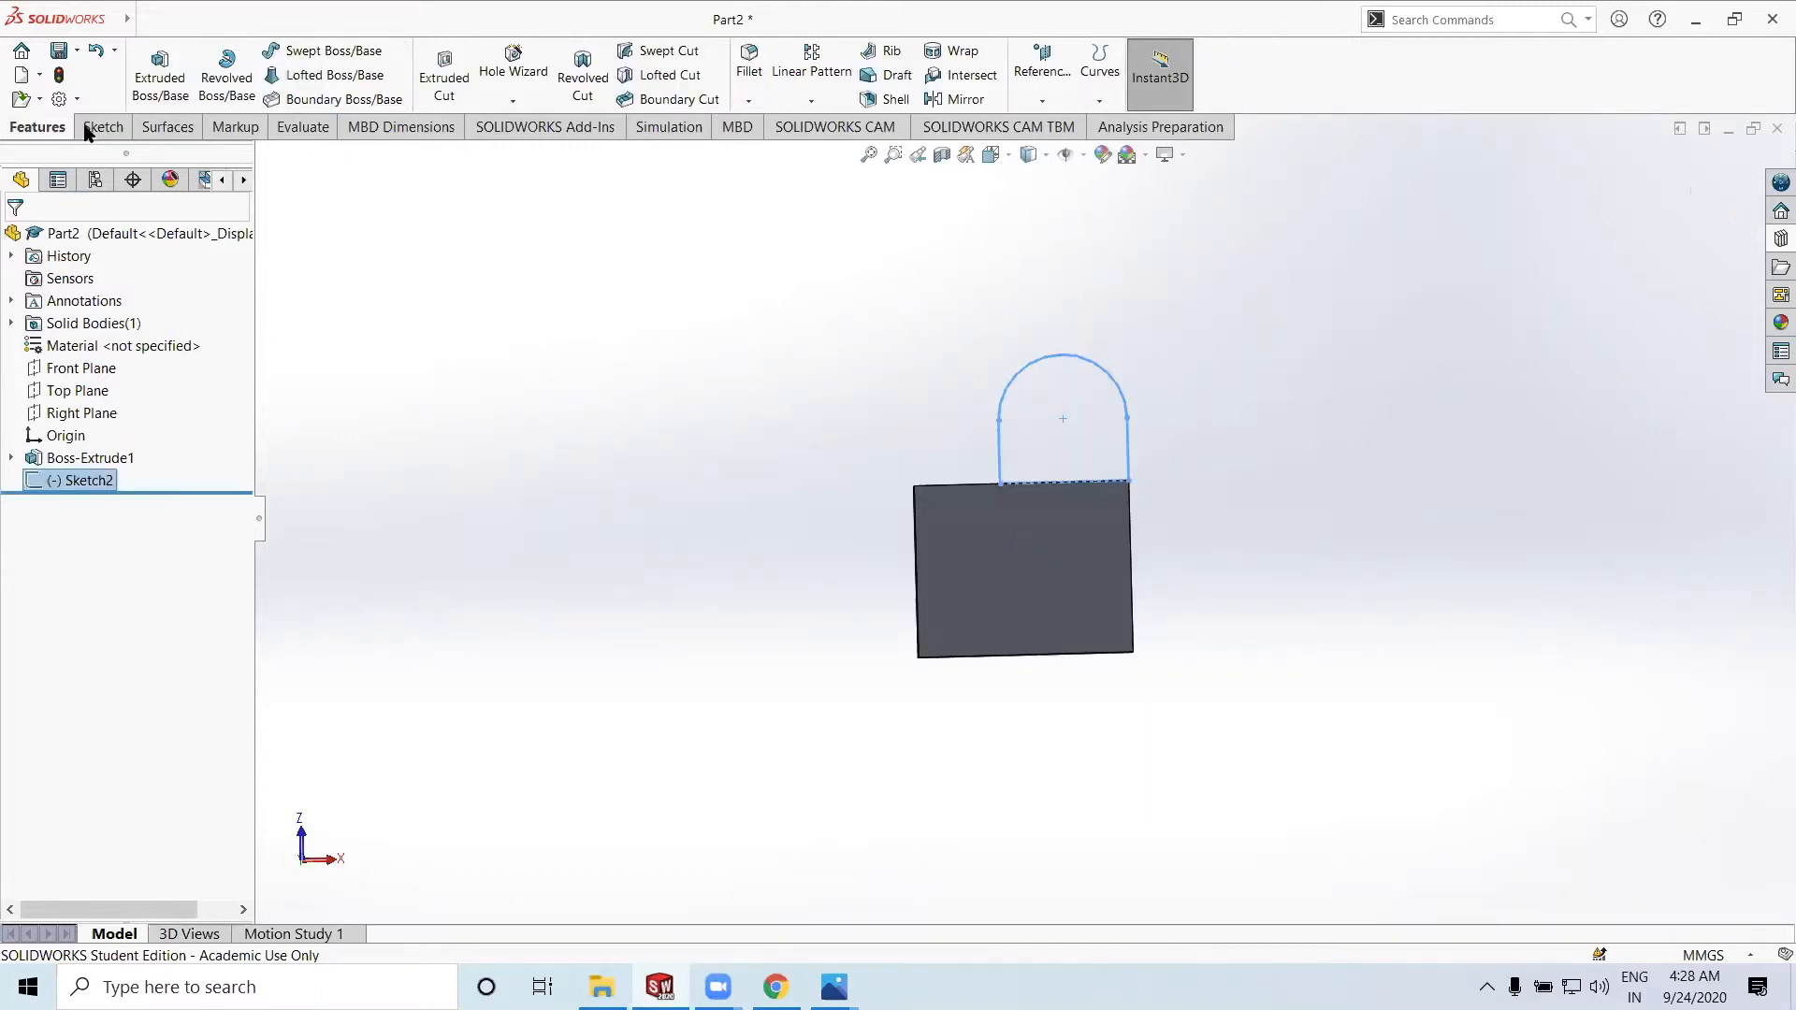
{"action": "left_click", "coordinate": [163, 86]}
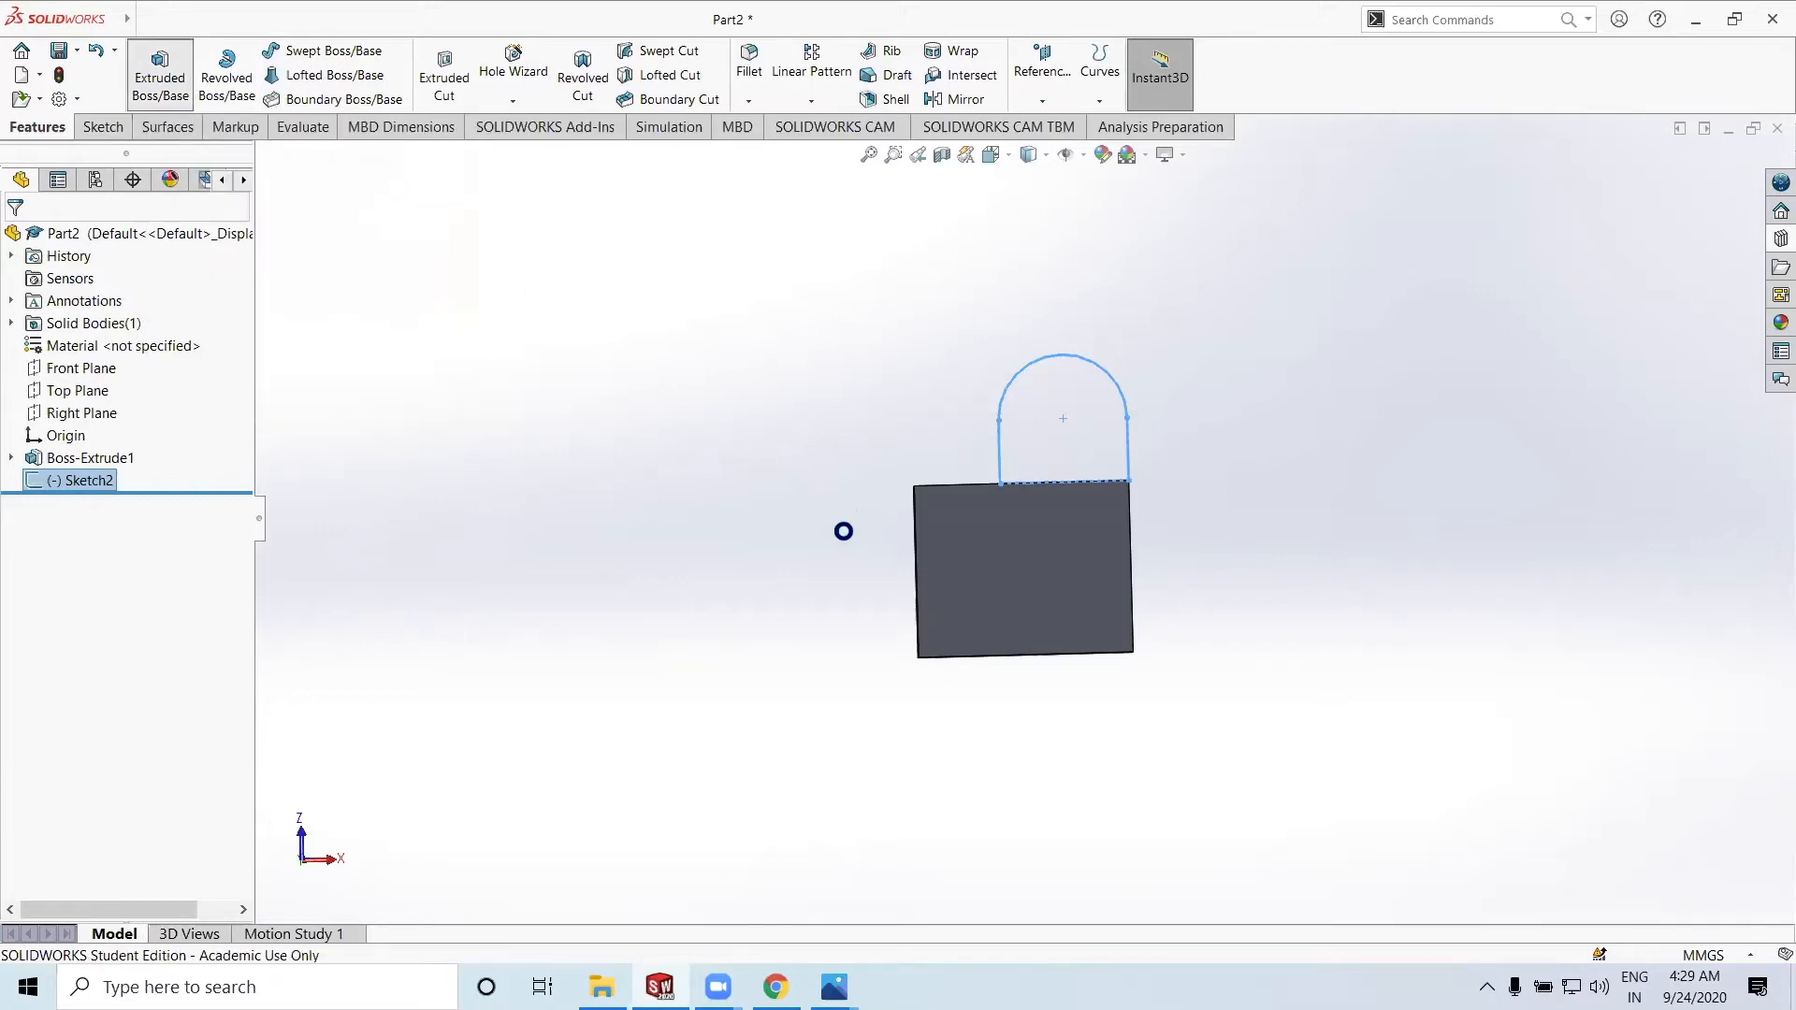
{"action": "middle_click_drag", "start_coordinate": [789, 485], "coordinate": [1013, 638]}
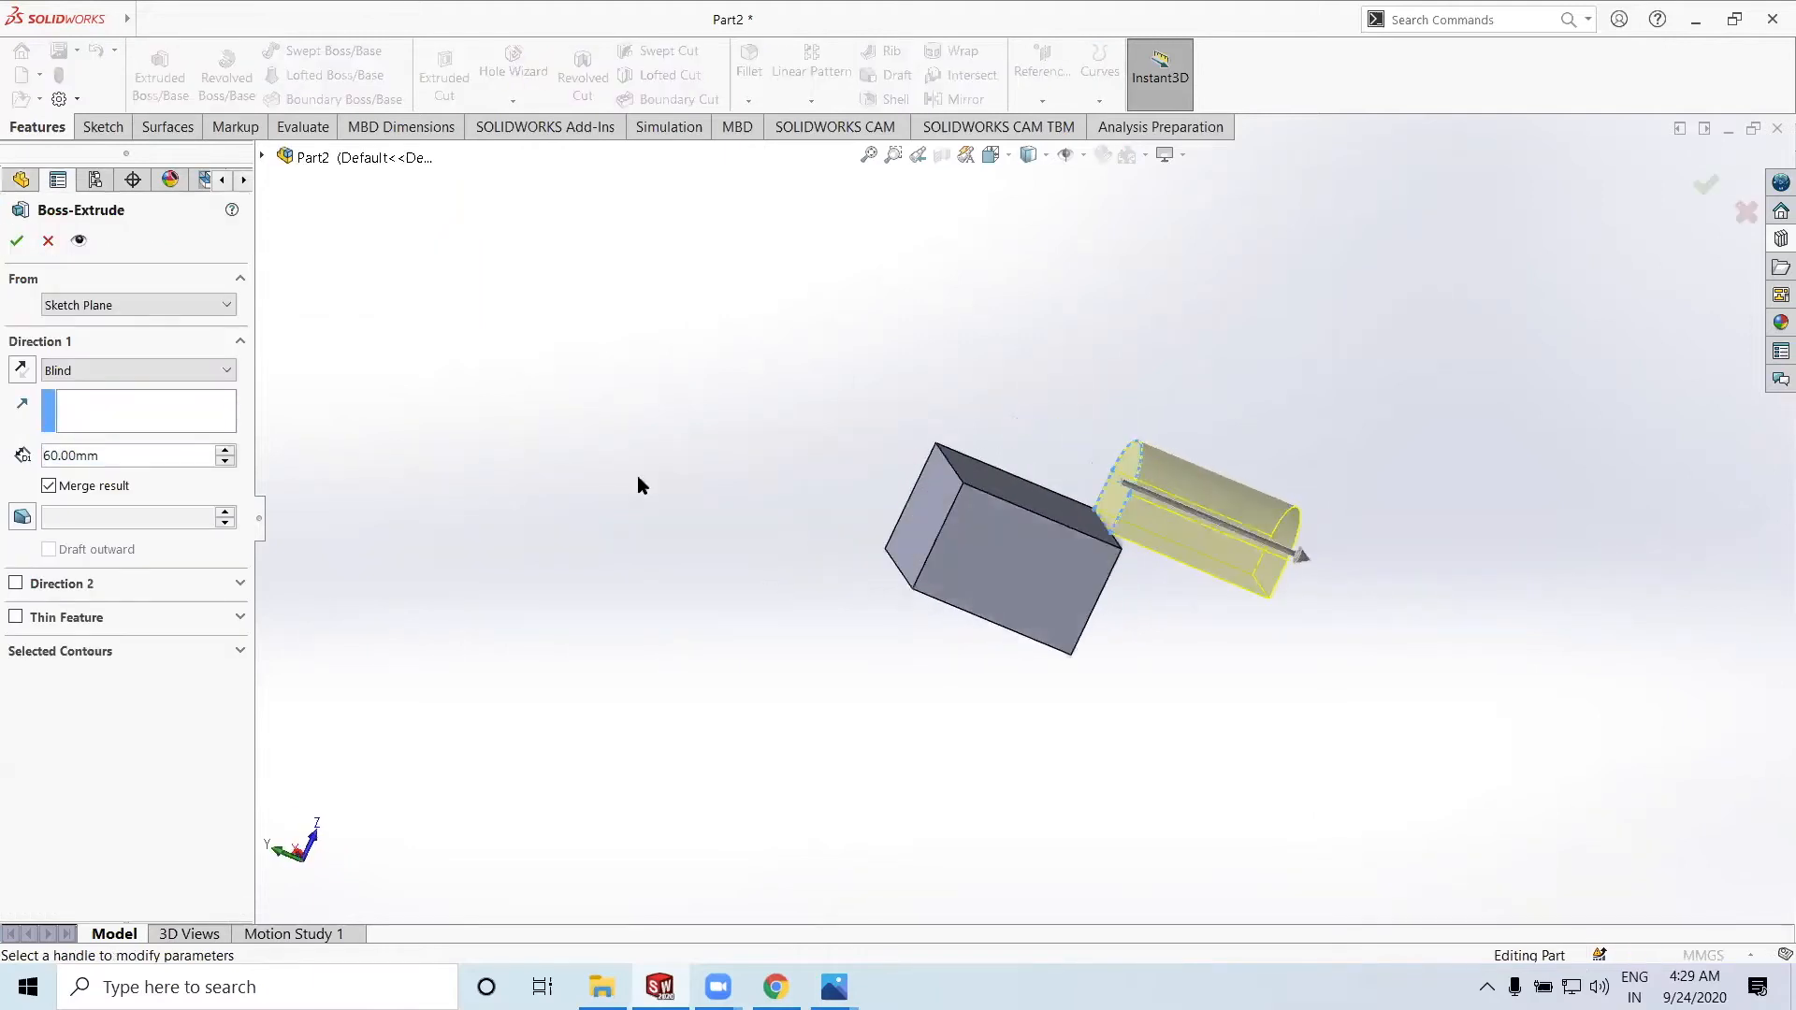
Preview the lug's extrusion as Blind with depths of 40 mm and 25 mm
{"action": "left_click", "coordinate": [130, 369]}
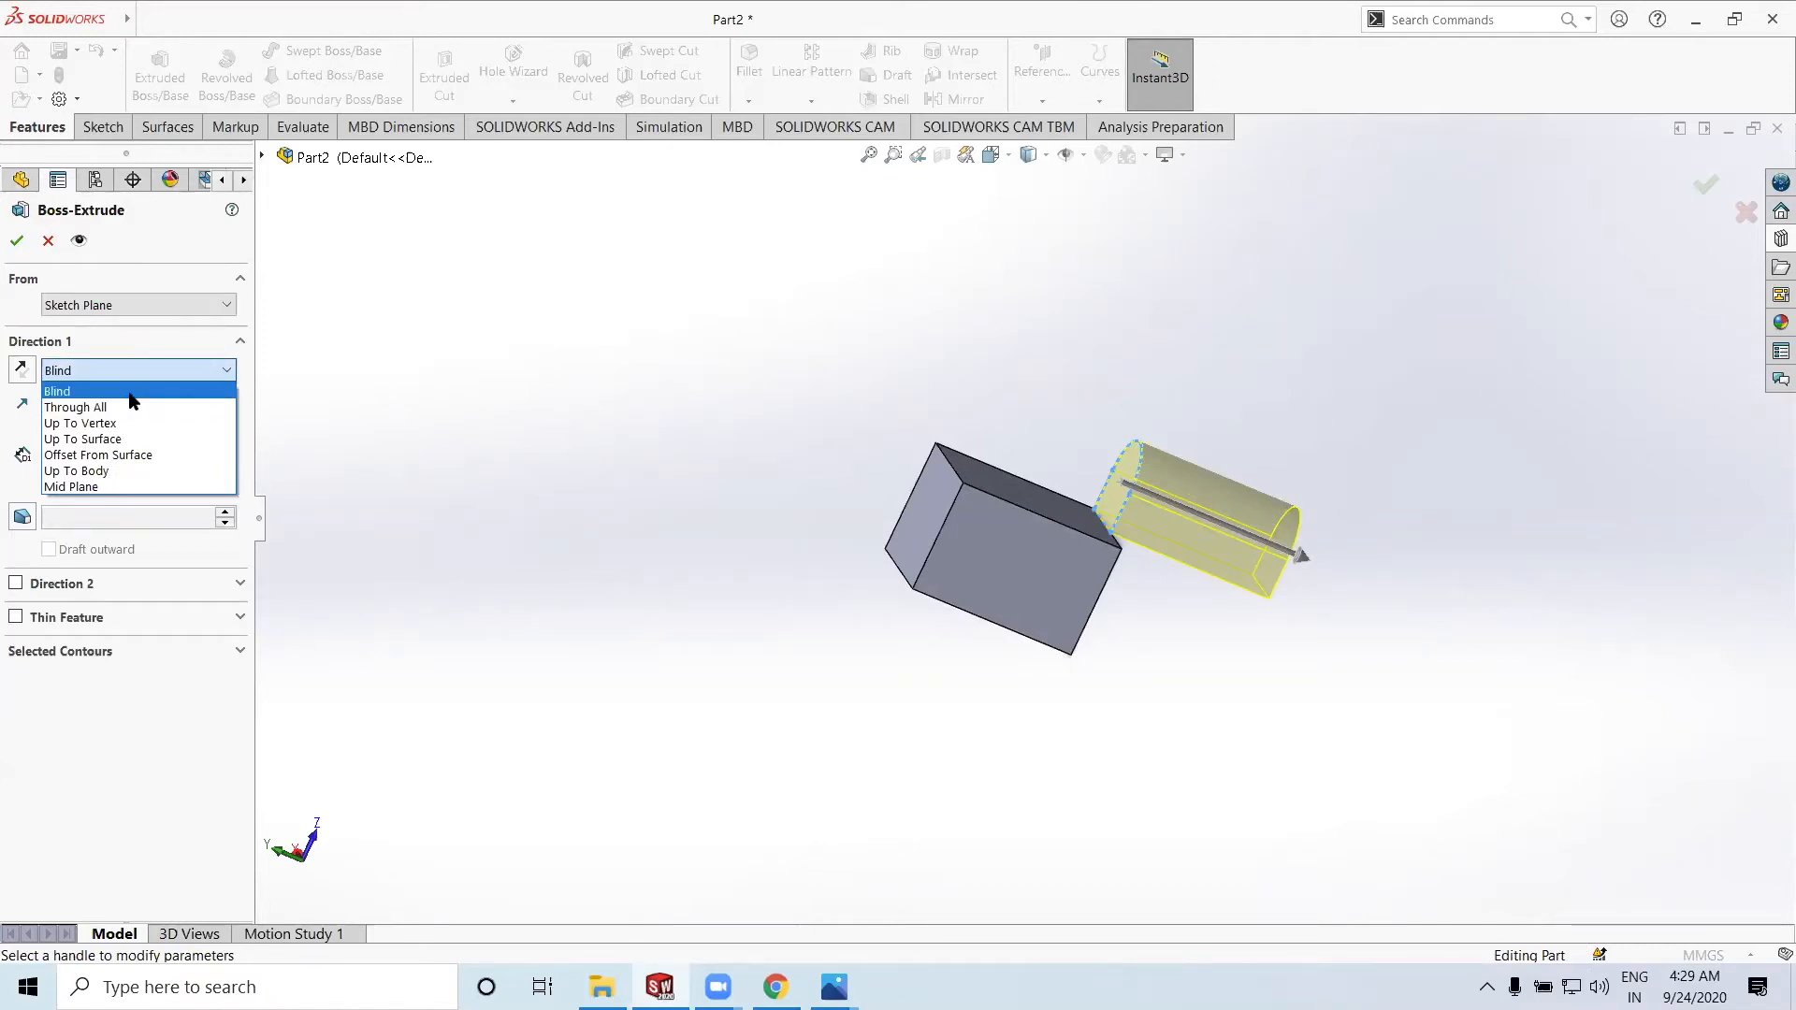
{"action": "left_click", "coordinate": [132, 400]}
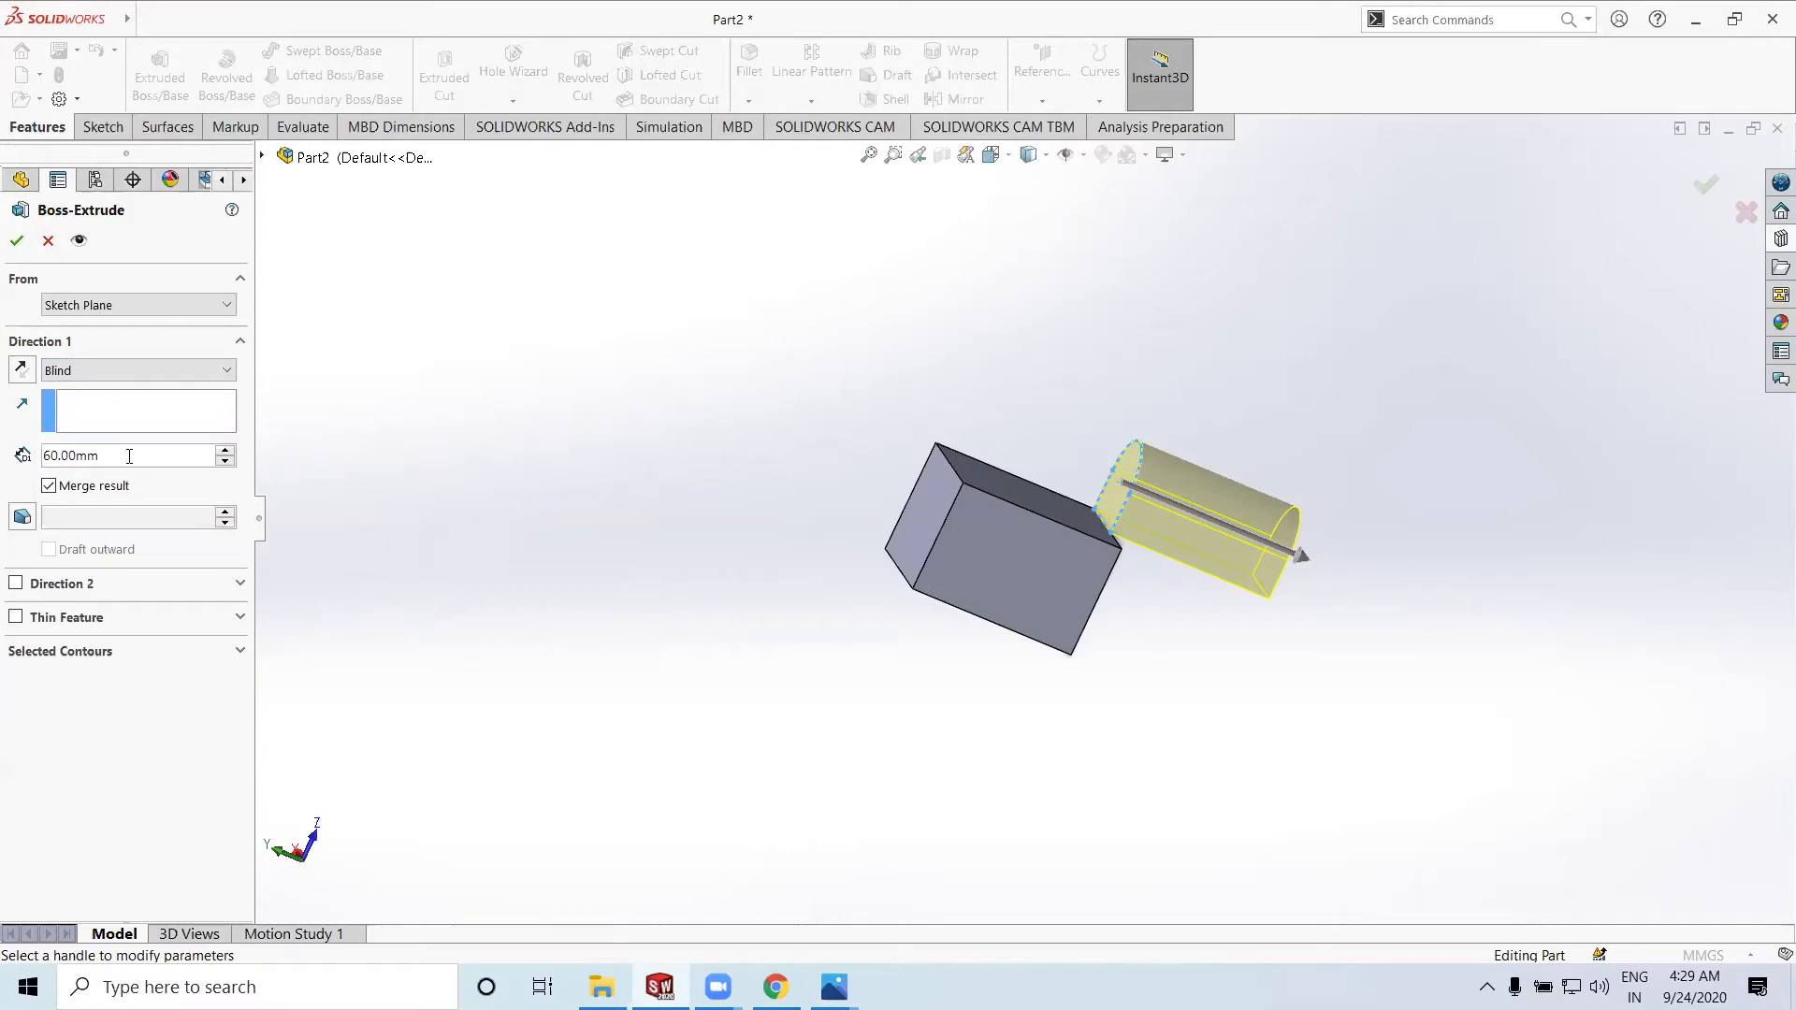
{"action": "left_click_drag", "start_coordinate": [101, 456], "coordinate": [40, 468]}
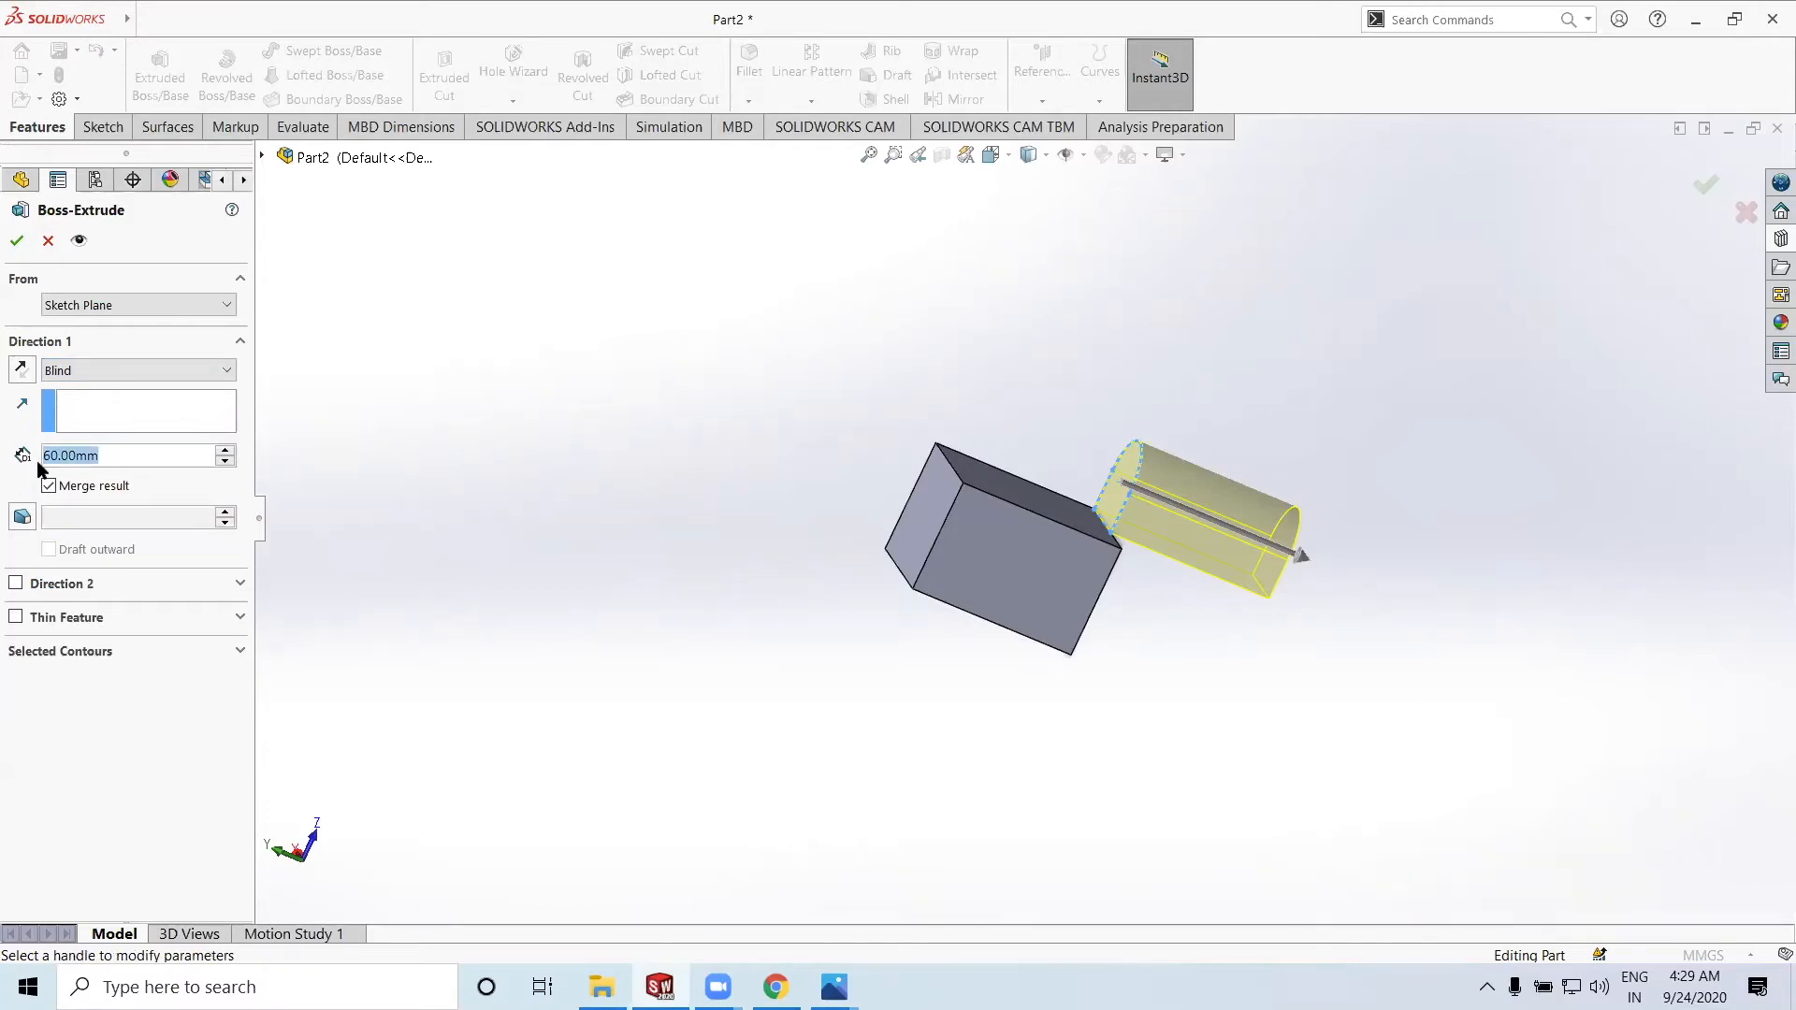
{"action": "type", "text": "40"}
{"action": "key", "text": "Return"}
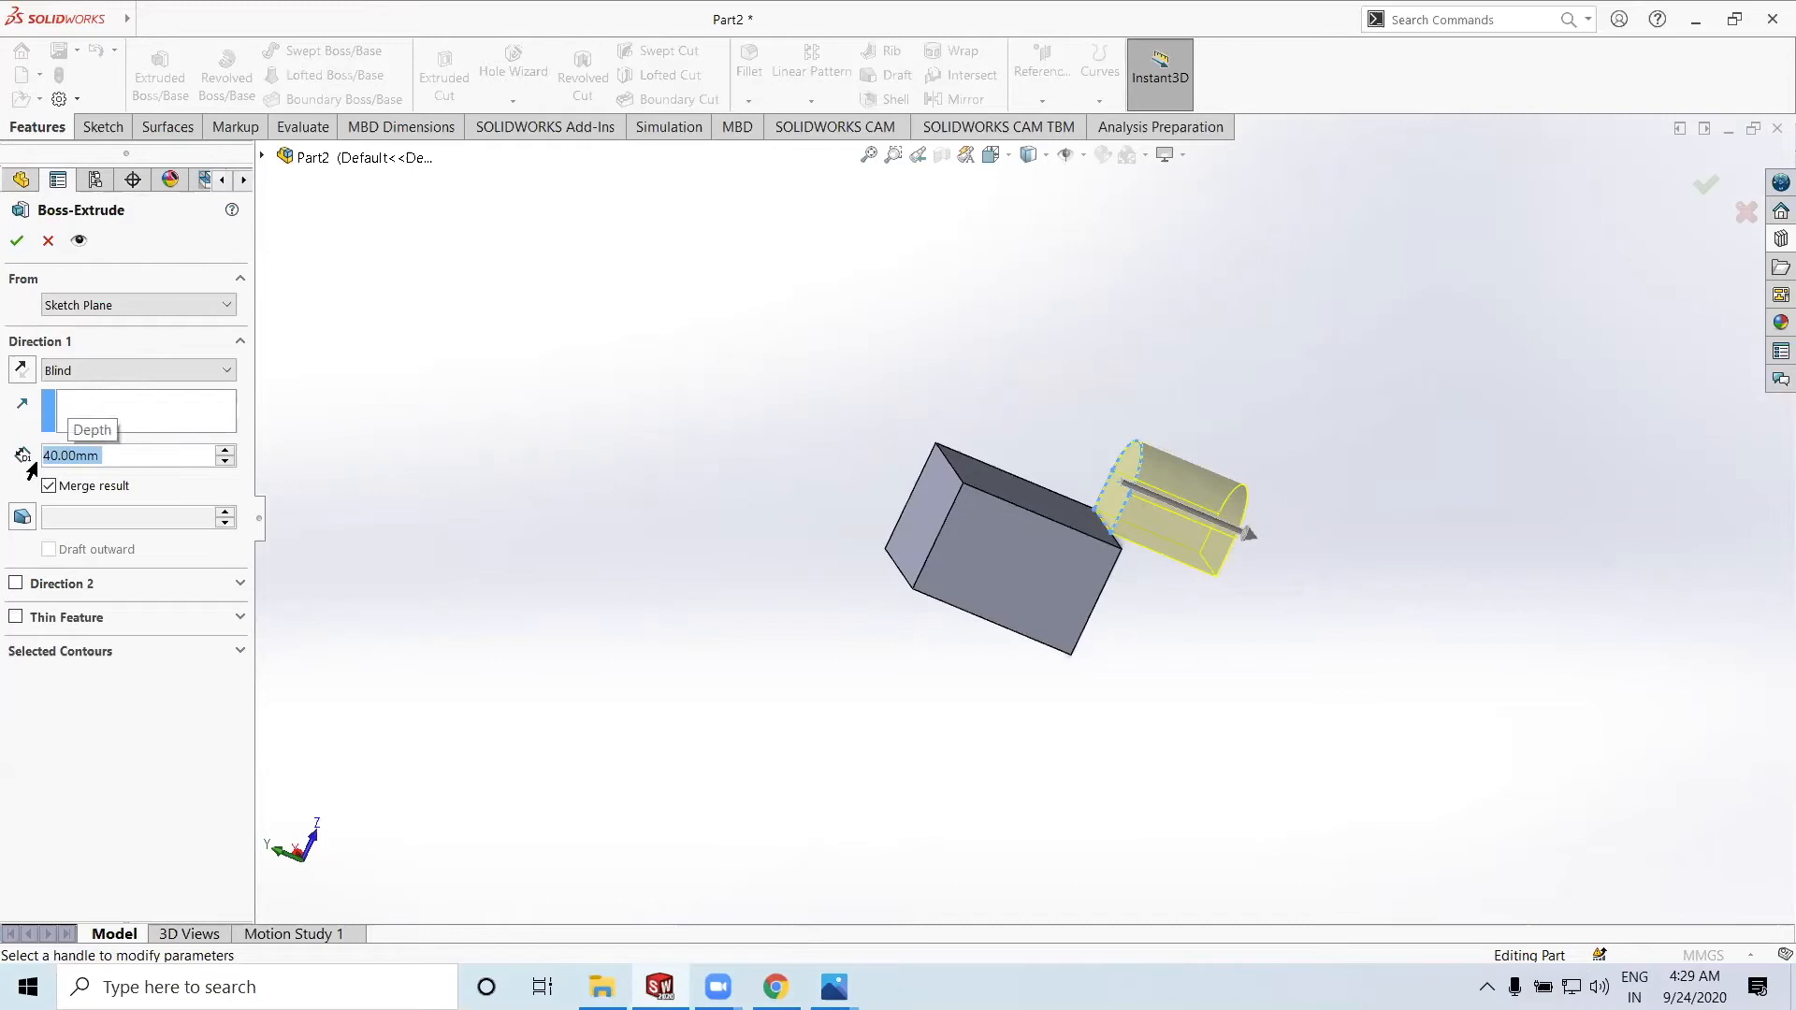
{"action": "type", "text": "25"}
{"action": "key", "text": "Return"}
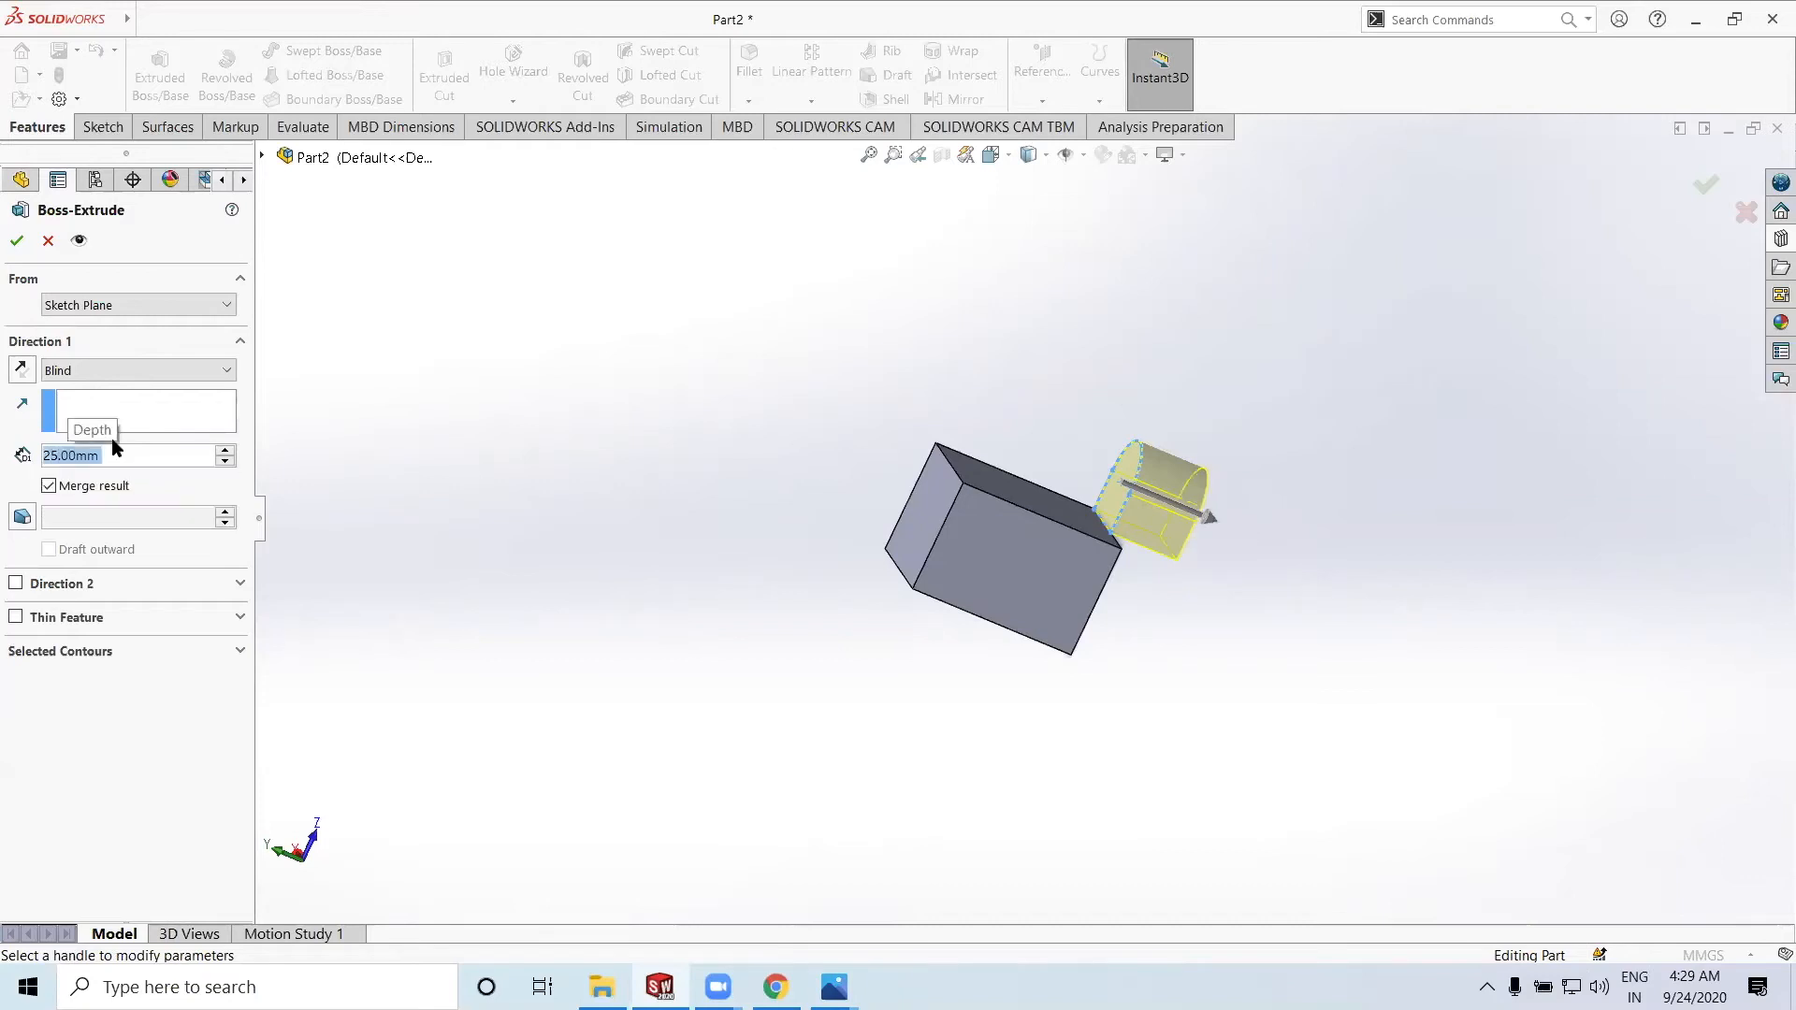
Try the Through All, Up To Vertex and Offset From Surface end conditions for the lug's extrusion
{"action": "left_click", "coordinate": [177, 377]}
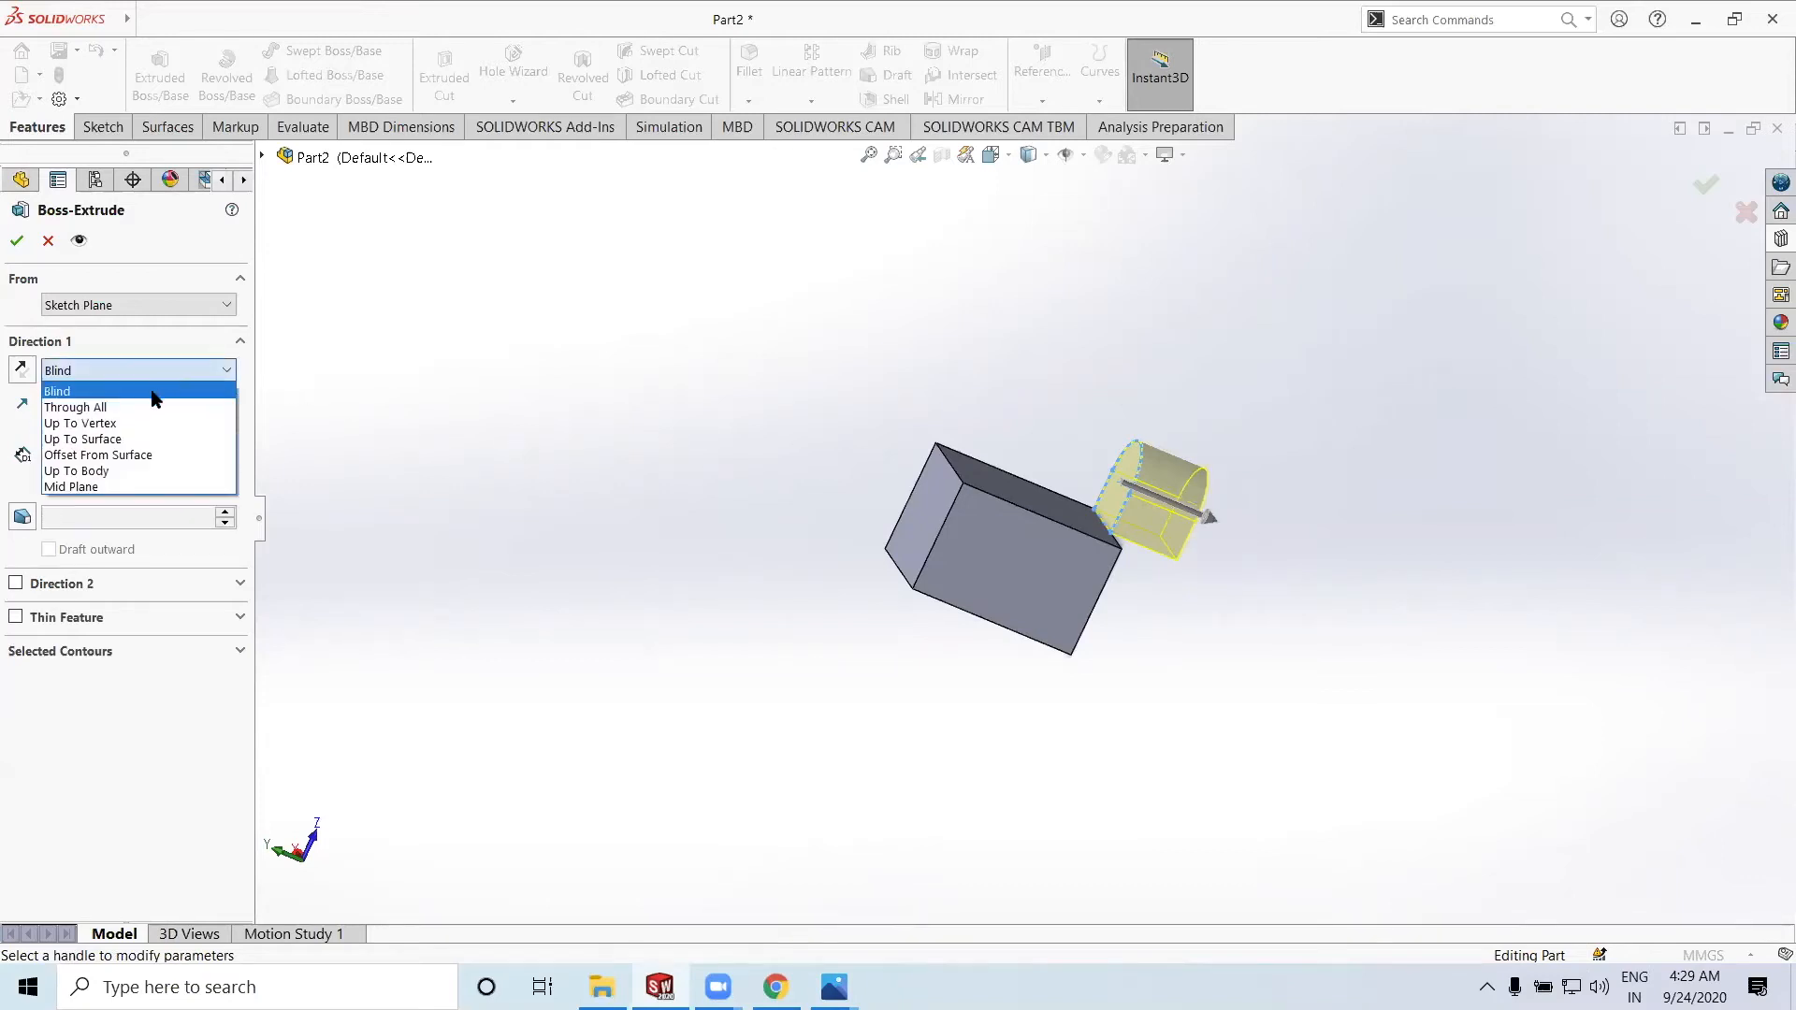
{"action": "left_click", "coordinate": [140, 408]}
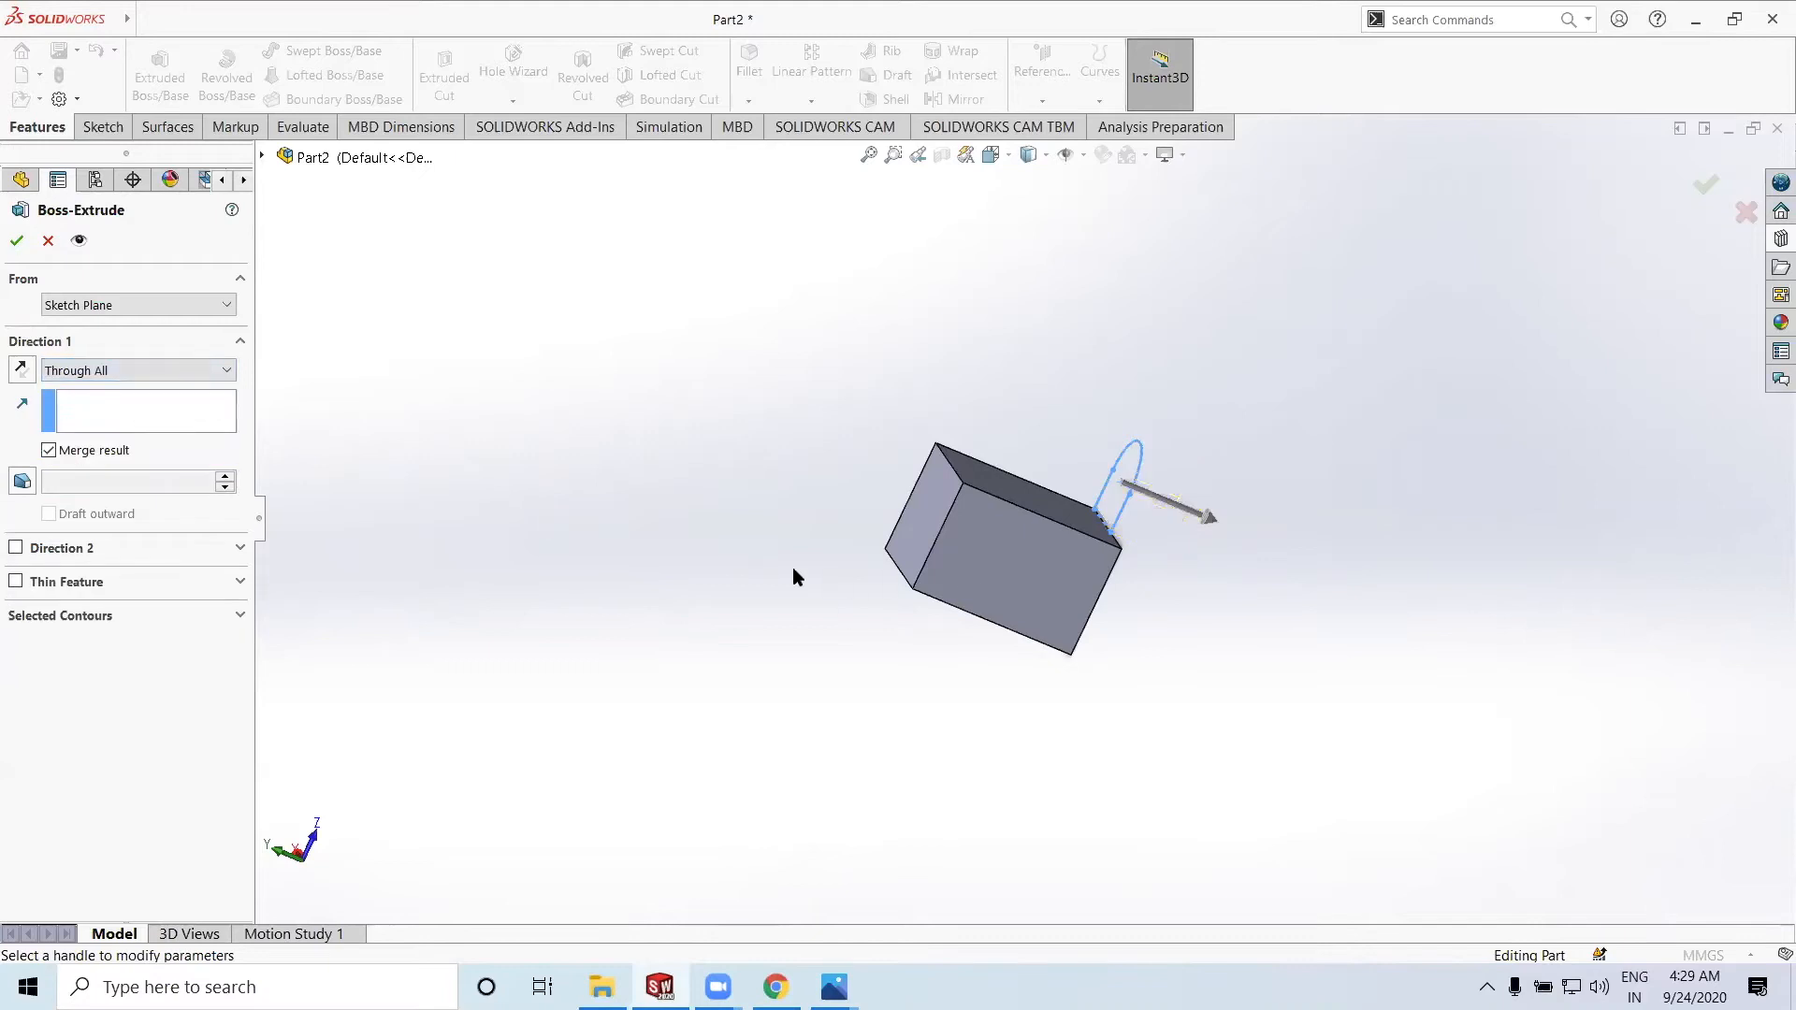
{"action": "middle_click_drag", "start_coordinate": [660, 561], "coordinate": [608, 616]}
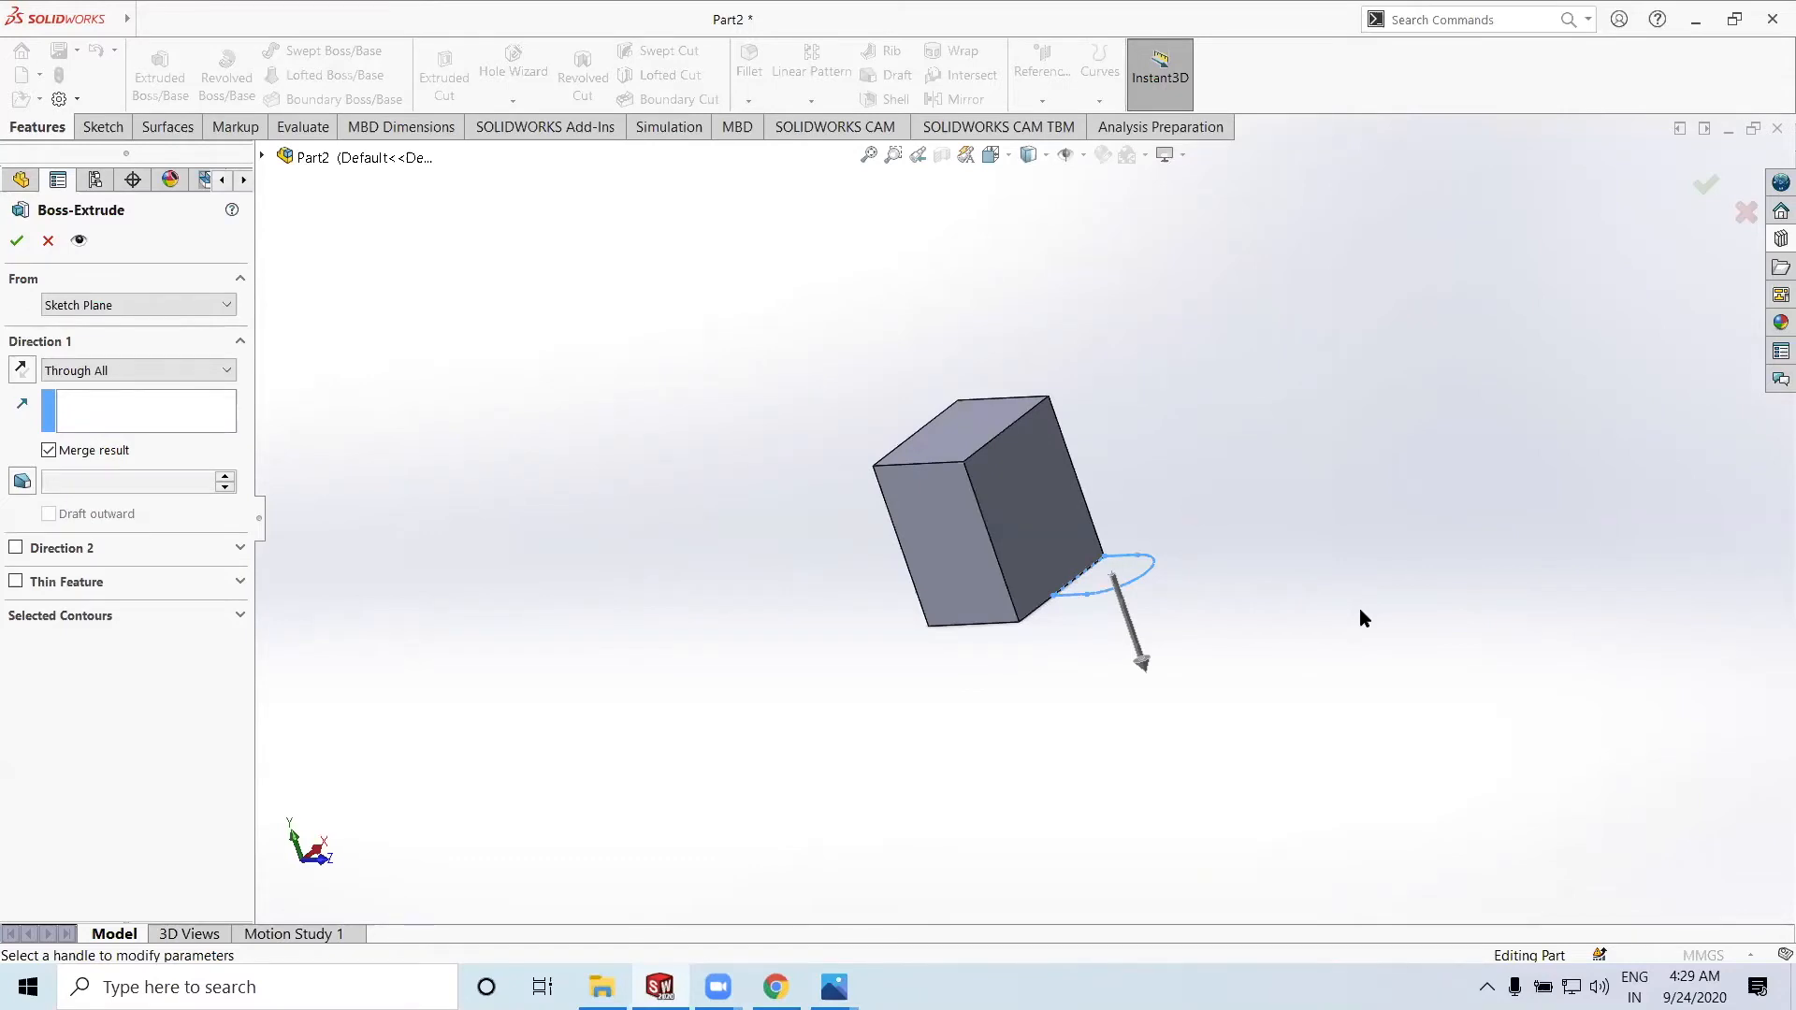
{"action": "left_click", "coordinate": [121, 370]}
{"action": "left_click", "coordinate": [103, 424]}
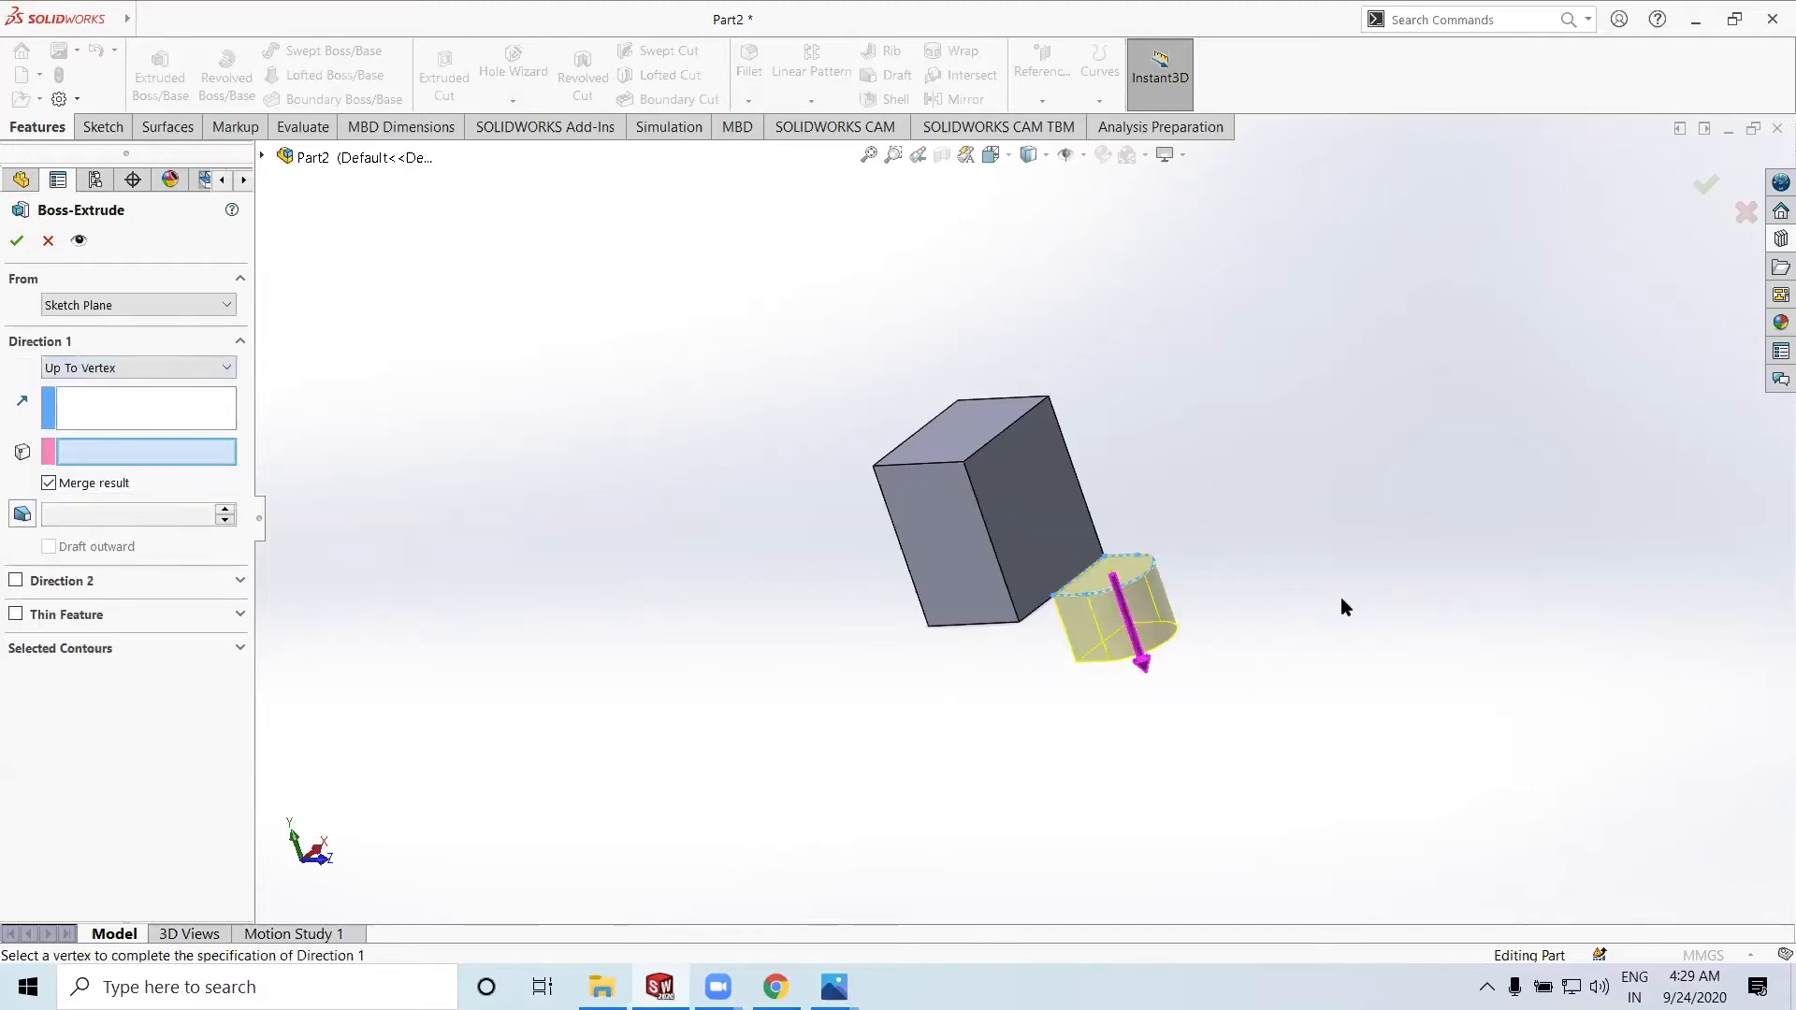
{"action": "middle_click_drag", "start_coordinate": [1251, 633], "coordinate": [1276, 641]}
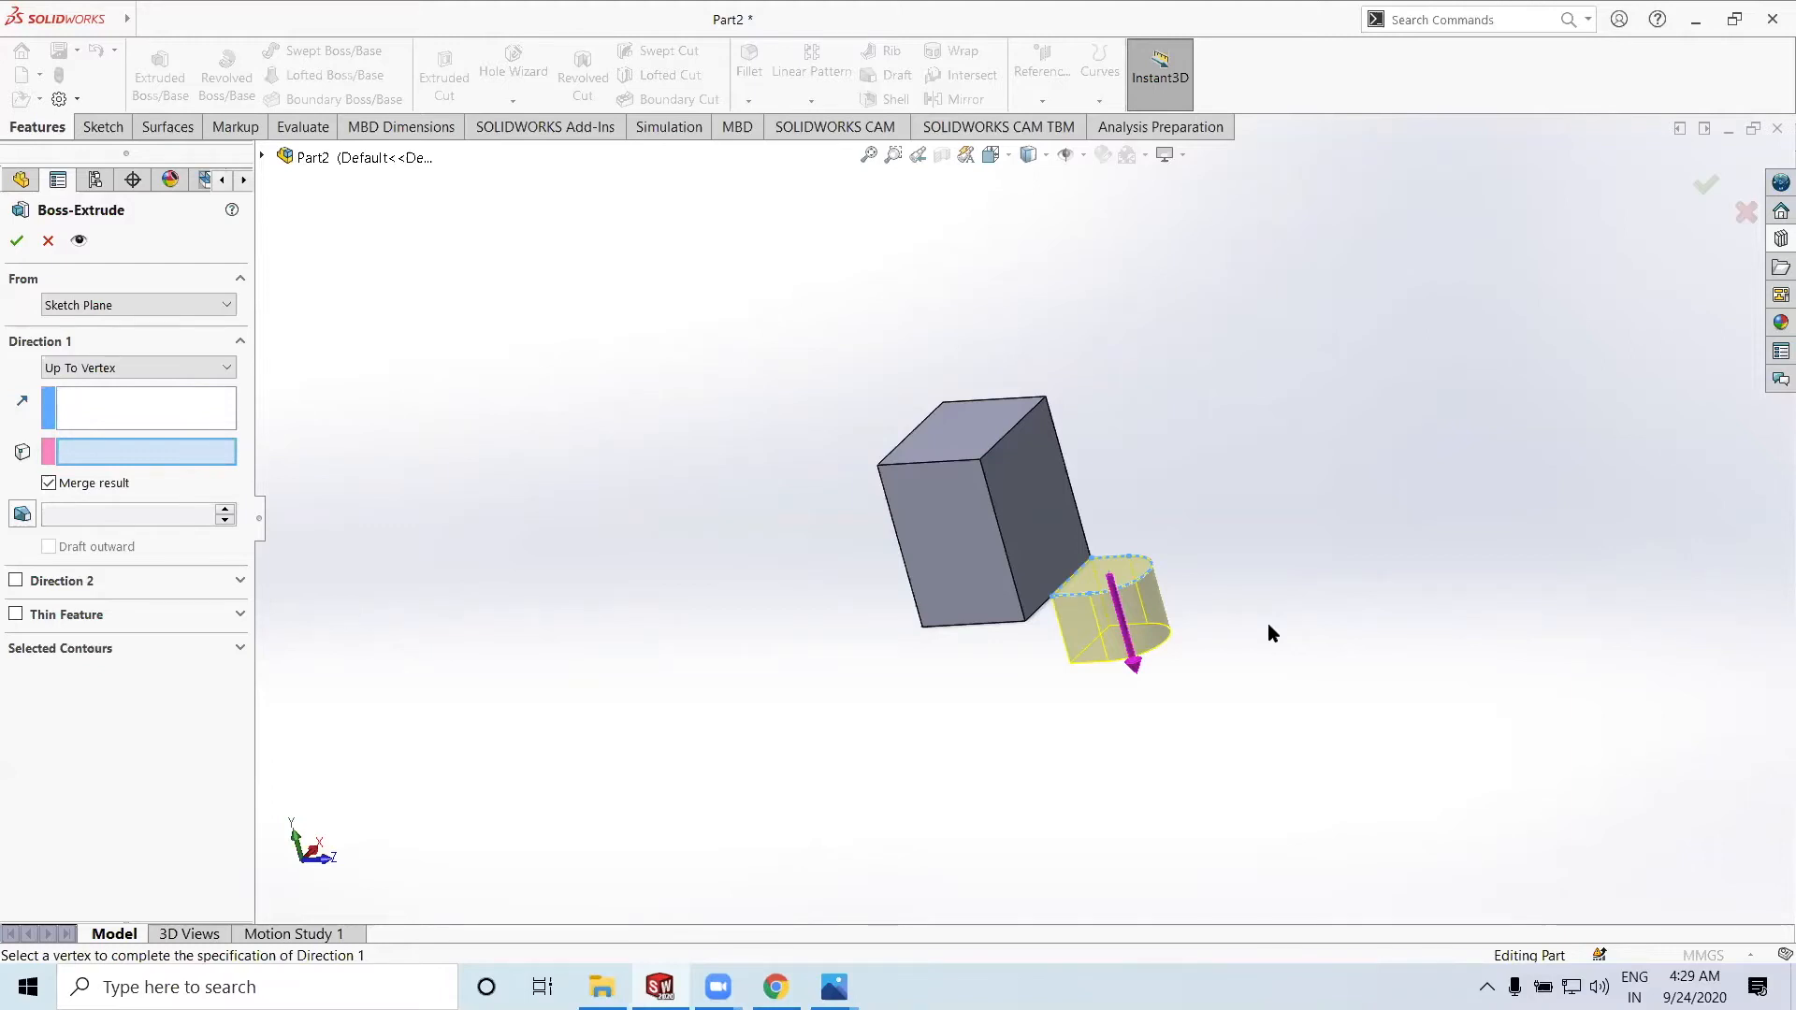
{"action": "left_click", "coordinate": [156, 367]}
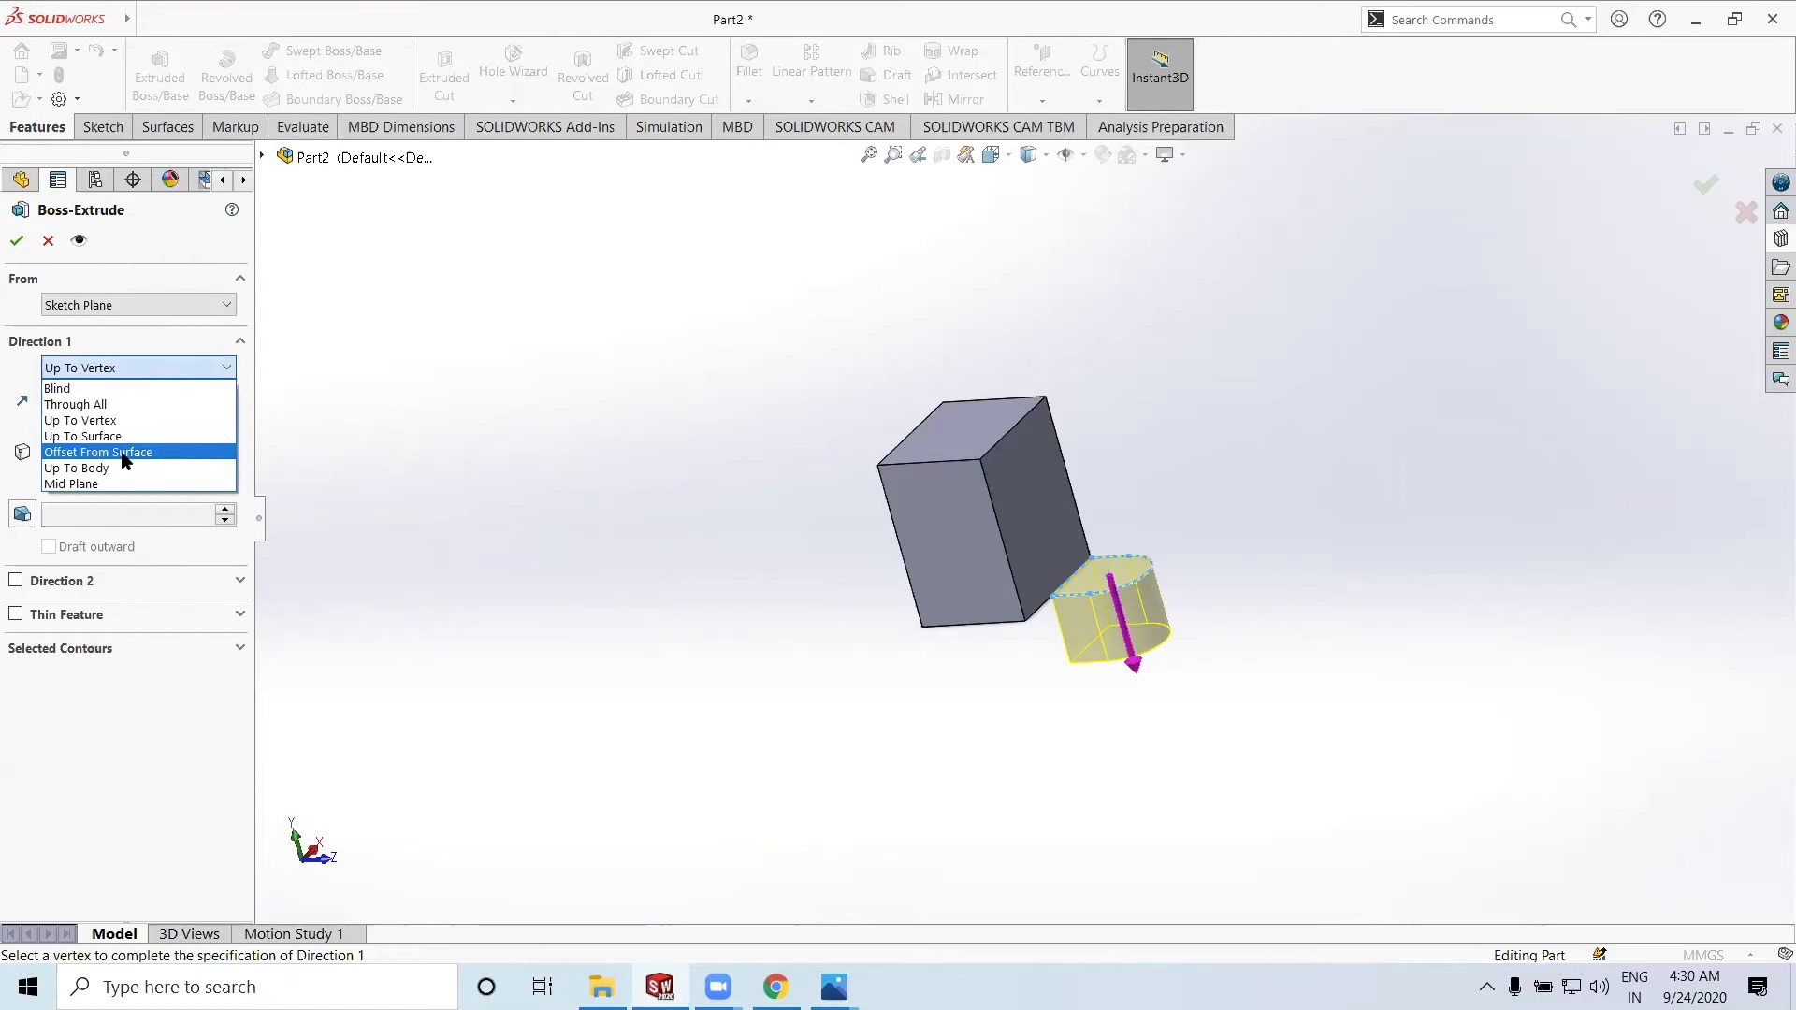
{"action": "left_click", "coordinate": [119, 453]}
{"action": "middle_click_drag", "start_coordinate": [1166, 588], "coordinate": [1218, 591]}
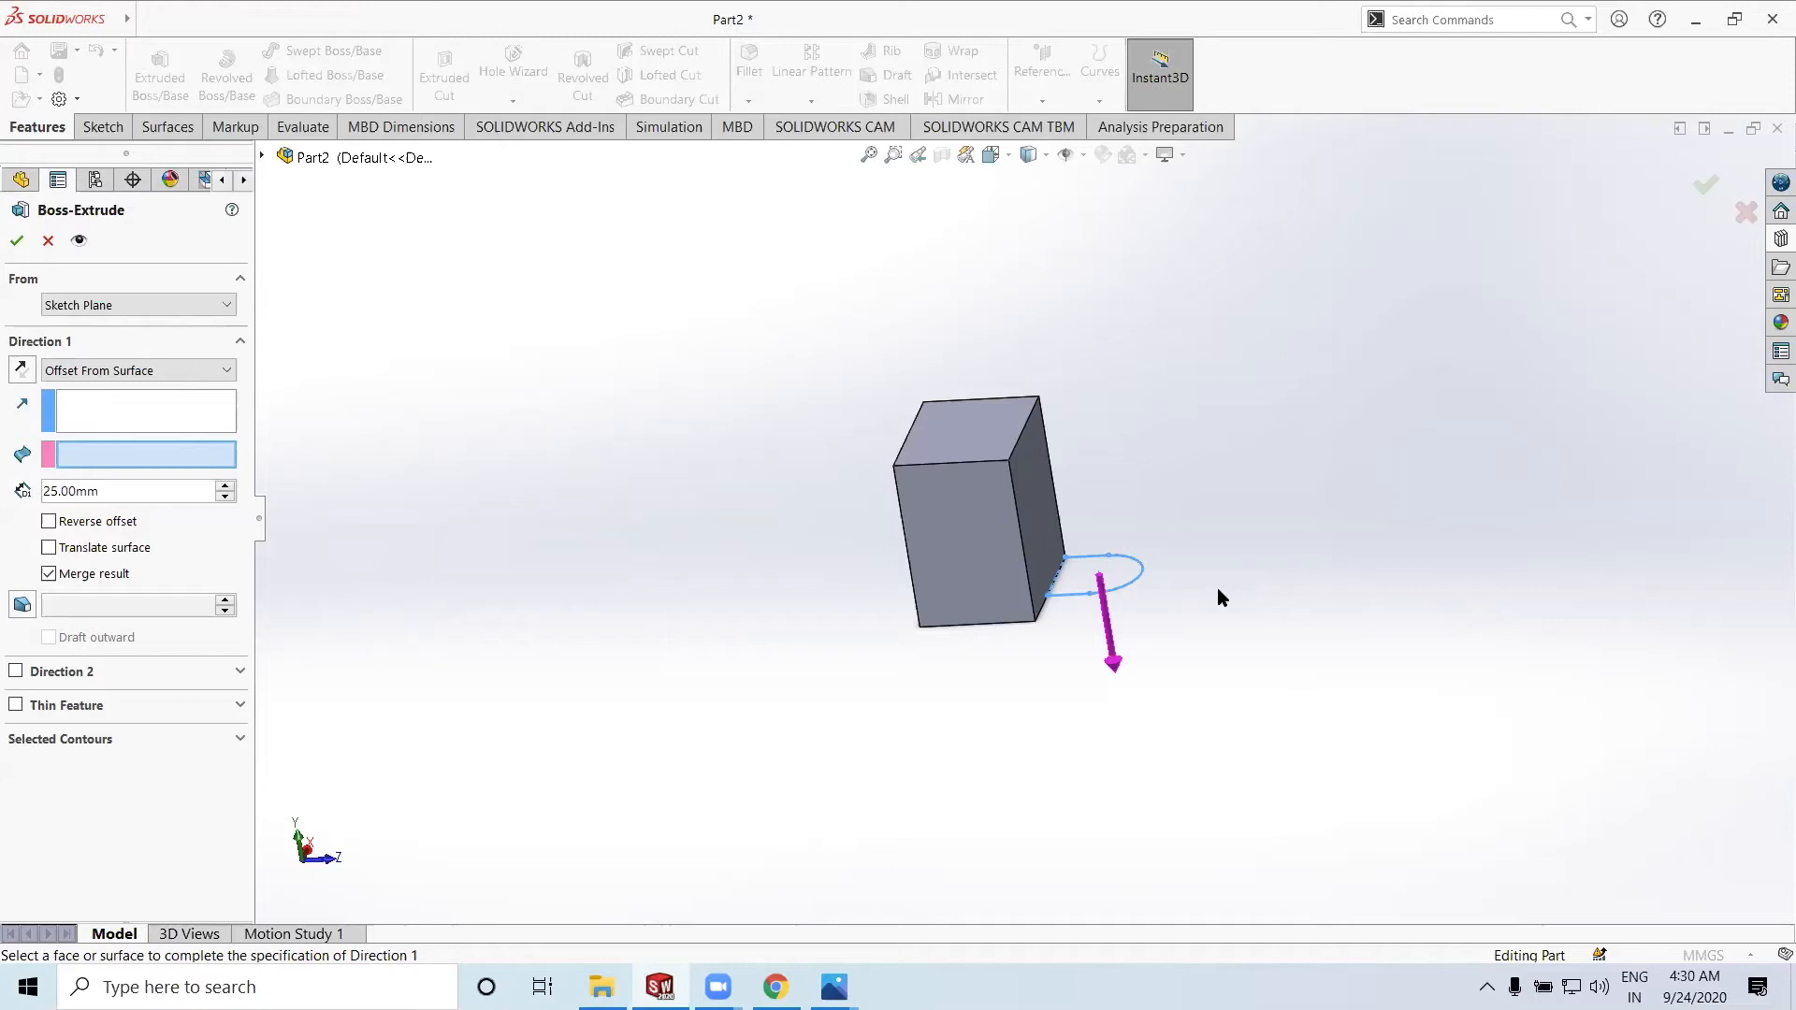
Preview the lug's extrusion as Mid Plane at 5 mm and 10 mm, and set it to Blind with a 10 mm depth
{"action": "left_click", "coordinate": [191, 371]}
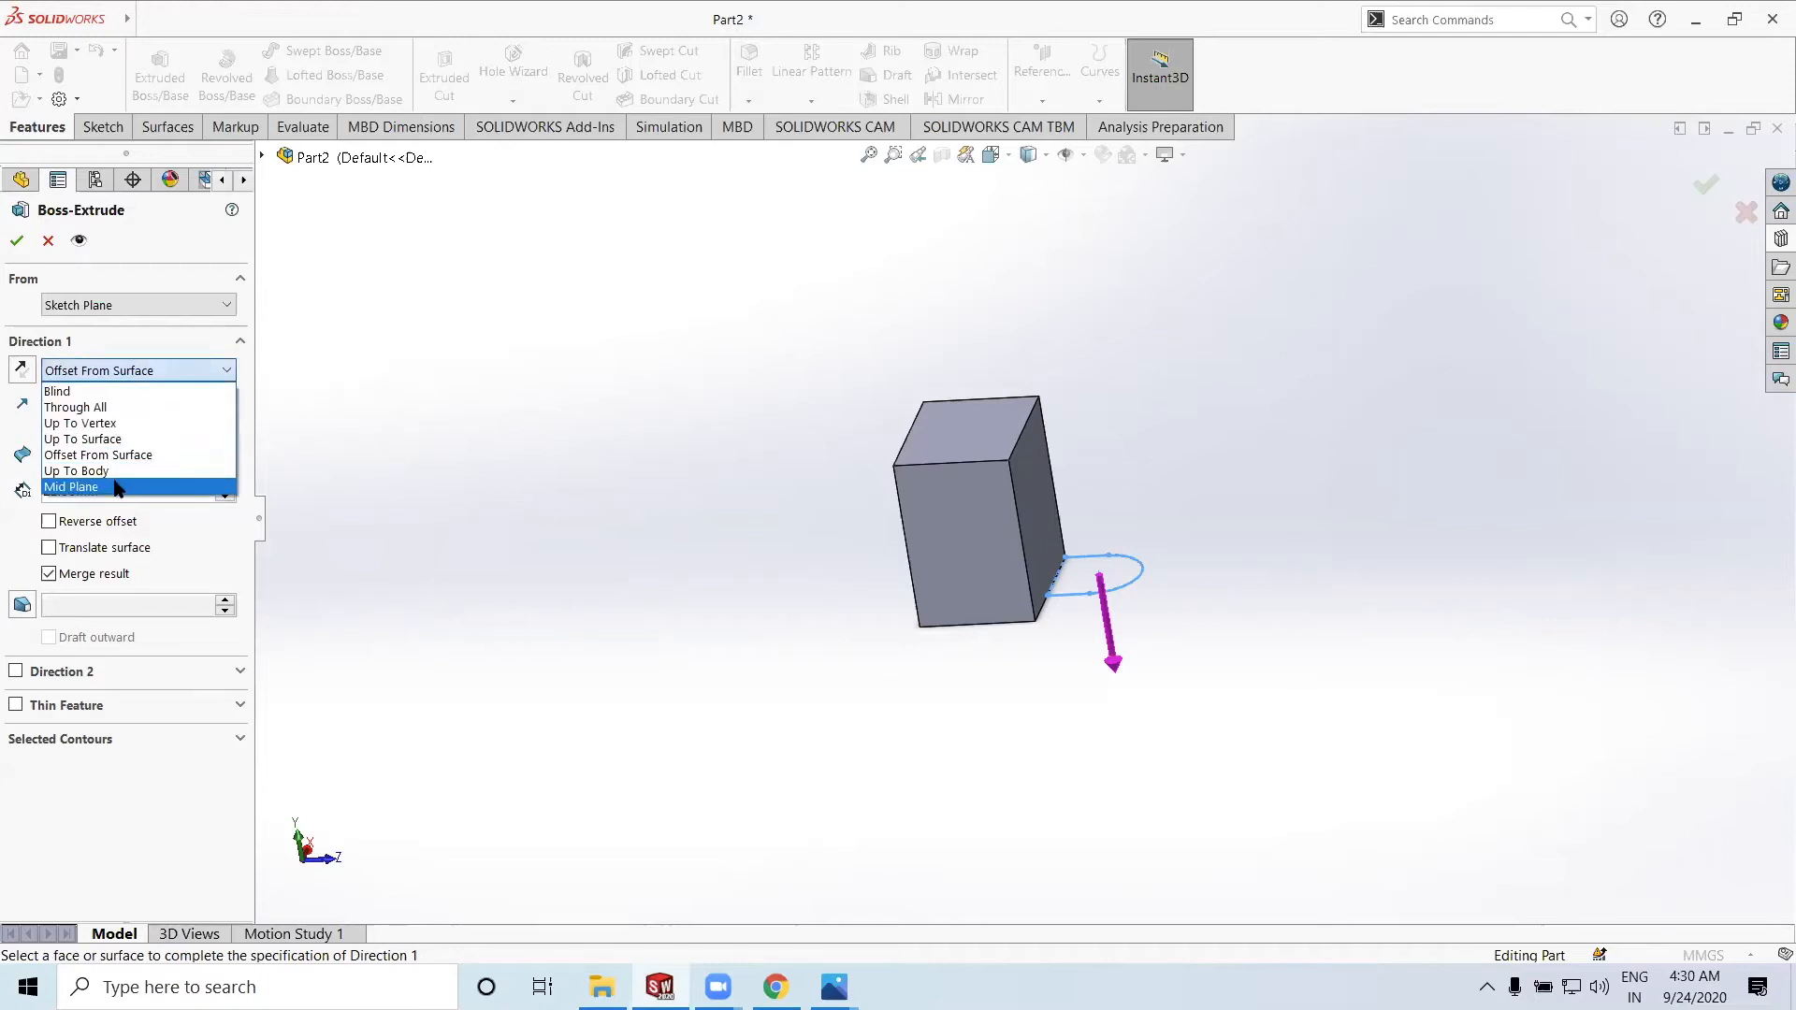
{"action": "left_click", "coordinate": [84, 486]}
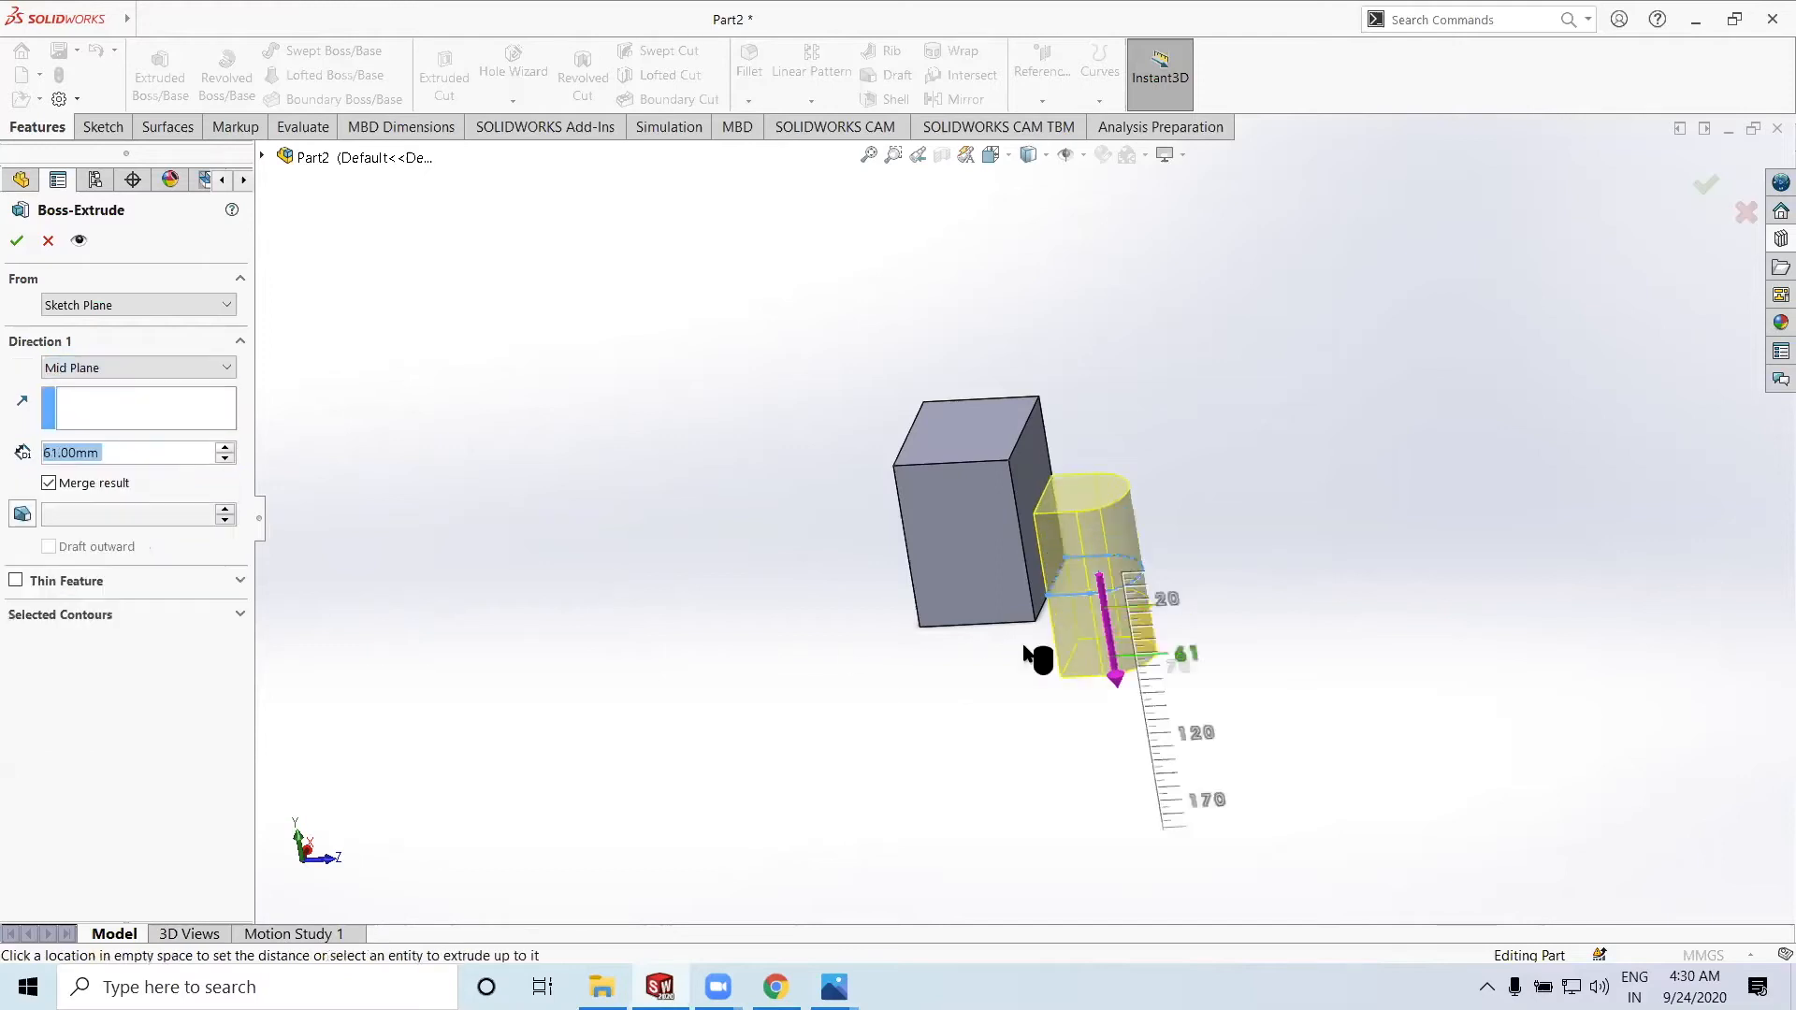
{"action": "type", "text": "5"}
{"action": "key", "text": "Return"}
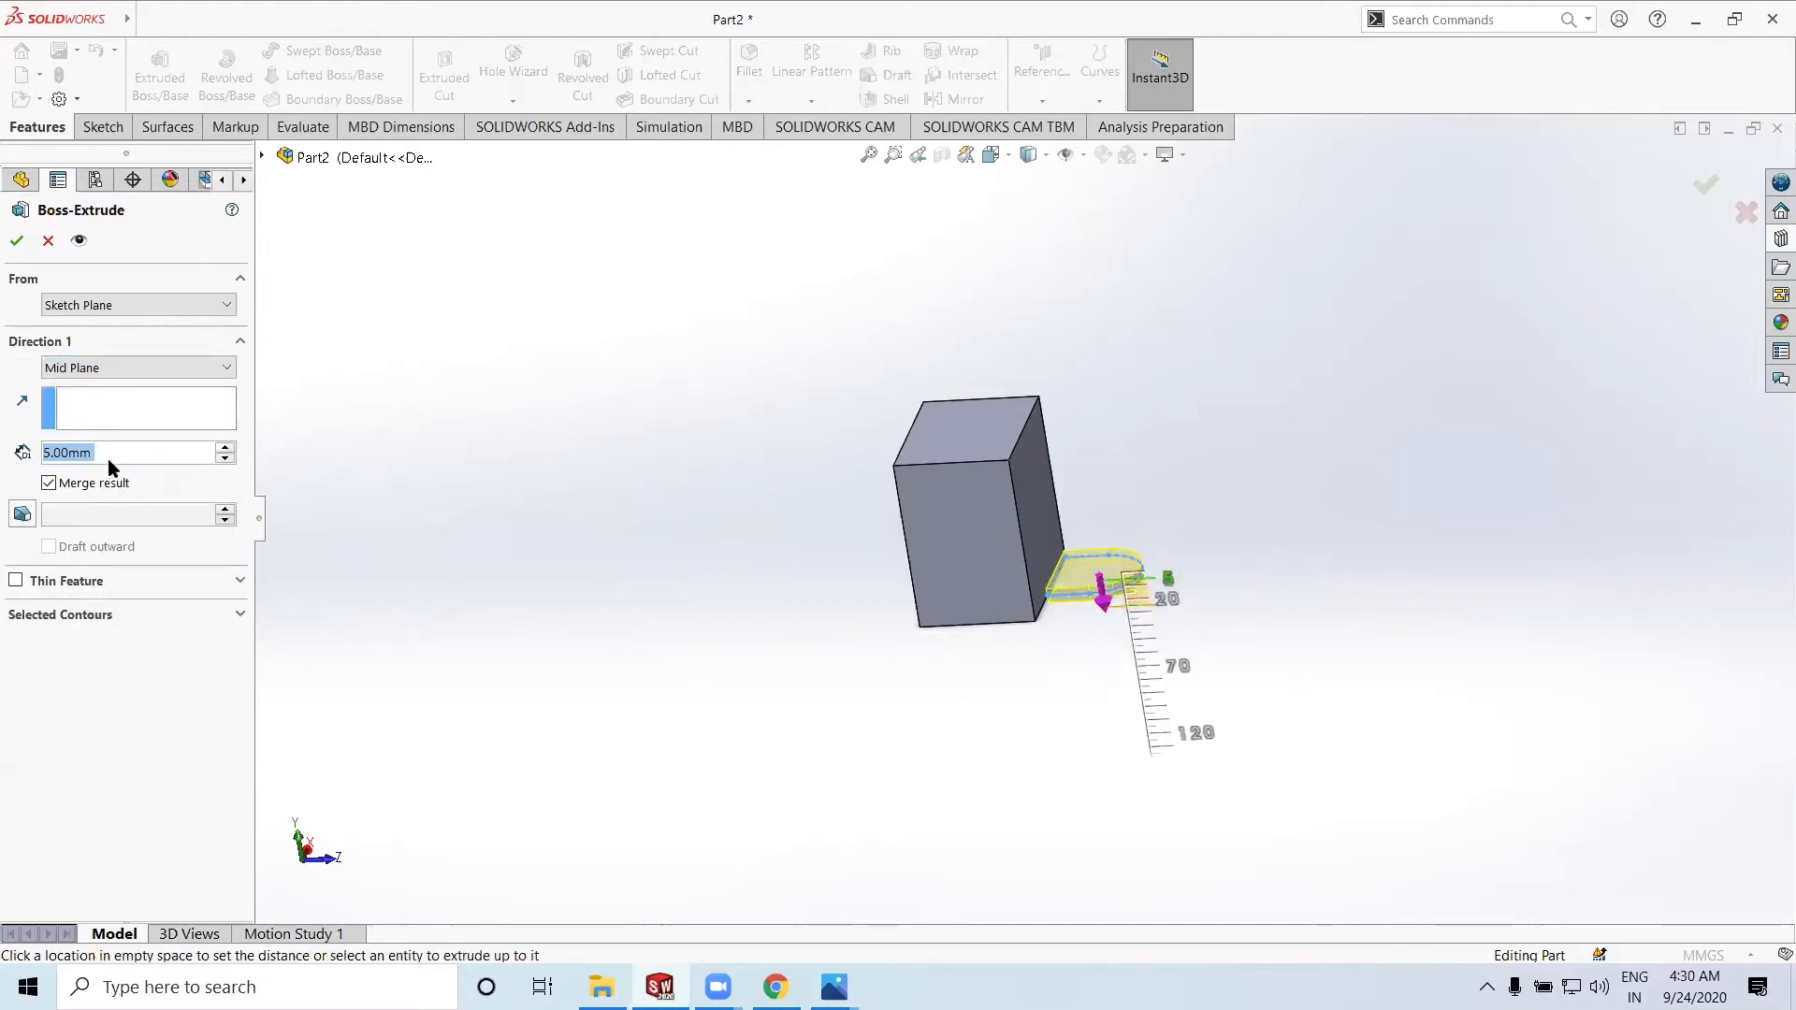
{"action": "type", "text": "10"}
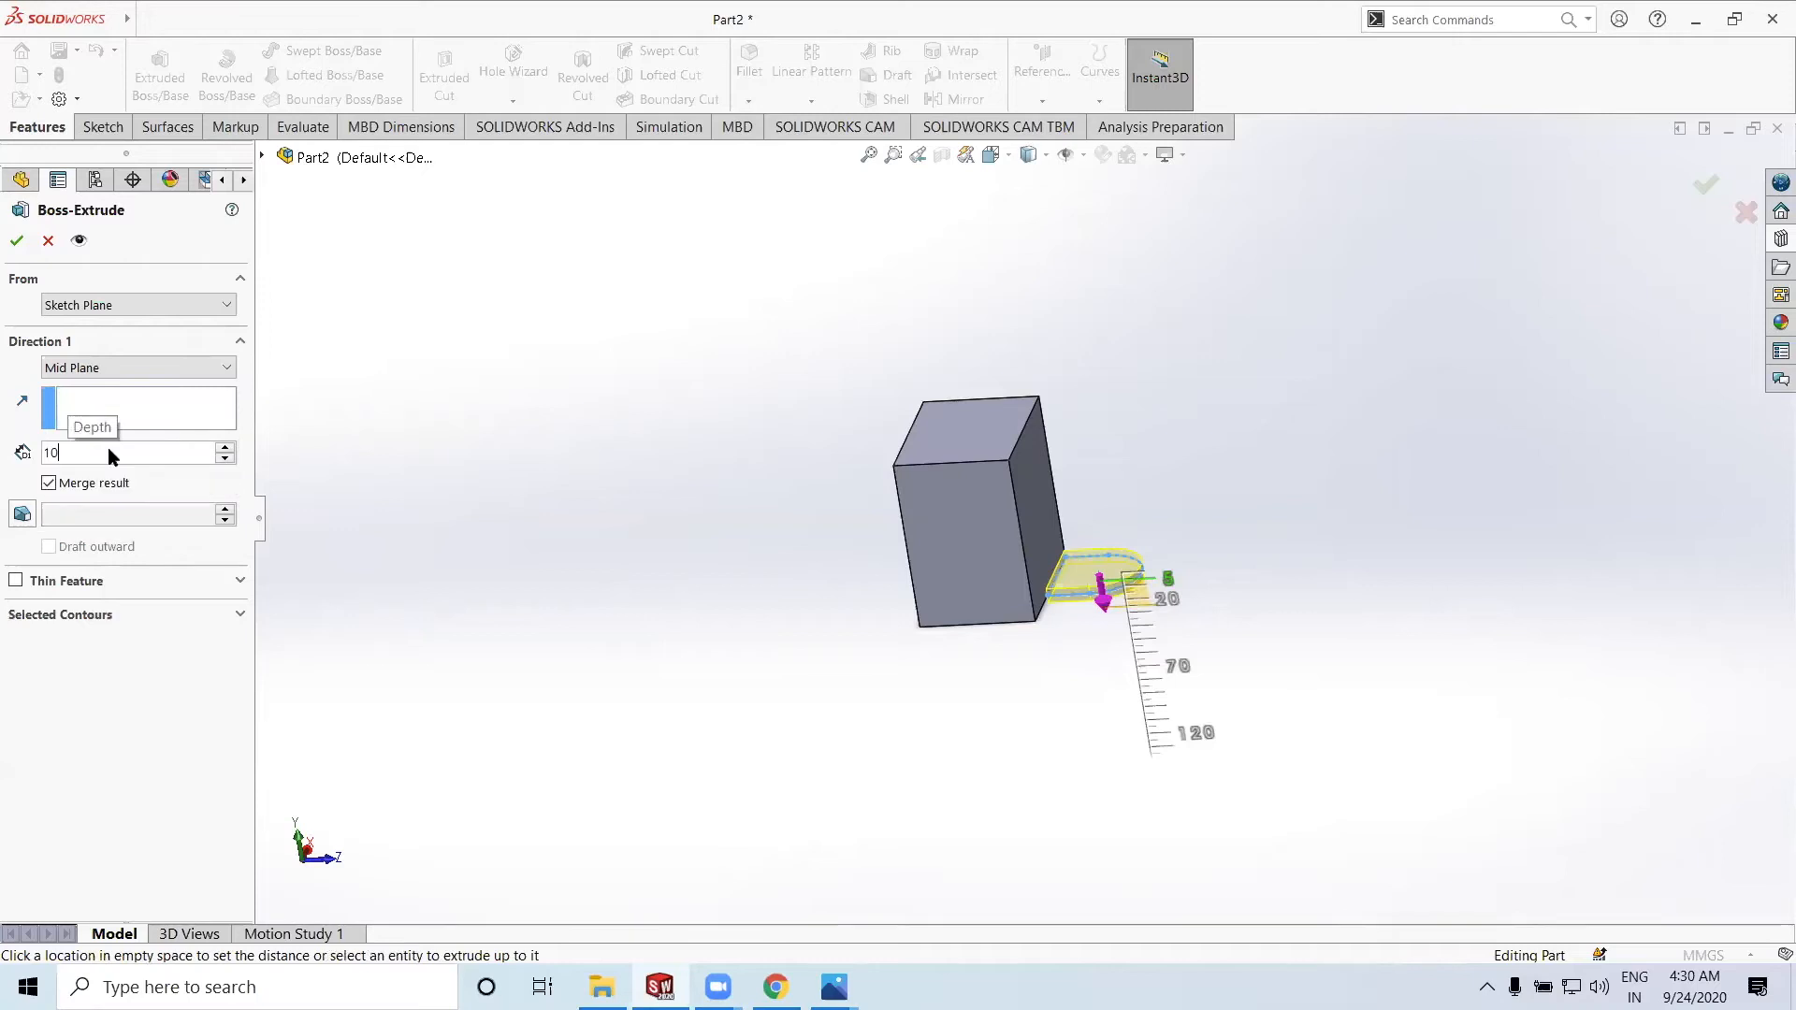
{"action": "key", "text": "Return"}
{"action": "middle_click_drag", "start_coordinate": [1153, 644], "coordinate": [1125, 618]}
{"action": "scroll", "coordinate": [1111, 615], "scroll_direction": "down", "scroll_amount": 3}
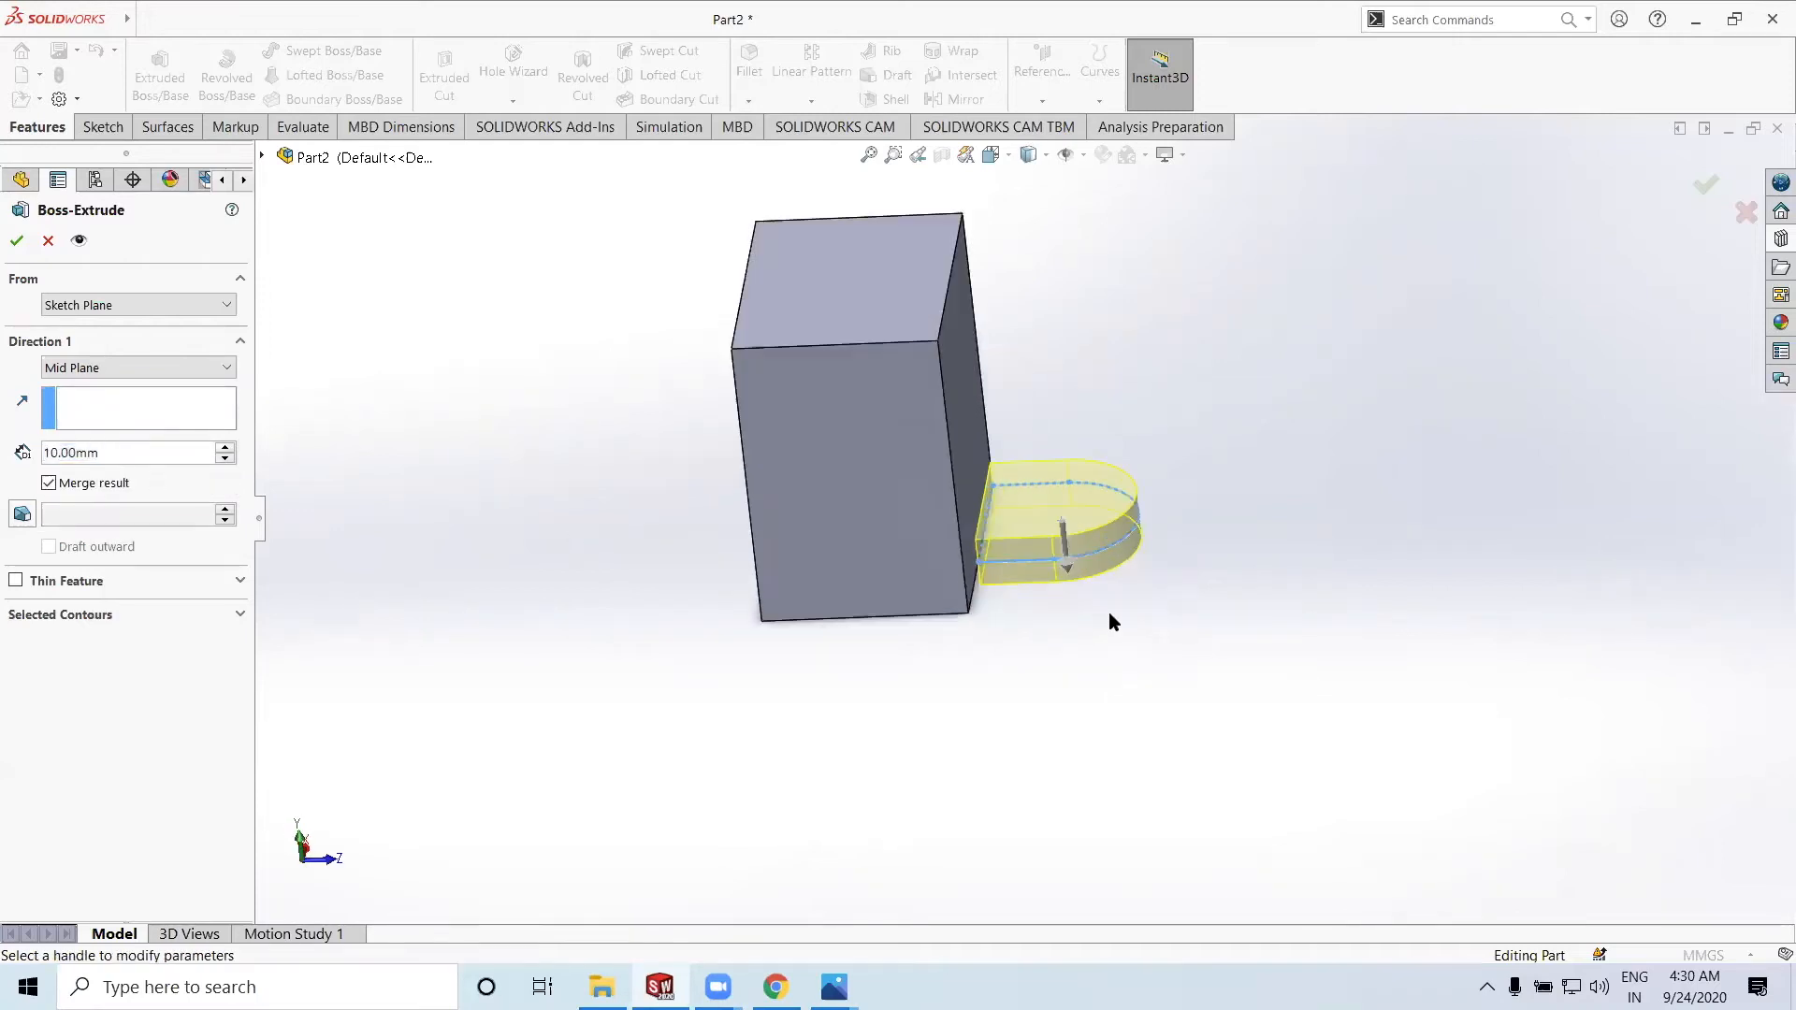
{"action": "scroll", "coordinate": [1109, 622], "scroll_direction": "down", "scroll_amount": 5}
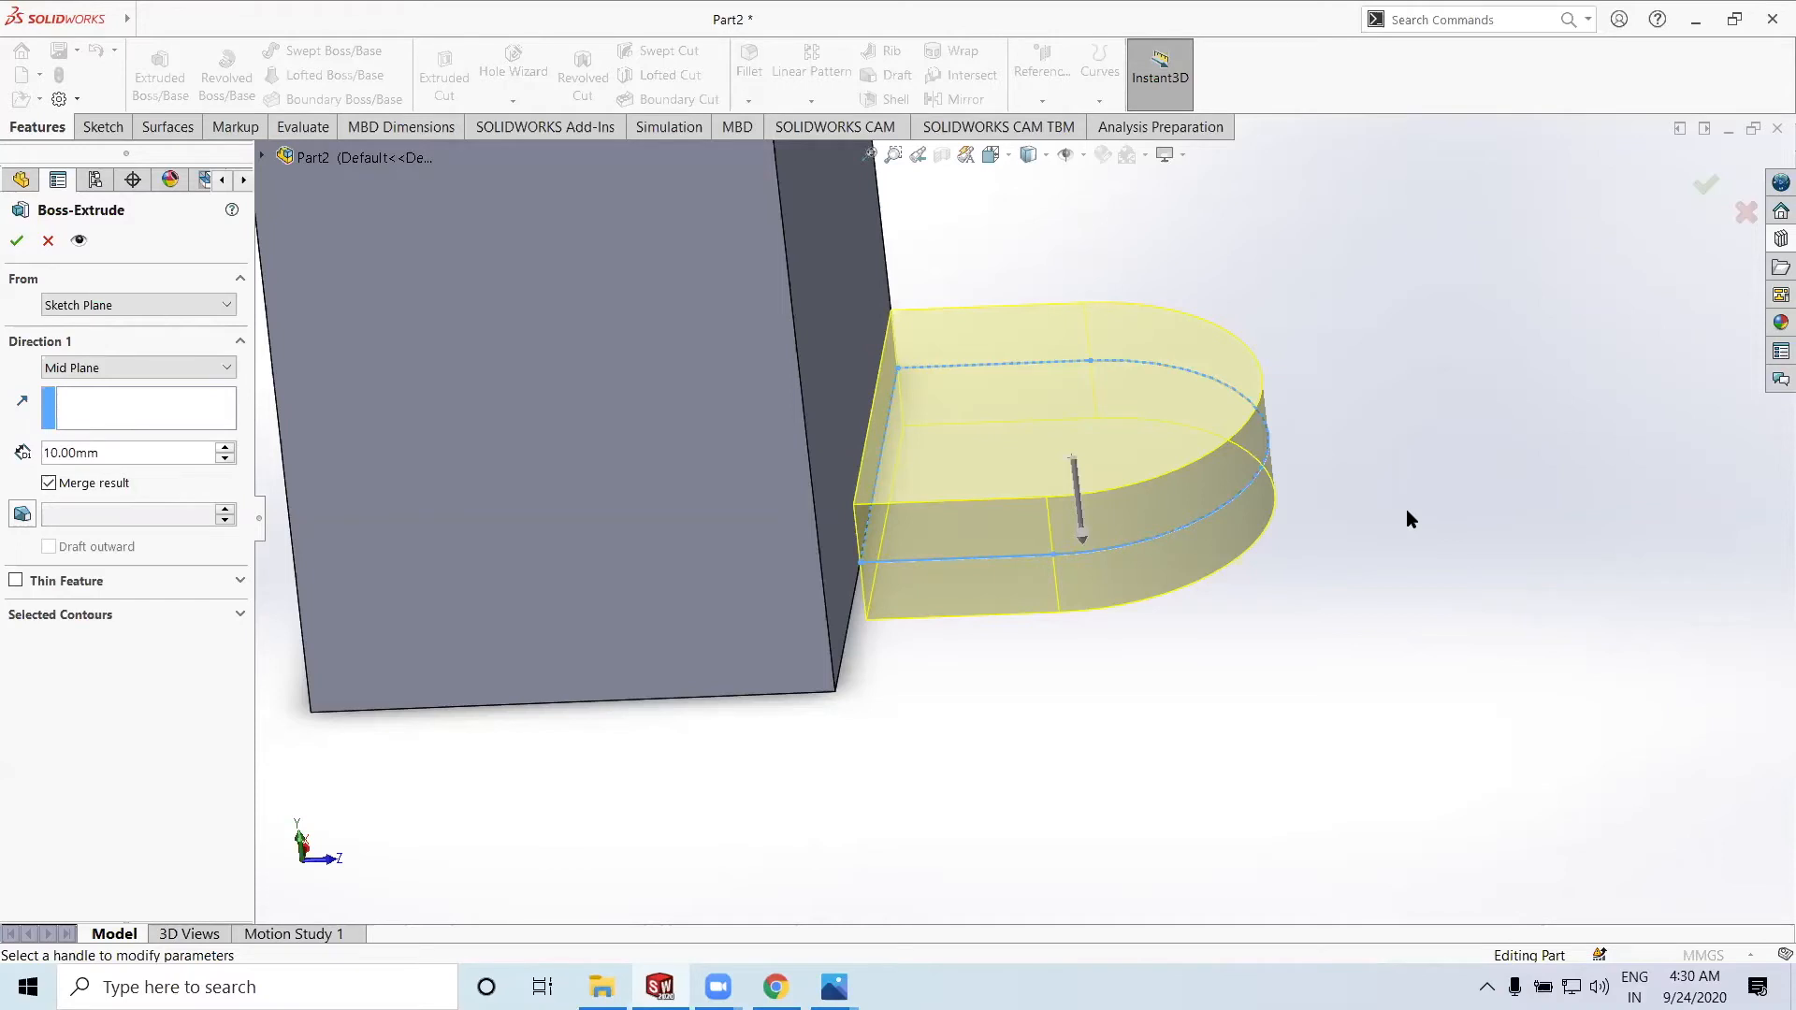
{"action": "left_click", "coordinate": [116, 367]}
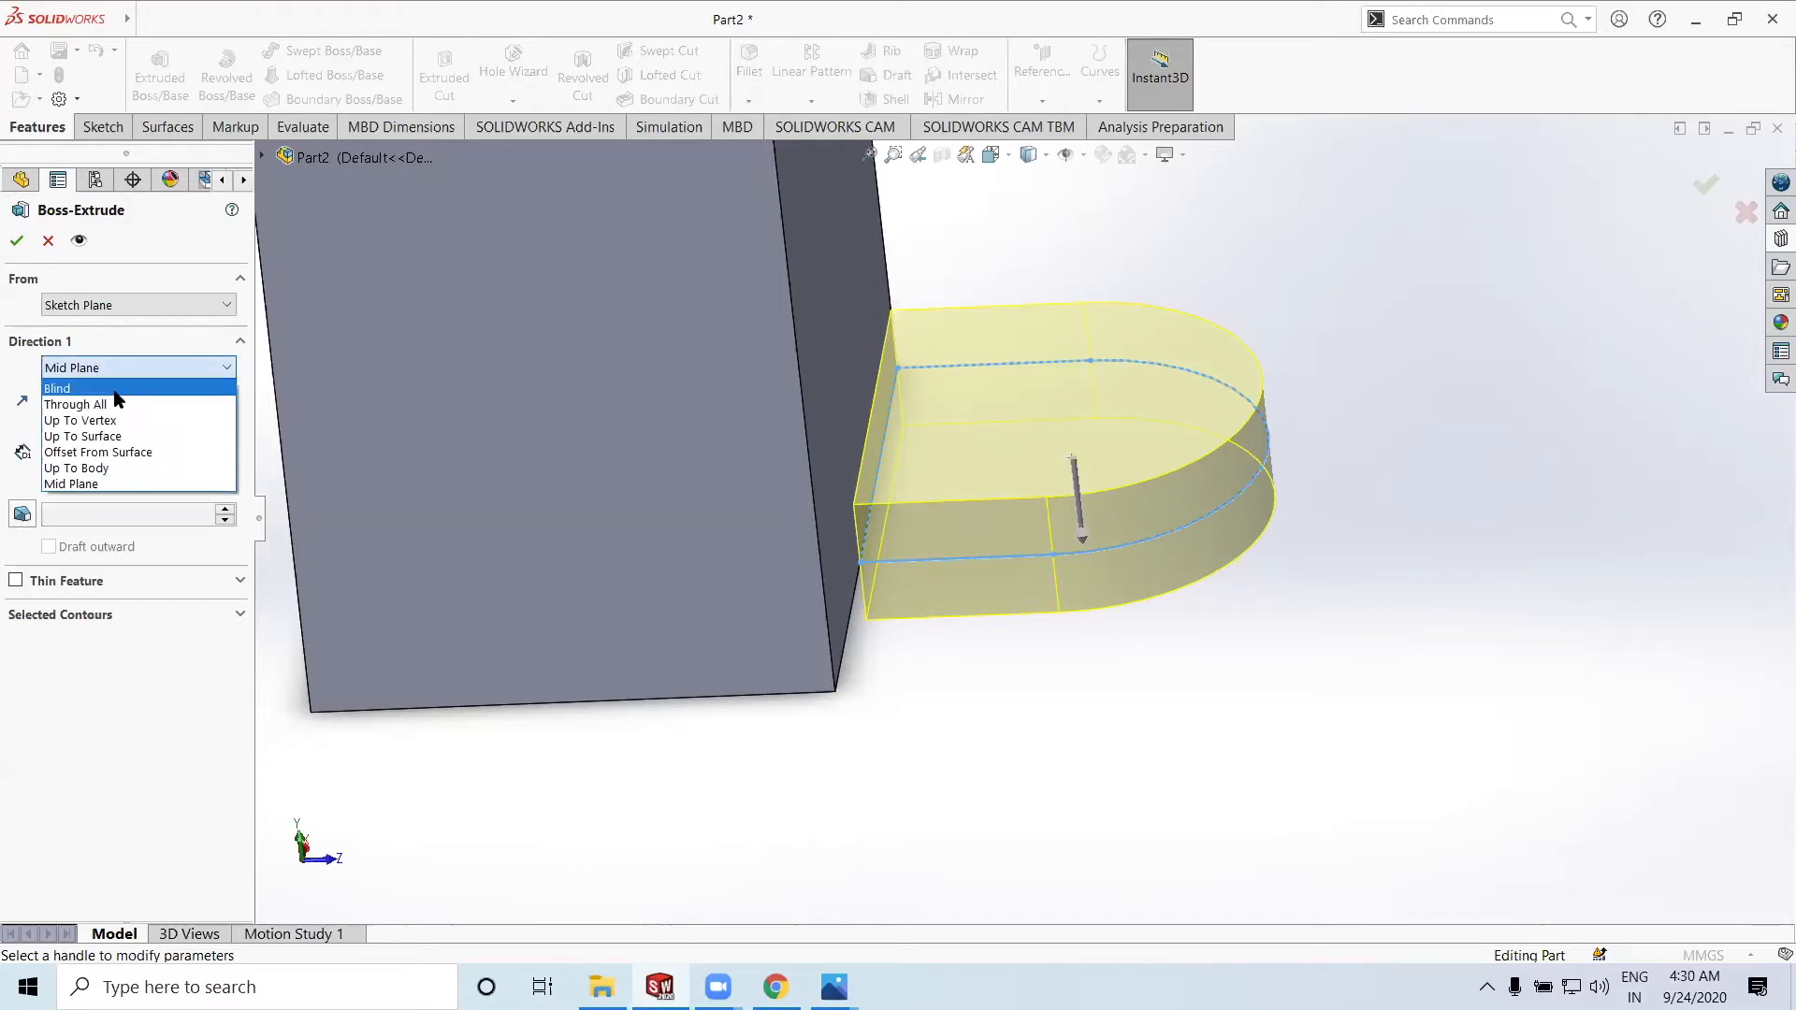
{"action": "left_click", "coordinate": [115, 390]}
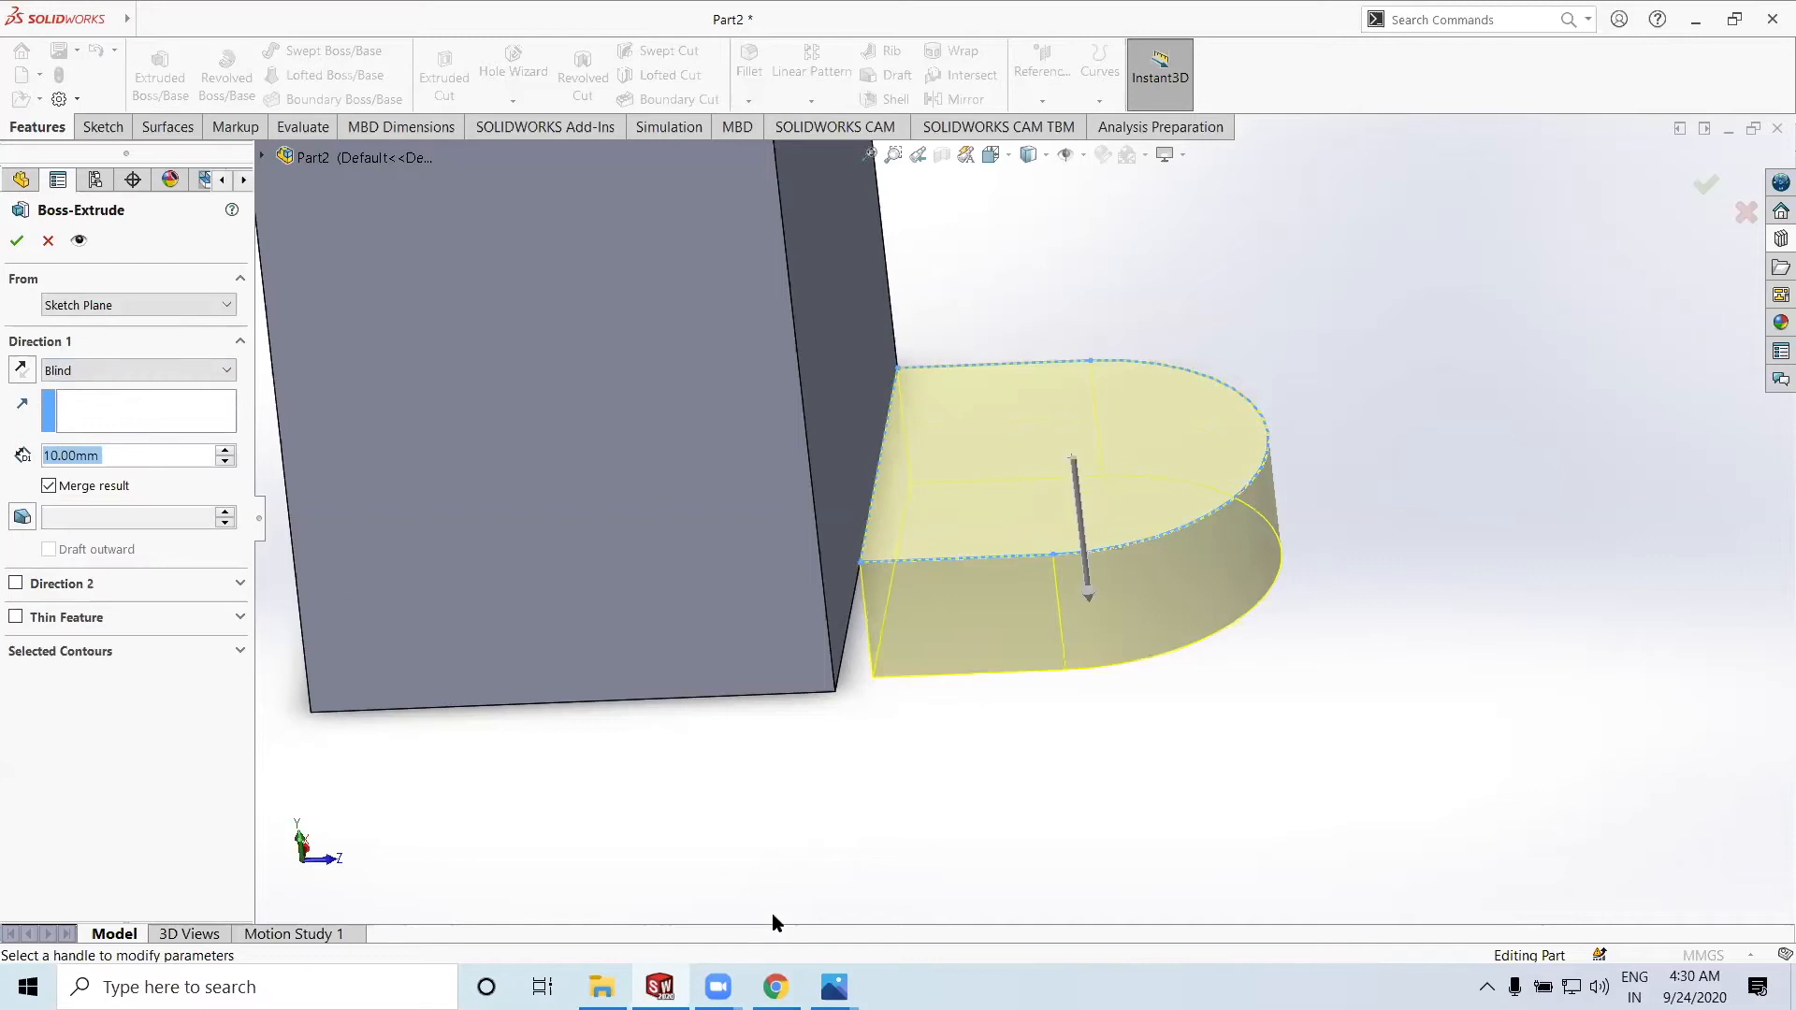
Check the lug in the enlarged reference image in Photos, and complete its 10 mm extrusion in SOLIDWORKS with the direction reversed
{"action": "left_click", "coordinate": [833, 987]}
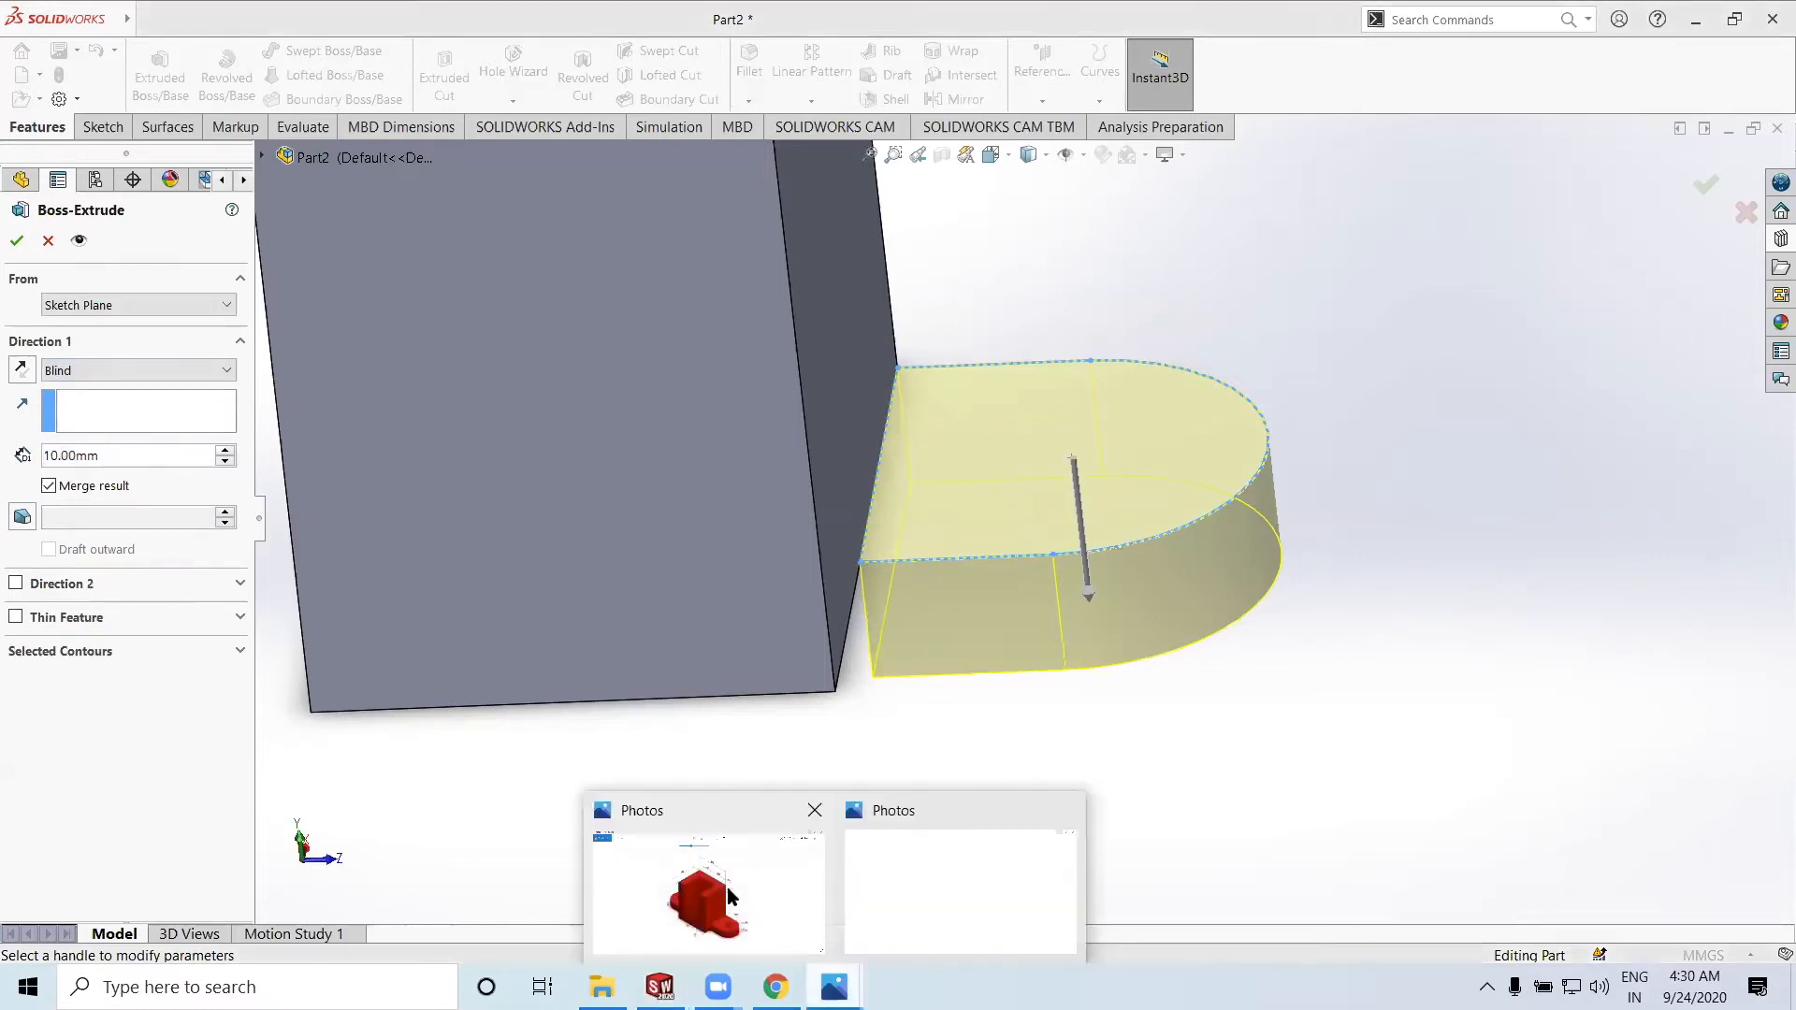
{"action": "left_click", "coordinate": [796, 808]}
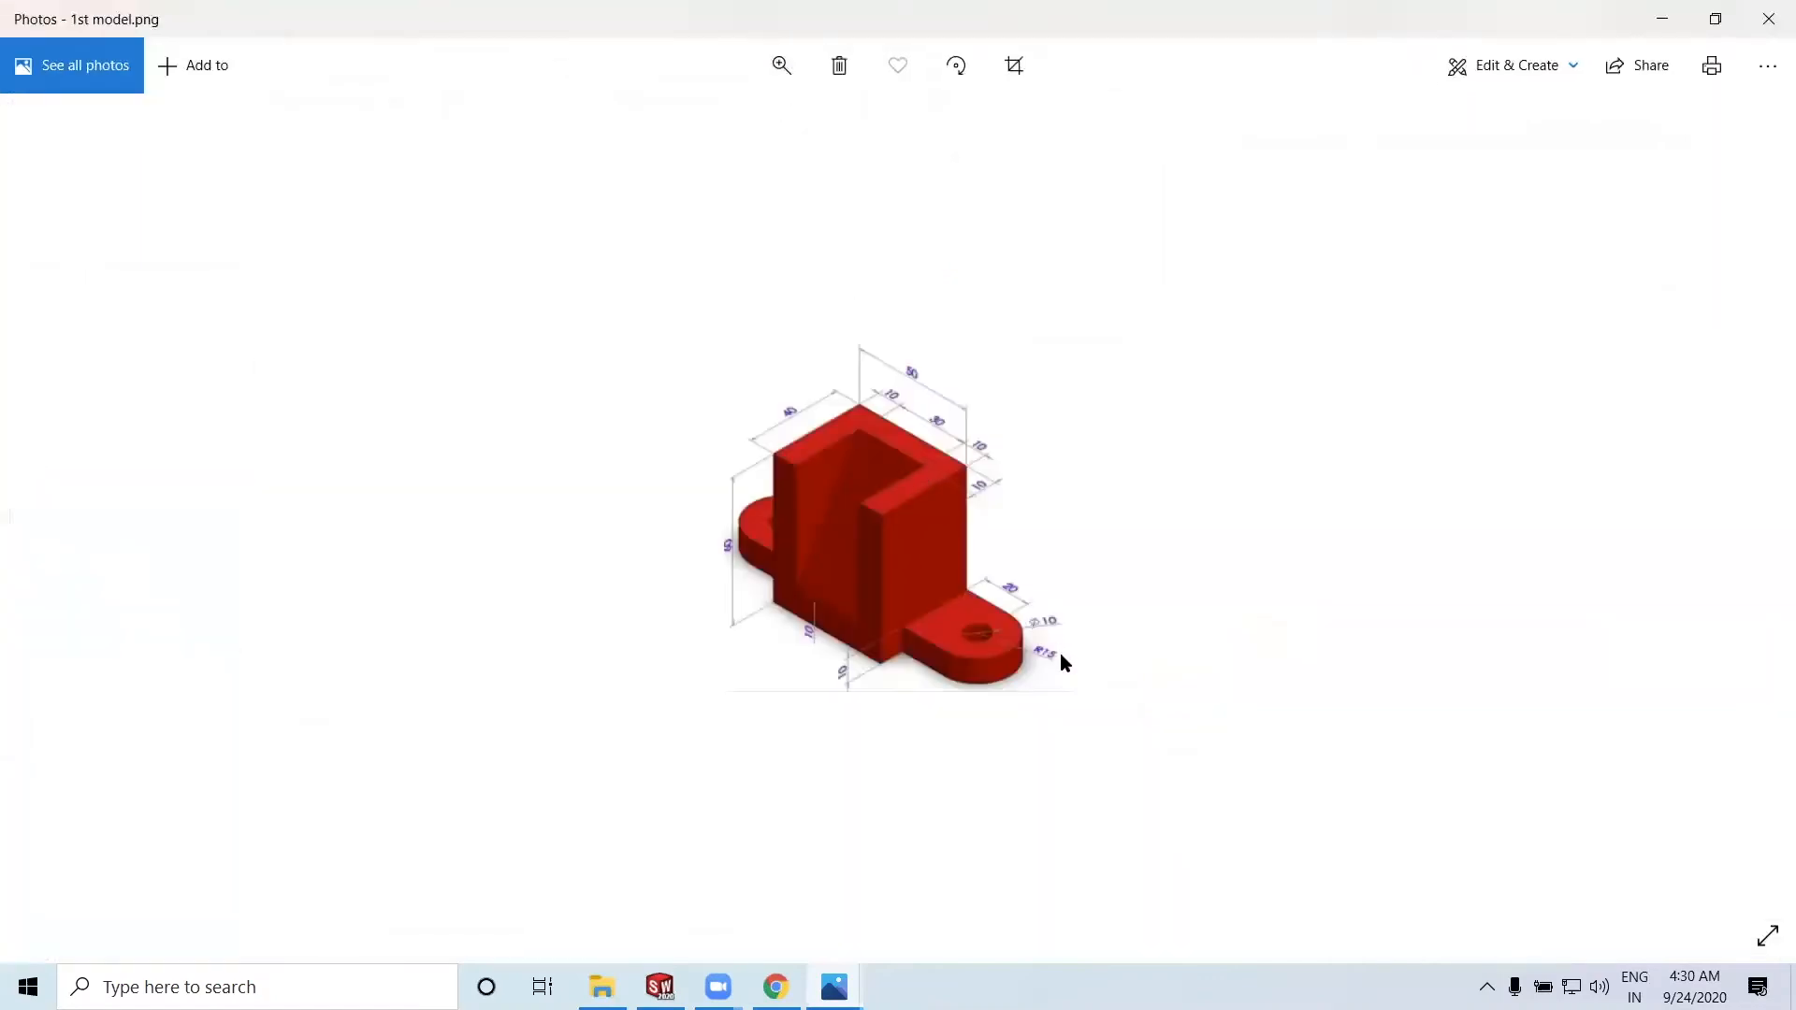
{"action": "left_click", "coordinate": [781, 66]}
{"action": "left_click_drag", "start_coordinate": [673, 129], "coordinate": [742, 161]}
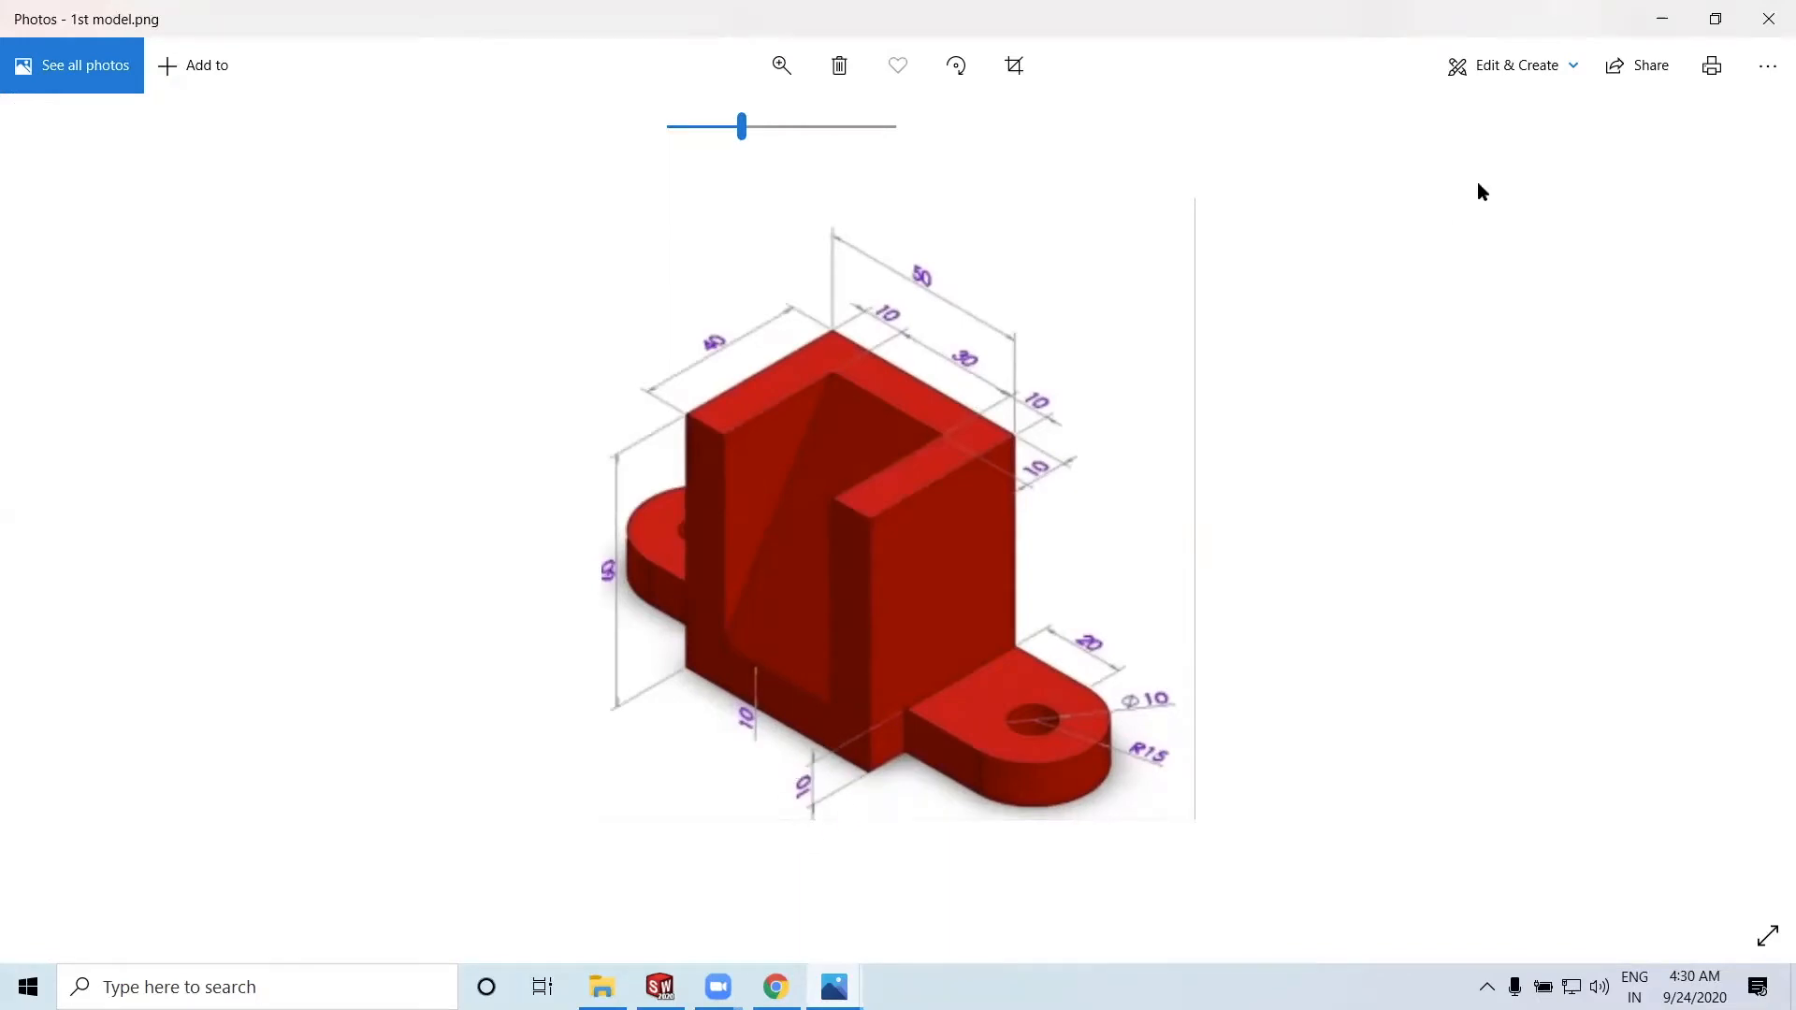
{"action": "left_click", "coordinate": [1660, 20]}
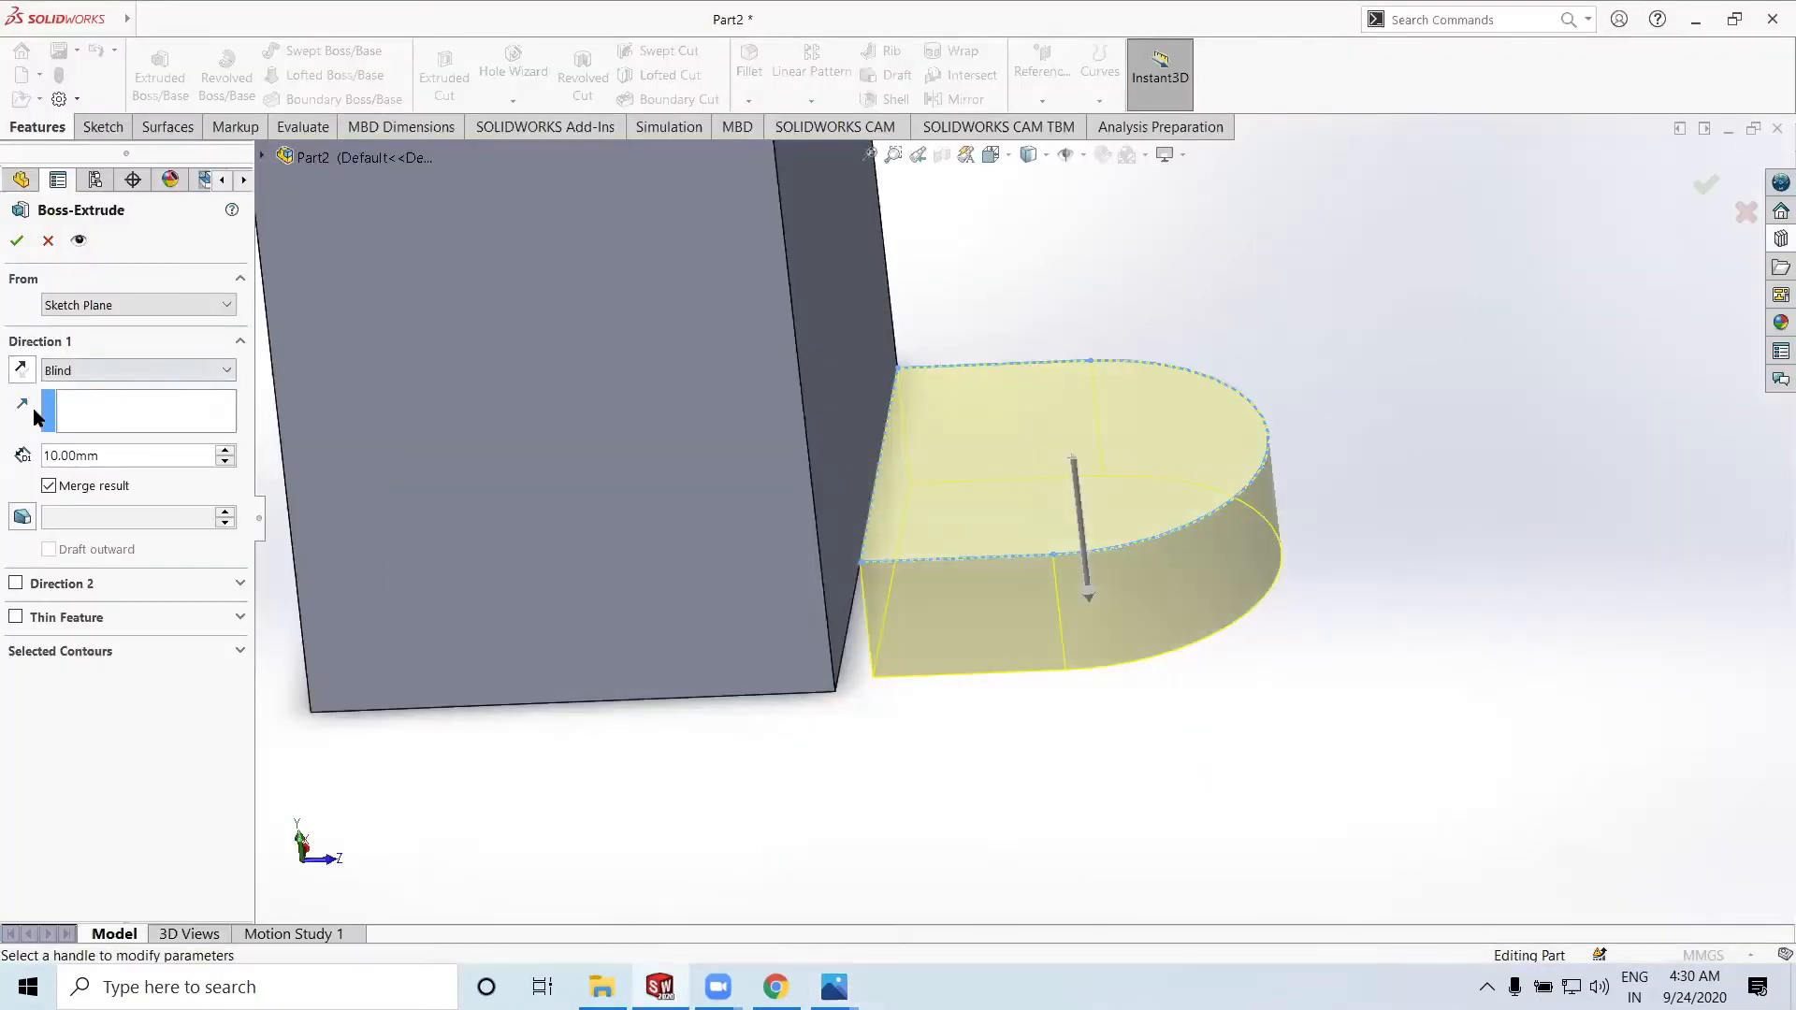
{"action": "left_click", "coordinate": [24, 372]}
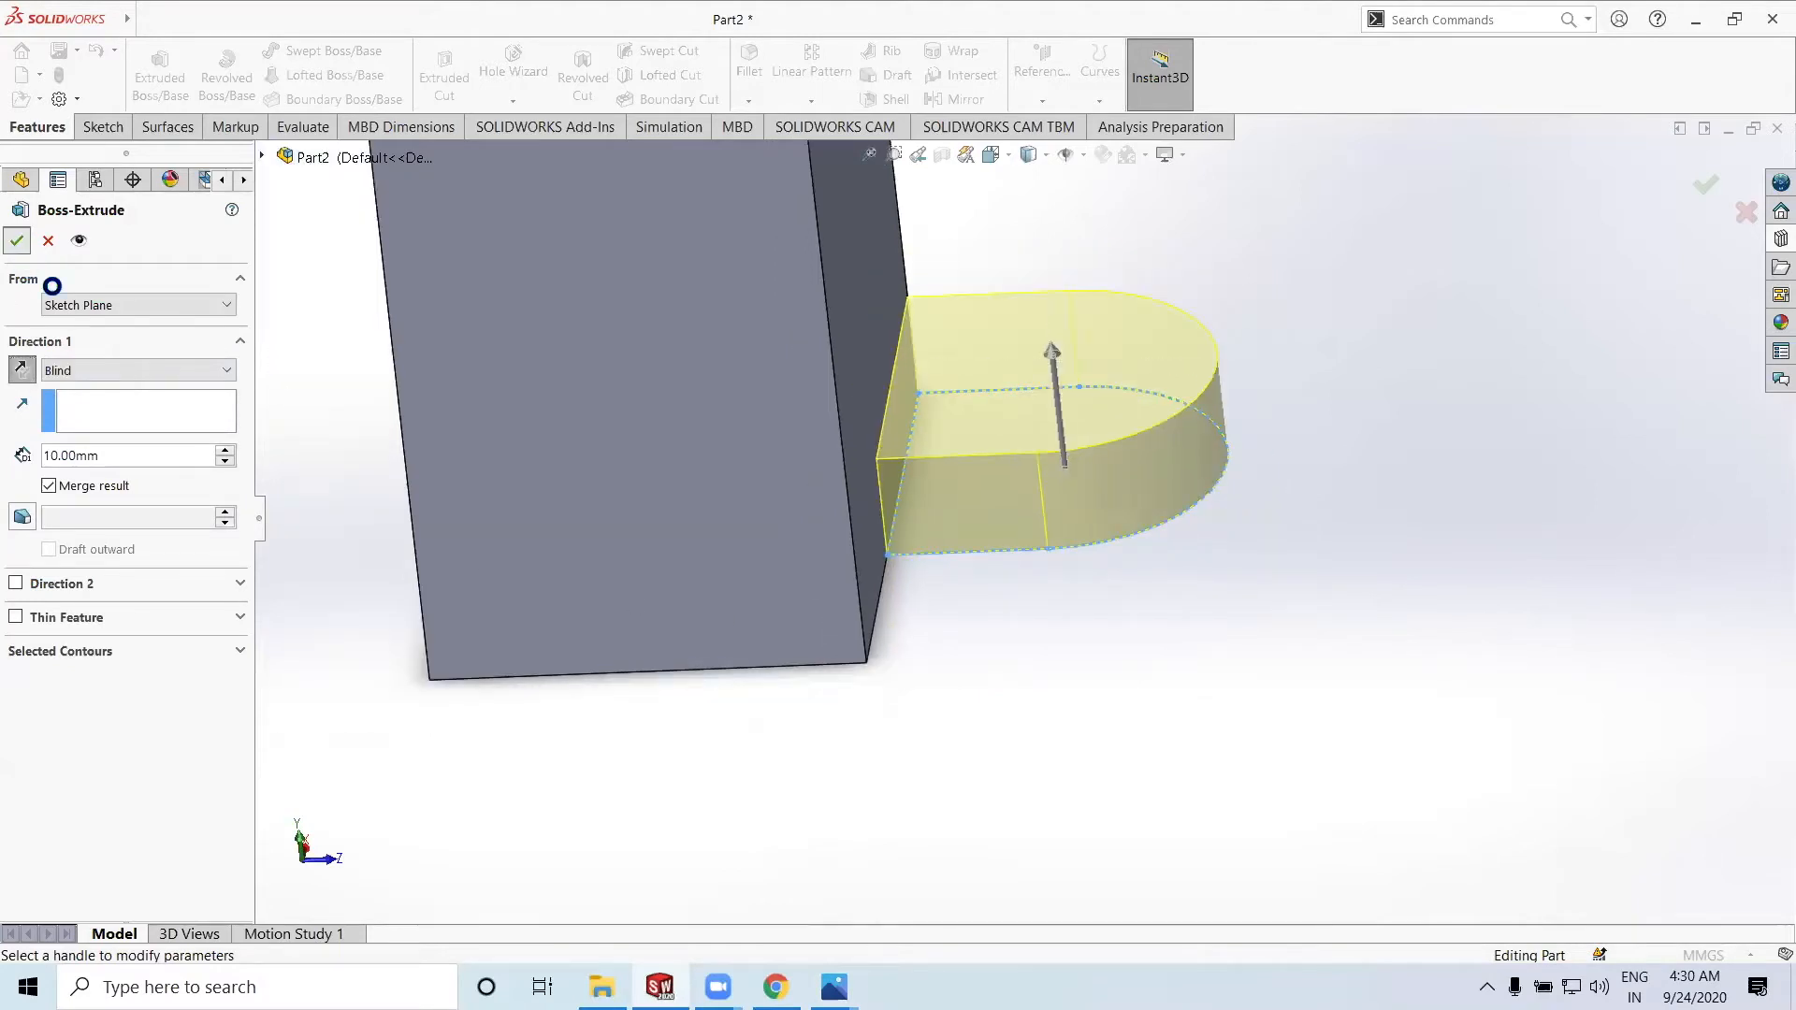
{"action": "key", "text": "Return"}
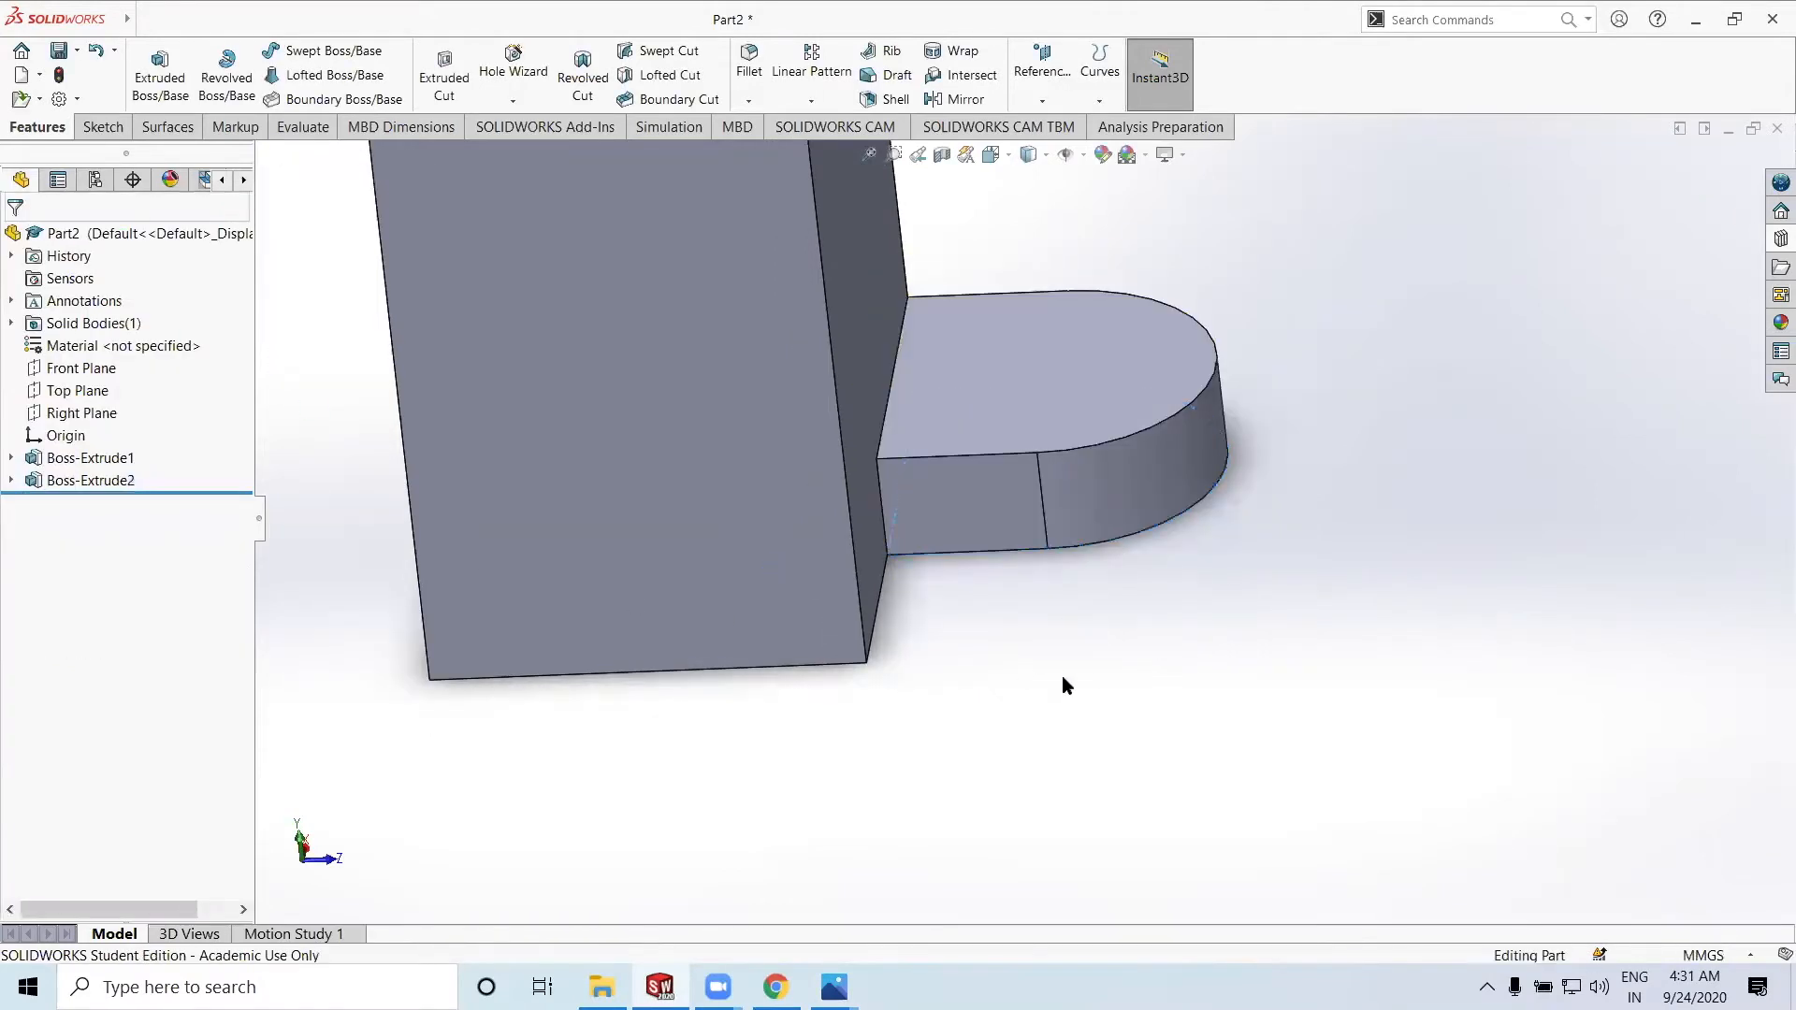
Inspect the extruded lug, compare it with the enlarged reference image in Photos, and return to SOLIDWORKS
{"action": "middle_click_drag", "start_coordinate": [1063, 675], "coordinate": [1075, 655]}
{"action": "scroll", "coordinate": [1075, 657], "scroll_direction": "up", "scroll_amount": 4}
{"action": "middle_click_drag", "start_coordinate": [849, 637], "coordinate": [1015, 617]}
{"action": "middle_click_drag", "start_coordinate": [1070, 506], "coordinate": [1070, 533]}
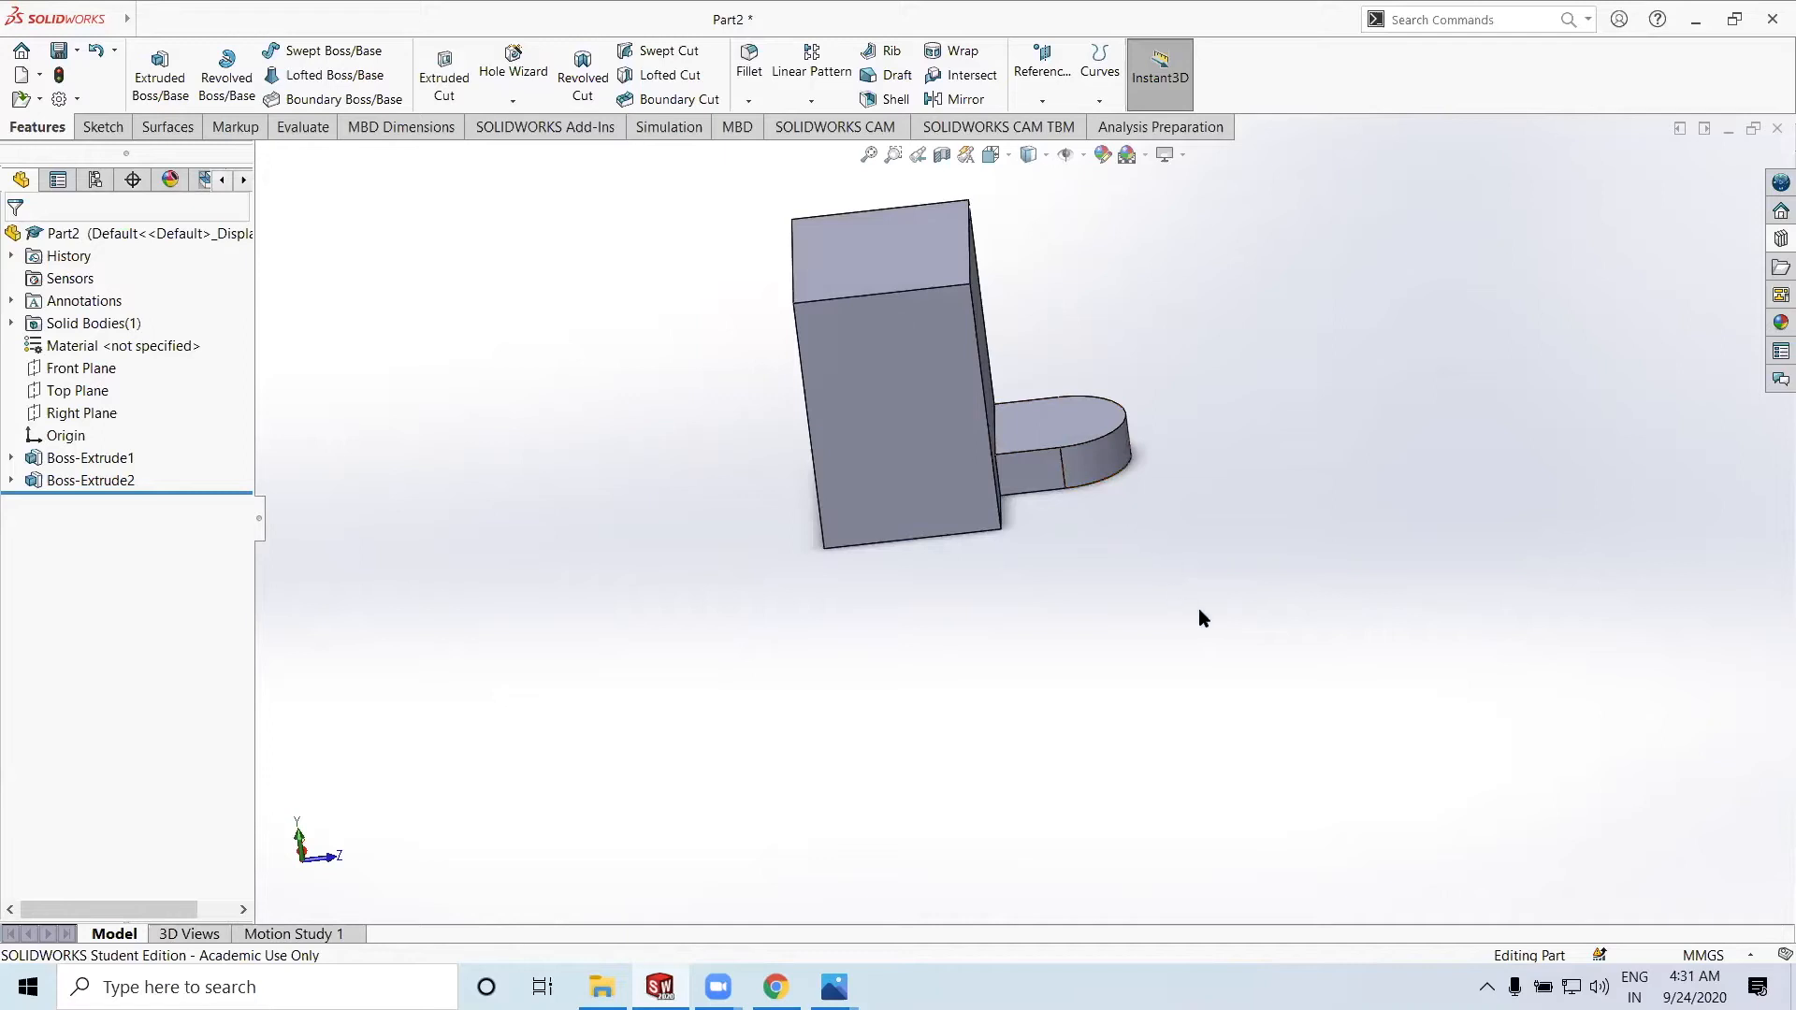
{"action": "middle_click_drag", "start_coordinate": [1080, 501], "coordinate": [1076, 529]}
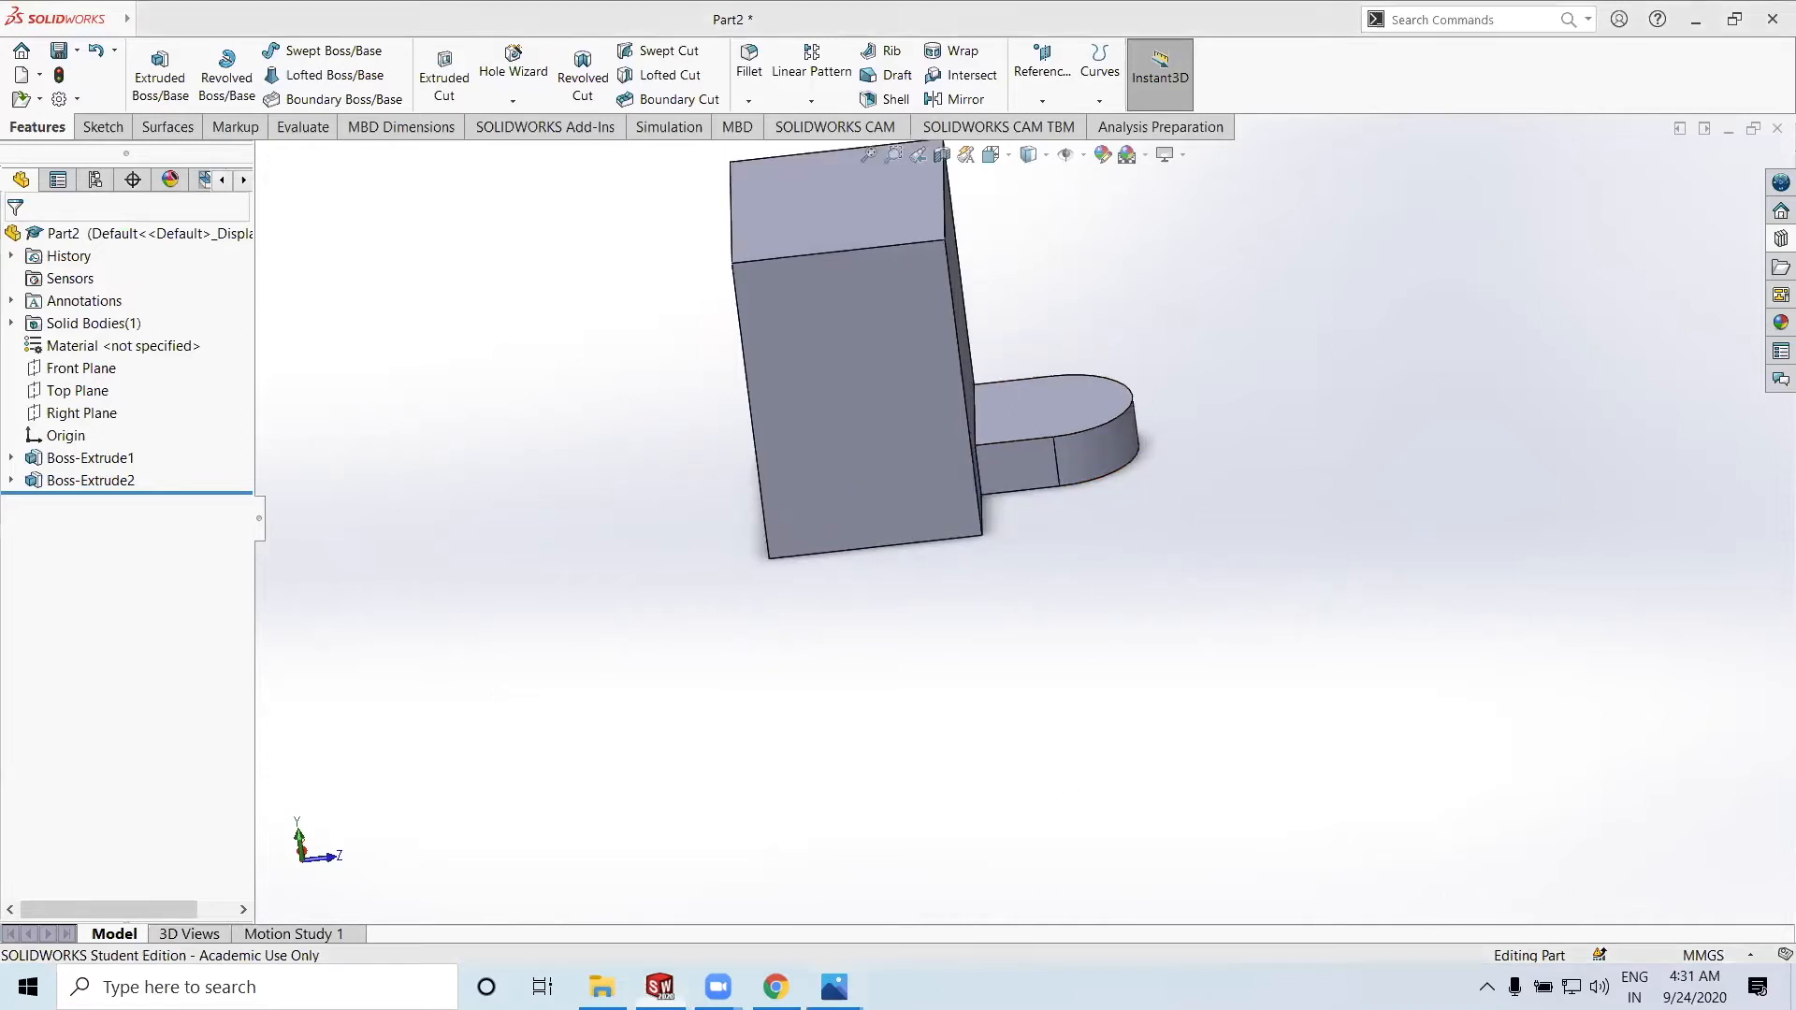
{"action": "key", "text": "alt+Tab"}
{"action": "left_click", "coordinate": [776, 86]}
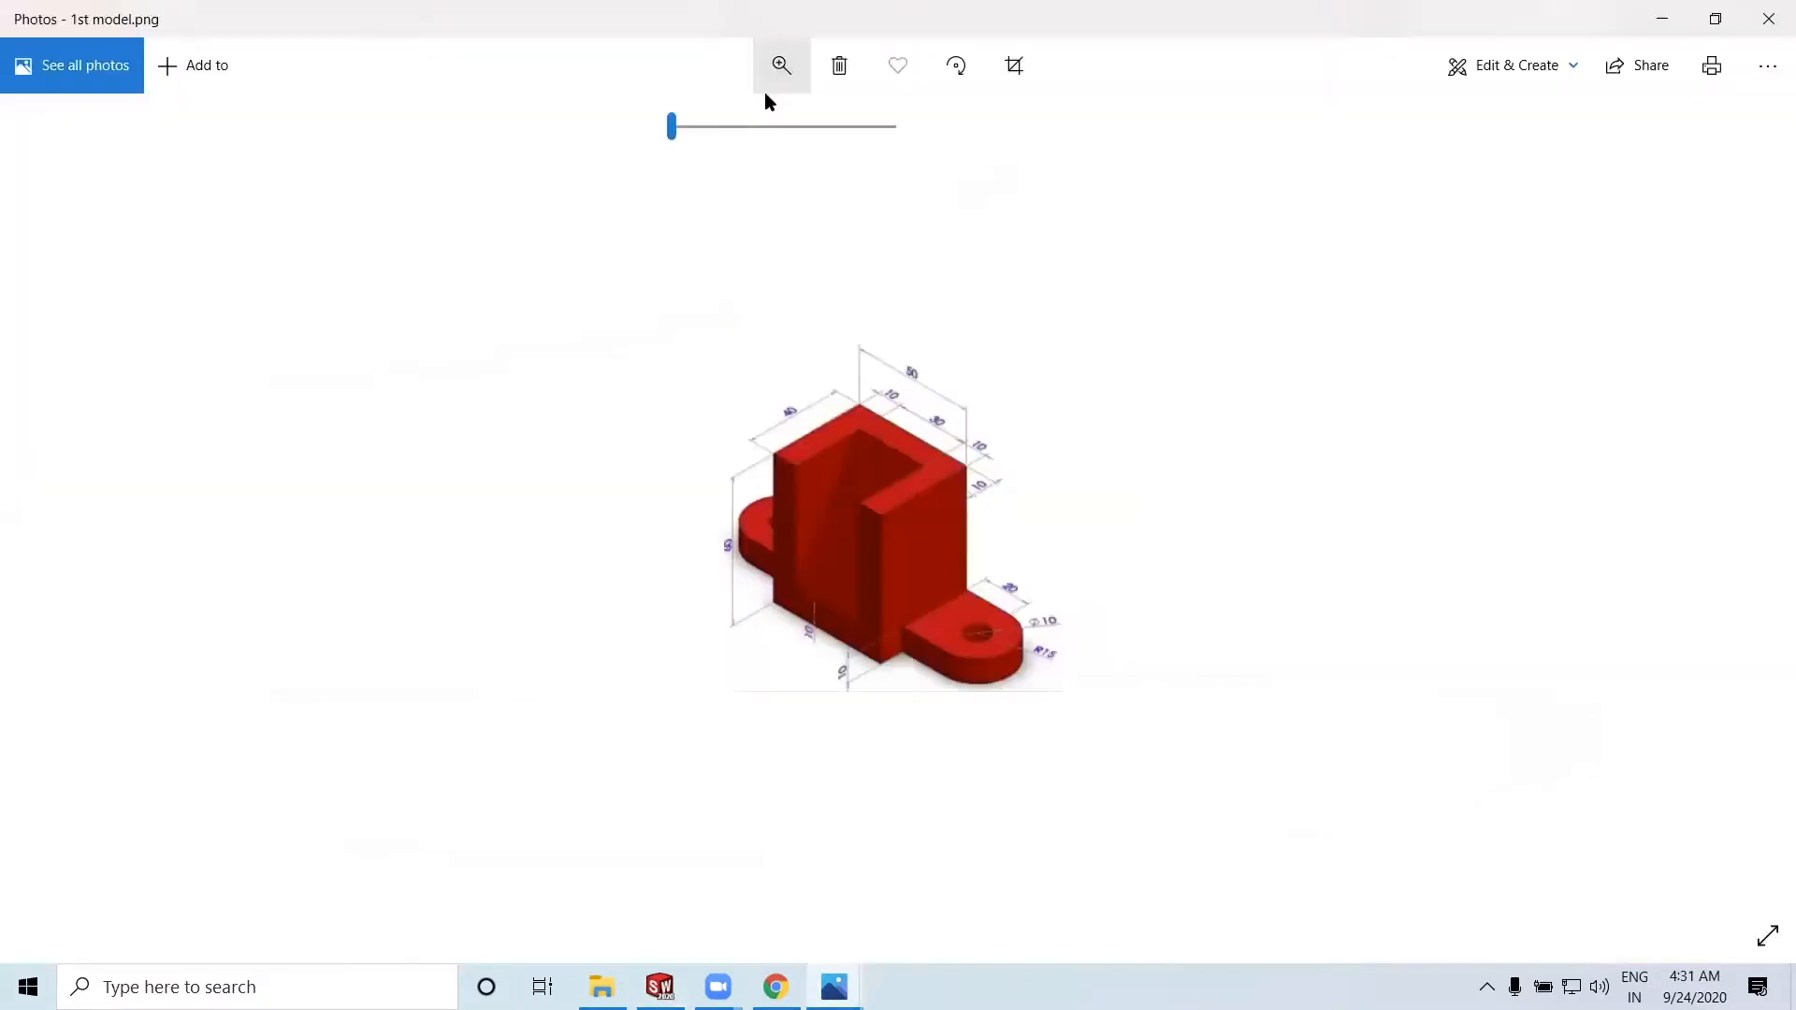
{"action": "left_click_drag", "start_coordinate": [675, 131], "coordinate": [711, 141]}
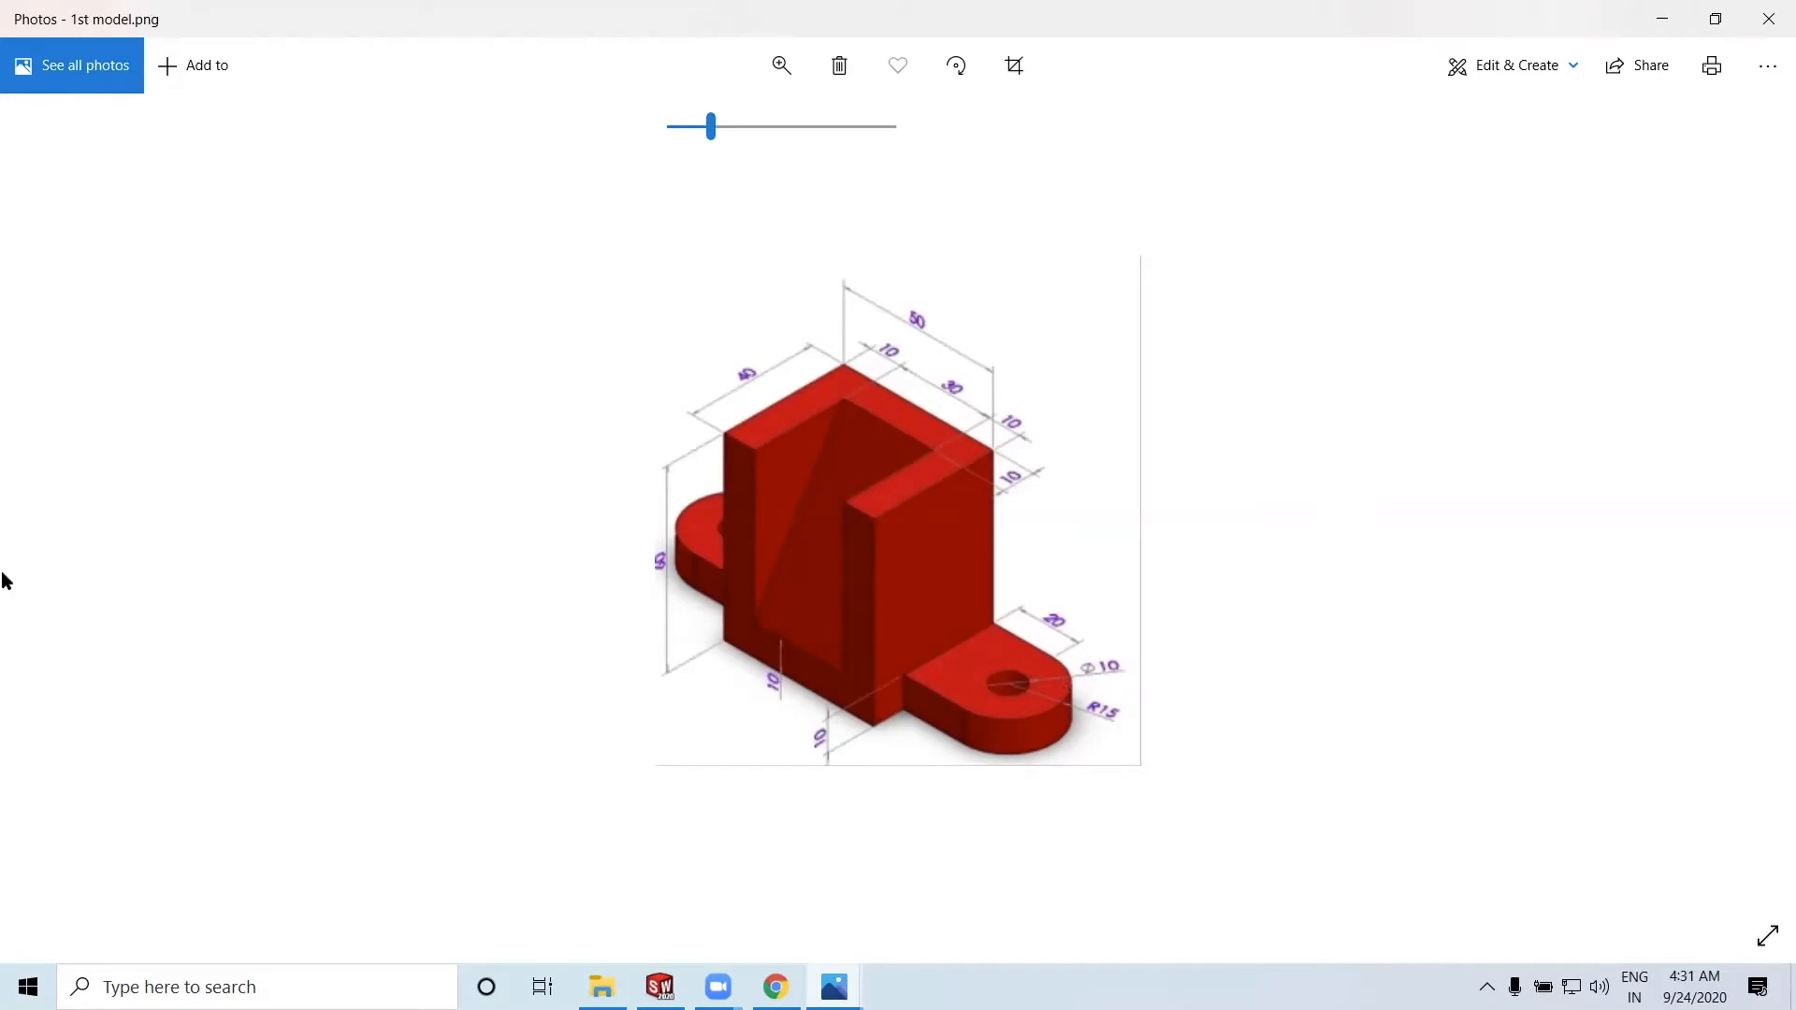
{"action": "left_click", "coordinate": [1647, 16]}
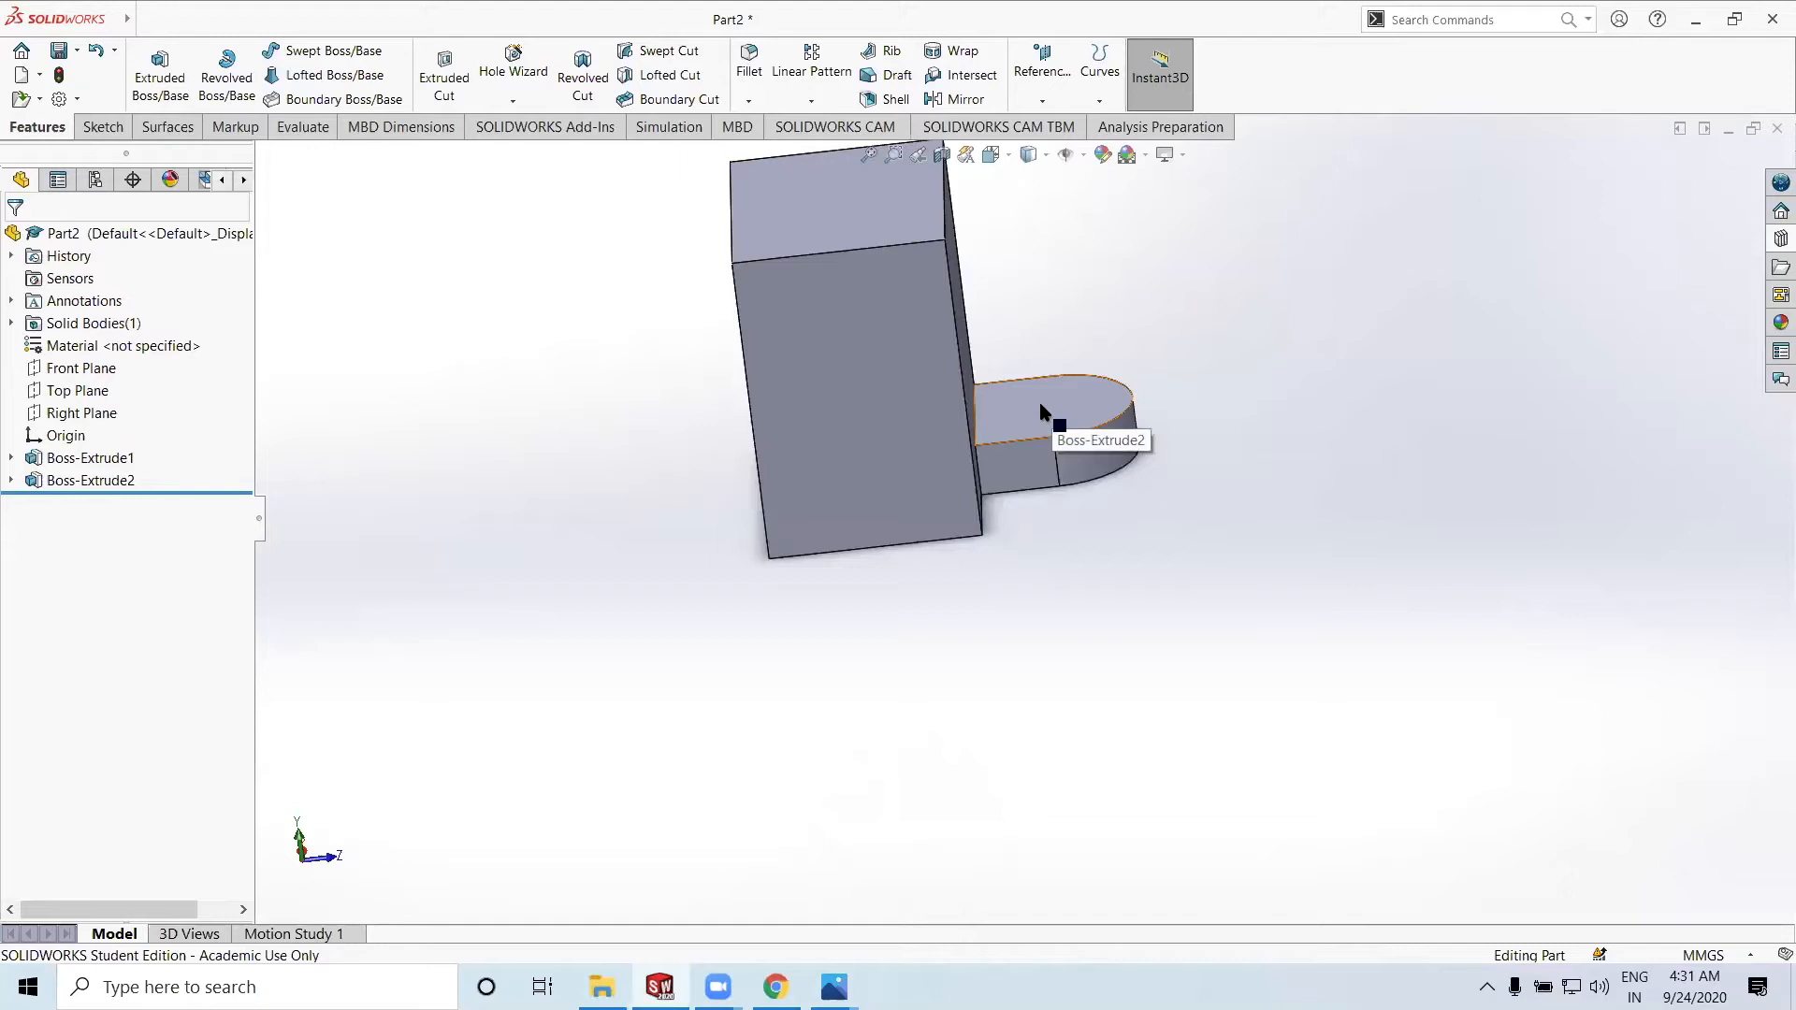
Start a sketch on the lug's upper face and orient the view normal to it
{"action": "left_click", "coordinate": [1042, 412]}
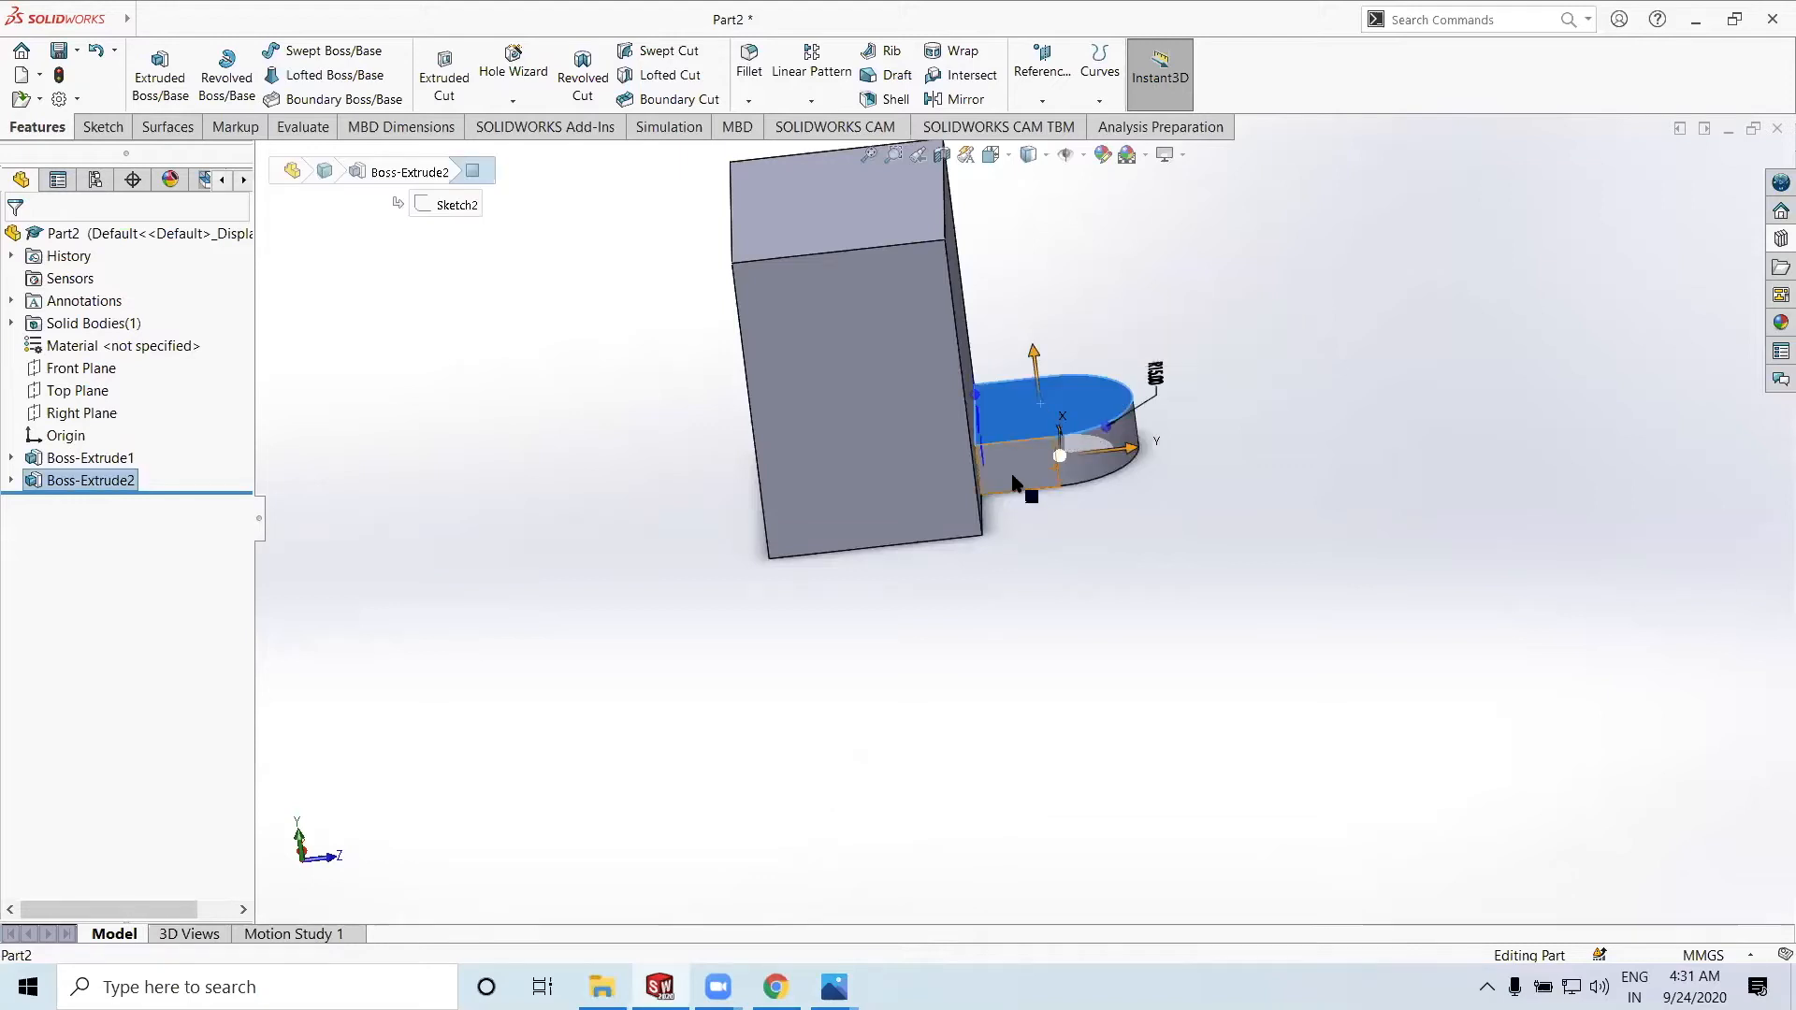
{"action": "left_click", "coordinate": [1047, 419]}
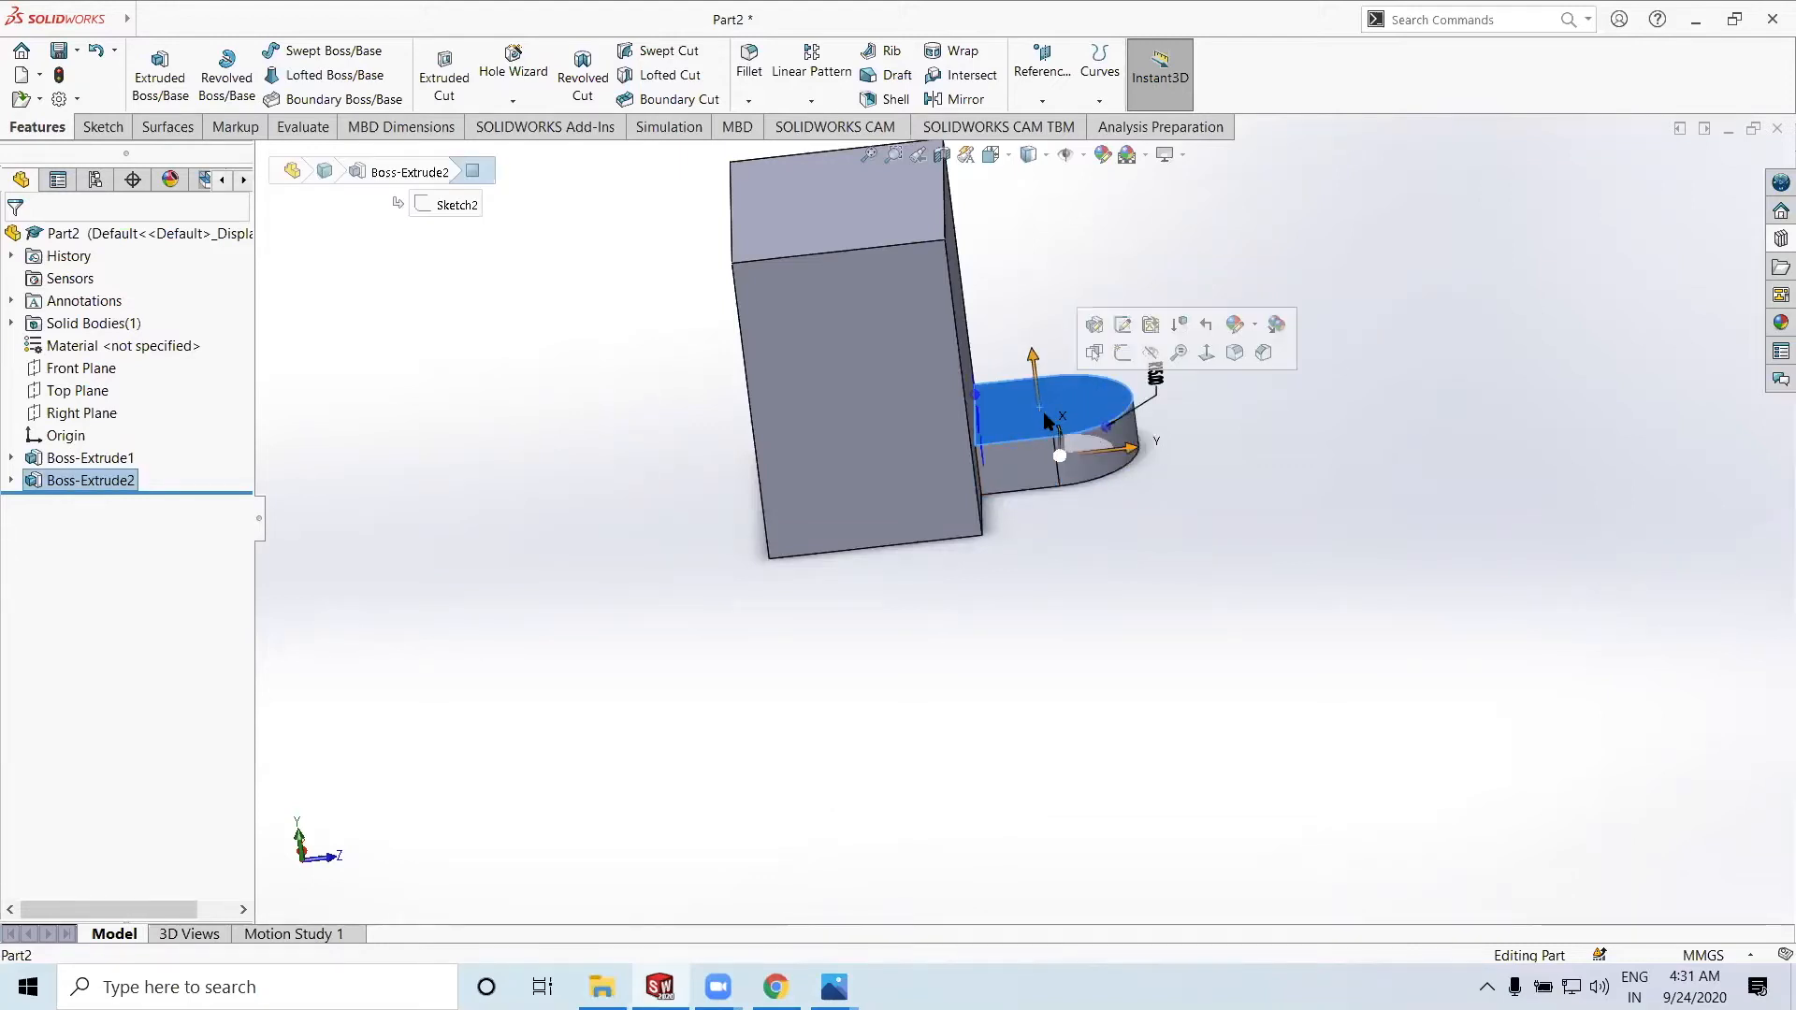
{"action": "left_click", "coordinate": [1120, 356]}
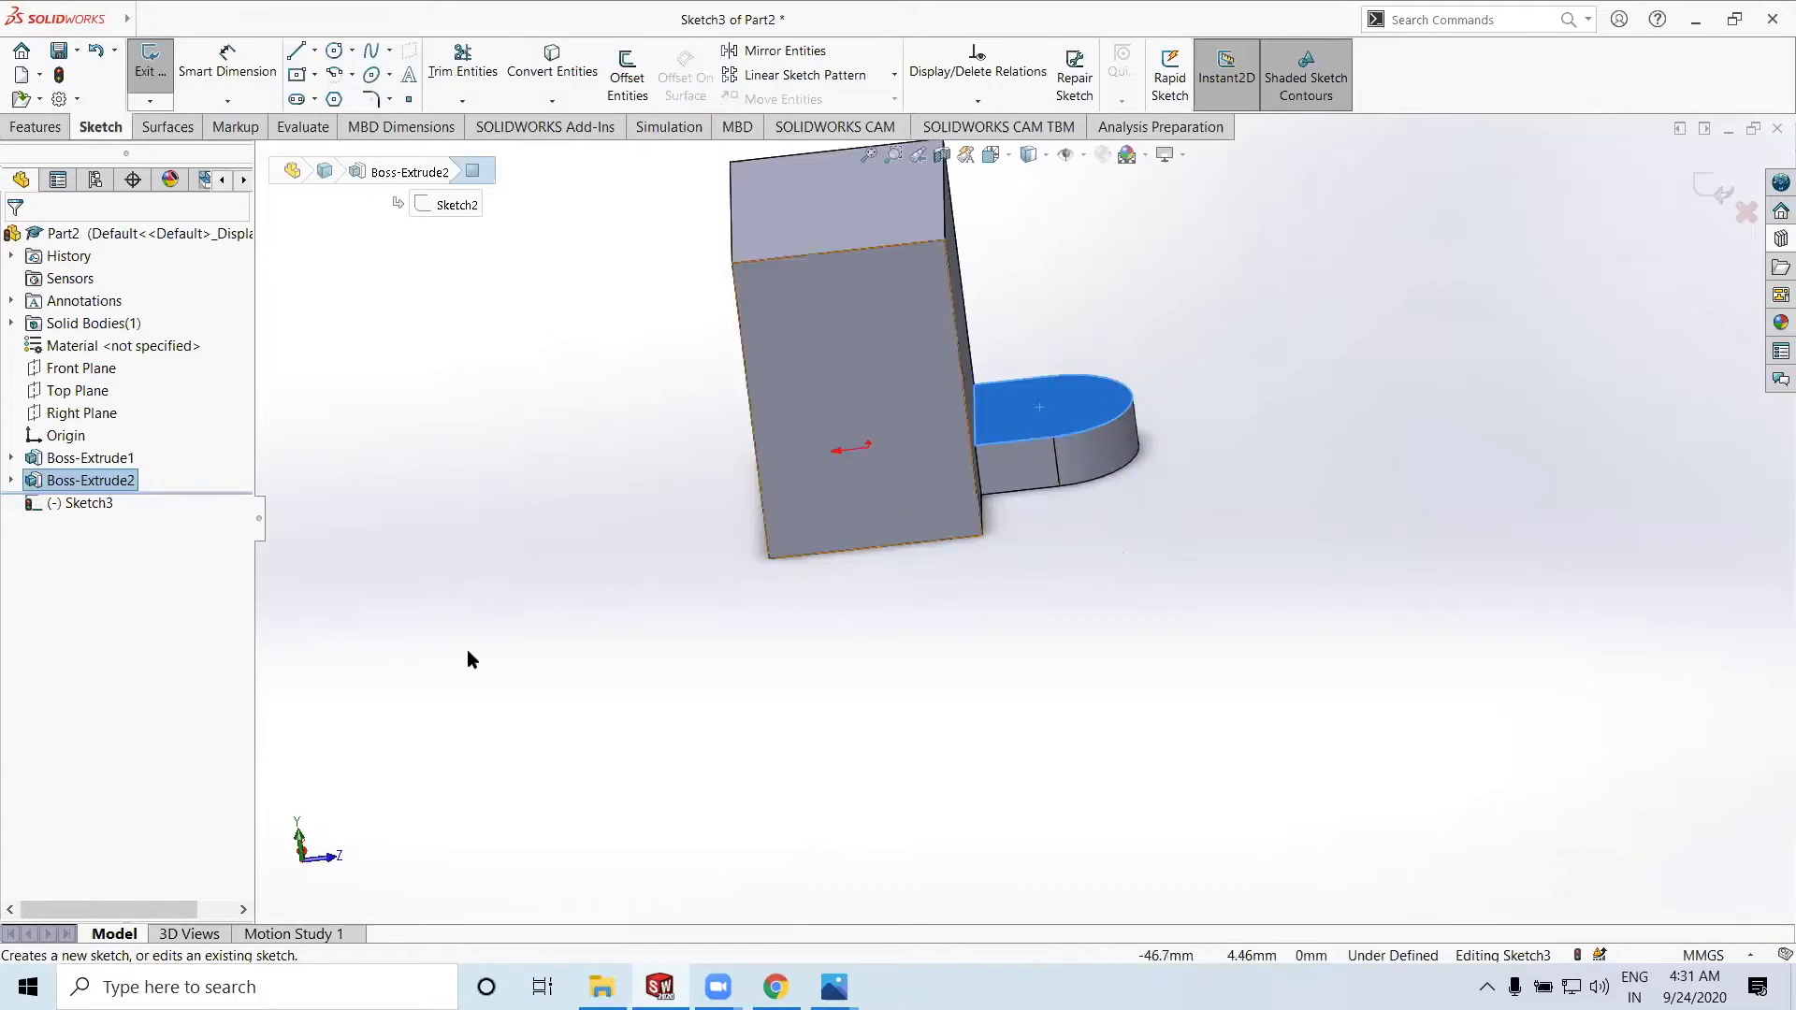
{"action": "right_click", "coordinate": [82, 506]}
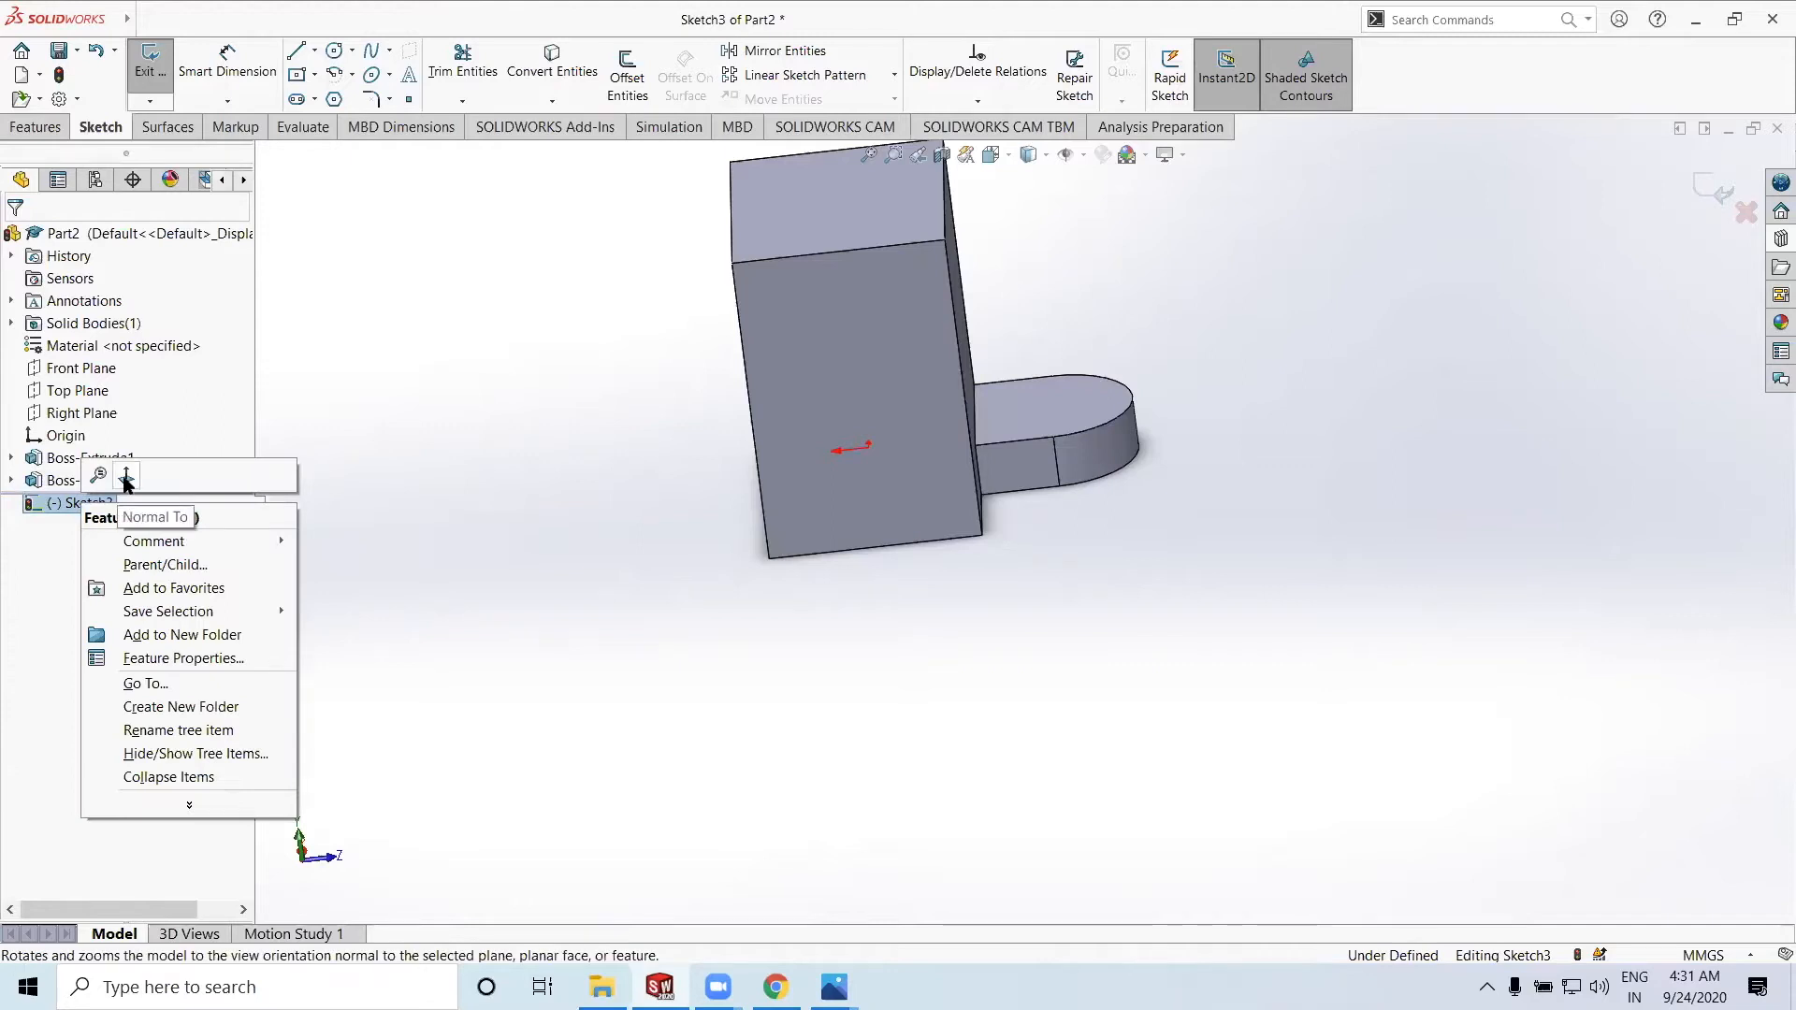
{"action": "left_click", "coordinate": [126, 477]}
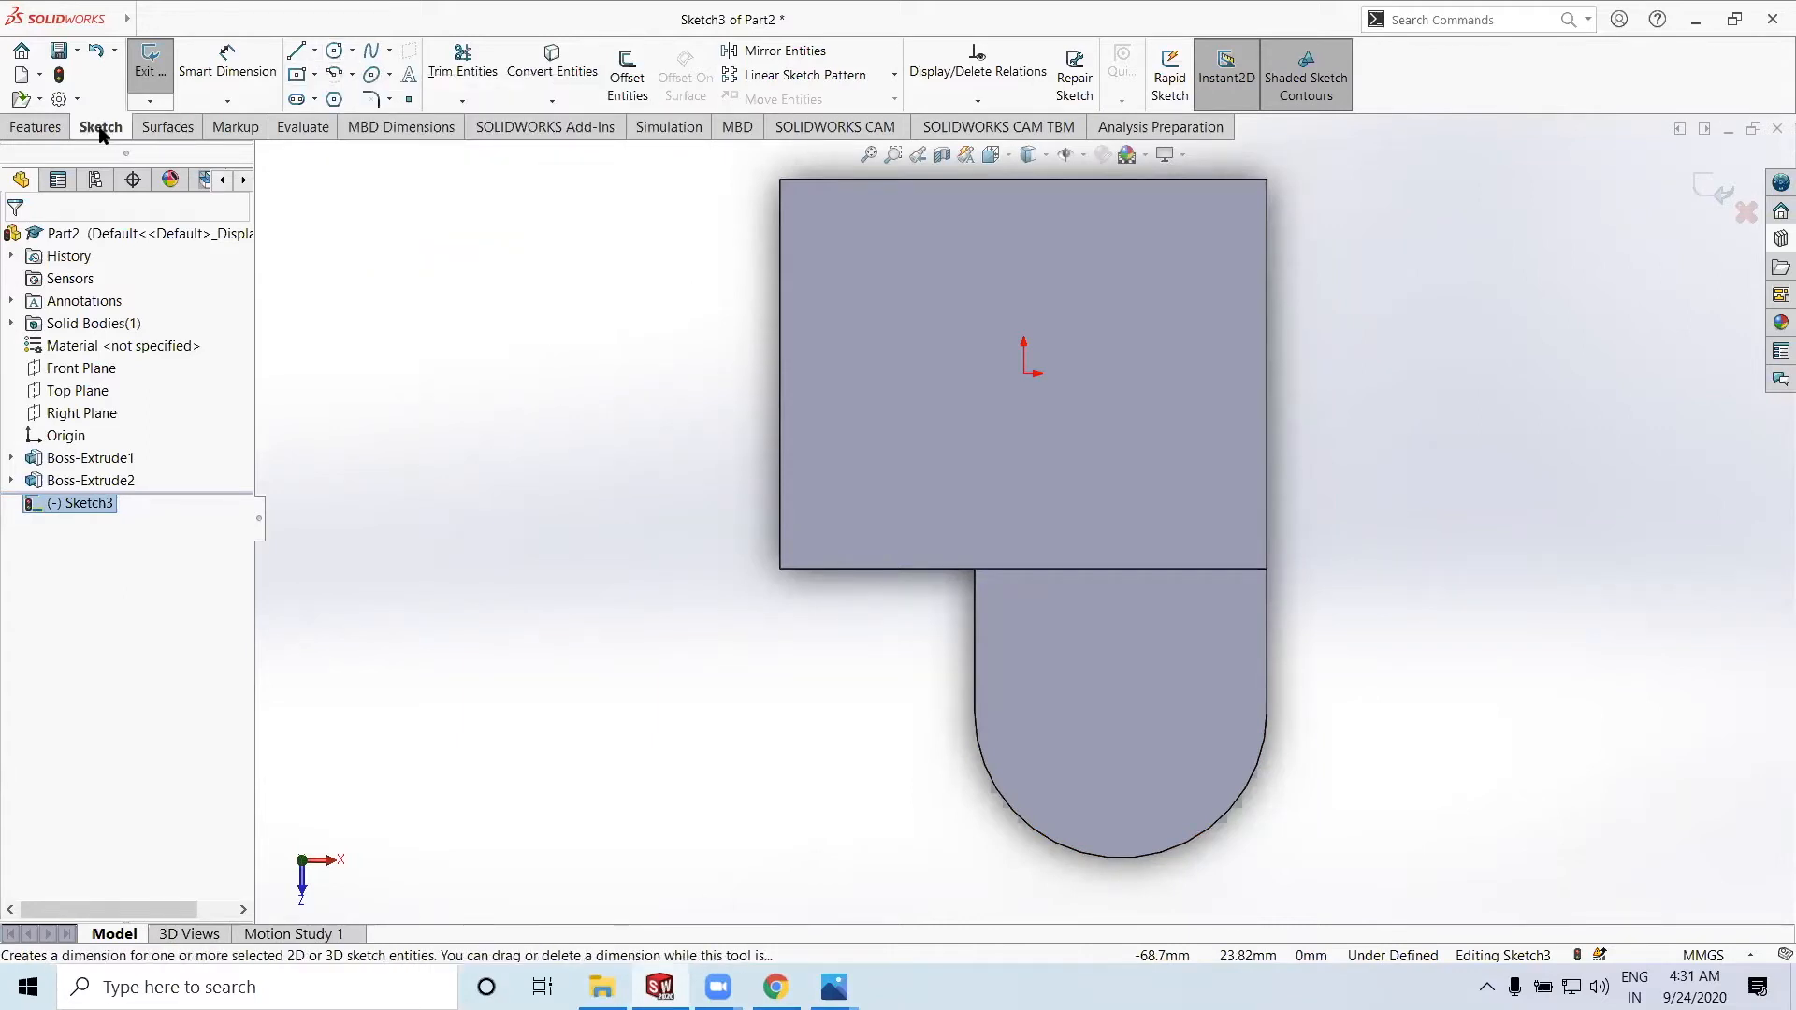
Sketch a circle about 9.1 mm in diameter, centred on the lug's rounded end
{"action": "left_click", "coordinate": [339, 58]}
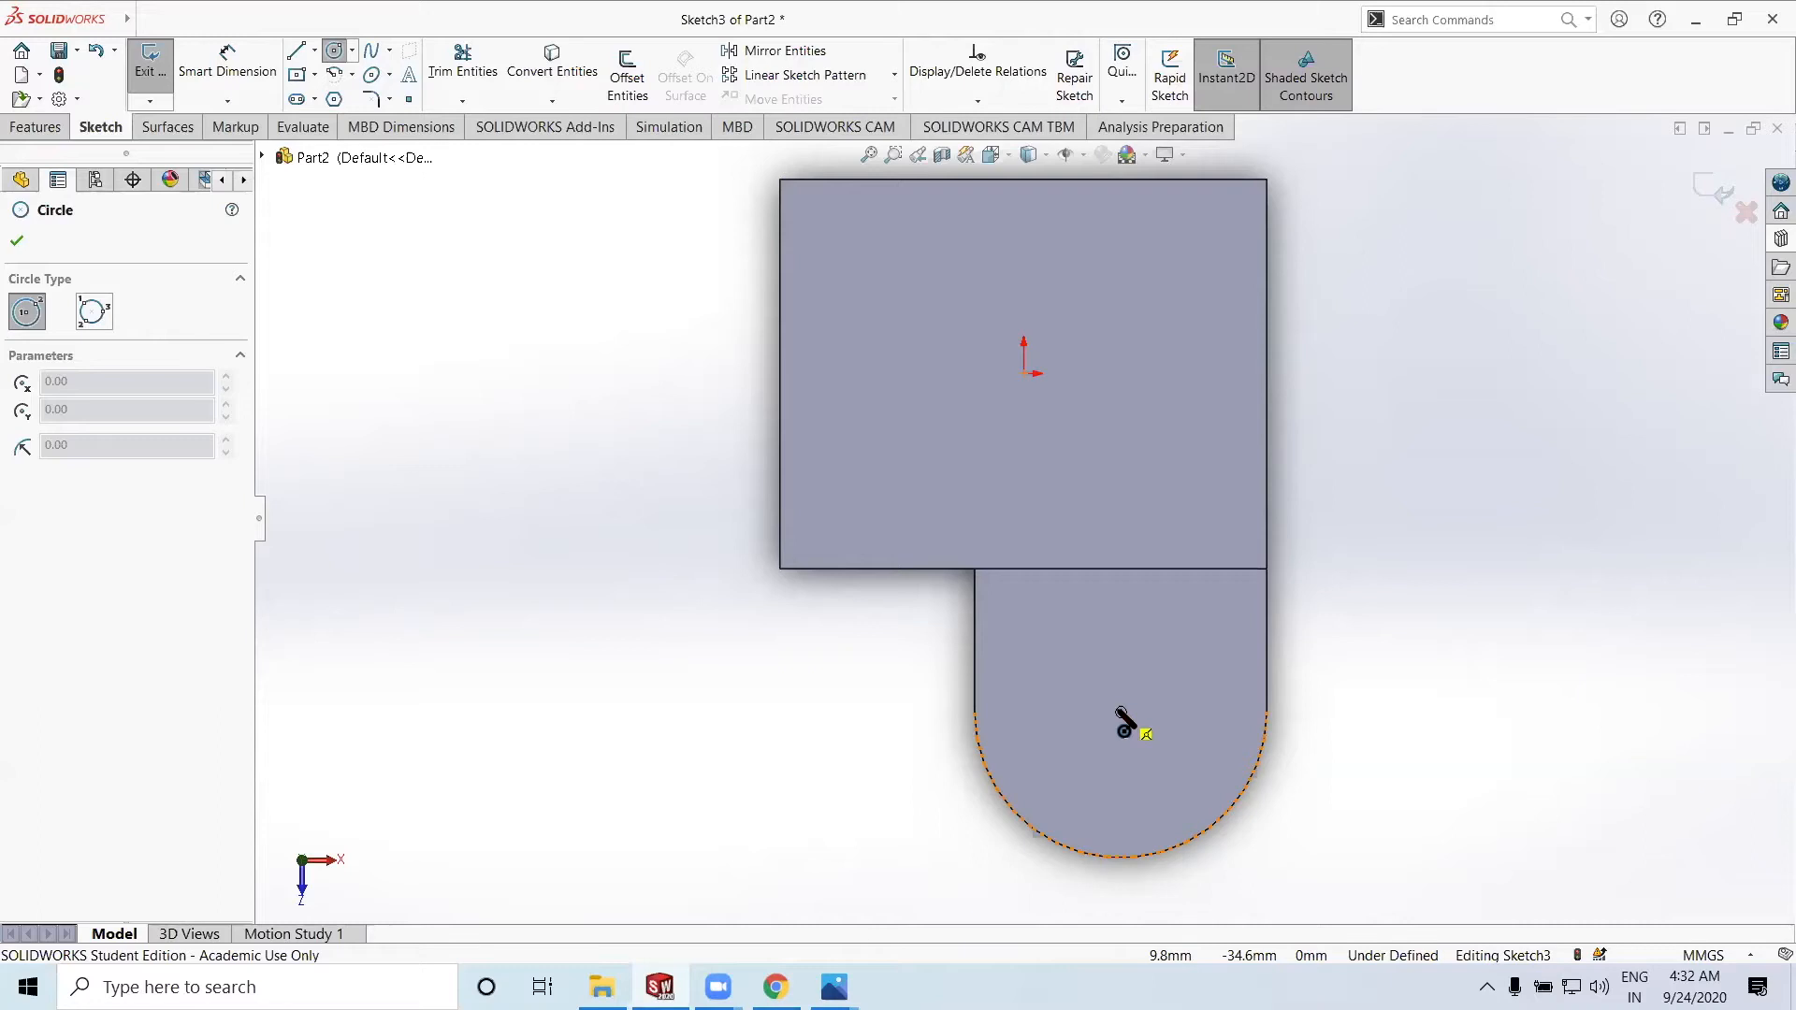
{"action": "left_click", "coordinate": [1121, 713]}
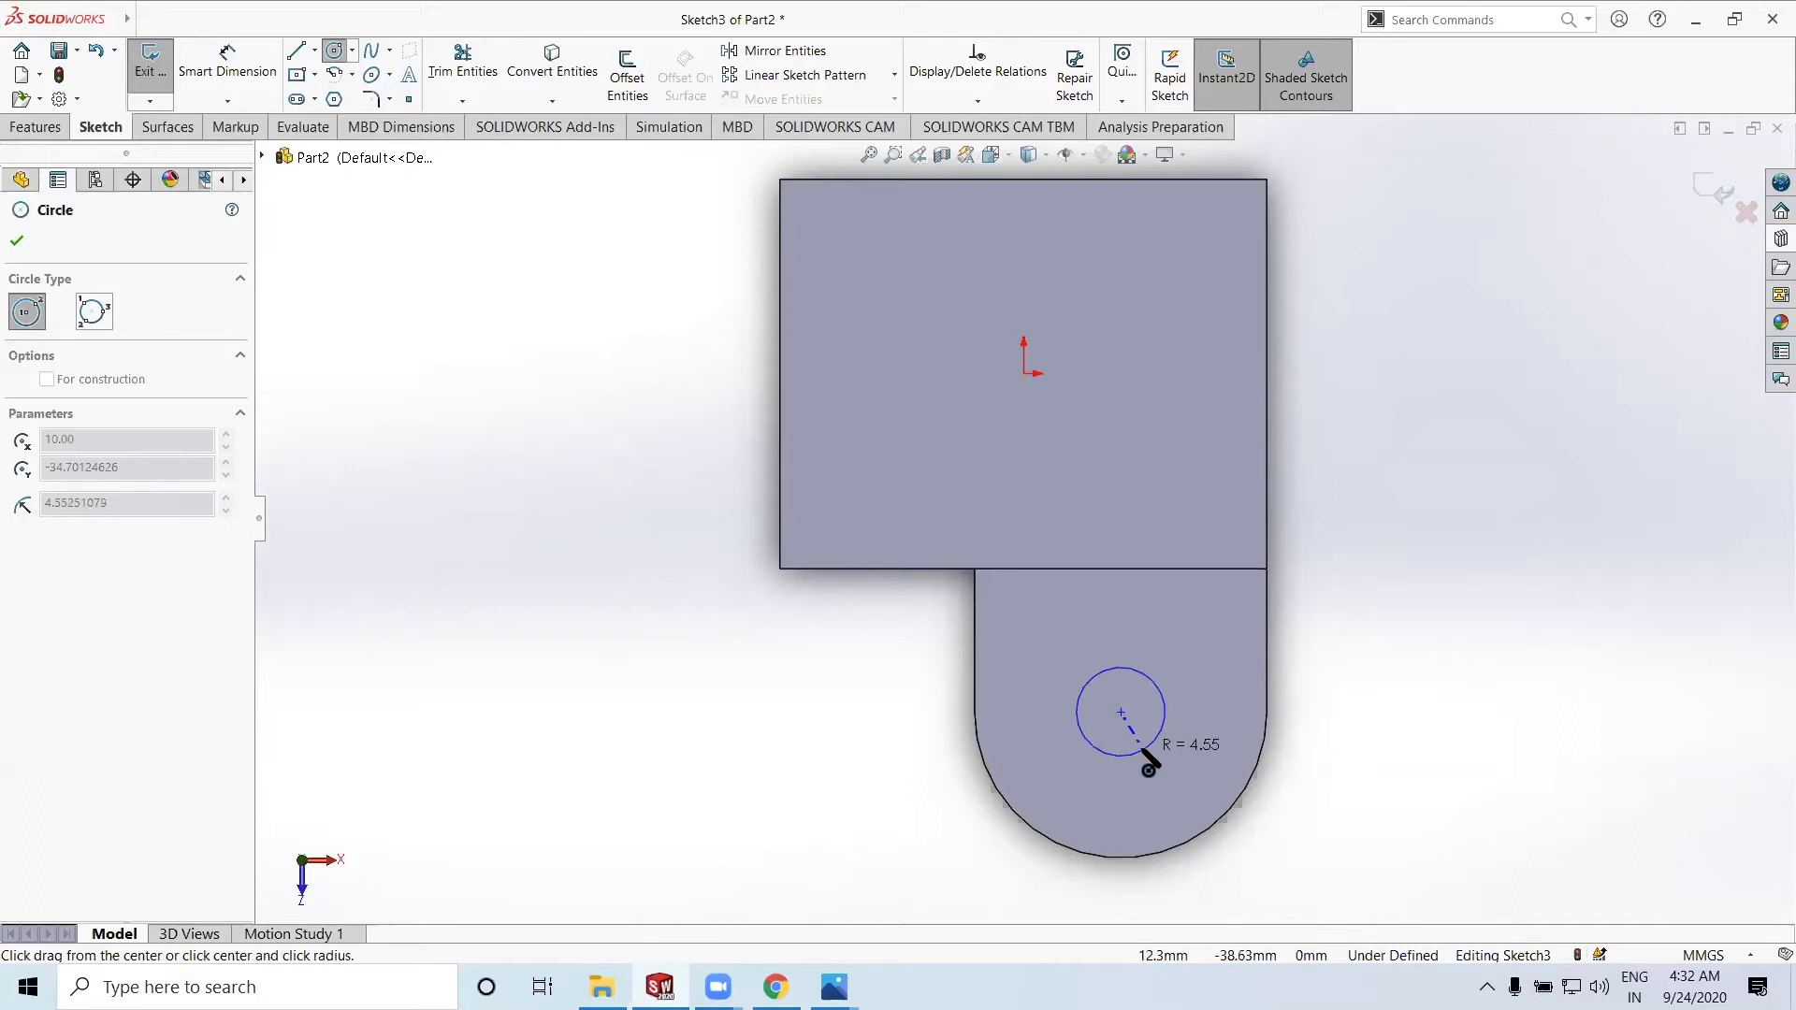
{"action": "left_click", "coordinate": [1149, 769]}
{"action": "left_click", "coordinate": [17, 245]}
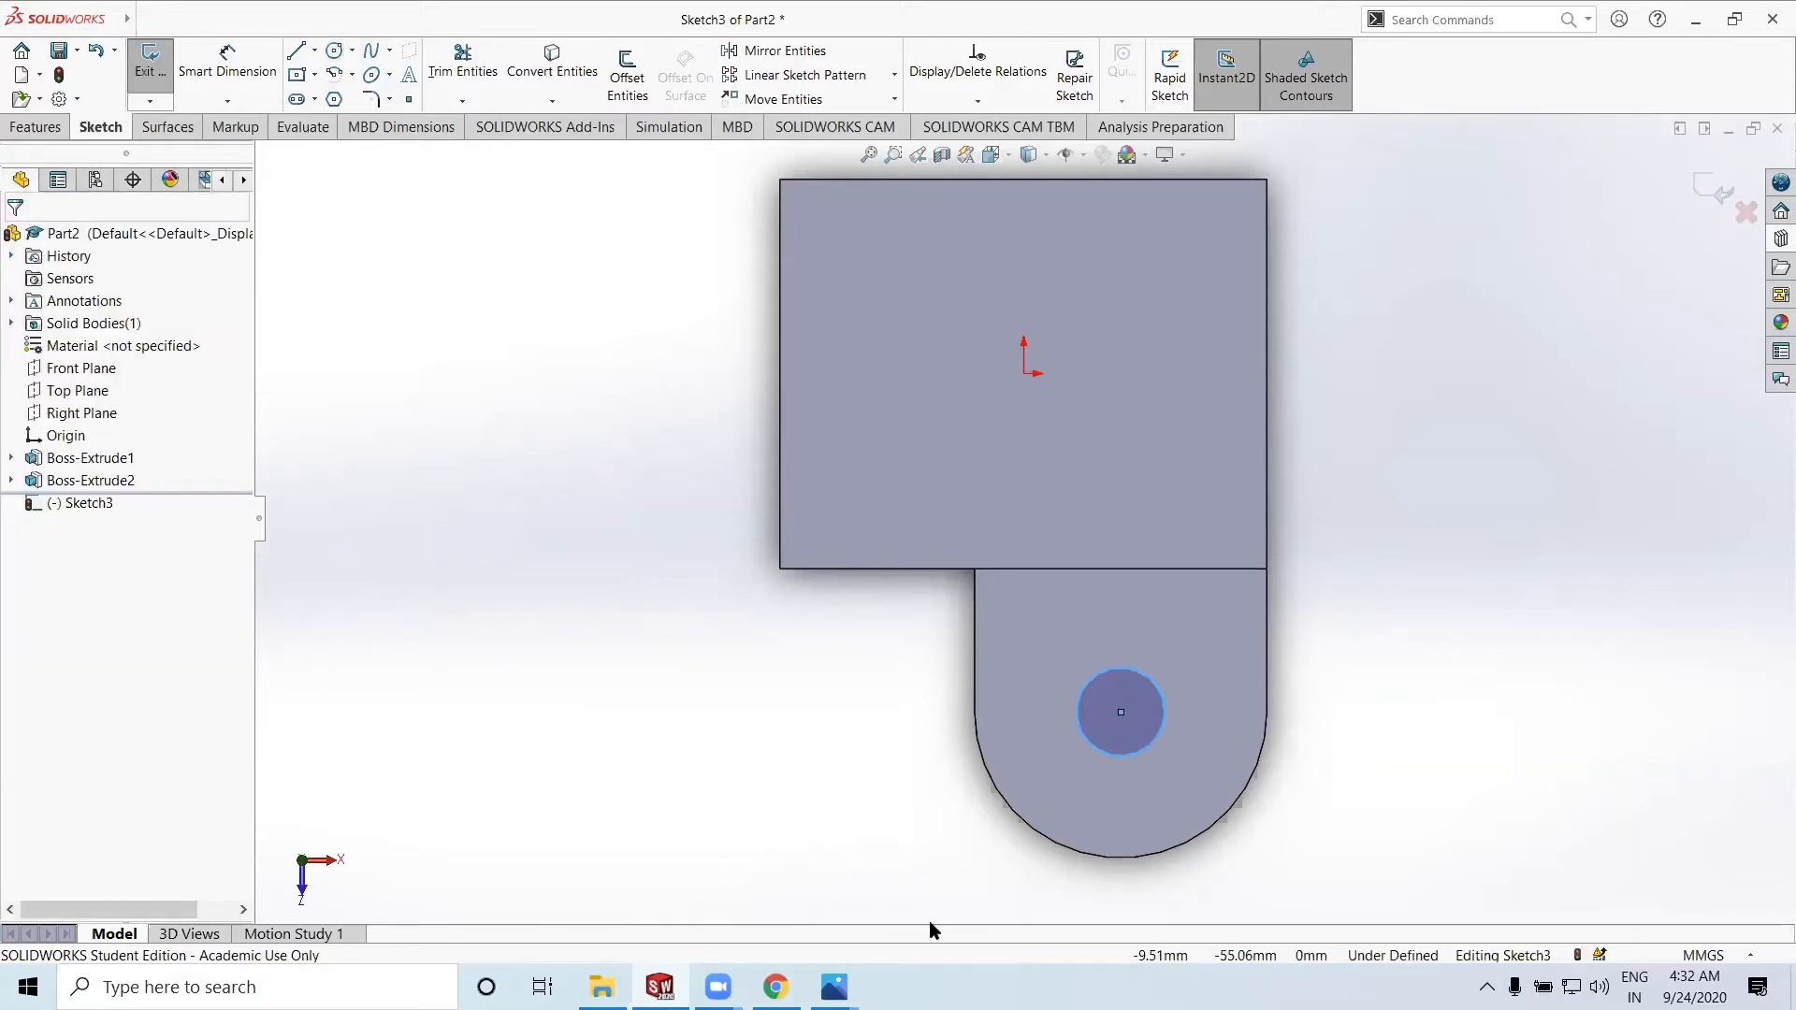
Check the lug's hole diameter in the reference image in Photos, and return to SOLIDWORKS
{"action": "mouse_move", "coordinate": [833, 987]}
{"action": "left_click", "coordinate": [711, 875]}
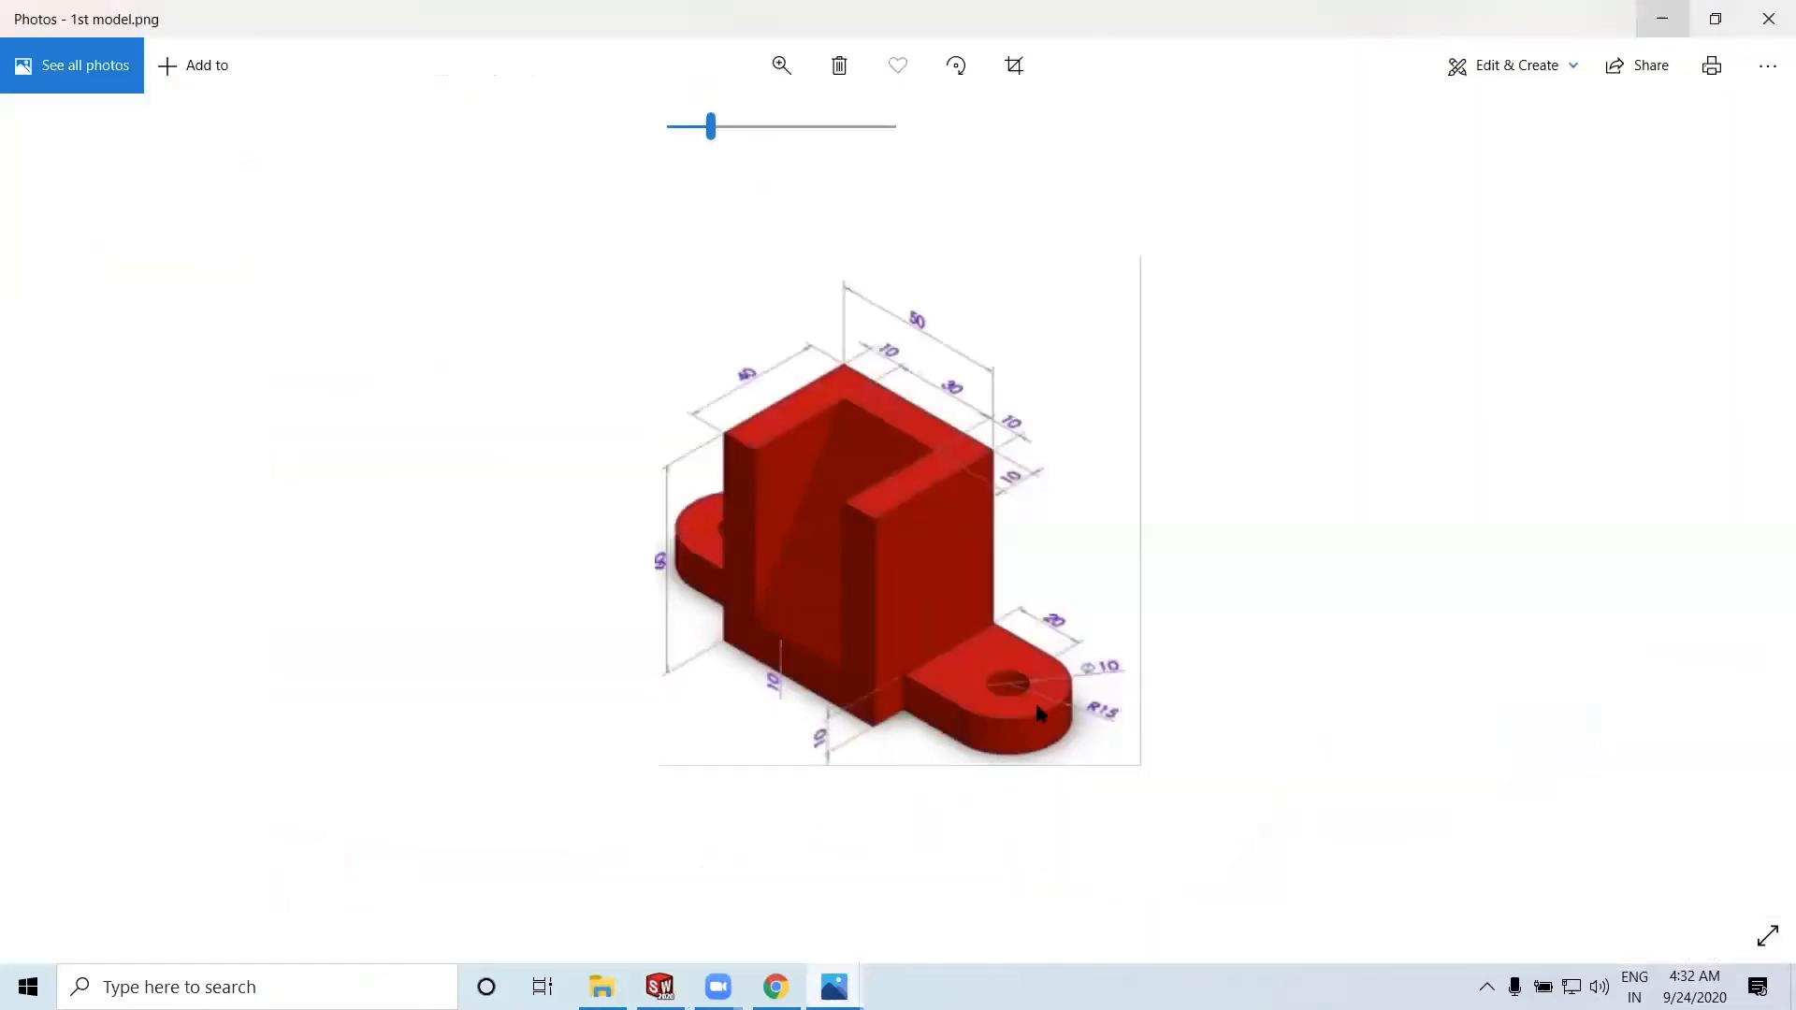
{"action": "scroll", "coordinate": [1110, 670], "scroll_direction": "down", "scroll_amount": 2}
{"action": "left_click", "coordinate": [1656, 23]}
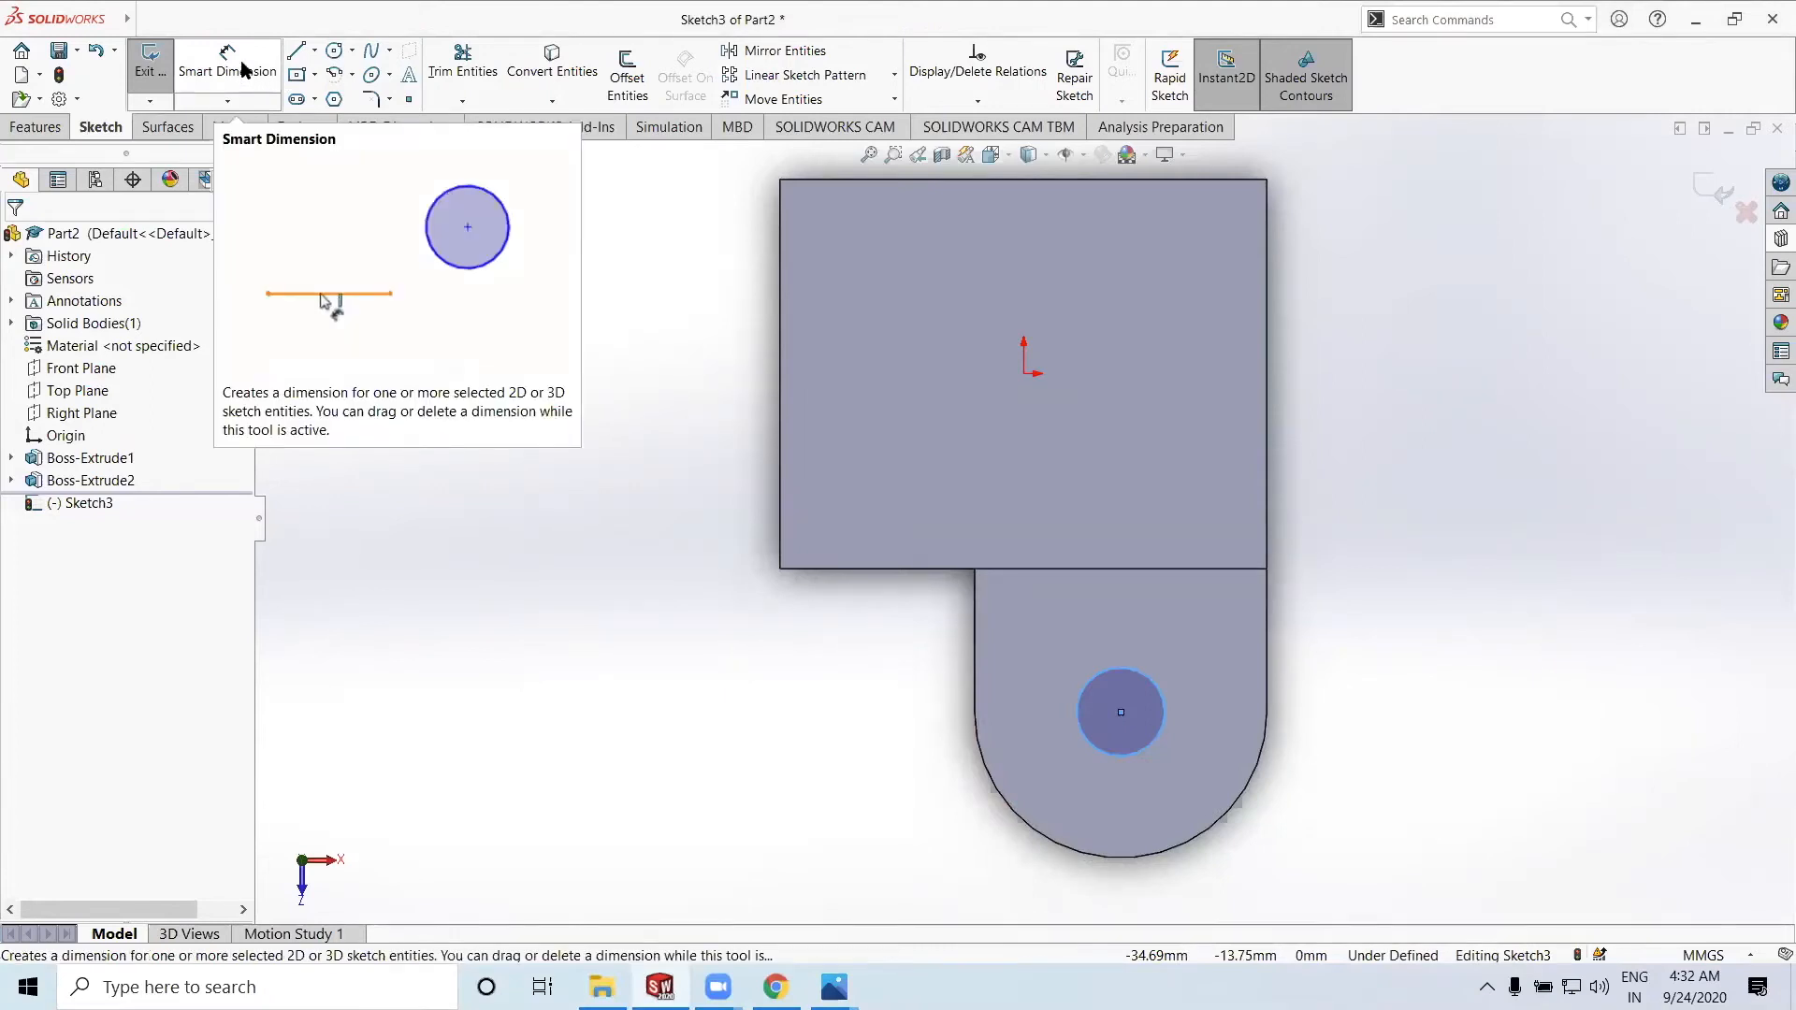
Dimension the circle's diameter as 10 mm and exit the sketch
{"action": "left_click", "coordinate": [243, 73]}
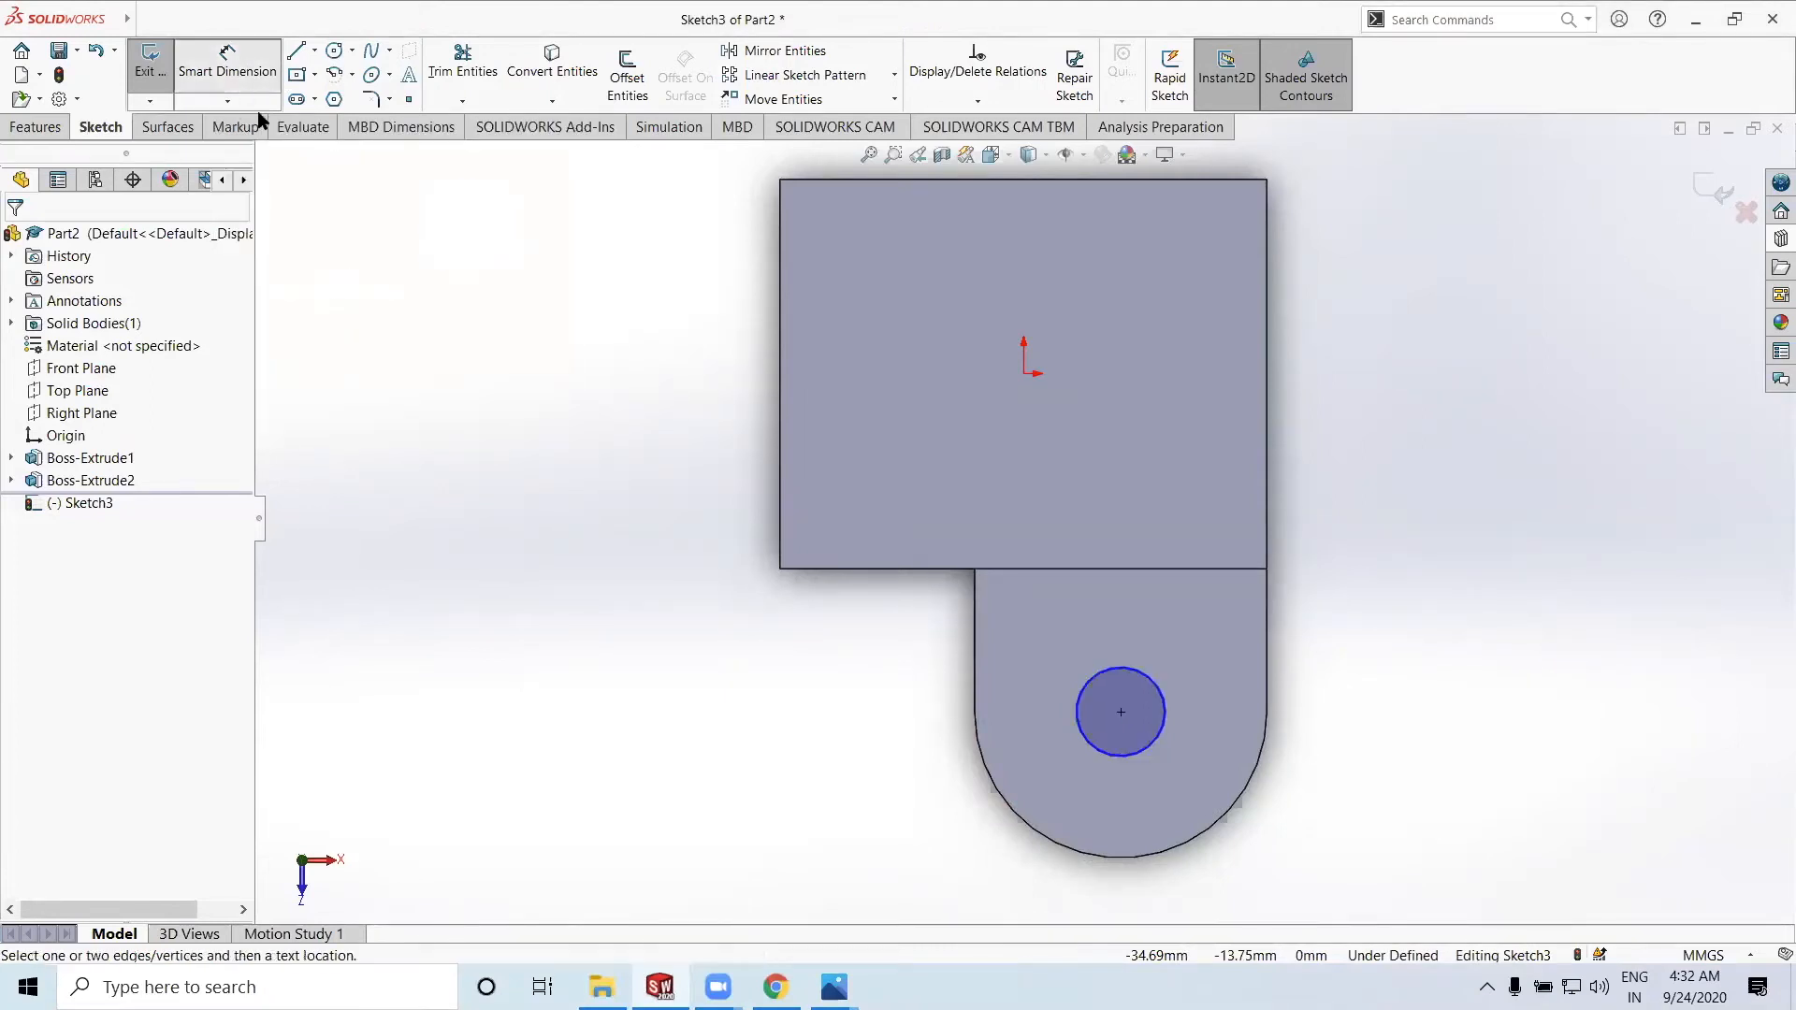
{"action": "scroll", "coordinate": [1022, 517], "scroll_direction": "up", "scroll_amount": 3}
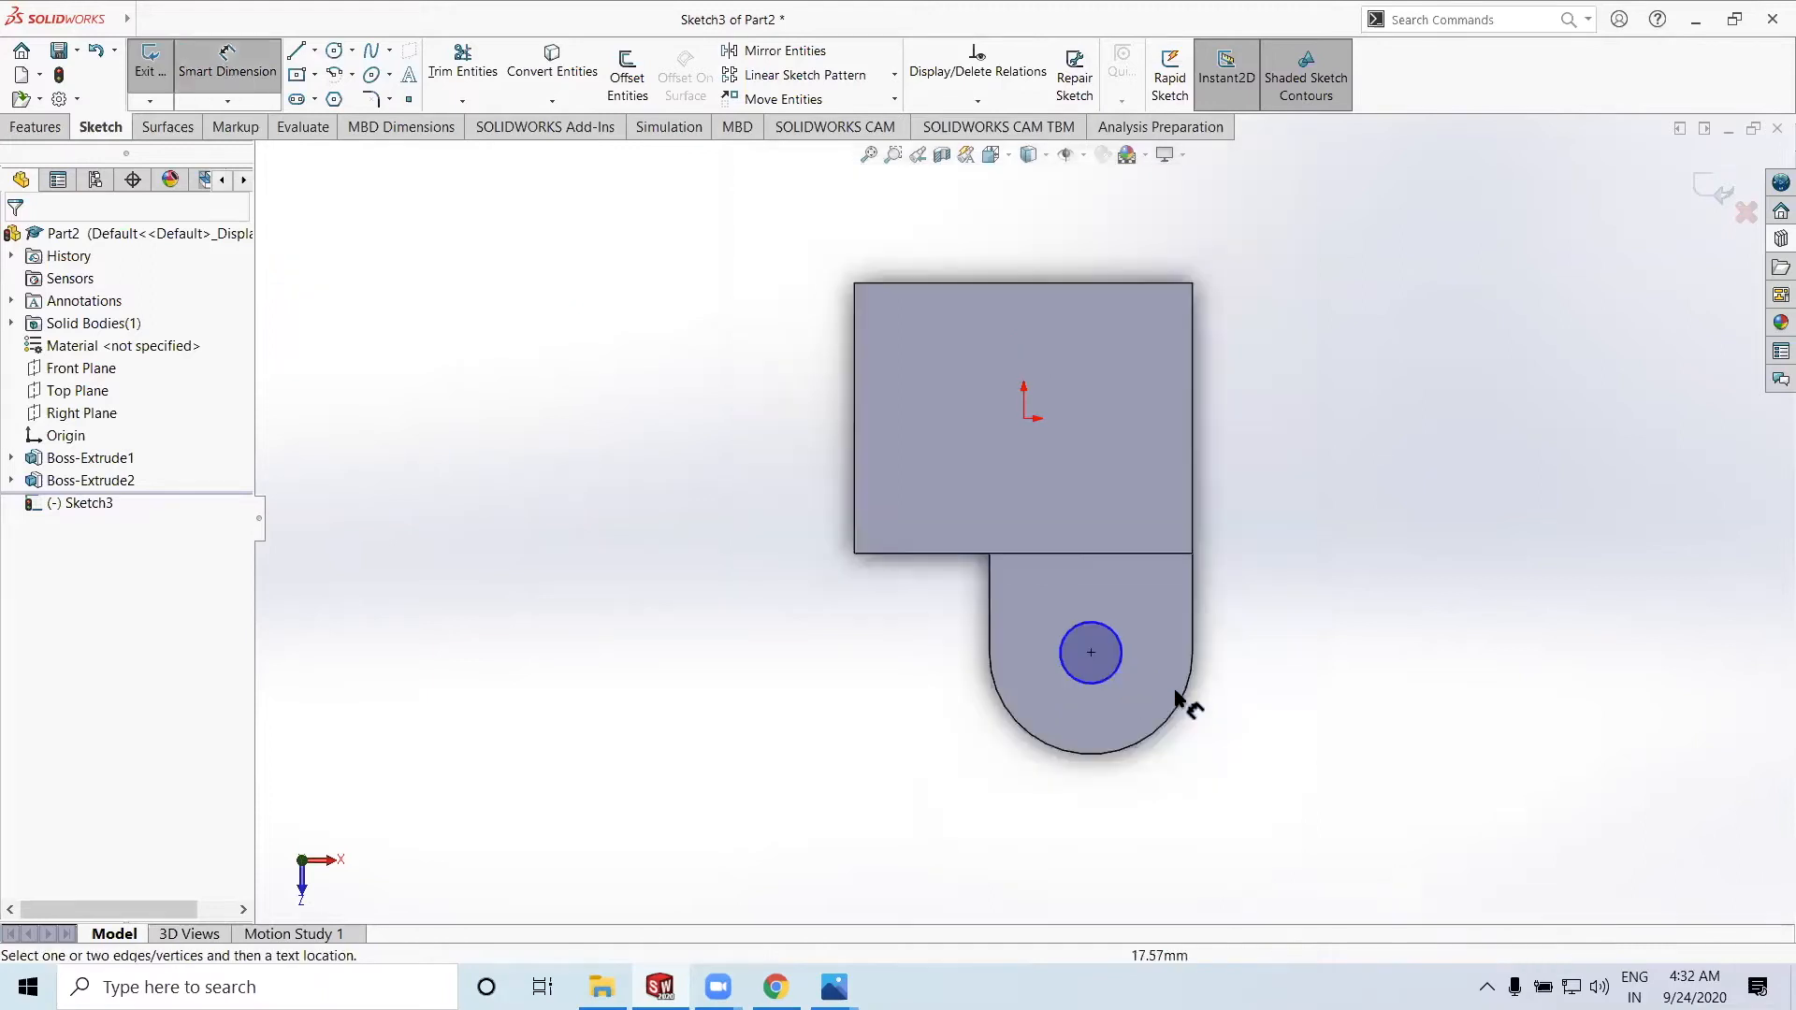
{"action": "left_click", "coordinate": [1111, 692]}
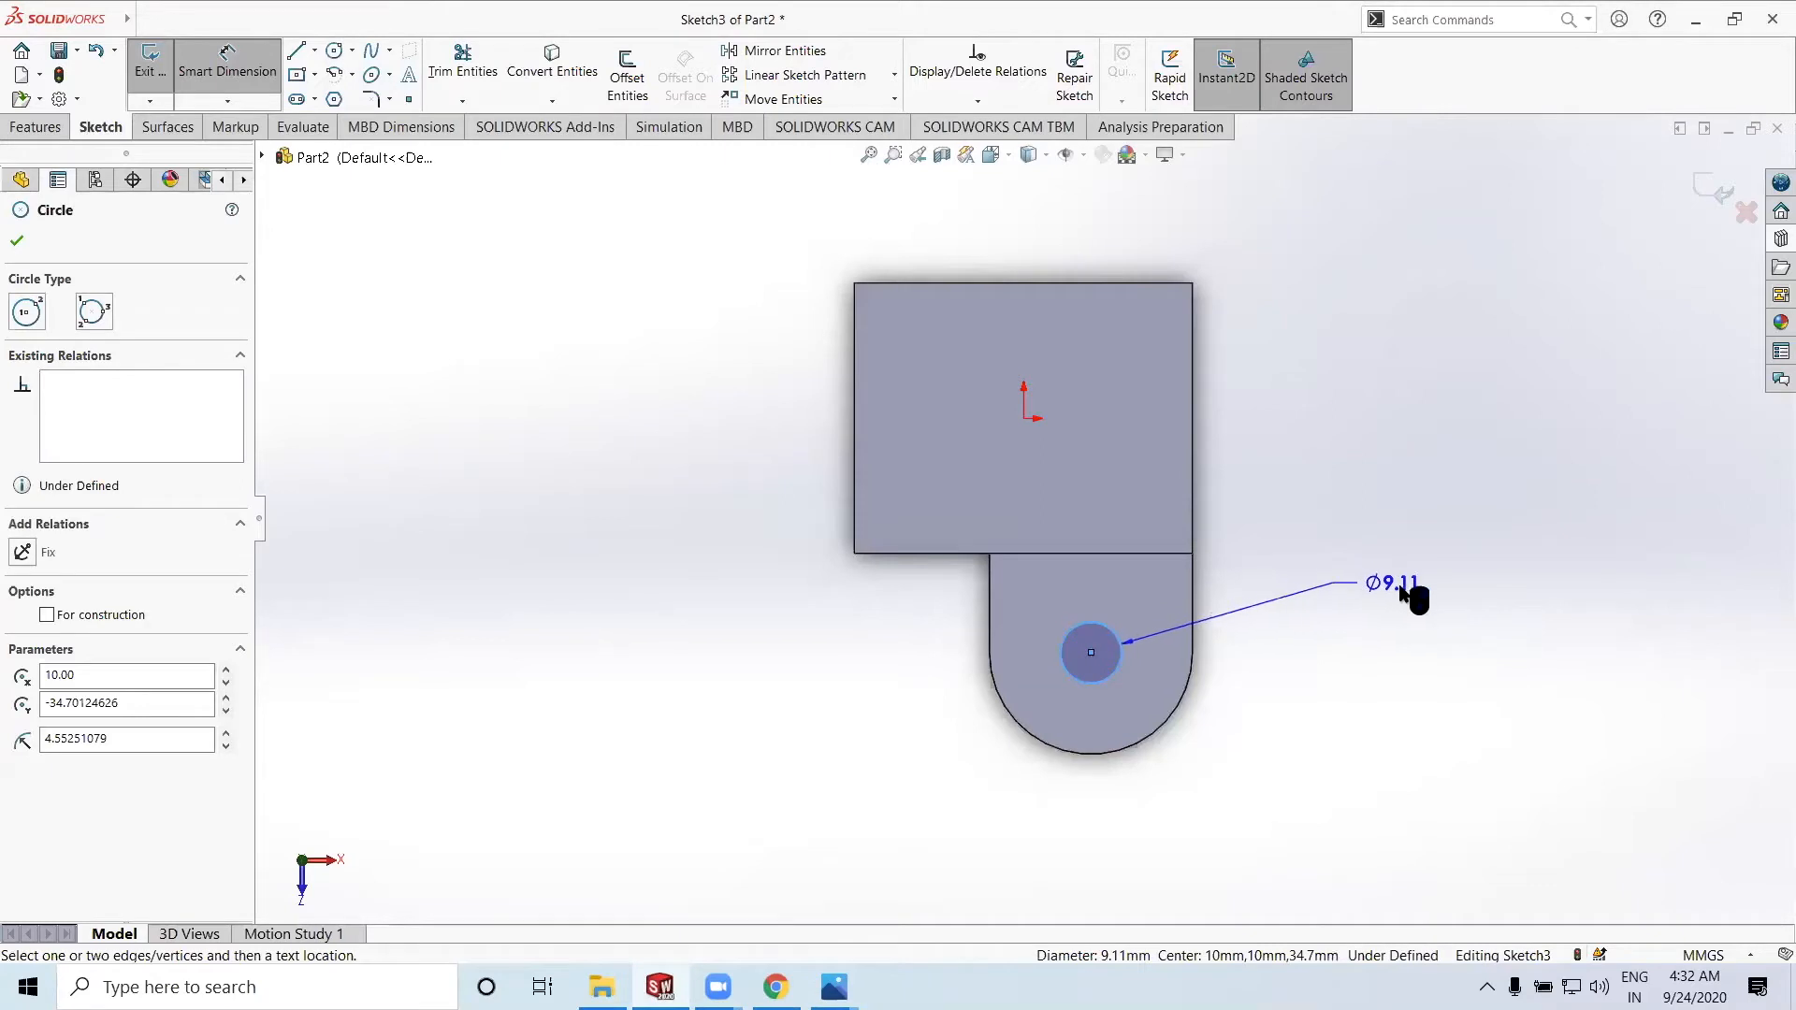
{"action": "left_click", "coordinate": [1404, 591]}
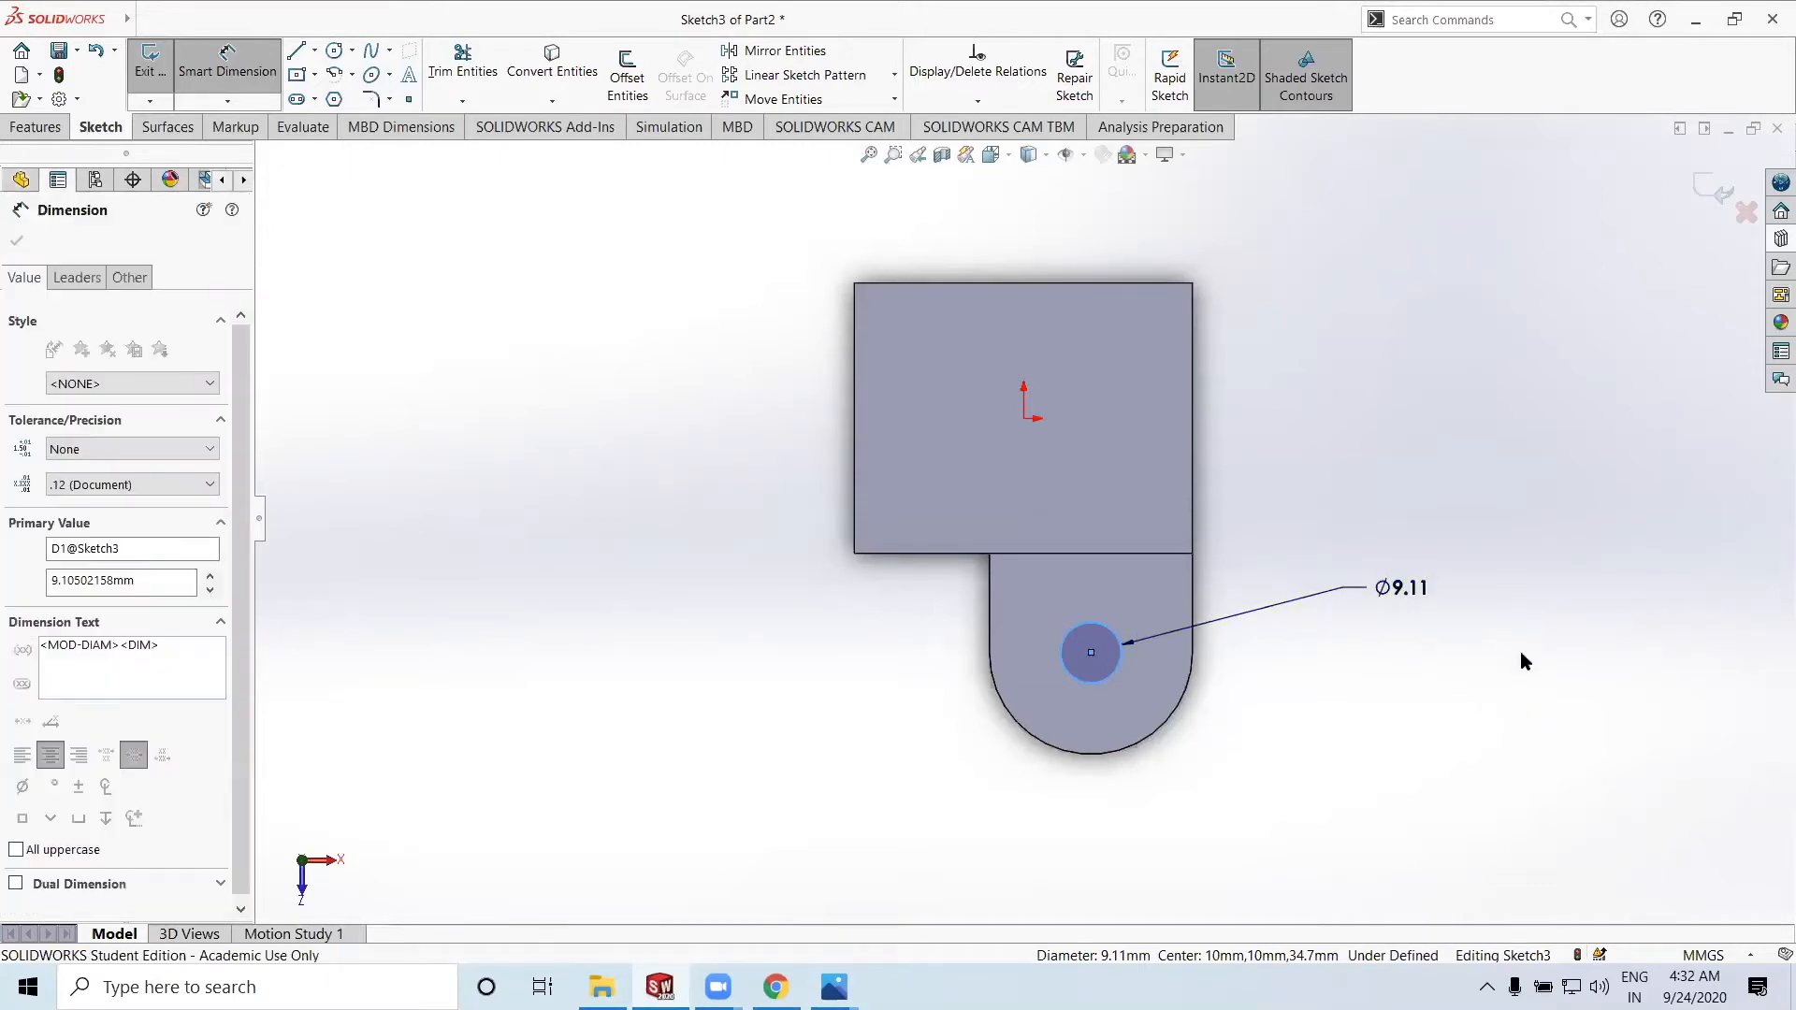
{"action": "type", "text": "10"}
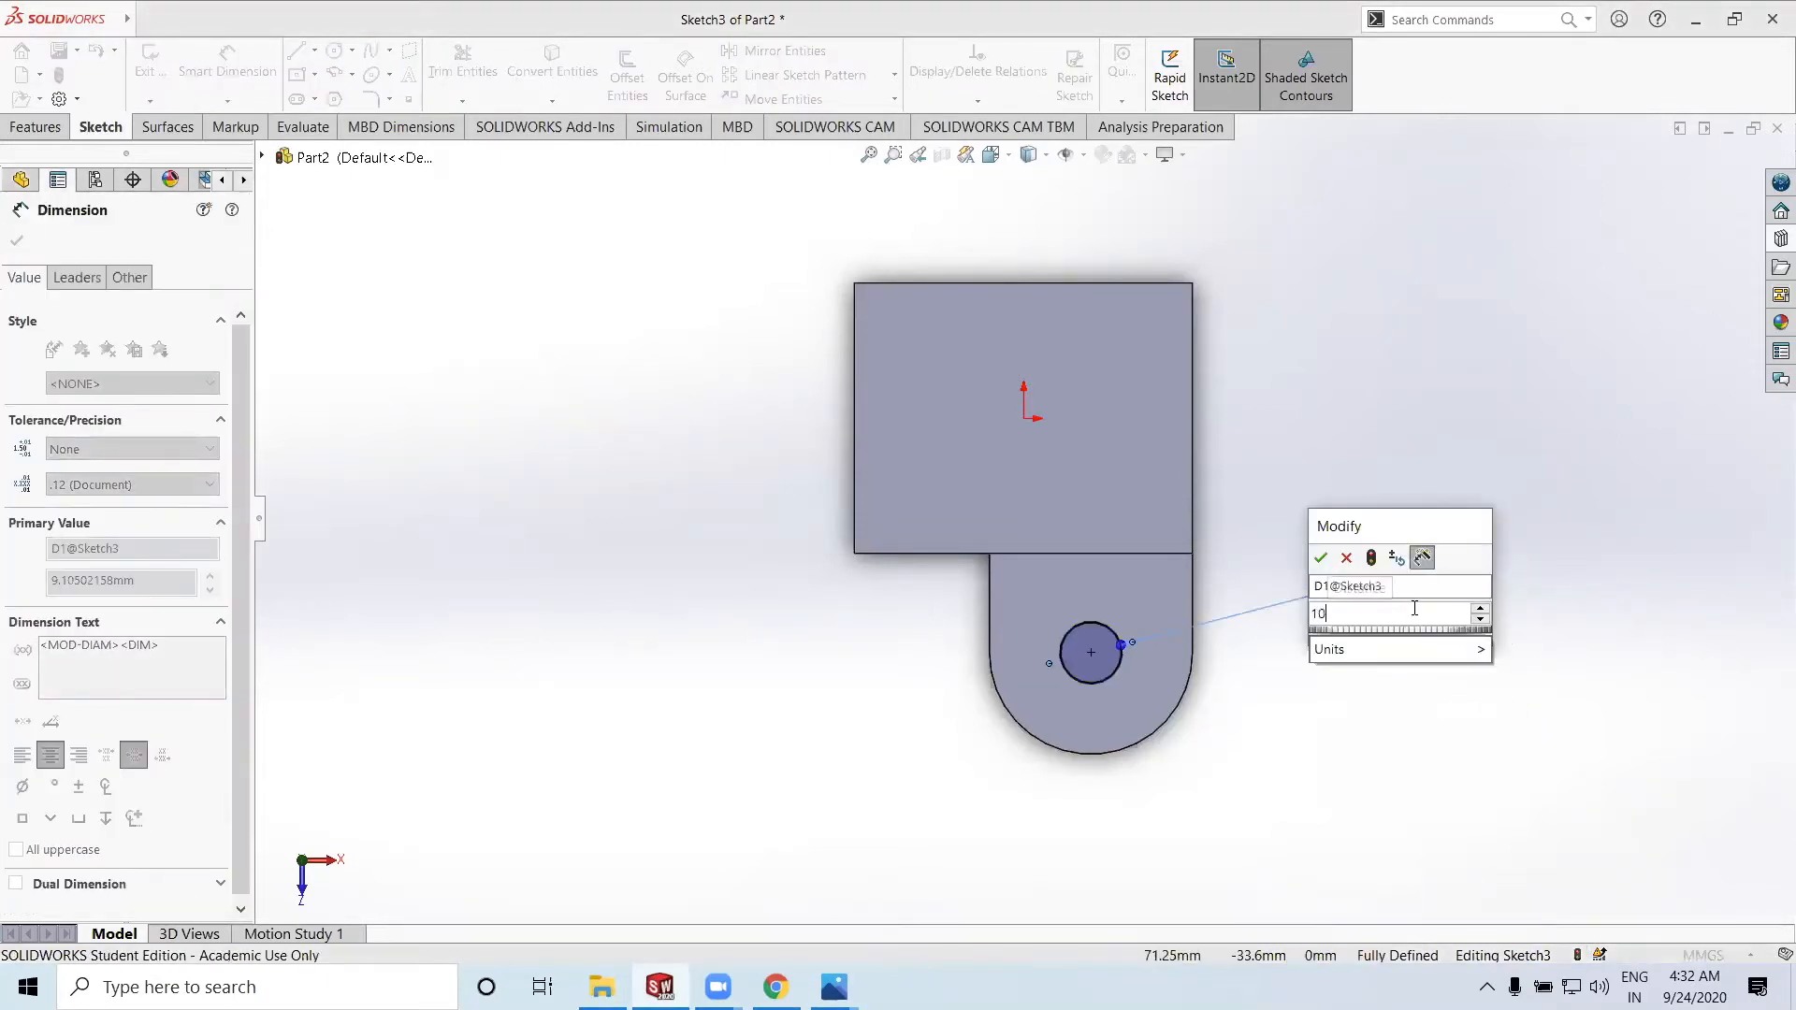
{"action": "left_click", "coordinate": [1320, 557]}
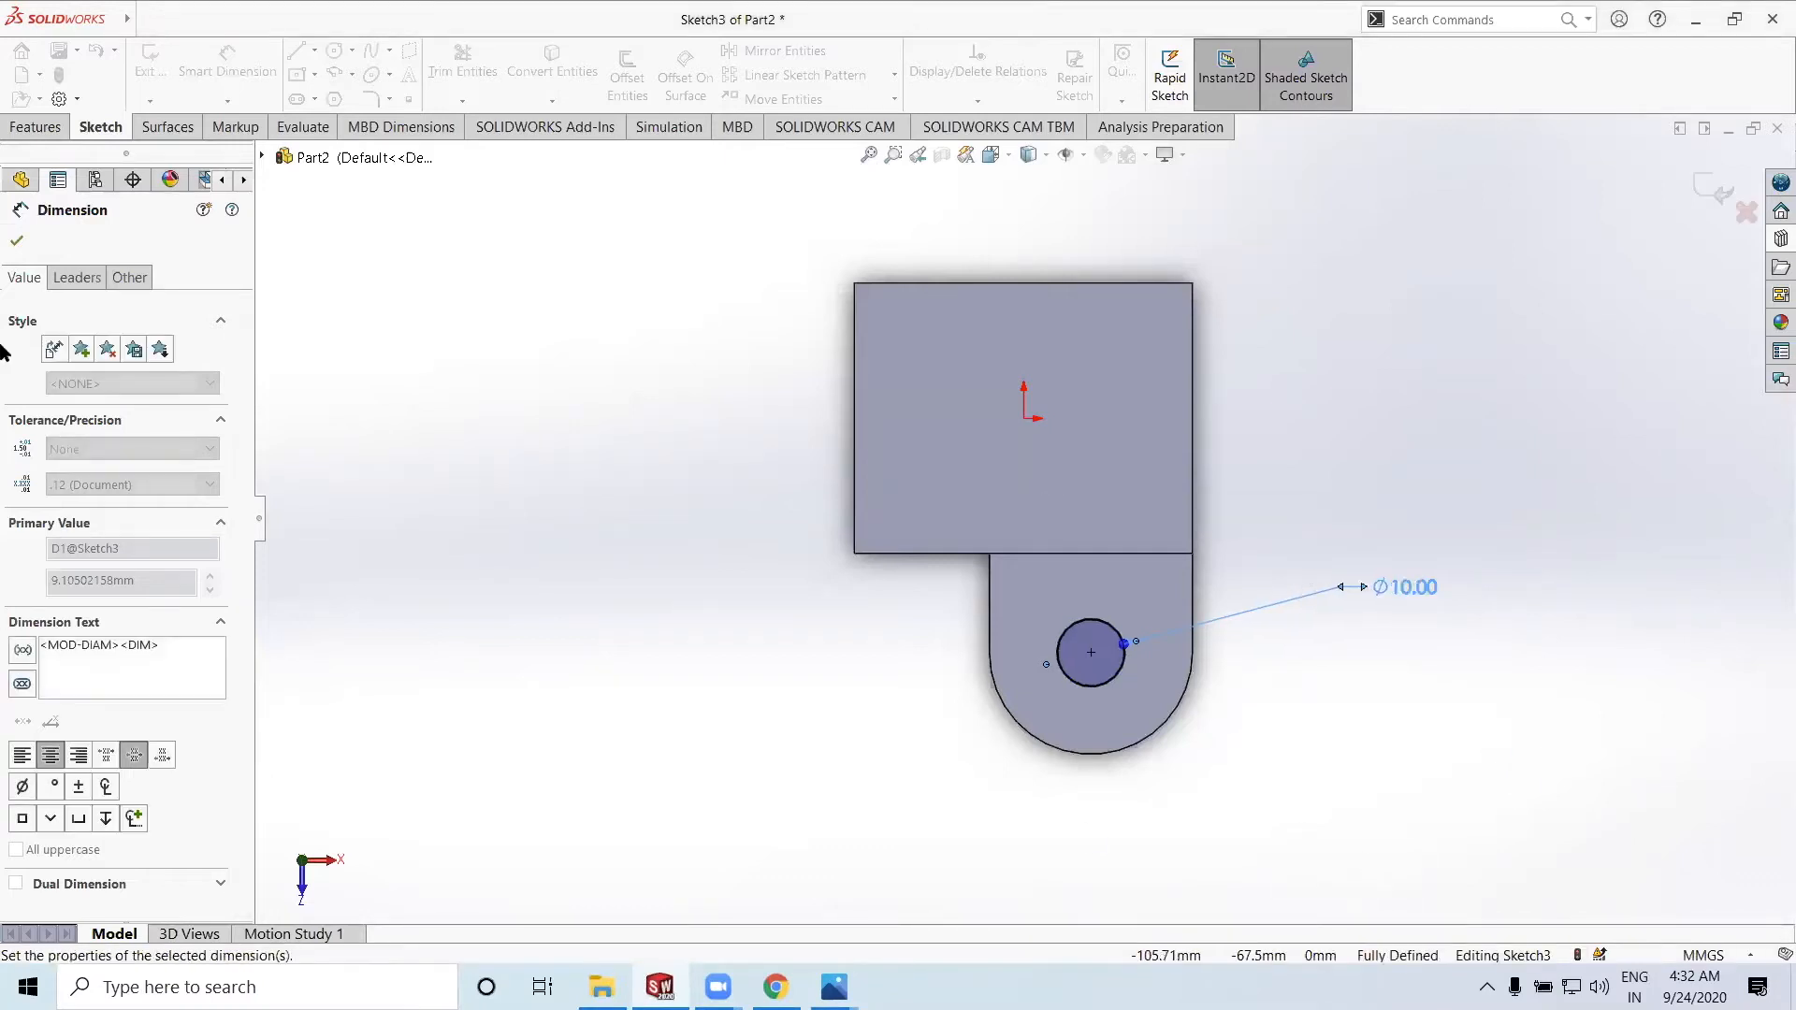
{"action": "left_click", "coordinate": [18, 243]}
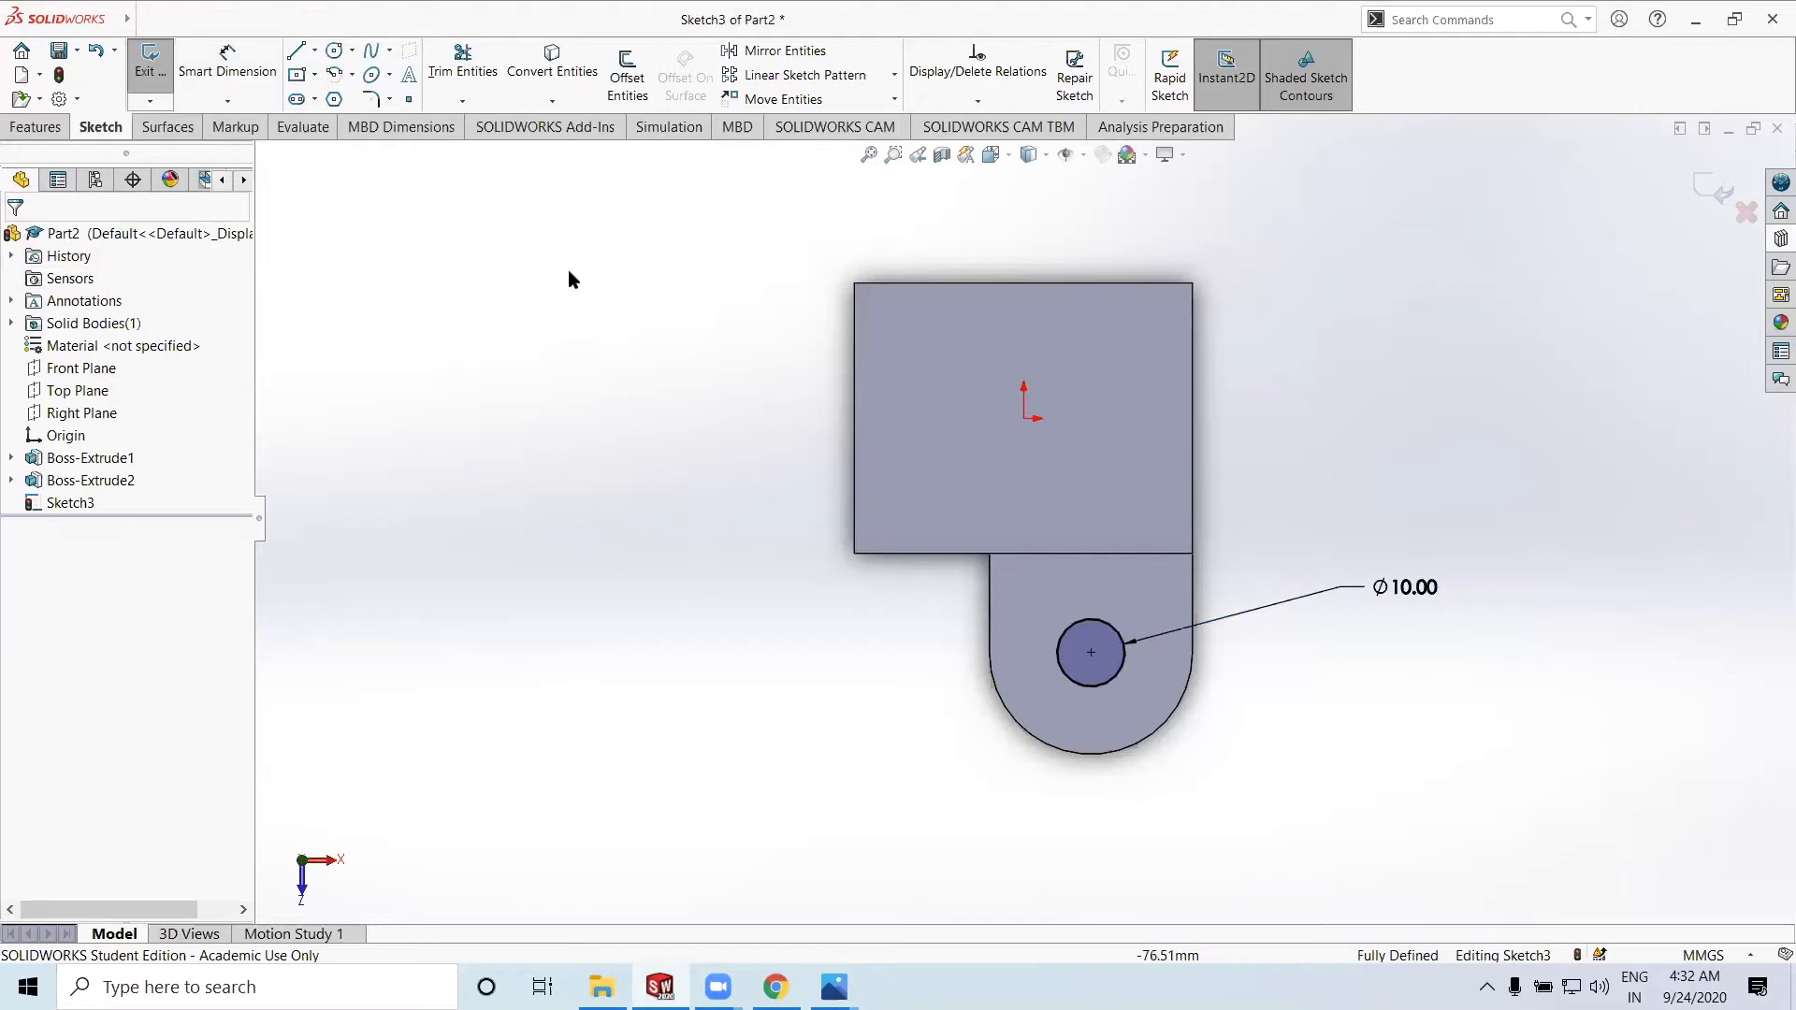
{"action": "left_click", "coordinate": [1698, 195]}
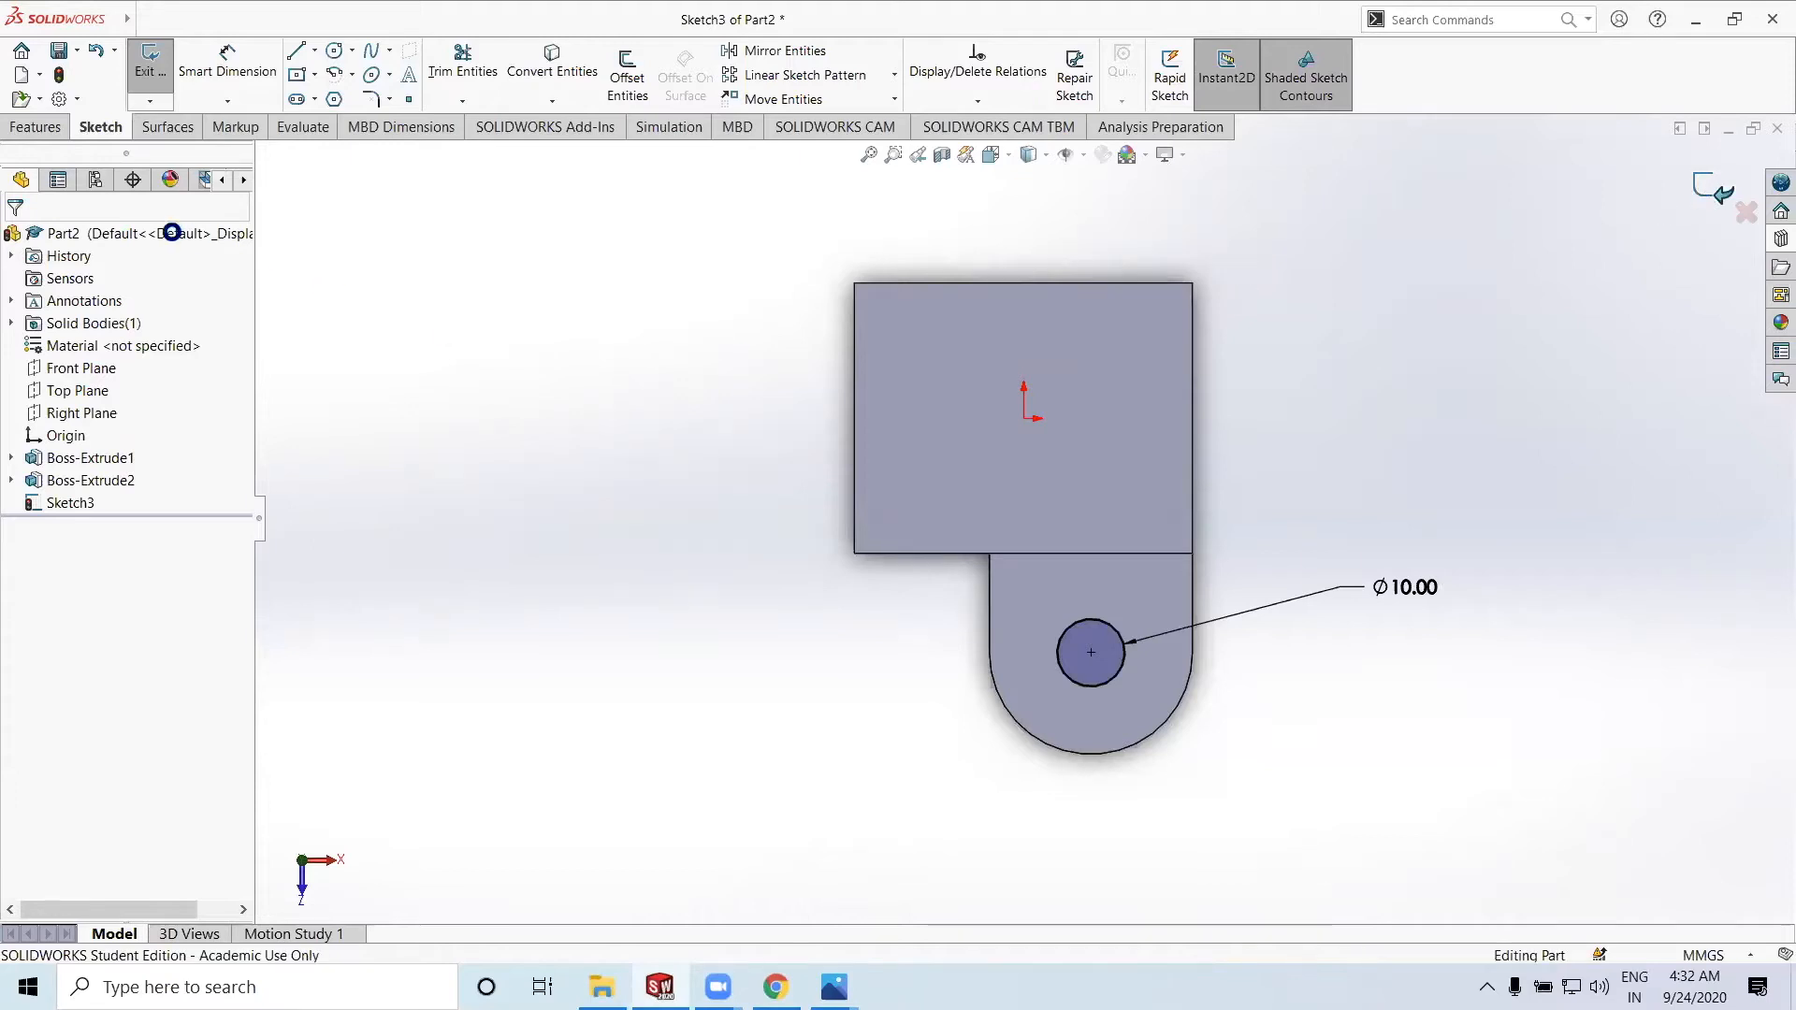
Compare the lug with the reference image in Photos, and start an Extruded Cut from the circle sketch in SOLIDWORKS
{"action": "middle_click_drag", "start_coordinate": [697, 527], "coordinate": [712, 411]}
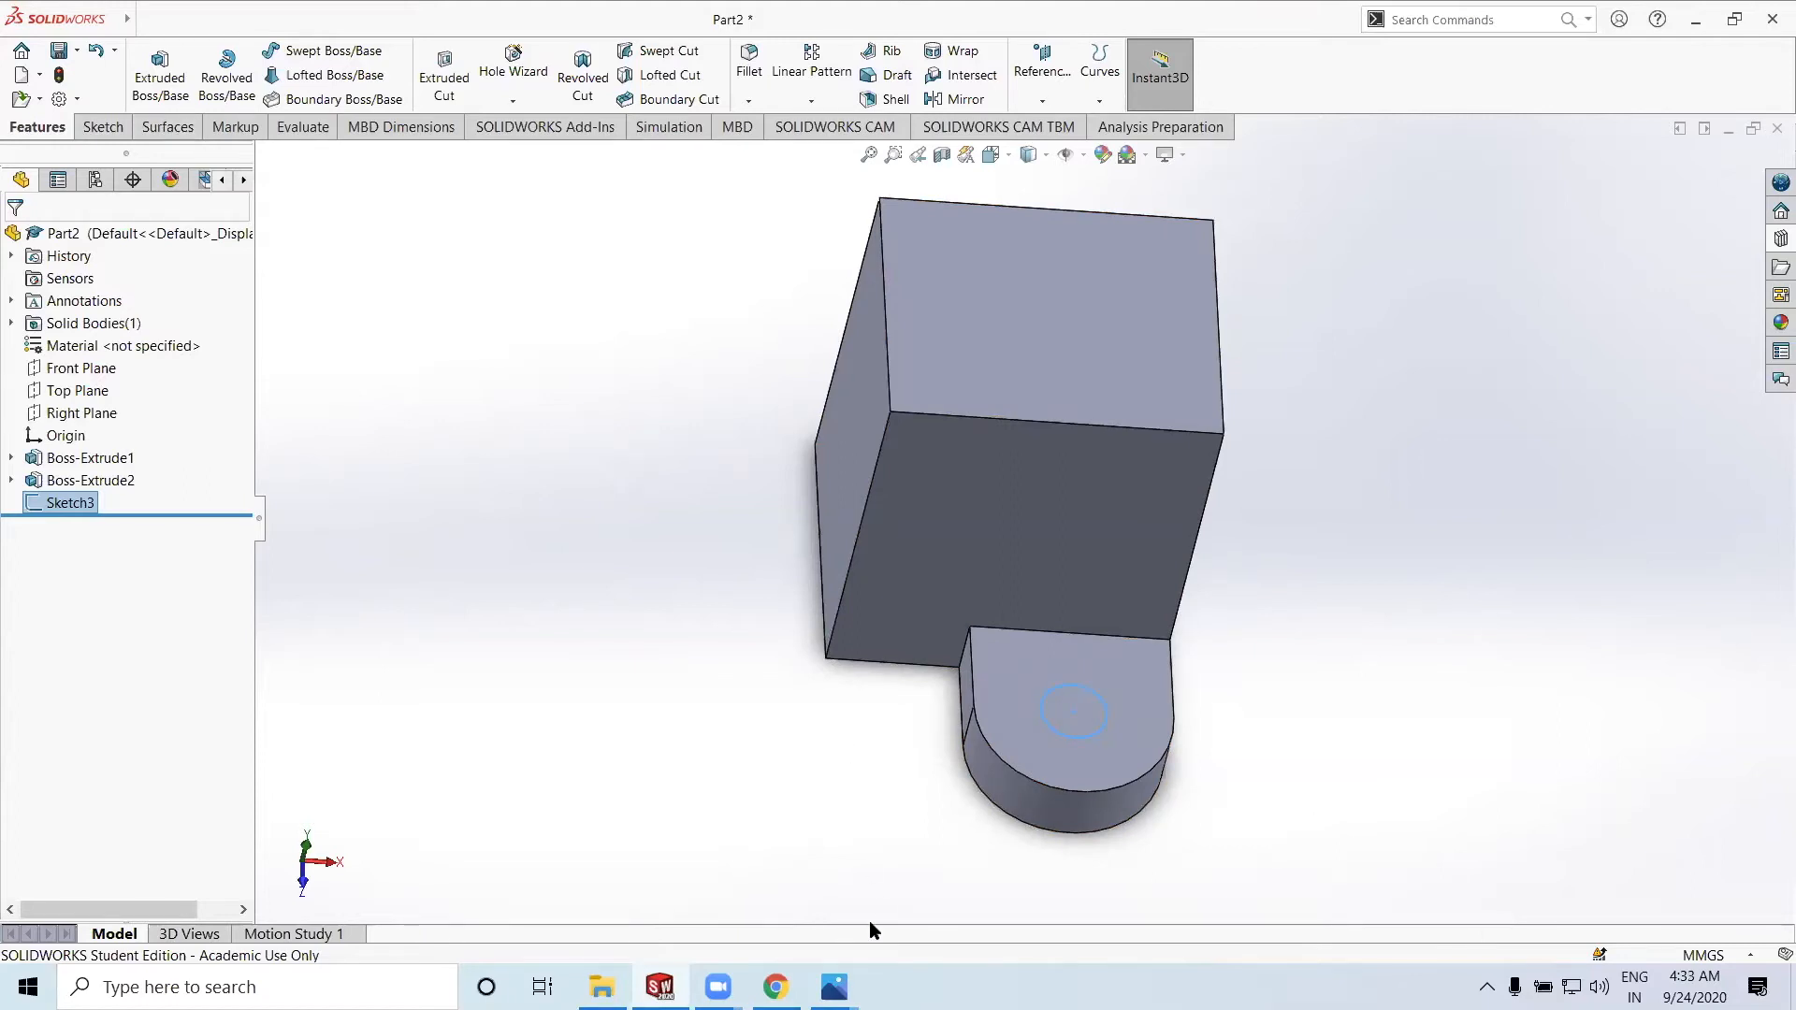
{"action": "key", "text": "alt+Tab"}
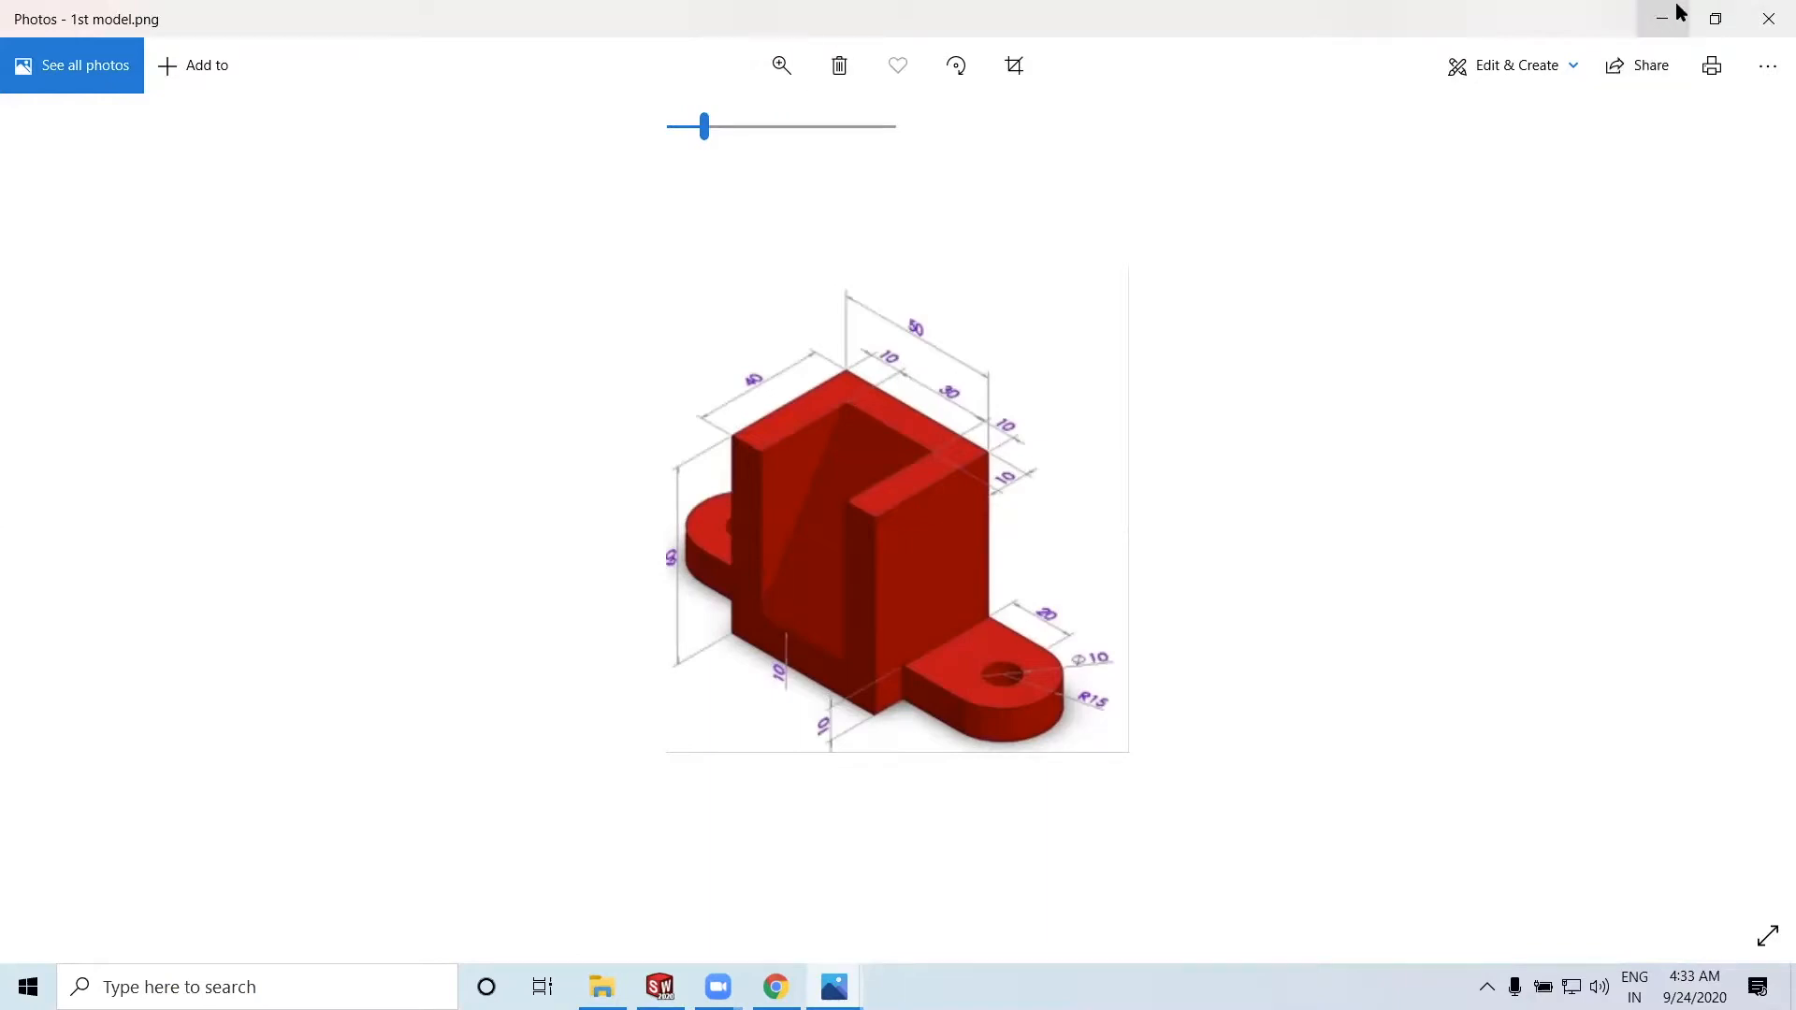
{"action": "key", "text": "alt+Tab"}
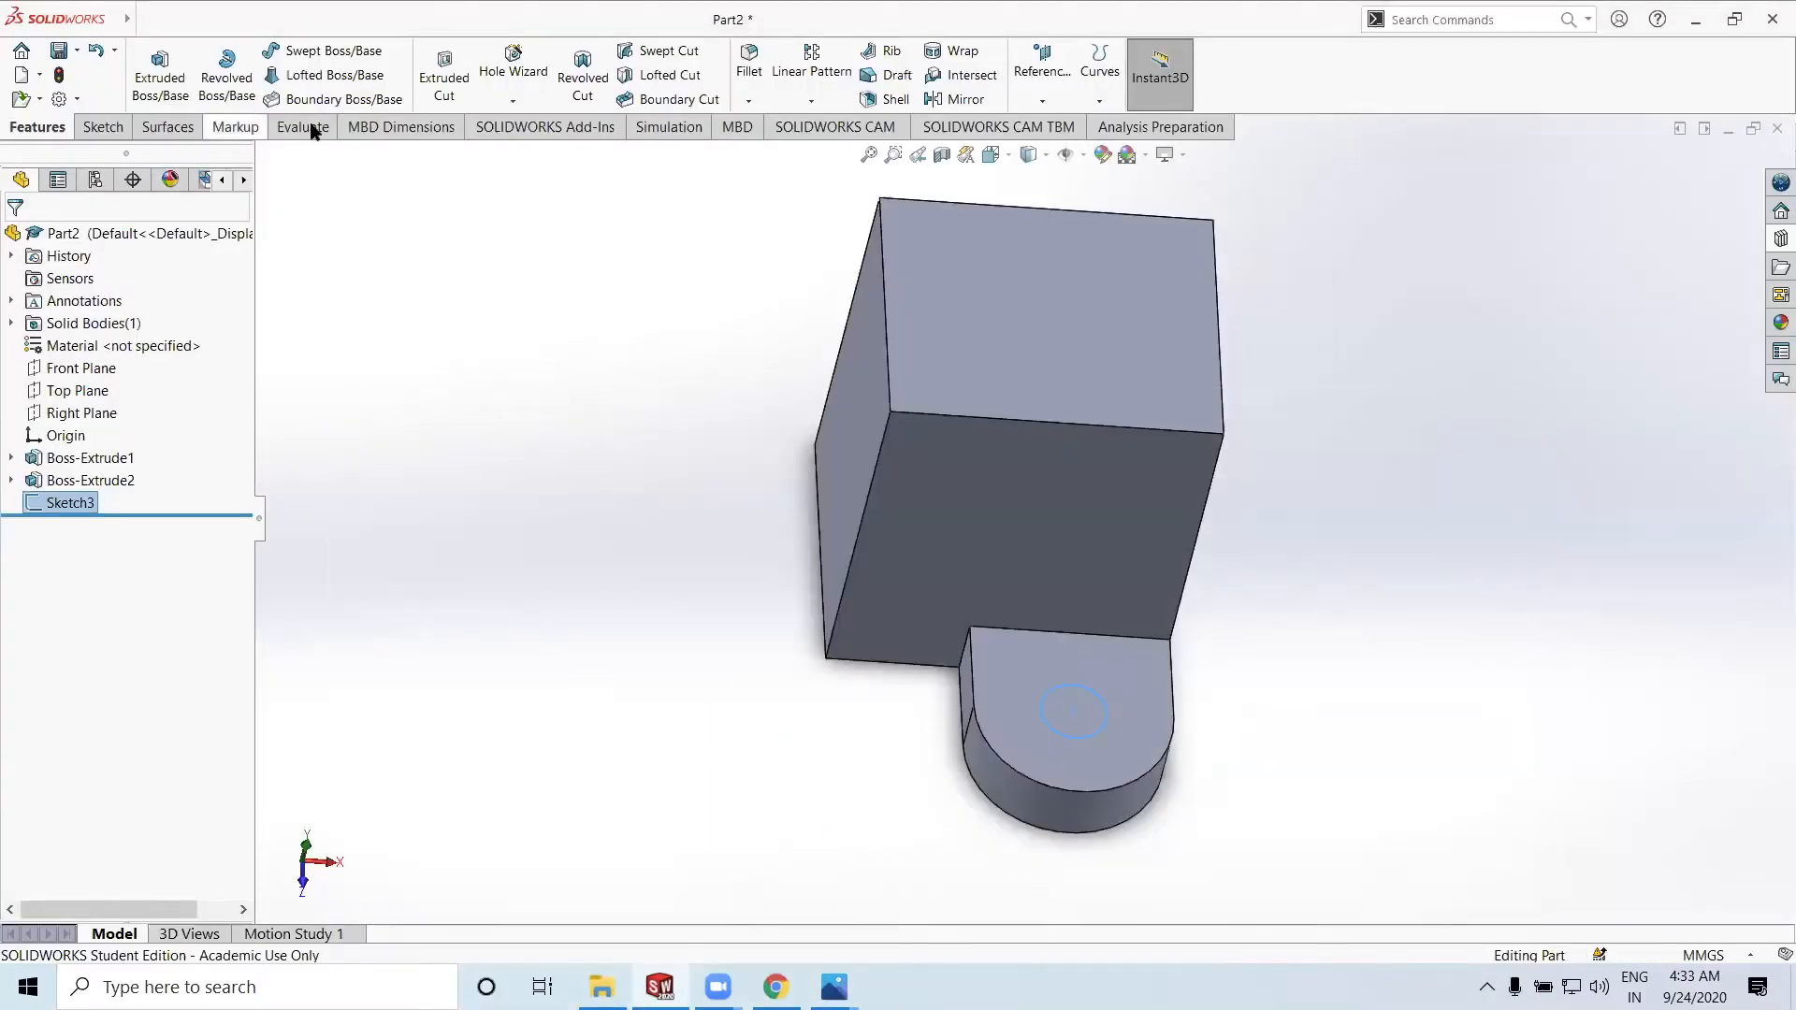
{"action": "left_click", "coordinate": [444, 98]}
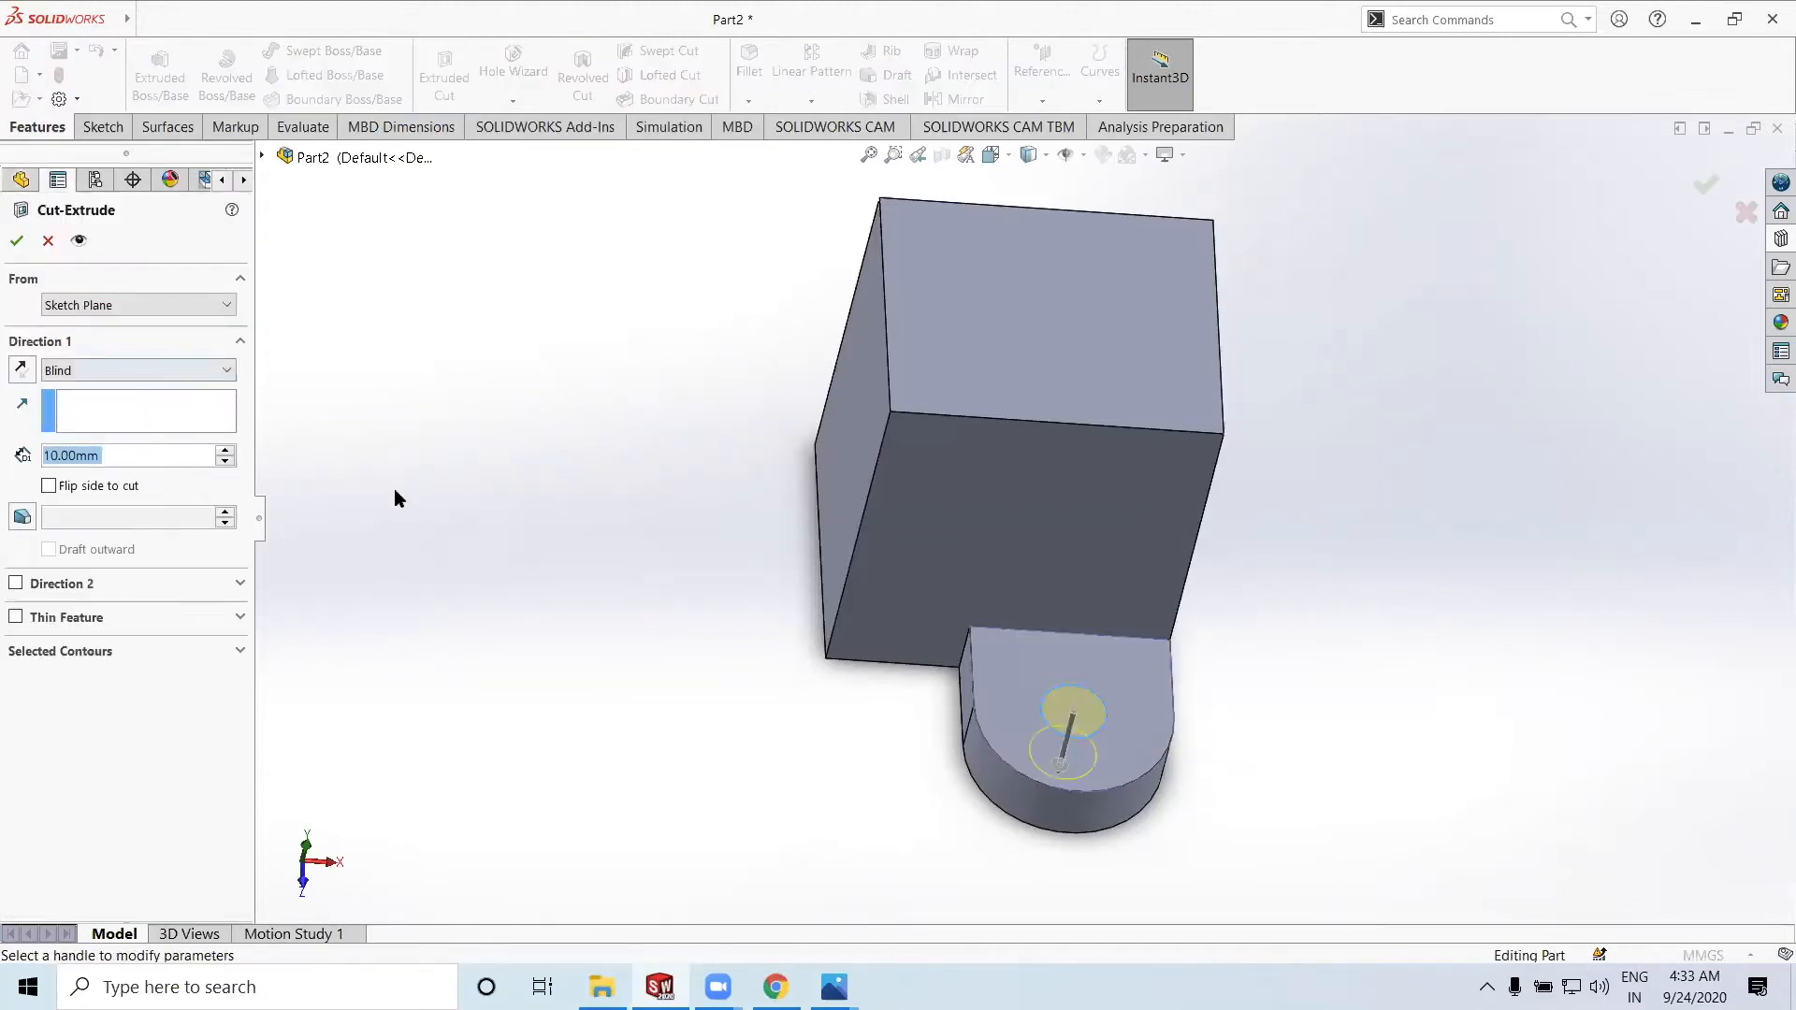
Try the Blind end condition for the hole's cut with depths of 5 mm and 8 mm
{"action": "left_click", "coordinate": [132, 370]}
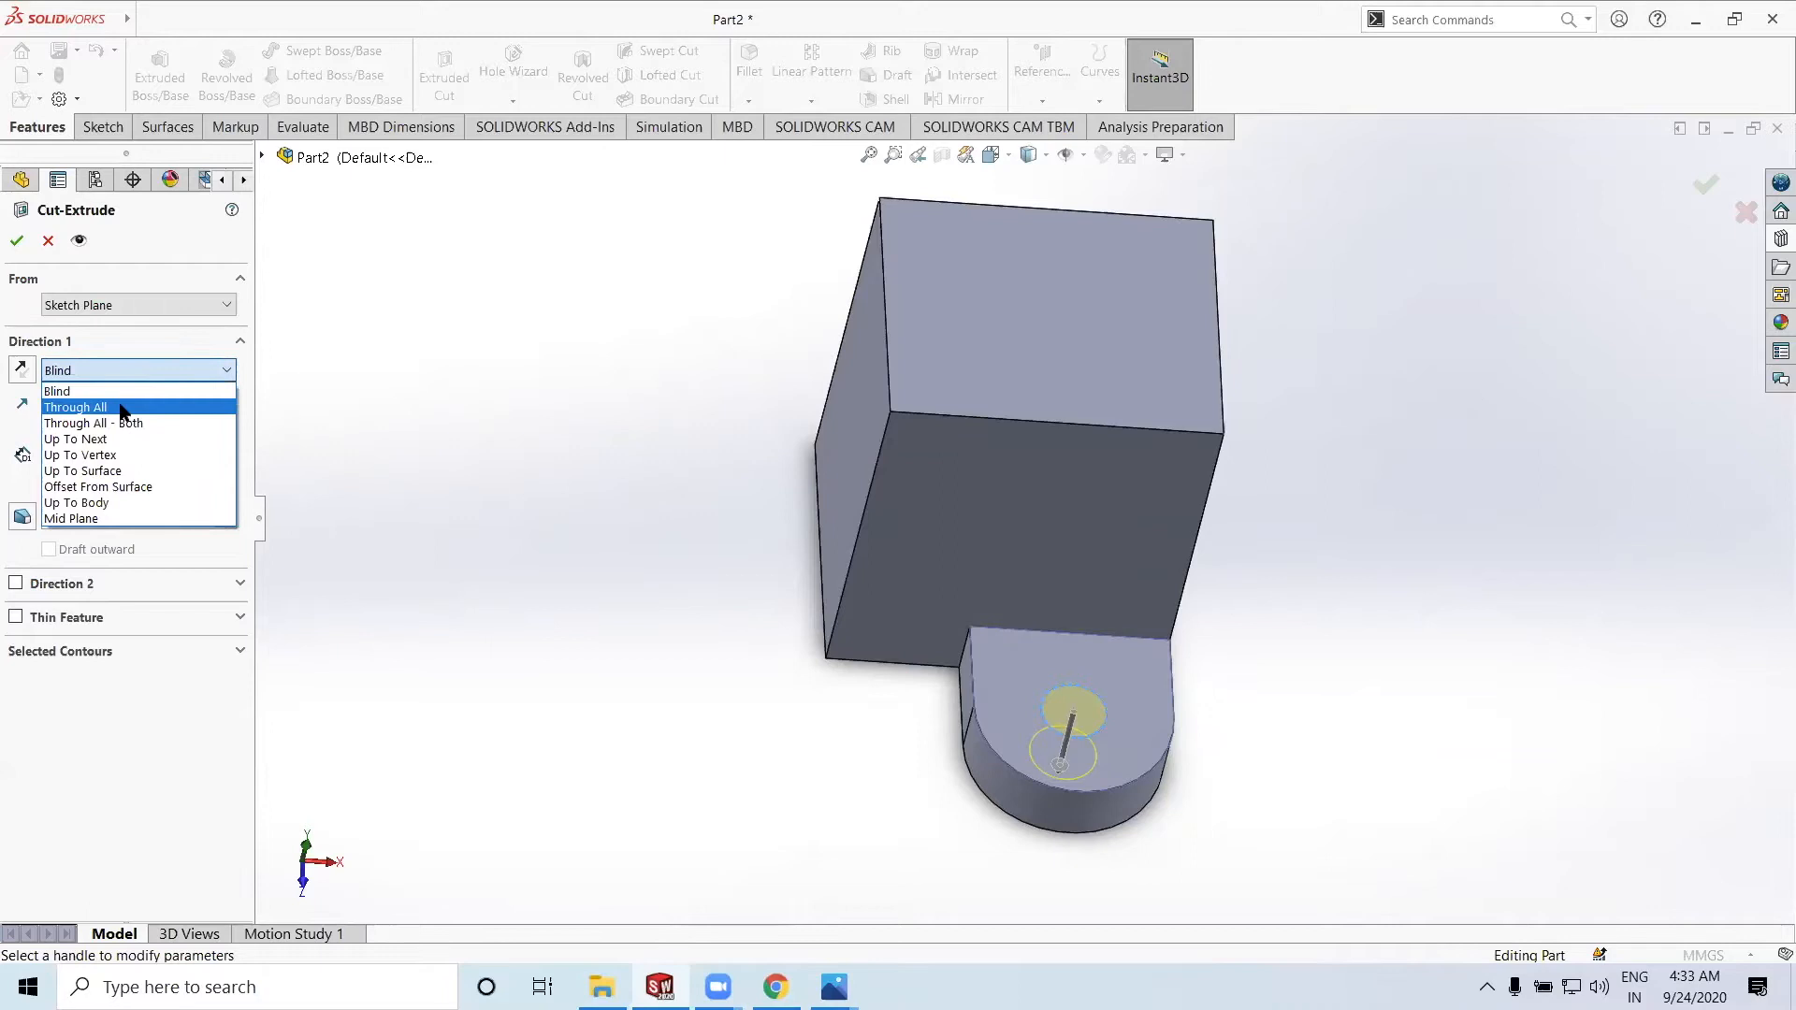
{"action": "left_click", "coordinate": [112, 391]}
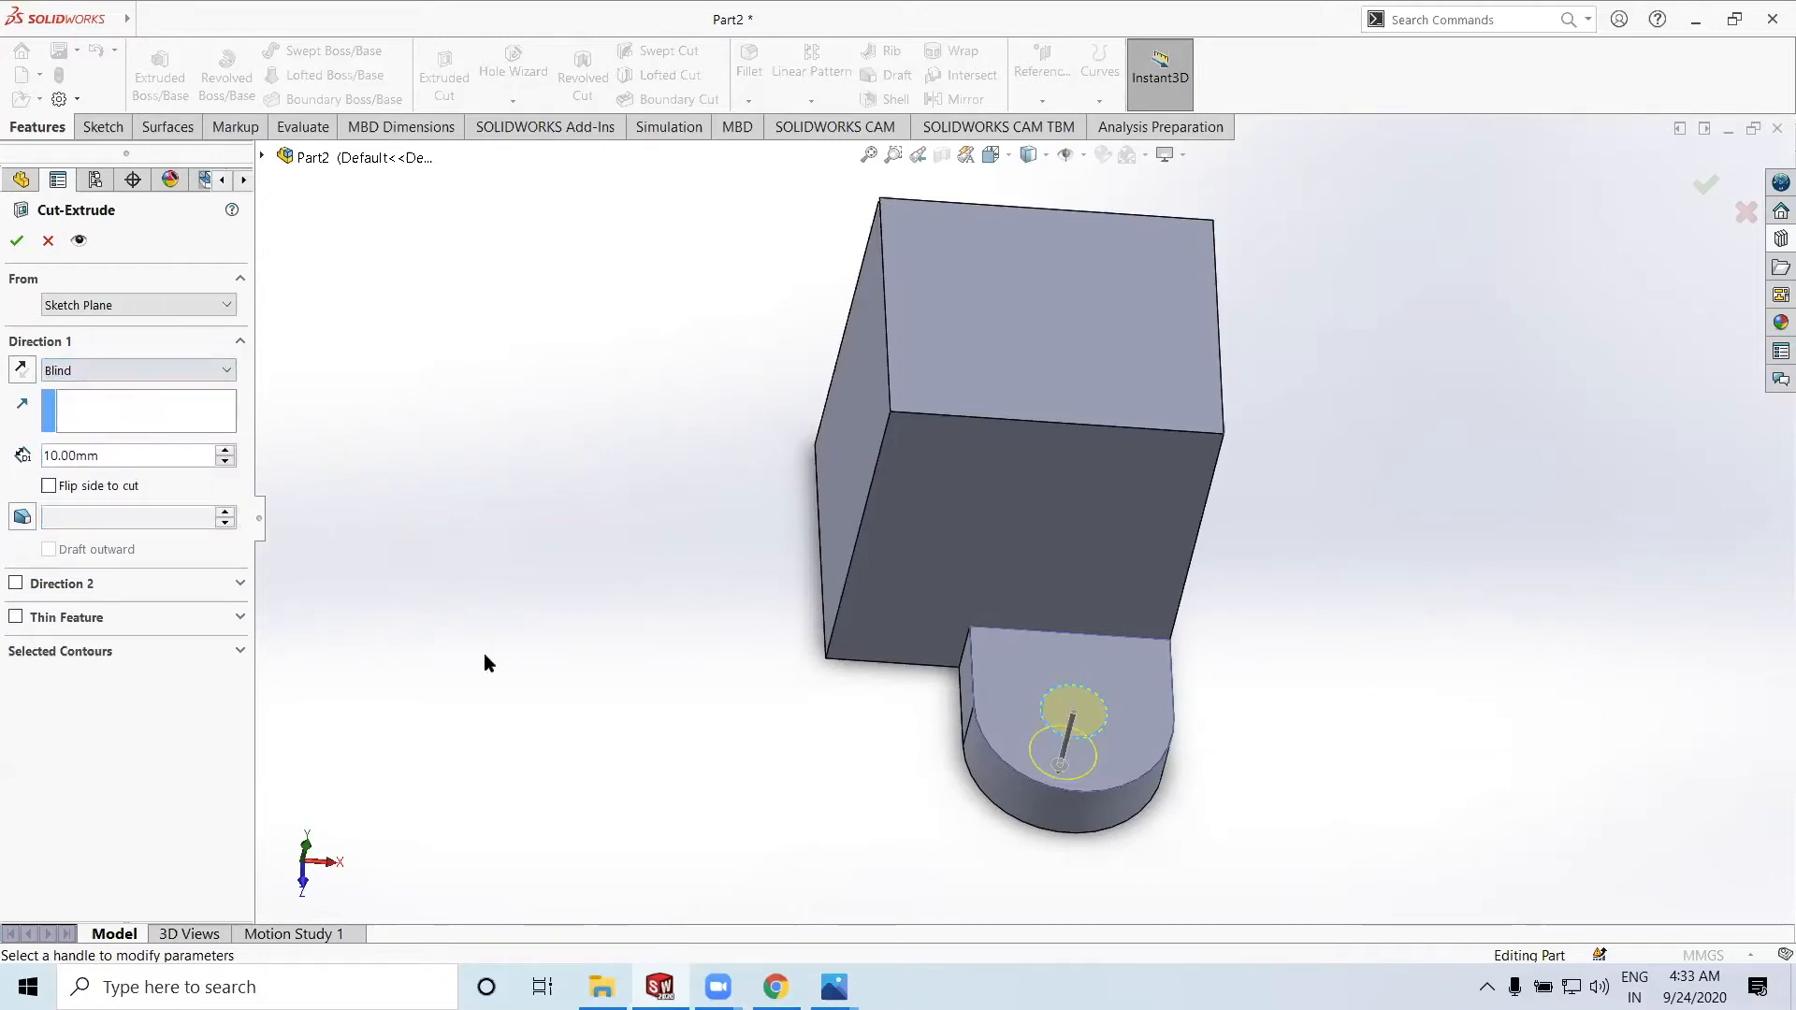
{"action": "double_click", "coordinate": [110, 447]}
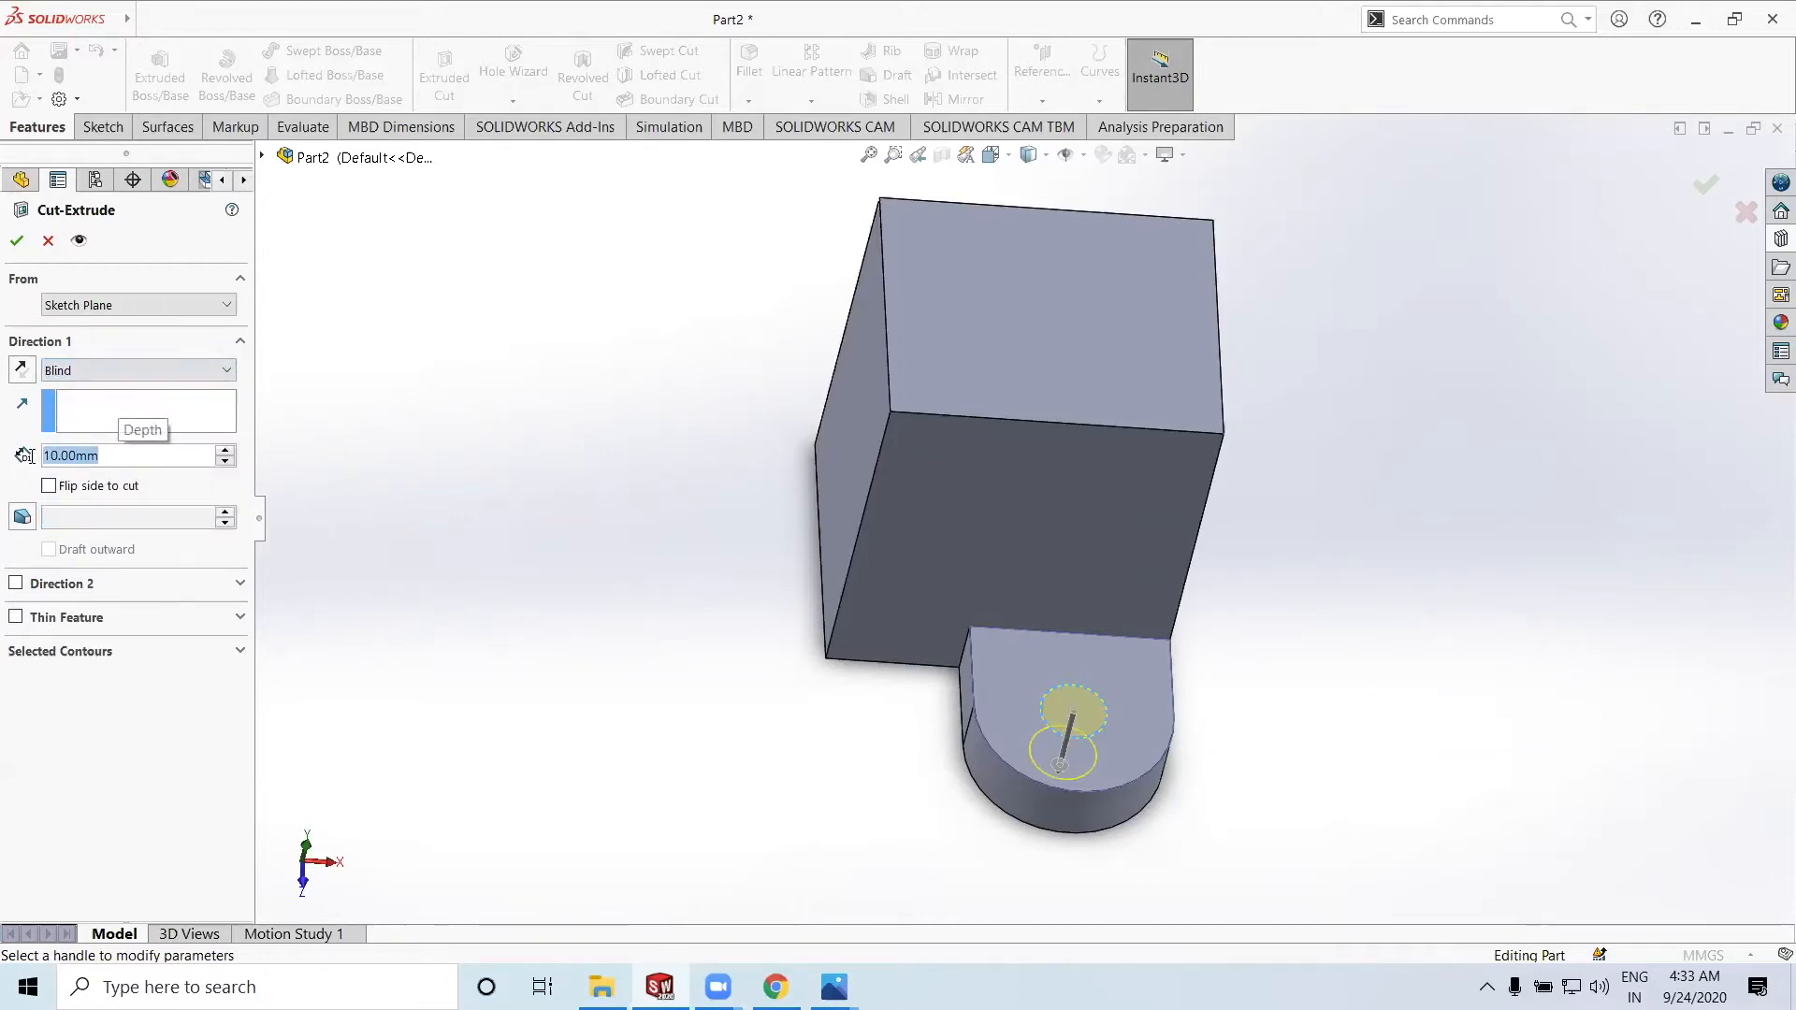
{"action": "type", "text": "5"}
{"action": "key", "text": "Return"}
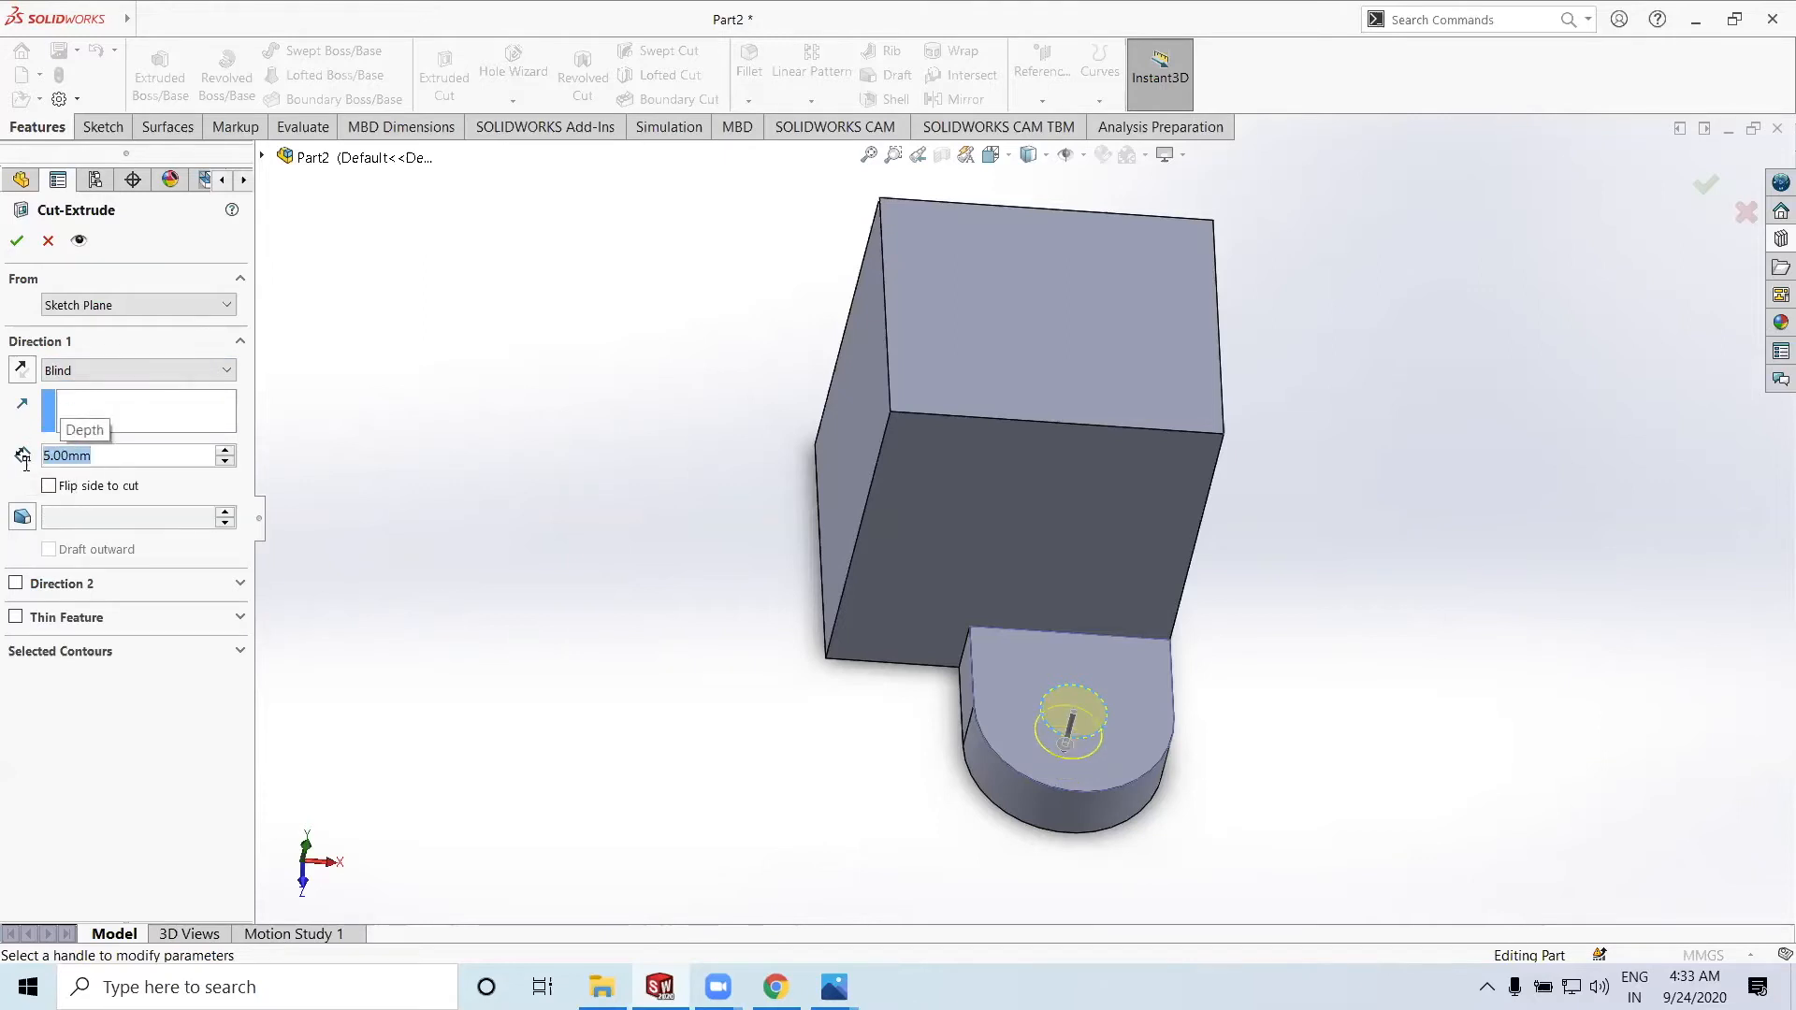
{"action": "type", "text": "8"}
{"action": "key", "text": "Return"}
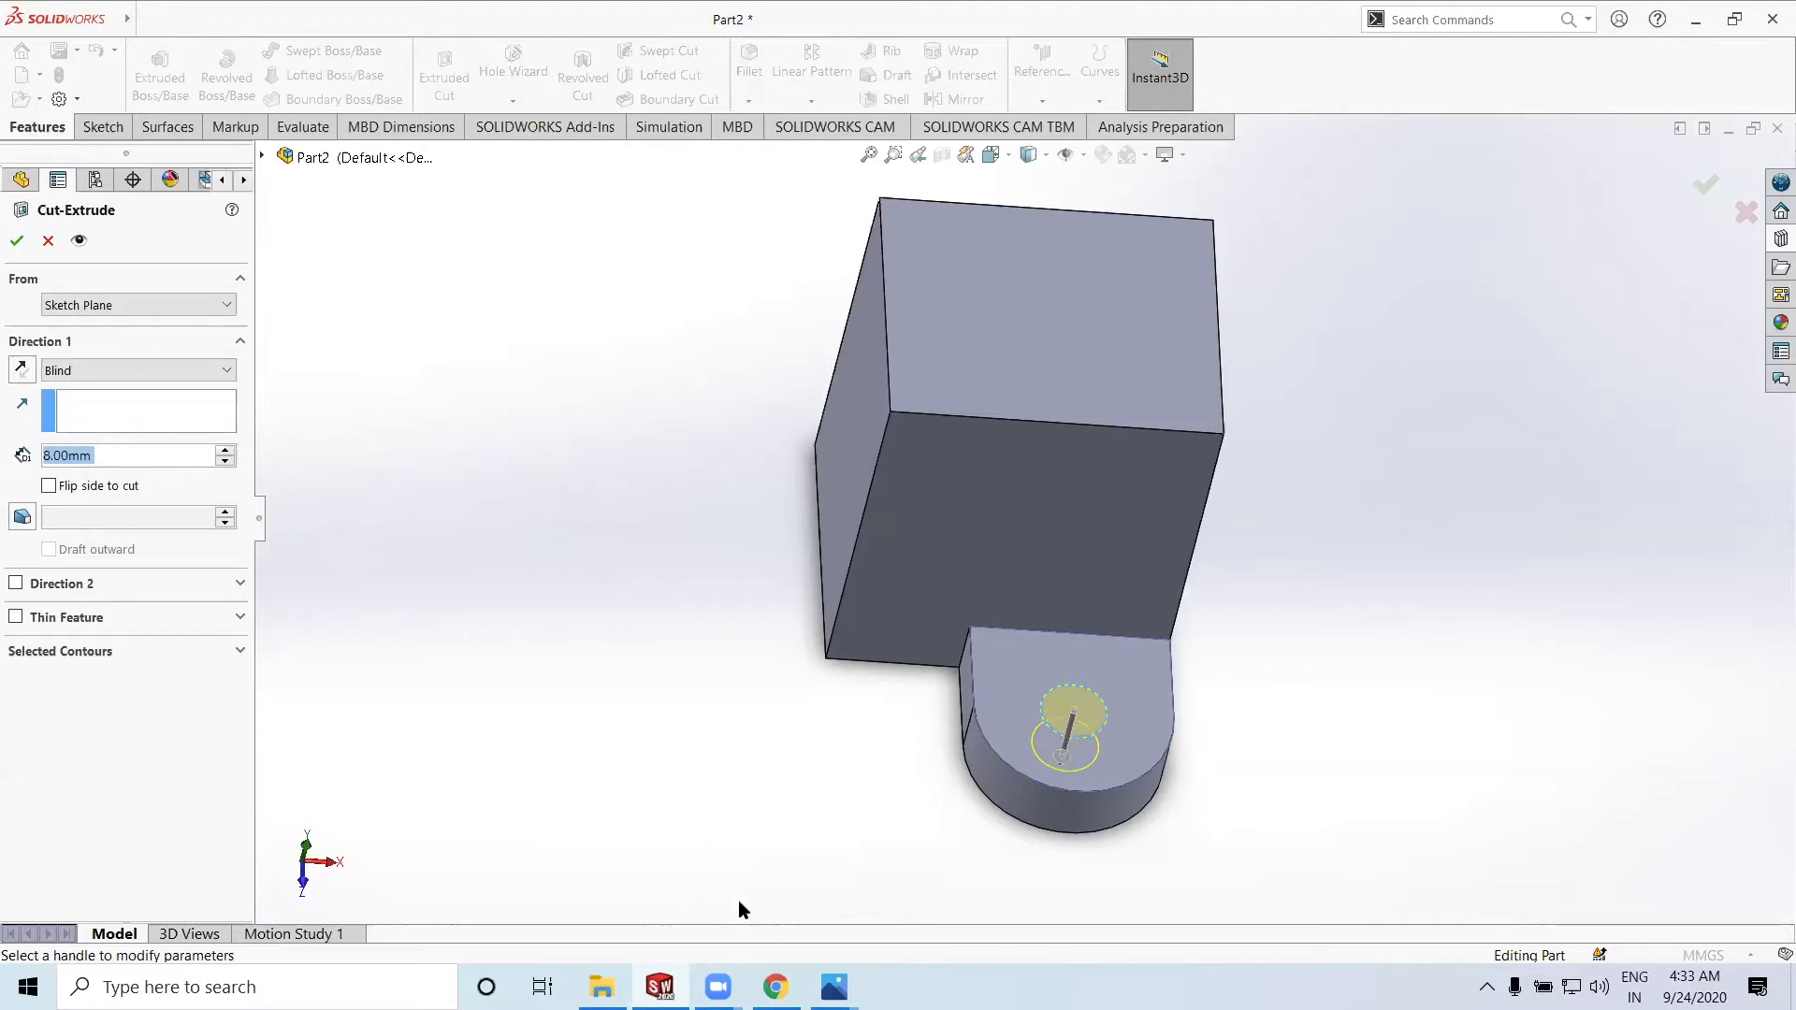
Cut the circle through the lug with the Through All end condition
{"action": "left_click", "coordinate": [129, 372]}
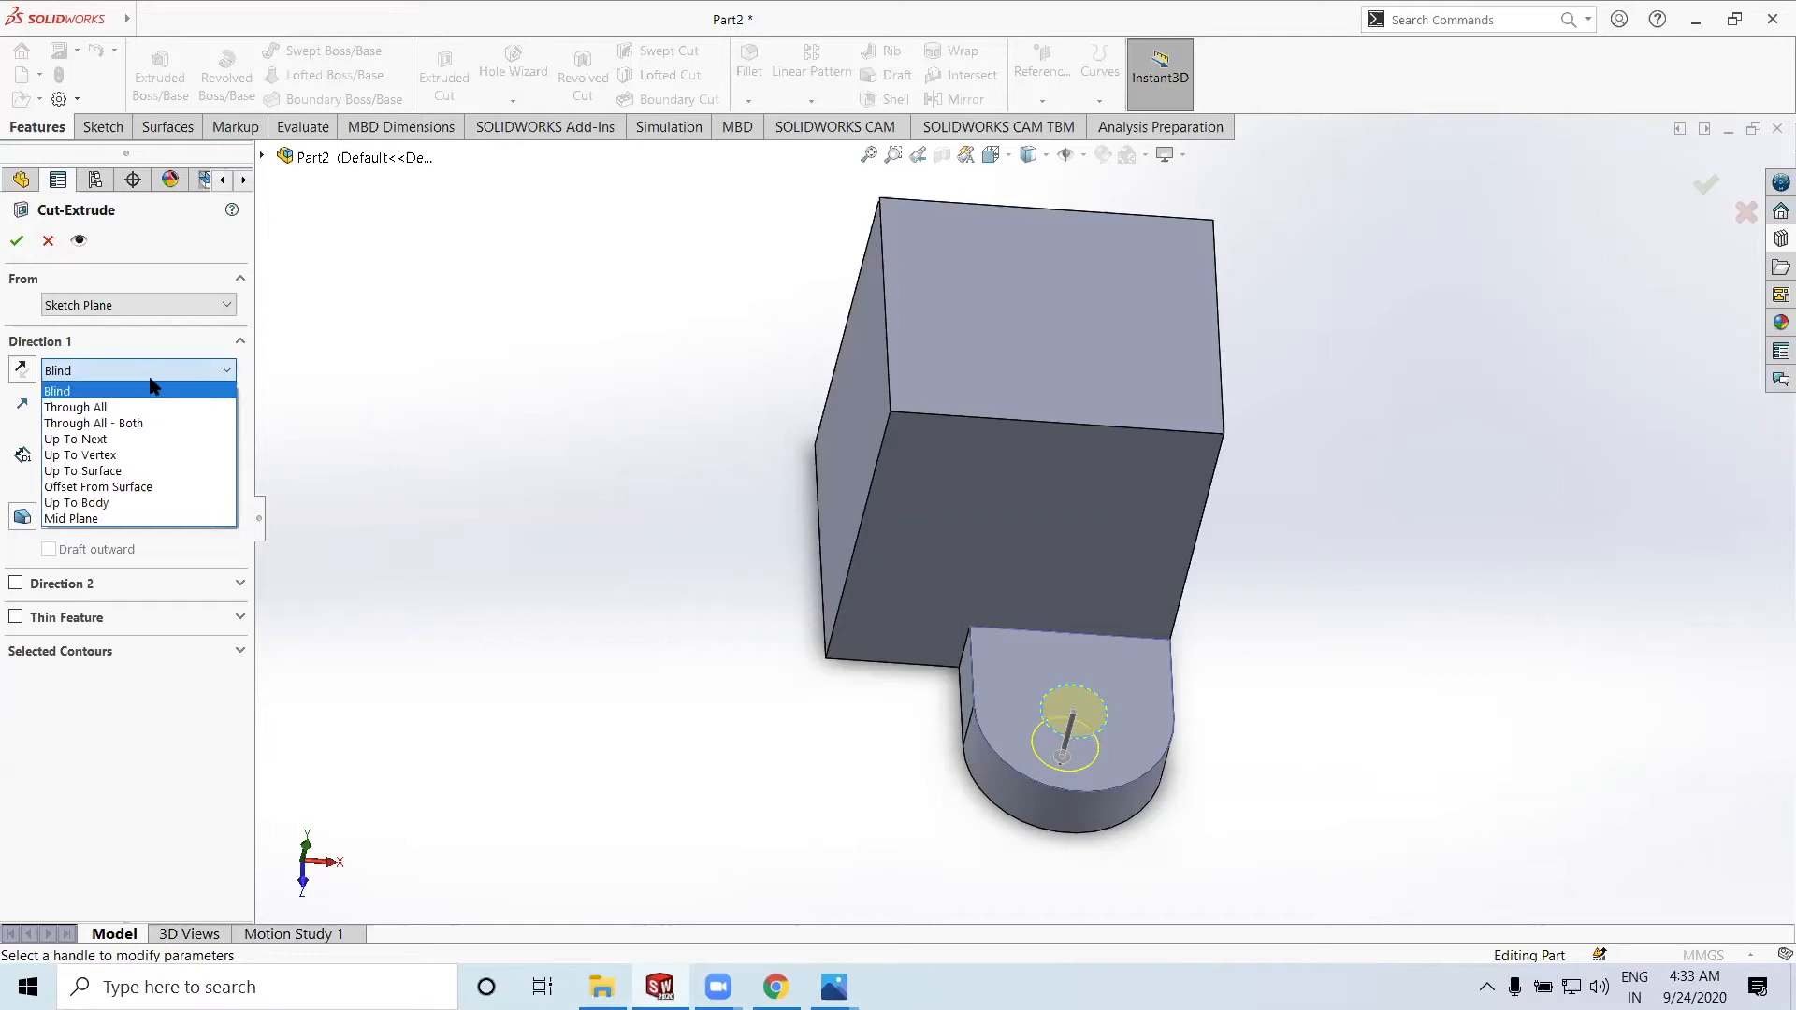
{"action": "left_click", "coordinate": [138, 408]}
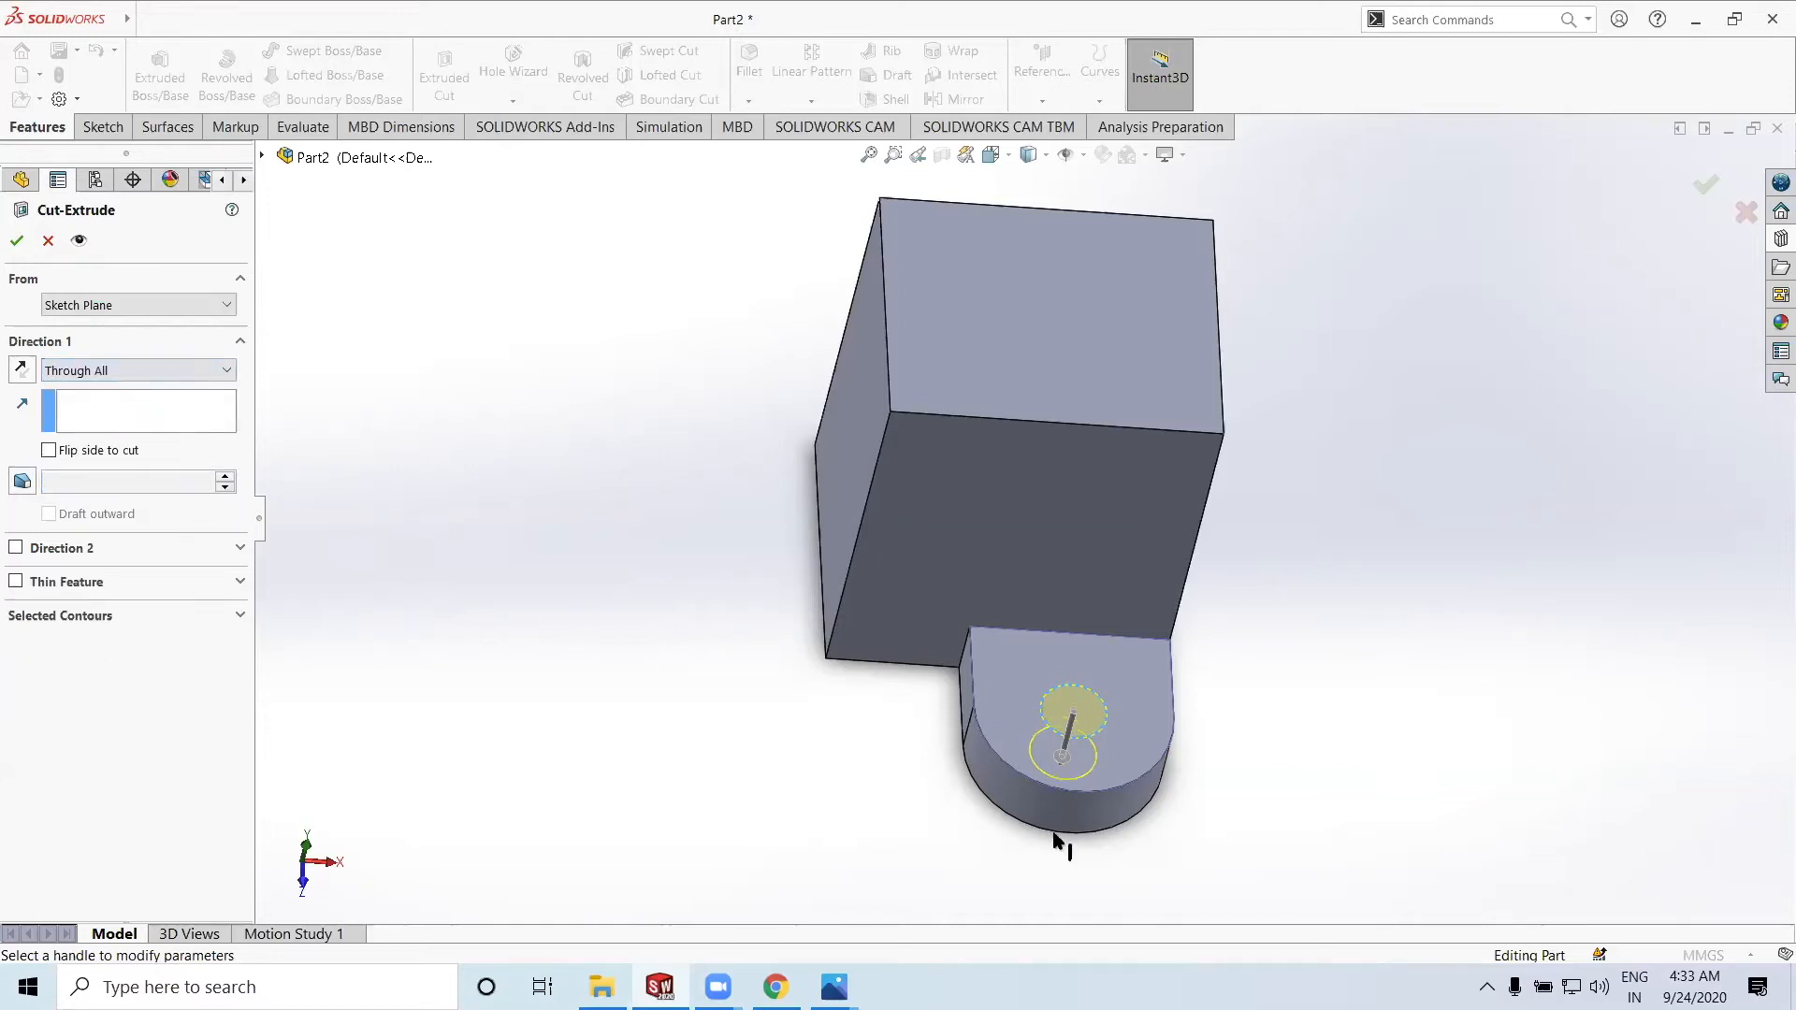
{"action": "middle_click_drag", "start_coordinate": [884, 845], "coordinate": [954, 524]}
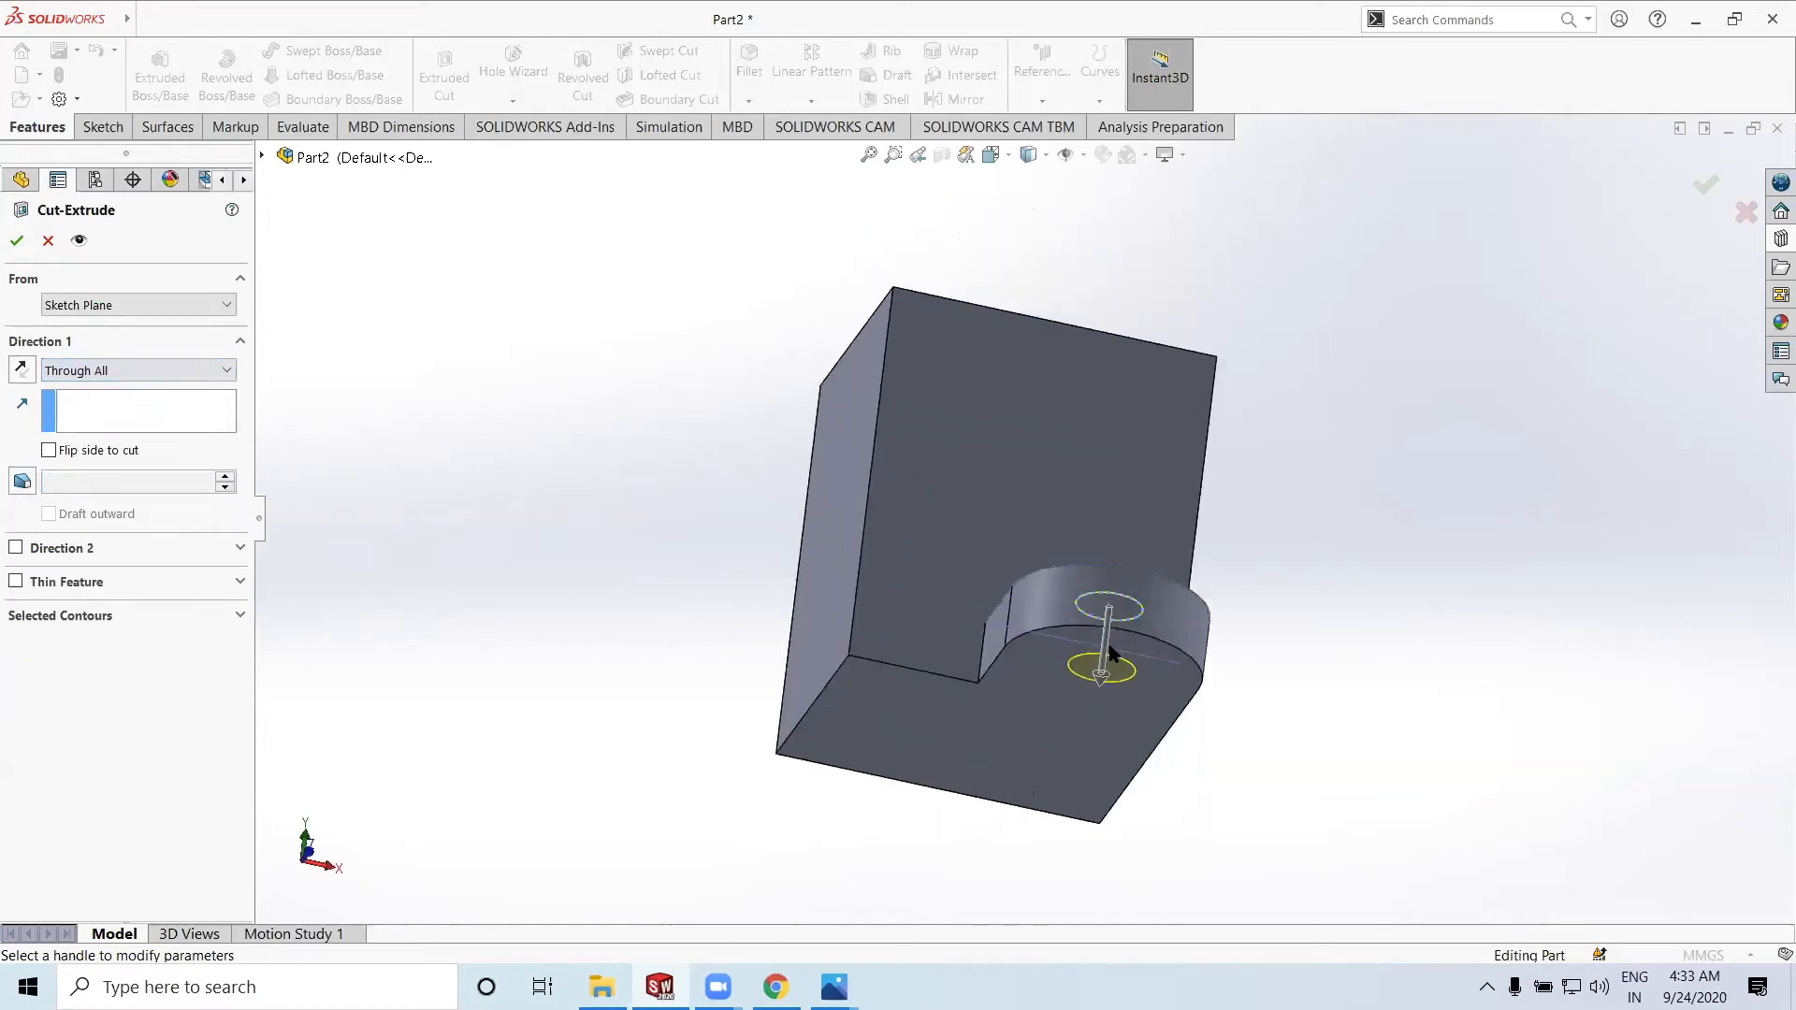
{"action": "middle_click_drag", "start_coordinate": [778, 637], "coordinate": [626, 615]}
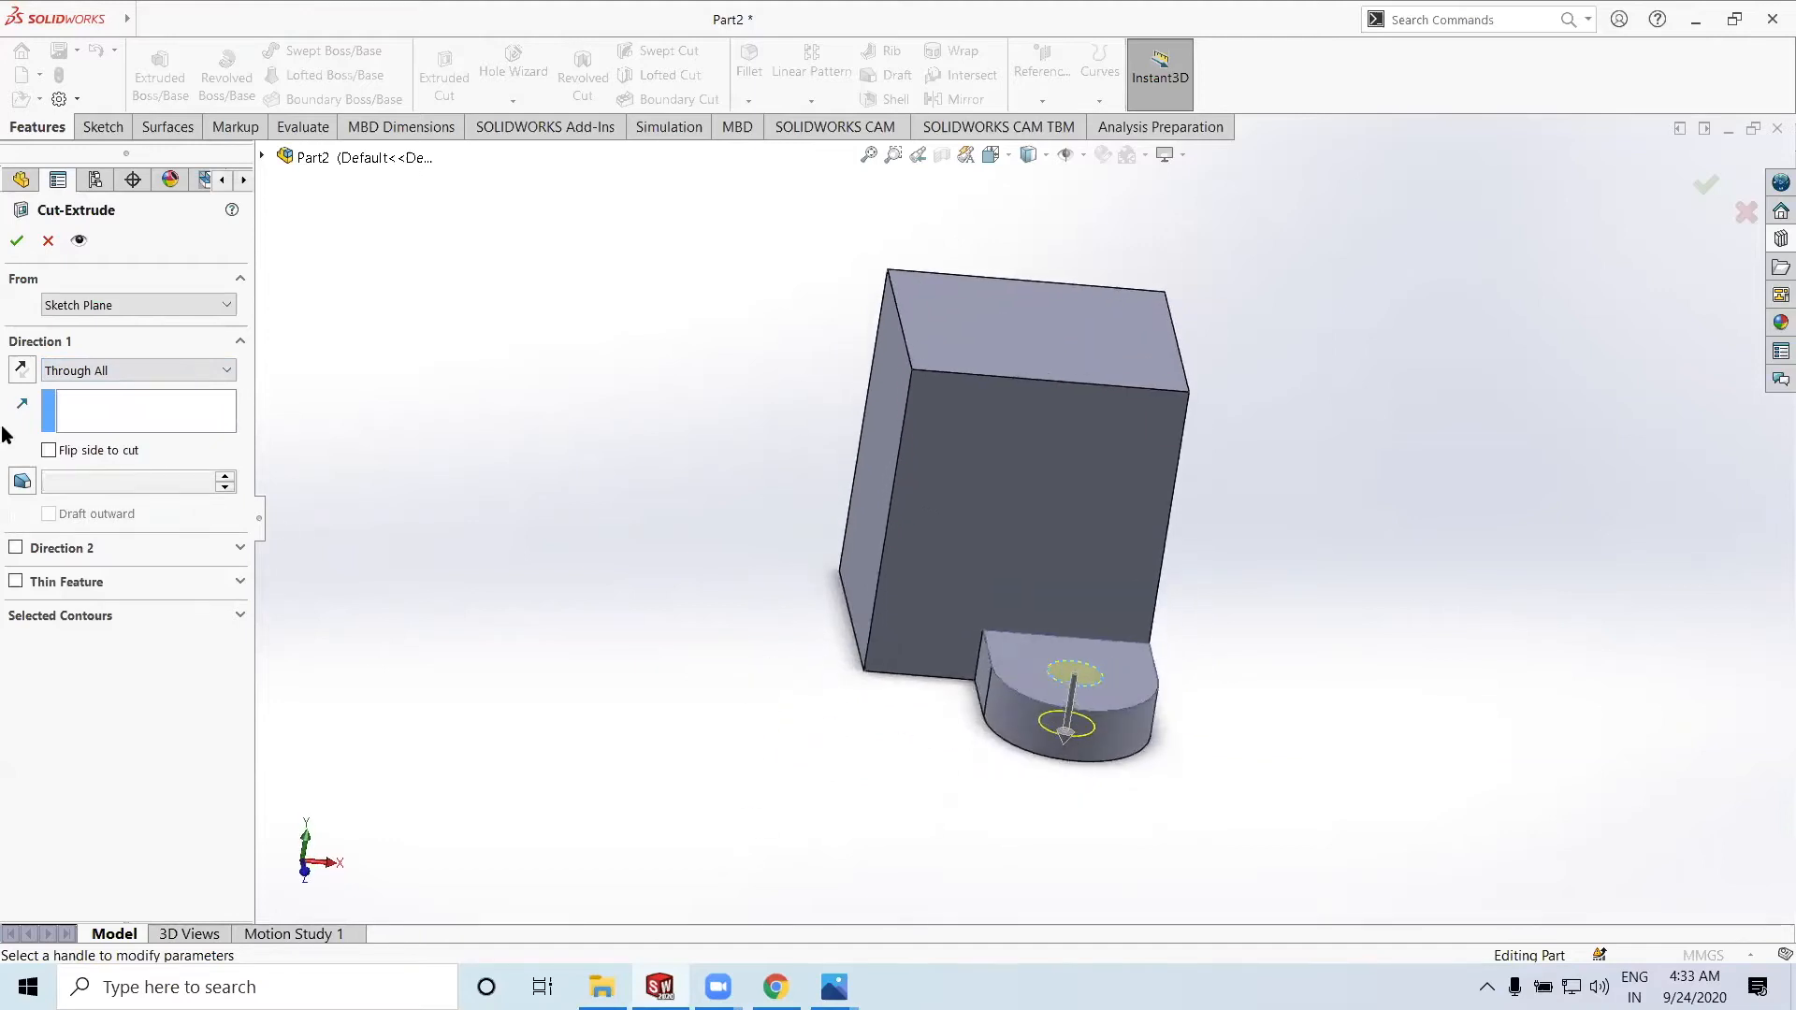
{"action": "left_click", "coordinate": [16, 241]}
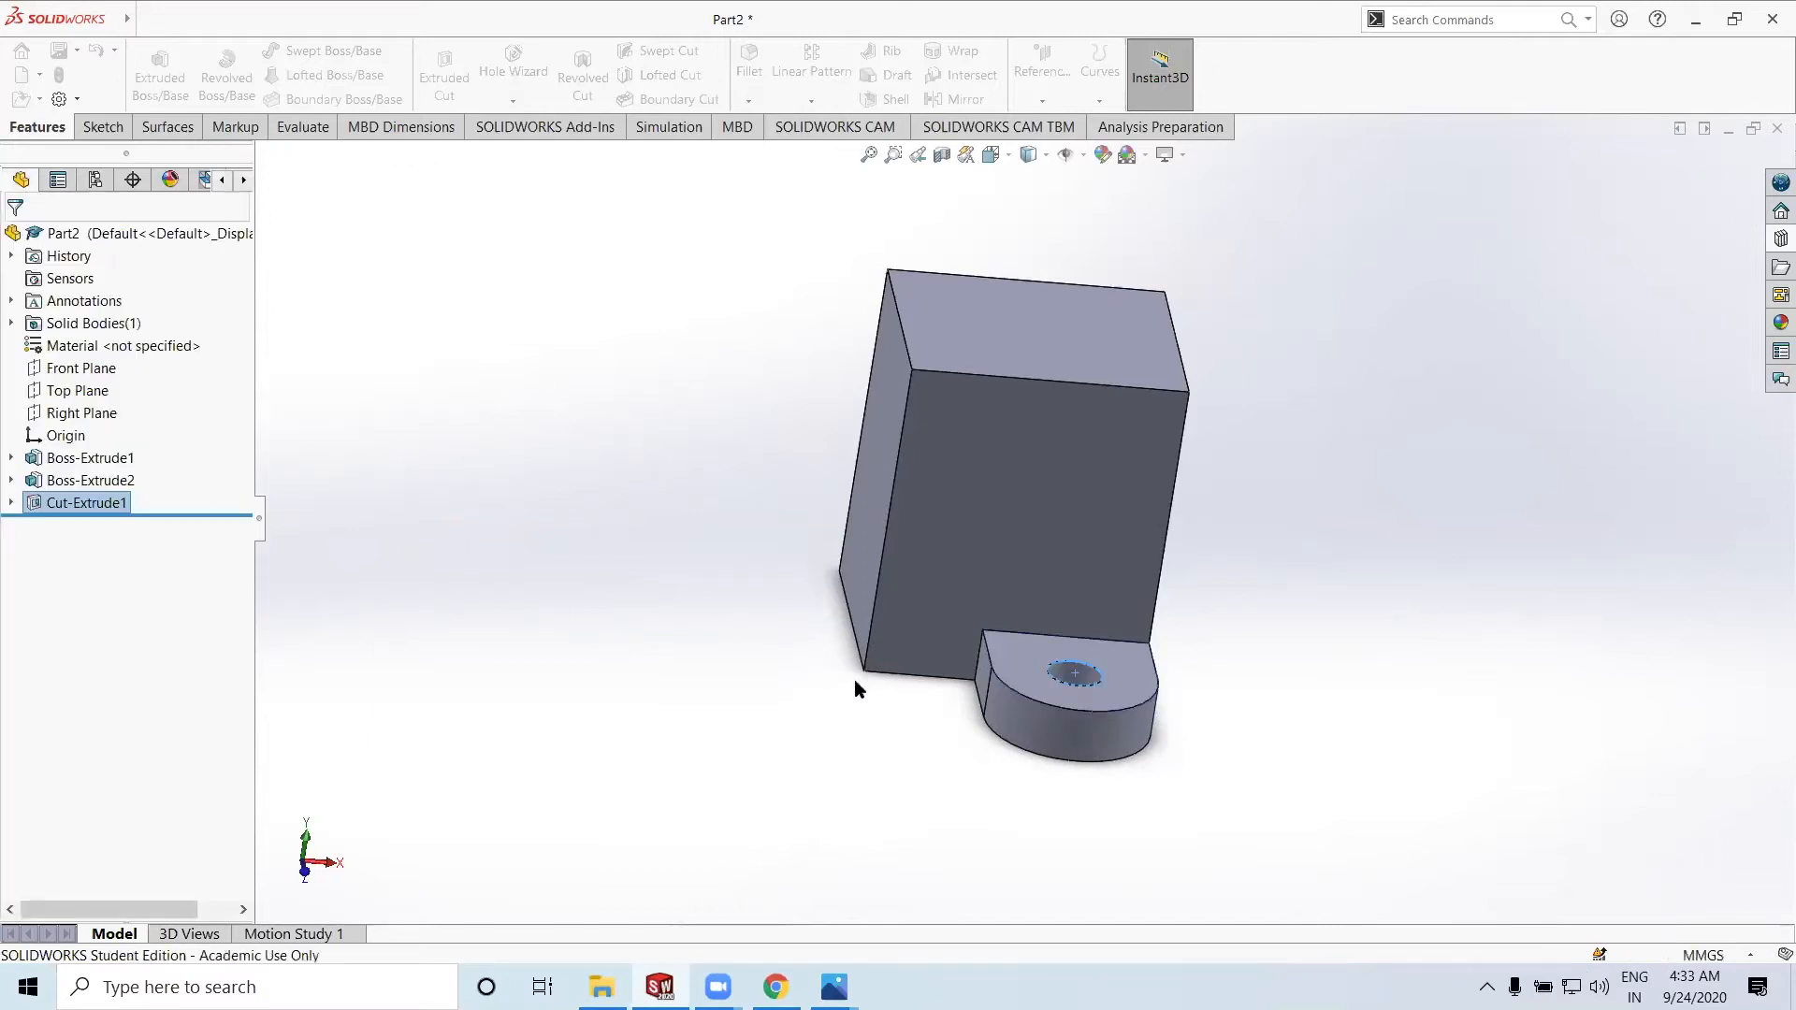
Compare the block and its holed lug with the reference image 1st model.png in Photos, and return to the part in SOLIDWORKS
{"action": "middle_click_drag", "start_coordinate": [928, 807], "coordinate": [885, 882]}
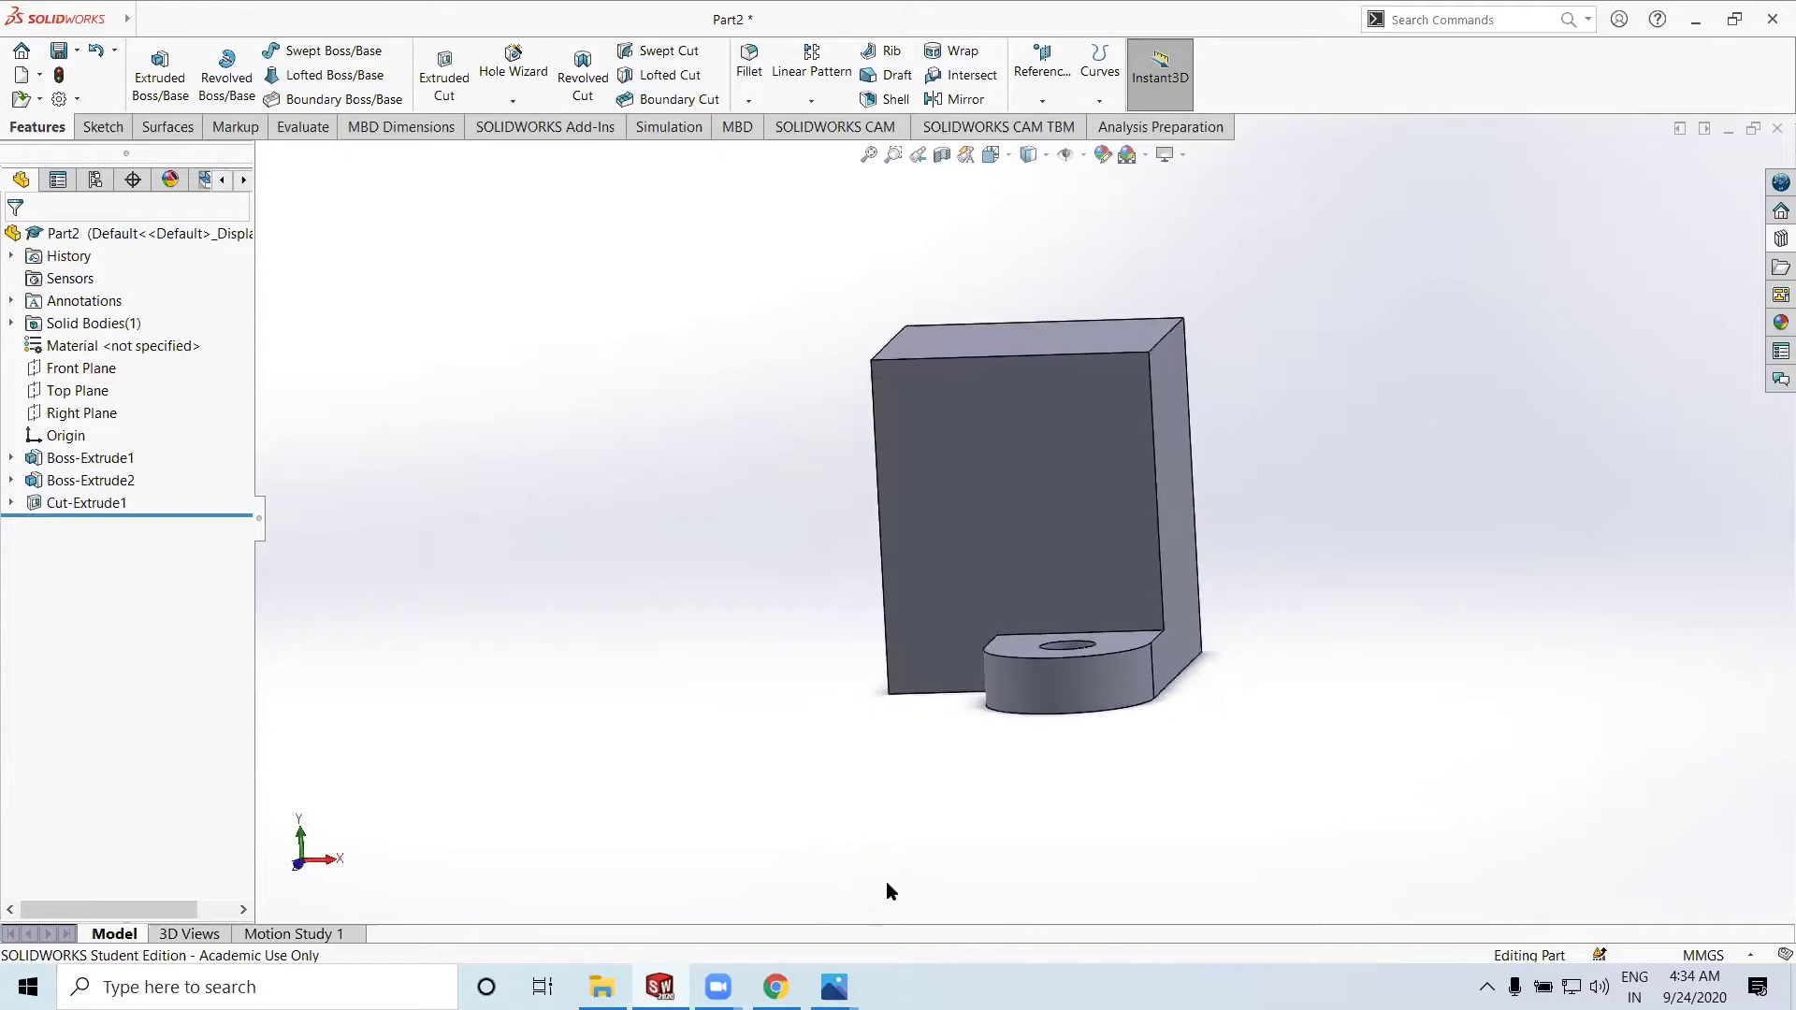
{"action": "middle_click_drag", "start_coordinate": [1191, 738], "coordinate": [1207, 718]}
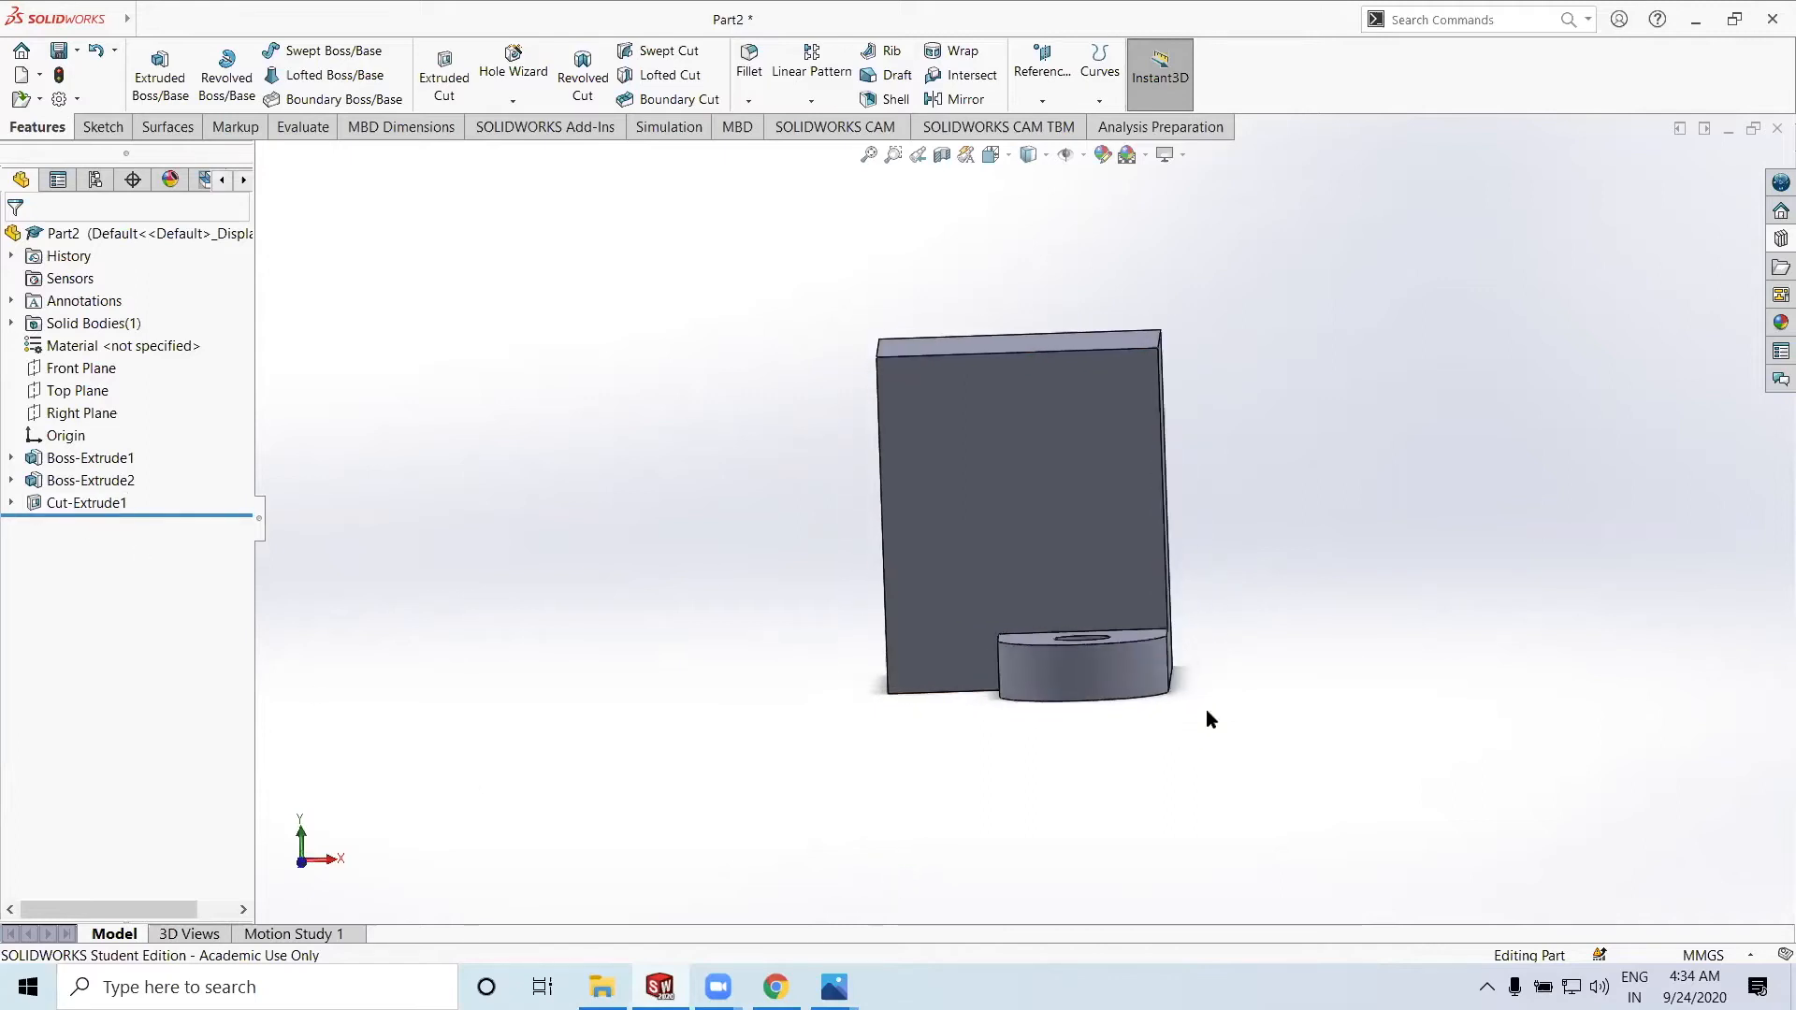
{"action": "left_click", "coordinate": [833, 987]}
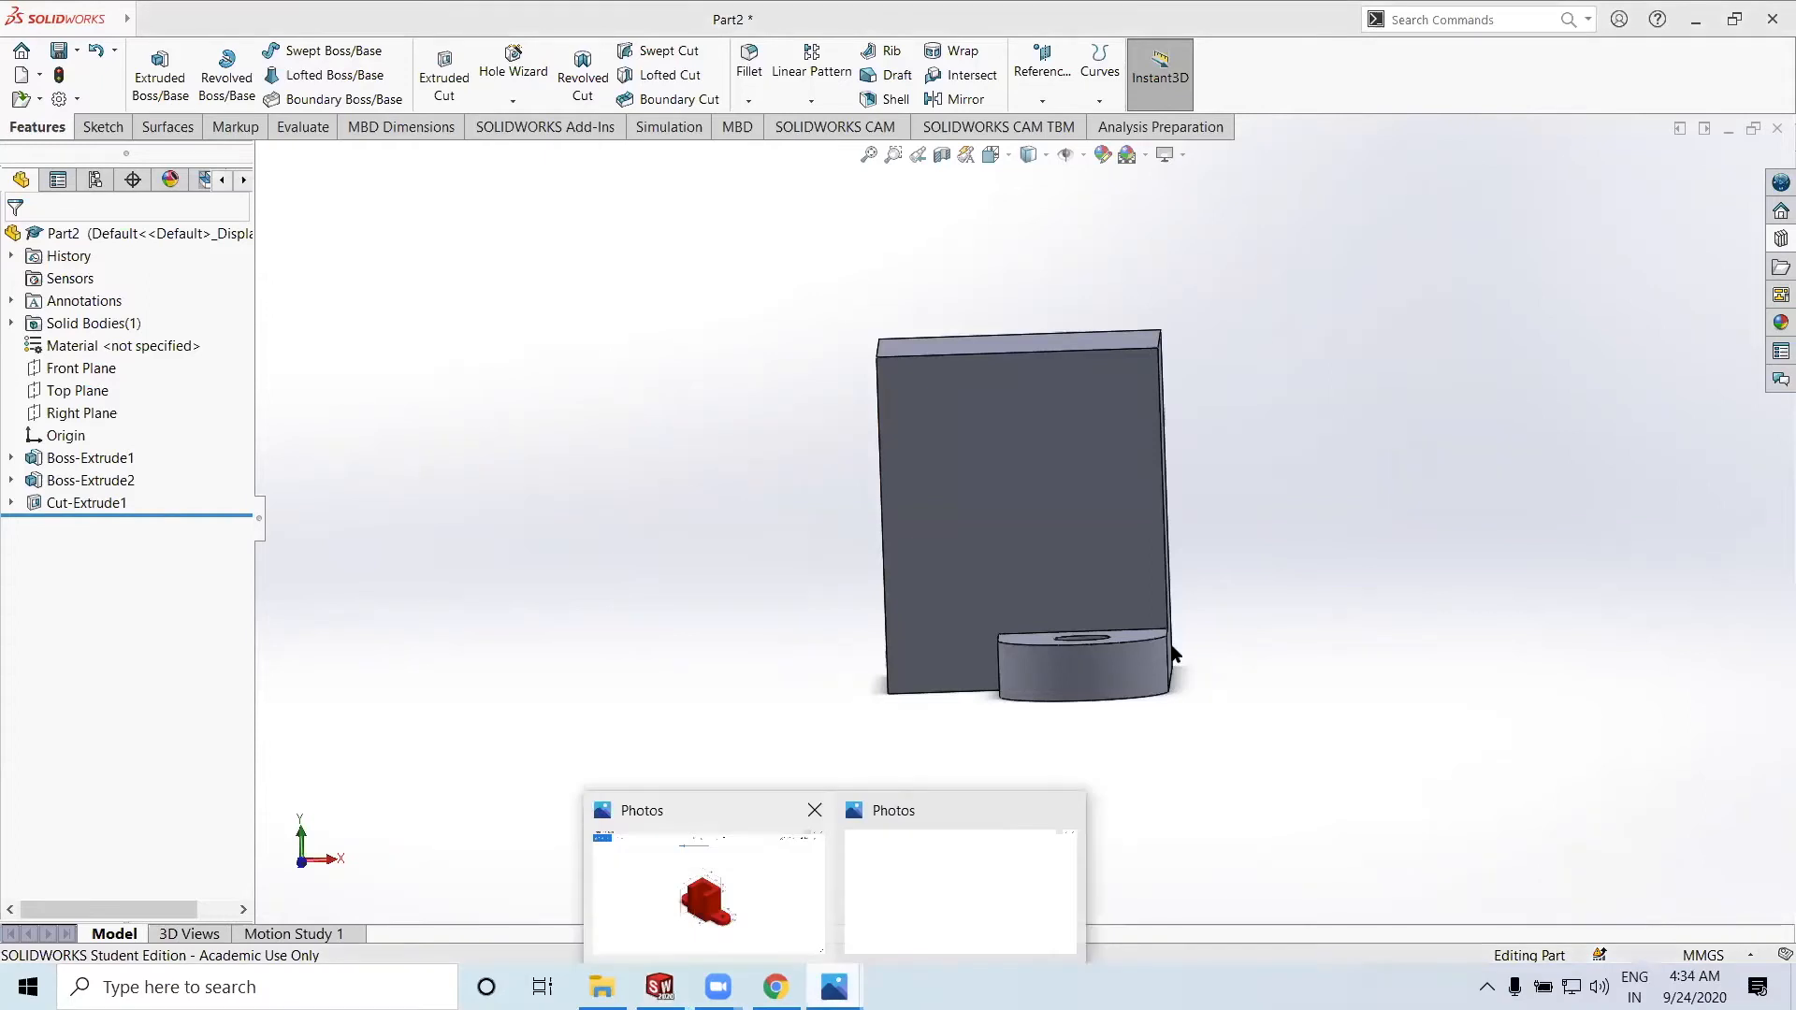
{"action": "left_click", "coordinate": [708, 894]}
{"action": "left_click", "coordinate": [1668, 16]}
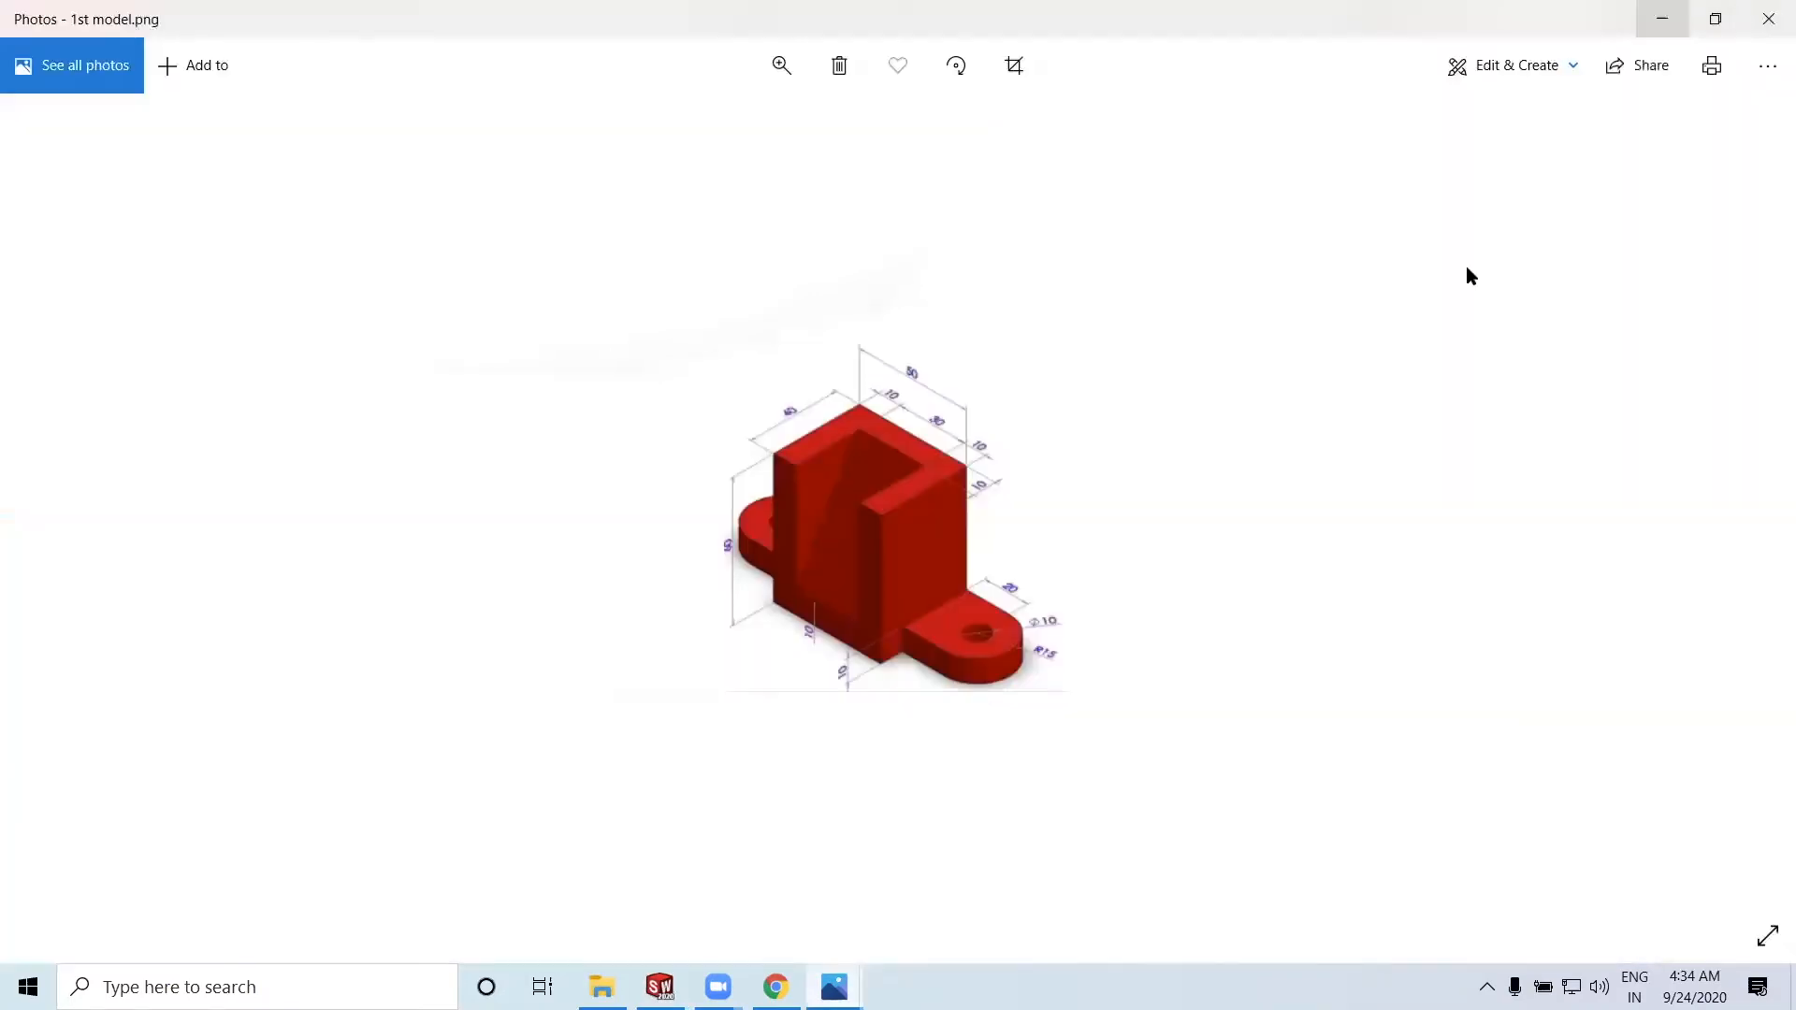
{"action": "middle_click_drag", "start_coordinate": [1193, 634], "coordinate": [1156, 727]}
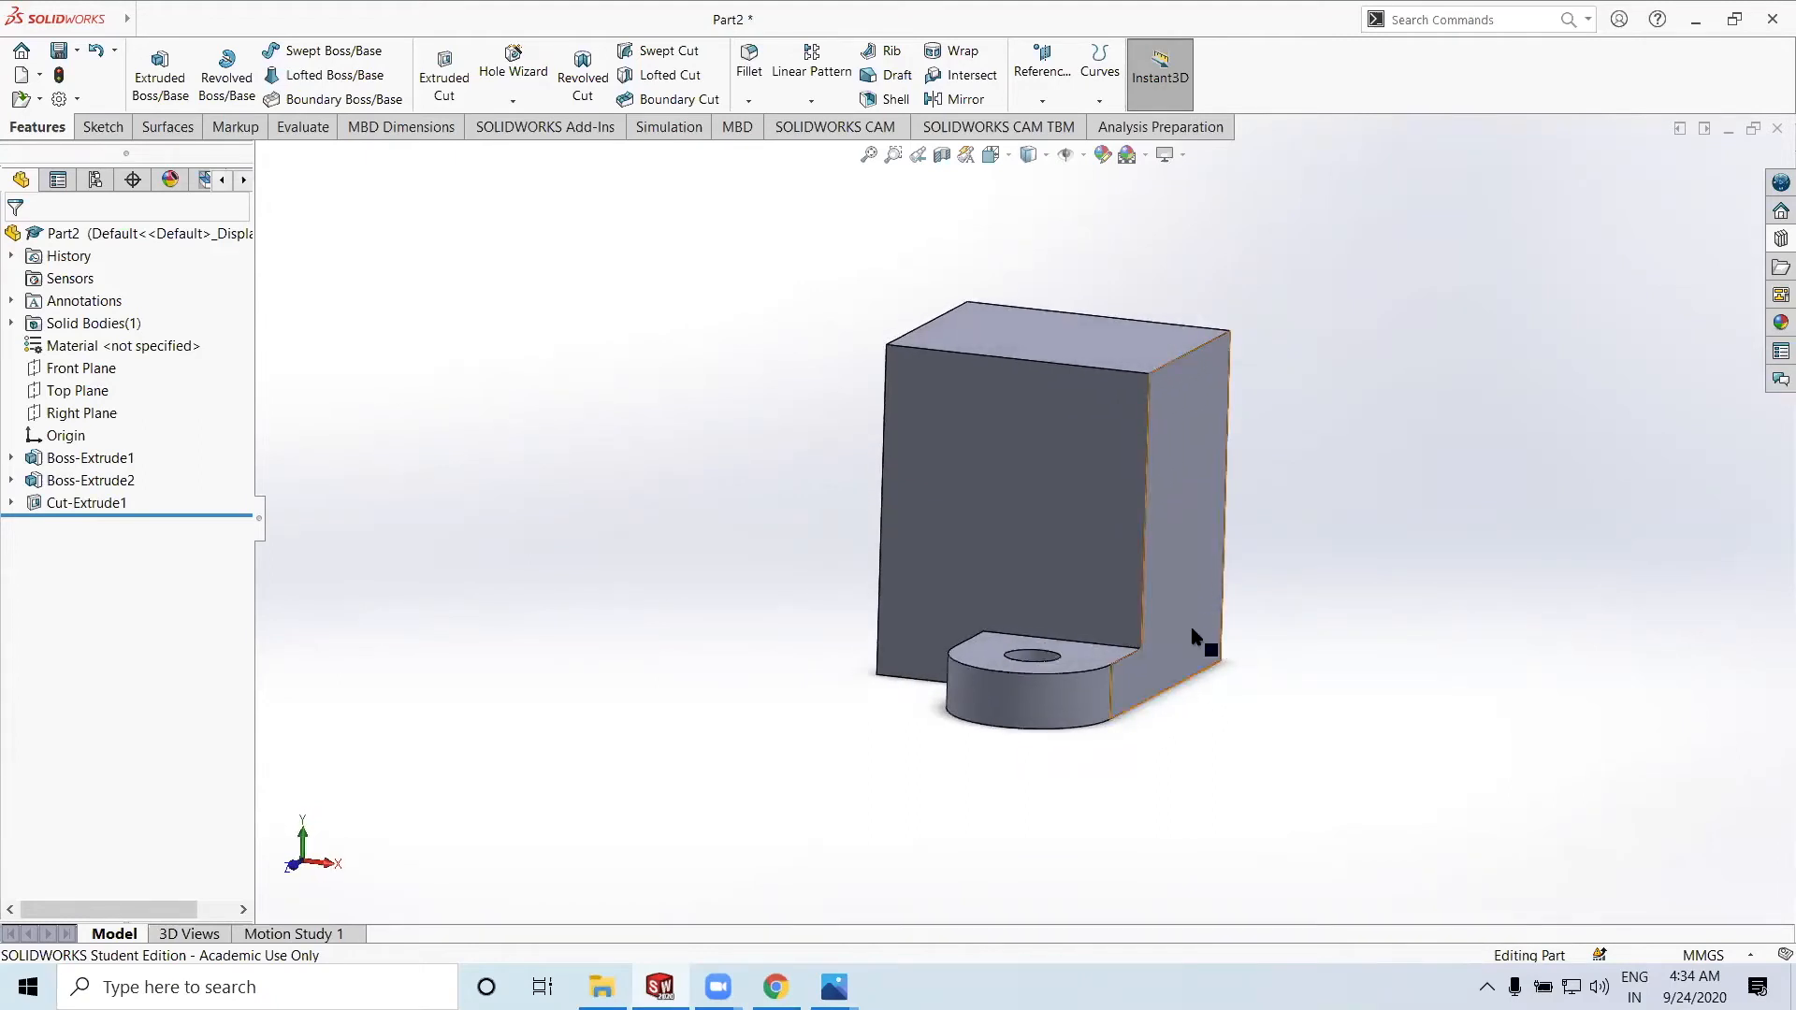
{"action": "middle_click_drag", "start_coordinate": [1113, 747], "coordinate": [1079, 714]}
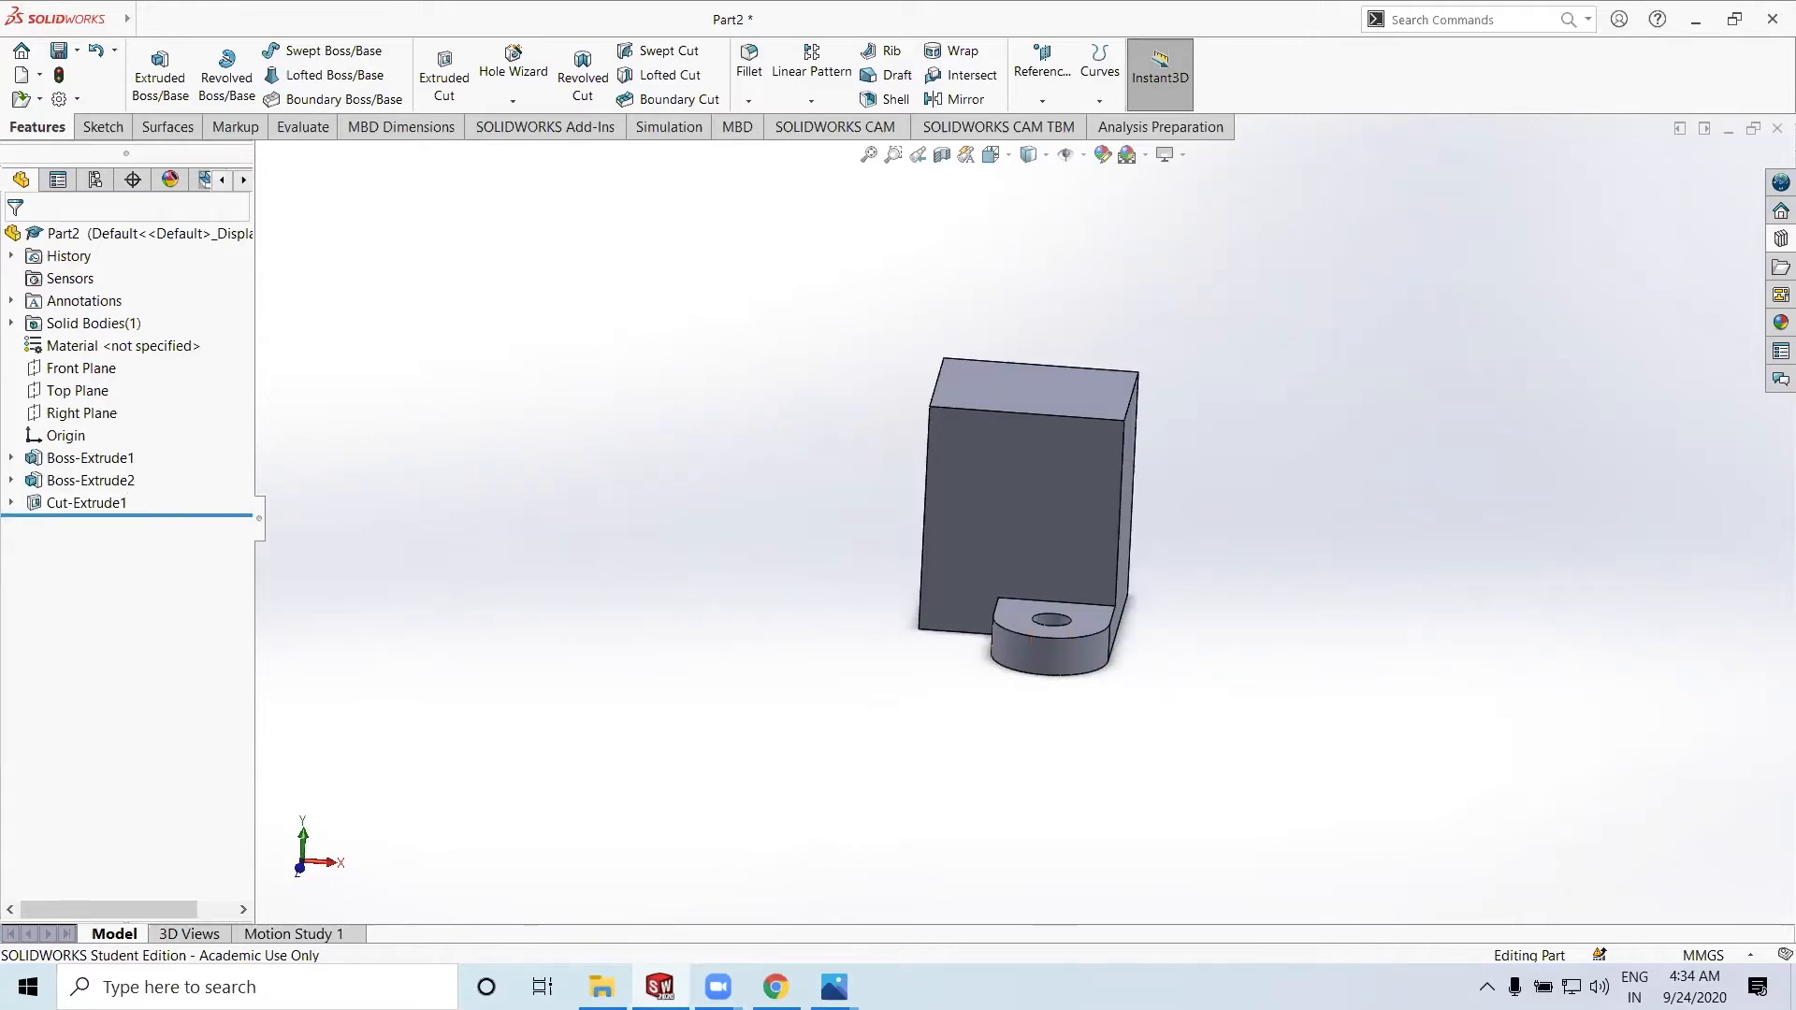
{"action": "mouse_move", "coordinate": [834, 987]}
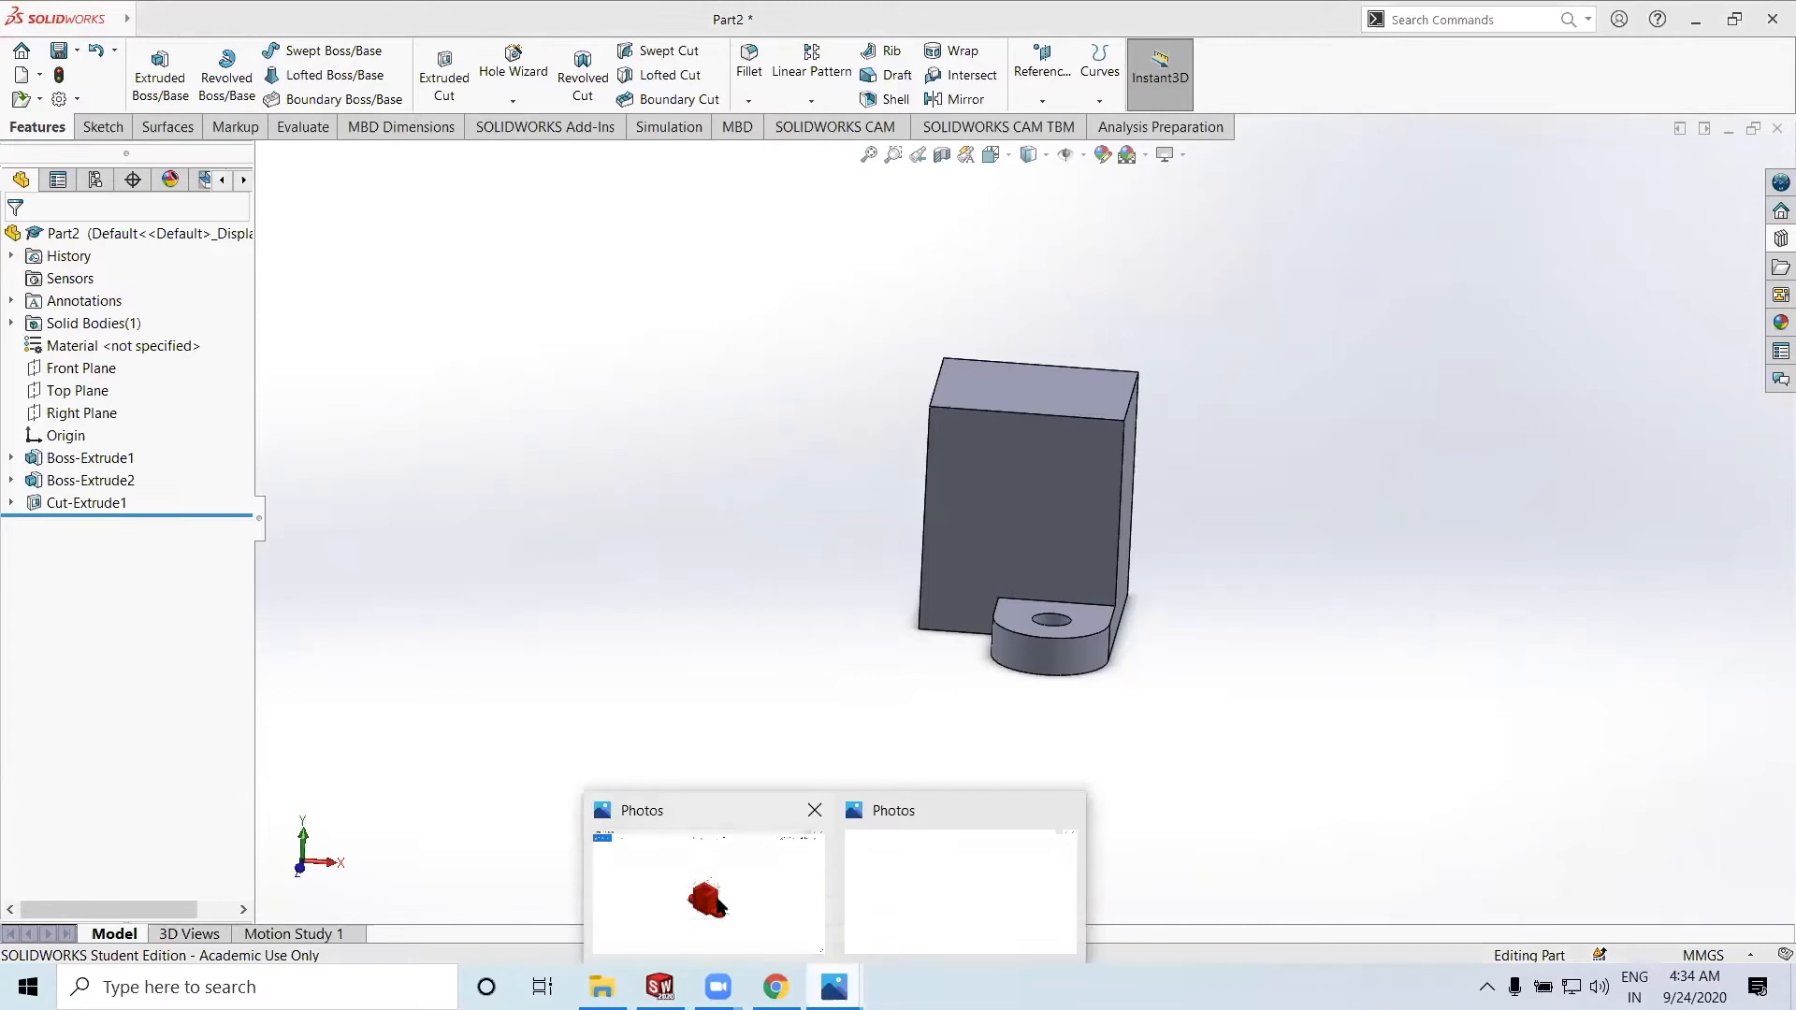
{"action": "left_click", "coordinate": [708, 862]}
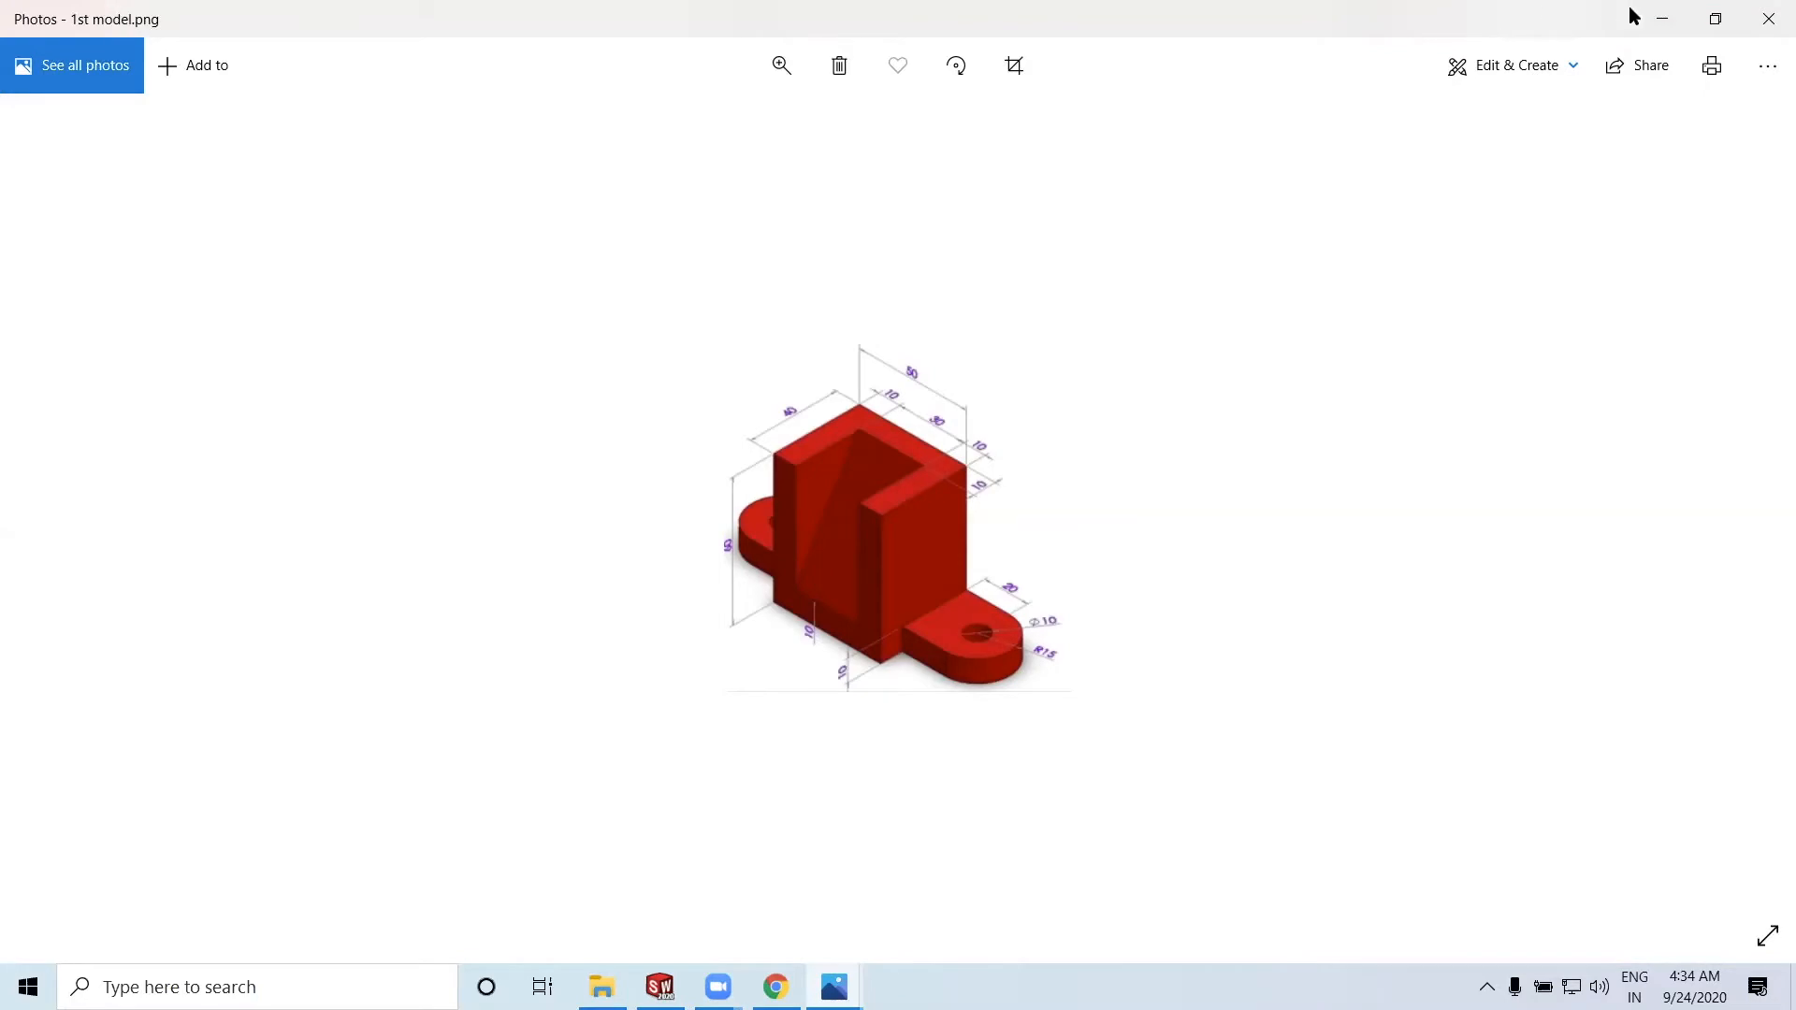
{"action": "left_click", "coordinate": [1663, 19]}
{"action": "mouse_move", "coordinate": [758, 602]}
{"action": "middle_mouse_down"}
{"action": "mouse_move", "coordinate": [830, 609]}
{"action": "mouse_move", "coordinate": [772, 610]}
{"action": "middle_mouse_up"}
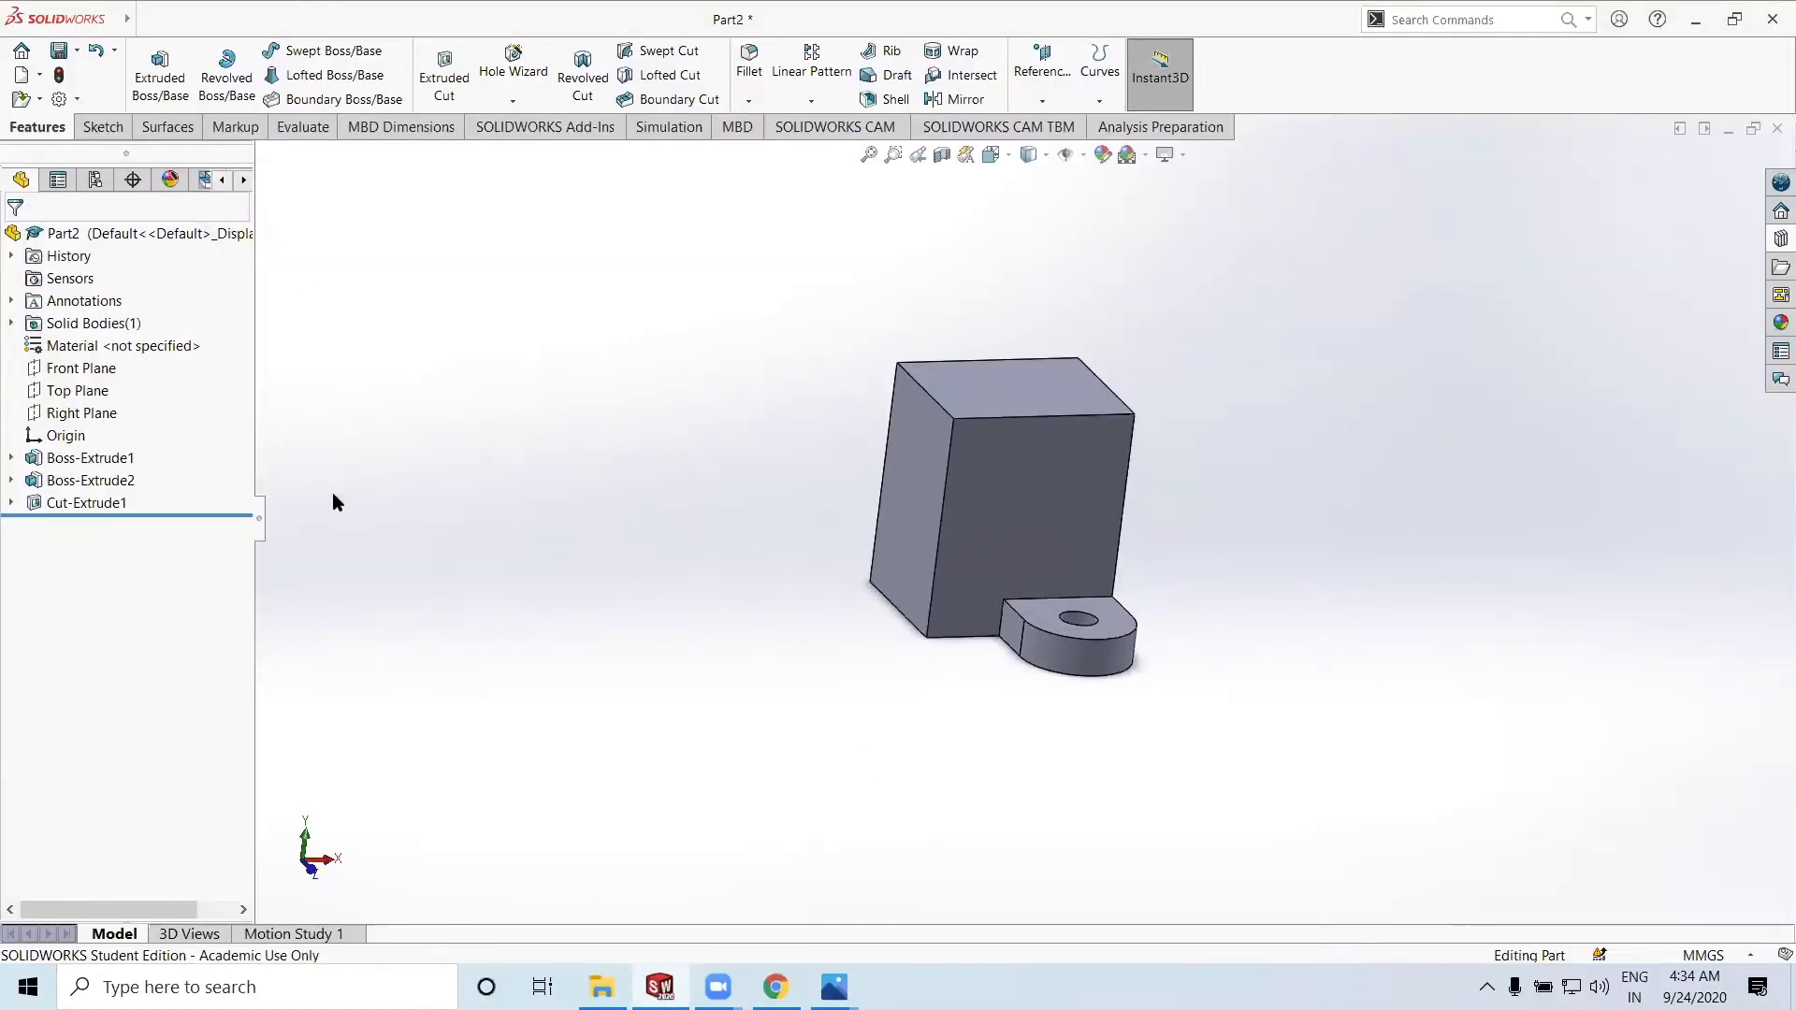
Delete the lug's hole cut, Cut-Extrude1, and the circle sketch it leaves behind
{"action": "right_click", "coordinate": [79, 507]}
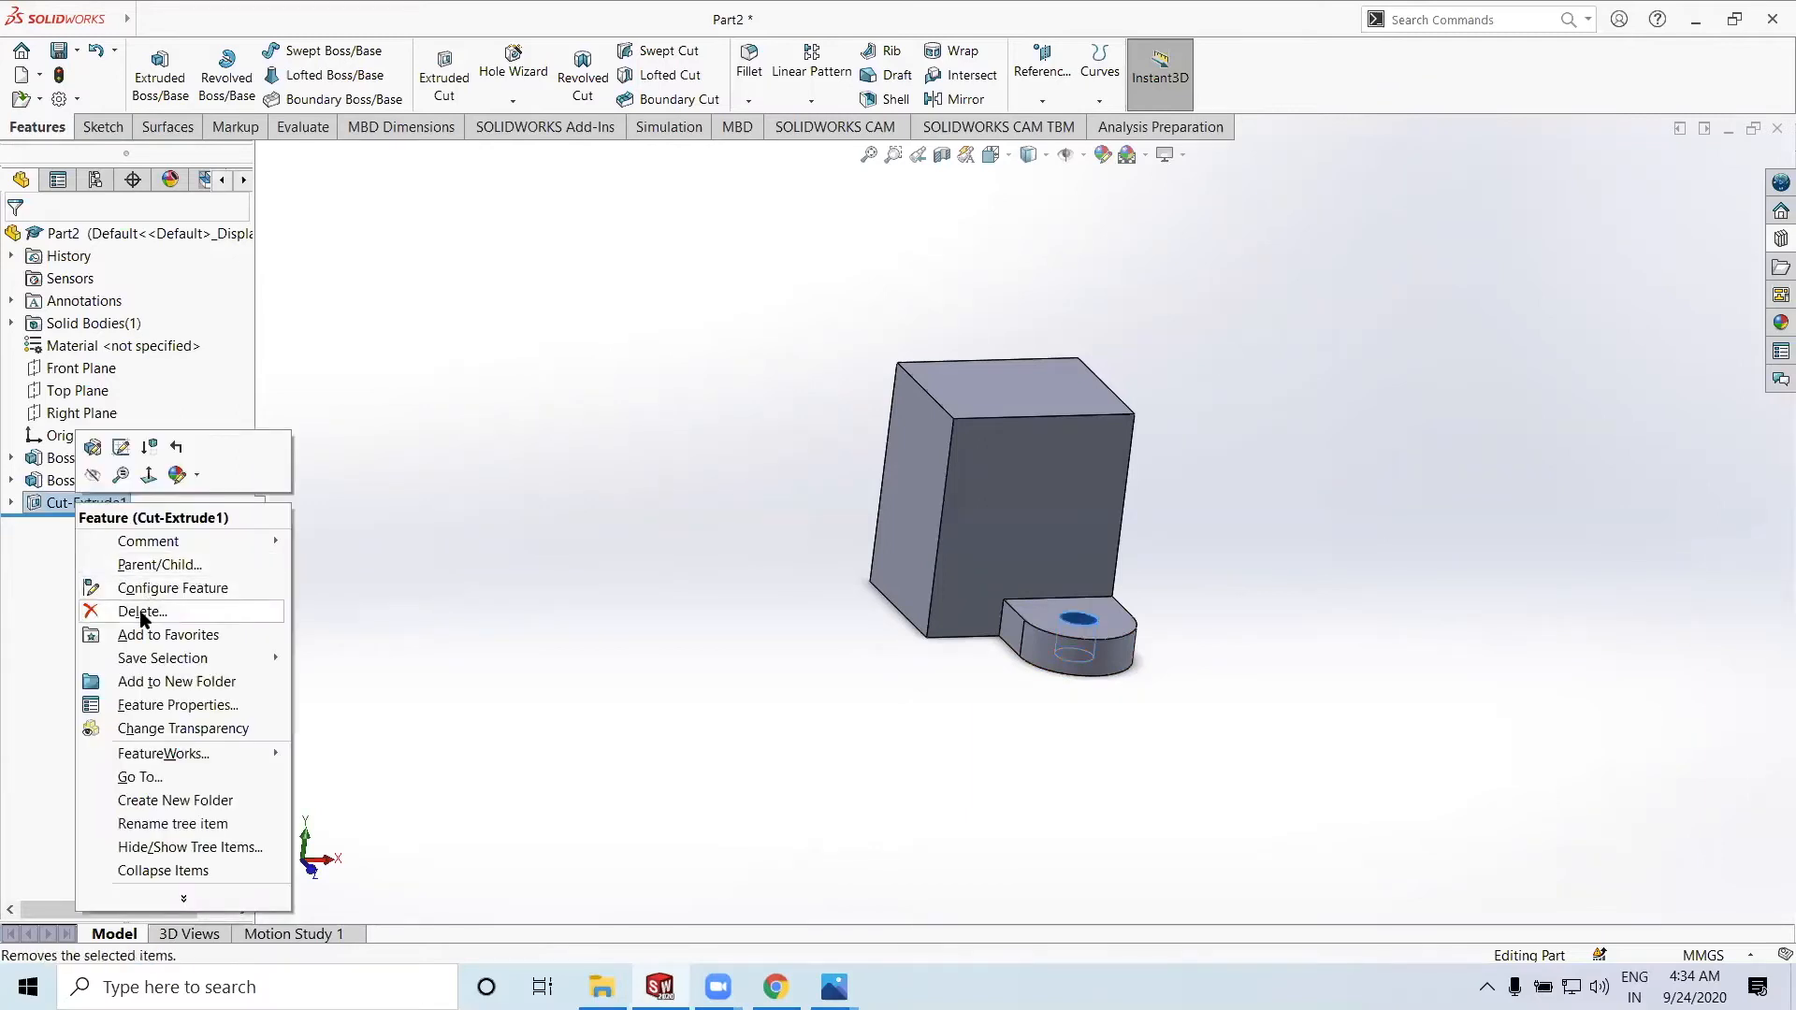
{"action": "left_click", "coordinate": [141, 614]}
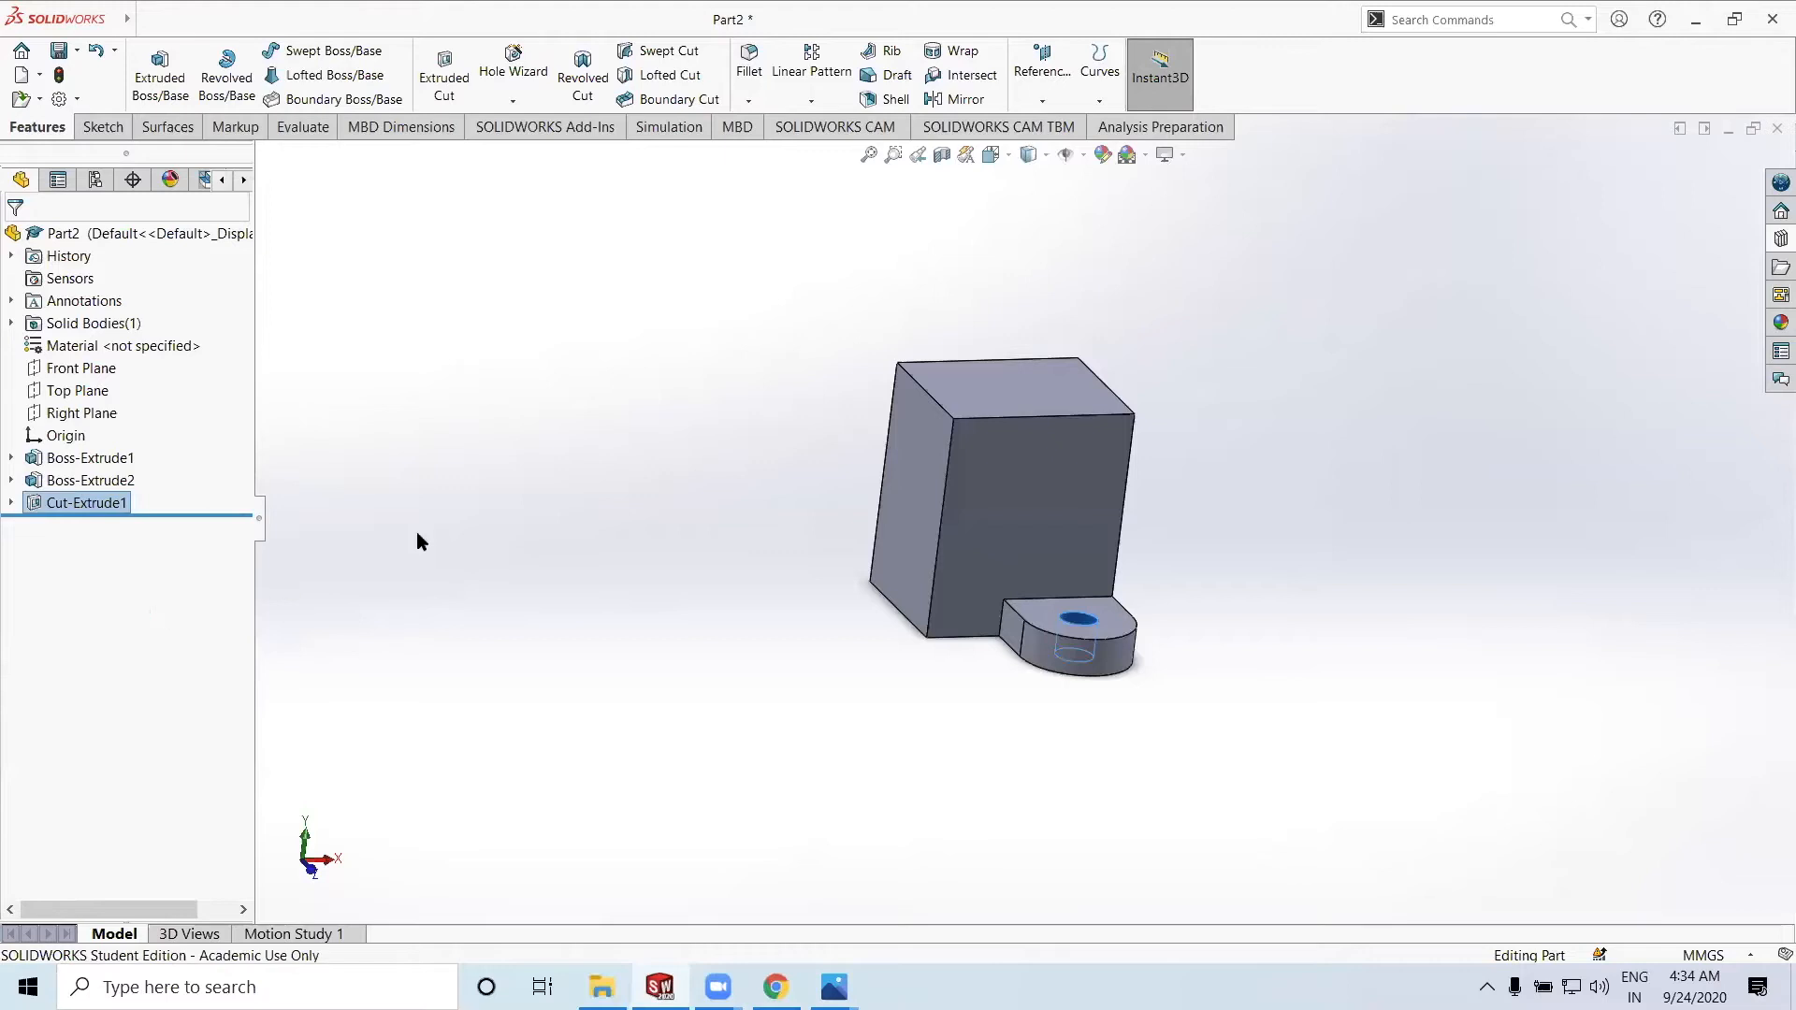
{"action": "left_click", "coordinate": [1014, 373]}
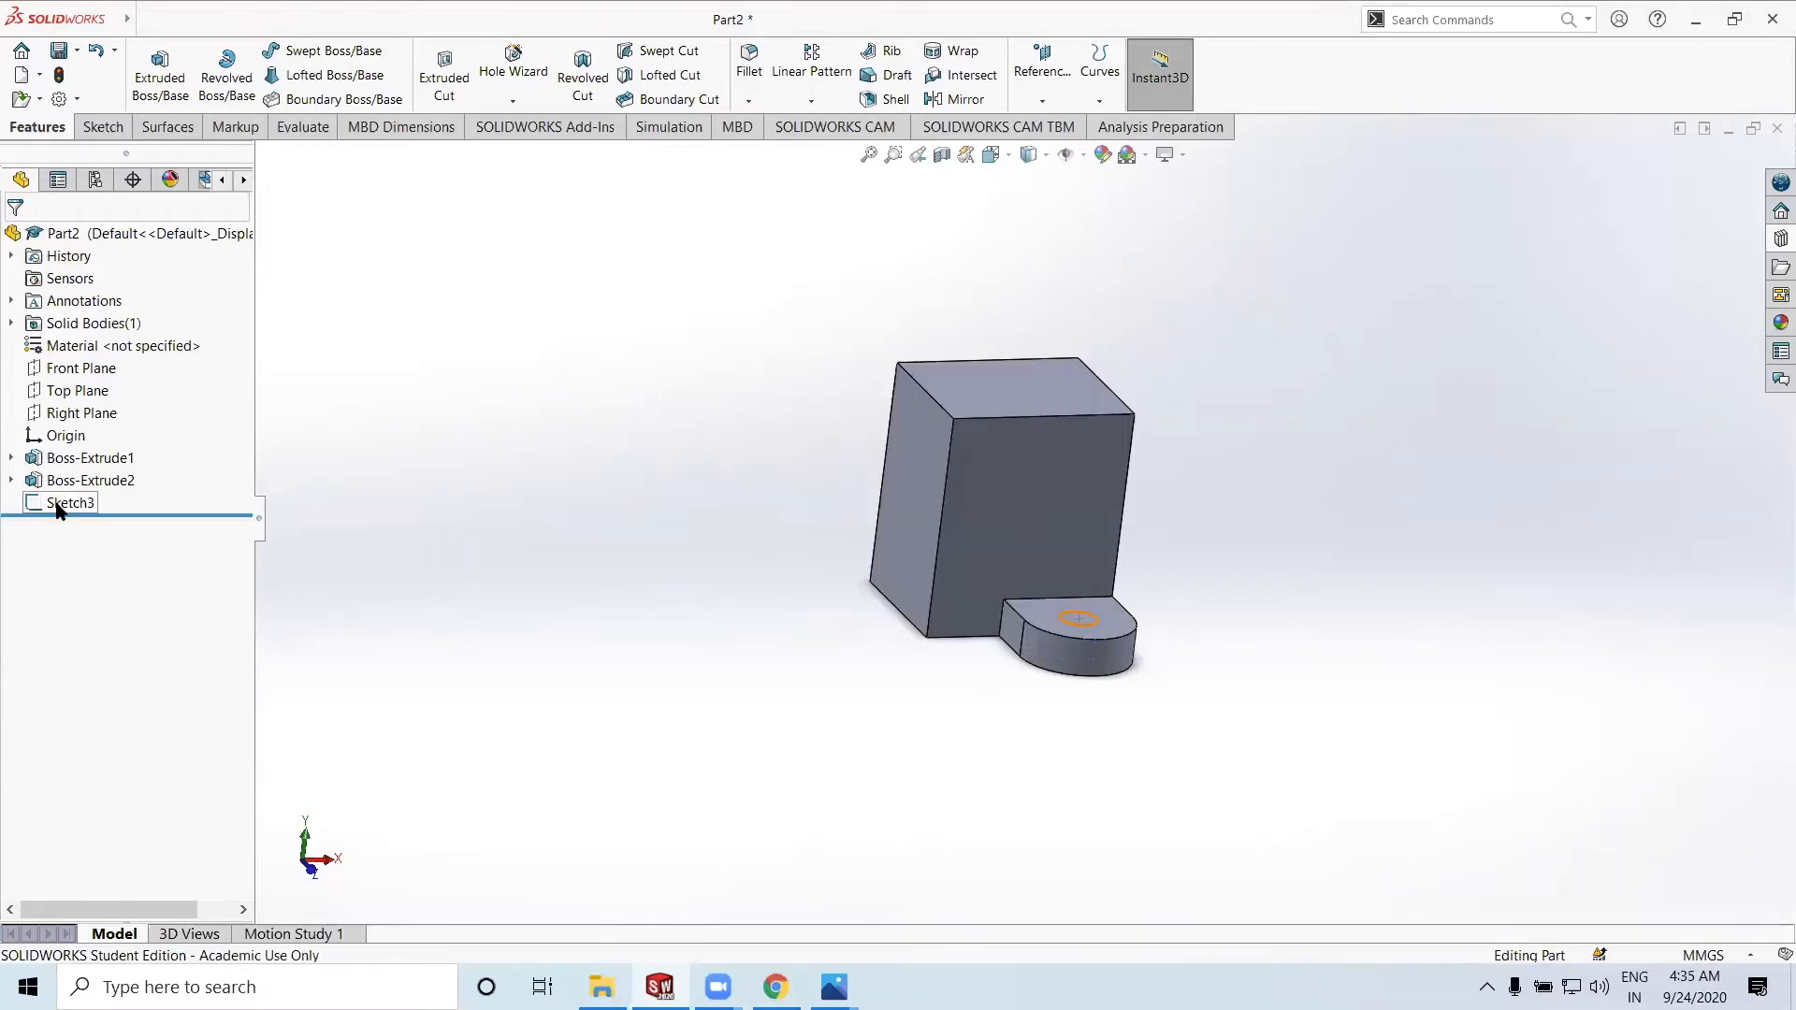
{"action": "right_click", "coordinate": [58, 510]}
{"action": "left_click", "coordinate": [131, 629]}
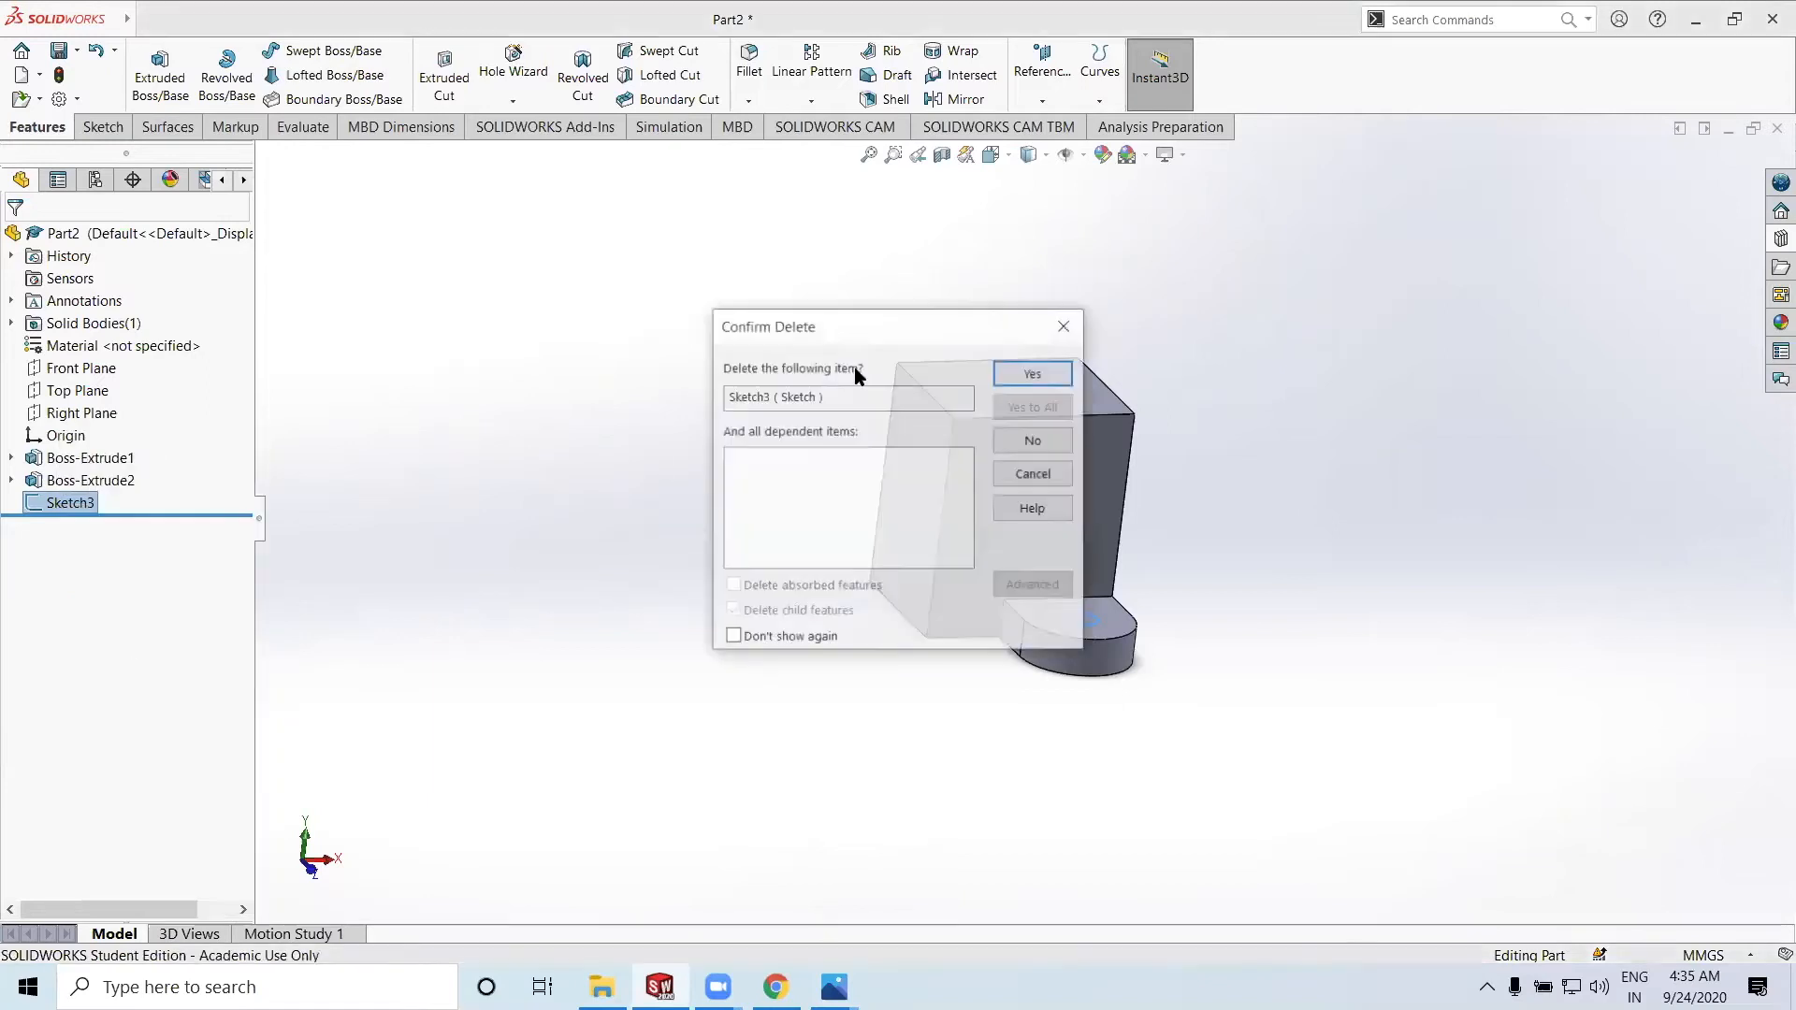
{"action": "left_click", "coordinate": [1021, 373]}
Delete the lug extrusion, Boss-Extrude2, together with its remaining profile sketch so that only the block is kept
{"action": "left_click", "coordinate": [90, 485]}
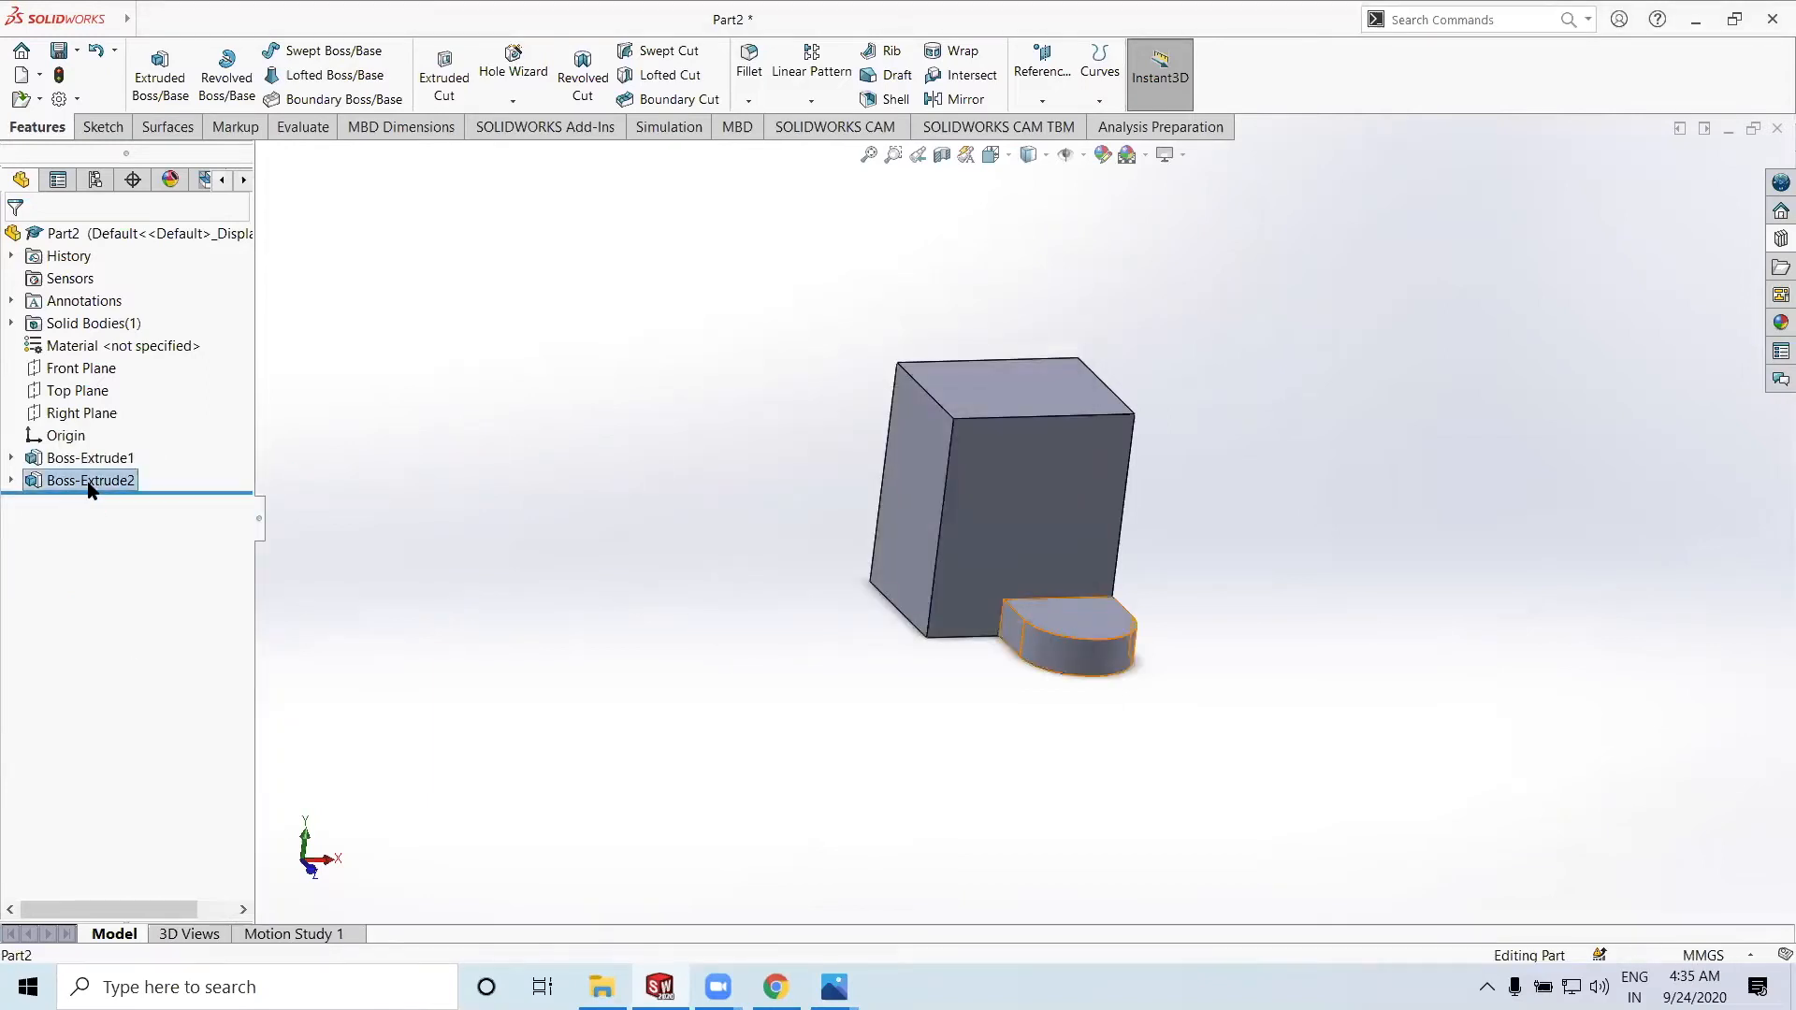
{"action": "right_click", "coordinate": [86, 487]}
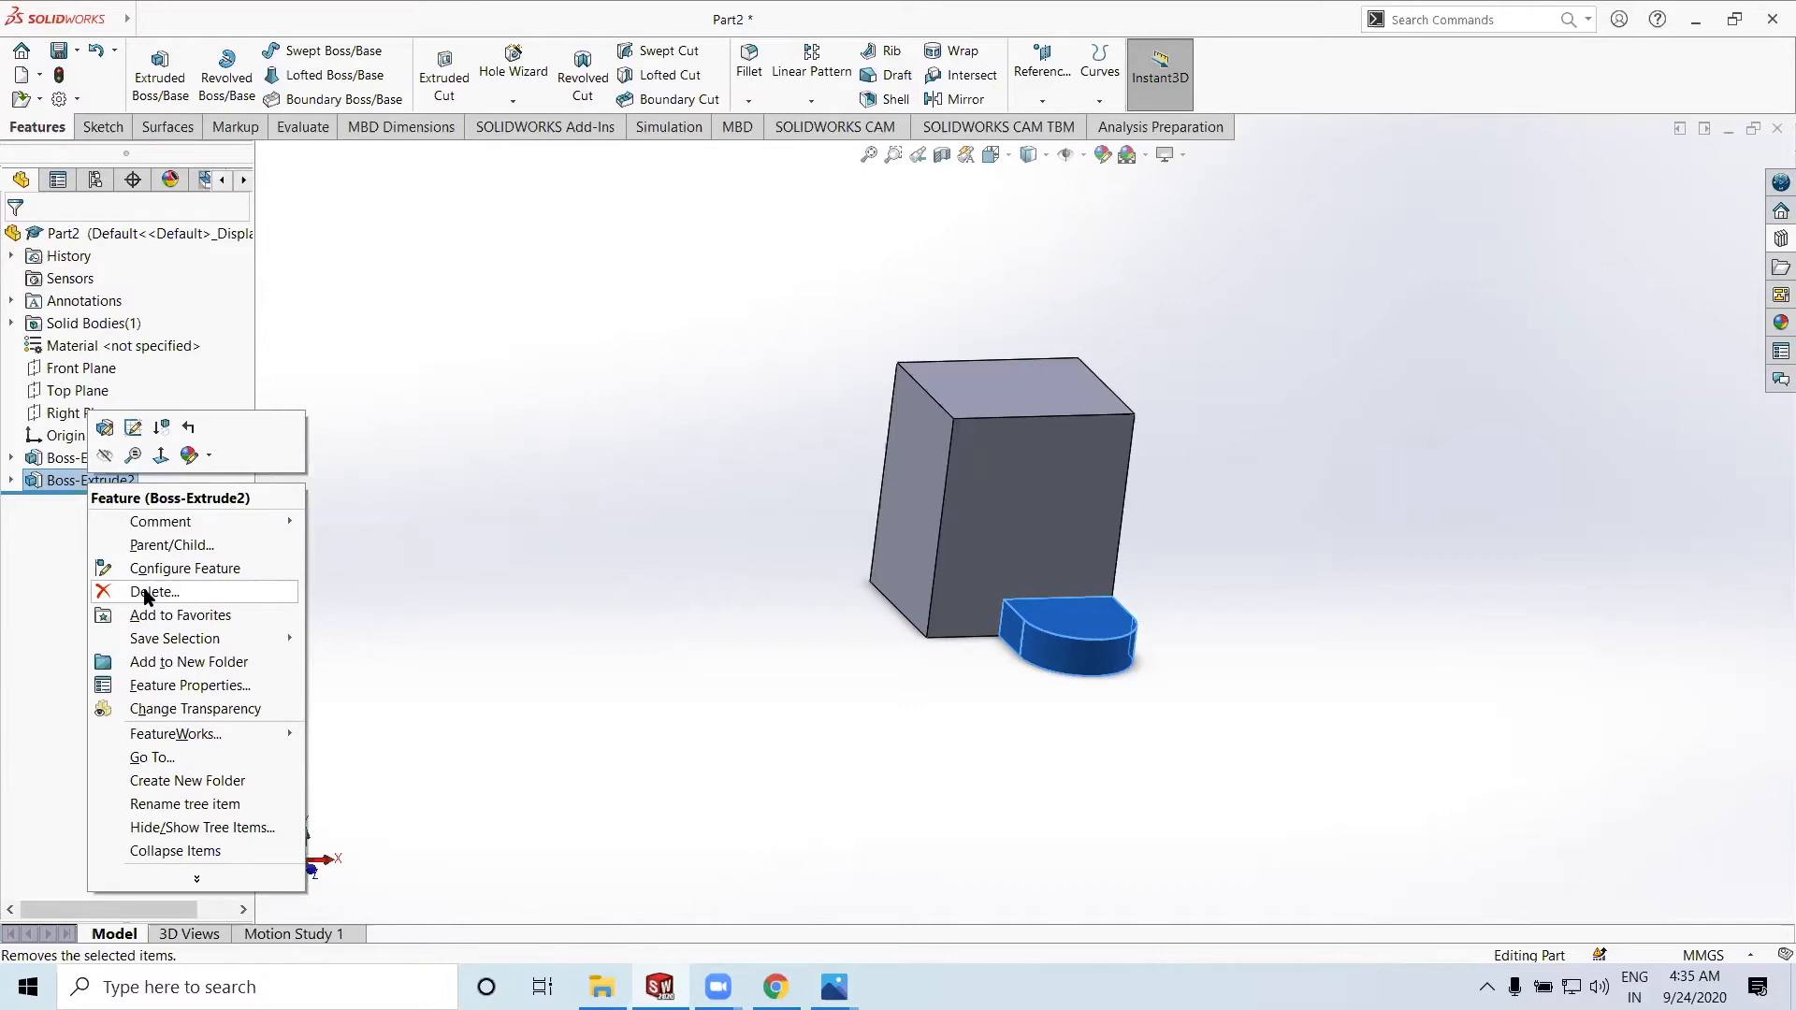
{"action": "left_click", "coordinate": [146, 592]}
{"action": "left_click", "coordinate": [1046, 379]}
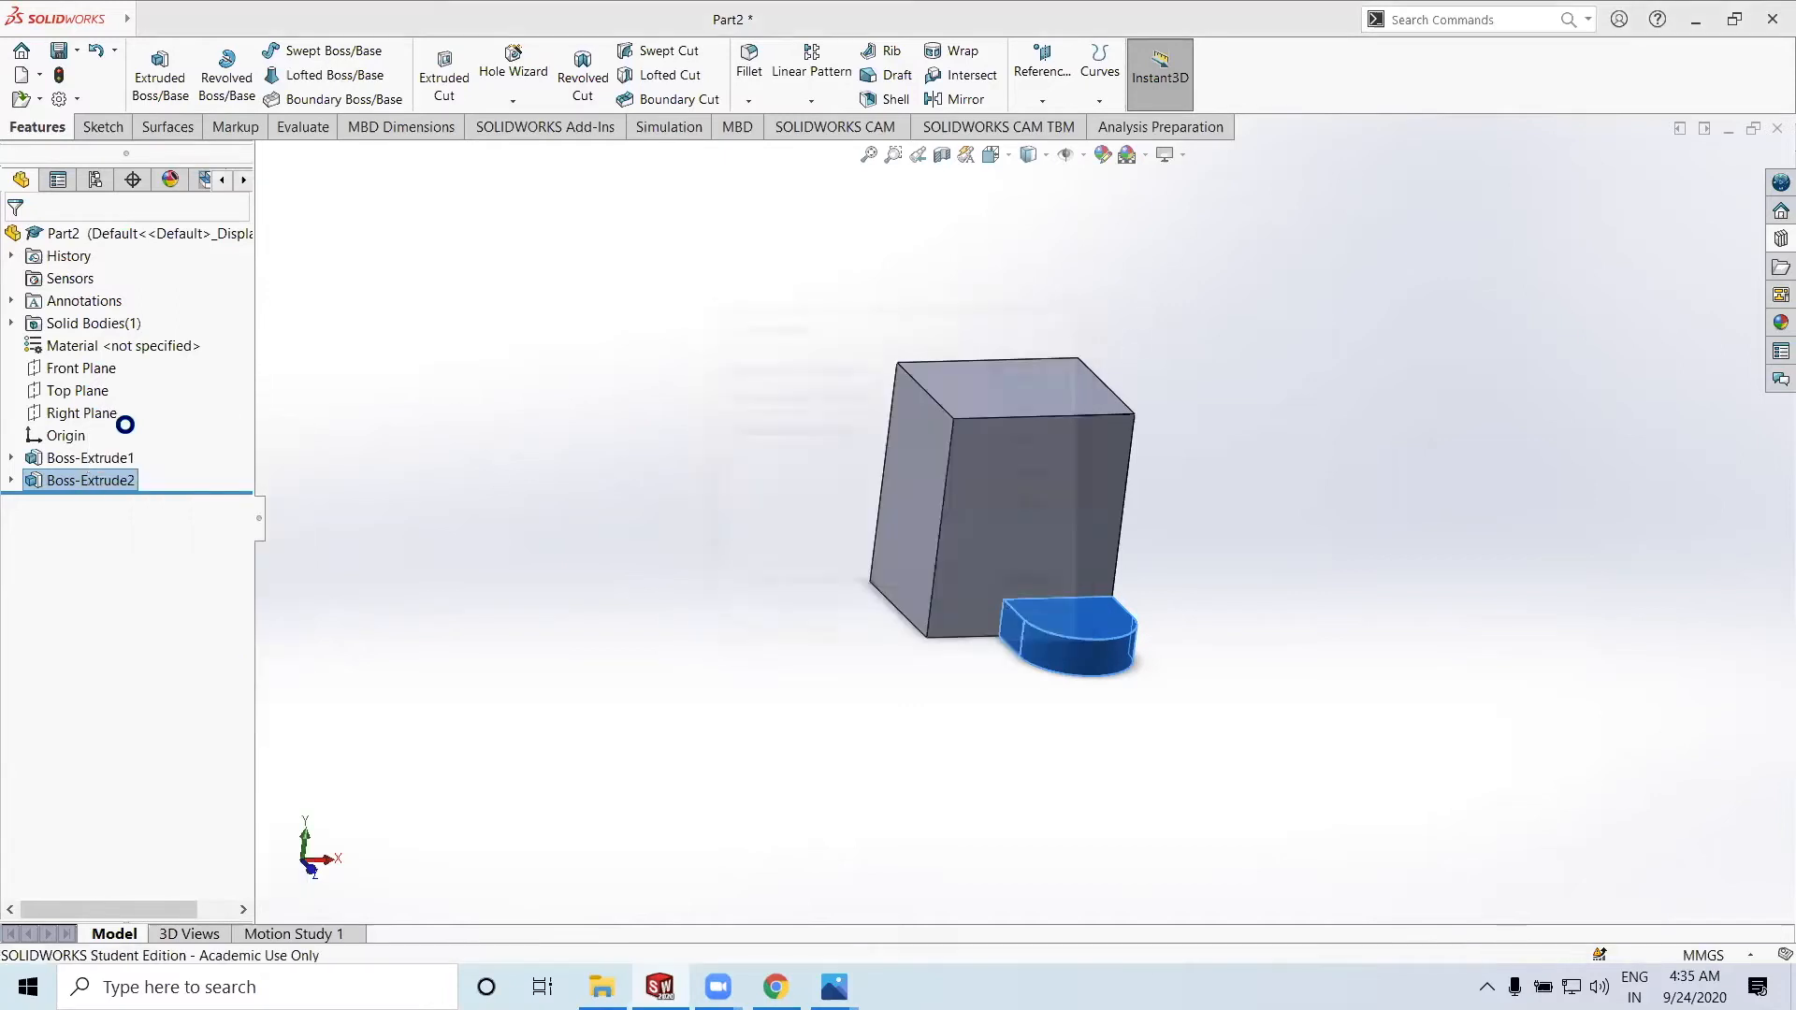
{"action": "right_click", "coordinate": [85, 482]}
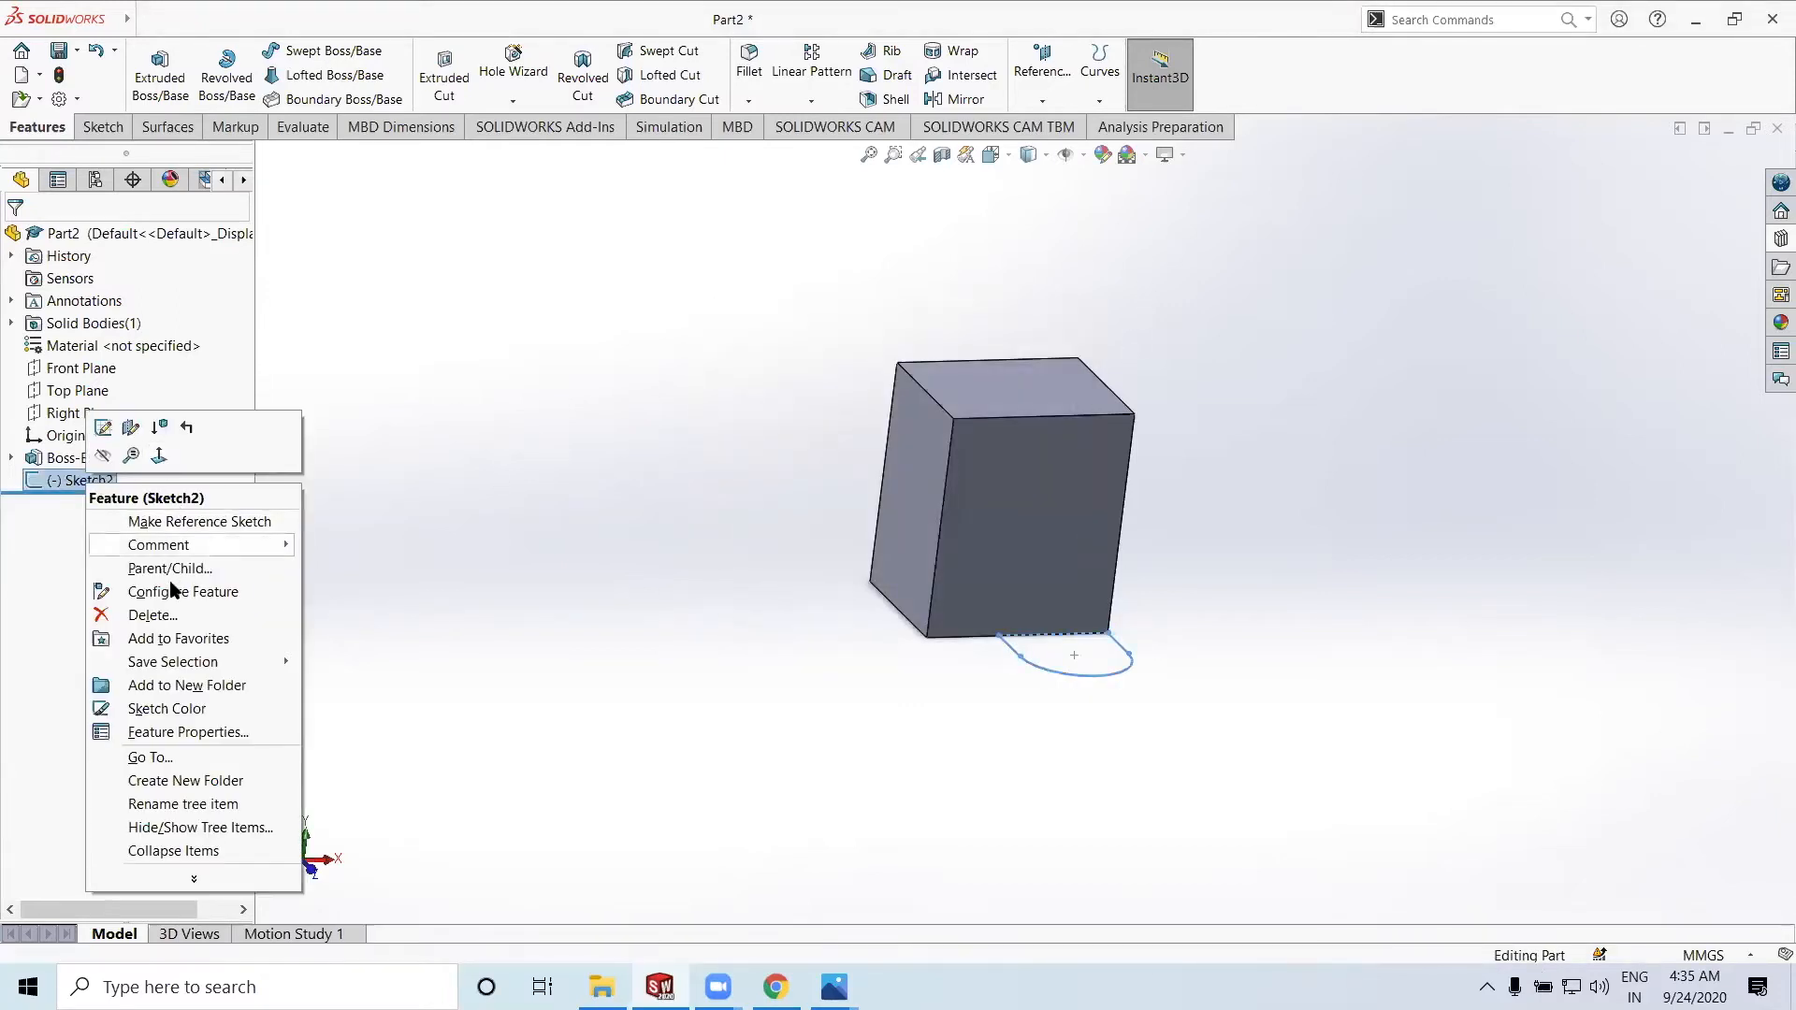
{"action": "left_click", "coordinate": [148, 615]}
{"action": "left_click", "coordinate": [1036, 371]}
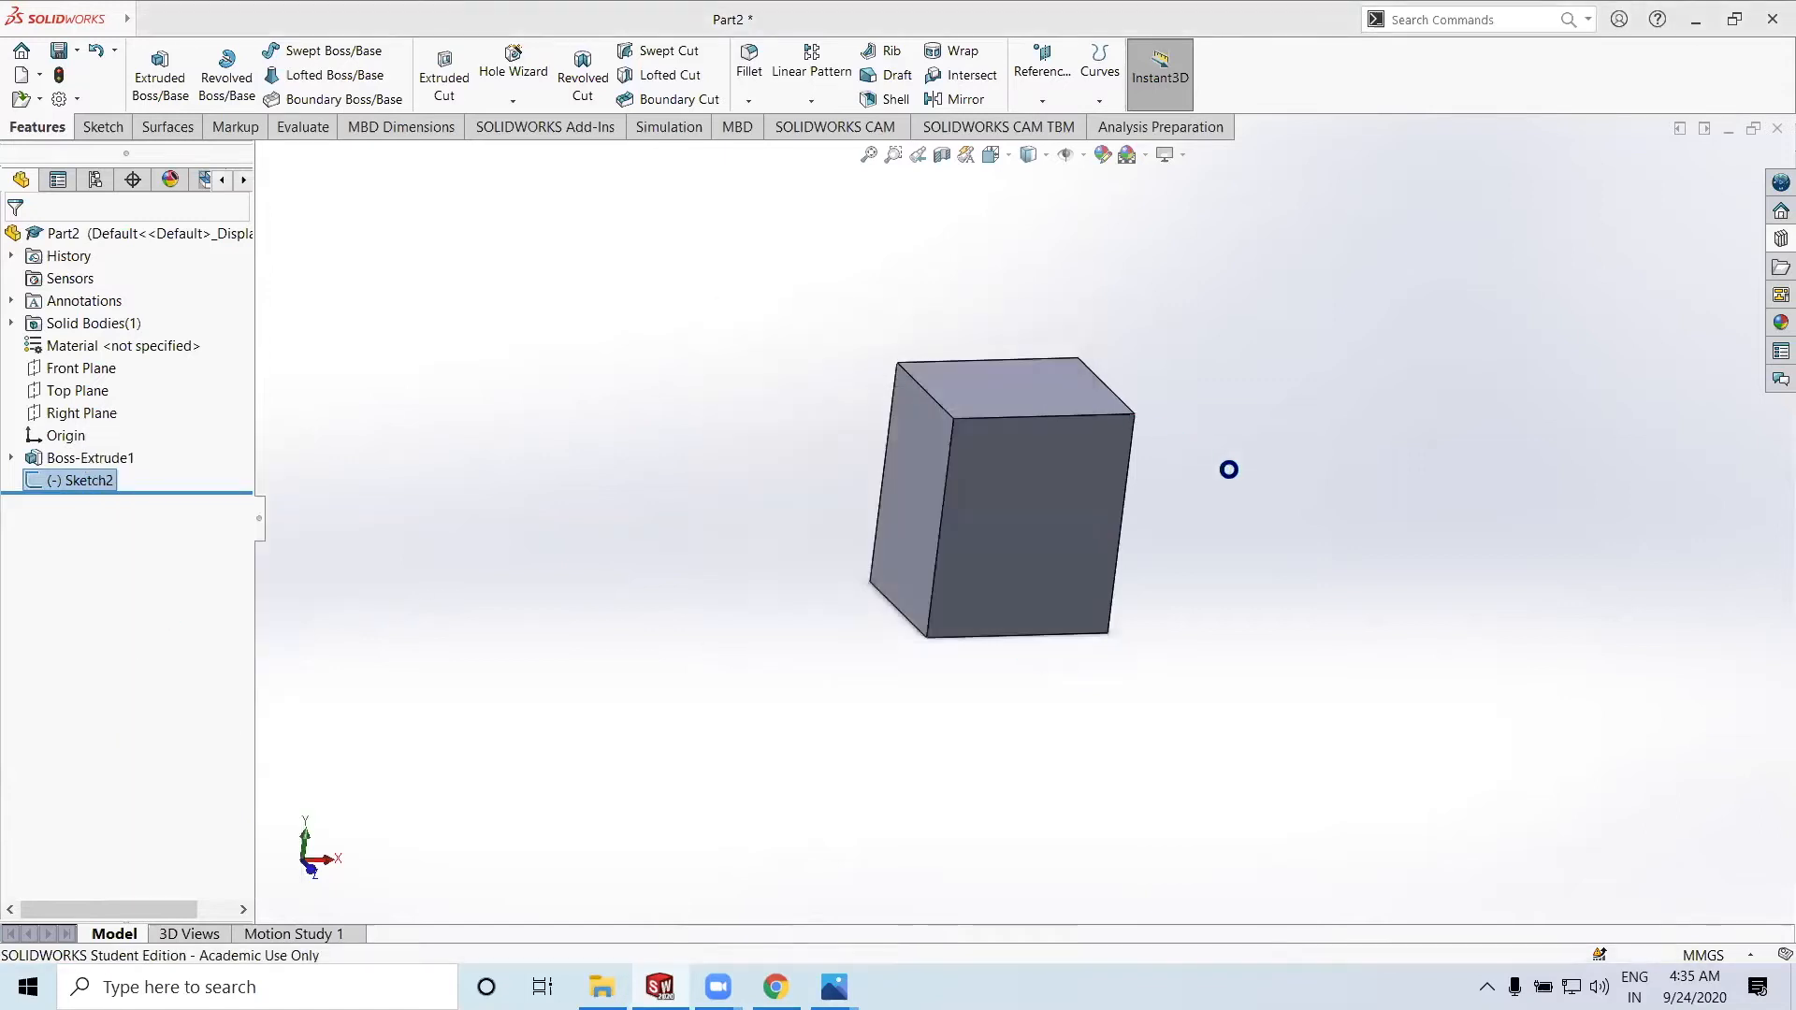
Check the lug position in the reference image in Photos, and start a sketch on the block's bottom face in SOLIDWORKS
{"action": "middle_click_drag", "start_coordinate": [1202, 519], "coordinate": [1040, 515]}
{"action": "middle_click_drag", "start_coordinate": [1051, 593], "coordinate": [1122, 664]}
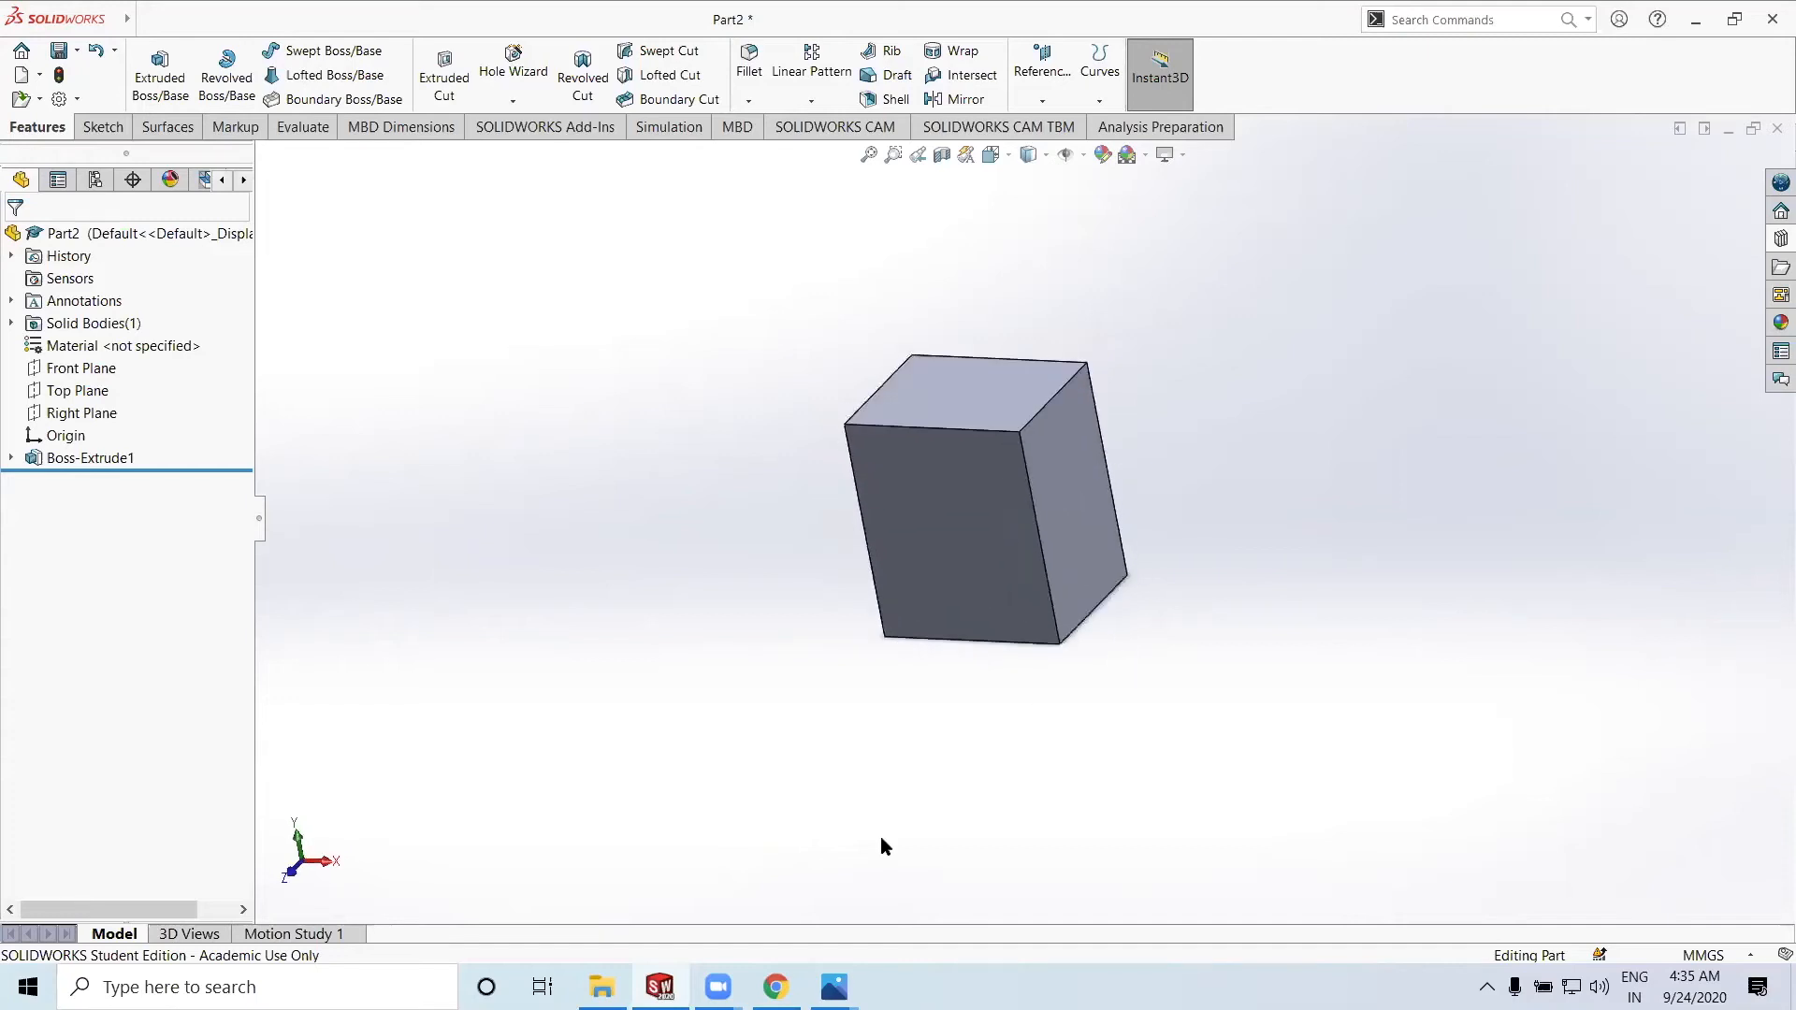
{"action": "left_click", "coordinate": [833, 987]}
{"action": "left_click", "coordinate": [727, 874]}
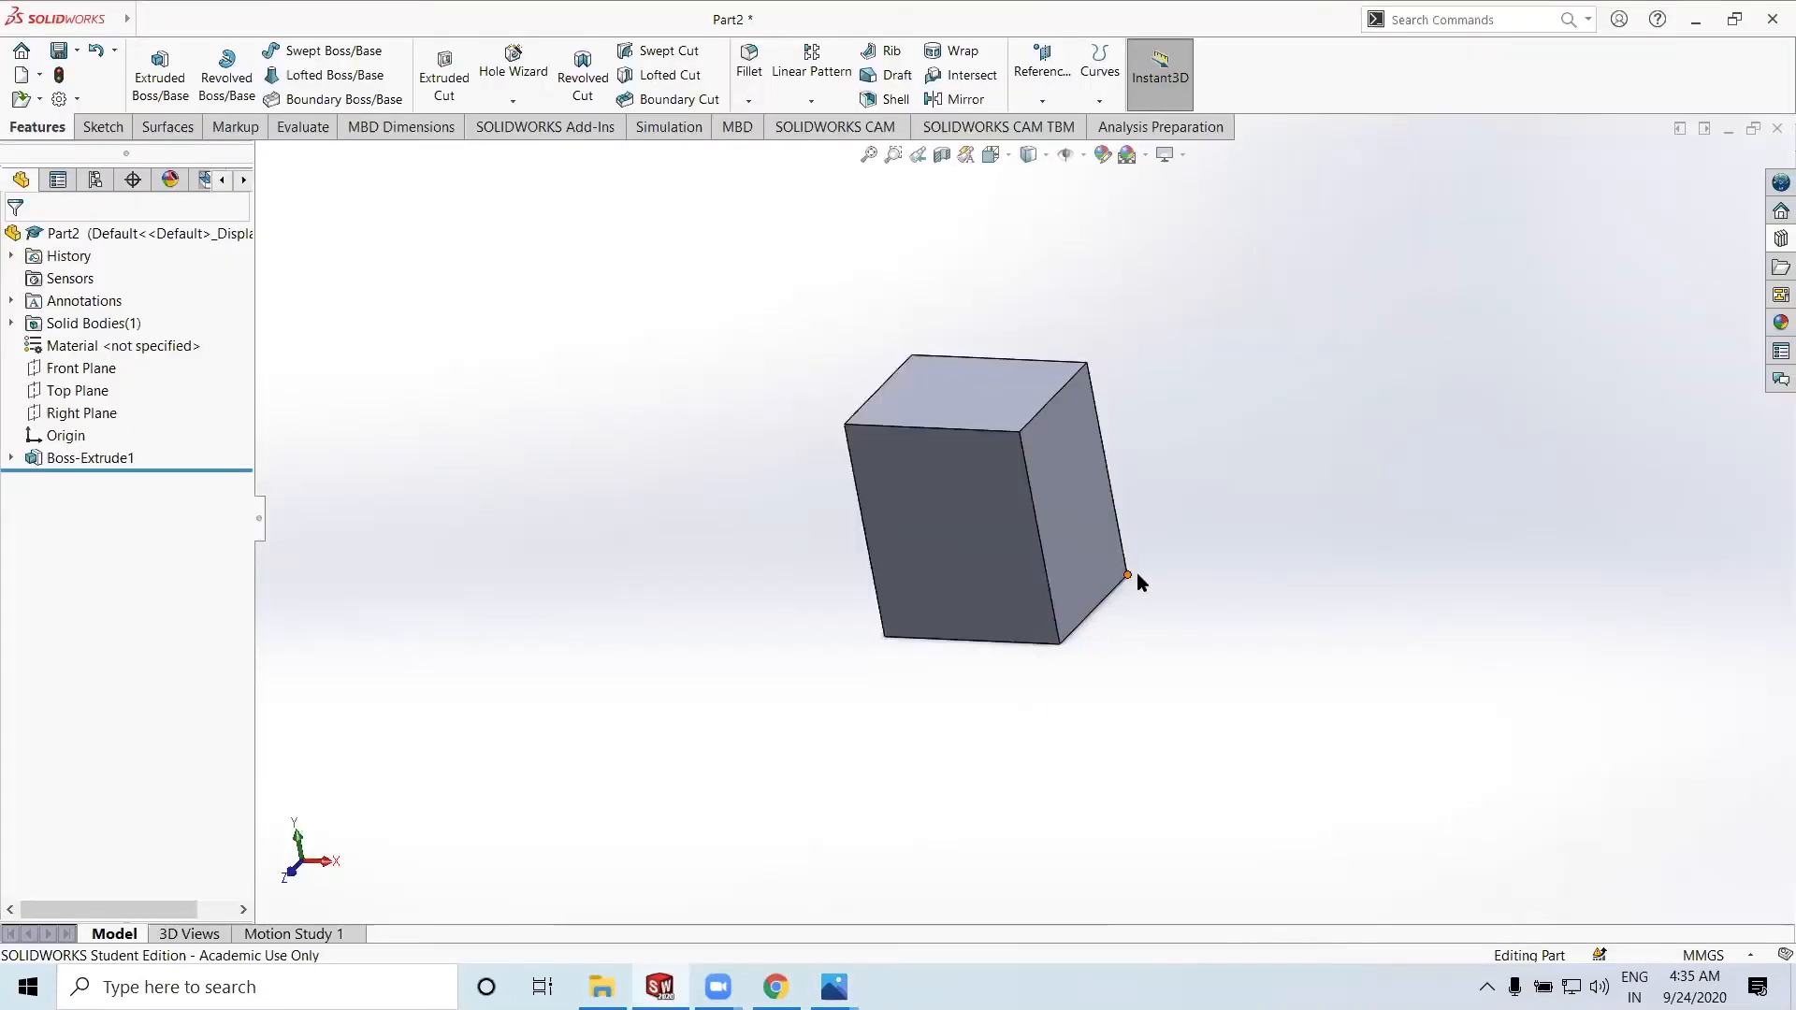
{"action": "middle_click_drag", "start_coordinate": [1138, 575], "coordinate": [1060, 624]}
{"action": "middle_click_drag", "start_coordinate": [1055, 393], "coordinate": [1067, 497]}
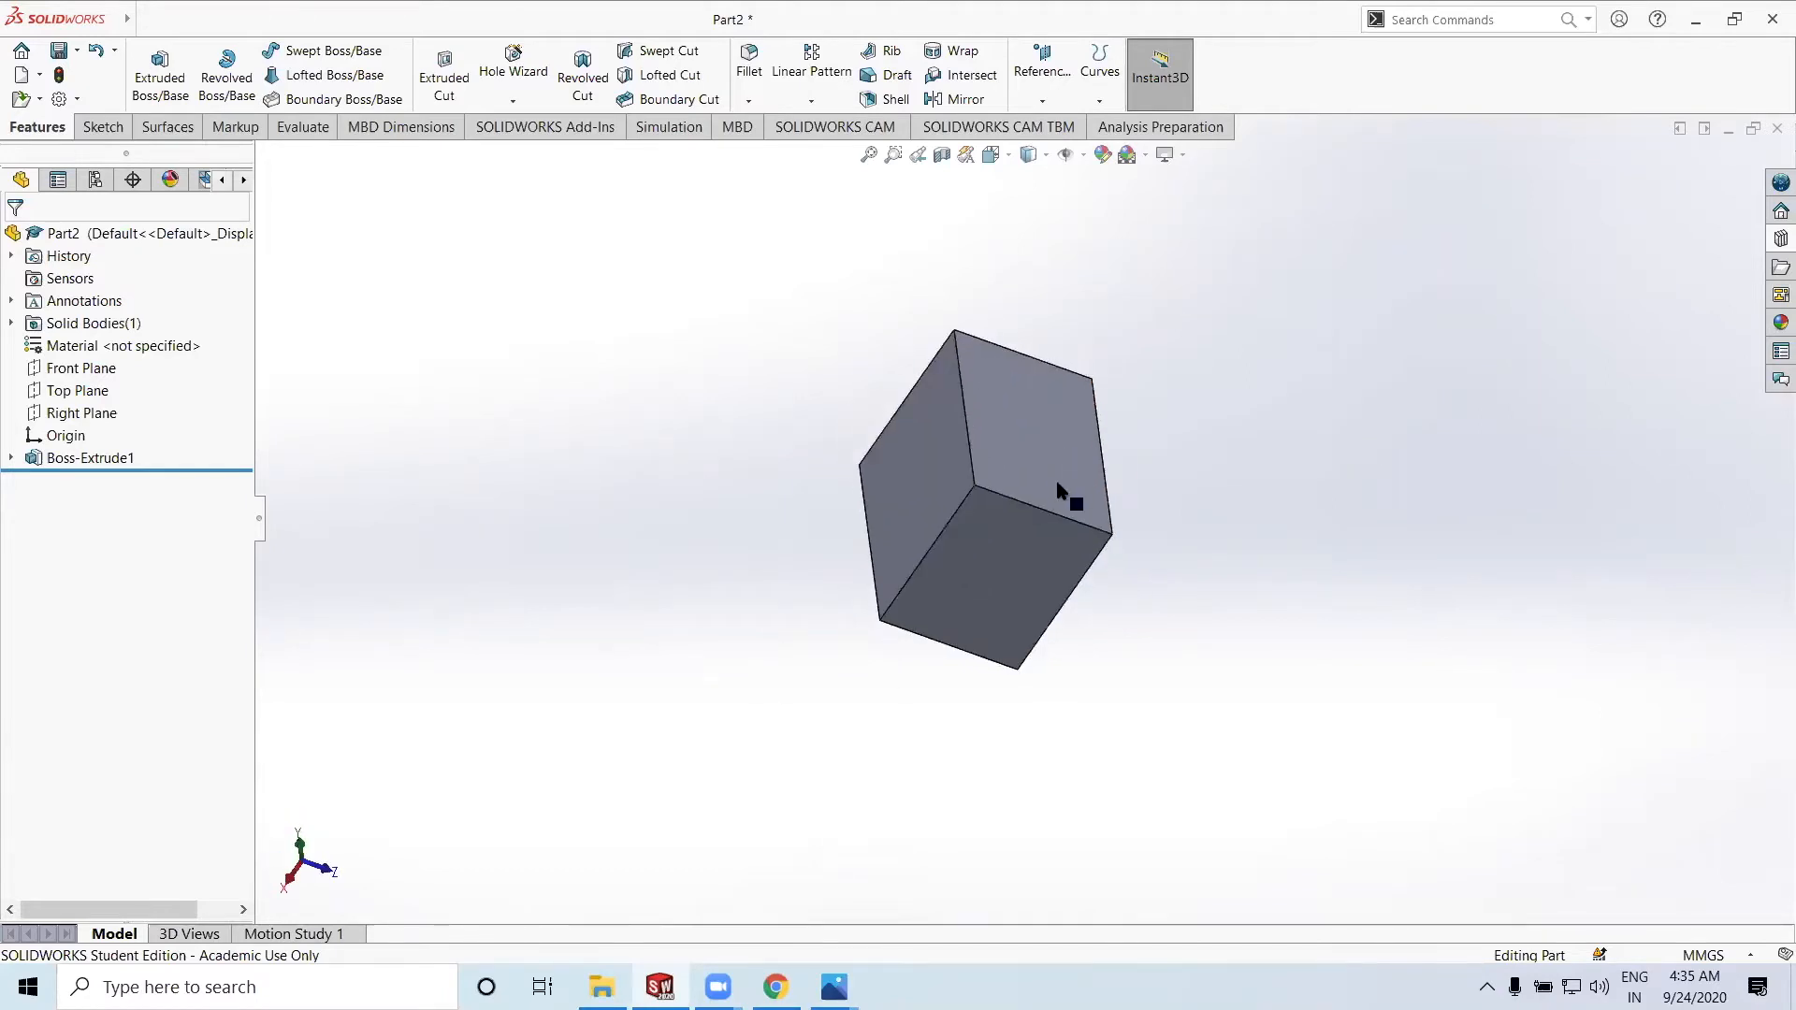
{"action": "left_click", "coordinate": [1014, 566]}
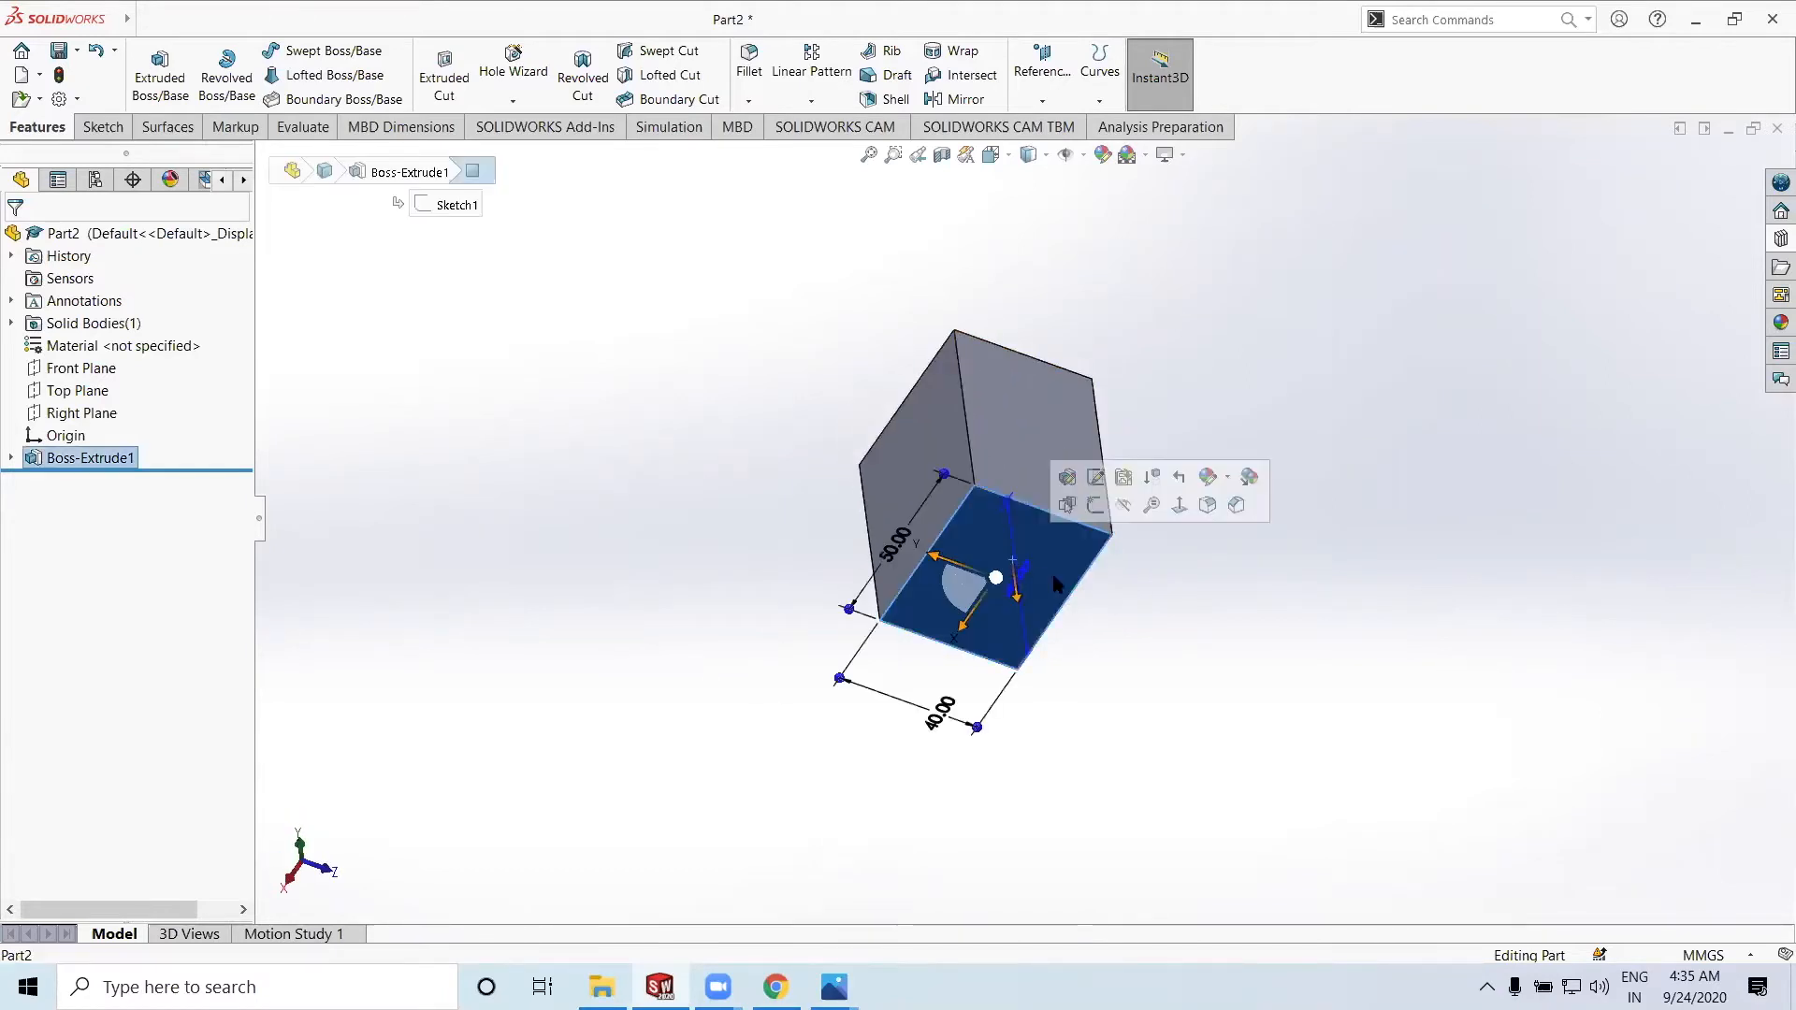
{"action": "left_click", "coordinate": [1101, 511]}
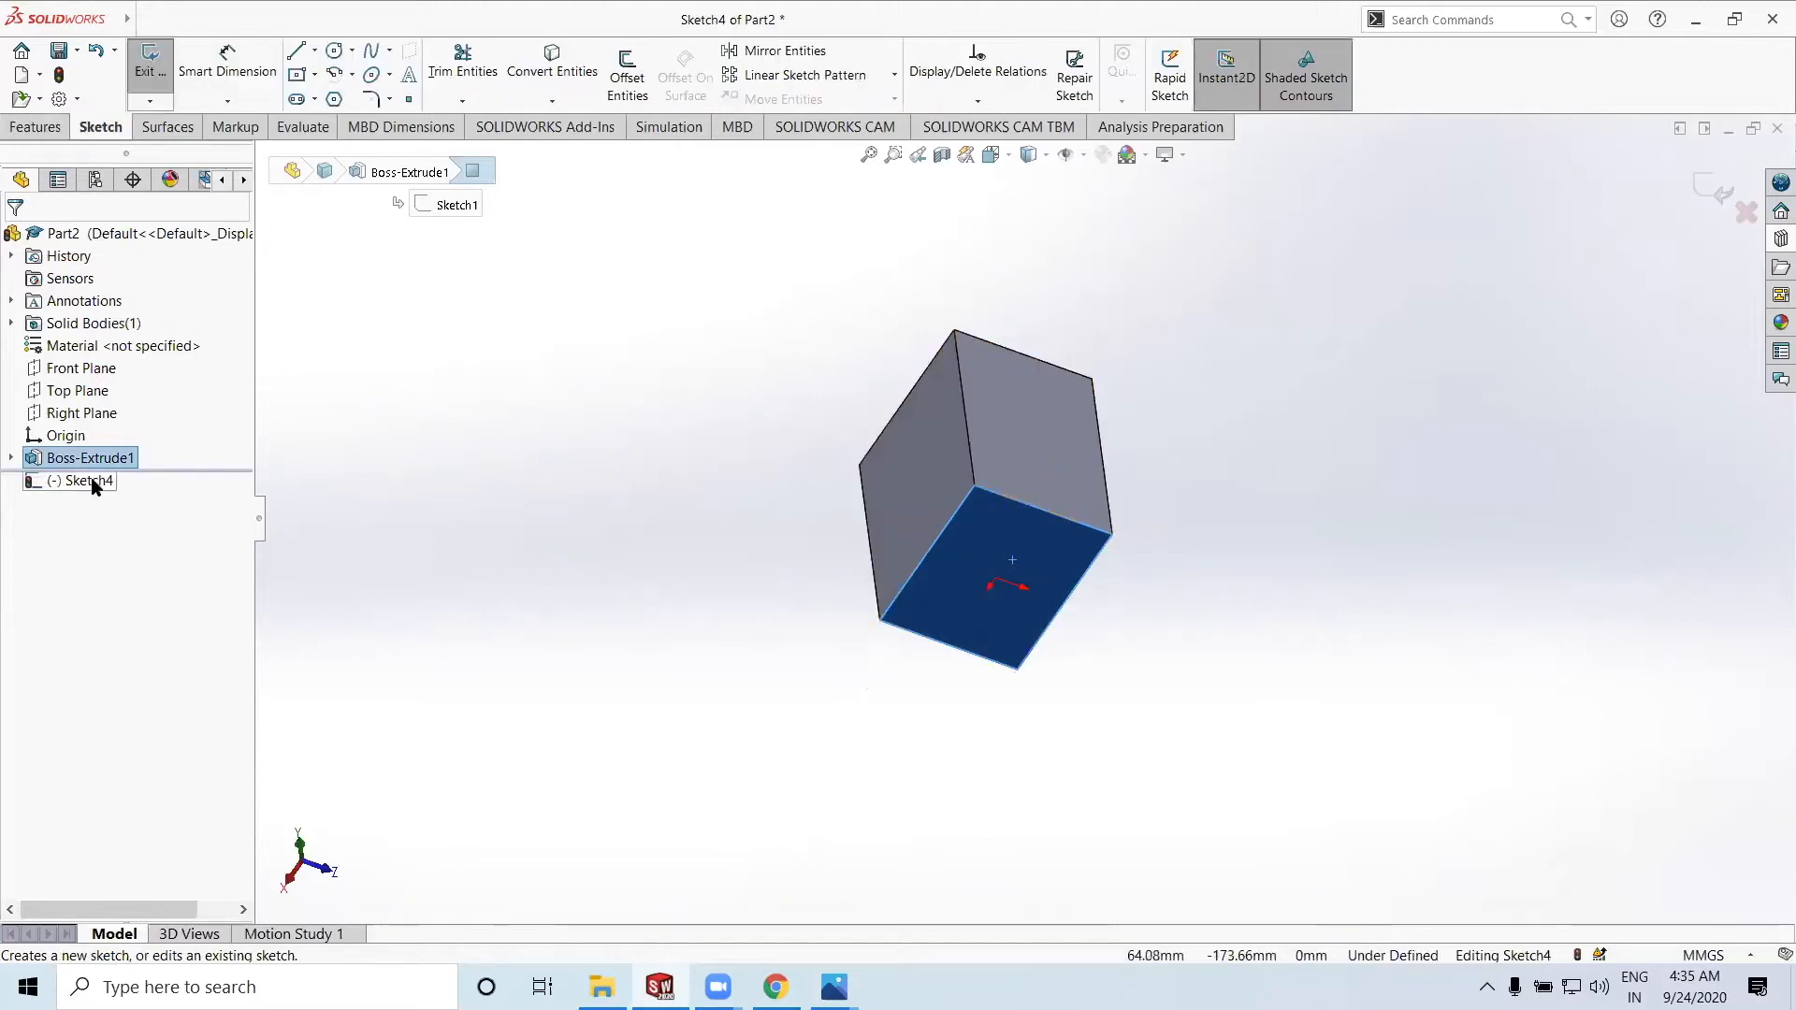
Sketch a closed lug outline outside the bottom face's -X, +Z corner: two lines about 7 mm long, a tangent end arc of about 3.4 mm radius and a closing line
{"action": "right_click", "coordinate": [110, 486]}
{"action": "left_click", "coordinate": [138, 455]}
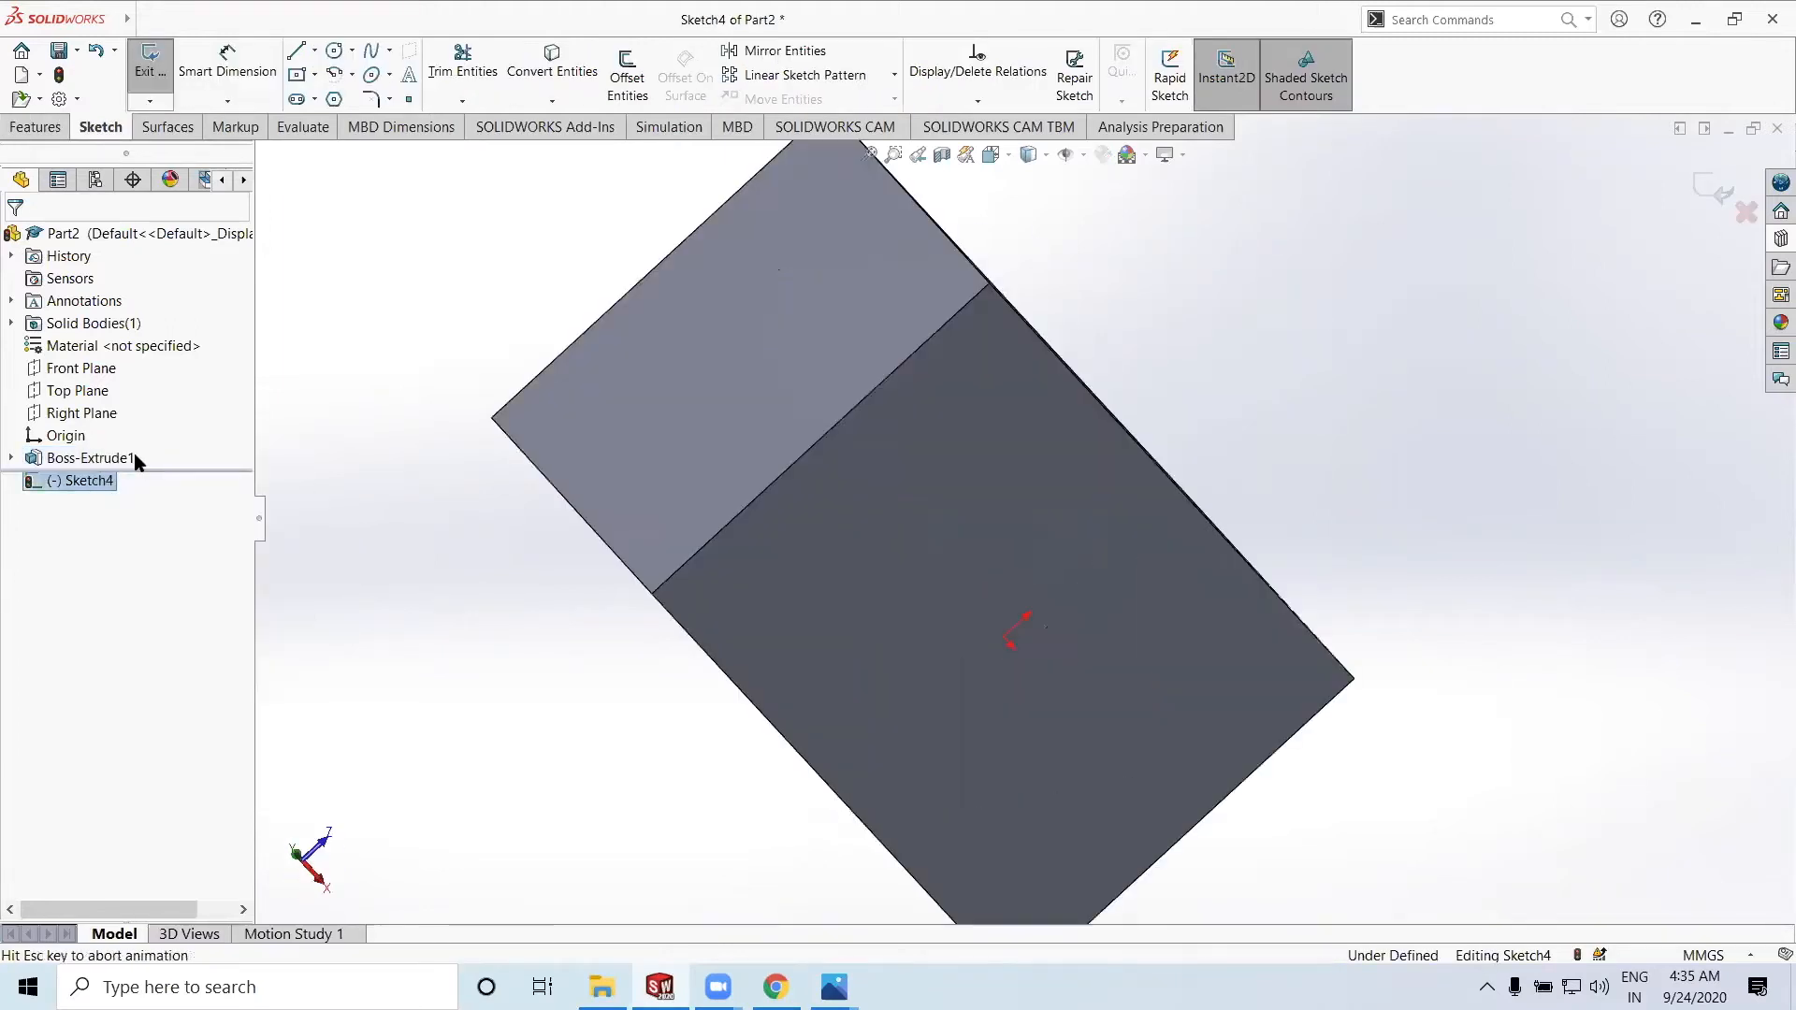
{"action": "middle_click_drag", "start_coordinate": [1055, 496], "coordinate": [1104, 356]}
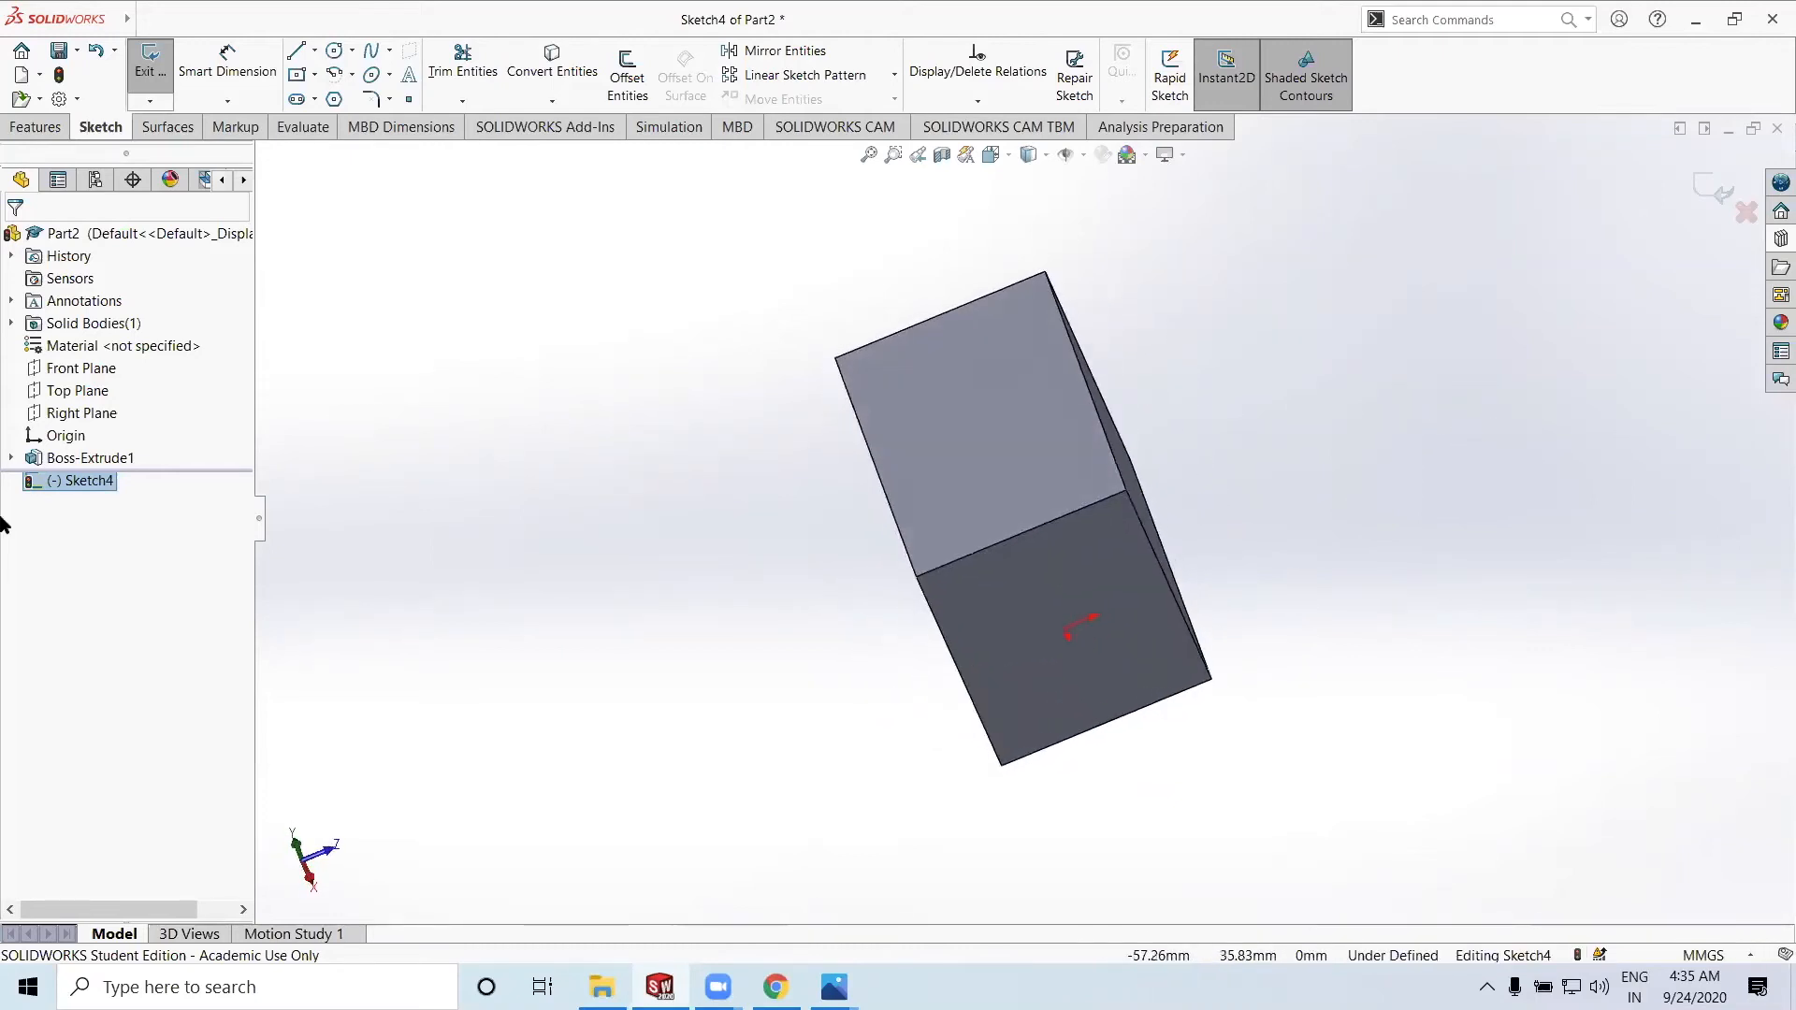
{"action": "right_click", "coordinate": [75, 485]}
{"action": "left_click", "coordinate": [118, 454]}
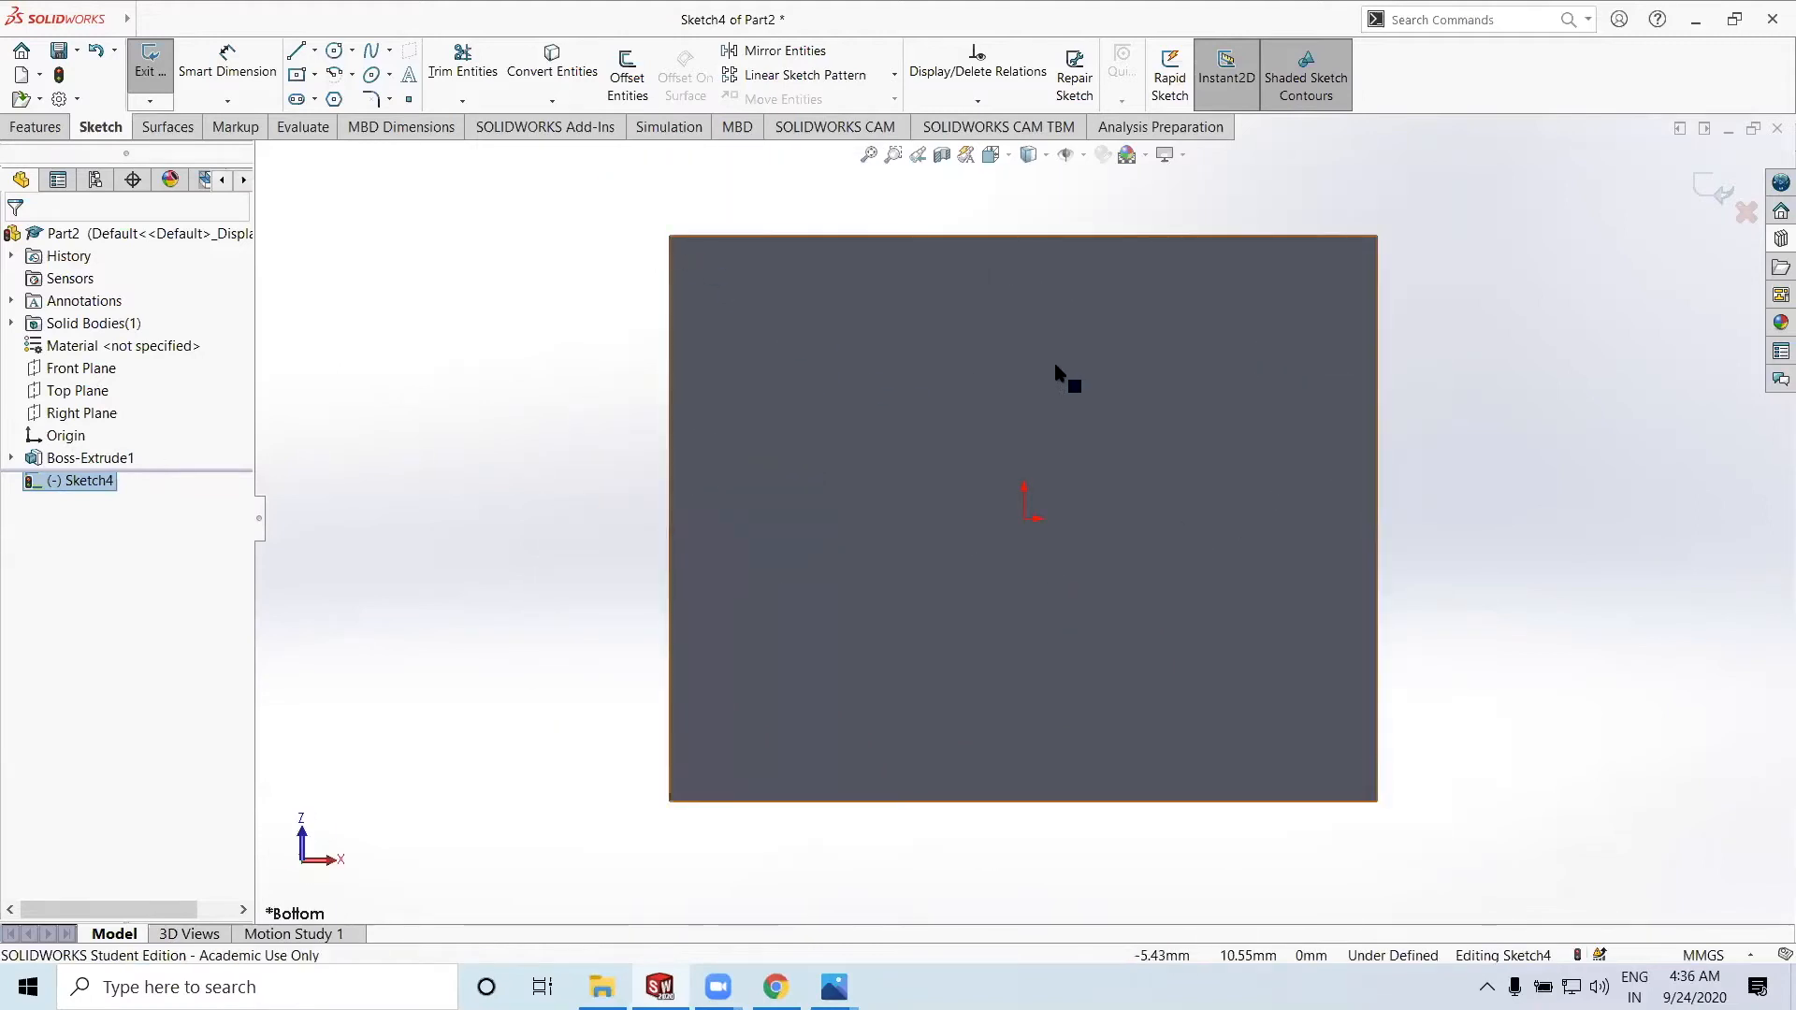
{"action": "left_click", "coordinate": [296, 51]}
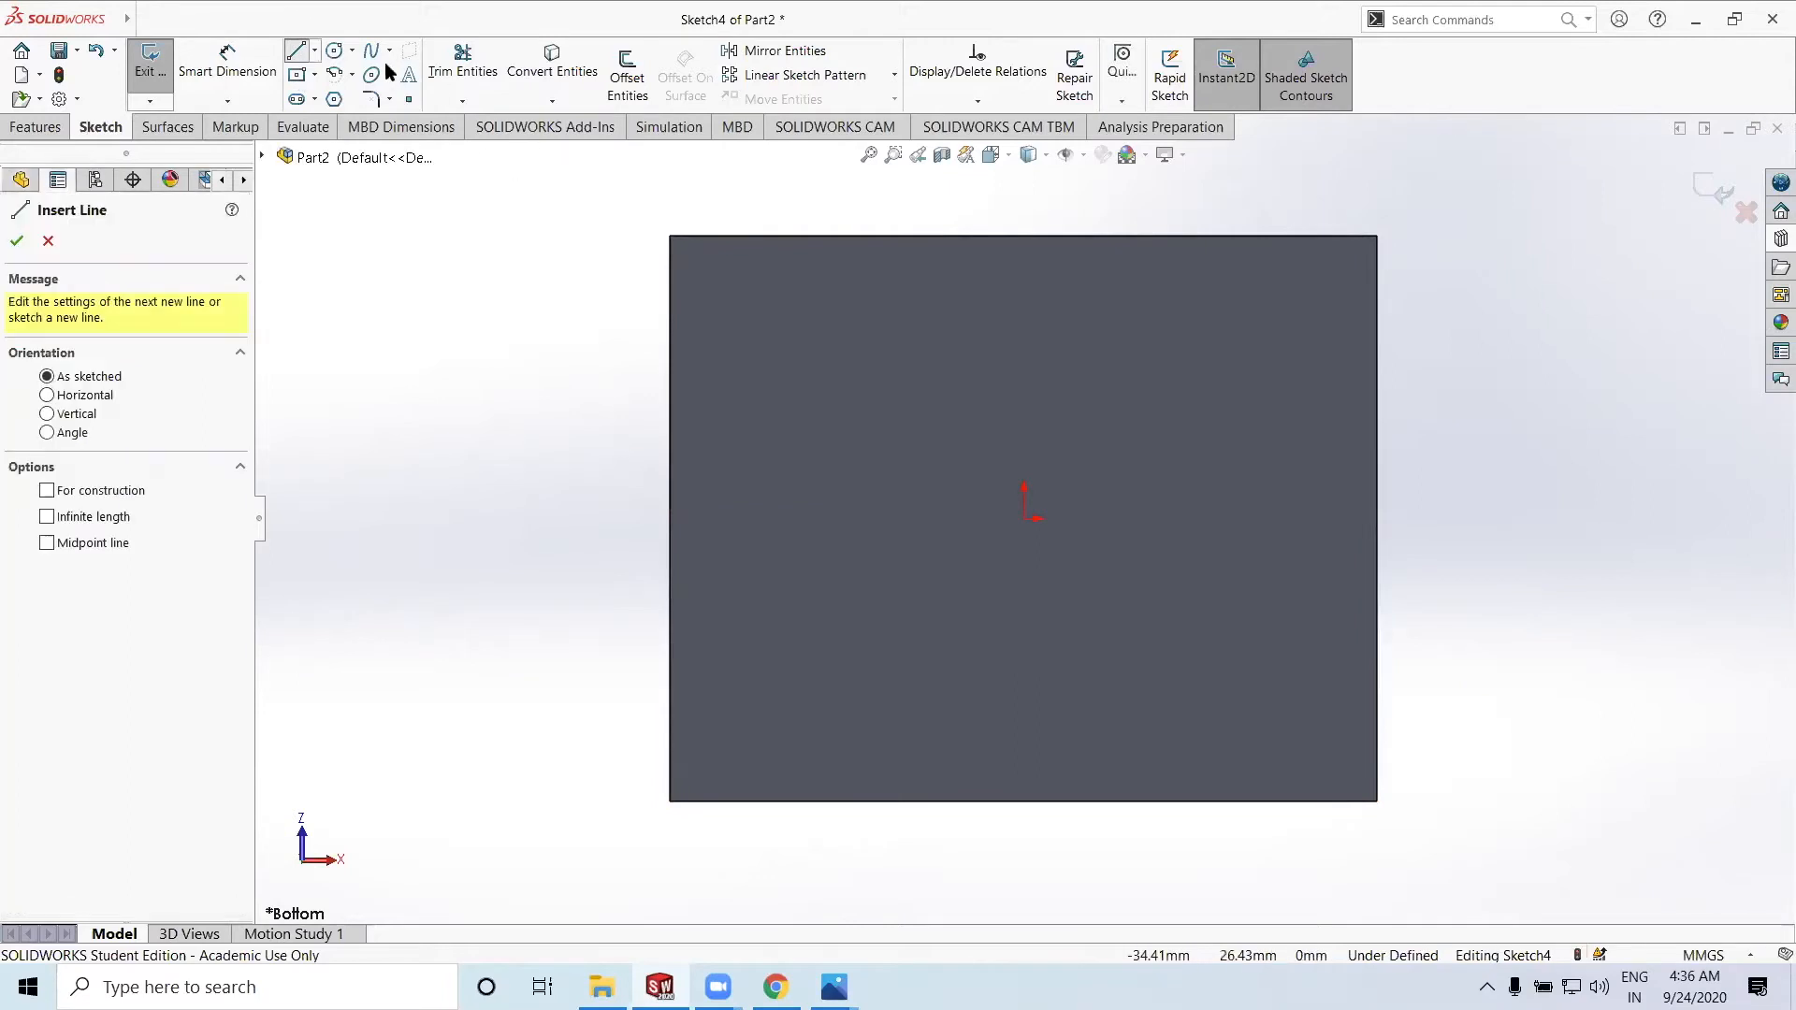
{"action": "left_click", "coordinate": [670, 235]}
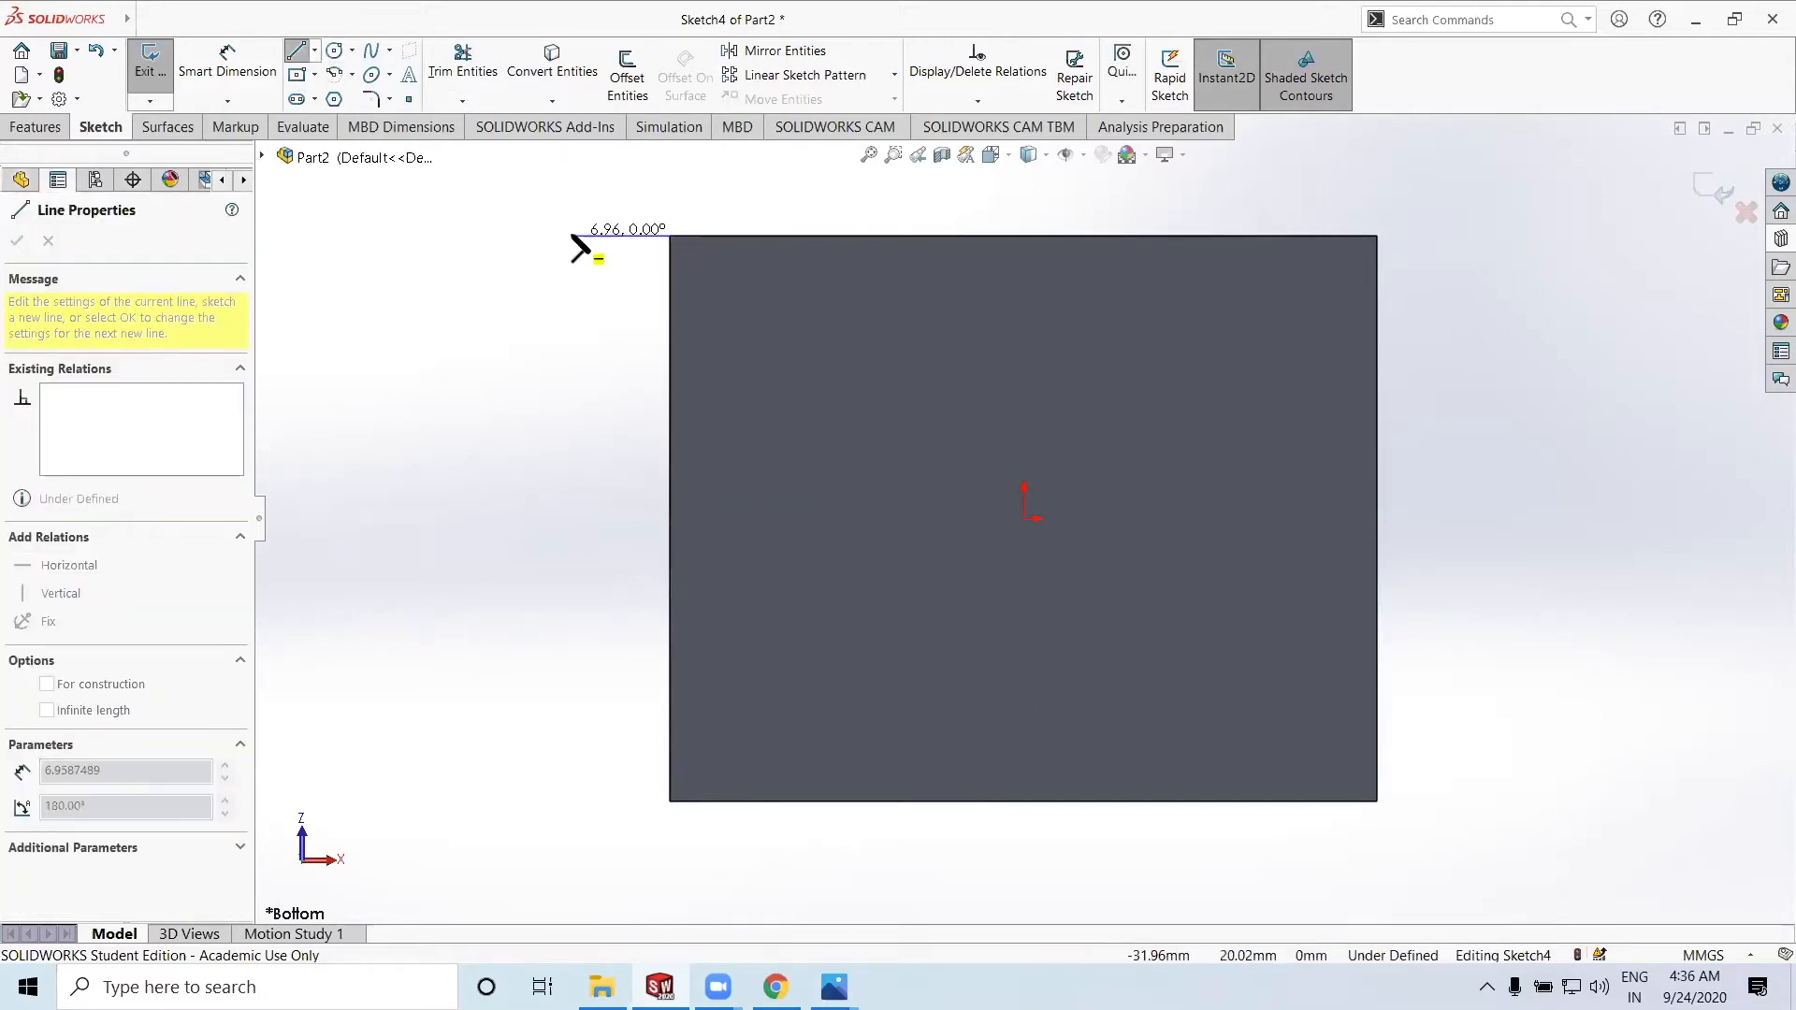
{"action": "left_click", "coordinate": [573, 236]}
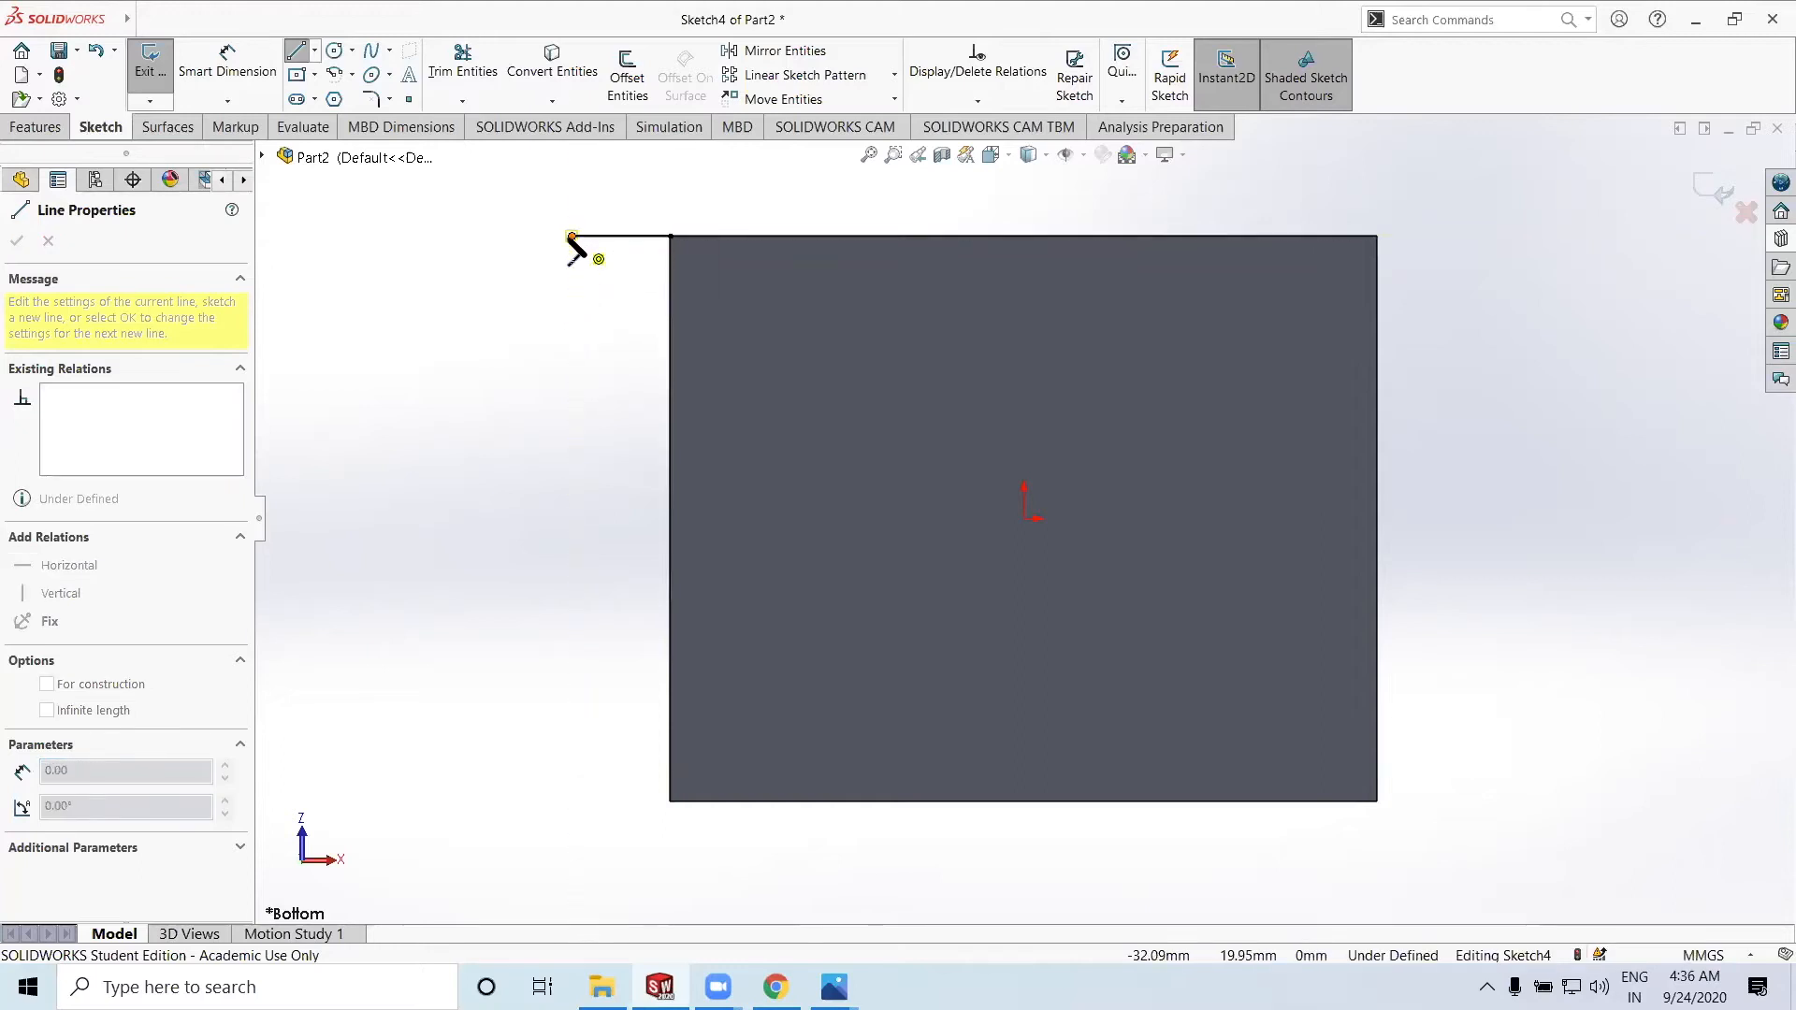
{"action": "left_click", "coordinate": [571, 332]}
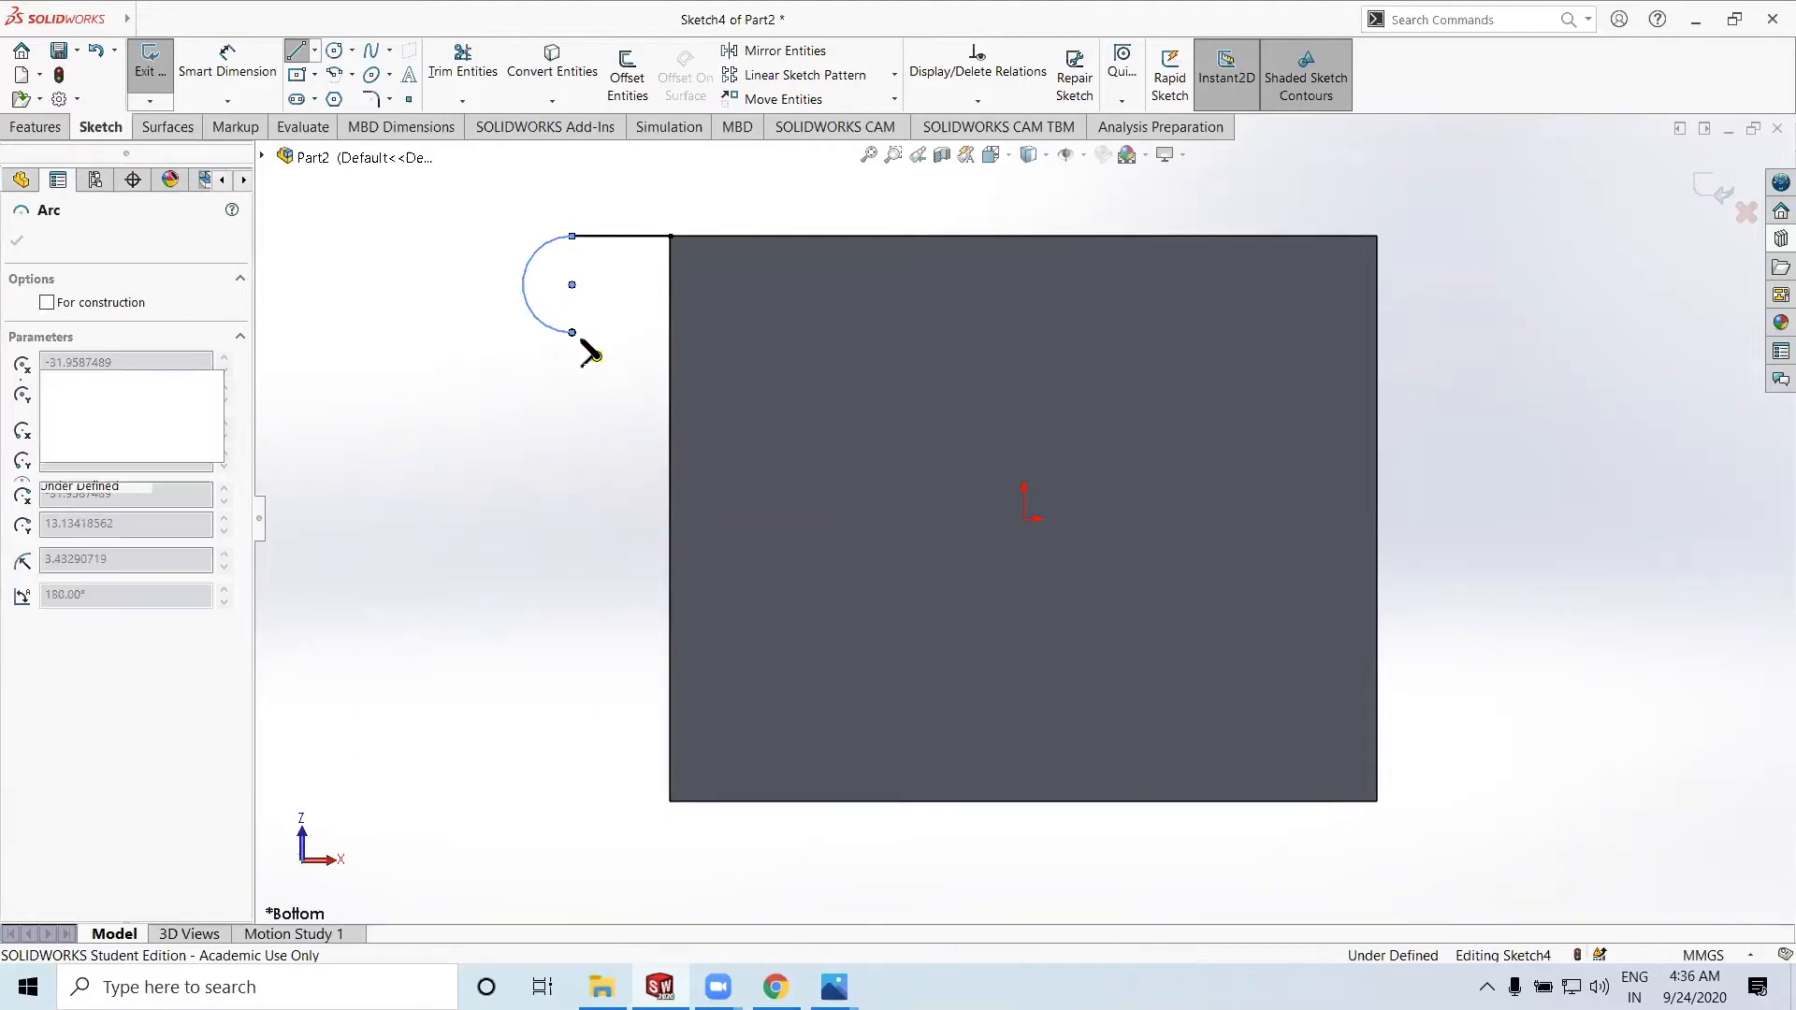
{"action": "left_click", "coordinate": [670, 332]}
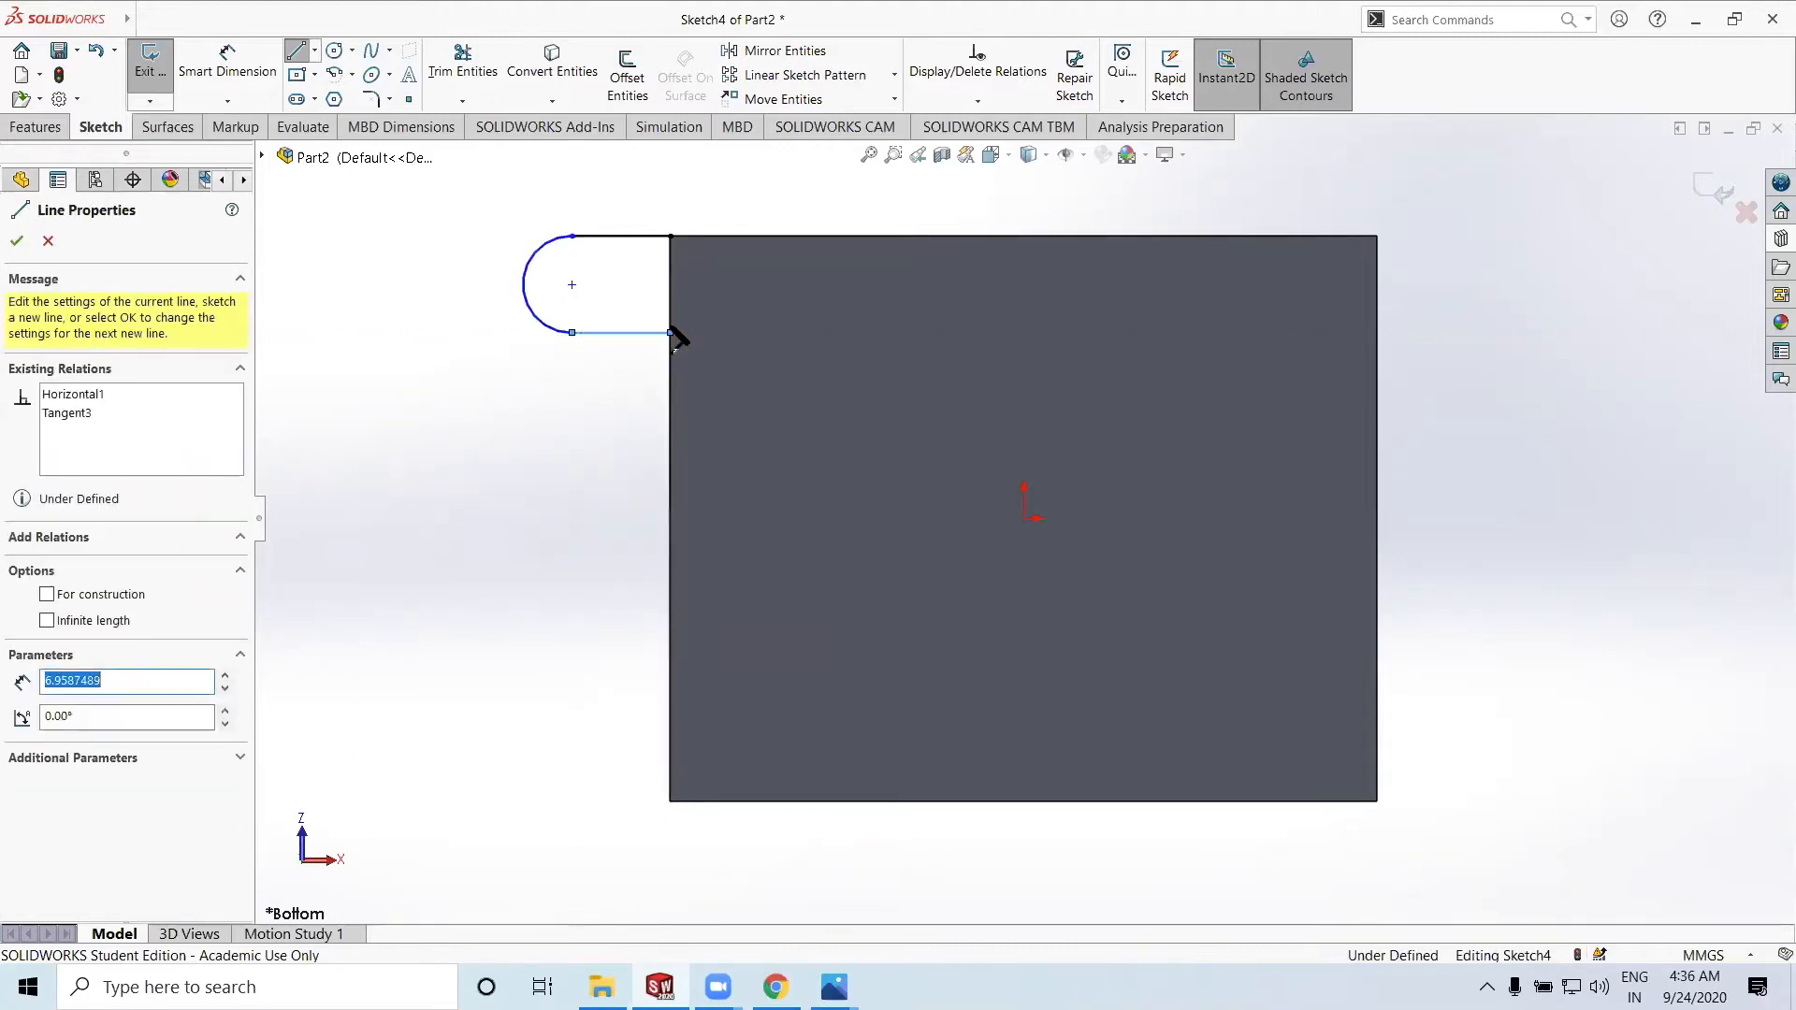
{"action": "left_click", "coordinate": [670, 236]}
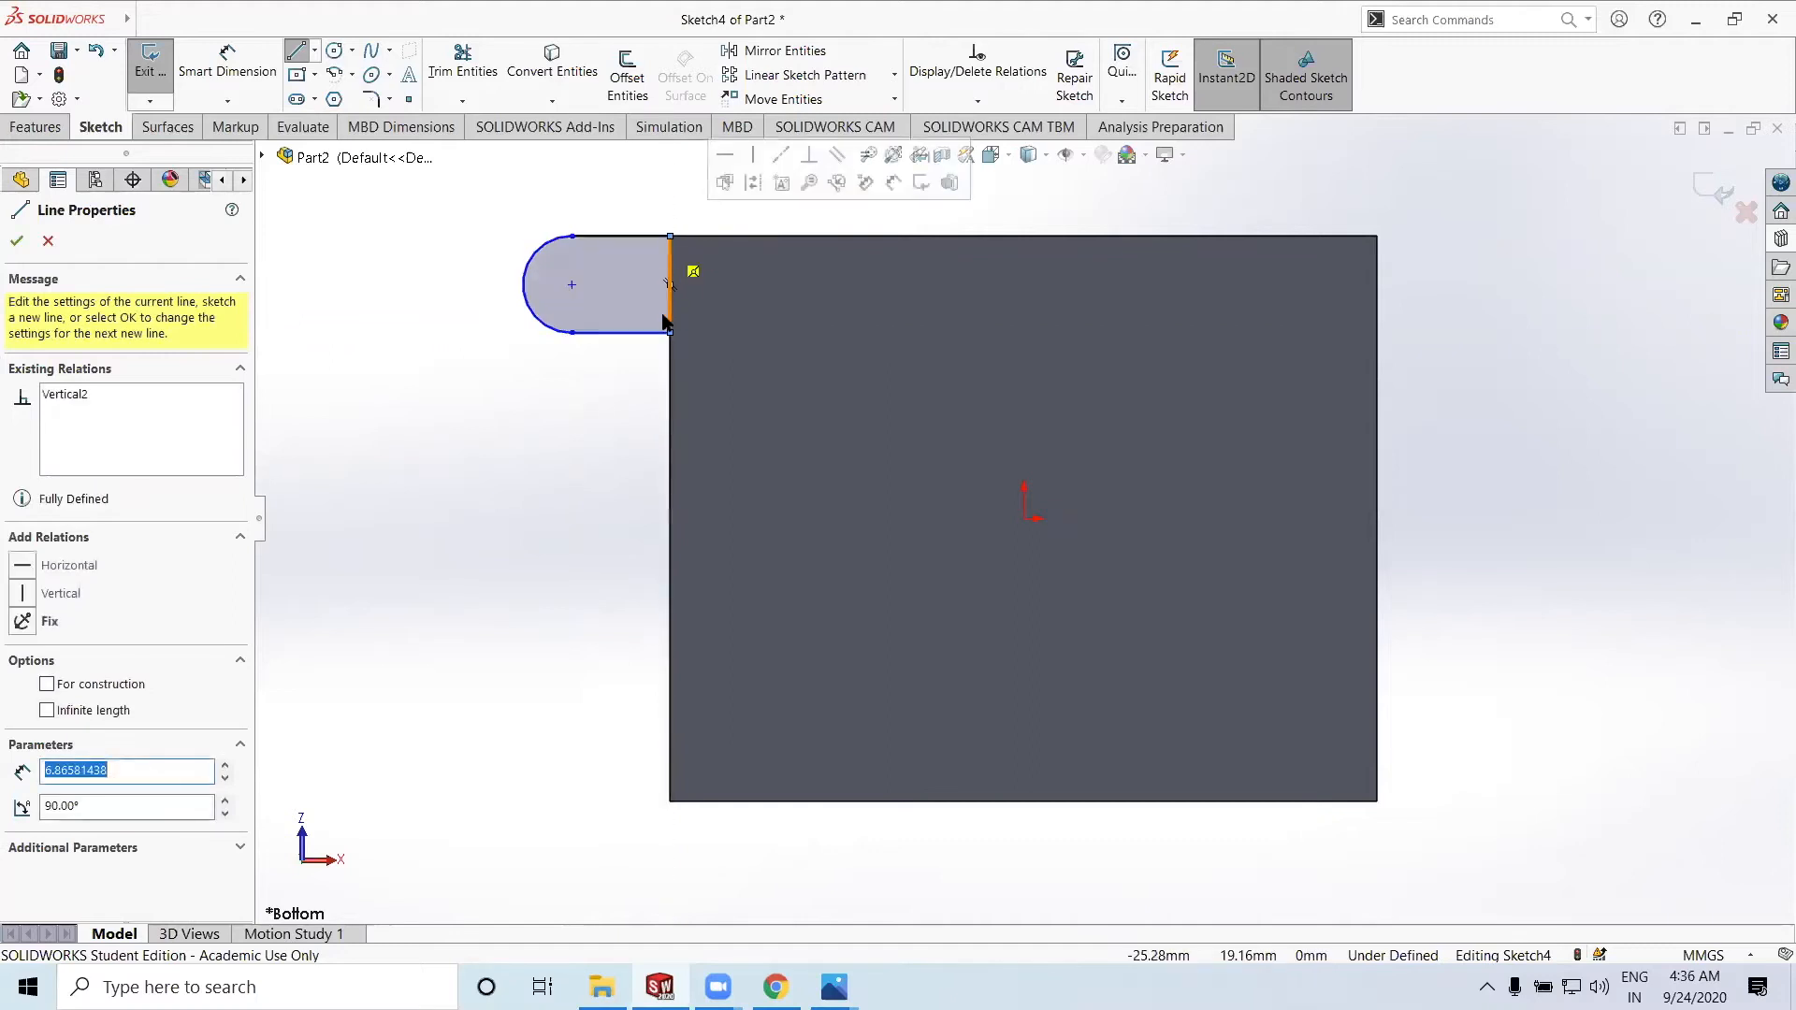
{"action": "left_click", "coordinate": [16, 245]}
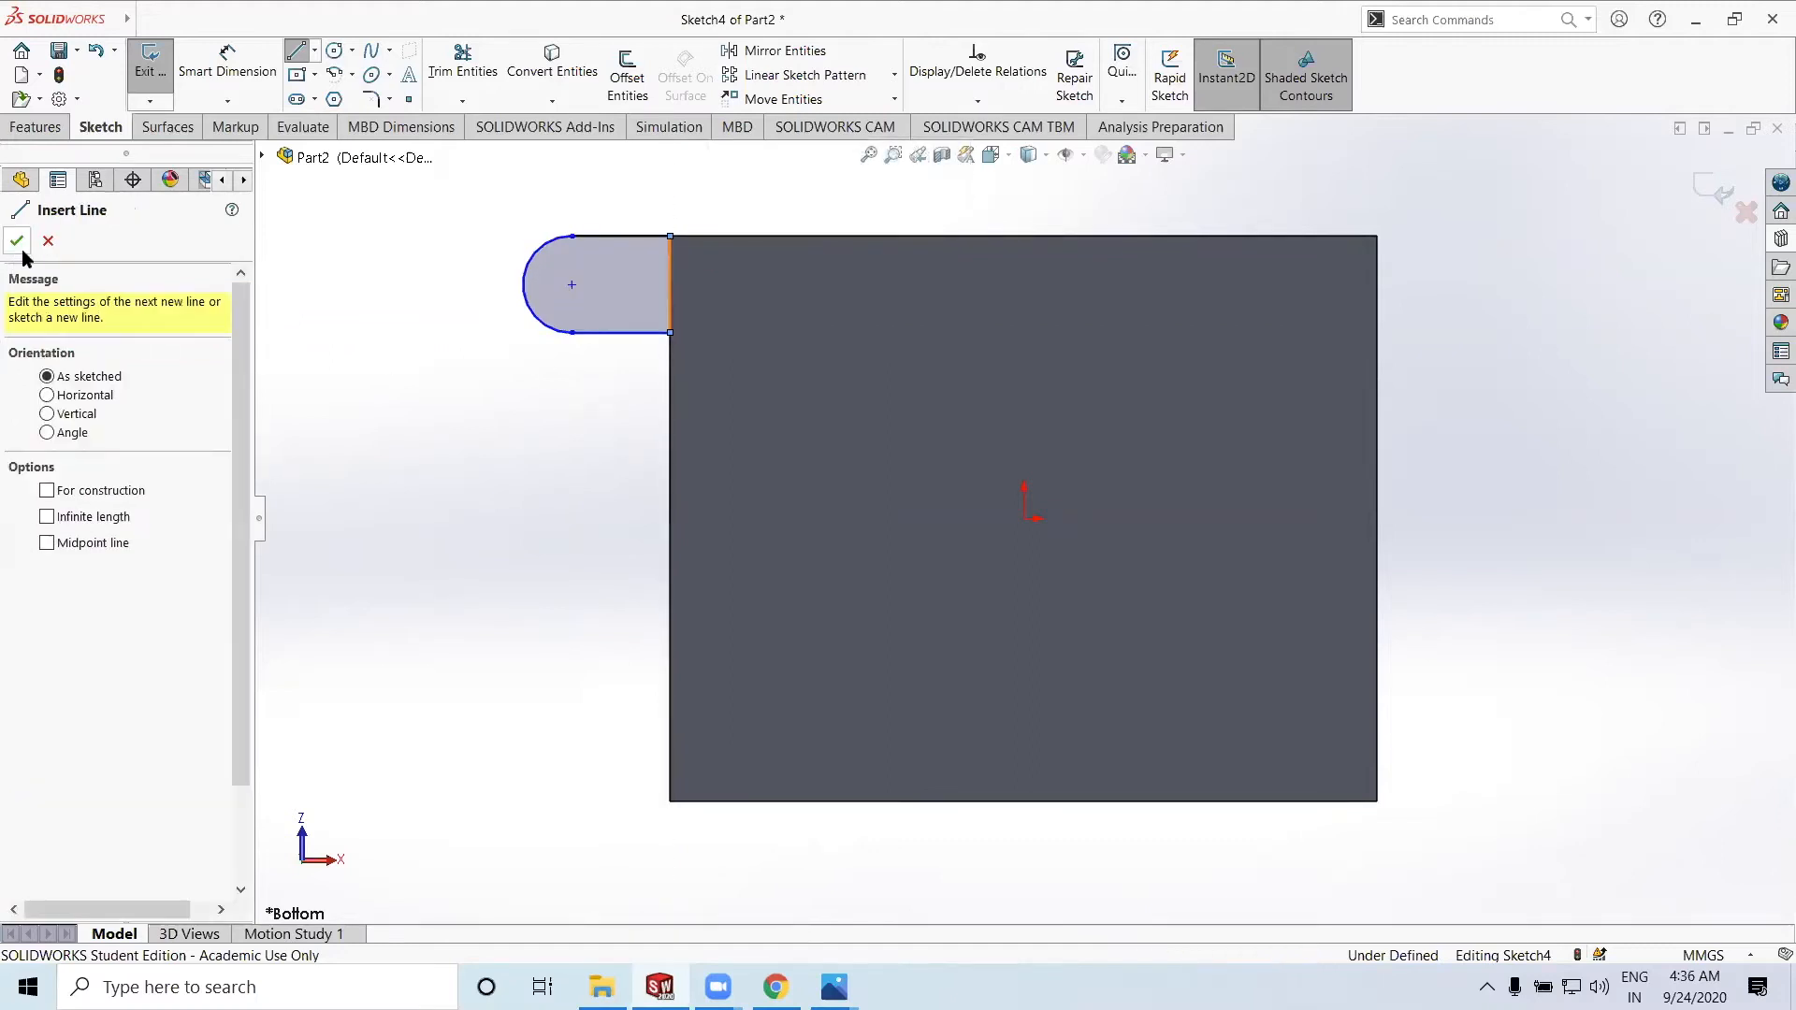
Dimension the lug outline's straight line along the block's edge and set its length to 20 mm
{"action": "left_click", "coordinate": [211, 73]}
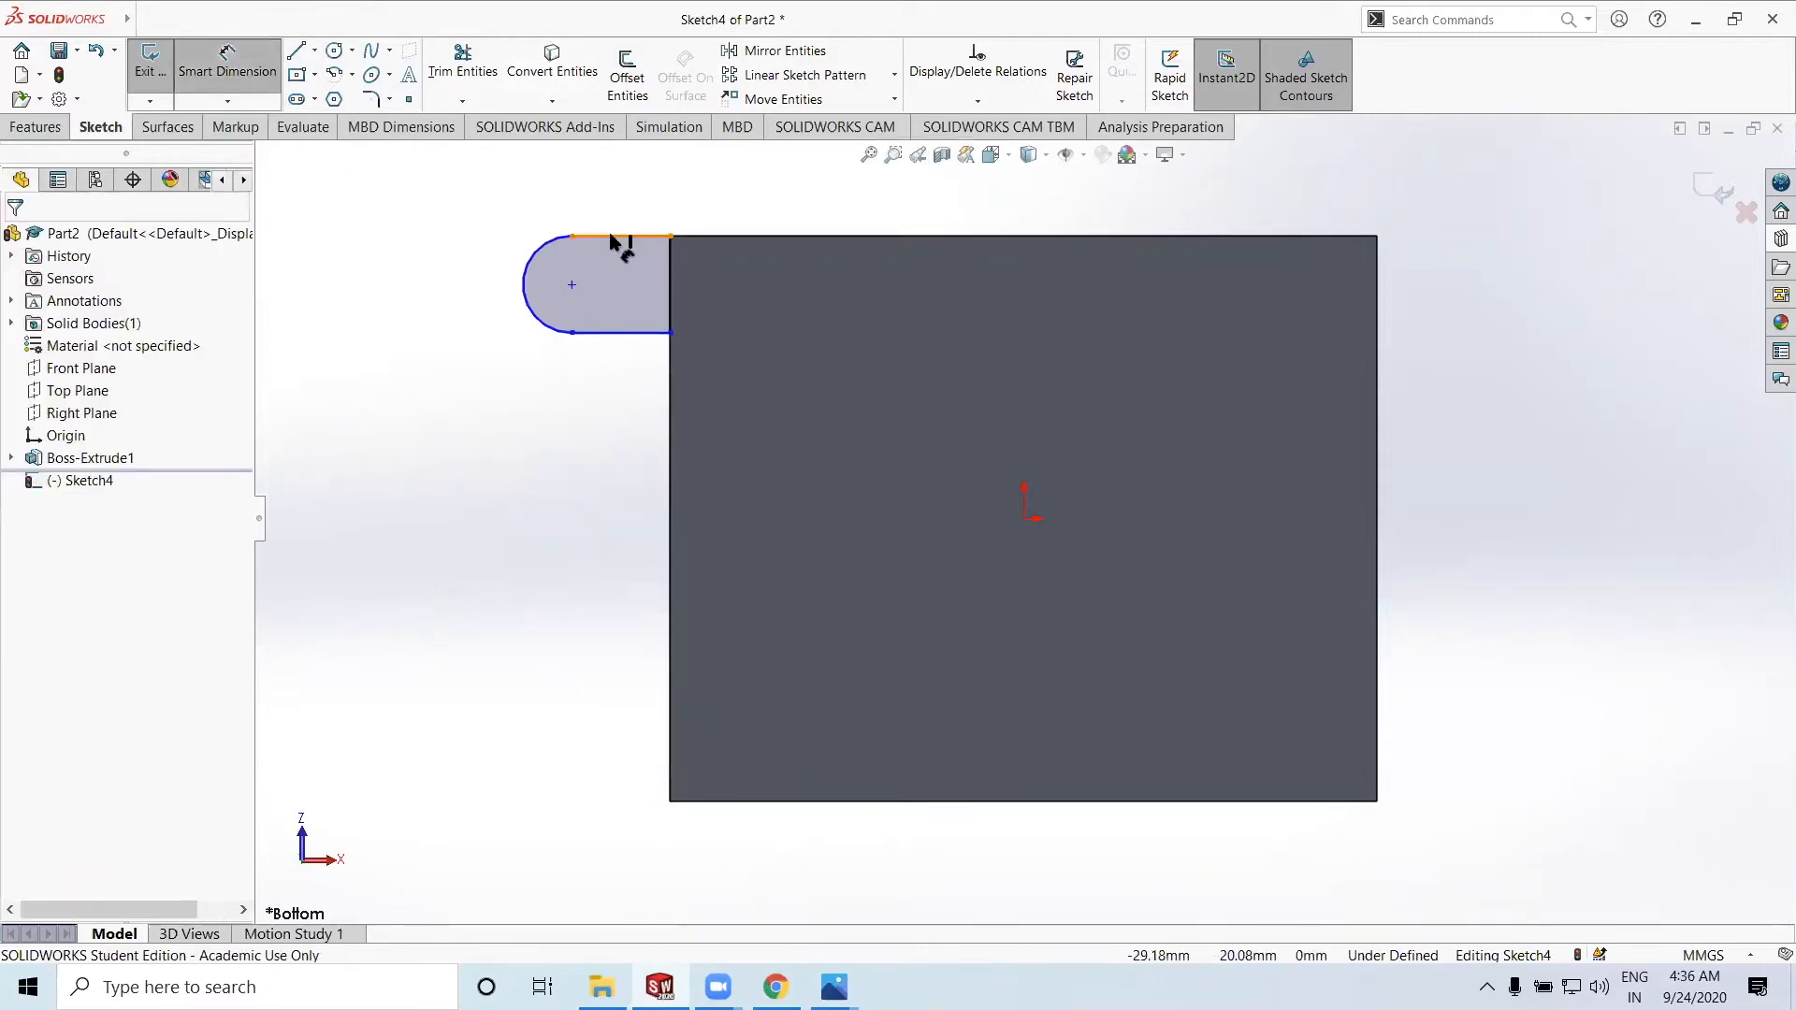
{"action": "left_click", "coordinate": [625, 208]}
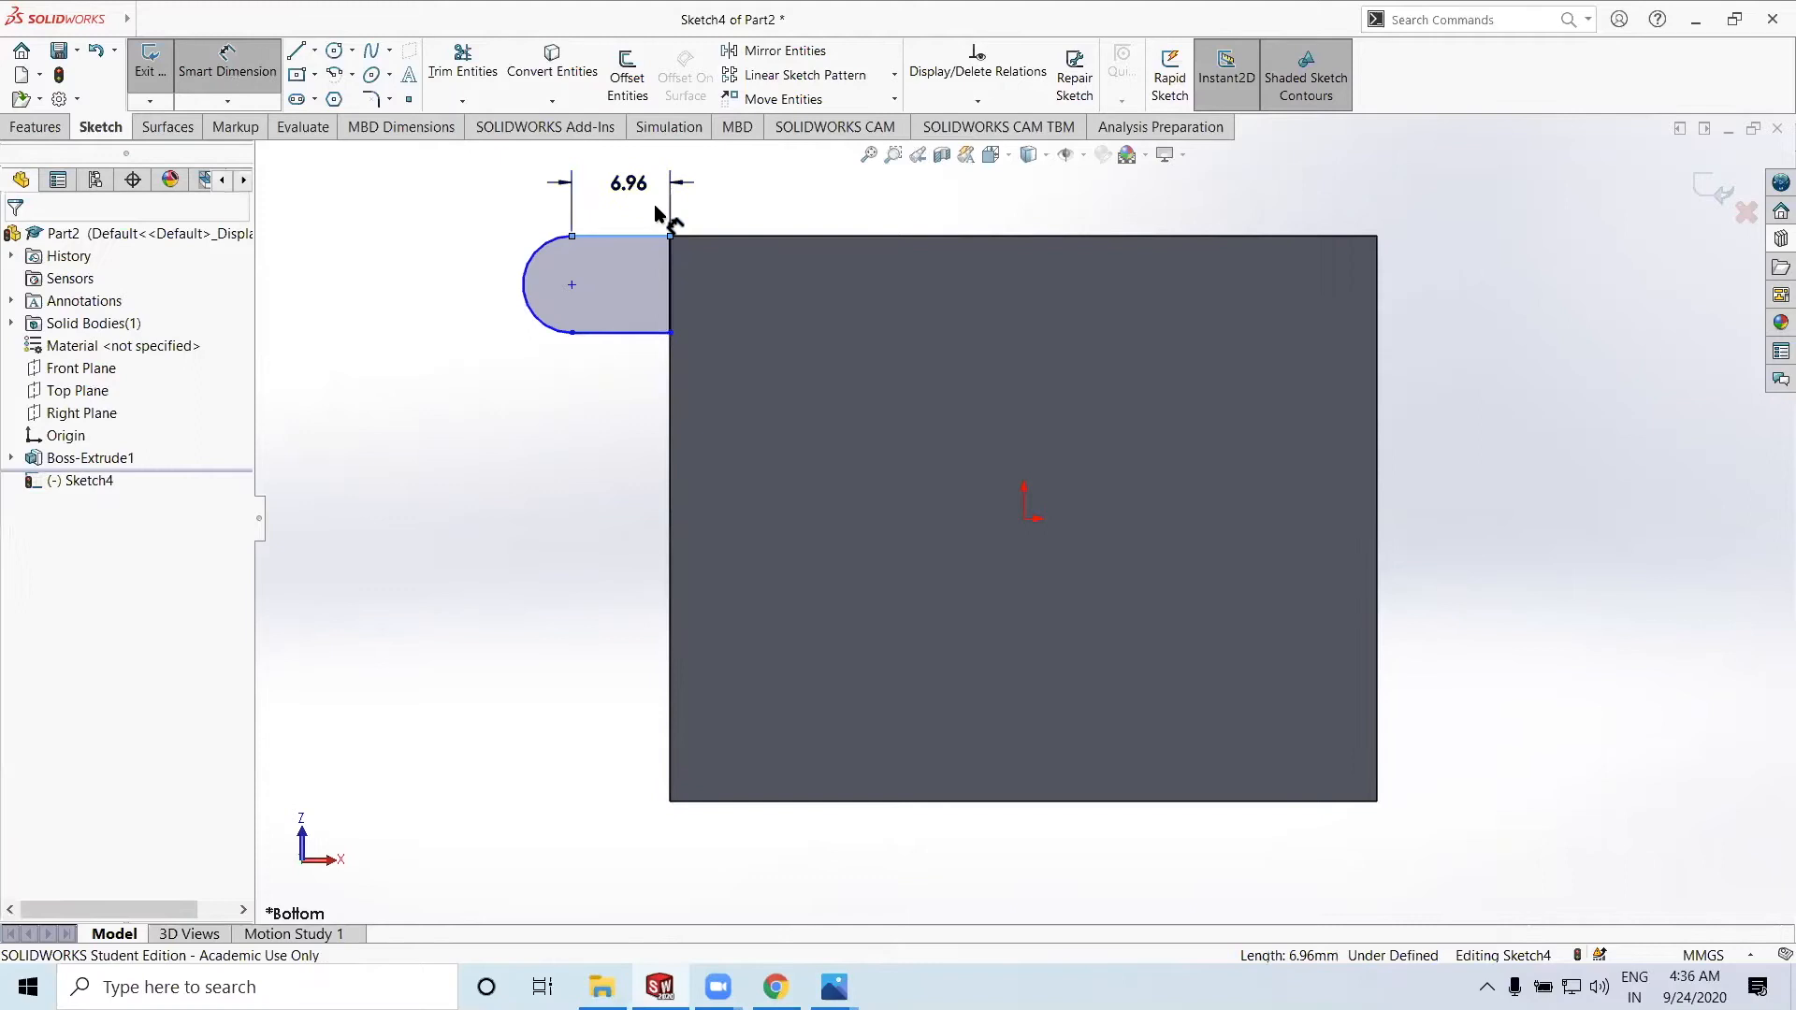
{"action": "left_click", "coordinate": [660, 198]}
{"action": "type", "text": "20"}
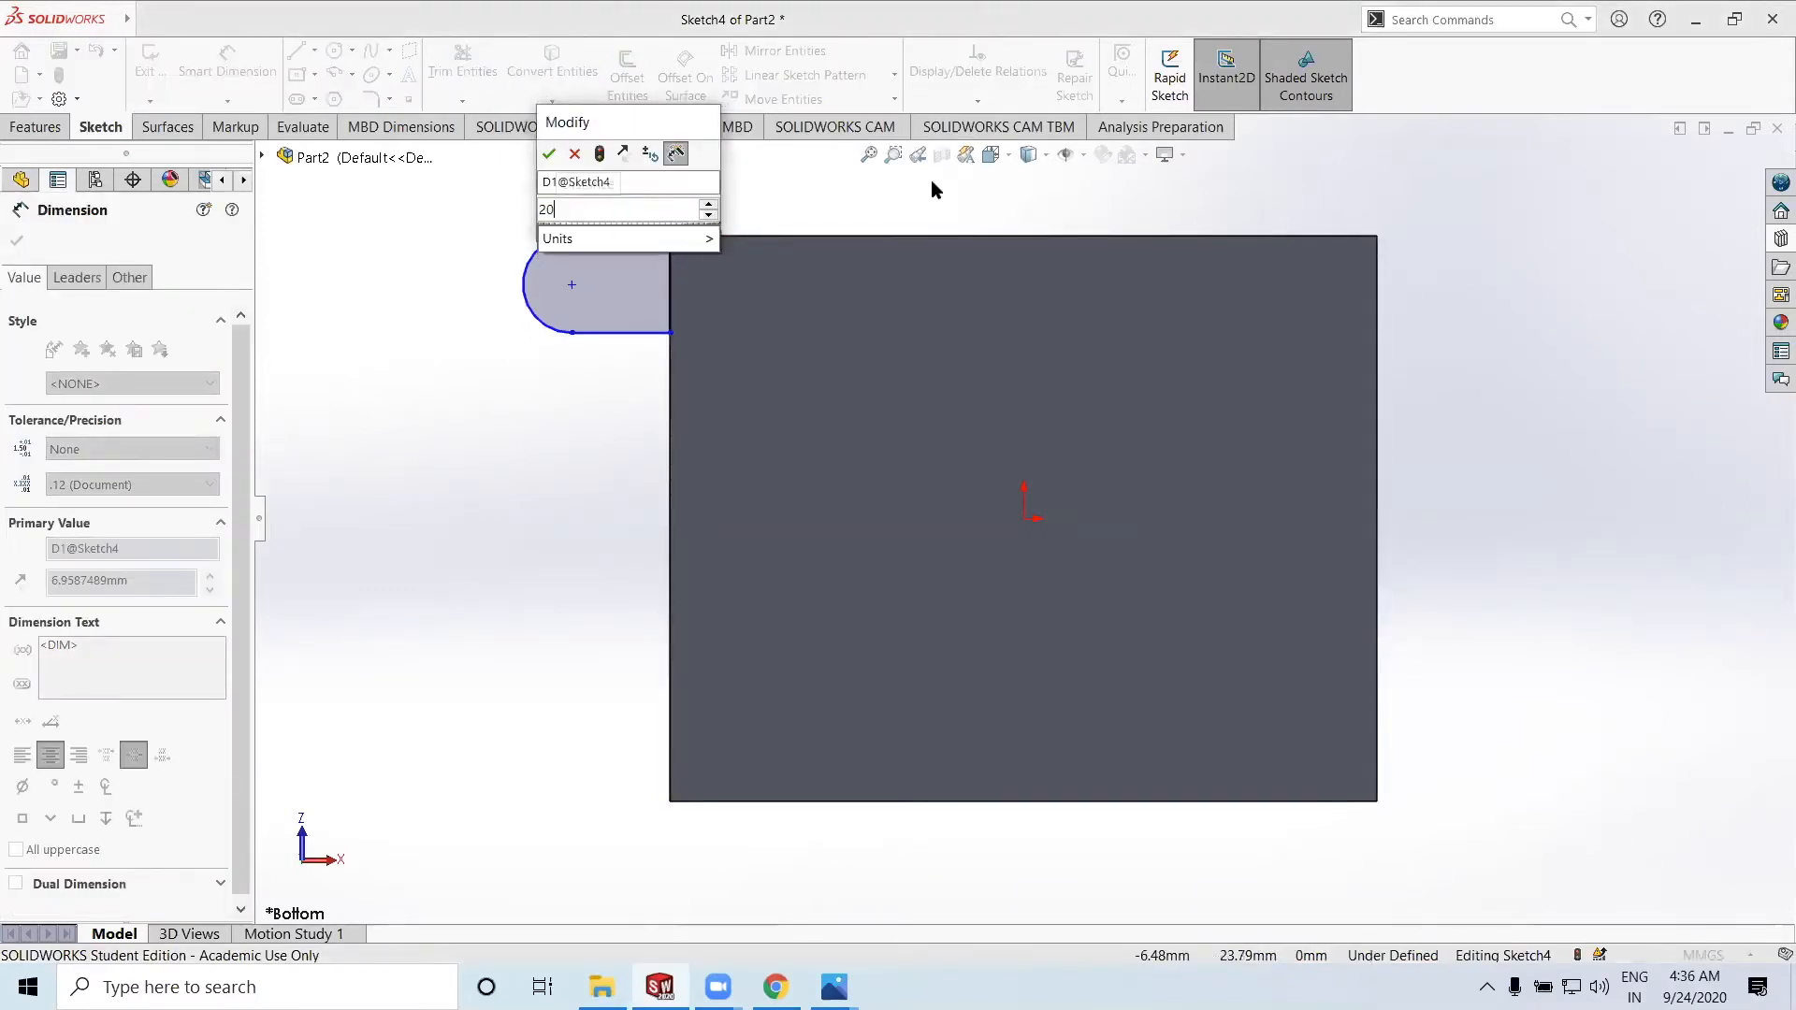
{"action": "key", "text": "Return"}
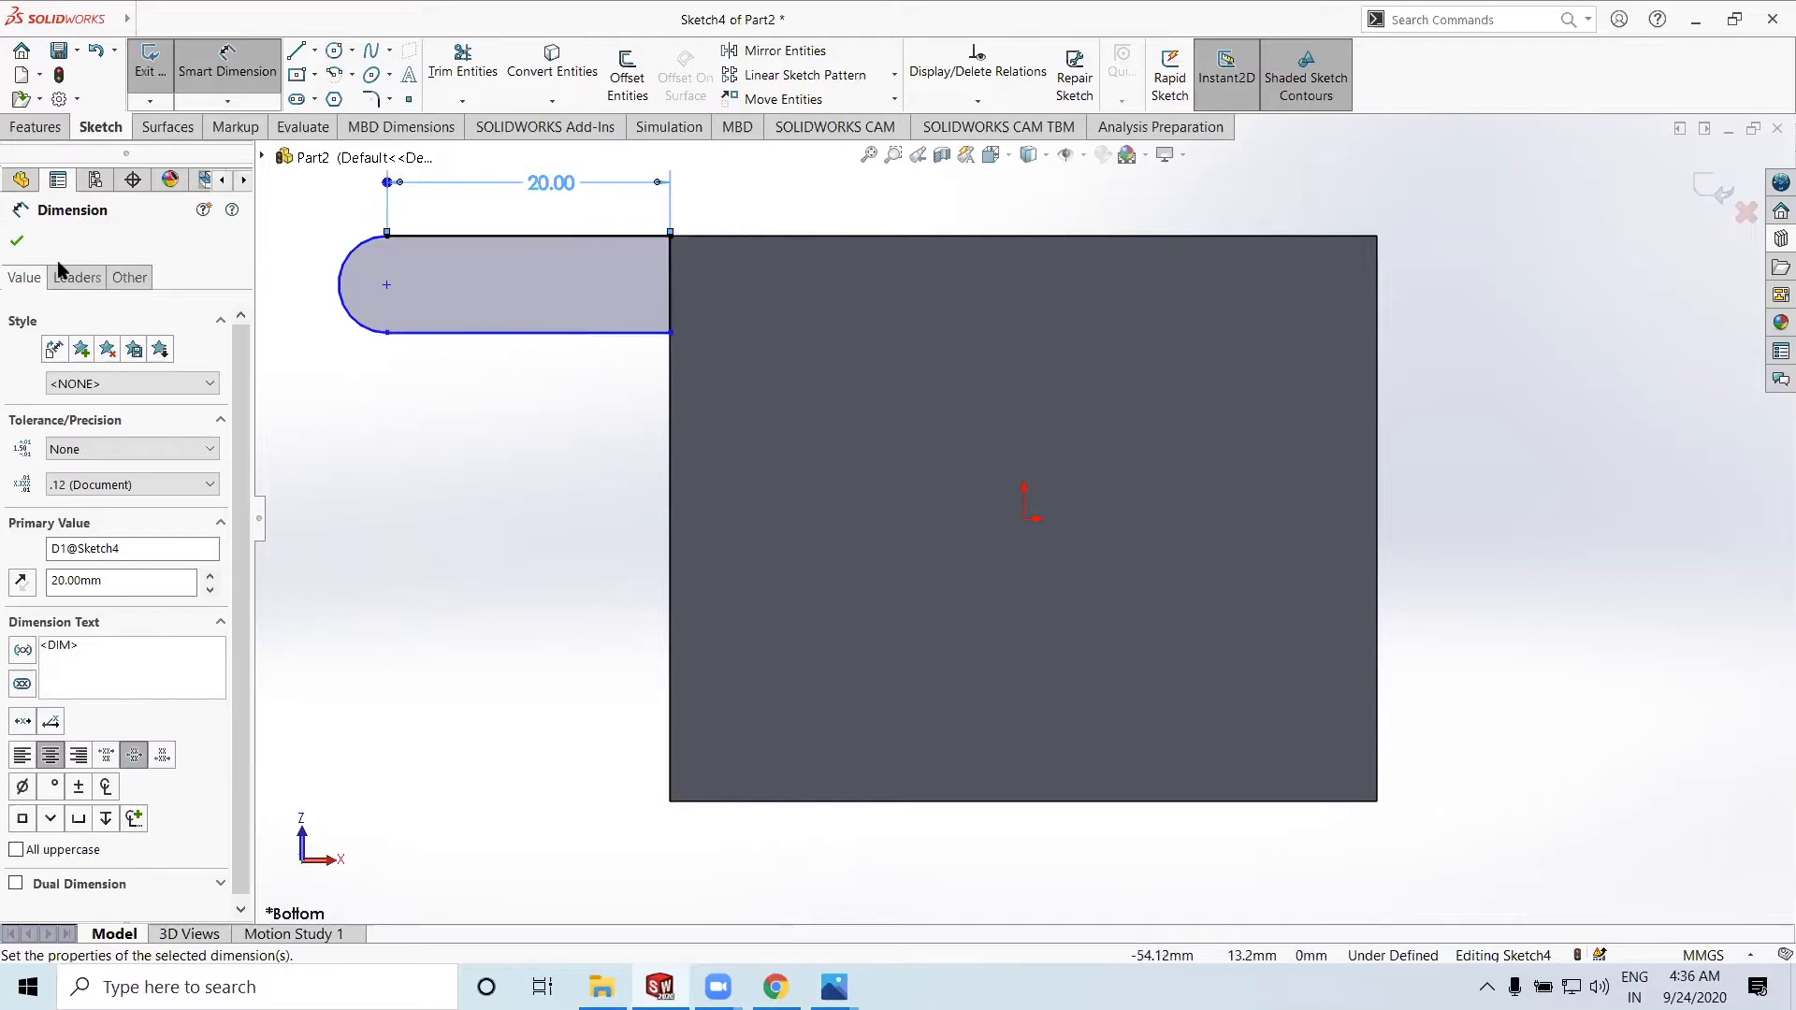
{"action": "left_click", "coordinate": [446, 334]}
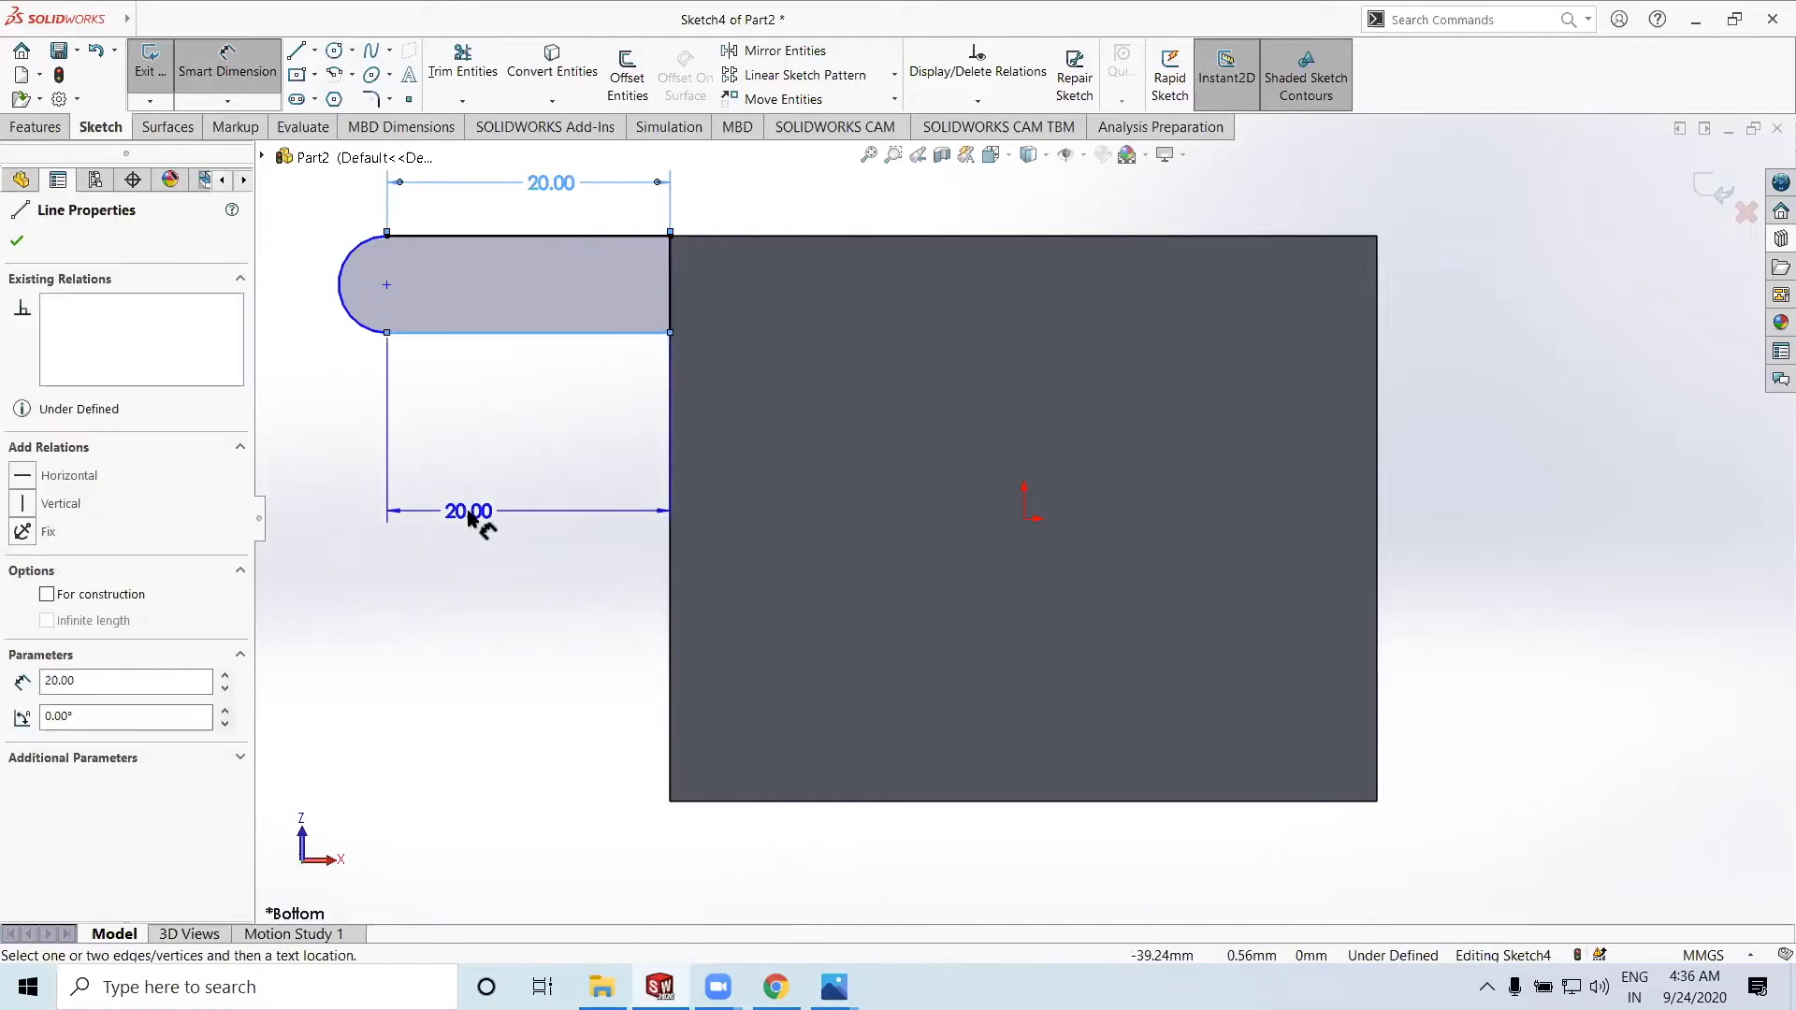
{"action": "left_click", "coordinate": [474, 515]}
{"action": "left_click", "coordinate": [1011, 522]}
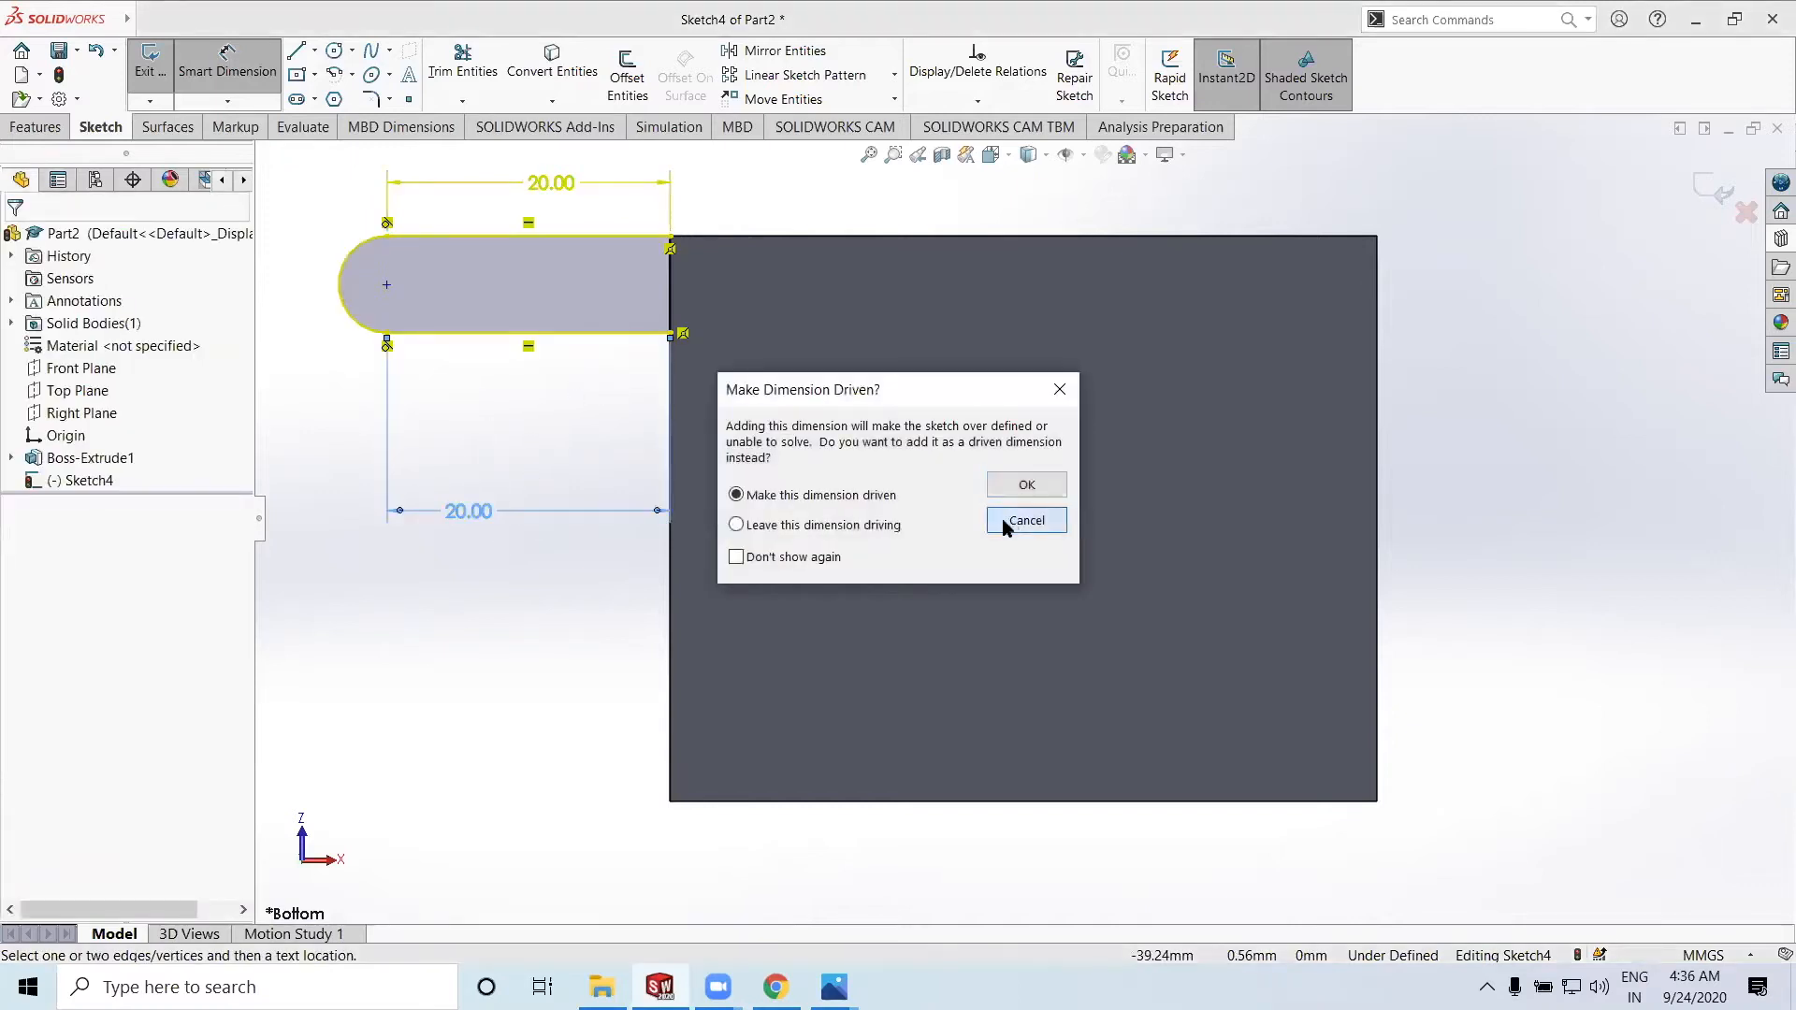
Set the lug's end arc radius to 15 mm, checking the reference image in Photos, and exit the sketch in SOLIDWORKS
{"action": "left_click", "coordinate": [360, 268]}
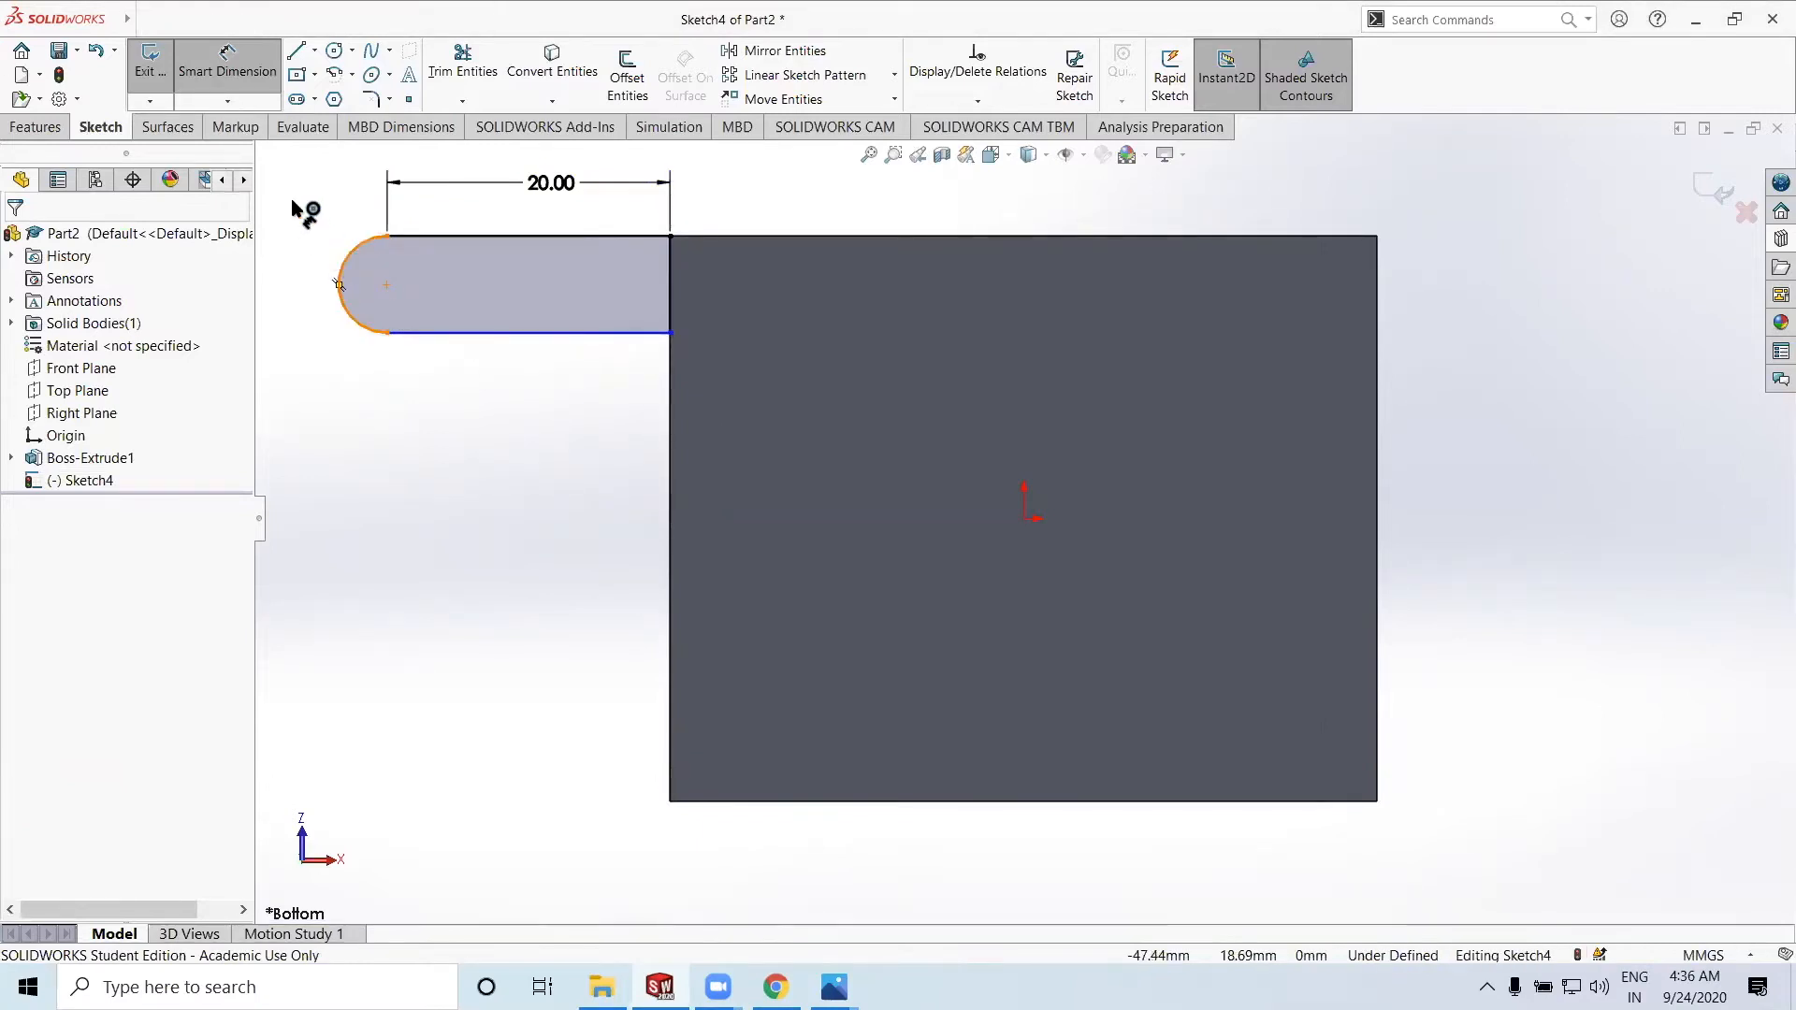
{"action": "left_click", "coordinate": [304, 201]}
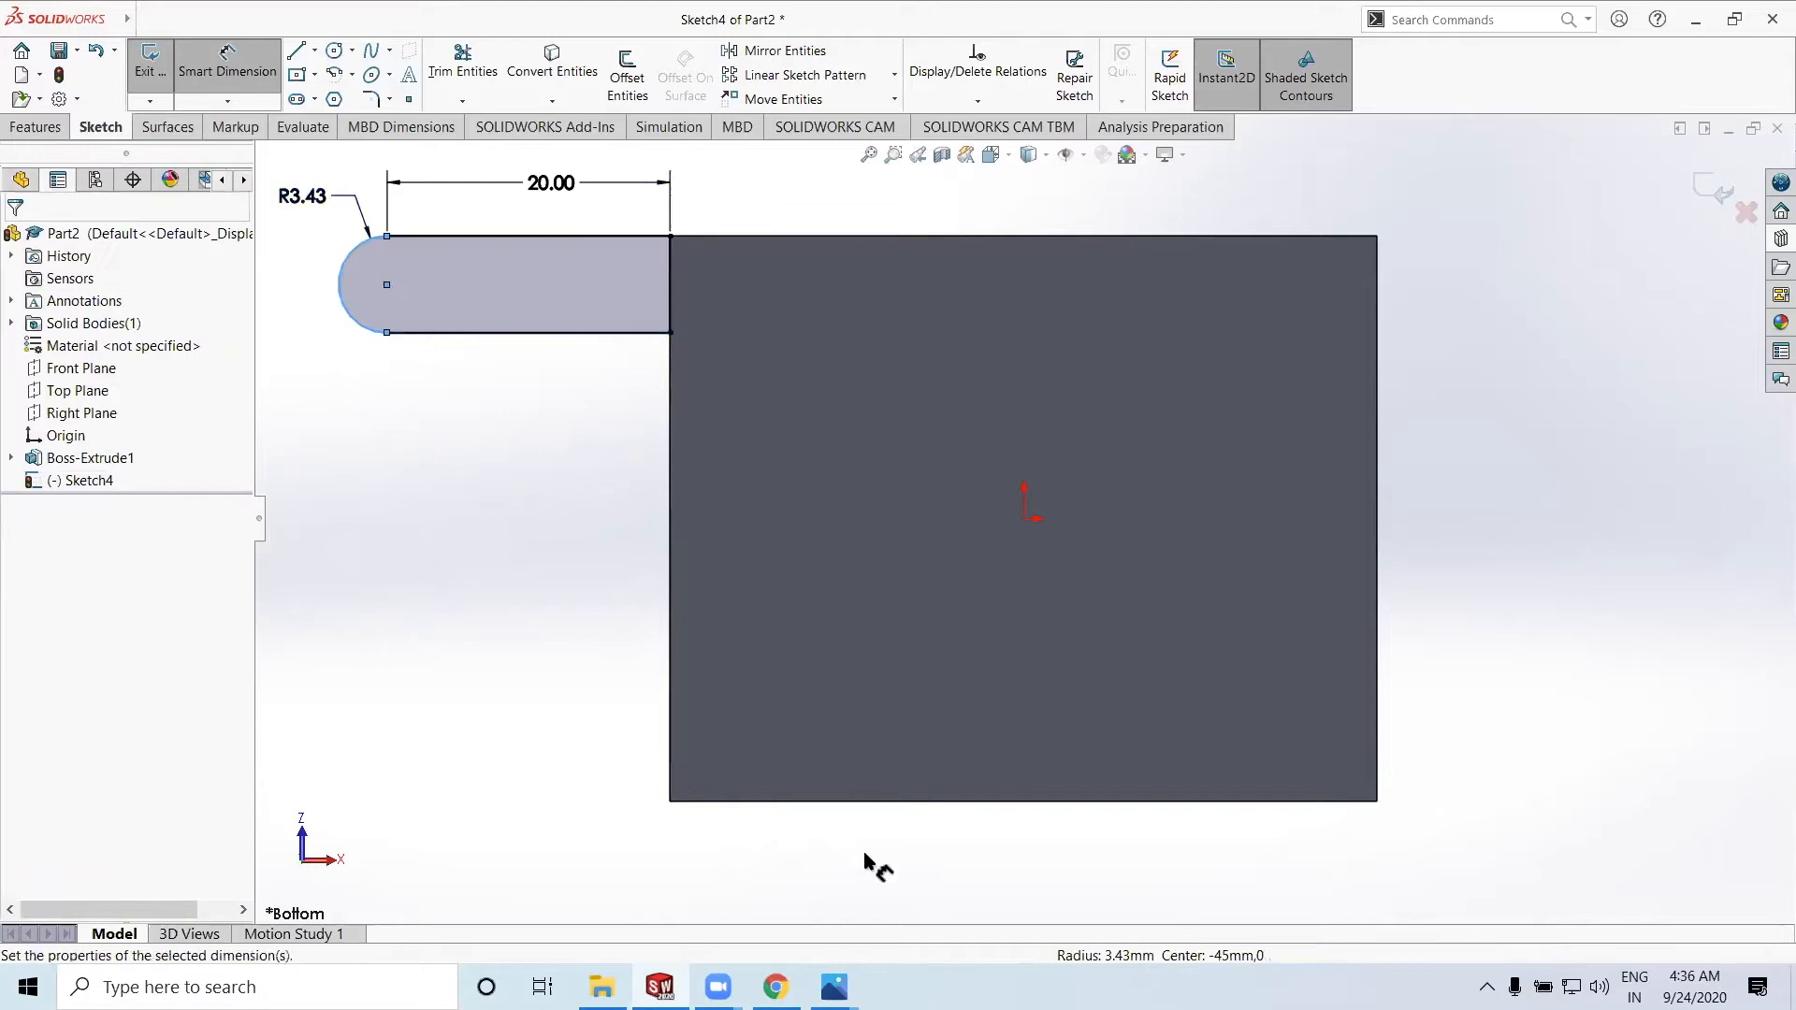
{"action": "mouse_move", "coordinate": [835, 987]}
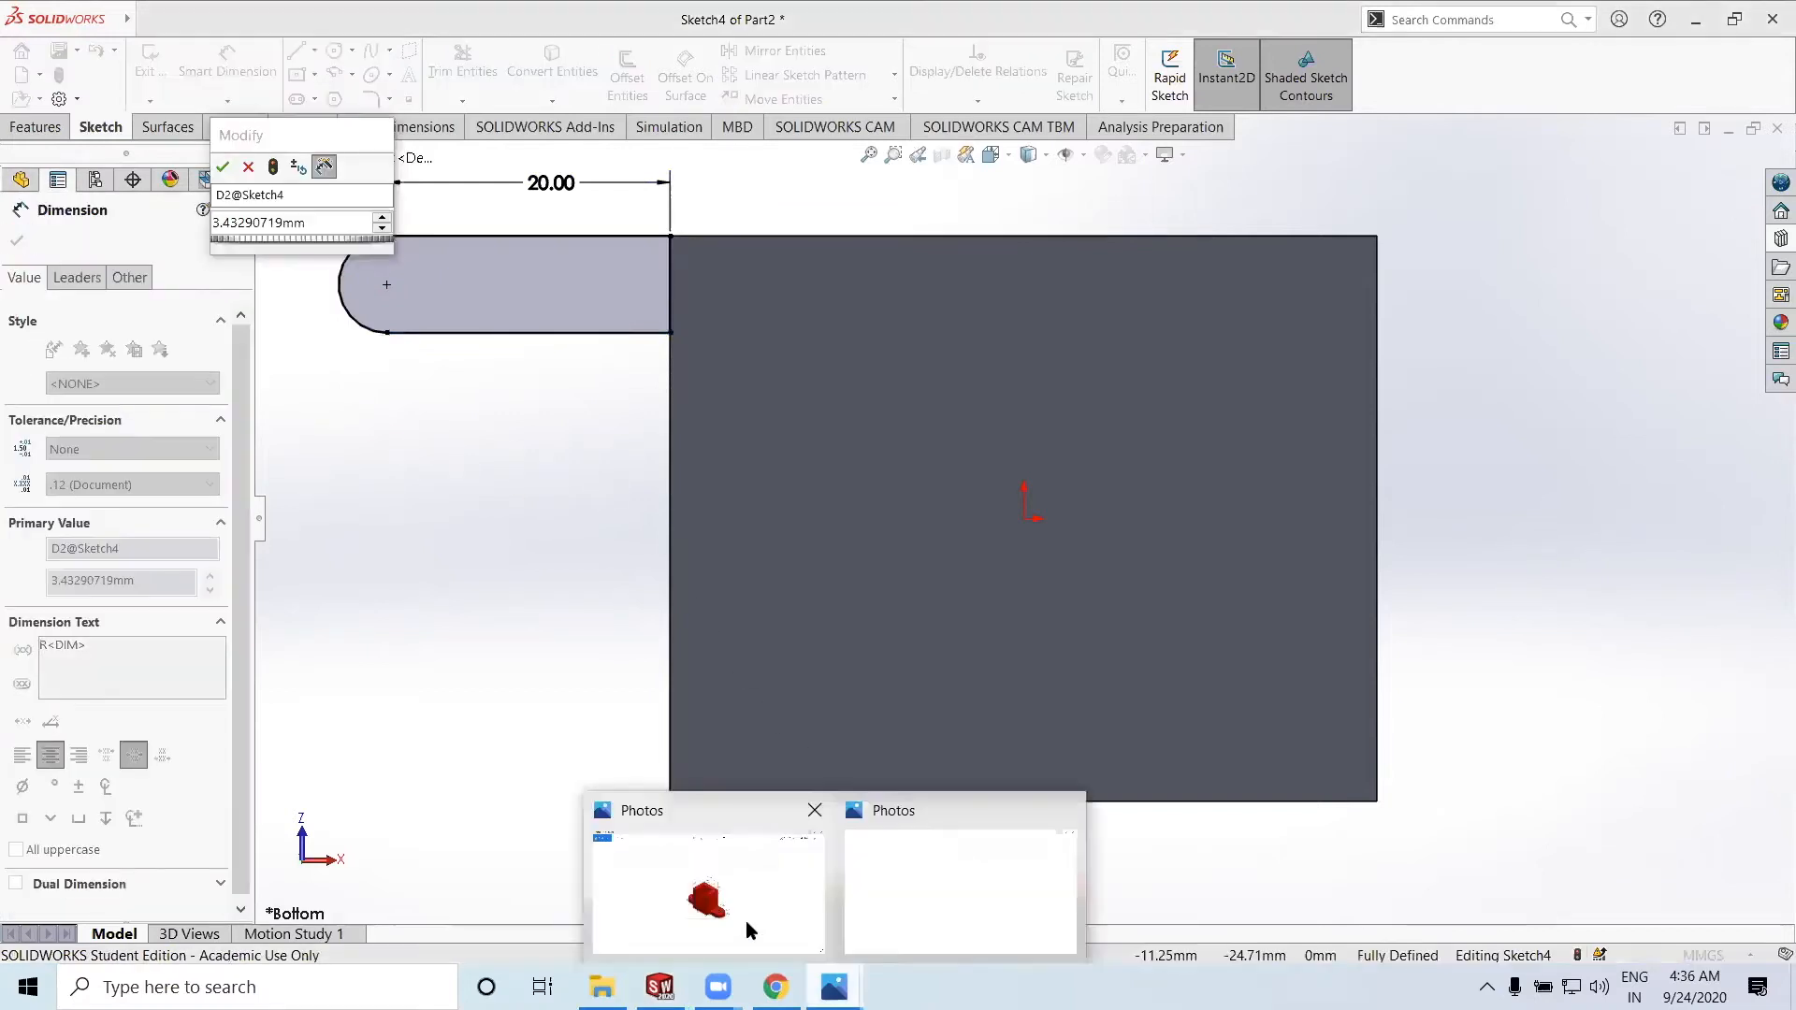
{"action": "left_click", "coordinate": [745, 920]}
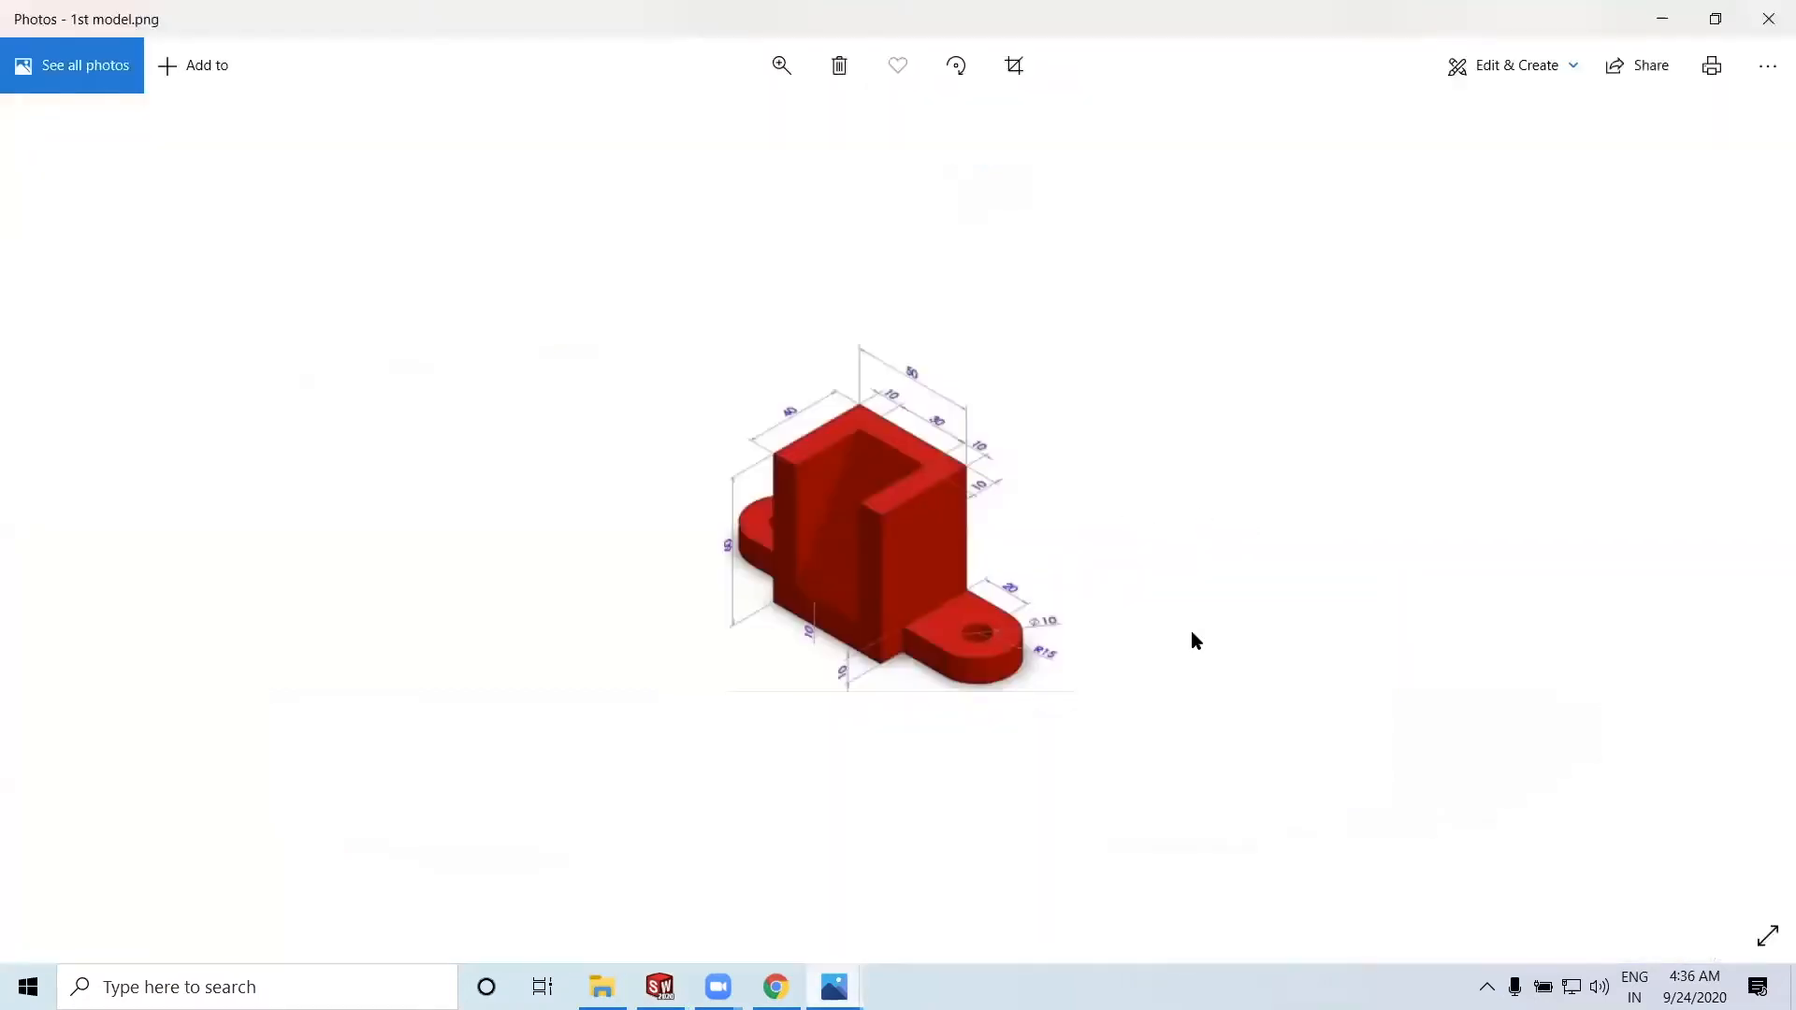
{"action": "key", "text": "alt+Tab"}
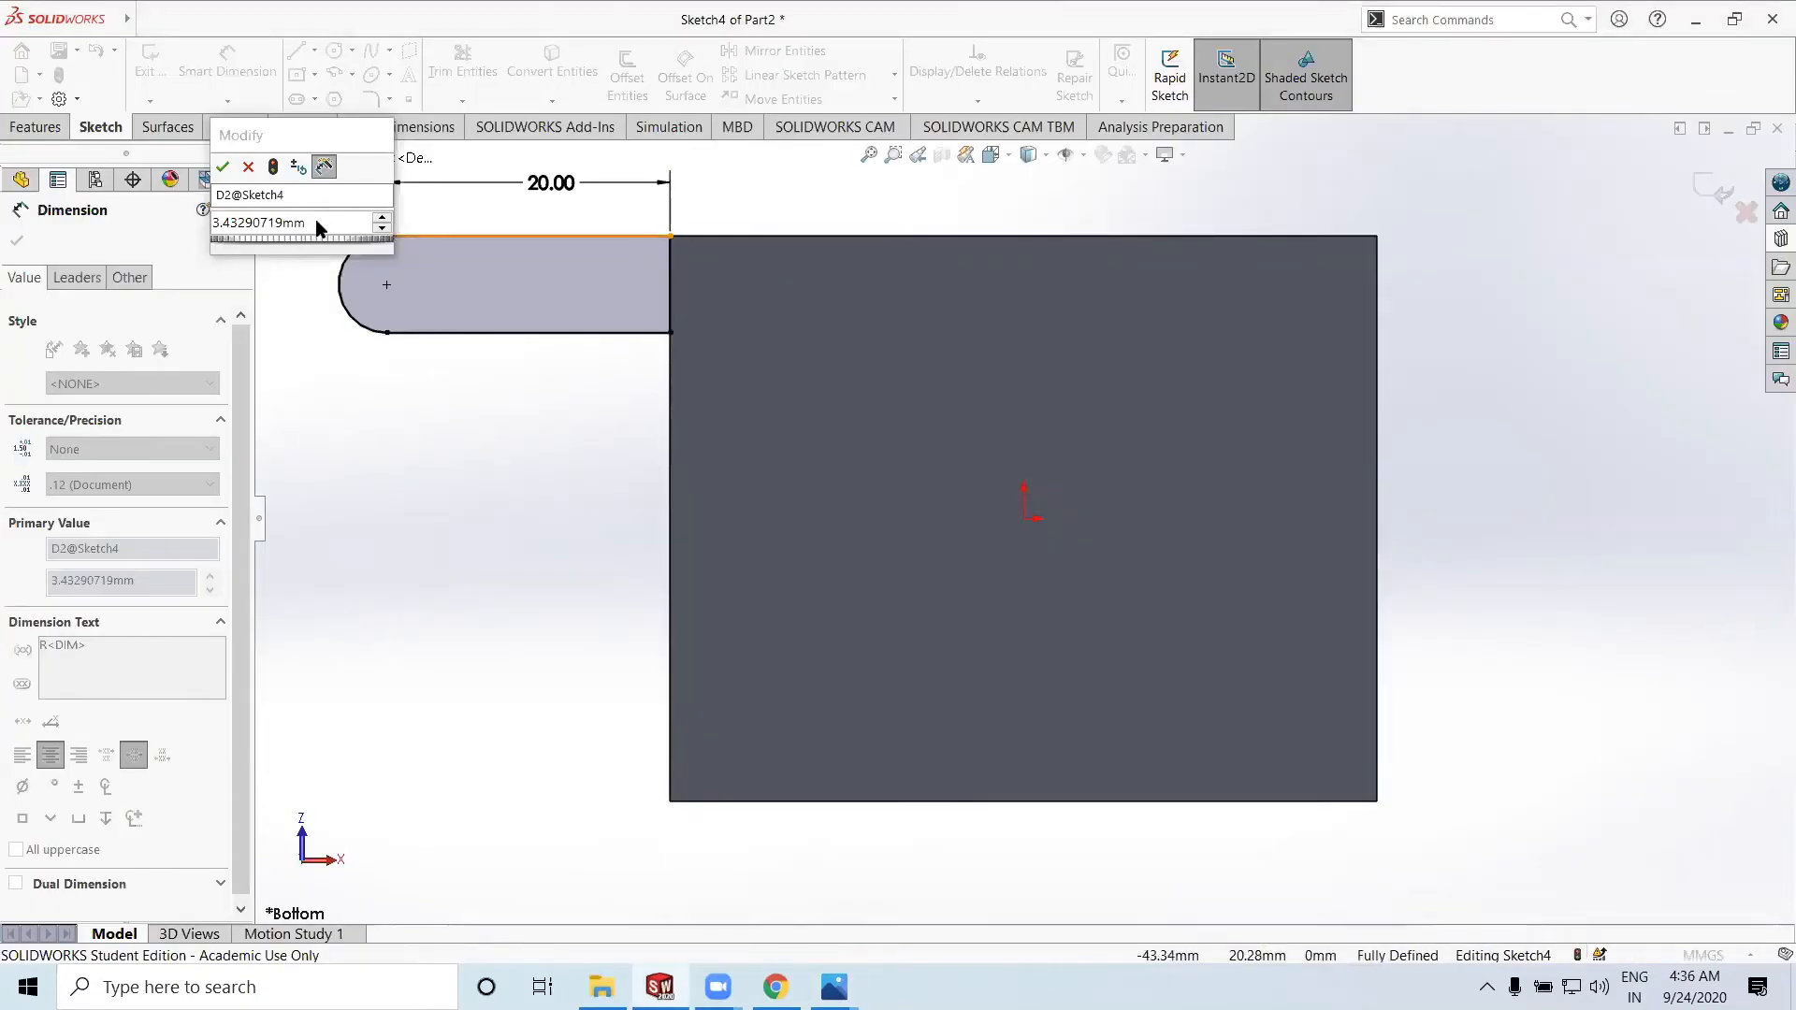
{"action": "left_click", "coordinate": [318, 224]}
{"action": "type", "text": "1"}
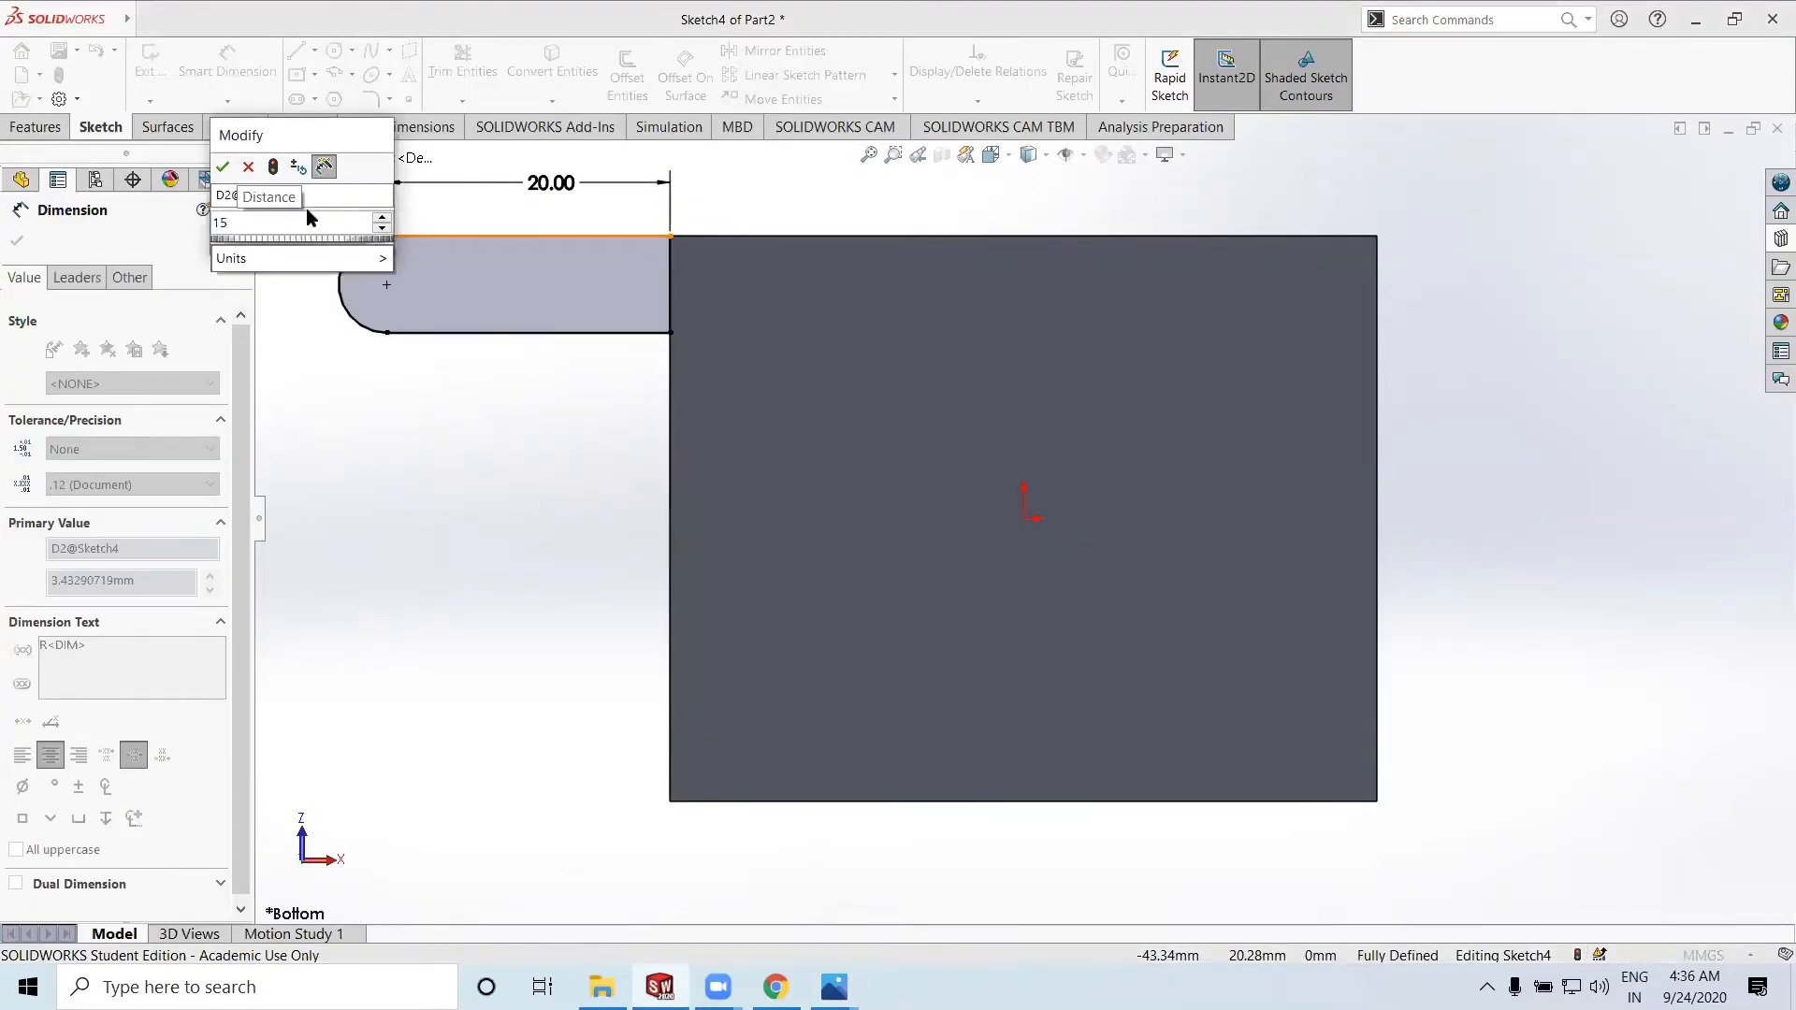
{"action": "type", "text": "5"}
{"action": "left_click", "coordinate": [222, 167]}
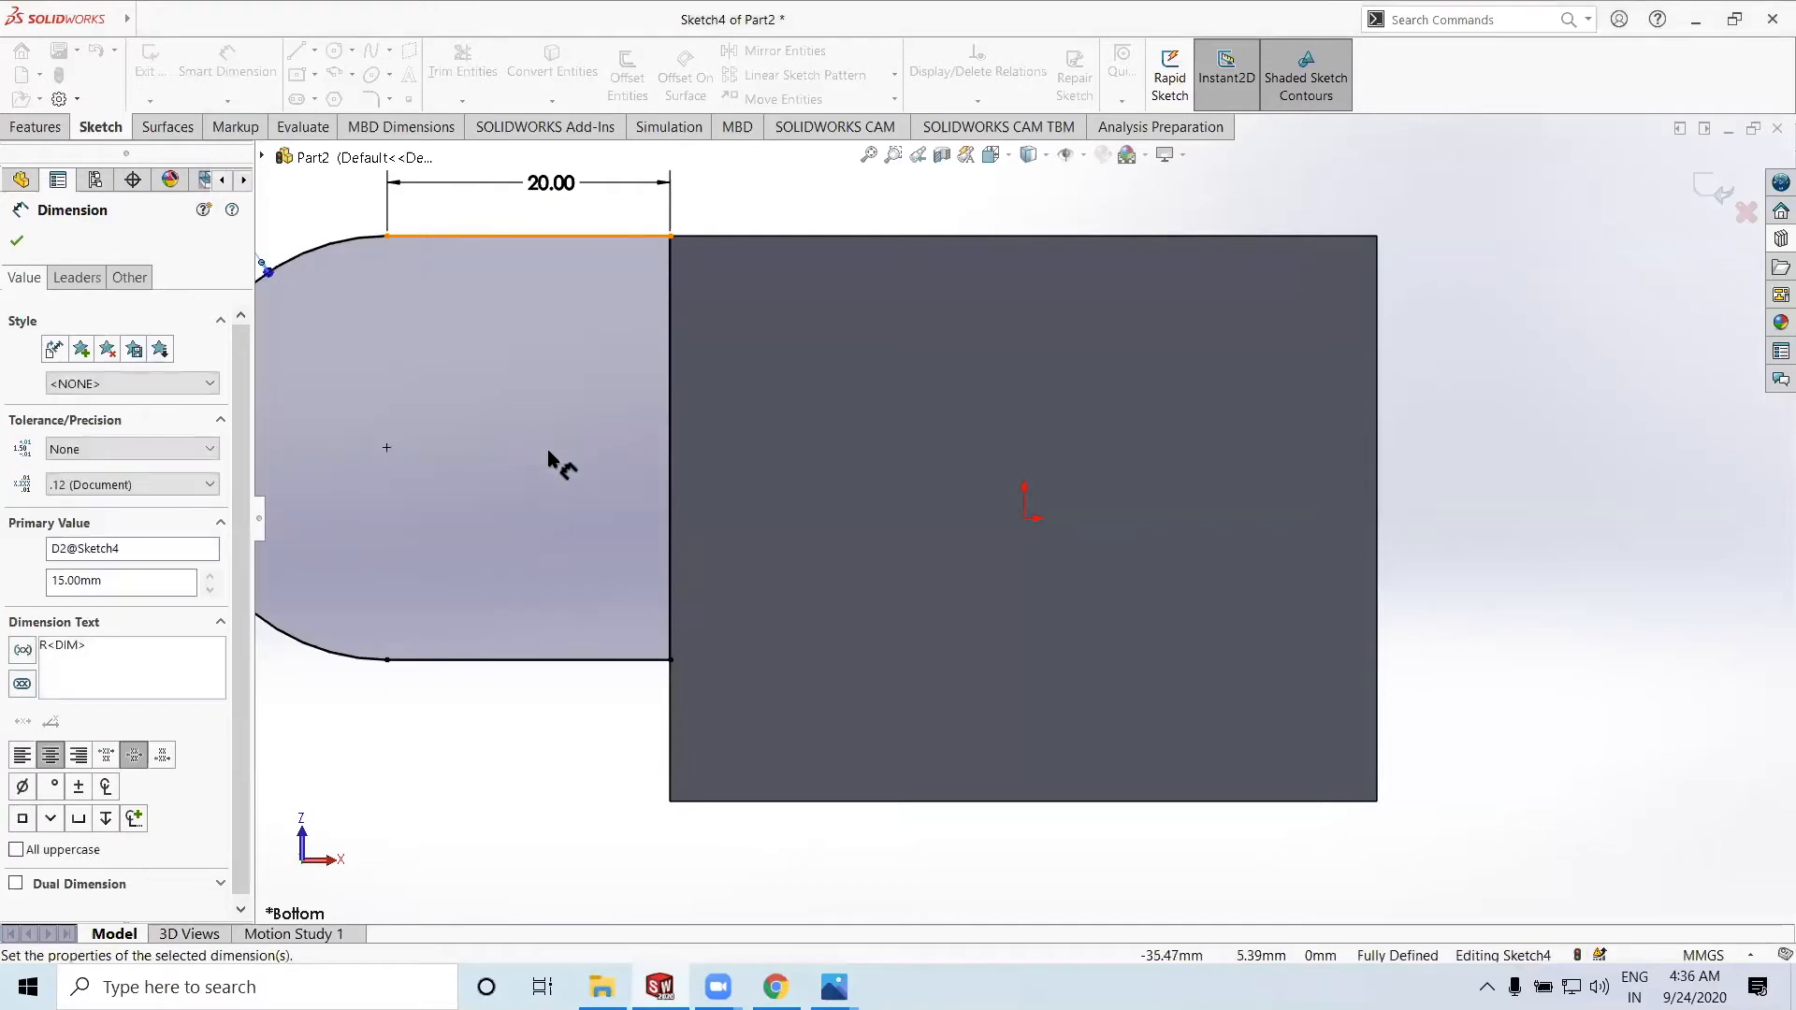
{"action": "middle_click_drag", "start_coordinate": [926, 449], "coordinate": [949, 618]}
{"action": "left_click", "coordinate": [19, 243]}
{"action": "scroll", "coordinate": [890, 514], "scroll_direction": "down", "scroll_amount": 5}
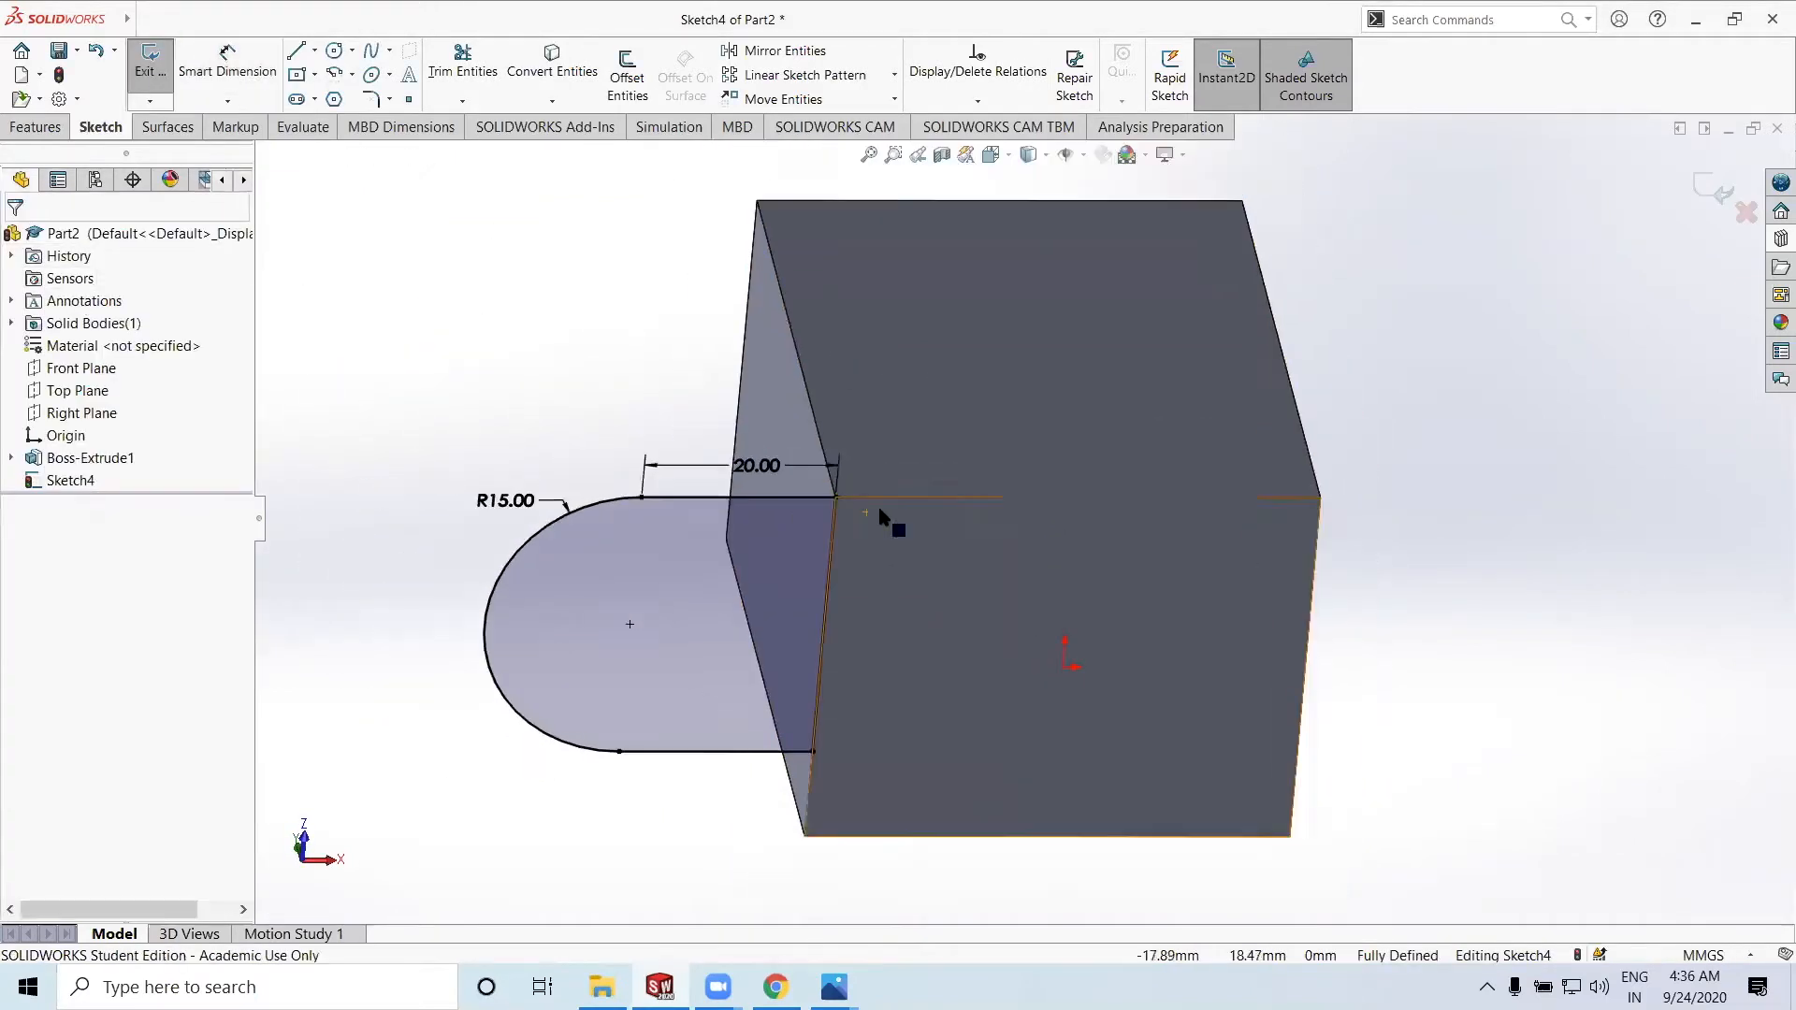
{"action": "left_click", "coordinate": [1717, 194]}
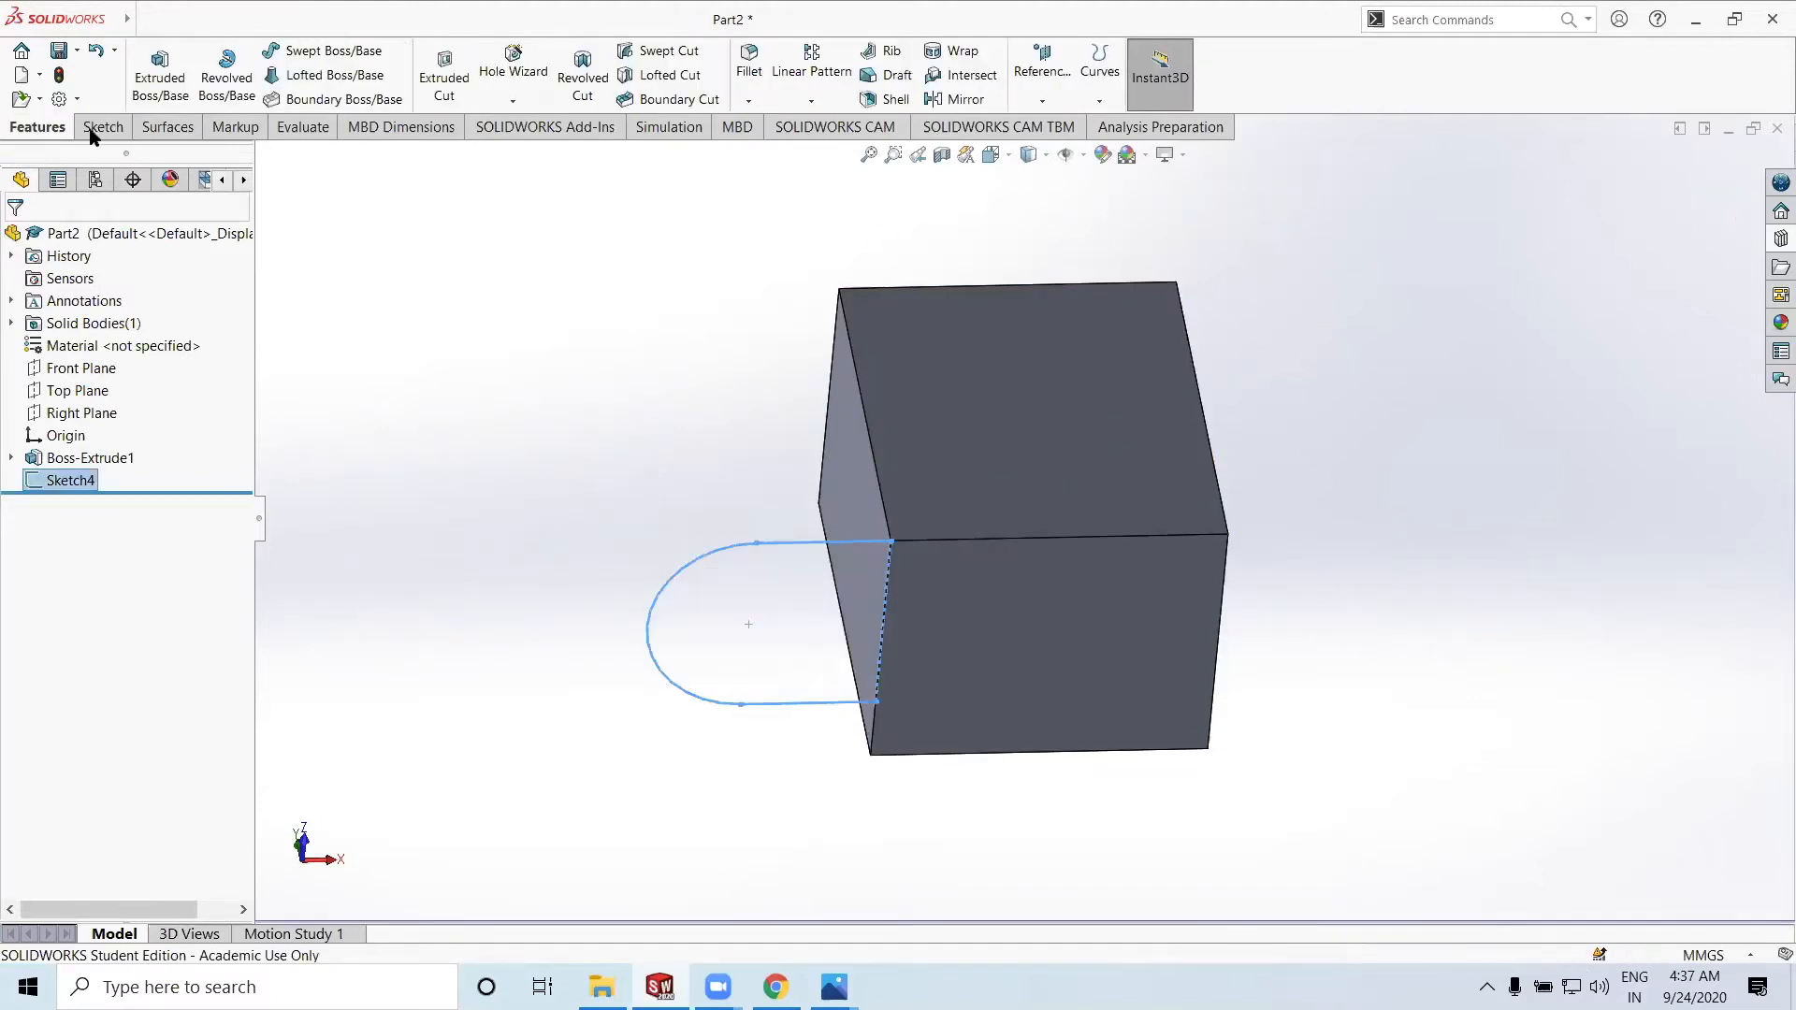
Extrude the lug outline 10 mm as a blind boss, reversing the direction so it rises alongside the block
{"action": "left_click", "coordinate": [159, 77]}
{"action": "middle_click_drag", "start_coordinate": [563, 428], "coordinate": [890, 418]}
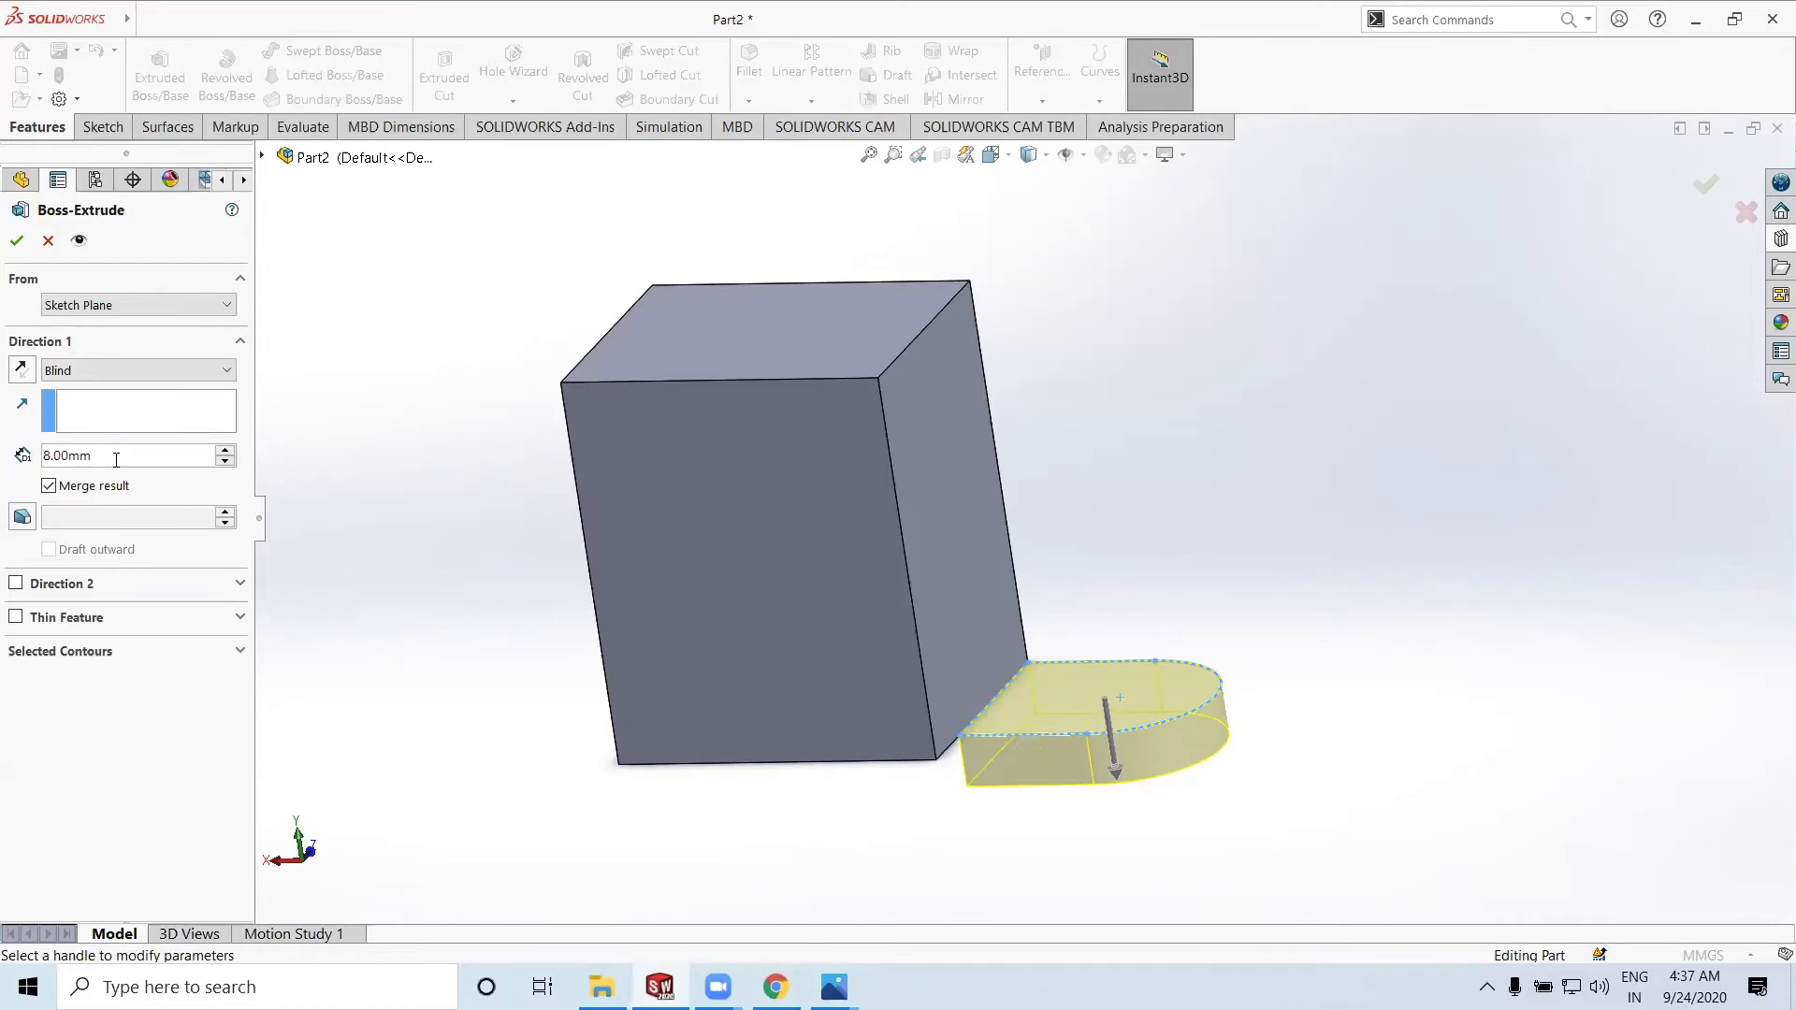
{"action": "type", "text": "10"}
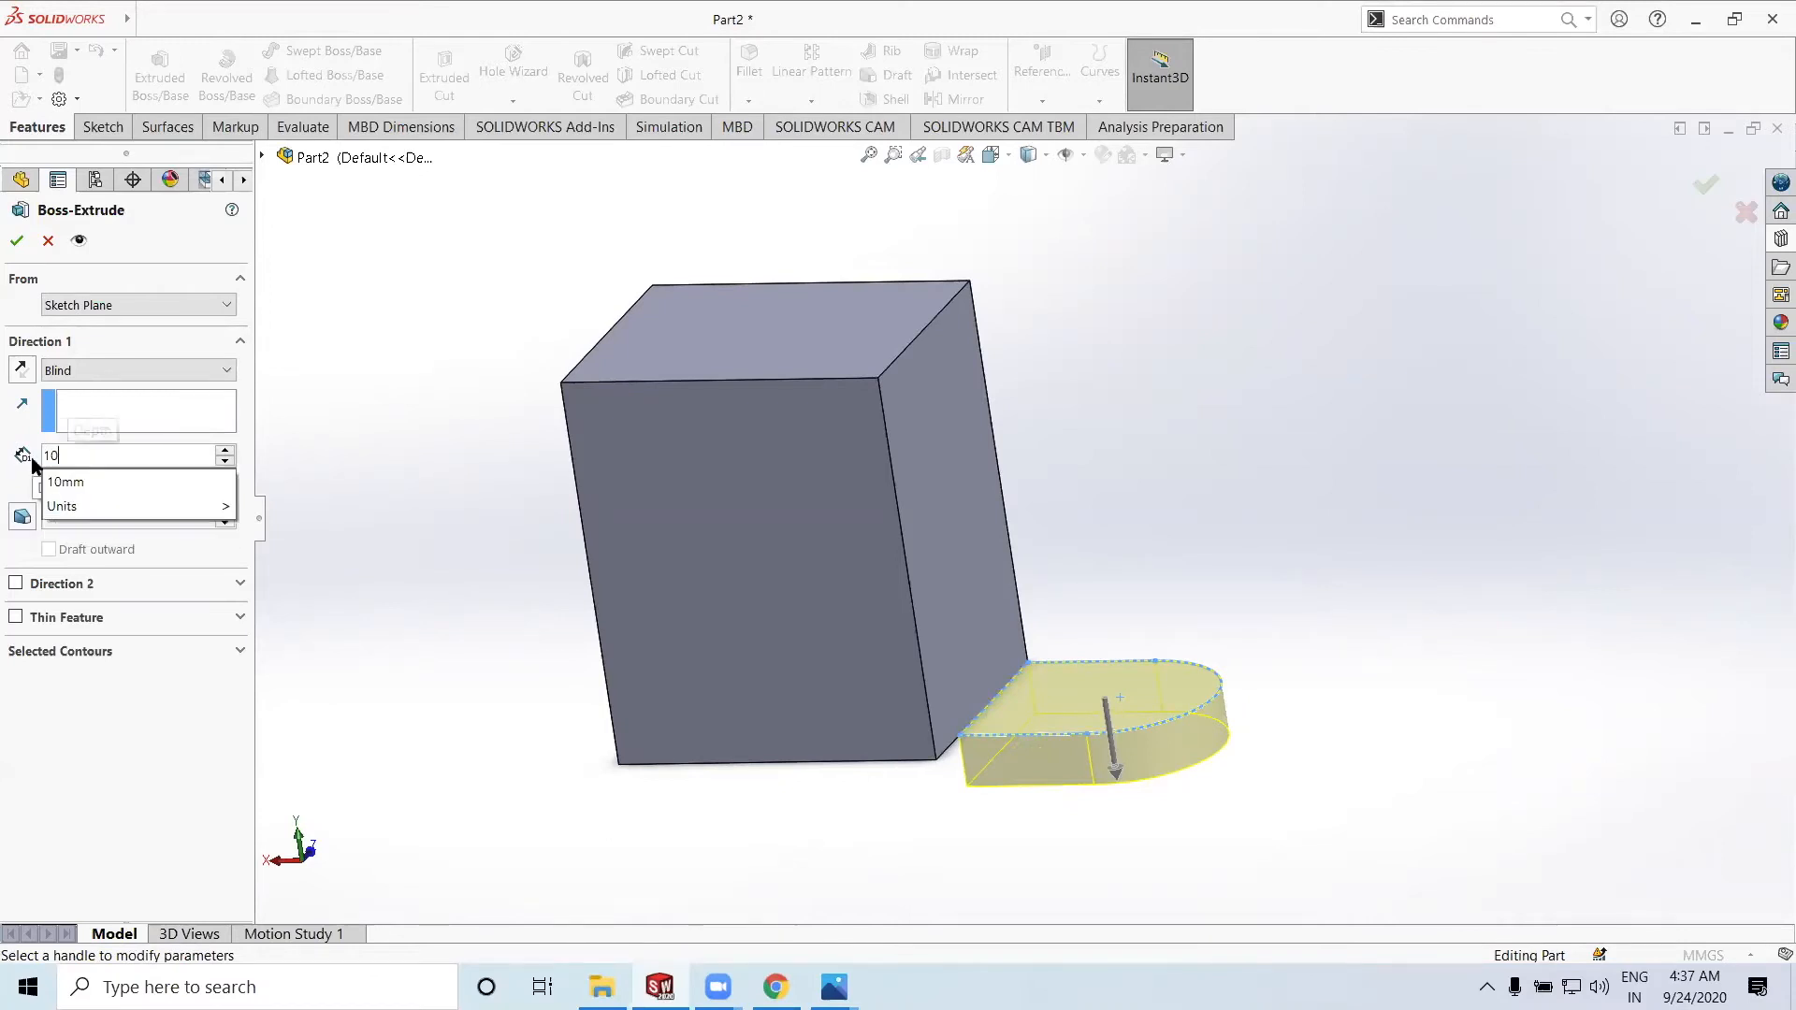
{"action": "key", "text": "Return"}
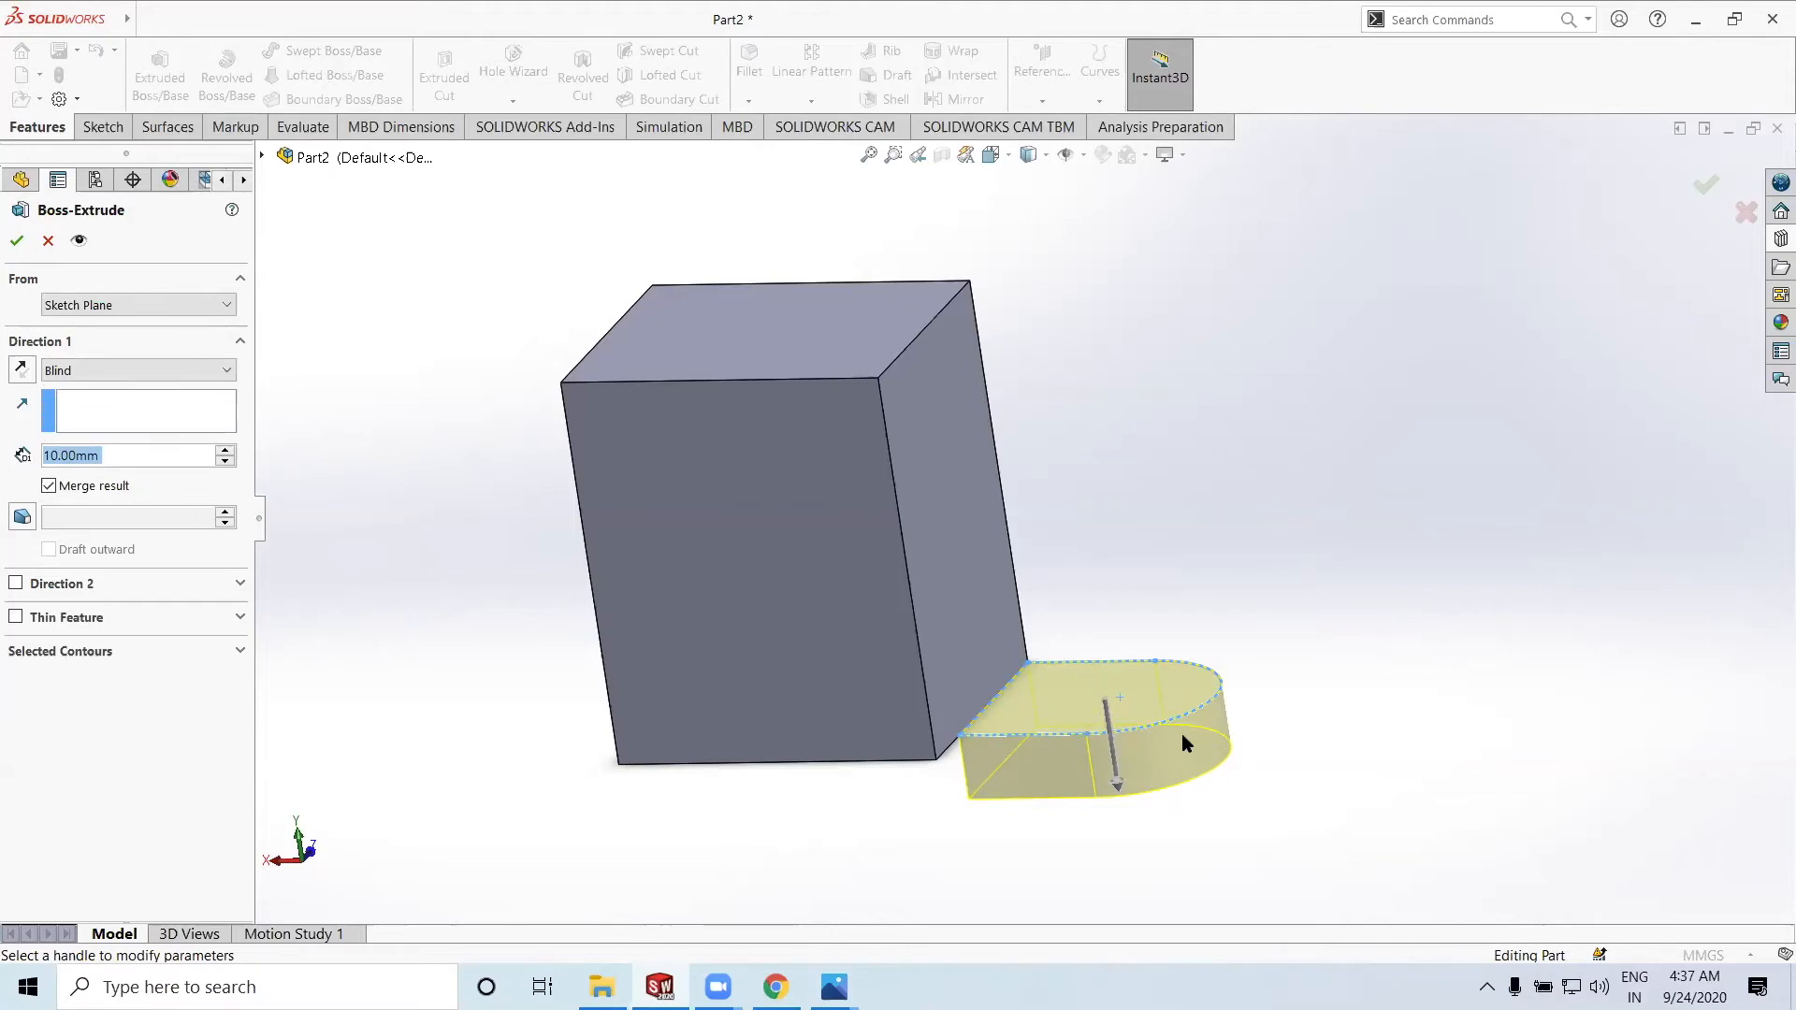
{"action": "left_click", "coordinate": [15, 372]}
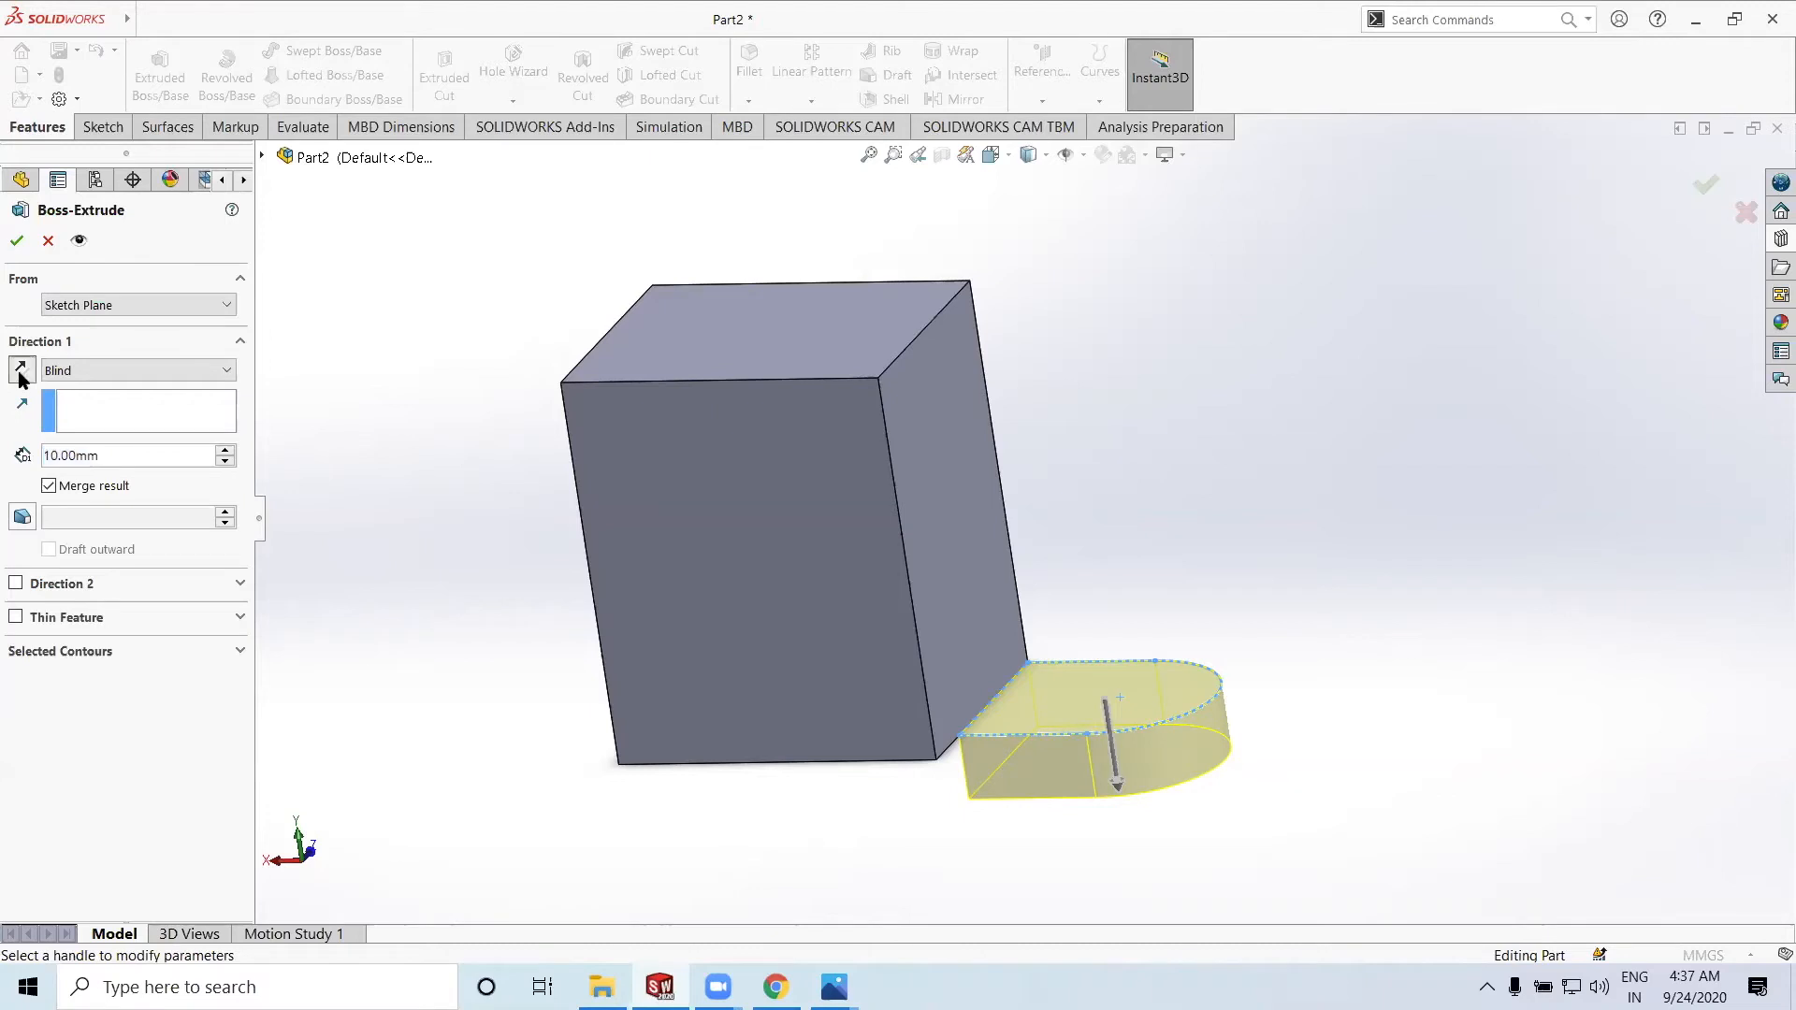
{"action": "left_click", "coordinate": [16, 242]}
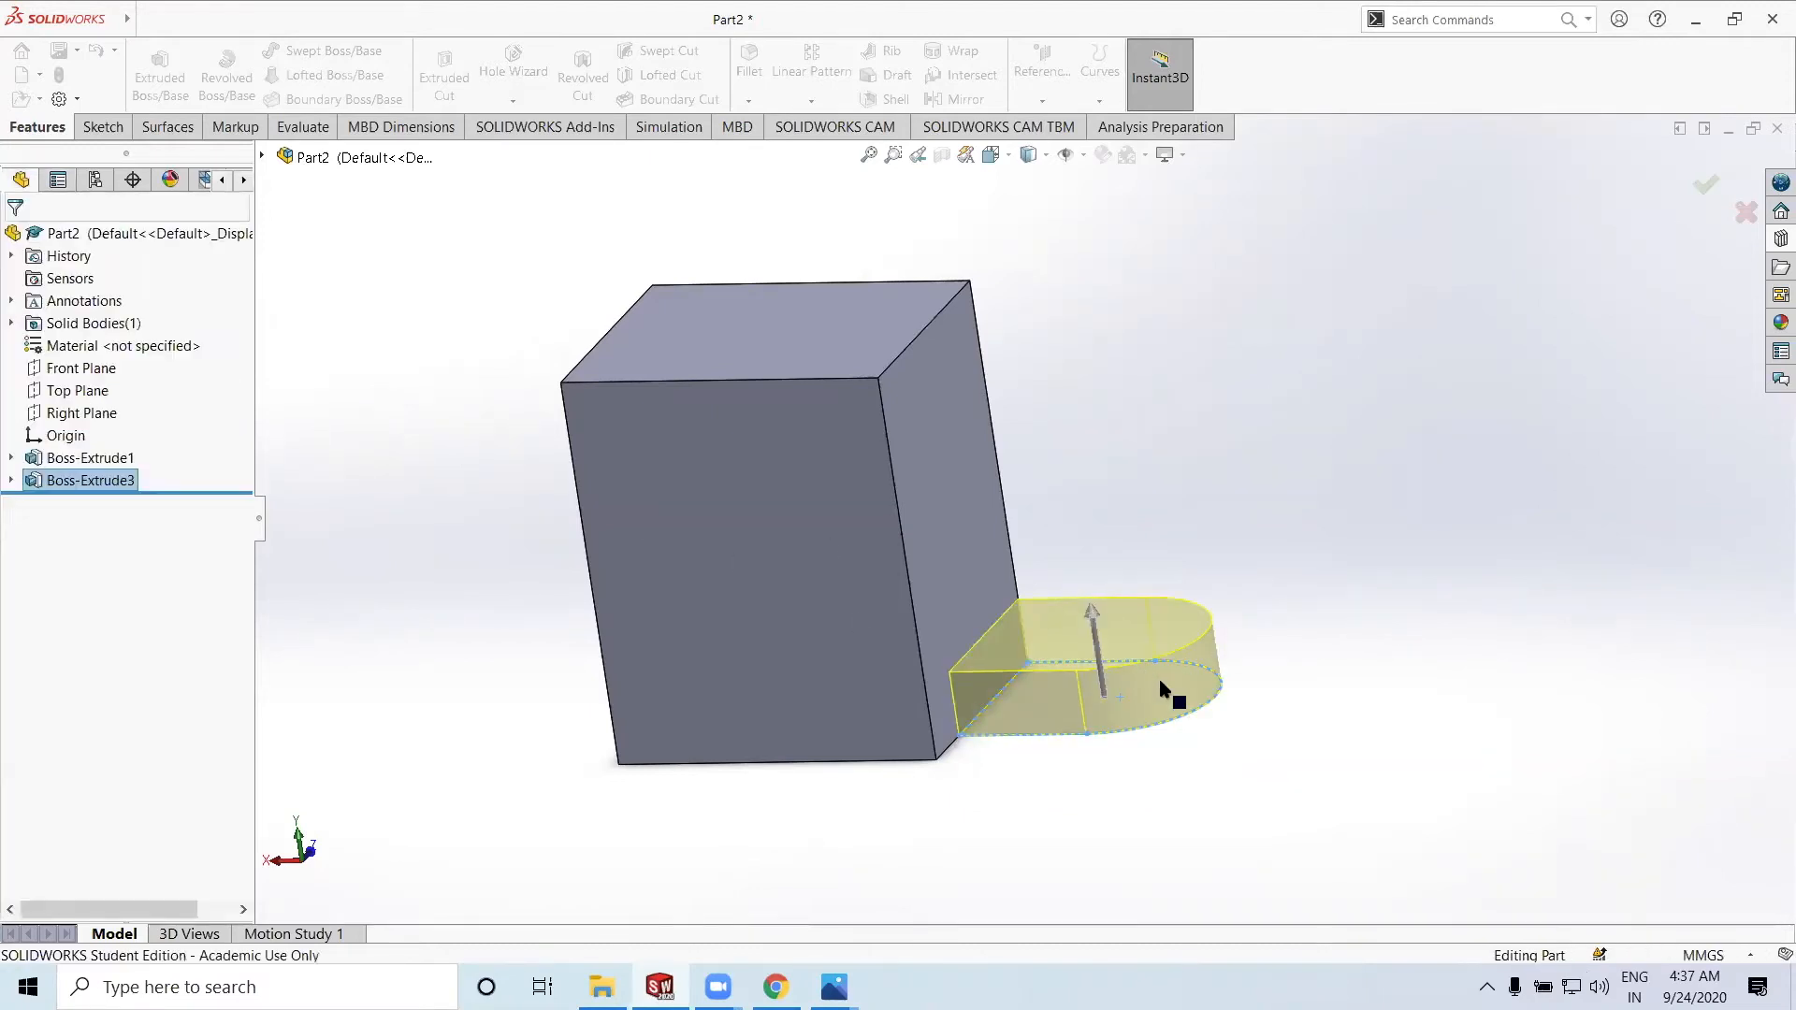
Sketch a circle of about 4.6 mm radius on the lug's top face, centred on the rounded end's centre
{"action": "scroll", "coordinate": [1291, 720], "scroll_direction": "up", "scroll_amount": 2}
{"action": "middle_click_drag", "start_coordinate": [1316, 731], "coordinate": [1063, 609]}
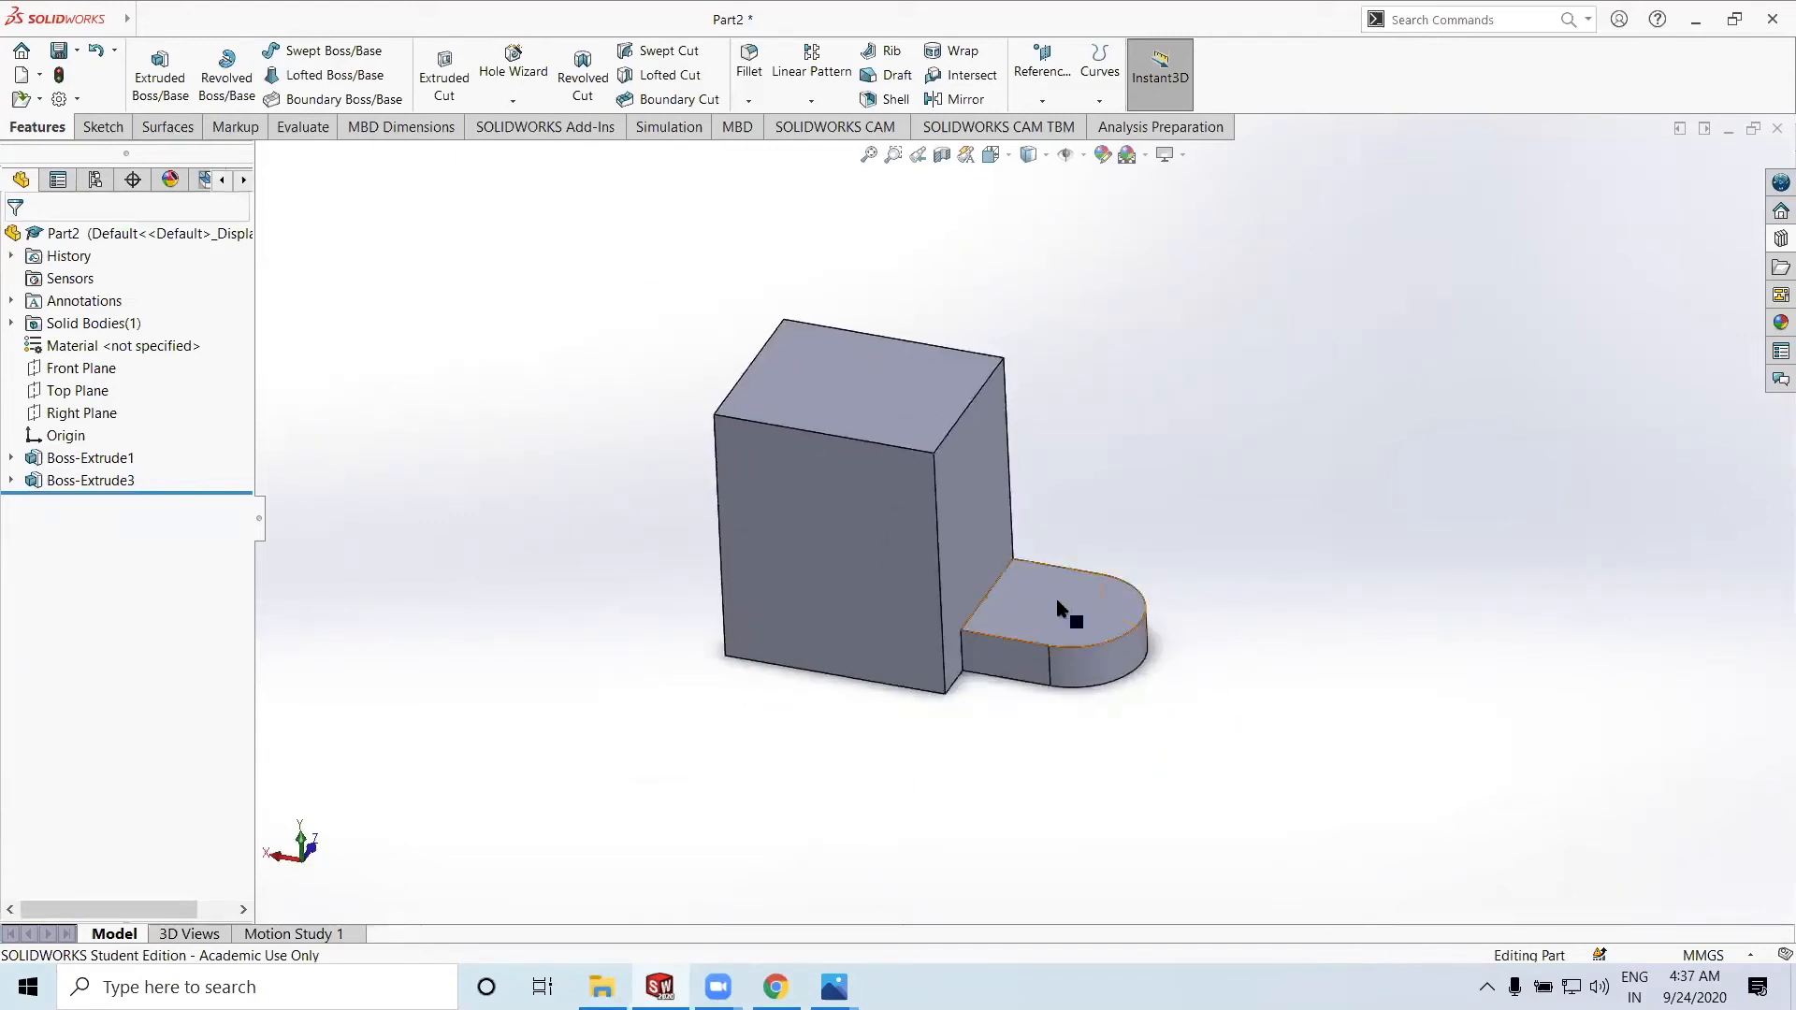
{"action": "left_click", "coordinate": [1058, 599]}
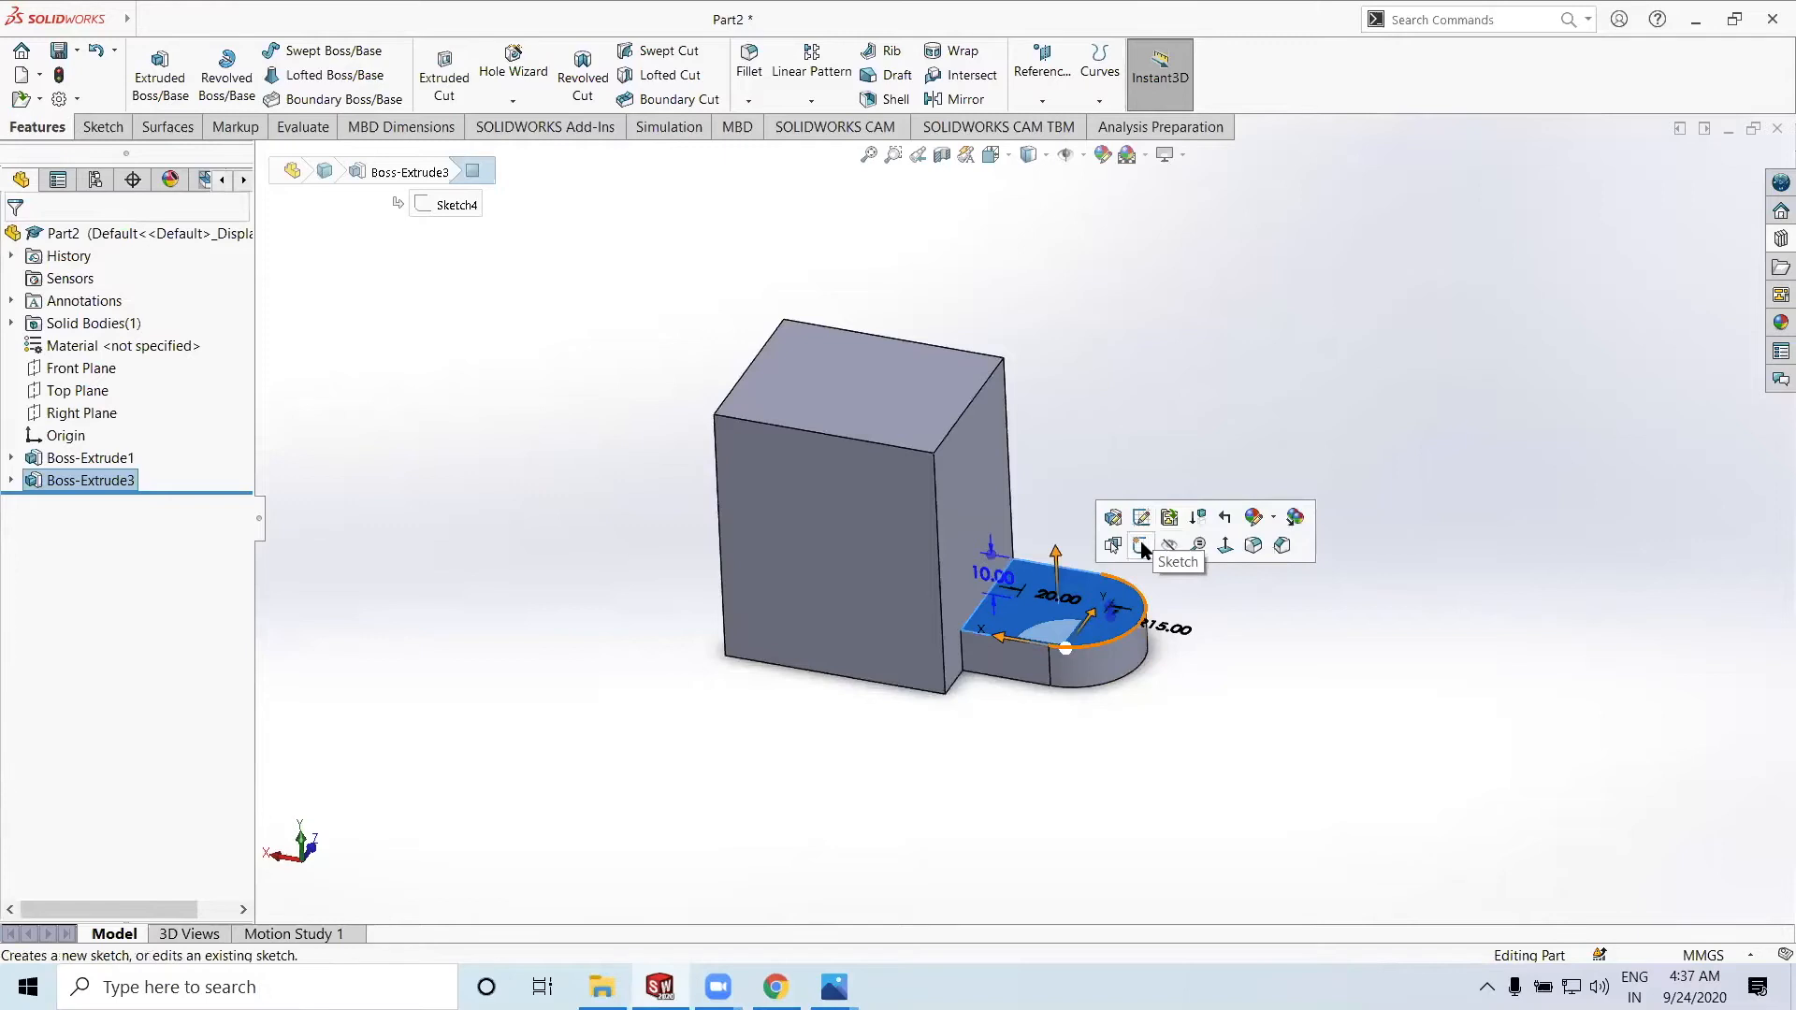
{"action": "left_click", "coordinate": [1142, 546]}
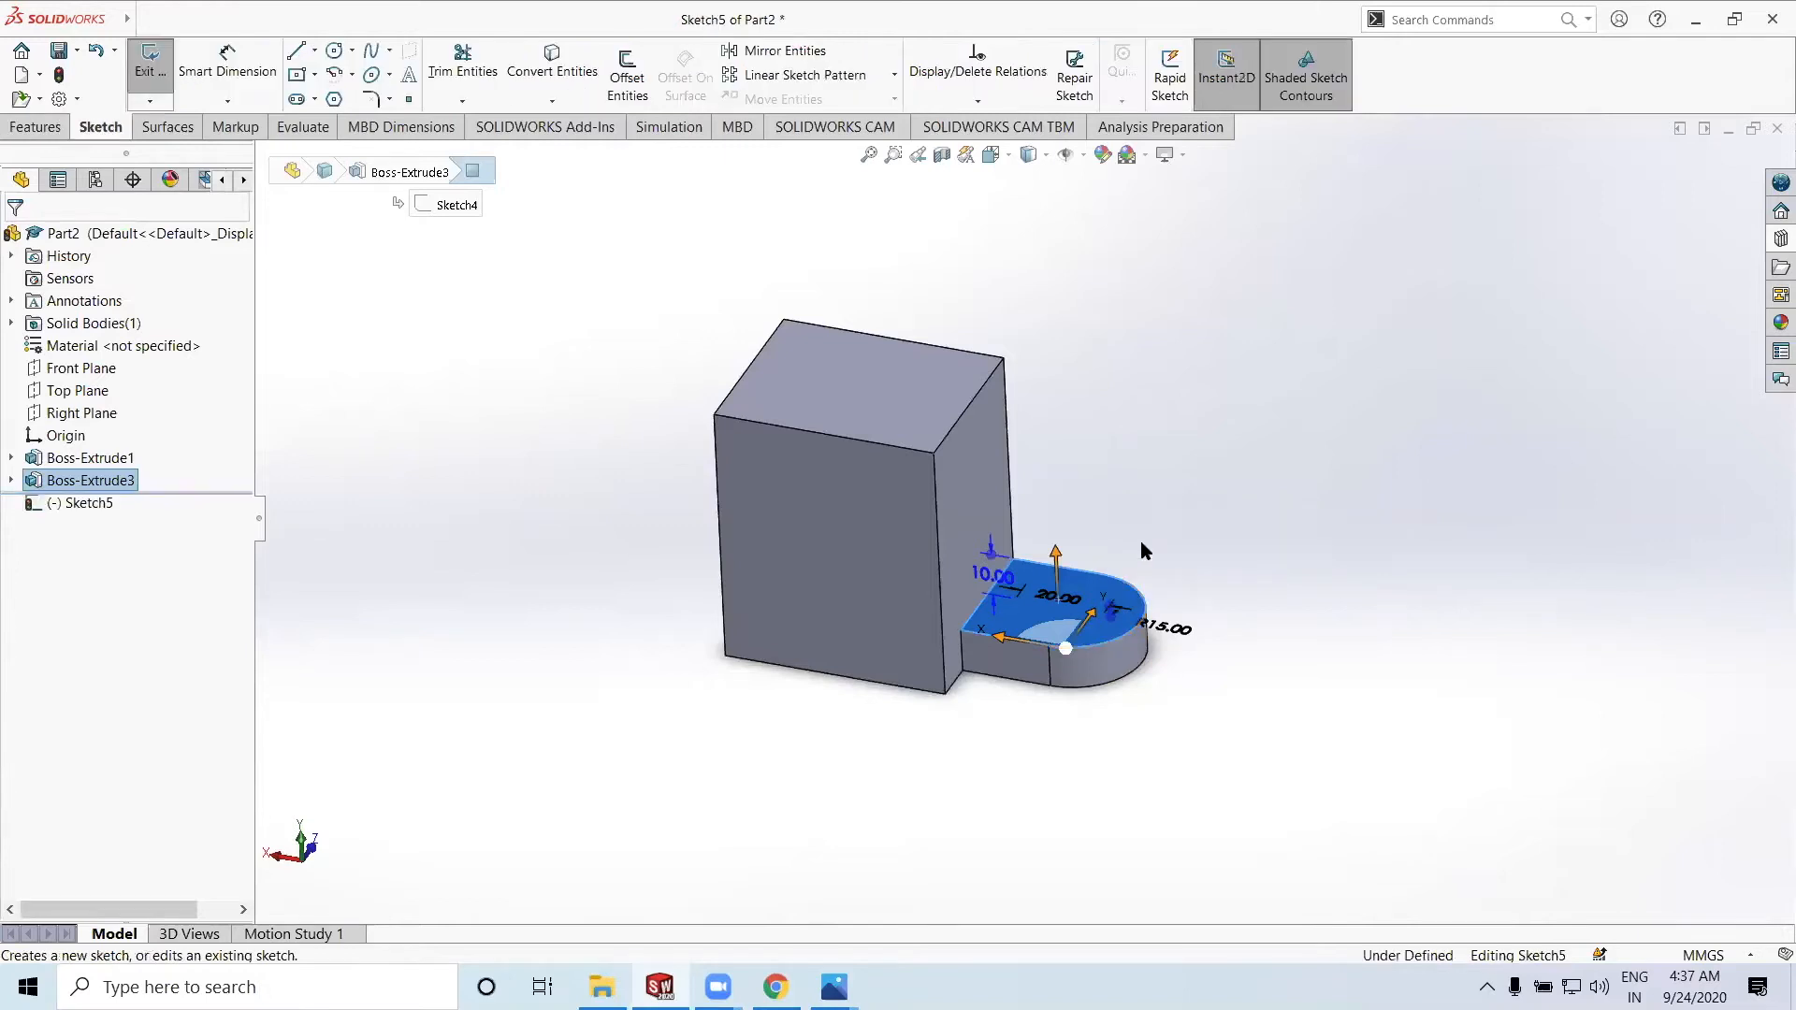
{"action": "right_click", "coordinate": [94, 512]}
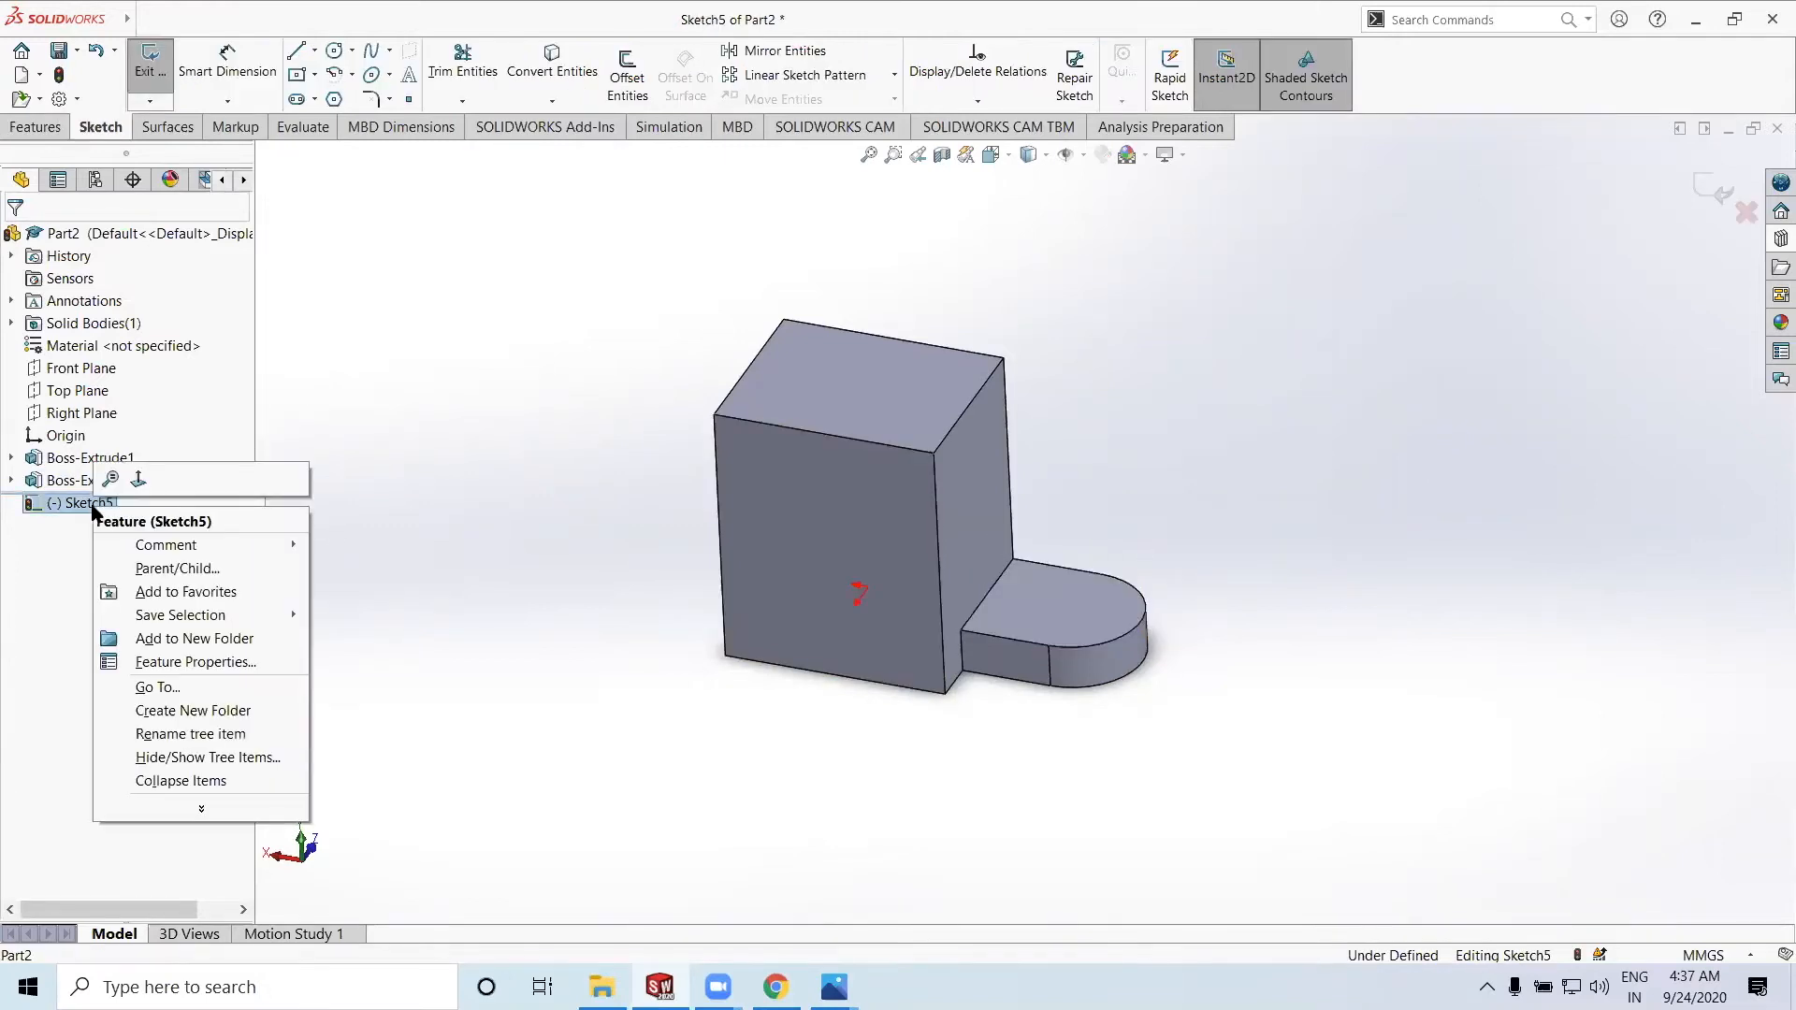
{"action": "left_click", "coordinate": [137, 480]}
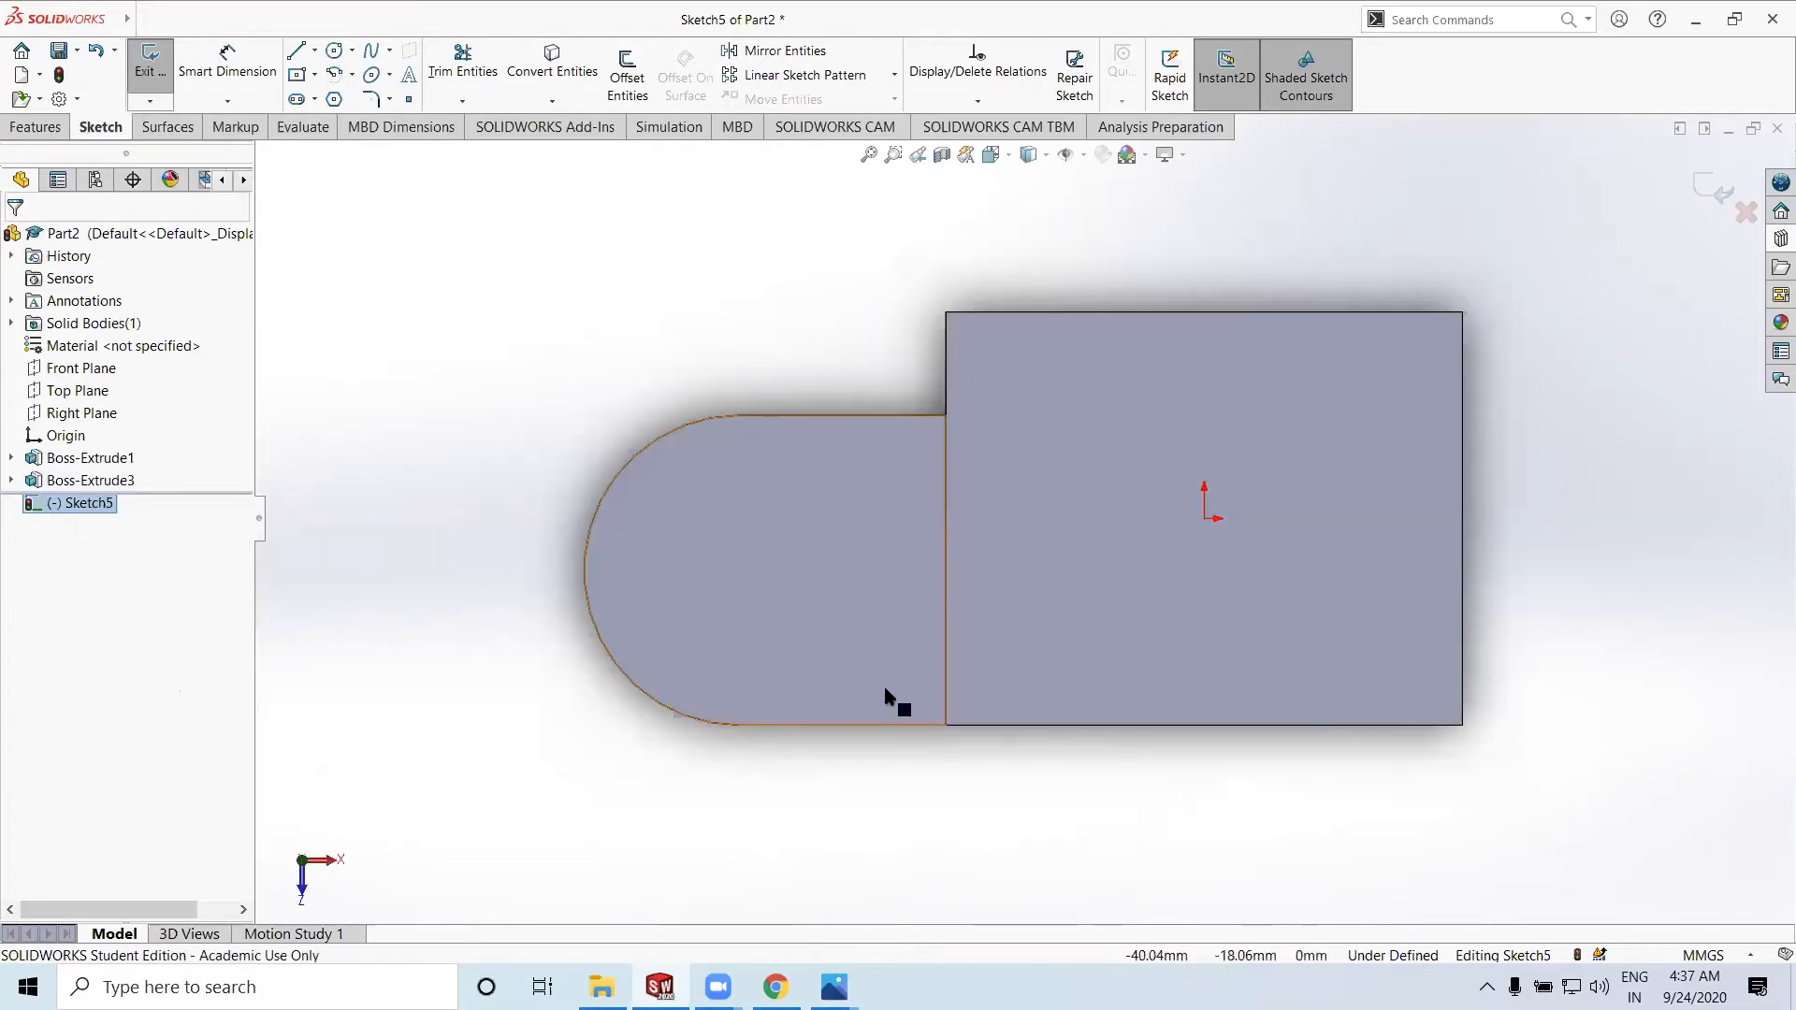
{"action": "left_click", "coordinate": [334, 56]}
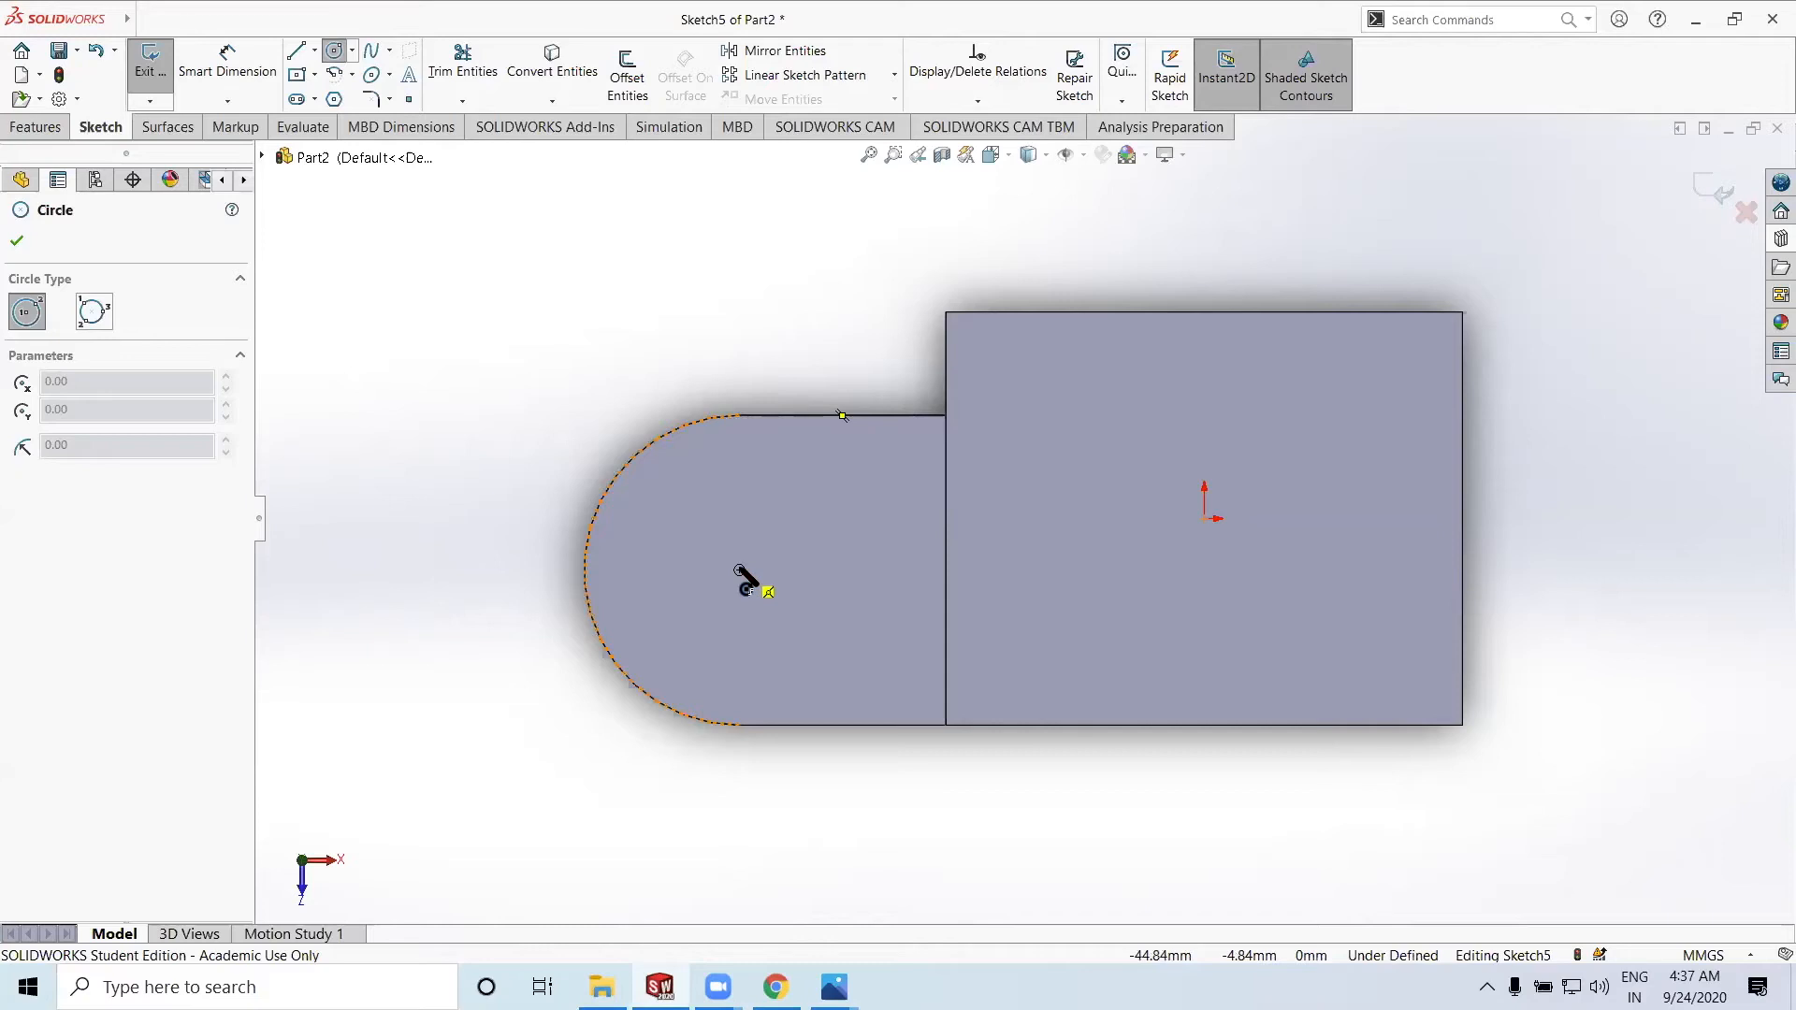
{"action": "left_click", "coordinate": [740, 571]}
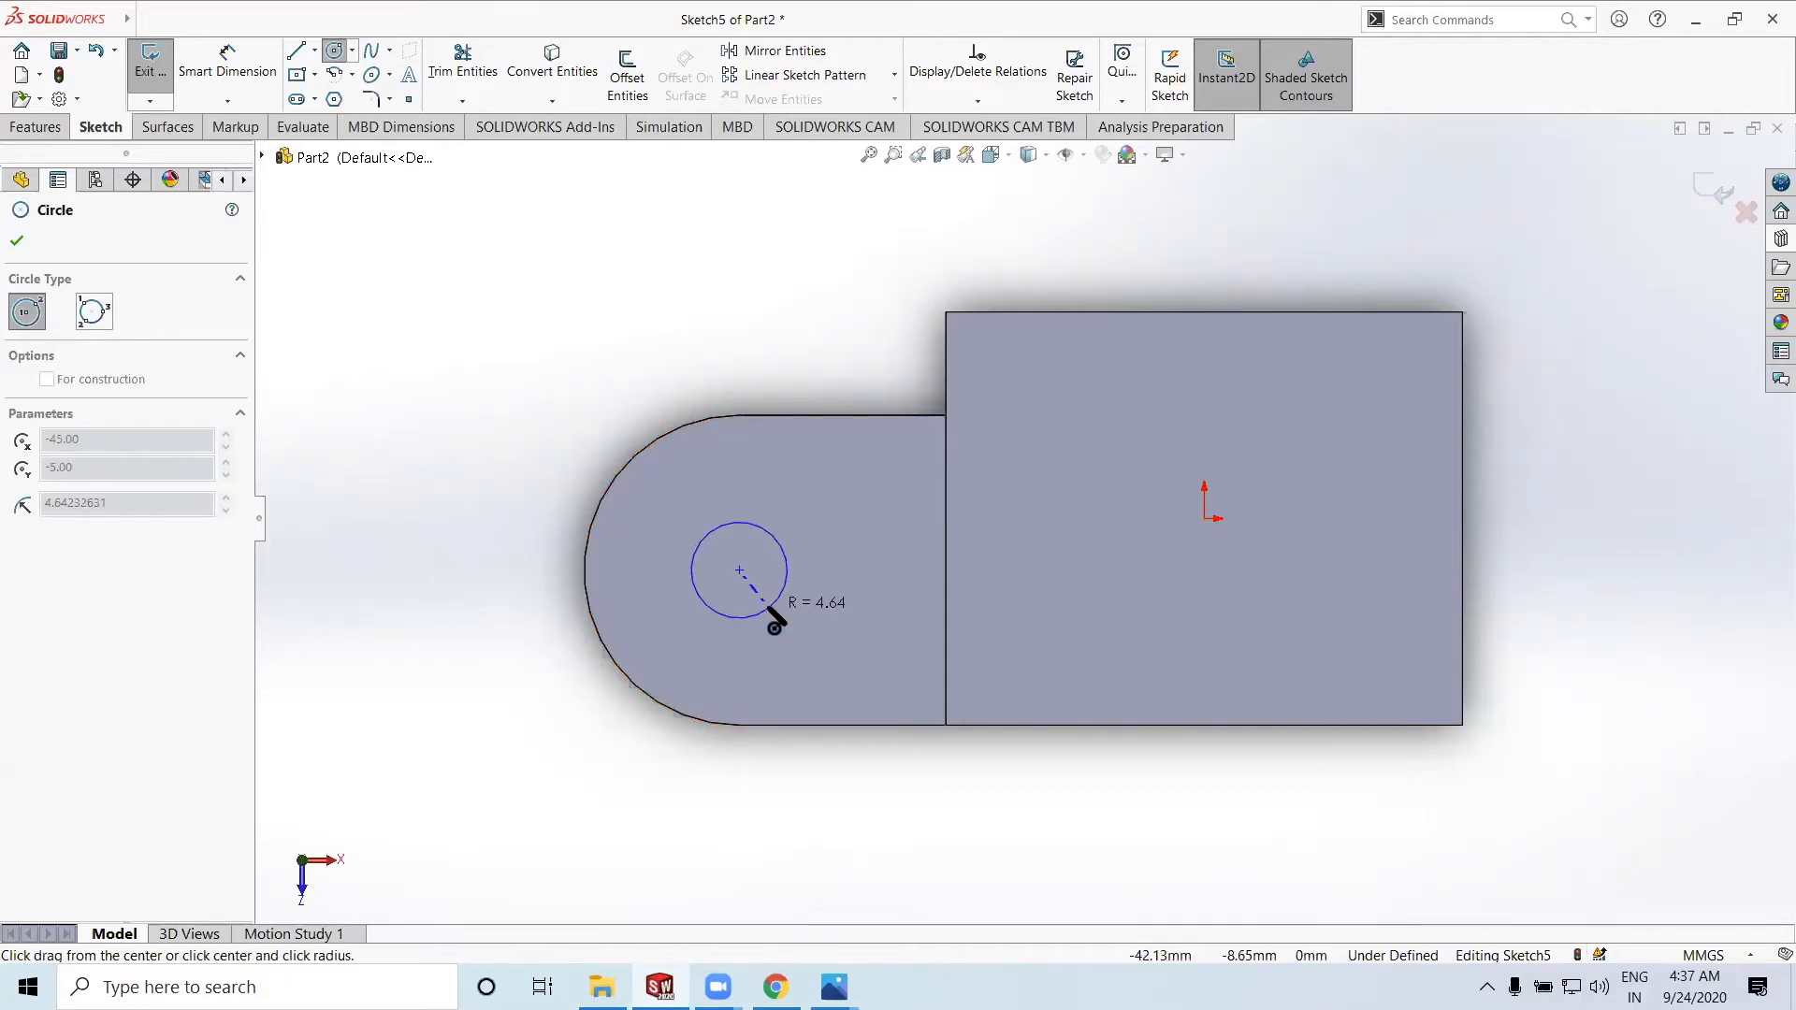
{"action": "left_click", "coordinate": [771, 606]}
{"action": "left_click", "coordinate": [17, 243]}
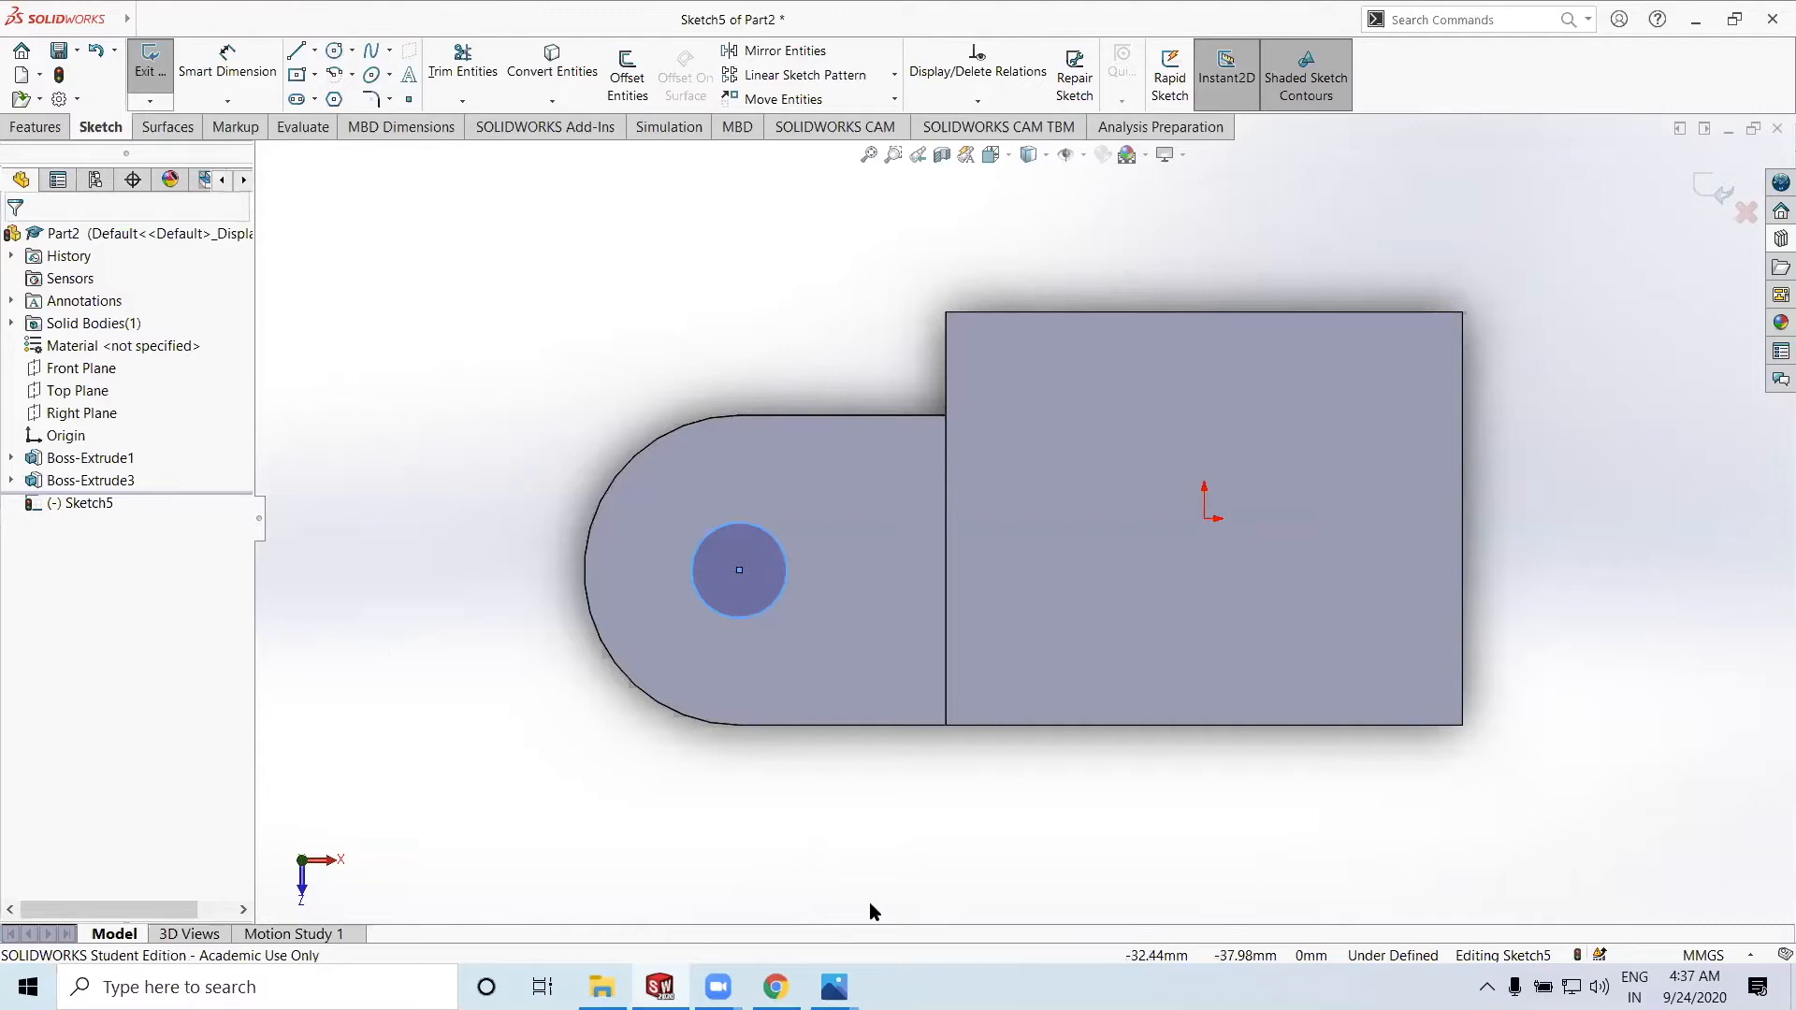
Check the hole size in the reference image, set the lug circle's diameter to 10 mm and exit the sketch
{"action": "mouse_move", "coordinate": [834, 987]}
{"action": "left_click", "coordinate": [786, 842]}
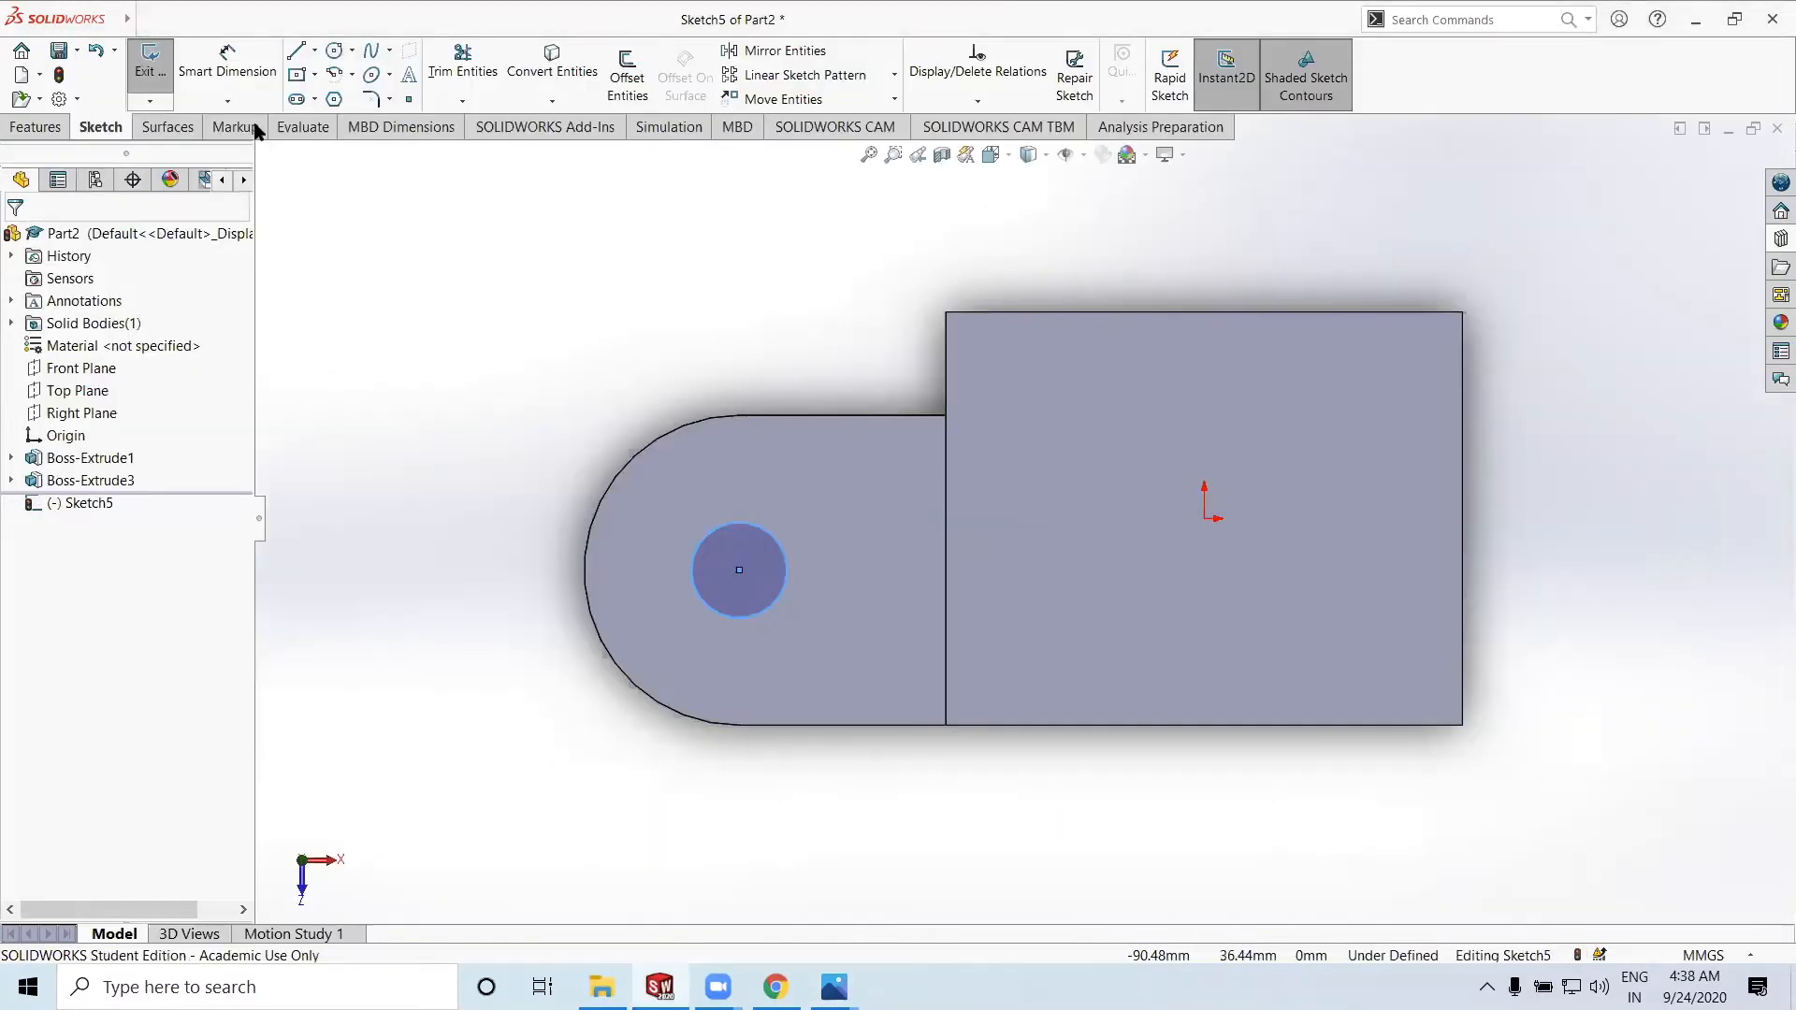
{"action": "left_click", "coordinate": [227, 61]}
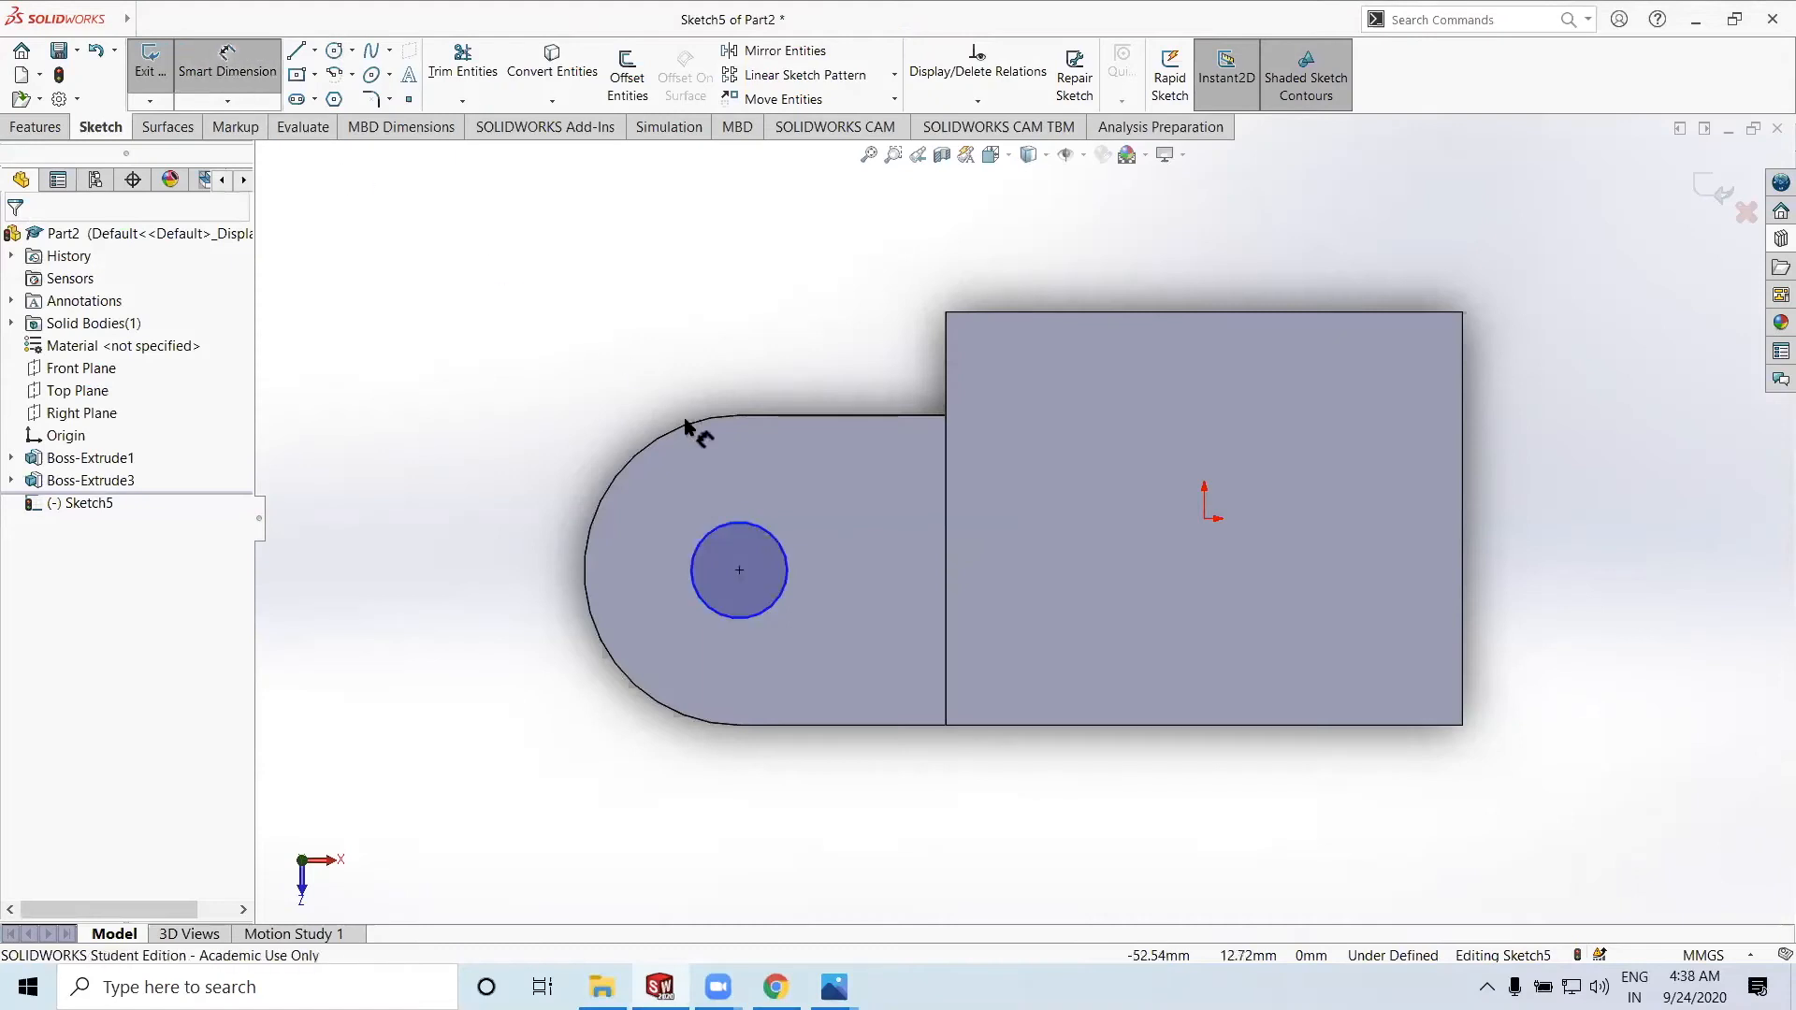
{"action": "left_click", "coordinate": [738, 528]}
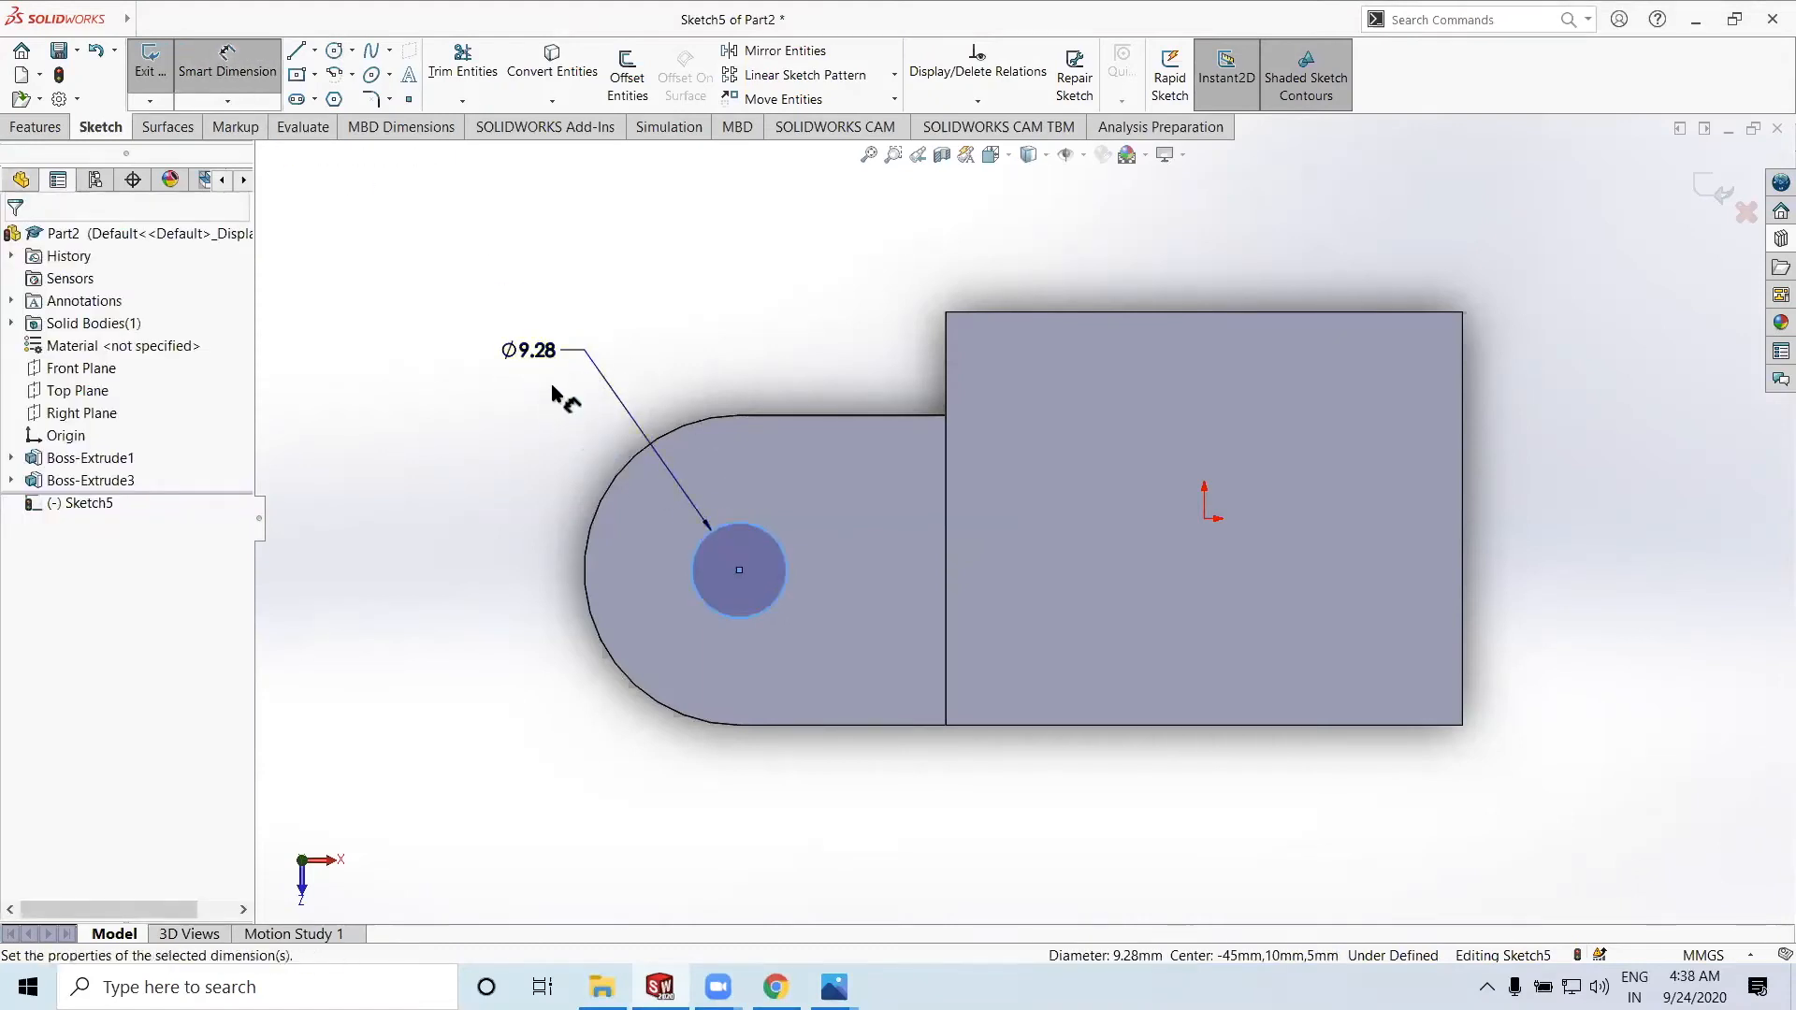
{"action": "left_click", "coordinate": [565, 393]}
{"action": "type", "text": "10"}
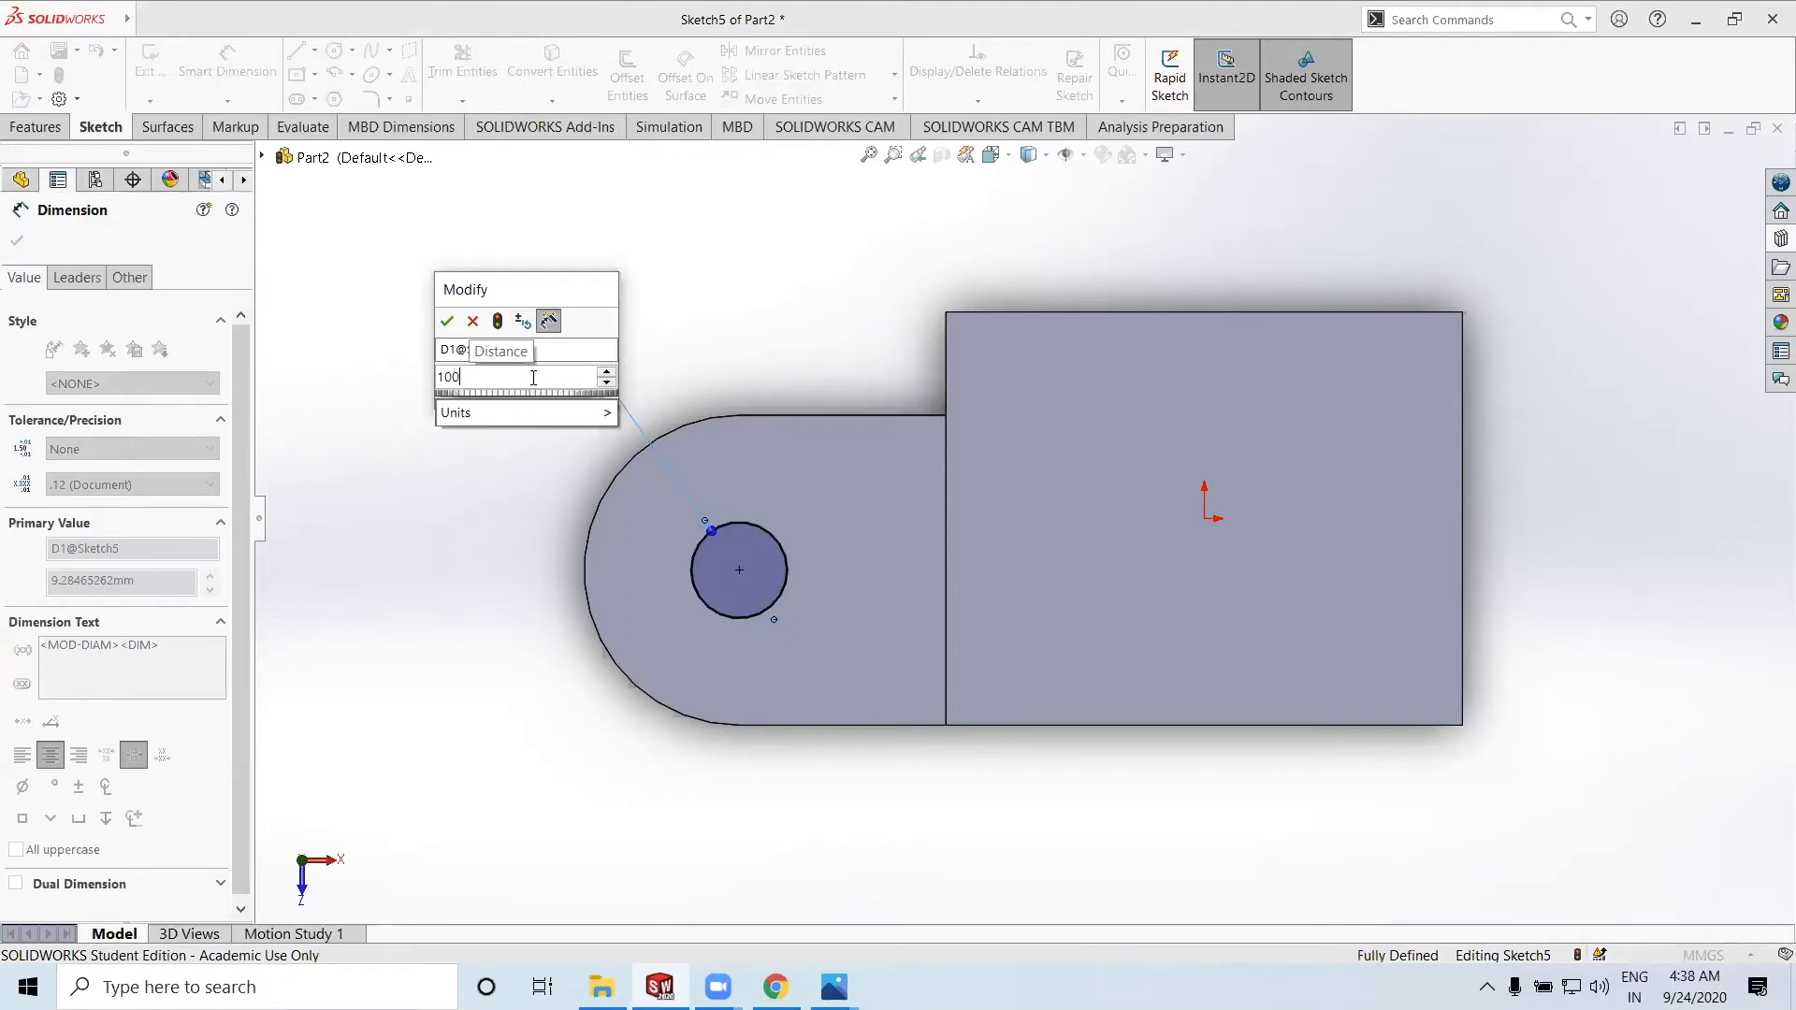
{"action": "left_click", "coordinate": [446, 321]}
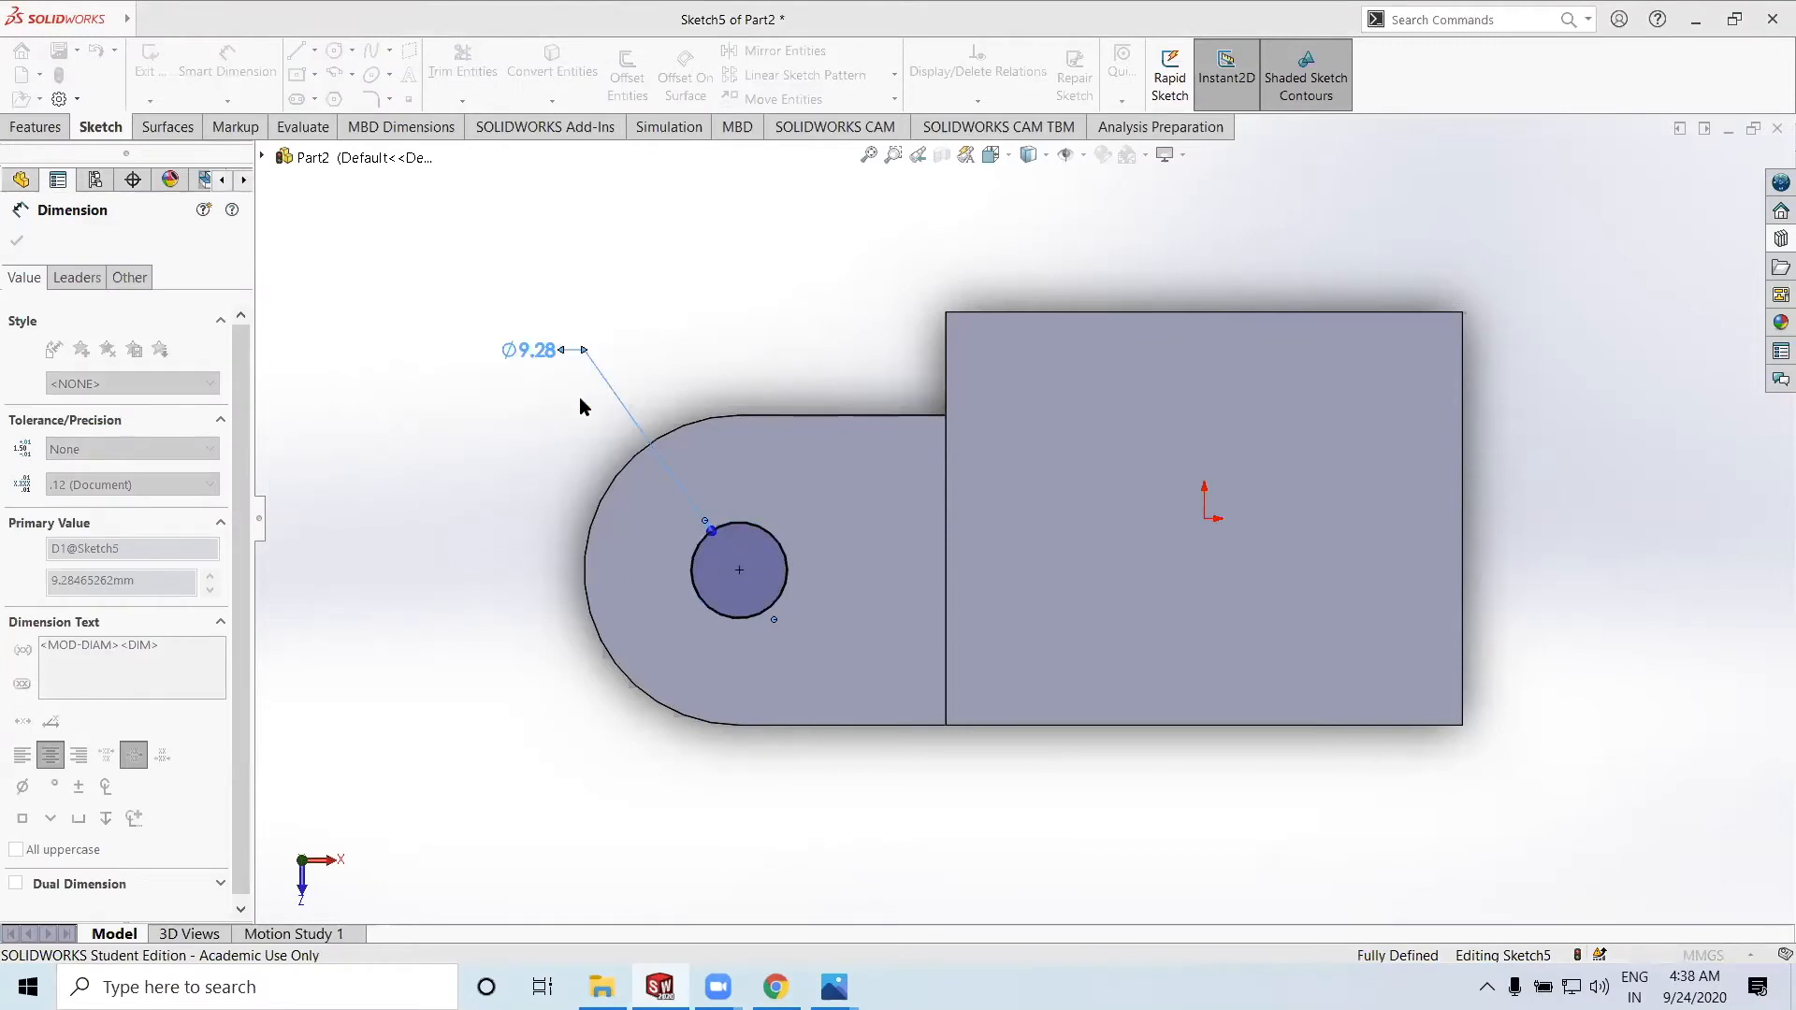
{"action": "left_click", "coordinate": [1716, 196]}
{"action": "left_click", "coordinate": [1700, 197]}
{"action": "left_click", "coordinate": [1701, 197]}
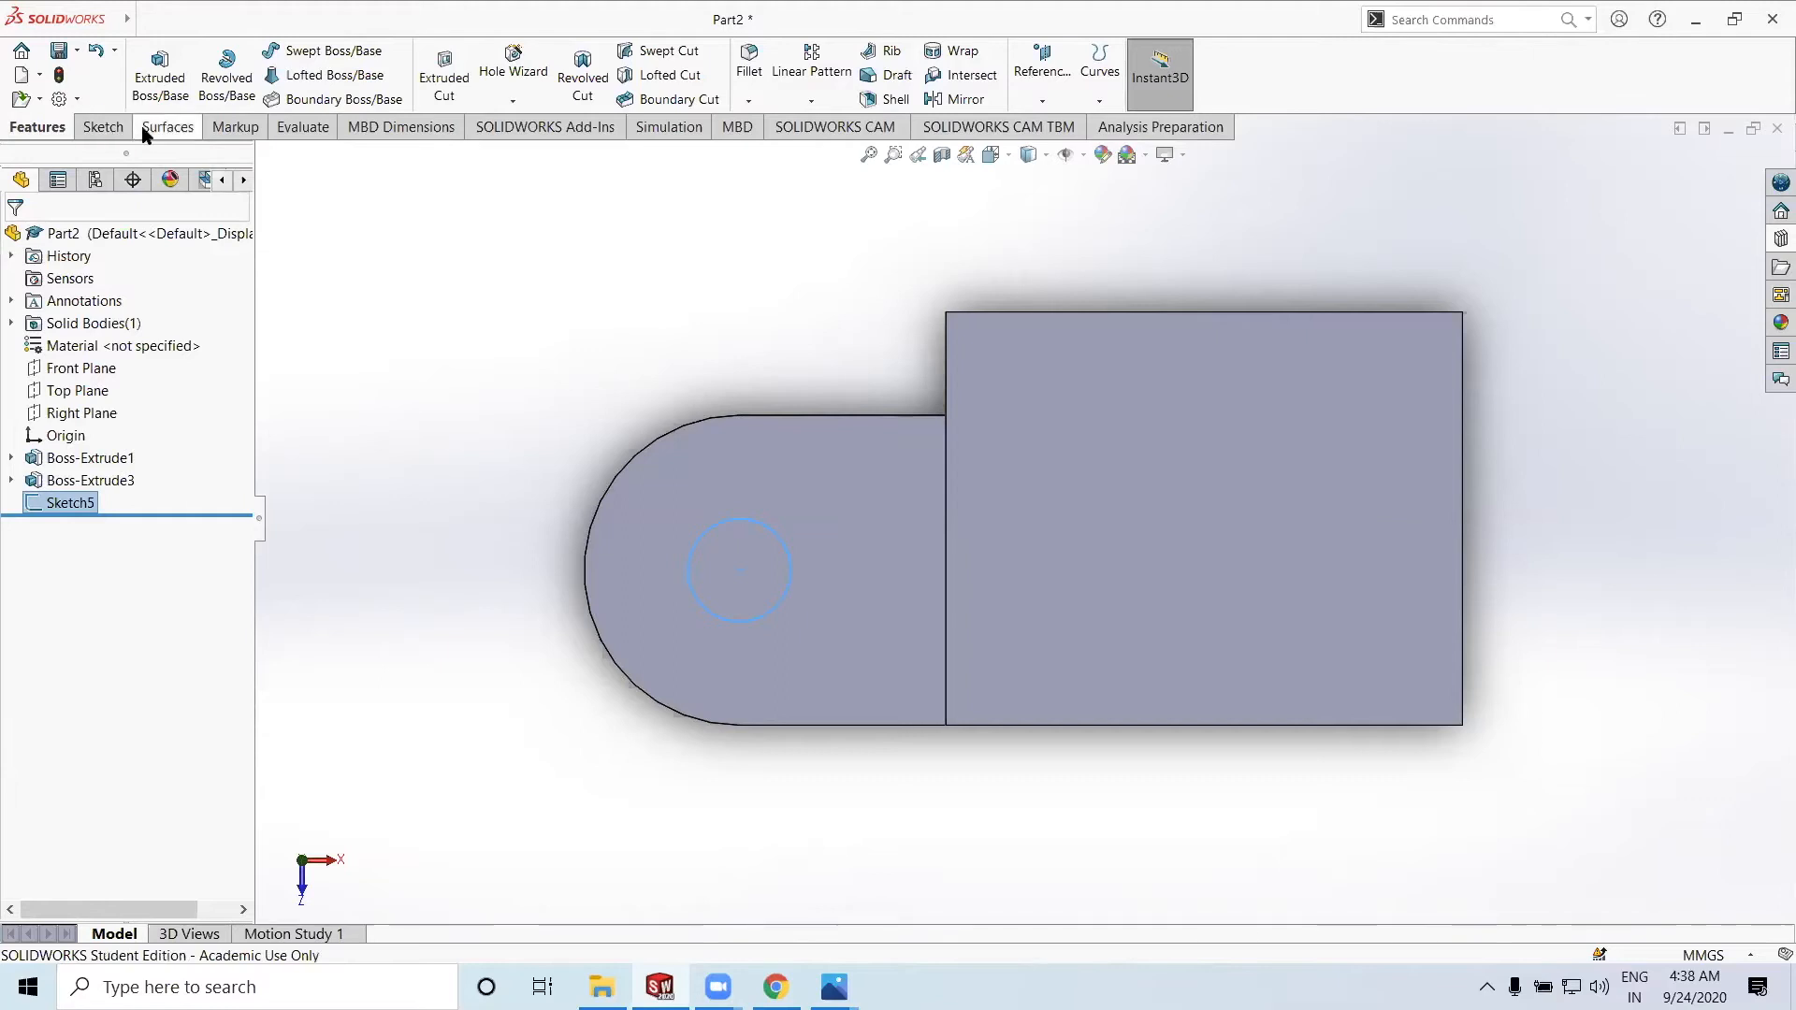
Cut the 10 mm circle through the lug with an Extruded Cut set to Through All
{"action": "left_click", "coordinate": [447, 75]}
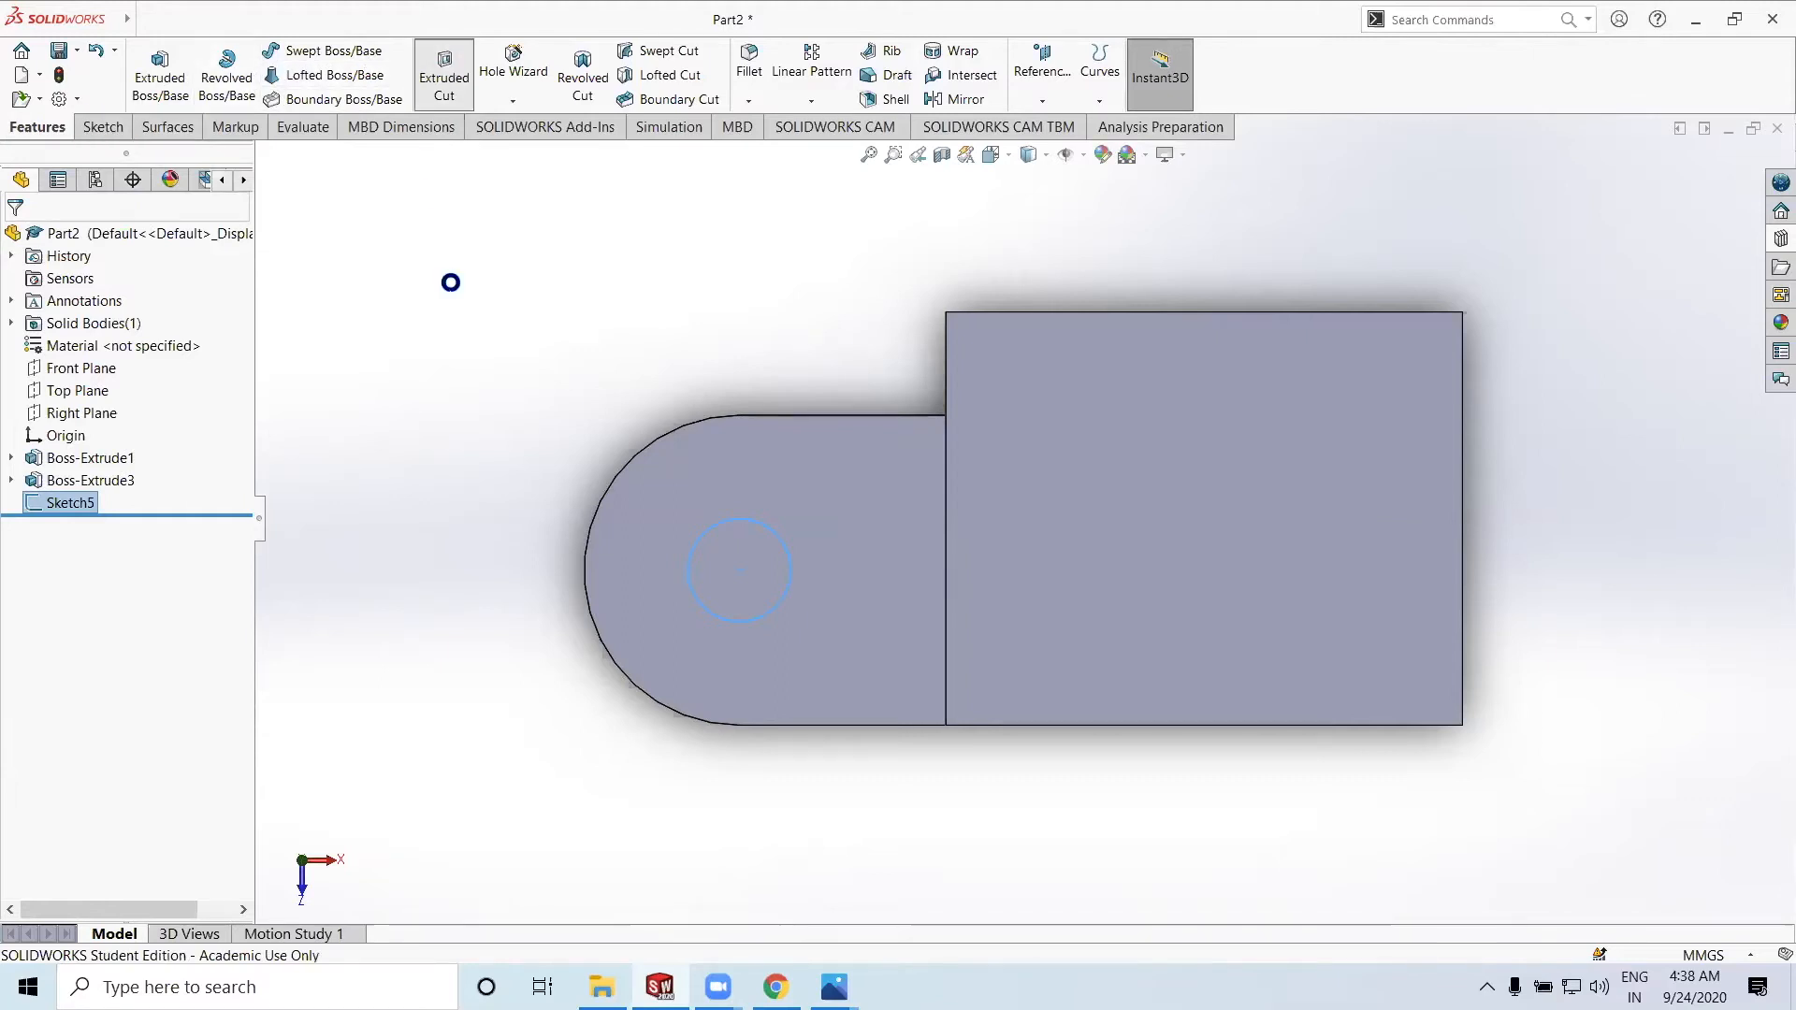
{"action": "mouse_move", "coordinate": [968, 782]}
{"action": "middle_mouse_down"}
{"action": "mouse_move", "coordinate": [1002, 614]}
{"action": "mouse_move", "coordinate": [963, 509]}
{"action": "mouse_move", "coordinate": [989, 509]}
{"action": "middle_mouse_up"}
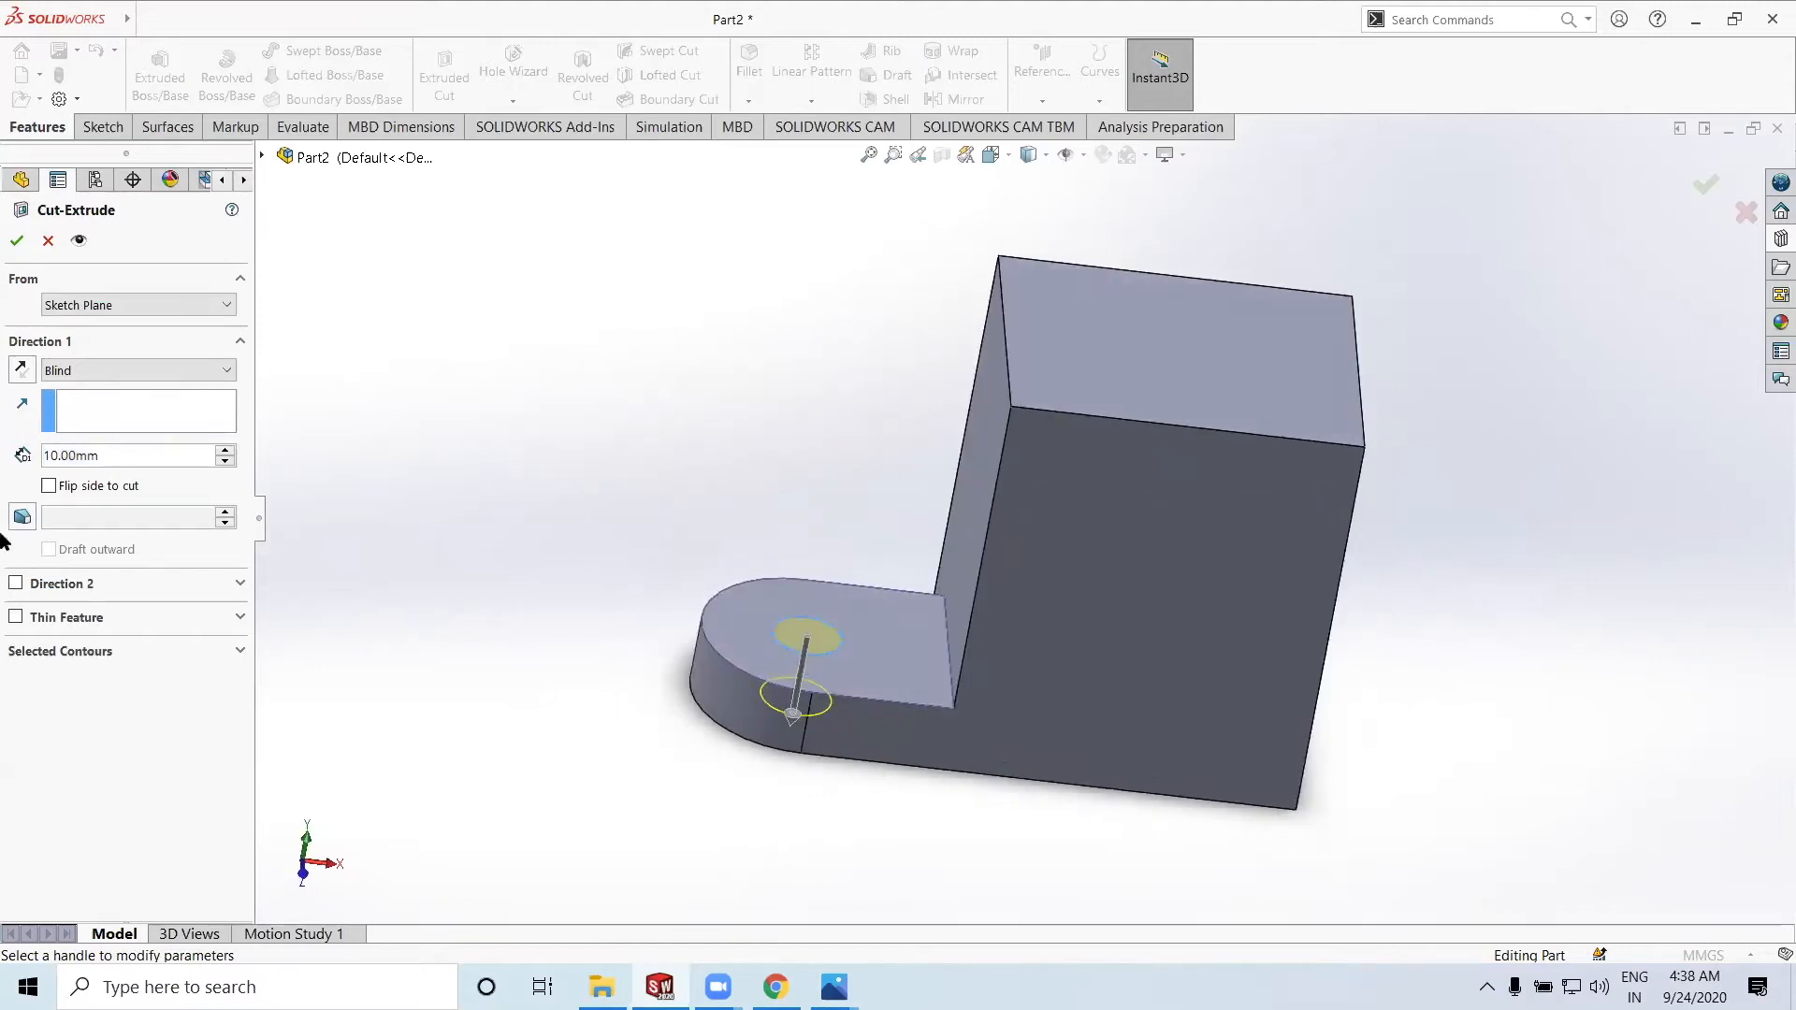
{"action": "left_click", "coordinate": [82, 365]}
{"action": "left_click", "coordinate": [87, 411]}
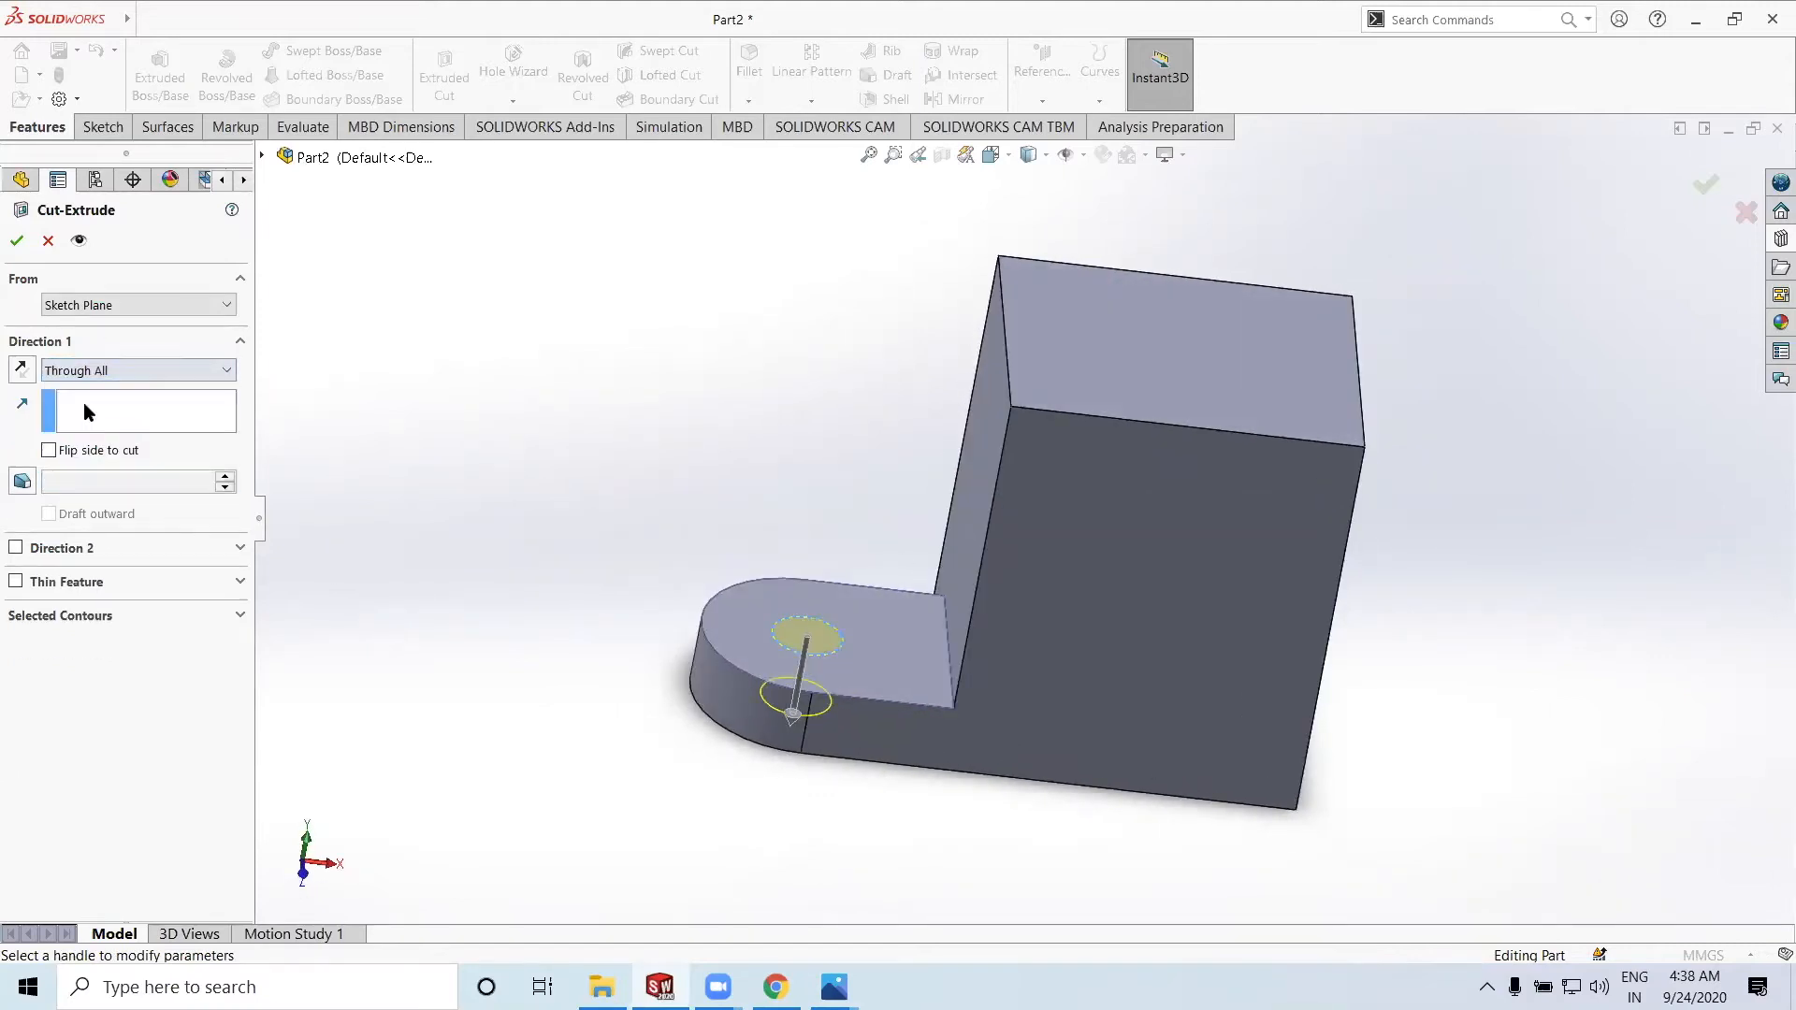
{"action": "left_click", "coordinate": [17, 242]}
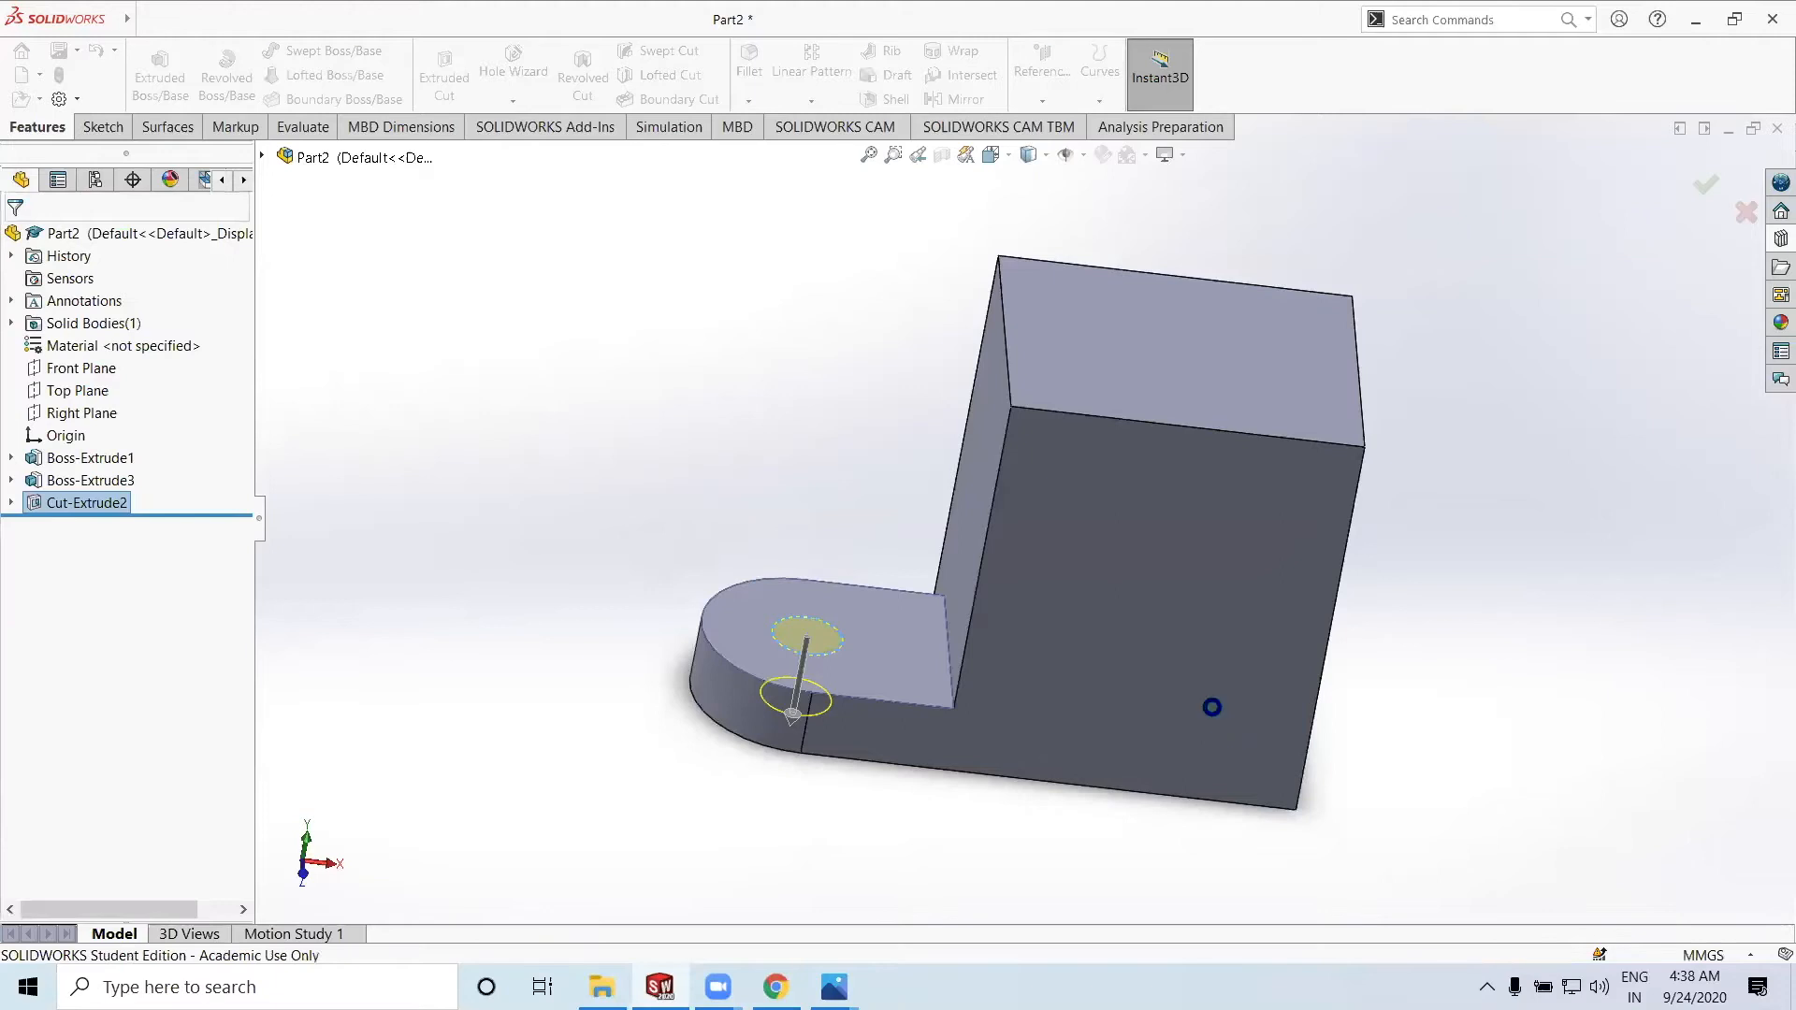
{"action": "middle_click_drag", "start_coordinate": [1038, 700], "coordinate": [907, 844]}
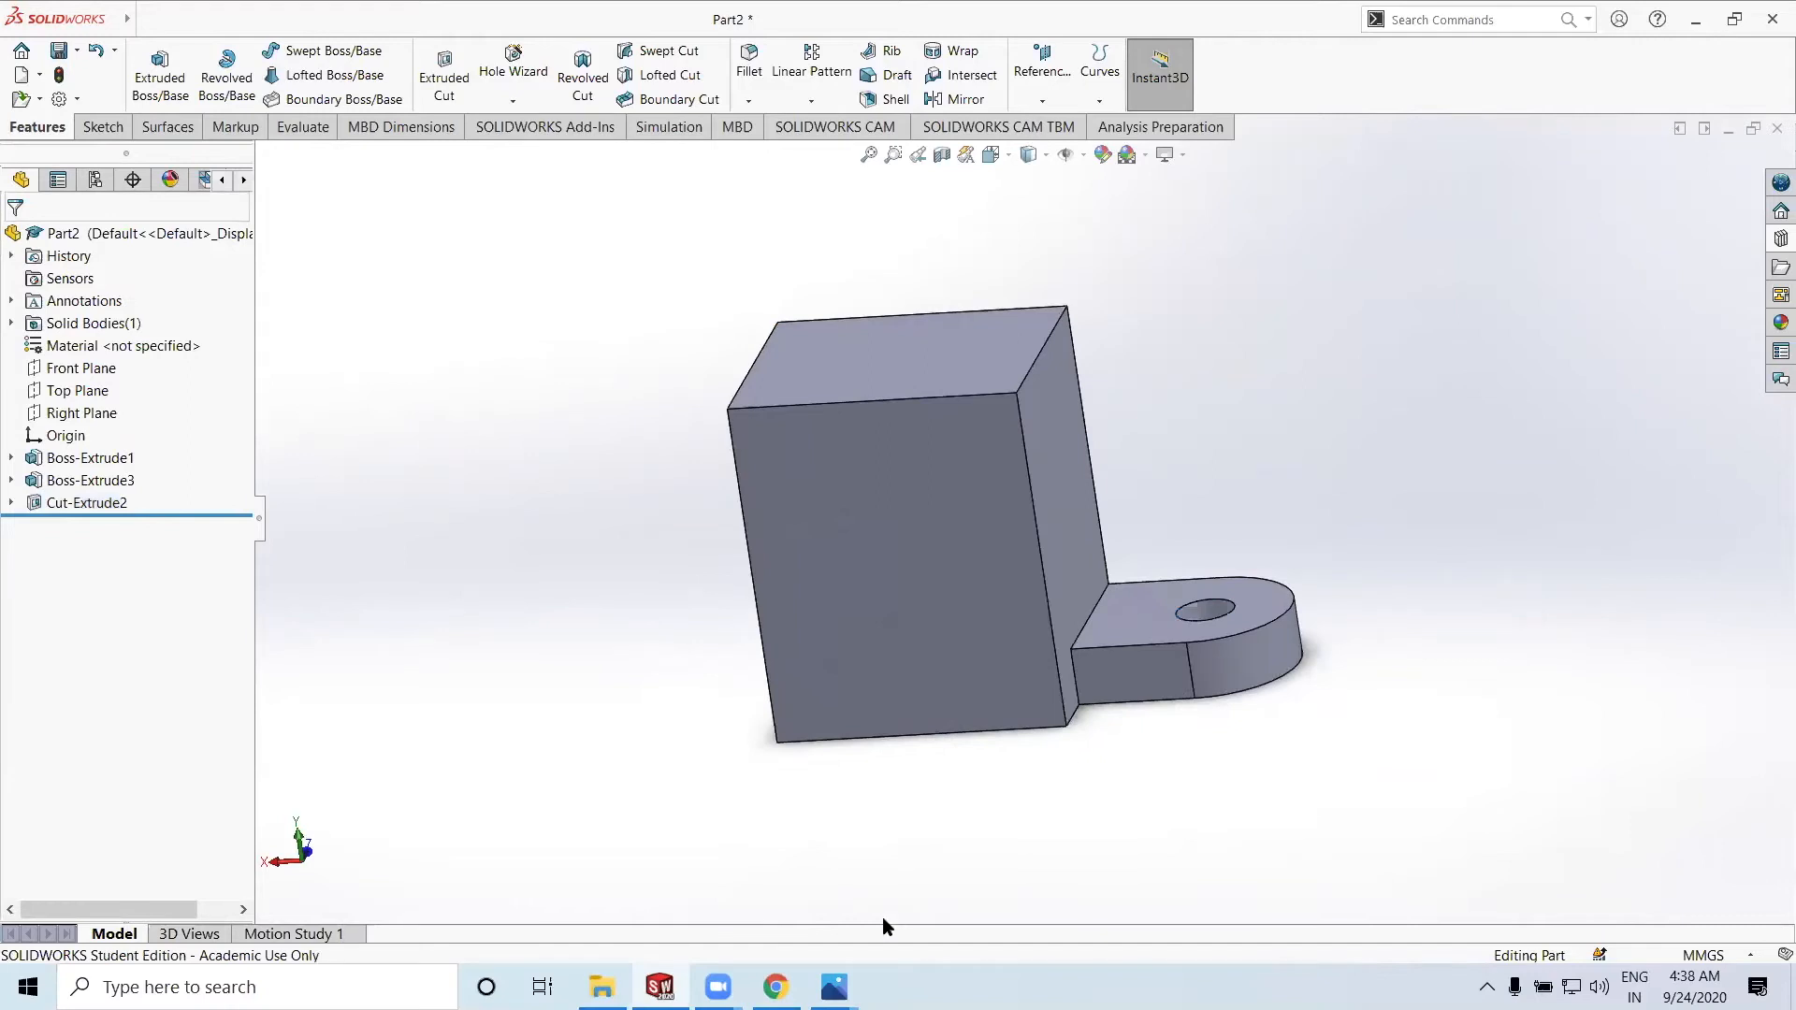
Examine the block and its single drilled lug from several angles to decide which plane suits mirroring the lug
{"action": "key", "text": "alt+Tab"}
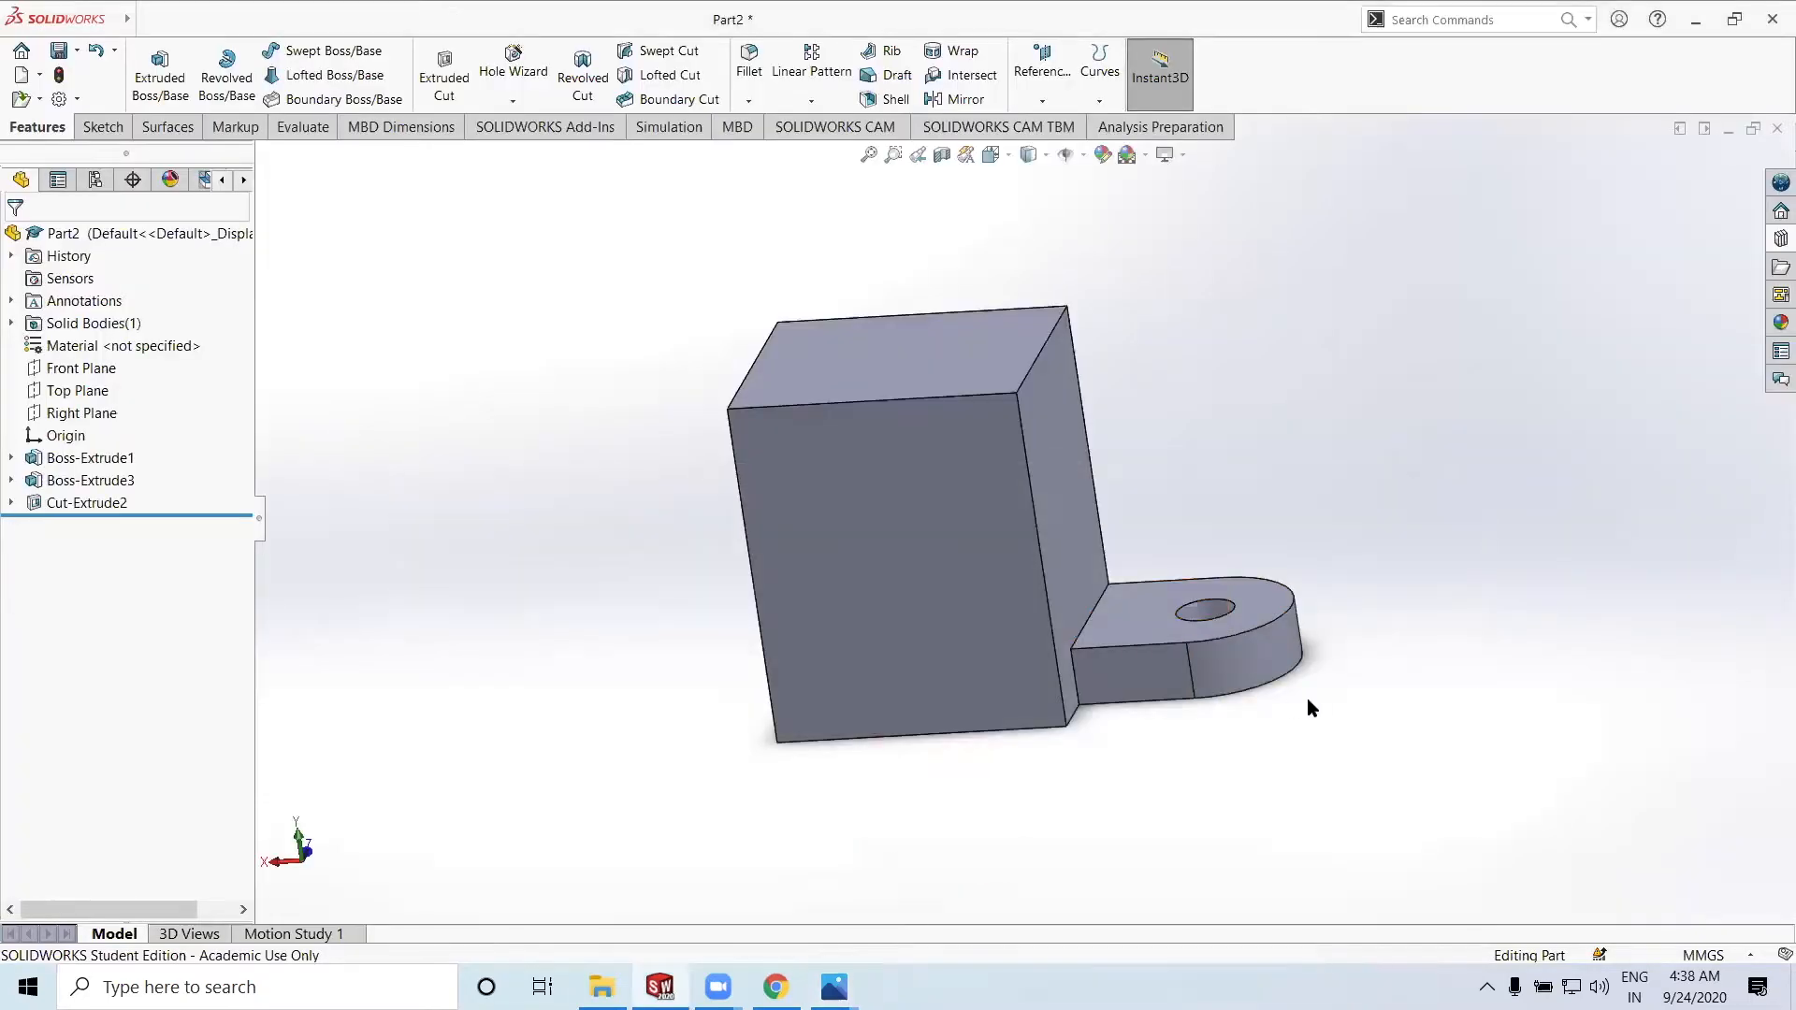
{"action": "middle_click_drag", "start_coordinate": [1306, 698], "coordinate": [1255, 683]}
{"action": "middle_click_drag", "start_coordinate": [998, 682], "coordinate": [842, 749]}
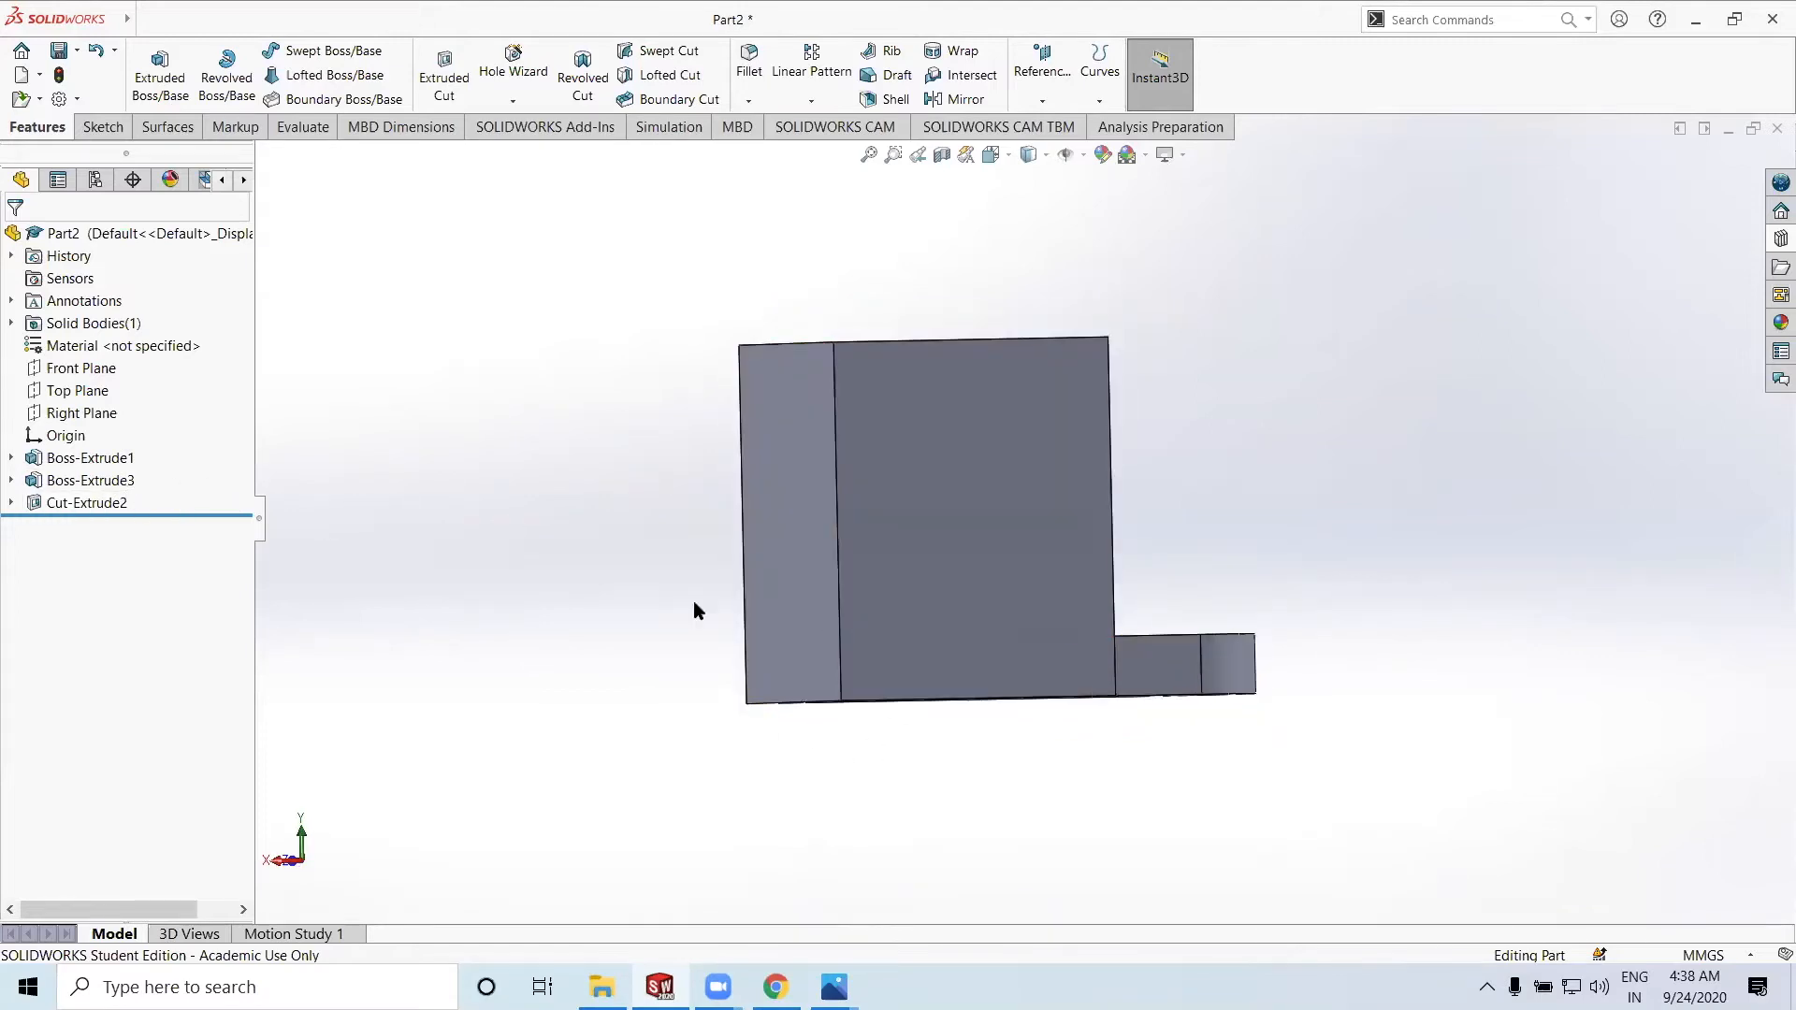
{"action": "middle_click_drag", "start_coordinate": [1026, 646], "coordinate": [907, 721]}
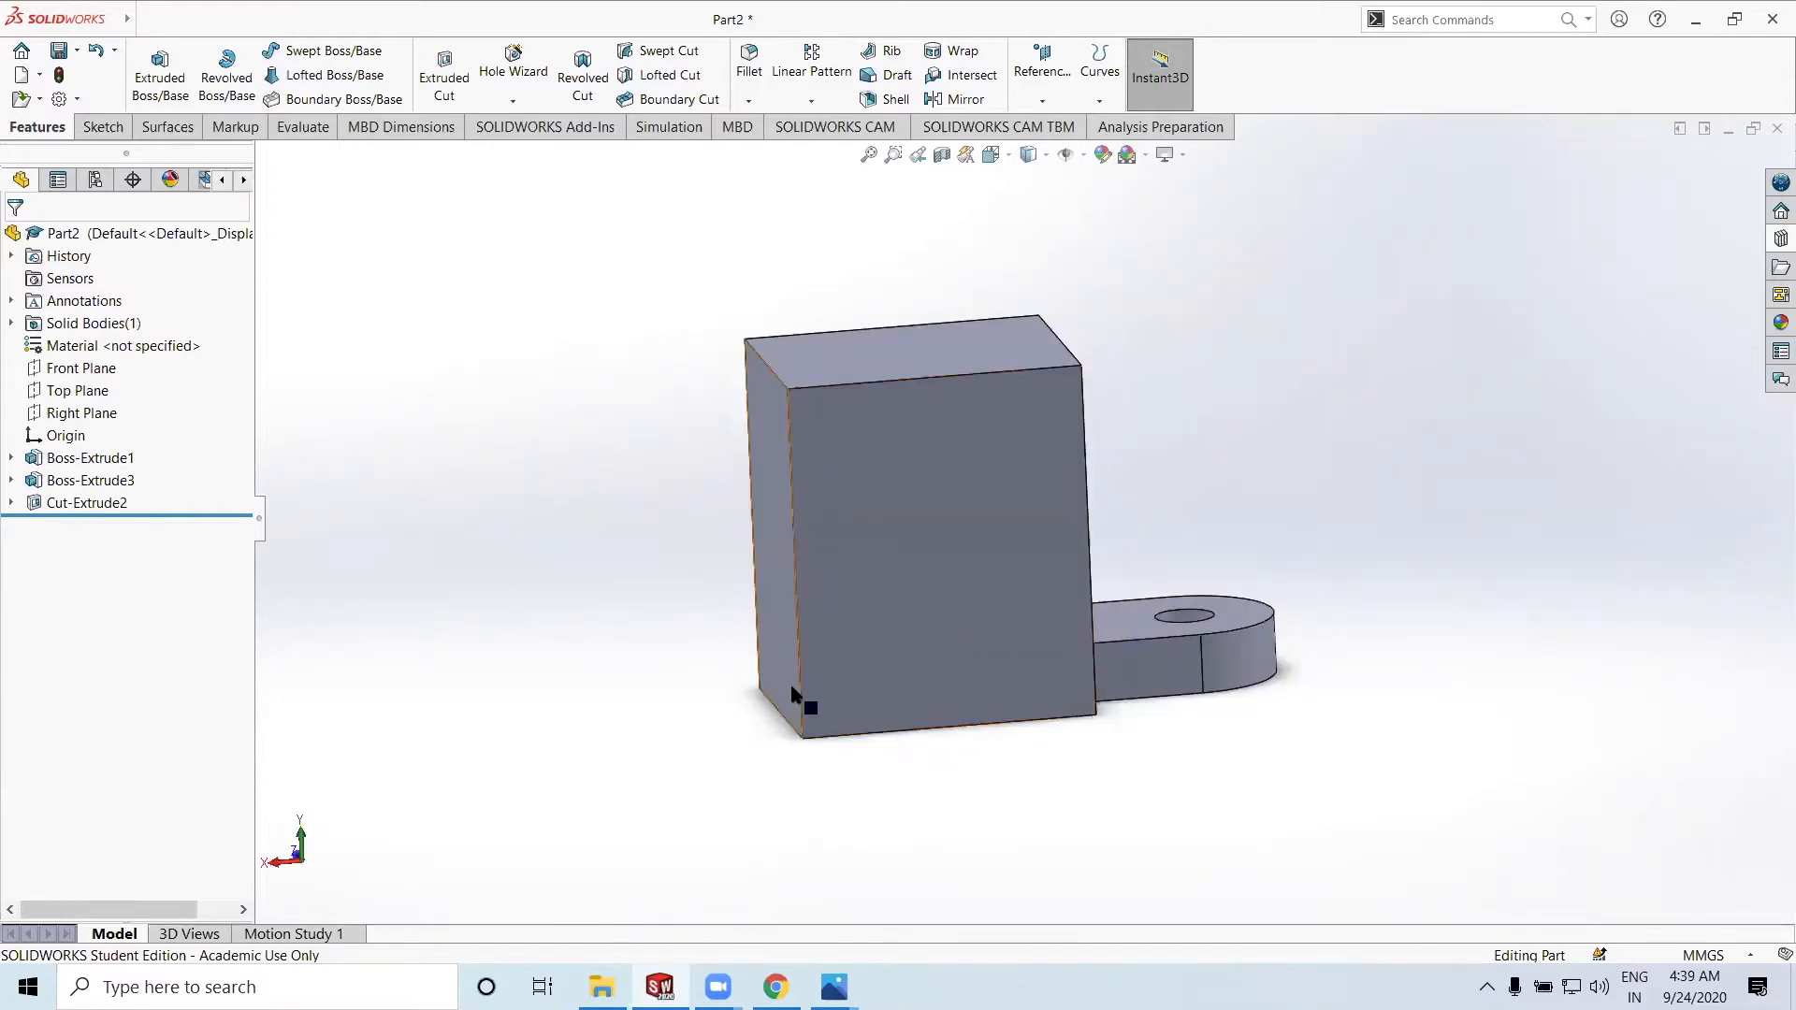
{"action": "middle_click_drag", "start_coordinate": [999, 649], "coordinate": [1060, 705]}
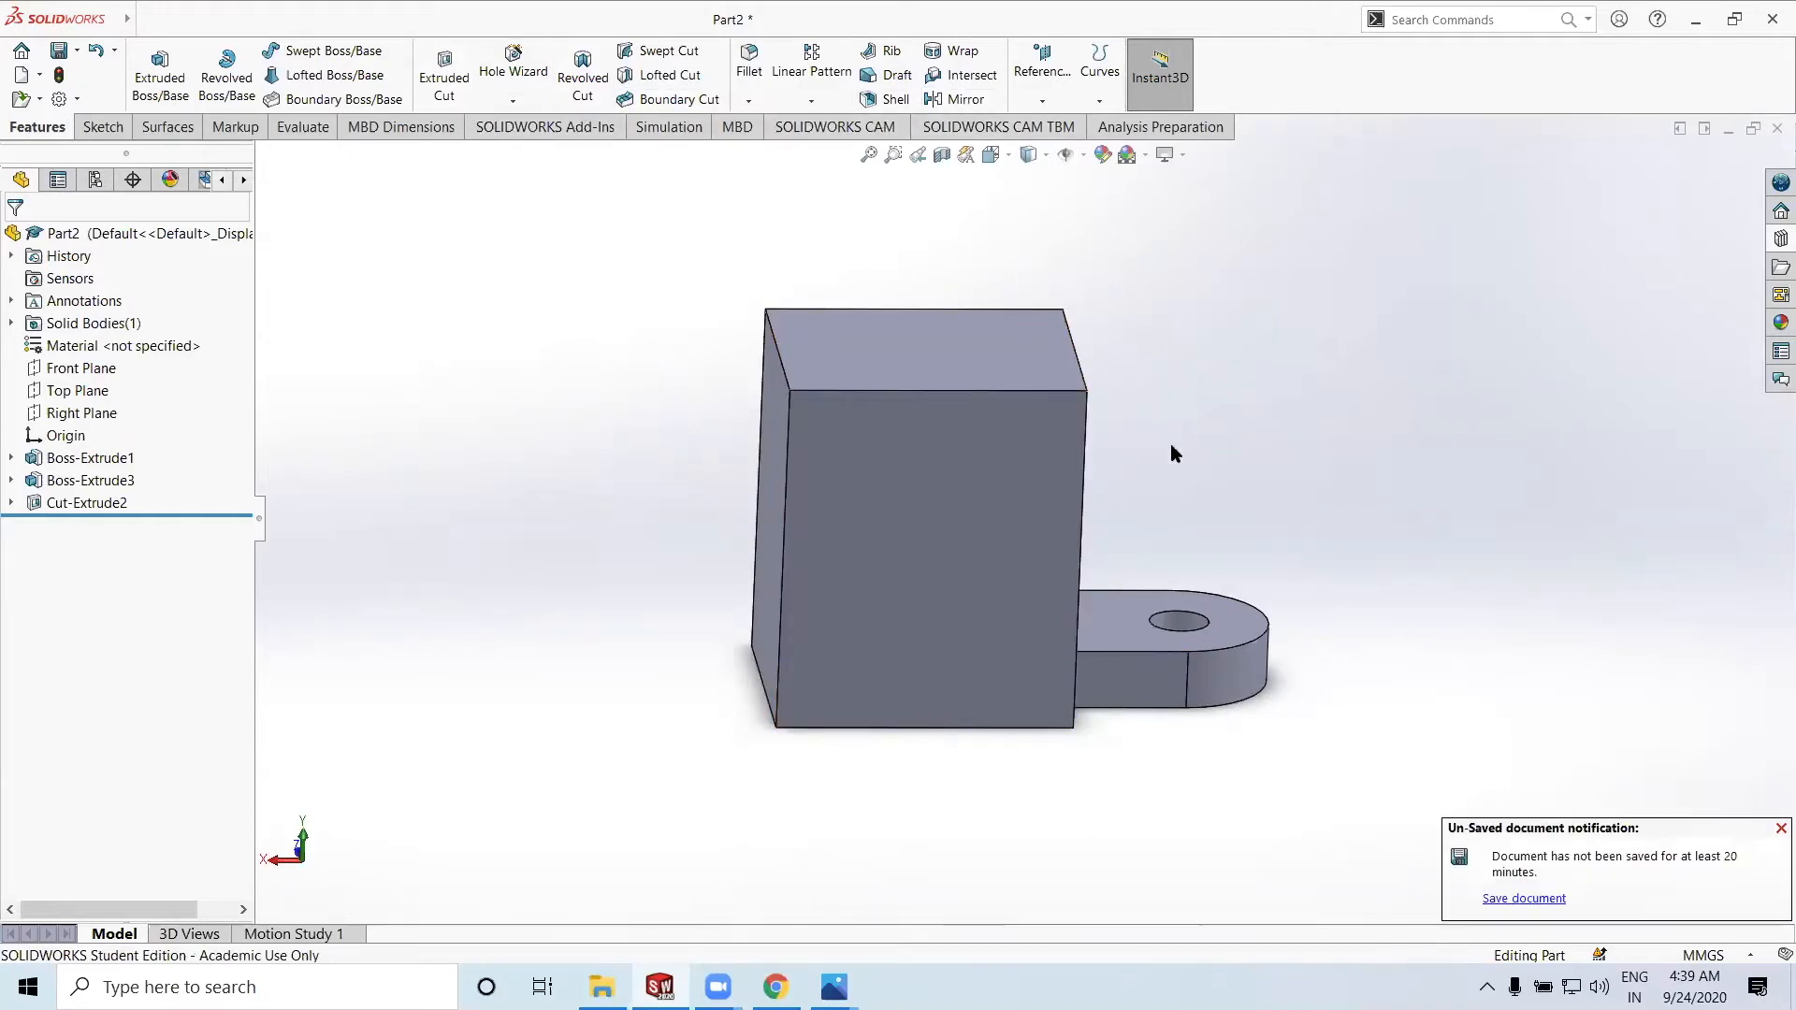
{"action": "middle_click_drag", "start_coordinate": [1378, 572], "coordinate": [1320, 601]}
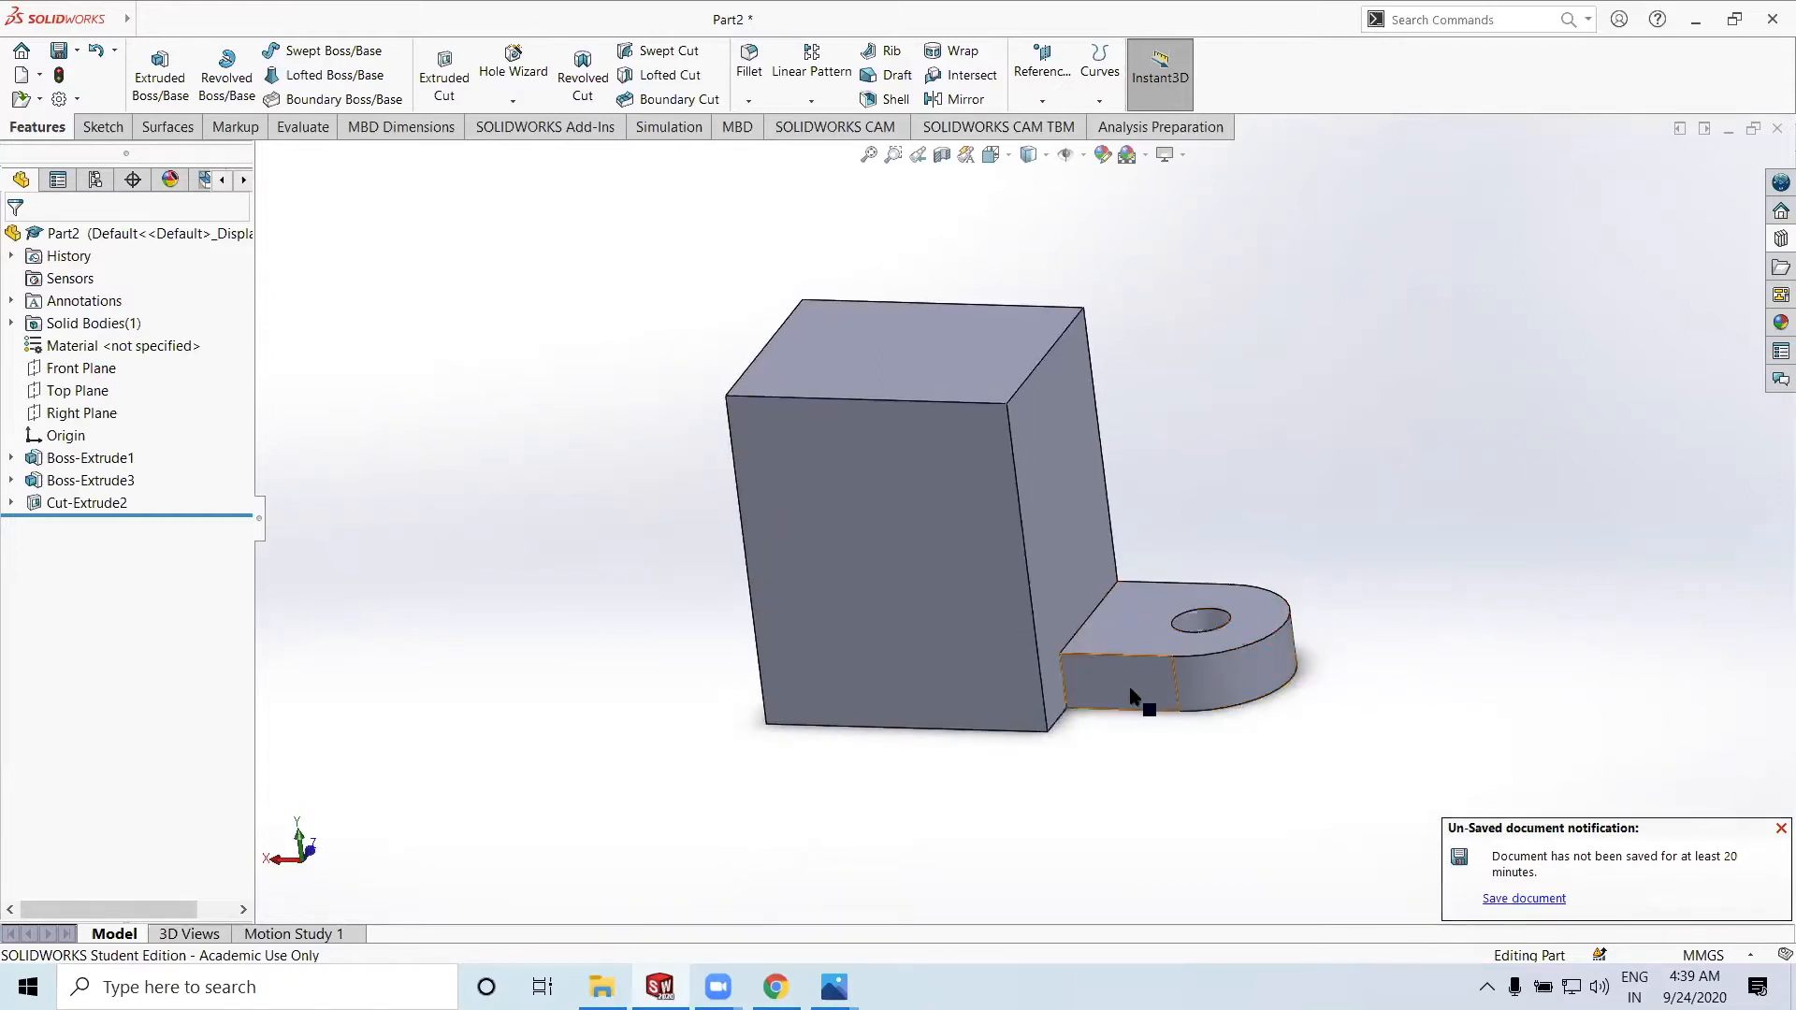
{"action": "middle_click_drag", "start_coordinate": [918, 685], "coordinate": [754, 680]}
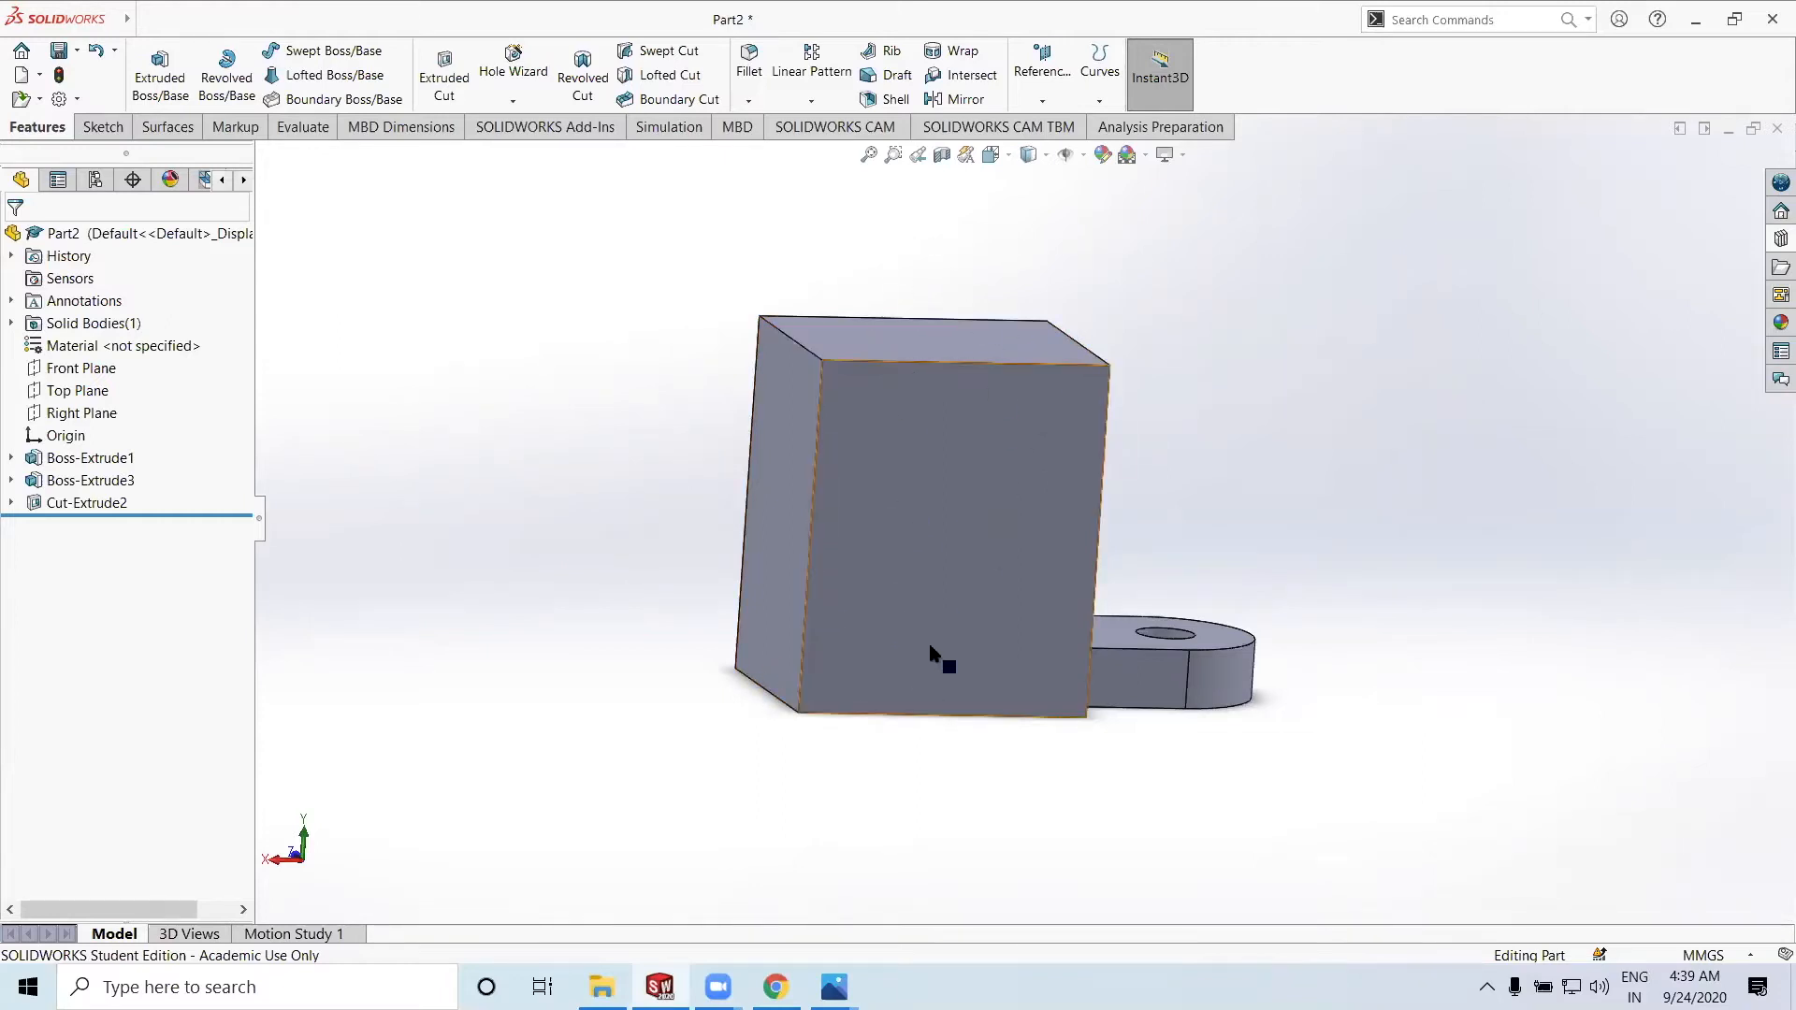
{"action": "middle_click_drag", "start_coordinate": [1188, 665], "coordinate": [824, 650]}
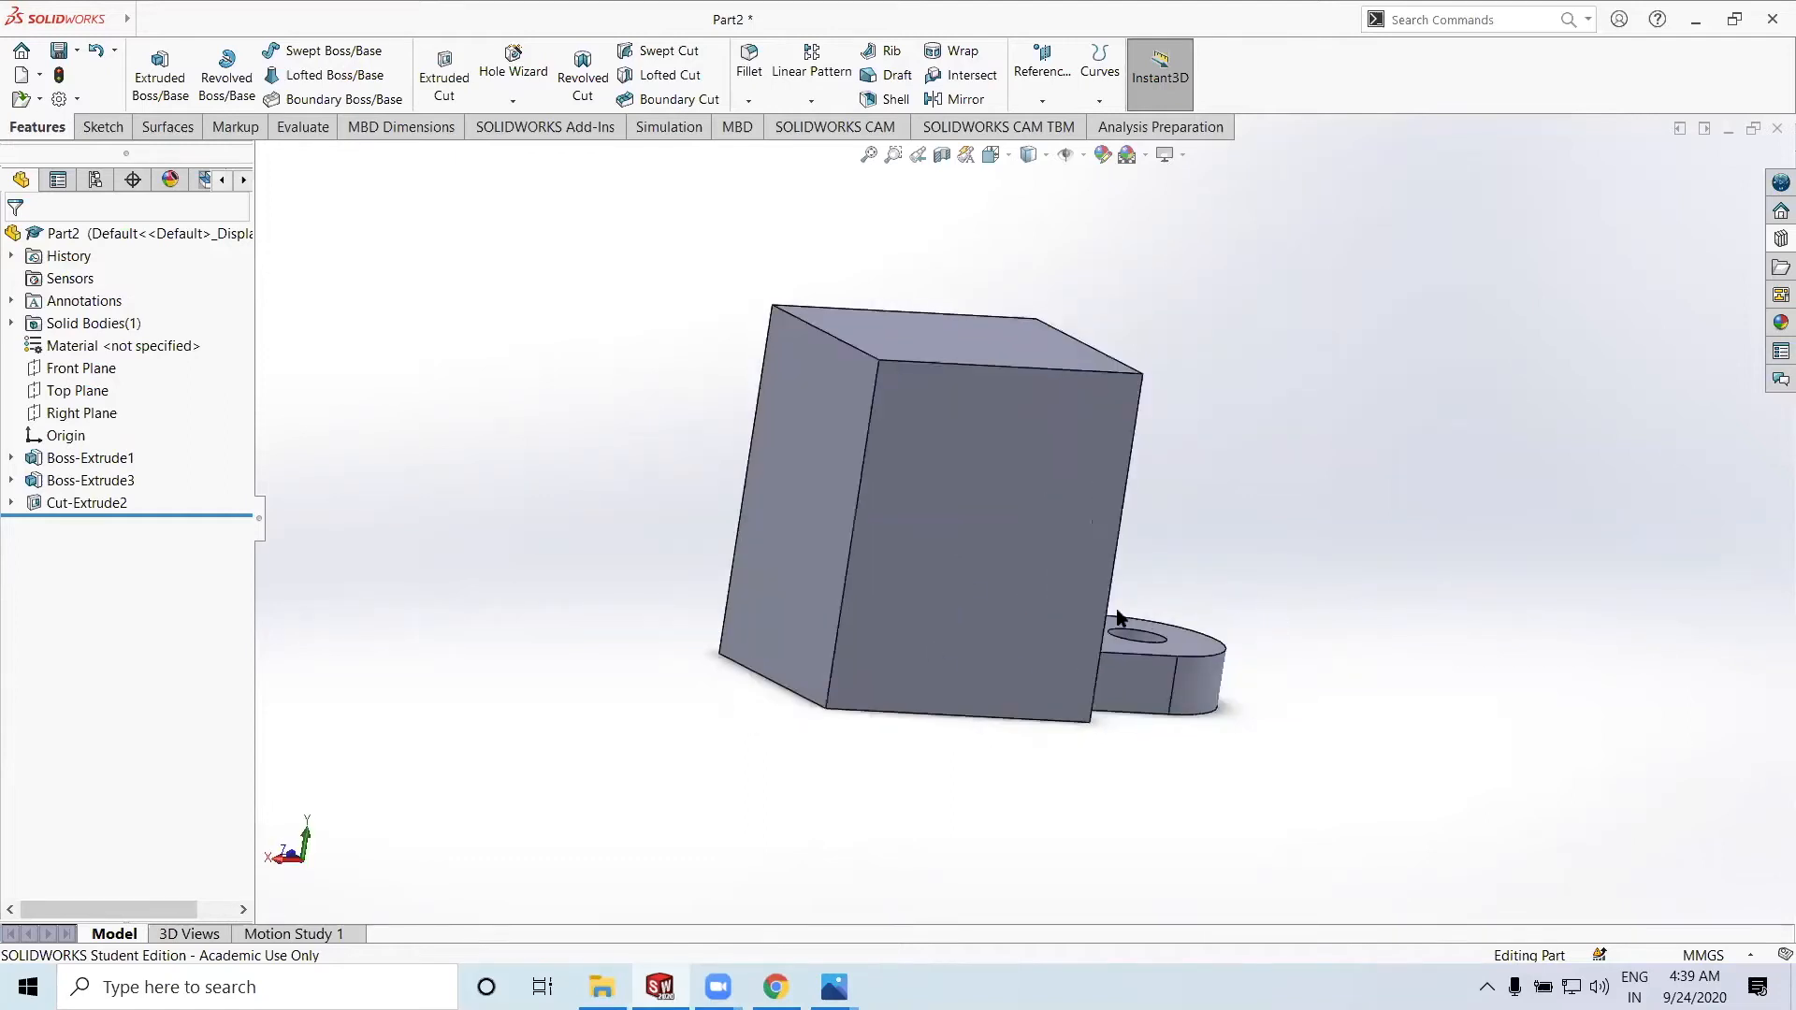
{"action": "scroll", "coordinate": [1128, 673], "scroll_direction": "up", "scroll_amount": 1}
{"action": "middle_click_drag", "start_coordinate": [1139, 672], "coordinate": [1063, 673]}
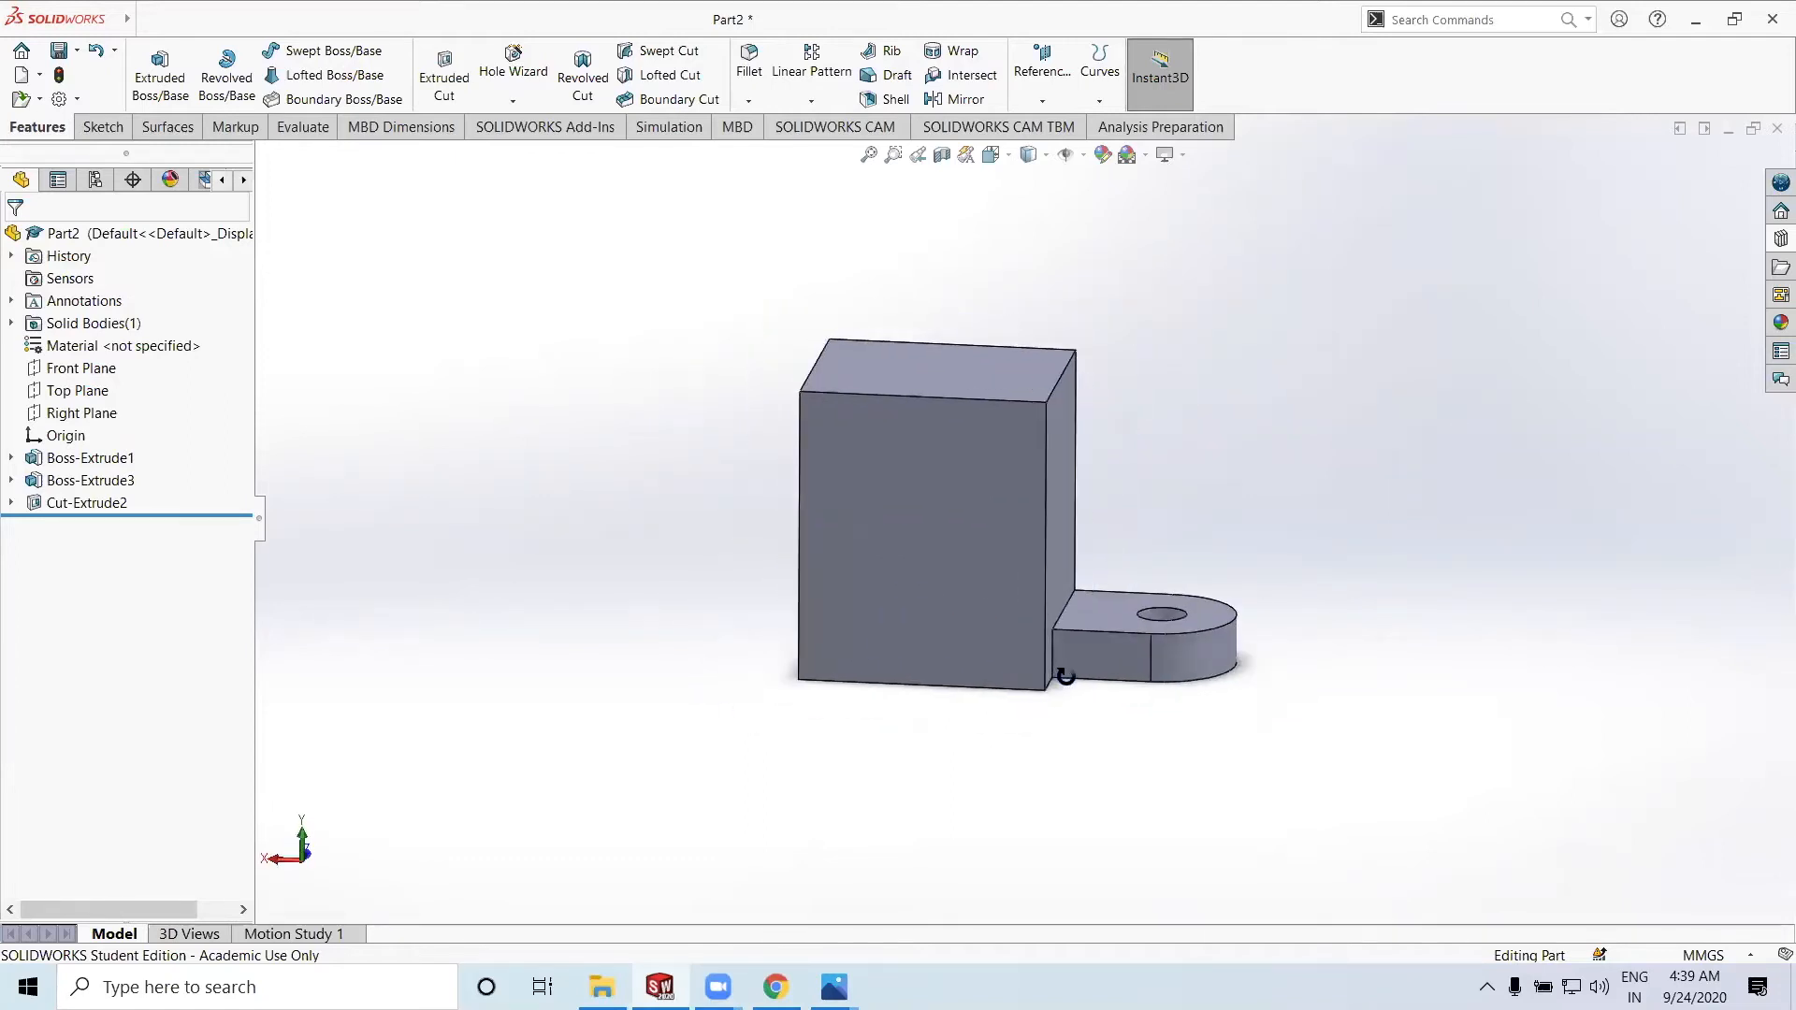
{"action": "middle_click_drag", "start_coordinate": [1194, 655], "coordinate": [1165, 622]}
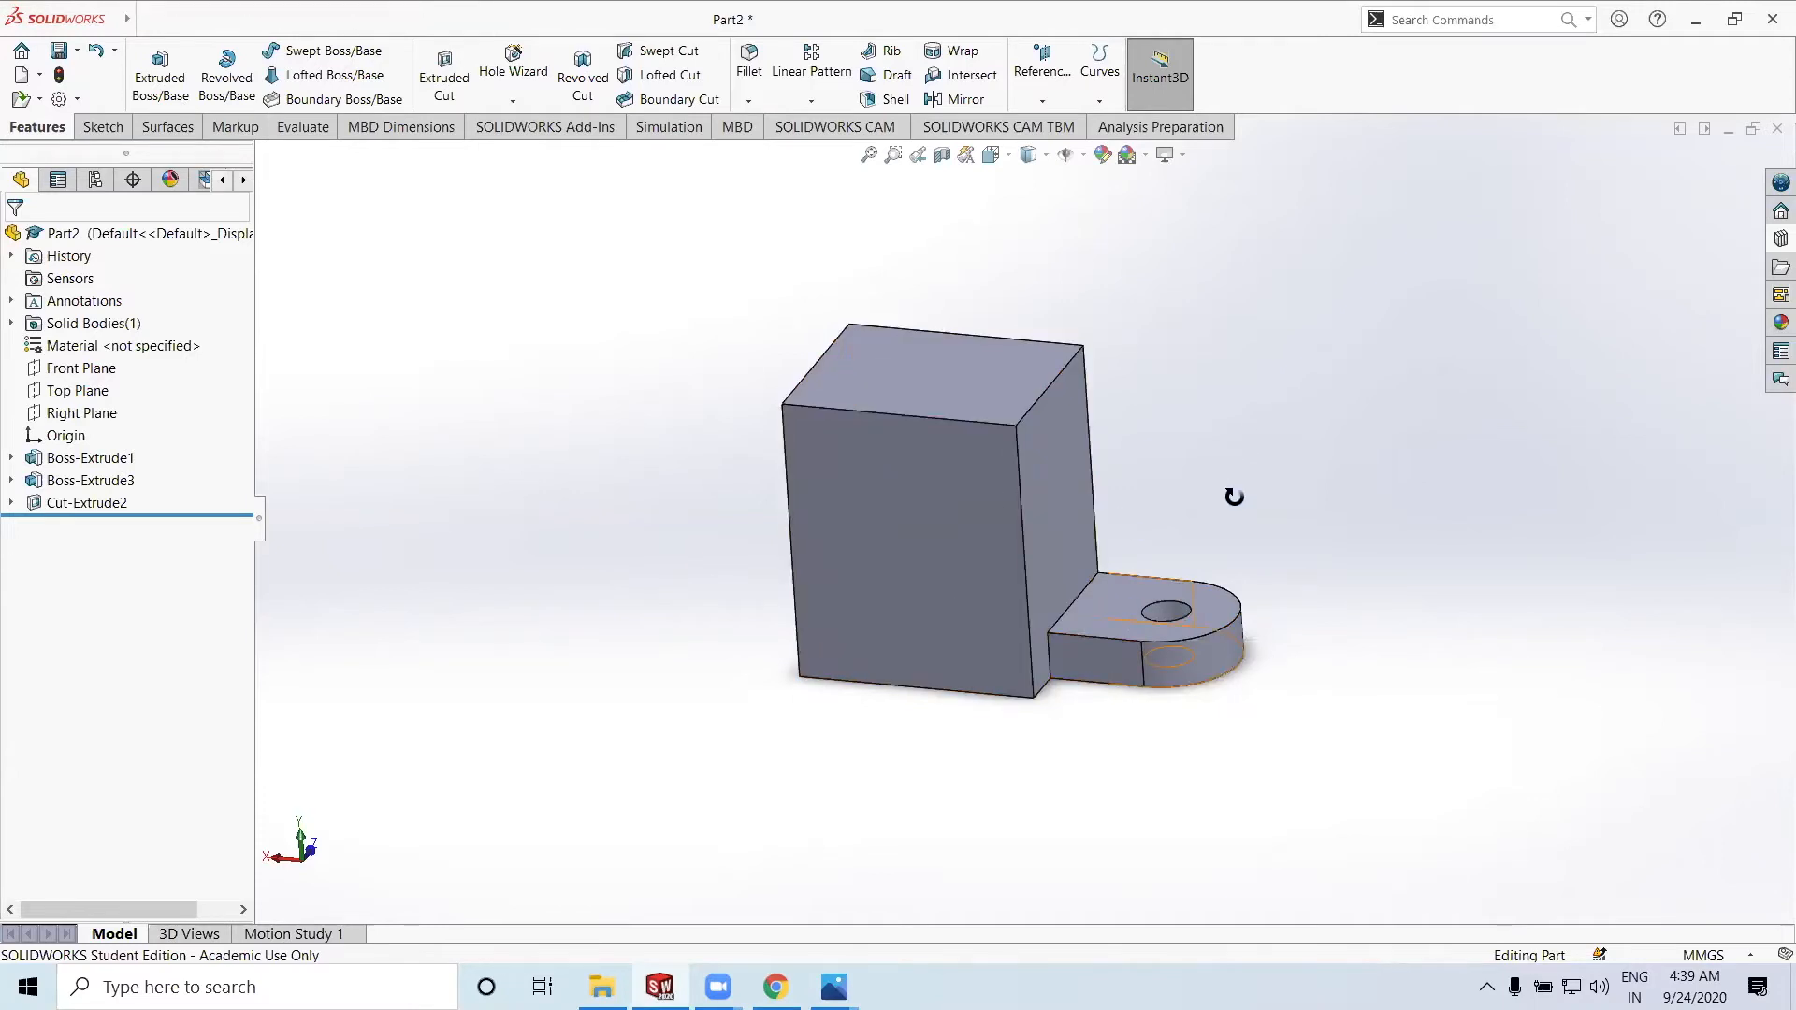
{"action": "middle_click_drag", "start_coordinate": [1231, 496], "coordinate": [1255, 489]}
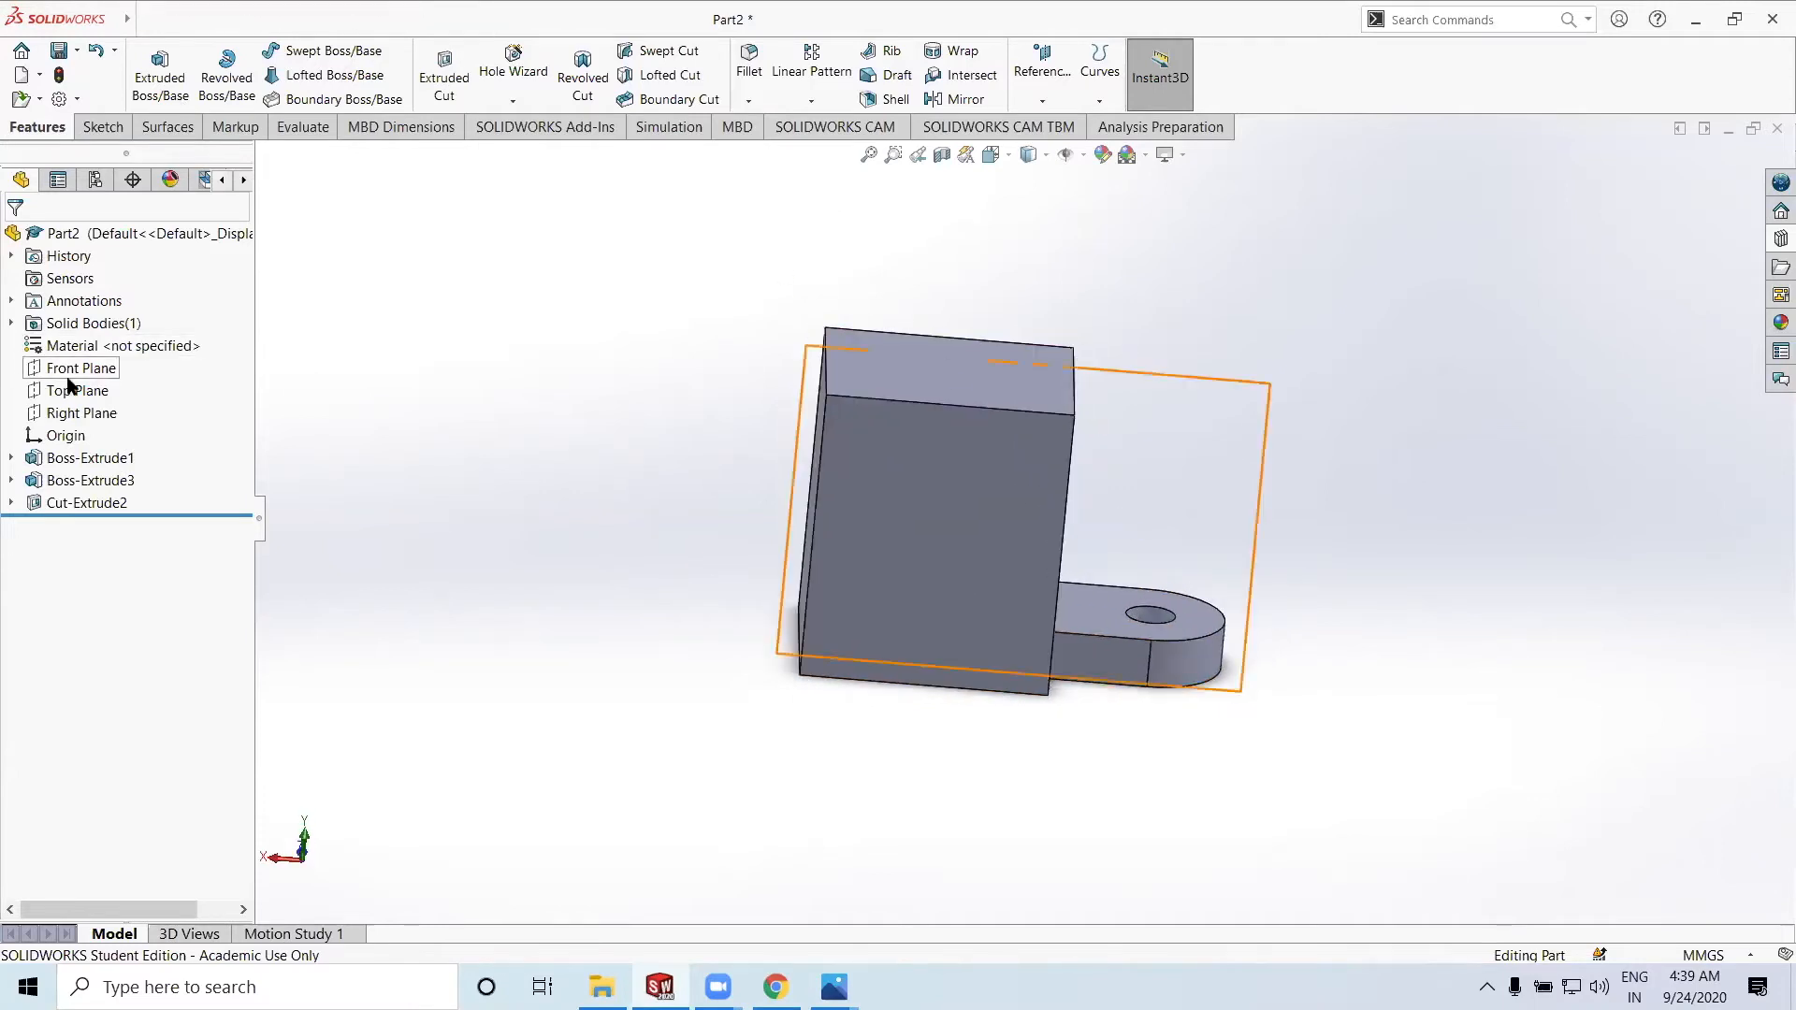
{"action": "scroll", "coordinate": [665, 586], "scroll_direction": "up", "scroll_amount": 3}
{"action": "middle_click_drag", "start_coordinate": [756, 566], "coordinate": [718, 558]}
{"action": "scroll", "coordinate": [839, 520], "scroll_direction": "down", "scroll_amount": 3}
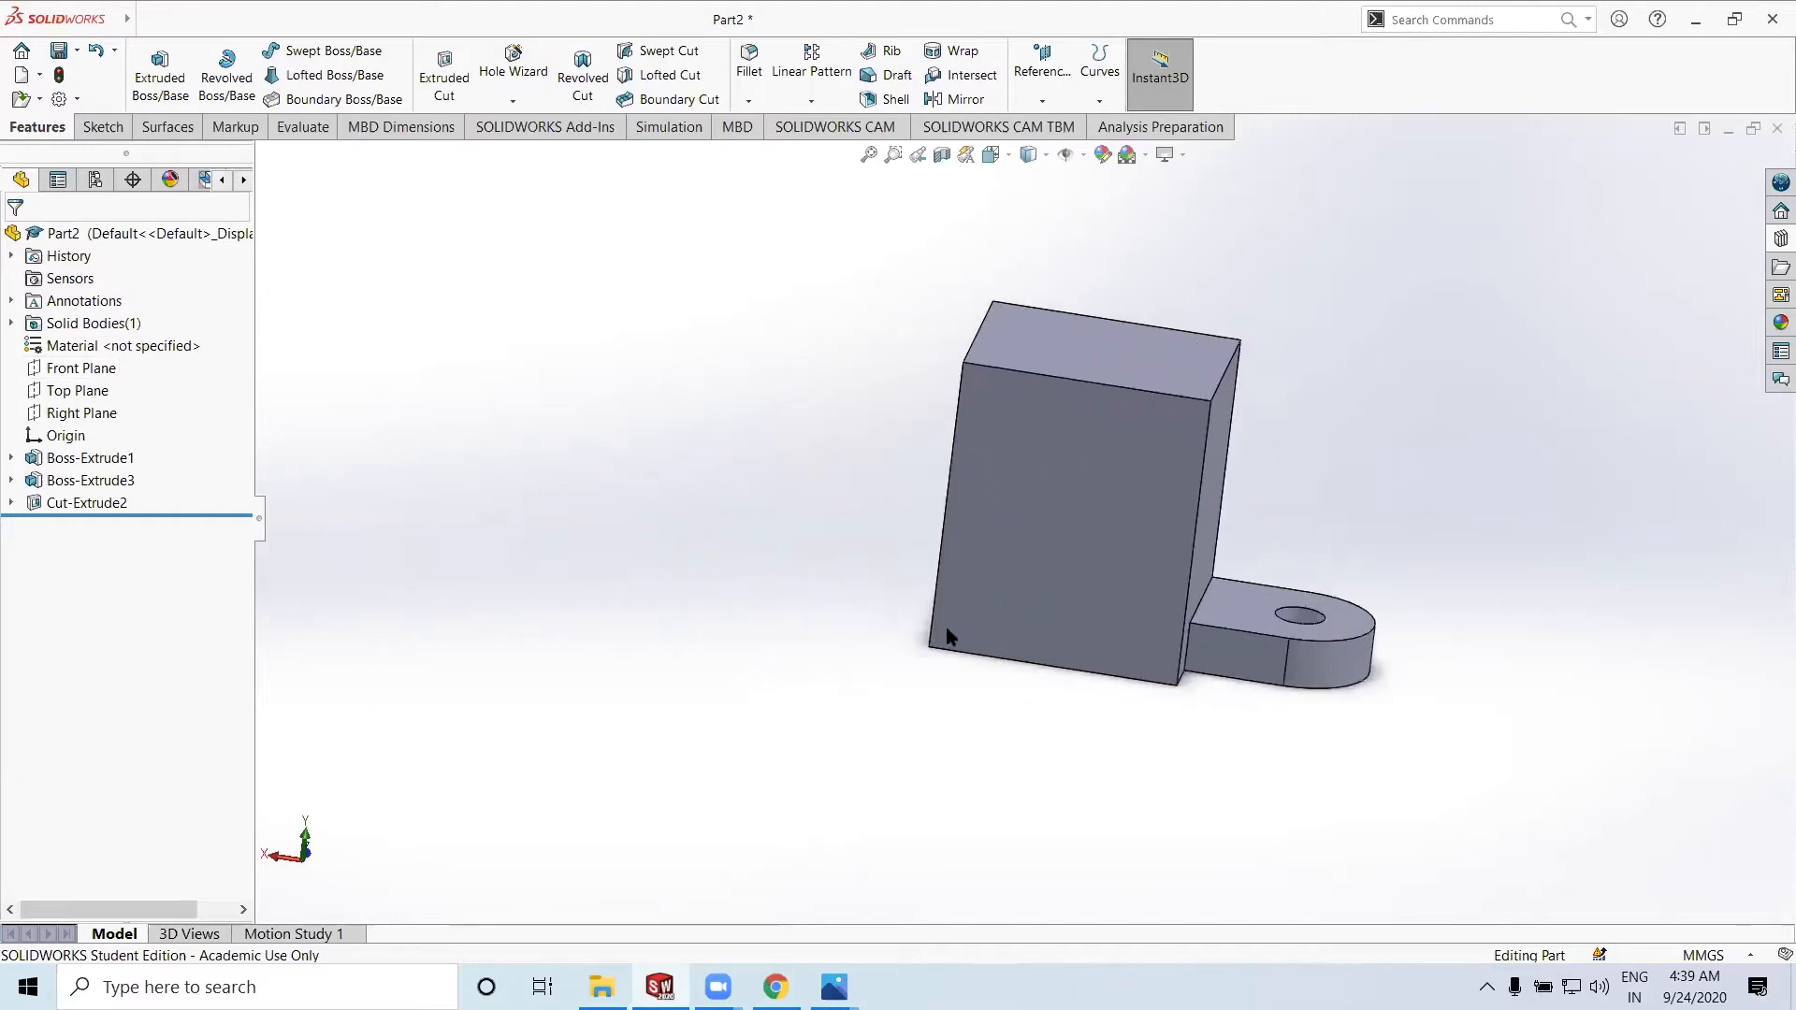
Mirror the lug boss and its hole cut about the Right Plane to the opposite side of the block
{"action": "left_click", "coordinate": [79, 417]}
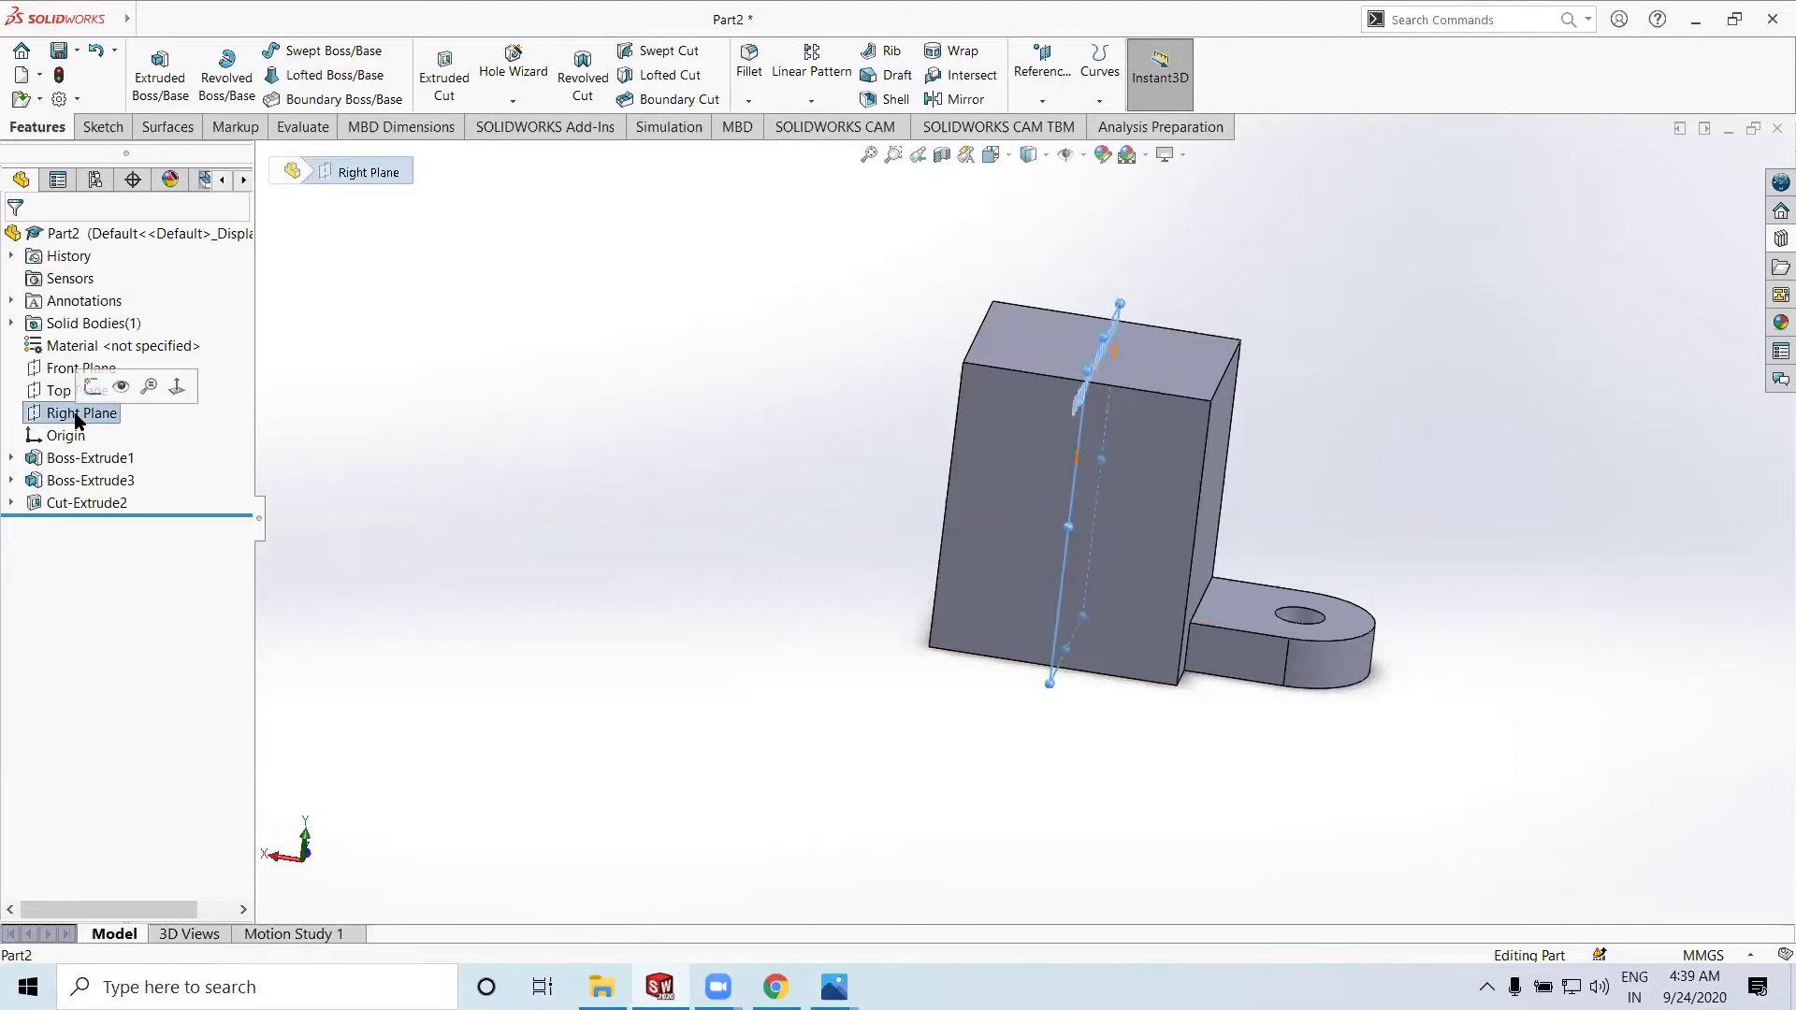
{"action": "left_click", "coordinate": [956, 99]}
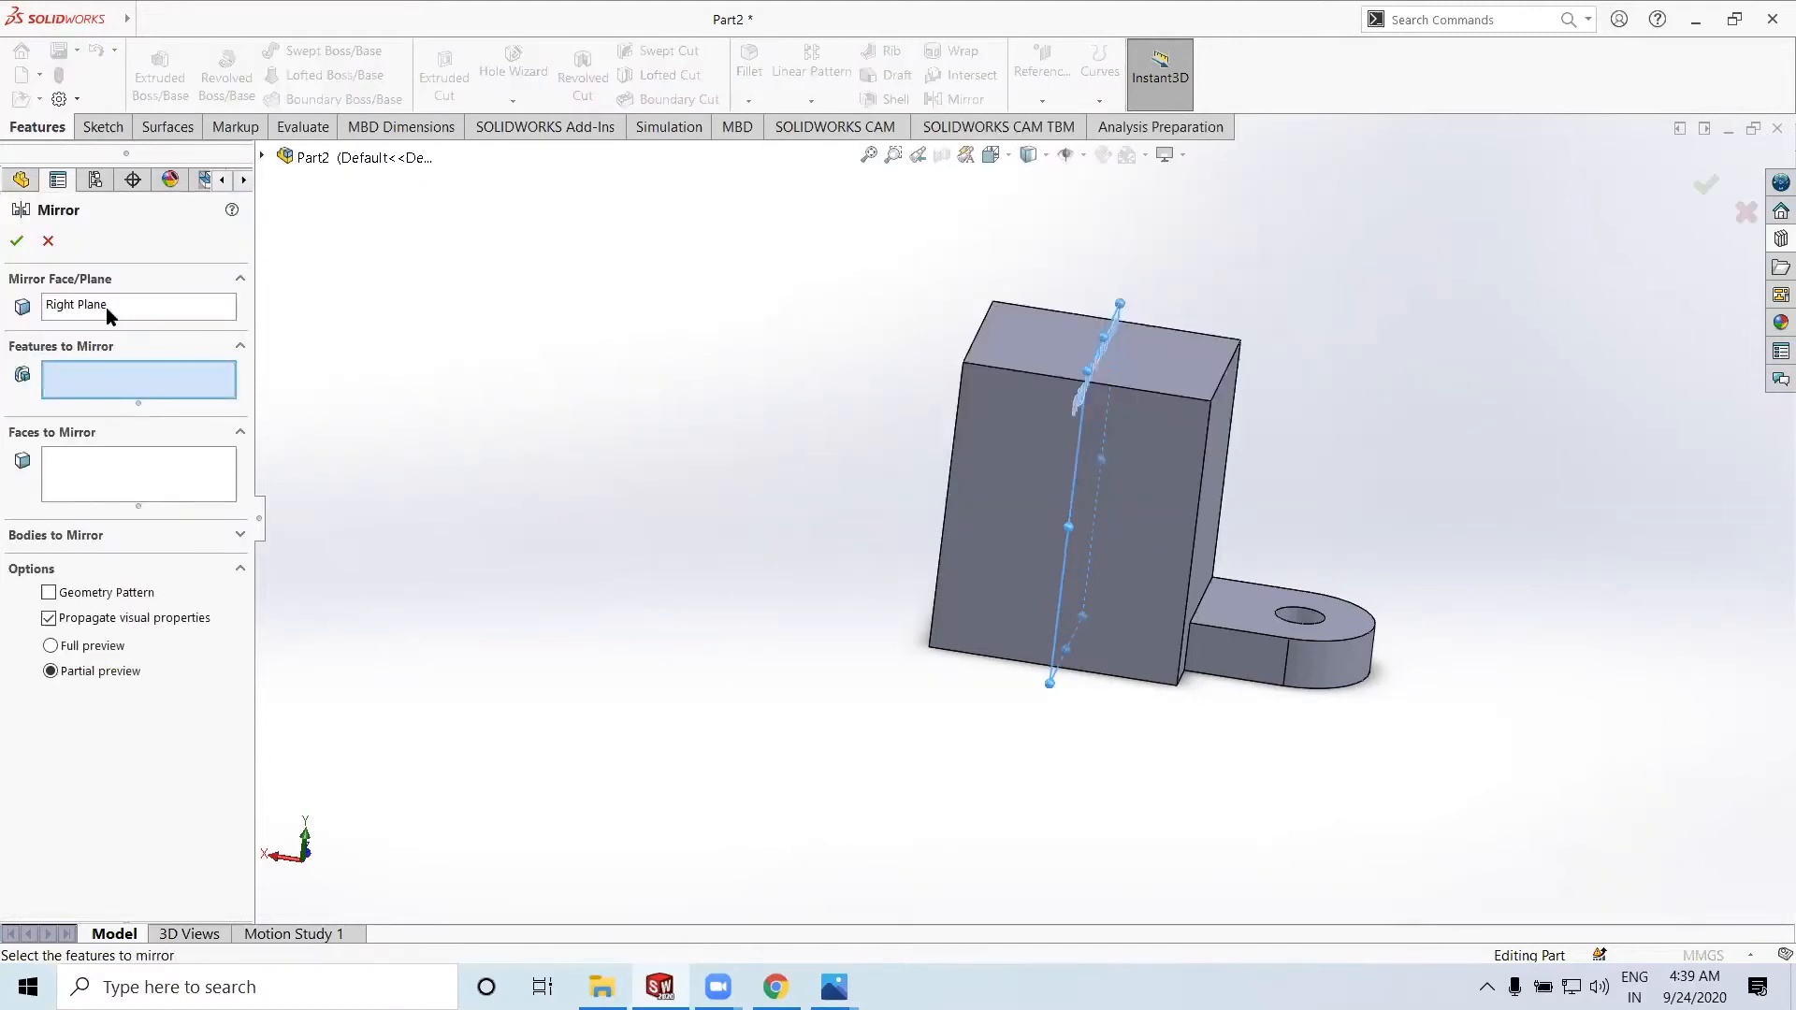
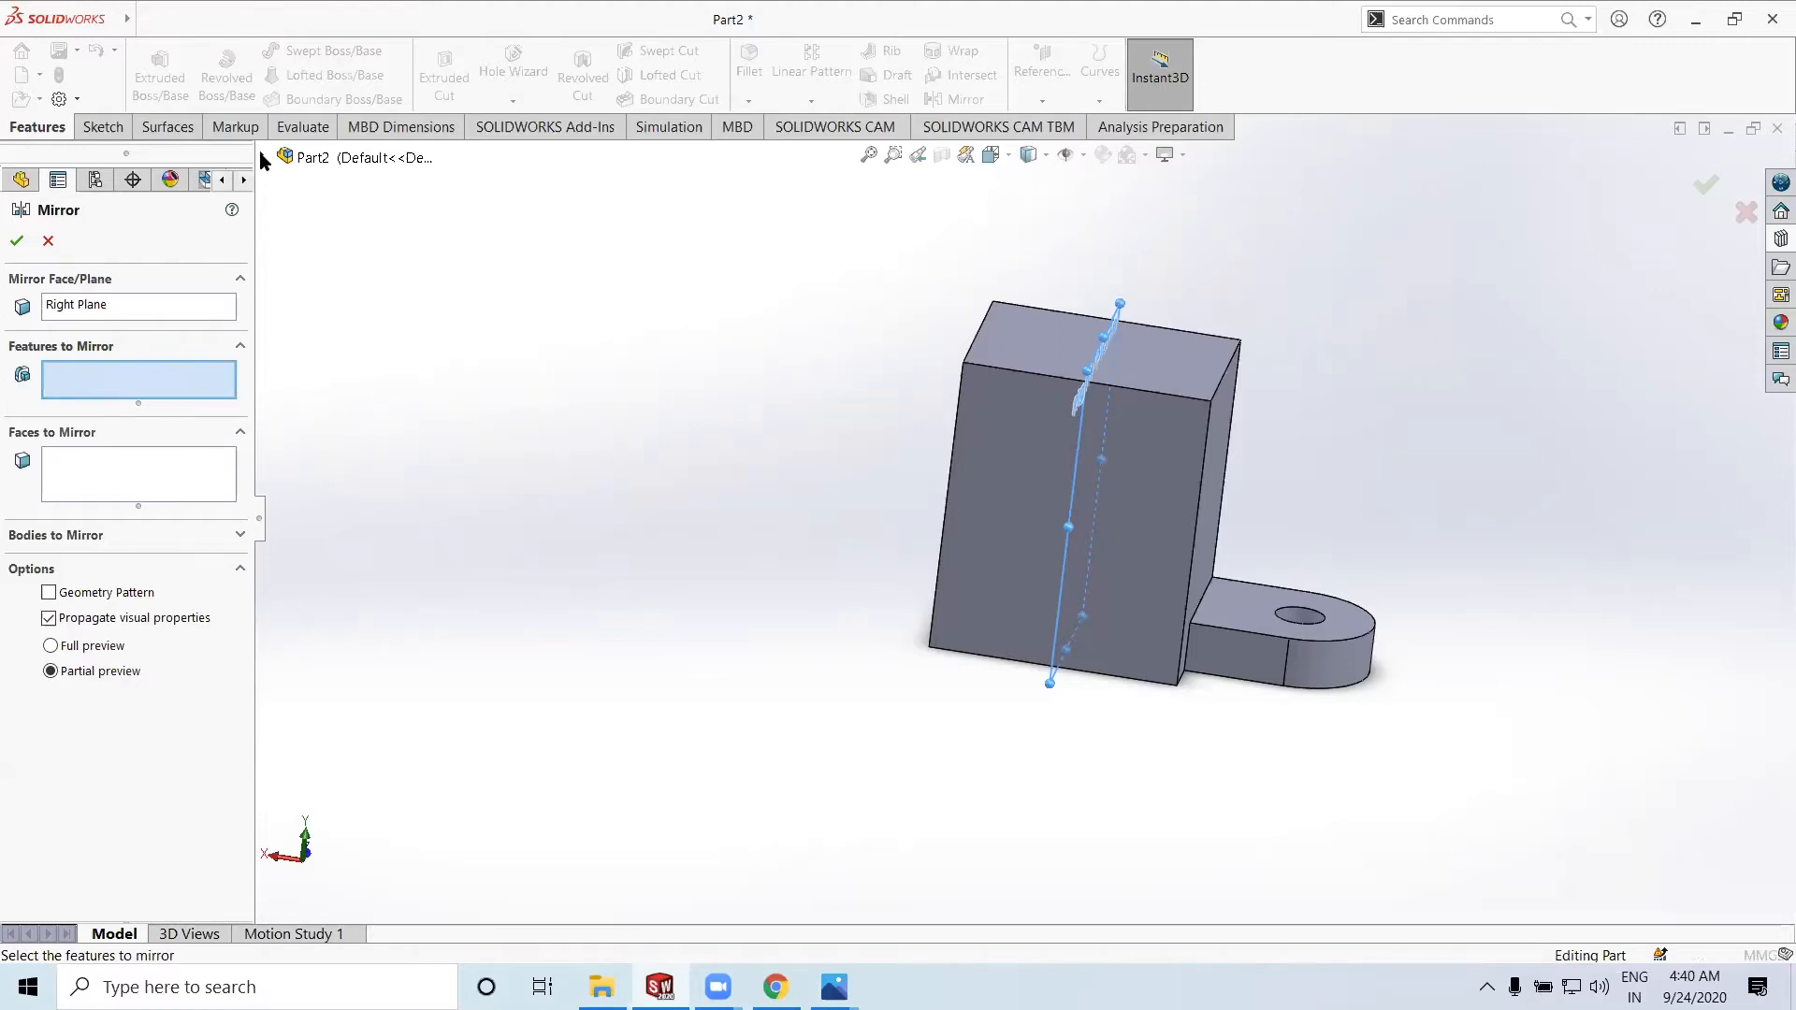
{"action": "left_click", "coordinate": [263, 158]}
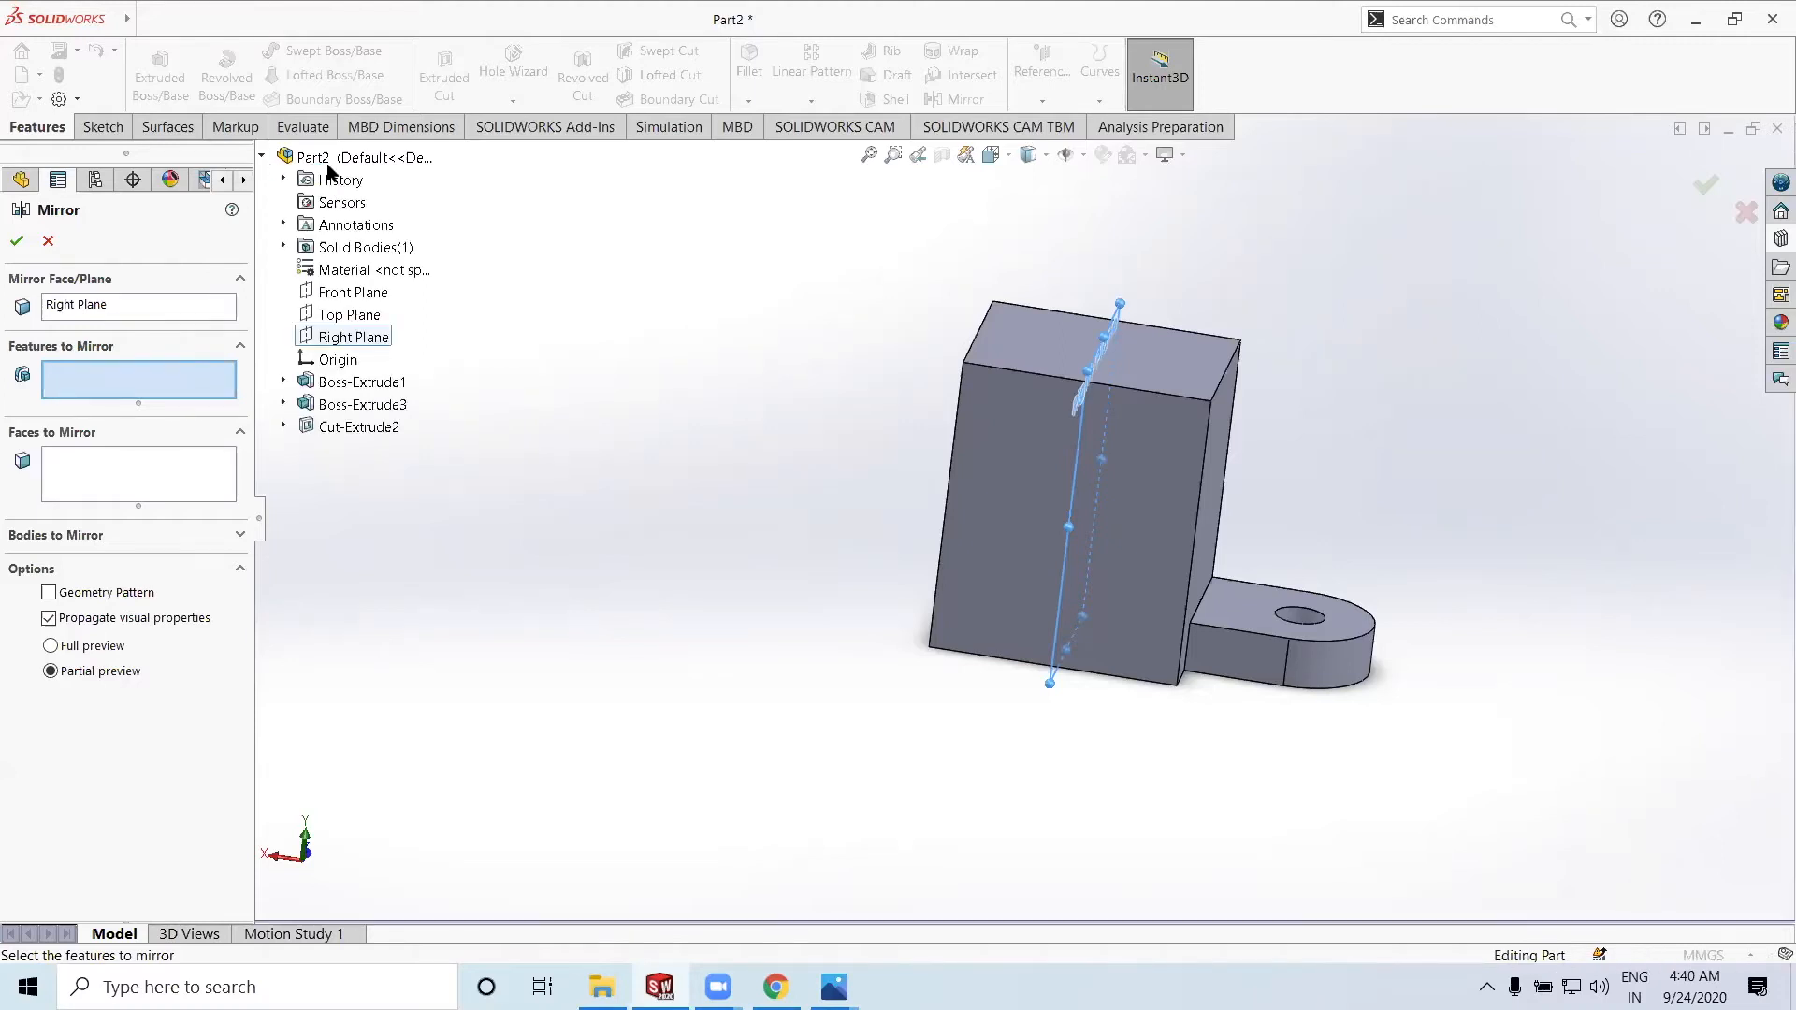
{"action": "left_click", "coordinate": [391, 405]}
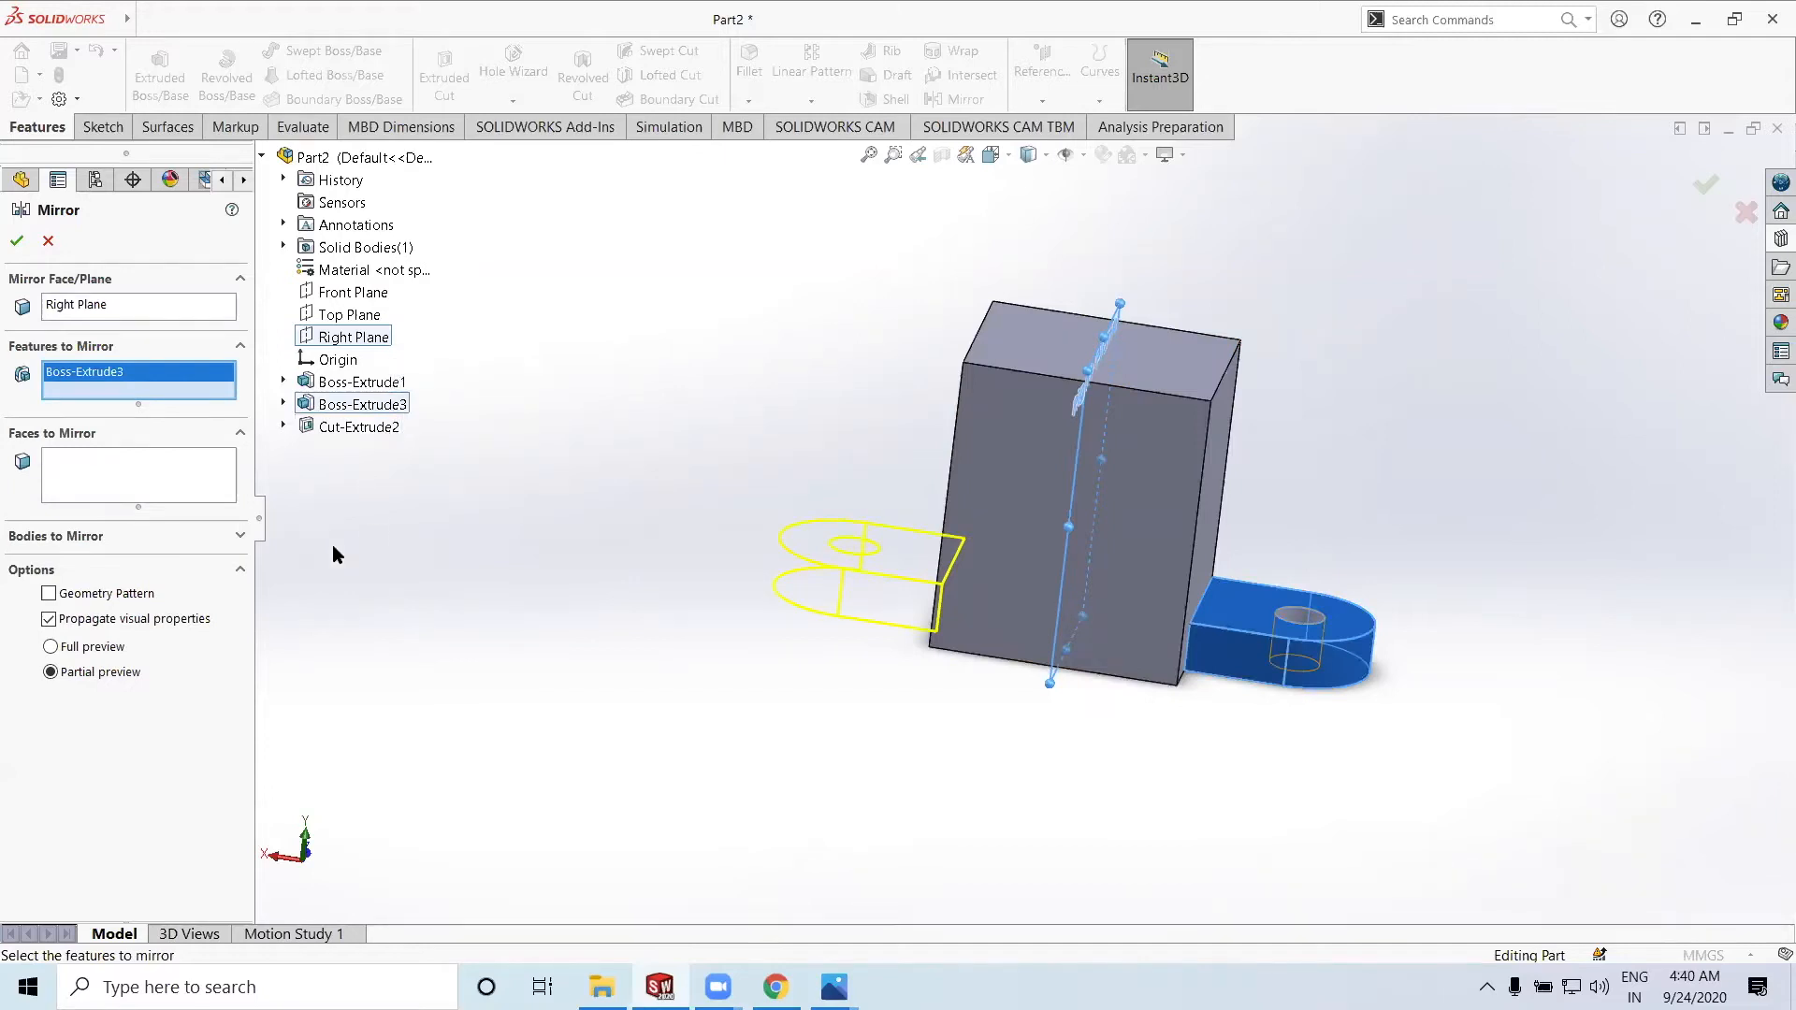
{"action": "left_click", "coordinate": [350, 428]}
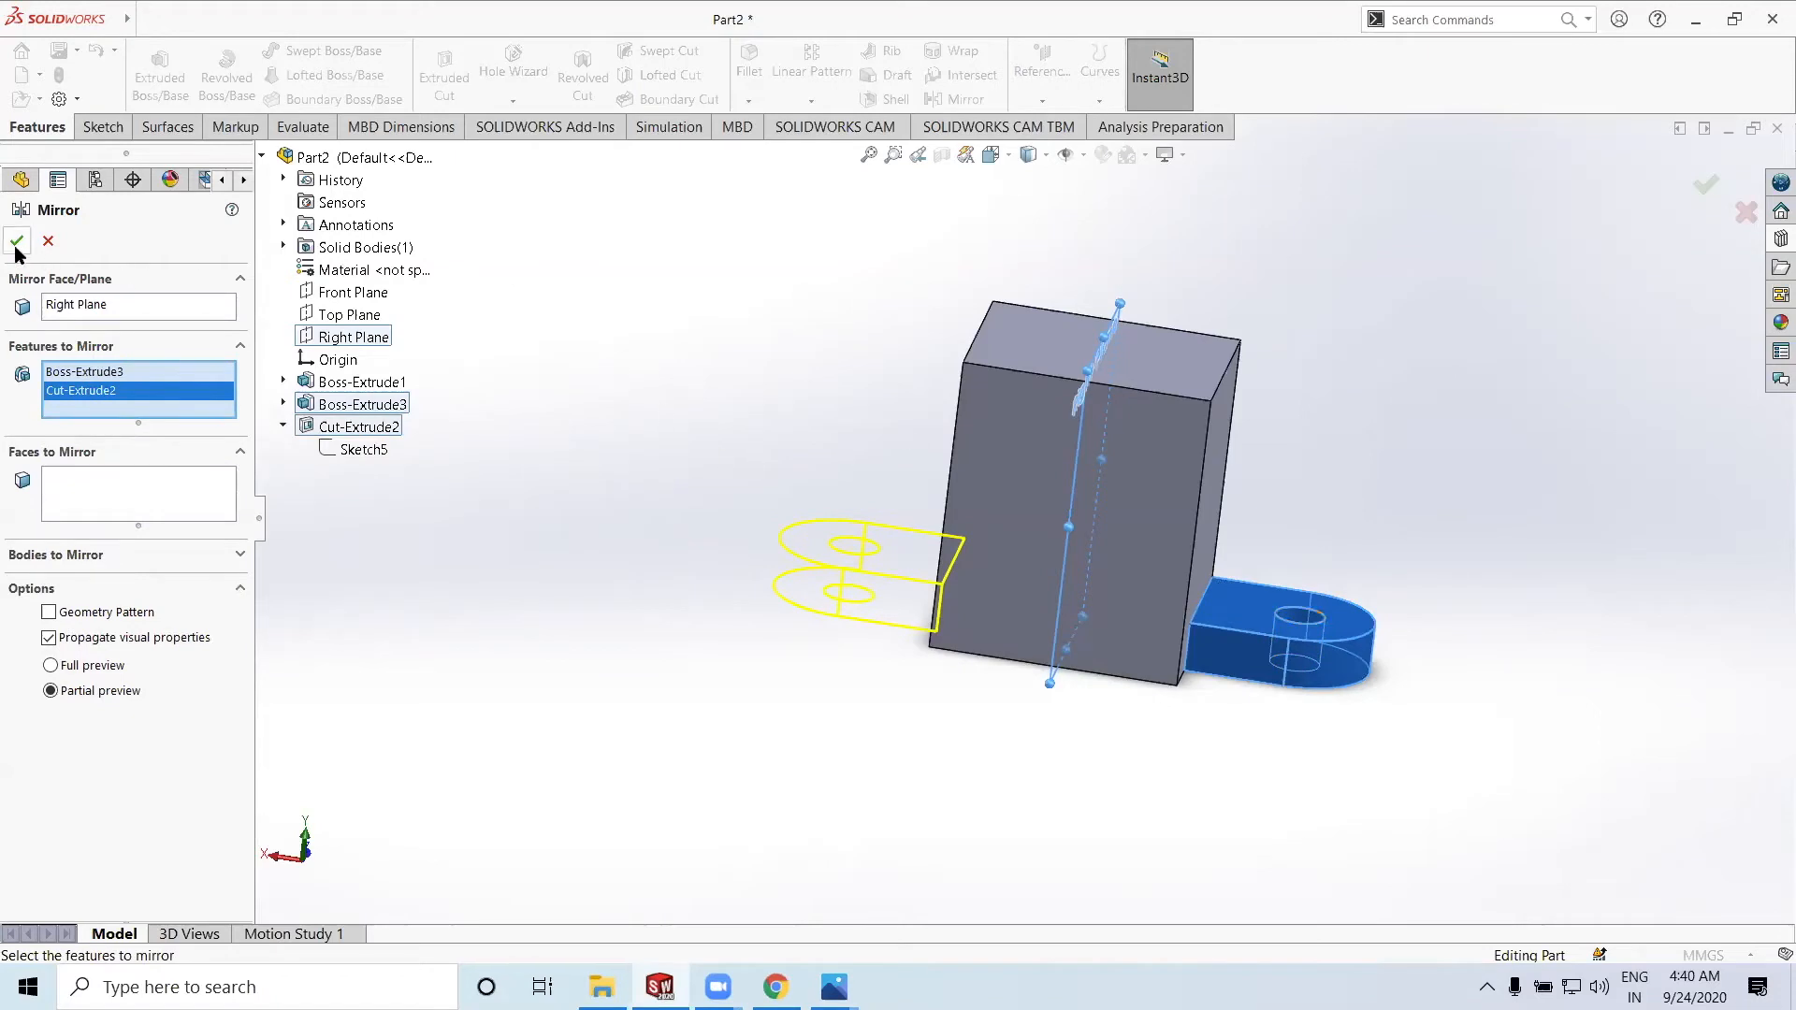
{"action": "key", "text": "Return"}
Inspect both lugs on the block, compare the part with 1st model.png in Photos, and return to SOLIDWORKS
{"action": "middle_click_drag", "start_coordinate": [1009, 696], "coordinate": [1283, 613]}
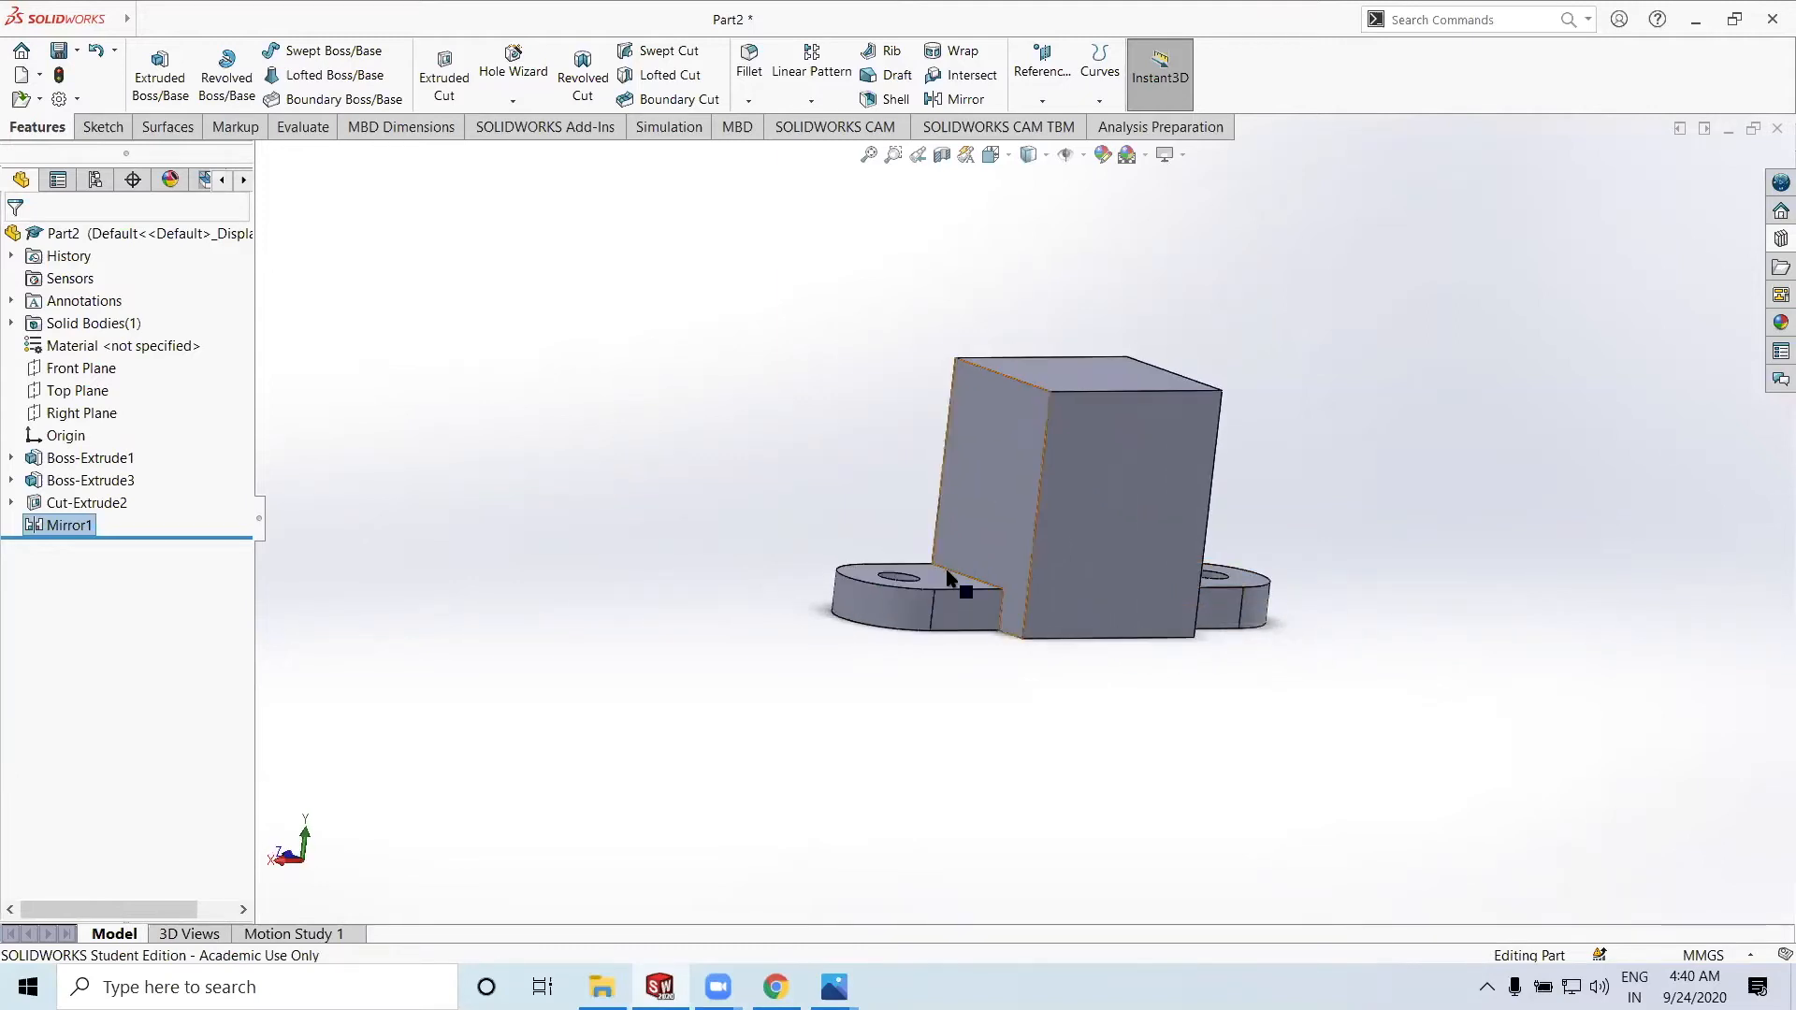
{"action": "scroll", "coordinate": [981, 618], "scroll_direction": "down", "scroll_amount": 2}
{"action": "scroll", "coordinate": [981, 618], "scroll_direction": "down", "scroll_amount": 1}
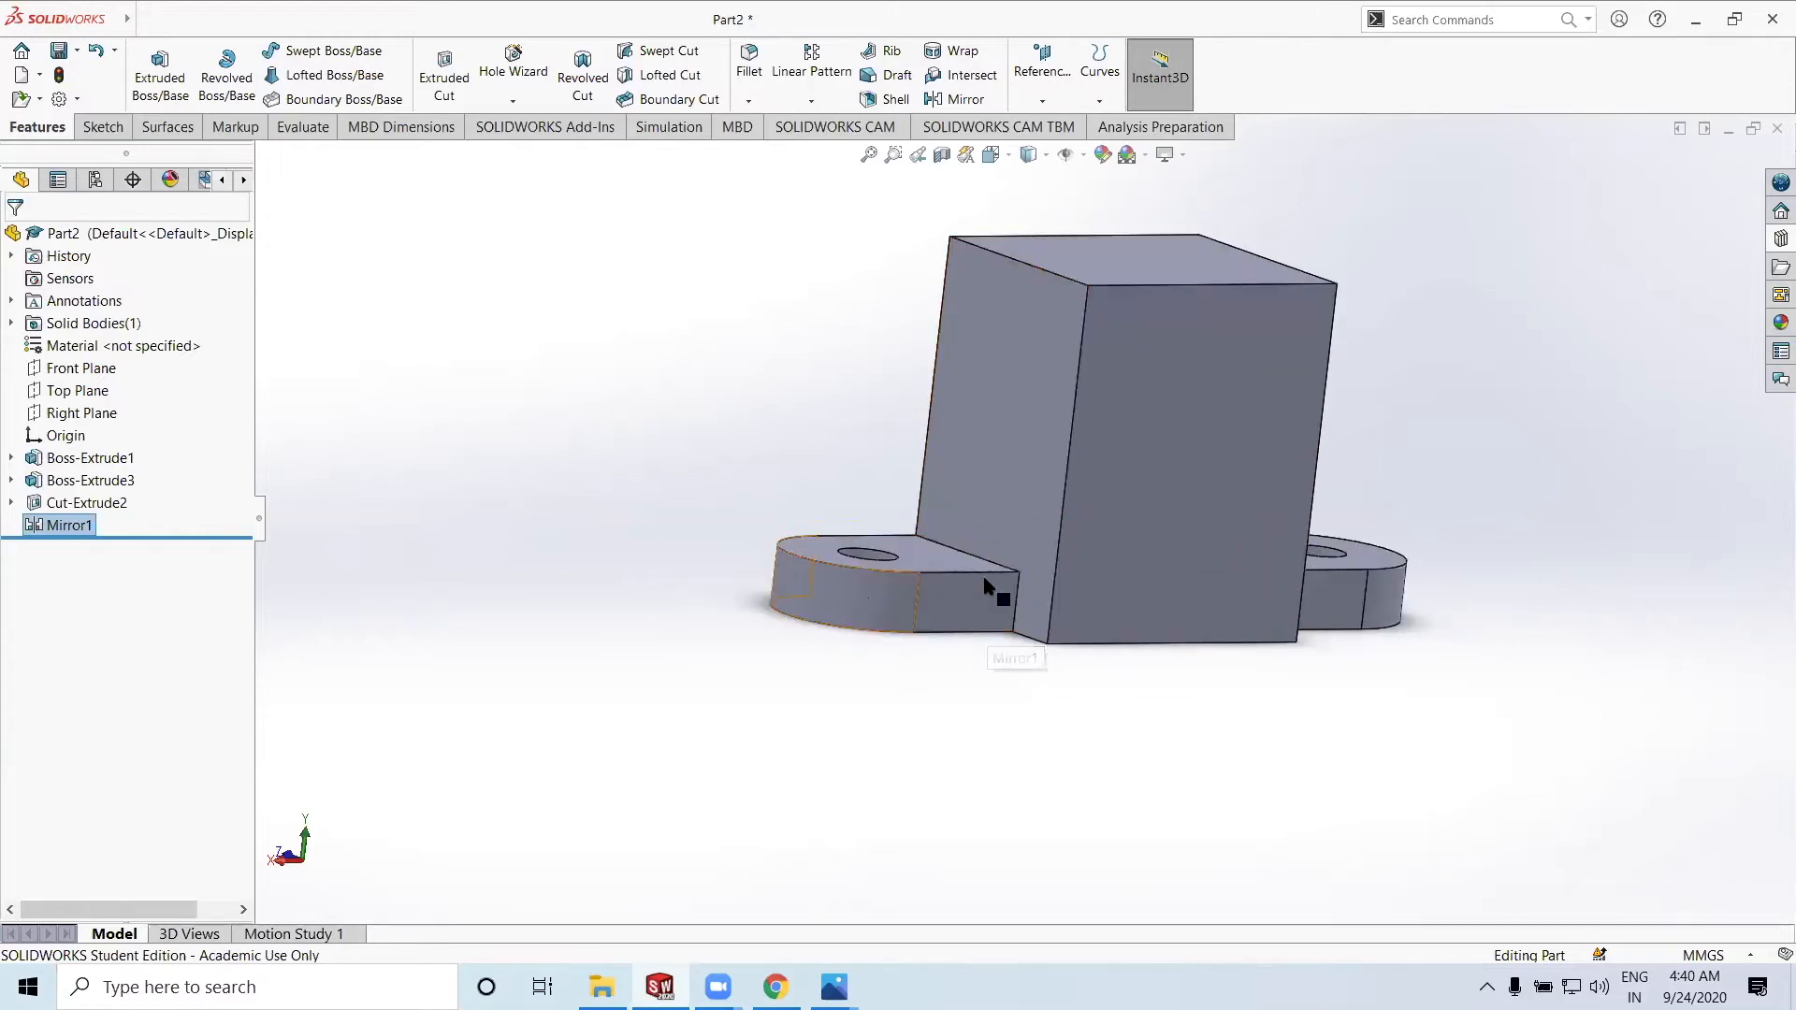
{"action": "scroll", "coordinate": [1120, 599], "scroll_direction": "up", "scroll_amount": 2}
{"action": "middle_click_drag", "start_coordinate": [1080, 600], "coordinate": [999, 613]}
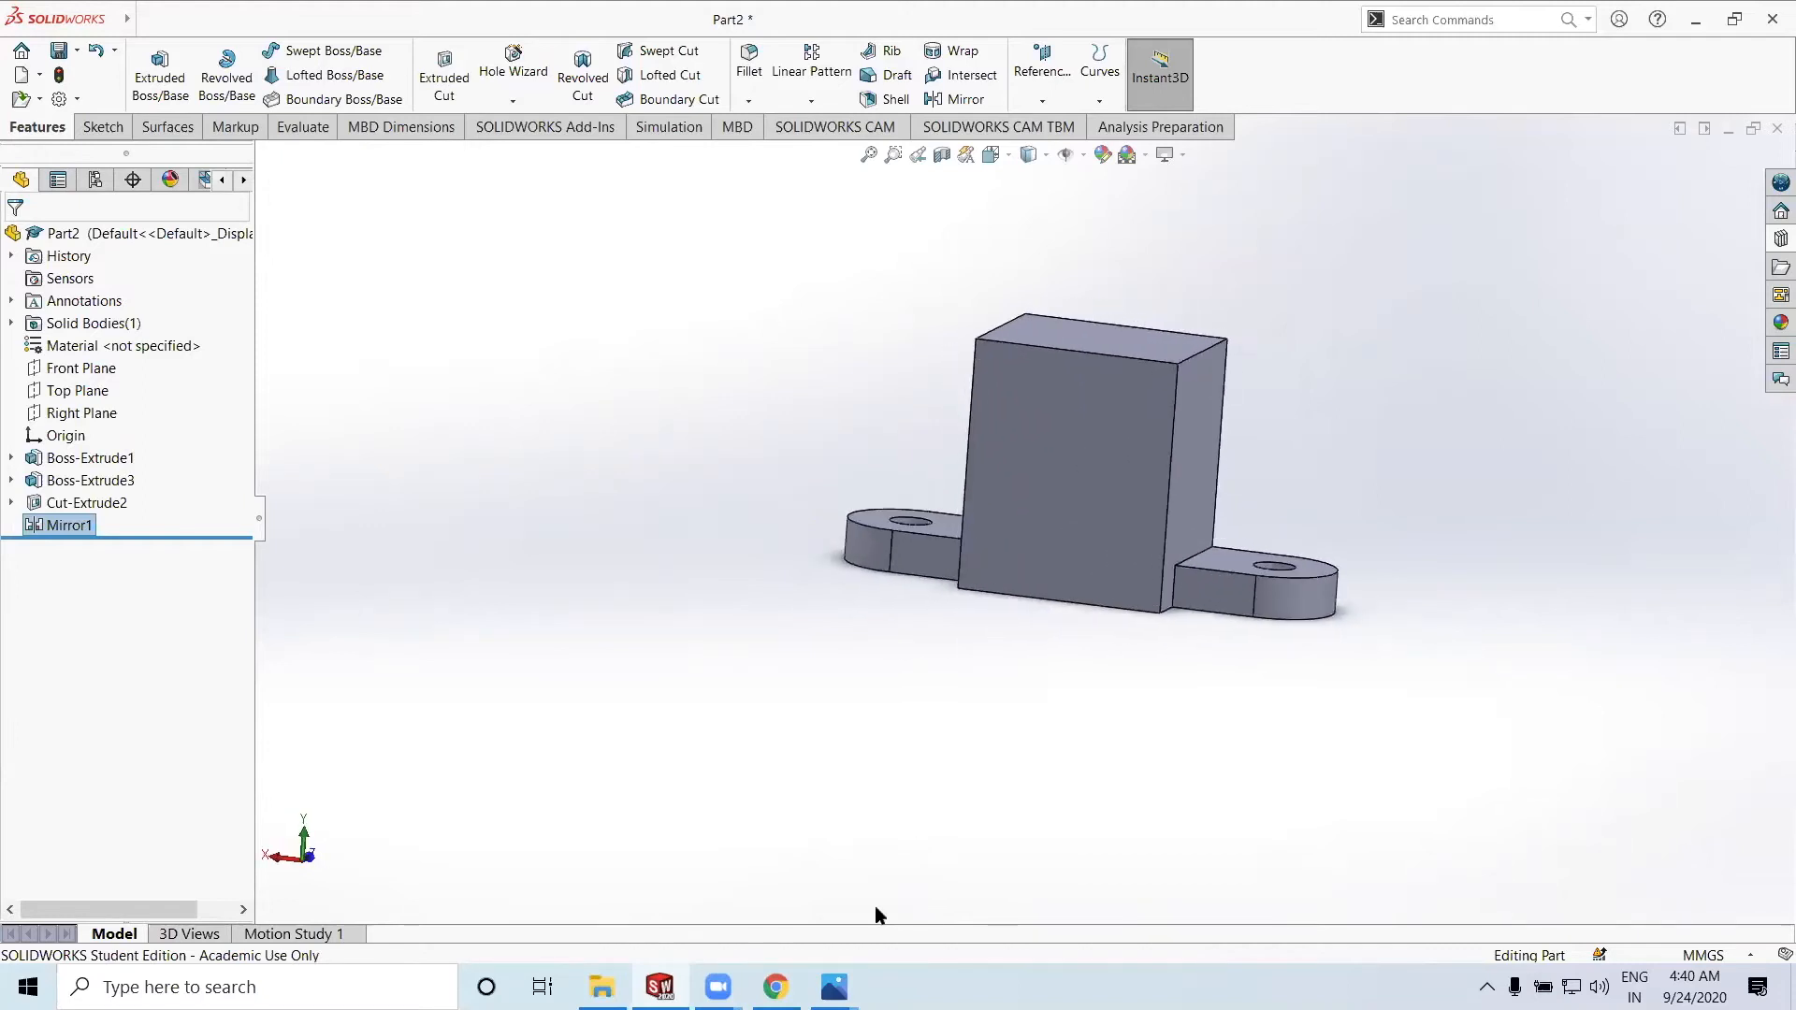
{"action": "left_click", "coordinate": [833, 987]}
{"action": "left_click", "coordinate": [713, 887]}
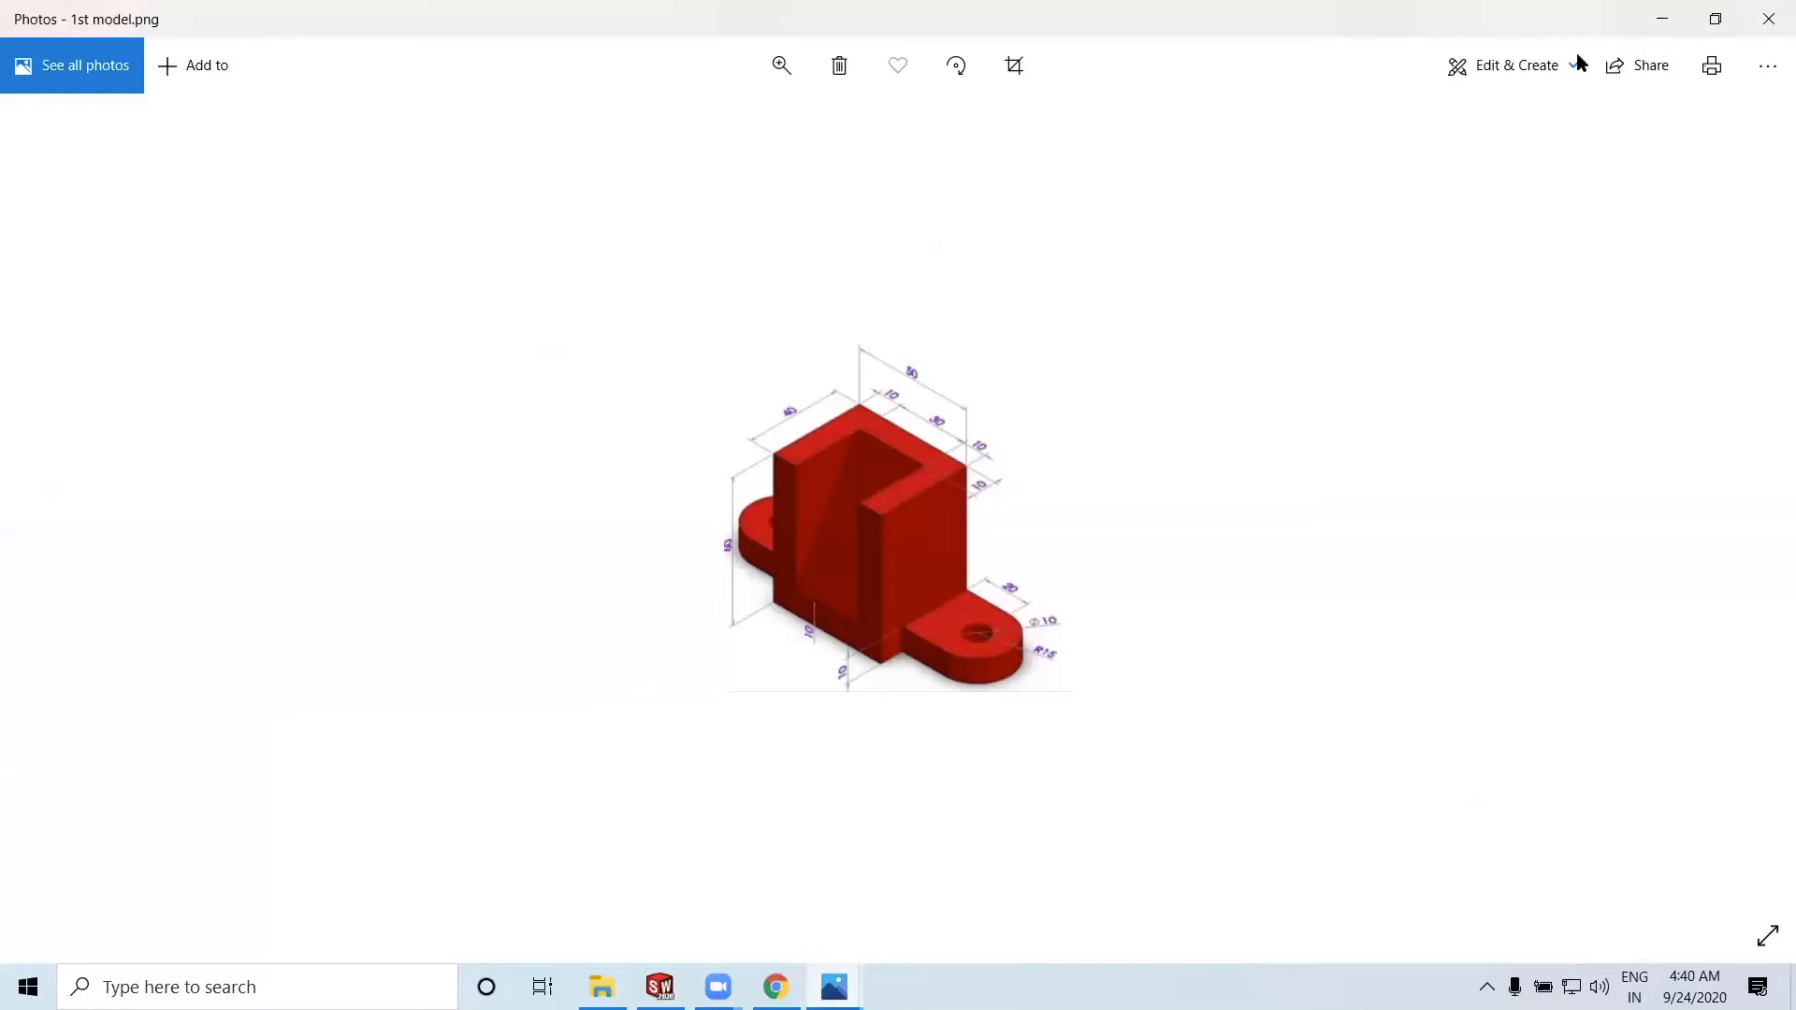
{"action": "left_click", "coordinate": [1663, 19]}
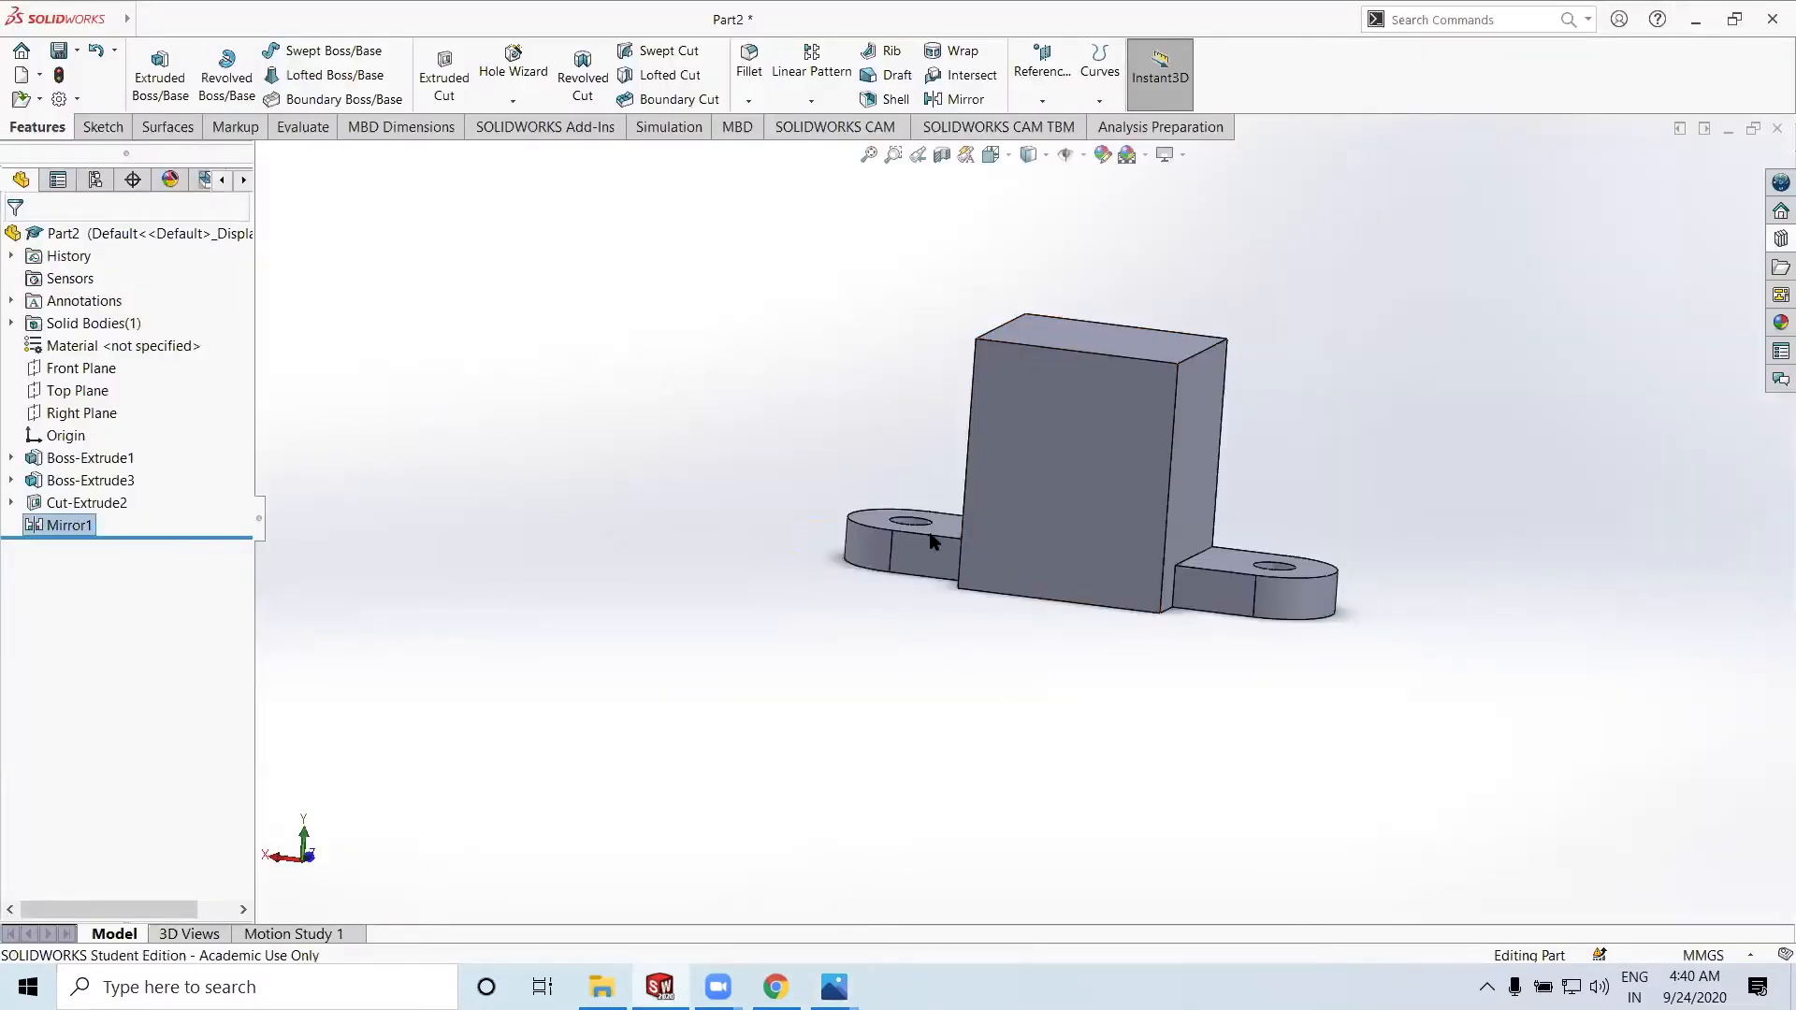
{"action": "key", "text": "alt+Tab"}
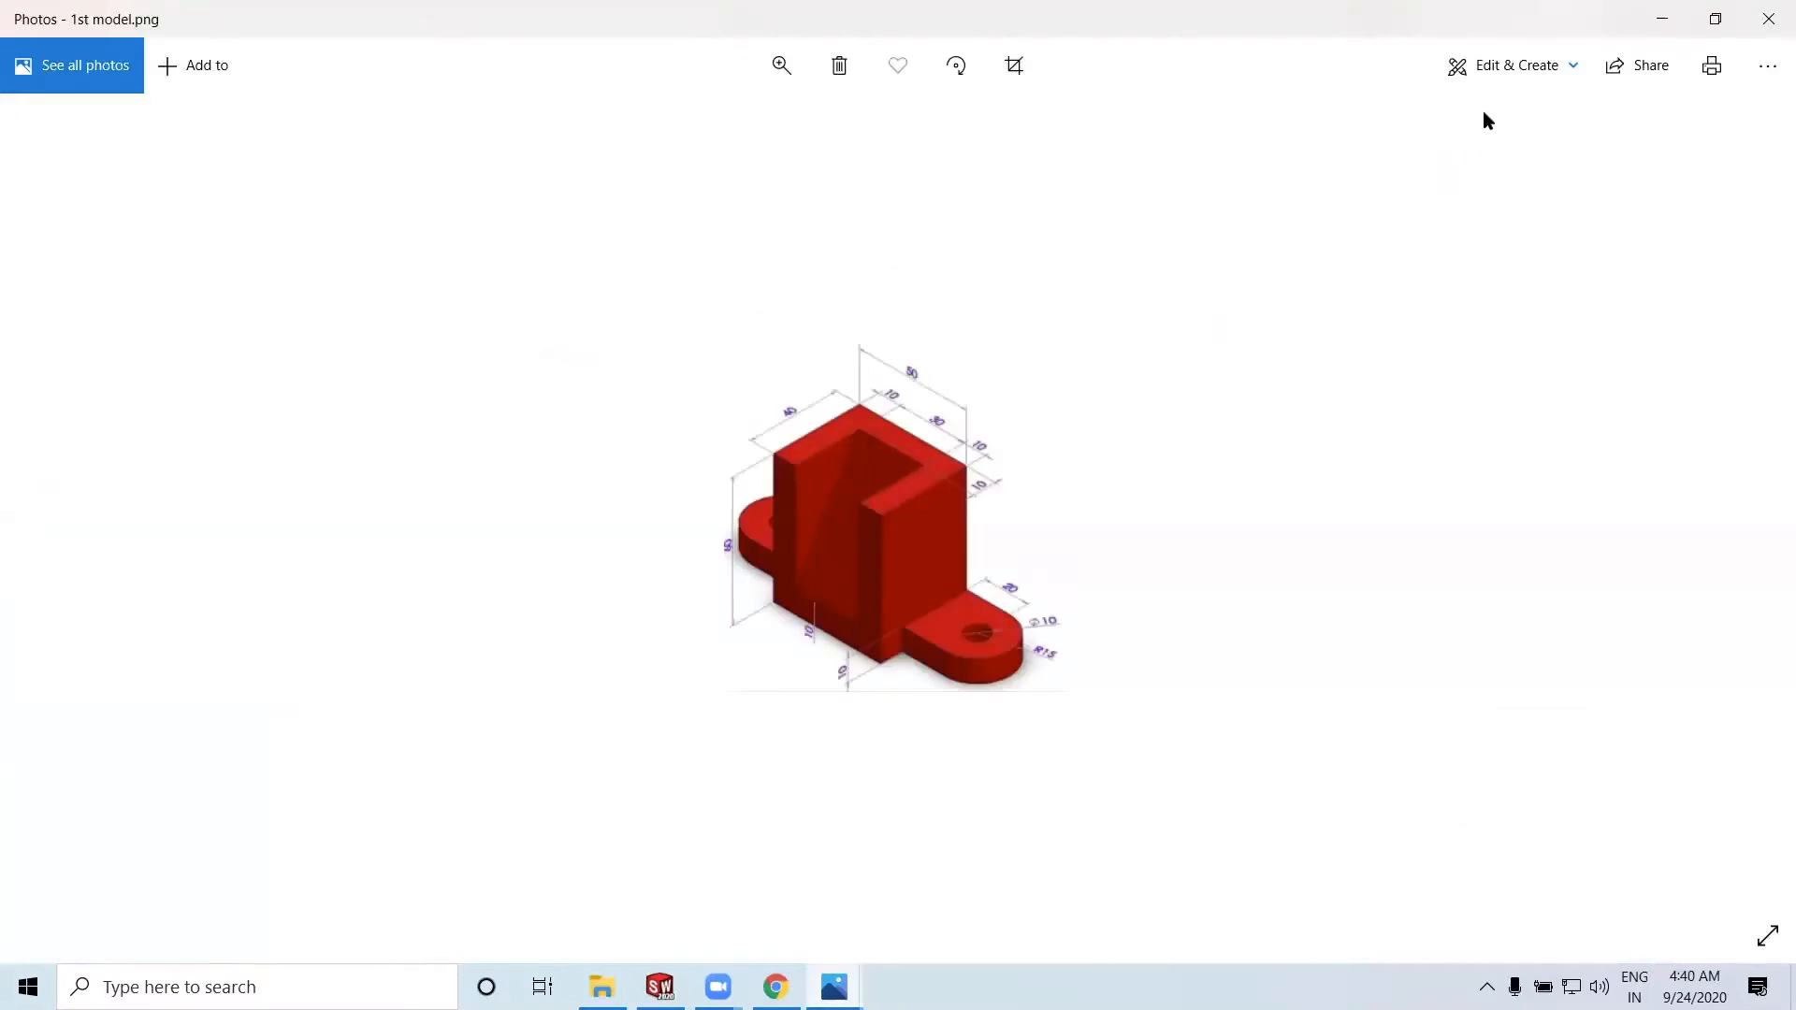
{"action": "left_click", "coordinate": [1661, 21]}
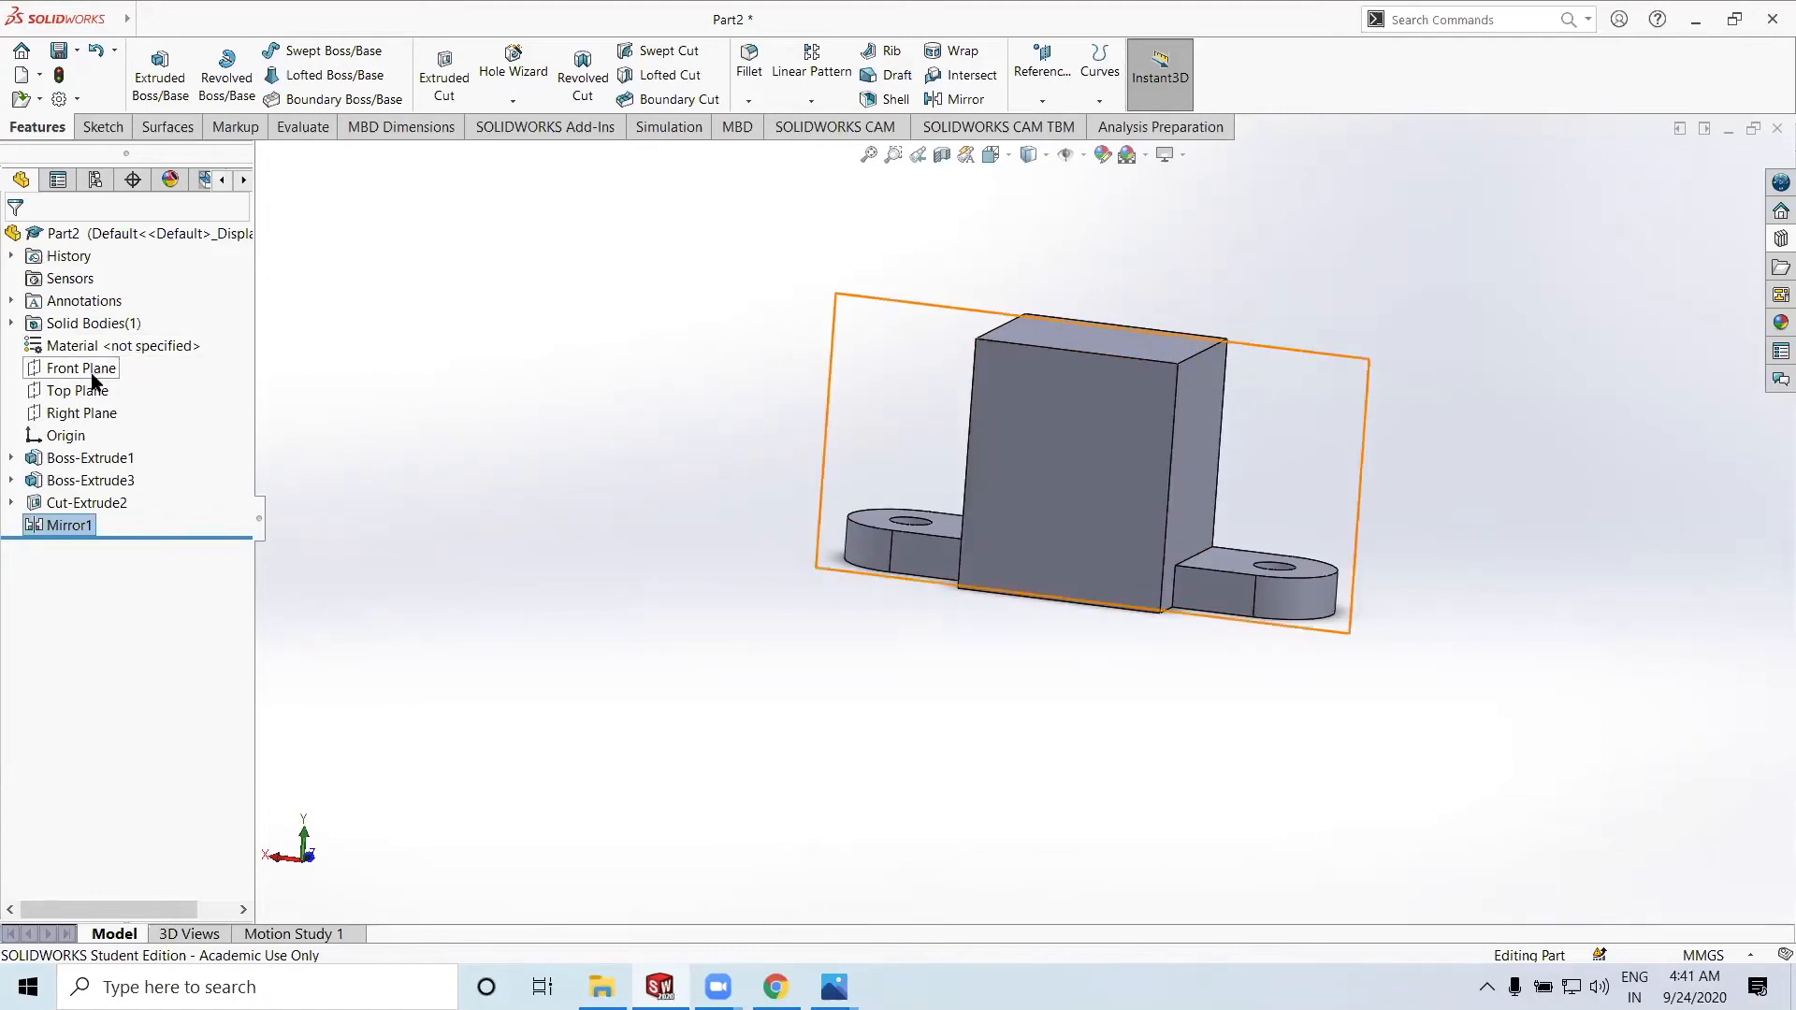
Start a new sketch on the Right Plane, view it normal to the plane and activate the Line tool
{"action": "left_click", "coordinate": [91, 421]}
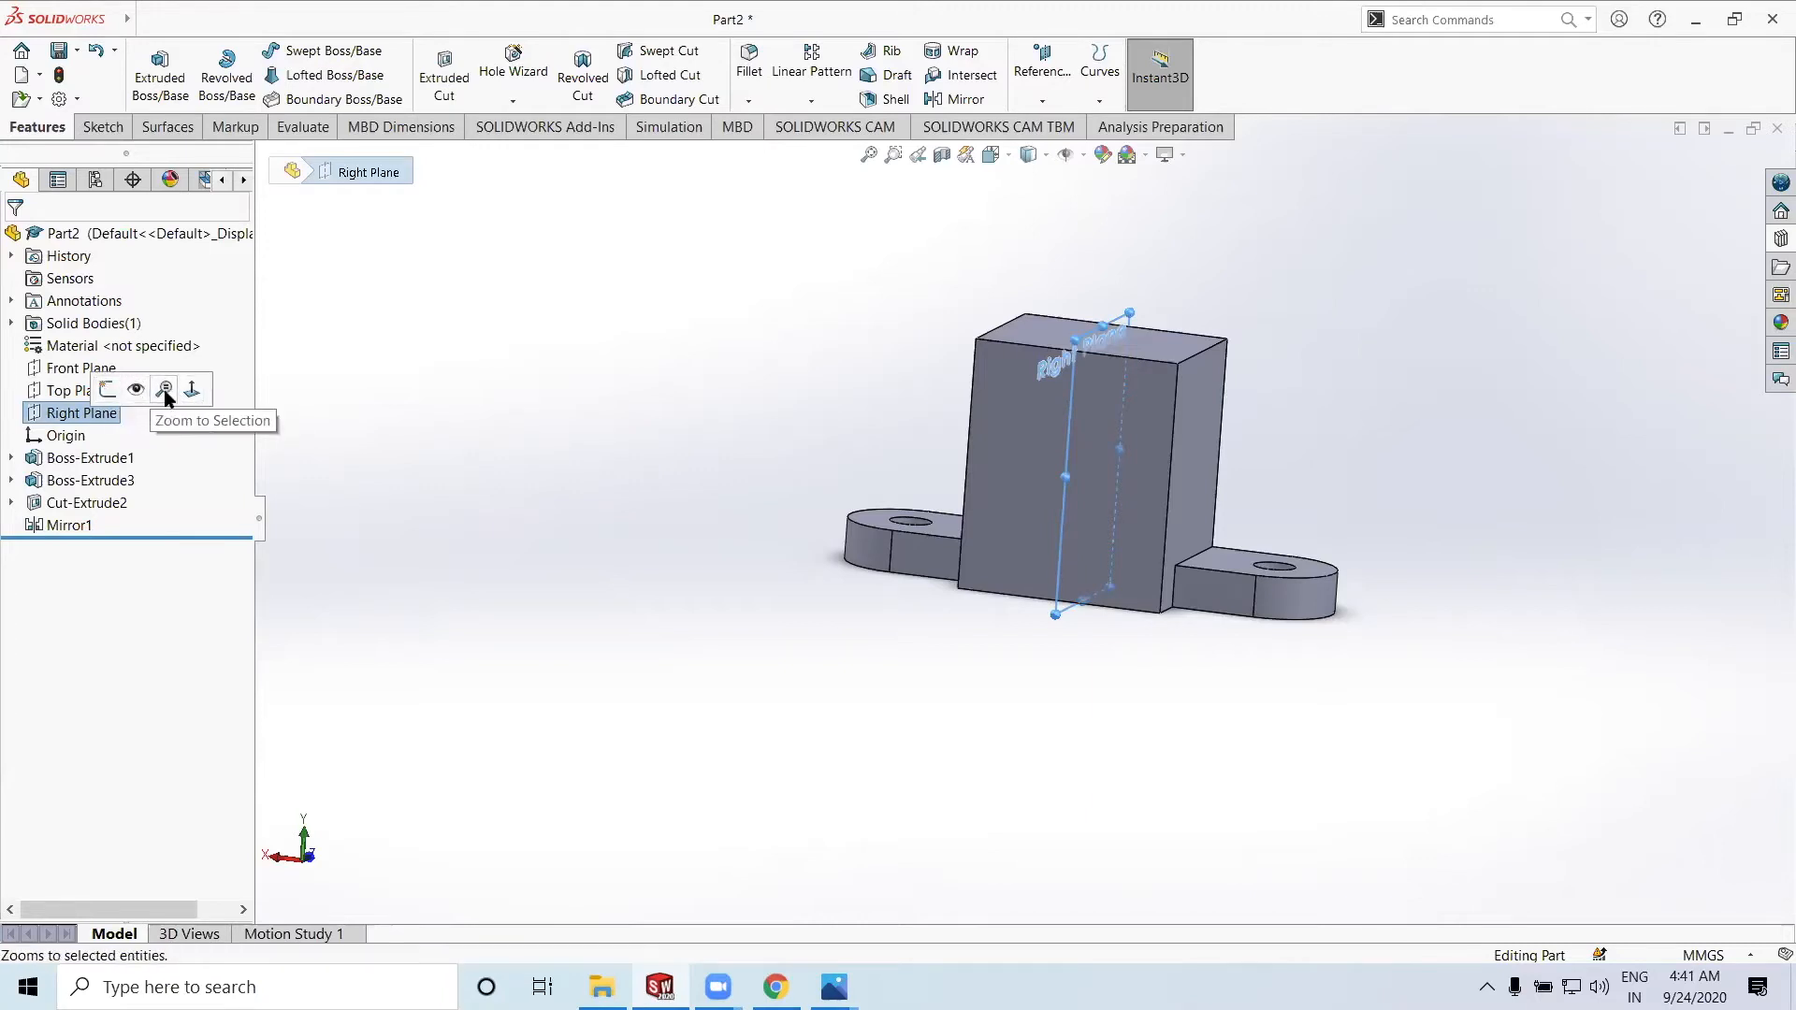
{"action": "left_click", "coordinate": [108, 391]}
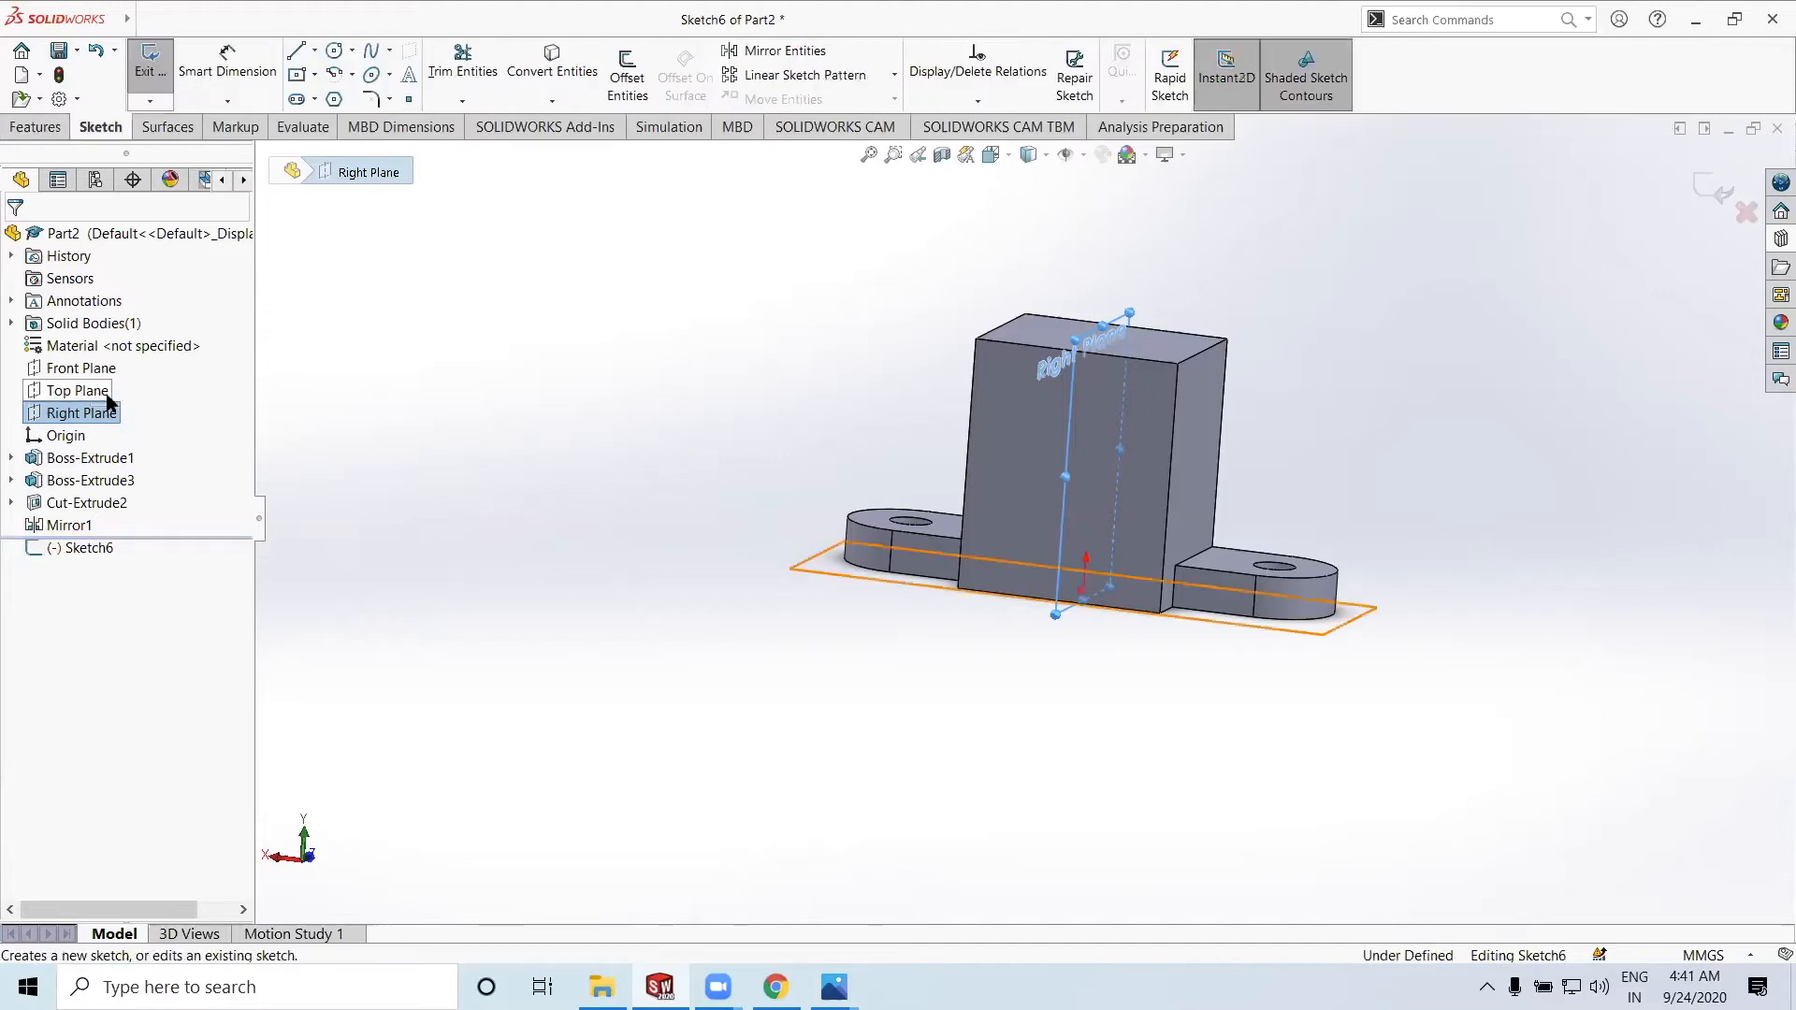
{"action": "right_click", "coordinate": [84, 552]}
{"action": "left_click", "coordinate": [129, 520]}
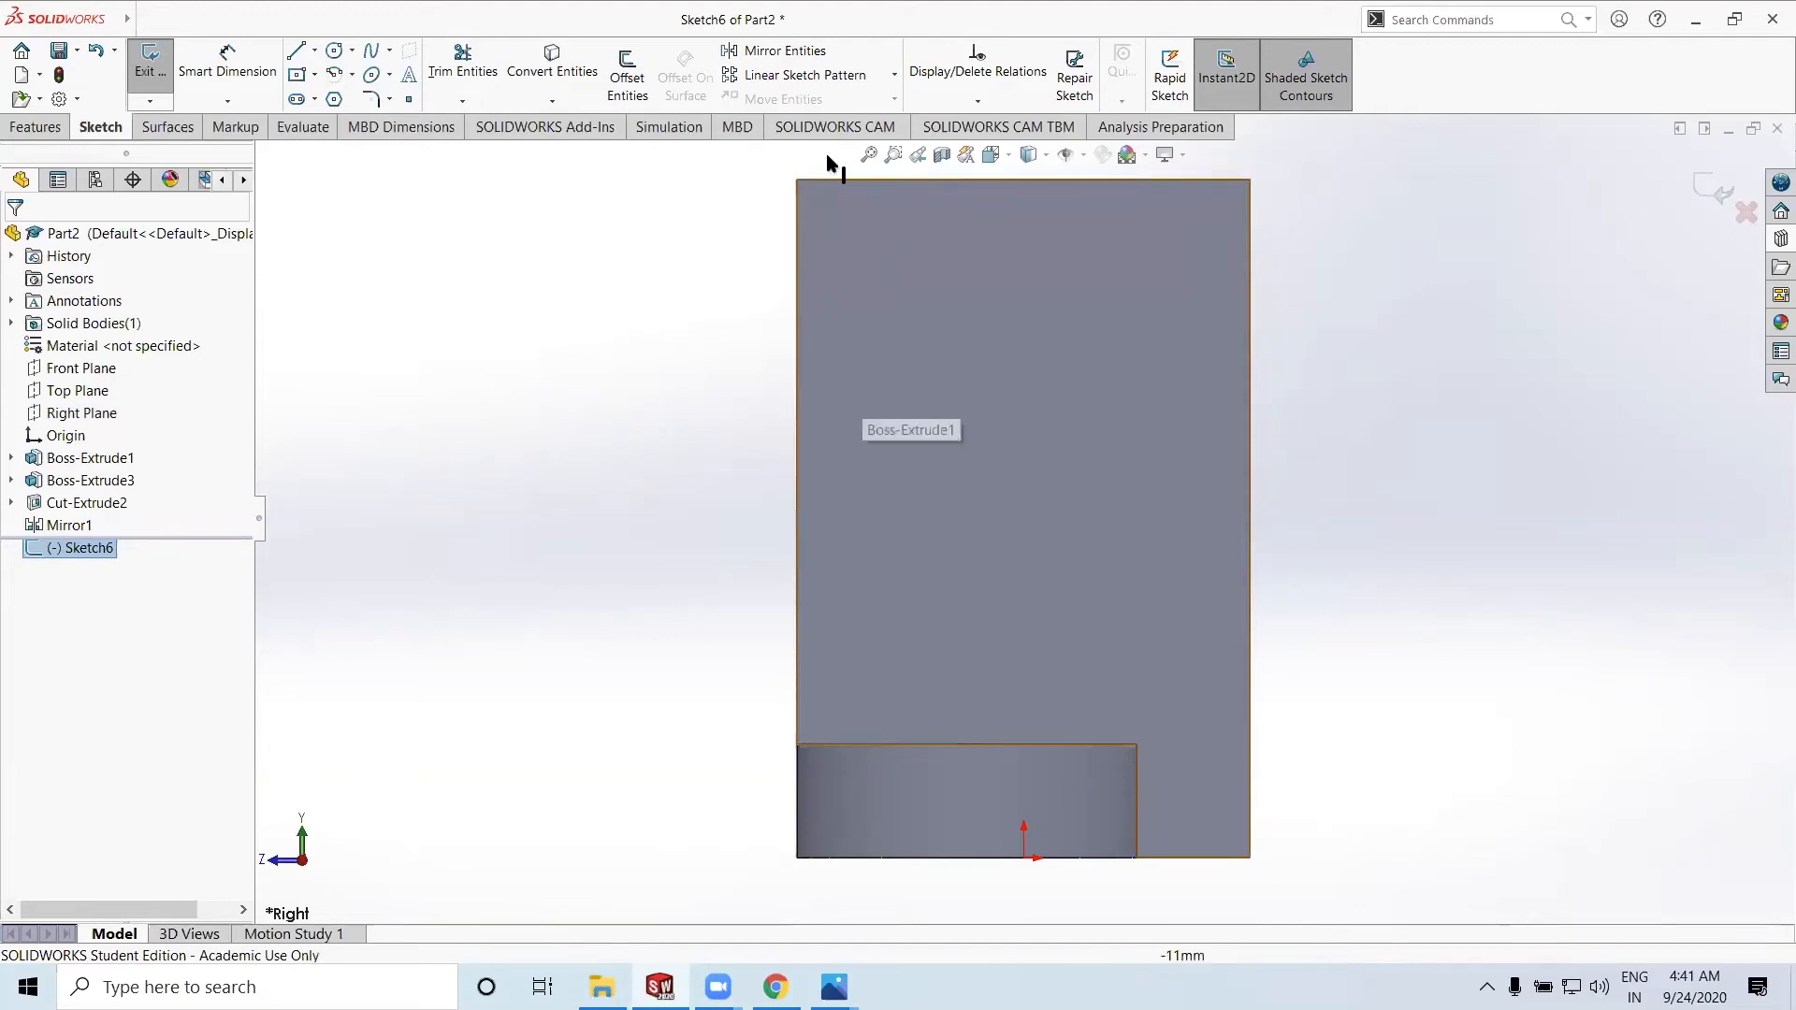
{"action": "left_click", "coordinate": [300, 58]}
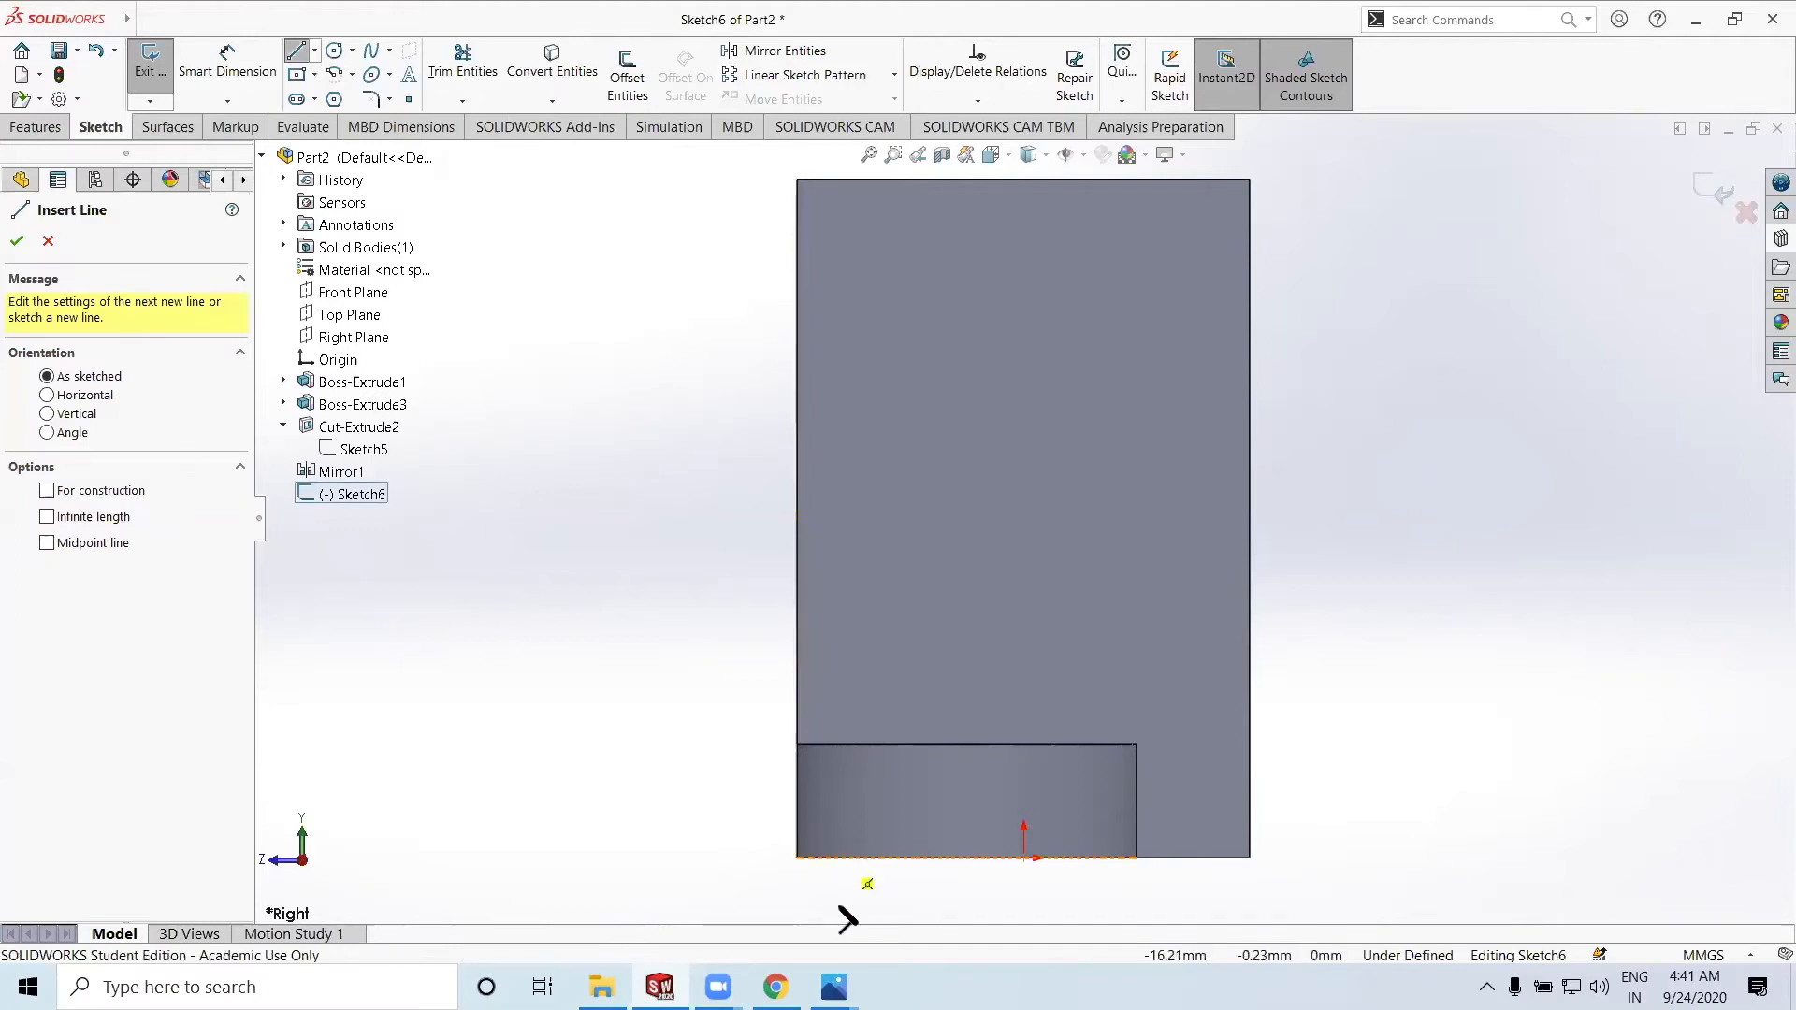
Switch to the reference image in Photos and enlarge it to read the block's pocket dimensions
{"action": "left_click", "coordinate": [833, 987]}
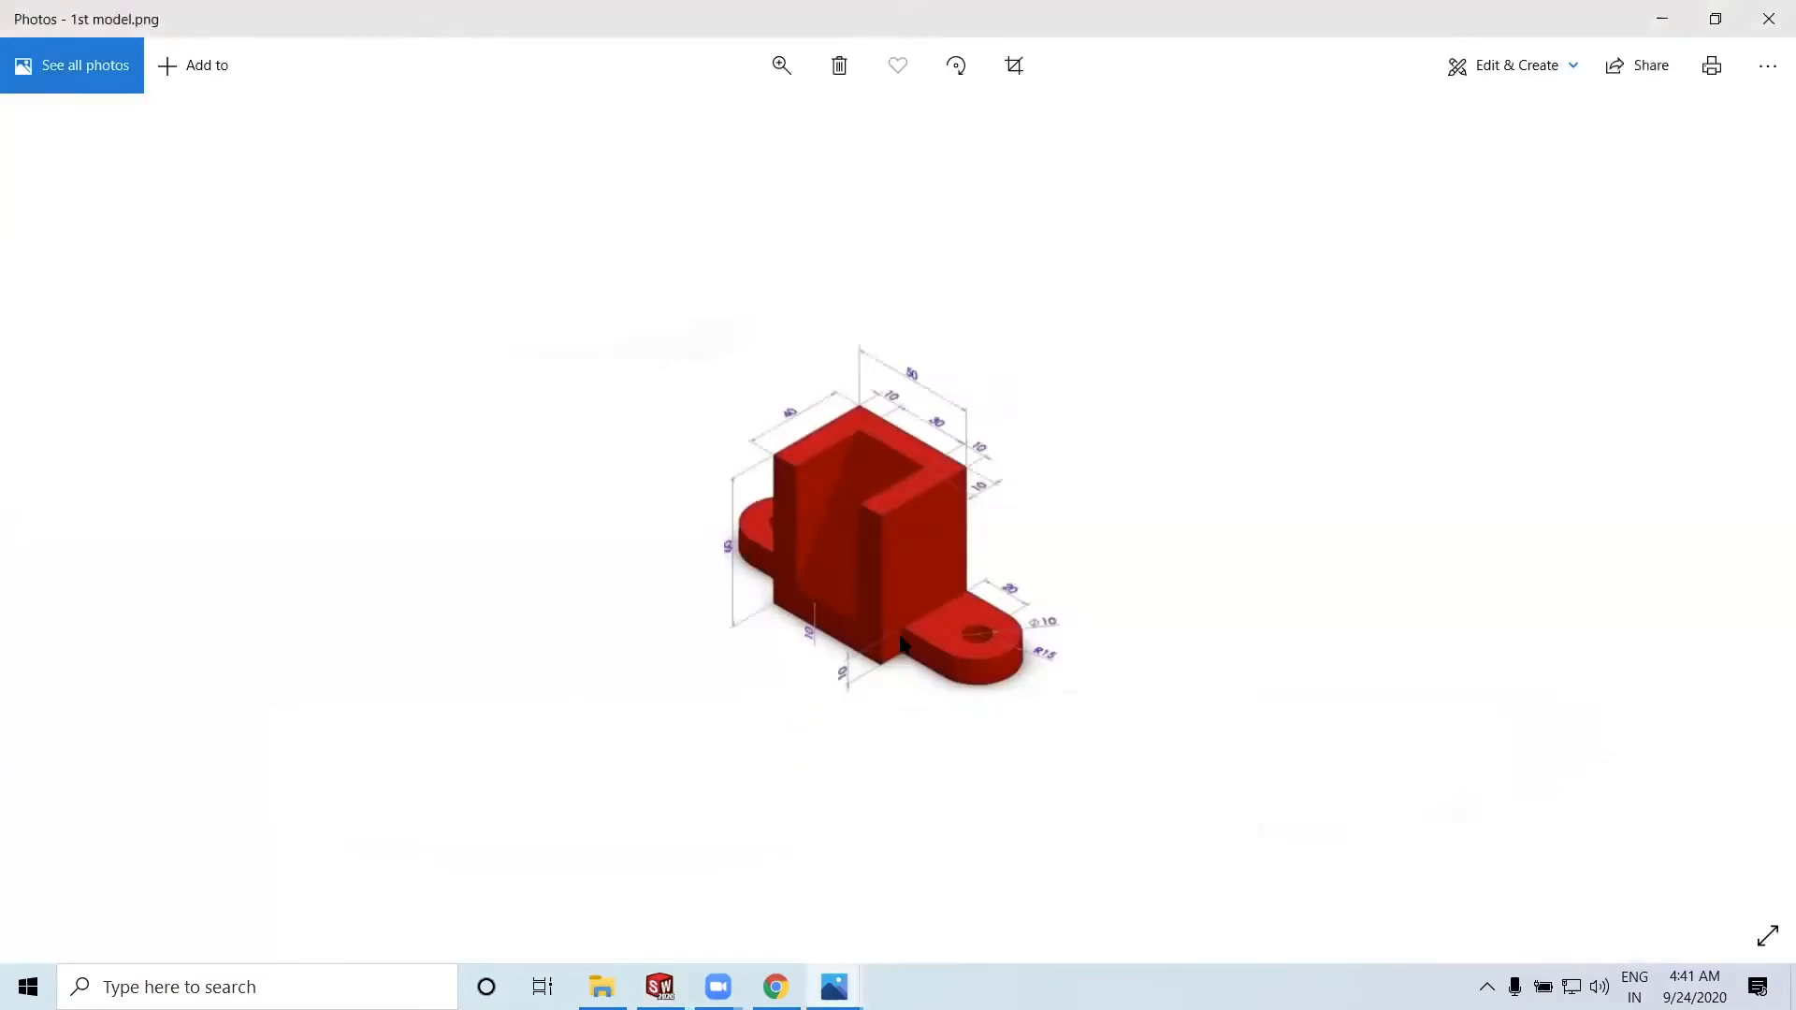
{"action": "left_click", "coordinate": [789, 75]}
{"action": "left_click_drag", "start_coordinate": [672, 131], "coordinate": [752, 159]}
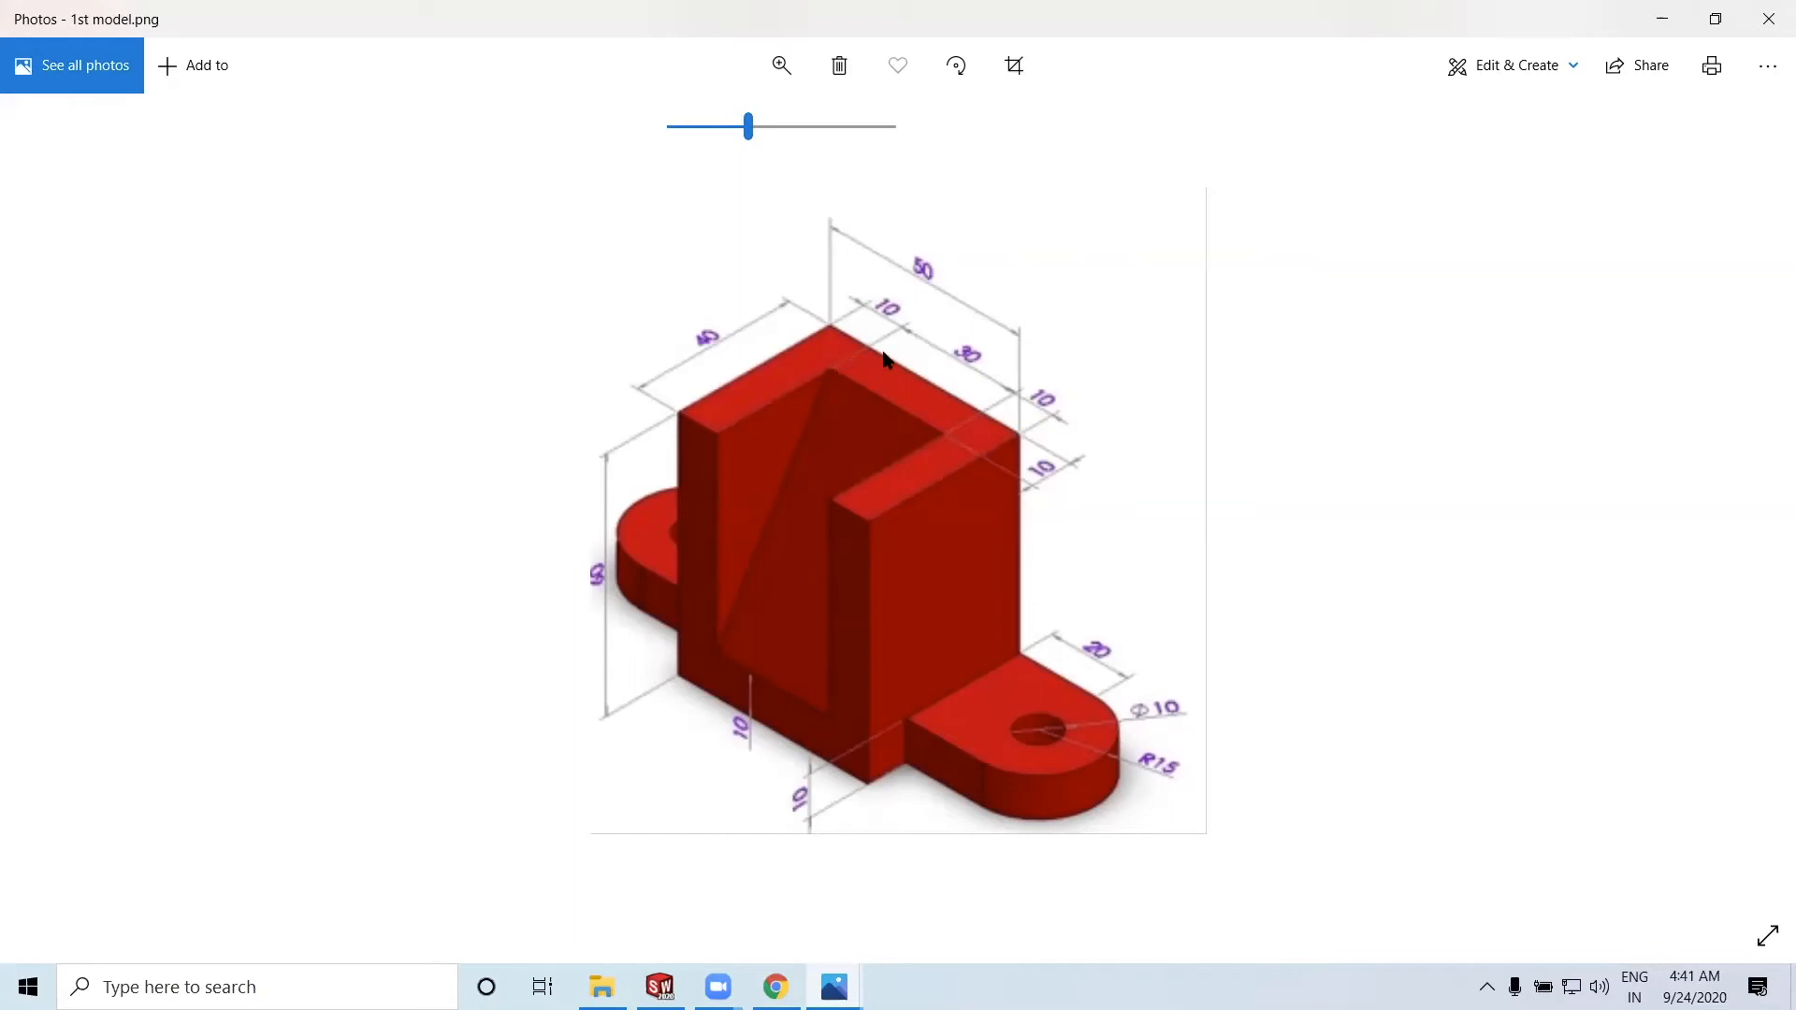
Return to SOLIDWORKS and sketch a closed triangle from the block's upper front corner, about 47 mm down the front edge and 30 mm along the top
{"action": "left_click", "coordinate": [1662, 22]}
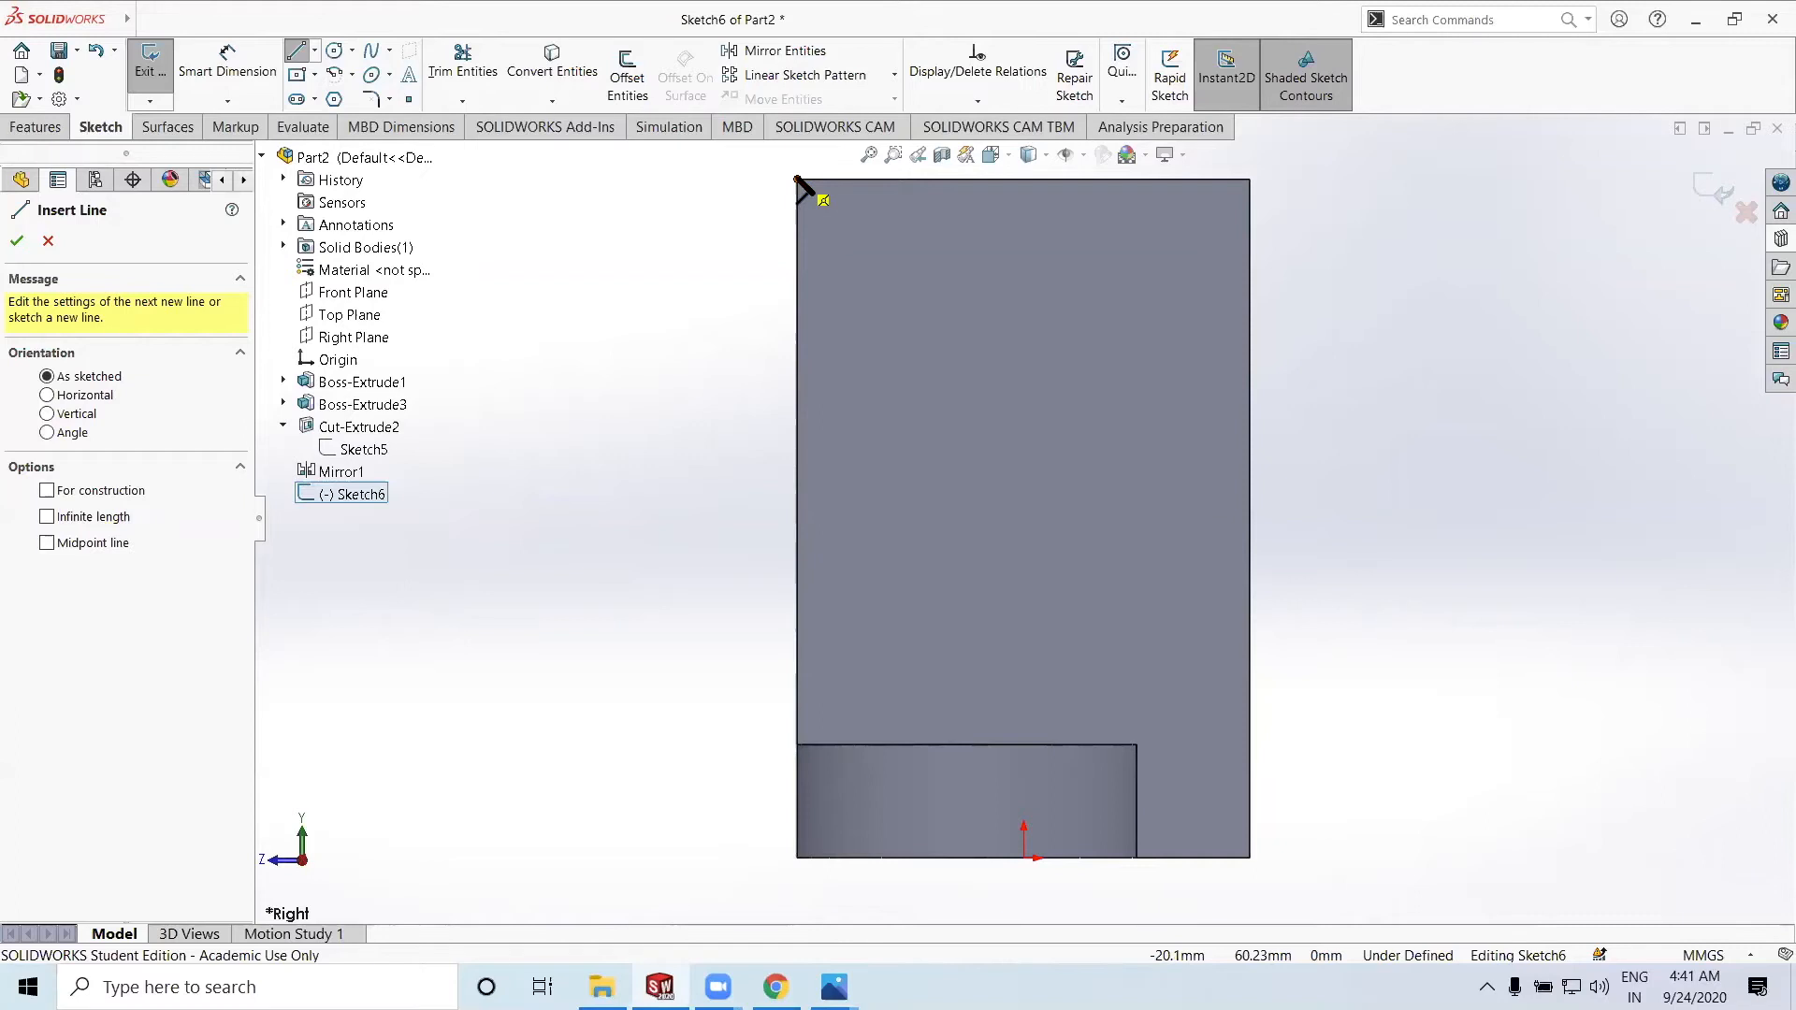
{"action": "left_click", "coordinate": [797, 181]}
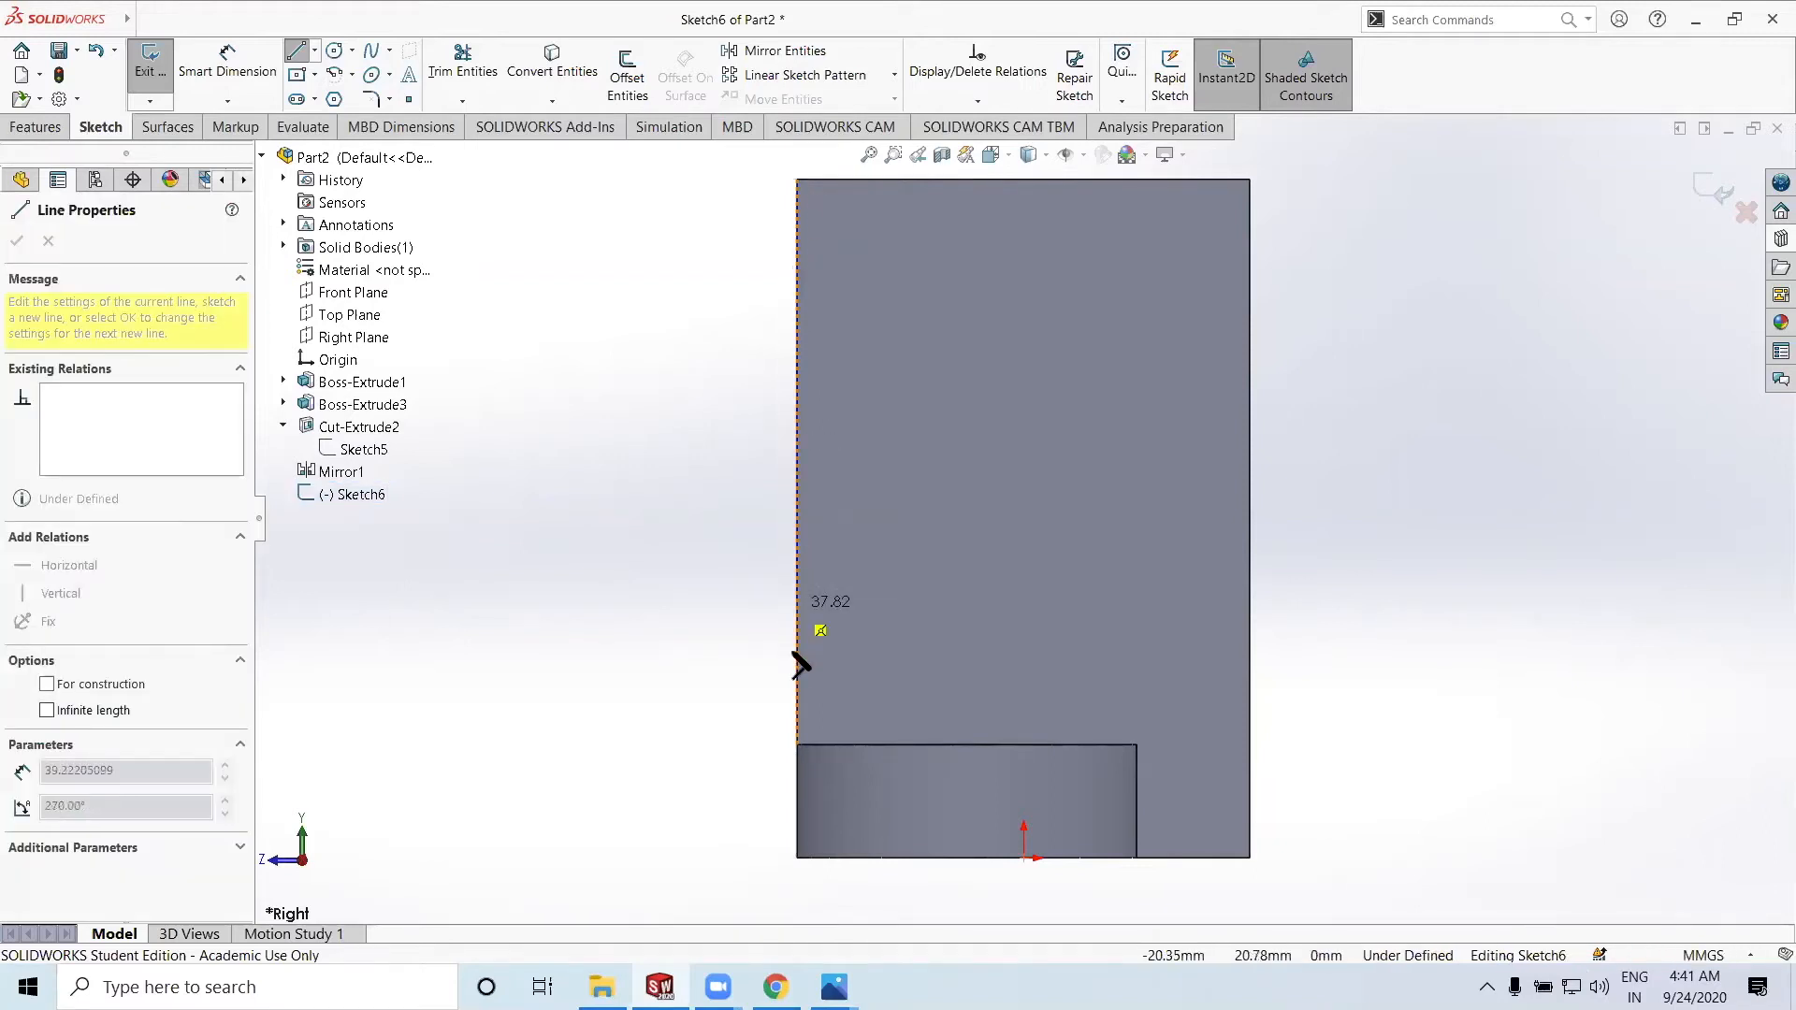
{"action": "left_click", "coordinate": [797, 706]}
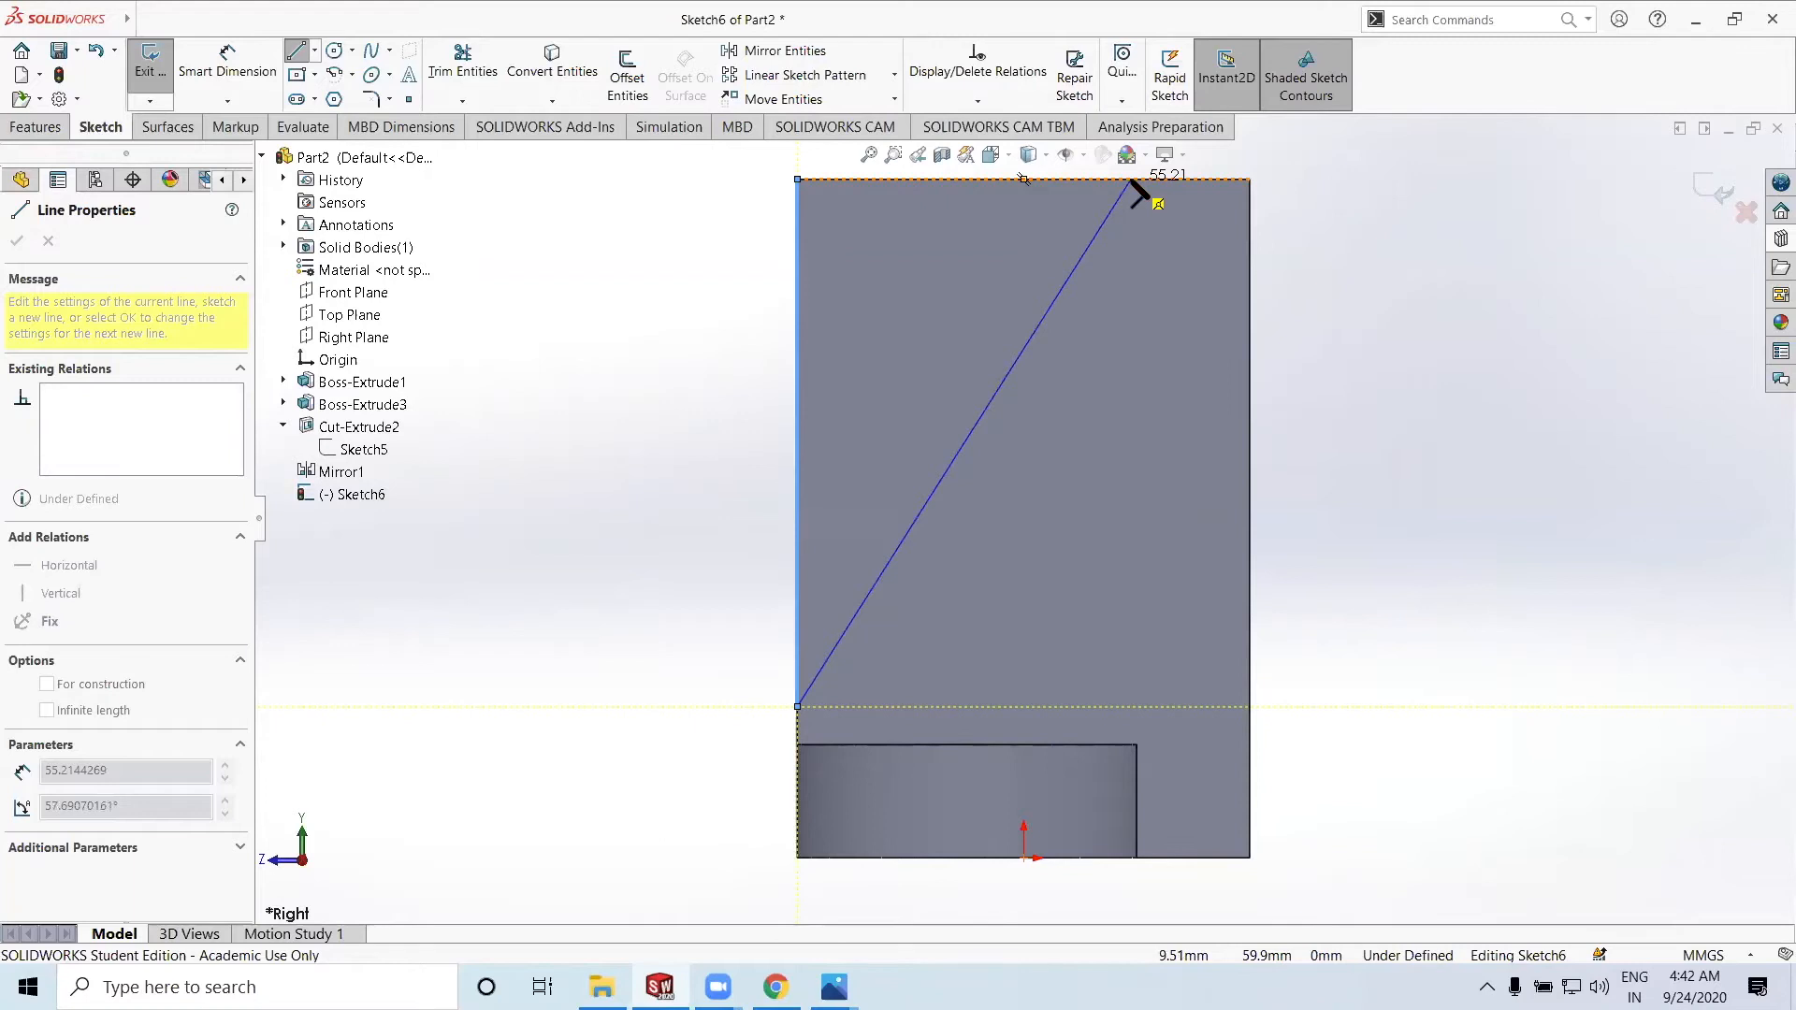
{"action": "left_click", "coordinate": [1131, 180]}
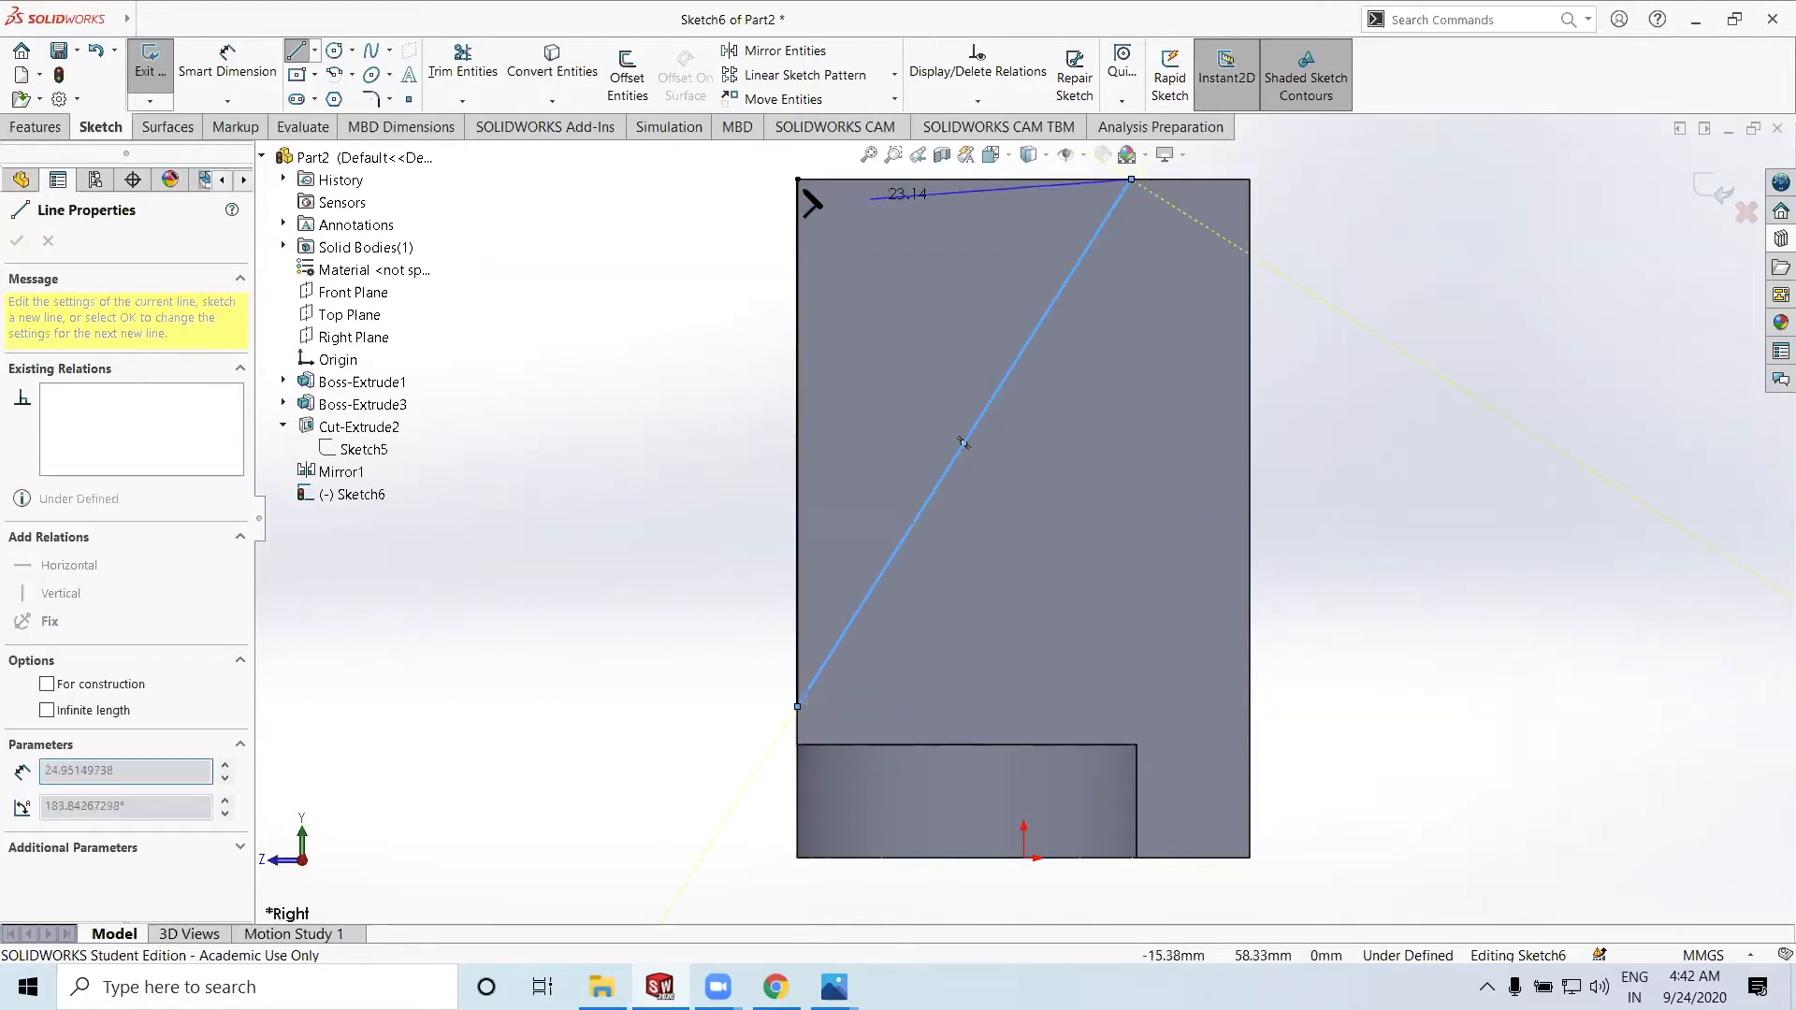
{"action": "double_click", "coordinate": [798, 179]}
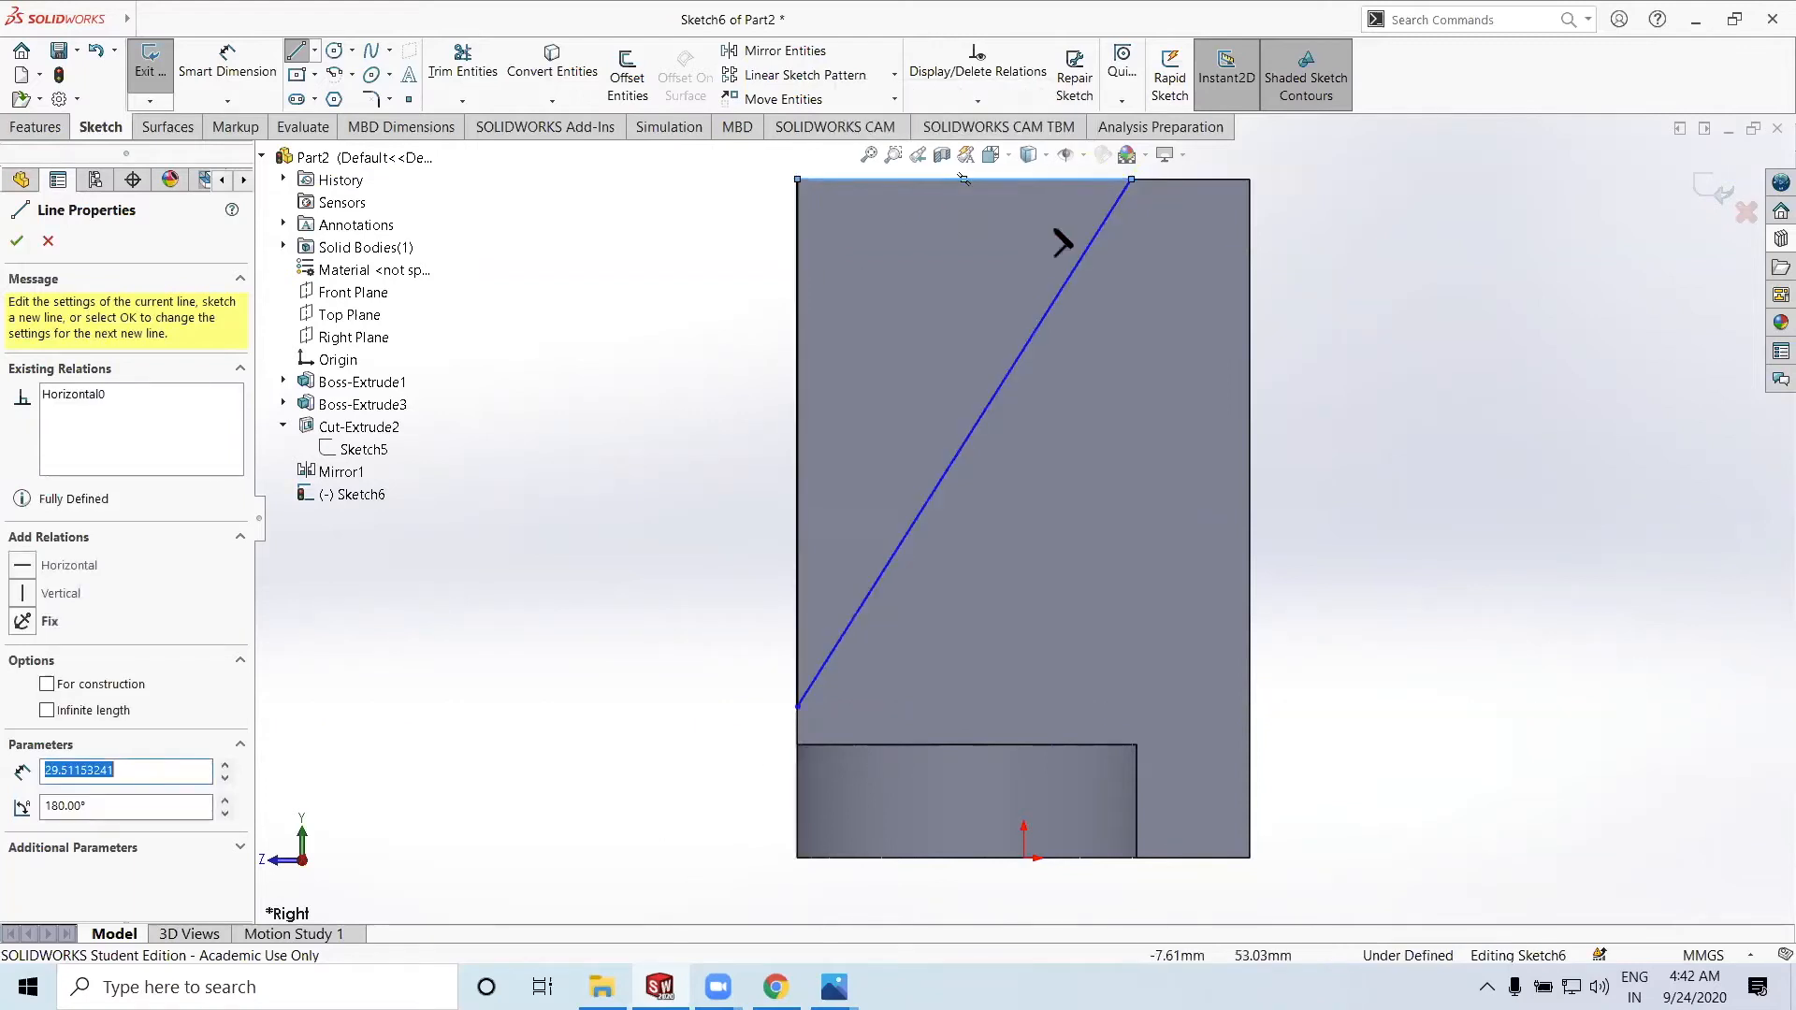
{"action": "left_click", "coordinate": [15, 242]}
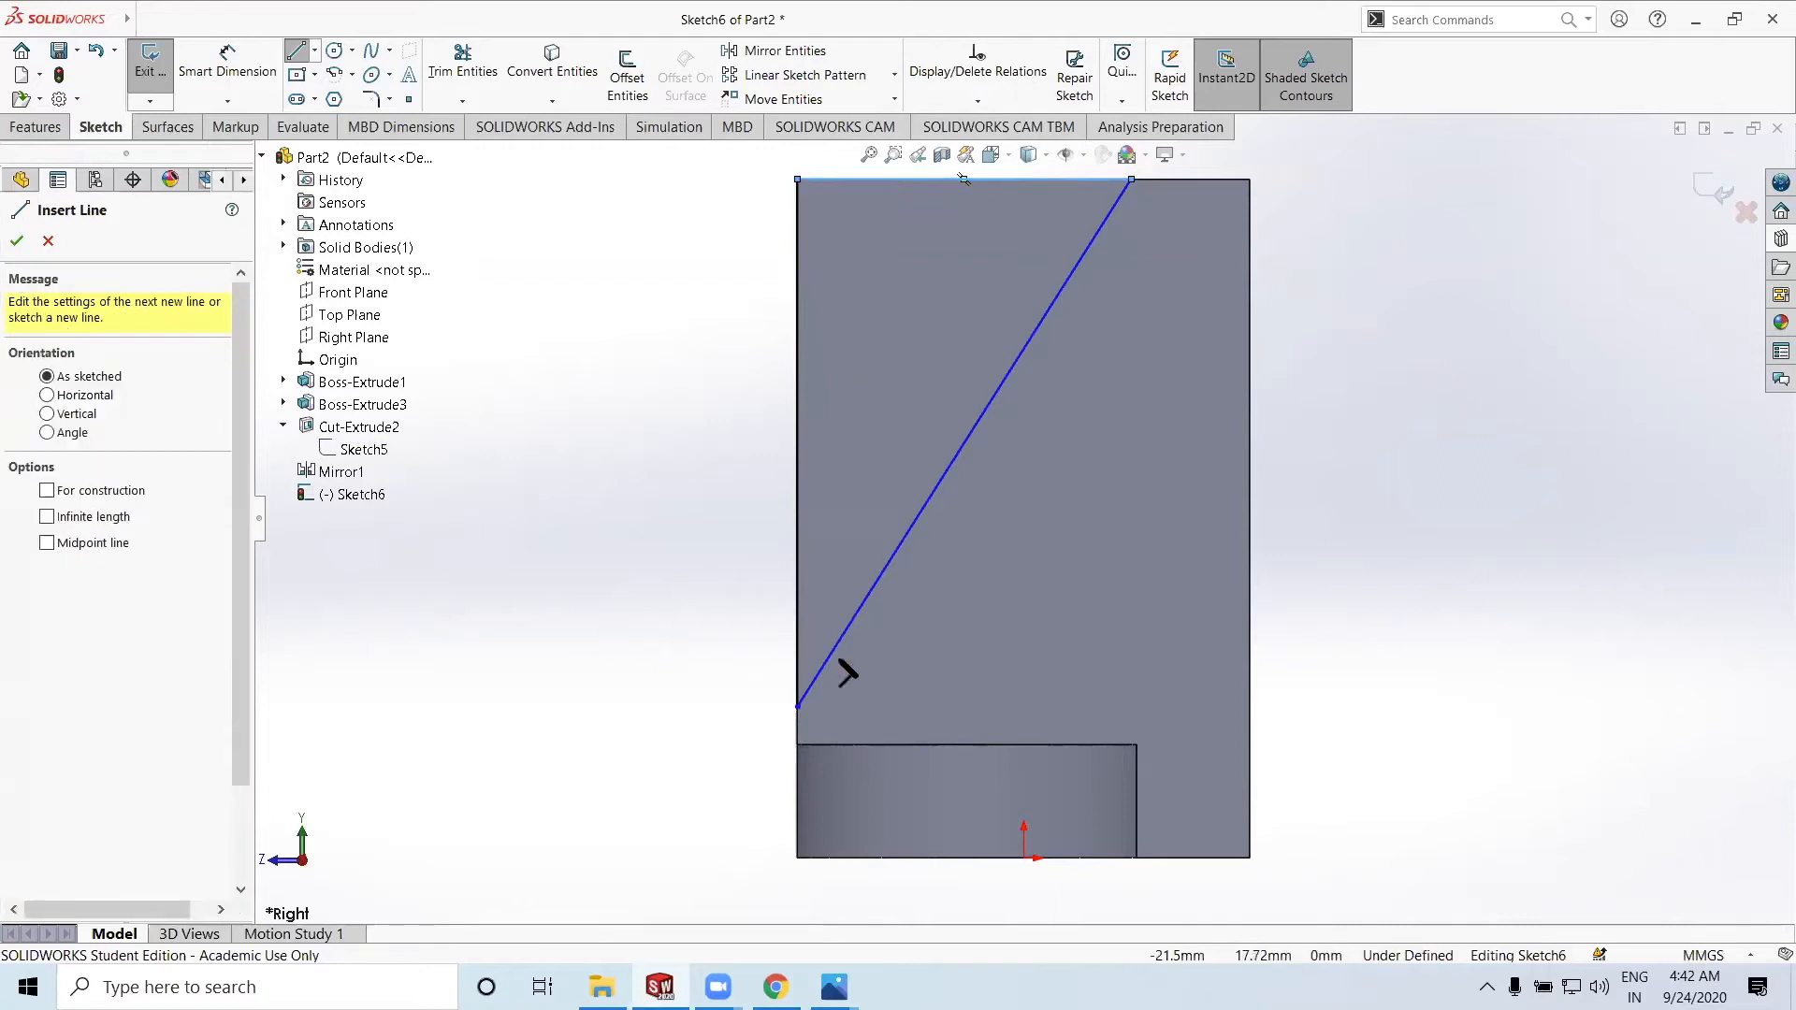
{"action": "mouse_move", "coordinate": [661, 833]}
{"action": "middle_mouse_down"}
{"action": "mouse_move", "coordinate": [693, 814]}
{"action": "mouse_move", "coordinate": [630, 834]}
{"action": "mouse_move", "coordinate": [640, 847]}
{"action": "middle_mouse_up"}
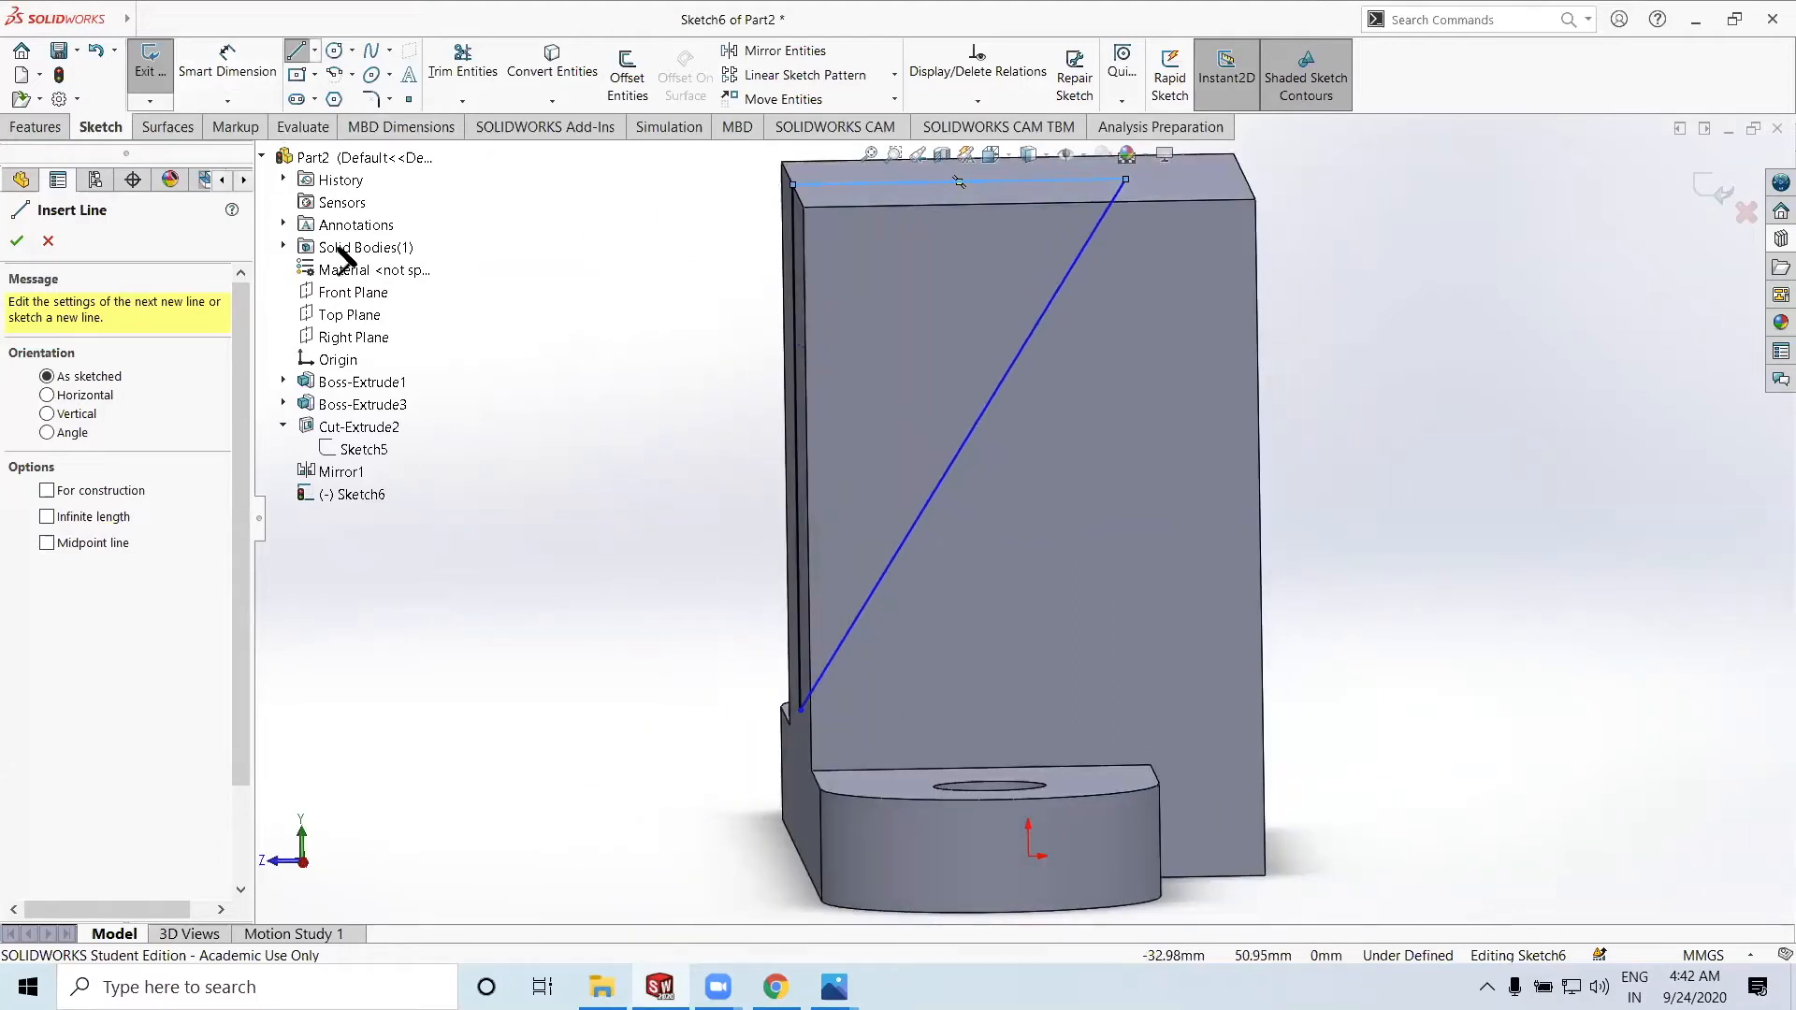
{"action": "left_click", "coordinate": [19, 244]}
Dimension the triangle's lowest corner 10 mm above the block's bottom edge
{"action": "left_click", "coordinate": [228, 66]}
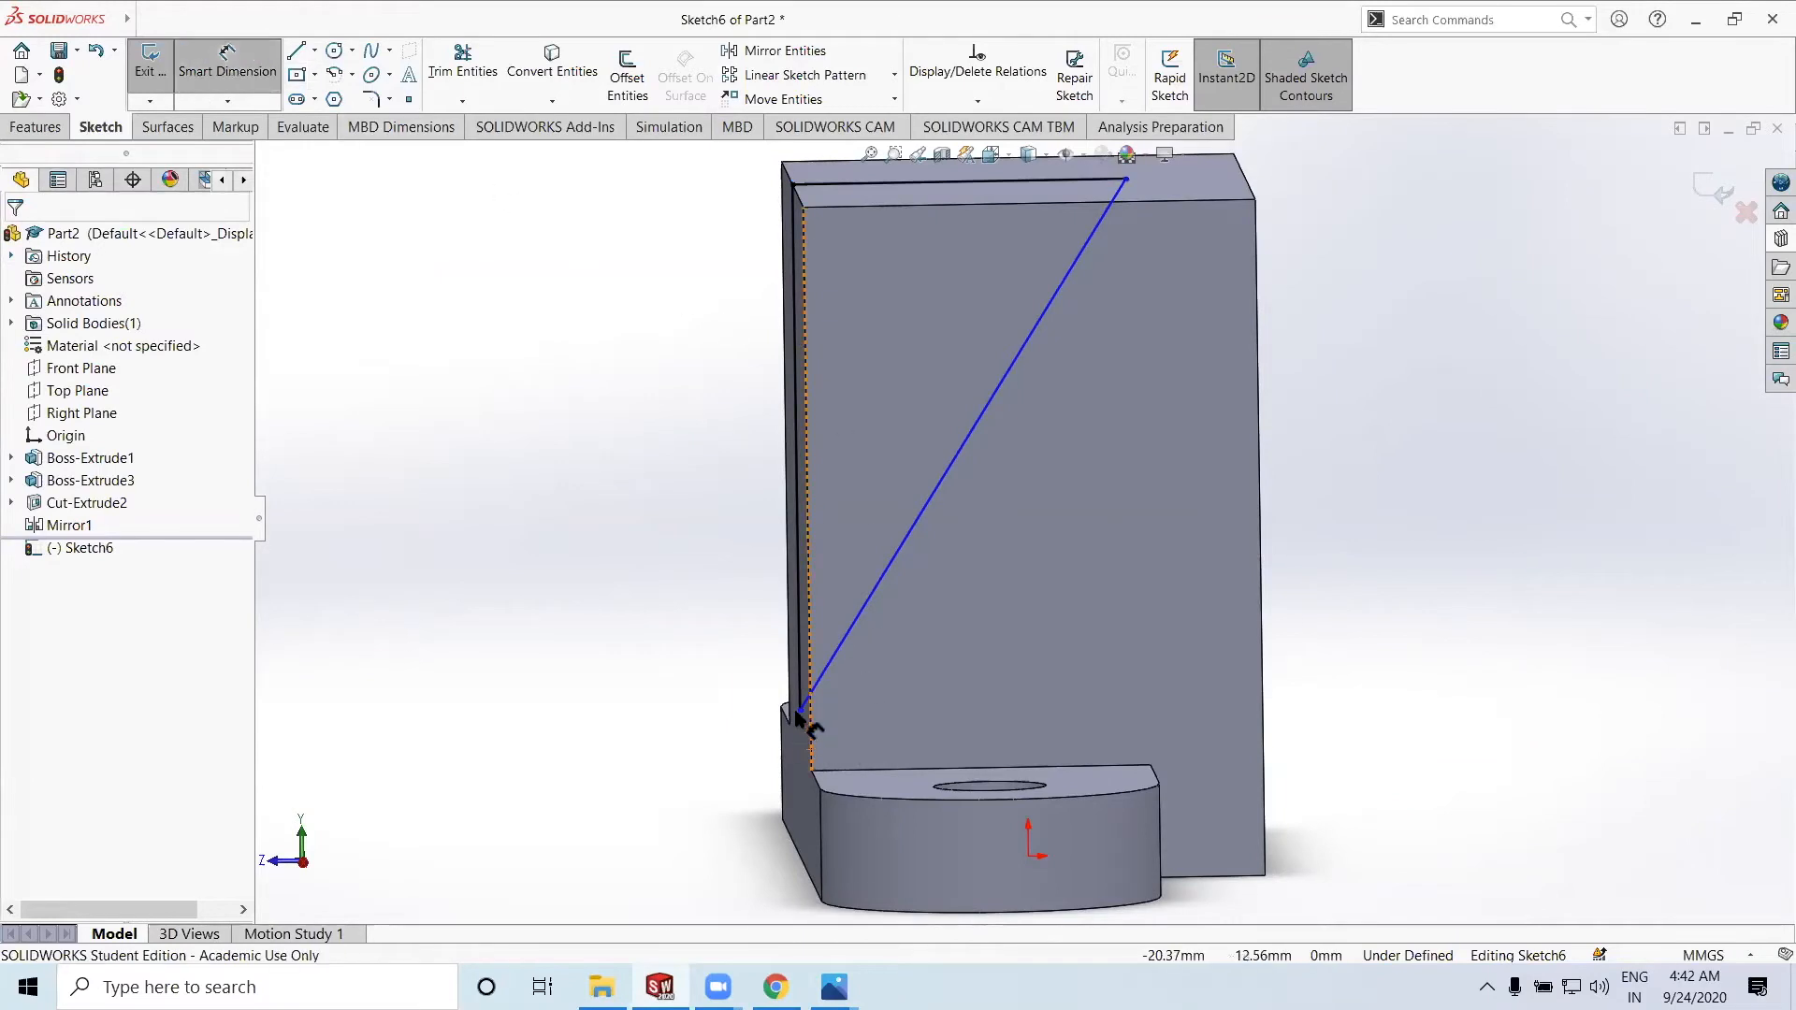
{"action": "left_click", "coordinate": [800, 711]}
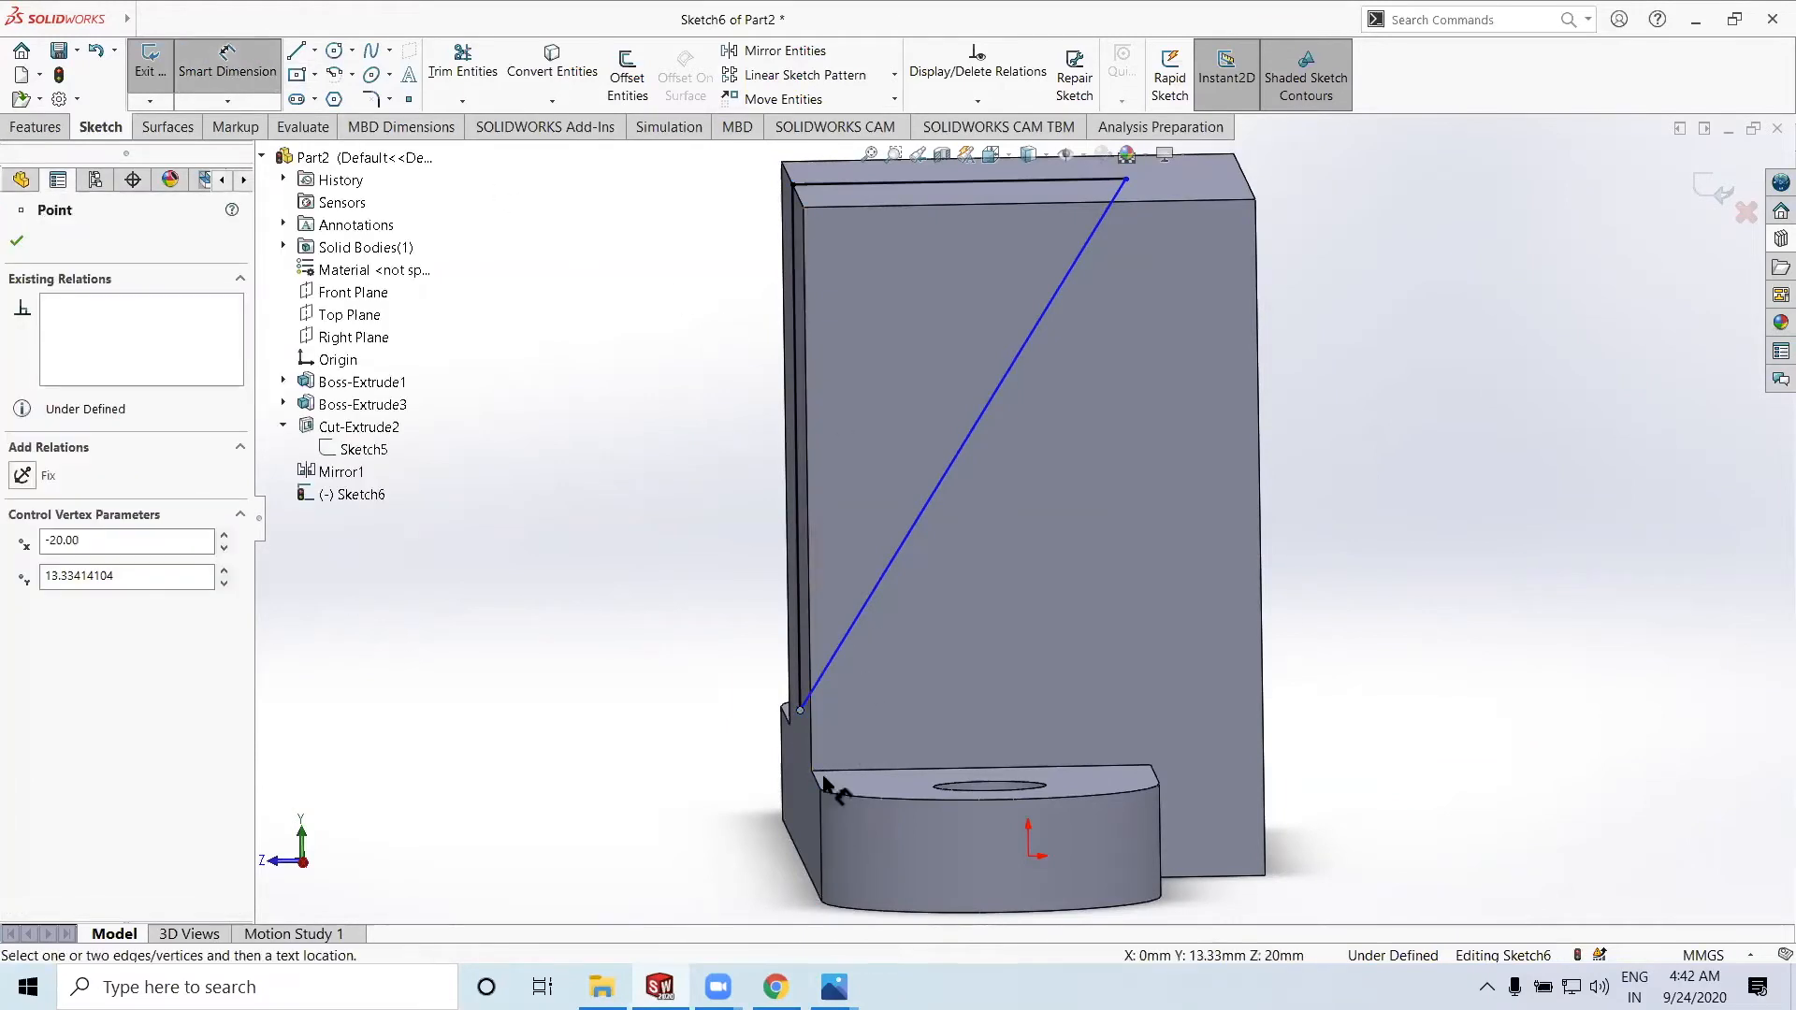
{"action": "left_click", "coordinate": [821, 903]}
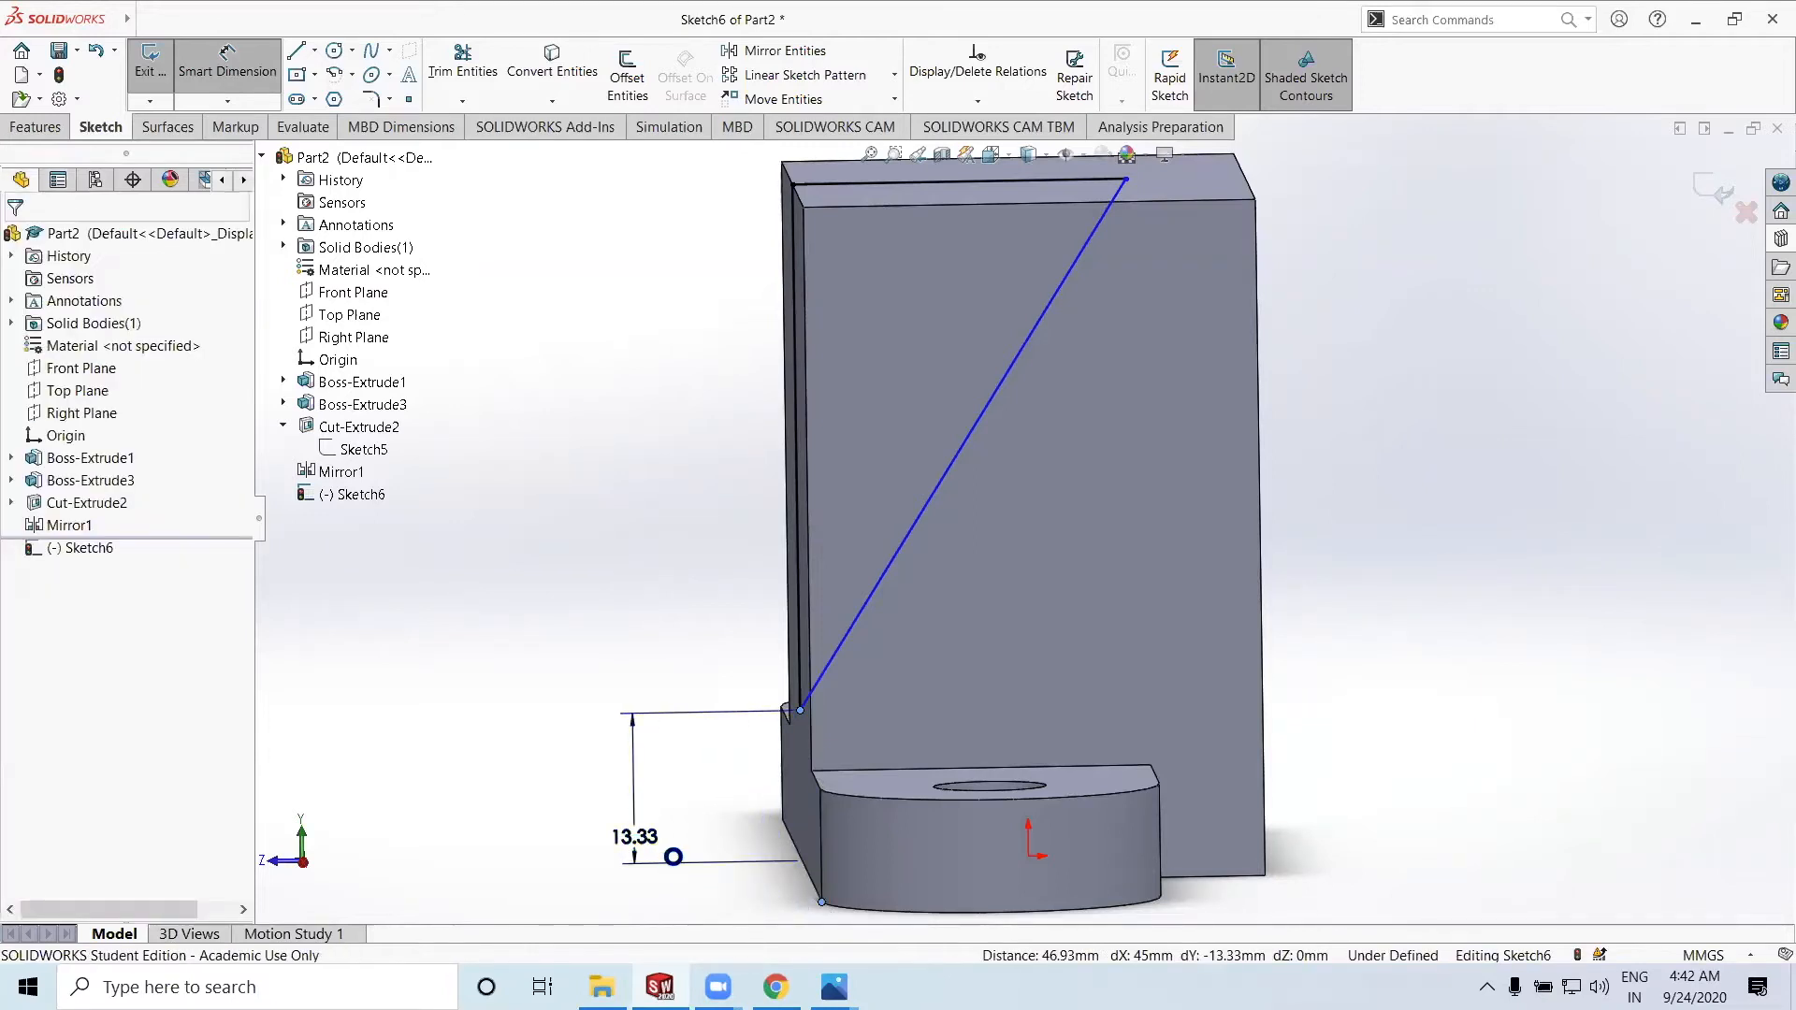
{"action": "left_click", "coordinate": [681, 851]}
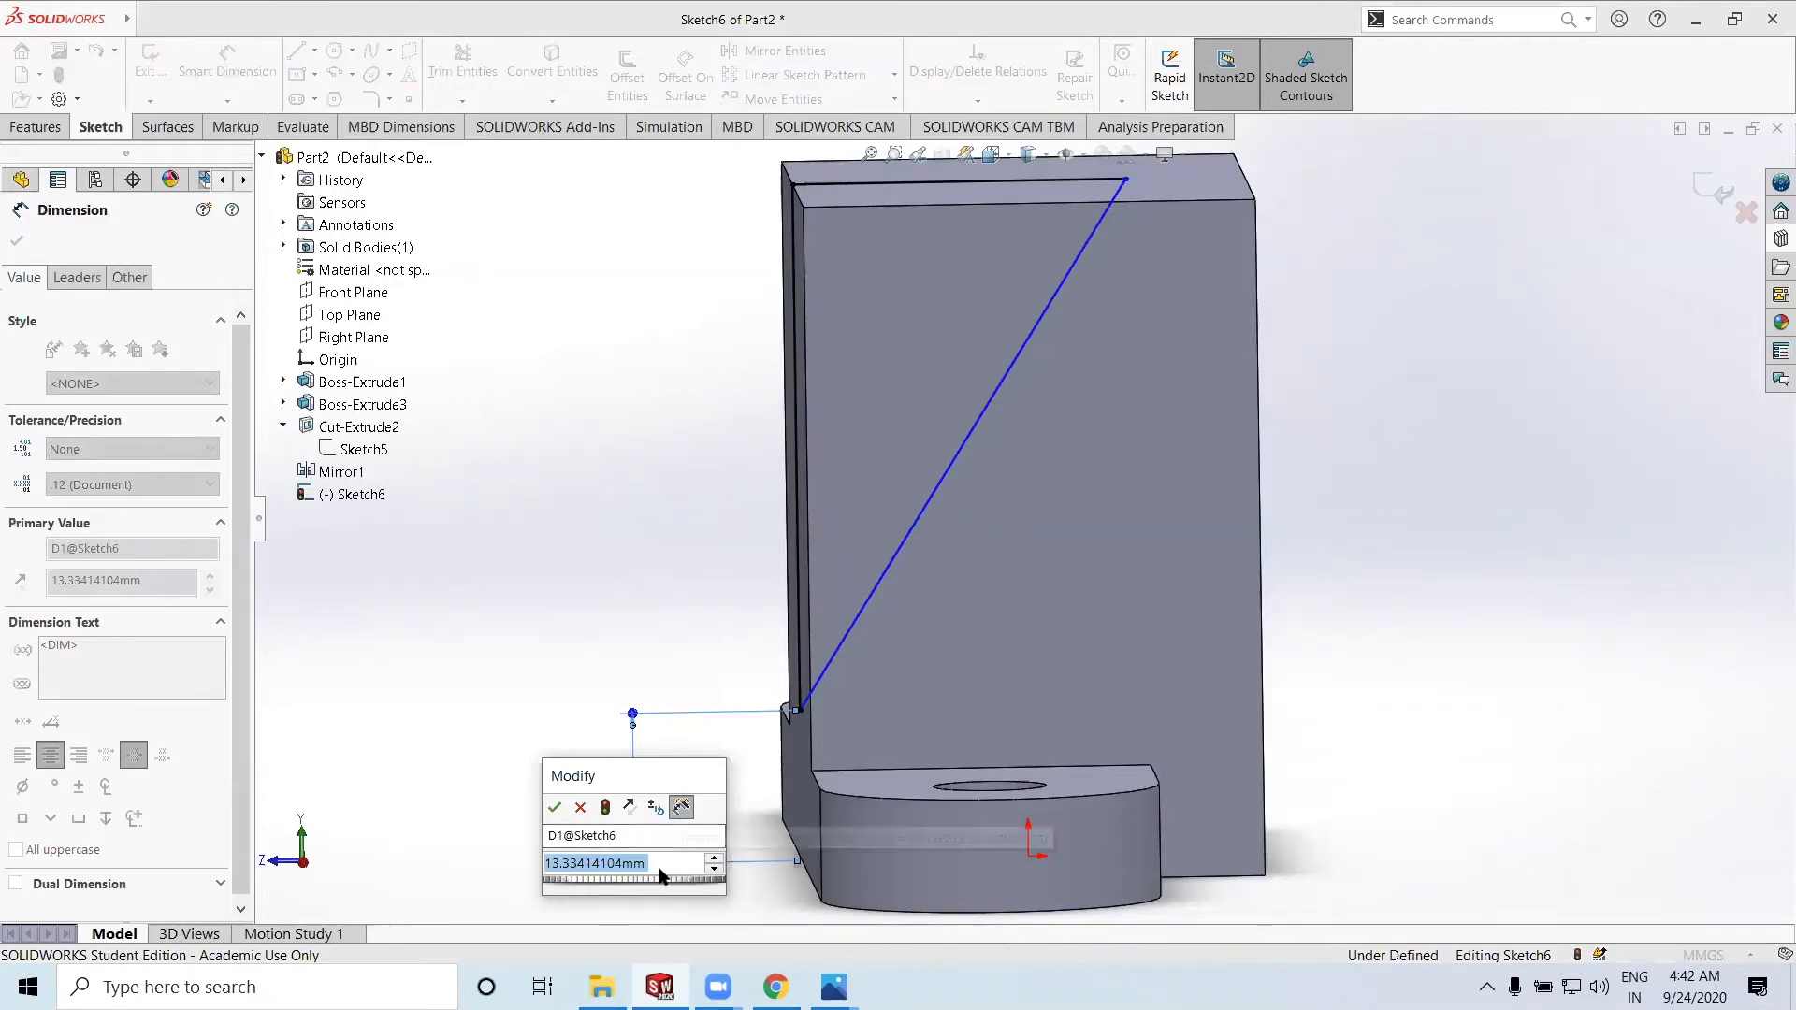
{"action": "type", "text": "10"}
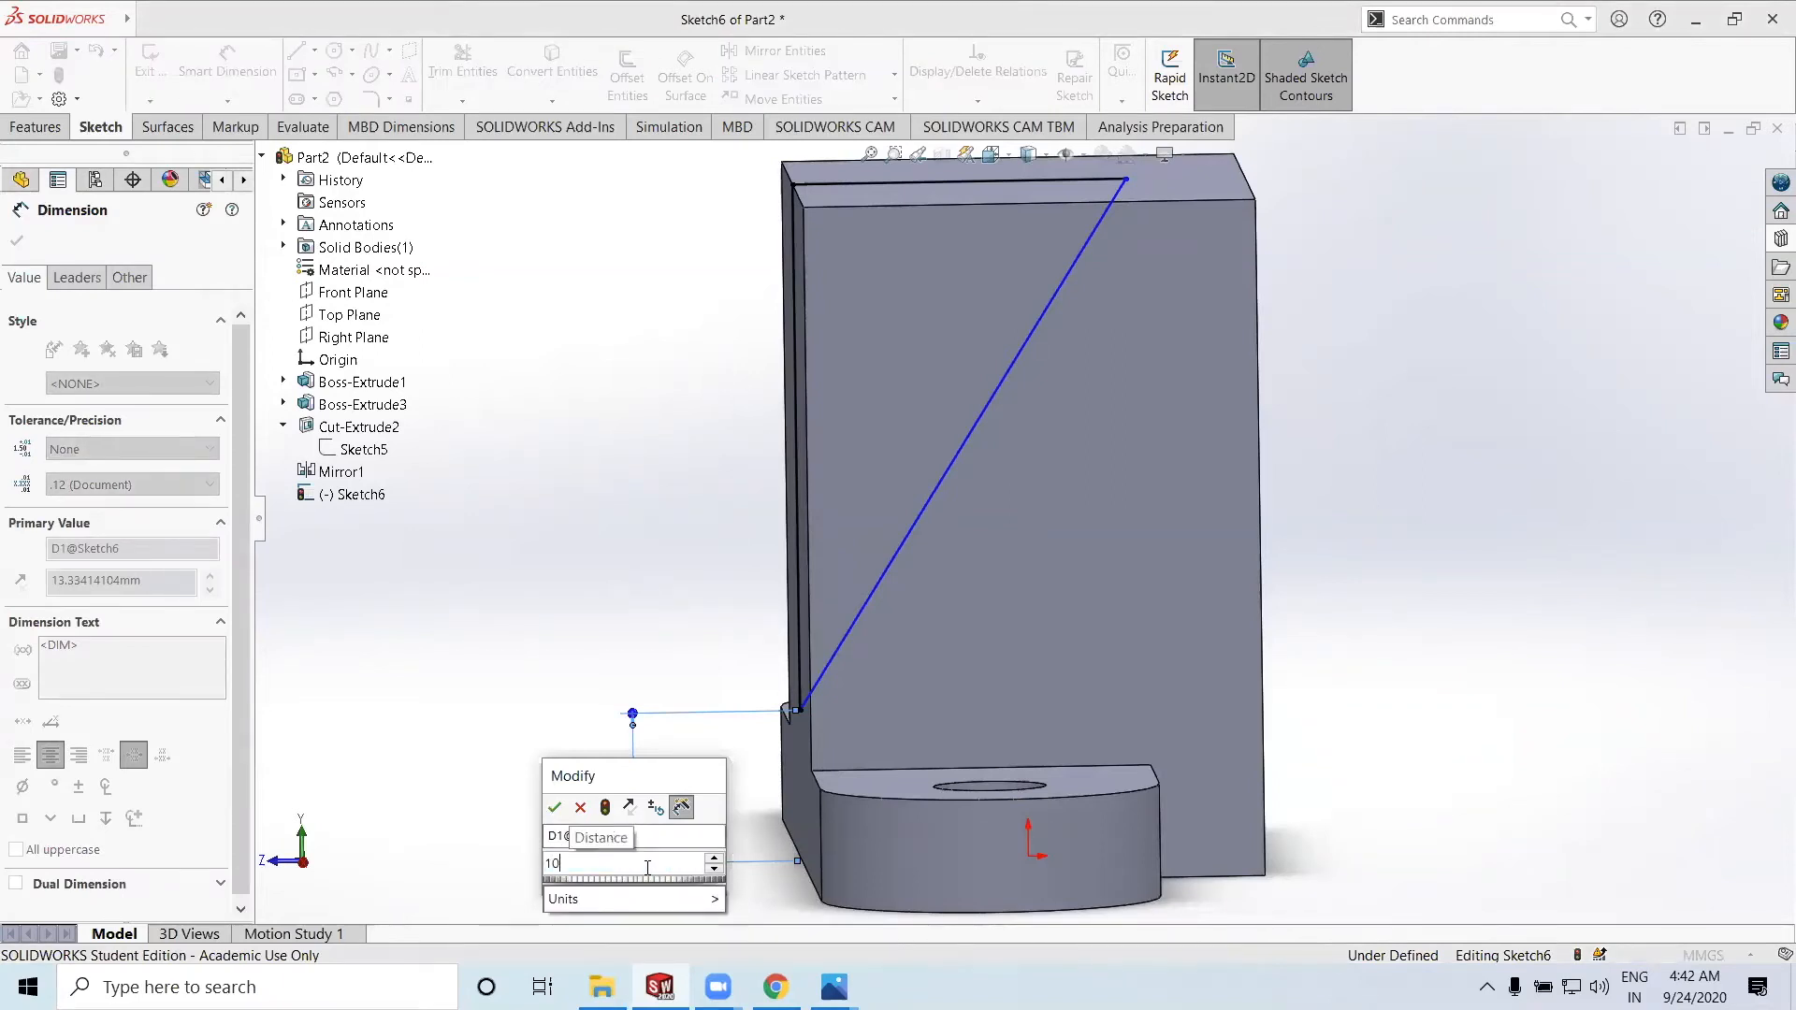
{"action": "left_click", "coordinate": [557, 810]}
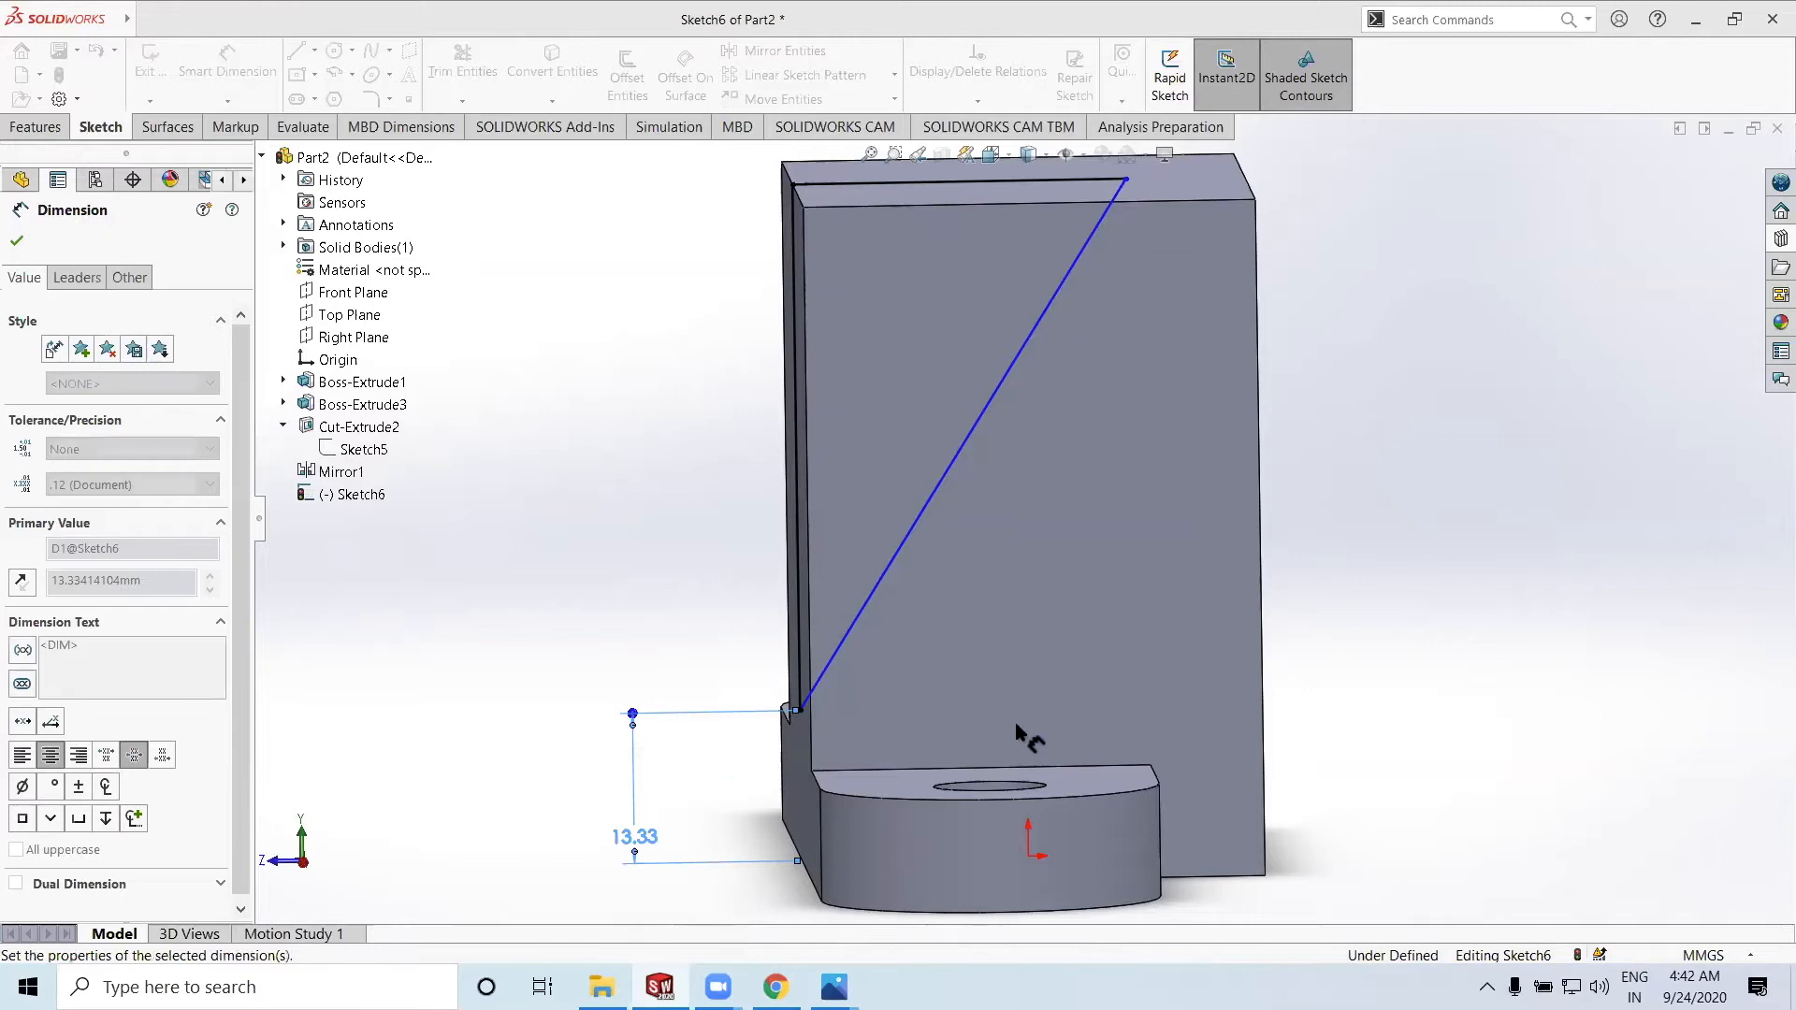
{"action": "left_click", "coordinate": [16, 241]}
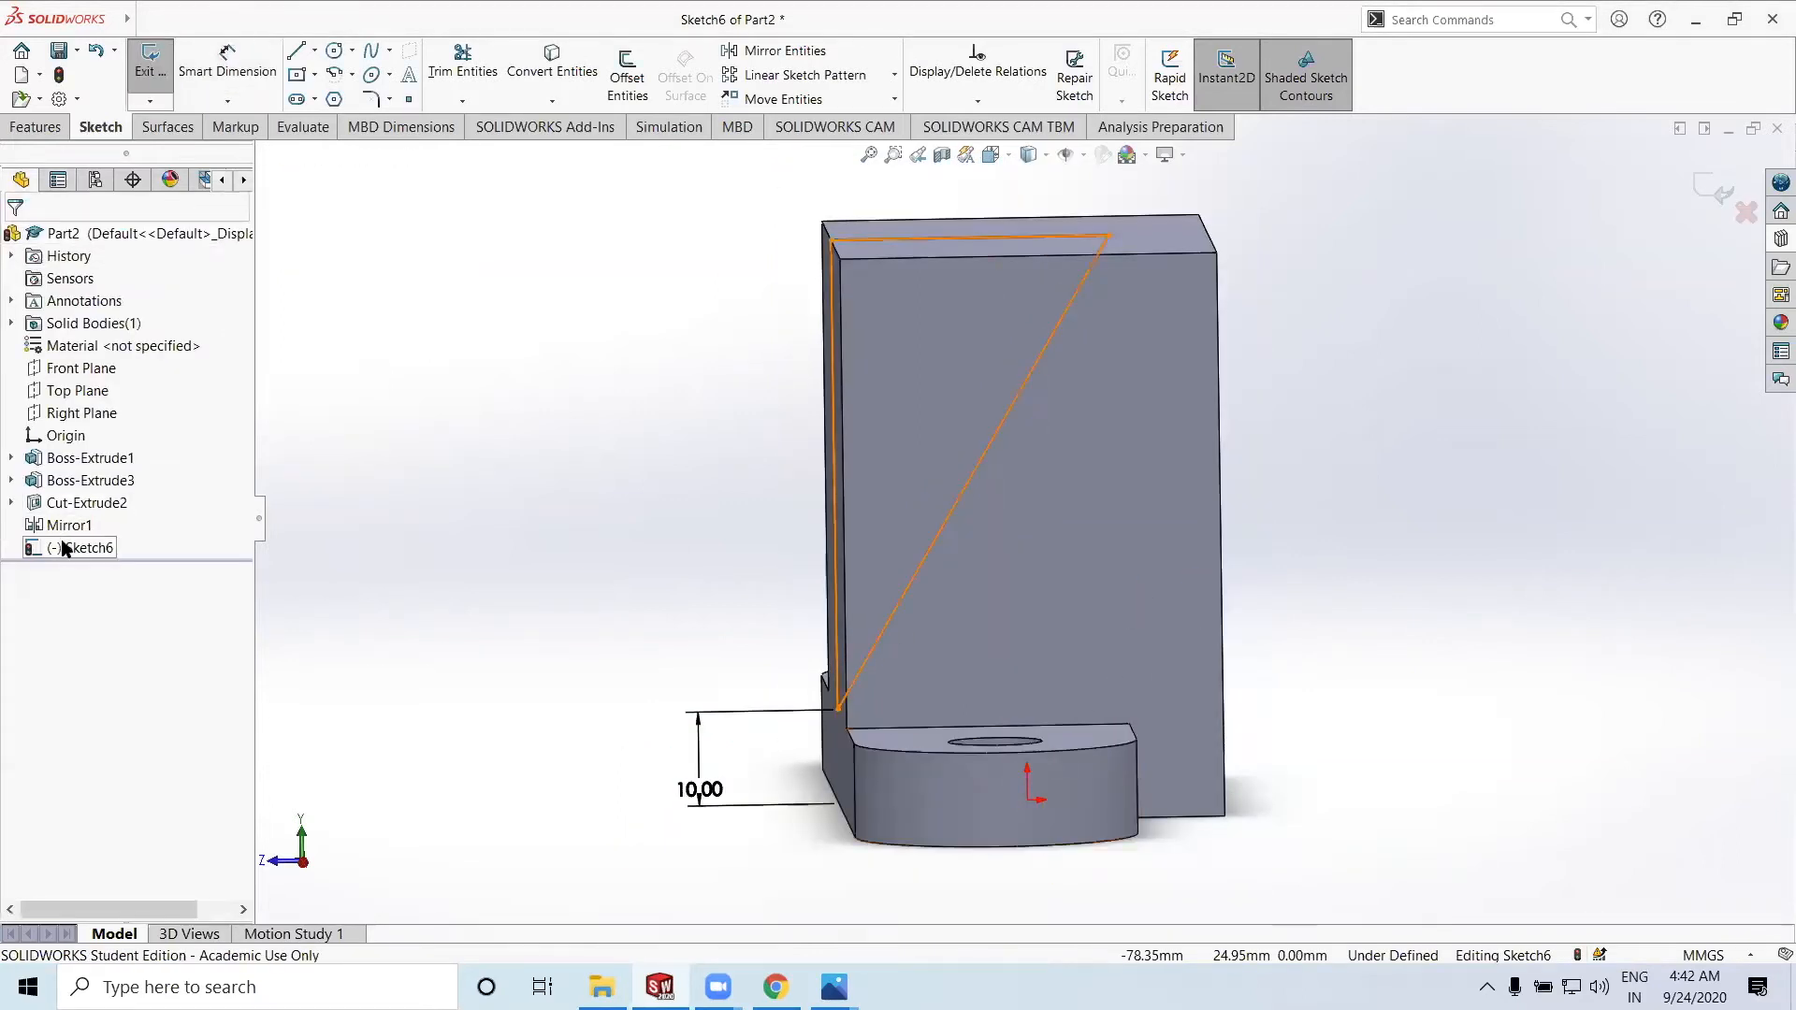
View the sketch normal to its plane and dimension the sloping line's upper end 10 mm from the block's rear edge
{"action": "right_click", "coordinate": [70, 548]}
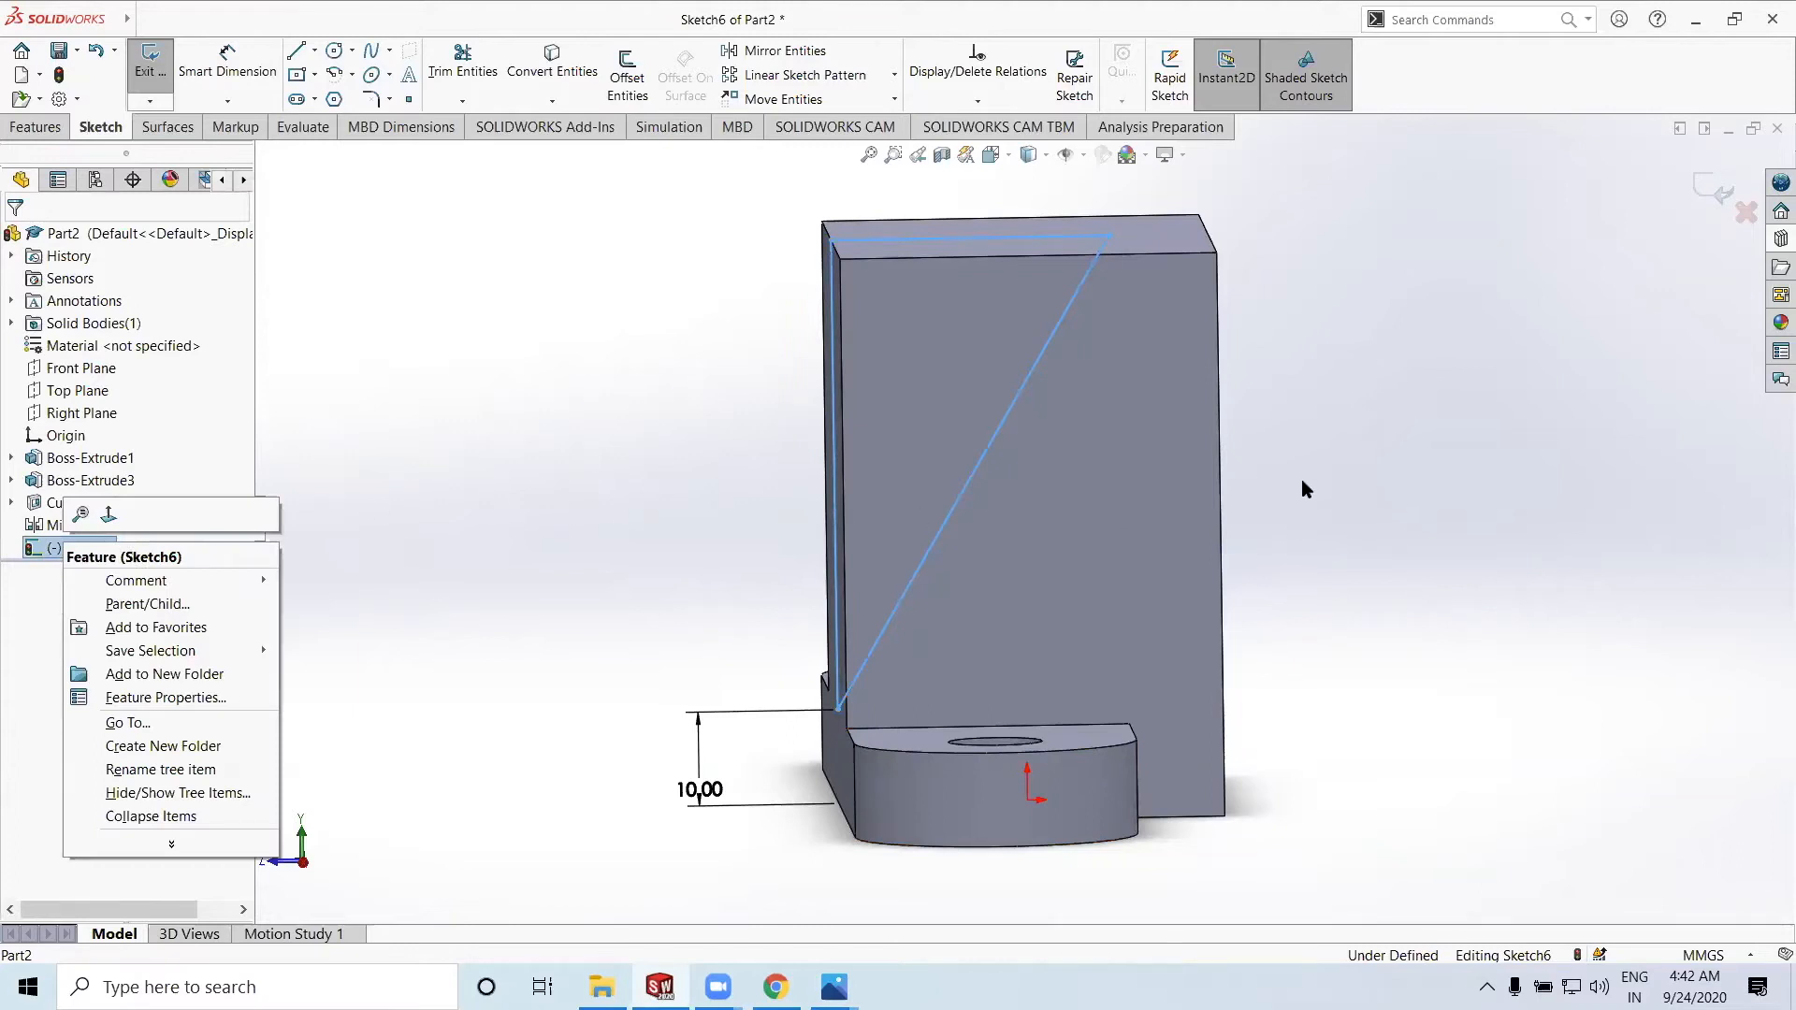
{"action": "left_click", "coordinate": [110, 517]}
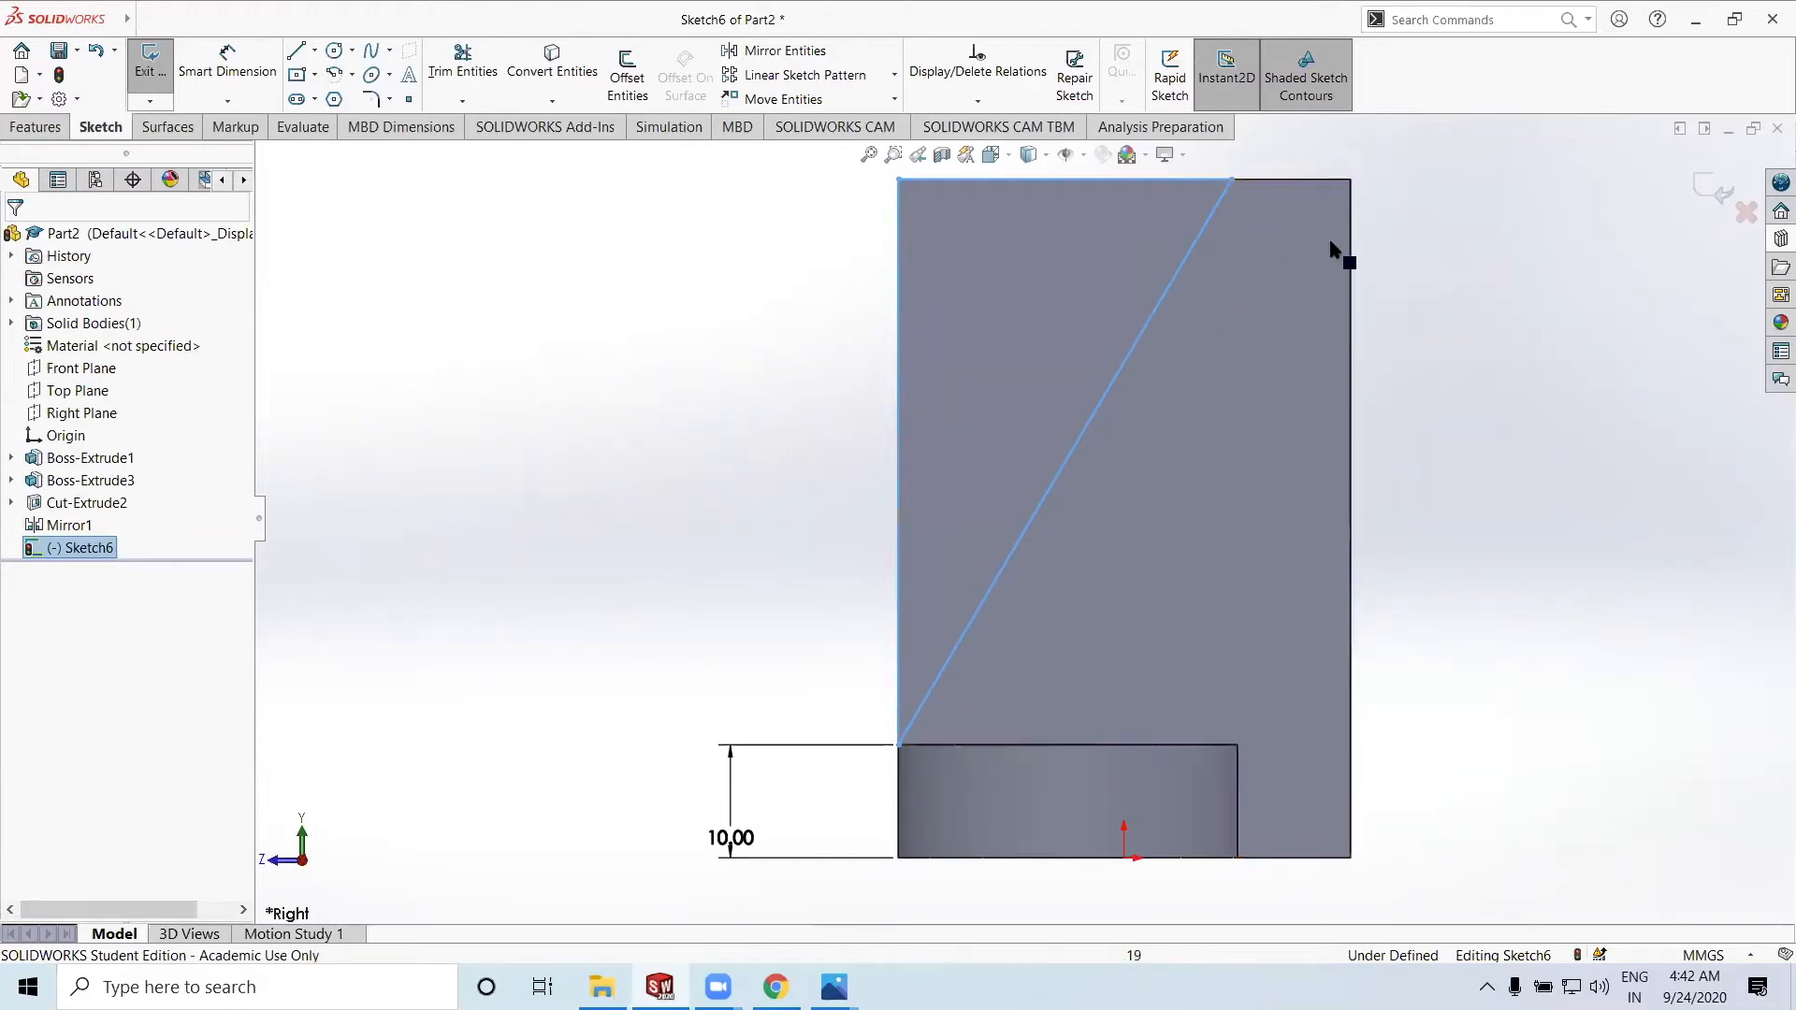
{"action": "left_click", "coordinate": [245, 67]}
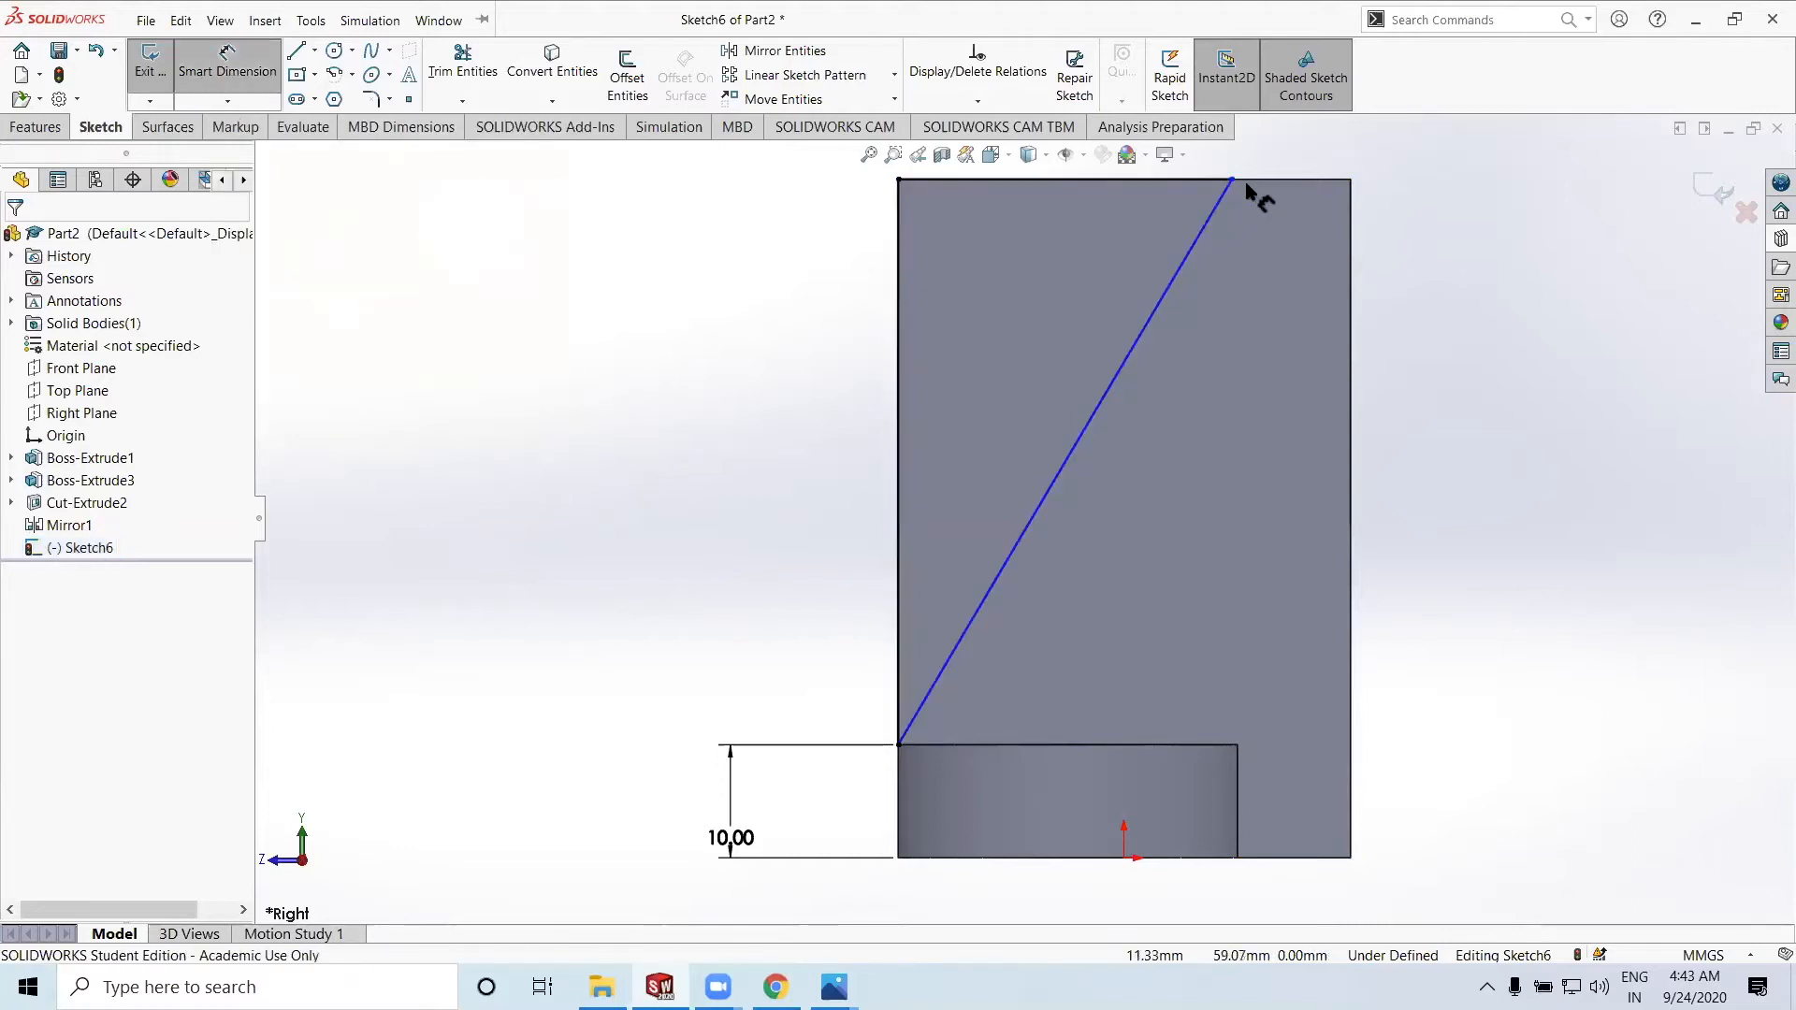
{"action": "left_click", "coordinate": [1231, 181]}
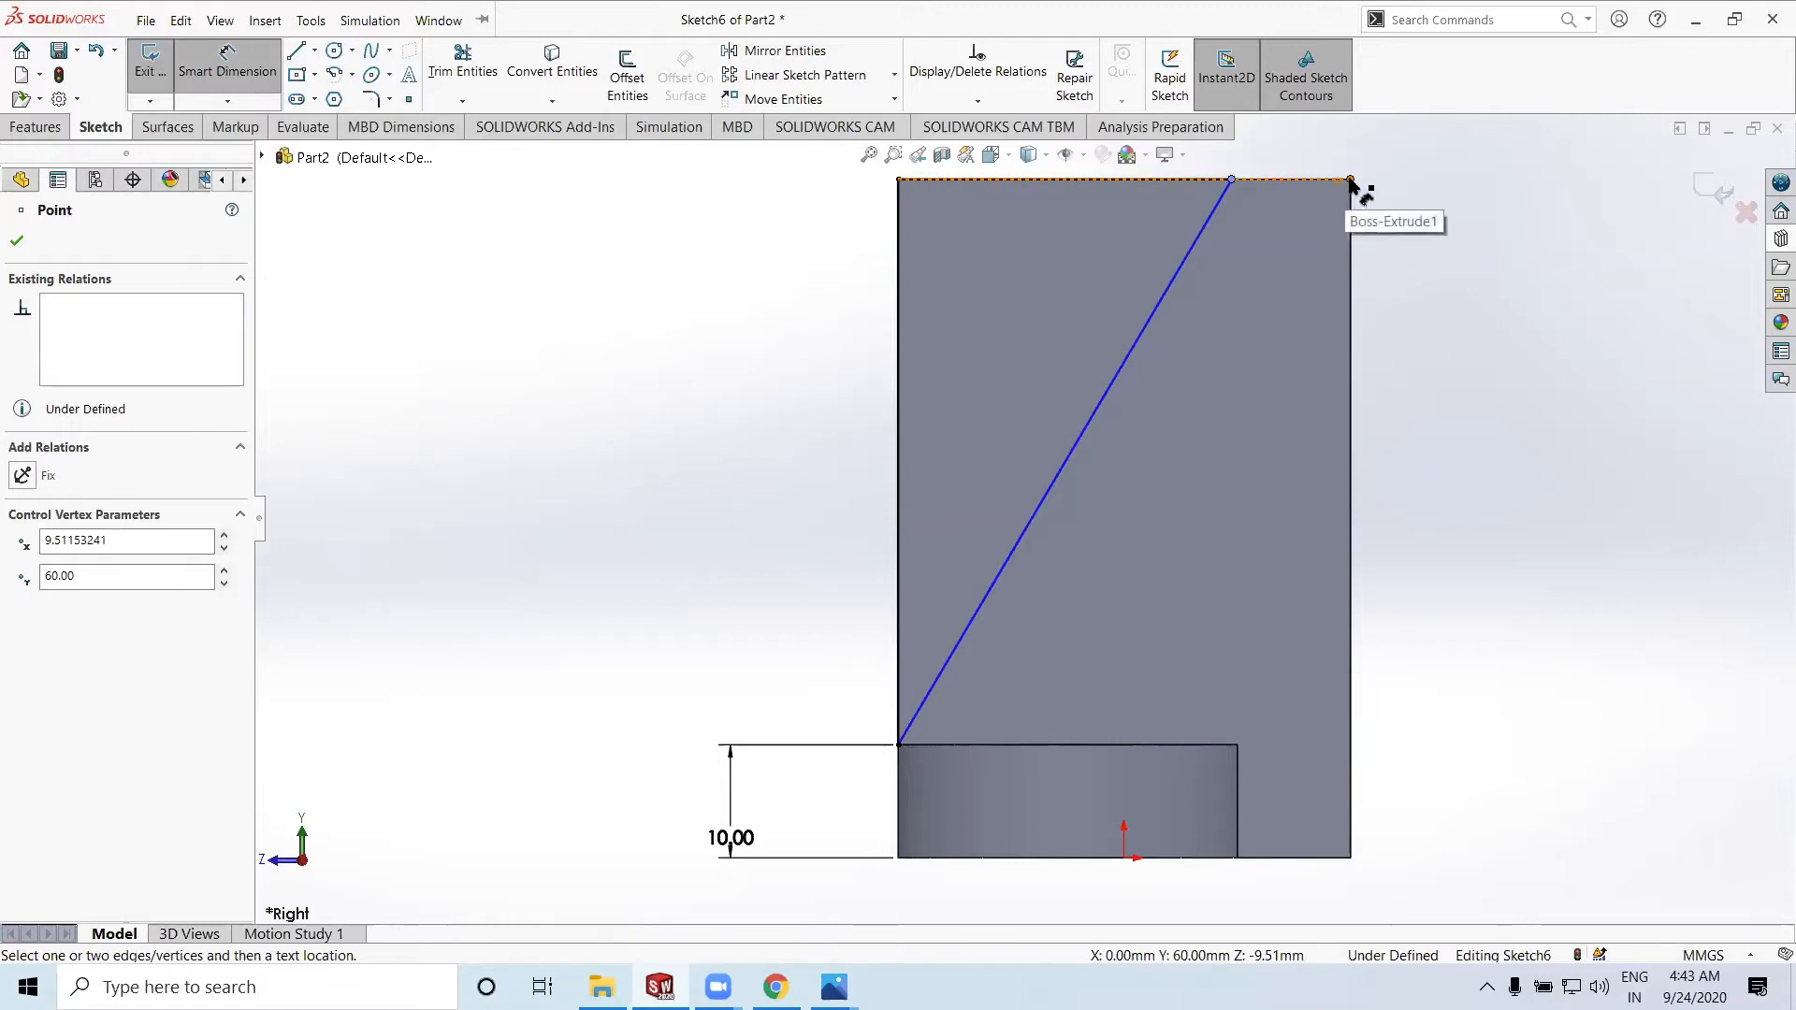
{"action": "left_click", "coordinate": [1350, 181]}
{"action": "left_click", "coordinate": [1356, 148]}
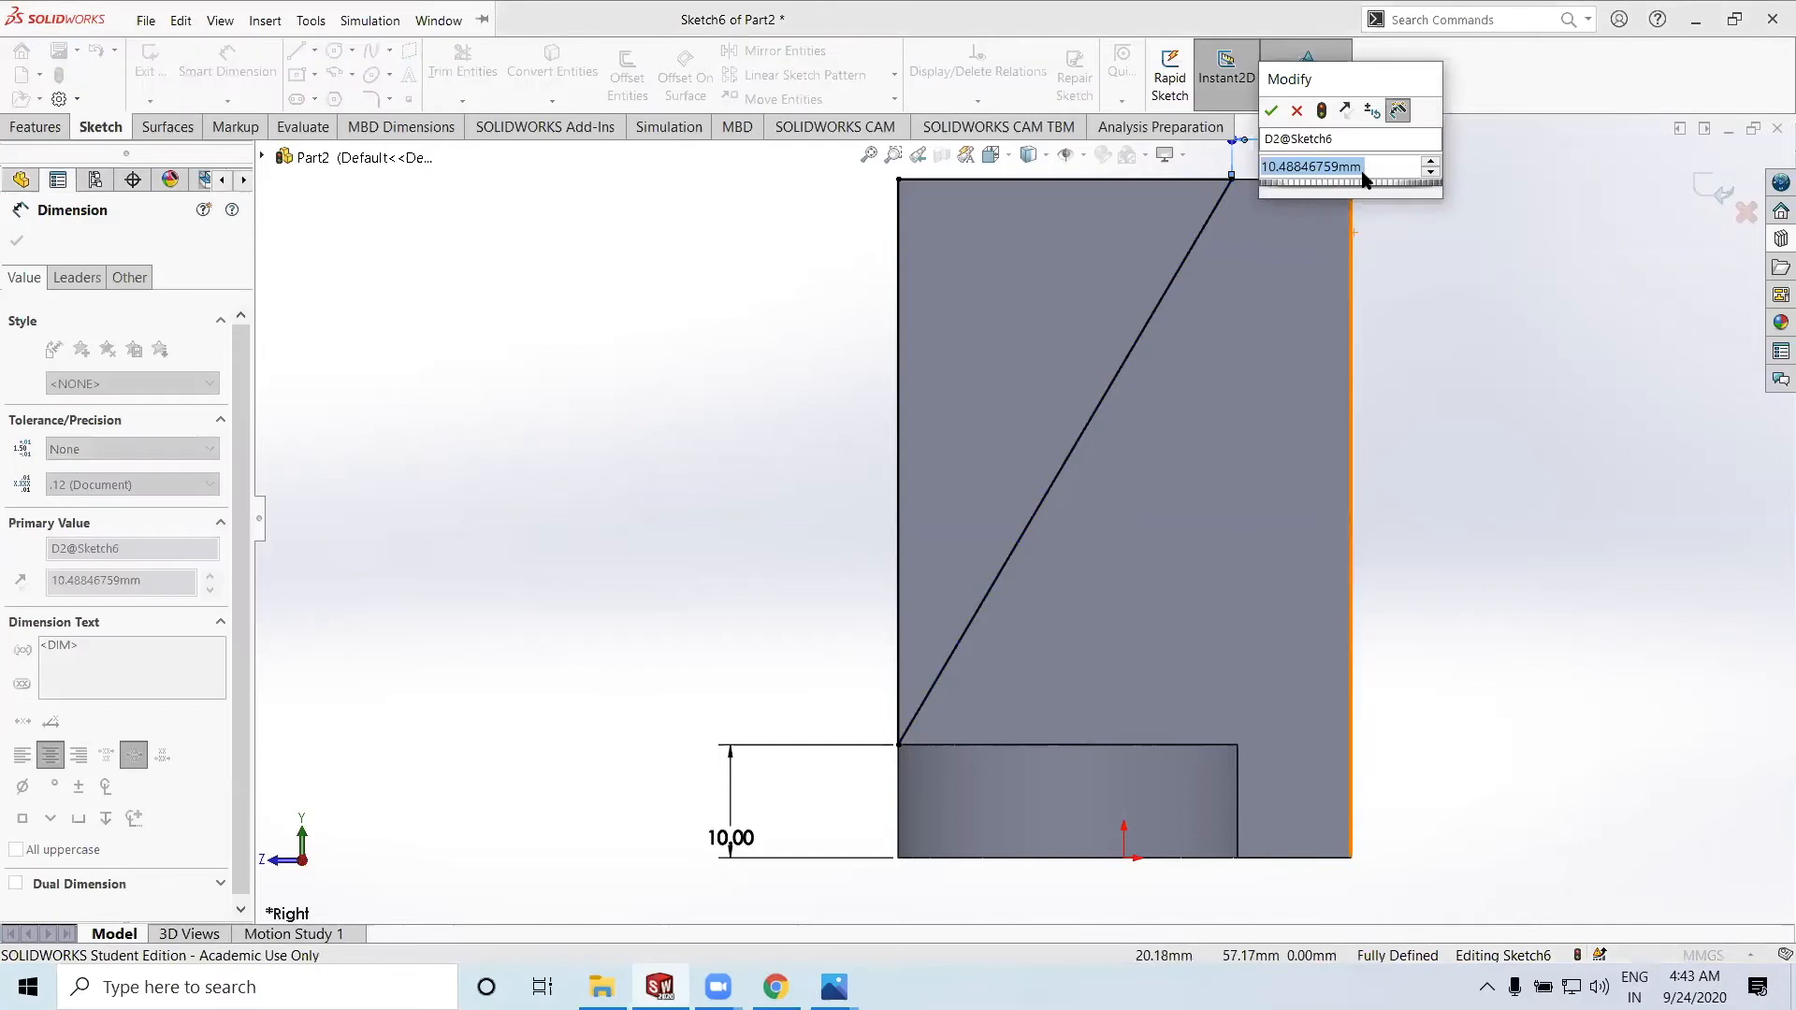
{"action": "type", "text": "10"}
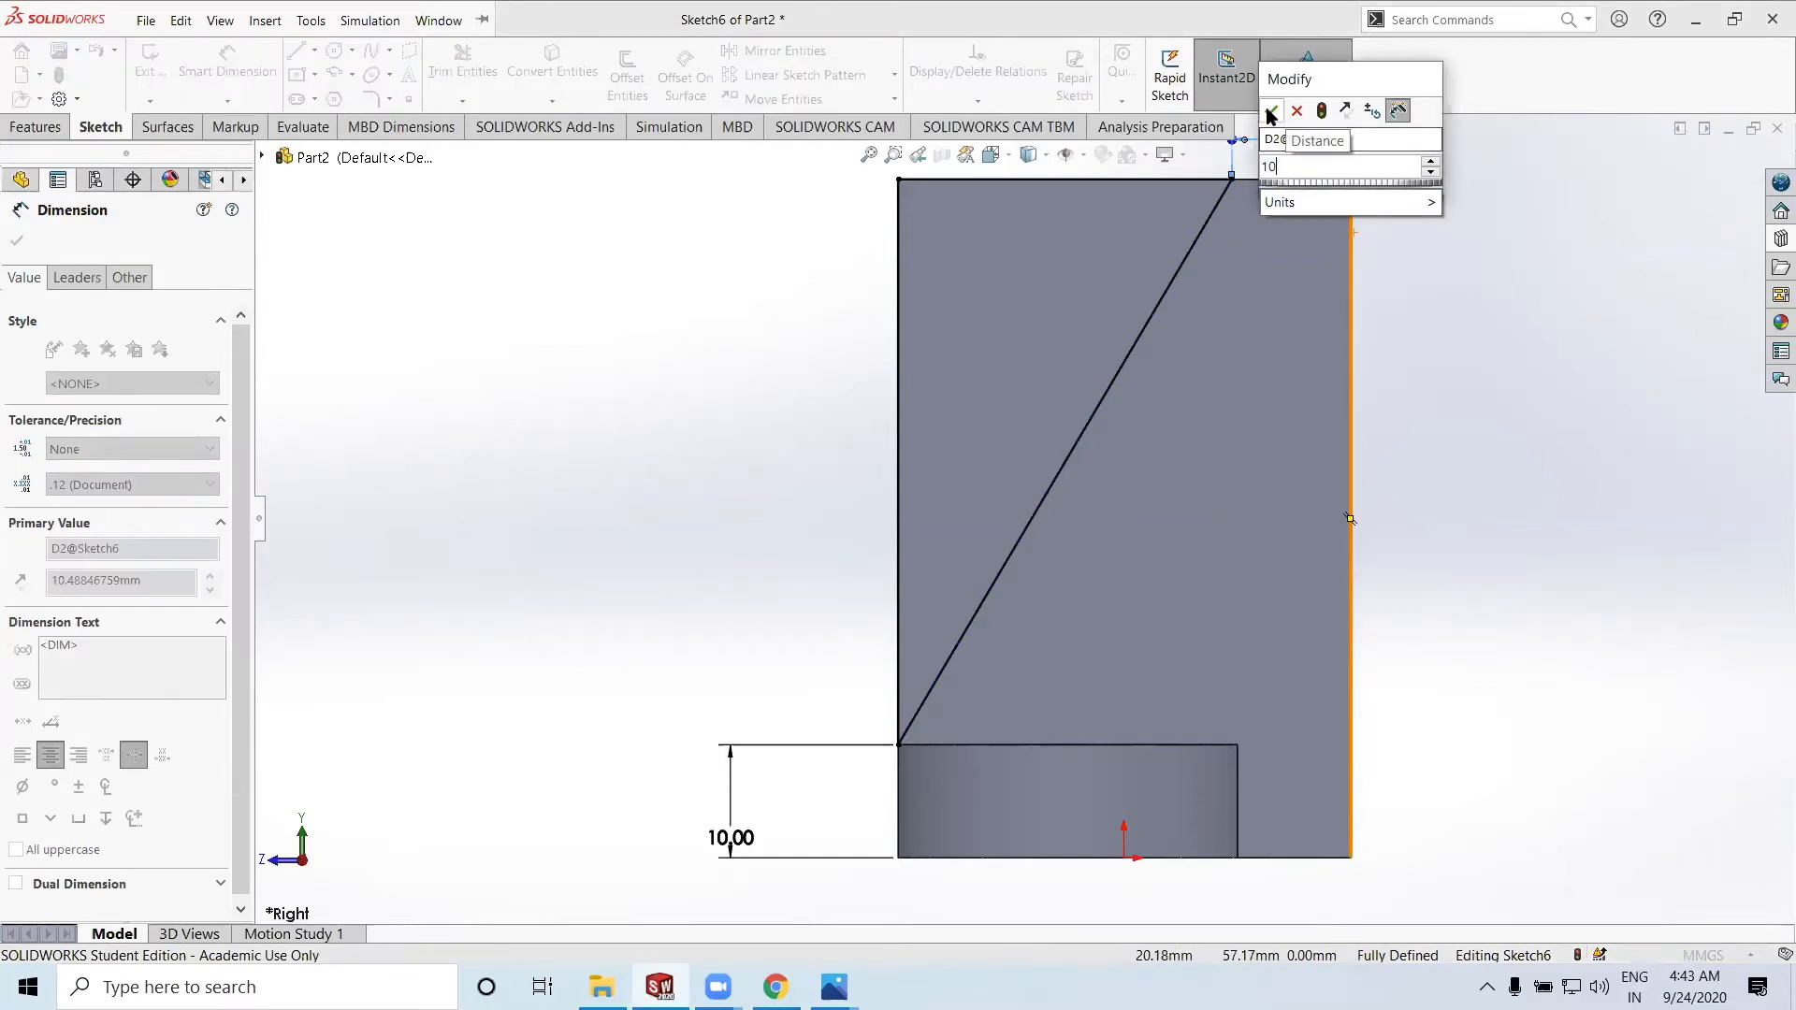
{"action": "key", "text": "Return"}
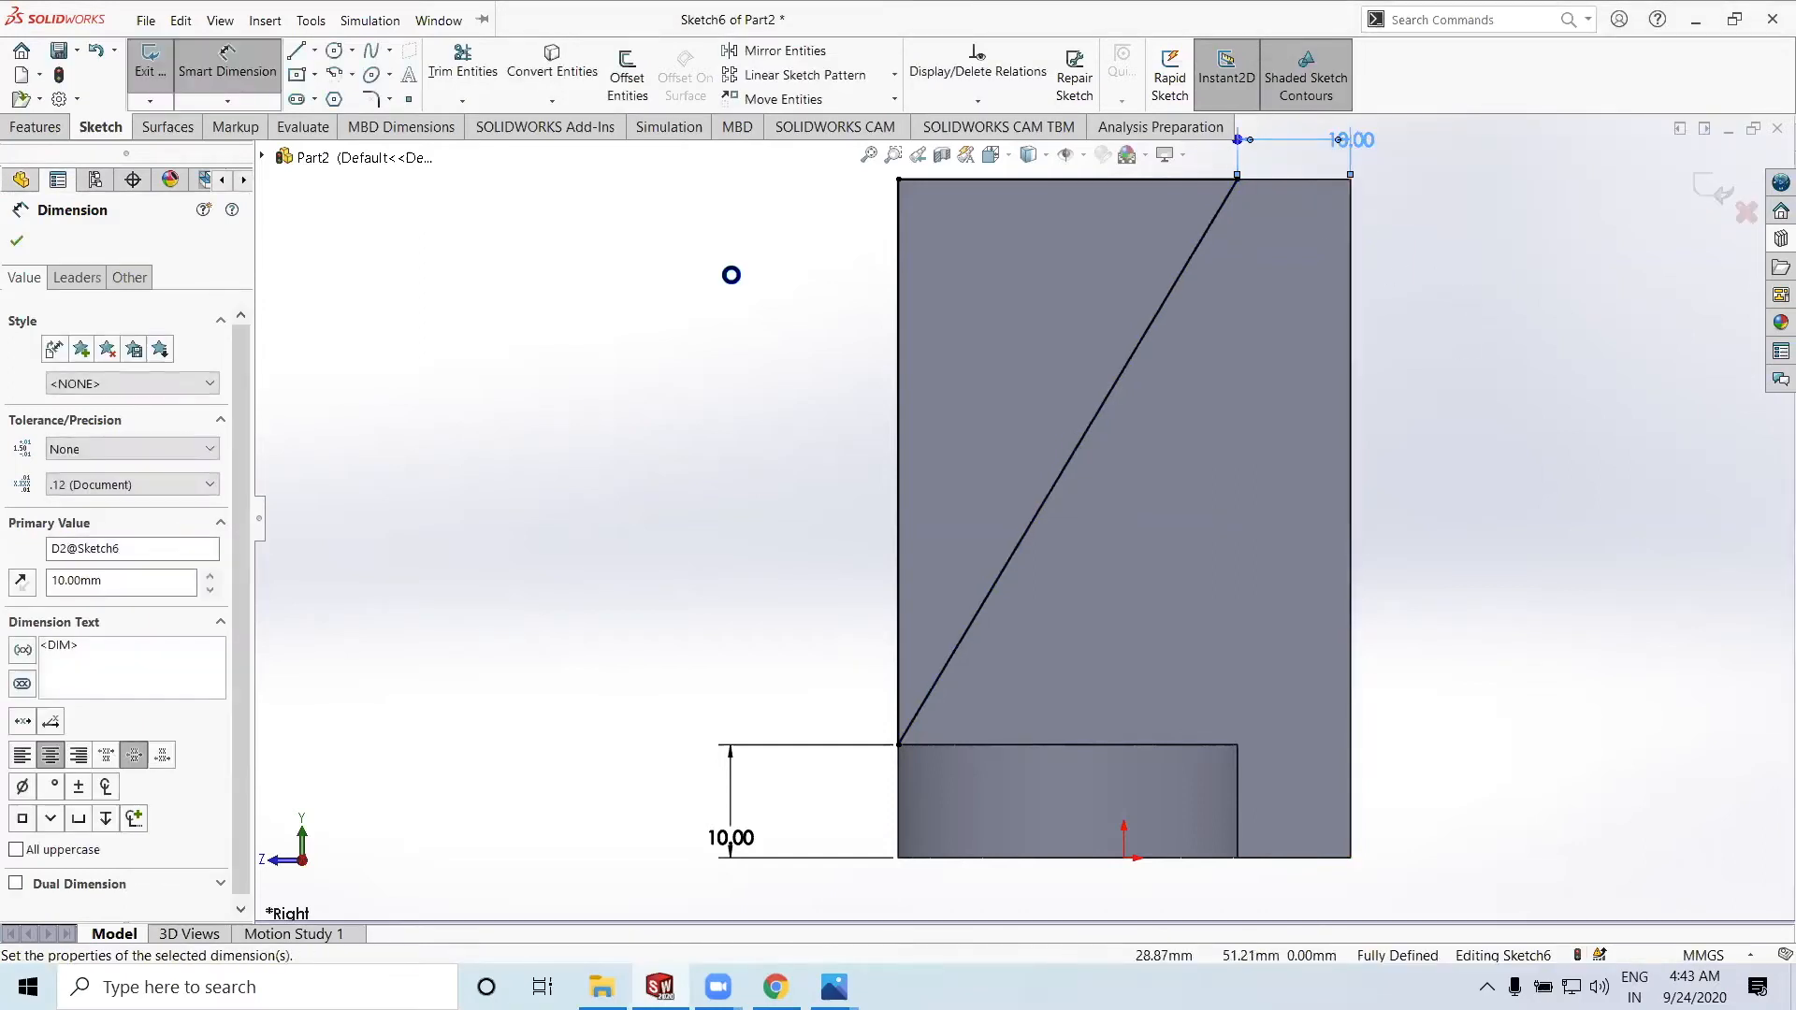
{"action": "left_click", "coordinate": [16, 243]}
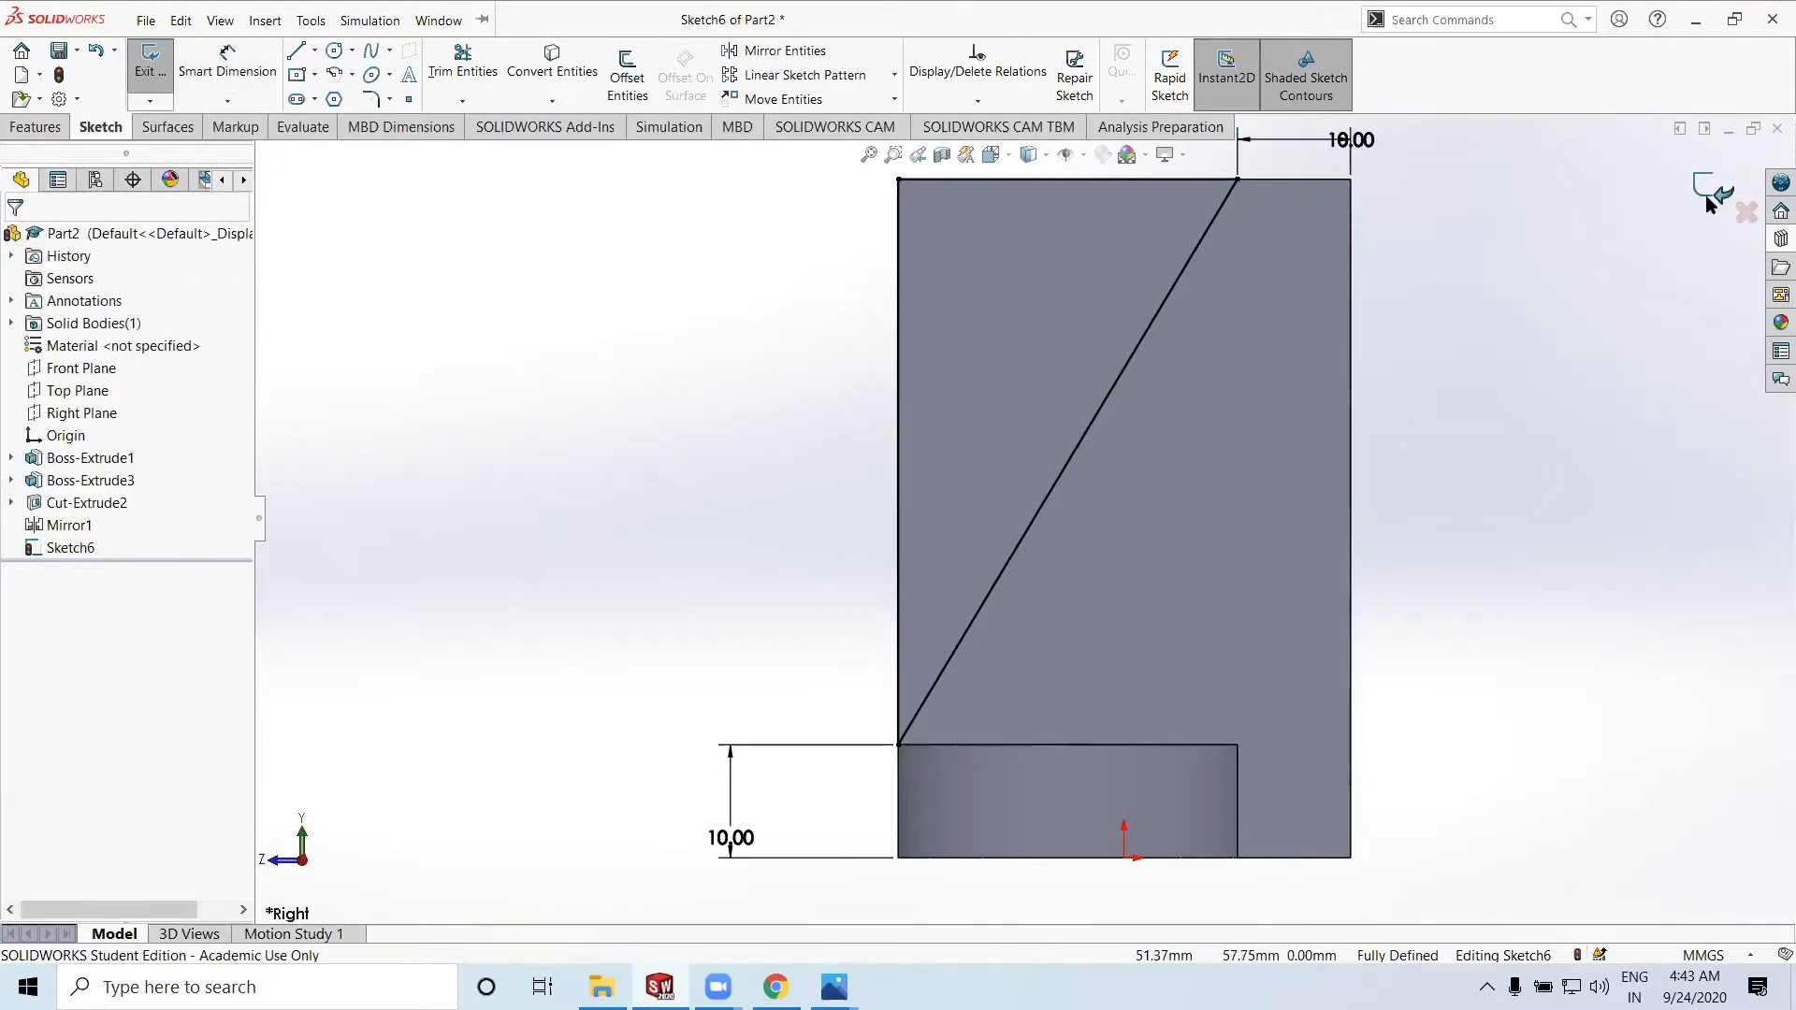
Exit the sketch and start an Extruded Cut of the triangular profile with the Mid Plane end condition
{"action": "double_click", "coordinate": [847, 556]}
{"action": "scroll", "coordinate": [748, 508], "scroll_direction": "up", "scroll_amount": 1}
{"action": "mouse_move", "coordinate": [748, 511]}
{"action": "middle_mouse_down"}
{"action": "mouse_move", "coordinate": [793, 534]}
{"action": "mouse_move", "coordinate": [811, 513]}
{"action": "middle_mouse_up"}
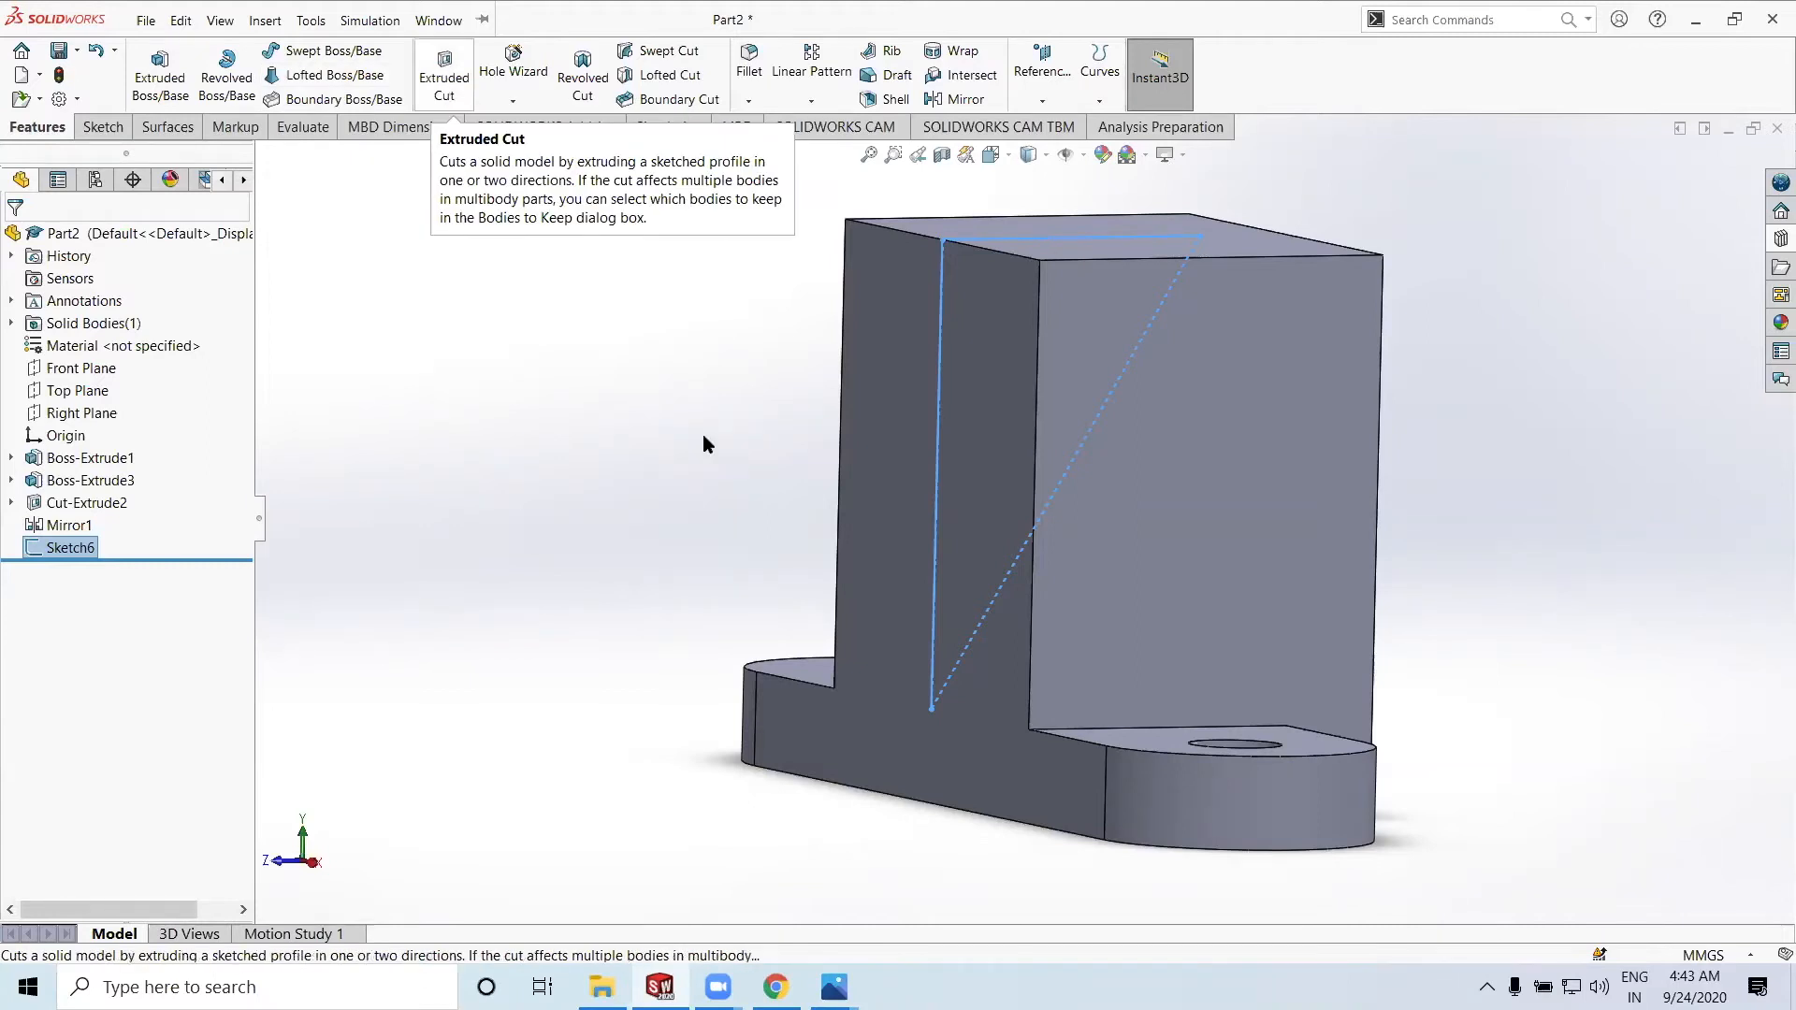
{"action": "left_click", "coordinate": [443, 67]}
{"action": "middle_click_drag", "start_coordinate": [611, 527], "coordinate": [318, 475]}
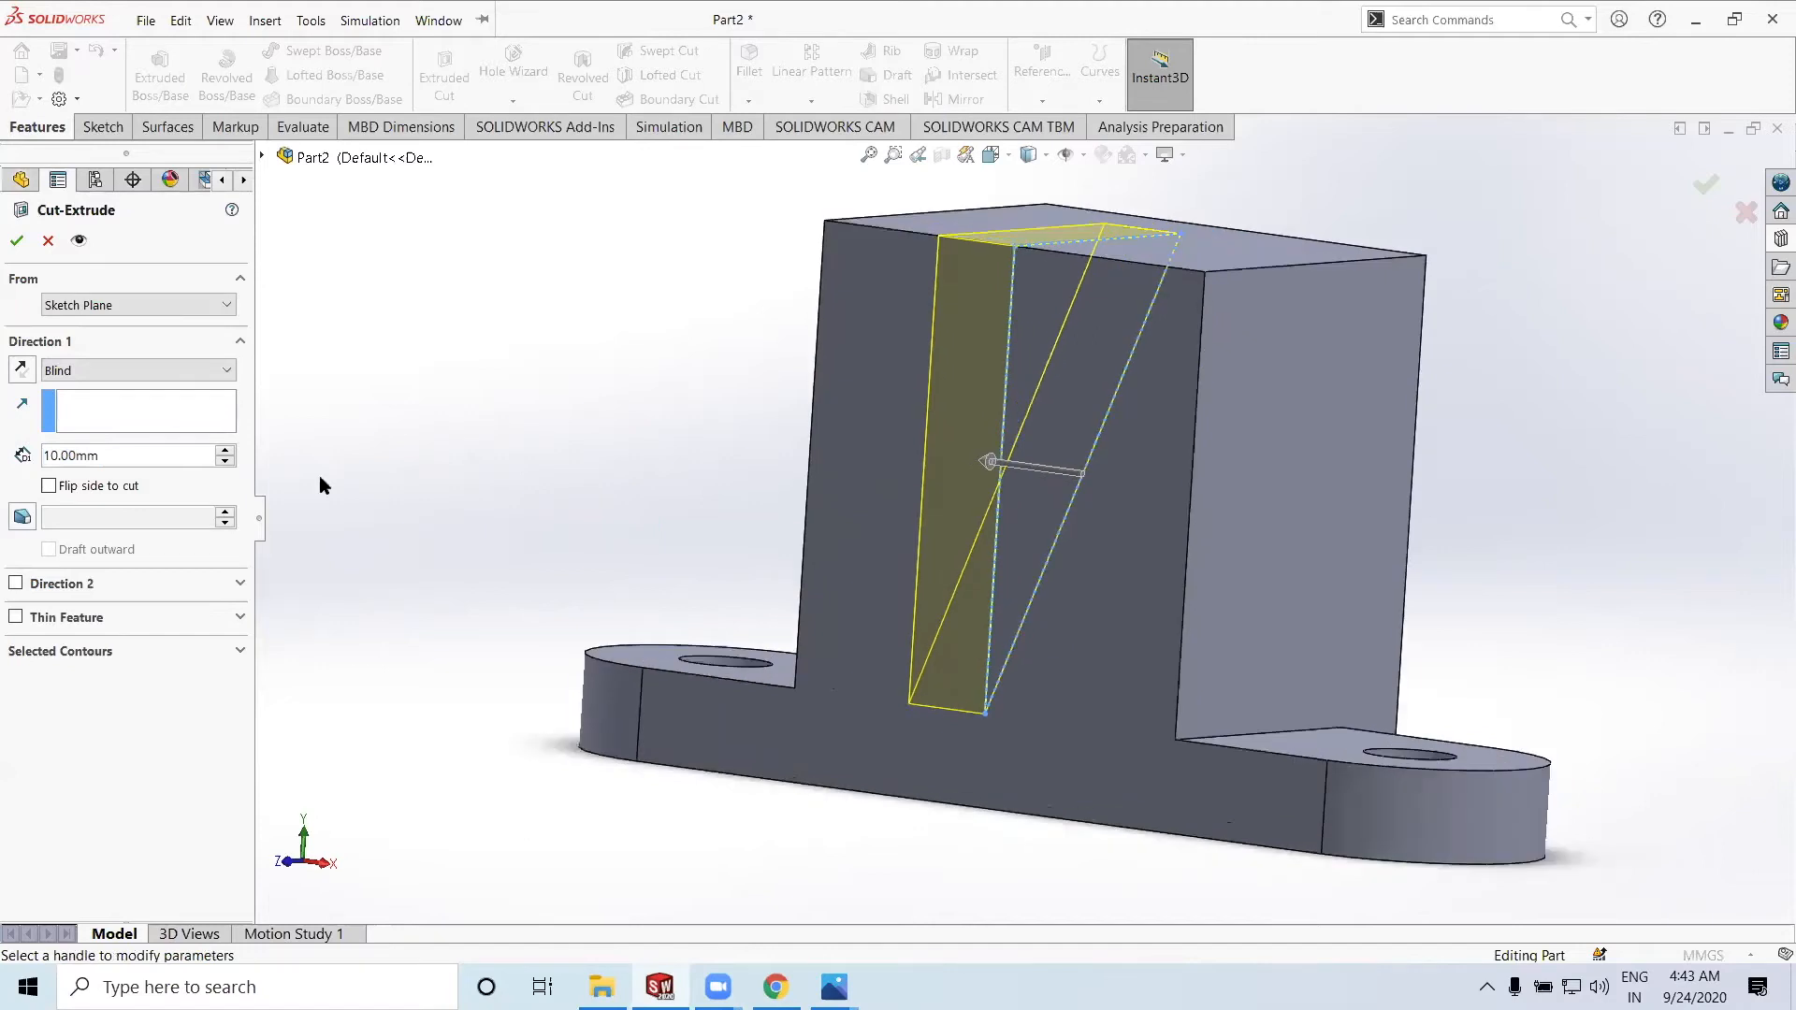
{"action": "left_click", "coordinate": [103, 378]}
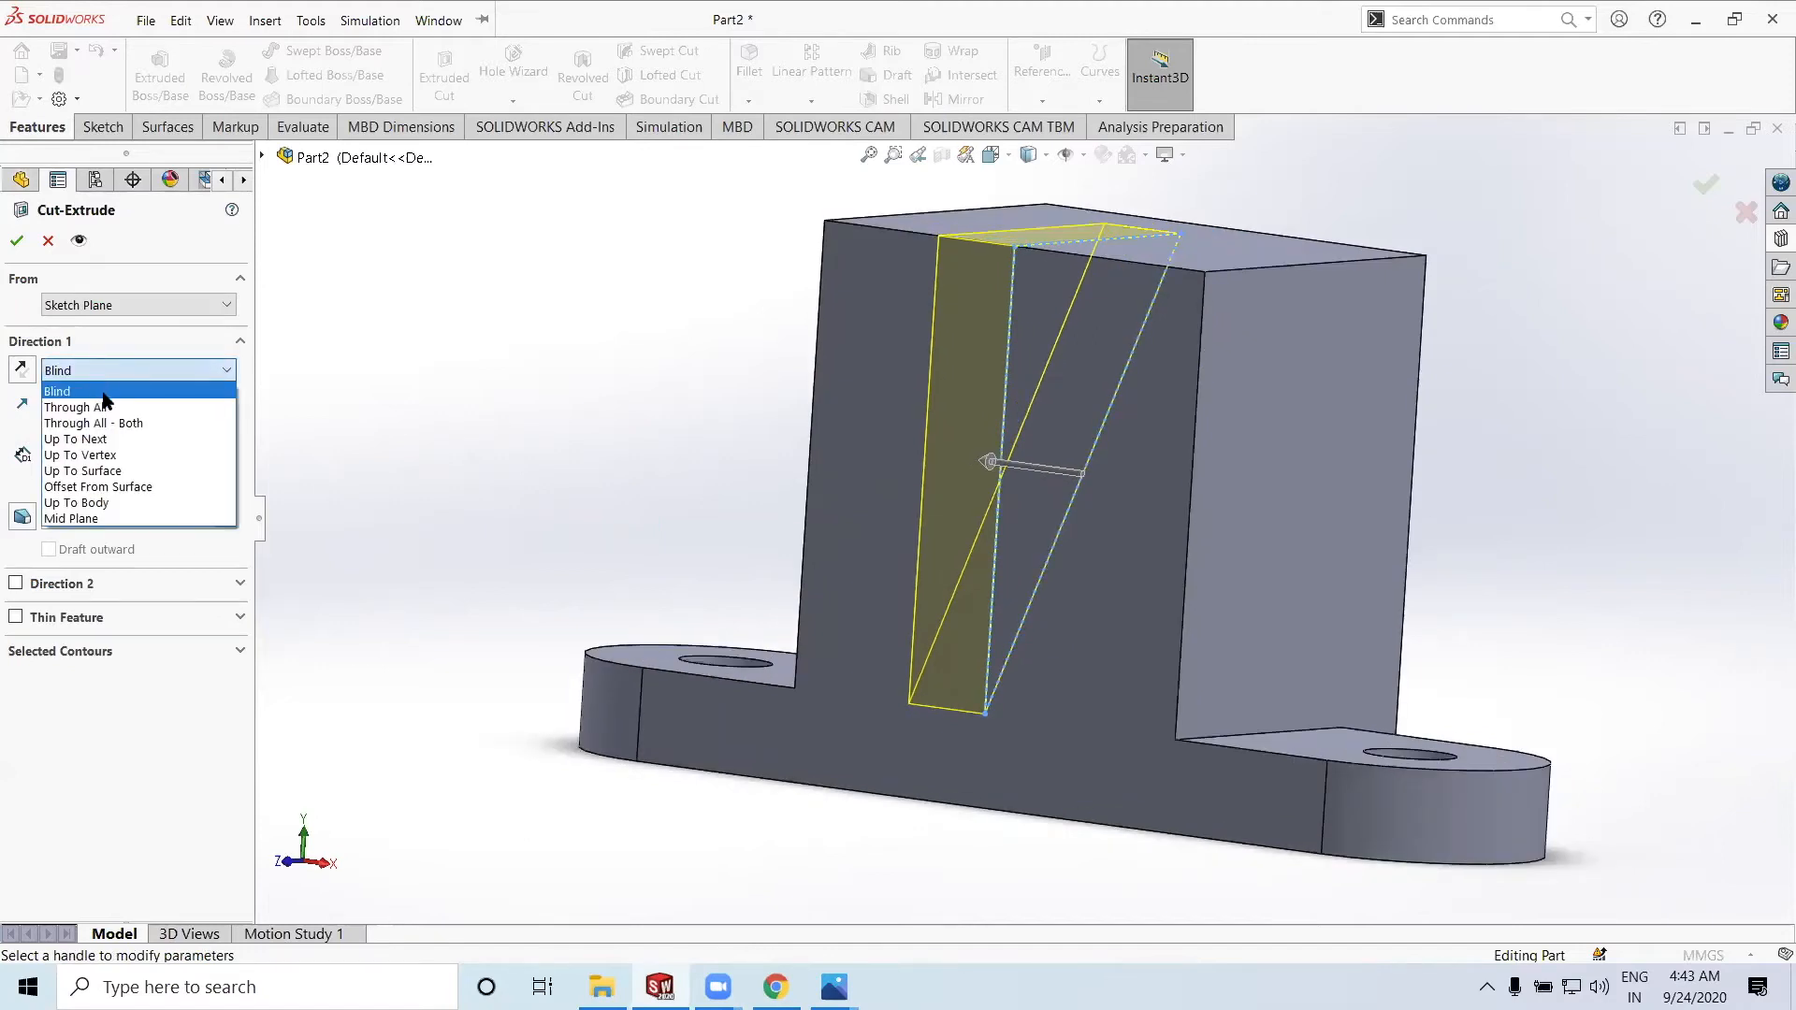
{"action": "left_click", "coordinate": [75, 518]}
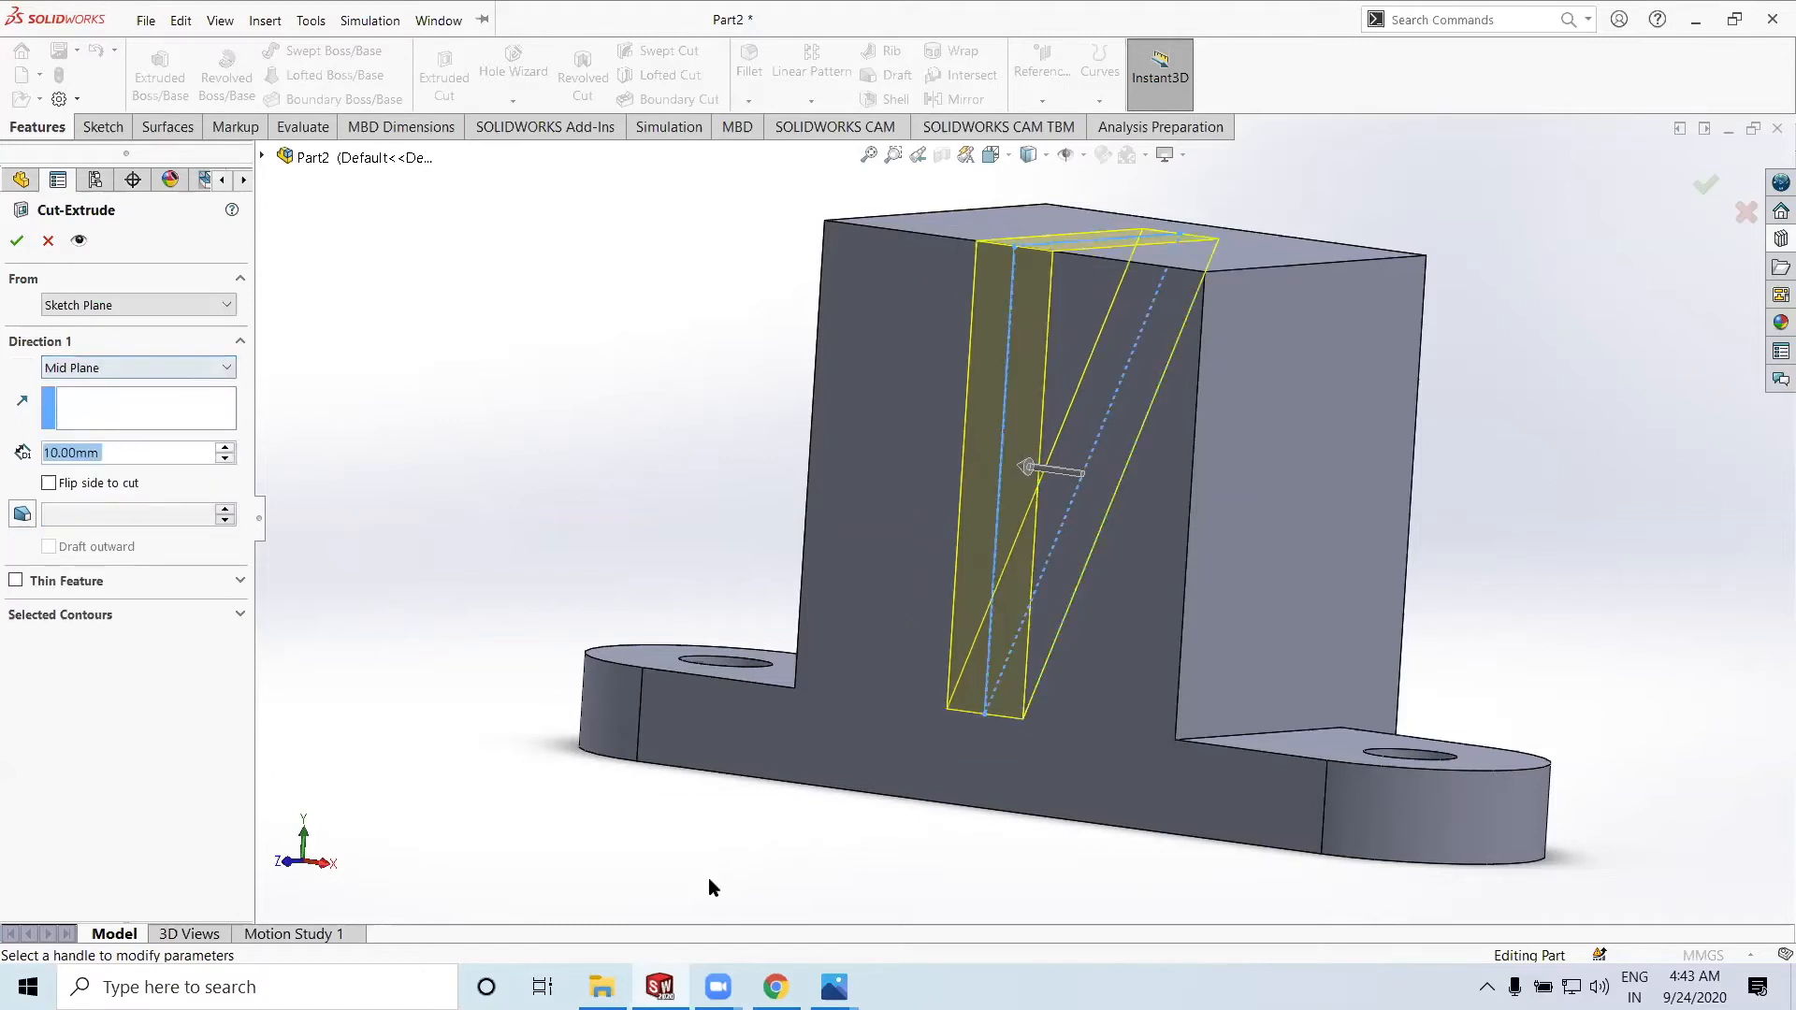
Enlarge 1st model.png in Photos to read the pocket's width, and return to SOLIDWORKS
{"action": "left_click", "coordinate": [834, 987]}
{"action": "left_click", "coordinate": [773, 81]}
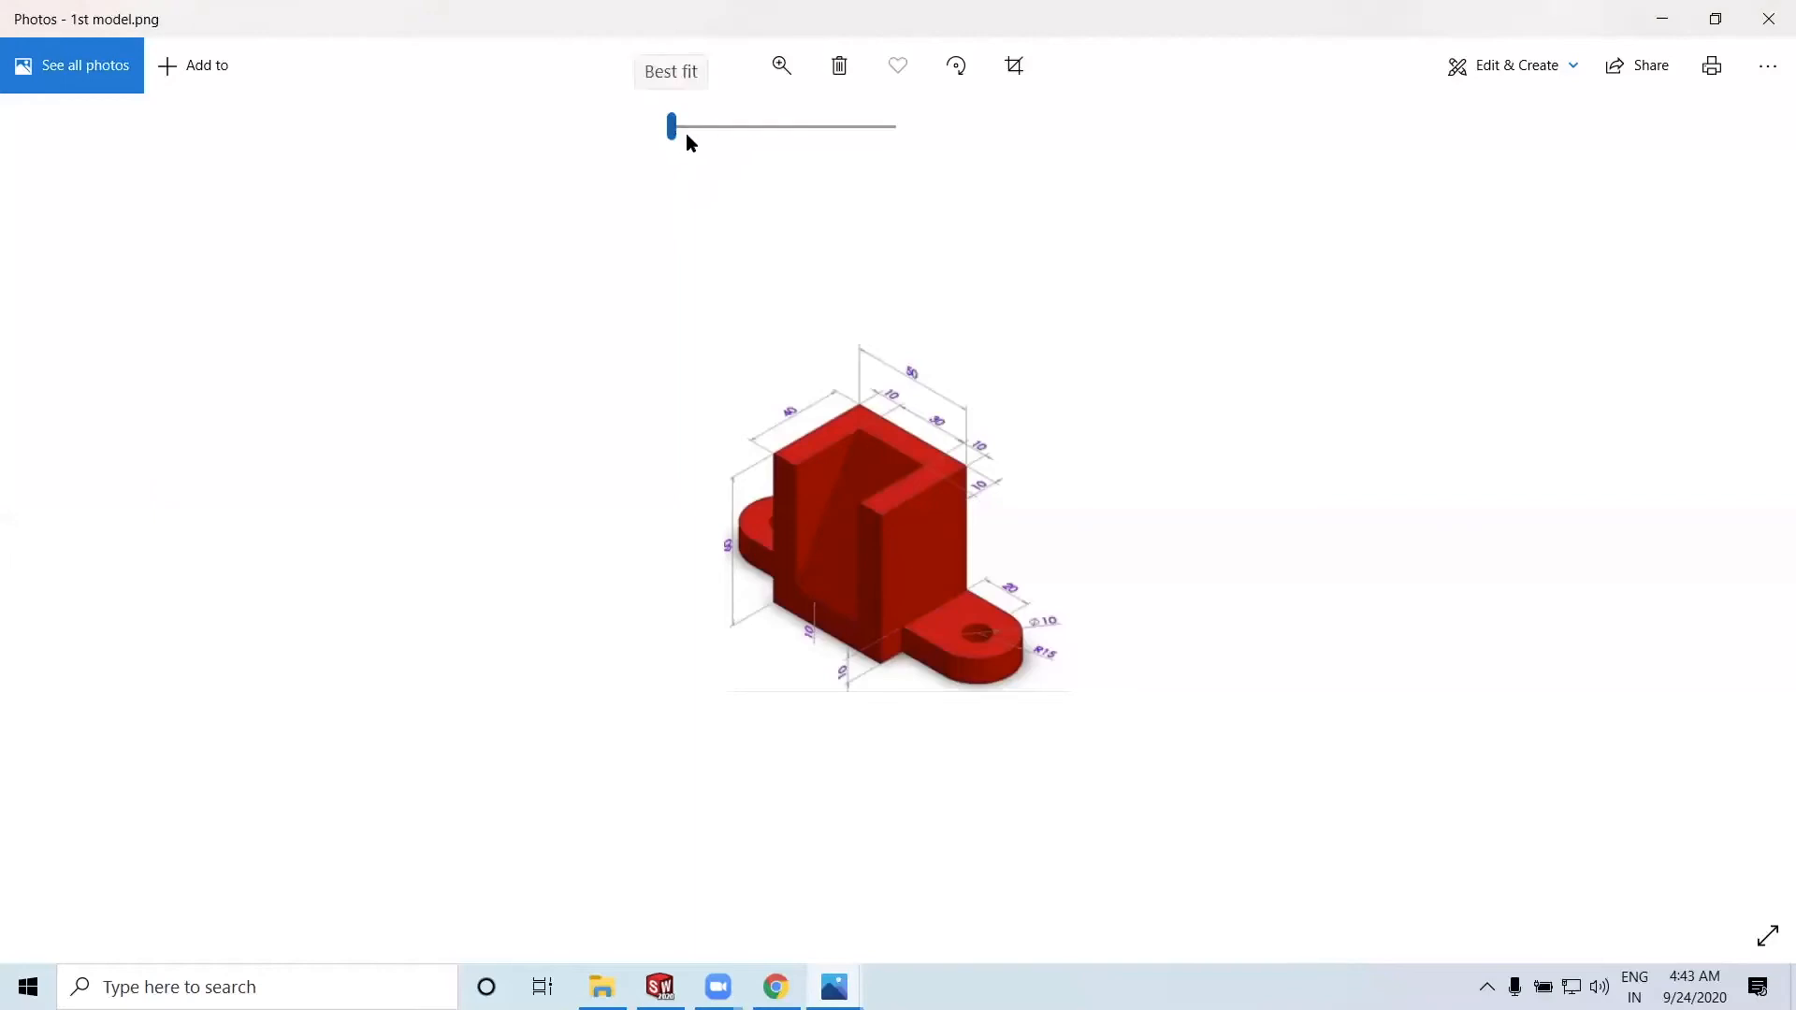
{"action": "left_click_drag", "start_coordinate": [675, 136], "coordinate": [745, 138]}
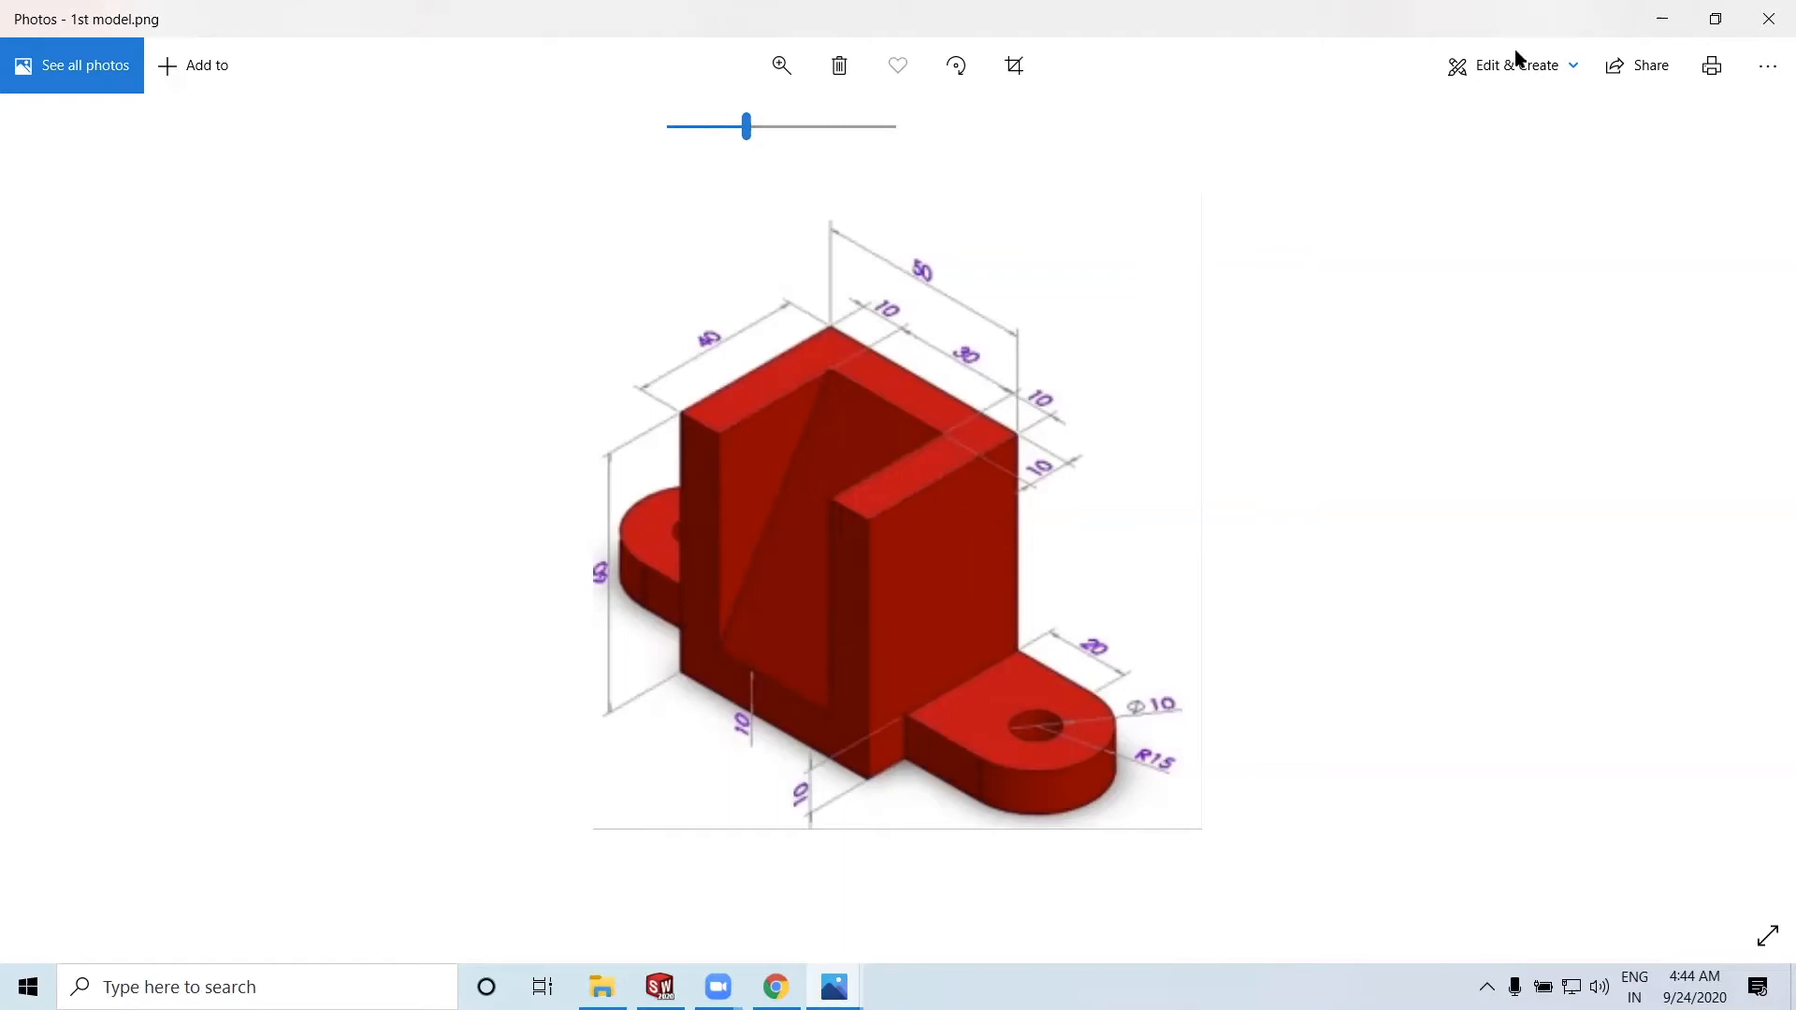
{"action": "left_click", "coordinate": [1663, 19]}
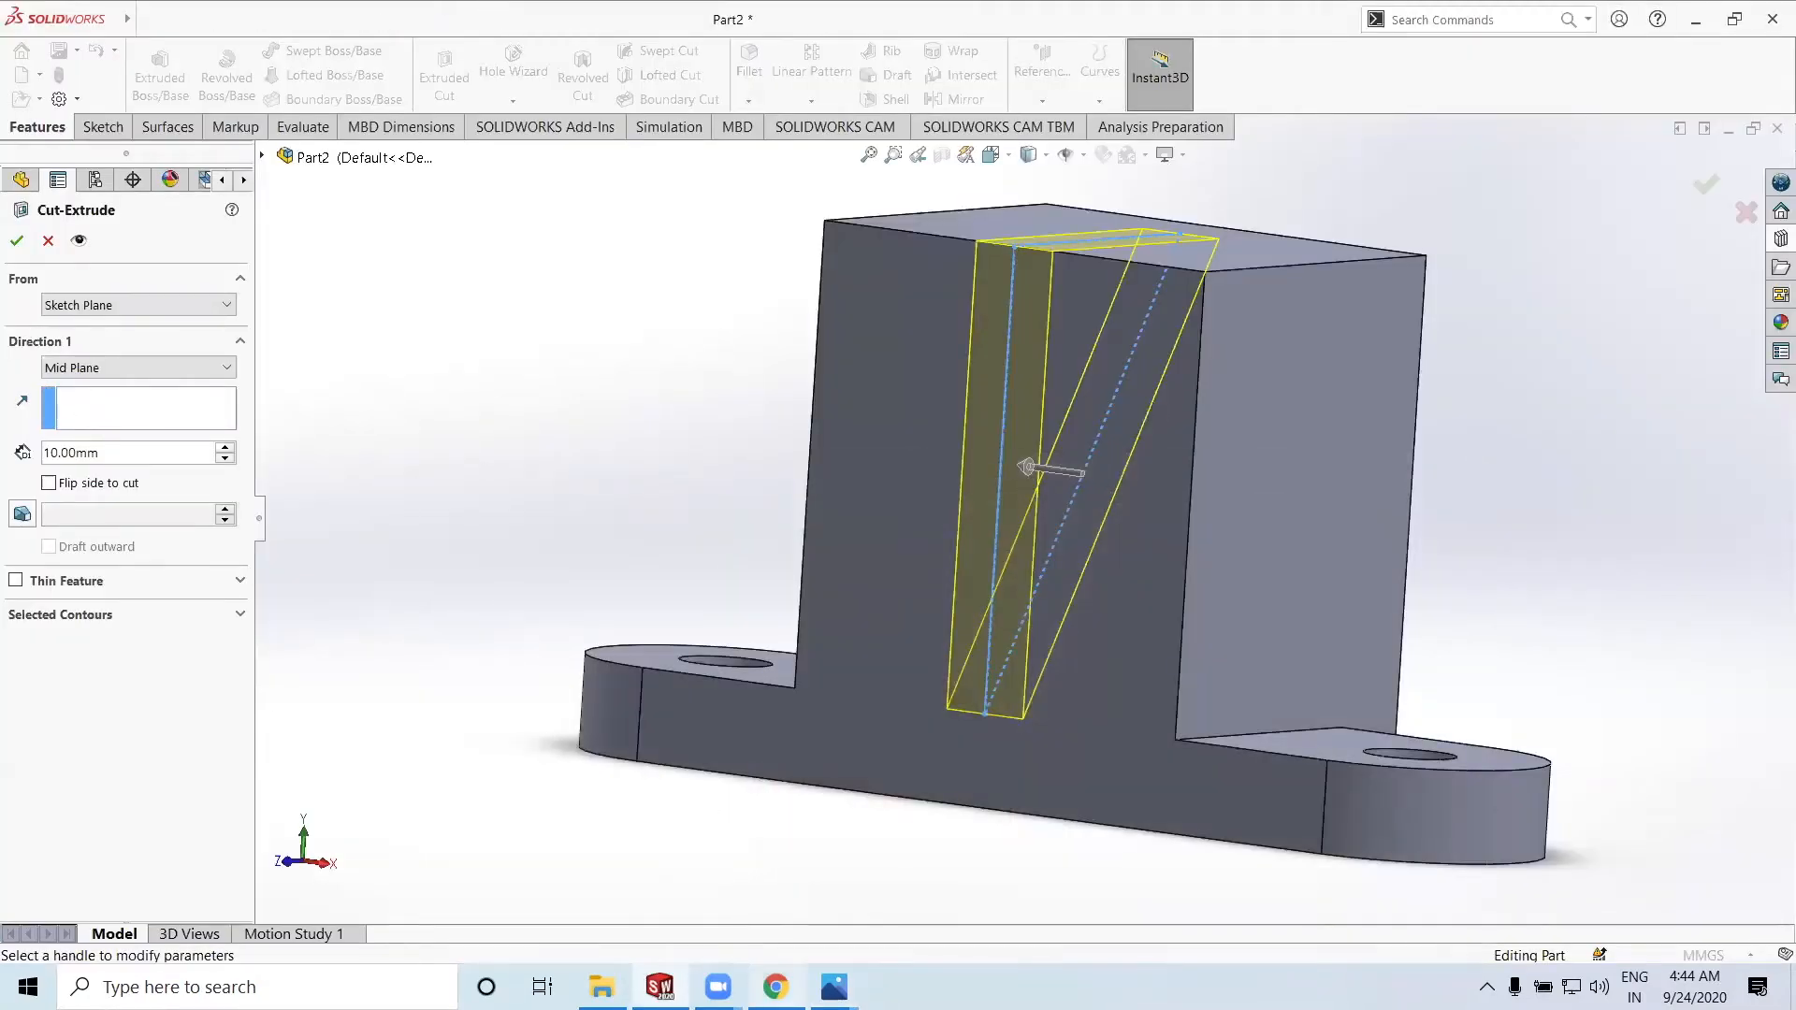
{"action": "left_click", "coordinate": [834, 987]}
{"action": "left_click", "coordinate": [776, 987]}
{"action": "left_click", "coordinate": [833, 987]}
{"action": "left_click", "coordinate": [708, 884]}
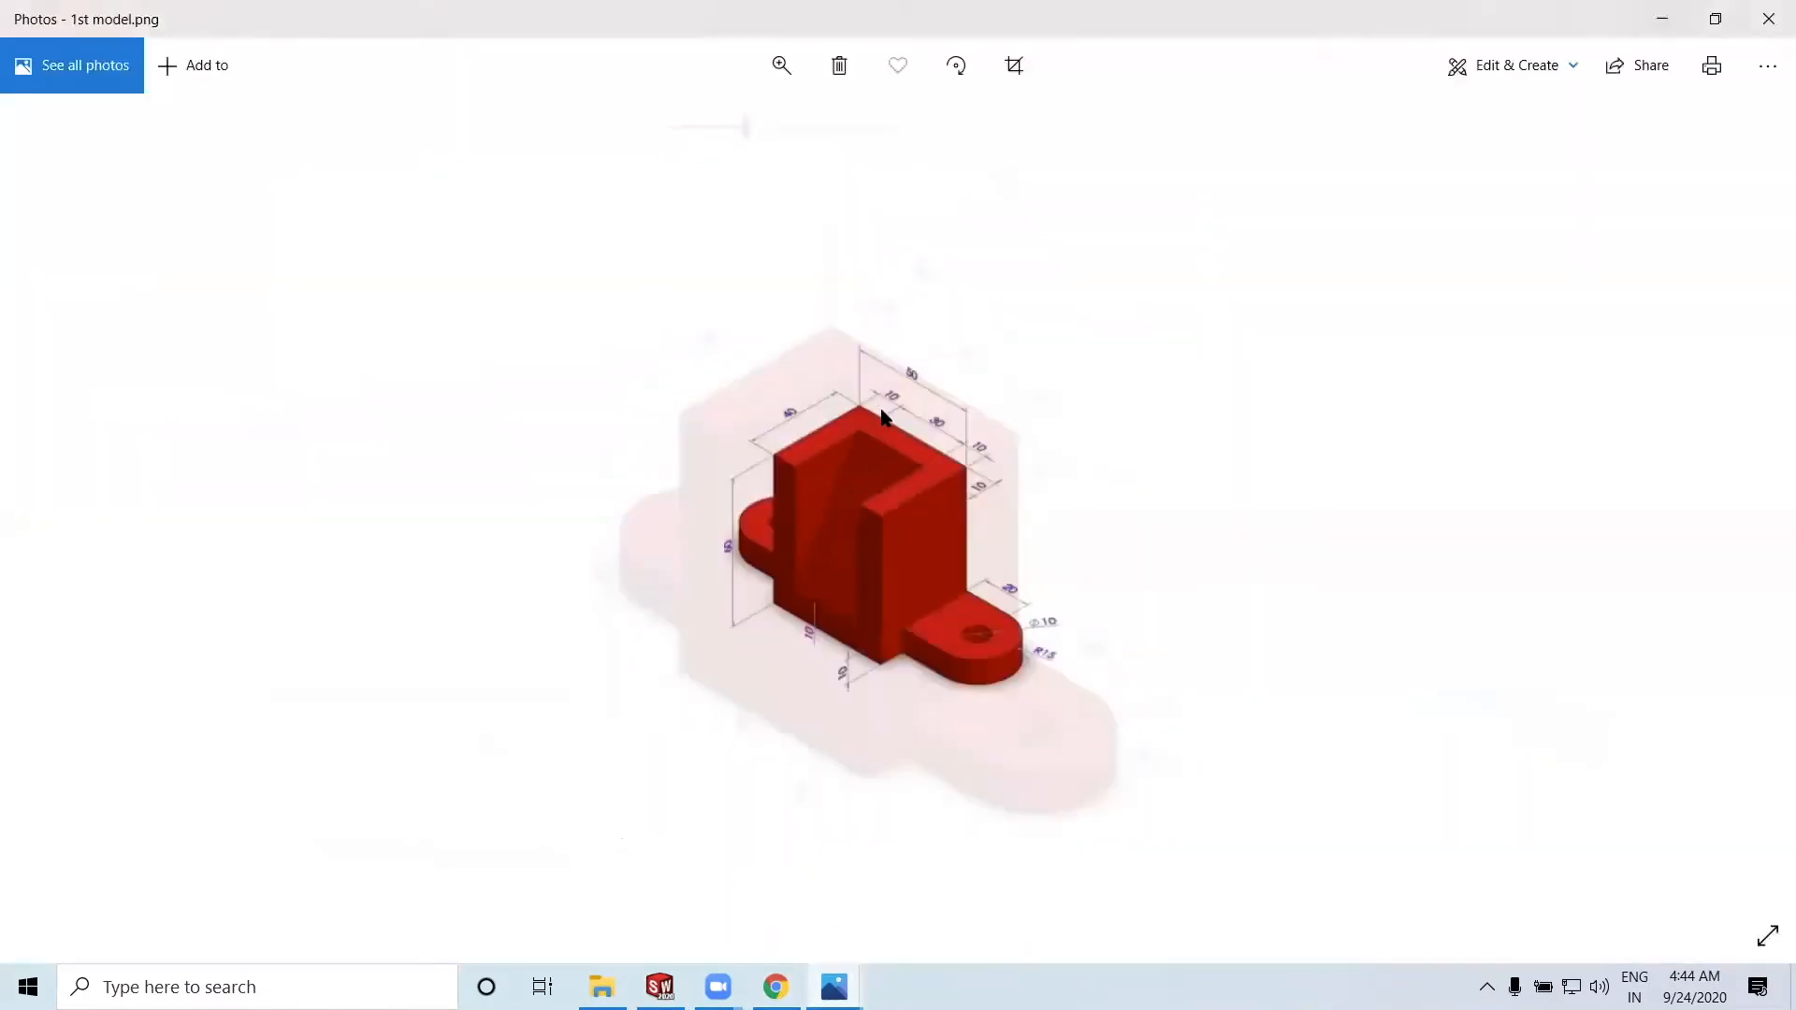
{"action": "left_click", "coordinate": [792, 64]}
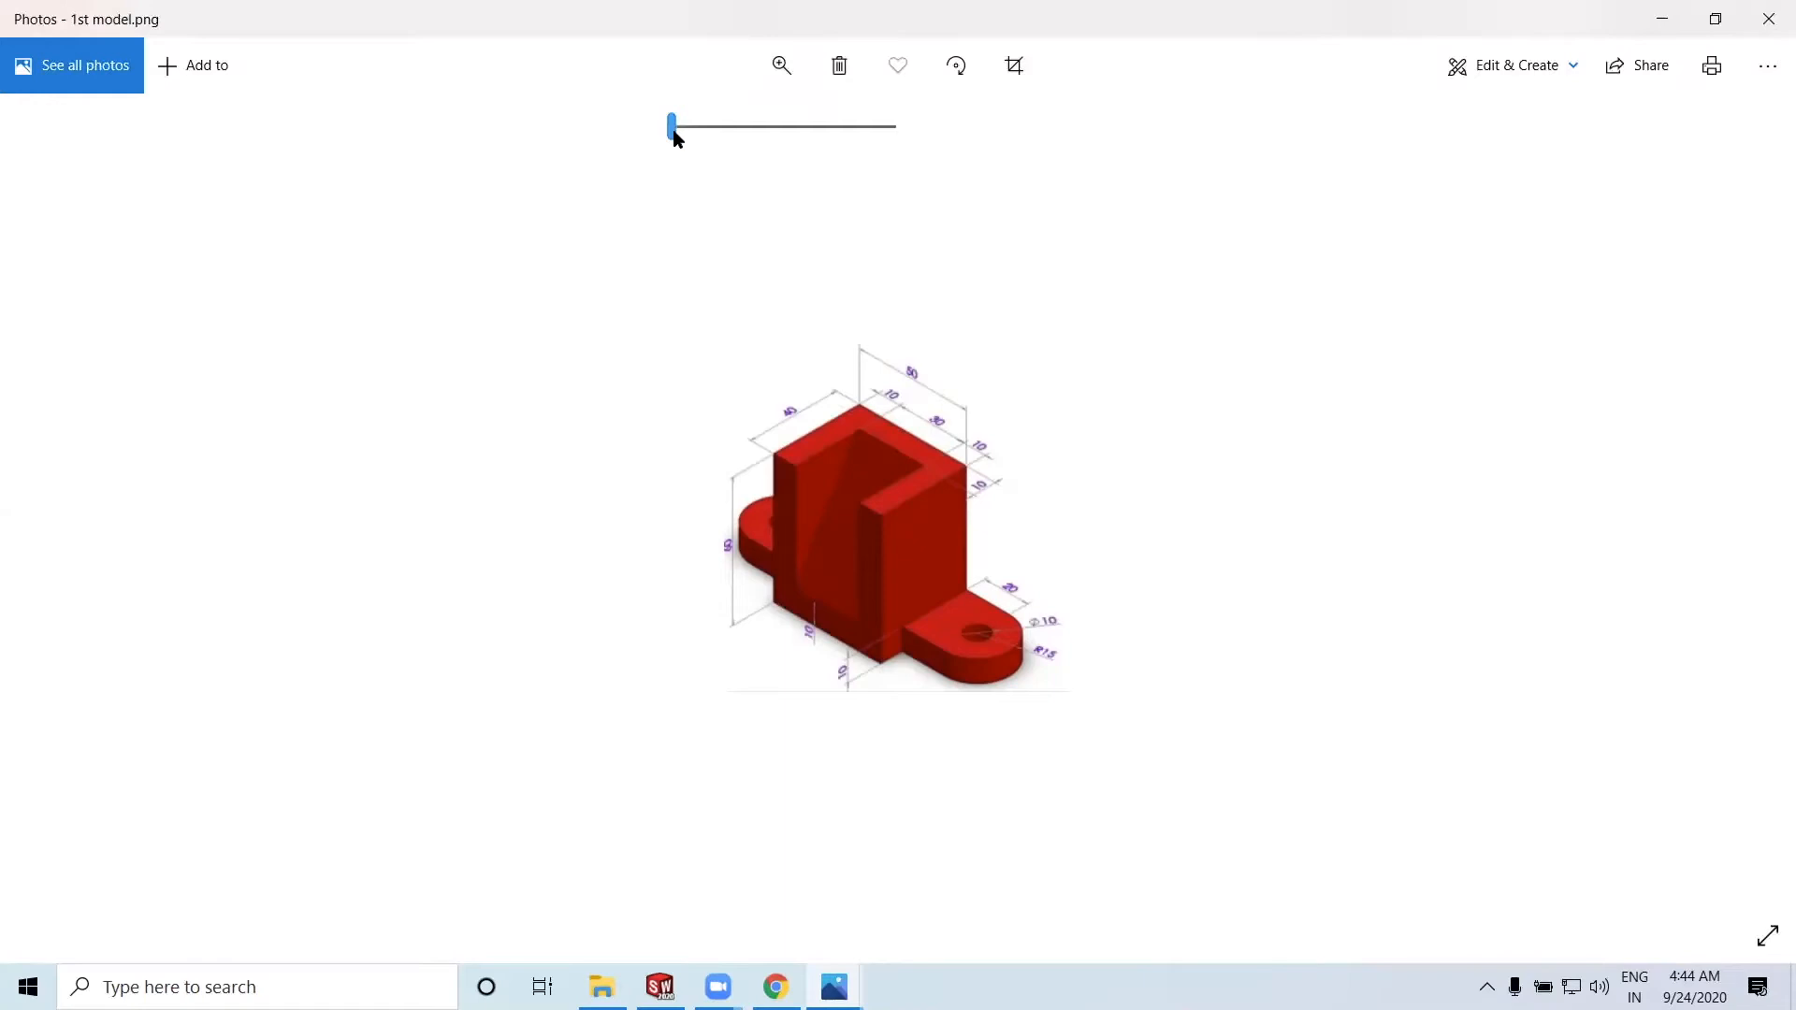
{"action": "scroll", "coordinate": [954, 459], "scroll_direction": "up", "scroll_amount": 5}
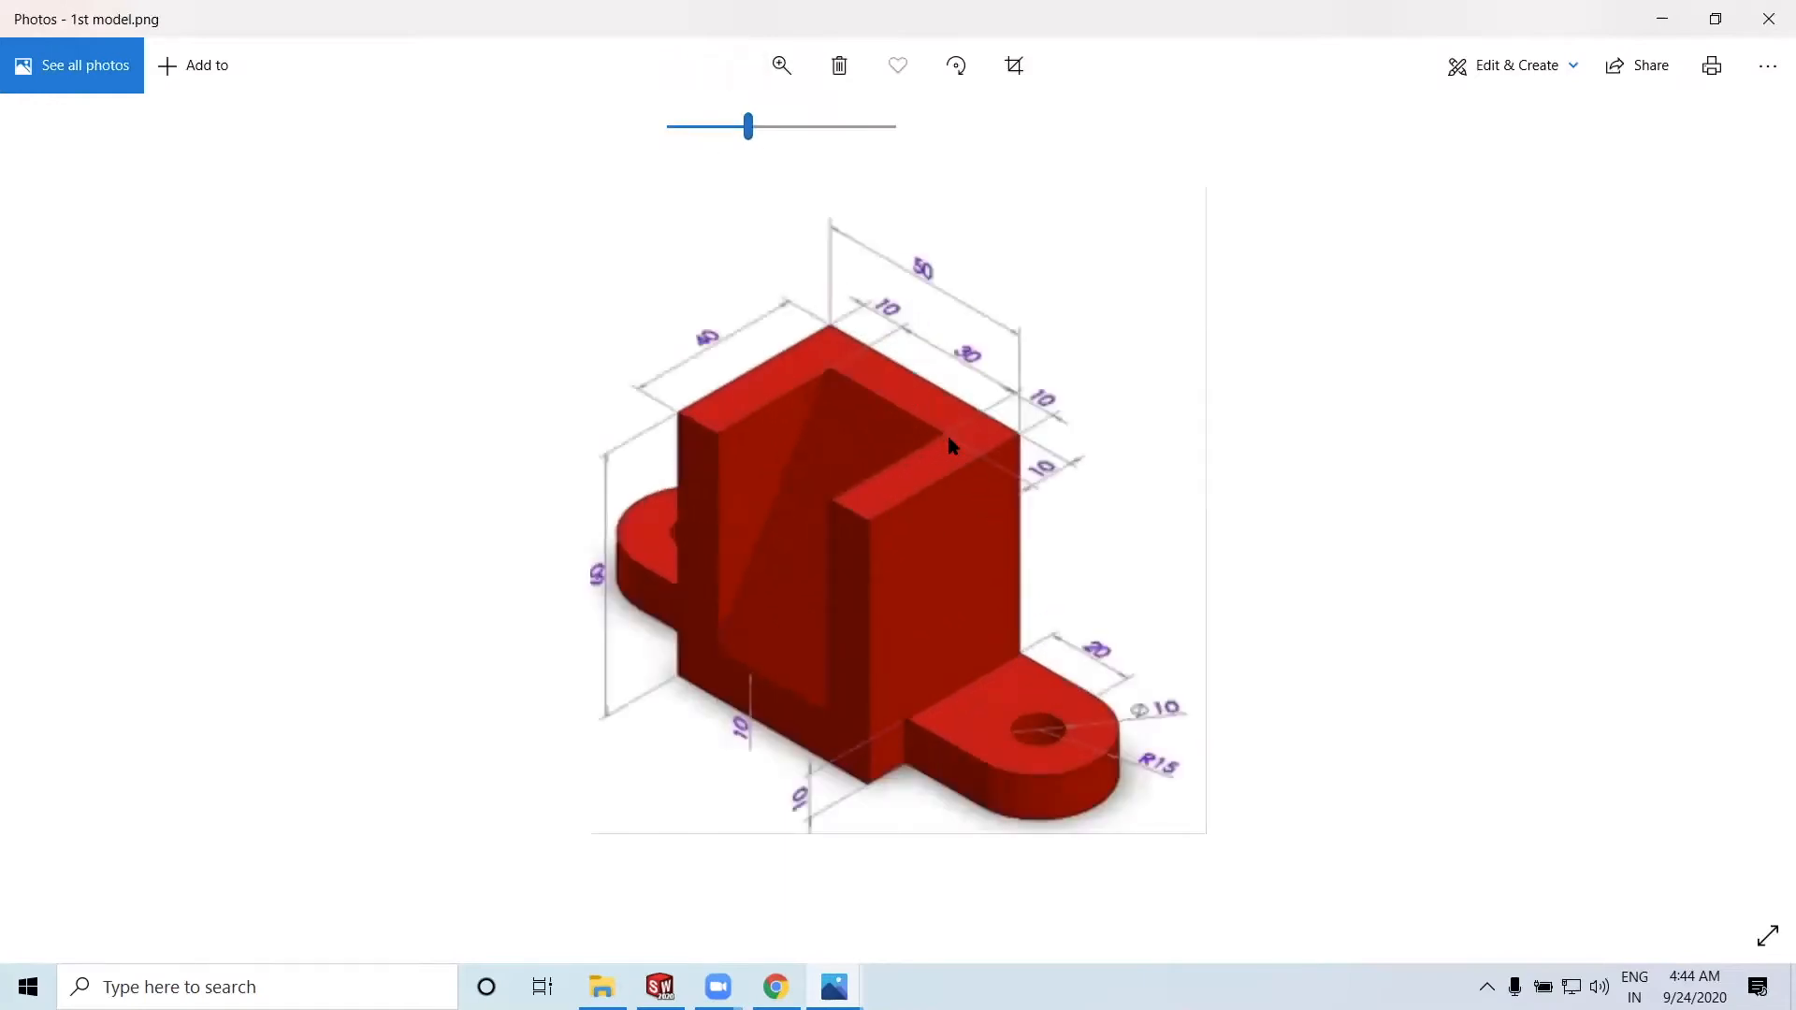
{"action": "left_click", "coordinate": [1663, 18]}
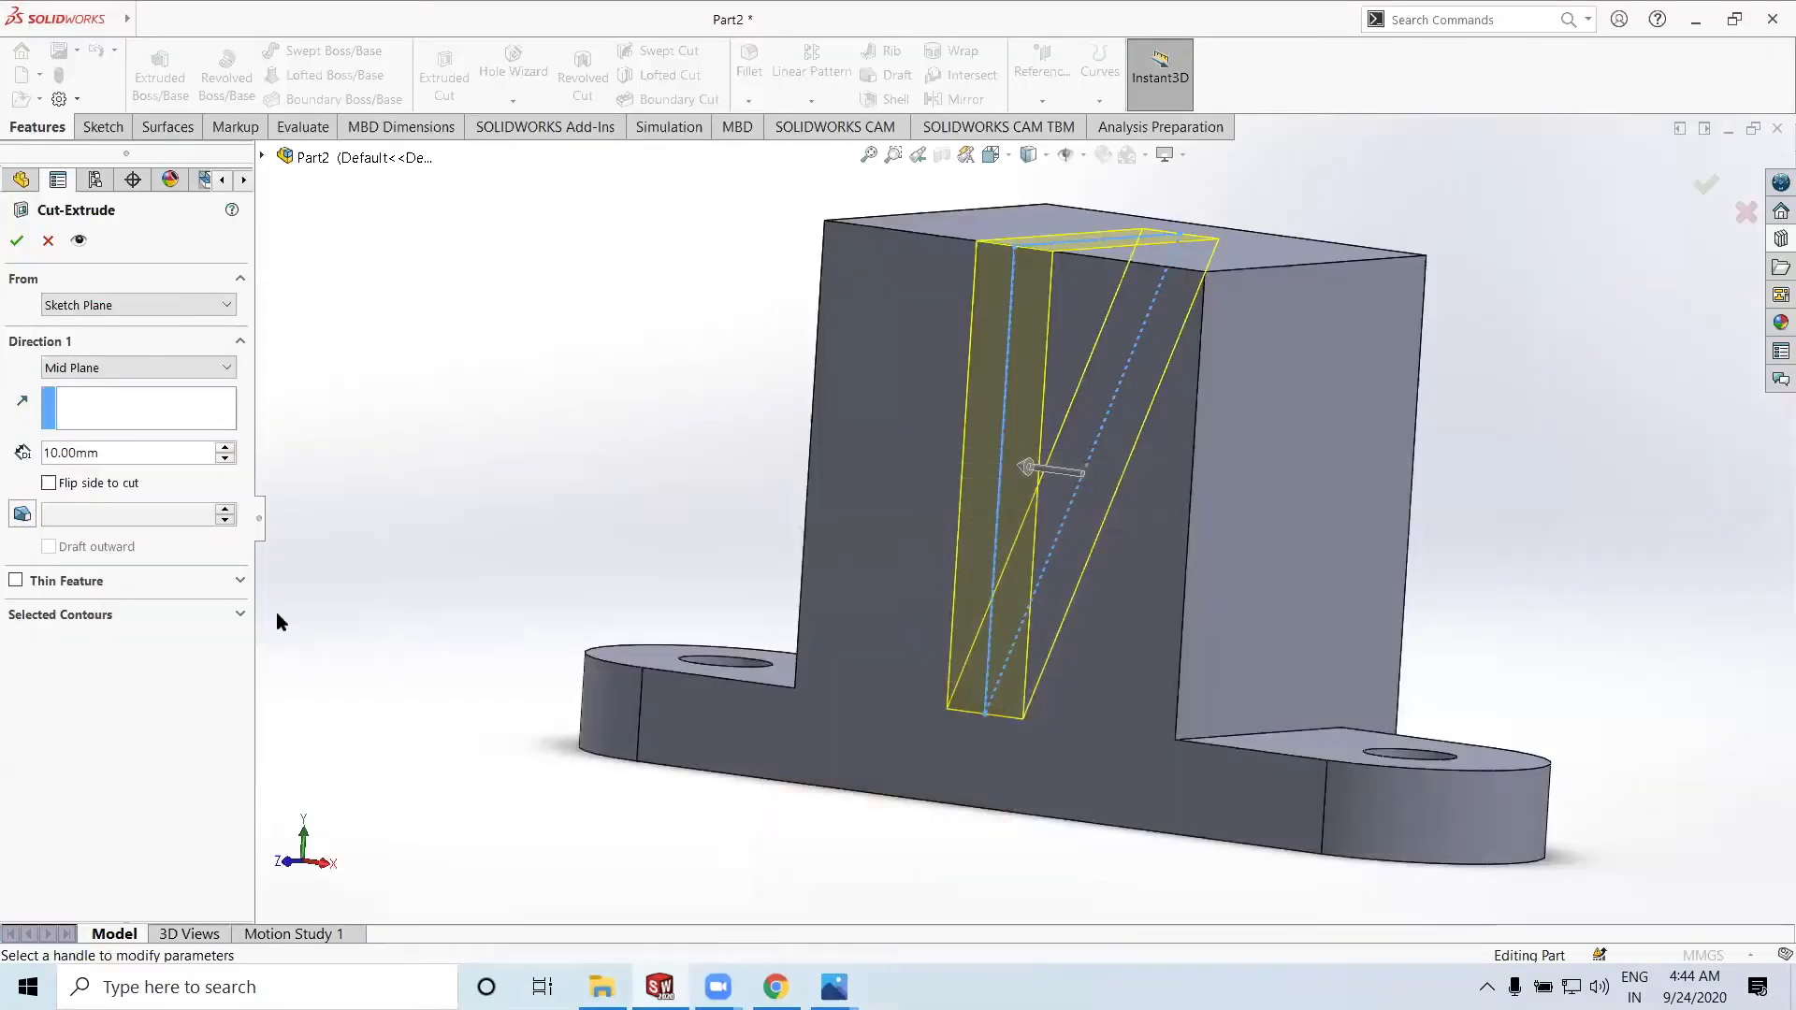
Set the Mid Plane cut's depth to 30 mm and complete the Extruded Cut of the triangular profile
{"action": "left_click_drag", "start_coordinate": [146, 451], "coordinate": [27, 461]}
{"action": "type", "text": "3"}
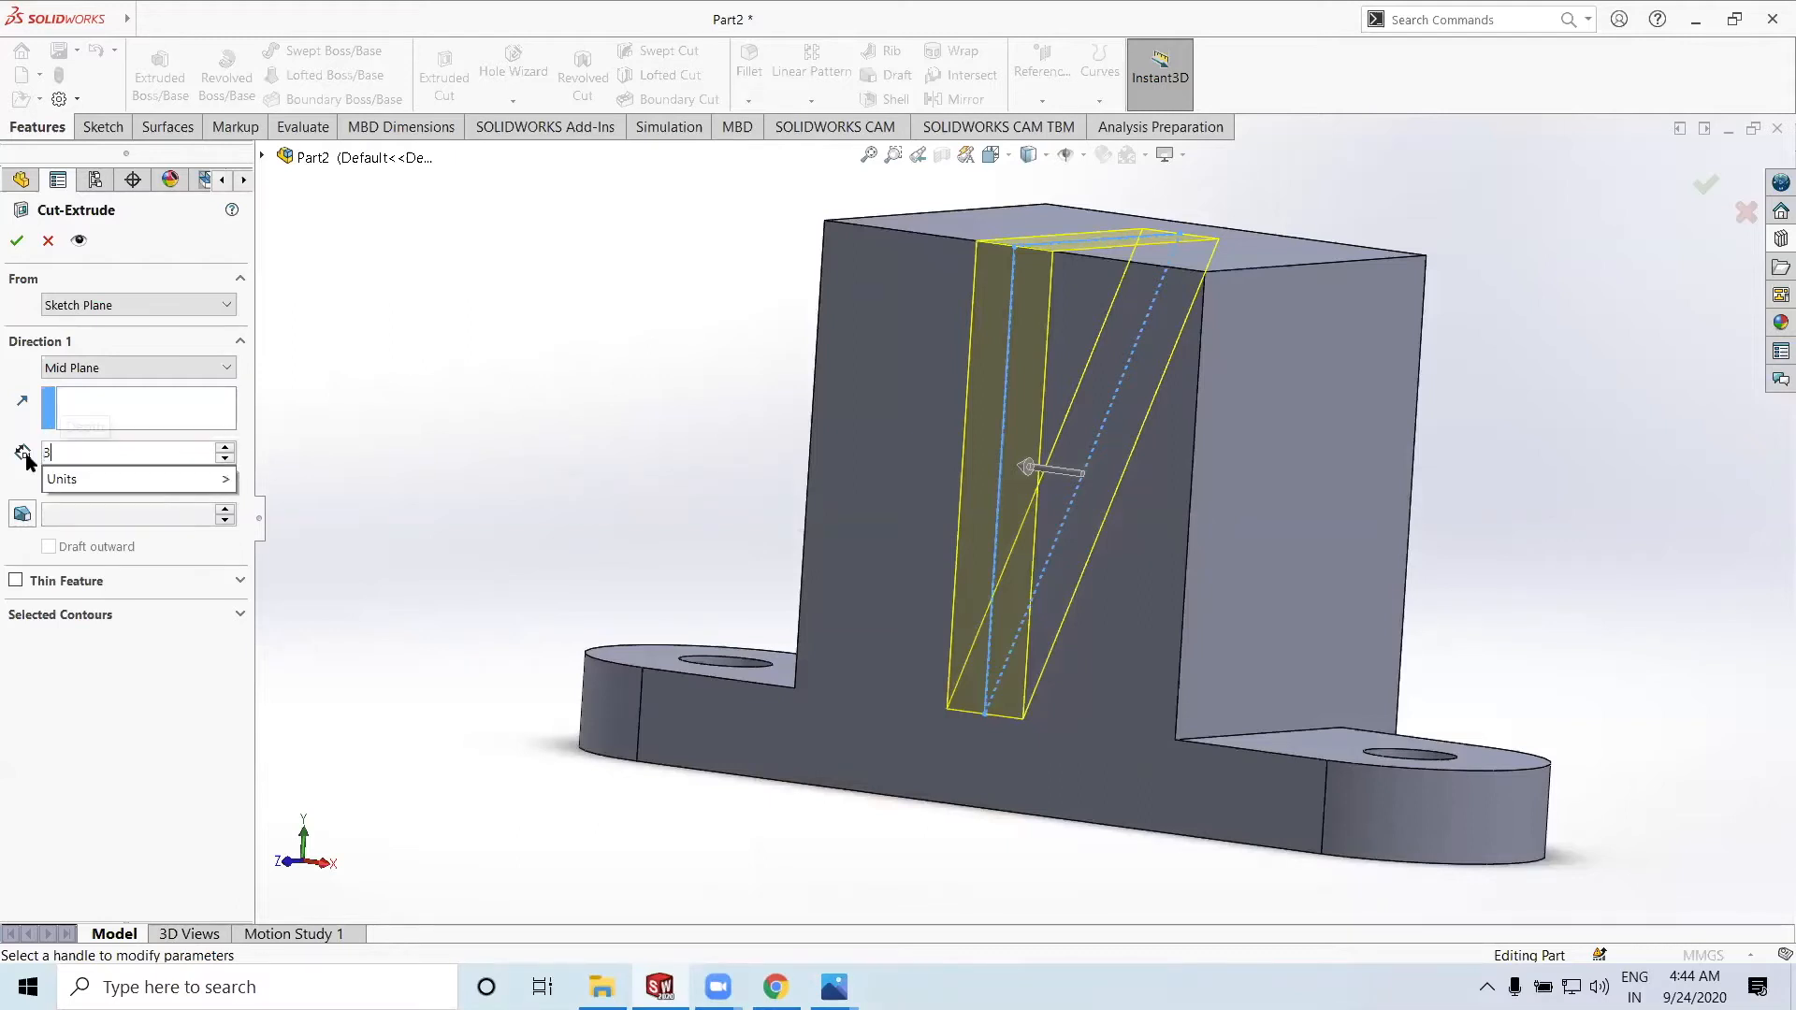
{"action": "type", "text": "0"}
{"action": "key", "text": "Return"}
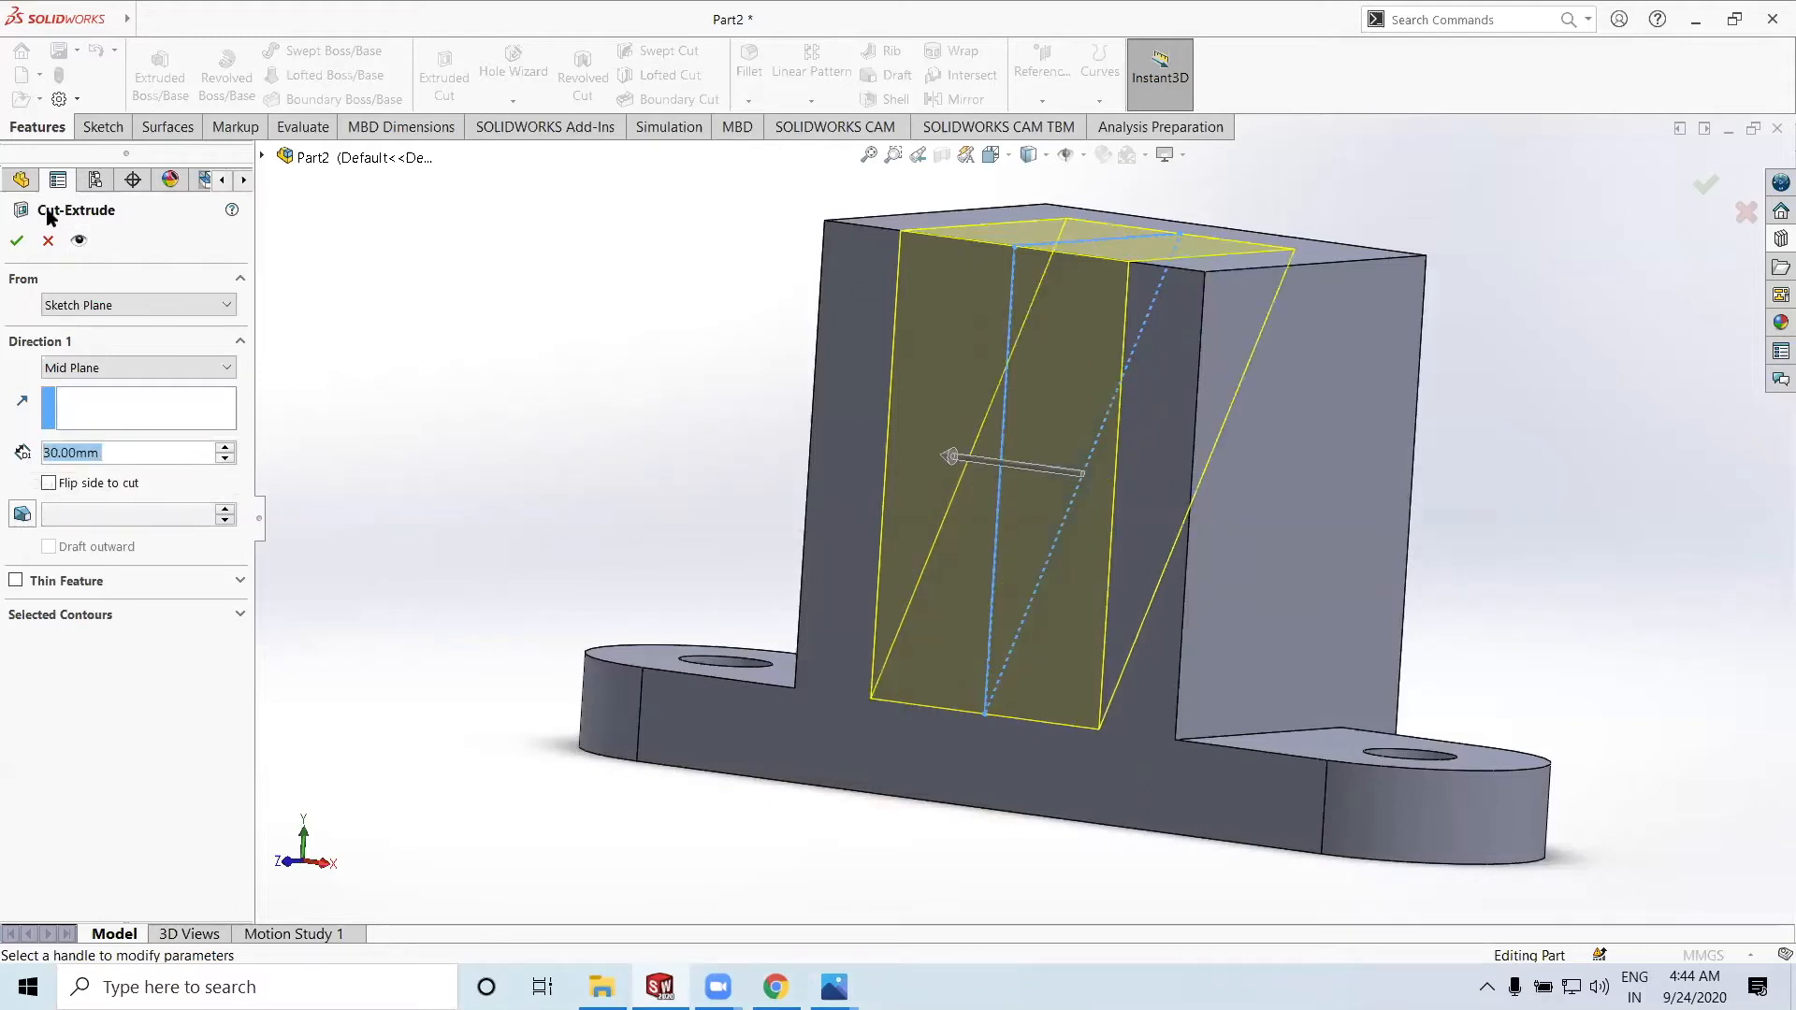
{"action": "left_click", "coordinate": [17, 241]}
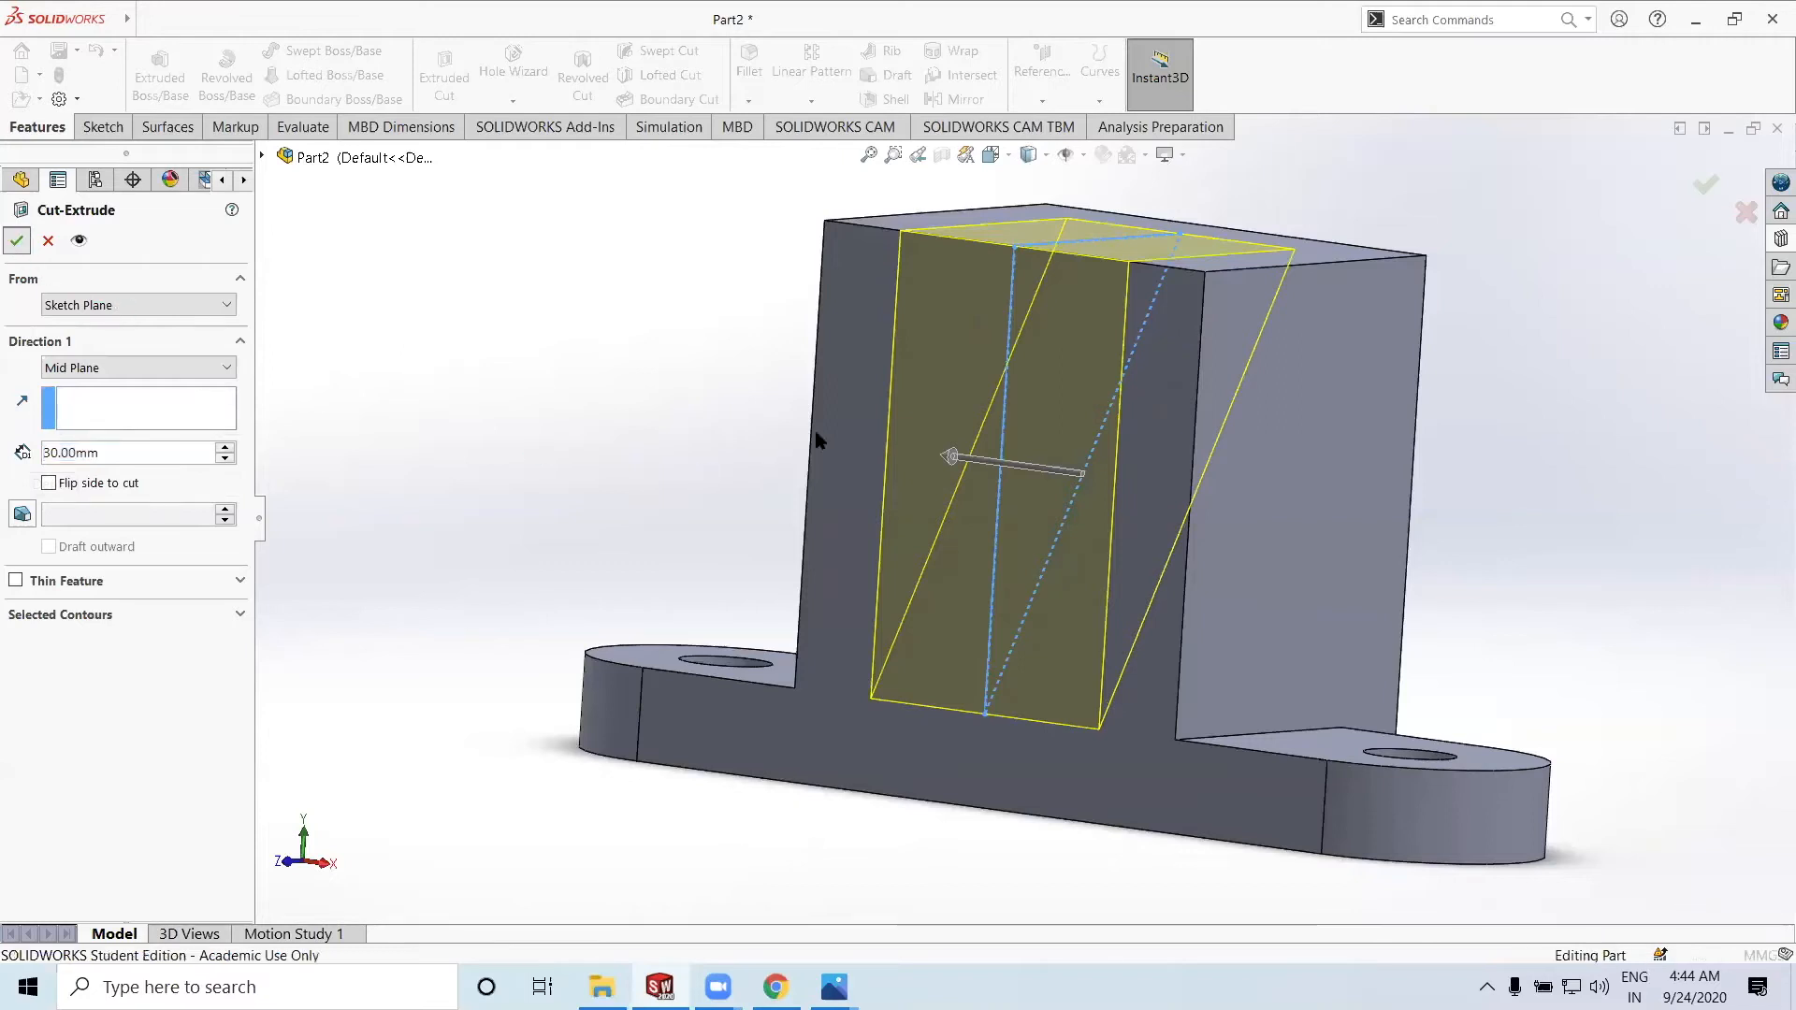
{"action": "scroll", "coordinate": [1210, 520], "scroll_direction": "up", "scroll_amount": 1}
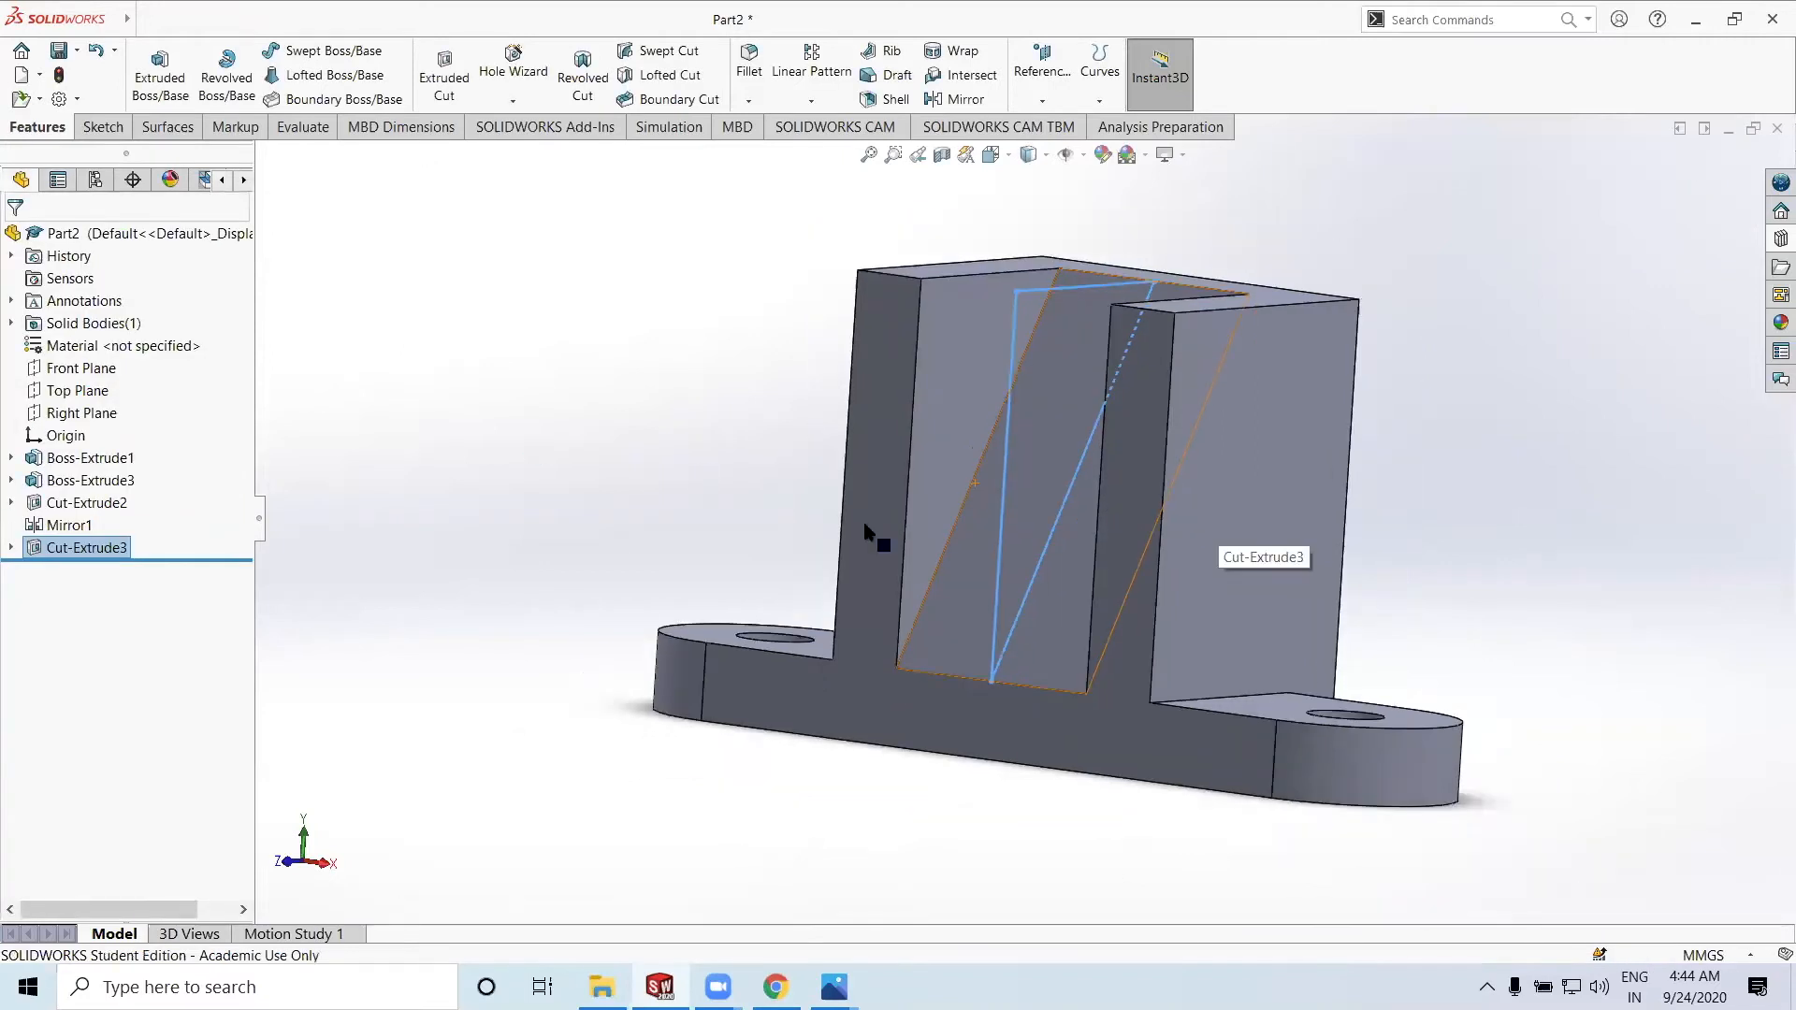
{"action": "left_click", "coordinate": [676, 516]}
{"action": "middle_click_drag", "start_coordinate": [672, 517], "coordinate": [682, 556]}
{"action": "scroll", "coordinate": [682, 556], "scroll_direction": "up", "scroll_amount": 3}
{"action": "middle_click_drag", "start_coordinate": [1275, 602], "coordinate": [1113, 836]}
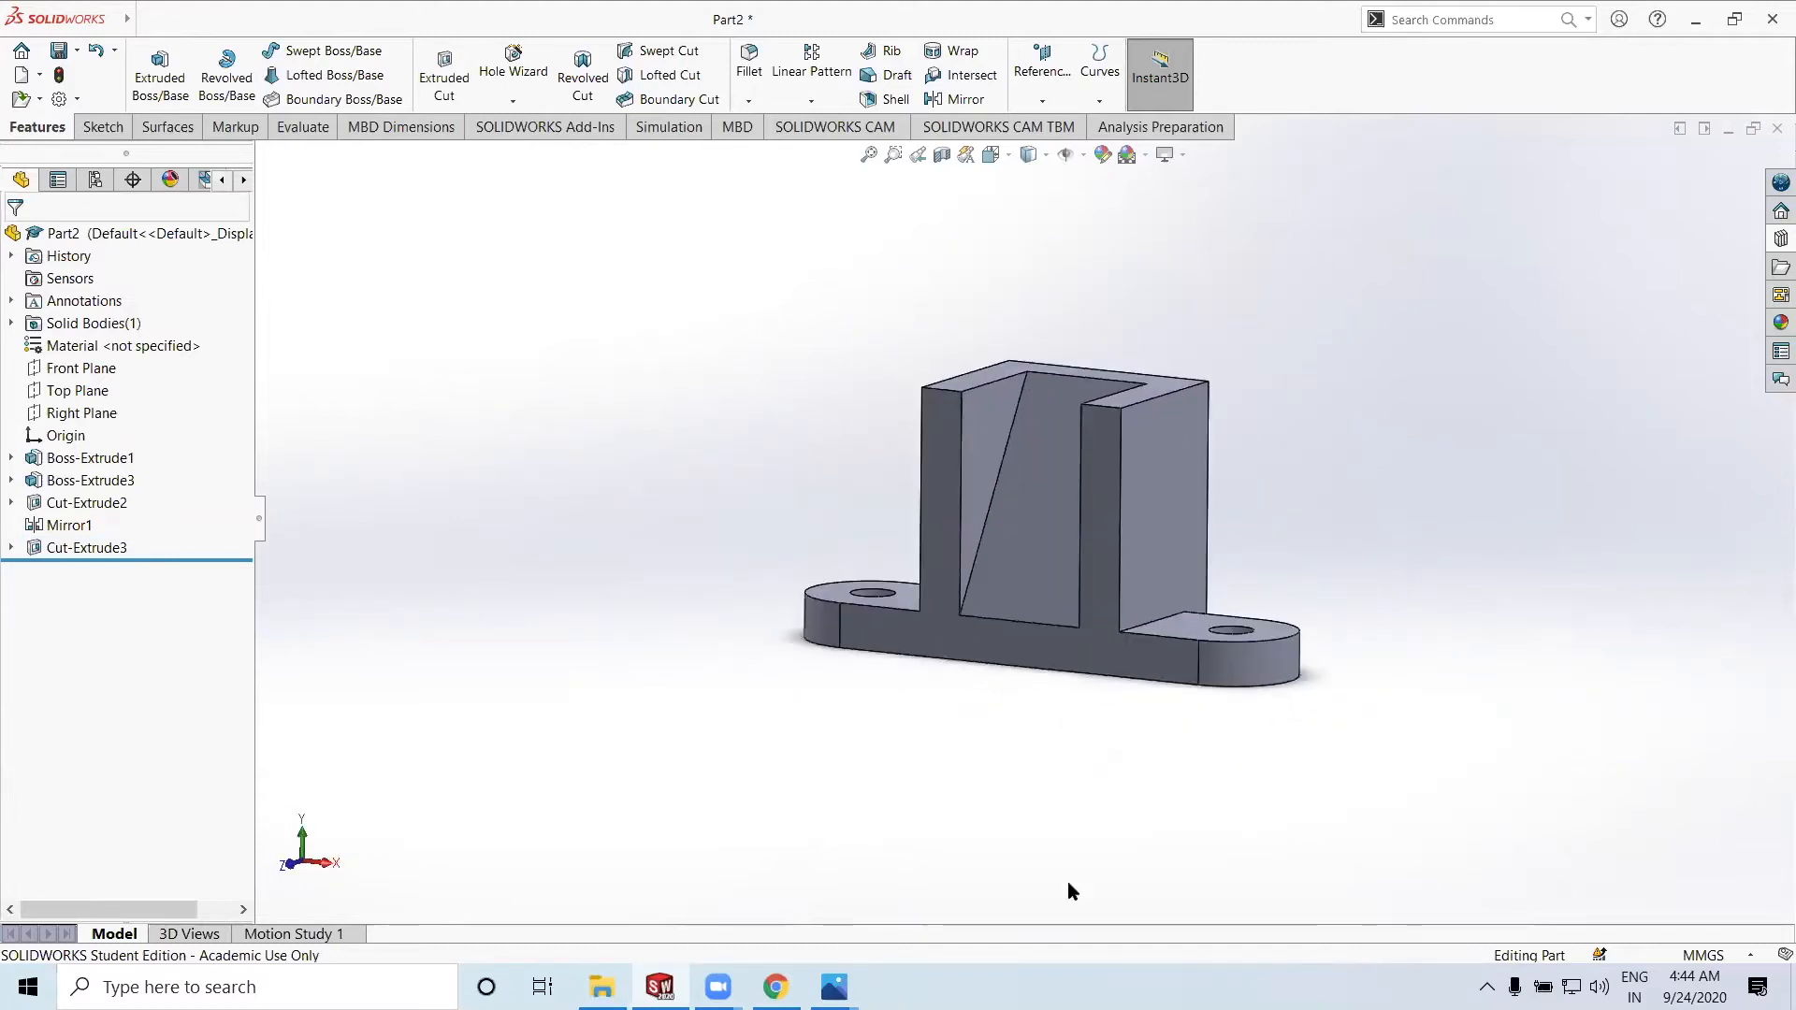
Switch to Photos to compare the bracket with 1st model.png, and return to SOLIDWORKS
{"action": "mouse_move", "coordinate": [834, 987]}
{"action": "left_click", "coordinate": [701, 889]}
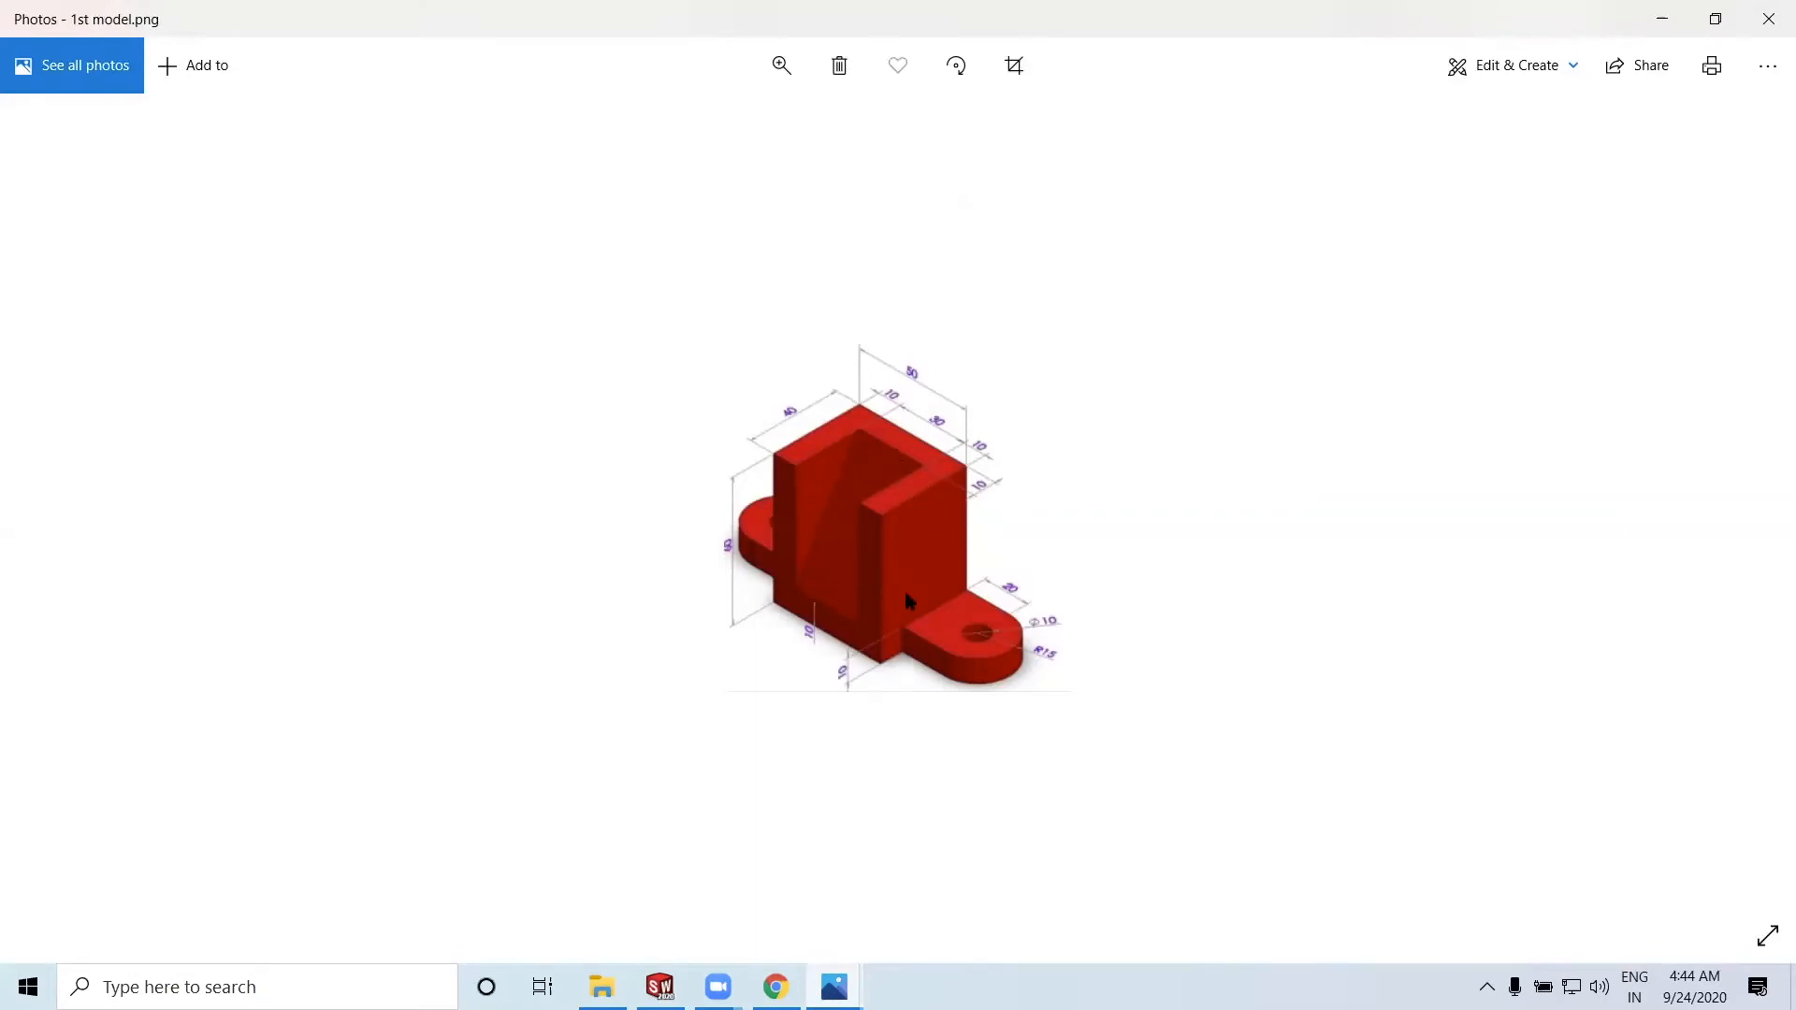
{"action": "left_click", "coordinate": [1663, 18]}
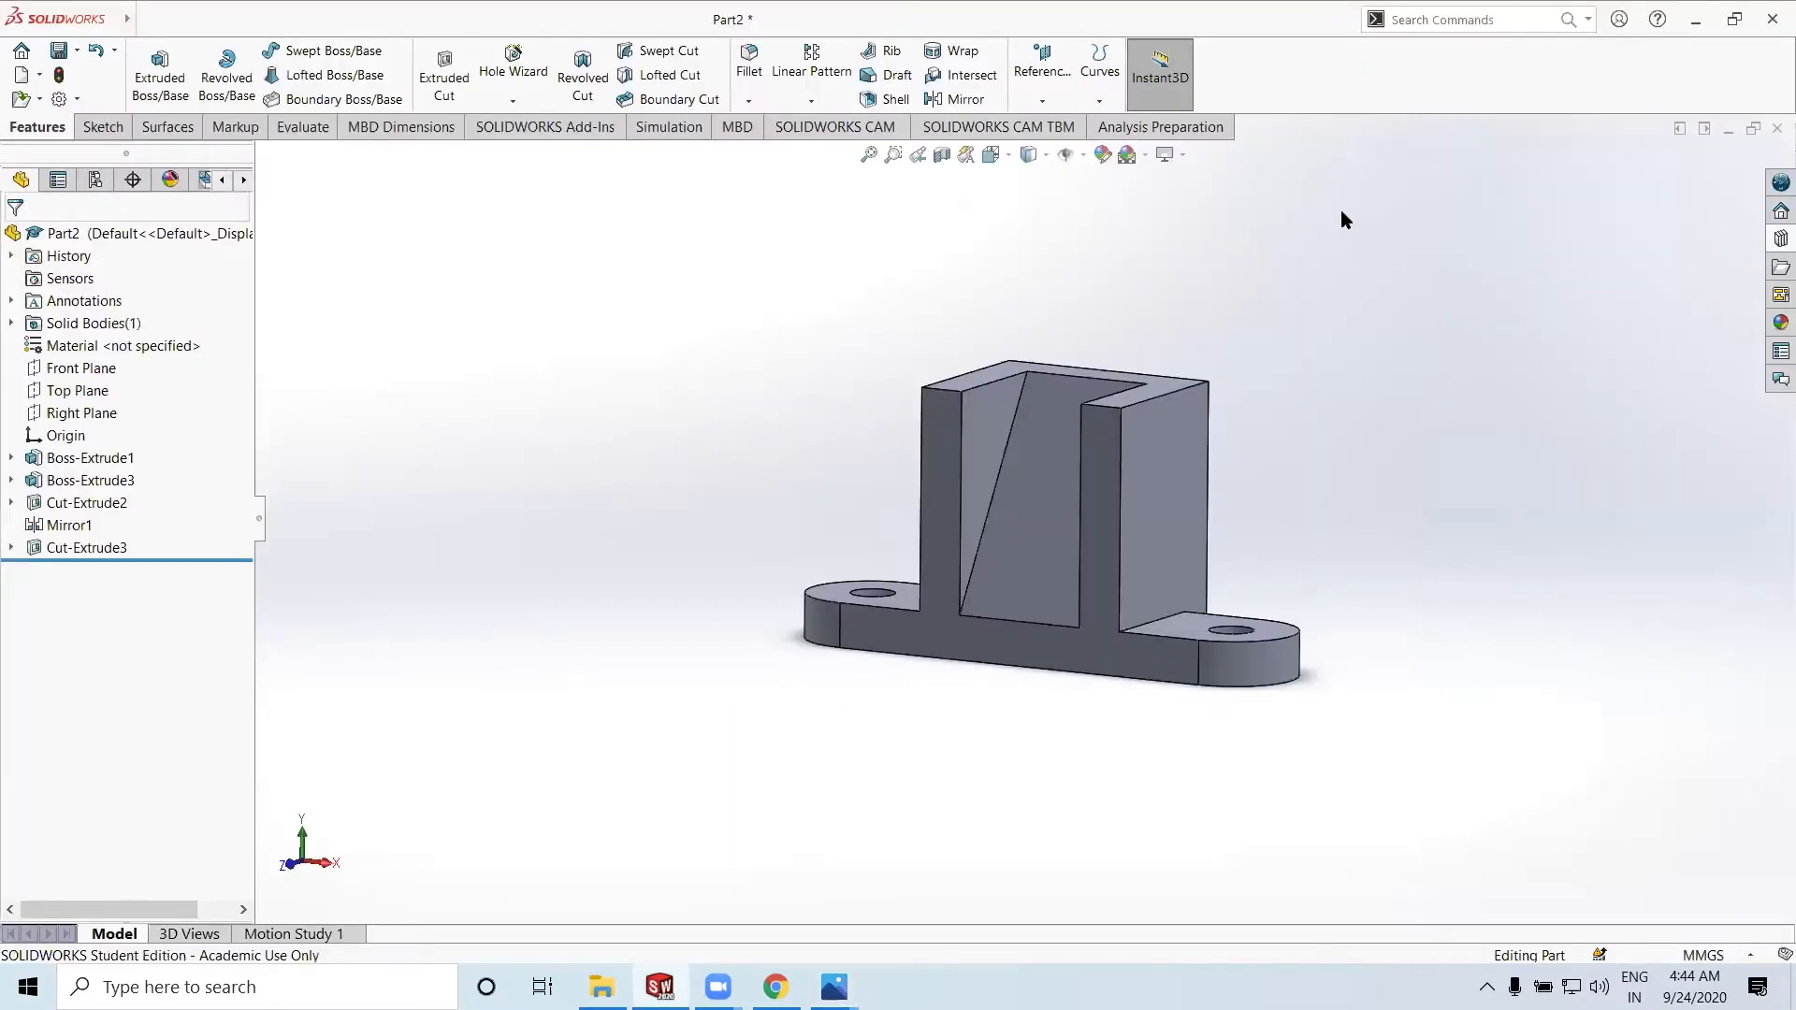
Edit the whole part's appearance to the bright red standard colour, checking 1st model.png in Photos for the match, and accept it
{"action": "left_click", "coordinate": [1105, 157]}
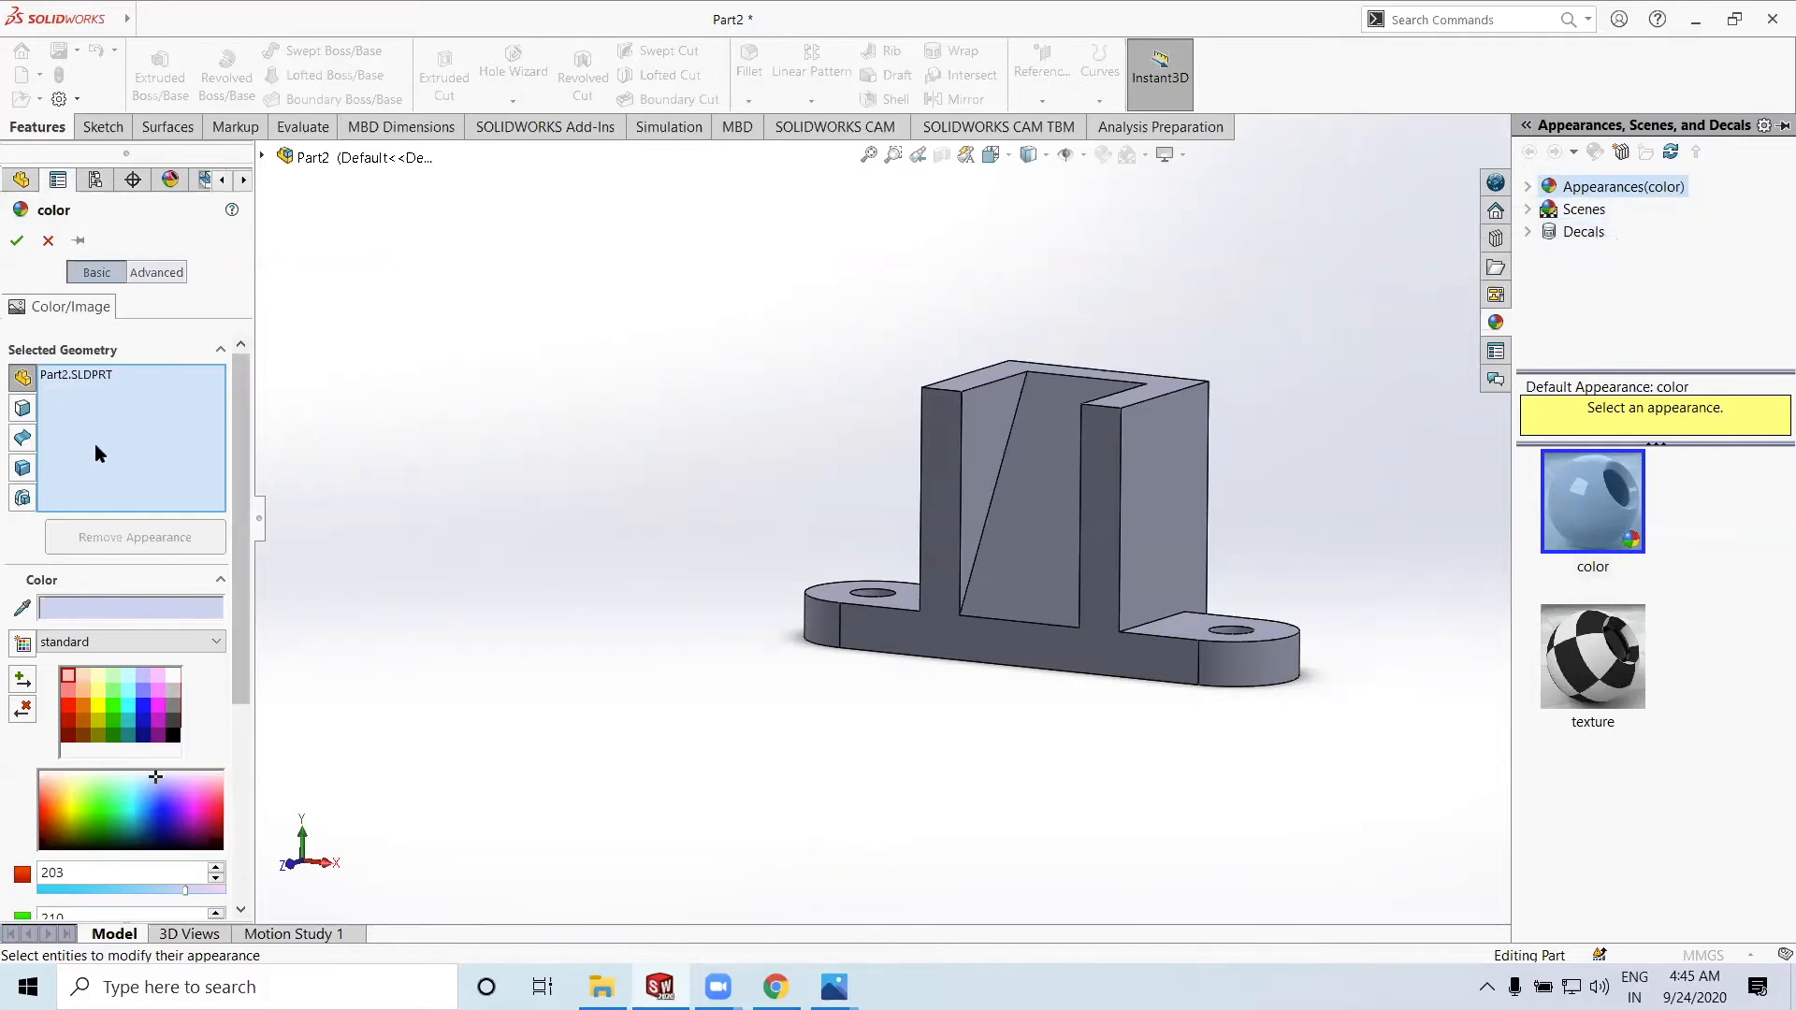
{"action": "mouse_move", "coordinate": [834, 987]}
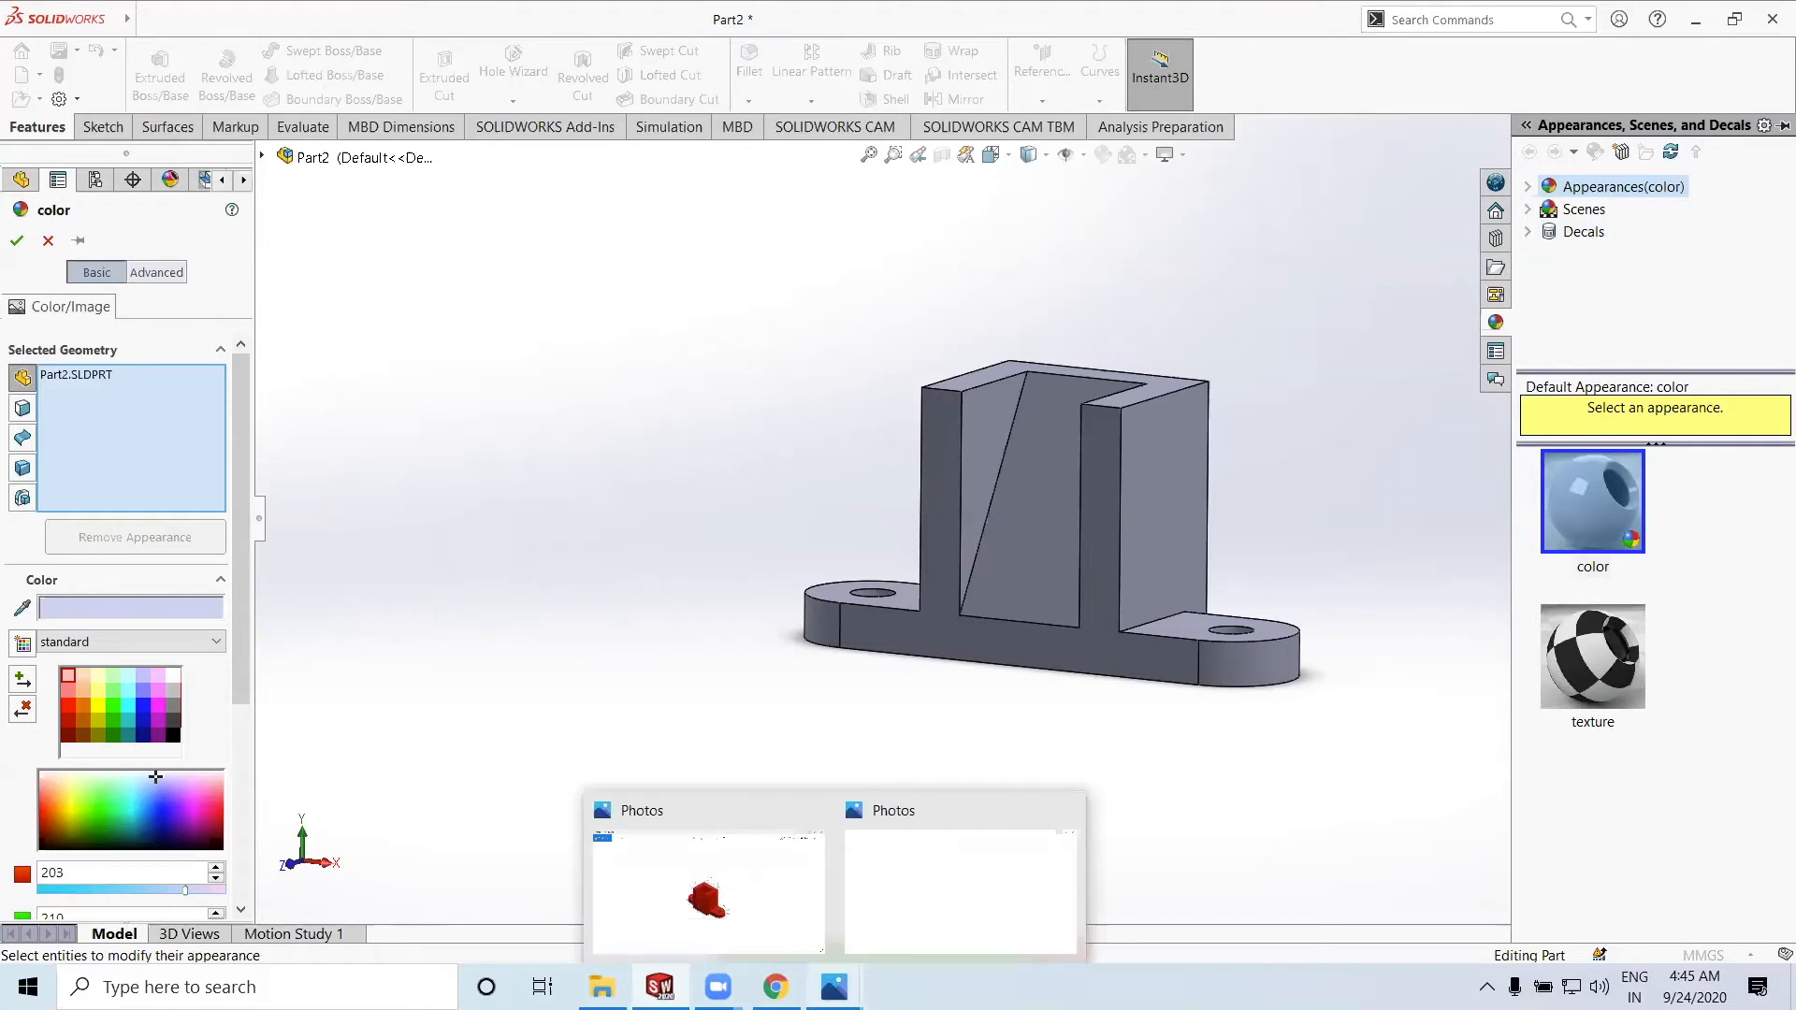
{"action": "left_click", "coordinate": [730, 902]}
{"action": "left_click", "coordinate": [1664, 18]}
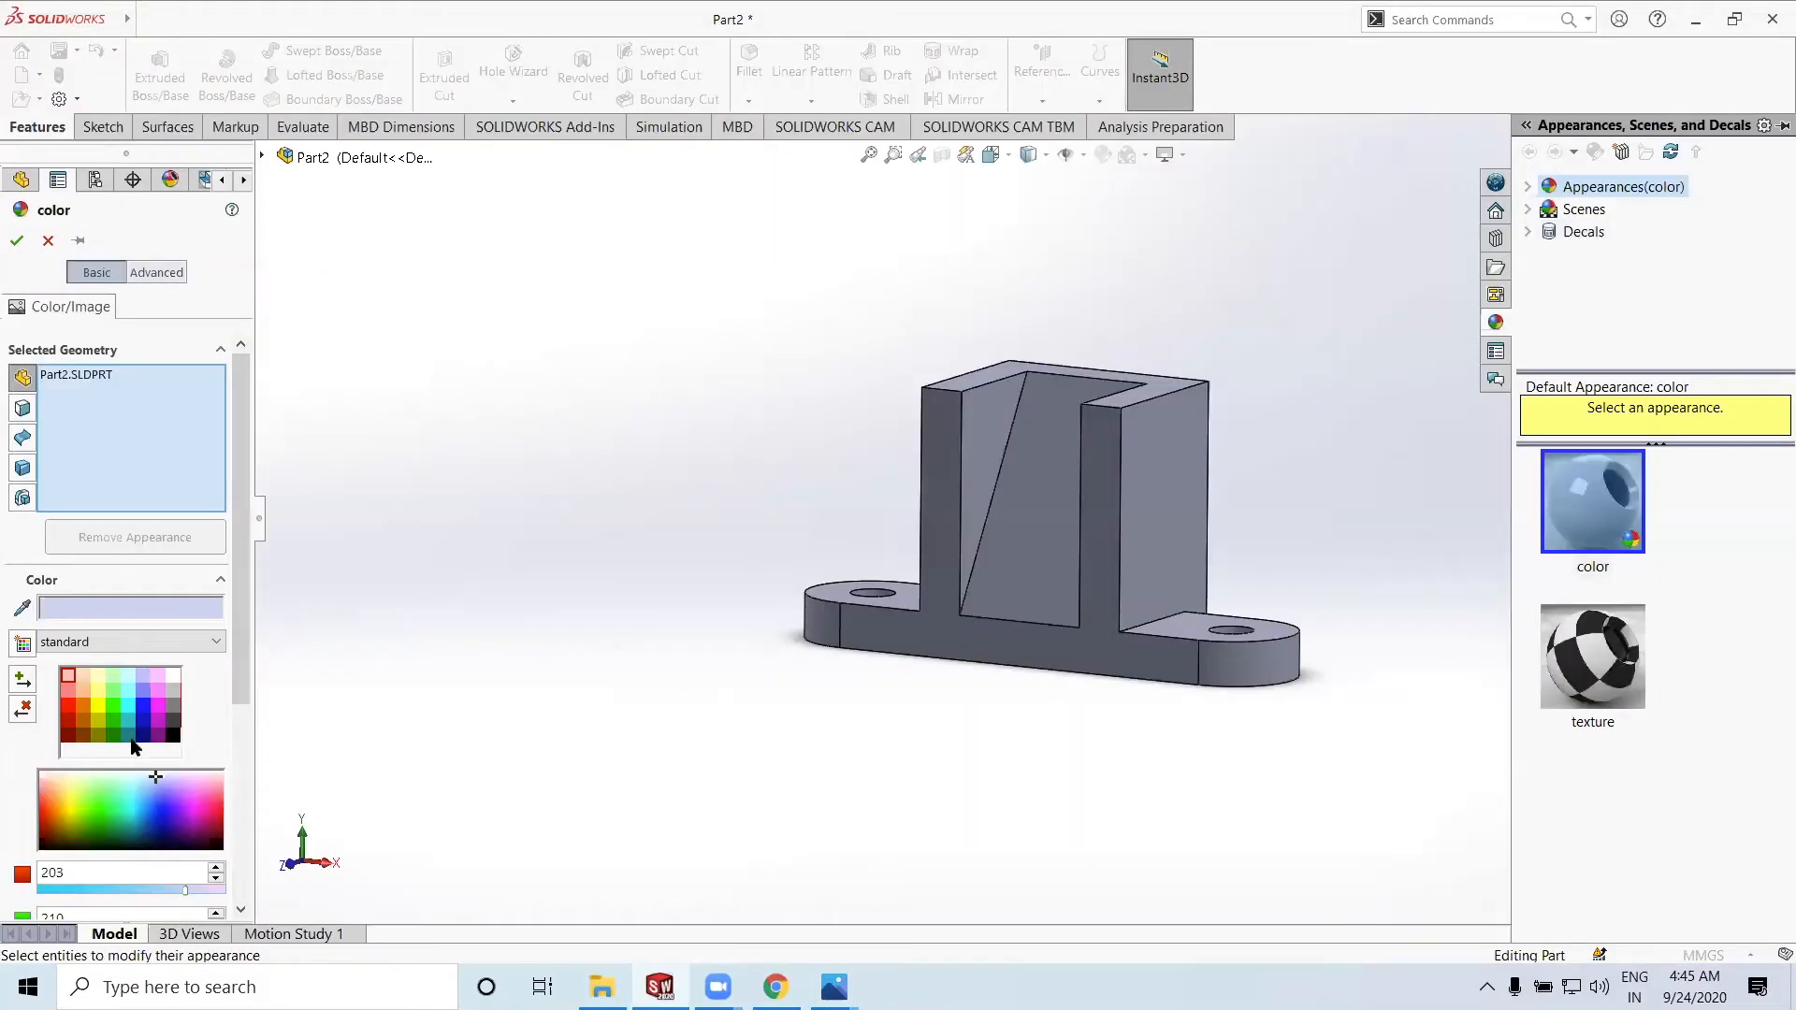
{"action": "left_click", "coordinate": [69, 707]}
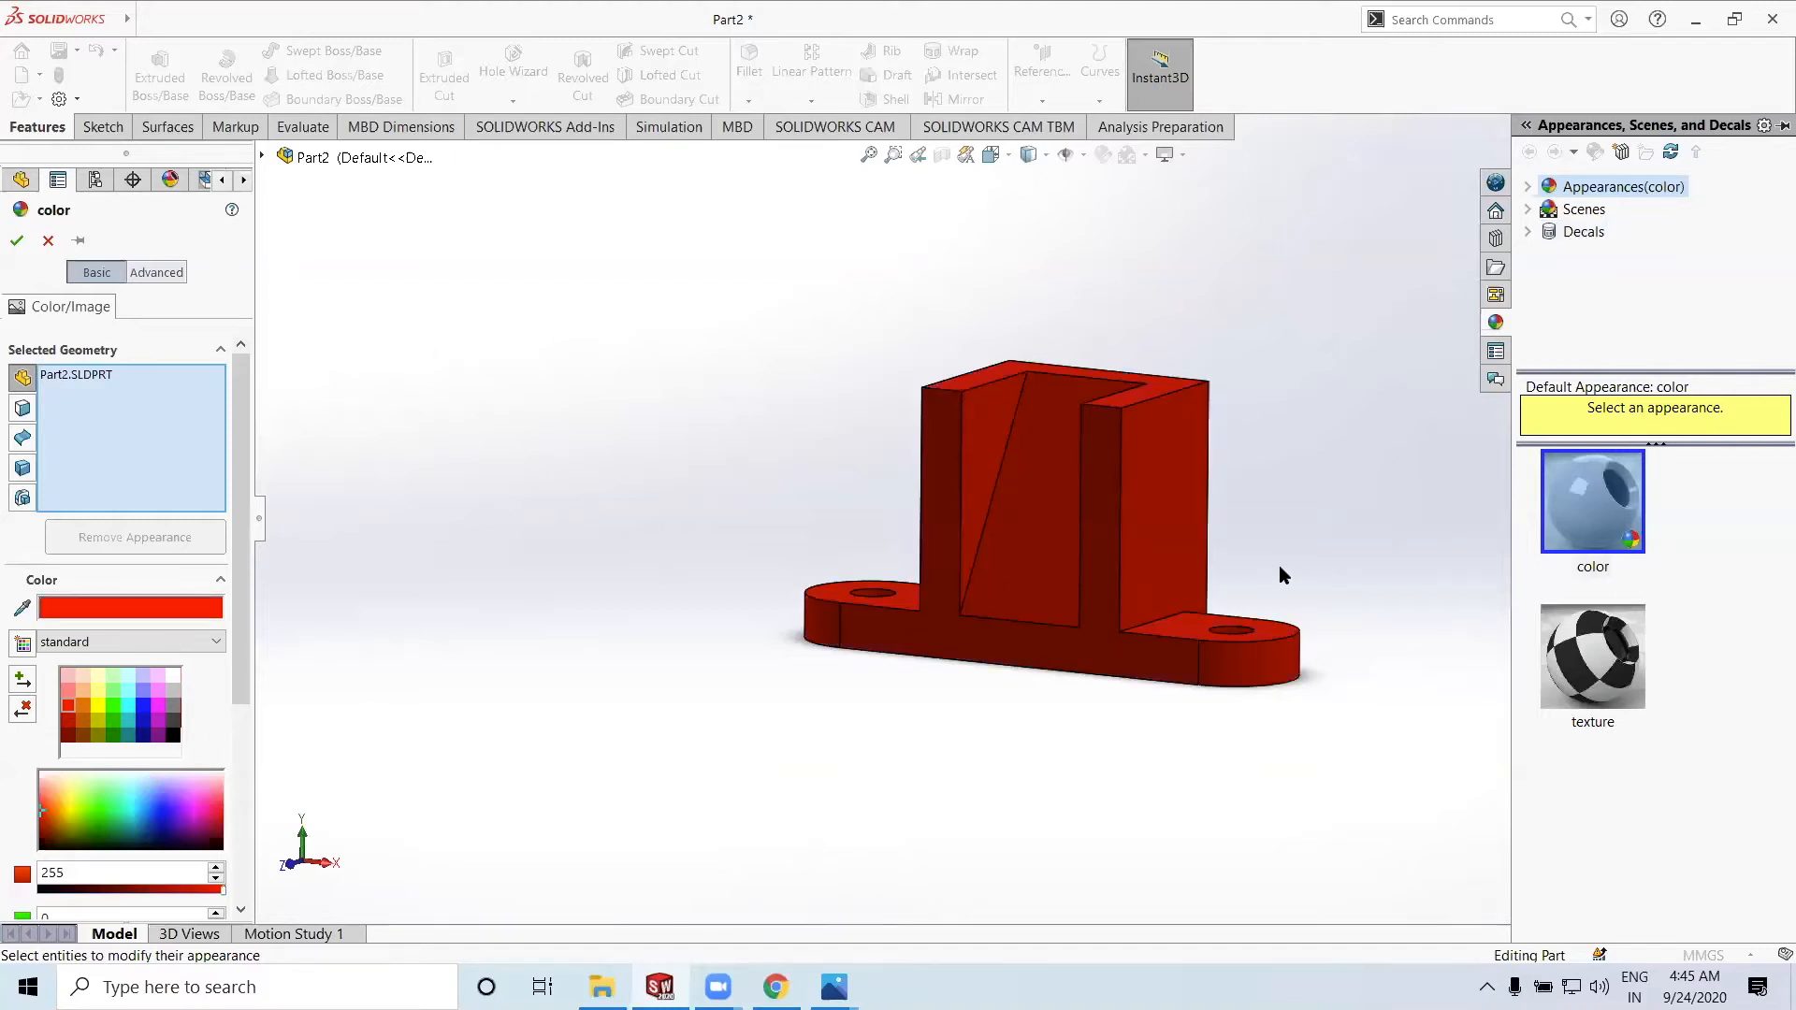
{"action": "middle_click_drag", "start_coordinate": [1294, 550], "coordinate": [1163, 553]}
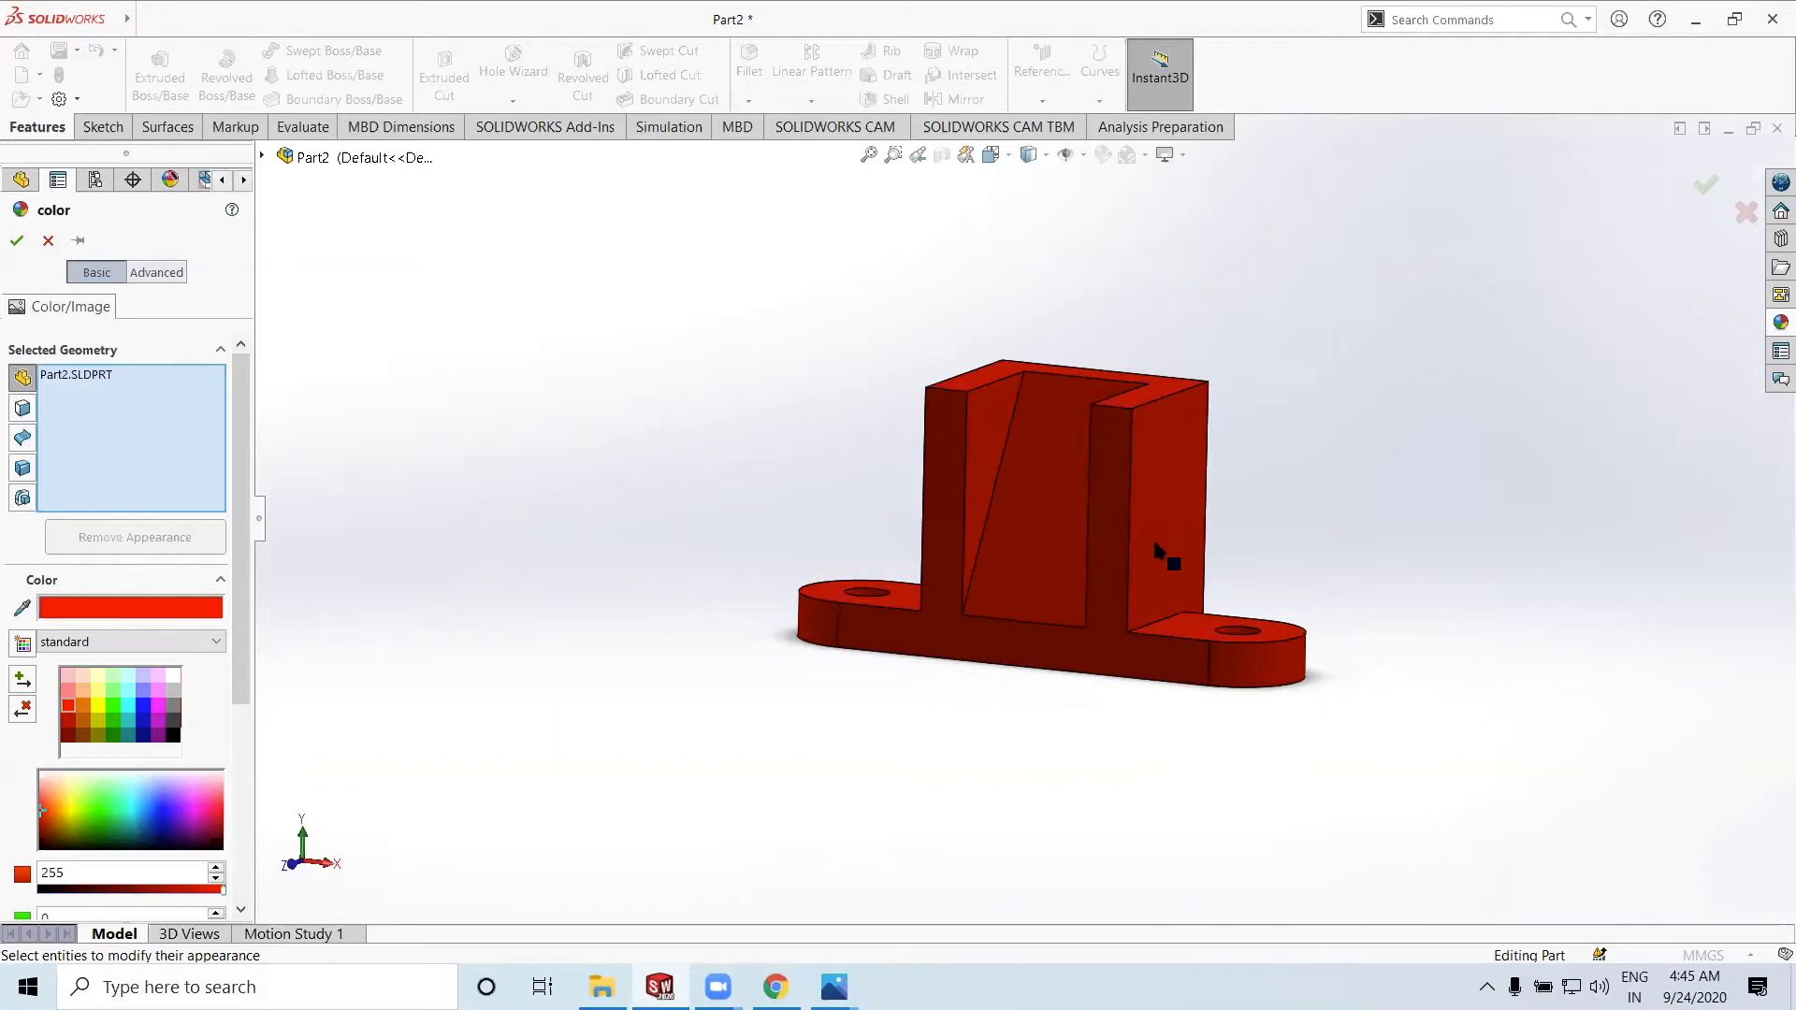
{"action": "left_click", "coordinate": [18, 242]}
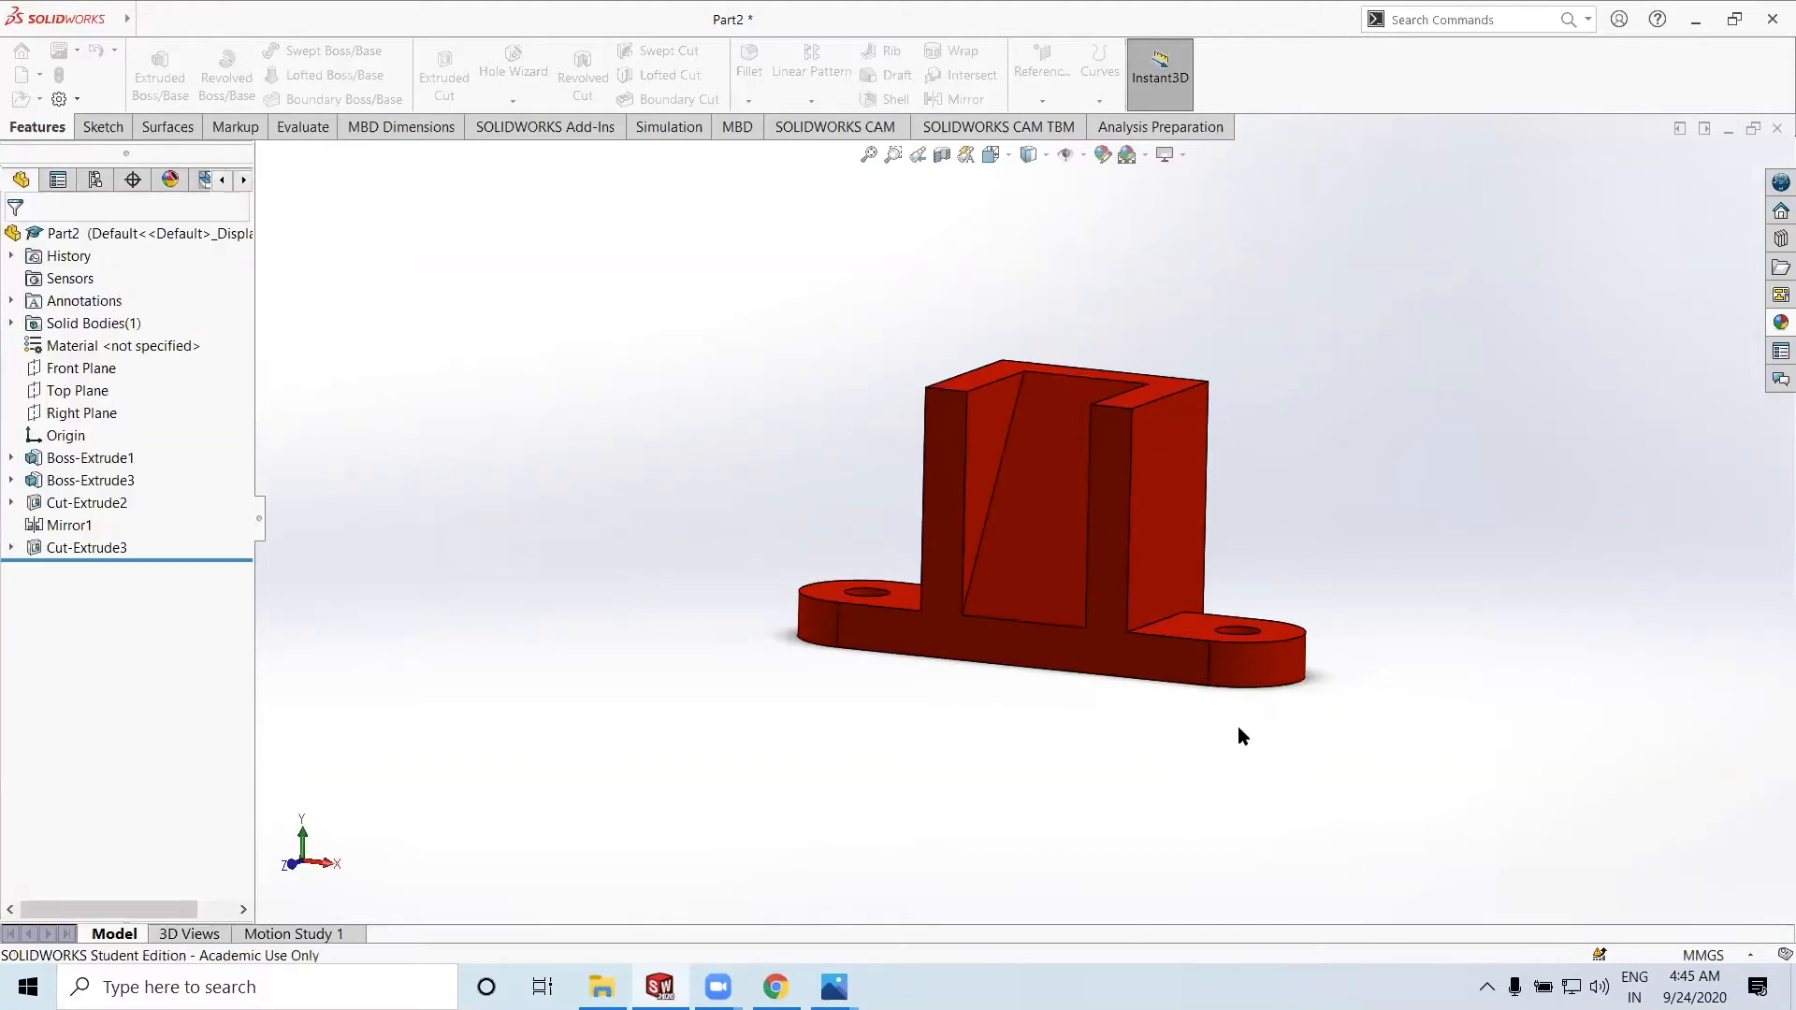
{"action": "middle_click_drag", "start_coordinate": [1400, 719], "coordinate": [1366, 690]}
{"action": "middle_click_drag", "start_coordinate": [1338, 824], "coordinate": [1235, 553]}
{"action": "scroll", "coordinate": [1235, 553], "scroll_direction": "up", "scroll_amount": 2}
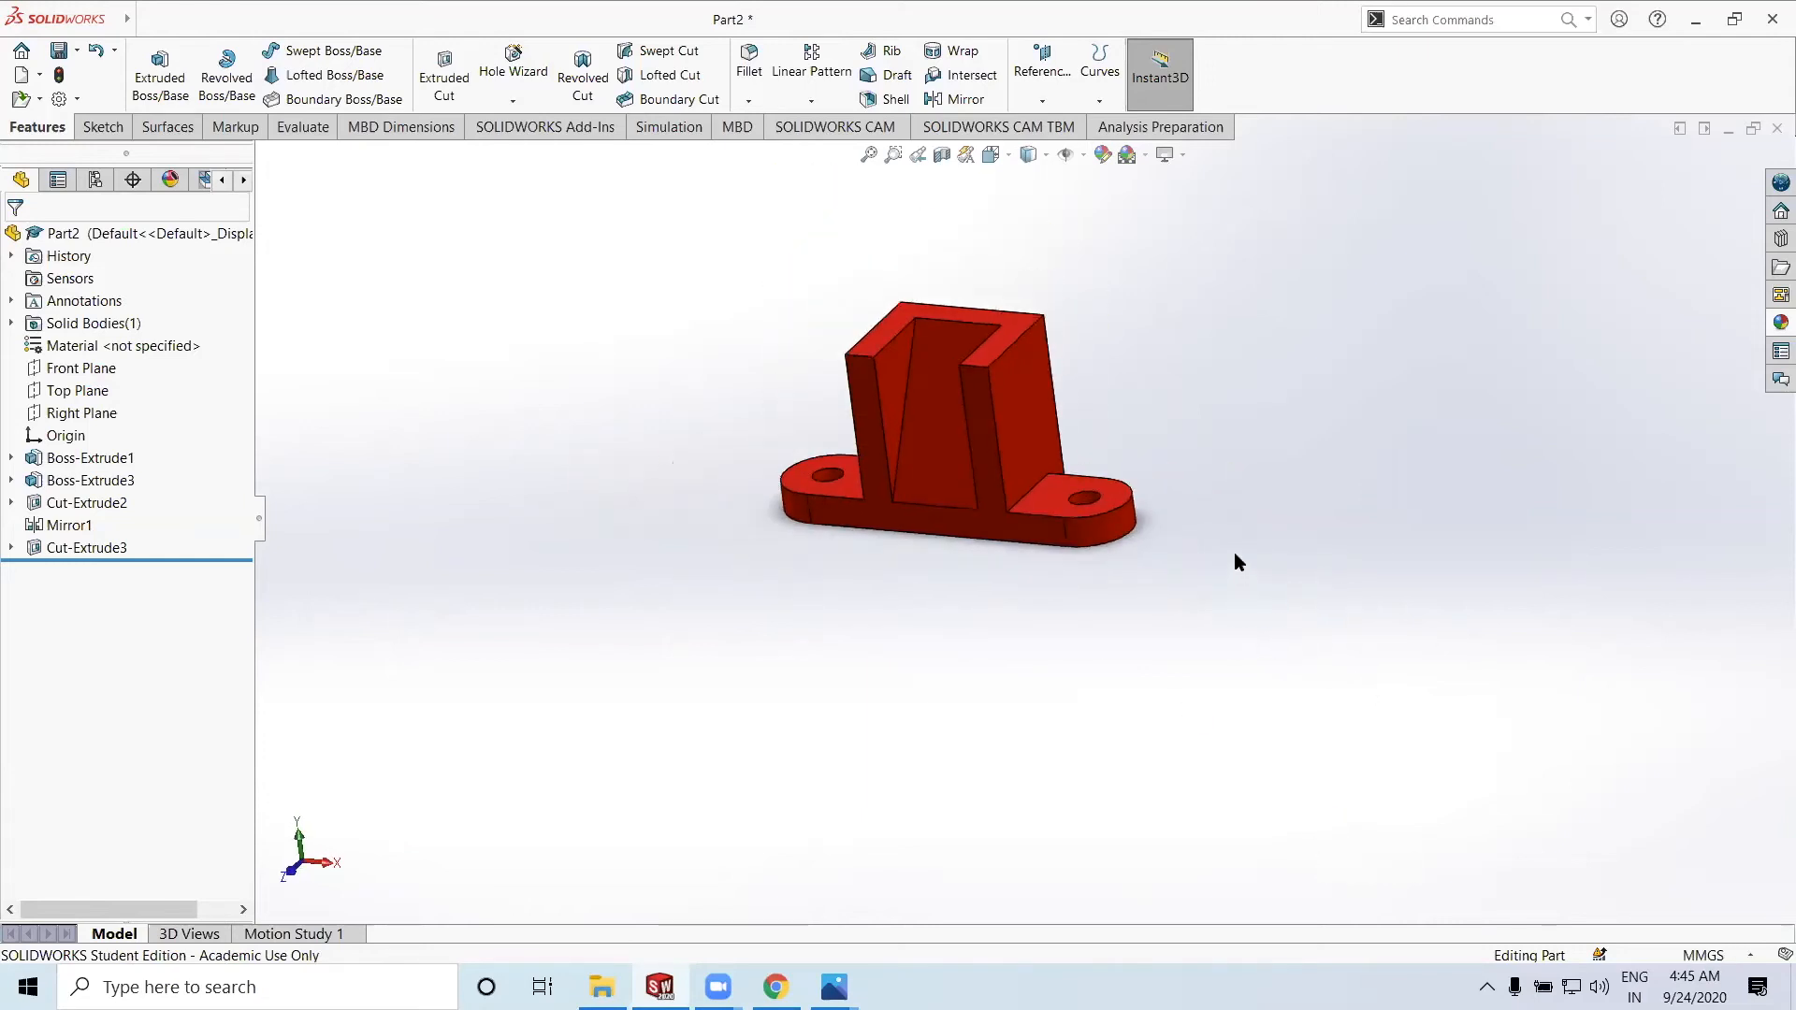
{"action": "middle_click_drag", "start_coordinate": [1279, 469], "coordinate": [1015, 797]}
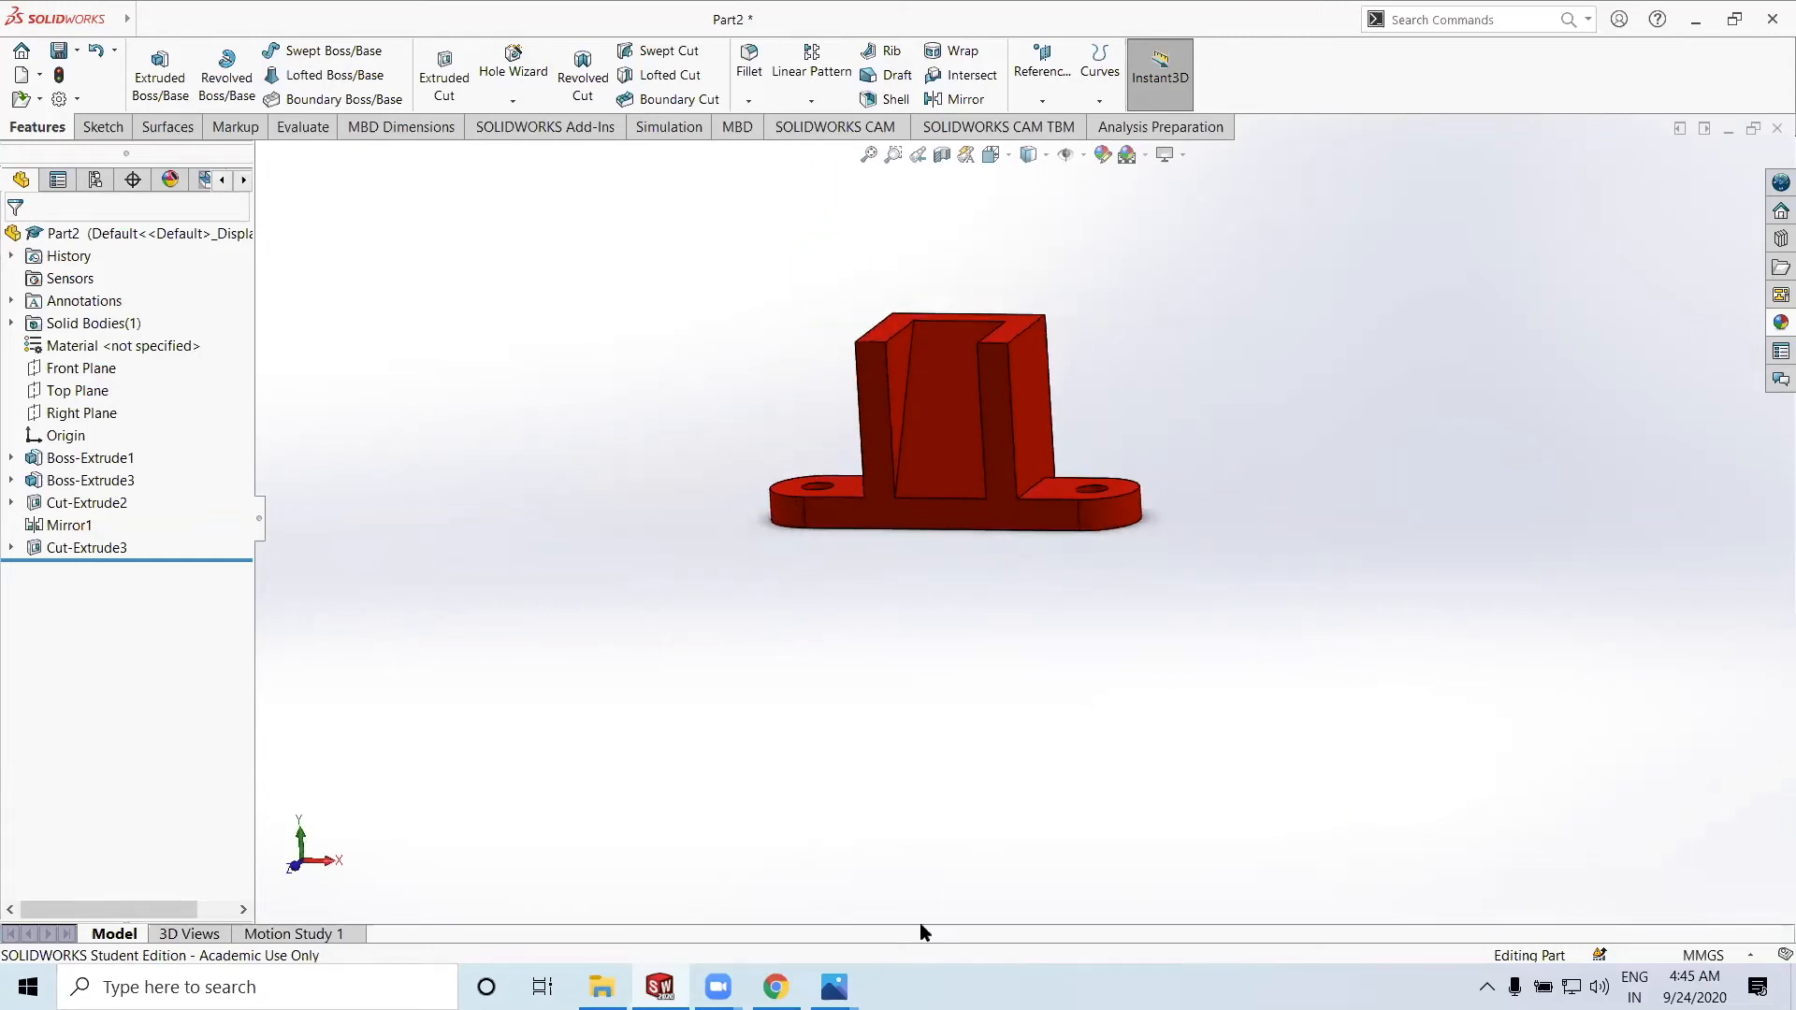
{"action": "mouse_move", "coordinate": [834, 987]}
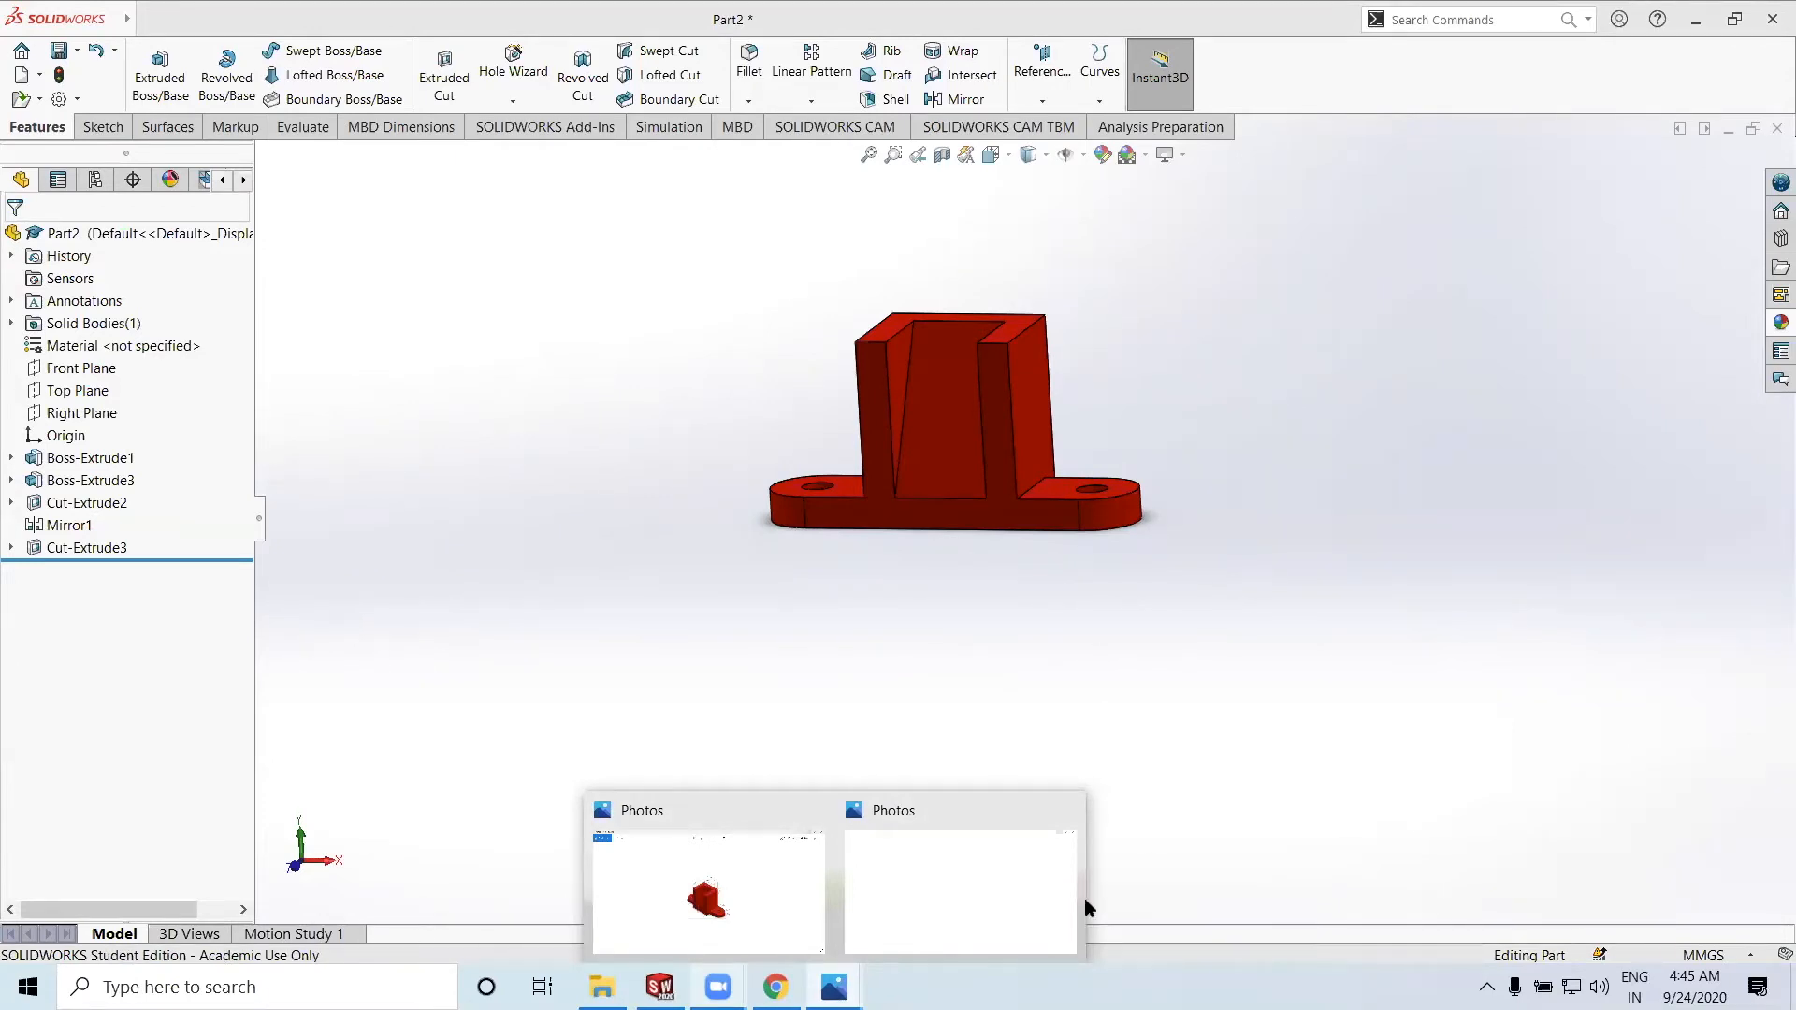
{"action": "left_click", "coordinate": [1695, 23]}
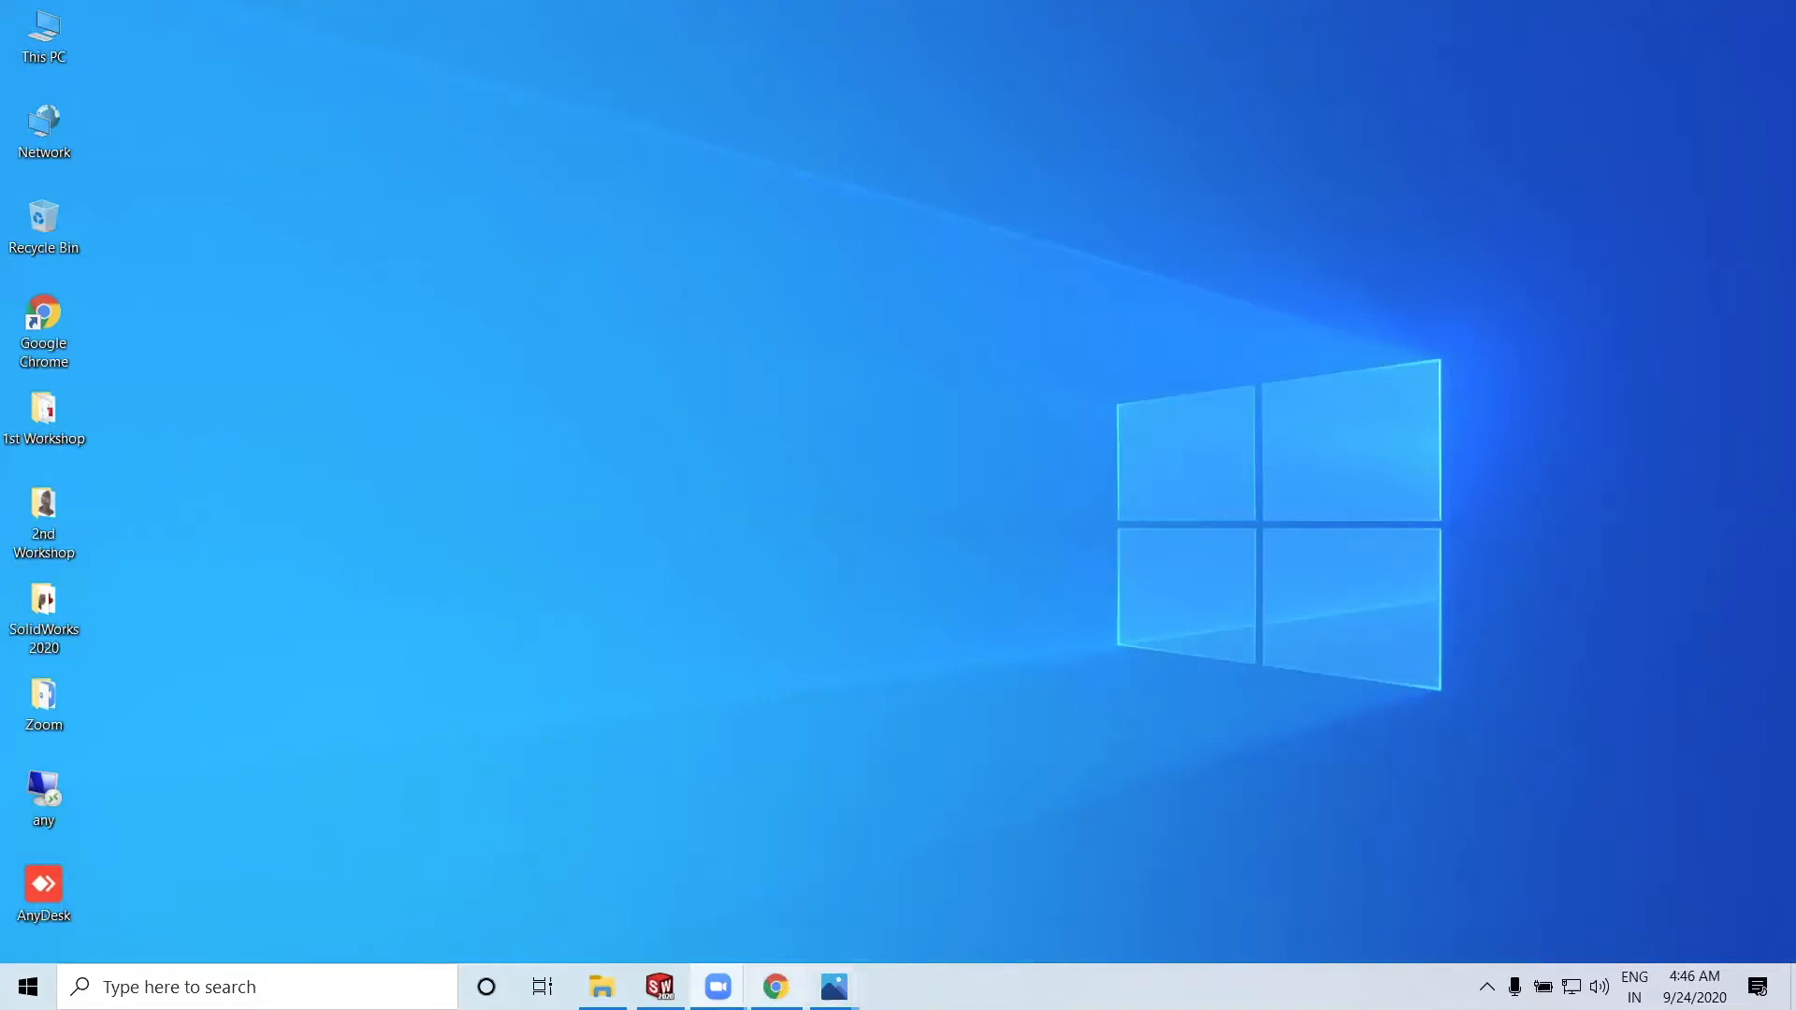
{"action": "left_click", "coordinate": [659, 987]}
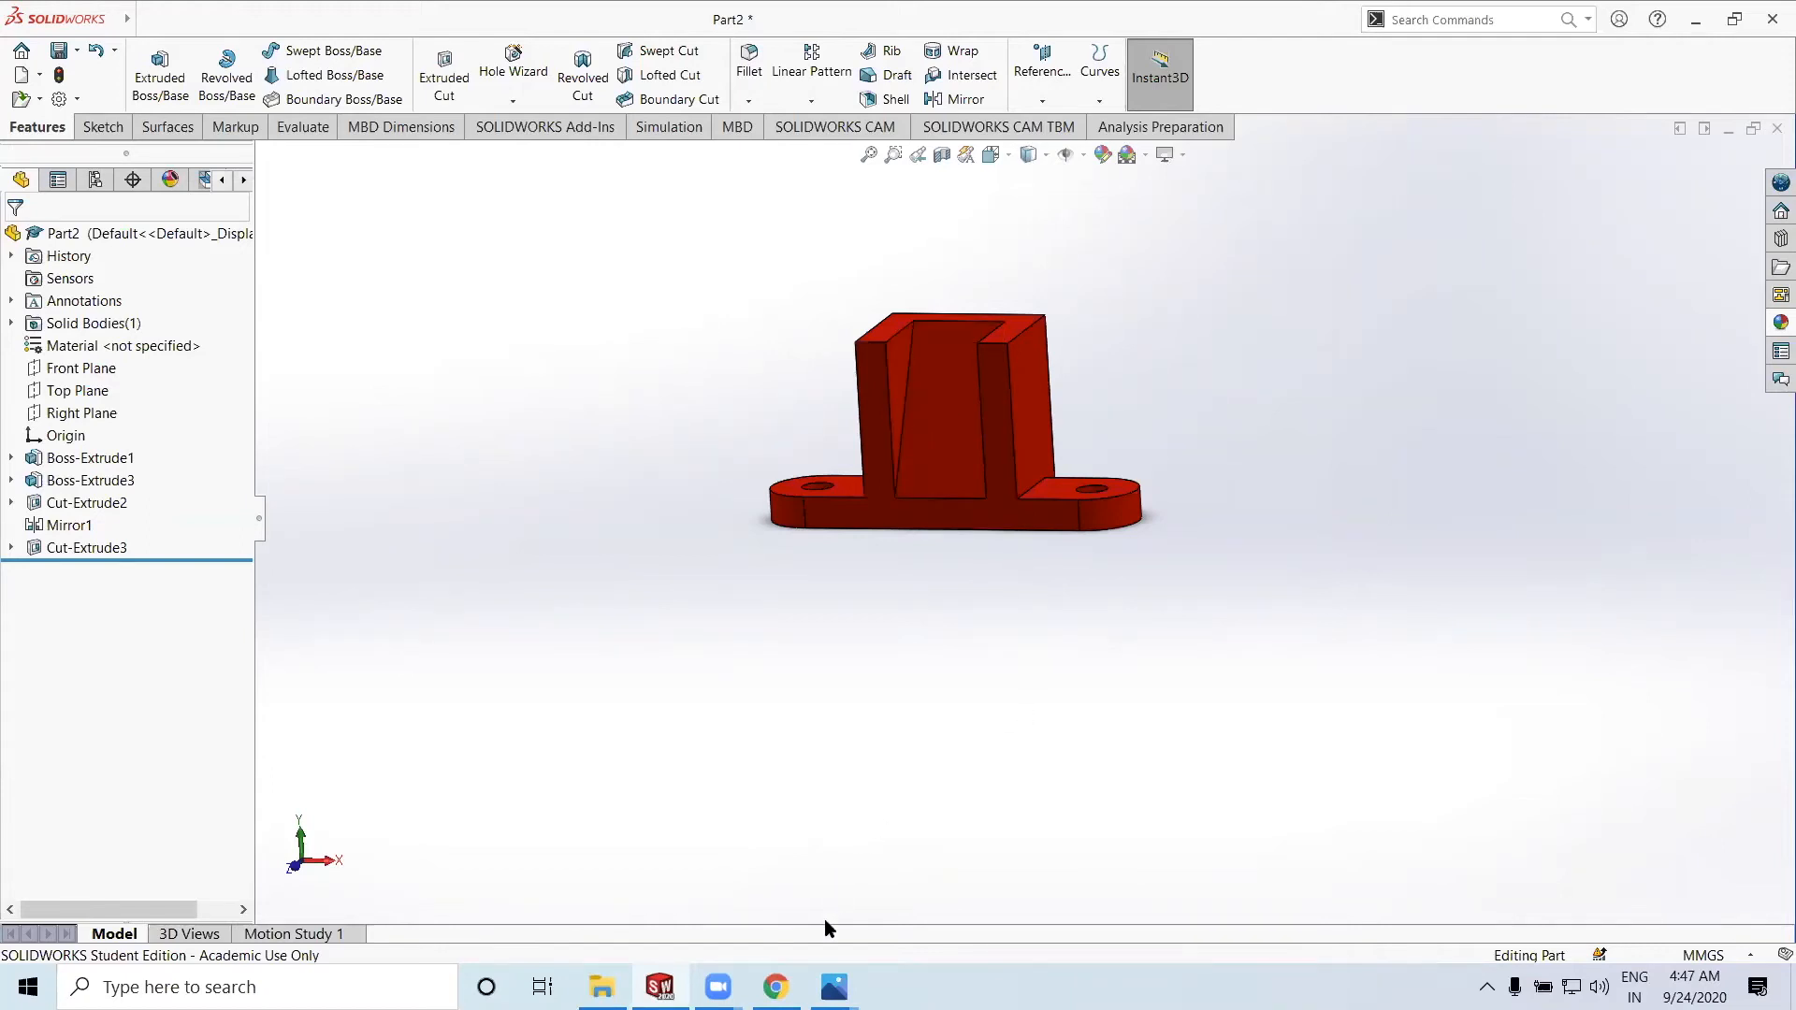
Enlarge 1st model.png in Photos to review the bracket's dimensions, and return to SOLIDWORKS
{"action": "mouse_move", "coordinate": [834, 987]}
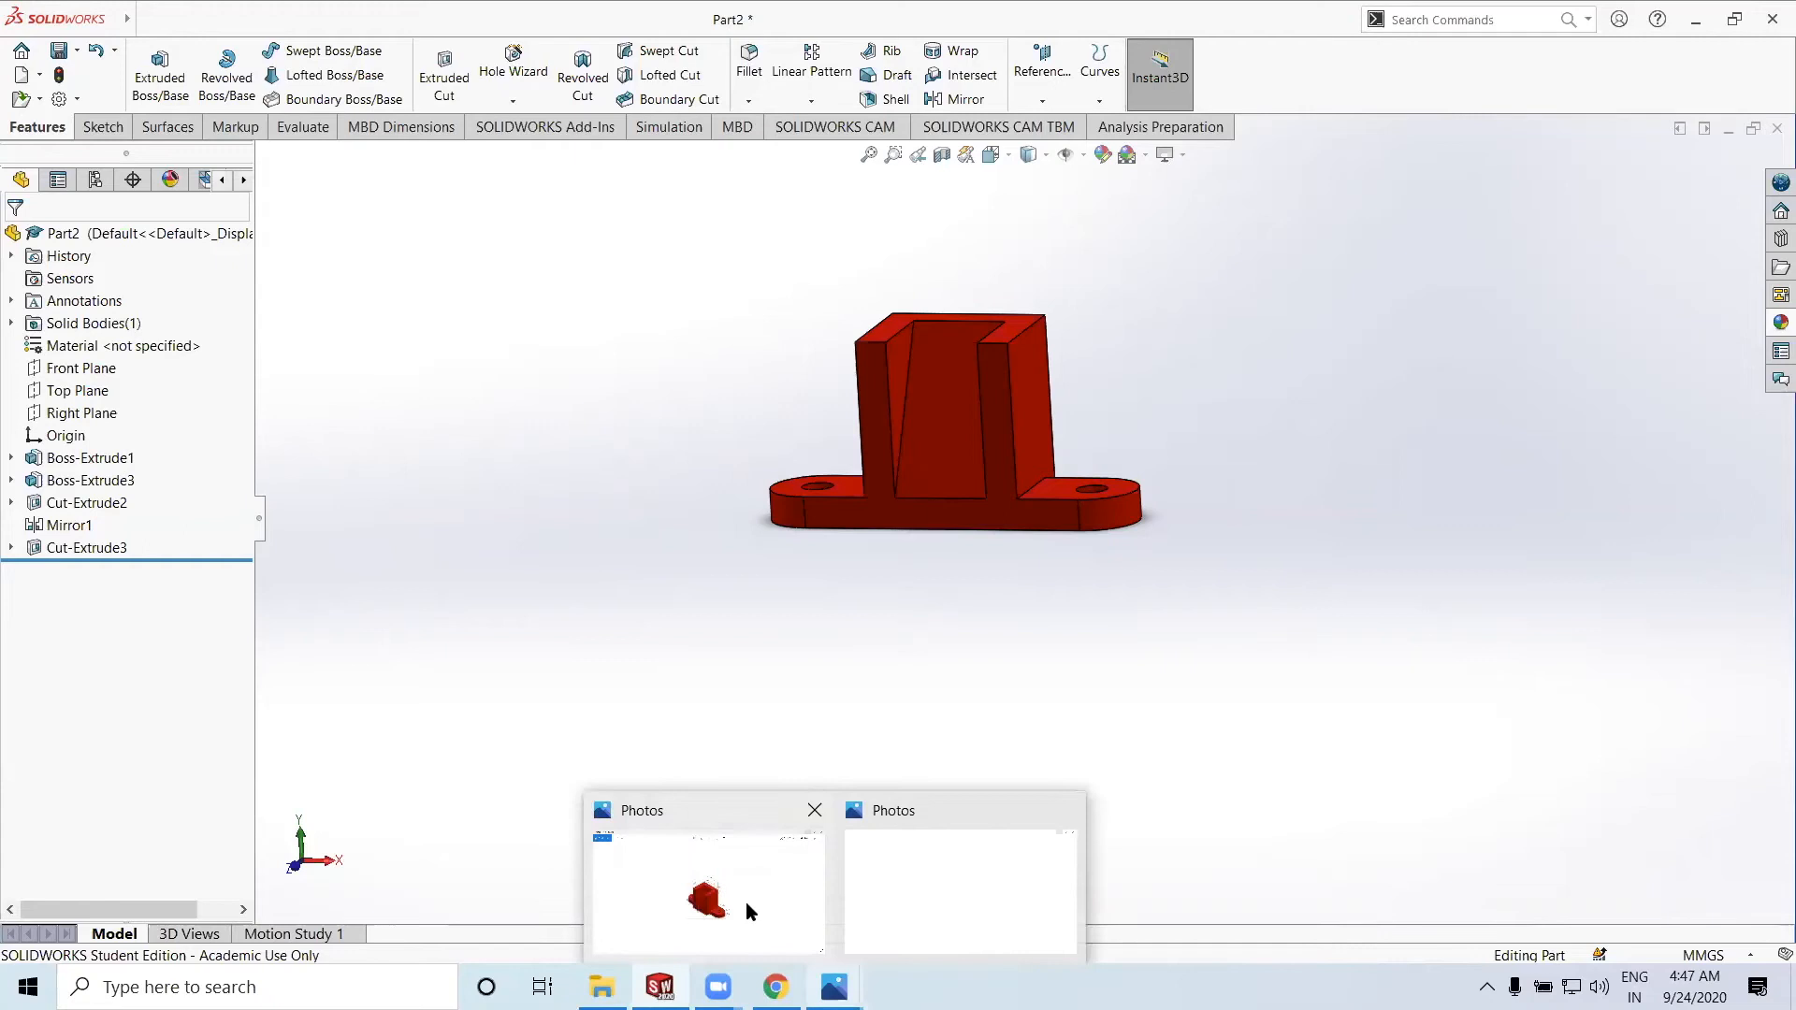
{"action": "left_click", "coordinate": [745, 902]}
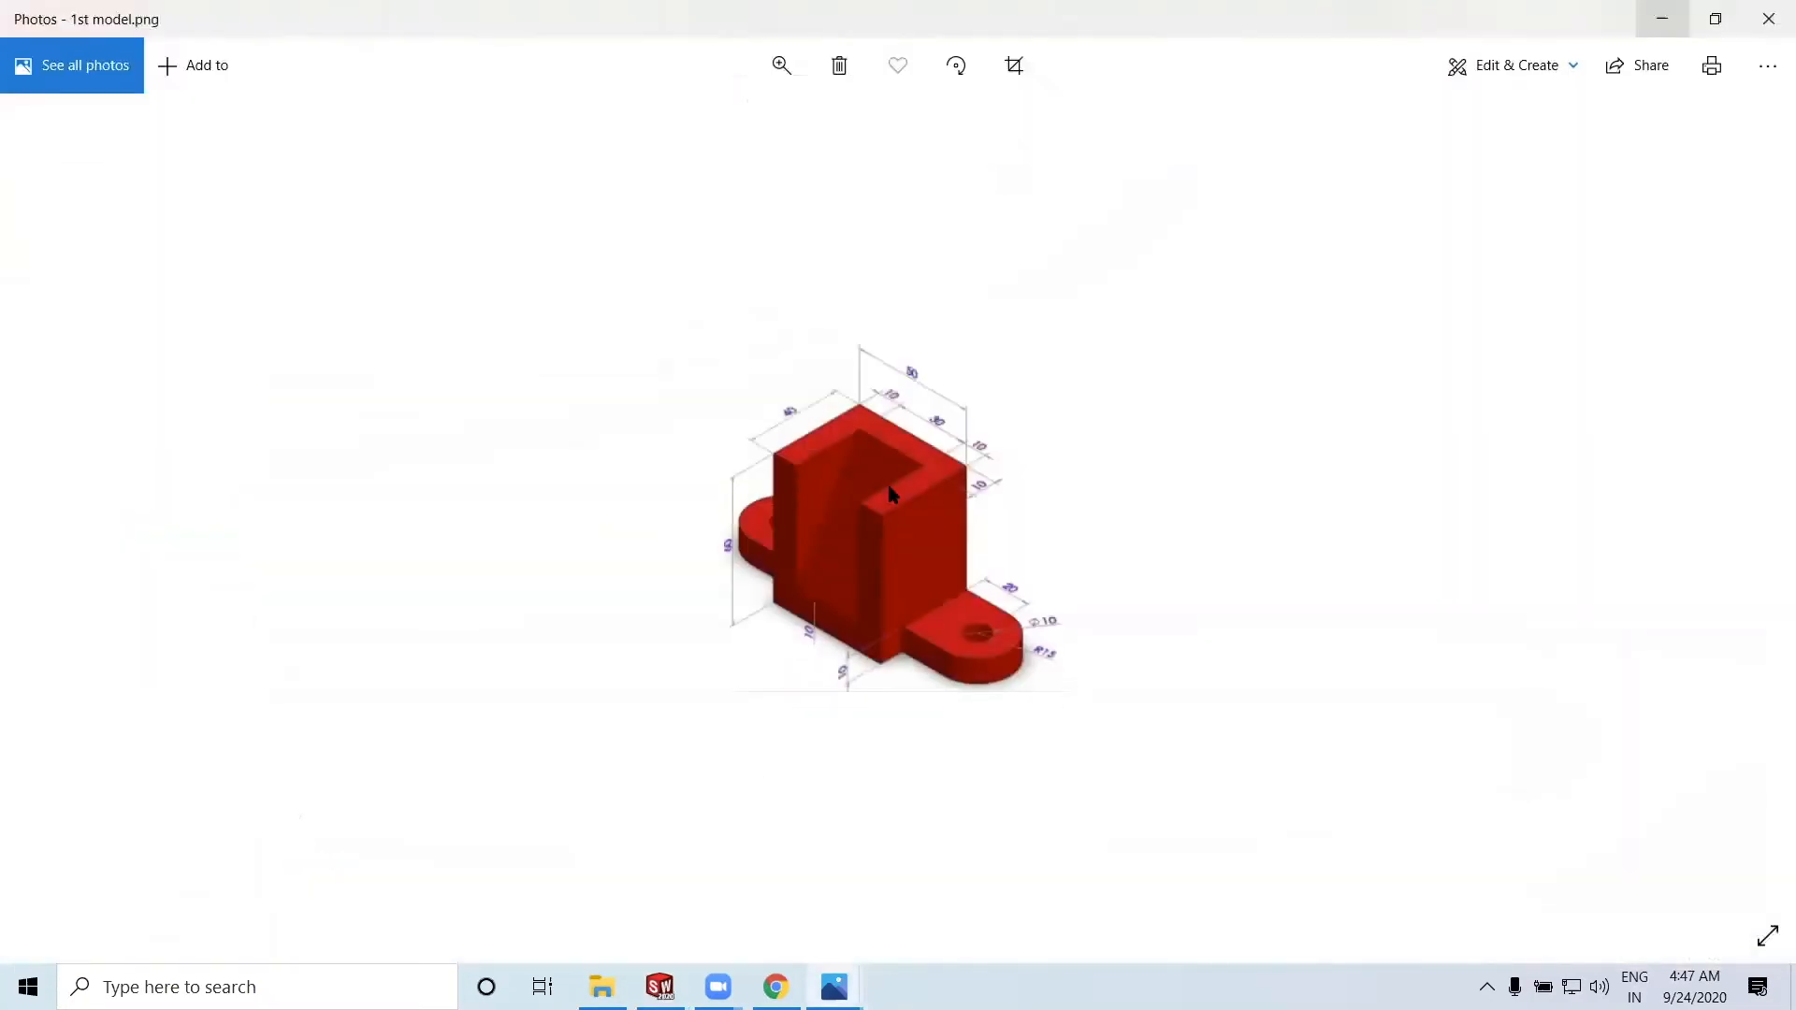
{"action": "left_click", "coordinate": [788, 86]}
{"action": "left_click_drag", "start_coordinate": [672, 131], "coordinate": [734, 130]}
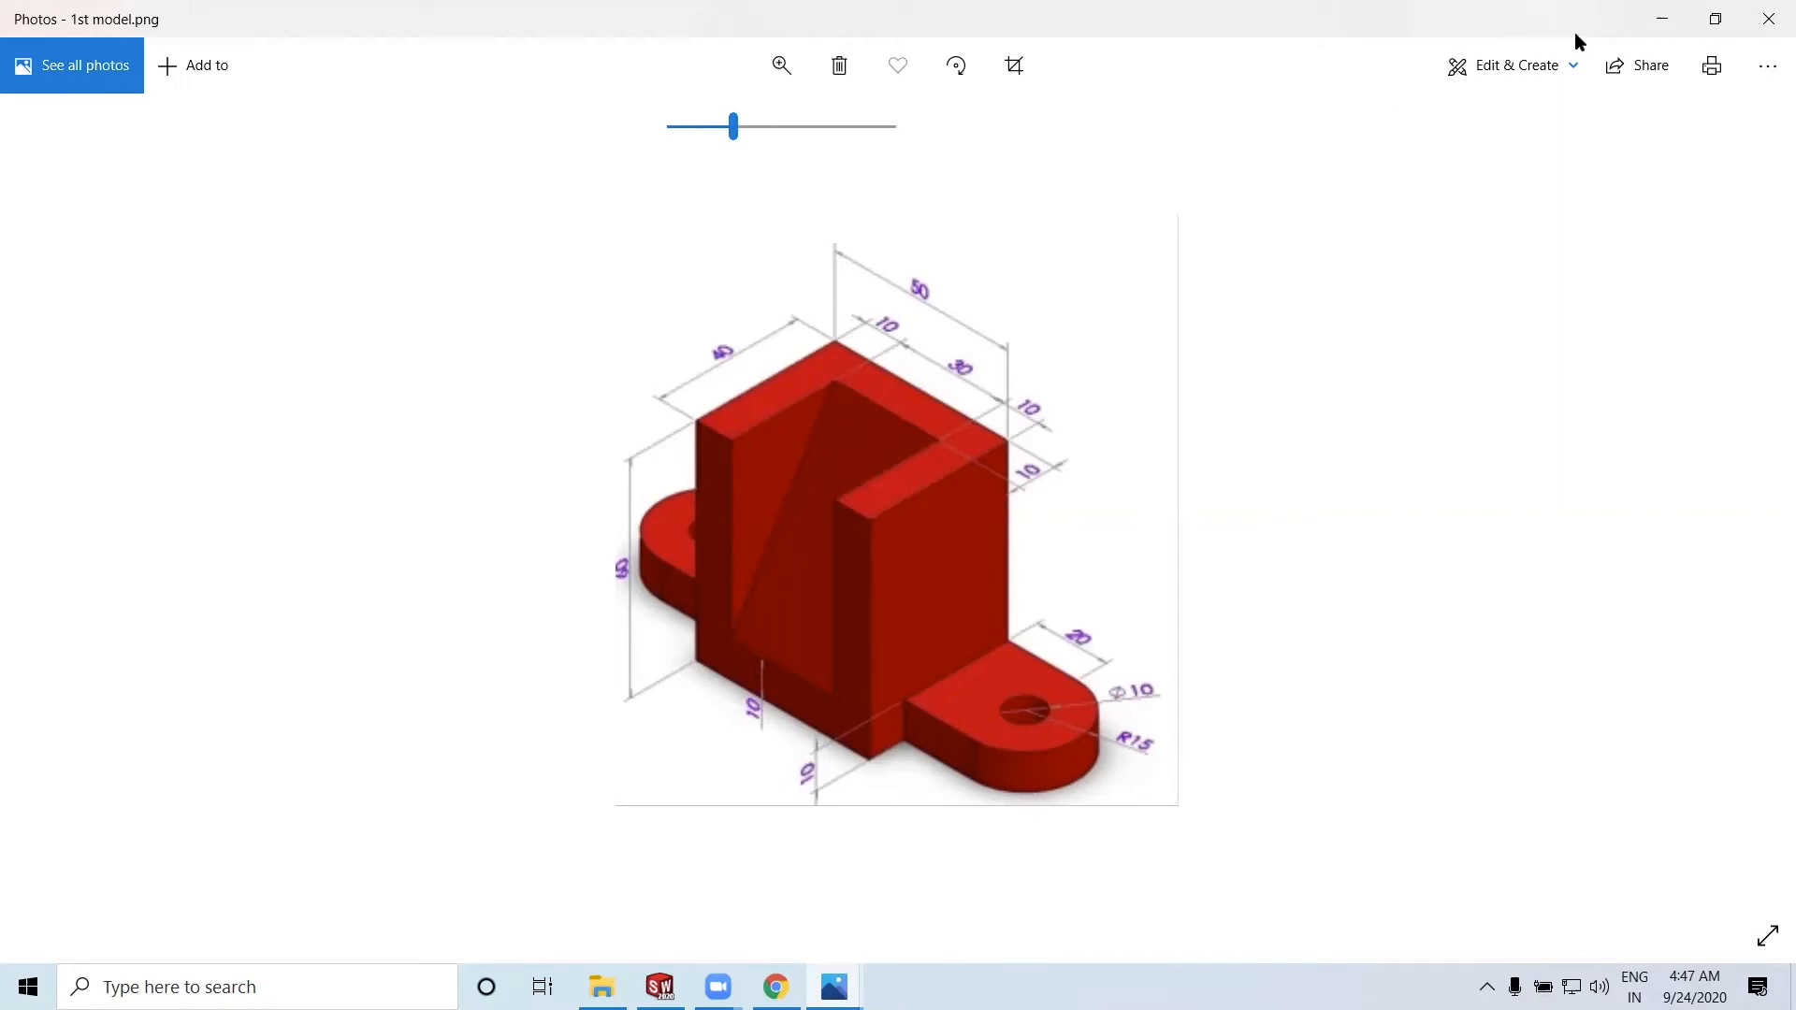
{"action": "left_click", "coordinate": [1662, 19]}
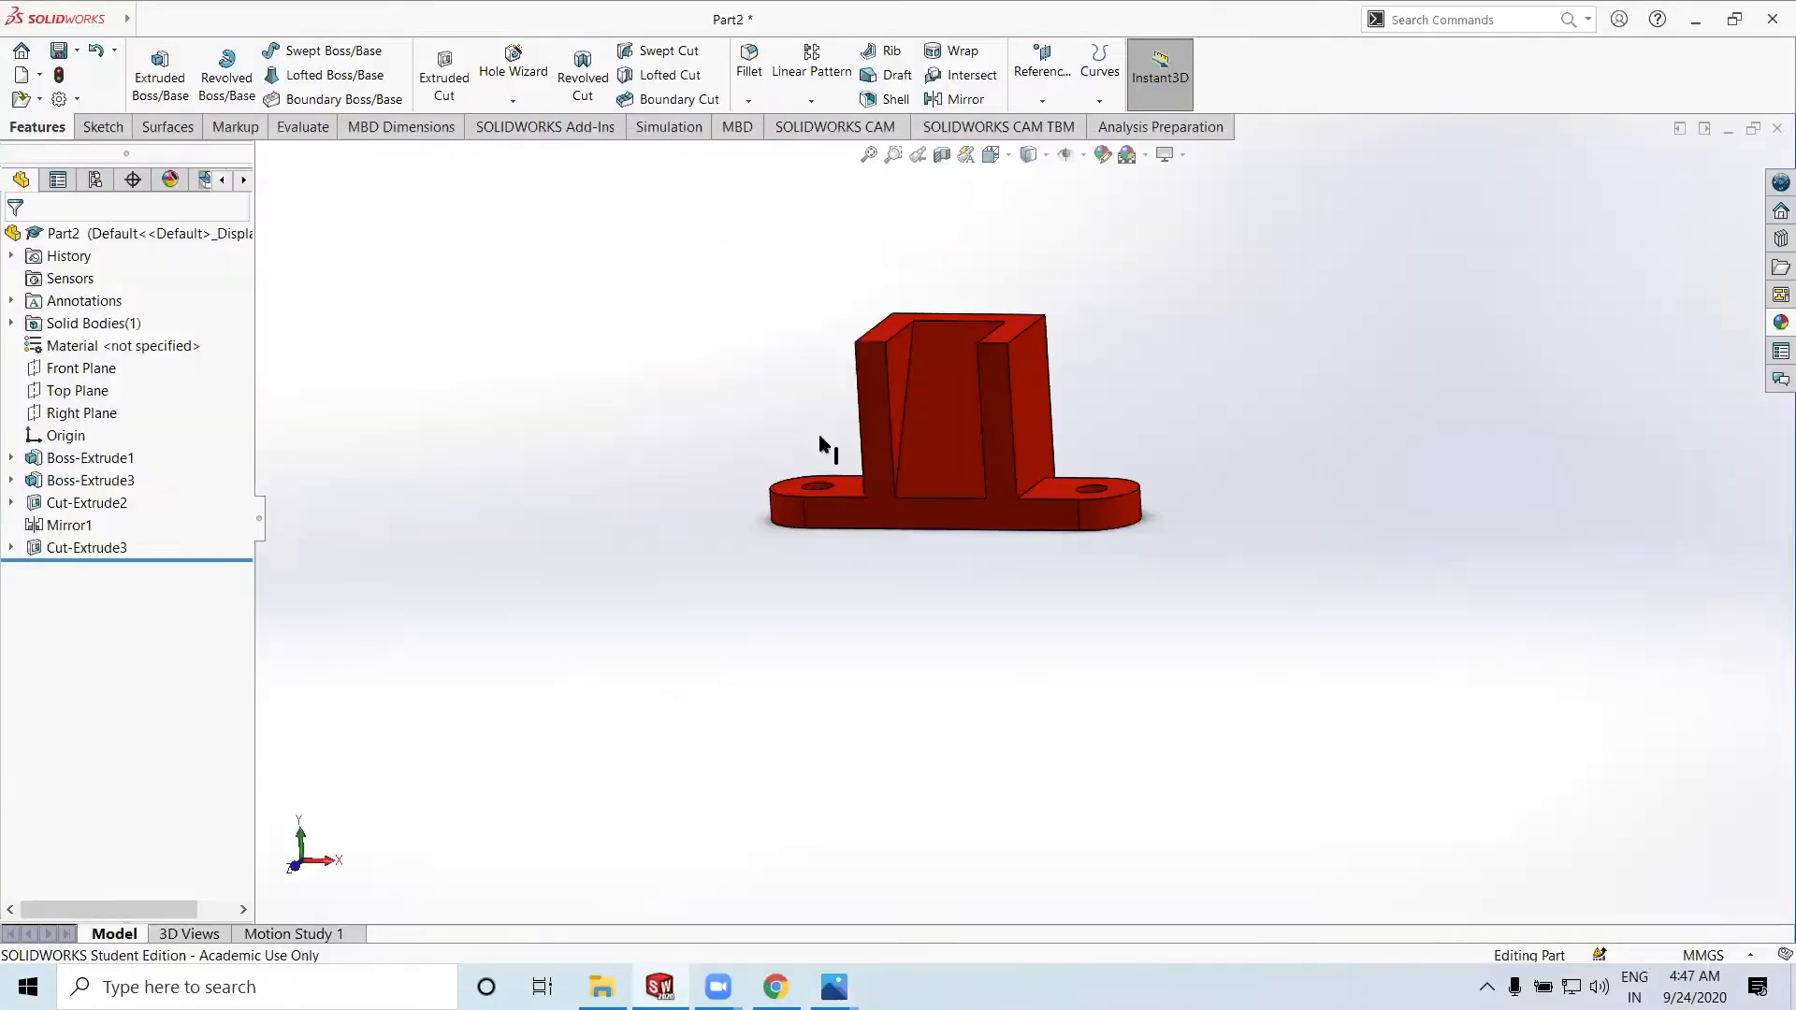
Select the Right Plane in the feature tree and show the commands available for it
{"action": "left_click", "coordinate": [69, 413]}
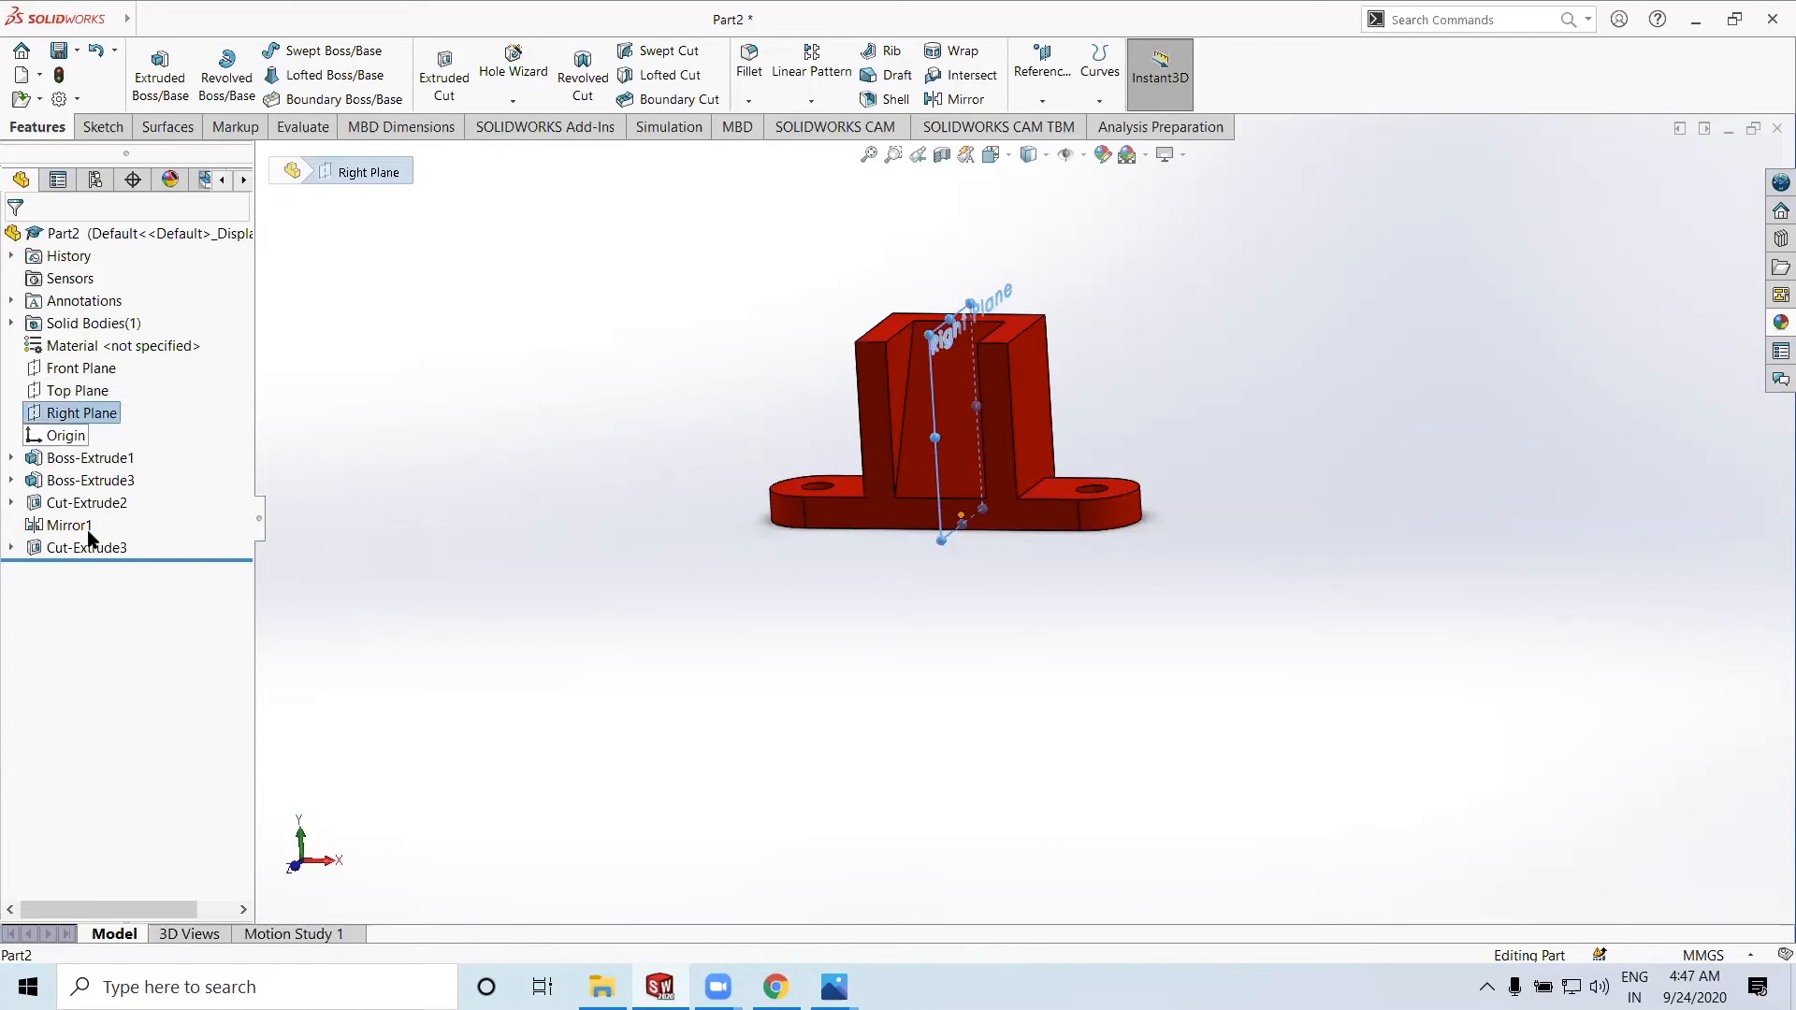
{"action": "left_click", "coordinate": [93, 415]}
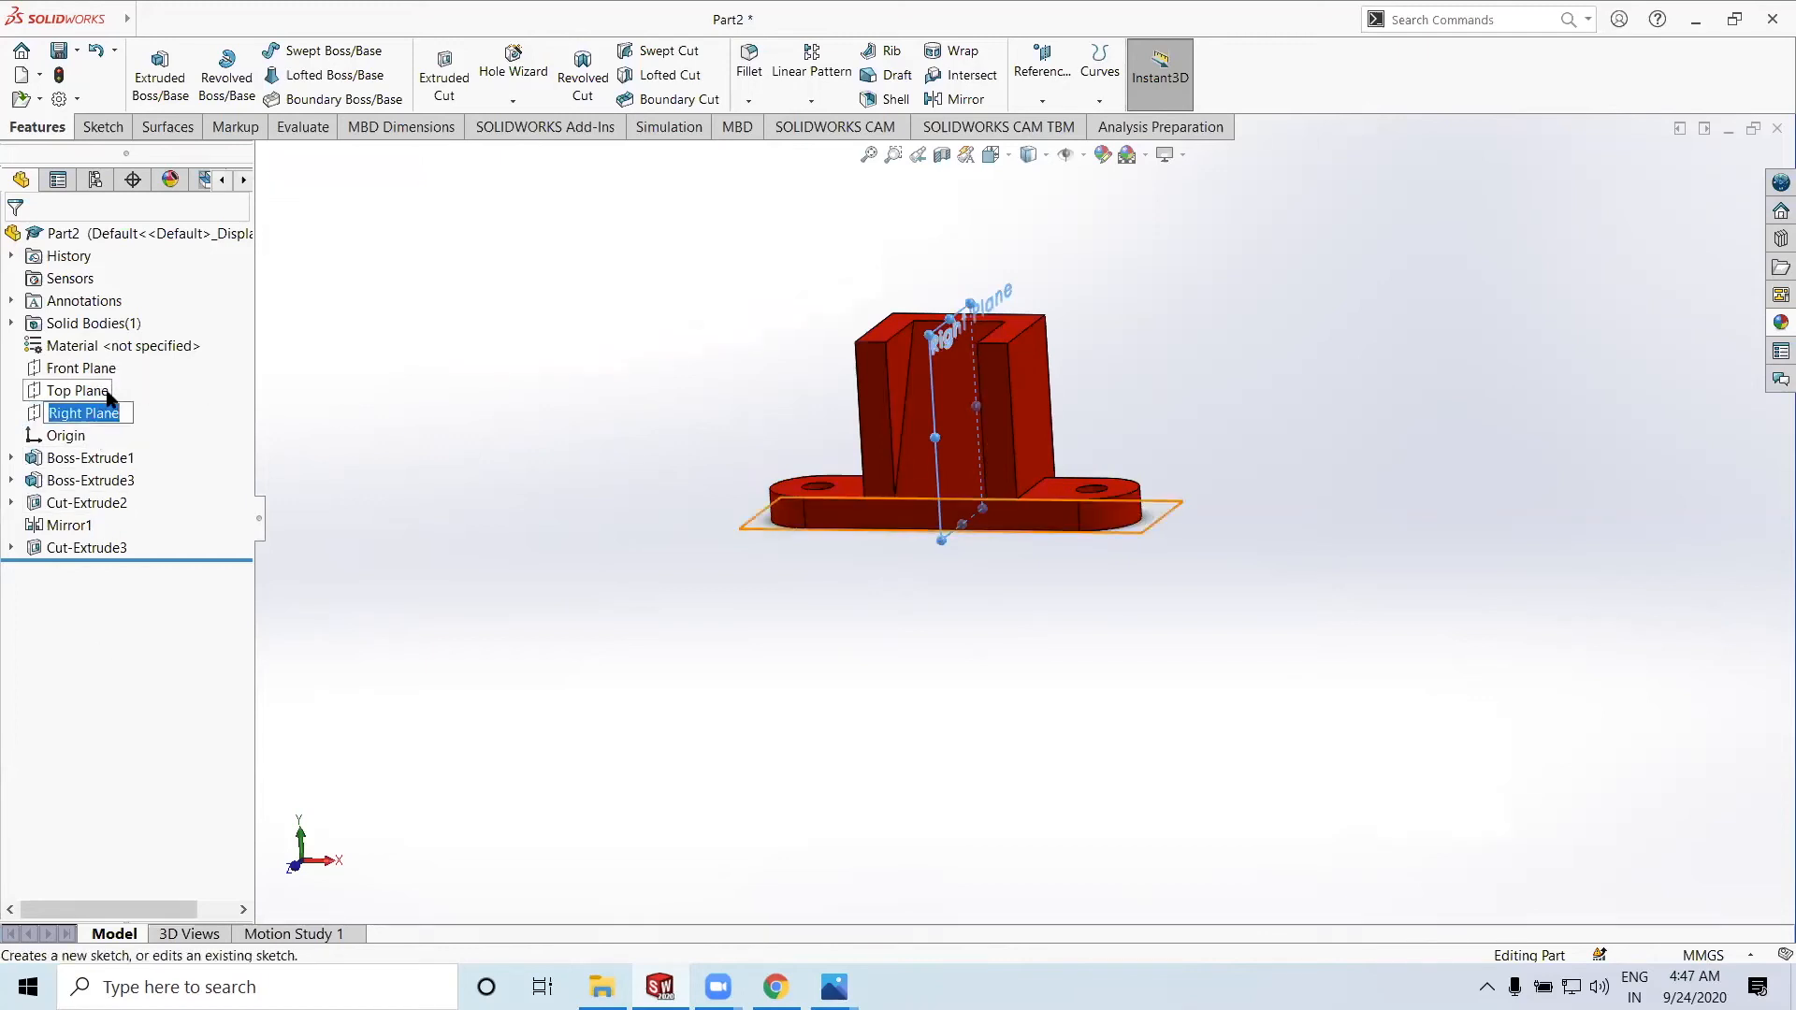
{"action": "left_click", "coordinate": [93, 662]}
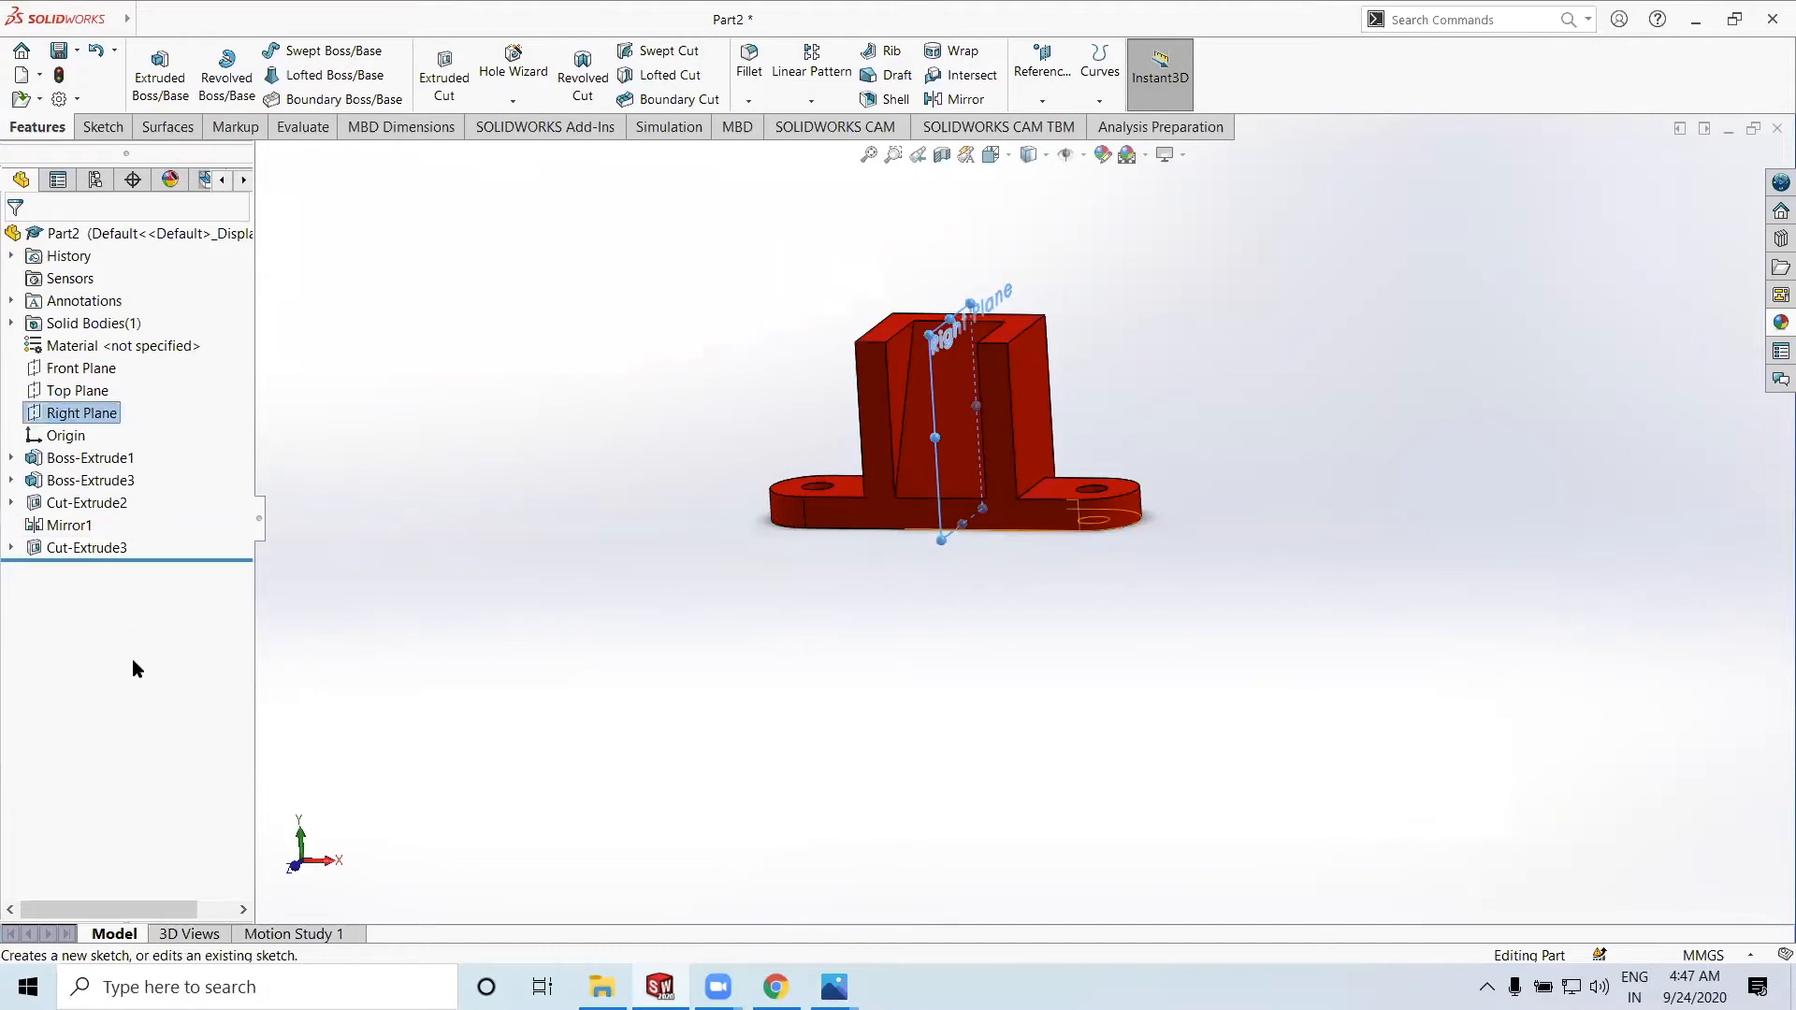
{"action": "right_click", "coordinate": [60, 422]}
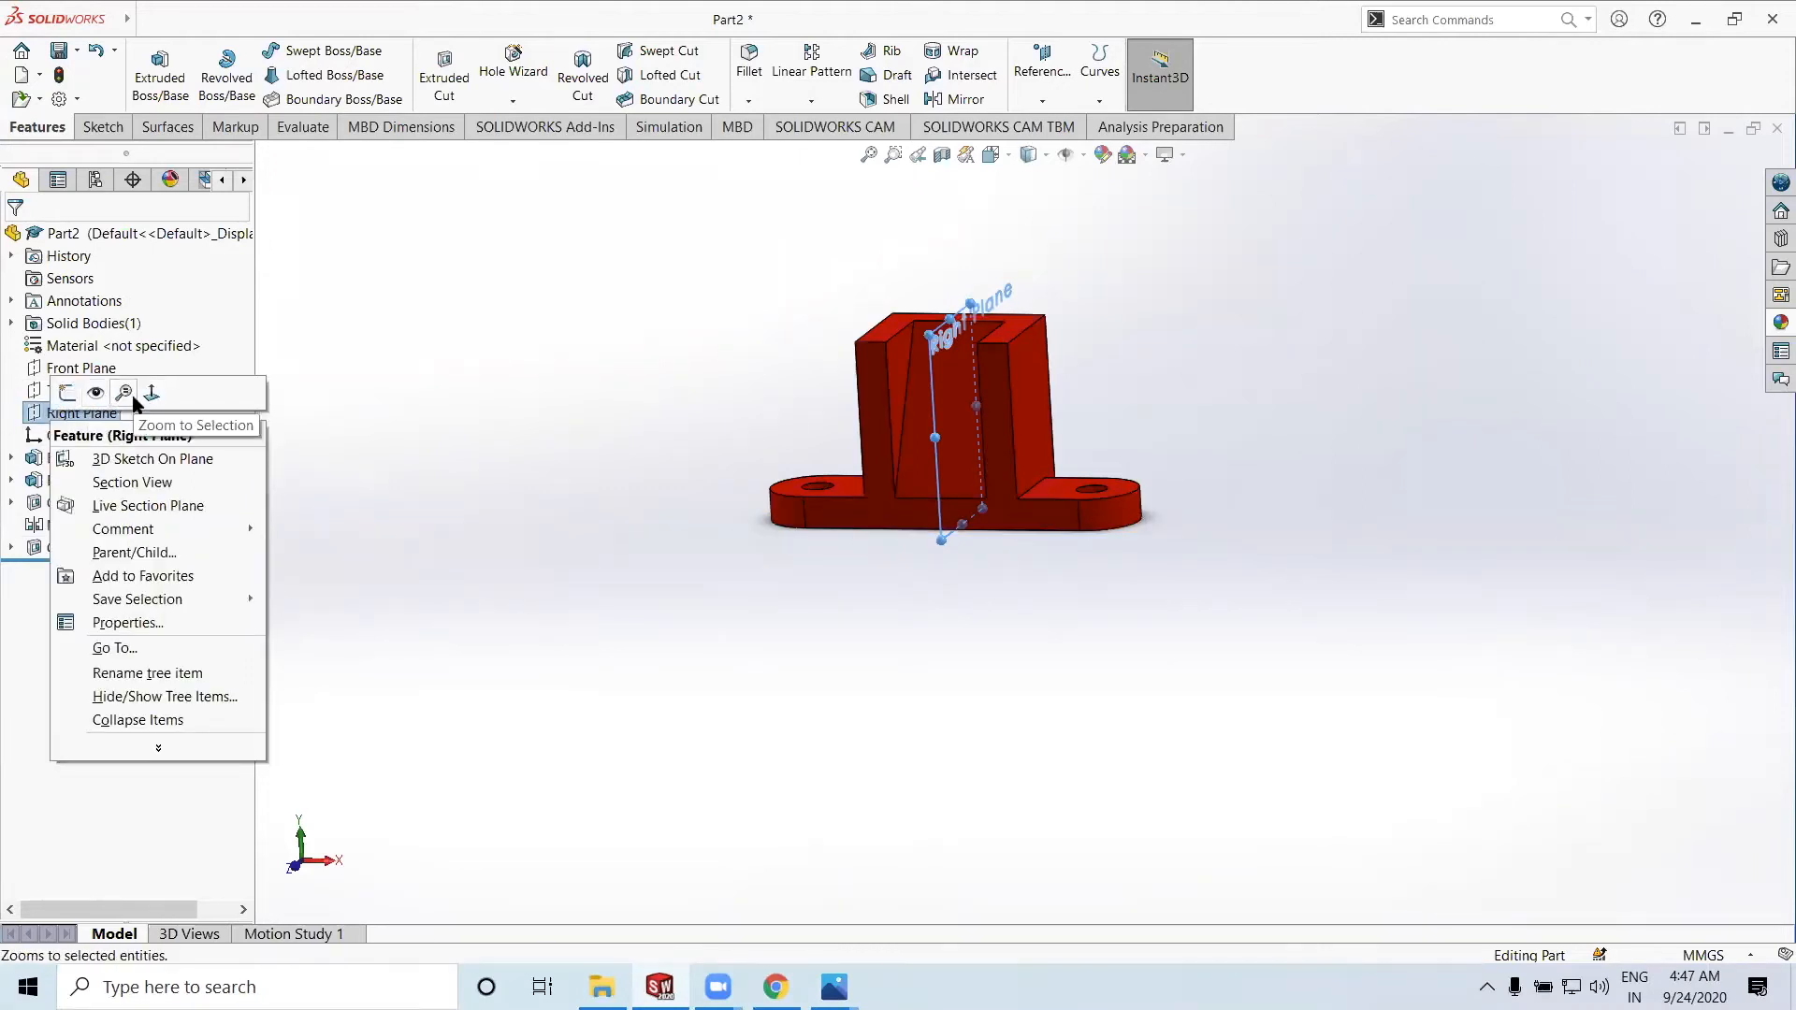
Compare the sloped pocket with the dimensions in 1st model.png, viewing the part normal to the Right Plane and from other angles
{"action": "left_click", "coordinate": [151, 394]}
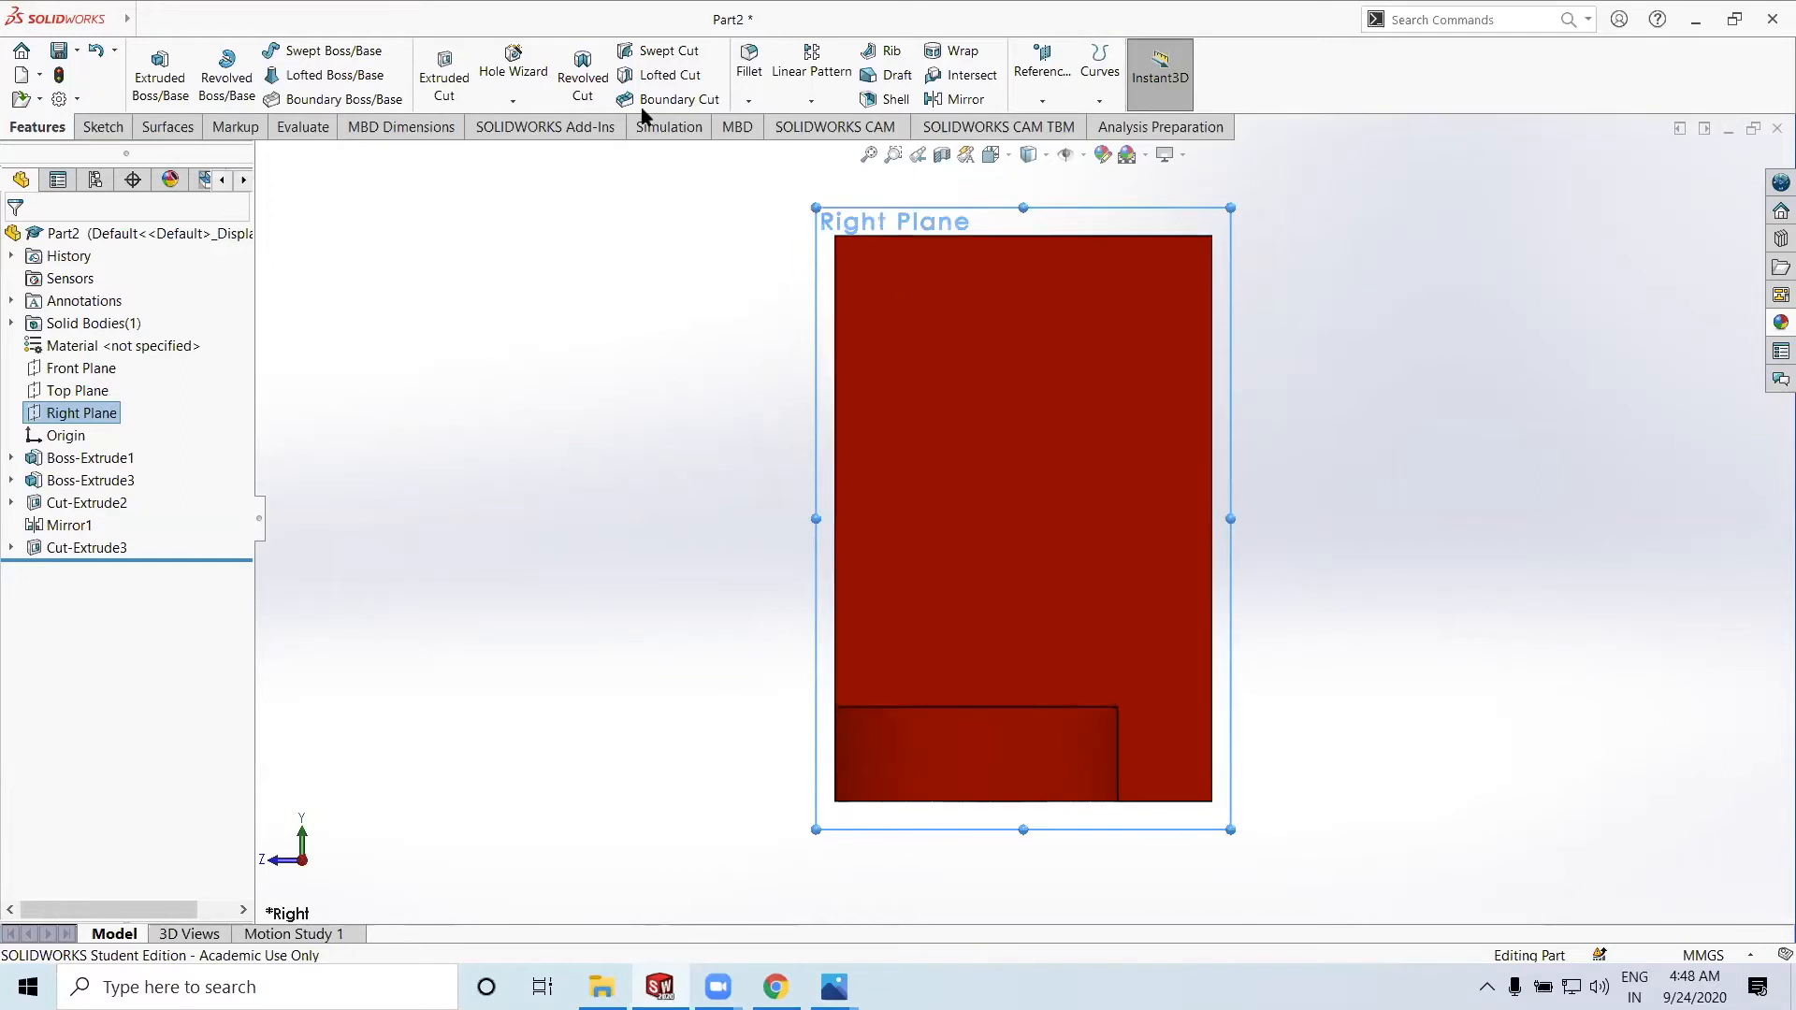
{"action": "left_click", "coordinate": [101, 126]}
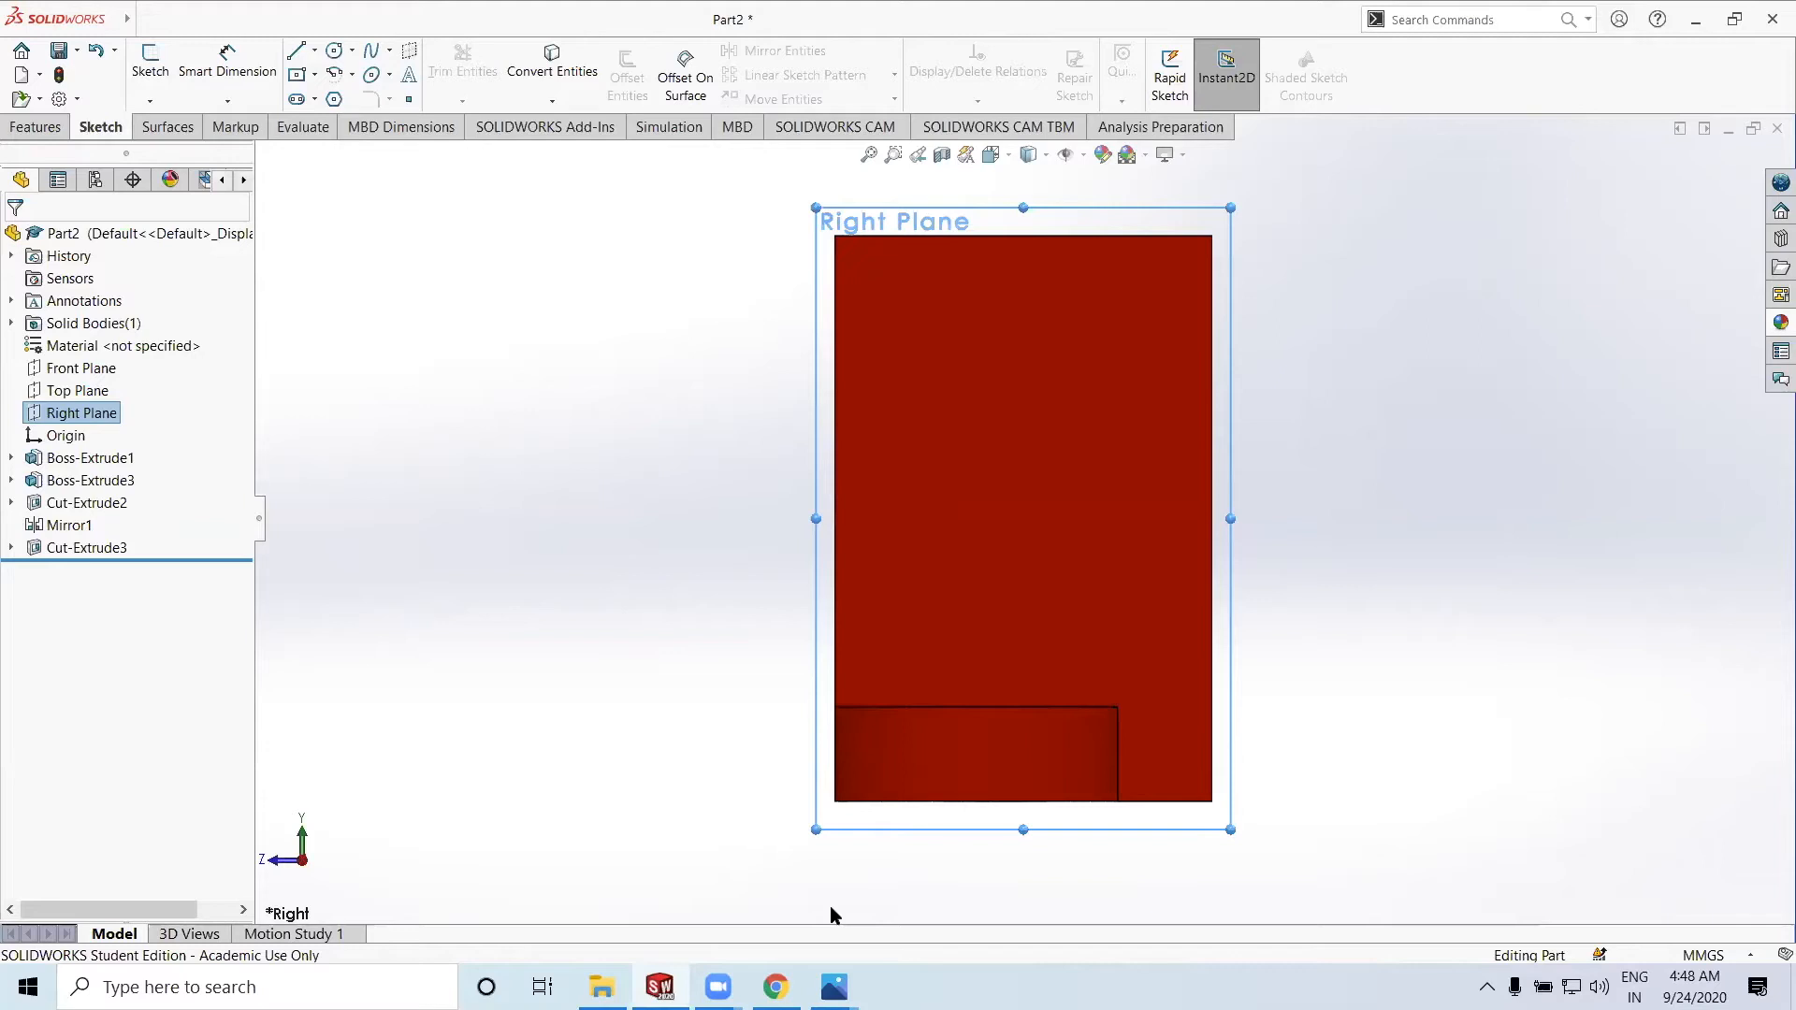
{"action": "key", "text": "alt+Tab"}
{"action": "left_click", "coordinate": [782, 68]}
{"action": "left_click", "coordinate": [762, 146]}
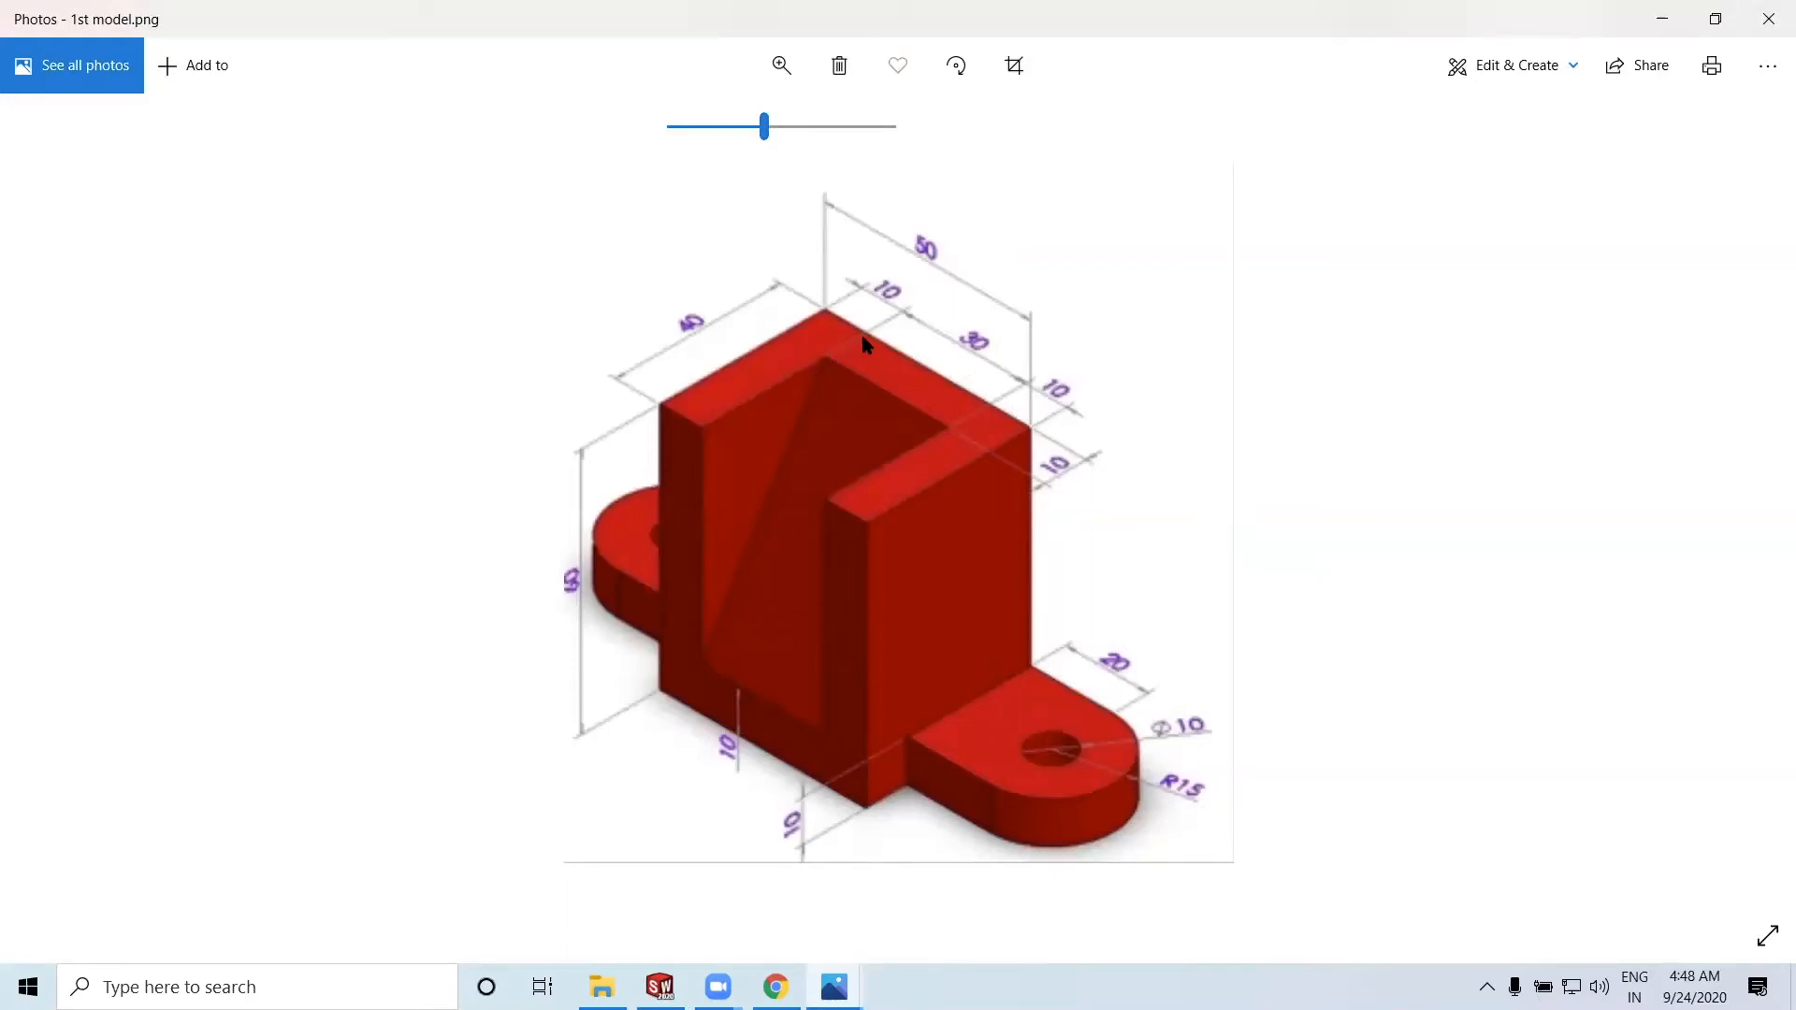
{"action": "left_click", "coordinate": [1662, 19]}
{"action": "mouse_move", "coordinate": [827, 720]}
{"action": "middle_mouse_down"}
{"action": "mouse_move", "coordinate": [786, 714]}
{"action": "mouse_move", "coordinate": [803, 797]}
{"action": "mouse_move", "coordinate": [854, 614]}
{"action": "mouse_move", "coordinate": [1050, 376]}
{"action": "middle_mouse_up"}
{"action": "scroll", "coordinate": [1049, 376], "scroll_direction": "down", "scroll_amount": 3}
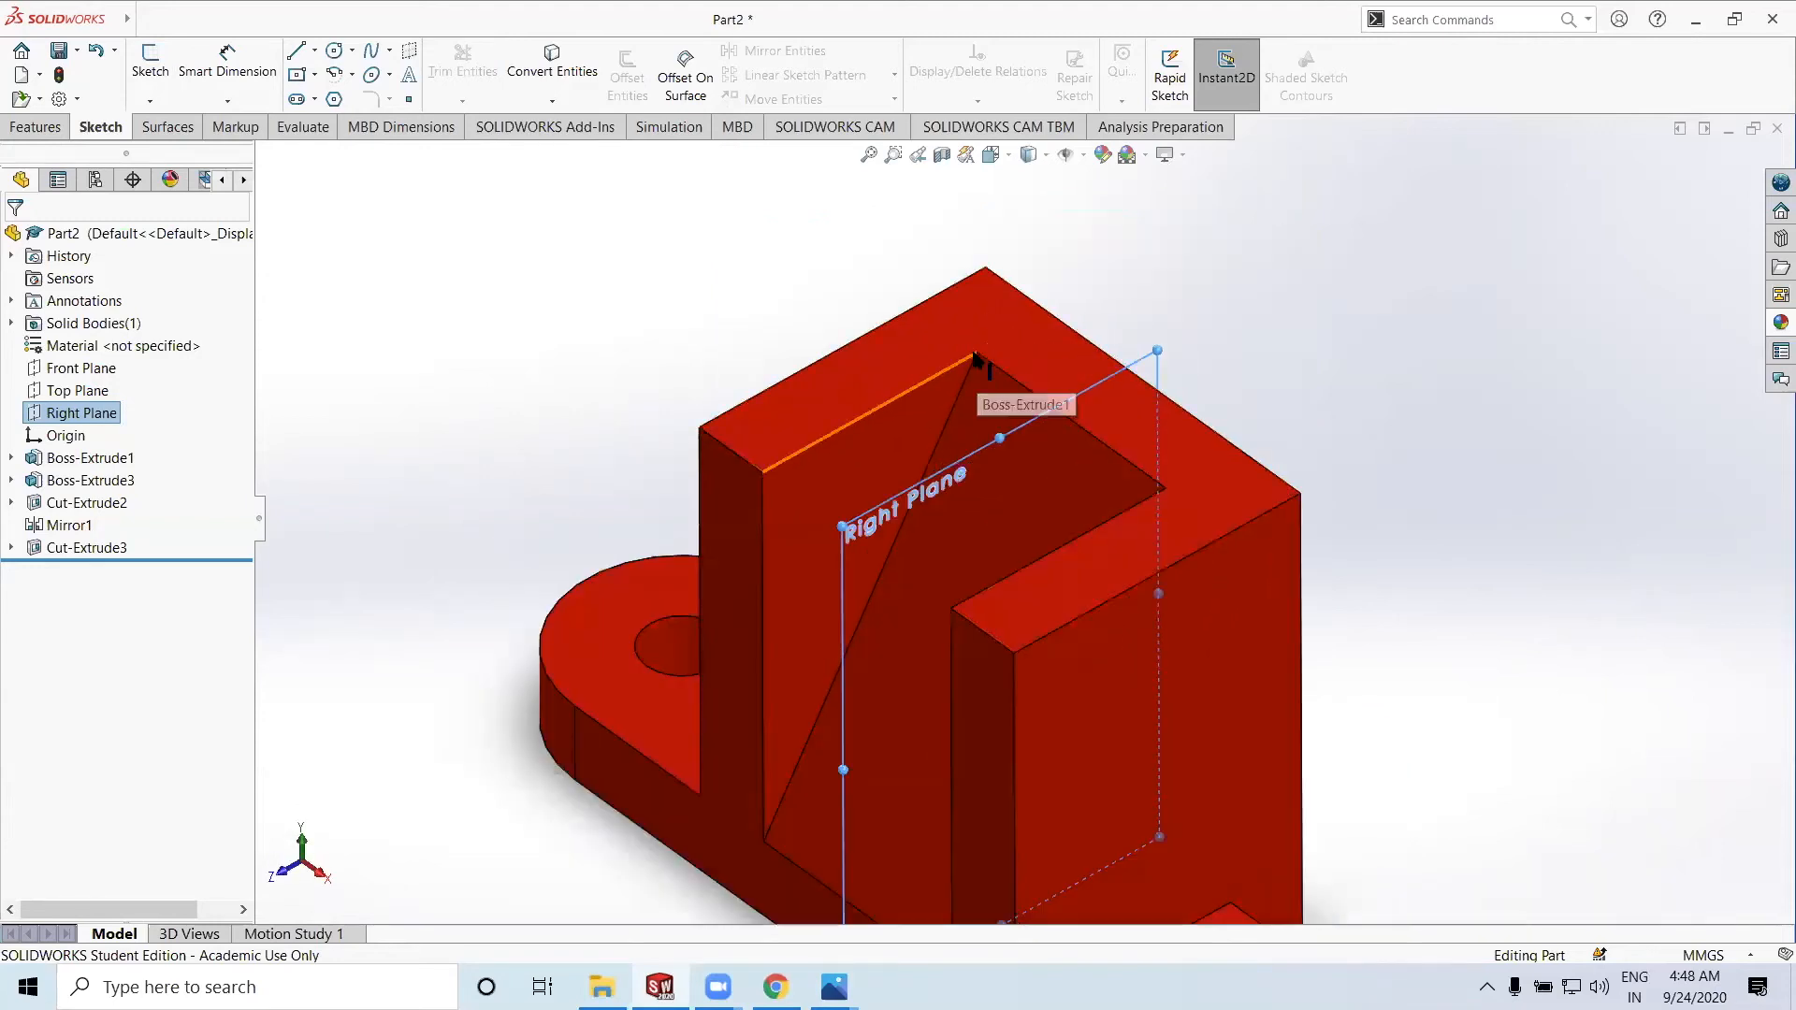
{"action": "scroll", "coordinate": [954, 614], "scroll_direction": "up", "scroll_amount": 5}
{"action": "middle_click_drag", "start_coordinate": [912, 673], "coordinate": [822, 553]}
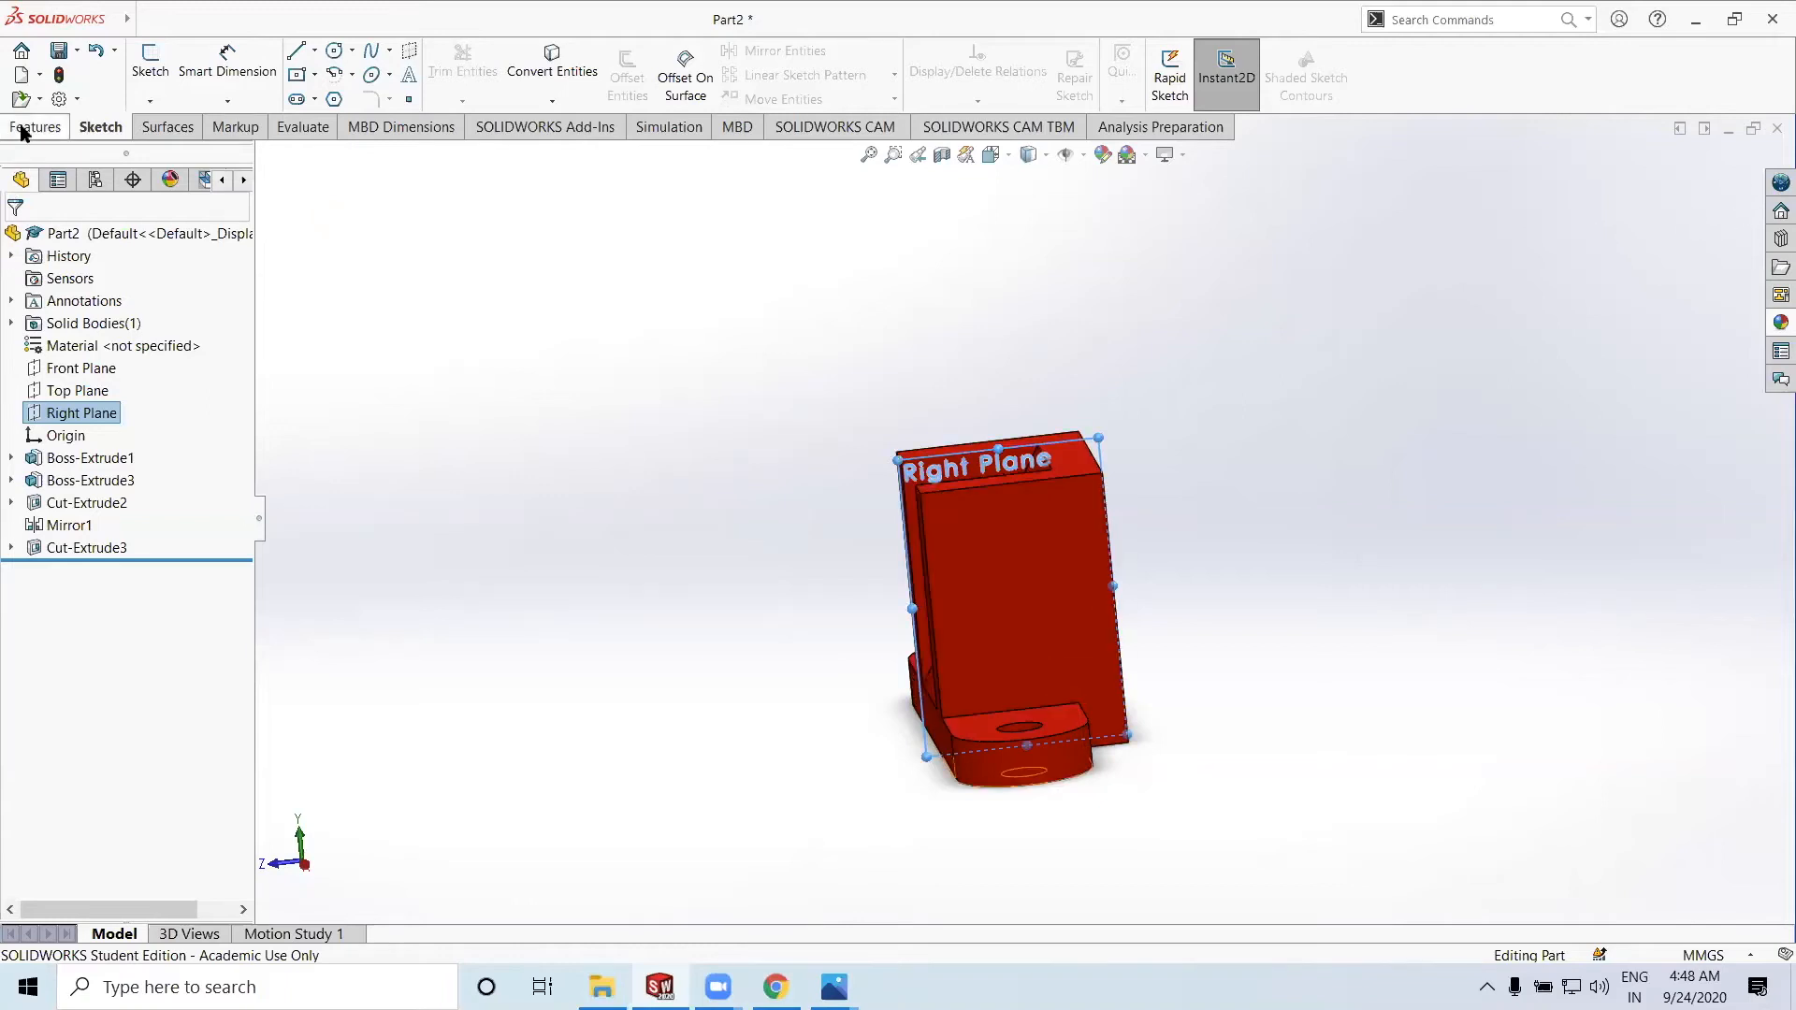
{"action": "left_click", "coordinate": [23, 129]}
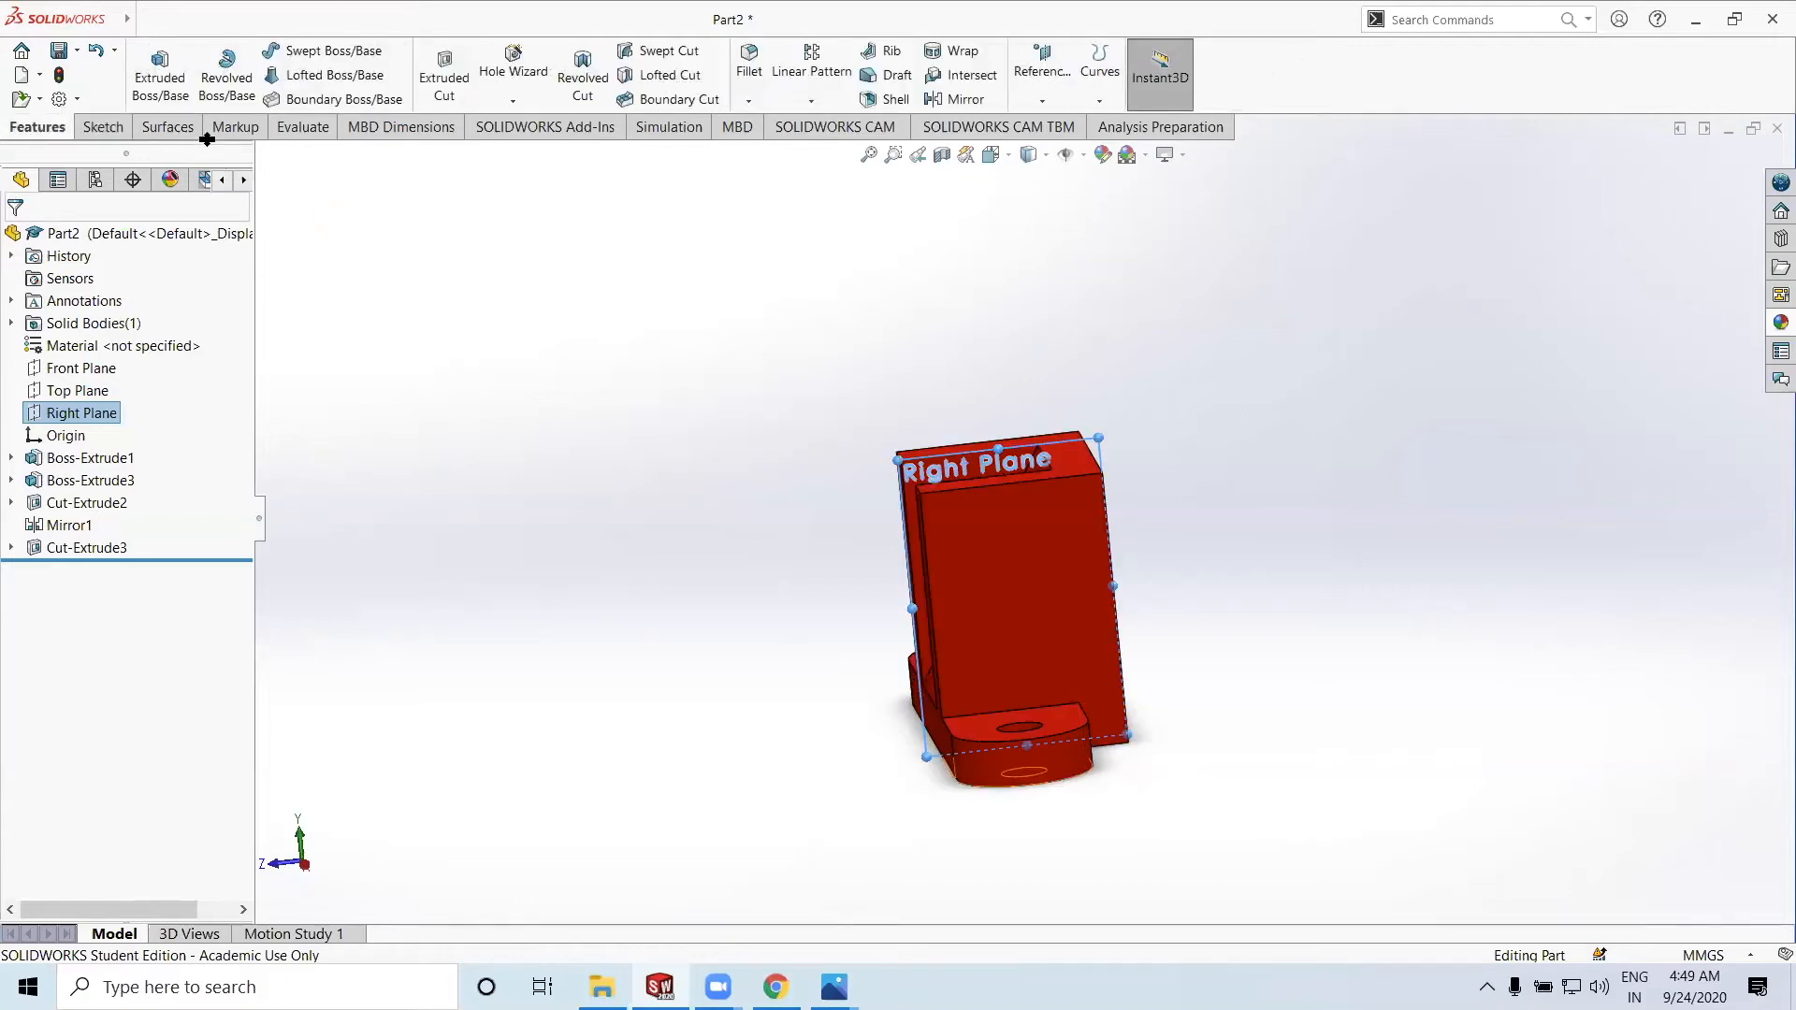
{"action": "left_click", "coordinate": [446, 71]}
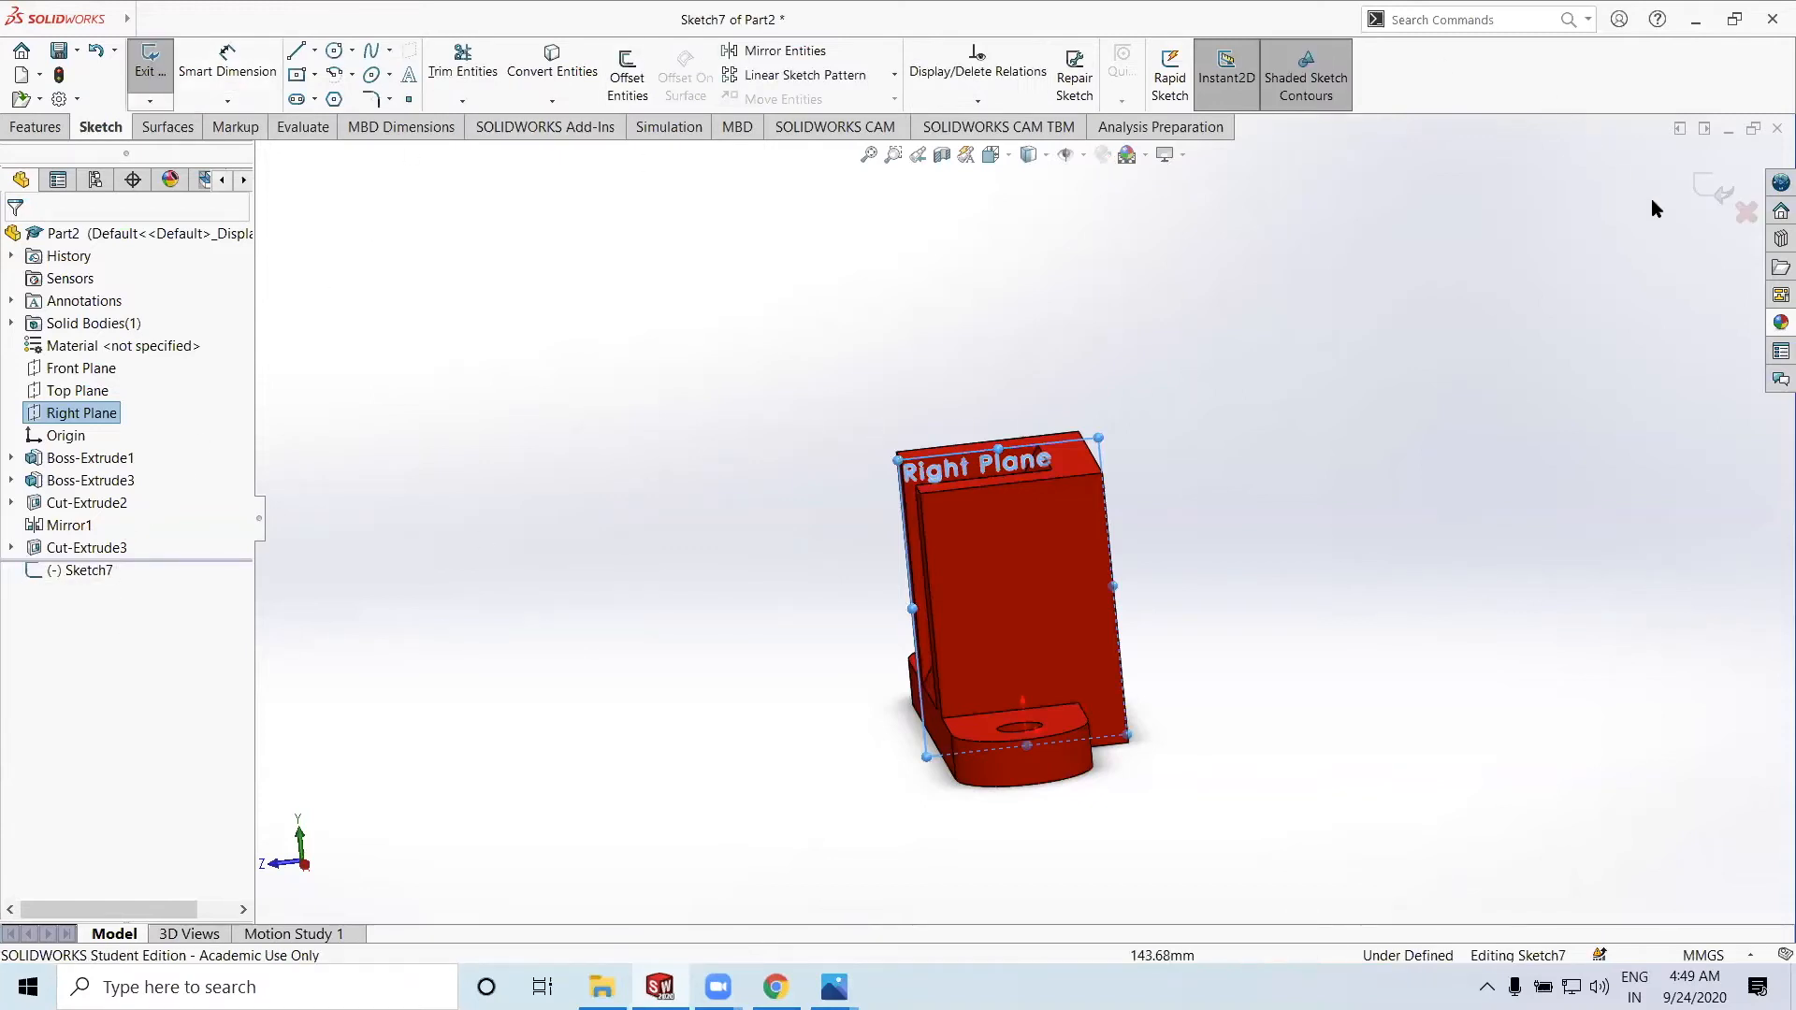
{"action": "left_click", "coordinate": [1701, 190]}
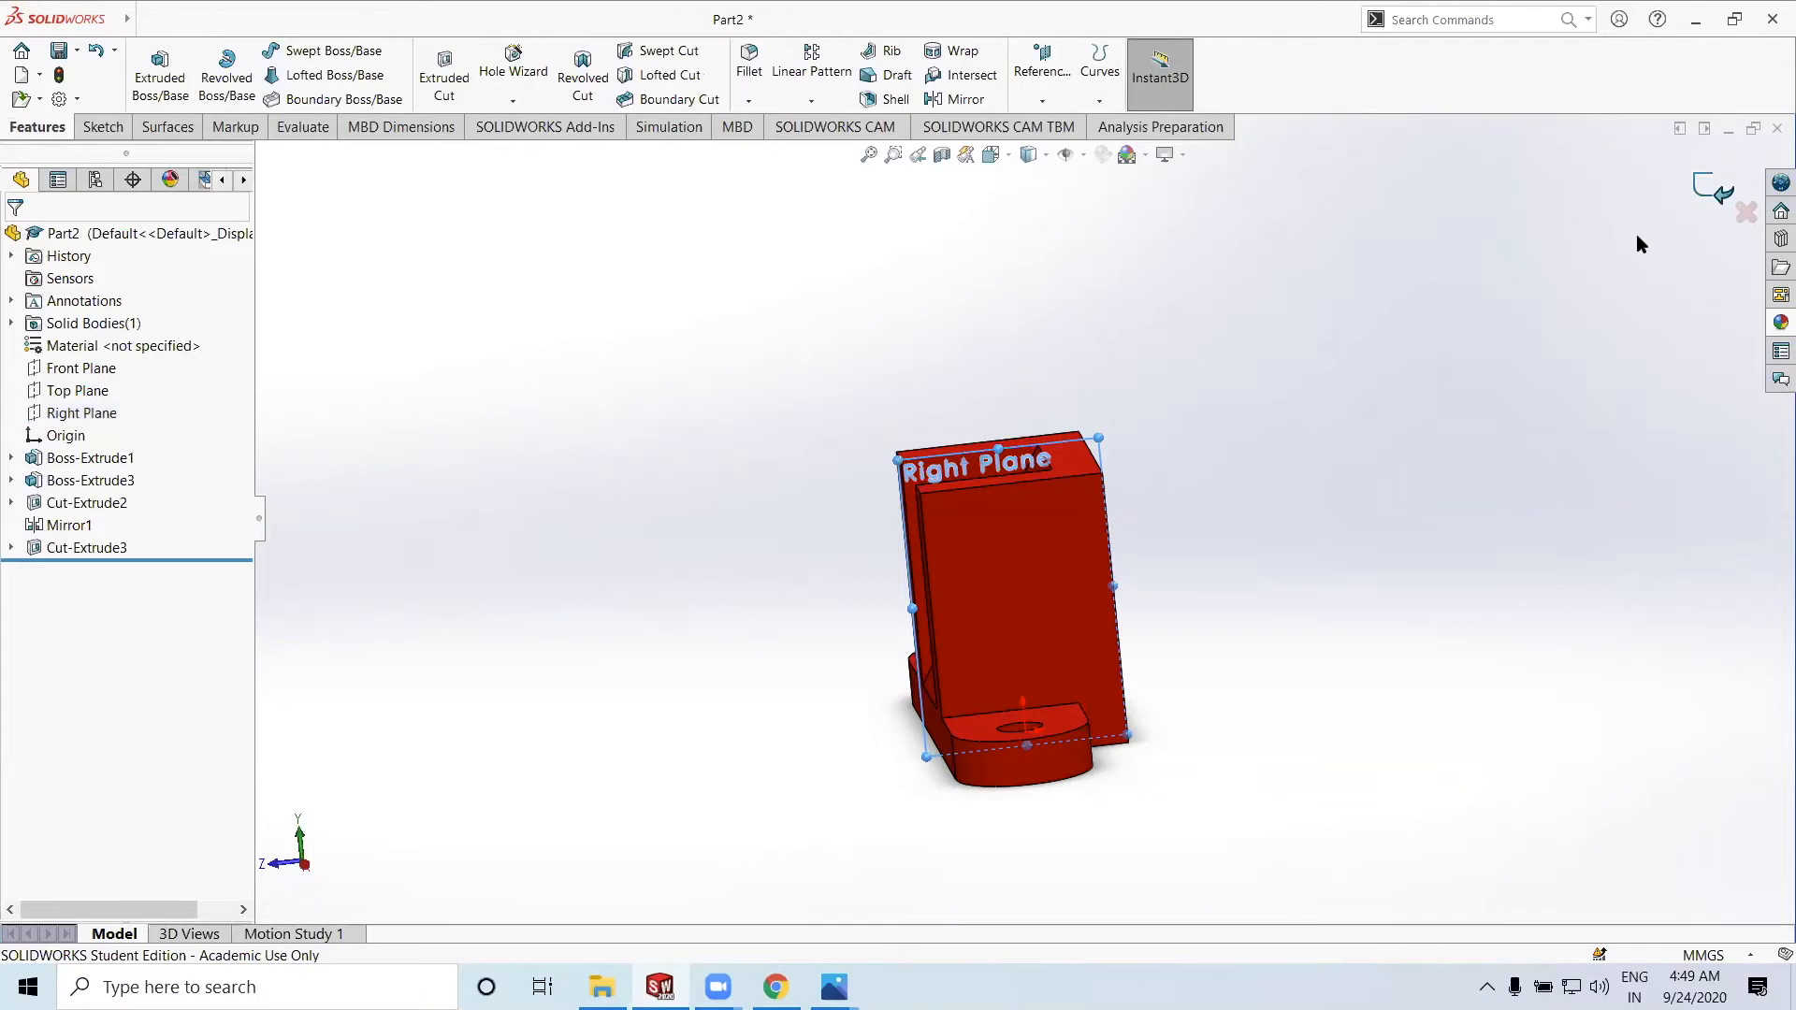
Edit the sloped pocket's extruded cut, reviewing the end condition options and selecting Mid Plane
{"action": "right_click", "coordinate": [81, 549]}
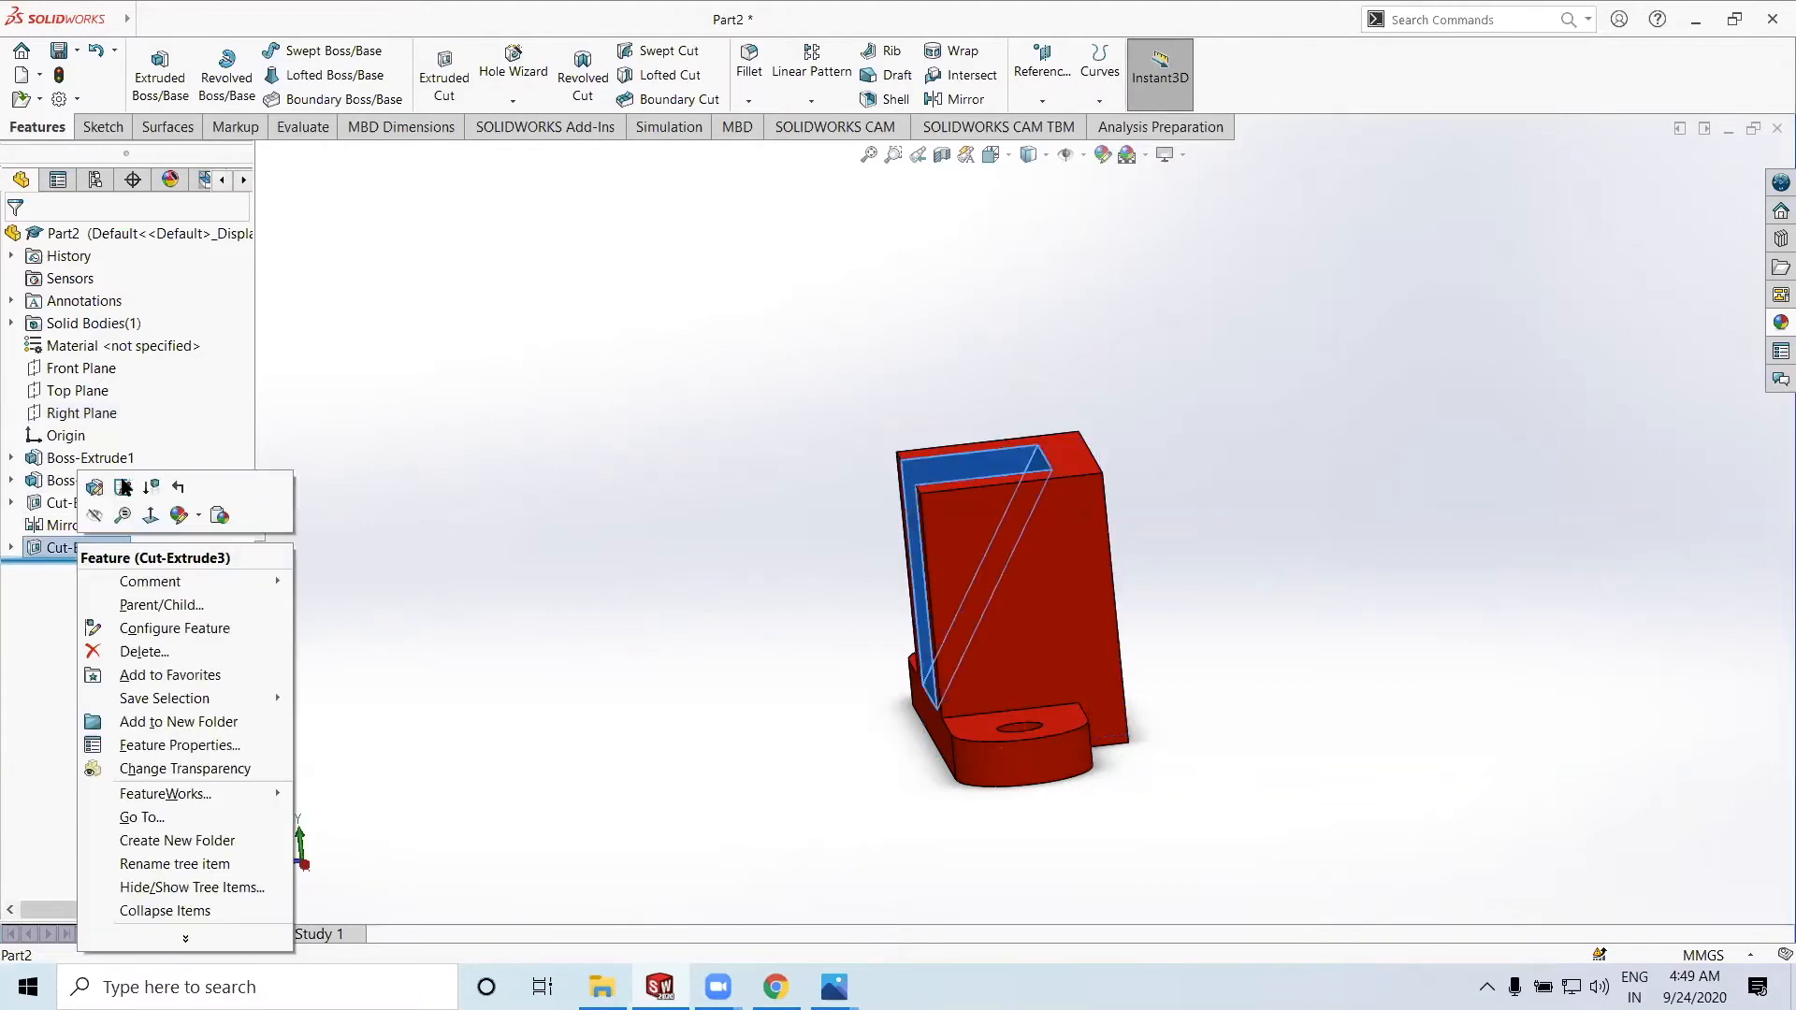
{"action": "left_click", "coordinate": [98, 488]}
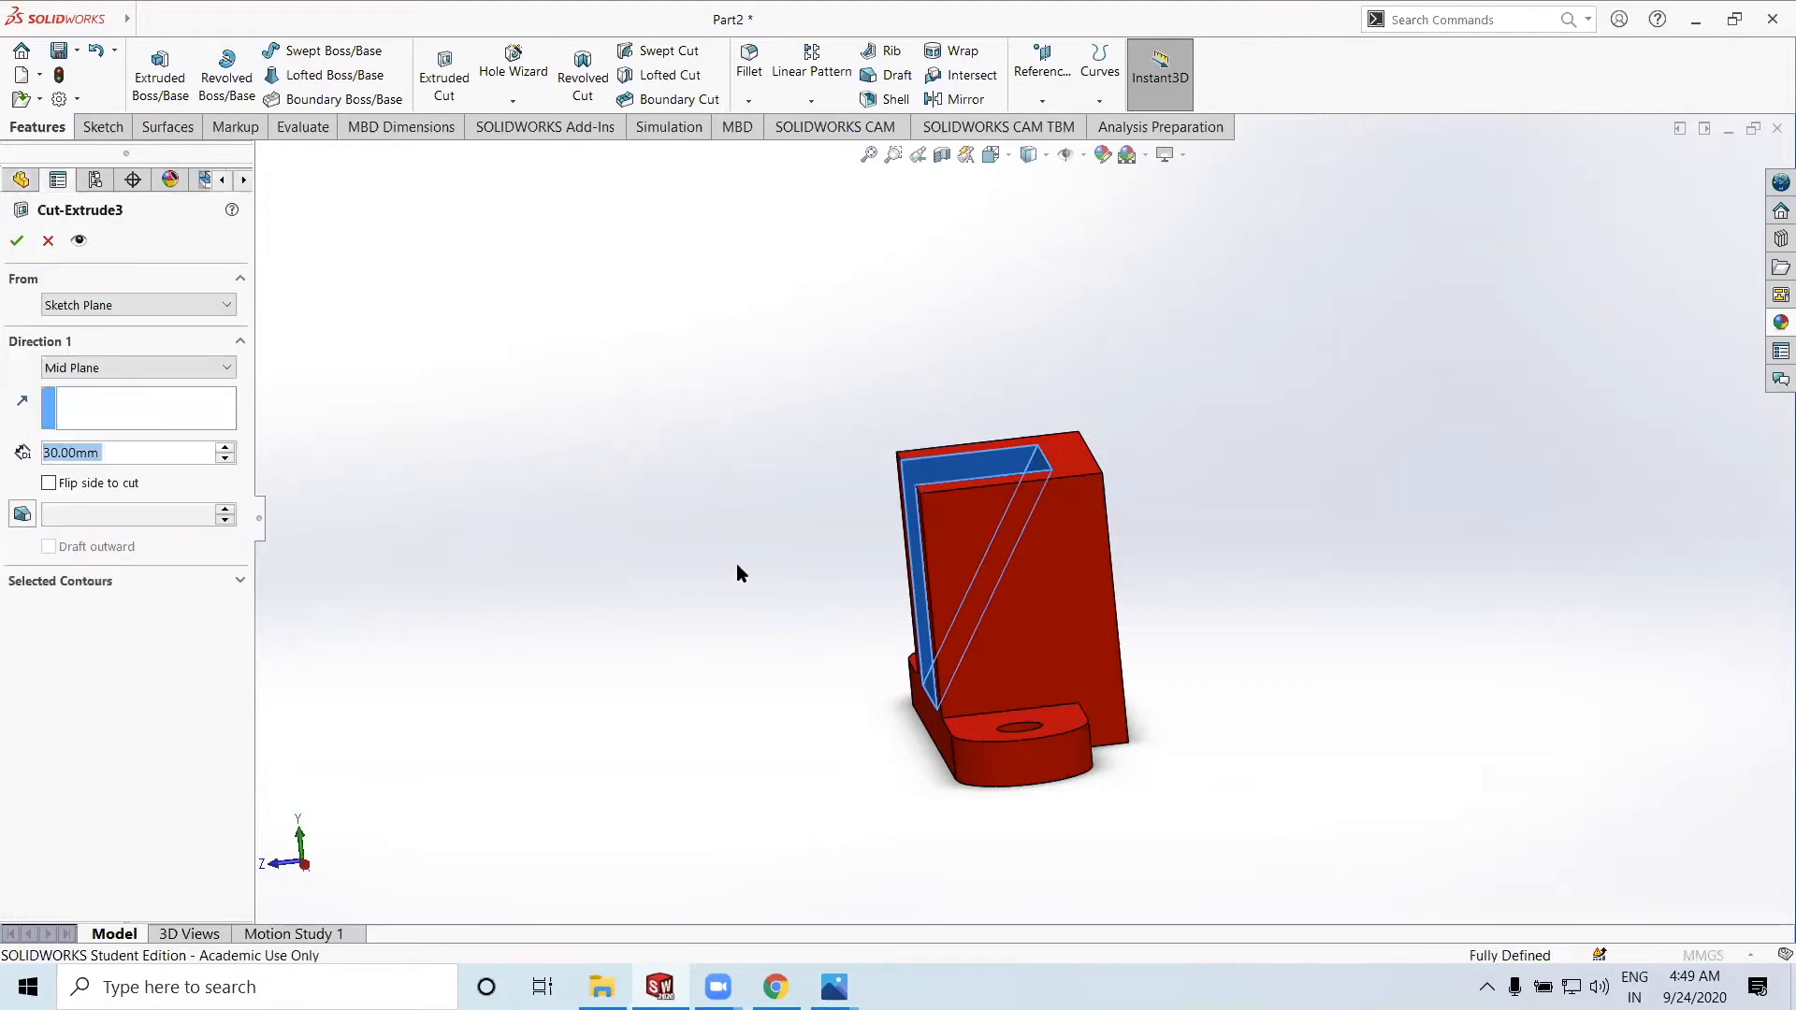
{"action": "left_click", "coordinate": [159, 371]}
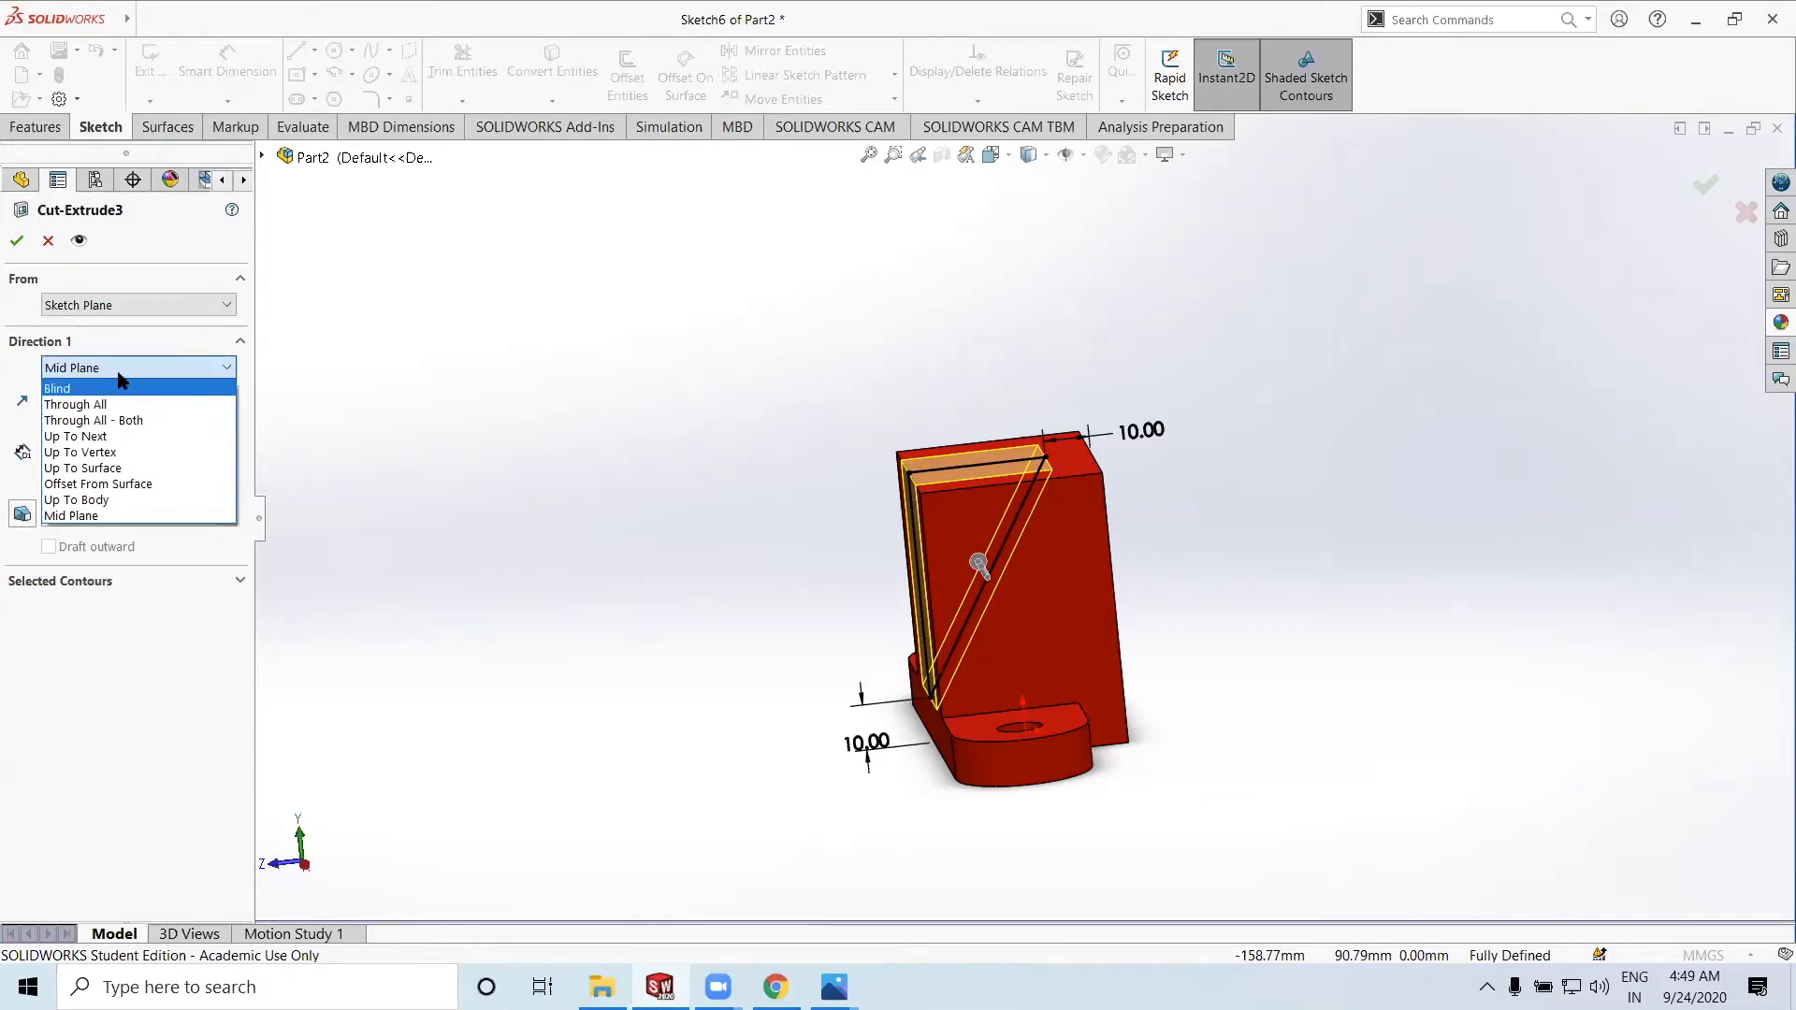
{"action": "left_click", "coordinate": [84, 658]}
{"action": "mouse_move", "coordinate": [911, 802]}
{"action": "middle_mouse_down"}
{"action": "mouse_move", "coordinate": [962, 762]}
{"action": "mouse_move", "coordinate": [929, 641]}
{"action": "mouse_move", "coordinate": [959, 615]}
{"action": "middle_mouse_up"}
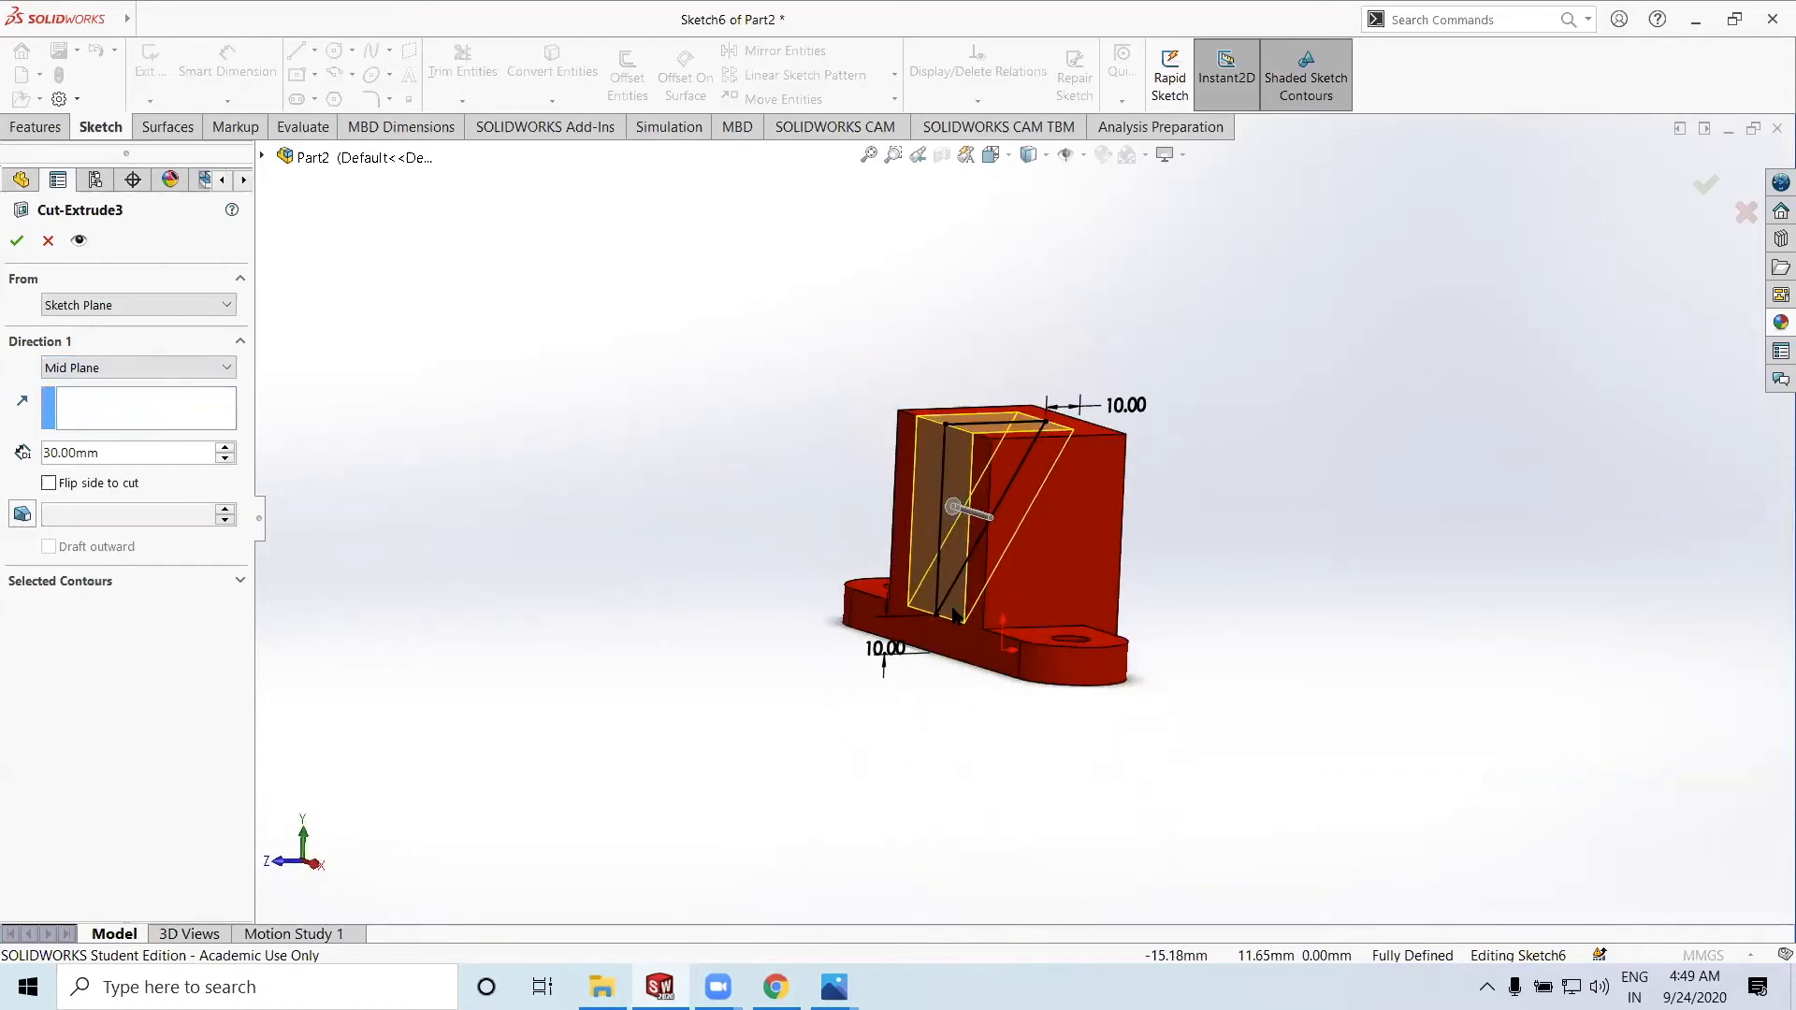
{"action": "left_click", "coordinate": [125, 370]}
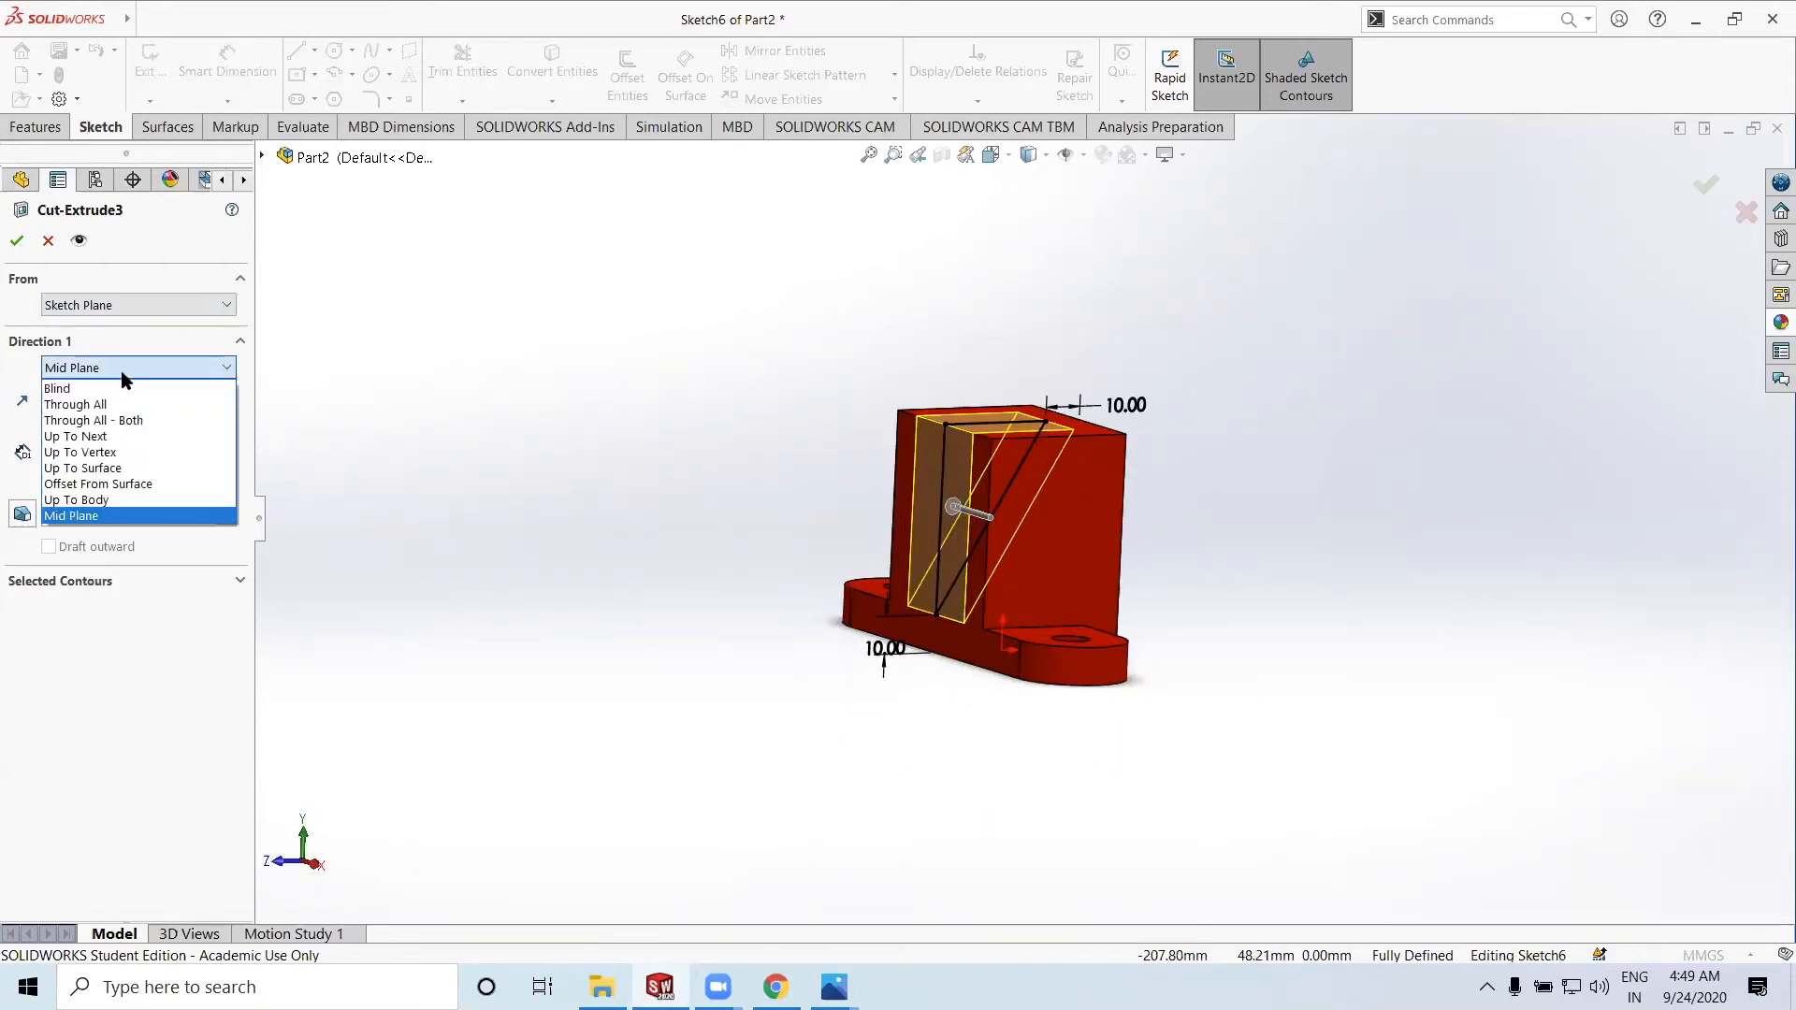
{"action": "left_click", "coordinate": [126, 515]}
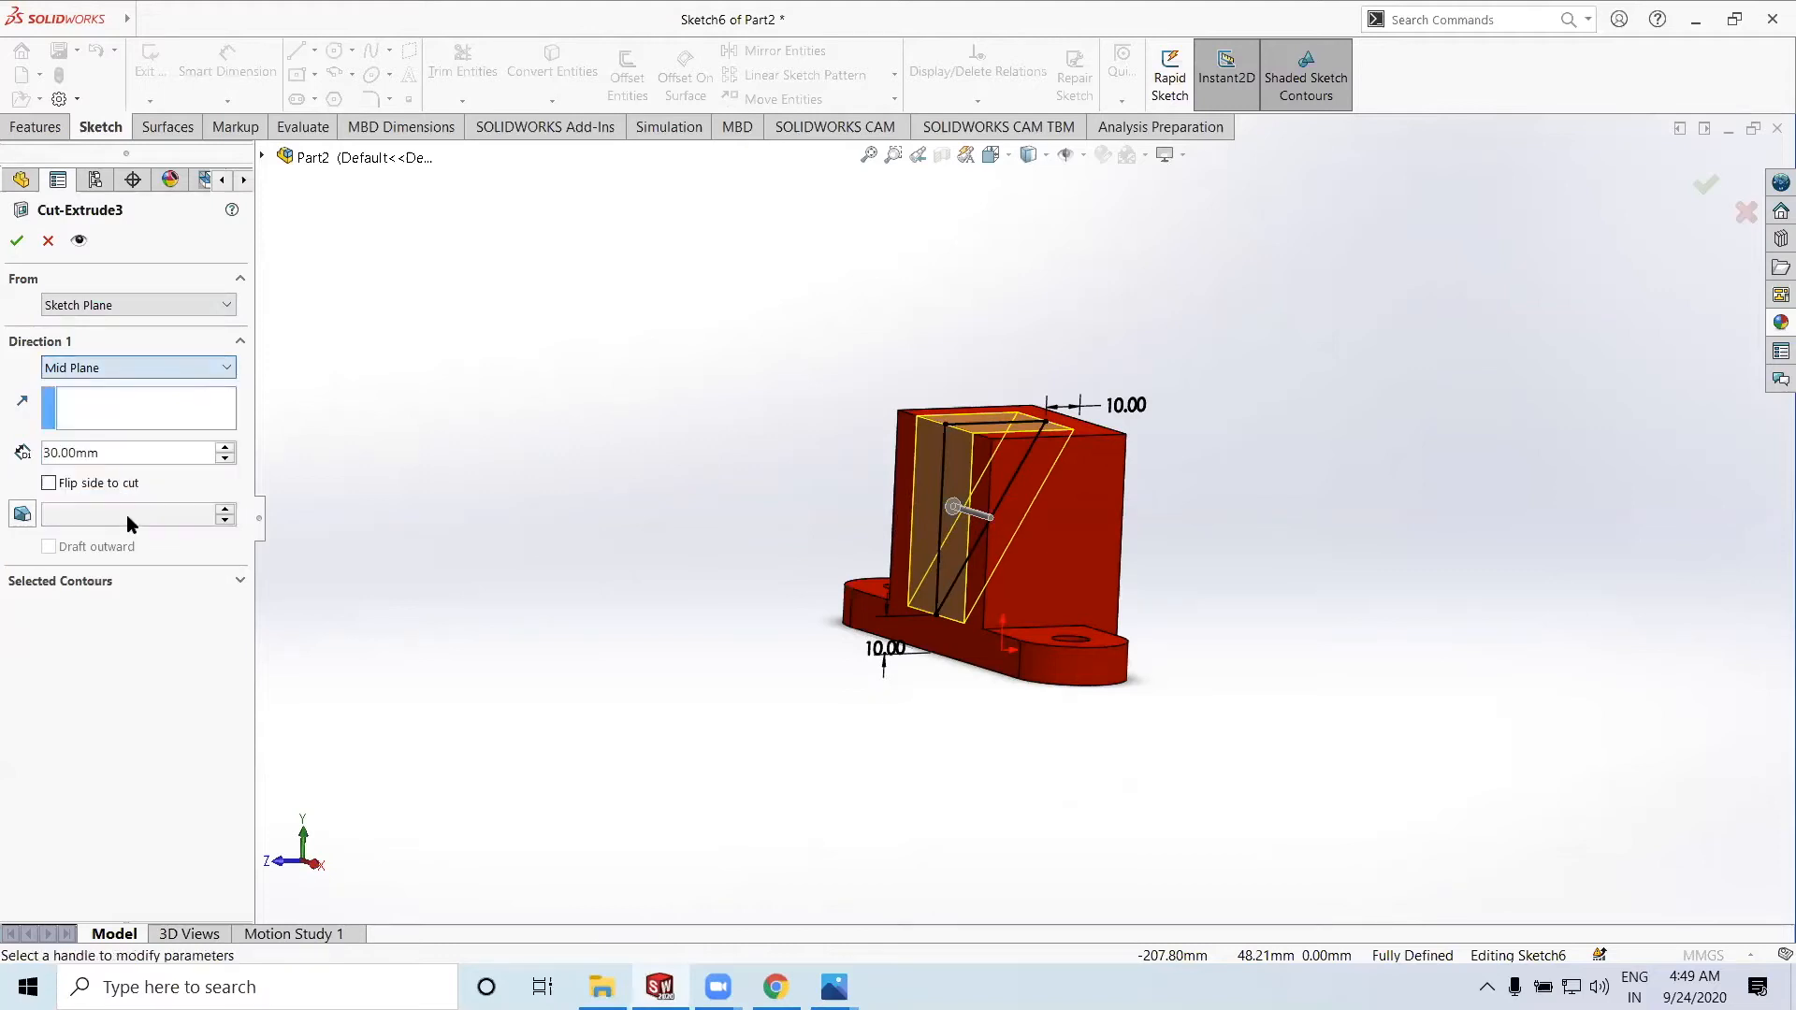
Check the pocket cut's preview against the 1st model.png reference image, accept the cut, and inspect the part
{"action": "middle_click_drag", "start_coordinate": [614, 649], "coordinate": [726, 634]}
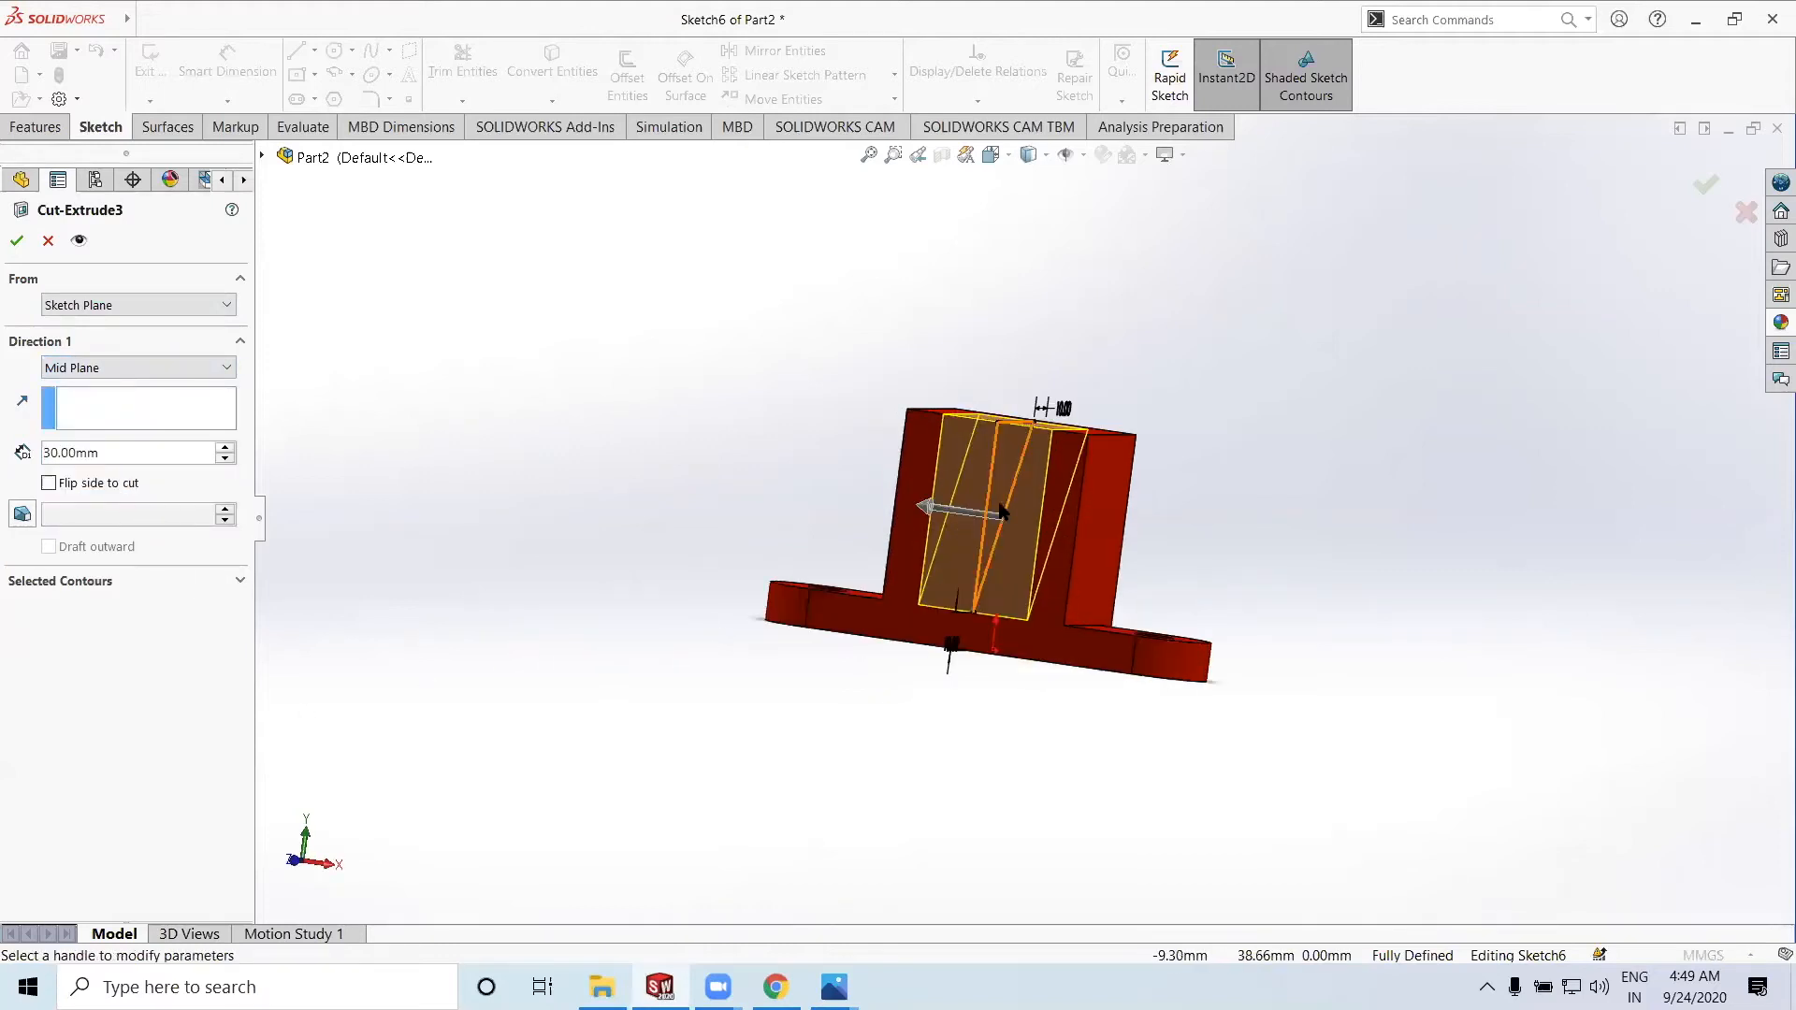
{"action": "scroll", "coordinate": [1020, 541], "scroll_direction": "down", "scroll_amount": 2}
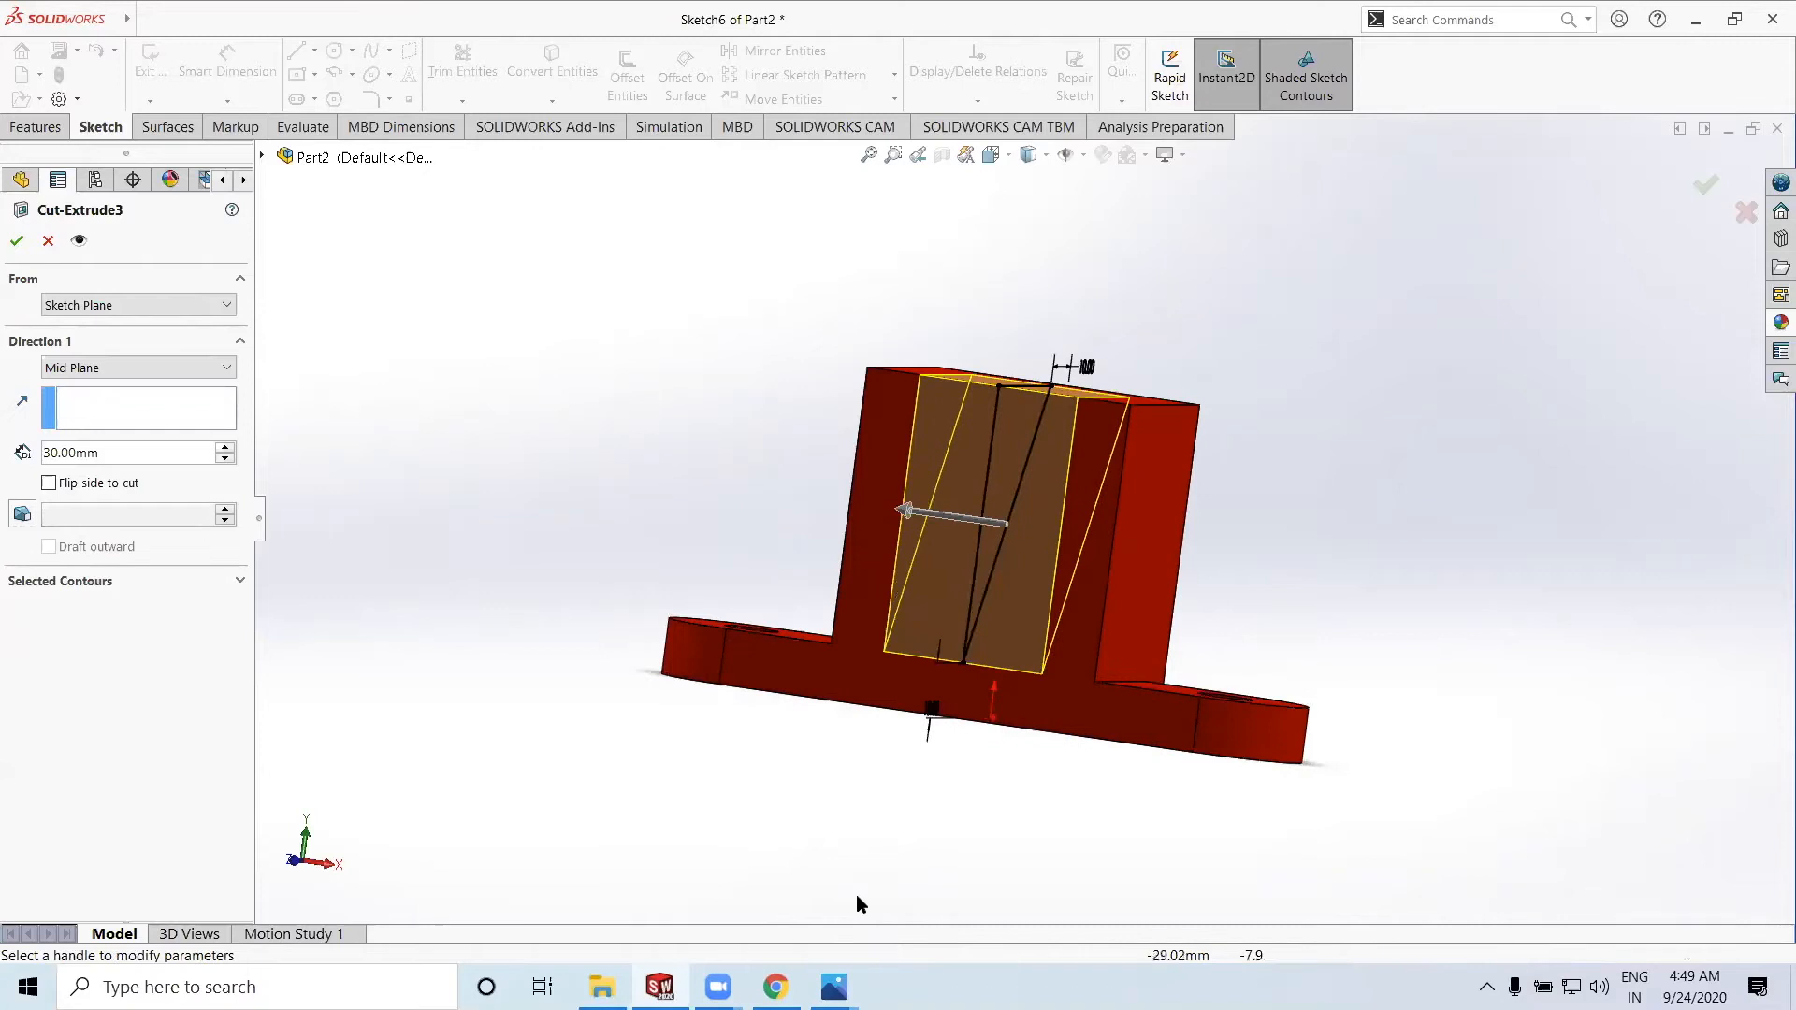
{"action": "mouse_move", "coordinate": [834, 987]}
{"action": "left_click", "coordinate": [725, 903]}
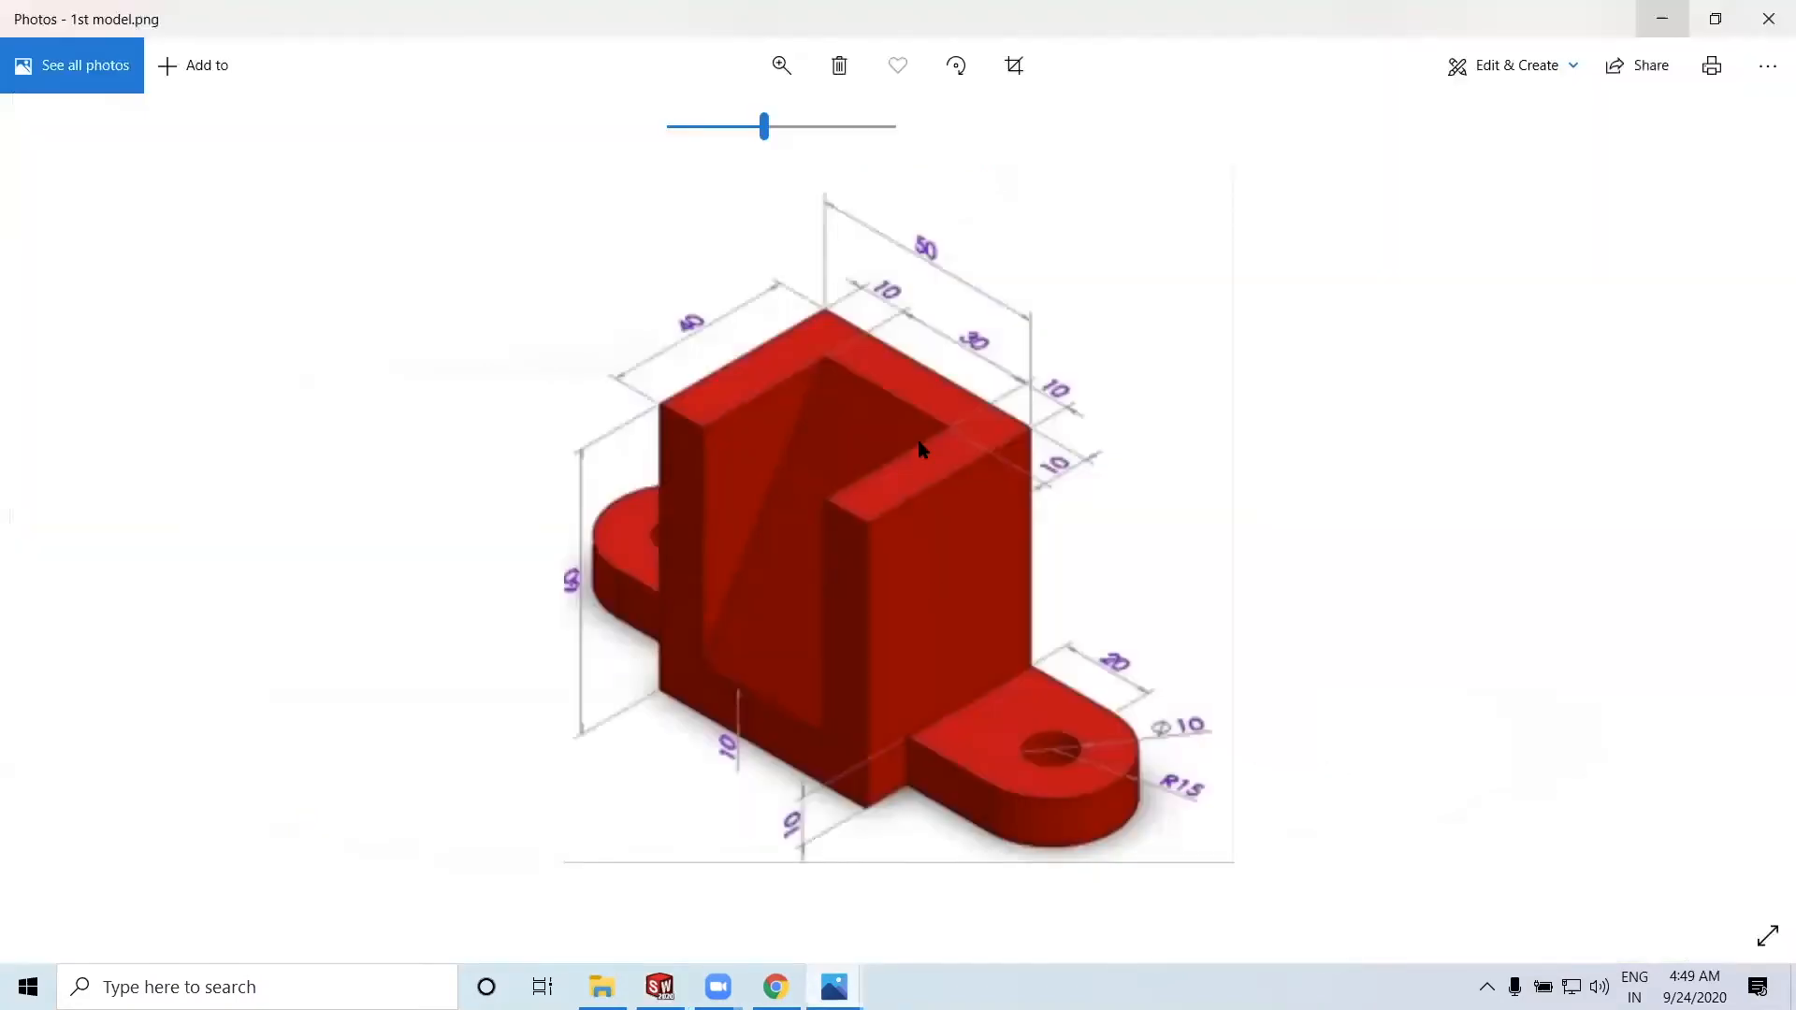
{"action": "mouse_move", "coordinate": [764, 127]}
{"action": "left_mouse_down"}
{"action": "mouse_move", "coordinate": [683, 133]}
{"action": "mouse_move", "coordinate": [785, 129]}
{"action": "left_mouse_up"}
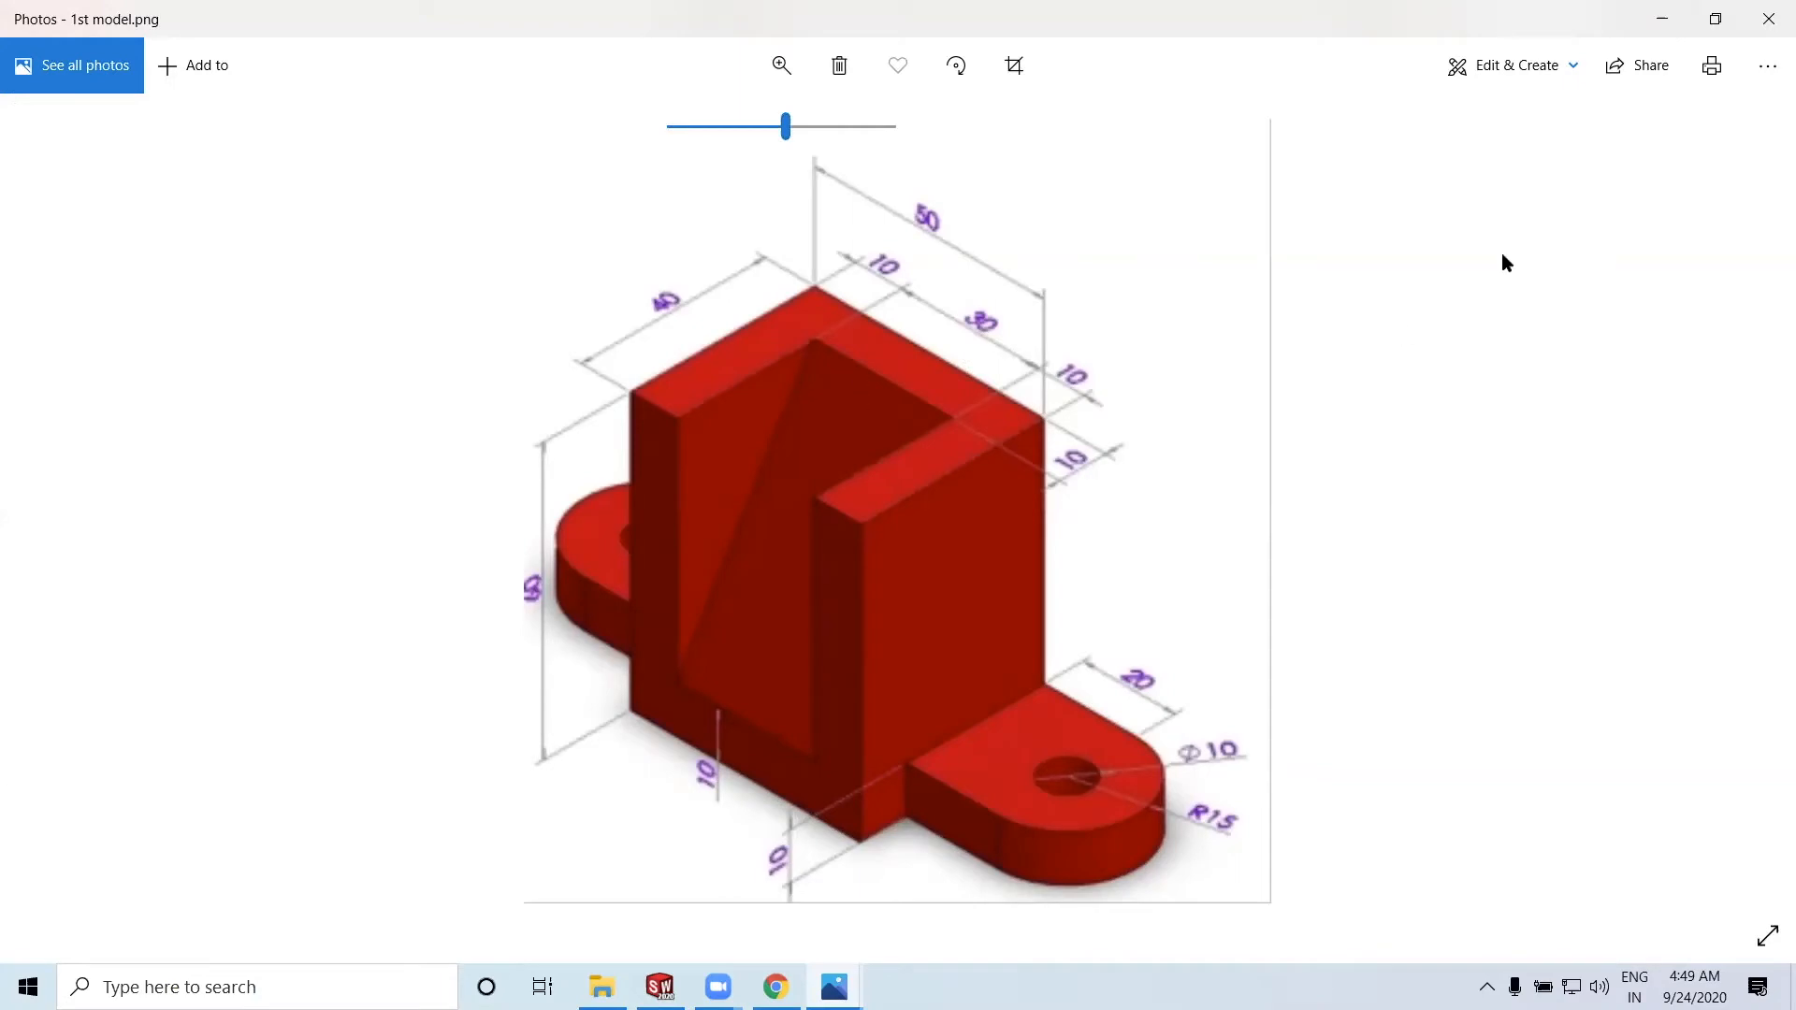
{"action": "left_click", "coordinate": [1663, 19]}
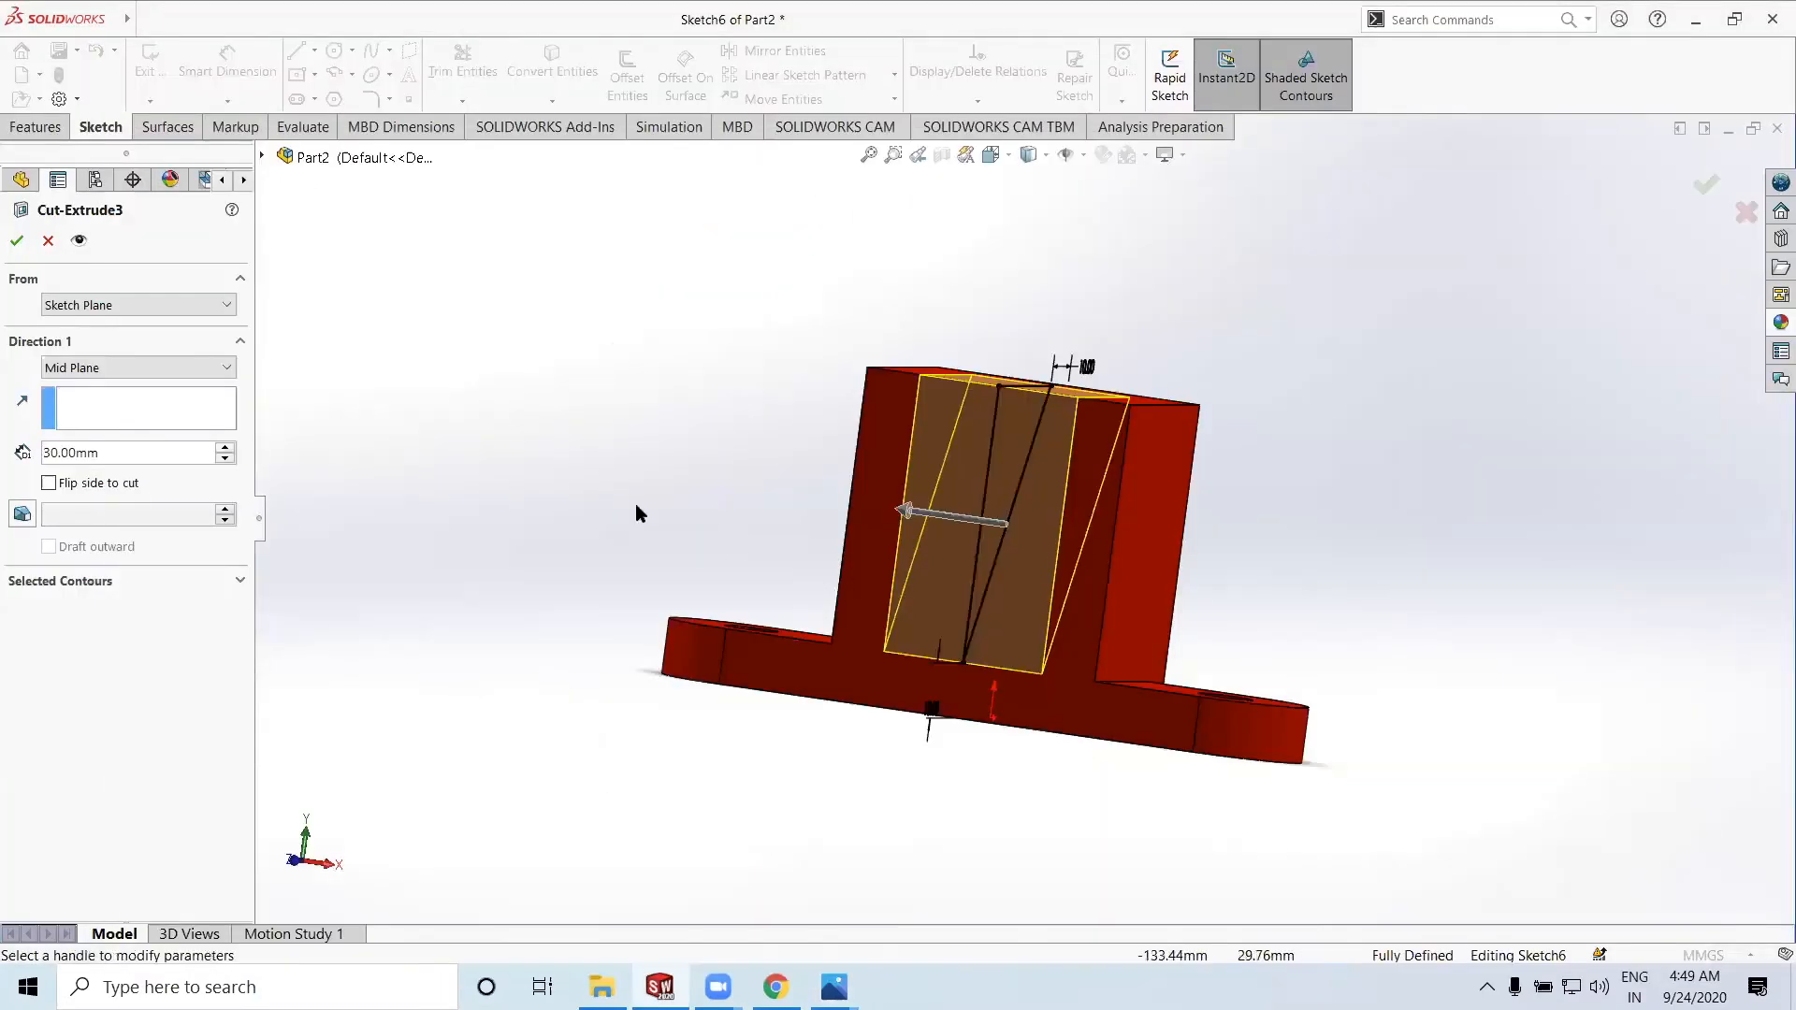
{"action": "middle_click_drag", "start_coordinate": [518, 481], "coordinate": [554, 548]}
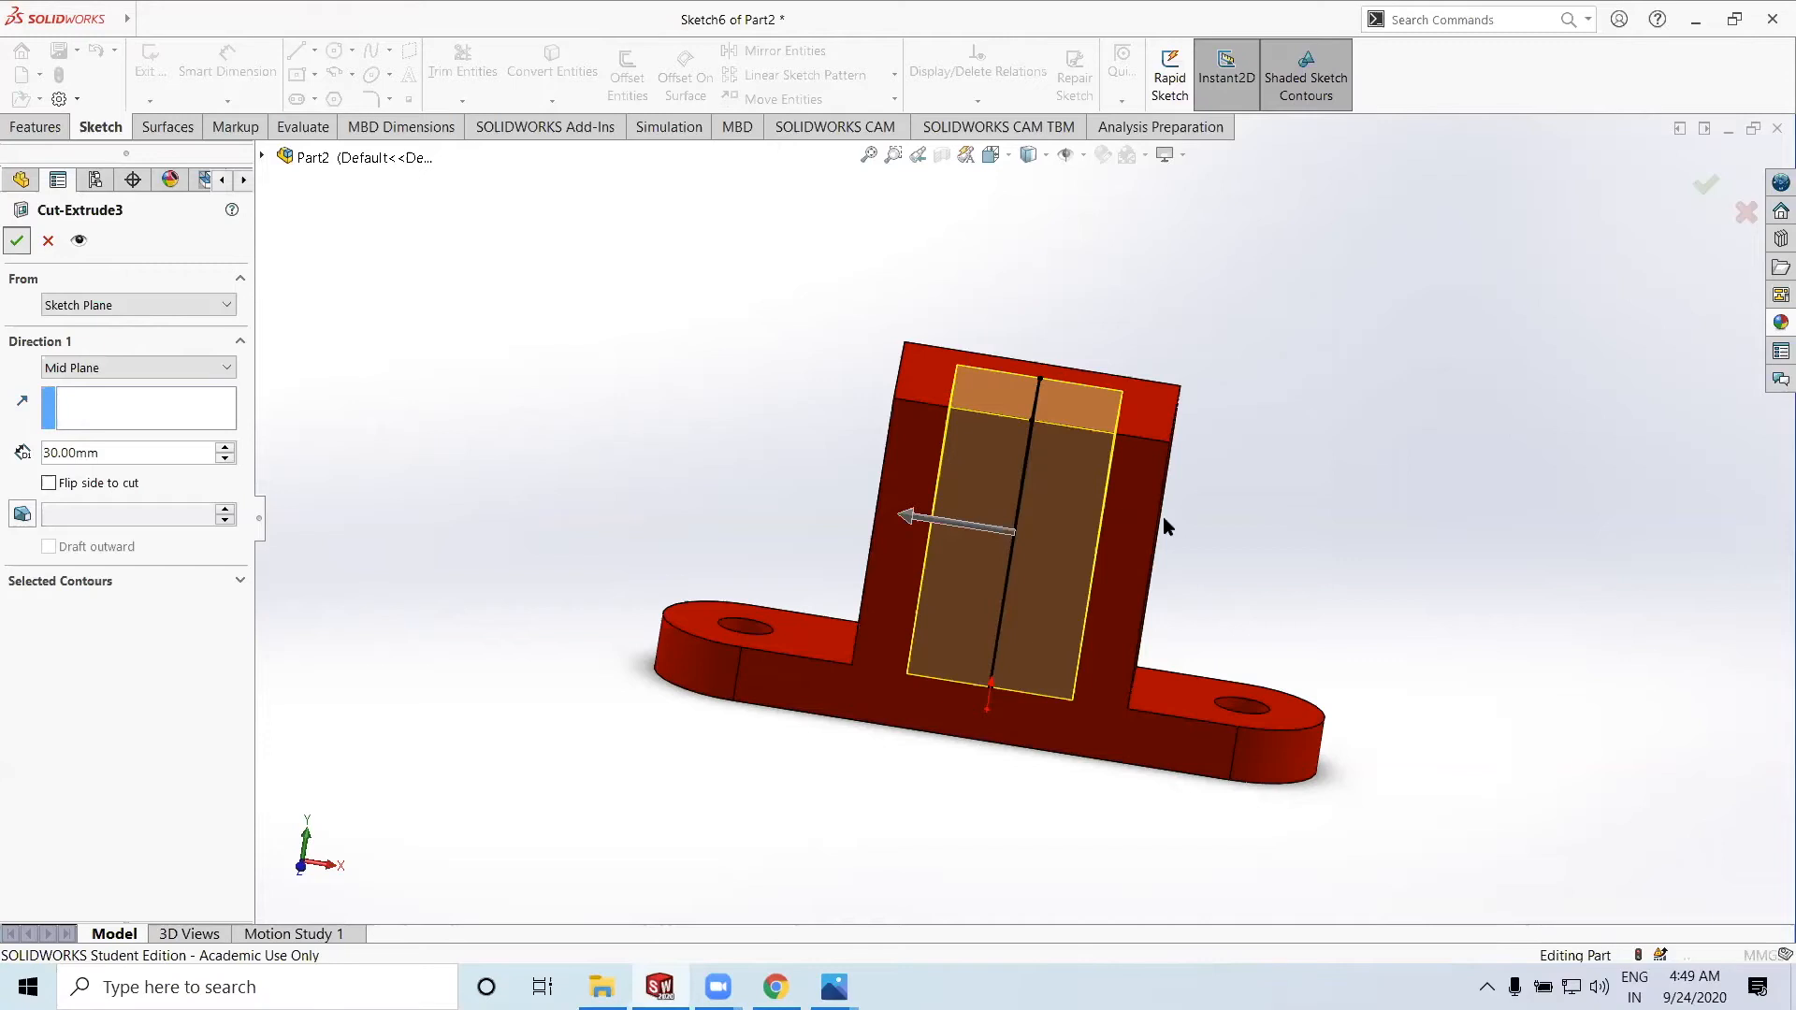
{"action": "key", "text": "Return"}
{"action": "middle_click_drag", "start_coordinate": [1295, 604], "coordinate": [1277, 550]}
{"action": "middle_click_drag", "start_coordinate": [1046, 632], "coordinate": [1119, 654]}
{"action": "middle_click_drag", "start_coordinate": [1476, 597], "coordinate": [1417, 606]}
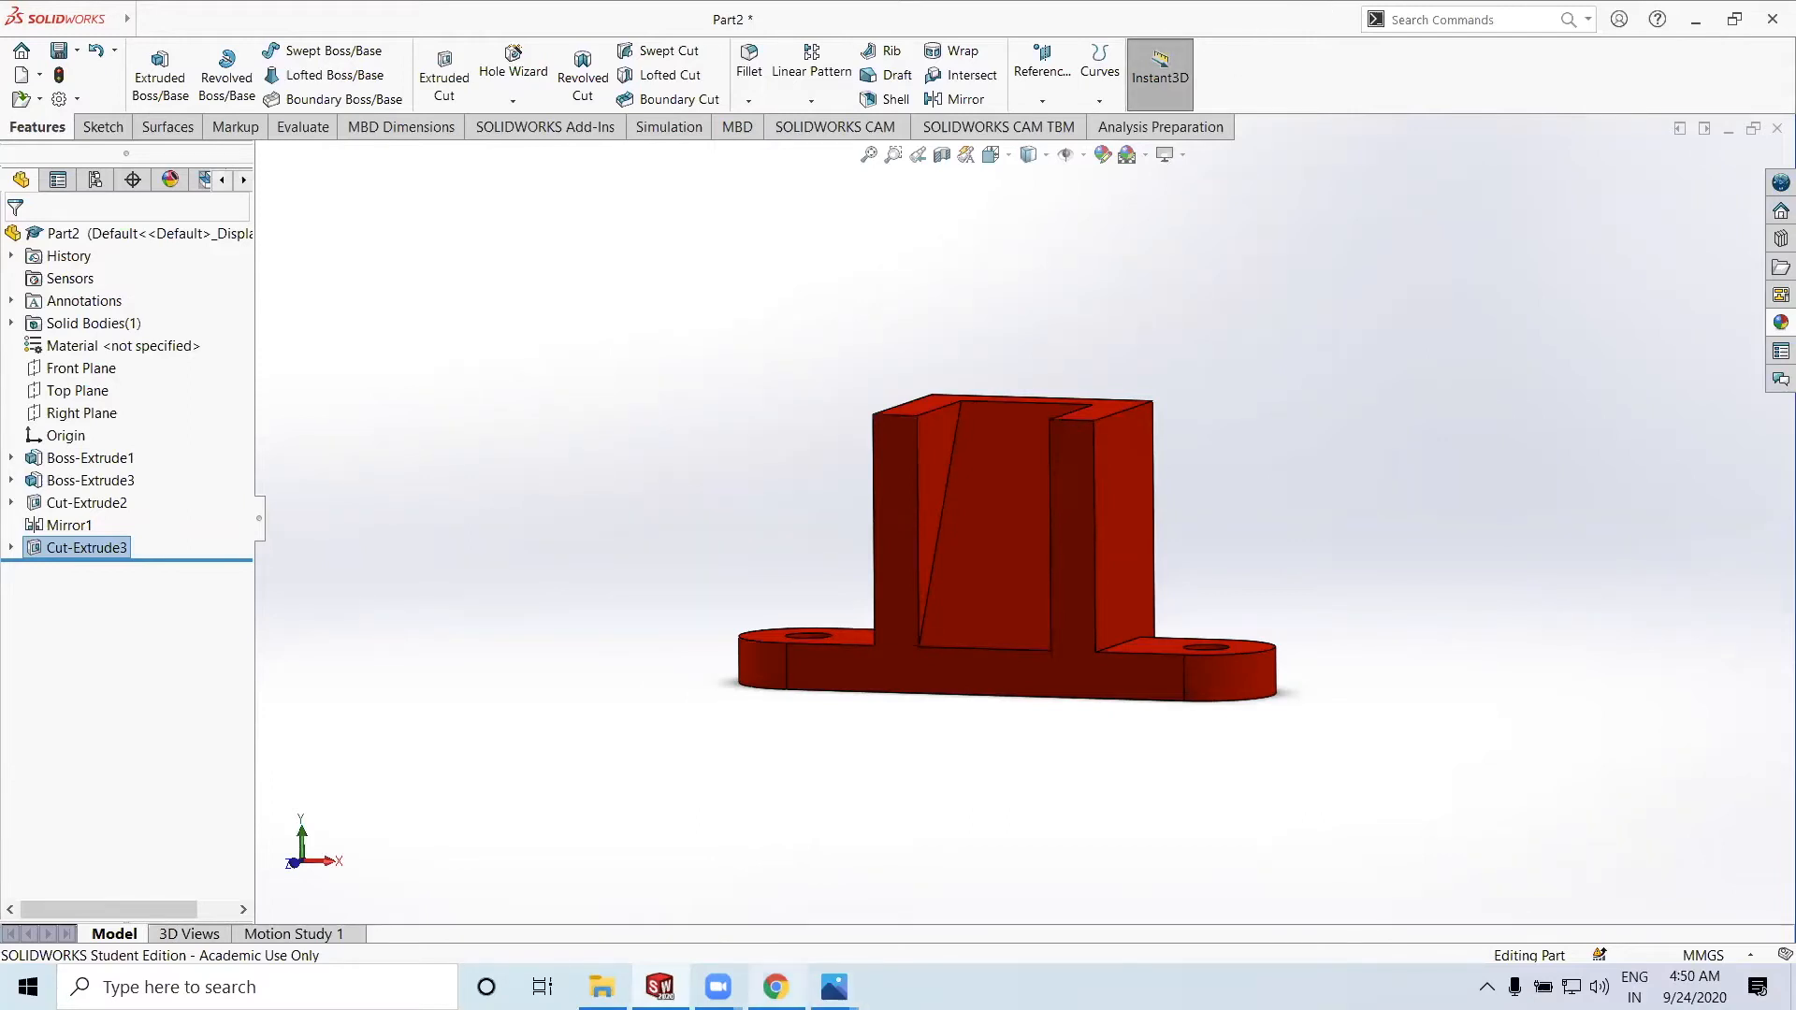
In Zoom's file picker, open the 1st SolidWorks Aid sheet PDF from the desktop's 1st Workshop folder
{"action": "mouse_move", "coordinate": [776, 987]}
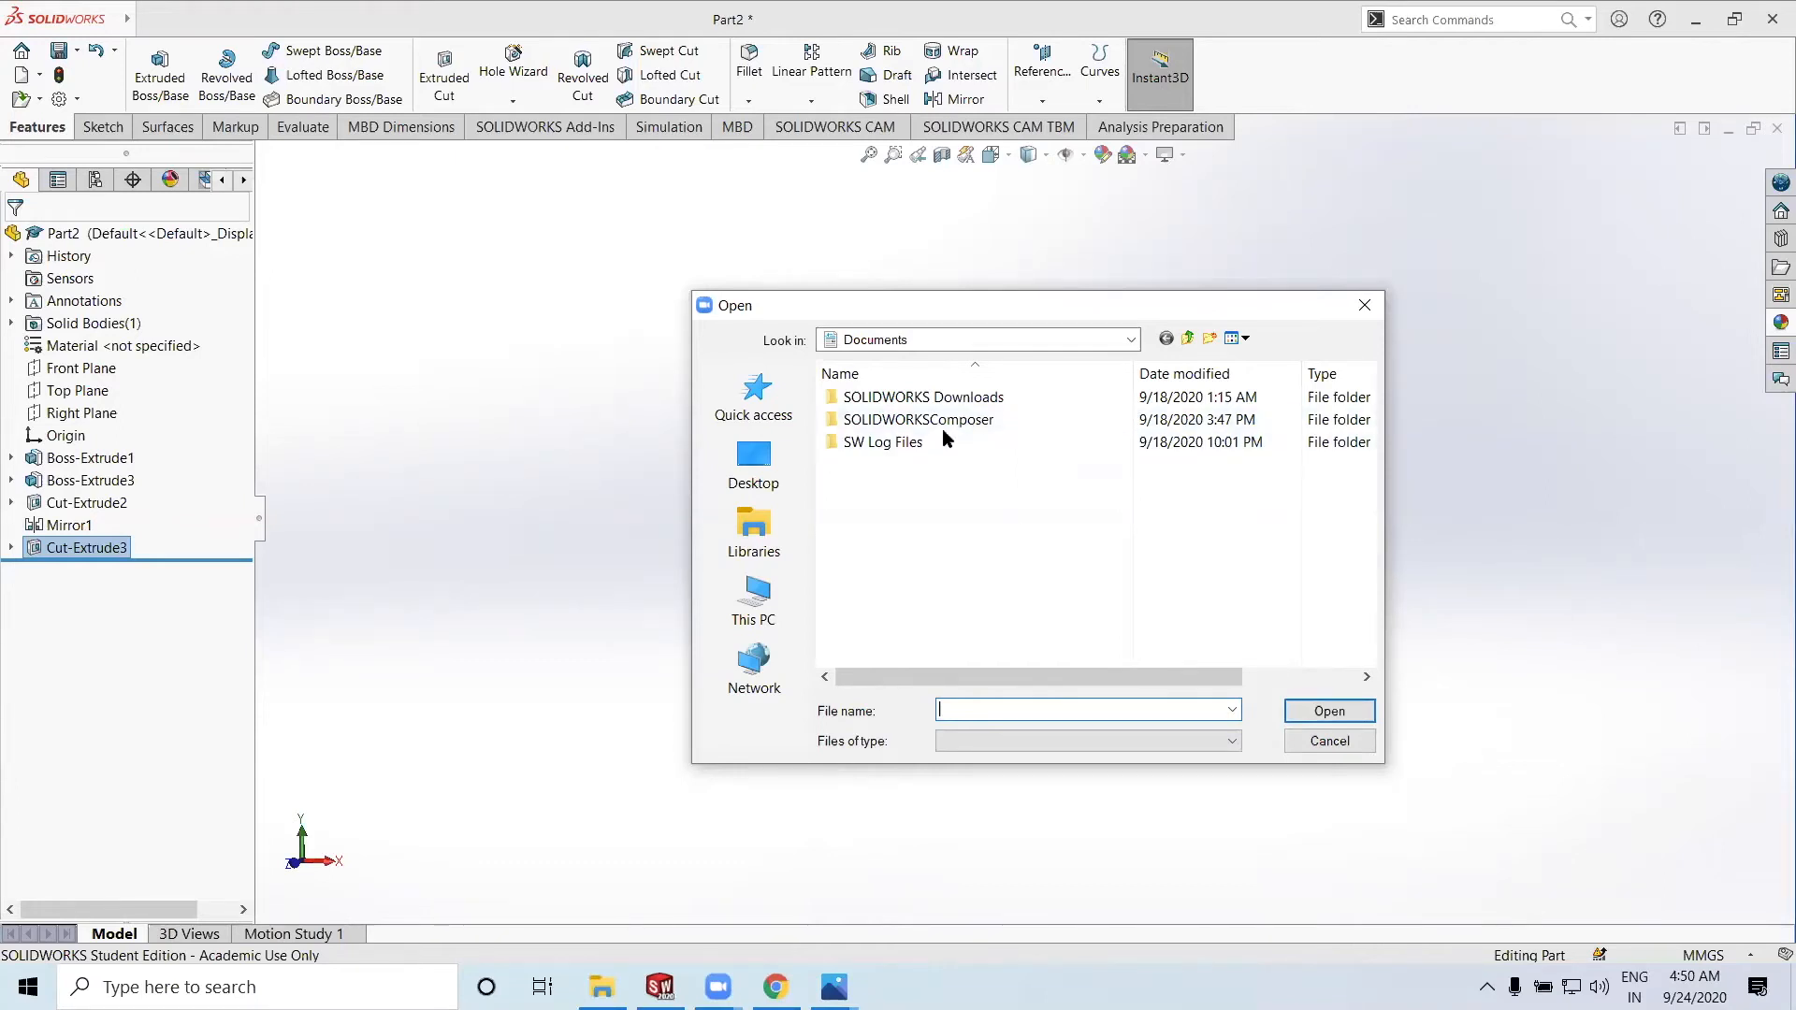
{"action": "left_click", "coordinate": [756, 475]}
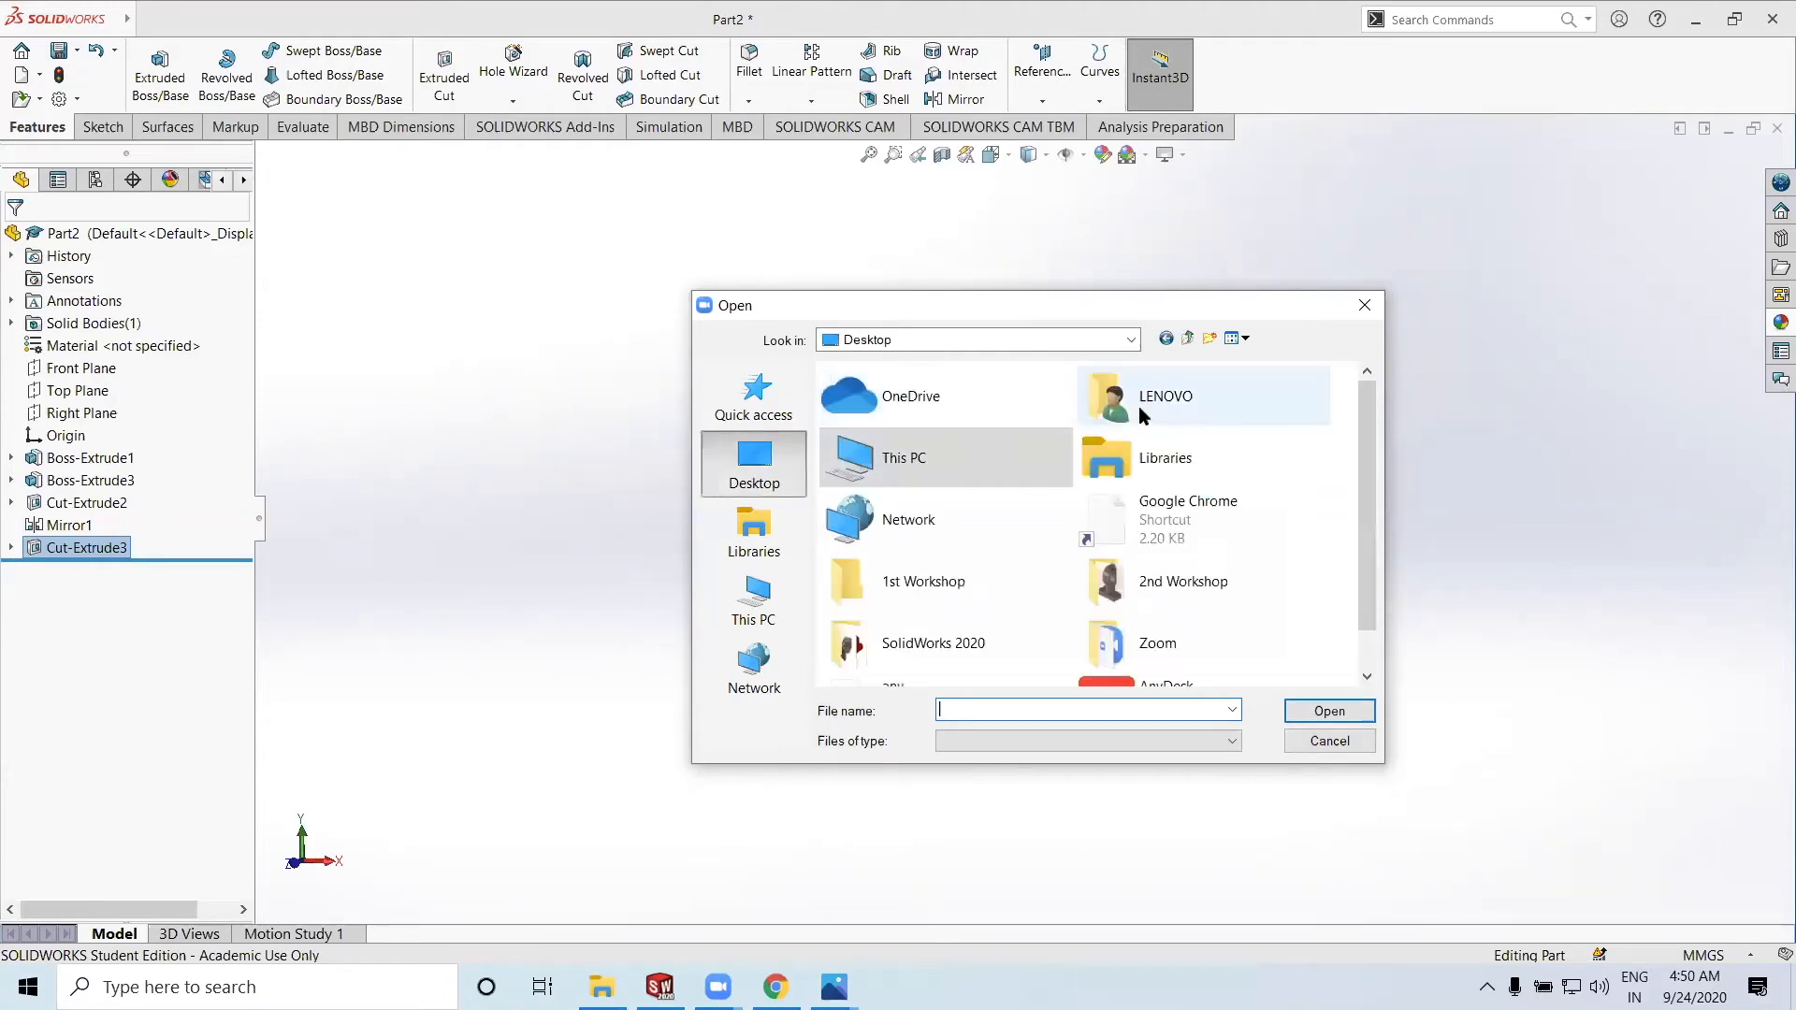
{"action": "left_click", "coordinate": [998, 581]}
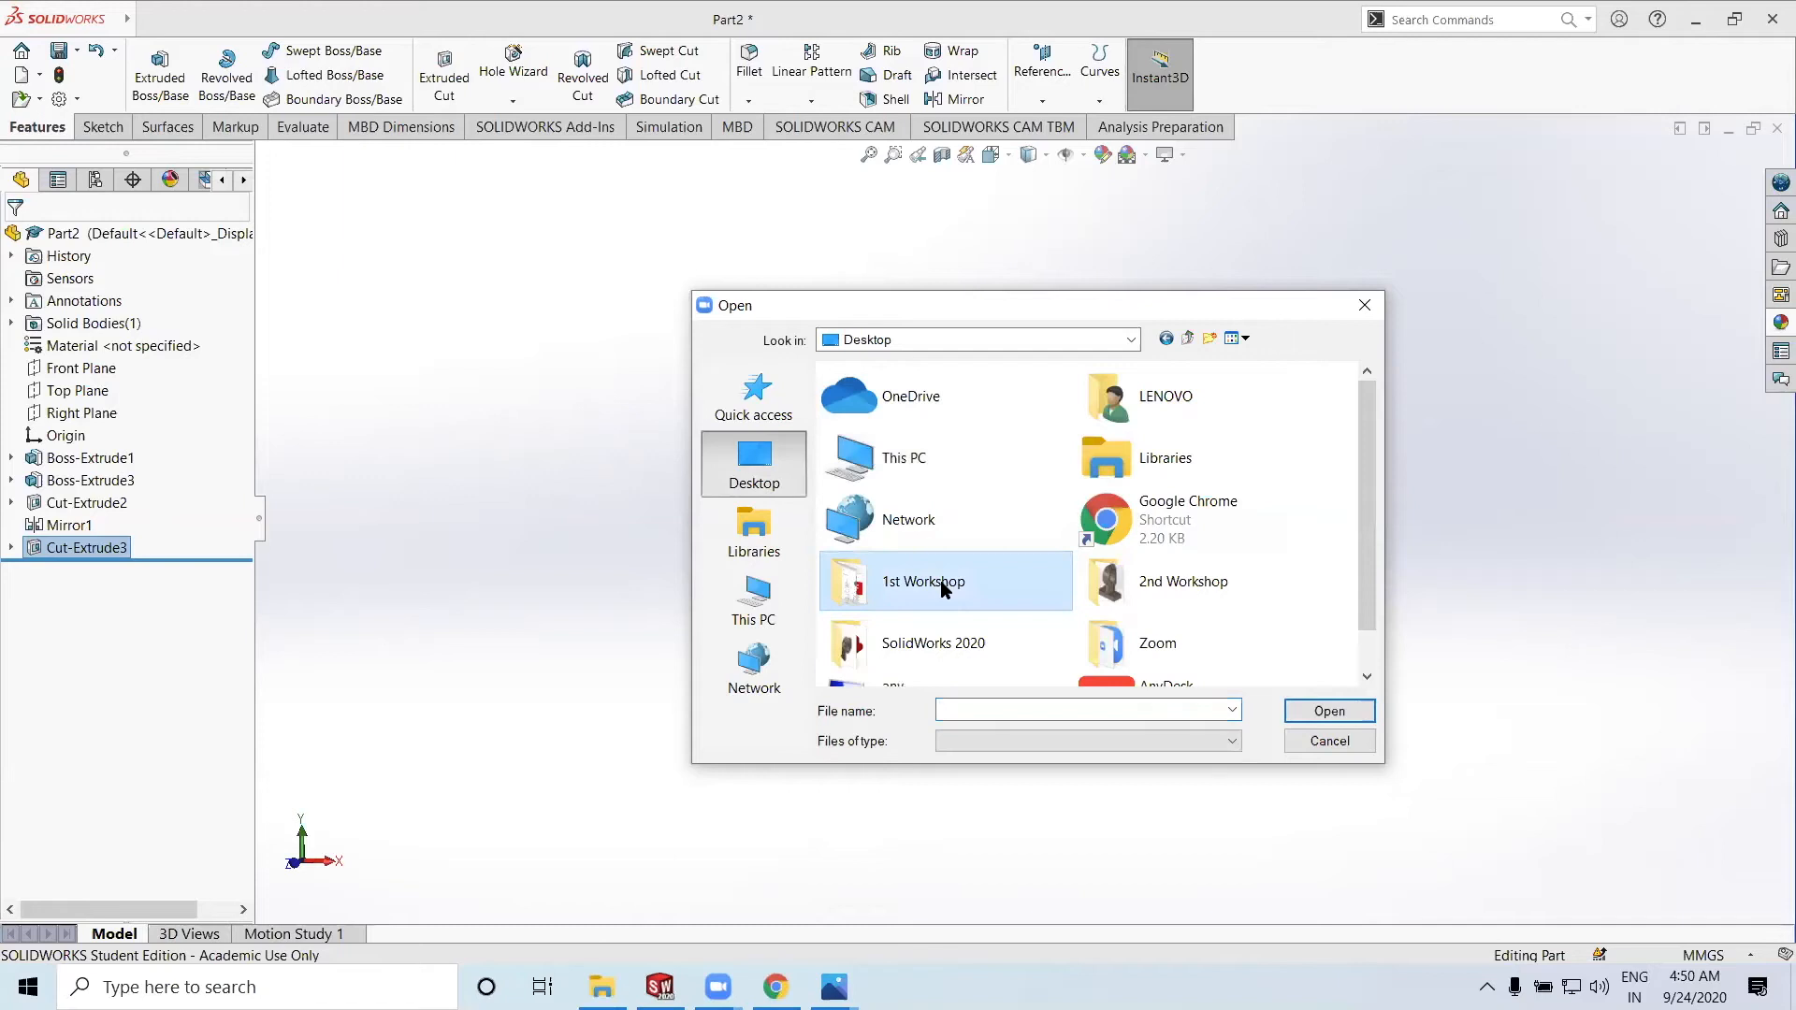
{"action": "left_click", "coordinate": [1326, 713]}
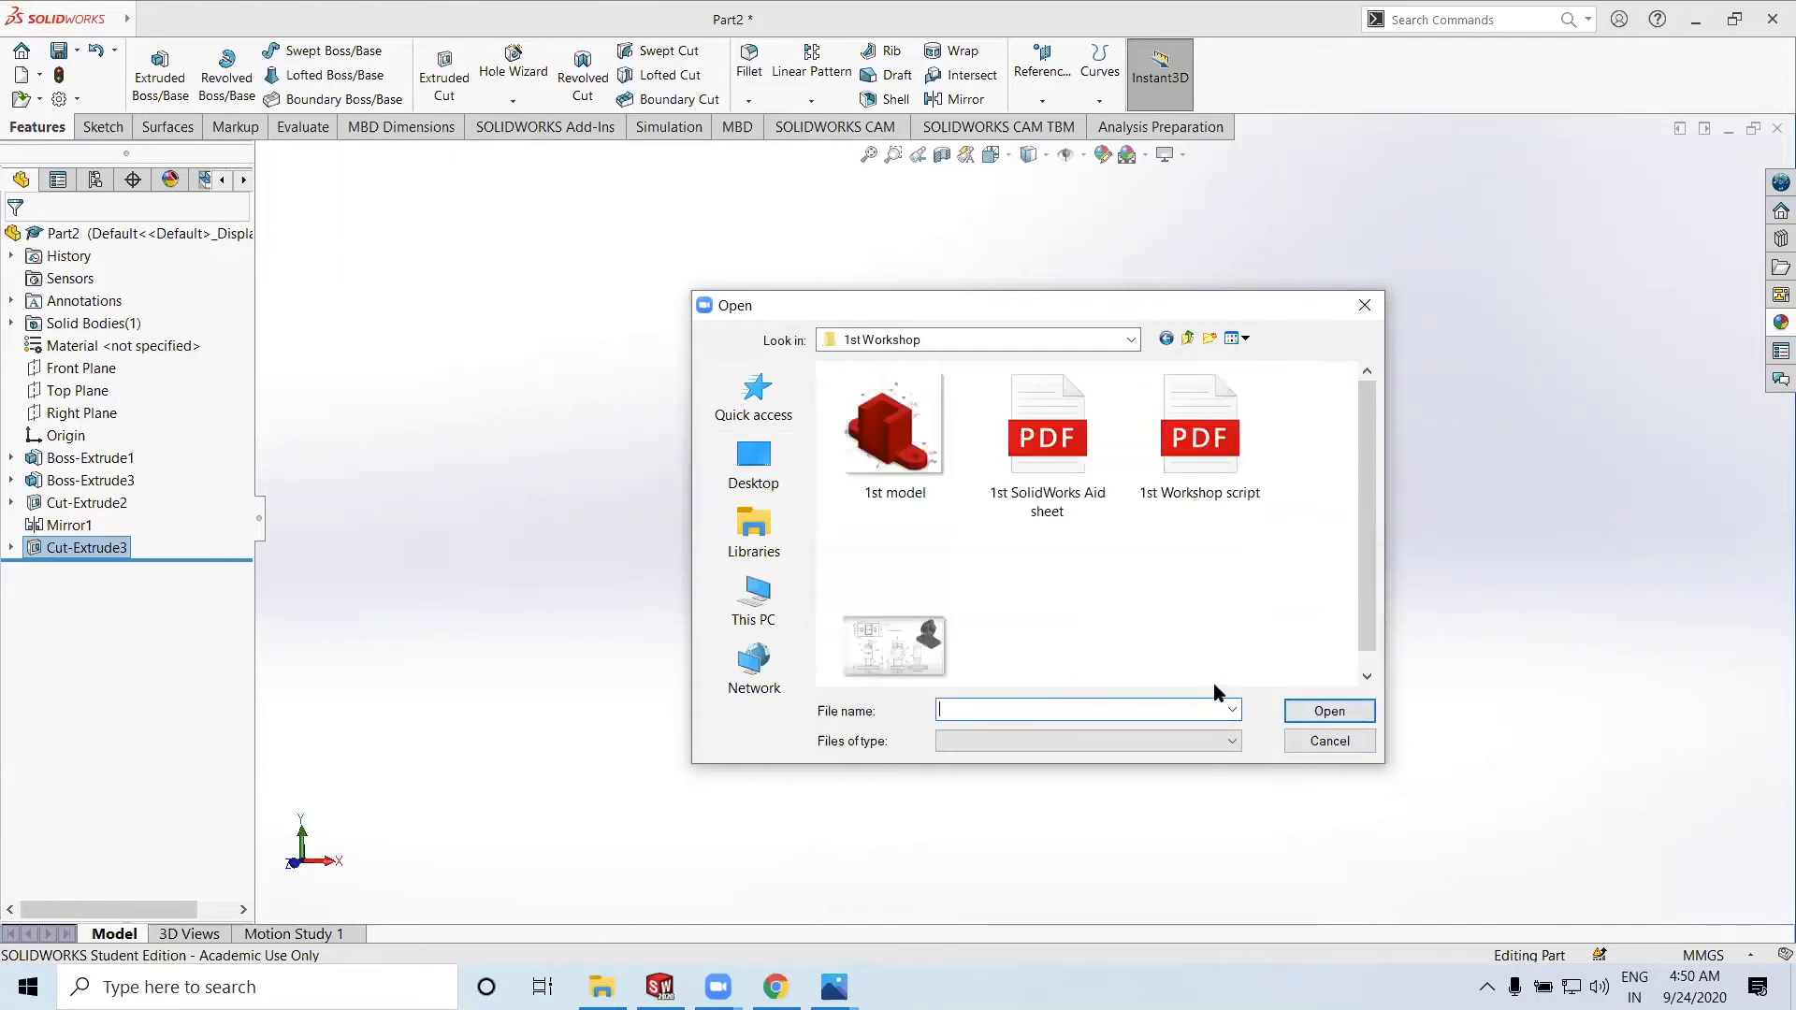
{"action": "left_click", "coordinate": [924, 464]}
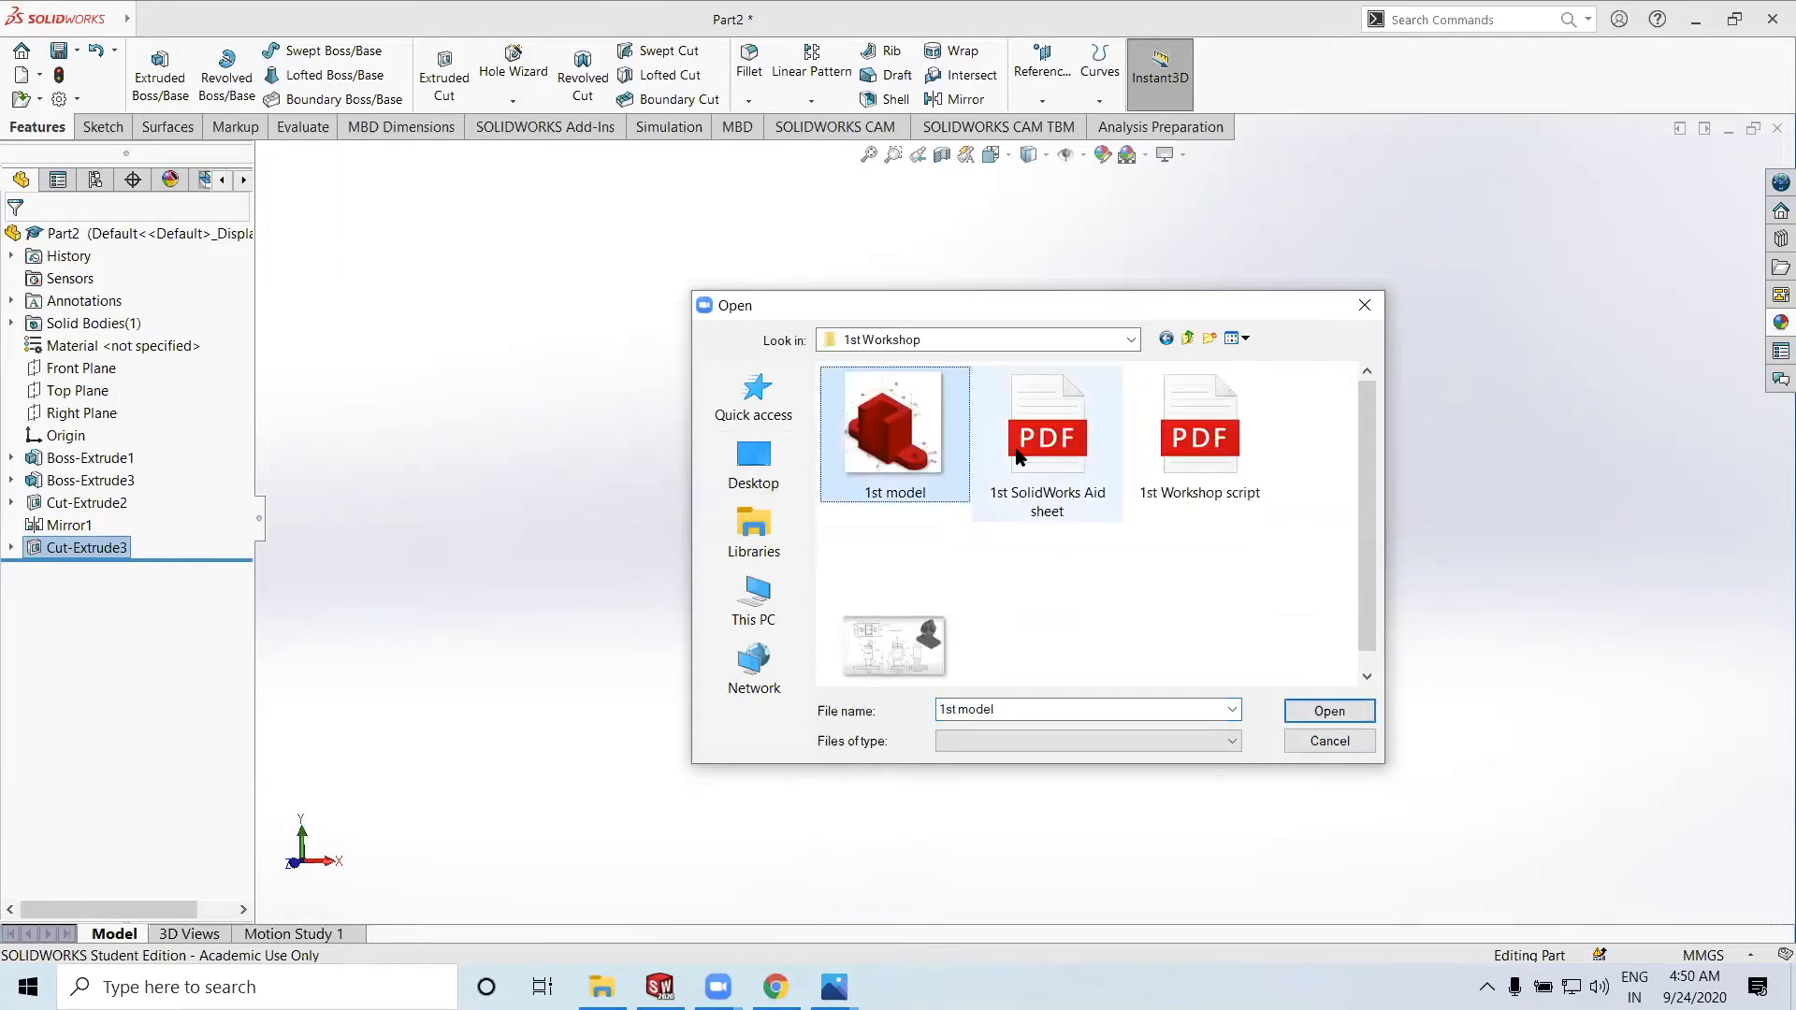
{"action": "left_click", "coordinate": [1188, 460]}
{"action": "left_click", "coordinate": [1048, 449]}
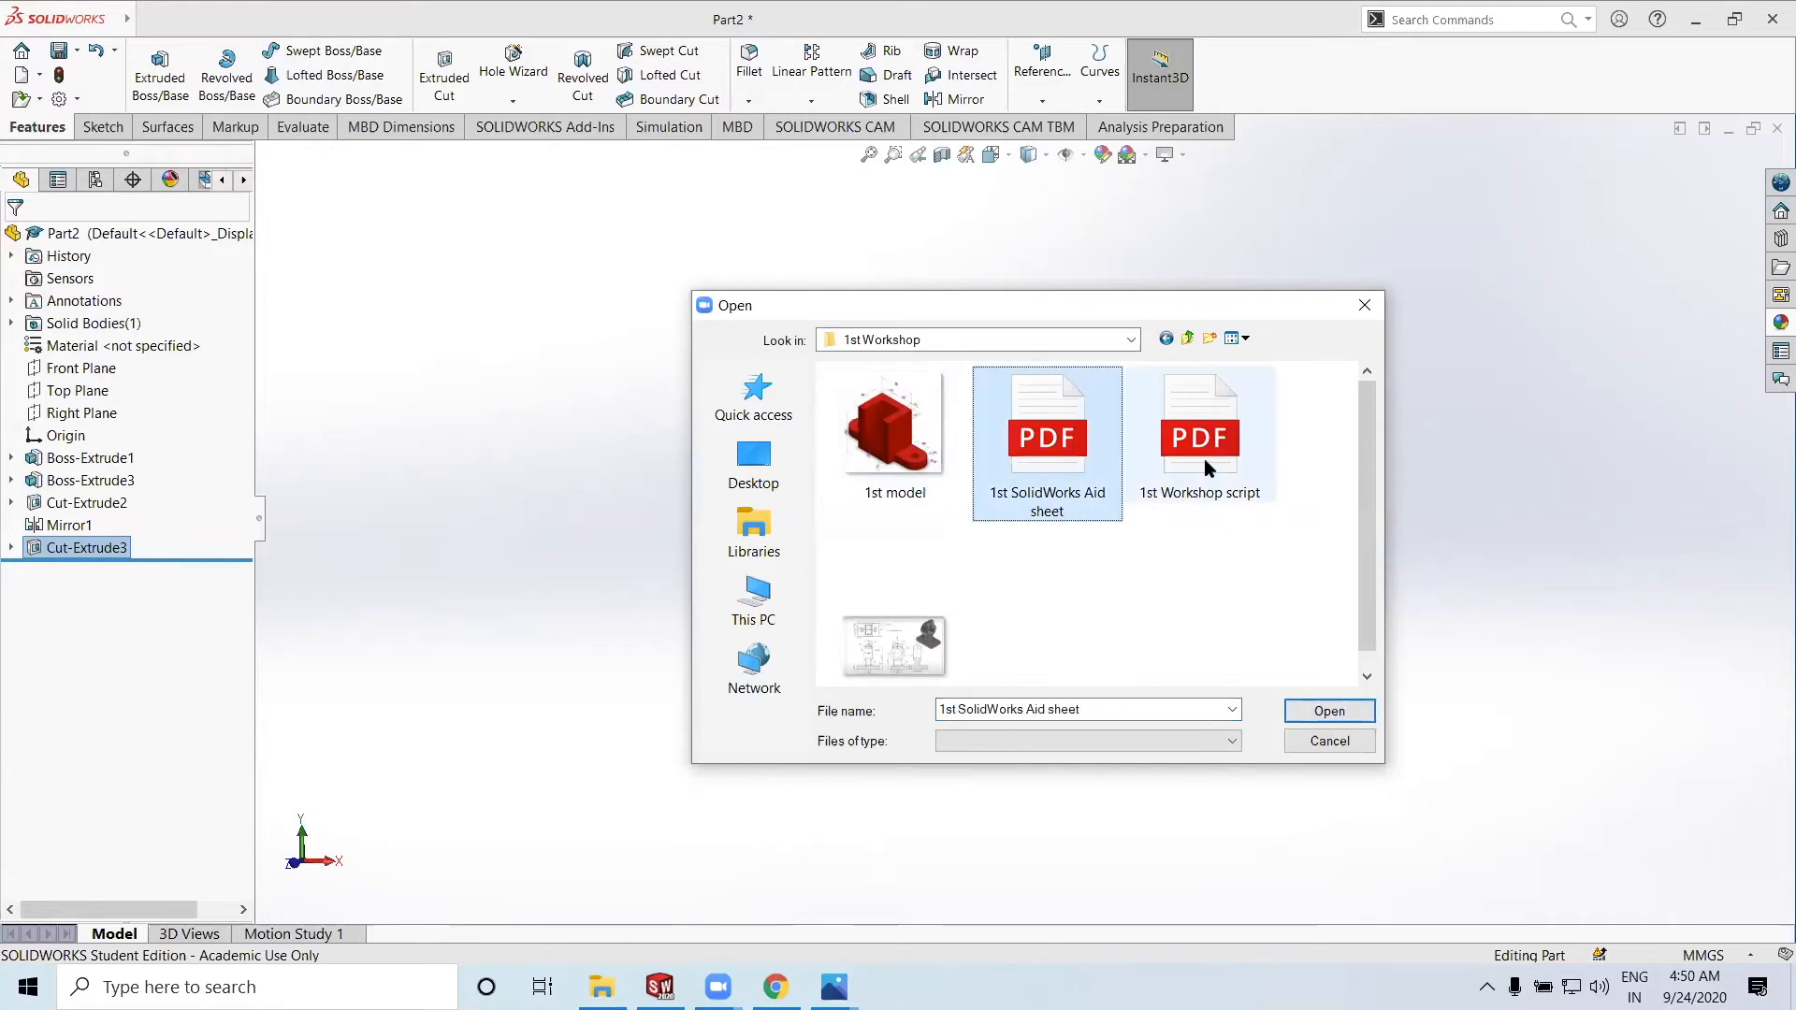
{"action": "left_click", "coordinate": [905, 648]}
{"action": "left_click", "coordinate": [1048, 440]}
{"action": "left_click", "coordinate": [1331, 714]}
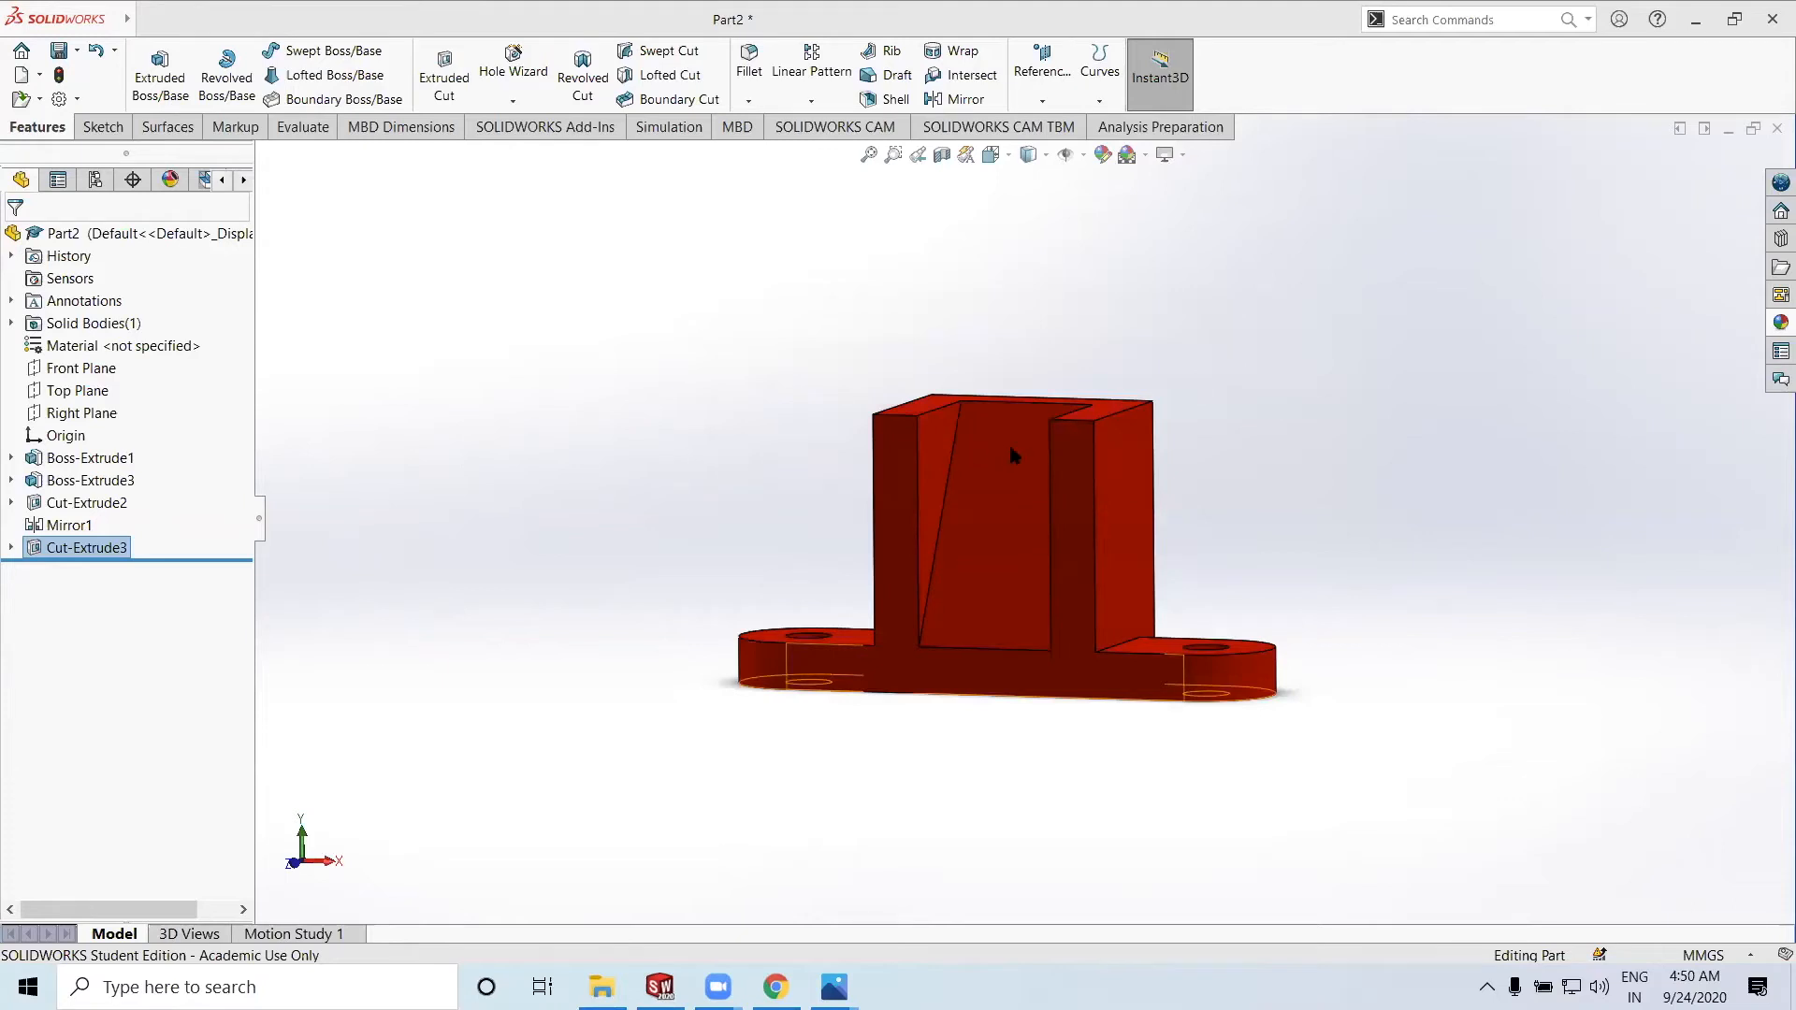
Pick the 1st model image from the 1st Workshop folder and open it in the same file picker
{"action": "key", "text": "ctrl+o"}
{"action": "left_click", "coordinate": [884, 457]}
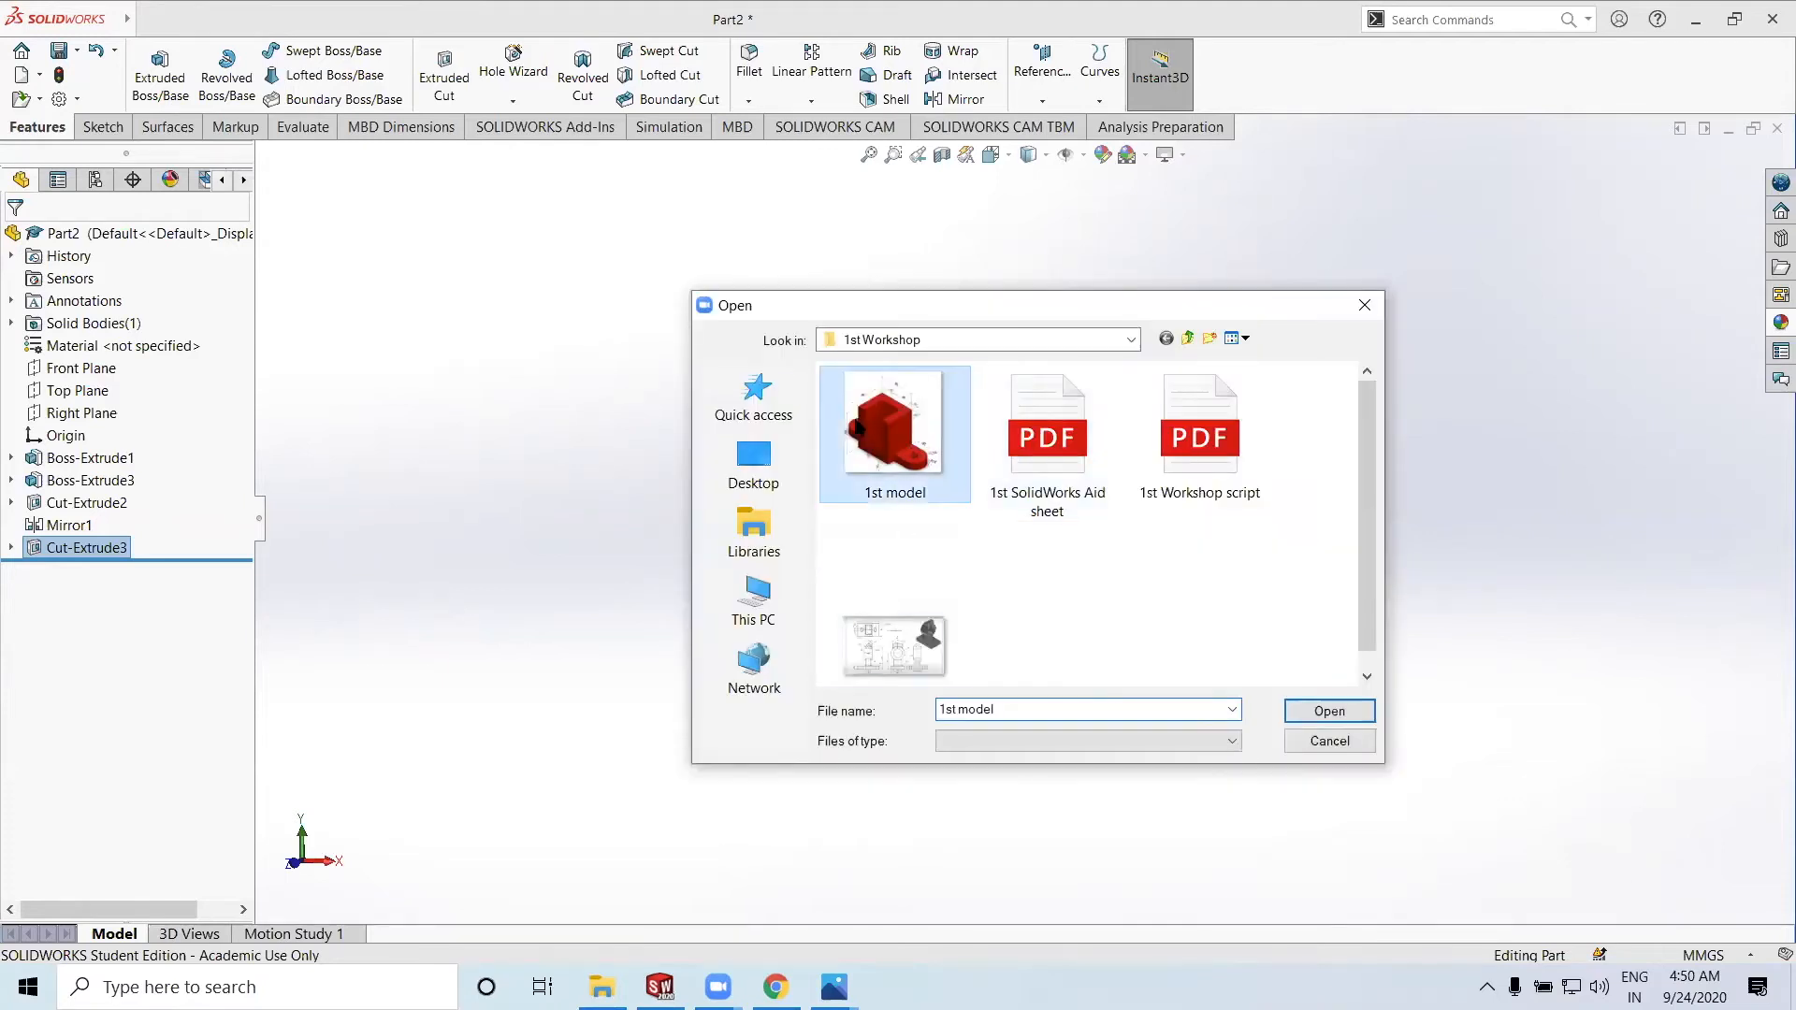
{"action": "left_click", "coordinate": [1310, 711]}
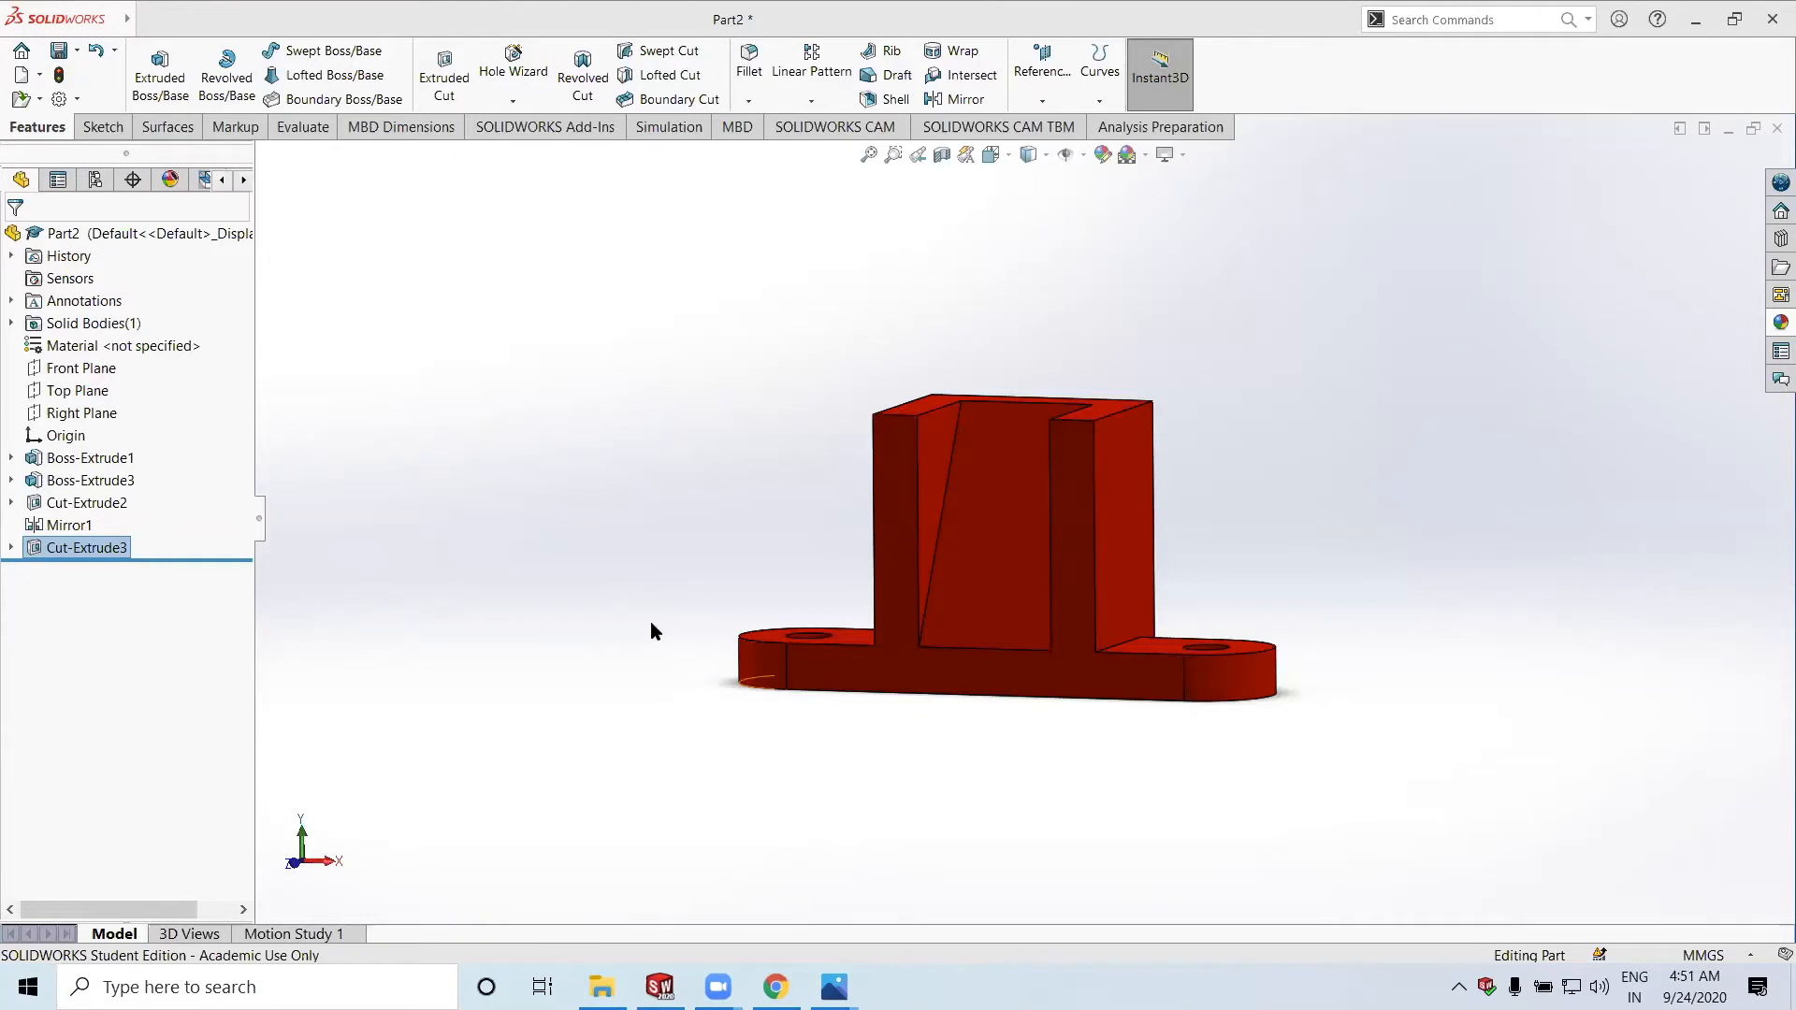
Pick the 2nd model image from the 1st Workshop folder and open it
{"action": "key", "text": "ctrl+o"}
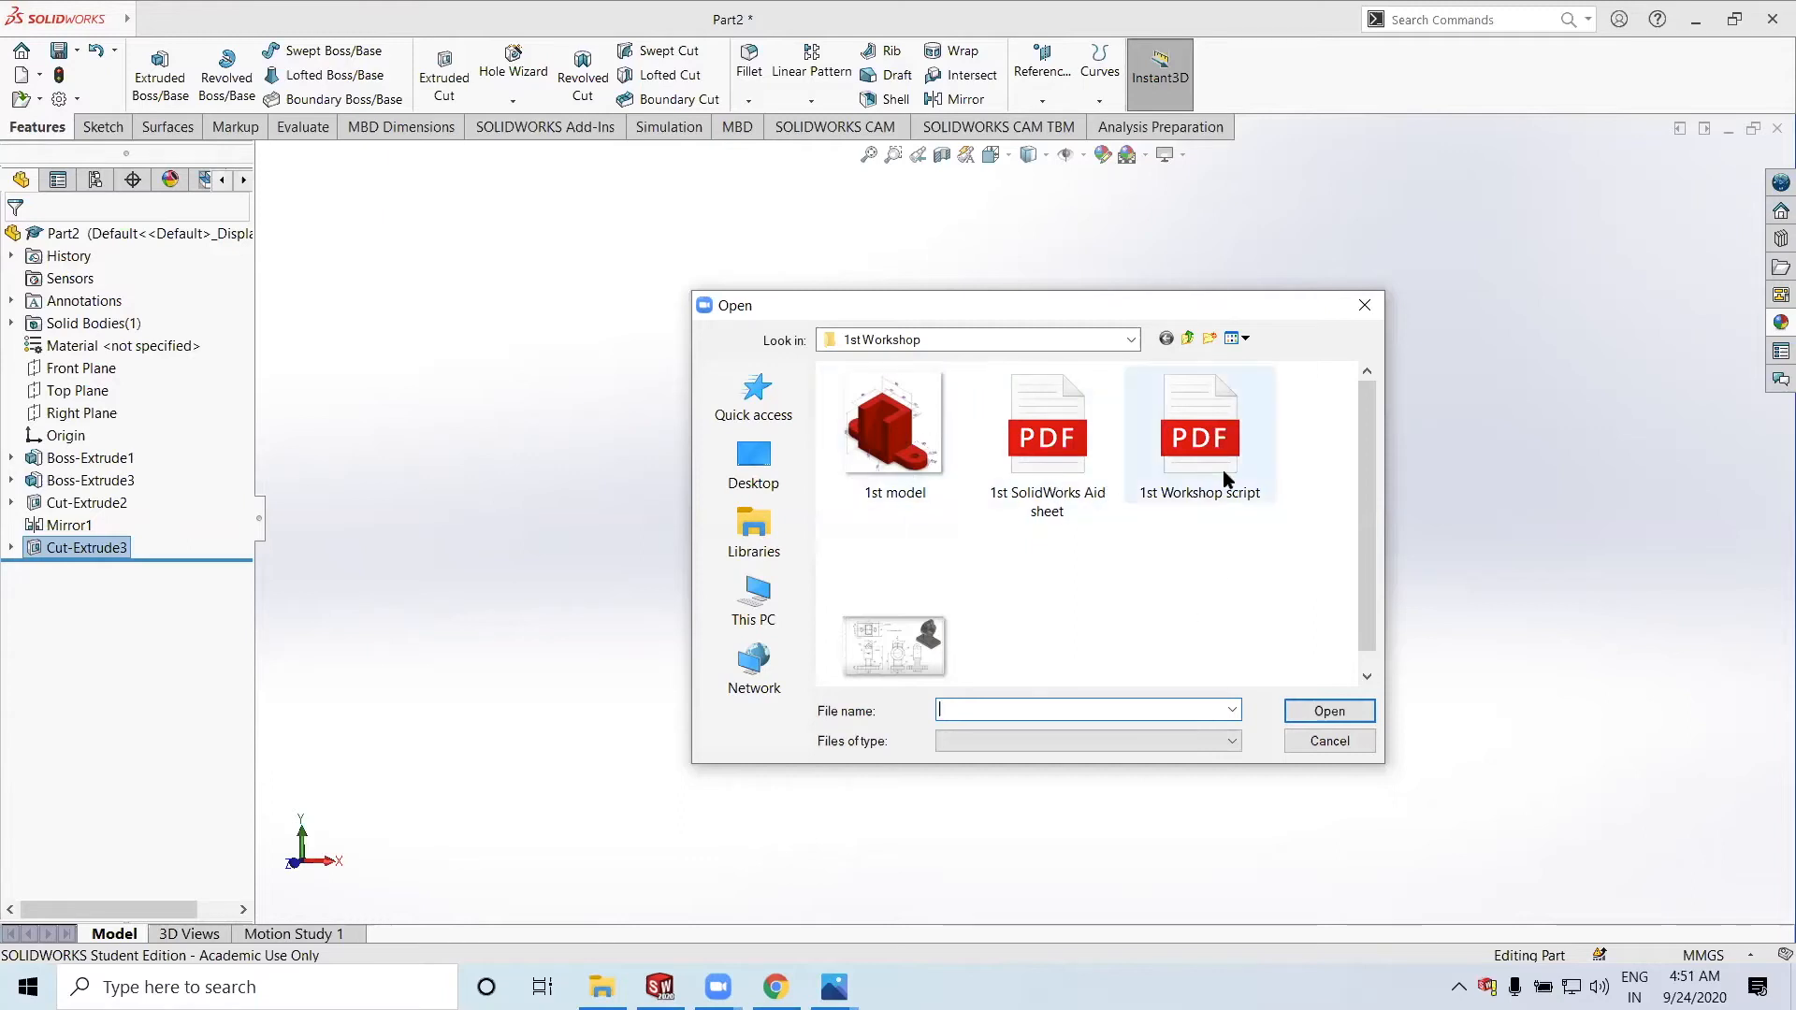
{"action": "left_click", "coordinate": [868, 642]}
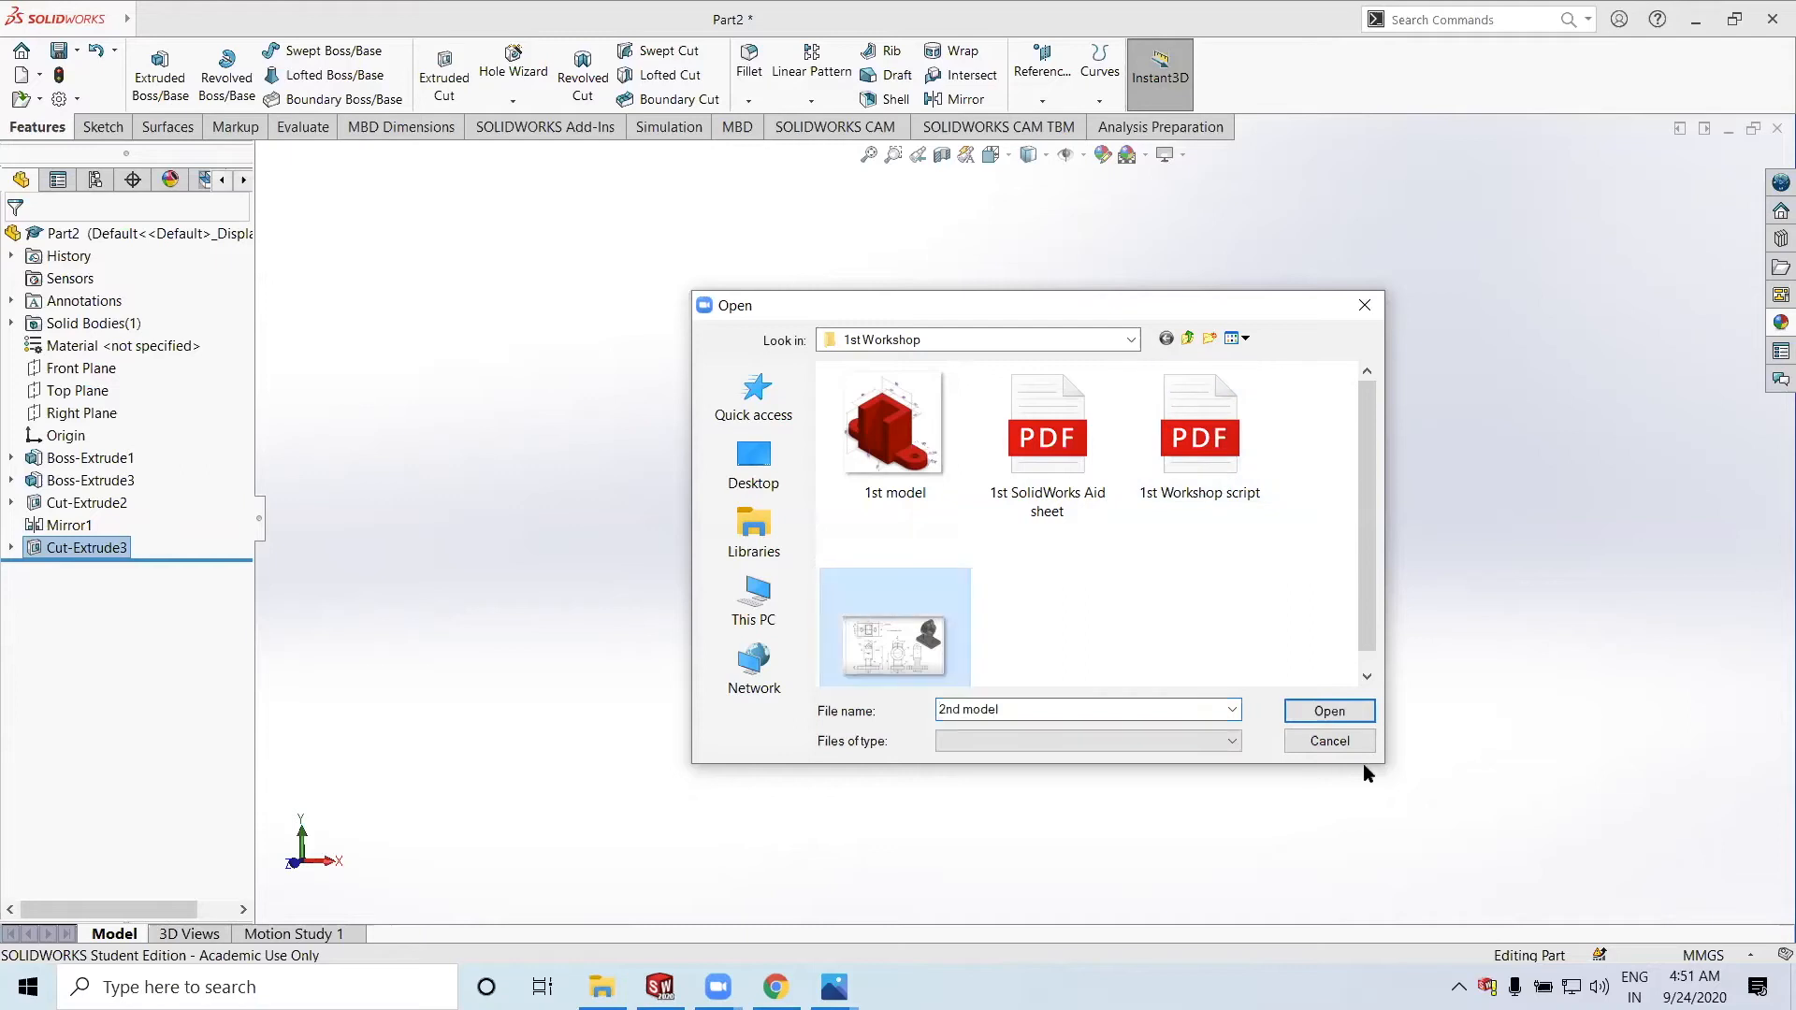
{"action": "left_click", "coordinate": [1299, 703]}
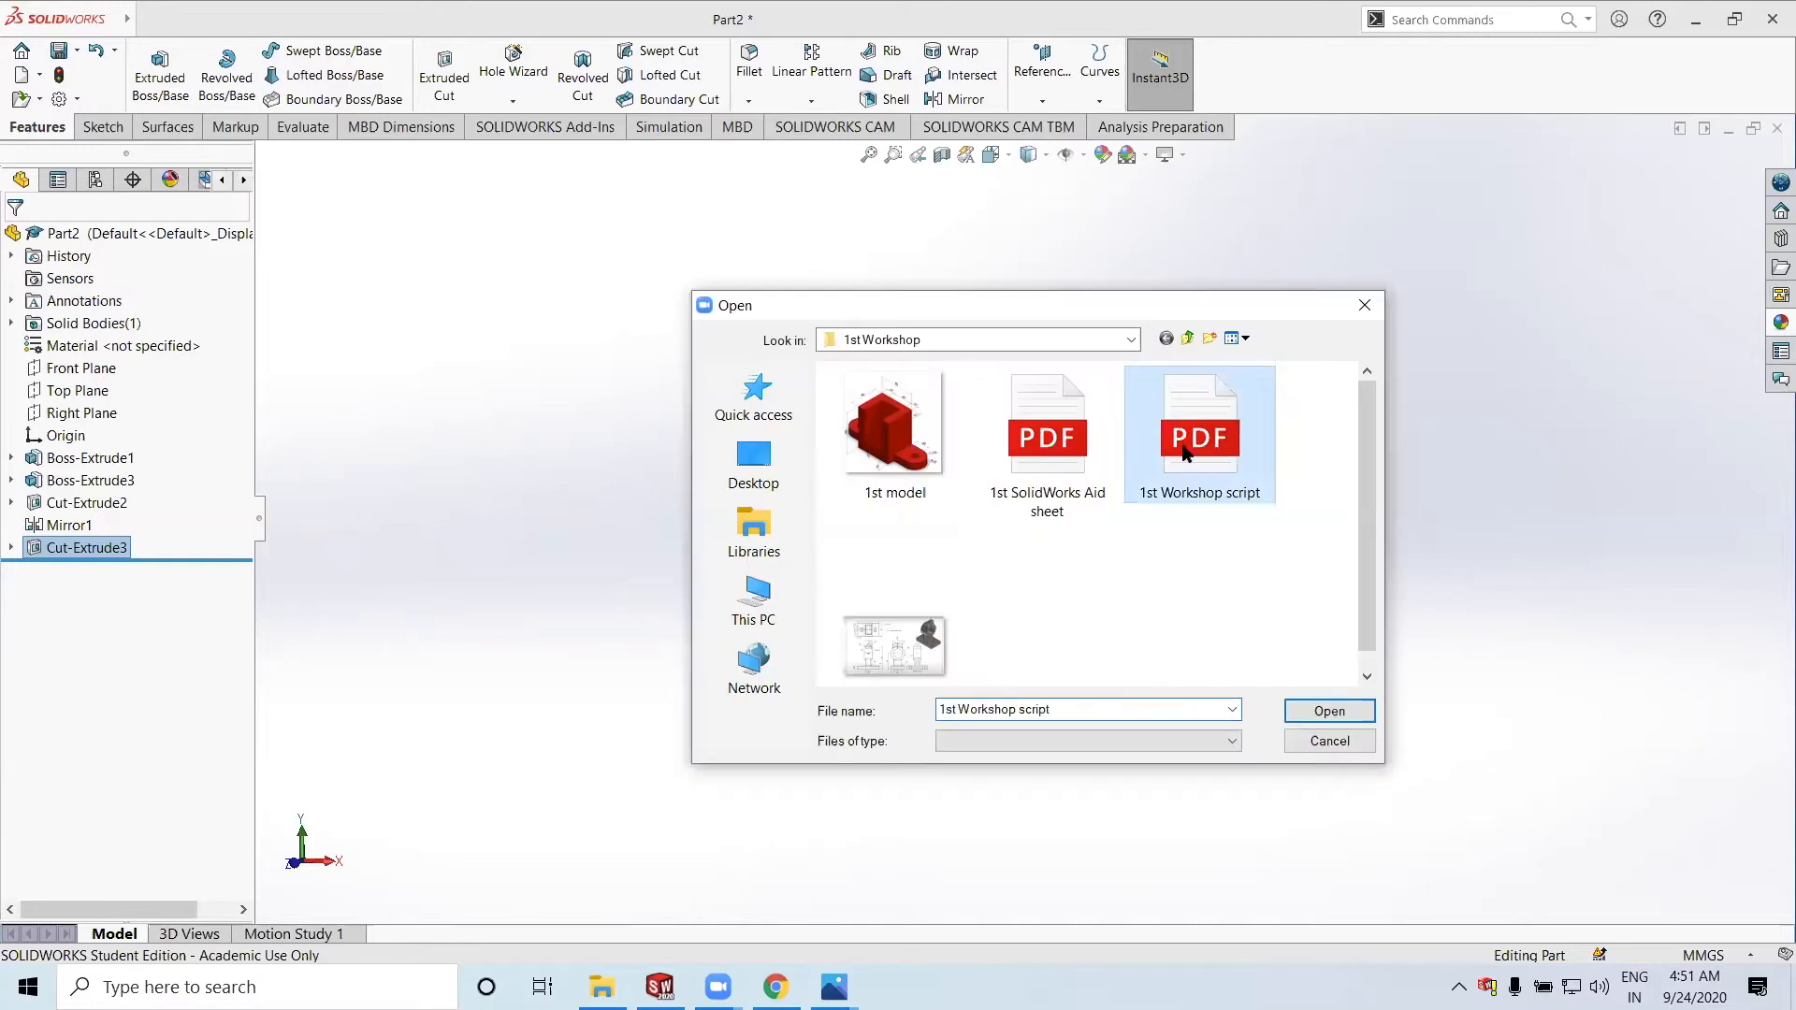
Open the 1st Workshop script PDF from the 1st Workshop folder and finish choosing files
{"action": "left_click", "coordinate": [1344, 709]}
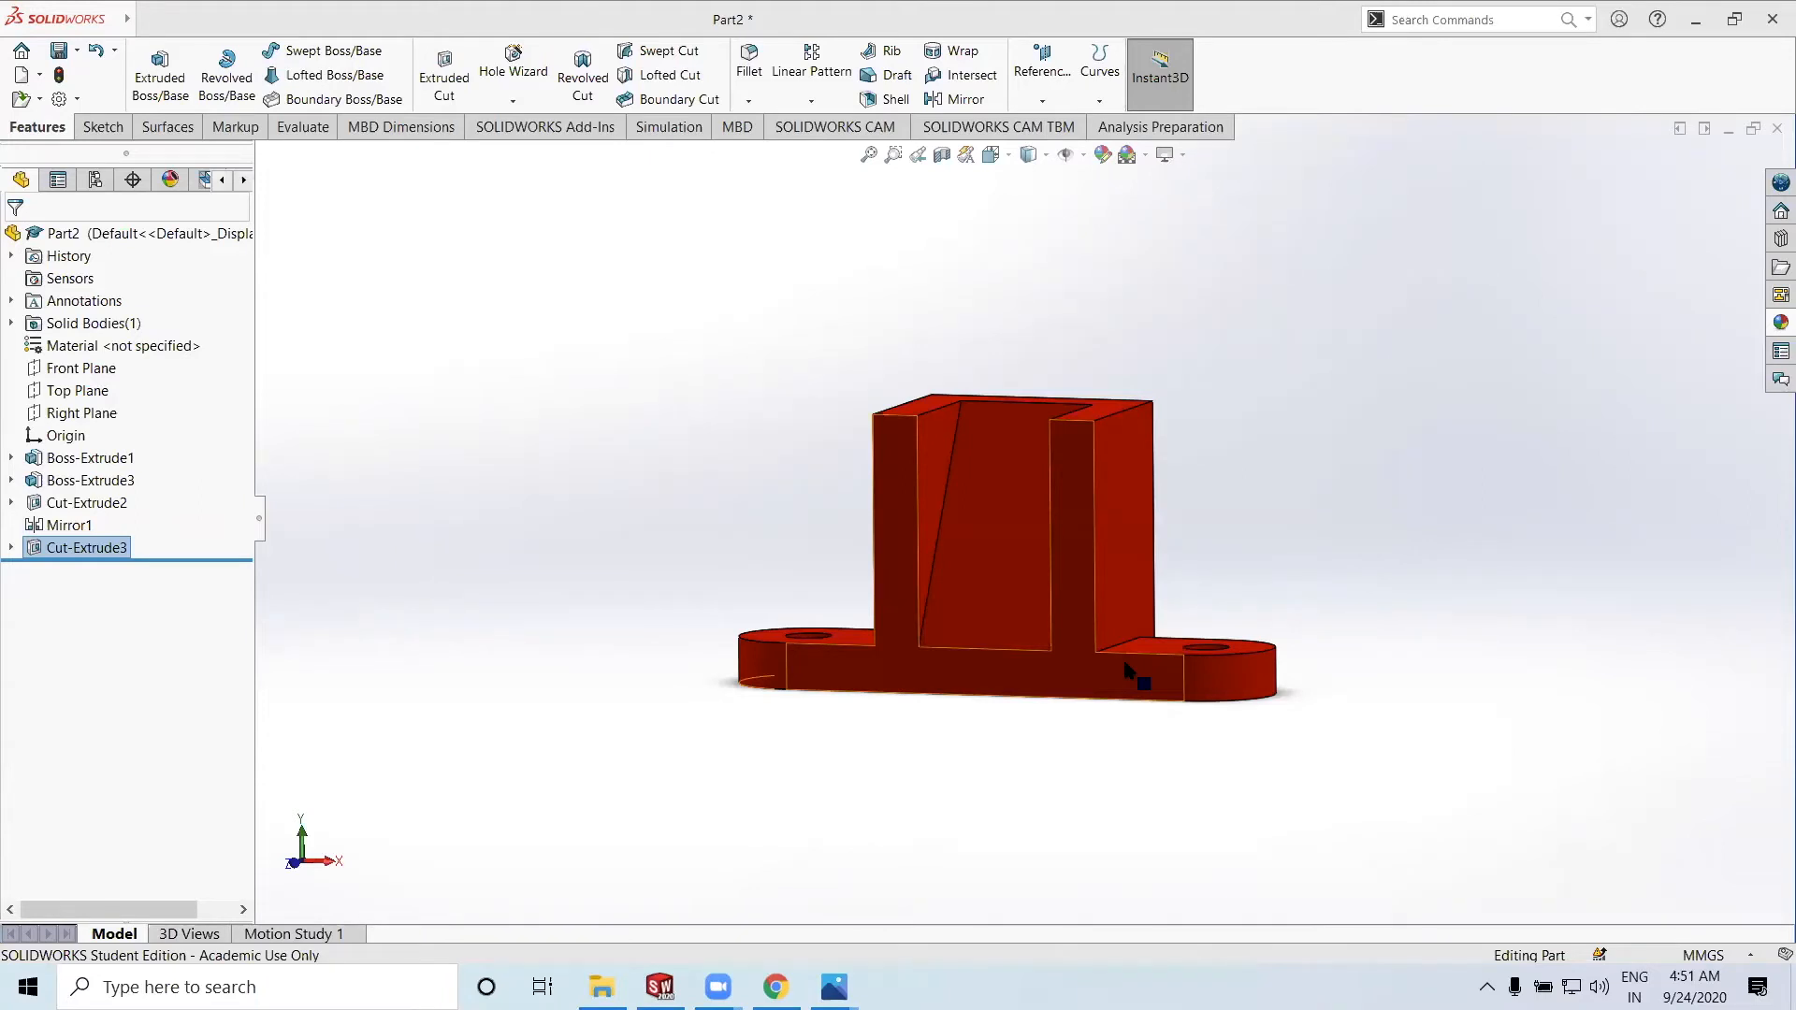
{"action": "key", "text": "ctrl+o"}
{"action": "left_click", "coordinate": [1313, 713]}
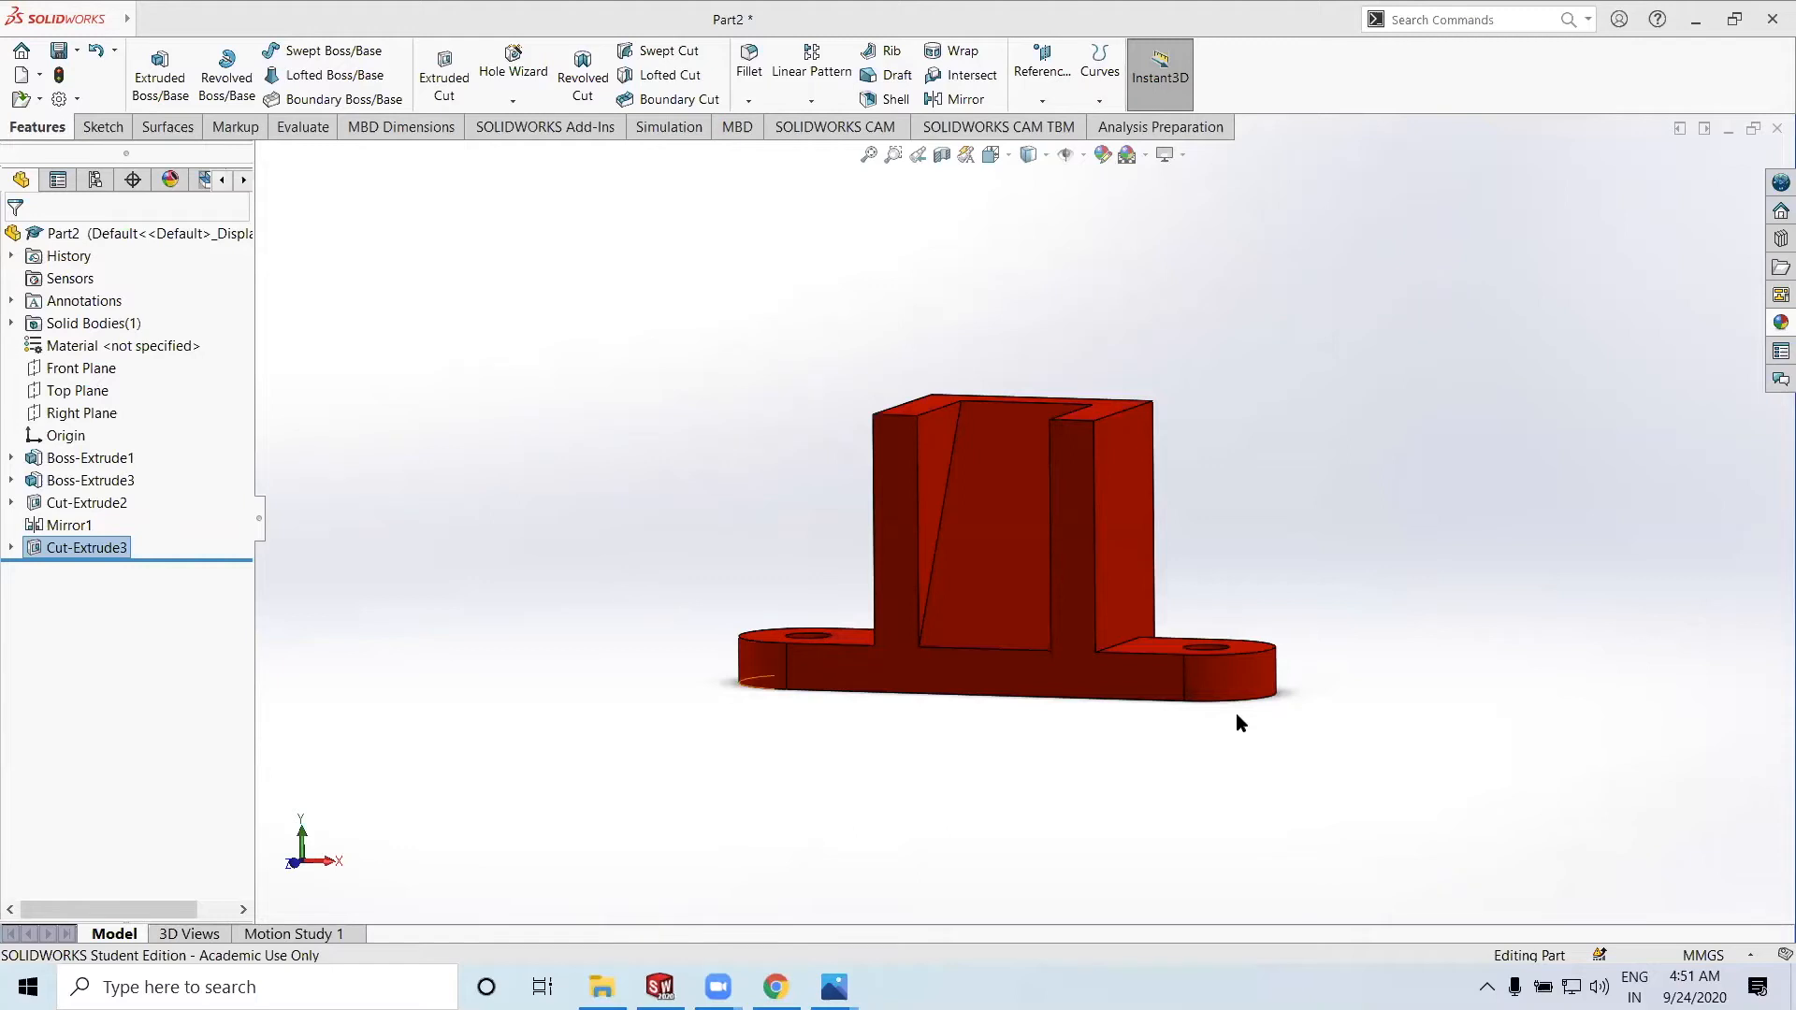
Open the 1st SolidWorks Aid sheet PDF from the 1st Workshop folder in Zoom's file picker
{"action": "key", "text": "ctrl+o"}
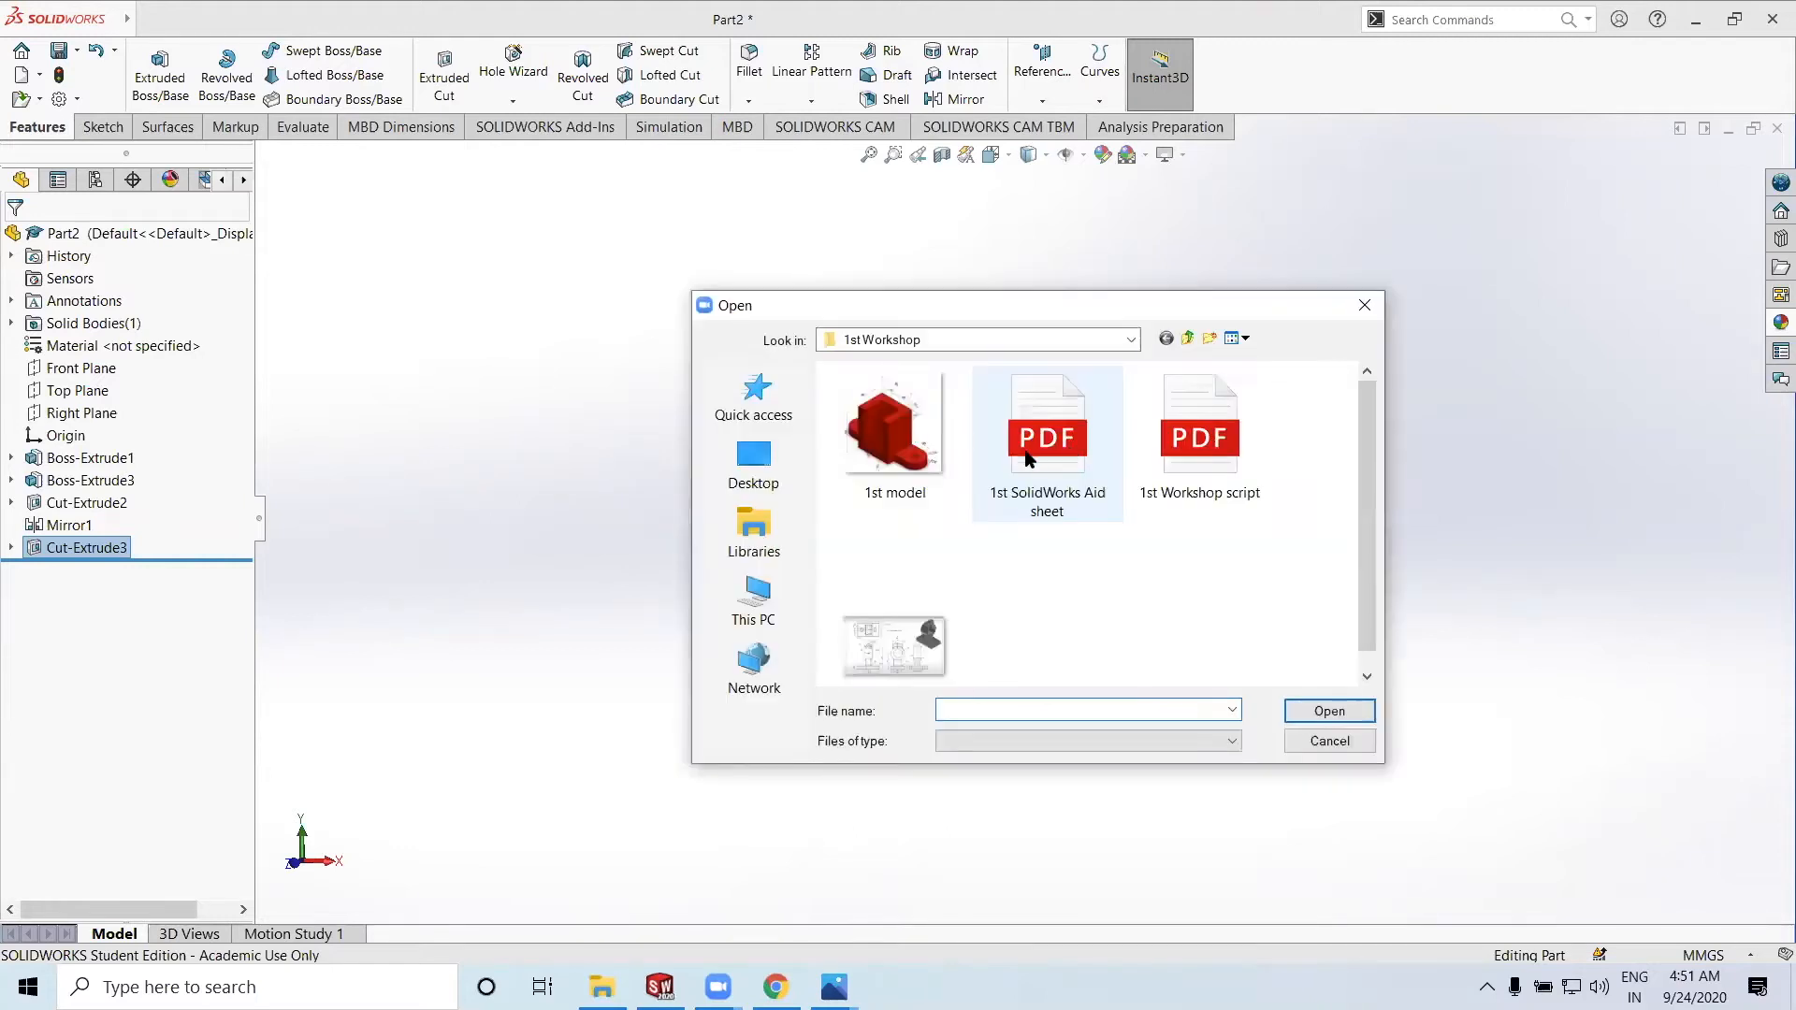
{"action": "left_click", "coordinate": [1045, 480]}
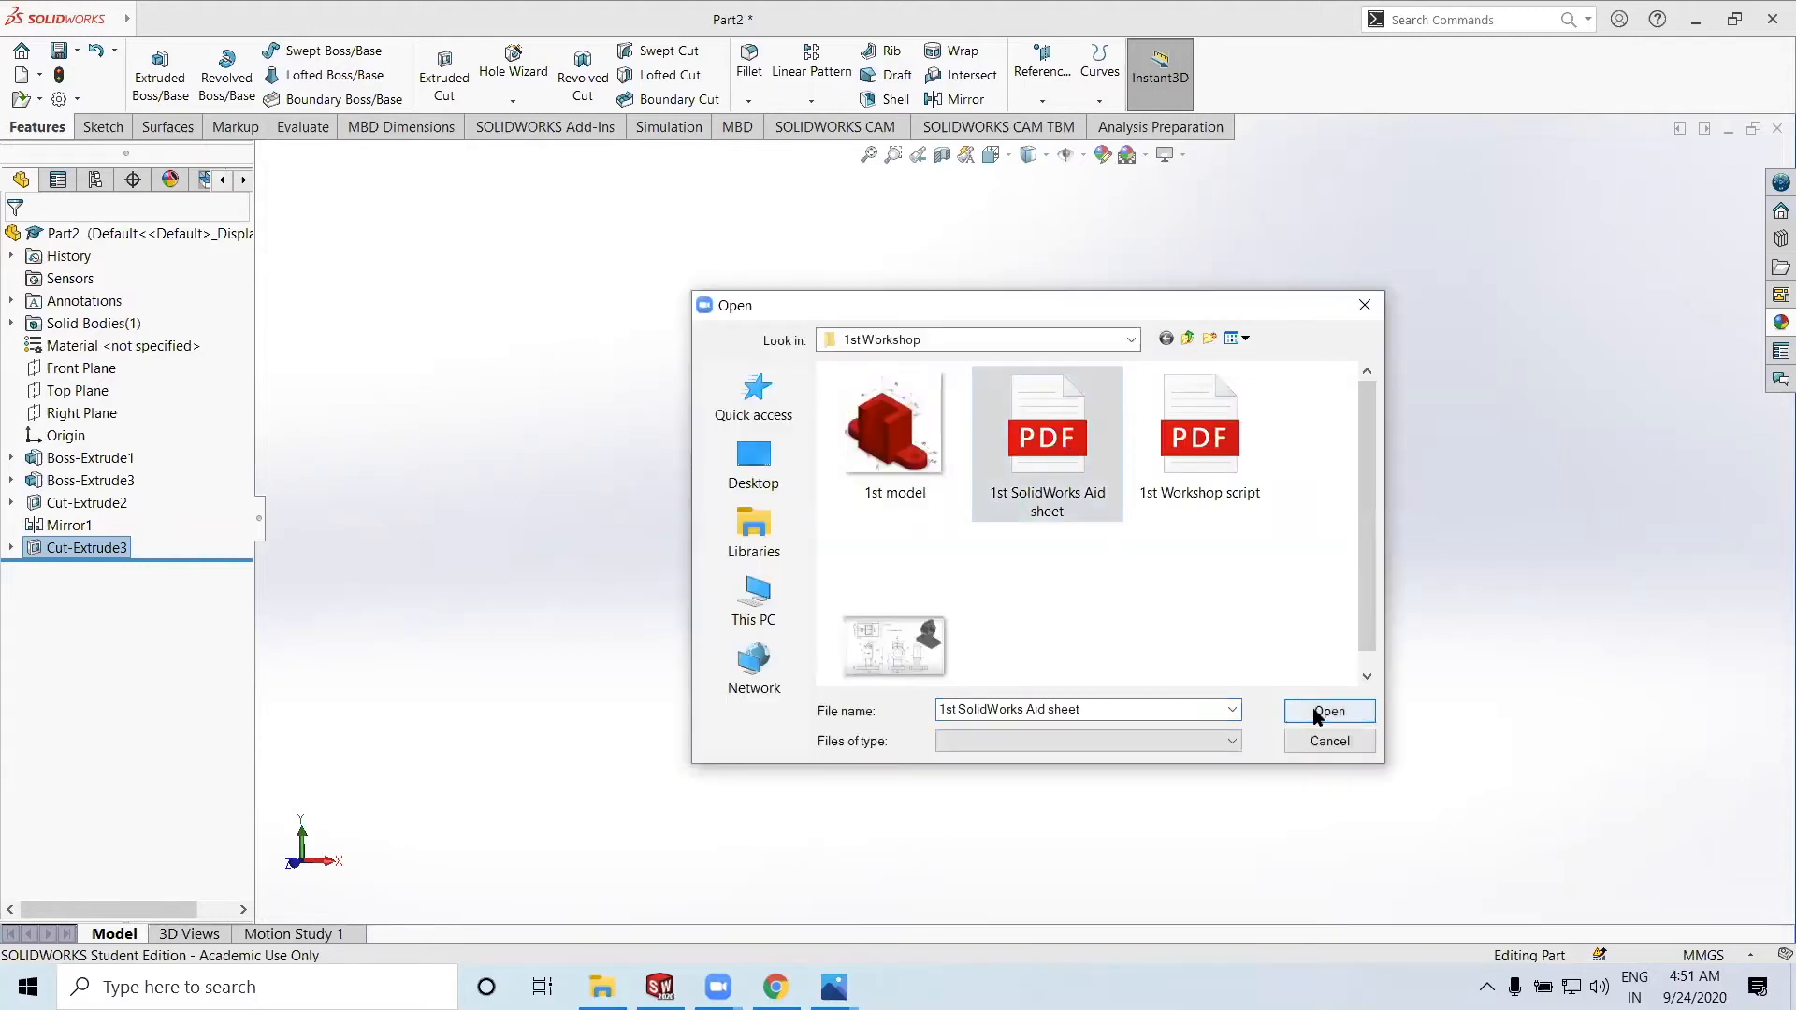
{"action": "left_click", "coordinate": [1301, 715]}
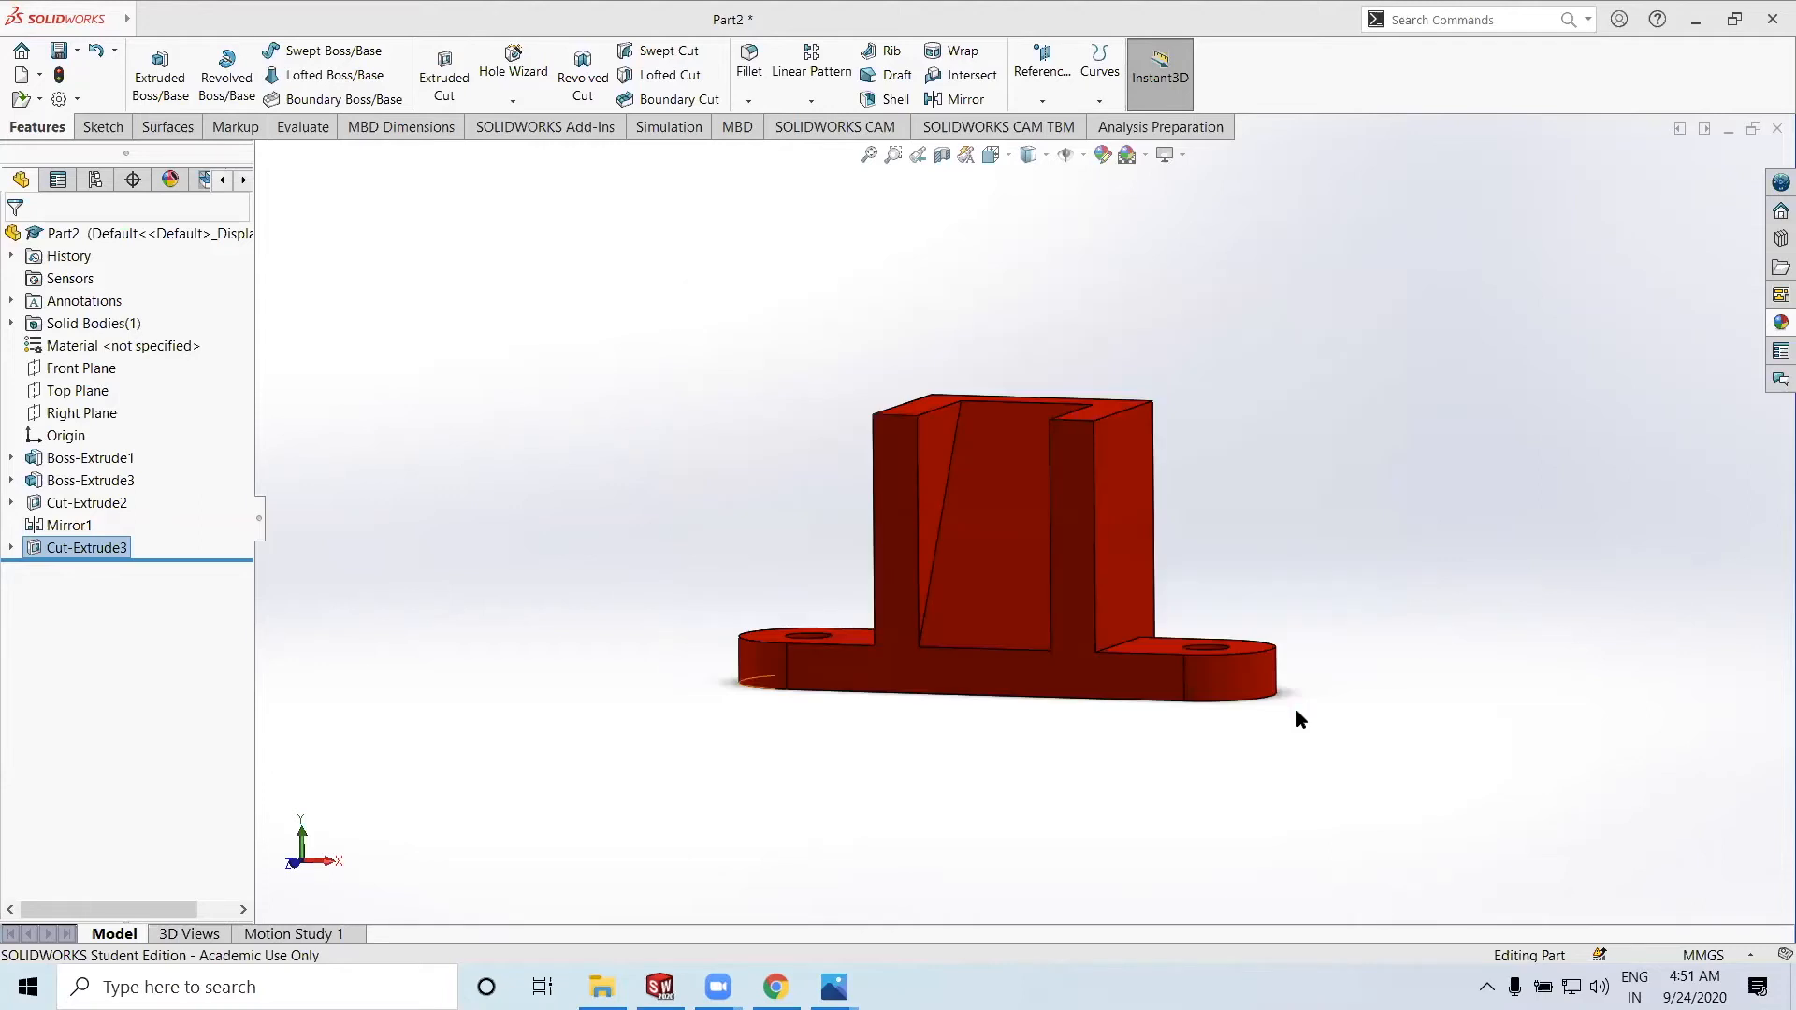
Pick and open the 2nd model image from the 1st Workshop folder, and complete one more file selection in Zoom's picker
{"action": "key", "text": "ctrl+o"}
{"action": "left_click", "coordinate": [900, 650]}
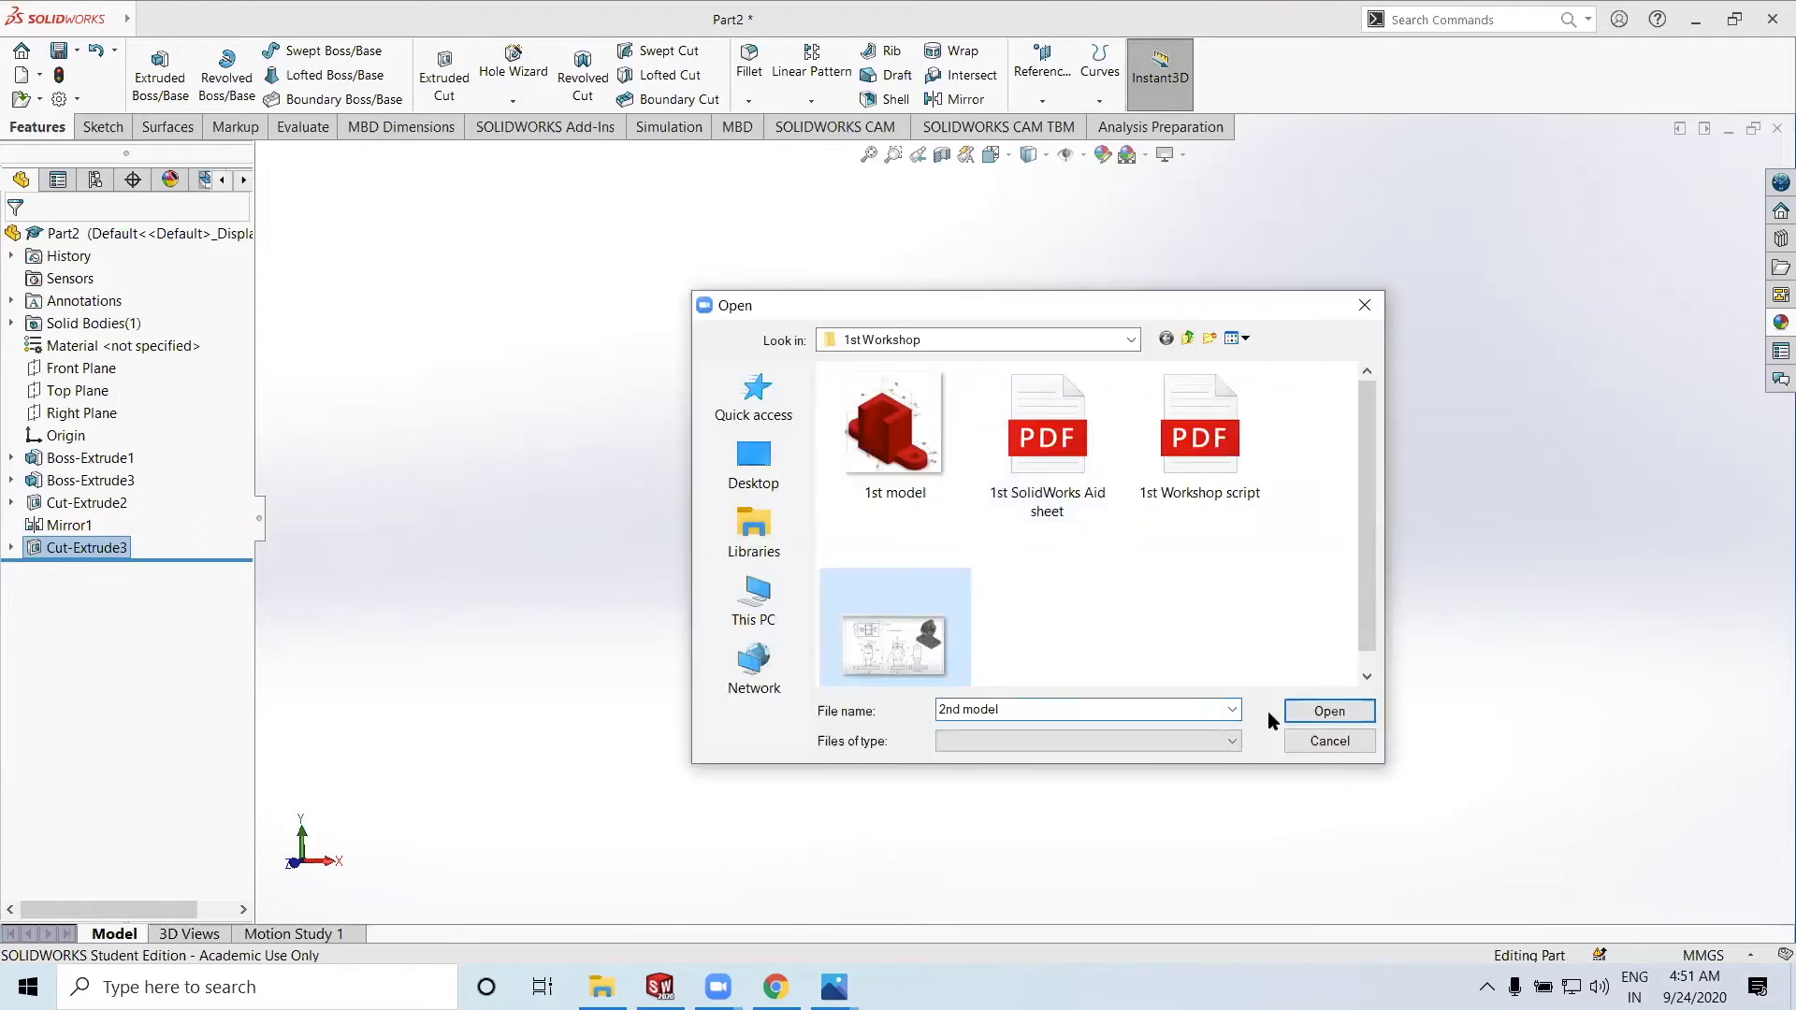
{"action": "left_click", "coordinate": [1327, 713]}
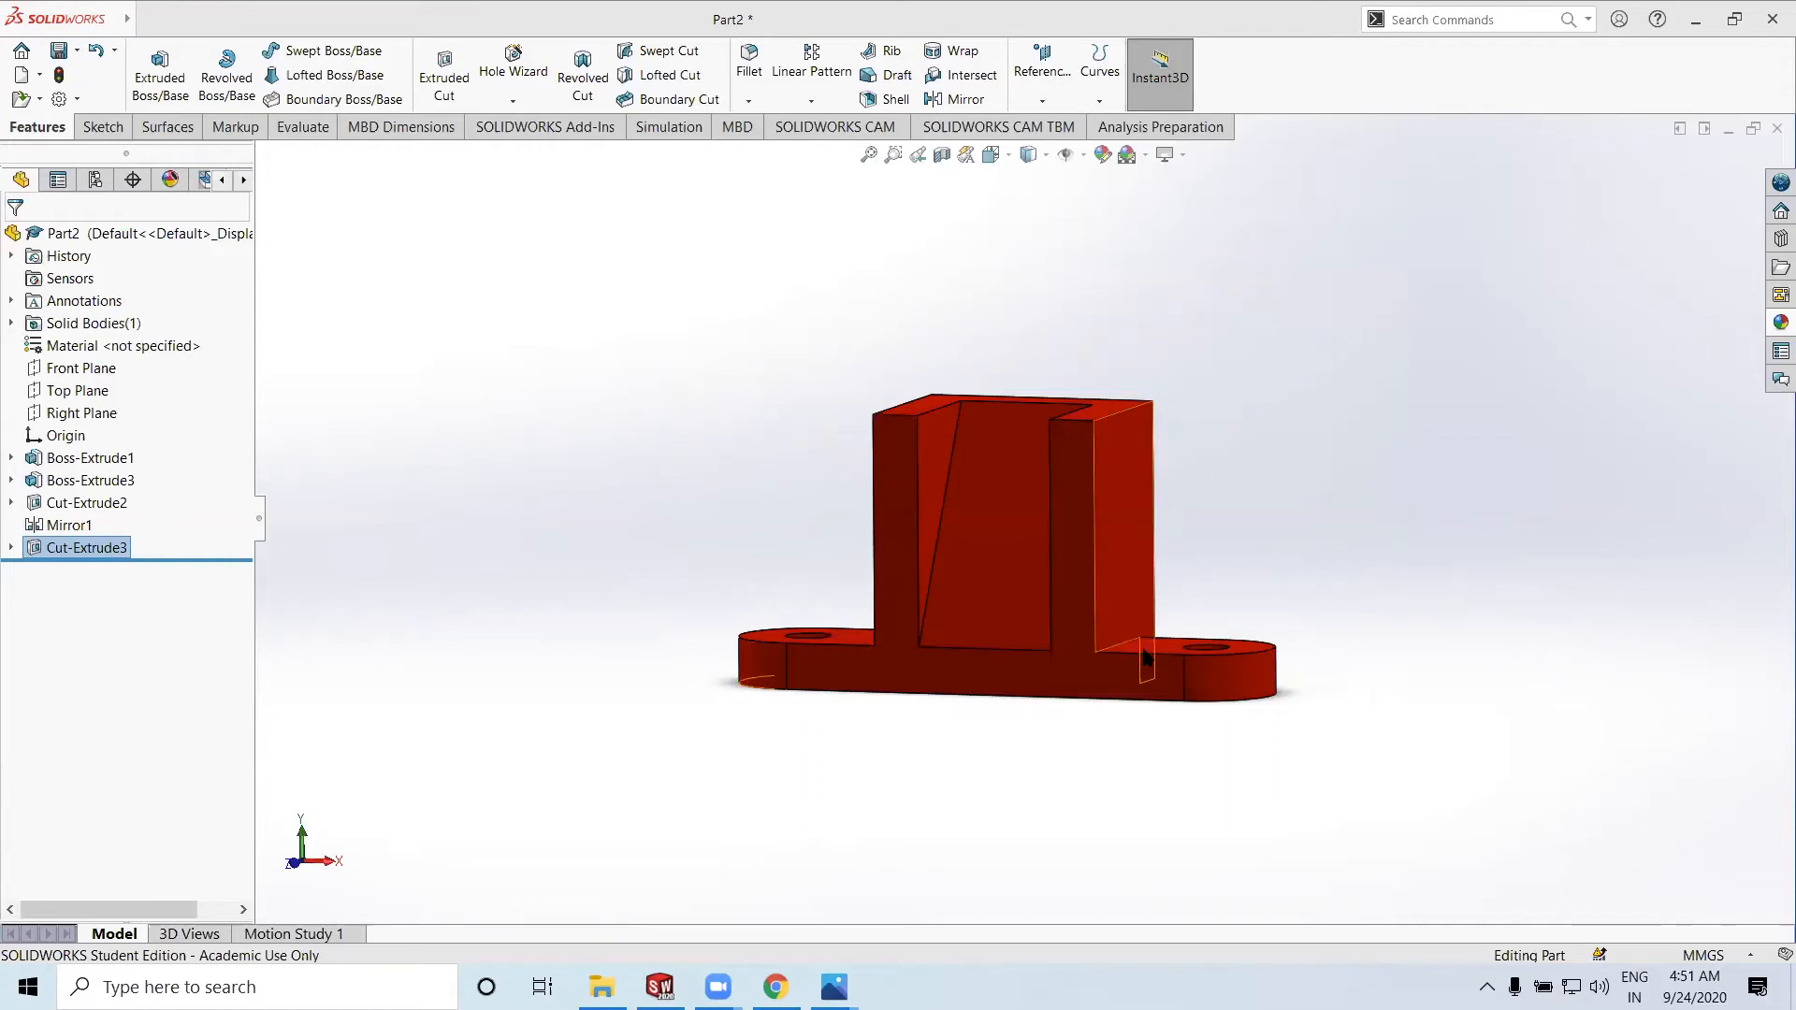
{"action": "key", "text": "ctrl+o"}
{"action": "left_click", "coordinate": [1312, 713]}
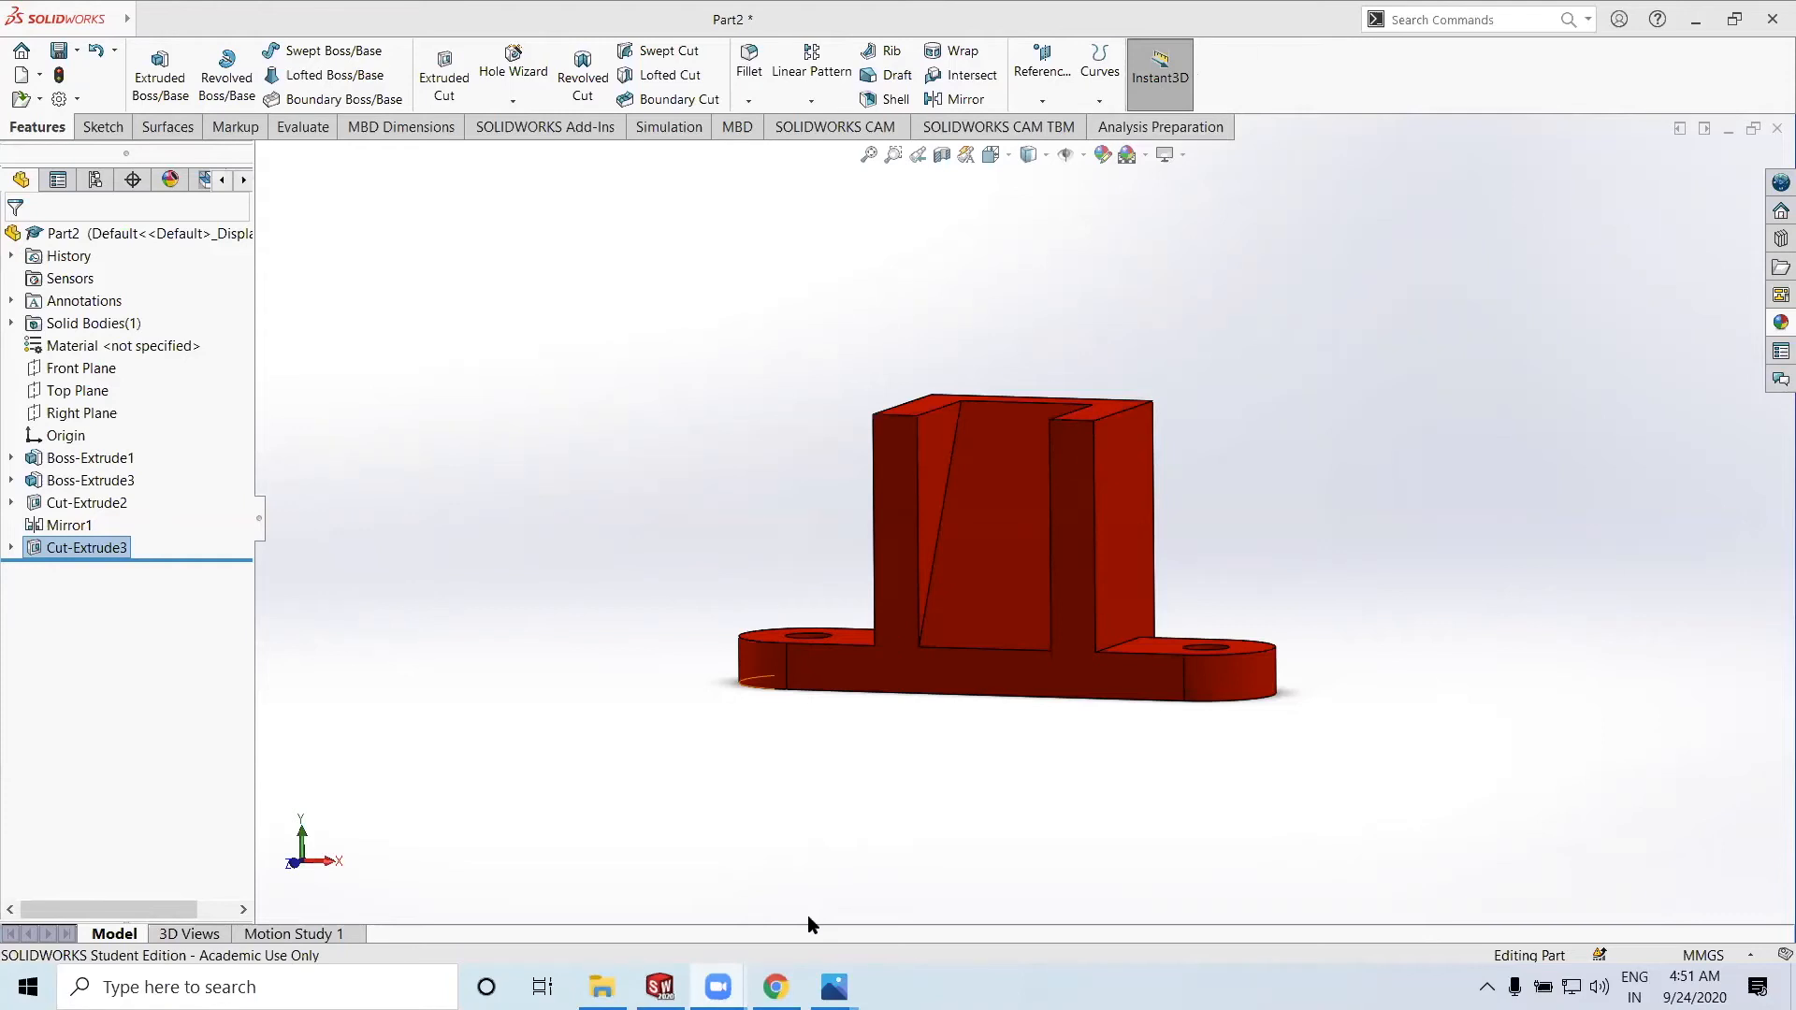
Switch to the 2nd model drawing in Photos and examine its views and dimensions enlarged
{"action": "mouse_move", "coordinate": [833, 987]}
{"action": "left_click", "coordinate": [934, 884]}
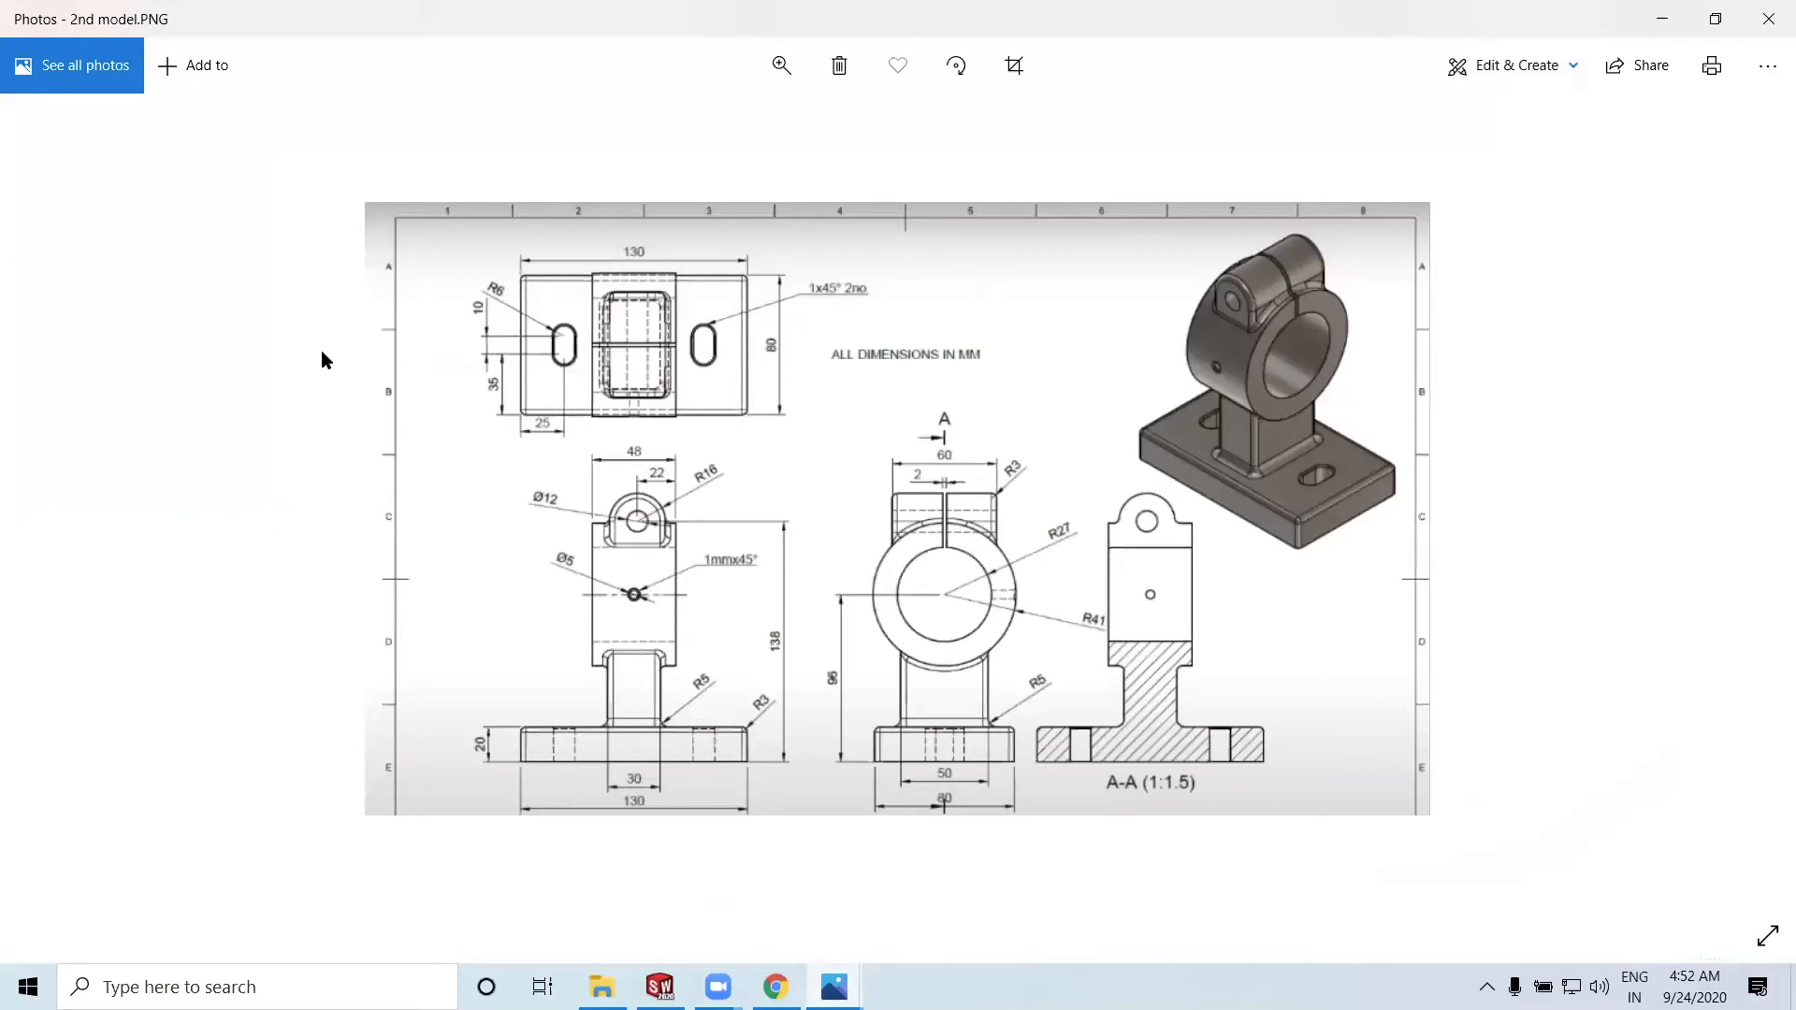
{"action": "left_click", "coordinate": [782, 65]}
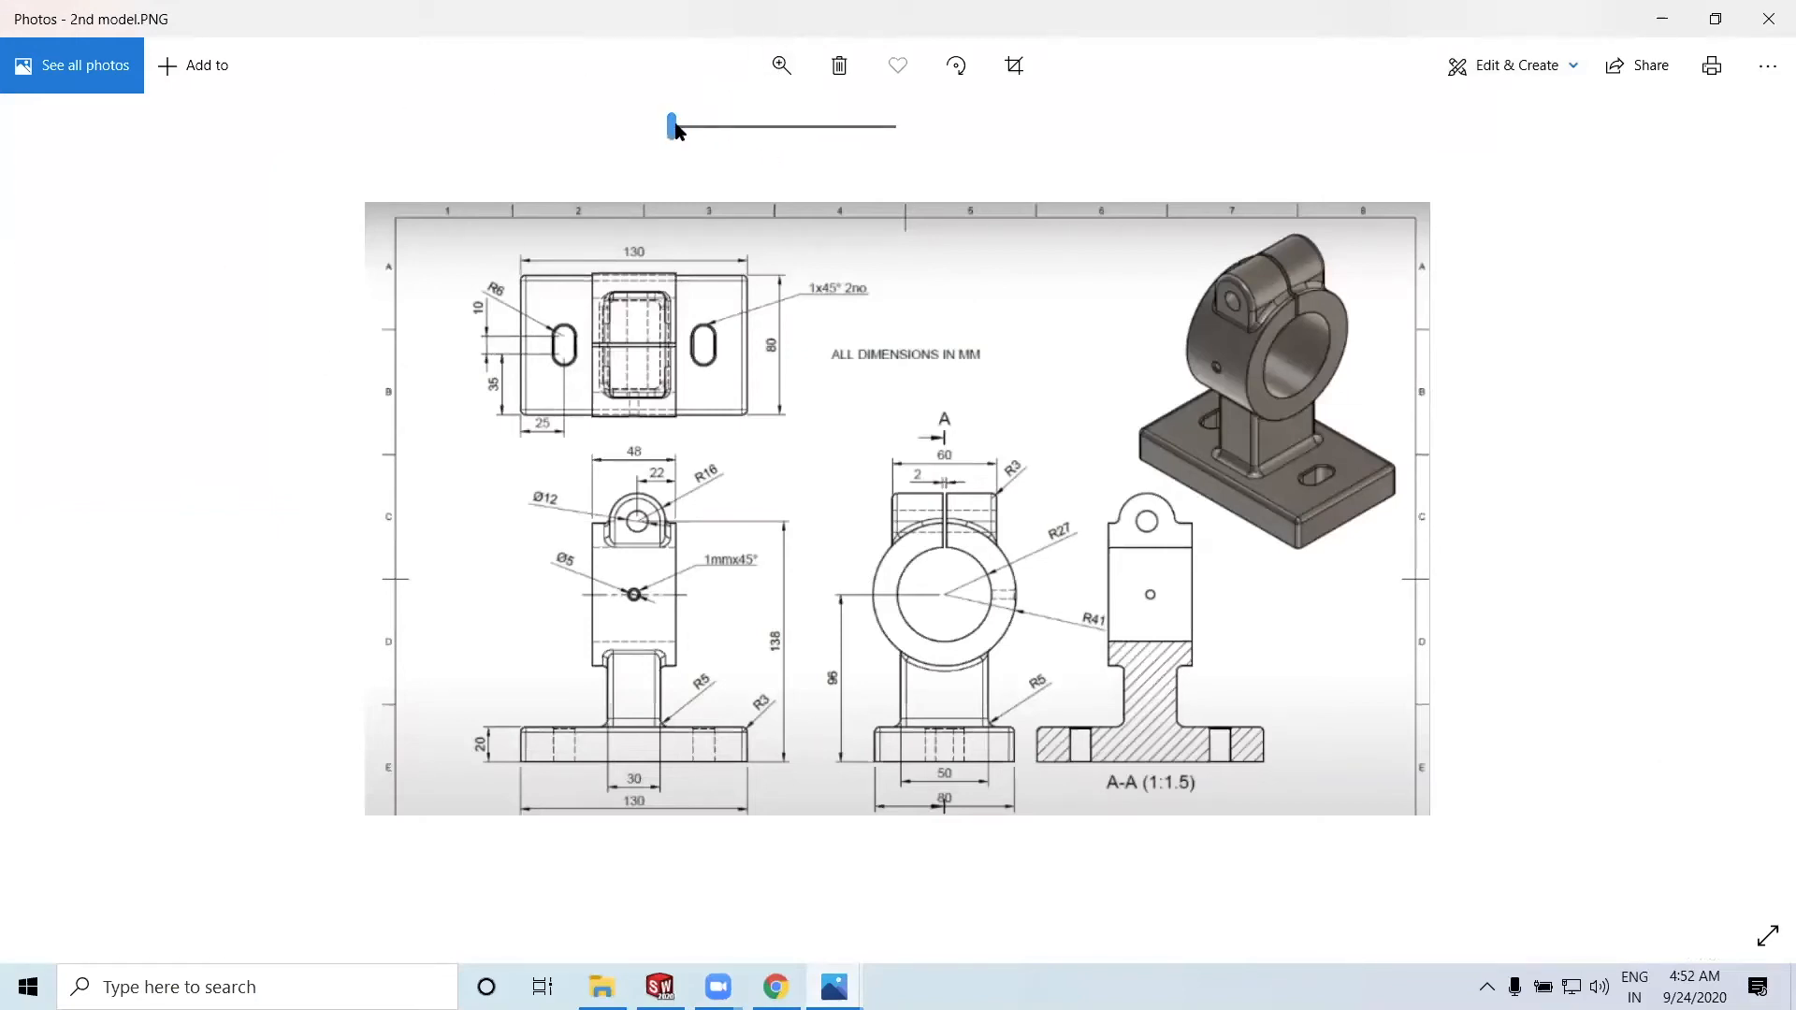
{"action": "left_click_drag", "start_coordinate": [673, 126], "coordinate": [715, 125]}
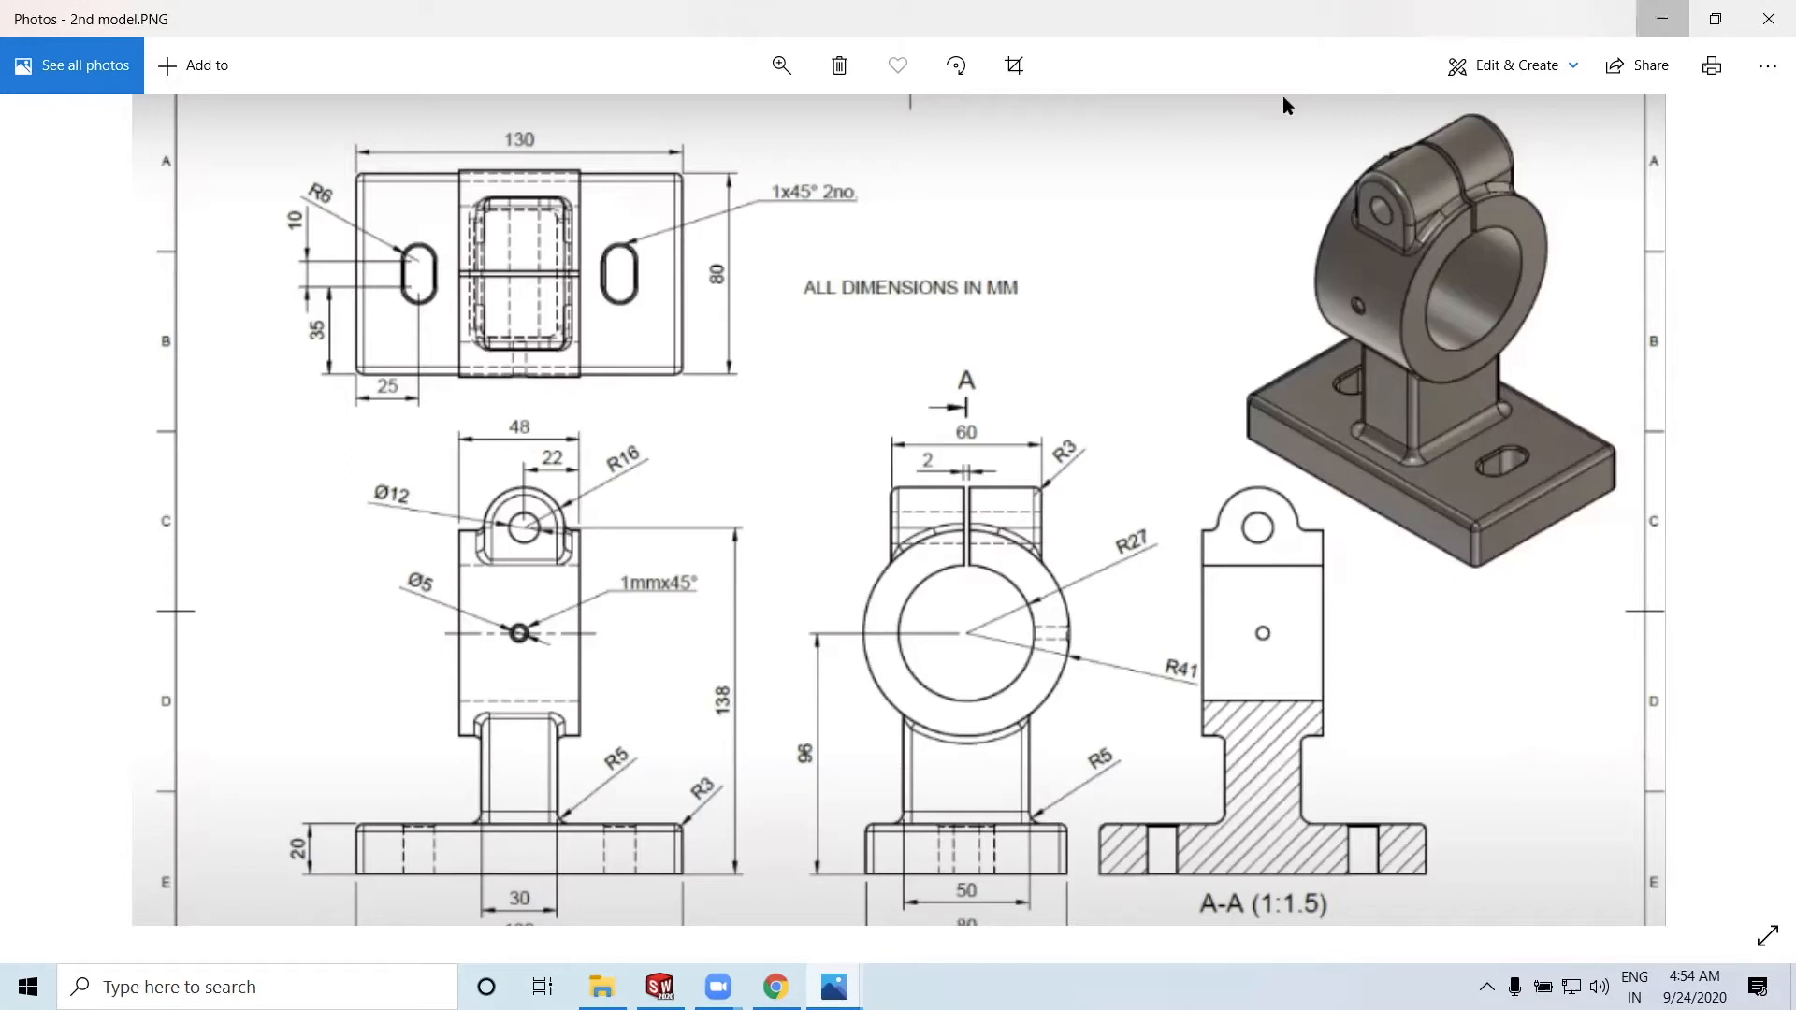
Switch back to SolidWorks and create a new part document
{"action": "key", "text": "alt+Tab"}
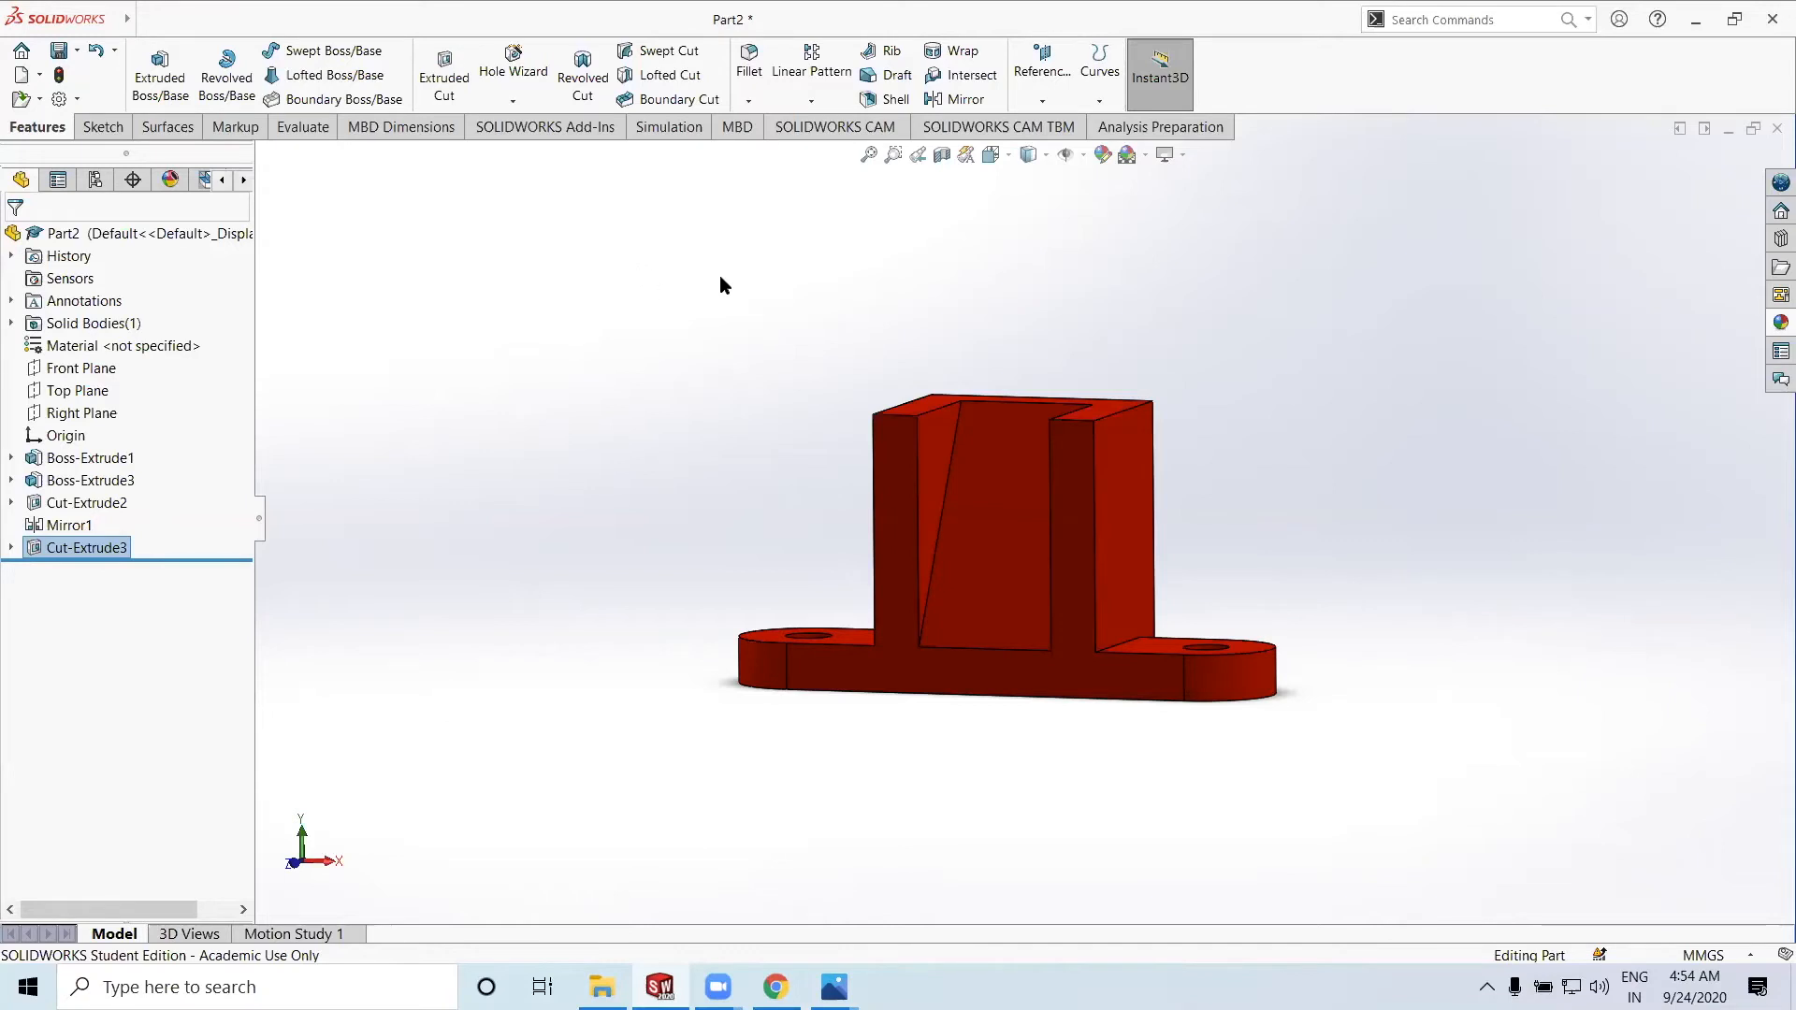
{"action": "left_click", "coordinate": [27, 83]}
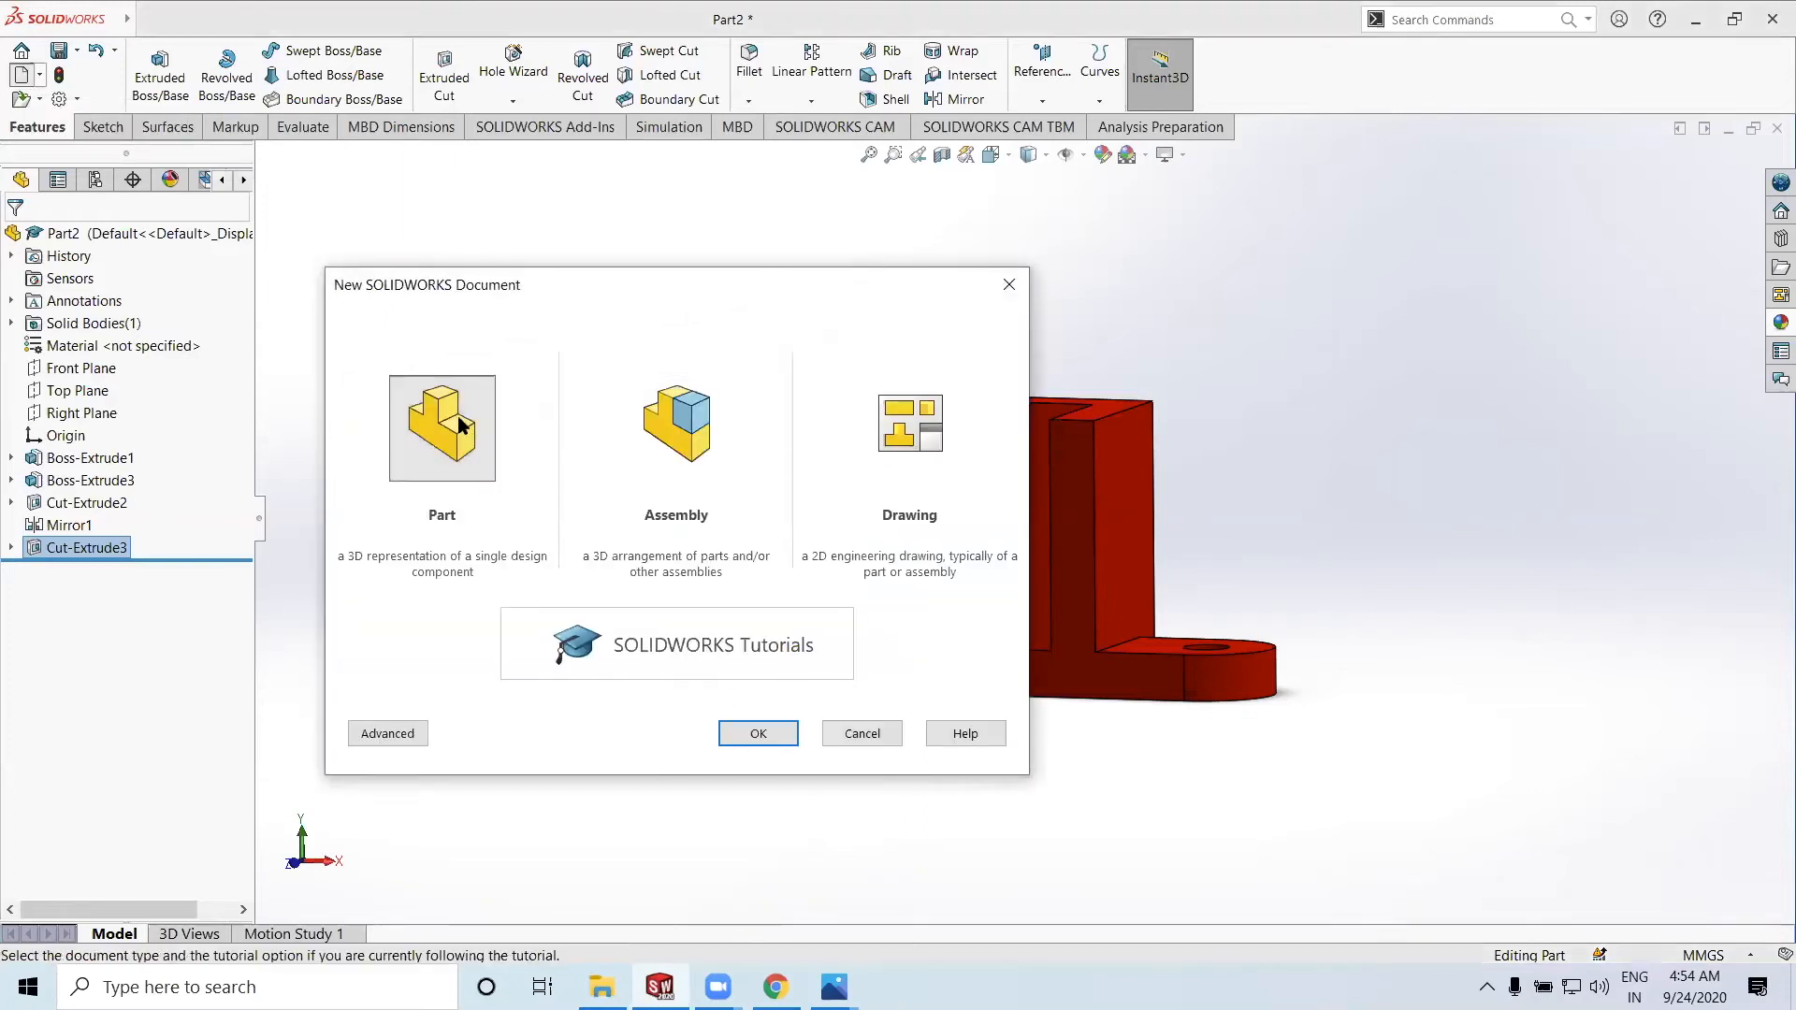
{"action": "left_click", "coordinate": [753, 733]}
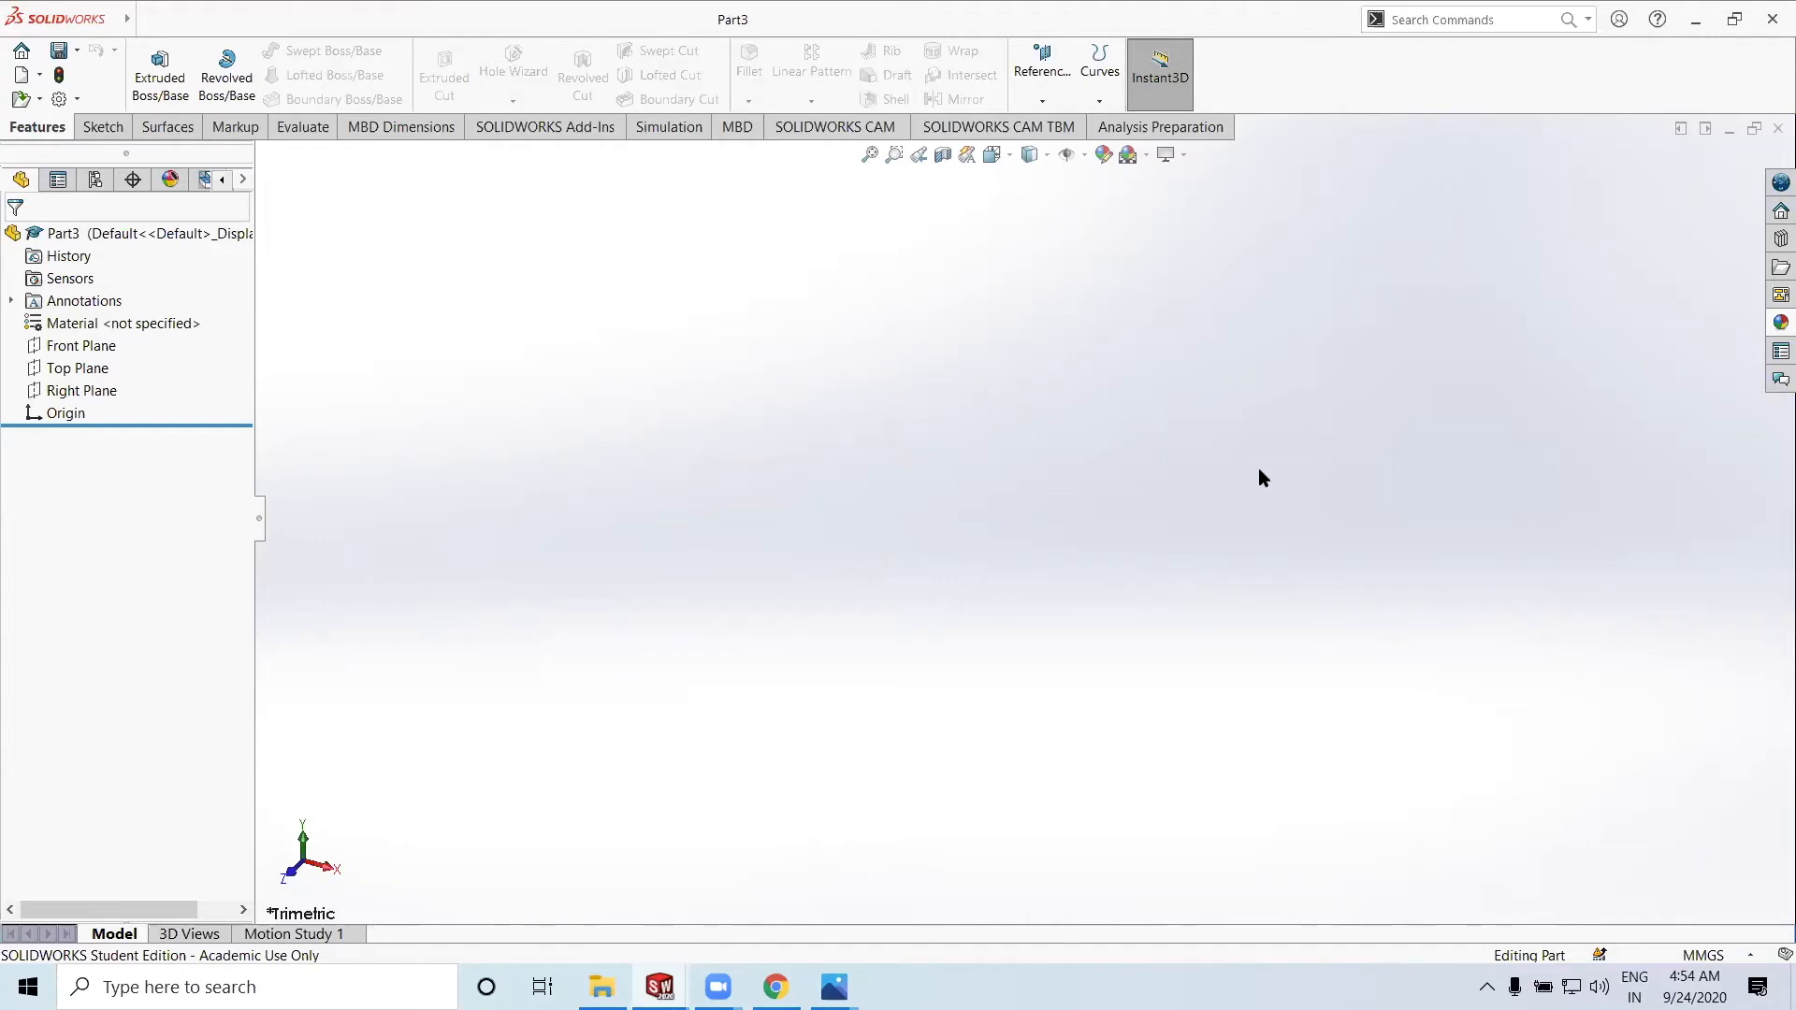
Sketch a center rectangle about 167 mm by 68 mm on the Top Plane, centered on the origin
{"action": "left_click", "coordinate": [110, 370]}
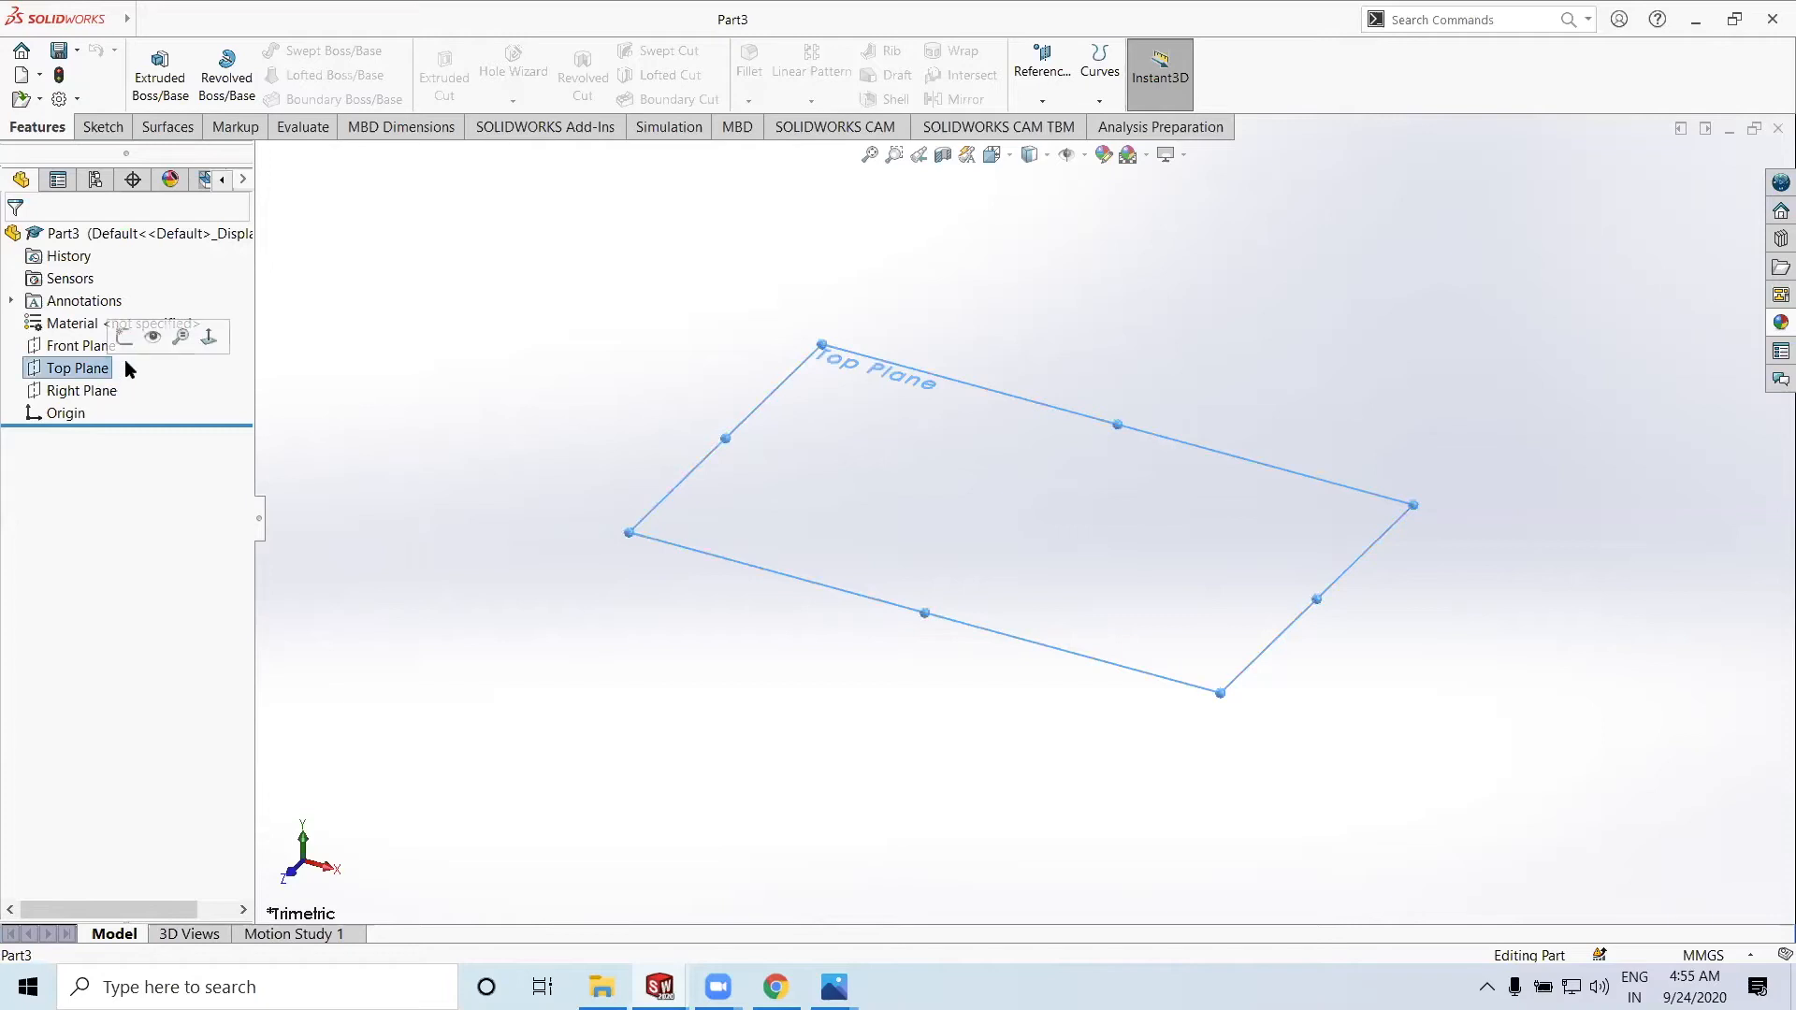
{"action": "left_click", "coordinate": [124, 340]}
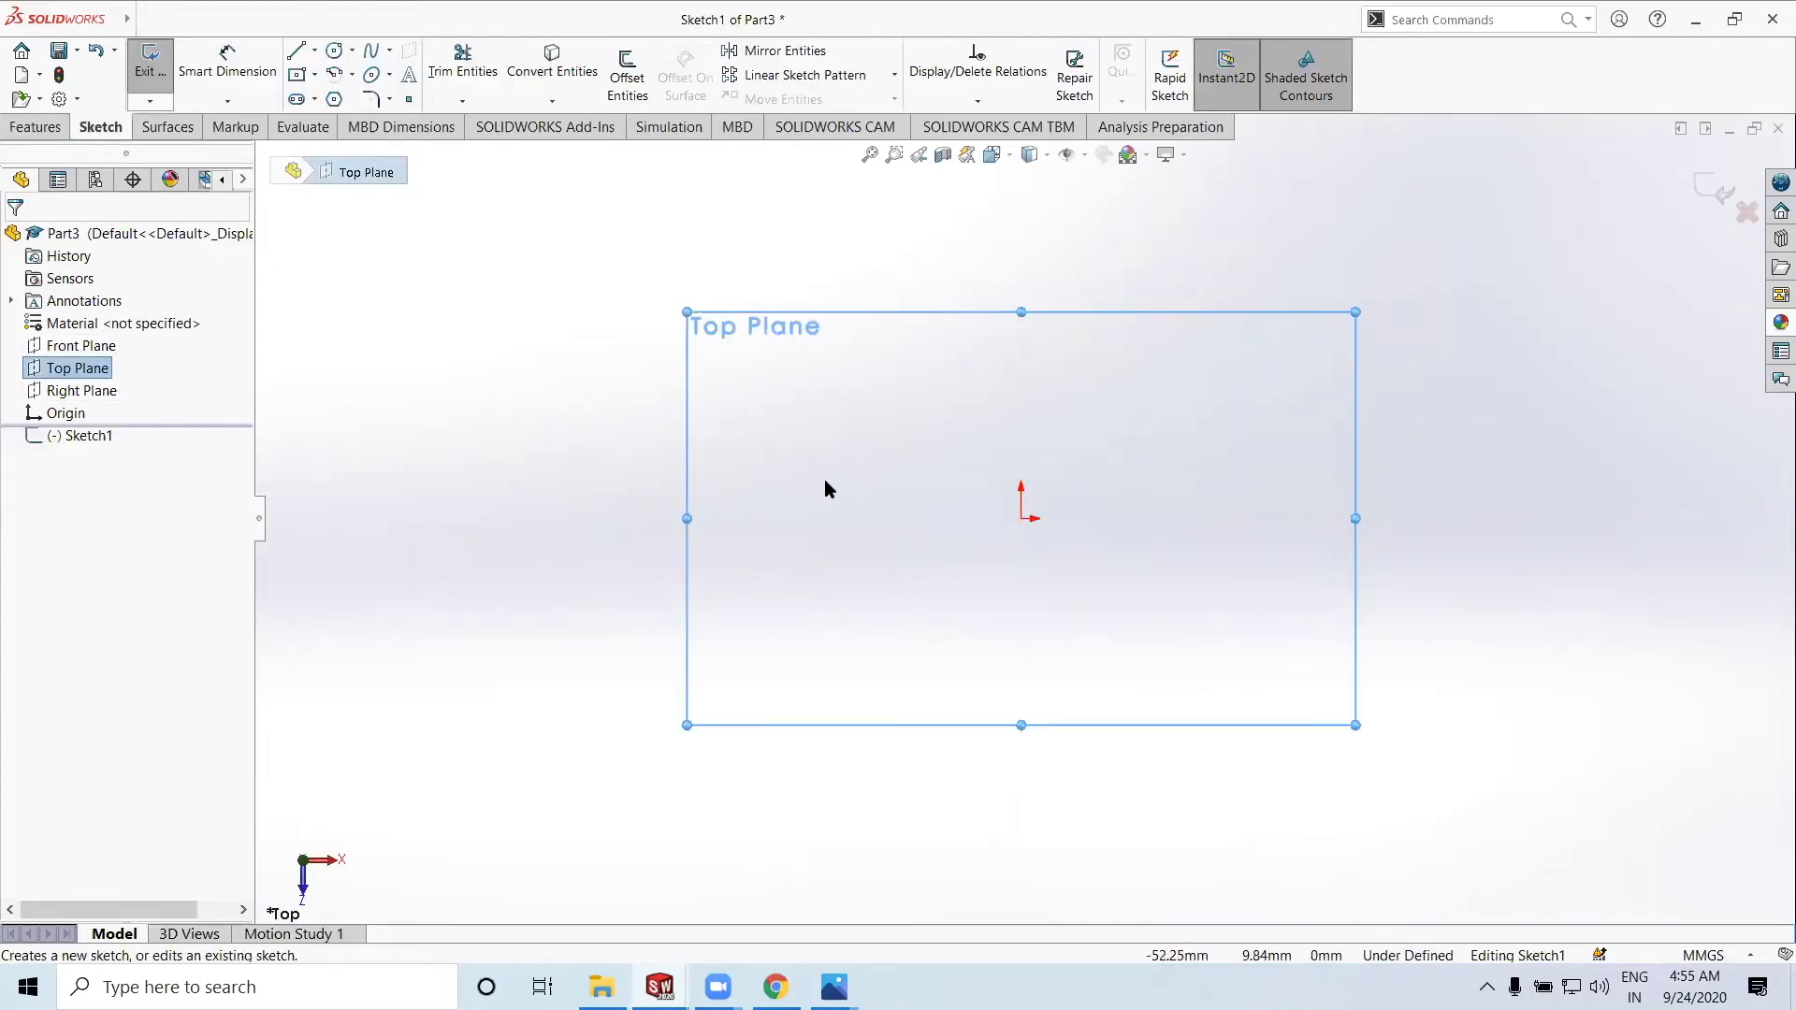
{"action": "left_click", "coordinate": [297, 75]}
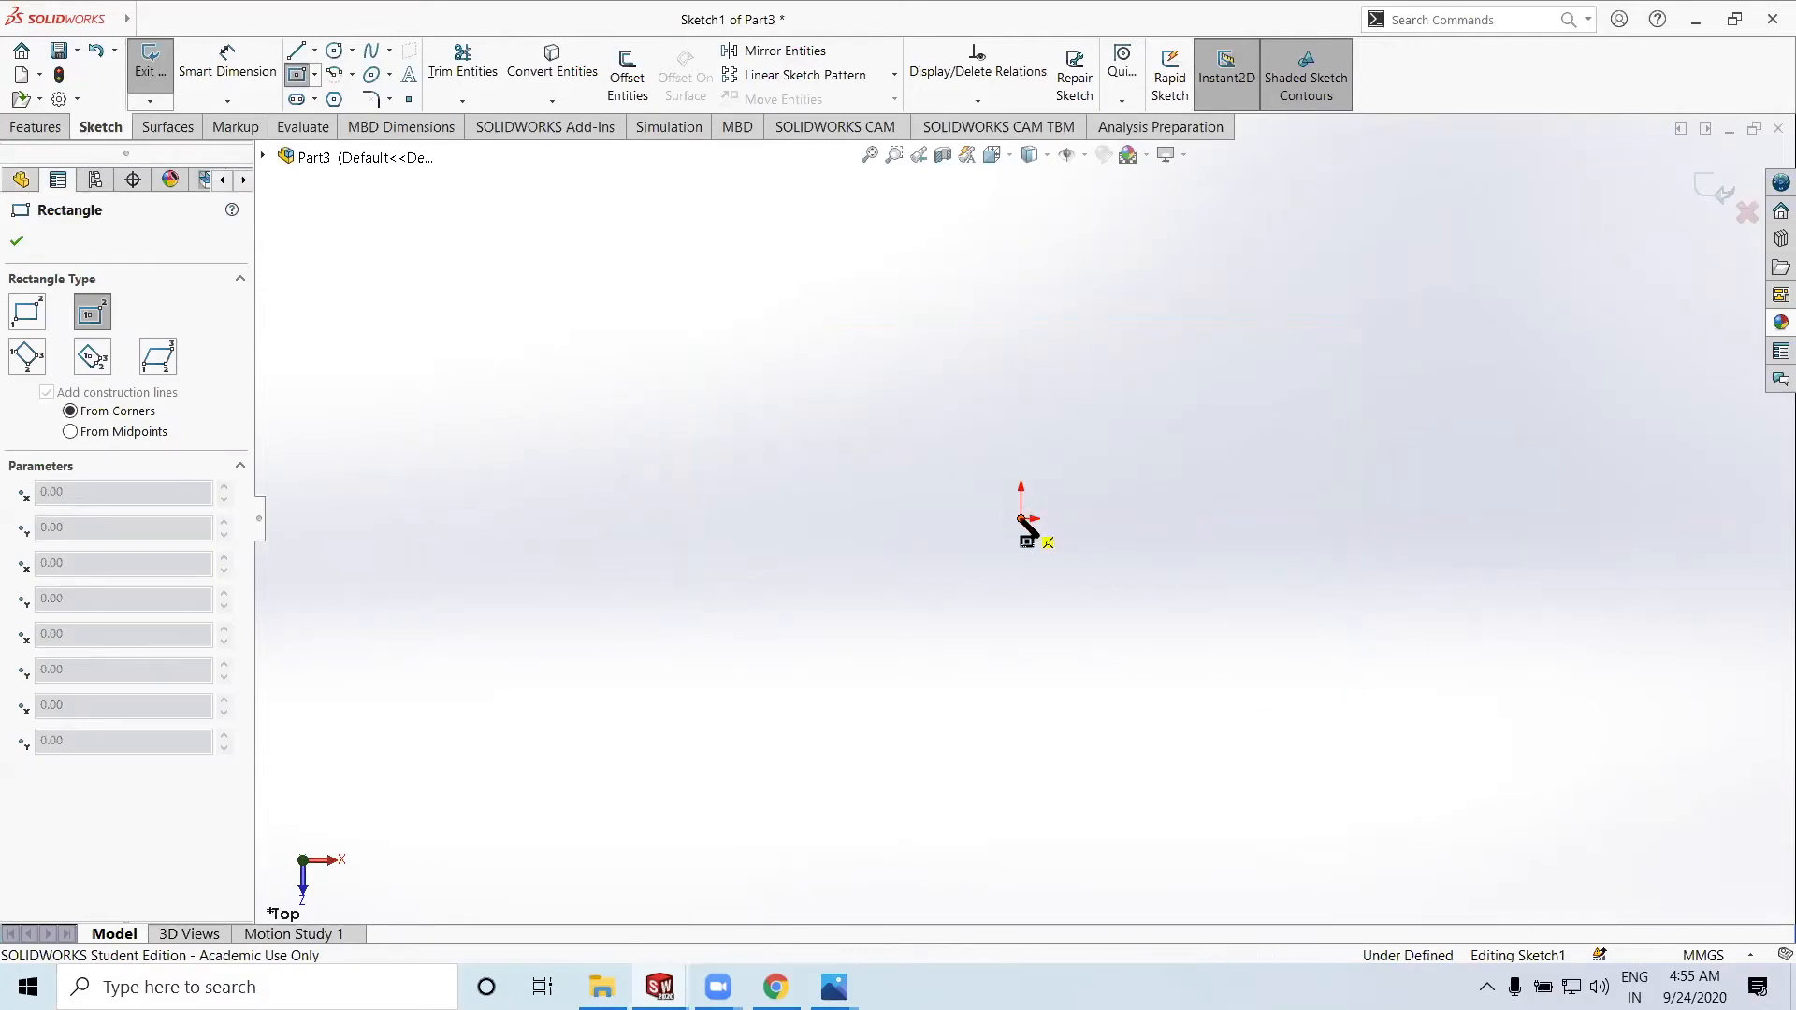
{"action": "left_click", "coordinate": [1021, 519]}
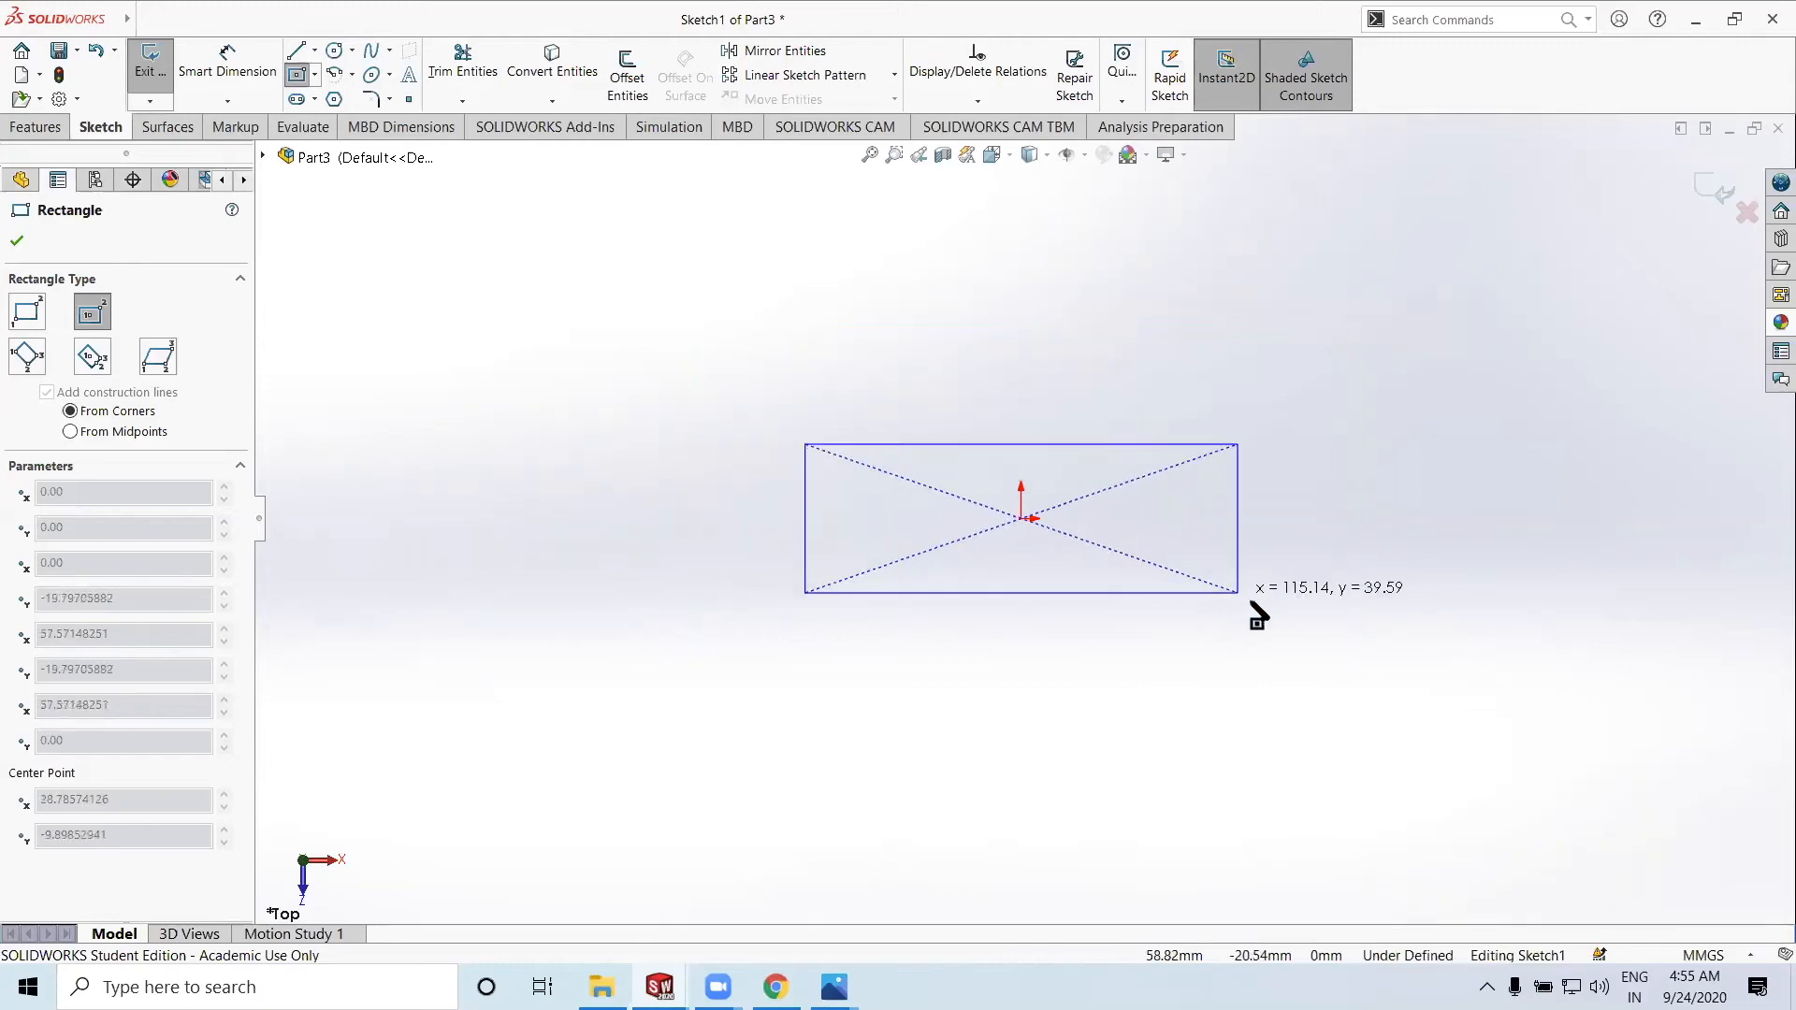
{"action": "left_click", "coordinate": [1336, 648]}
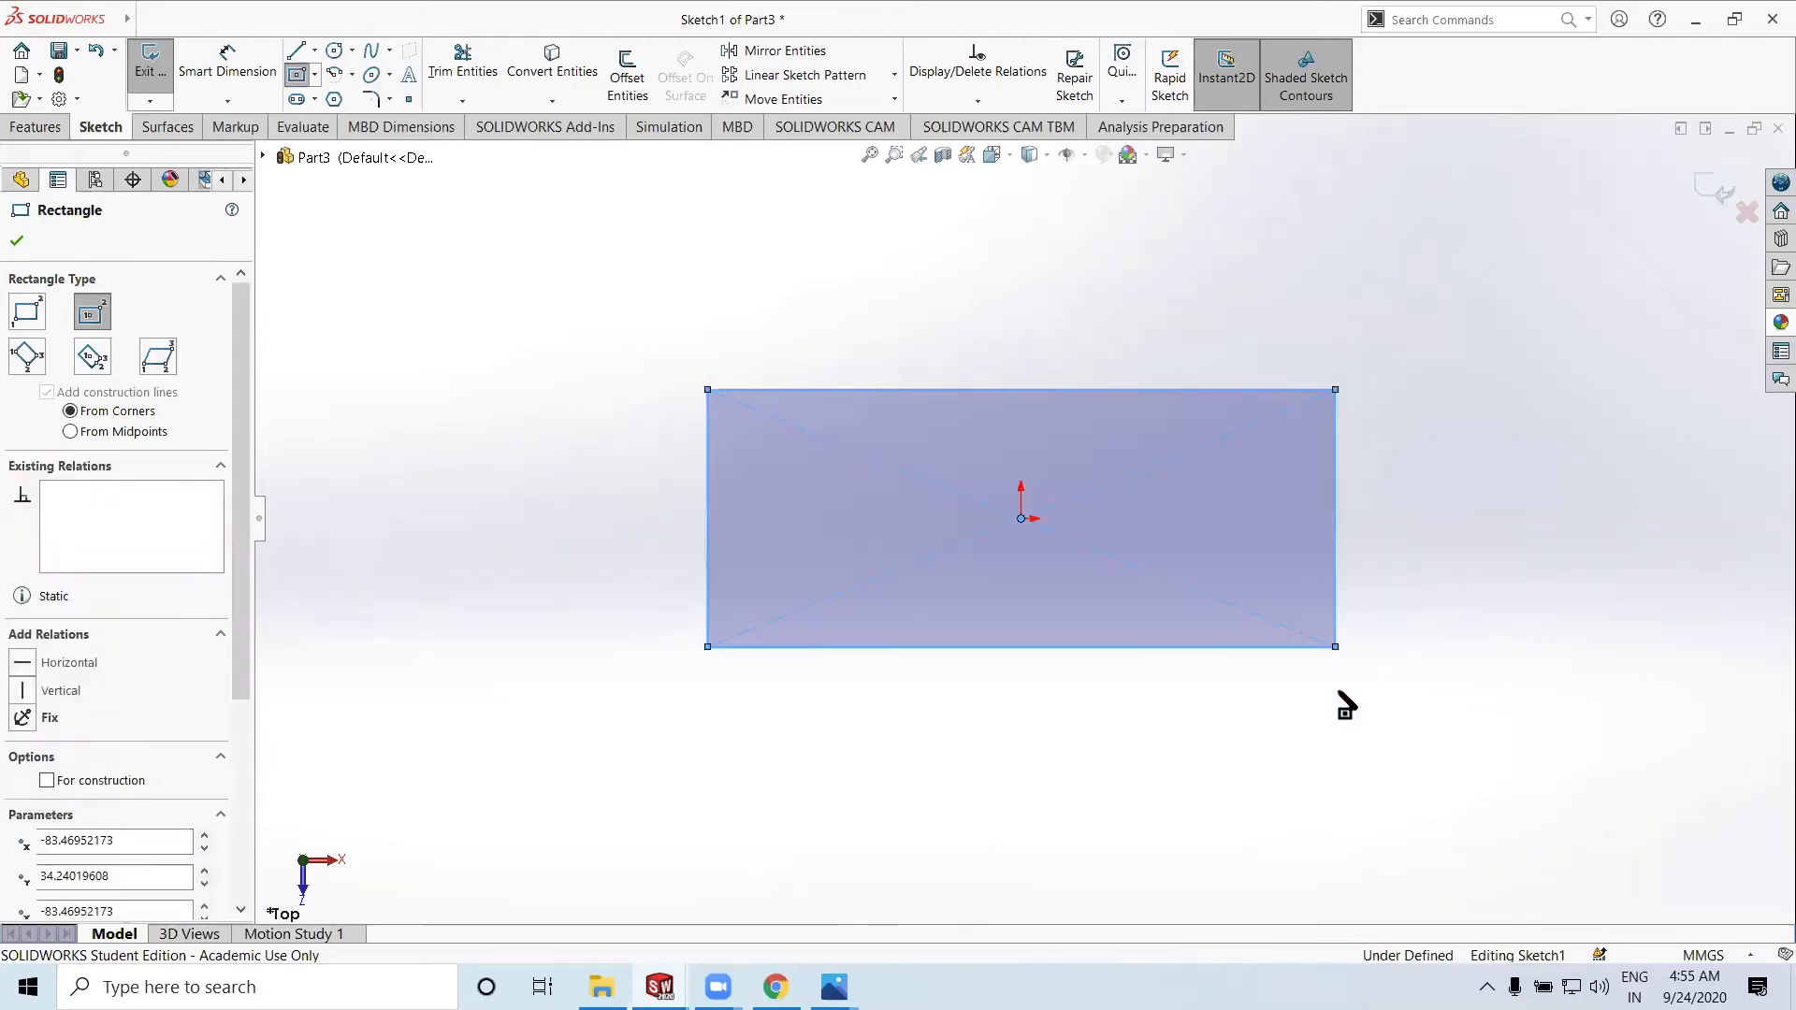
{"action": "left_click", "coordinate": [16, 243]}
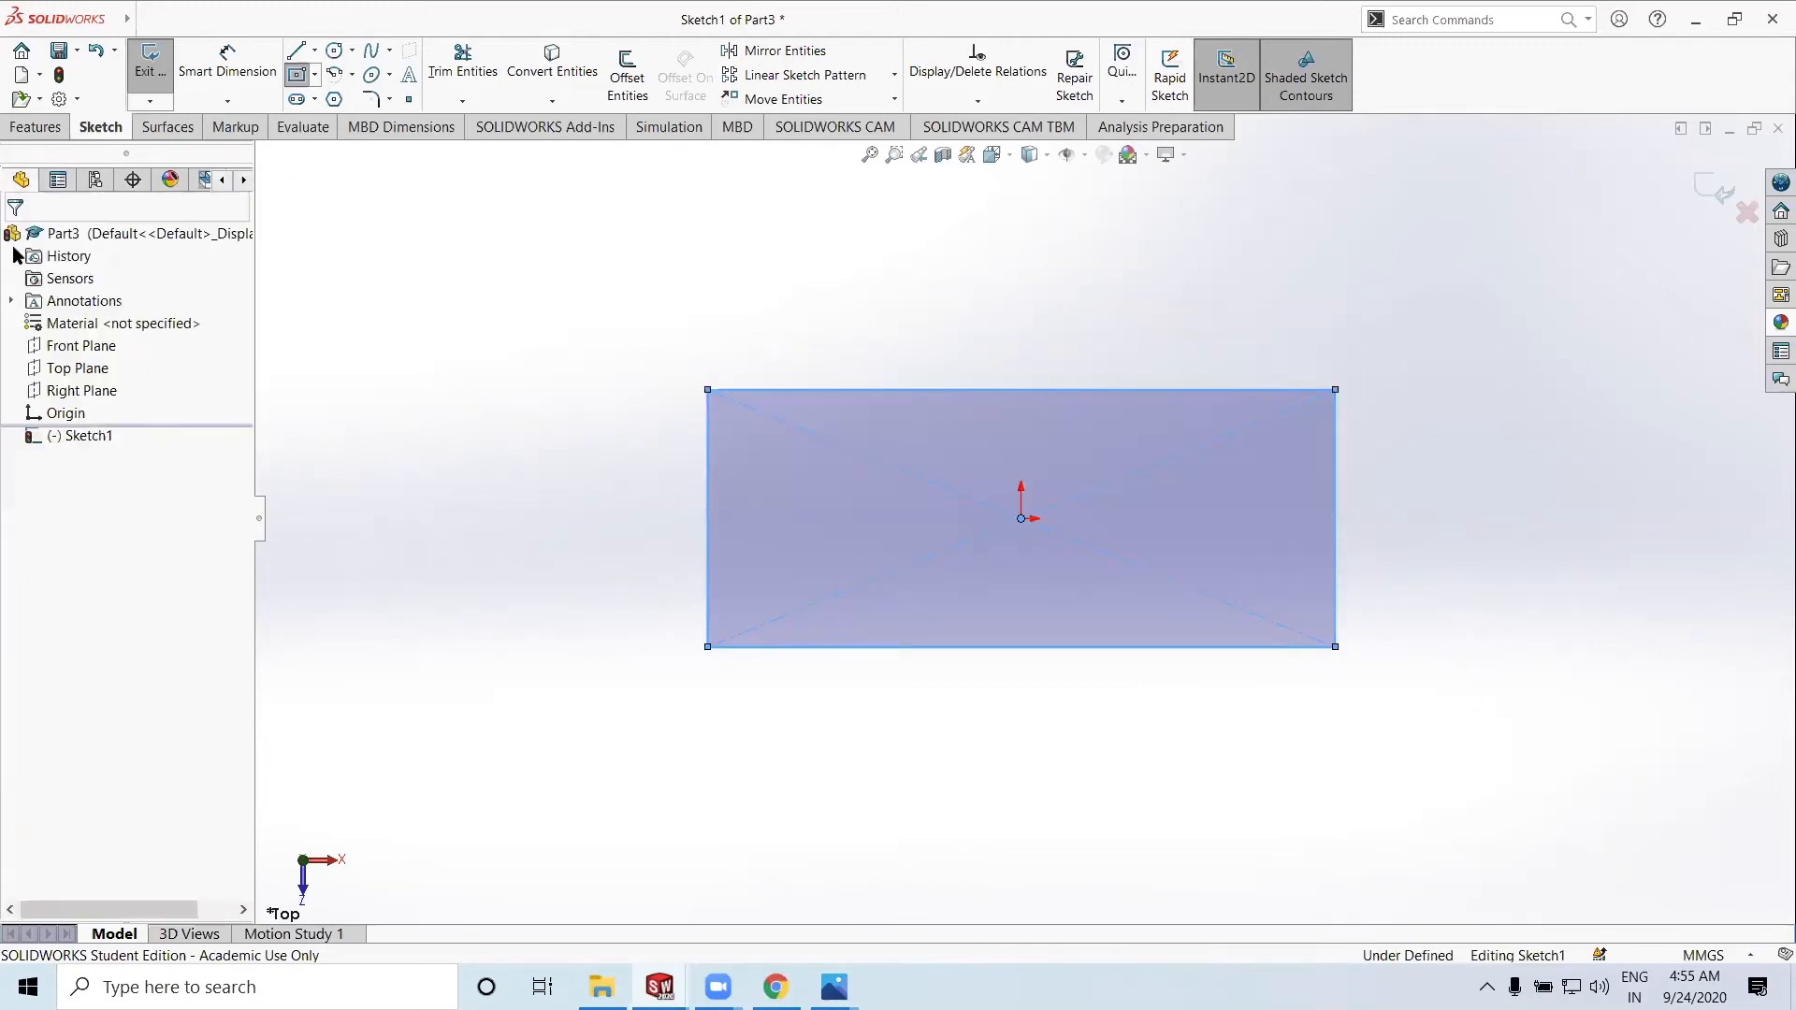
Dimension the rectangle's horizontal edge and set its length to 130 mm
{"action": "left_click", "coordinate": [227, 75]}
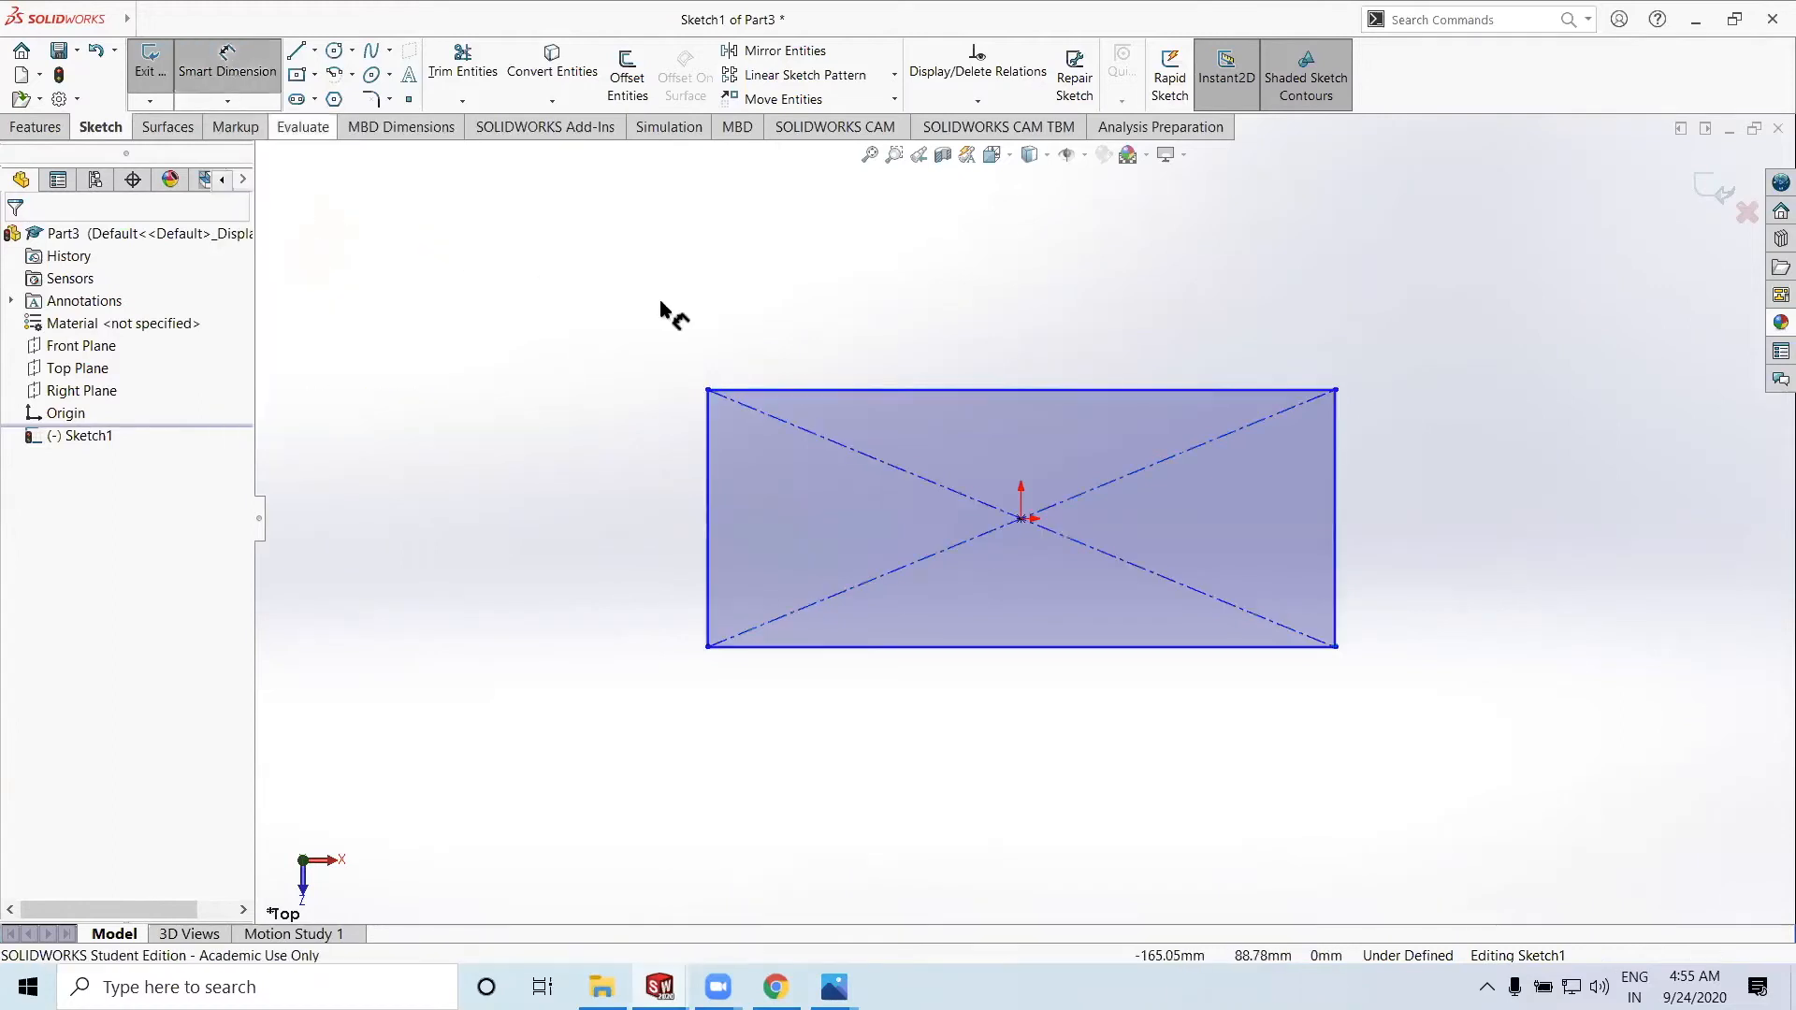
{"action": "left_click", "coordinate": [821, 389]}
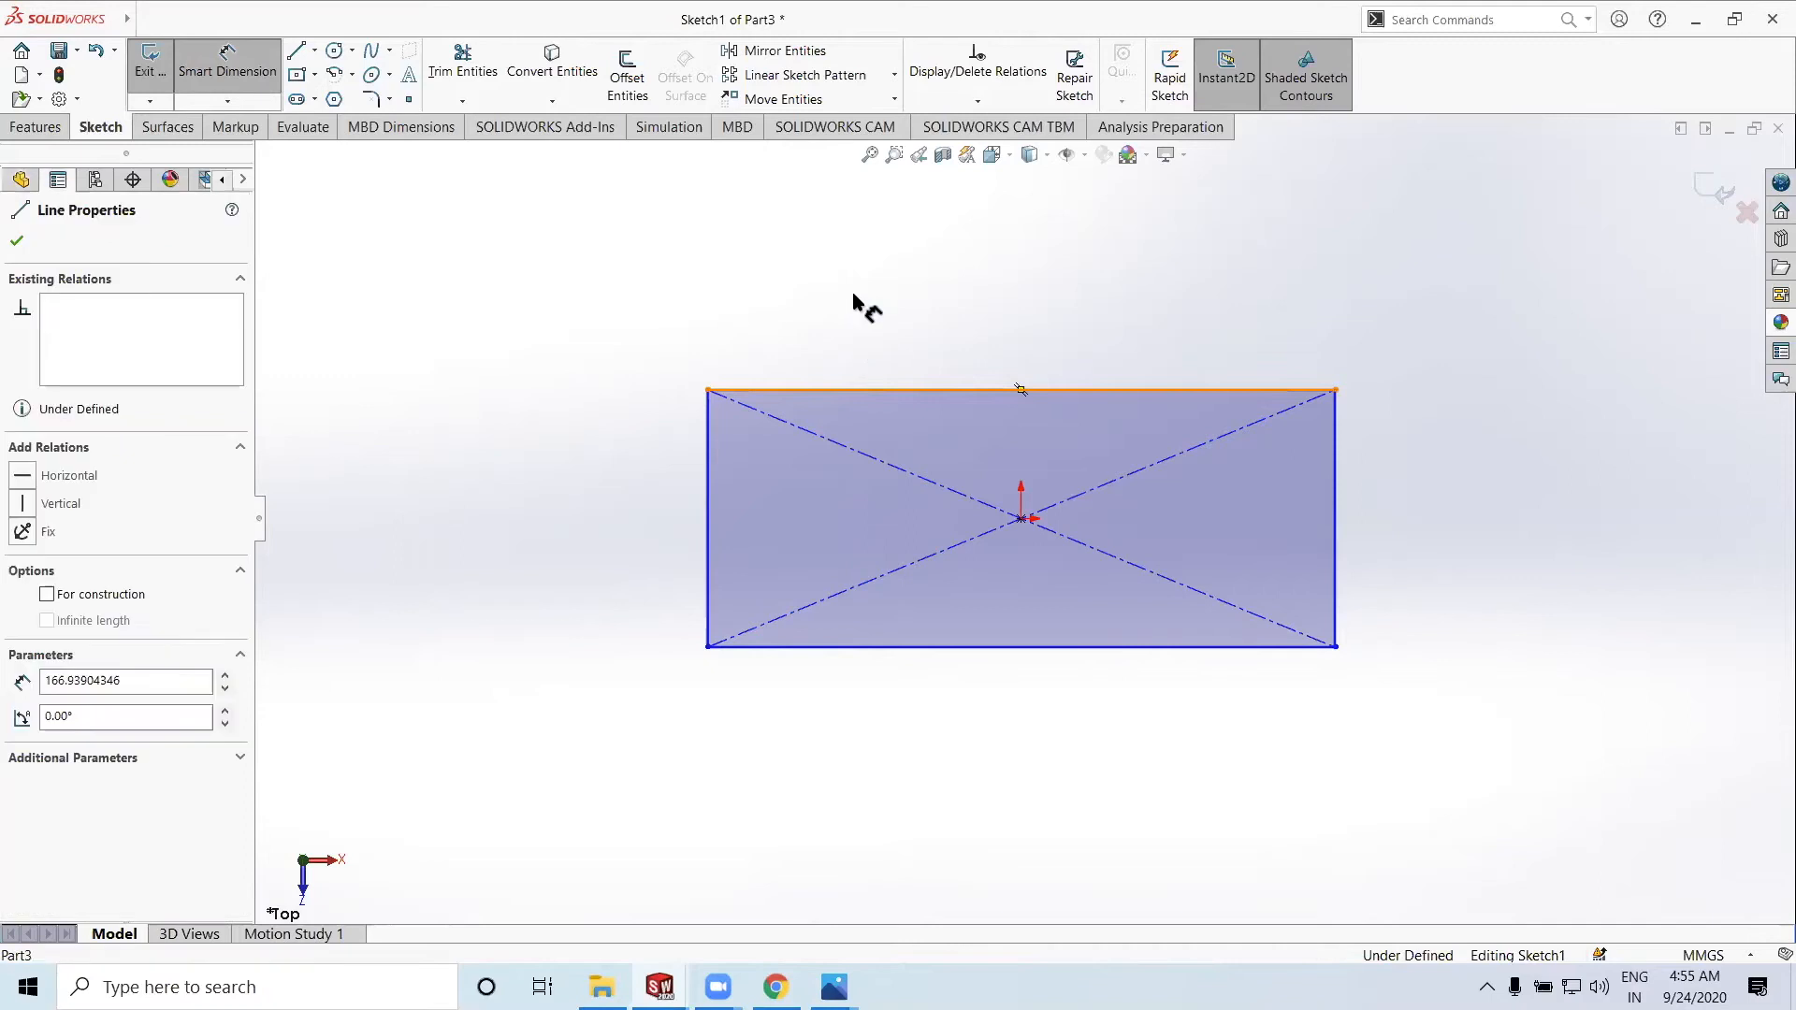
{"action": "left_click", "coordinate": [868, 265]}
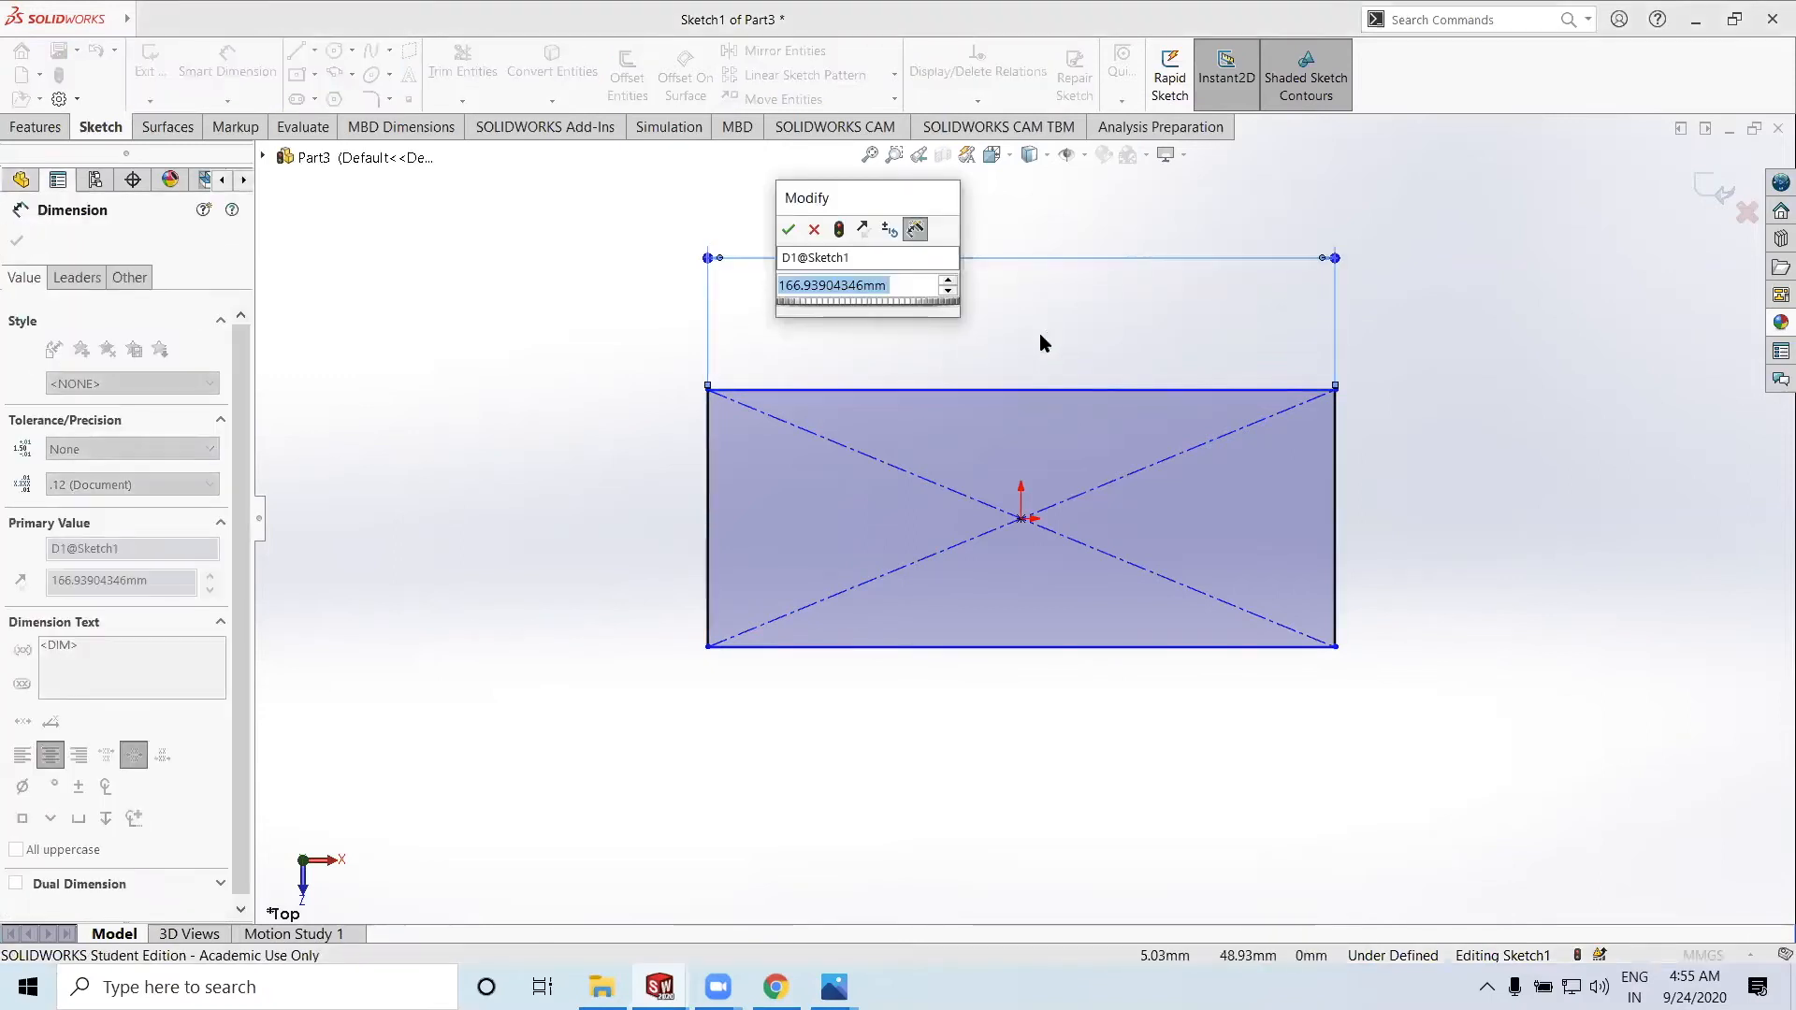
{"action": "type", "text": "130"}
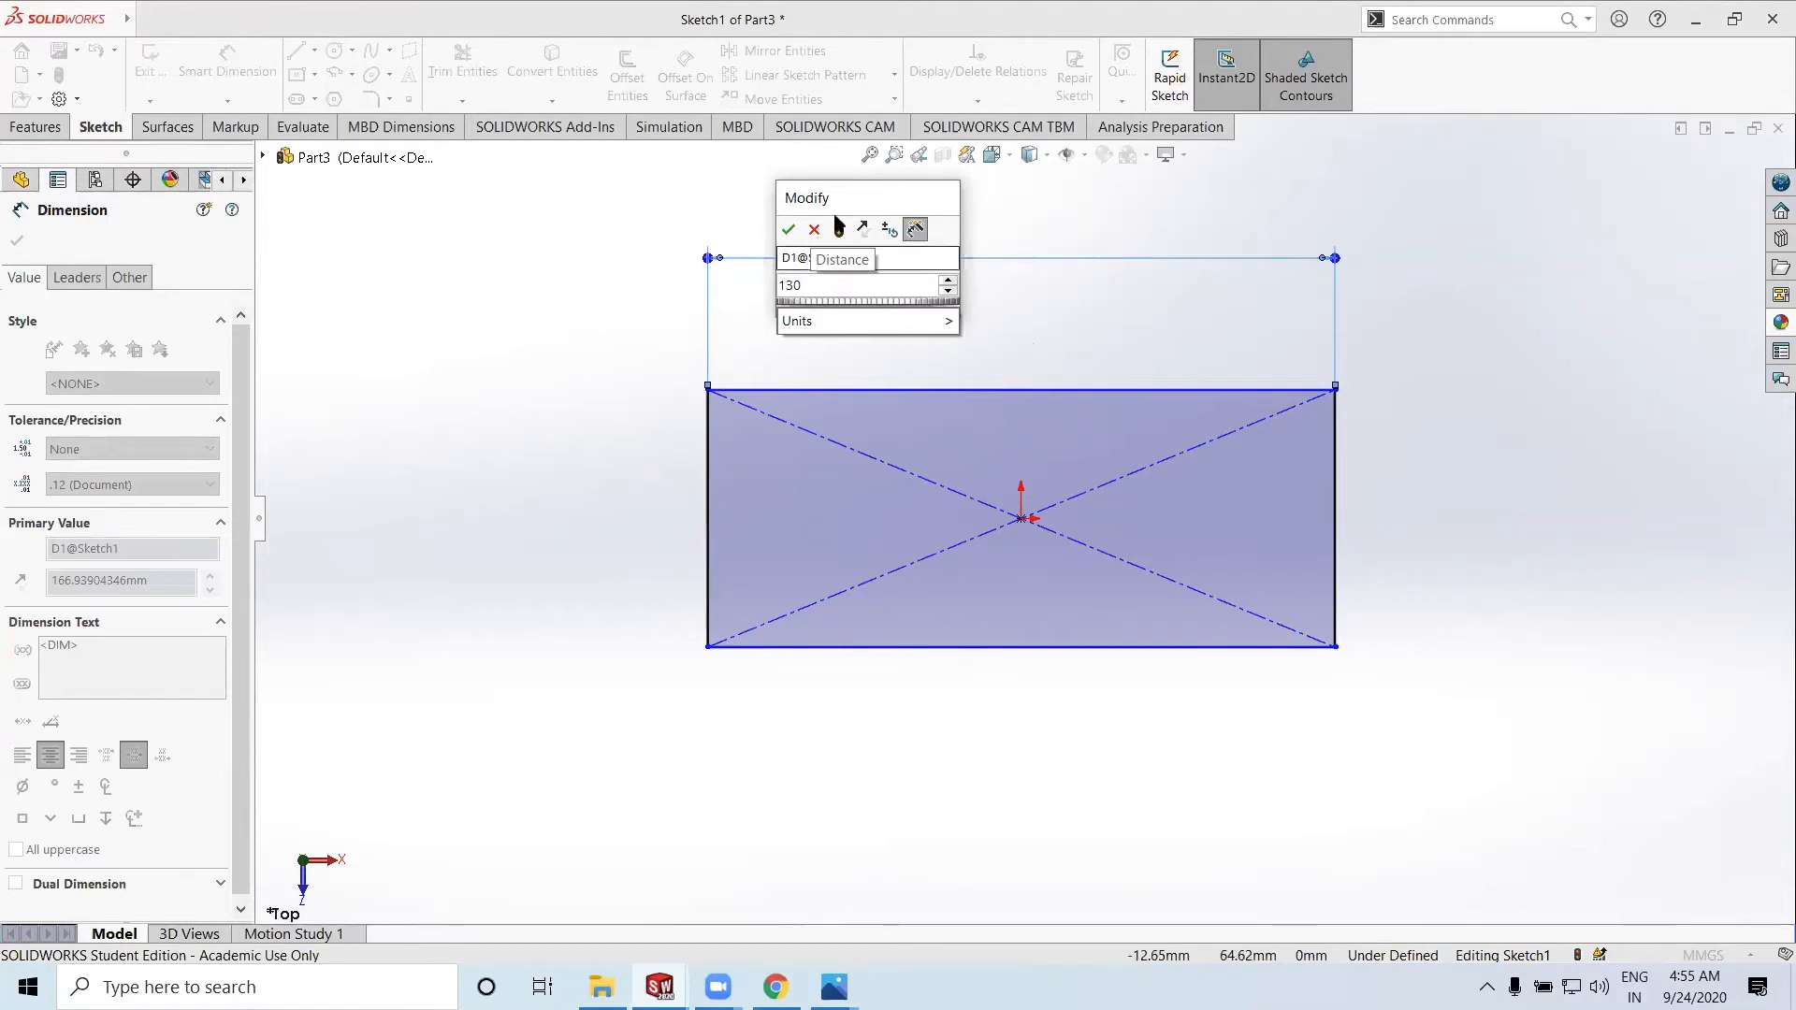
{"action": "left_click", "coordinate": [789, 230]}
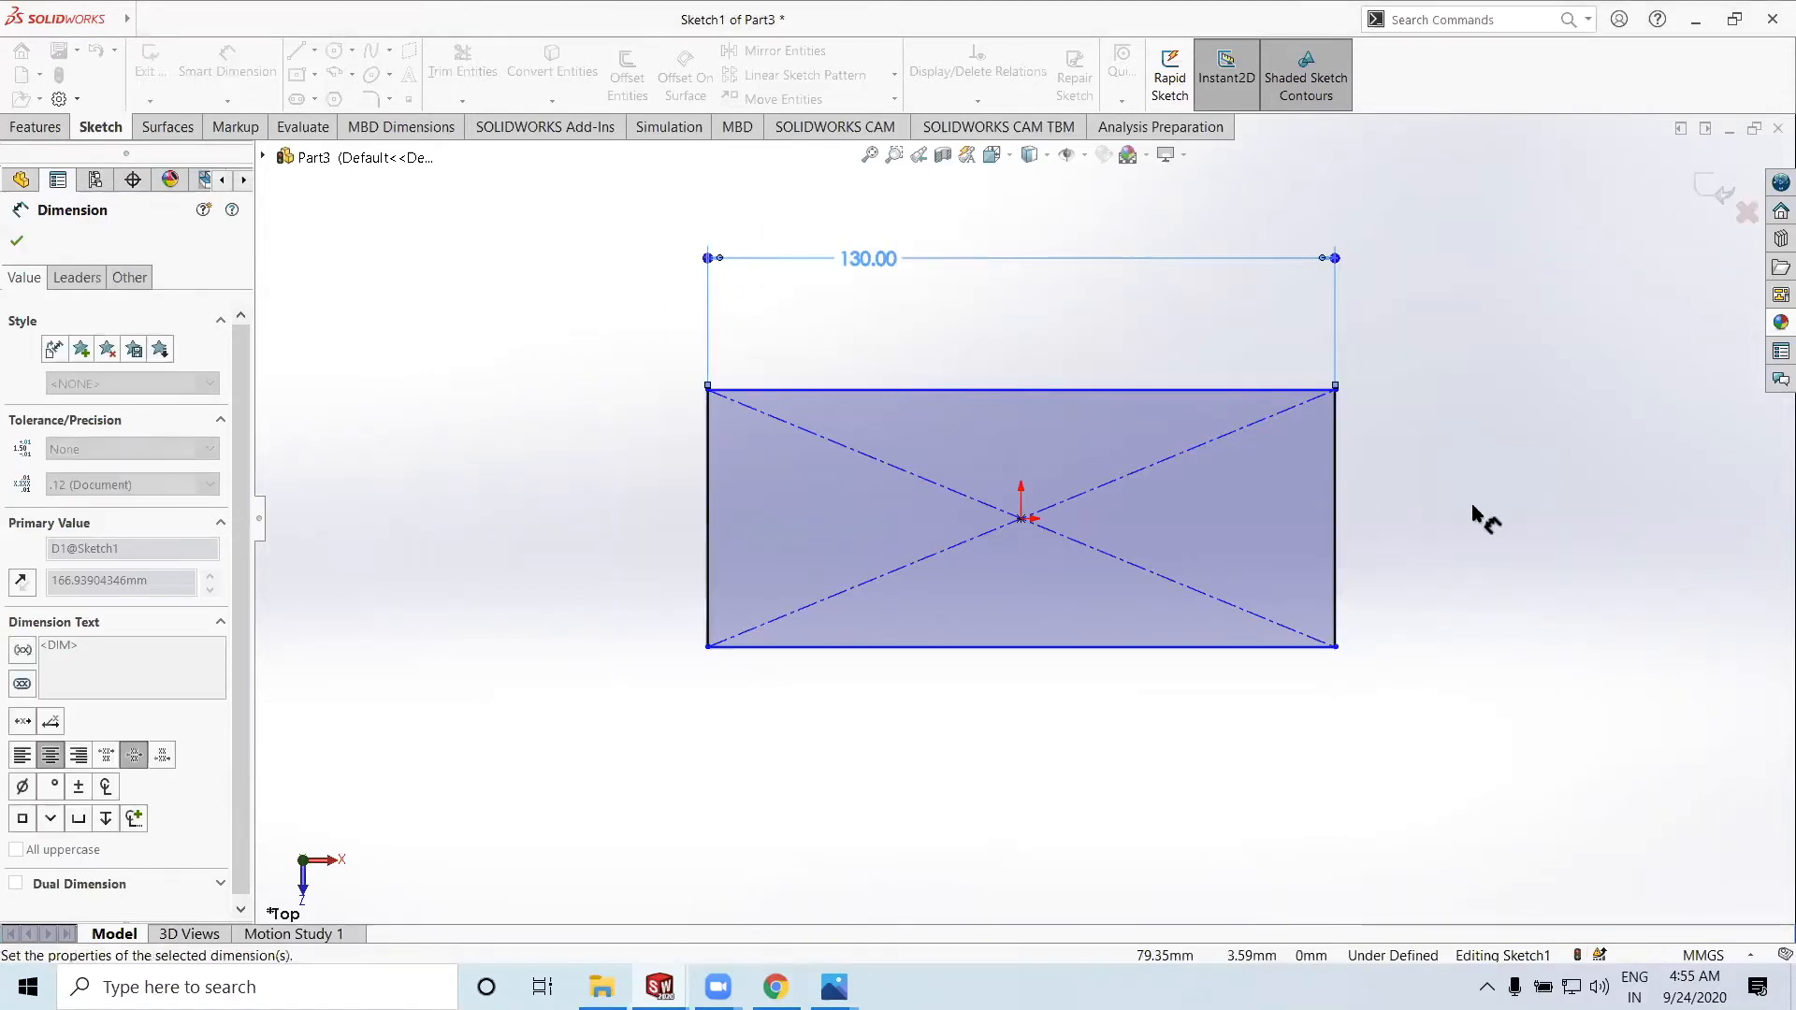
Dimension the rectangle's vertical edge, set its length to 80 mm, and finish dimensioning
{"action": "left_click", "coordinate": [1336, 512]}
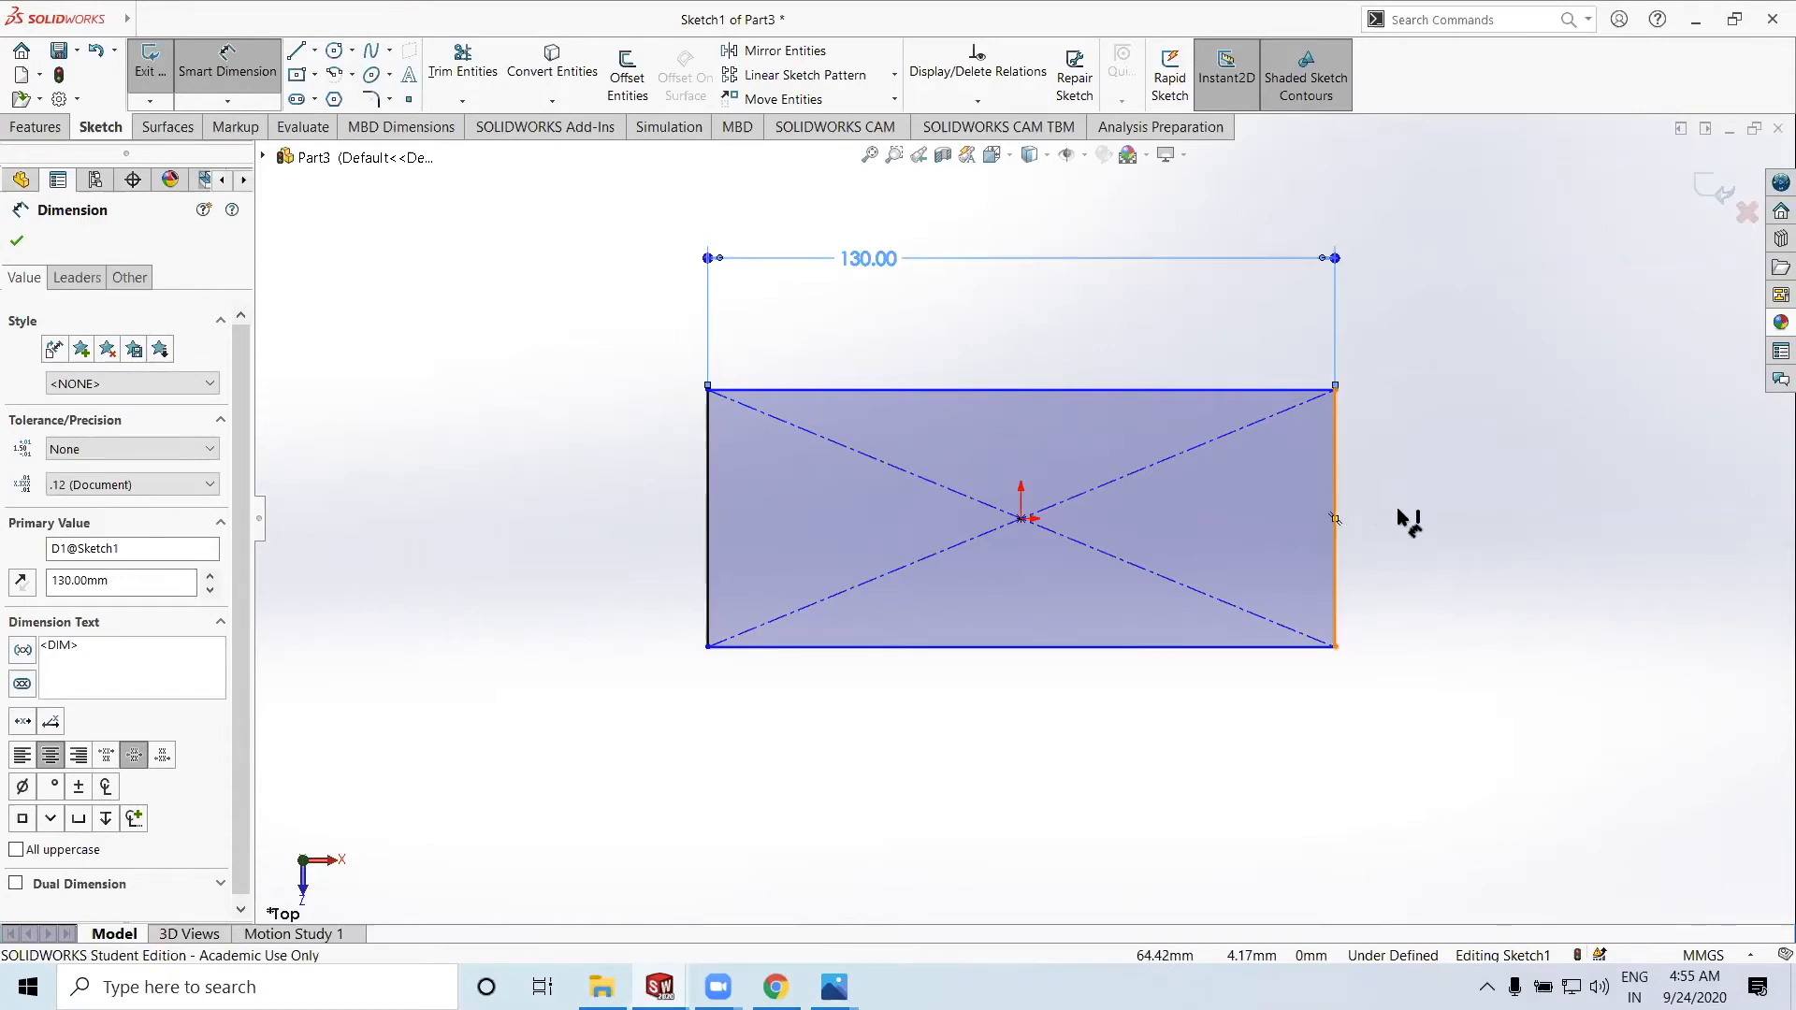
{"action": "left_click", "coordinate": [1504, 517]}
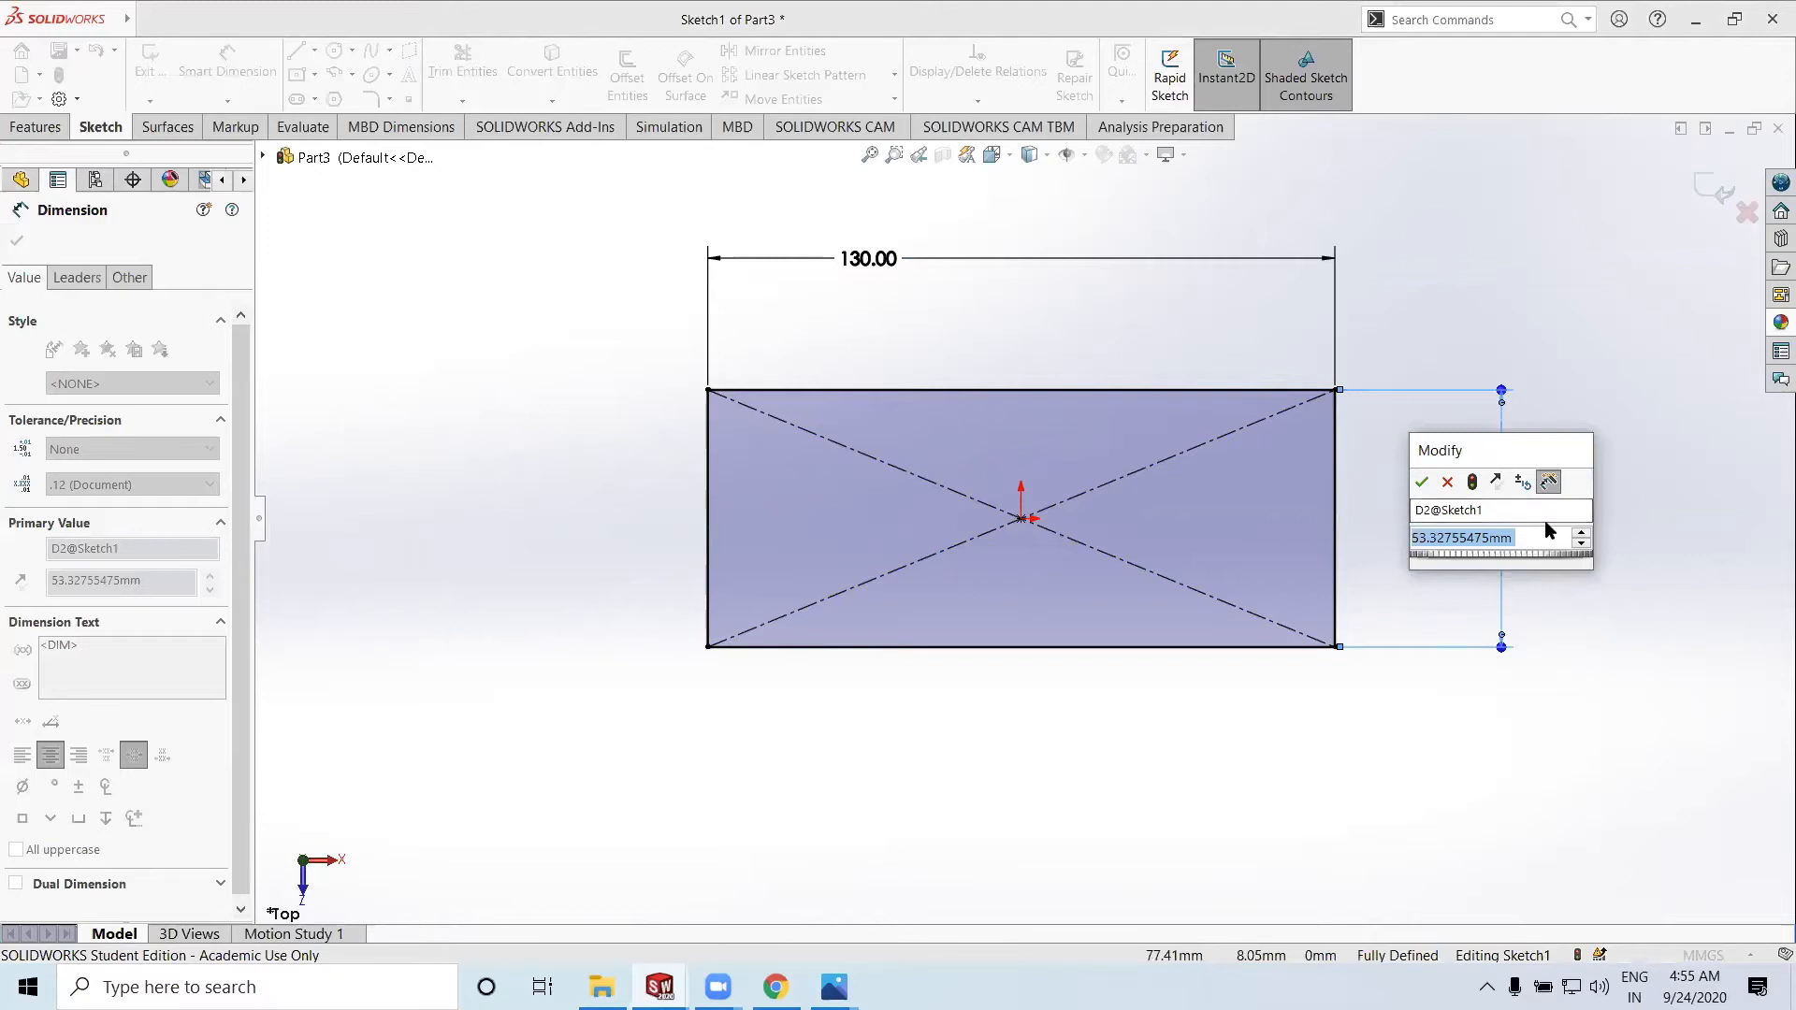
{"action": "type", "text": "80"}
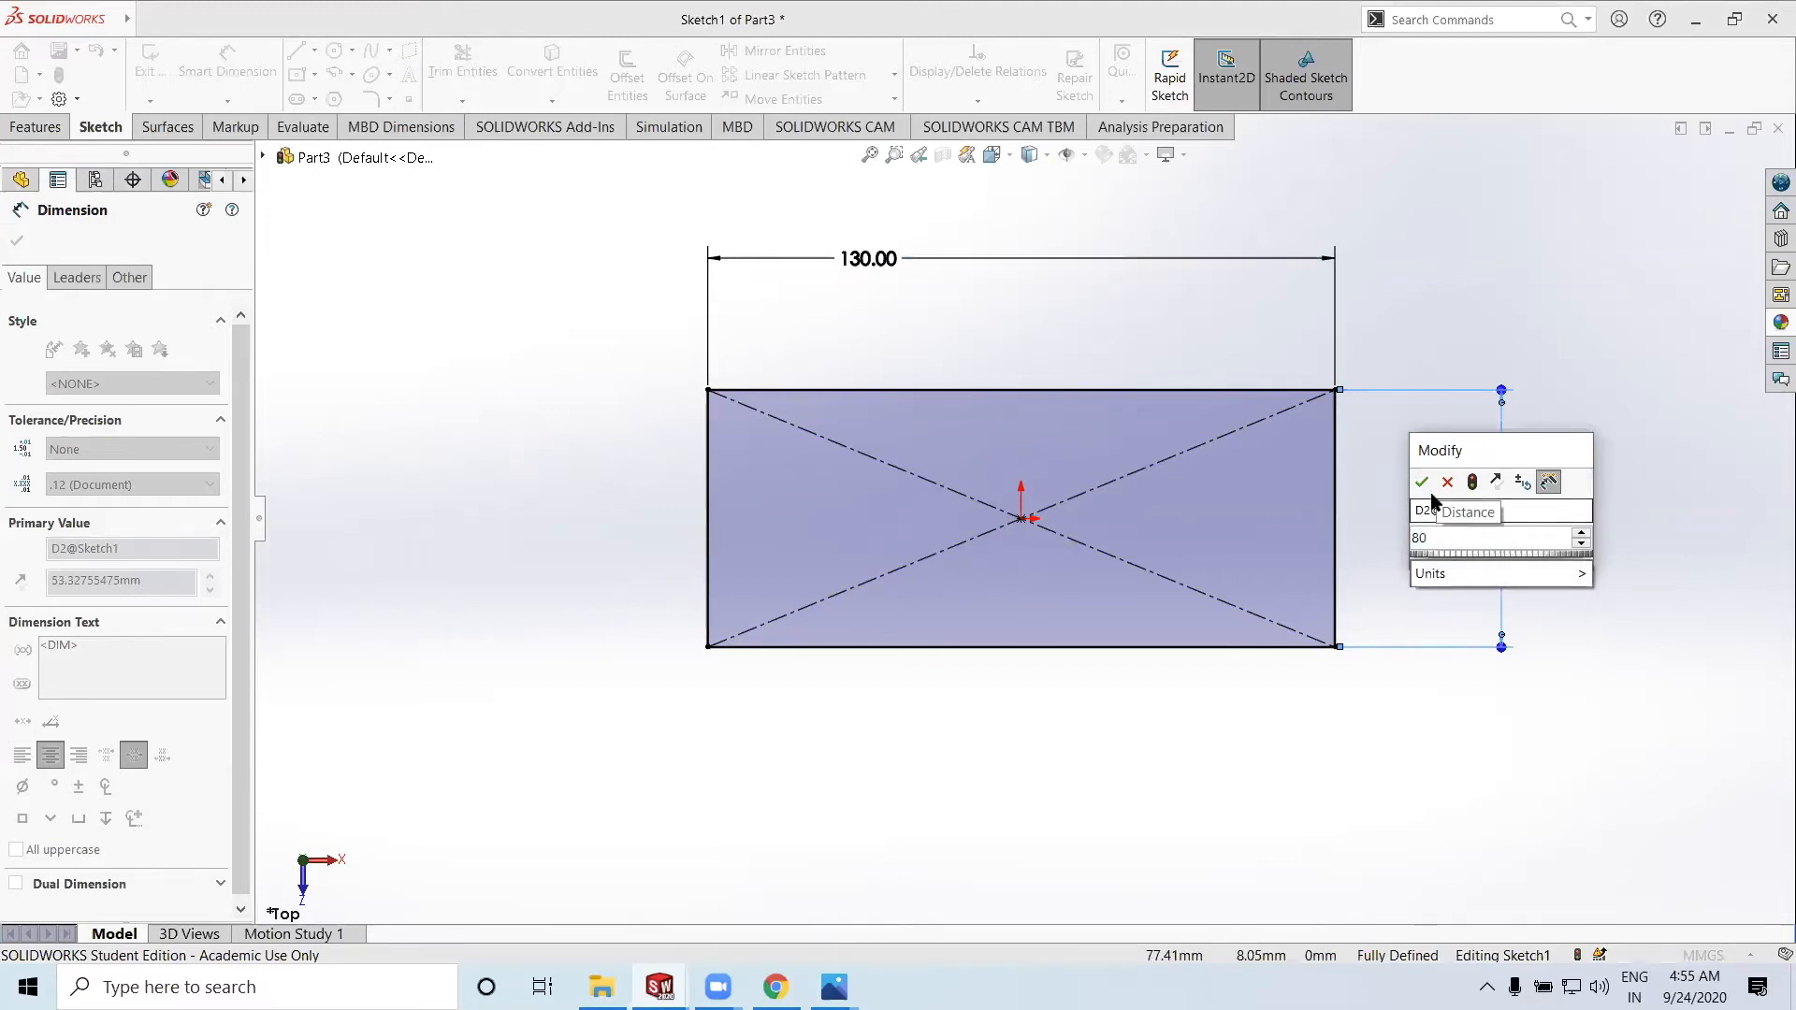
{"action": "left_click", "coordinate": [1422, 482]}
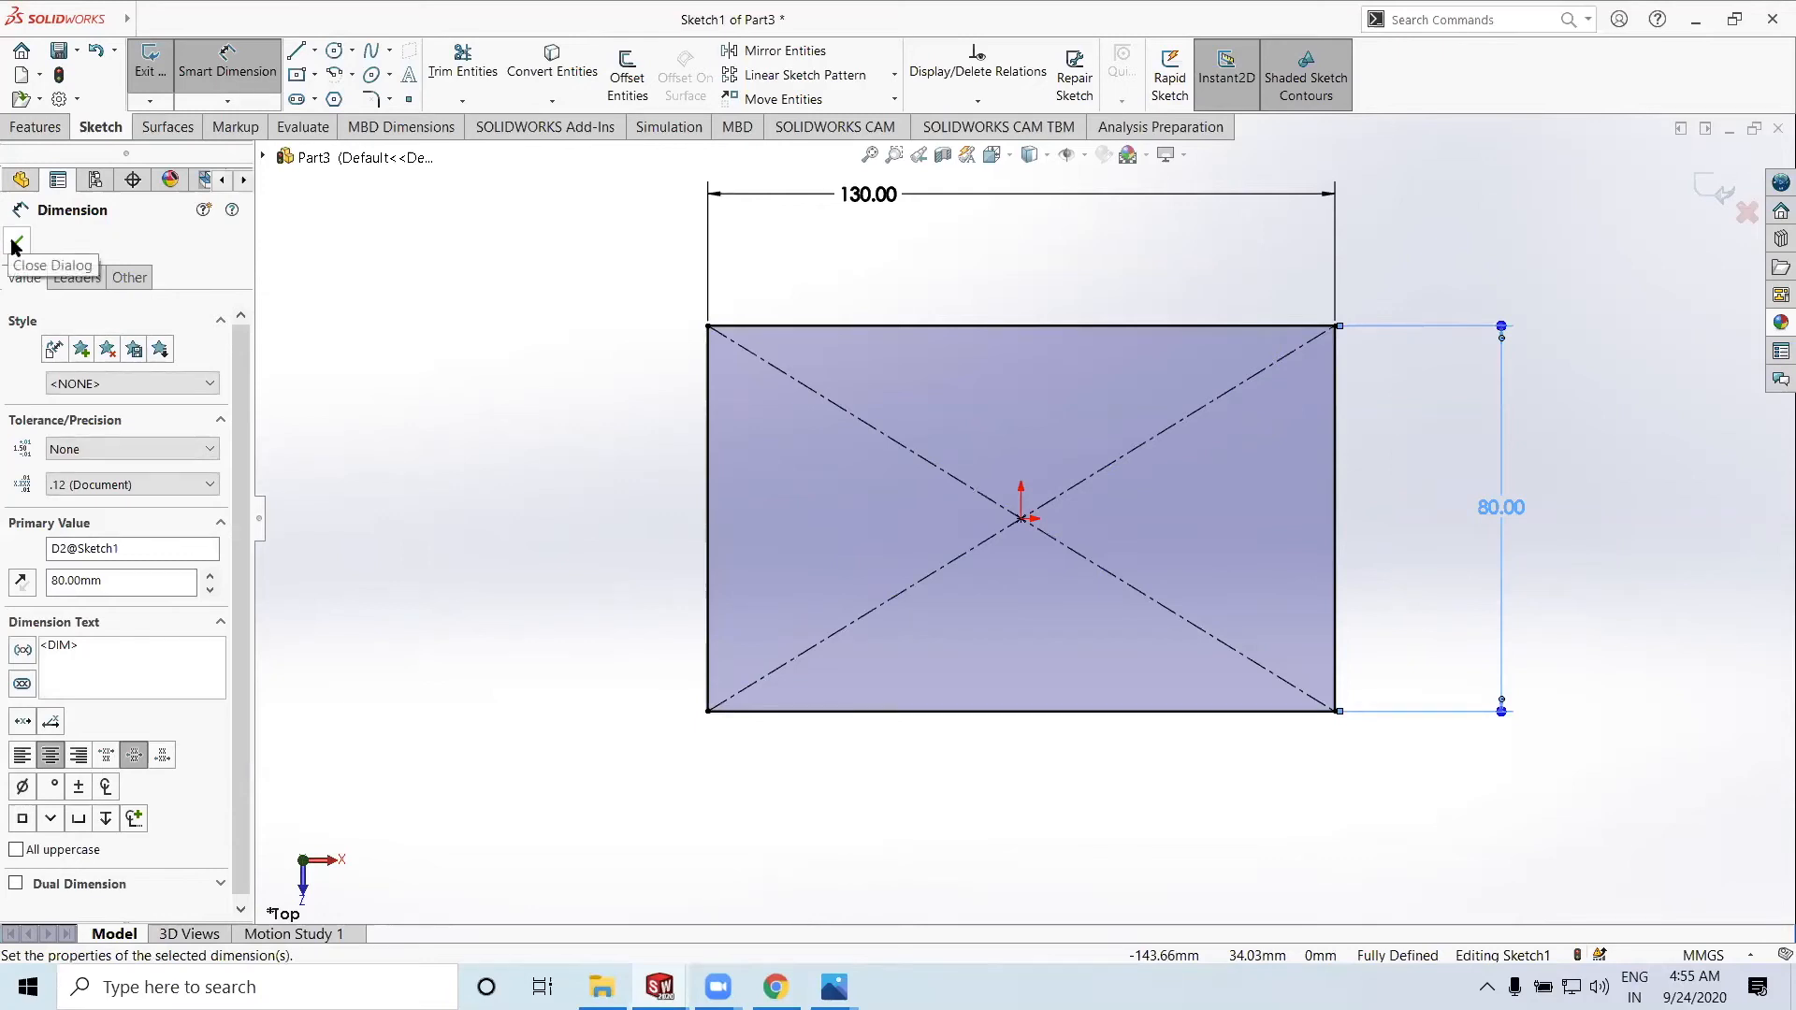
{"action": "left_click", "coordinate": [16, 246]}
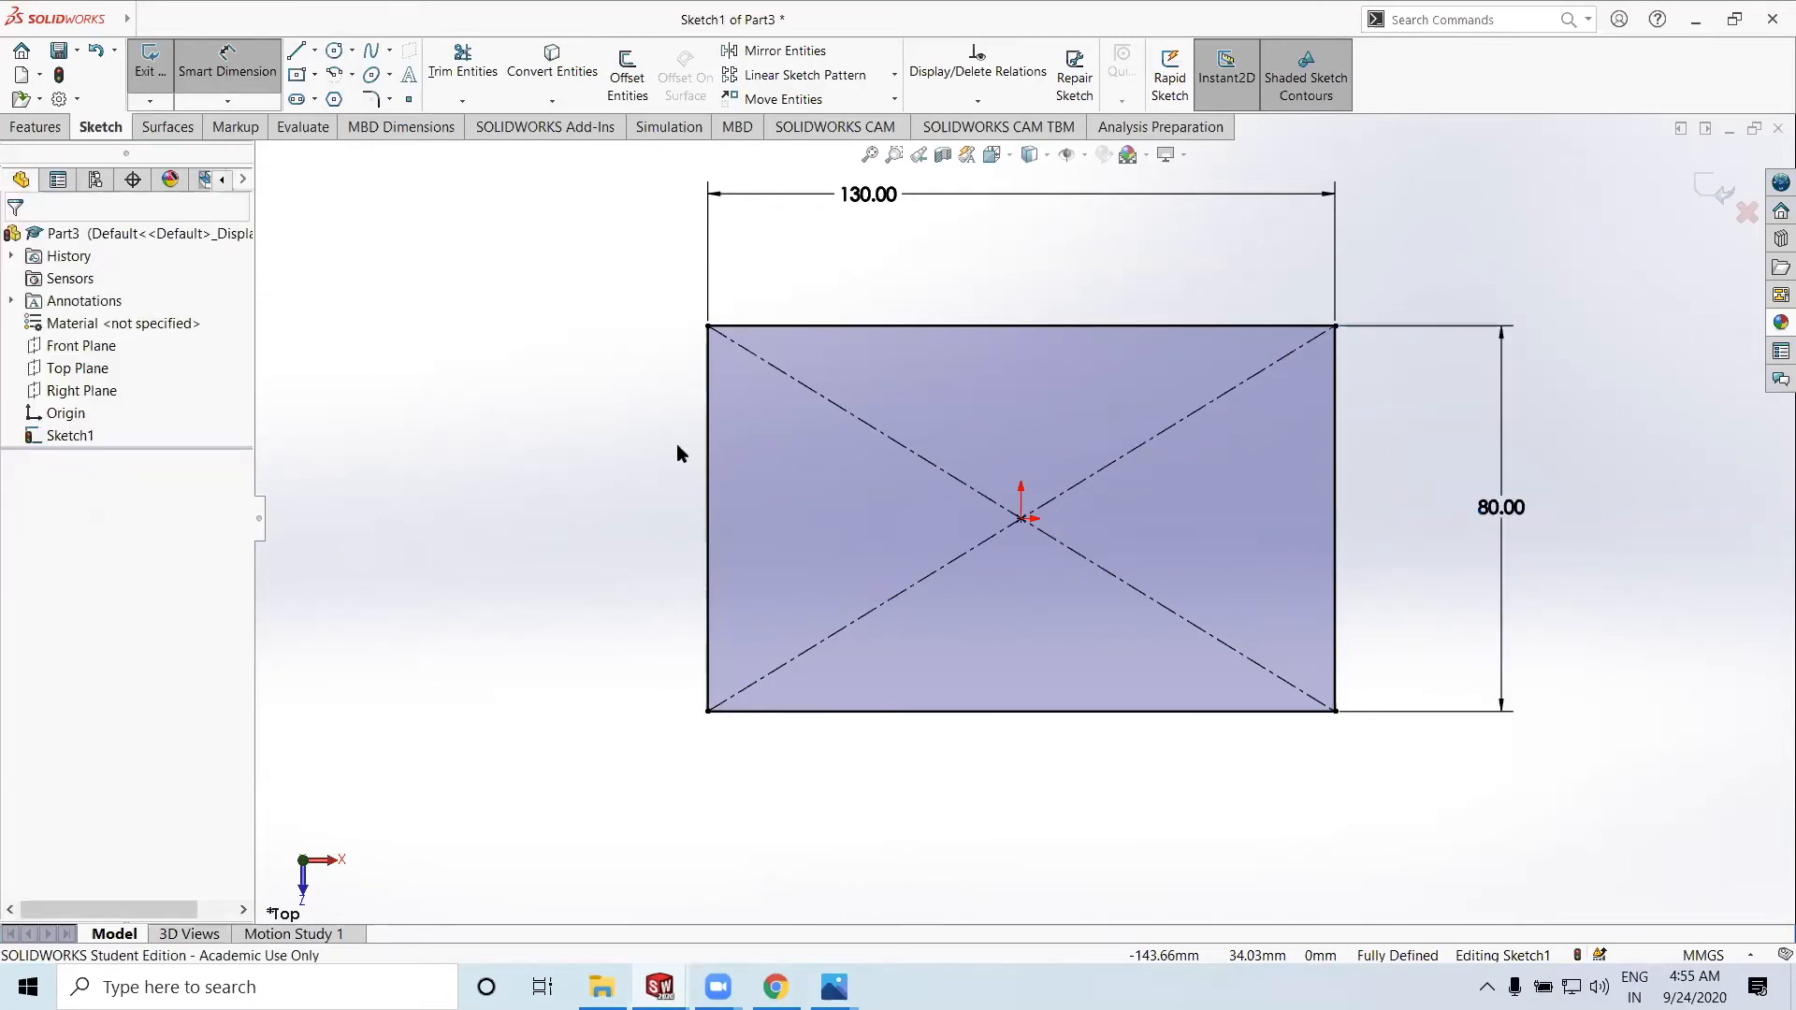
{"action": "key", "text": "z"}
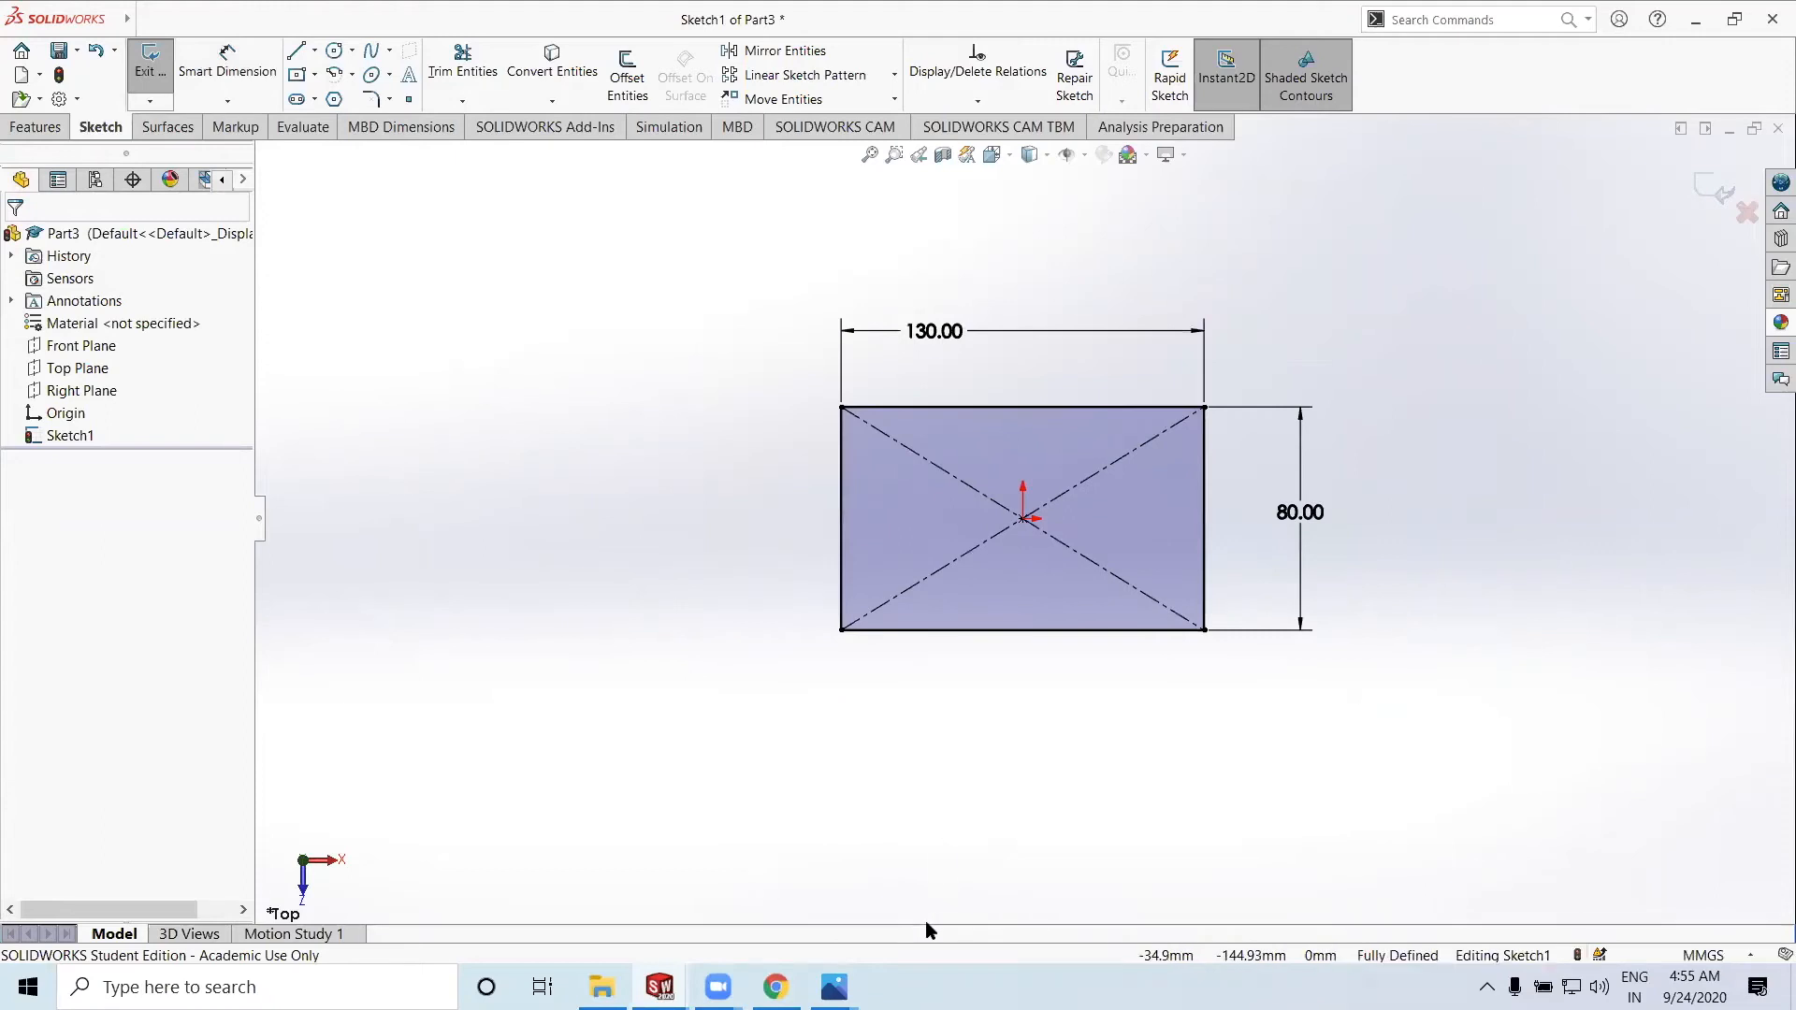
Check the reference drawing for the base plate's thickness, and extrude the rectangle sketch 20 mm
{"action": "mouse_move", "coordinate": [834, 987]}
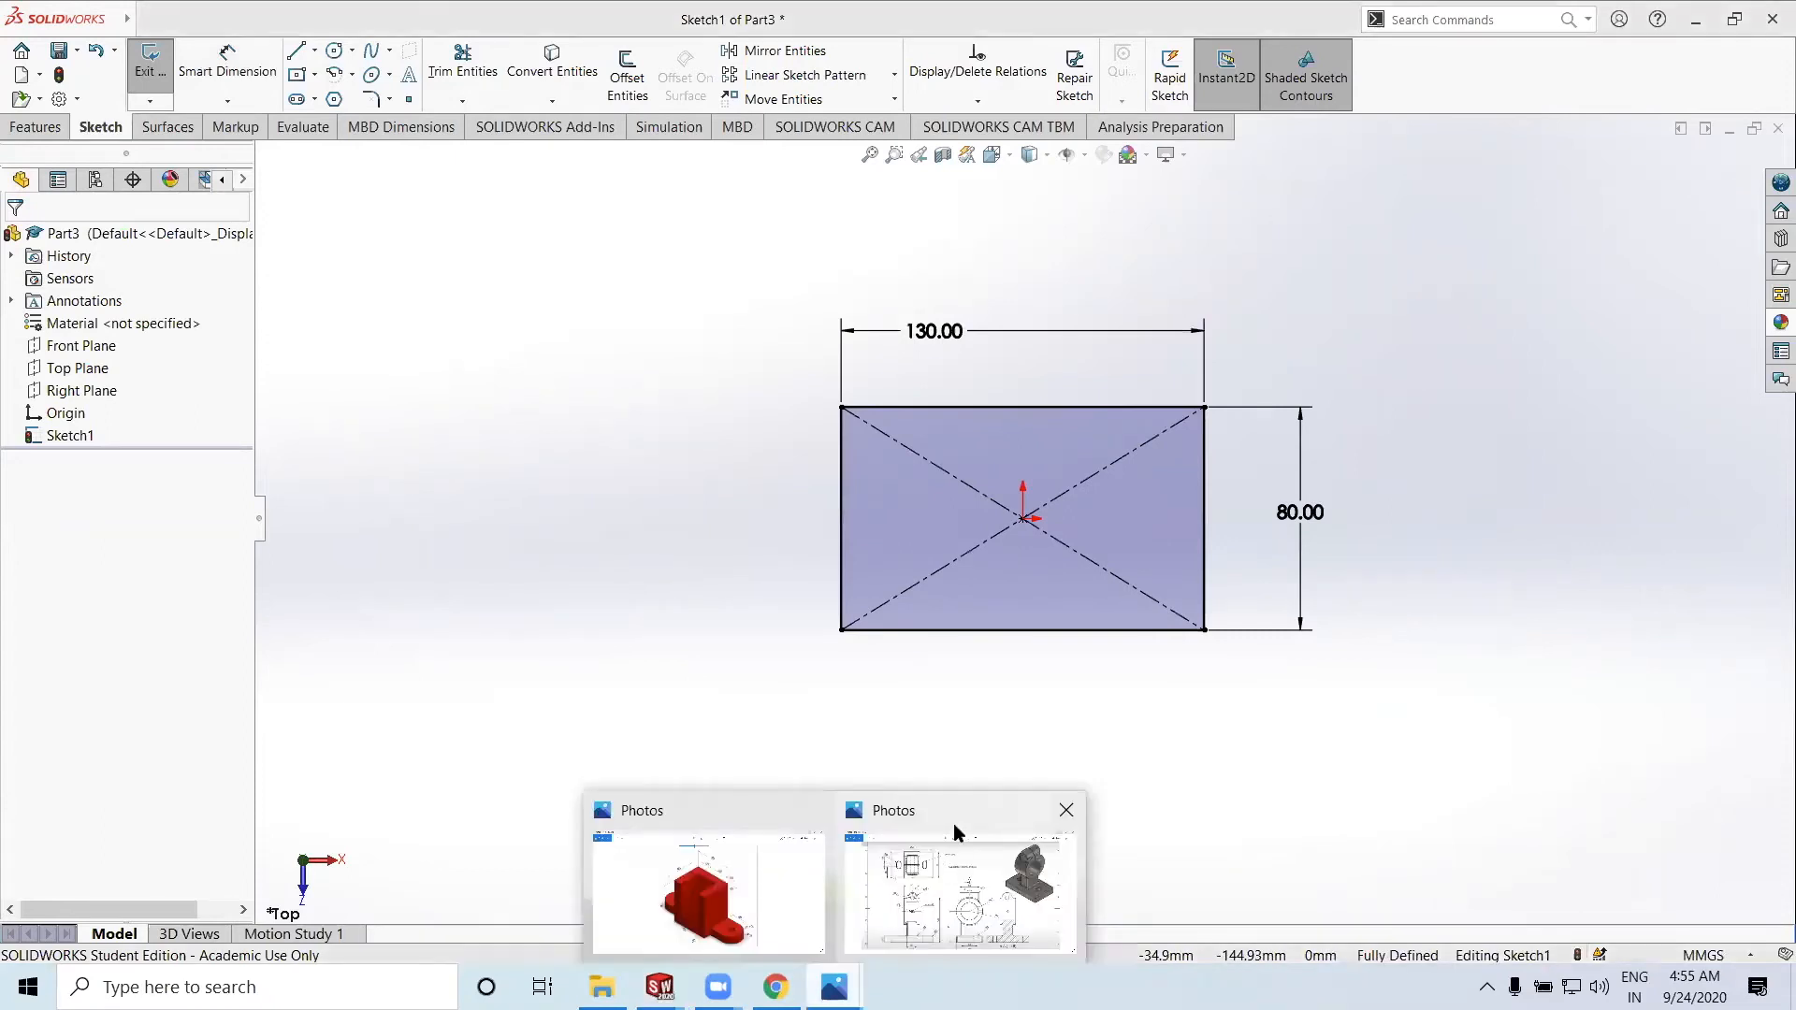
{"action": "left_click", "coordinate": [955, 842]}
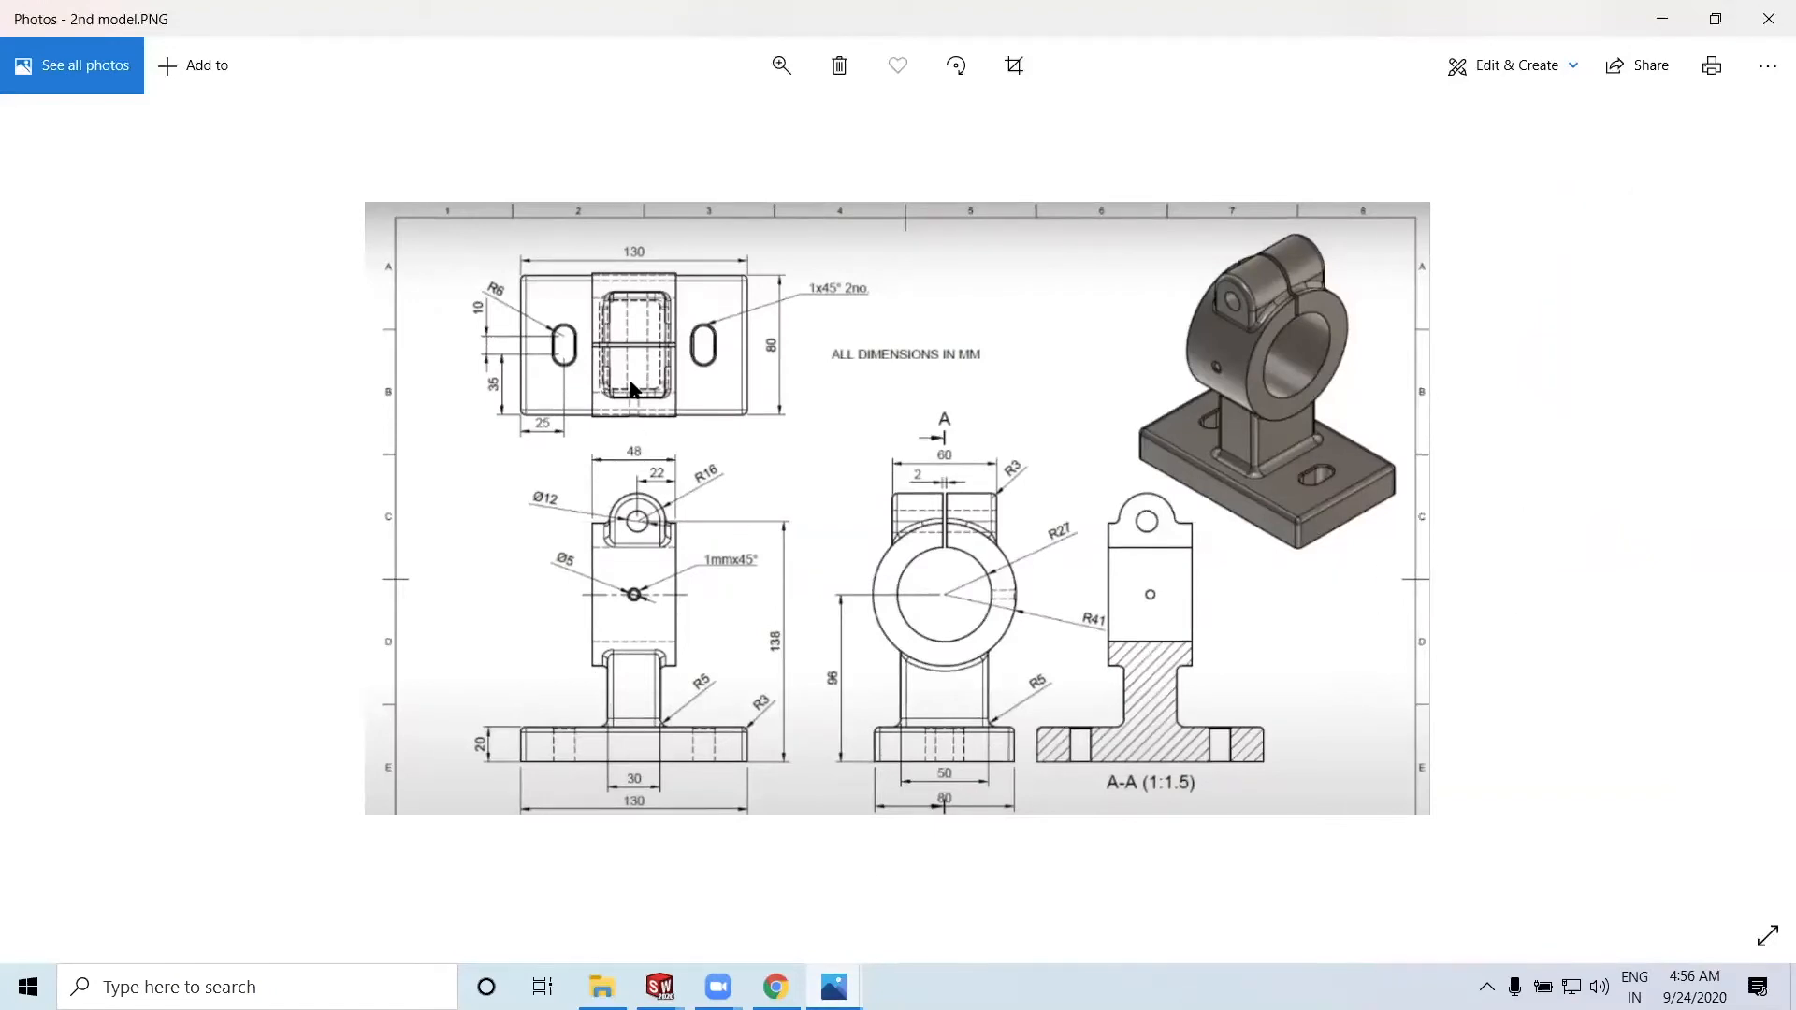
{"action": "left_click", "coordinate": [771, 66]}
{"action": "left_click_drag", "start_coordinate": [671, 129], "coordinate": [686, 127]}
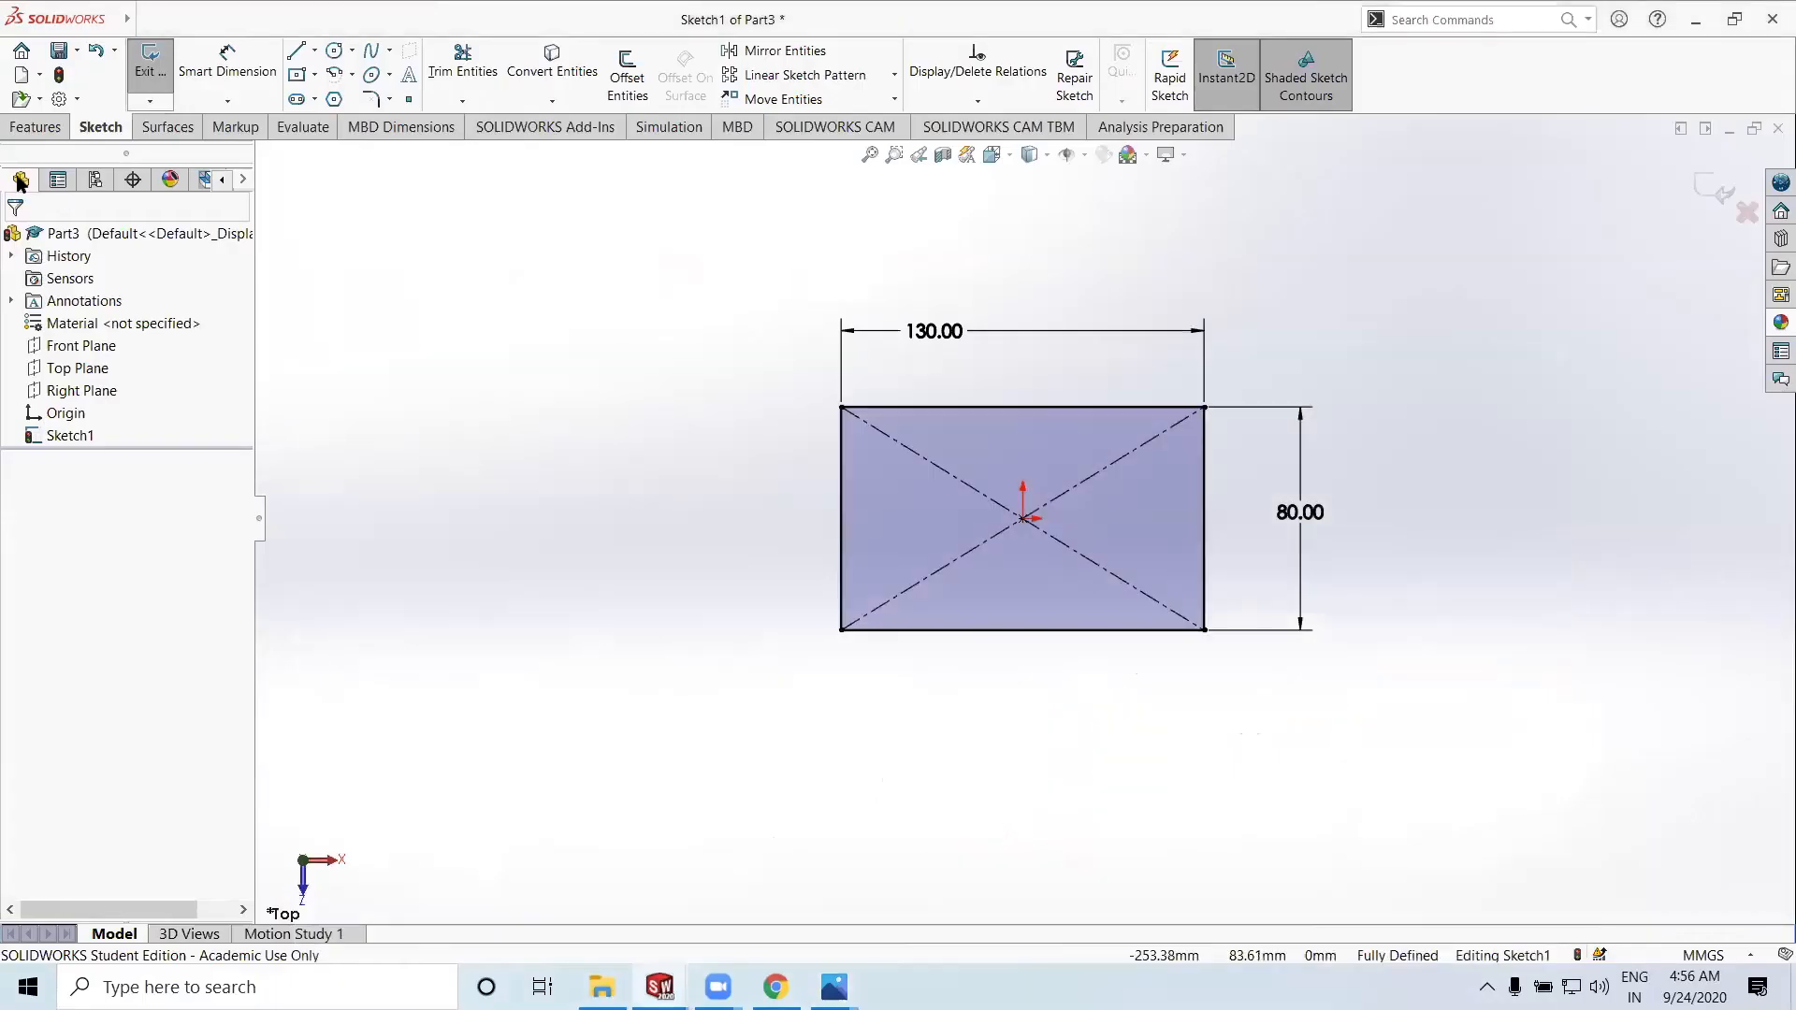
{"action": "left_click", "coordinate": [36, 129]}
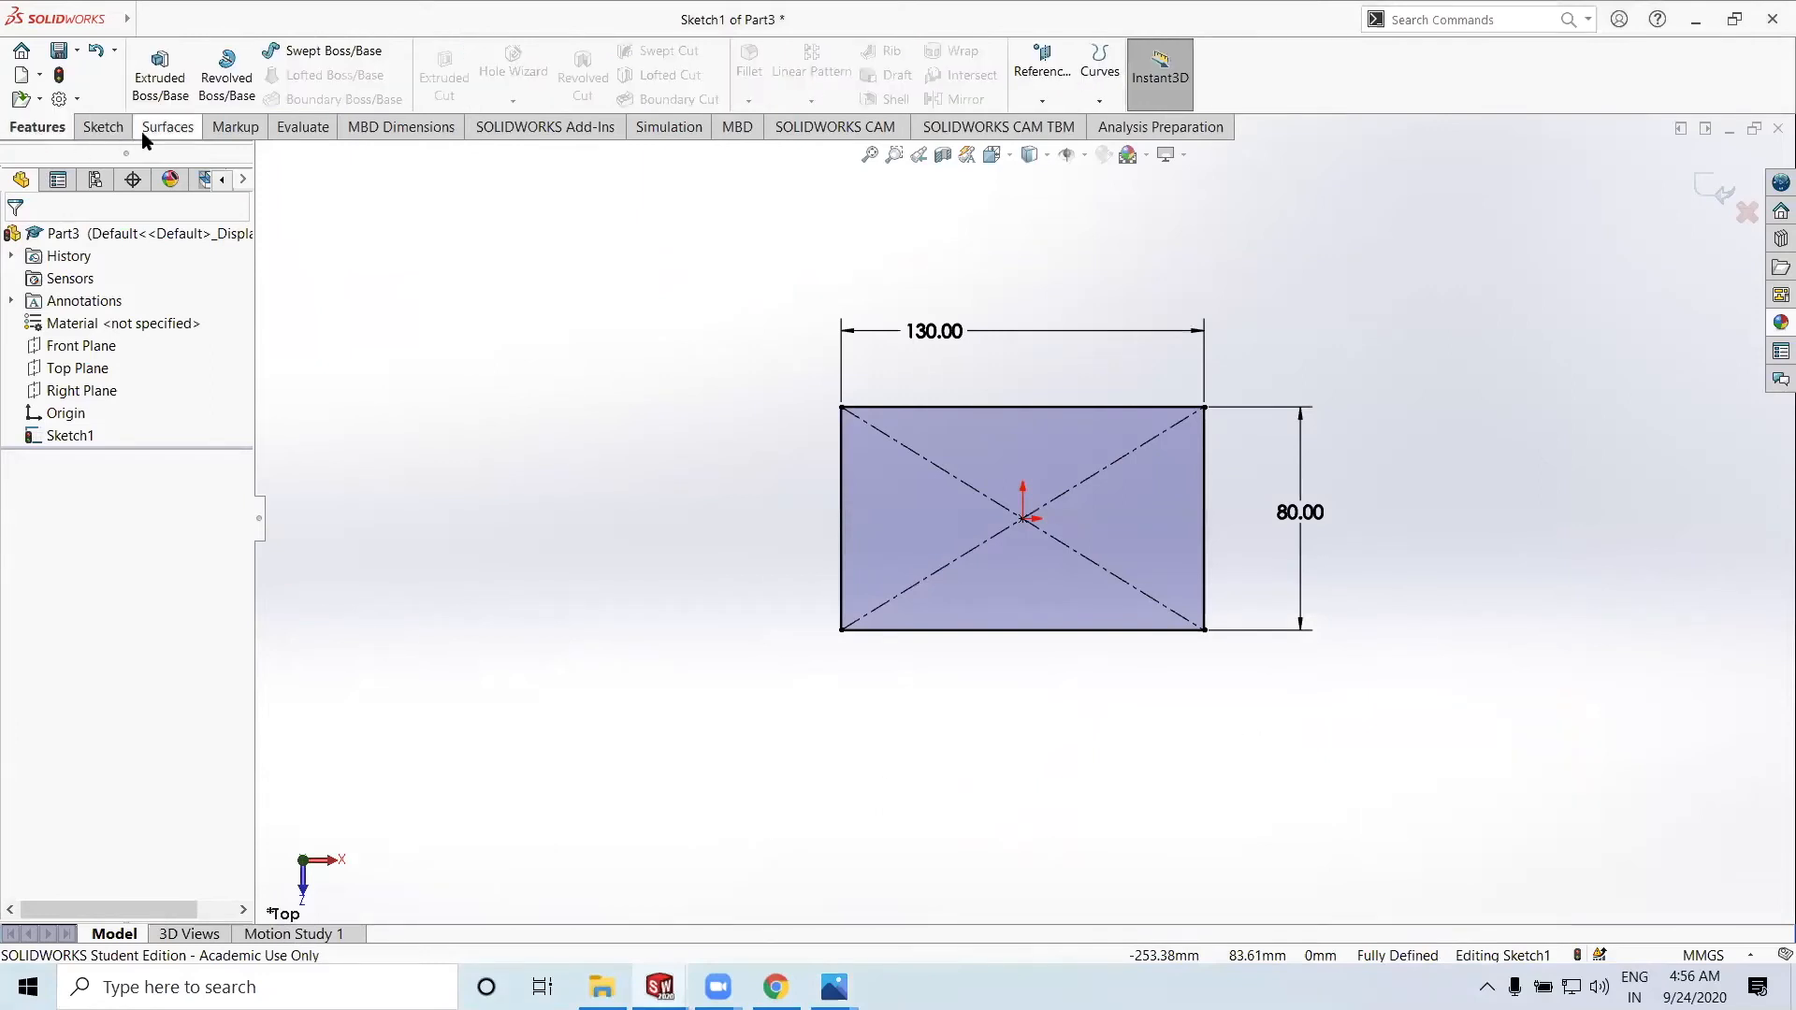
{"action": "left_click", "coordinate": [176, 81]}
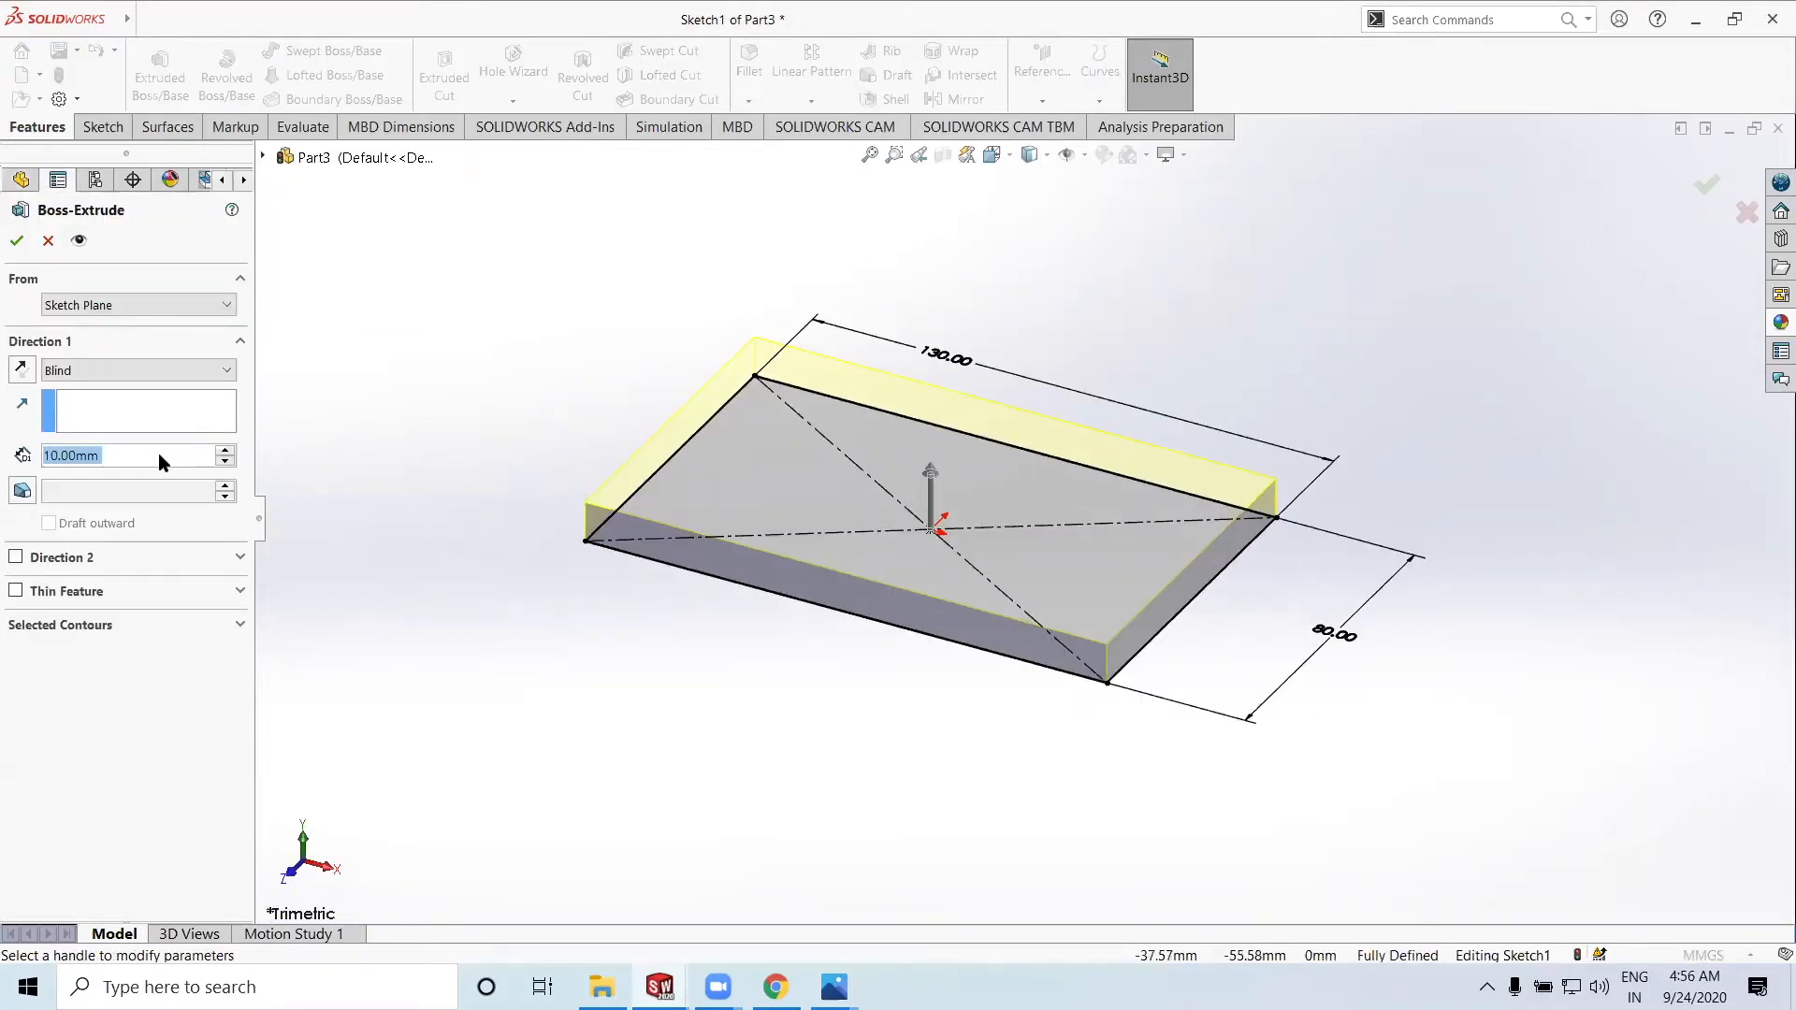
{"action": "type", "text": "20"}
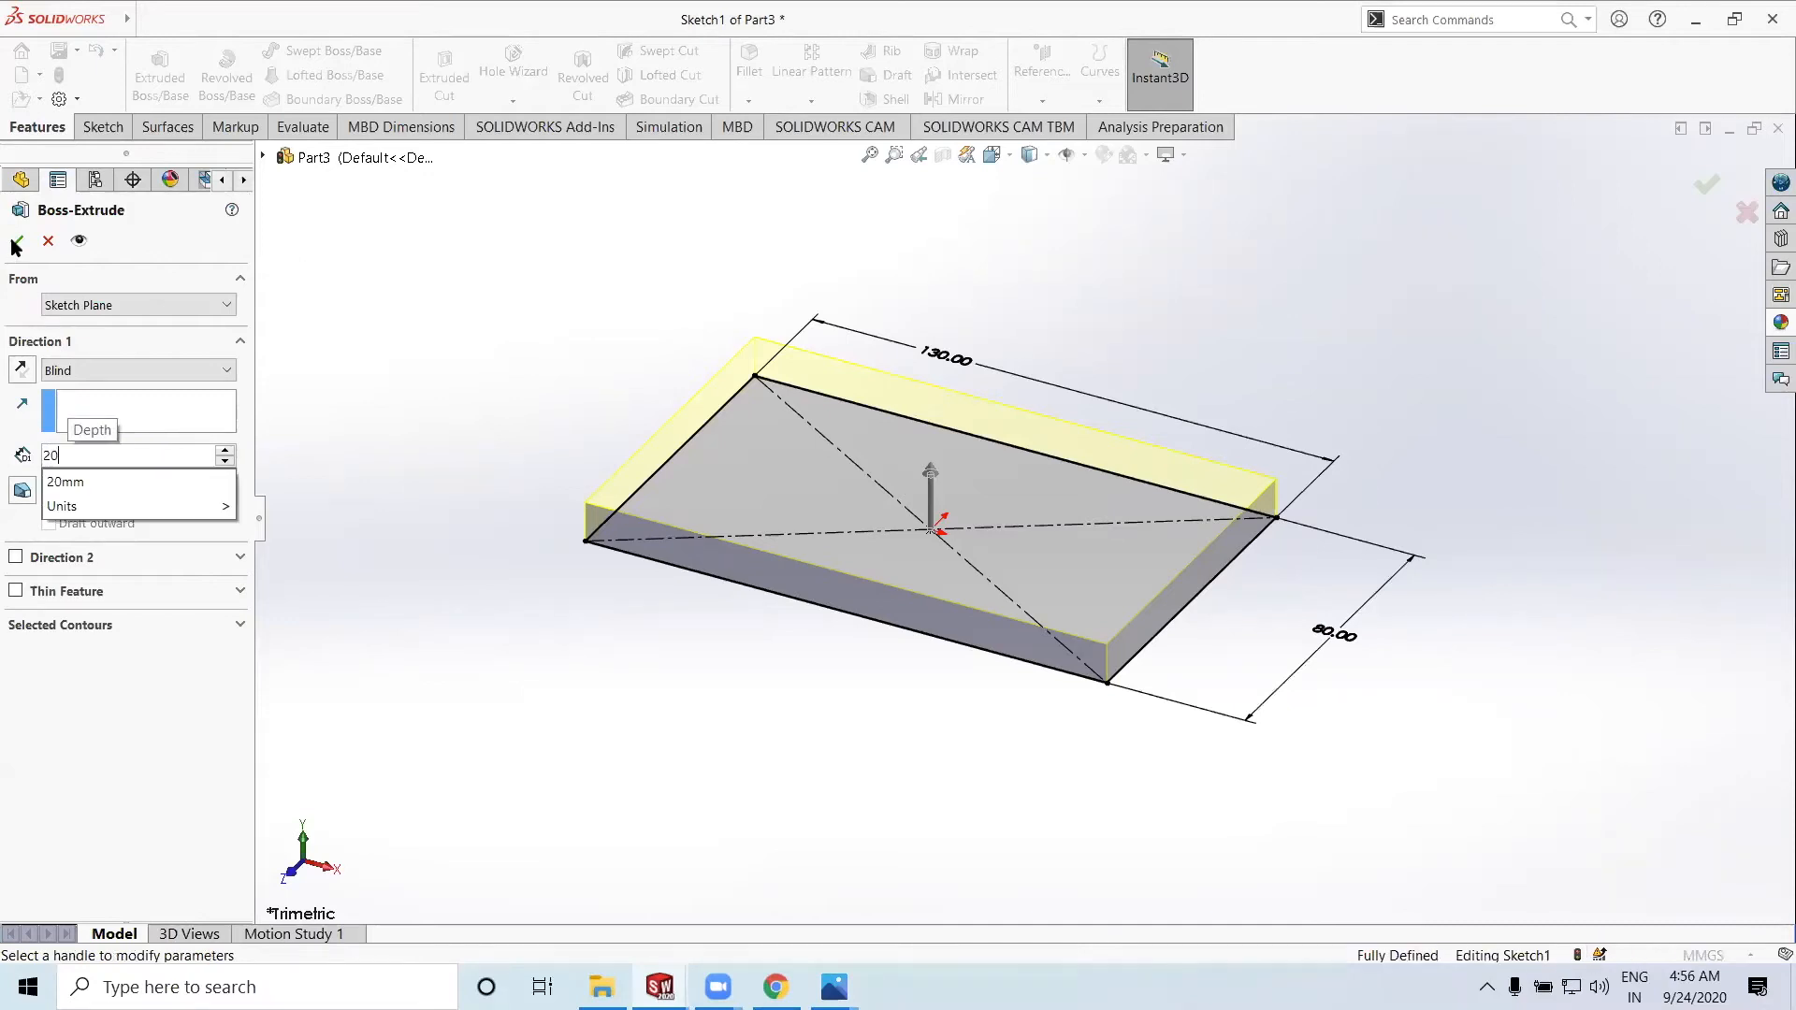
{"action": "key", "text": "Return"}
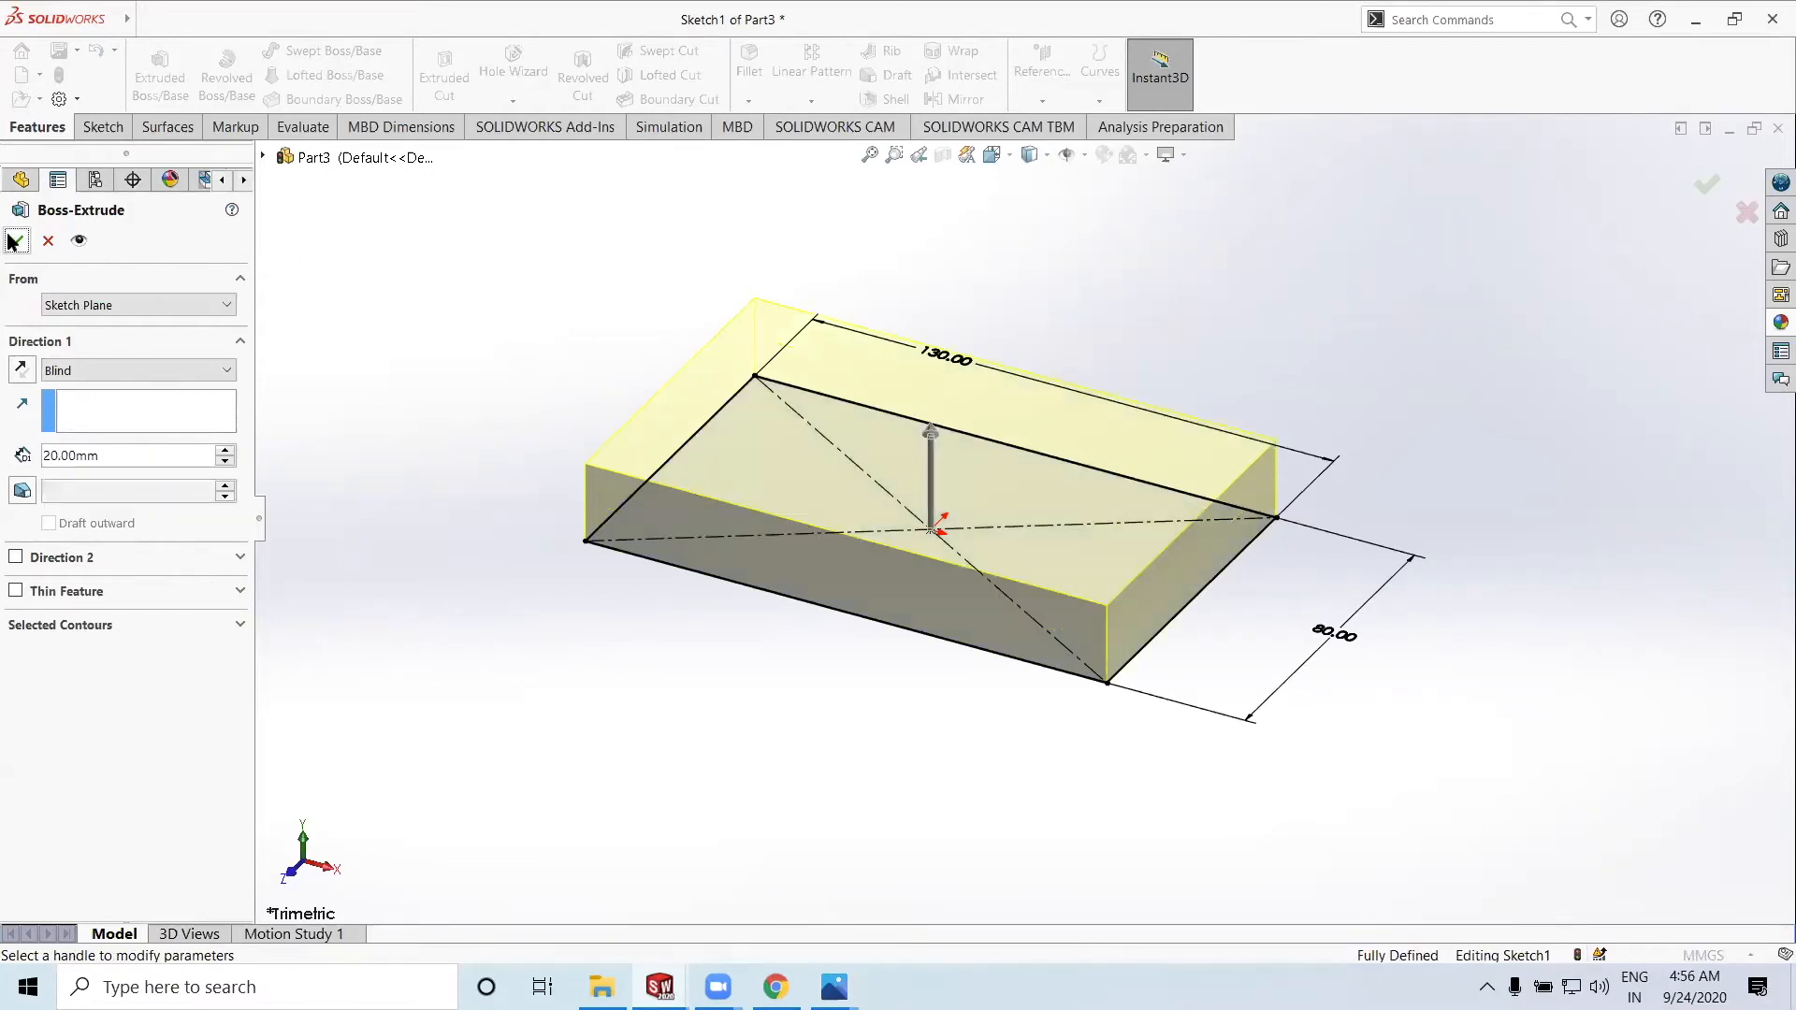
{"action": "left_click", "coordinate": [14, 243]}
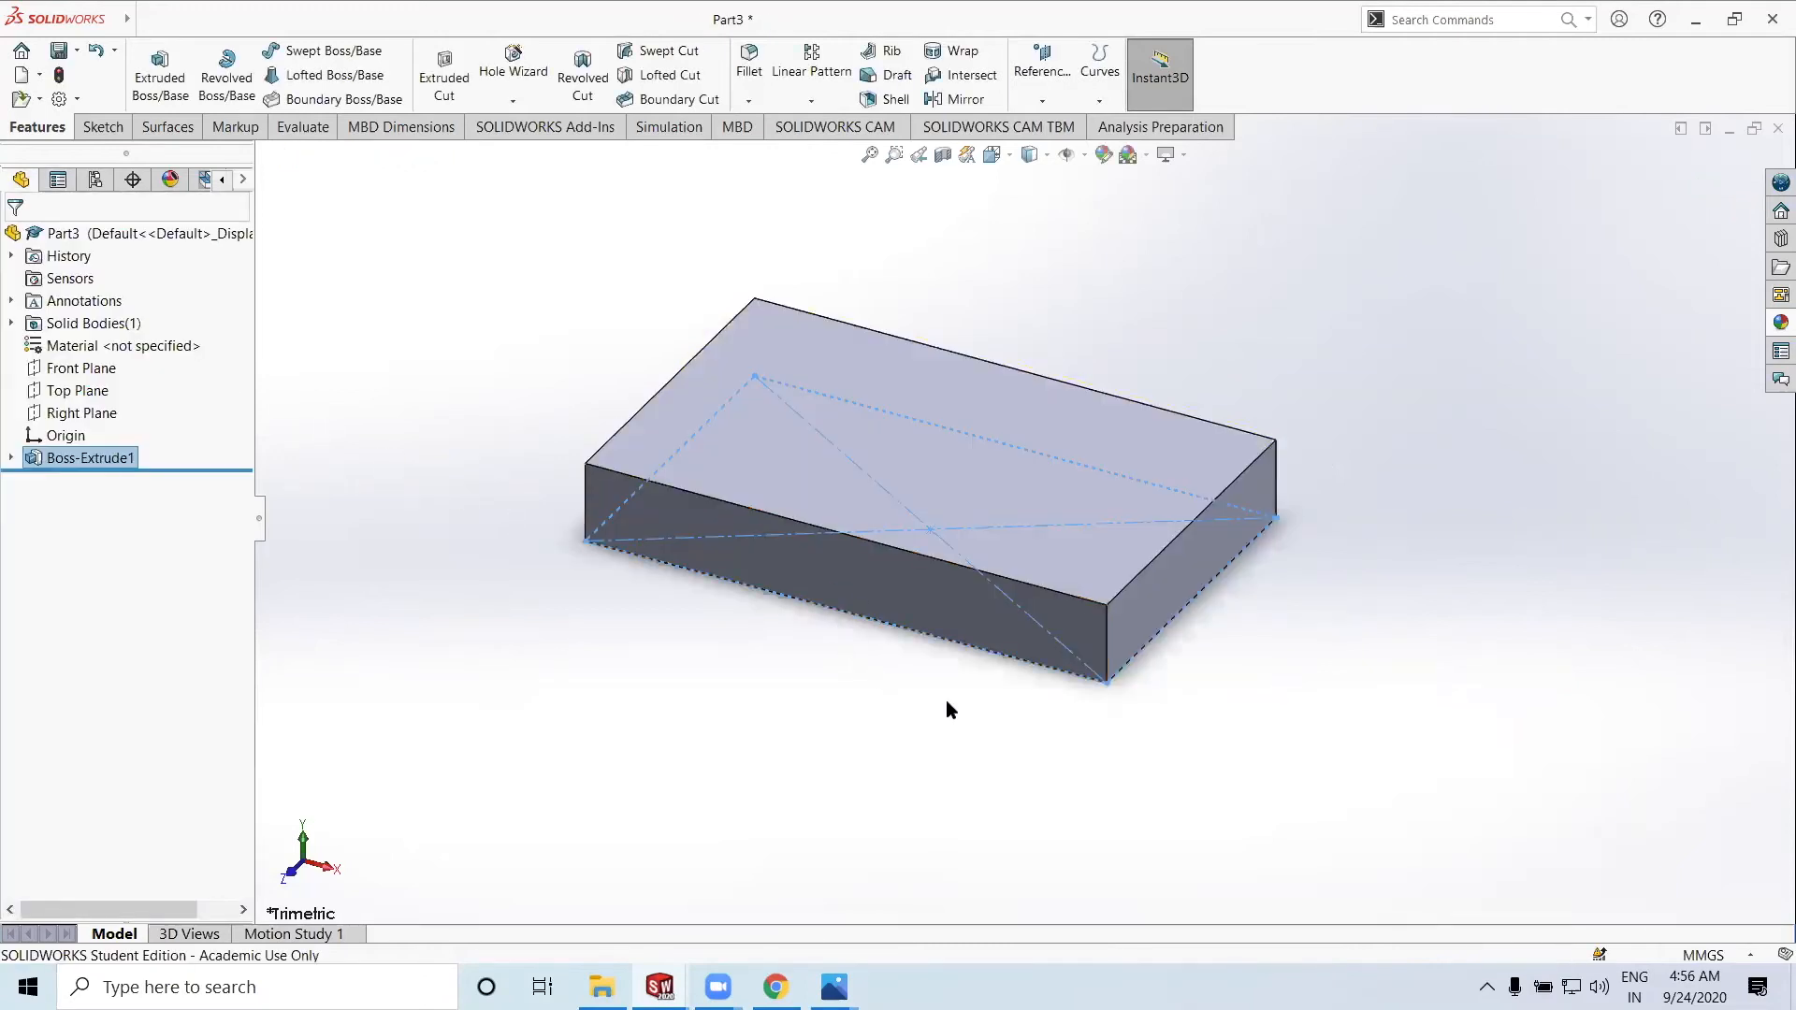
{"action": "scroll", "coordinate": [1008, 724], "scroll_direction": "up", "scroll_amount": 1}
{"action": "left_click", "coordinate": [677, 664]}
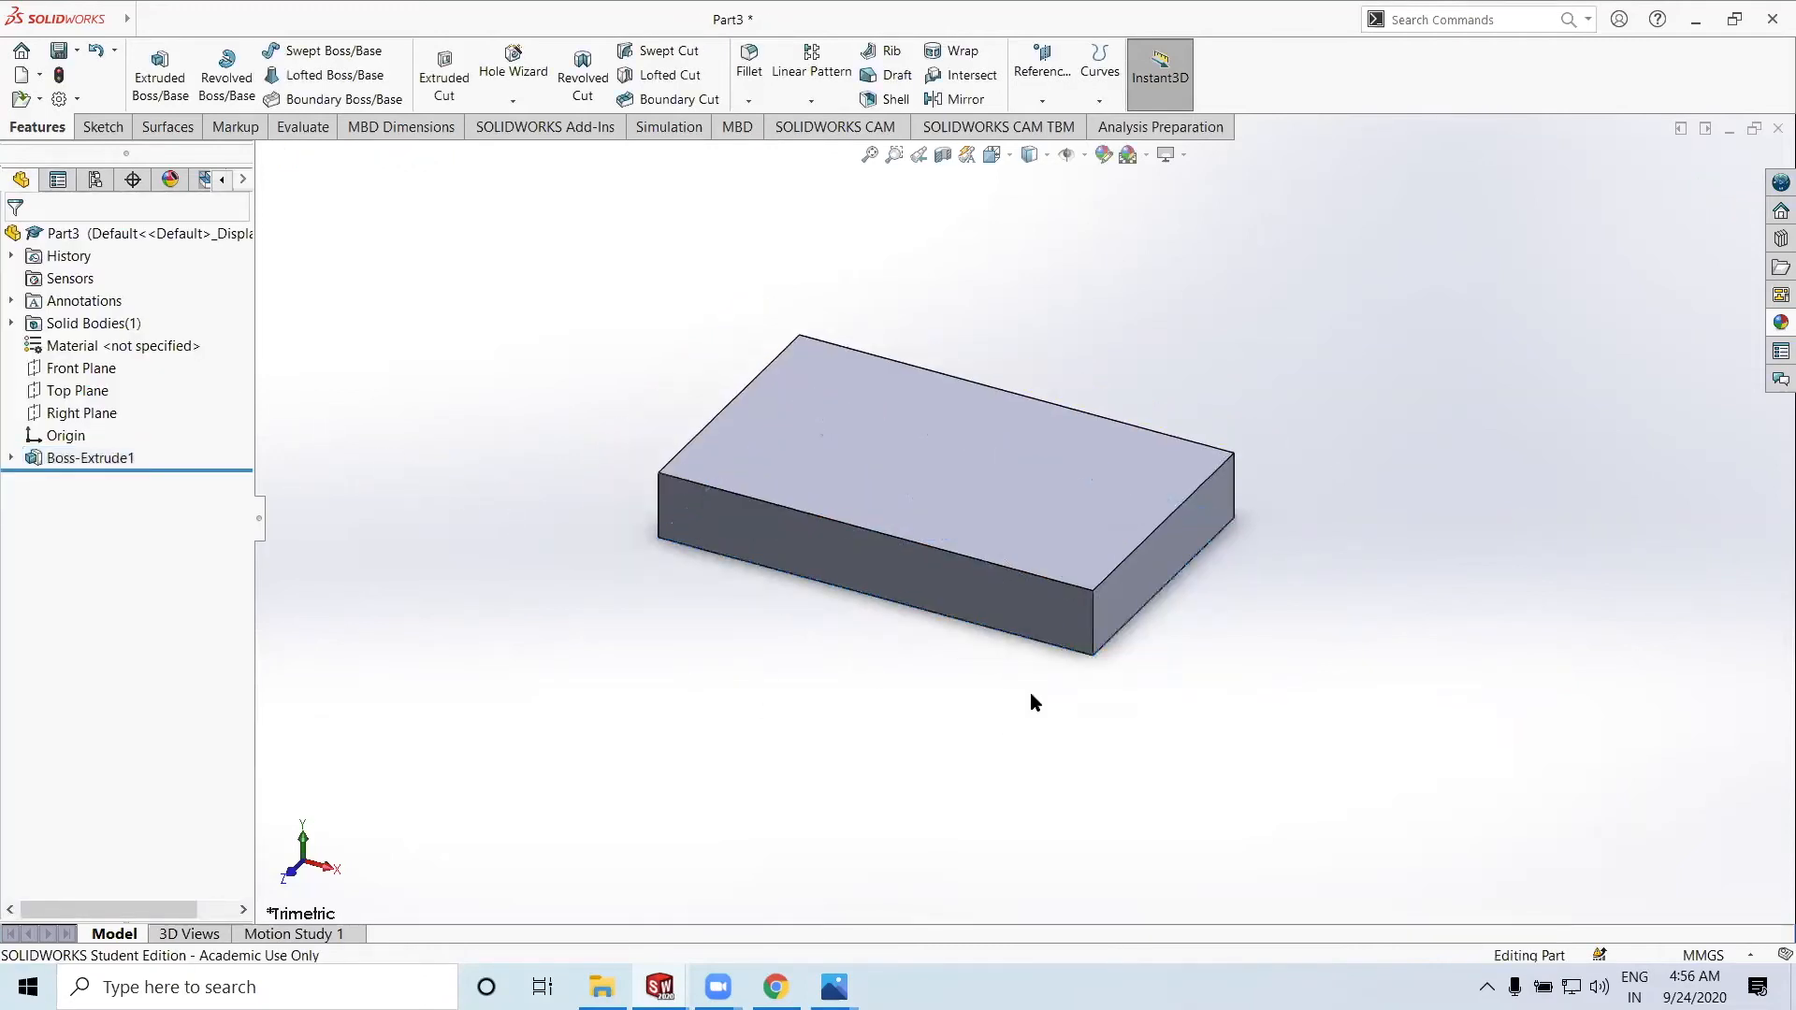
Check the reference drawing, and start a sketch on the Right Plane viewed normal to it
{"action": "middle_click_drag", "start_coordinate": [1137, 674], "coordinate": [1180, 652]}
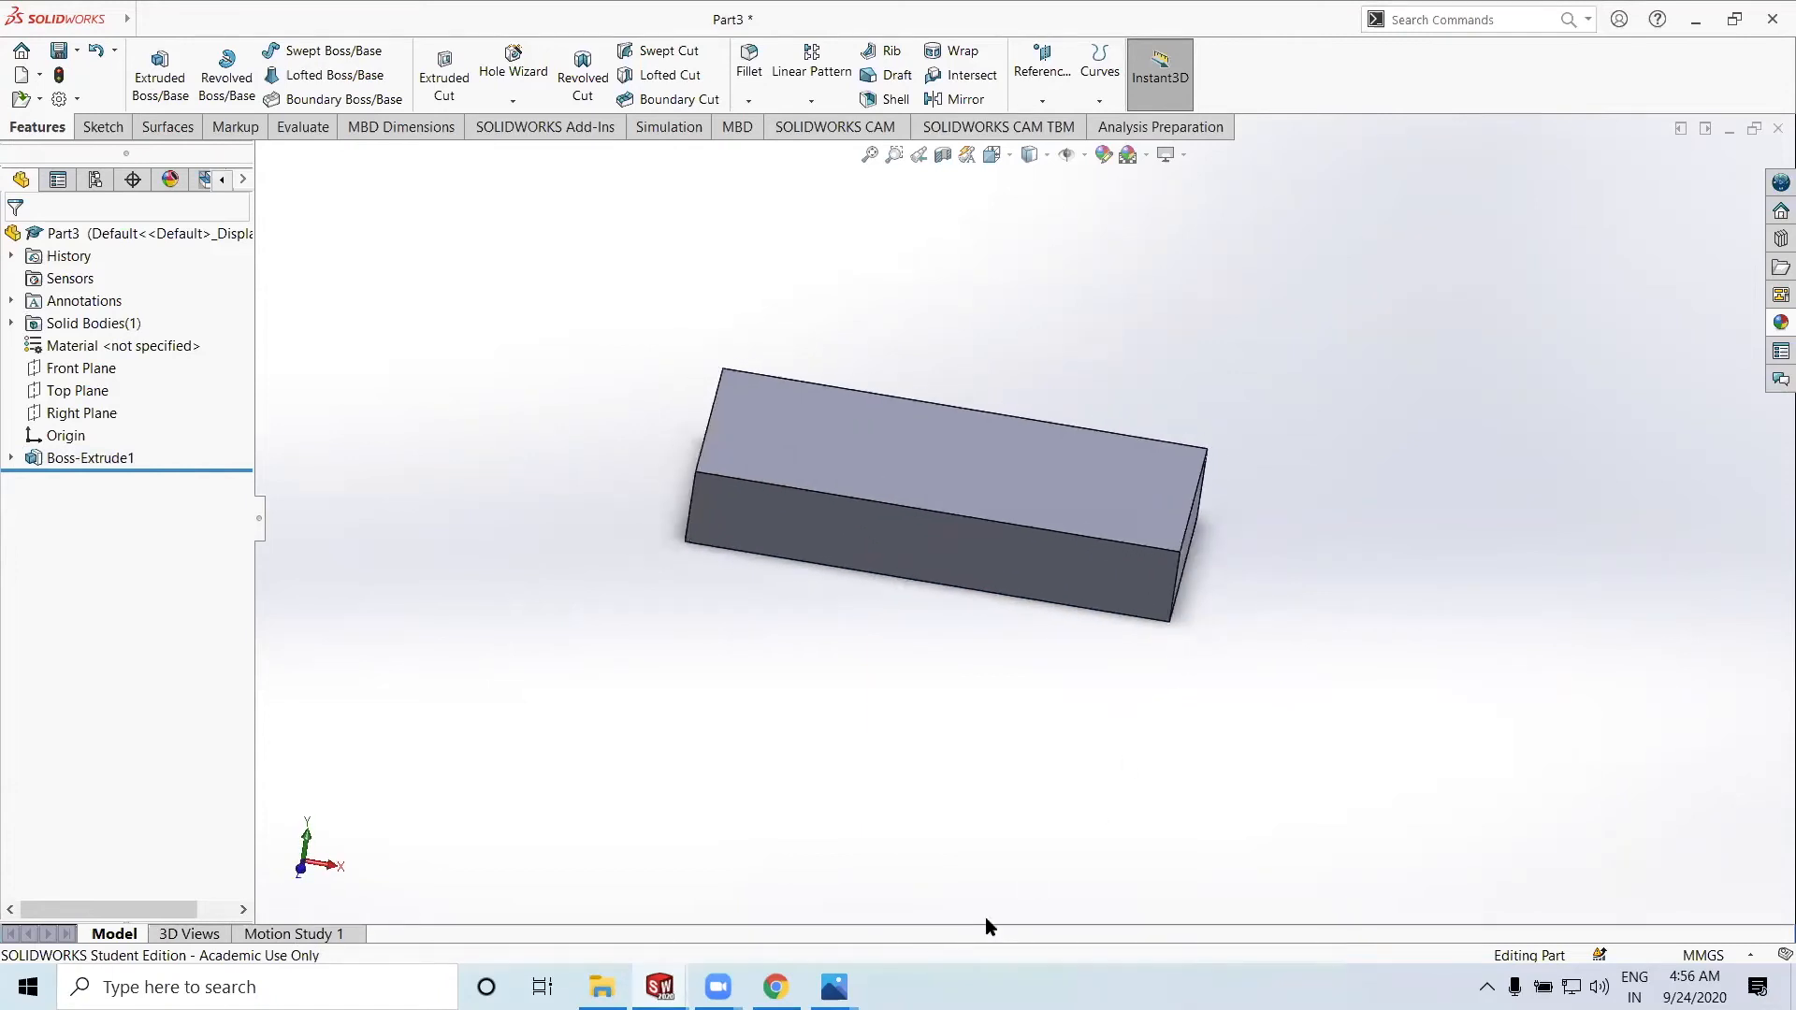
{"action": "key", "text": "alt+Tab"}
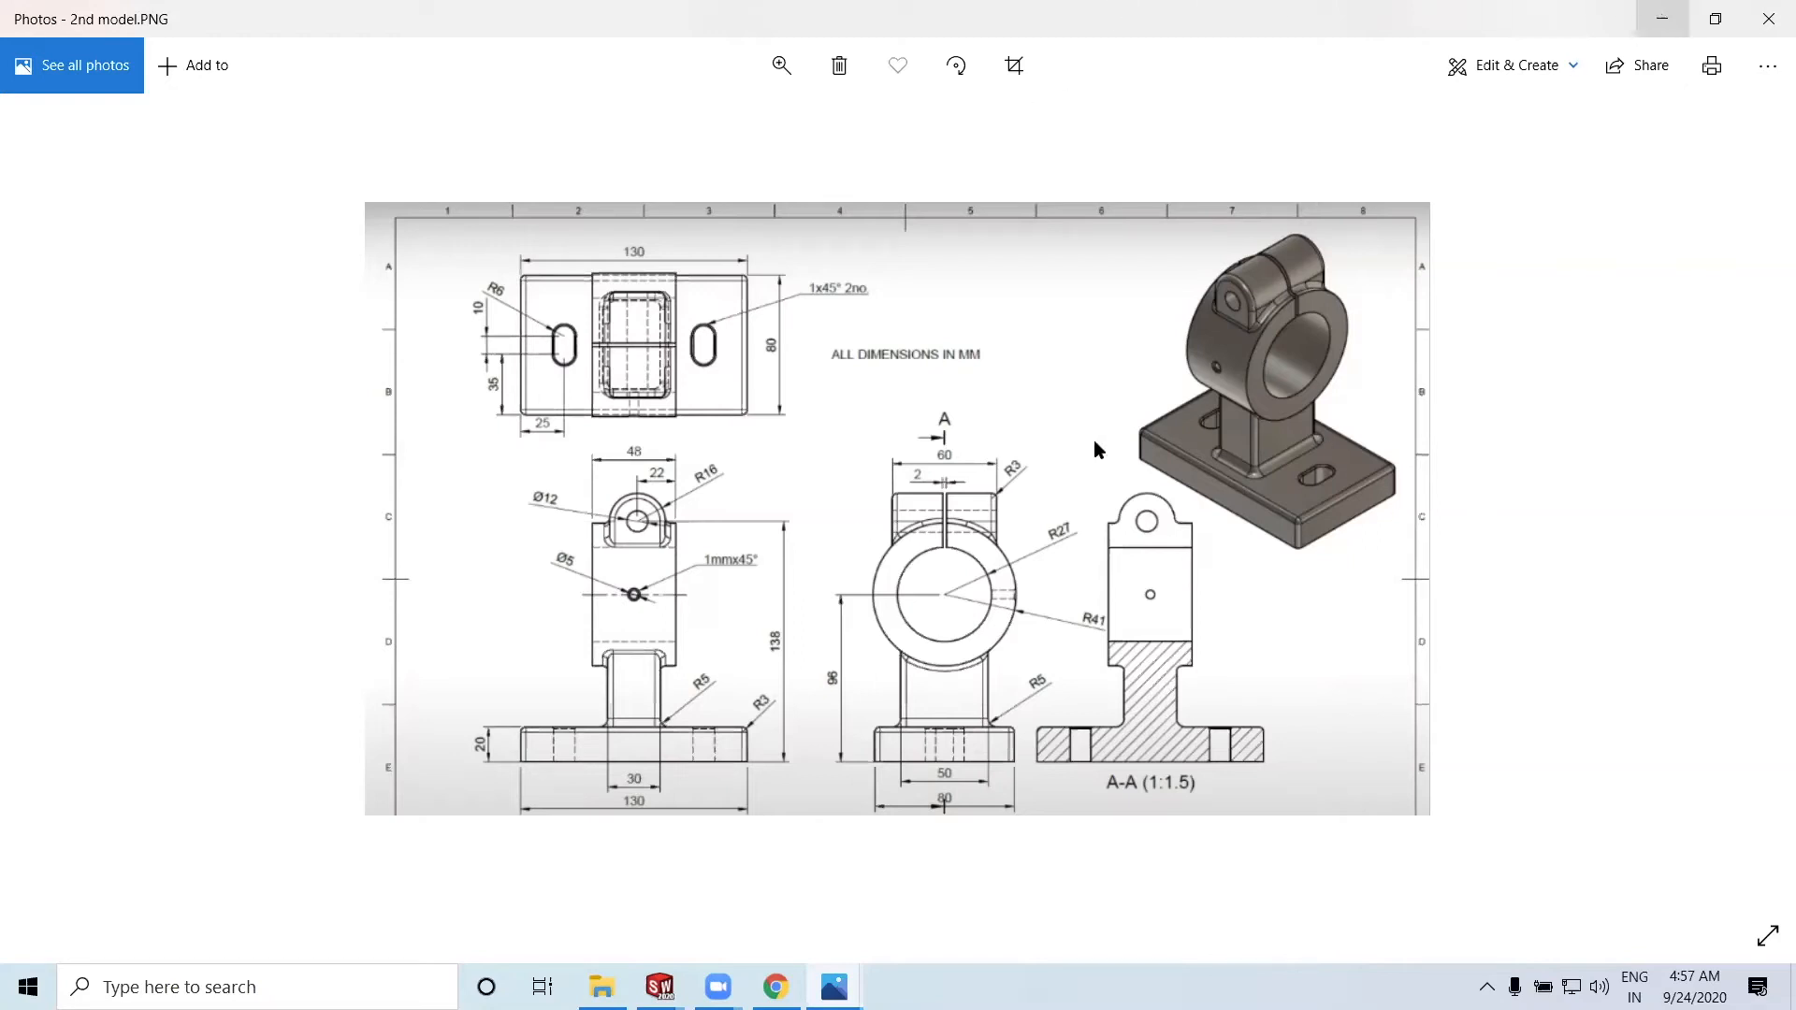
{"action": "key", "text": "alt+Tab"}
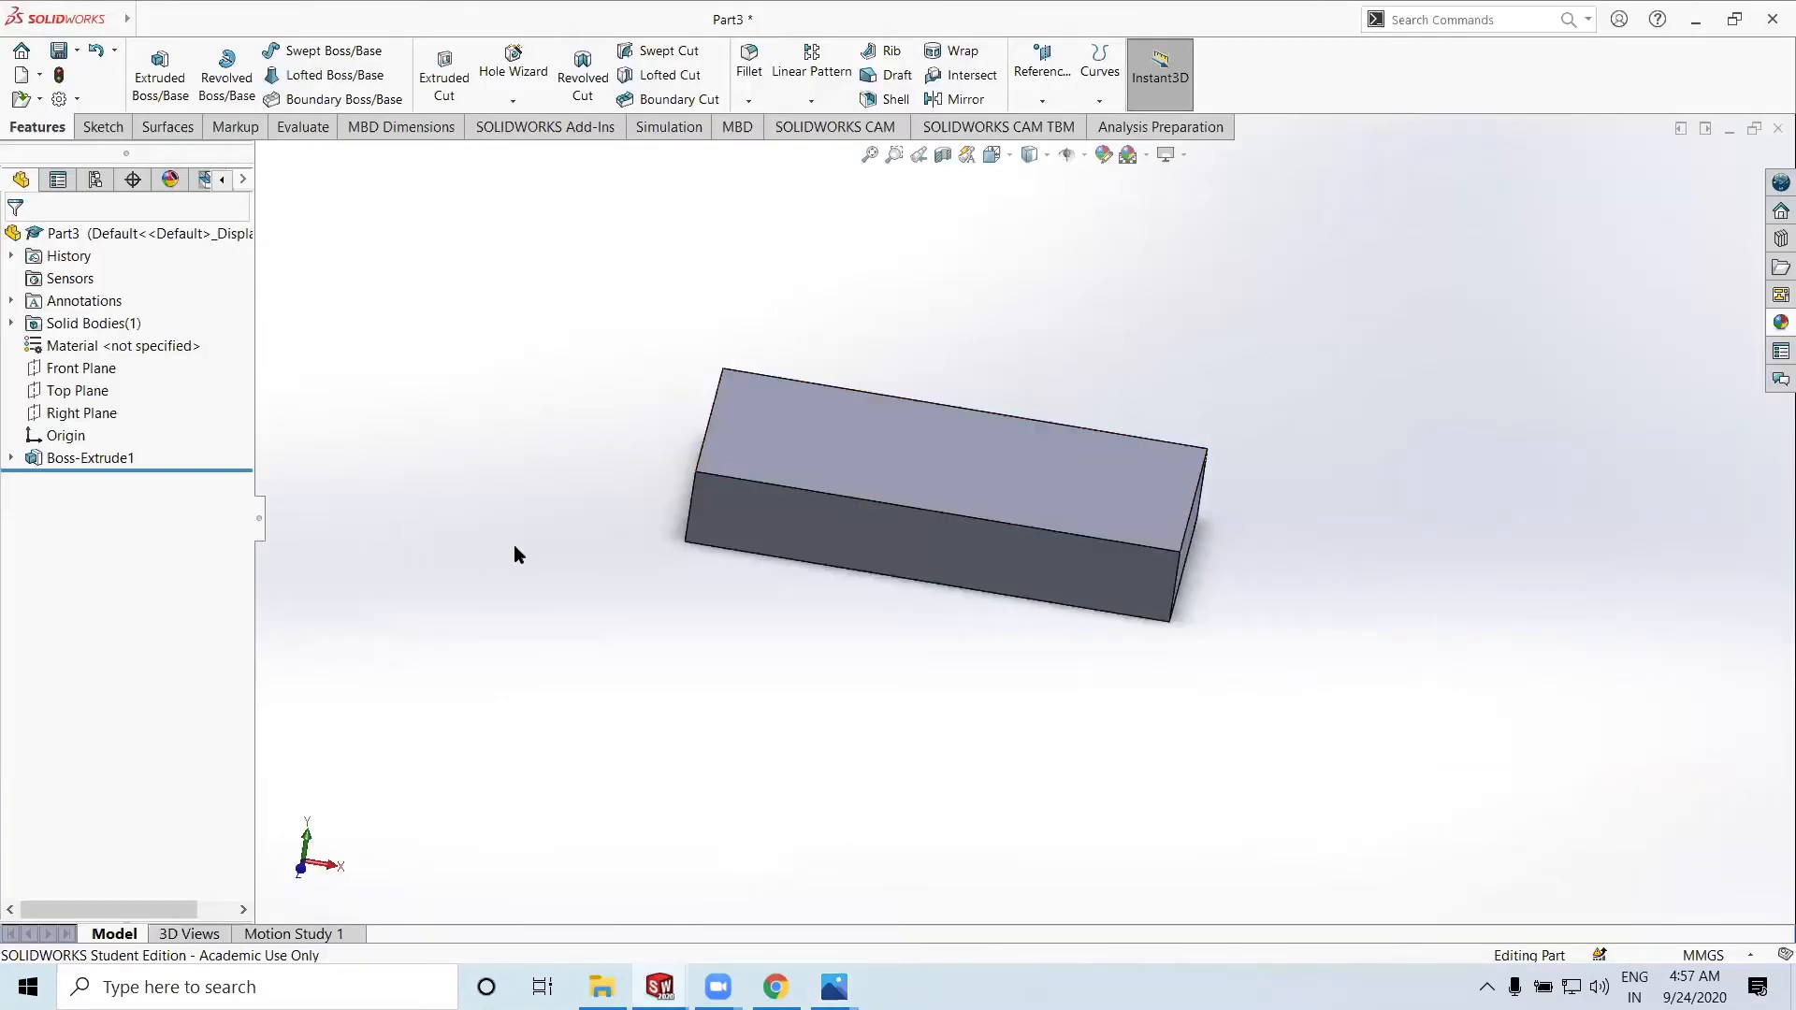
{"action": "left_click", "coordinate": [82, 414]}
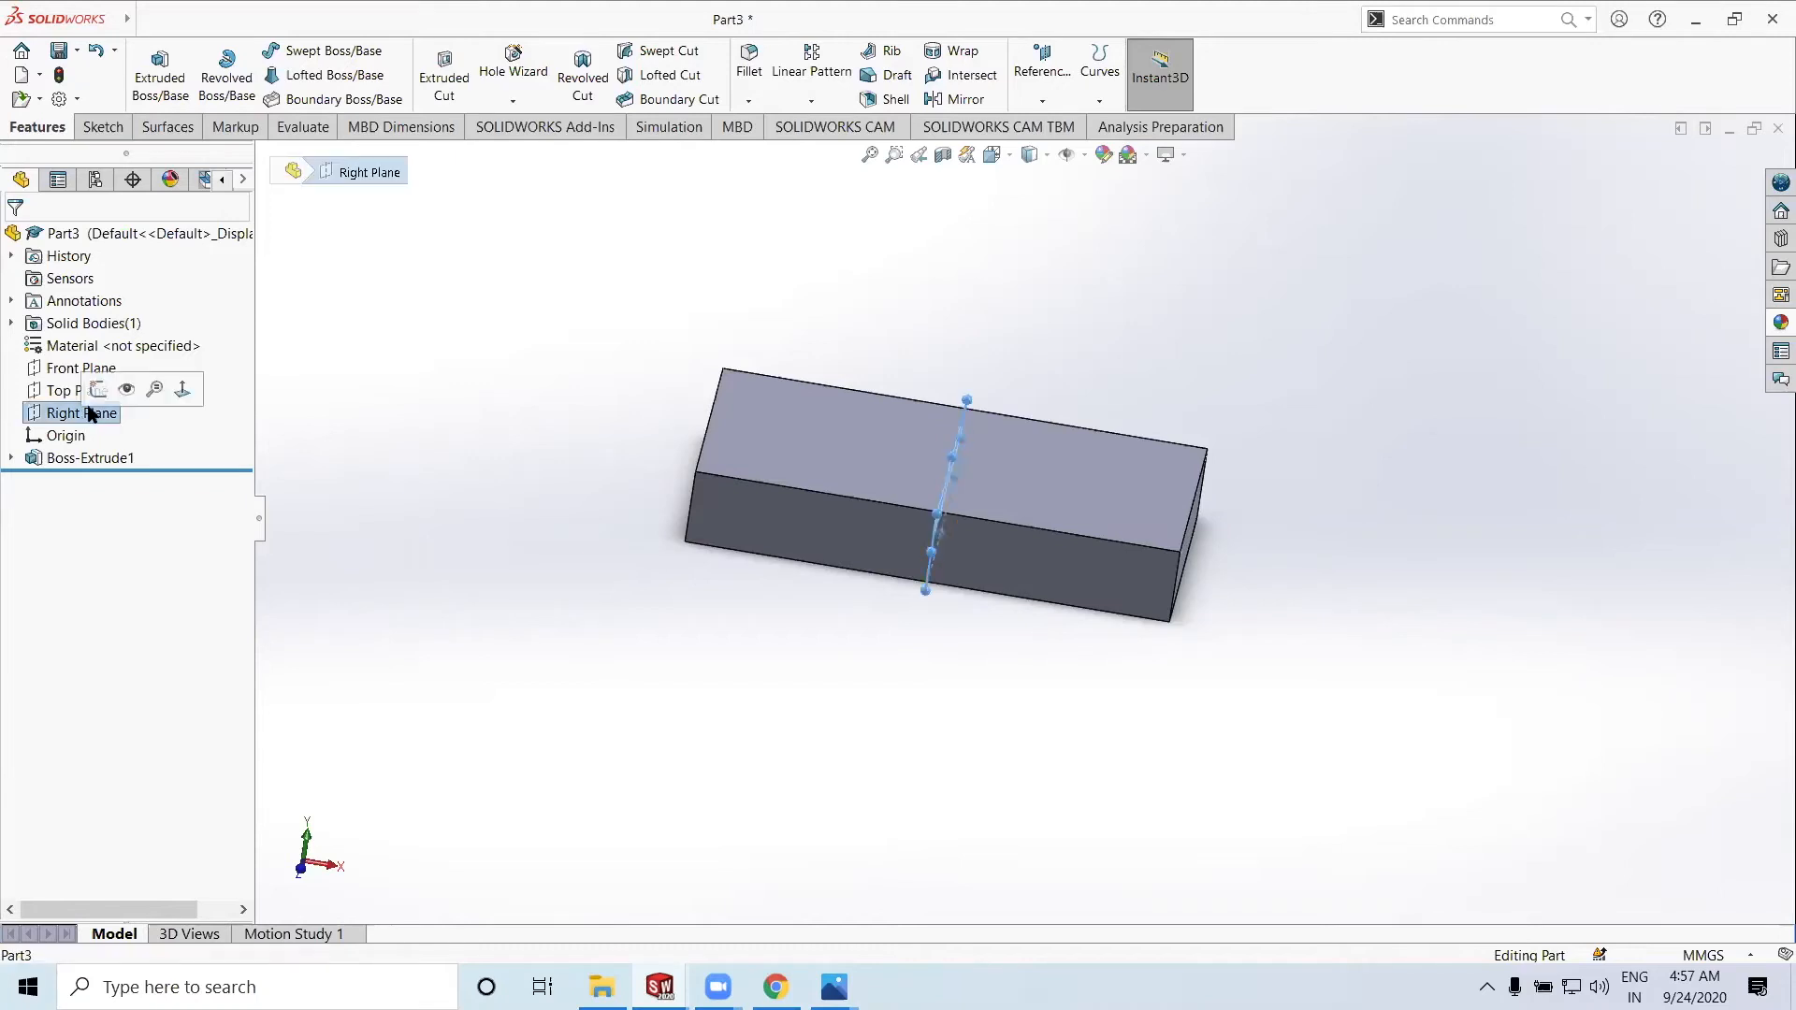
{"action": "left_click", "coordinate": [97, 390]}
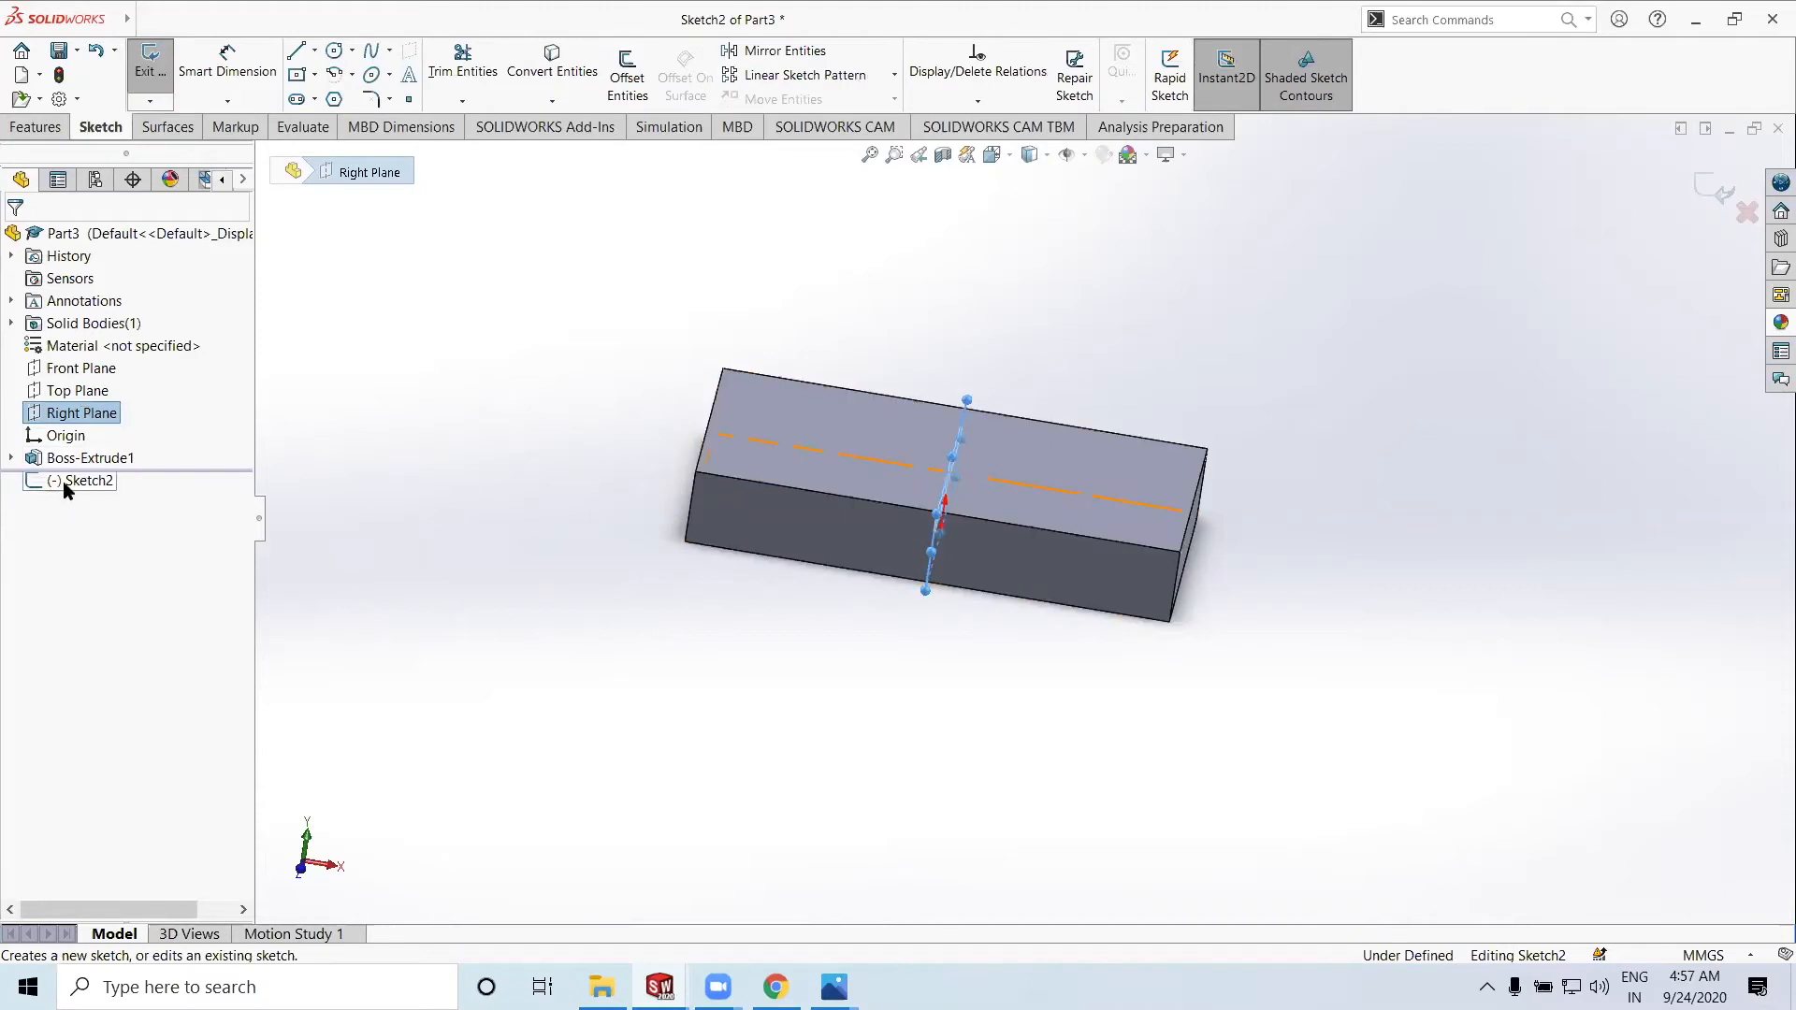
{"action": "left_click", "coordinate": [75, 482]}
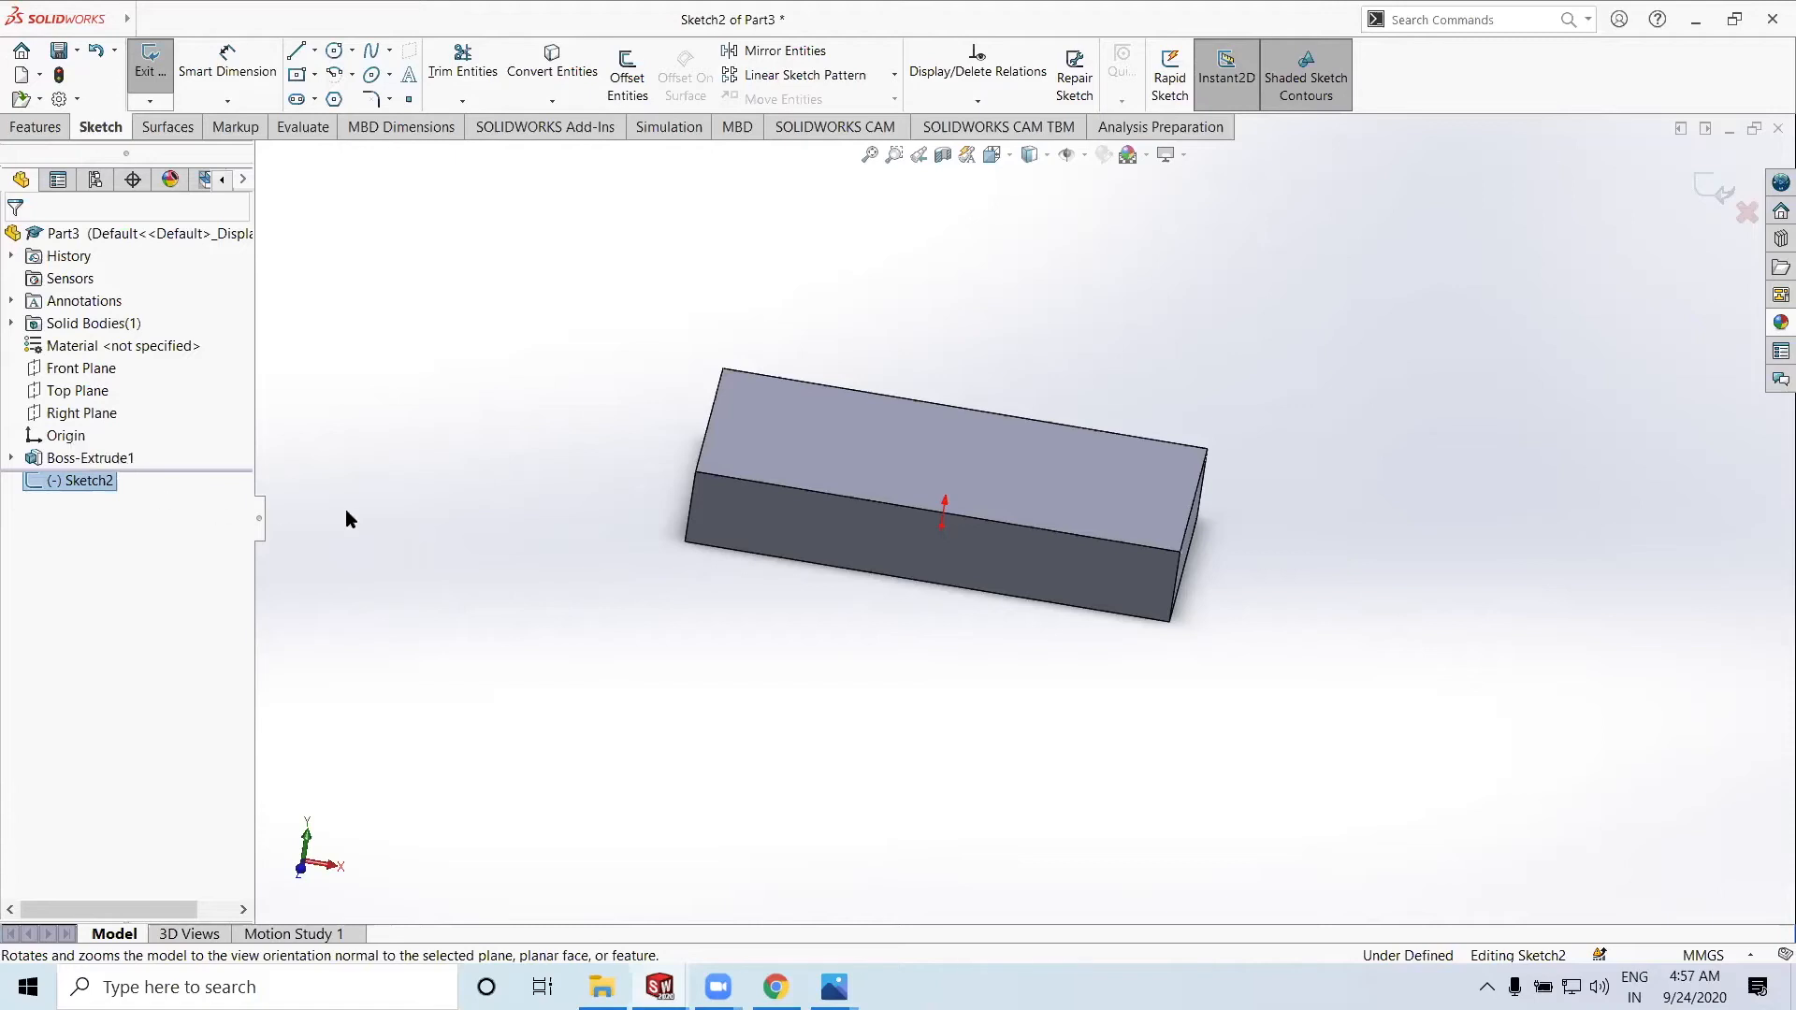
{"action": "key", "text": "ctrl+8"}
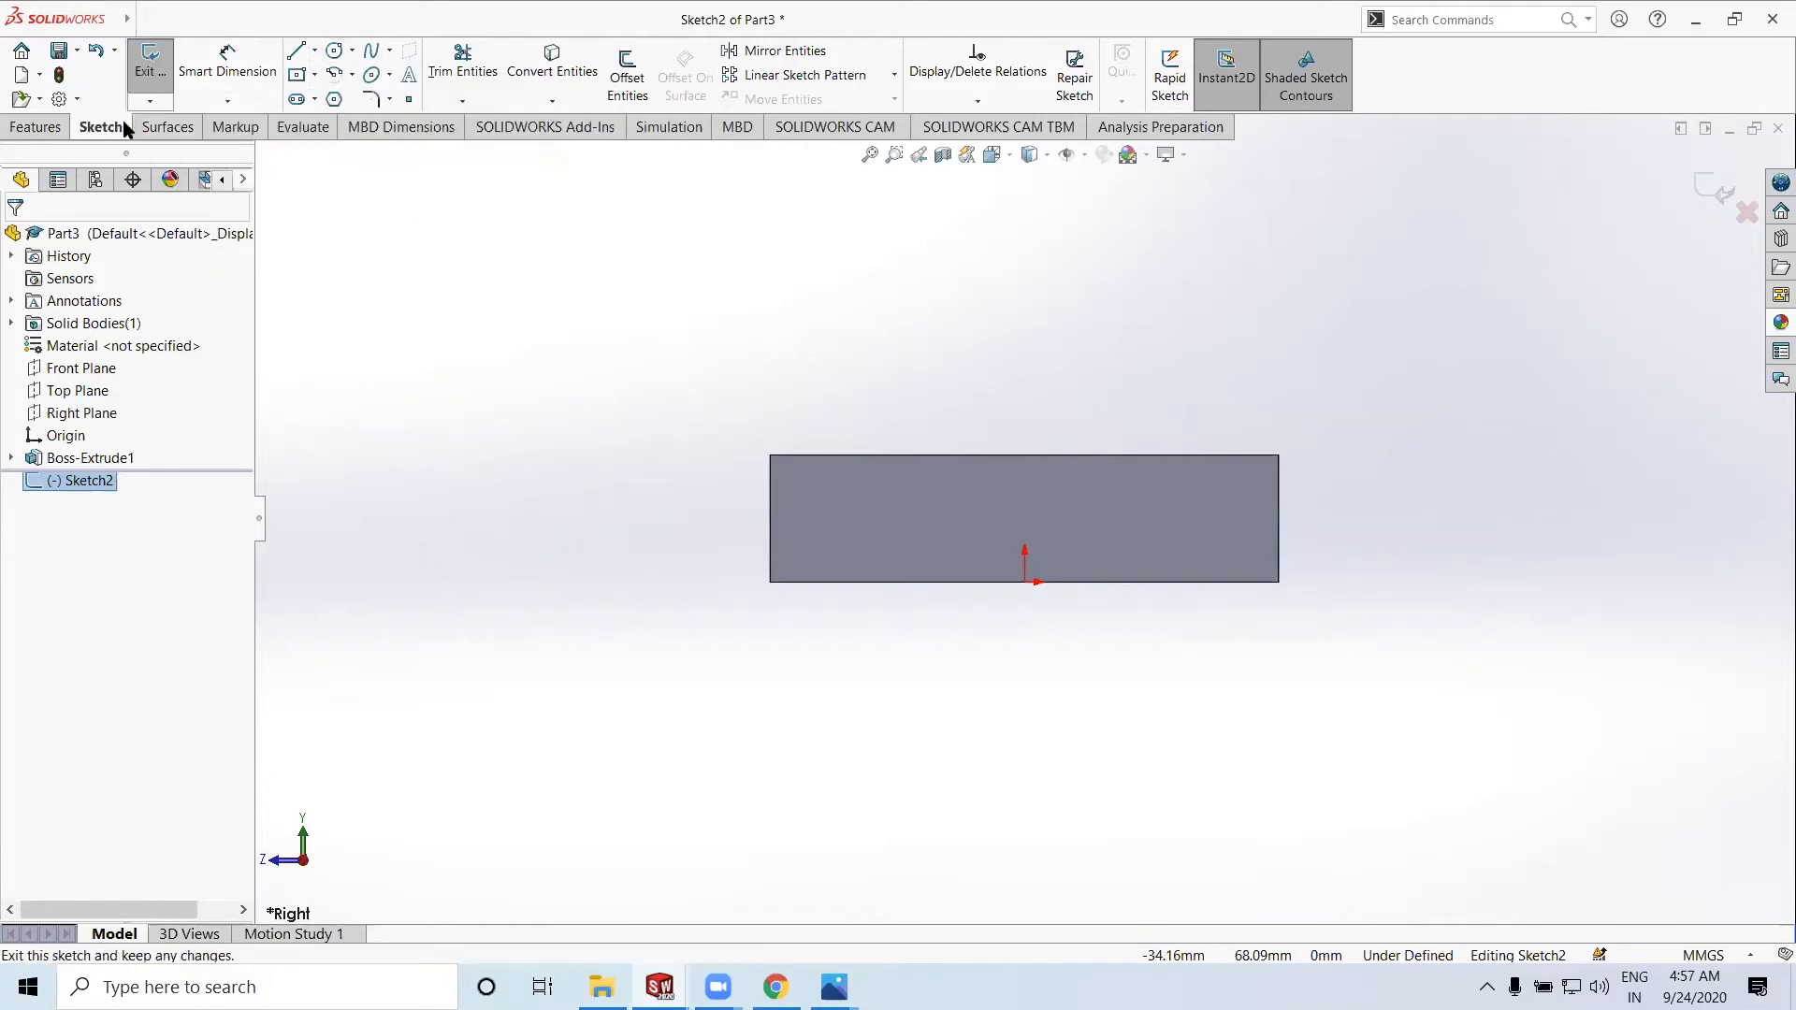
Sketch two concentric circles above the base plate, with radii of about 13.6 mm and 5.8 mm
{"action": "left_click", "coordinate": [336, 53]}
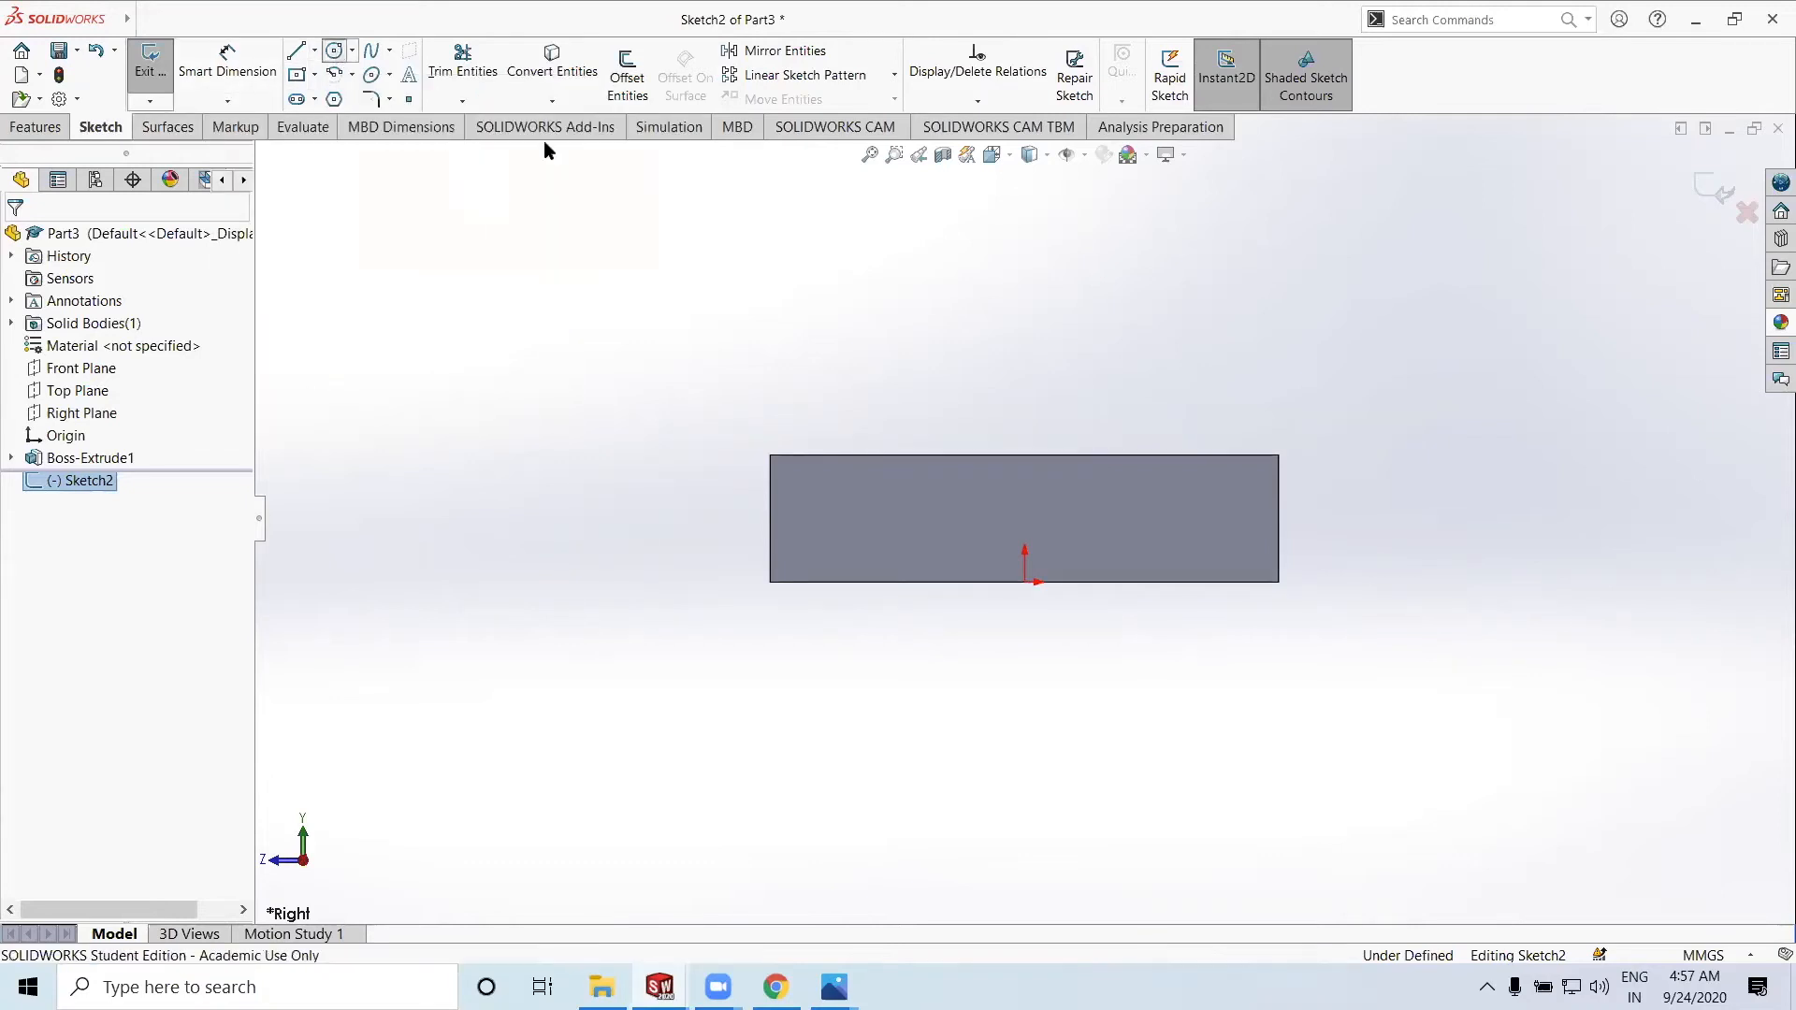
{"action": "left_click", "coordinate": [1014, 219]}
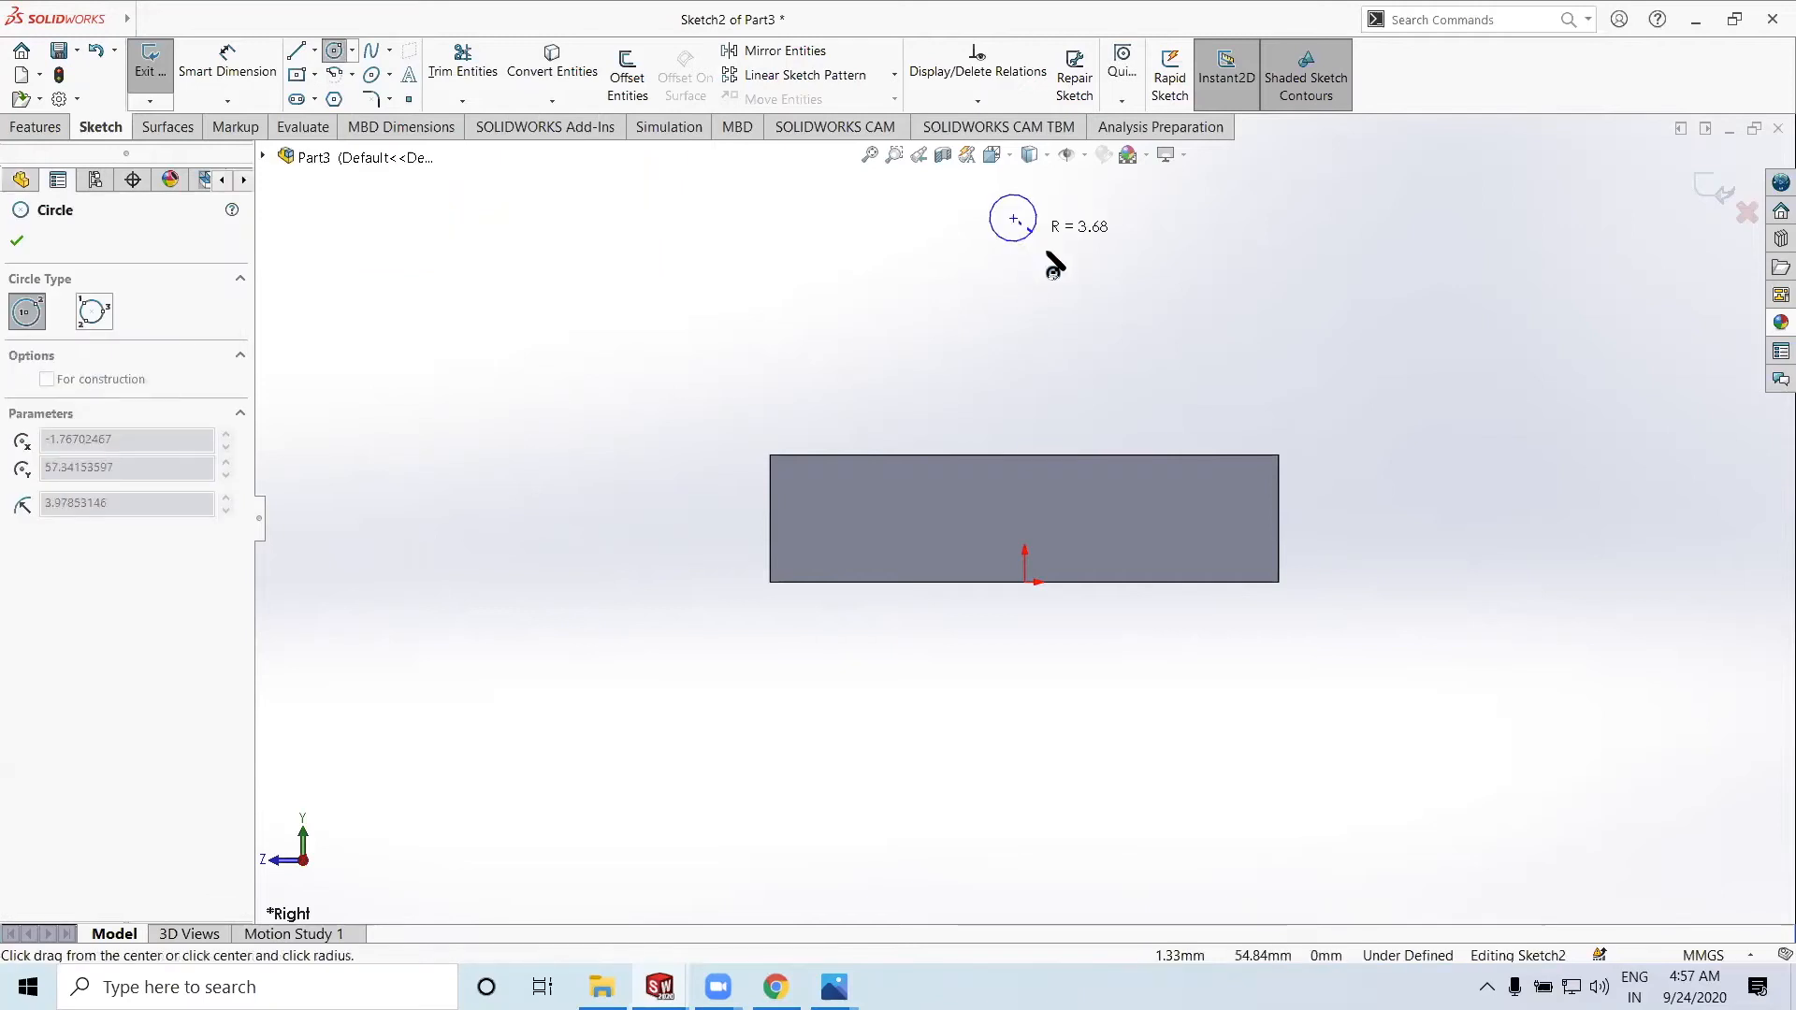
{"action": "left_click", "coordinate": [1082, 300]}
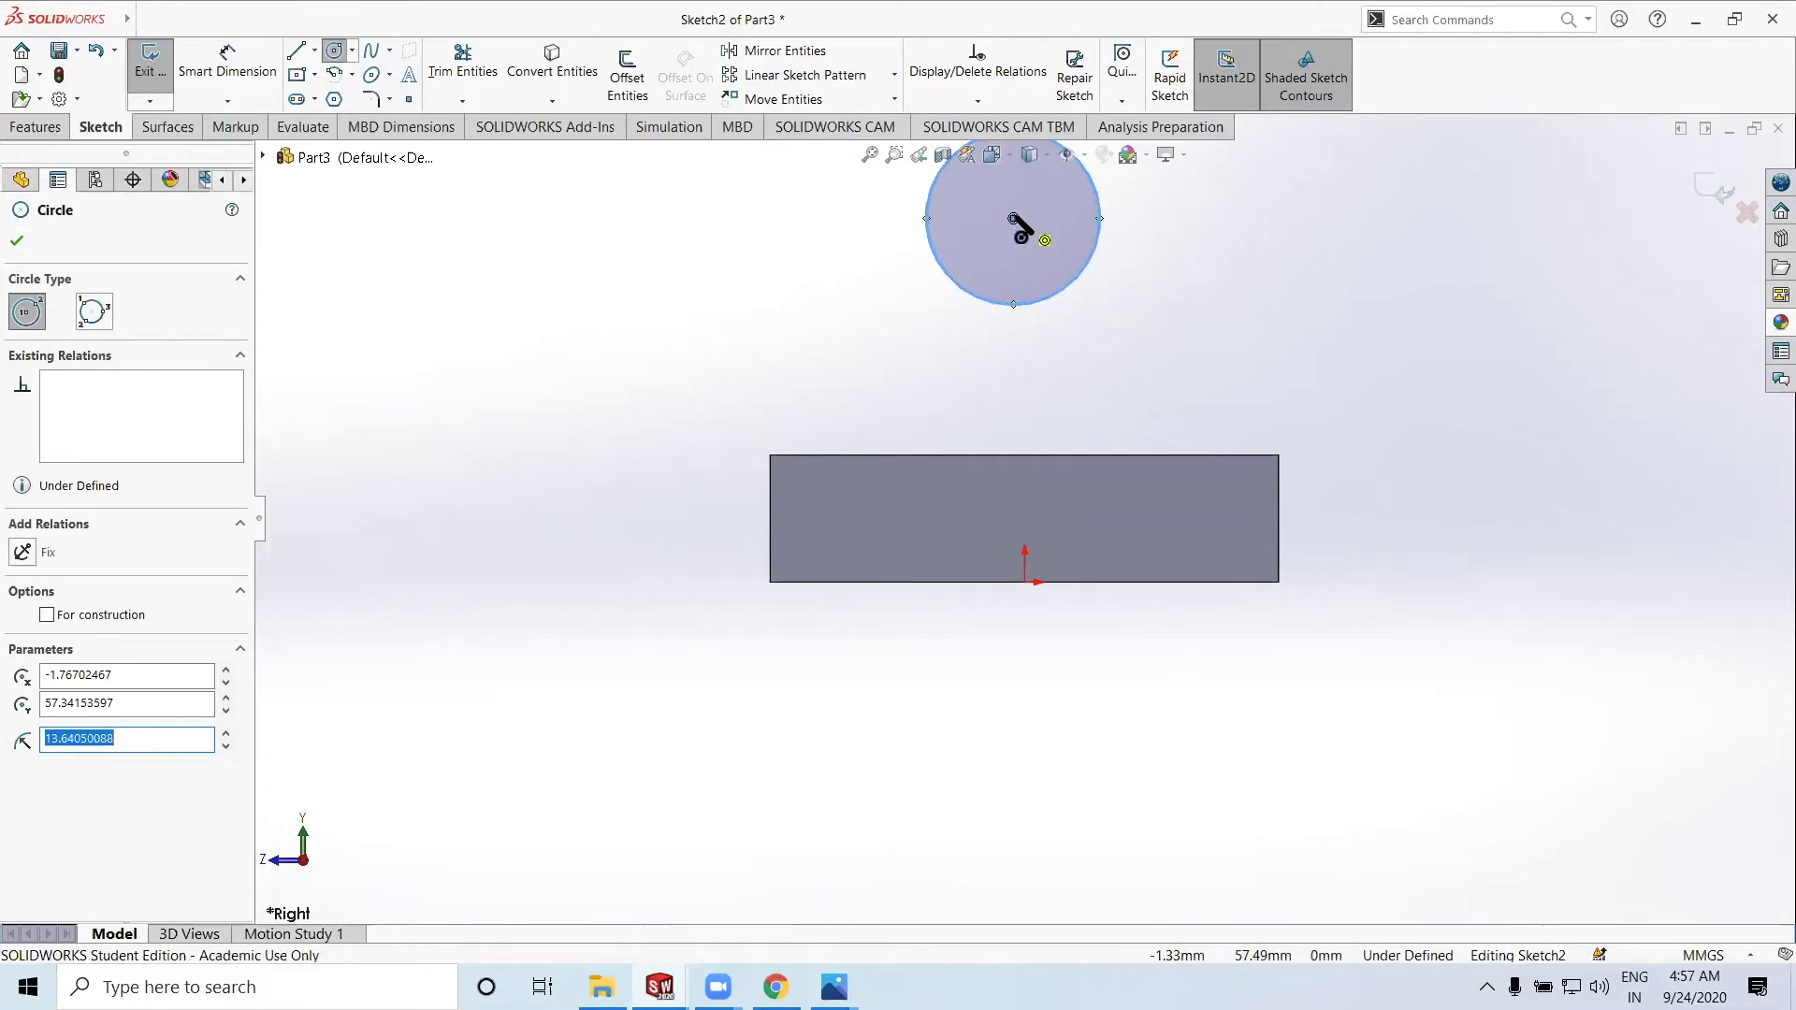
{"action": "left_click", "coordinate": [1013, 218]}
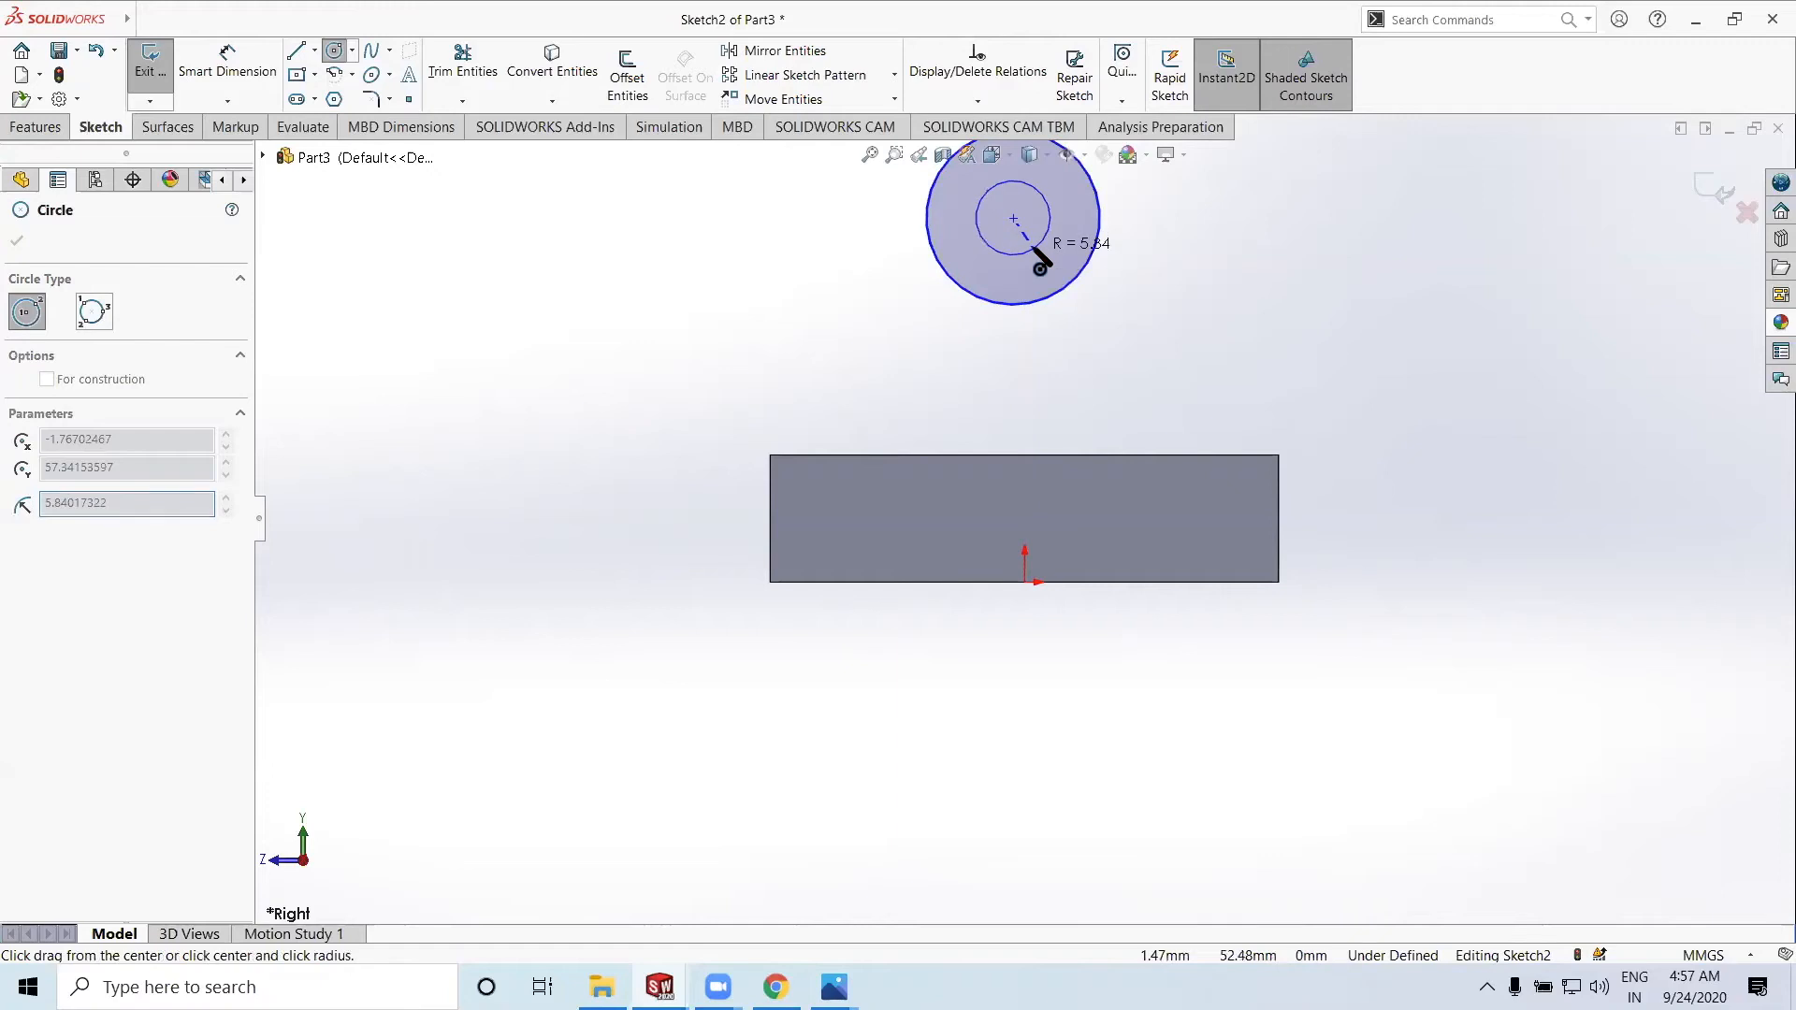
{"action": "left_click", "coordinate": [1039, 267]}
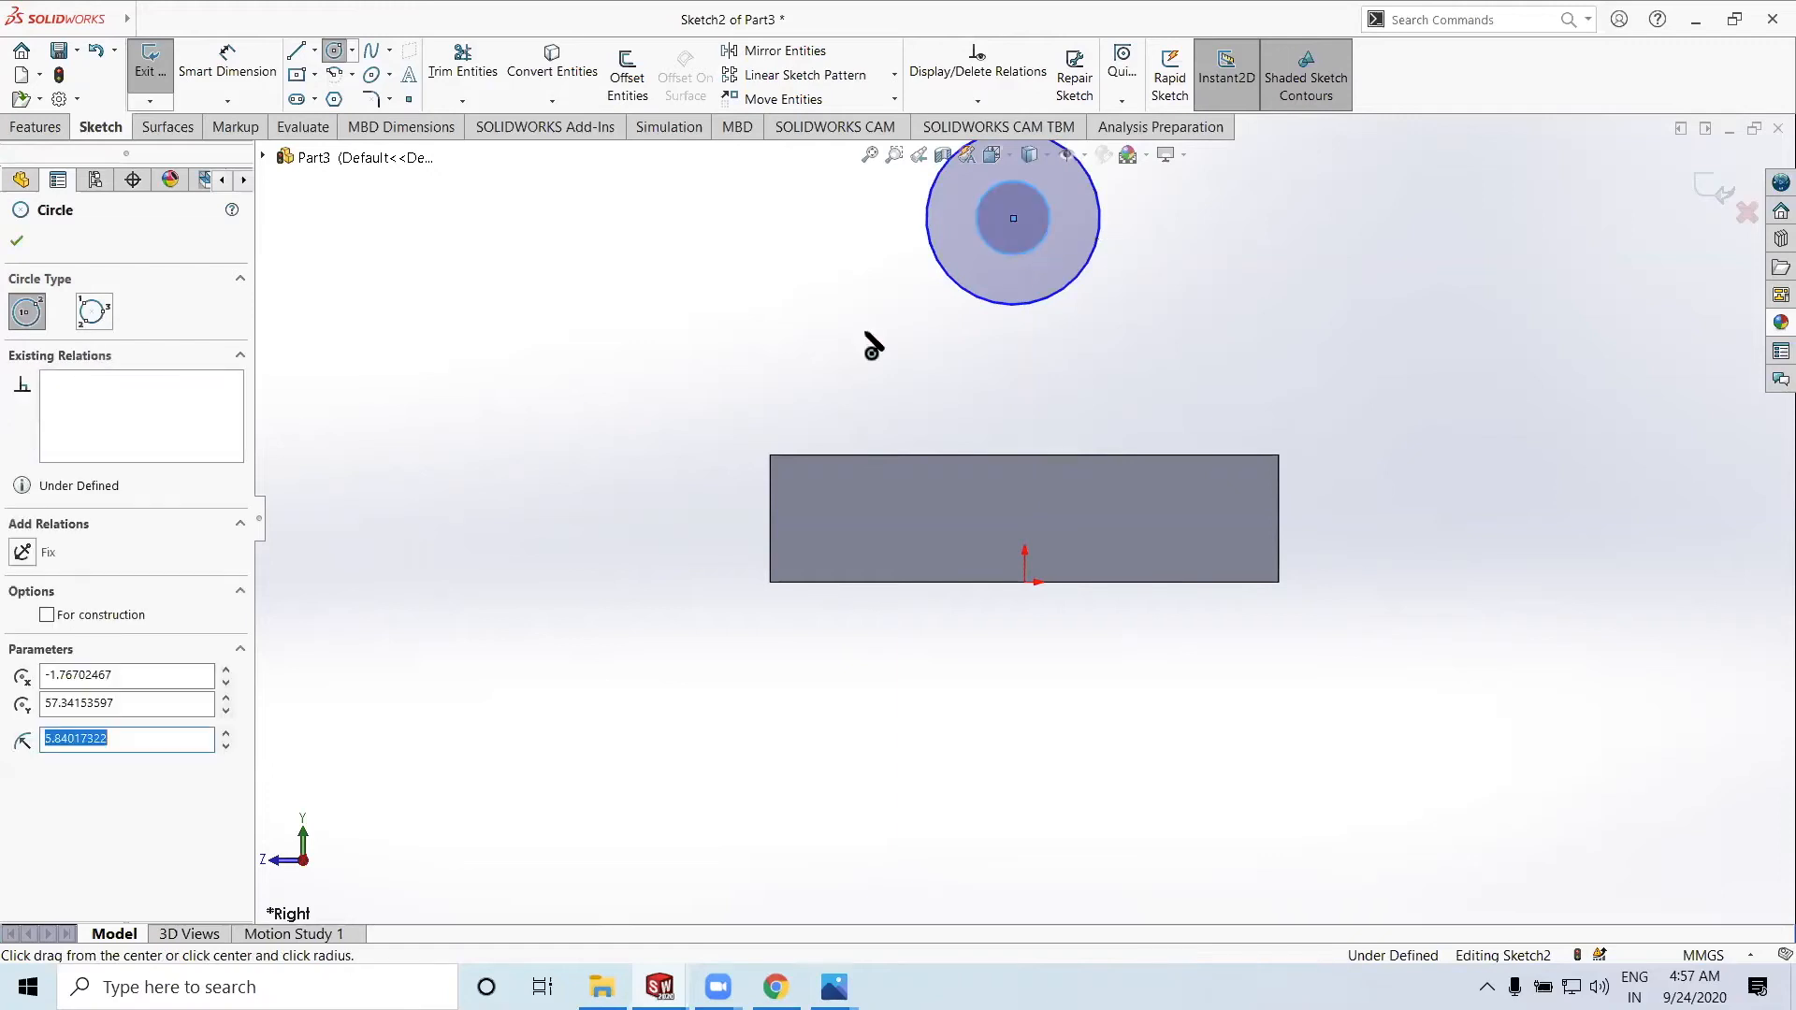
{"action": "left_click", "coordinate": [17, 242]}
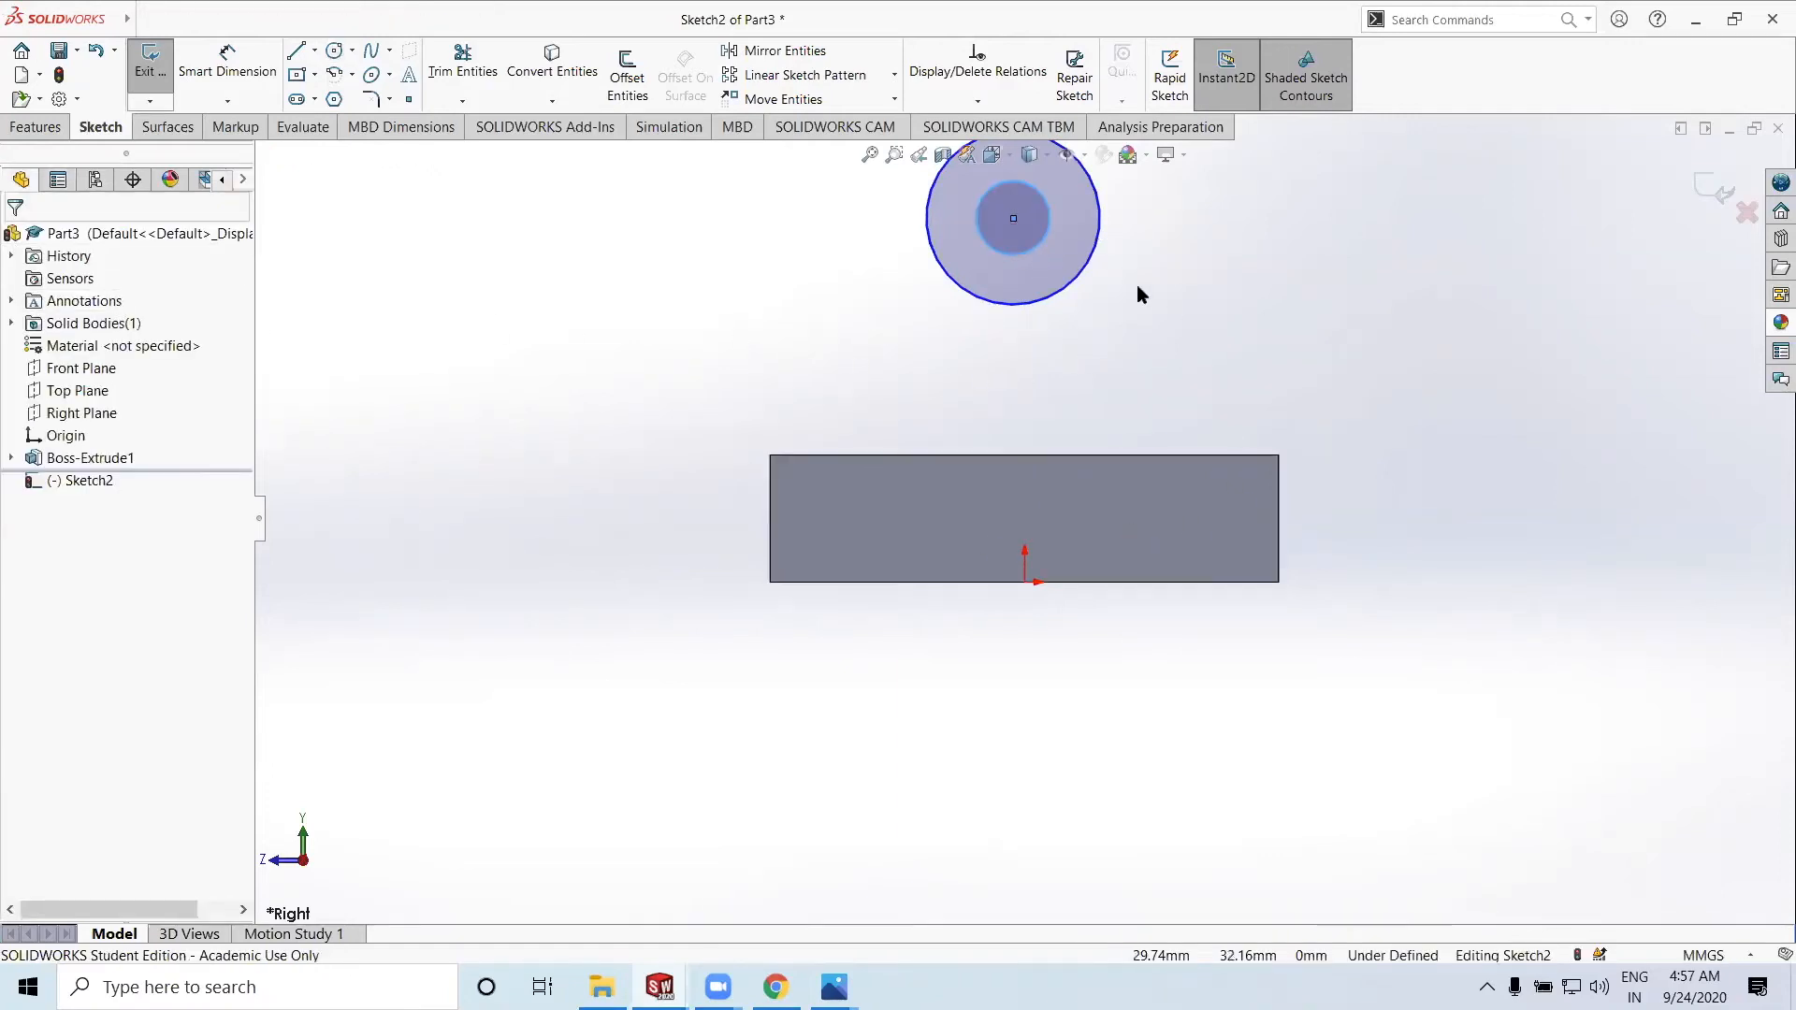
{"action": "key", "text": "f"}
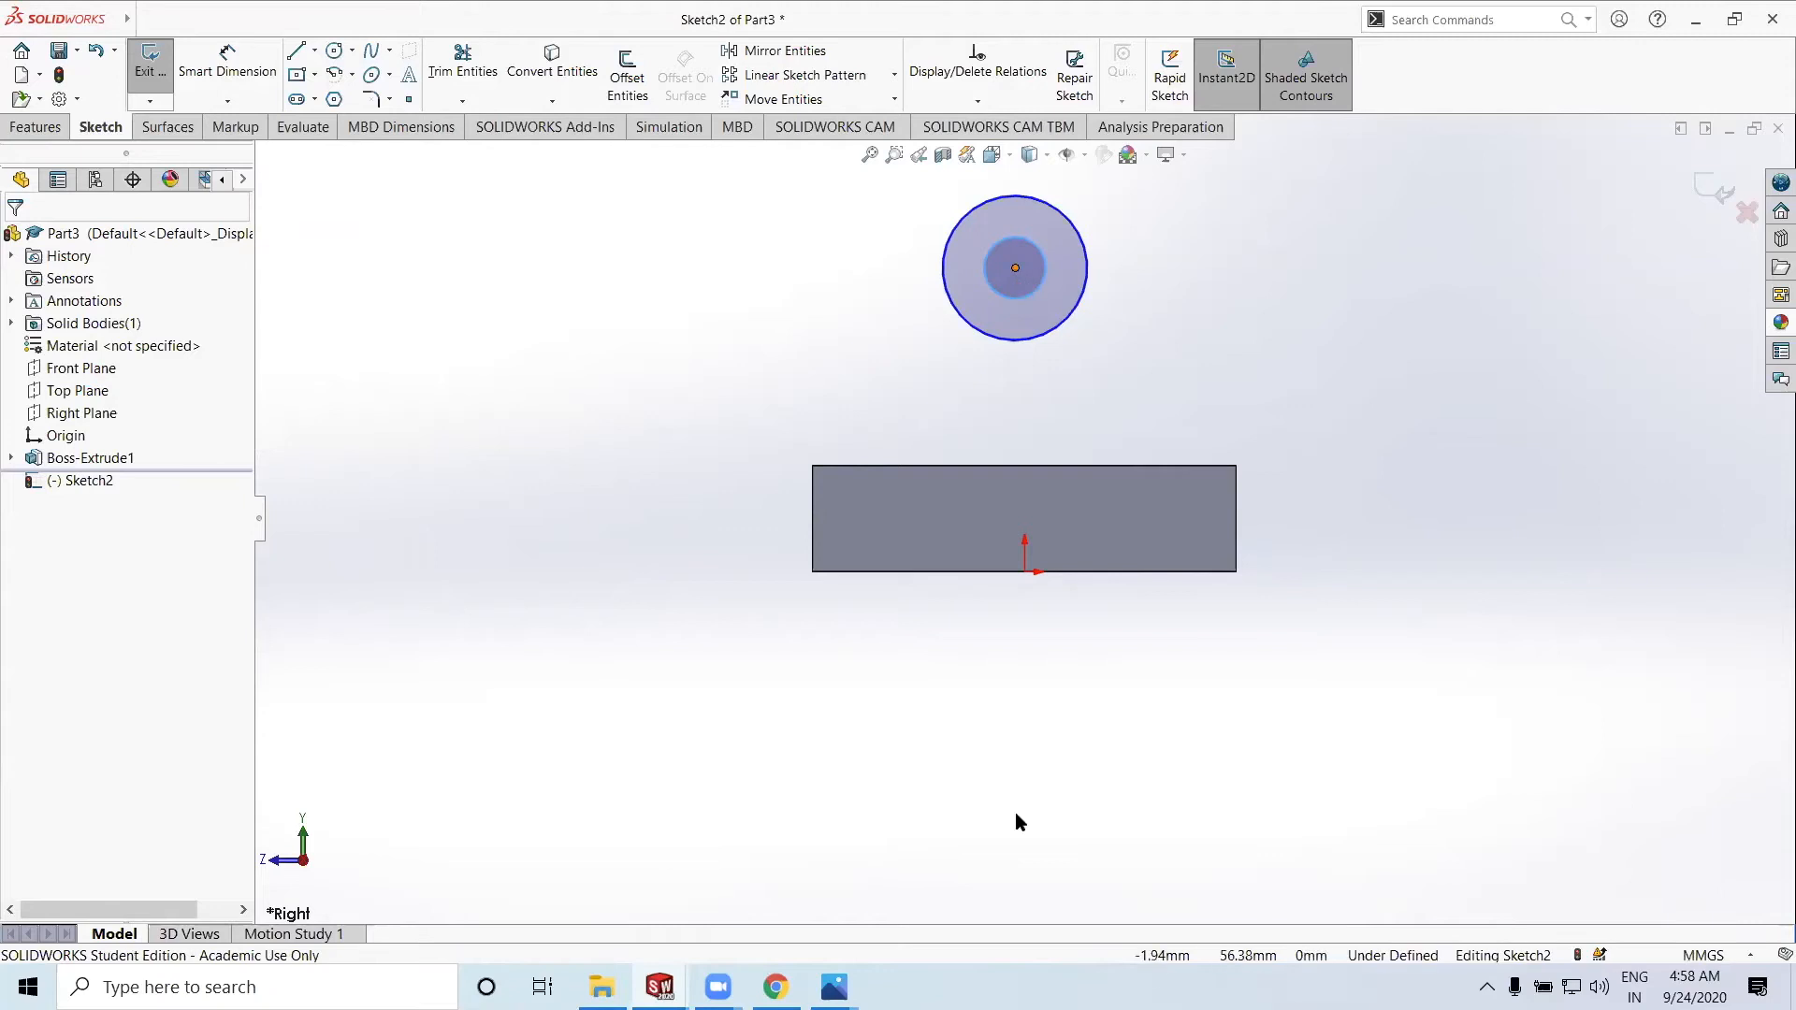
Check the bore's position in the reference drawing, and add Horizontal and Vertical relations between the circles' shared center and the origin
{"action": "mouse_move", "coordinate": [834, 987]}
{"action": "left_click", "coordinate": [983, 872]}
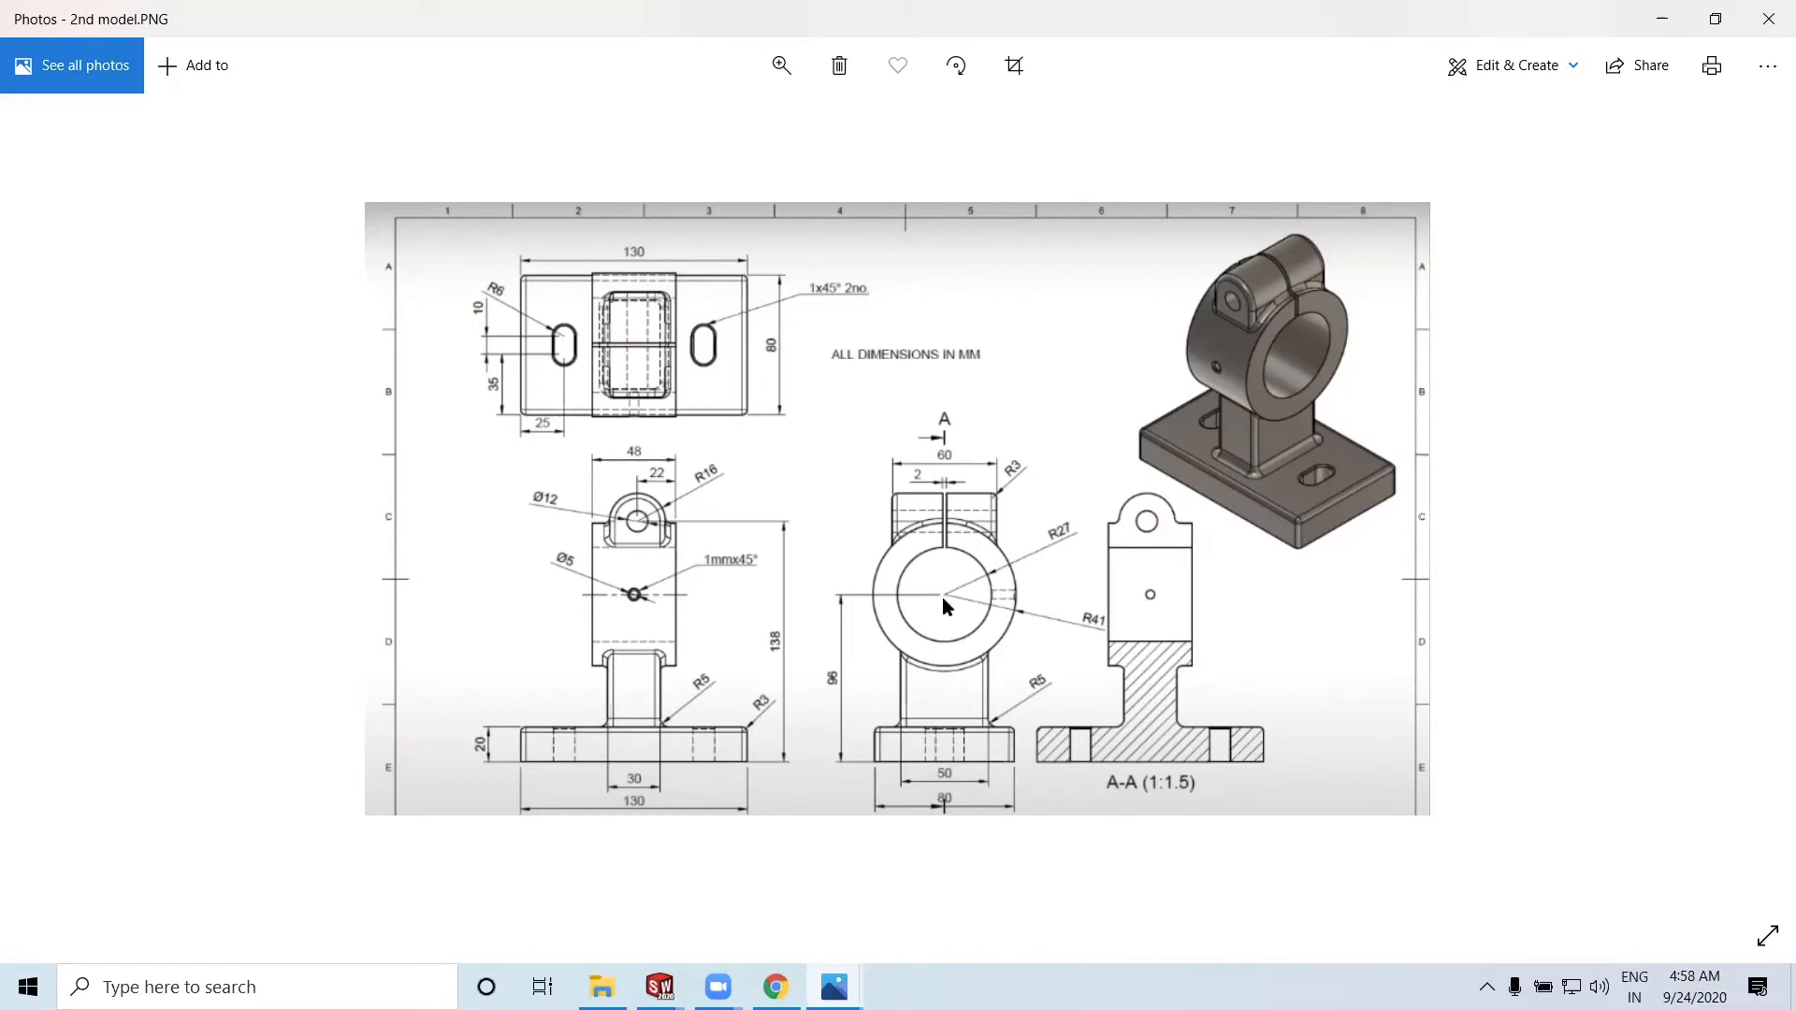
{"action": "left_click", "coordinate": [1663, 18]}
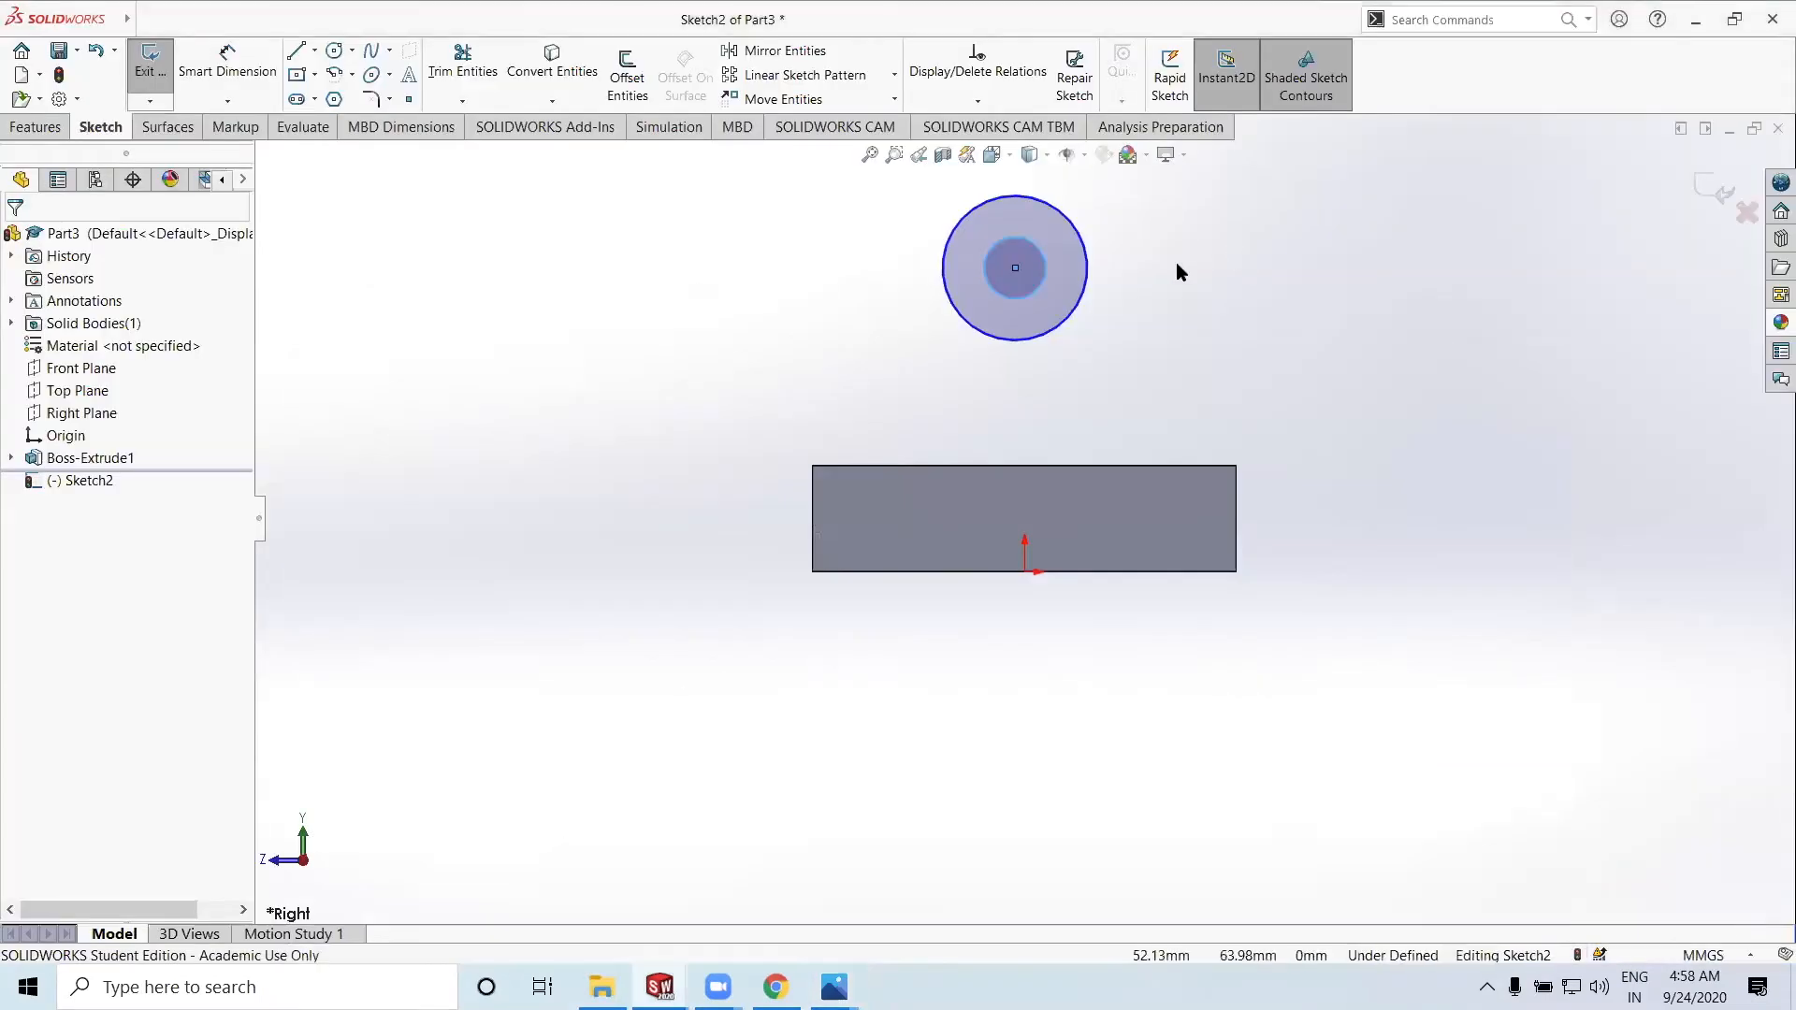
{"action": "left_click", "coordinate": [1015, 267]}
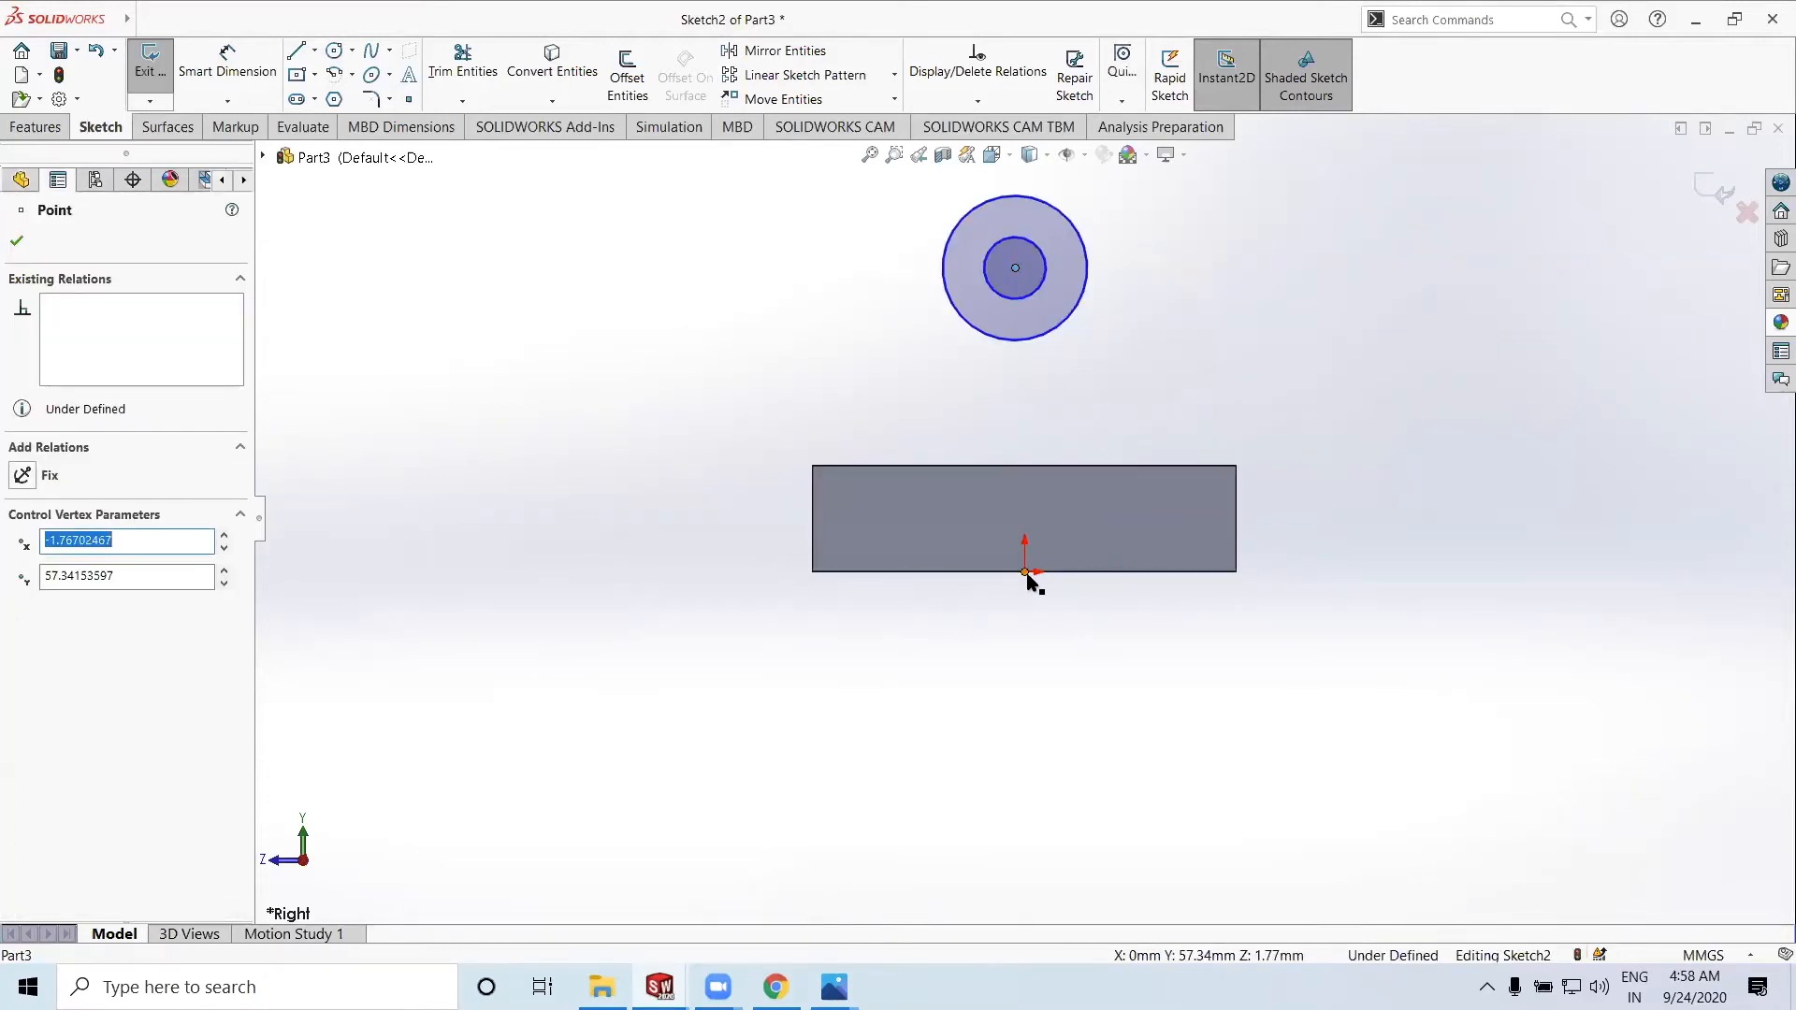
{"action": "key", "text": "Escape"}
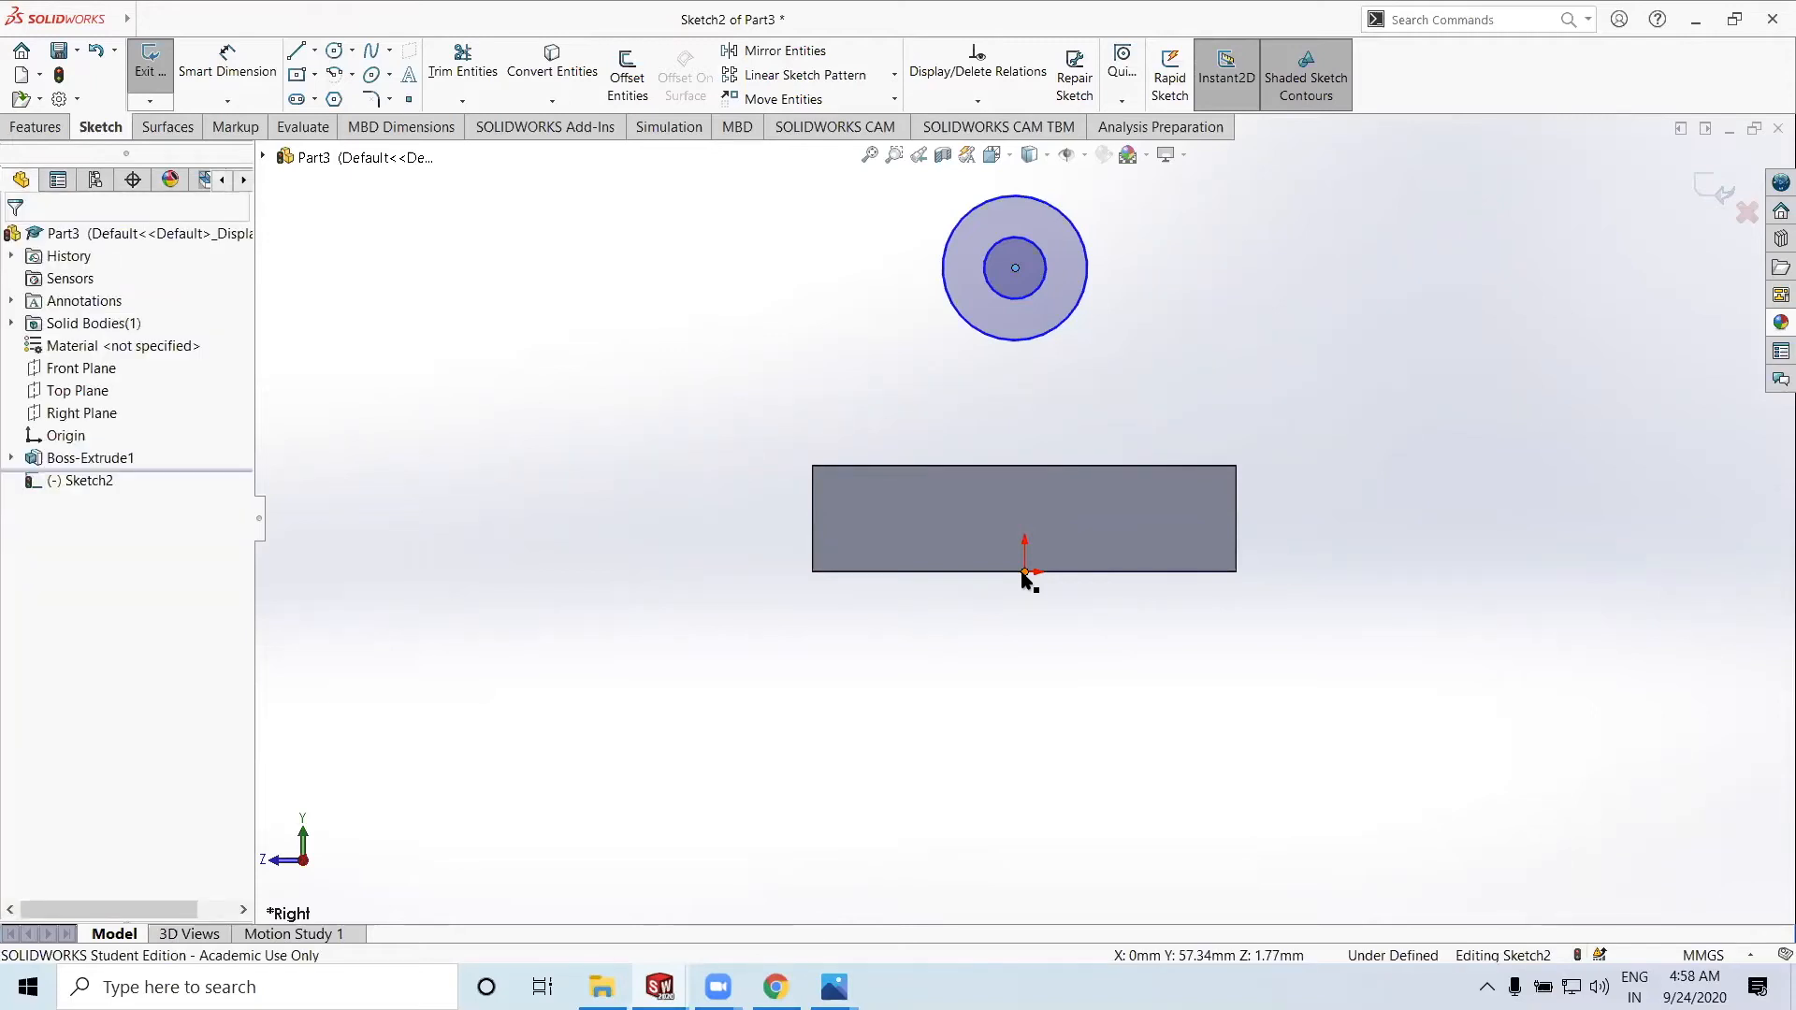
{"action": "left_click", "coordinate": [1024, 573], "text": "ctrl"}
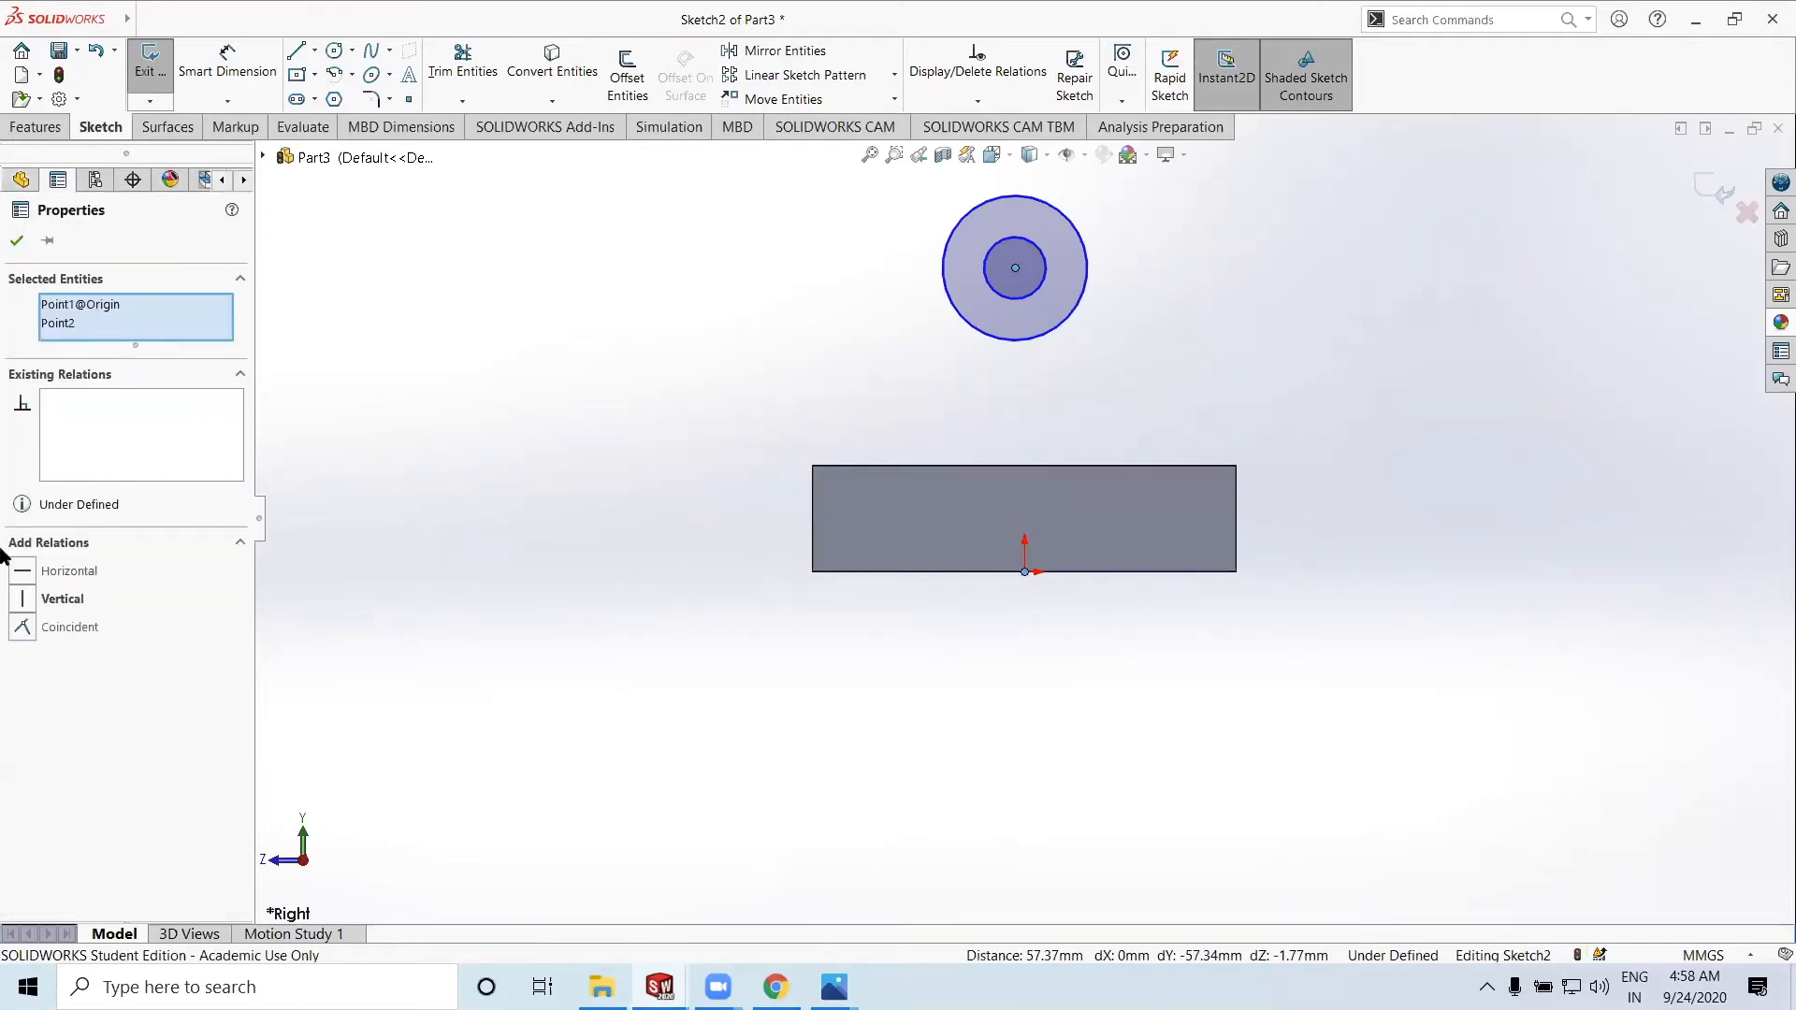
{"action": "left_click", "coordinate": [65, 571]}
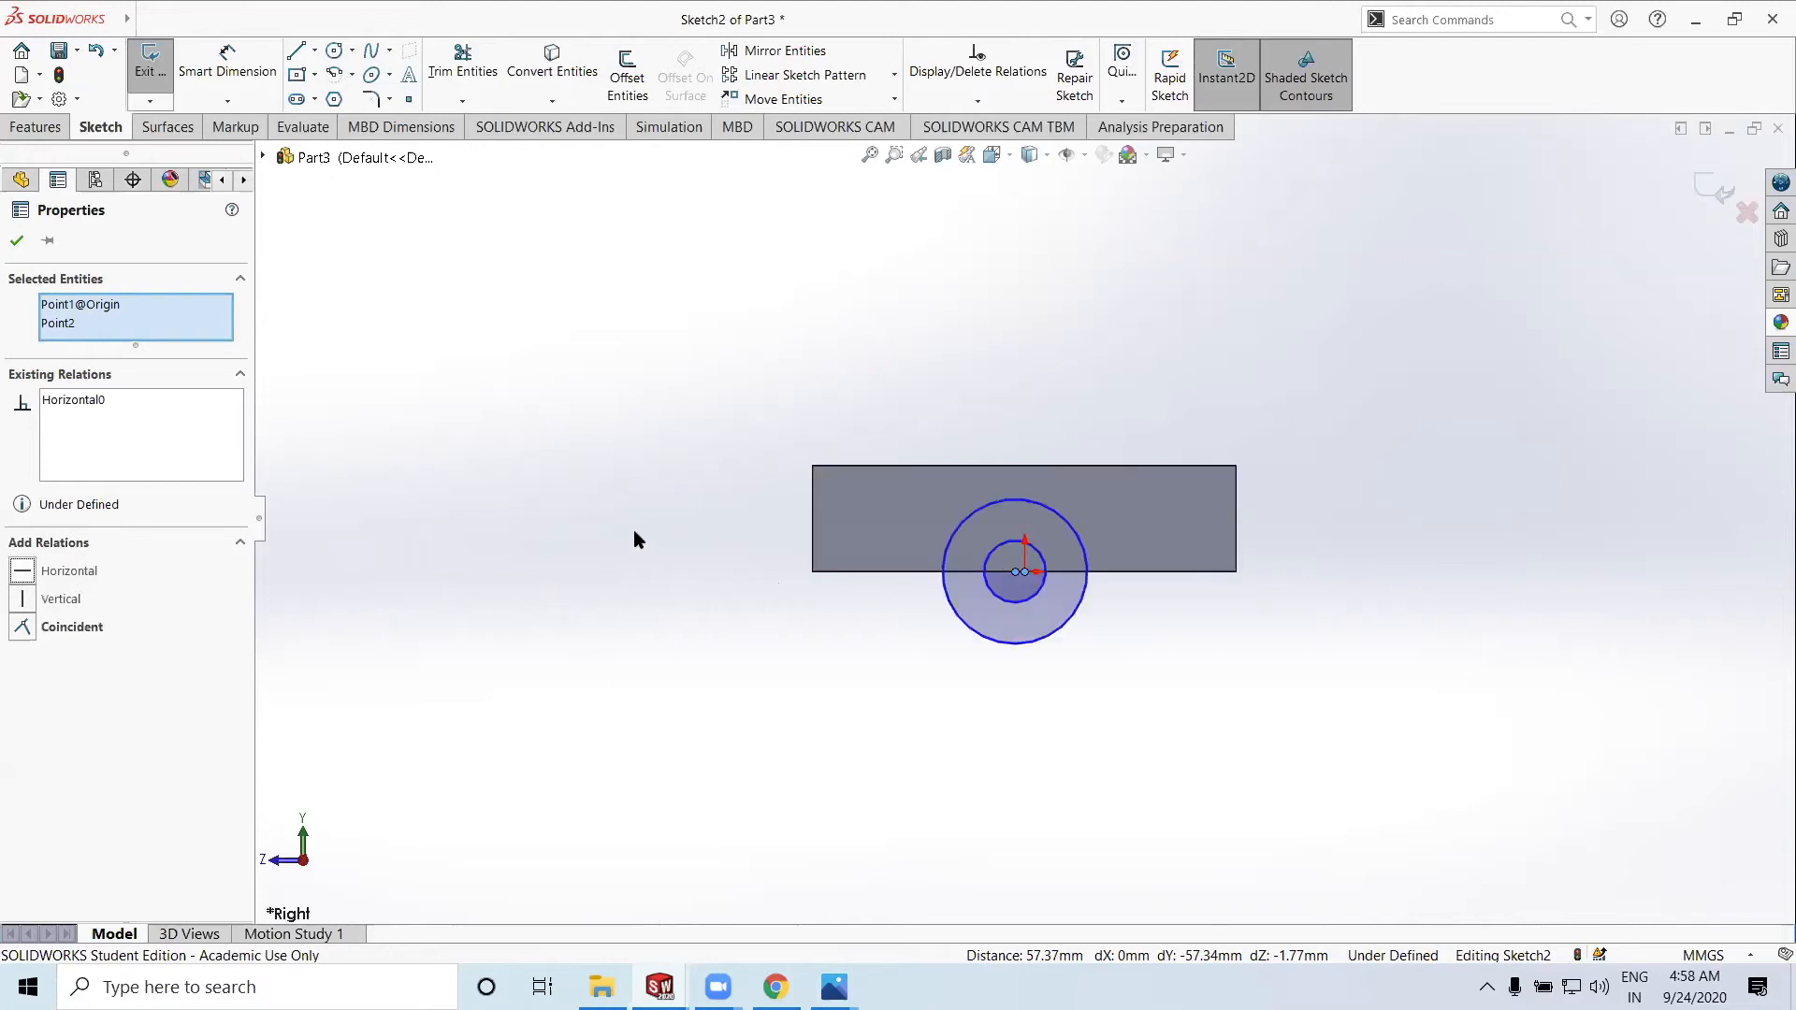
{"action": "left_click", "coordinate": [62, 600]}
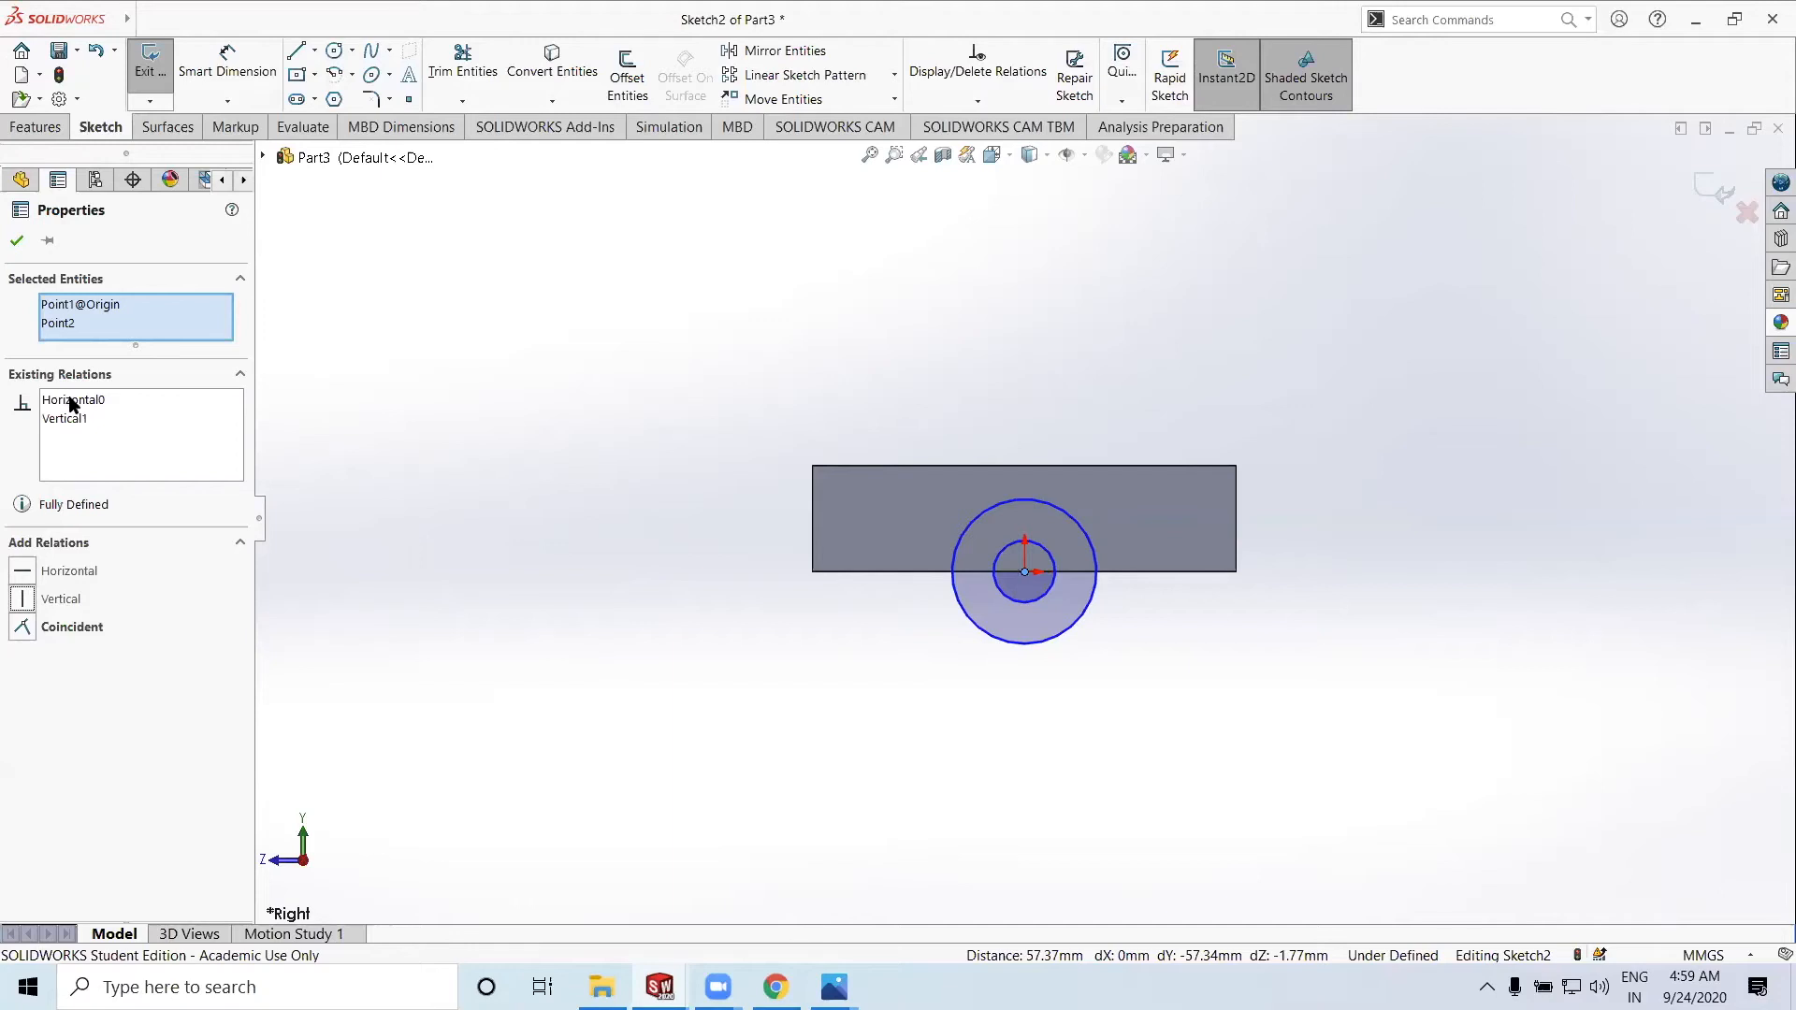
Delete the center's Horizontal and Vertical relations to the origin, and enlarge the outer circle to a radius of about 19.8 mm
{"action": "right_click", "coordinate": [71, 403]}
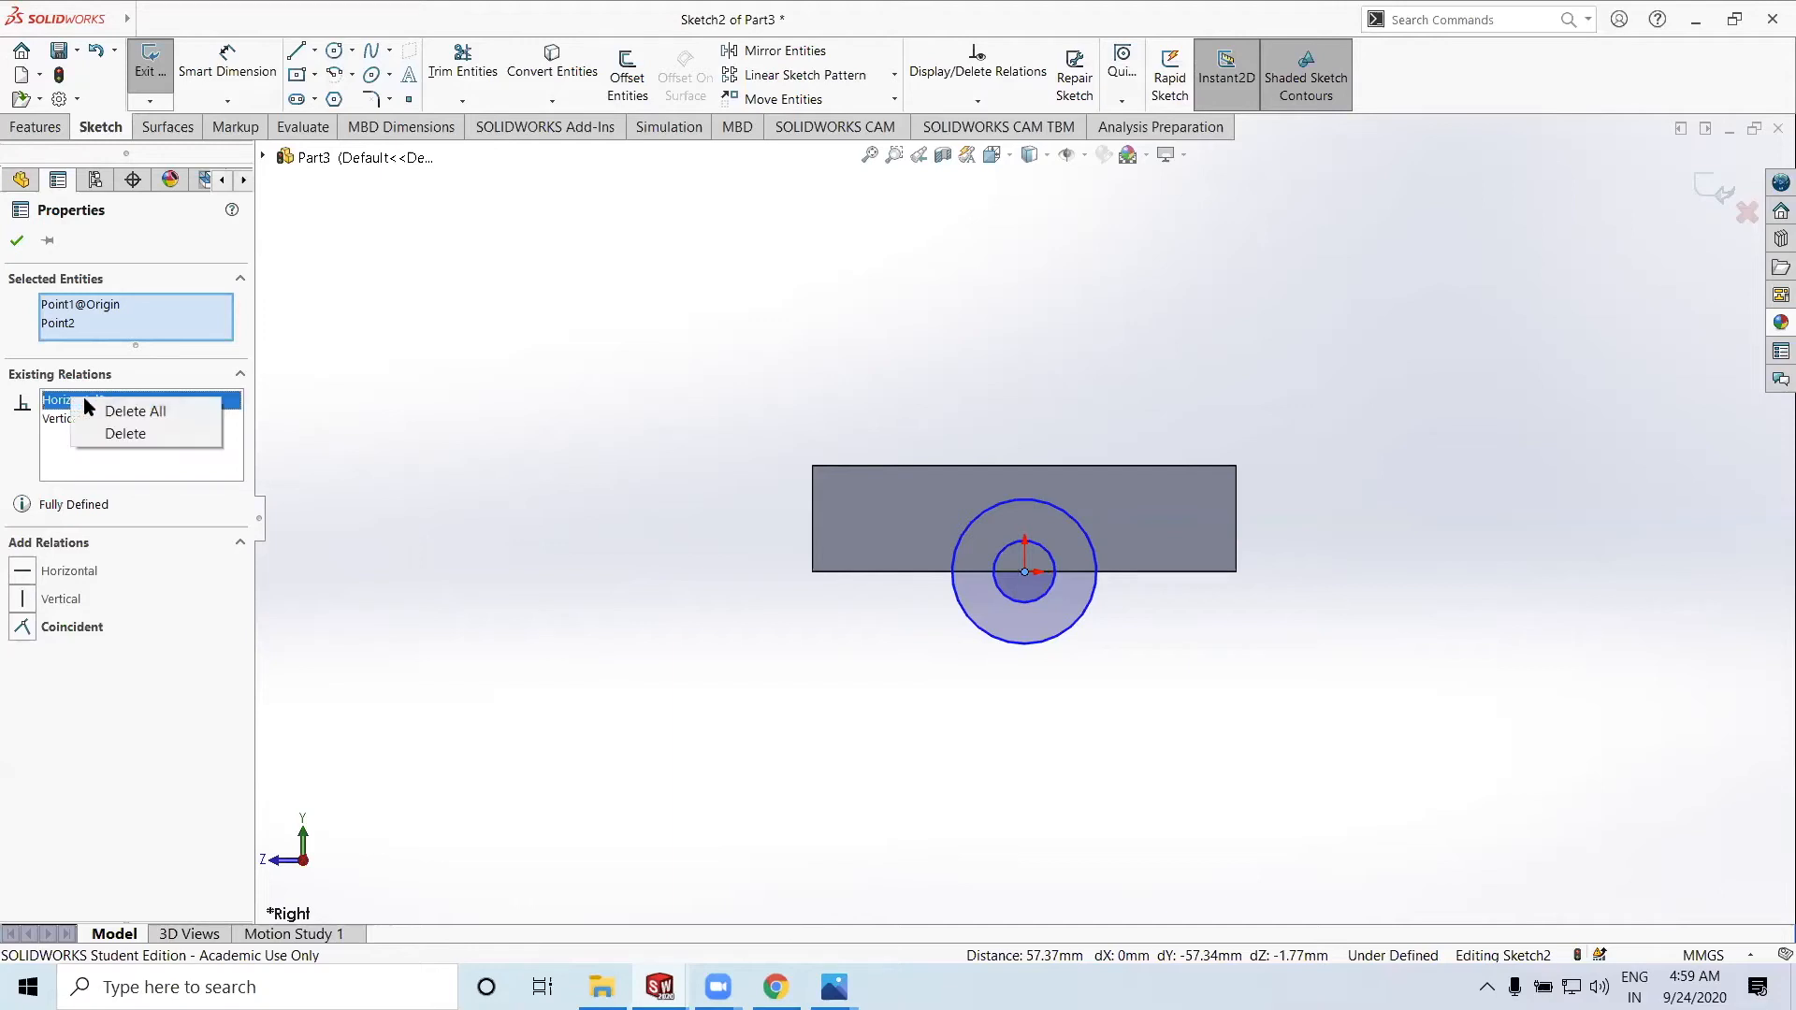
{"action": "left_click", "coordinate": [116, 434]}
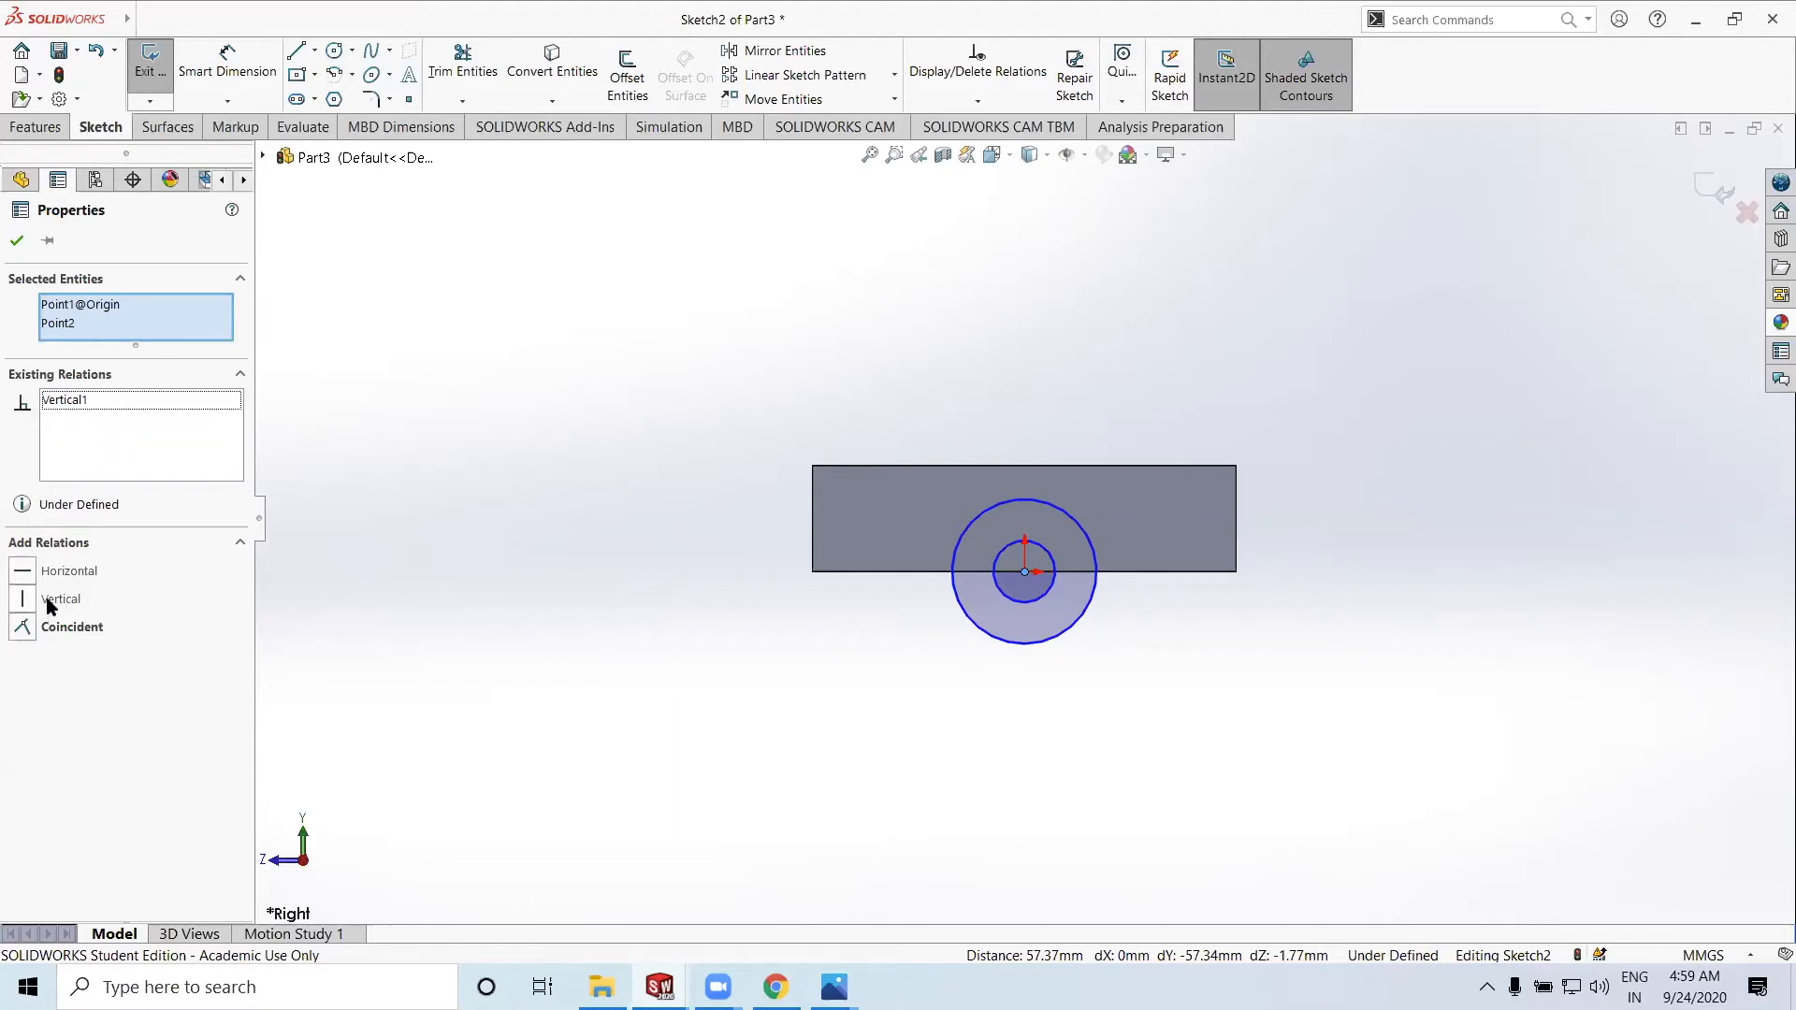
{"action": "right_click", "coordinate": [73, 401]}
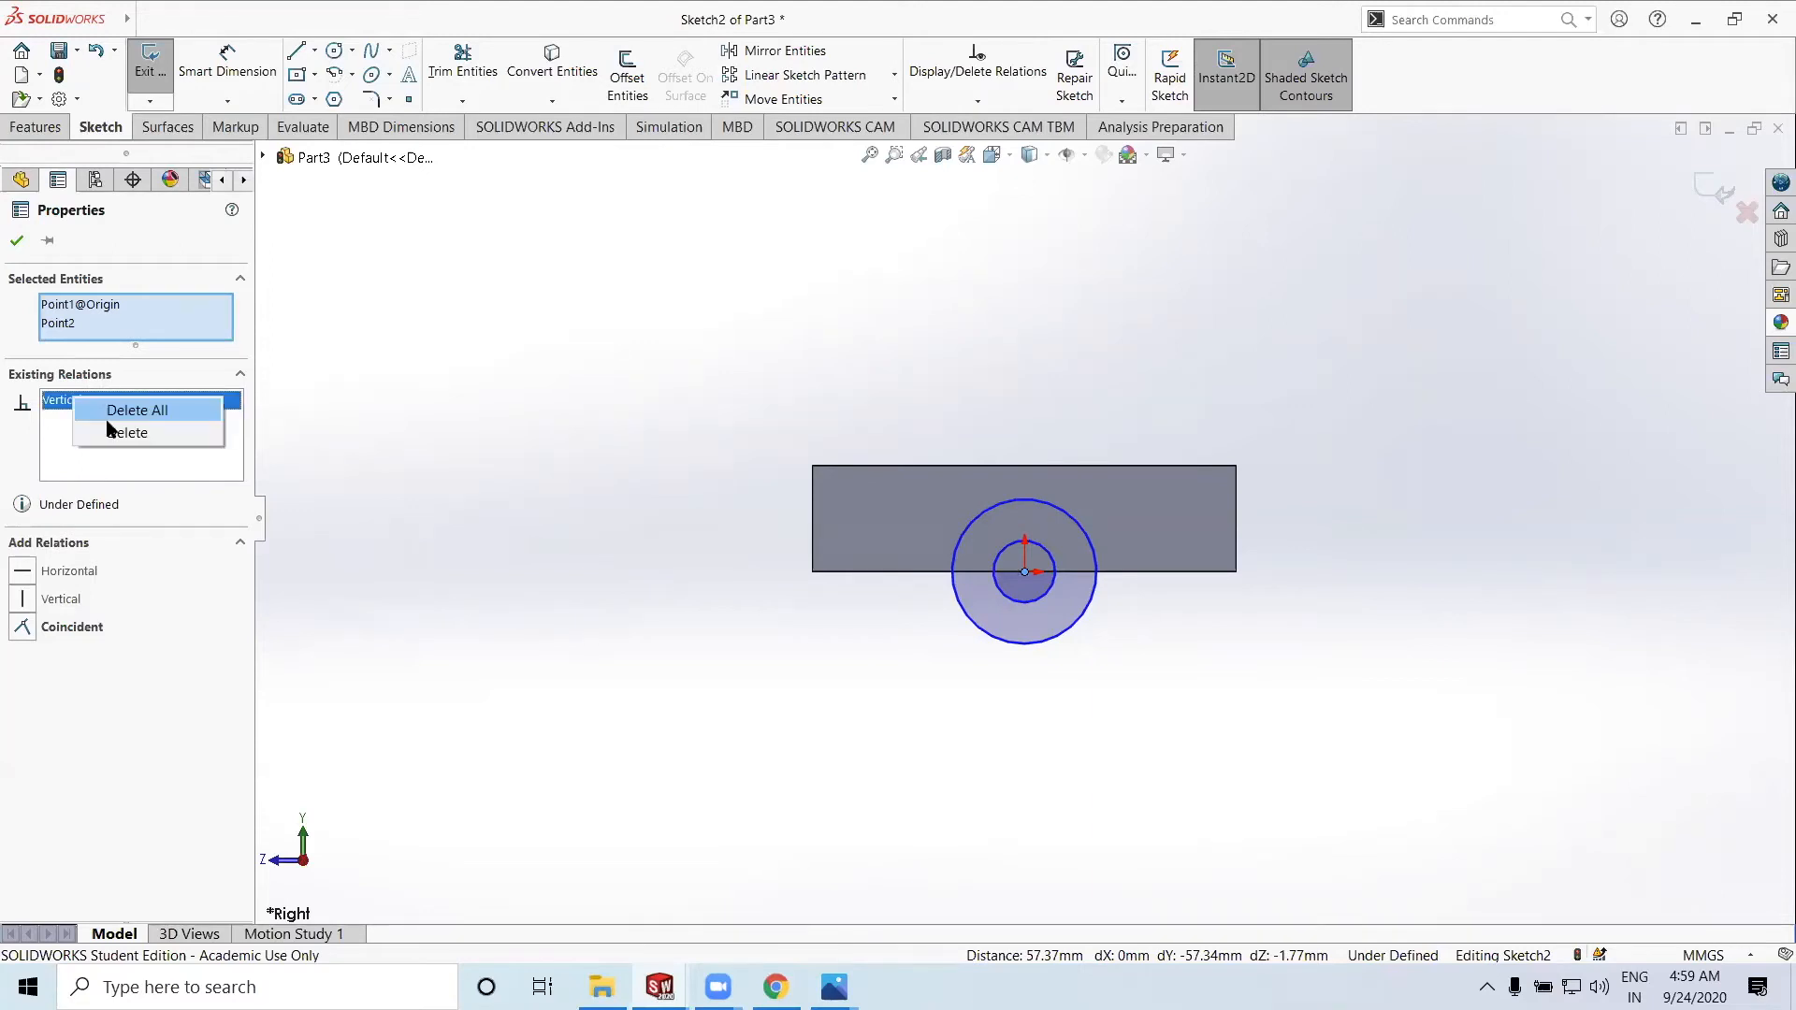
{"action": "left_click", "coordinate": [129, 427]}
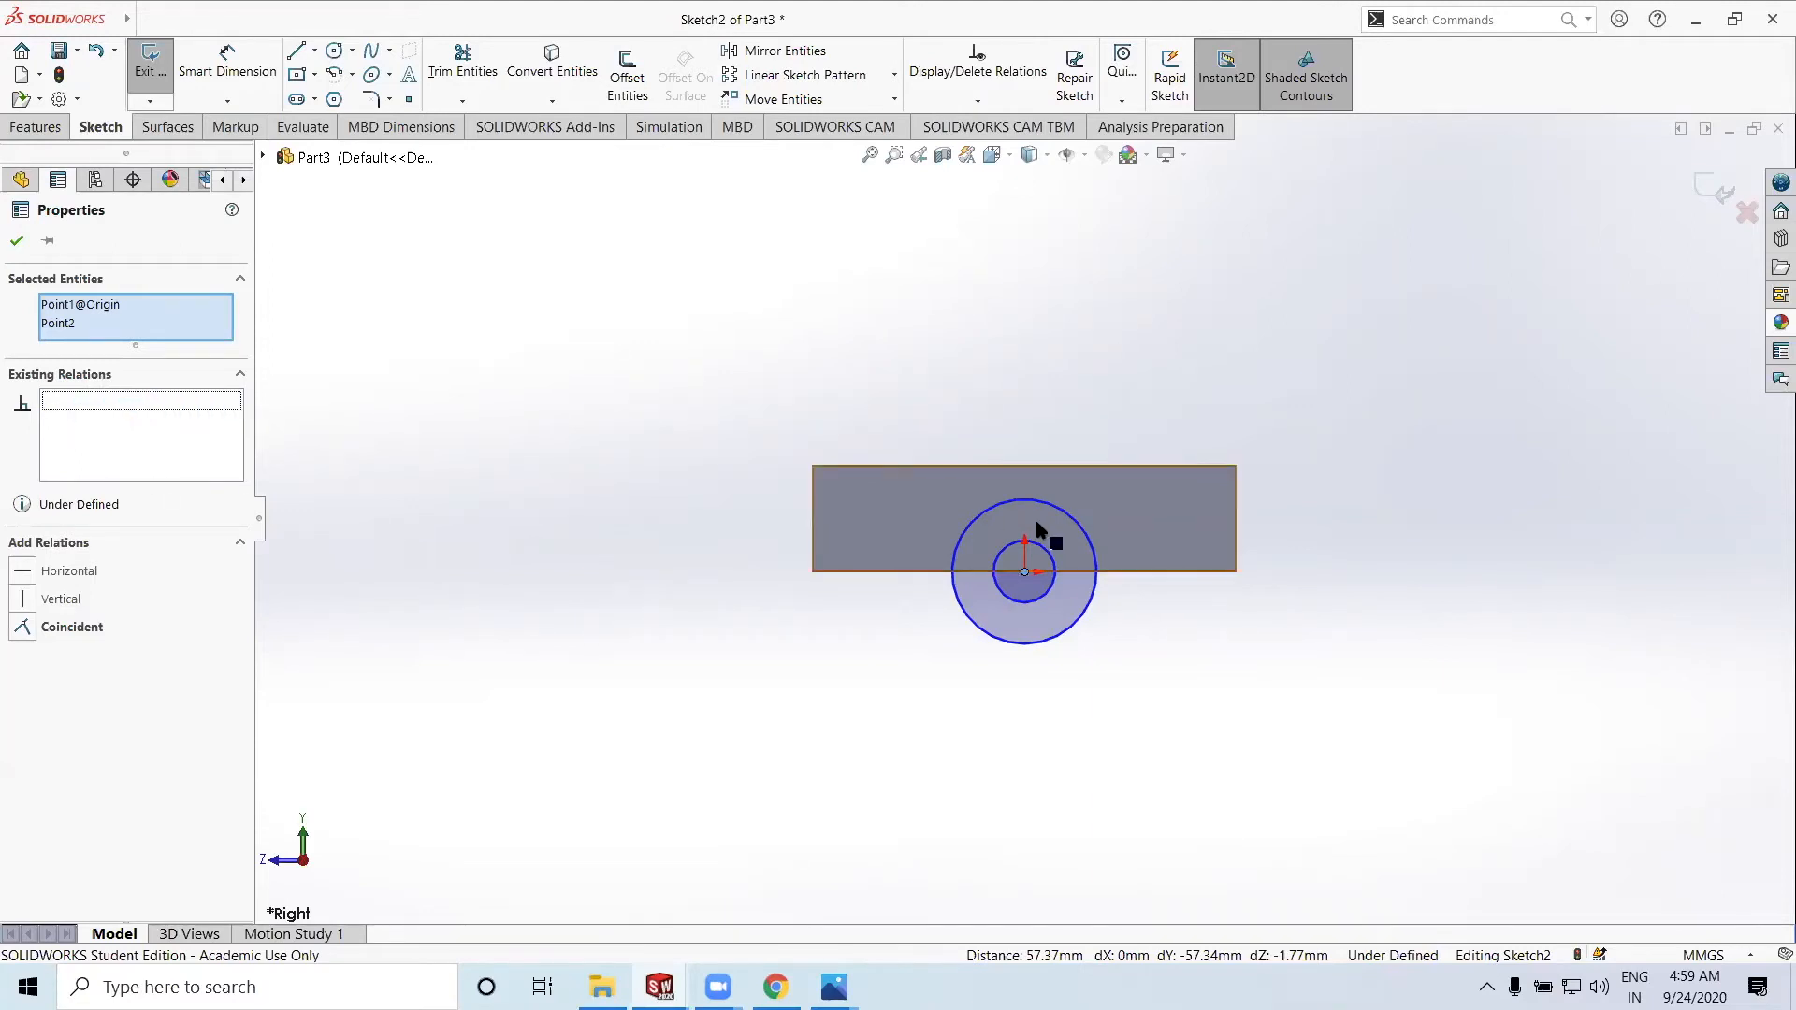
{"action": "left_click_drag", "start_coordinate": [1048, 510], "coordinate": [1067, 473]}
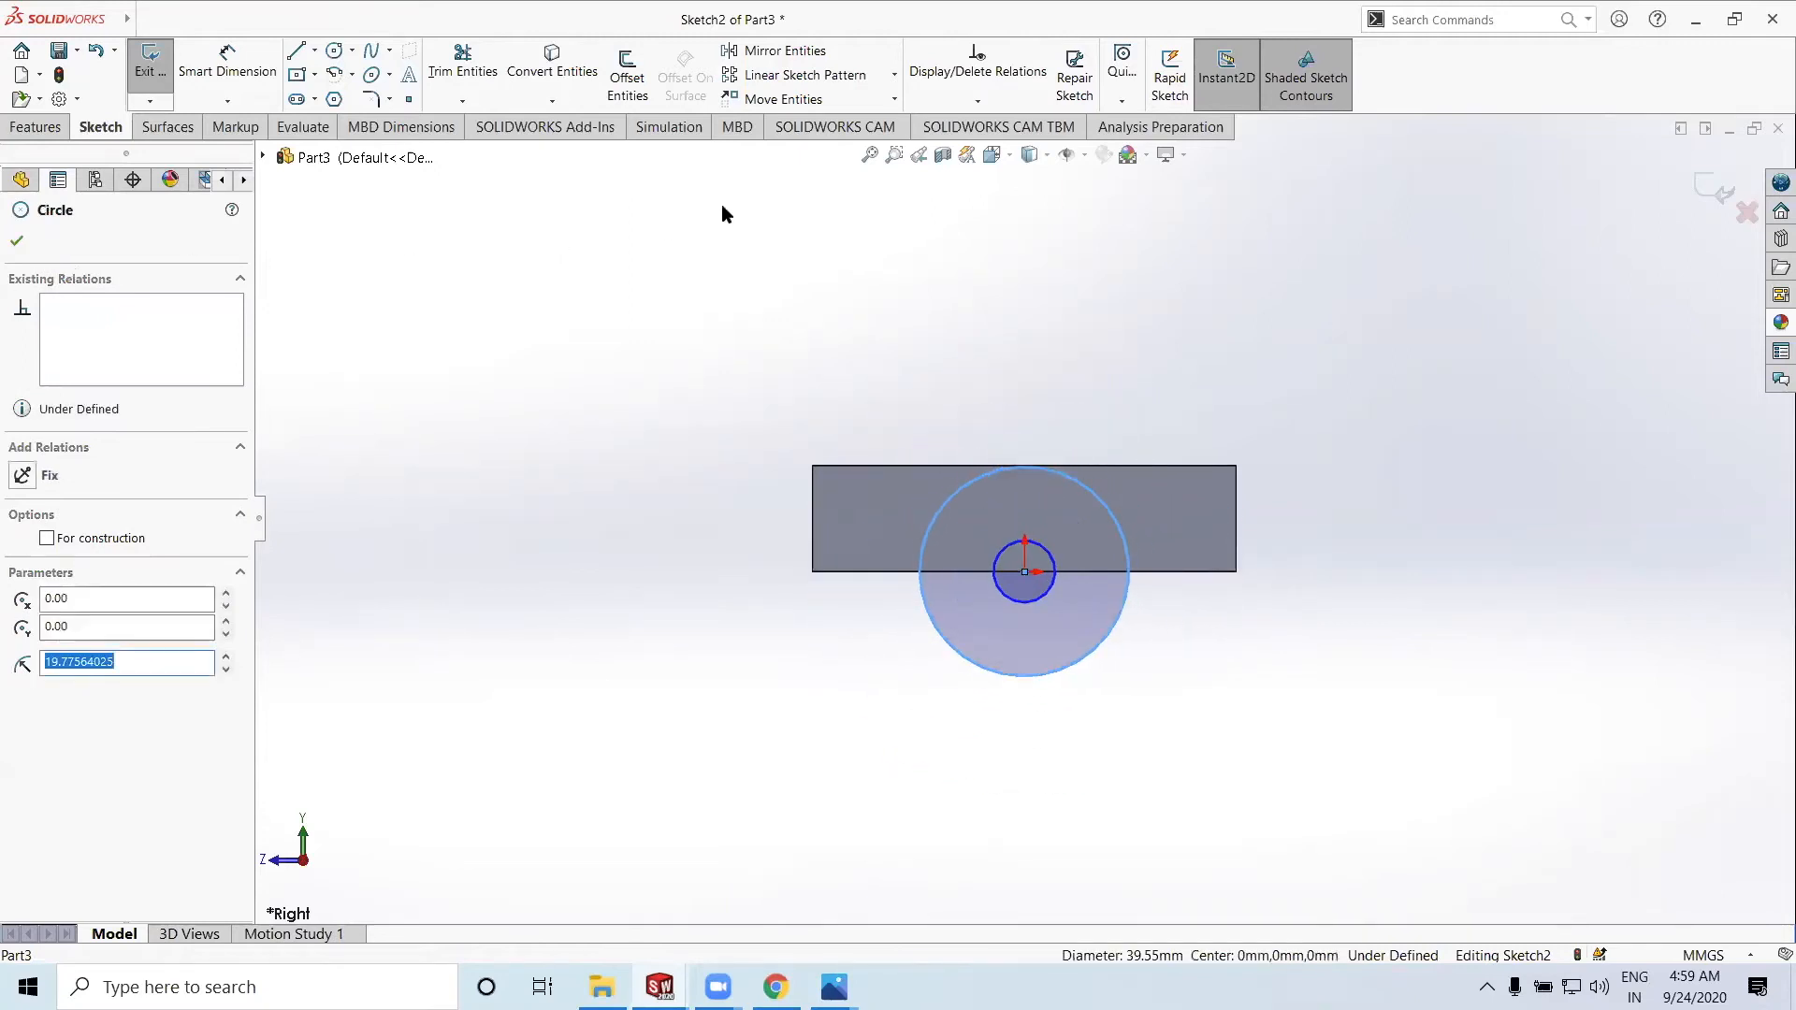
Delete all the circles centered on the origin from the sketch
{"action": "key", "text": "Delete"}
{"action": "left_click", "coordinate": [1039, 544]}
{"action": "key", "text": "Delete"}
{"action": "scroll", "coordinate": [1025, 576], "scroll_direction": "down", "scroll_amount": 2}
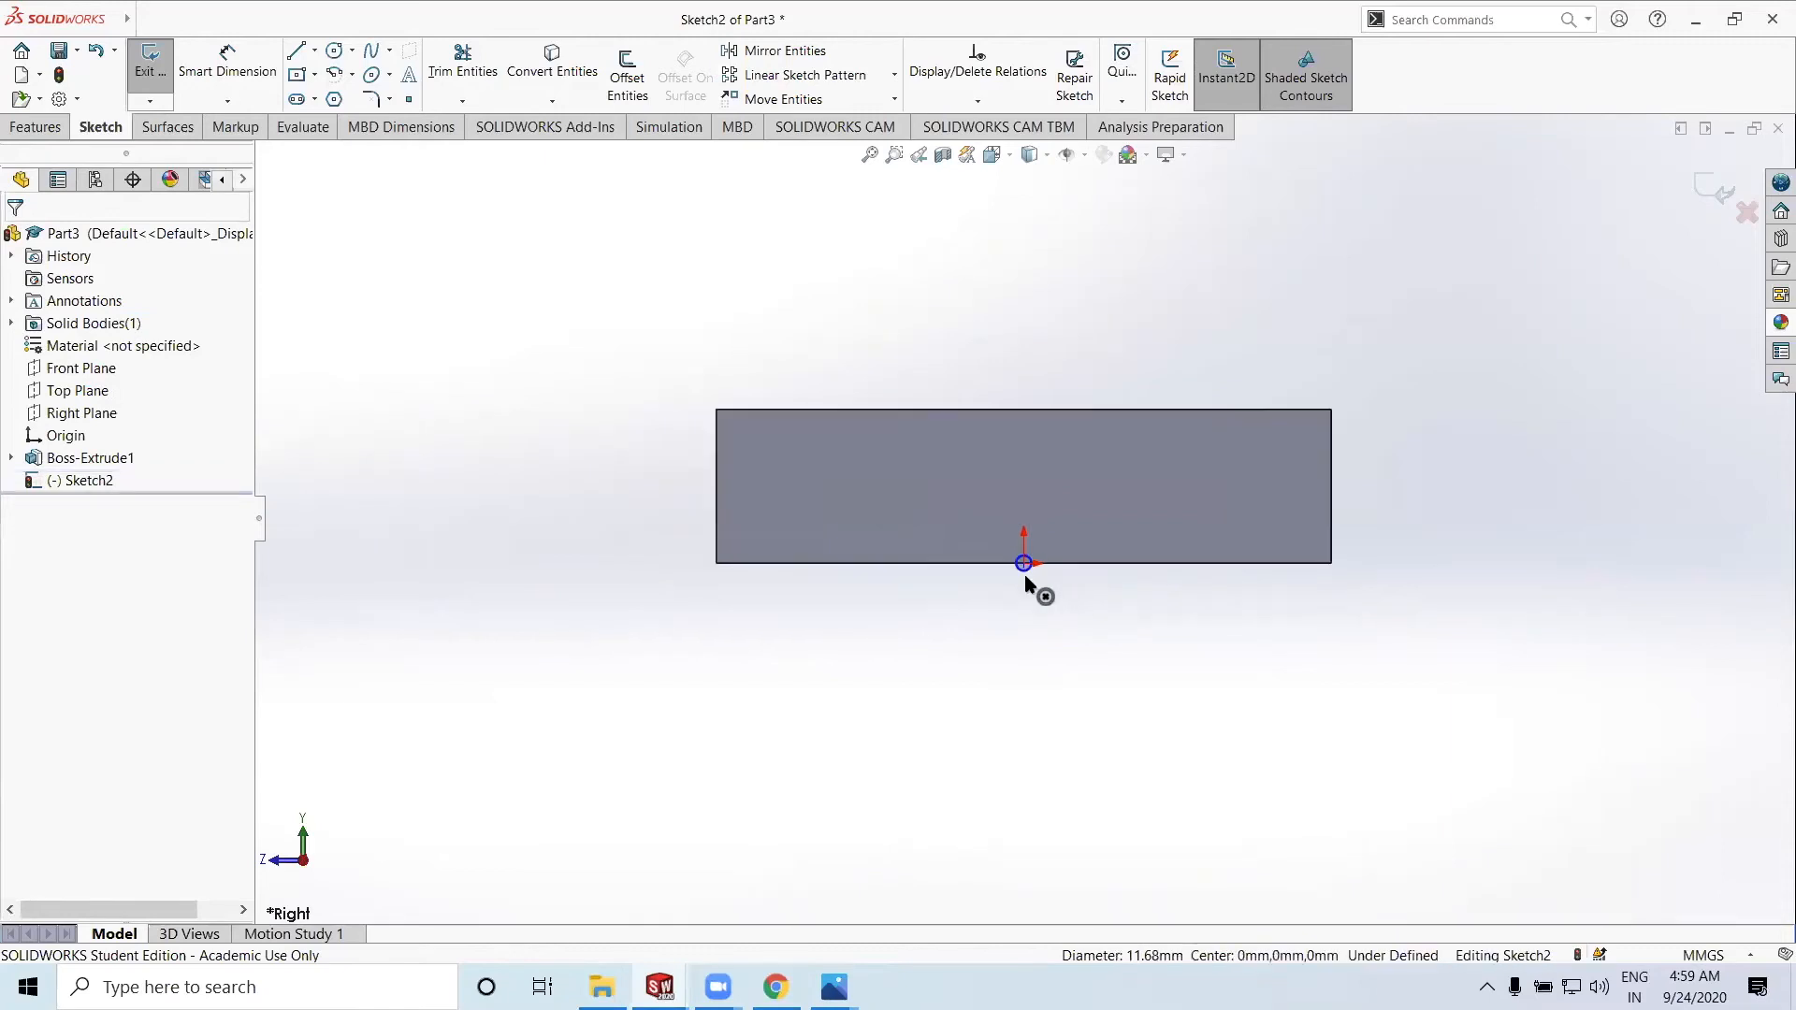
{"action": "scroll", "coordinate": [1028, 575], "scroll_direction": "down", "scroll_amount": 3}
{"action": "left_click", "coordinate": [1053, 548]}
{"action": "key", "text": "Delete"}
{"action": "scroll", "coordinate": [1125, 461], "scroll_direction": "up", "scroll_amount": 5}
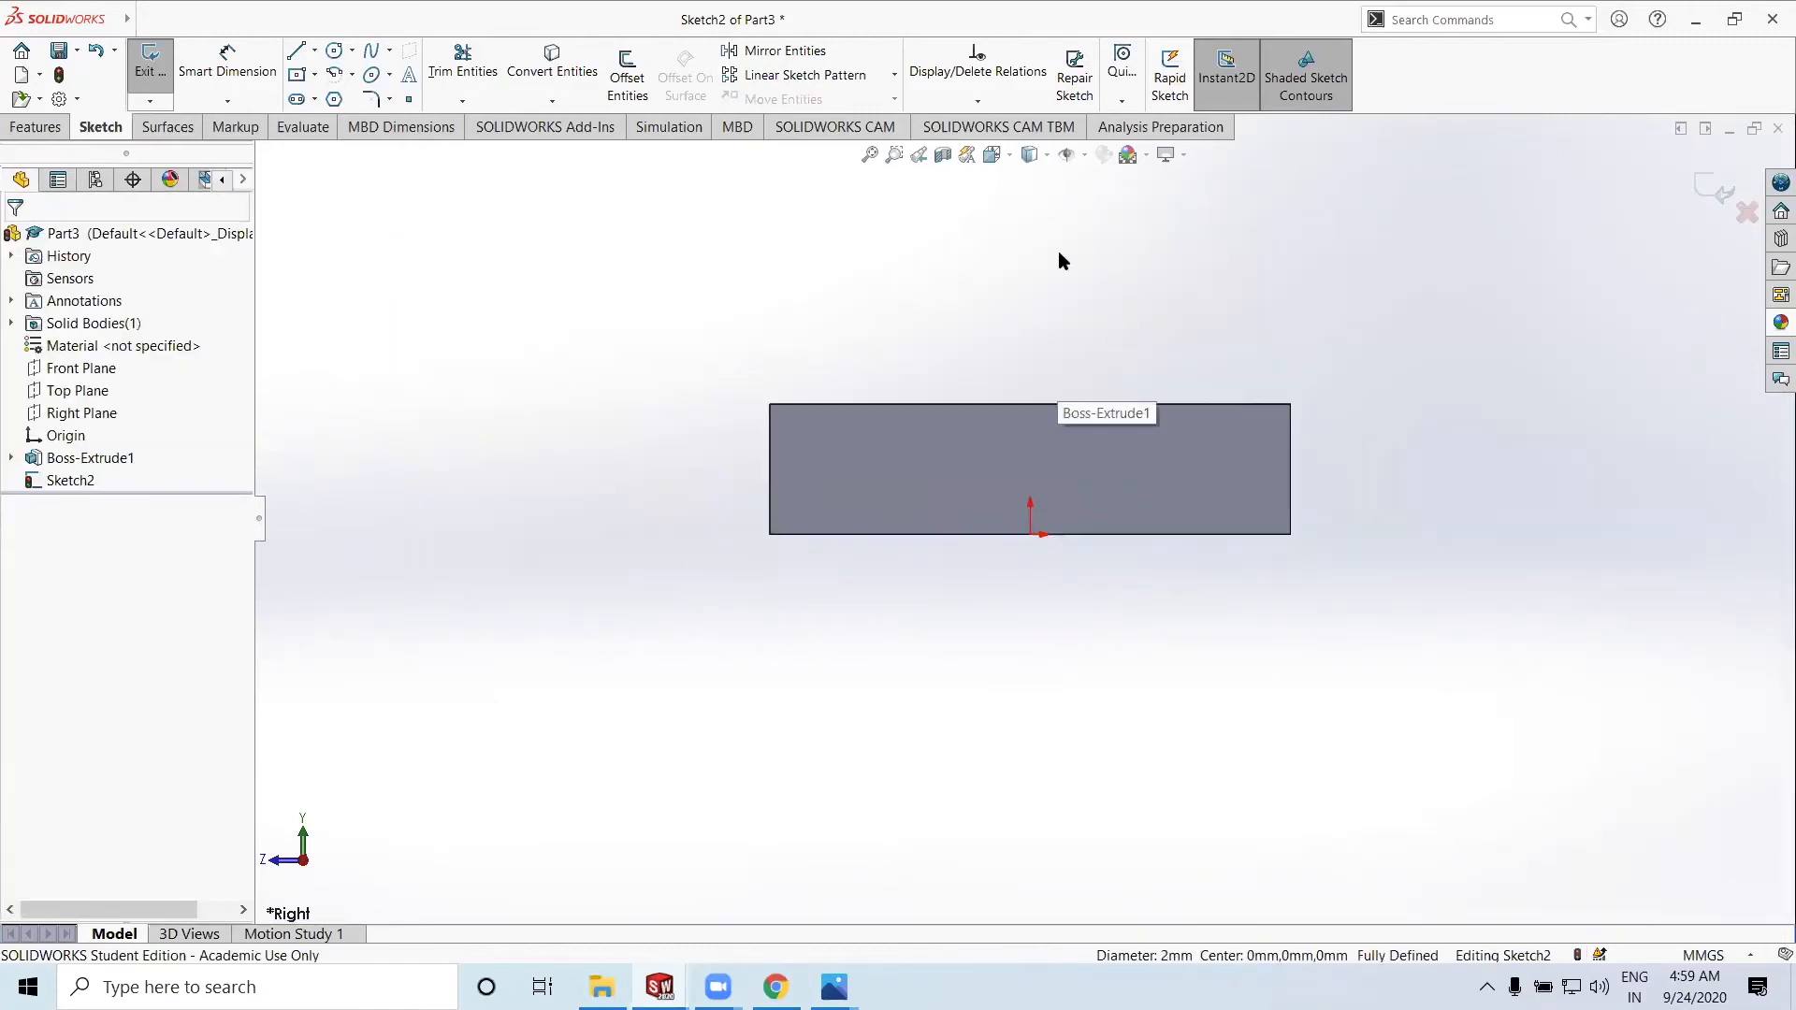
Sketch two concentric circles above the base plate, with radii of about 13 mm and 5.9 mm
{"action": "left_click", "coordinate": [334, 50]}
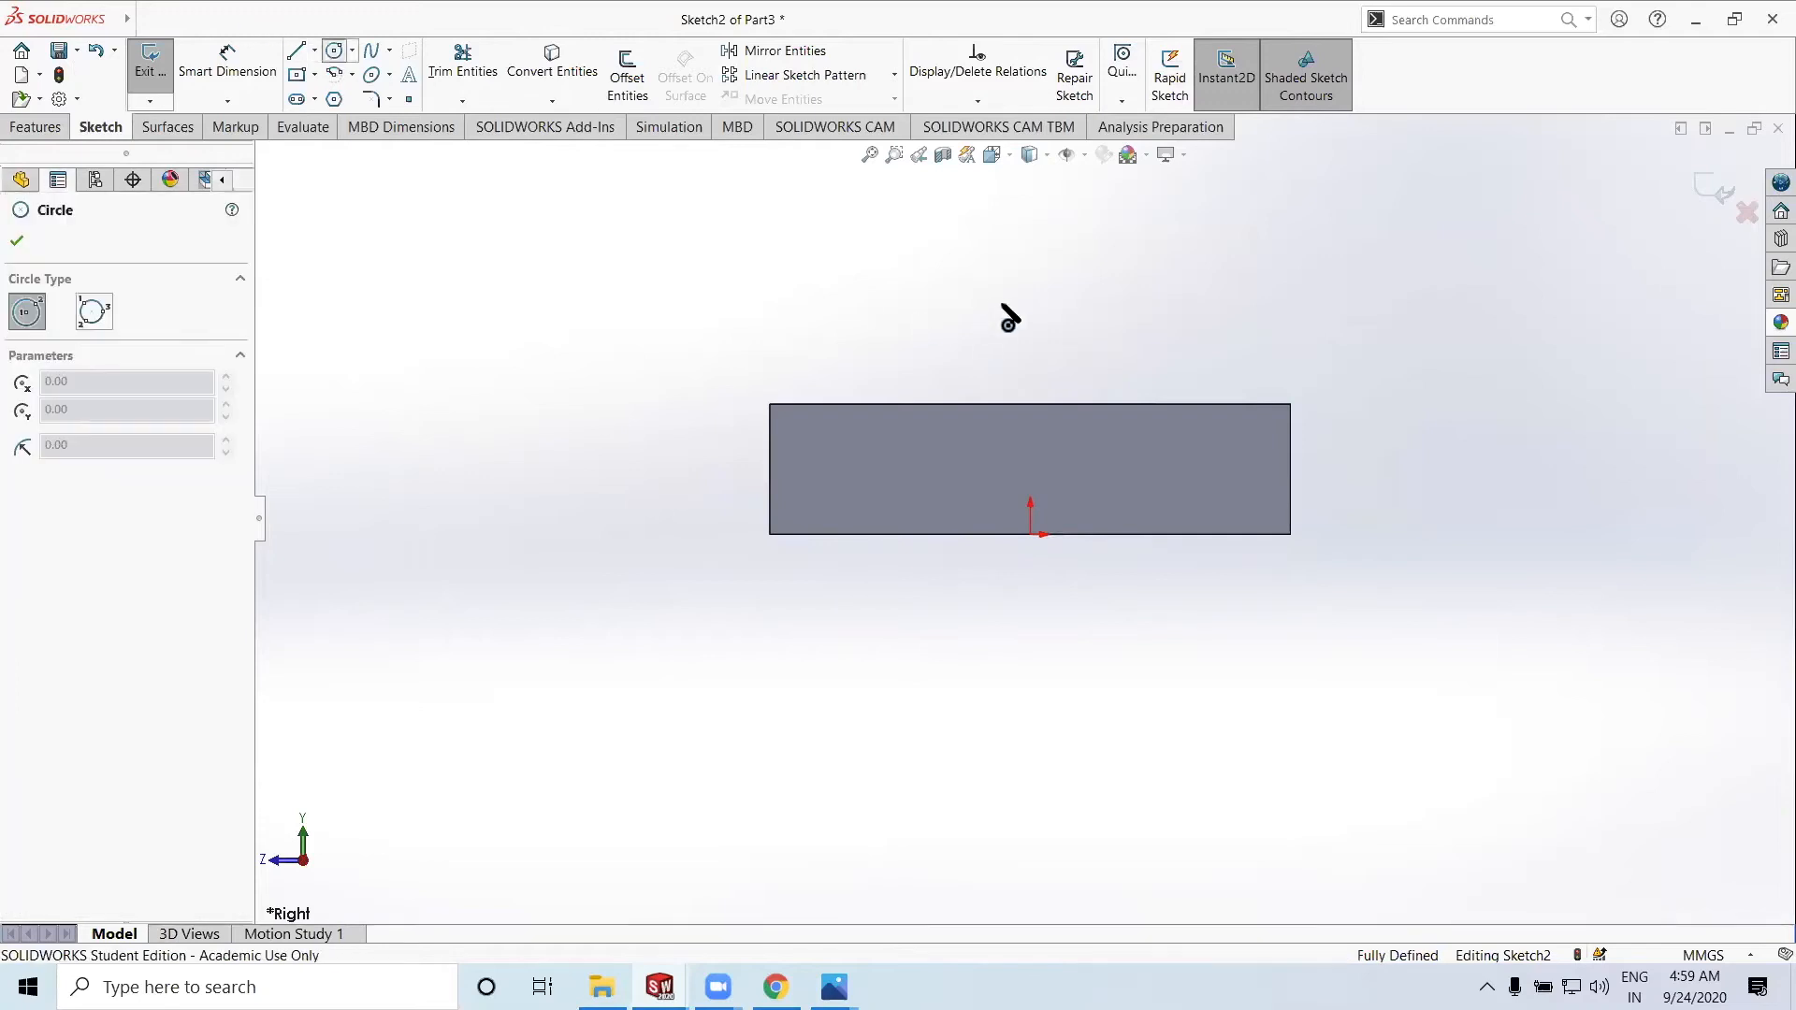
{"action": "left_click", "coordinate": [1022, 215]}
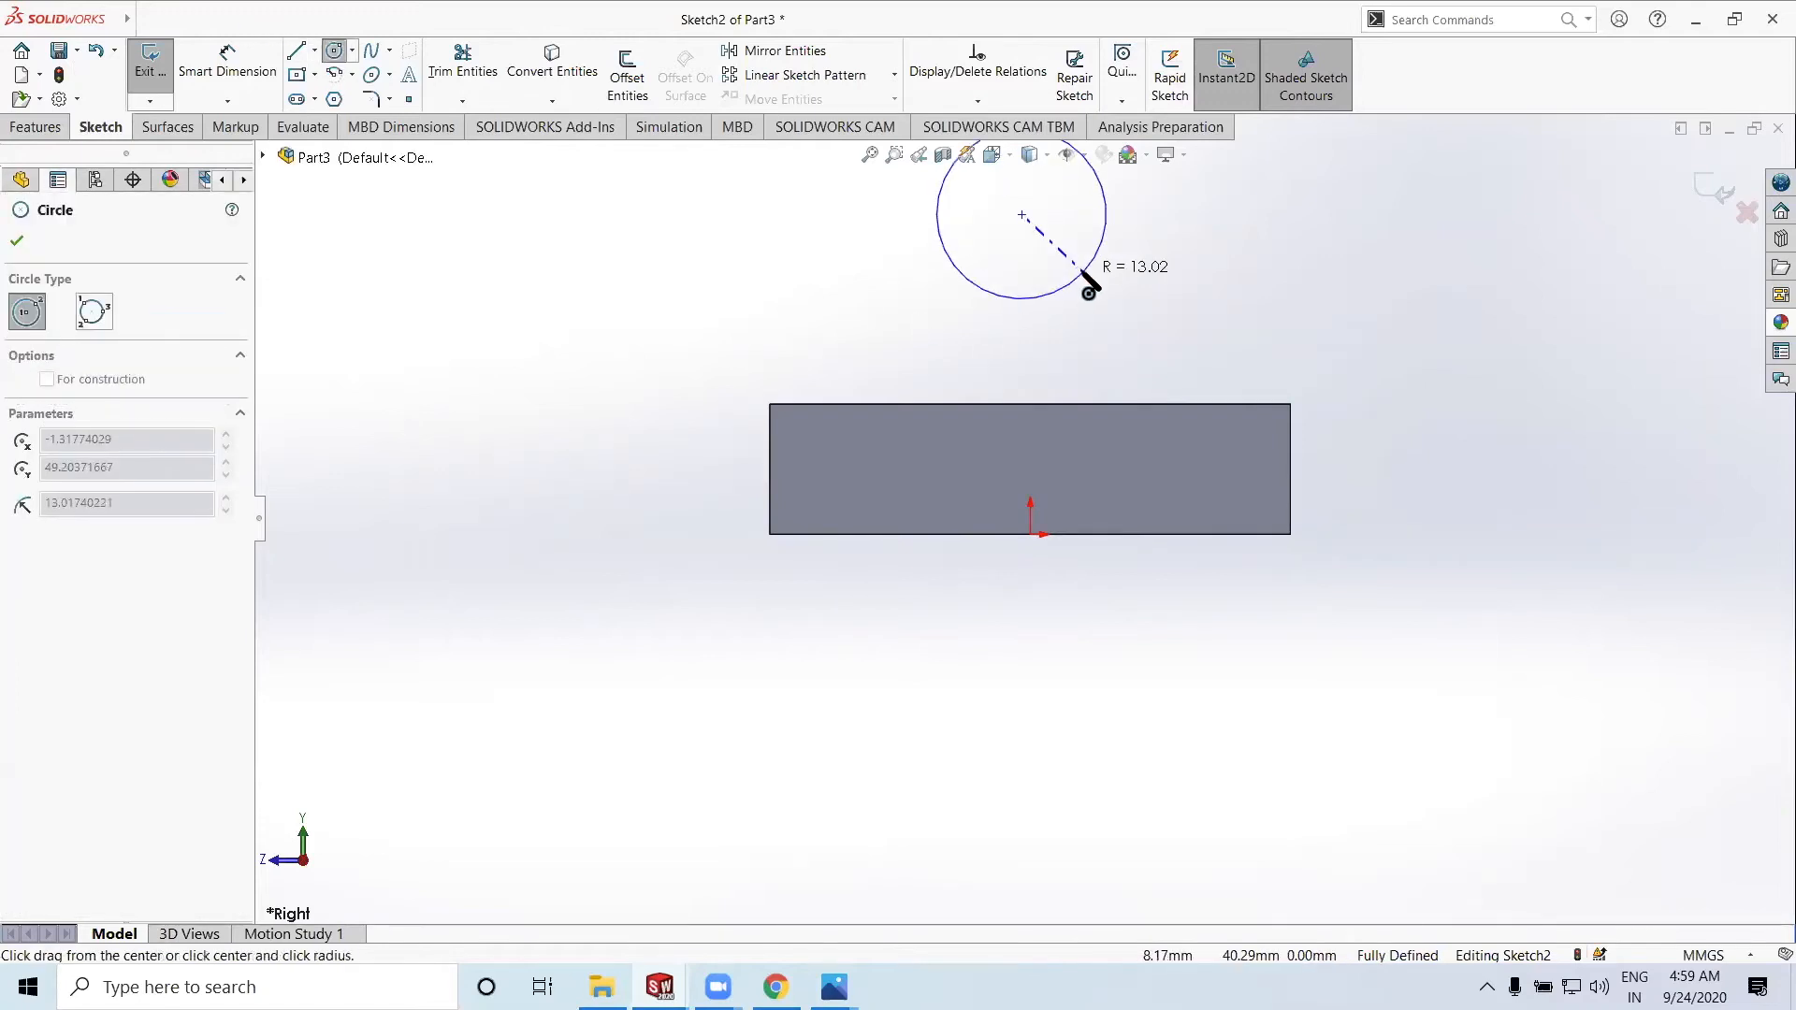
{"action": "left_click", "coordinate": [1085, 277]}
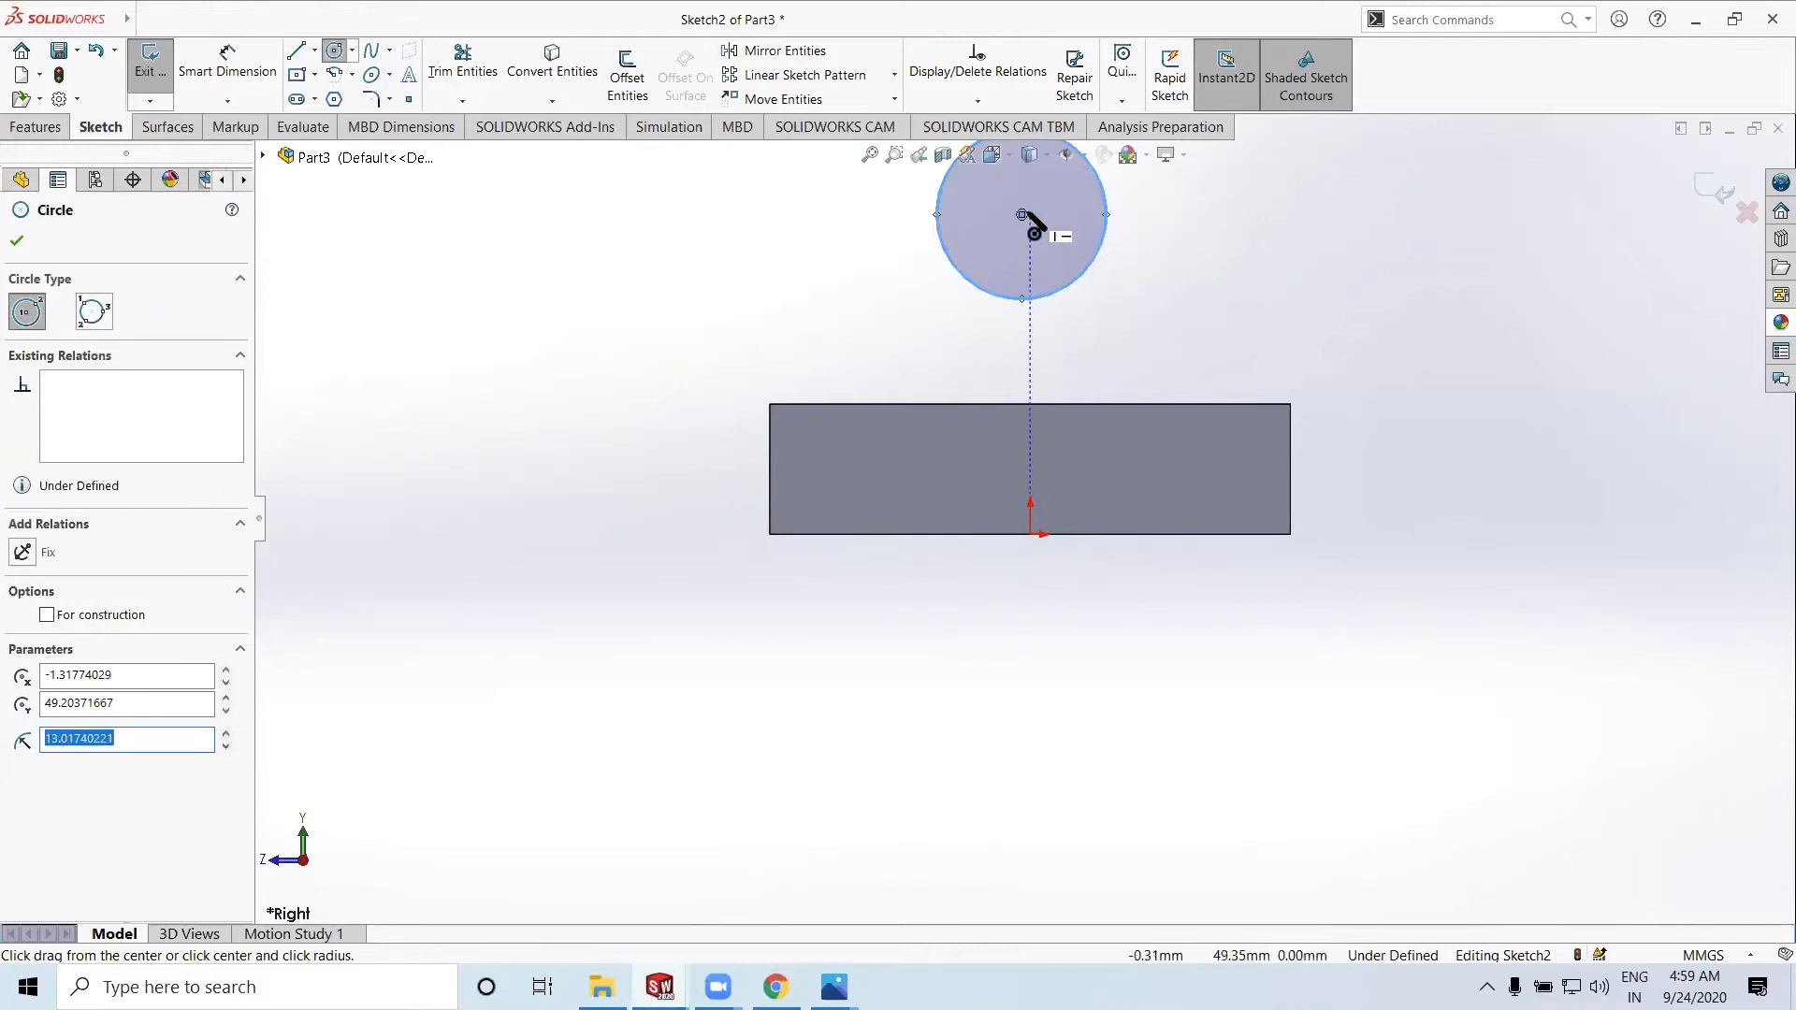
{"action": "left_click", "coordinate": [1022, 216]}
{"action": "left_click", "coordinate": [1048, 243]}
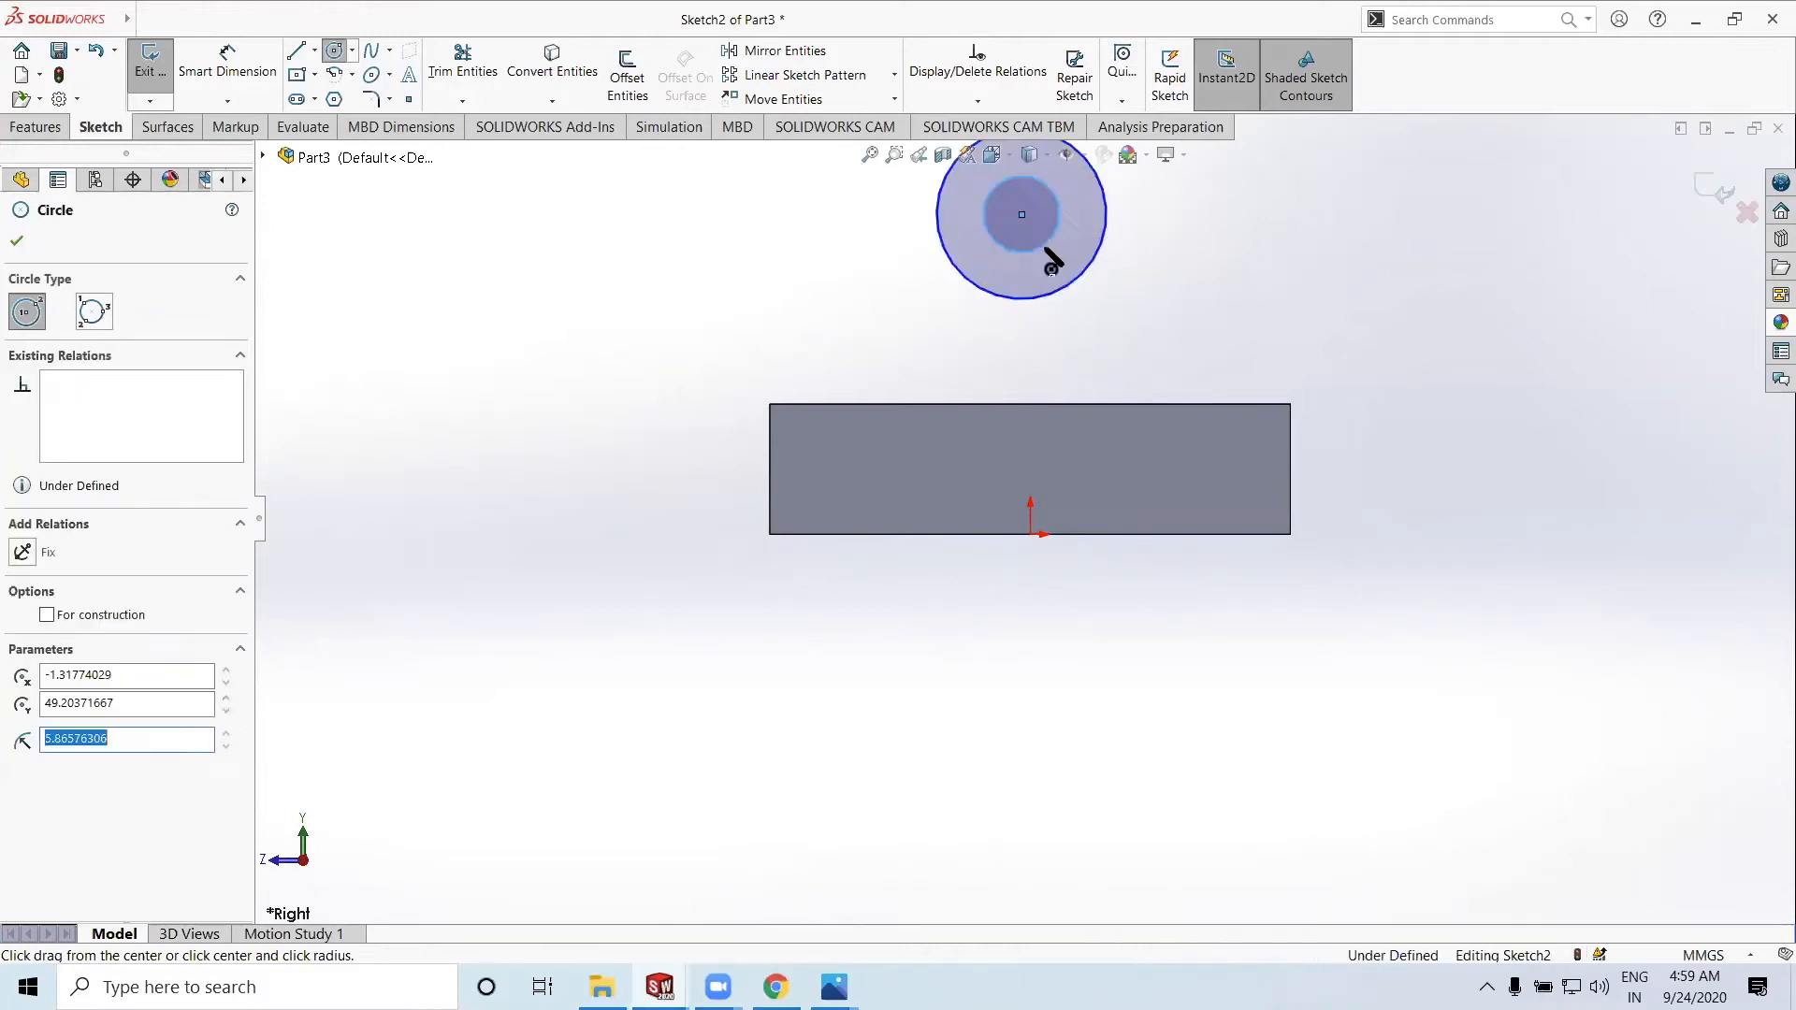
{"action": "left_click", "coordinate": [17, 243]}
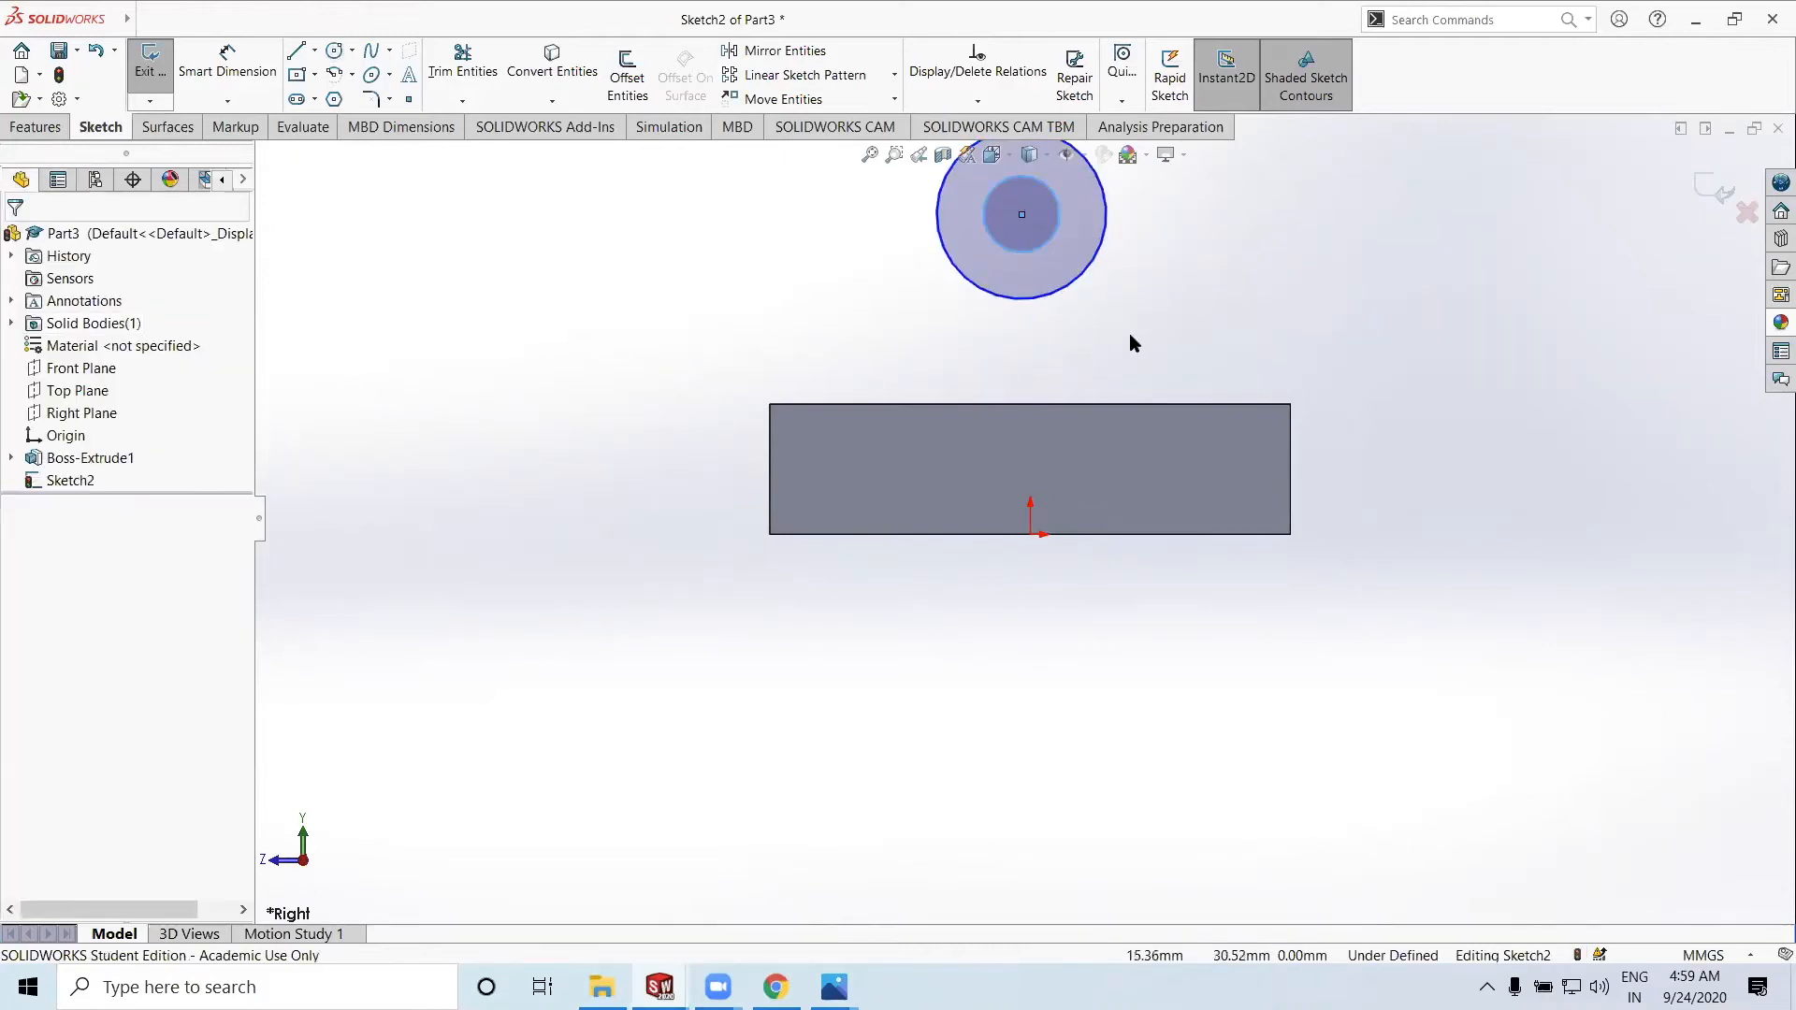
Add a Vertical relation between the circles' shared center and the origin
{"action": "left_click", "coordinate": [1021, 216]}
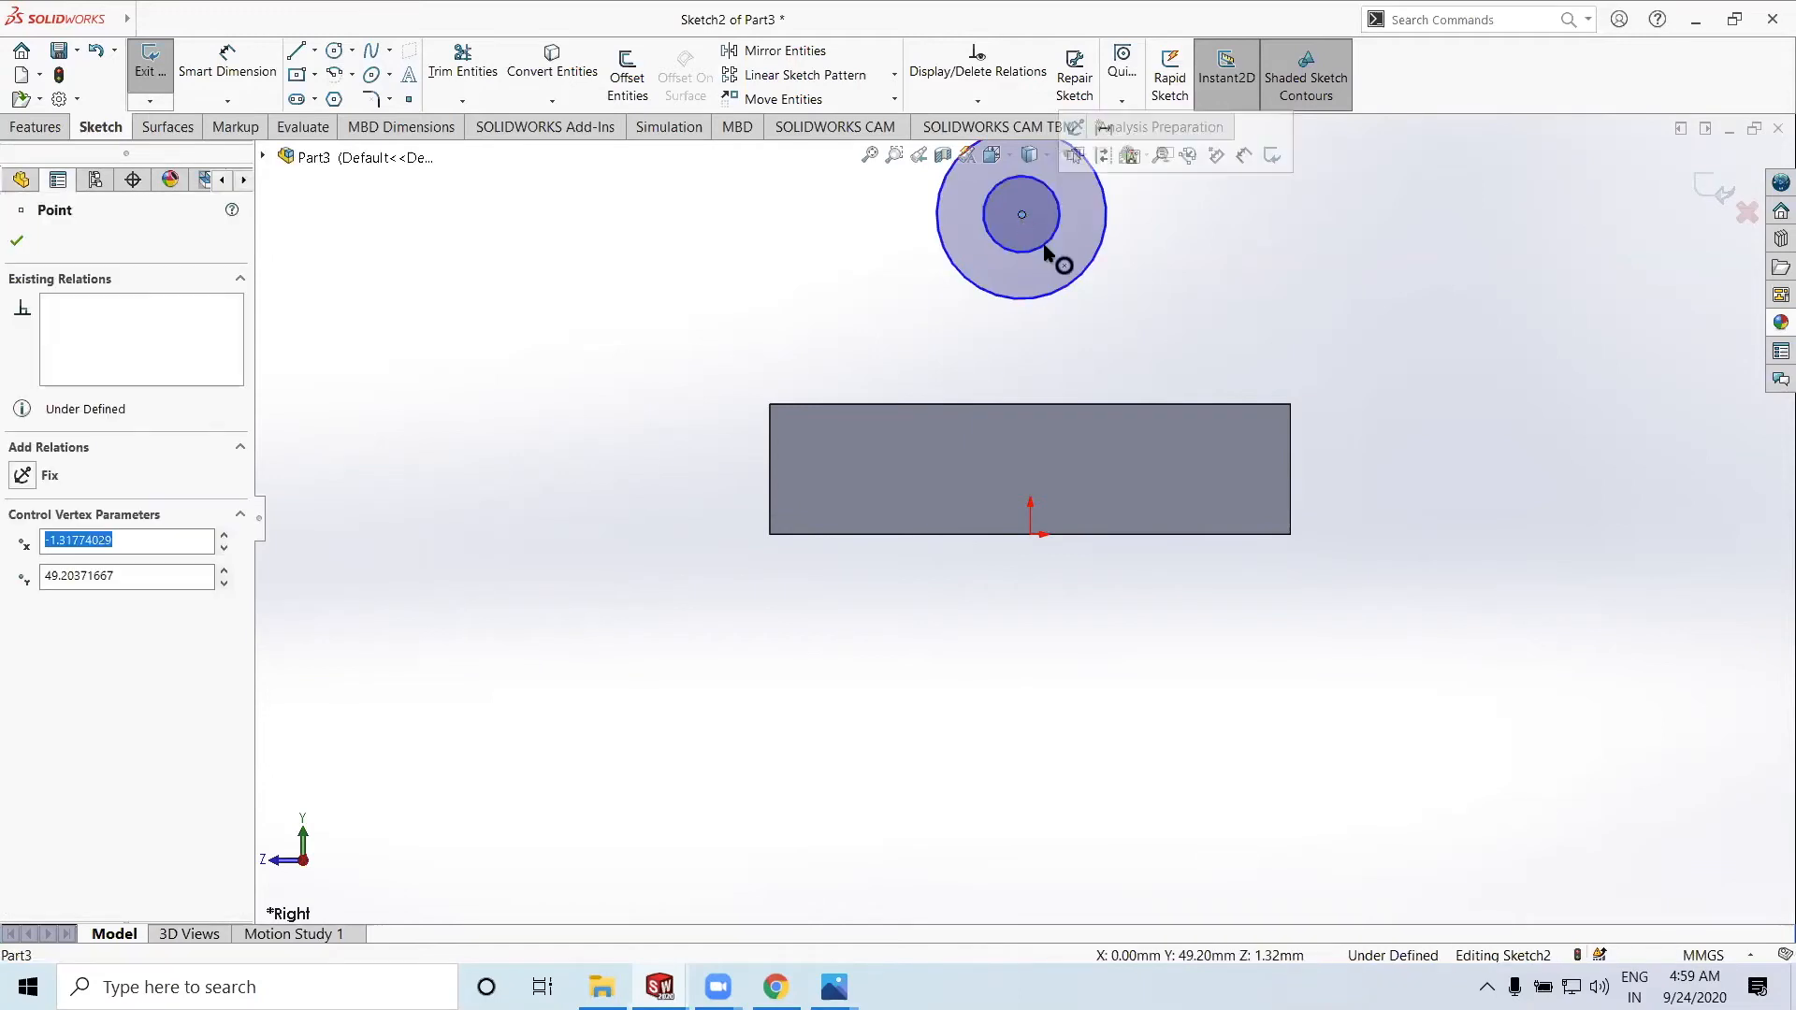
{"action": "left_click", "coordinate": [1030, 535], "text": "ctrl"}
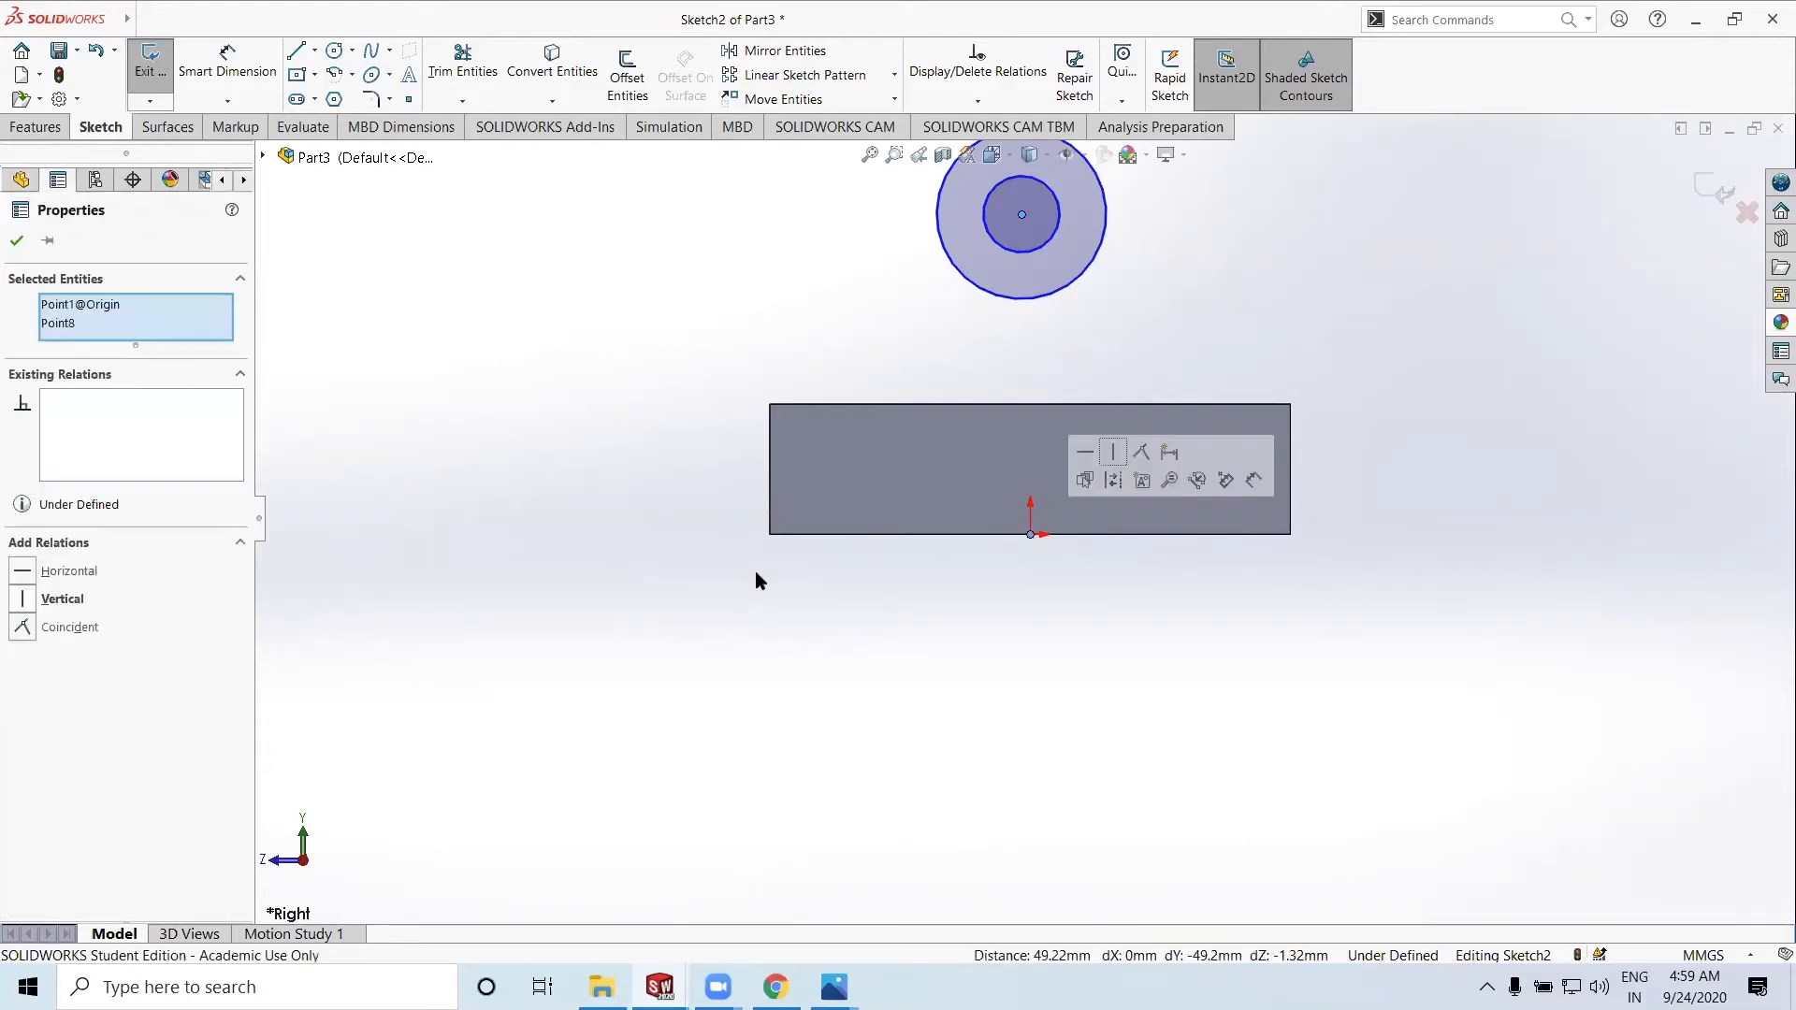
{"action": "left_click", "coordinate": [22, 599]}
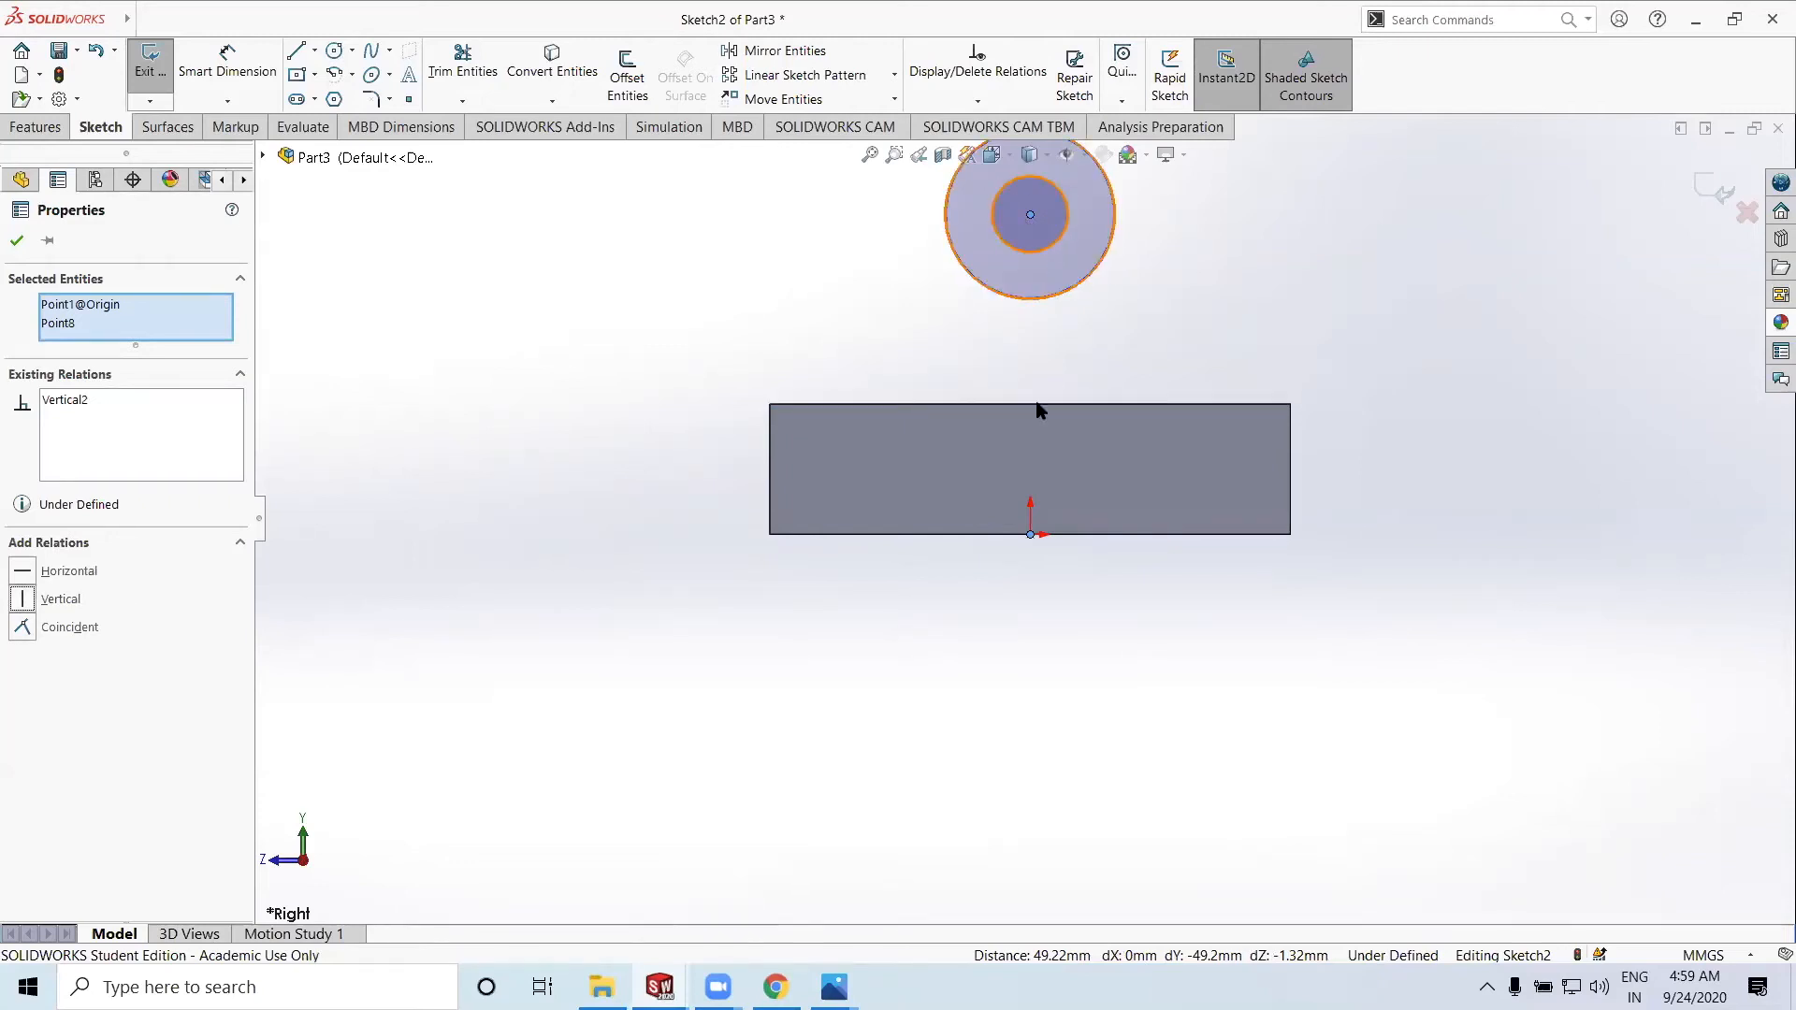
{"action": "left_click", "coordinate": [16, 243]}
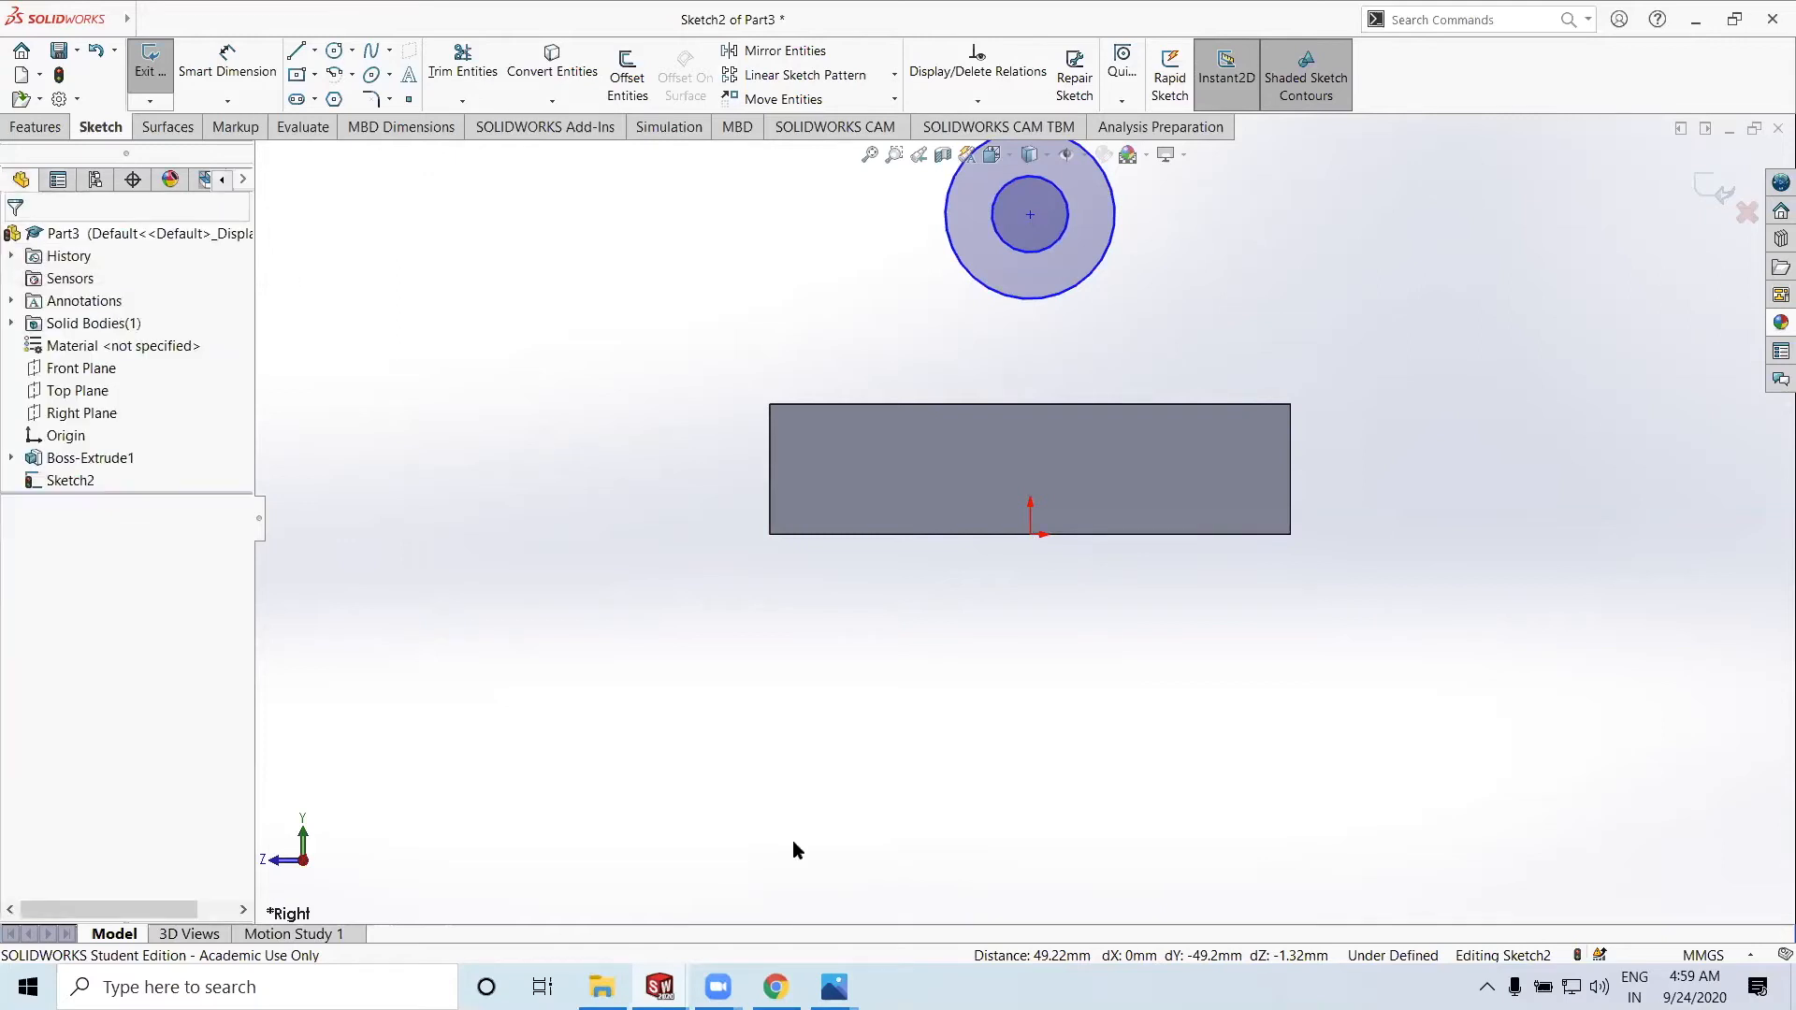
Check the bearing ring's dimensions in the reference drawing, and dimension the outer circle's diameter as 82 mm
{"action": "left_click", "coordinate": [834, 987]}
{"action": "left_click", "coordinate": [835, 919]}
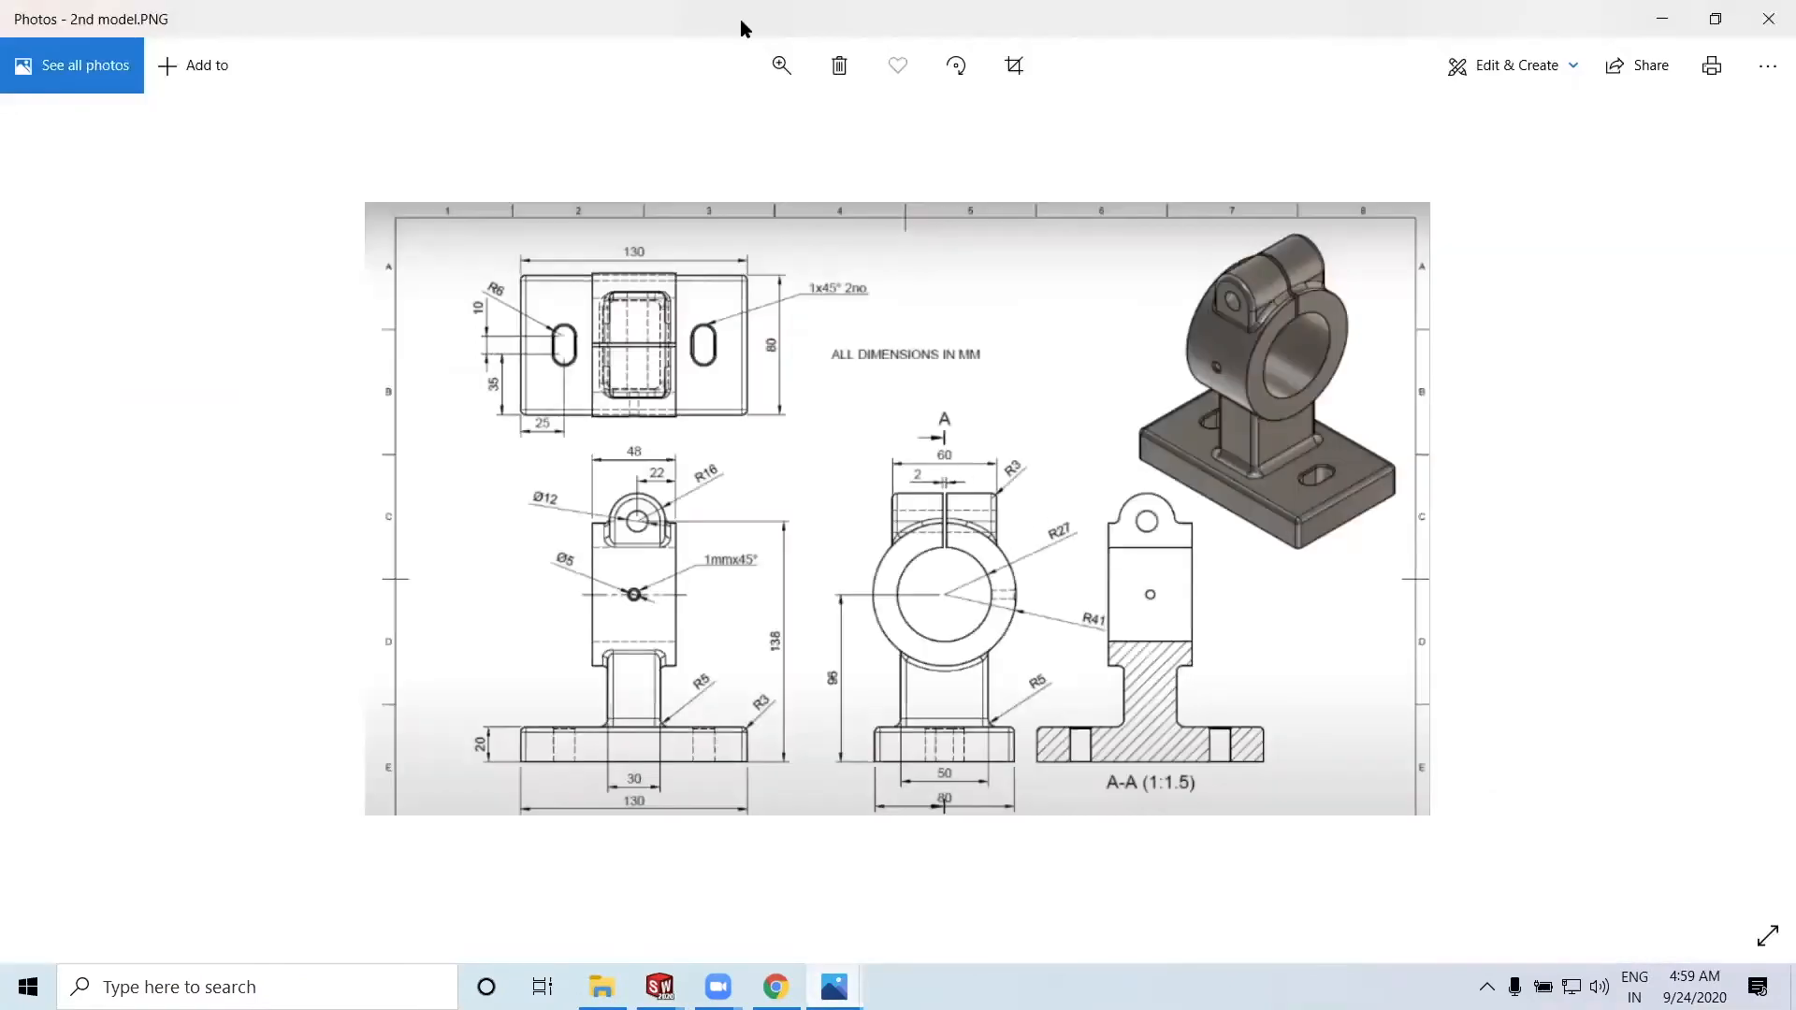
{"action": "left_click", "coordinate": [781, 64]}
{"action": "left_click_drag", "start_coordinate": [668, 134], "coordinate": [738, 148]}
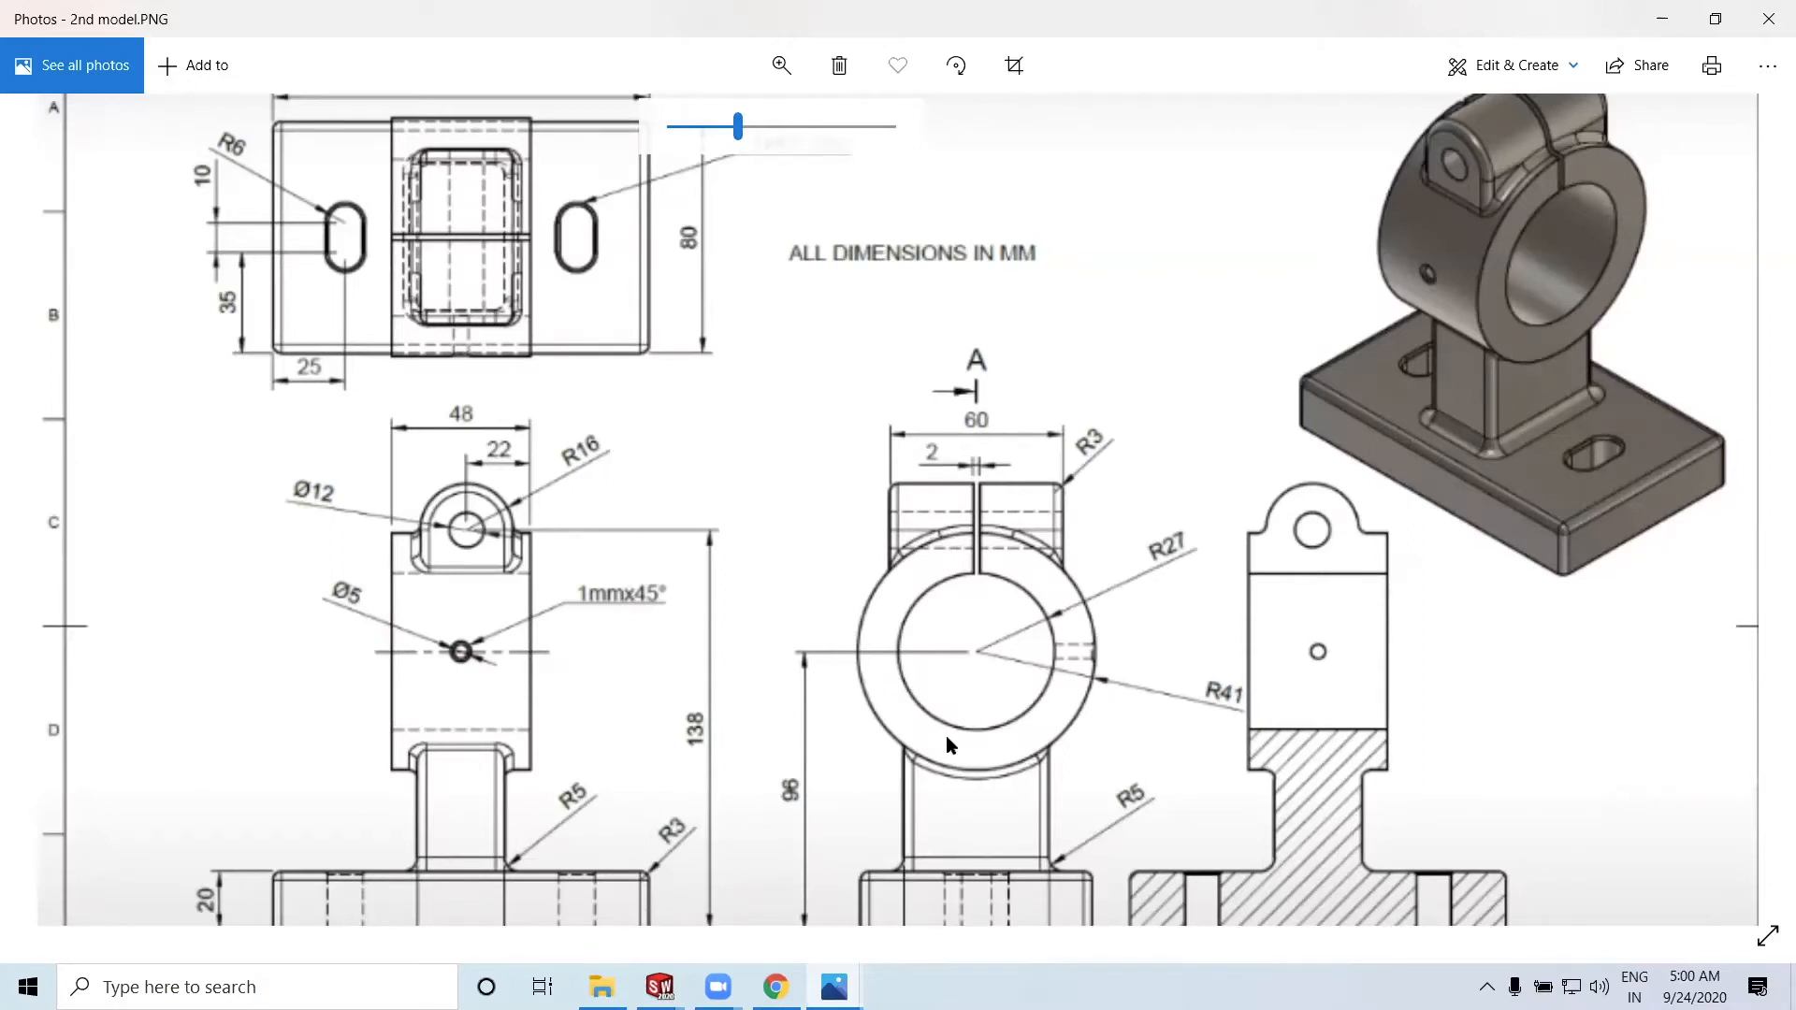
{"action": "left_click", "coordinate": [1639, 20]}
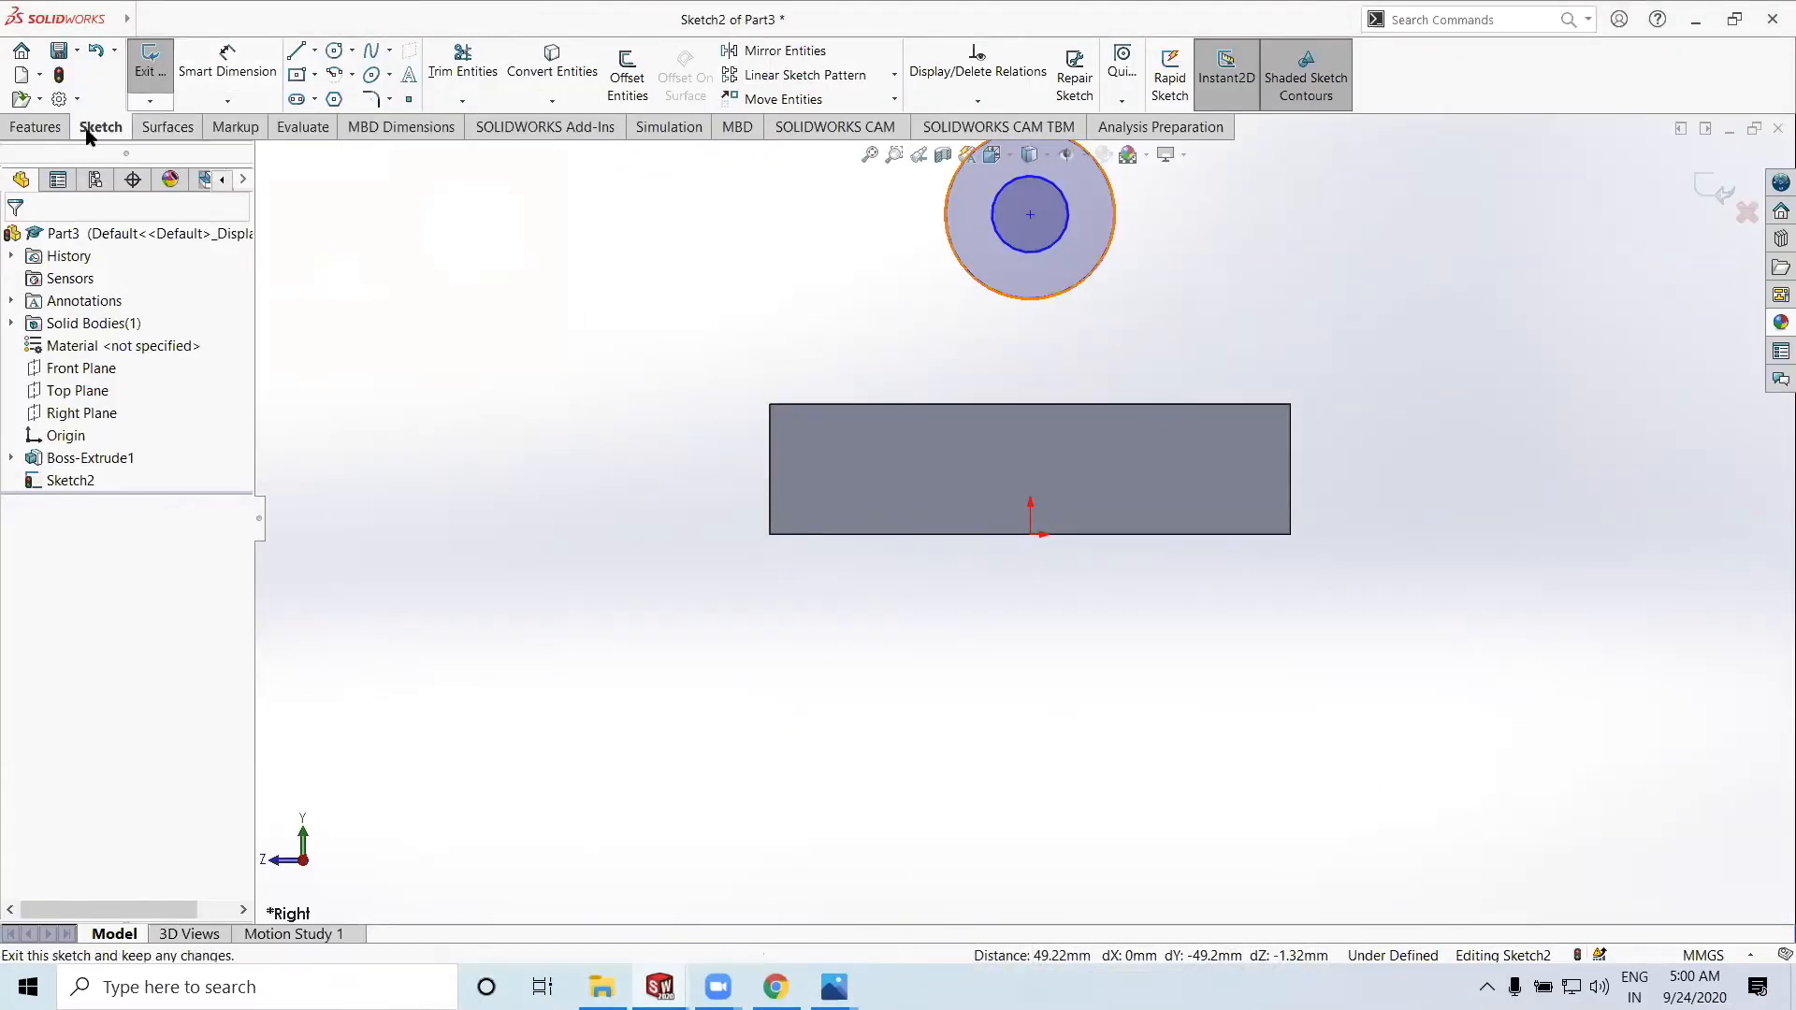
{"action": "left_click", "coordinate": [242, 55]}
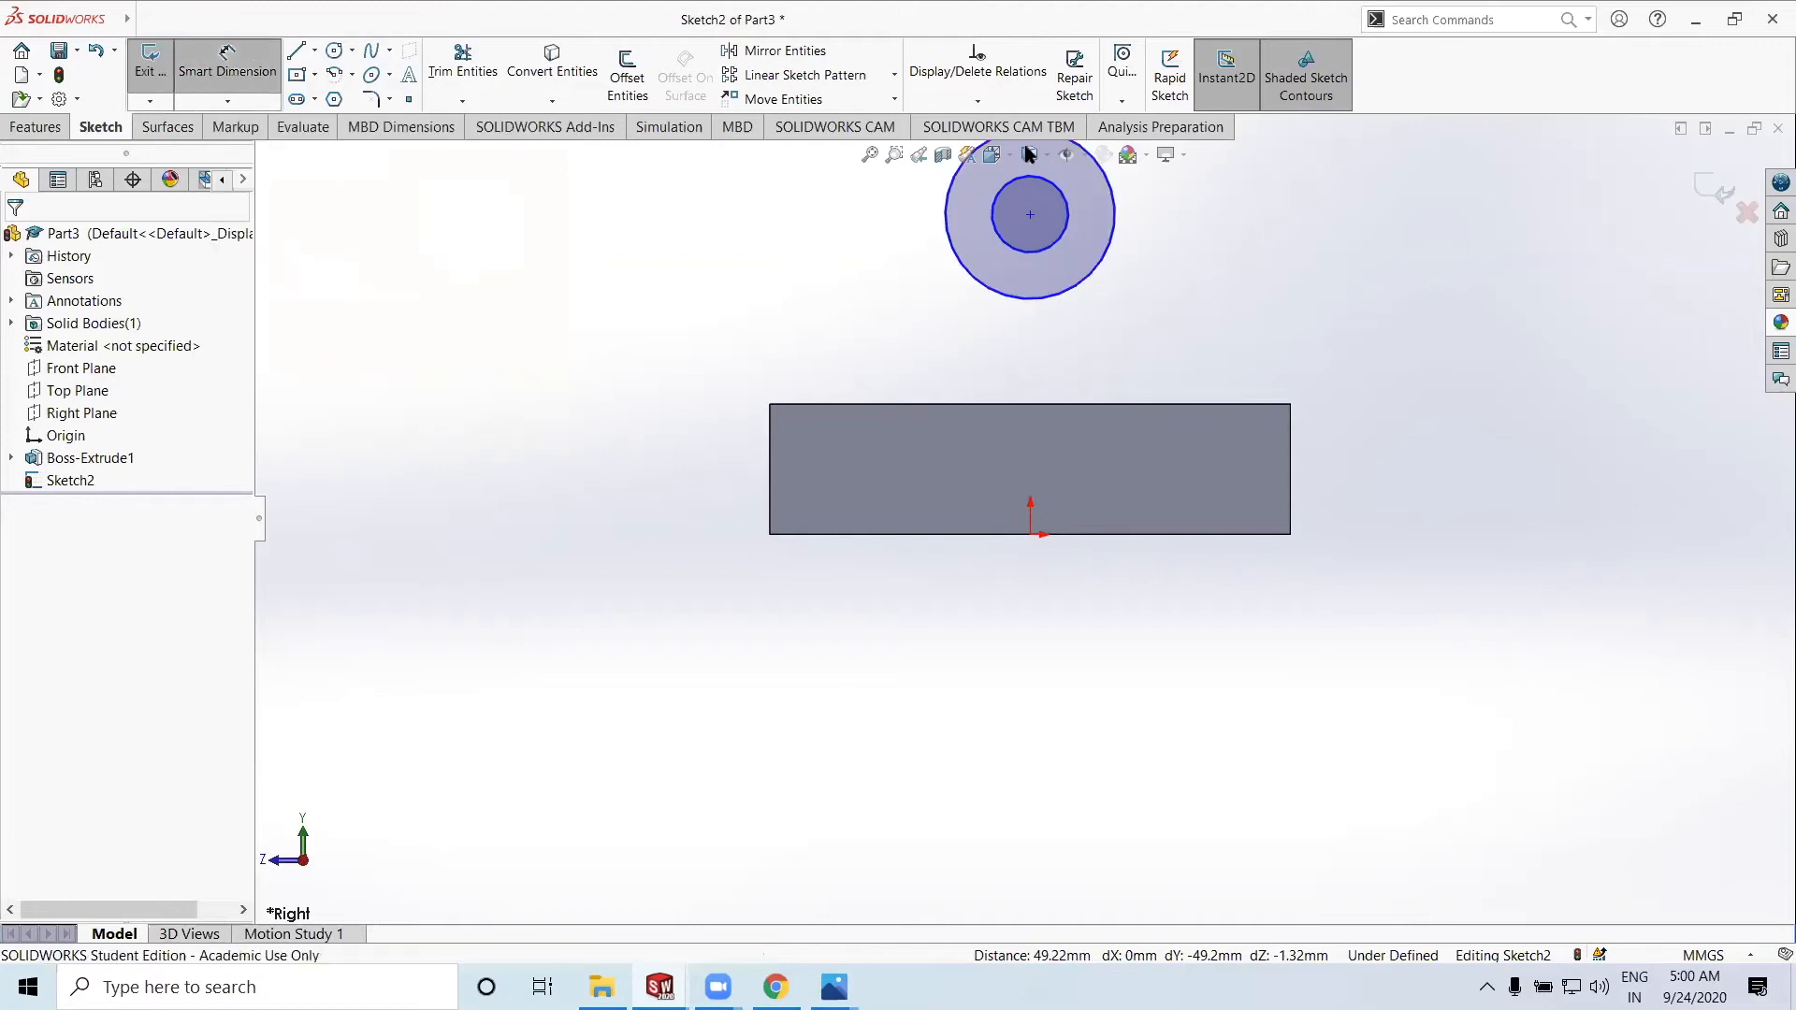
{"action": "left_click", "coordinate": [1116, 228]}
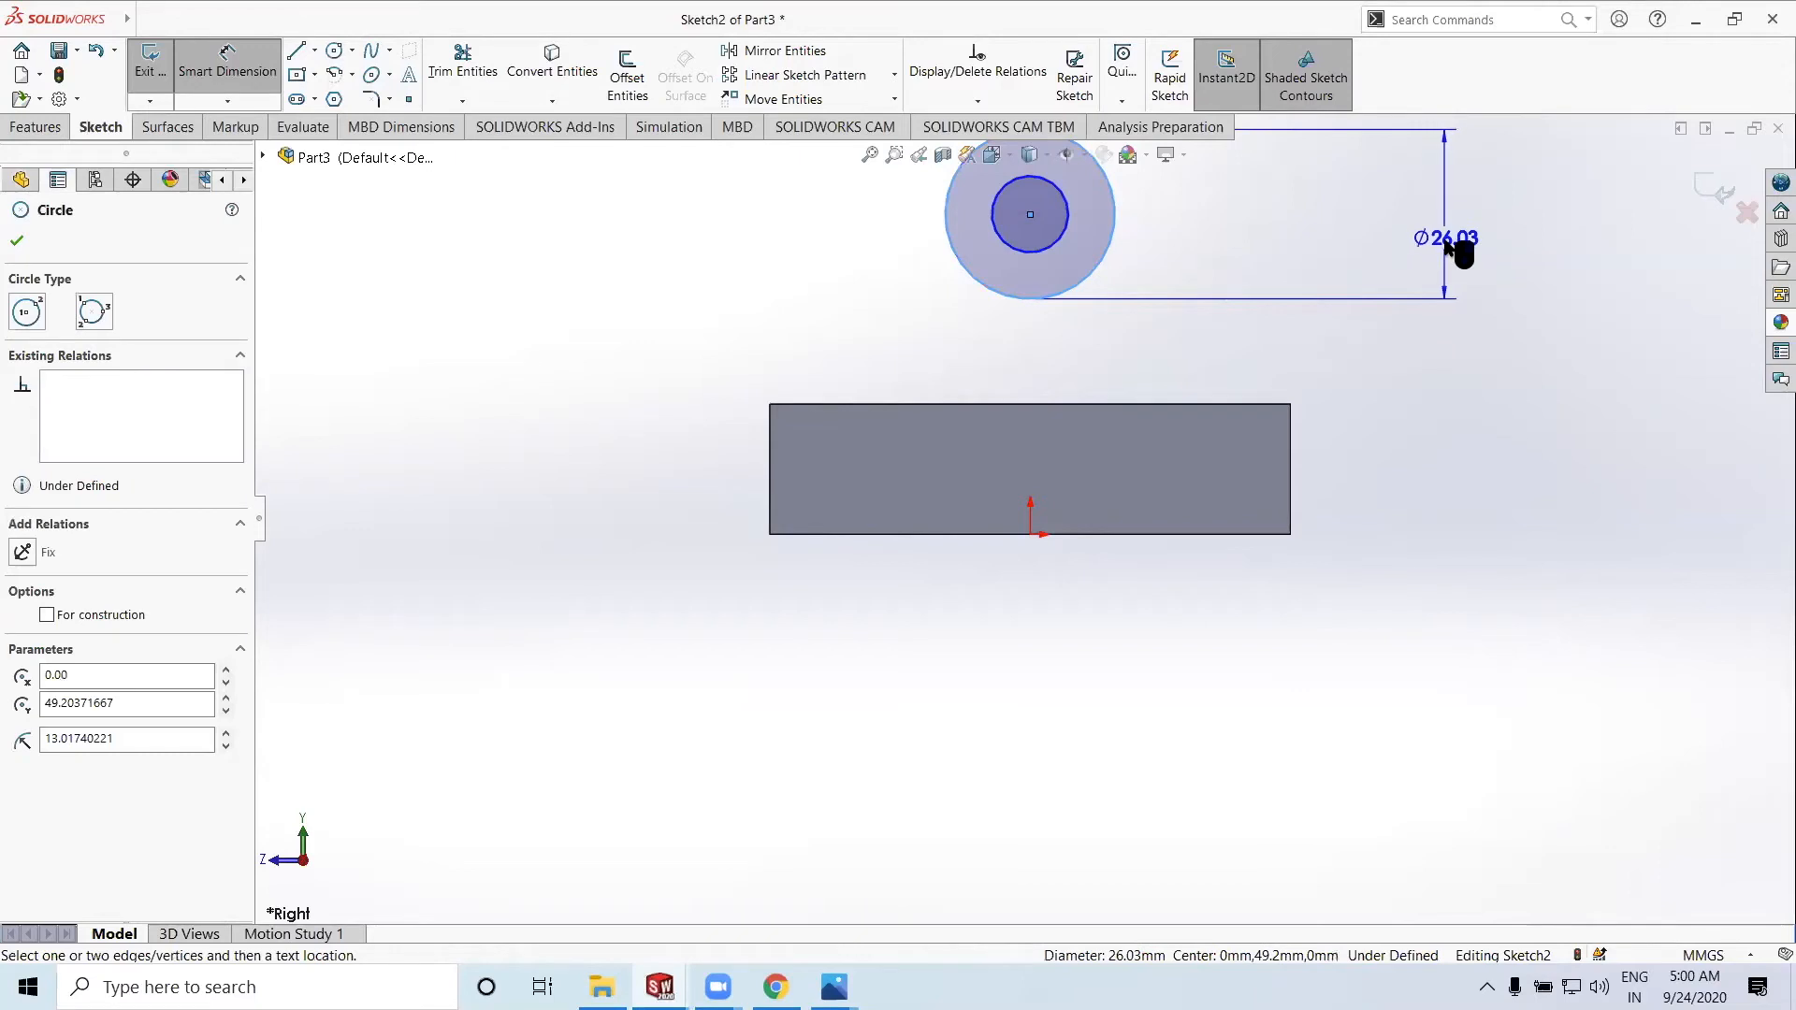
{"action": "left_click", "coordinate": [1452, 245]}
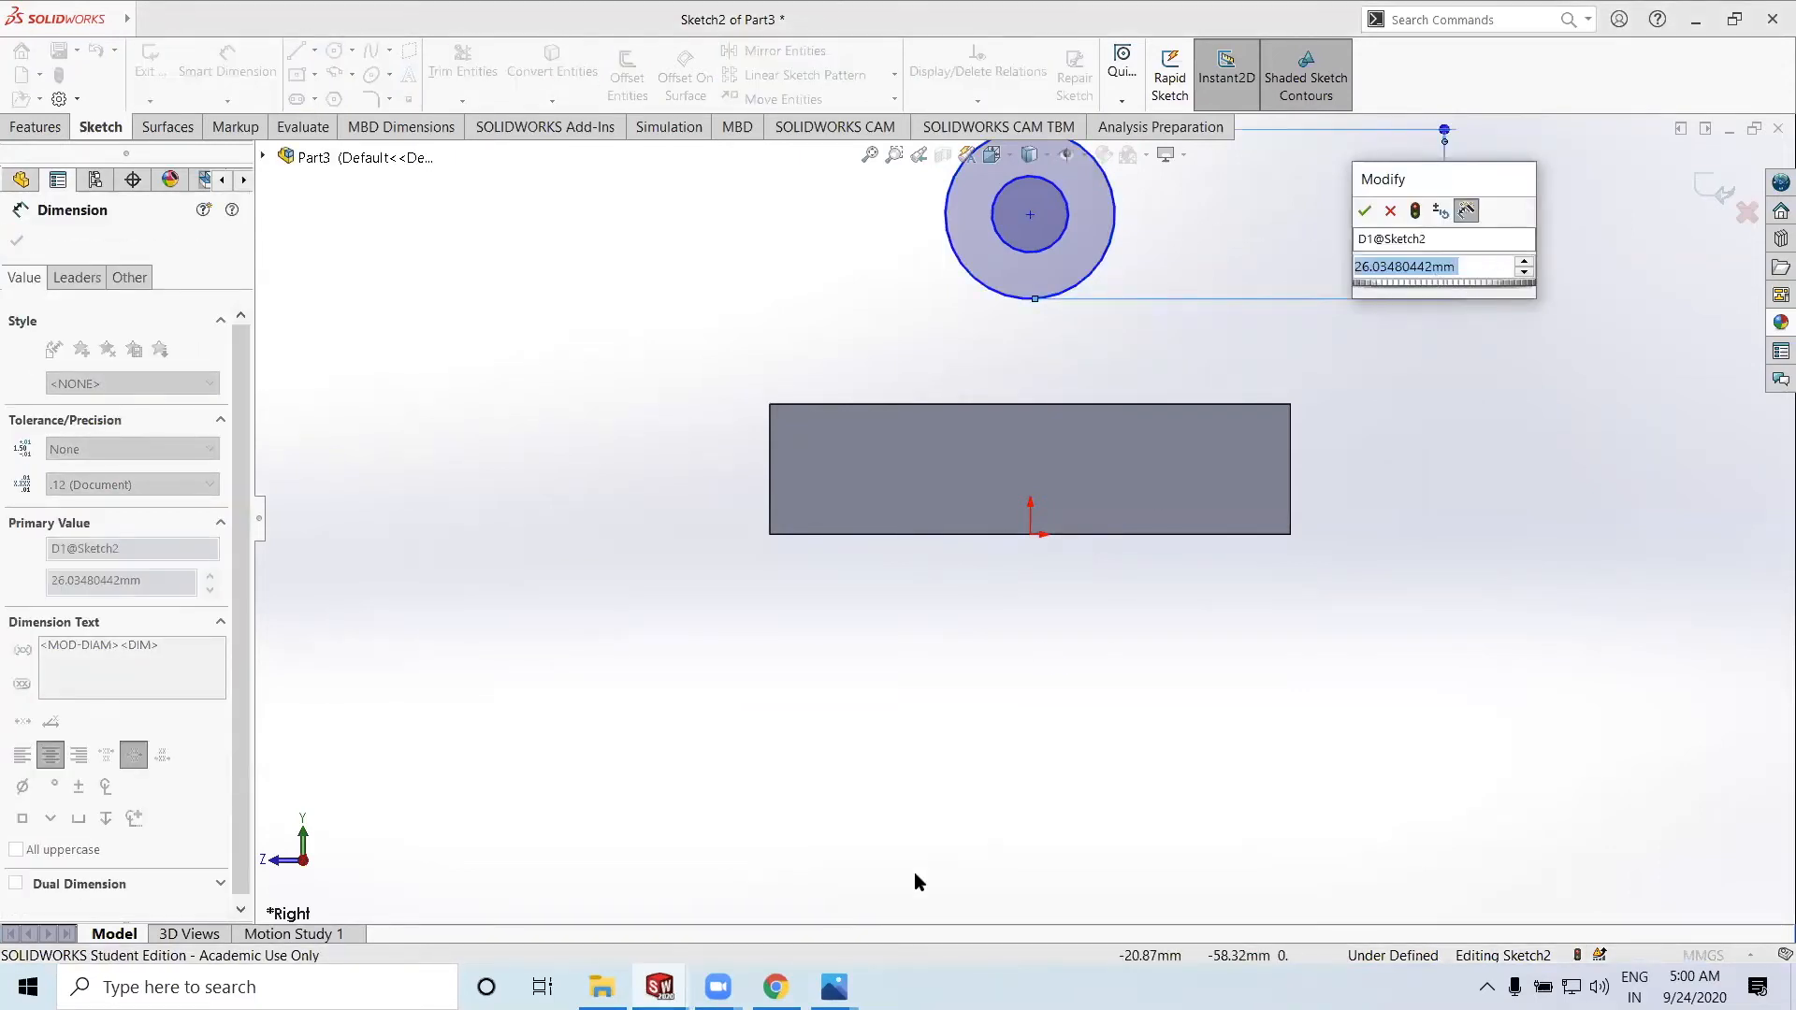
{"action": "left_click", "coordinate": [834, 987]}
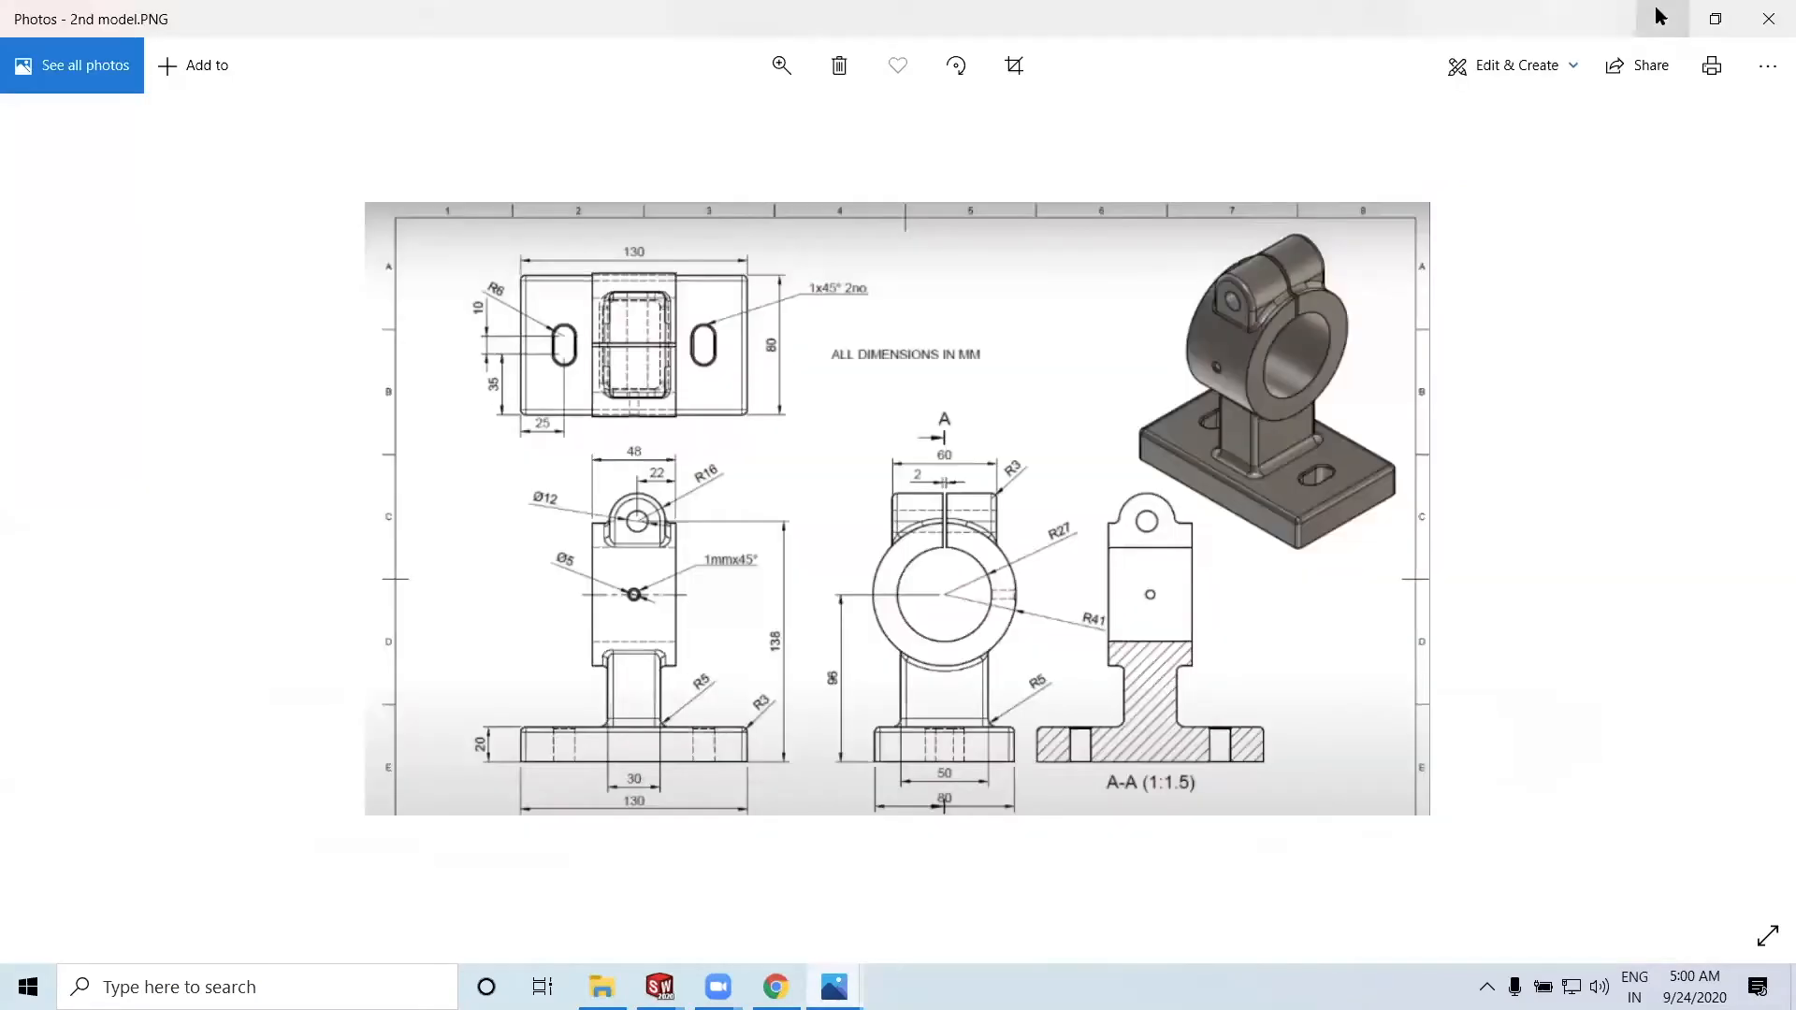
{"action": "left_click", "coordinate": [1659, 8]}
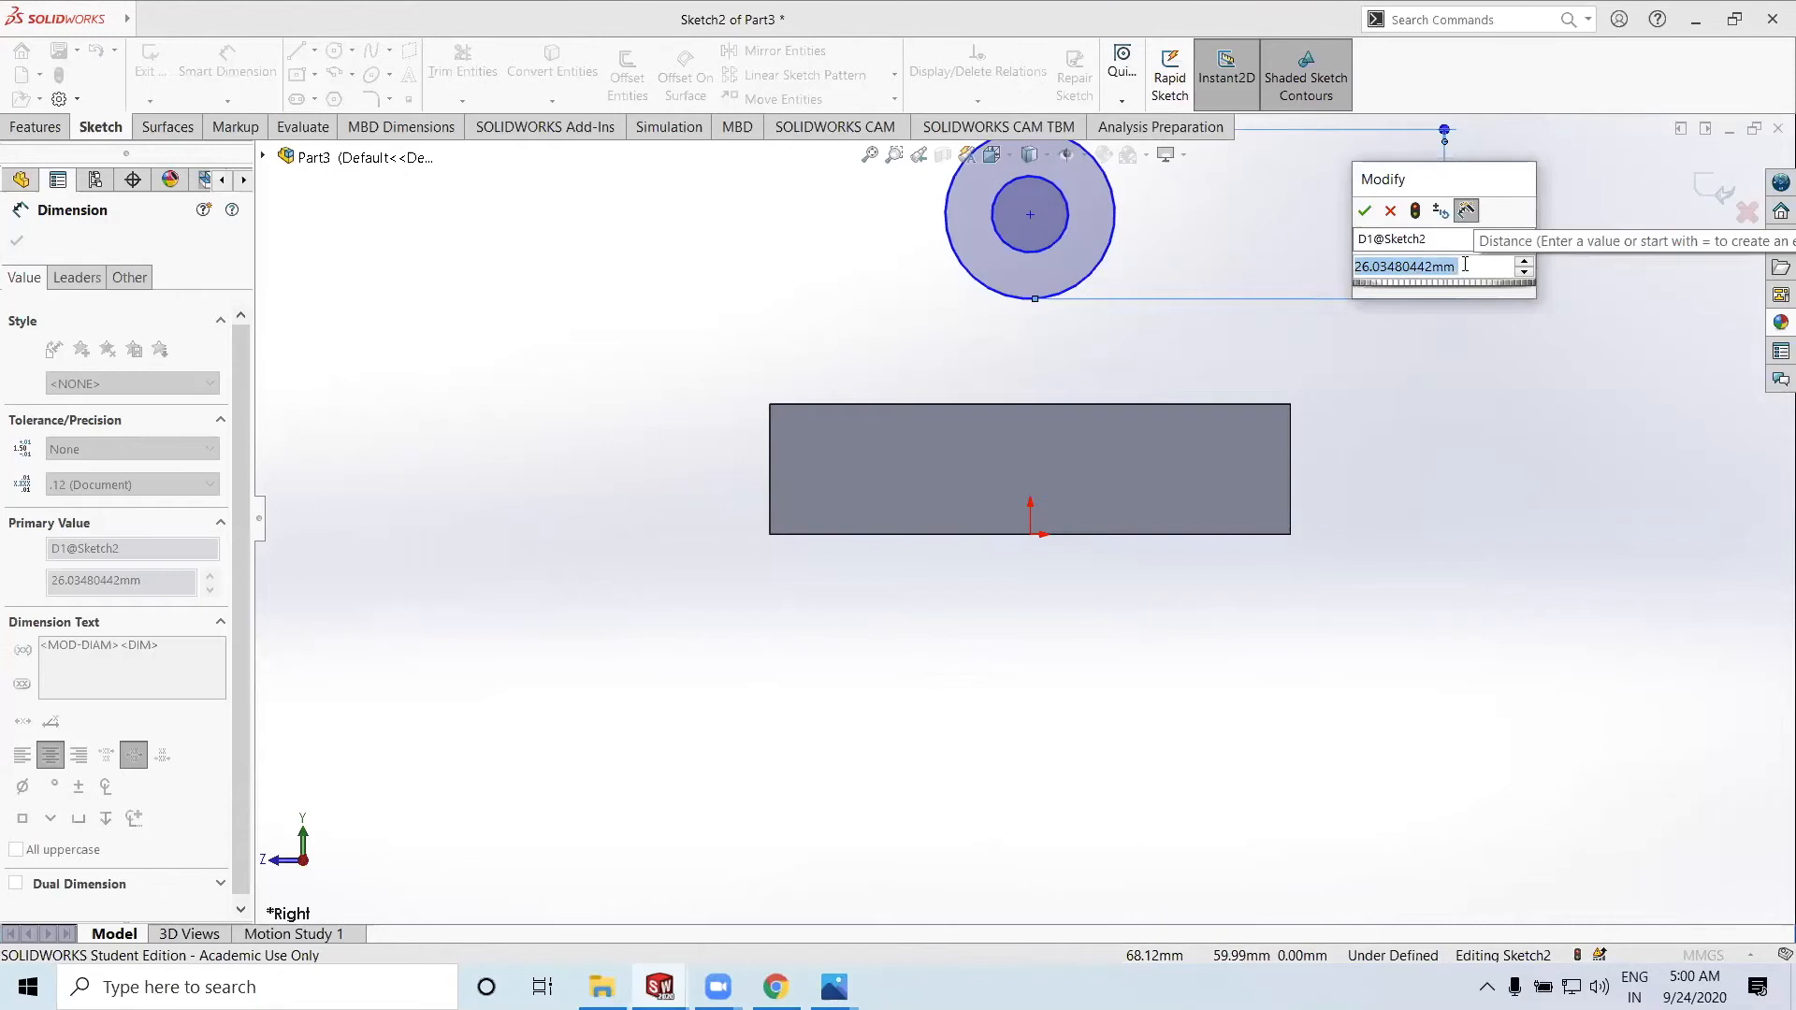
{"action": "type", "text": "82"}
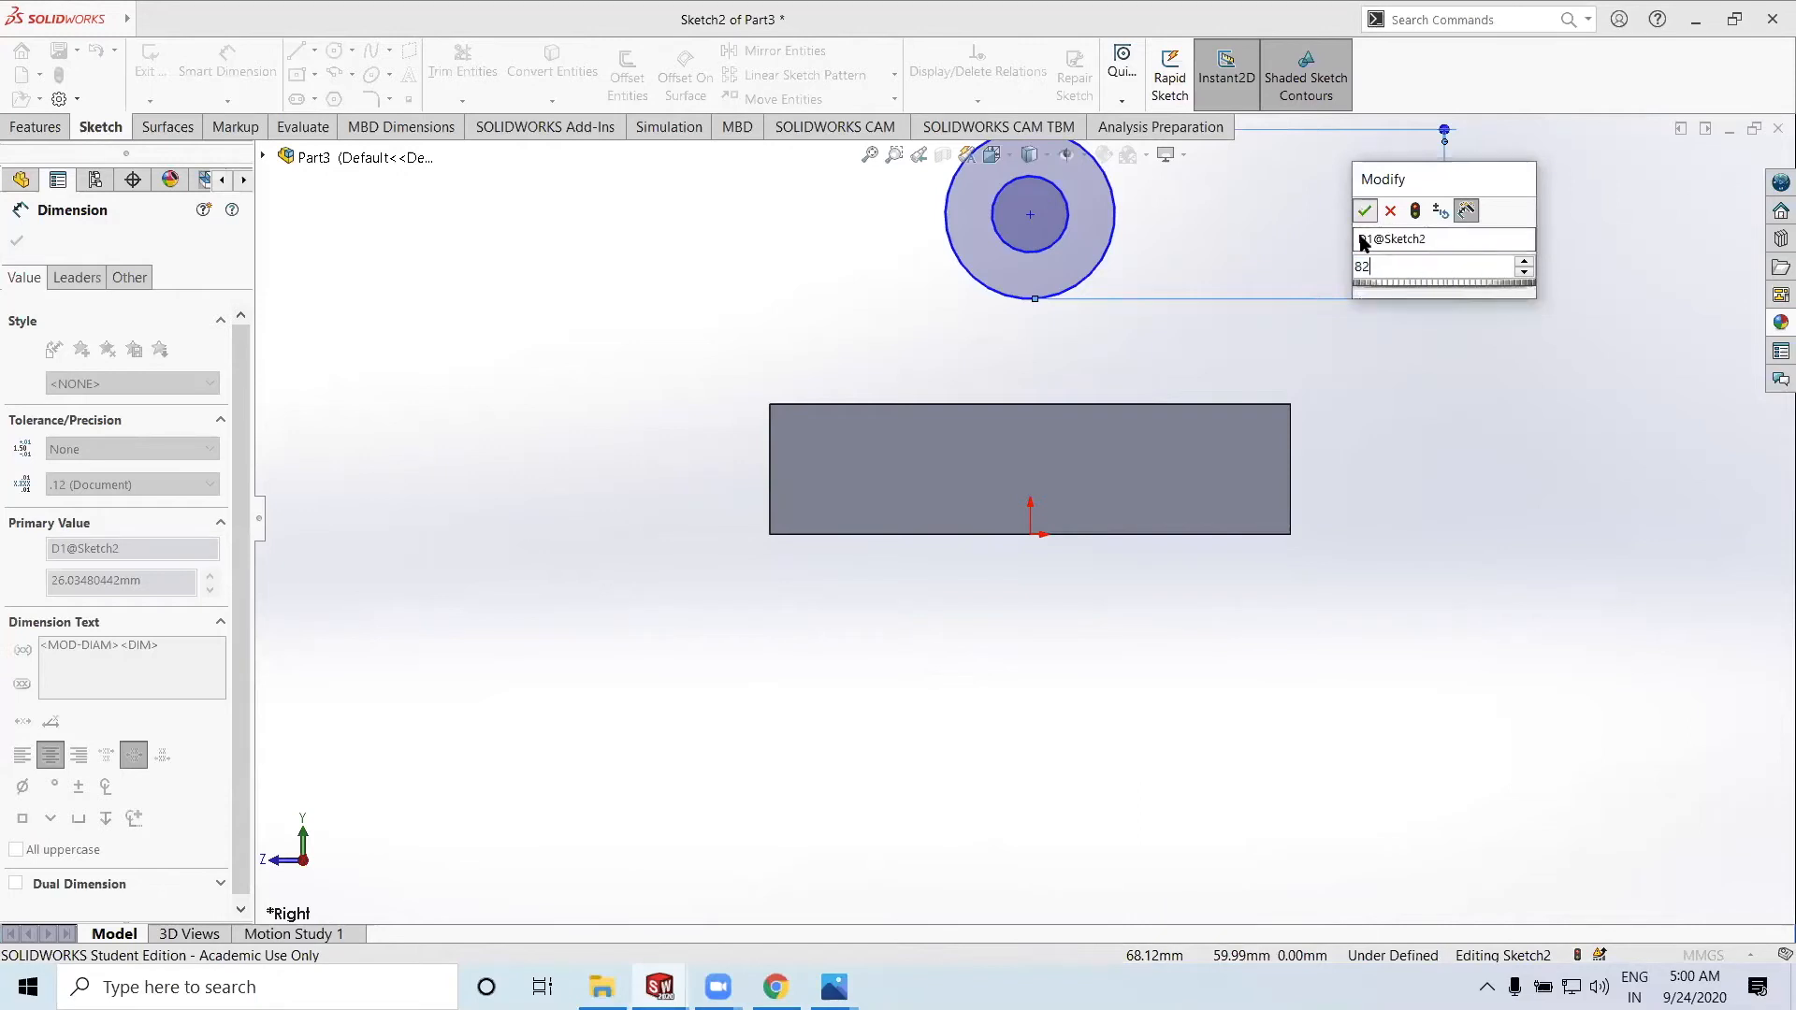
{"action": "key", "text": "Return"}
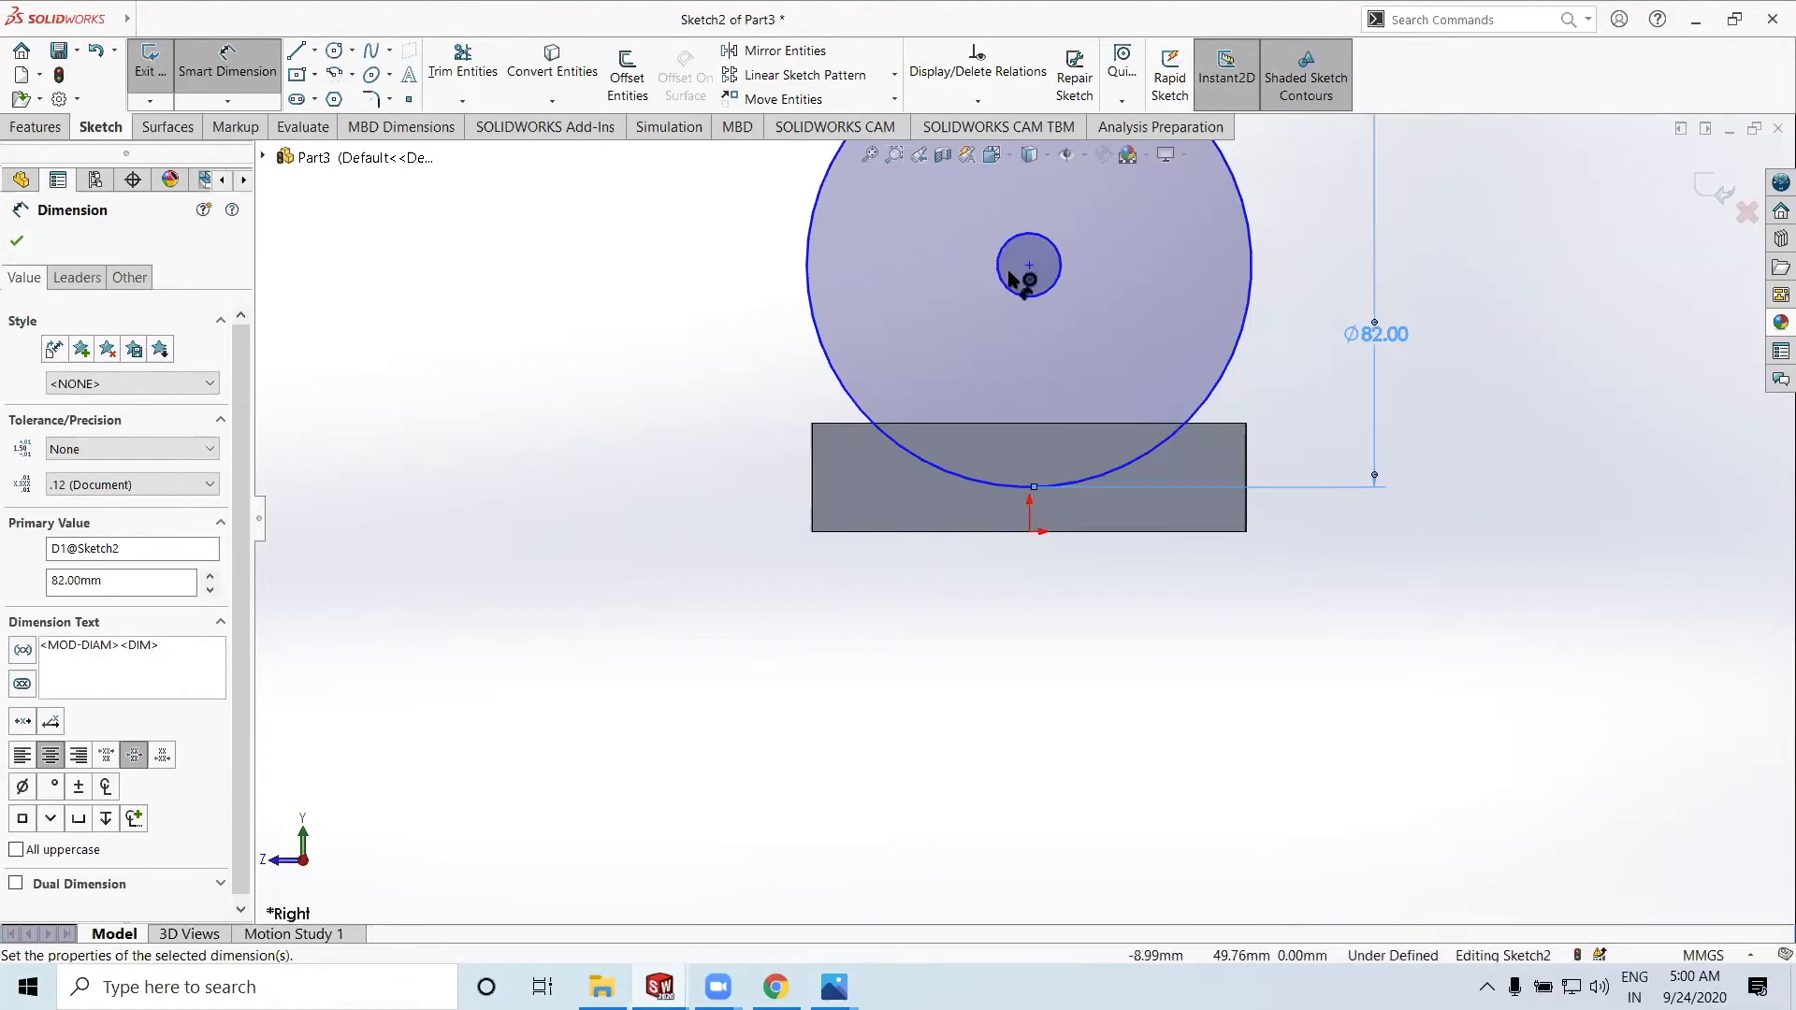
Dimension the inner circle's diameter as 54 mm, checking the bore size in the reference drawing
{"action": "left_click", "coordinate": [1024, 298]}
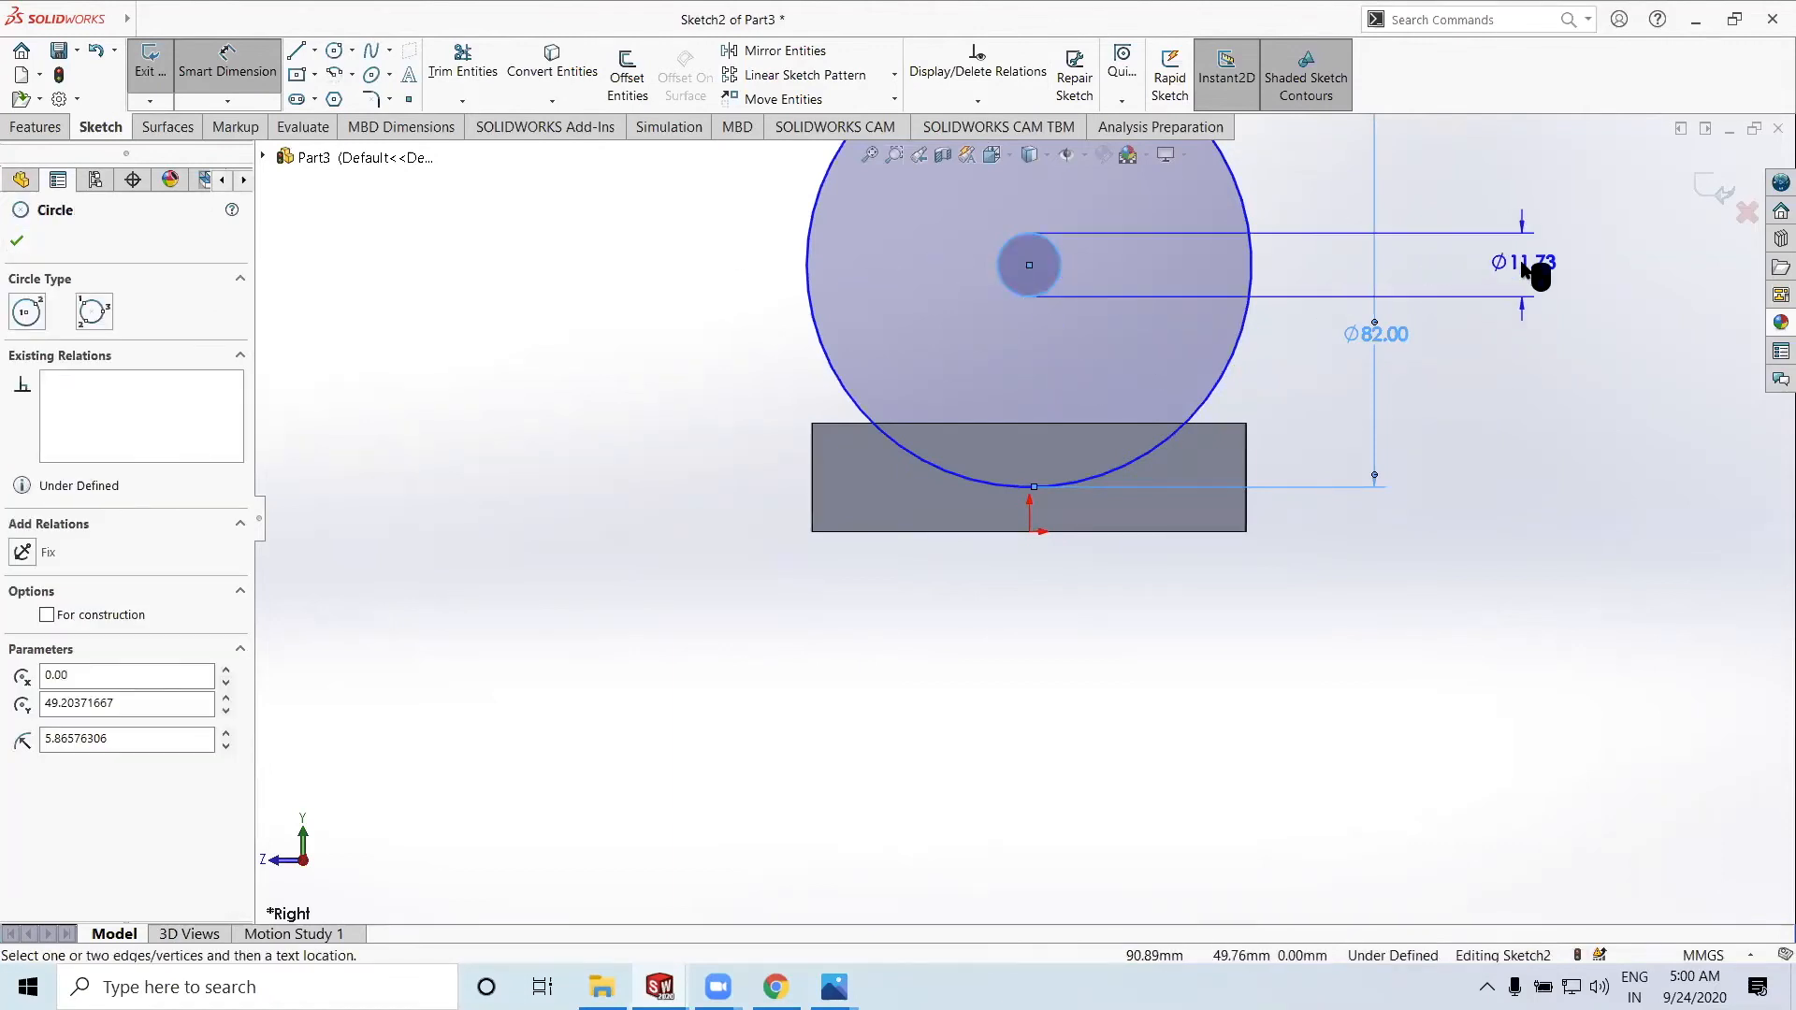
{"action": "left_click", "coordinate": [1417, 271]}
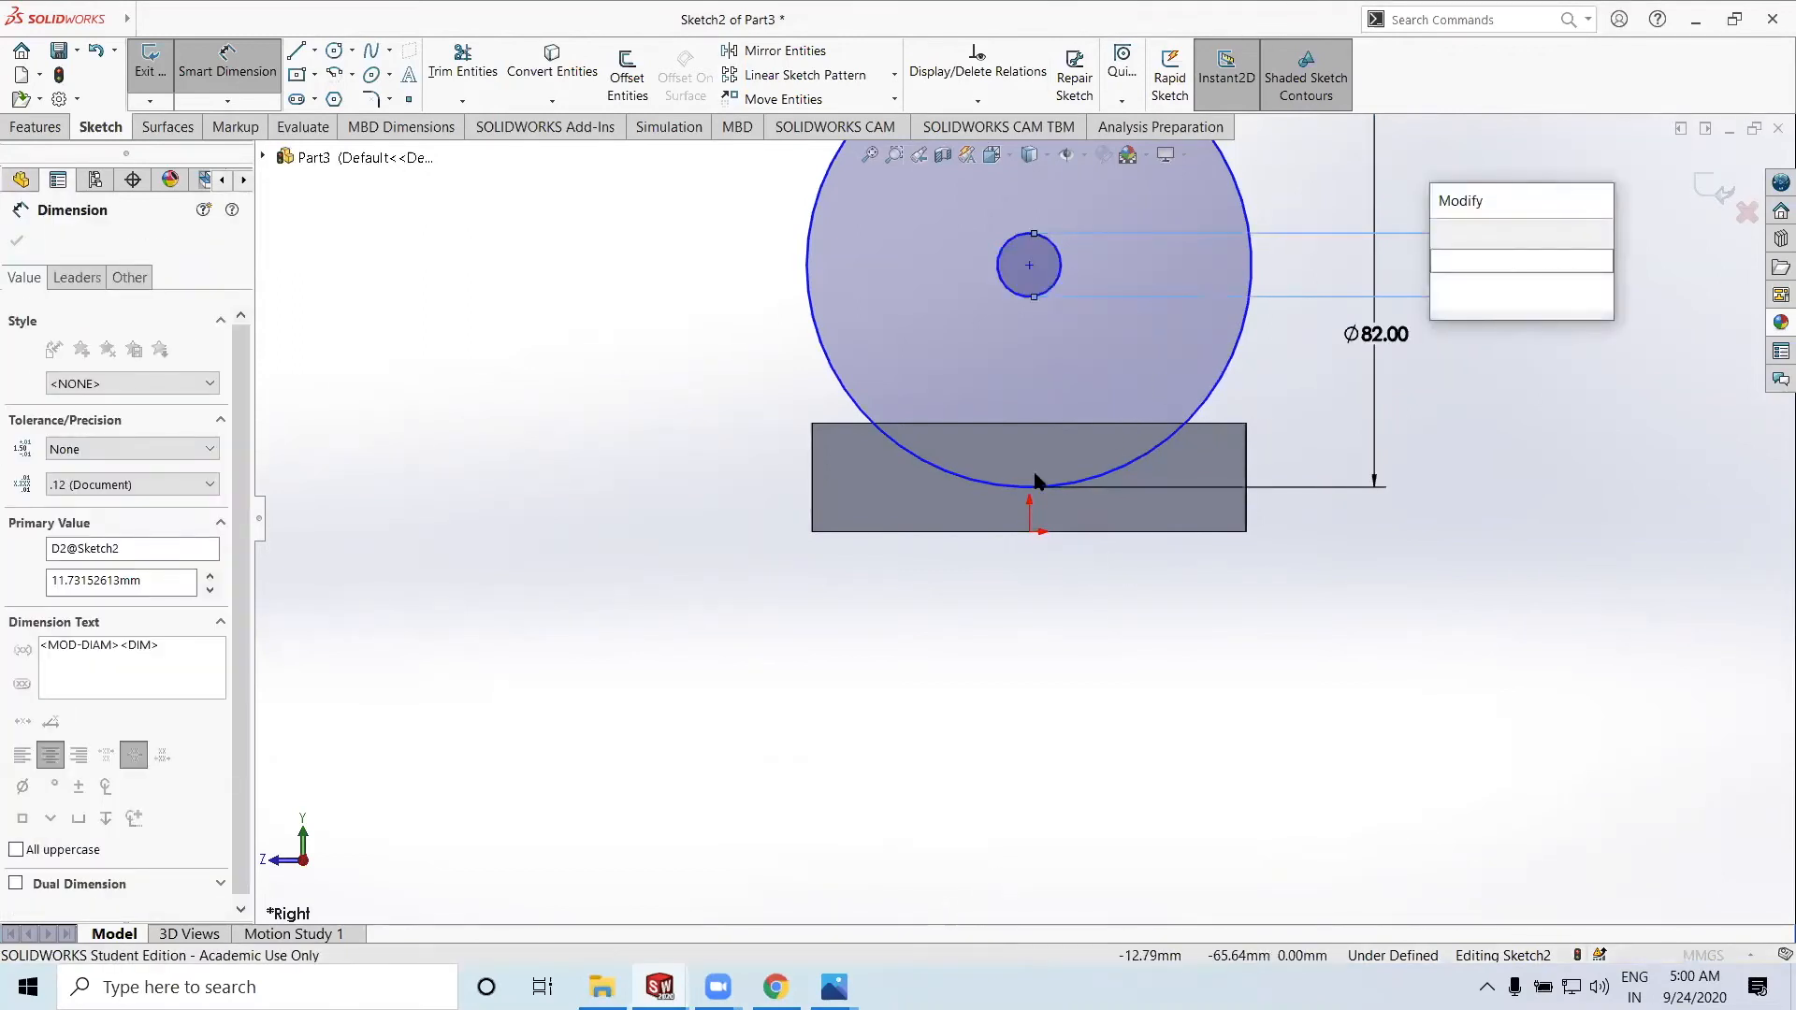
{"action": "key", "text": "alt+Tab"}
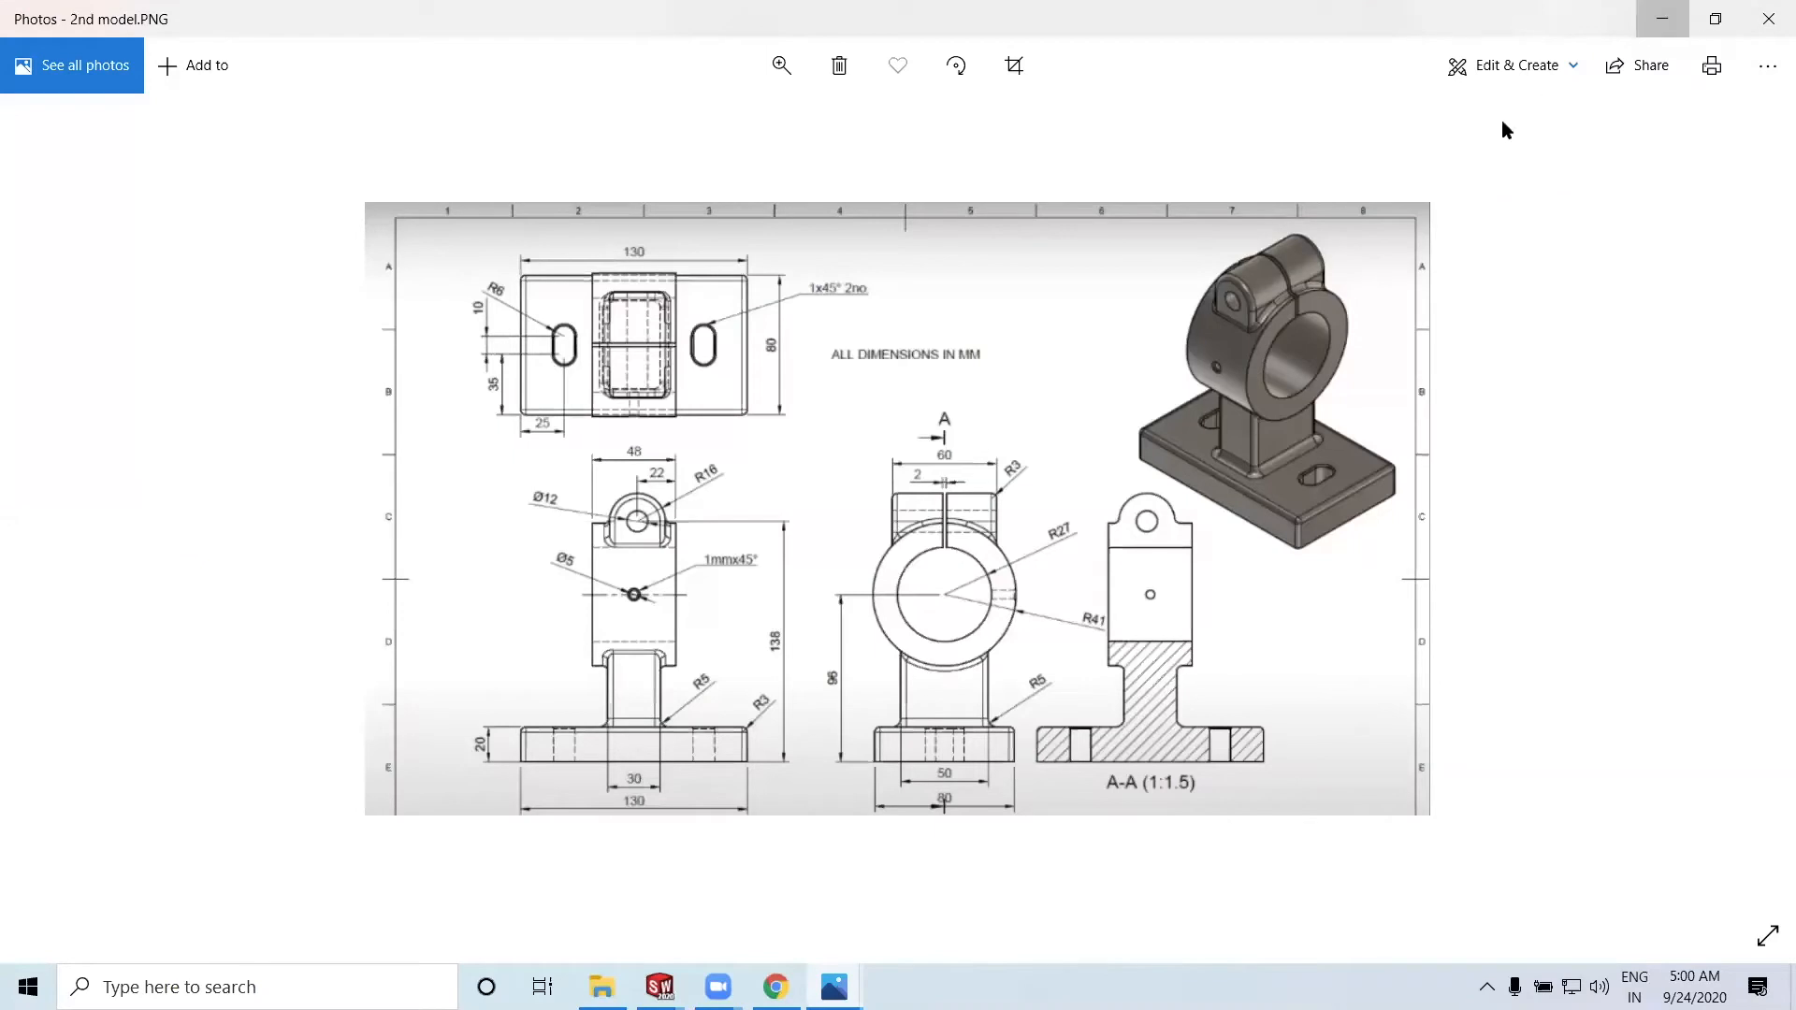
{"action": "key", "text": "alt+Tab"}
{"action": "type", "text": "54"}
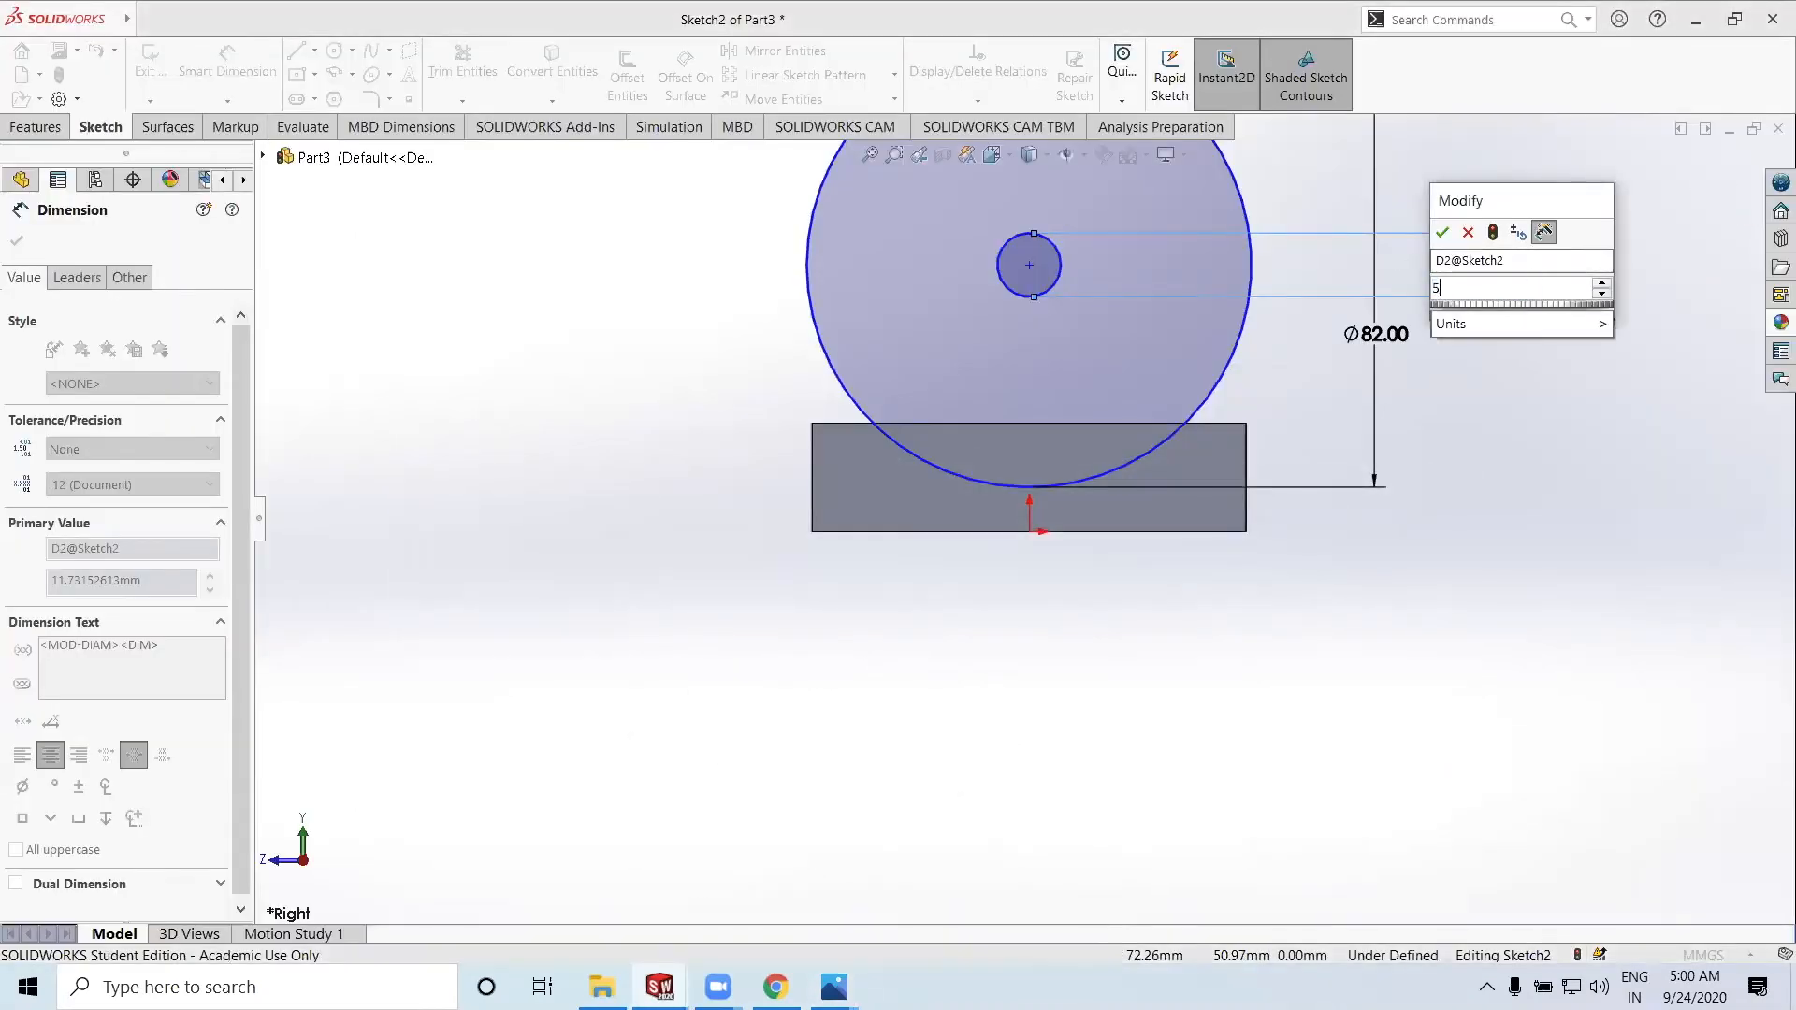
{"action": "left_click", "coordinate": [1443, 233]}
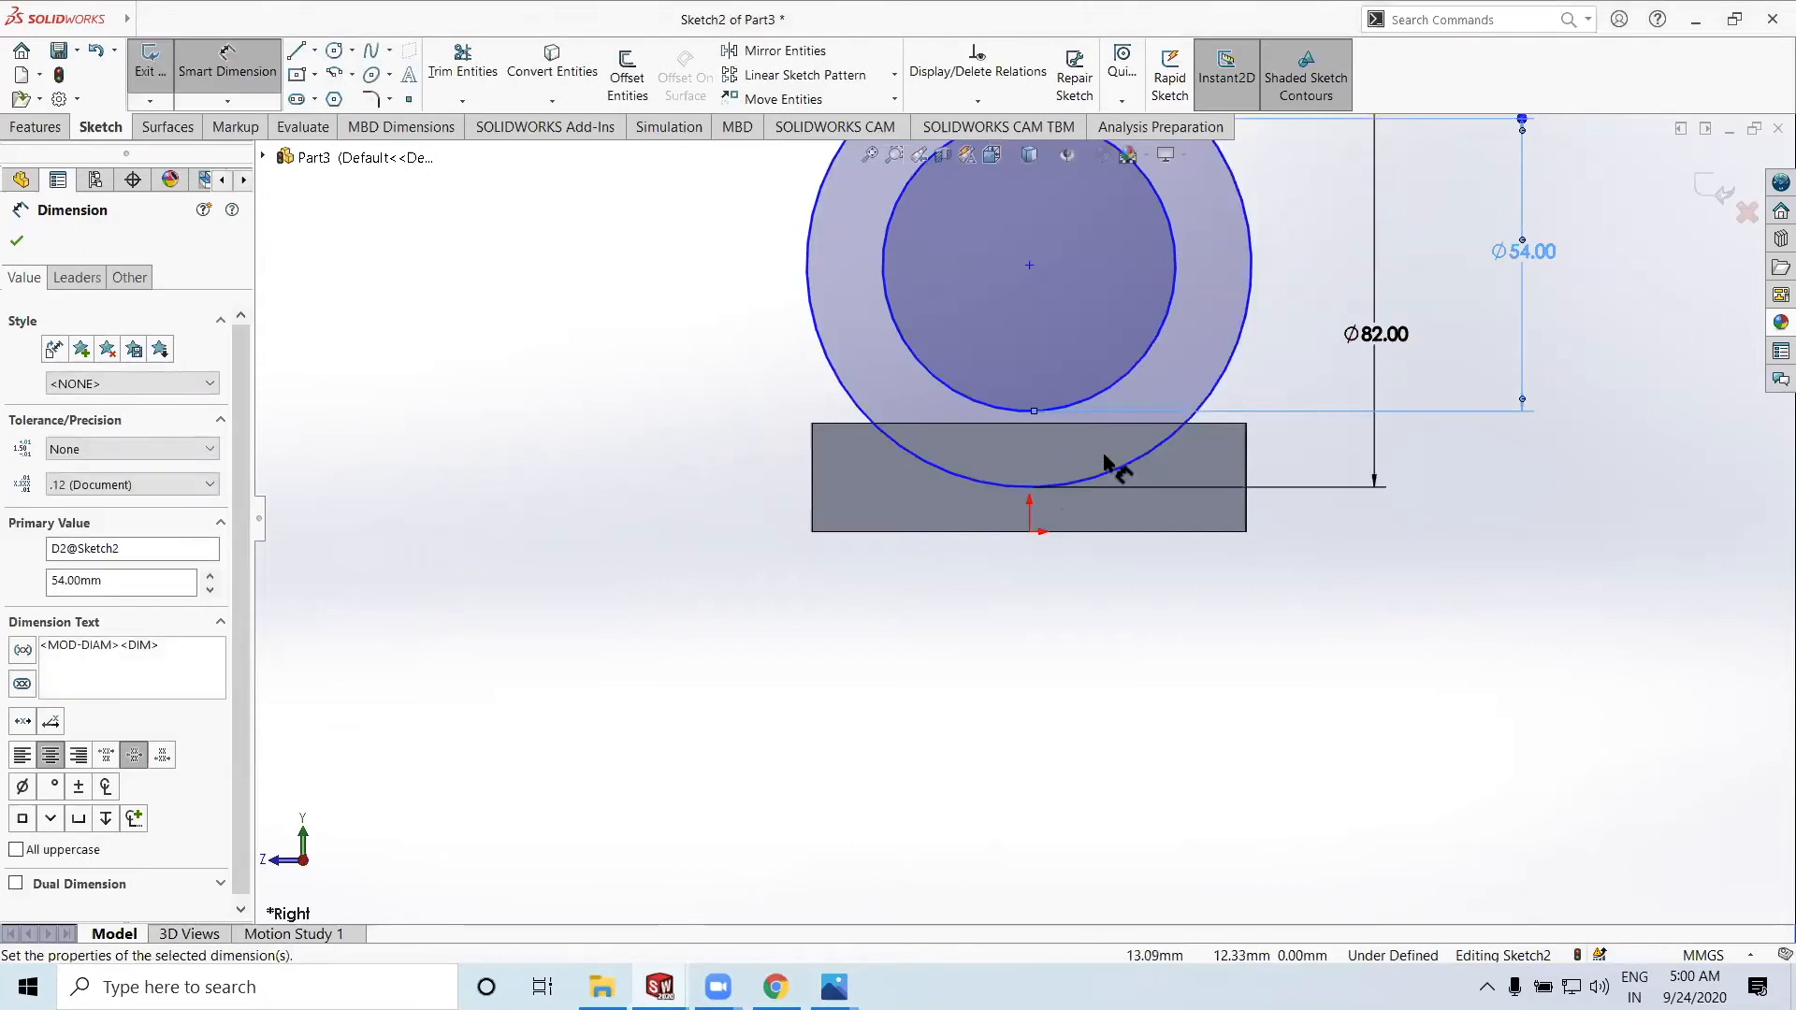
{"action": "left_click", "coordinate": [17, 242]}
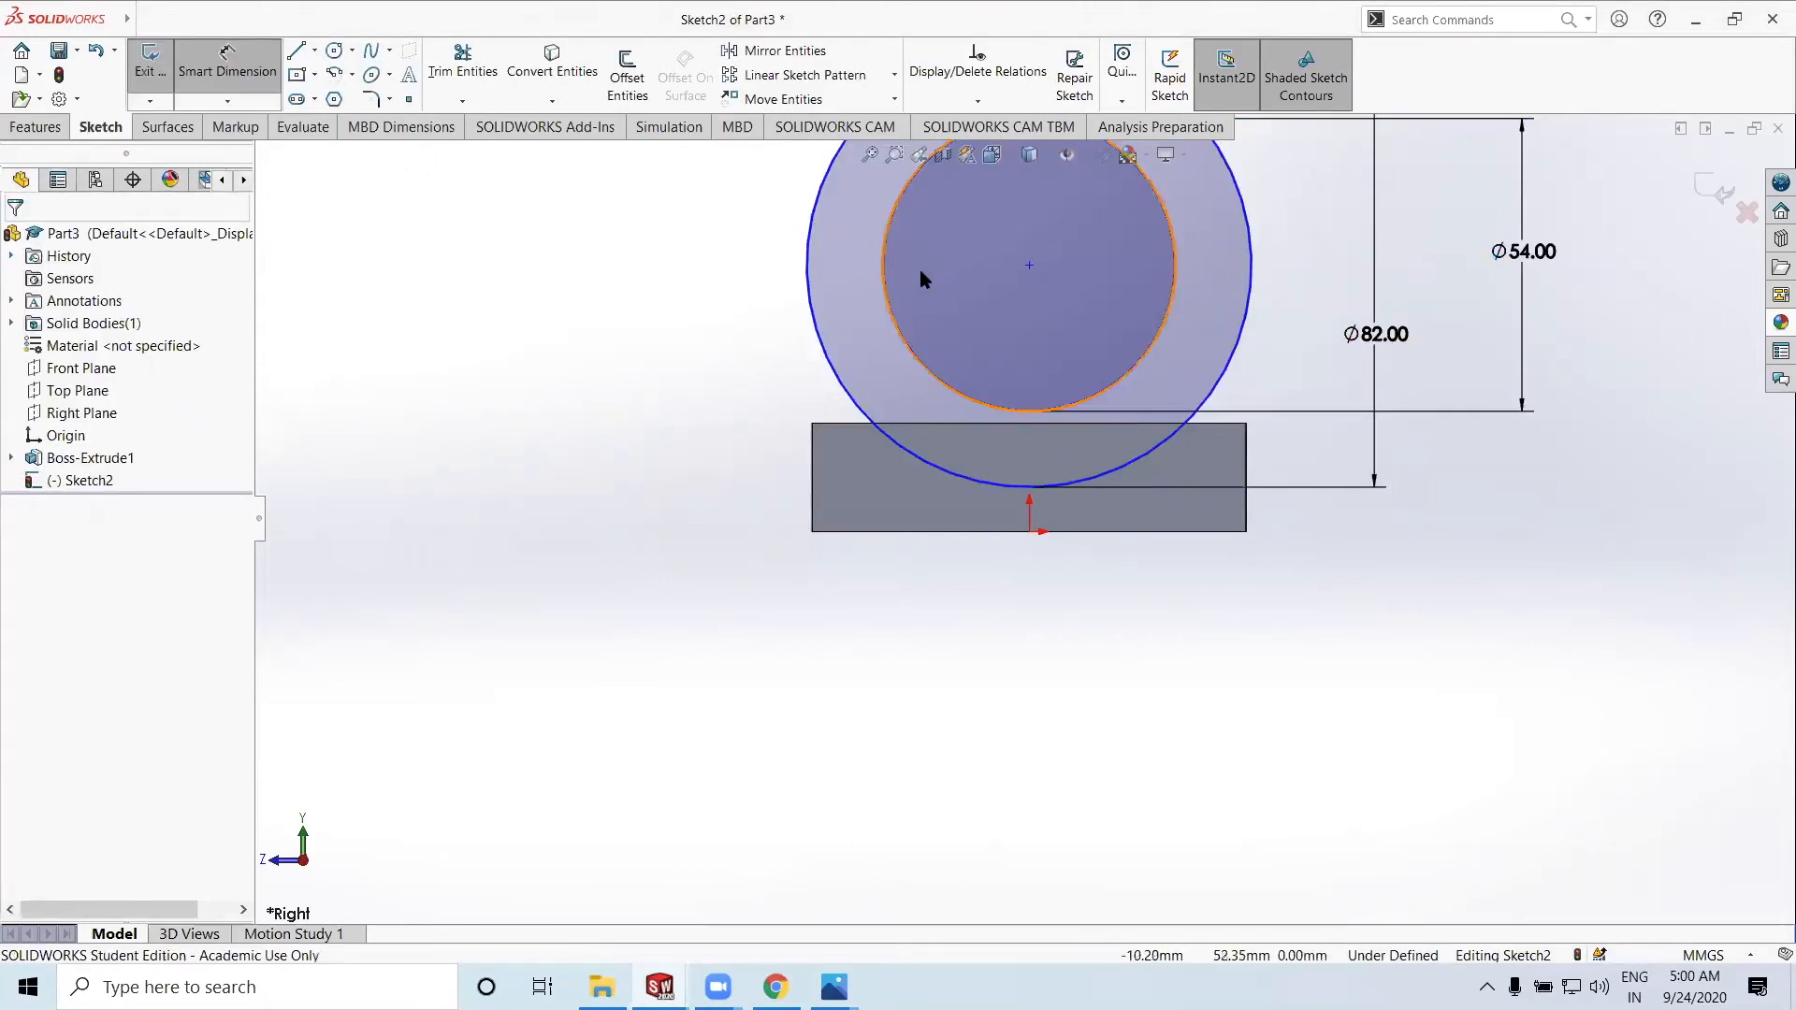
{"action": "key", "text": "Escape"}
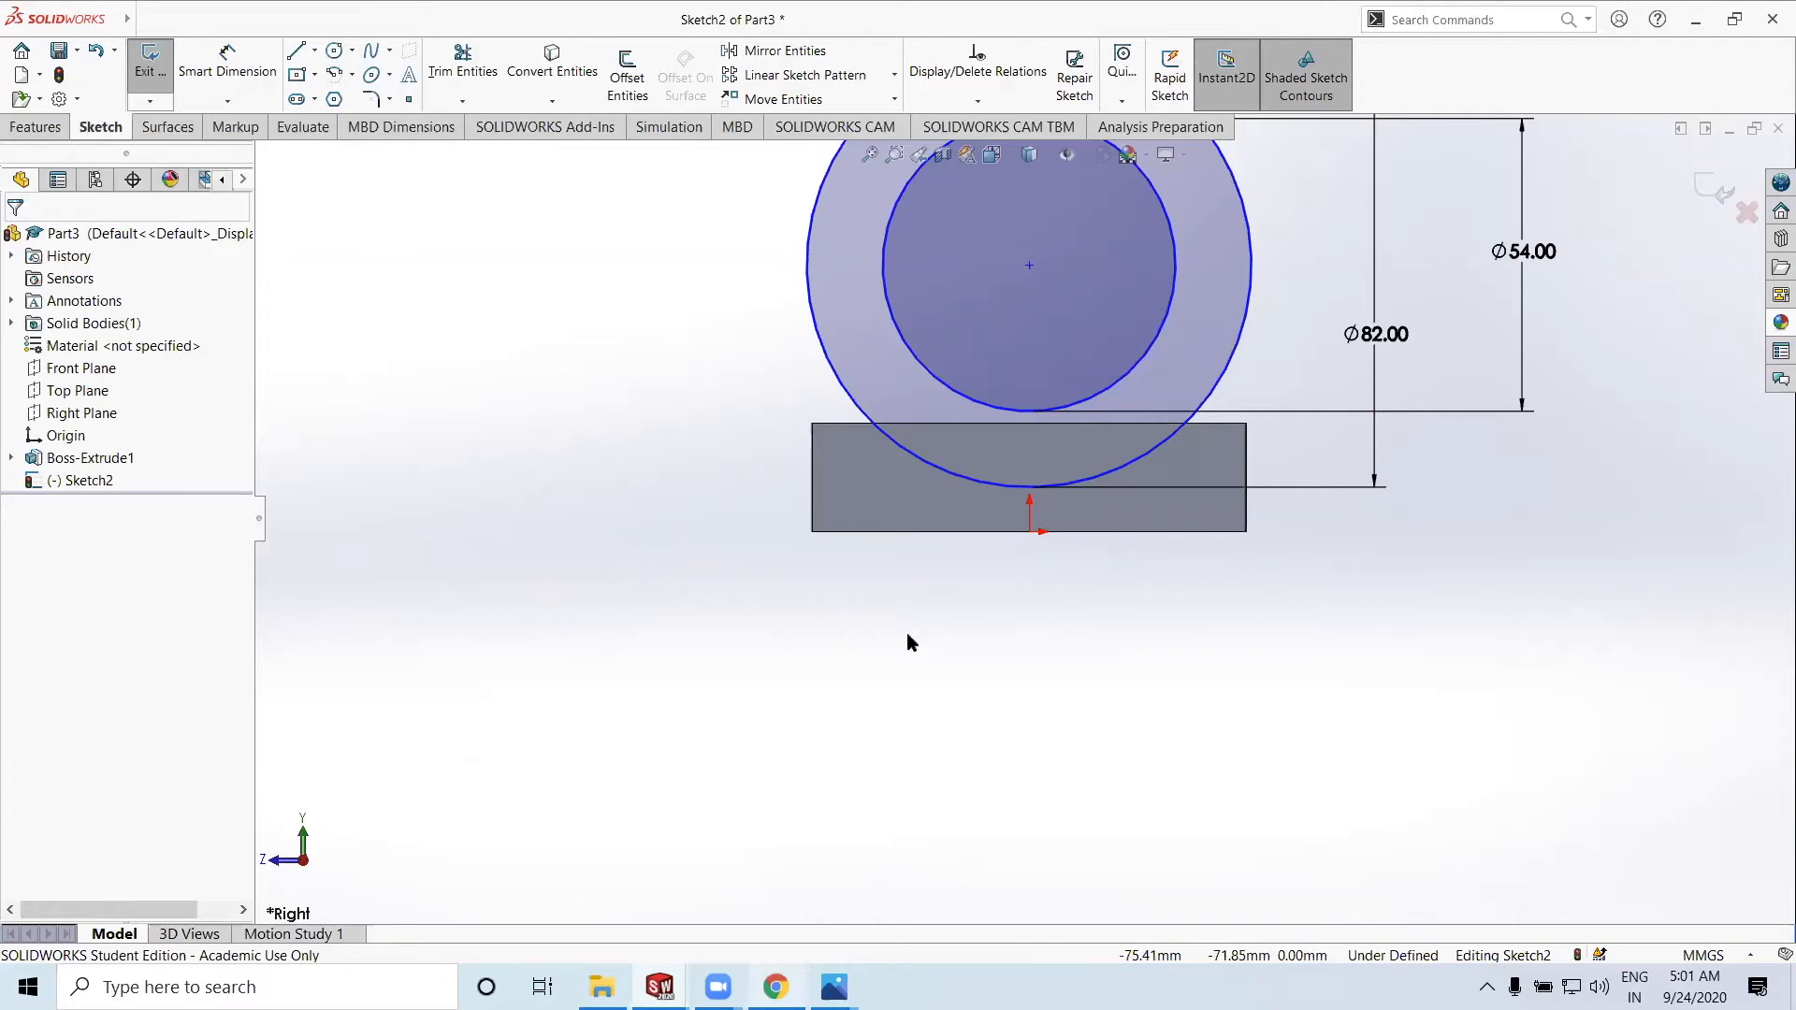
Check the bore height in the reference drawing, and dimension the circles' center 96 mm above the origin
{"action": "key", "text": "alt+Tab"}
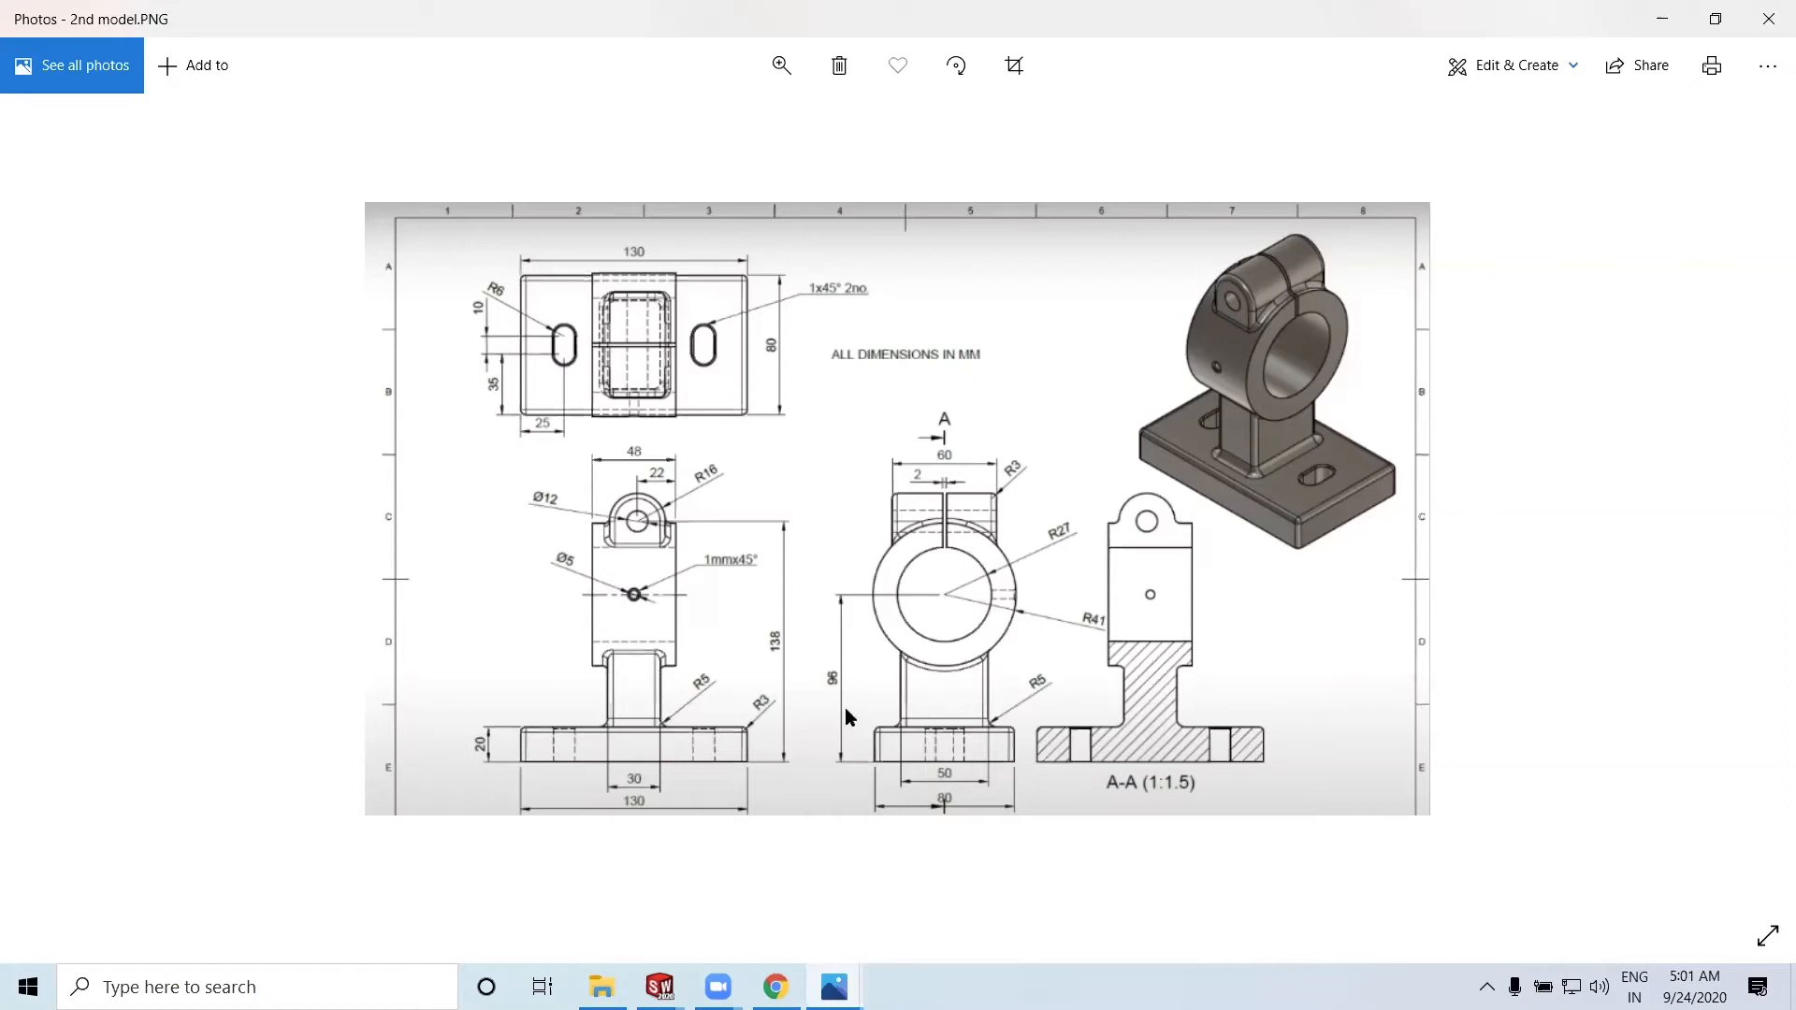
{"action": "left_click", "coordinate": [1662, 18]}
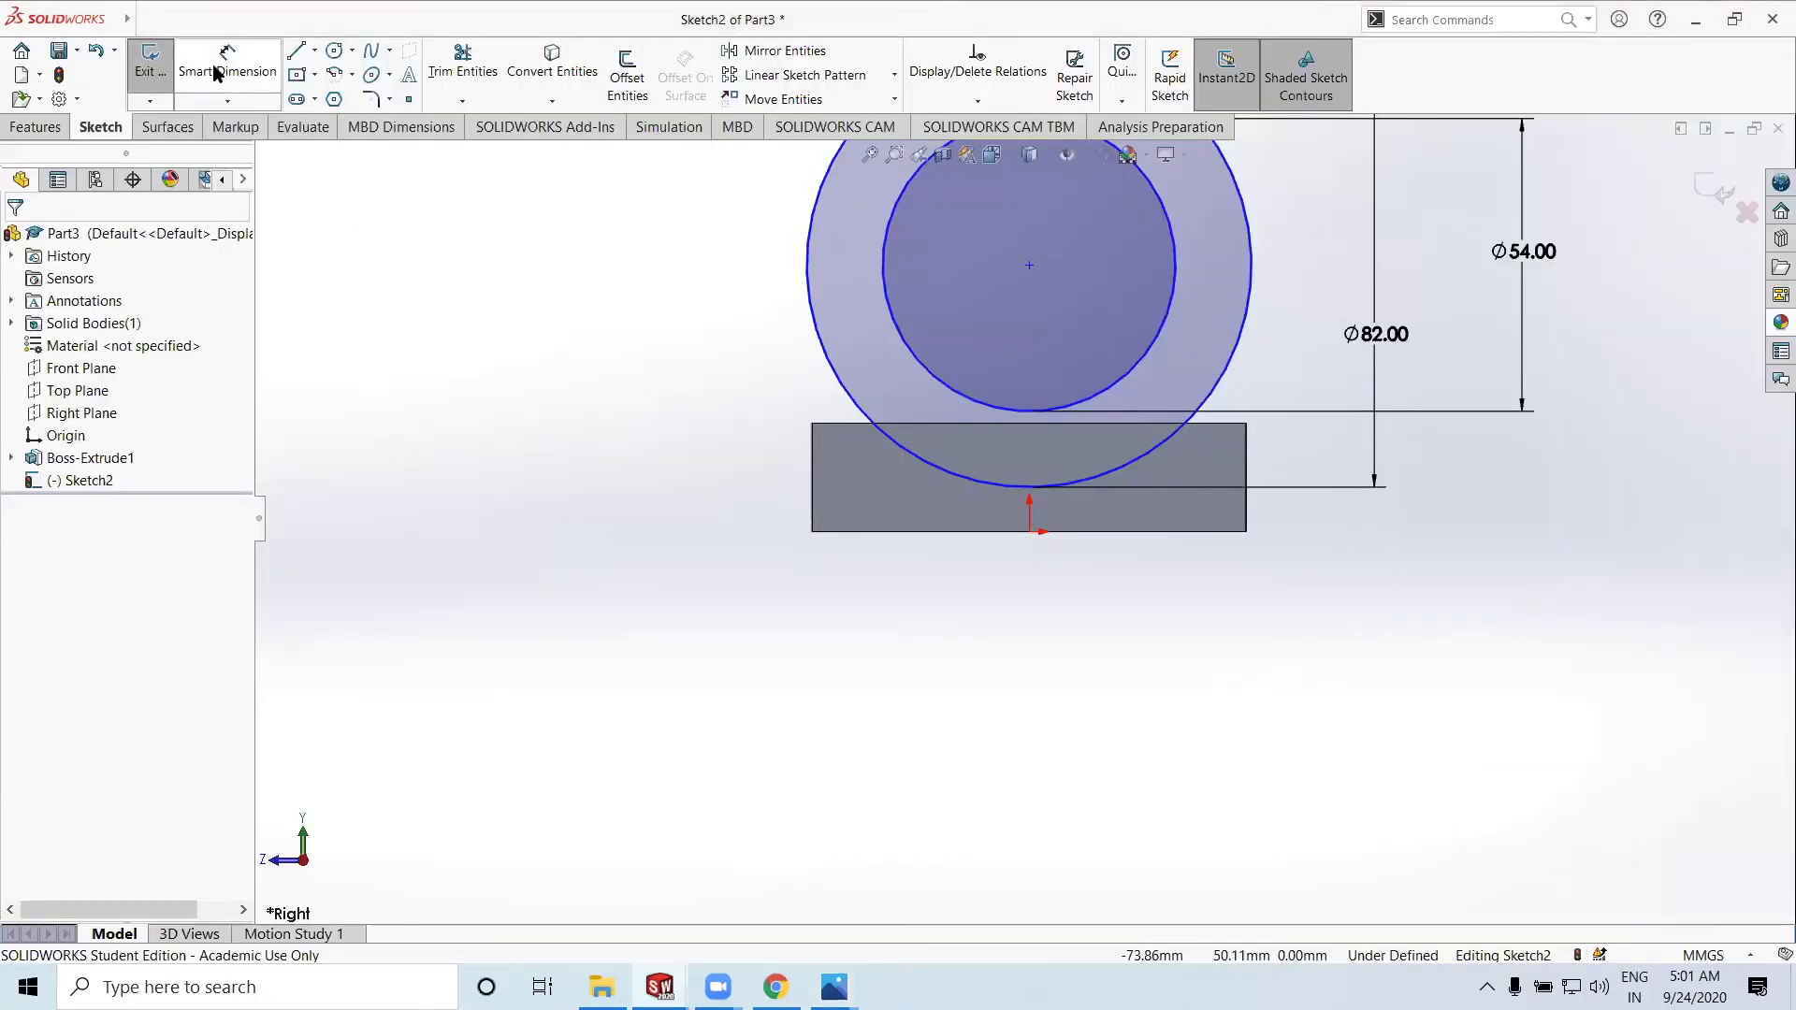
{"action": "left_click", "coordinate": [245, 74]}
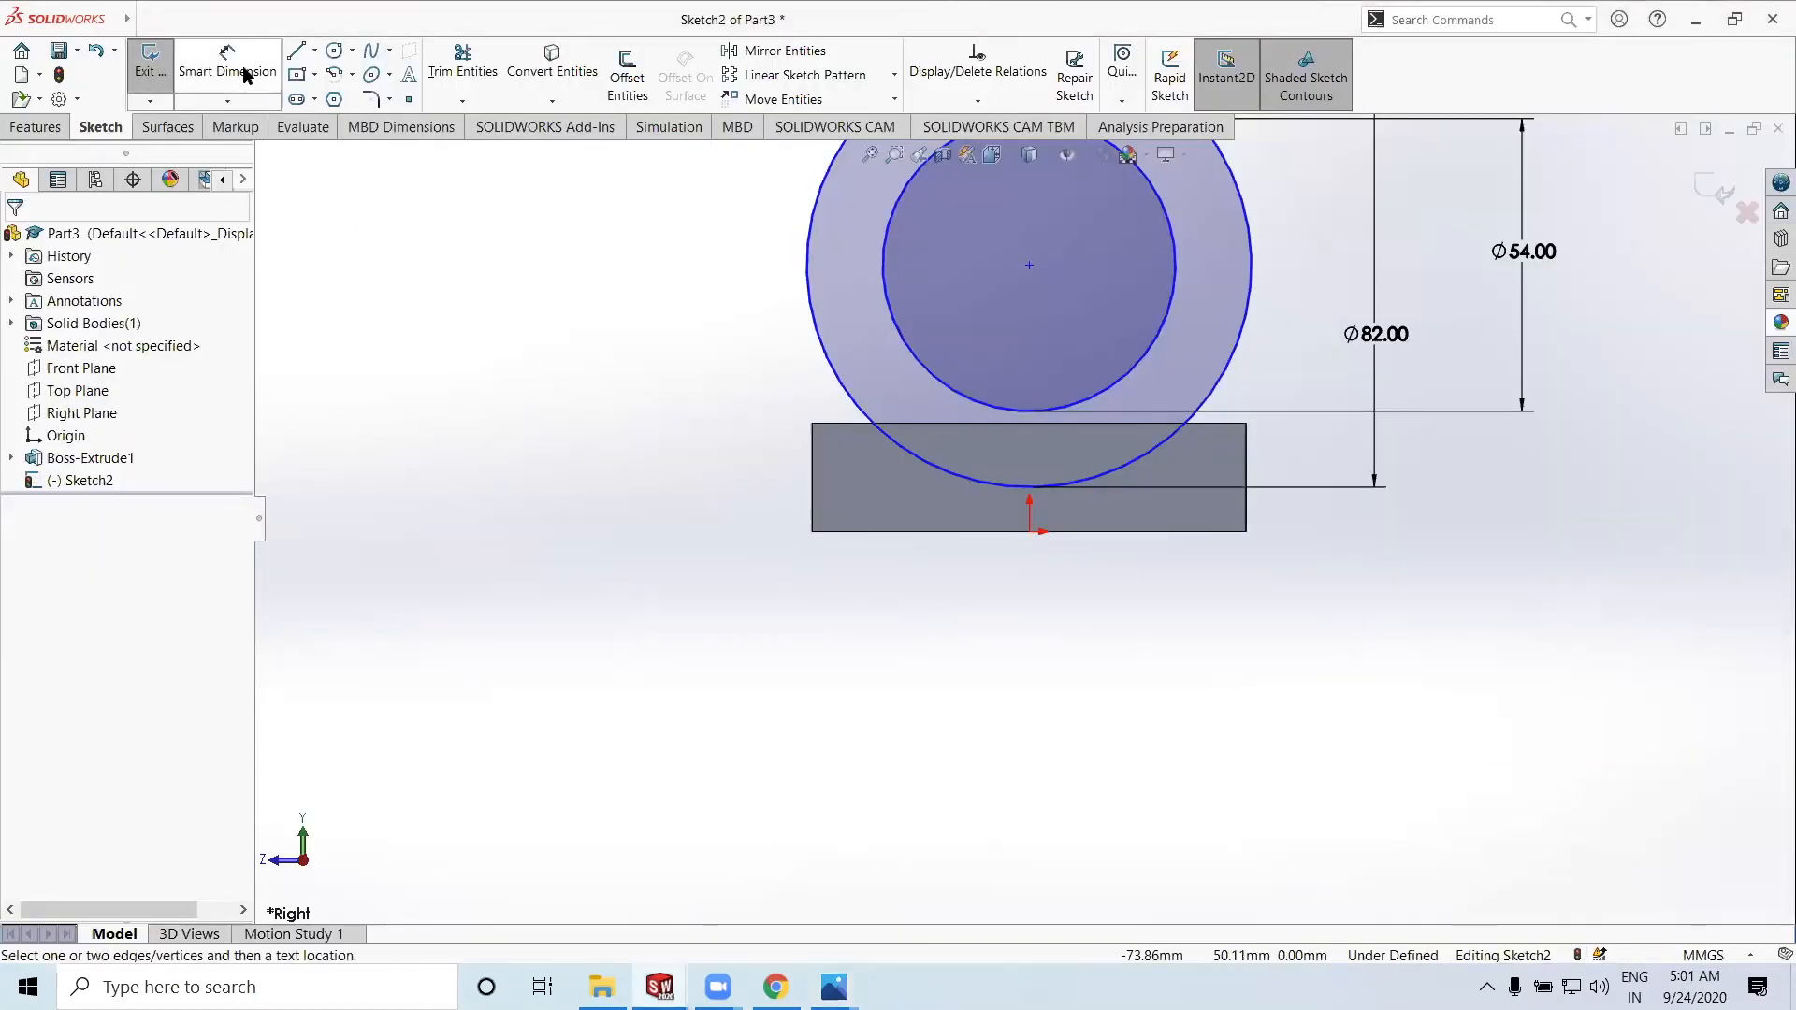
{"action": "left_click", "coordinate": [1029, 266]}
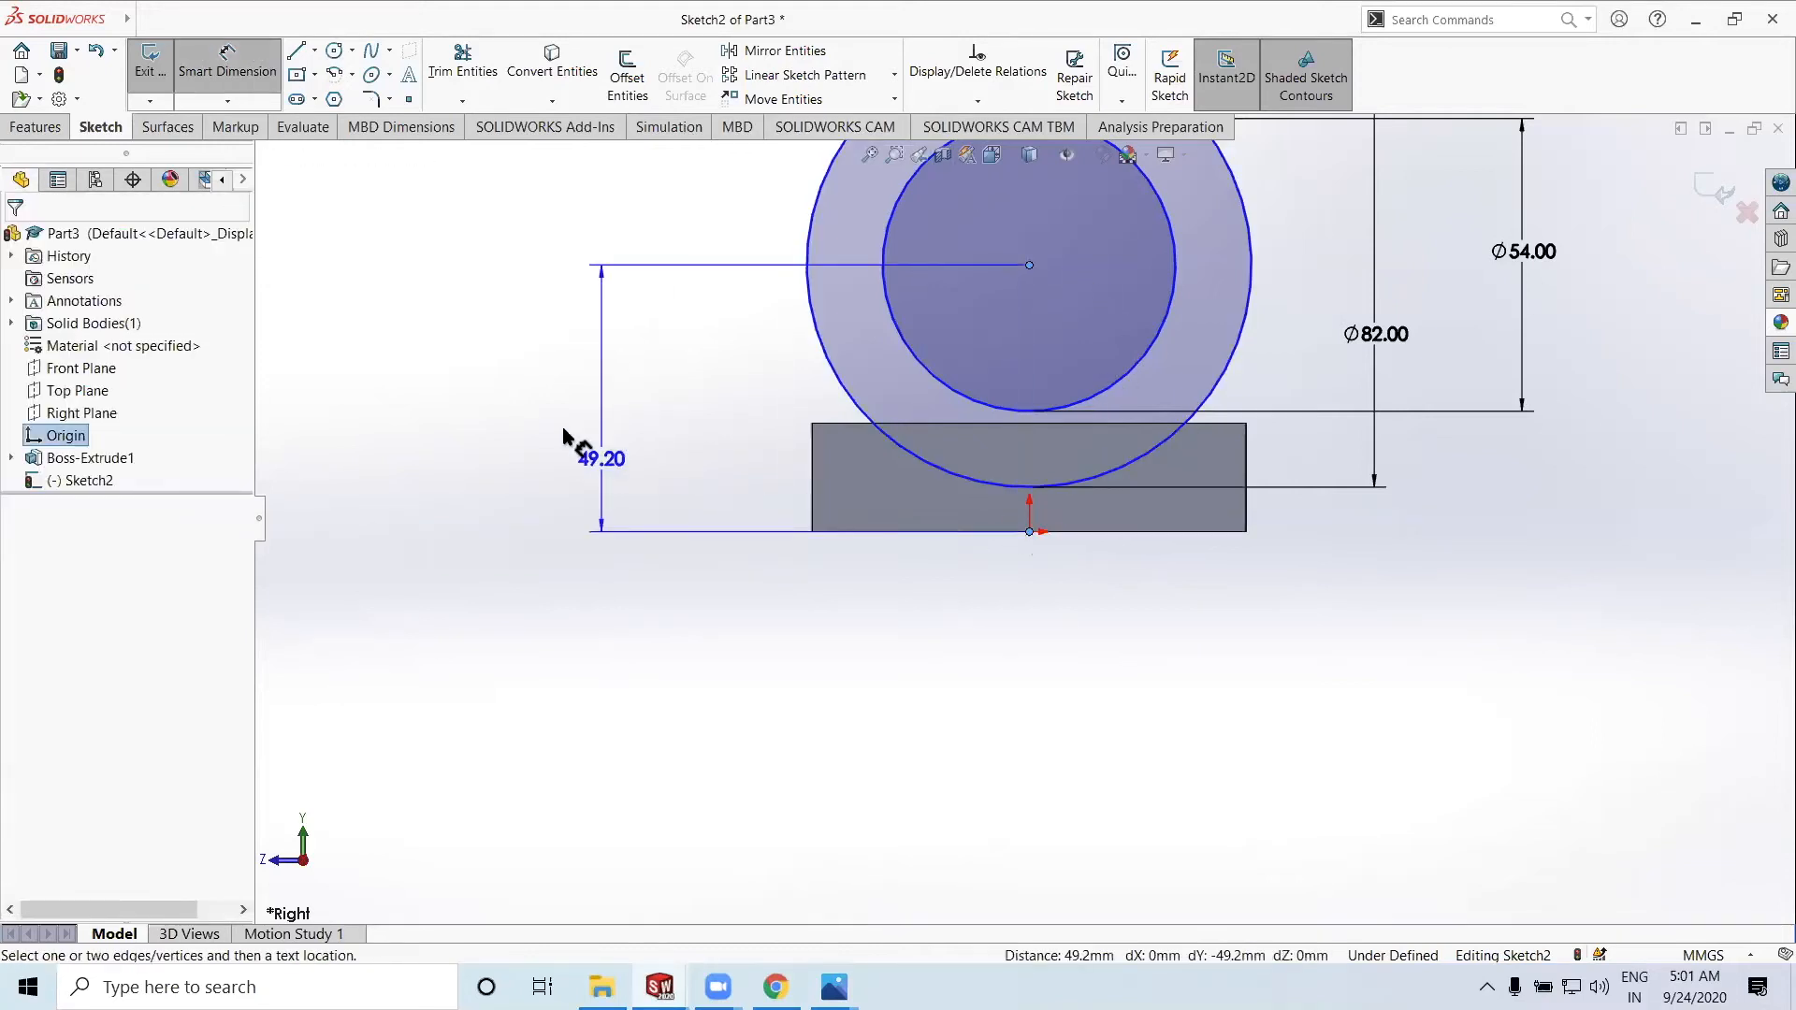
{"action": "left_click", "coordinate": [521, 419]}
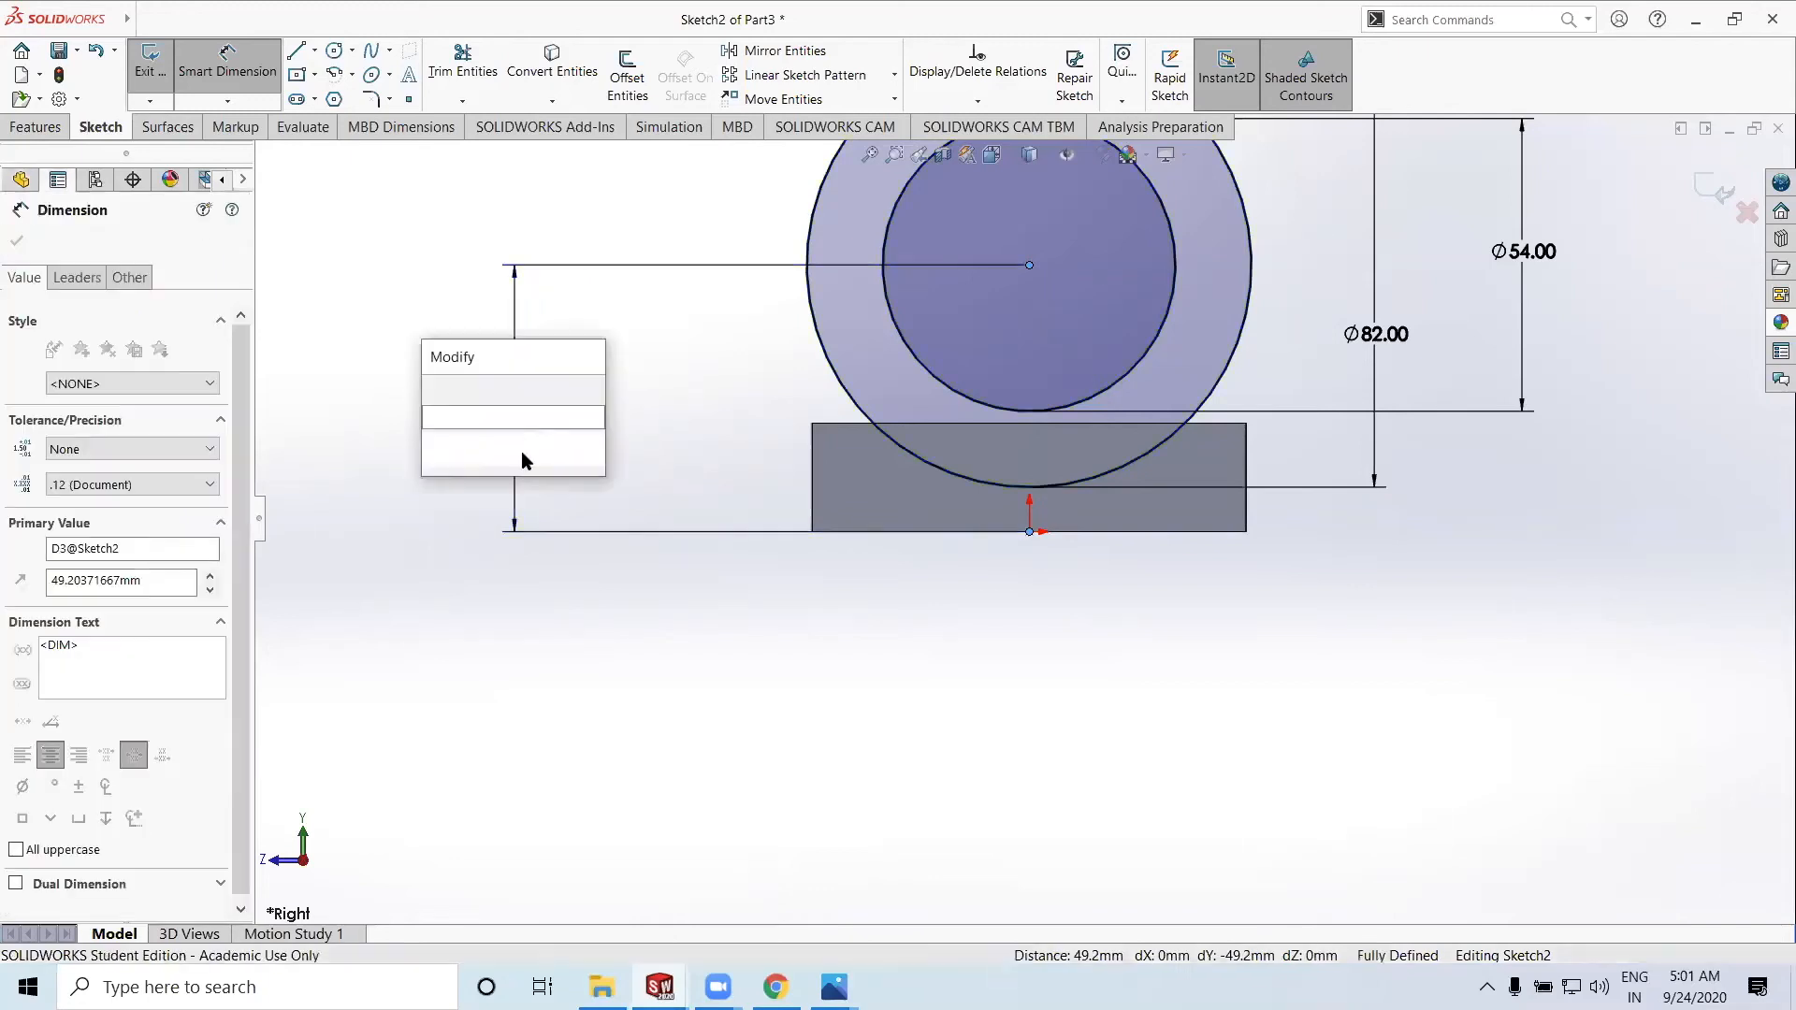
{"action": "type", "text": "96"}
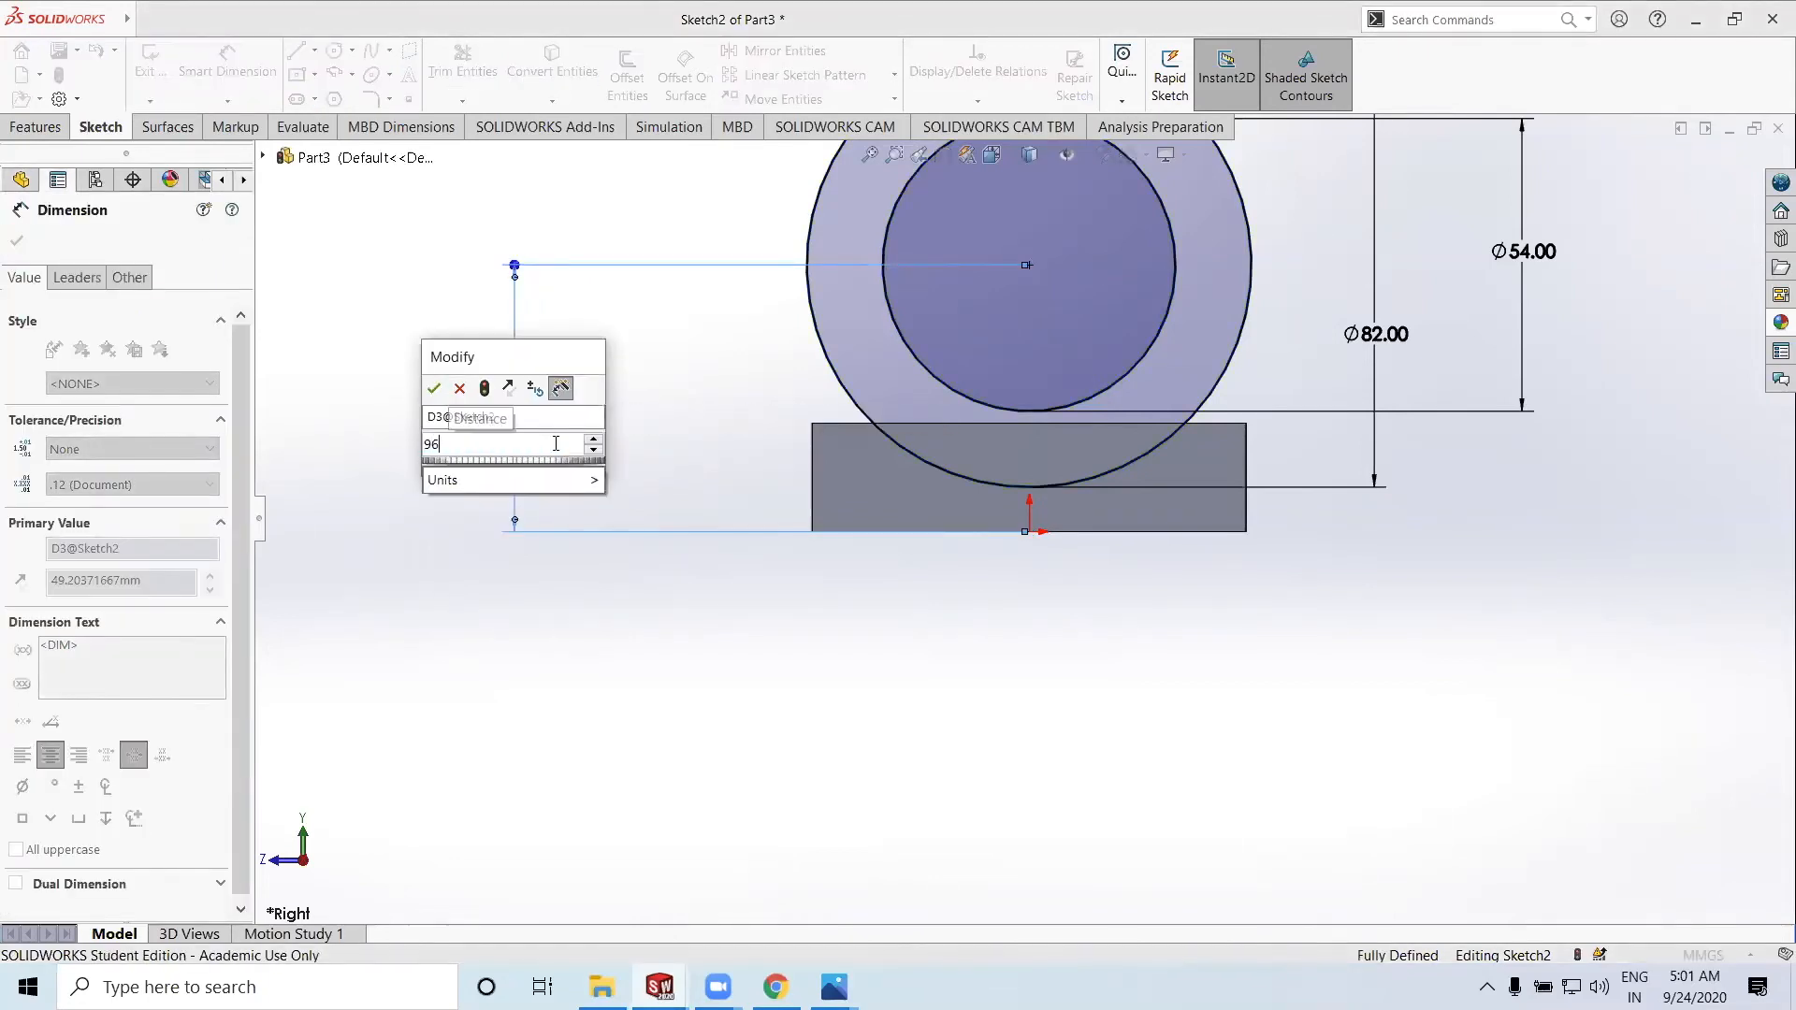
{"action": "left_click", "coordinate": [434, 389]}
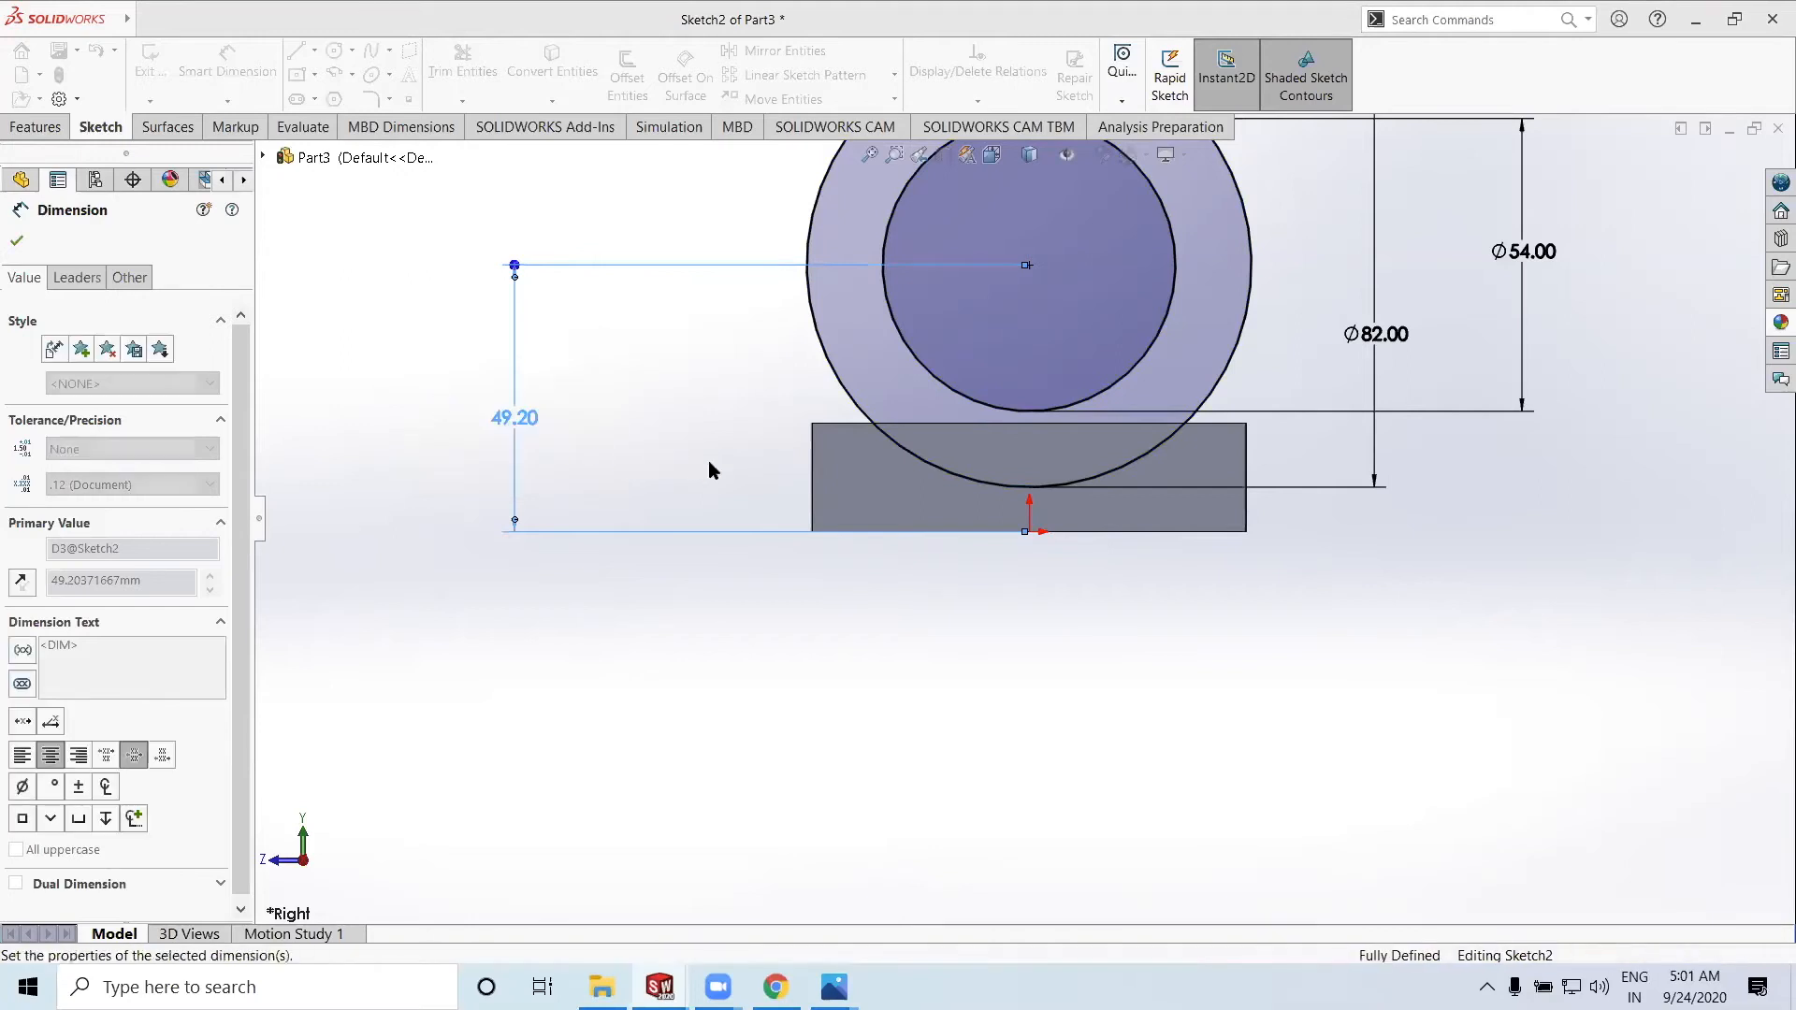
Finish dimensioning and exit the bearing ring sketch
{"action": "scroll", "coordinate": [755, 409], "scroll_direction": "up", "scroll_amount": 2}
{"action": "mouse_move", "coordinate": [760, 408]}
{"action": "middle_mouse_down"}
{"action": "mouse_move", "coordinate": [782, 425]}
{"action": "mouse_move", "coordinate": [764, 409]}
{"action": "middle_mouse_up"}
{"action": "left_click", "coordinate": [13, 234]}
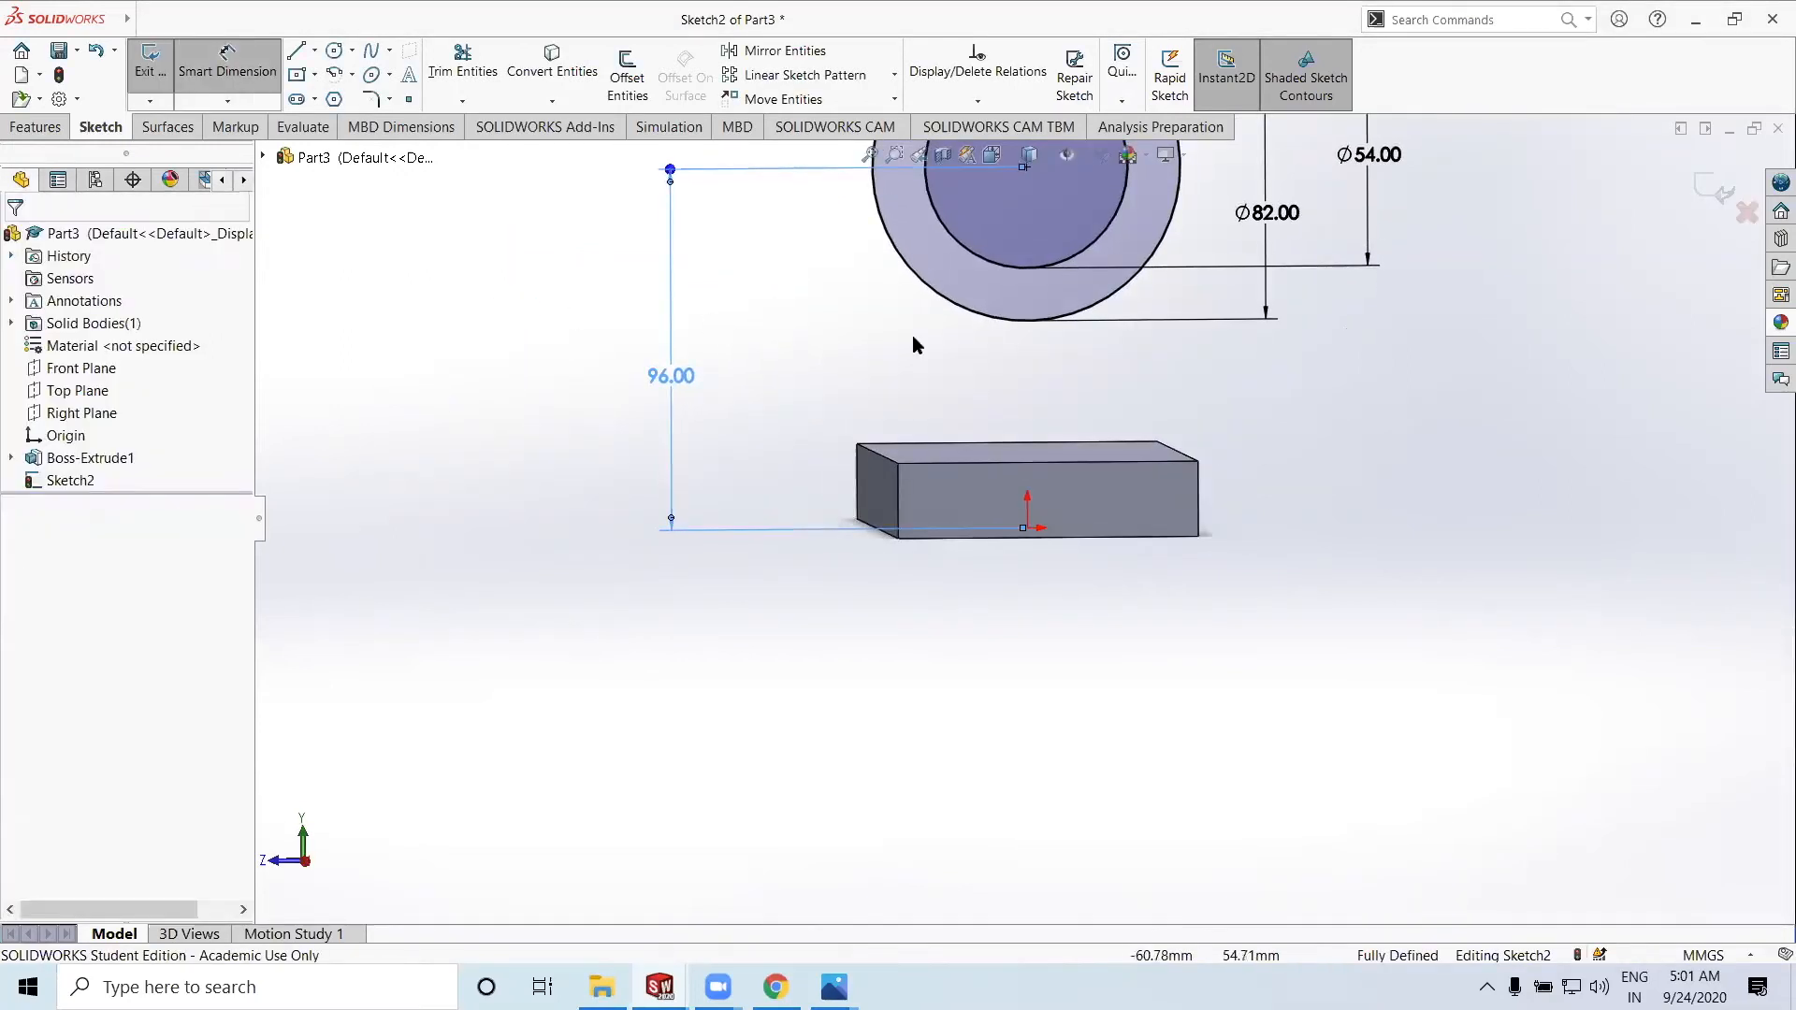
{"action": "key", "text": "f"}
{"action": "middle_click_drag", "start_coordinate": [1239, 490], "coordinate": [1255, 513]}
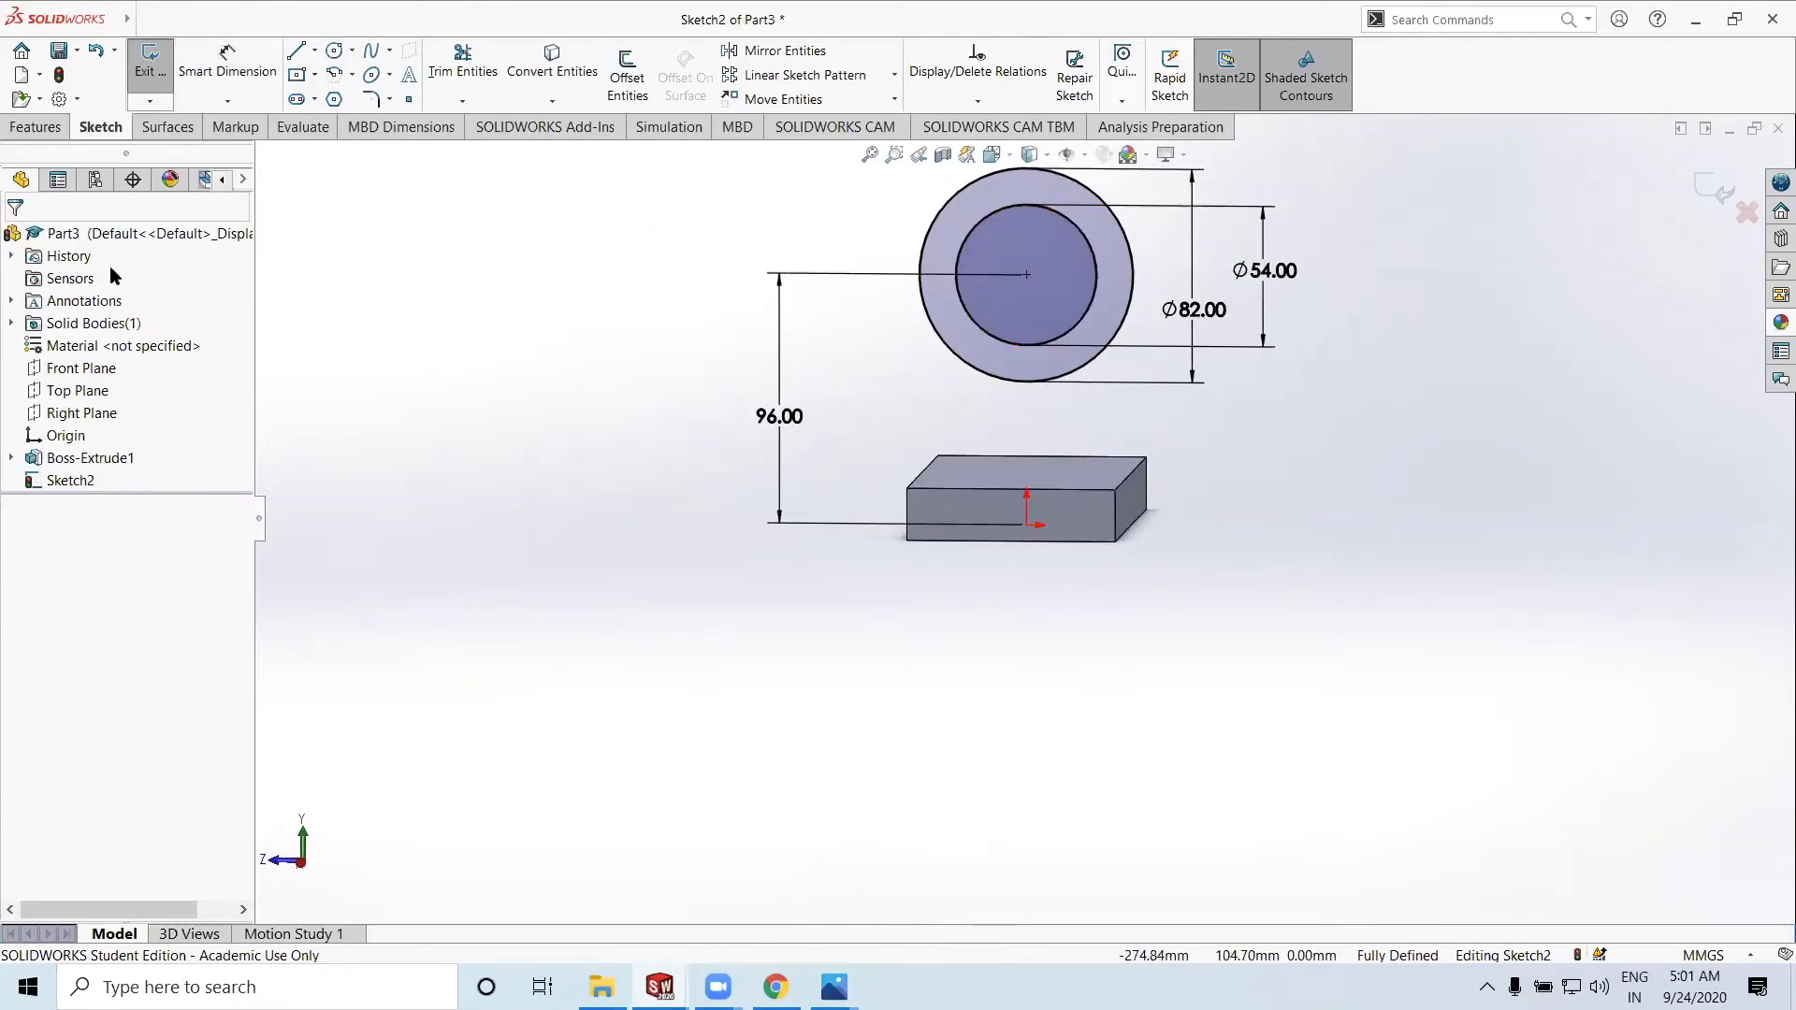
{"action": "left_click", "coordinate": [1699, 196]}
Start a Boss-Extrude of the ring sketch, and check the bearing ring's width in the reference drawing
{"action": "left_click", "coordinate": [101, 127]}
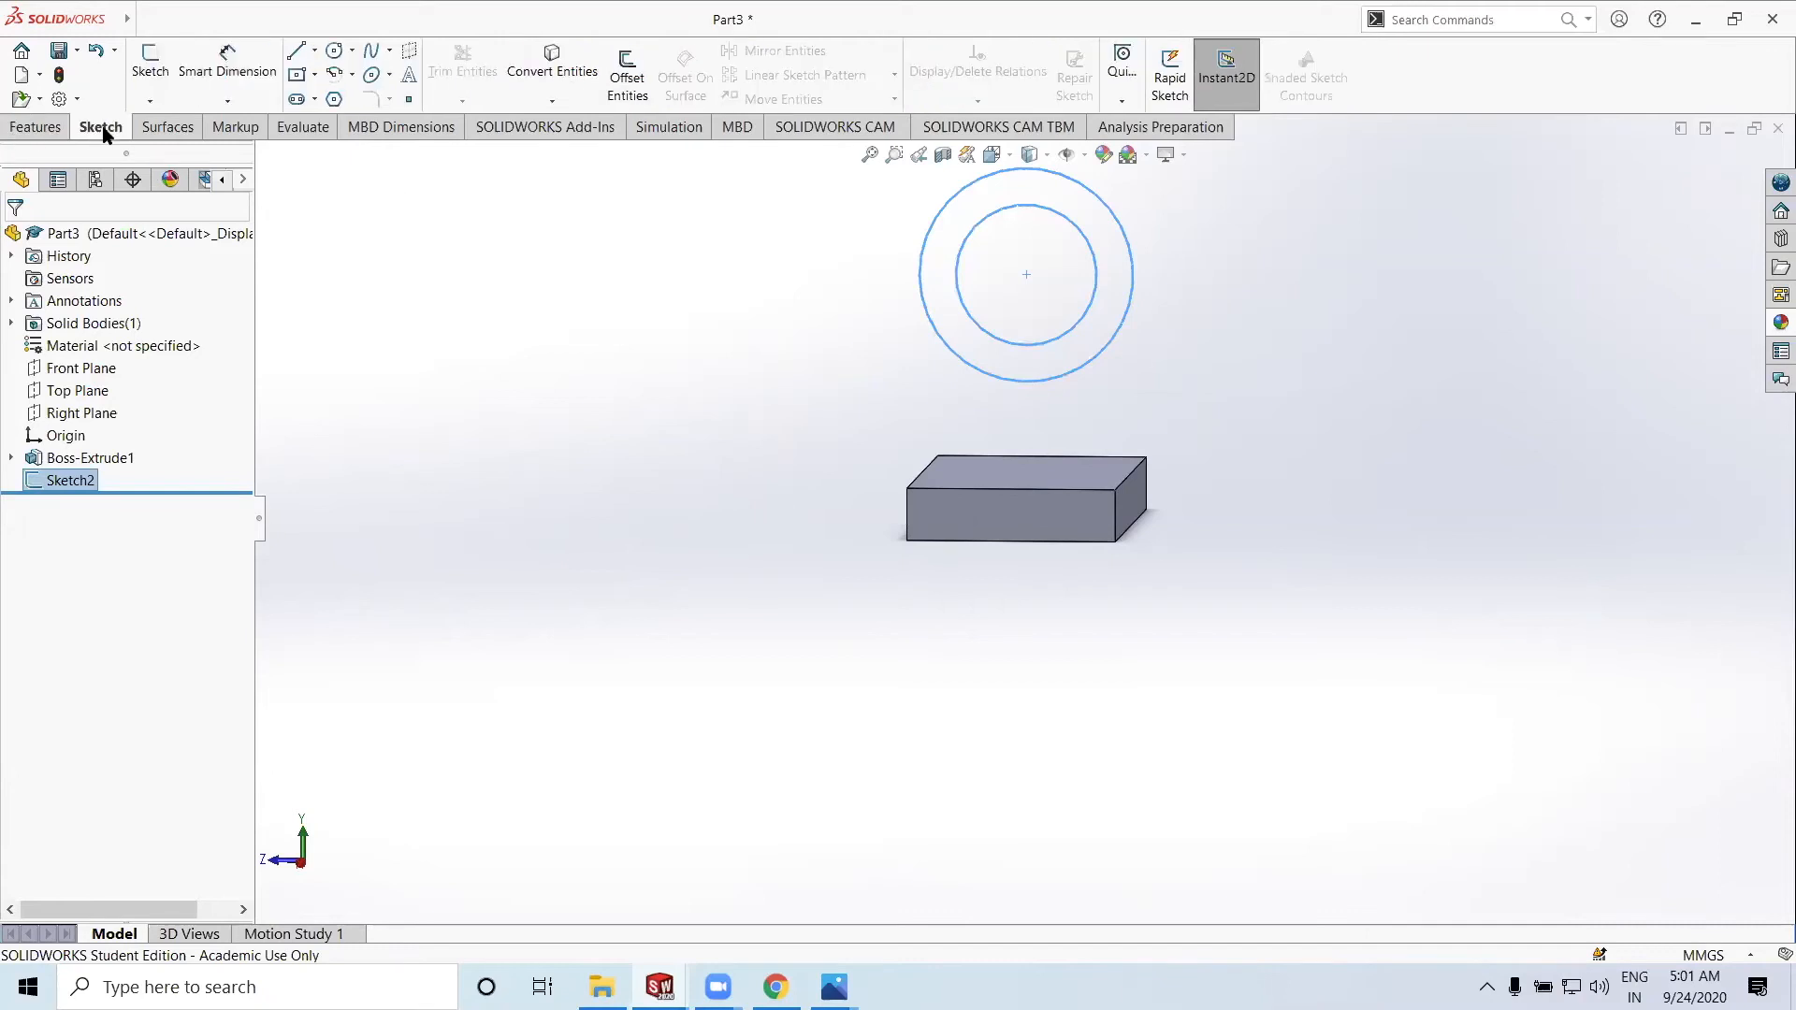
{"action": "left_click", "coordinate": [37, 128]}
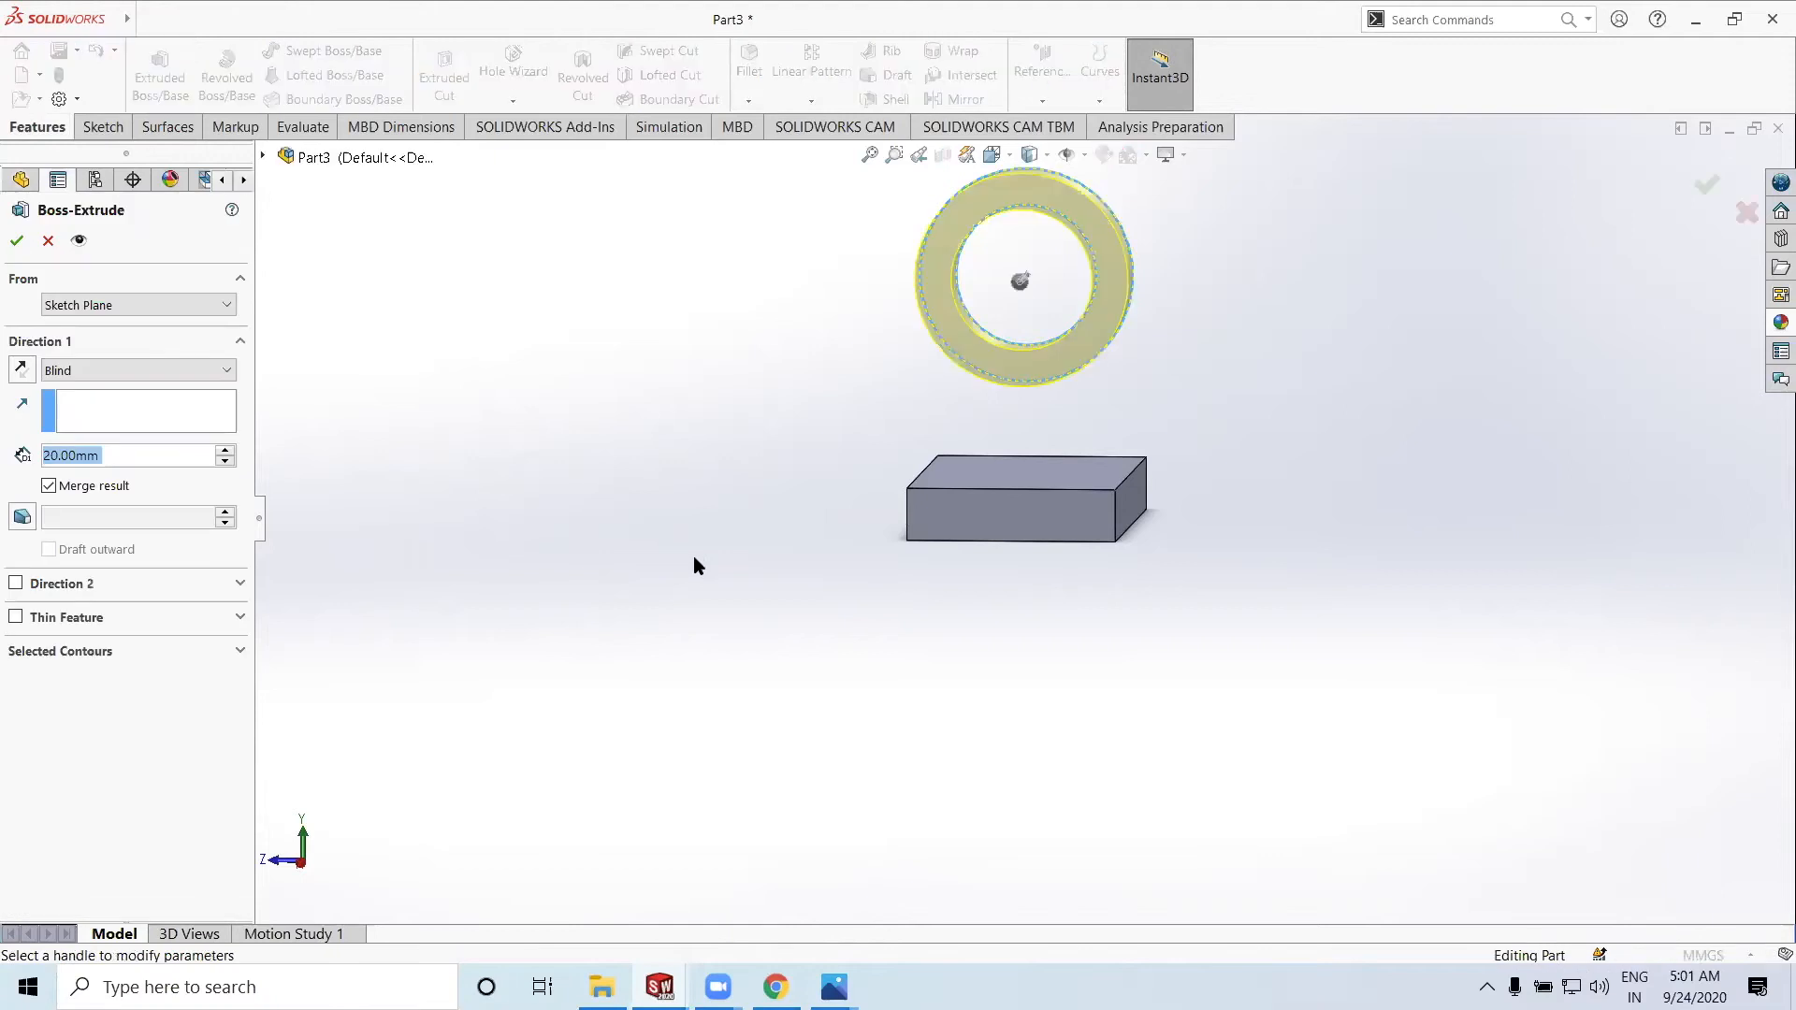
{"action": "middle_click_drag", "start_coordinate": [658, 551], "coordinate": [797, 566]}
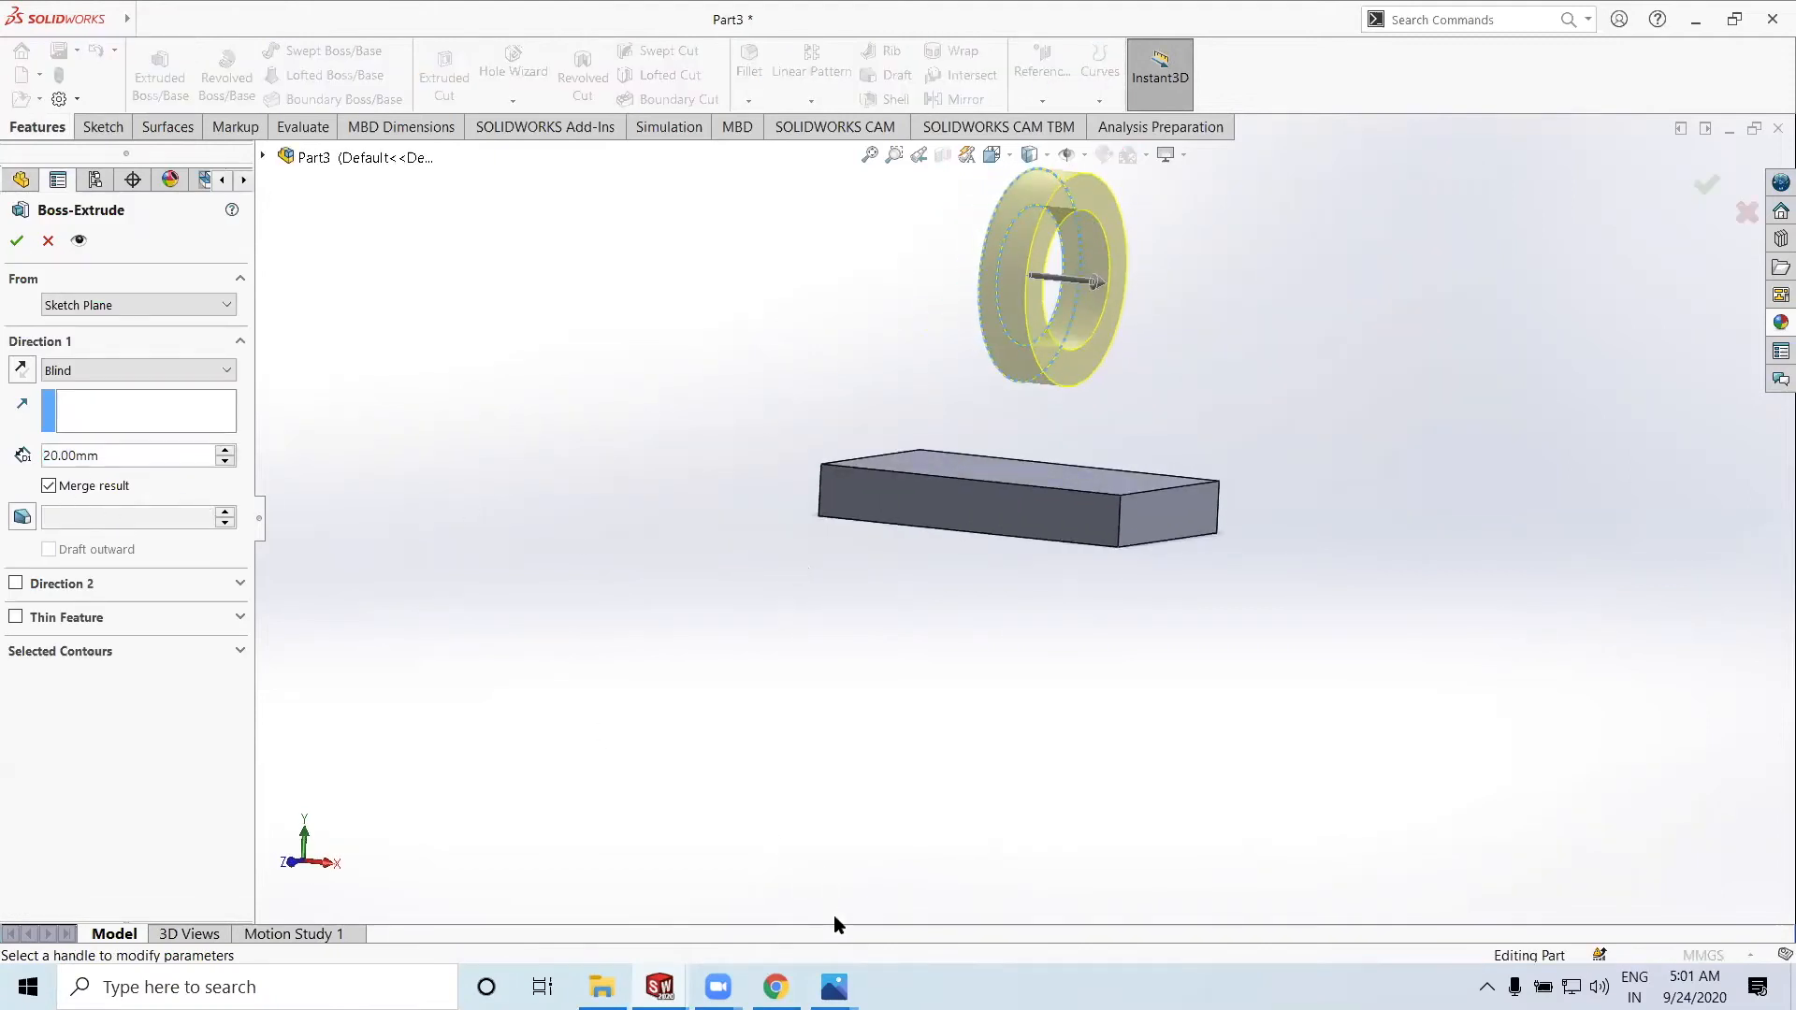
{"action": "key", "text": "alt+Tab"}
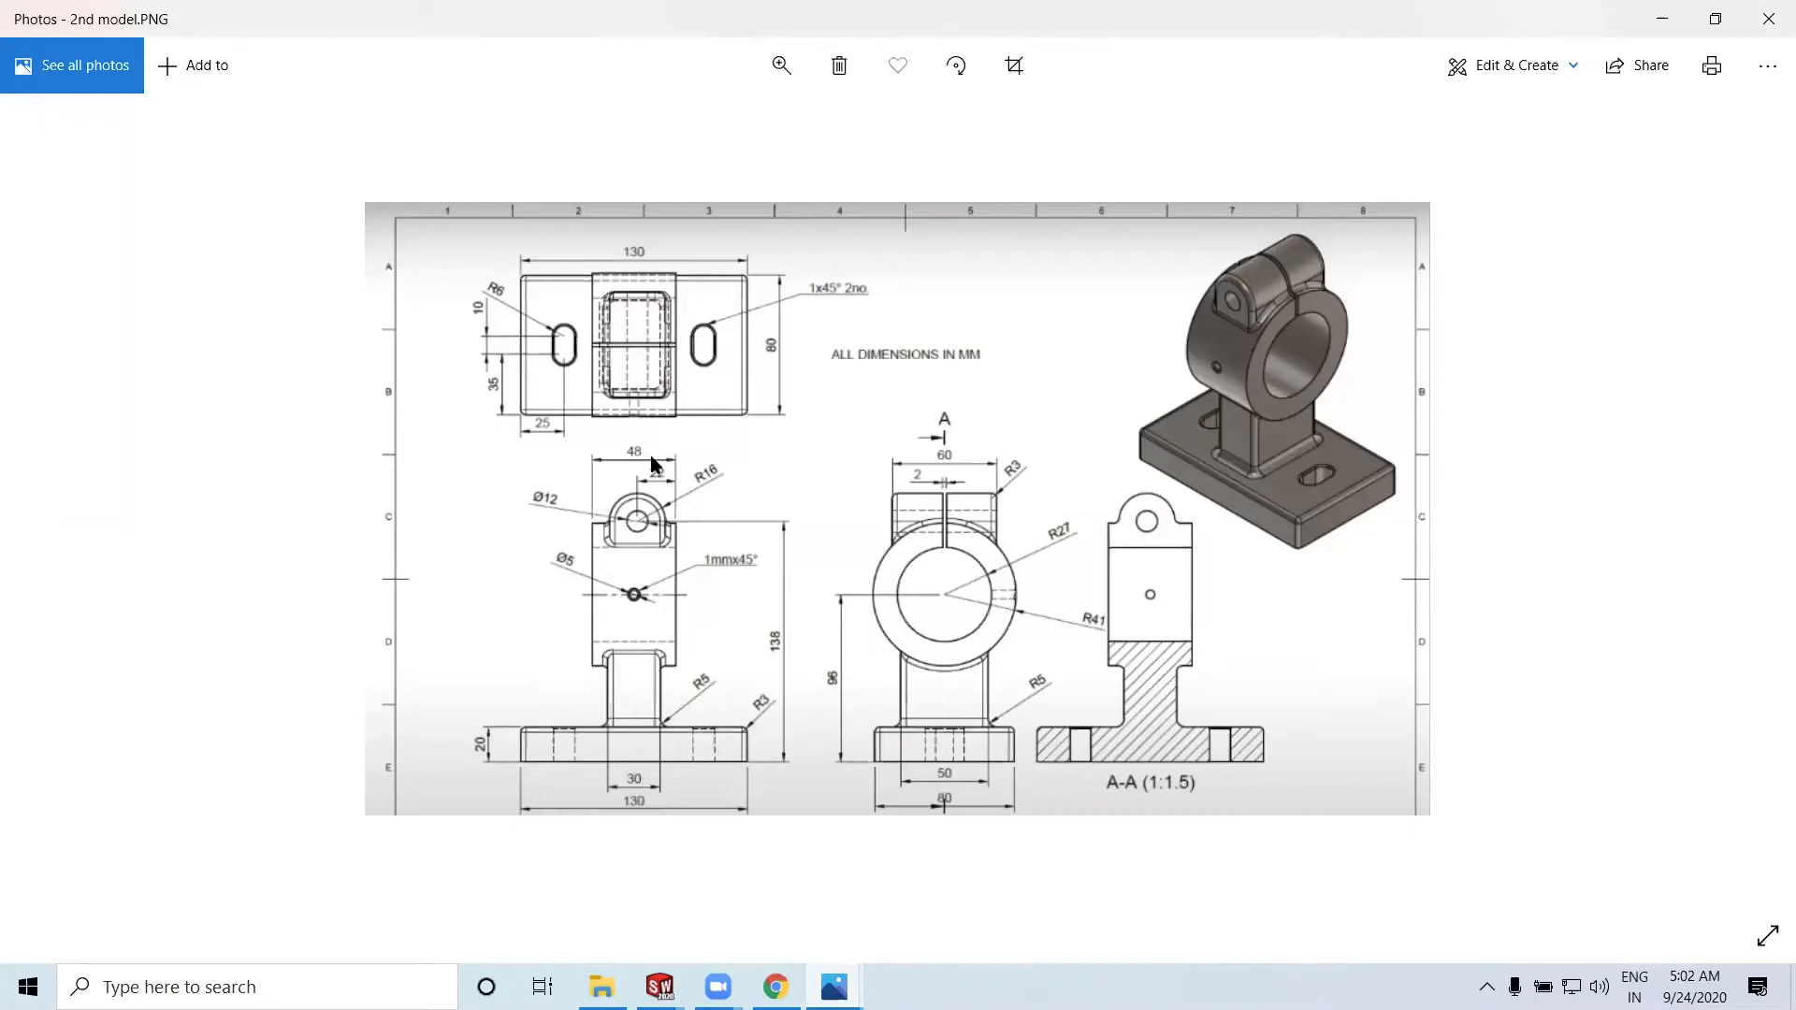
{"action": "left_click", "coordinate": [782, 65]}
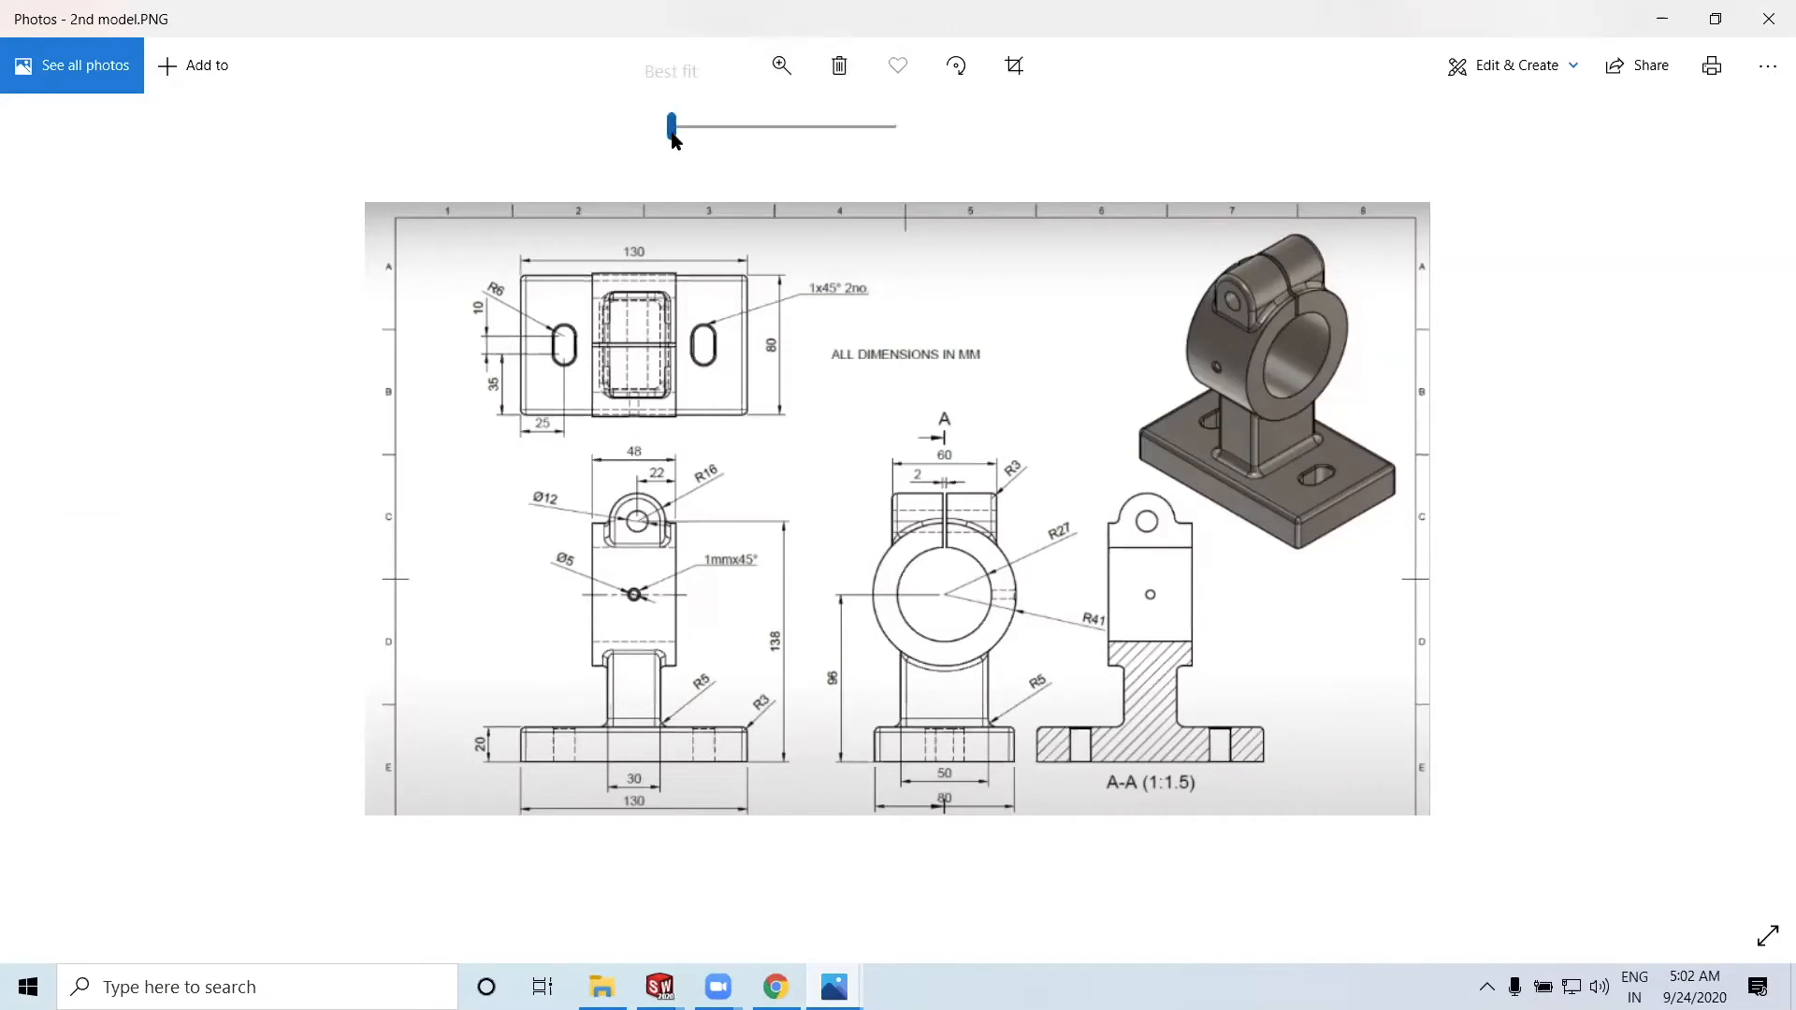
{"action": "left_click_drag", "start_coordinate": [692, 133], "coordinate": [717, 178]}
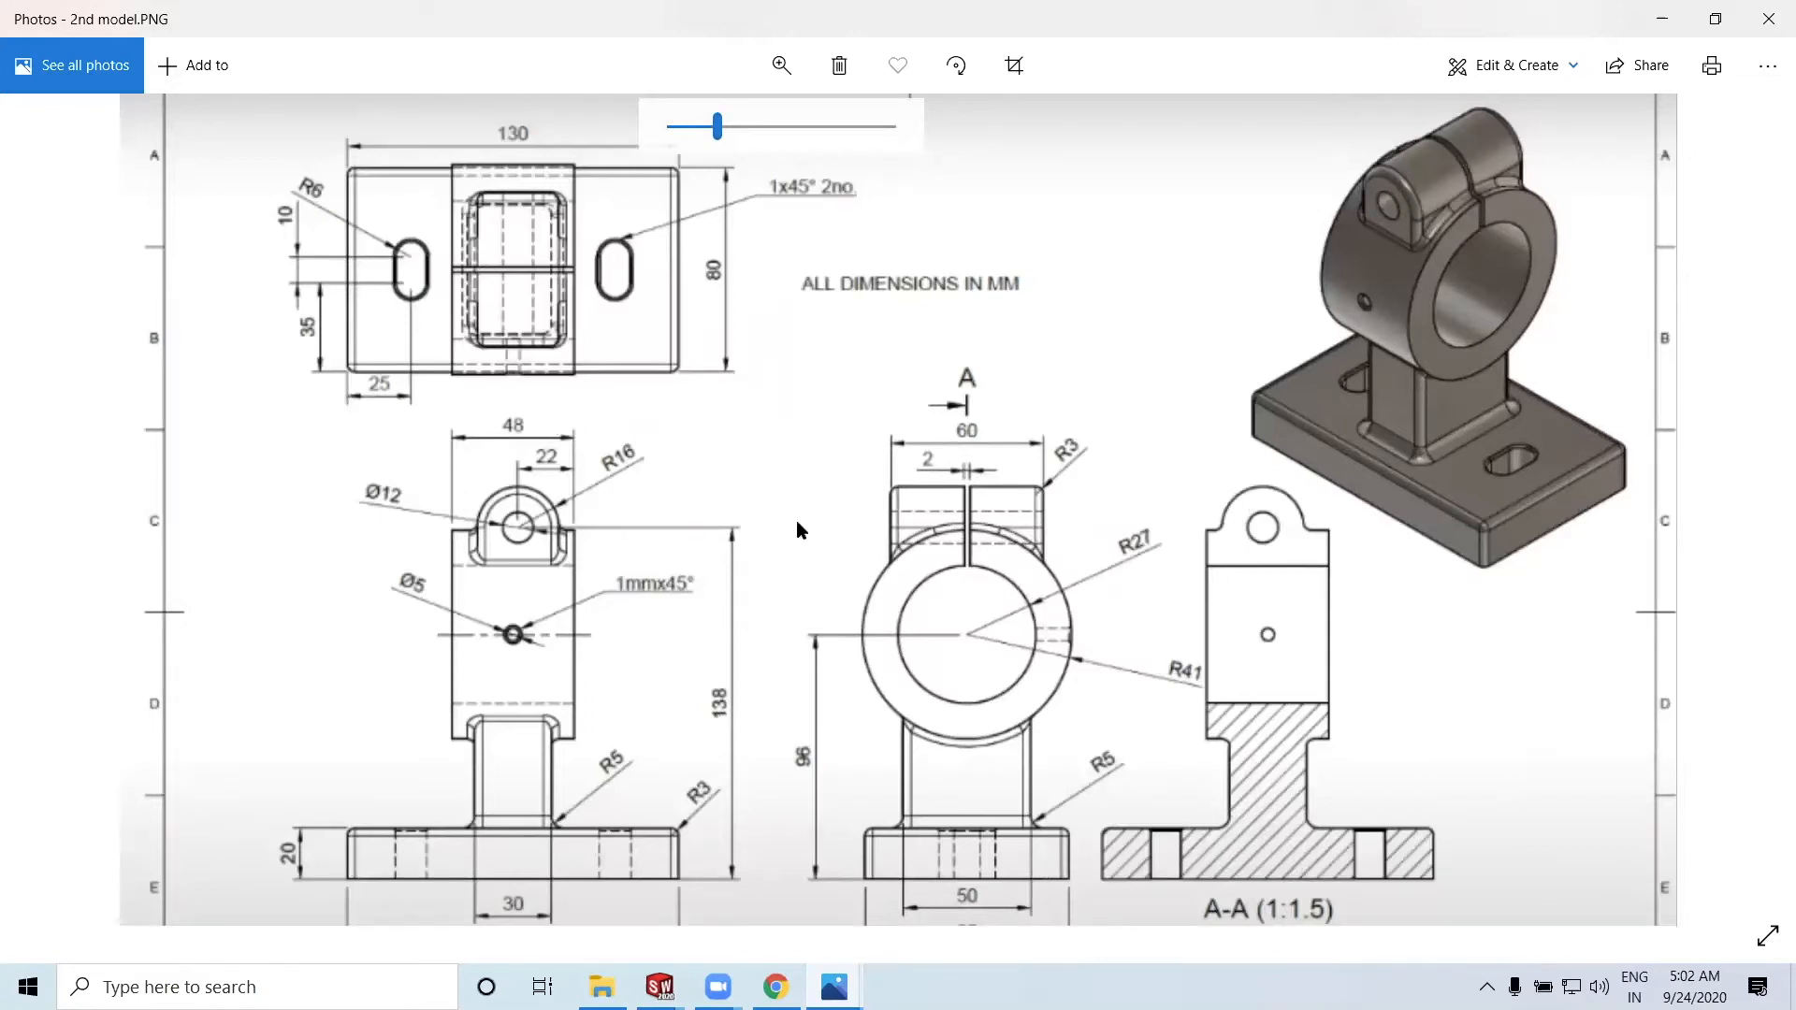
{"action": "left_click", "coordinate": [1656, 19]}
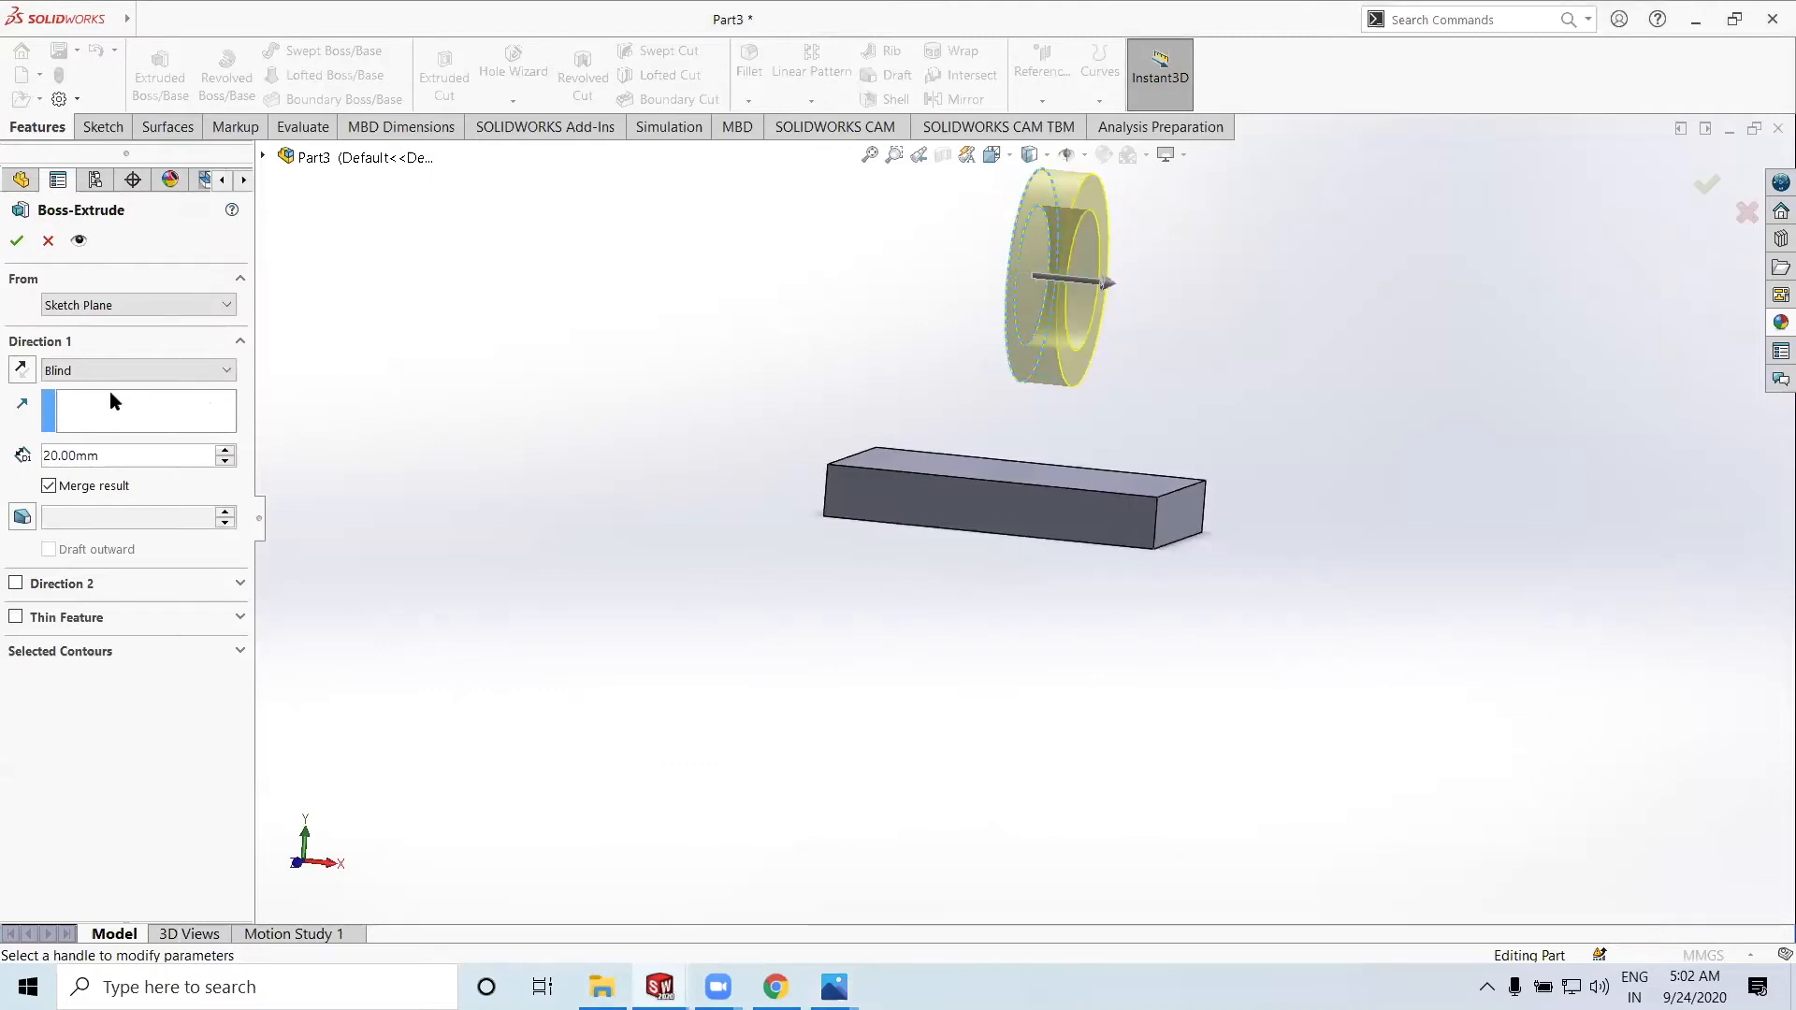
Extrude the bearing ring 48 mm with the Mid Plane end condition
{"action": "double_click", "coordinate": [87, 455]}
{"action": "type", "text": "48"}
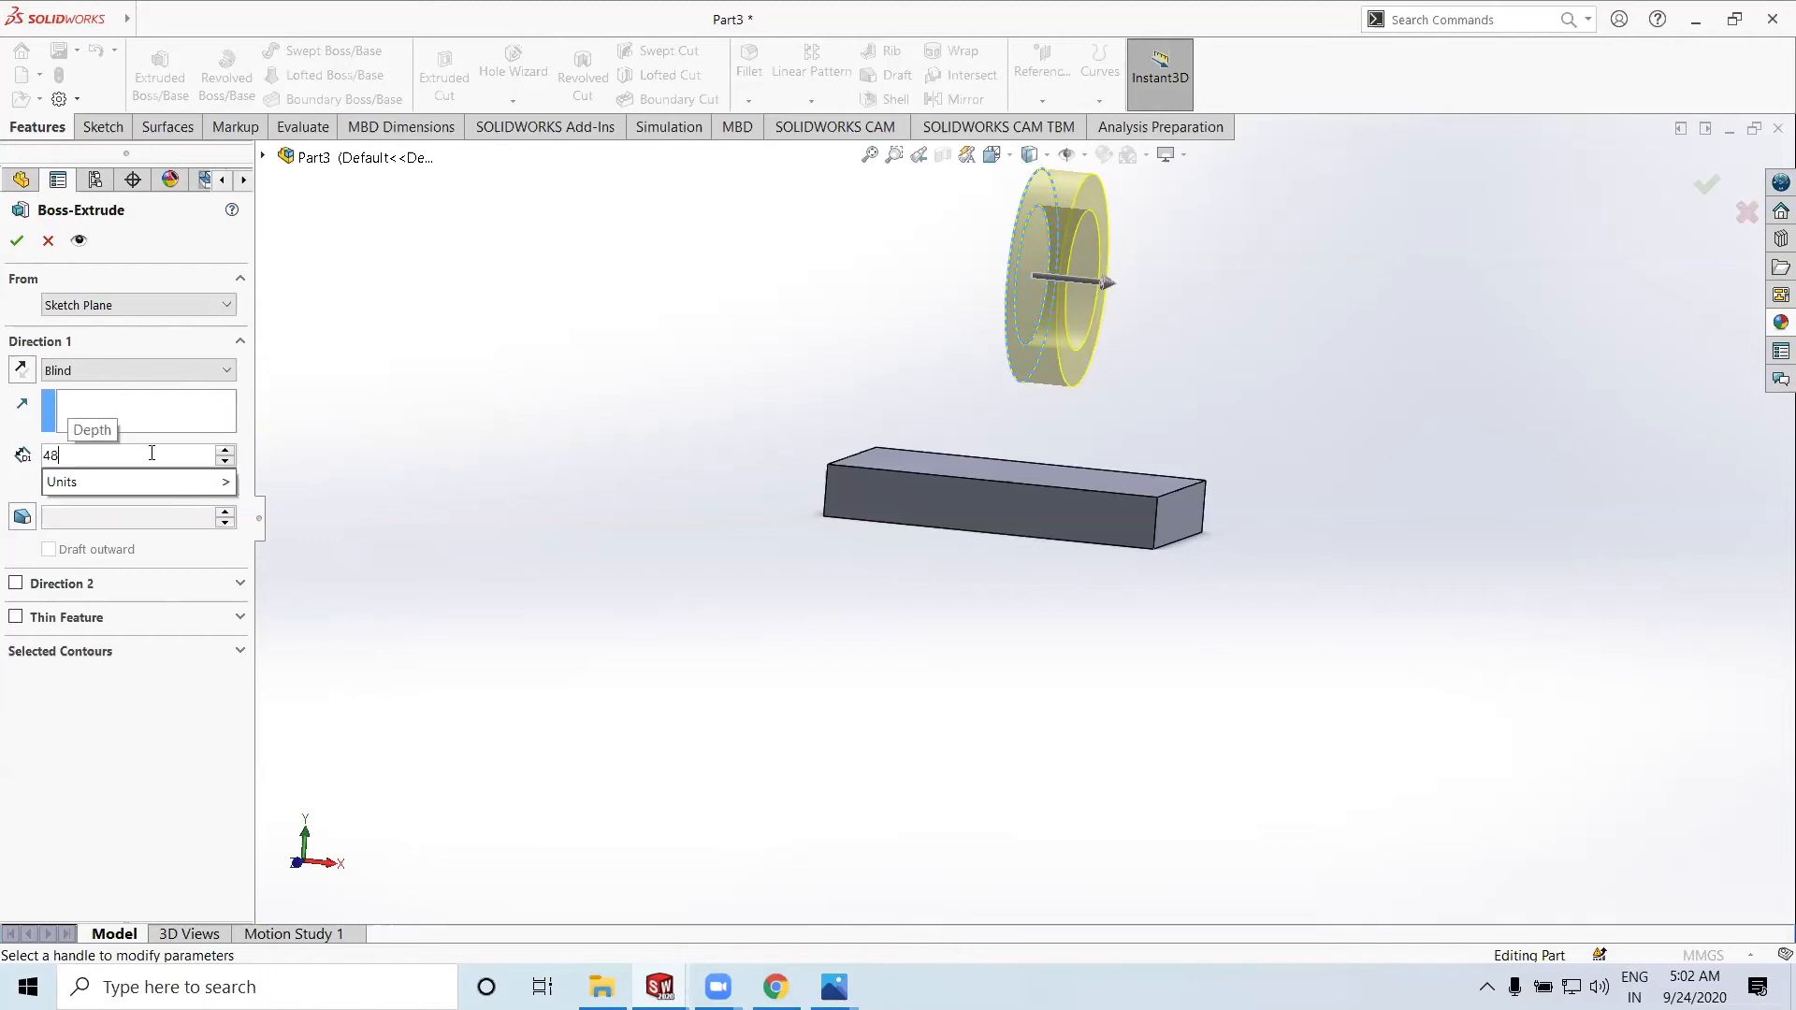
{"action": "key", "text": "Return"}
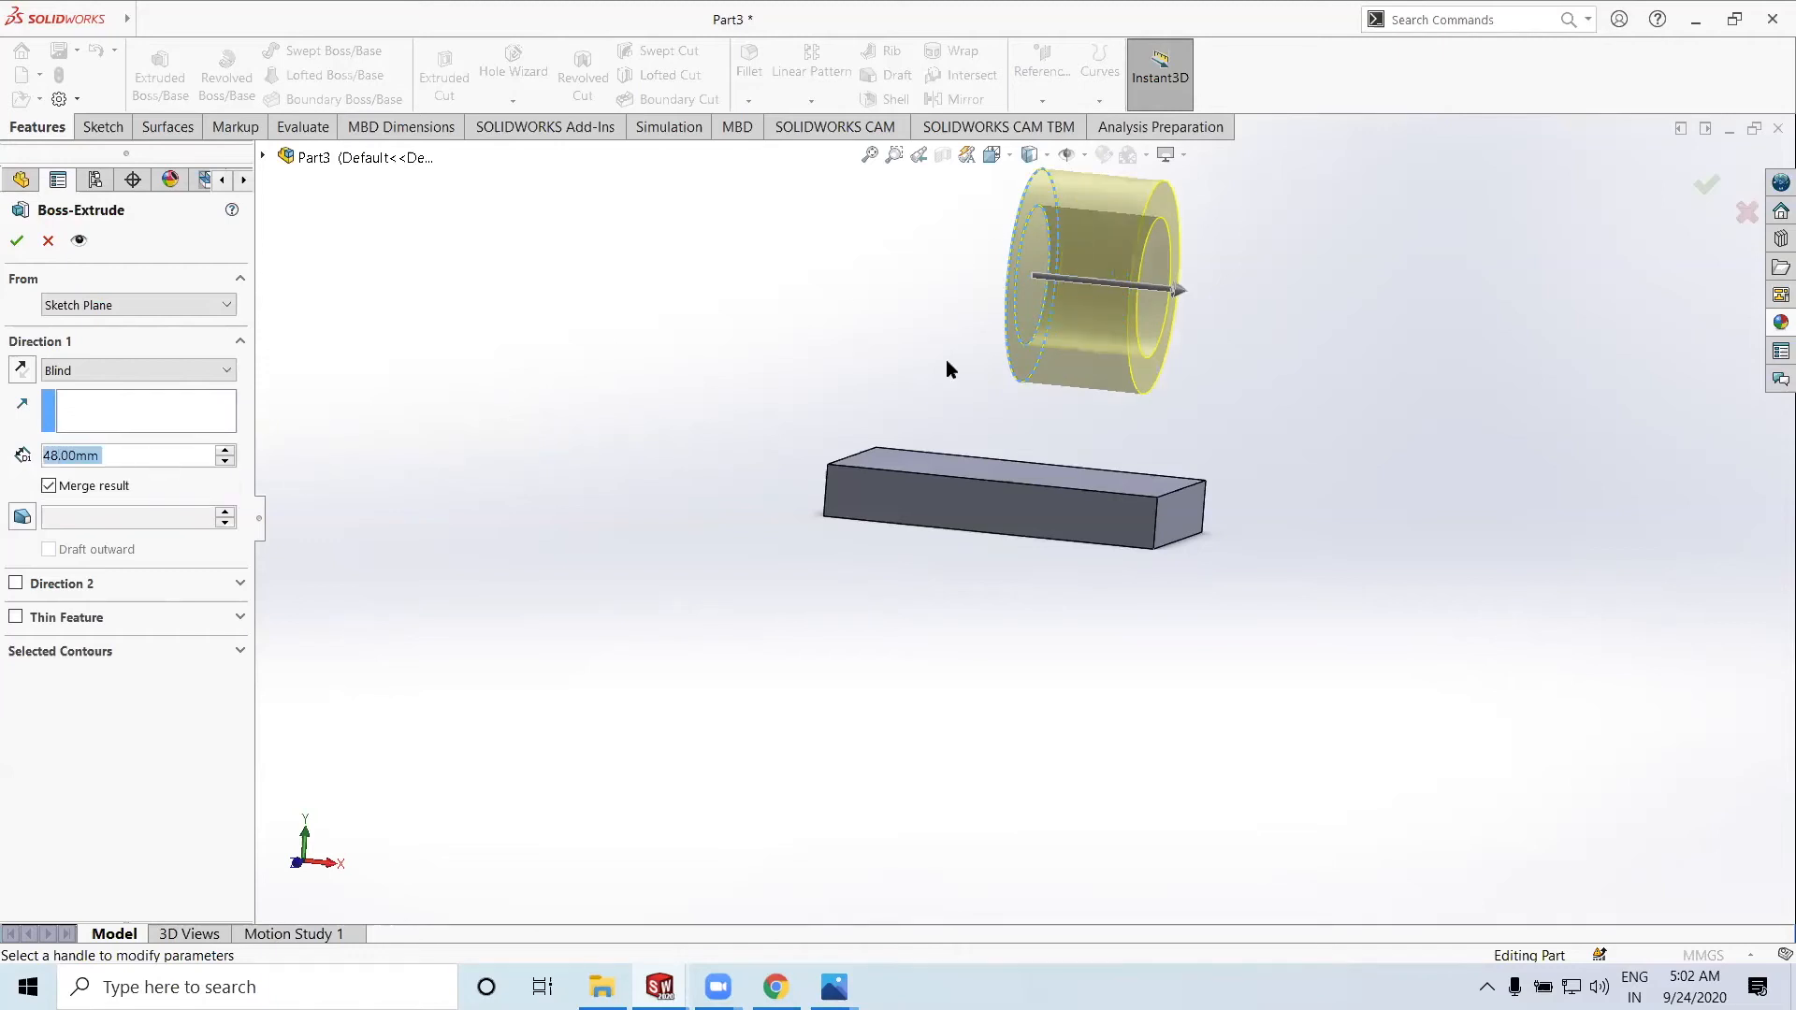
{"action": "left_click", "coordinate": [20, 373]}
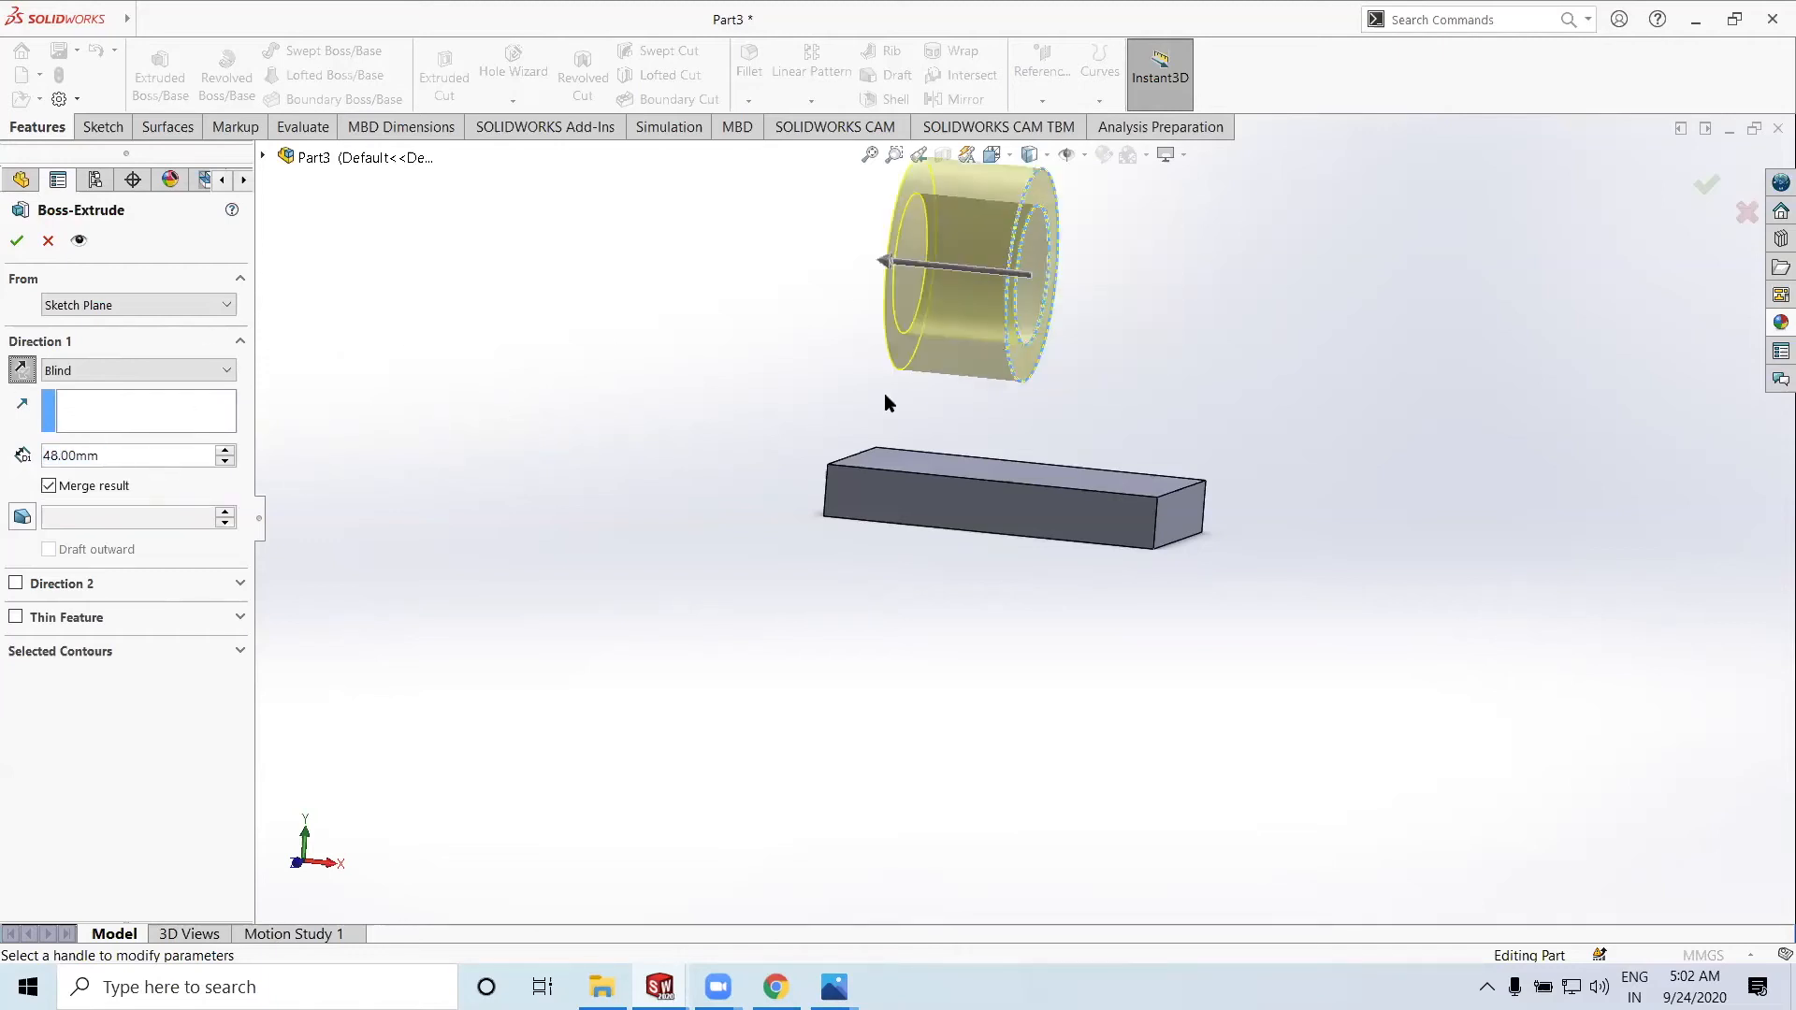
{"action": "left_click", "coordinate": [115, 370]}
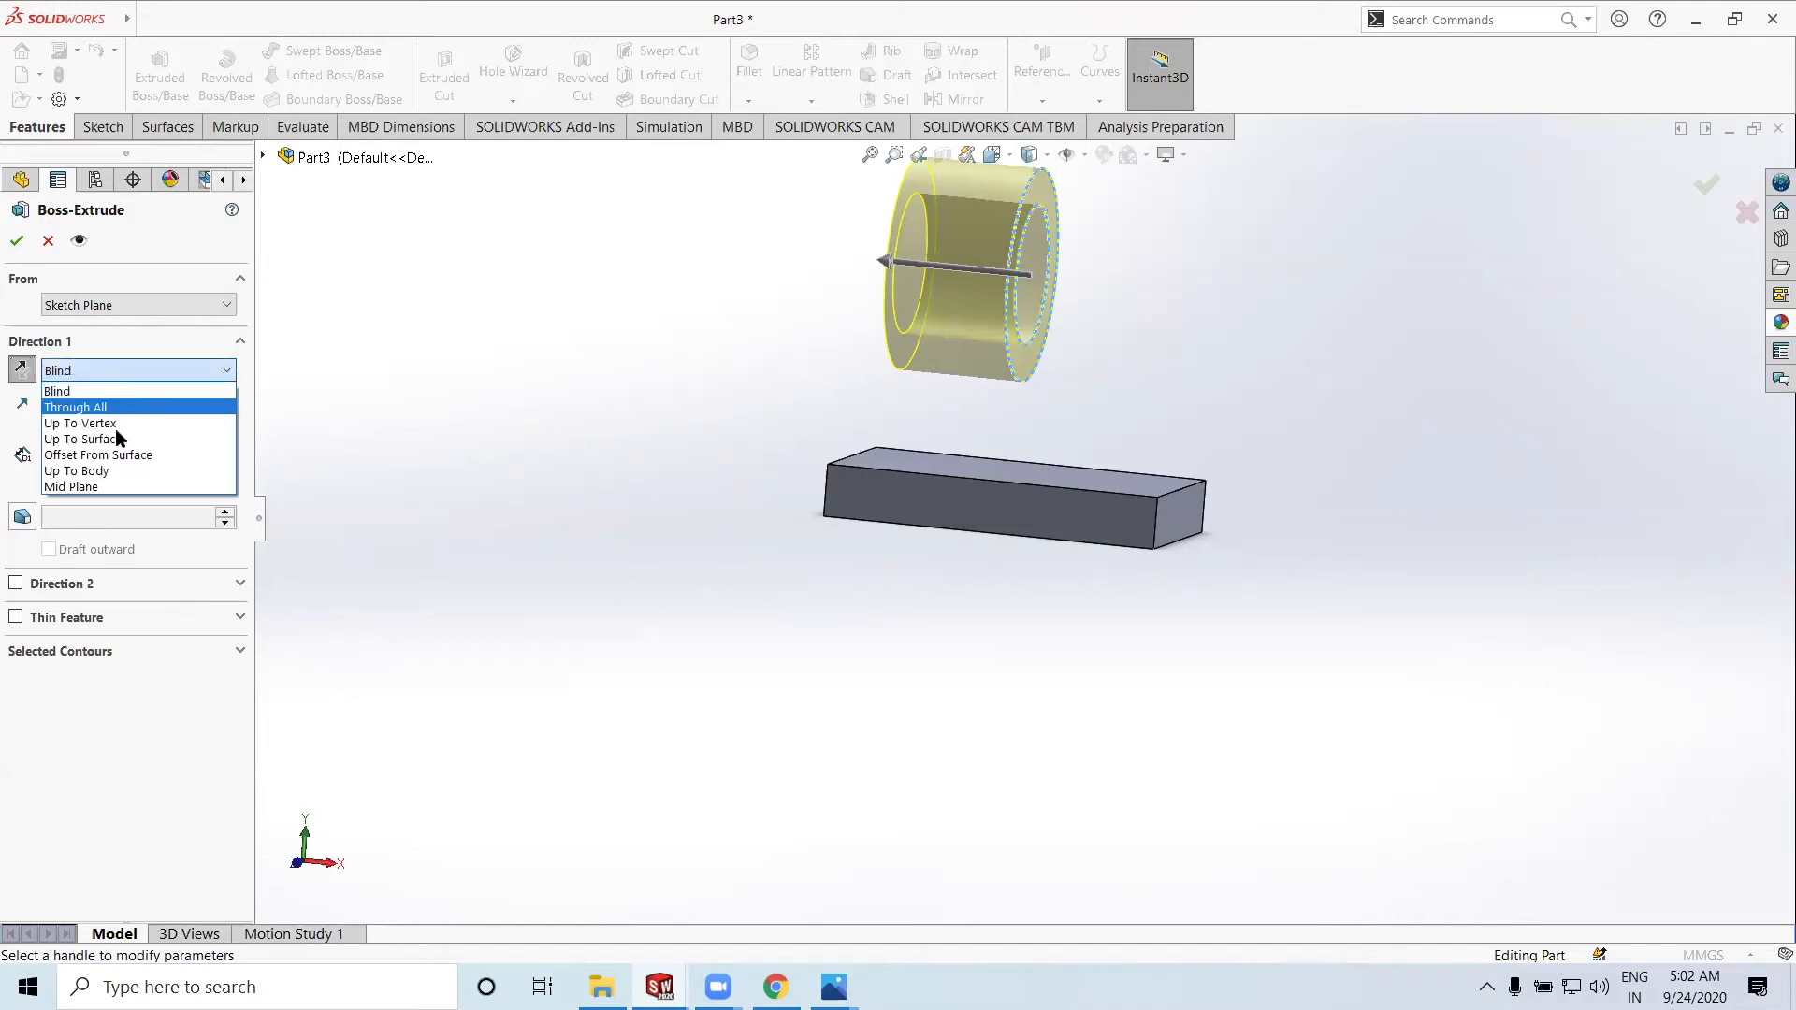
{"action": "left_click", "coordinate": [93, 487]}
{"action": "middle_click_drag", "start_coordinate": [662, 436], "coordinate": [846, 380]}
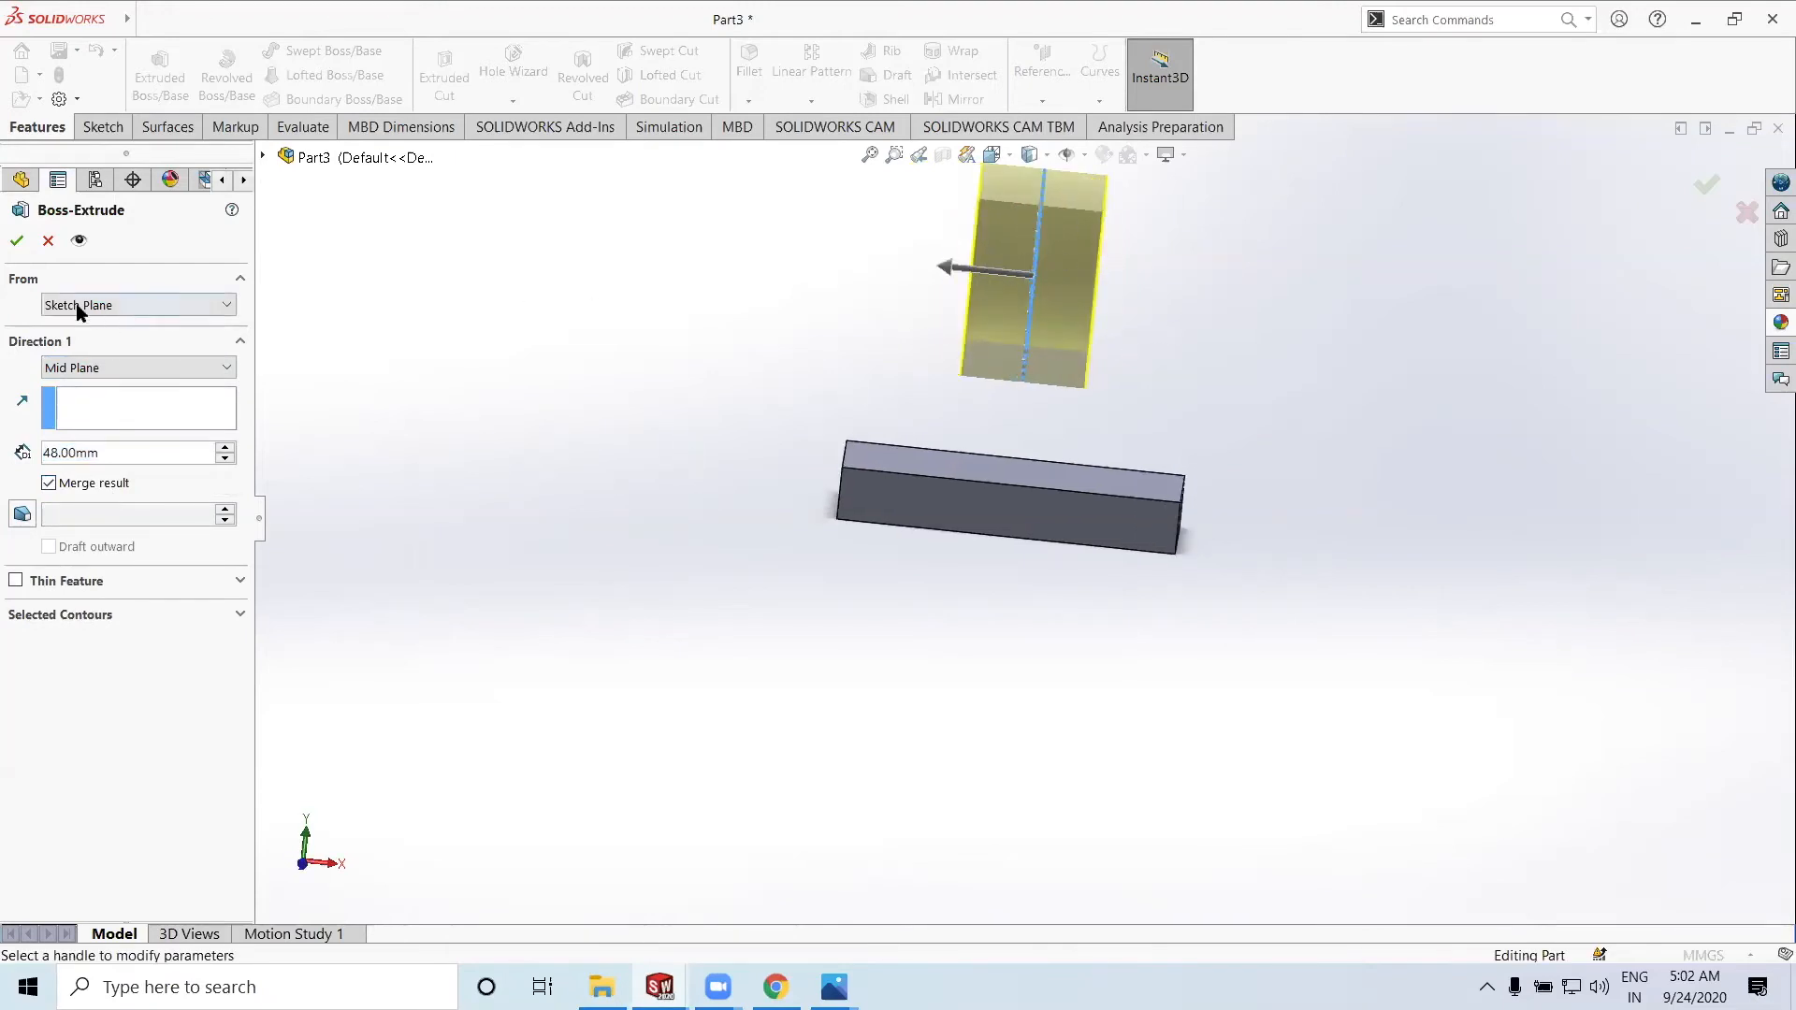
{"action": "left_click", "coordinate": [17, 244]}
{"action": "middle_click_drag", "start_coordinate": [1284, 374], "coordinate": [1180, 408]}
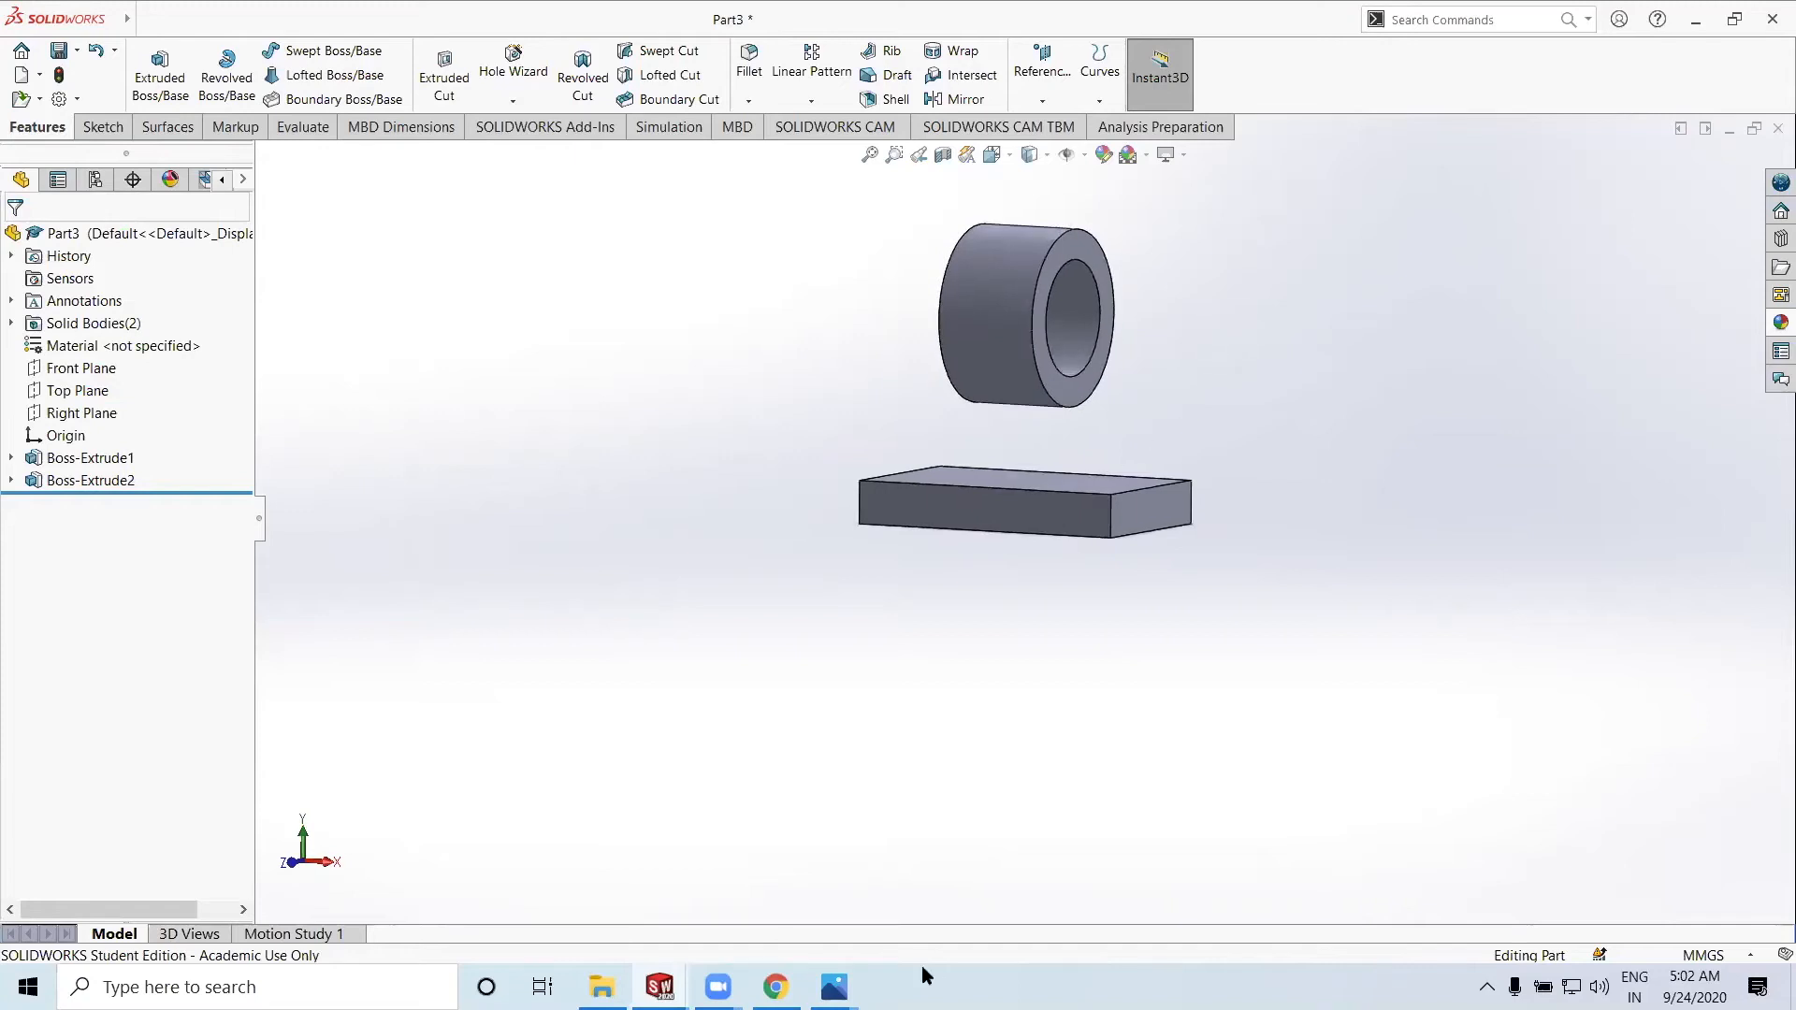
Check the dimensions of the support column between base and ring in the 2nd model reference drawing
{"action": "mouse_move", "coordinate": [835, 987]}
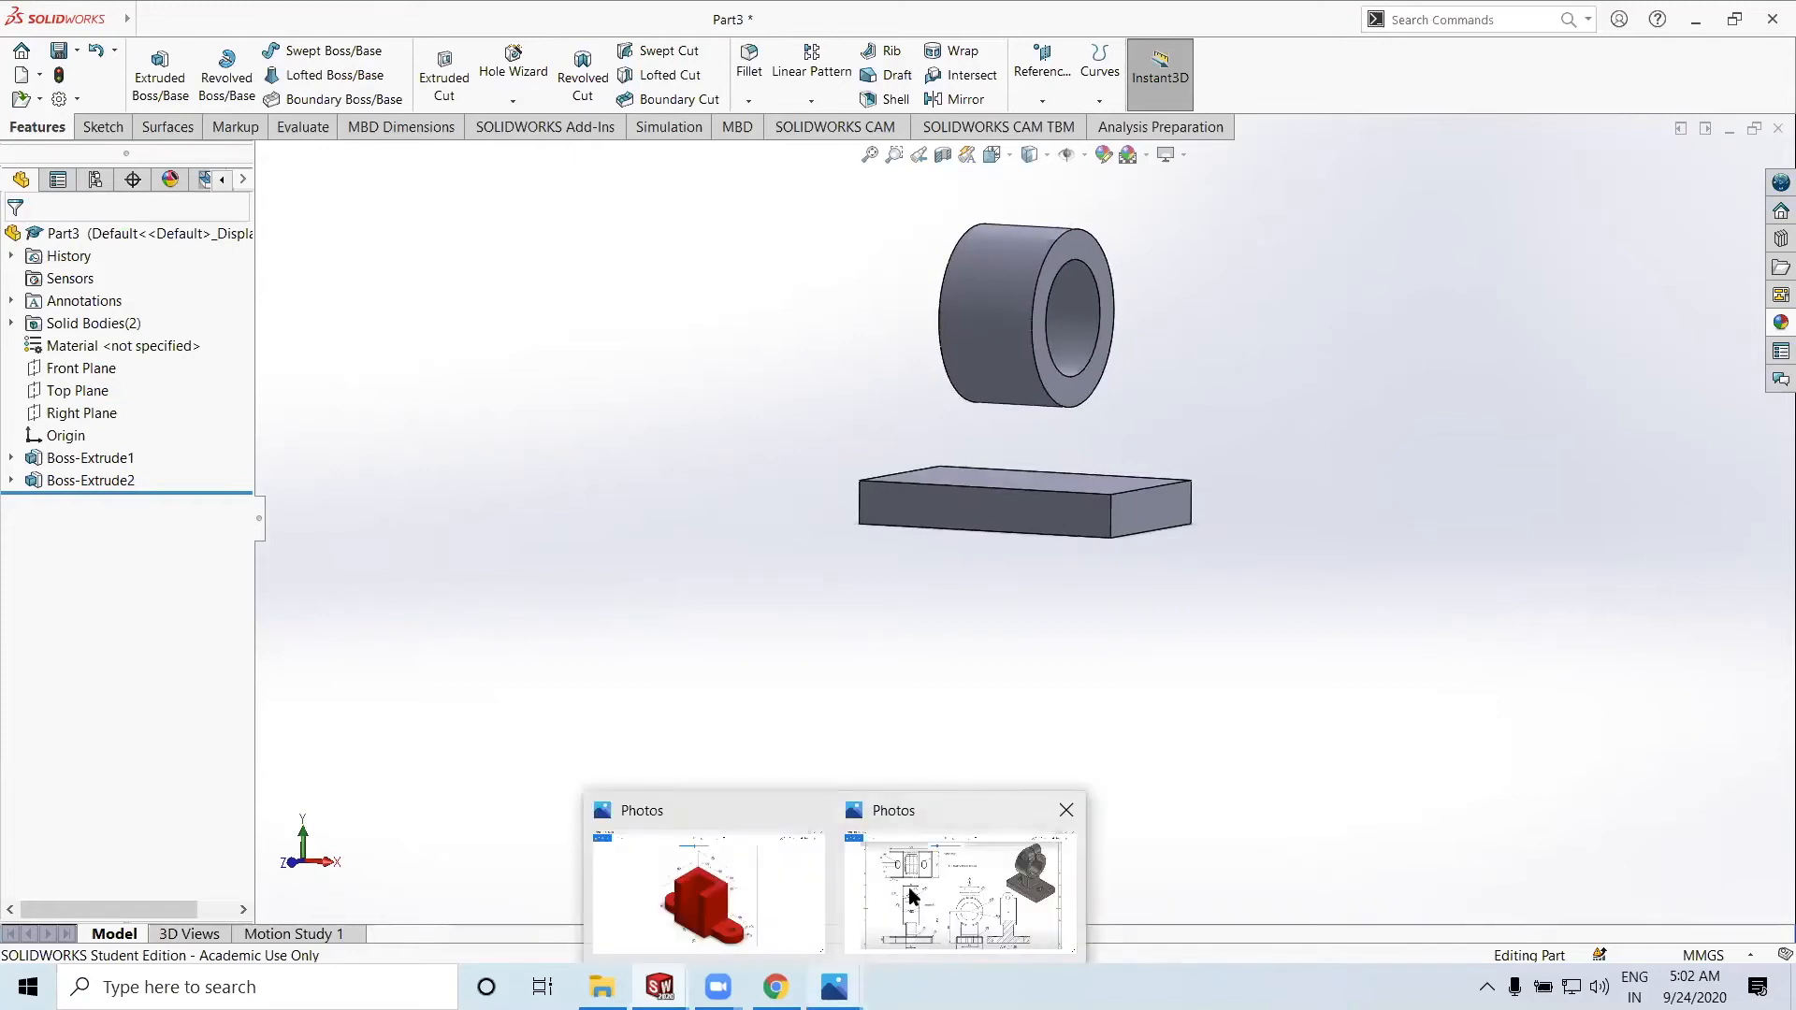
{"action": "left_click", "coordinate": [936, 824]}
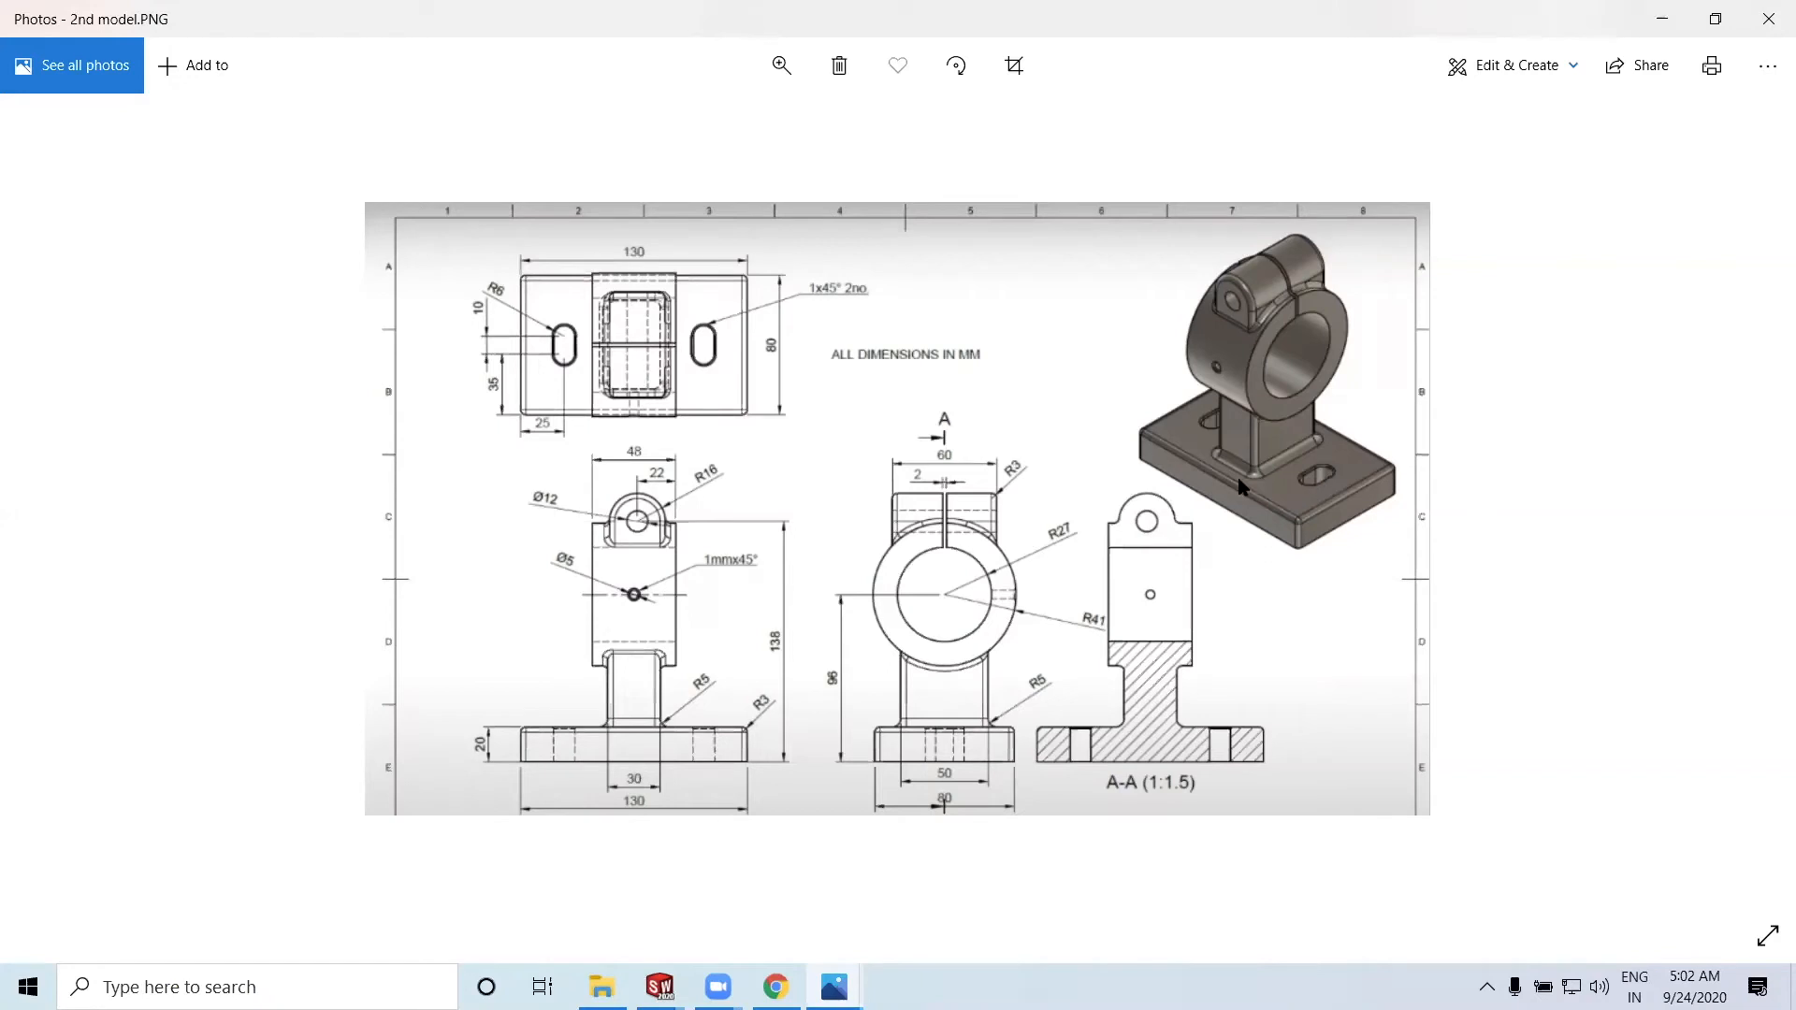
{"action": "left_click", "coordinate": [780, 67]}
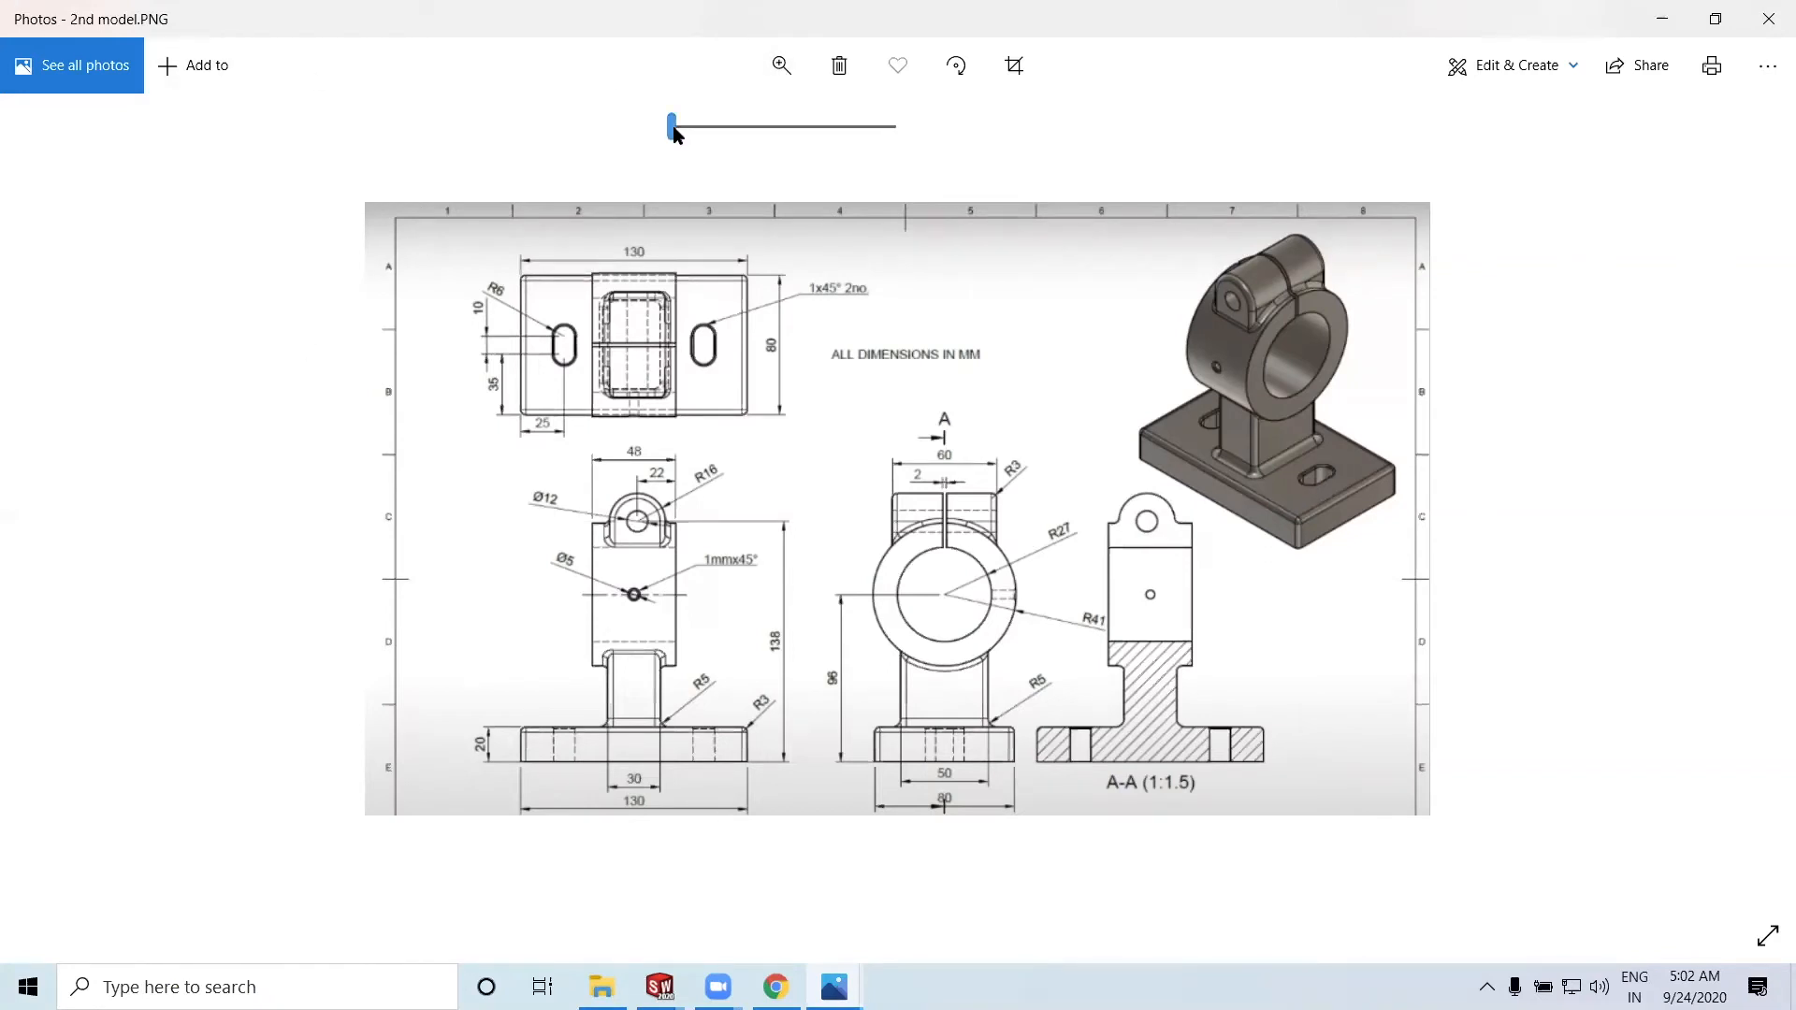
{"action": "left_click_drag", "start_coordinate": [673, 127], "coordinate": [691, 137]}
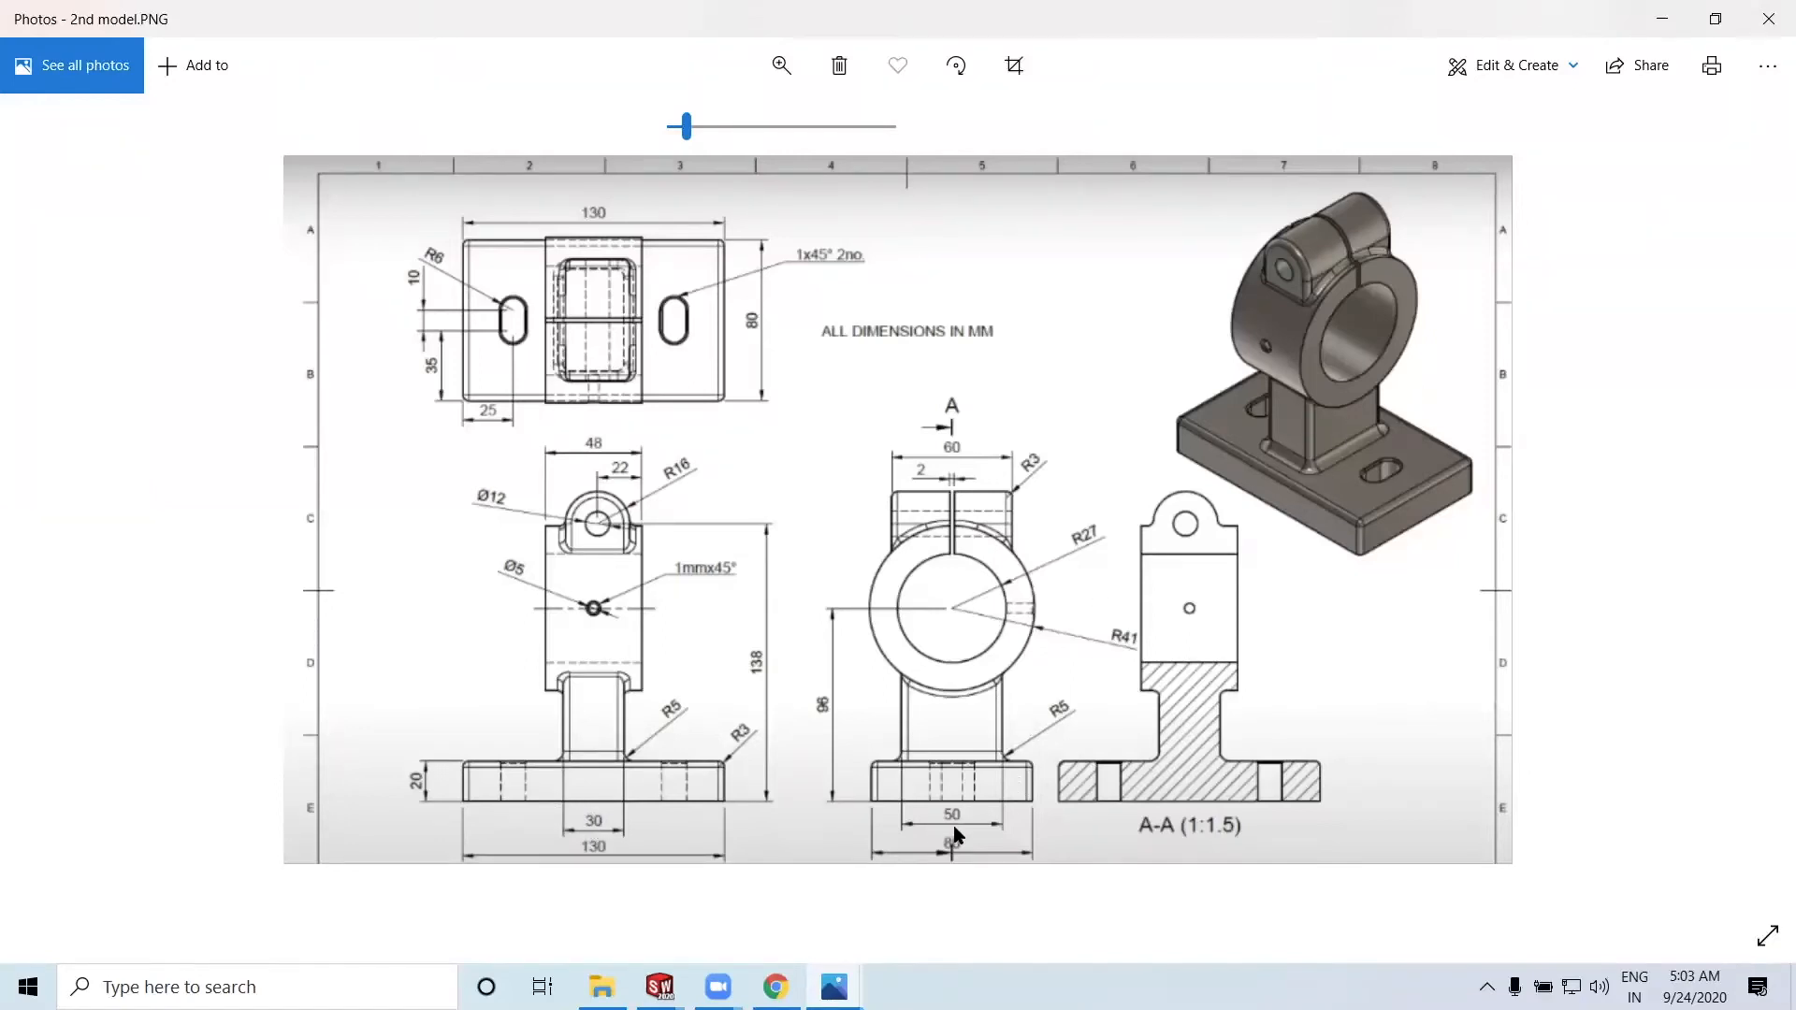
{"action": "left_click", "coordinate": [1661, 18]}
Start a sketch on the base plate's upper face and orient the view normal to it
{"action": "middle_click_drag", "start_coordinate": [1121, 561], "coordinate": [1121, 618]}
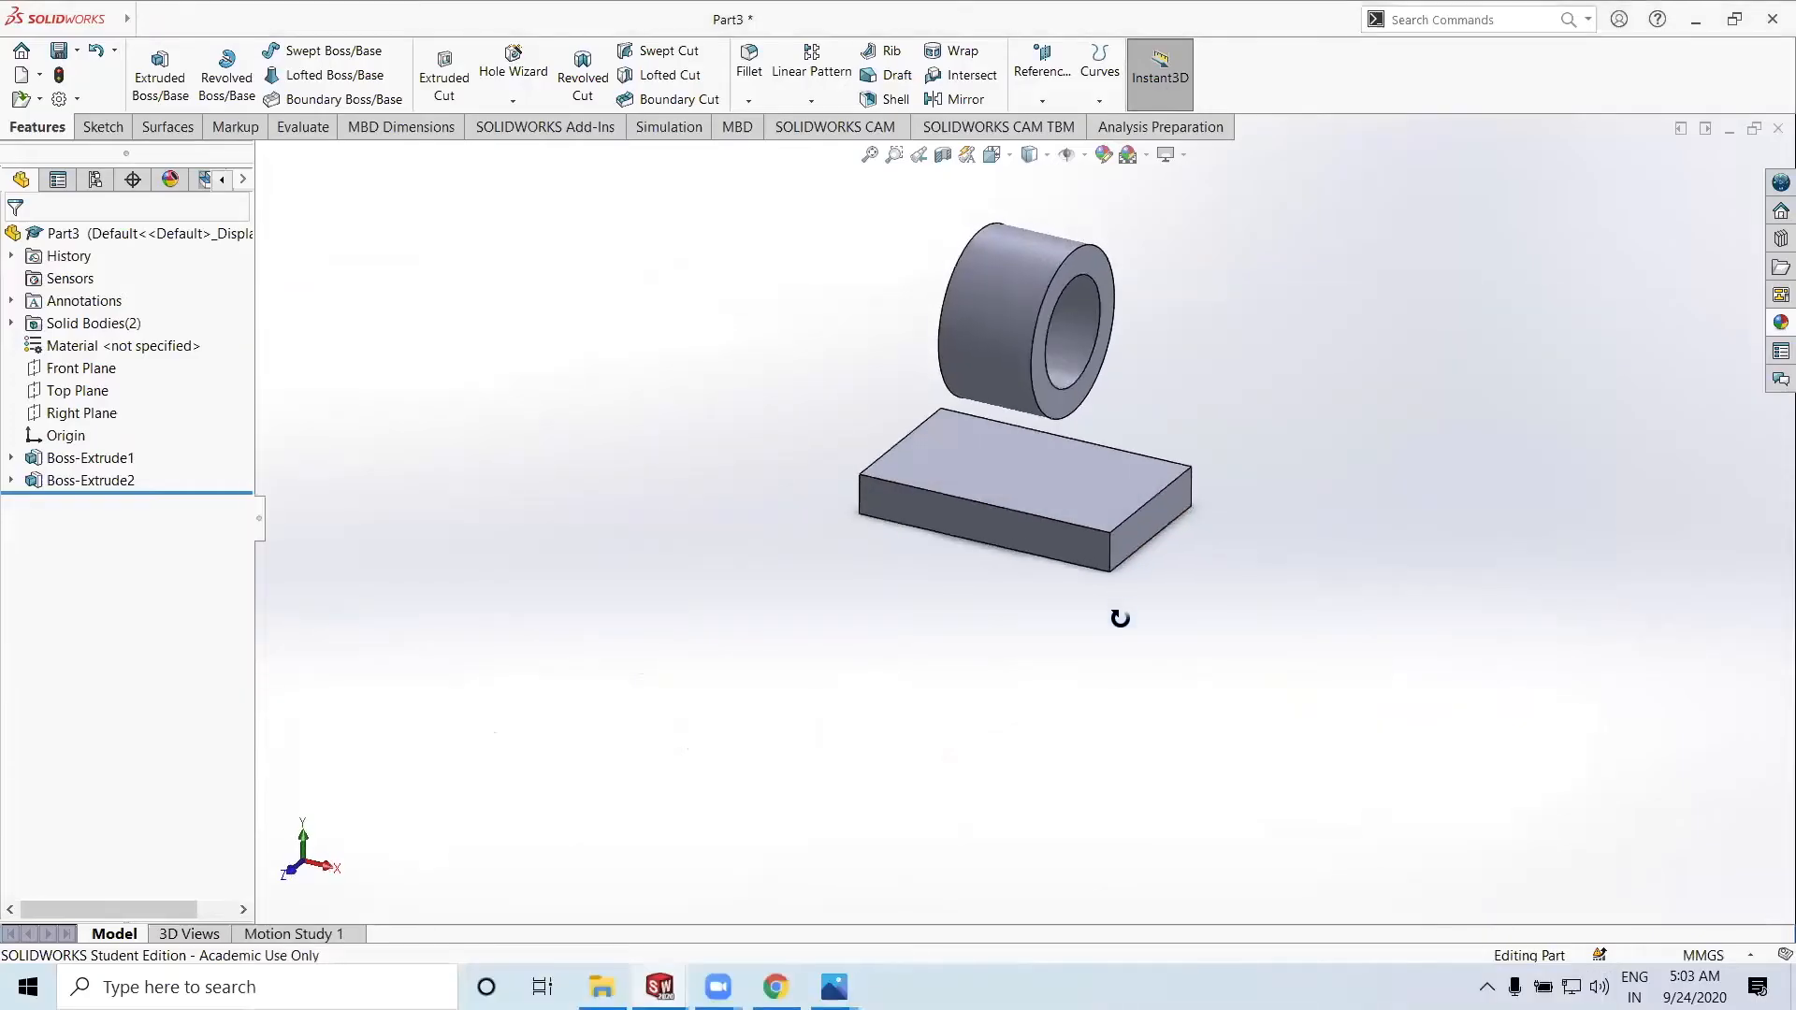
{"action": "left_click", "coordinate": [1054, 481]}
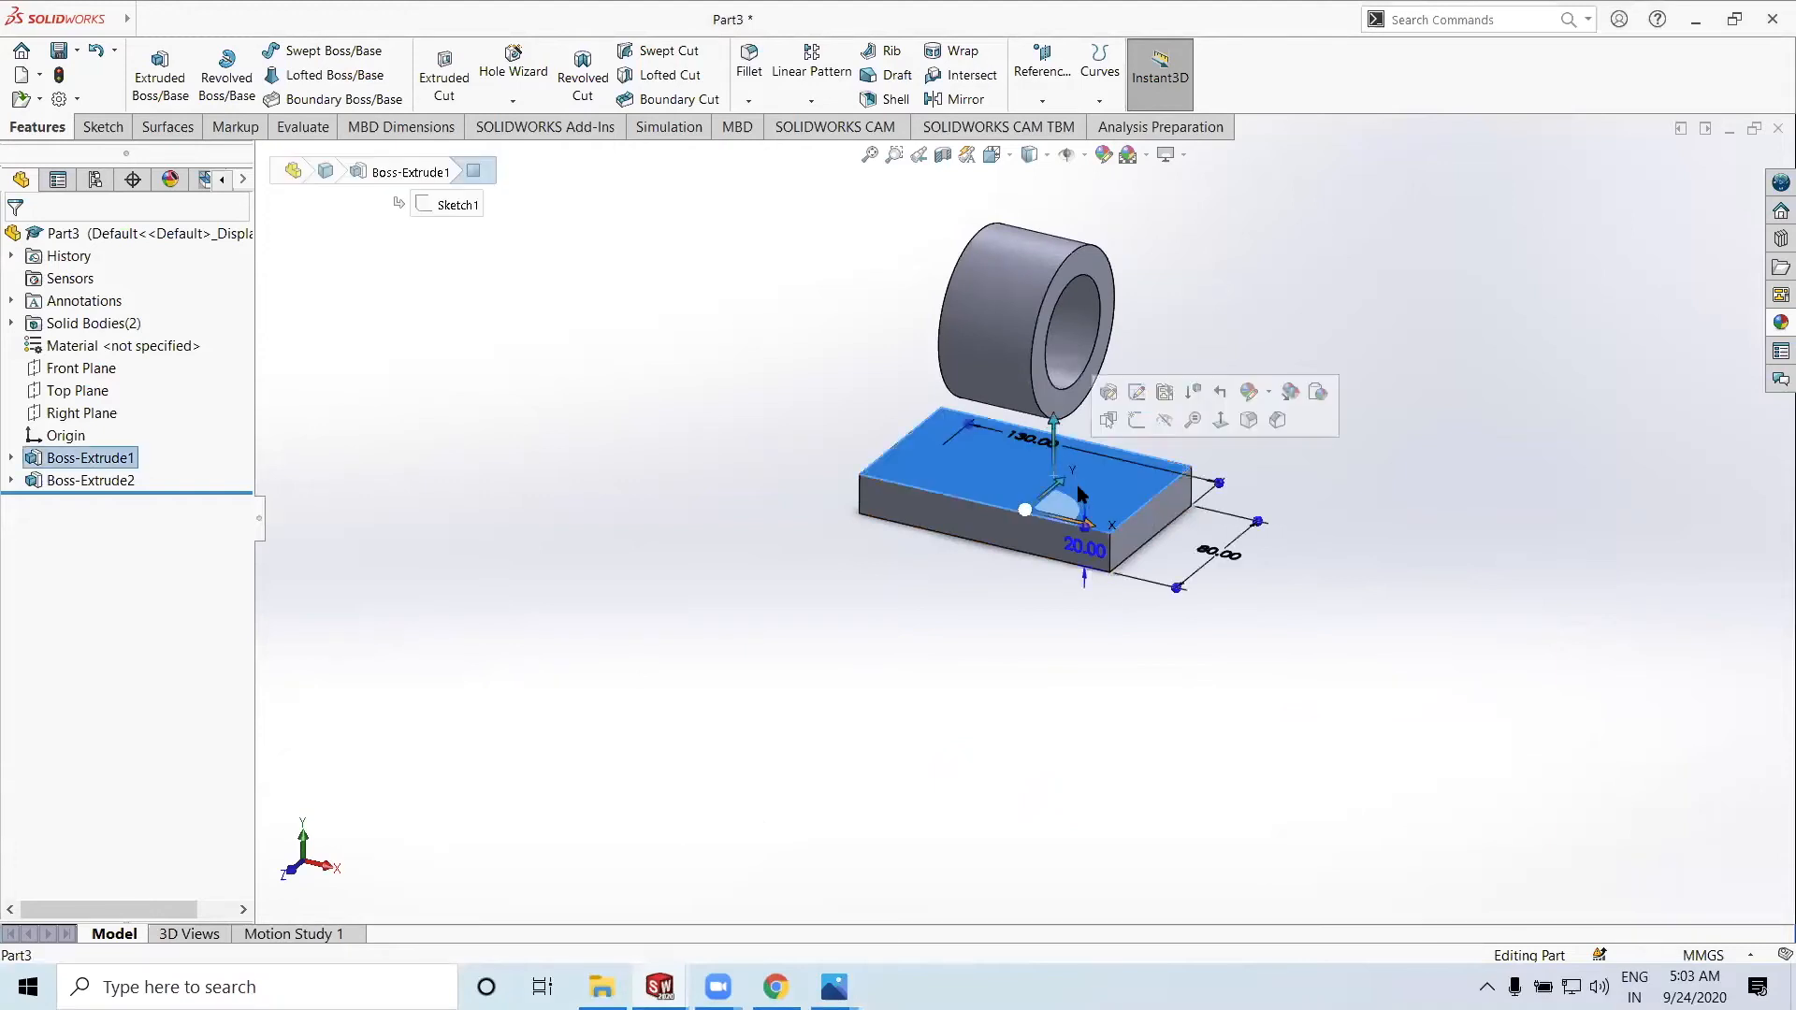
{"action": "left_click", "coordinate": [1136, 420]}
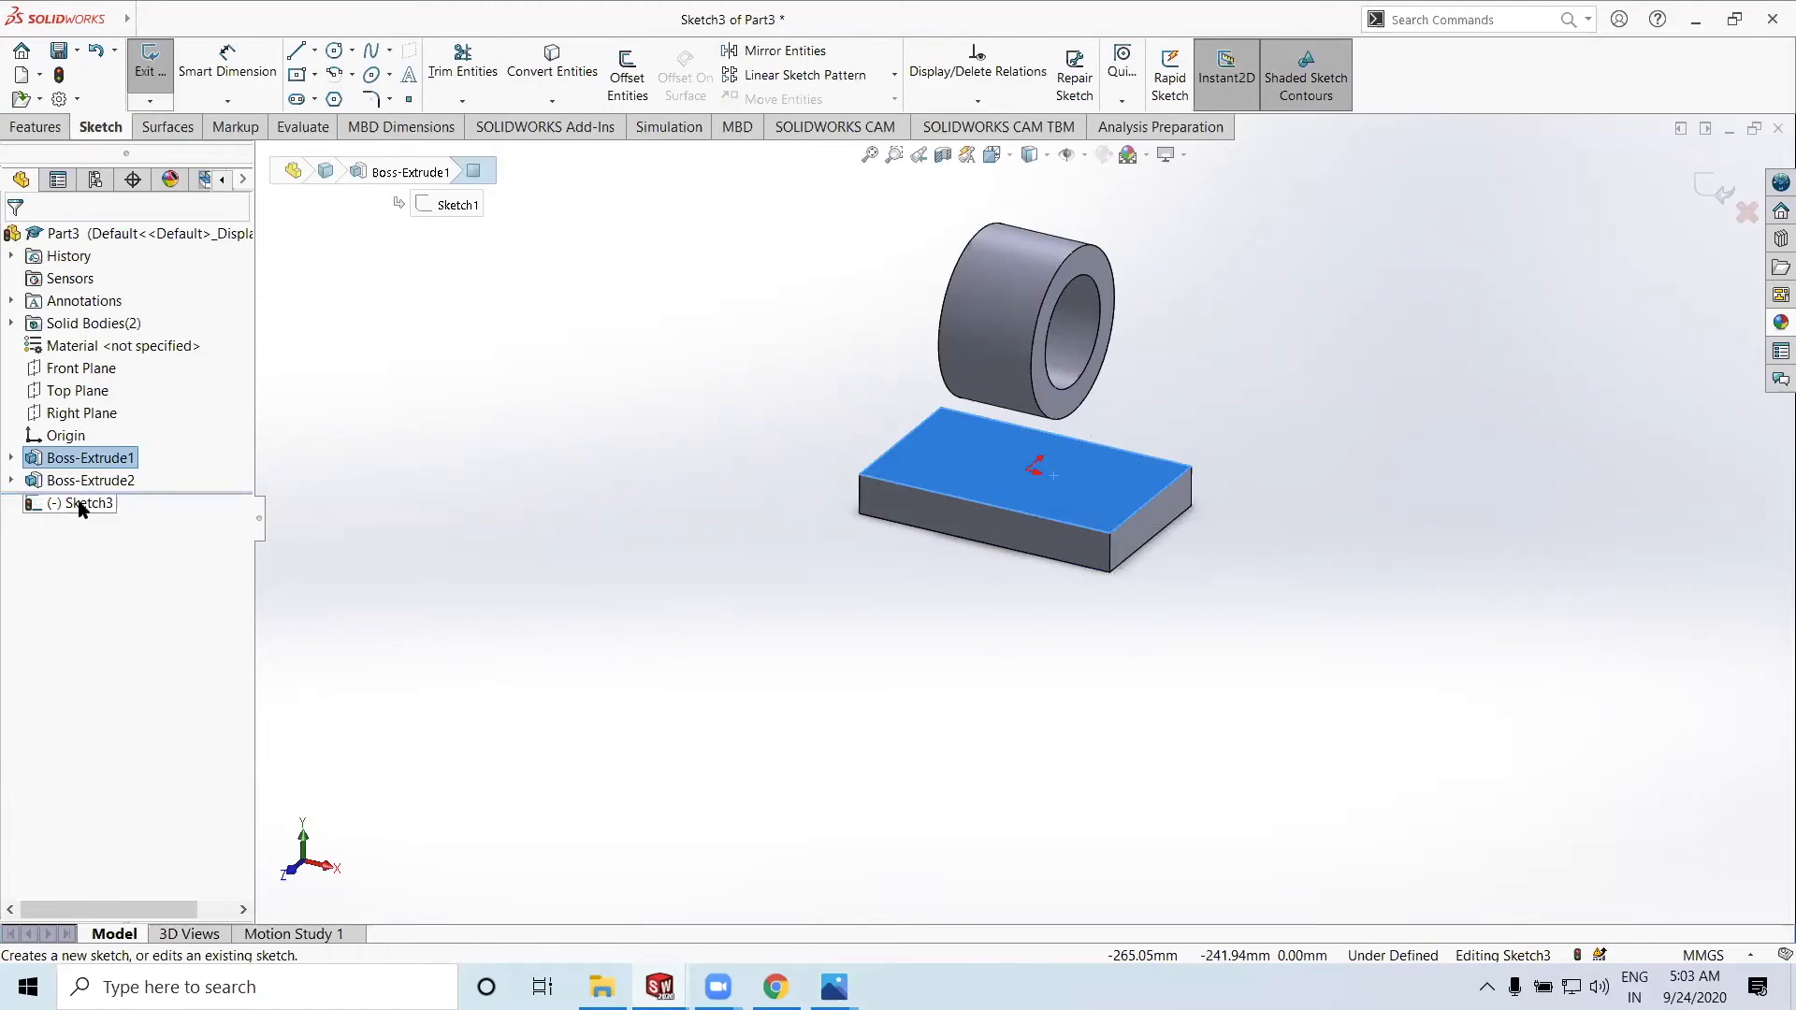
{"action": "left_click", "coordinate": [82, 506]}
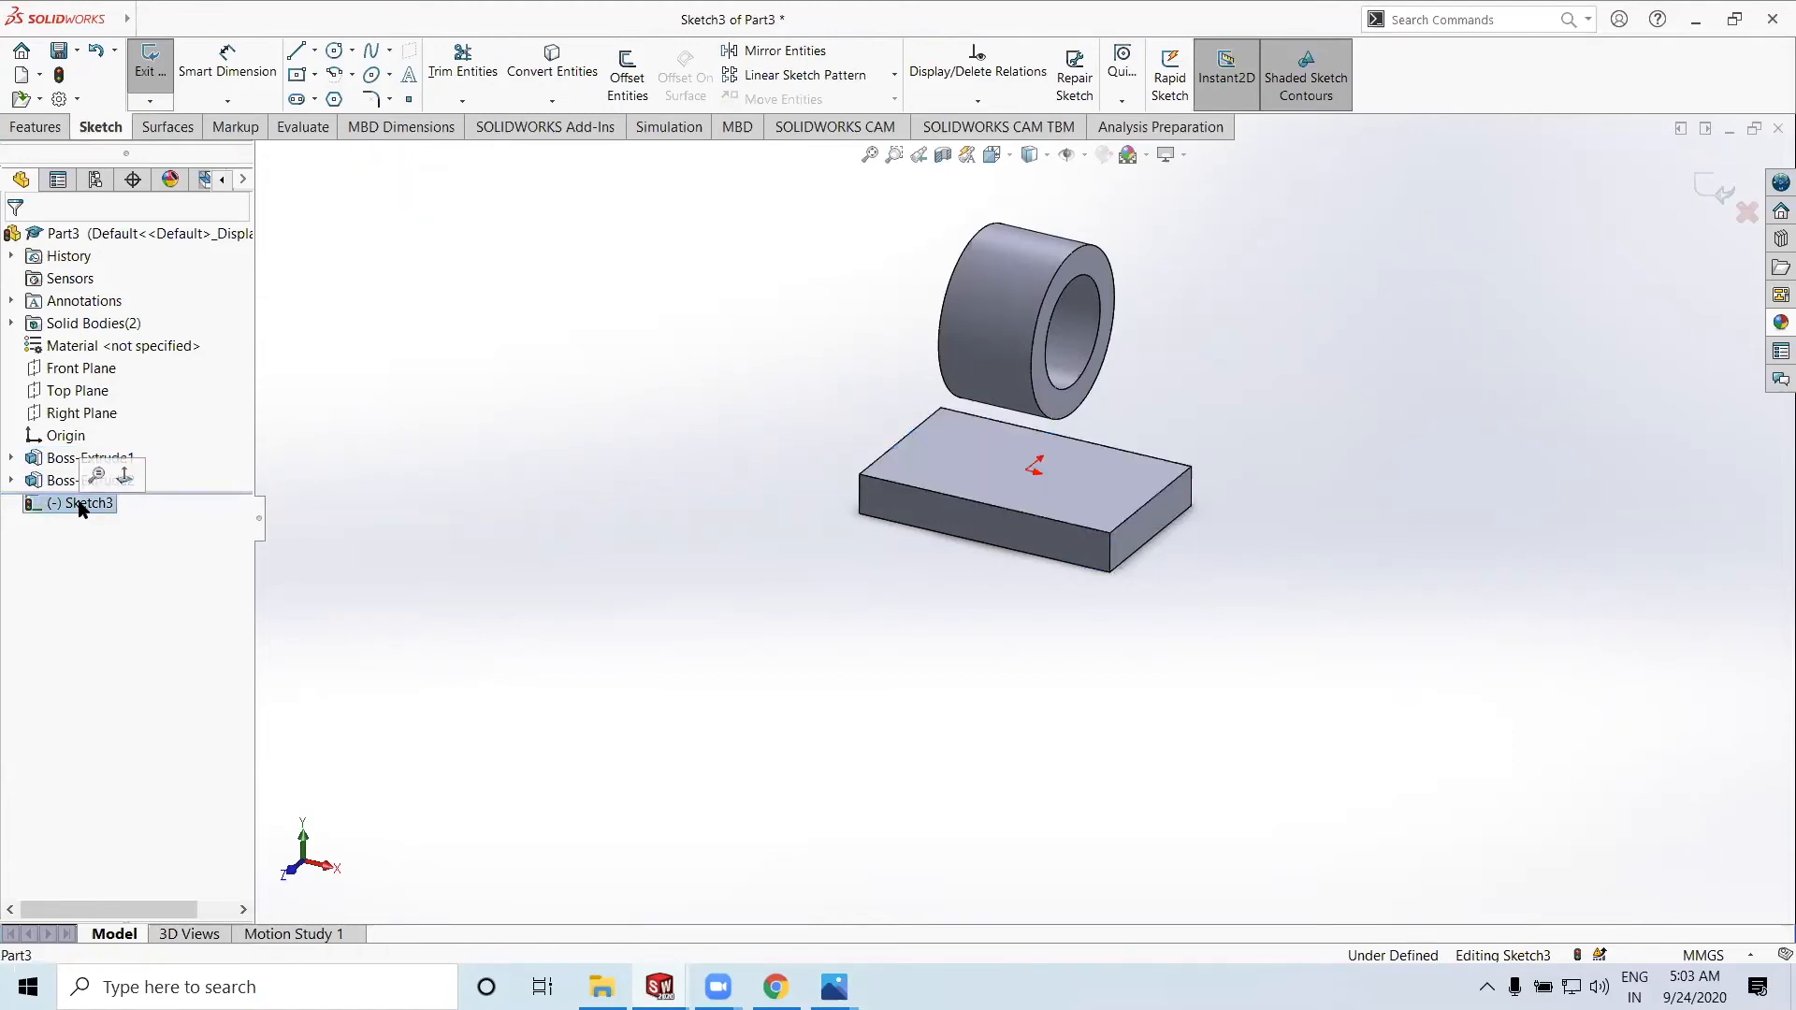
{"action": "left_click", "coordinate": [125, 478]}
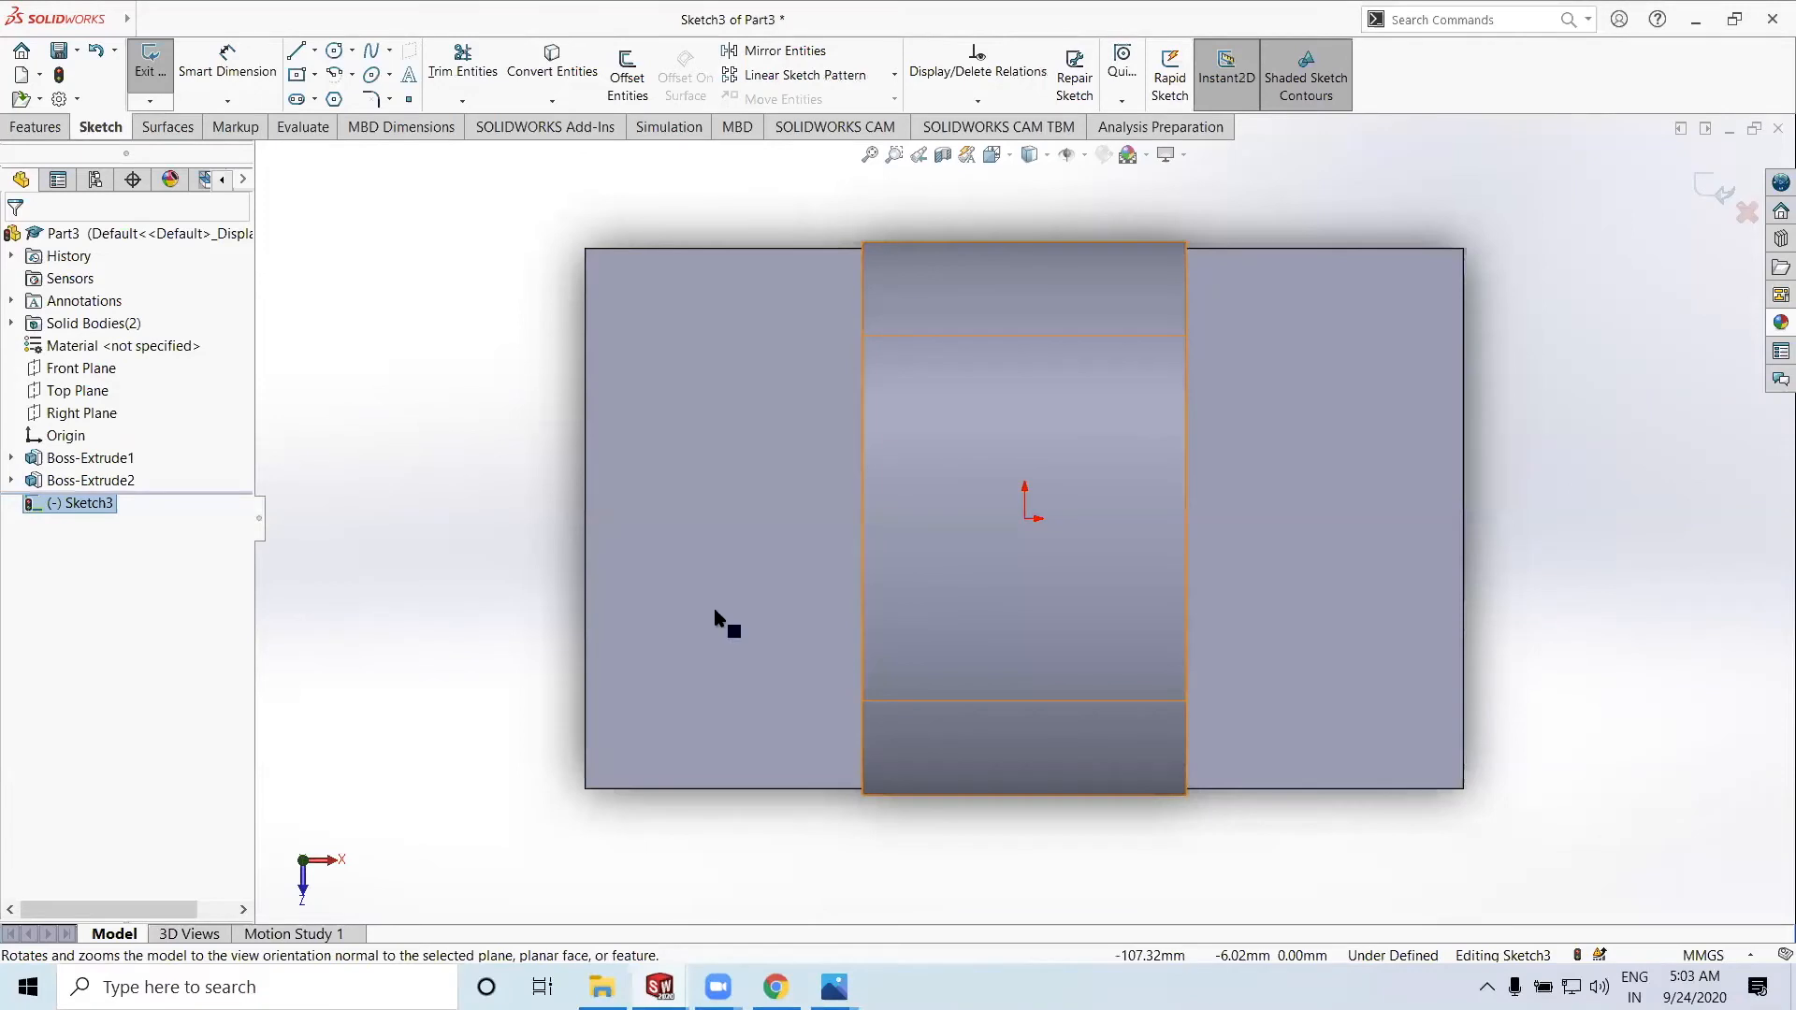
Sketch a center rectangle about 31 mm by 59 mm centered on the origin for the support column
{"action": "left_click", "coordinate": [293, 80]}
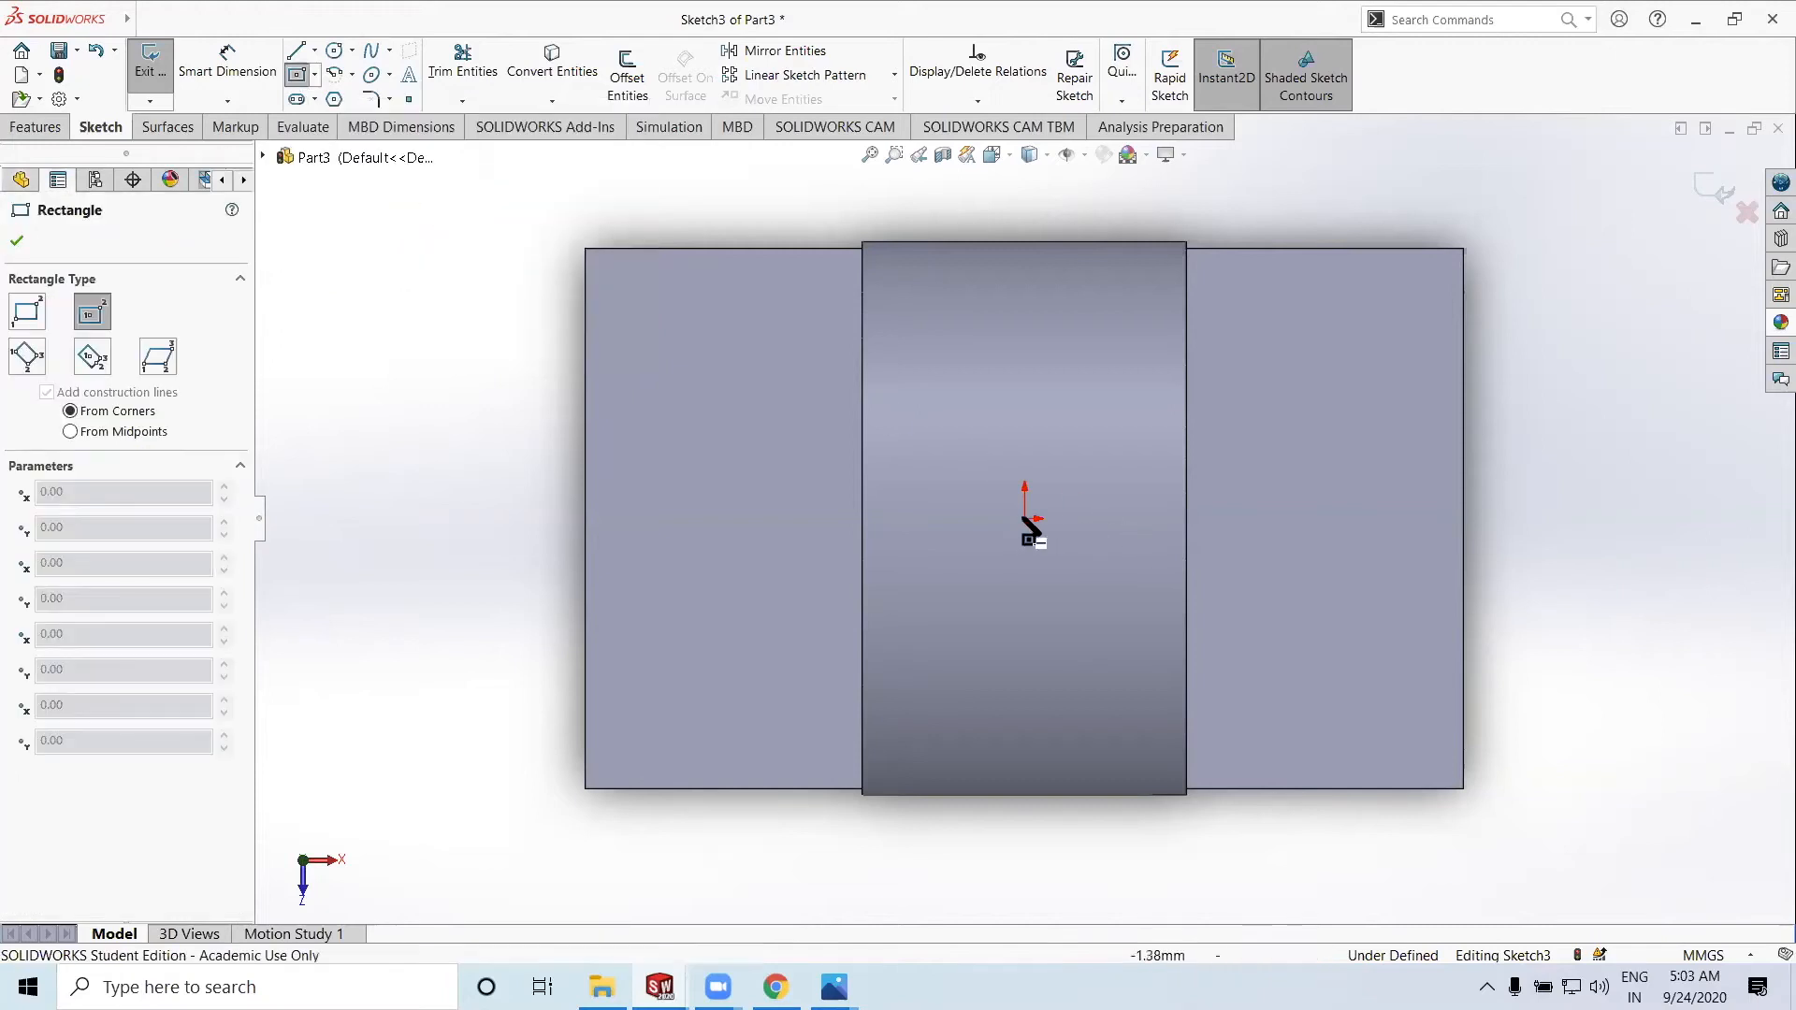
{"action": "left_click", "coordinate": [1024, 520]}
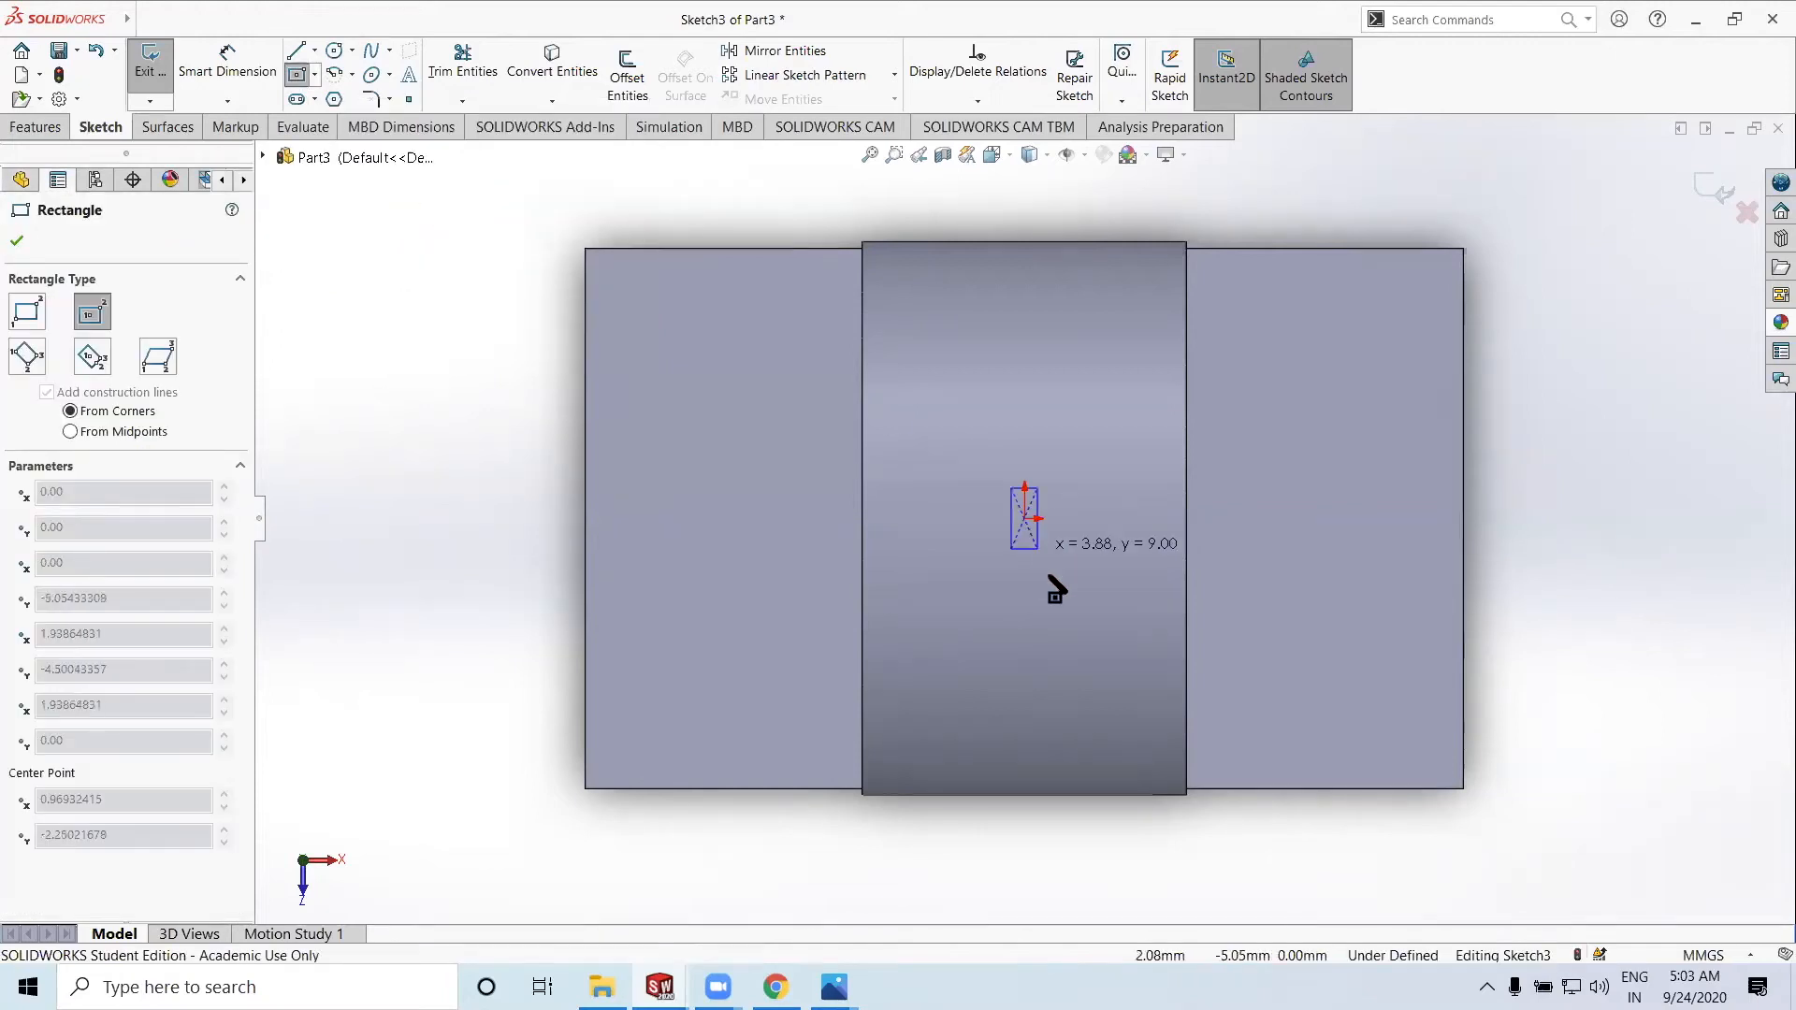
{"action": "left_click", "coordinate": [1129, 719]}
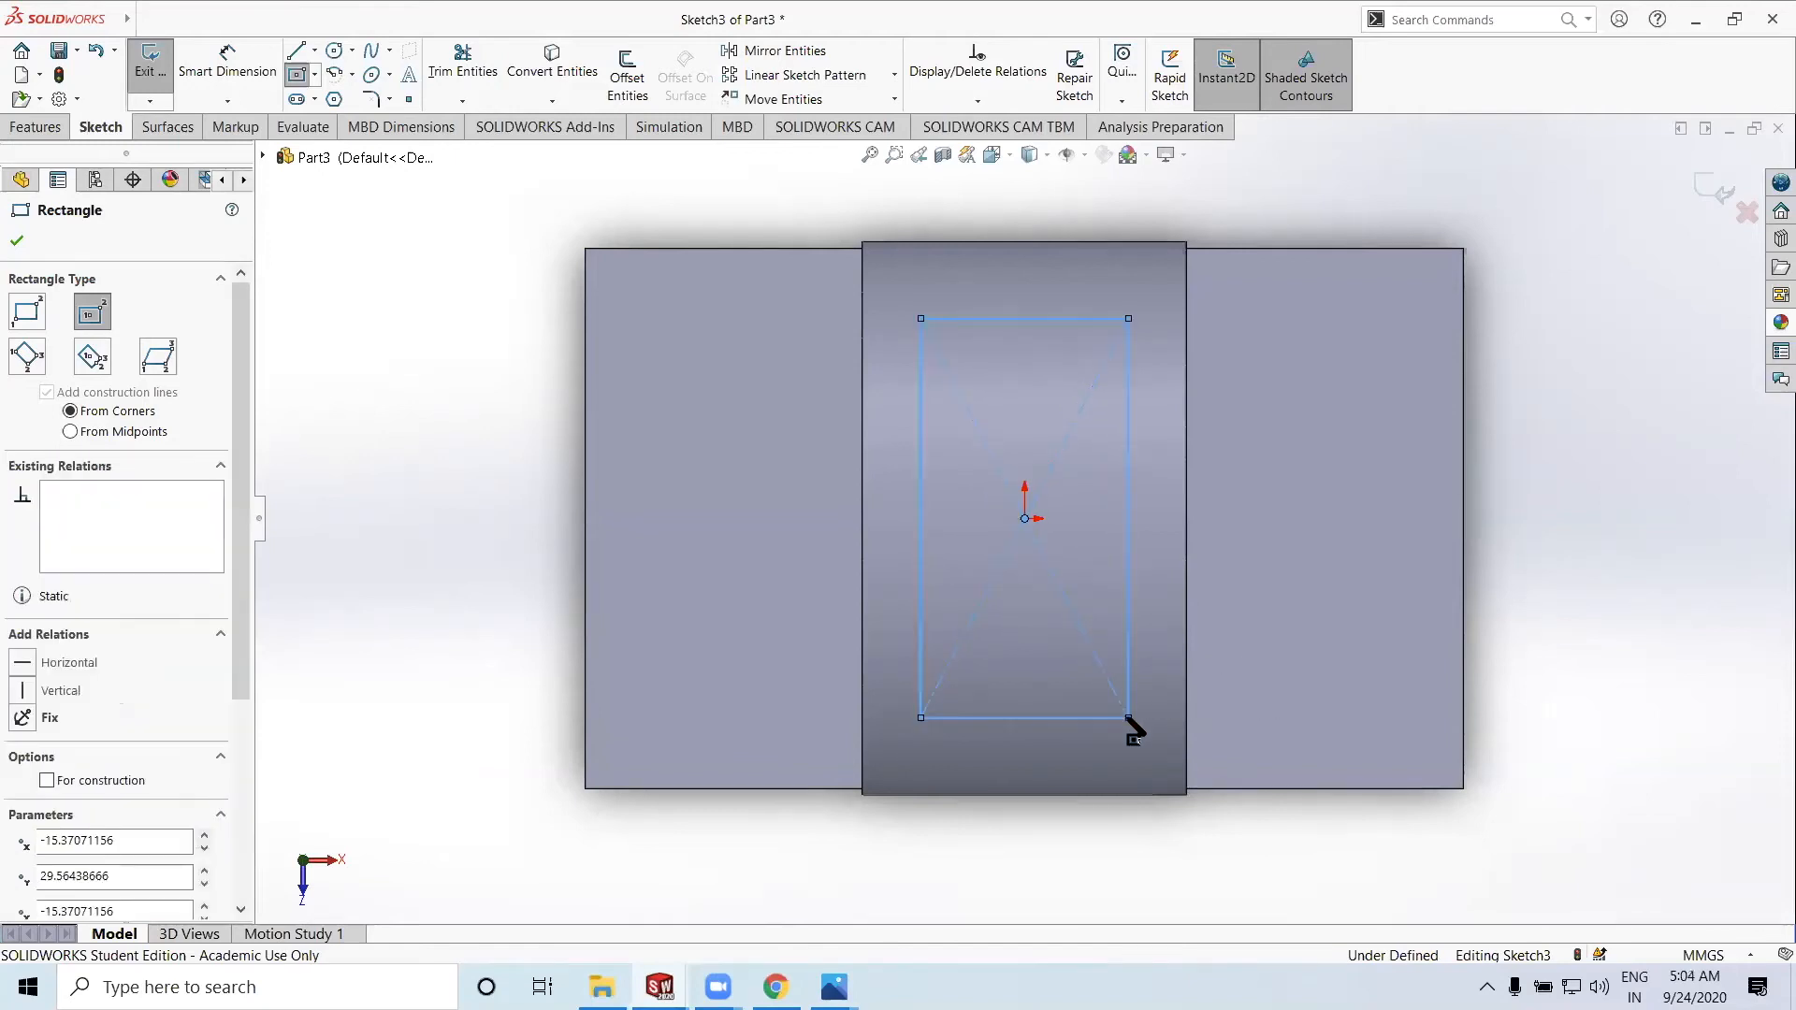
{"action": "left_click", "coordinate": [18, 242]}
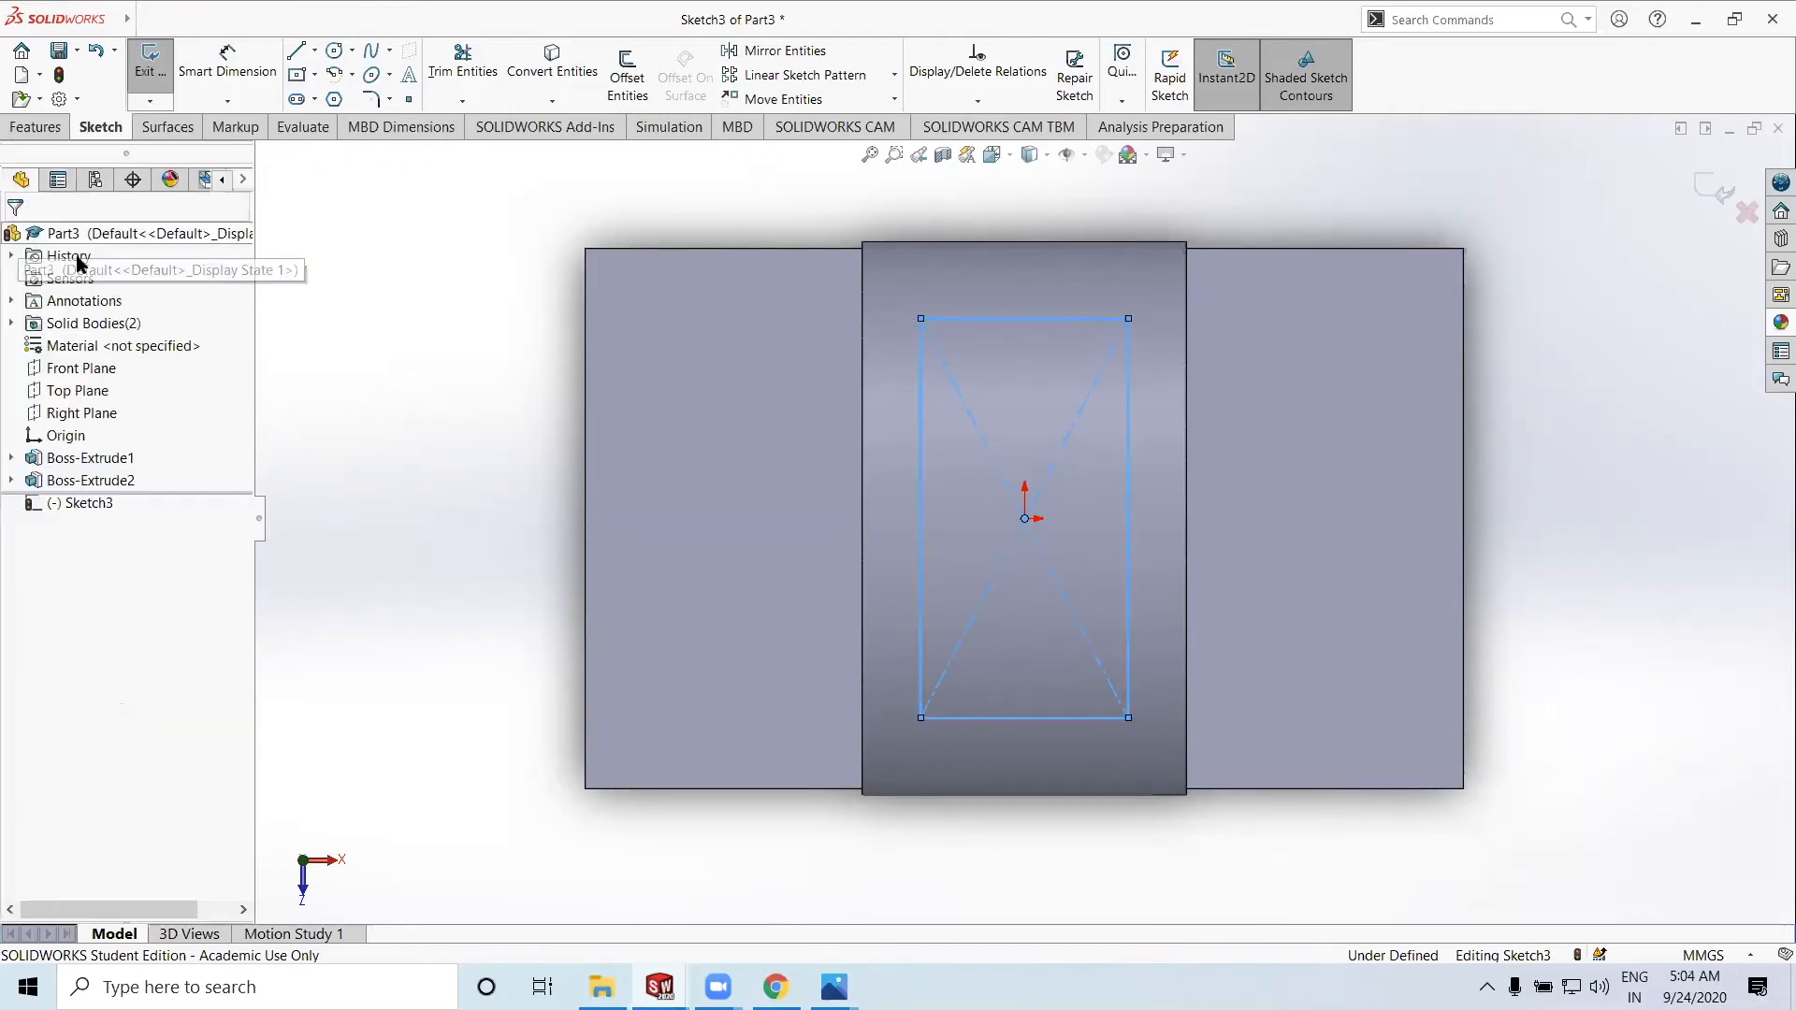
Dimension the horizontal side of the support column's center rectangle to 30 mm
{"action": "left_click", "coordinate": [231, 72]}
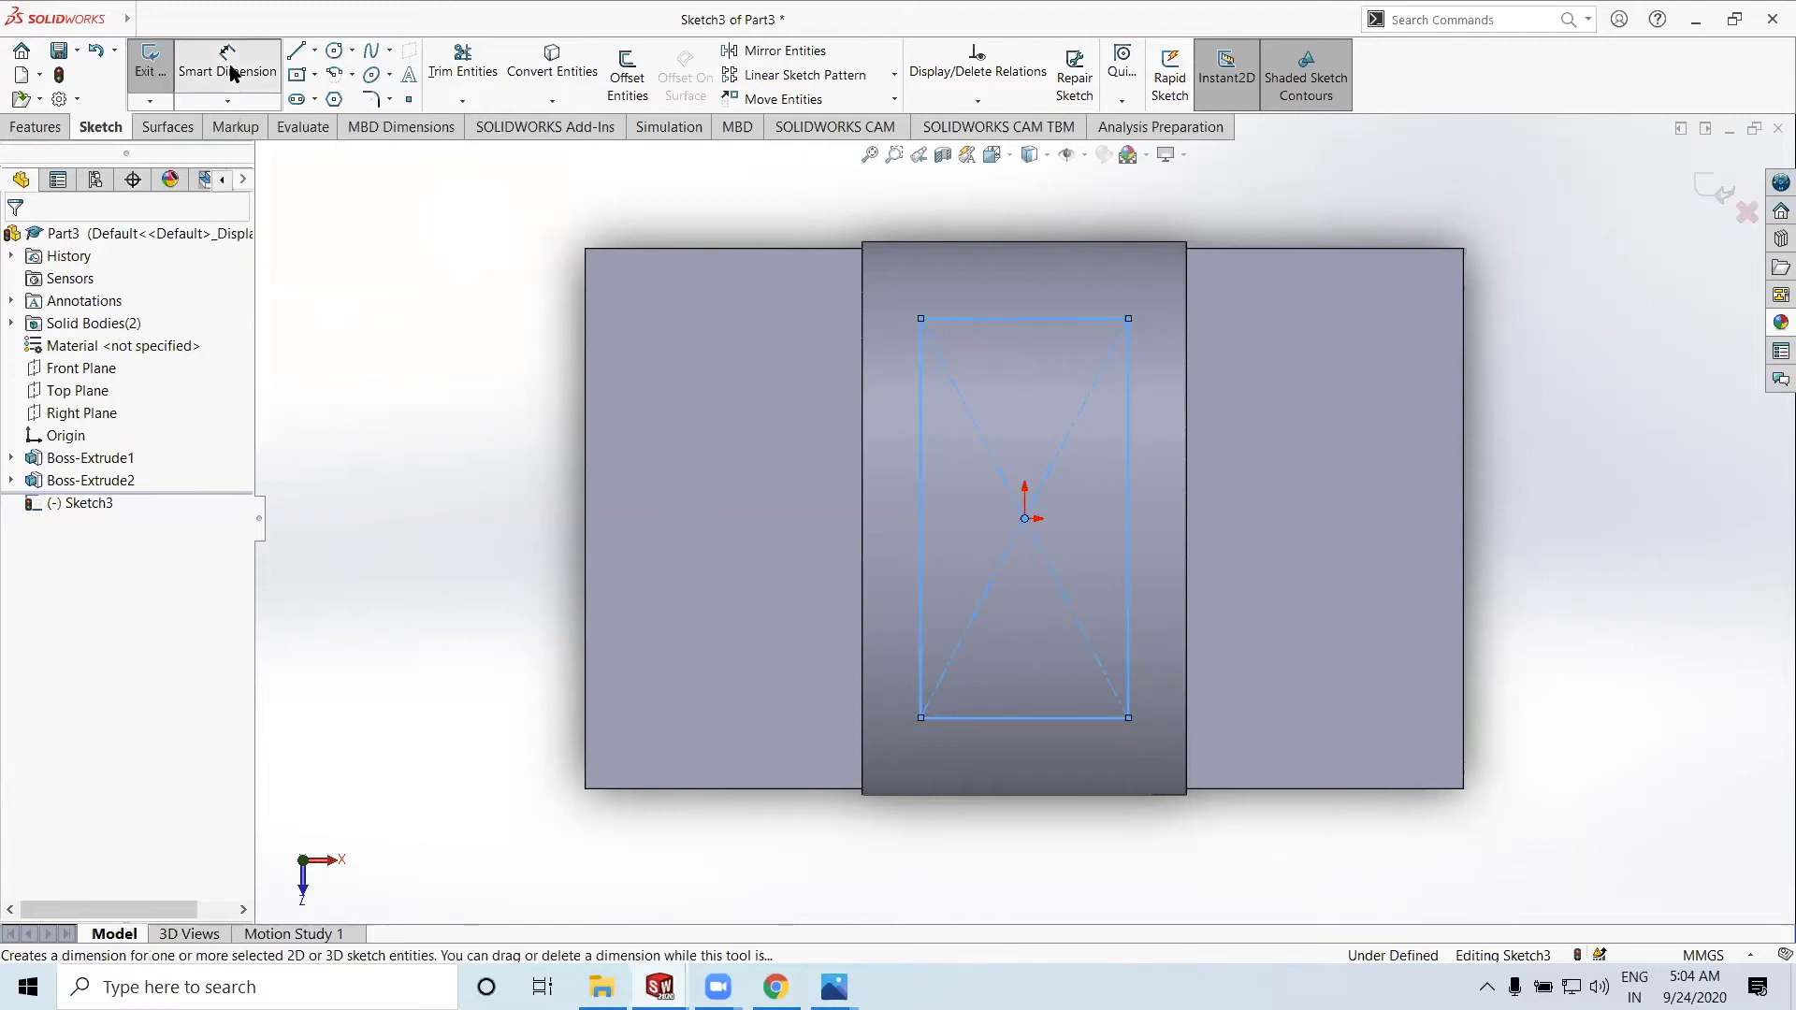
{"action": "left_click", "coordinate": [1020, 320]}
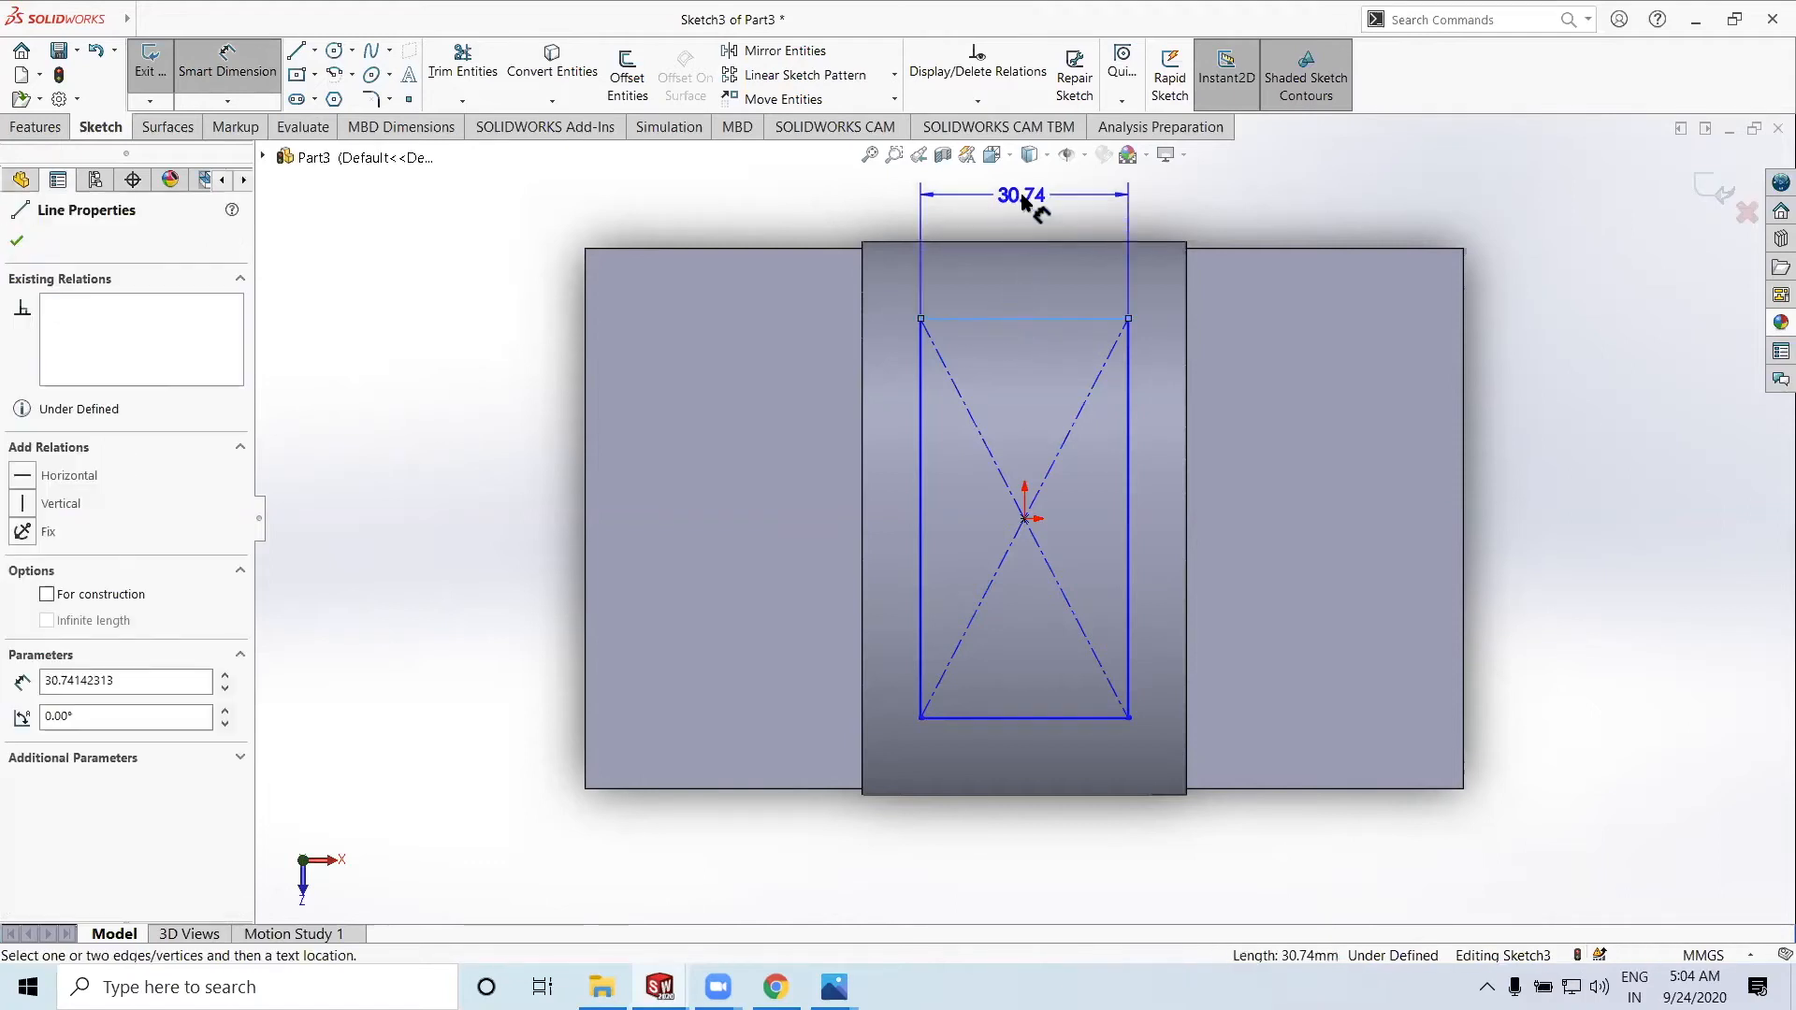
{"action": "left_click", "coordinate": [1032, 198]}
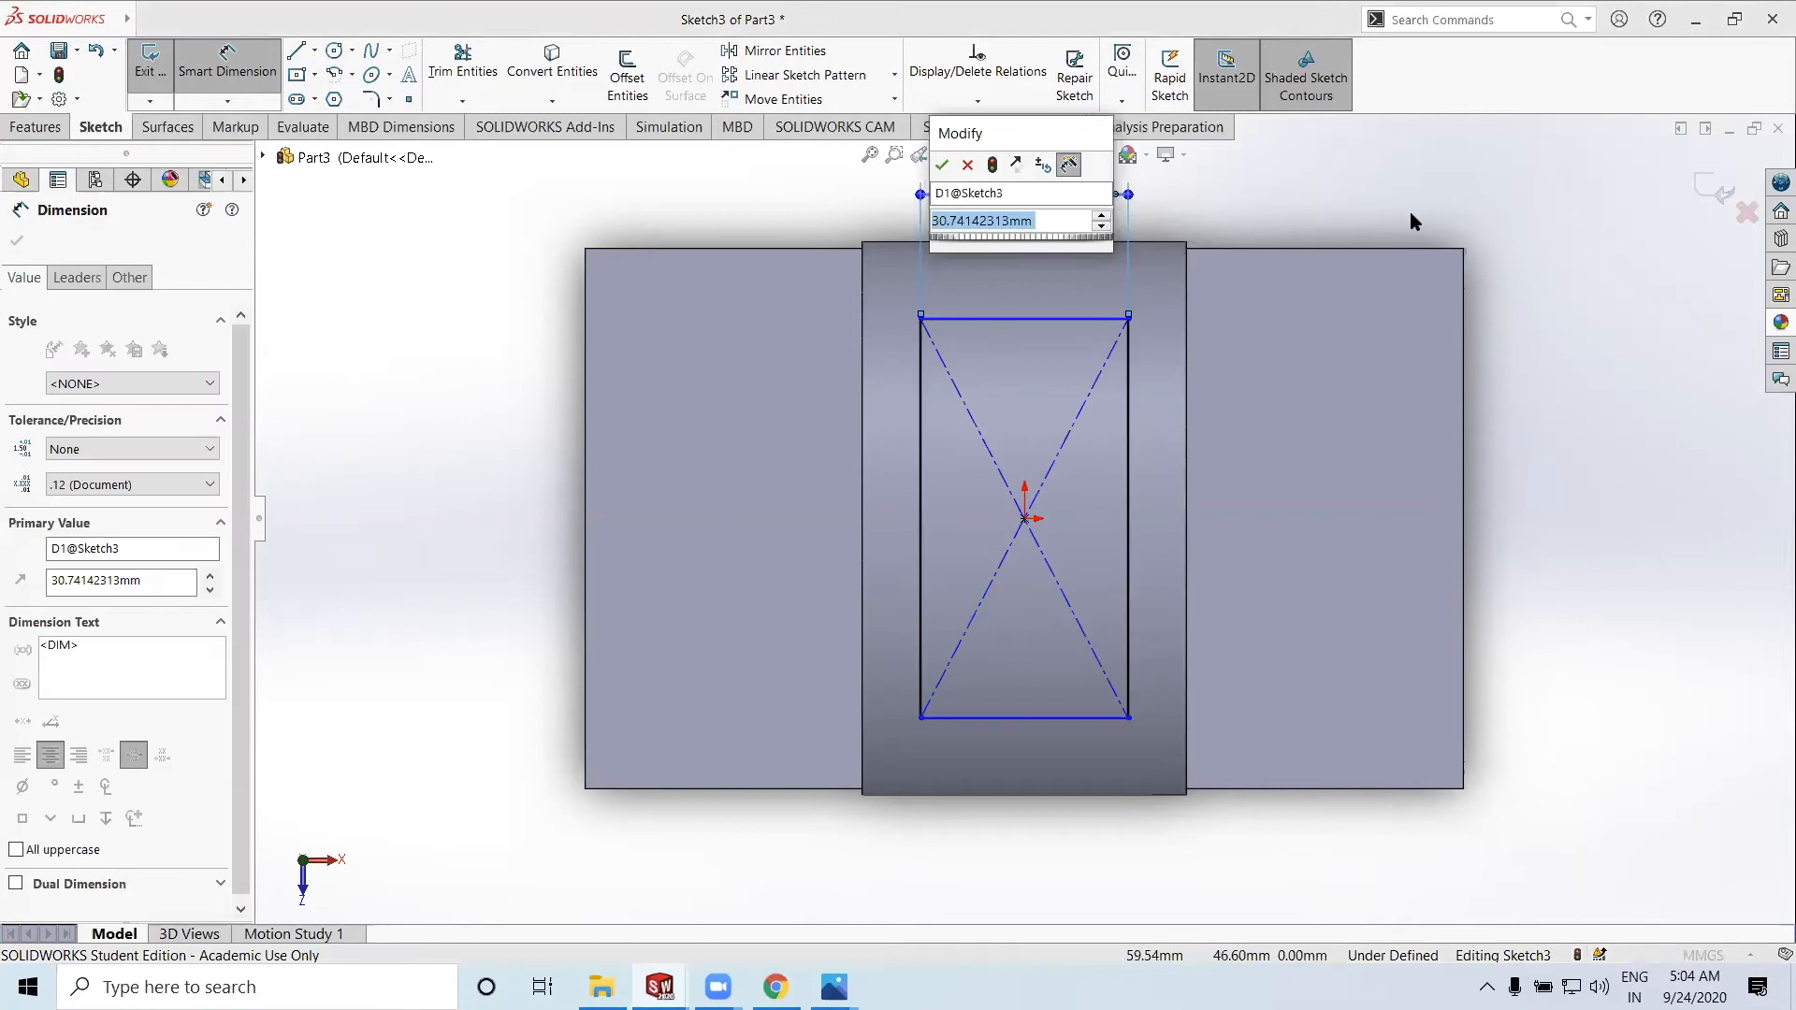
{"action": "type", "text": "30"}
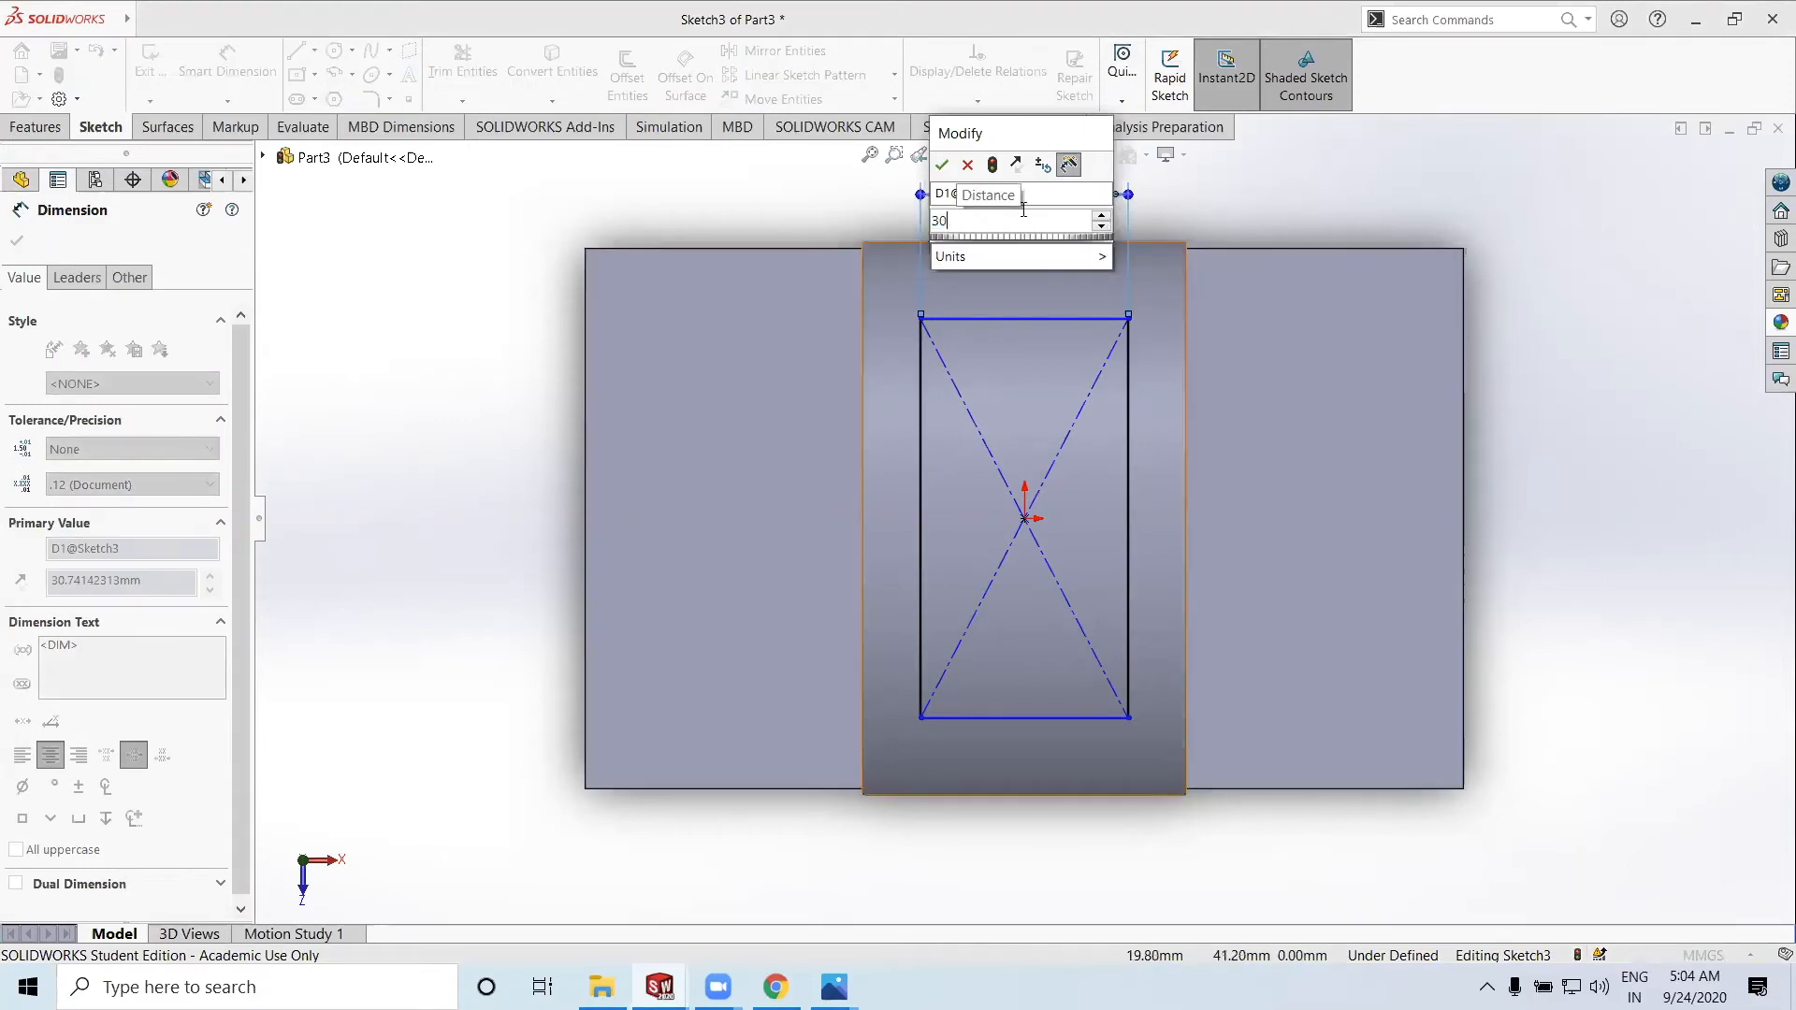
{"action": "left_click", "coordinate": [942, 166]}
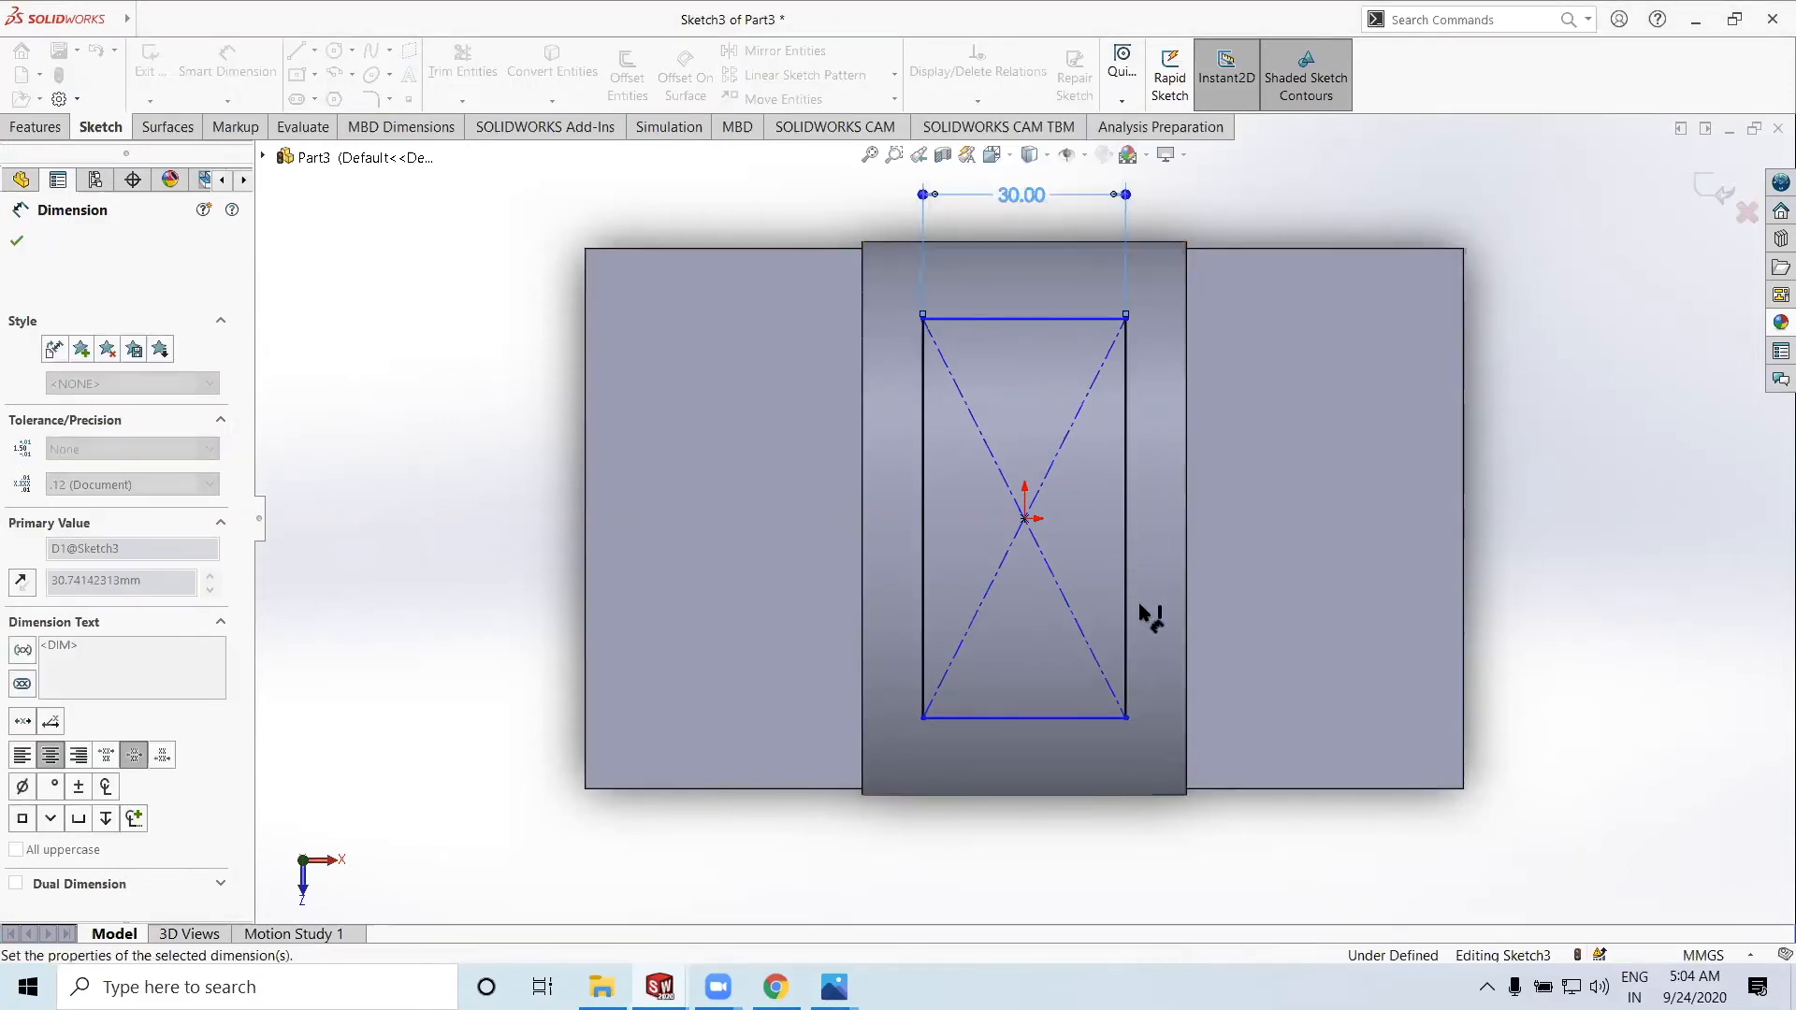
Dimension the vertical side of the column rectangle to 50 mm and exit the sketch
{"action": "left_click", "coordinate": [1127, 505]}
{"action": "left_click", "coordinate": [1539, 519]}
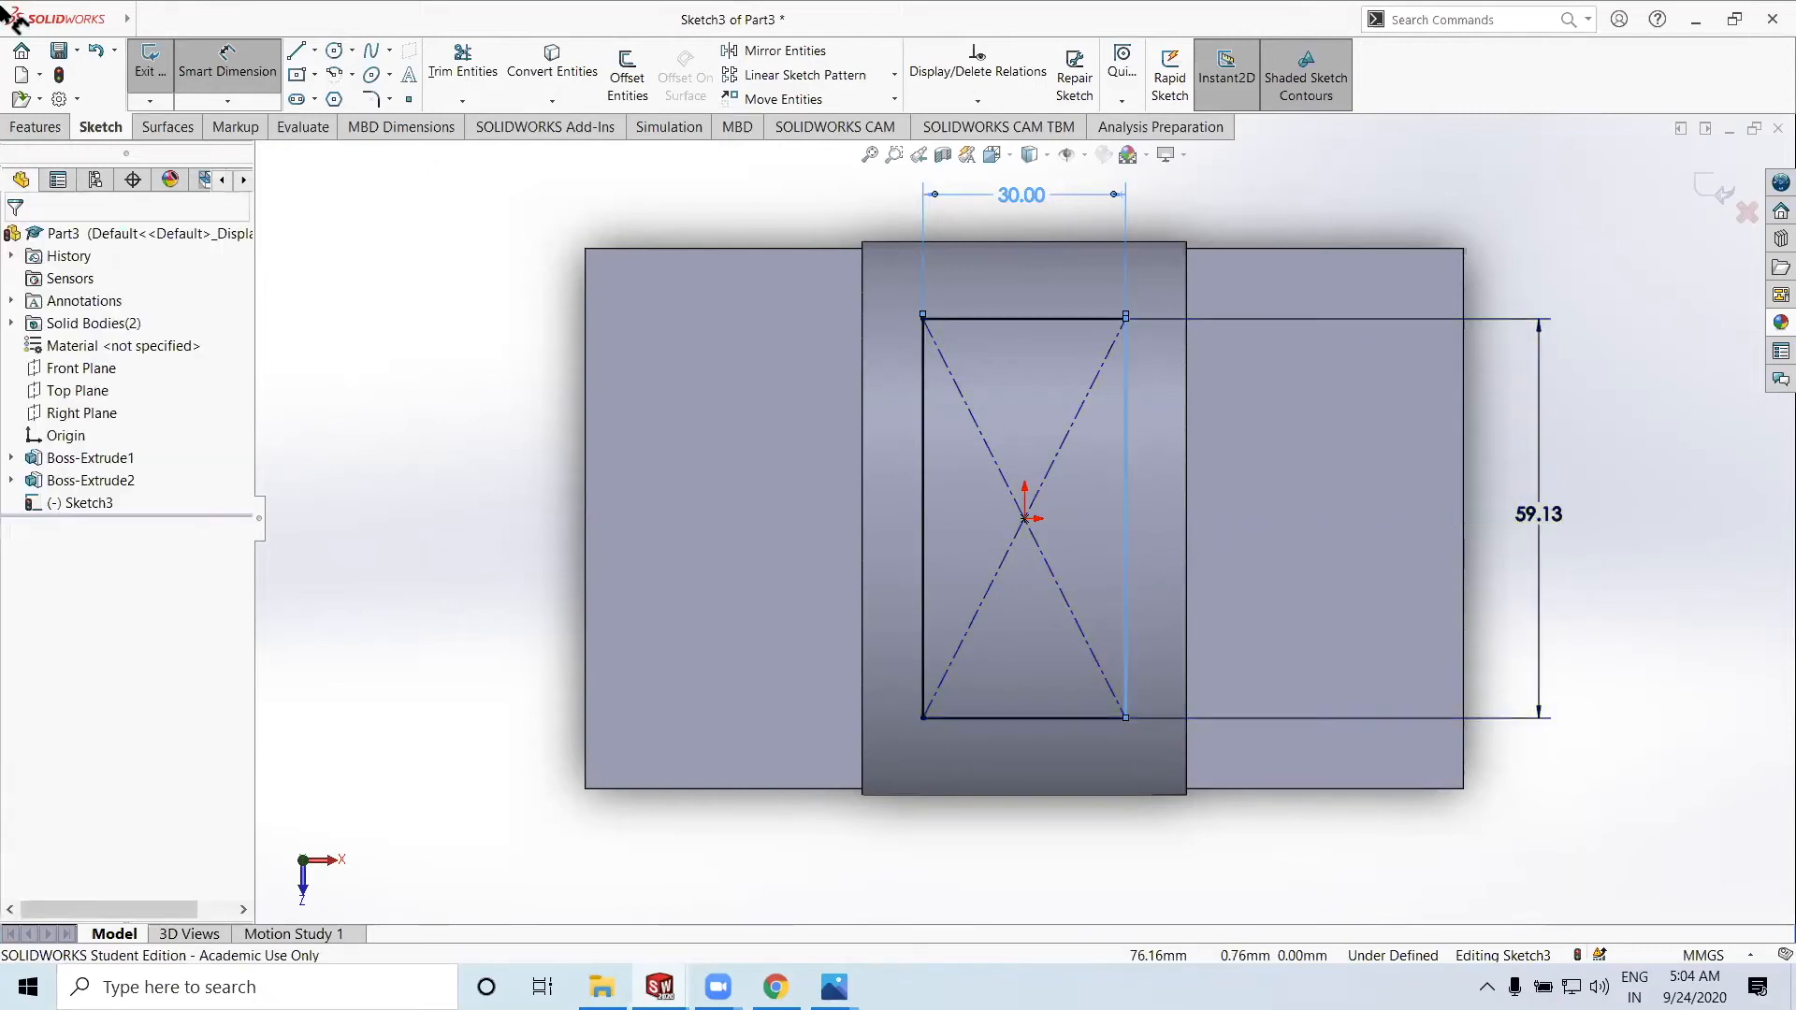
{"action": "type", "text": "50"}
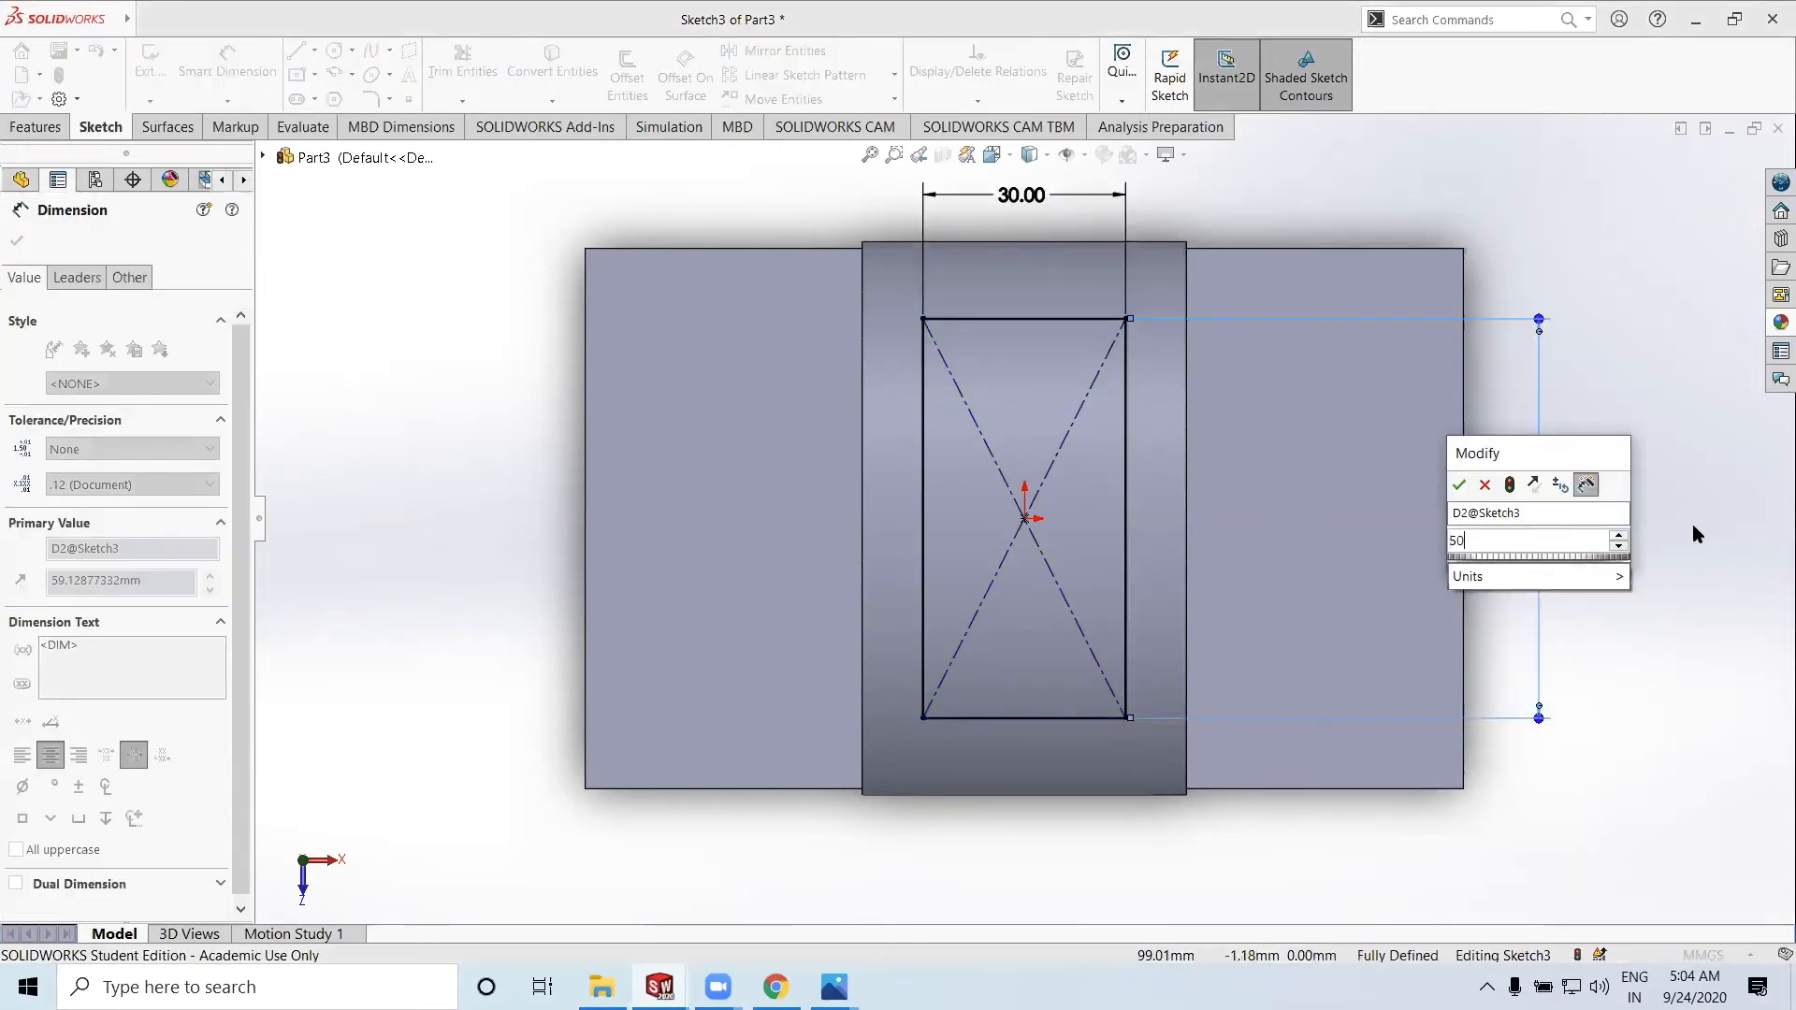
{"action": "left_click", "coordinate": [1459, 487]}
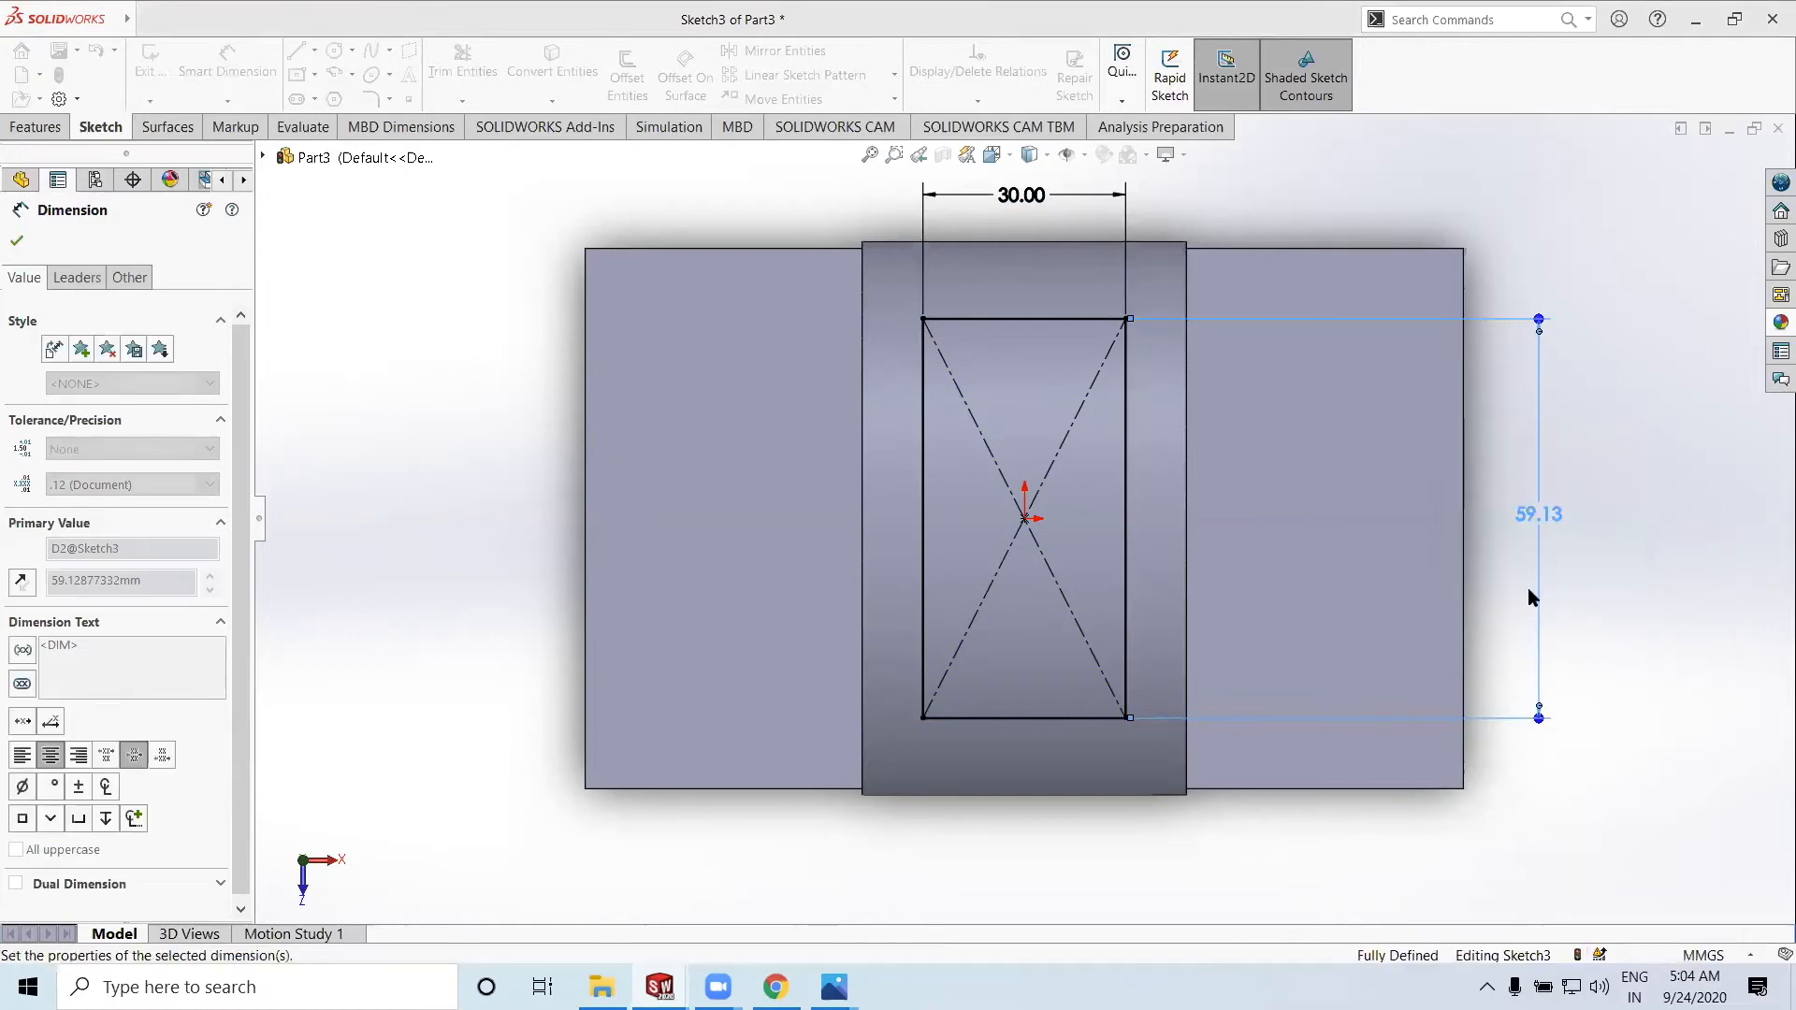
{"action": "left_click", "coordinate": [17, 241]}
{"action": "mouse_move", "coordinate": [469, 629]}
{"action": "middle_mouse_down"}
{"action": "mouse_move", "coordinate": [485, 389]}
{"action": "mouse_move", "coordinate": [533, 490]}
{"action": "middle_mouse_up"}
{"action": "scroll", "coordinate": [1052, 719], "scroll_direction": "up", "scroll_amount": 2}
{"action": "middle_click_drag", "start_coordinate": [1055, 705], "coordinate": [1050, 716]}
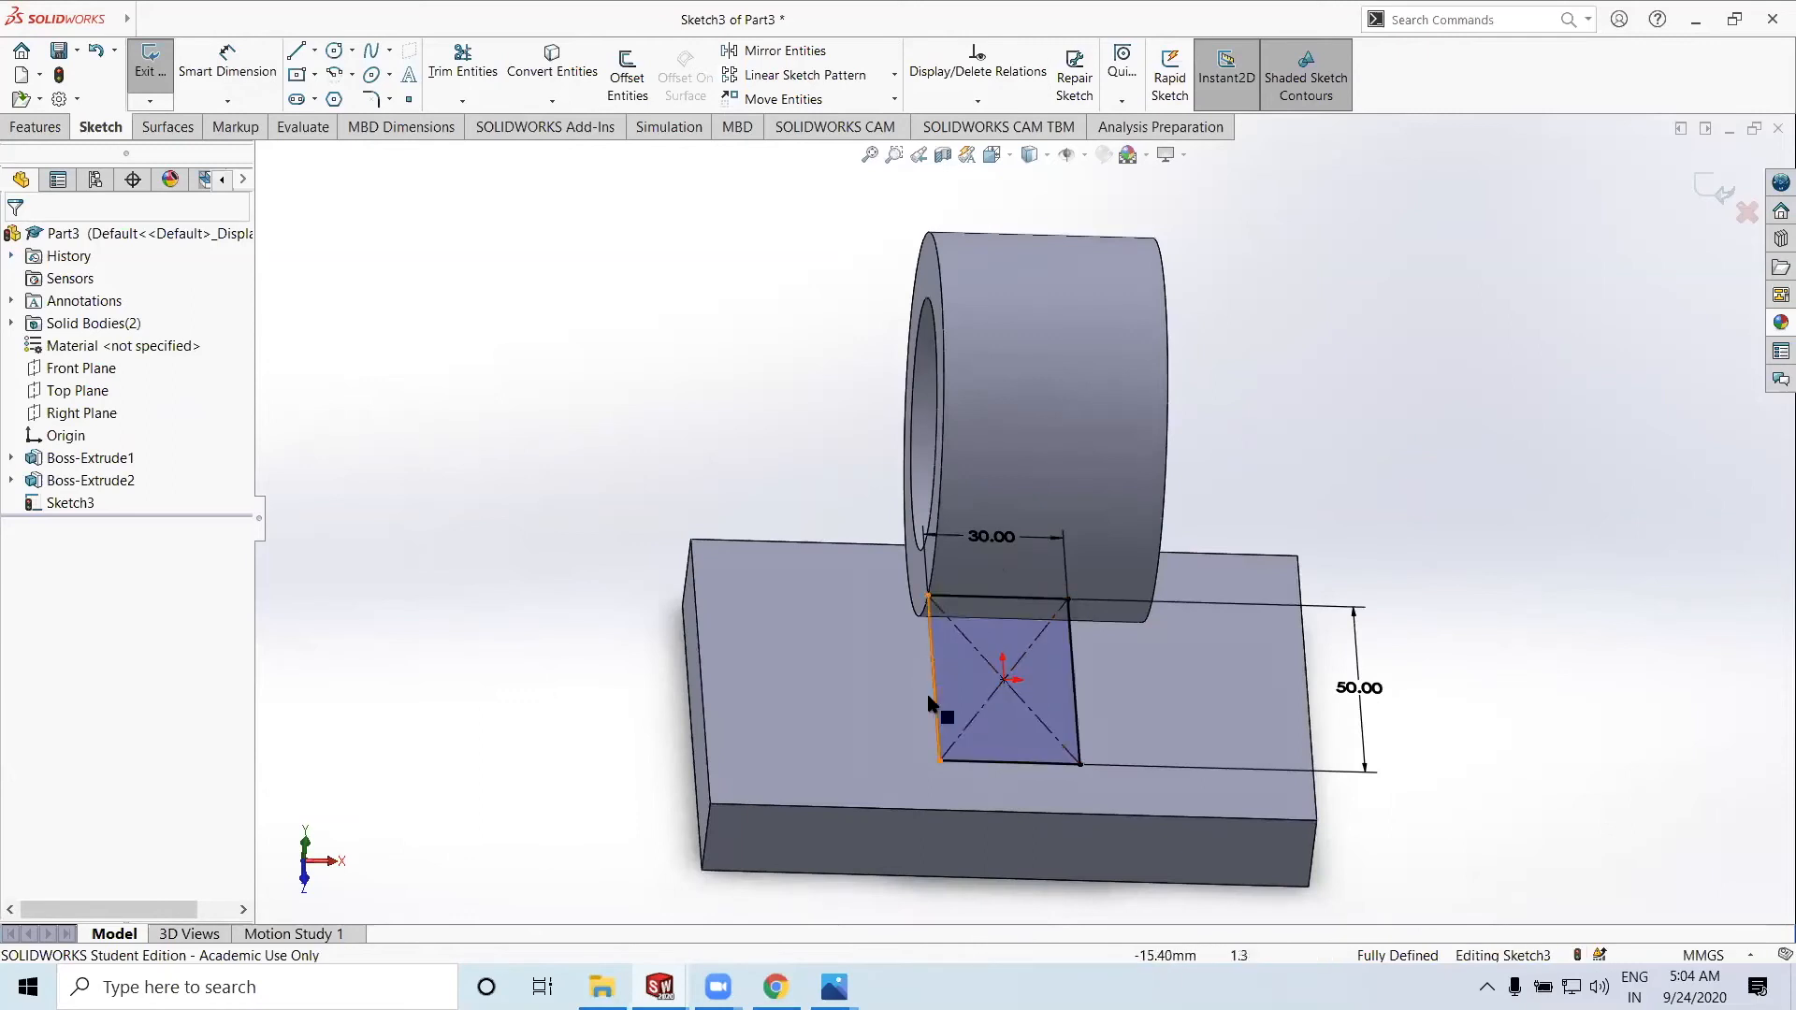
{"action": "left_click", "coordinate": [1711, 191]}
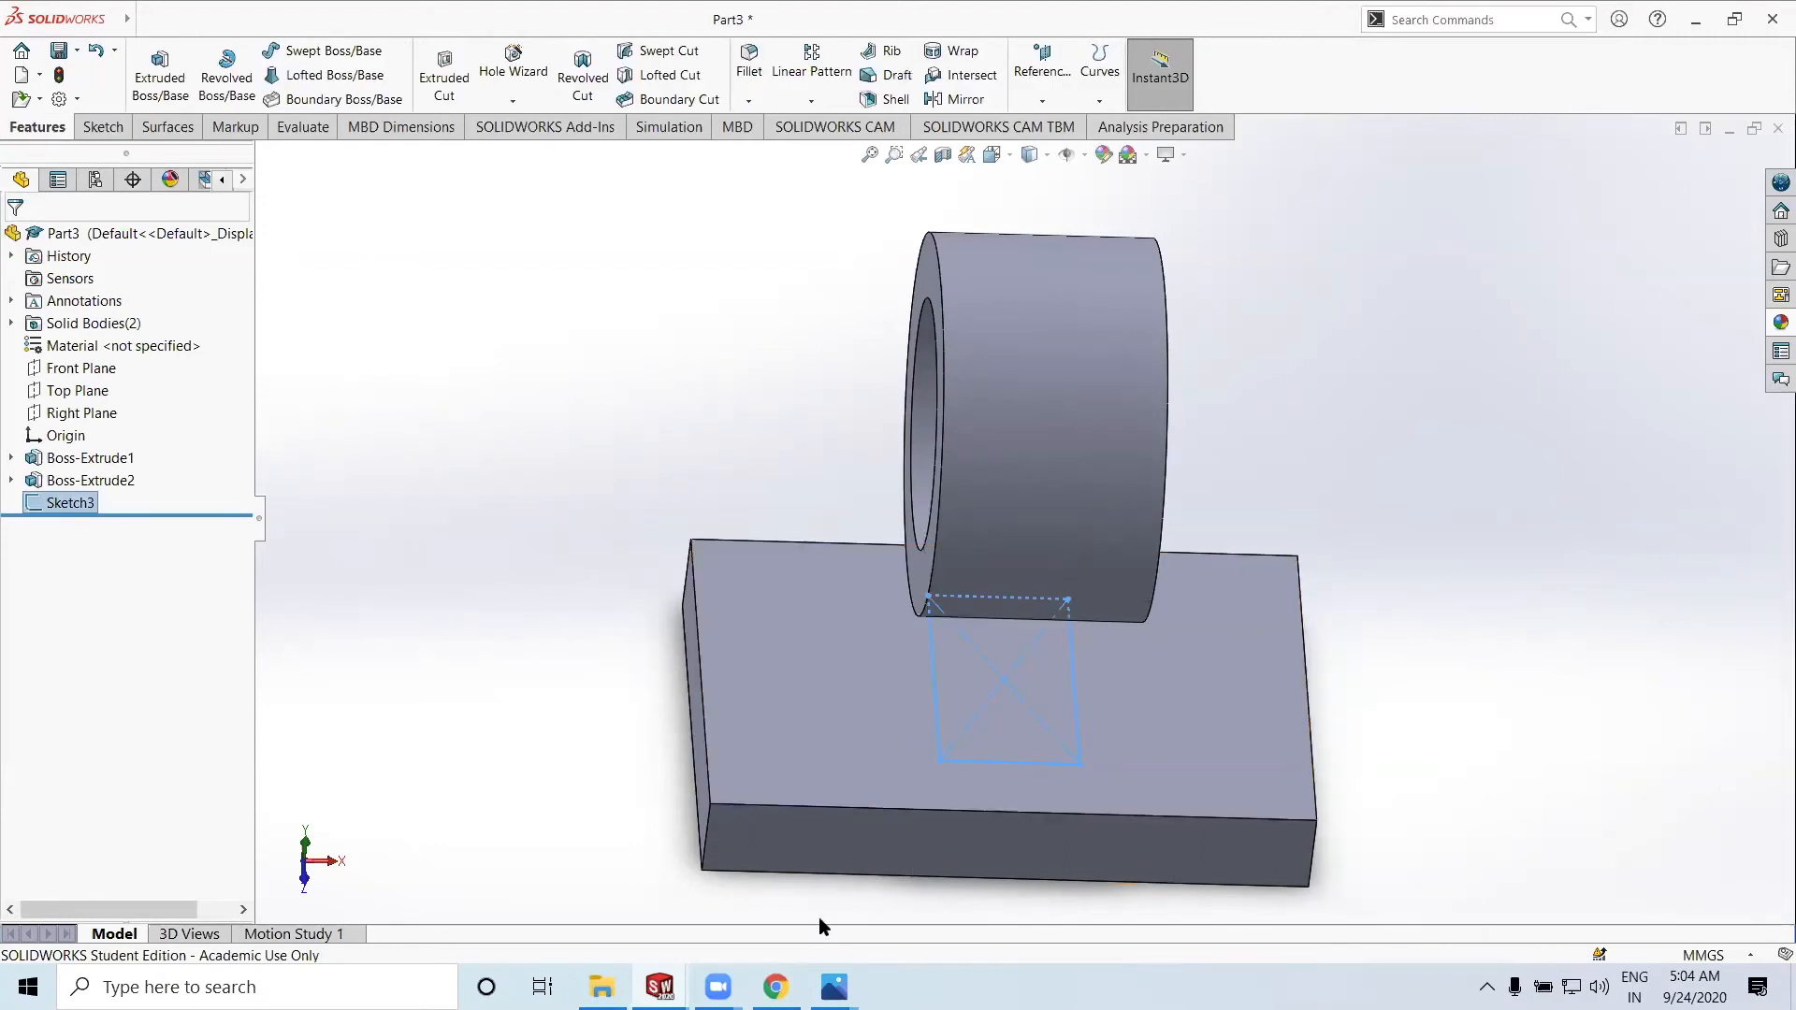
Check how the support column meets the bearing ring in the 2nd model reference drawing
{"action": "mouse_move", "coordinate": [833, 987]}
{"action": "left_click", "coordinate": [912, 847]}
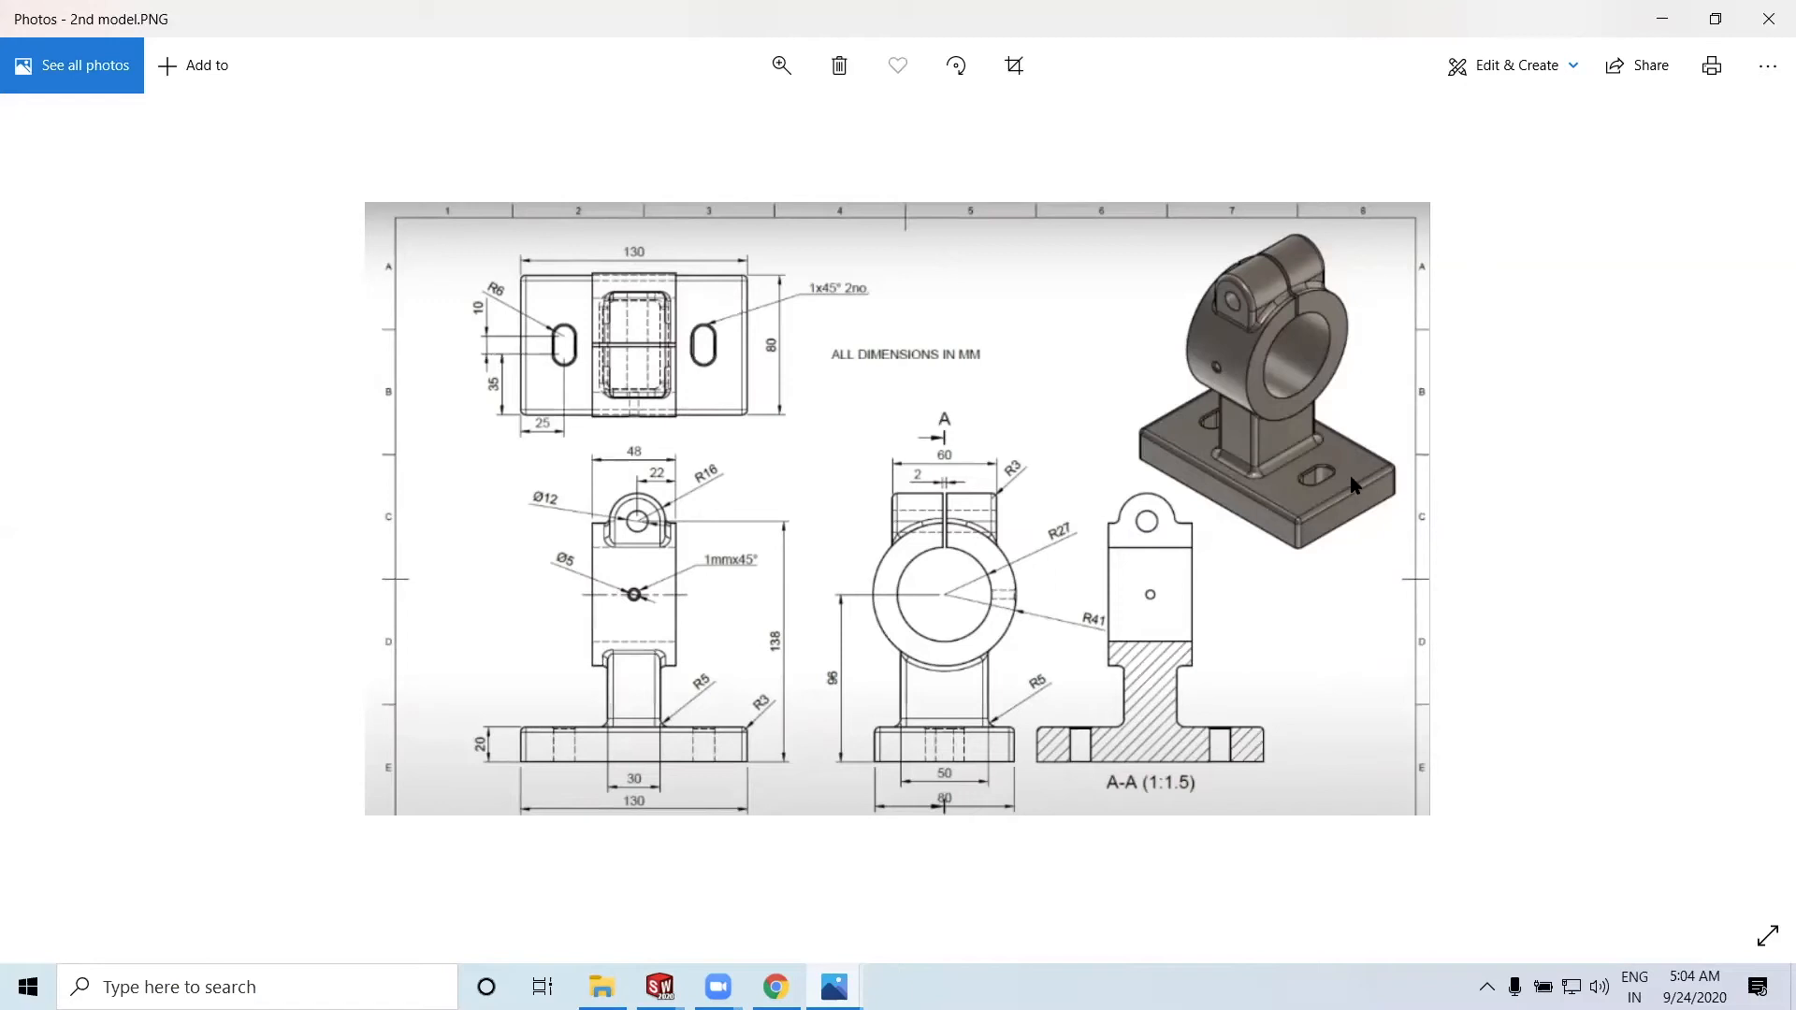
{"action": "left_click", "coordinate": [783, 65]}
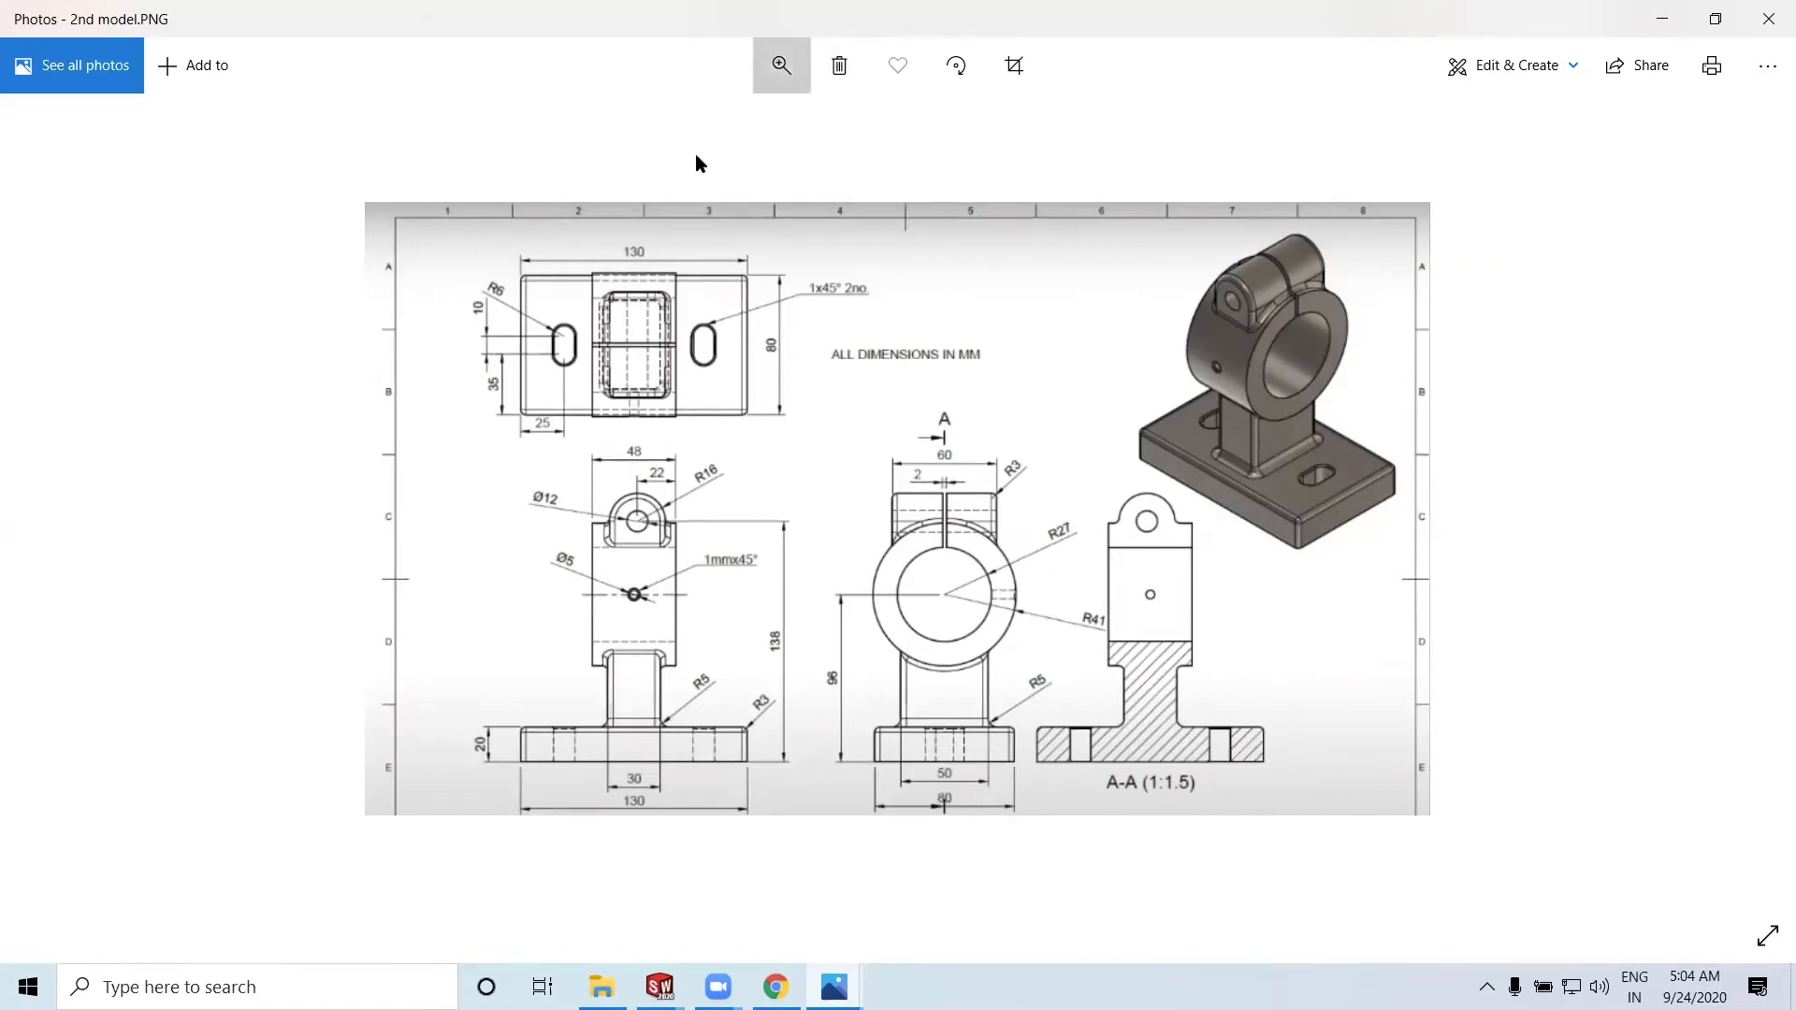
{"action": "left_click_drag", "start_coordinate": [672, 130], "coordinate": [709, 129]}
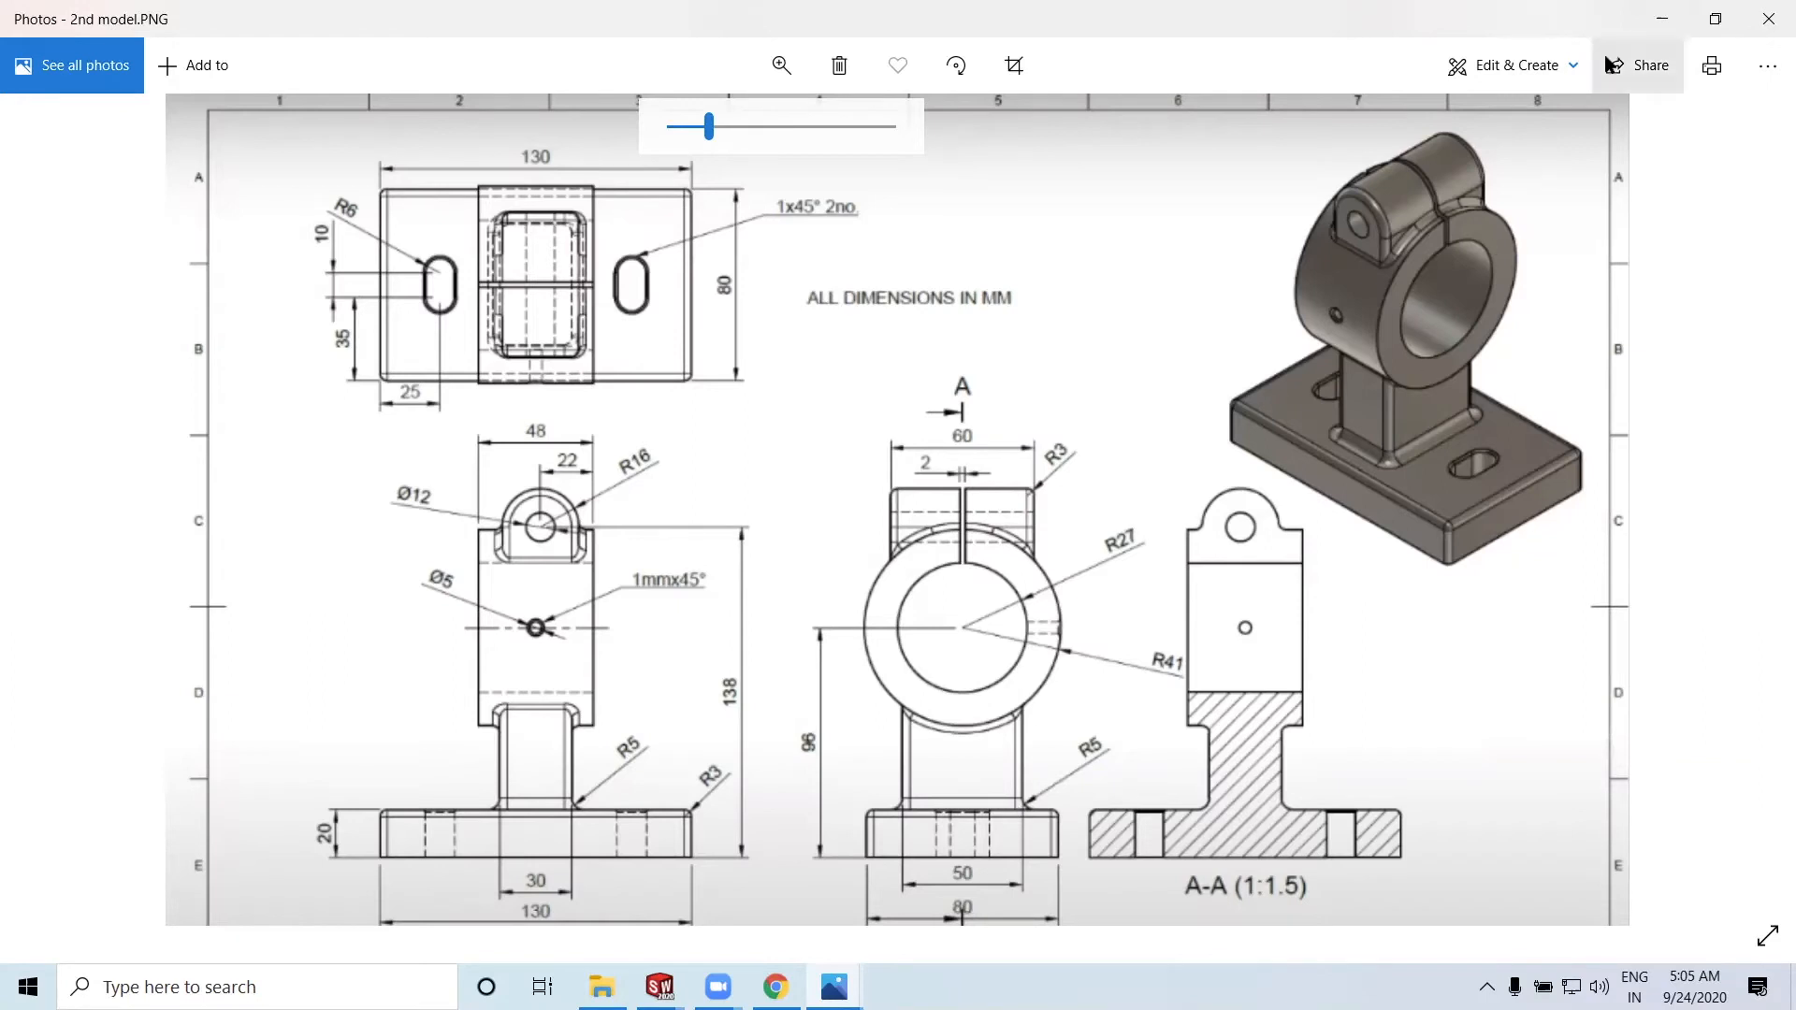
{"action": "left_click", "coordinate": [1664, 11]}
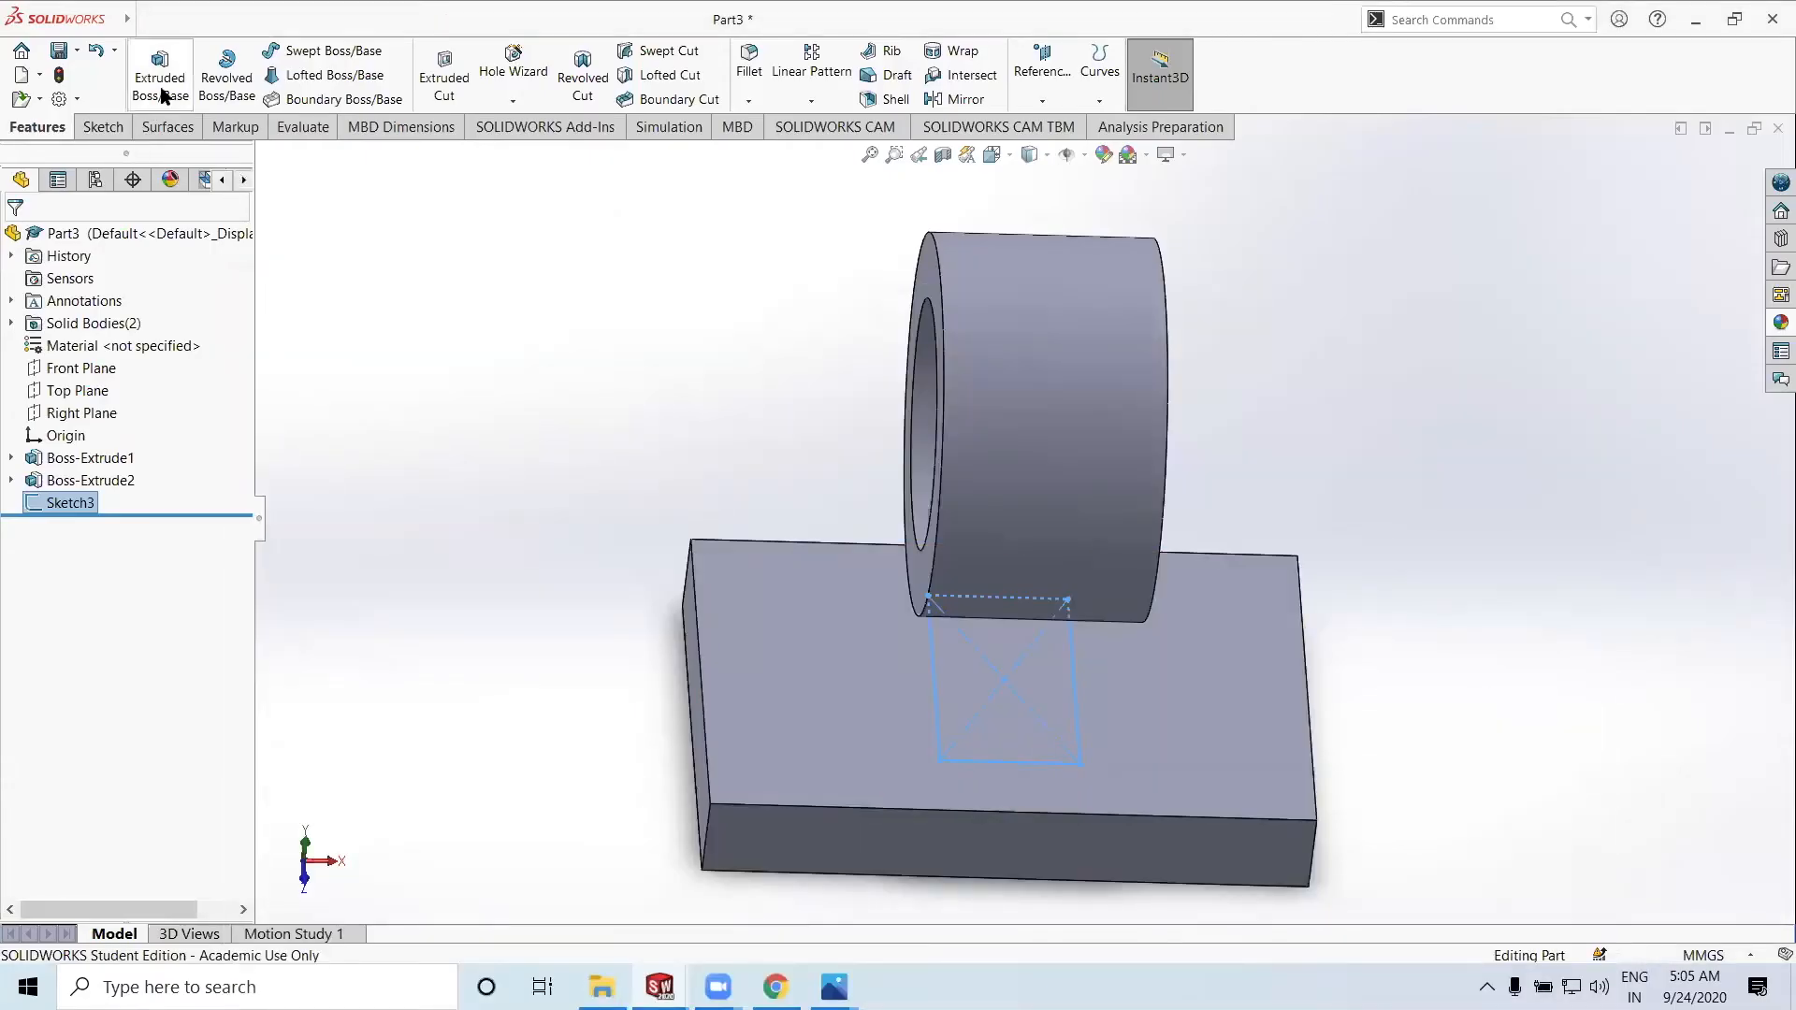
Extrude the column rectangle from the base plate to the bearing ring with the Up To Next end condition, merging the result
{"action": "left_click", "coordinate": [160, 79]}
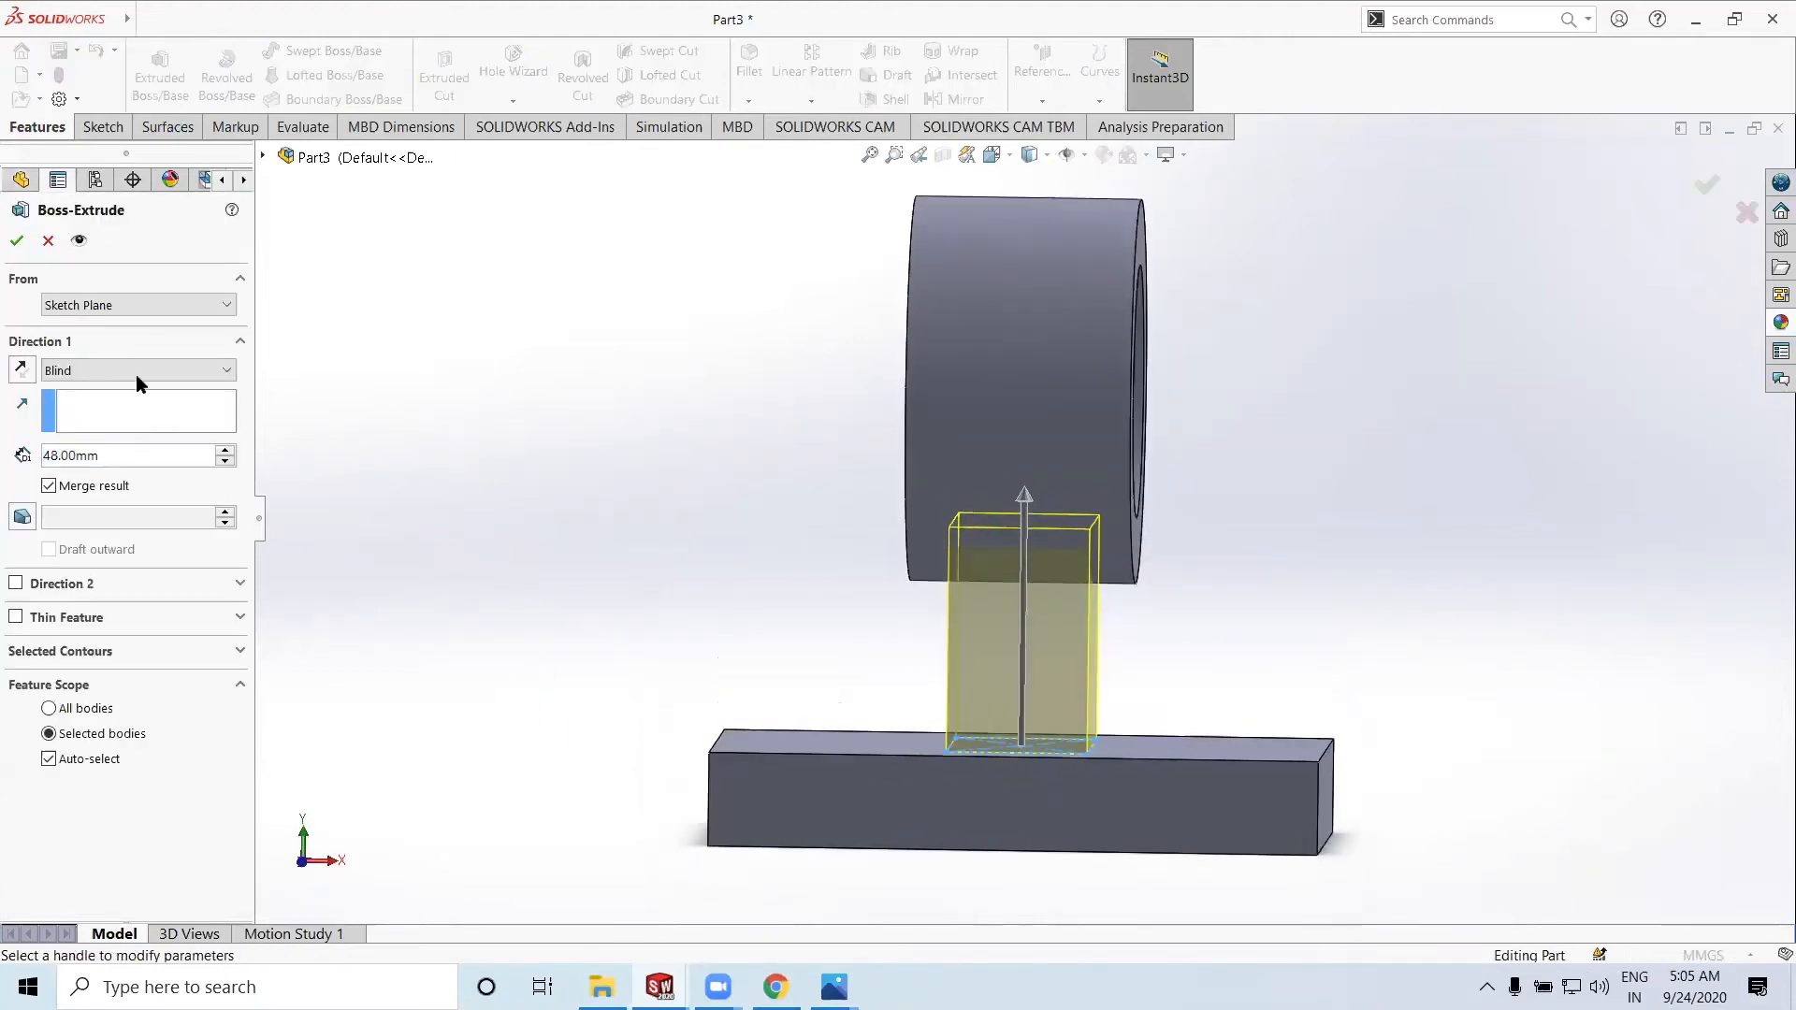
{"action": "left_click", "coordinate": [132, 371]}
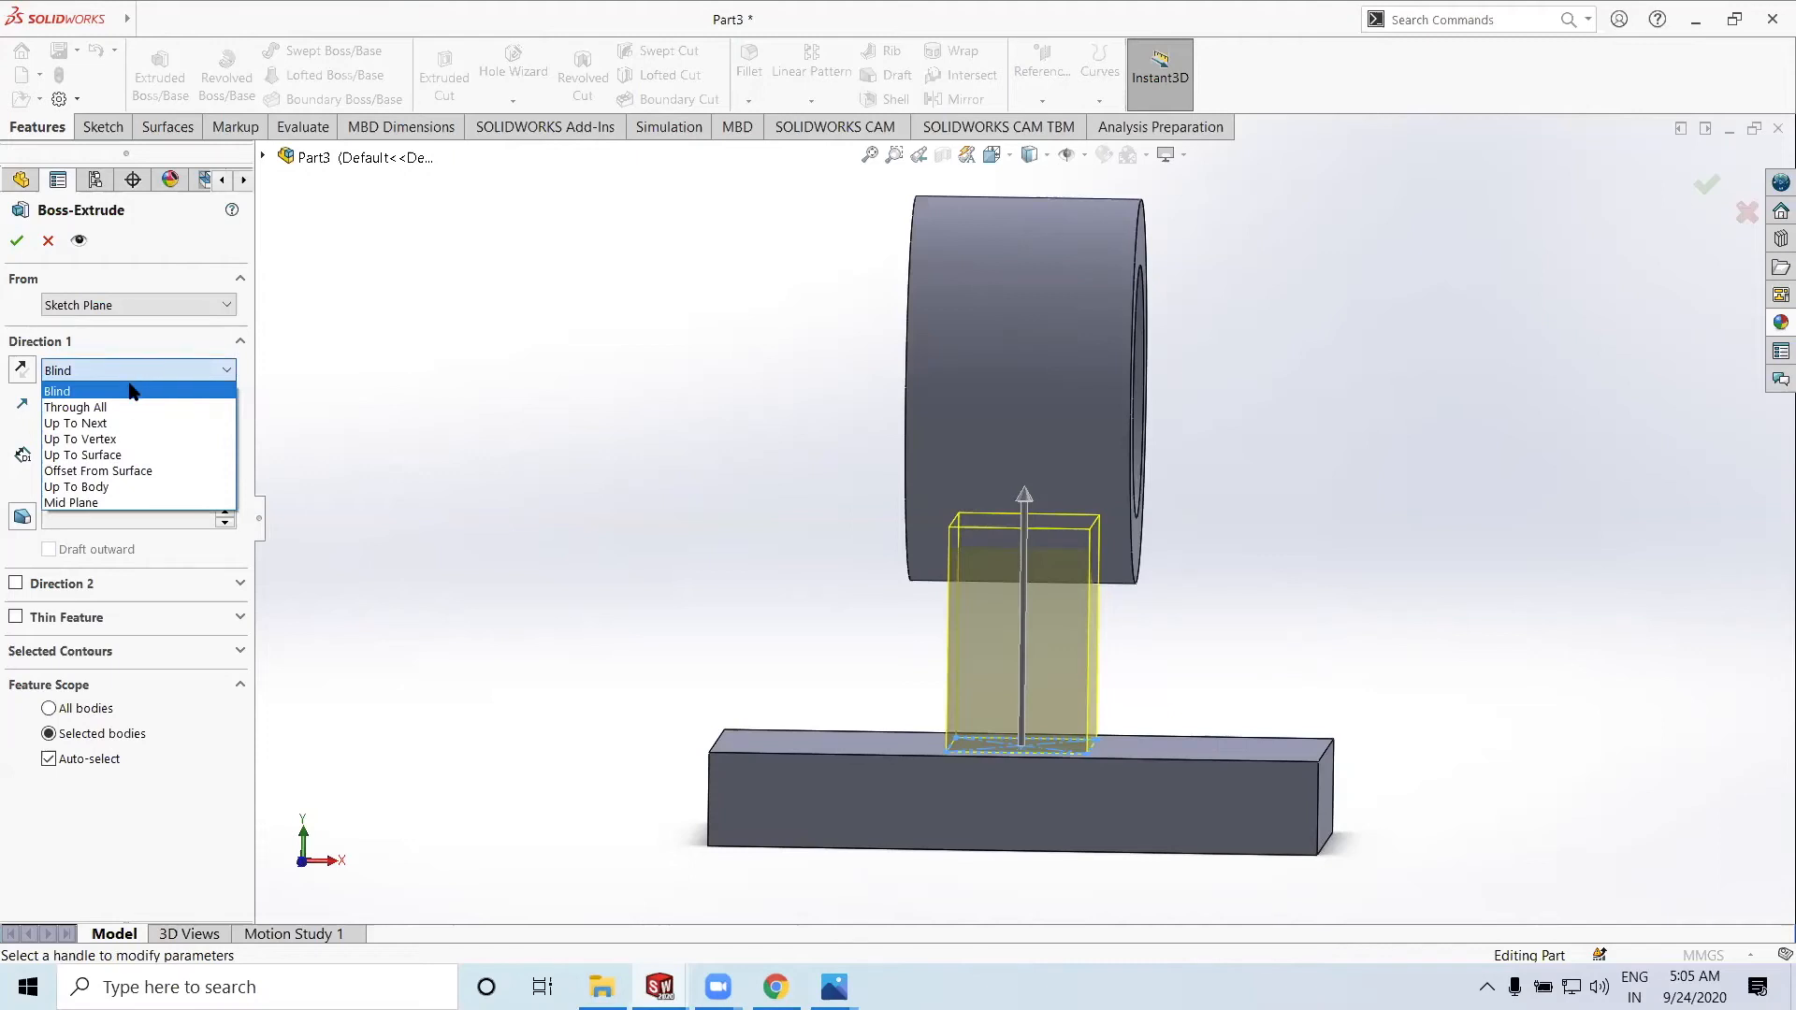
{"action": "left_click", "coordinate": [467, 358]}
{"action": "mouse_move", "coordinate": [1163, 654]}
{"action": "middle_mouse_down"}
{"action": "mouse_move", "coordinate": [1135, 642]}
{"action": "mouse_move", "coordinate": [1149, 655]}
{"action": "middle_mouse_up"}
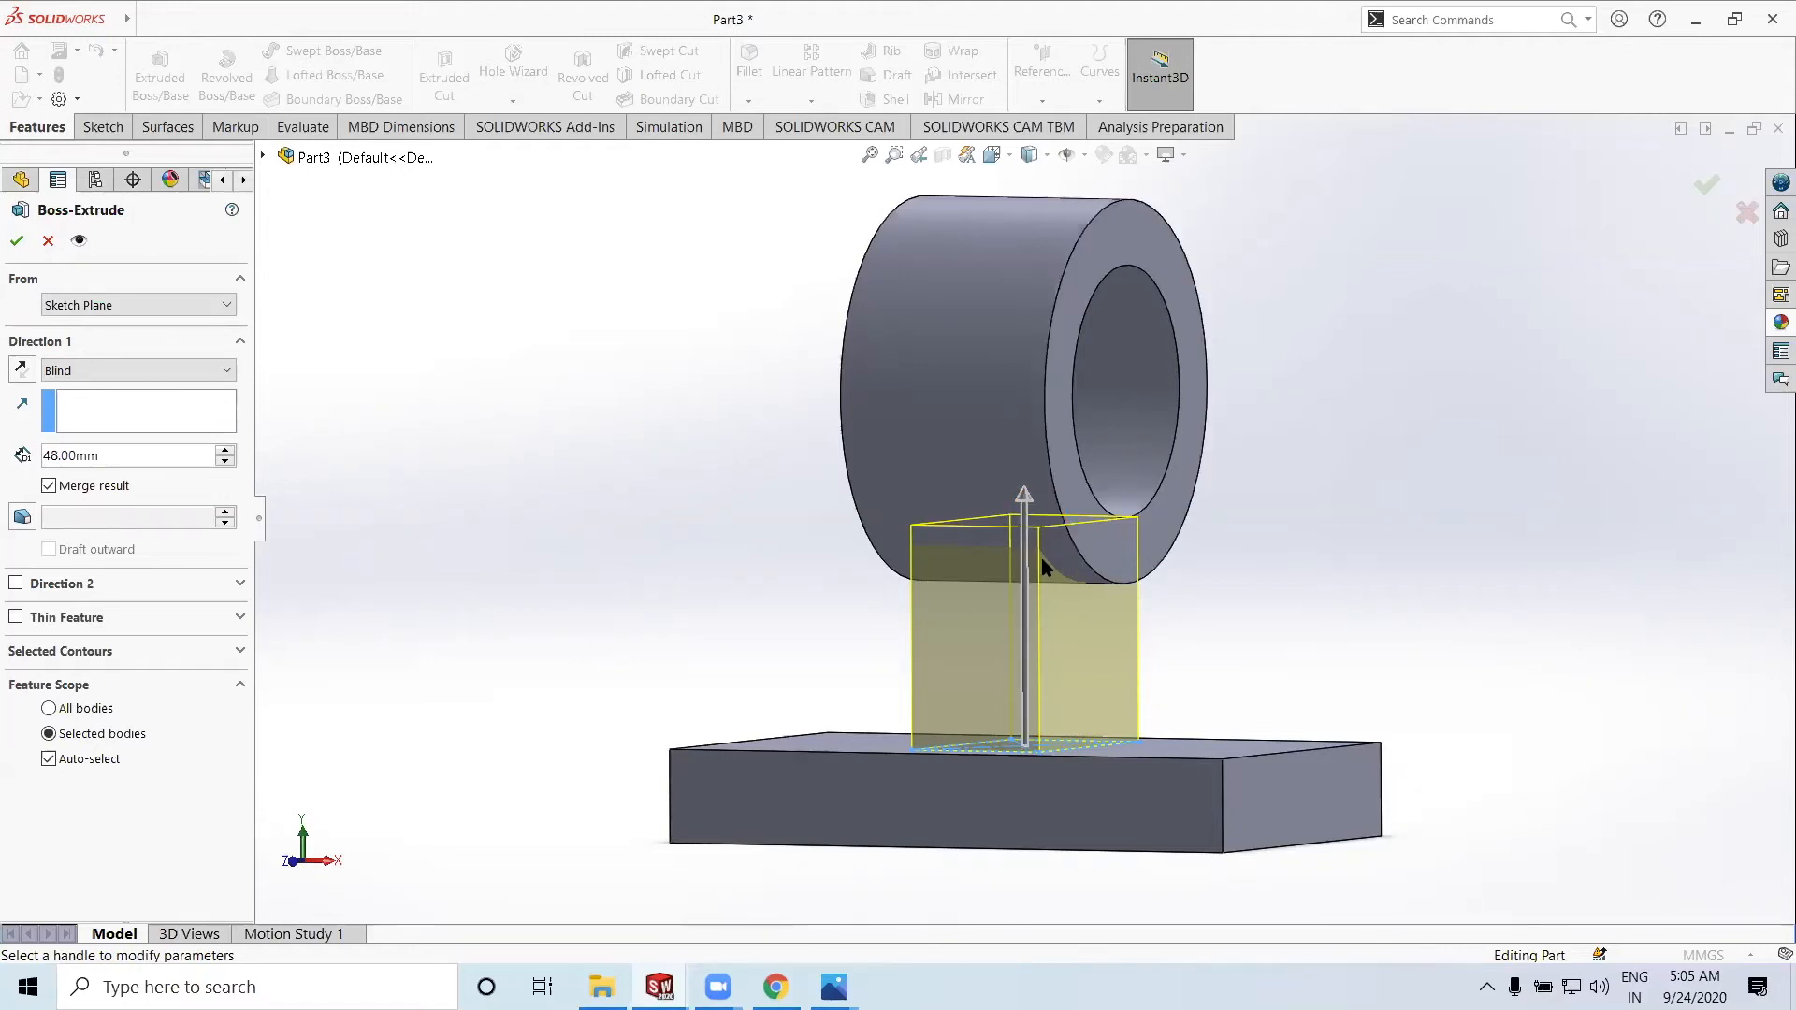
{"action": "left_click", "coordinate": [94, 371]}
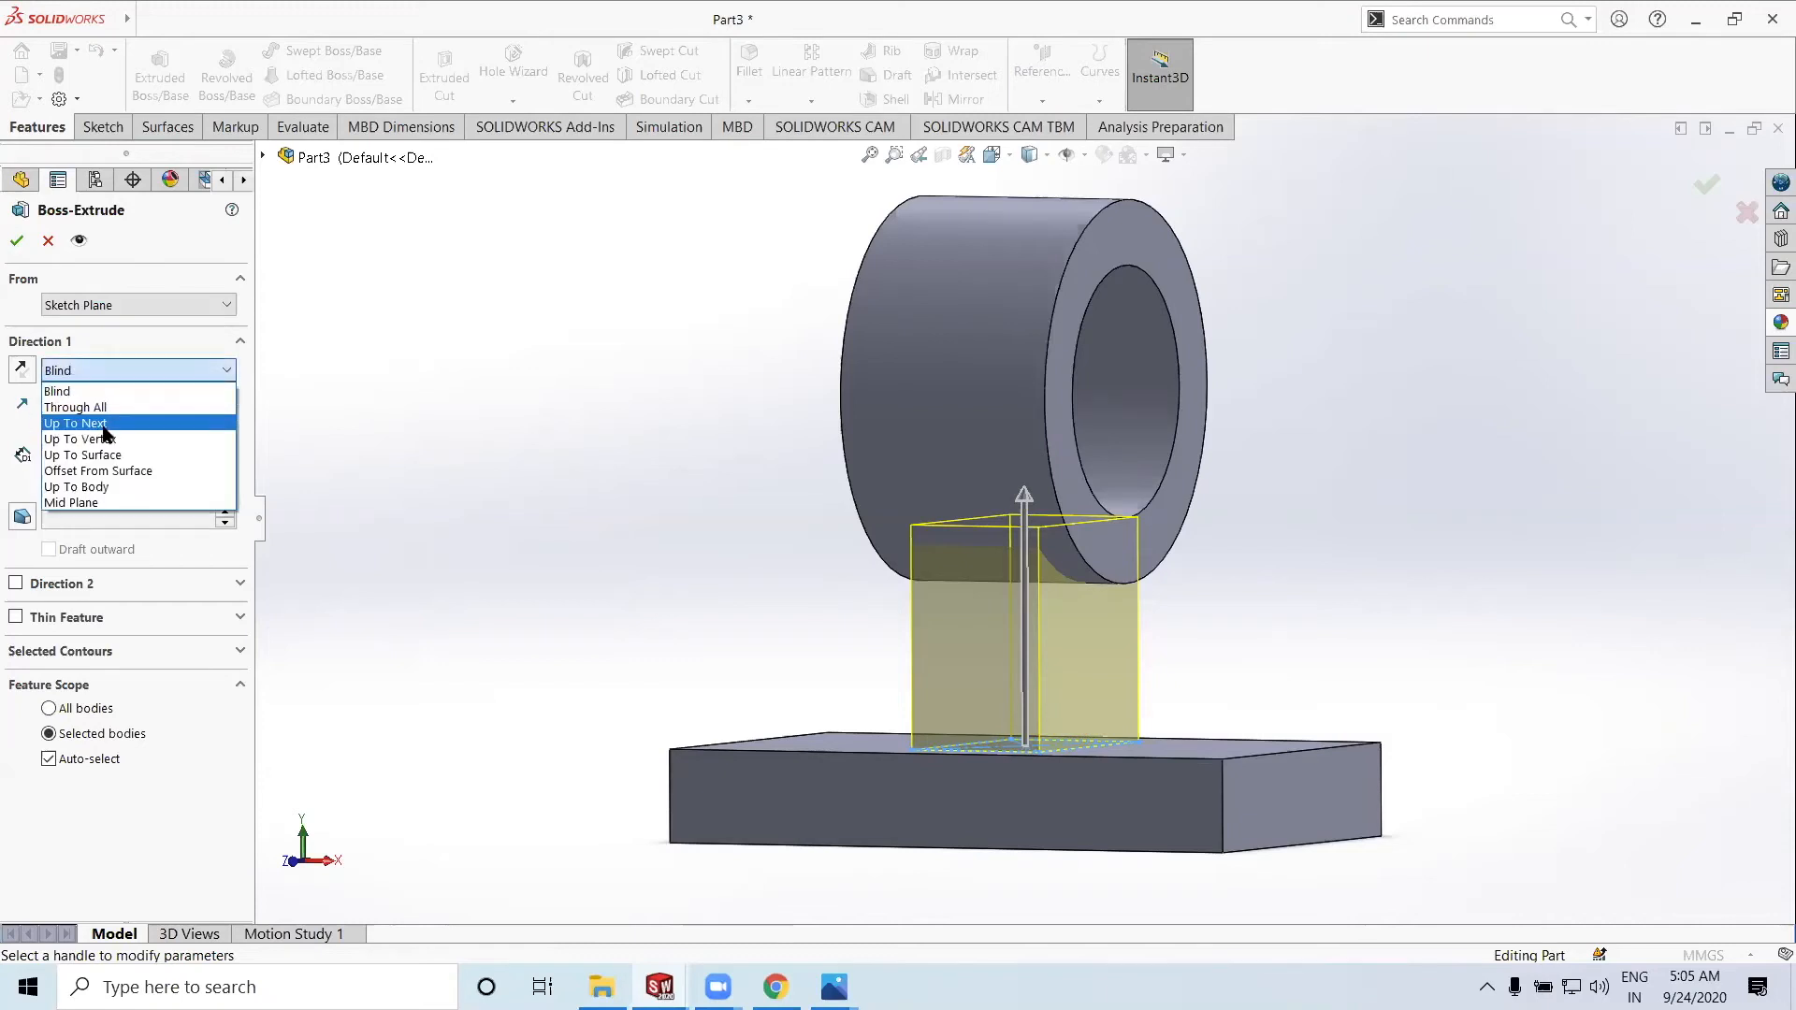
{"action": "left_click", "coordinate": [94, 454]}
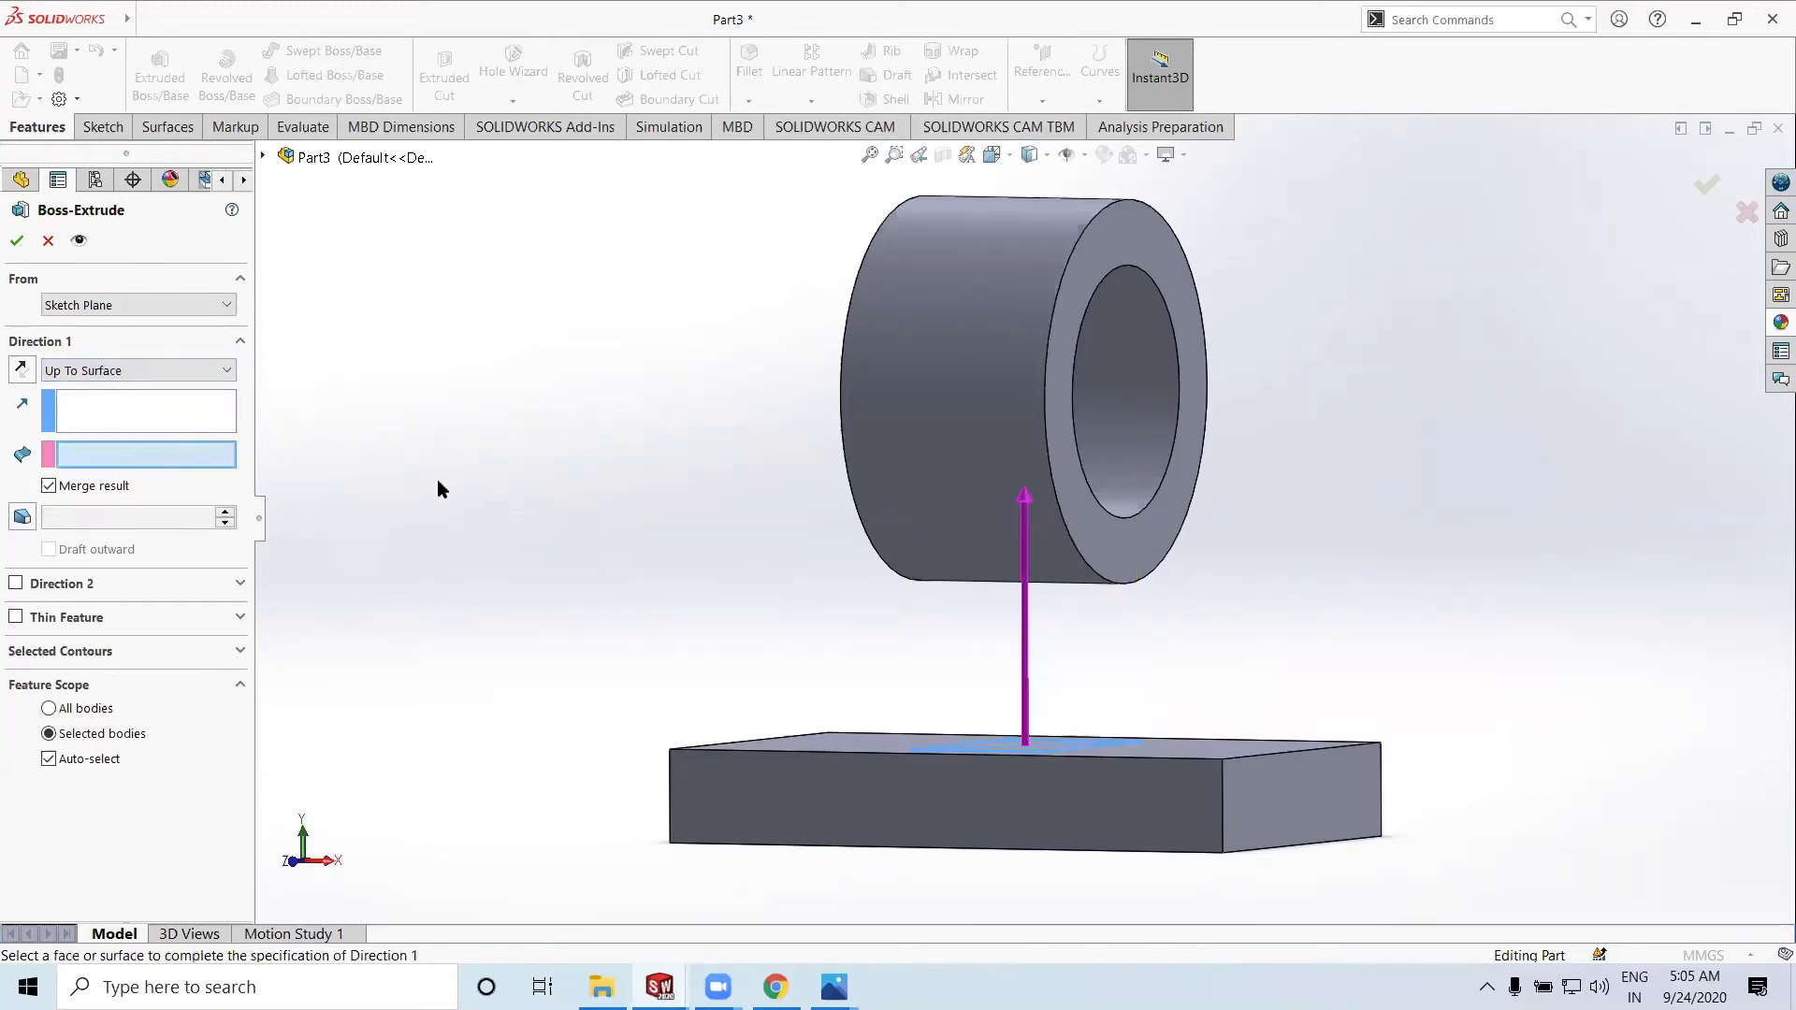
{"action": "left_click", "coordinate": [125, 372]}
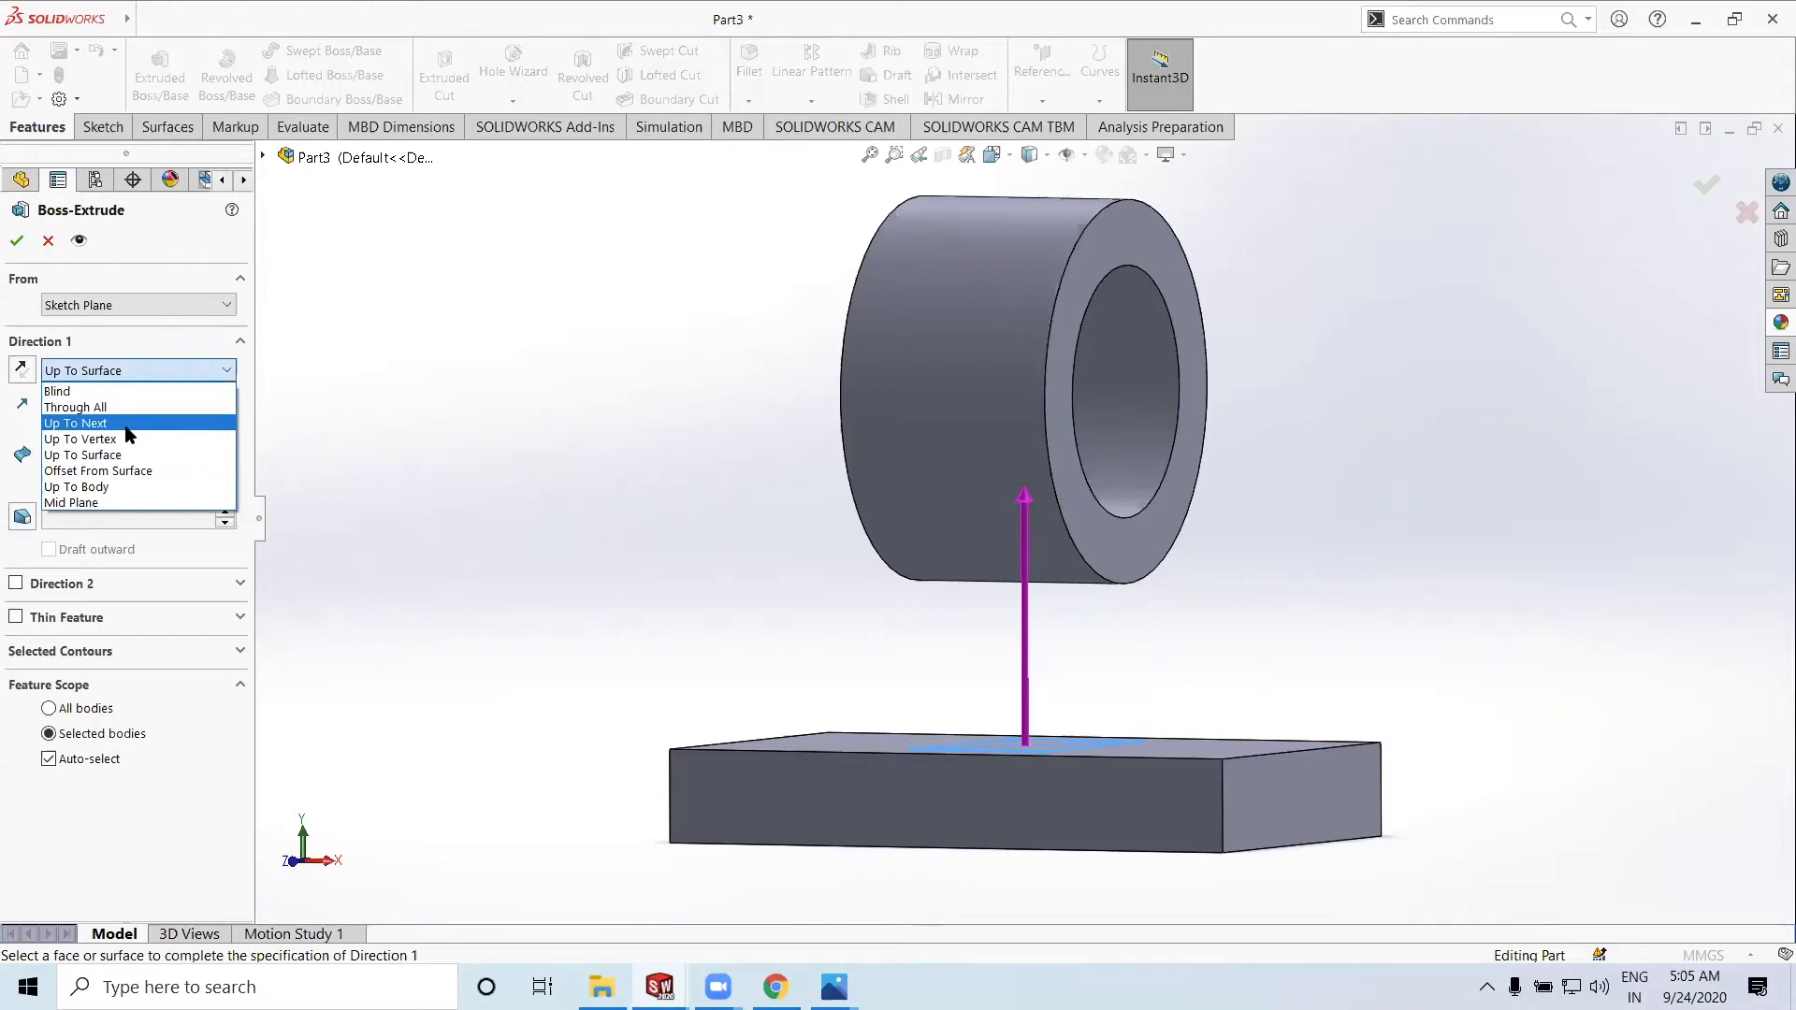
{"action": "left_click", "coordinate": [126, 426]}
{"action": "middle_click_drag", "start_coordinate": [694, 580], "coordinate": [712, 454]}
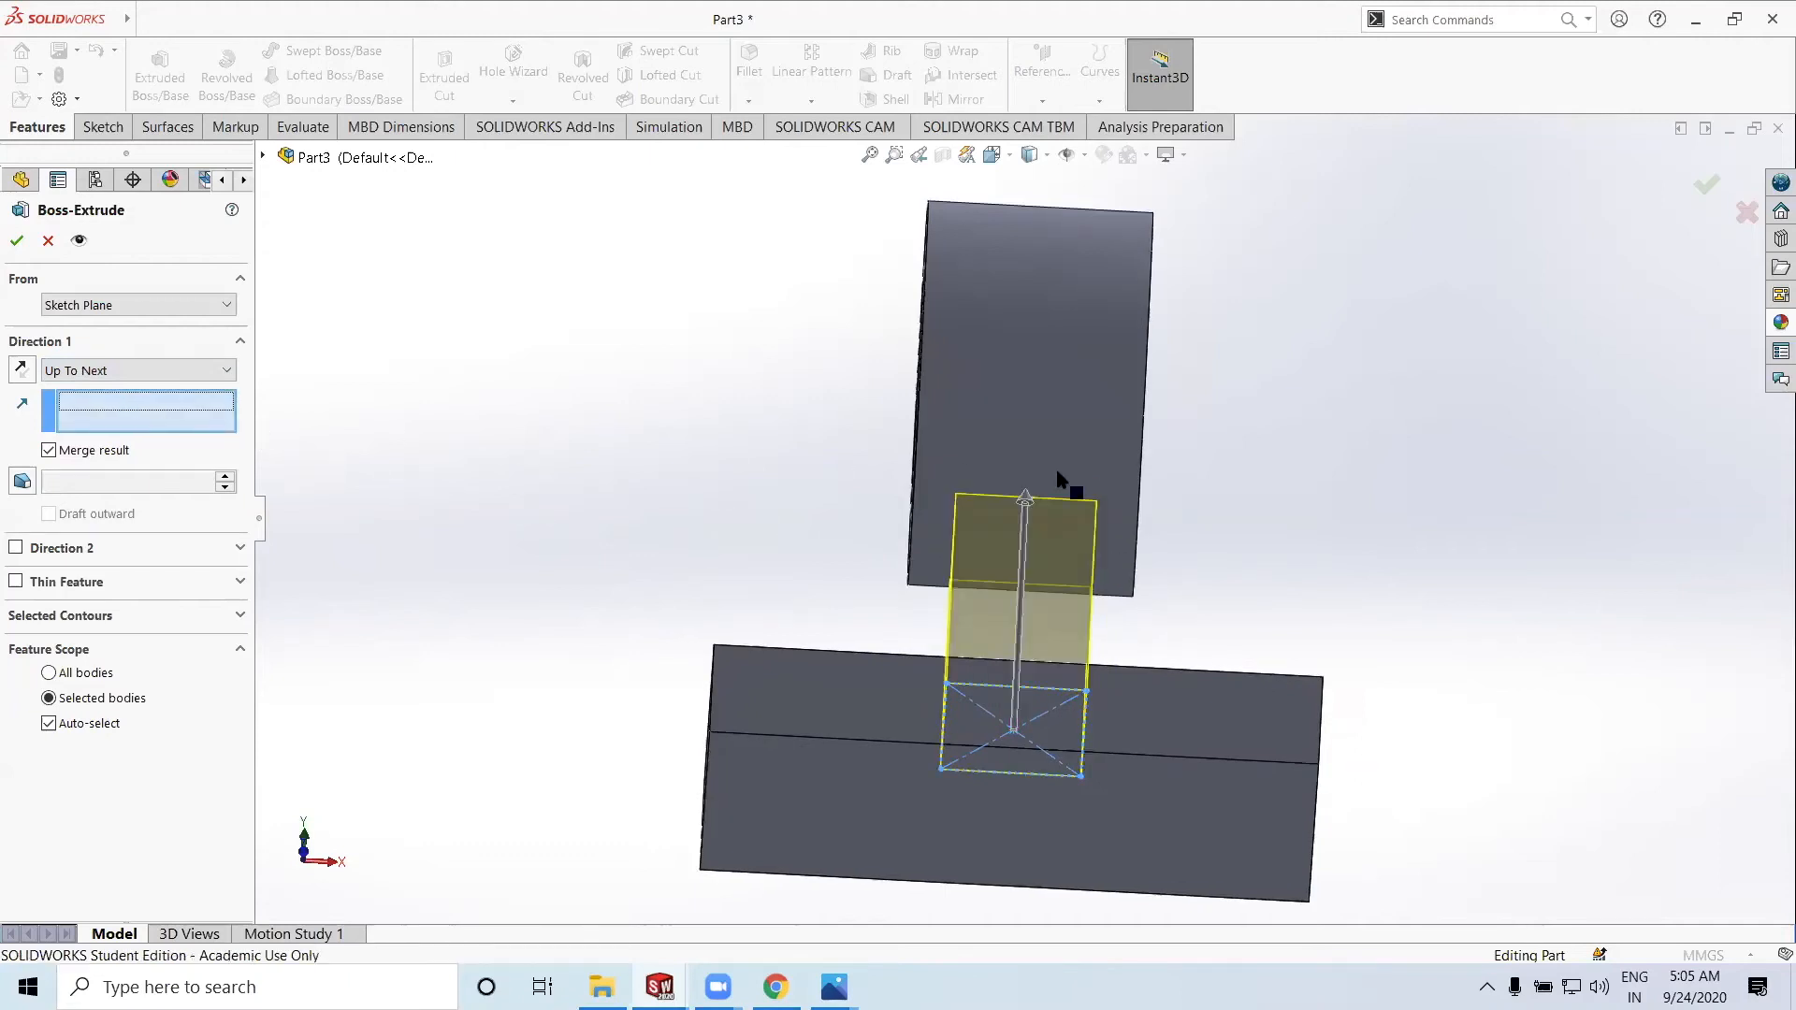
{"action": "middle_click_drag", "start_coordinate": [1087, 592], "coordinate": [850, 560]}
{"action": "middle_click_drag", "start_coordinate": [1011, 493], "coordinate": [1104, 515]}
{"action": "middle_click_drag", "start_coordinate": [1188, 562], "coordinate": [979, 589]}
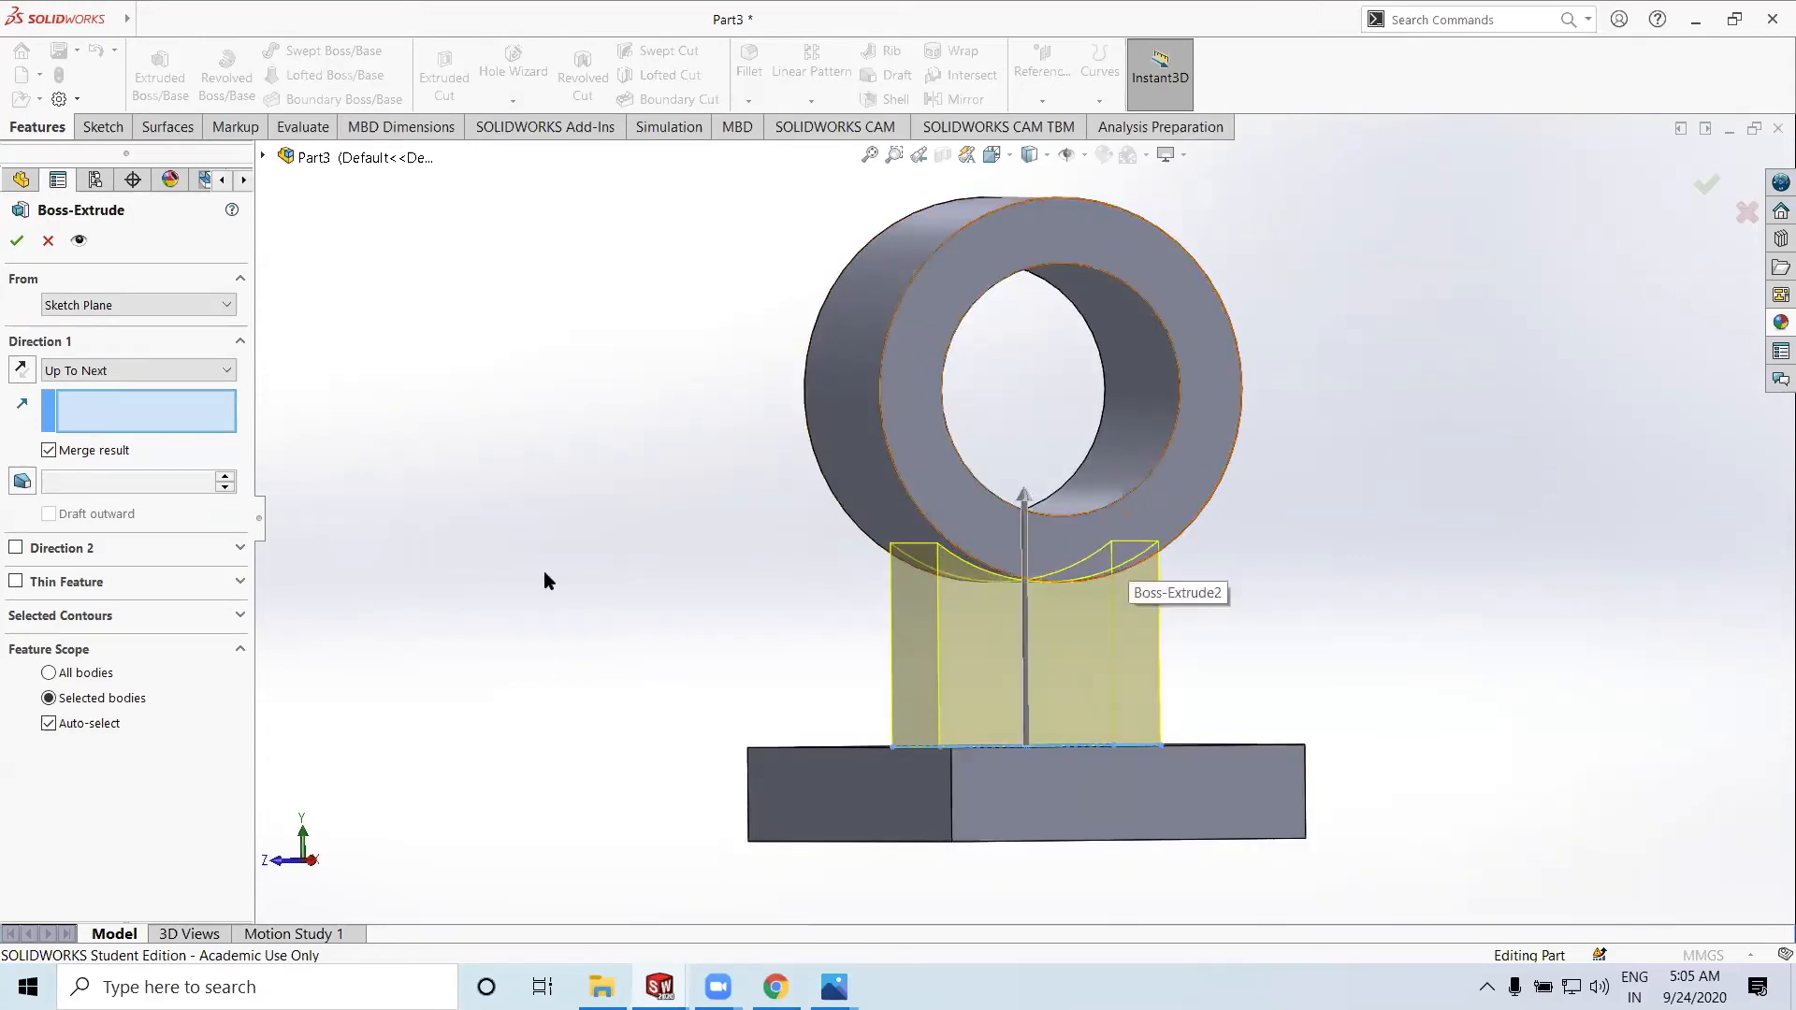
{"action": "left_click", "coordinate": [16, 240]}
{"action": "middle_click_drag", "start_coordinate": [732, 694], "coordinate": [922, 883]}
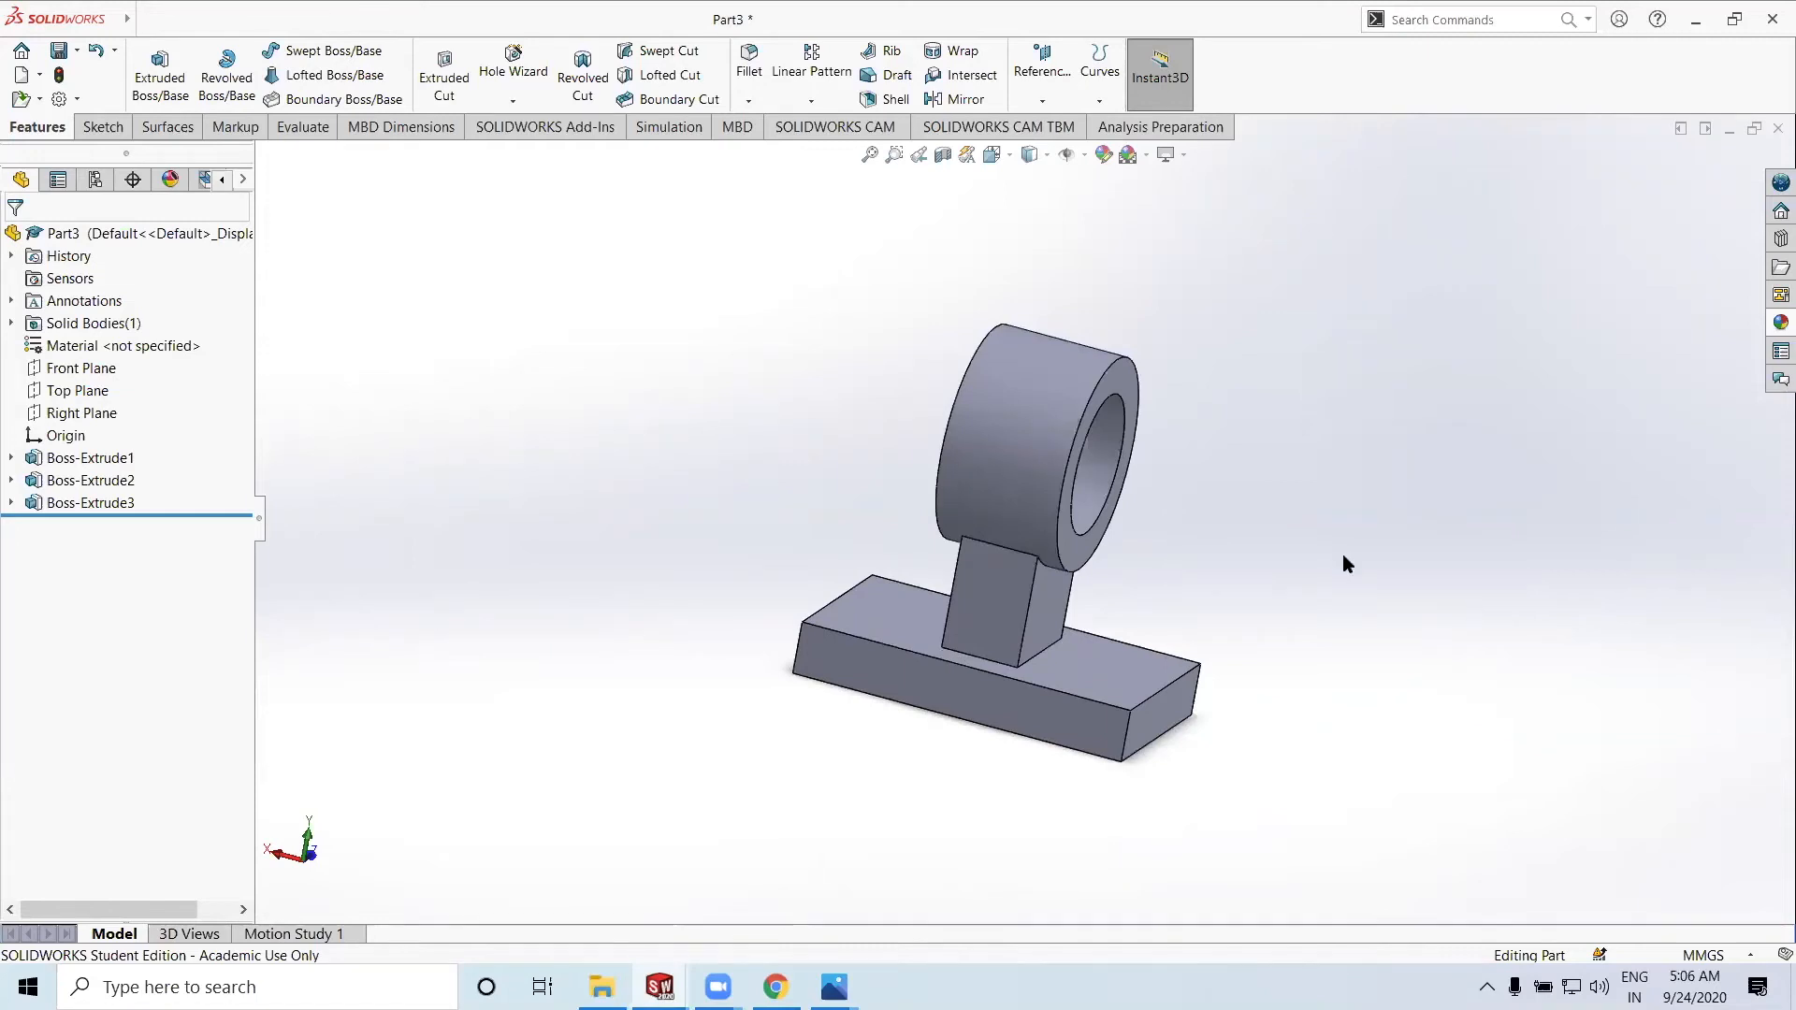
Examine the remaining features of the base, column and ring in the 2nd model reference drawing
{"action": "key", "text": "alt+Tab"}
{"action": "left_click", "coordinate": [781, 64]}
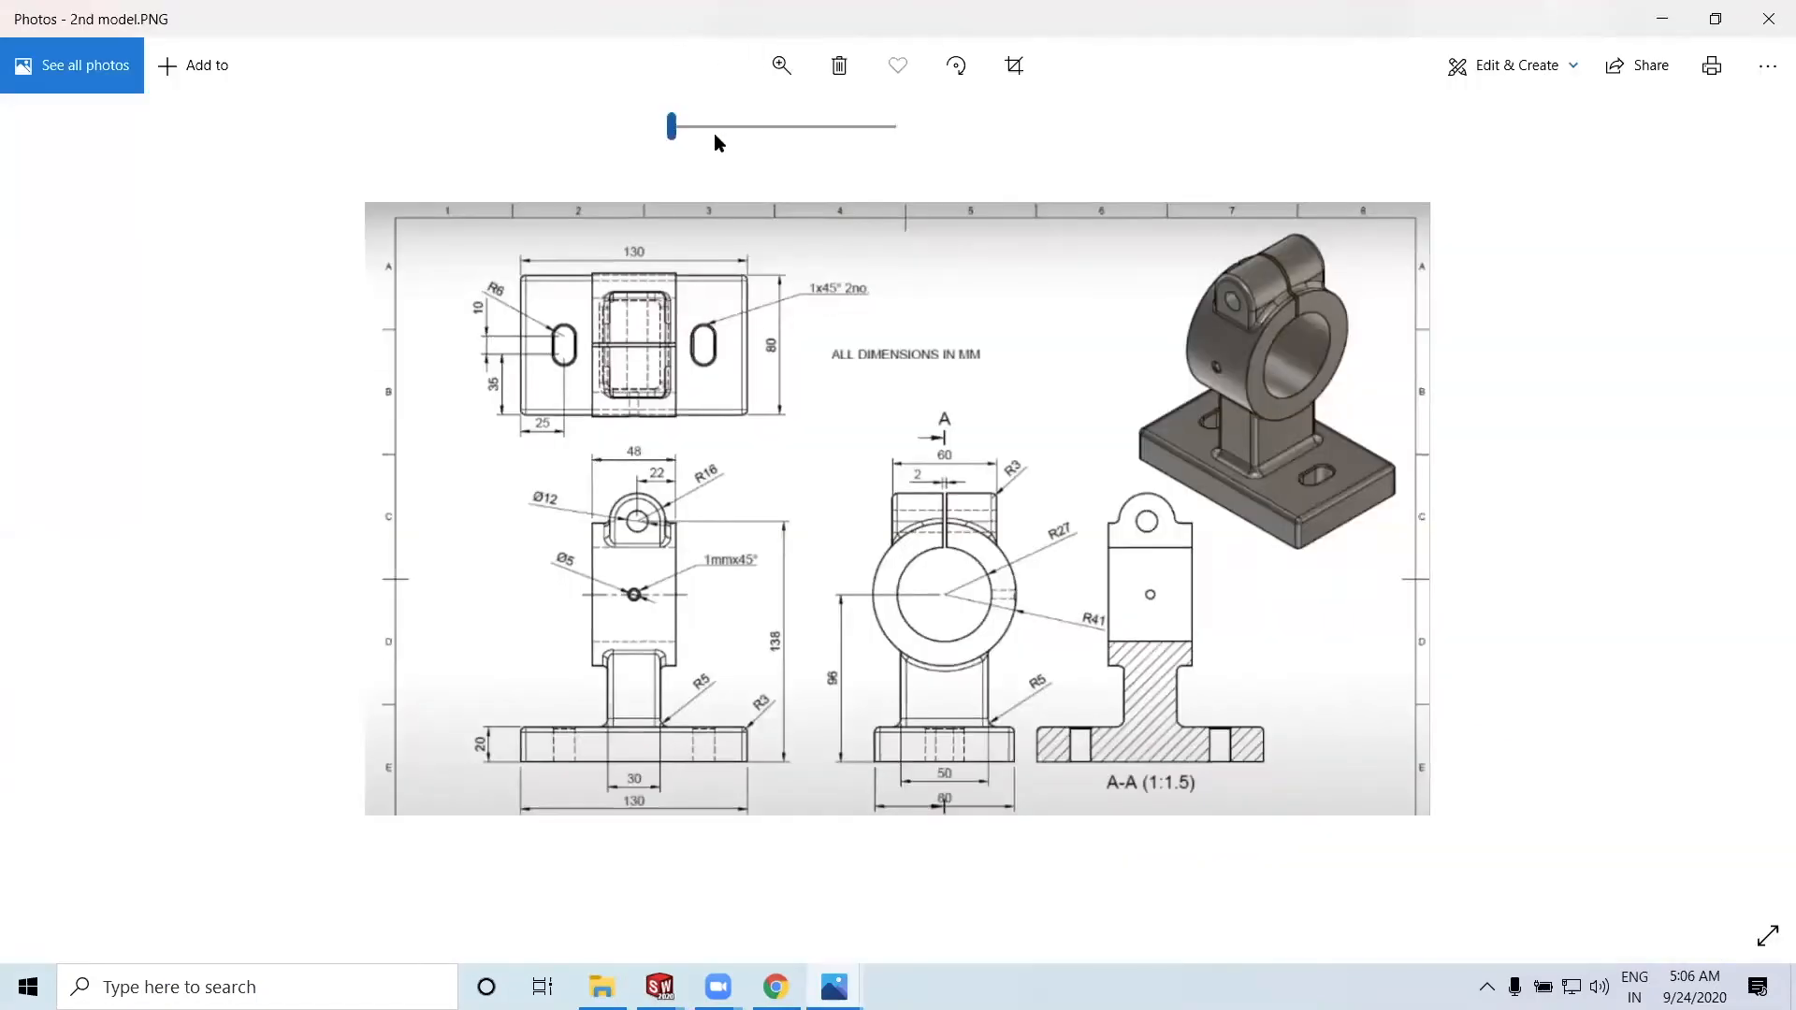
{"action": "left_click", "coordinate": [790, 131]}
{"action": "left_click_drag", "start_coordinate": [924, 487], "coordinate": [409, 480]}
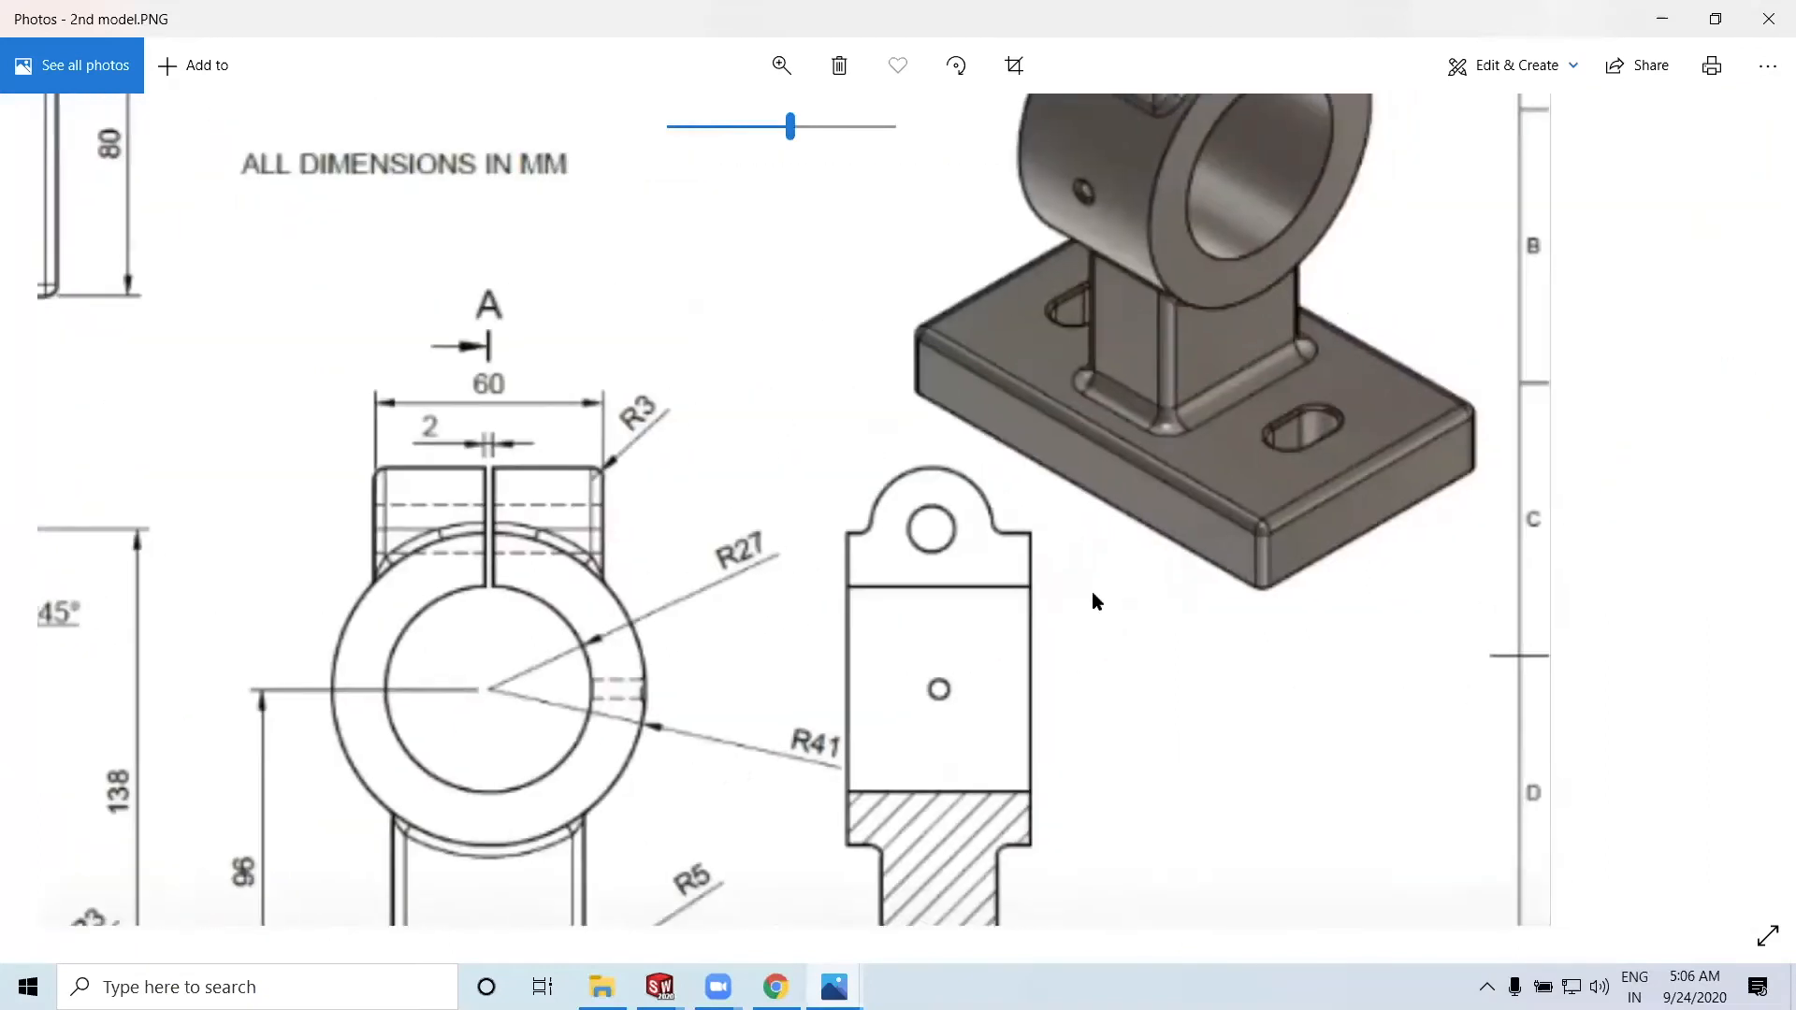
{"action": "left_click_drag", "start_coordinate": [1296, 537], "coordinate": [1501, 542]}
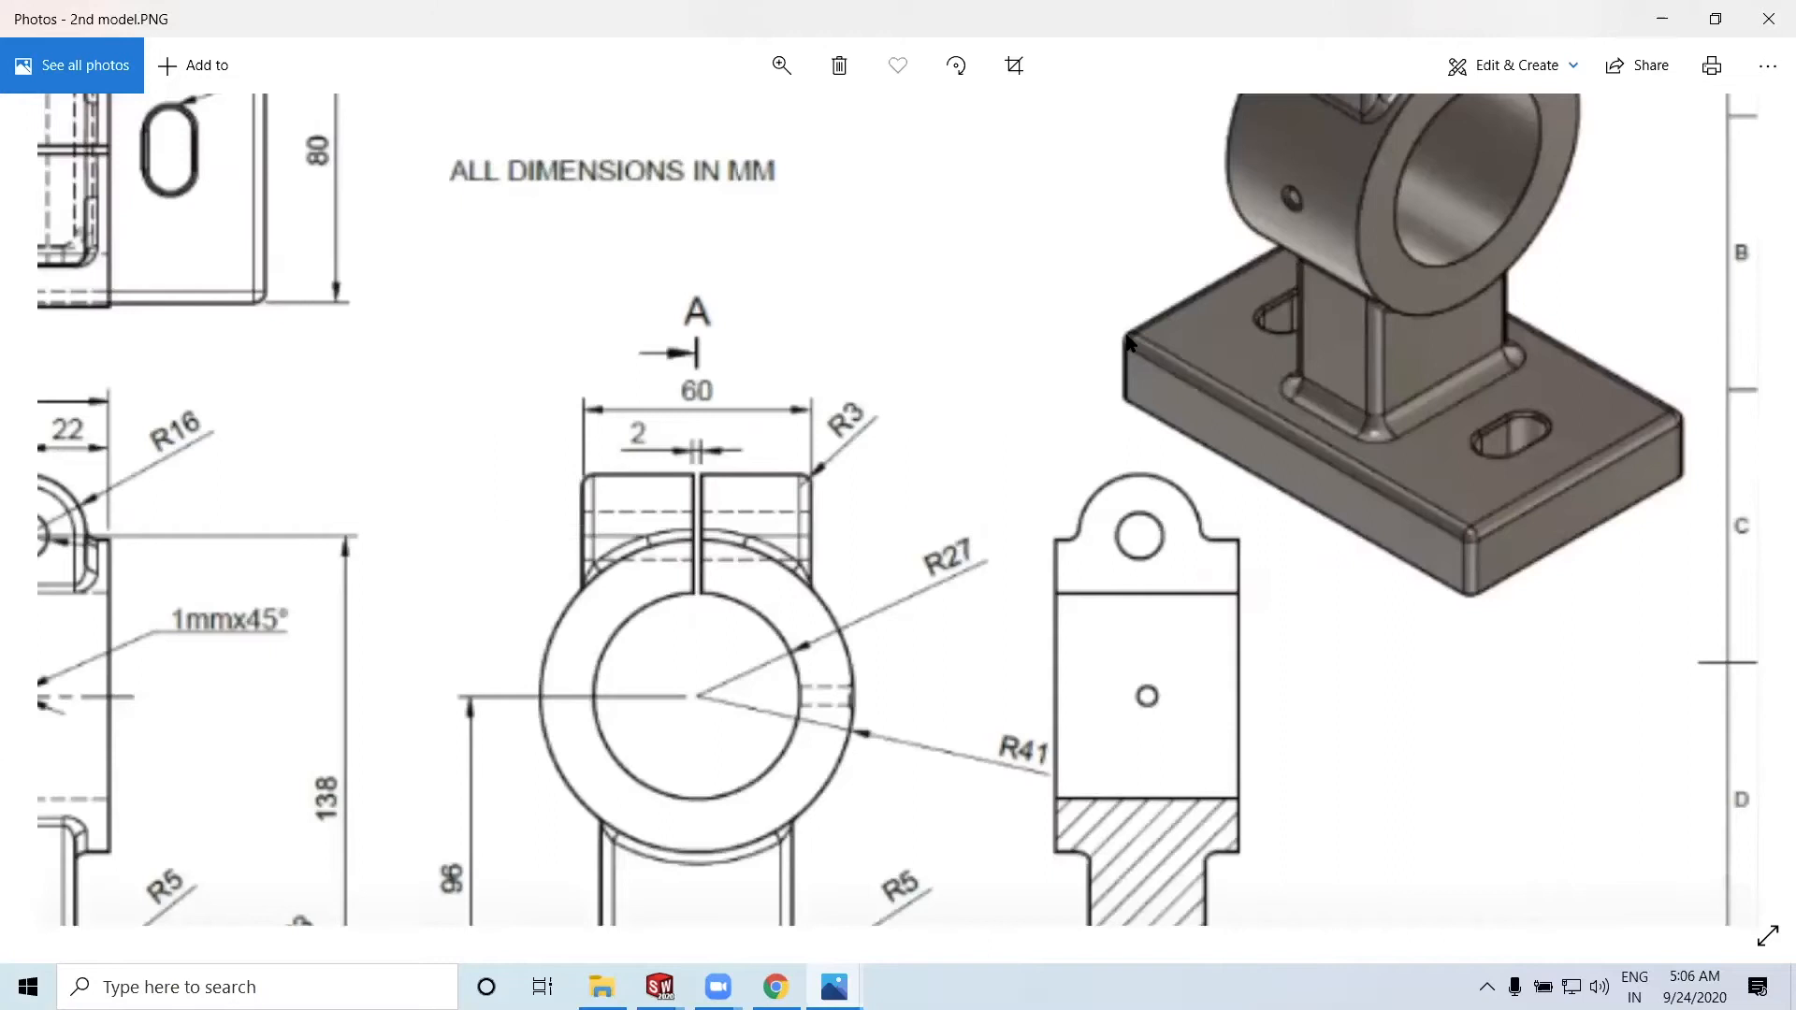
{"action": "left_click", "coordinate": [782, 65]}
{"action": "left_click_drag", "start_coordinate": [786, 129], "coordinate": [737, 129]}
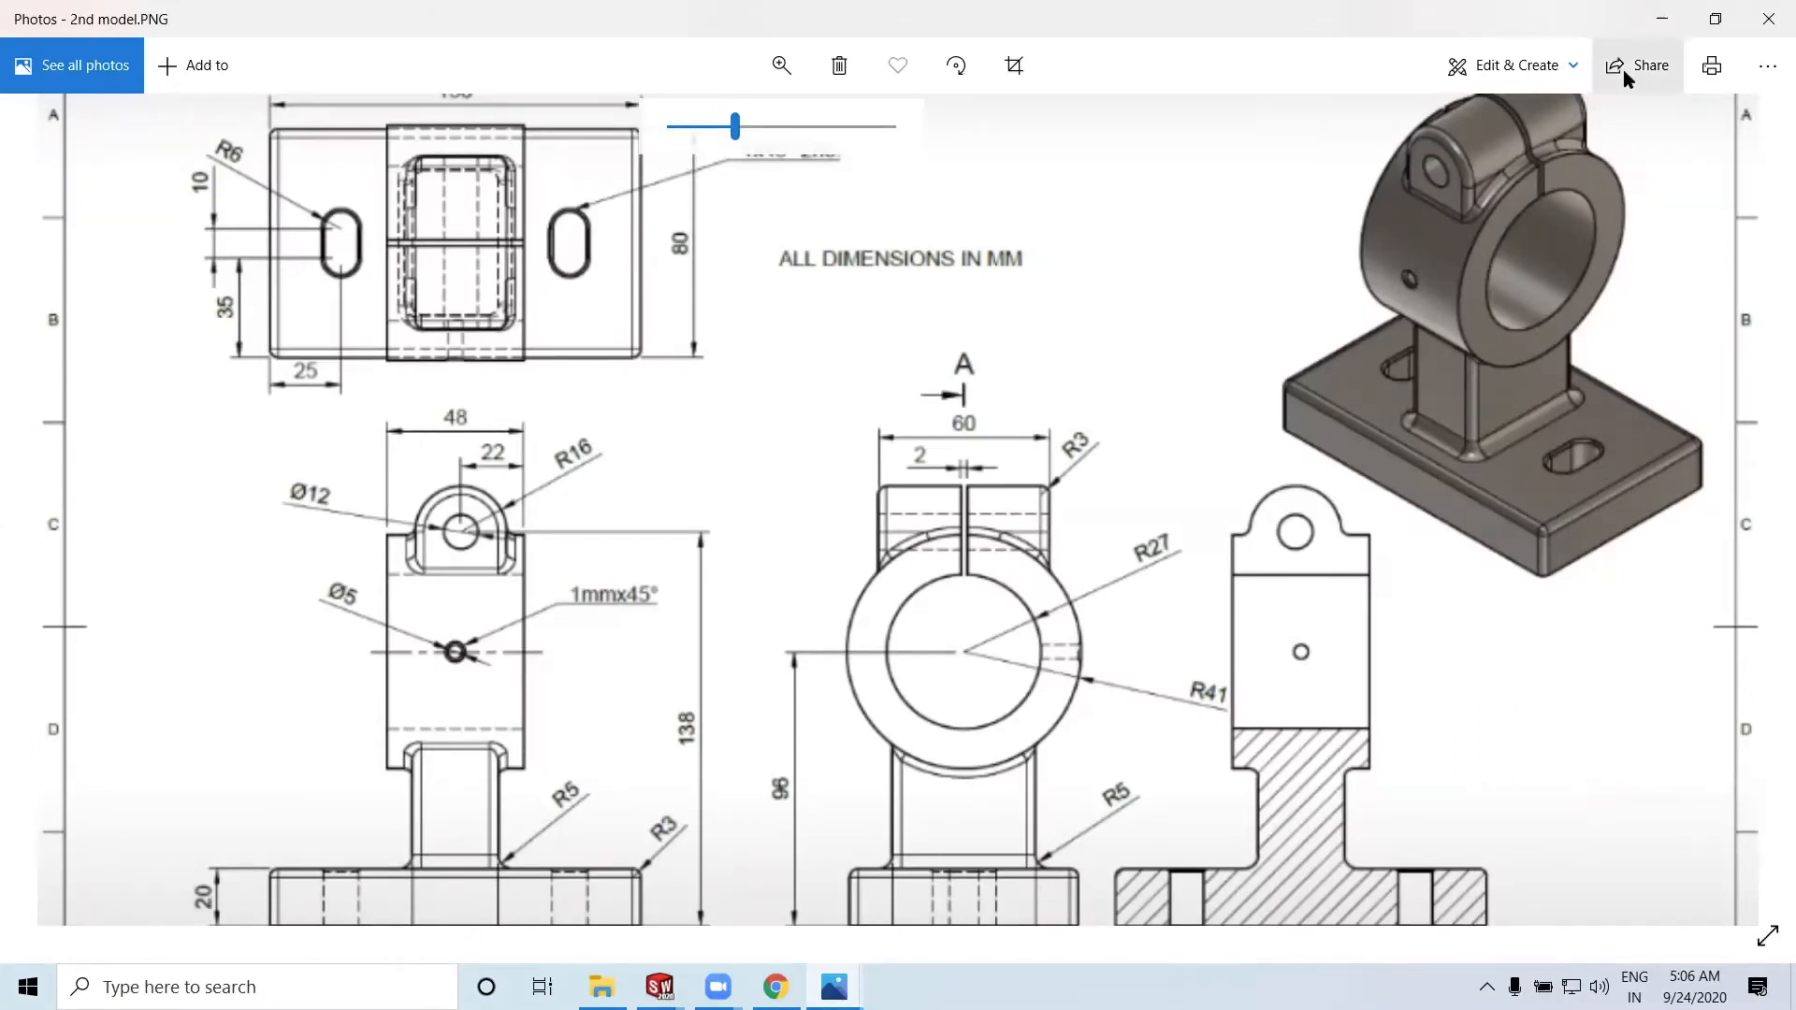
{"action": "left_click", "coordinate": [1656, 19]}
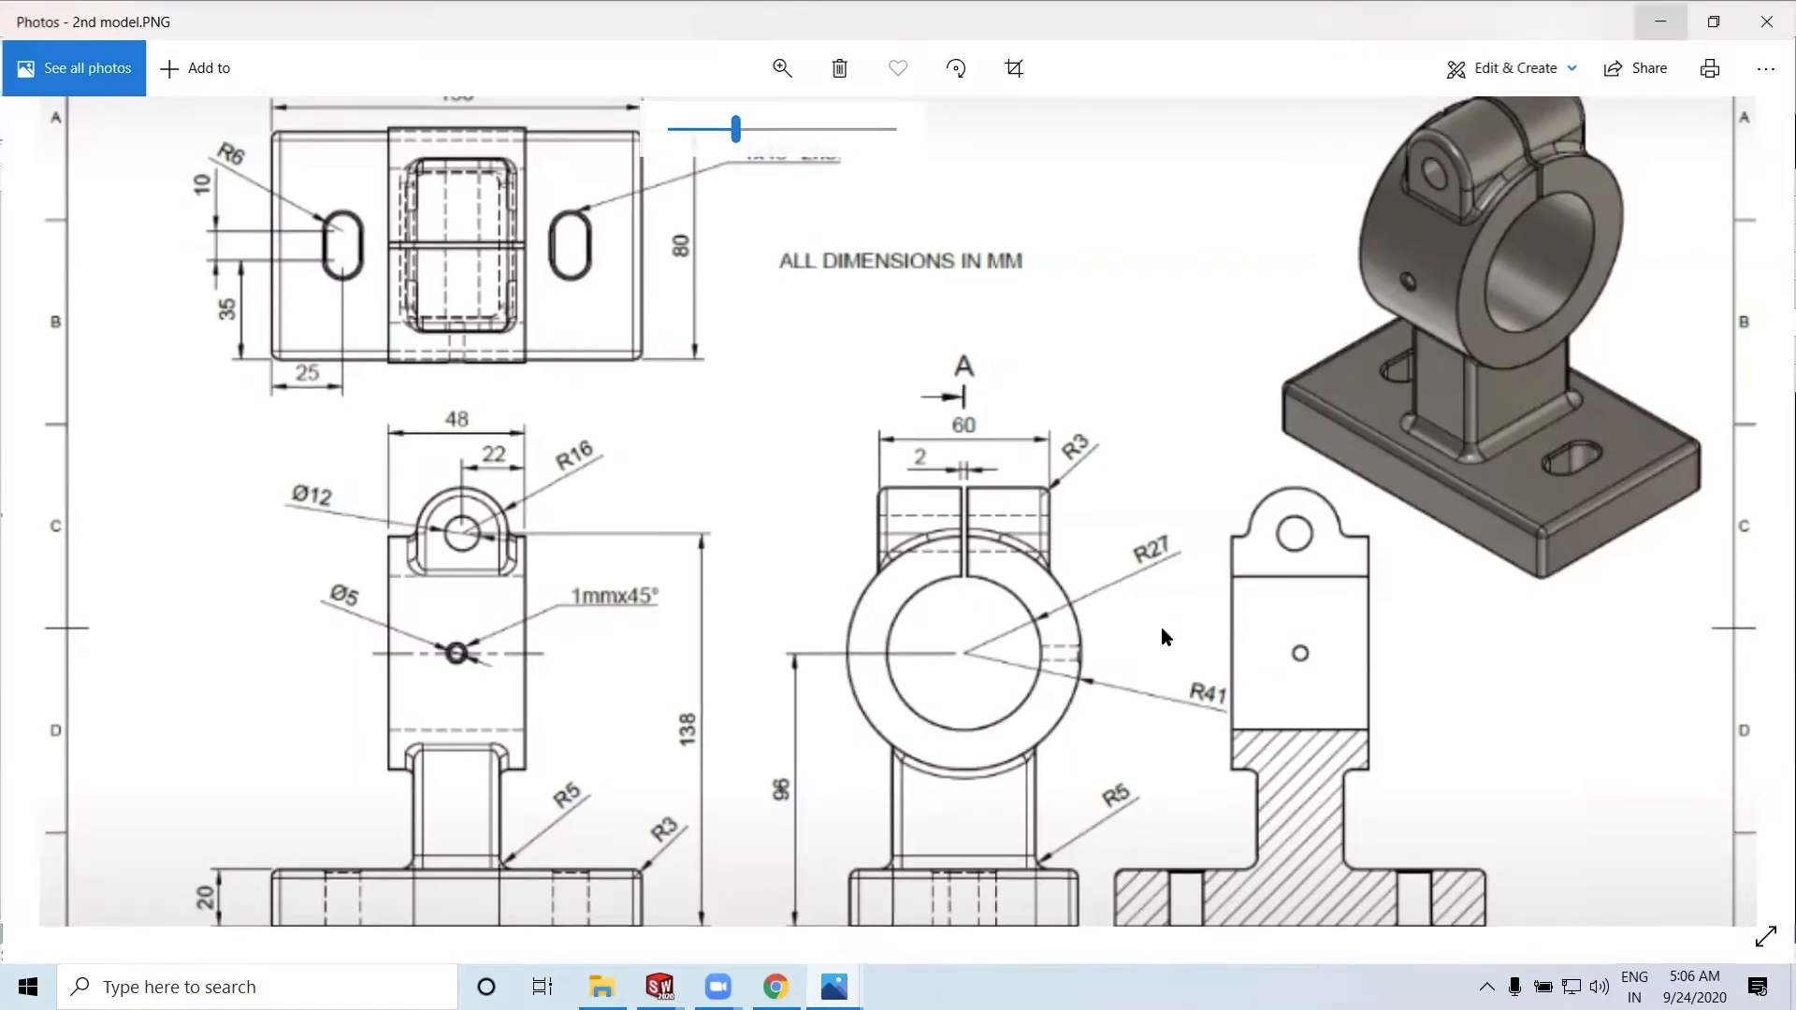
Start a Fillet and check the base plate's edge radii in the 2nd model reference drawing
{"action": "middle_click_drag", "start_coordinate": [1197, 713], "coordinate": [998, 757]}
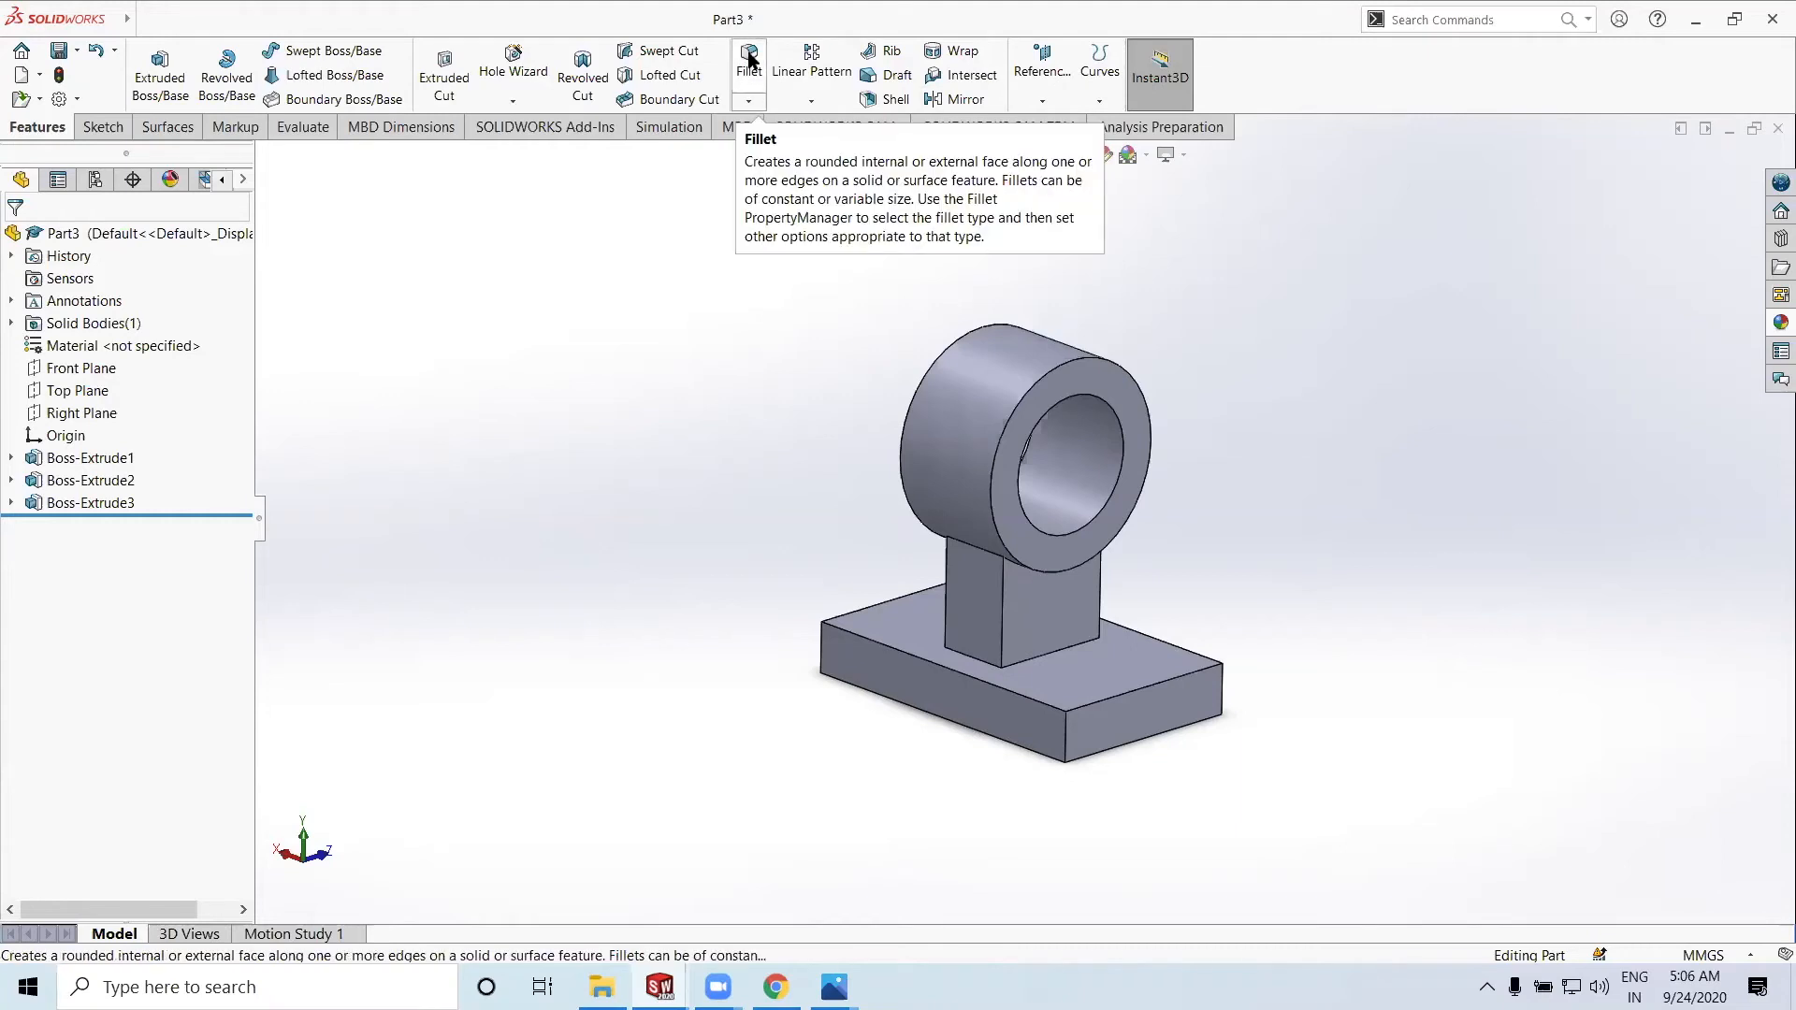
{"action": "left_click", "coordinate": [748, 59]}
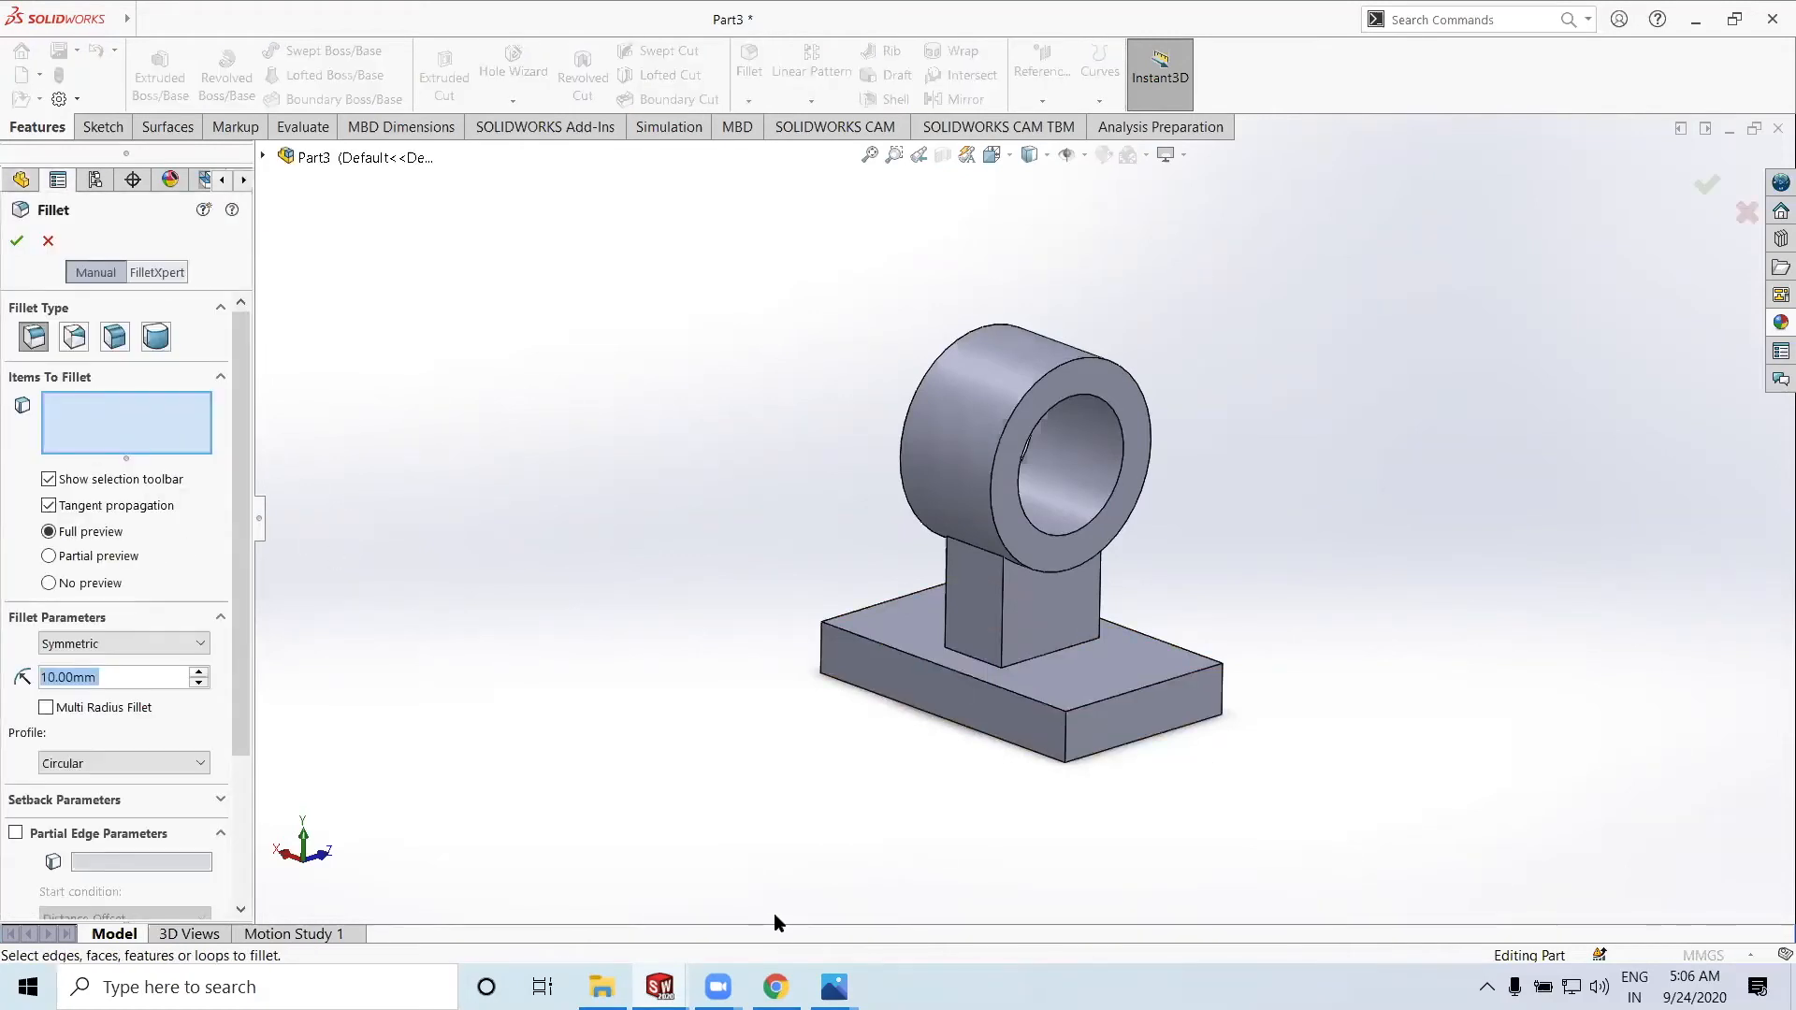
{"action": "key", "text": "alt+Tab"}
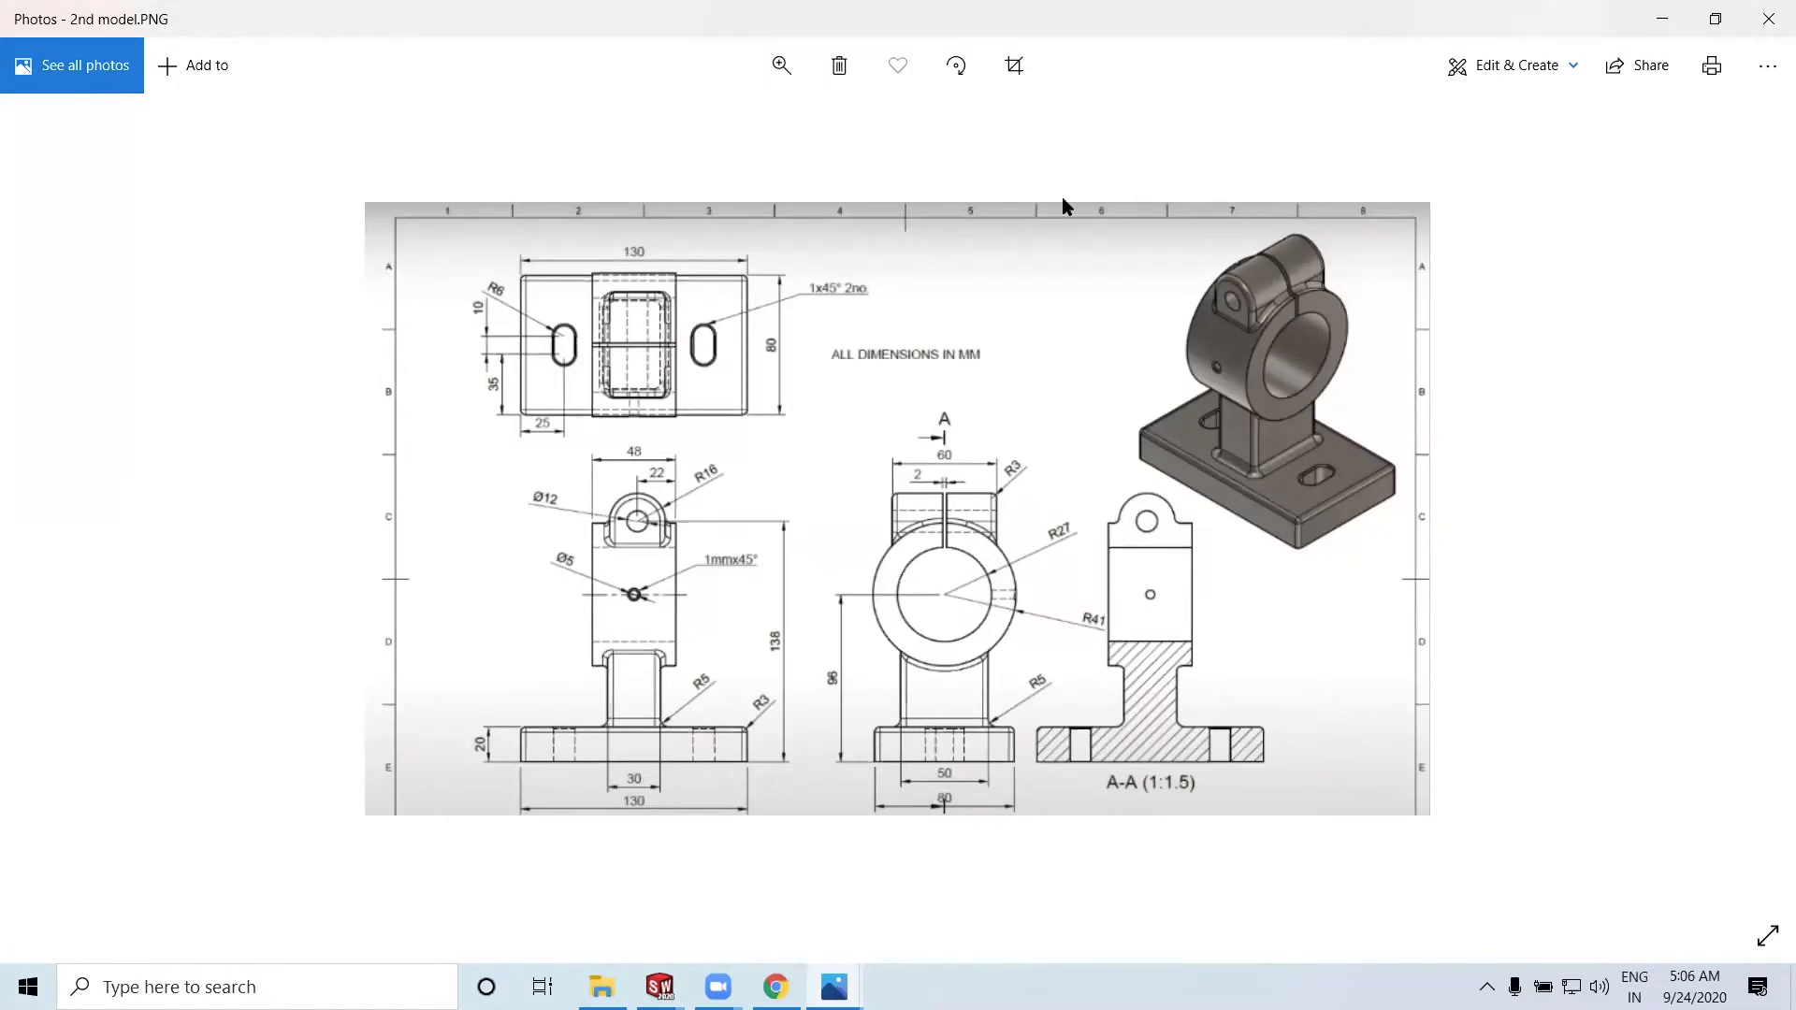
{"action": "left_click", "coordinate": [781, 75]}
{"action": "left_click_drag", "start_coordinate": [683, 127], "coordinate": [746, 127]}
{"action": "left_click_drag", "start_coordinate": [1462, 591], "coordinate": [1525, 547]}
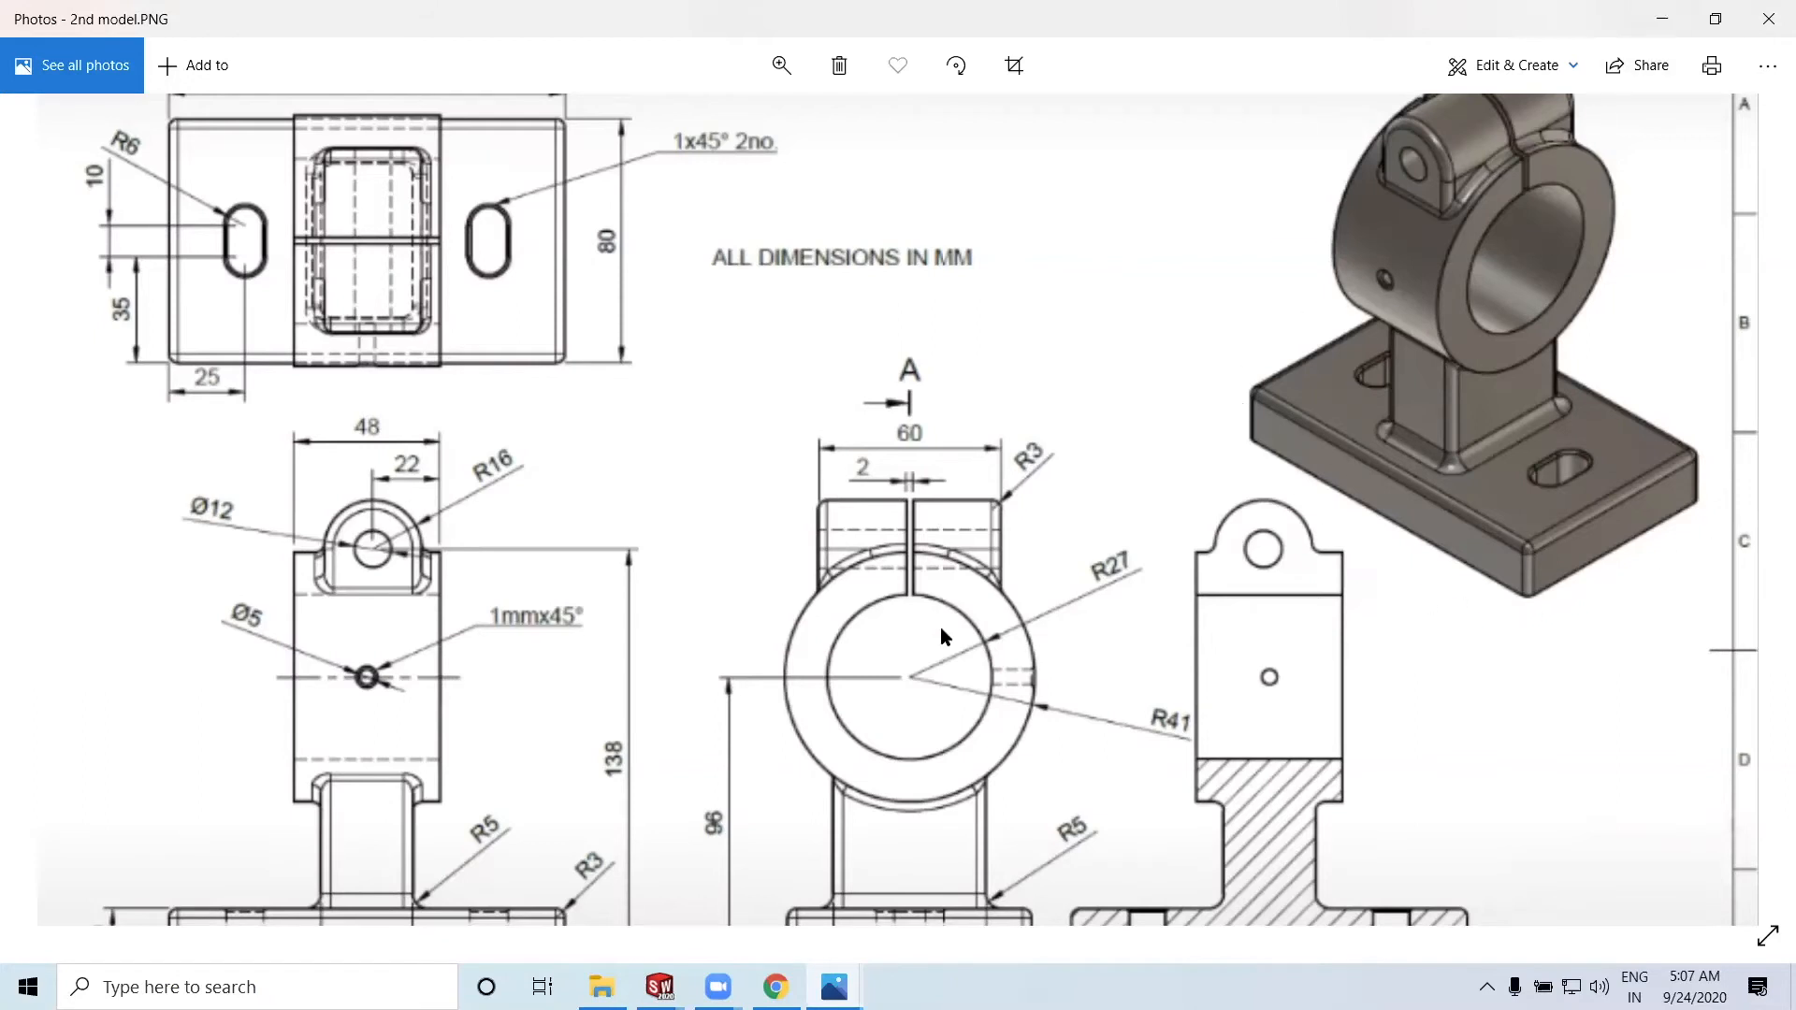
{"action": "mouse_move", "coordinate": [923, 603]}
{"action": "left_mouse_down"}
{"action": "mouse_move", "coordinate": [985, 503]}
{"action": "mouse_move", "coordinate": [1030, 475]}
{"action": "left_mouse_up"}
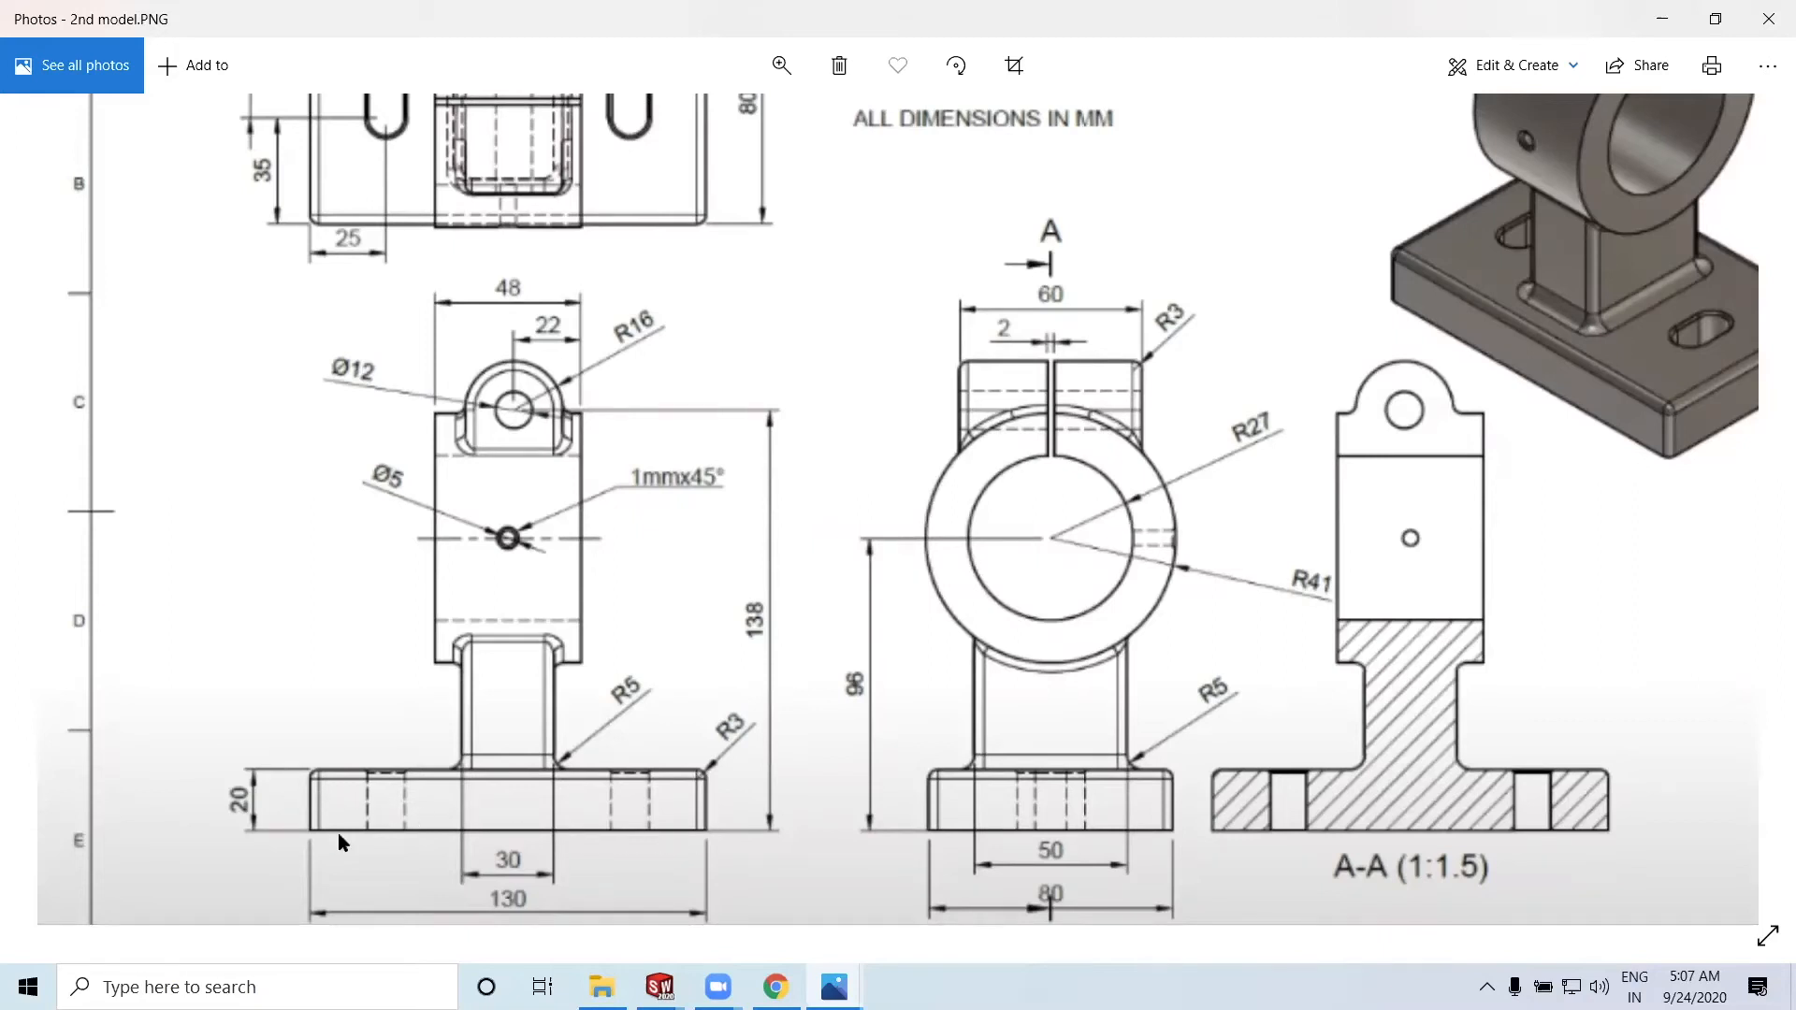
{"action": "left_click", "coordinate": [1664, 19]}
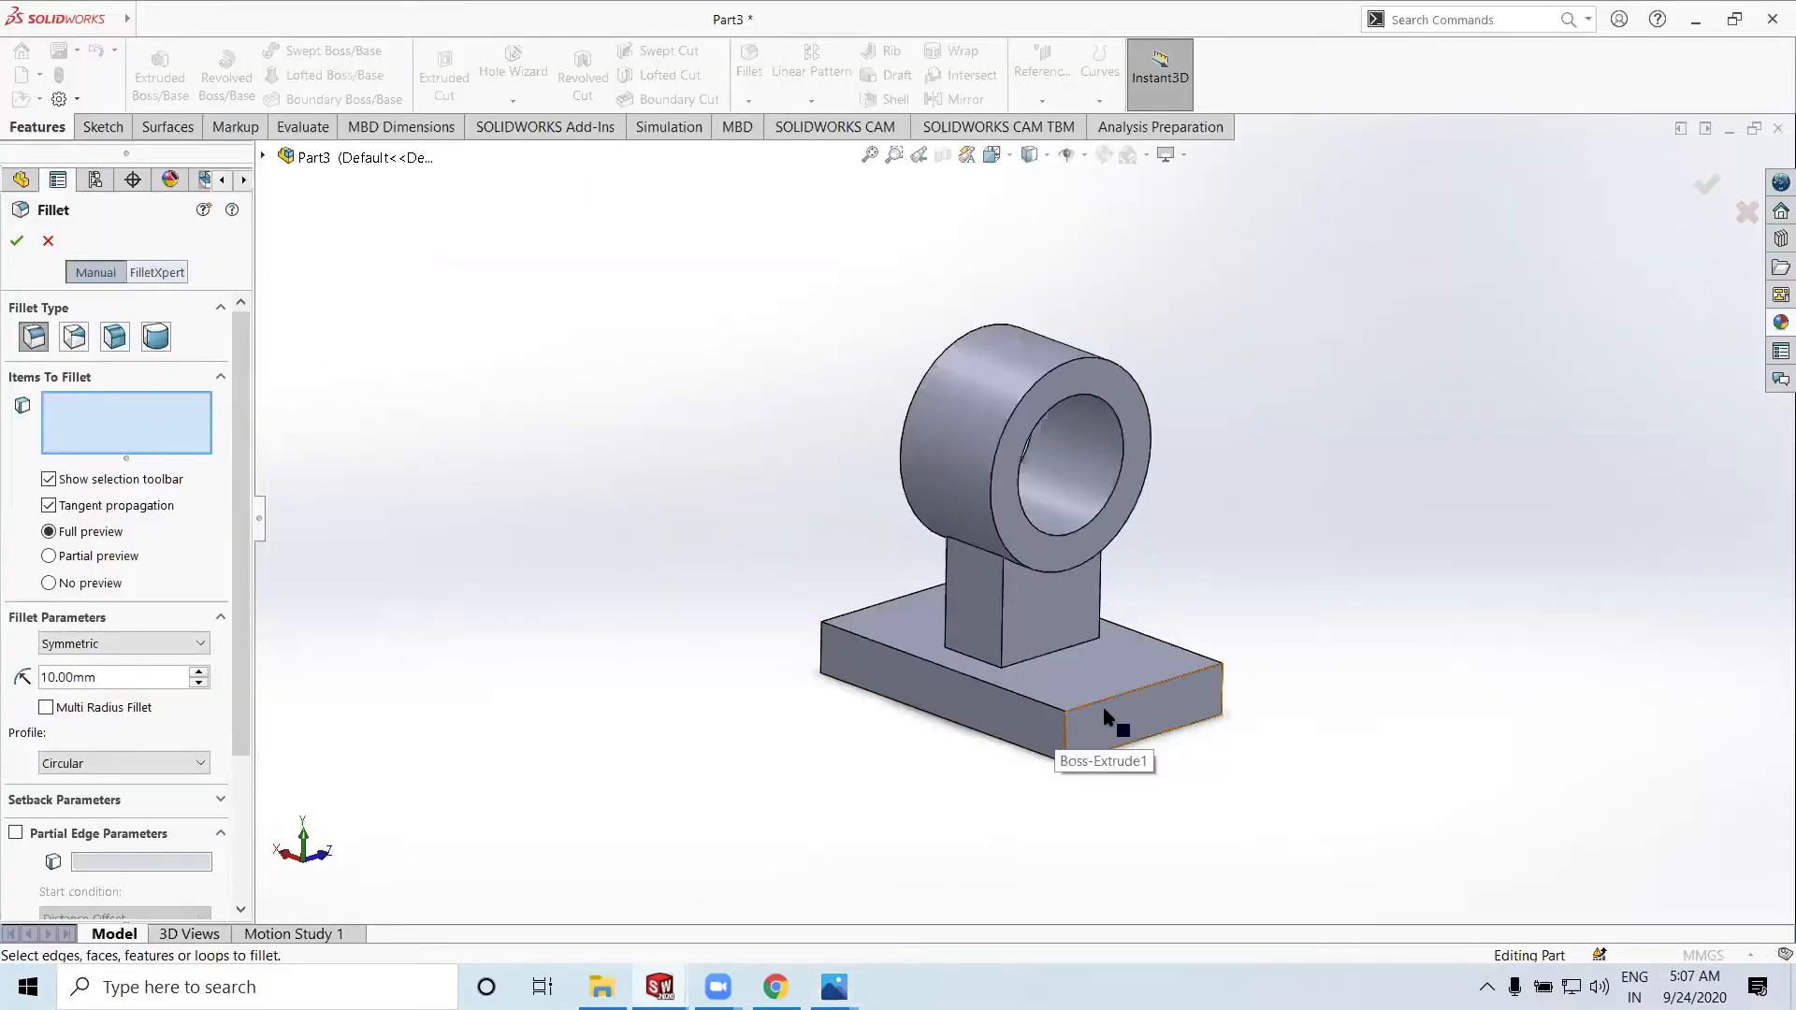
Select one vertical corner edge of the base plate for the fillet and set the radius to 3 mm
{"action": "scroll", "coordinate": [1088, 725], "scroll_direction": "down", "scroll_amount": 4}
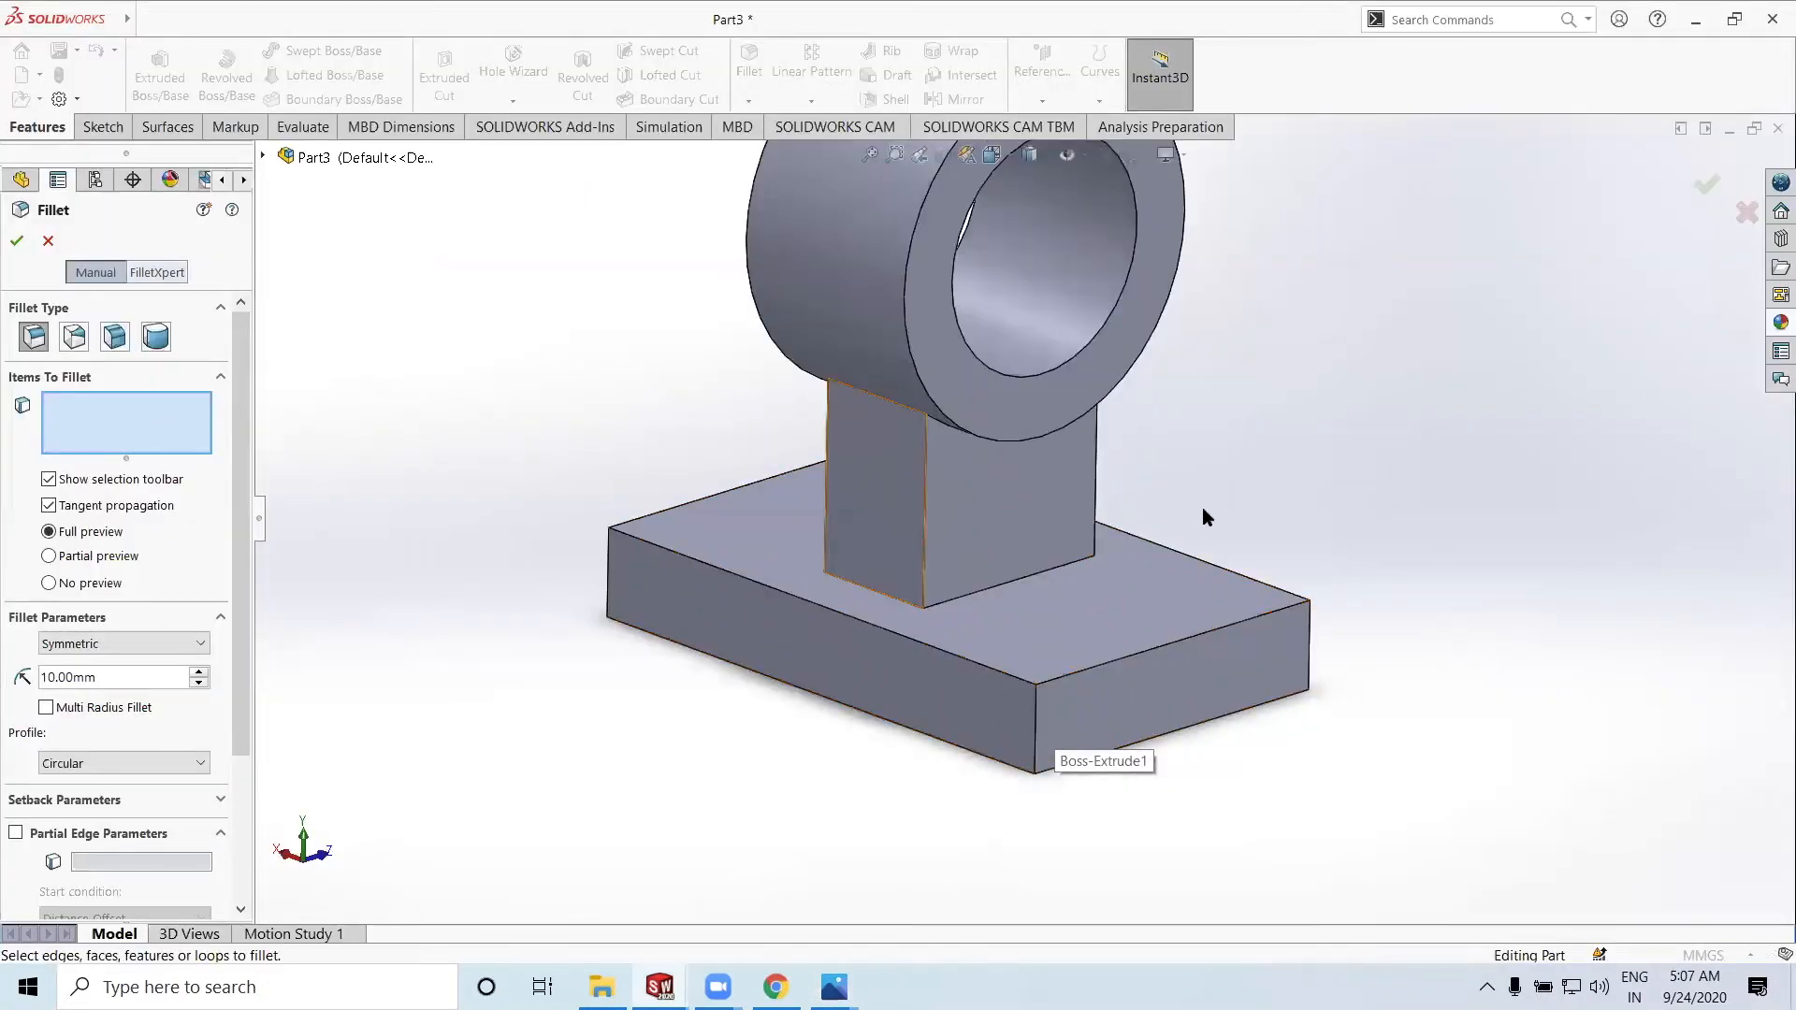
{"action": "scroll", "coordinate": [1134, 466], "scroll_direction": "up", "scroll_amount": 2}
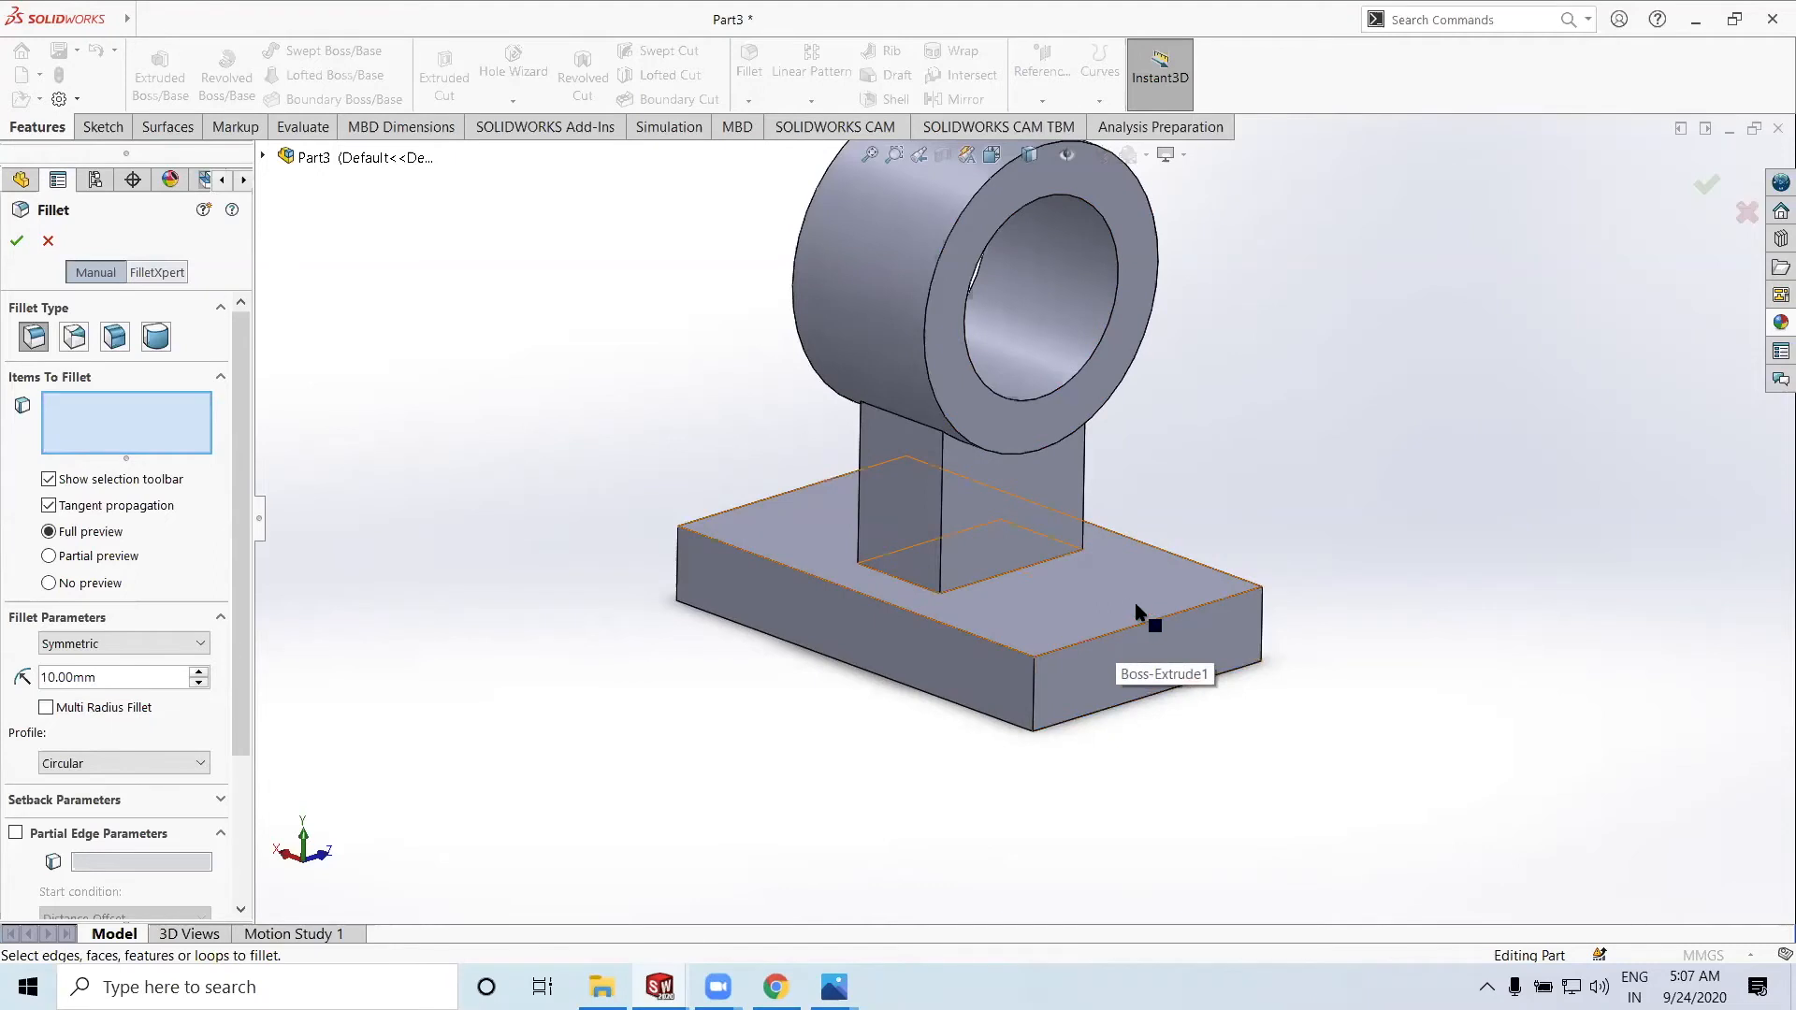
{"action": "scroll", "coordinate": [1127, 617], "scroll_direction": "down", "scroll_amount": 2}
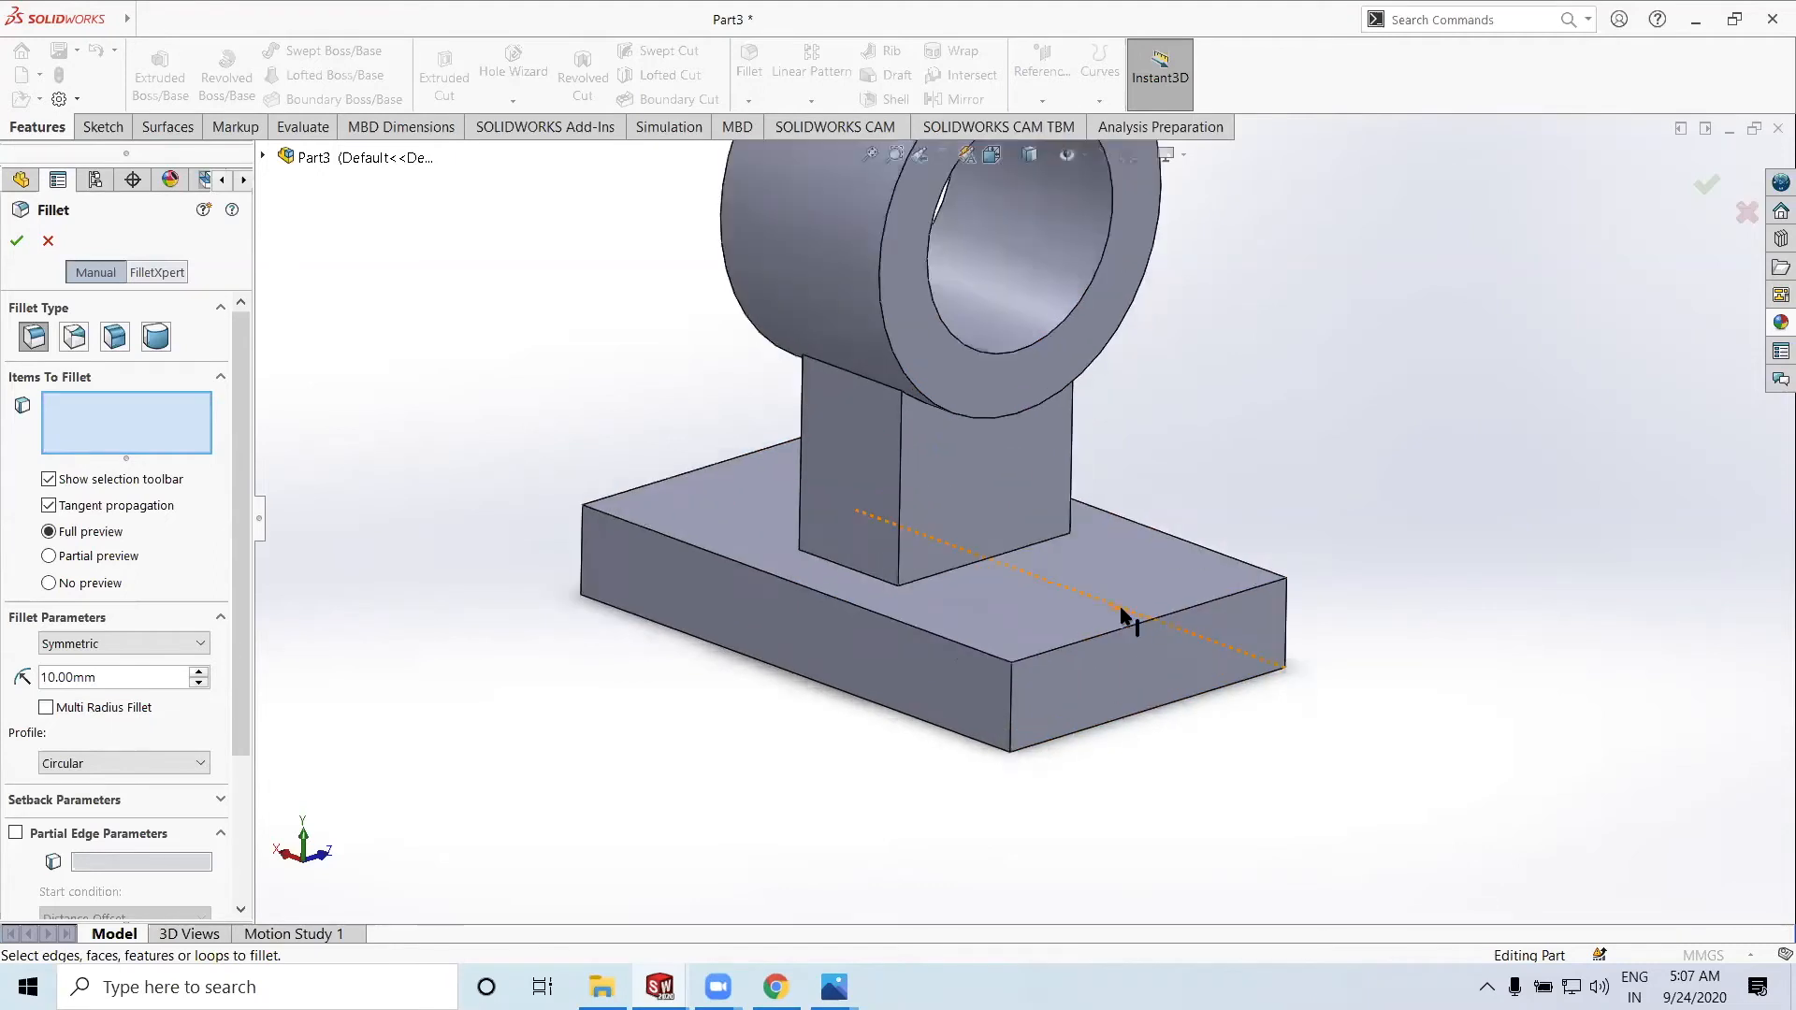
{"action": "scroll", "coordinate": [1001, 589], "scroll_direction": "up", "scroll_amount": 4}
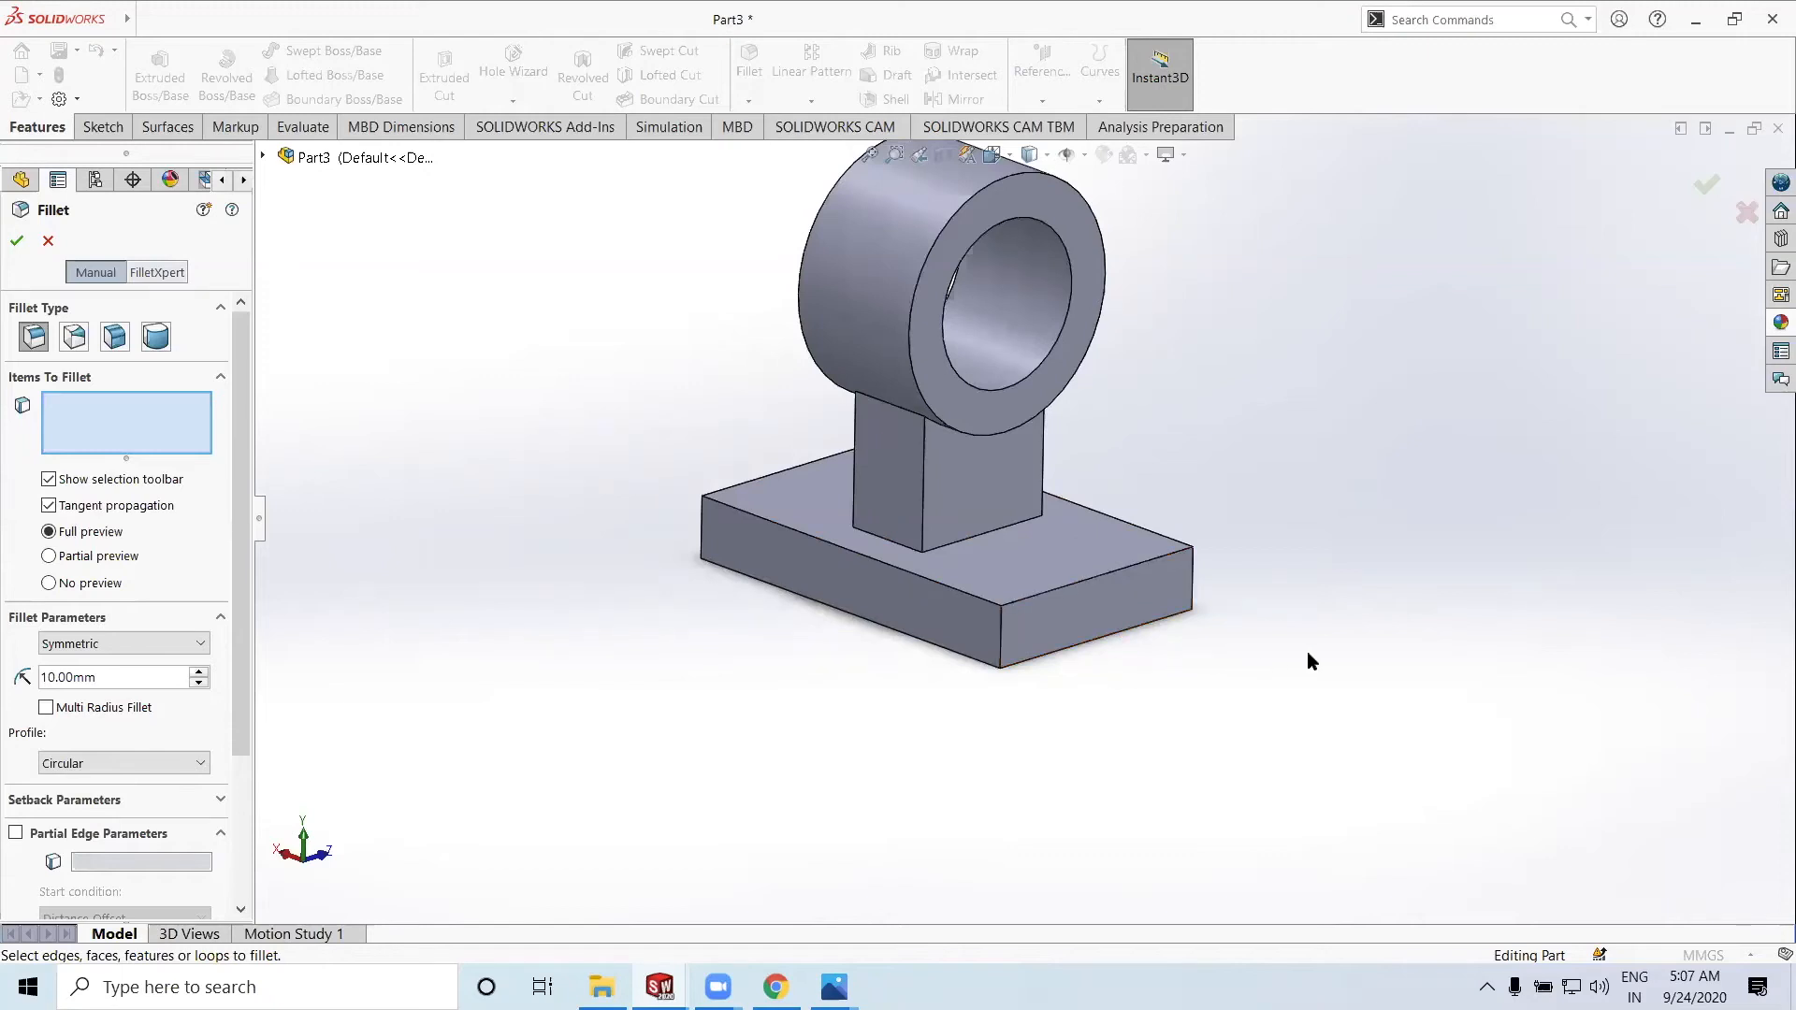
{"action": "middle_click_drag", "start_coordinate": [1308, 661], "coordinate": [1083, 629]}
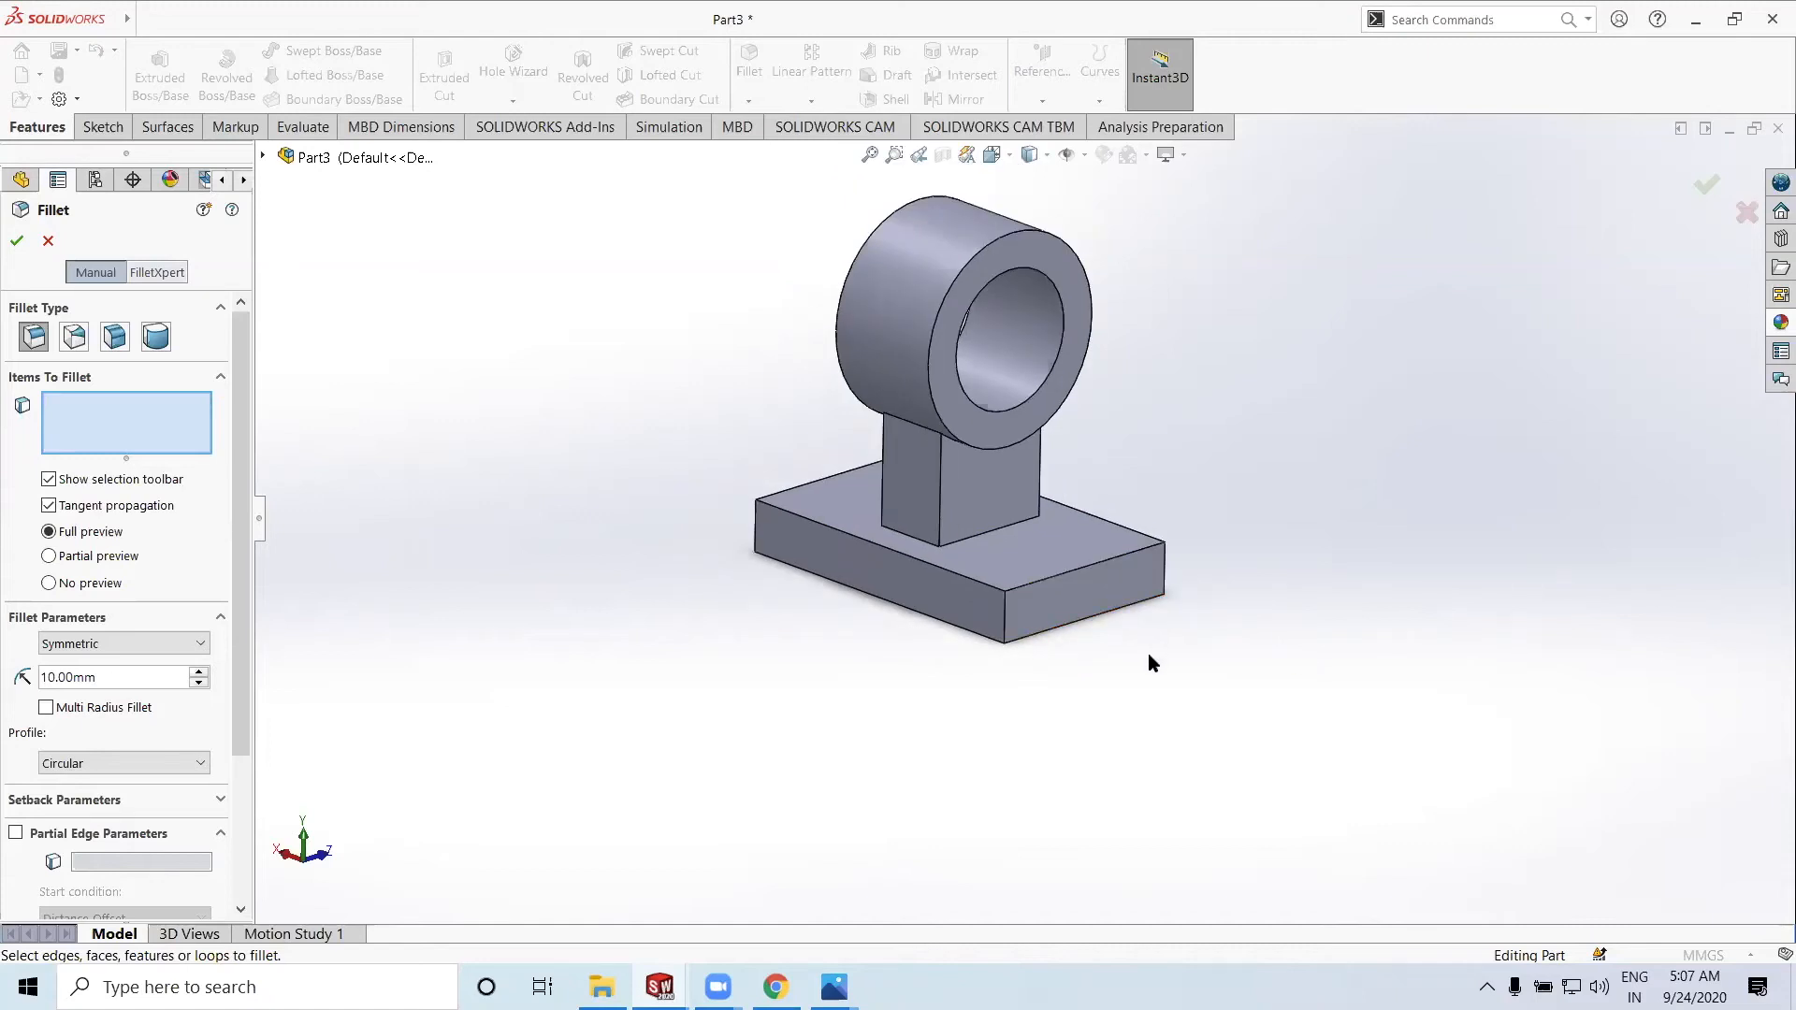
{"action": "middle_click_drag", "start_coordinate": [1074, 553], "coordinate": [1034, 449]}
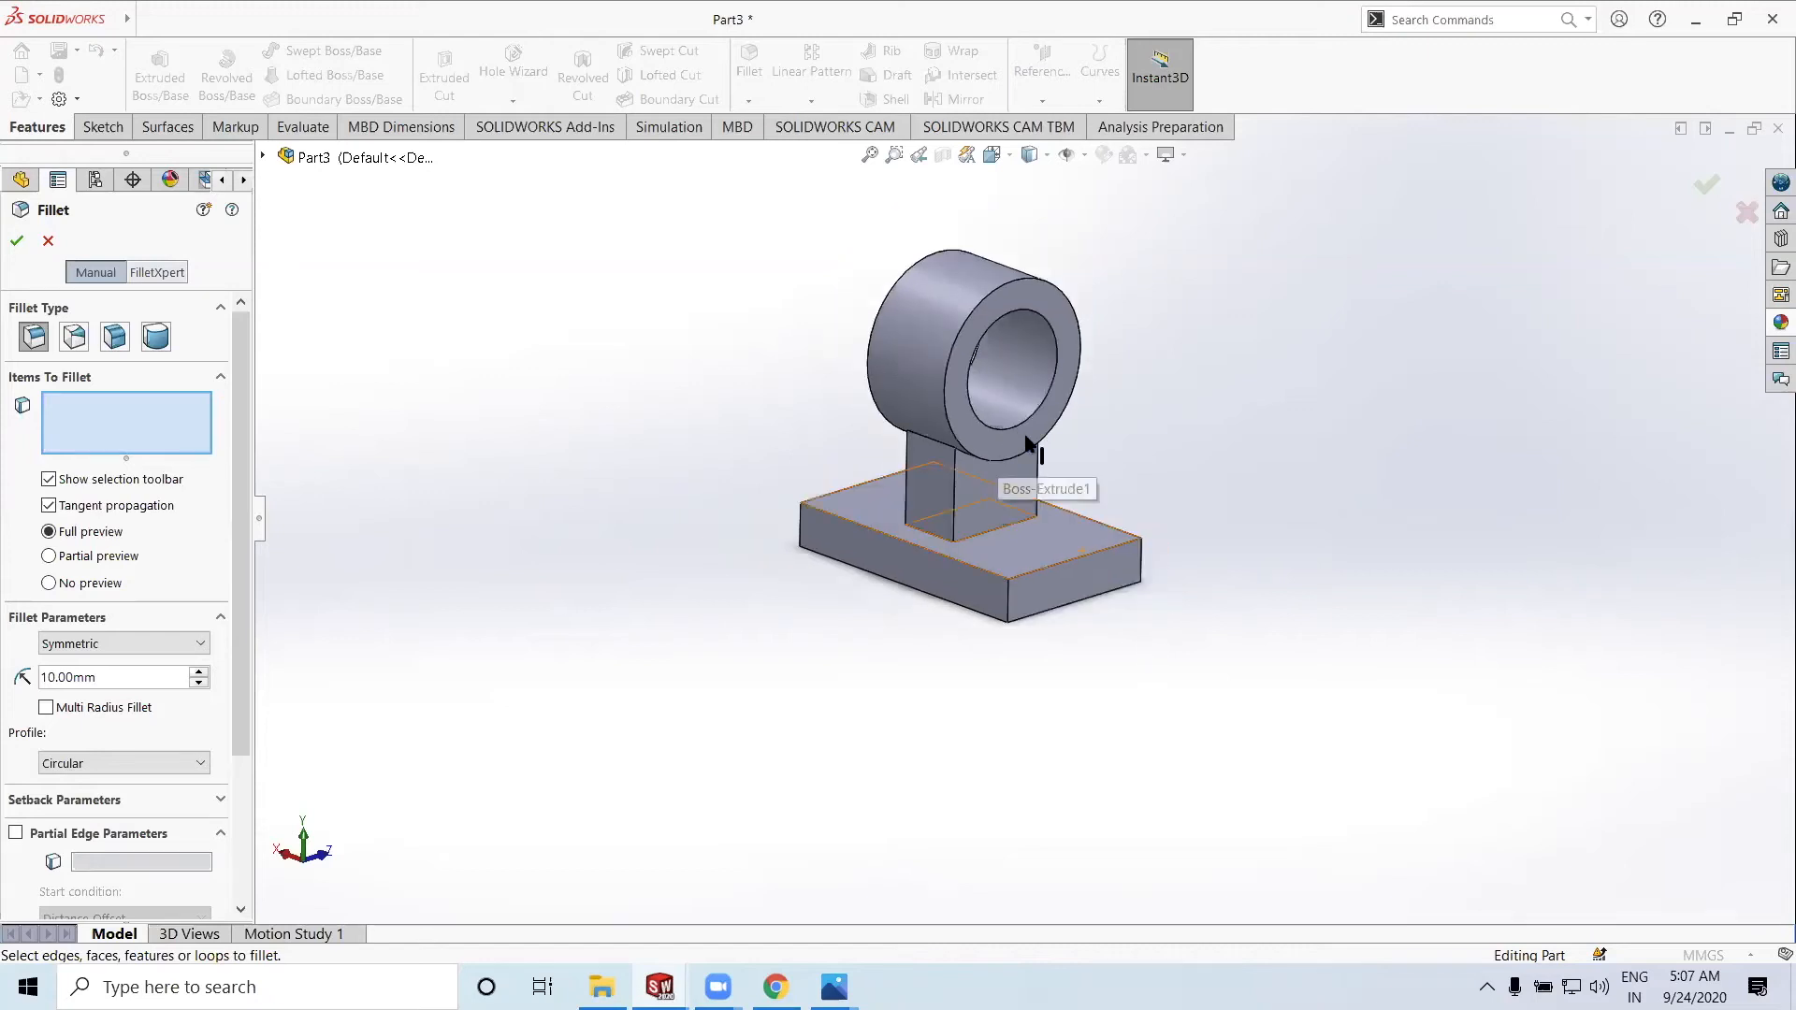
{"action": "scroll", "coordinate": [1038, 505], "scroll_direction": "down", "scroll_amount": 5}
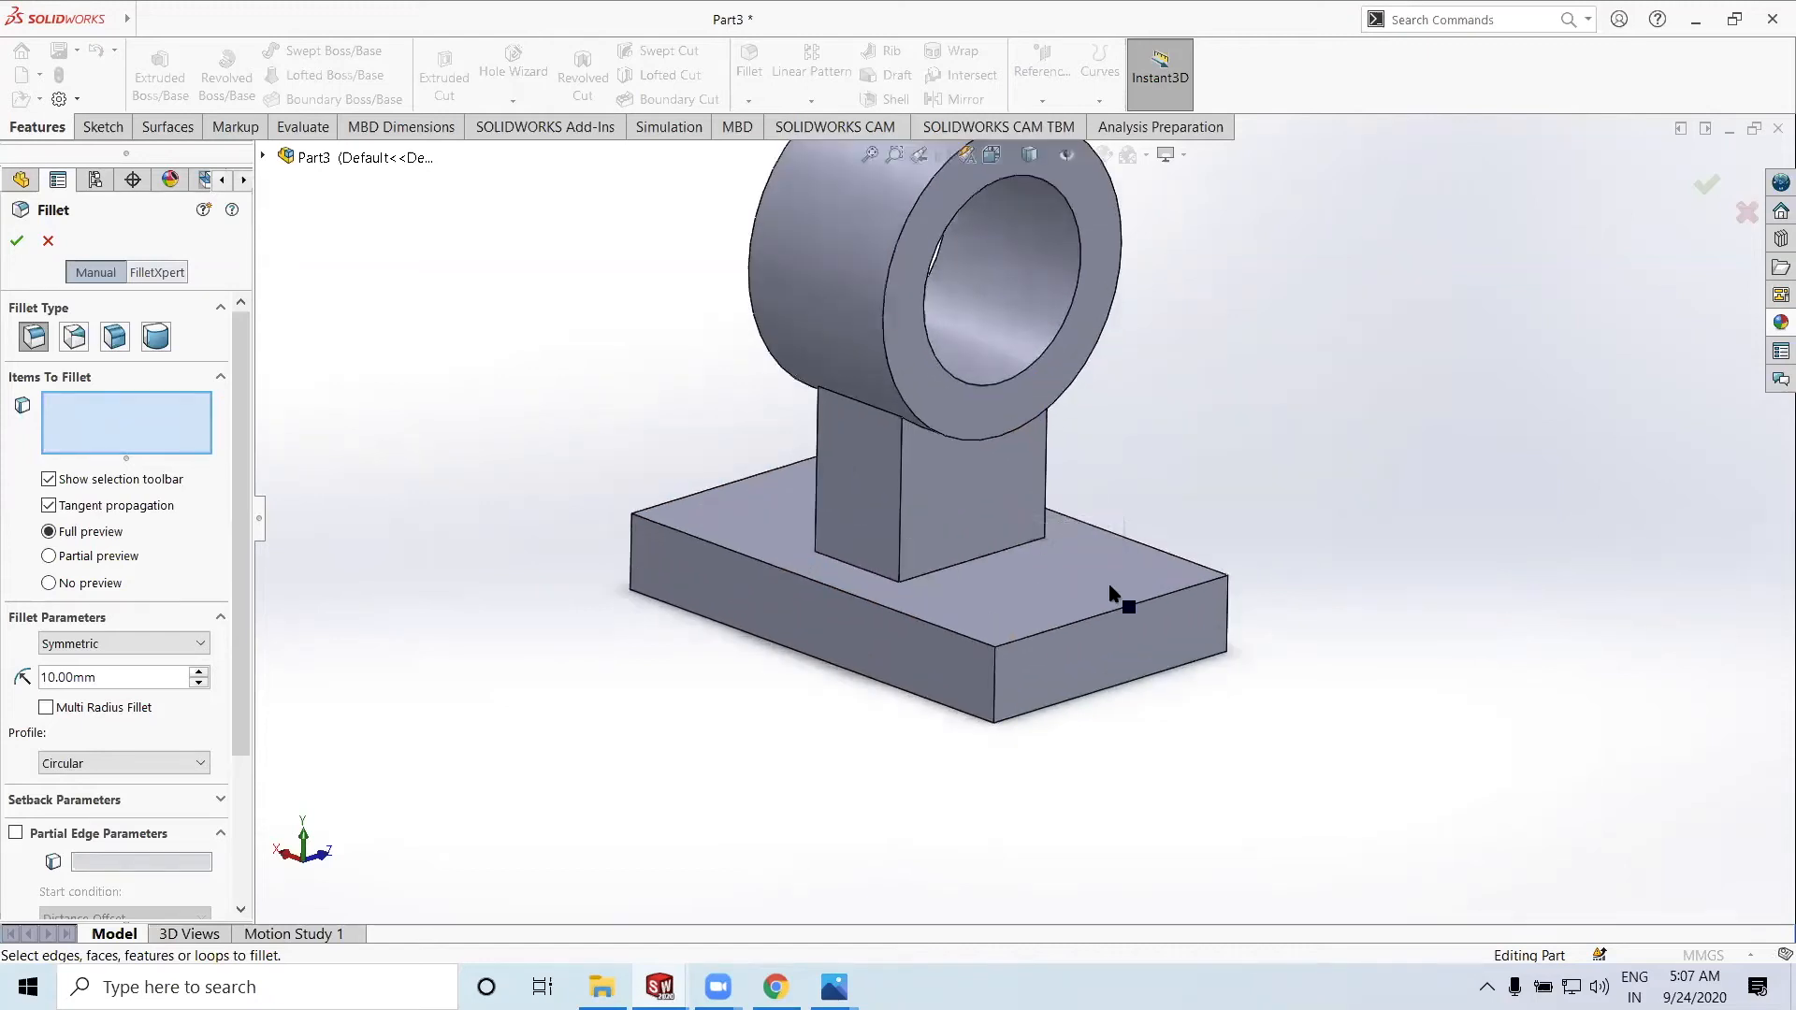
{"action": "left_click", "coordinate": [994, 685]}
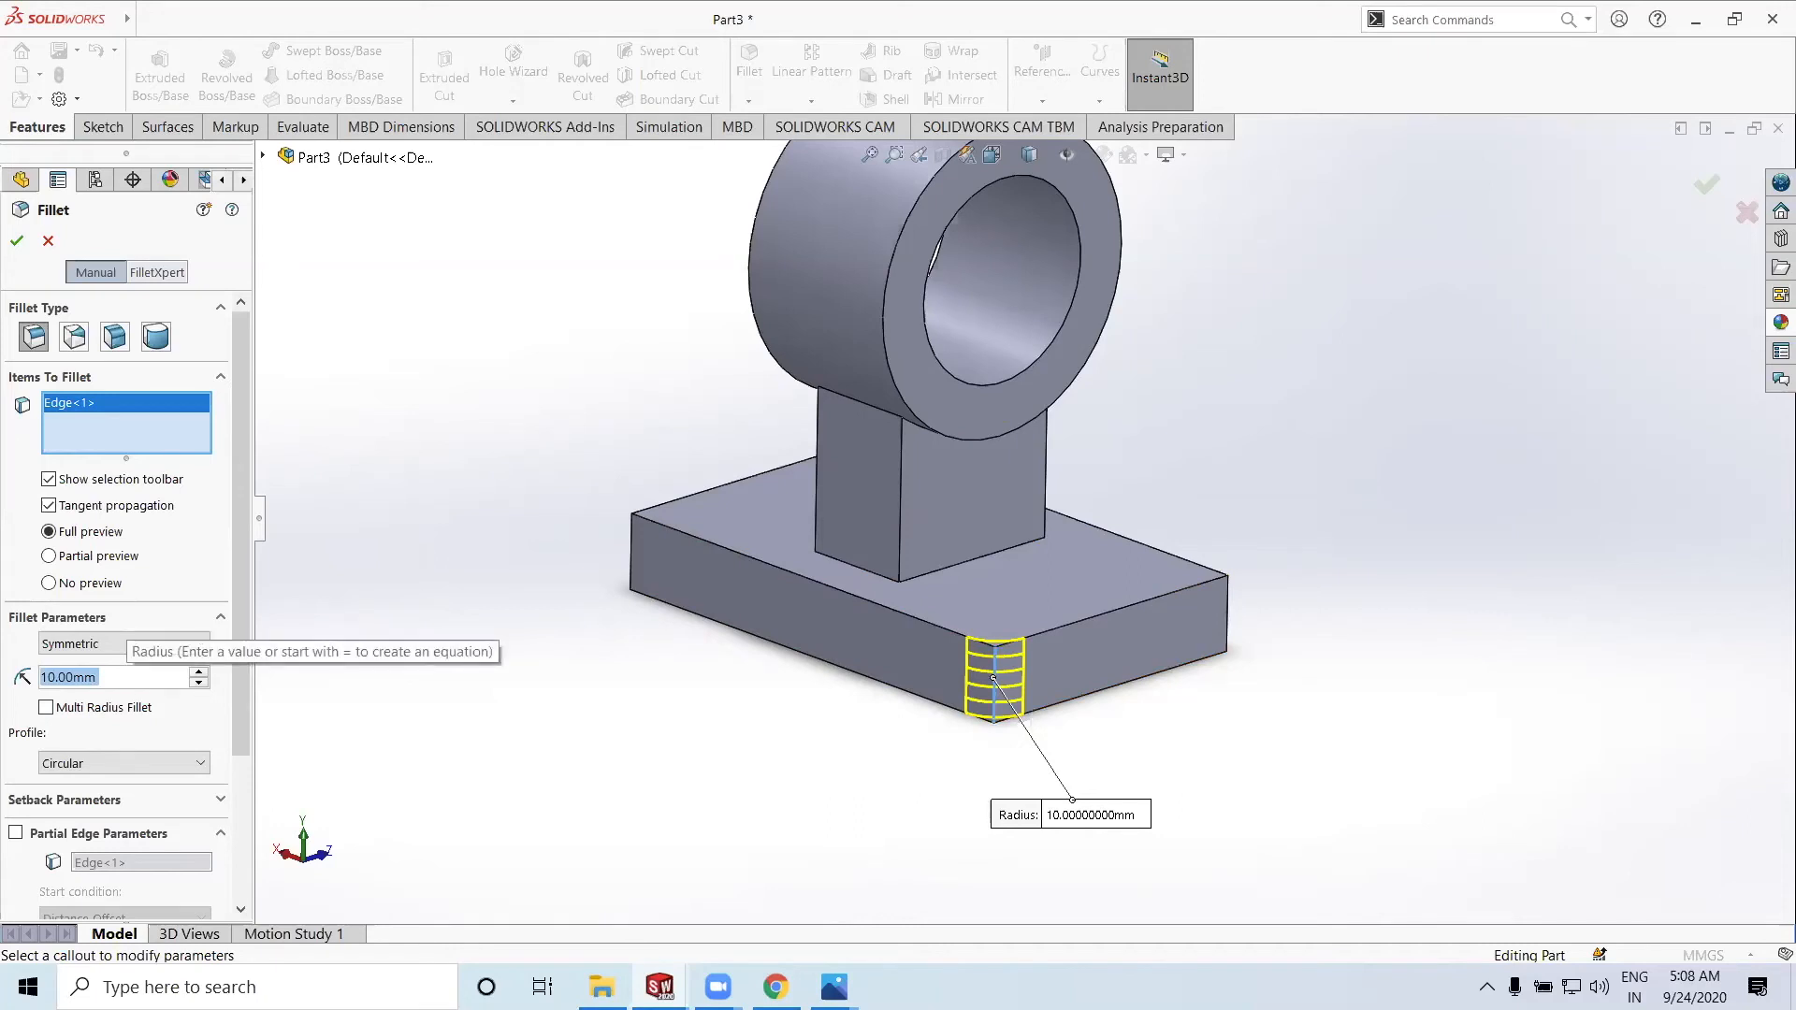
{"action": "type", "text": "3"}
{"action": "key", "text": "Return"}
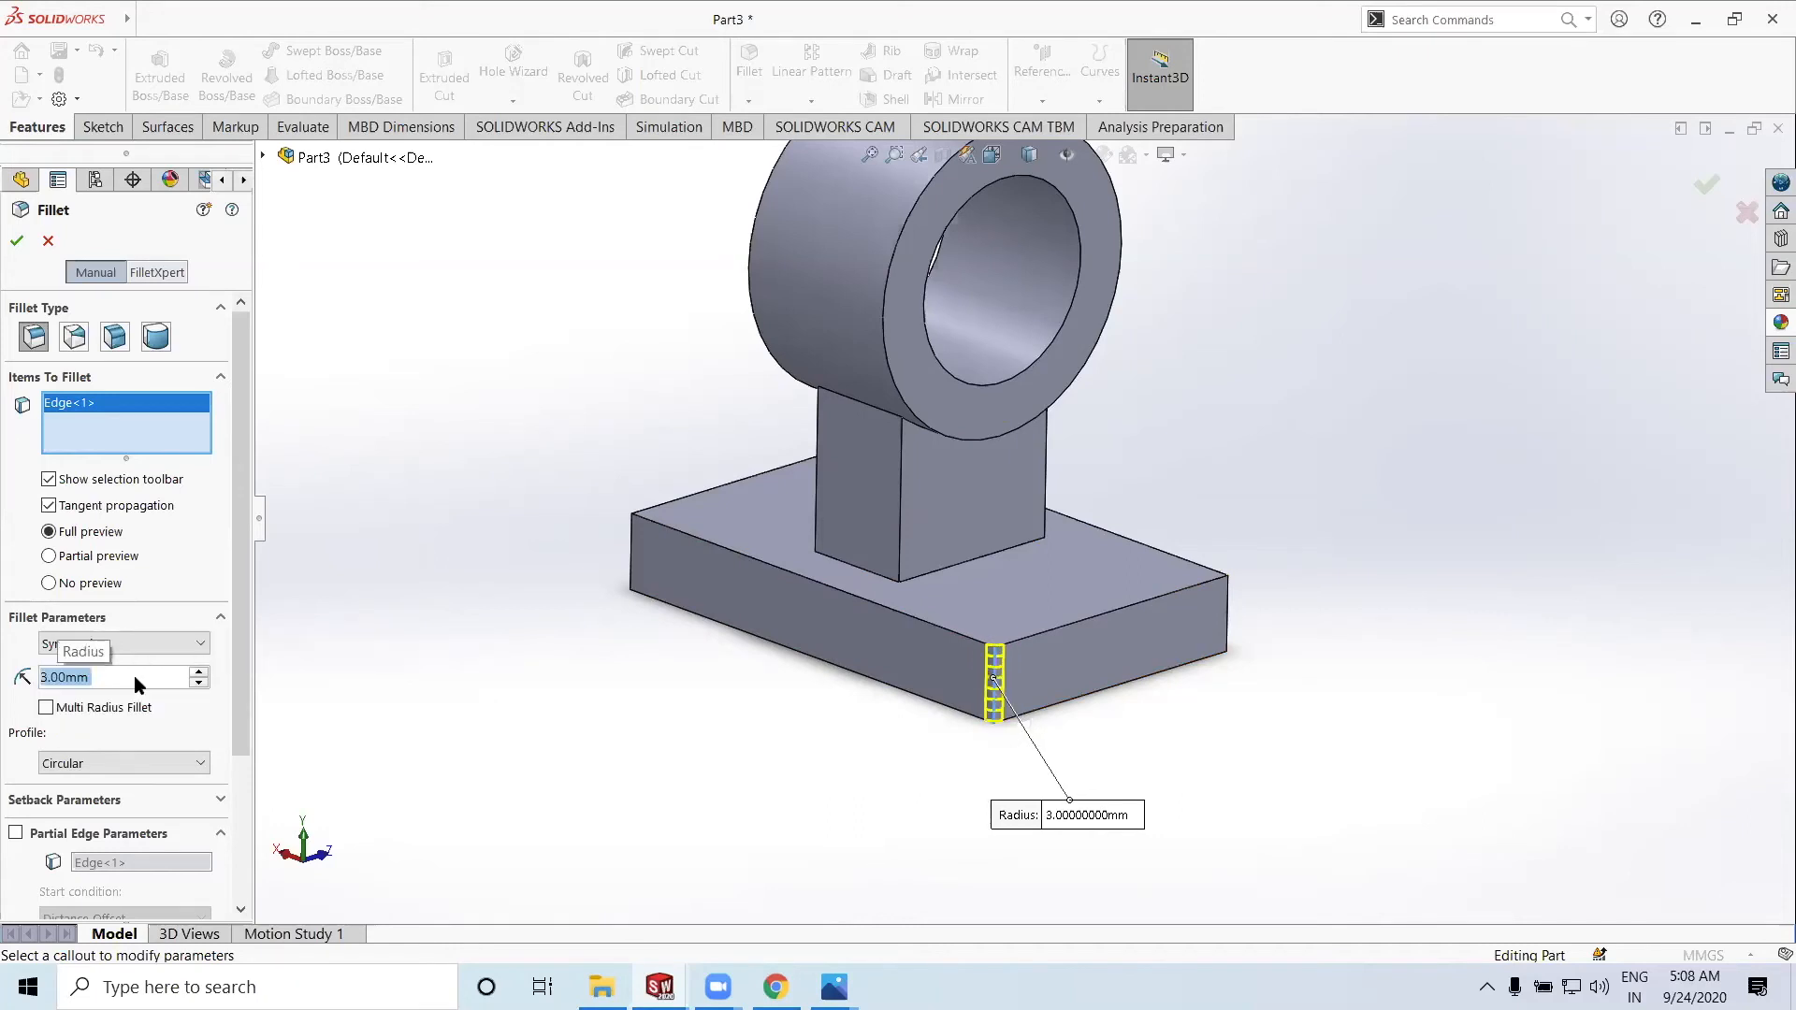
Add all four upper perimeter edges of the base plate to the fillet selection
{"action": "left_click", "coordinate": [908, 617]}
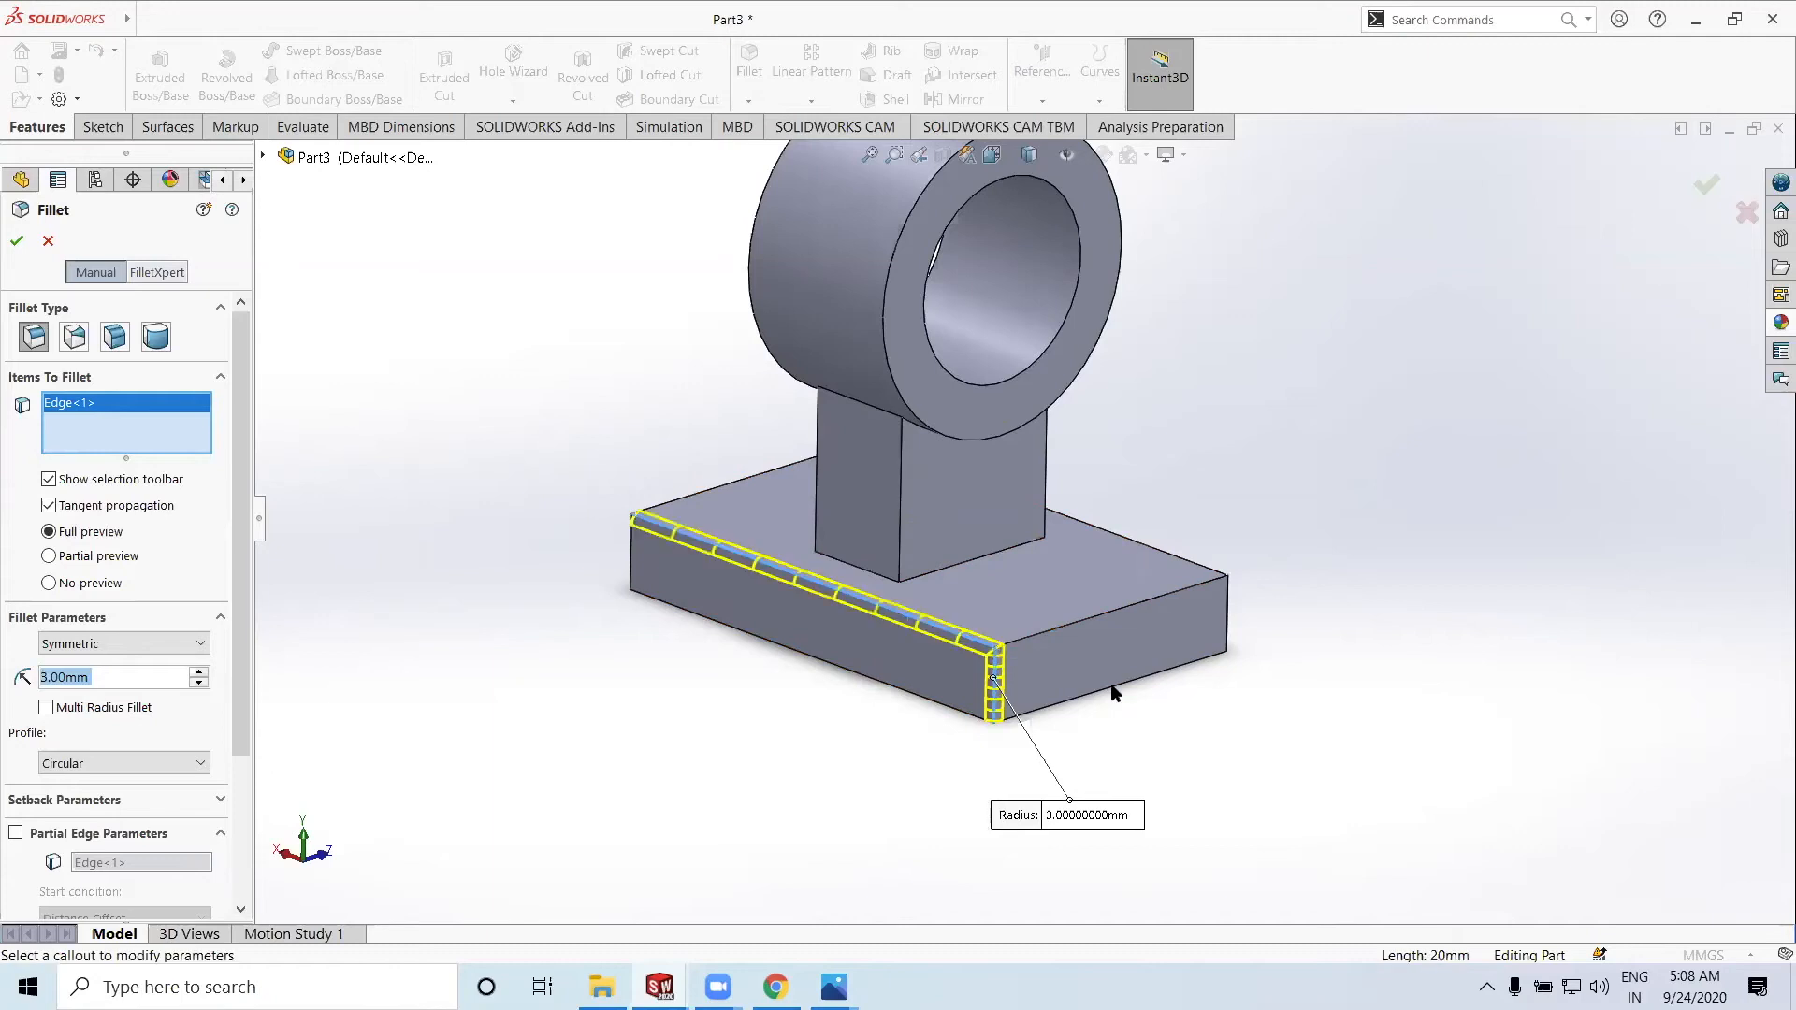
{"action": "left_click", "coordinate": [1063, 636]}
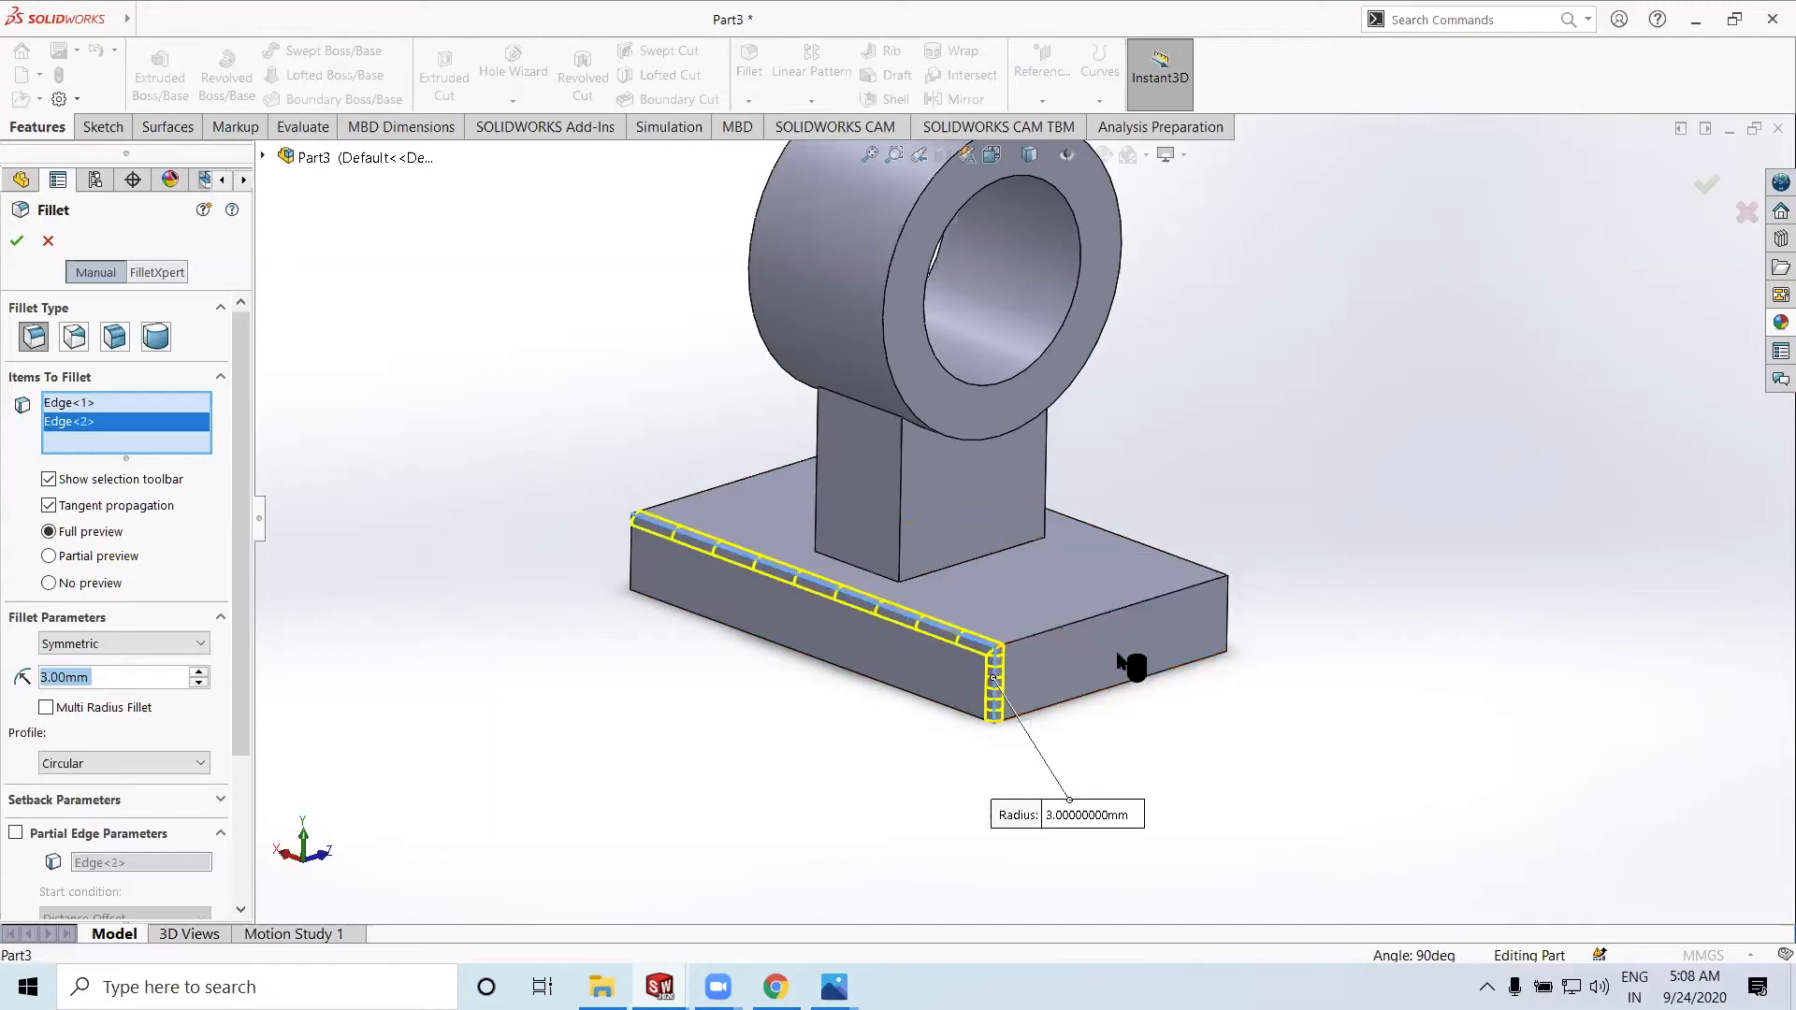
{"action": "middle_click_drag", "start_coordinate": [1171, 703], "coordinate": [1243, 657]}
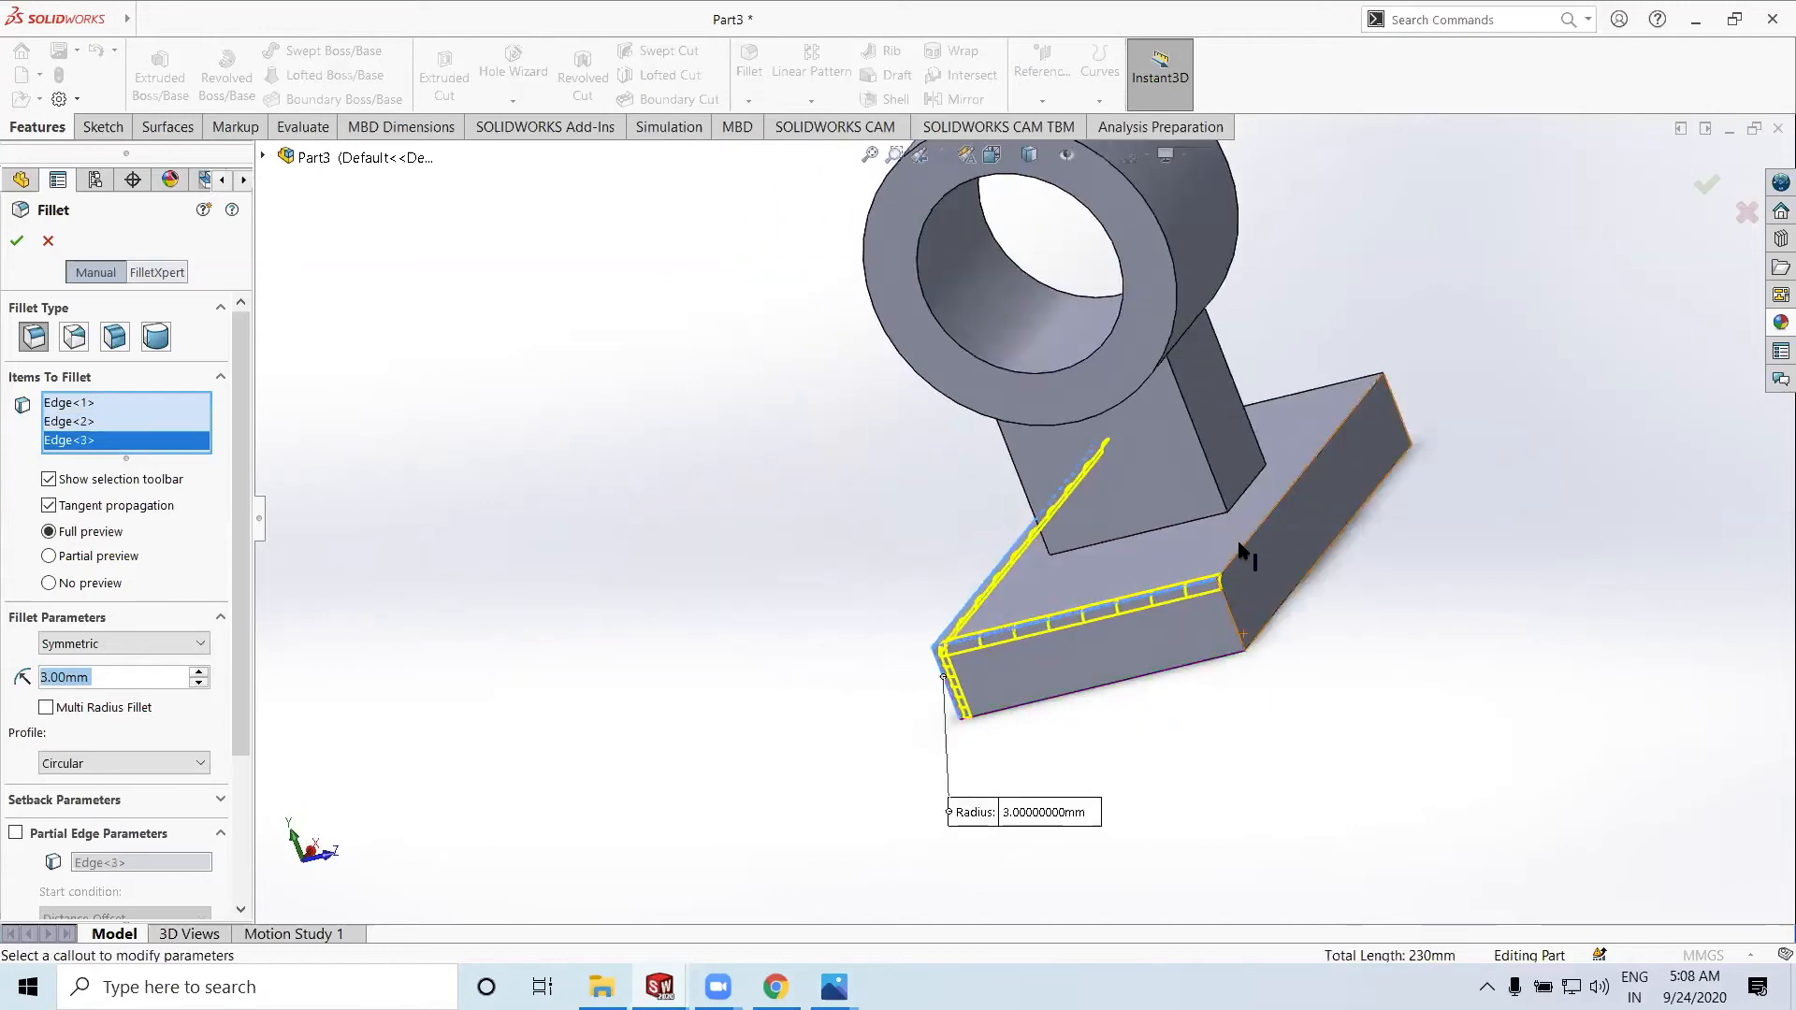
{"action": "left_click", "coordinate": [1233, 564]}
{"action": "middle_click_drag", "start_coordinate": [1379, 646], "coordinate": [1012, 541]}
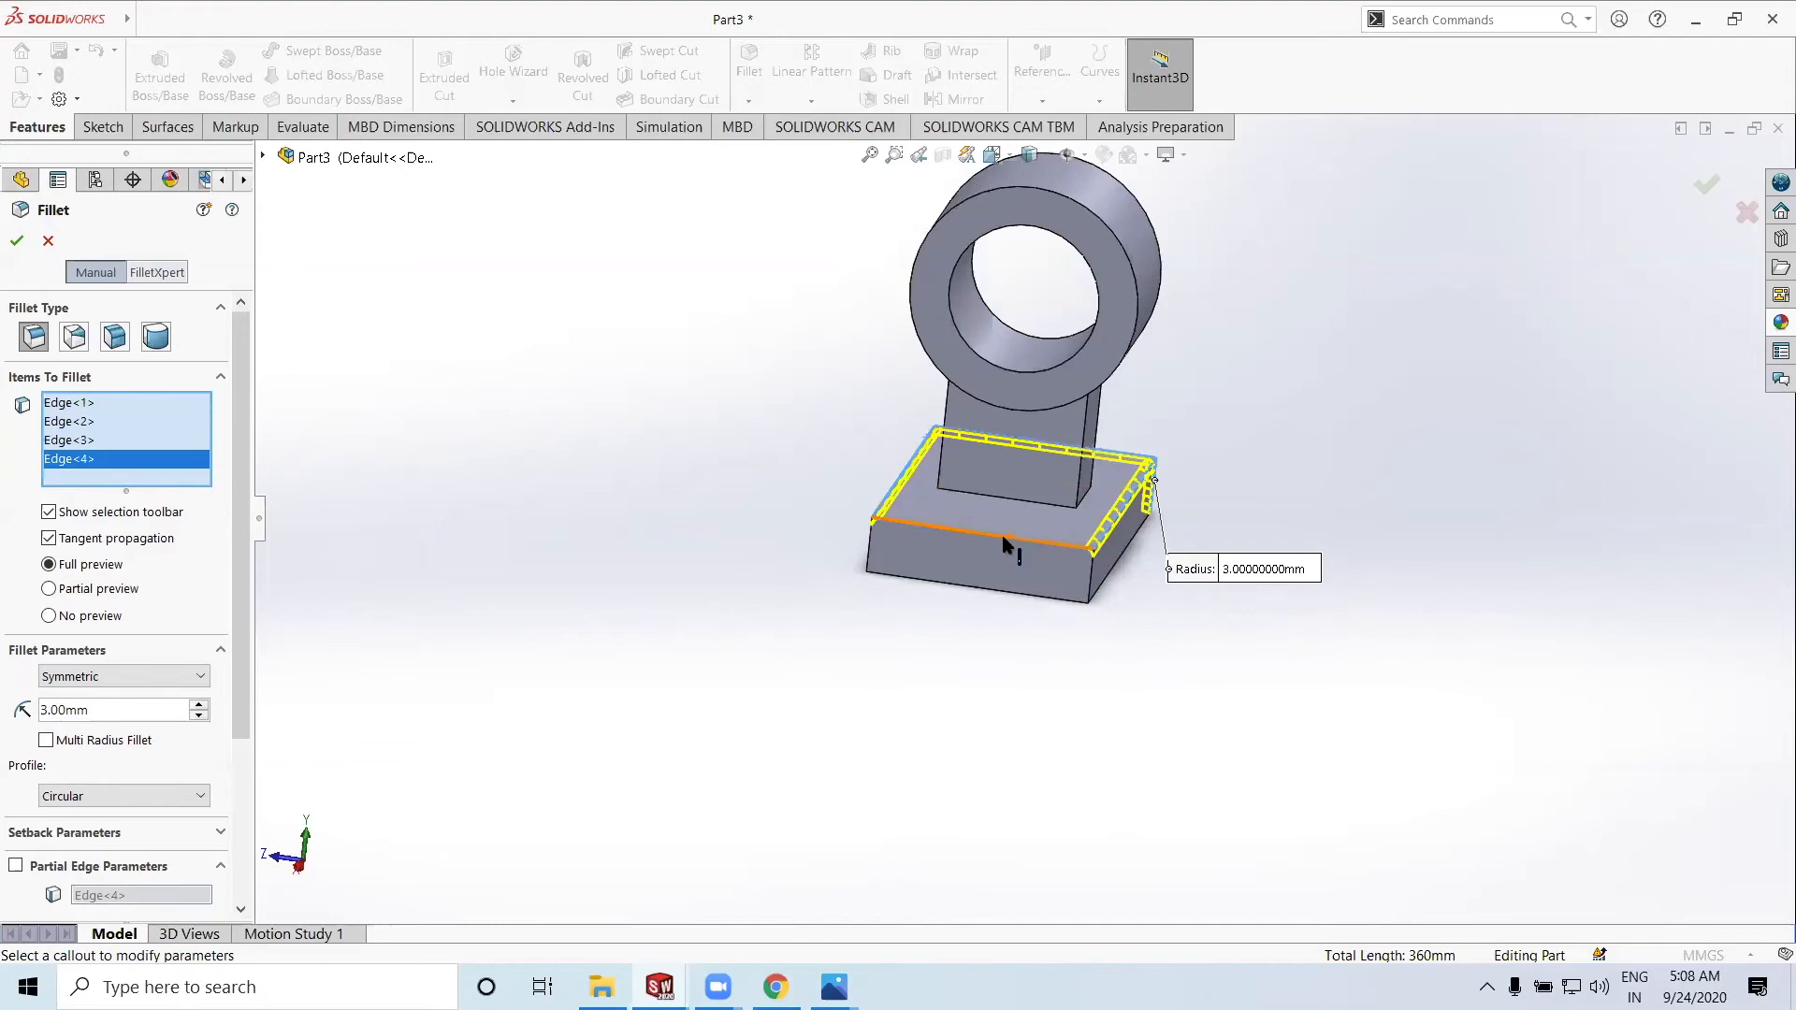
{"action": "left_click", "coordinate": [1009, 540]}
Add the base plate's three remaining vertical corner edges to the selection and apply the 3 mm fillet
{"action": "middle_click_drag", "start_coordinate": [1040, 699], "coordinate": [1235, 549]}
{"action": "scroll", "coordinate": [1211, 546], "scroll_direction": "down", "scroll_amount": 4}
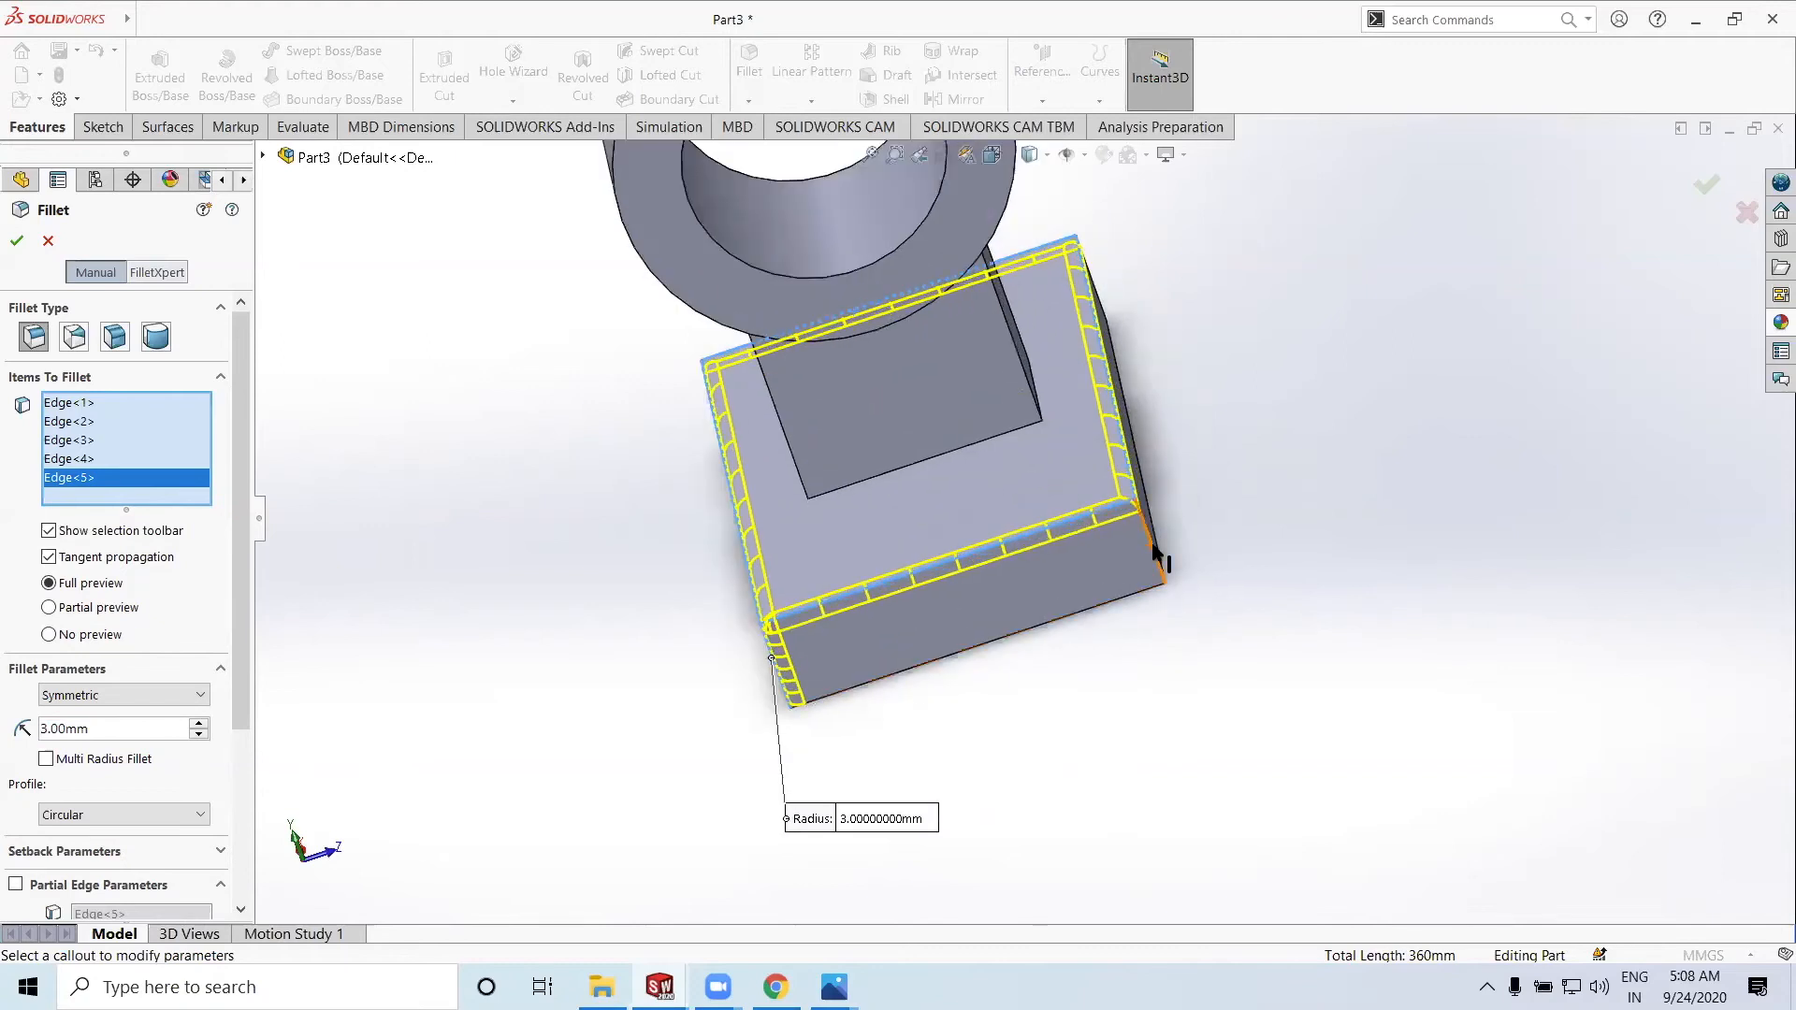
{"action": "left_click", "coordinate": [1159, 559]}
{"action": "scroll", "coordinate": [1136, 620], "scroll_direction": "up", "scroll_amount": 2}
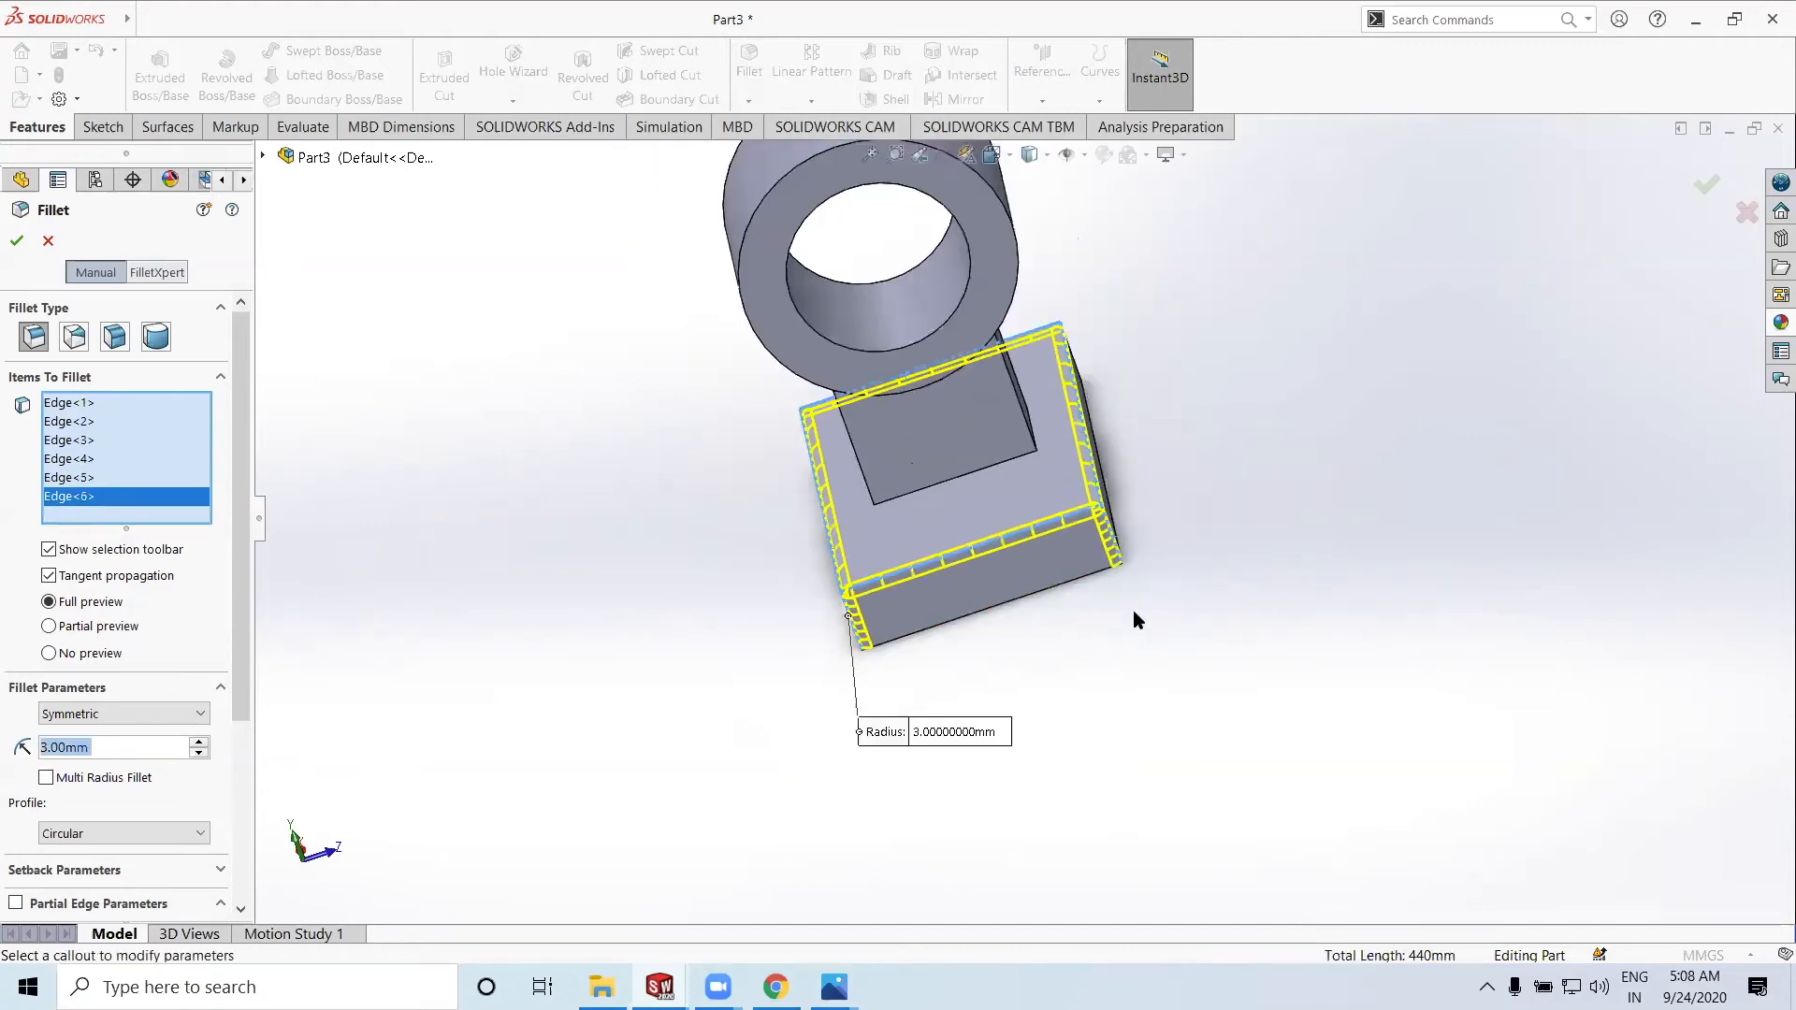
{"action": "middle_click_drag", "start_coordinate": [1137, 619], "coordinate": [711, 498]}
{"action": "middle_click_drag", "start_coordinate": [1074, 650], "coordinate": [963, 727]}
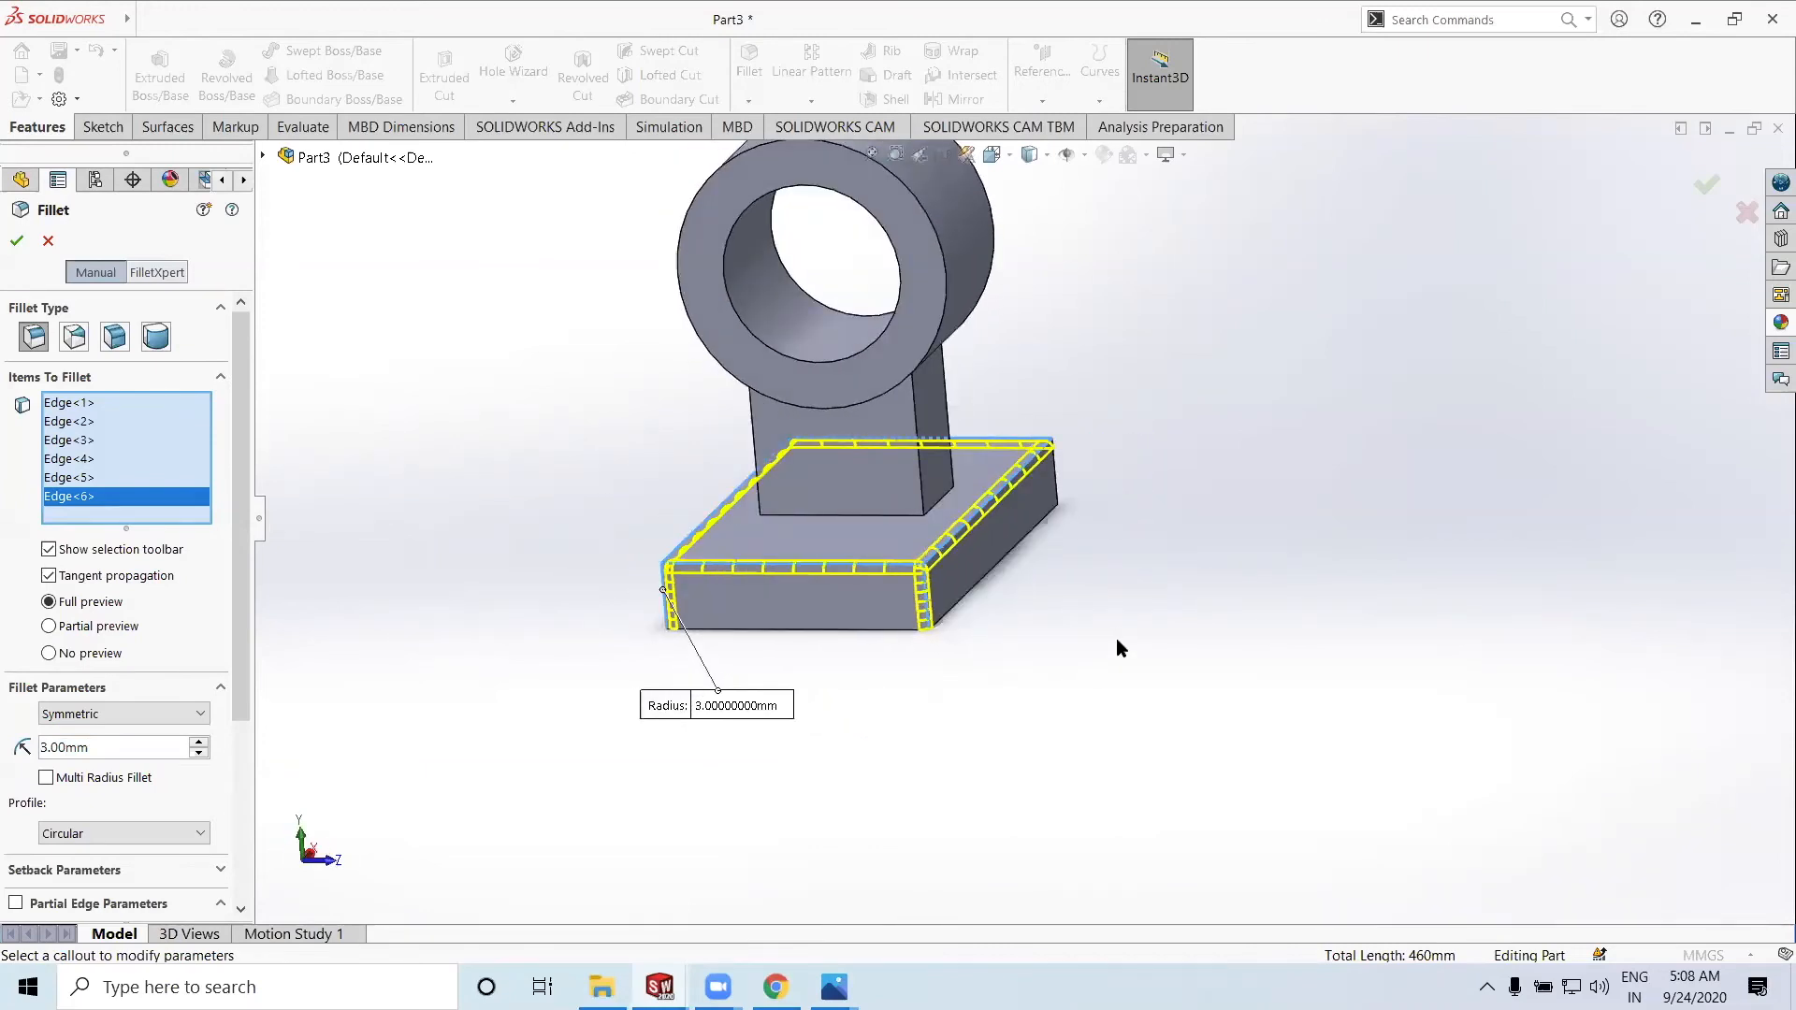
{"action": "middle_click_drag", "start_coordinate": [1058, 609], "coordinate": [863, 577]}
{"action": "scroll", "coordinate": [862, 577], "scroll_direction": "down", "scroll_amount": 2}
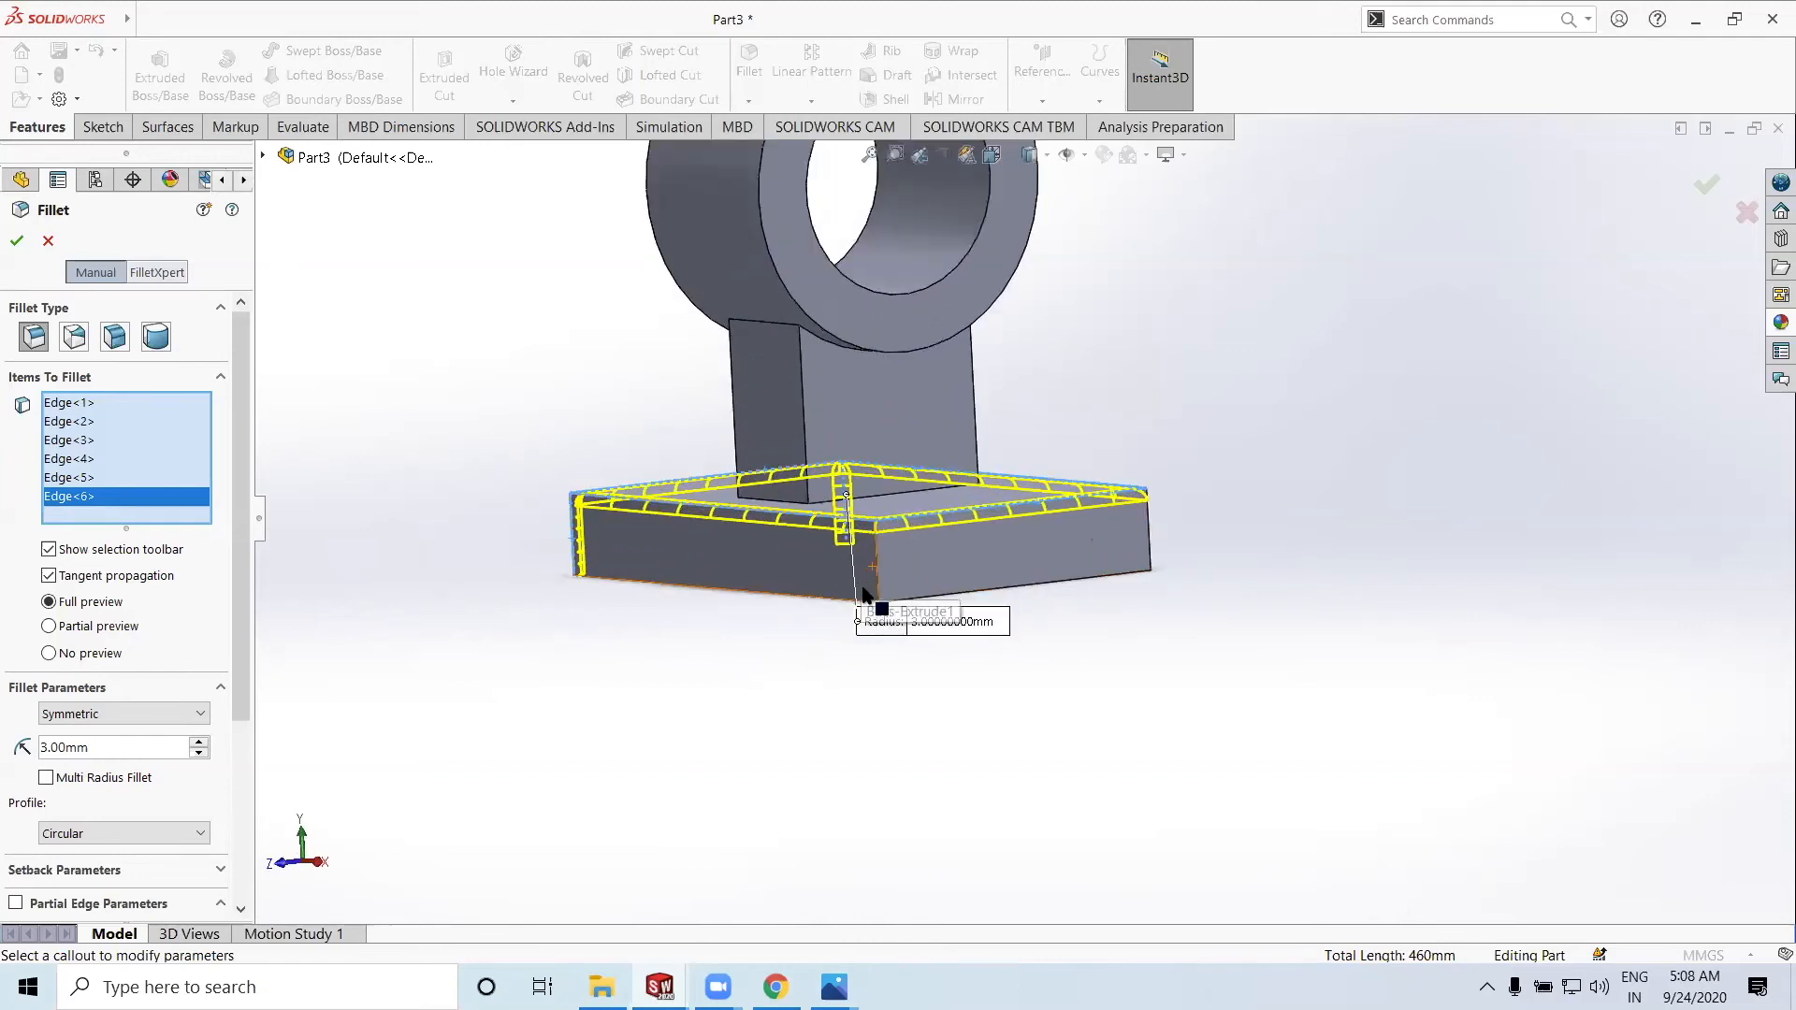
{"action": "left_click", "coordinate": [903, 574]}
{"action": "middle_click_drag", "start_coordinate": [1142, 580], "coordinate": [905, 574]}
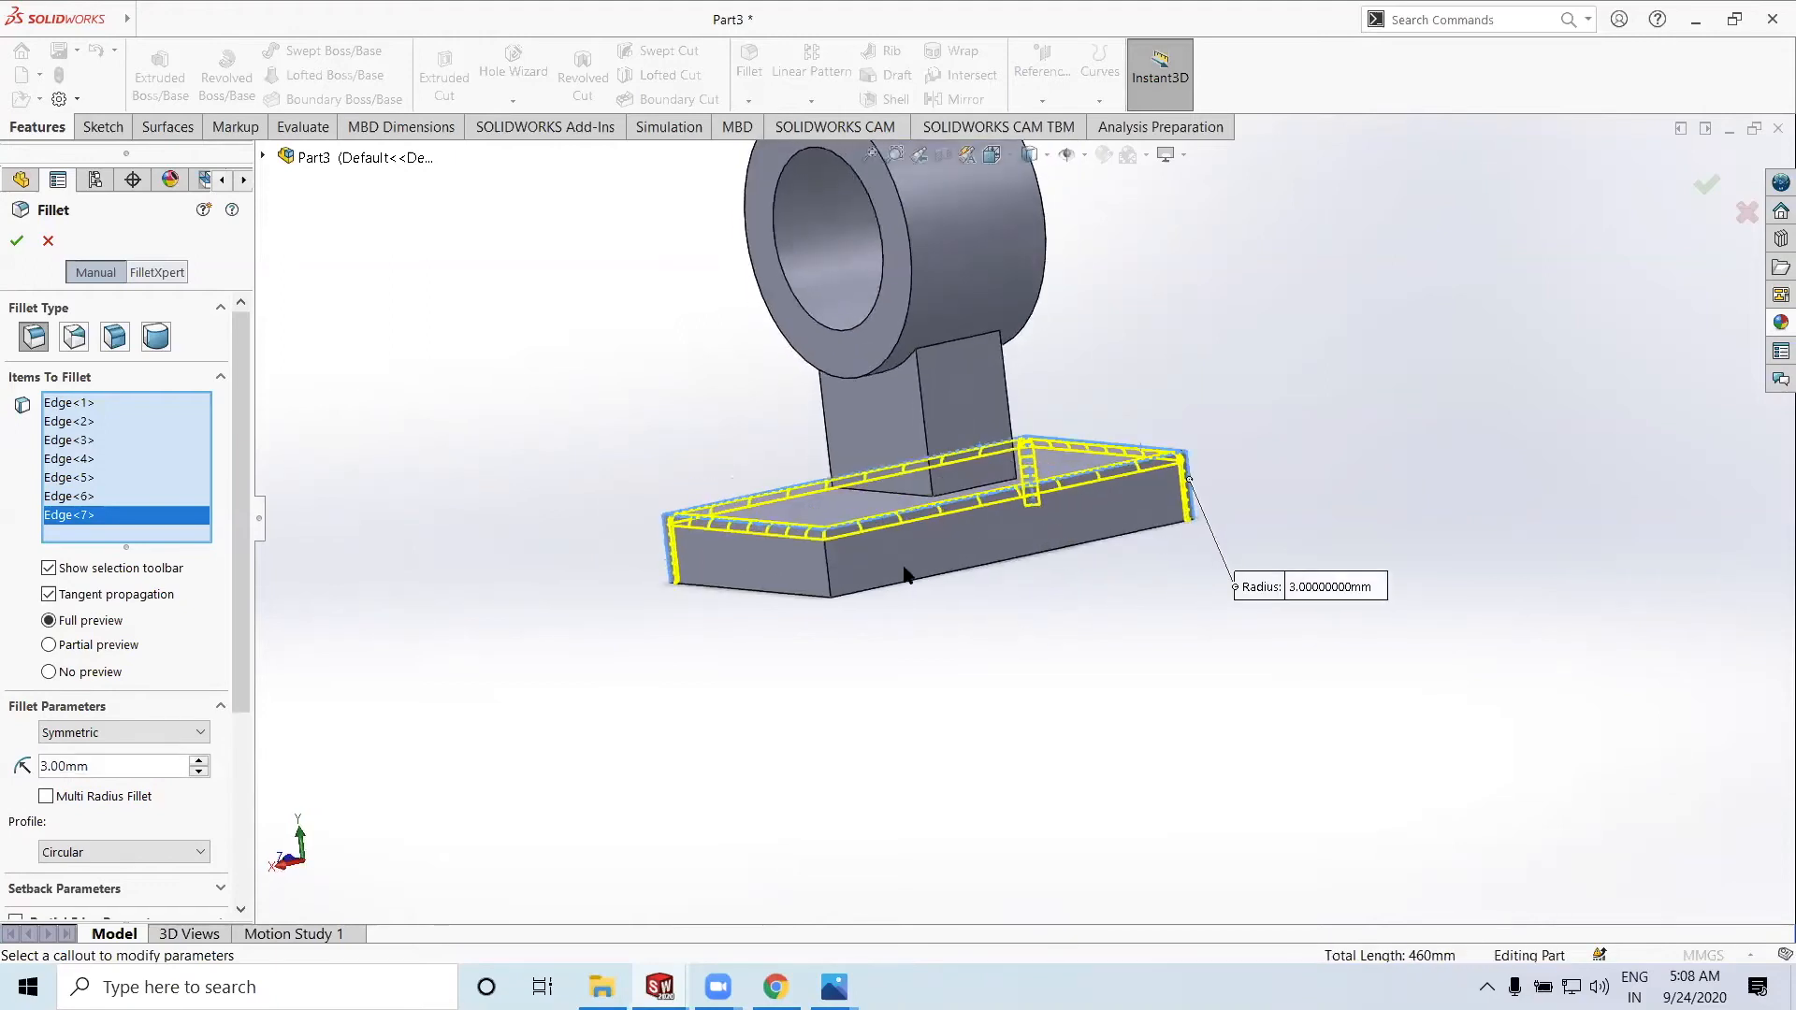
{"action": "left_click", "coordinate": [827, 591]}
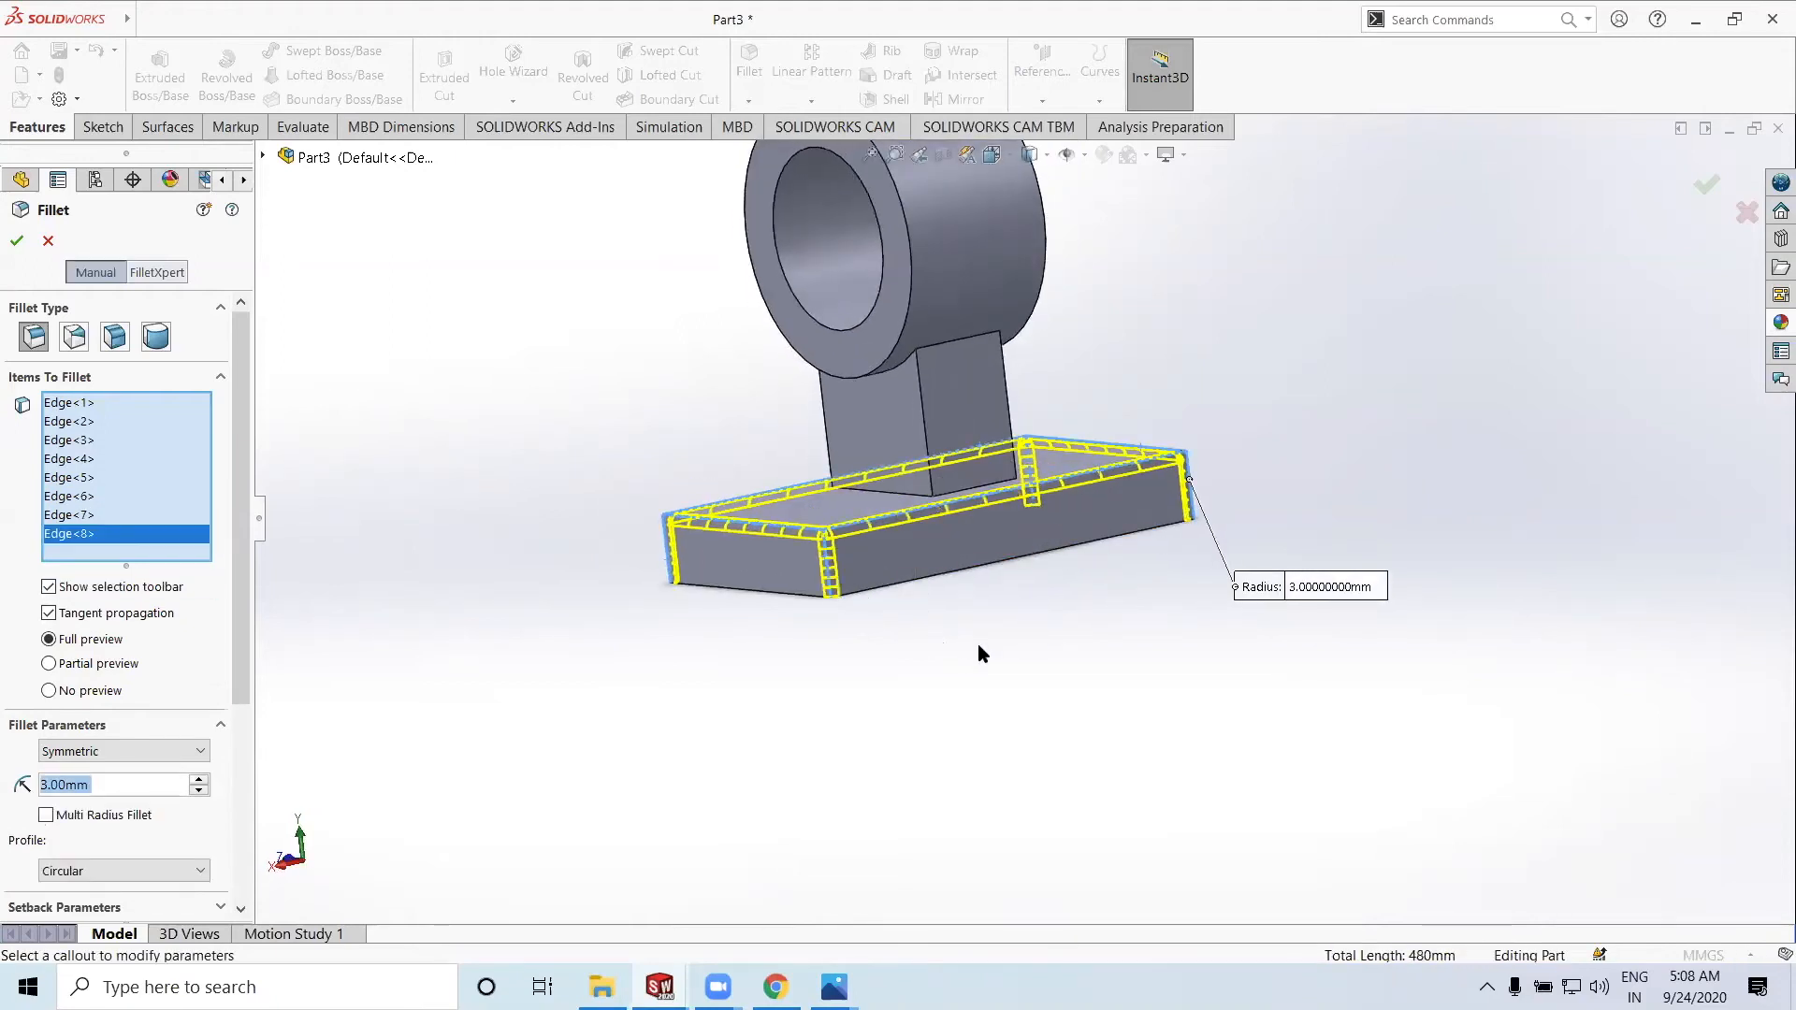
{"action": "middle_click_drag", "start_coordinate": [994, 638], "coordinate": [1036, 645]}
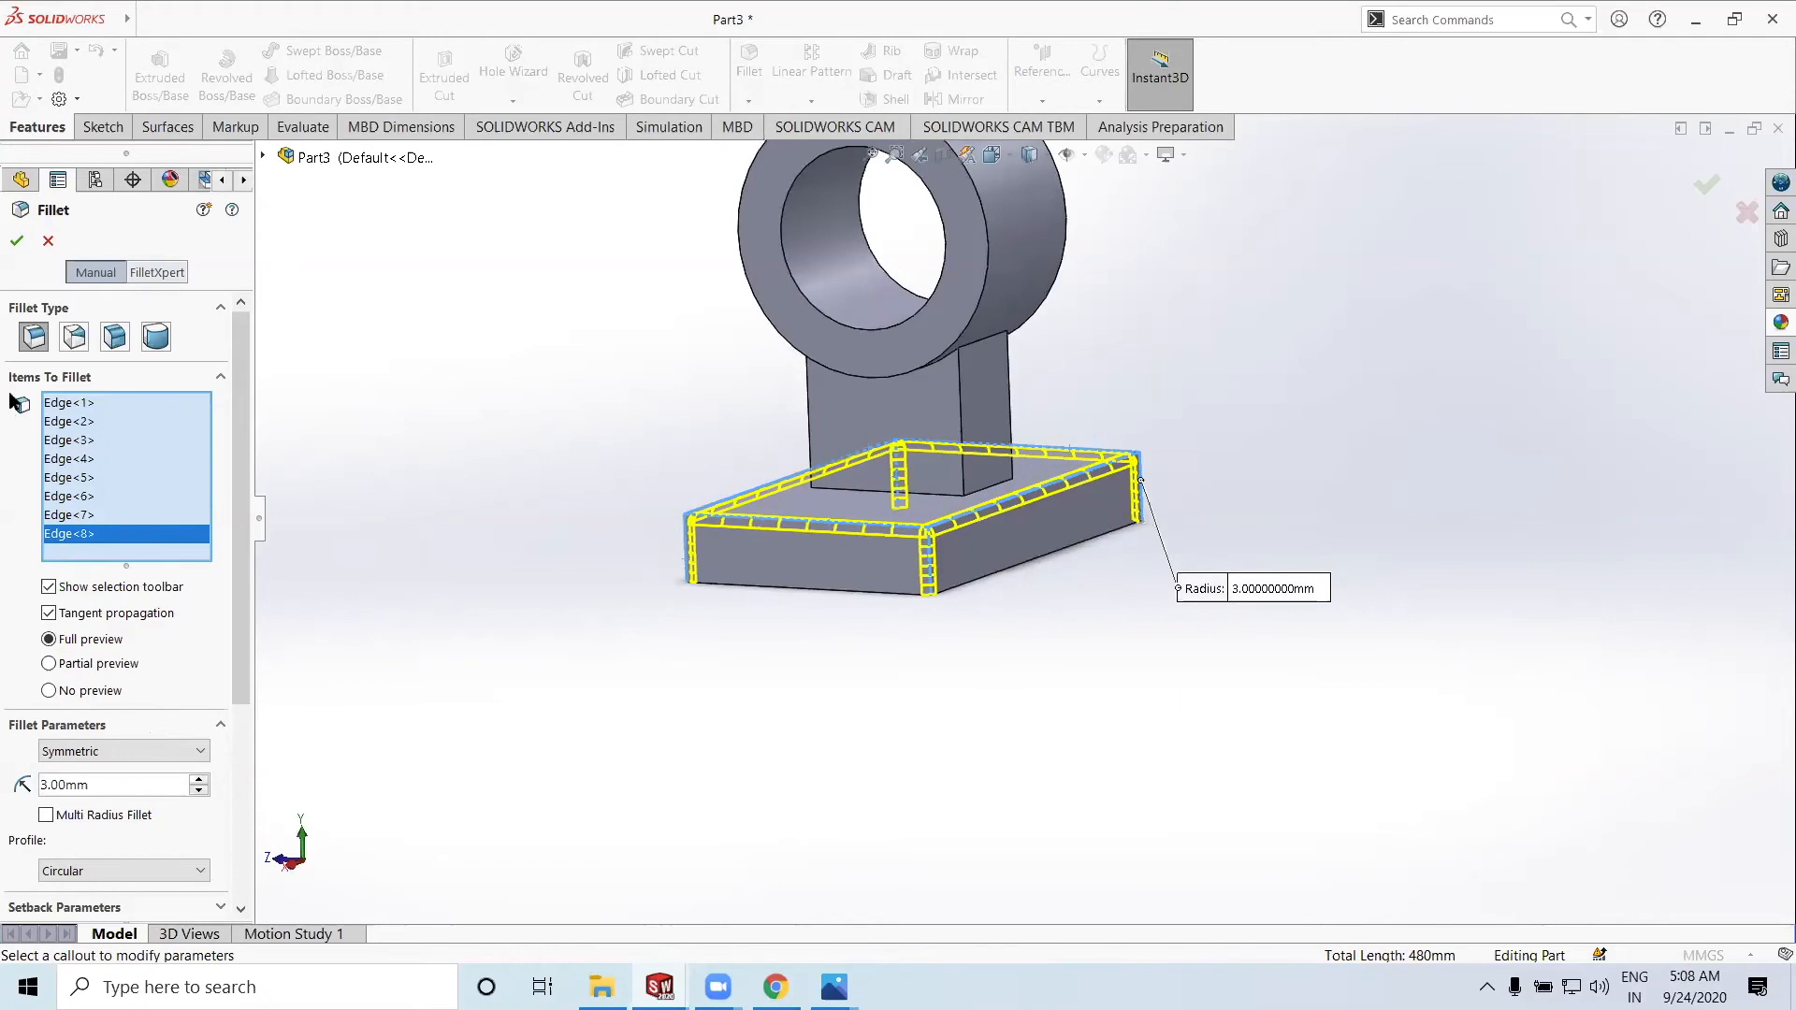
{"action": "left_click", "coordinate": [17, 243]}
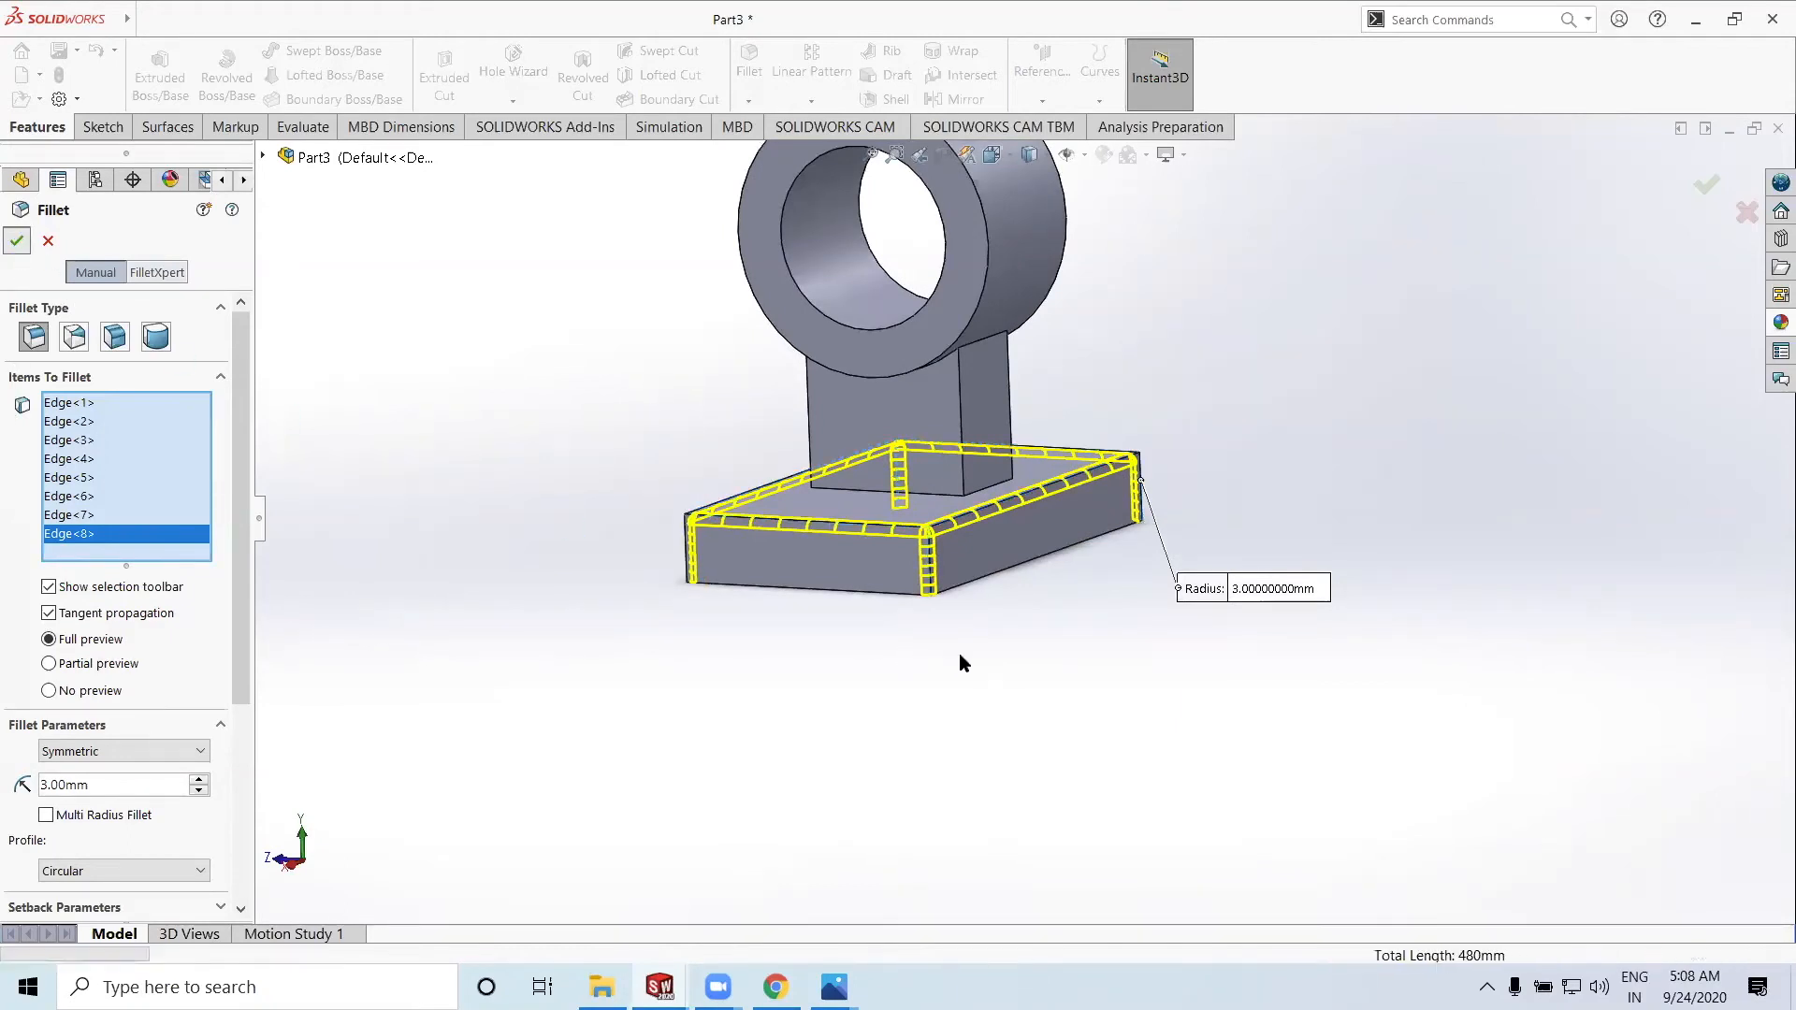
Inspect the filleted base plate and check the fillet at the column's foot in the 2nd model reference drawing
{"action": "middle_click_drag", "start_coordinate": [1006, 630], "coordinate": [1051, 542]}
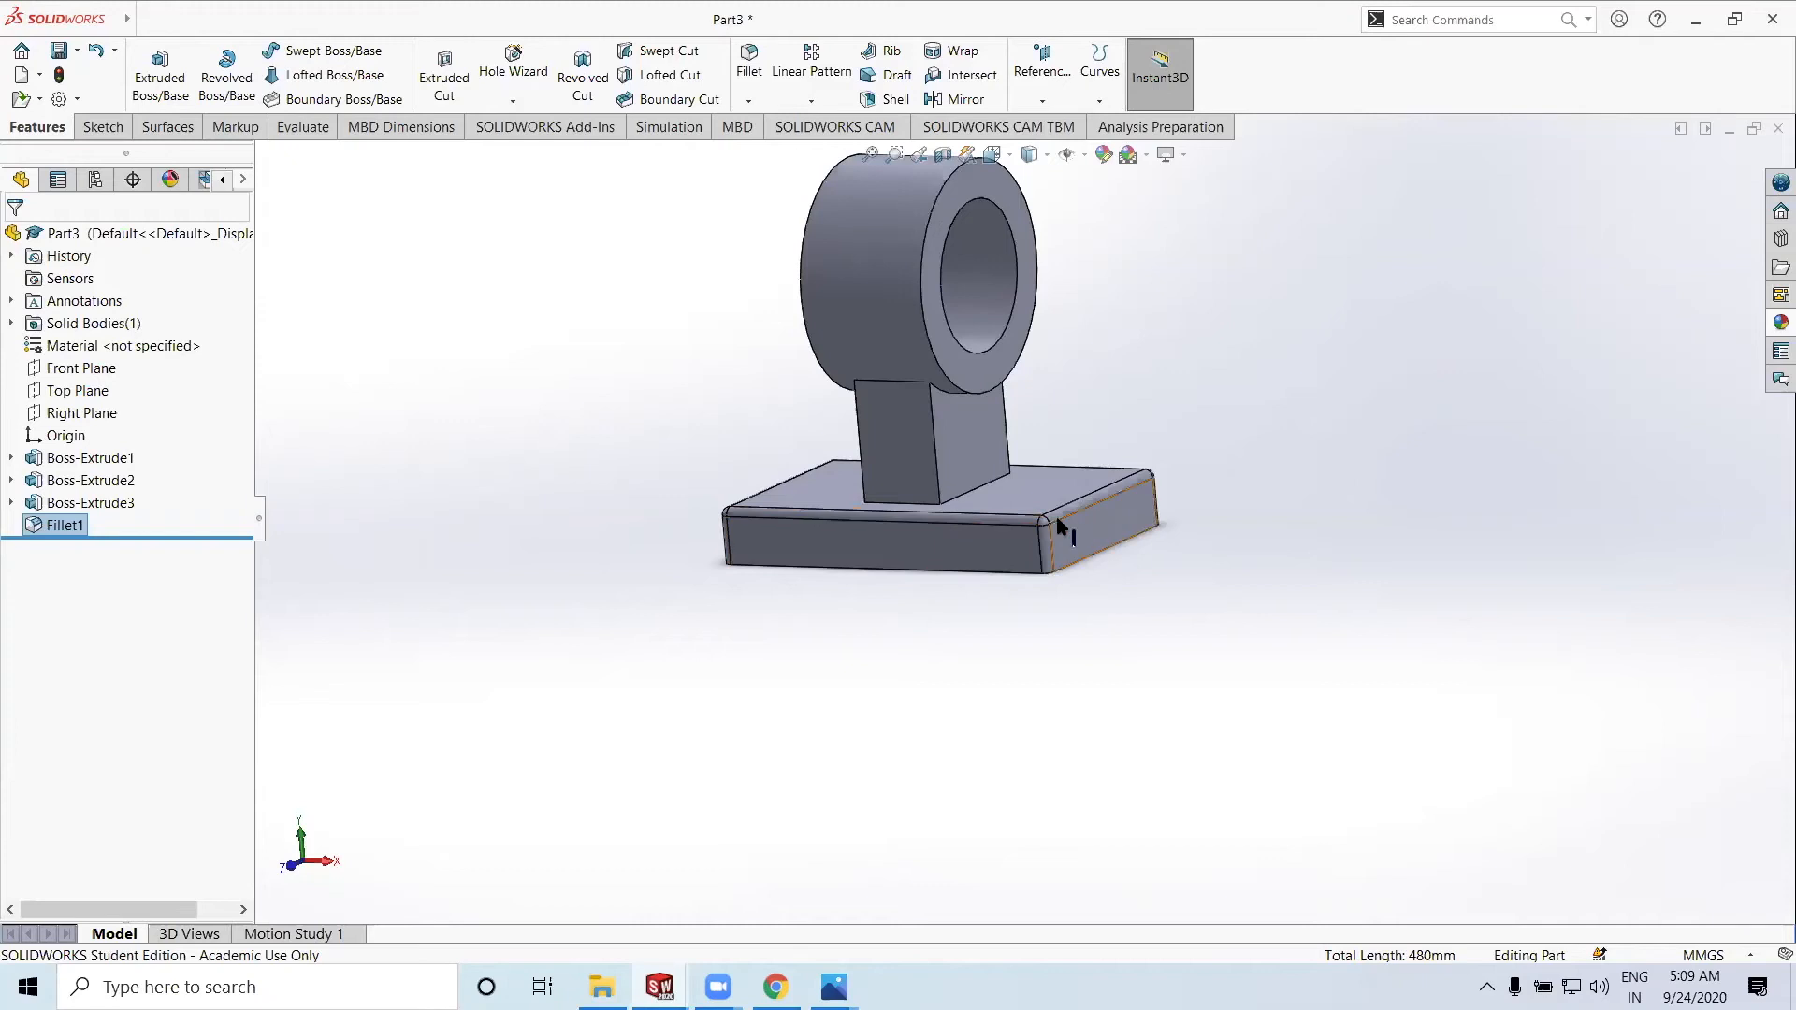
{"action": "scroll", "coordinate": [1050, 562], "scroll_direction": "down", "scroll_amount": 3}
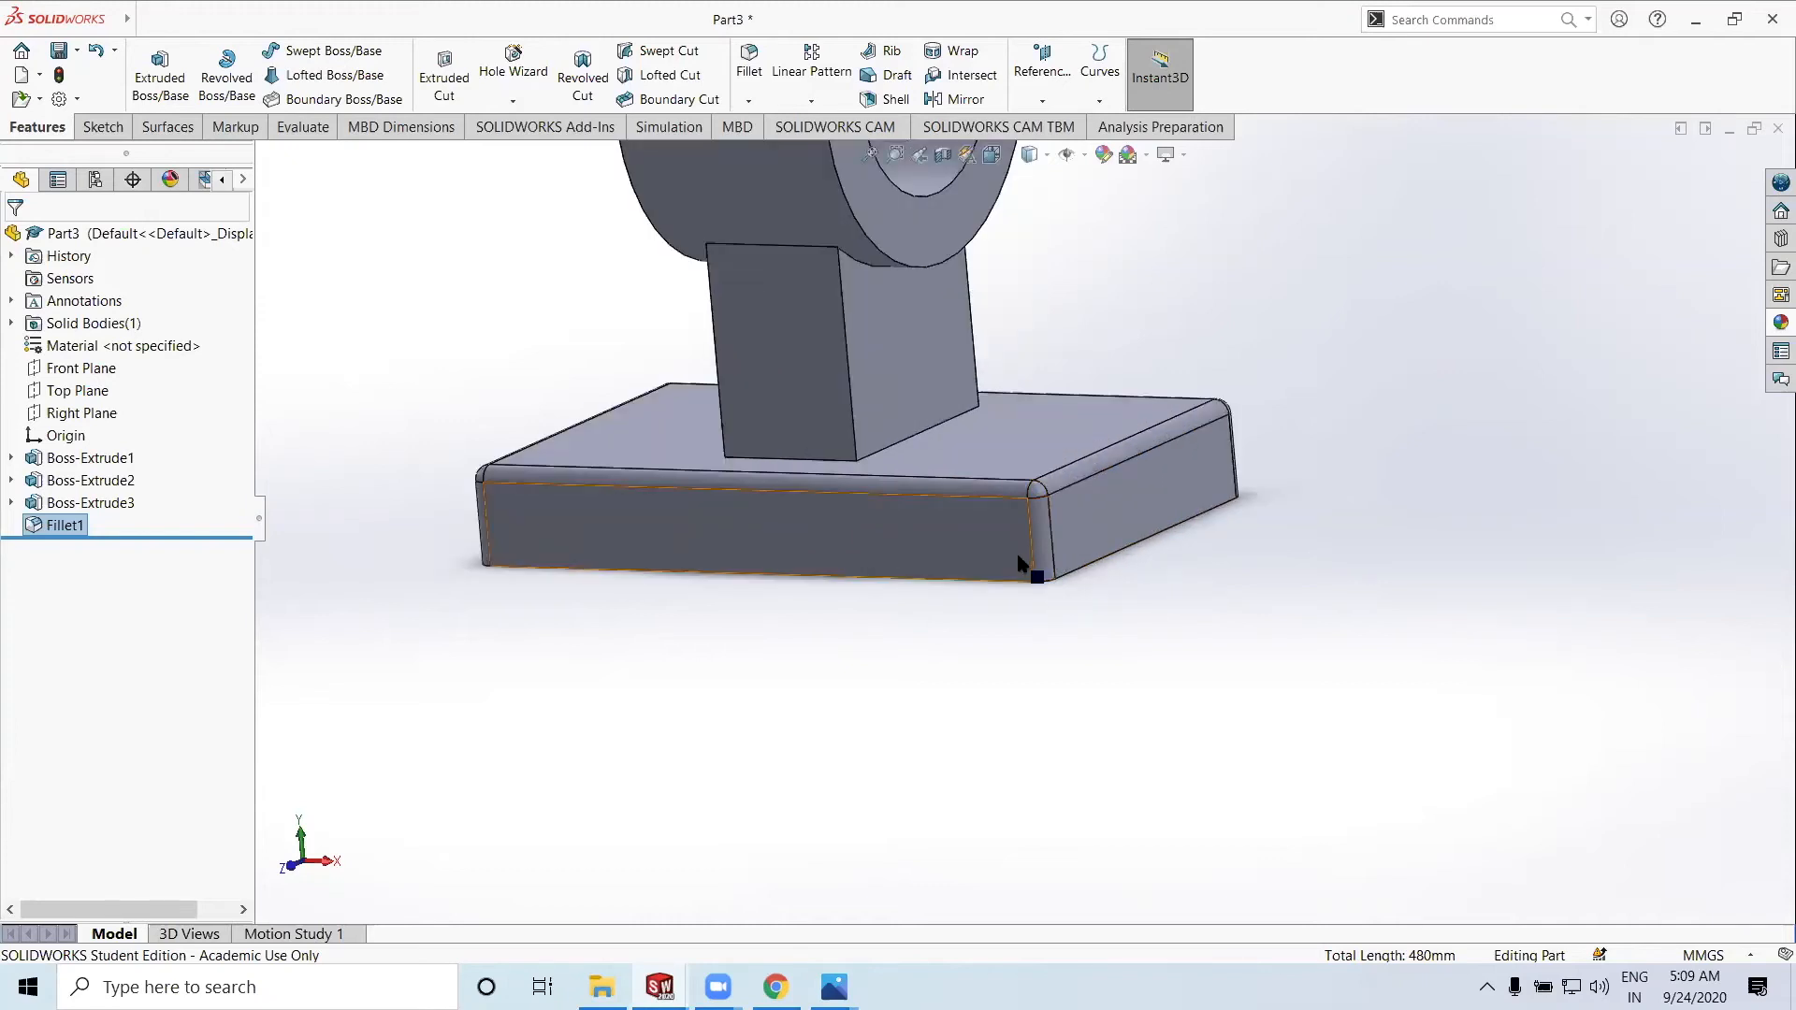
{"action": "scroll", "coordinate": [1029, 571], "scroll_direction": "up", "scroll_amount": 3}
{"action": "middle_click_drag", "start_coordinate": [991, 646], "coordinate": [842, 931]}
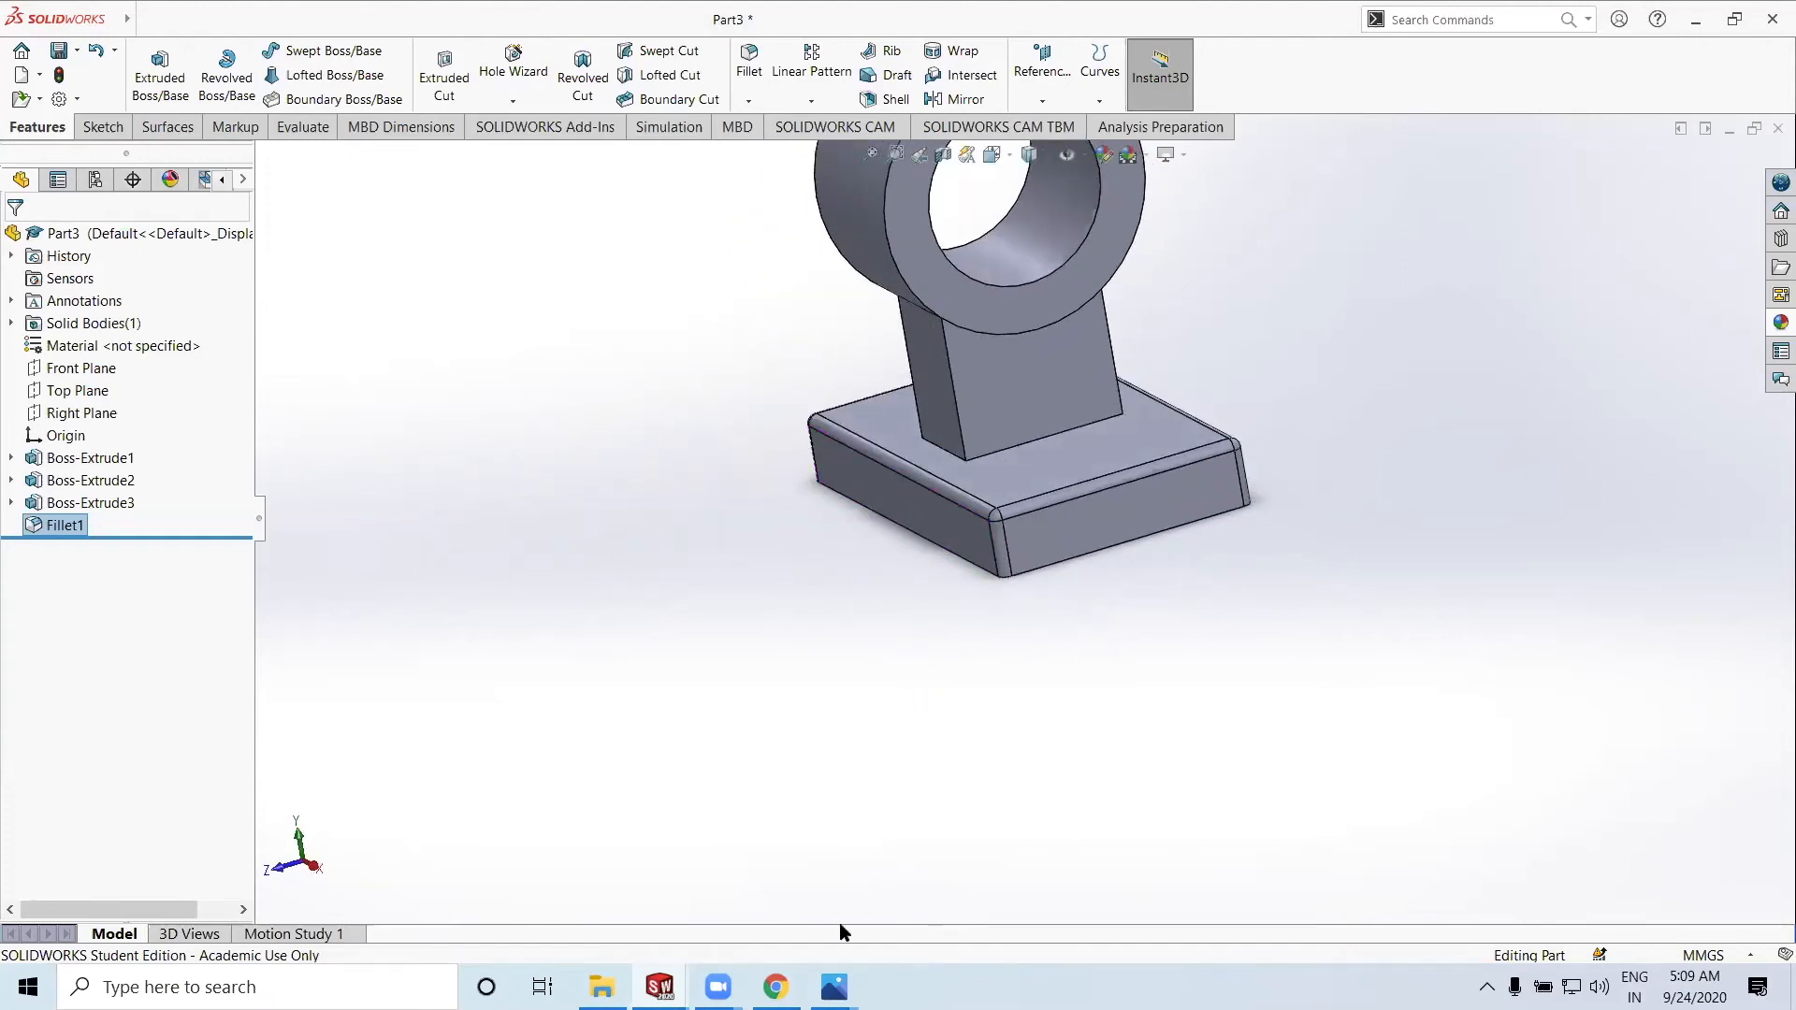
{"action": "left_click", "coordinate": [834, 987]}
{"action": "left_click", "coordinate": [781, 66]}
{"action": "left_click_drag", "start_coordinate": [682, 129], "coordinate": [708, 138]}
{"action": "left_click_drag", "start_coordinate": [1453, 438], "coordinate": [1387, 465]}
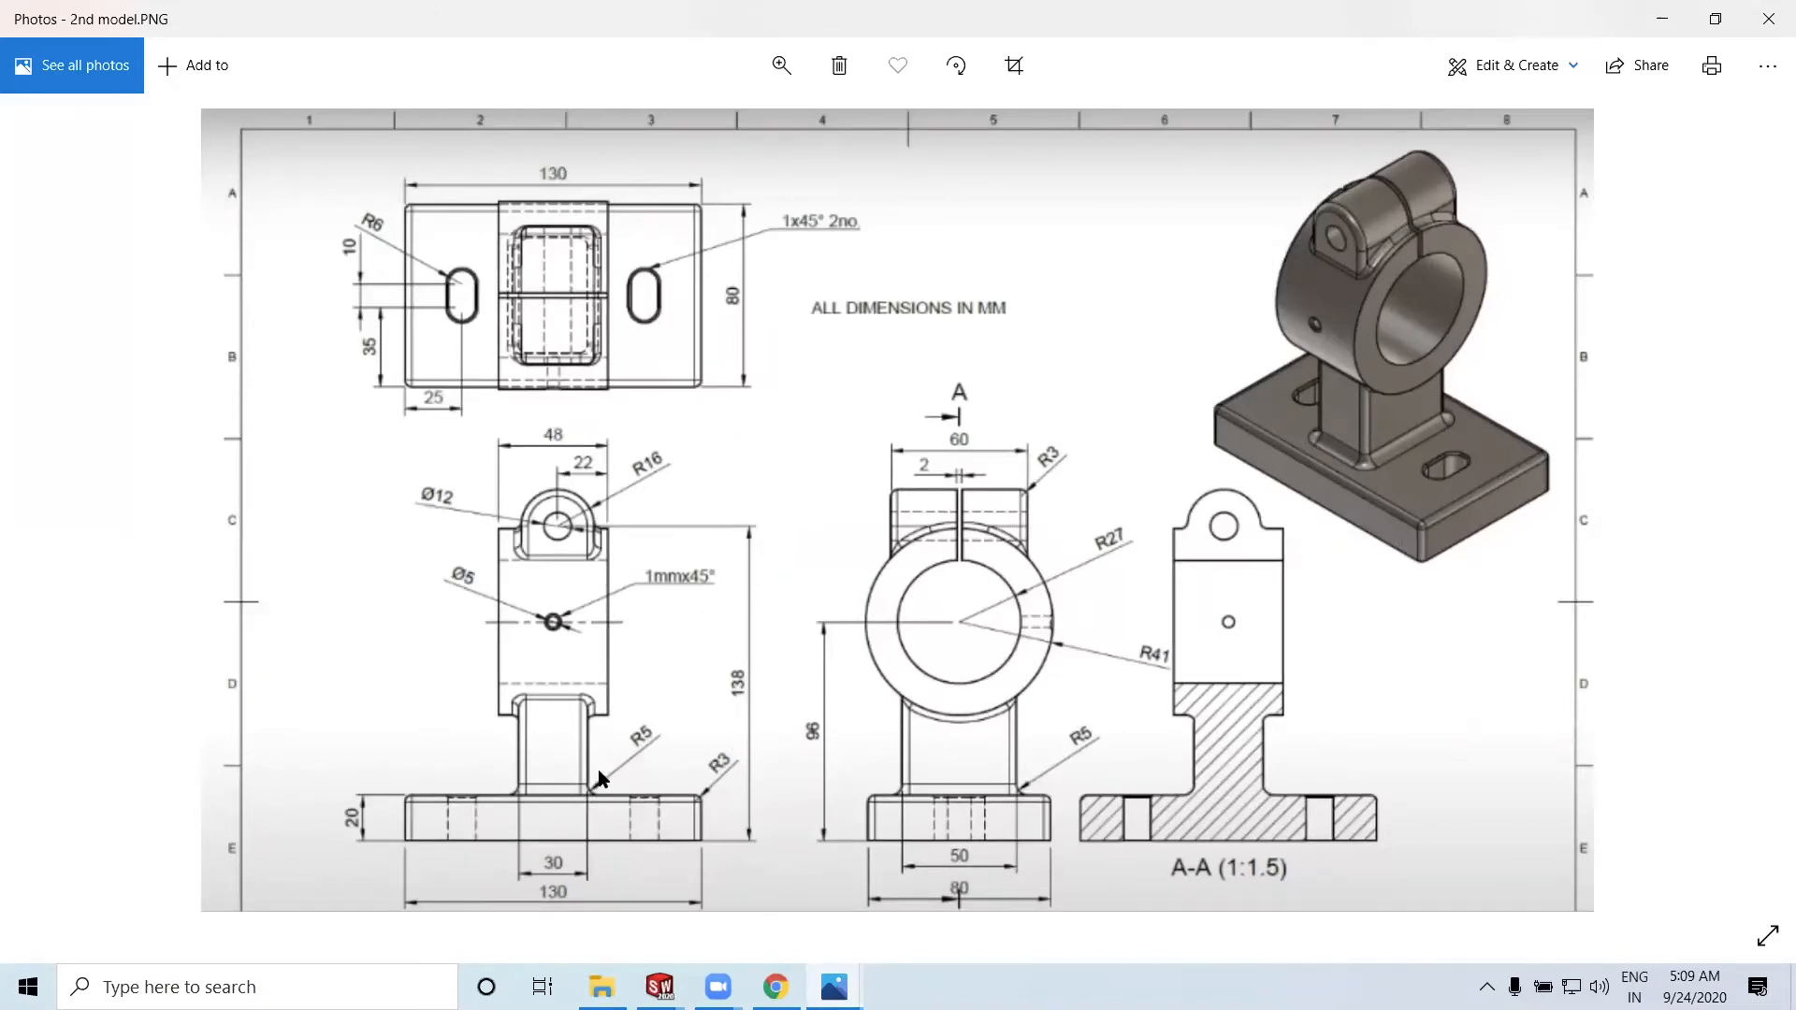
{"action": "left_click", "coordinate": [1663, 18]}
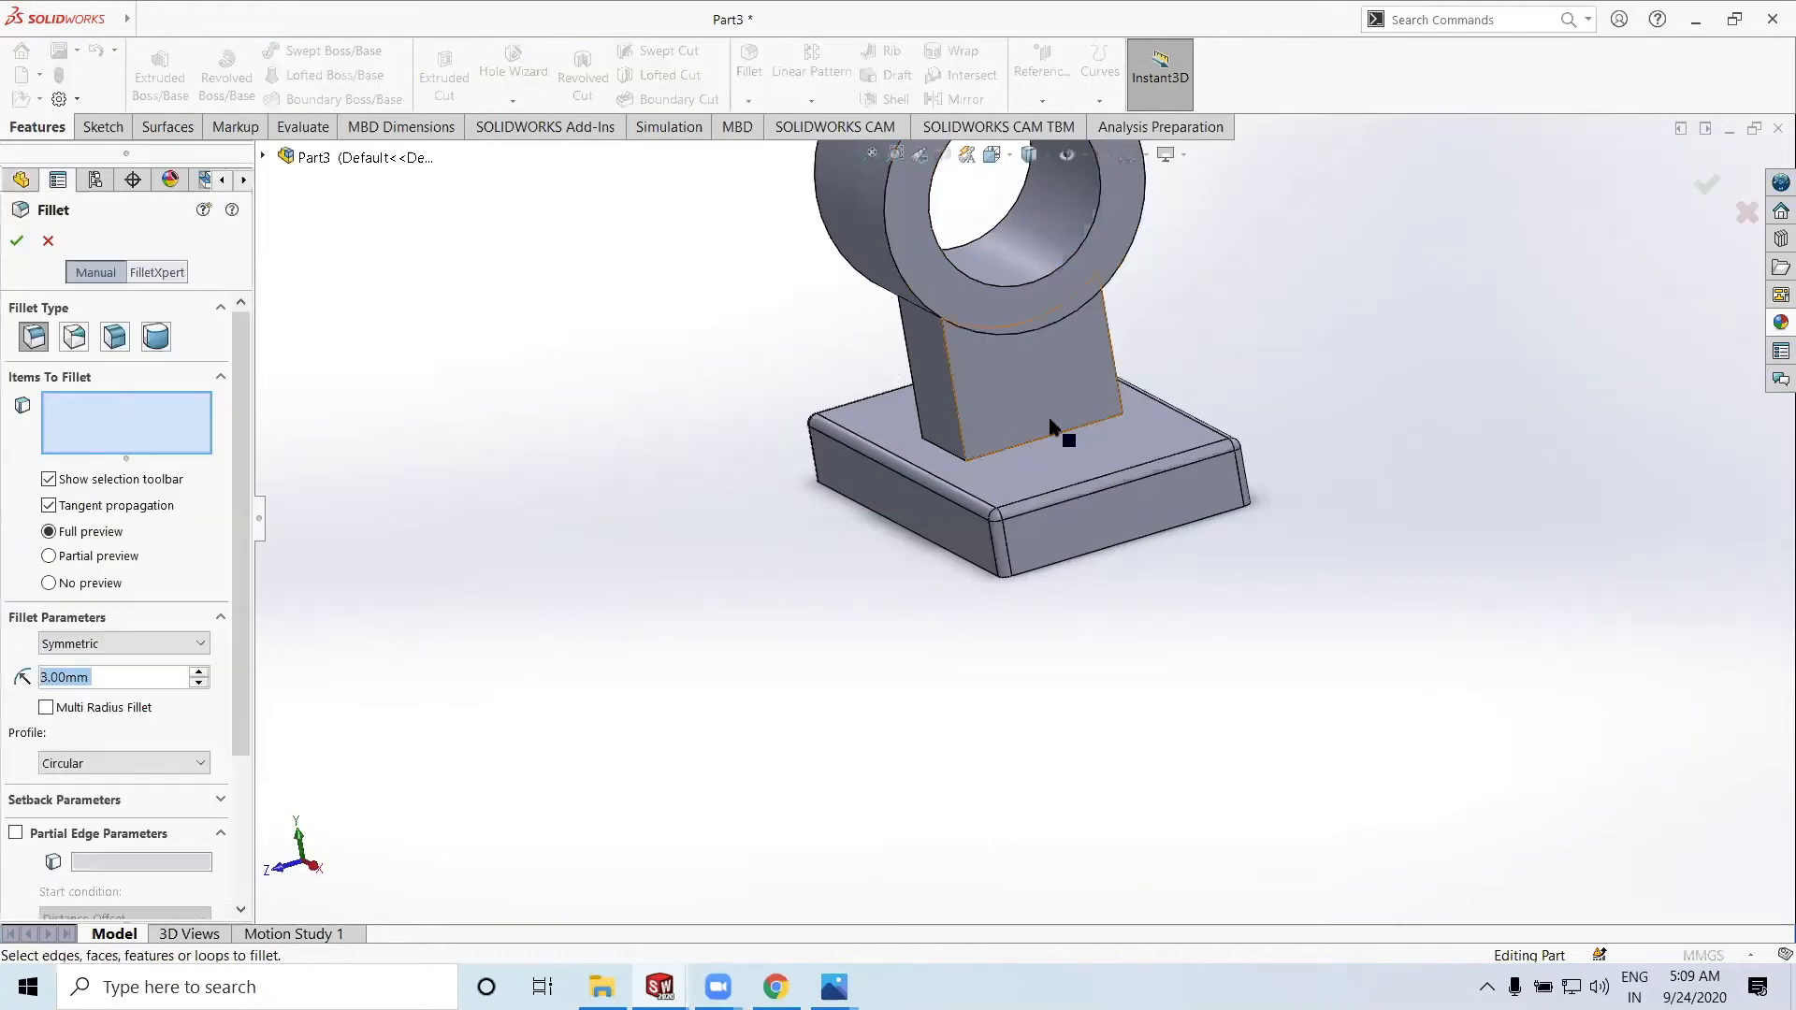
Fillet the four edges where the rectangular column meets the base plate's top face with a 5 mm radius
{"action": "left_click", "coordinate": [1003, 457]}
{"action": "middle_click_drag", "start_coordinate": [1003, 458], "coordinate": [866, 465]}
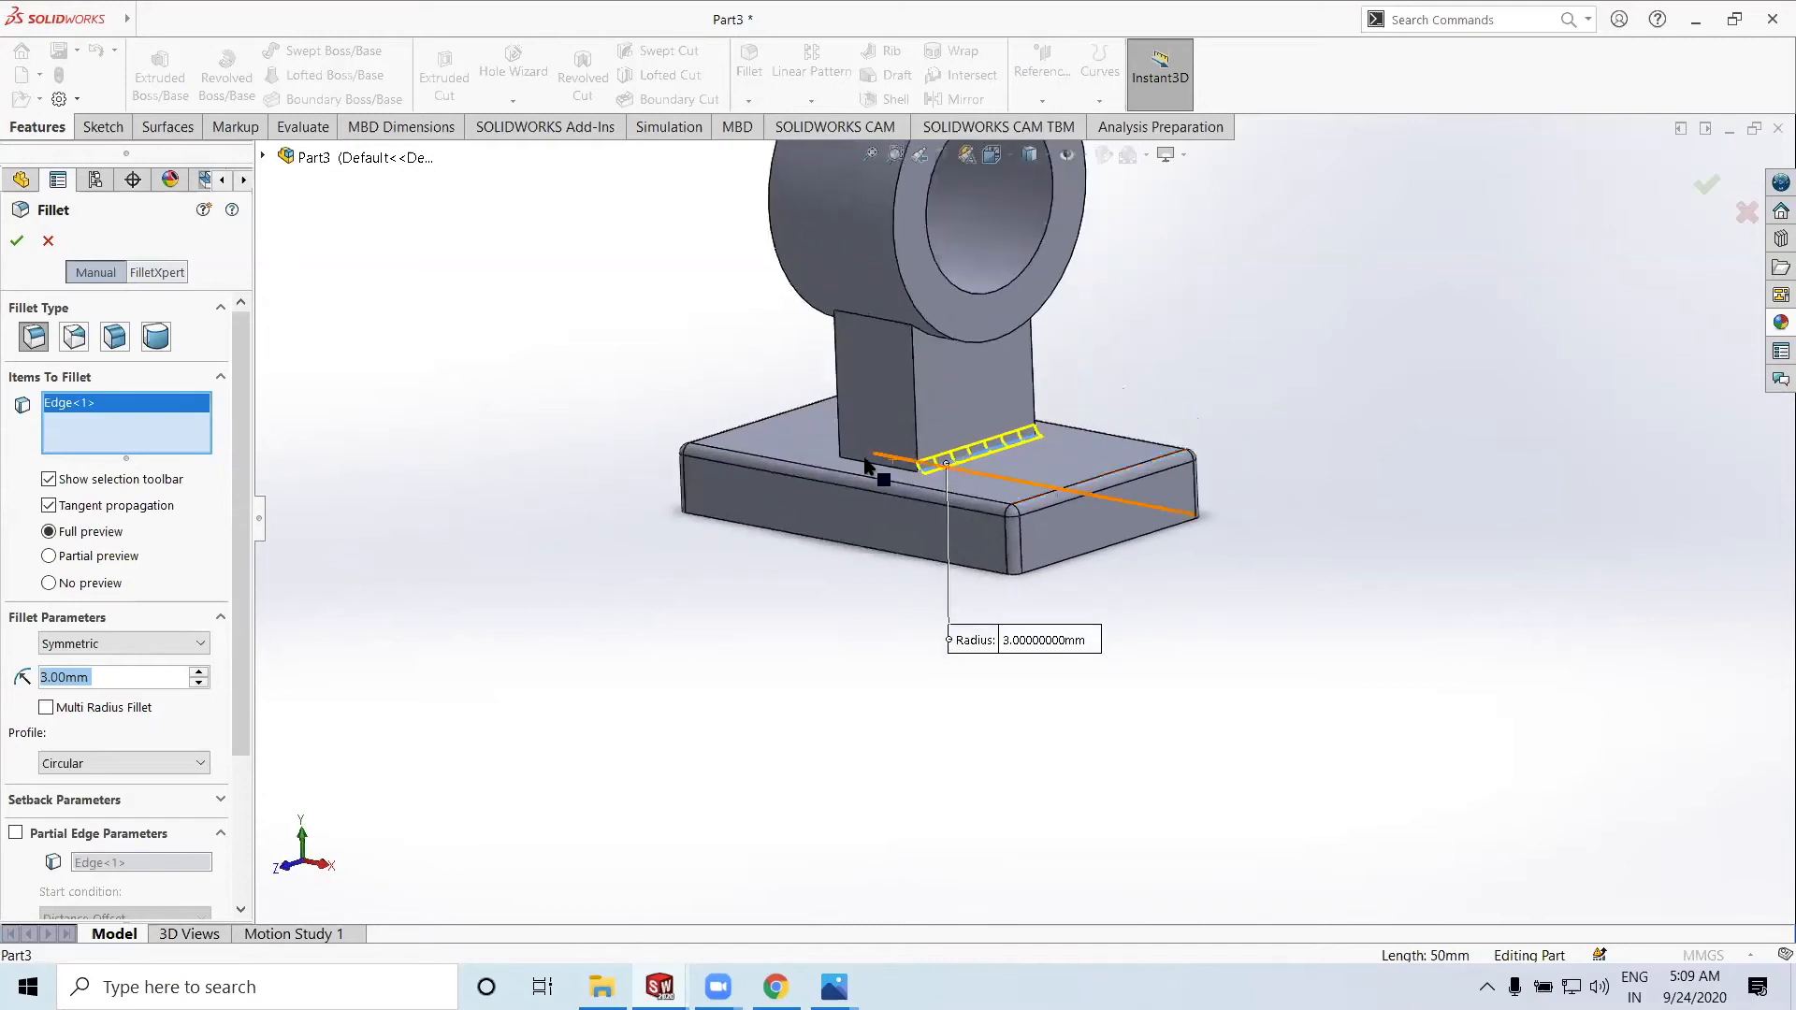
{"action": "left_click", "coordinate": [873, 464]}
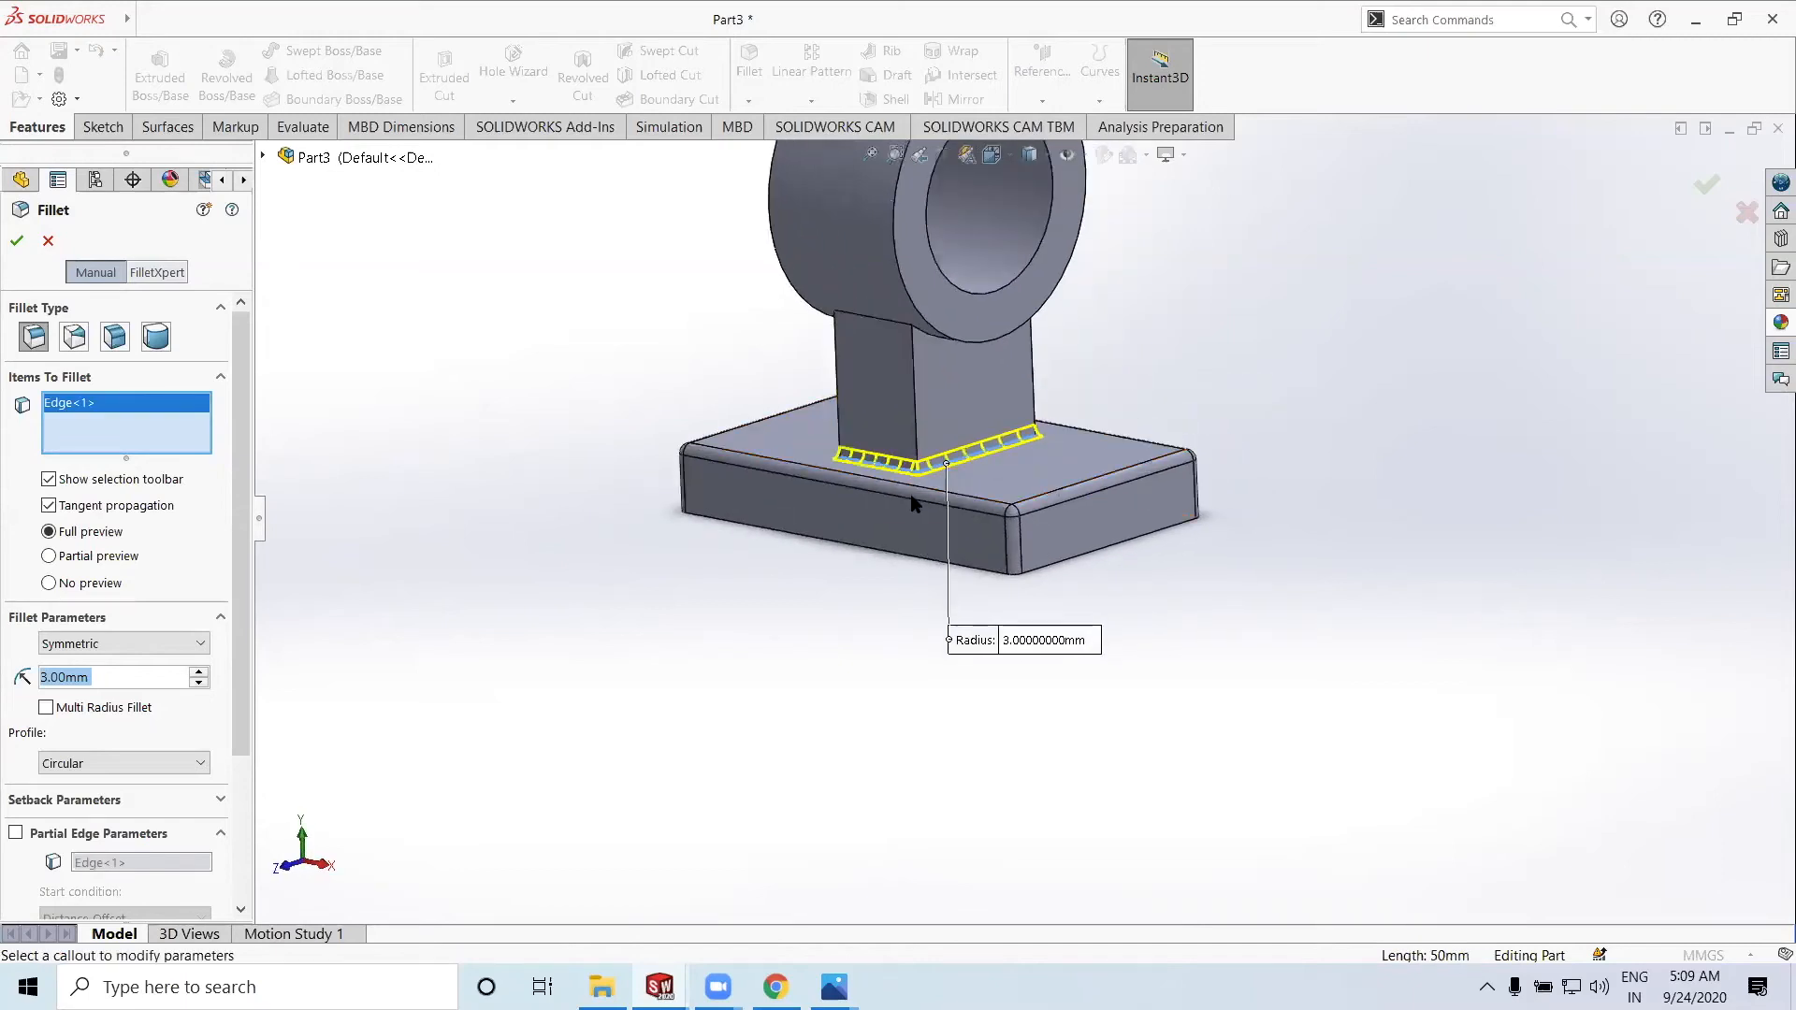
{"action": "left_click", "coordinate": [926, 507]}
{"action": "middle_click_drag", "start_coordinate": [930, 509], "coordinate": [1032, 468]}
{"action": "left_click", "coordinate": [894, 482]}
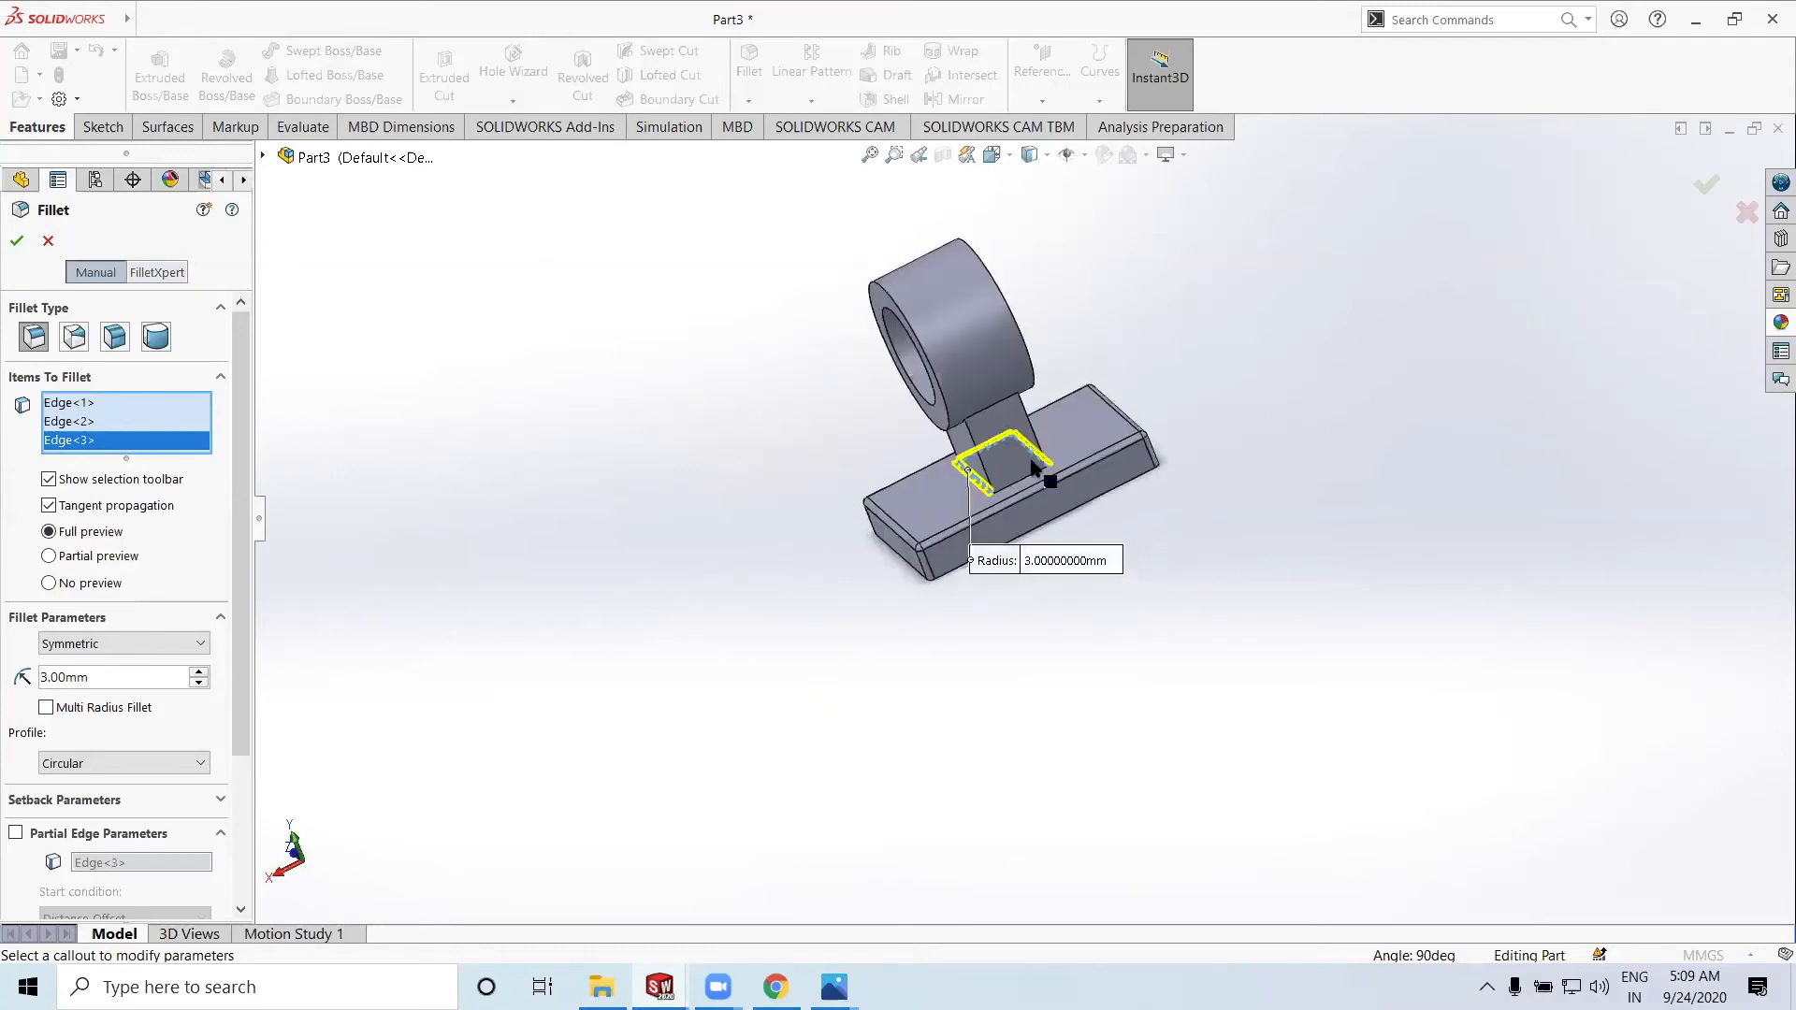
{"action": "scroll", "coordinate": [1032, 468], "scroll_direction": "down", "scroll_amount": 3}
{"action": "left_click", "coordinate": [1019, 498]}
{"action": "scroll", "coordinate": [1057, 519], "scroll_direction": "up", "scroll_amount": 2}
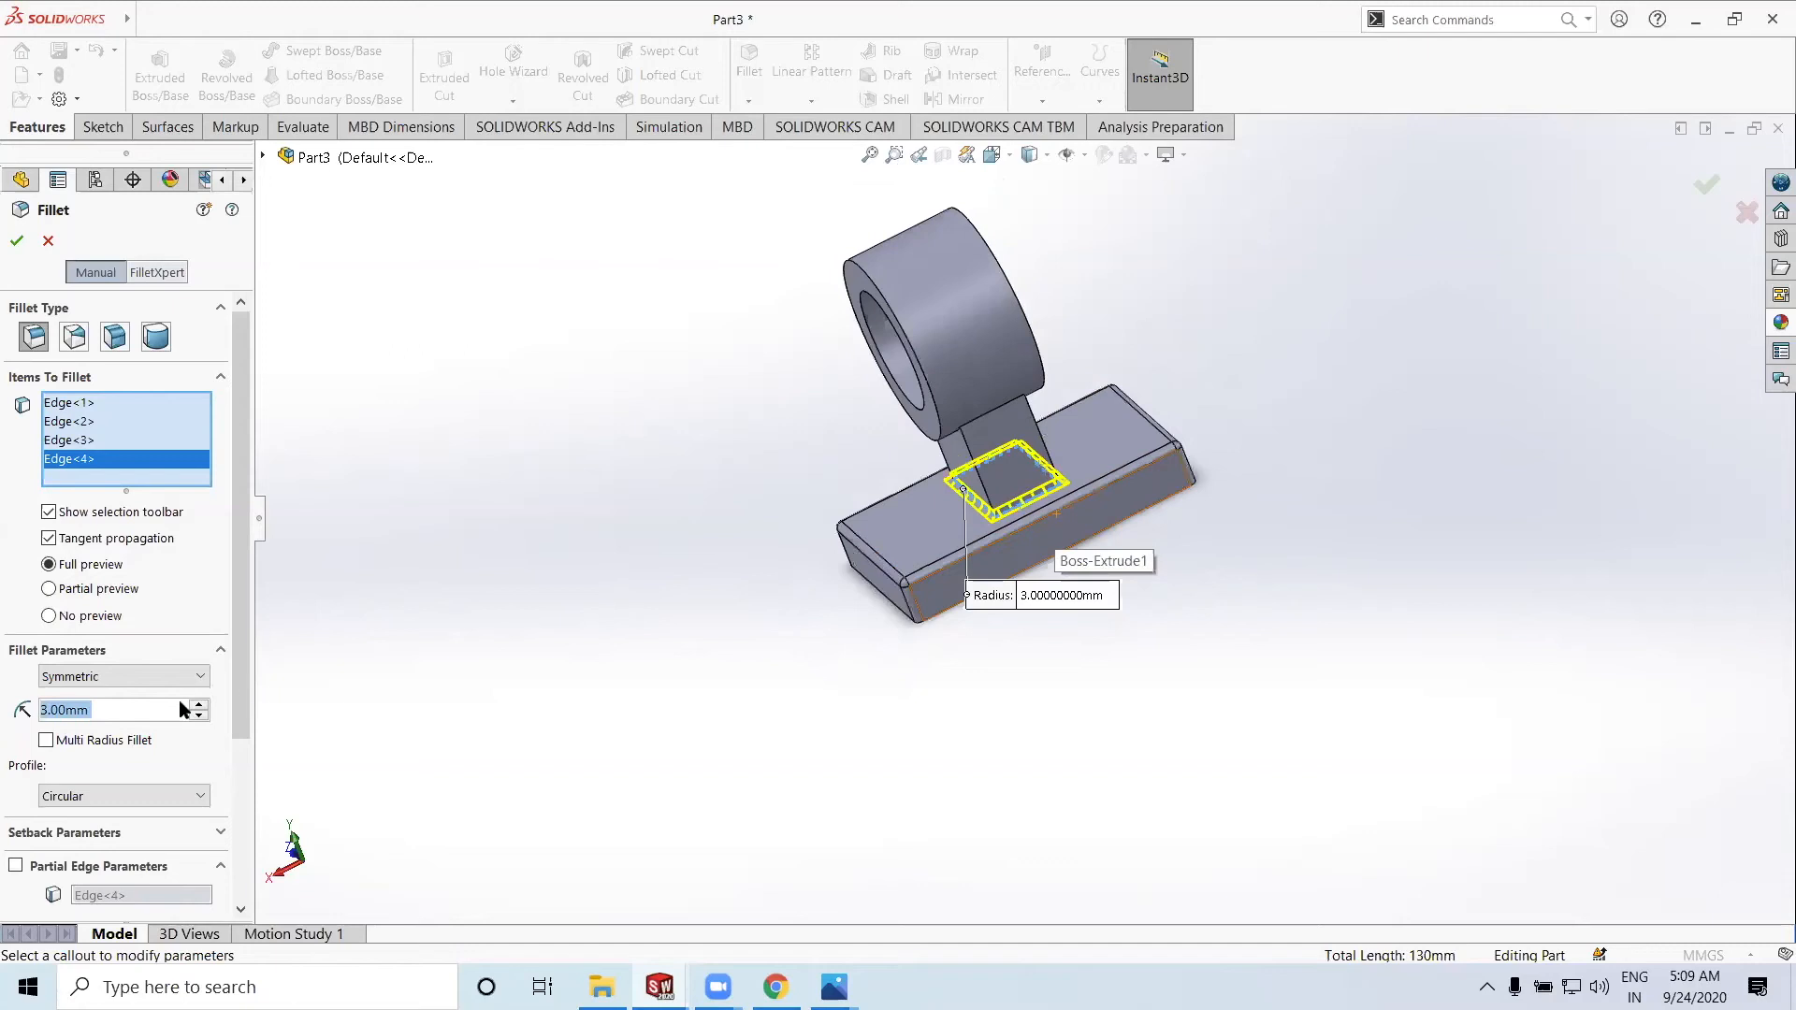
{"action": "type", "text": "5"}
{"action": "key", "text": "Return"}
{"action": "left_click", "coordinate": [17, 240]}
Inspect the fillet around the column's foot and review the remaining features in the 2nd model reference drawing
{"action": "middle_click_drag", "start_coordinate": [1139, 537], "coordinate": [1046, 582]}
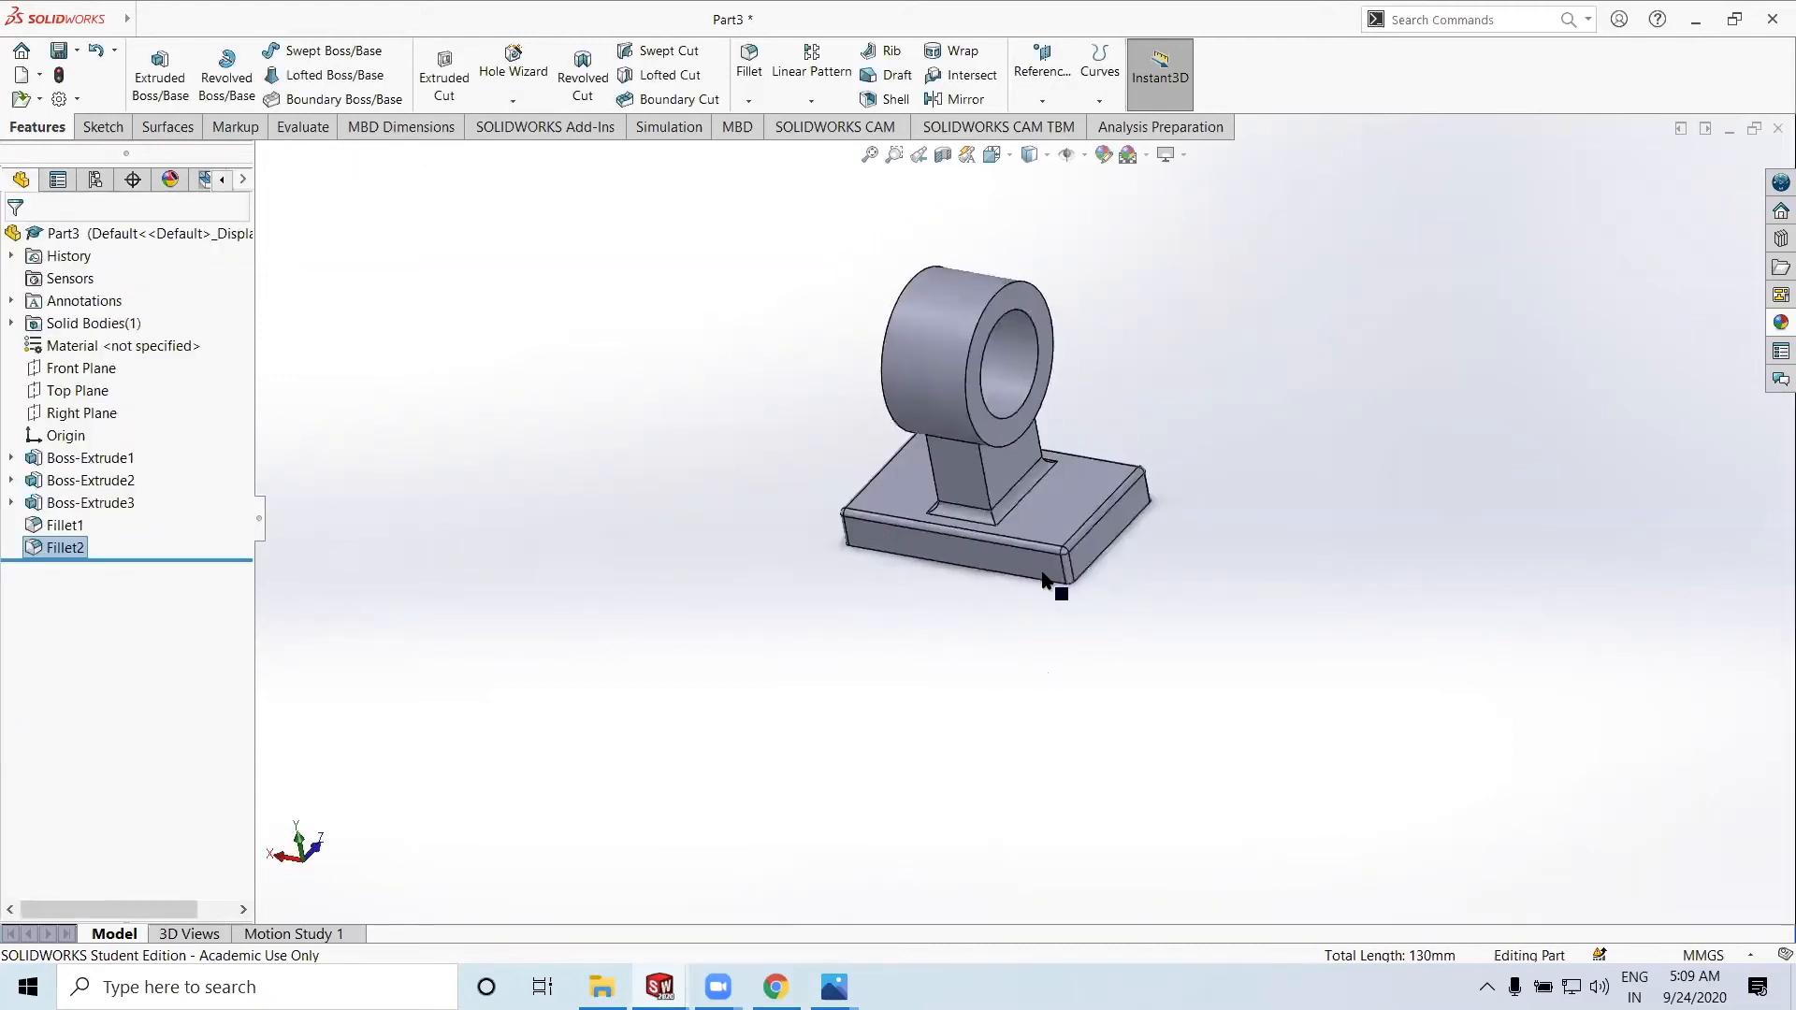
{"action": "scroll", "coordinate": [1030, 522], "scroll_direction": "down", "scroll_amount": 5}
{"action": "scroll", "coordinate": [992, 559], "scroll_direction": "up", "scroll_amount": 3}
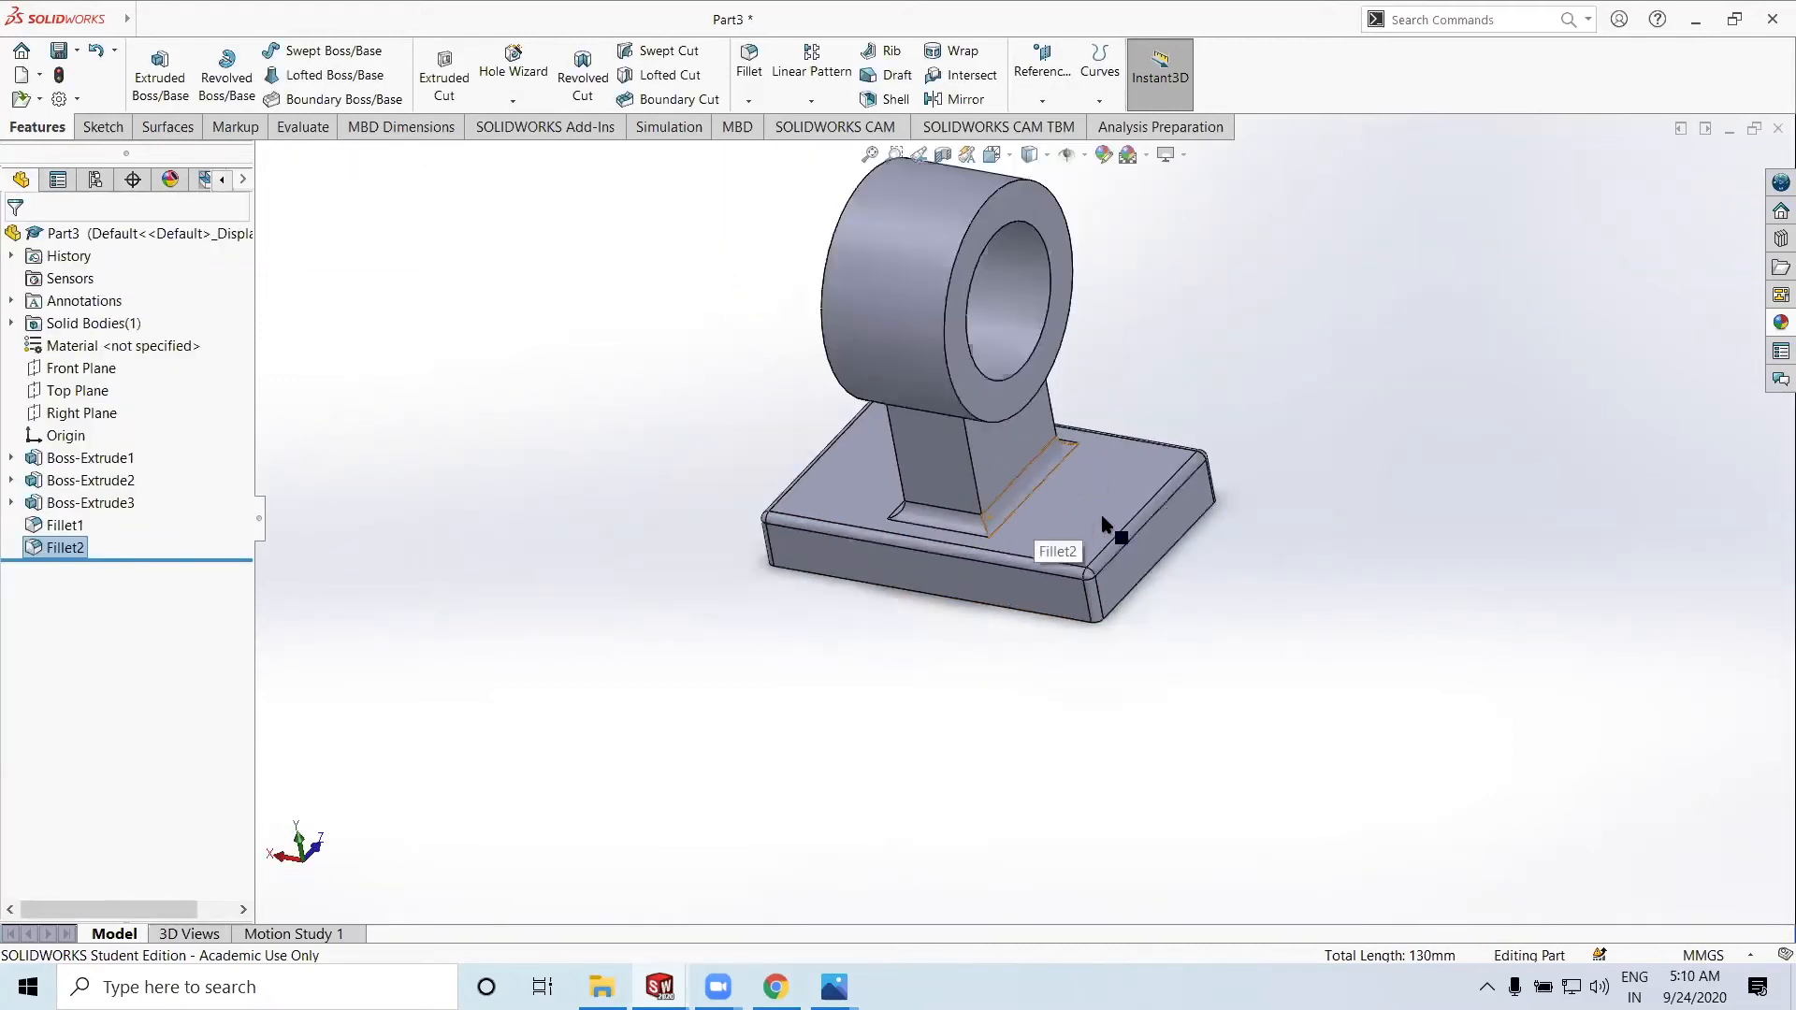
{"action": "middle_click_drag", "start_coordinate": [1075, 541], "coordinate": [943, 849]}
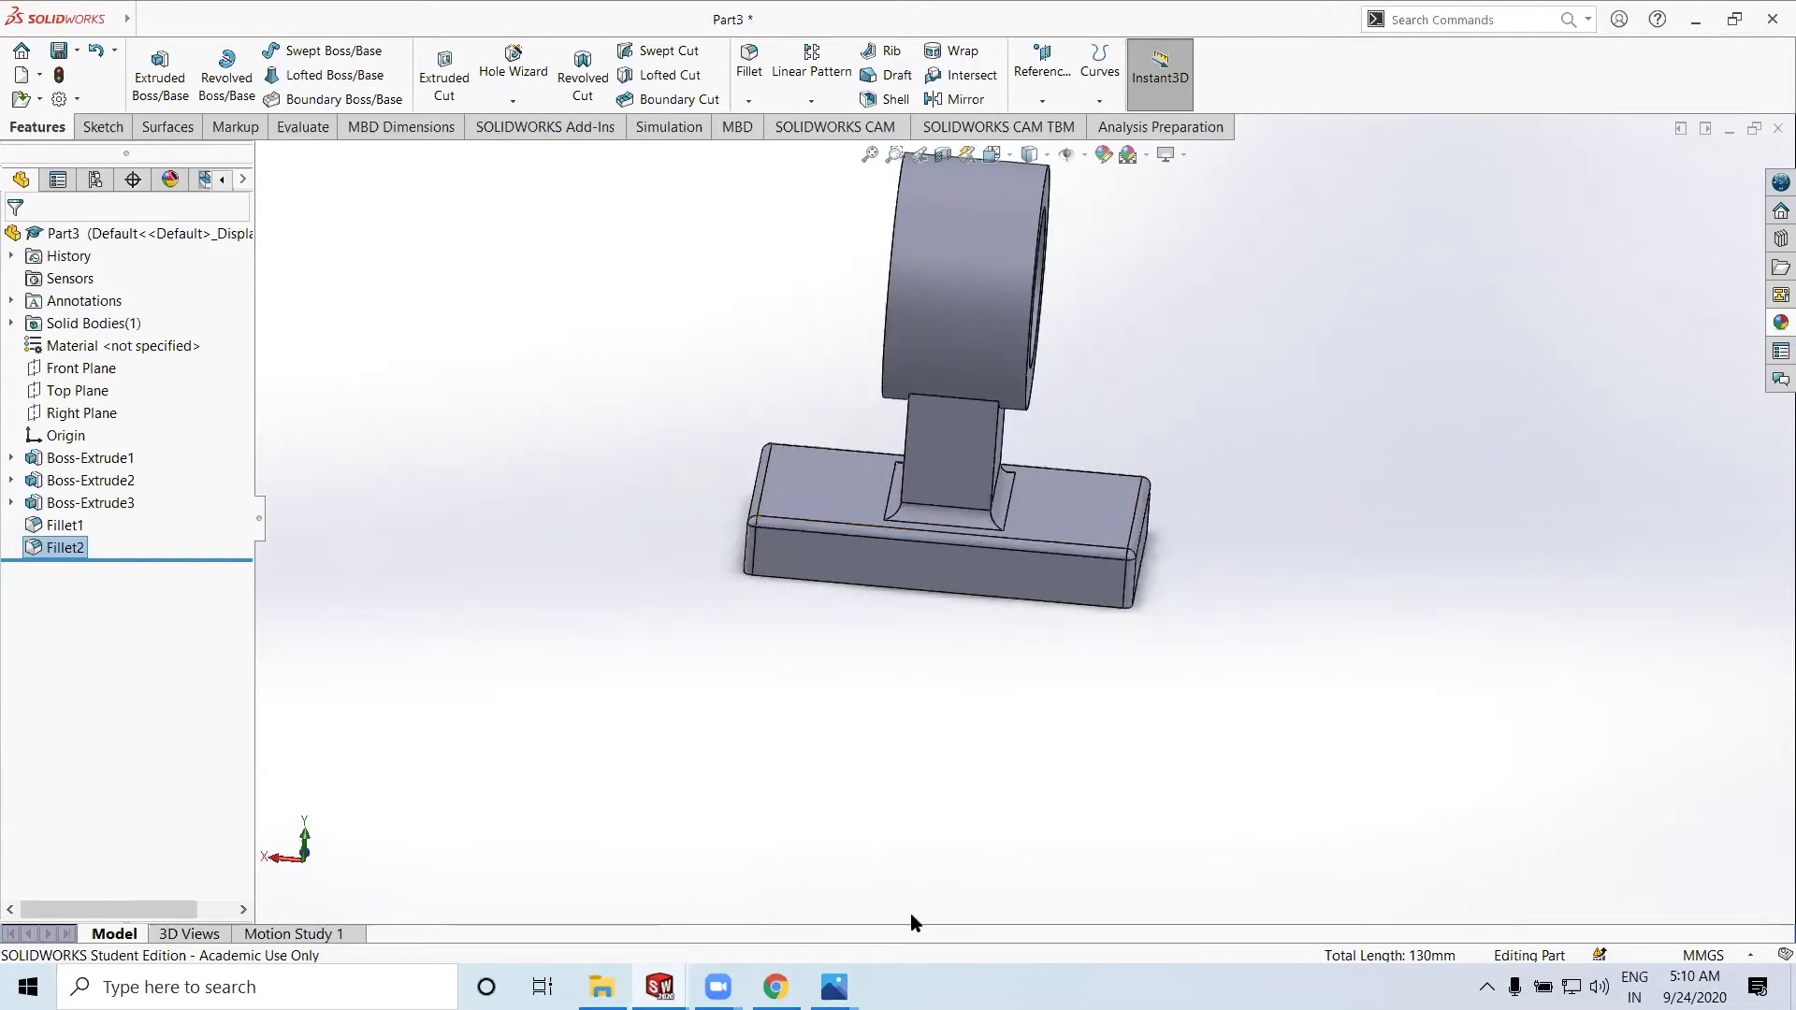
{"action": "mouse_move", "coordinate": [833, 987]}
{"action": "left_click", "coordinate": [964, 893]}
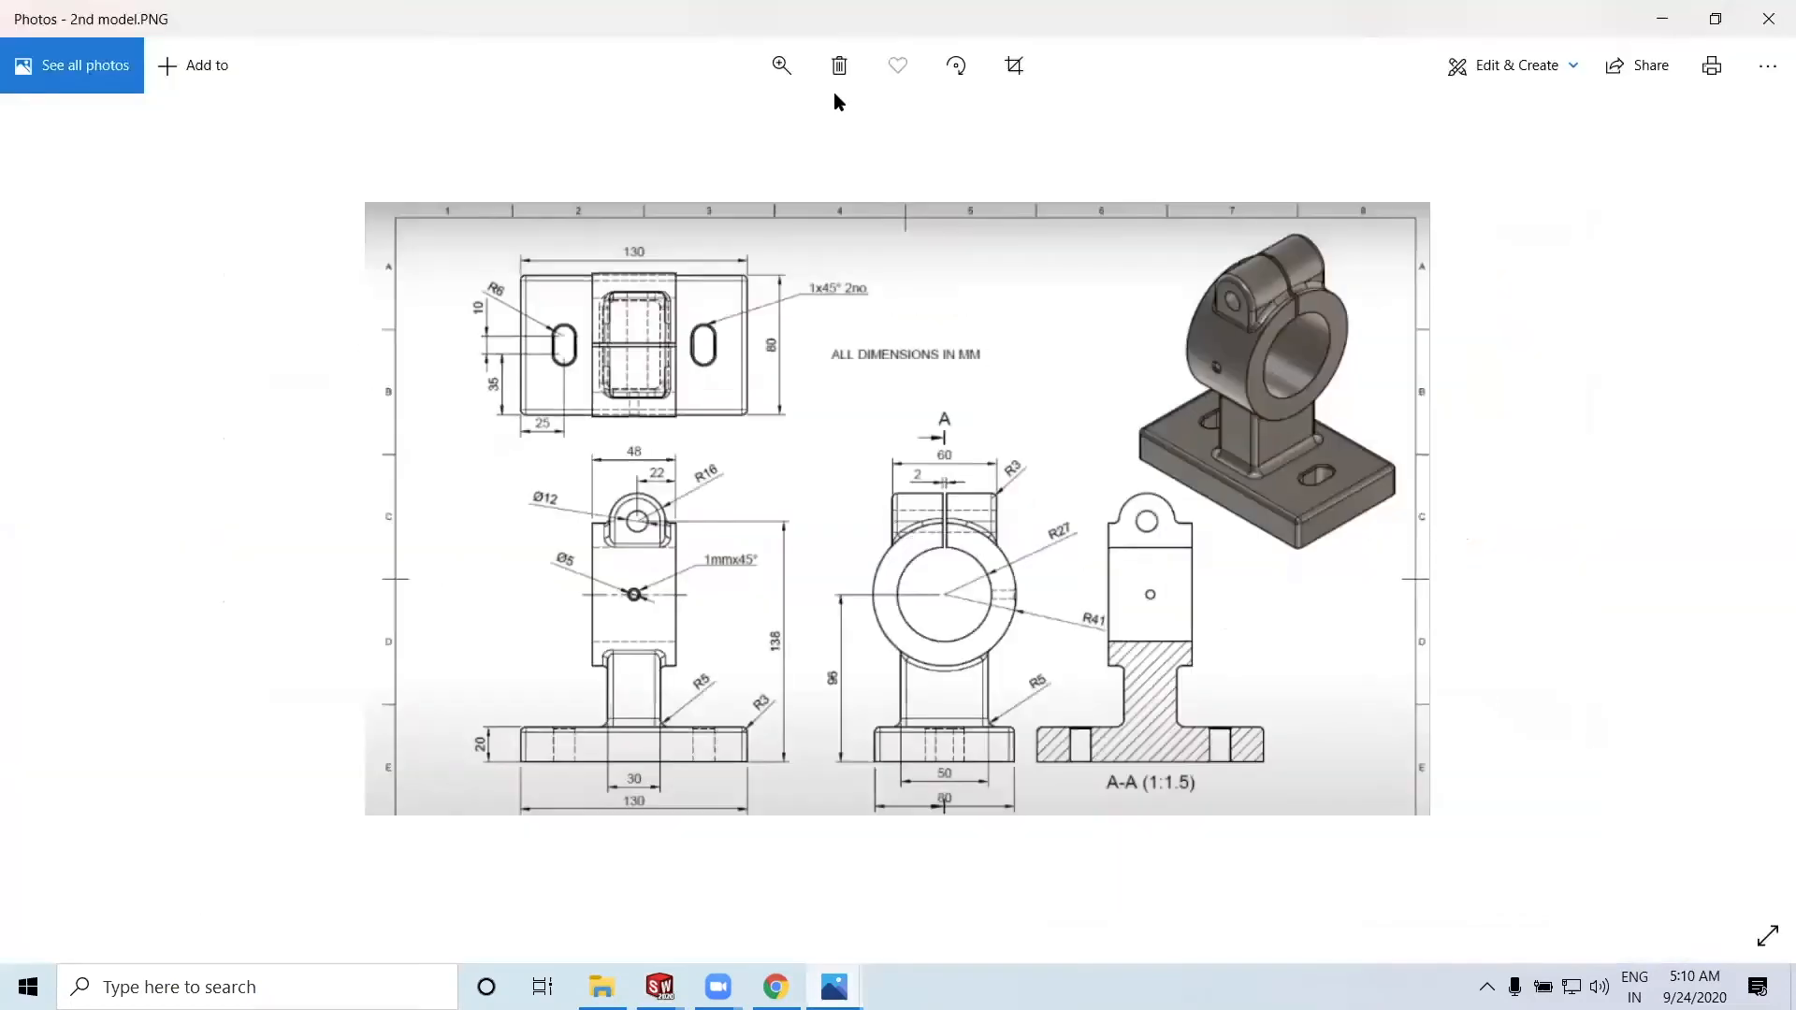
{"action": "left_click", "coordinate": [782, 66]}
{"action": "mouse_move", "coordinate": [674, 126]}
{"action": "left_mouse_down"}
{"action": "mouse_move", "coordinate": [703, 168]}
{"action": "mouse_move", "coordinate": [697, 318]}
{"action": "left_mouse_up"}
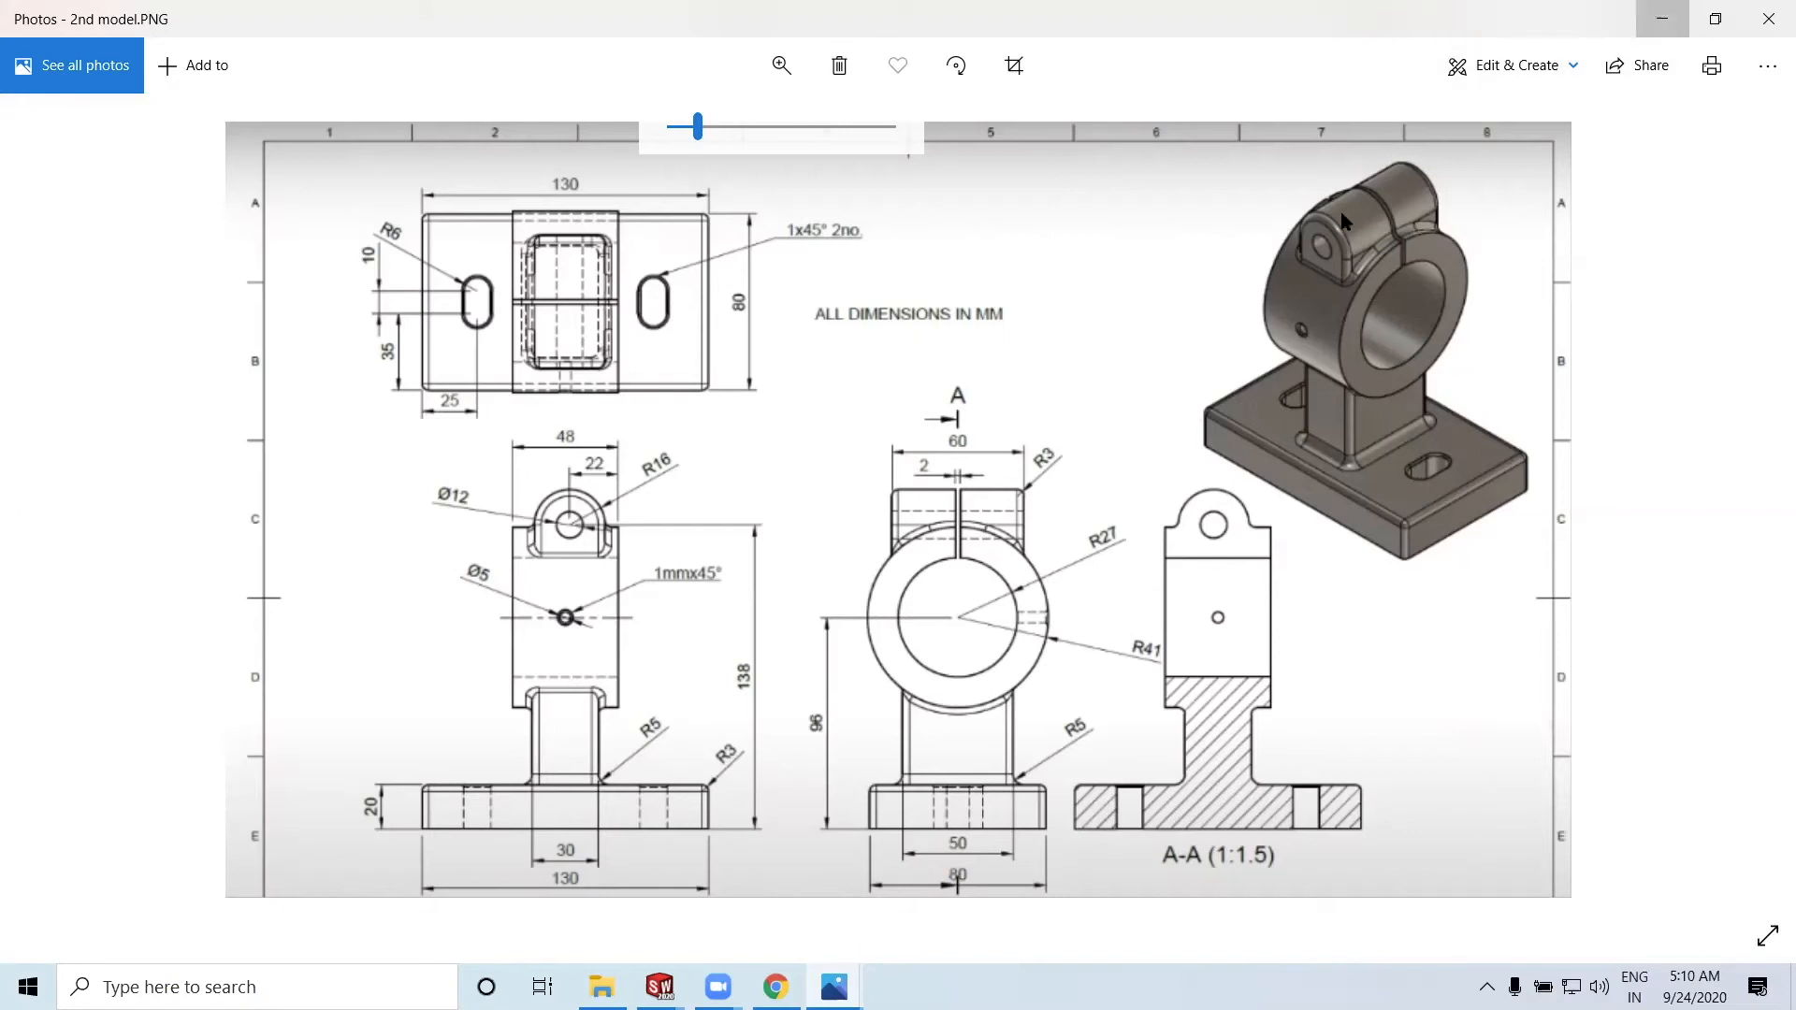
{"action": "left_click", "coordinate": [1663, 19]}
Start a sketch on the base plate's top face and view it normal to the sketch plane
{"action": "middle_click_drag", "start_coordinate": [1187, 365], "coordinate": [1163, 469]}
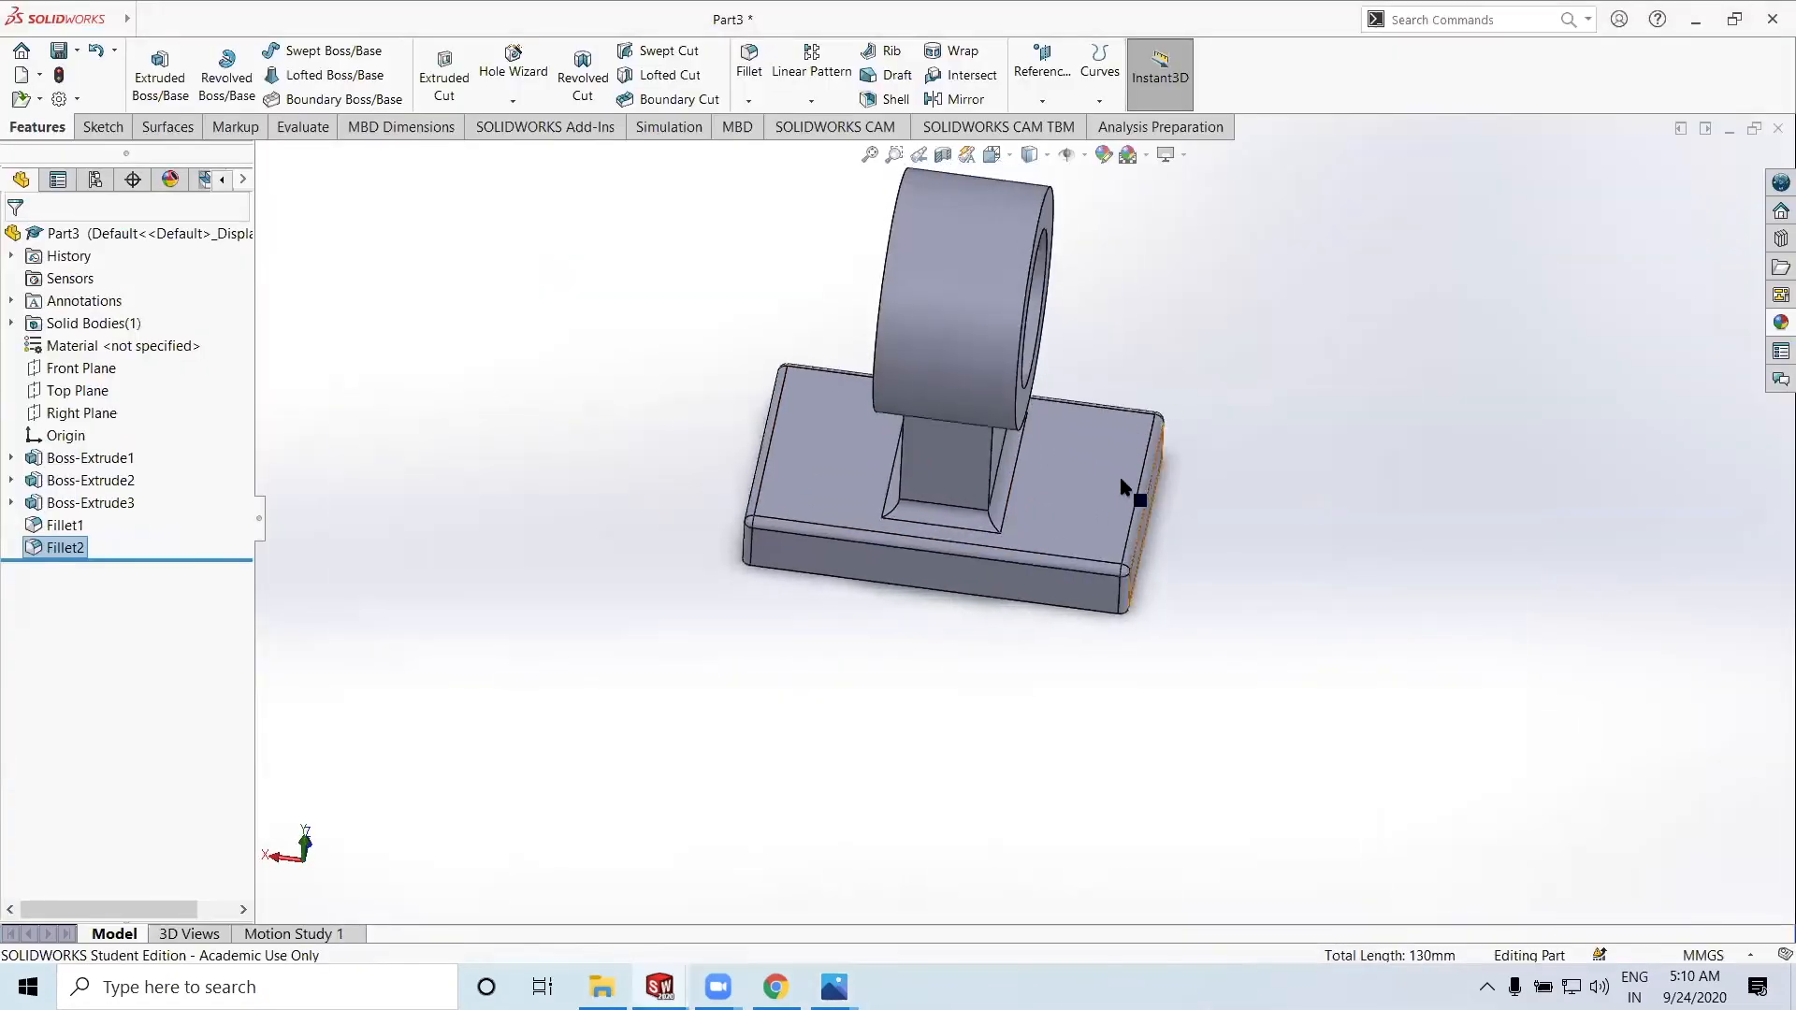
{"action": "left_click", "coordinate": [1087, 481]}
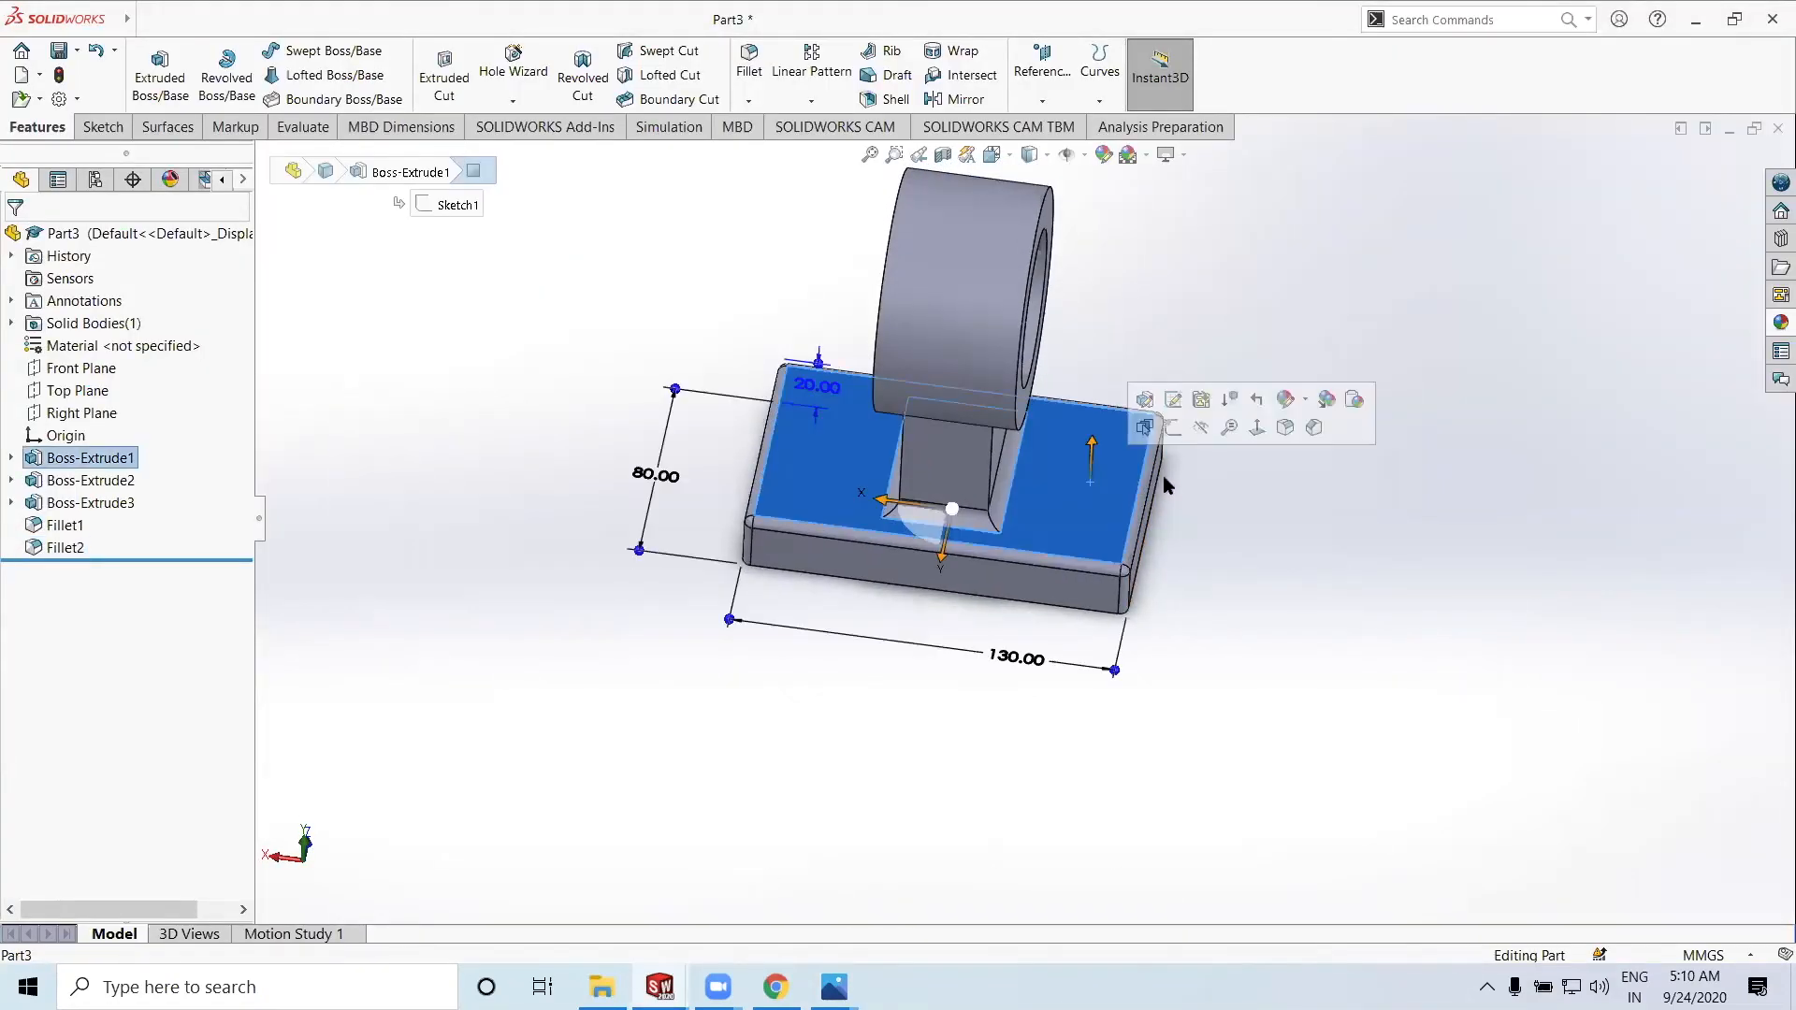
{"action": "left_click", "coordinate": [1172, 429]}
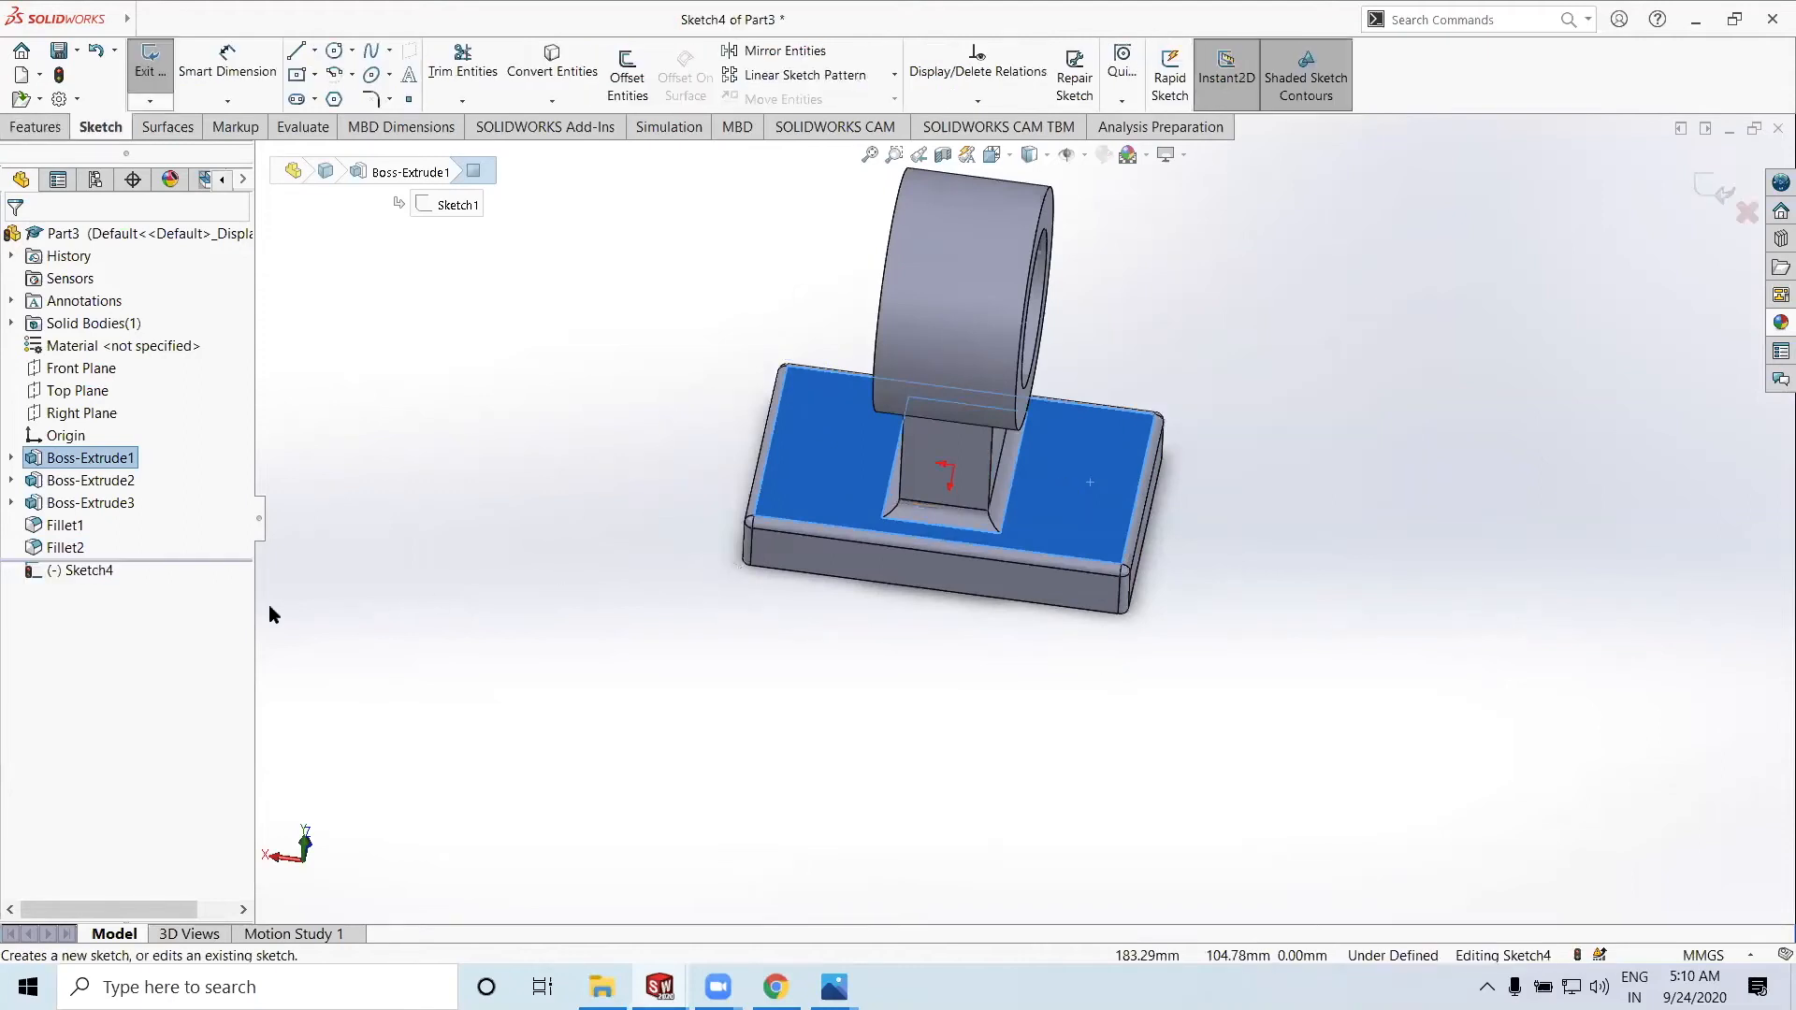
{"action": "left_click", "coordinate": [87, 573]}
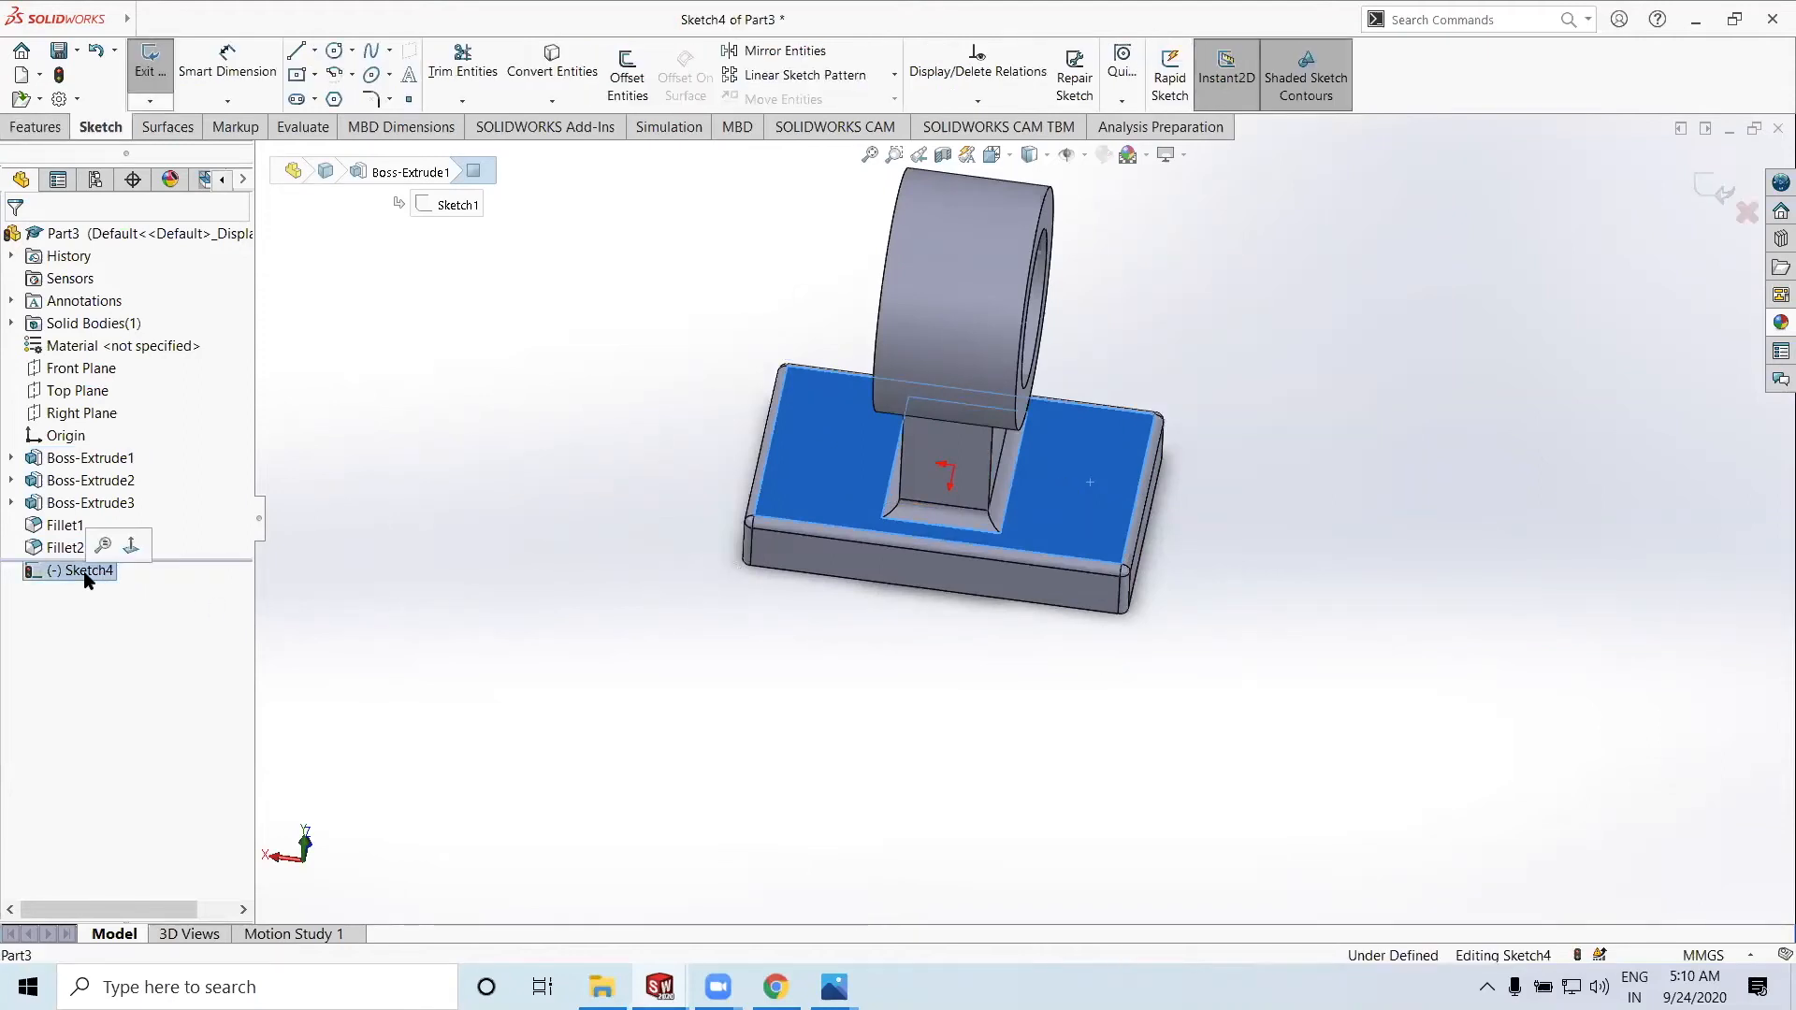
{"action": "left_click", "coordinate": [136, 552]}
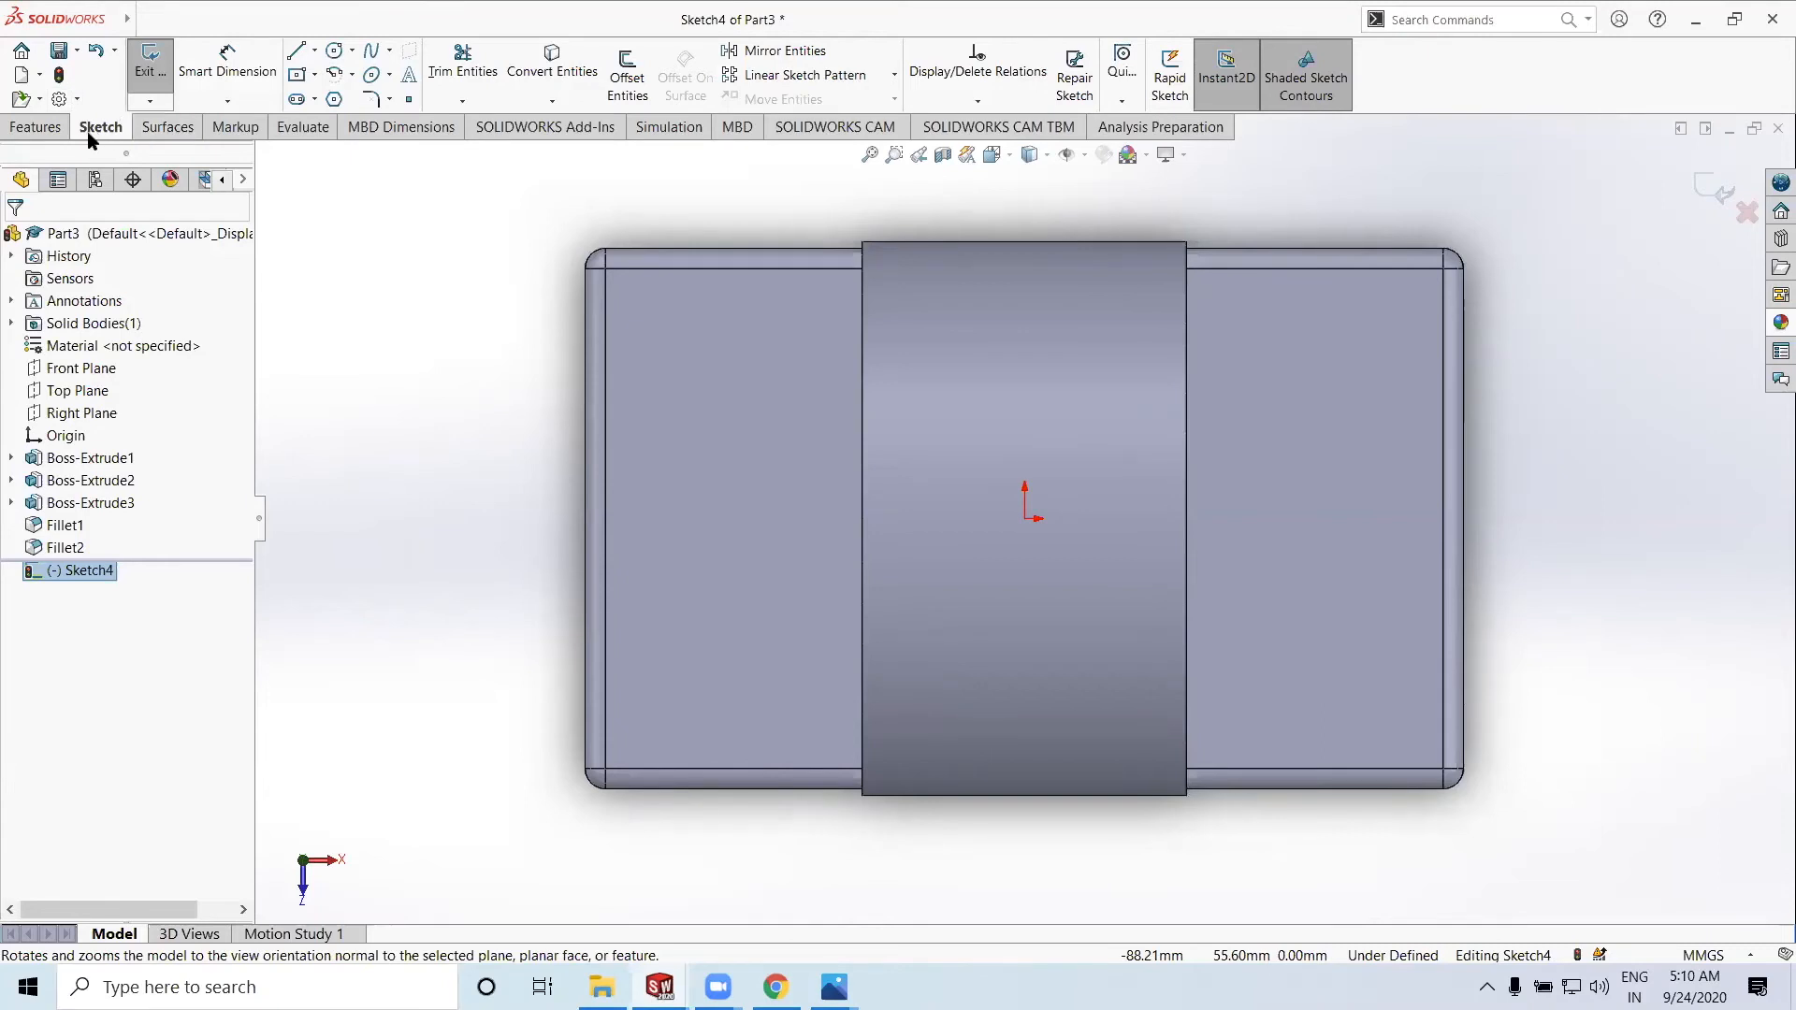
Sketch a vertical straight slot on the plate's left half, about 13.6 mm between centres and about 10 mm wide
{"action": "left_click", "coordinate": [315, 100]}
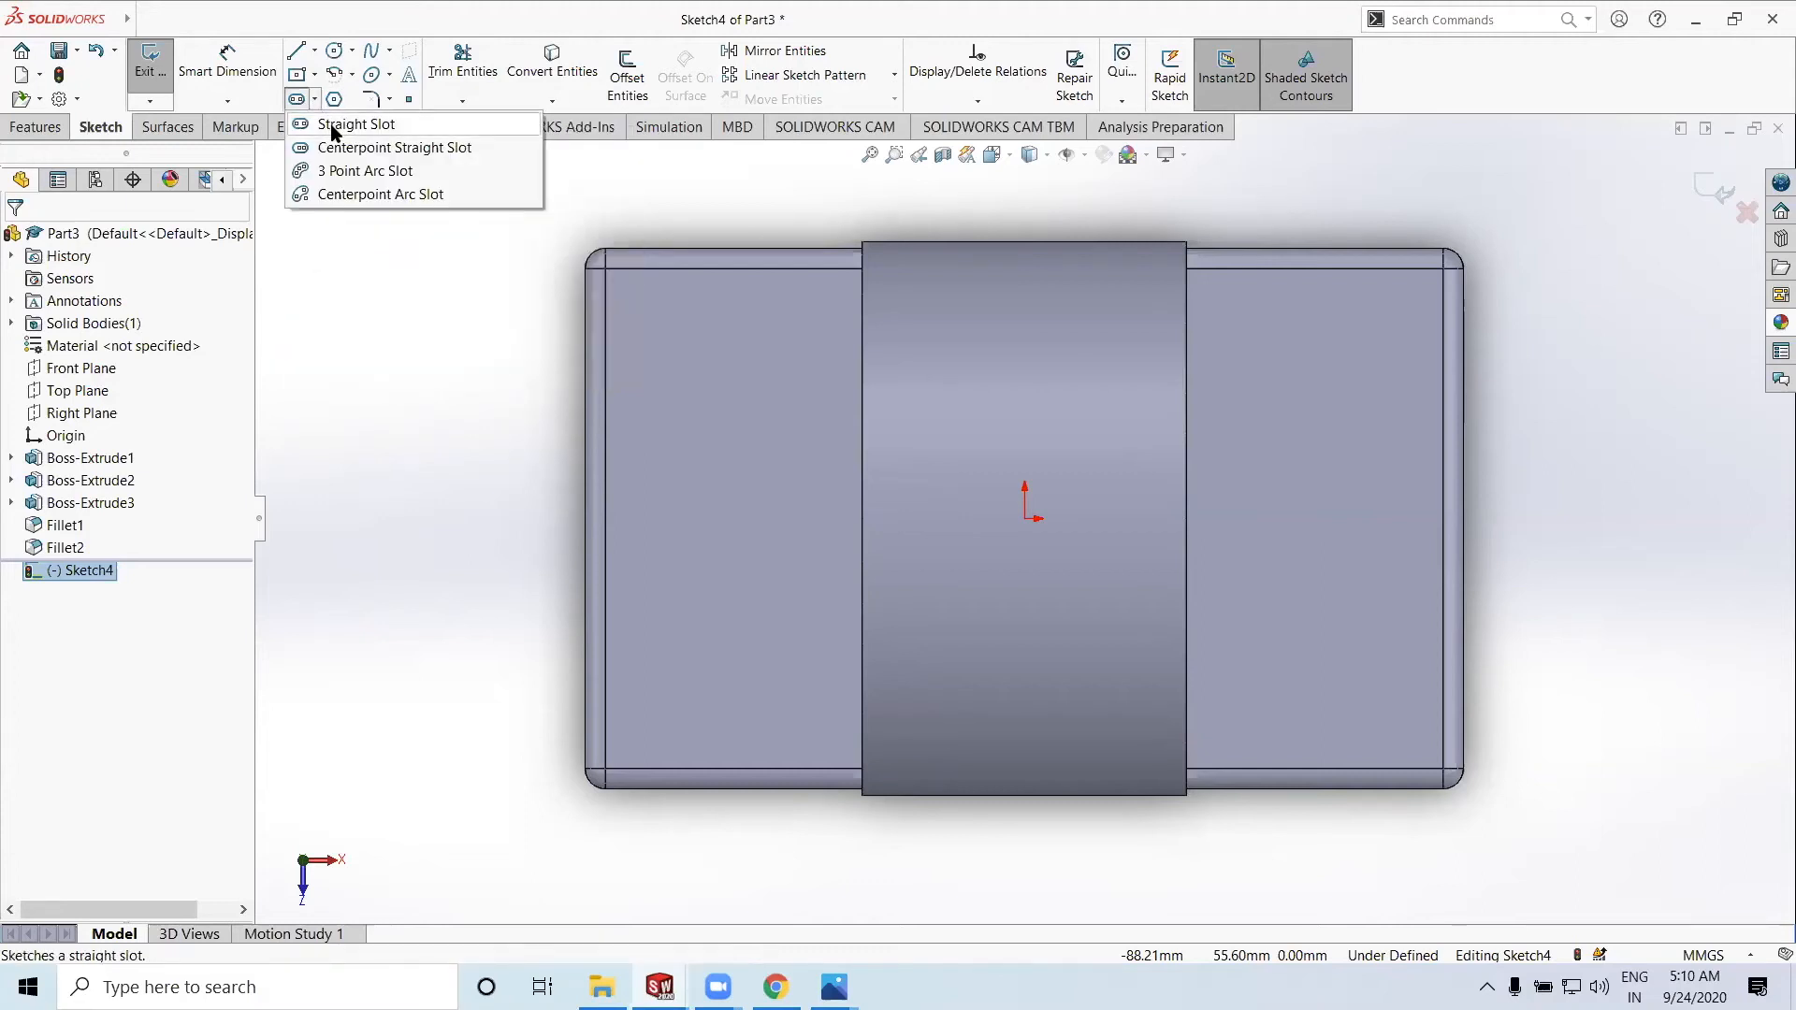
{"action": "left_click", "coordinate": [332, 127]}
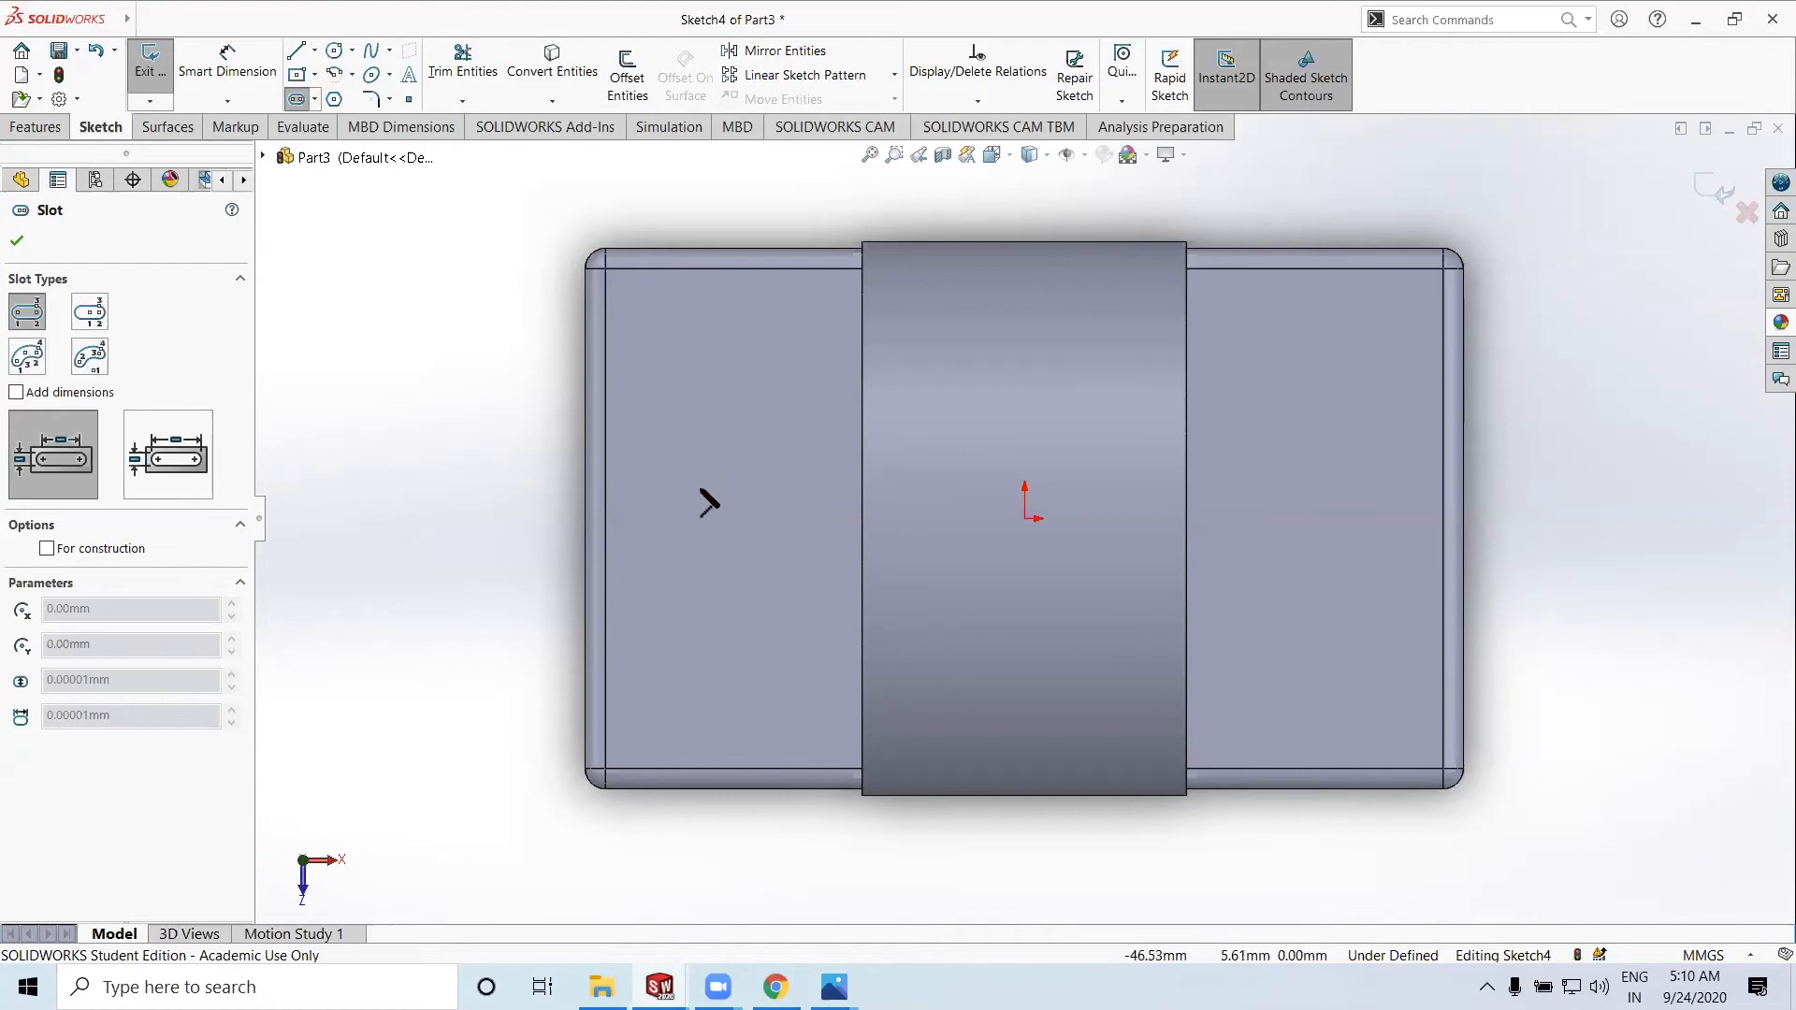
{"action": "left_click", "coordinate": [681, 558]}
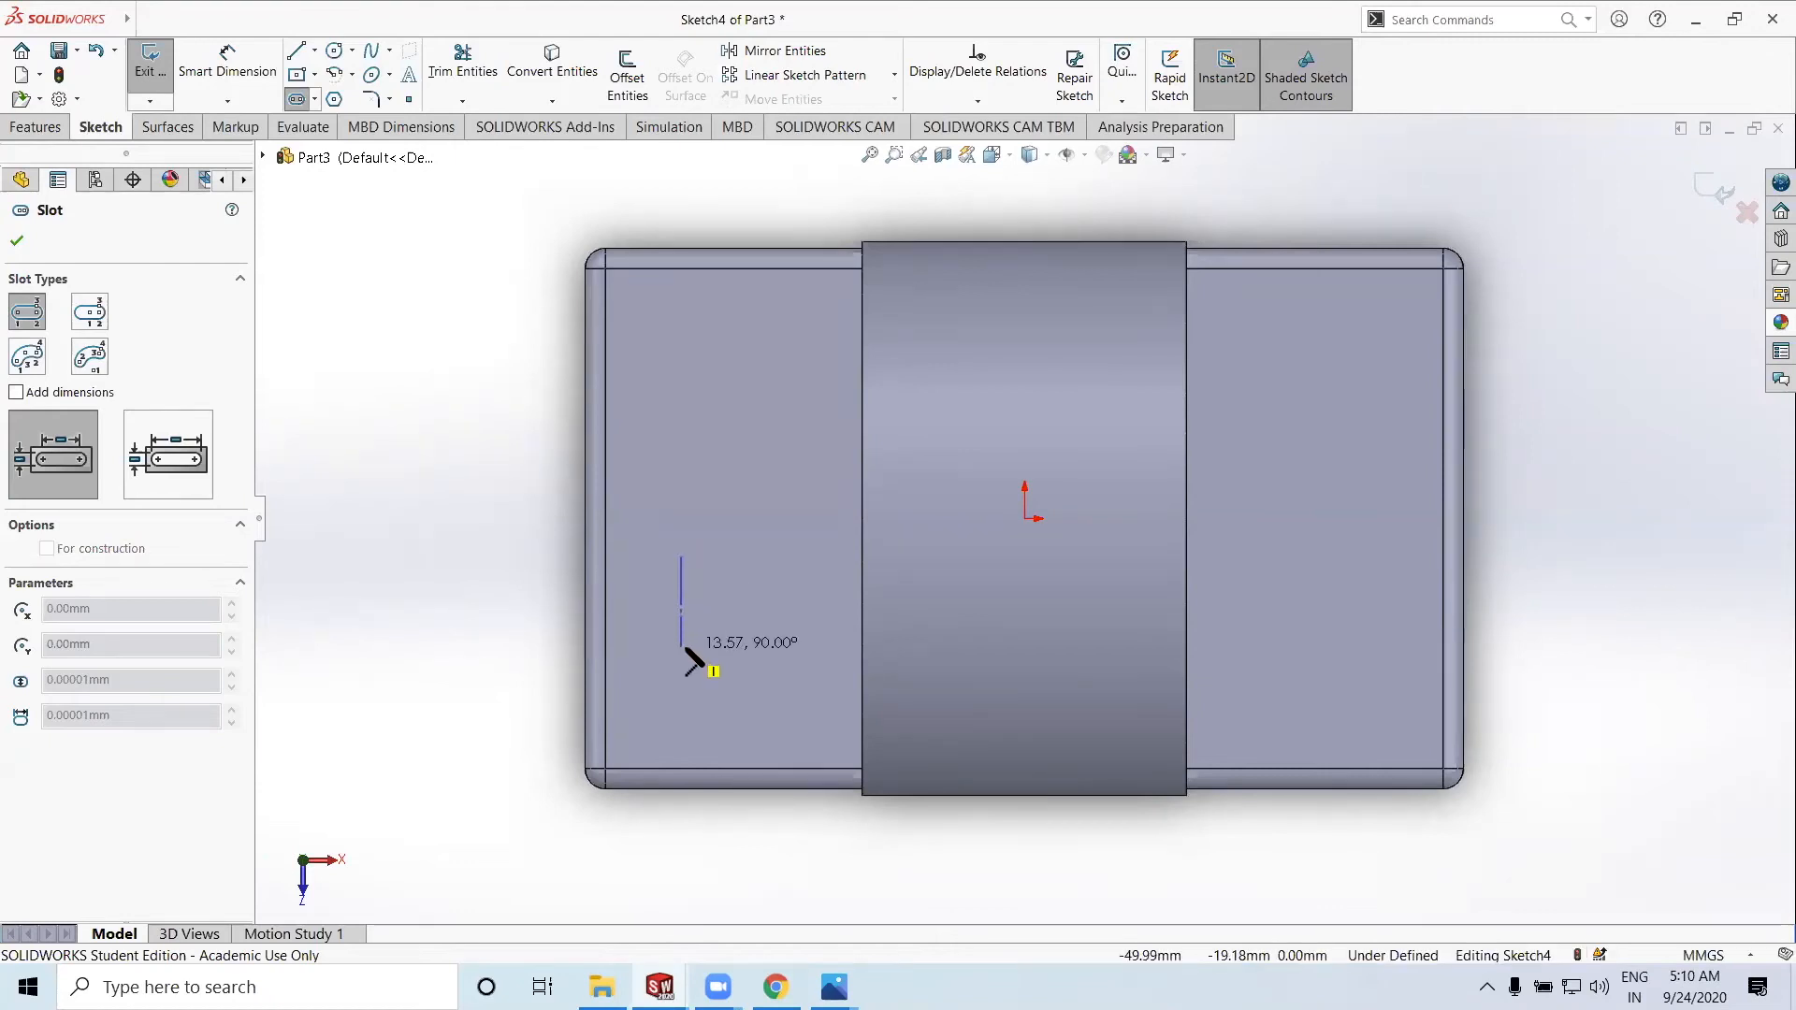
{"action": "left_click", "coordinate": [682, 647]}
{"action": "left_click", "coordinate": [716, 656]}
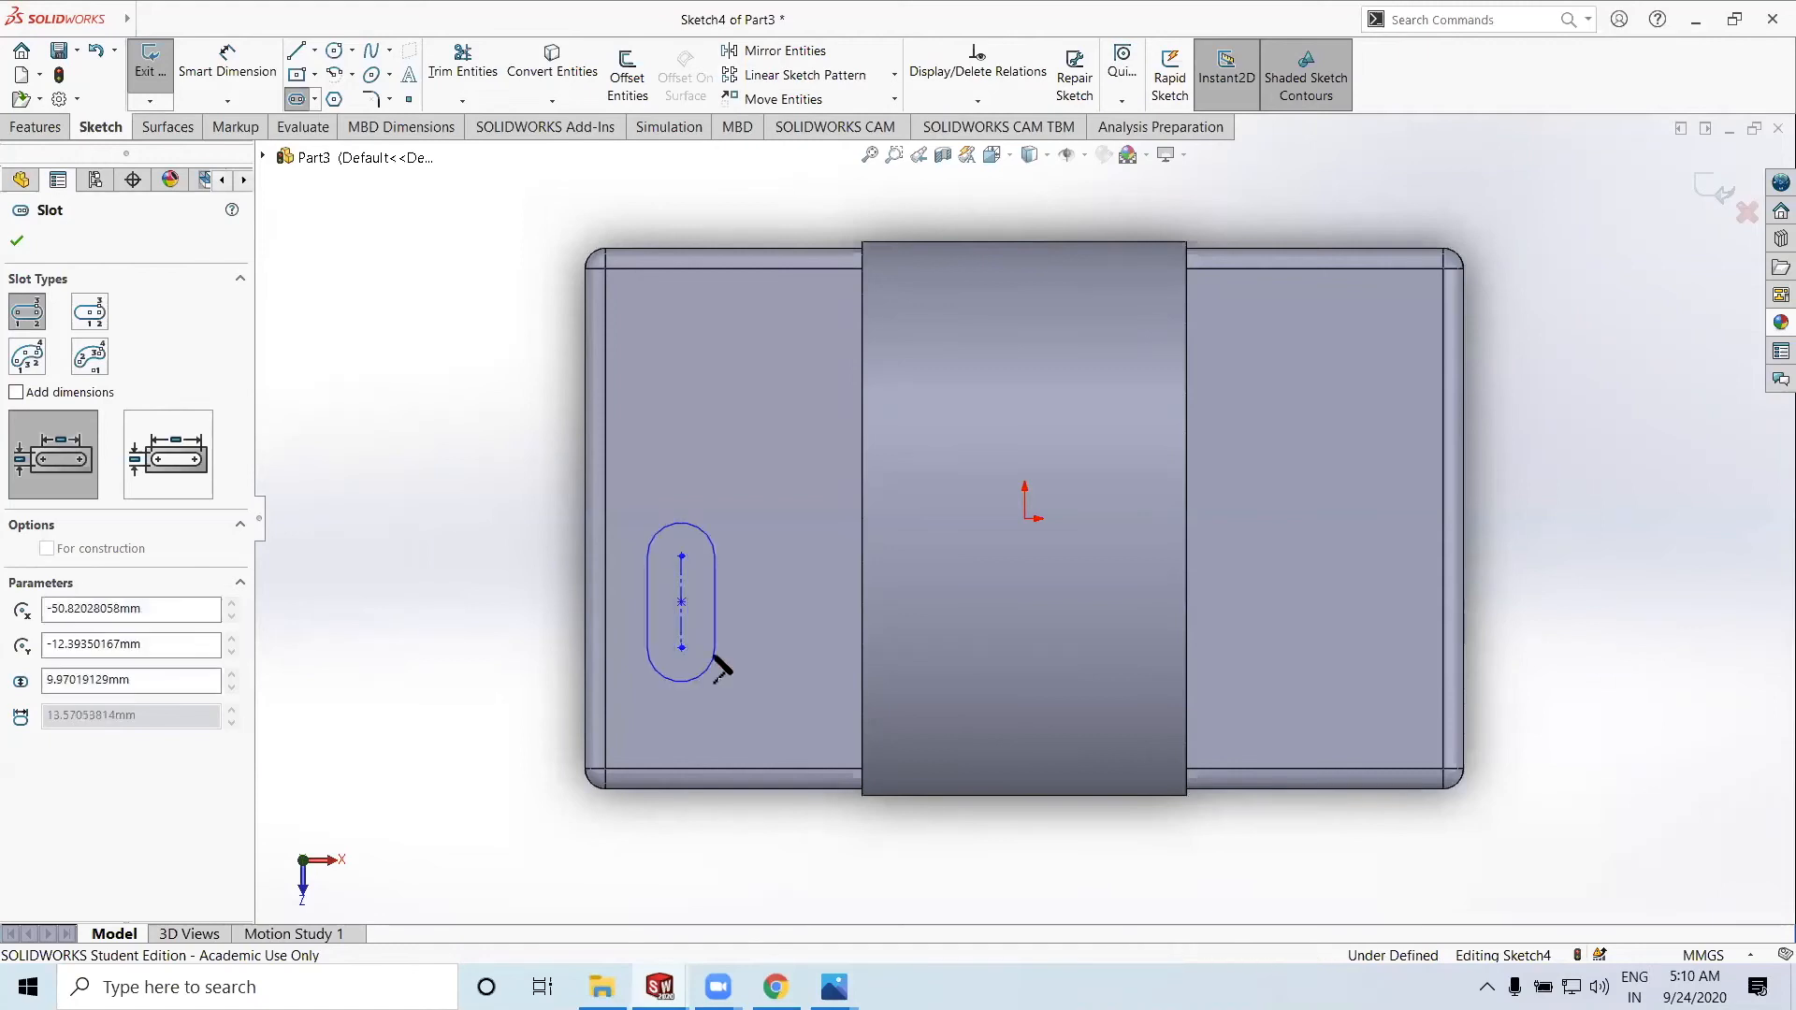
{"action": "left_click", "coordinate": [17, 241]}
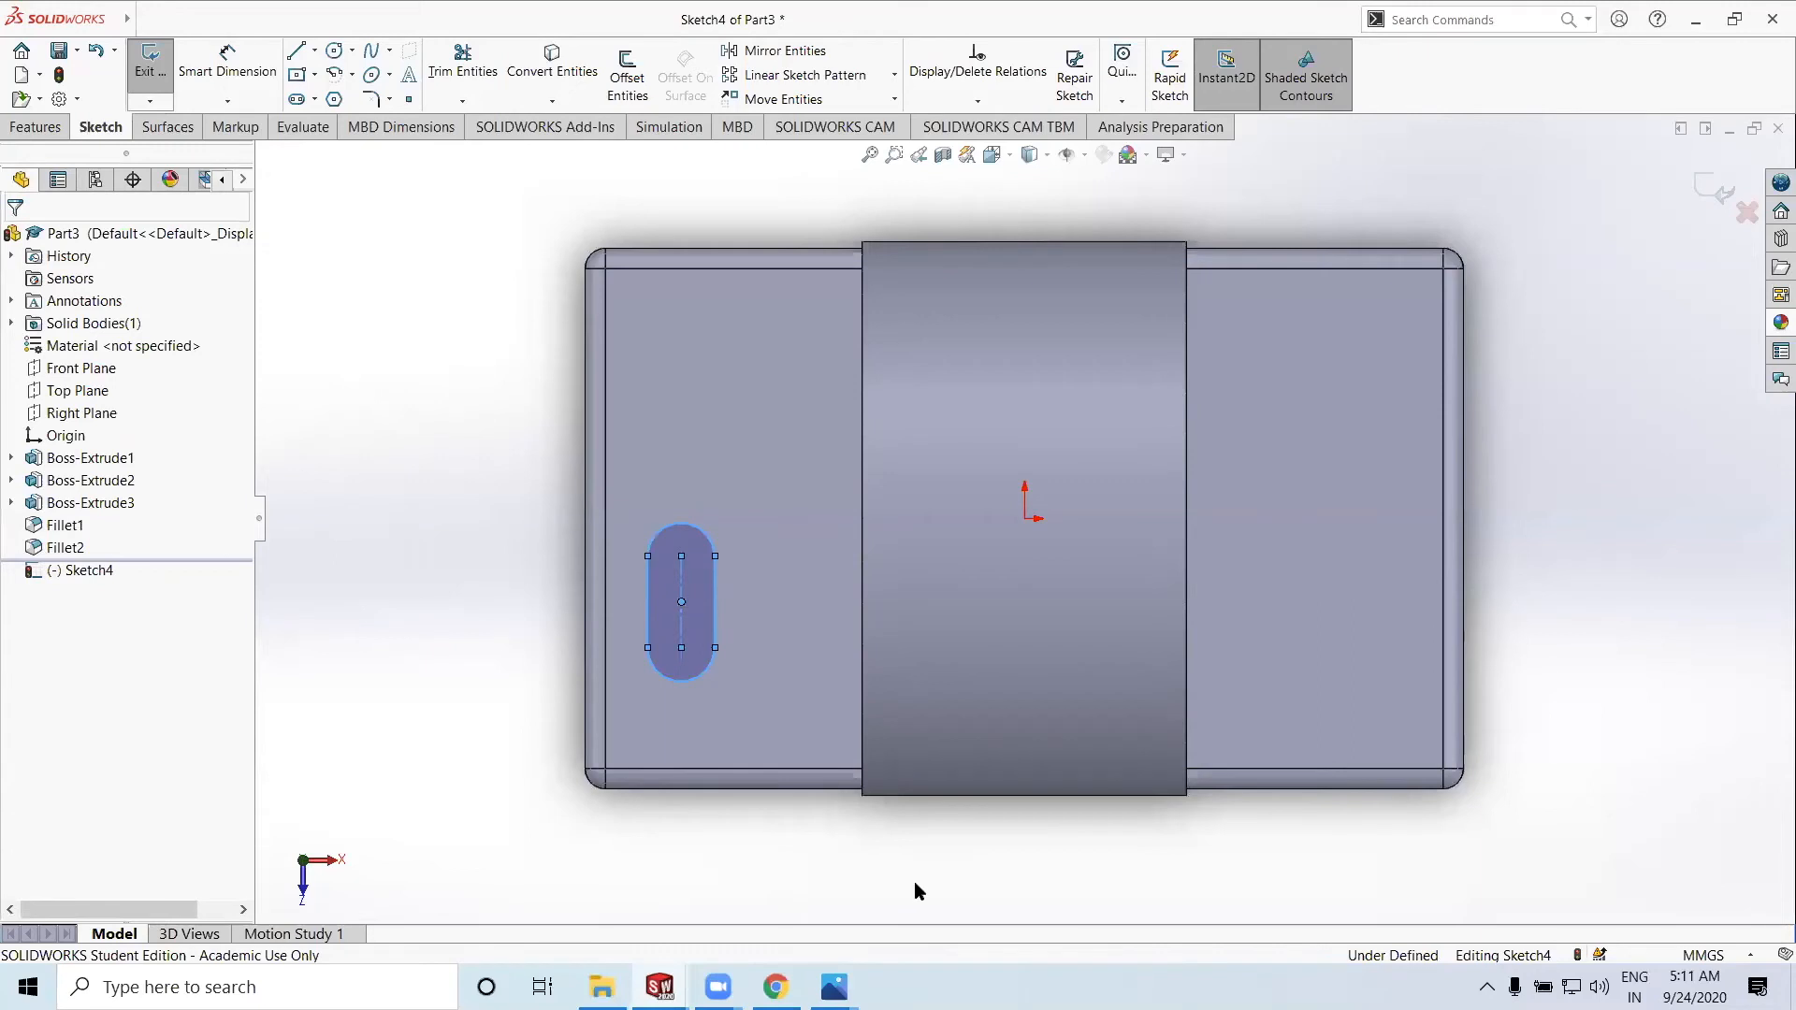
Check the slot size in the 2nd model drawing and dimension the slot's centre-to-centre distance as 10 mm
{"action": "mouse_move", "coordinate": [835, 987]}
{"action": "left_click", "coordinate": [964, 893]}
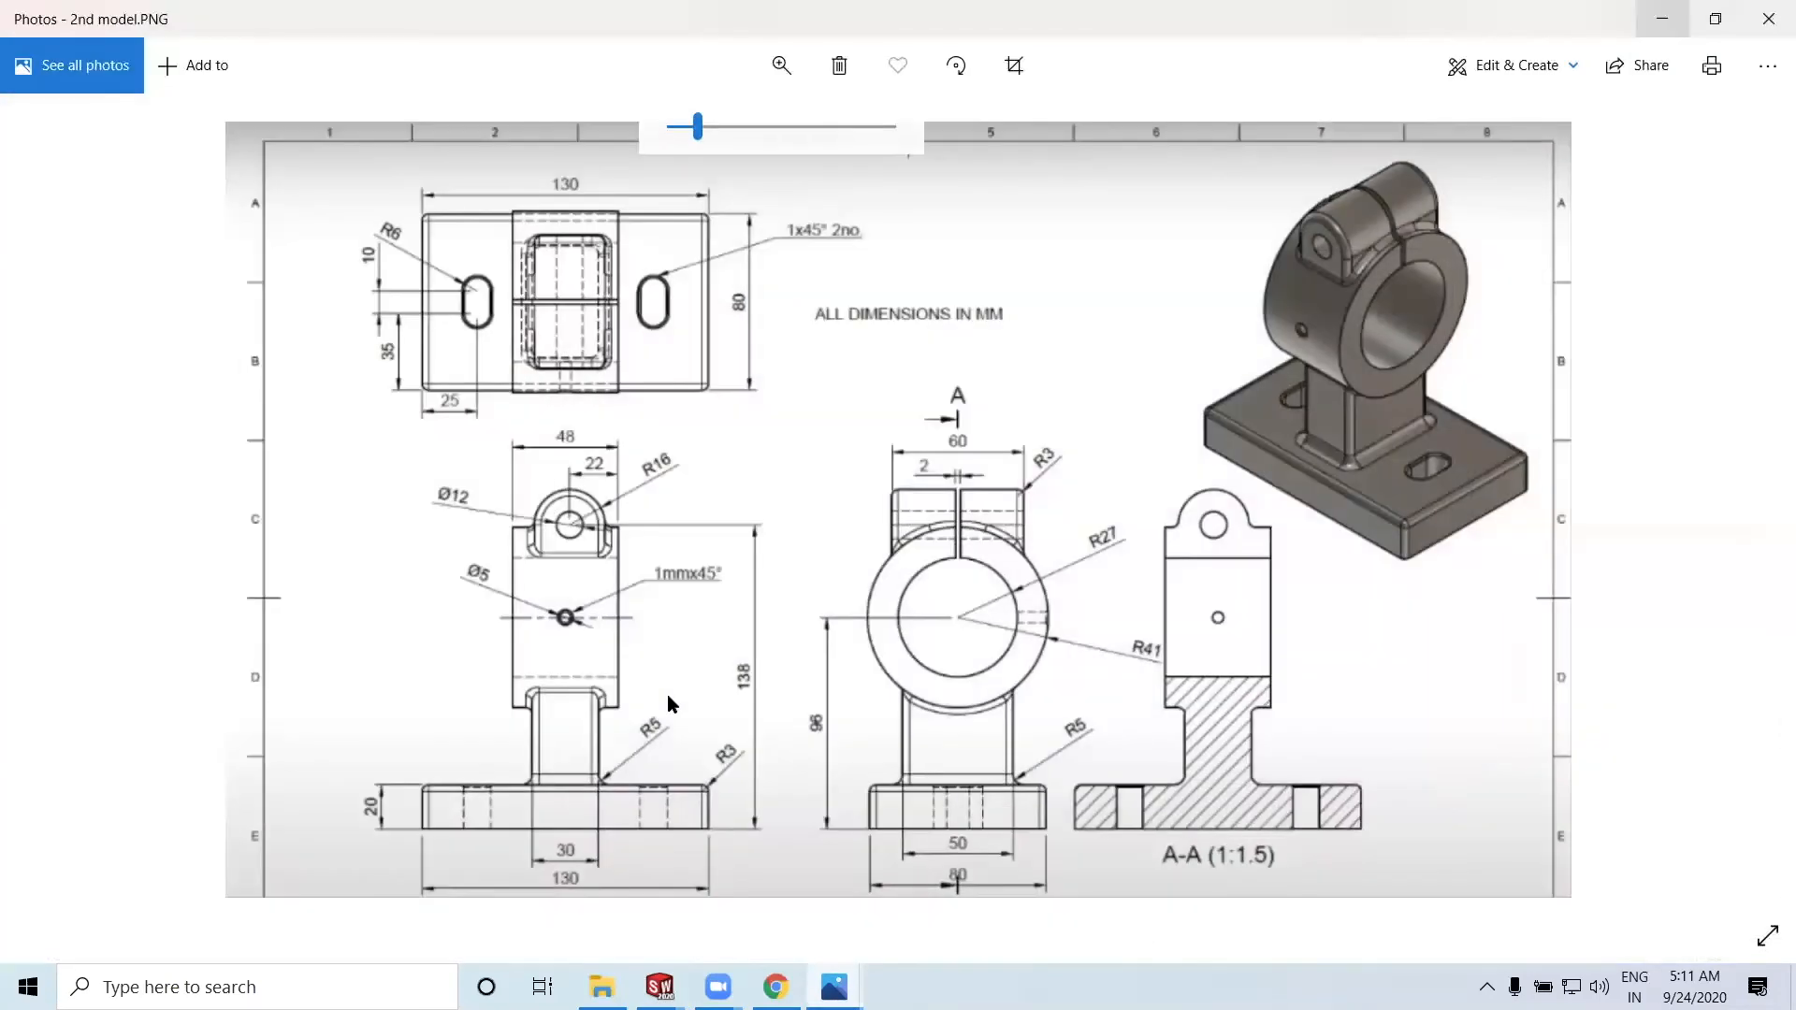
{"action": "mouse_move", "coordinate": [698, 136]}
{"action": "left_mouse_down"}
{"action": "mouse_move", "coordinate": [659, 148]}
{"action": "mouse_move", "coordinate": [729, 129]}
{"action": "left_mouse_up"}
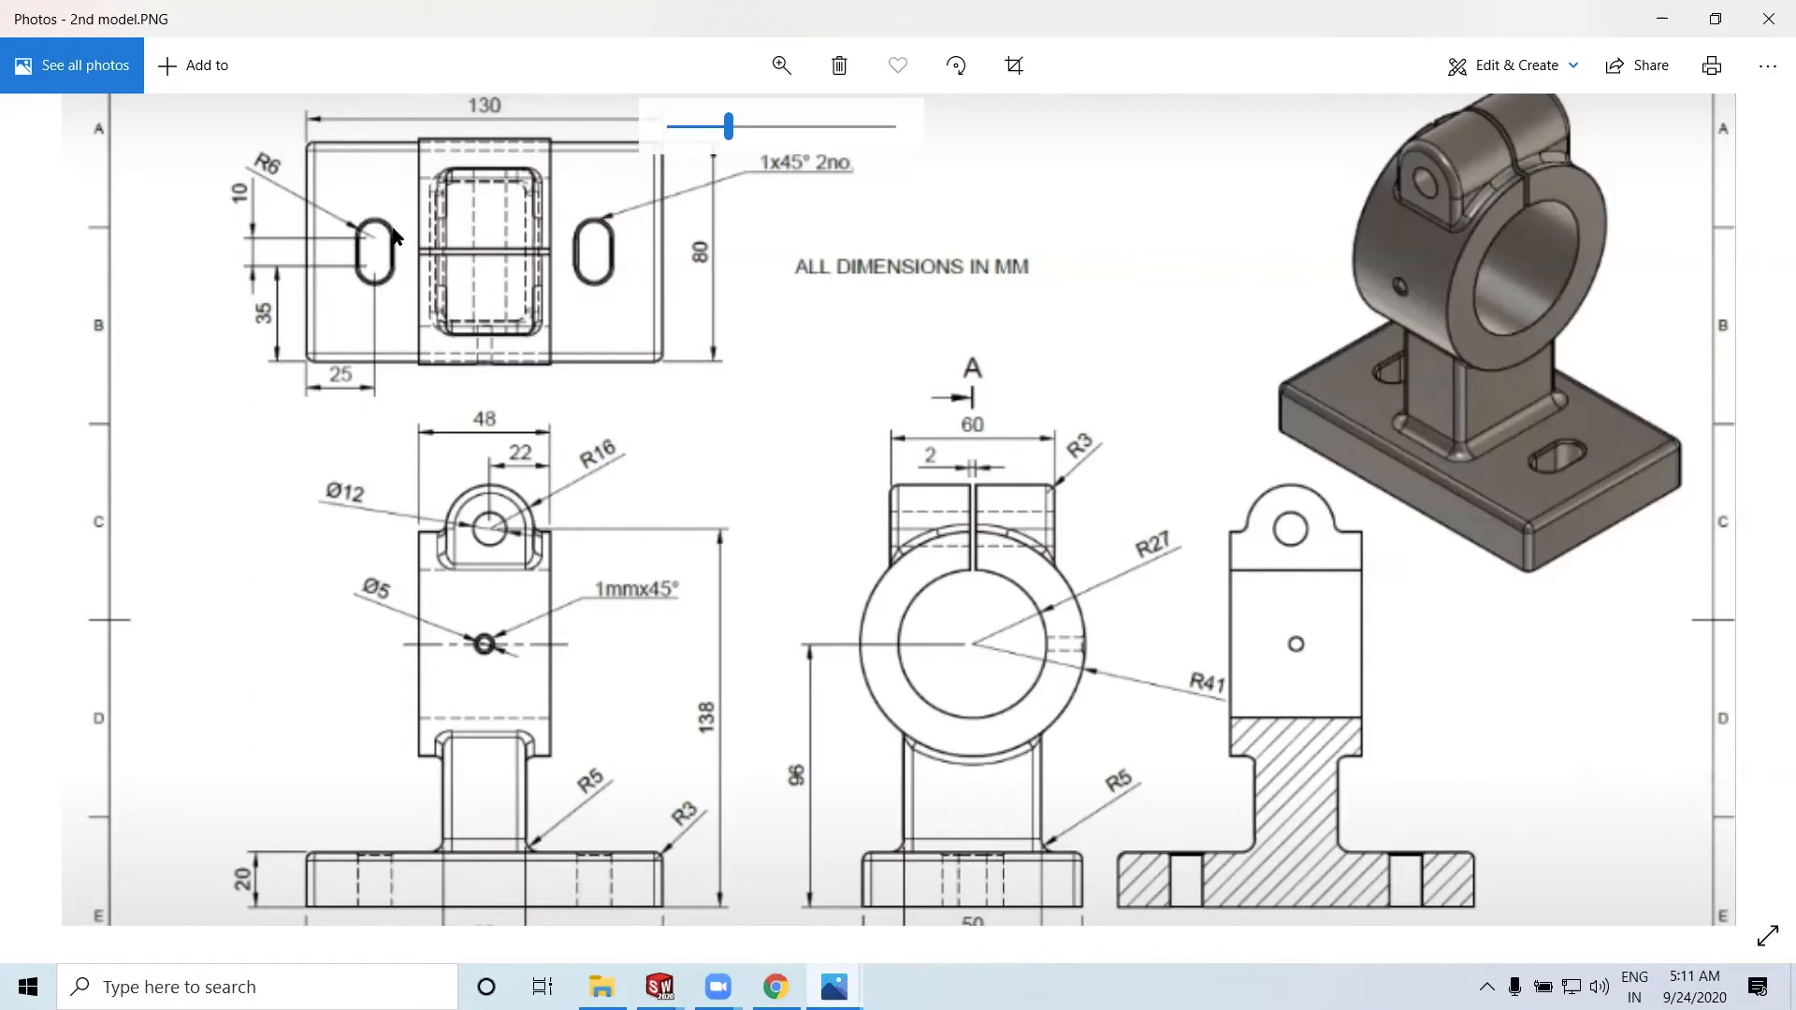
{"action": "left_click", "coordinate": [1662, 19]}
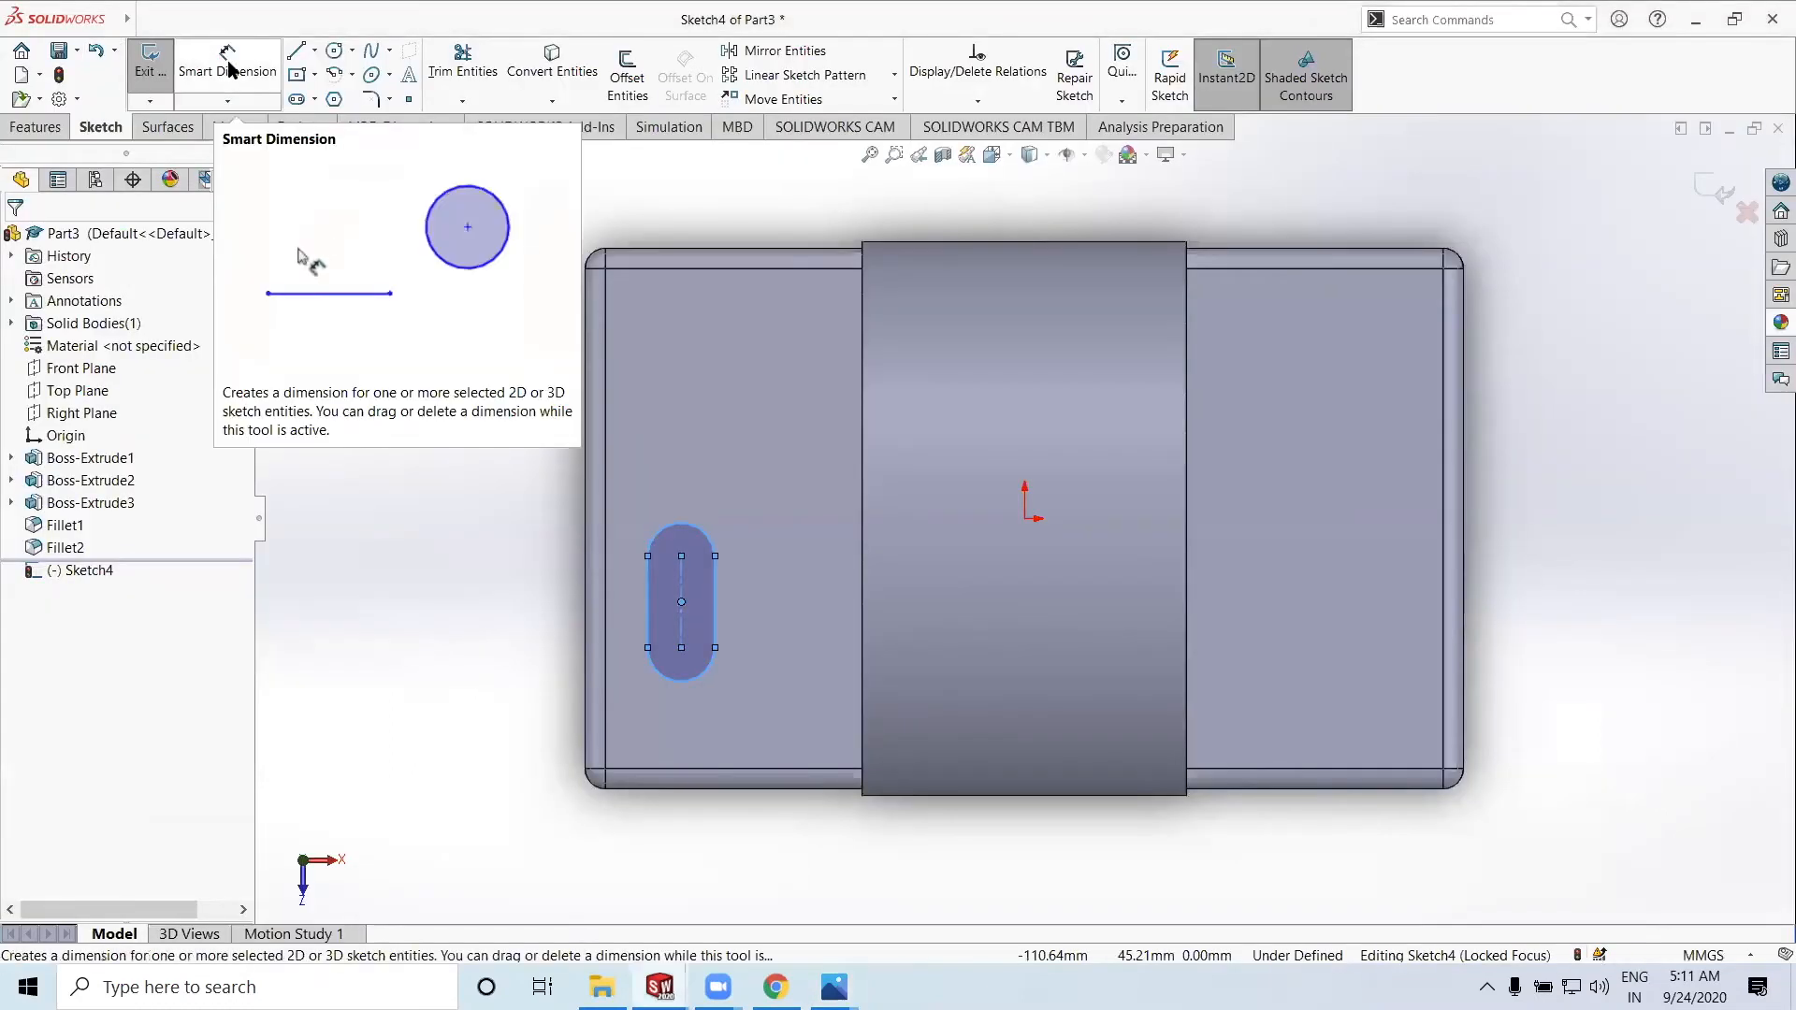
{"action": "left_click", "coordinate": [229, 67]}
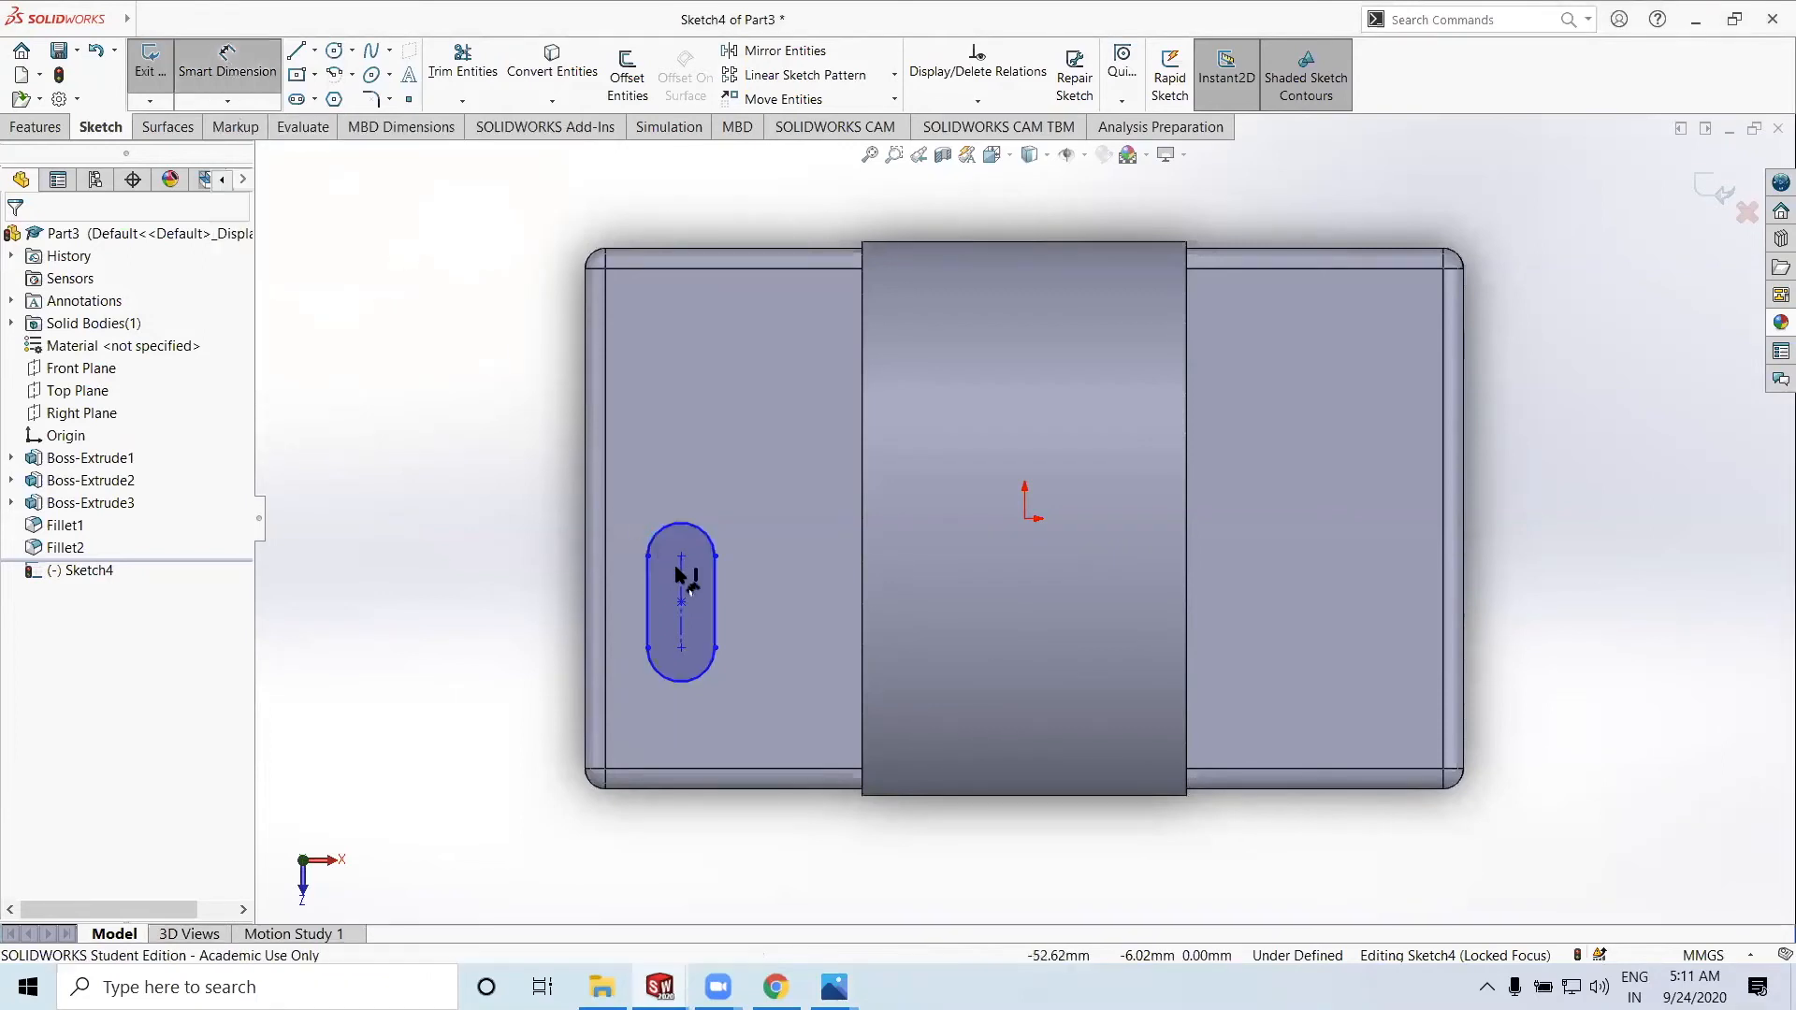
{"action": "left_click", "coordinate": [472, 594]}
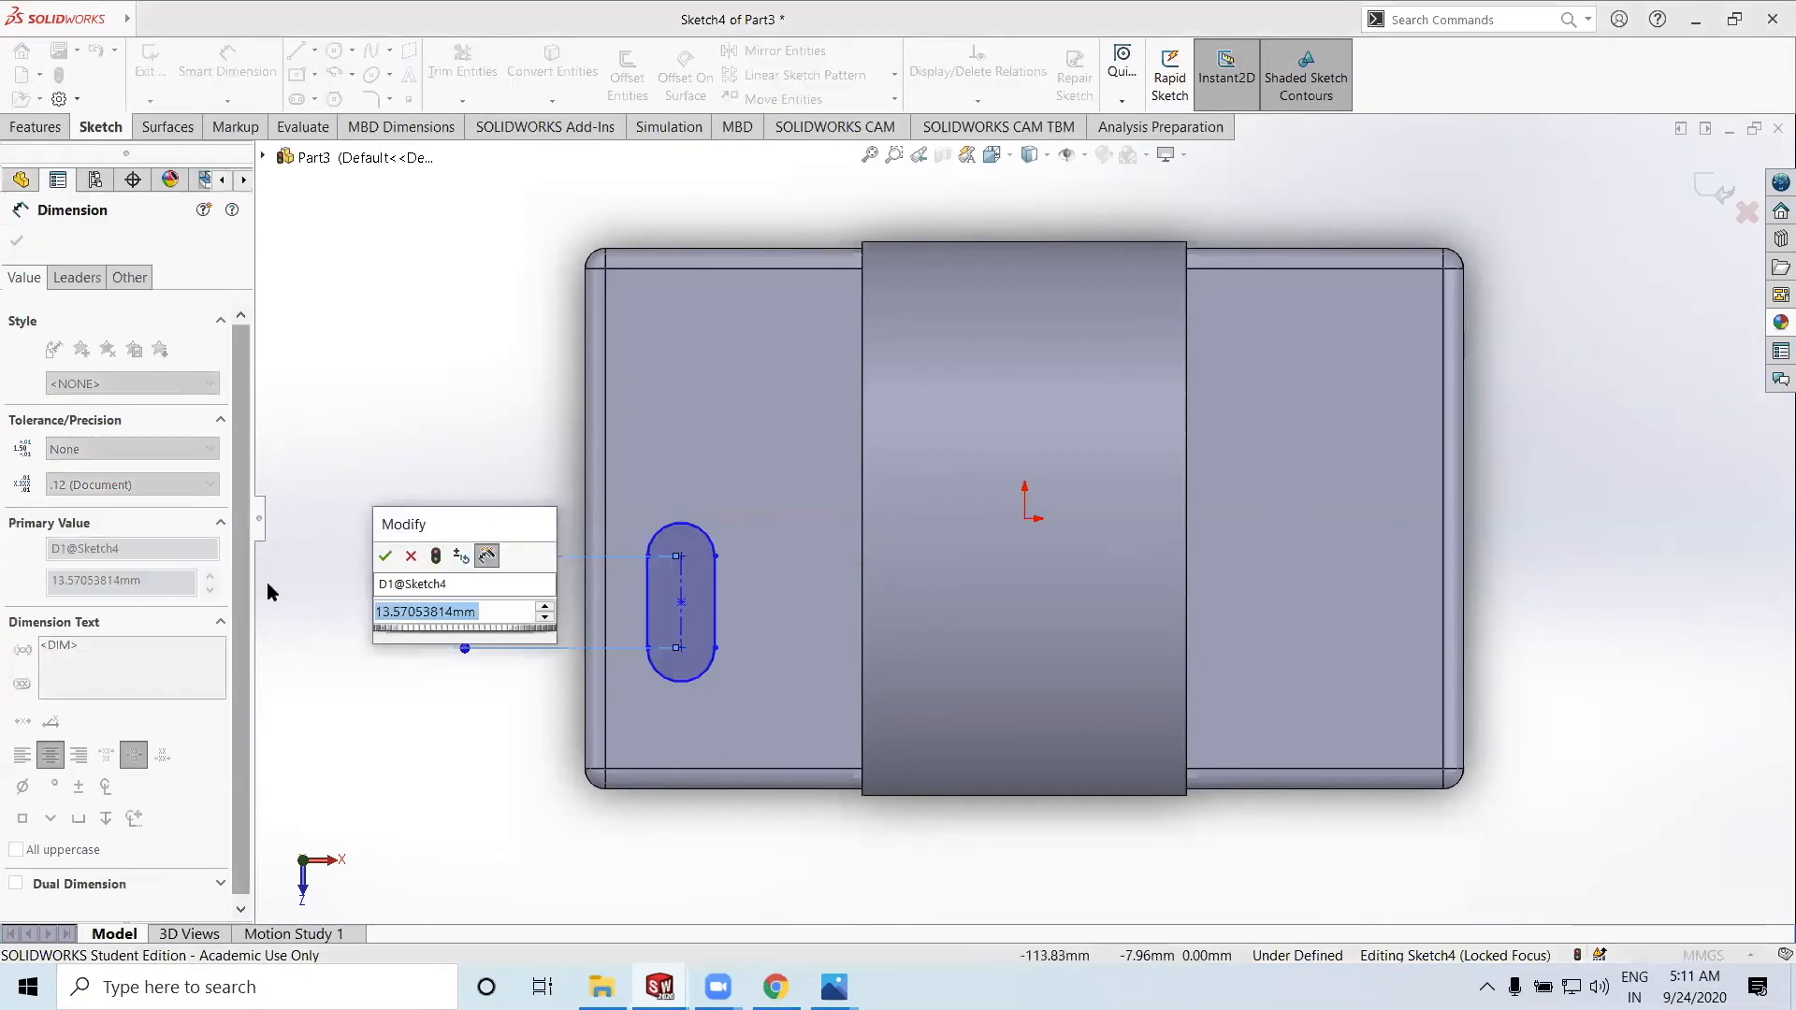
{"action": "type", "text": "10"}
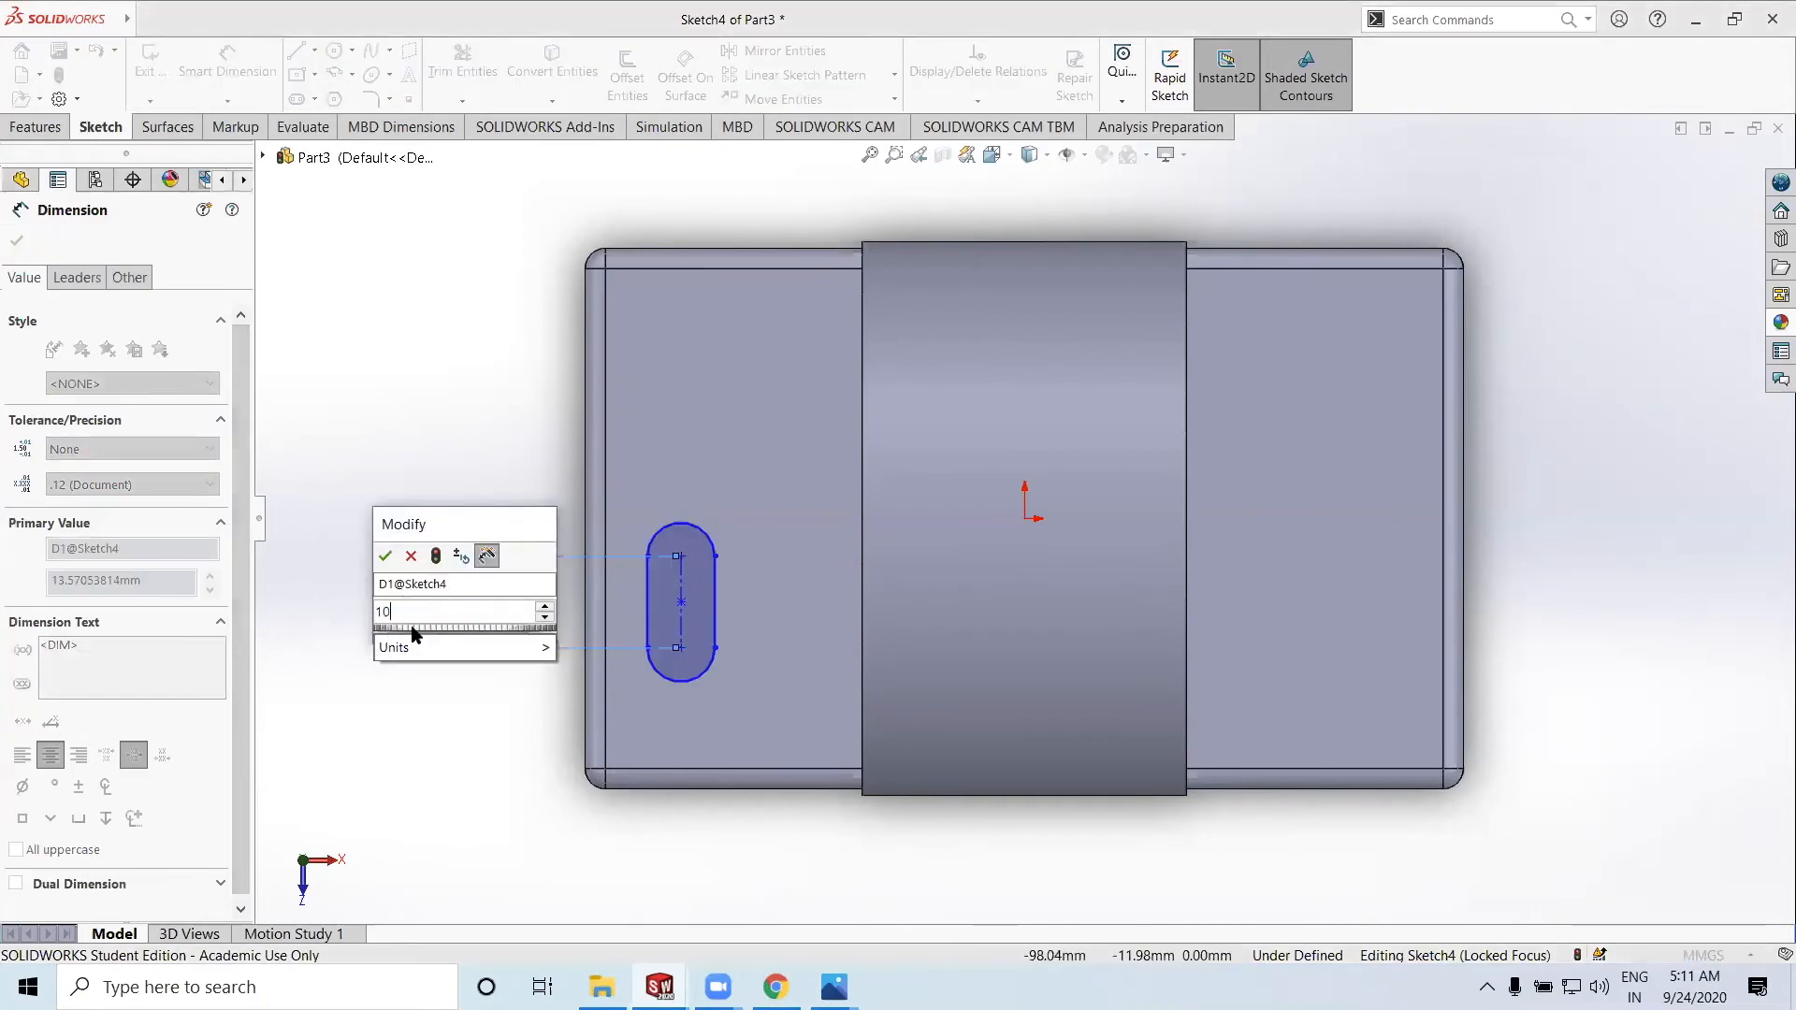
{"action": "left_click", "coordinate": [384, 559]}
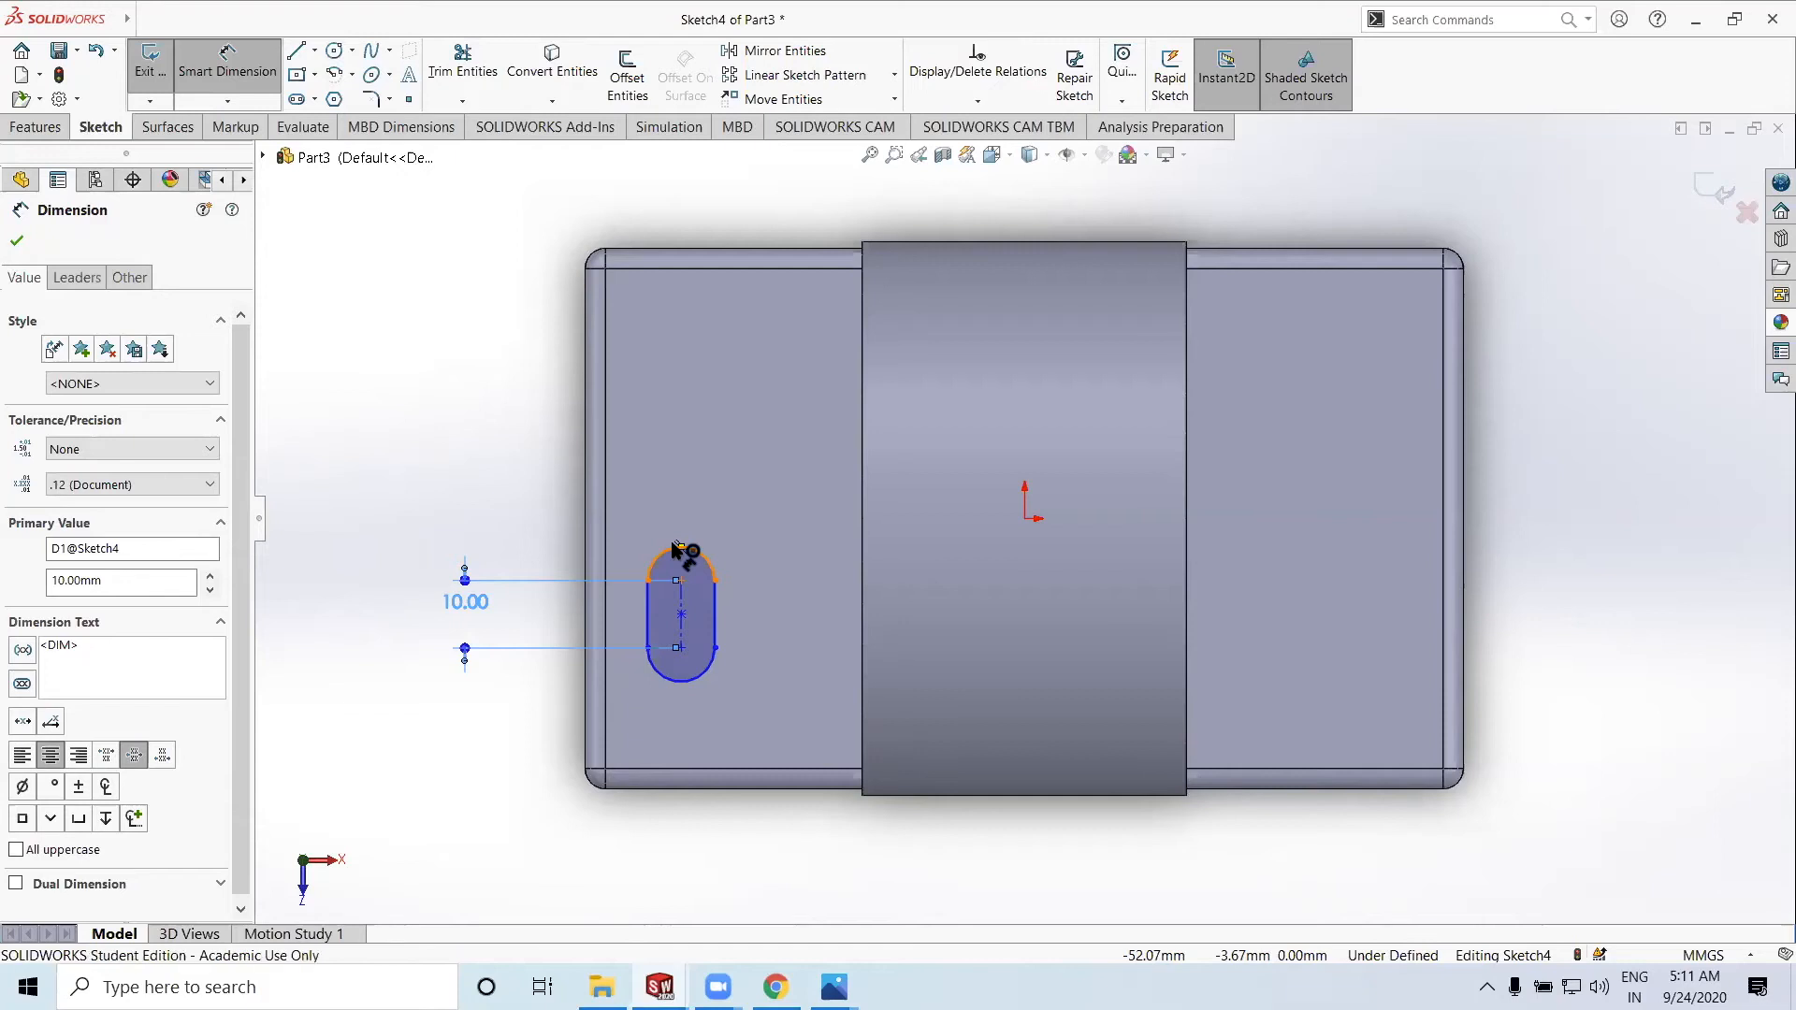
Dimension the slot's upper end arc with a 6 mm radius, checking the value in the 2nd model drawing
{"action": "left_click", "coordinate": [678, 552]}
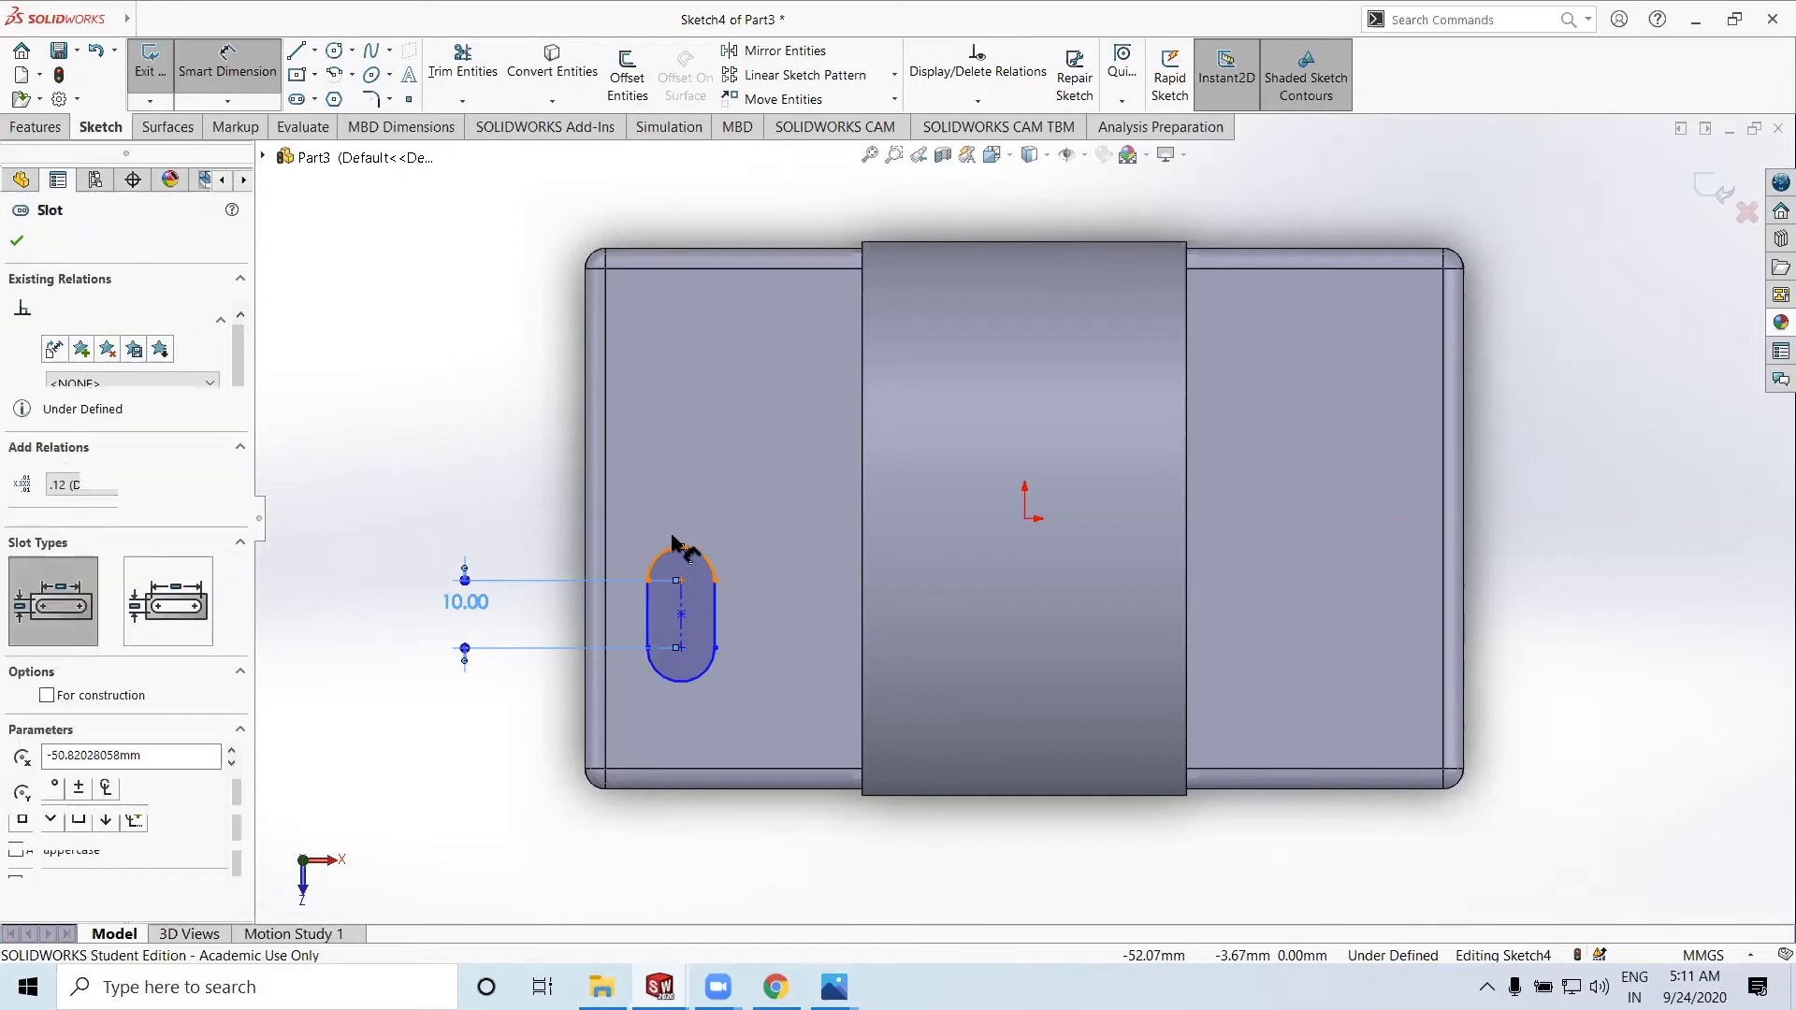
{"action": "left_click", "coordinate": [508, 482]}
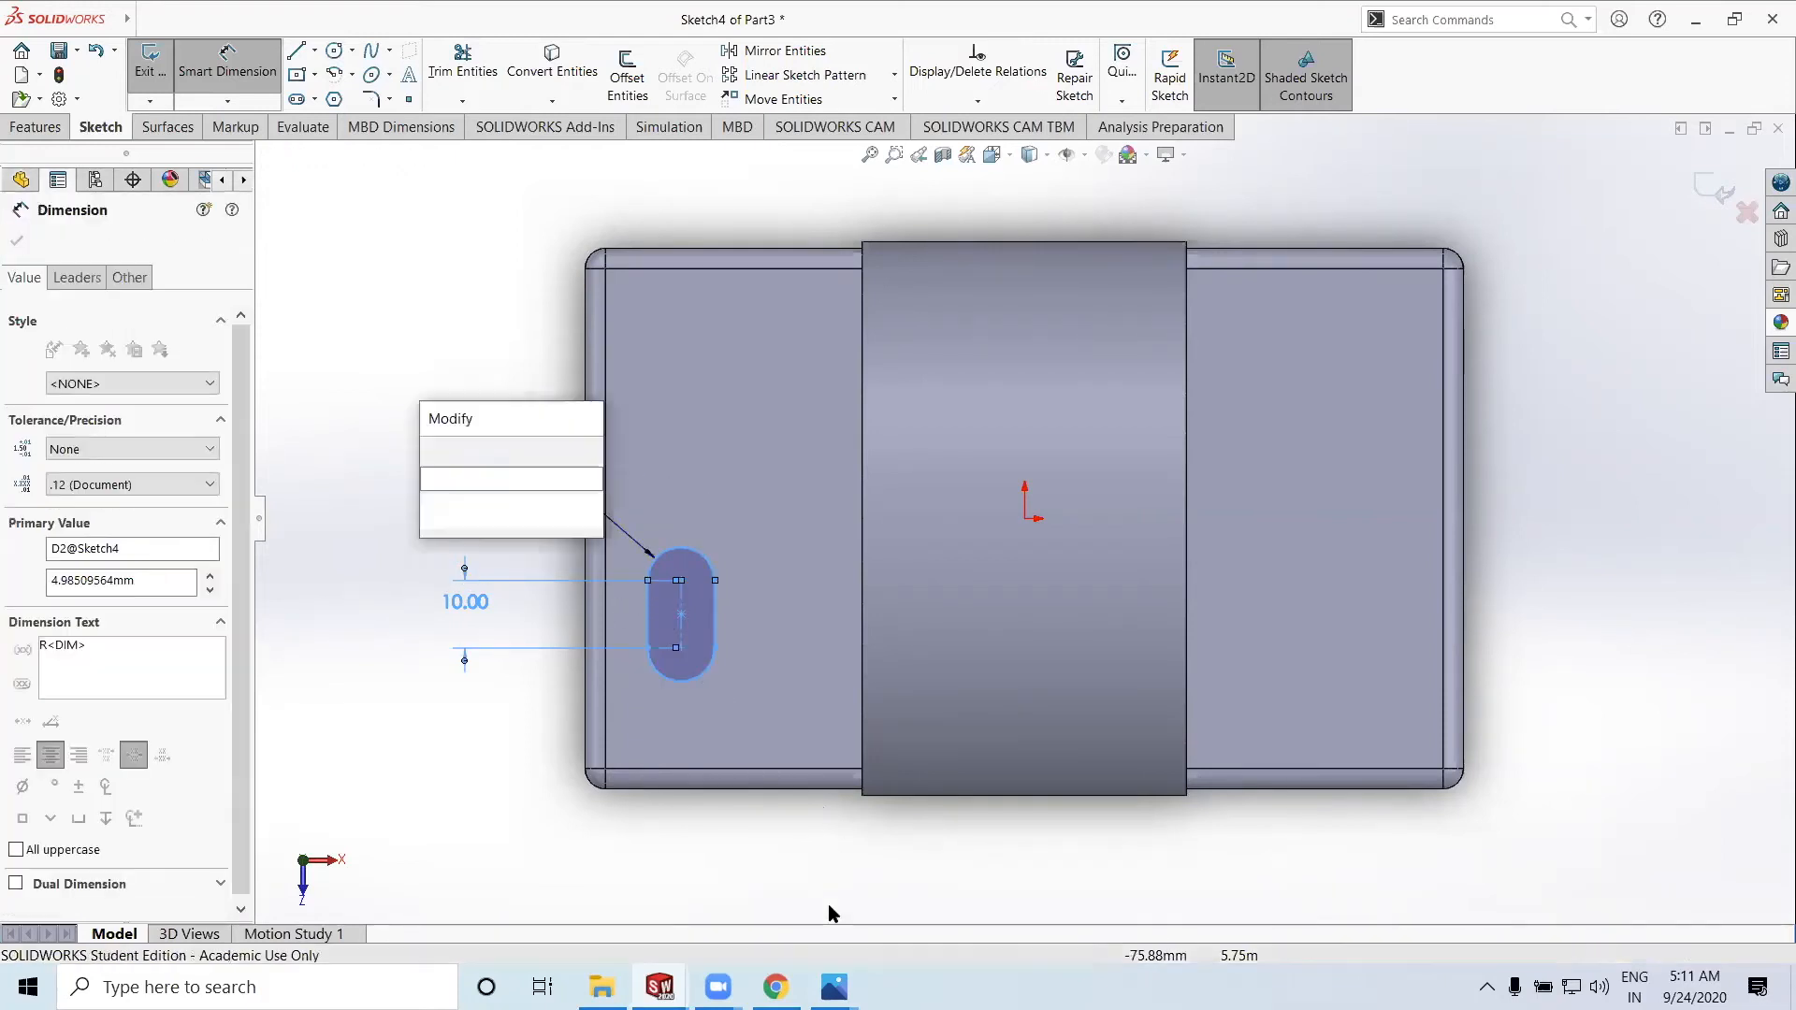
{"action": "left_click", "coordinate": [835, 987]}
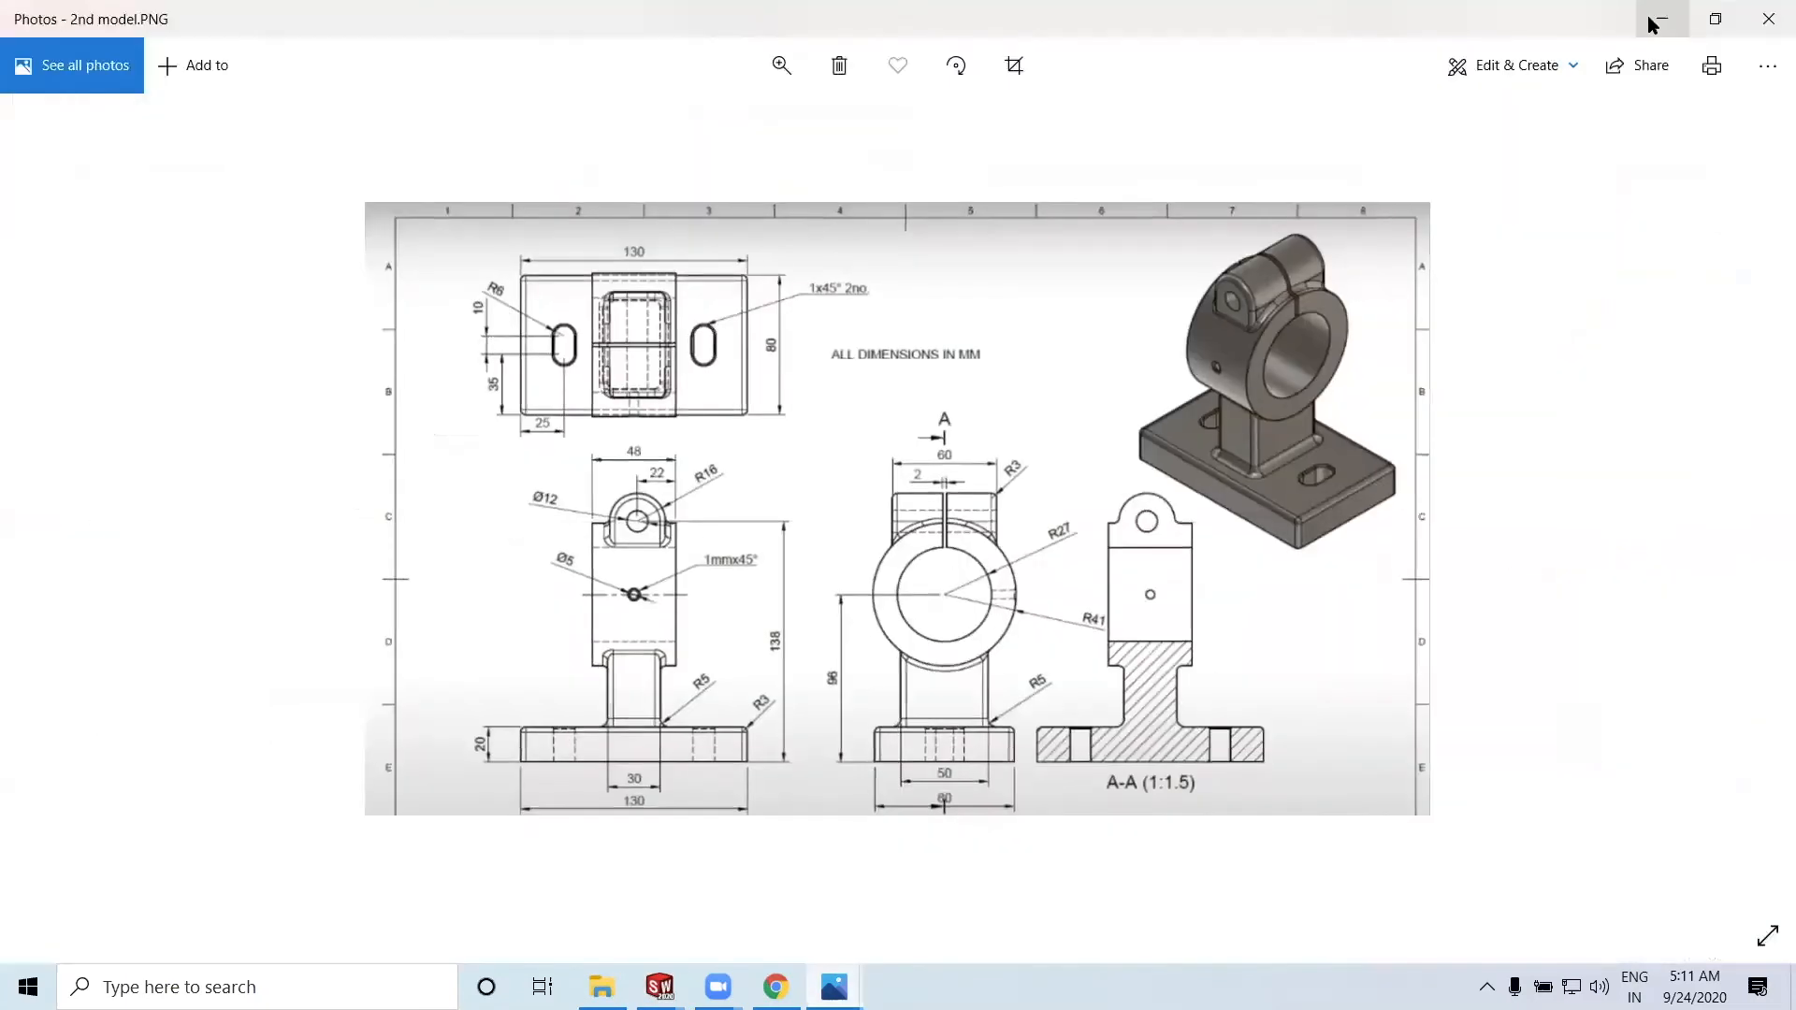
{"action": "left_click", "coordinate": [1662, 19]}
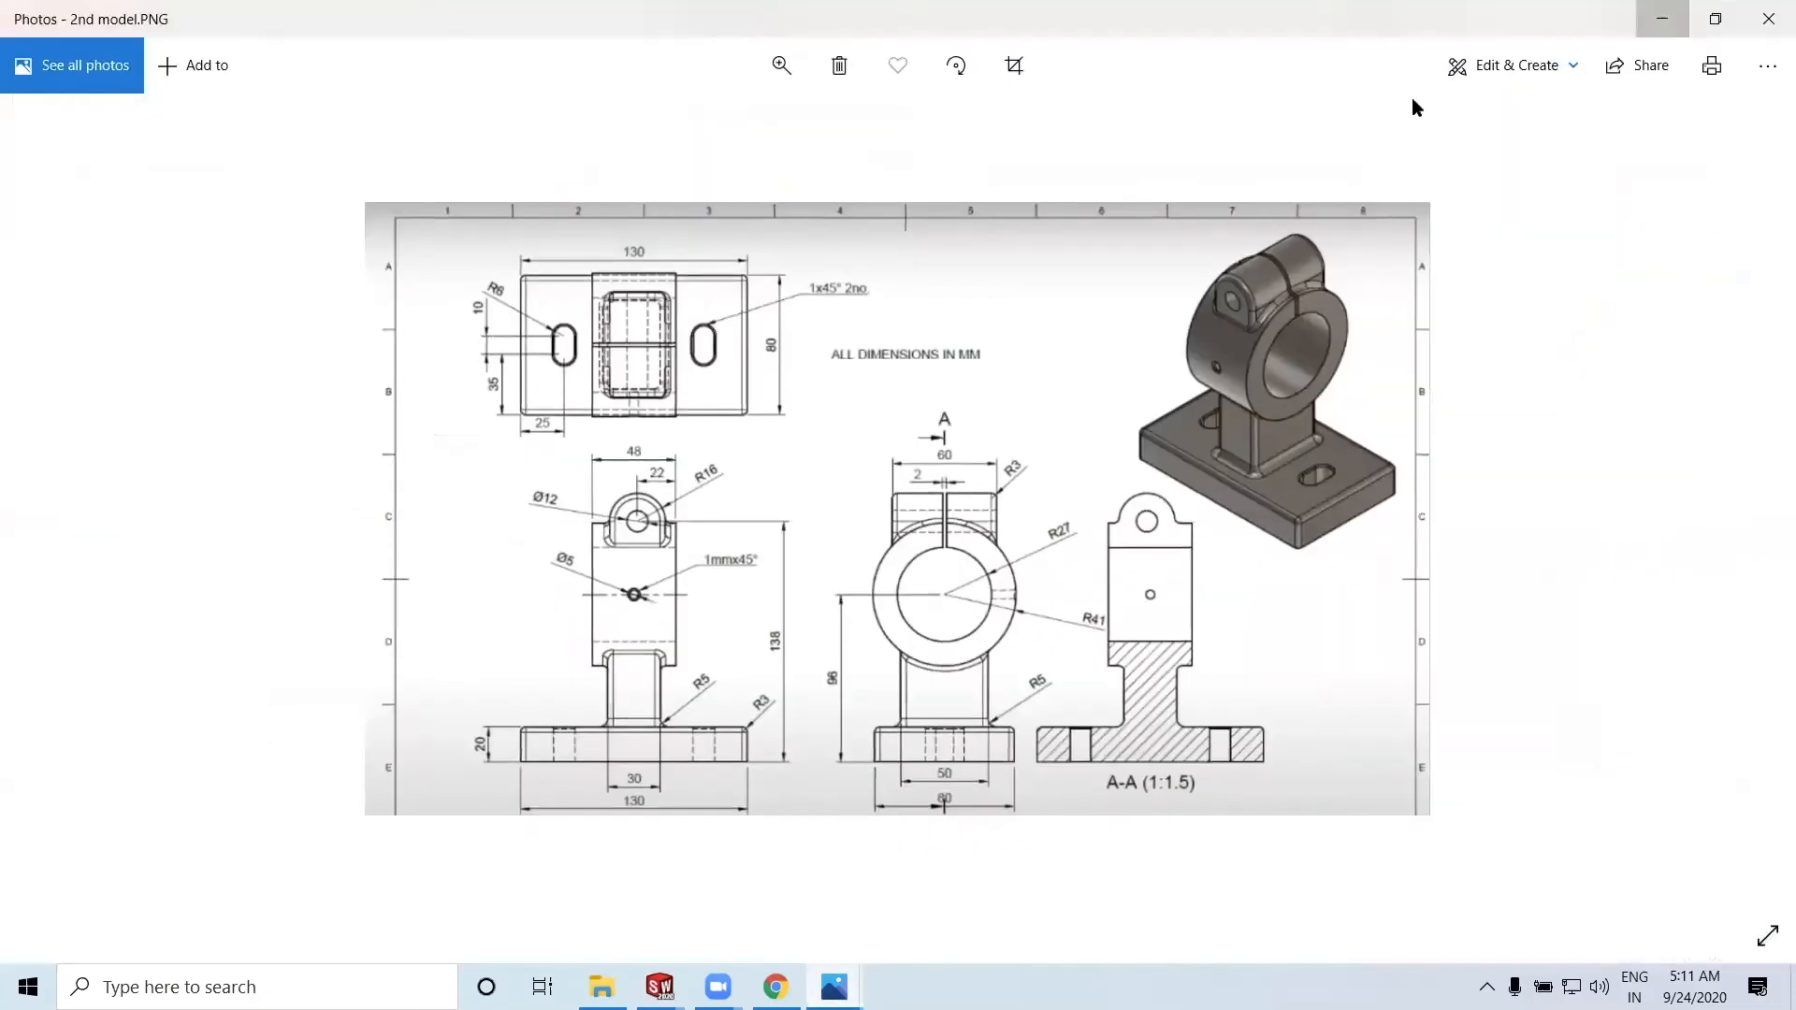
{"action": "left_click", "coordinate": [522, 505]}
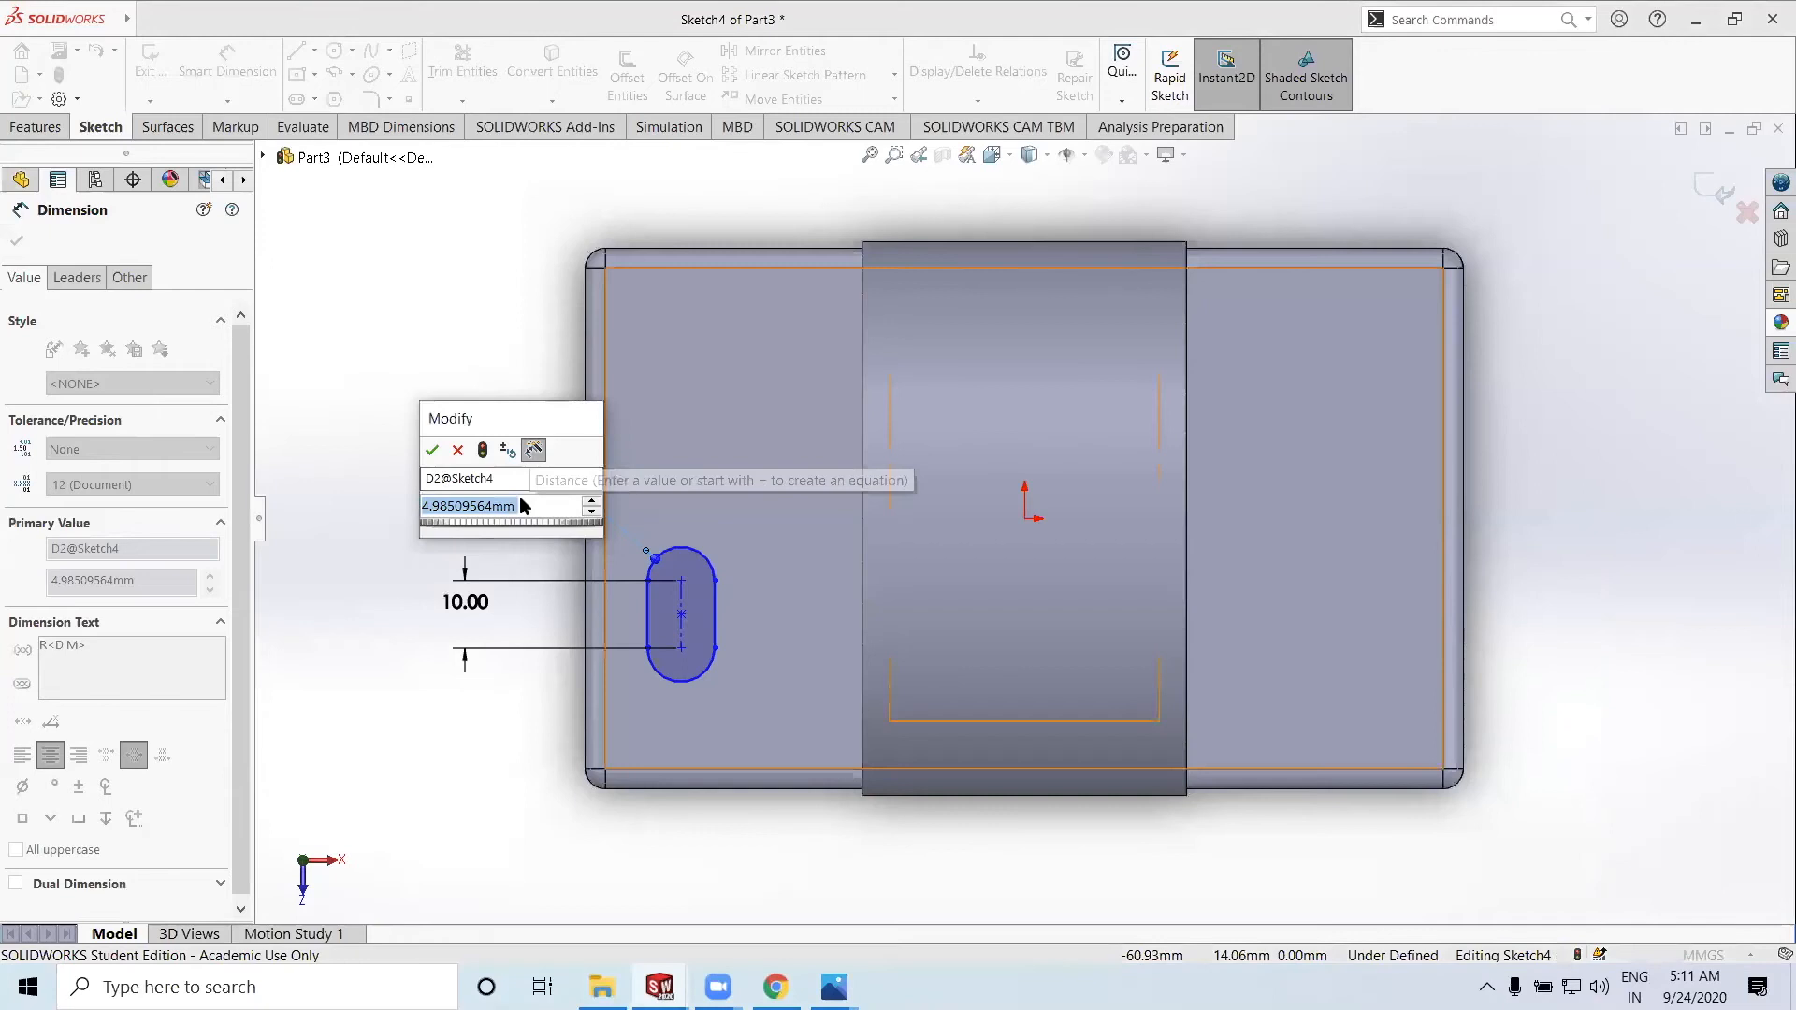
{"action": "left_click", "coordinate": [433, 450]}
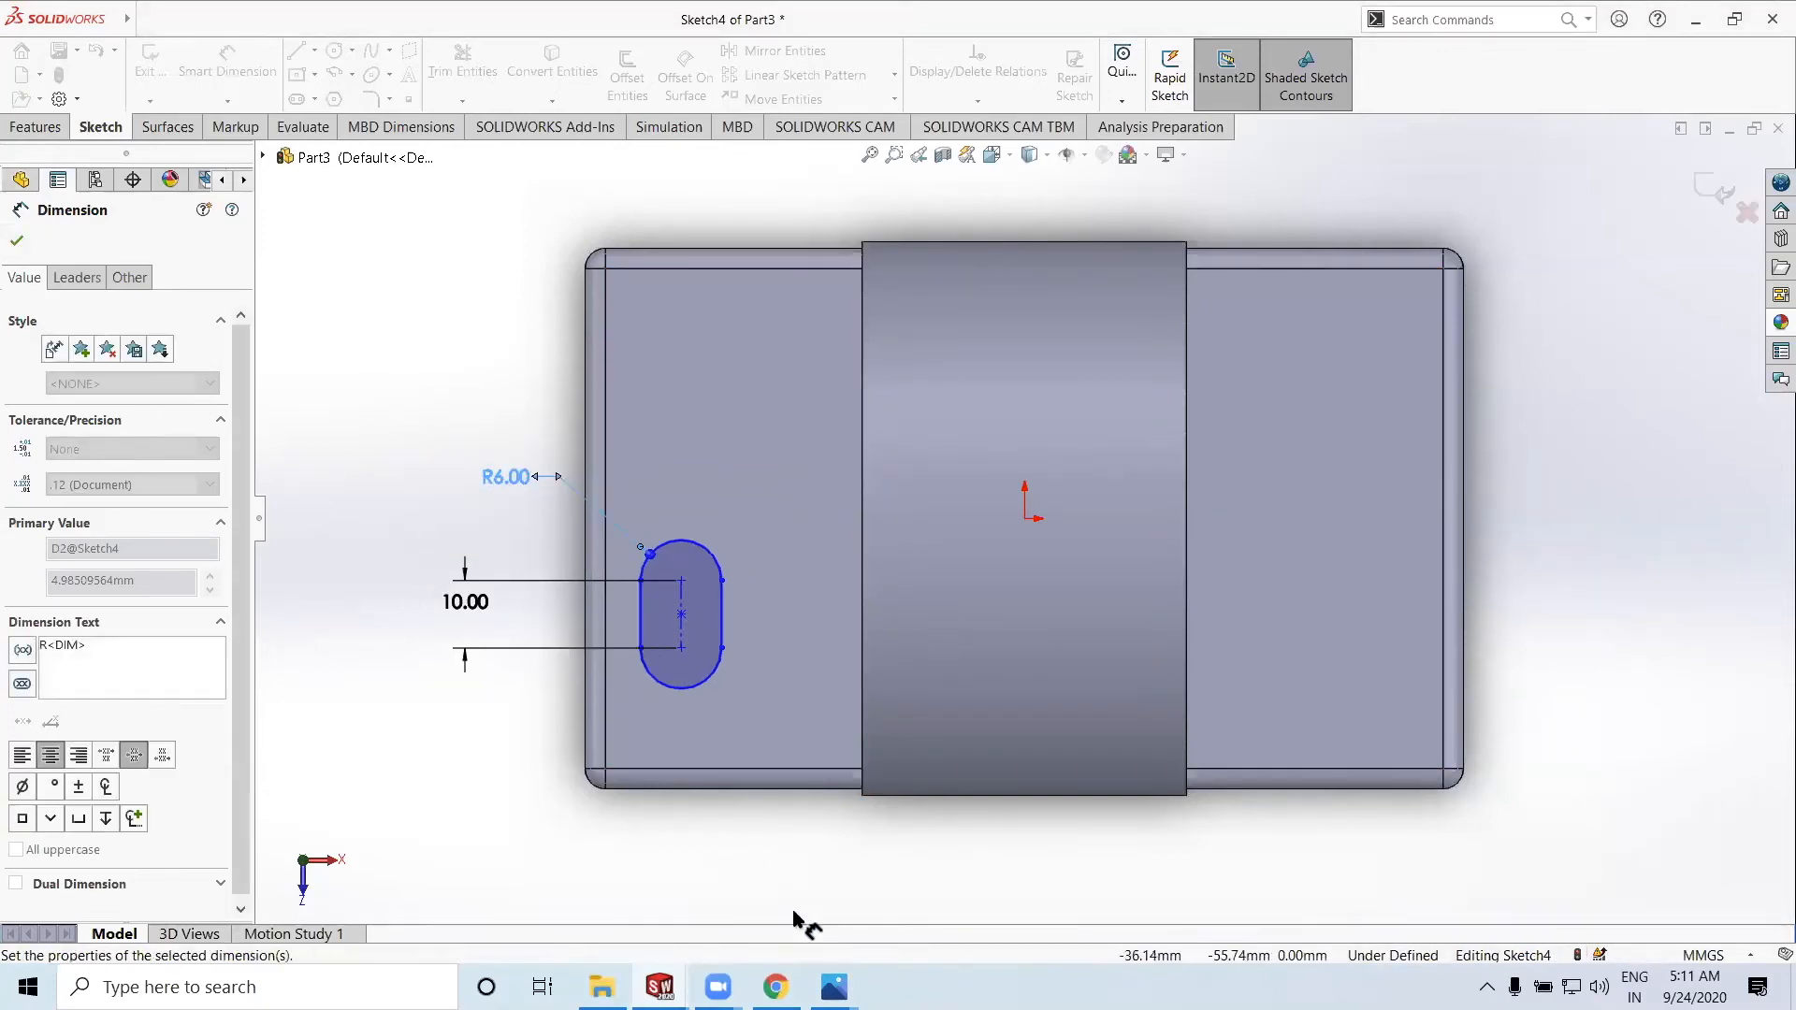
Check the slot position in the 2nd model drawing and dimension the slot's lower centre 35 mm from the plate's lower edge
{"action": "mouse_move", "coordinate": [833, 987]}
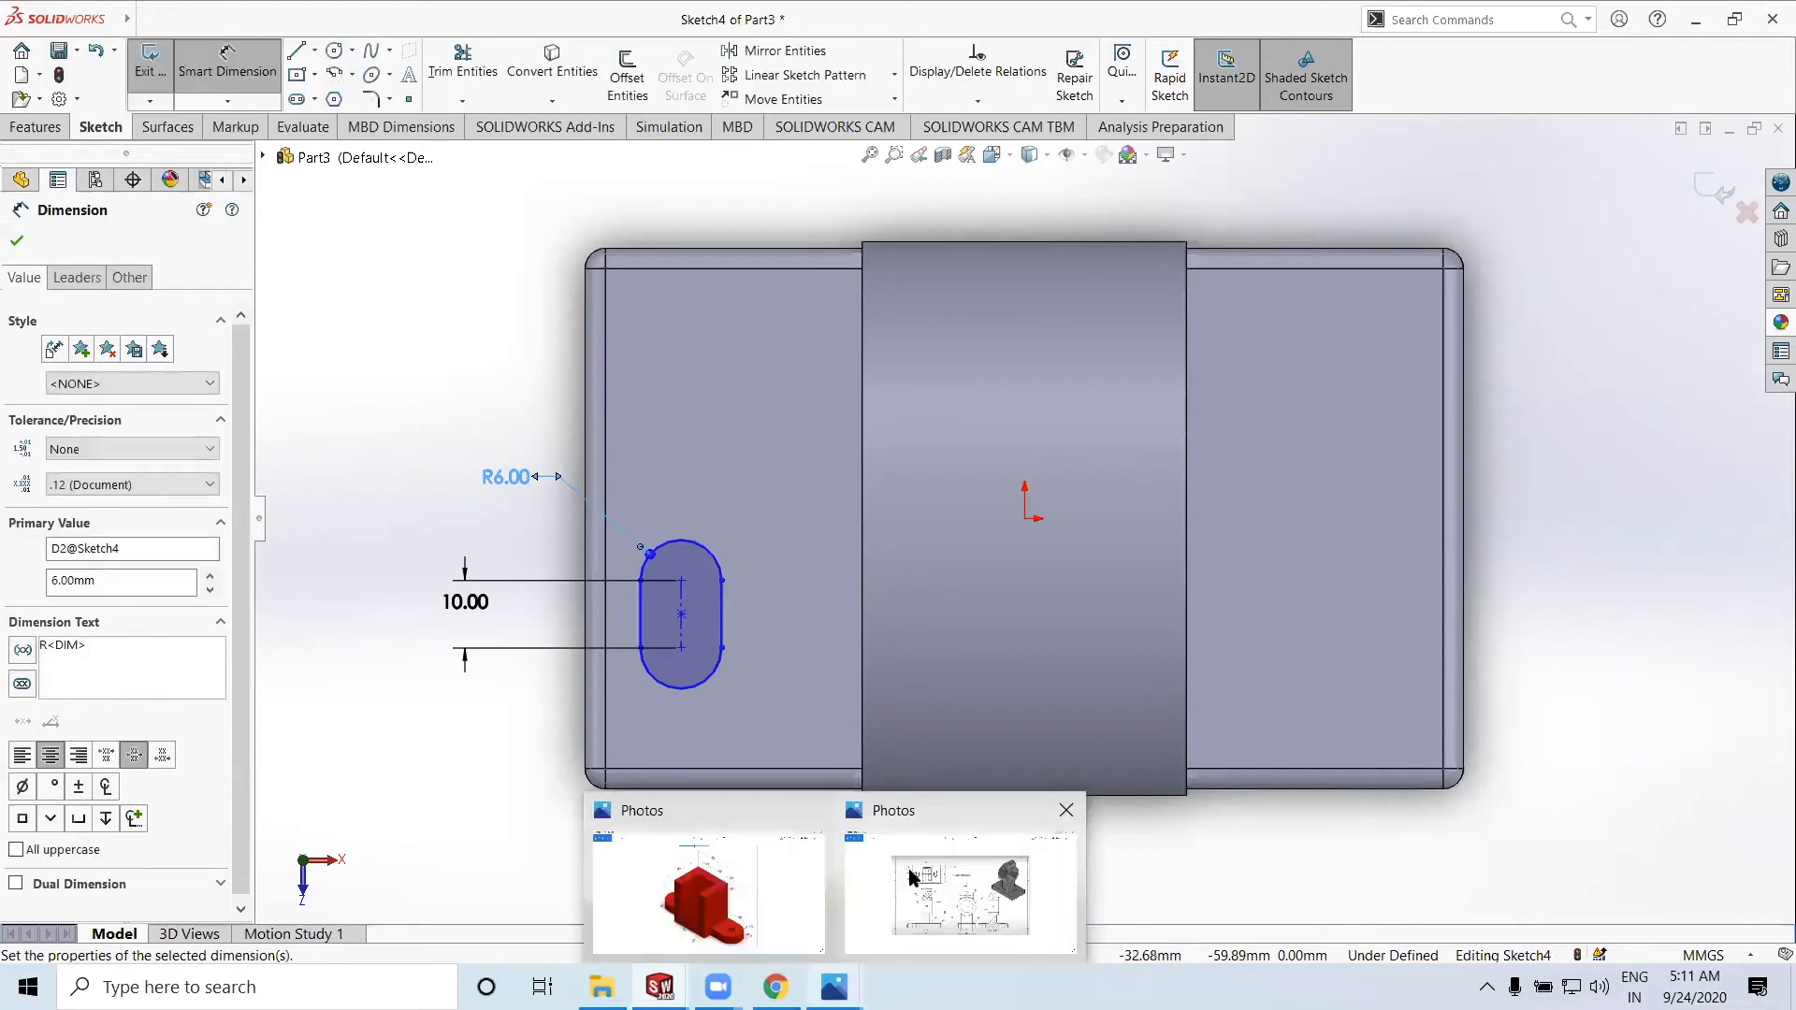
{"action": "left_click", "coordinate": [959, 889]}
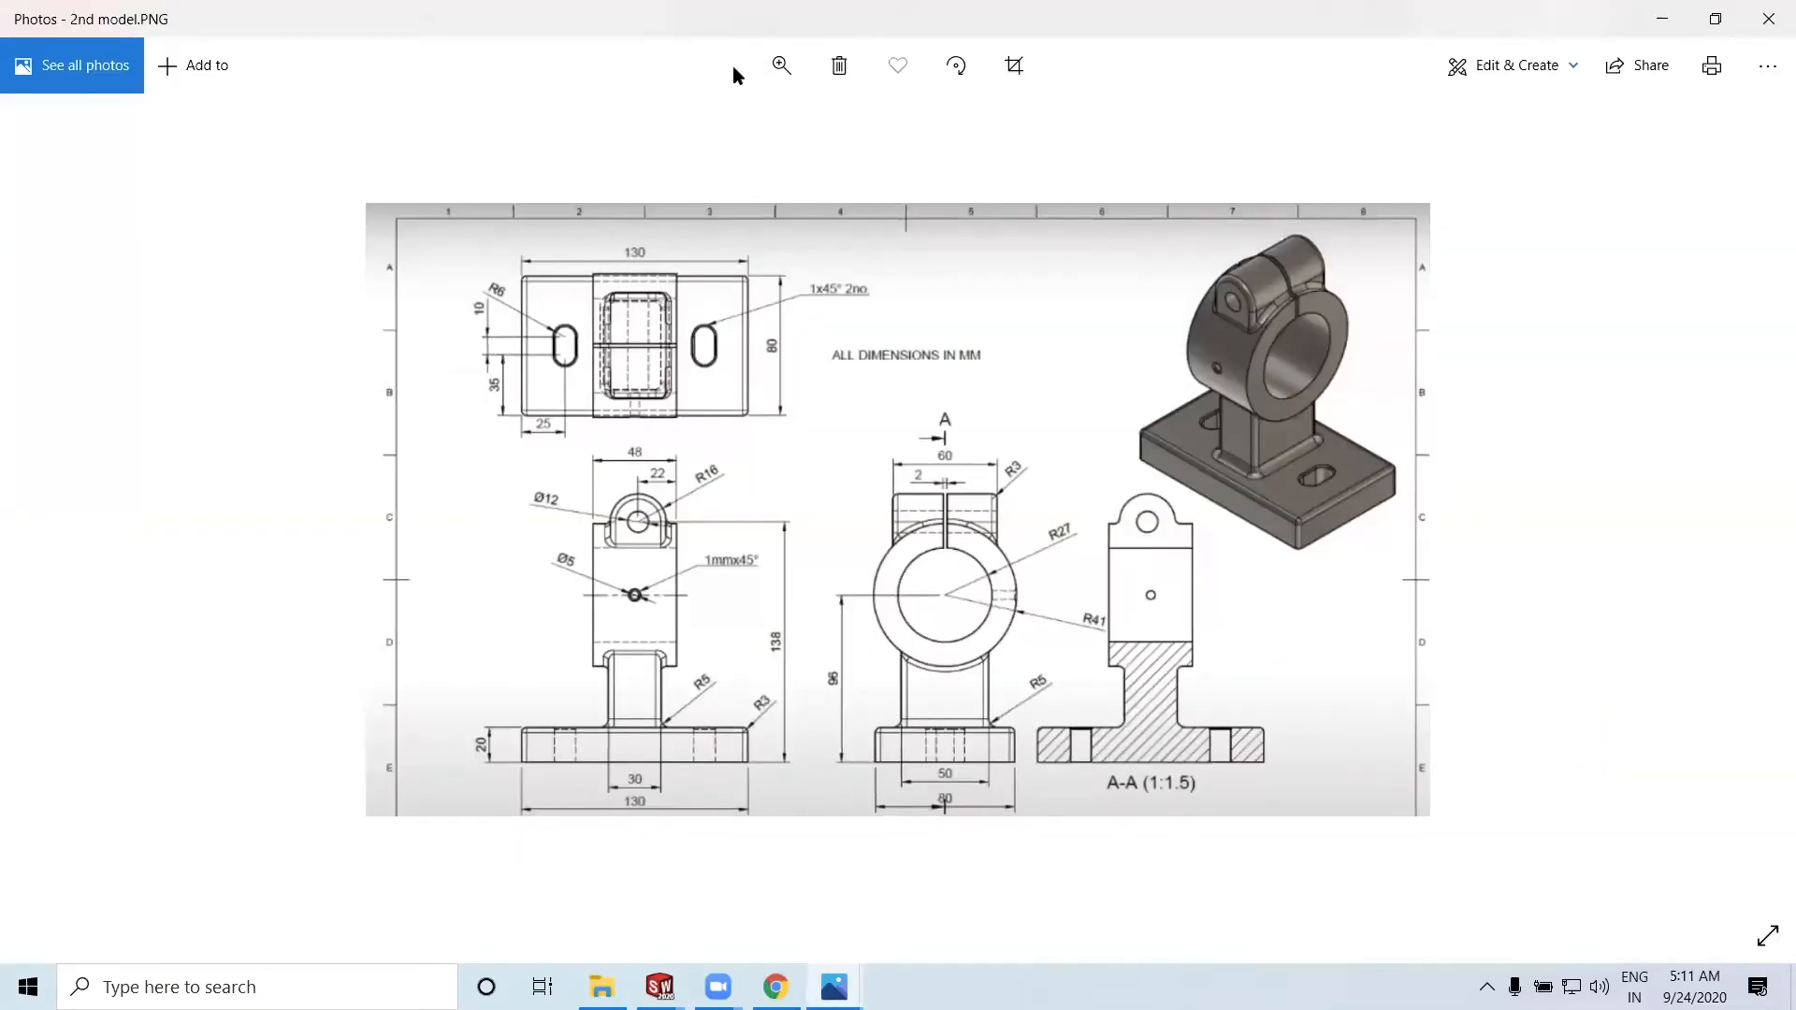
{"action": "left_click", "coordinate": [783, 65]}
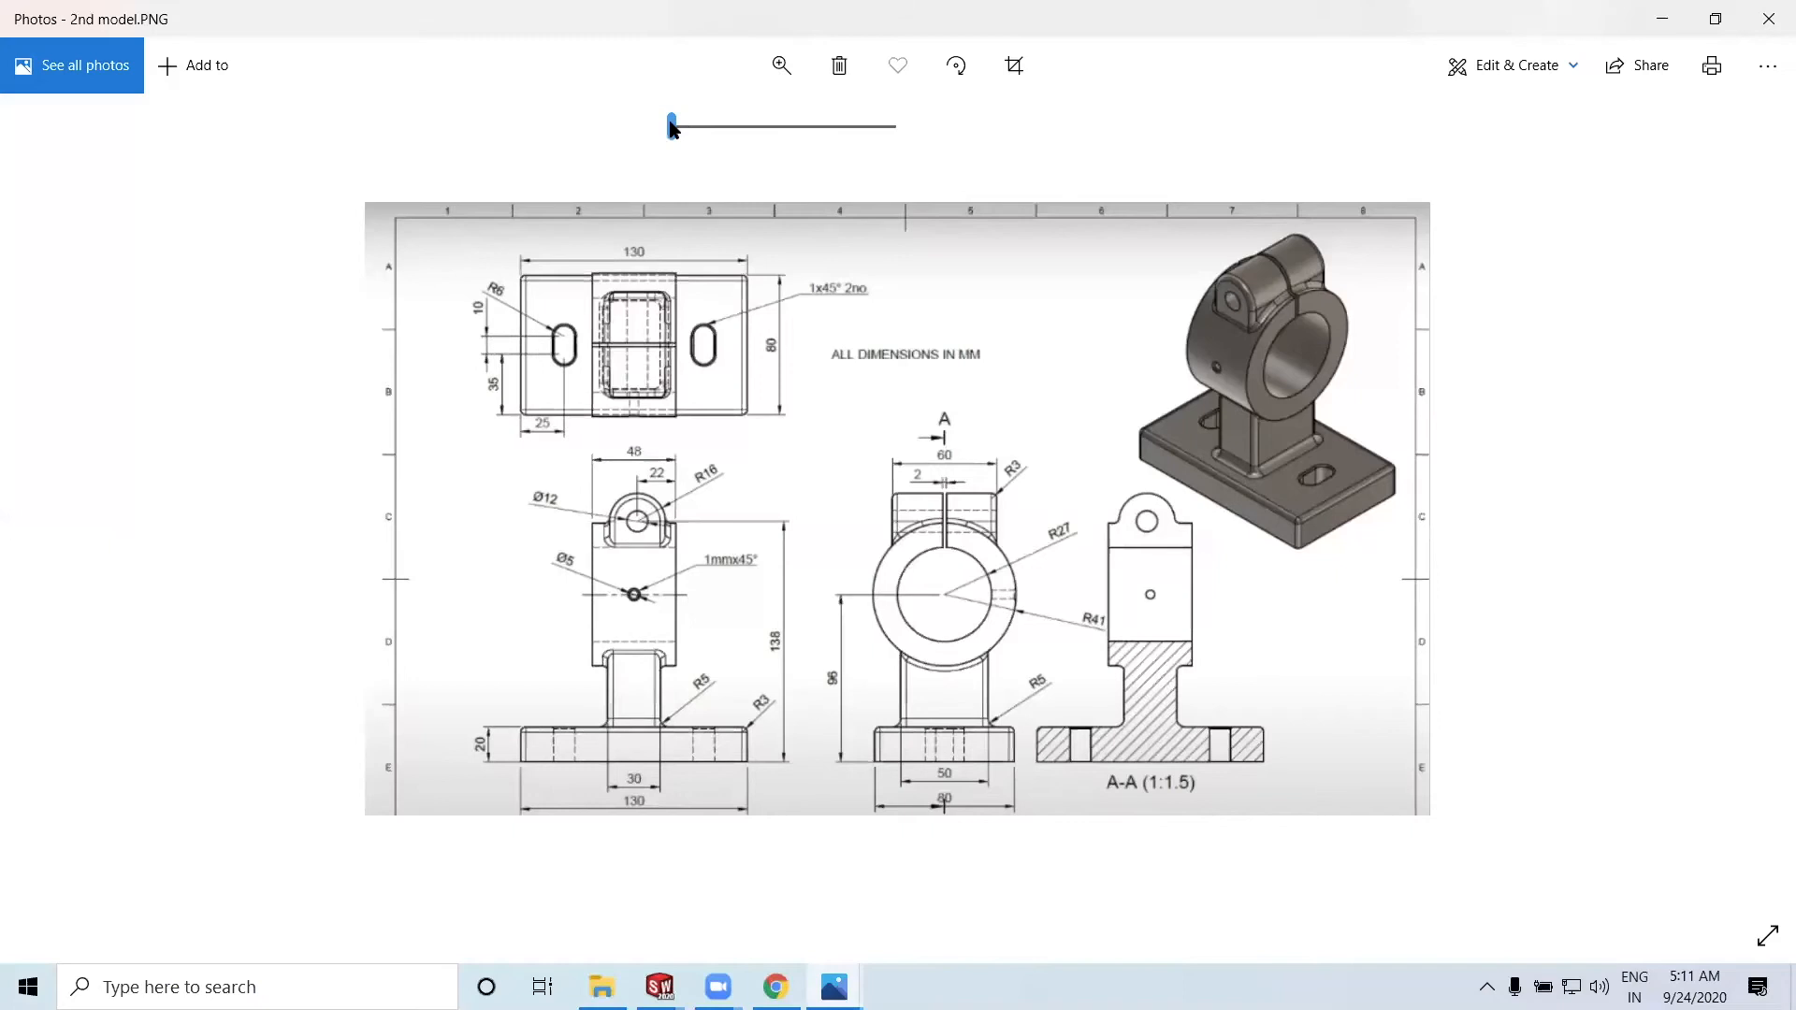
{"action": "left_click", "coordinate": [722, 128]}
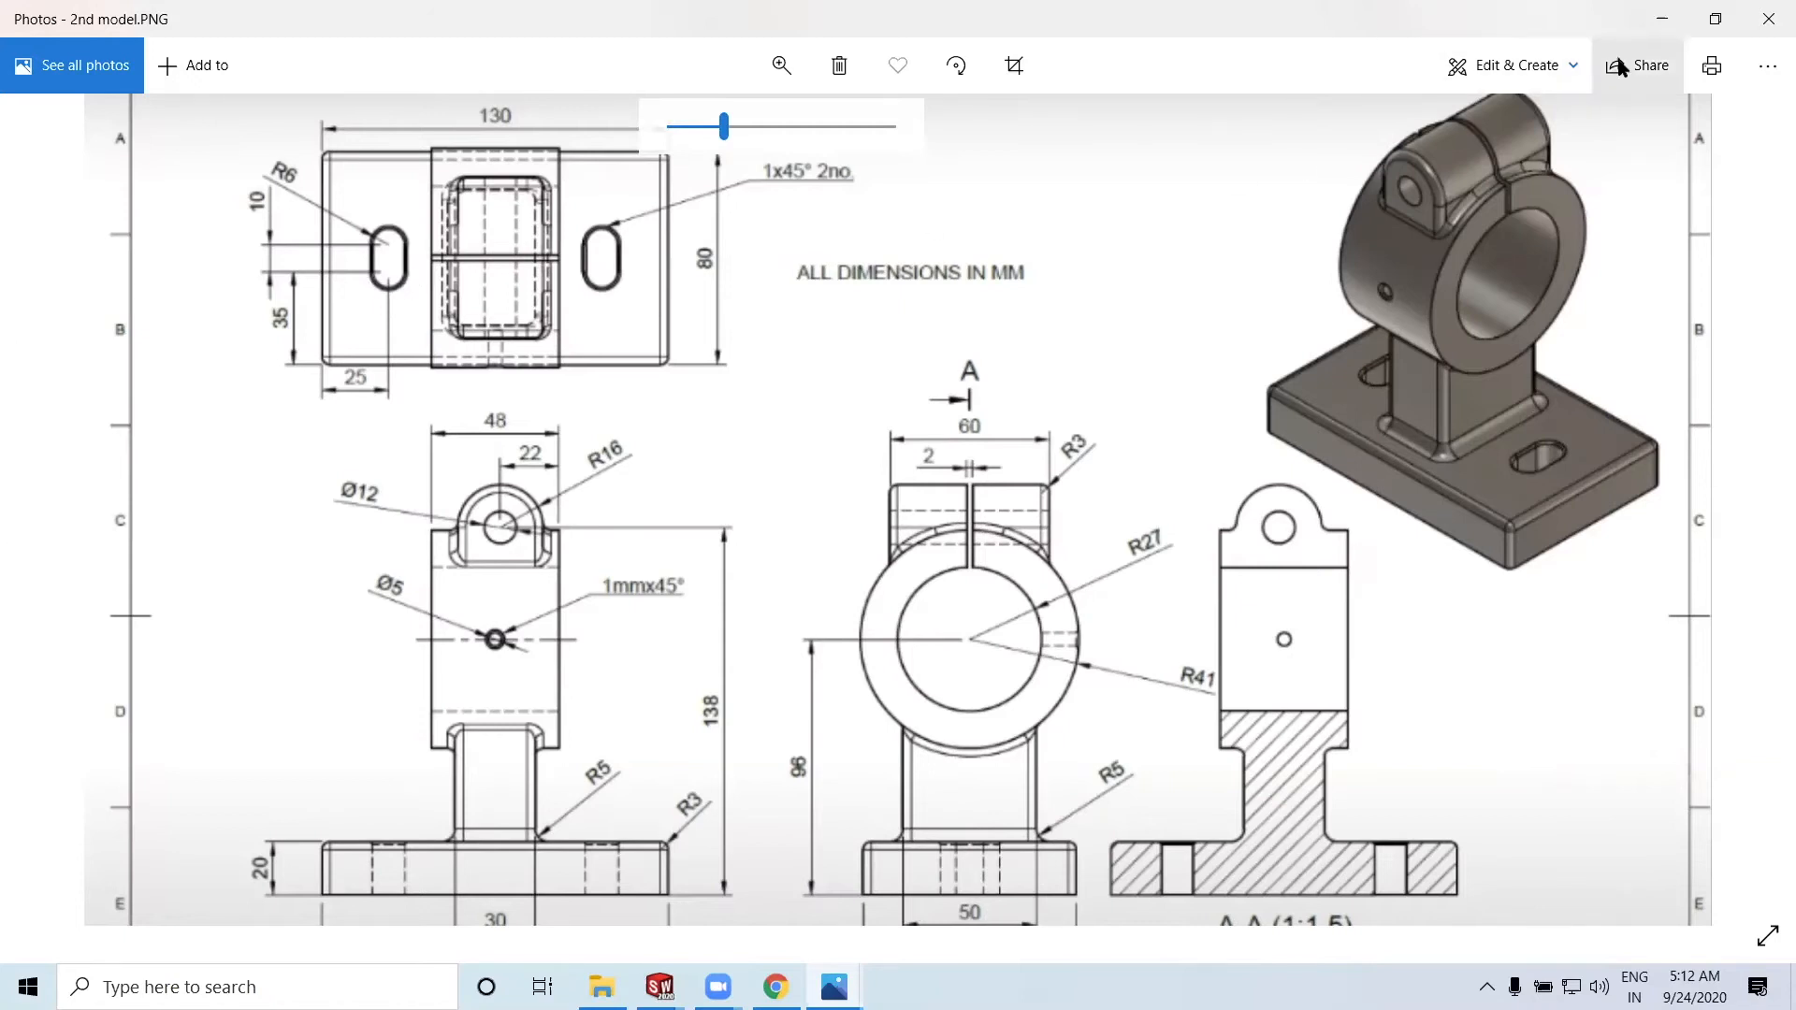
{"action": "left_click", "coordinate": [1651, 21]}
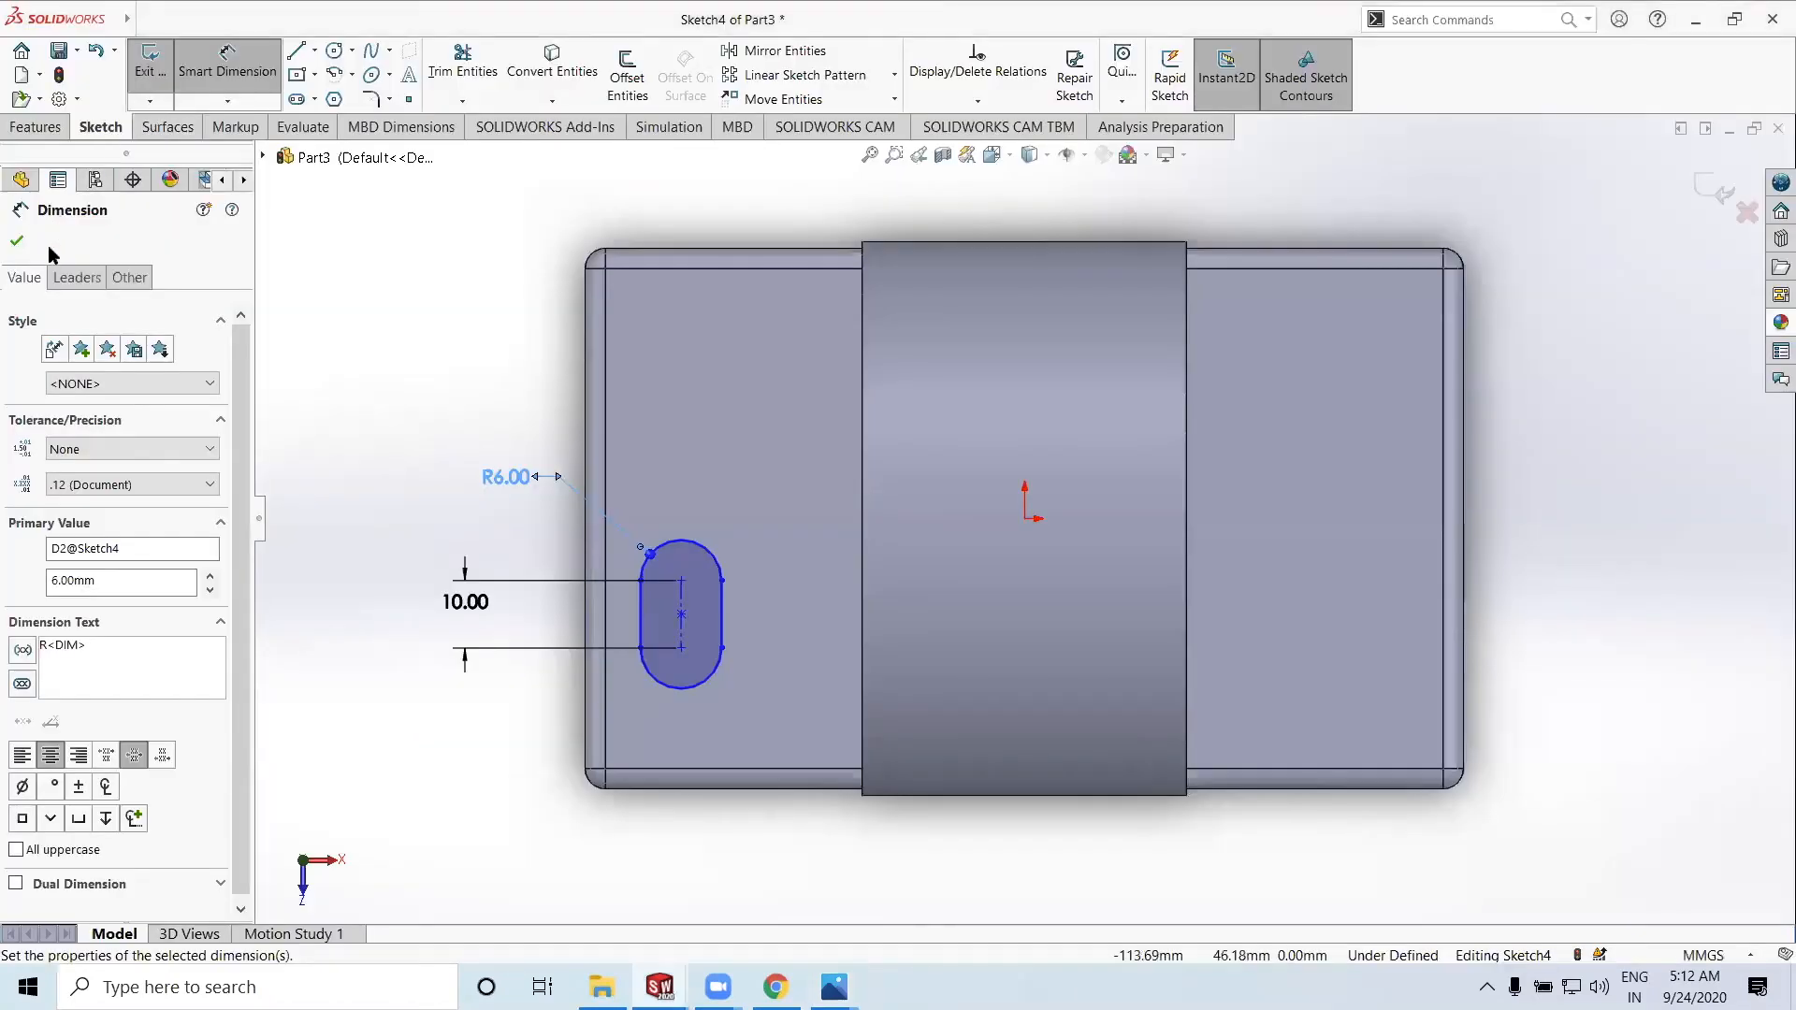
{"action": "left_click", "coordinate": [682, 648]}
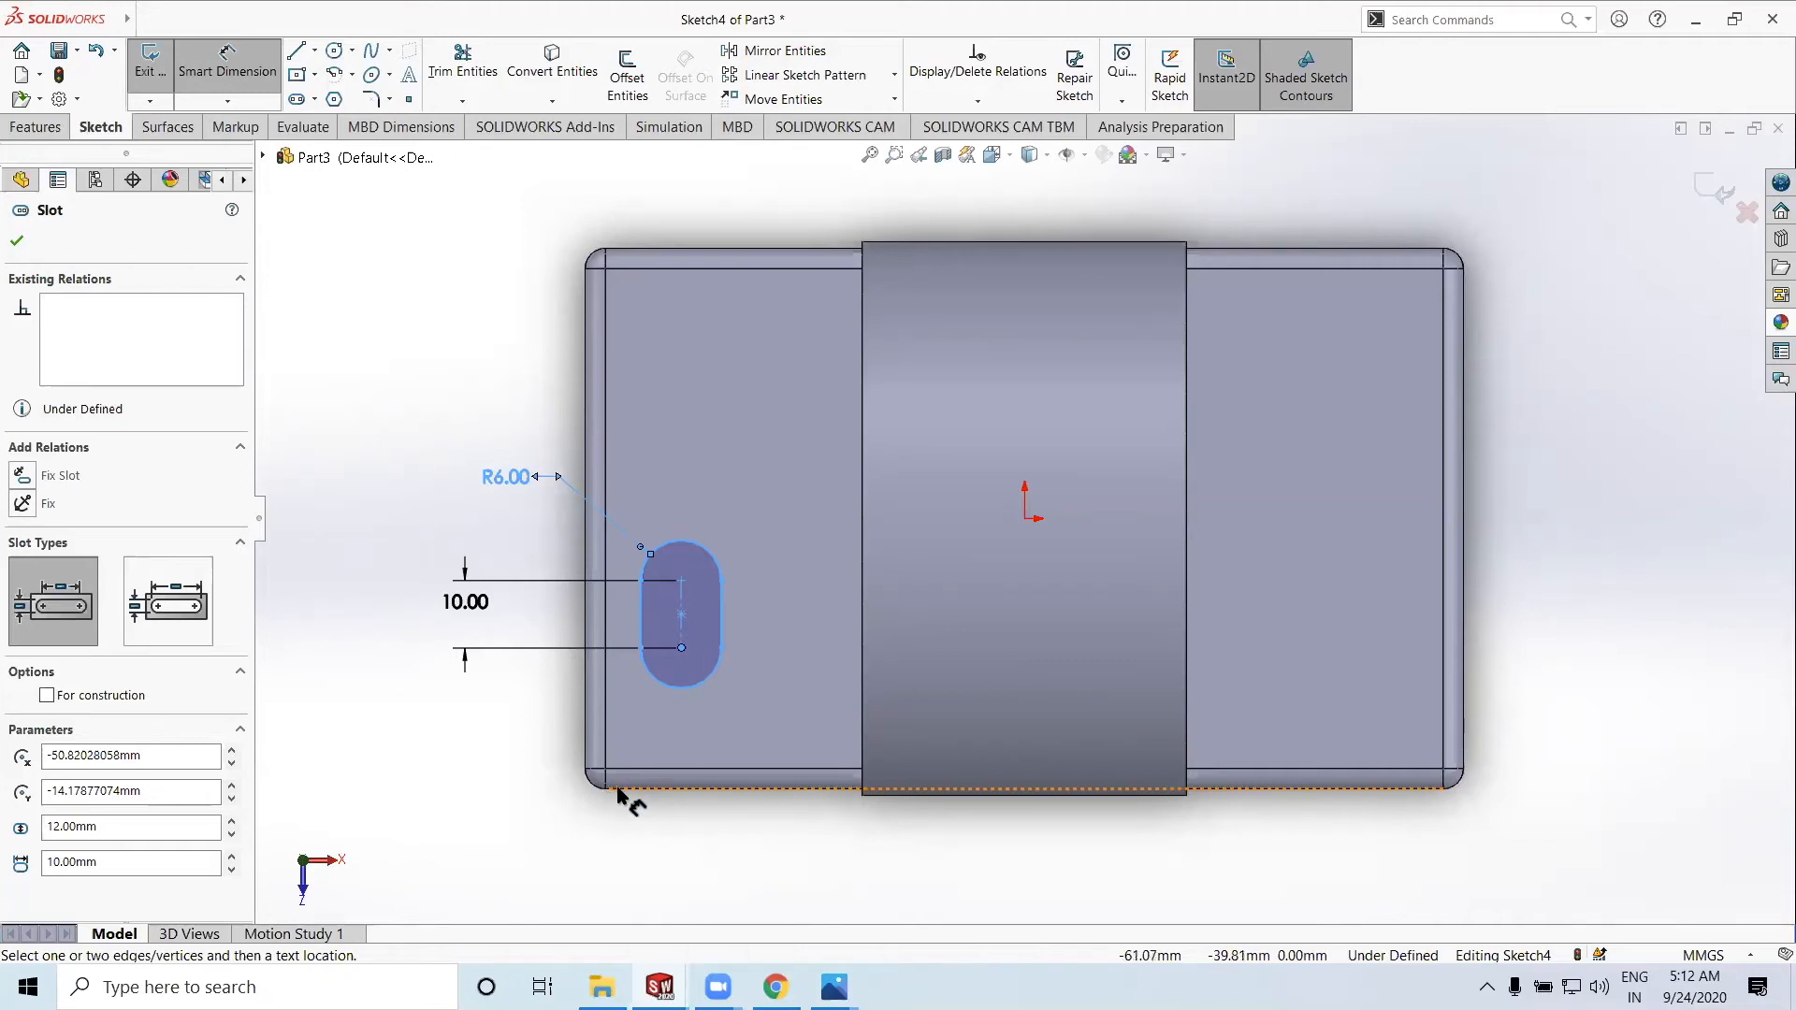
{"action": "left_click", "coordinate": [588, 794]}
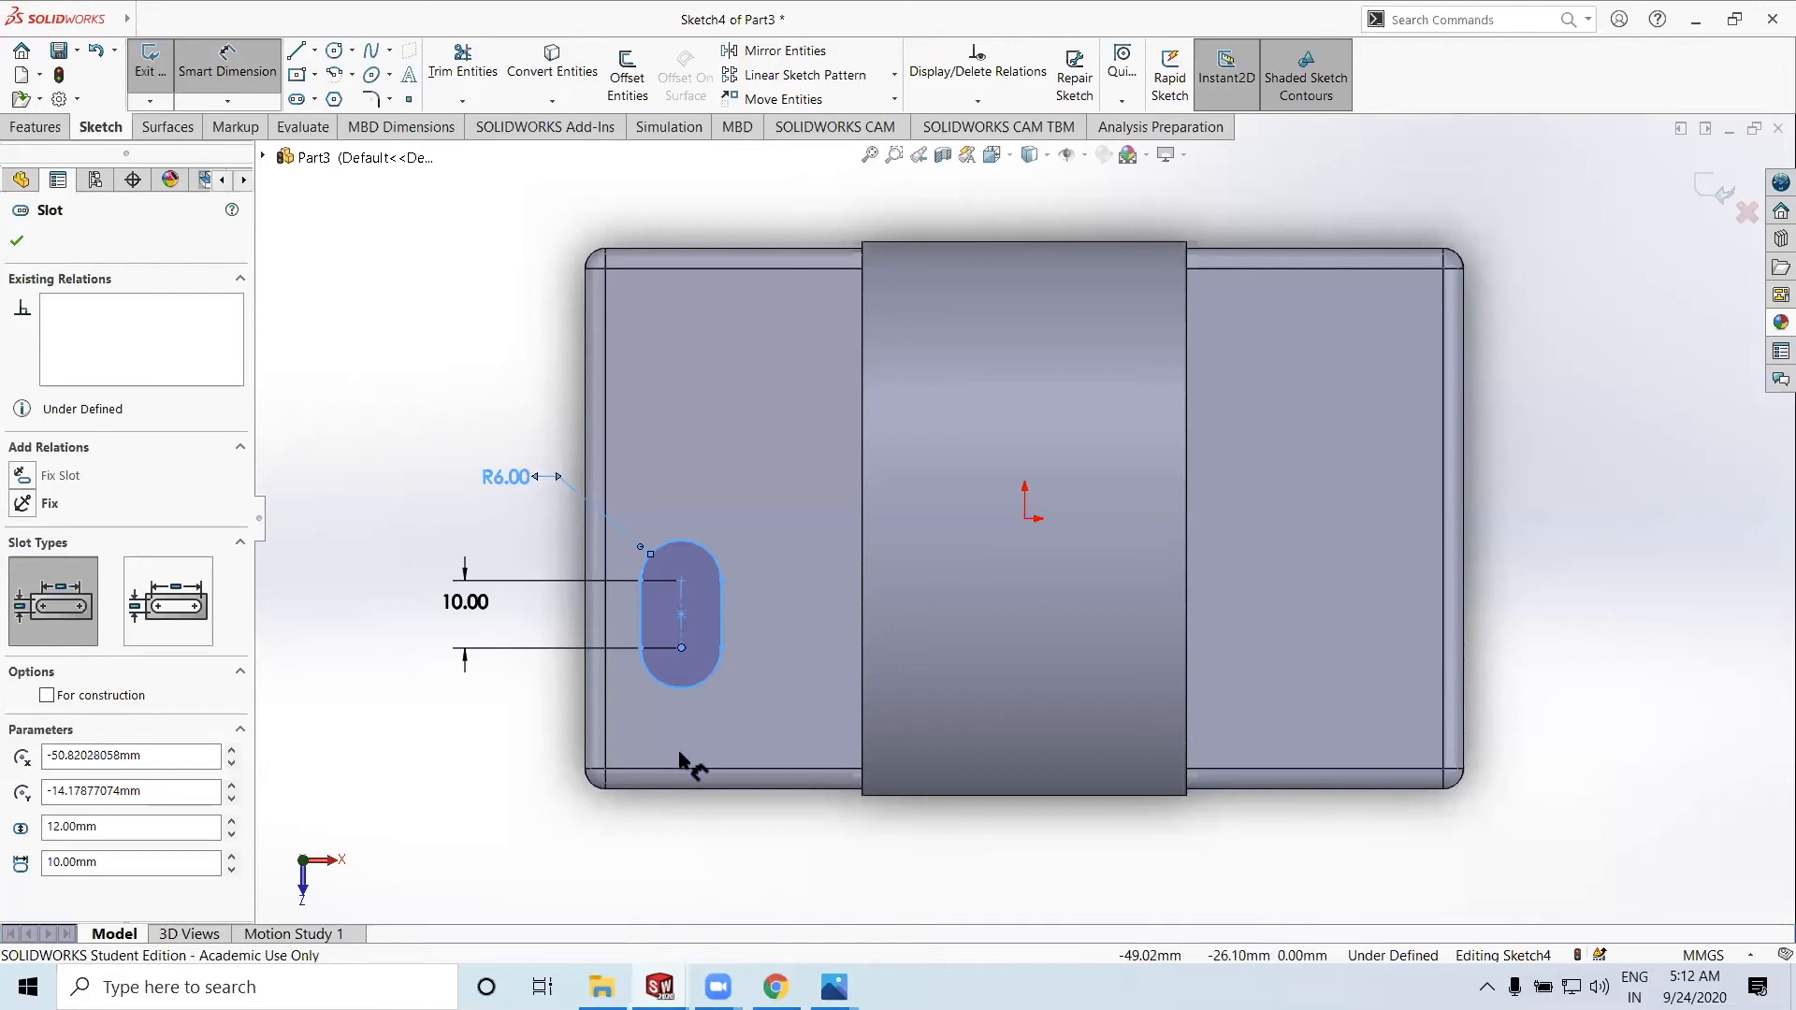
{"action": "left_click", "coordinate": [635, 791]}
{"action": "left_click", "coordinate": [355, 791]}
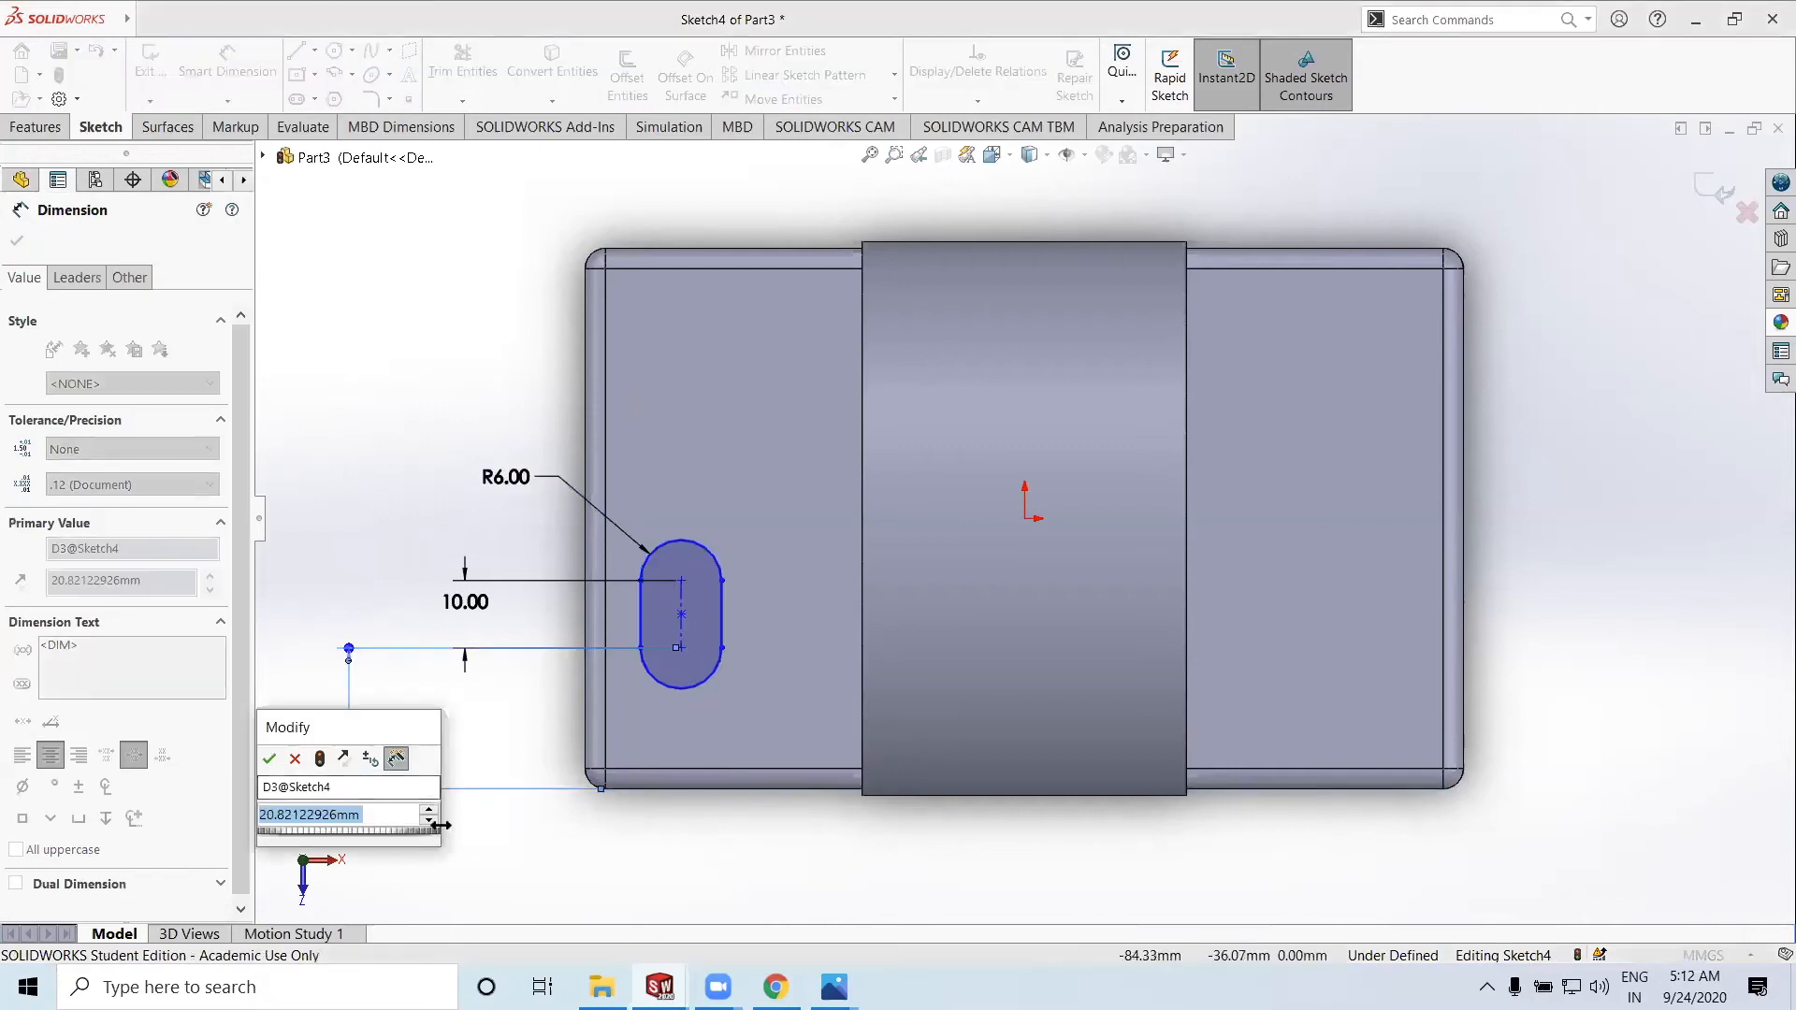
{"action": "type", "text": "35"}
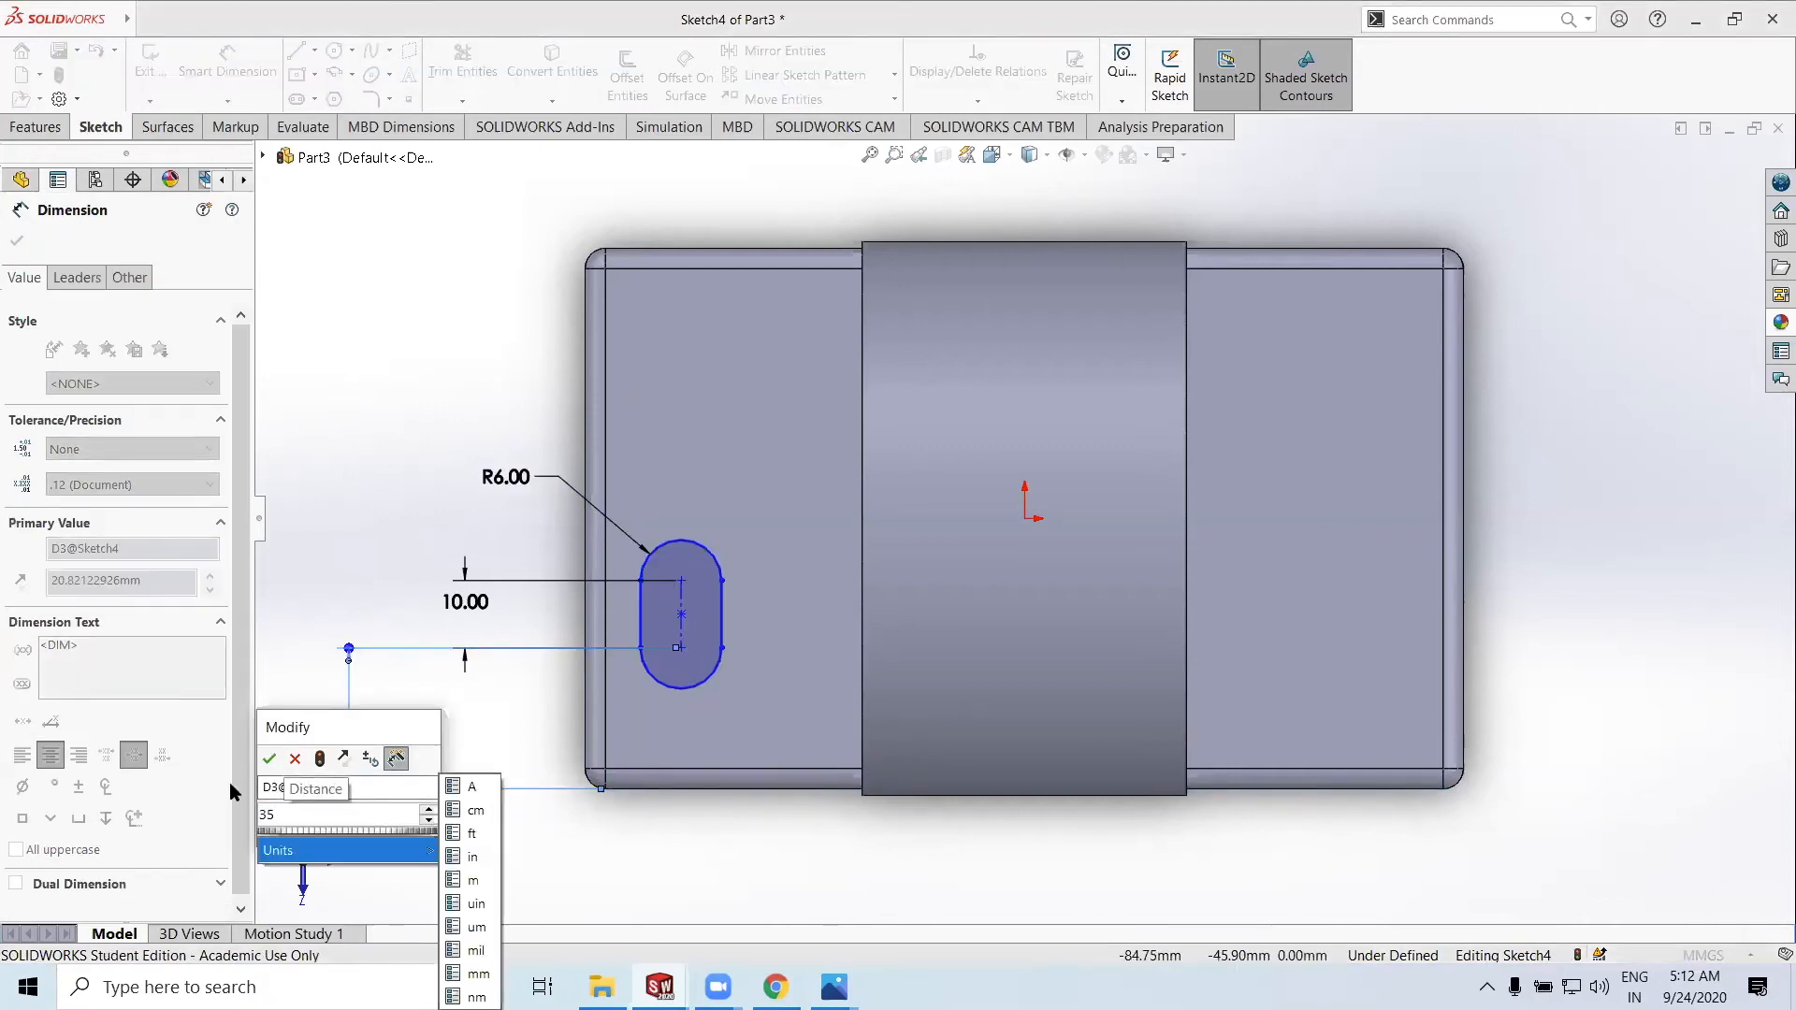
{"action": "left_click", "coordinate": [269, 763]}
{"action": "left_click", "coordinate": [270, 762]}
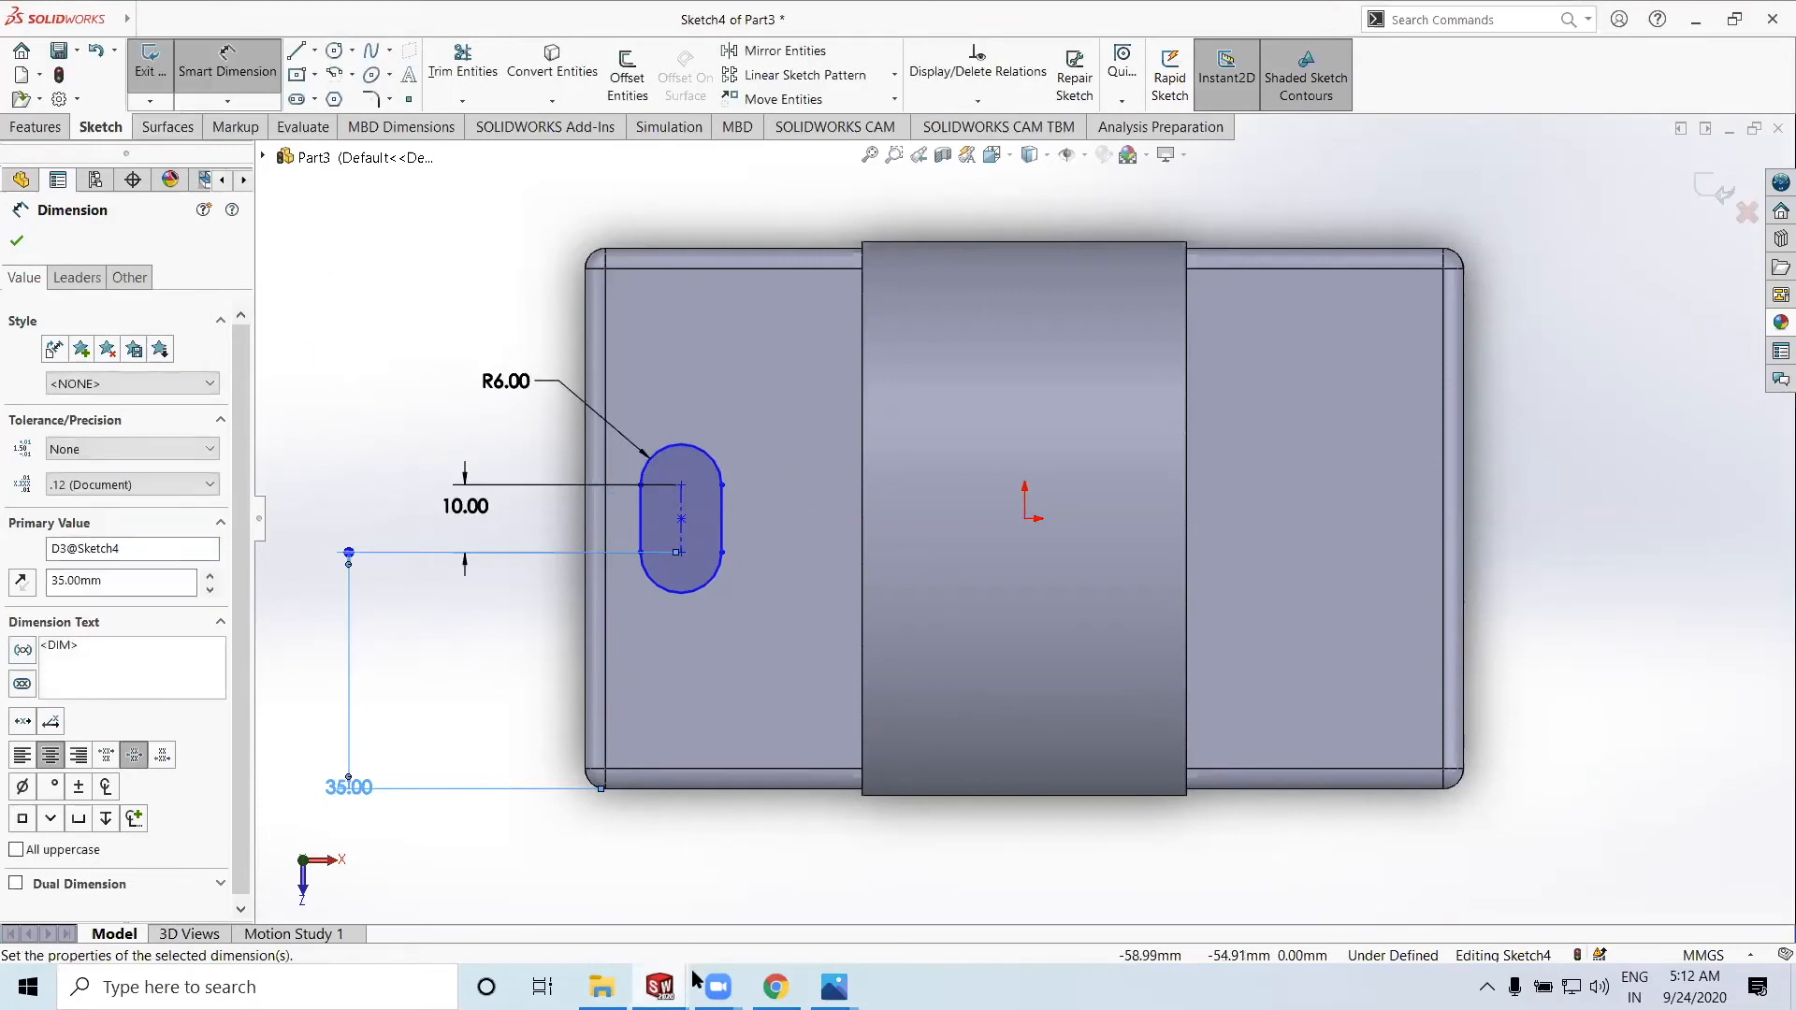
Dimension the slot's lower centre 25 mm from the plate's left edge and exit the sketch
{"action": "mouse_move", "coordinate": [834, 987]}
{"action": "left_click", "coordinate": [743, 896]}
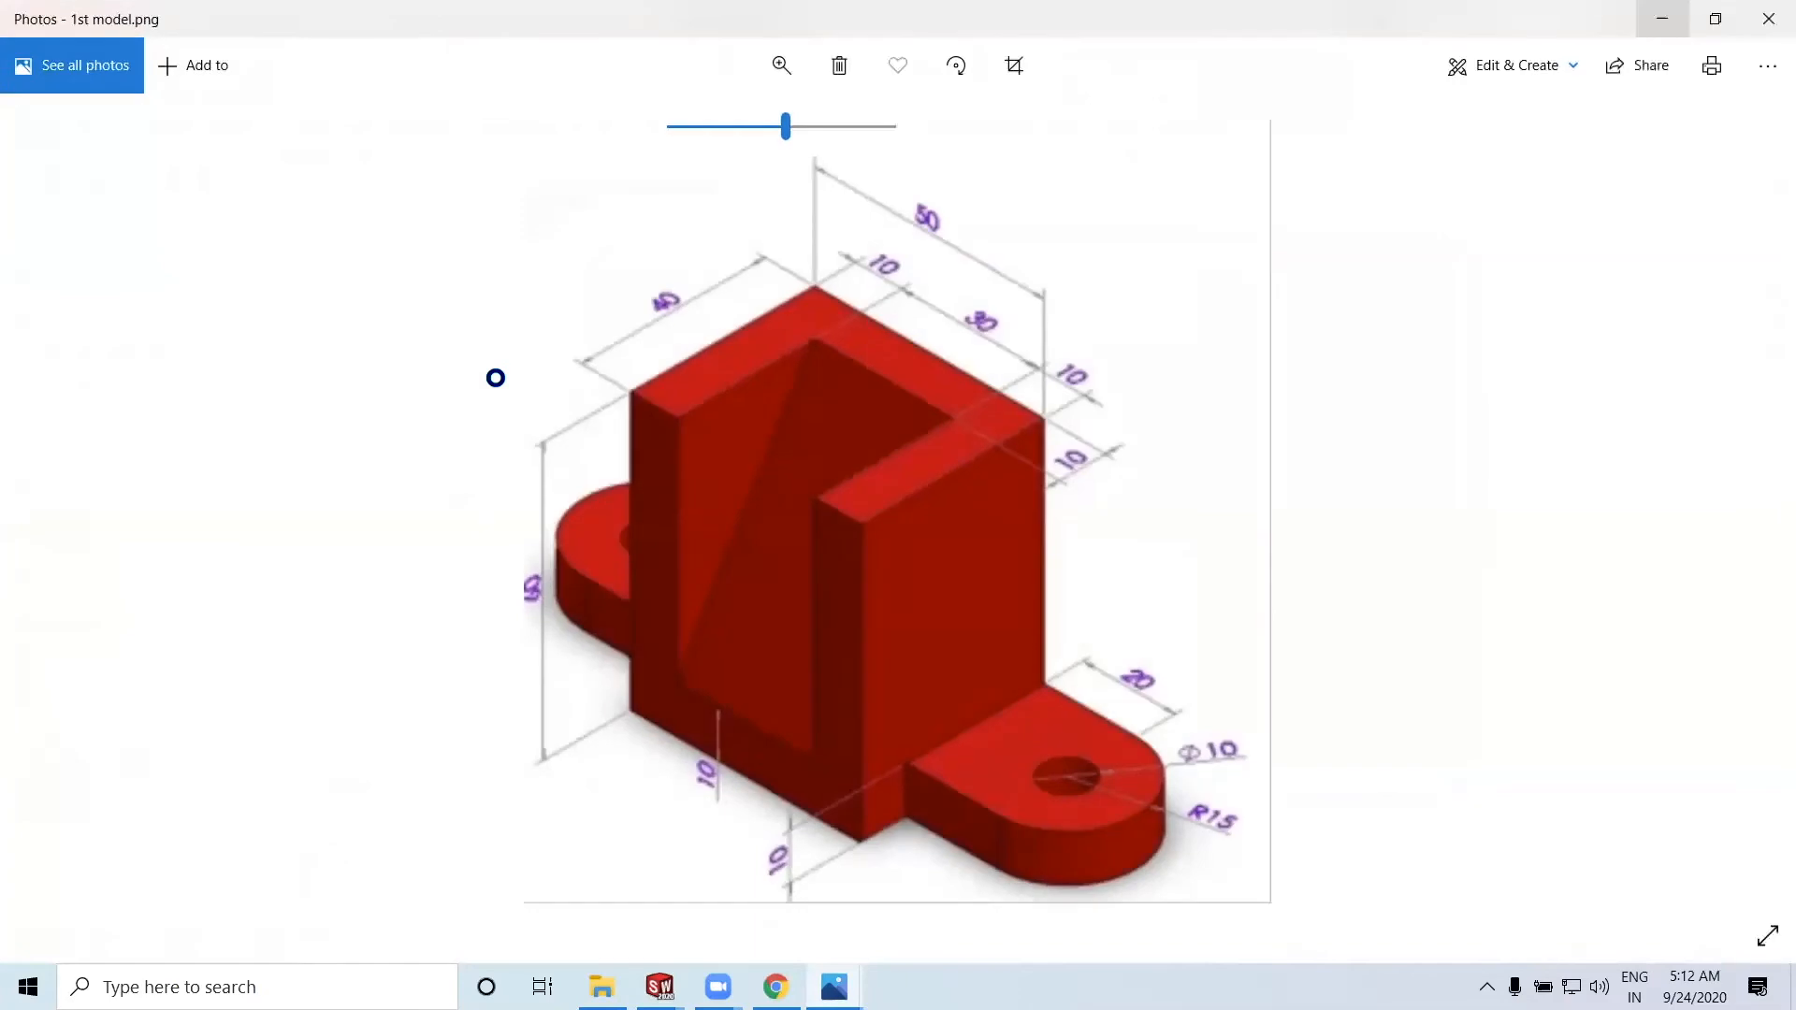
{"action": "left_click", "coordinate": [1645, 22]}
{"action": "left_click", "coordinate": [1675, 6]}
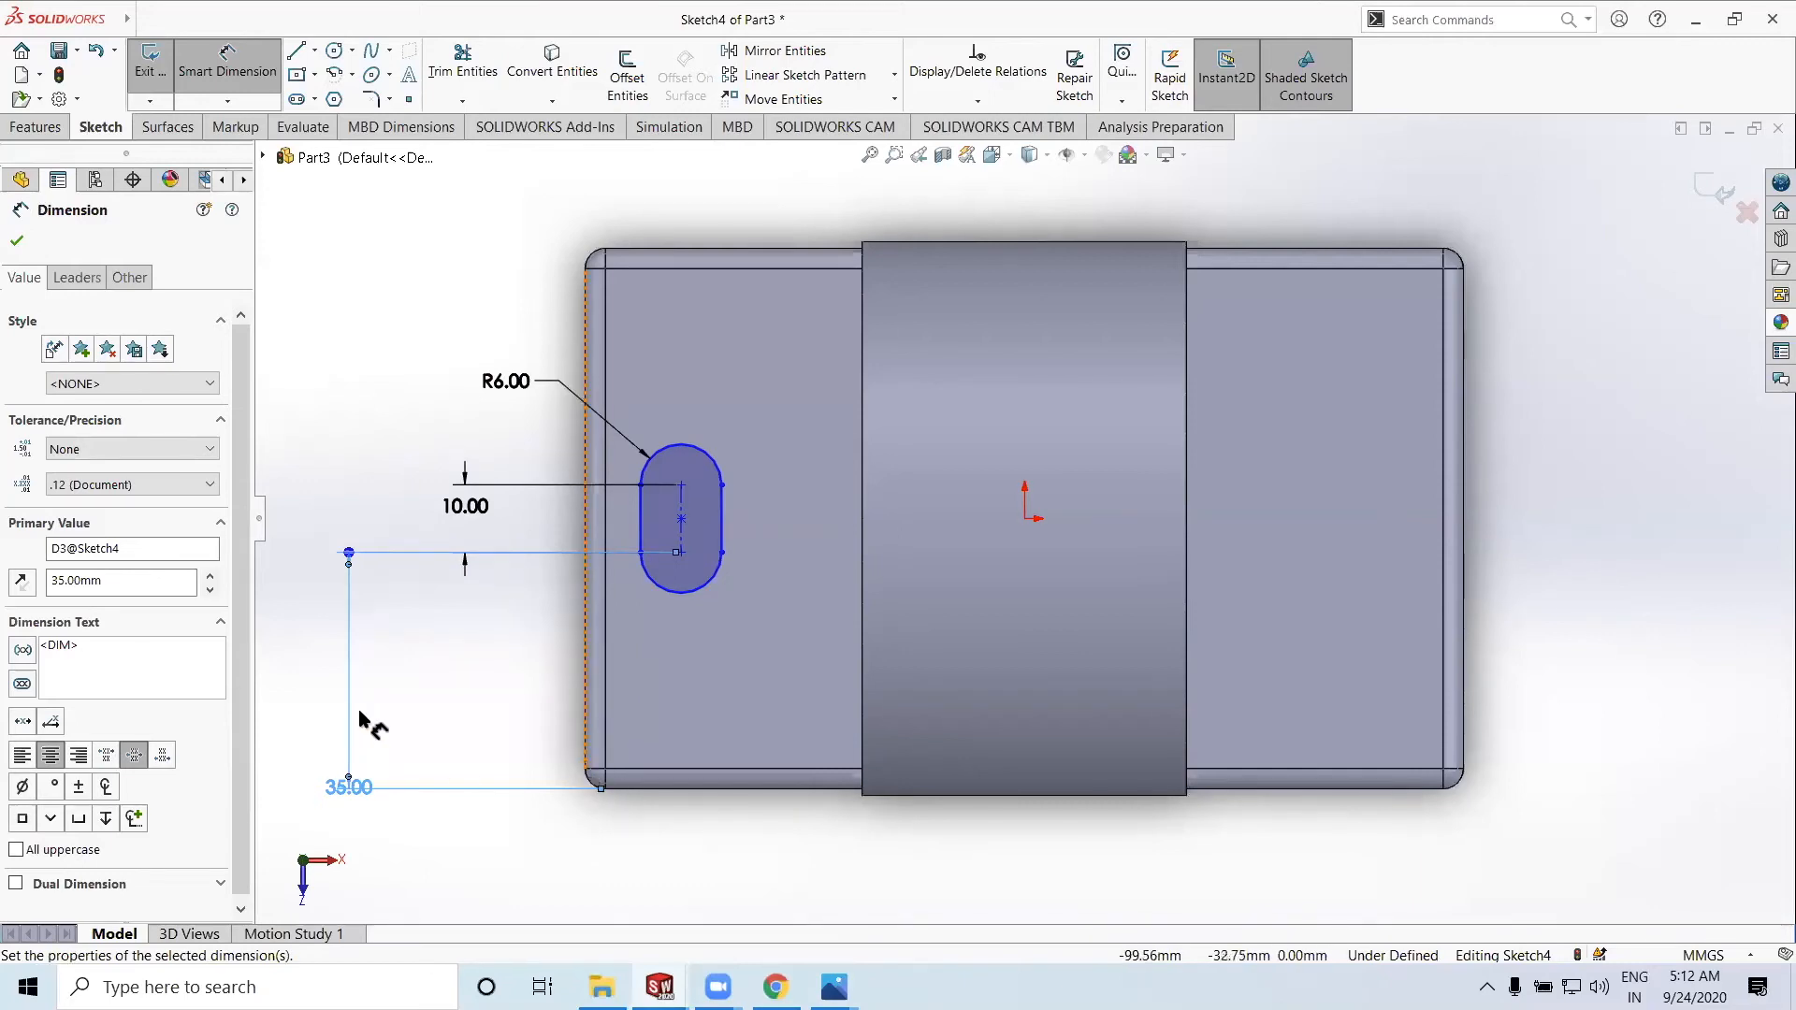
{"action": "left_click", "coordinate": [586, 744]}
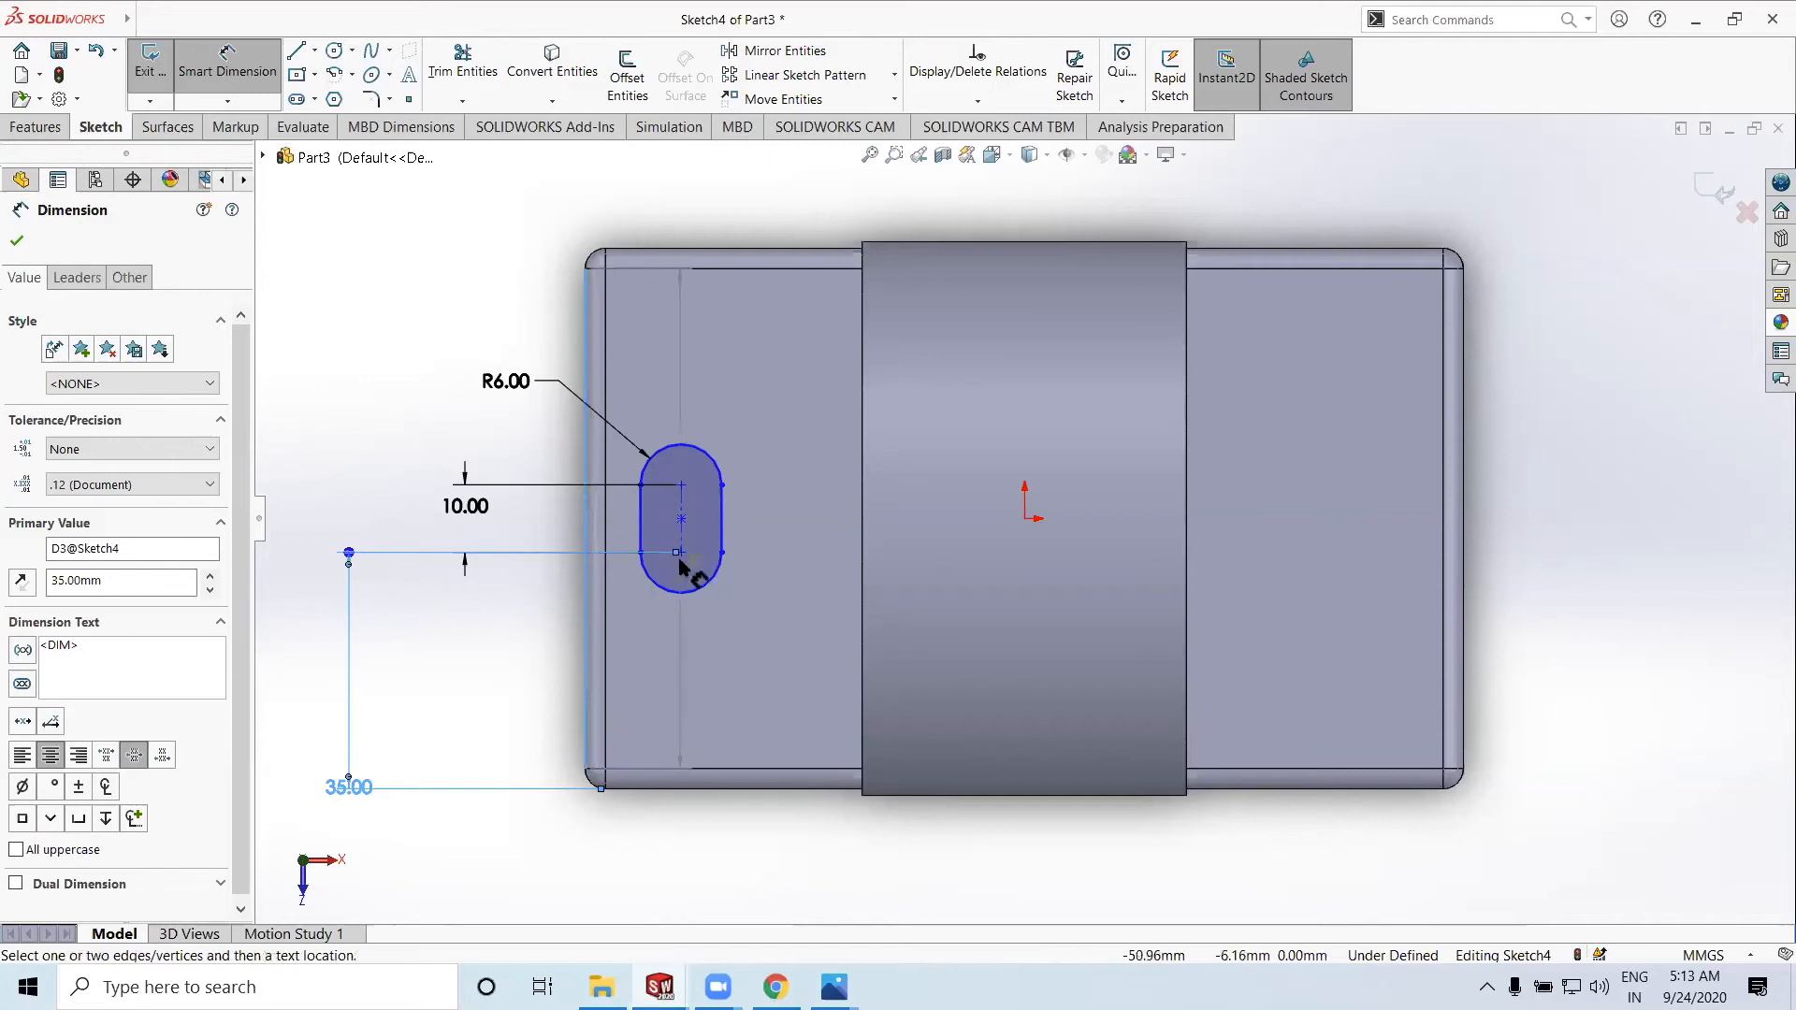
{"action": "key", "text": "space"}
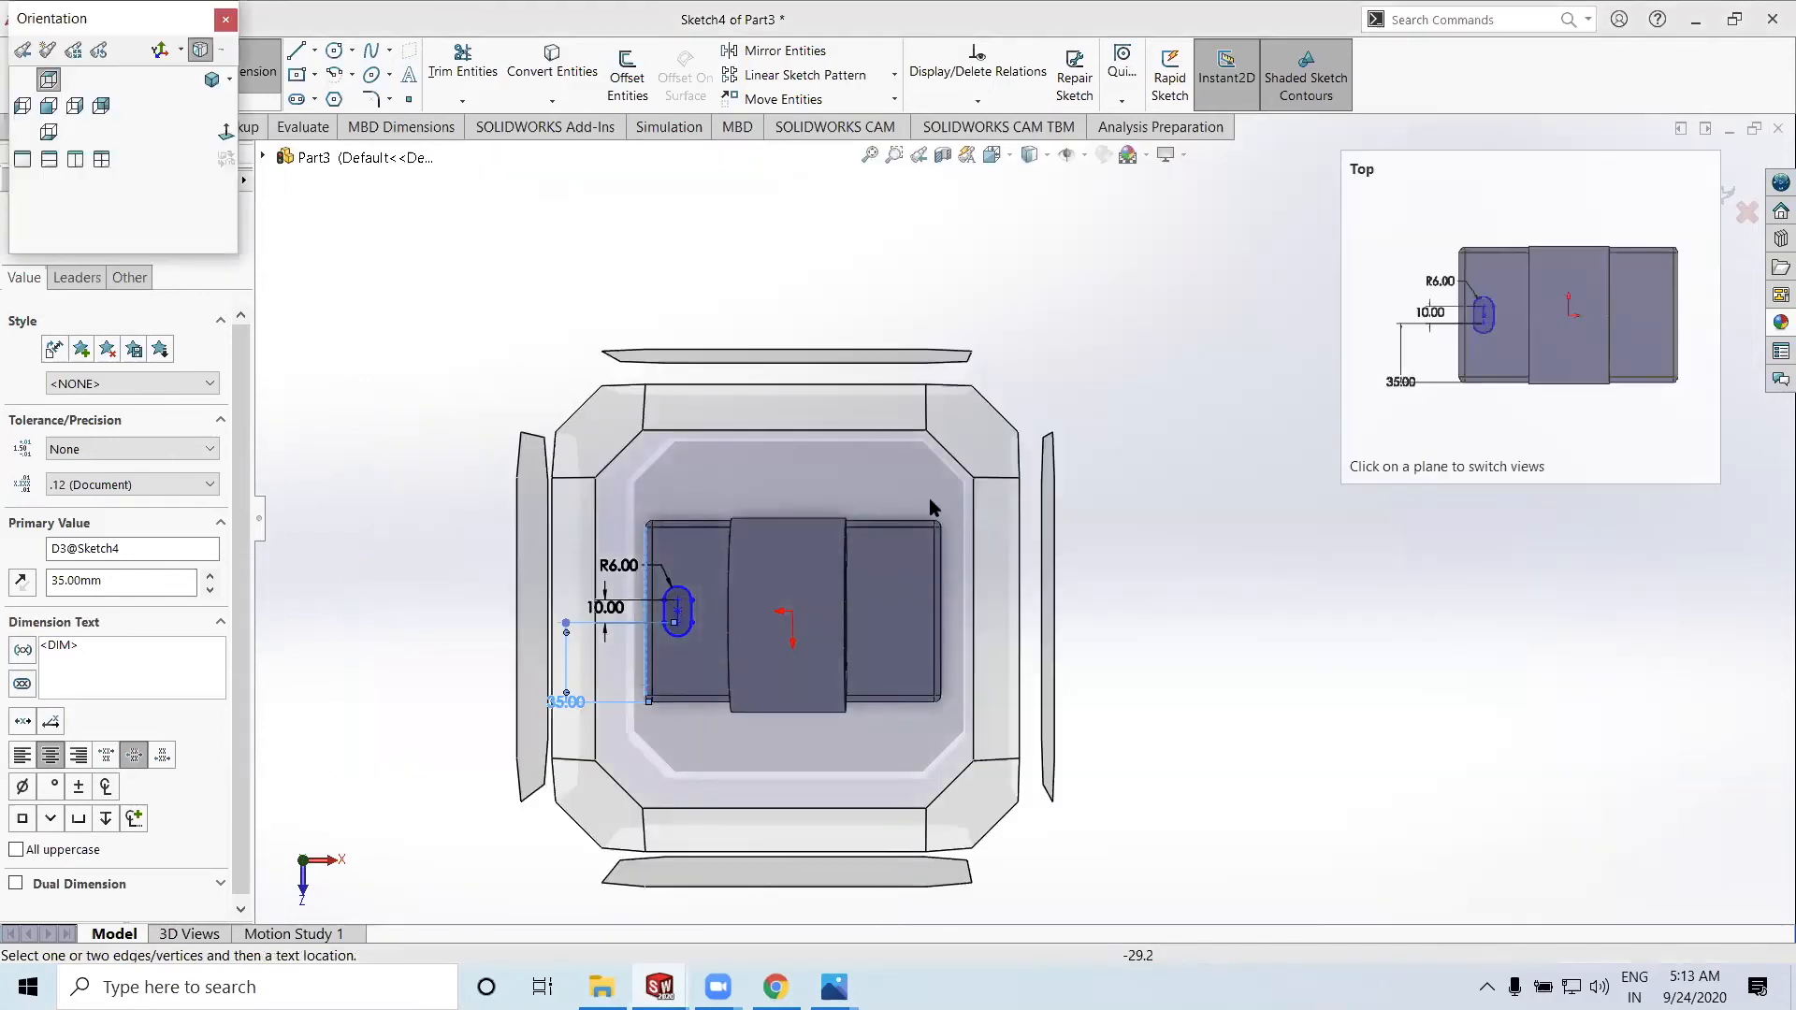
{"action": "left_click", "coordinate": [226, 19]}
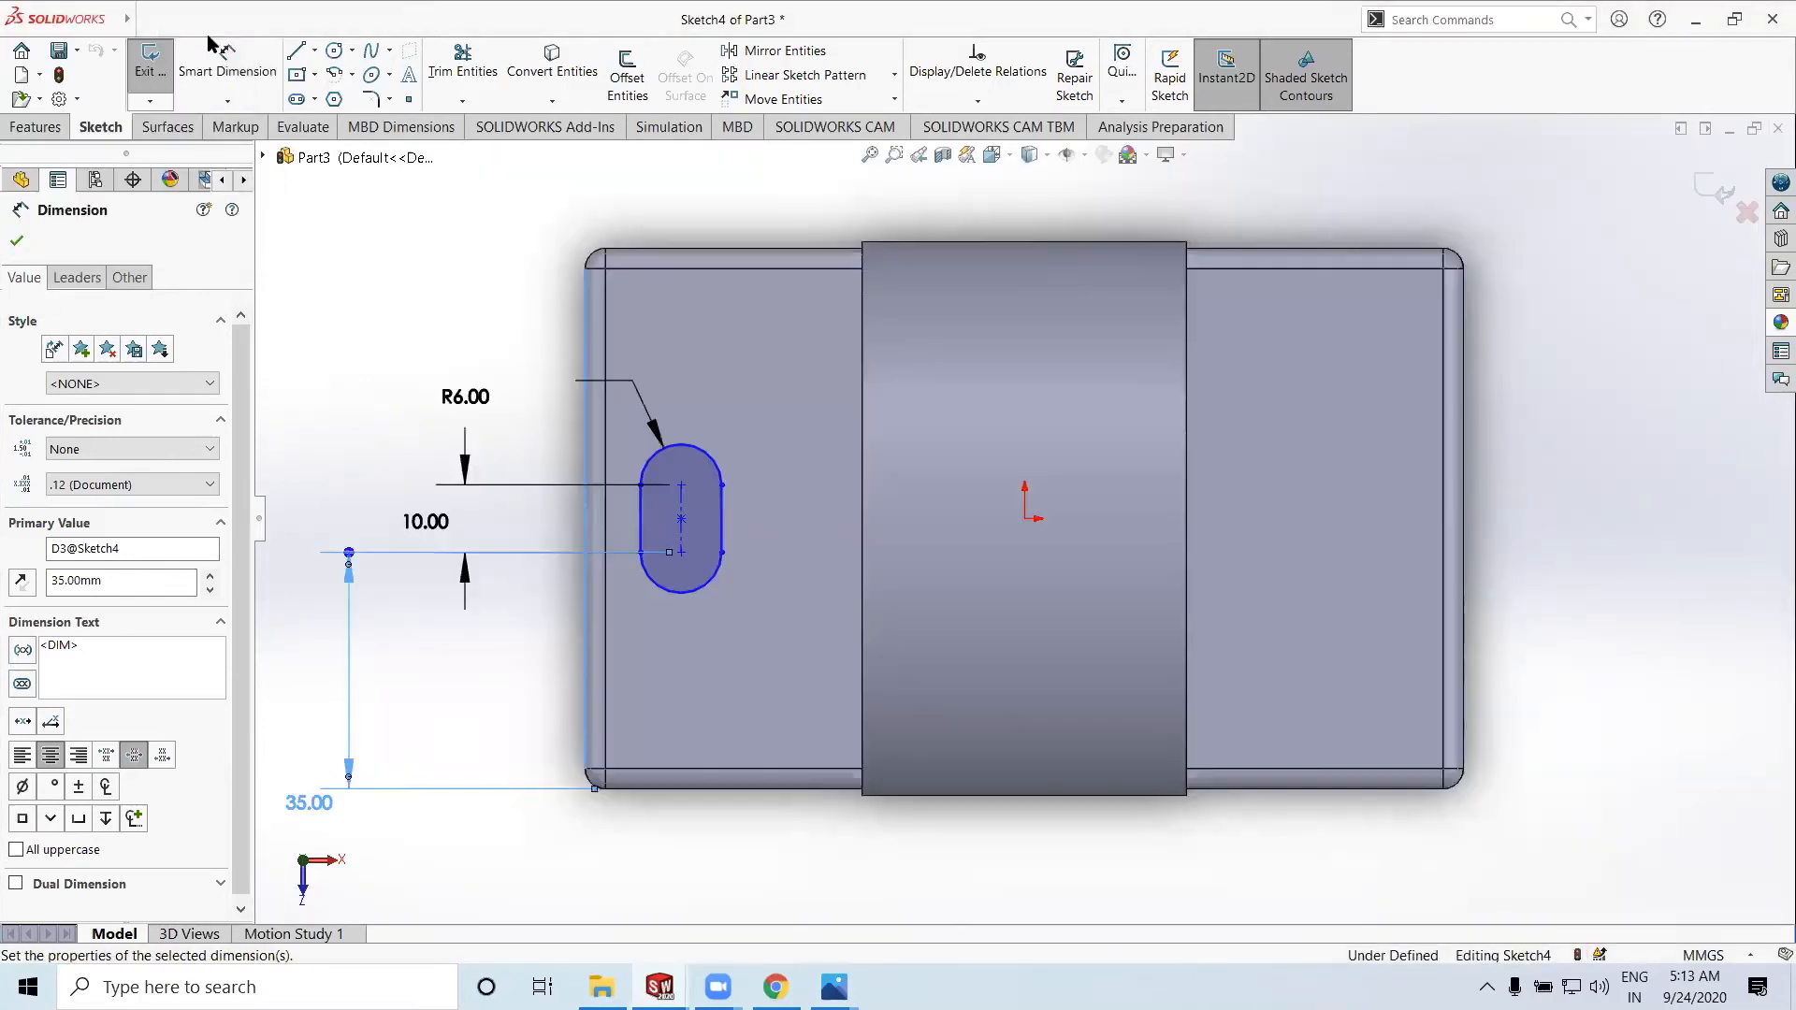
{"action": "left_click", "coordinate": [682, 554]}
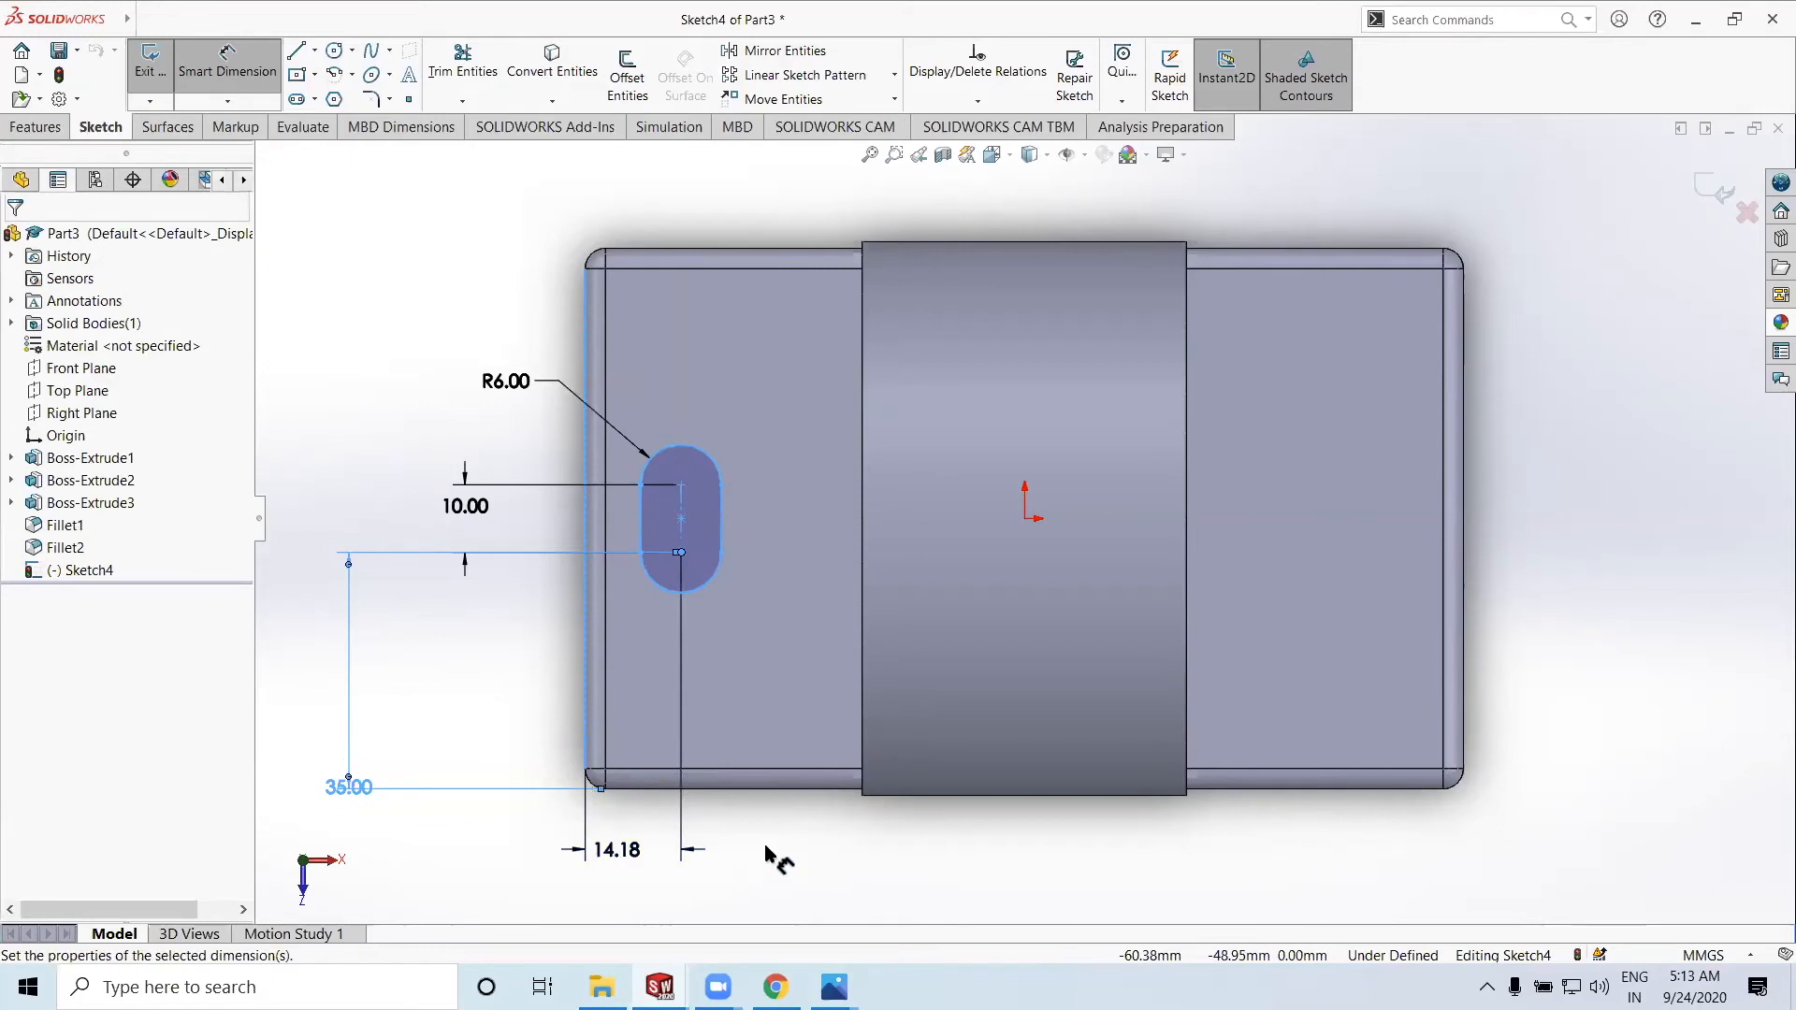
{"action": "left_click", "coordinate": [602, 871]}
{"action": "type", "text": "25"}
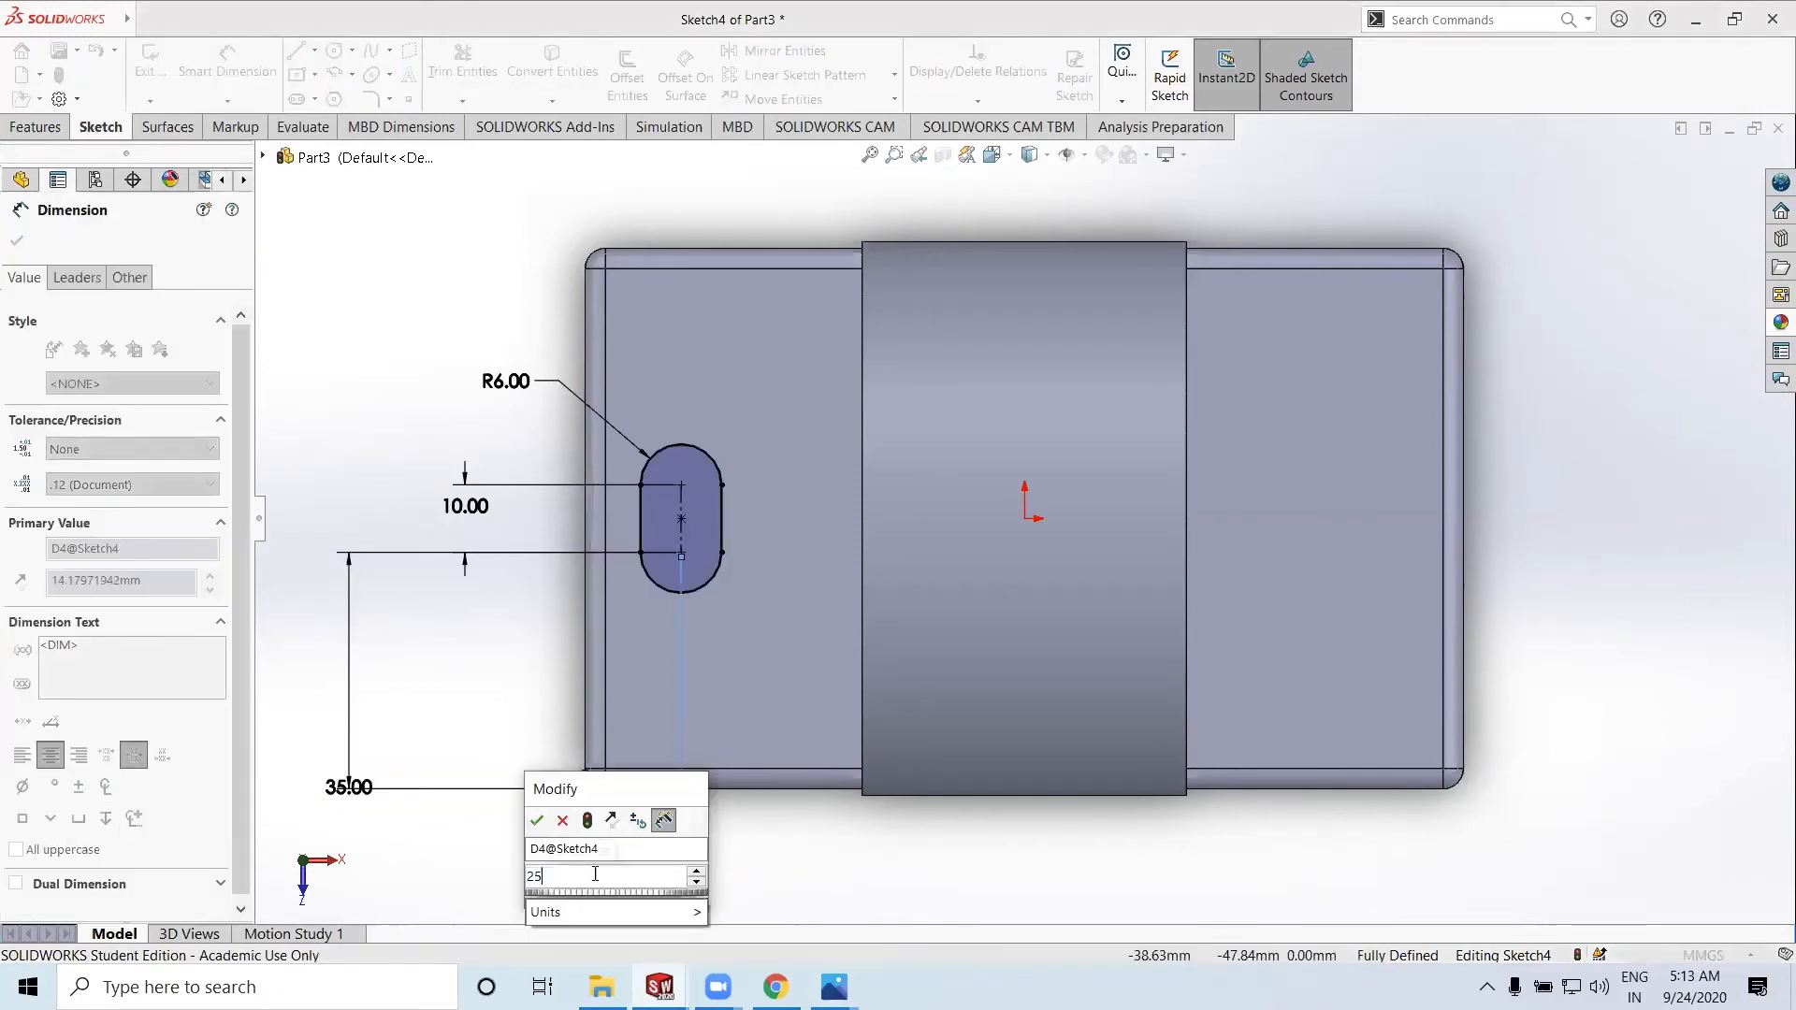
{"action": "left_click", "coordinate": [538, 822]}
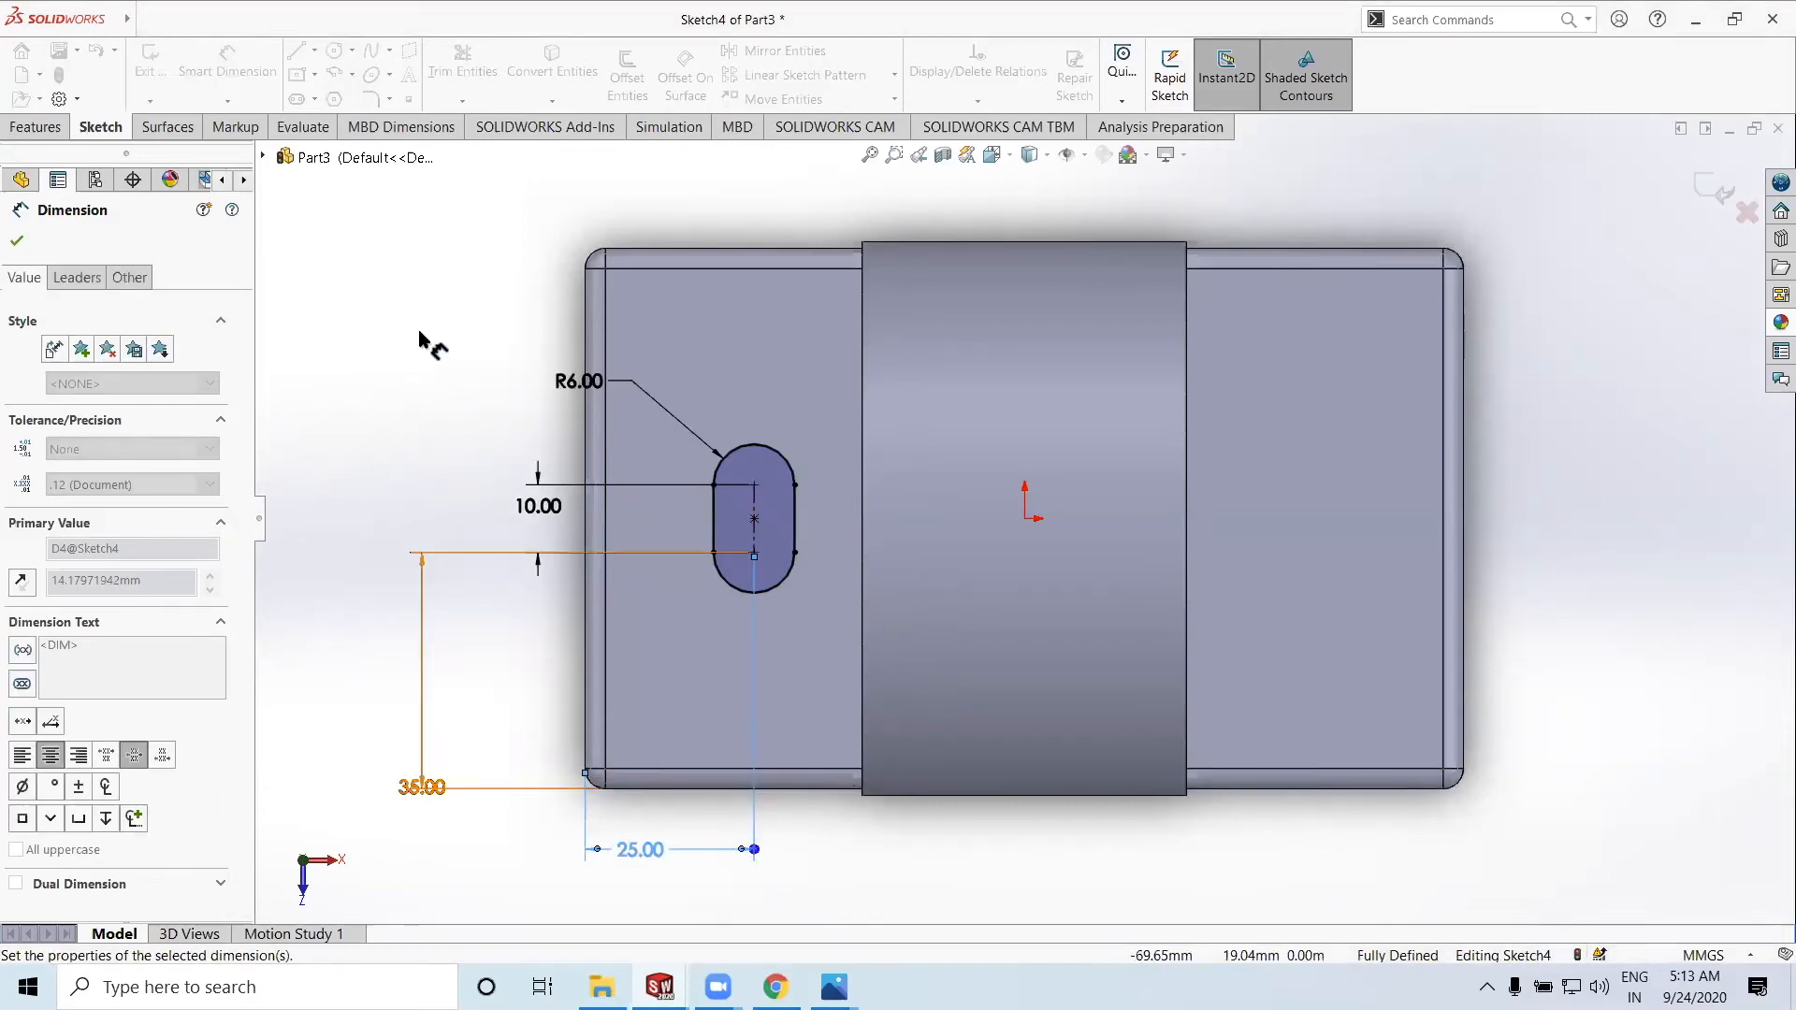
{"action": "left_click", "coordinate": [16, 243]}
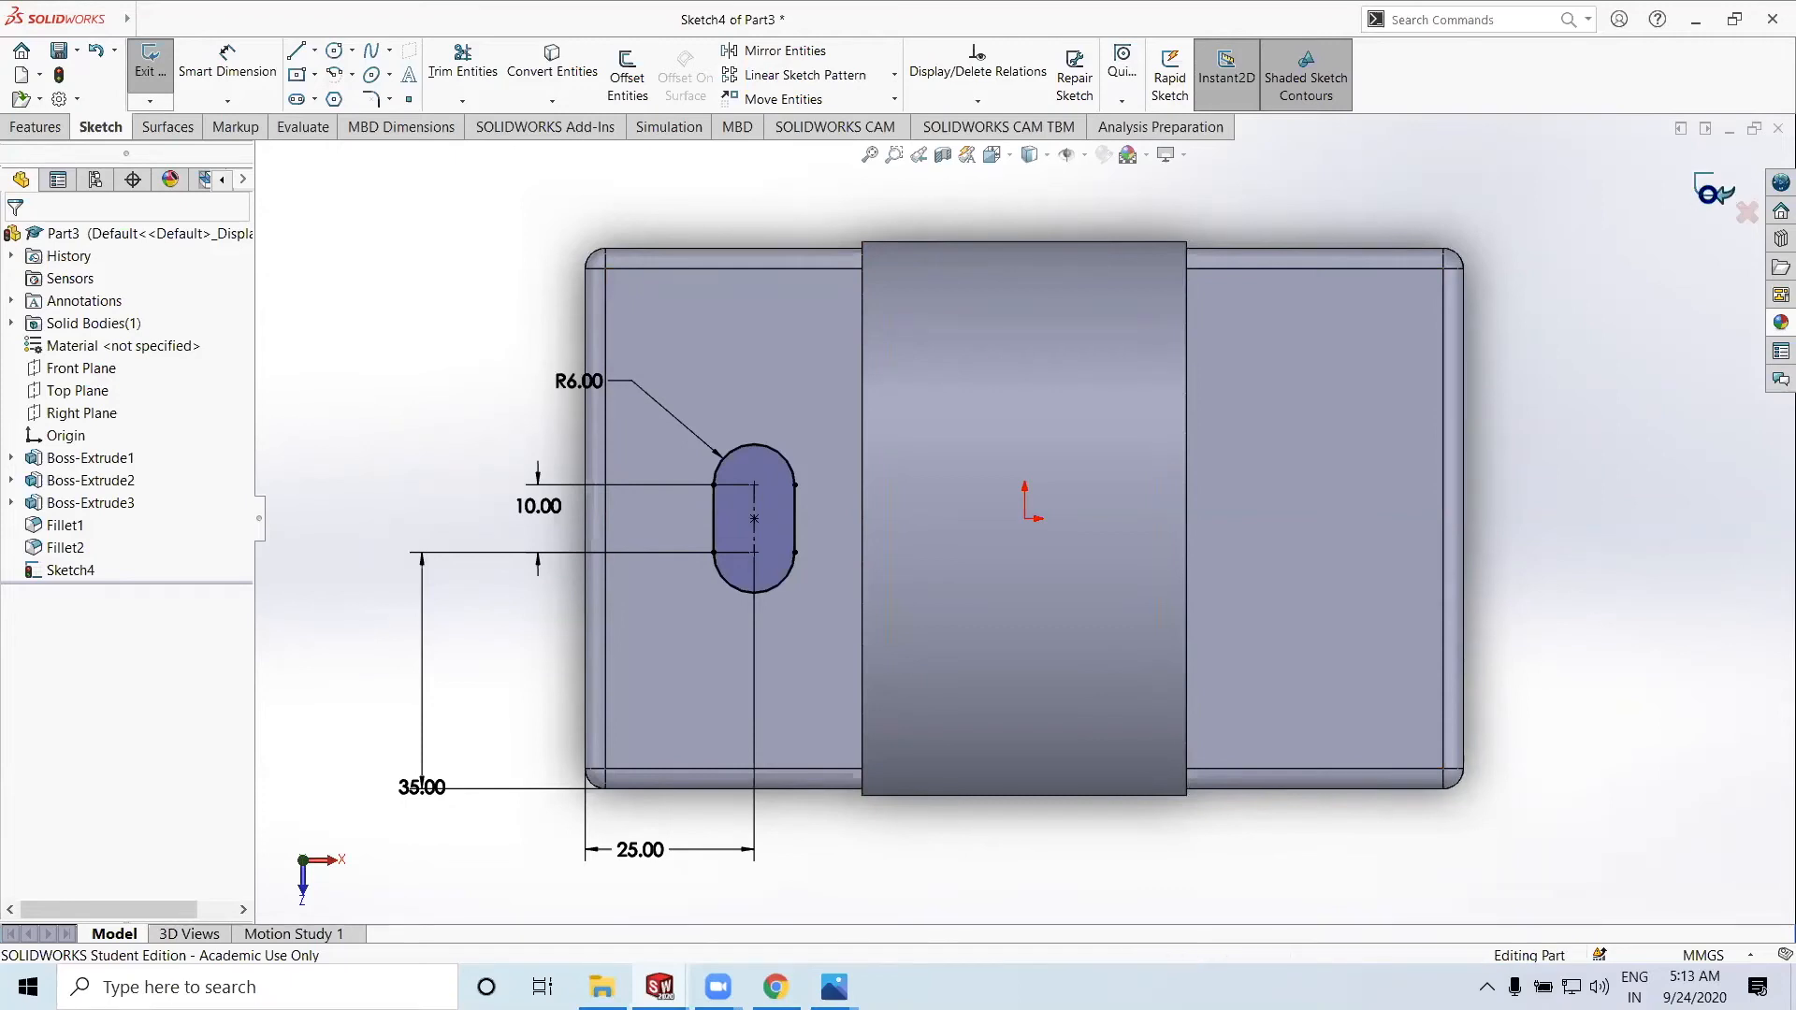
{"action": "left_click", "coordinate": [1705, 194]}
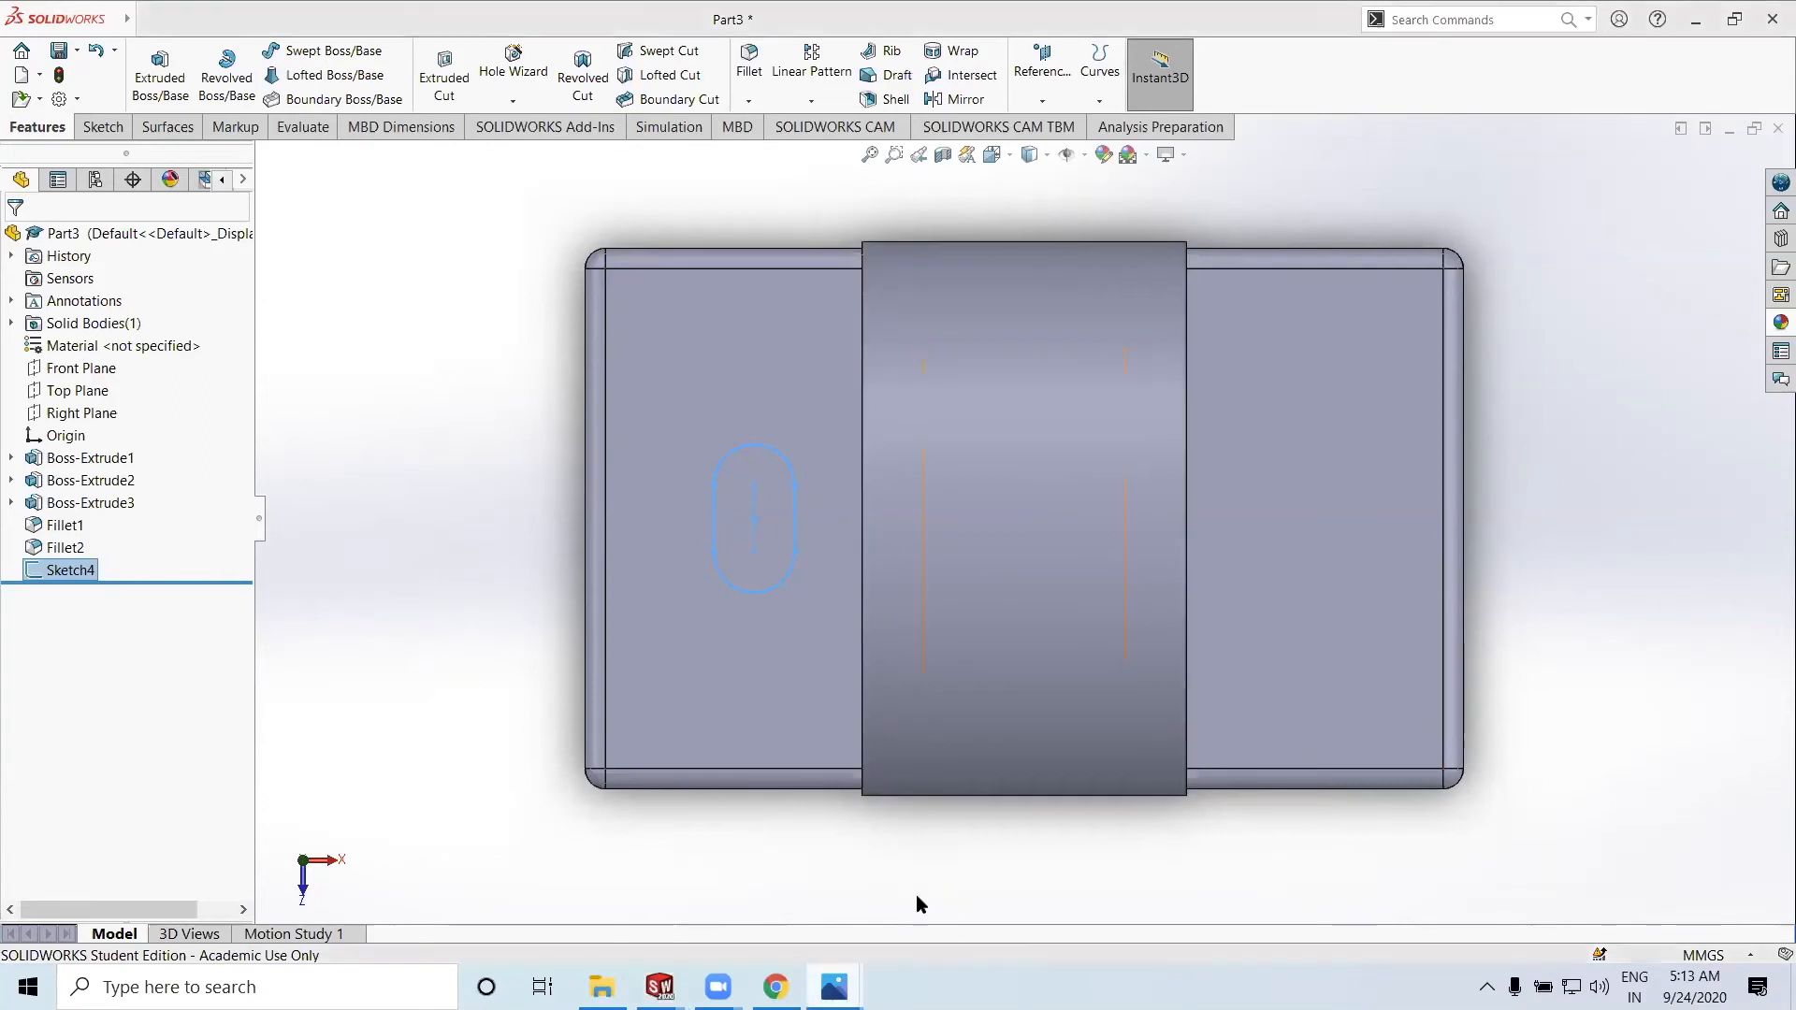
Check the slots in the 2nd model drawing and extrude-cut the slot sketch Through All the base plate
{"action": "left_click", "coordinate": [833, 987]}
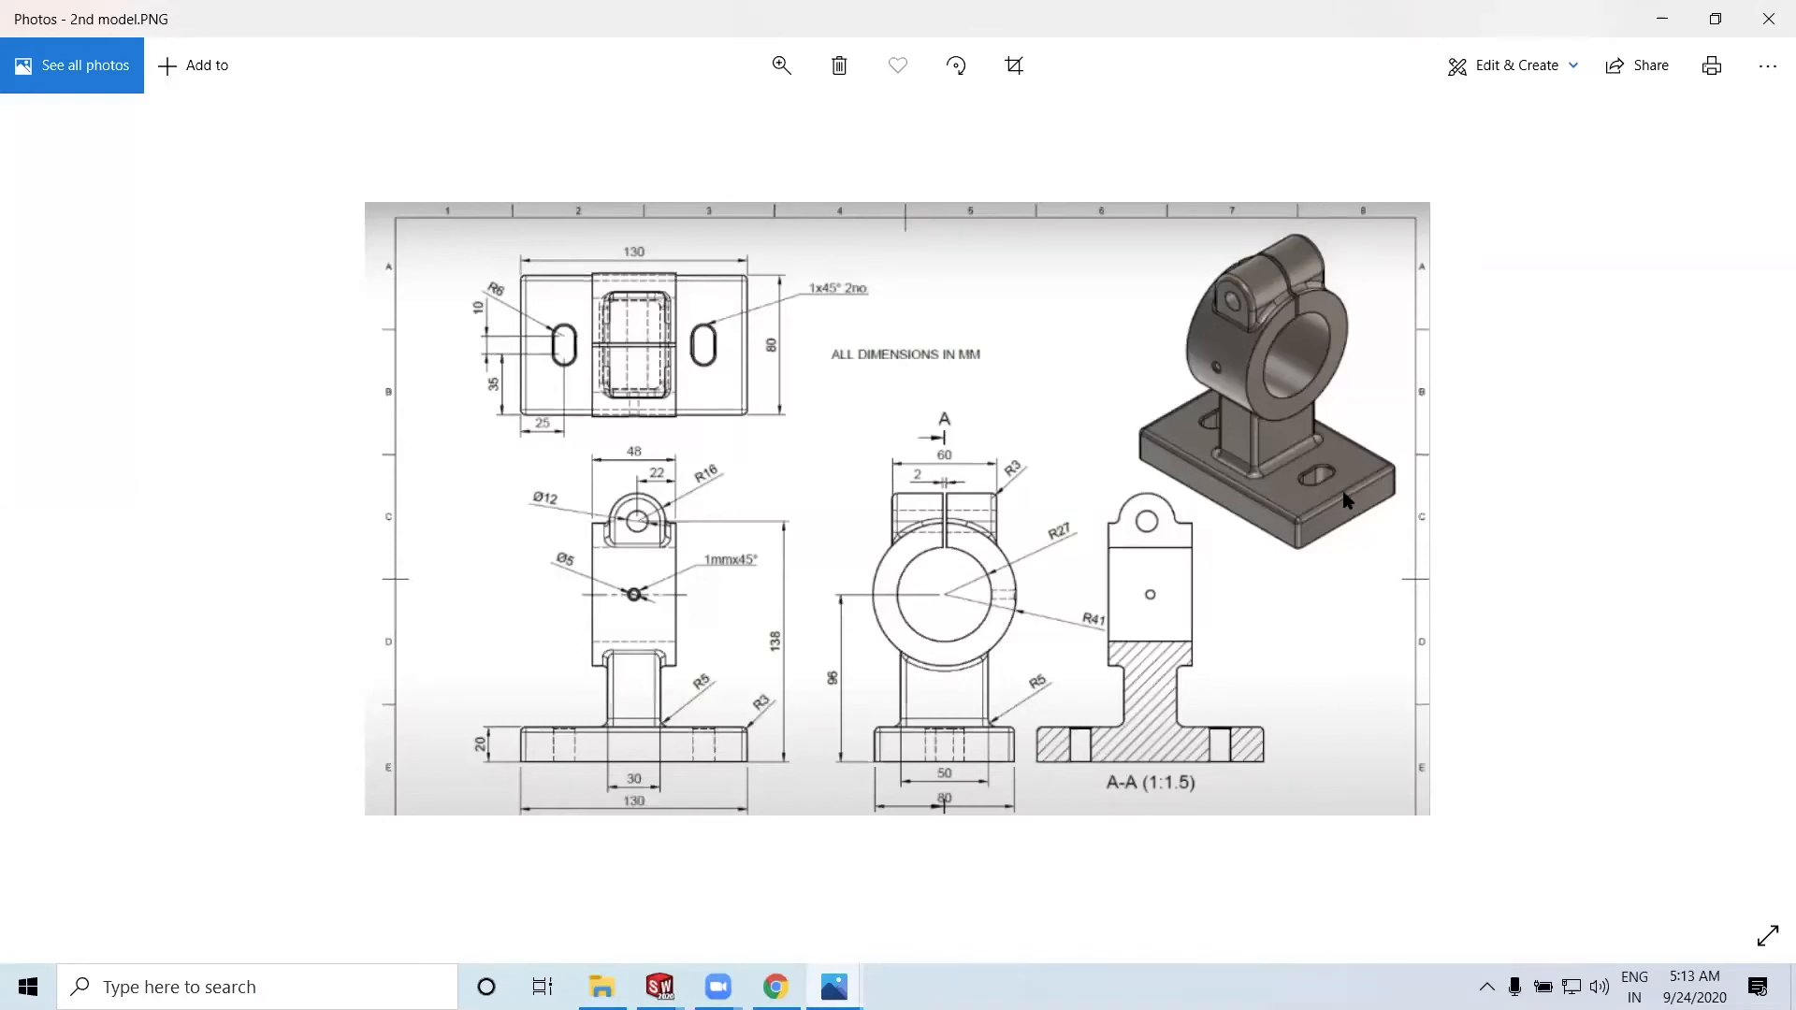
{"action": "left_click", "coordinate": [1659, 21]}
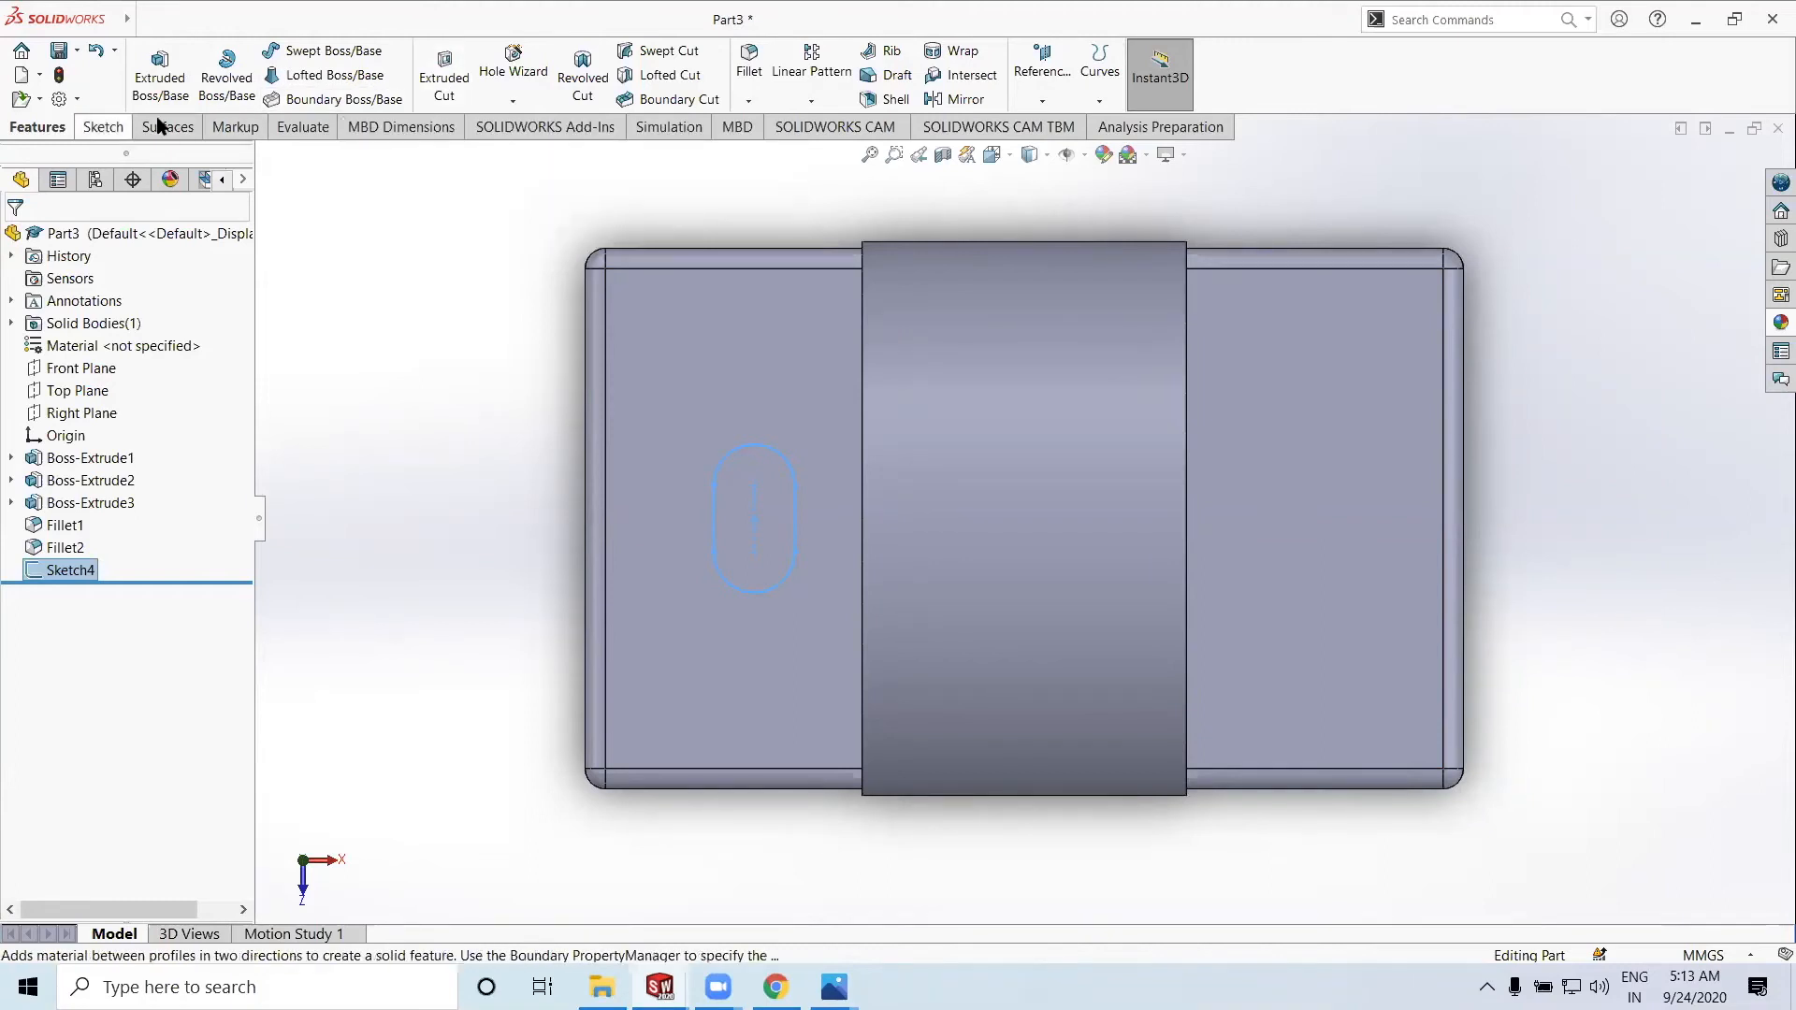
{"action": "left_click", "coordinate": [444, 75]}
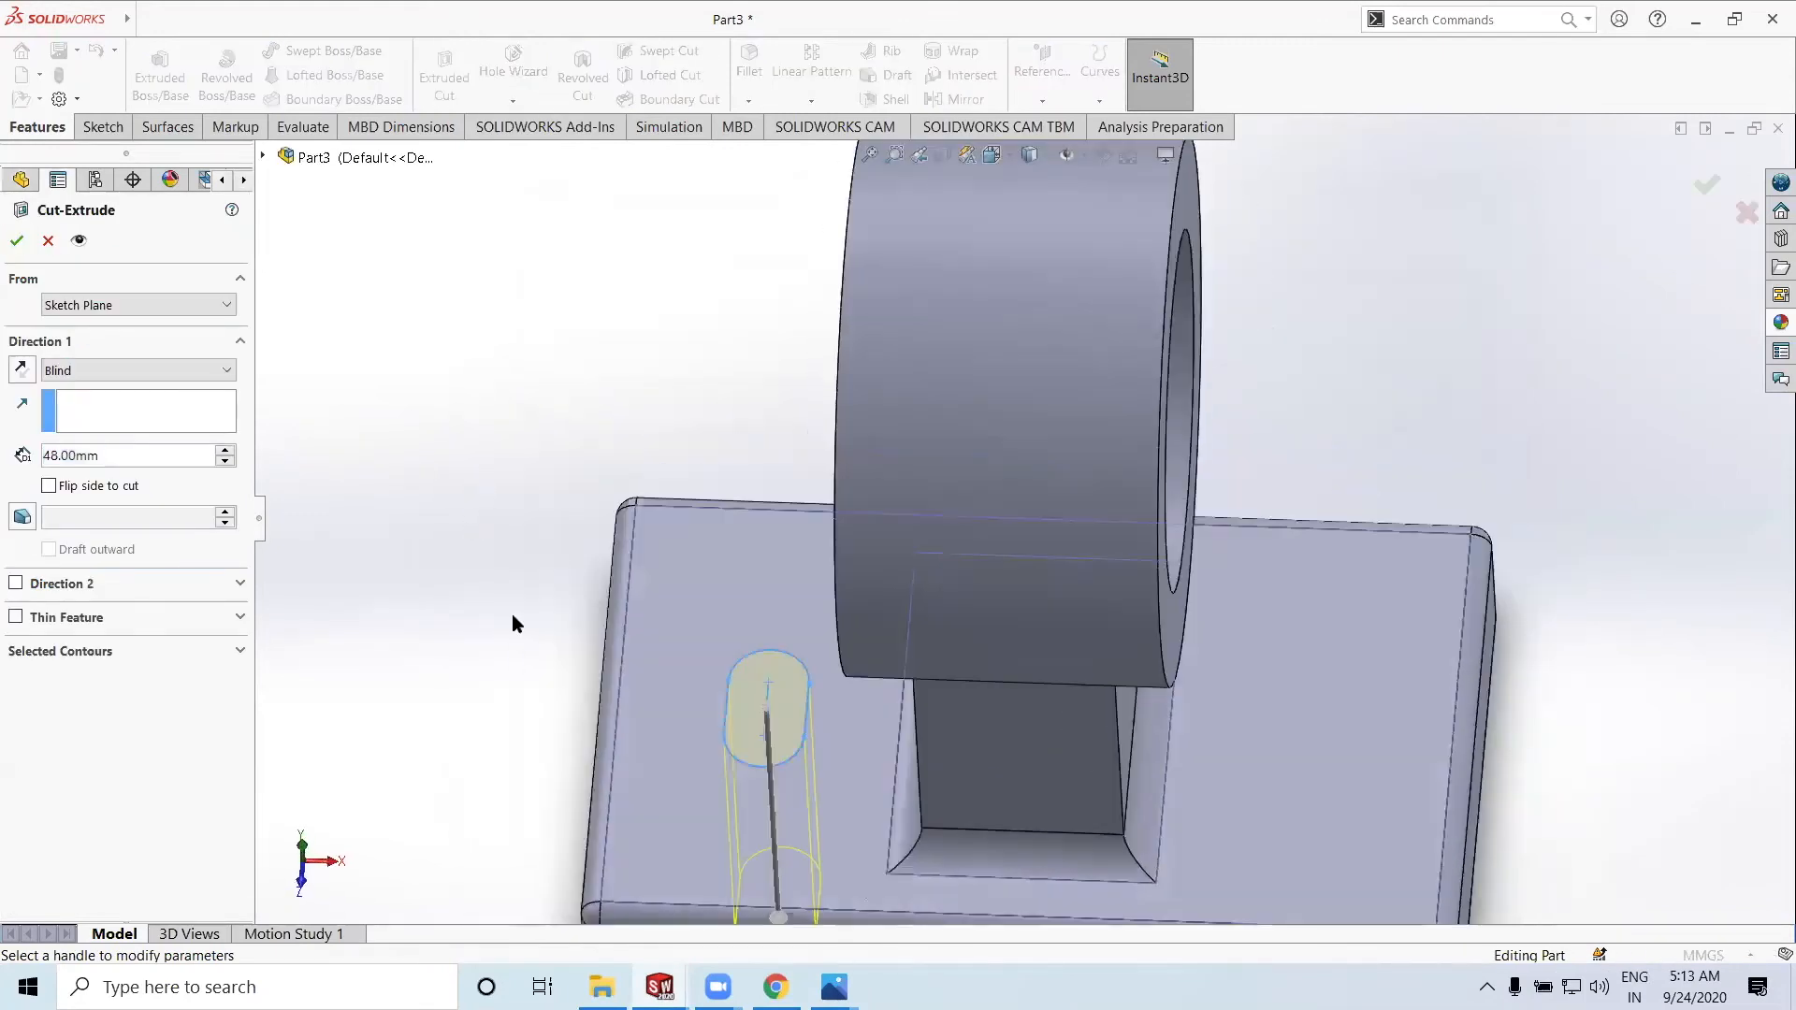
{"action": "left_click", "coordinate": [122, 371]}
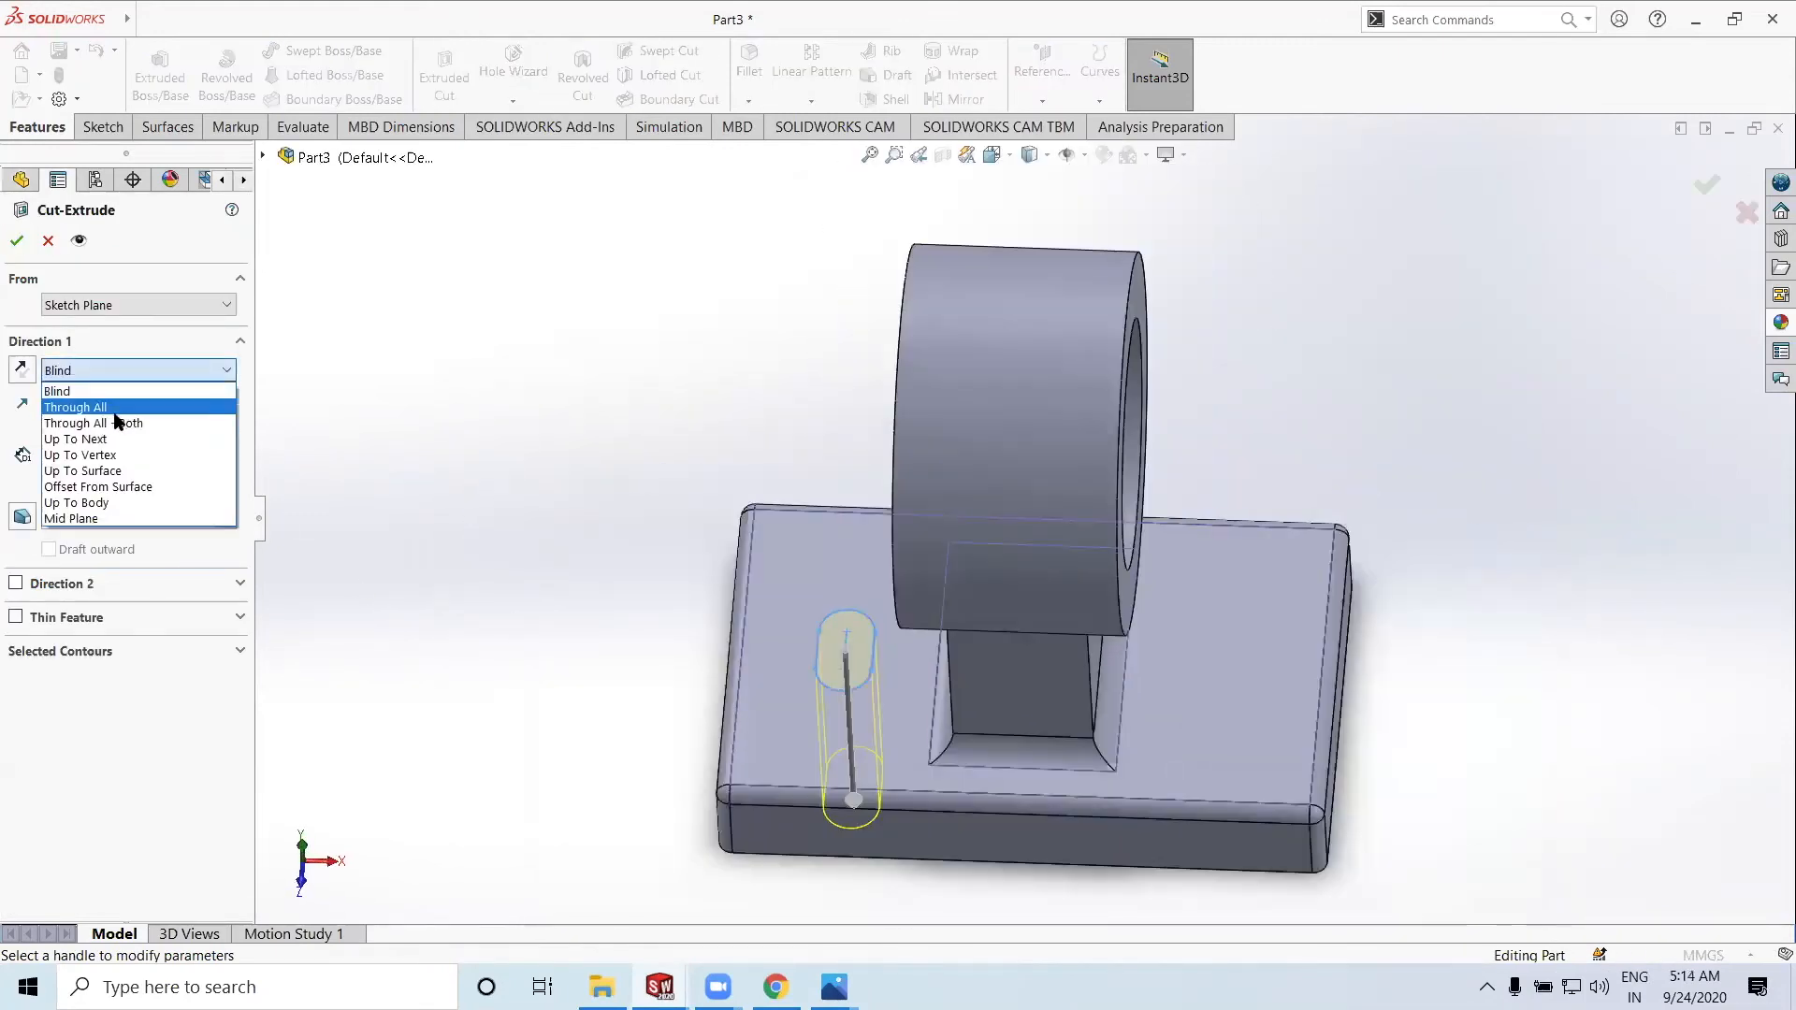
{"action": "left_click", "coordinate": [119, 411]}
{"action": "middle_click_drag", "start_coordinate": [512, 730], "coordinate": [541, 630]}
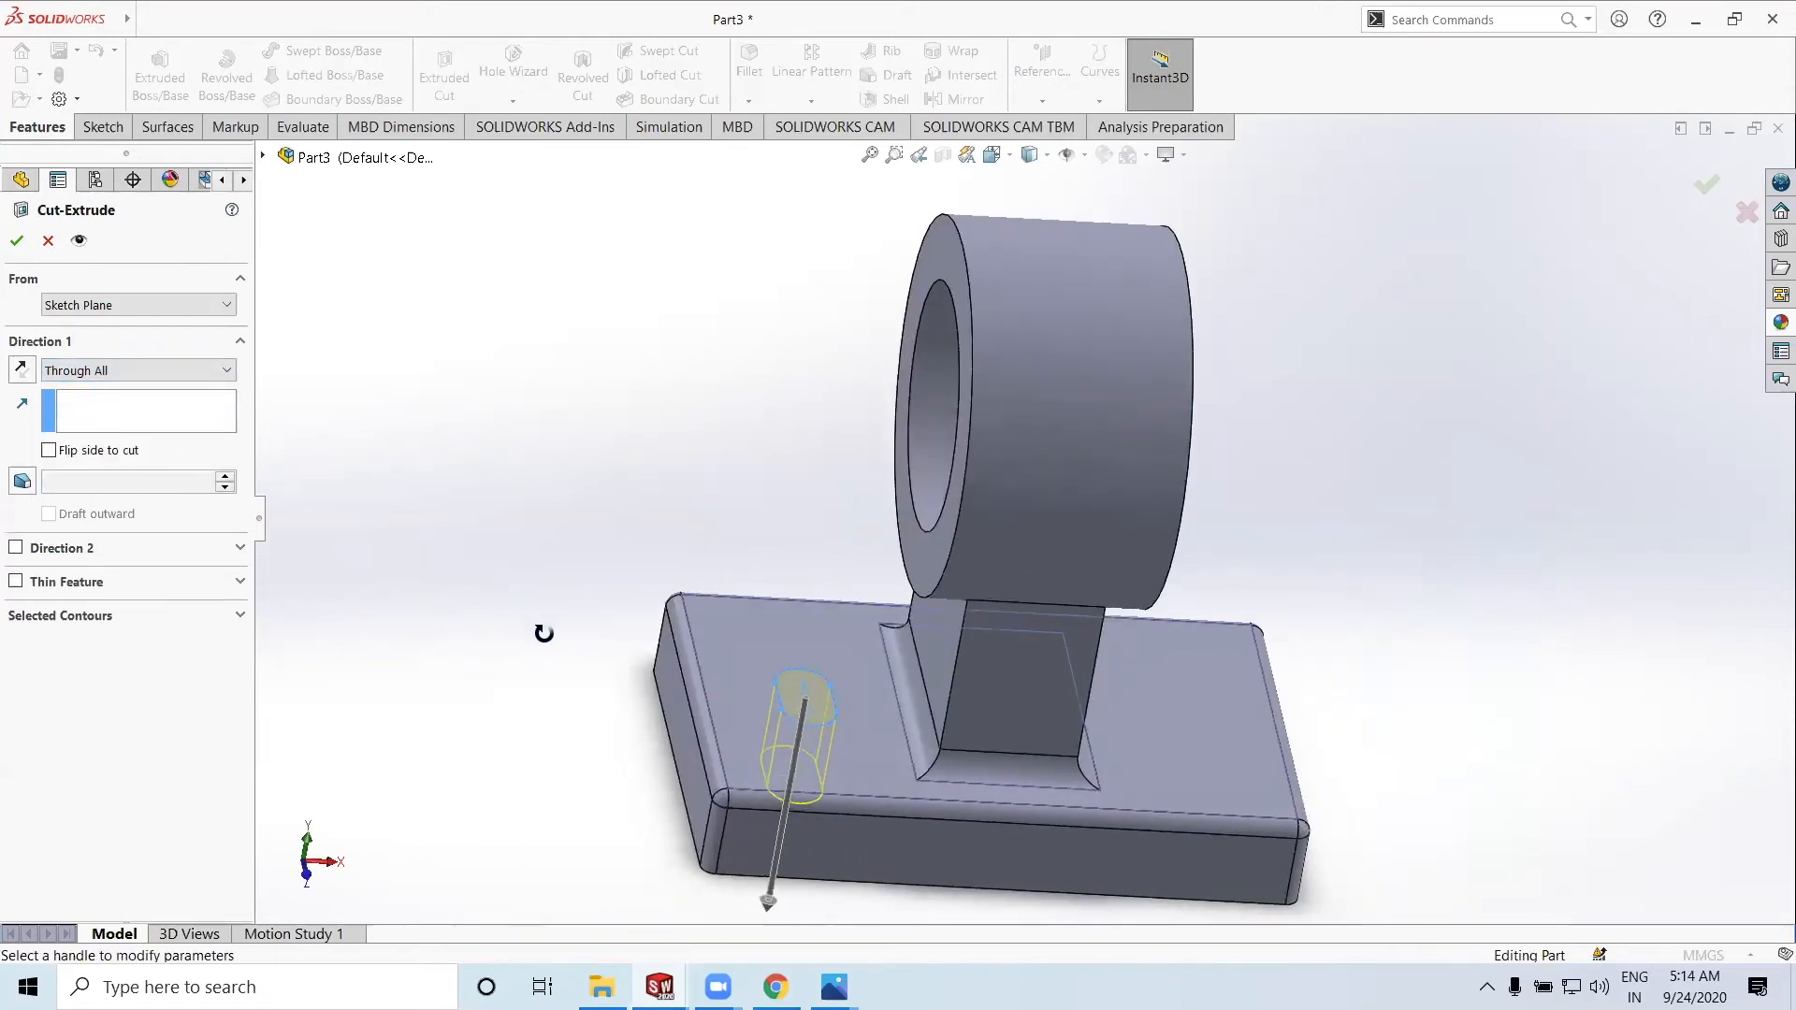
{"action": "left_click", "coordinate": [17, 240]}
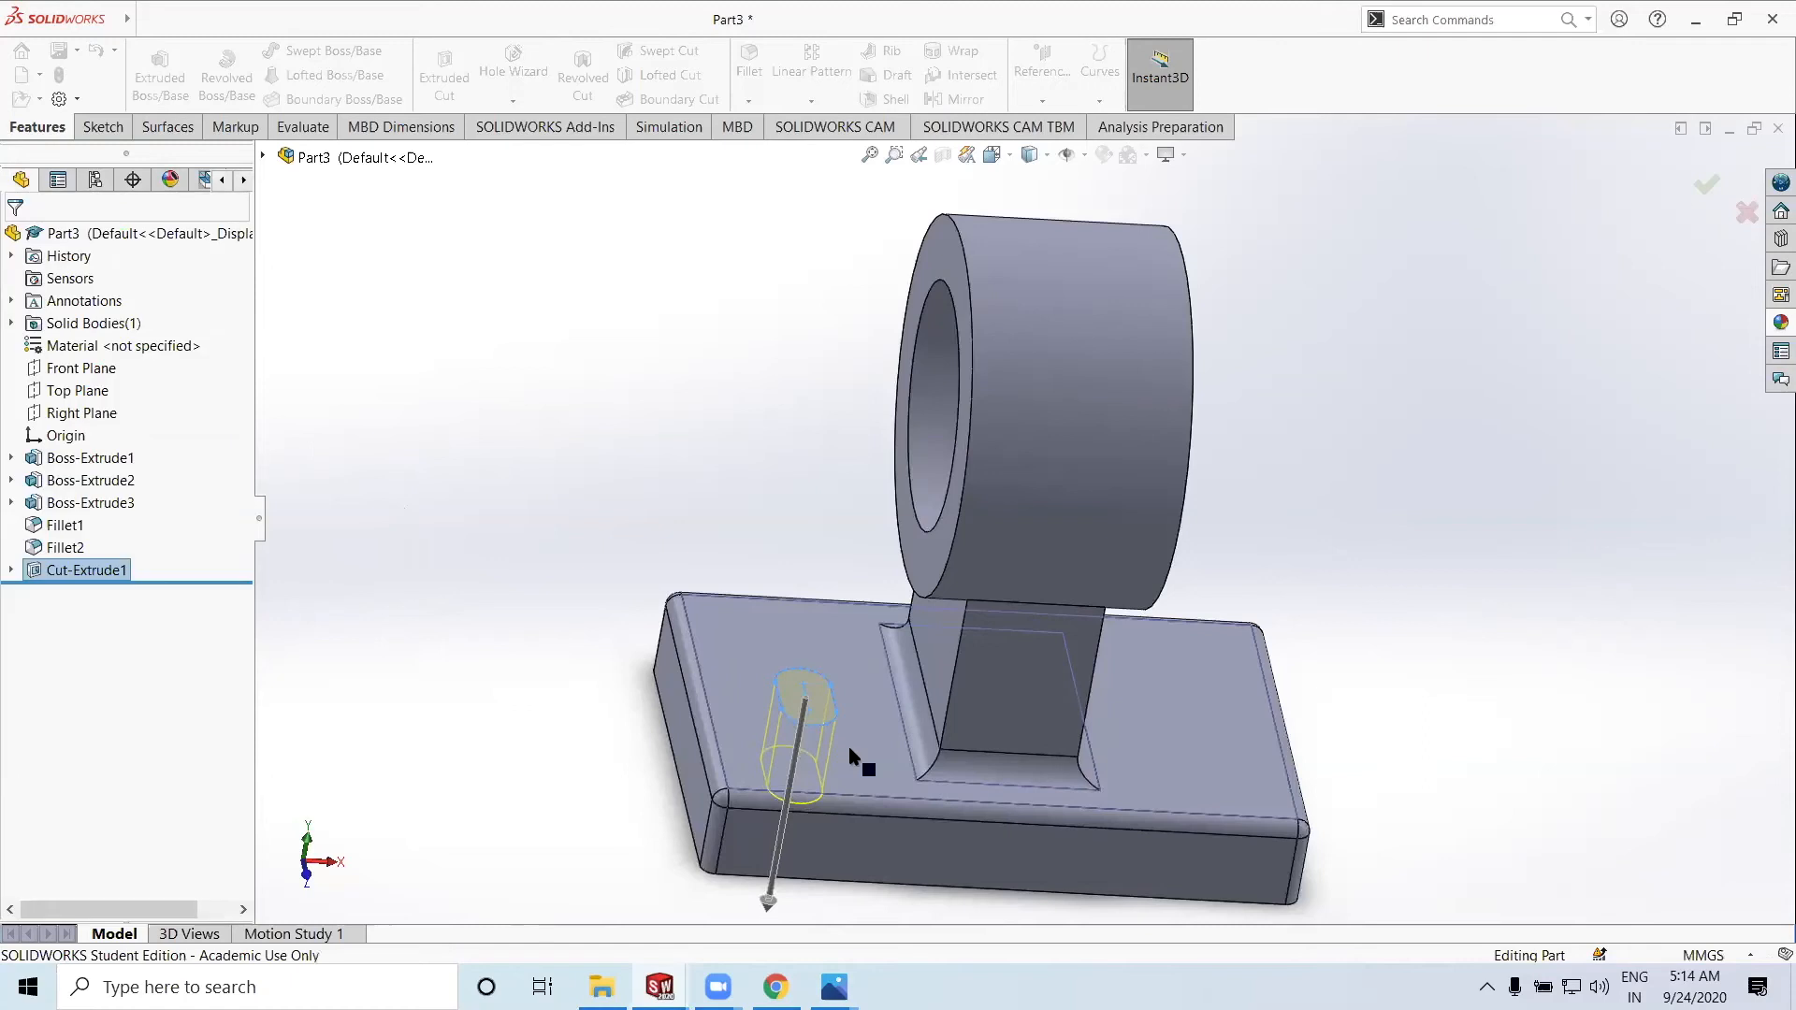
{"action": "middle_click_drag", "start_coordinate": [875, 748], "coordinate": [653, 661]}
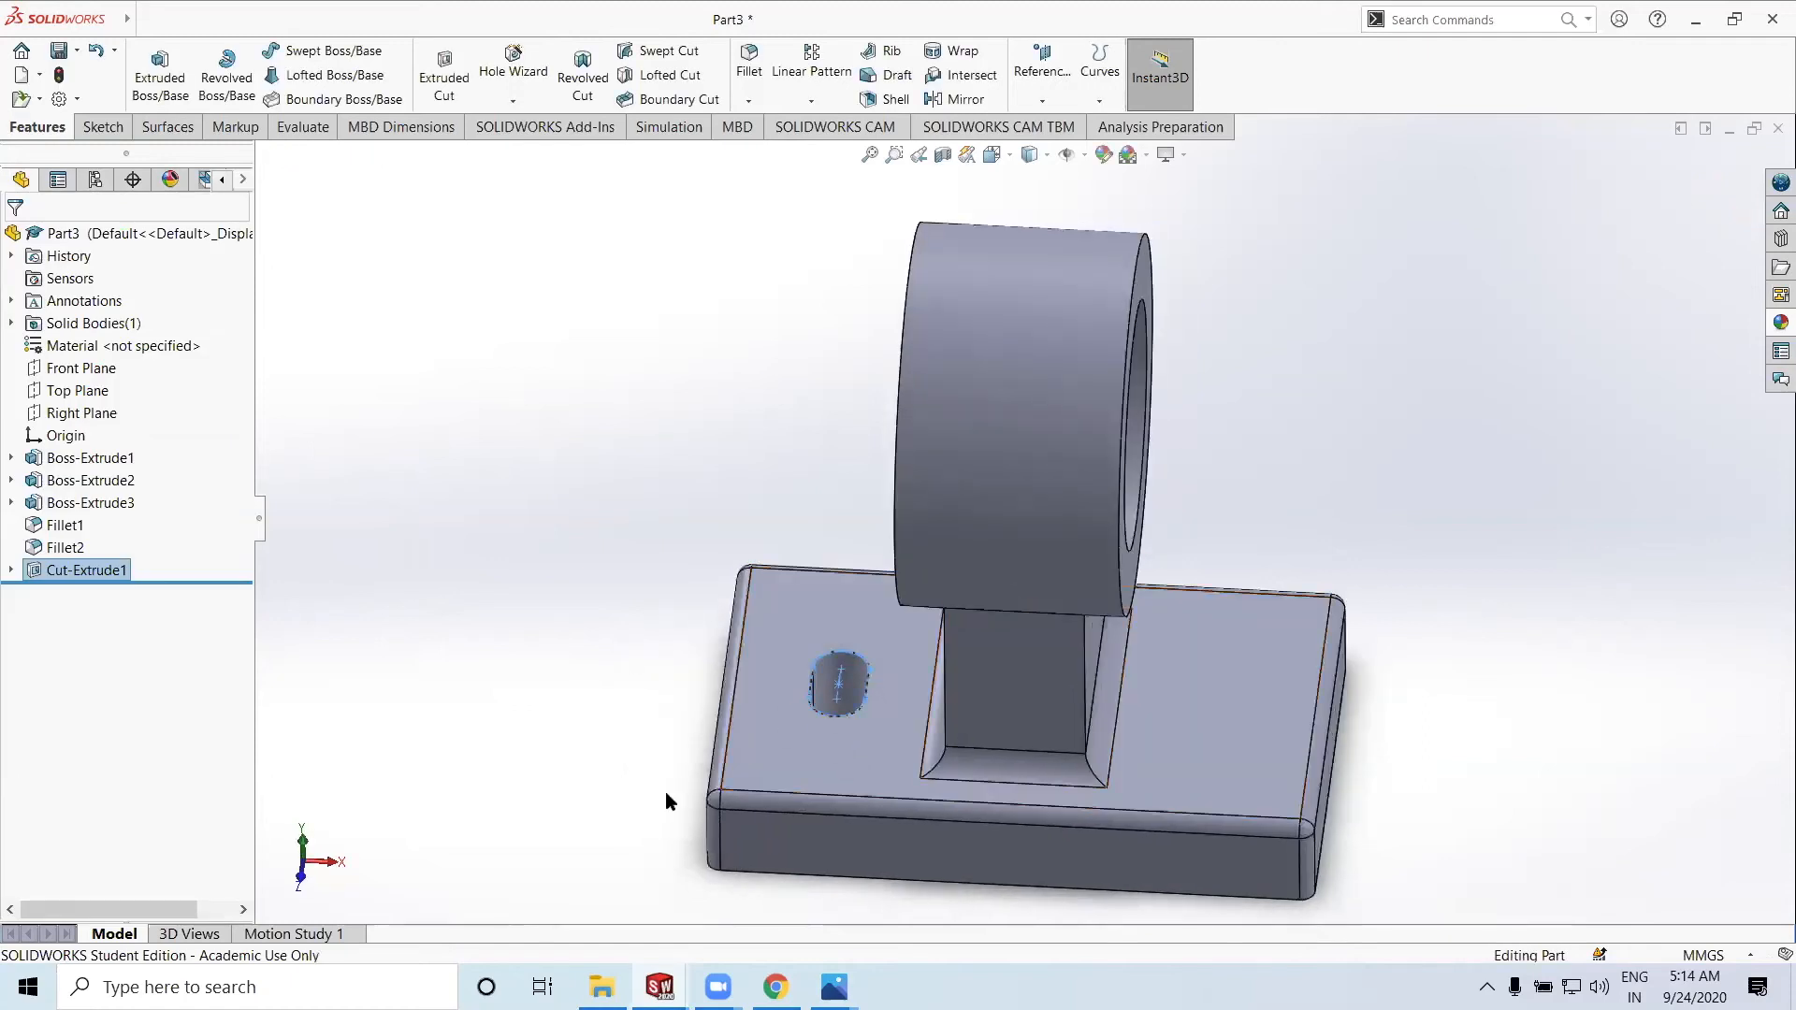
Examine the slot's edge detail in the 2nd model drawing's top view and 3D view
{"action": "left_click", "coordinate": [834, 987]}
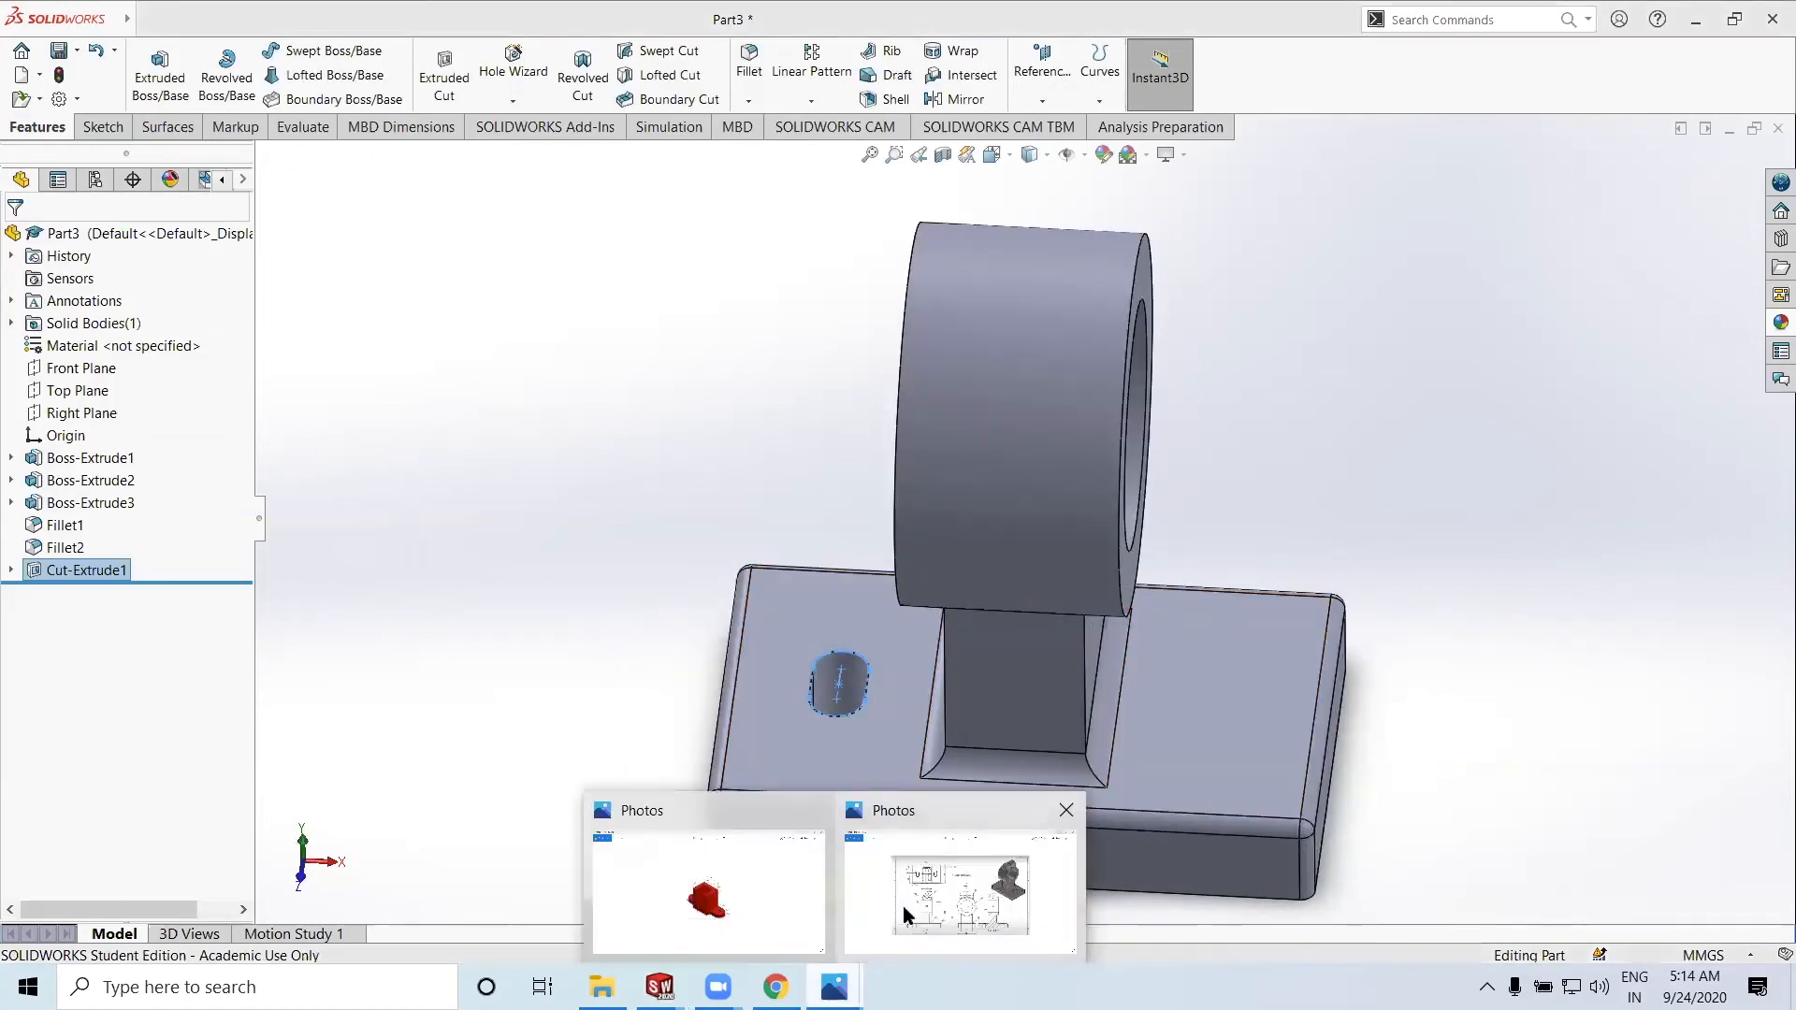
{"action": "left_click", "coordinate": [903, 909]}
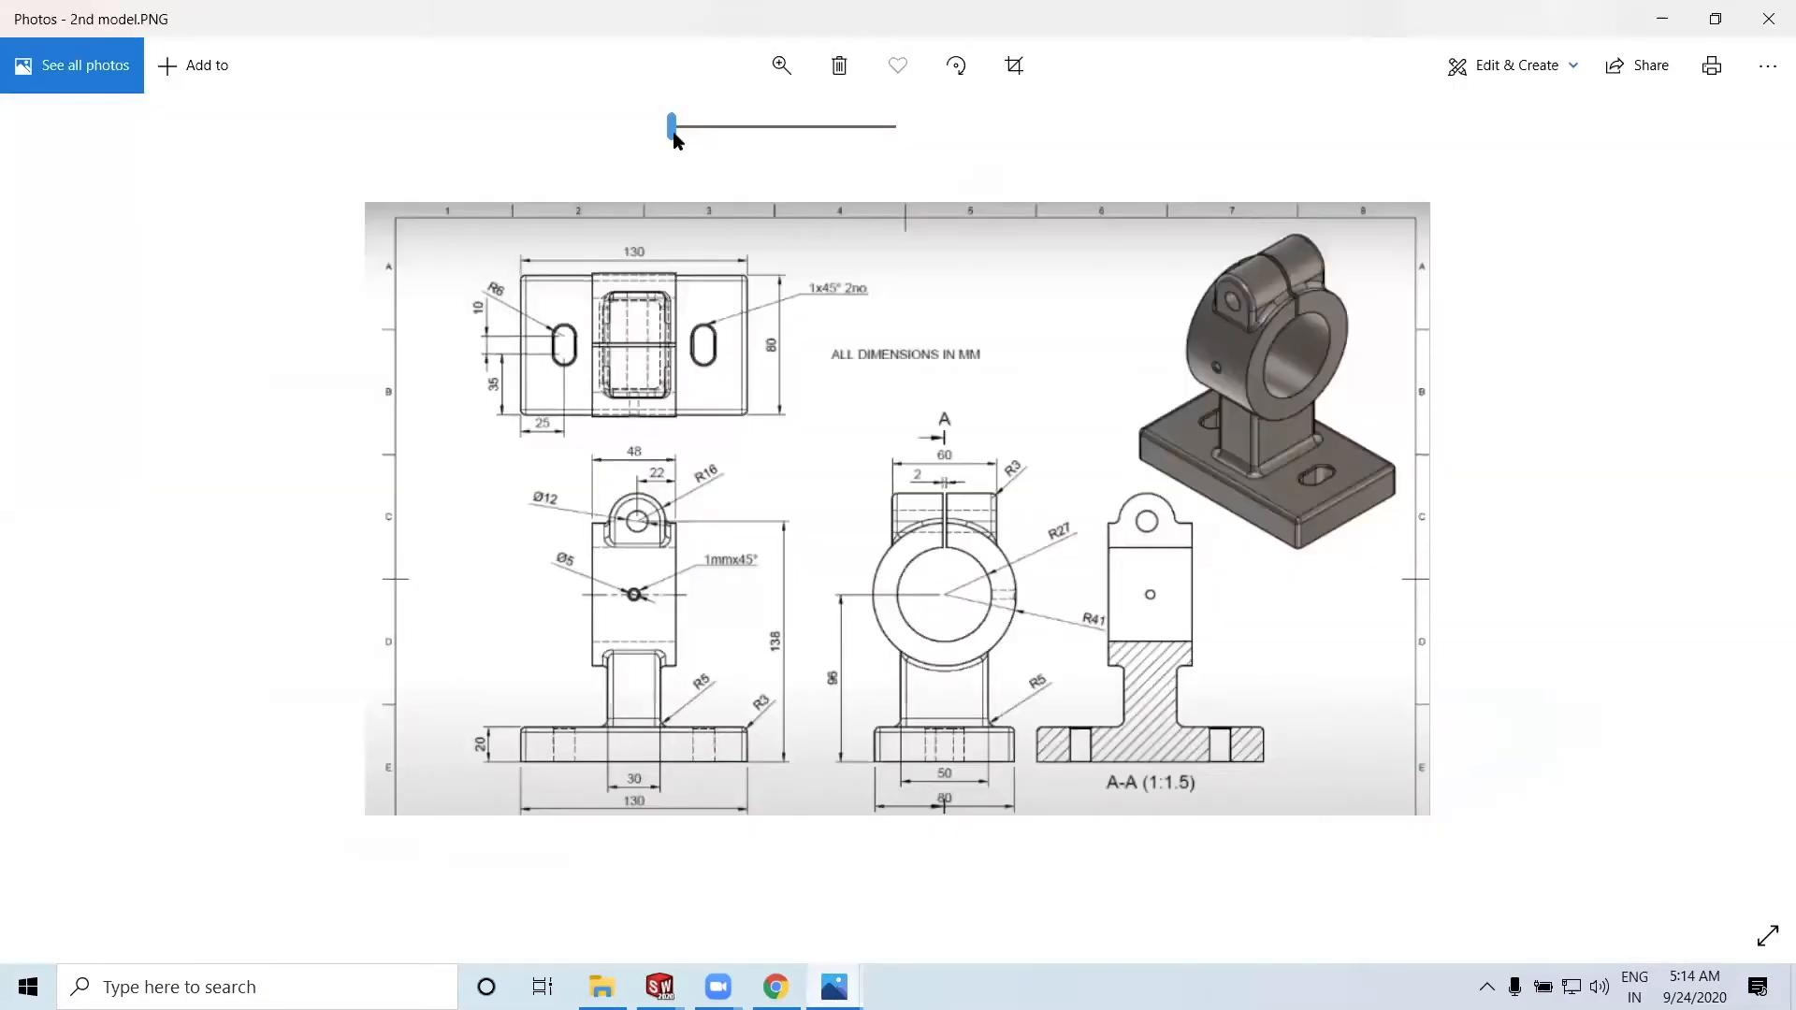
{"action": "scroll", "coordinate": [1340, 513], "scroll_direction": "up", "scroll_amount": 1}
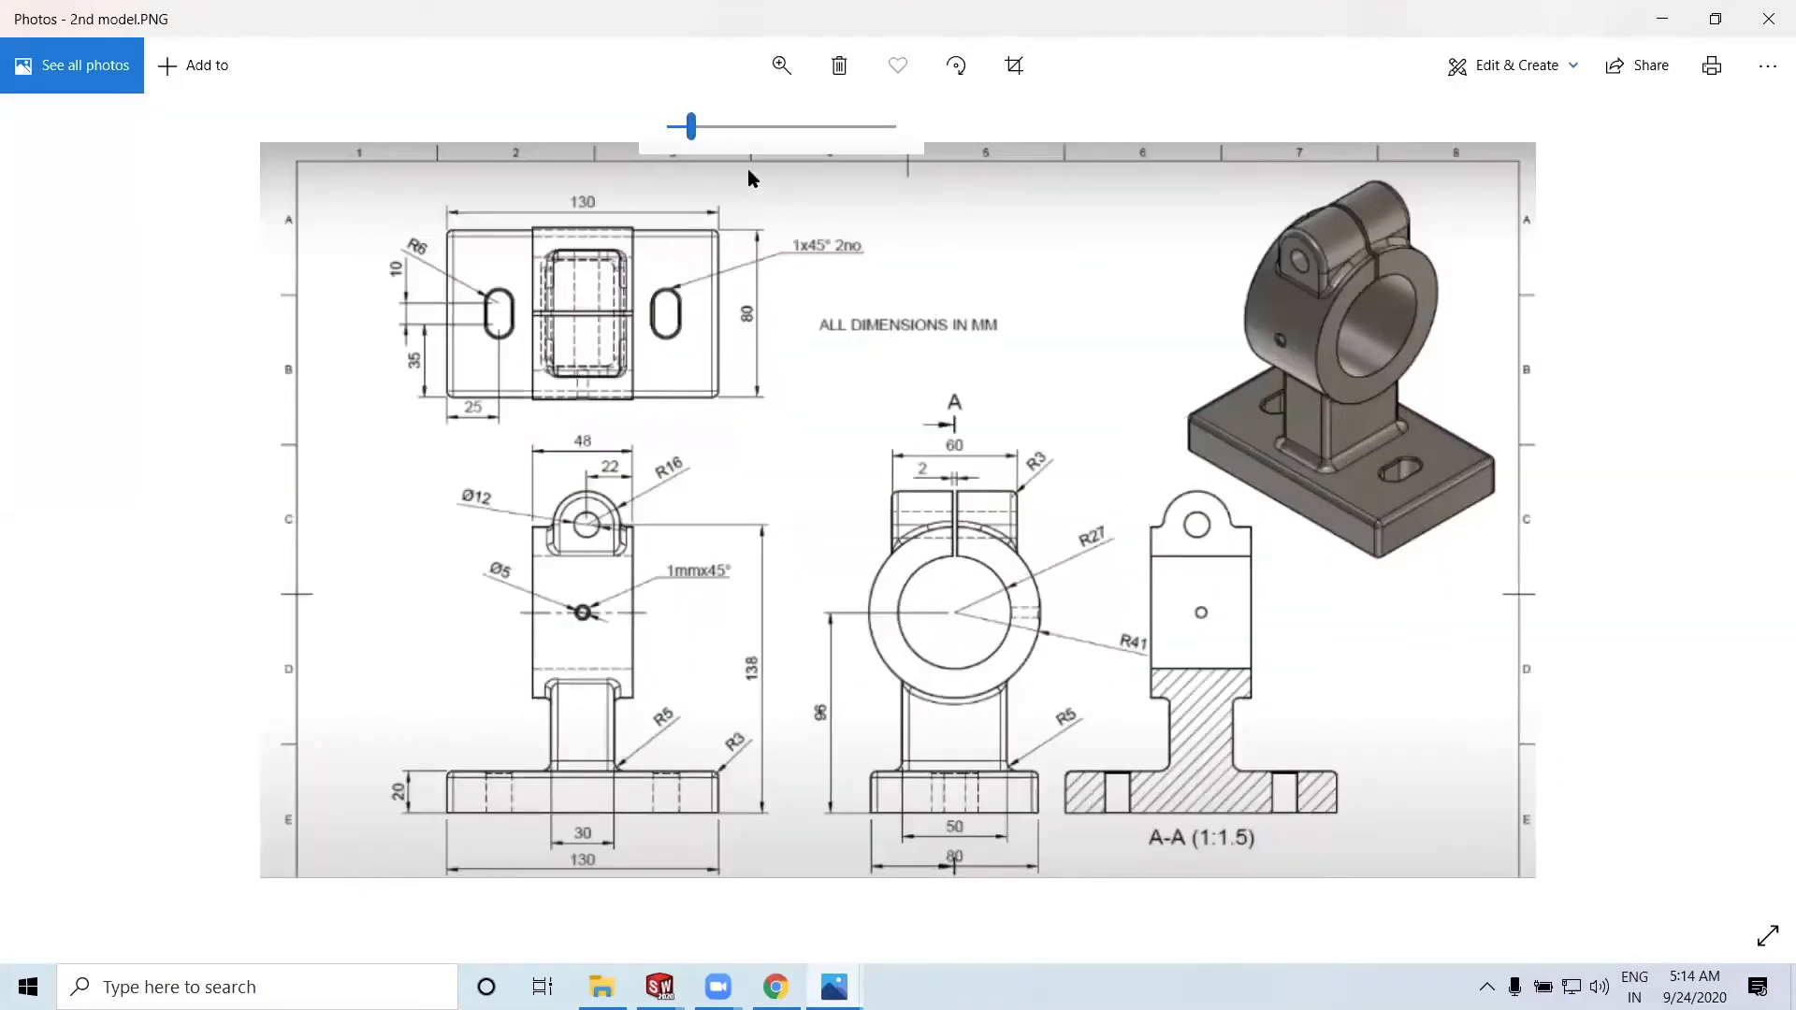
{"action": "left_click_drag", "start_coordinate": [693, 134], "coordinate": [797, 133]}
{"action": "left_click", "coordinate": [783, 67]}
{"action": "mouse_move", "coordinate": [1283, 453]}
{"action": "left_mouse_down"}
{"action": "mouse_move", "coordinate": [782, 541]}
{"action": "mouse_move", "coordinate": [749, 576]}
{"action": "left_mouse_up"}
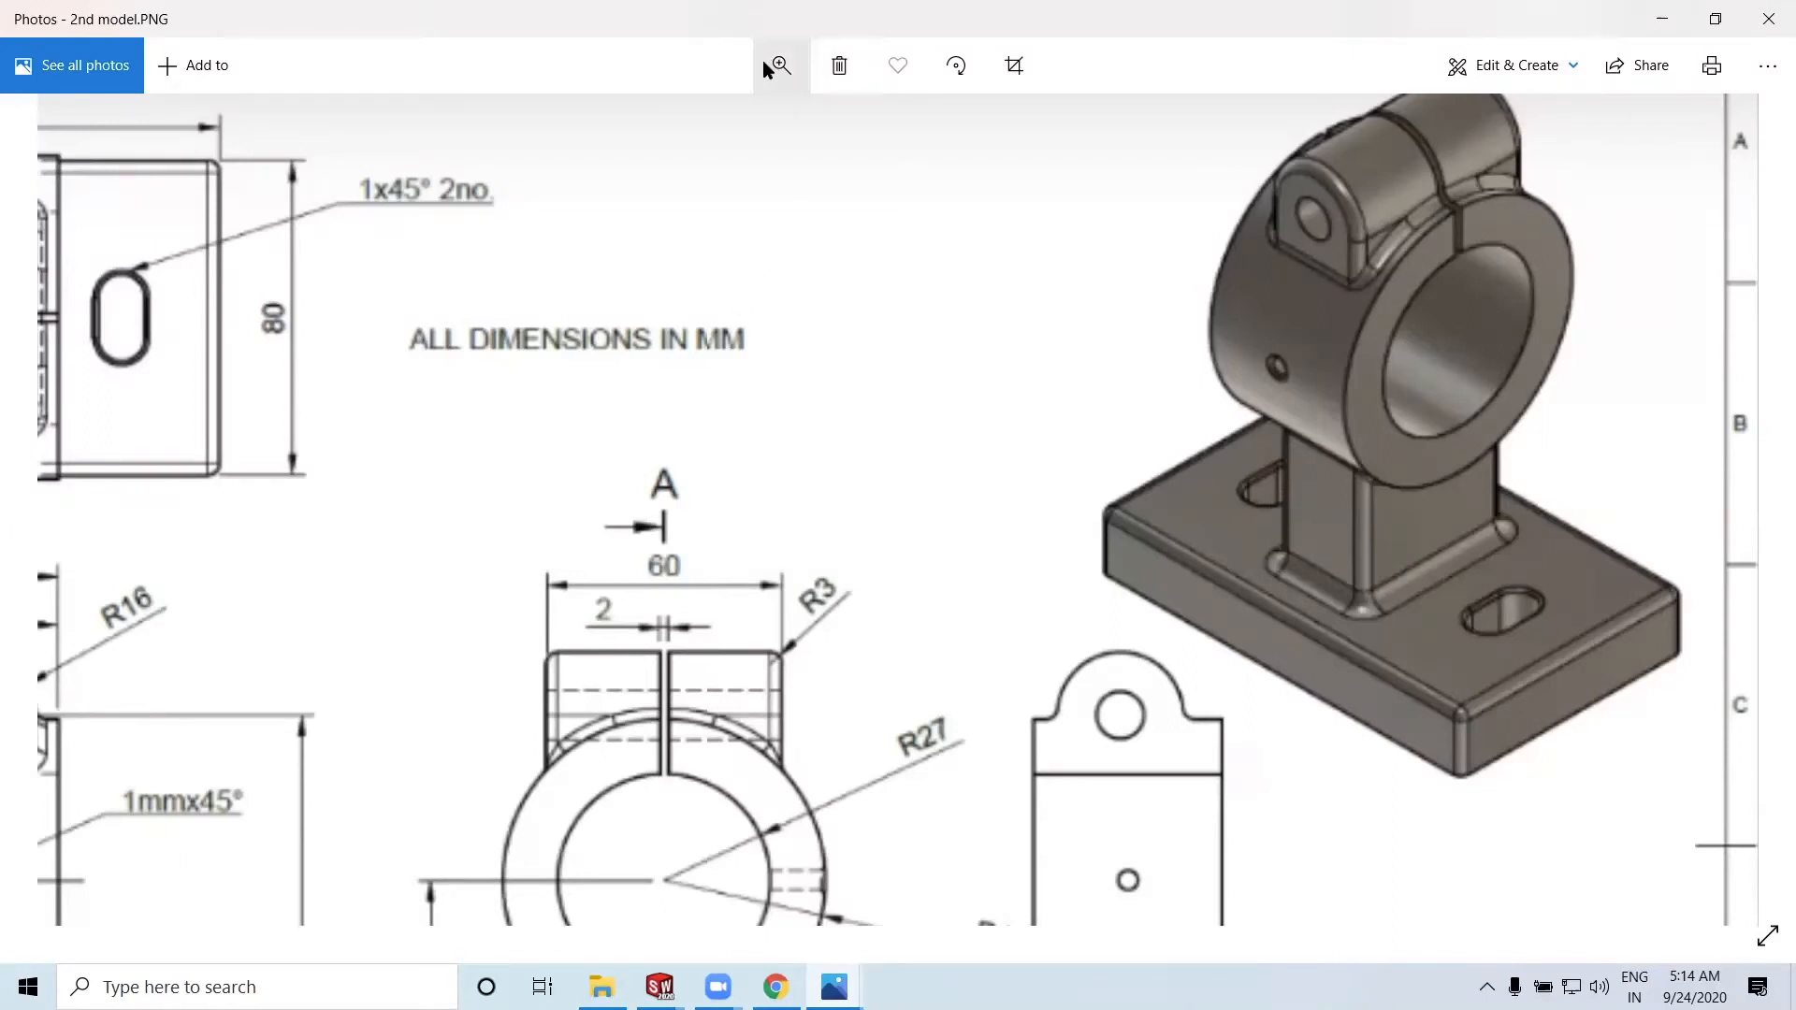
{"action": "left_click", "coordinate": [1665, 22]}
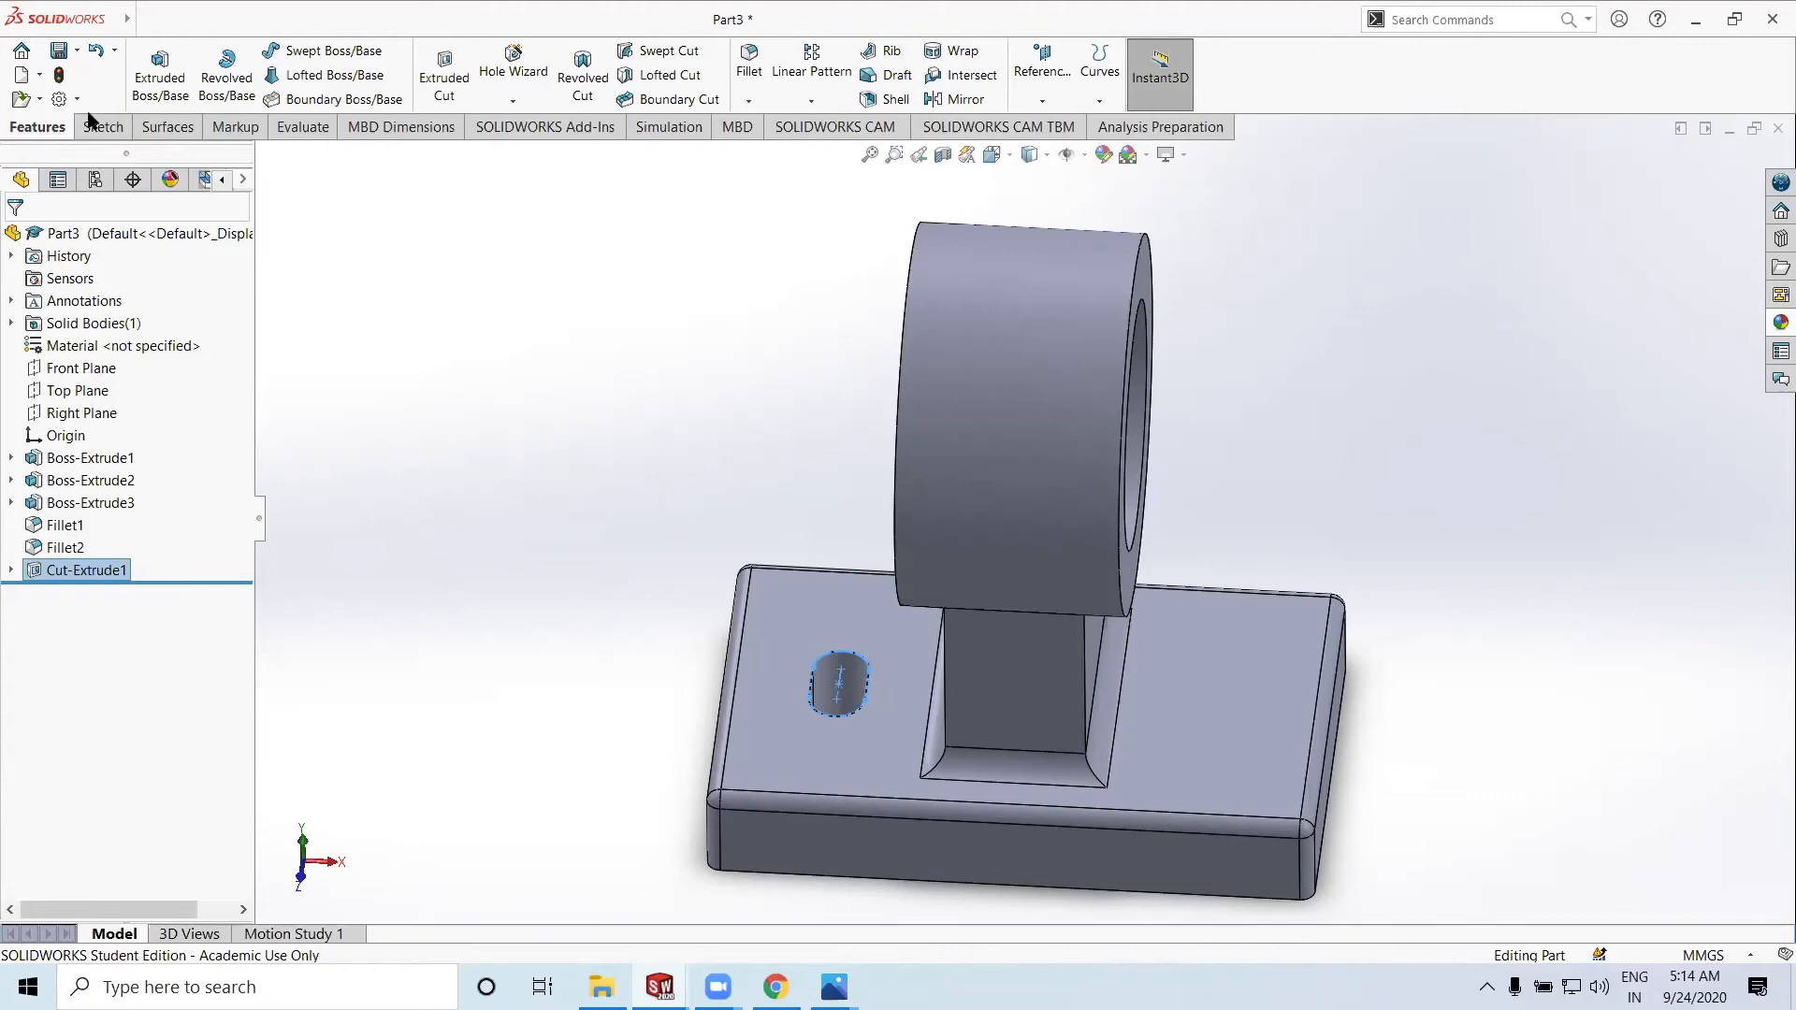
Start a chamfer and check the slot's chamfer callout in the 2nd model drawing's top view
{"action": "left_click", "coordinate": [749, 102]}
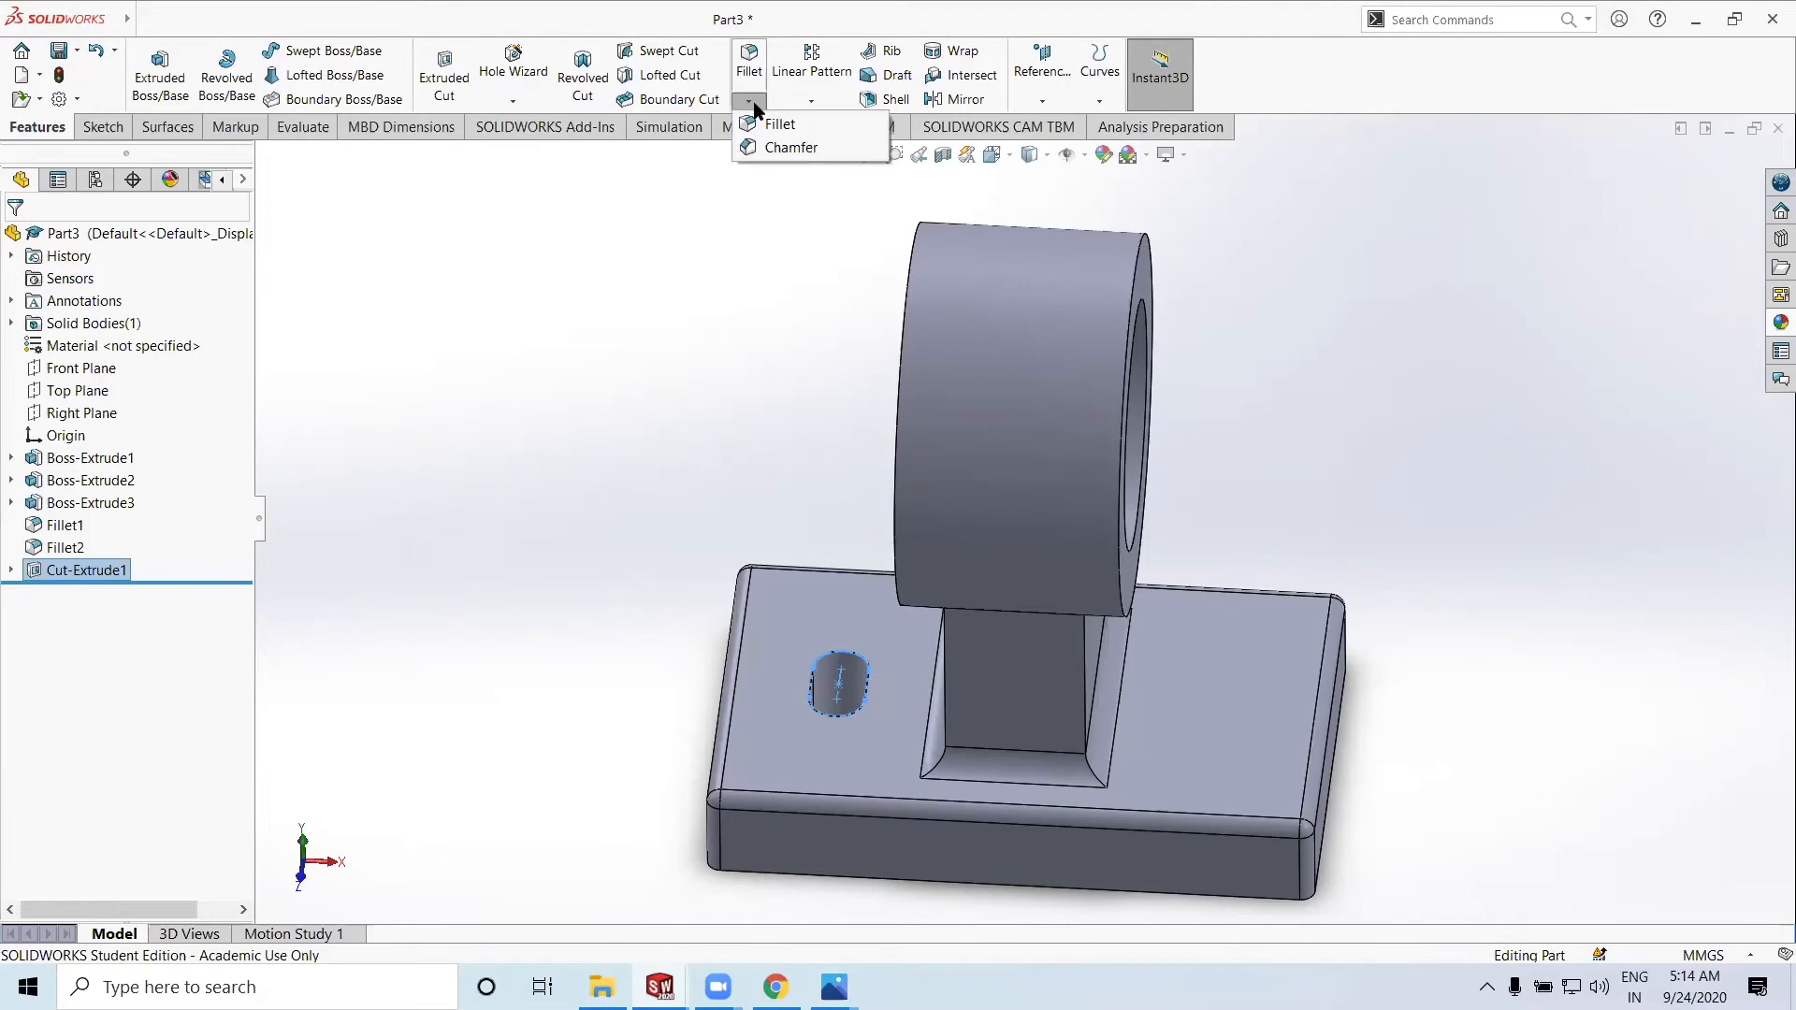
{"action": "left_click", "coordinate": [773, 150]}
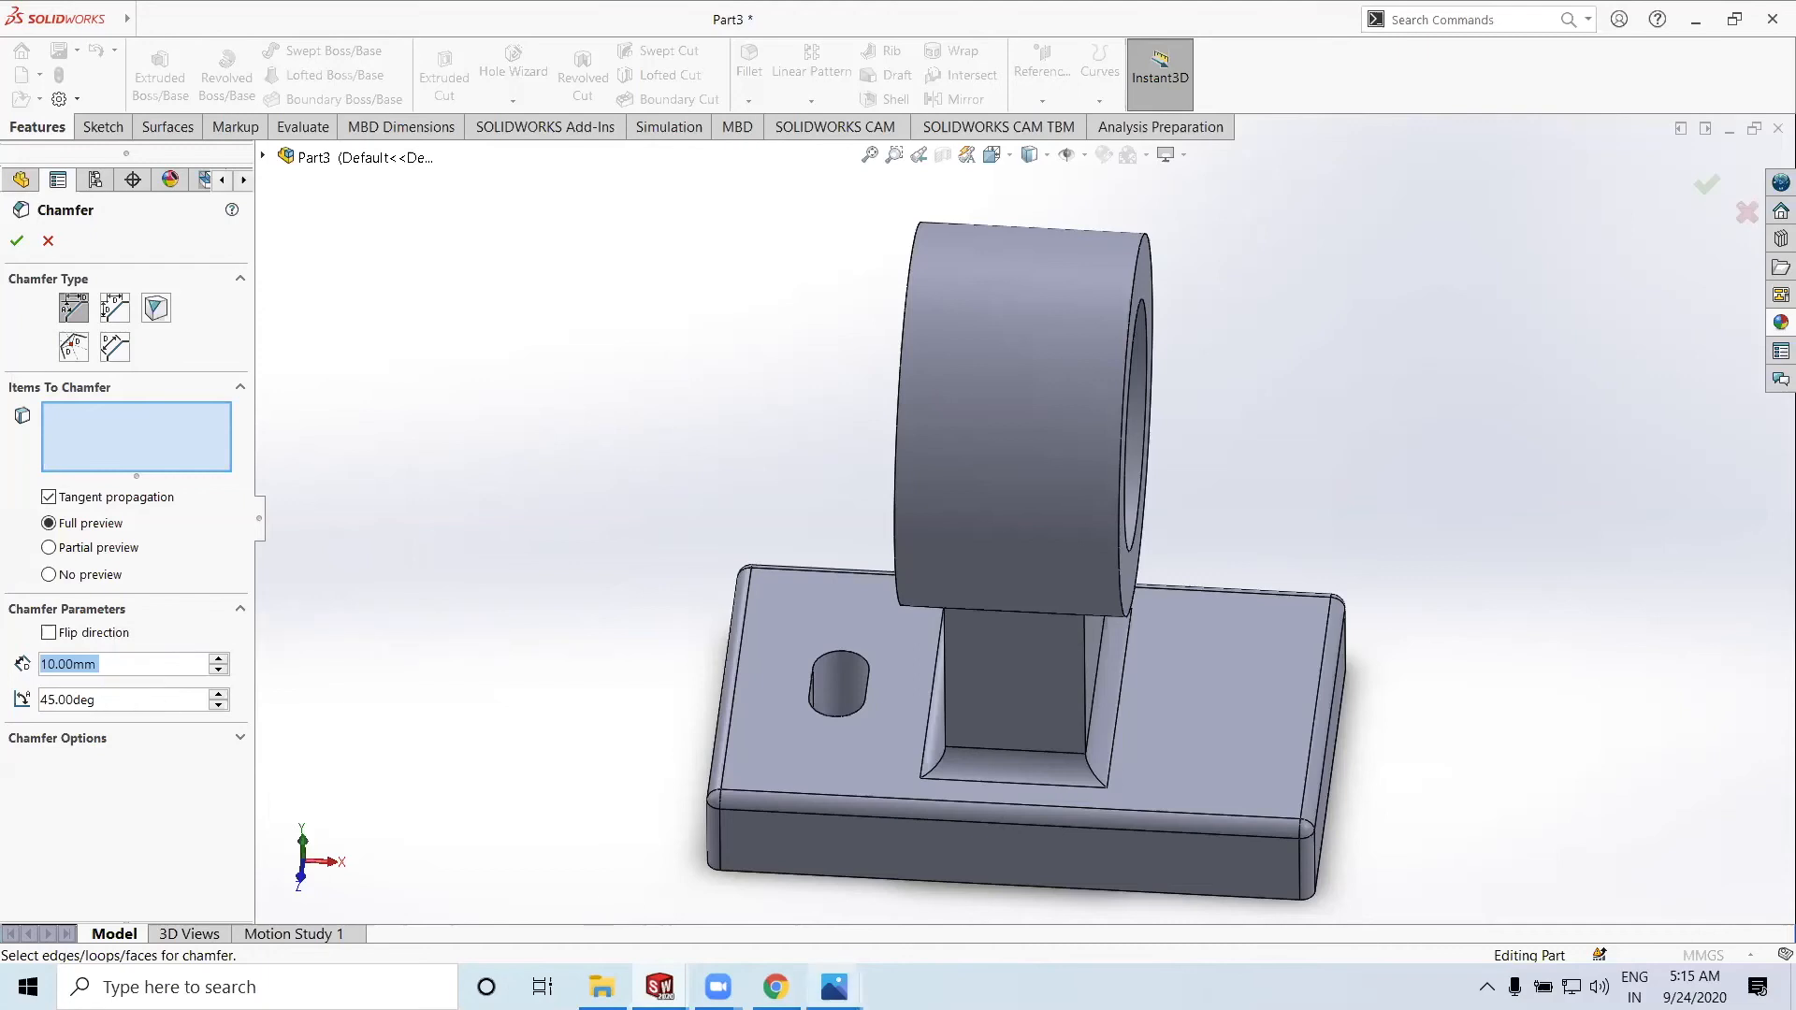
{"action": "left_click", "coordinate": [833, 987]}
{"action": "left_click", "coordinate": [917, 901]}
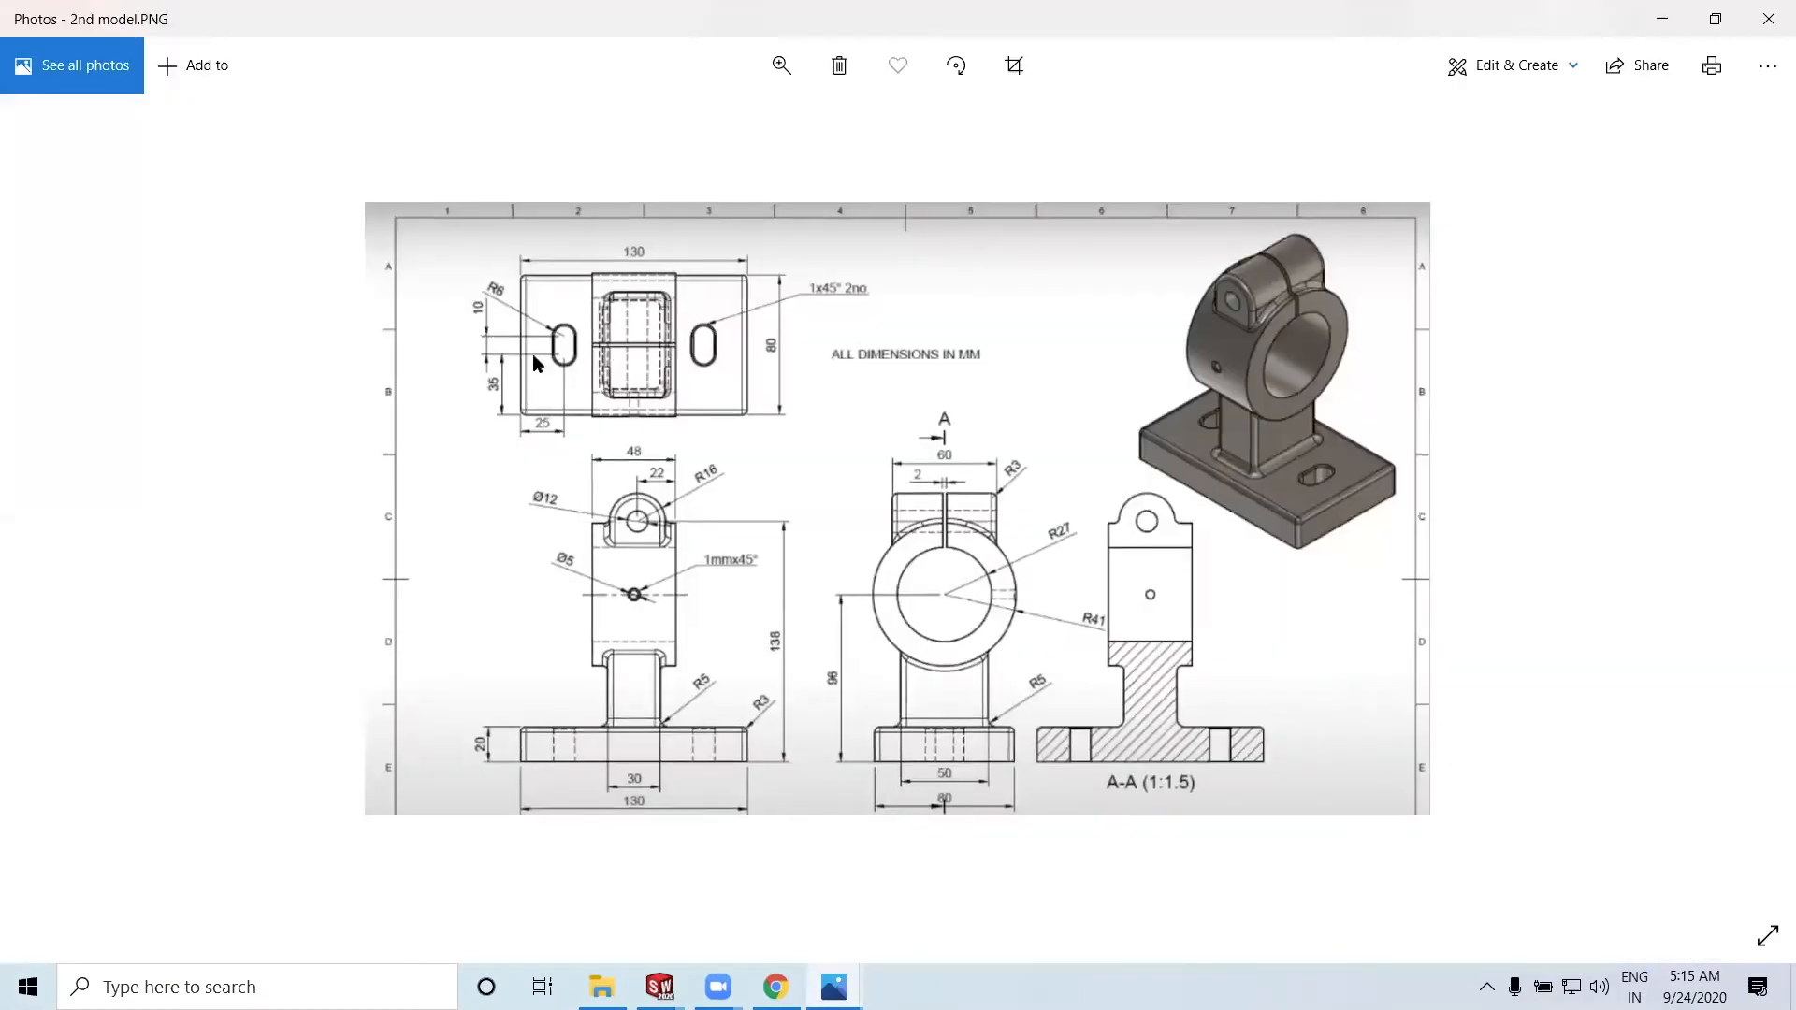
{"action": "left_click", "coordinate": [761, 65]}
{"action": "left_click_drag", "start_coordinate": [668, 125], "coordinate": [727, 127]}
{"action": "left_click_drag", "start_coordinate": [807, 223], "coordinate": [812, 351]}
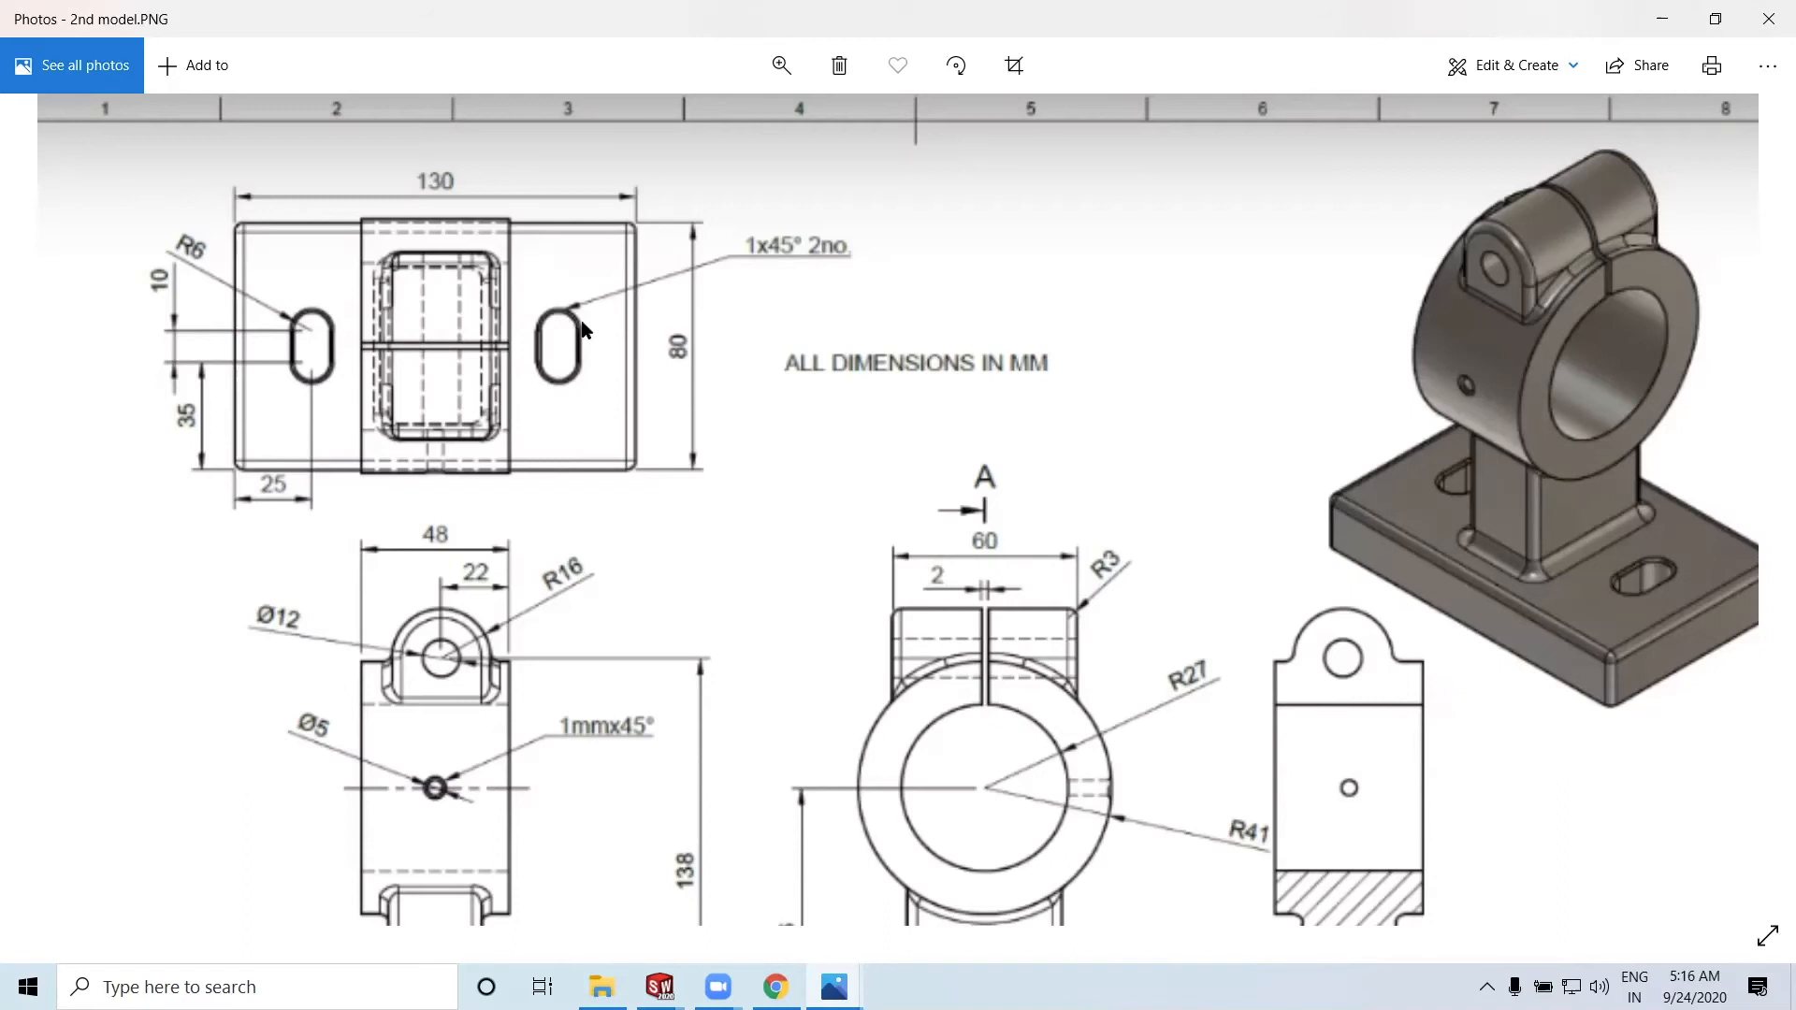
{"action": "left_click", "coordinate": [1664, 19]}
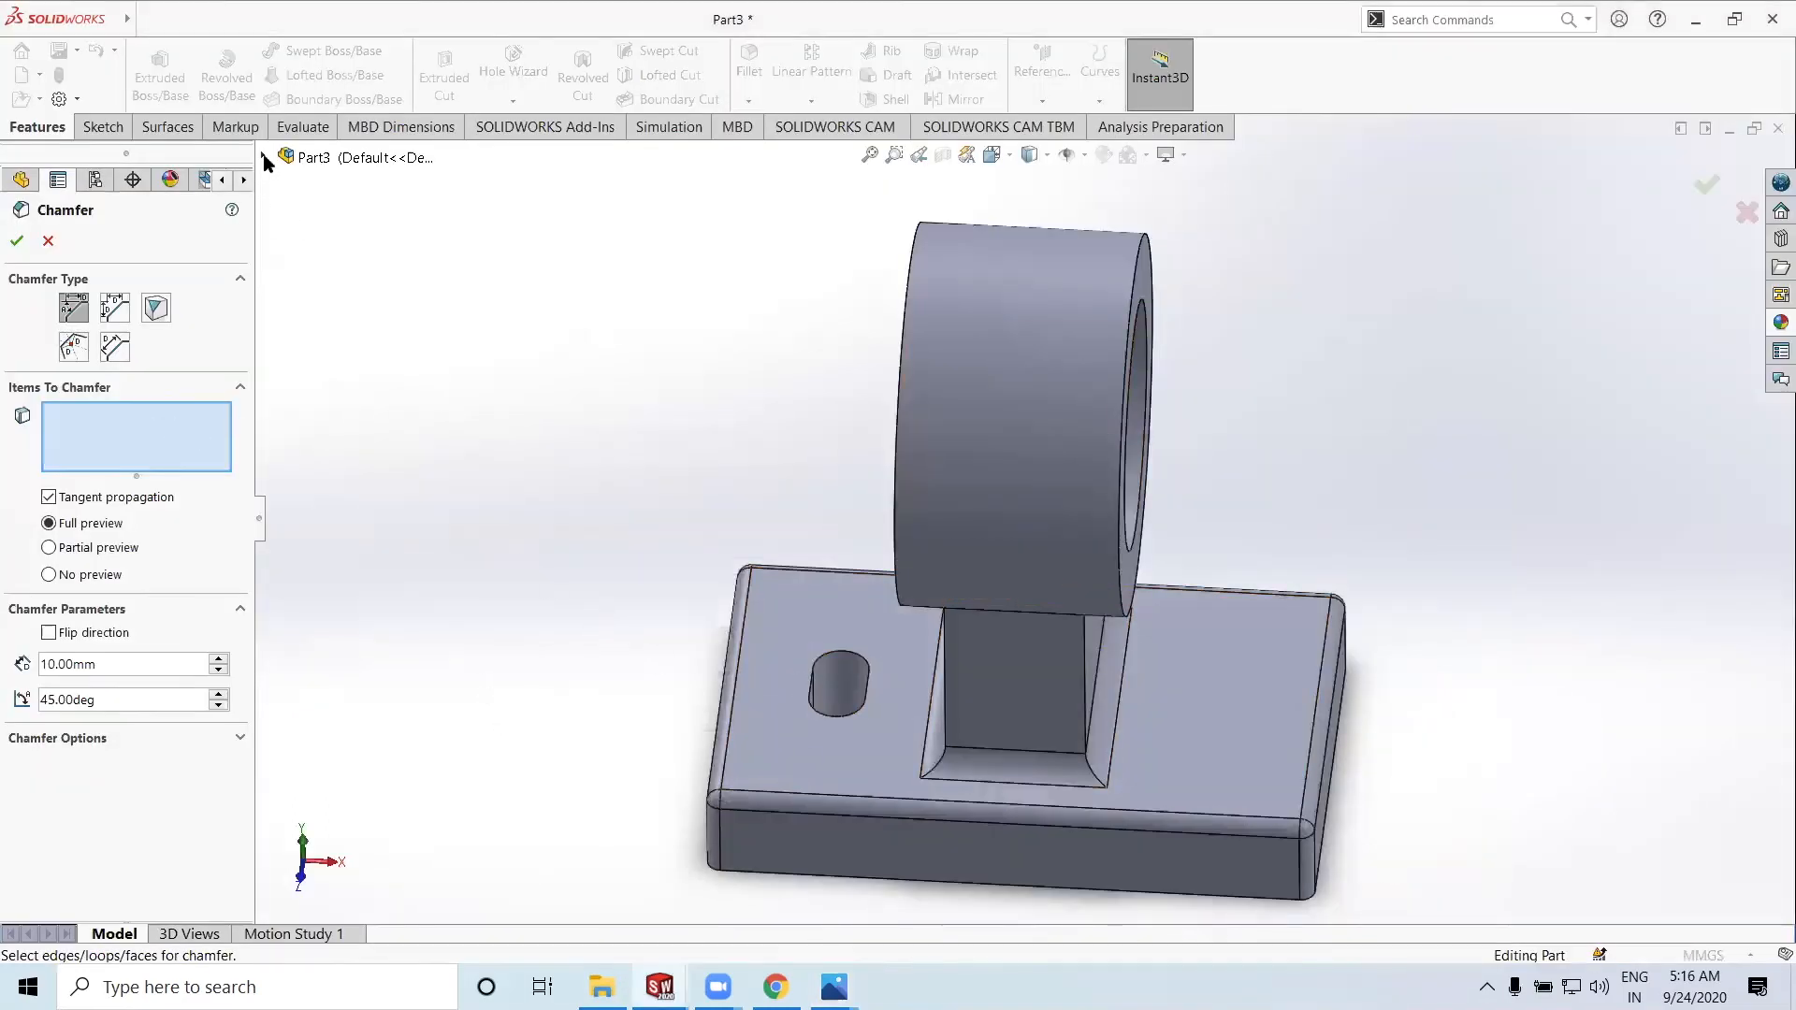
{"action": "left_click", "coordinate": [75, 419]}
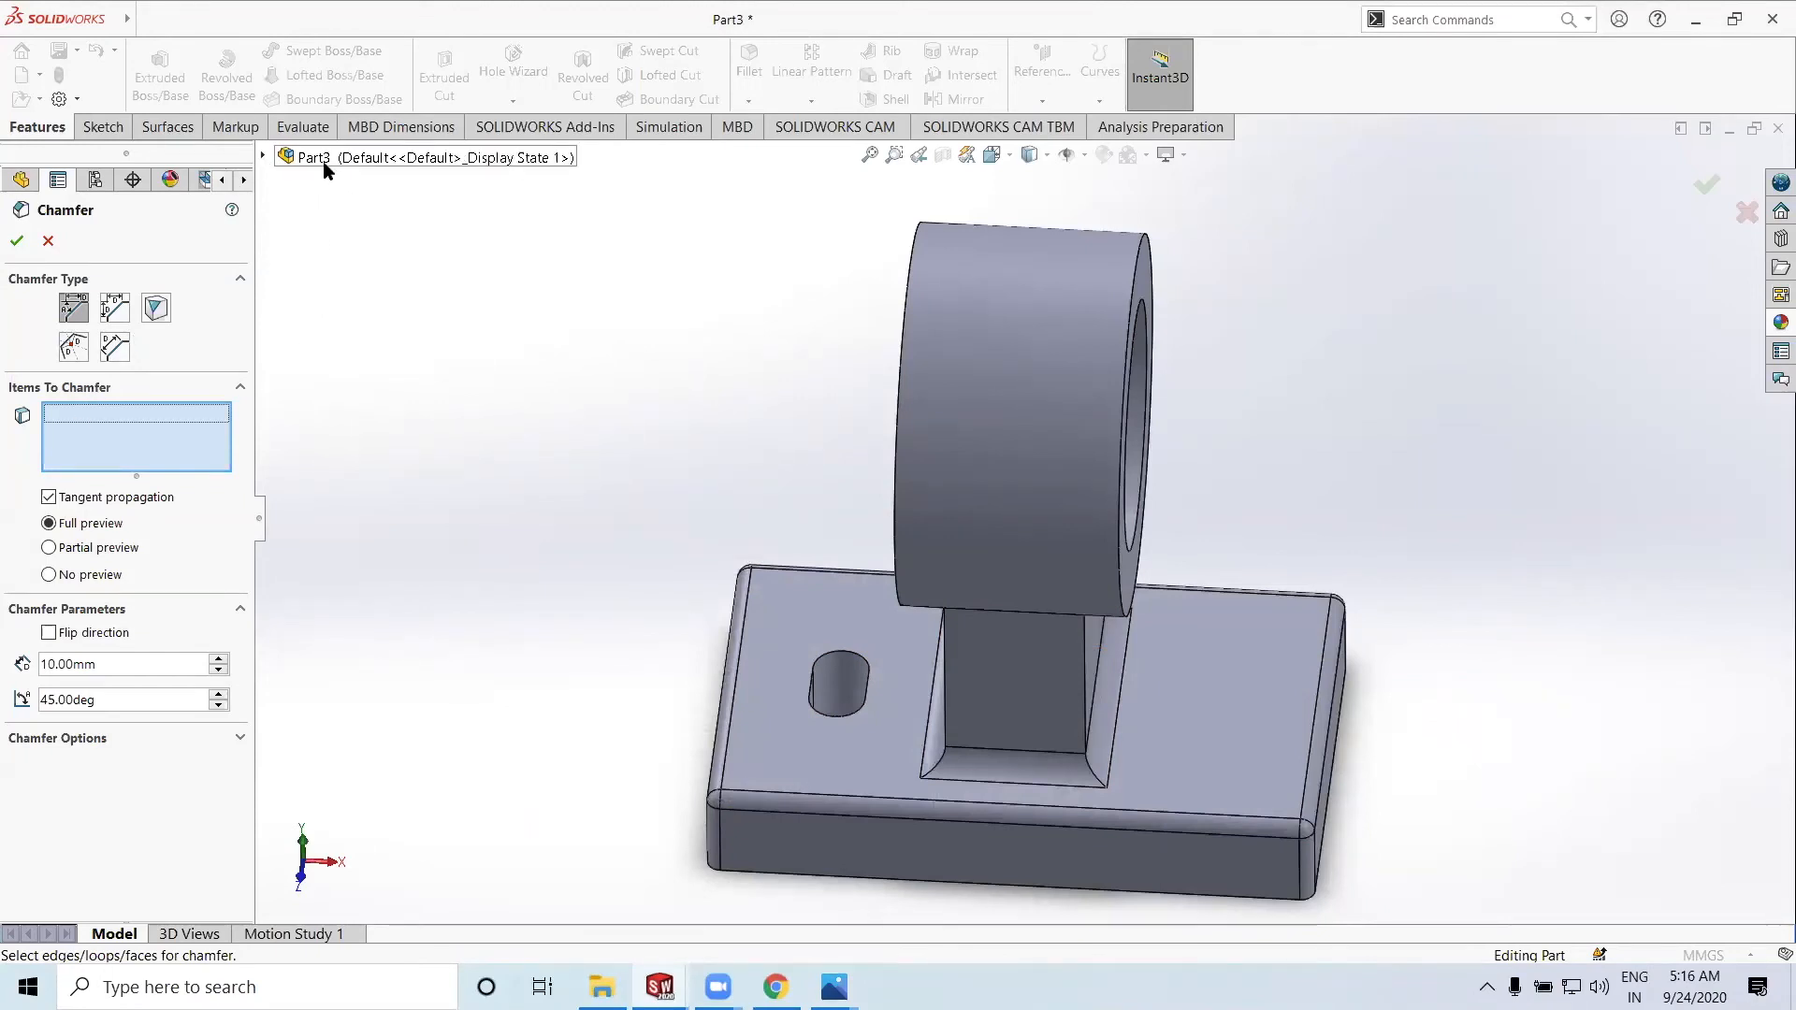
{"action": "left_click", "coordinate": [286, 157]}
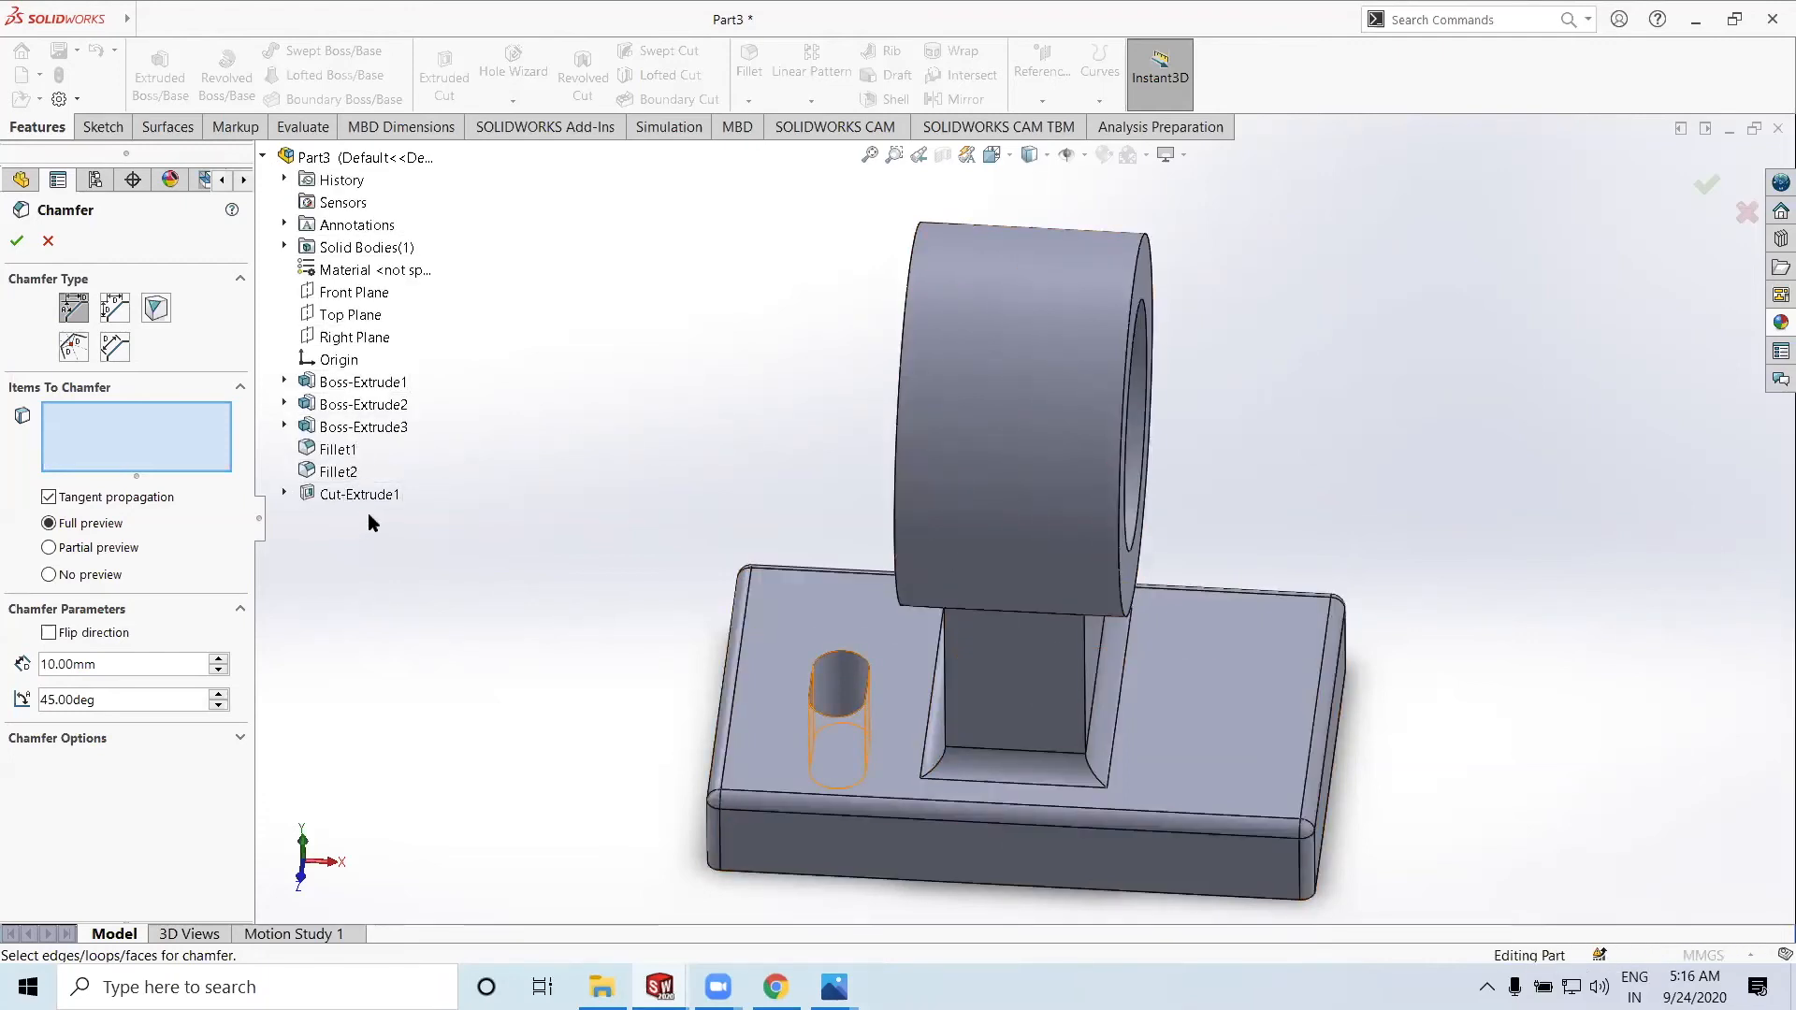
{"action": "left_click", "coordinate": [284, 493]}
{"action": "left_click", "coordinate": [286, 493]}
{"action": "right_click", "coordinate": [334, 498]}
{"action": "left_click", "coordinate": [161, 441]}
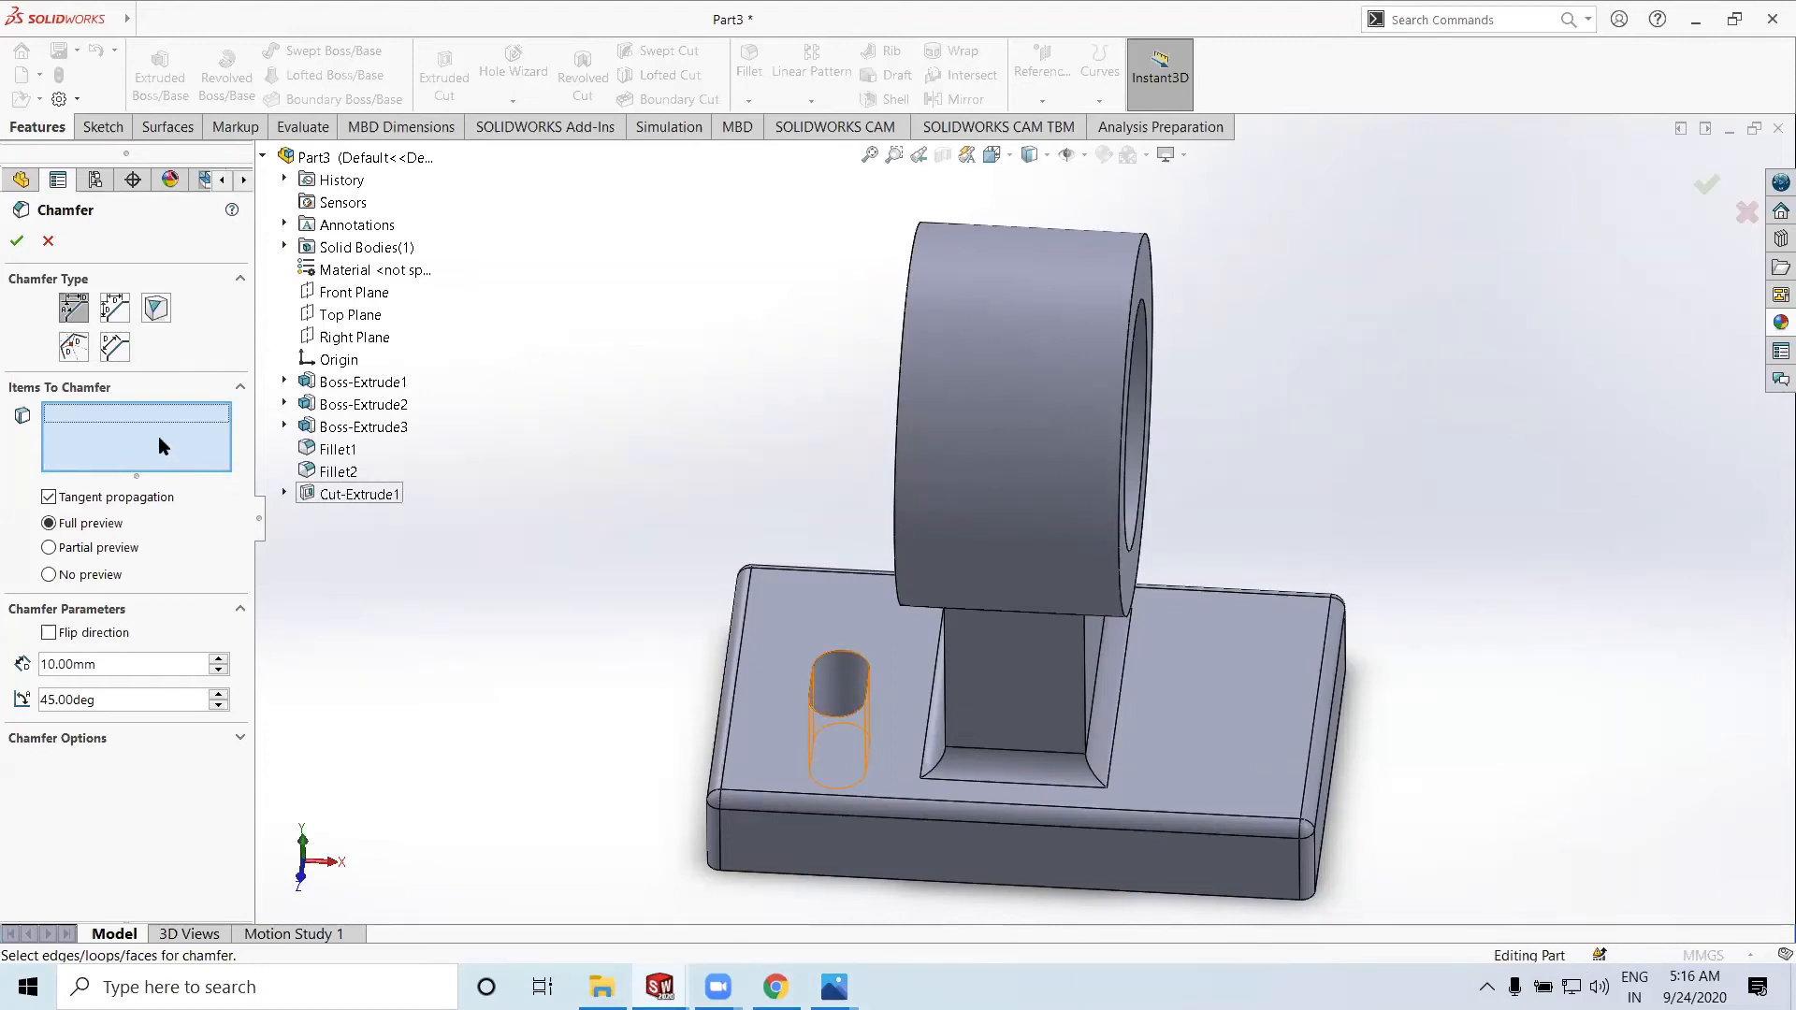
{"action": "left_click", "coordinate": [44, 244]}
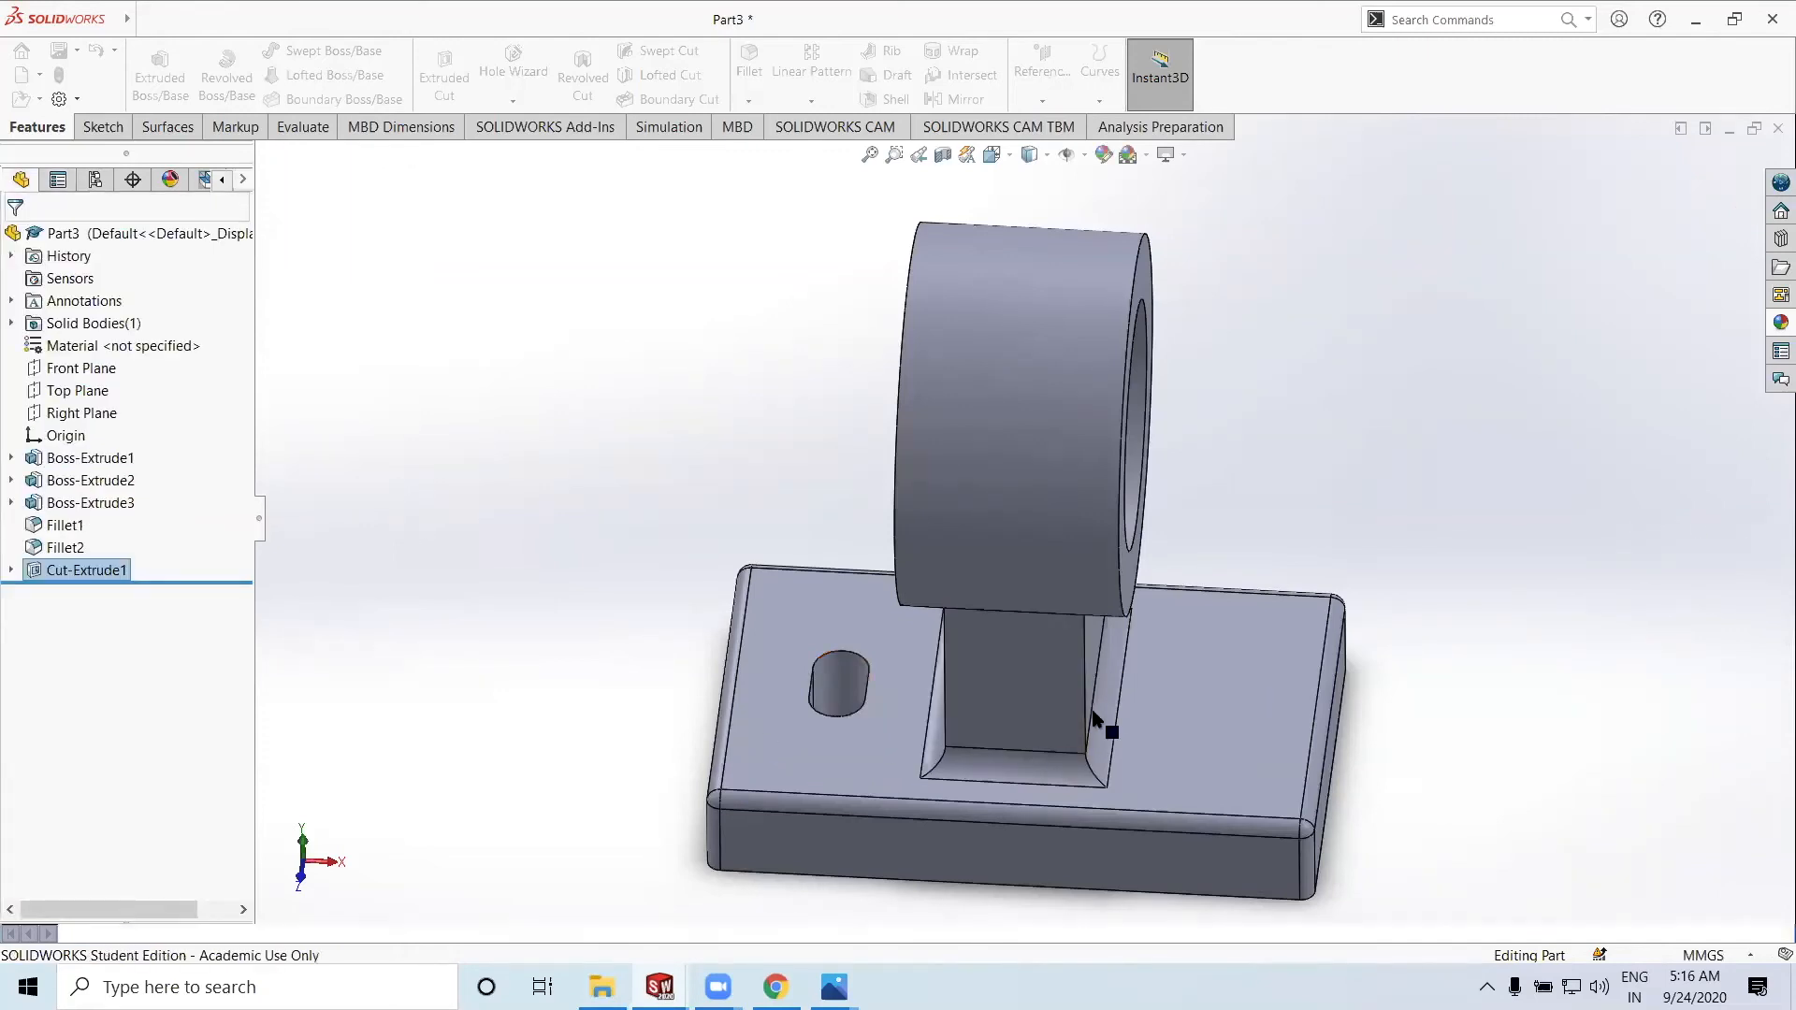
Set up a 1 mm by 45° chamfer on the slot's upper edge and preview its flipped direction
{"action": "middle_click_drag", "start_coordinate": [1103, 699], "coordinate": [1129, 693]}
{"action": "left_click", "coordinate": [749, 102]}
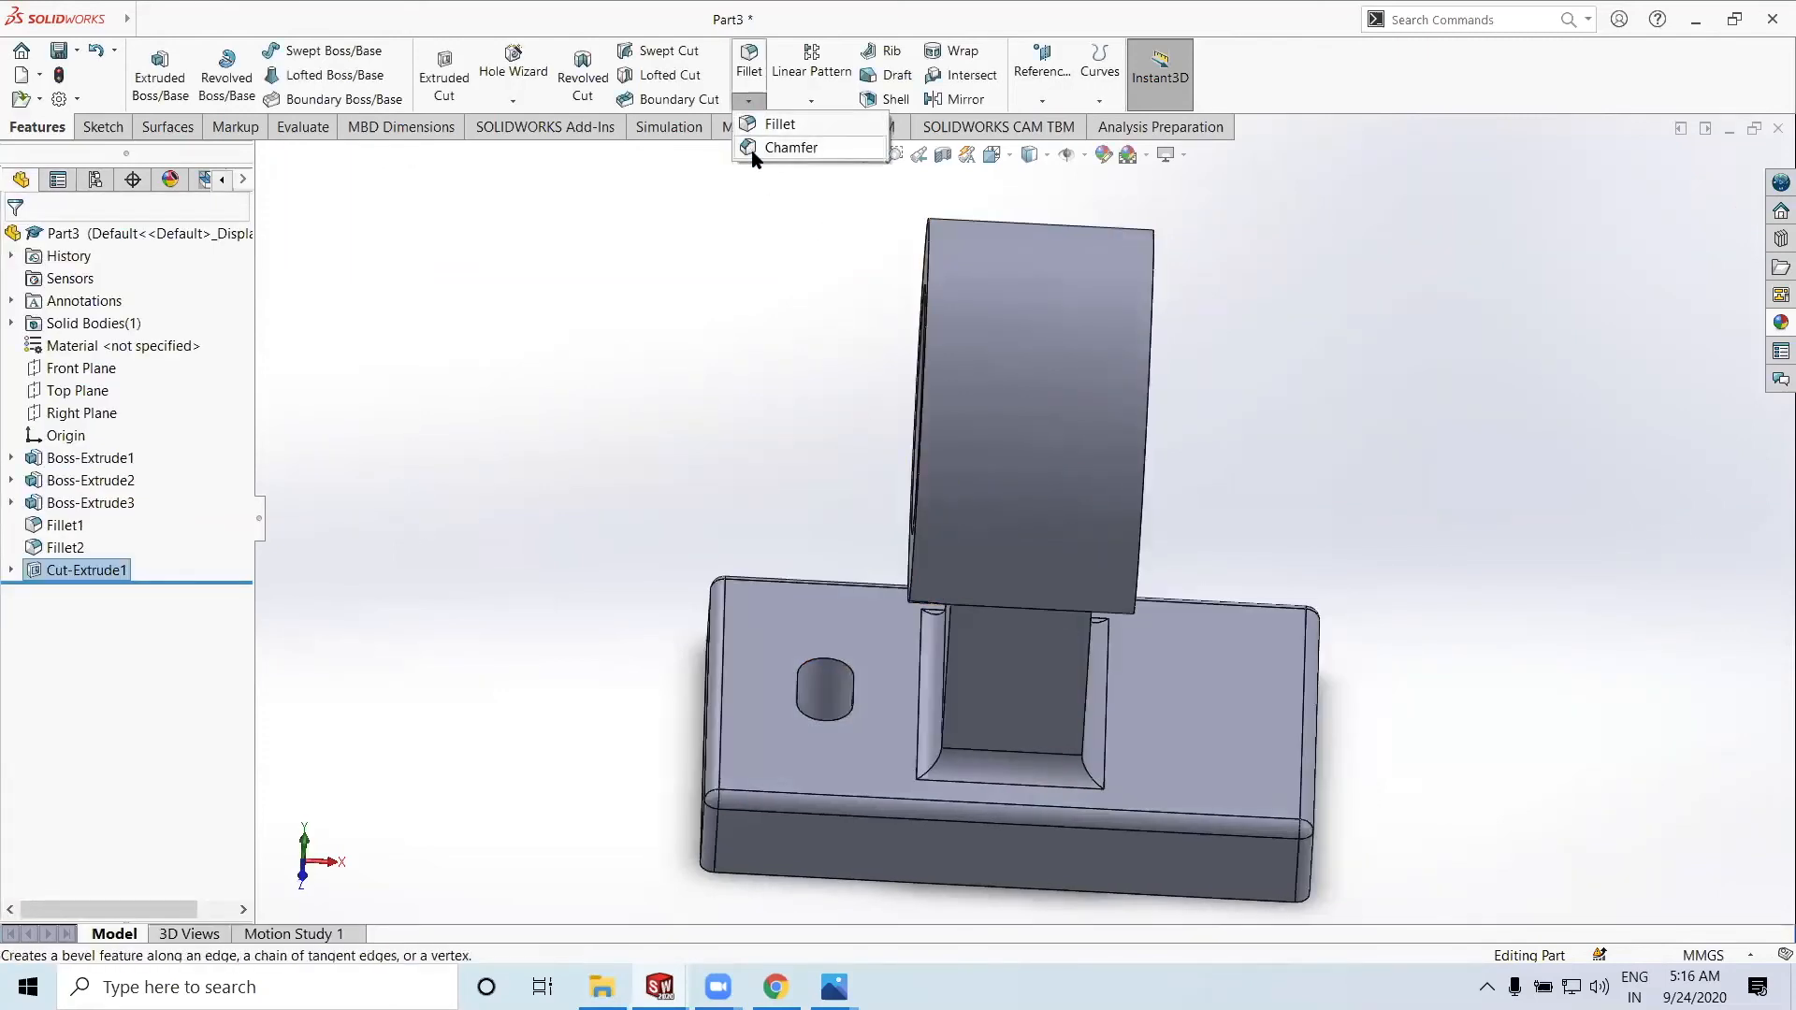
{"action": "left_click", "coordinate": [759, 147]}
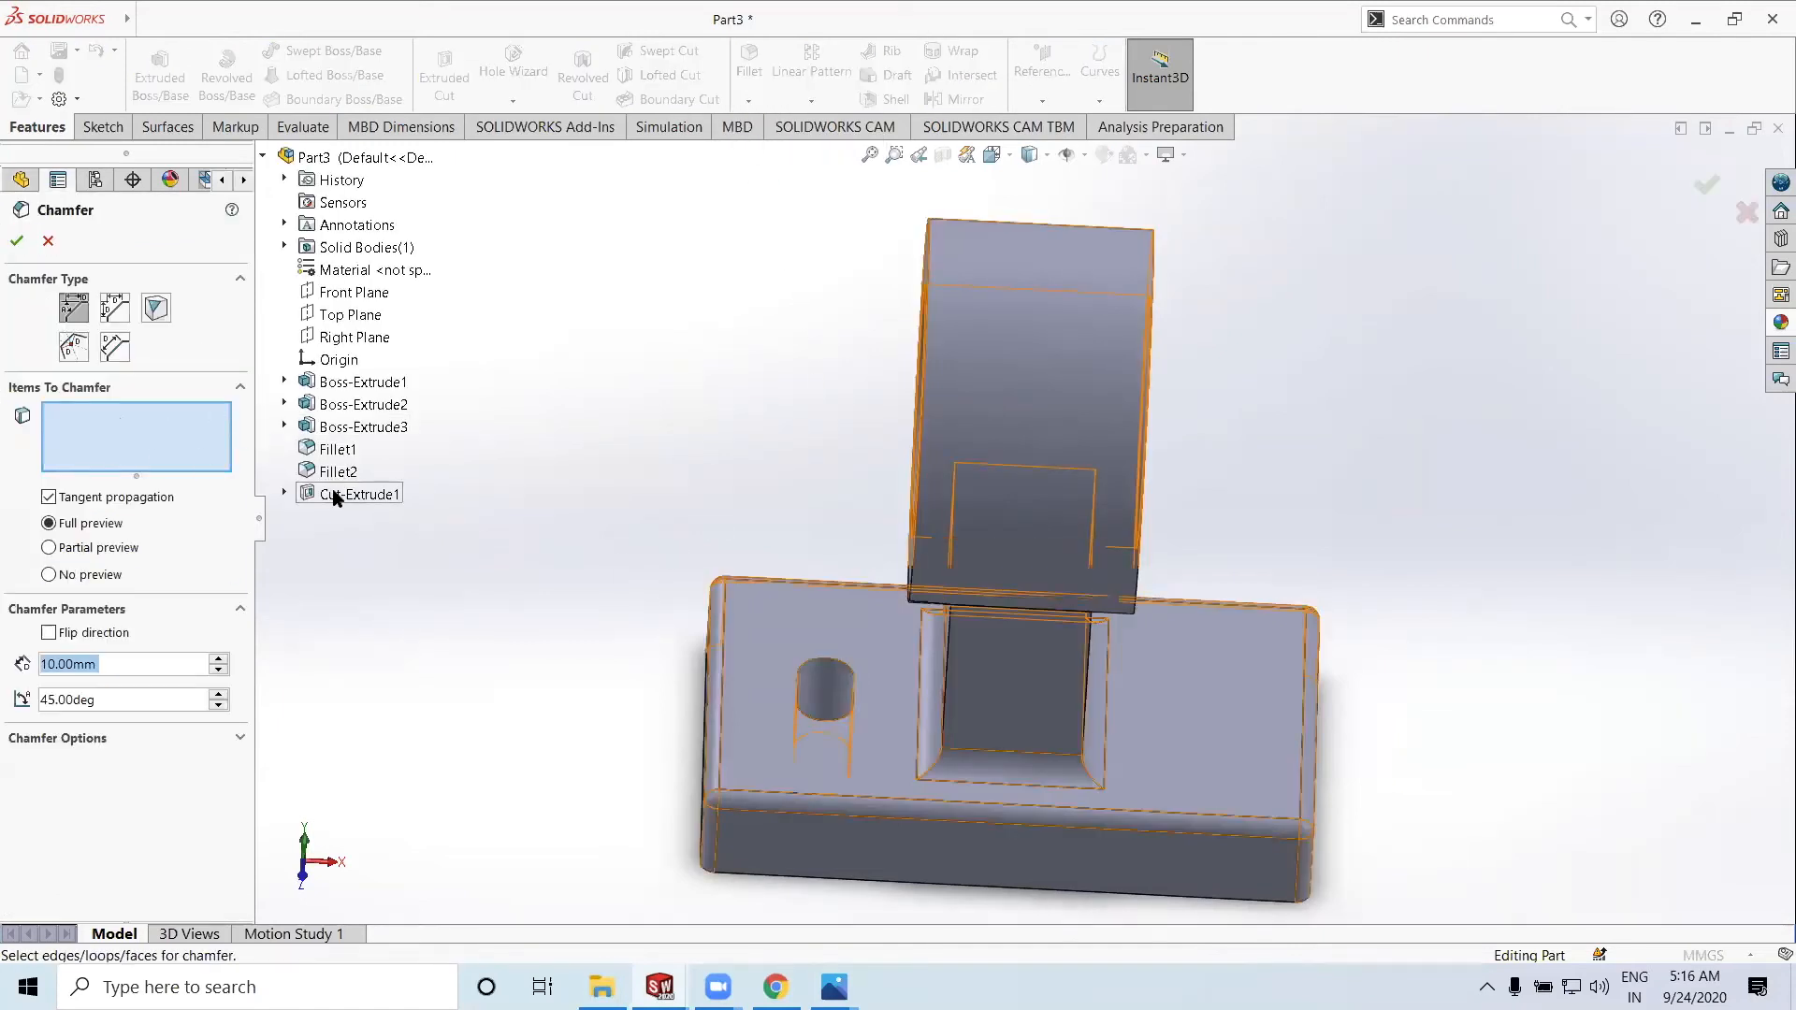
{"action": "left_click_drag", "start_coordinate": [114, 661], "coordinate": [29, 666]}
{"action": "type", "text": "1"}
{"action": "key", "text": "Return"}
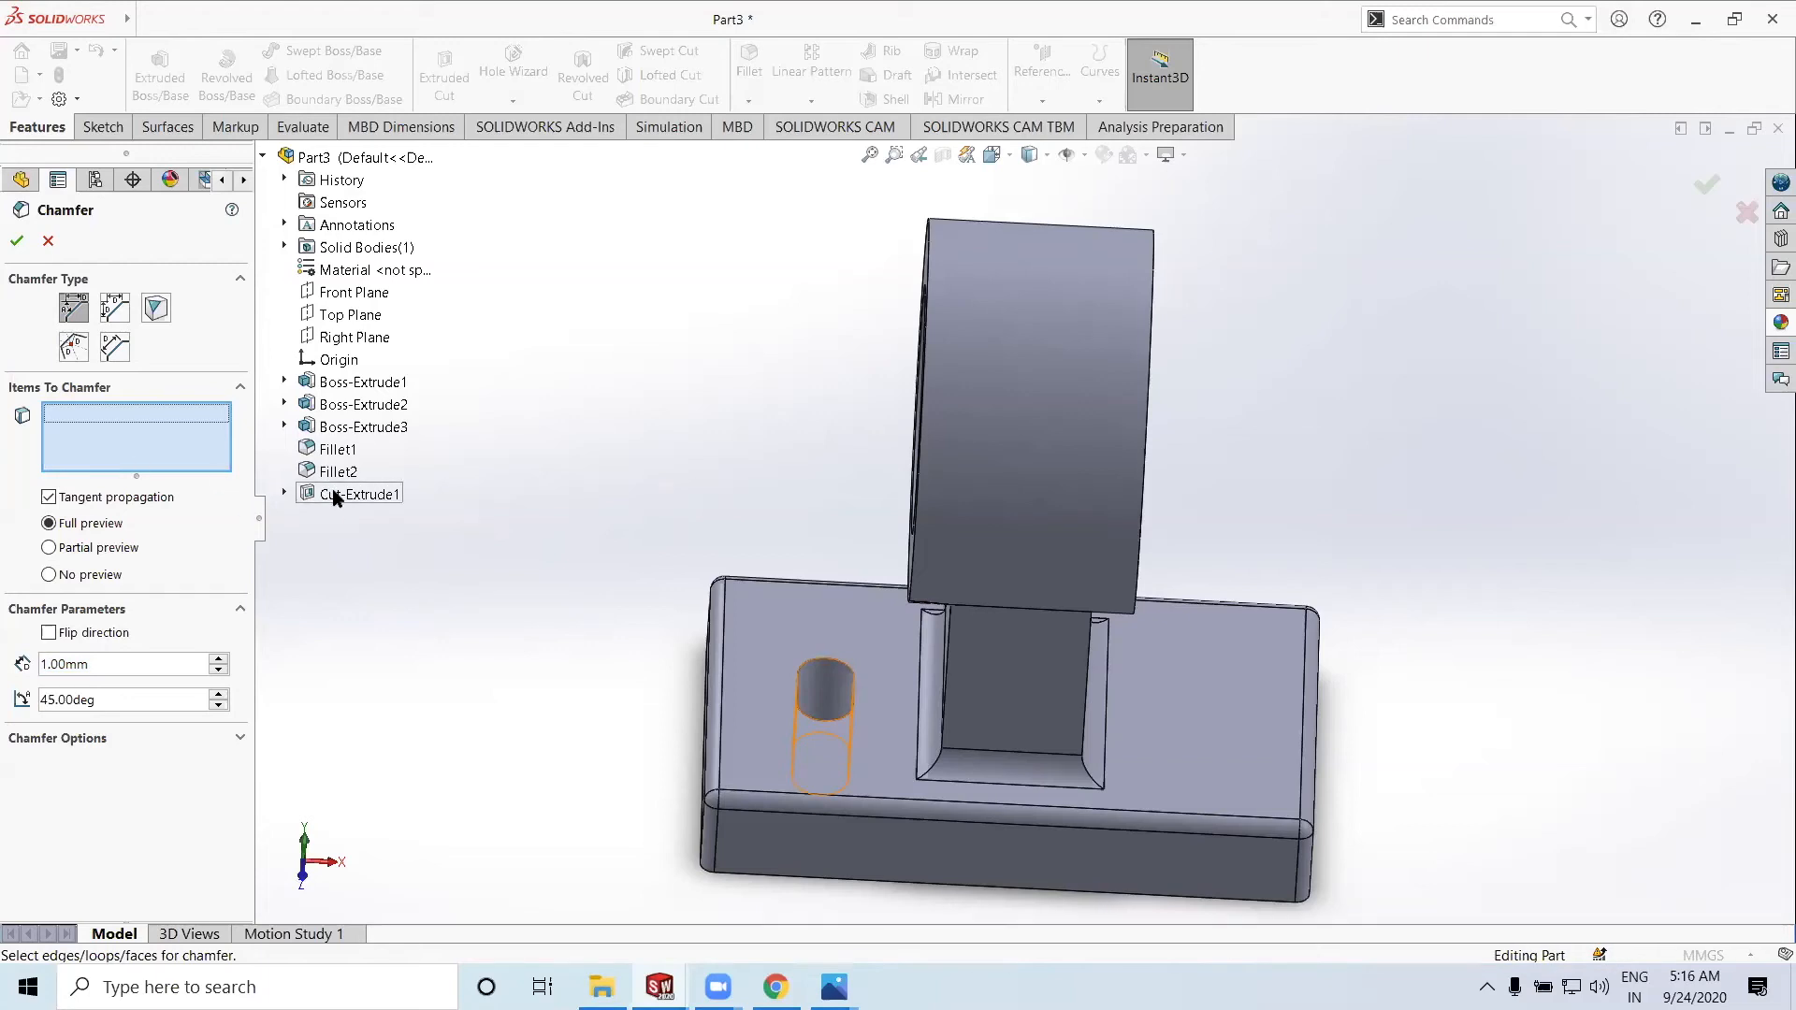
{"action": "double_click", "coordinate": [345, 502]}
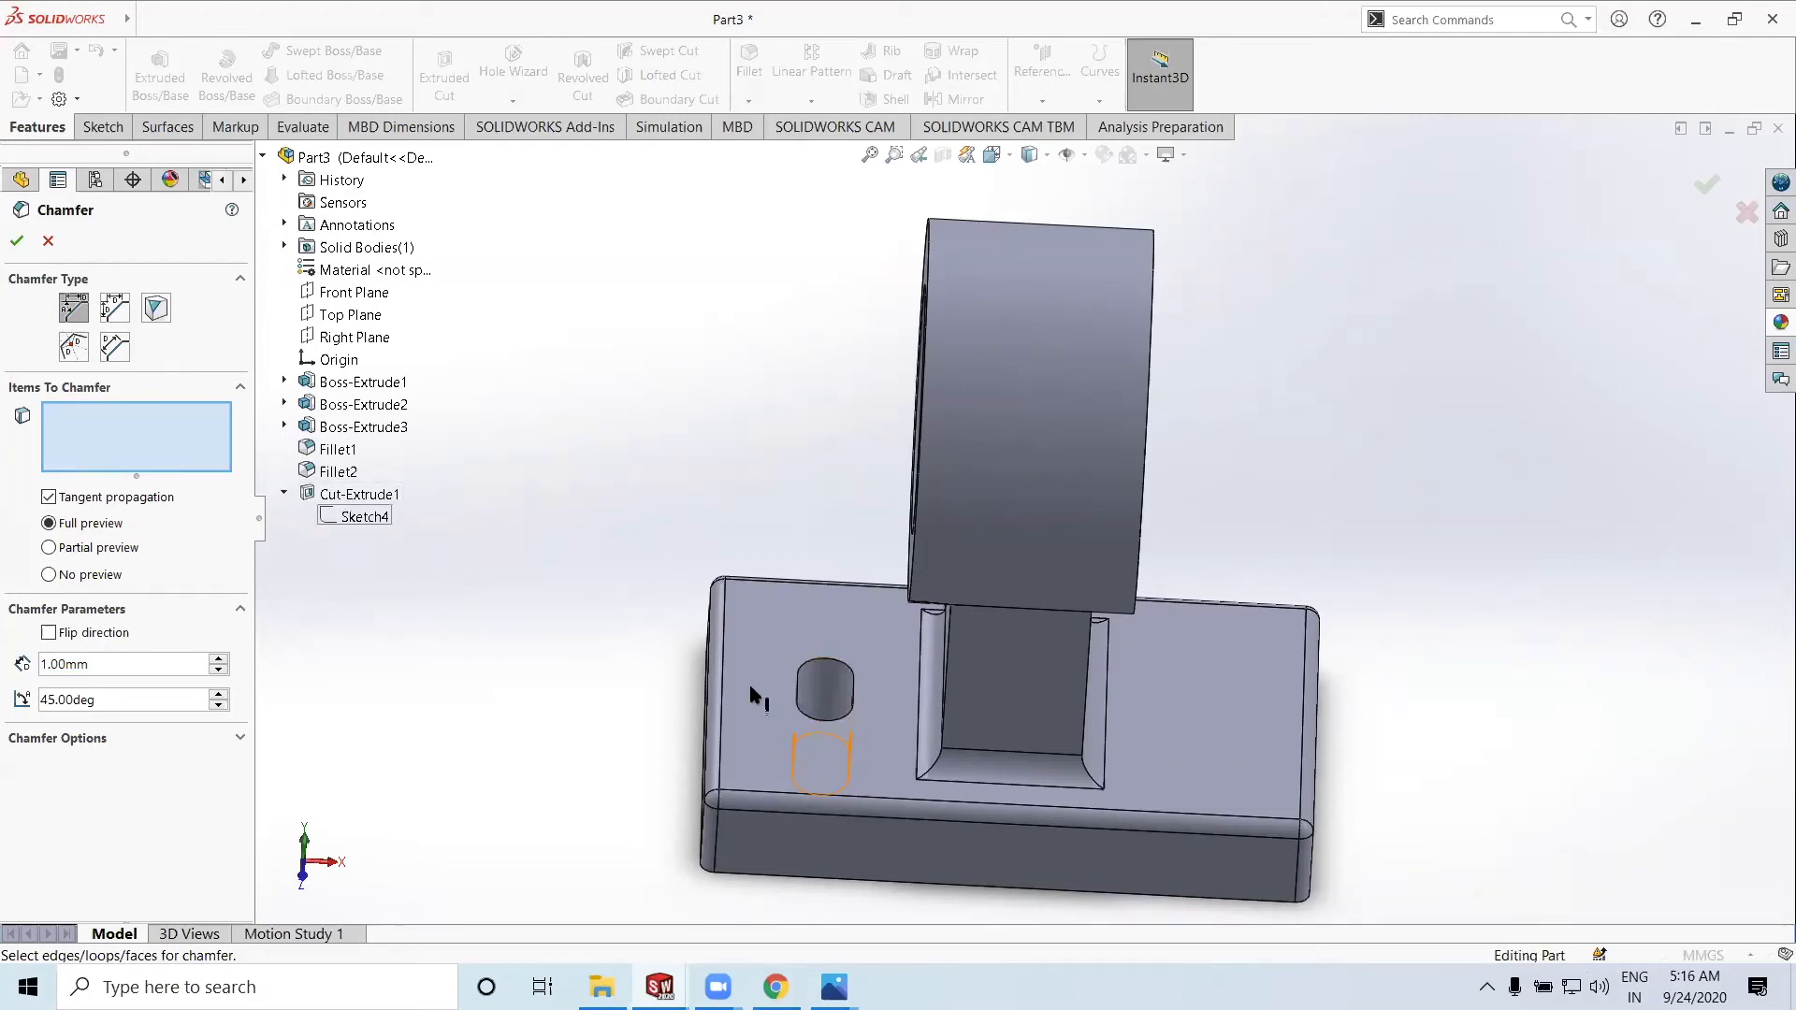
{"action": "left_click", "coordinate": [831, 663]}
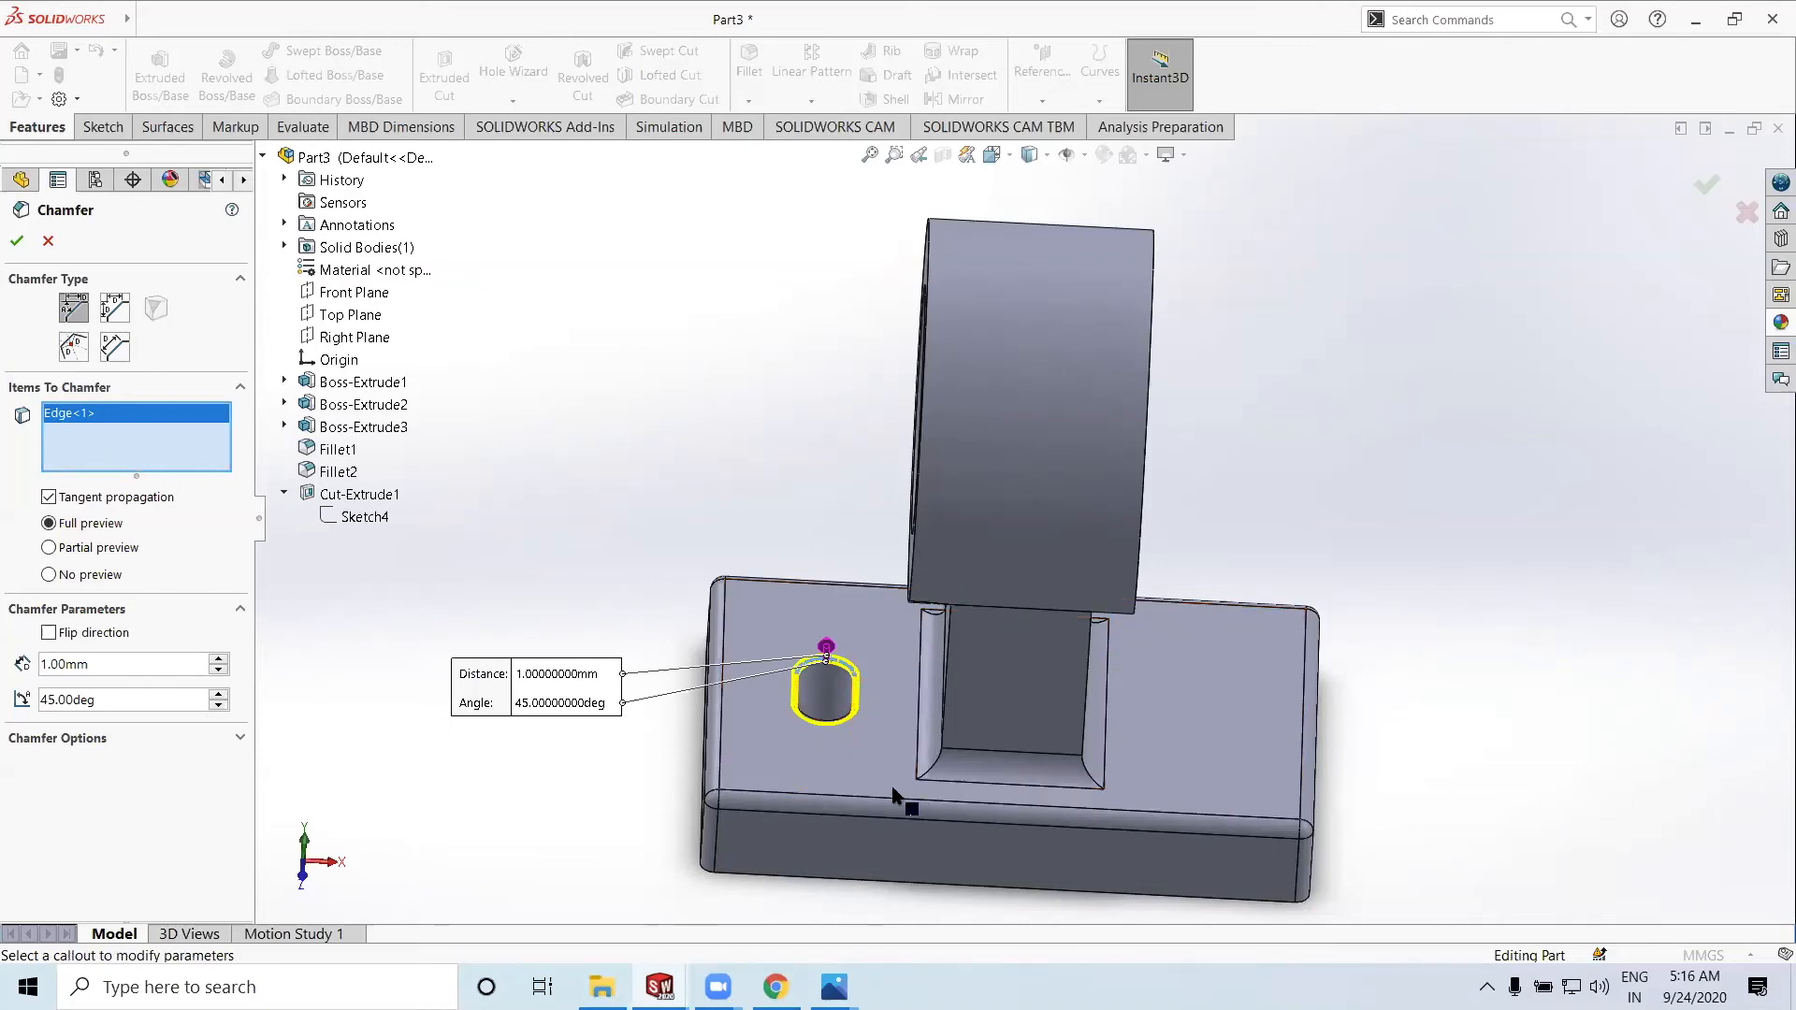
{"action": "scroll", "coordinate": [864, 718], "scroll_direction": "down", "scroll_amount": 6}
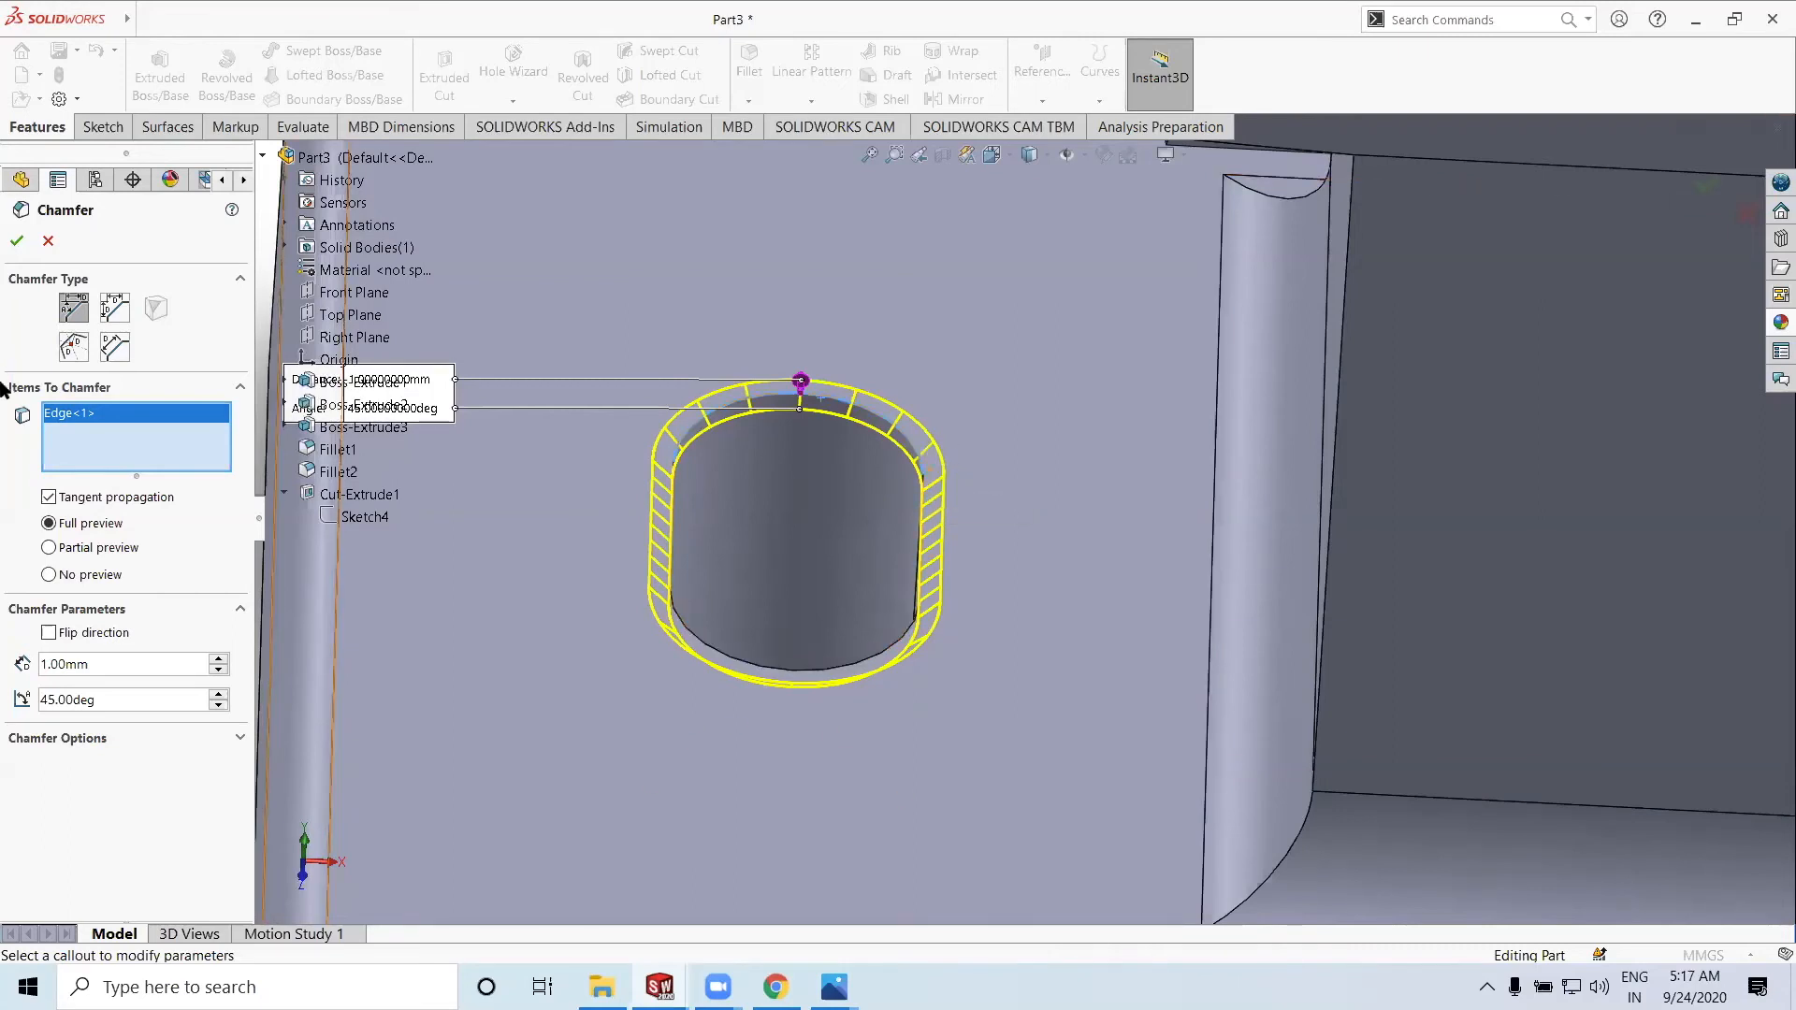
{"action": "left_click", "coordinate": [49, 634]}
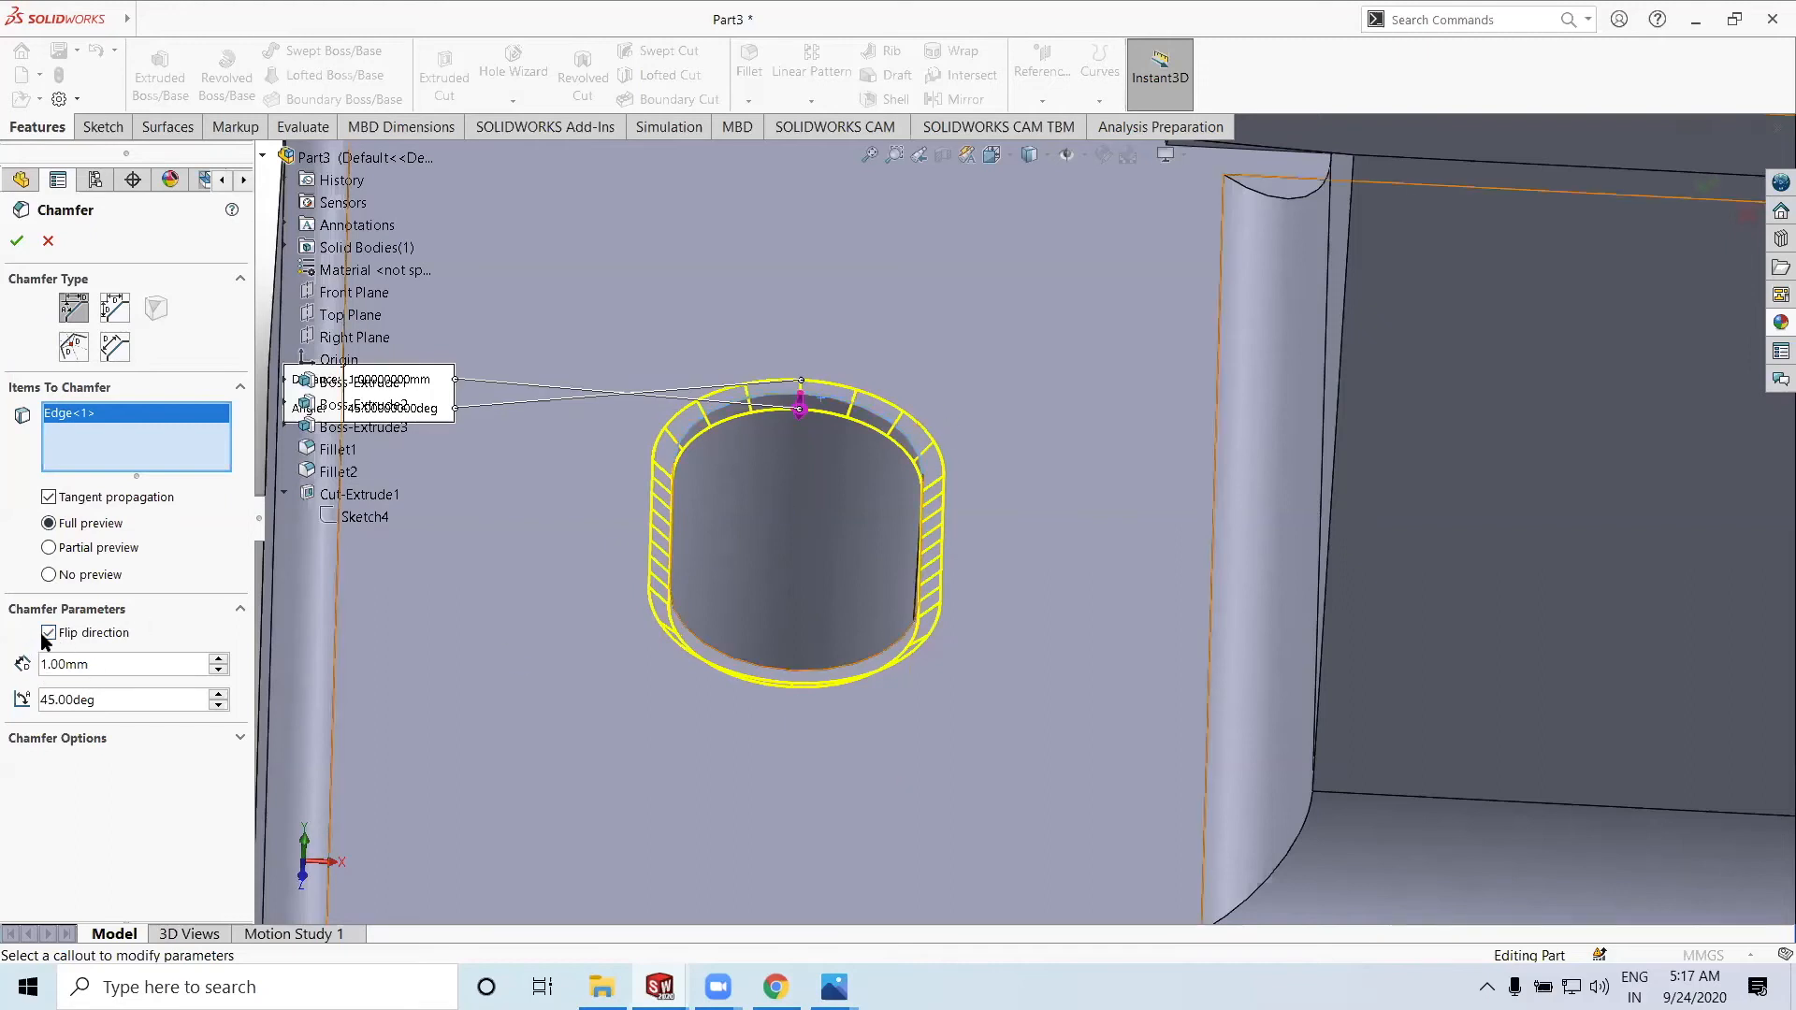
{"action": "left_click", "coordinate": [43, 633]}
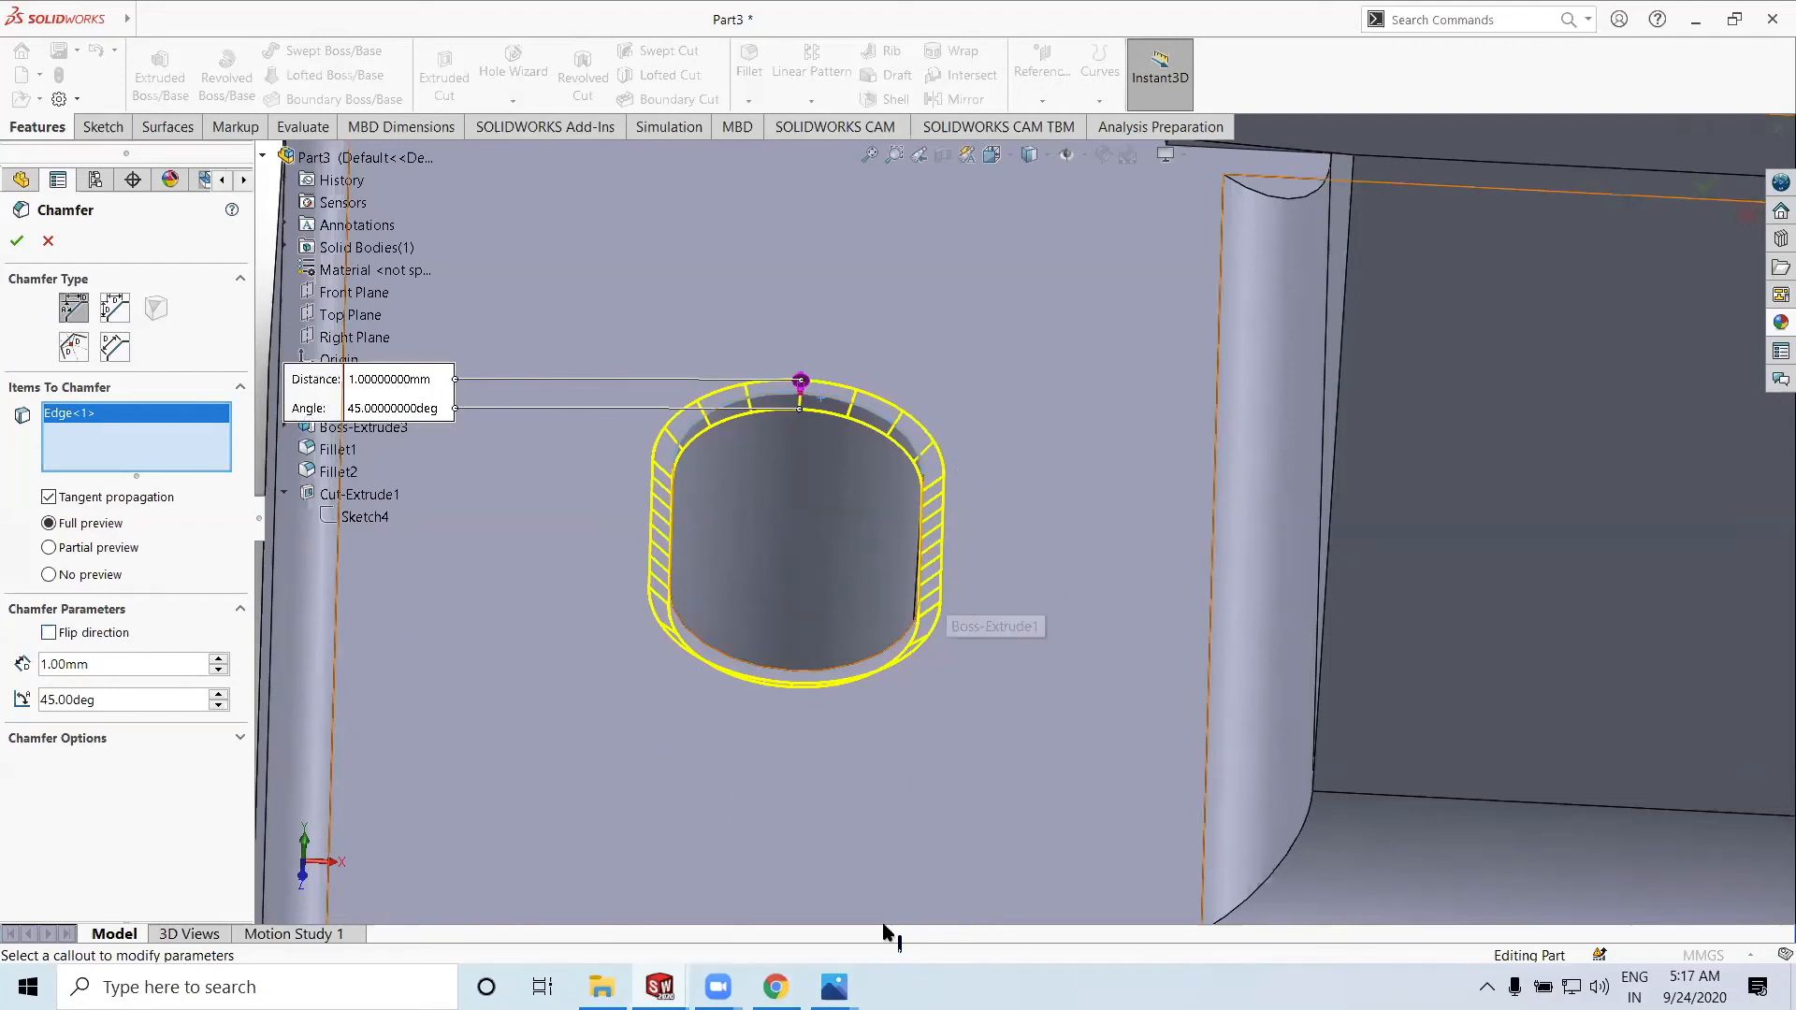
Compare the slot's edge with the 2nd model drawing and apply the slot chamfer with its direction flipped
{"action": "key", "text": "alt+Tab"}
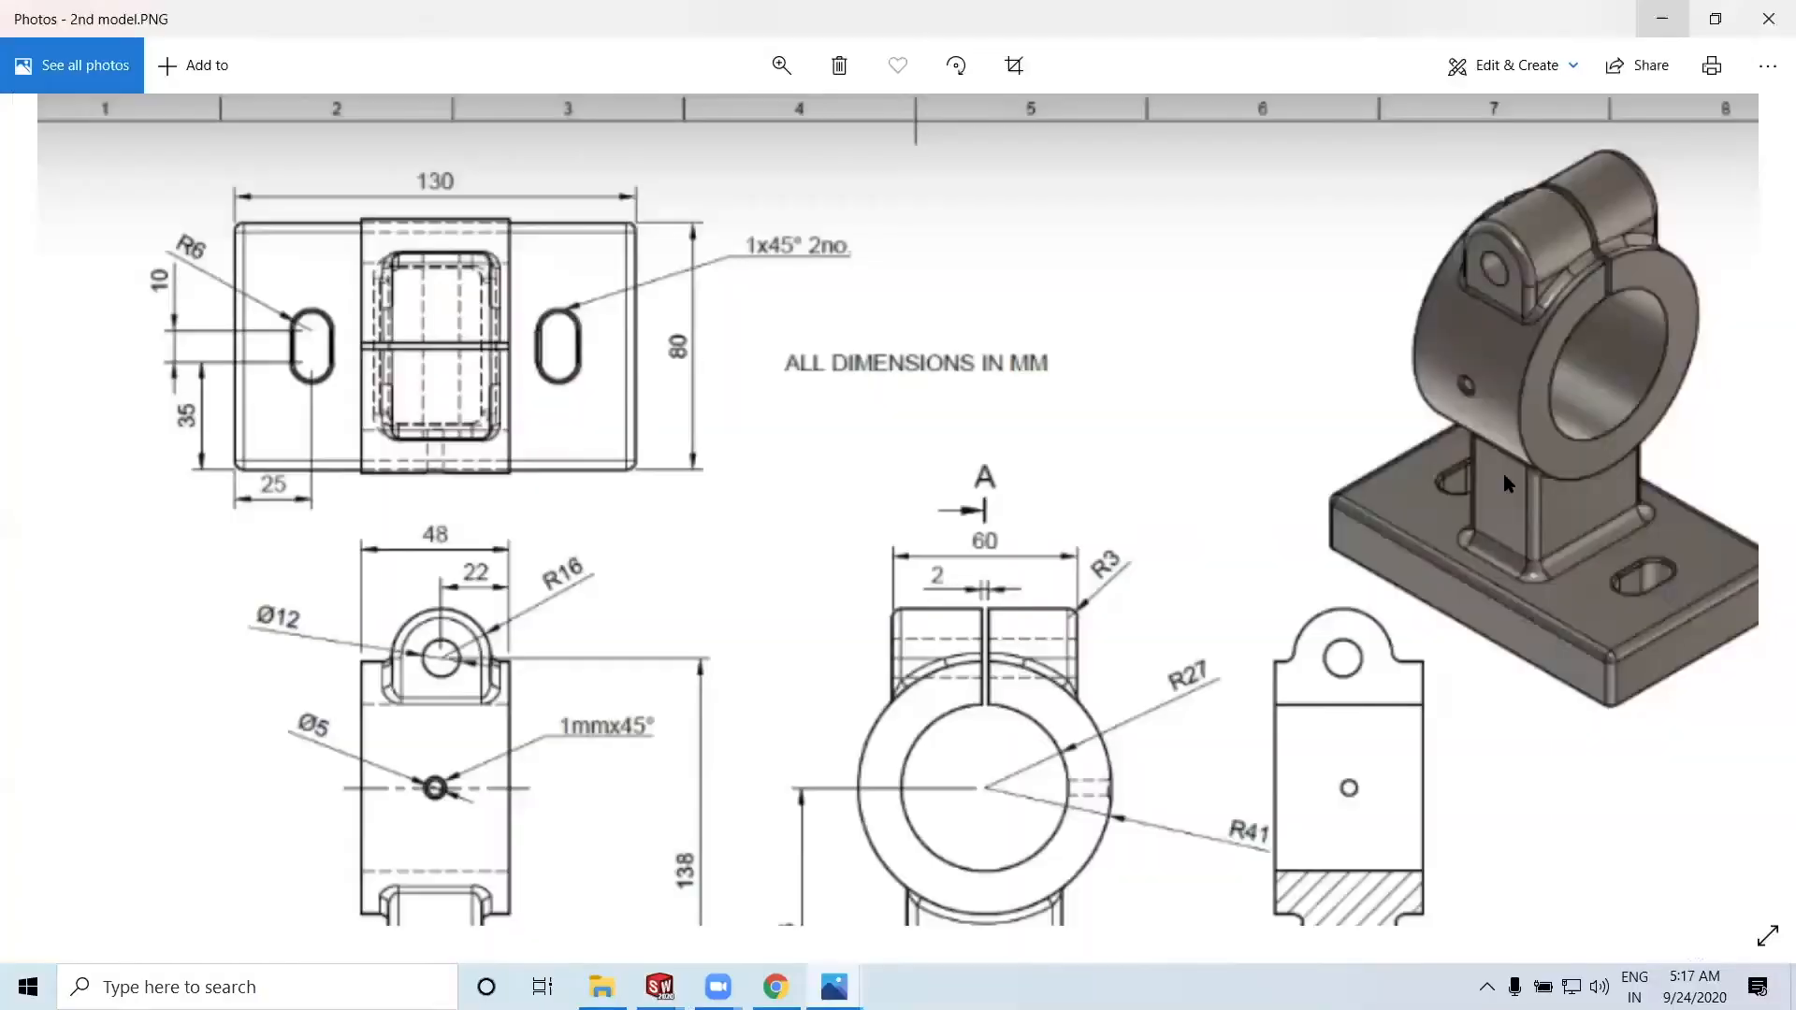
{"action": "left_click", "coordinate": [782, 66]}
{"action": "left_click", "coordinate": [673, 126]}
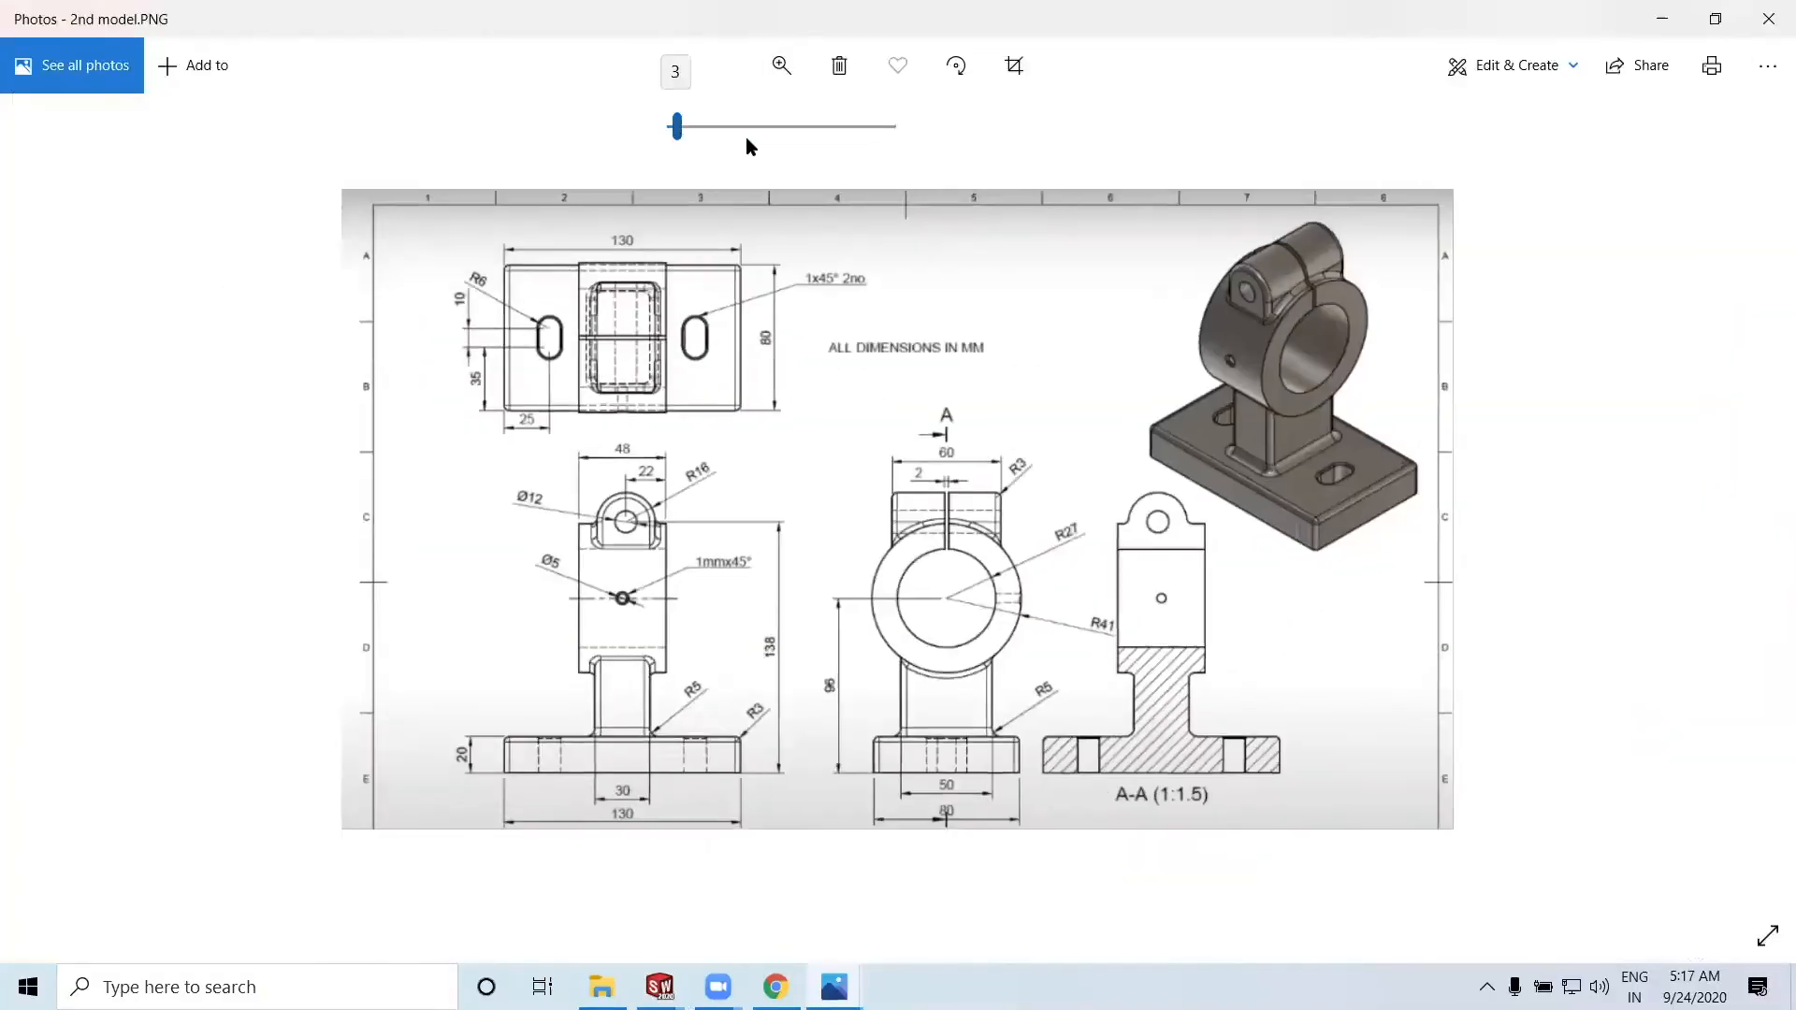
{"action": "scroll", "coordinate": [1097, 502], "scroll_direction": "up", "scroll_amount": 3}
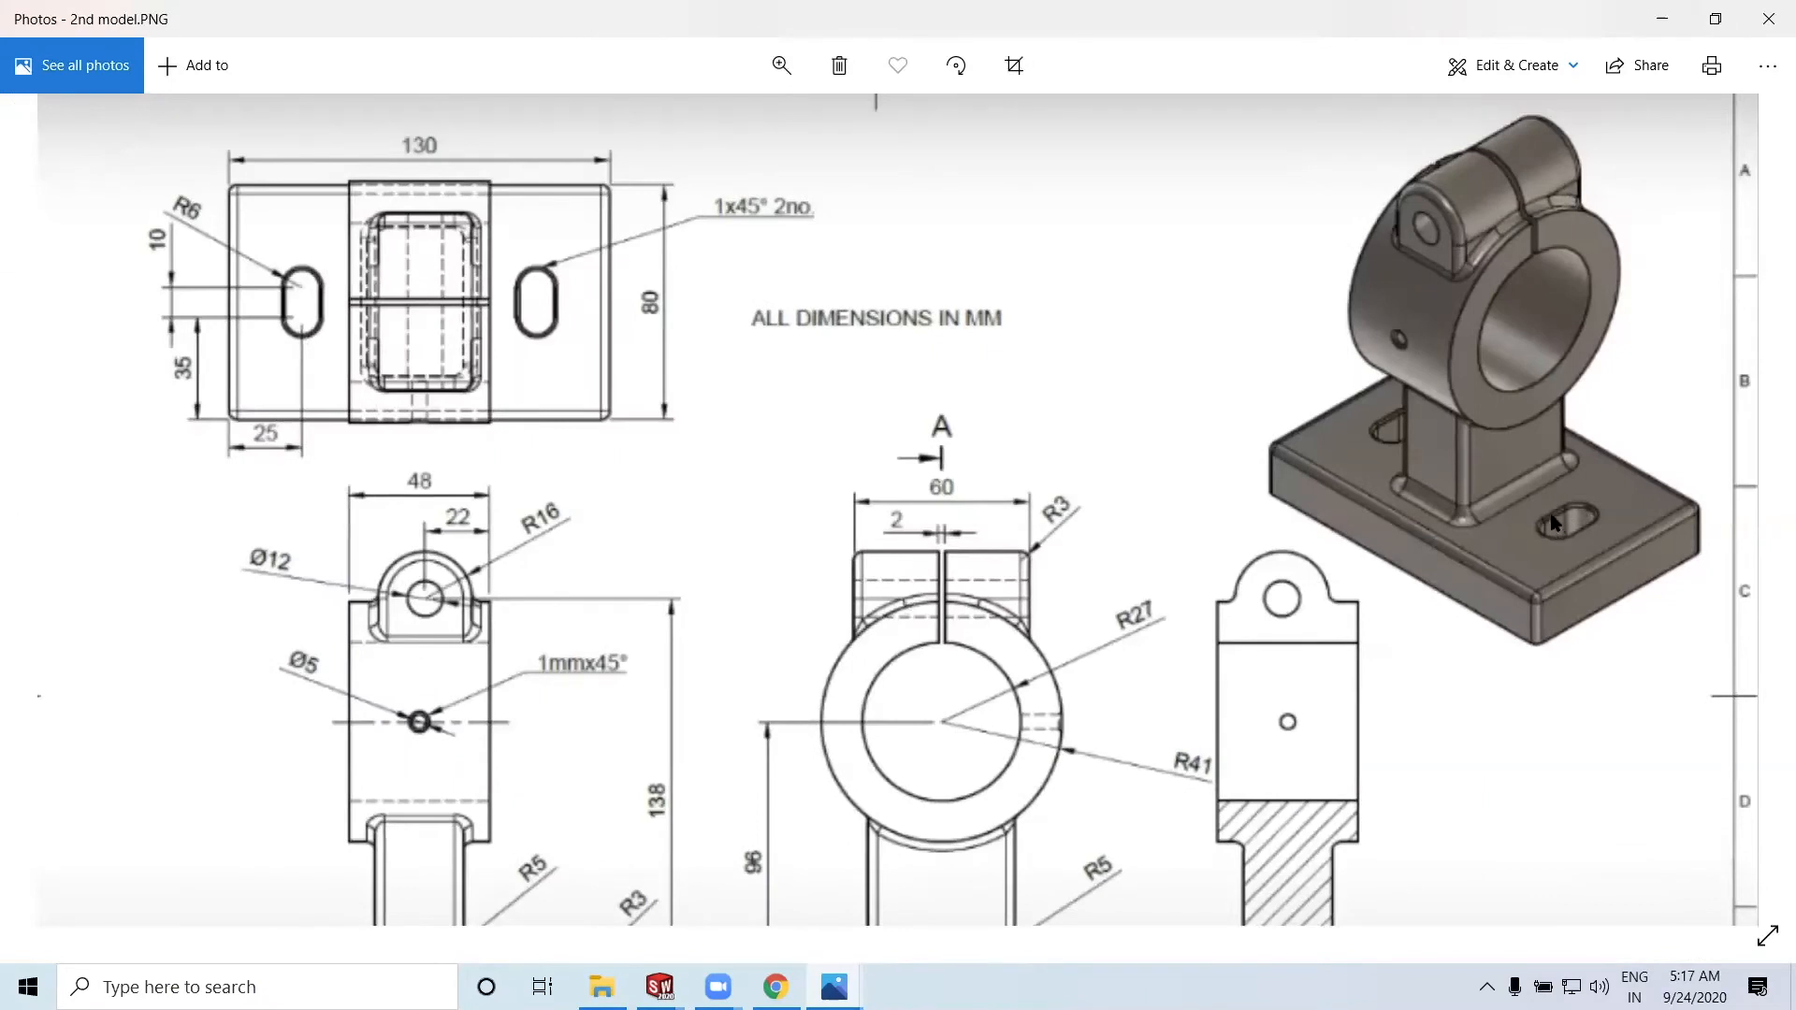
{"action": "left_click", "coordinate": [1668, 18]}
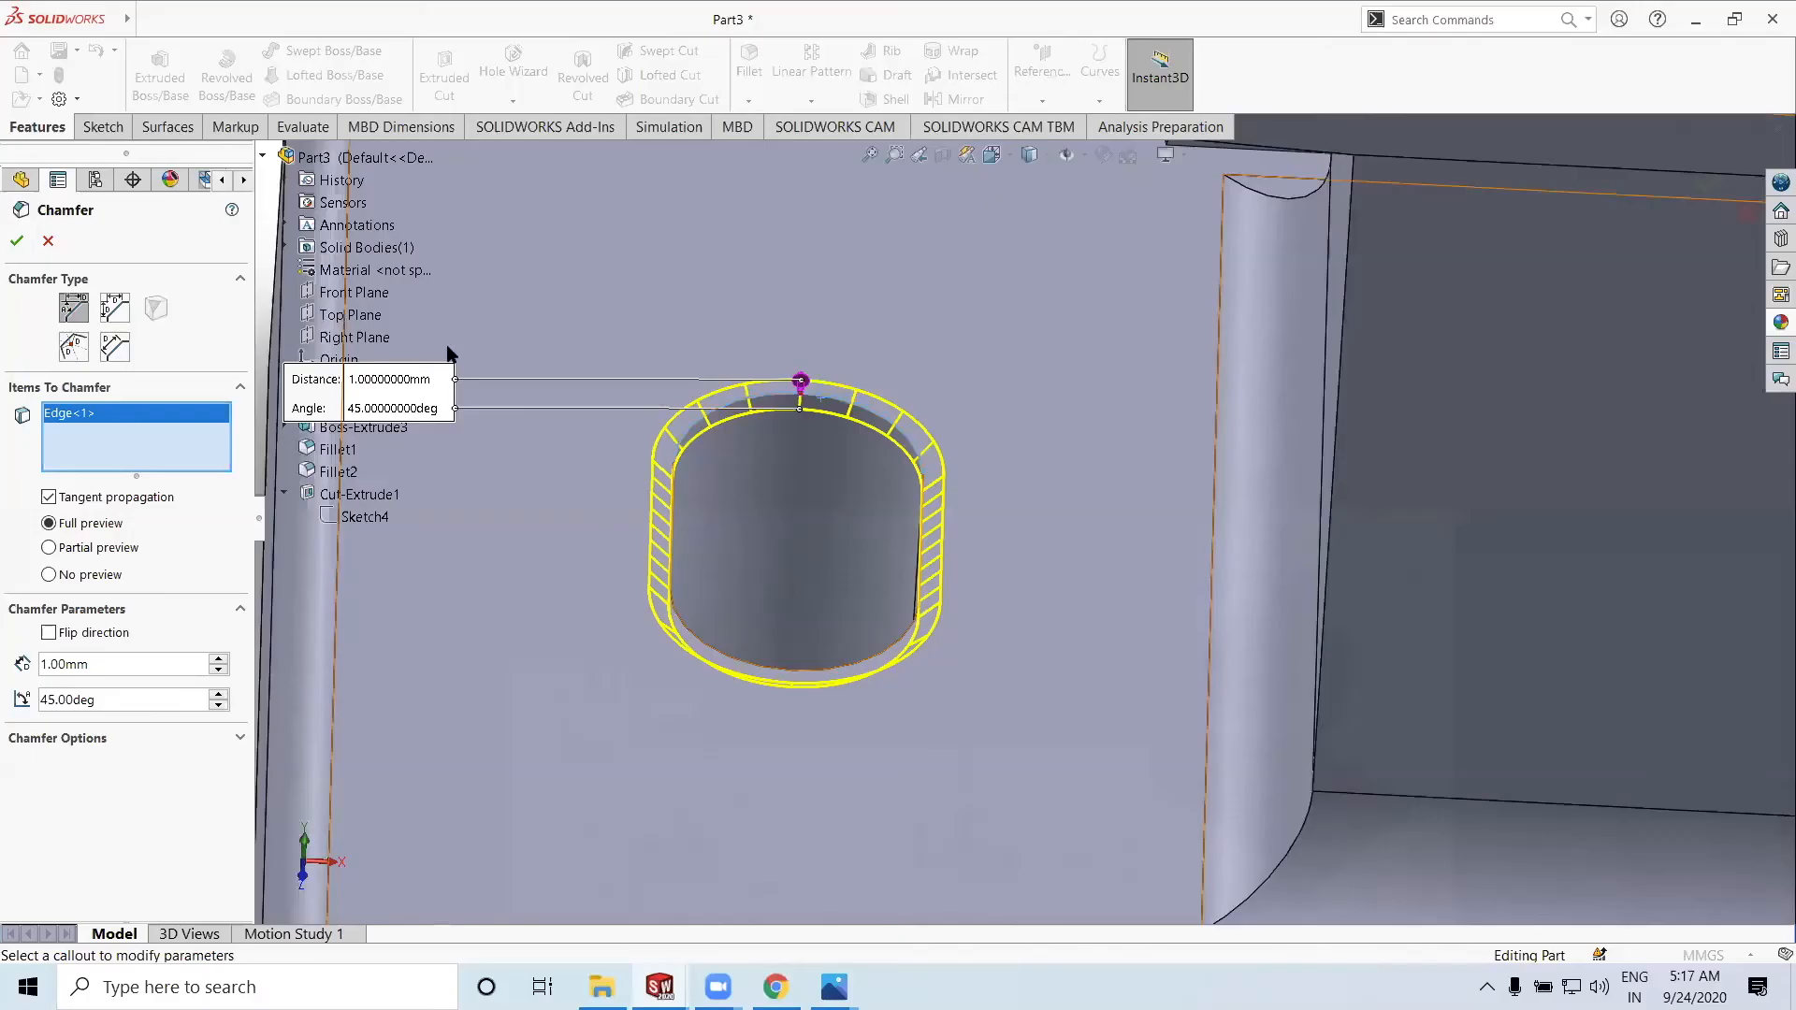
{"action": "left_click", "coordinate": [49, 633]}
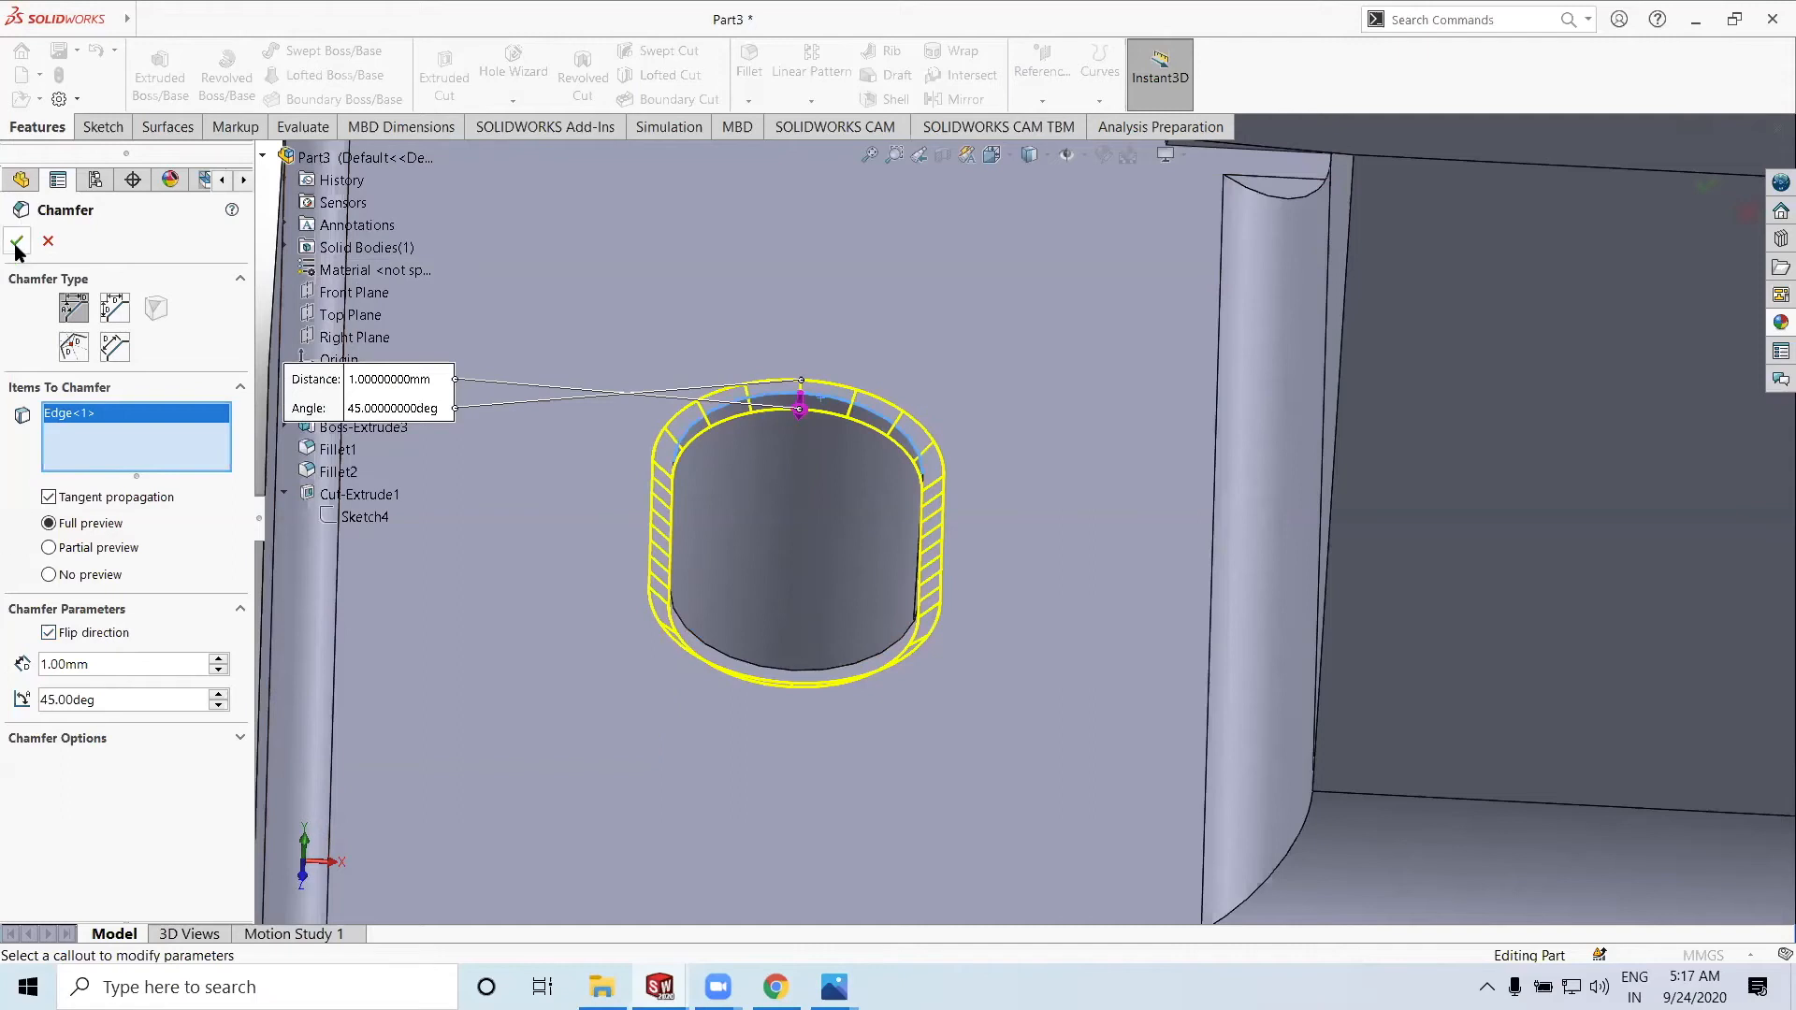
{"action": "scroll", "coordinate": [895, 619], "scroll_direction": "up", "scroll_amount": 4}
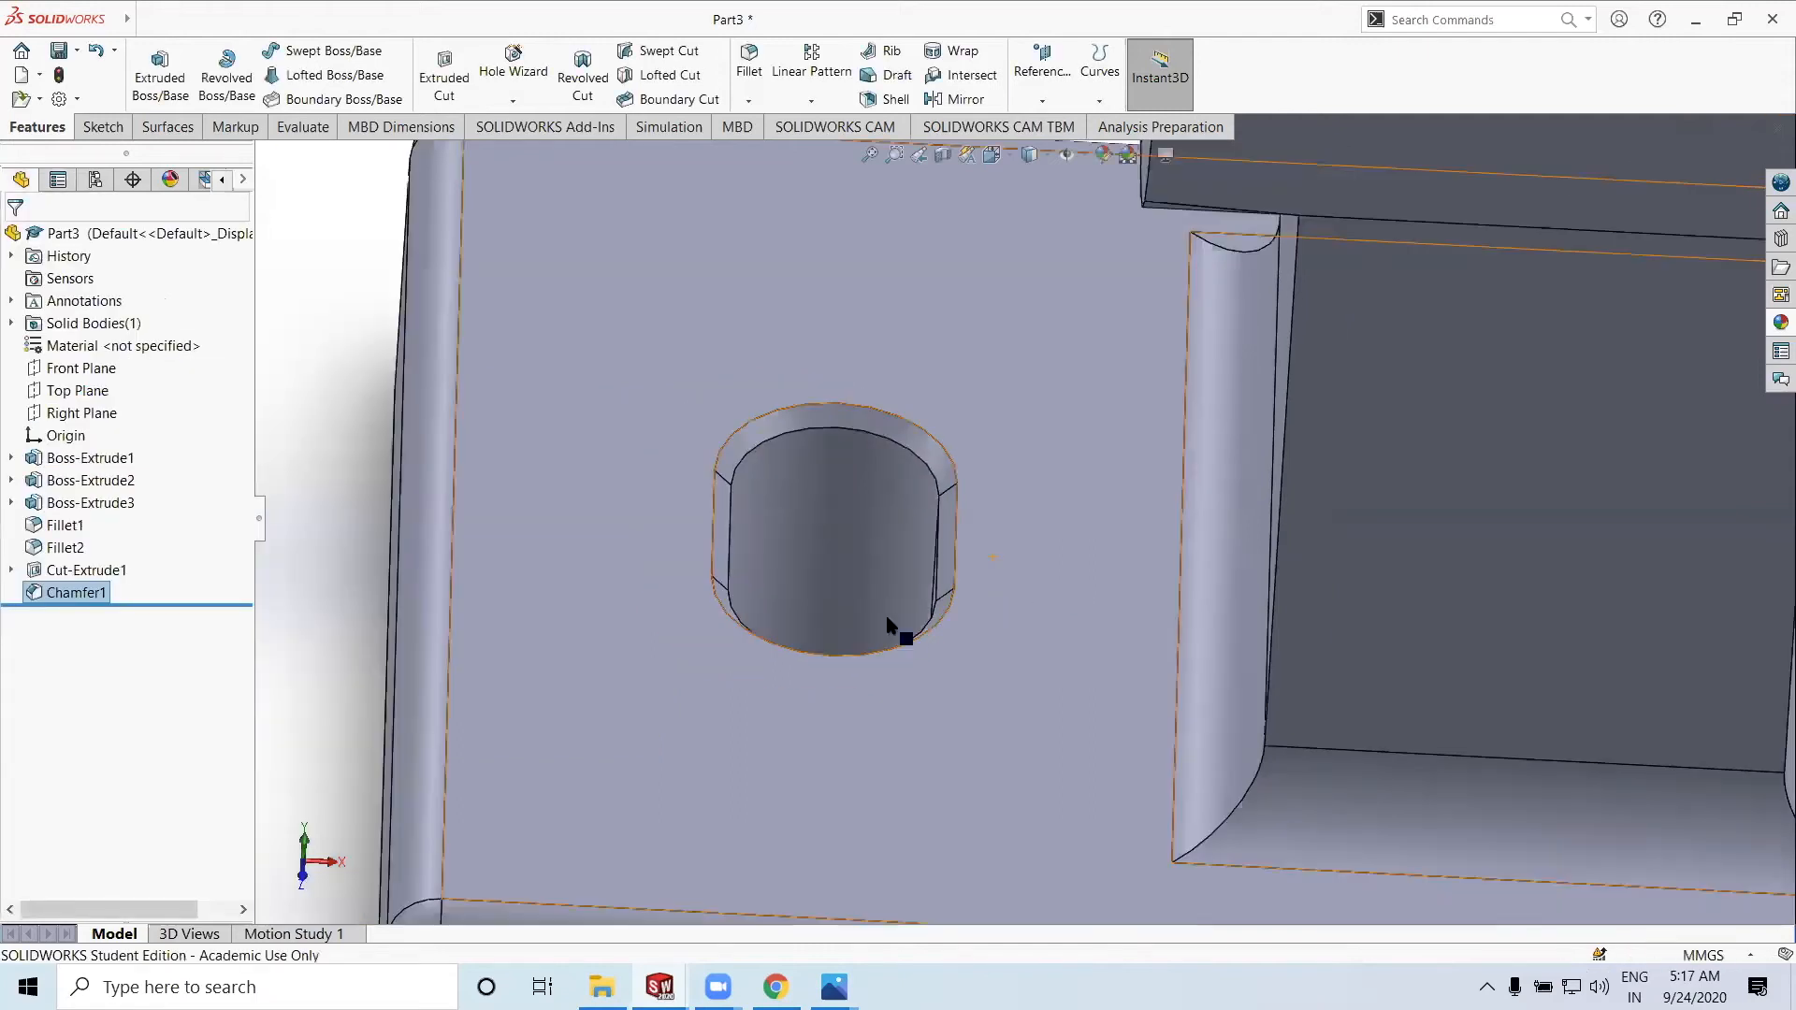
{"action": "scroll", "coordinate": [983, 566], "scroll_direction": "up", "scroll_amount": 3}
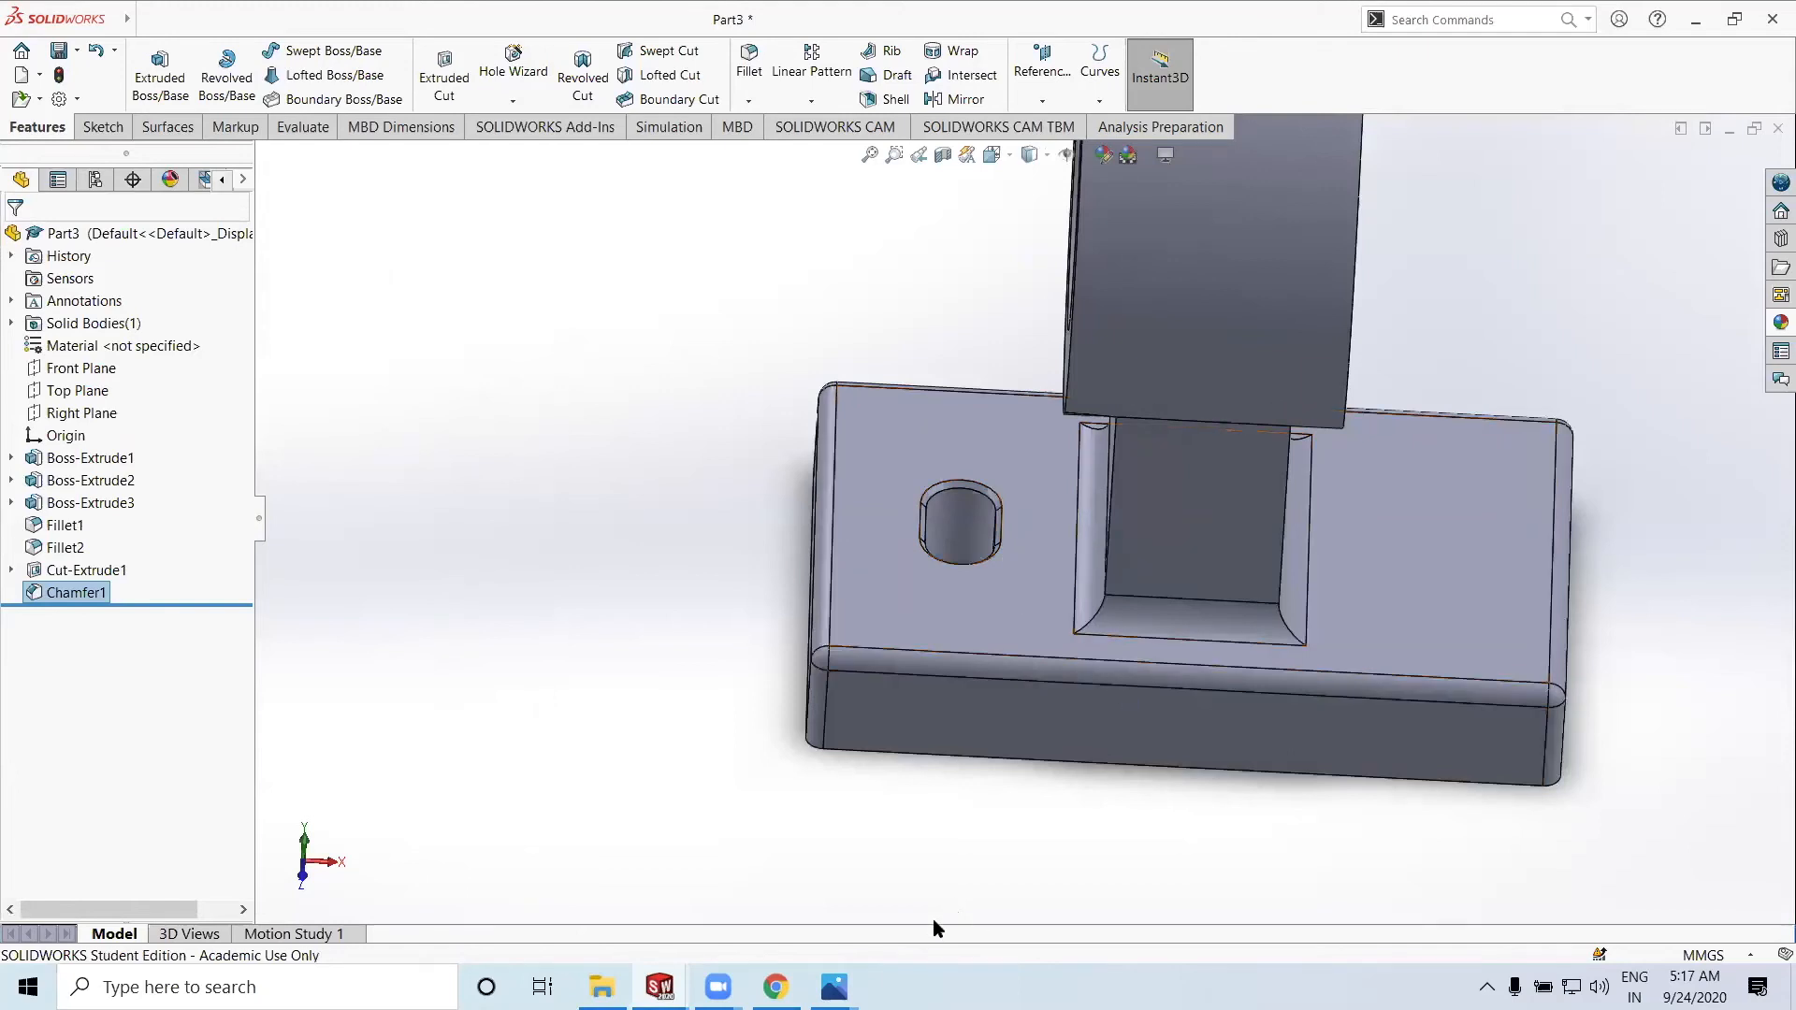
Check the second slot in the 2nd model drawing and mirror the slot cut and its chamfer about the Right Plane
{"action": "left_click", "coordinate": [835, 987]}
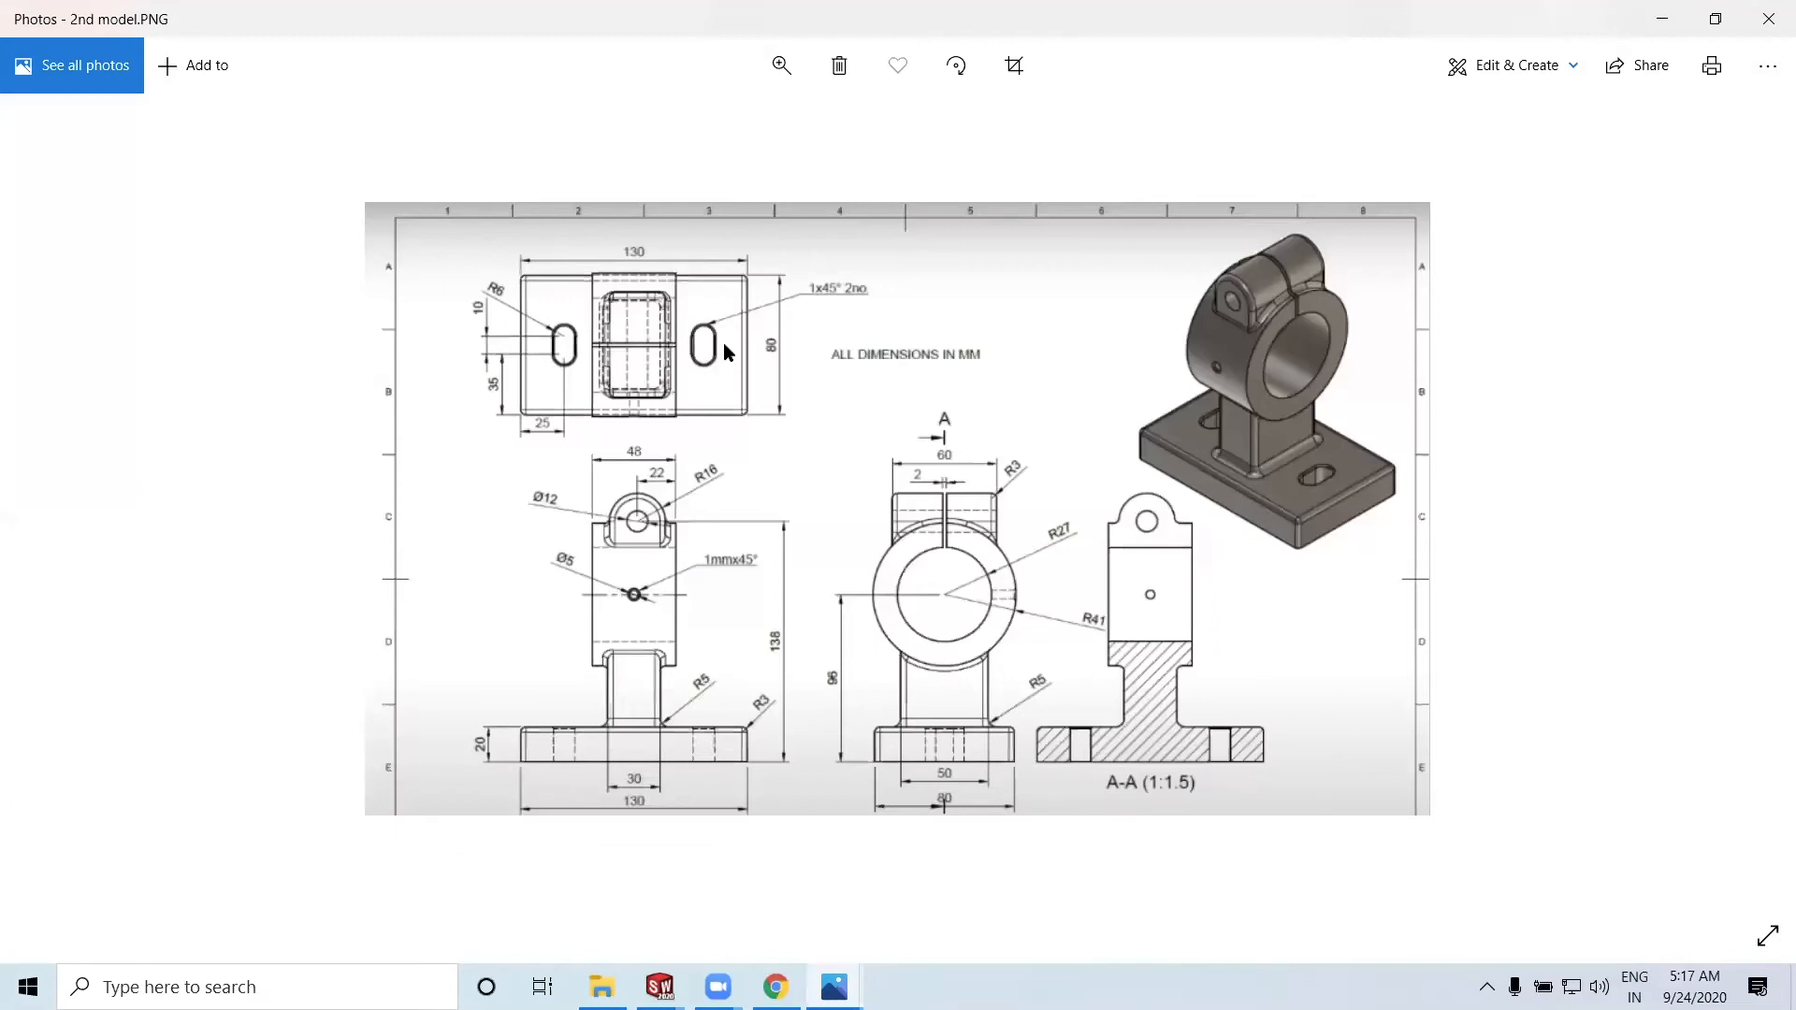
{"action": "left_click", "coordinate": [1661, 23]}
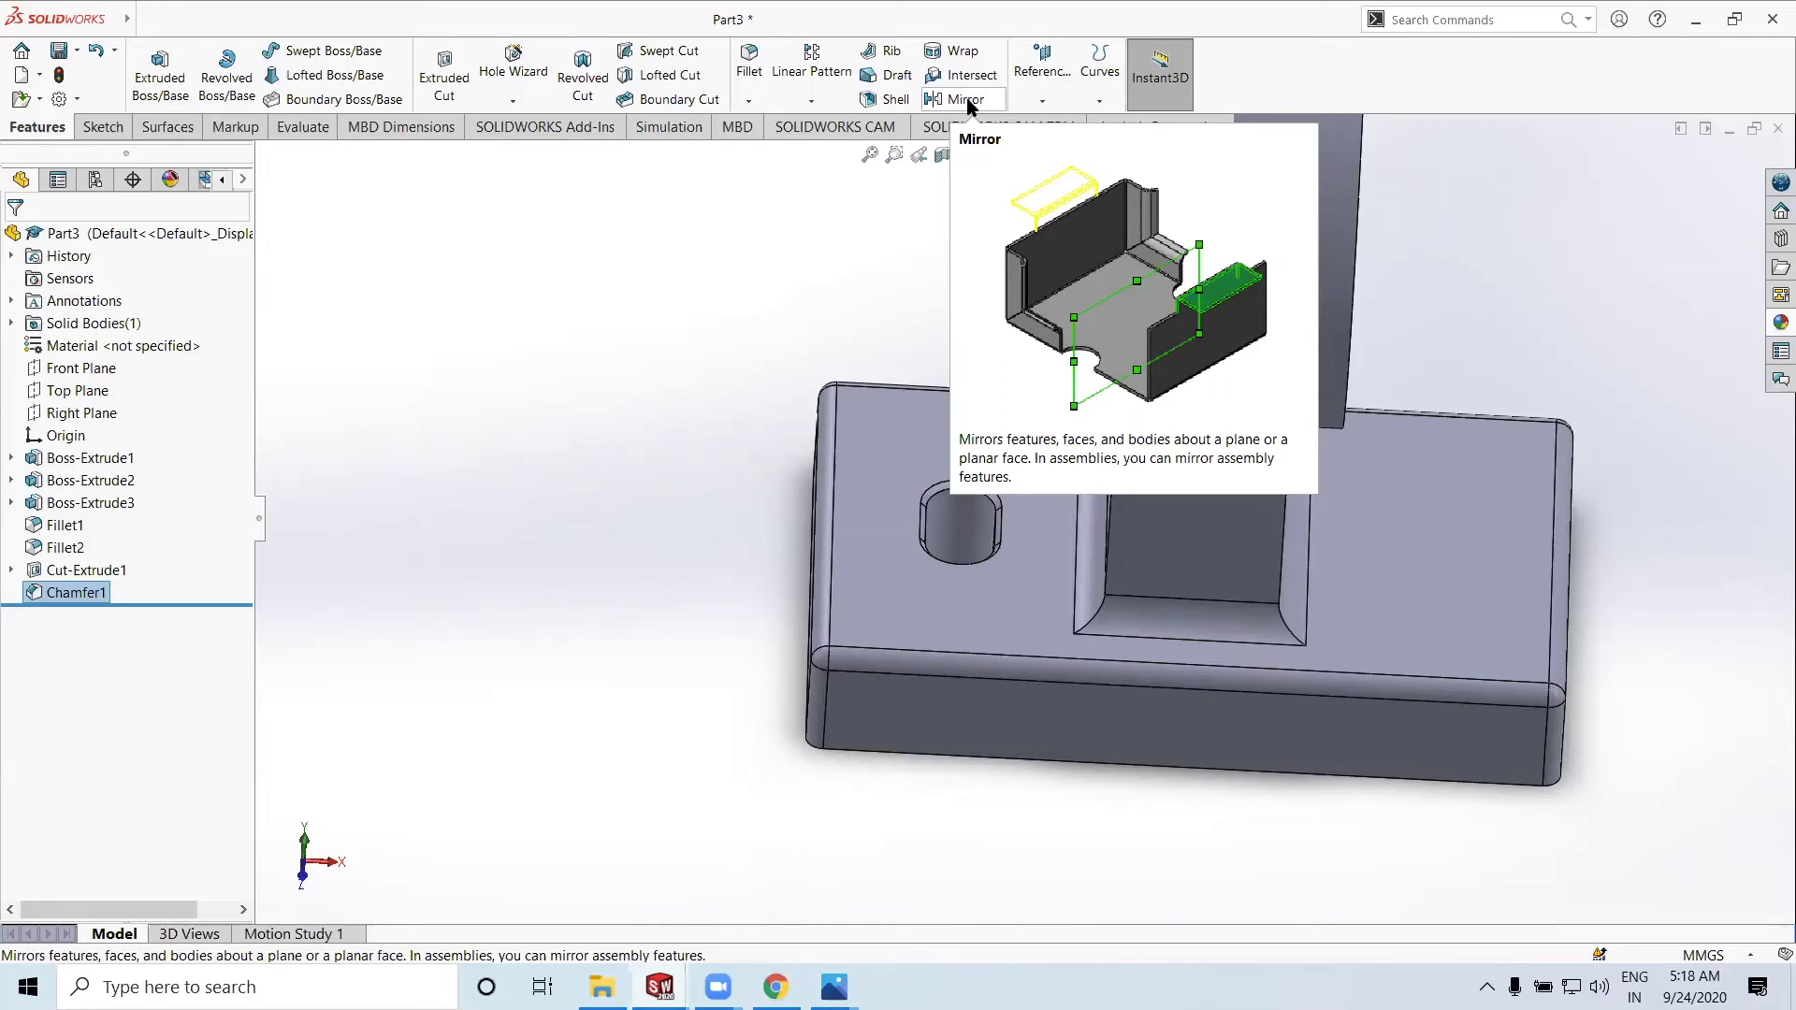
{"action": "scroll", "coordinate": [1150, 627], "scroll_direction": "up", "scroll_amount": 2}
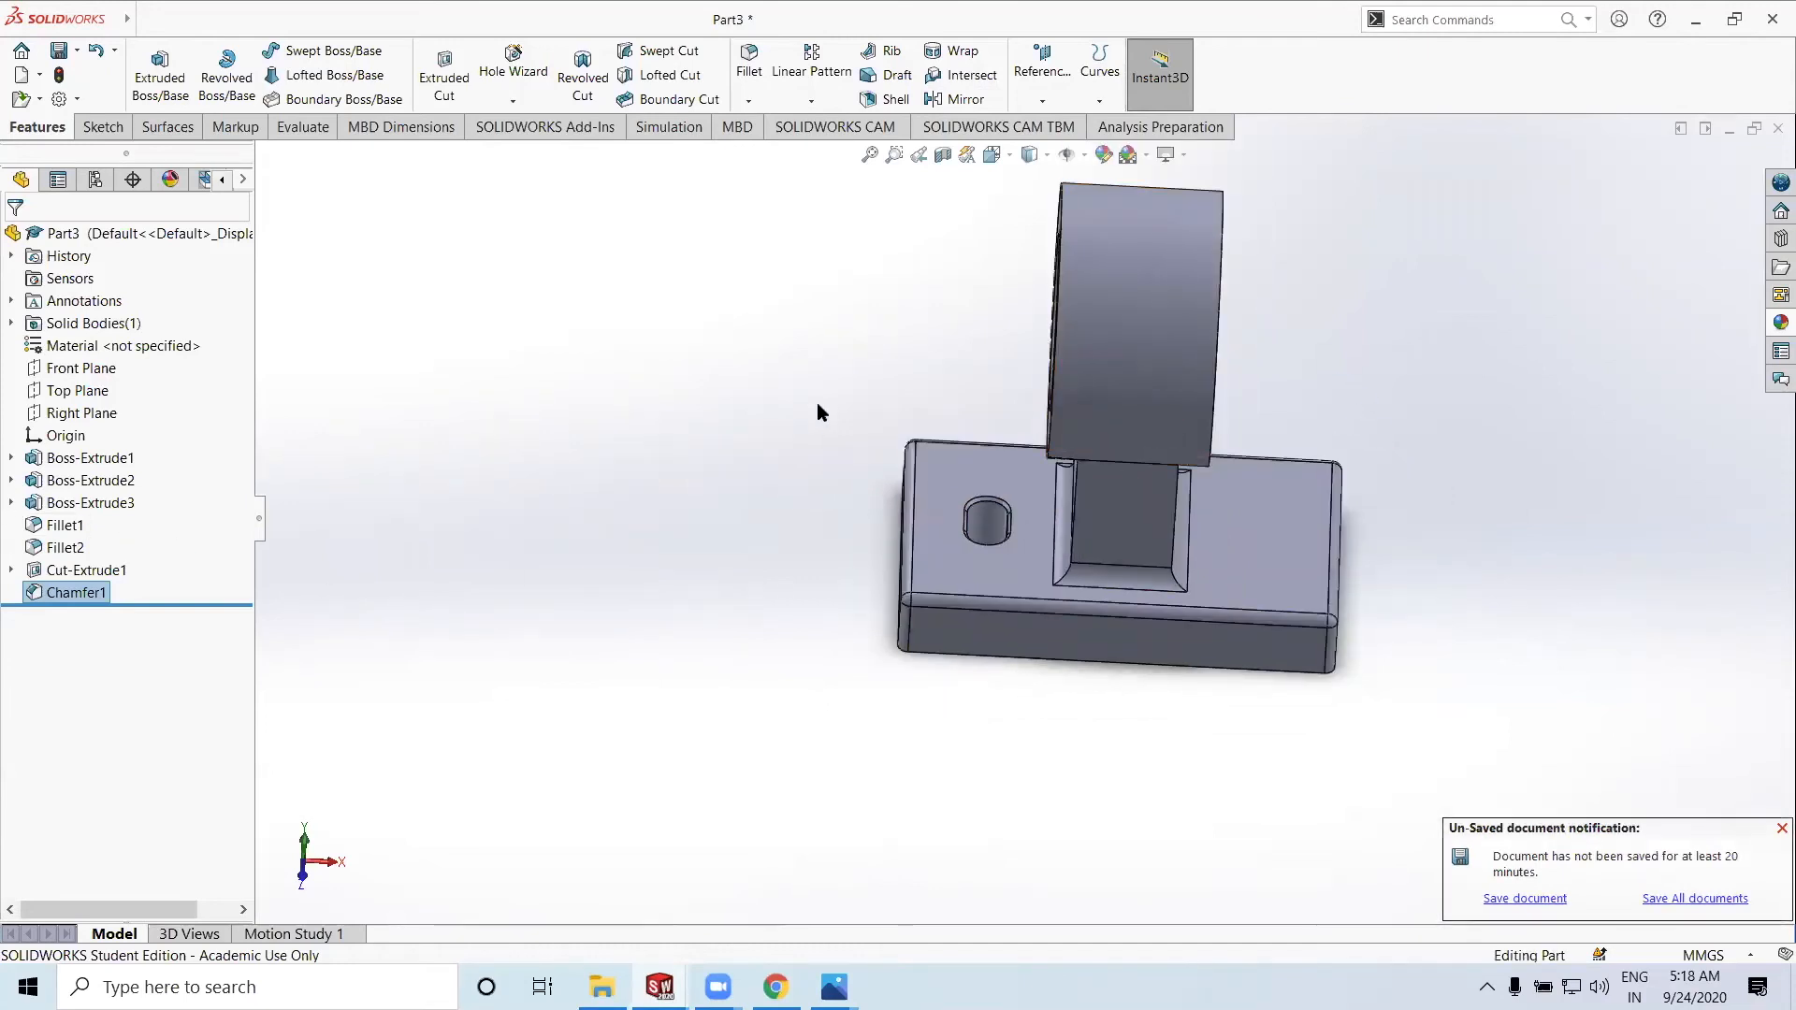
{"action": "middle_click_drag", "start_coordinate": [817, 403], "coordinate": [761, 461], "text": "ctrl"}
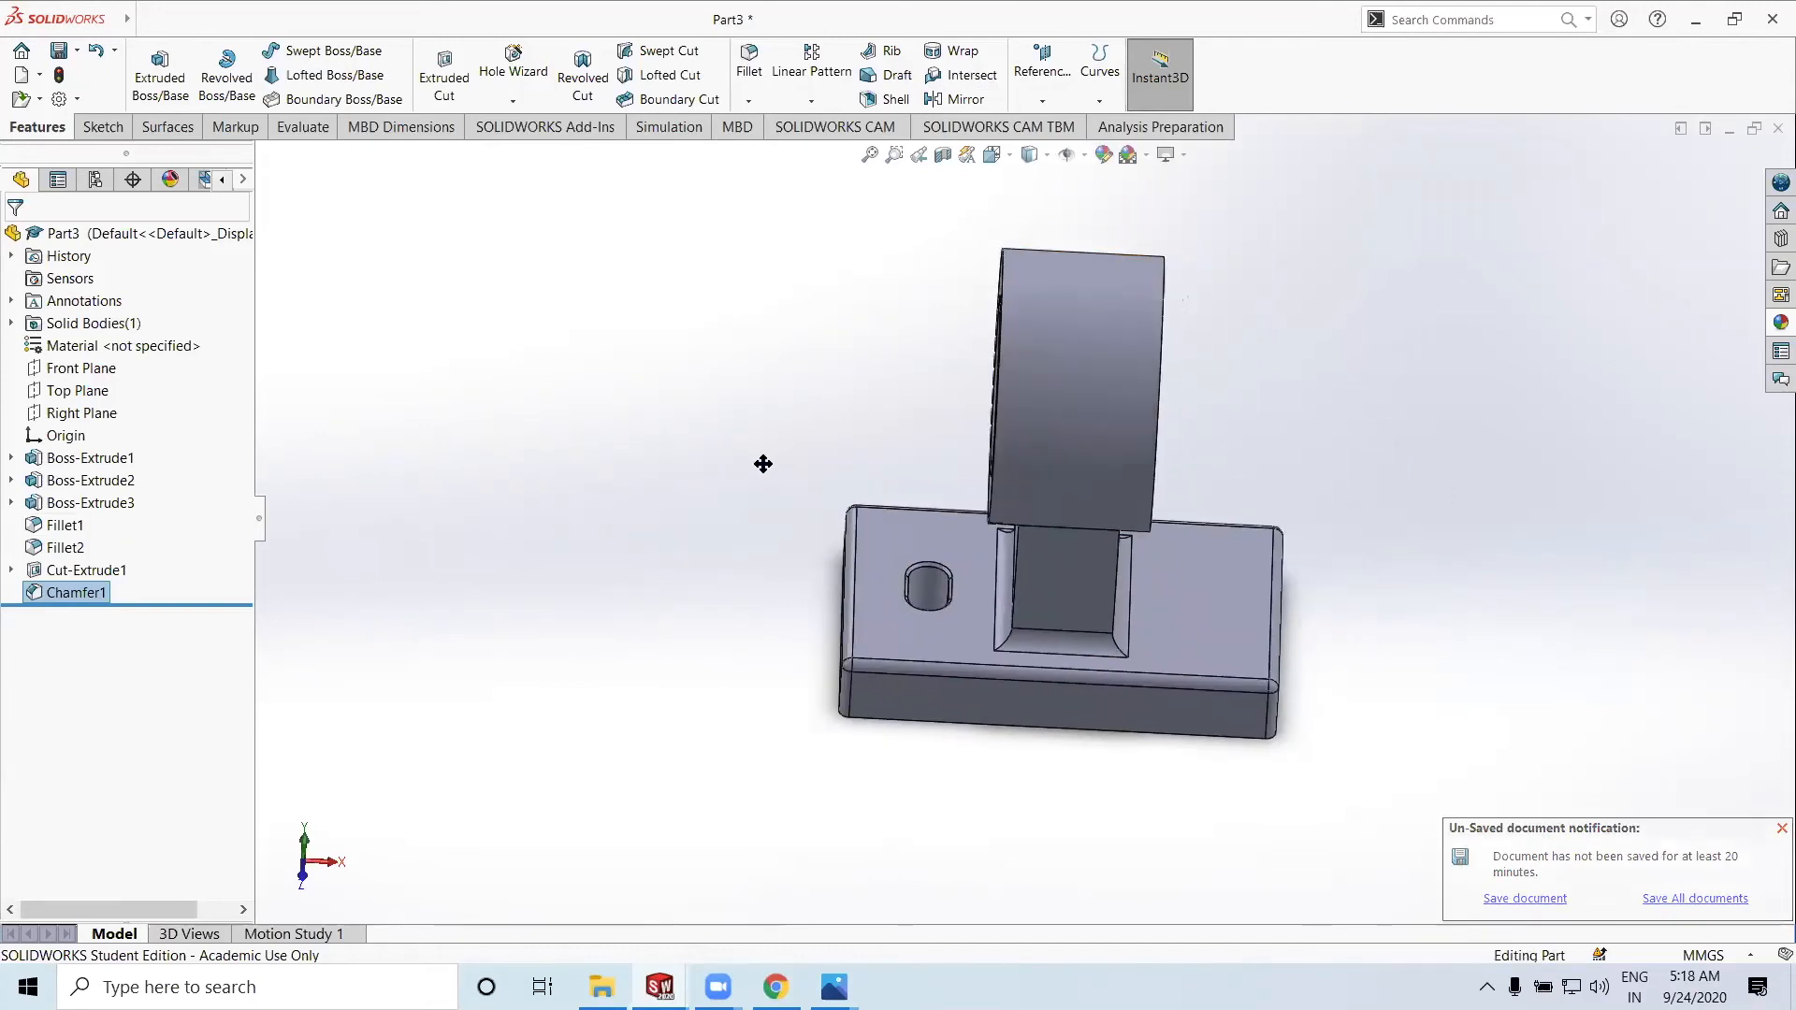
{"action": "left_click", "coordinate": [97, 413]}
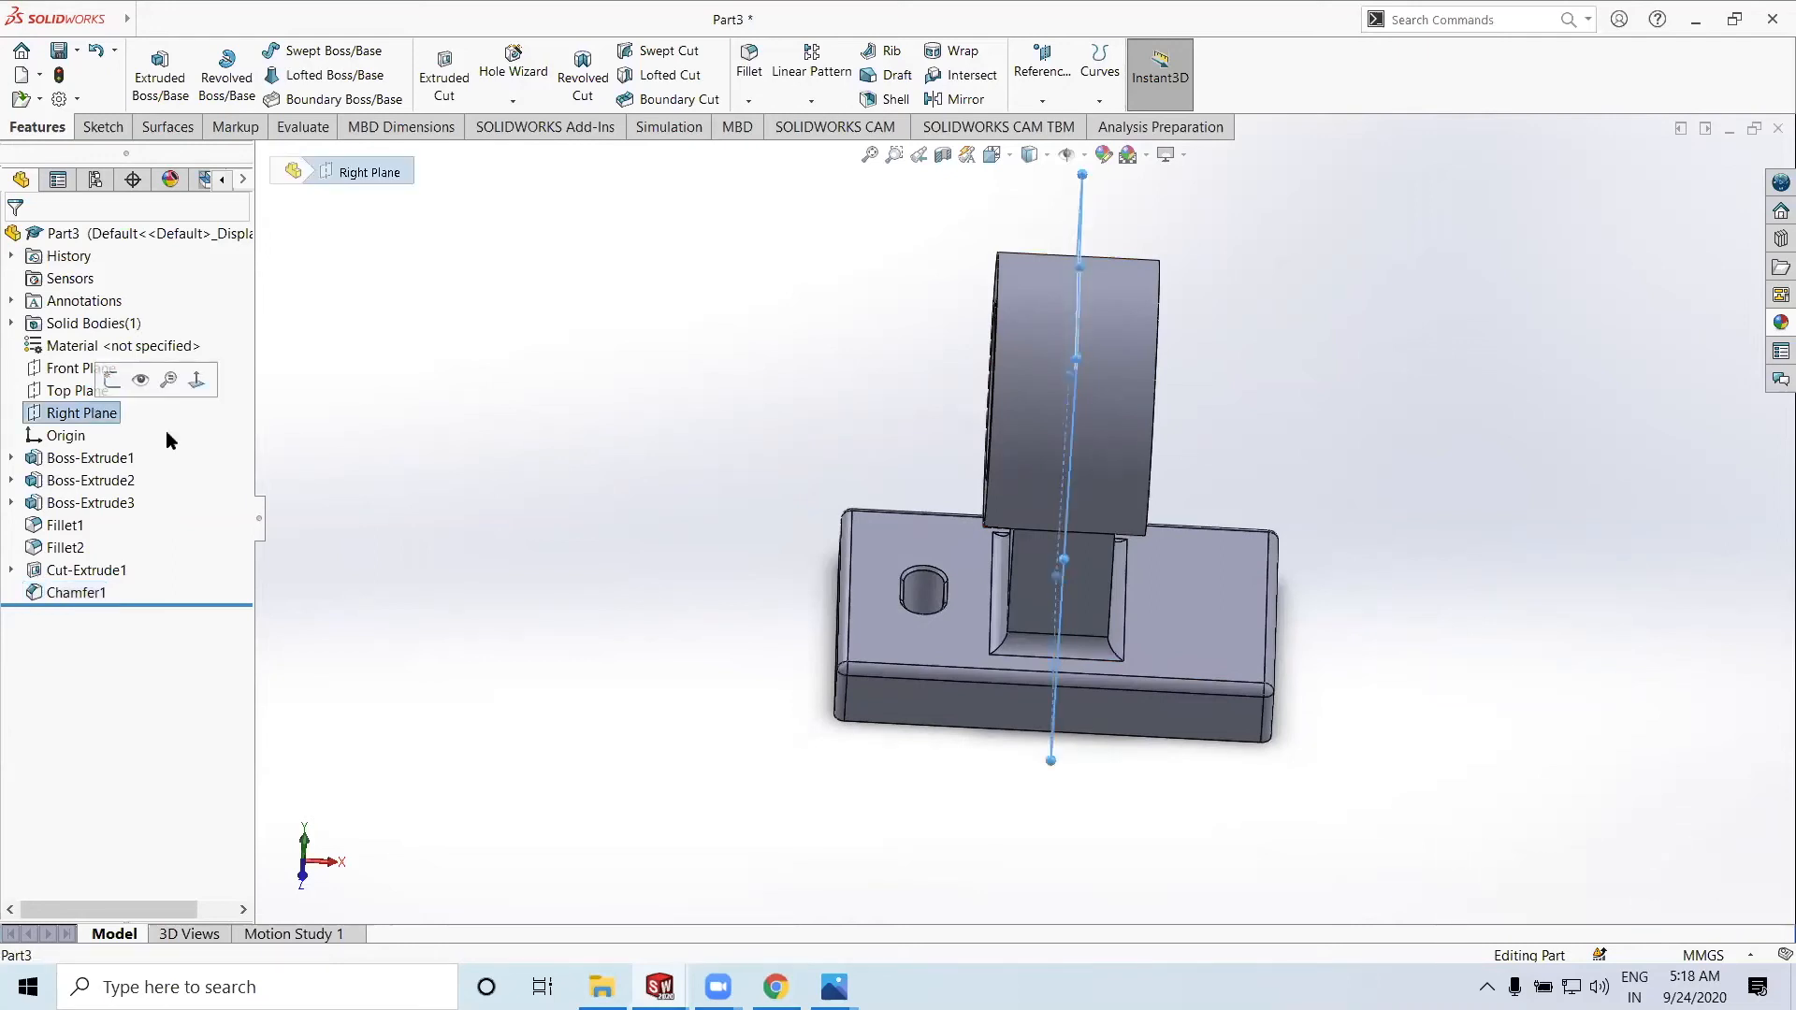
{"action": "left_click", "coordinate": [965, 99]}
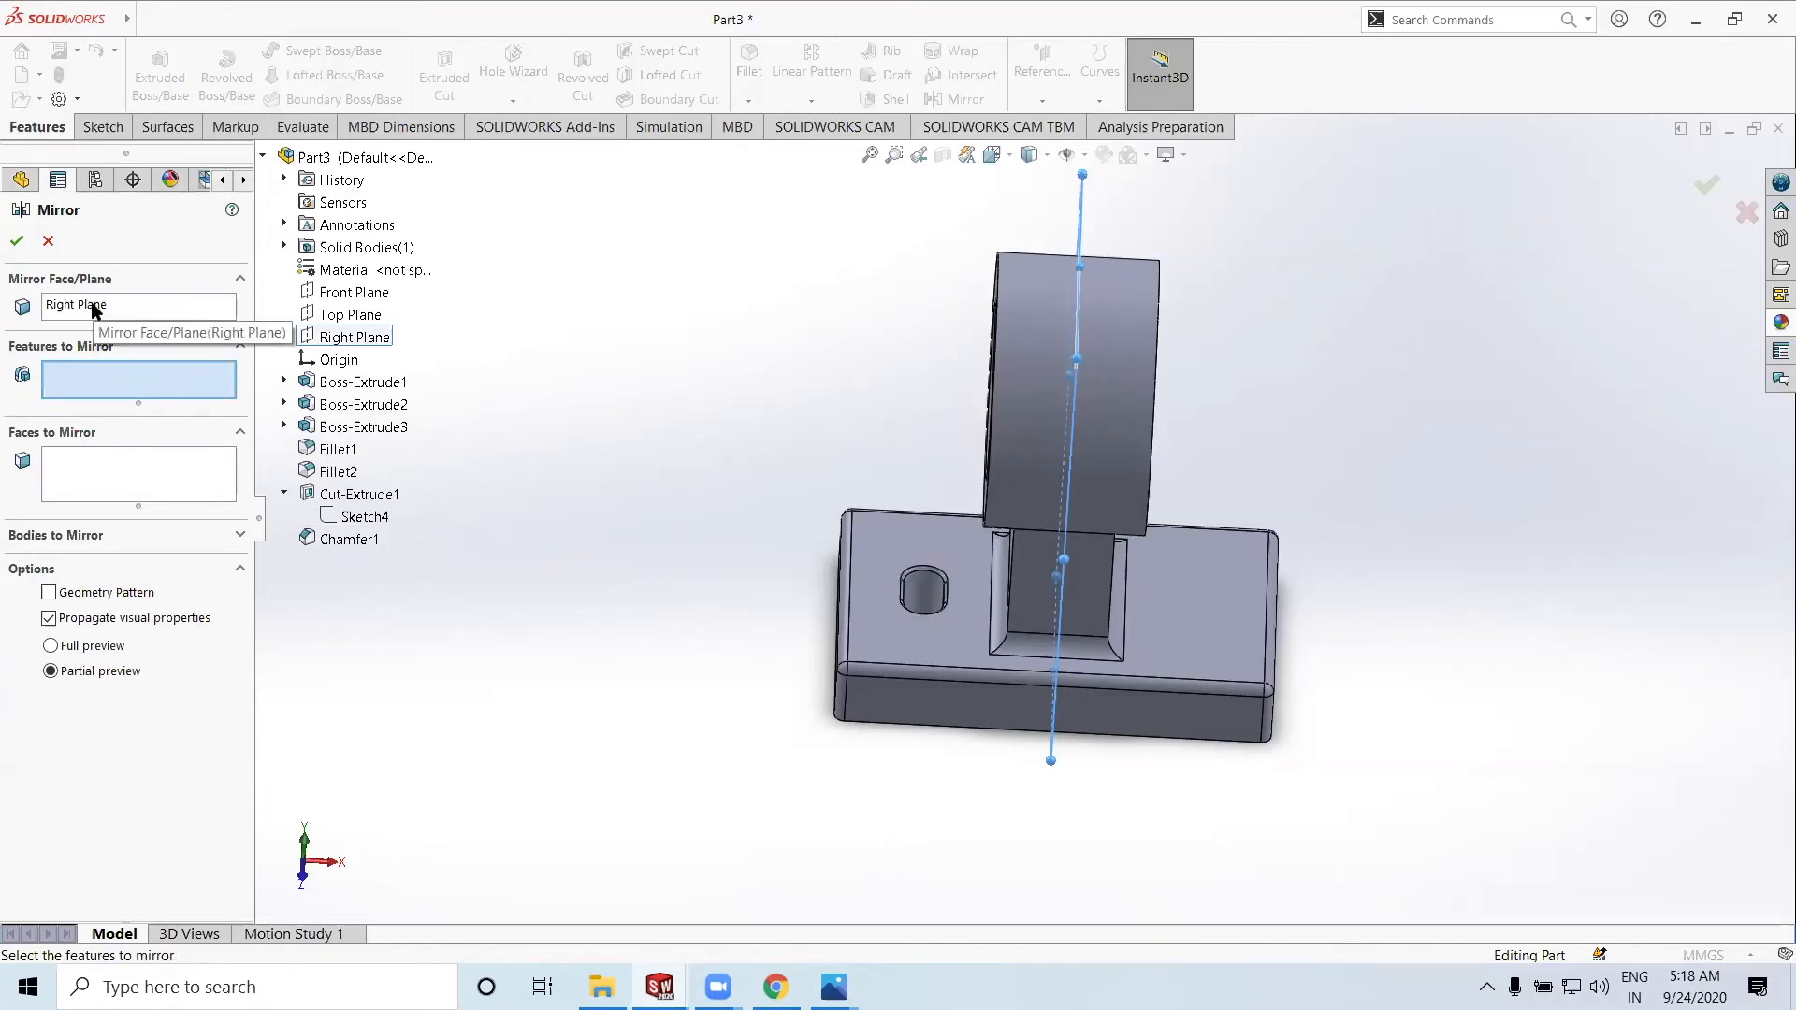
{"action": "left_click", "coordinate": [356, 495]}
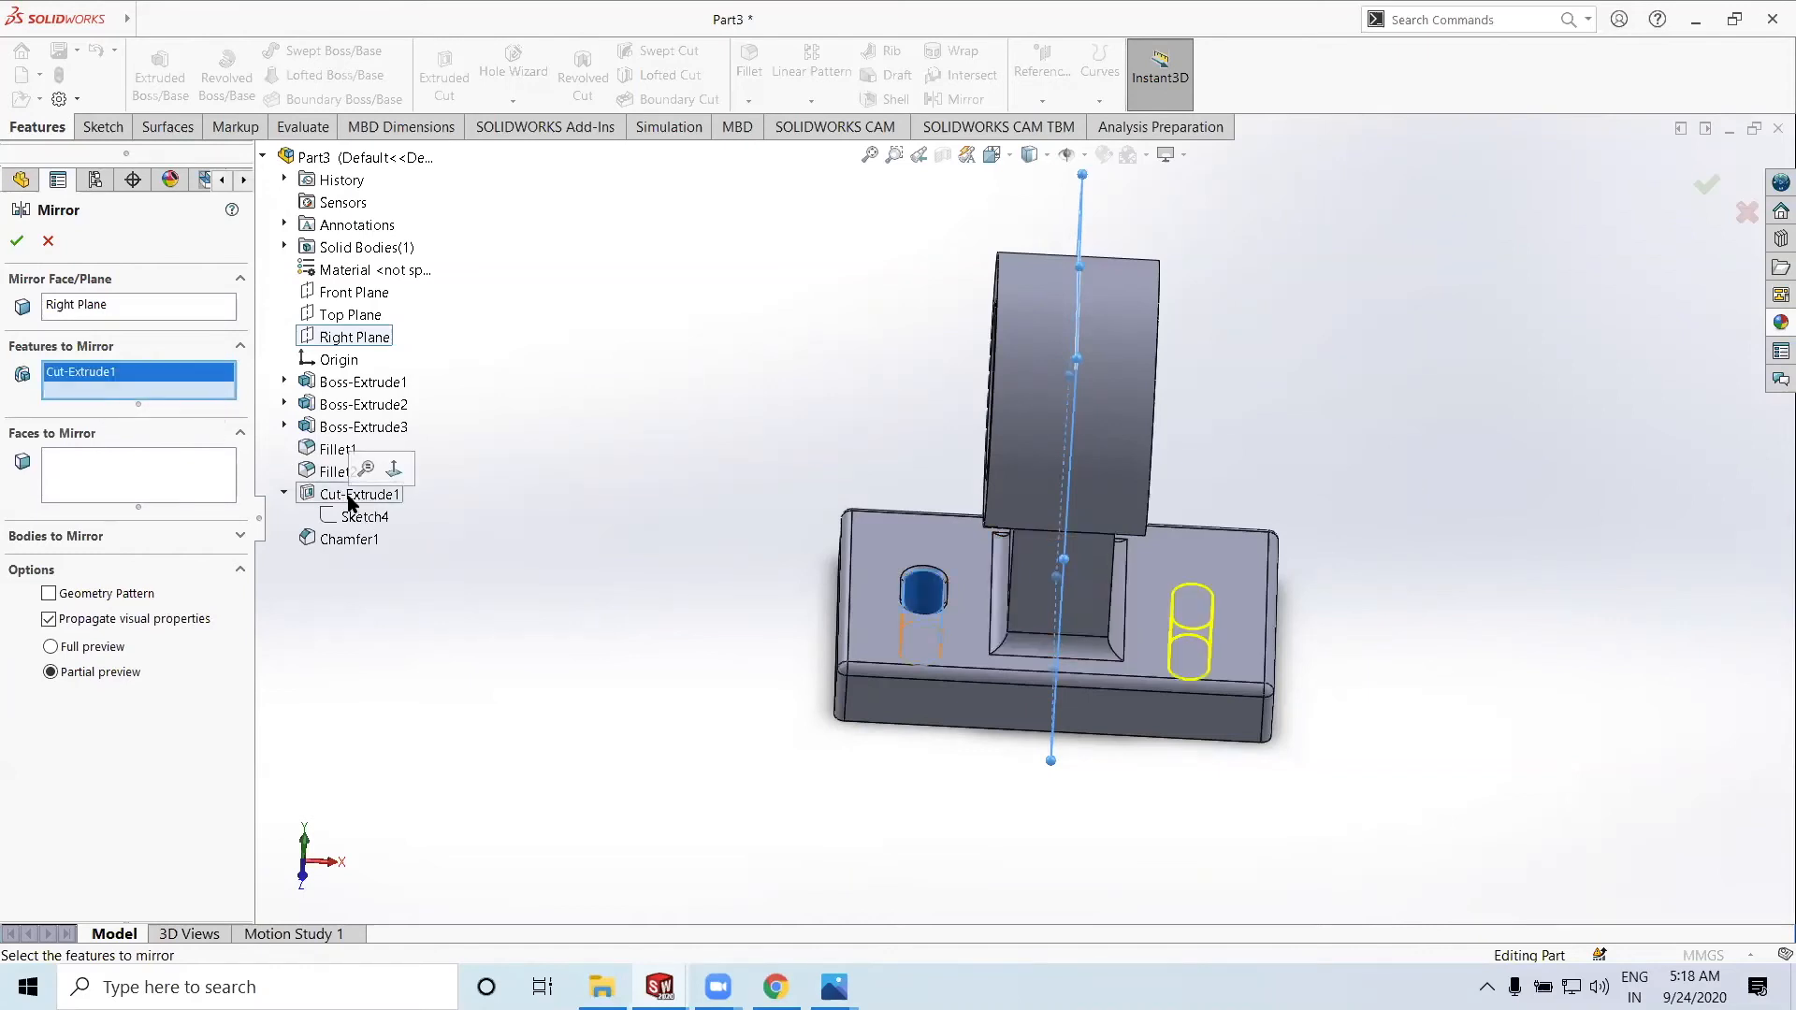
{"action": "left_click", "coordinate": [348, 540]}
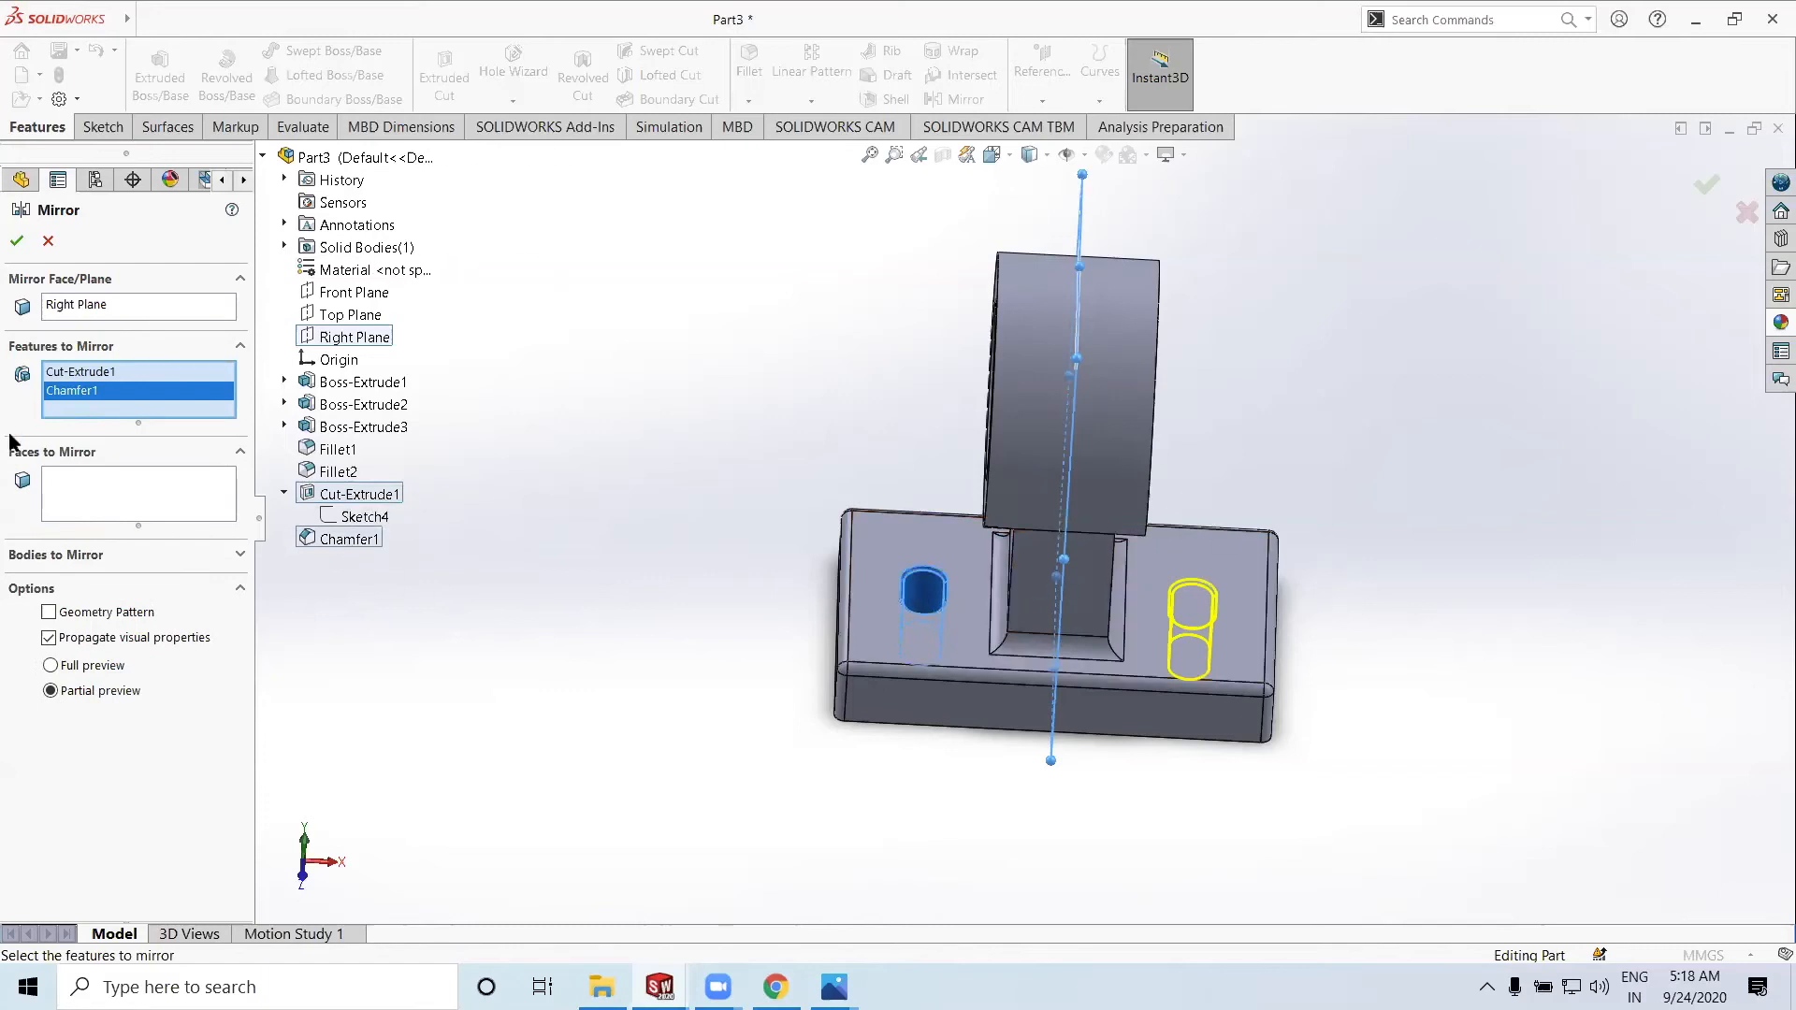
{"action": "left_click", "coordinate": [17, 243]}
Inspect the mirrored slots on the base plate, and examine the bearing's upper features in the enlarged 2nd model drawing in Photos
{"action": "mouse_move", "coordinate": [1372, 638]}
{"action": "middle_mouse_down"}
{"action": "mouse_move", "coordinate": [1368, 678]}
{"action": "mouse_move", "coordinate": [1328, 666]}
{"action": "mouse_move", "coordinate": [1367, 609]}
{"action": "middle_mouse_up"}
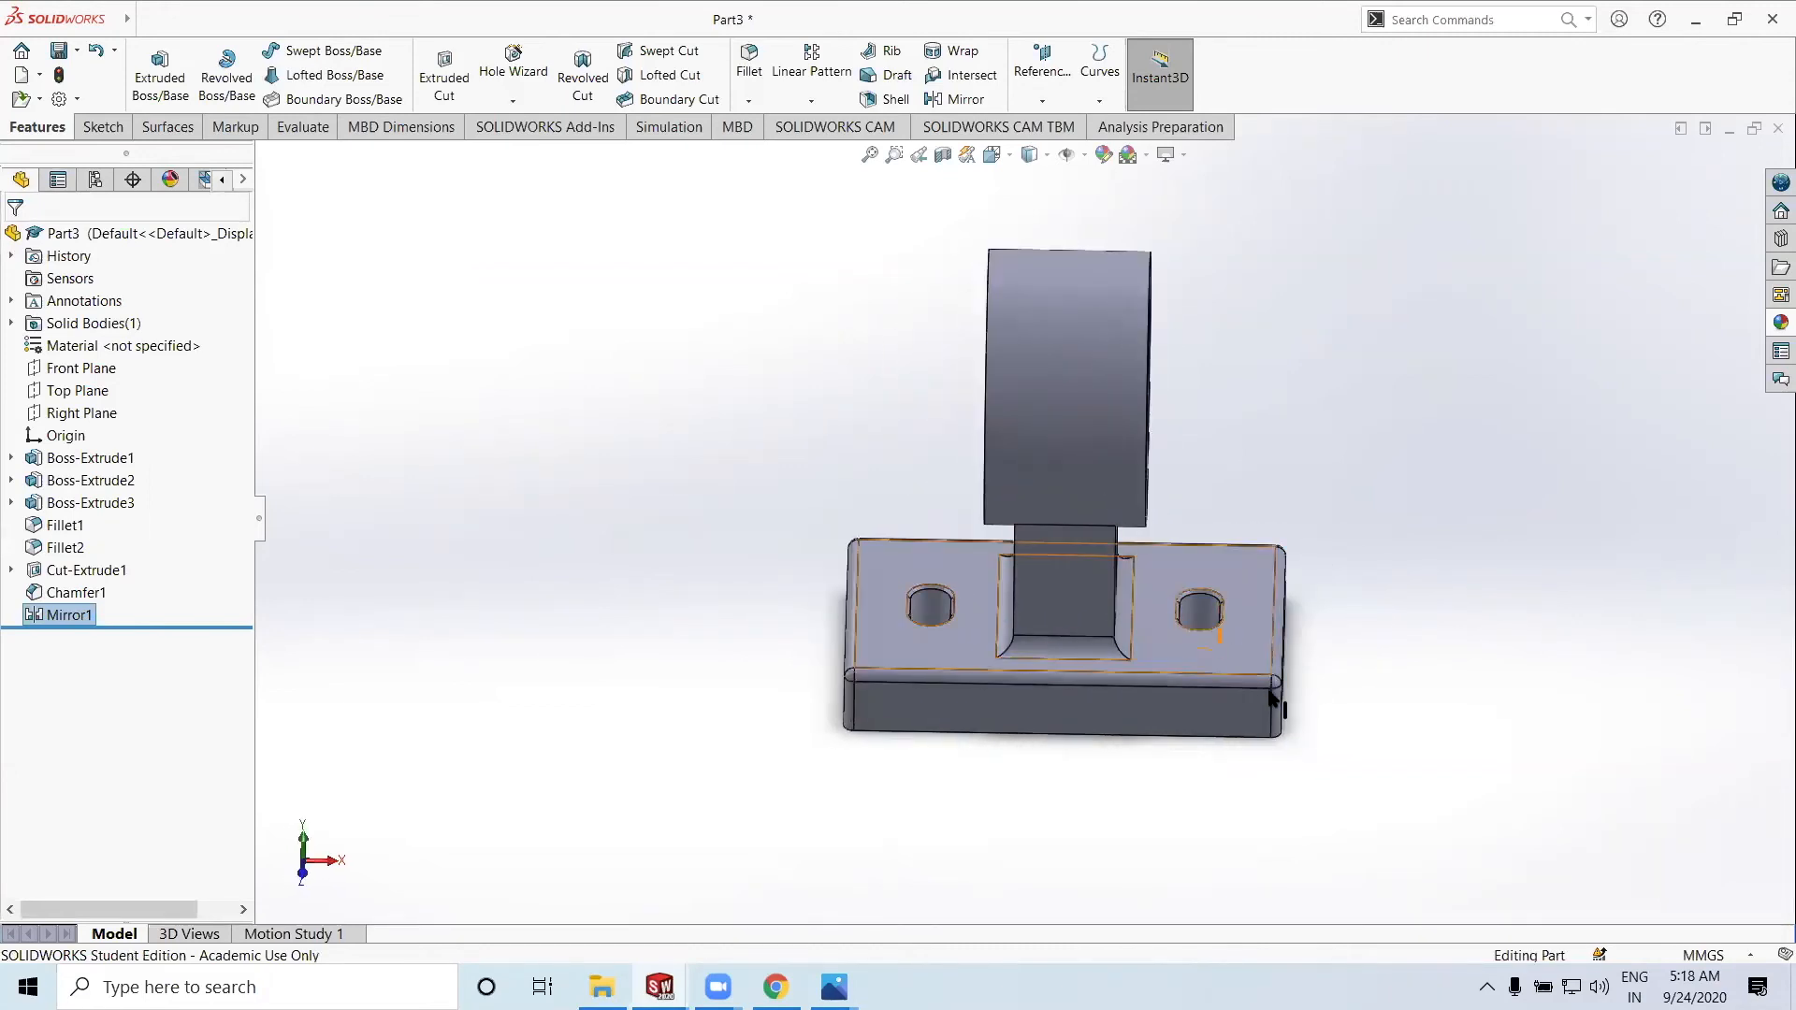
{"action": "middle_click_drag", "start_coordinate": [1267, 682], "coordinate": [1226, 609]}
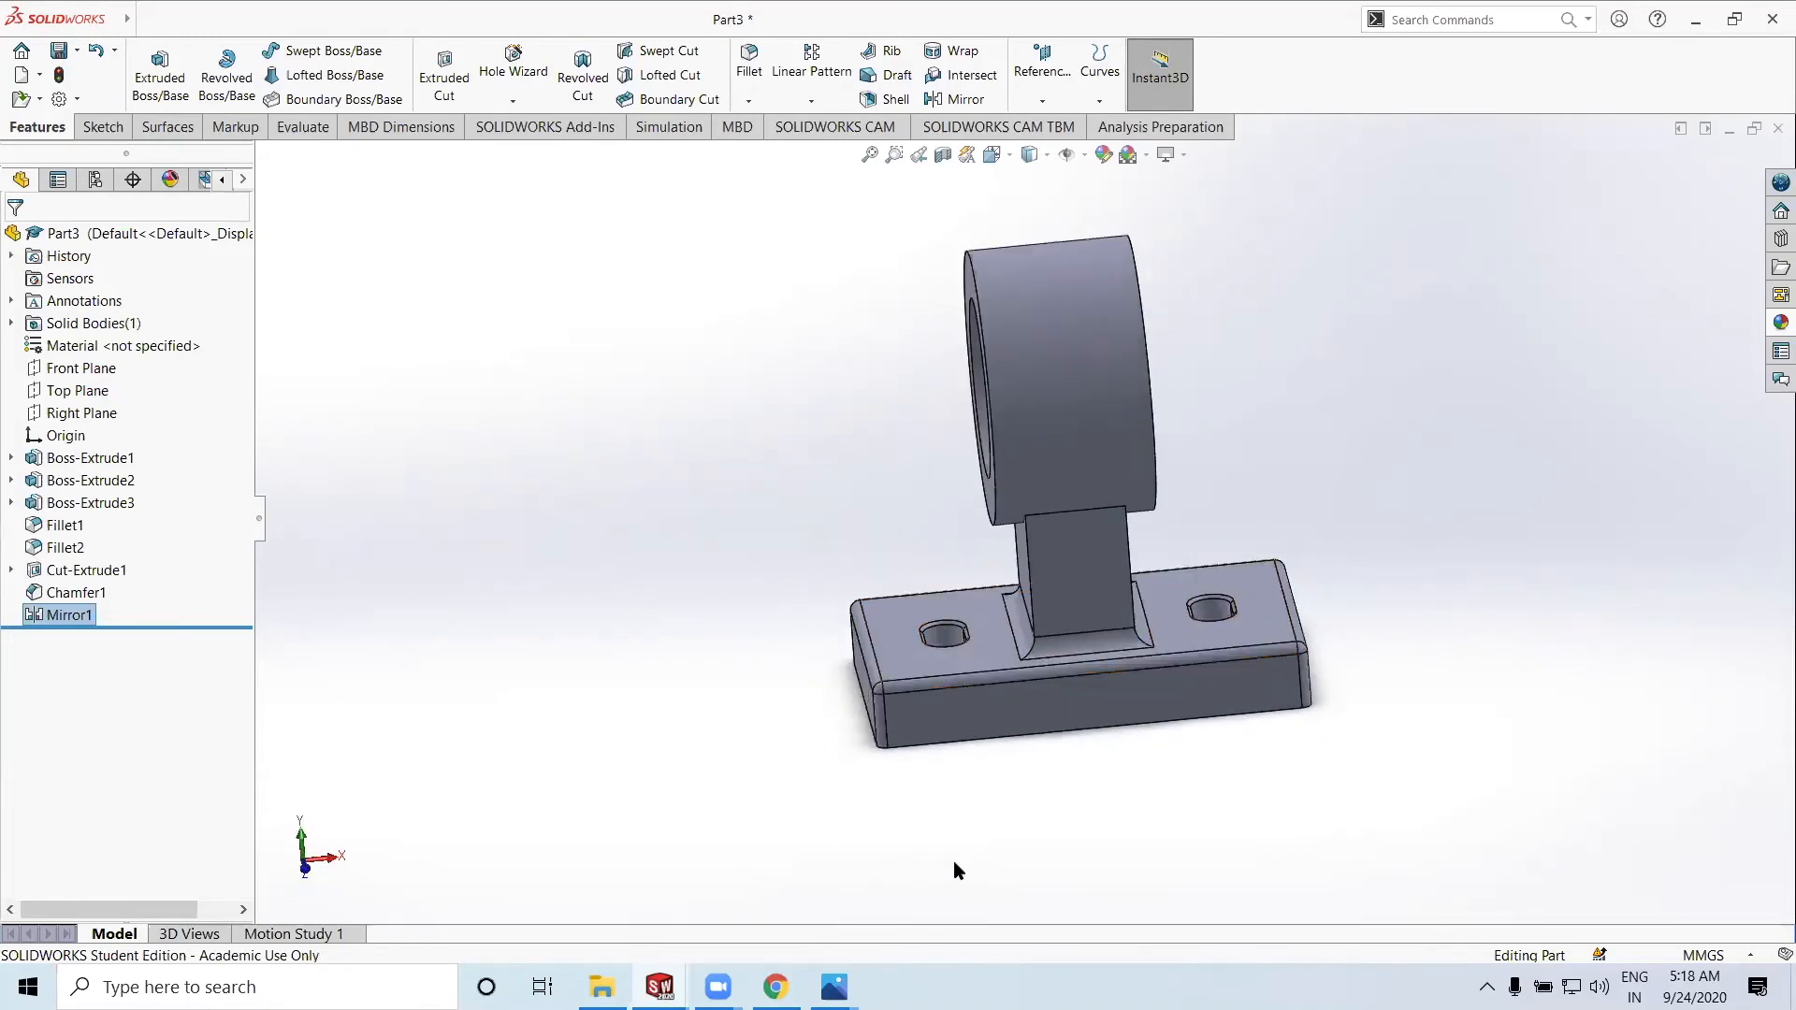
{"action": "key", "text": "alt+Tab"}
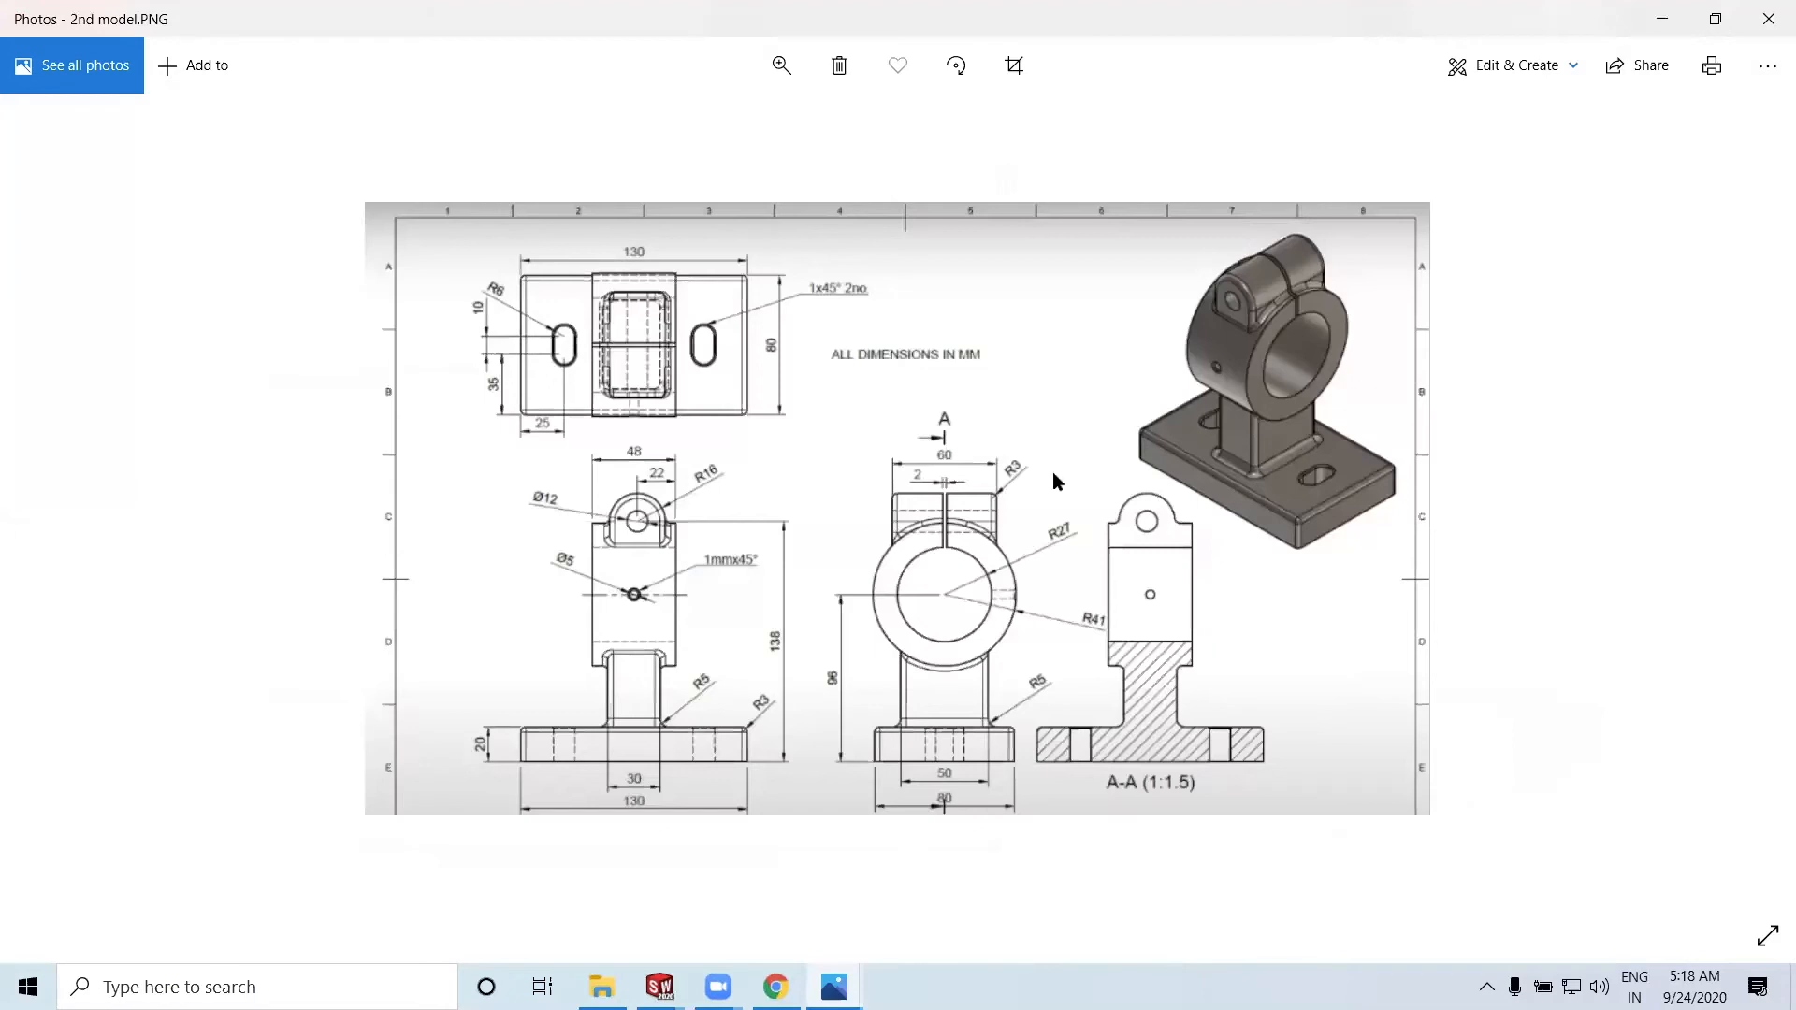
{"action": "left_click", "coordinate": [781, 66]}
{"action": "scroll", "coordinate": [508, 645], "scroll_direction": "up", "scroll_amount": 2}
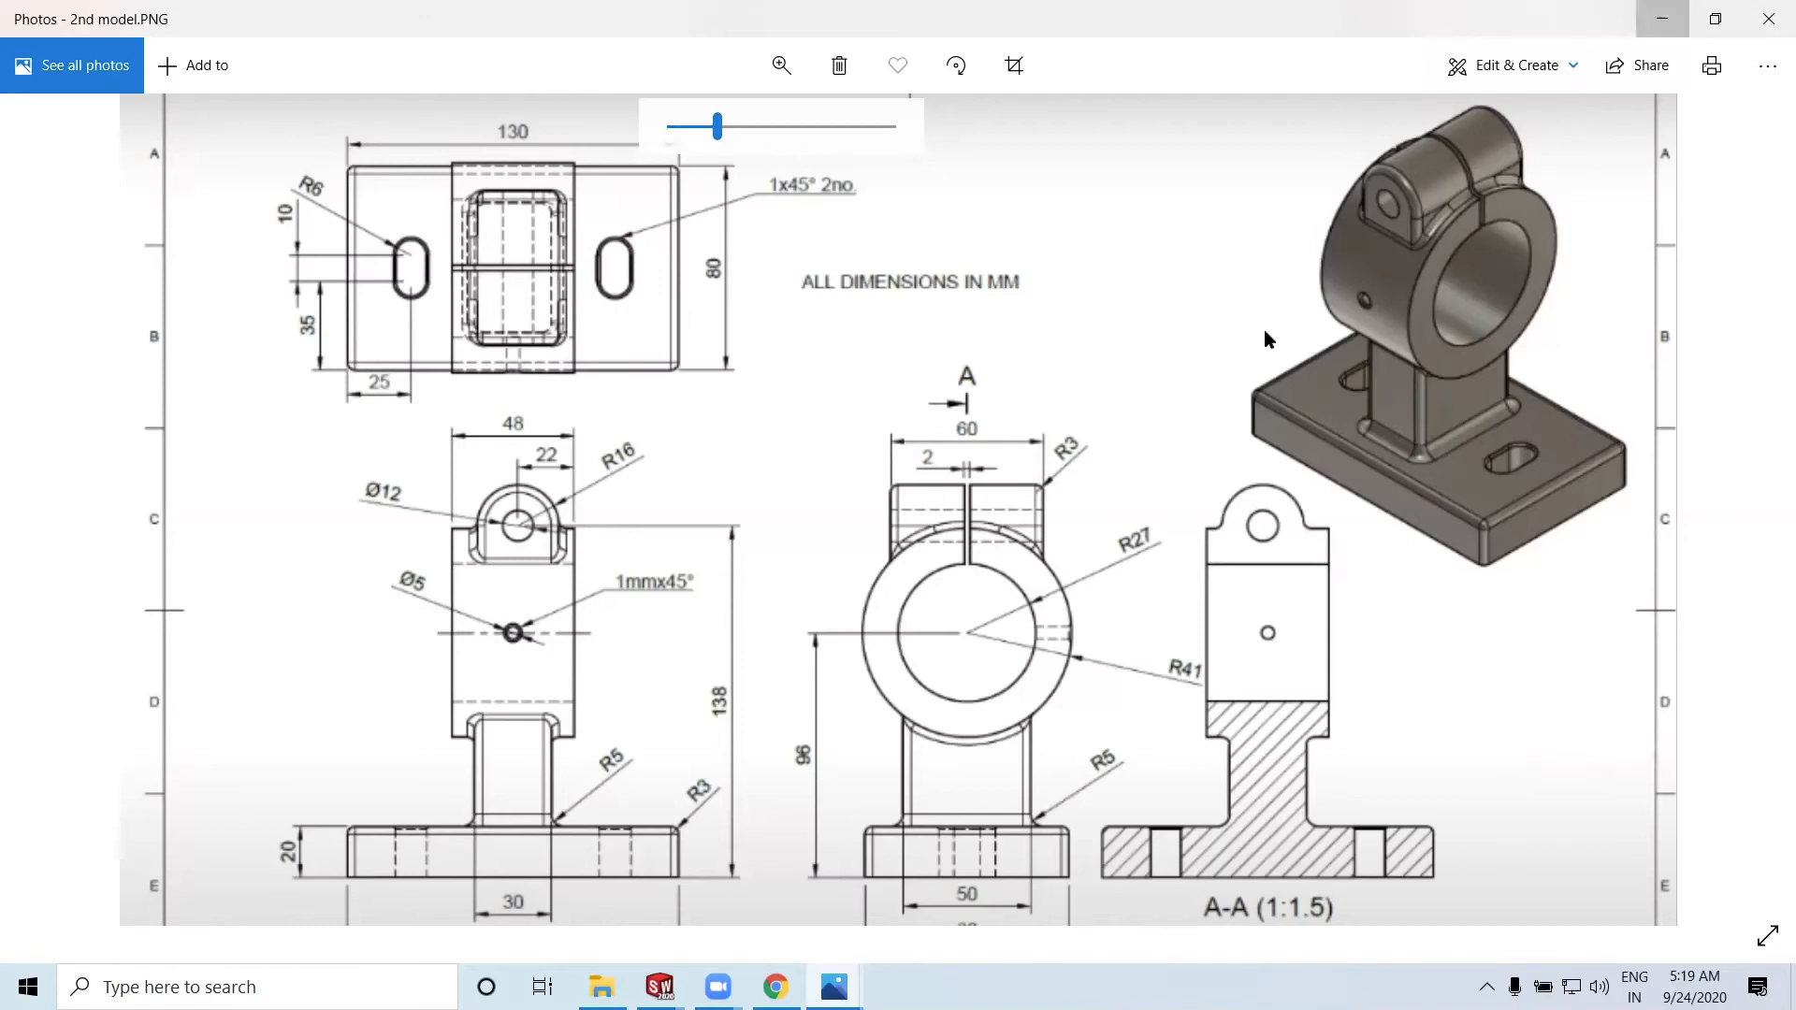
{"action": "left_click", "coordinate": [1653, 26]}
Return to the SolidWorks part, start a new sketch on the Front Plane and orient the view normal to it
{"action": "middle_click_drag", "start_coordinate": [768, 496], "coordinate": [869, 487]}
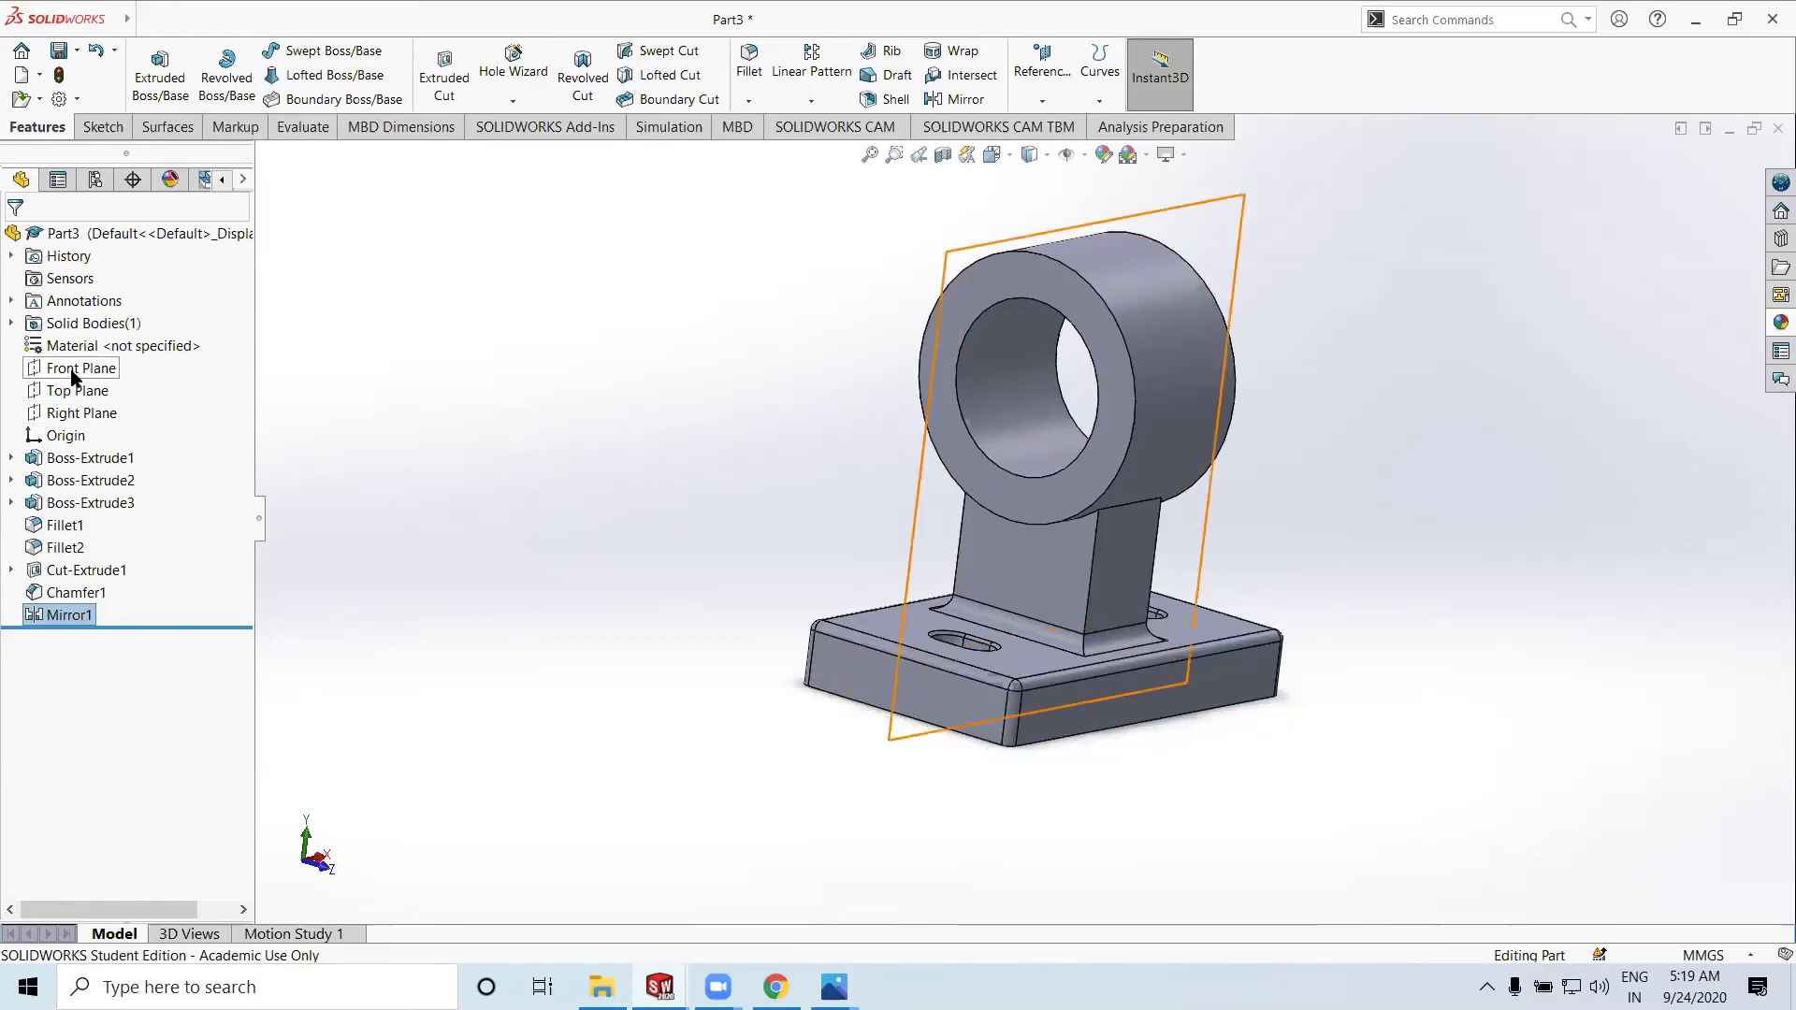
{"action": "middle_click_drag", "start_coordinate": [489, 484], "coordinate": [213, 473]}
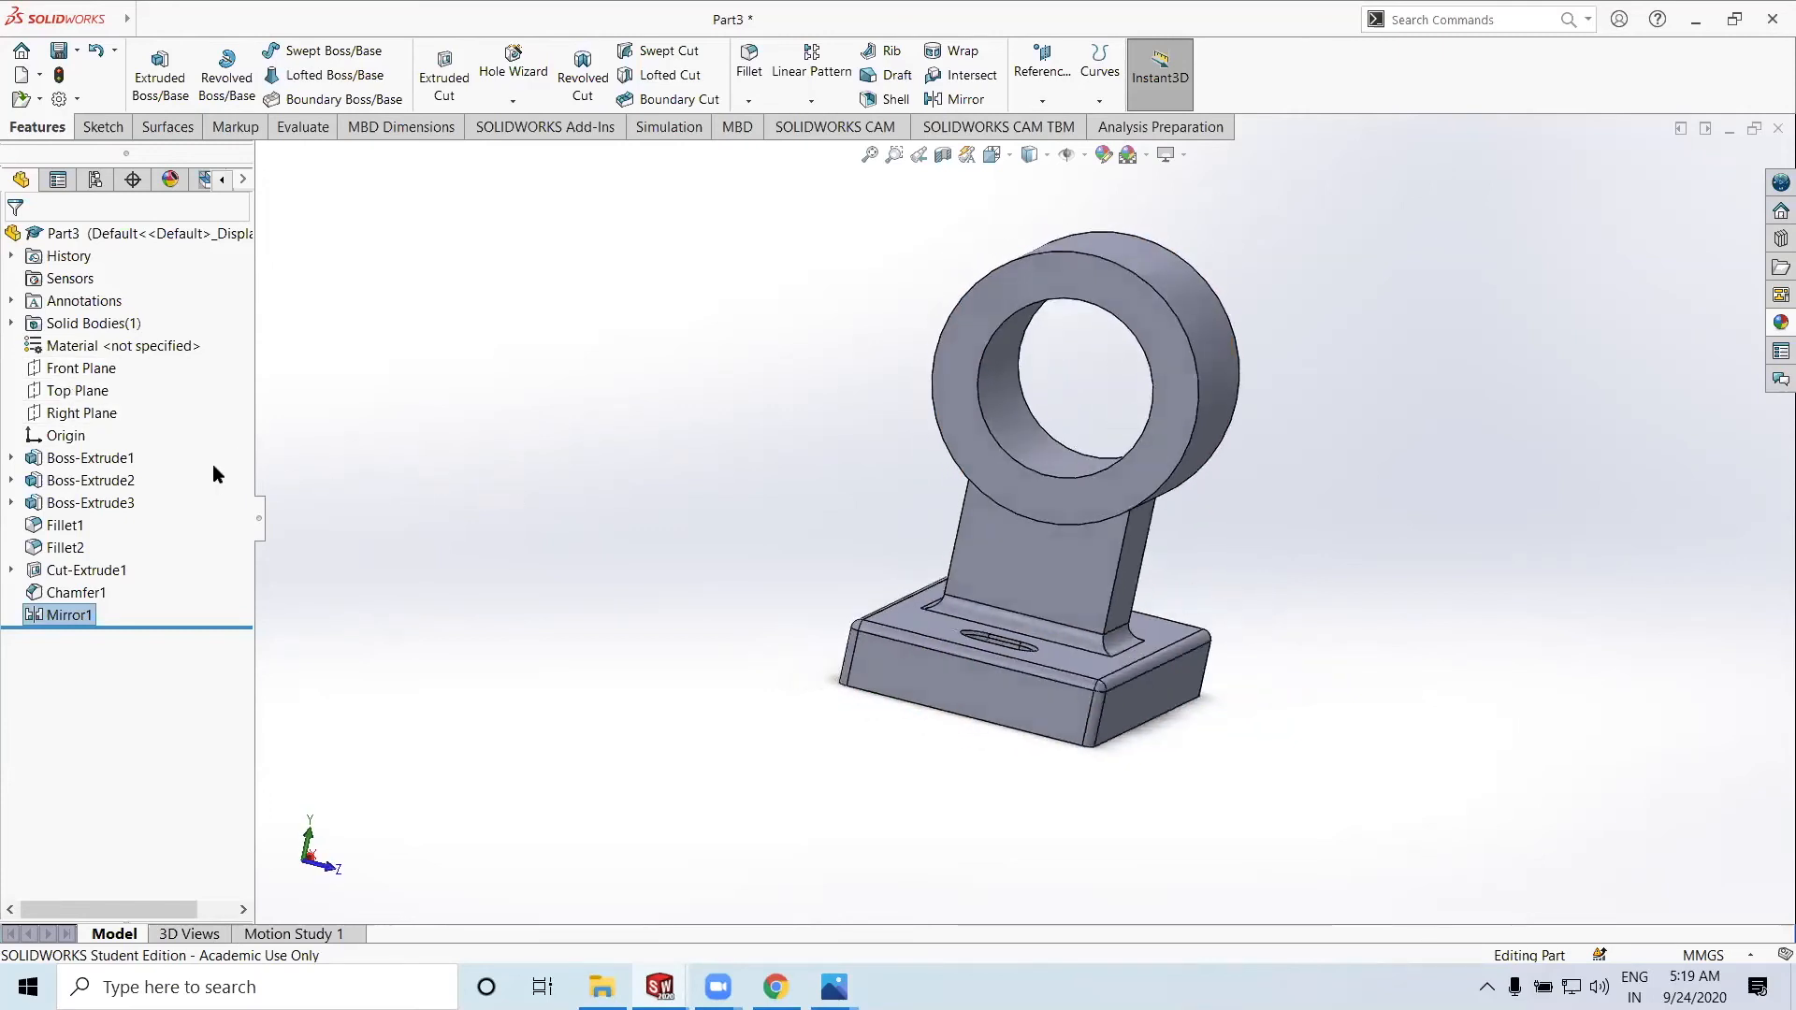
{"action": "left_click", "coordinate": [81, 368]}
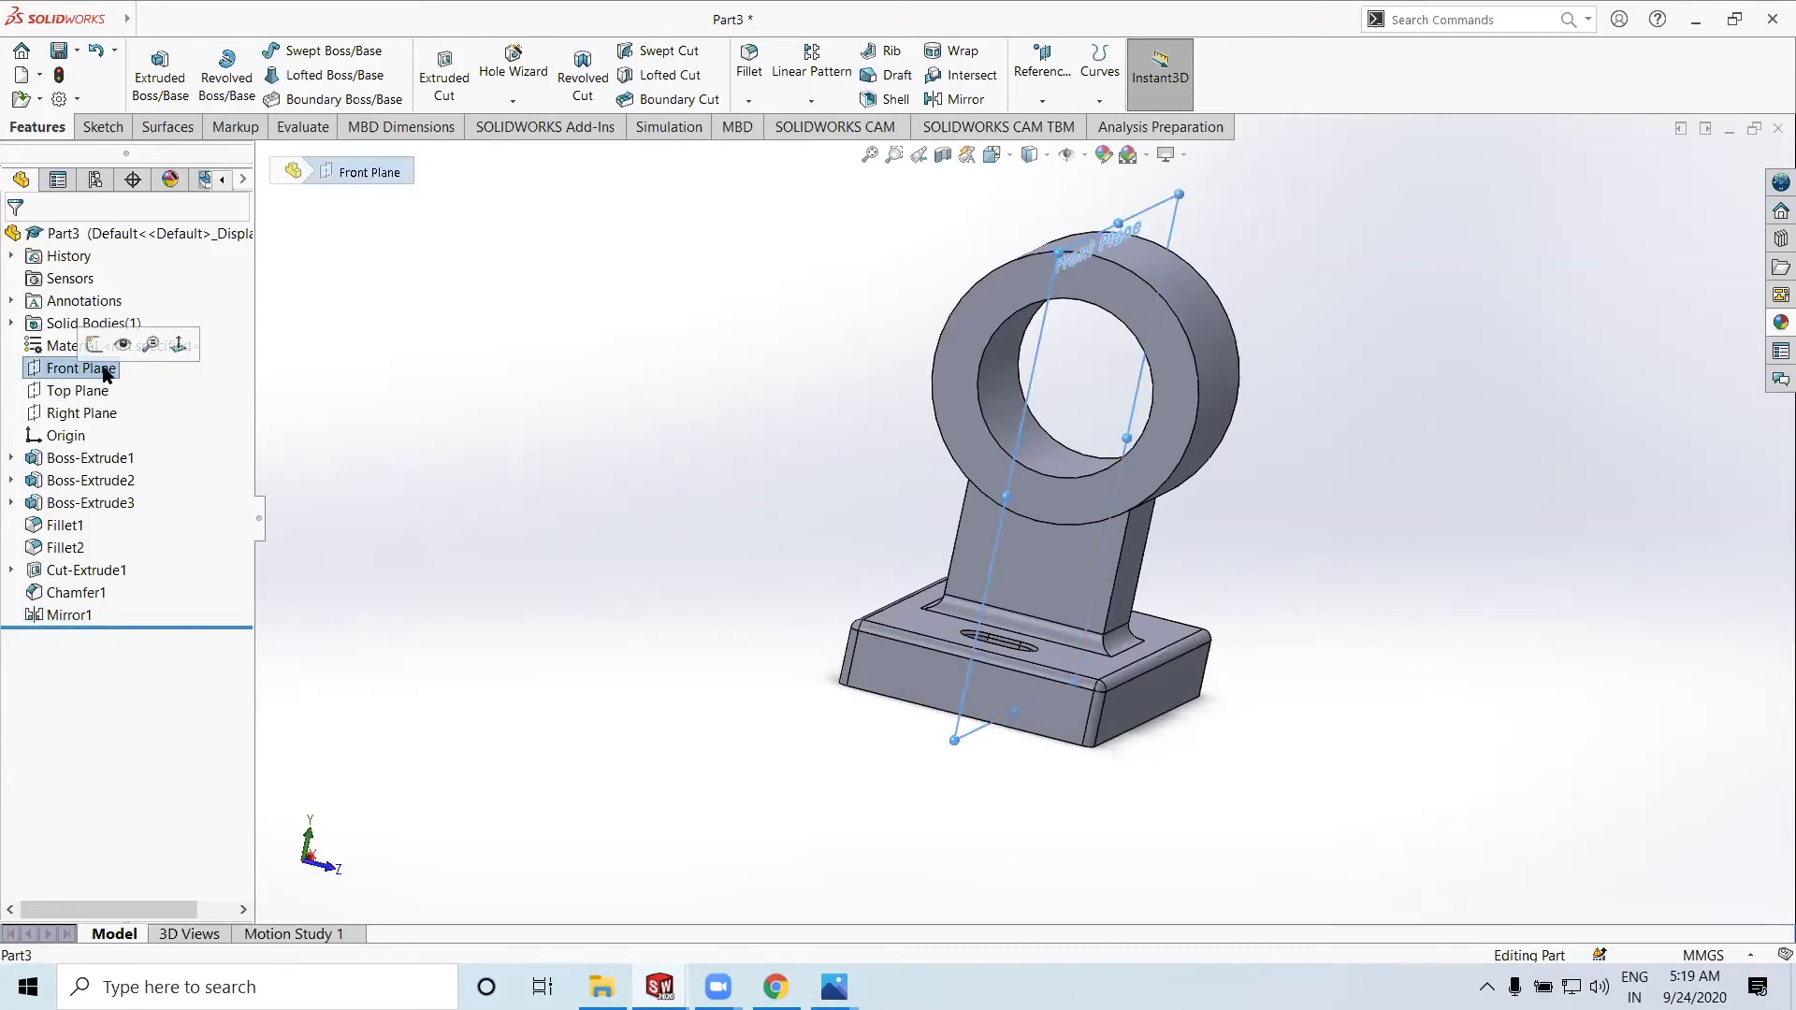
{"action": "left_click", "coordinate": [93, 346]}
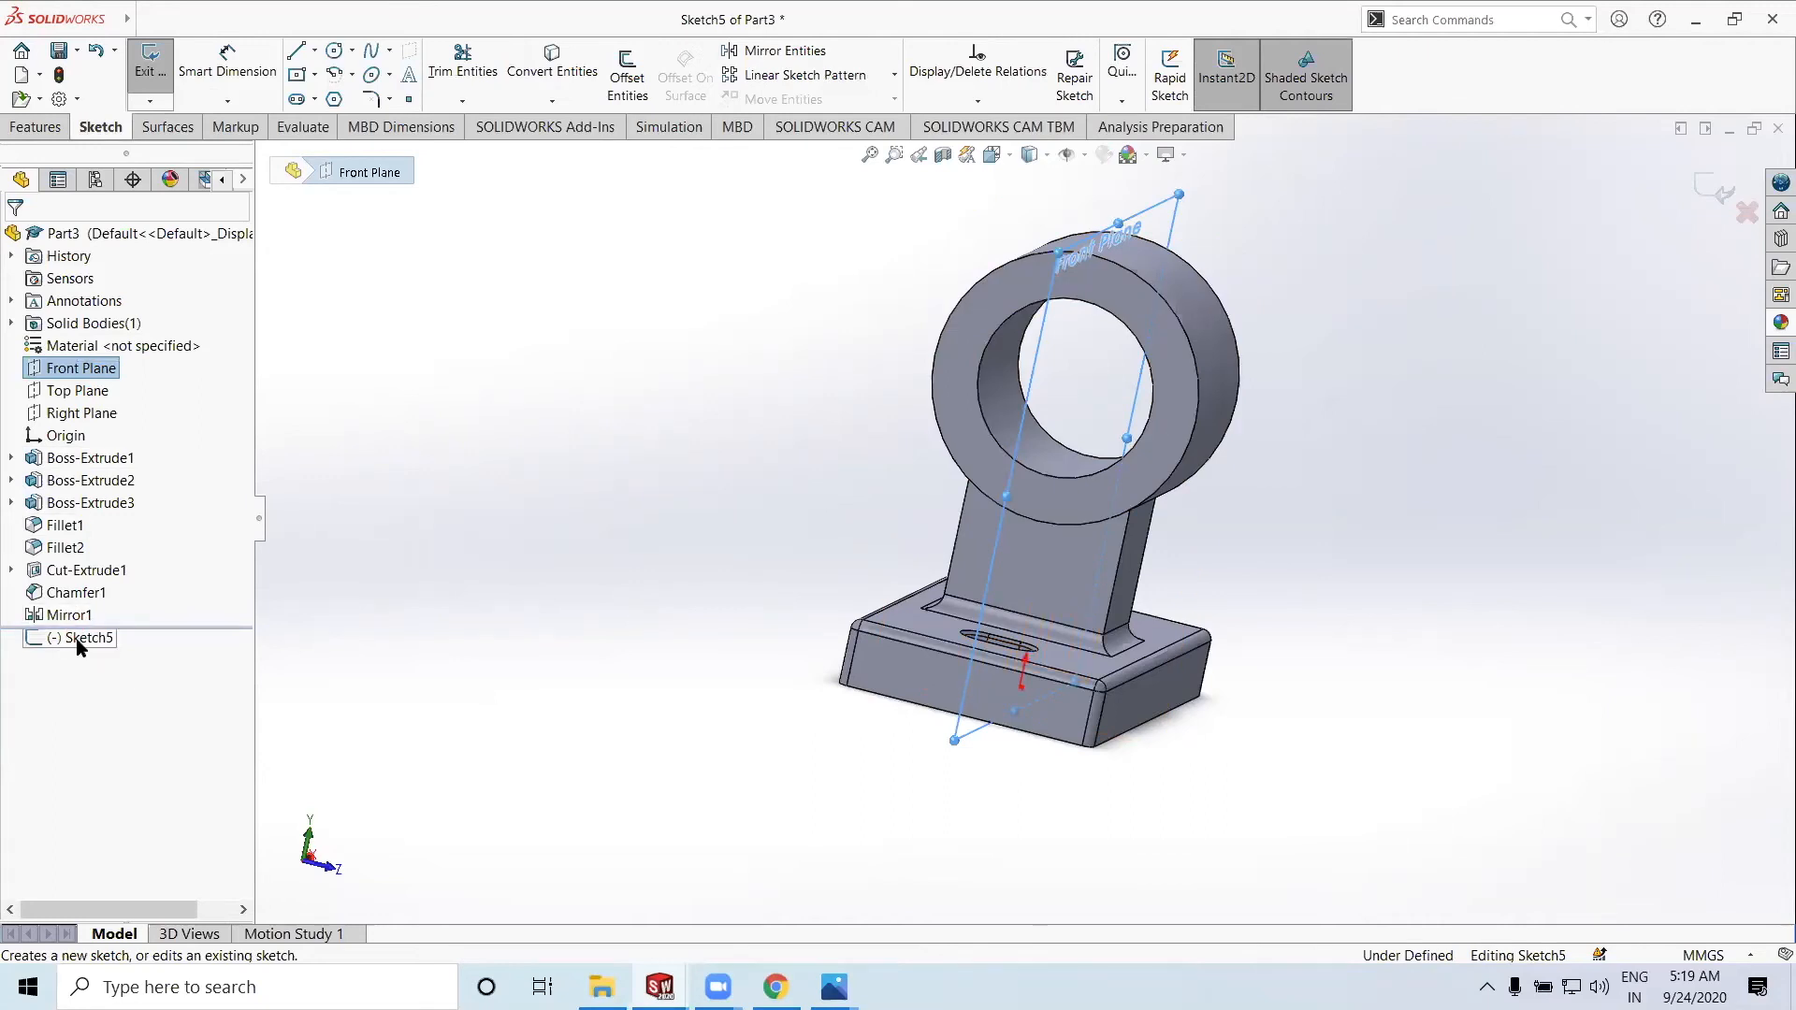
{"action": "left_click", "coordinate": [80, 640]}
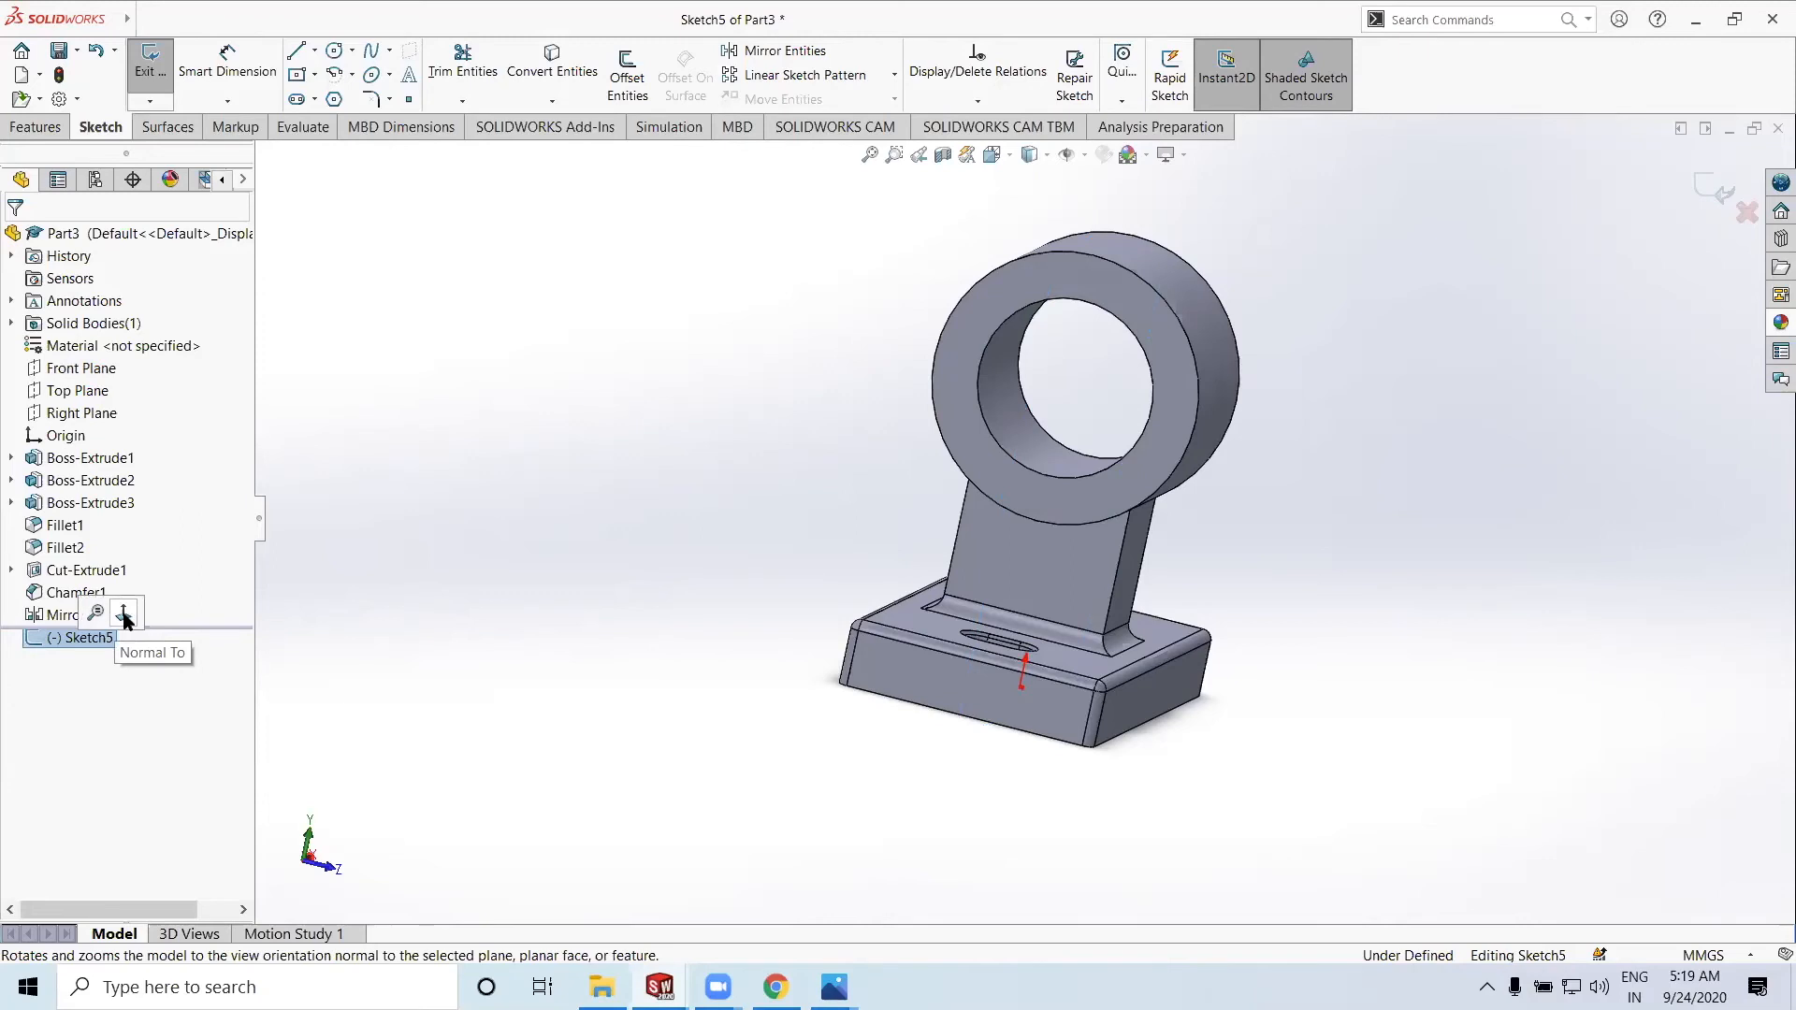
In a view normal to the sketch, draw a circle of about 6.4 mm radius centred on the ring, 96 mm above the origin
{"action": "left_click", "coordinate": [124, 615]}
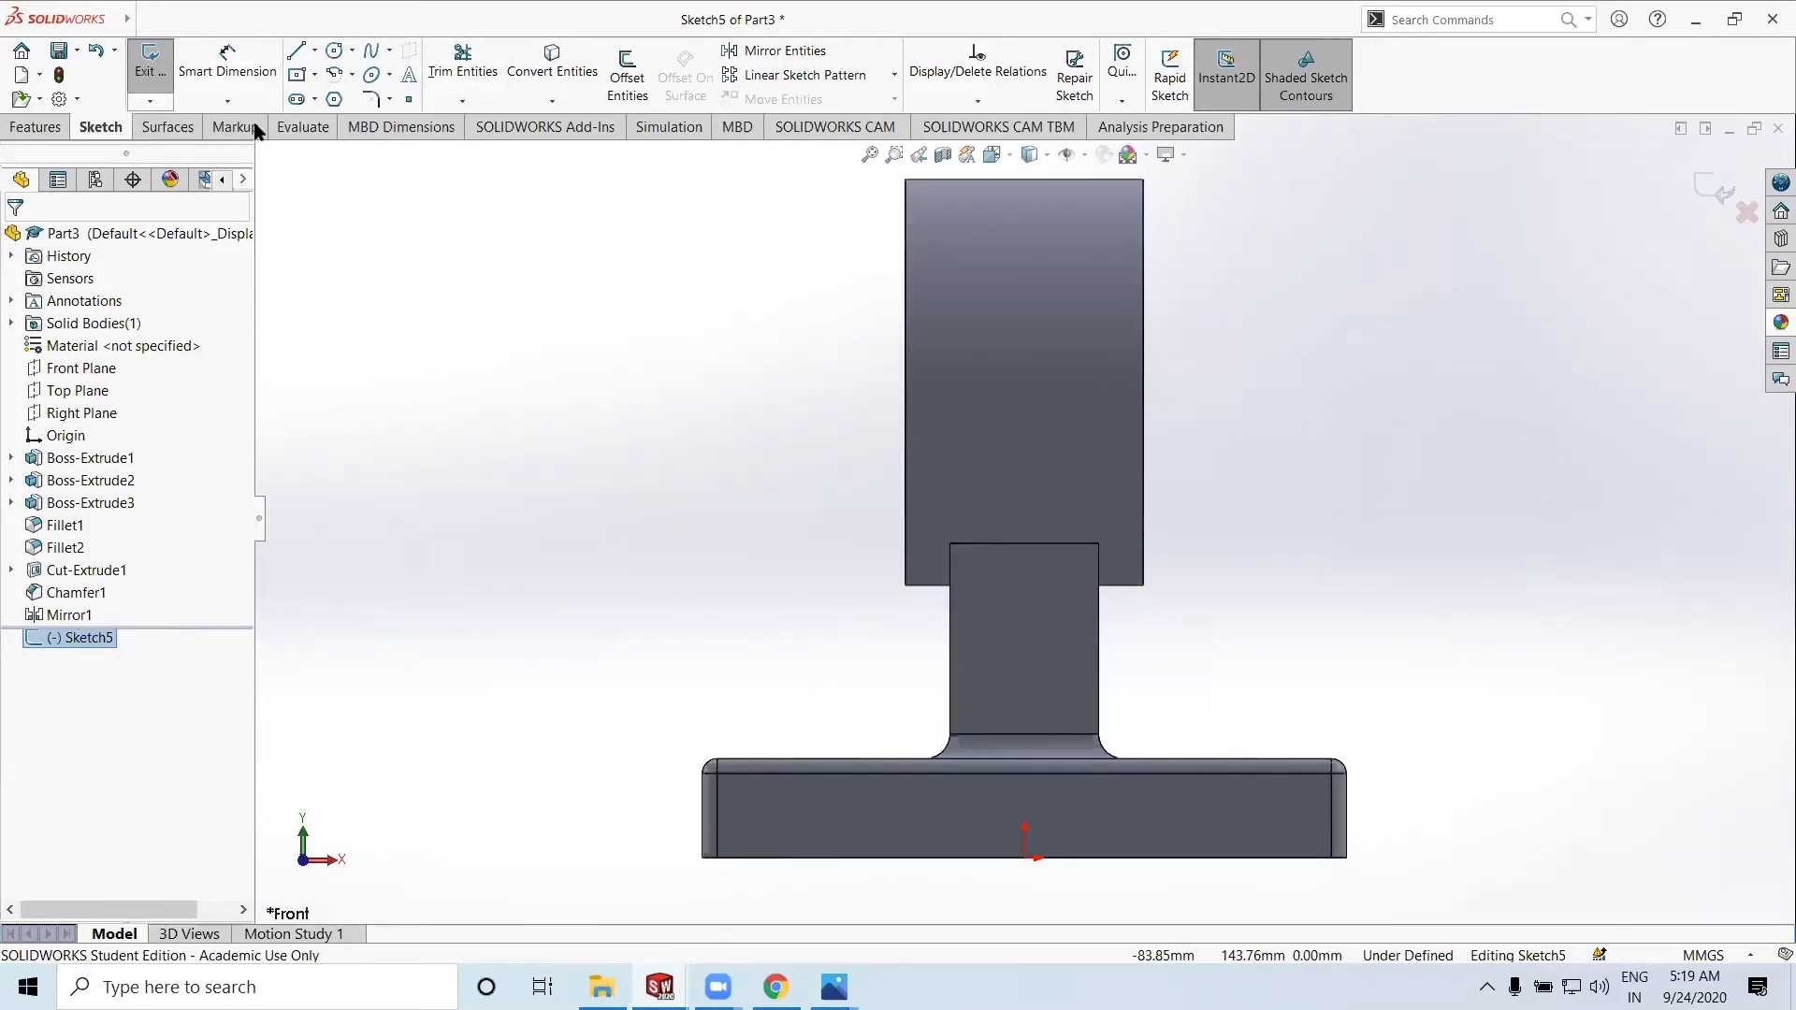
{"action": "left_click", "coordinate": [334, 56]}
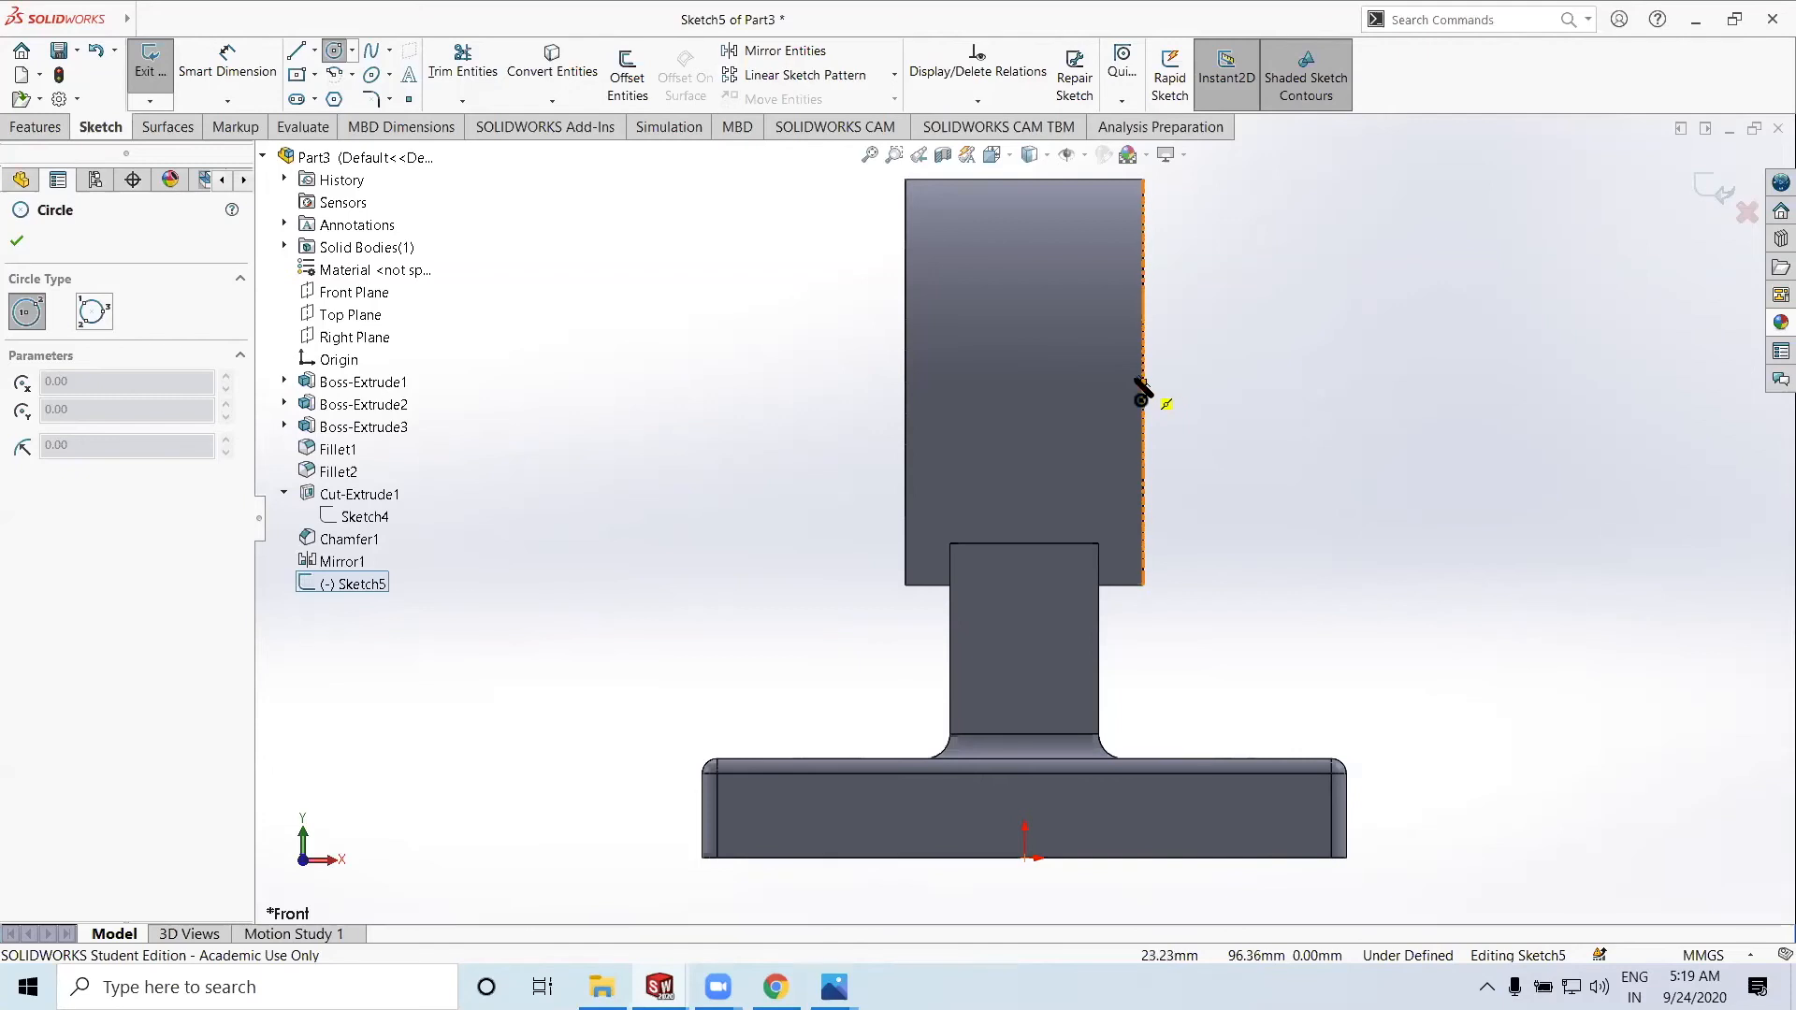
{"action": "left_click", "coordinate": [1024, 382]}
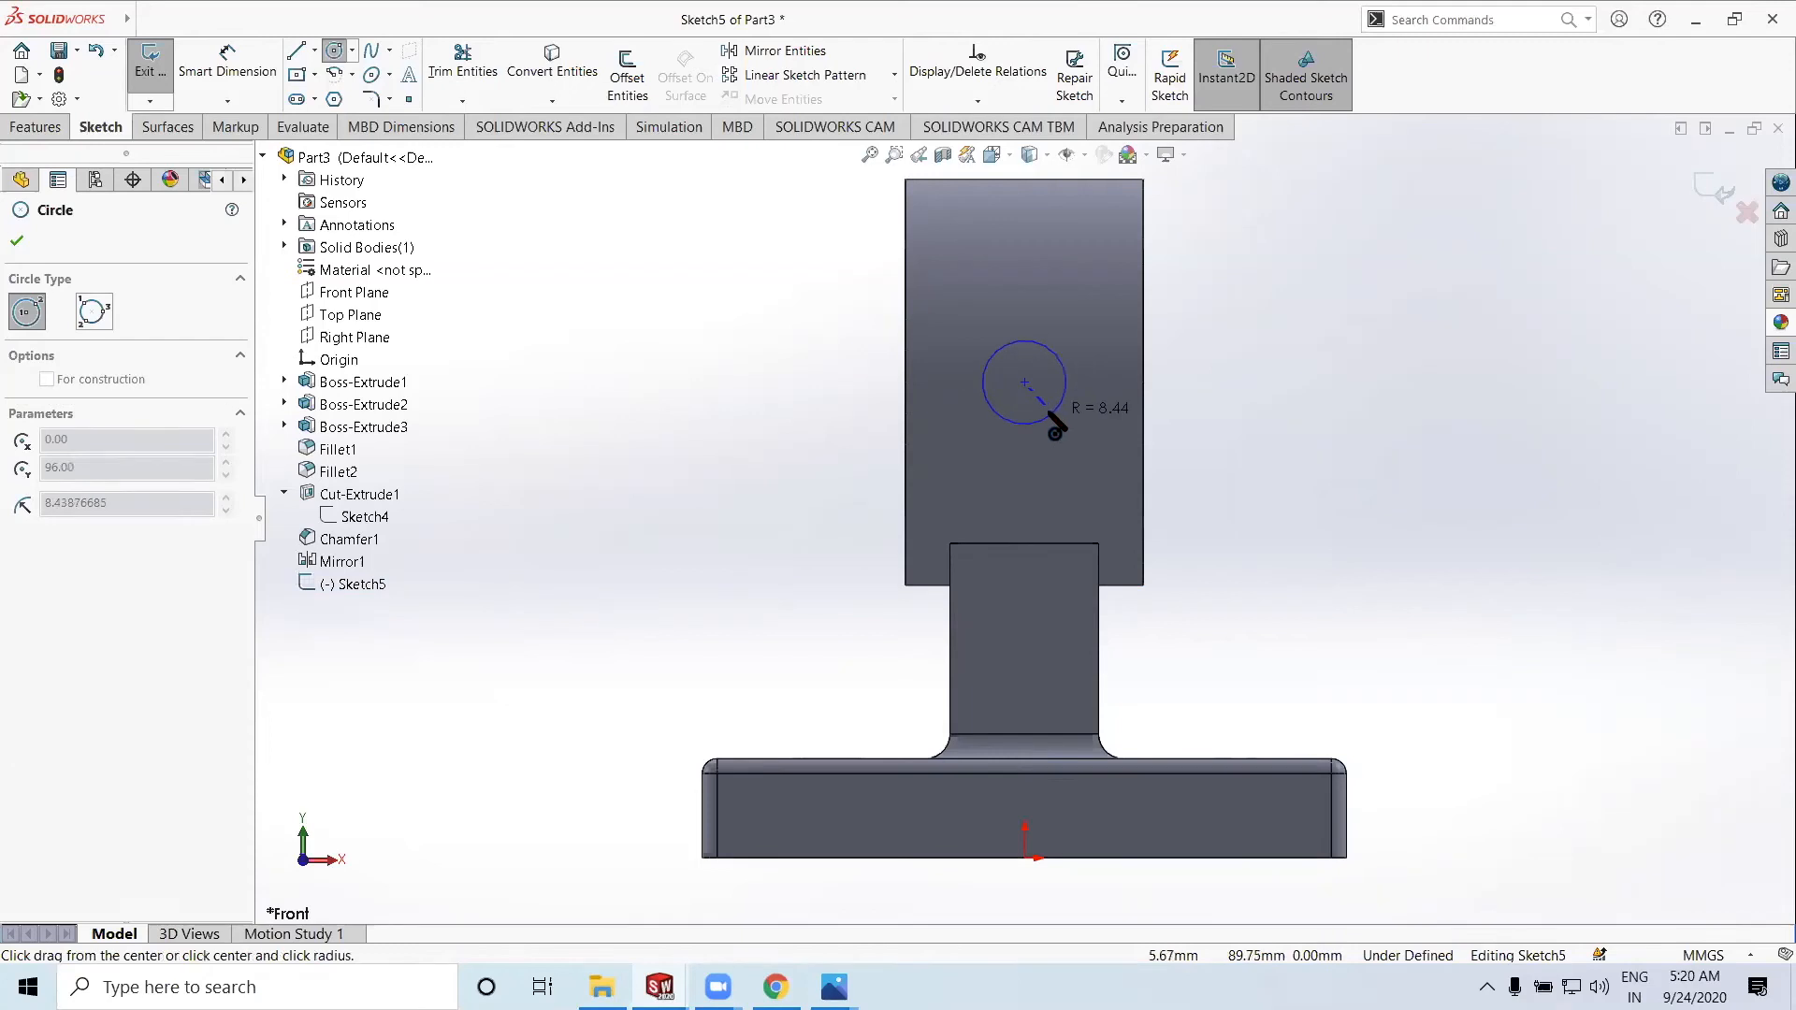
{"action": "left_click", "coordinate": [1046, 405]}
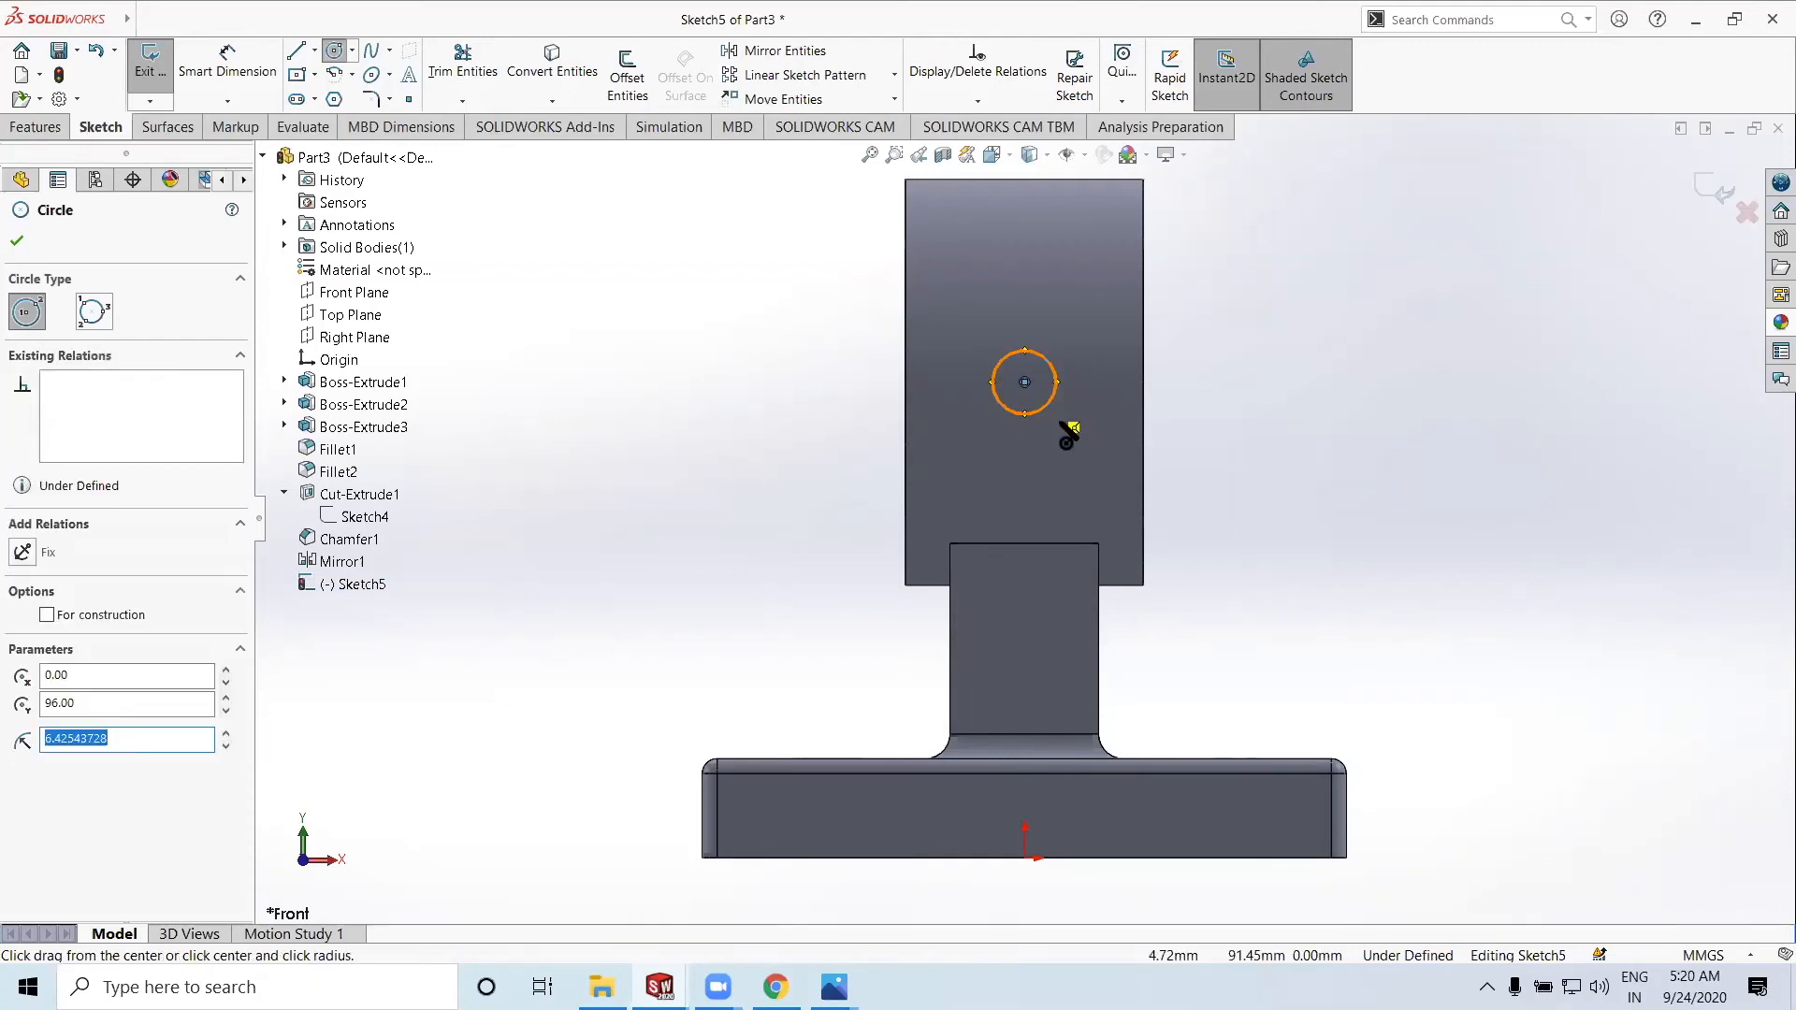
{"action": "left_click", "coordinate": [19, 244]}
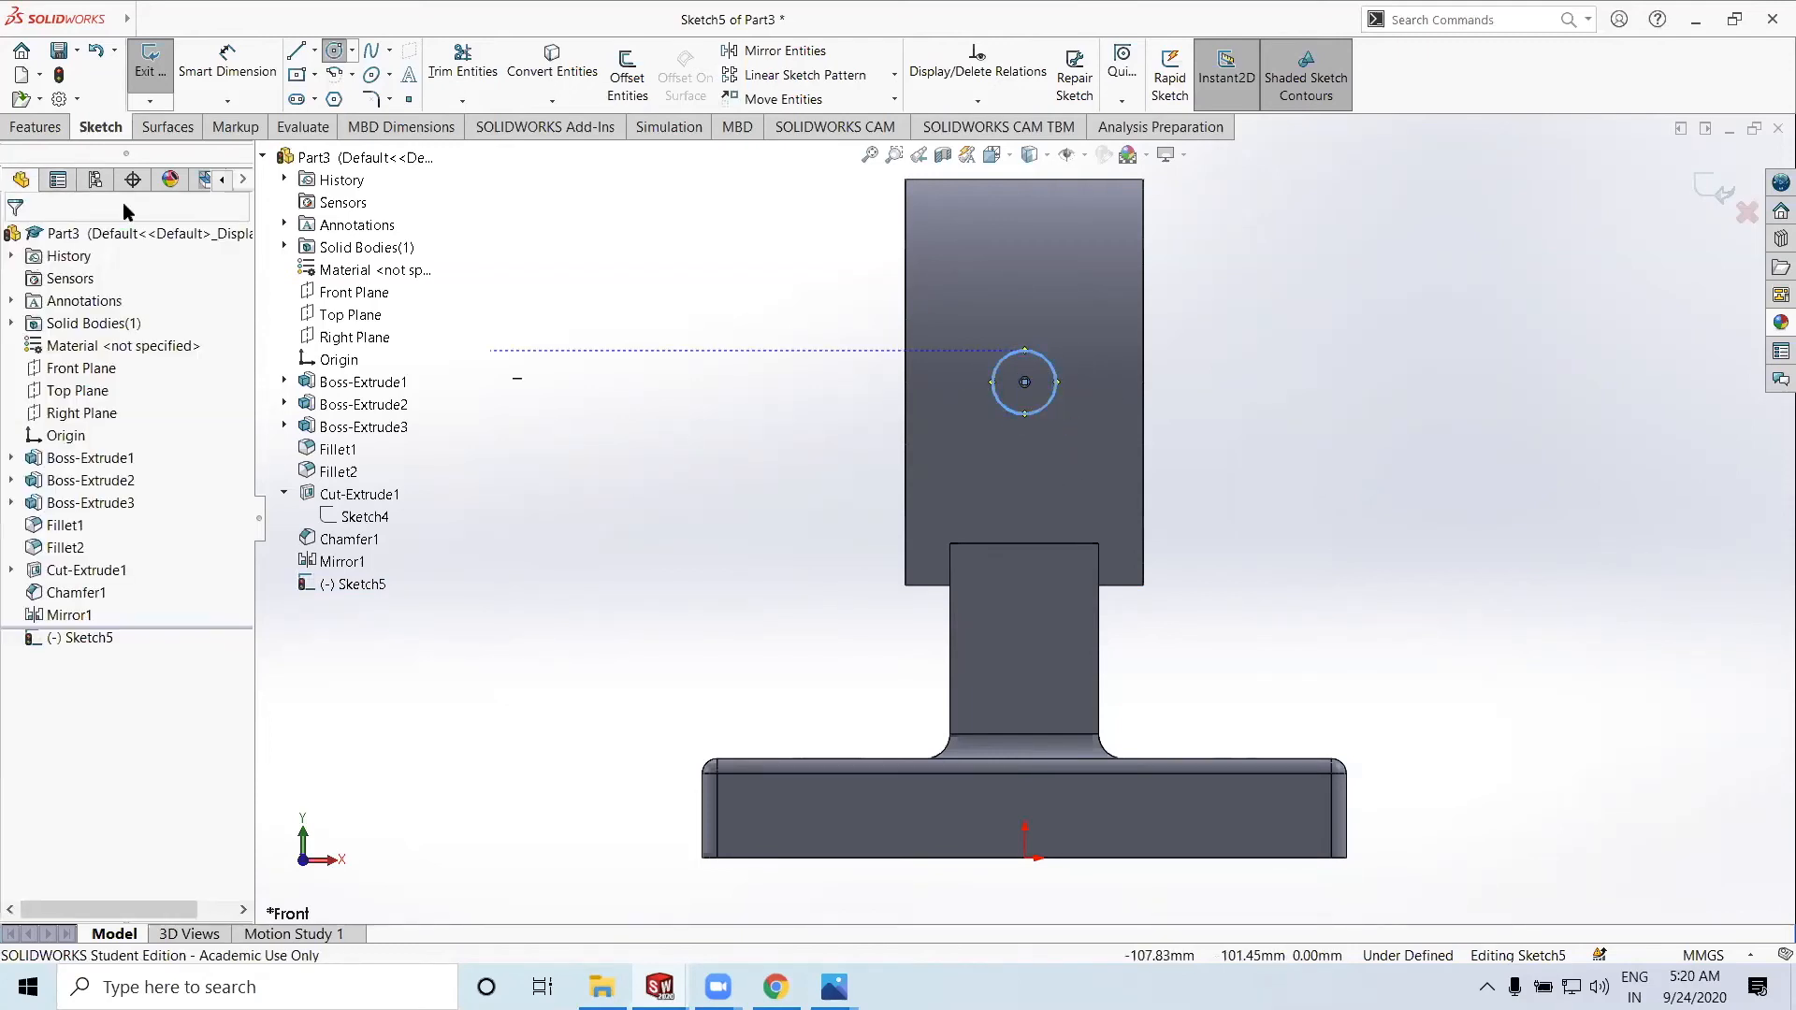
Dimension the circle on the ring with a diameter of 5 mm
{"action": "left_click", "coordinate": [223, 65]}
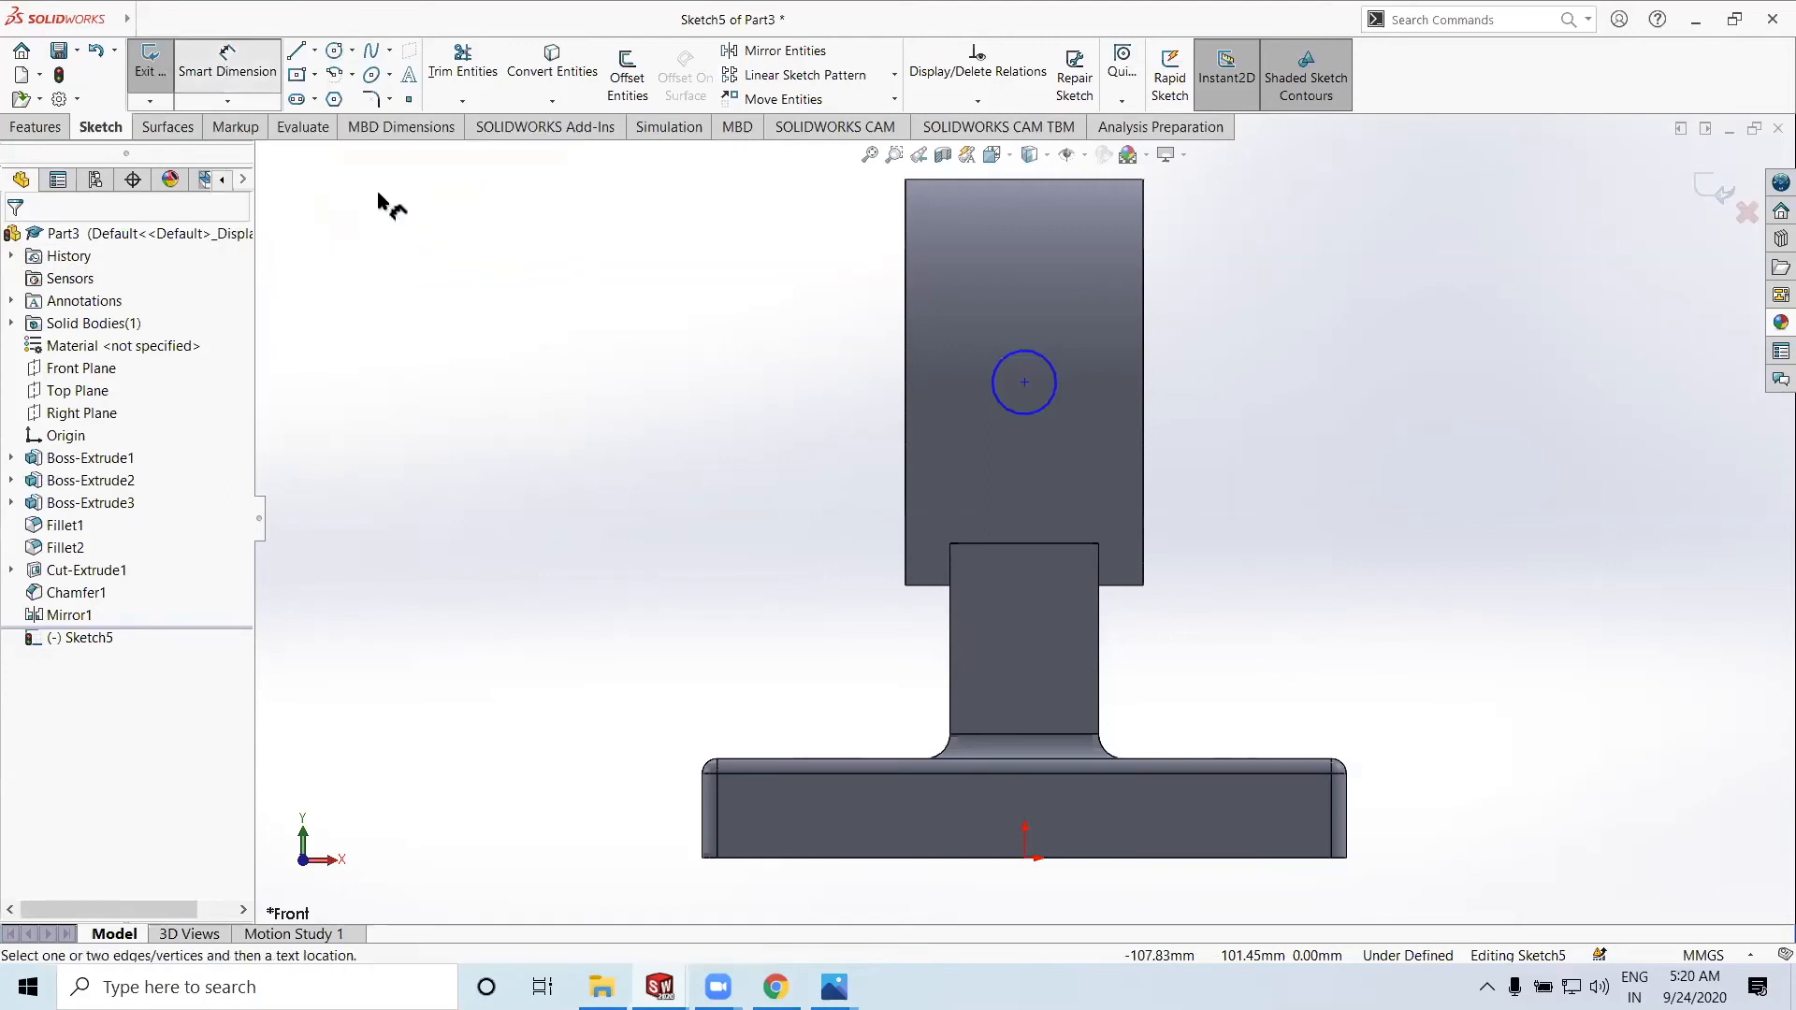
{"action": "left_click", "coordinate": [1054, 372]}
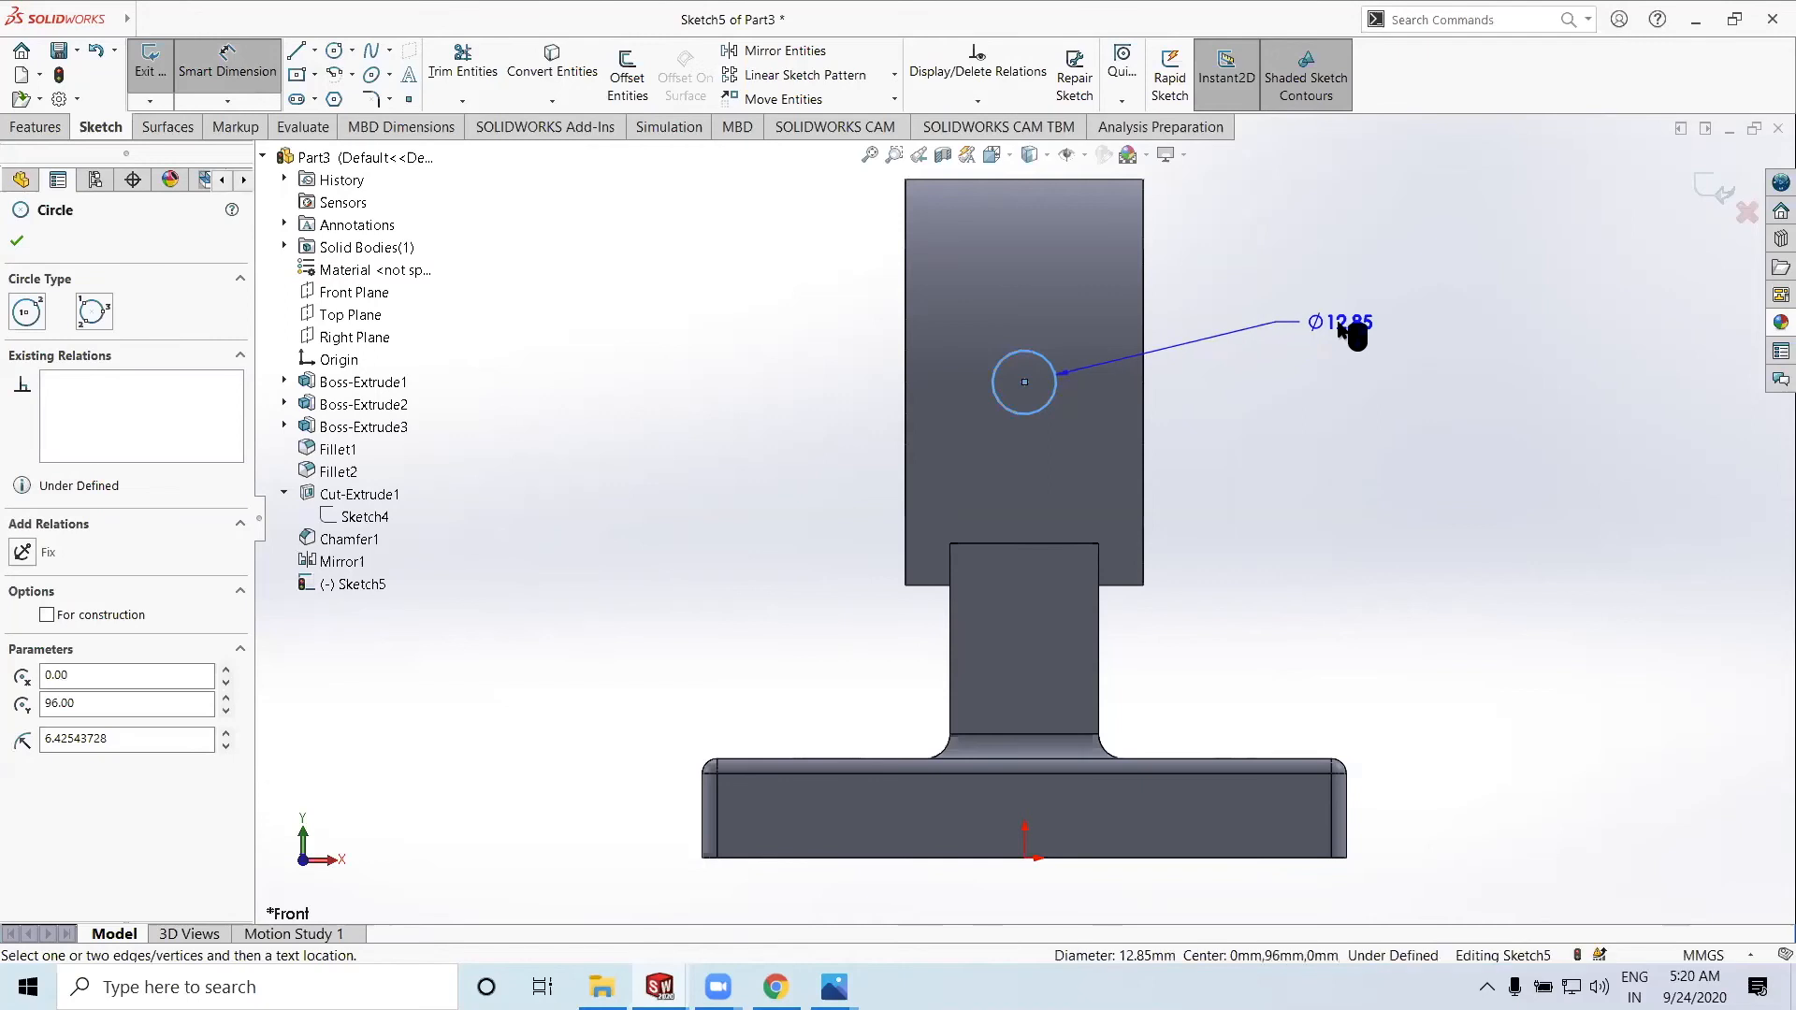
{"action": "left_click", "coordinate": [1352, 324]}
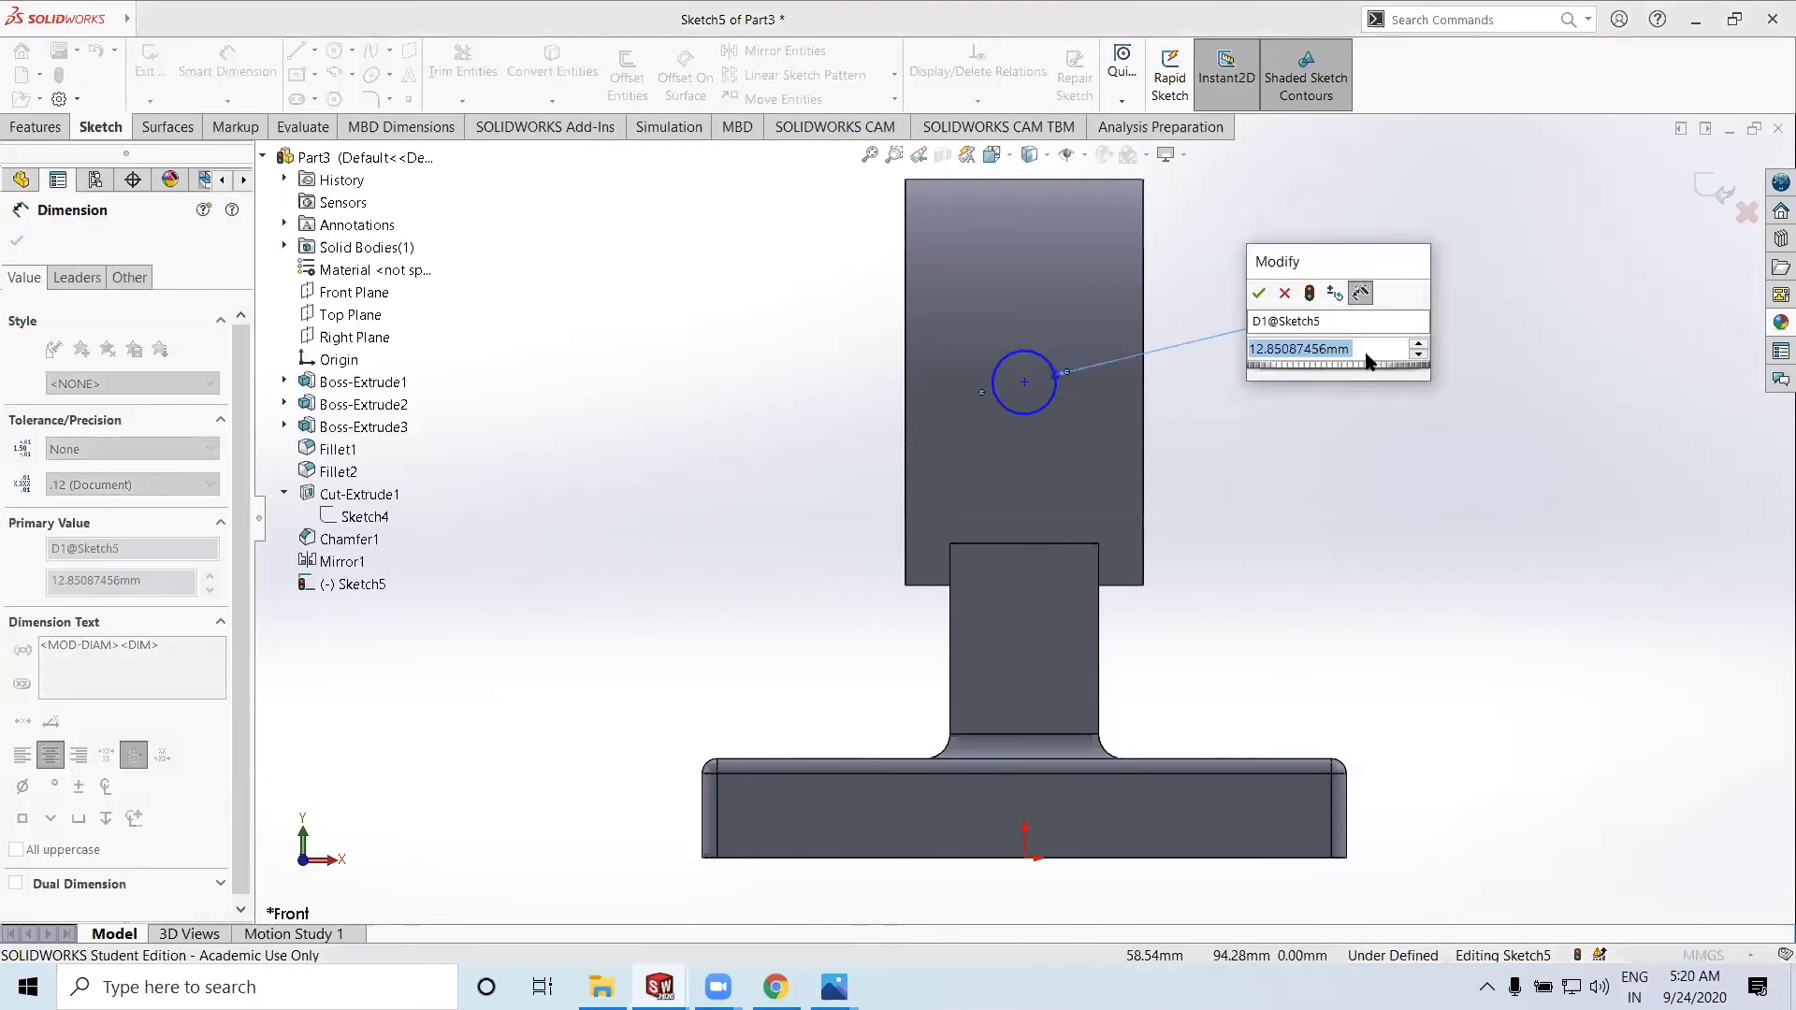
{"action": "type", "text": "5"}
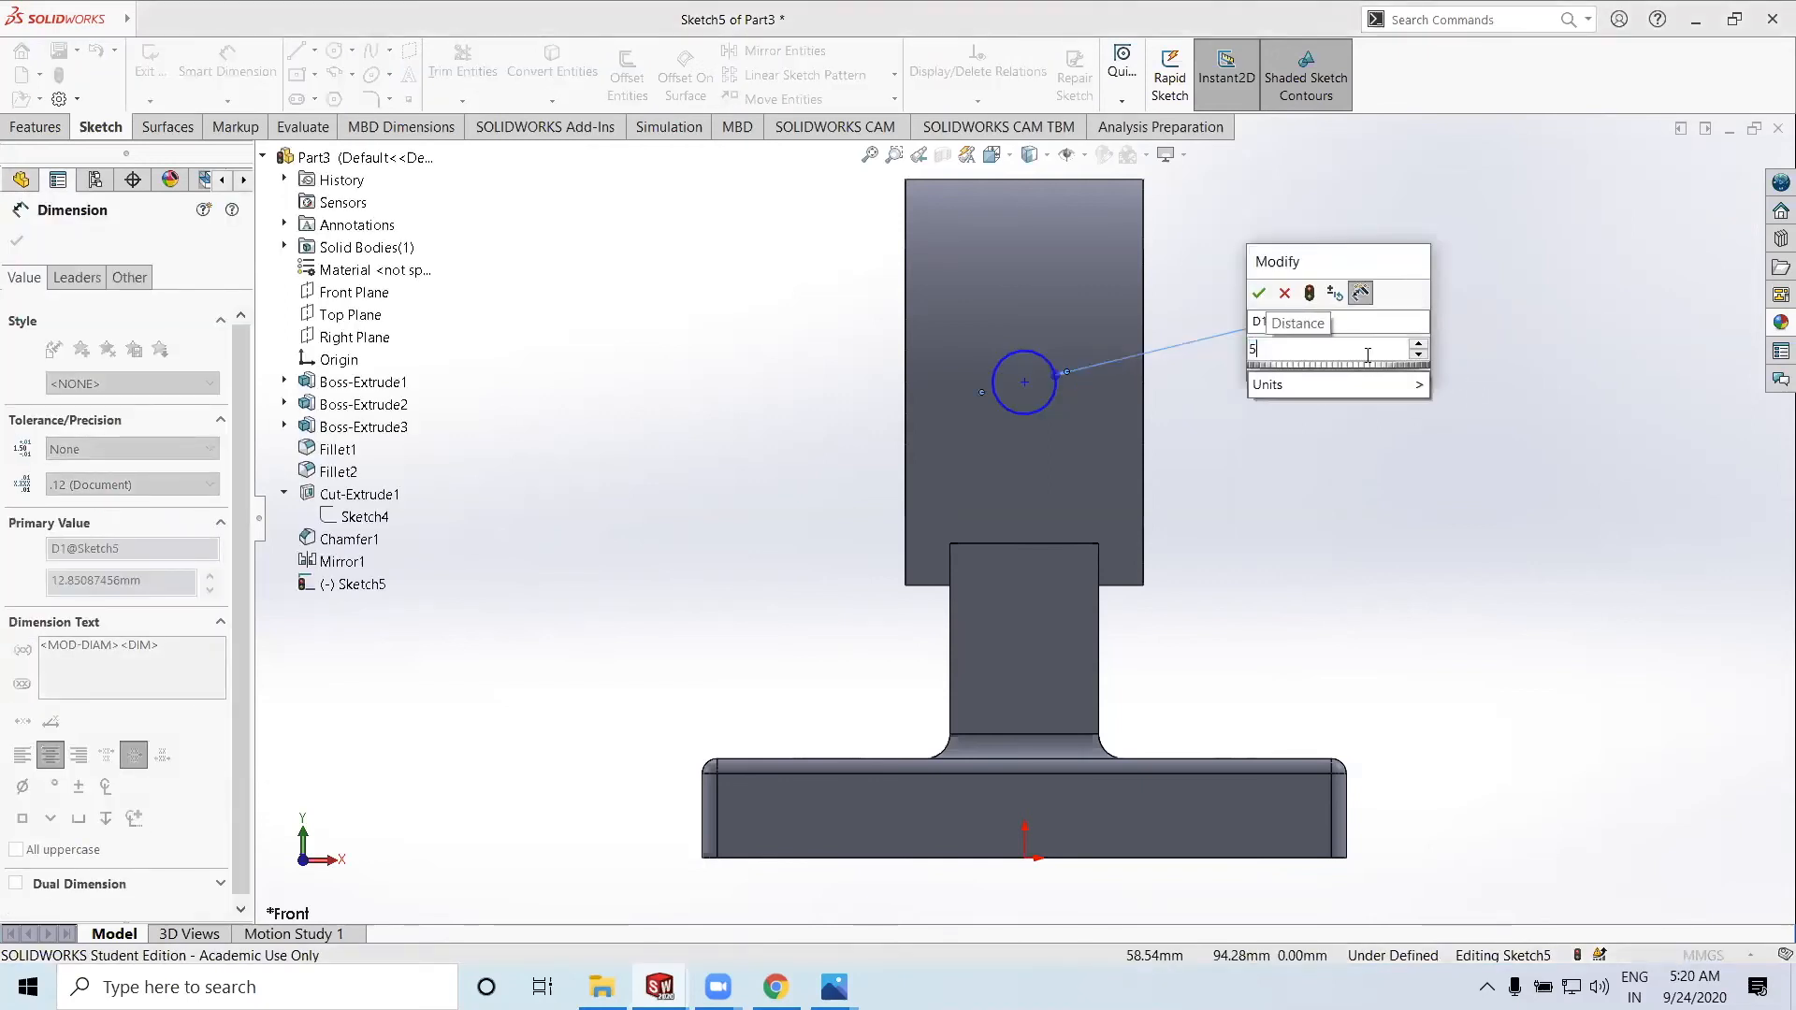
{"action": "left_click", "coordinate": [1260, 294]}
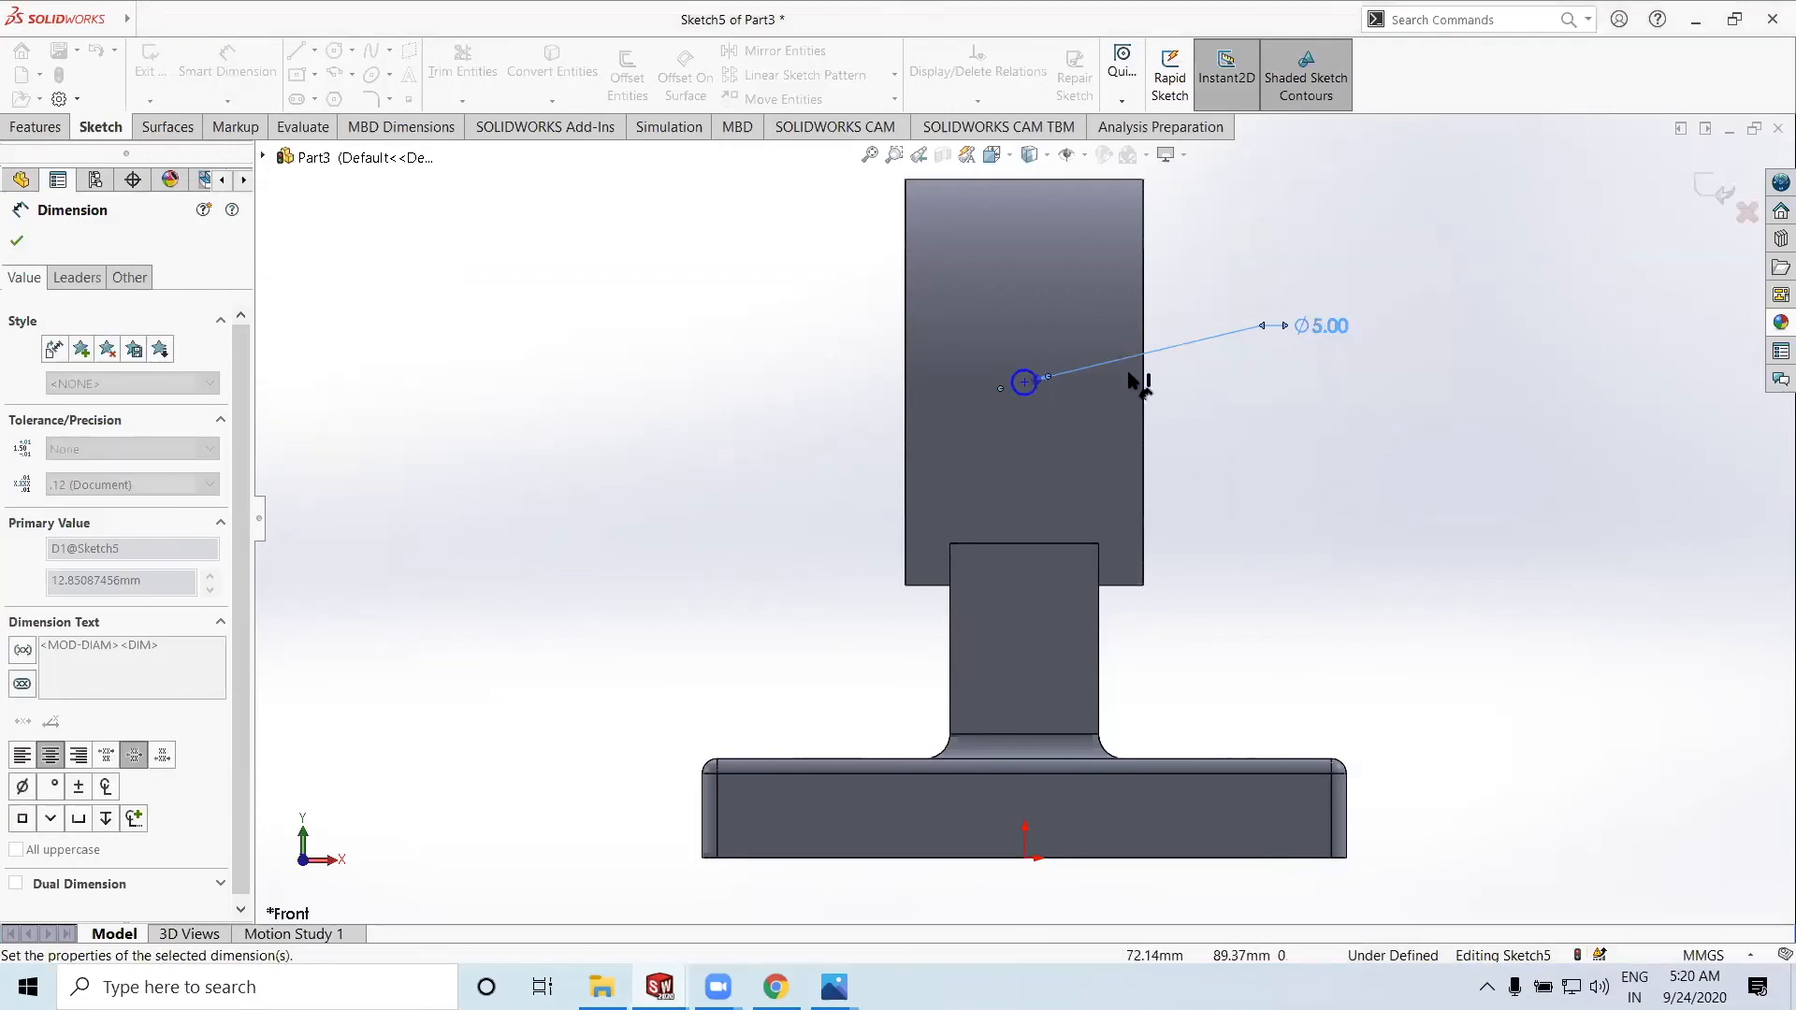
{"action": "left_click", "coordinate": [17, 243]}
Add a Vertical relation between the circle's centre and the origin, and exit the sketch
{"action": "scroll", "coordinate": [1038, 431], "scroll_direction": "down", "scroll_amount": 1}
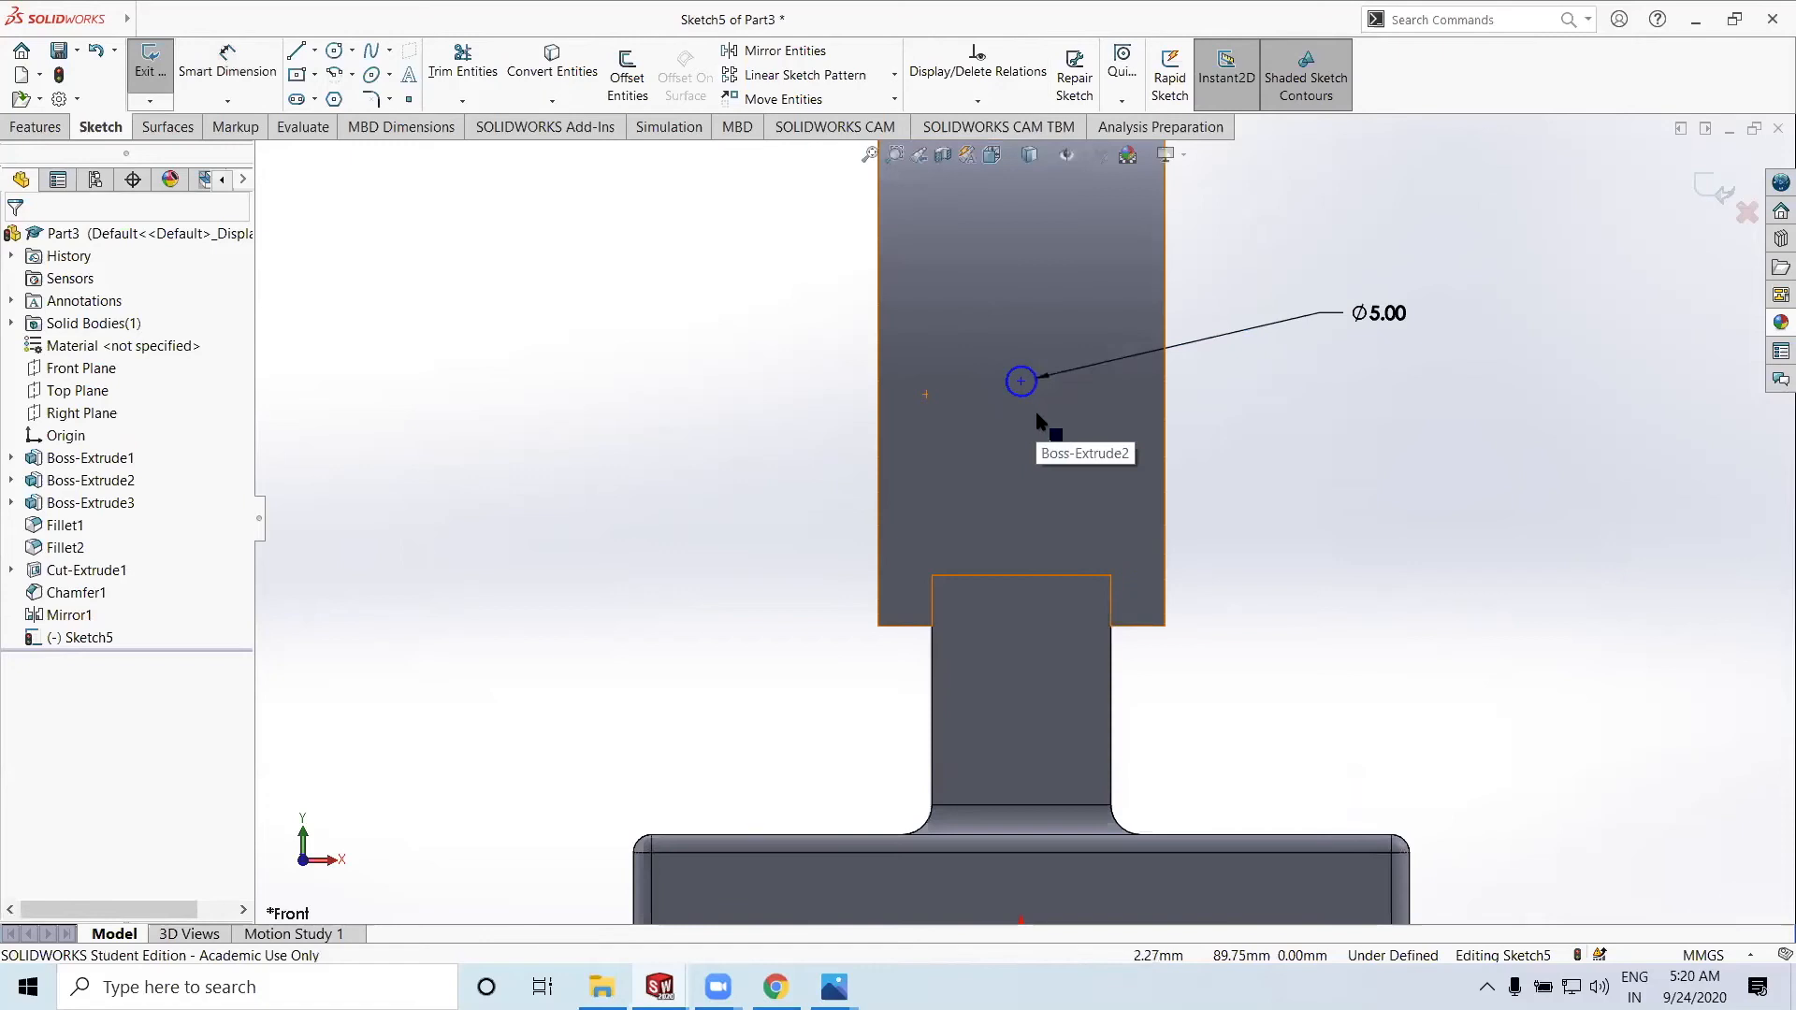
{"action": "scroll", "coordinate": [1032, 453], "scroll_direction": "up", "scroll_amount": 1}
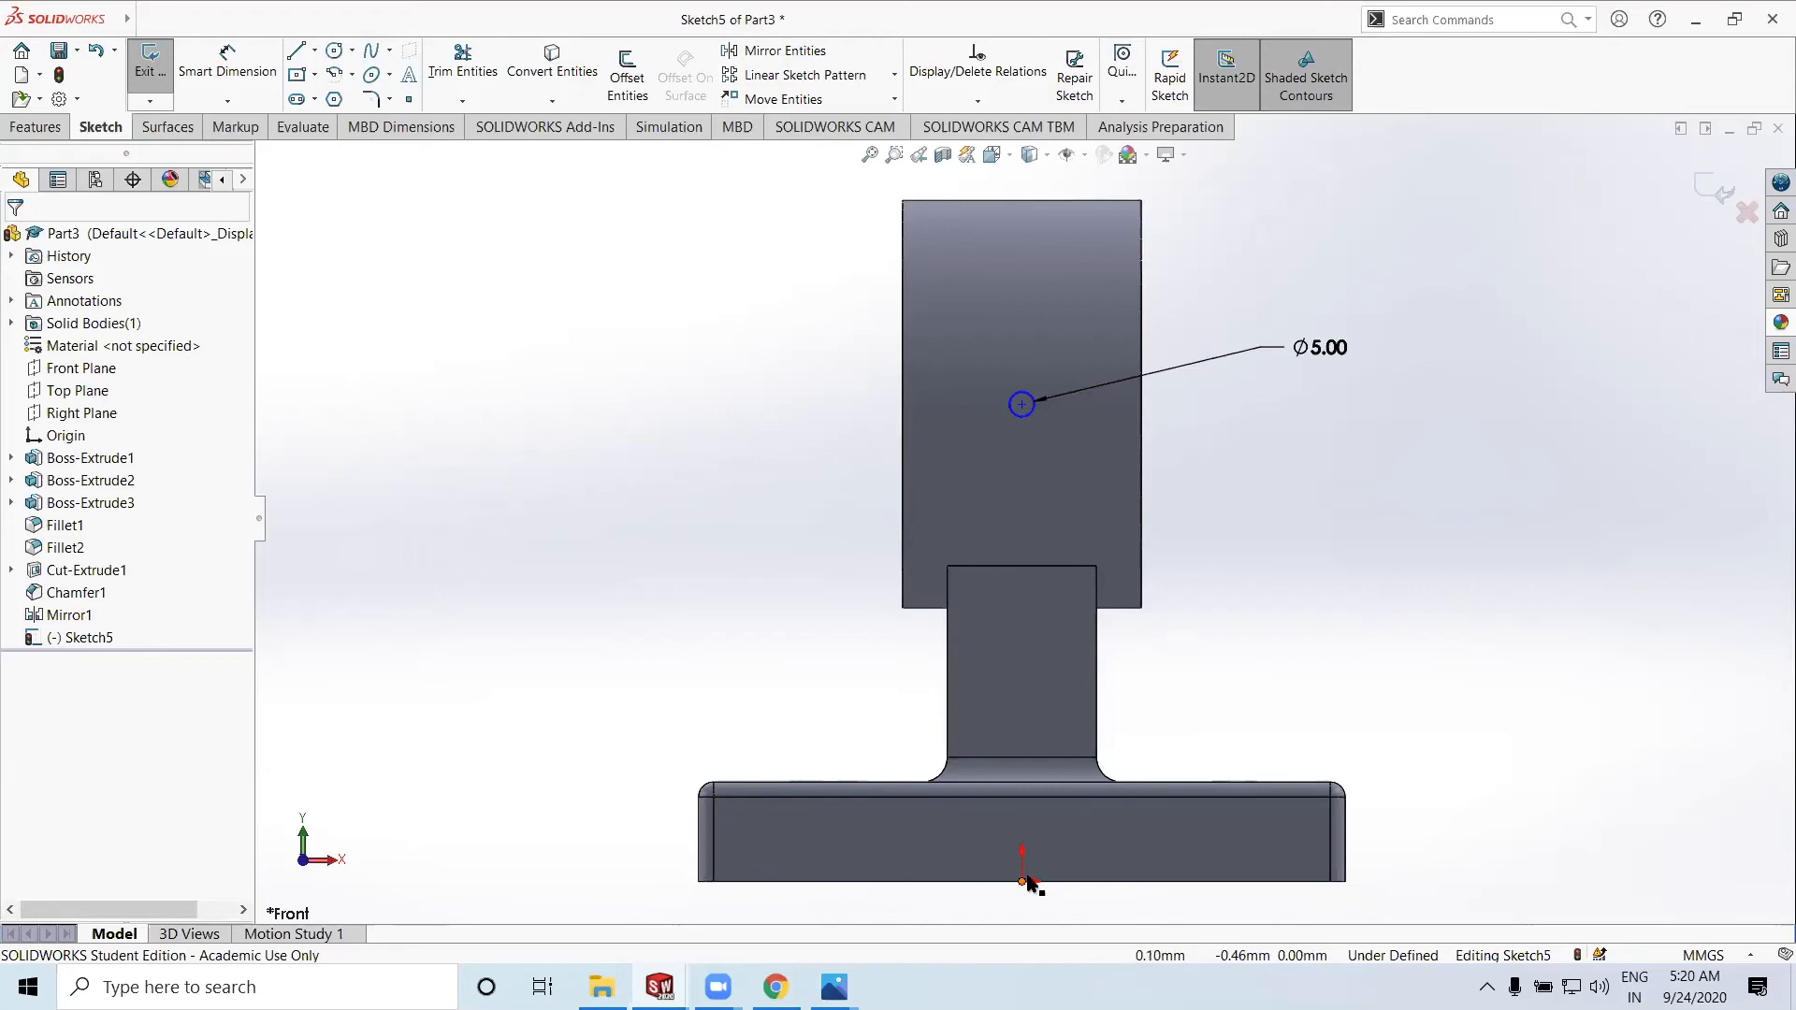
{"action": "left_click", "coordinate": [1021, 410]}
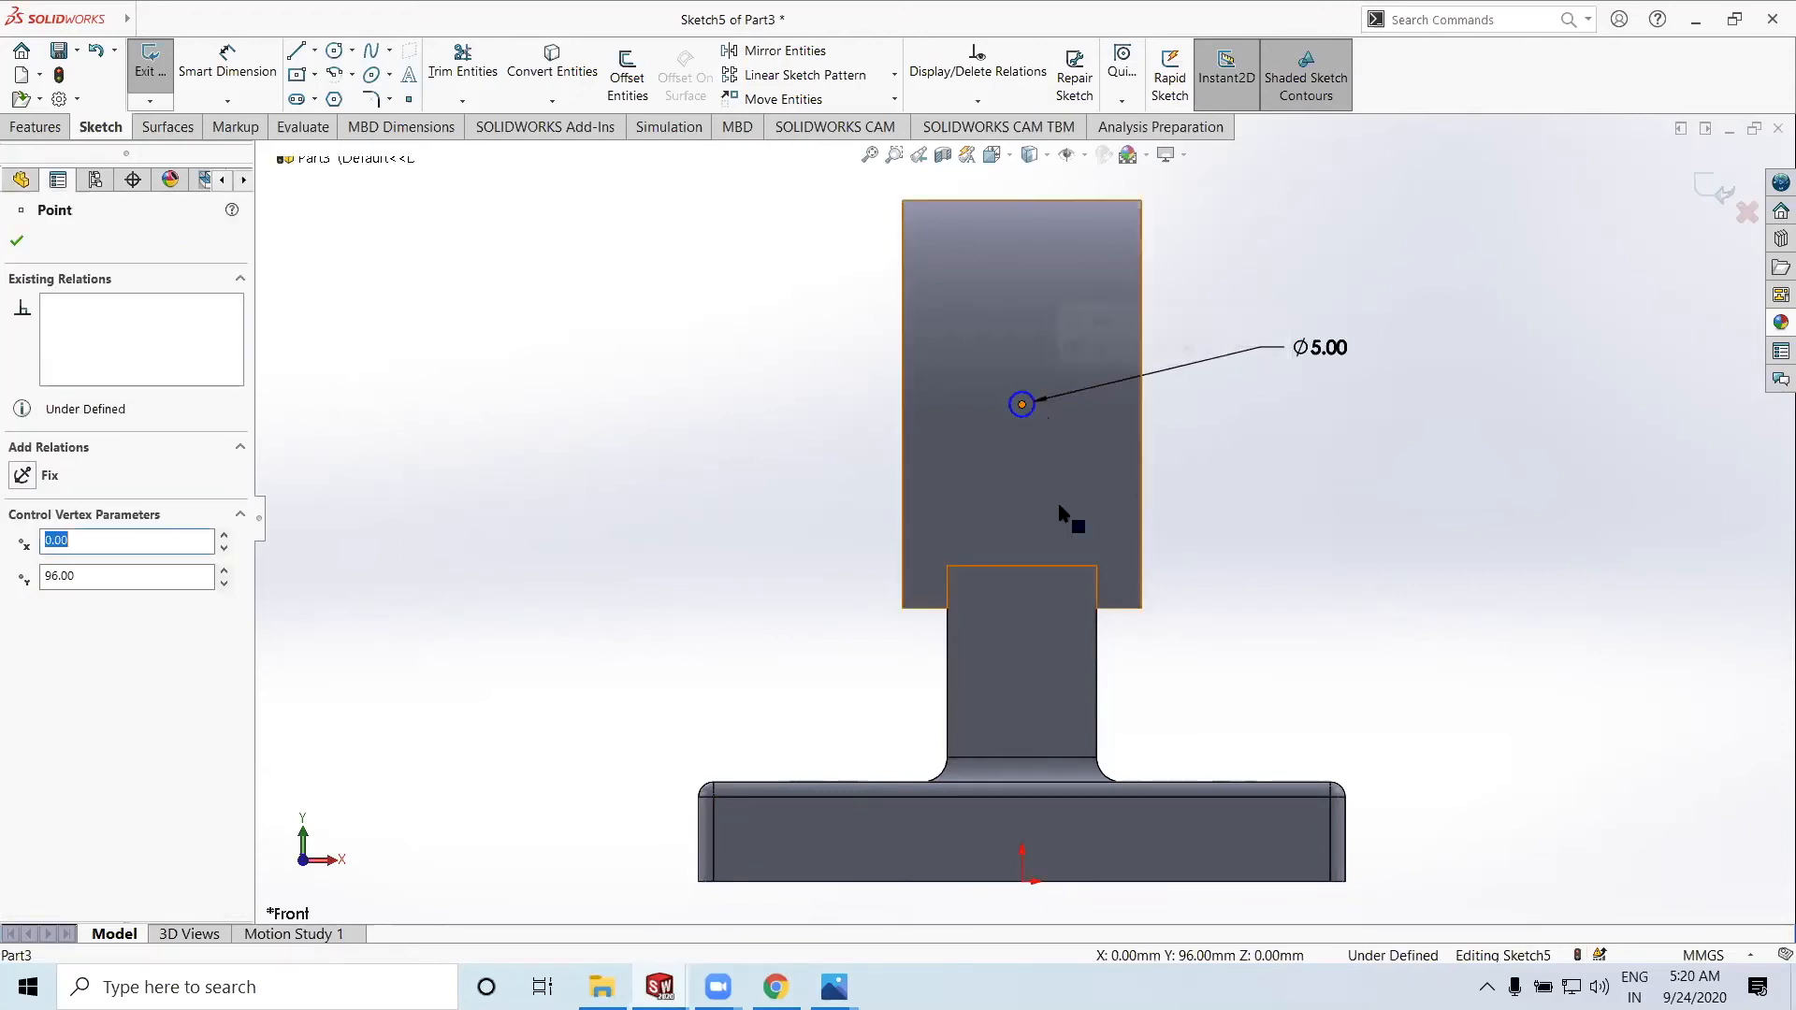
{"action": "left_click", "coordinate": [1022, 882], "text": "ctrl"}
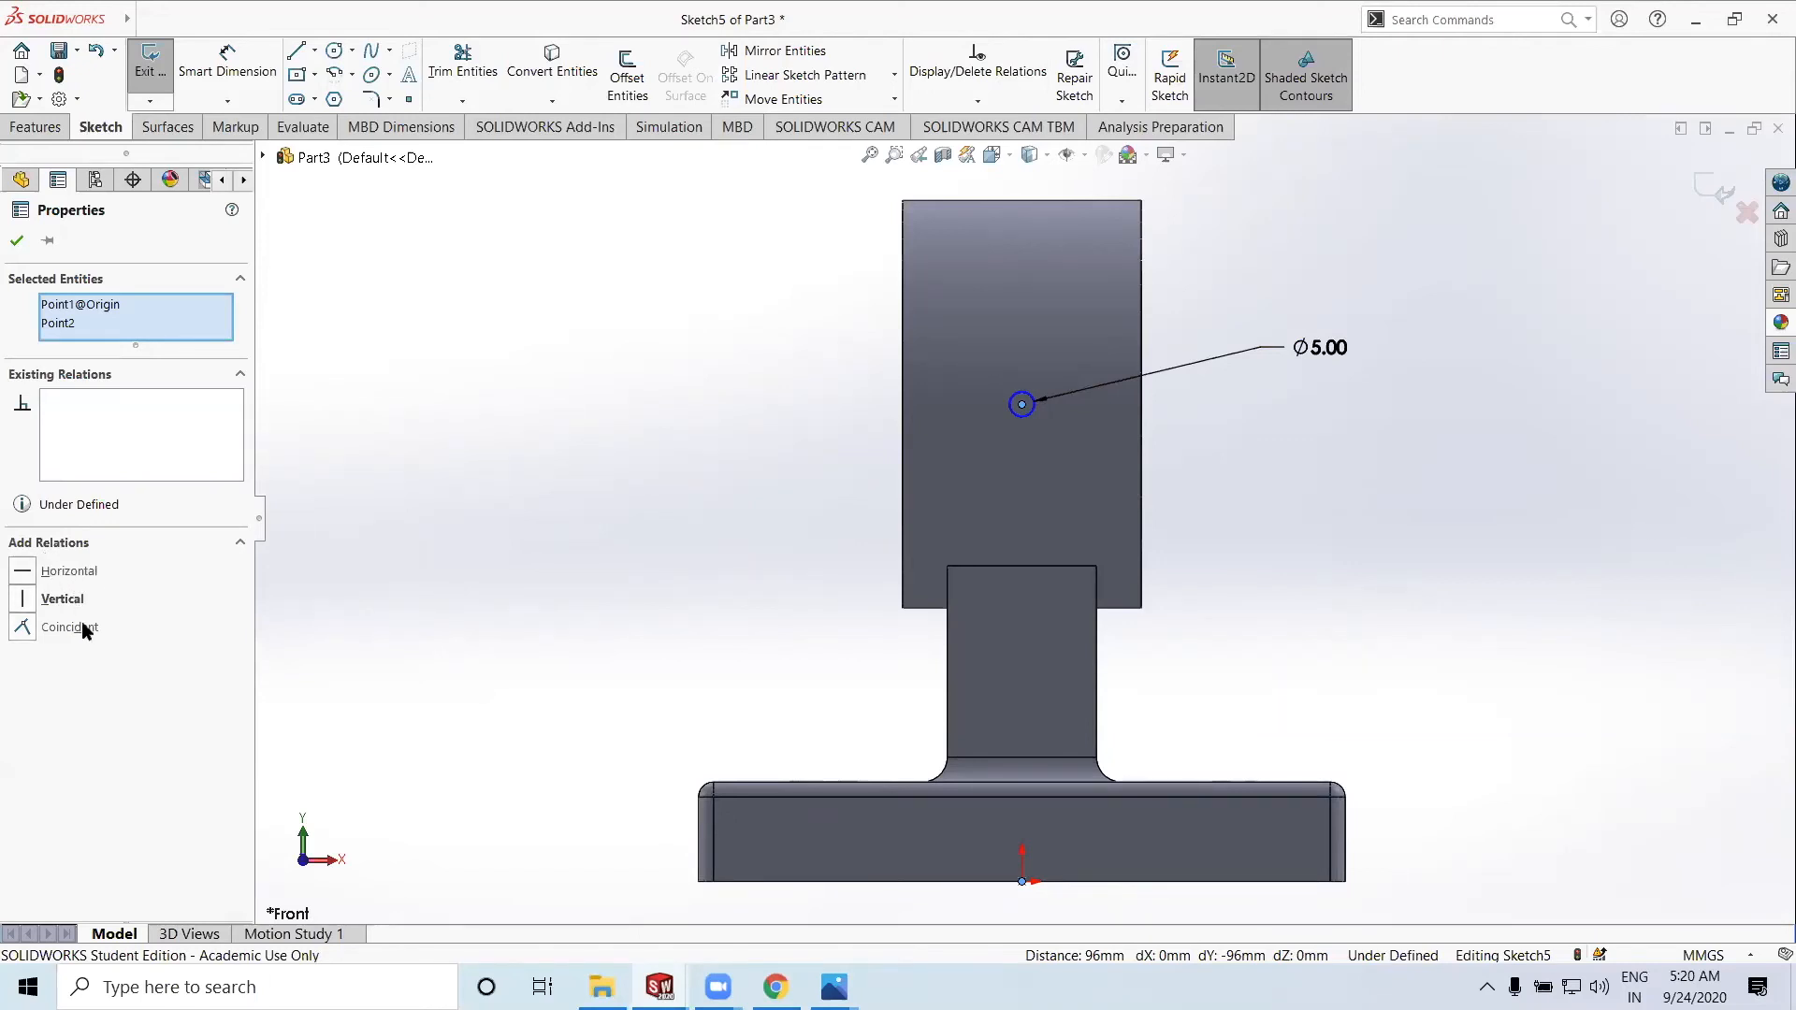
{"action": "left_click", "coordinate": [54, 604]}
{"action": "left_click", "coordinate": [16, 240]}
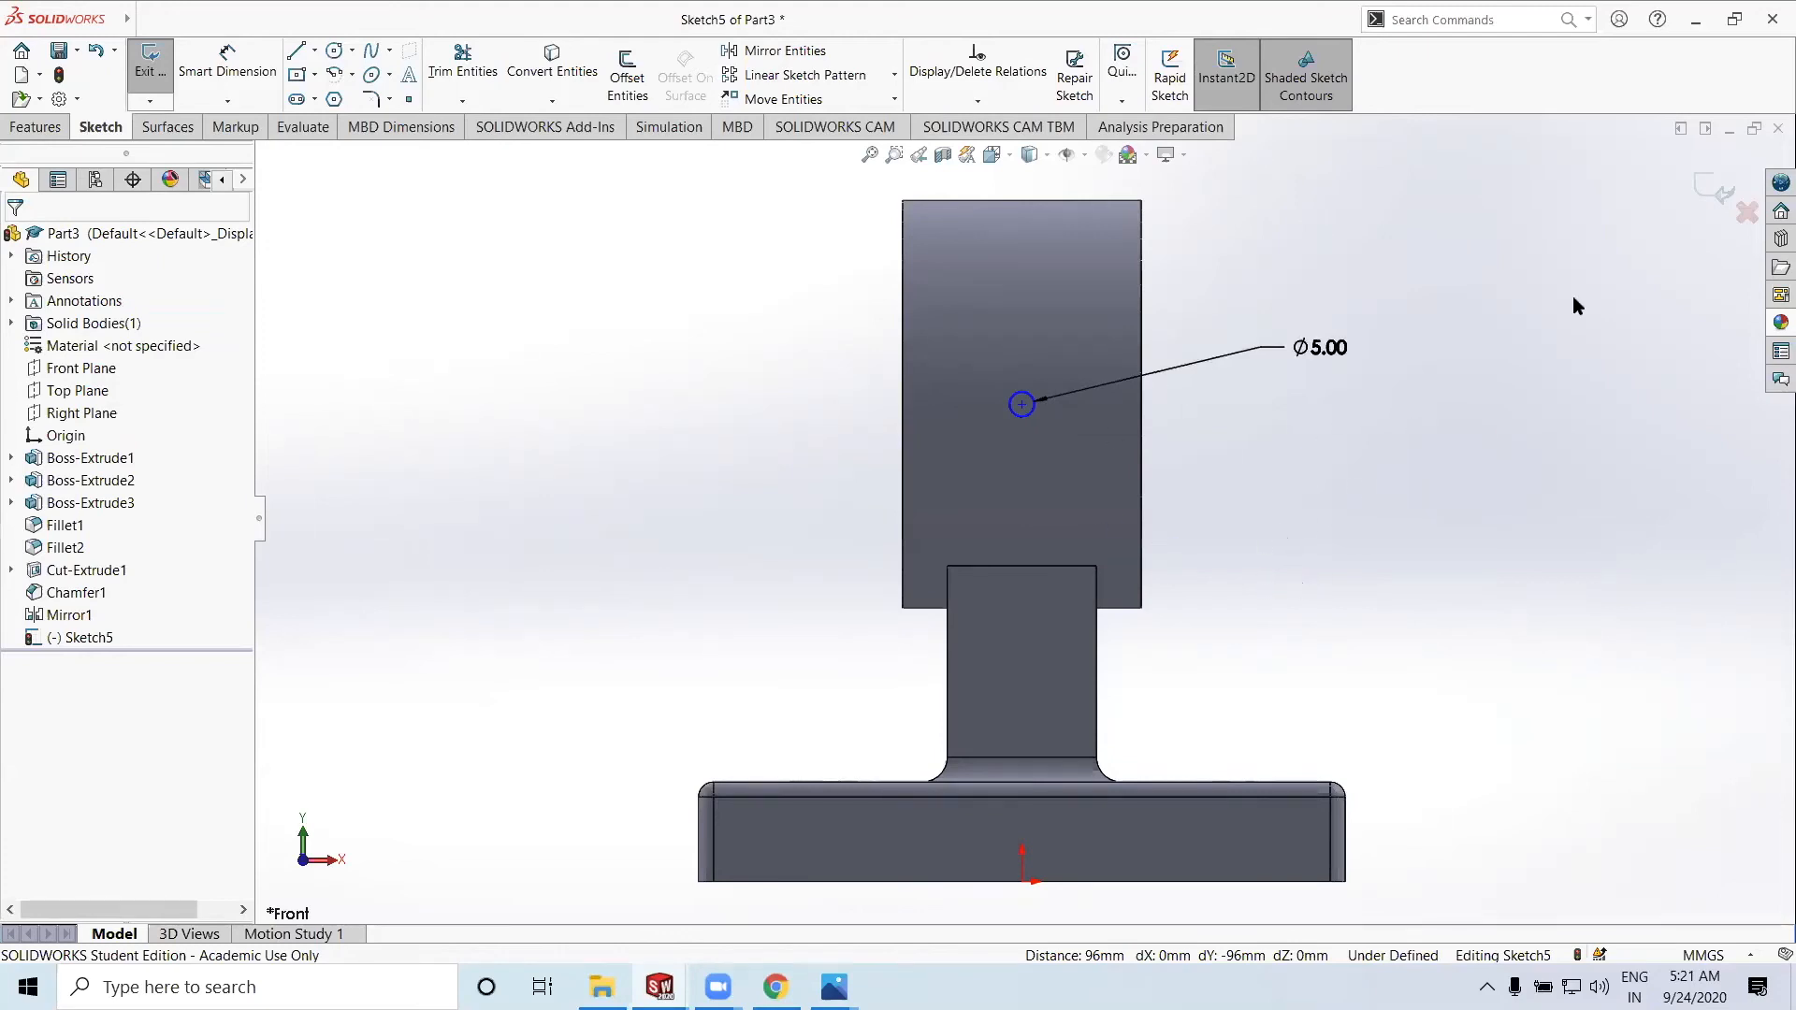
{"action": "left_click", "coordinate": [1717, 199]}
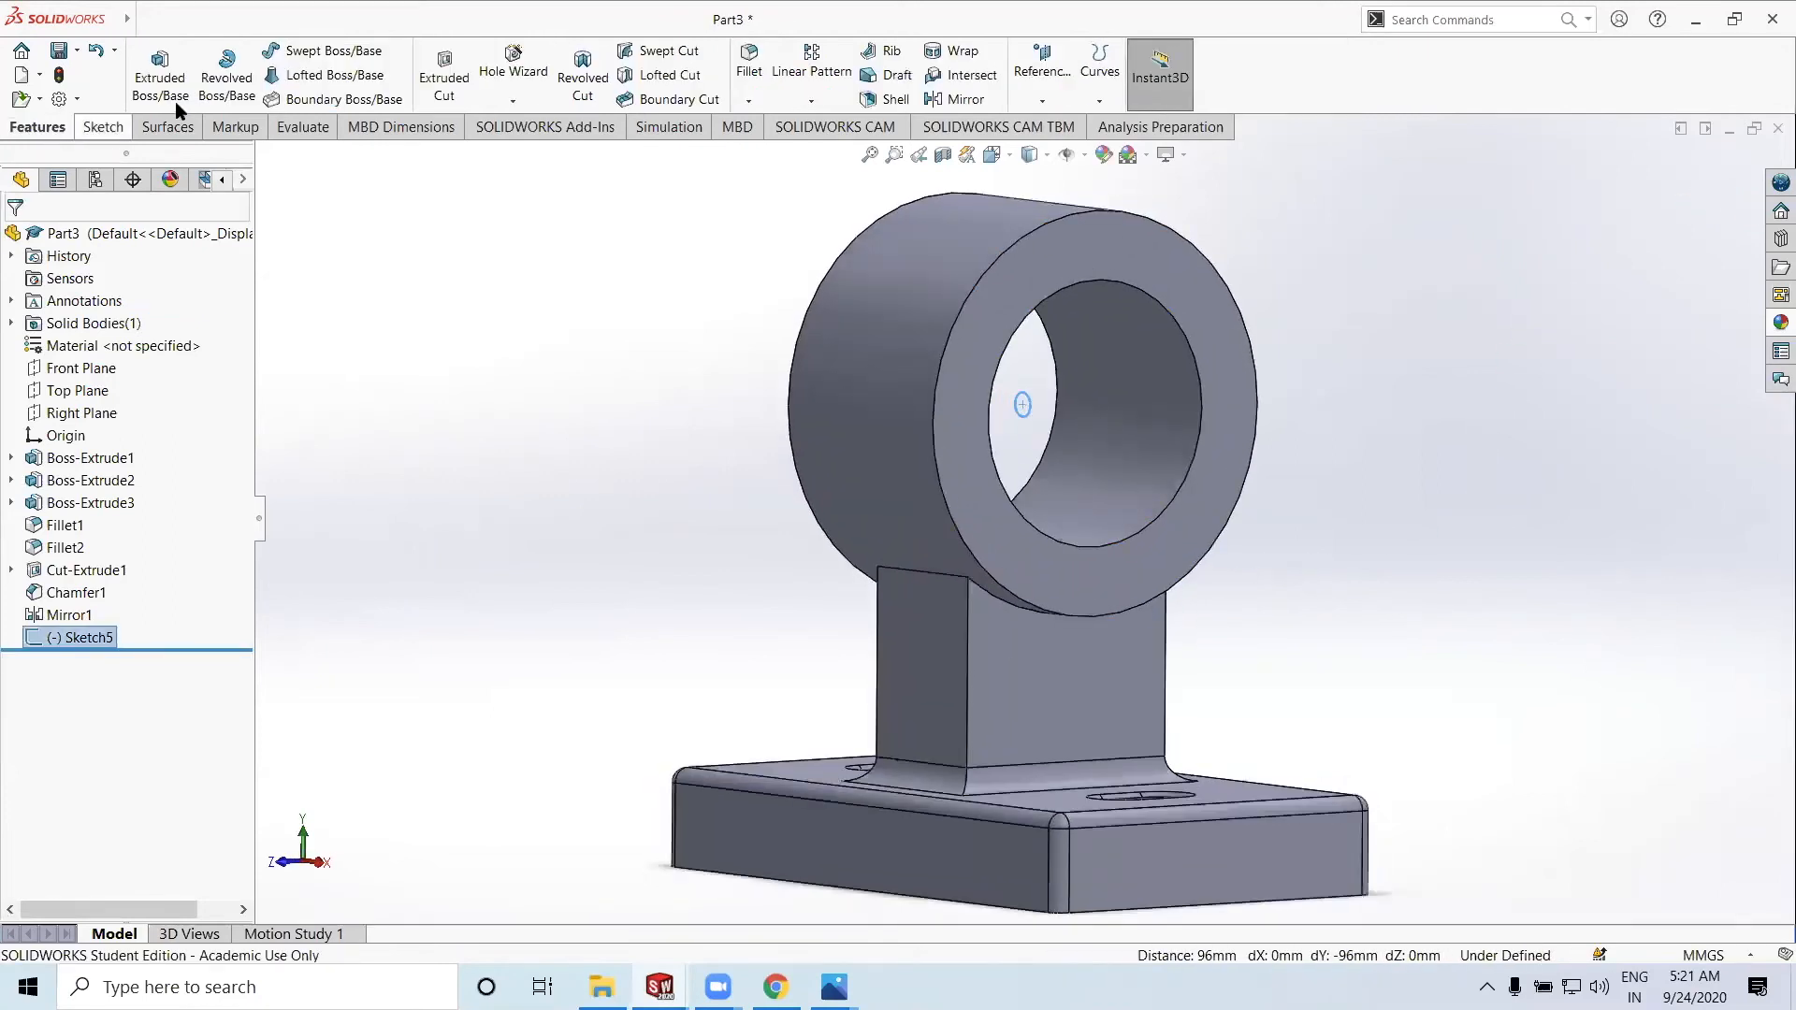
Extrude-cut the circle as a 48 mm Blind cut in the reversed direction through one side of the ring wall
{"action": "left_click", "coordinate": [444, 80]}
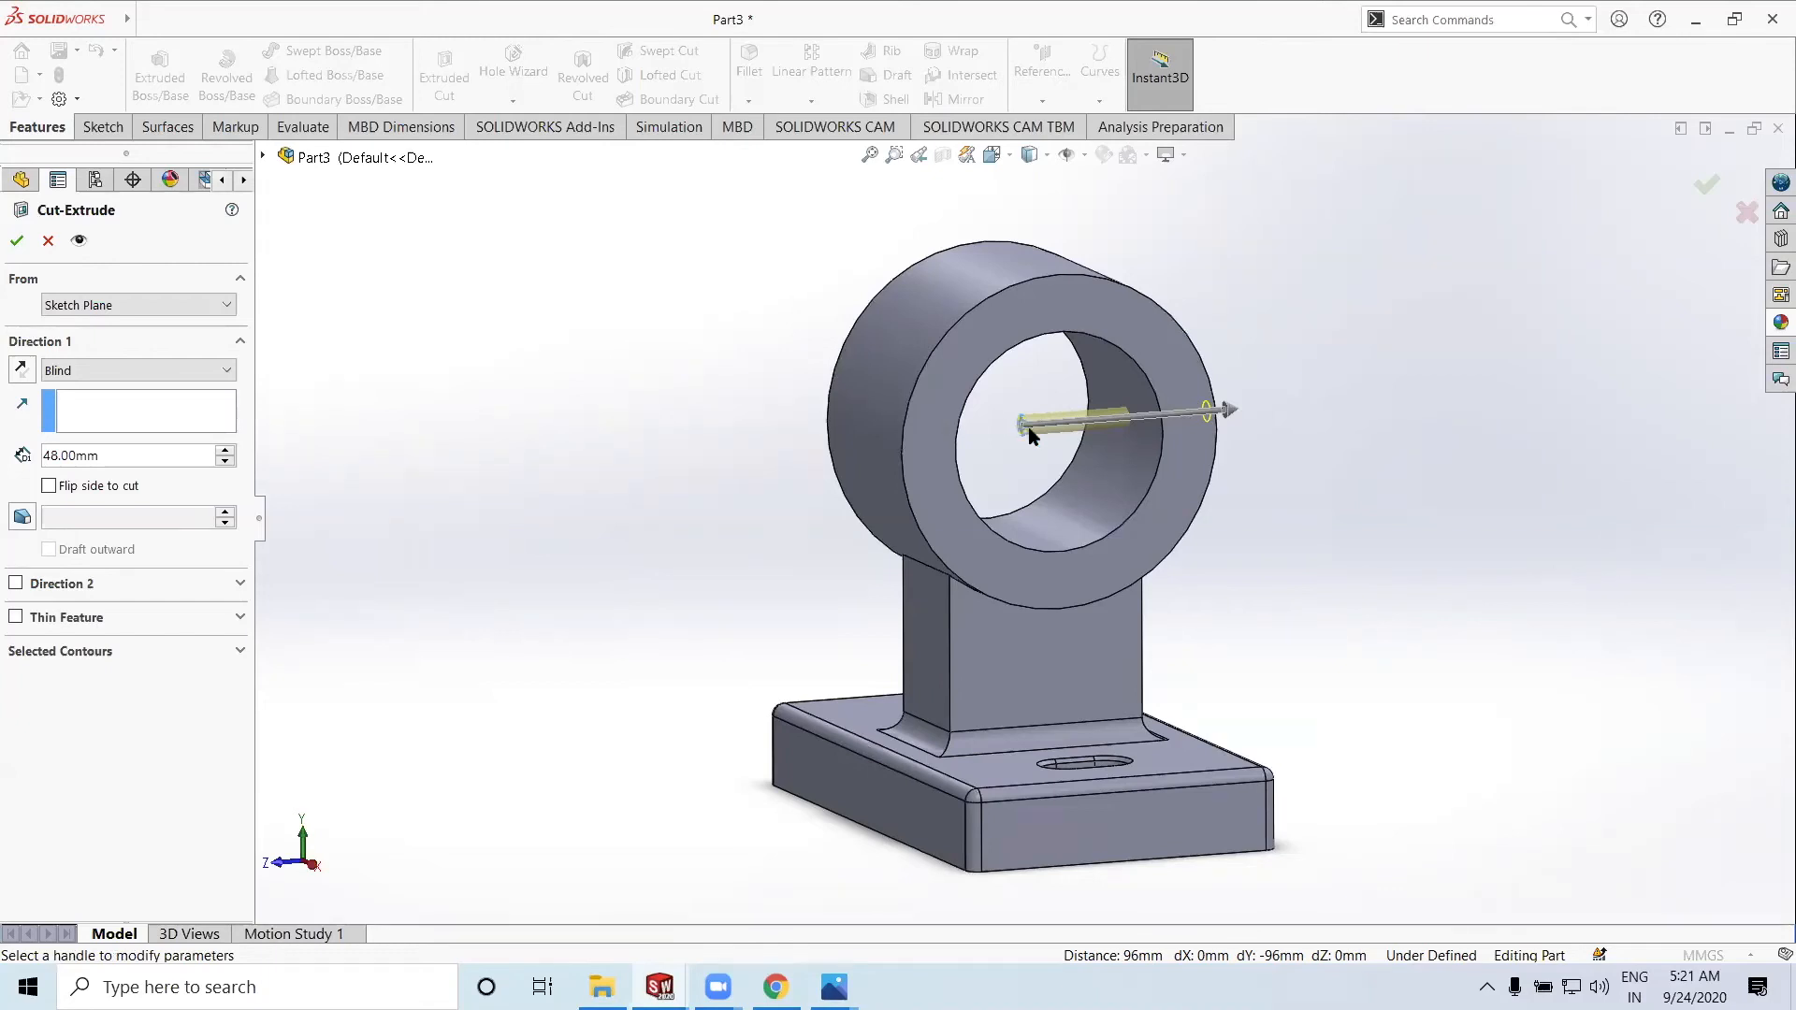
{"action": "left_click", "coordinate": [20, 372]}
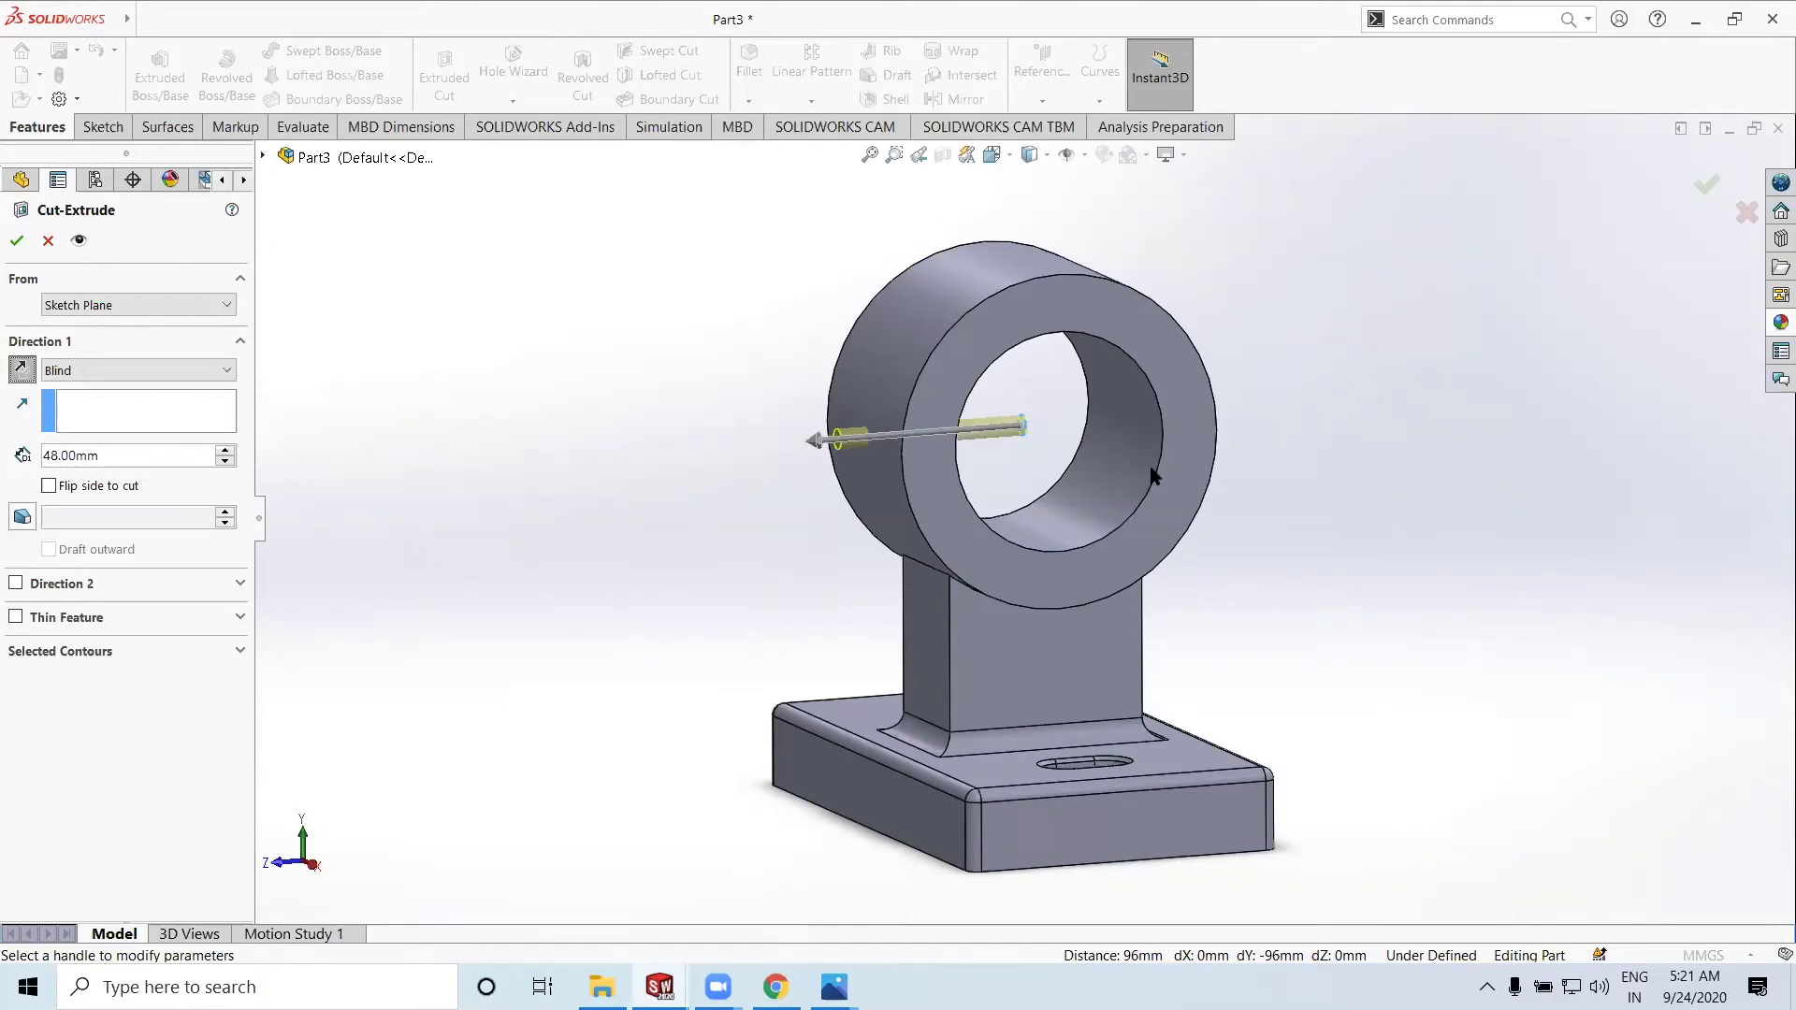
{"action": "middle_click_drag", "start_coordinate": [1002, 478], "coordinate": [1113, 468]}
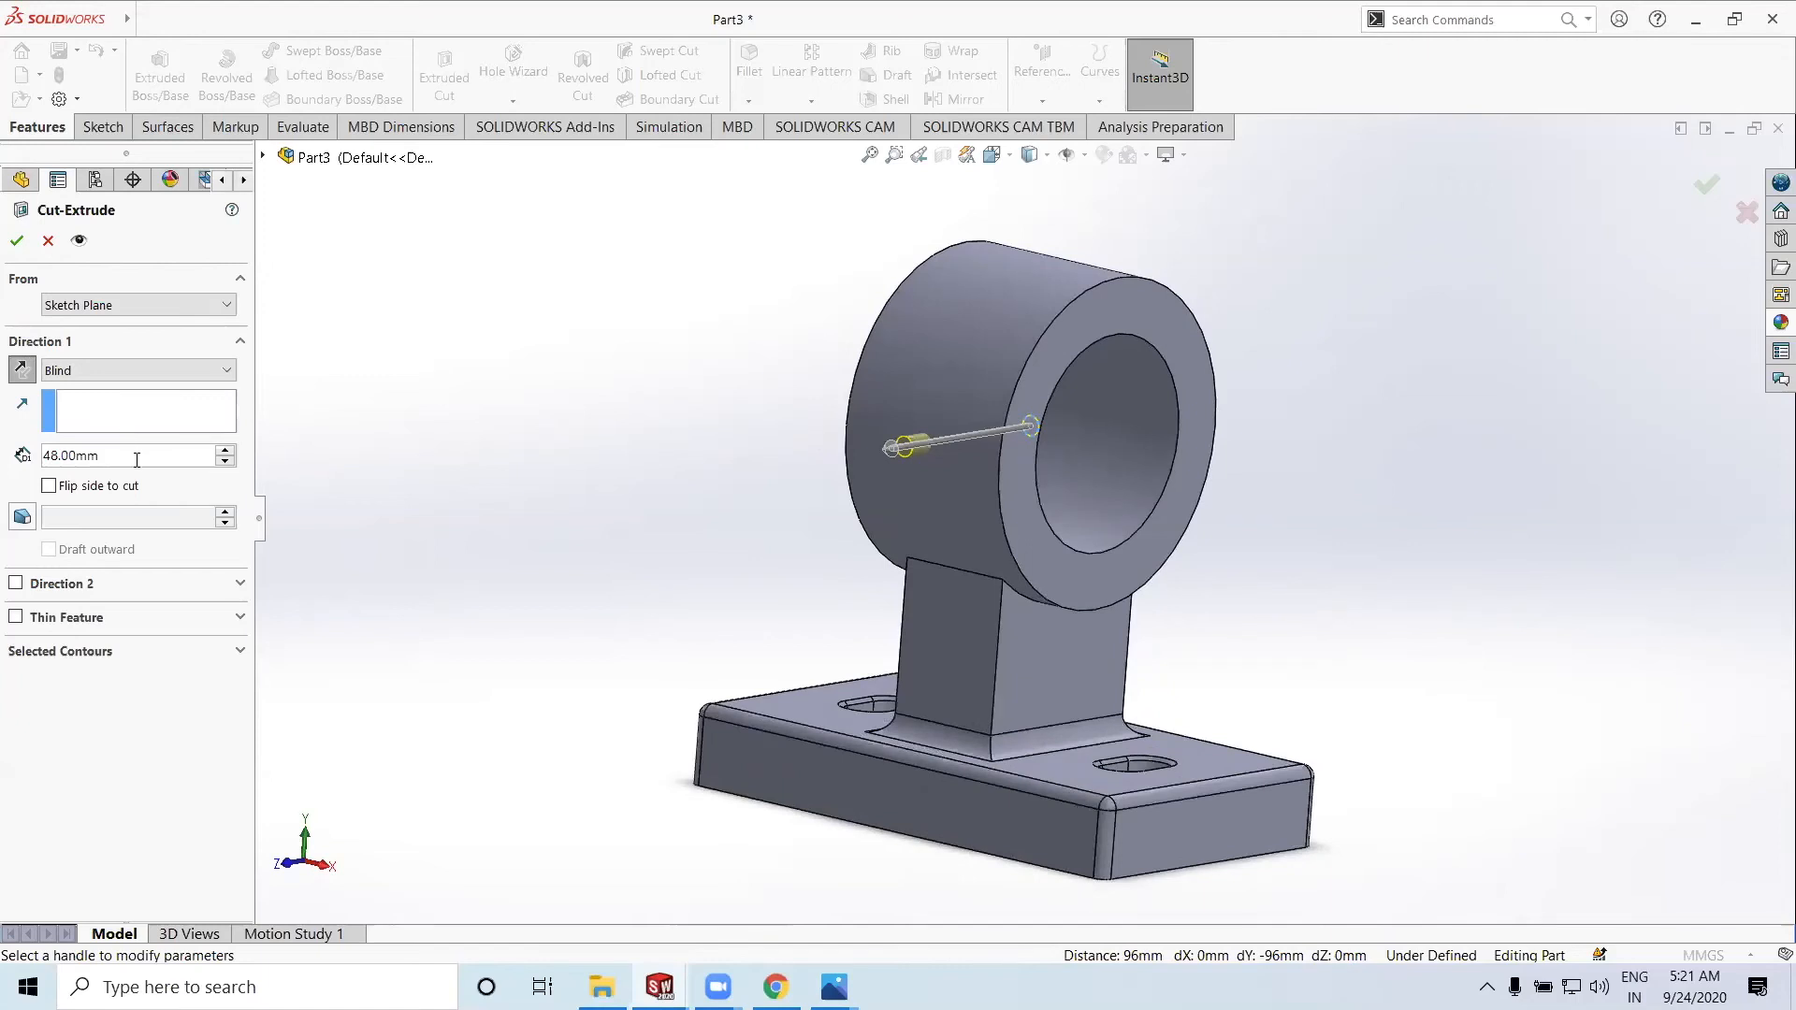
{"action": "middle_click_drag", "start_coordinate": [968, 519], "coordinate": [902, 509]}
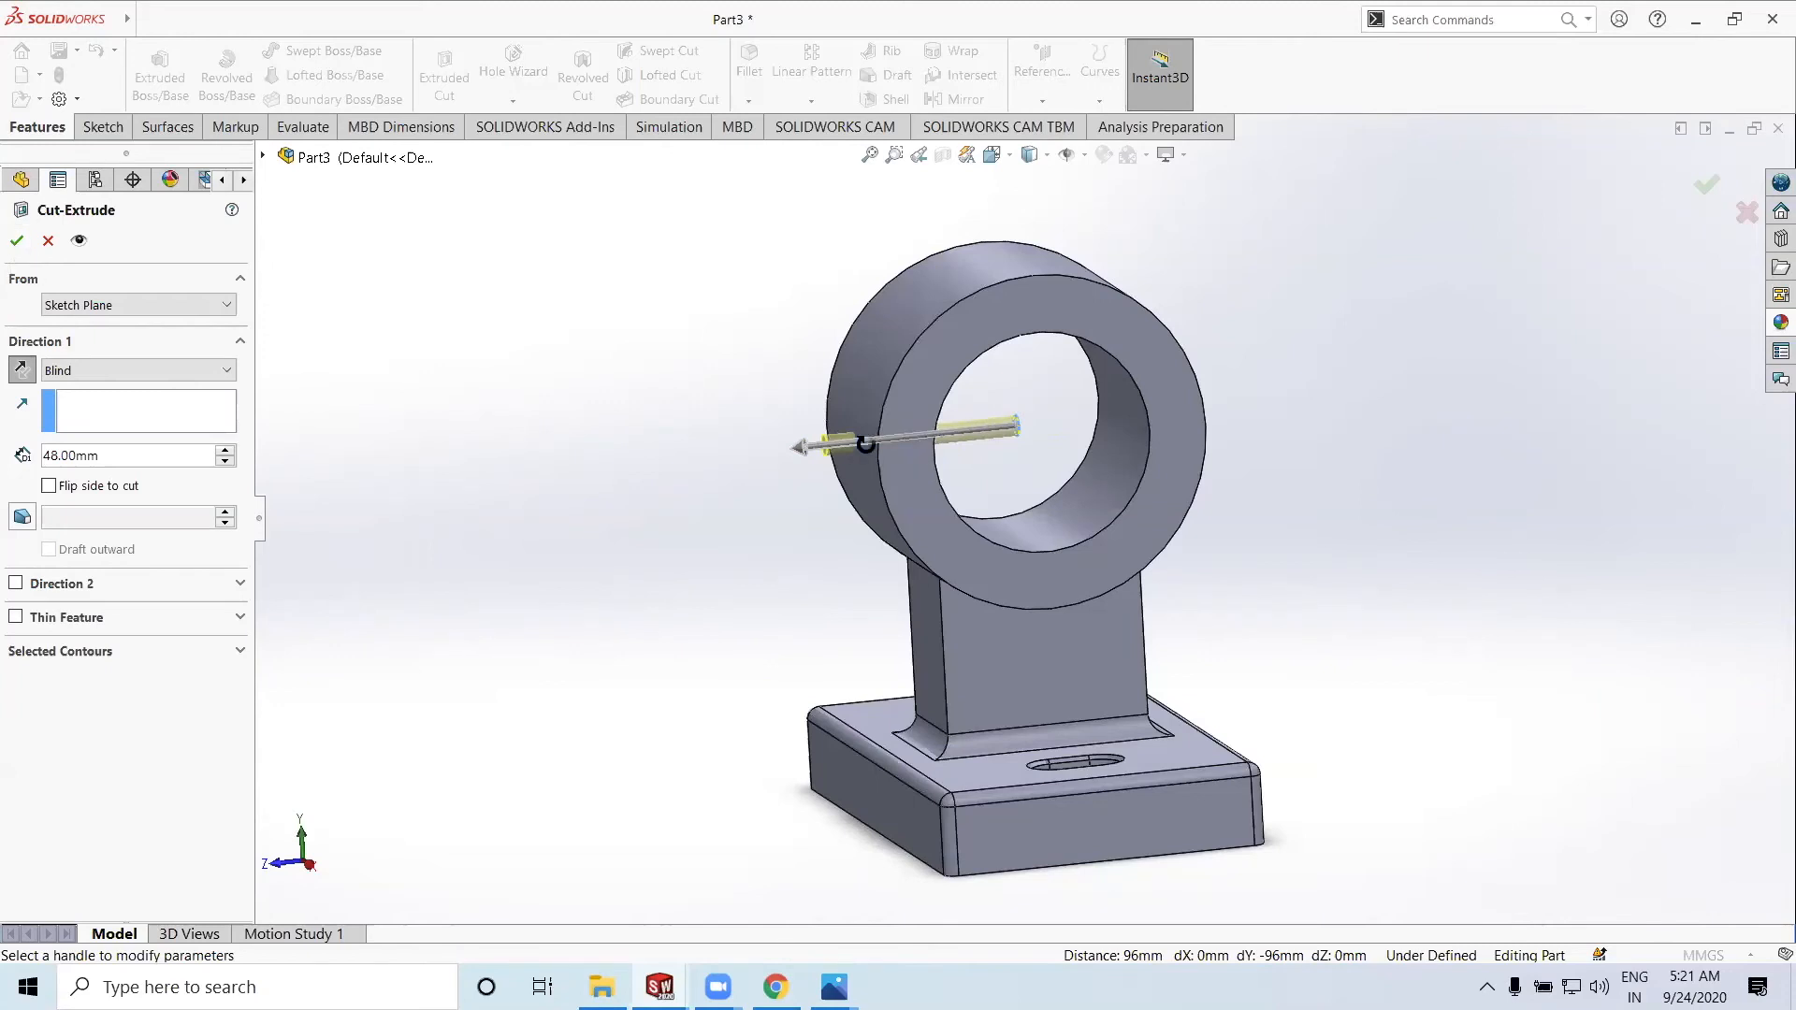
{"action": "scroll", "coordinate": [865, 443], "scroll_direction": "down", "scroll_amount": 4}
{"action": "scroll", "coordinate": [896, 453], "scroll_direction": "up", "scroll_amount": 2}
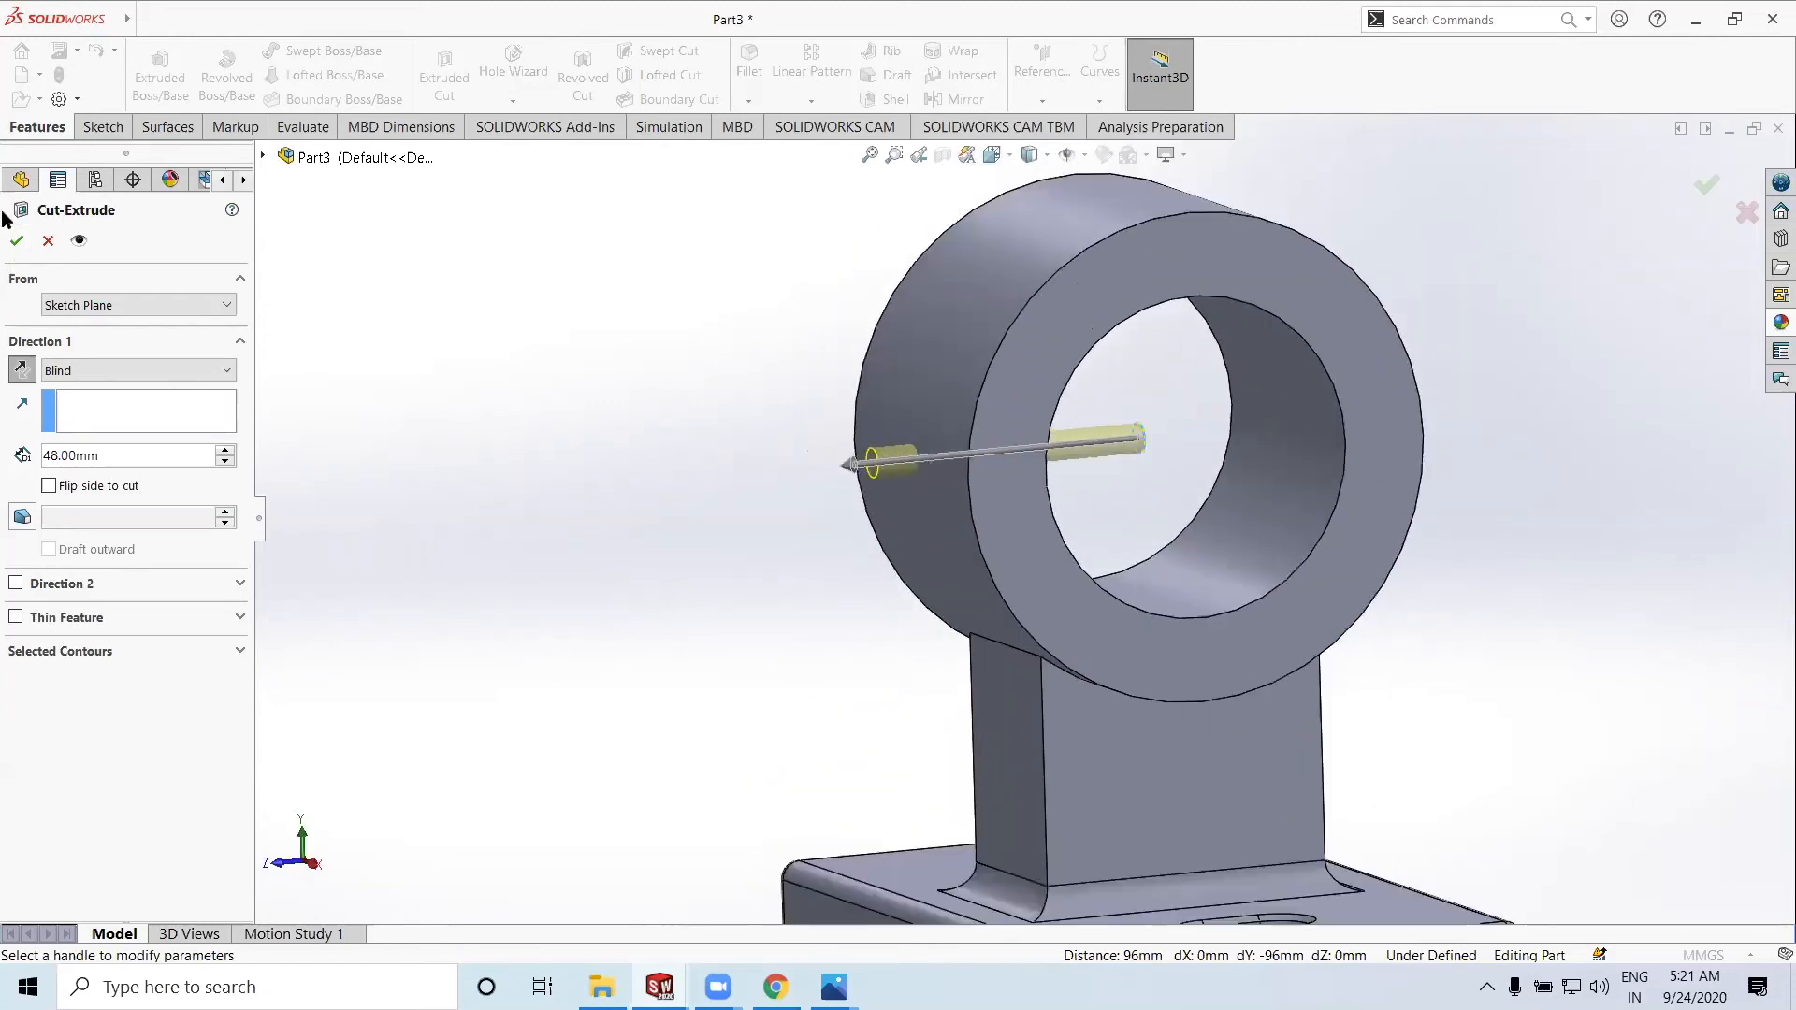
{"action": "left_click", "coordinate": [14, 241]}
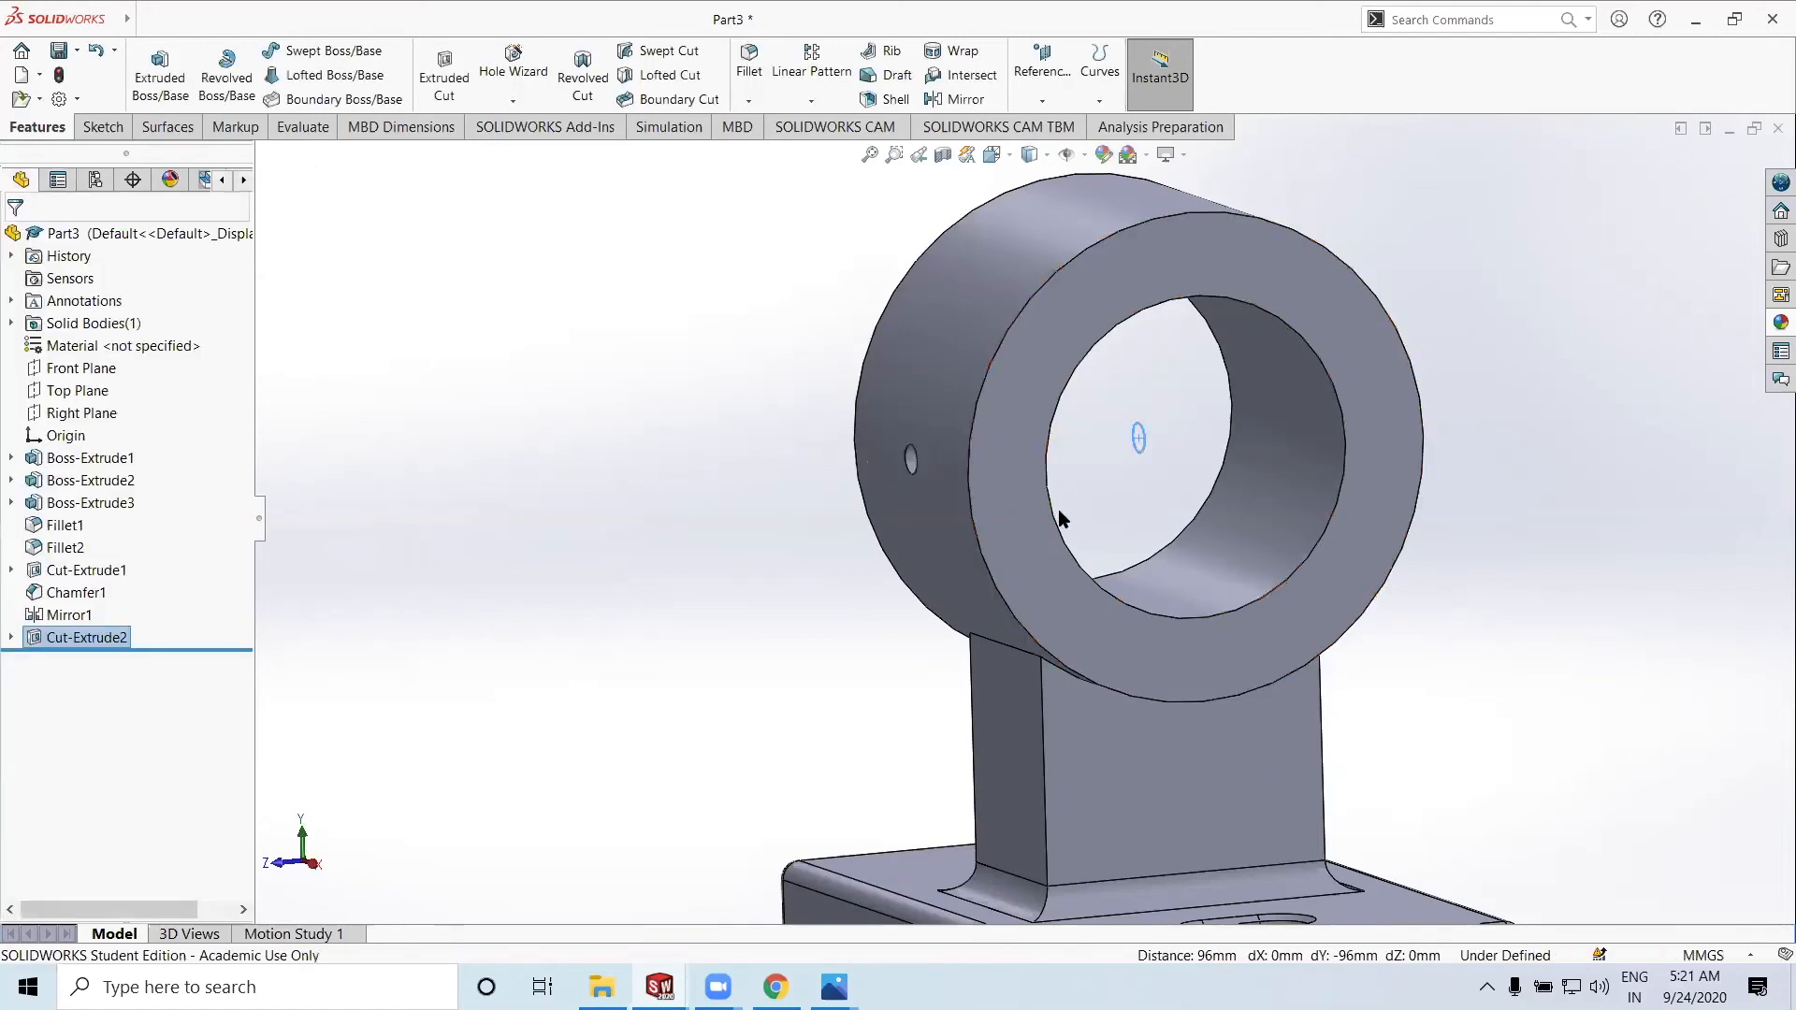
Switch to the Photos window with 2nd model.PNG and examine the enlarged drawing's callouts for the small hole in the ring
{"action": "scroll", "coordinate": [1058, 509], "scroll_direction": "up", "scroll_amount": 2}
{"action": "middle_click_drag", "start_coordinate": [1074, 511], "coordinate": [1211, 554]}
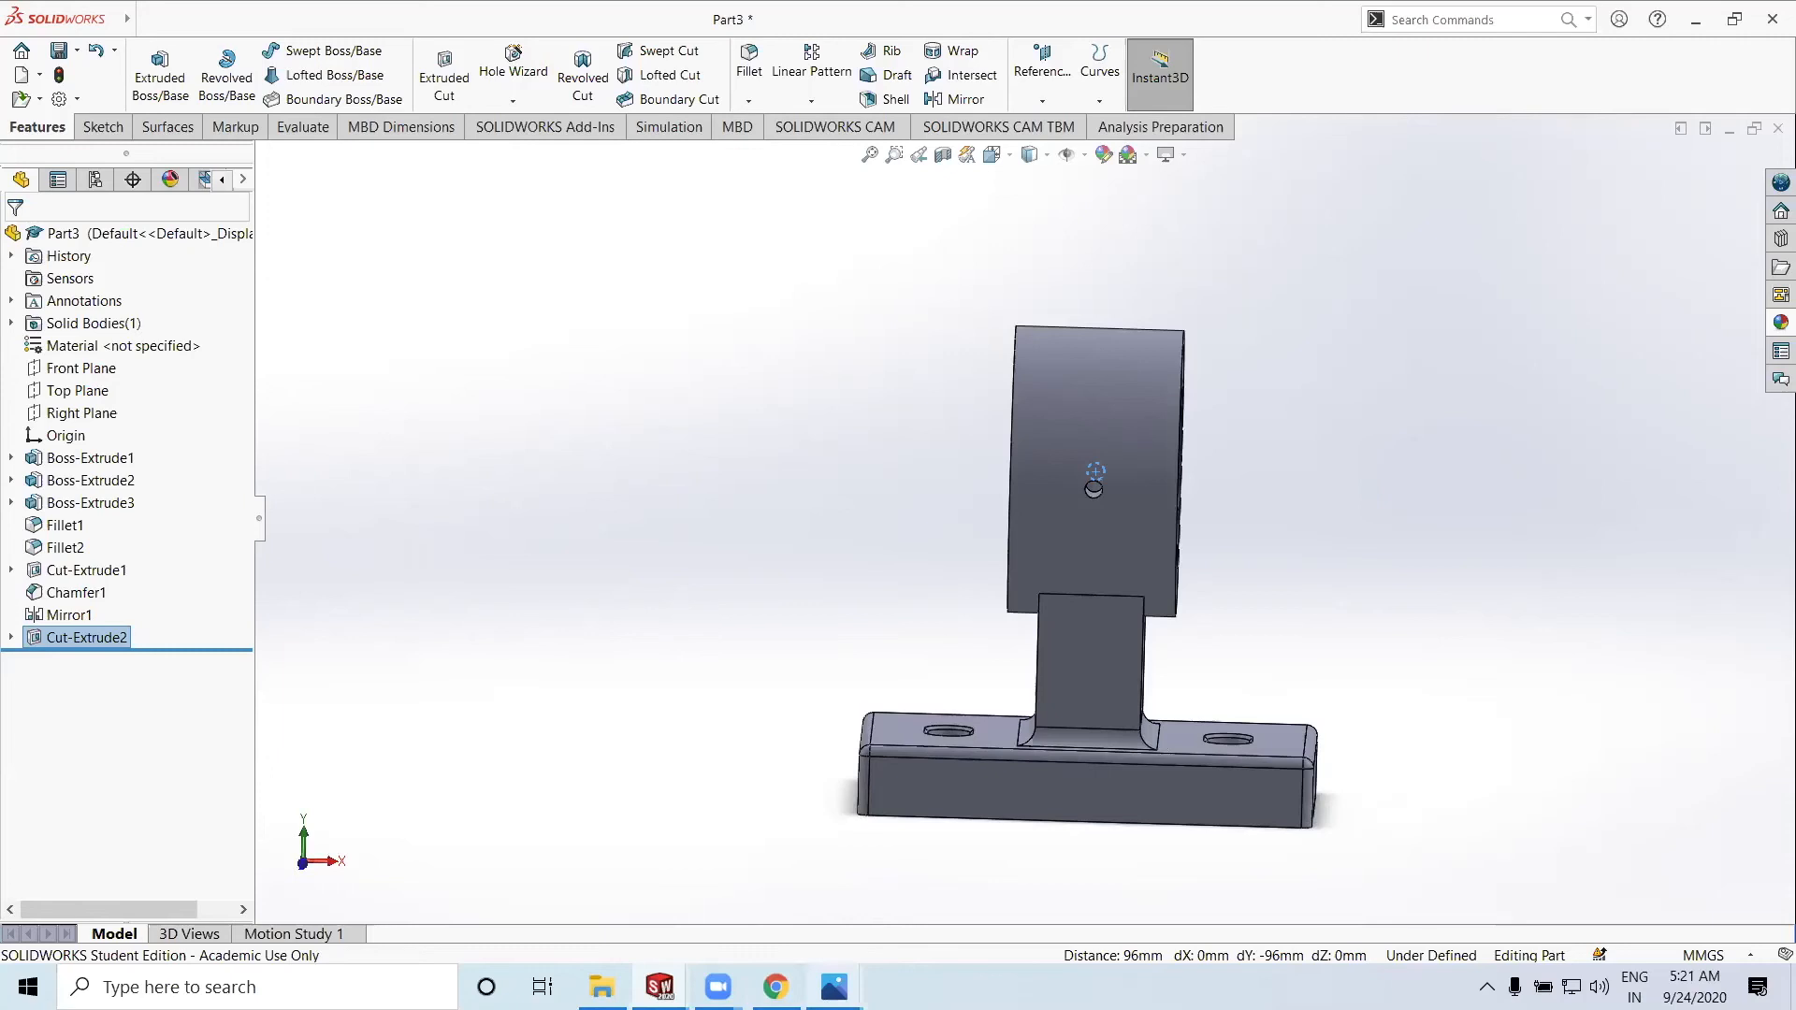
{"action": "mouse_move", "coordinate": [834, 987]}
{"action": "left_click", "coordinate": [891, 885]}
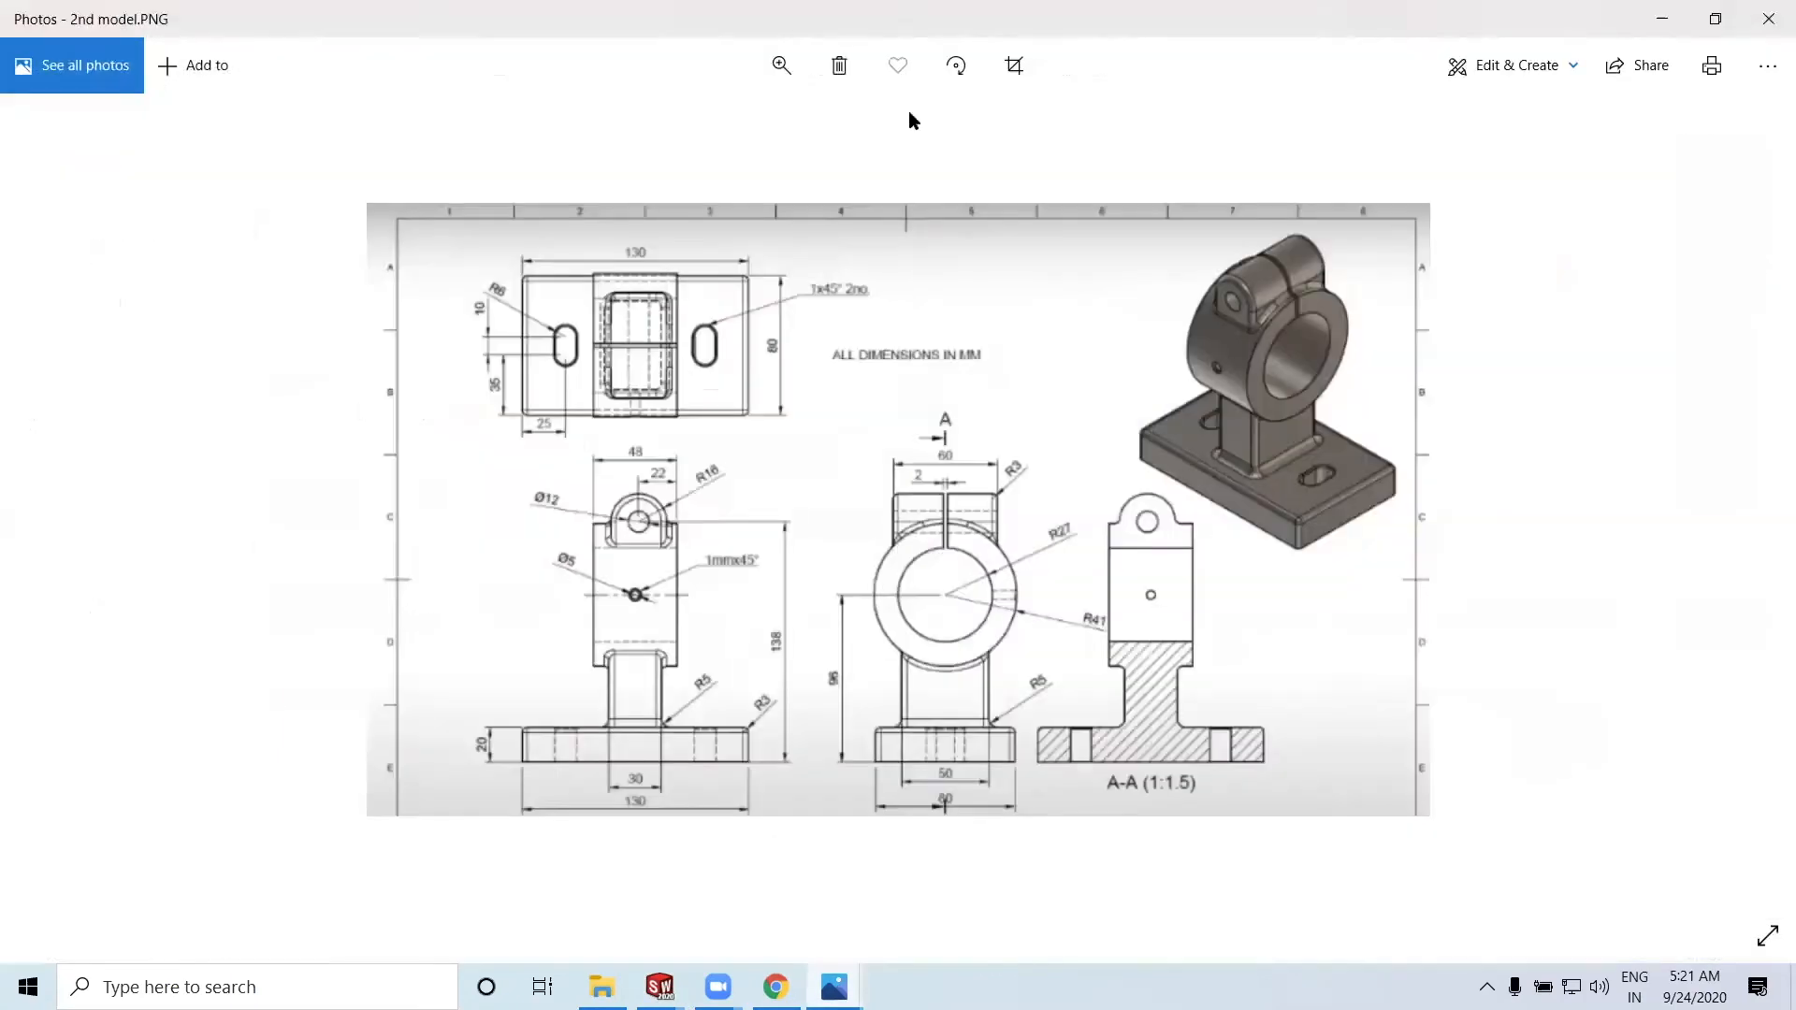
{"action": "left_click", "coordinate": [782, 65]}
{"action": "left_click", "coordinate": [781, 68]}
{"action": "left_click_drag", "start_coordinate": [672, 131], "coordinate": [729, 131]}
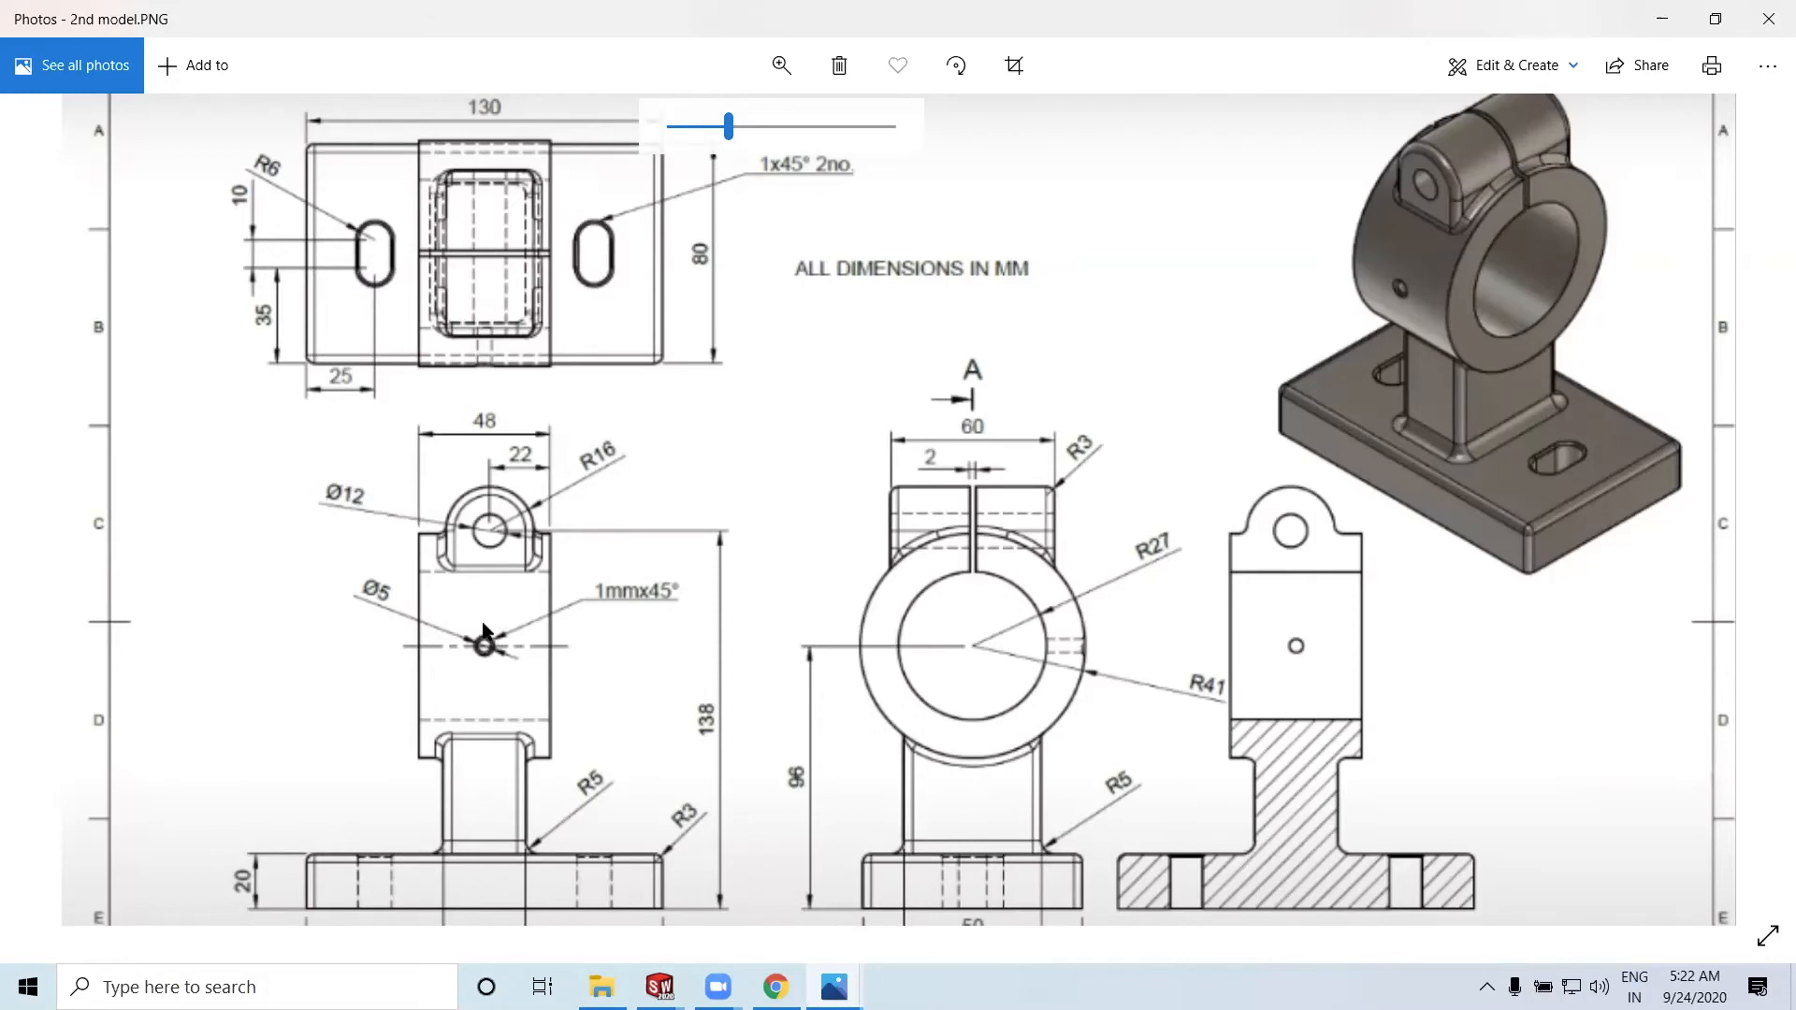
{"action": "left_click", "coordinate": [792, 70]}
{"action": "left_click", "coordinate": [761, 88]}
{"action": "left_click_drag", "start_coordinate": [728, 127], "coordinate": [775, 129]}
{"action": "scroll", "coordinate": [1326, 361], "scroll_direction": "up", "scroll_amount": 3}
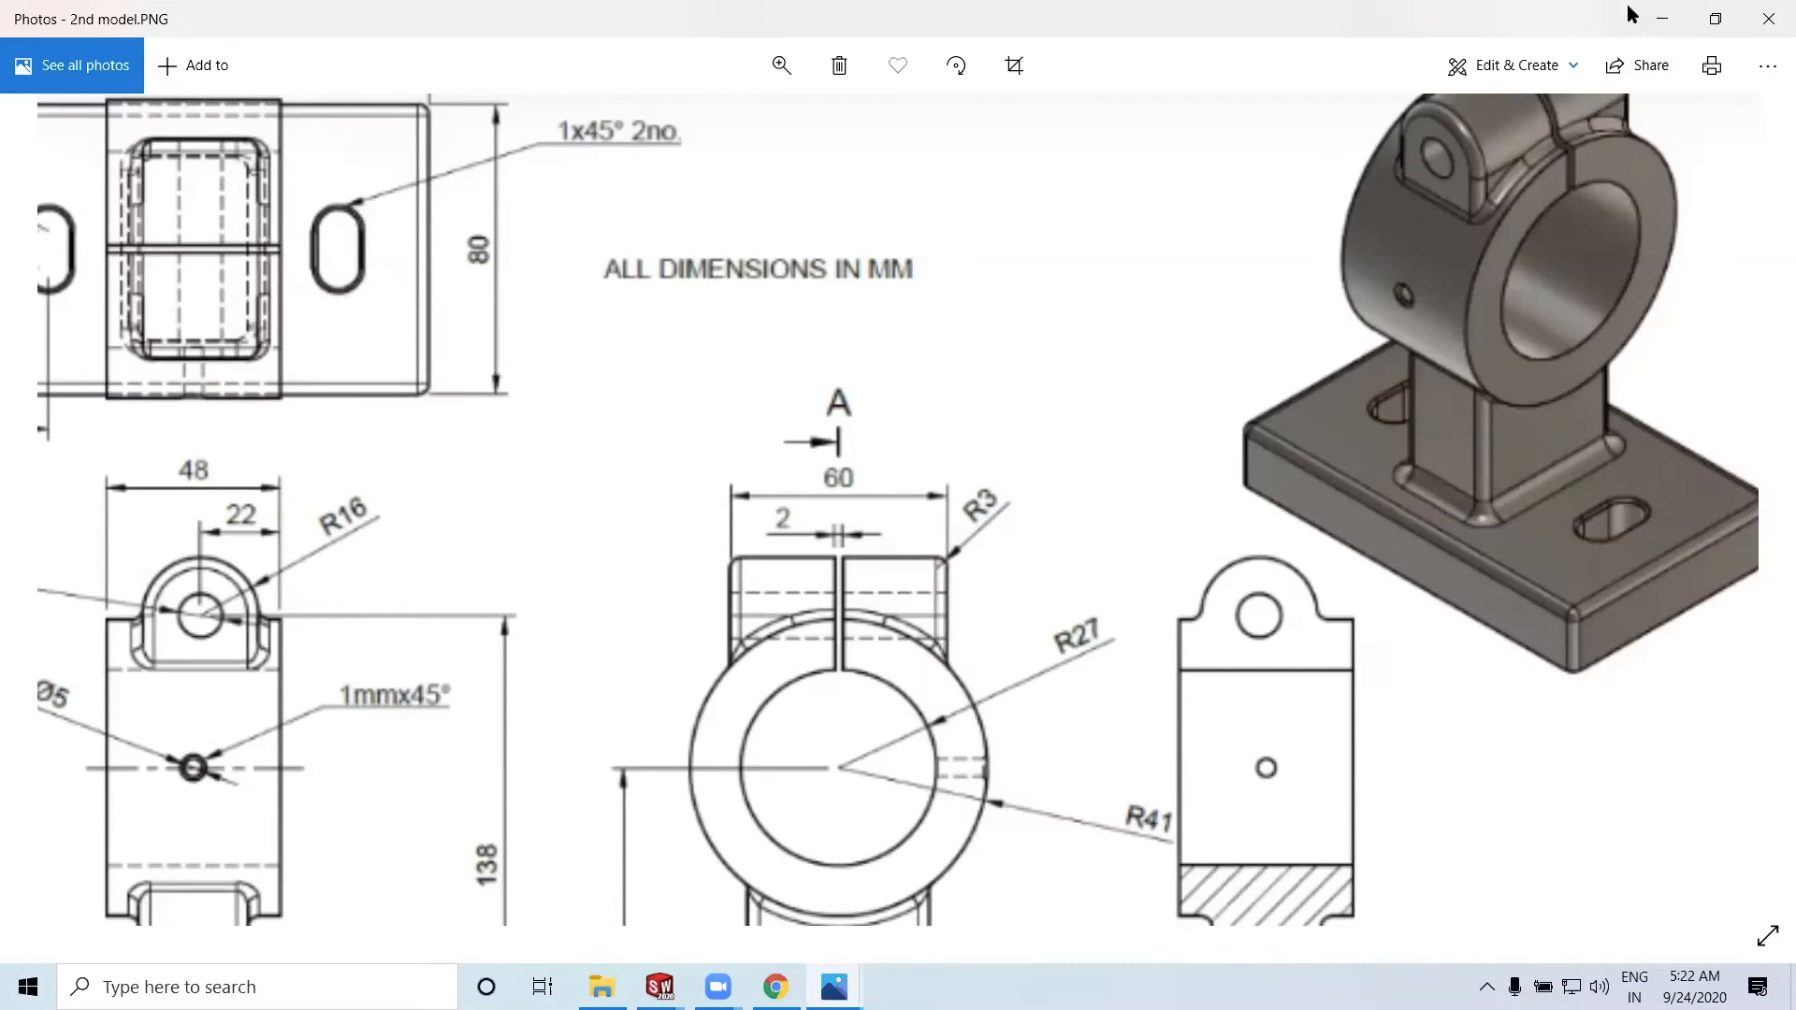
{"action": "left_click", "coordinate": [1662, 19]}
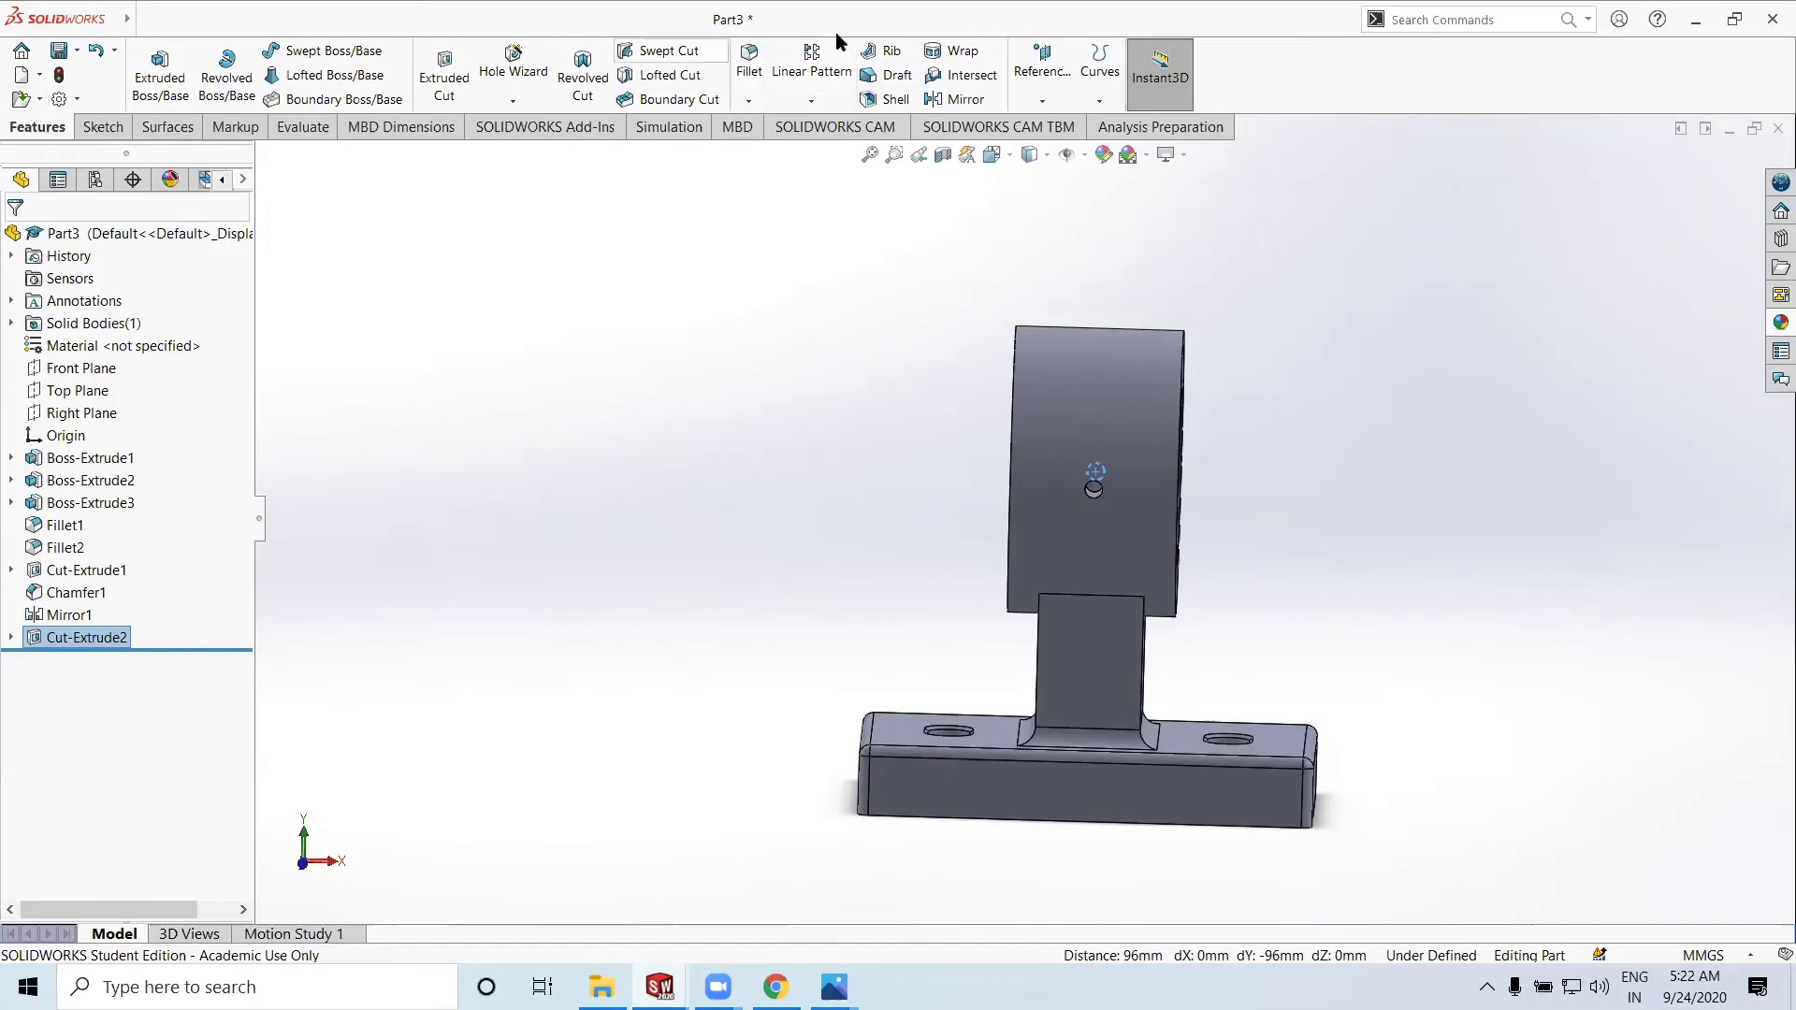
Set up a 1 mm by 45° chamfer on the inner face of the small hole in the ring
{"action": "left_click", "coordinate": [748, 100]}
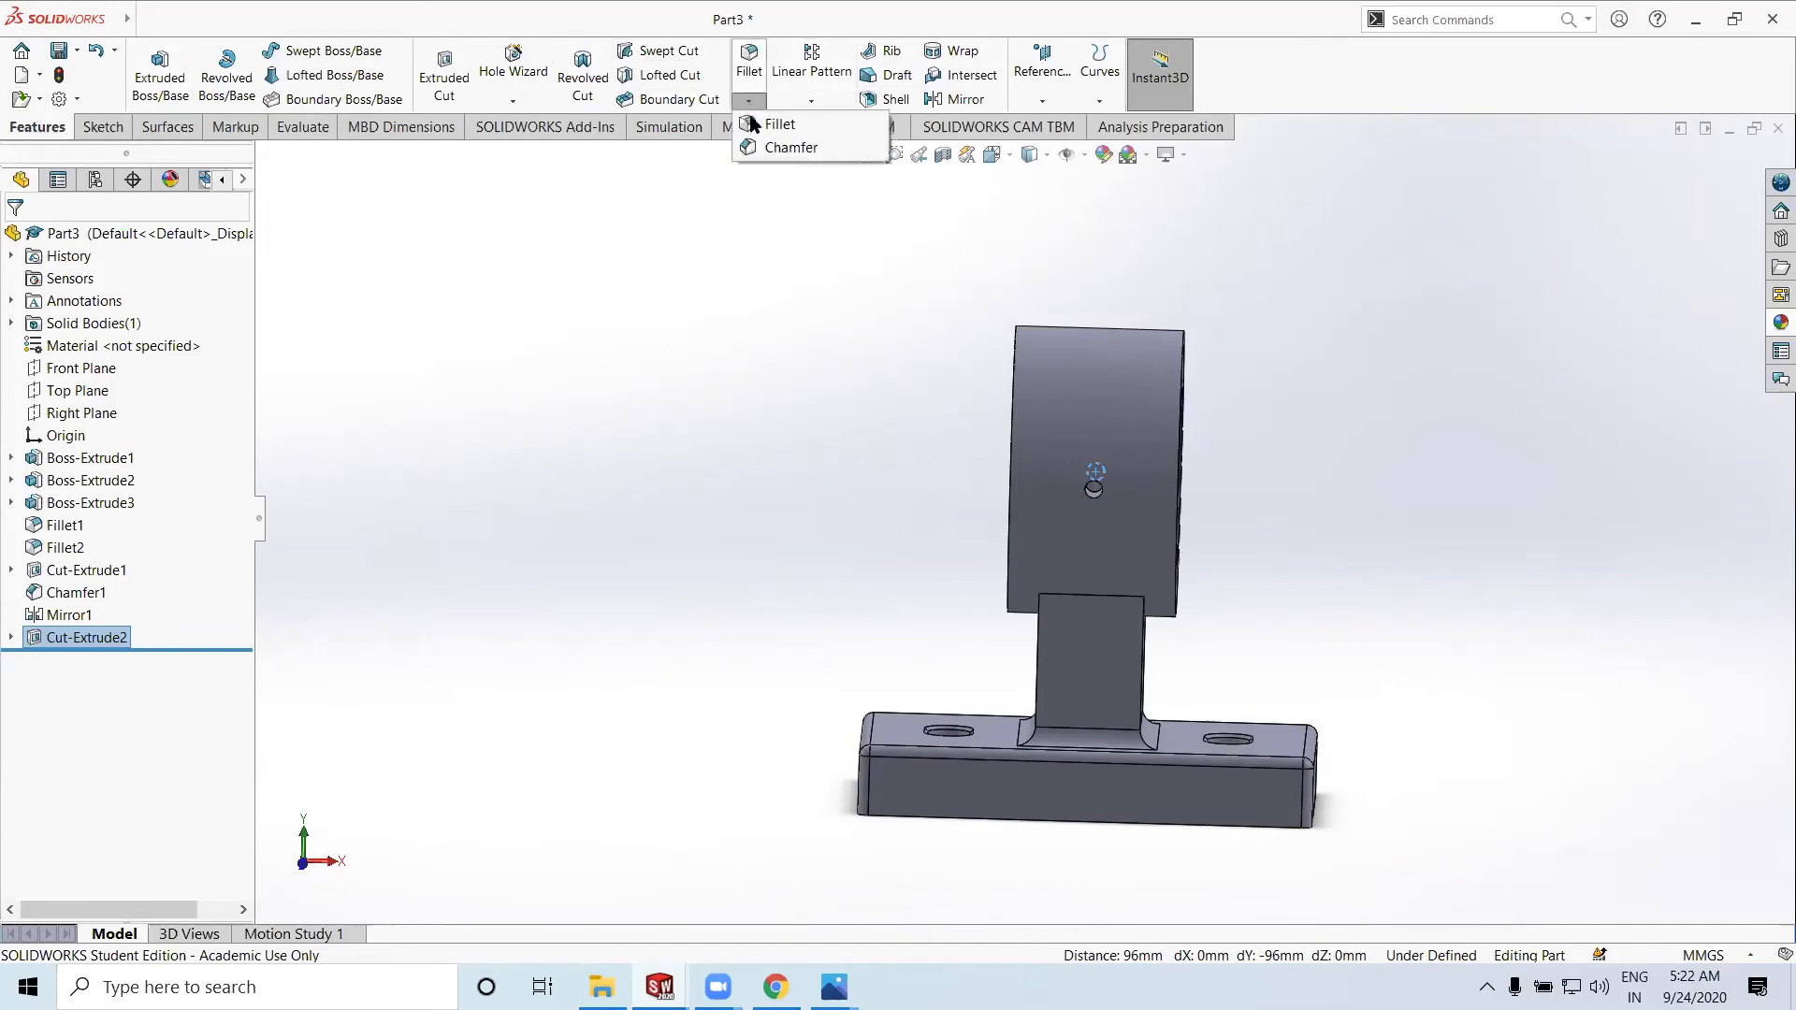
{"action": "left_click", "coordinate": [787, 151]}
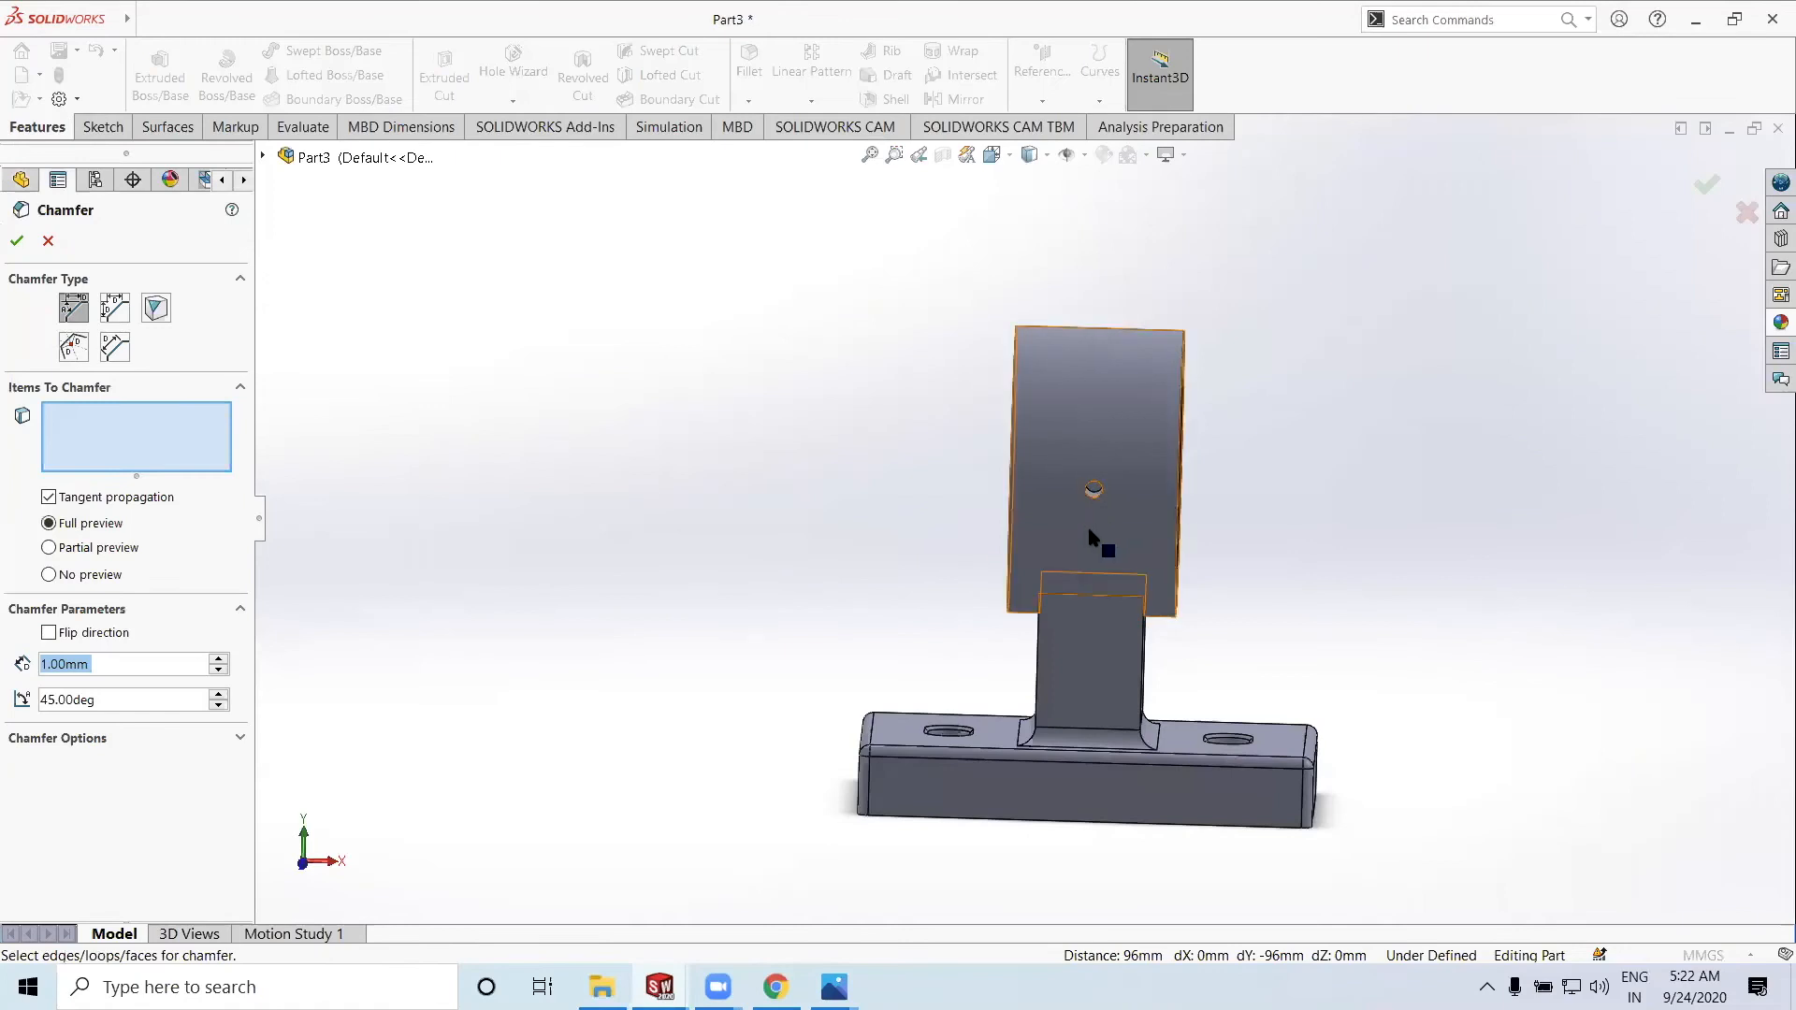
{"action": "mouse_move", "coordinate": [1074, 507]}
{"action": "middle_mouse_down"}
{"action": "mouse_move", "coordinate": [1077, 486]}
{"action": "mouse_move", "coordinate": [1098, 512]}
{"action": "middle_mouse_up"}
{"action": "scroll", "coordinate": [1091, 488], "scroll_direction": "down", "scroll_amount": 1}
{"action": "scroll", "coordinate": [1091, 491], "scroll_direction": "down", "scroll_amount": 2}
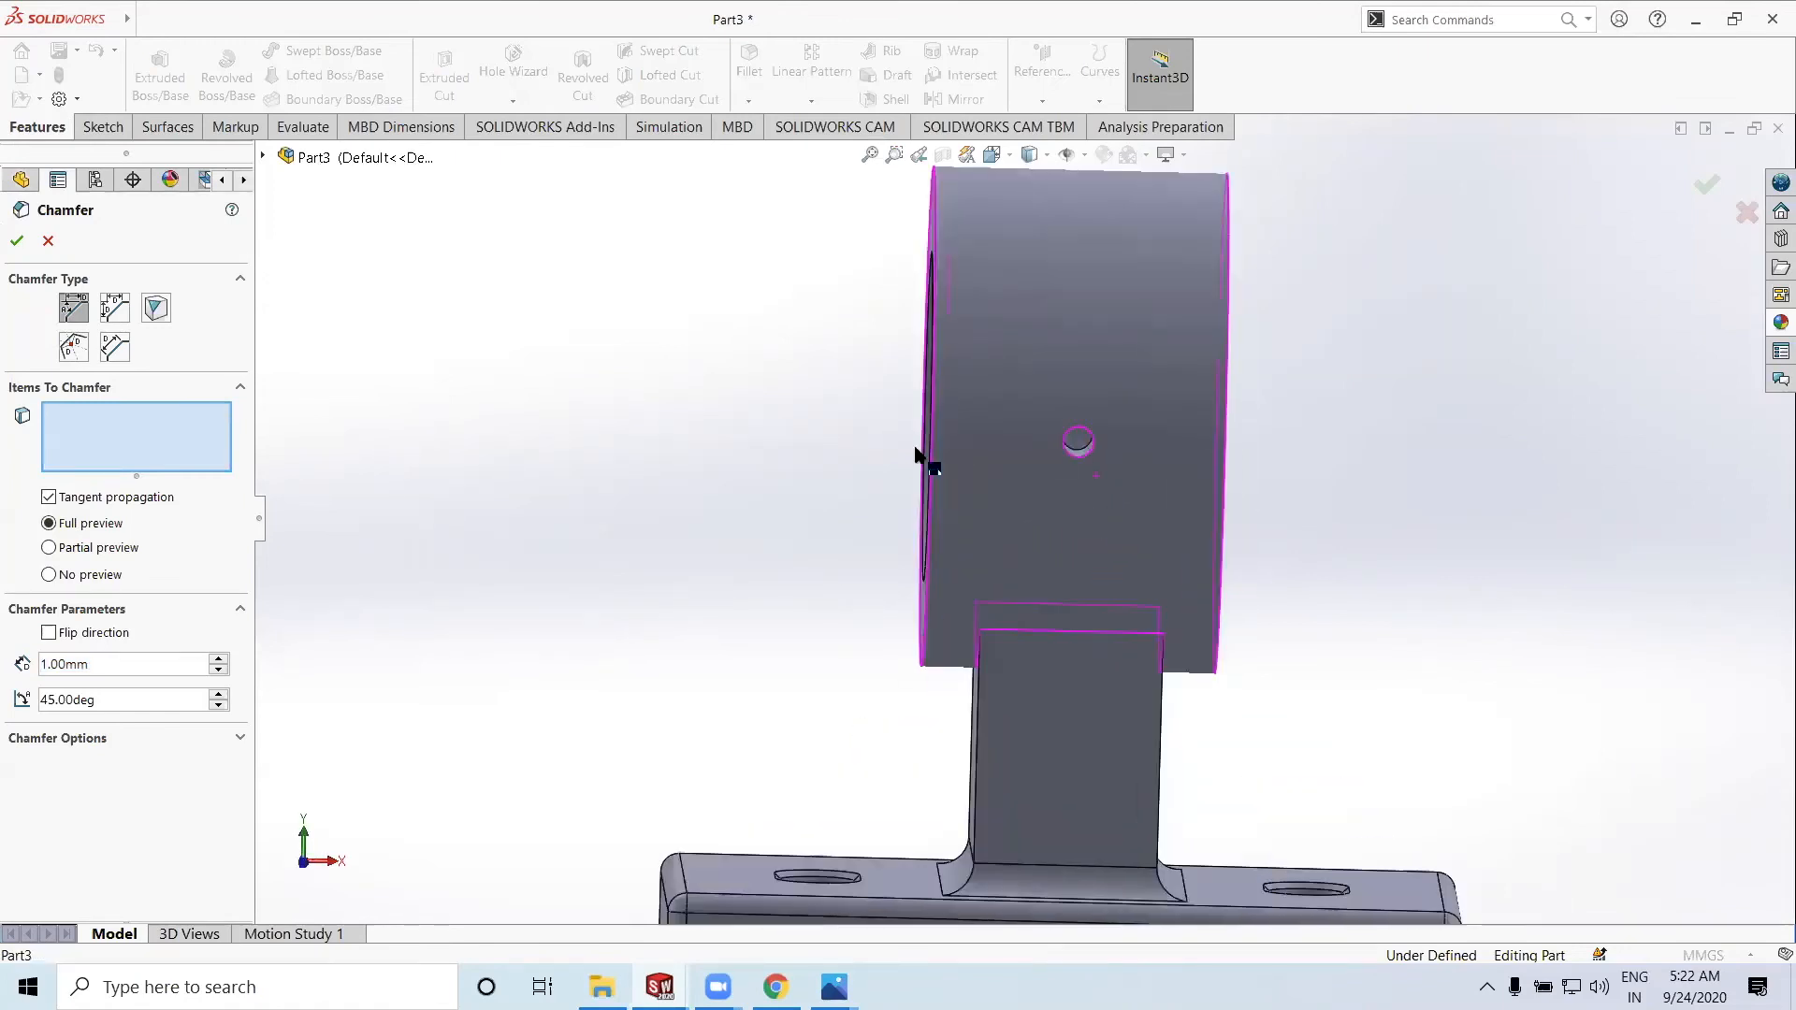
{"action": "left_click", "coordinate": [1081, 456]}
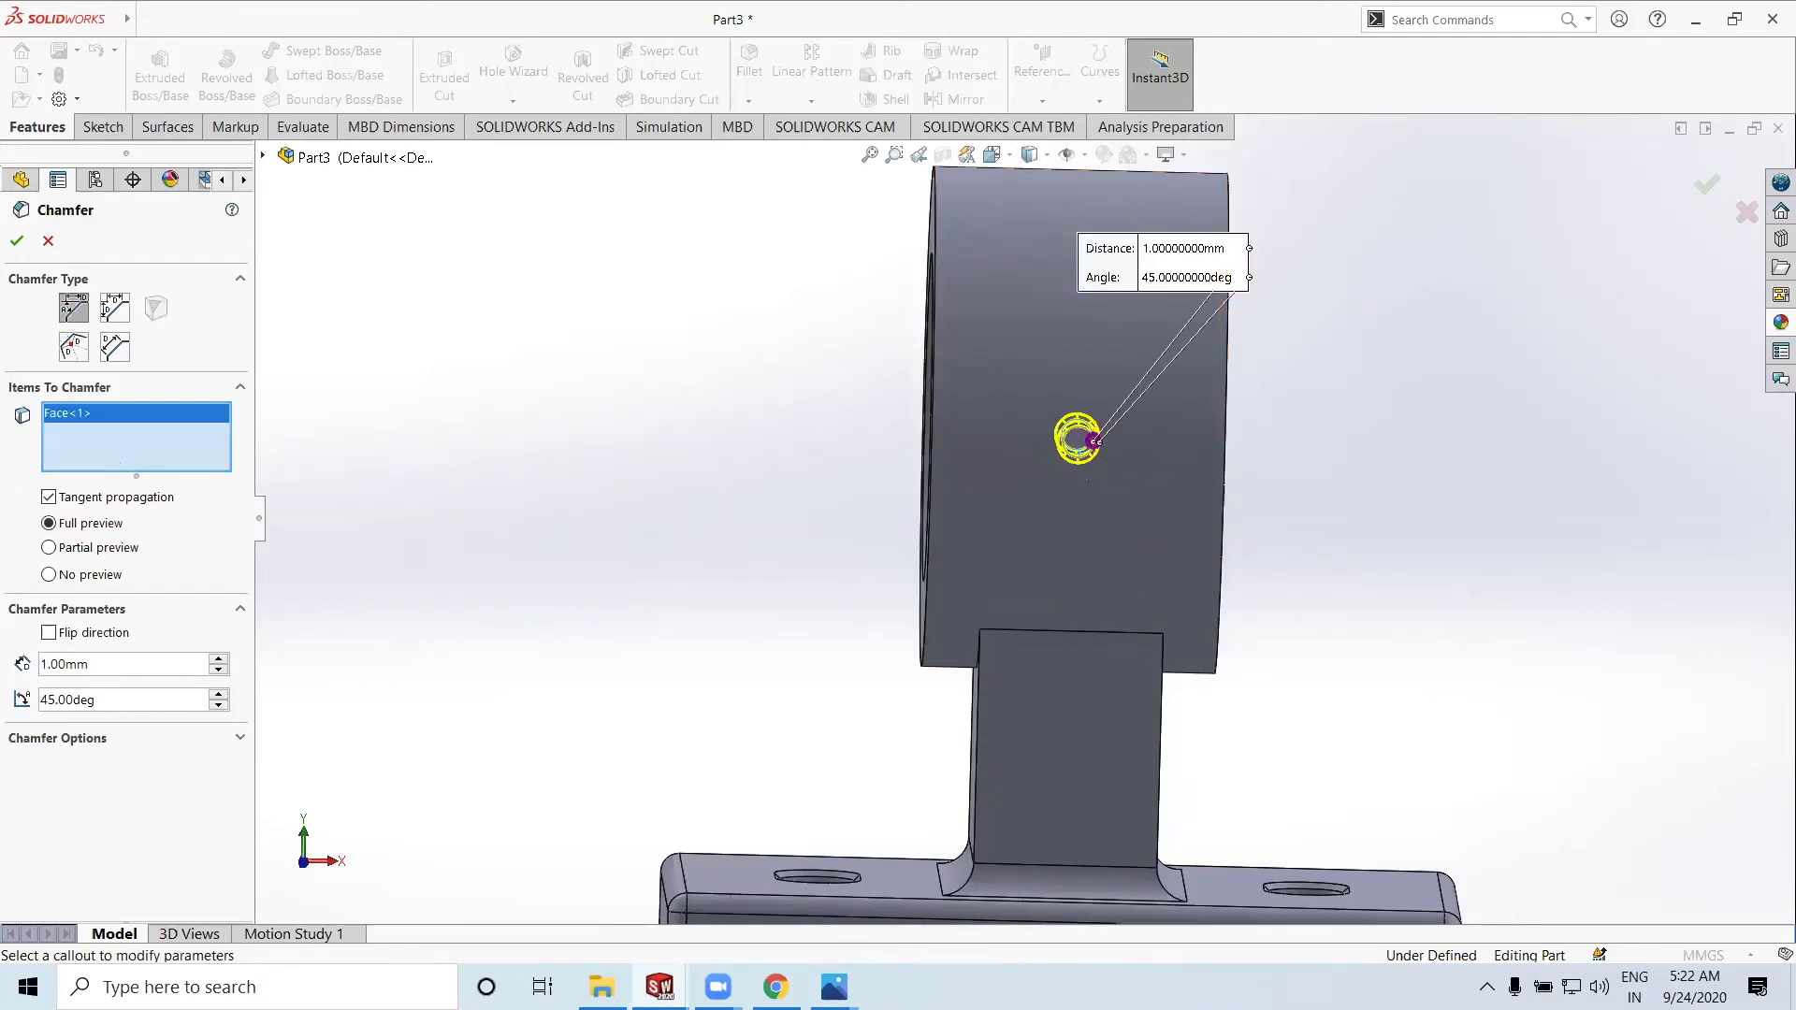
Check the small hole's callout in the 2nd model.PNG drawing, flip the direction of its chamfer on the ring, and apply it
{"action": "mouse_move", "coordinate": [833, 988]}
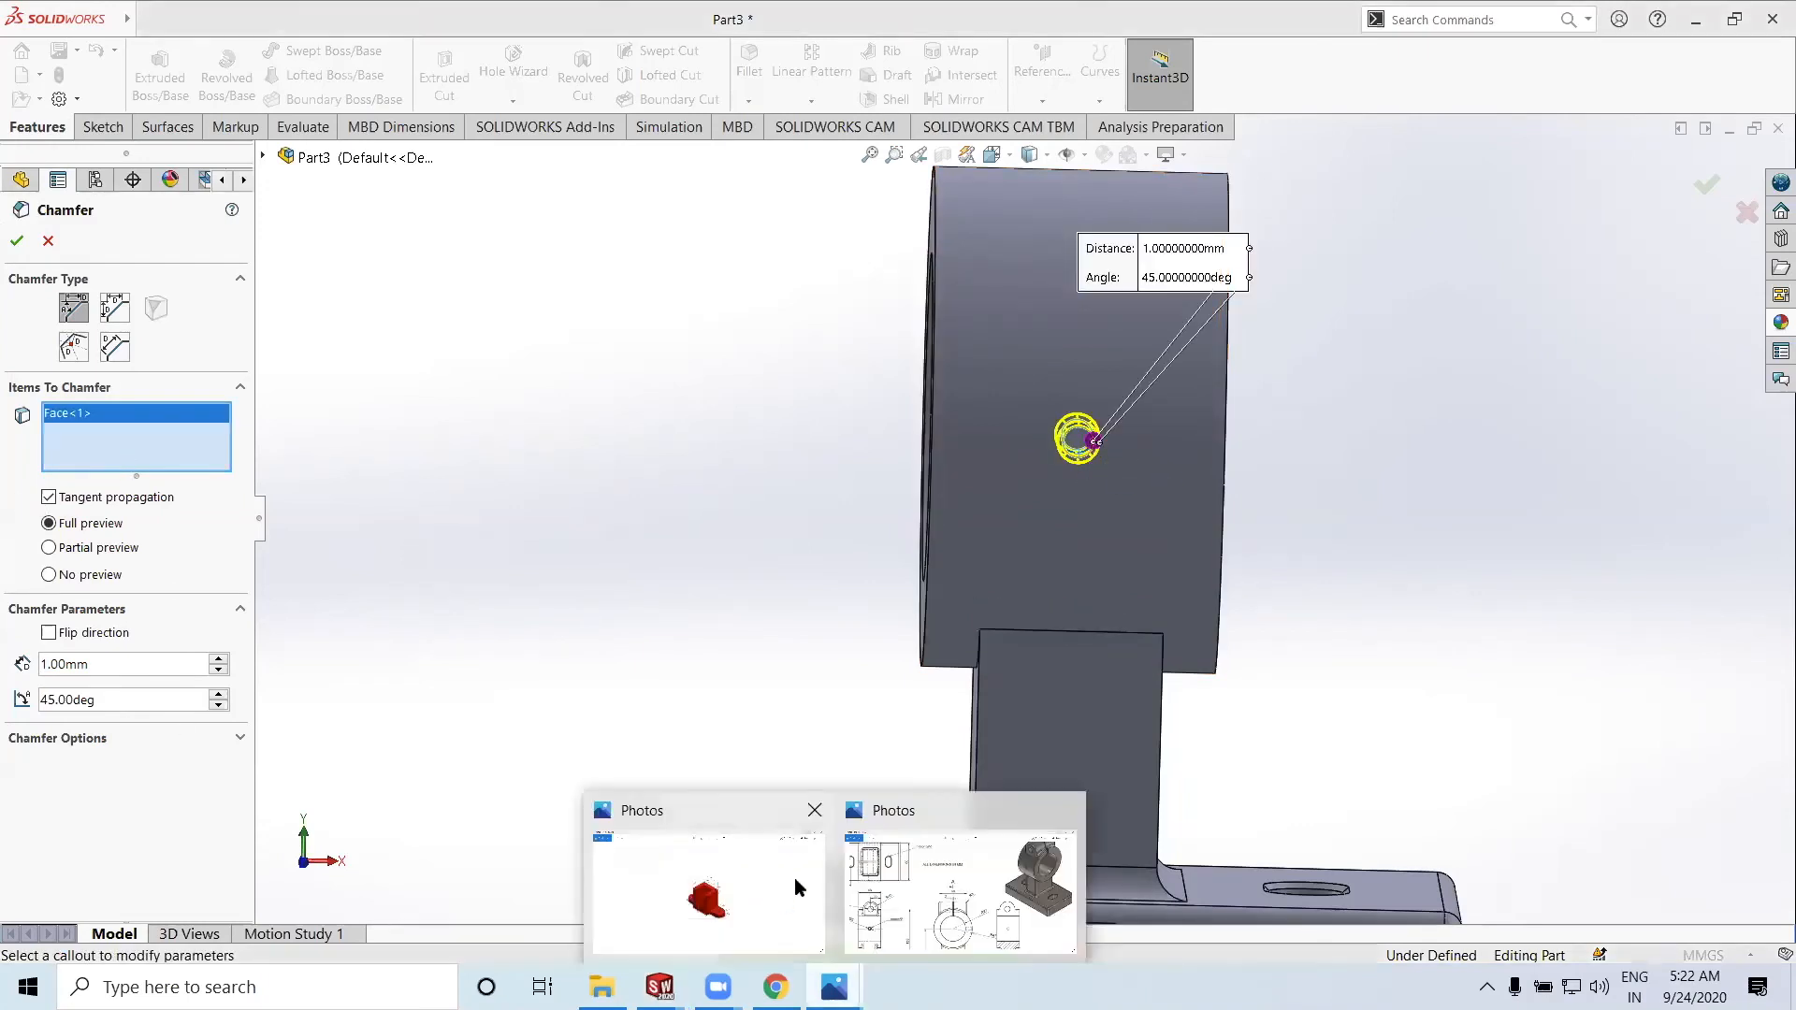
{"action": "left_click", "coordinate": [901, 861]}
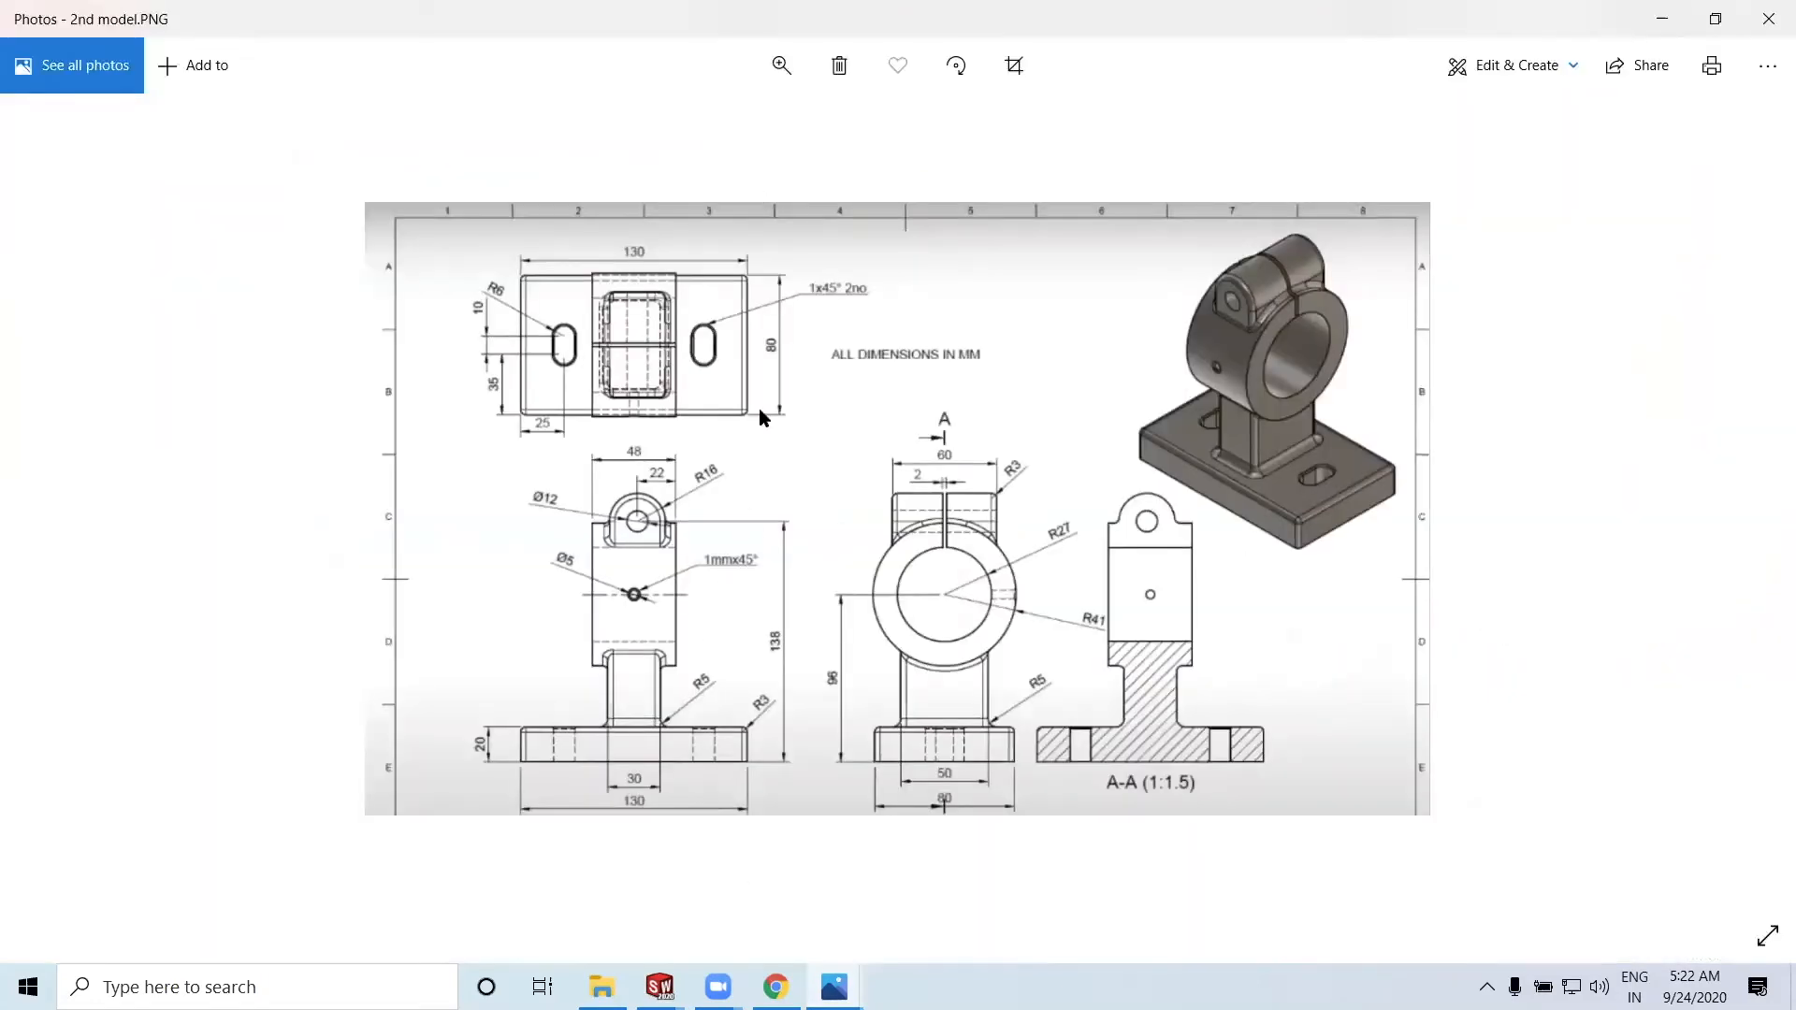
{"action": "left_click", "coordinate": [1648, 10]}
{"action": "mouse_move", "coordinate": [1217, 547]}
{"action": "middle_mouse_down"}
{"action": "mouse_move", "coordinate": [1147, 521]}
{"action": "mouse_move", "coordinate": [1185, 560]}
{"action": "middle_mouse_up"}
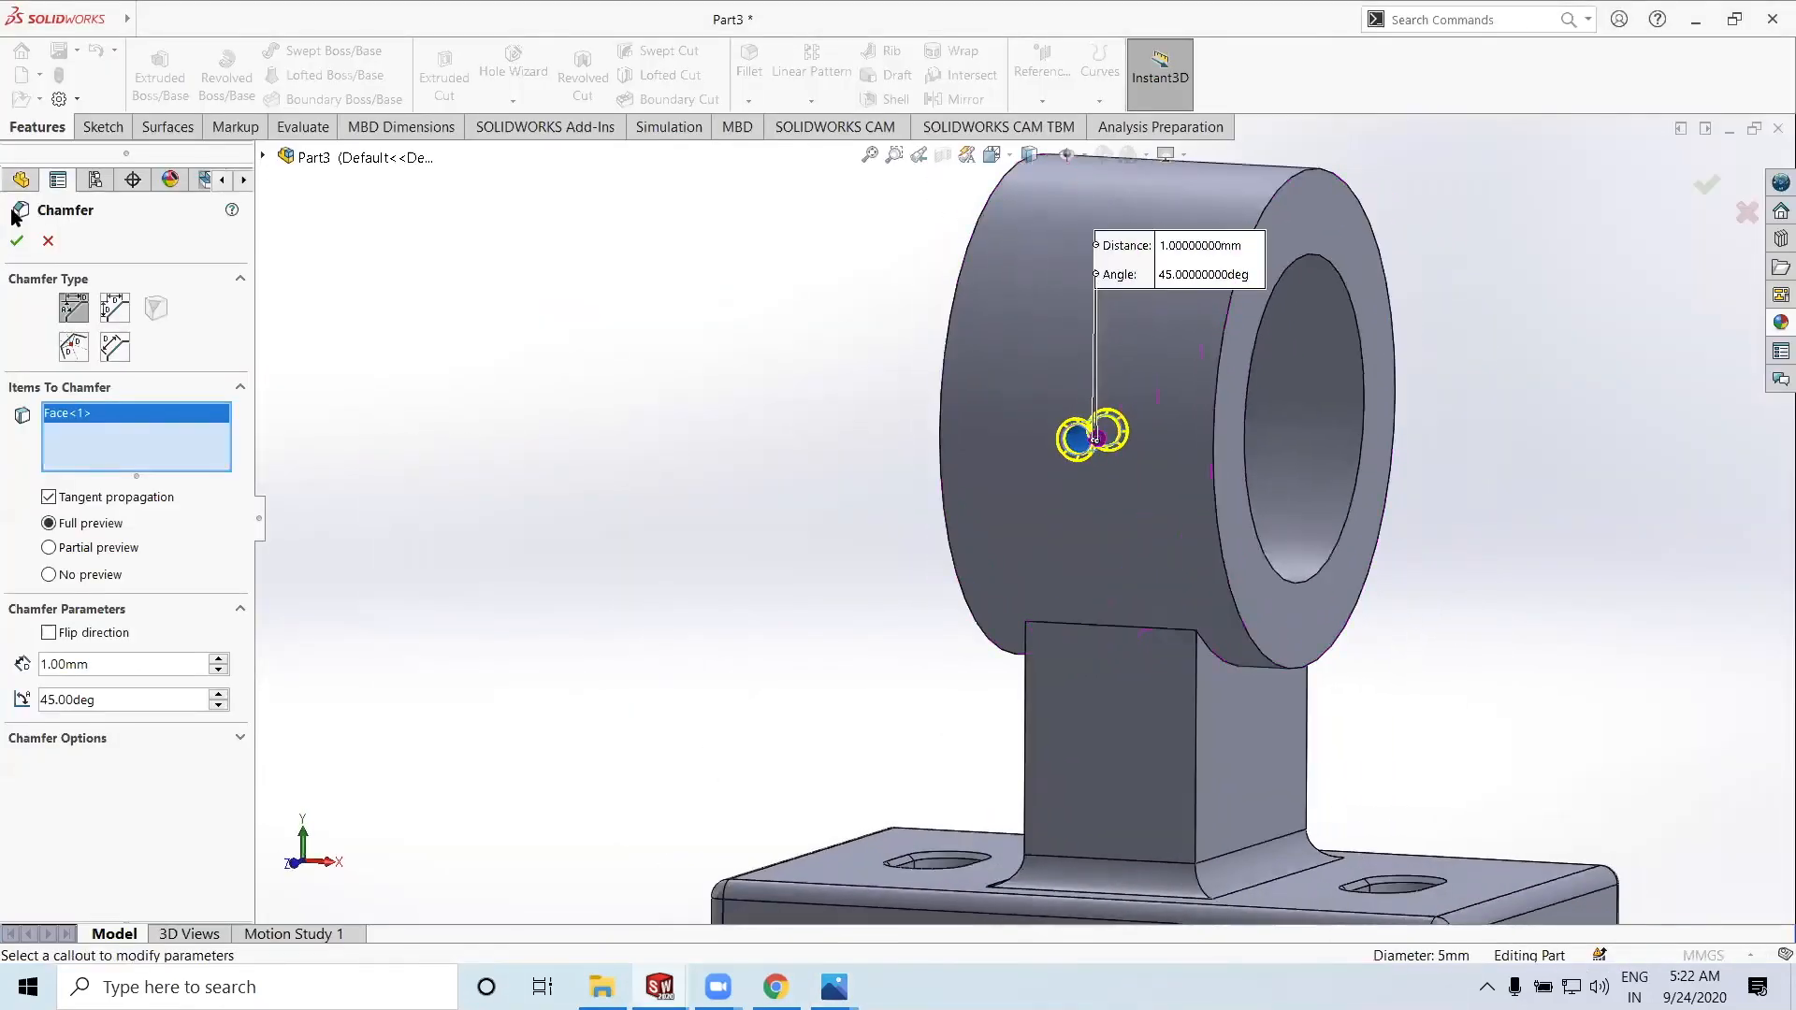
{"action": "left_click", "coordinate": [48, 633]}
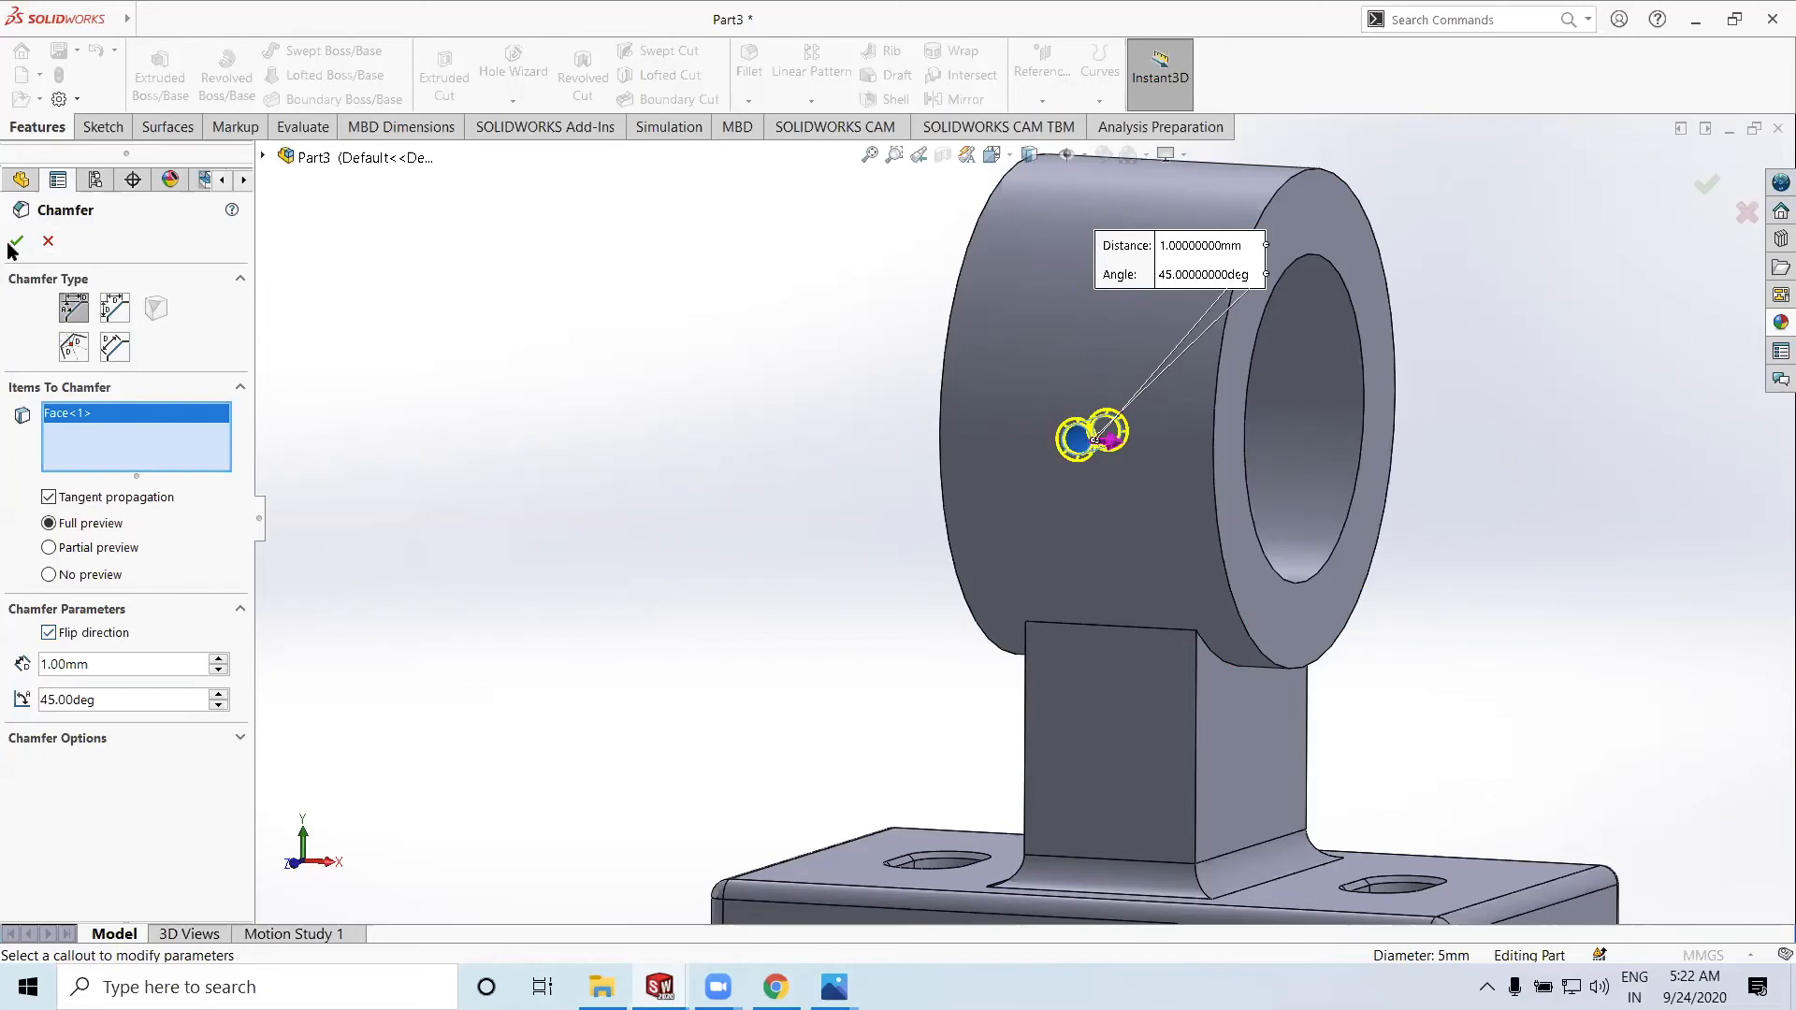
{"action": "middle_click_drag", "start_coordinate": [1173, 534], "coordinate": [1100, 459]}
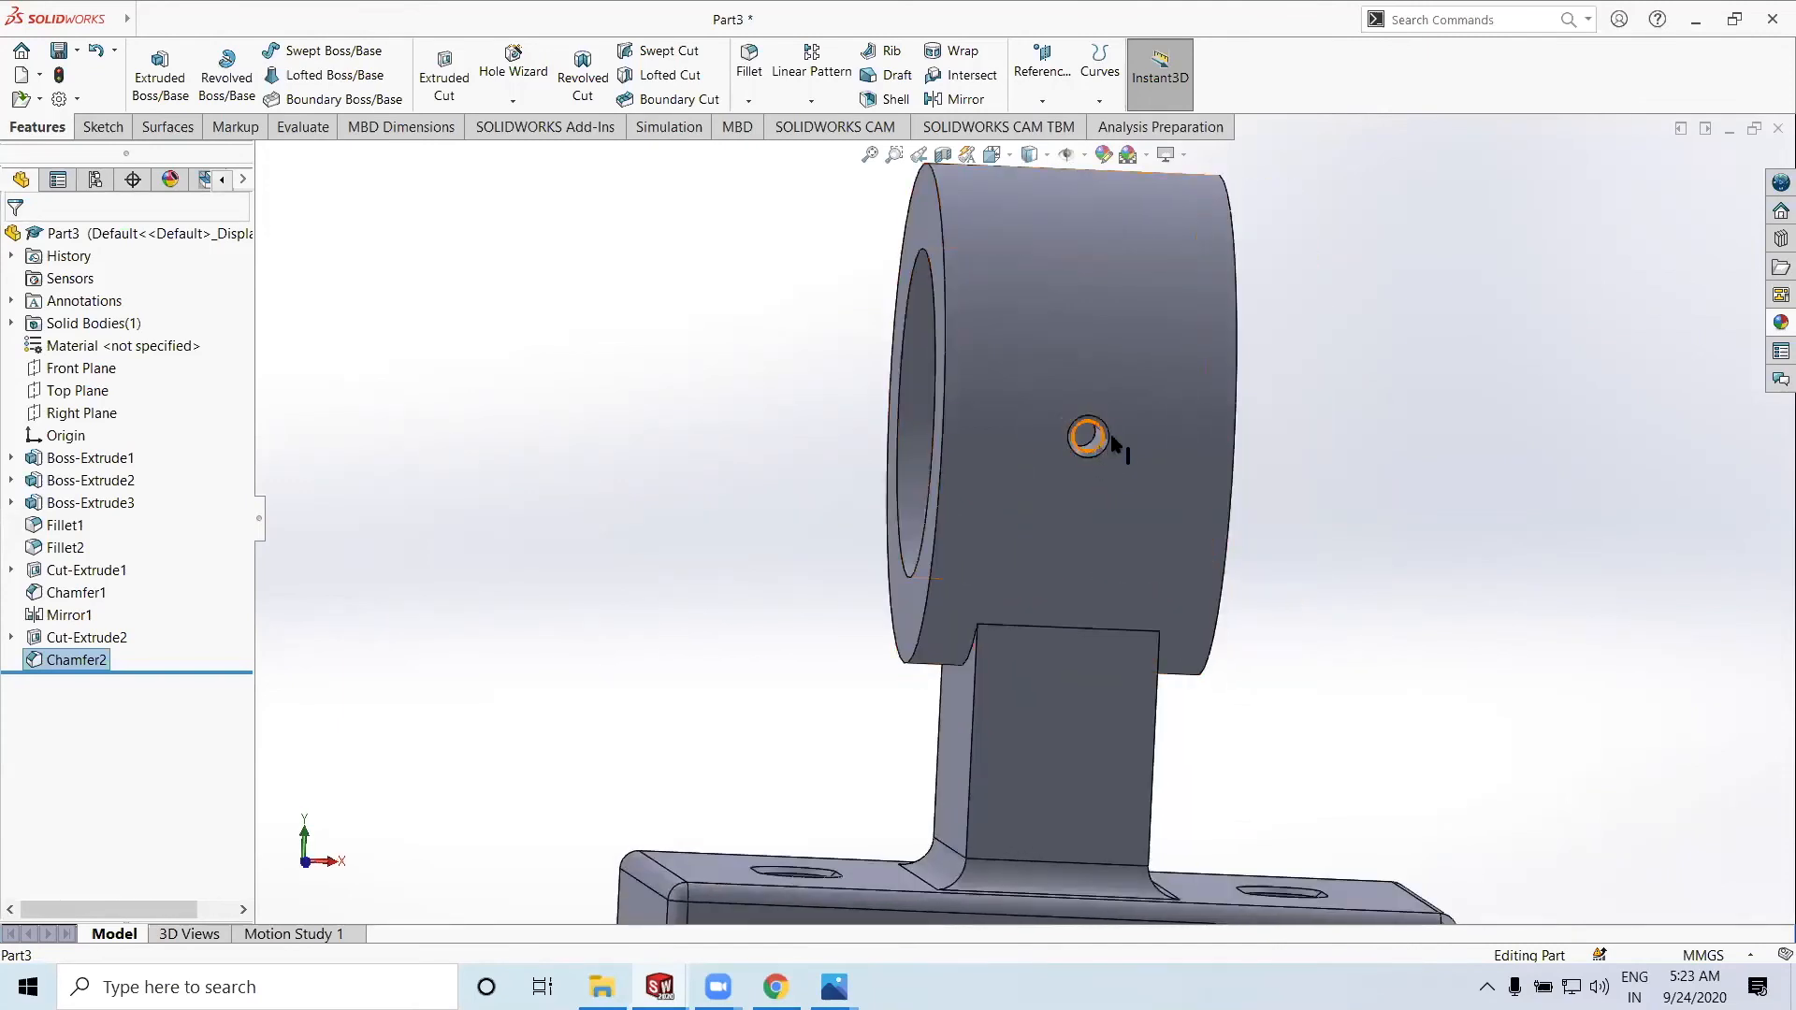
{"action": "scroll", "coordinate": [1186, 490], "scroll_direction": "up", "scroll_amount": 4}
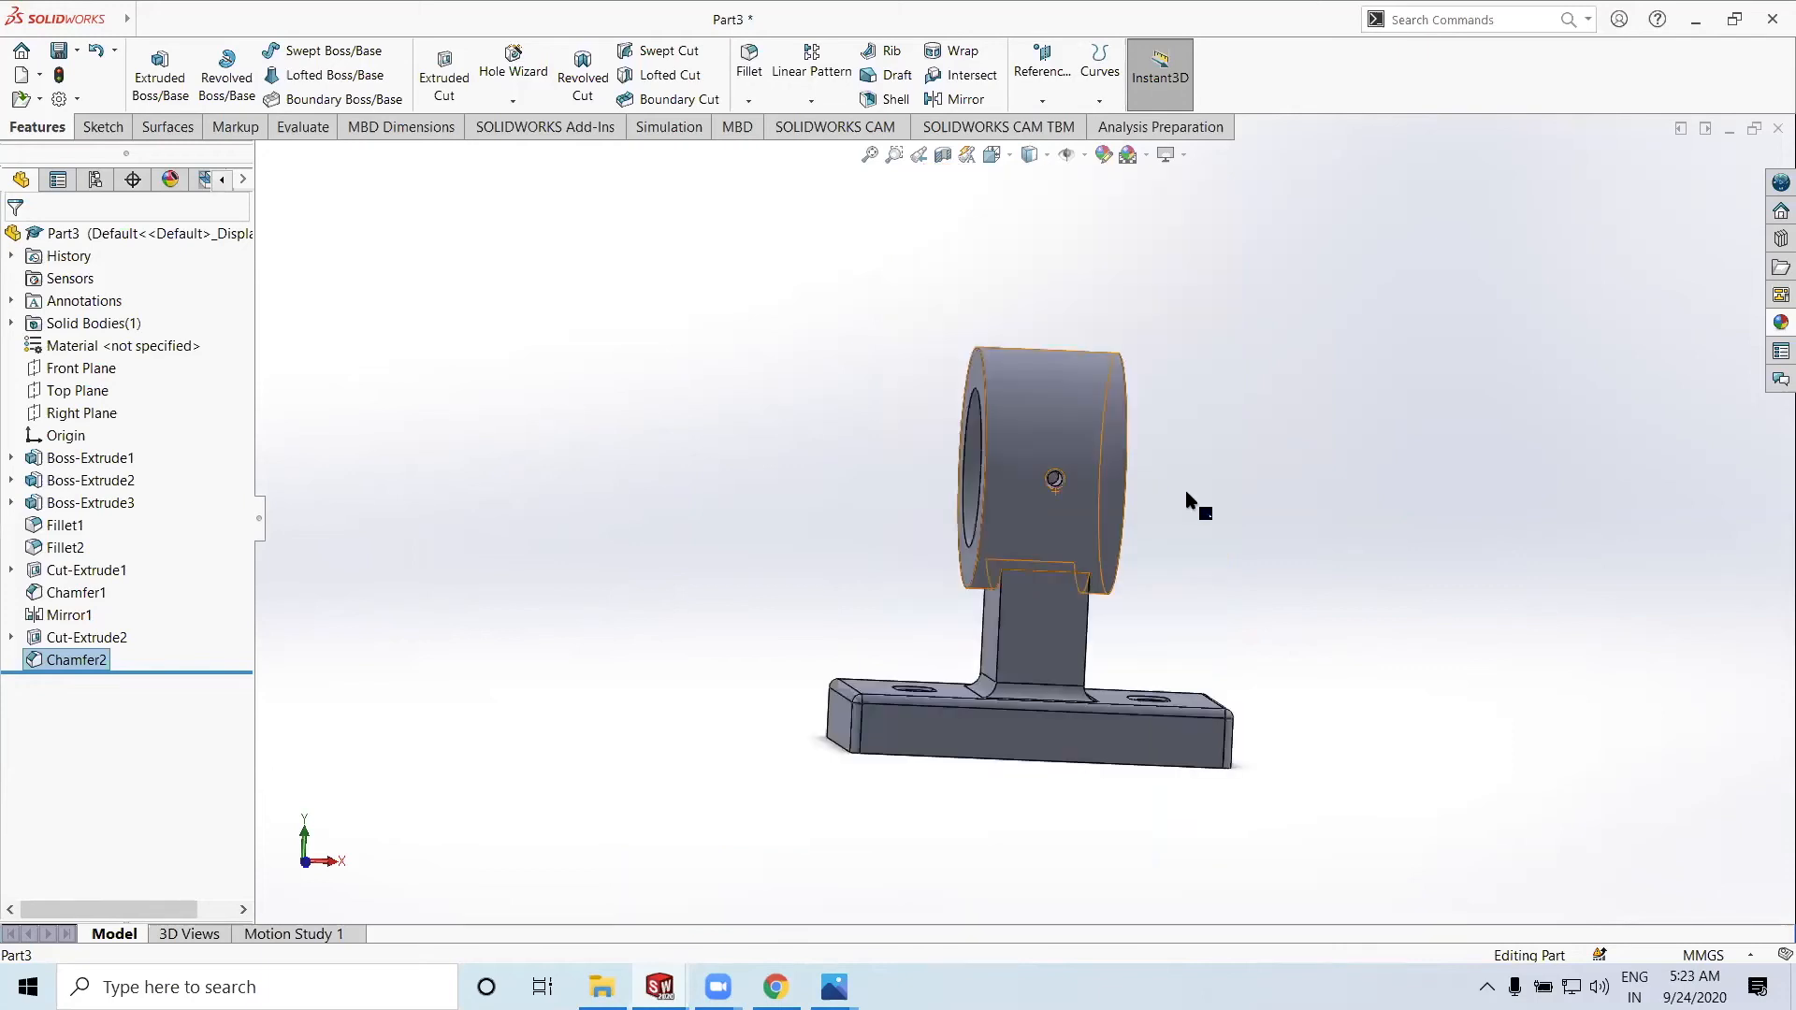
Compare the bracket with the 2nd model.PNG drawing and start a new sketch on the Front Plane
{"action": "mouse_move", "coordinate": [834, 987]}
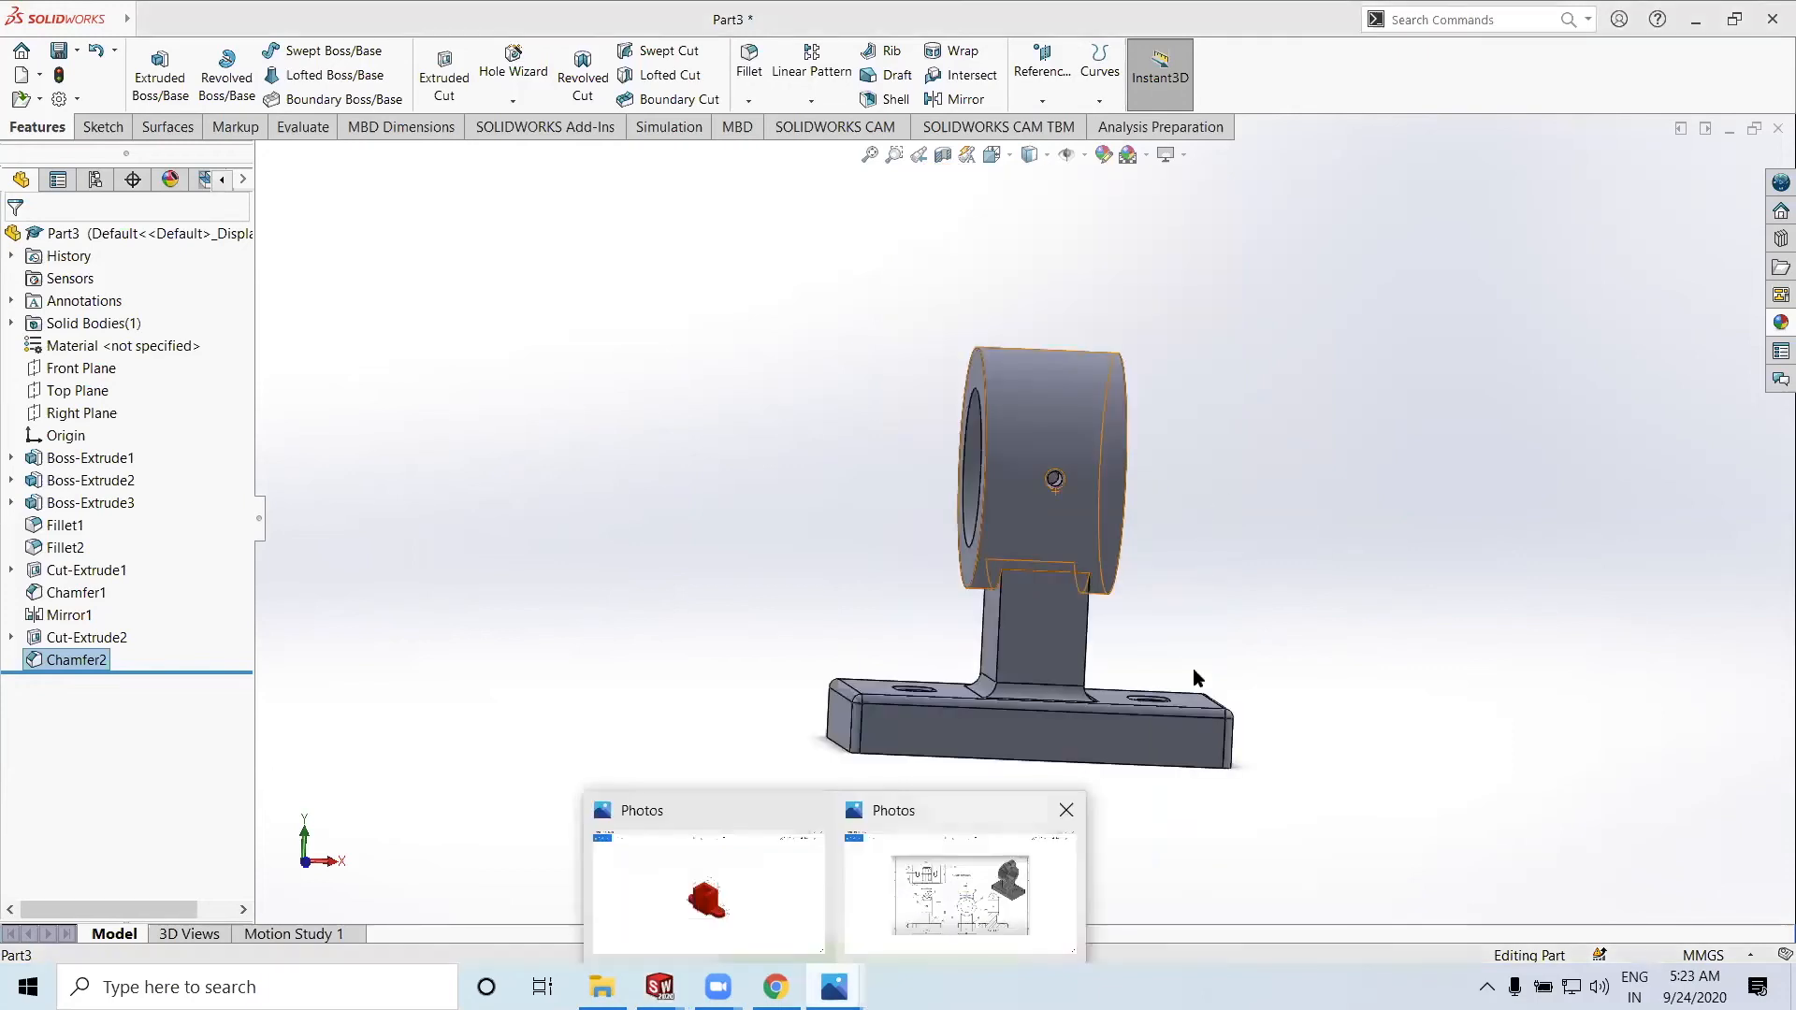
{"action": "left_click", "coordinate": [961, 893]}
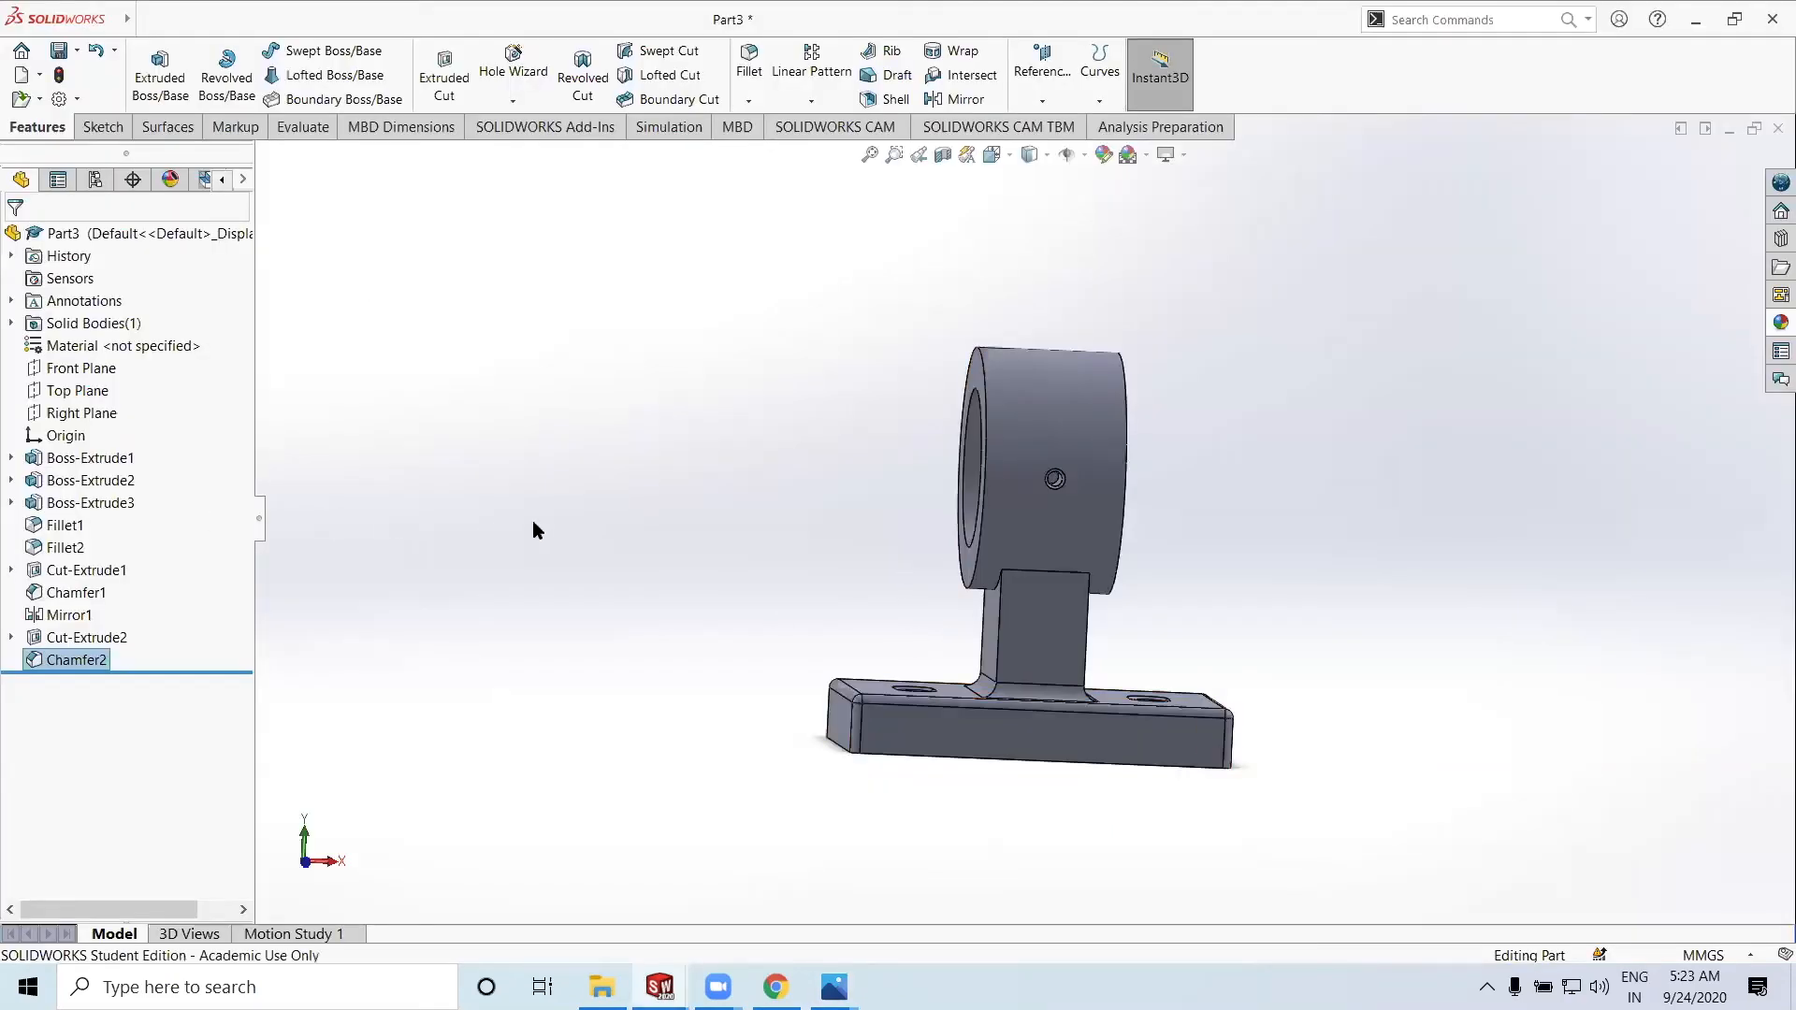
{"action": "middle_click_drag", "start_coordinate": [518, 534], "coordinate": [381, 565]}
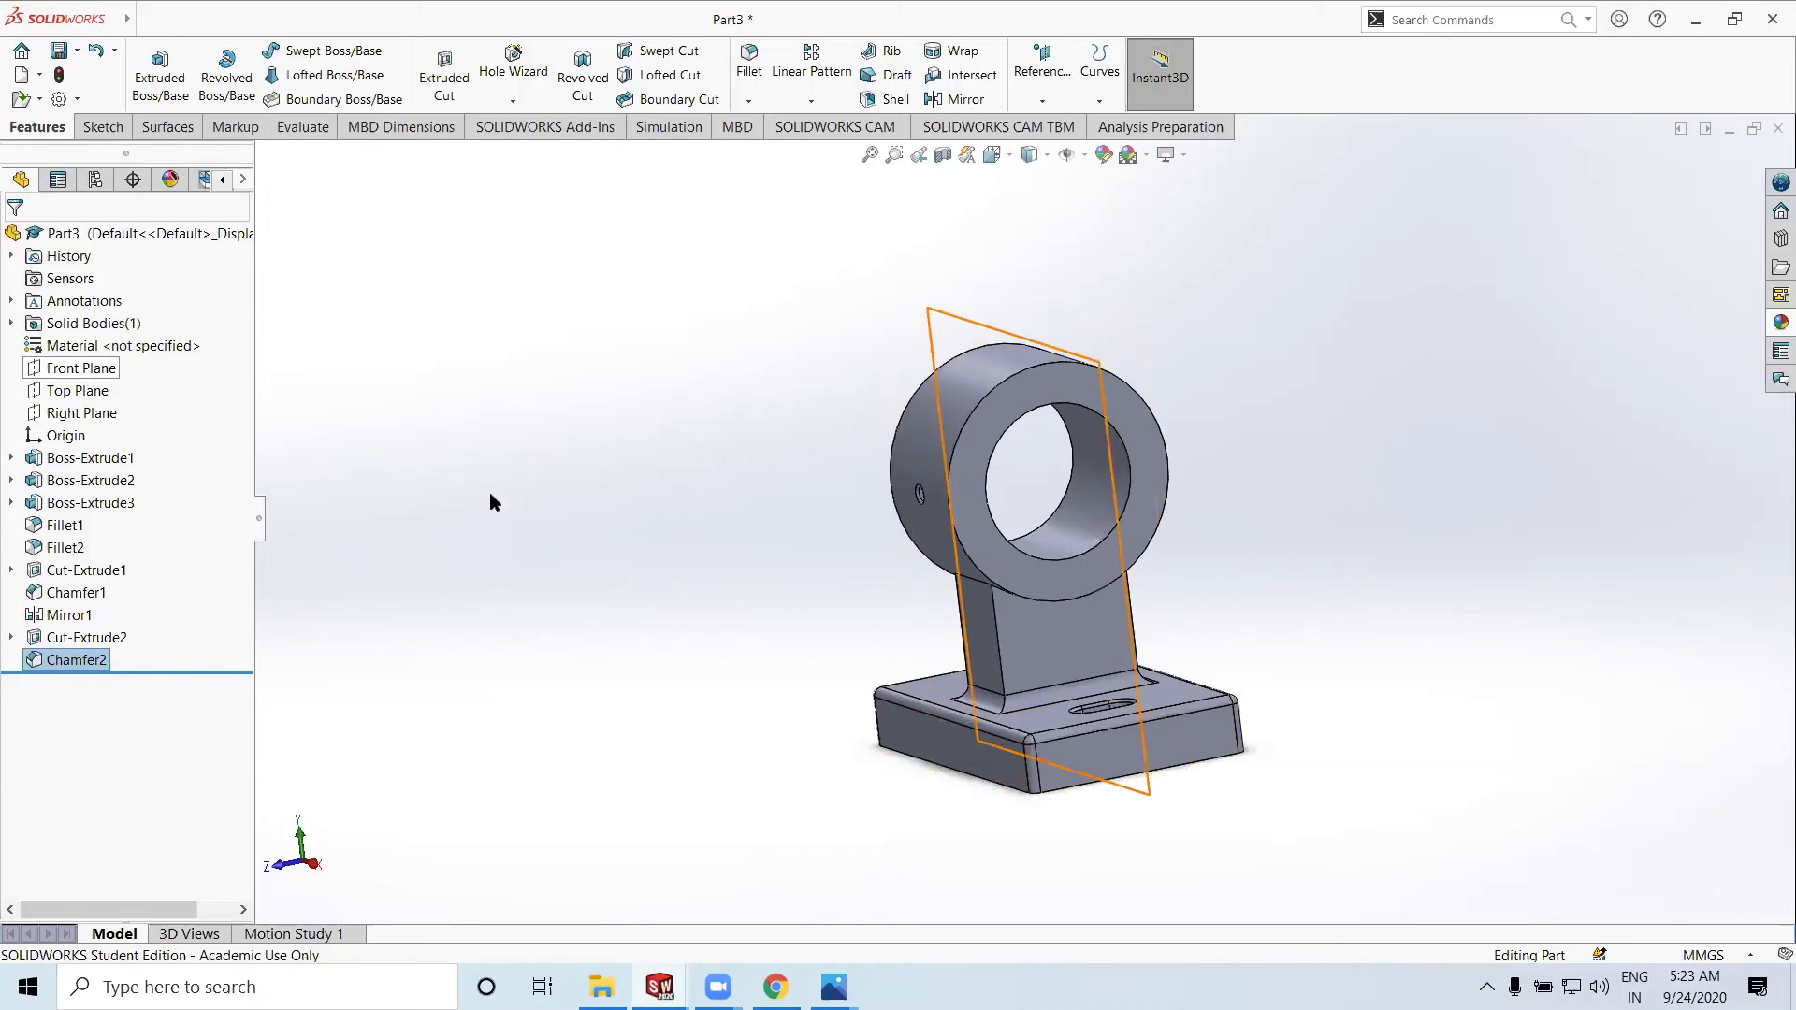
{"action": "mouse_move", "coordinate": [630, 521]}
{"action": "middle_mouse_down"}
{"action": "mouse_move", "coordinate": [649, 493]}
{"action": "mouse_move", "coordinate": [598, 510]}
{"action": "middle_mouse_up"}
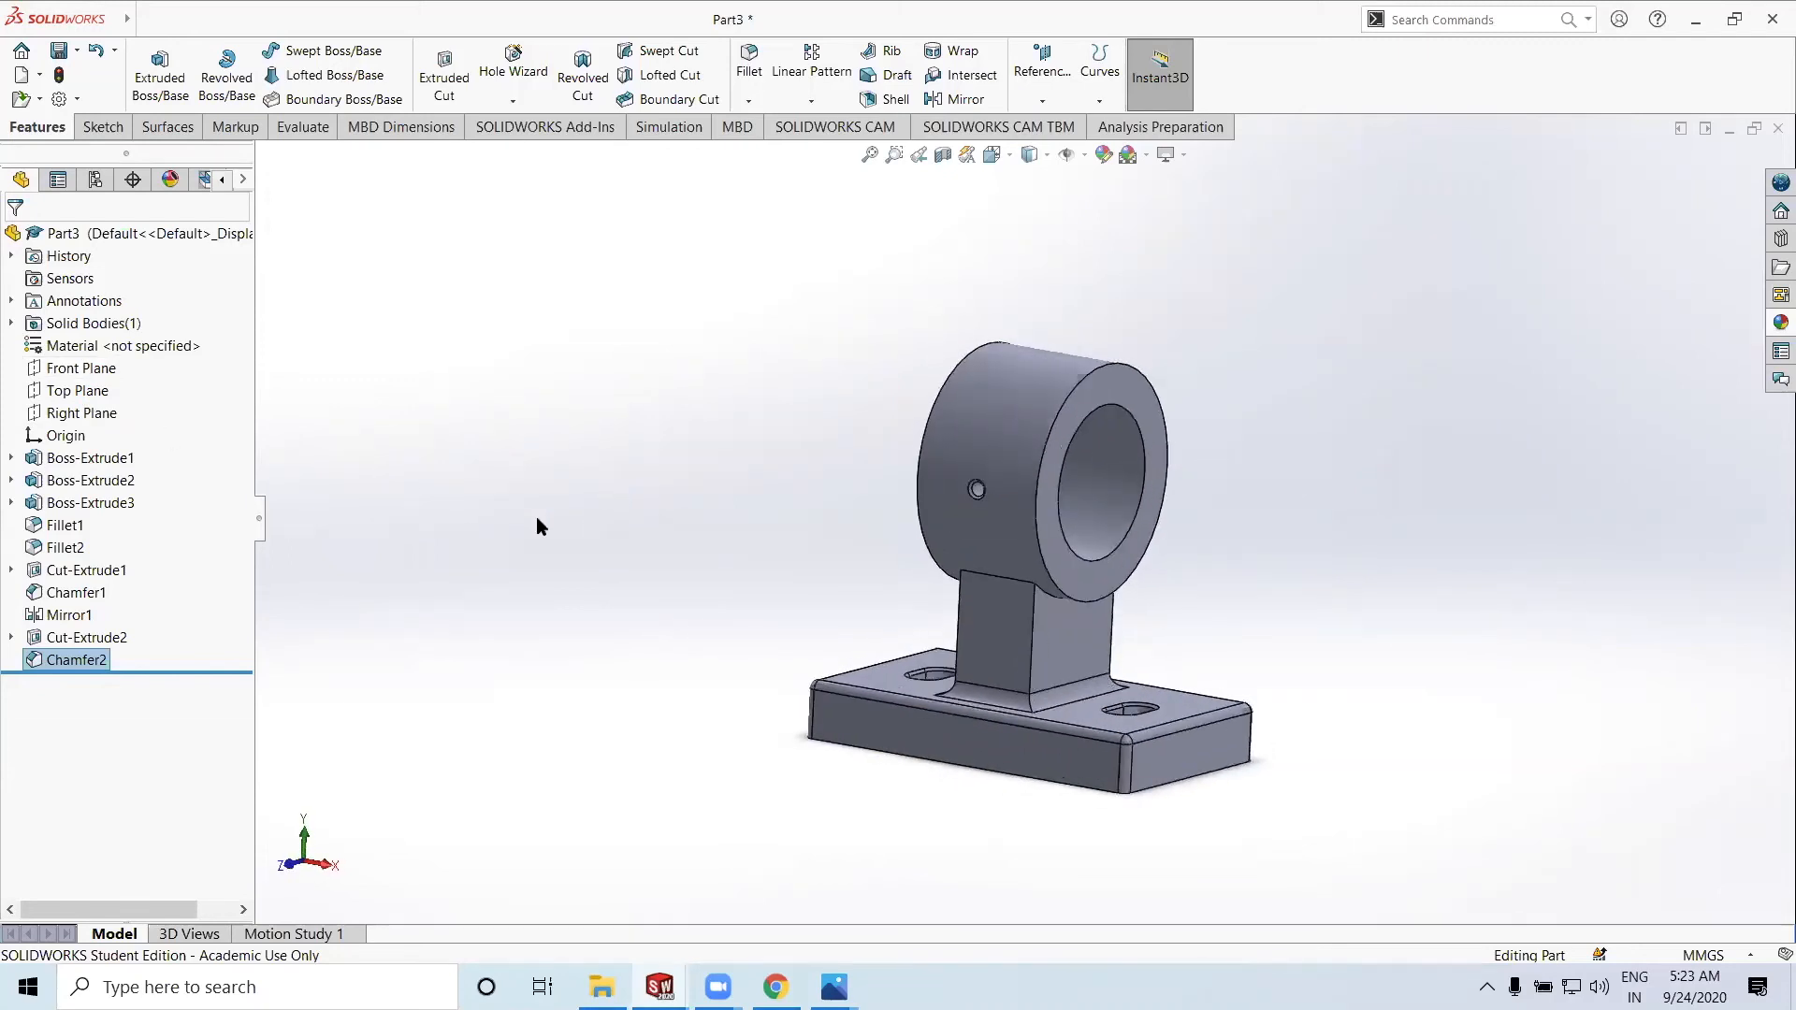
{"action": "left_click", "coordinate": [80, 375]}
{"action": "mouse_move", "coordinate": [705, 663]}
{"action": "middle_mouse_down"}
{"action": "mouse_move", "coordinate": [693, 681]}
{"action": "mouse_move", "coordinate": [715, 651]}
{"action": "middle_mouse_up"}
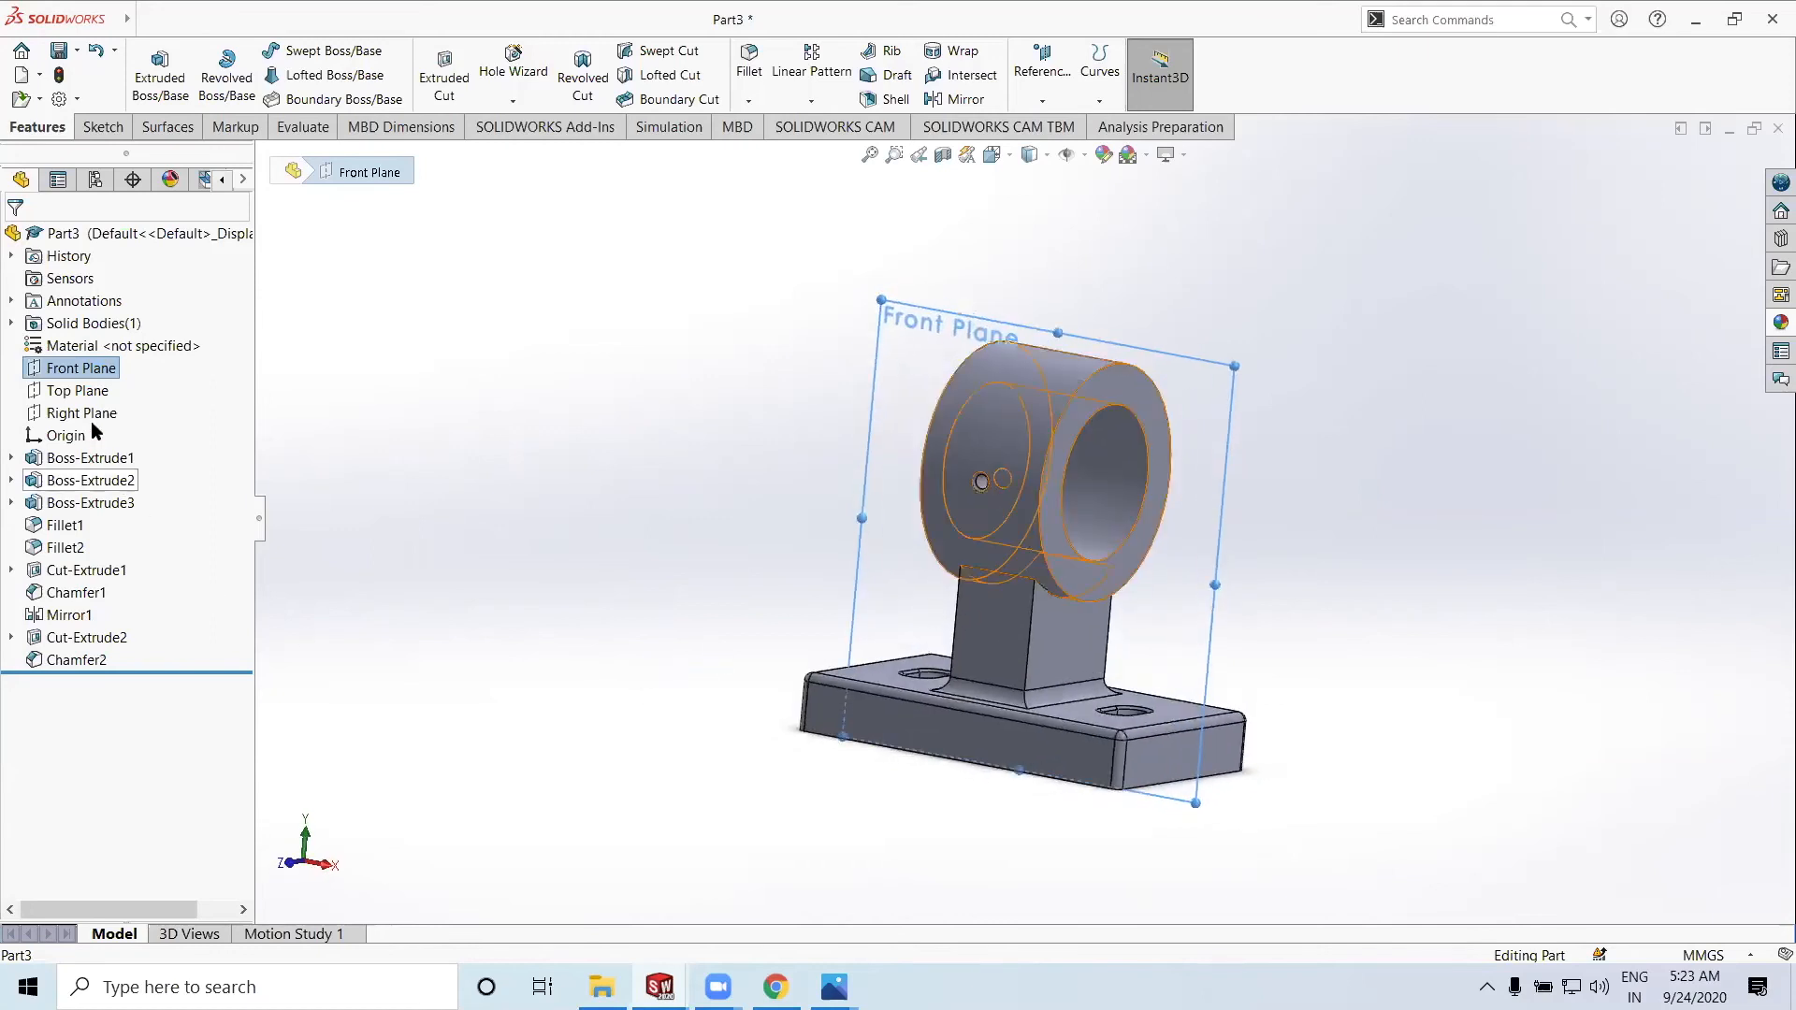
{"action": "left_click", "coordinate": [82, 367]}
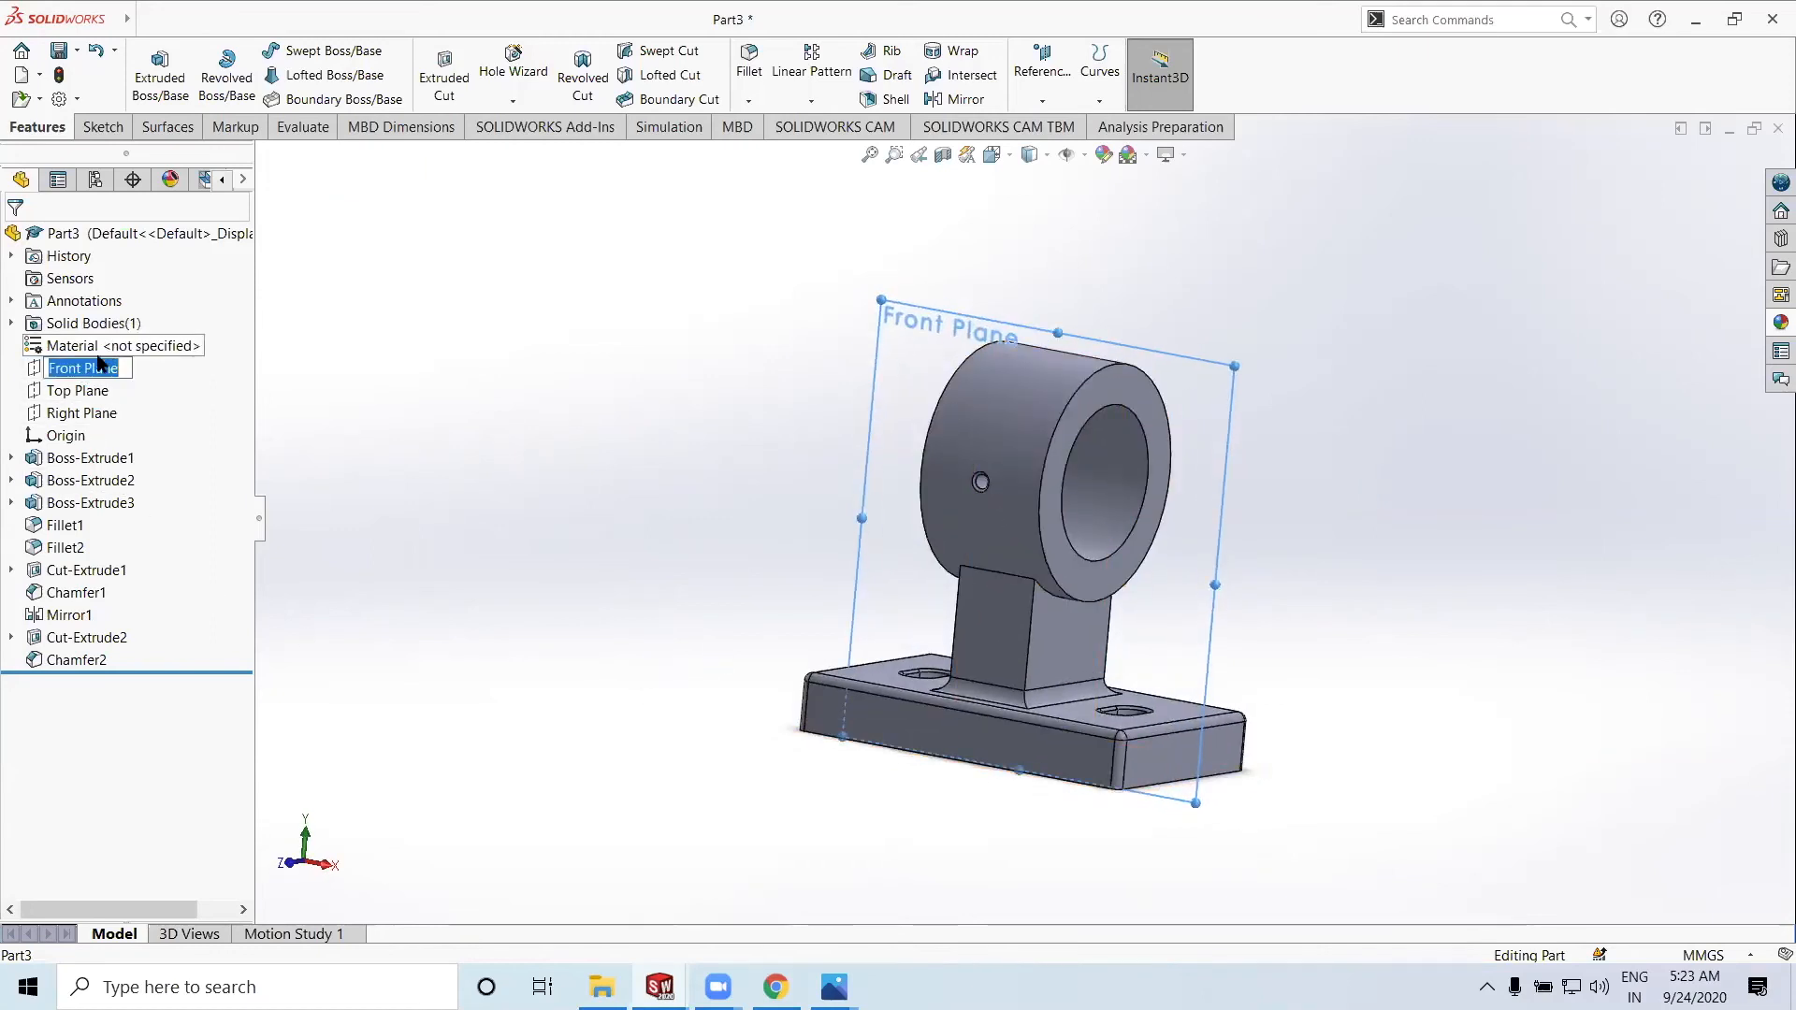
{"action": "key", "text": "Escape"}
{"action": "left_click", "coordinate": [98, 370]}
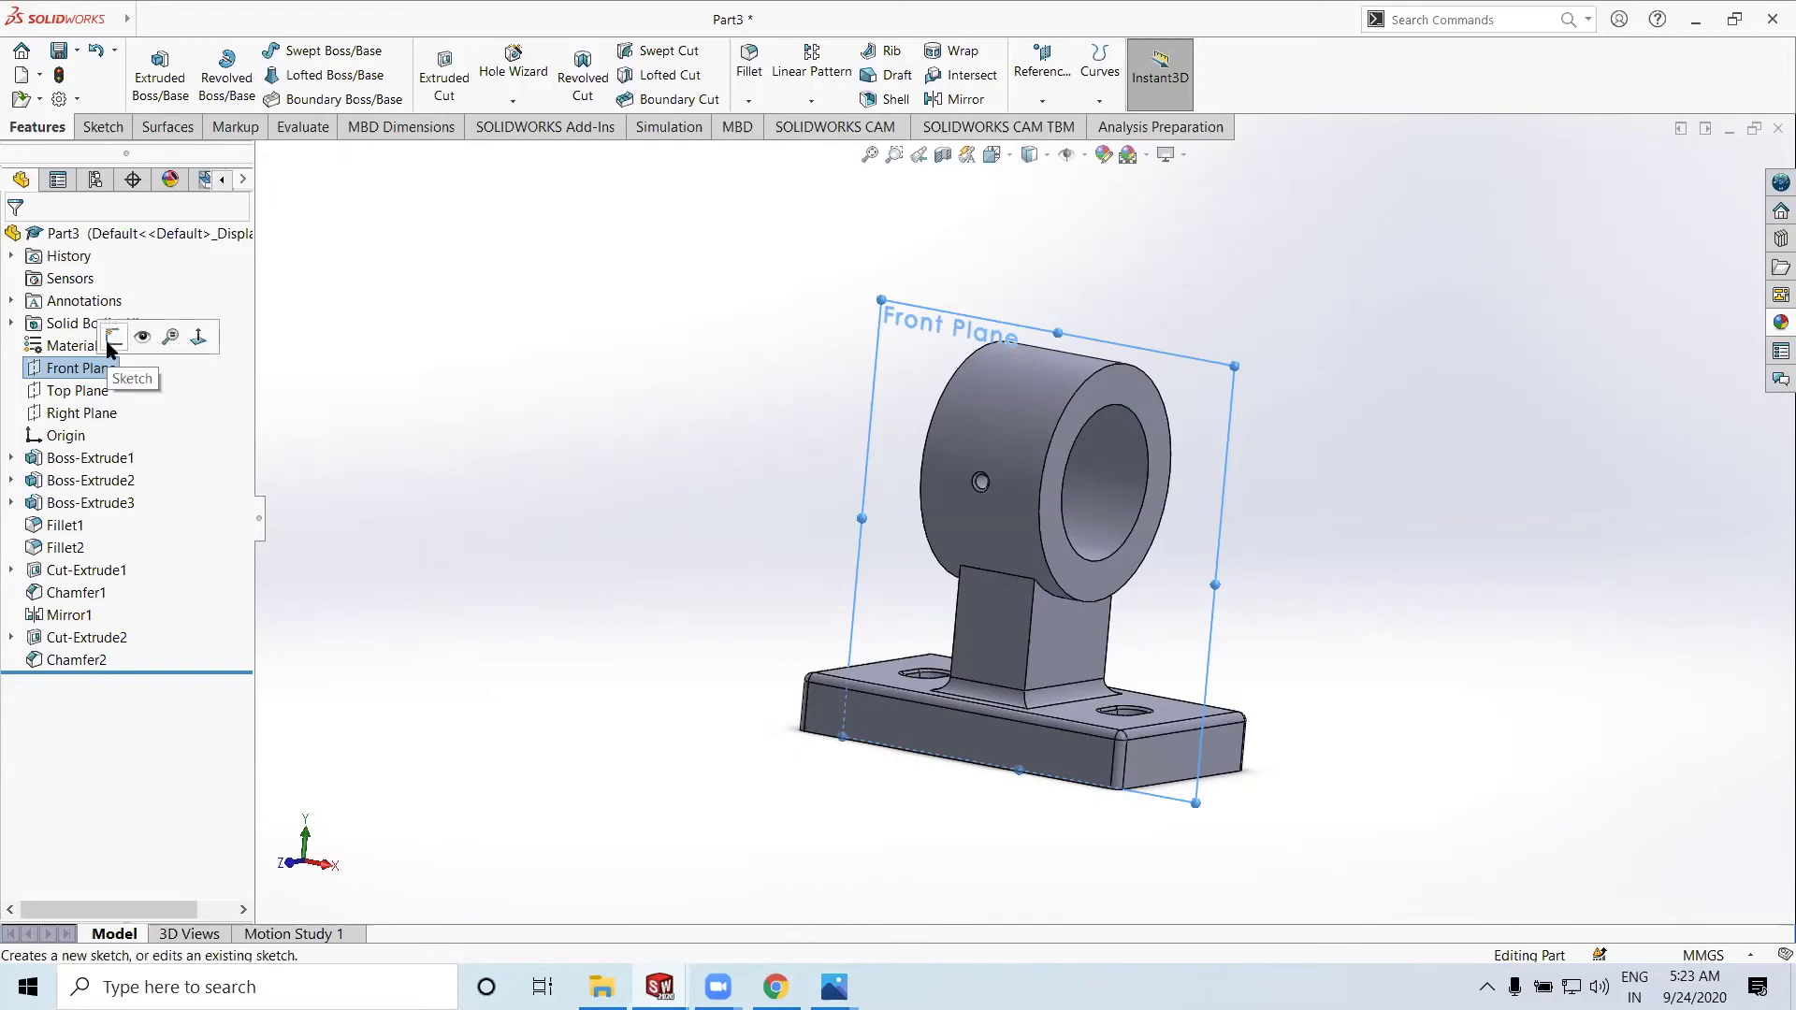
{"action": "left_click", "coordinate": [148, 339]}
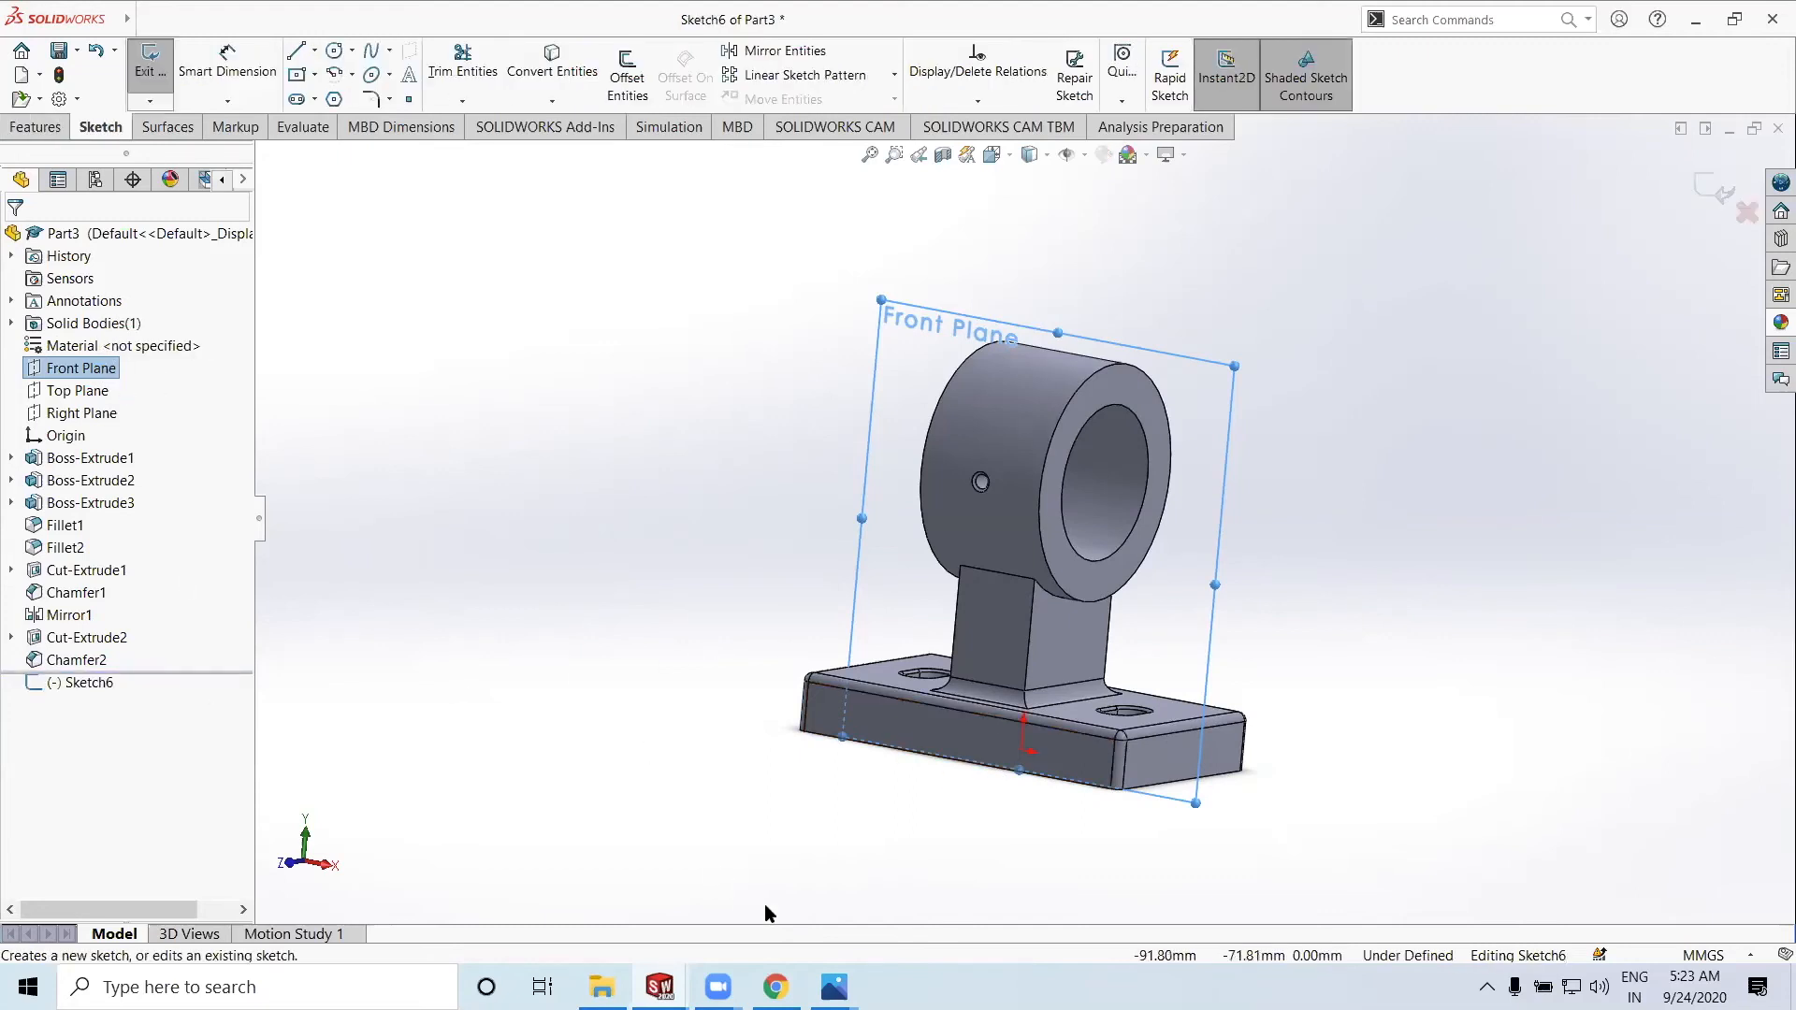
Switch to the 2nd model.PNG drawing in Photos and examine an enlarged view of the clamp lug's dimensions above the ring
{"action": "mouse_move", "coordinate": [833, 988]}
{"action": "left_click", "coordinate": [877, 898]}
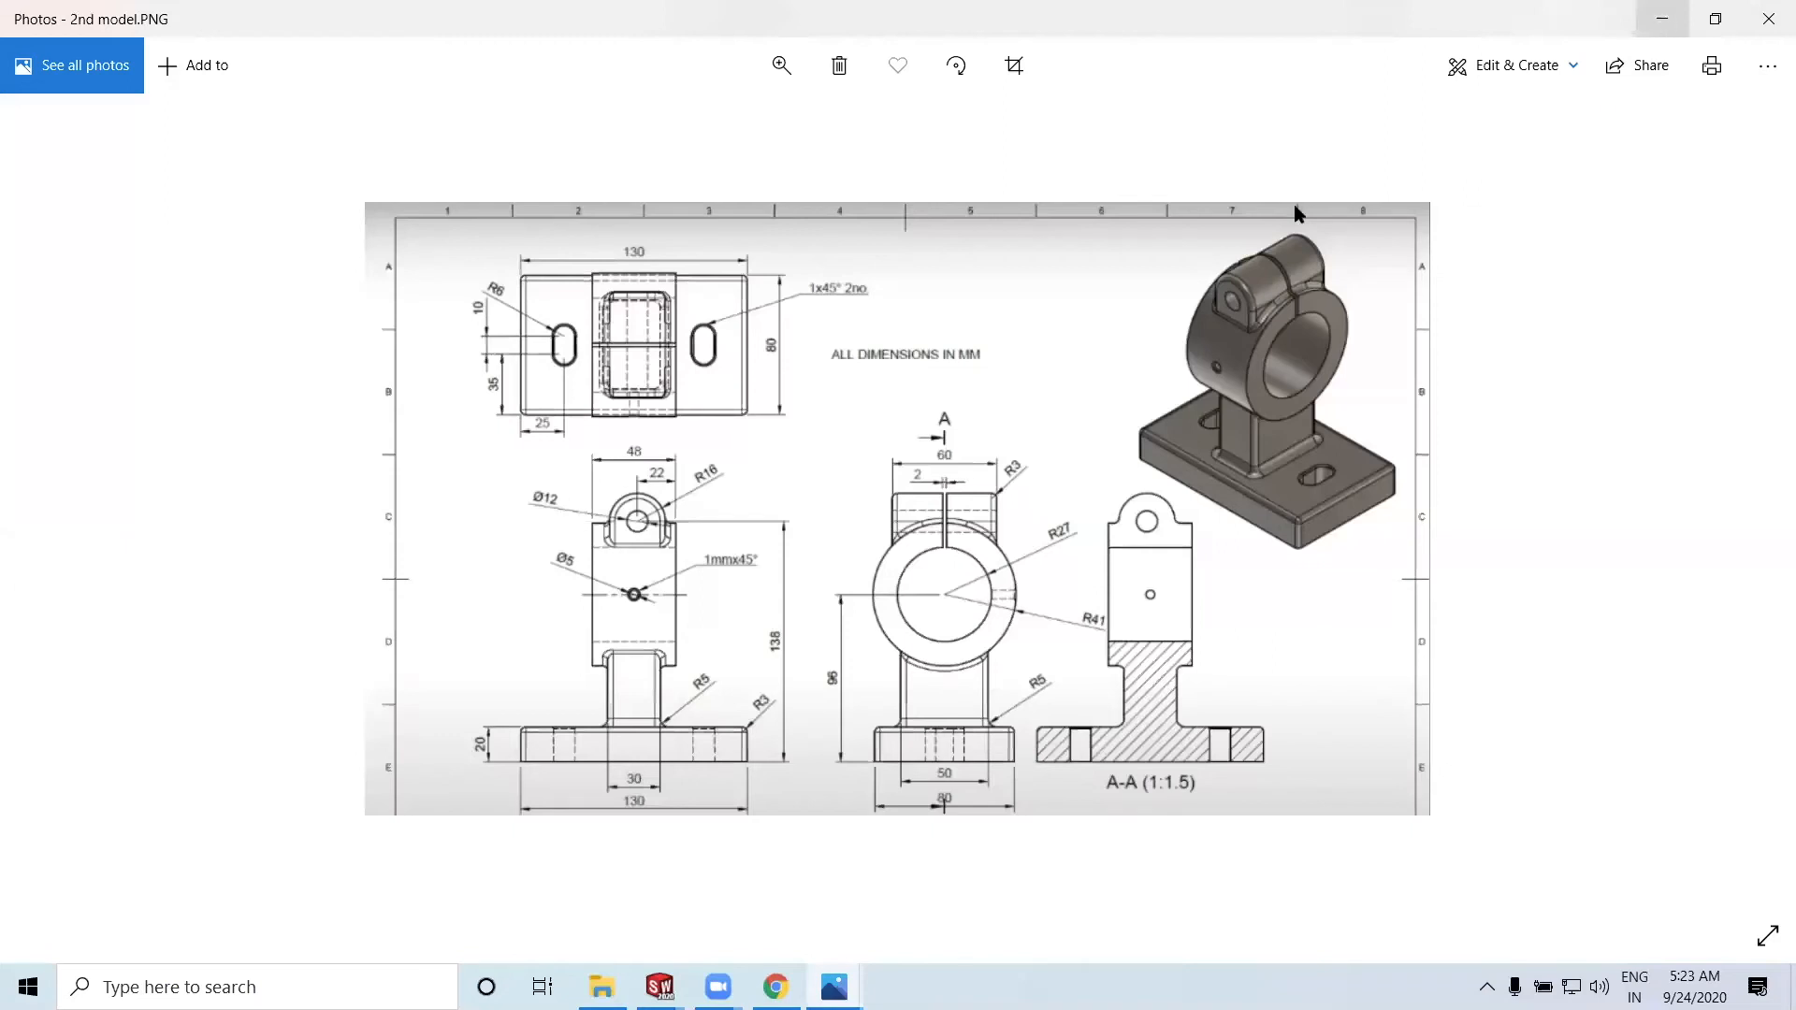
{"action": "left_click", "coordinate": [779, 68]}
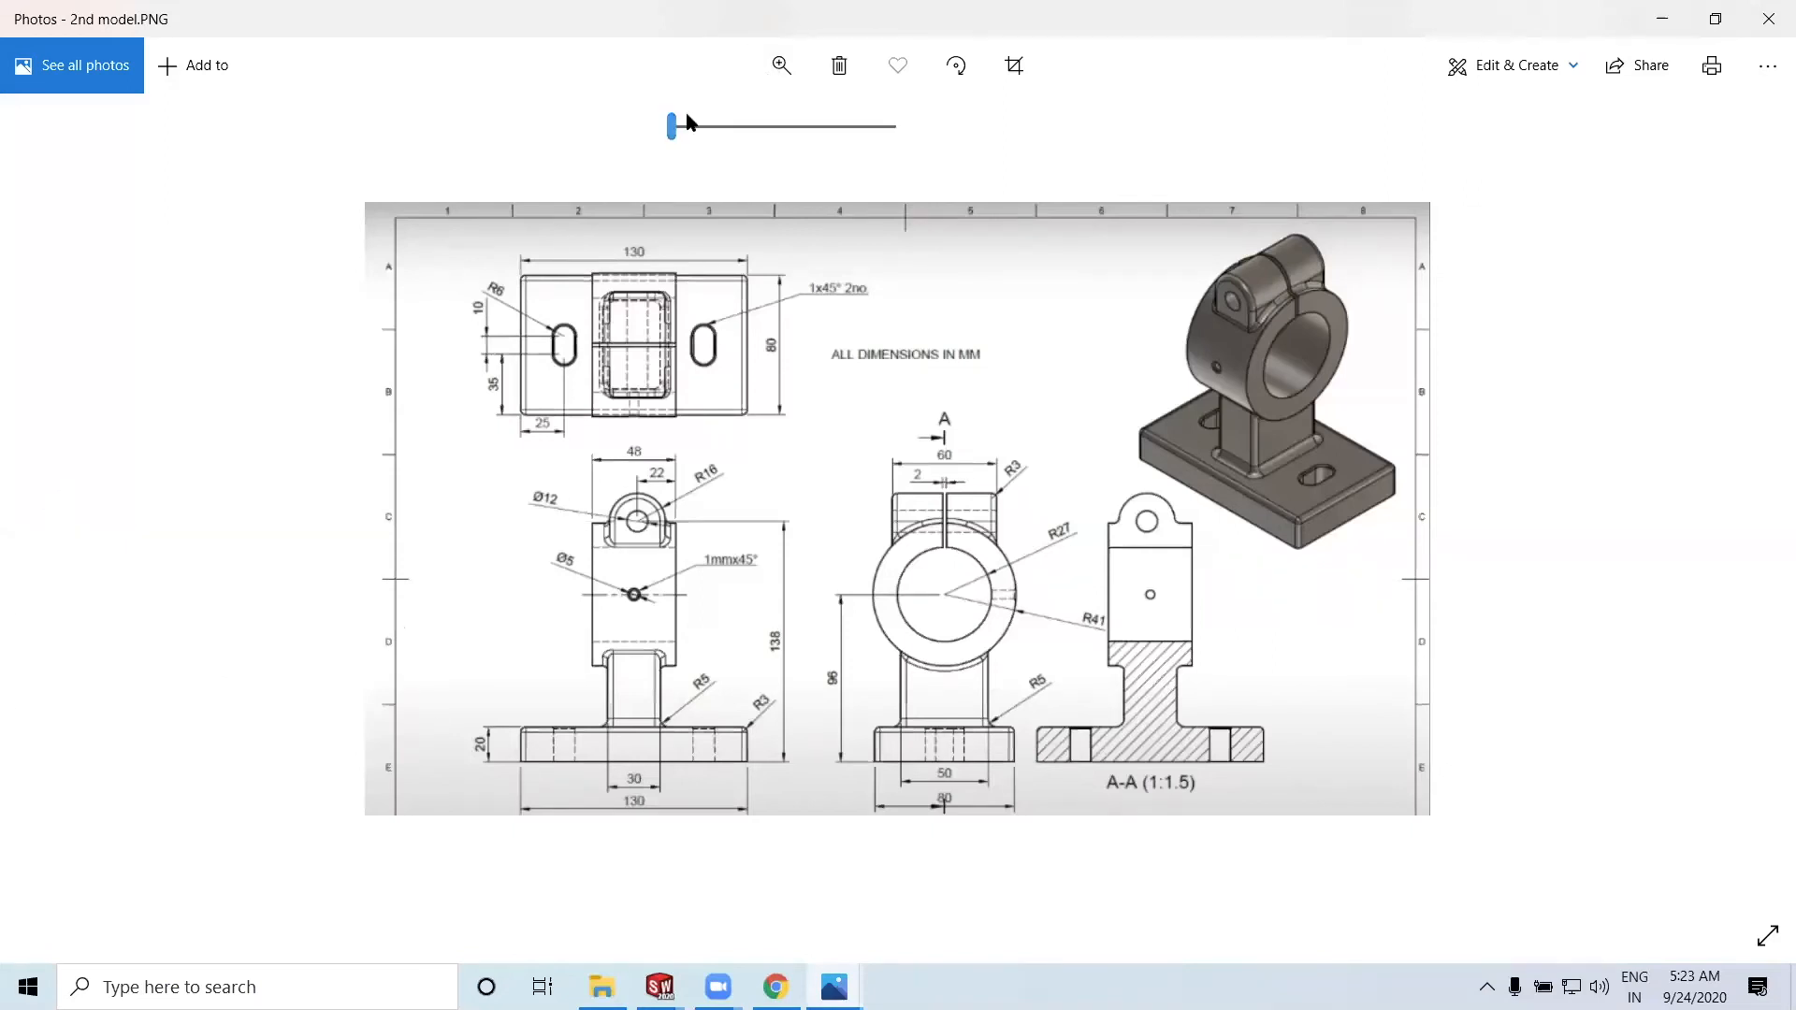
{"action": "left_click_drag", "start_coordinate": [678, 124], "coordinate": [709, 125]}
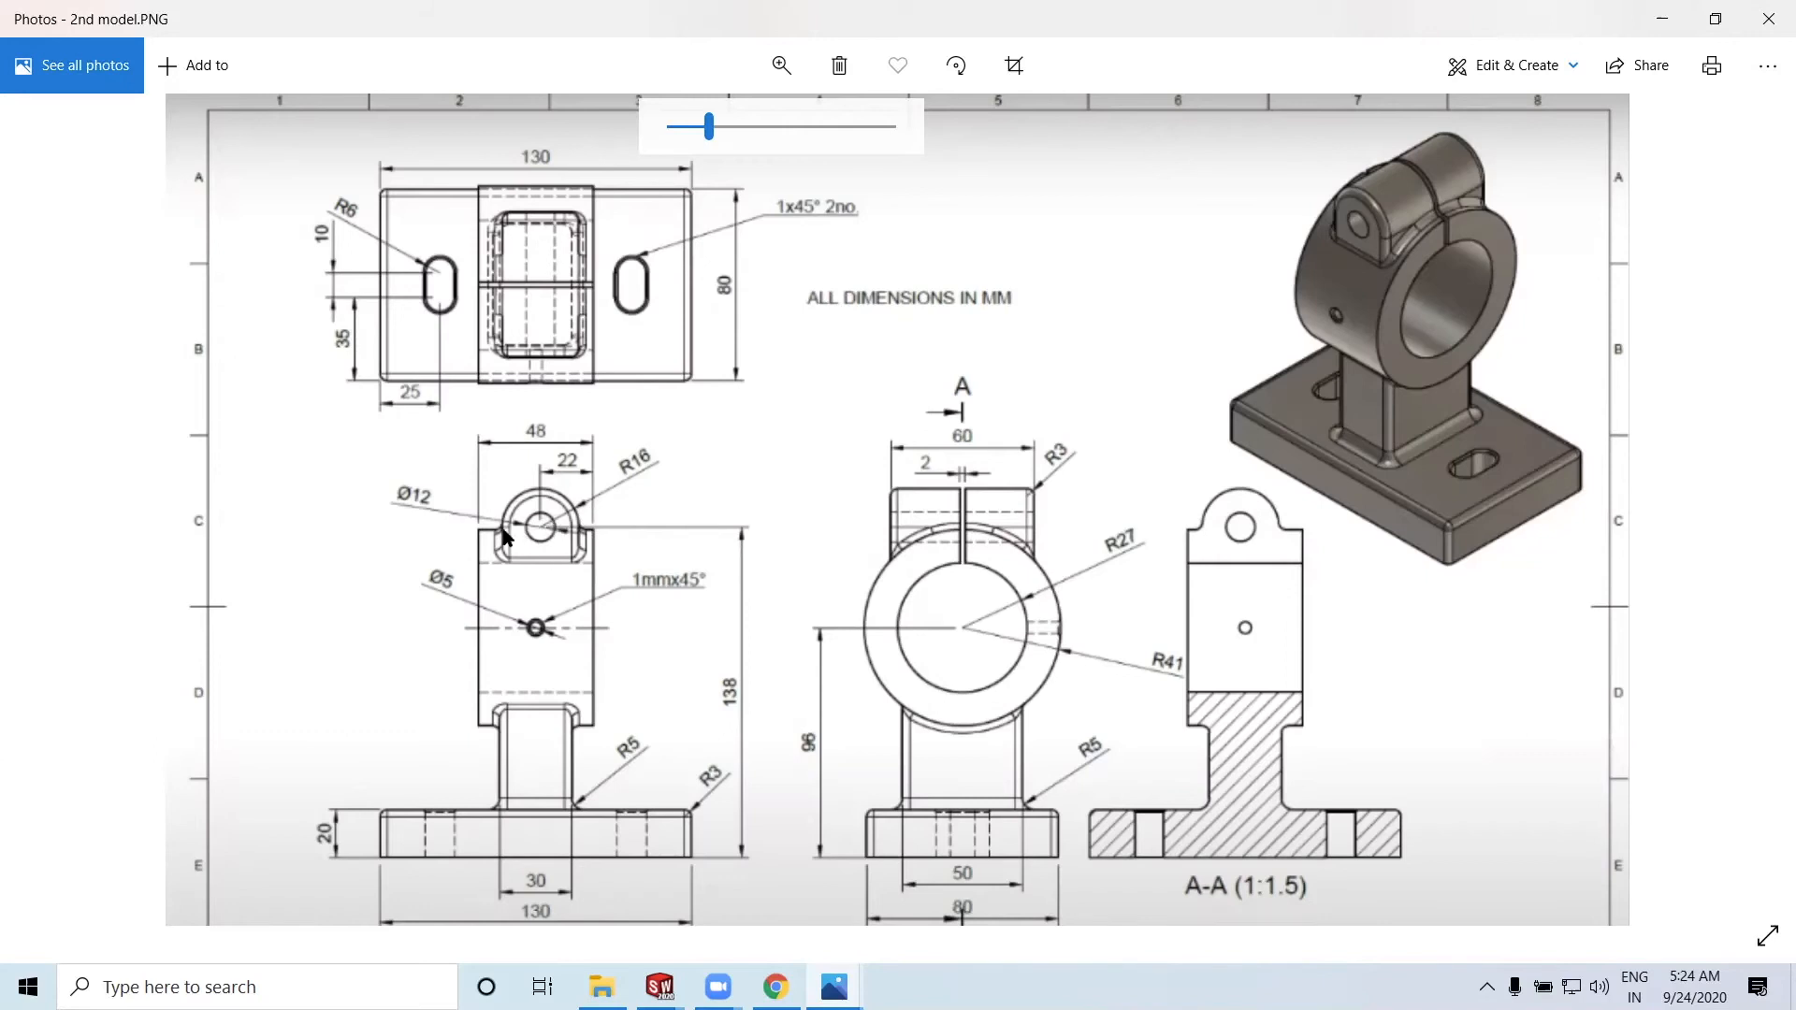
{"action": "left_click", "coordinate": [1661, 17]}
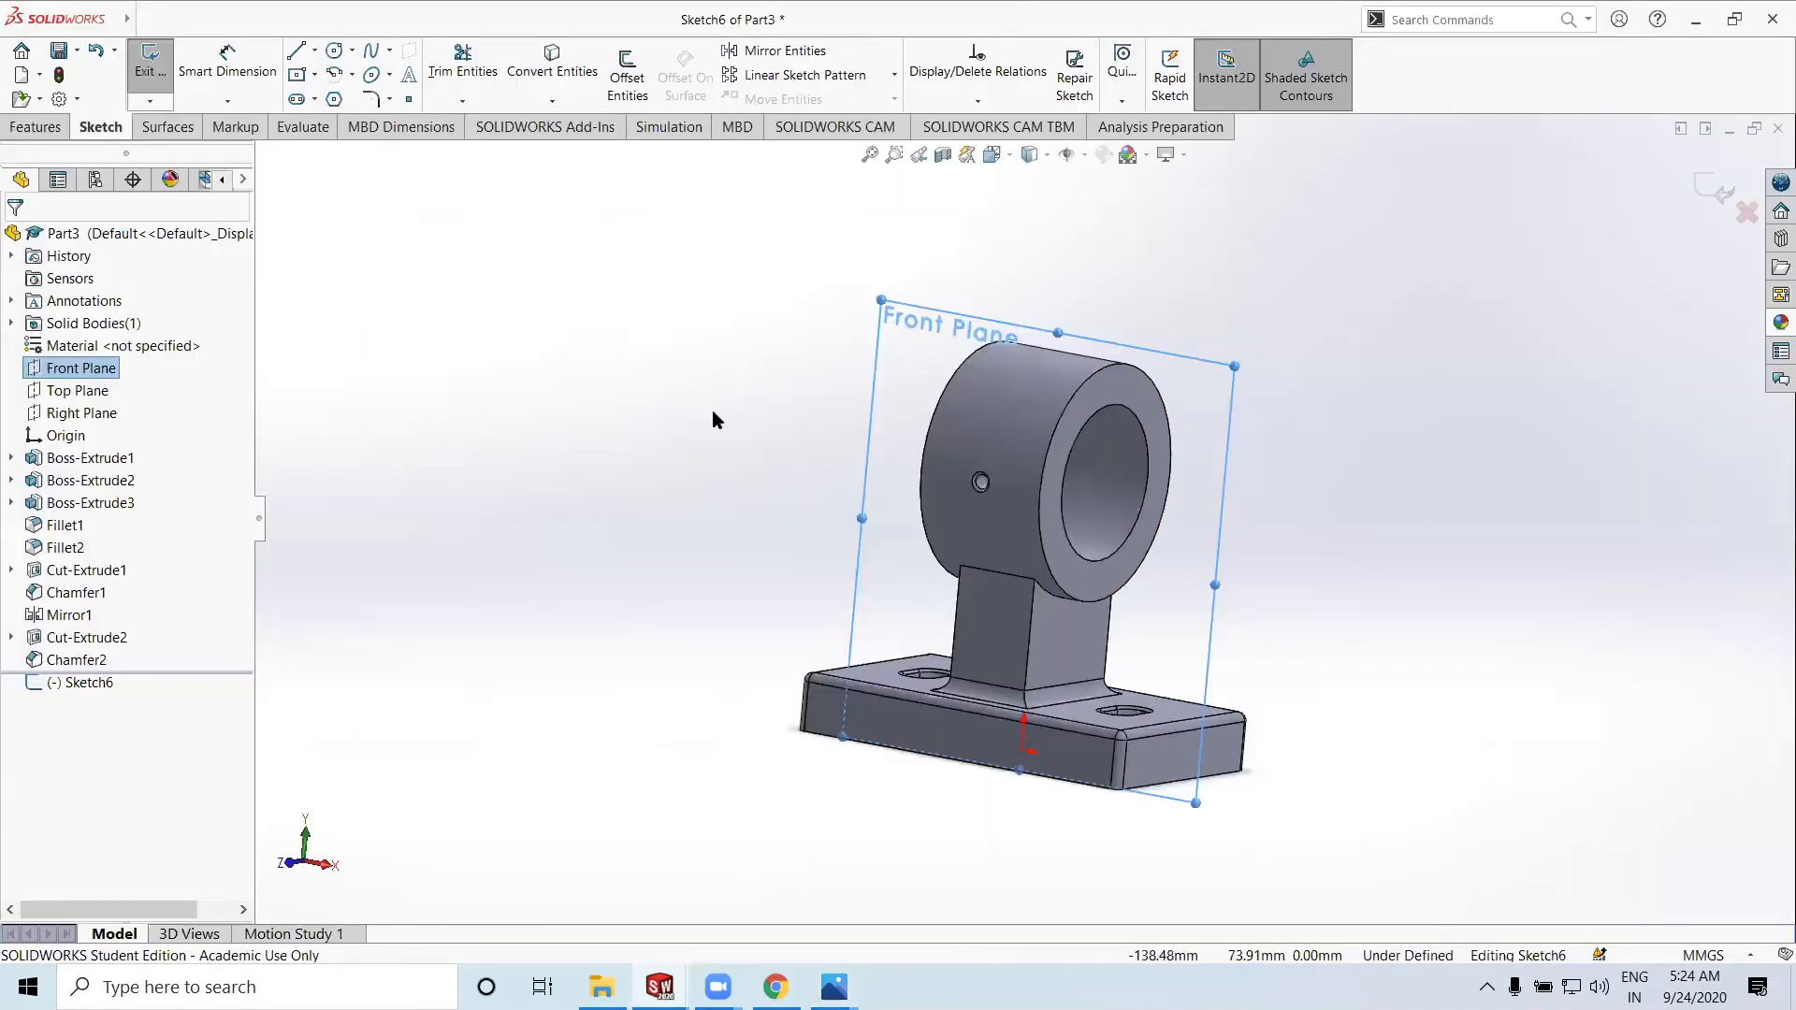
Orient the view normal to the sketch and draw two concentric circles, about 47 mm and 24 mm in diameter, away from the ring
{"action": "left_click", "coordinate": [86, 682]}
{"action": "right_click", "coordinate": [121, 644]}
{"action": "left_click", "coordinate": [121, 651]}
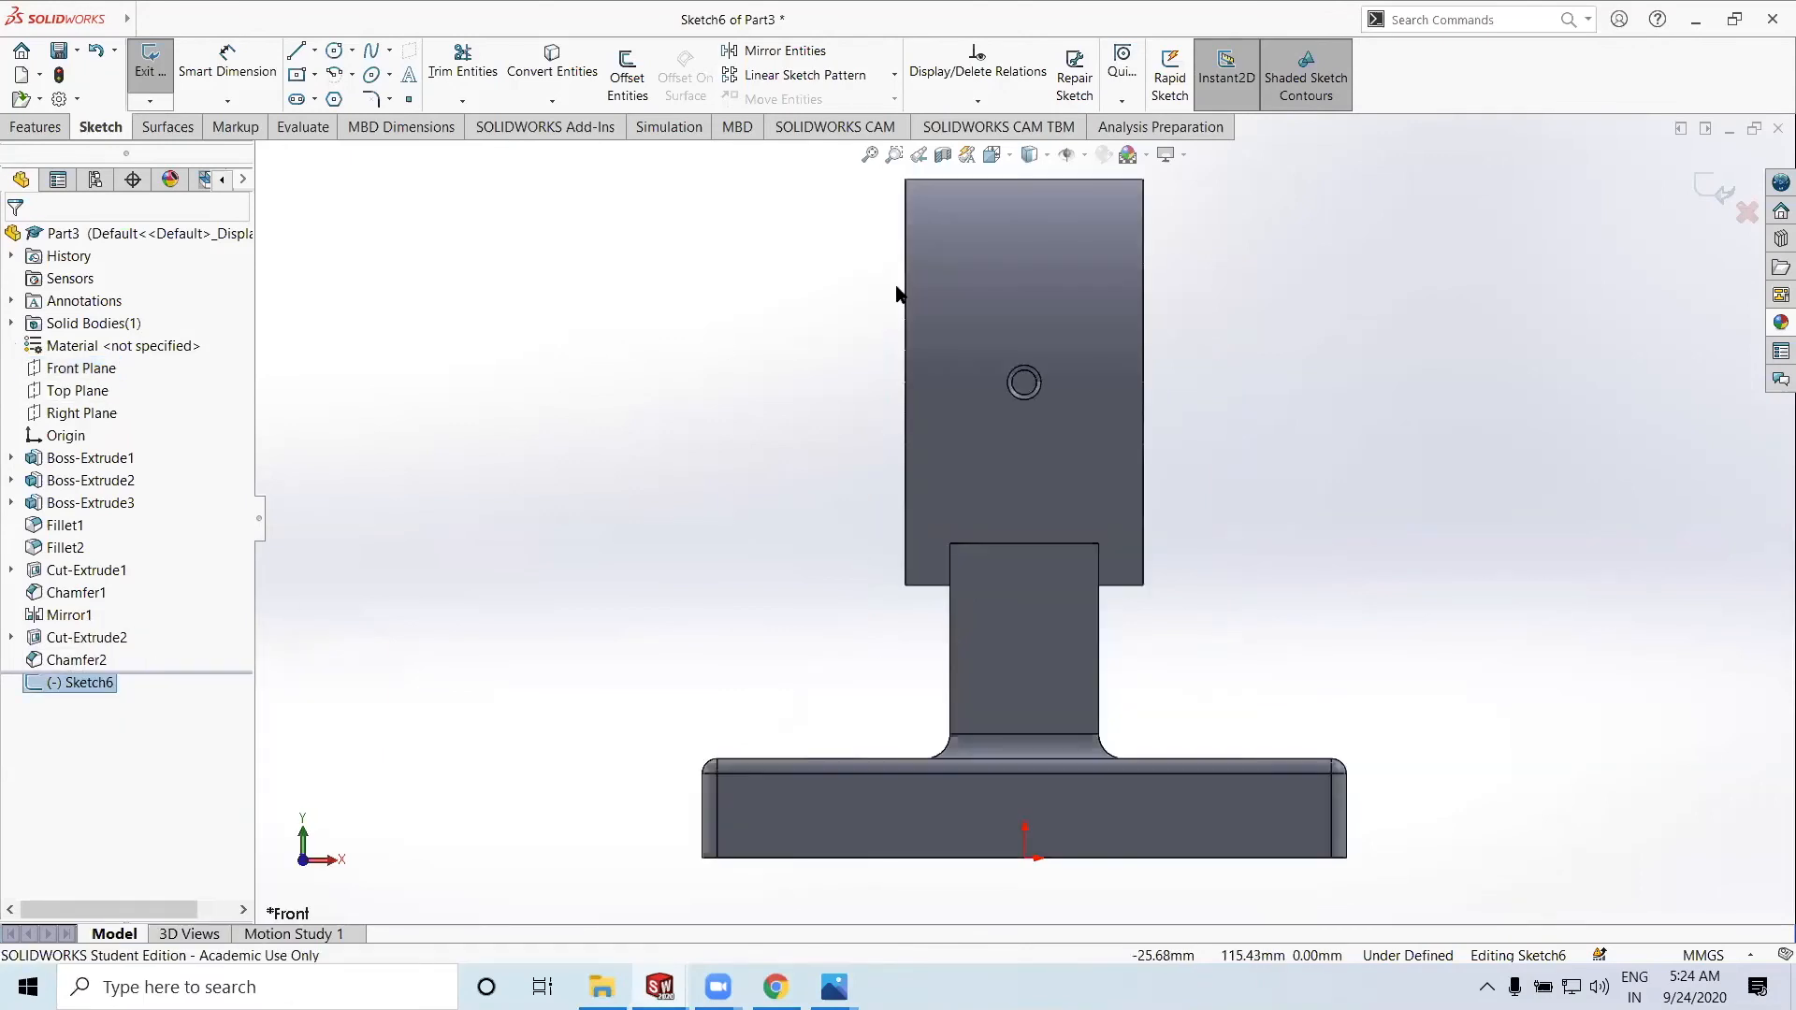
{"action": "left_click", "coordinate": [334, 50]}
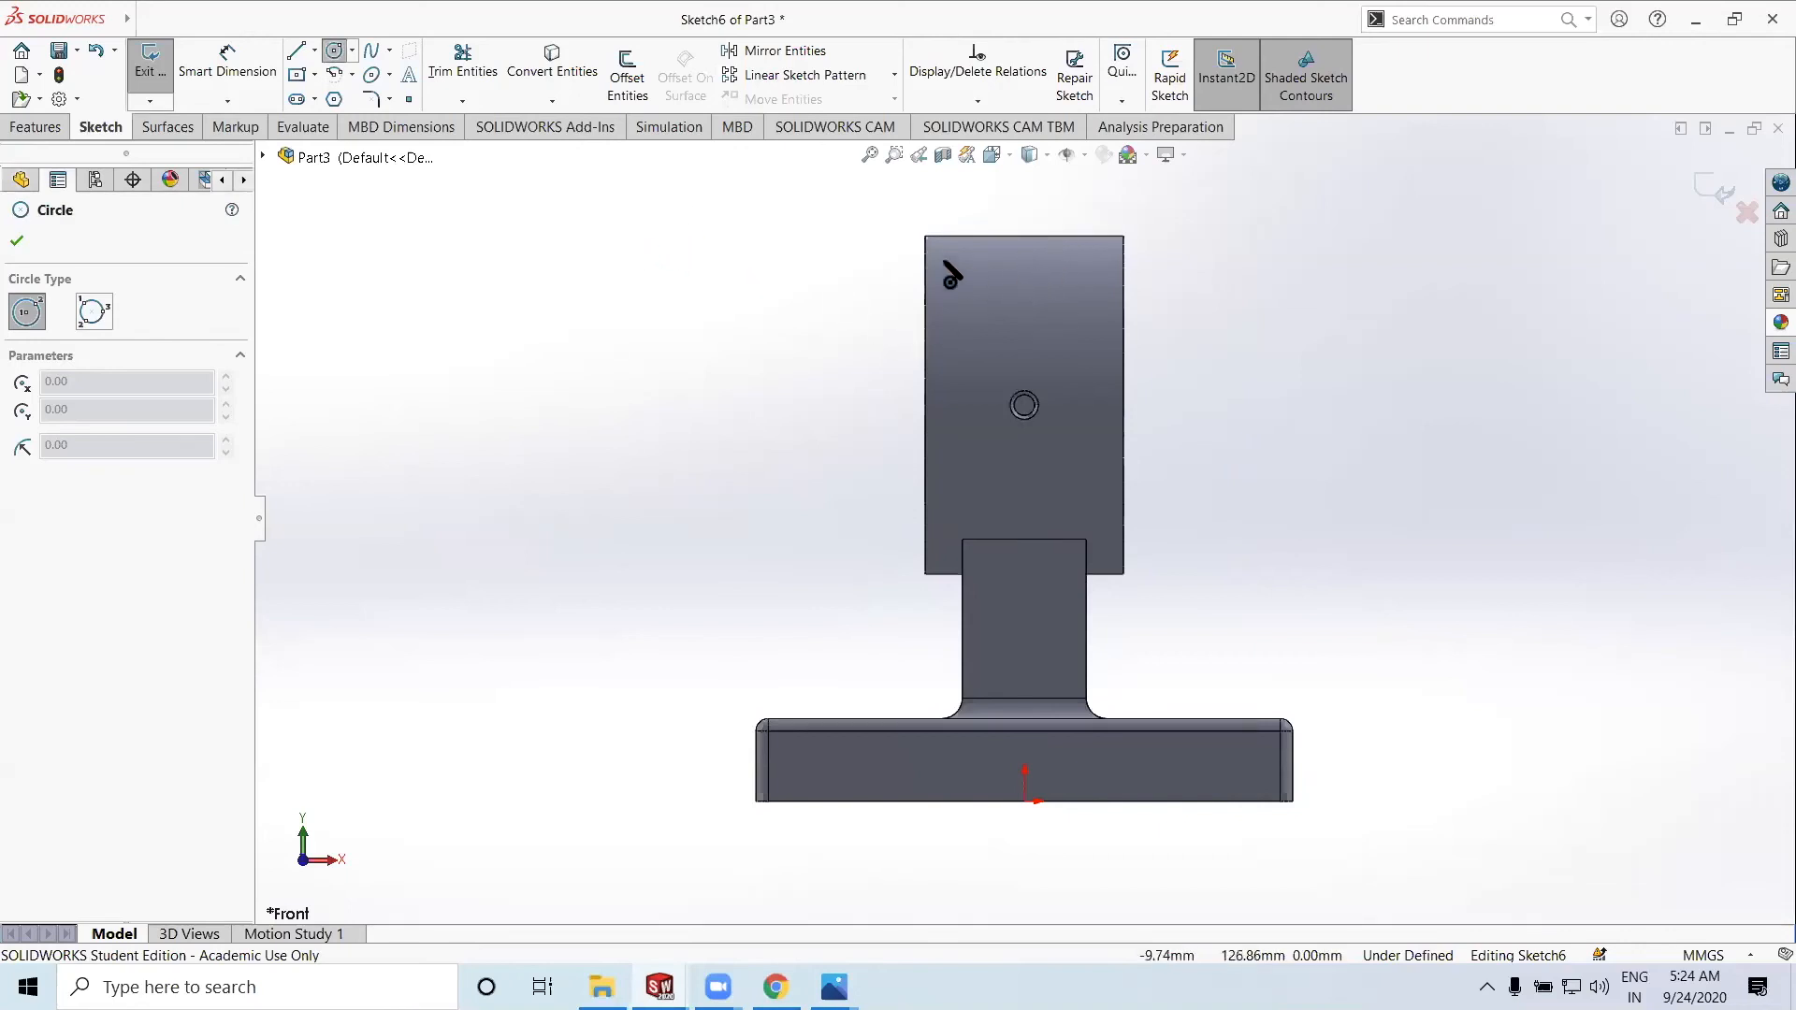
{"action": "left_click", "coordinate": [631, 306]}
{"action": "left_click", "coordinate": [655, 356]}
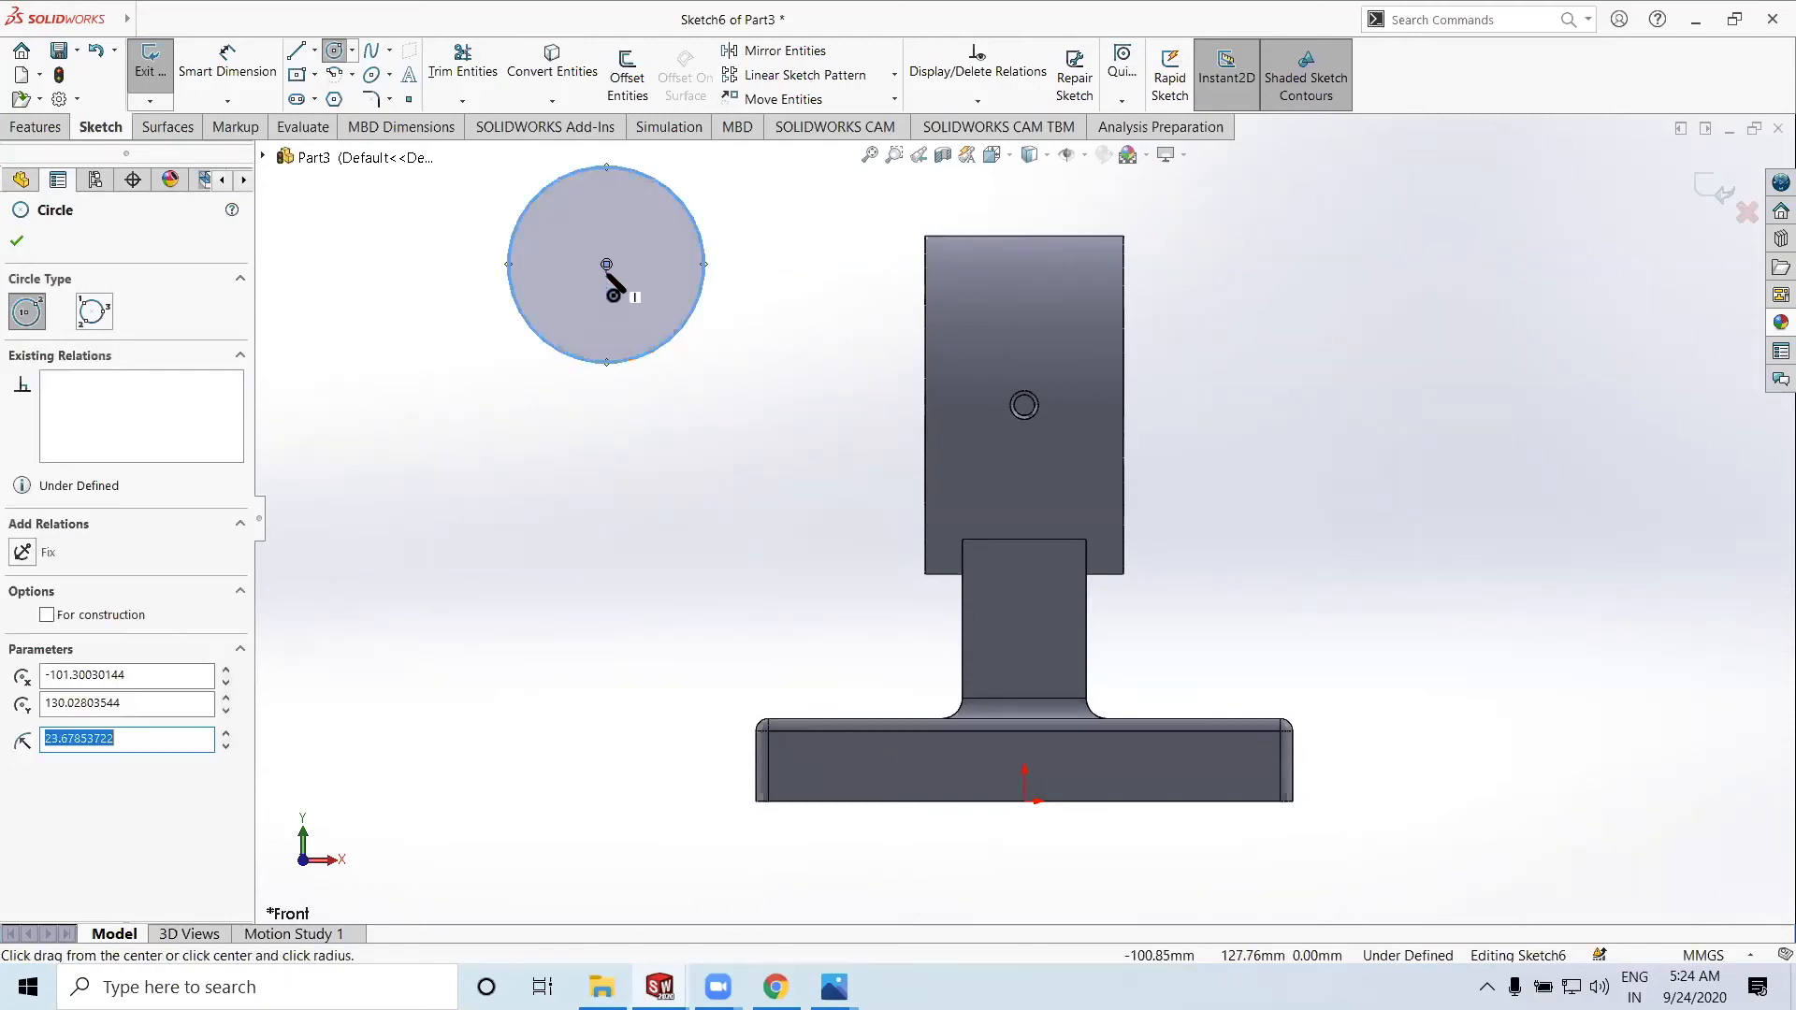
{"action": "left_click", "coordinate": [608, 266]}
{"action": "left_click", "coordinate": [562, 287]}
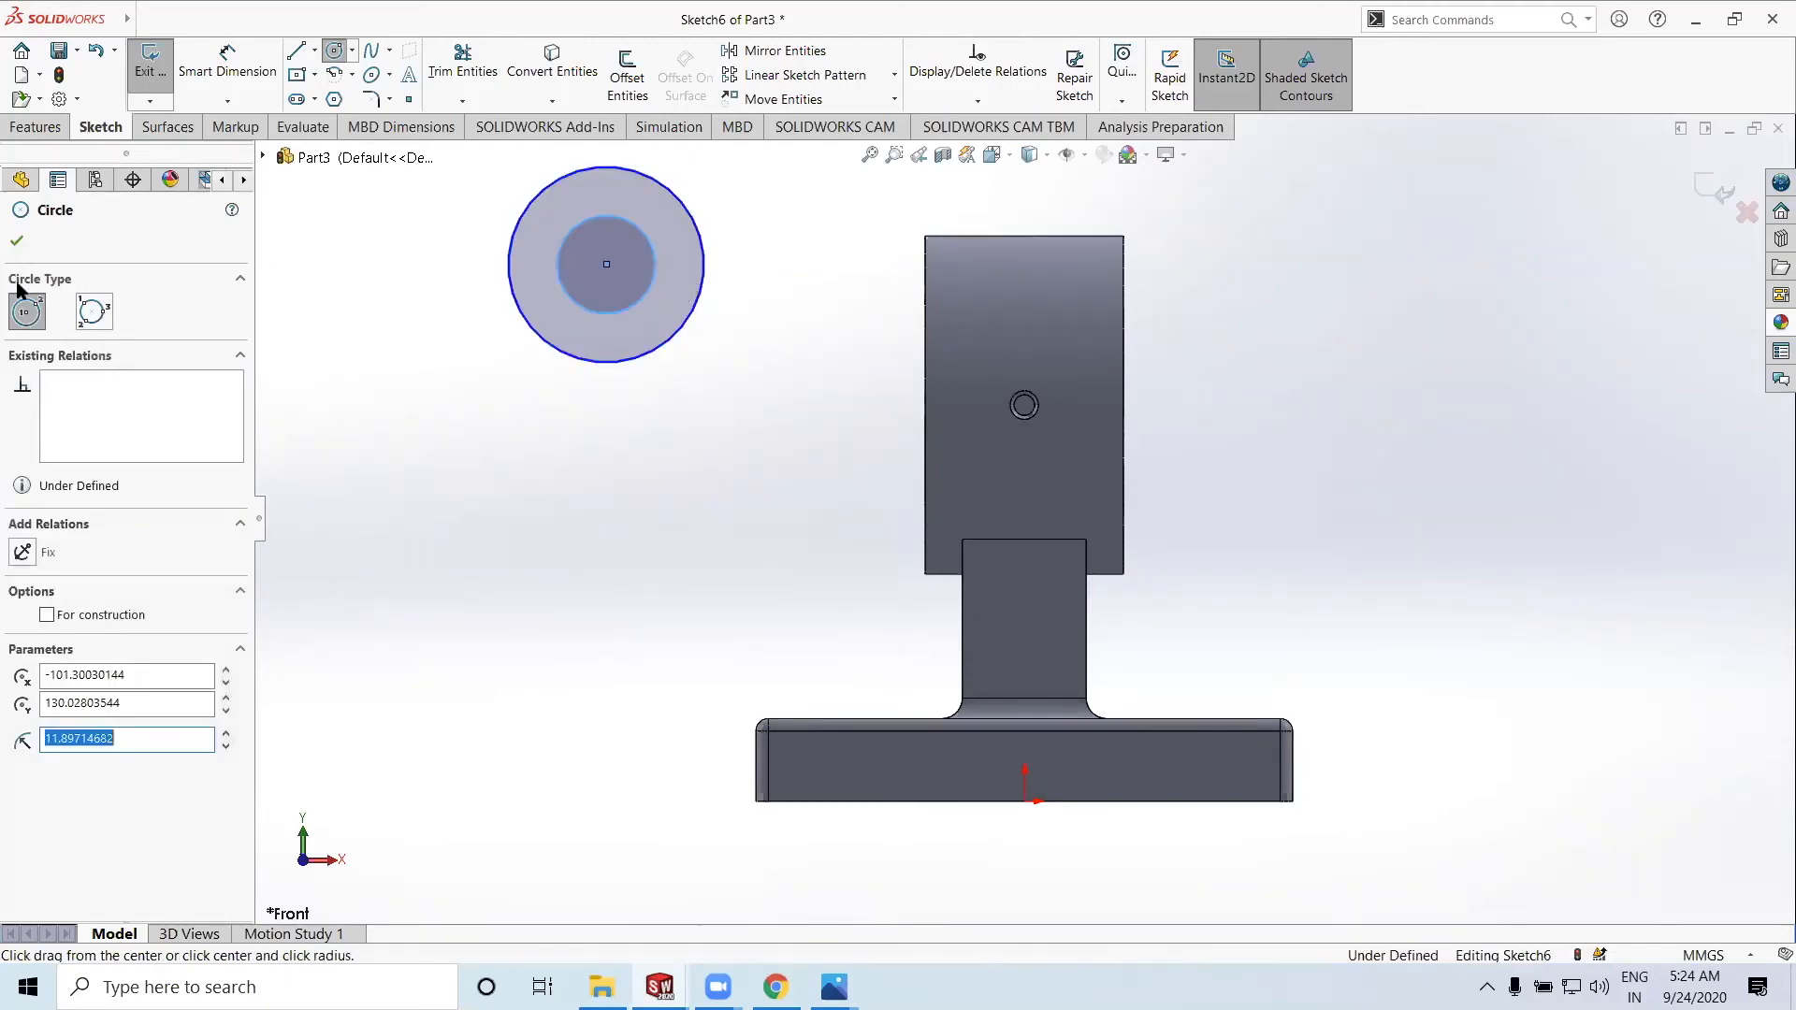
{"action": "left_click", "coordinate": [15, 245]}
Dimension the outer circle to a 32 mm diameter, checking the lug radius in the 2nd model.PNG drawing
{"action": "left_click", "coordinate": [228, 66]}
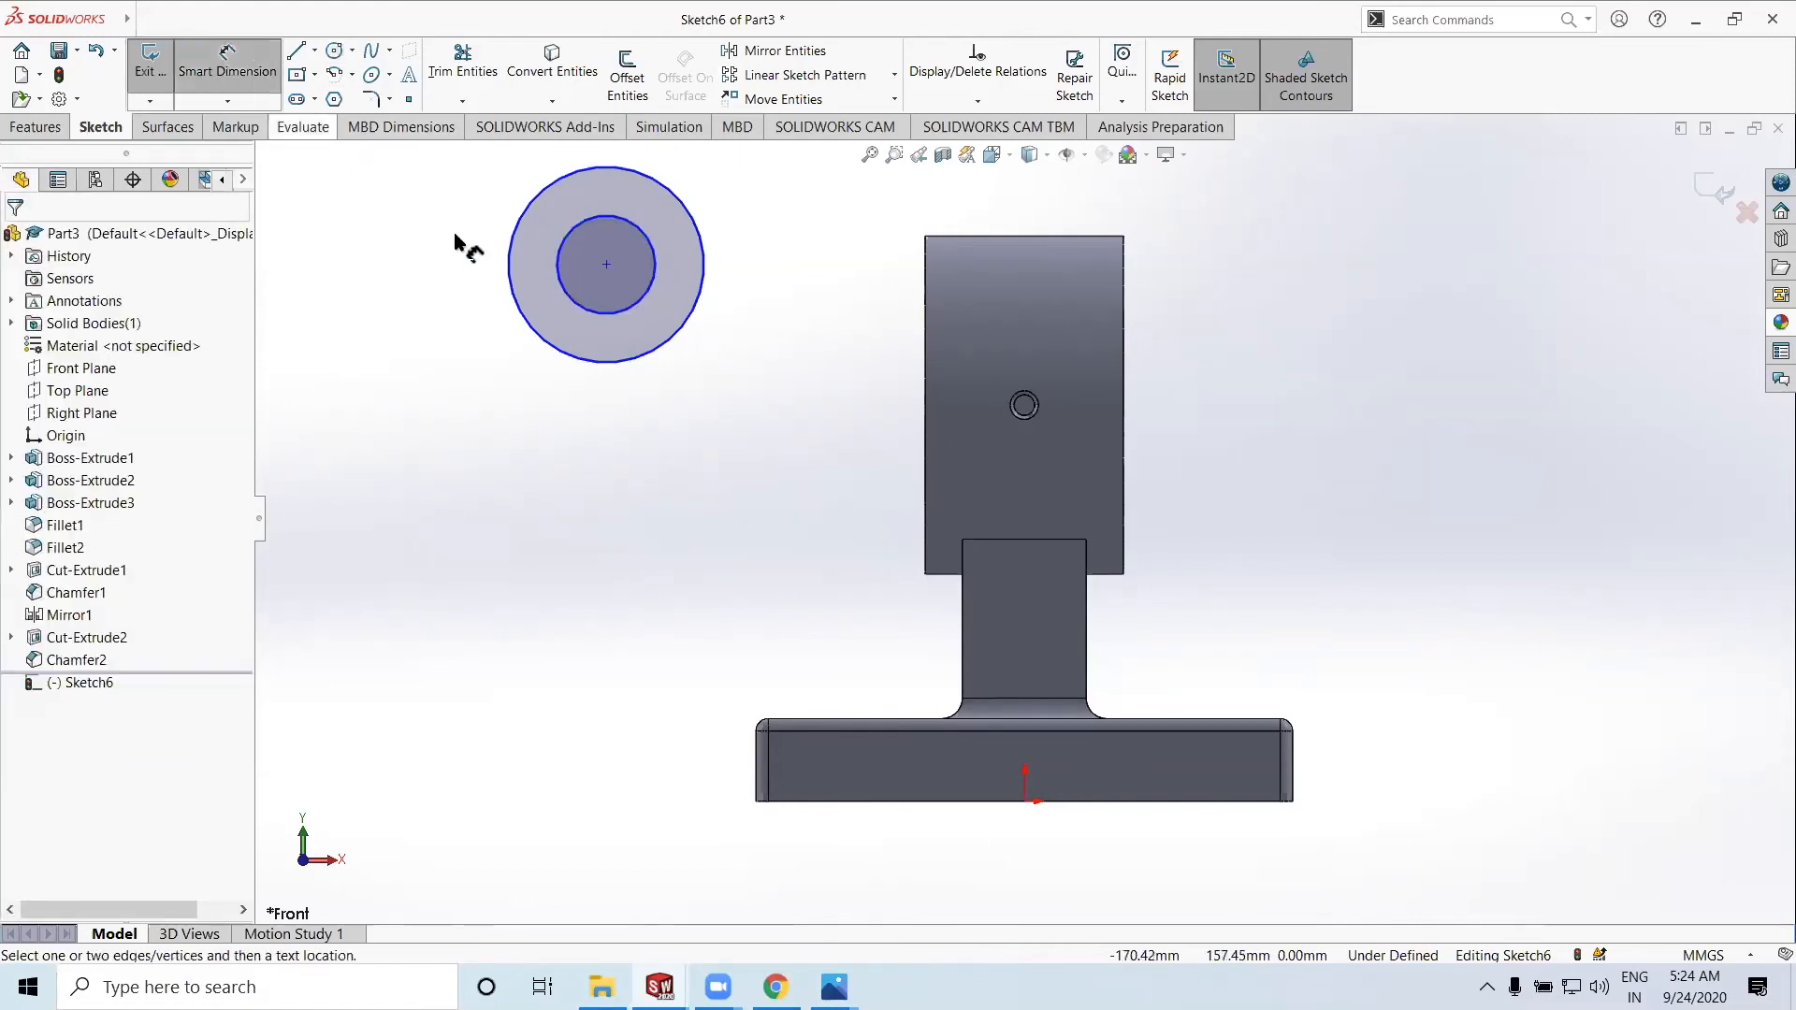
{"action": "left_click", "coordinate": [529, 327]}
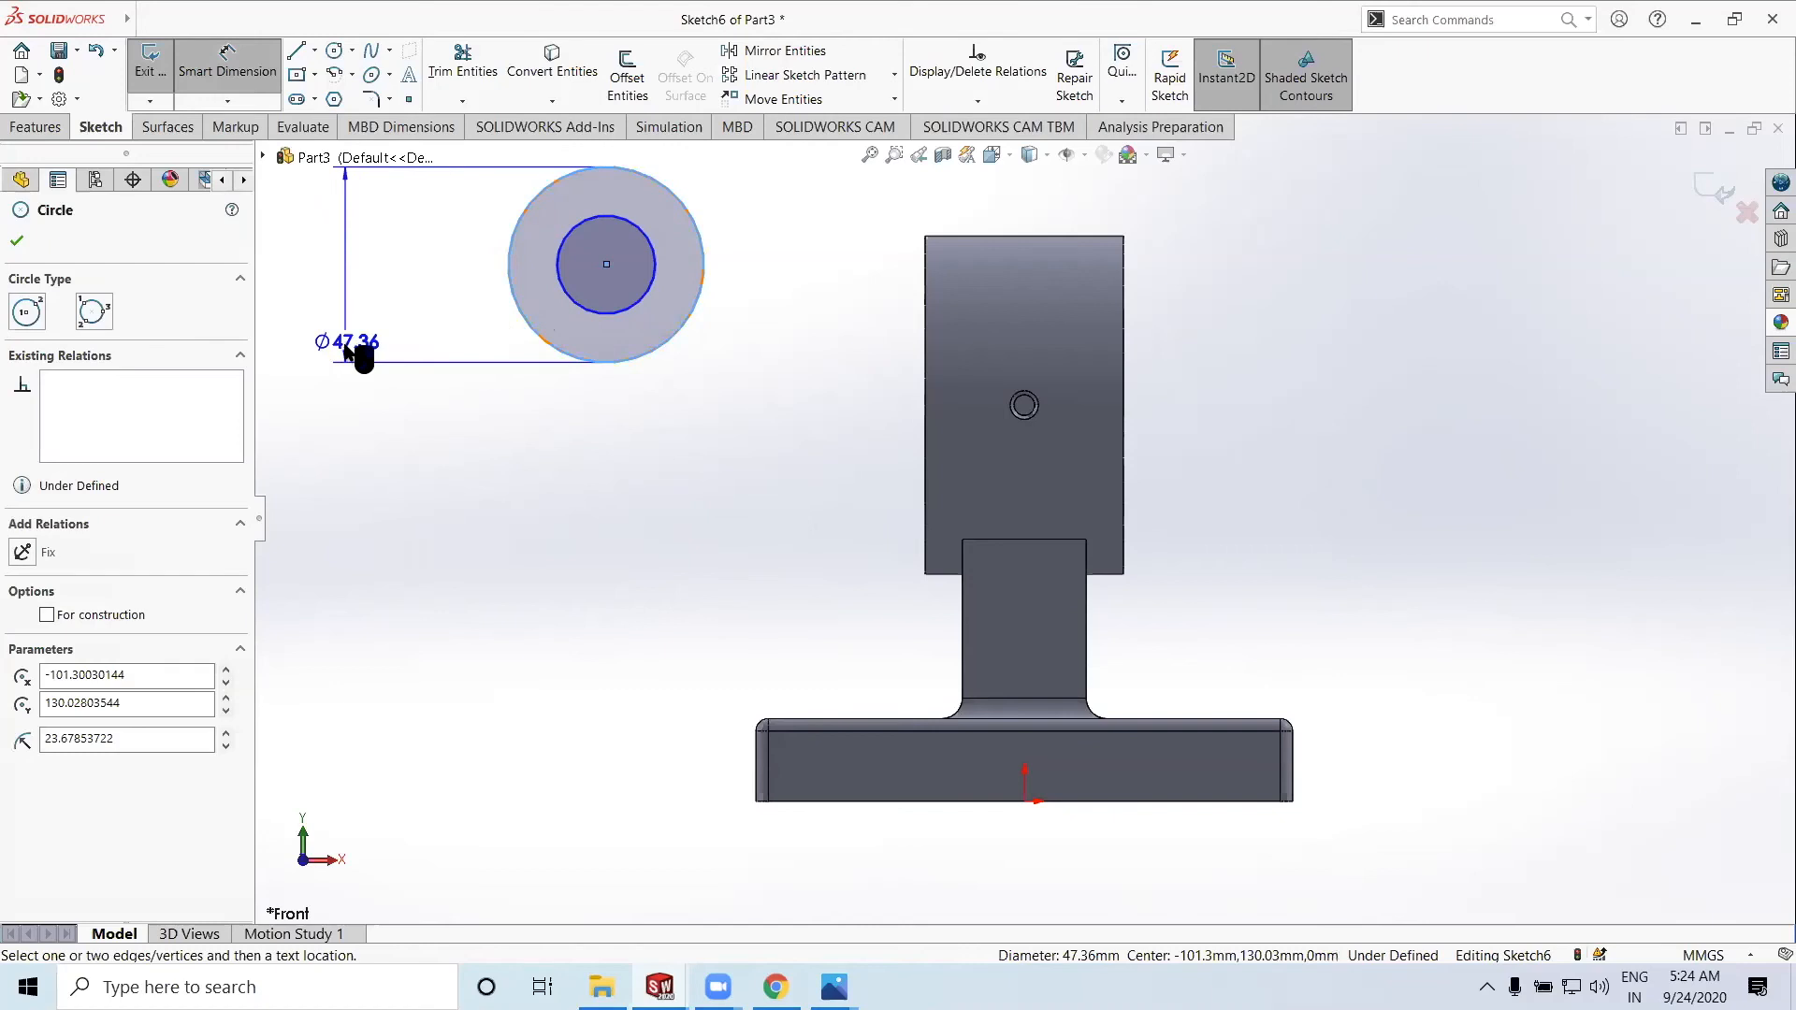
{"action": "left_click", "coordinate": [453, 387]}
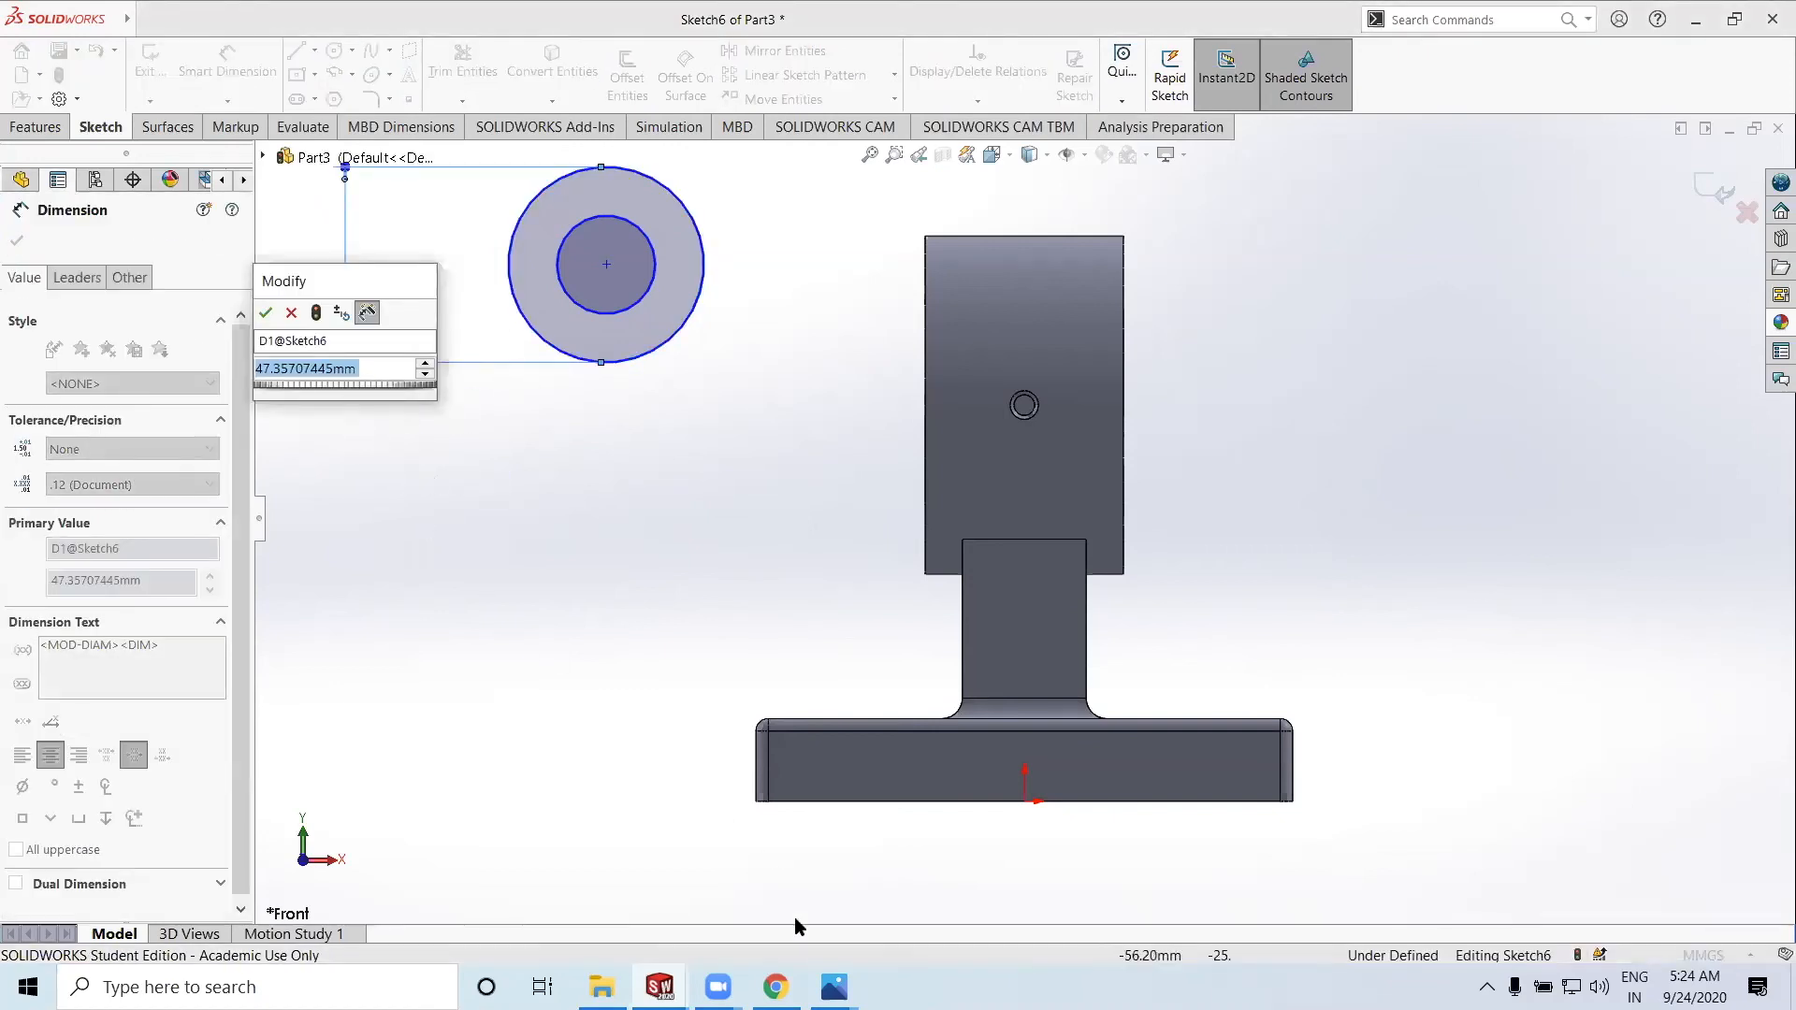
{"action": "left_click", "coordinate": [835, 987]}
{"action": "left_click", "coordinate": [964, 884]}
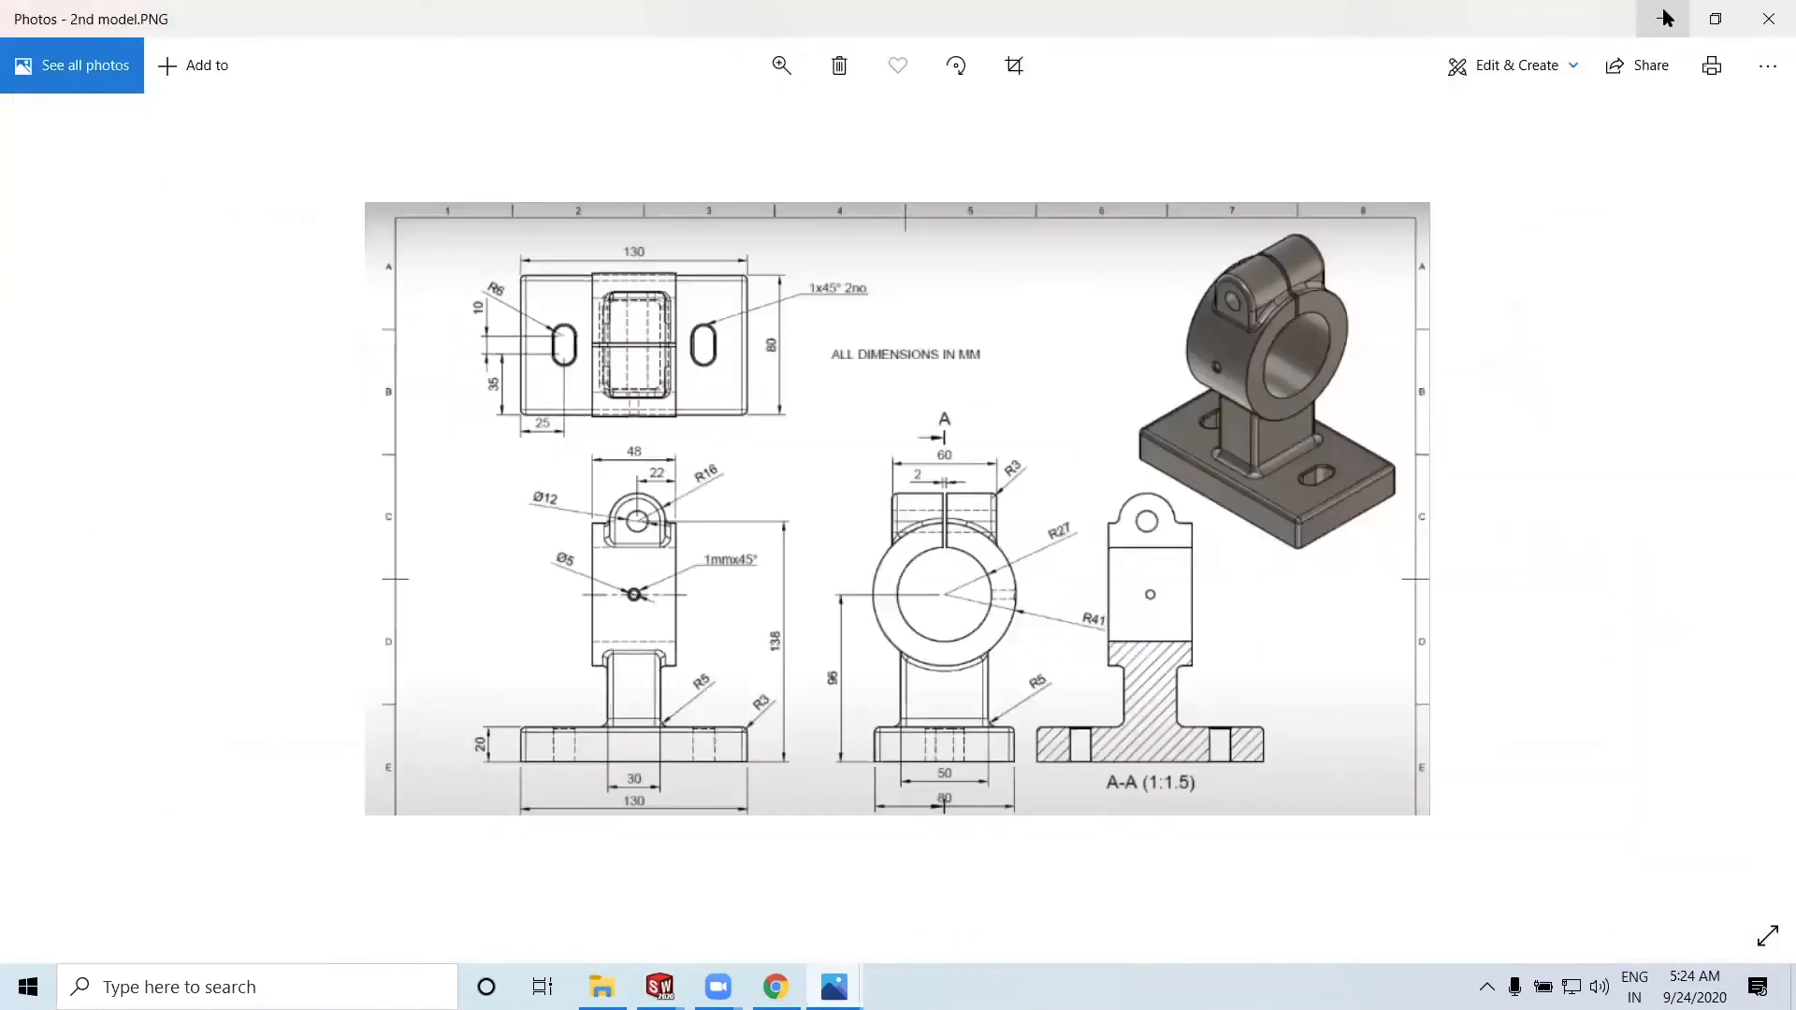
{"action": "left_click", "coordinate": [1664, 18]}
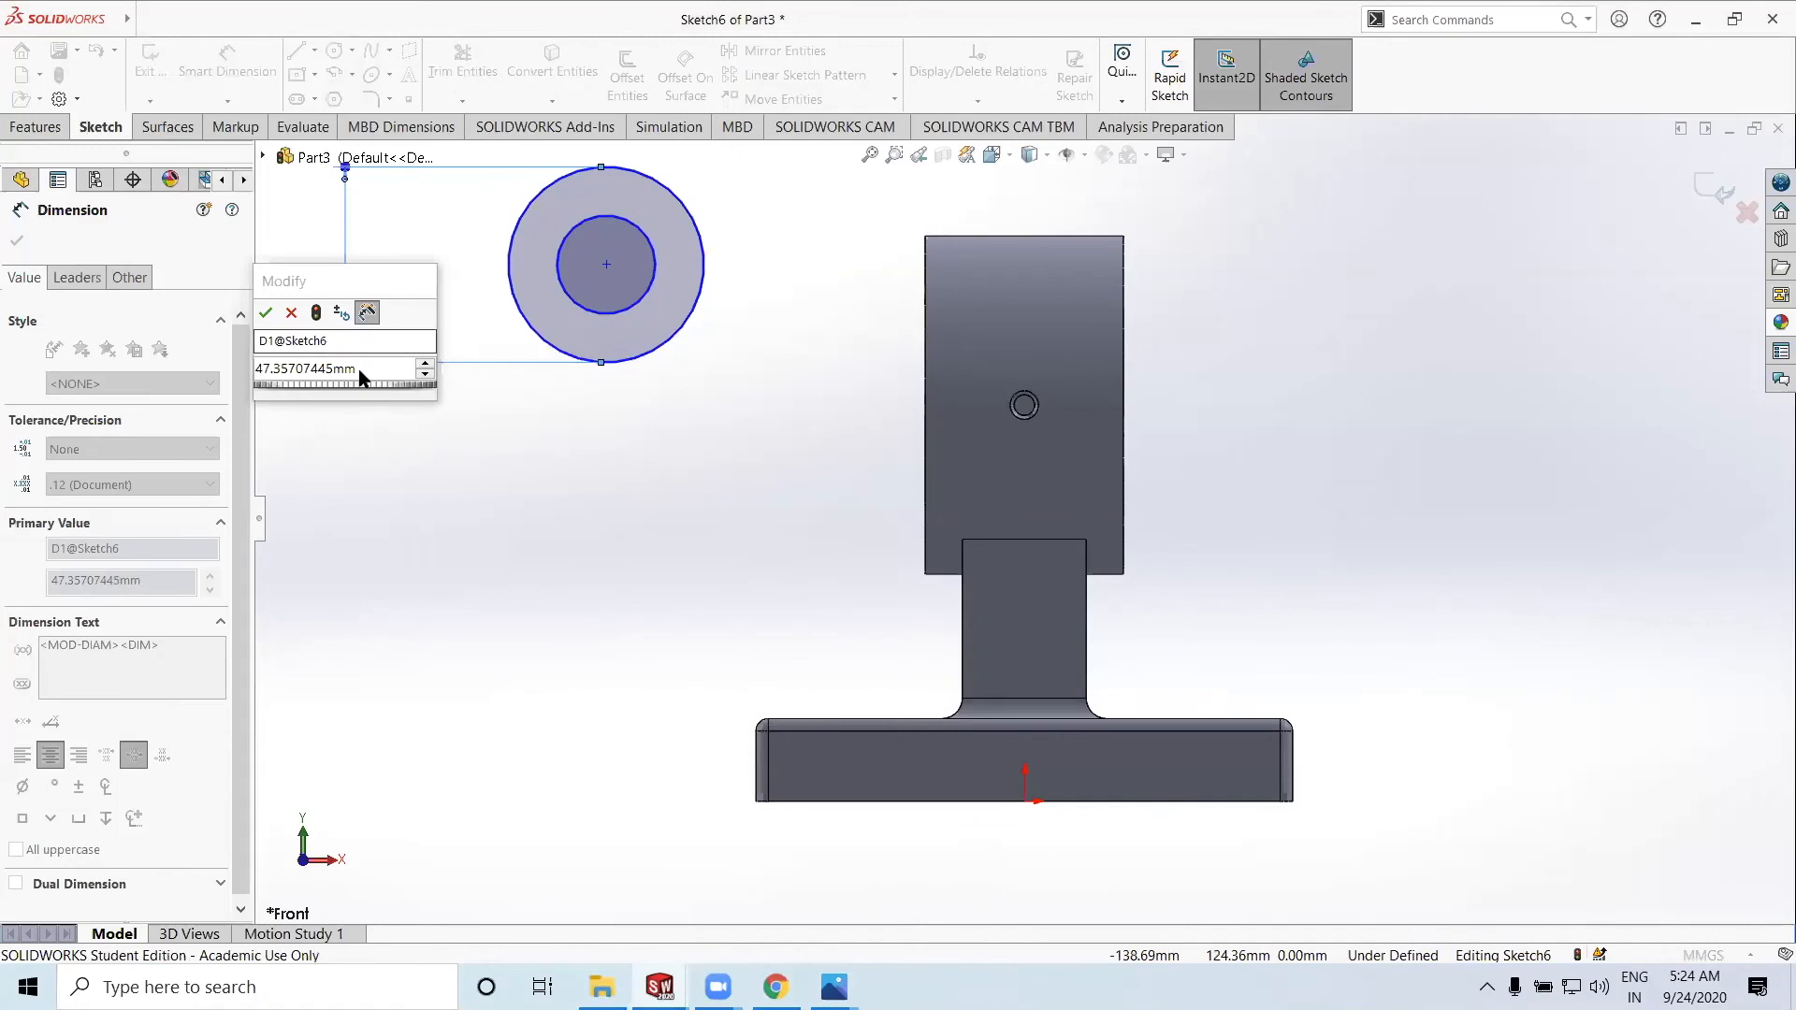
{"action": "left_click", "coordinate": [361, 372]}
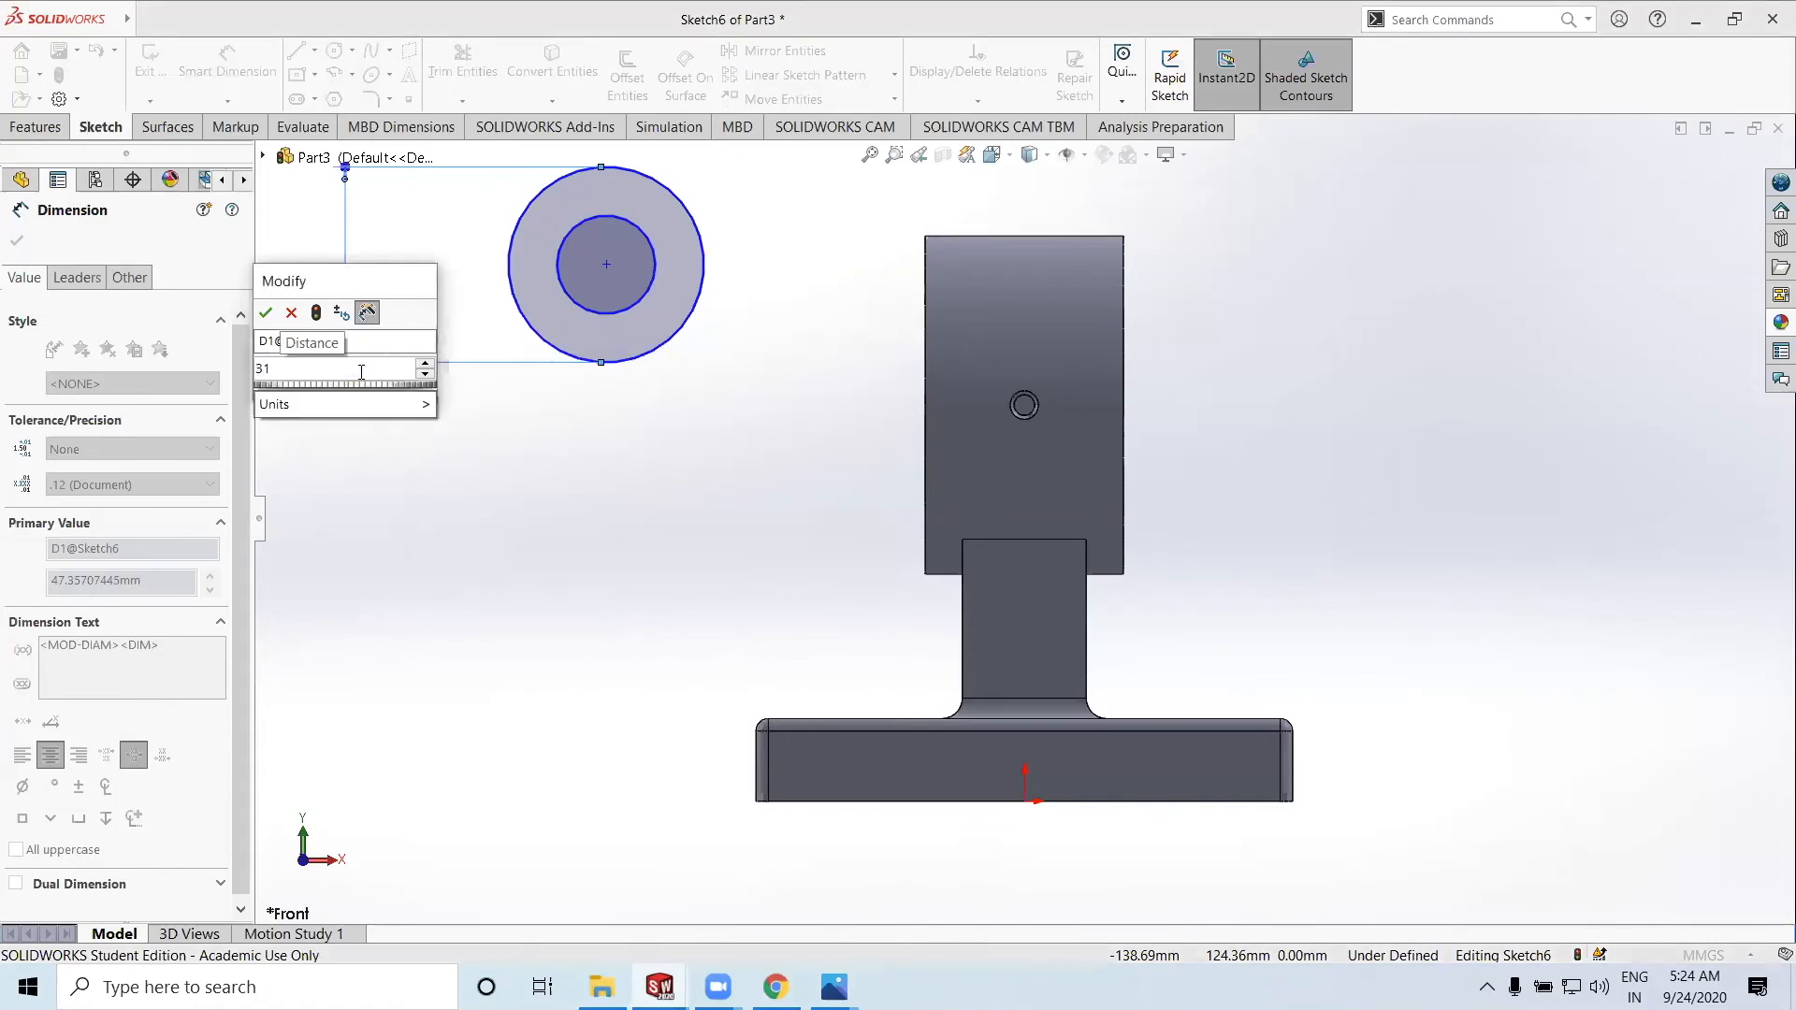
{"action": "type", "text": "2"}
{"action": "key", "text": "Return"}
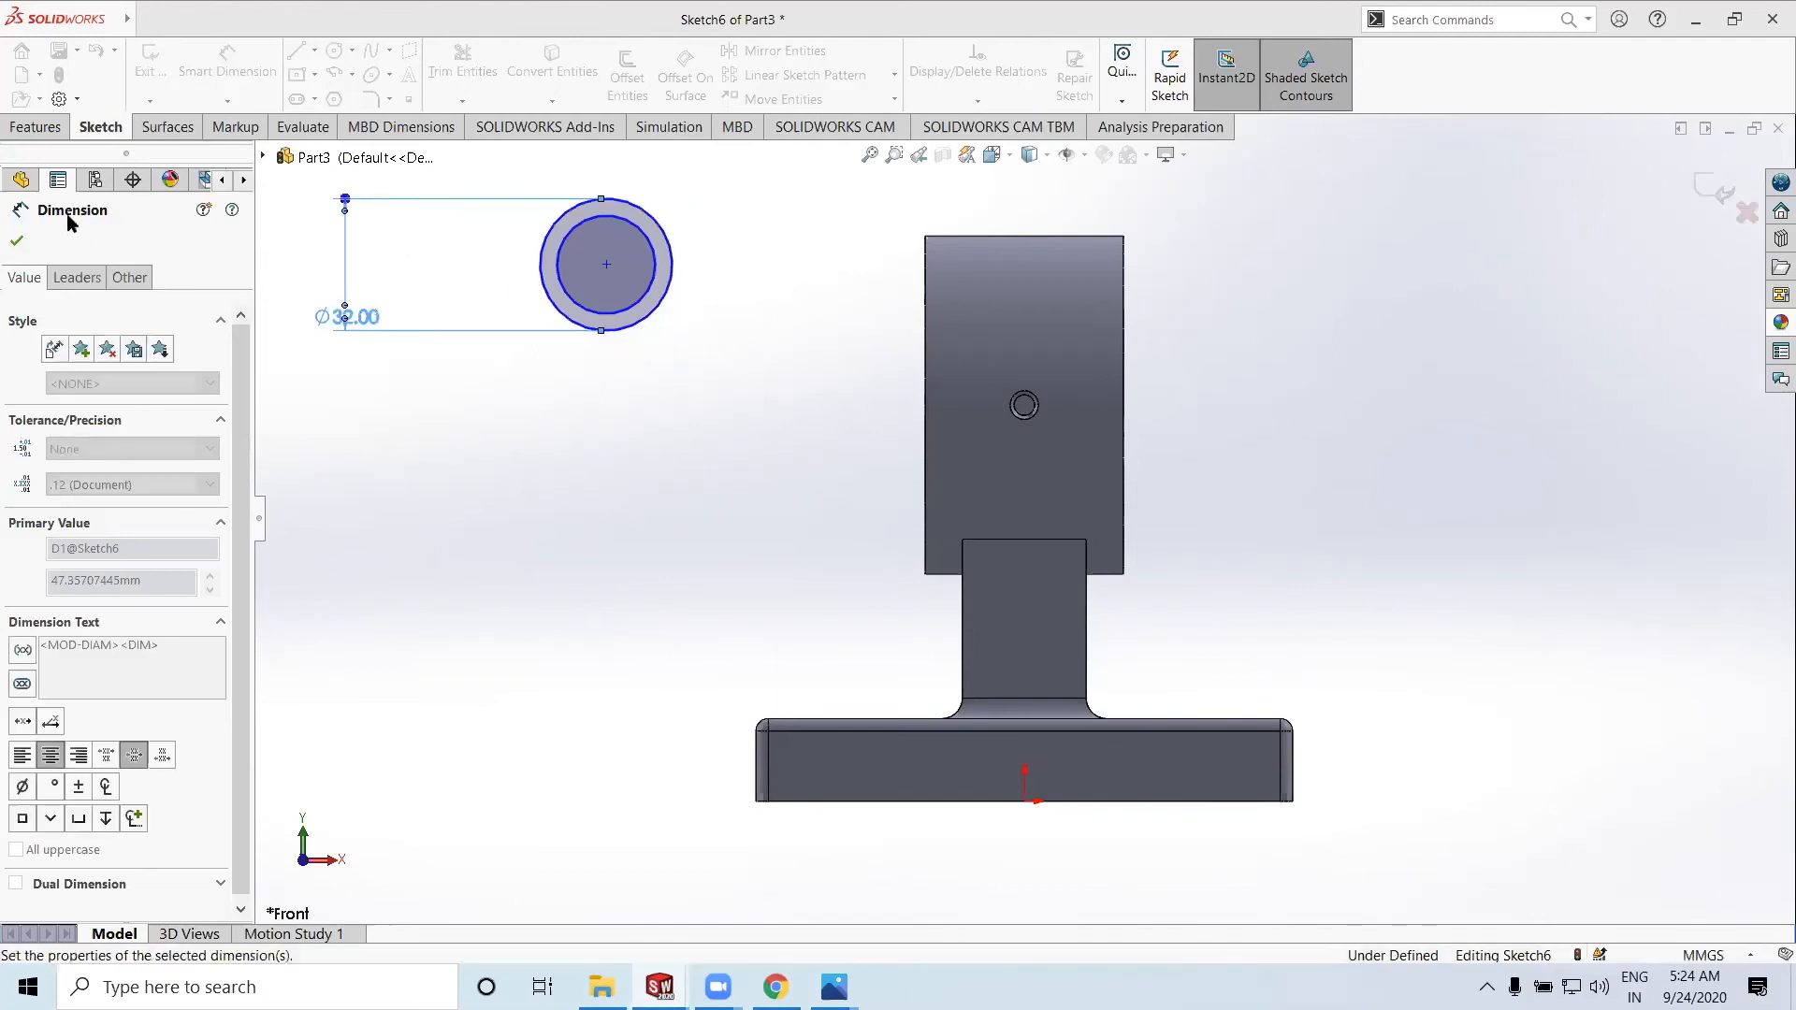
{"action": "left_click", "coordinate": [15, 245]}
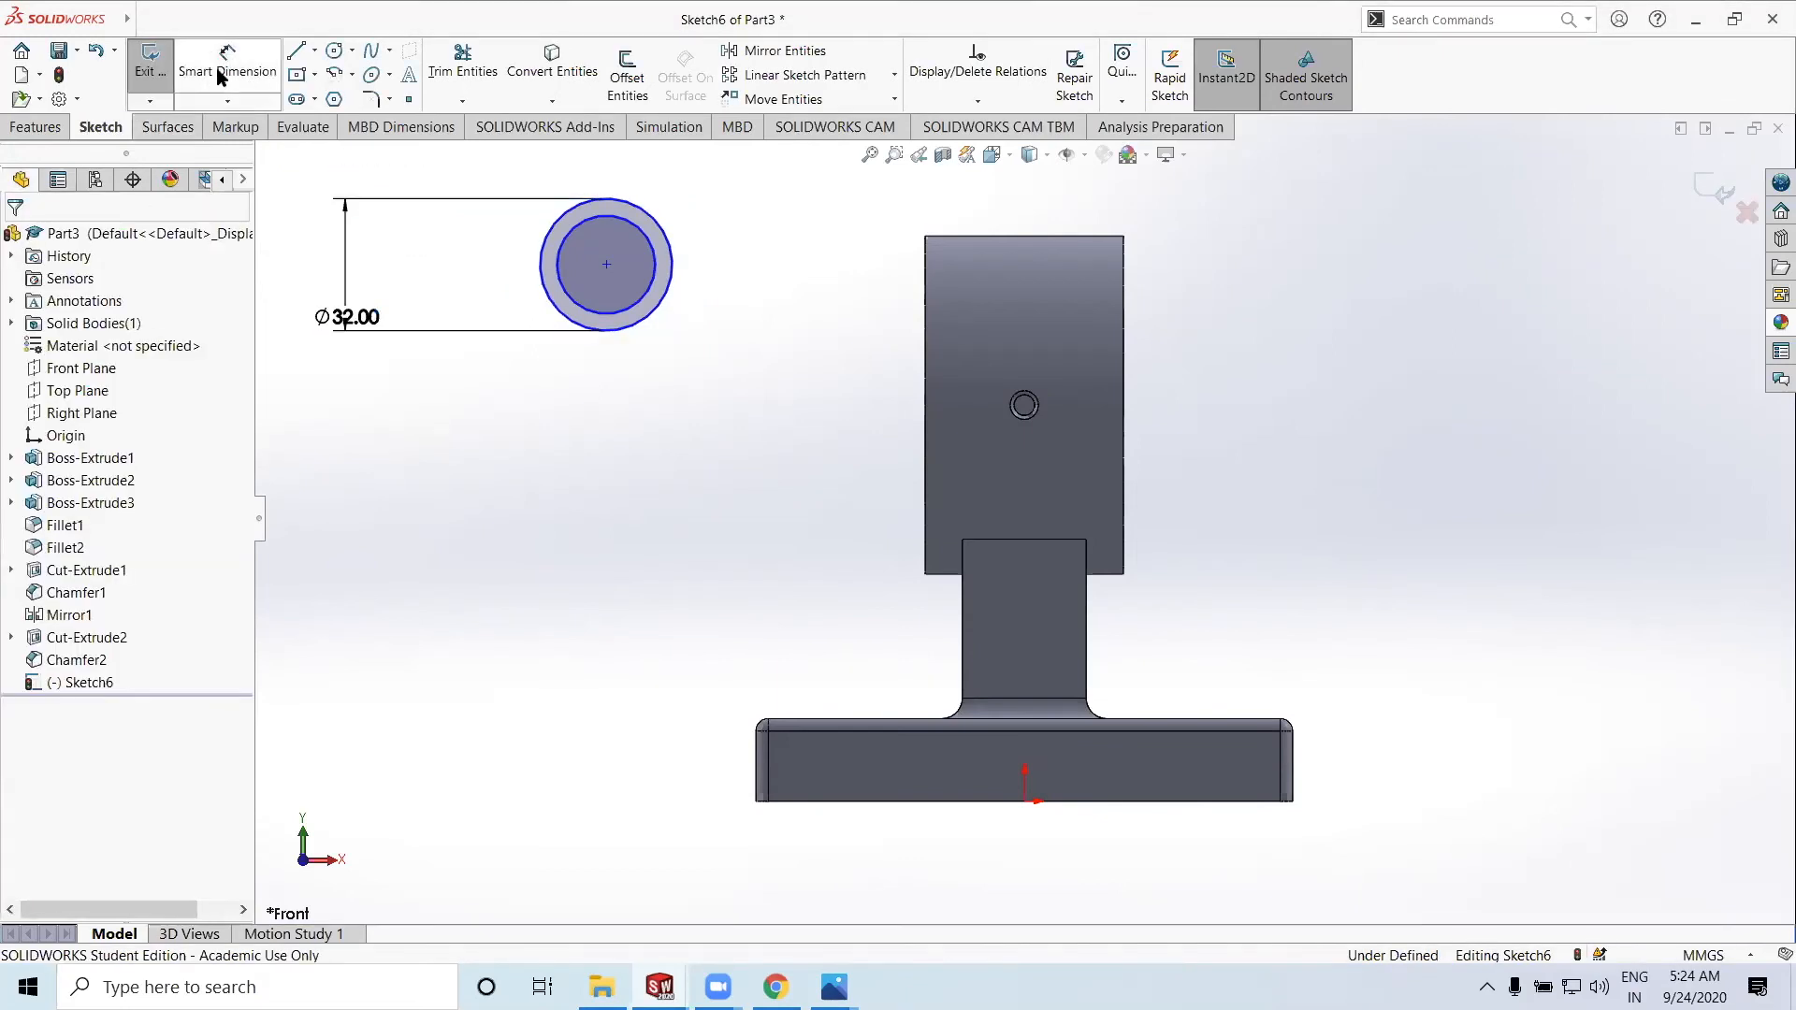
Dimension the inner circle to a 12 mm diameter and leave the dimension command
{"action": "left_click", "coordinate": [575, 304]}
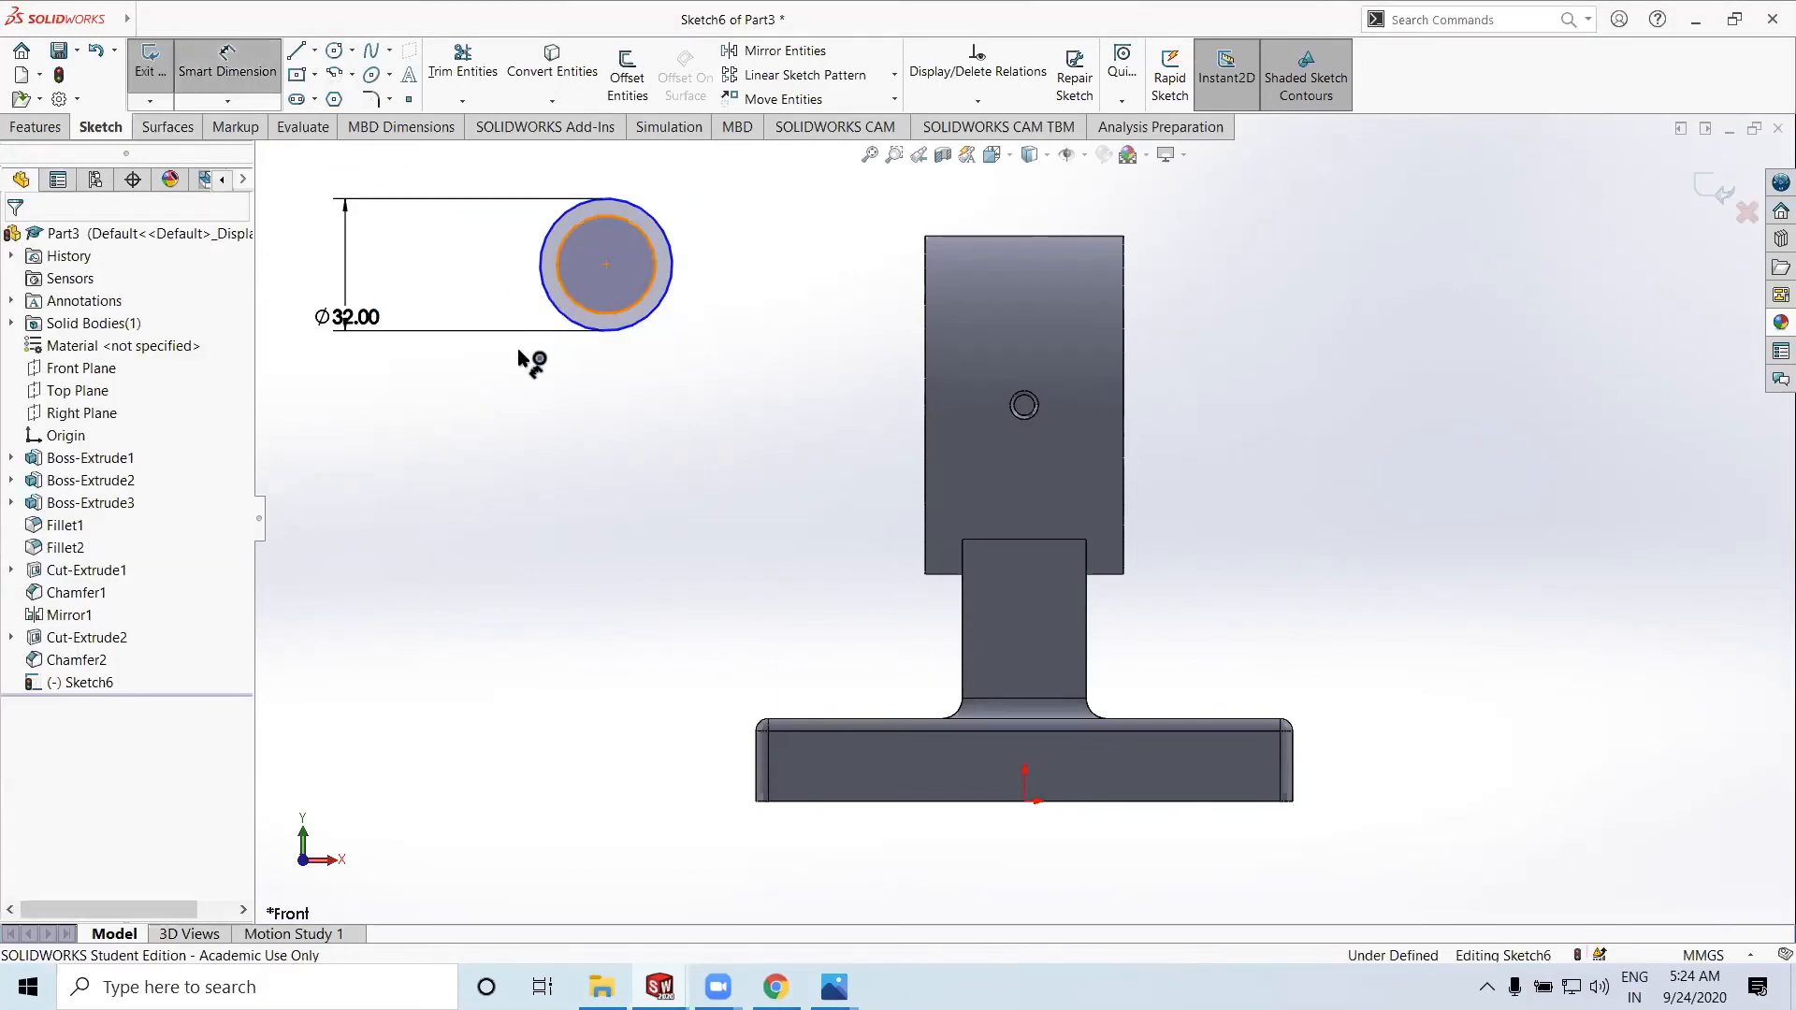
{"action": "left_click", "coordinate": [460, 279]}
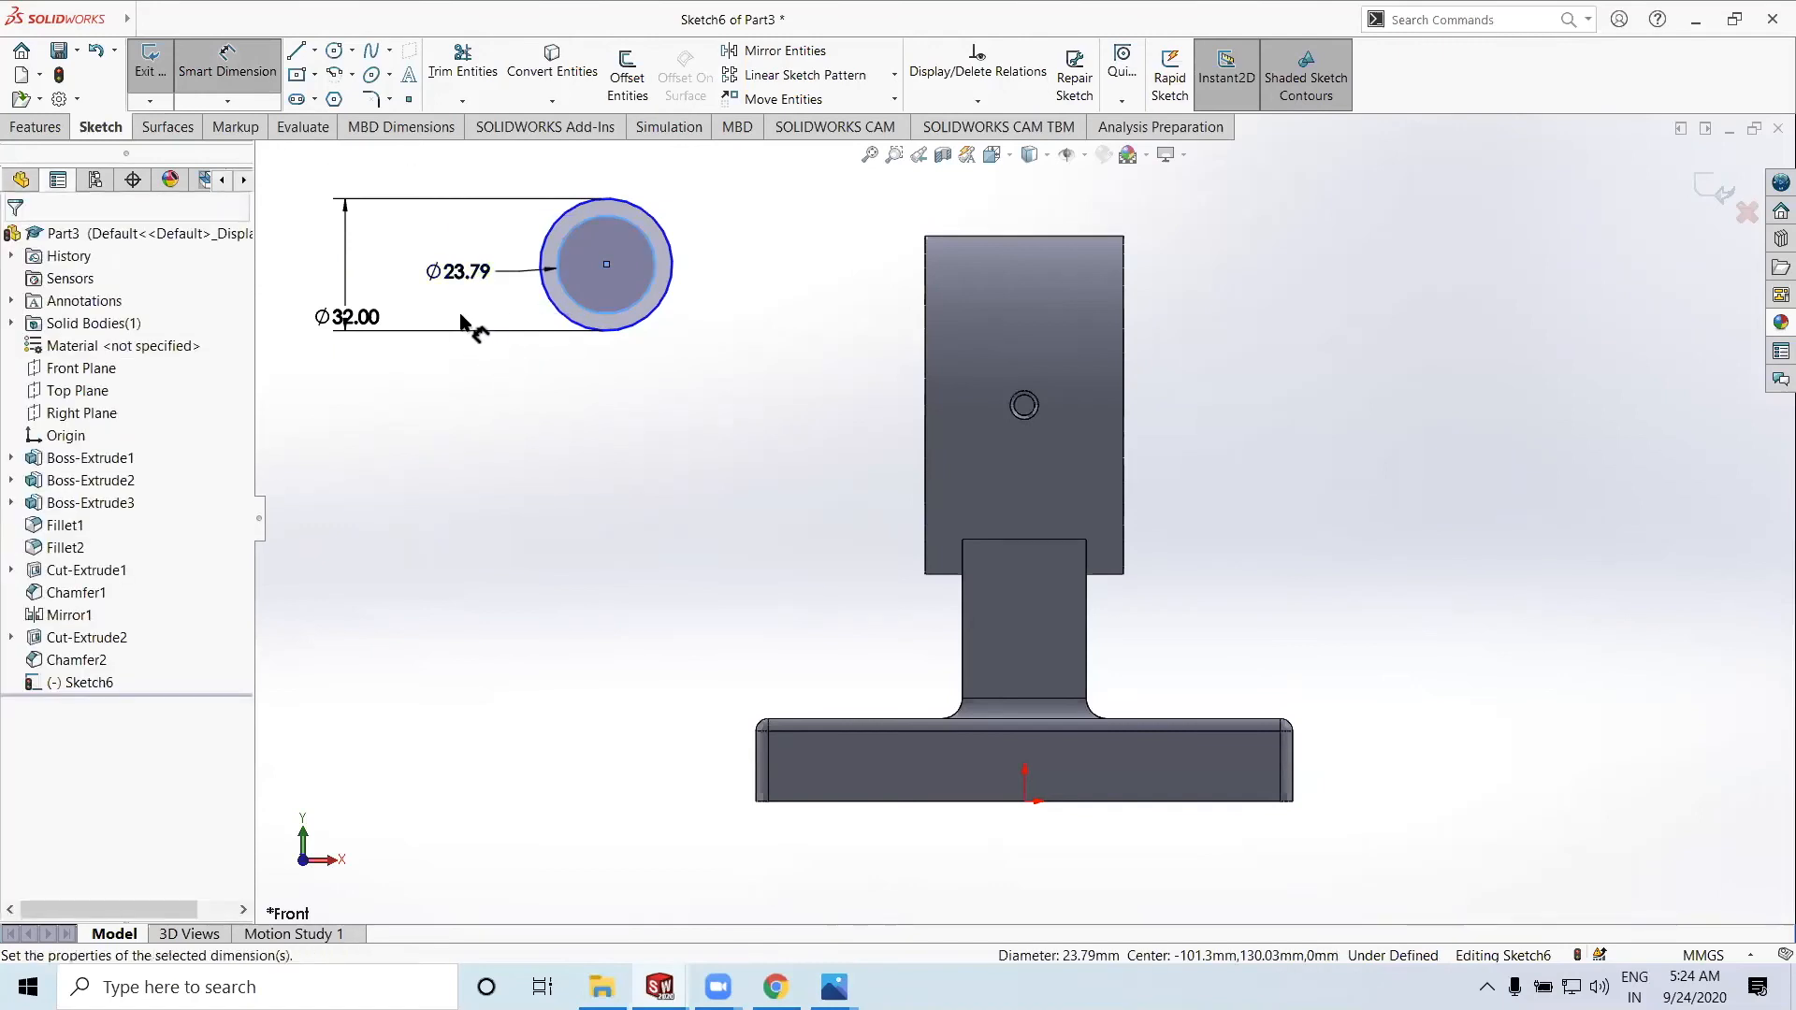
{"action": "type", "text": "12"}
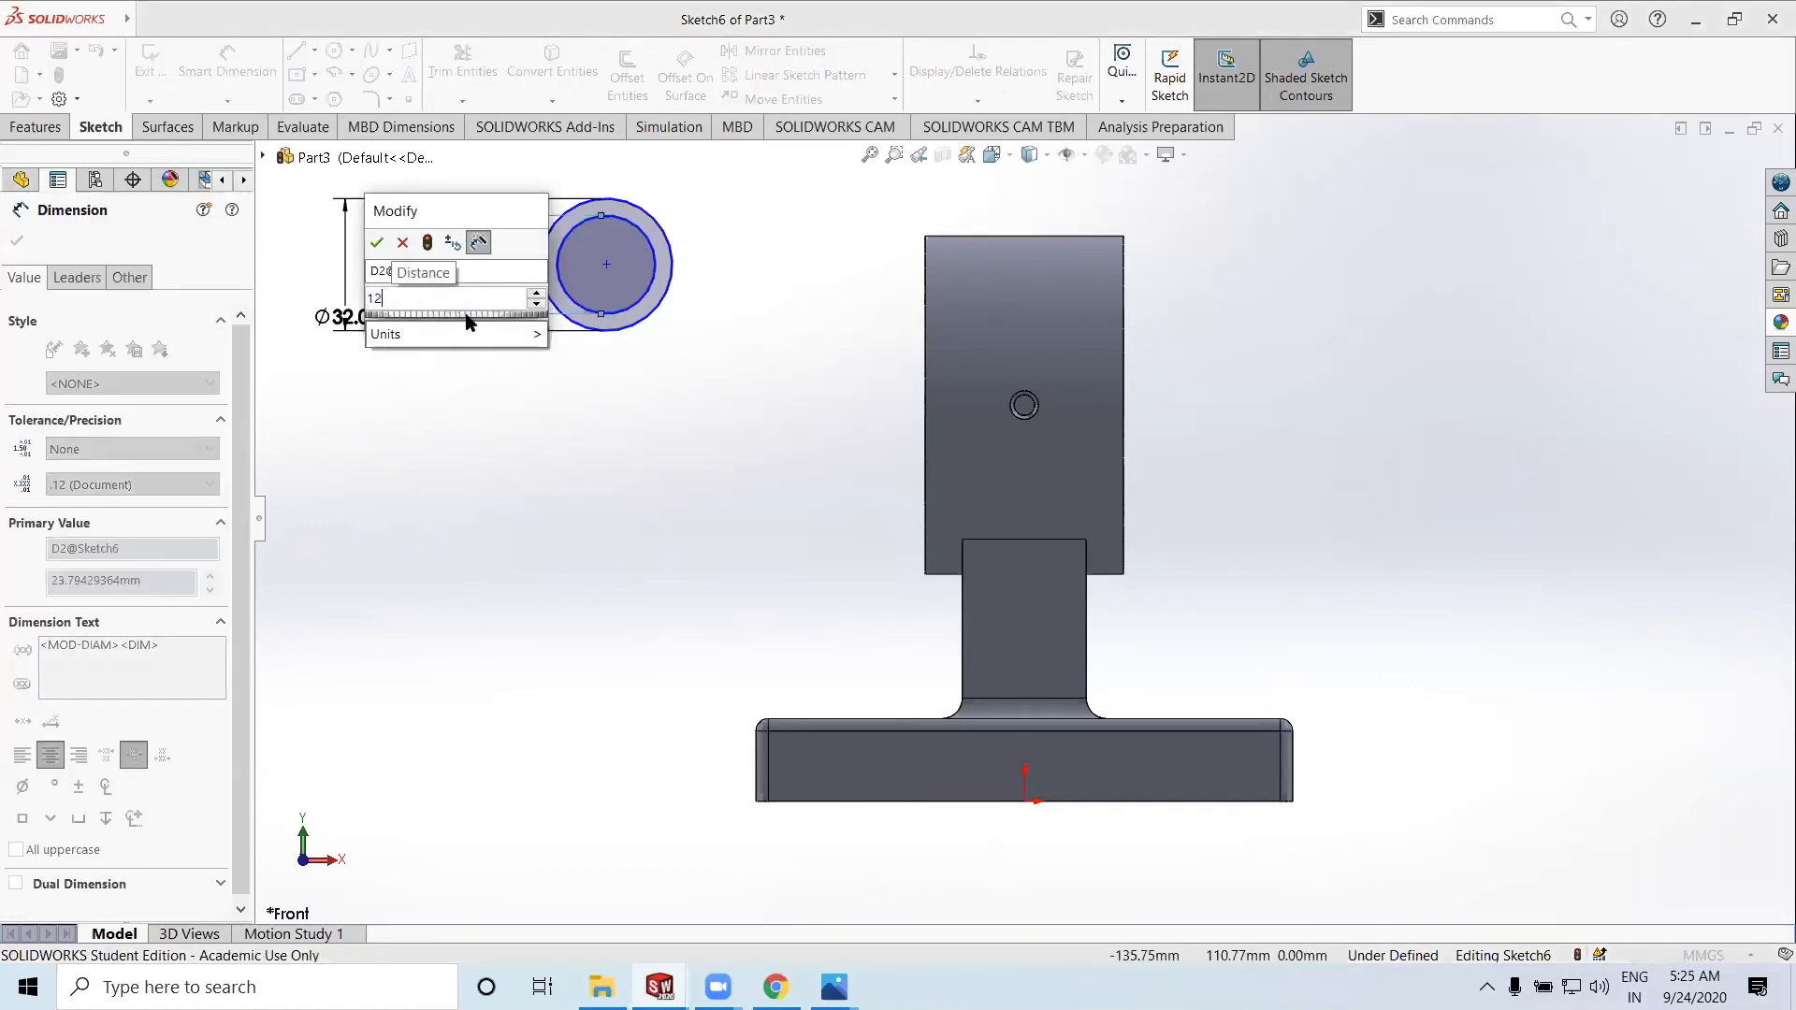
{"action": "left_click", "coordinate": [377, 244]}
{"action": "left_click", "coordinate": [377, 244]}
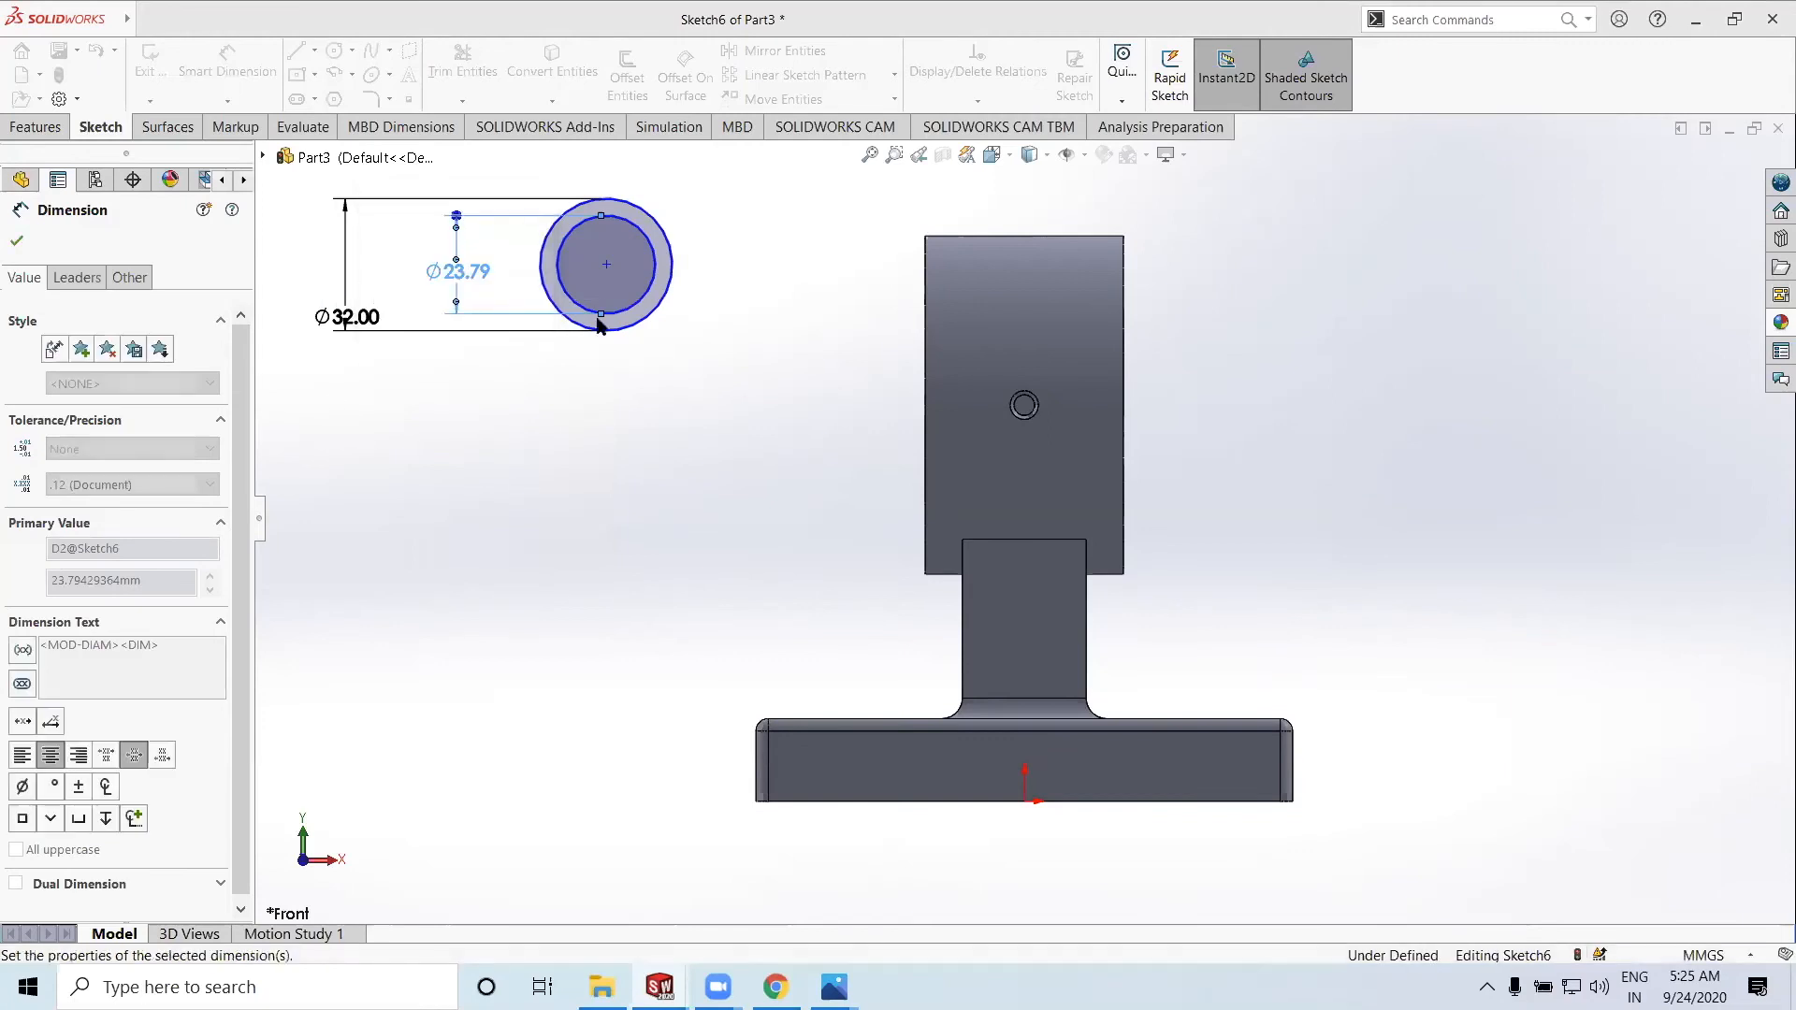
{"action": "left_click", "coordinate": [17, 241]}
{"action": "key", "text": "Escape"}
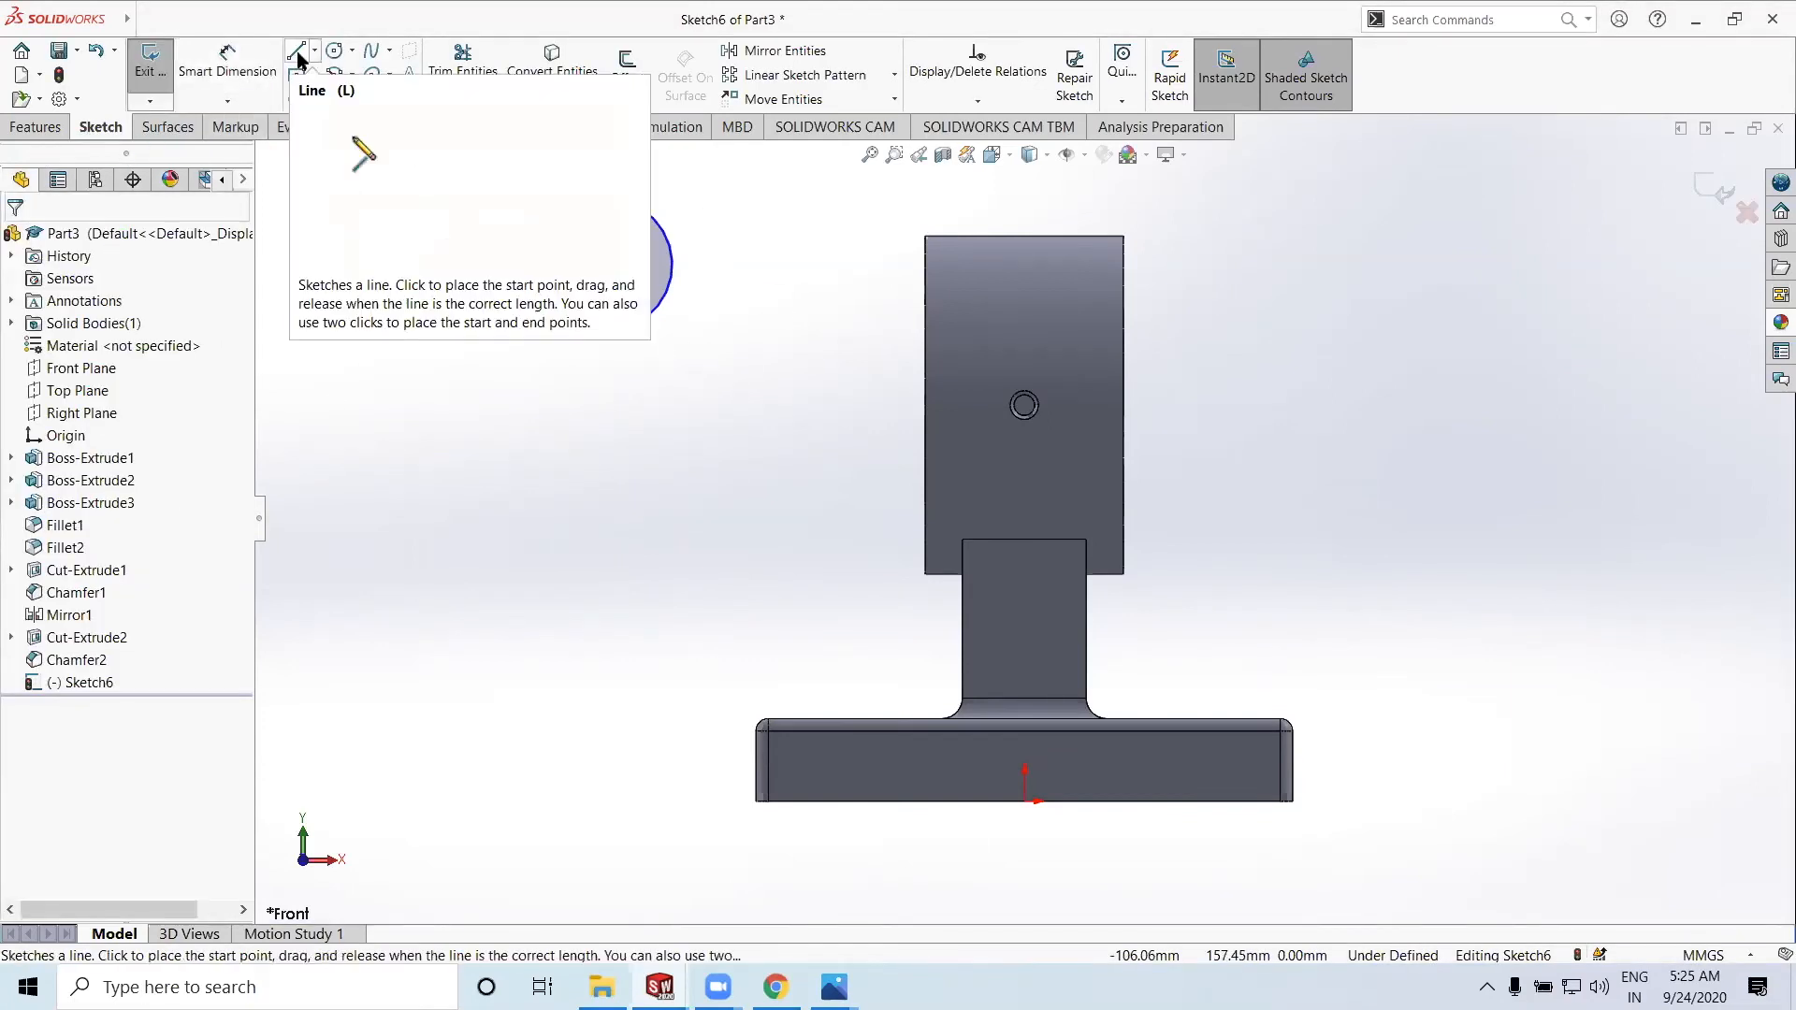
Draw three lines below the 32 mm circle, two verticals about 39 mm long from its side points joined by a 32 mm horizontal base
{"action": "left_click", "coordinate": [298, 53]}
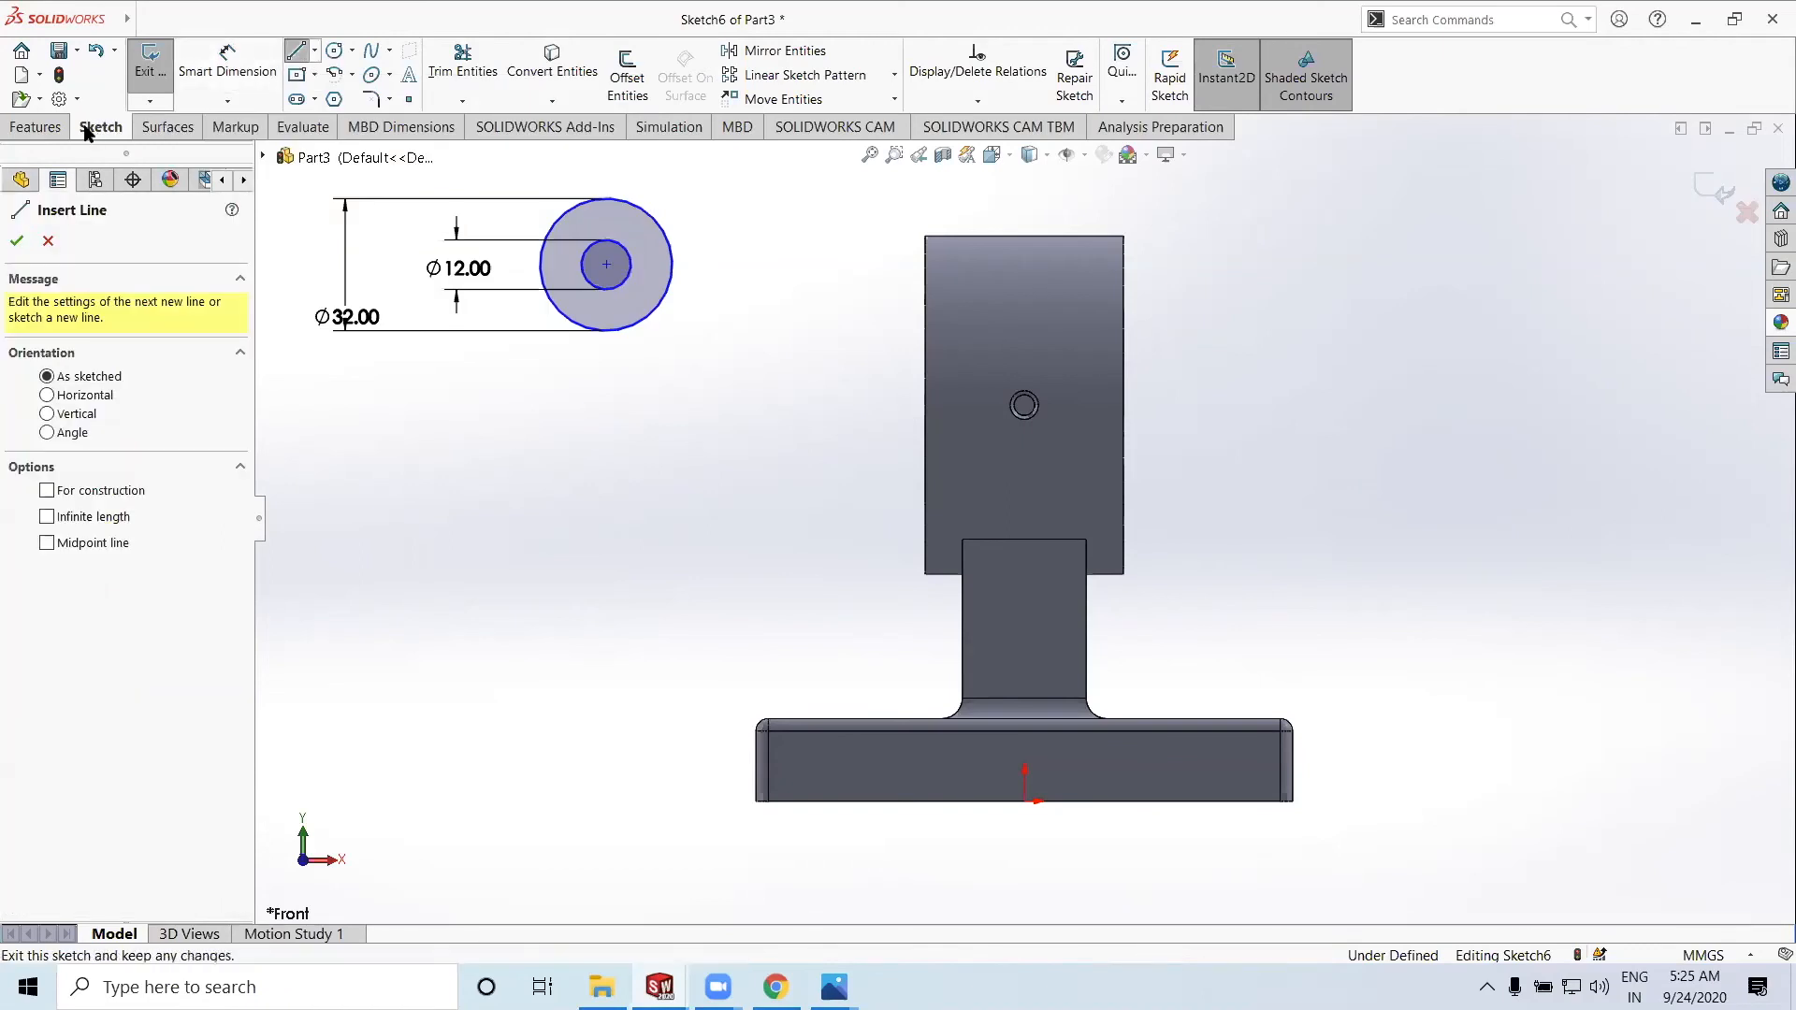
{"action": "left_click", "coordinate": [540, 265]}
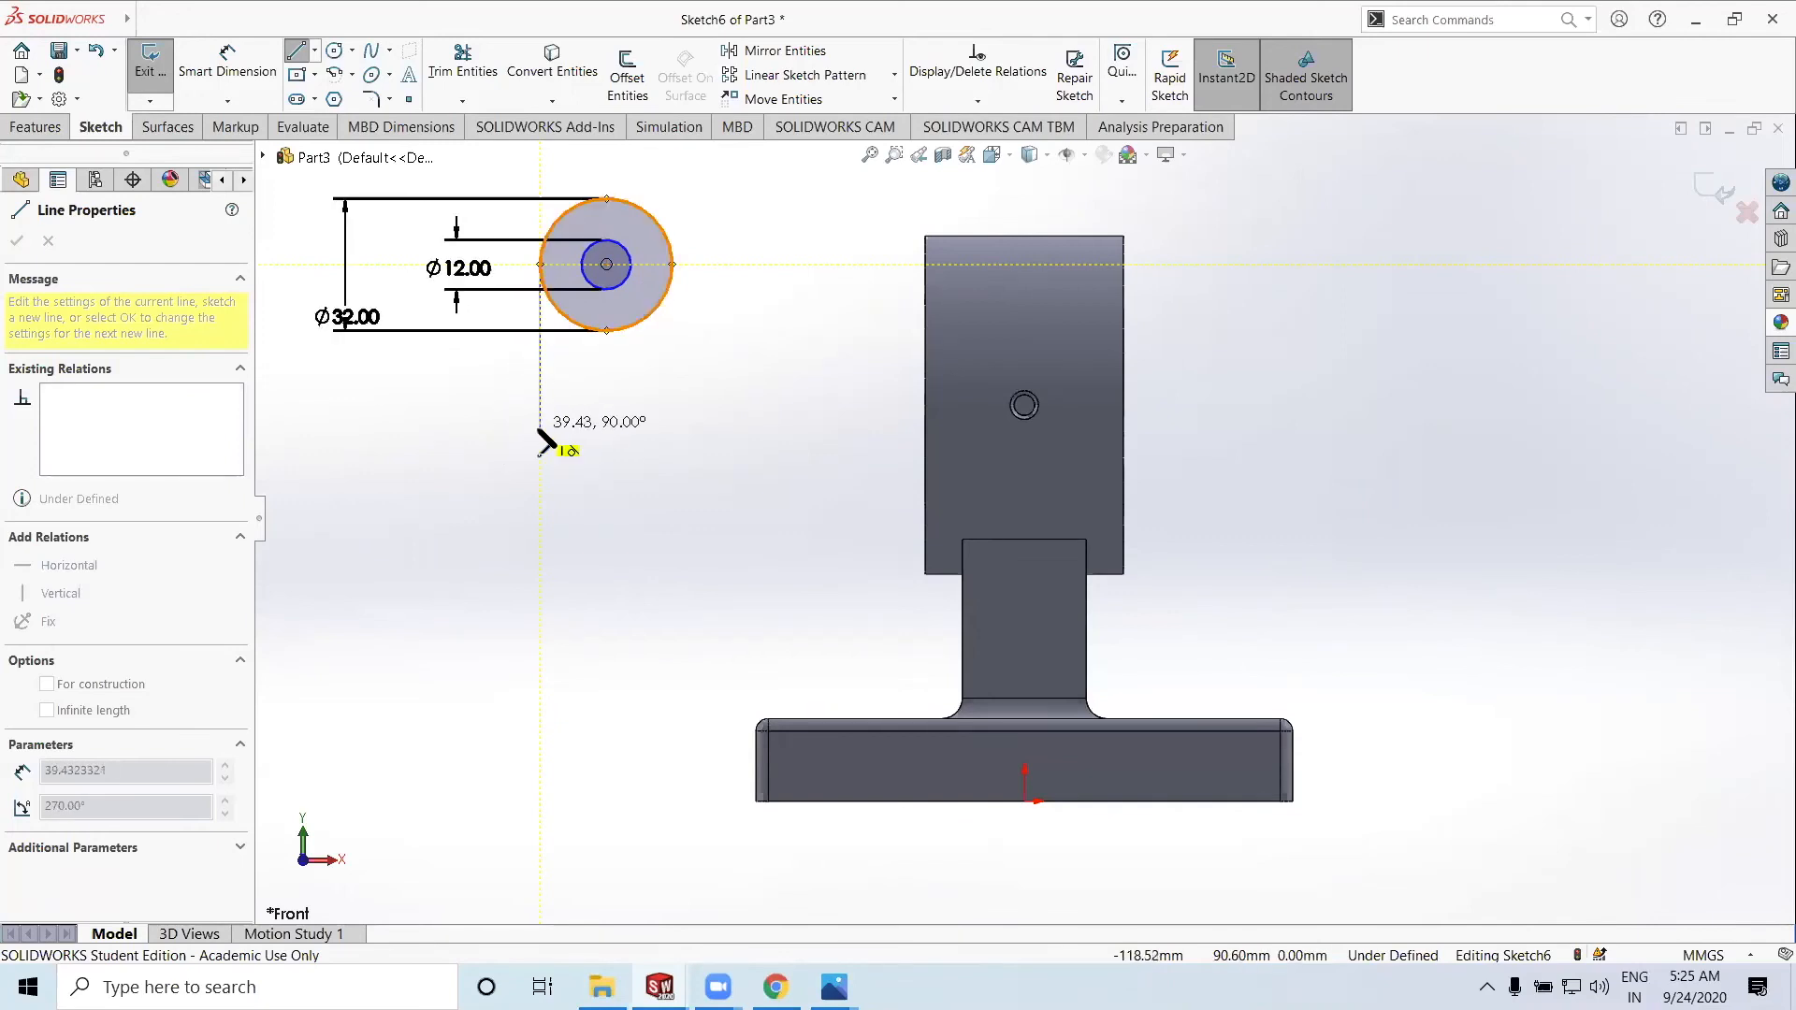
{"action": "left_click", "coordinate": [540, 429]}
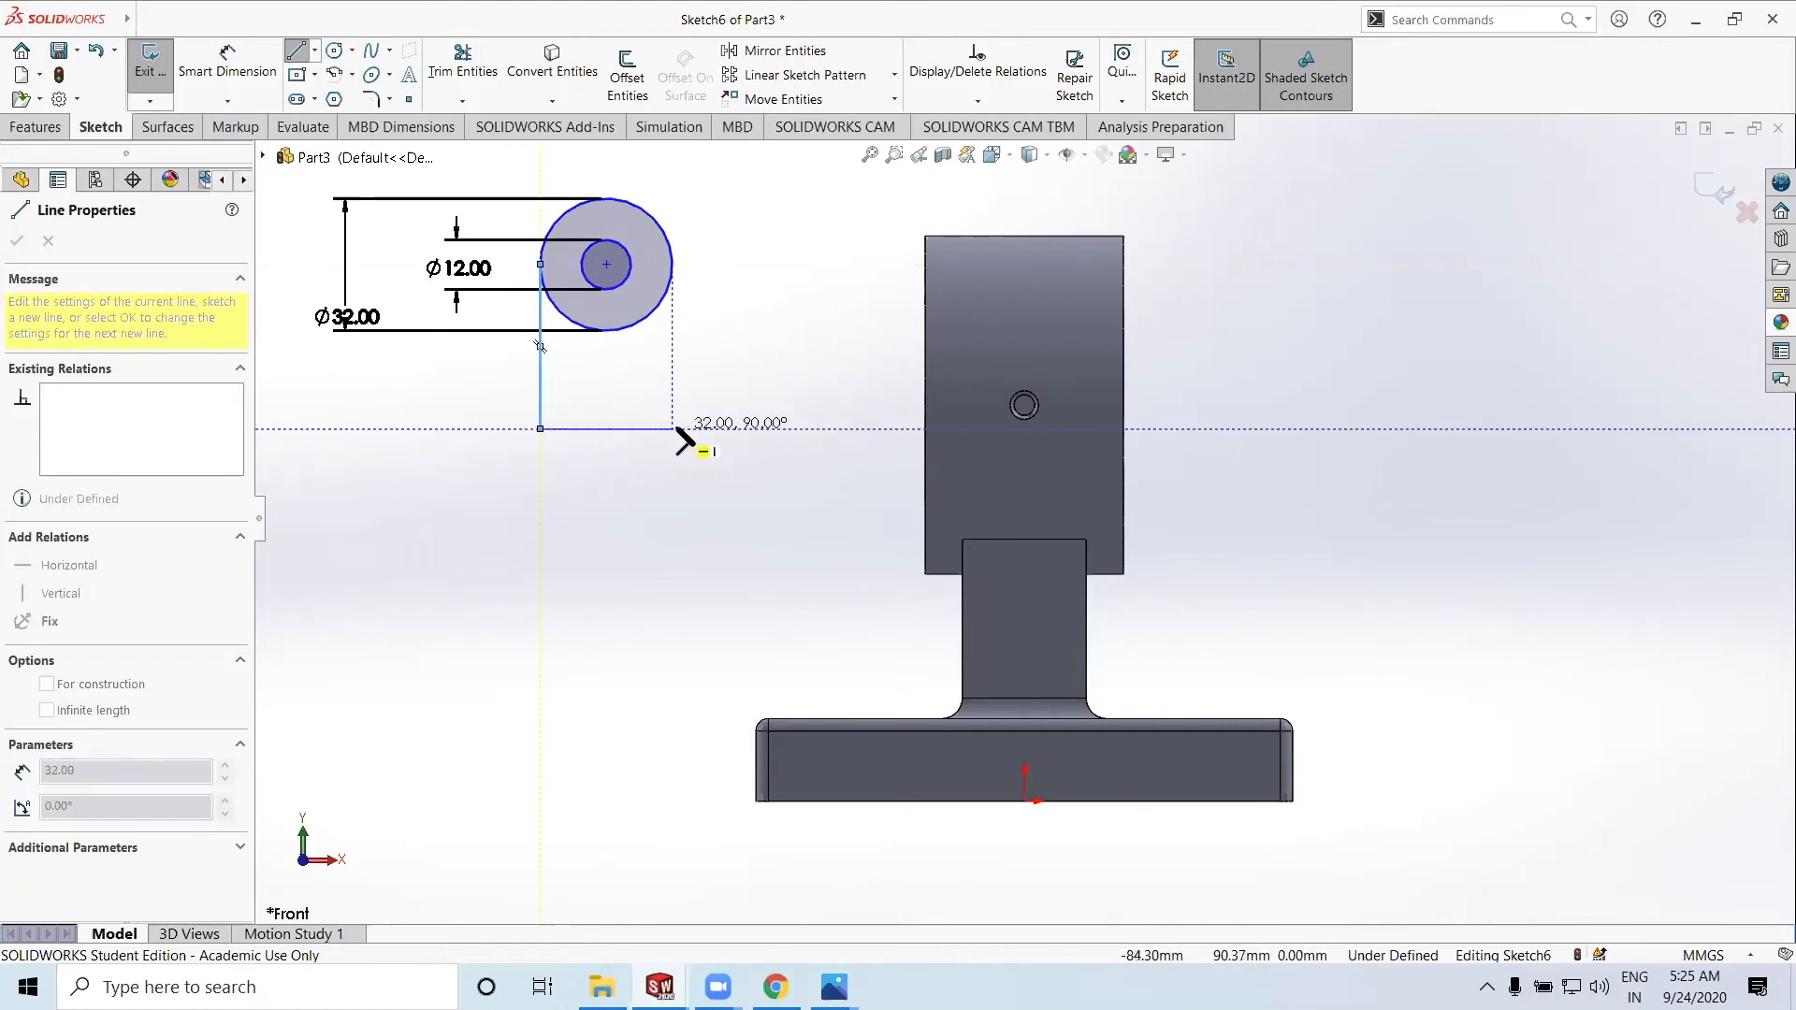
{"action": "left_click", "coordinate": [673, 428]}
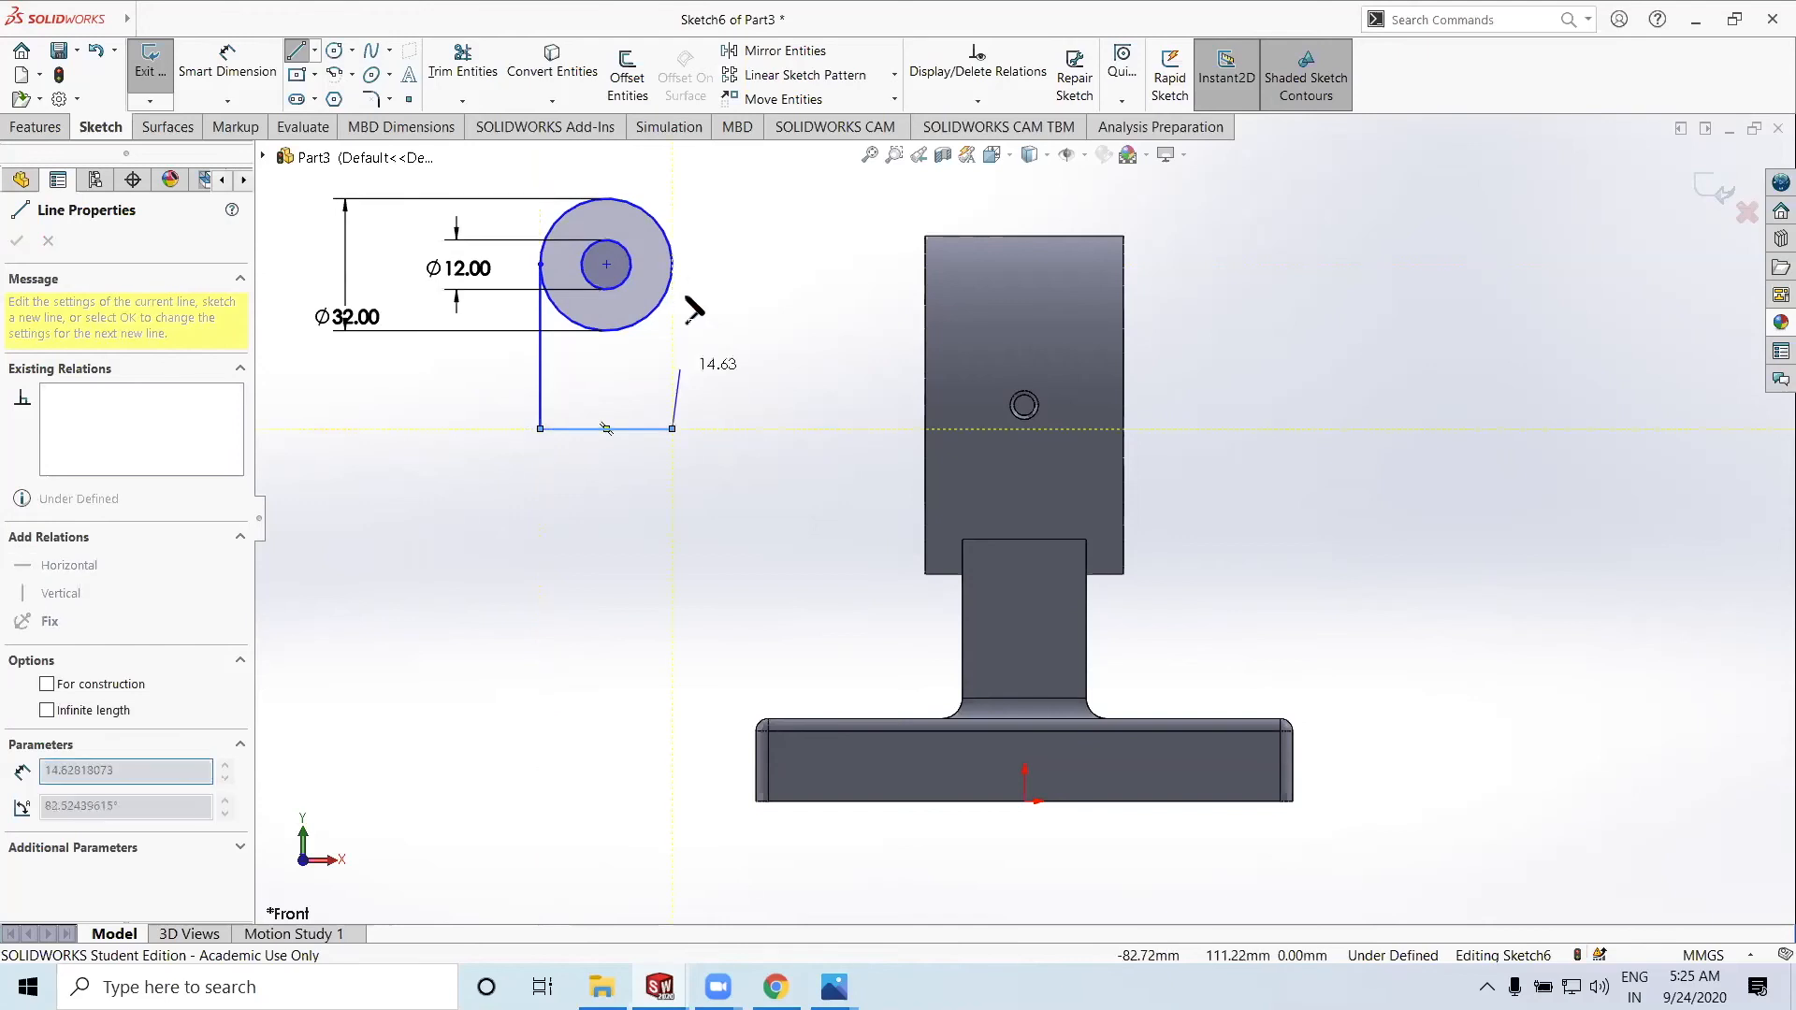
{"action": "left_click", "coordinate": [672, 266]}
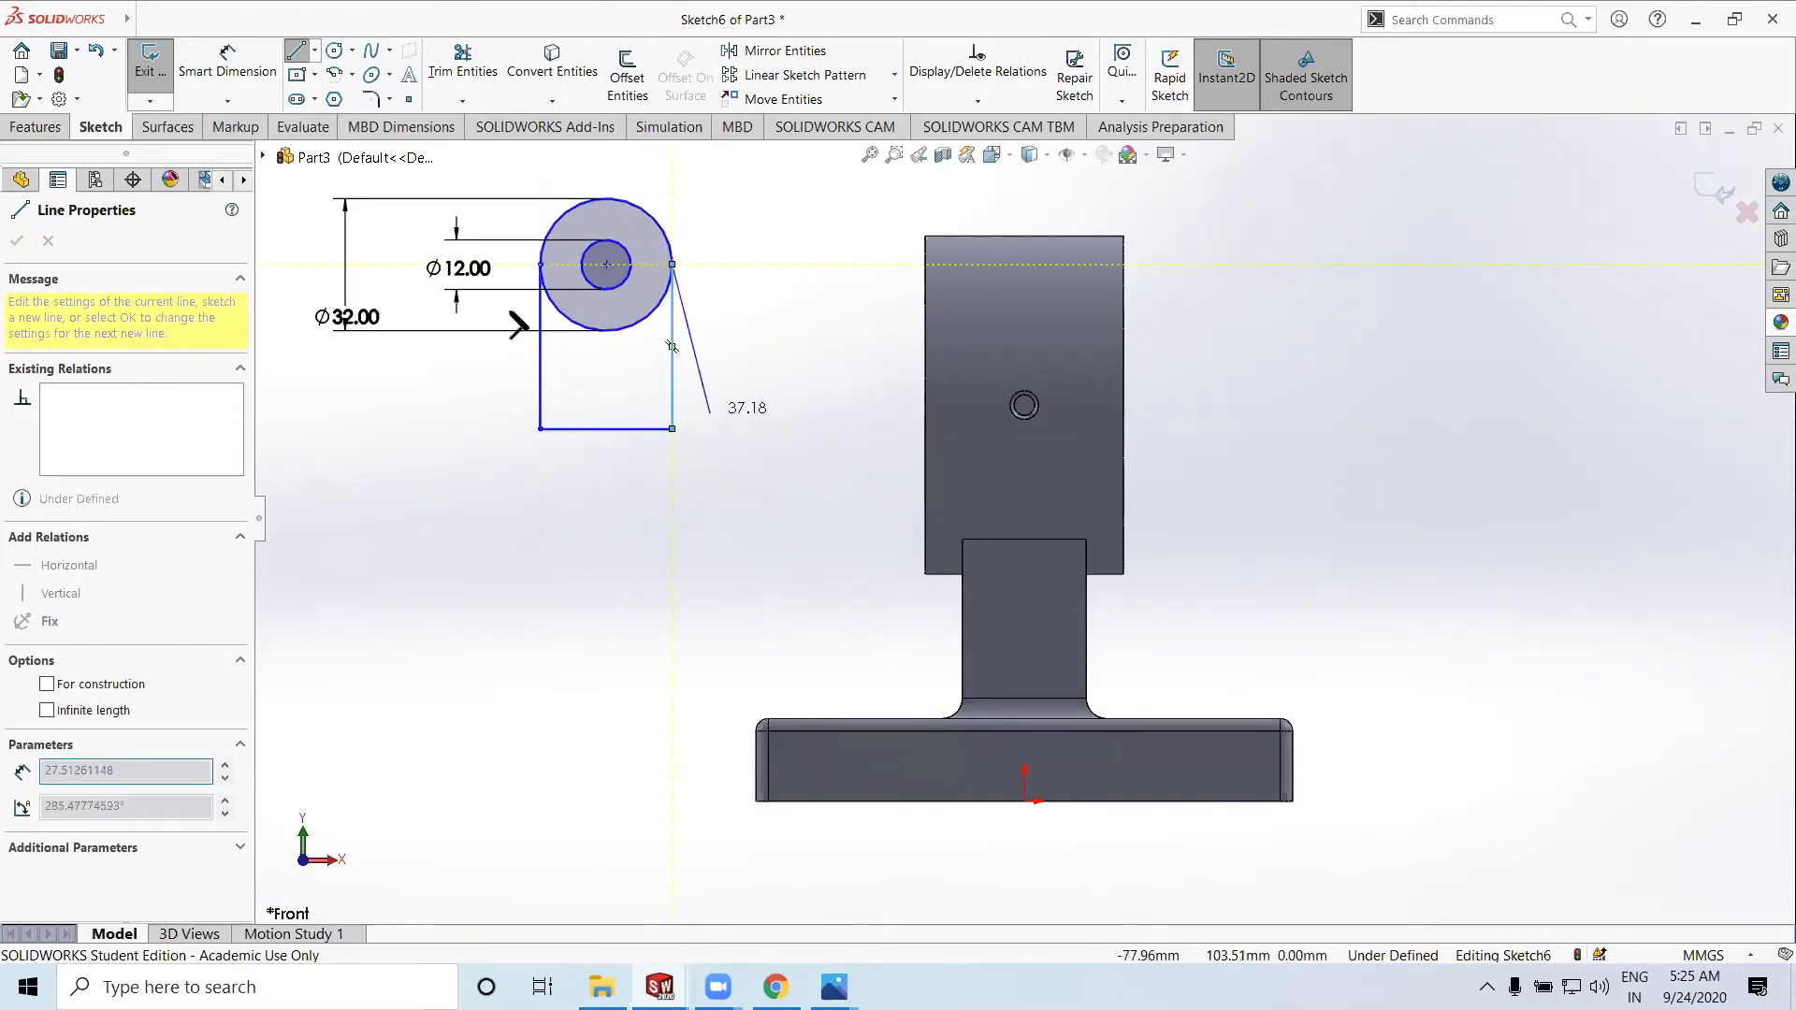
{"action": "right_click", "coordinate": [708, 238]}
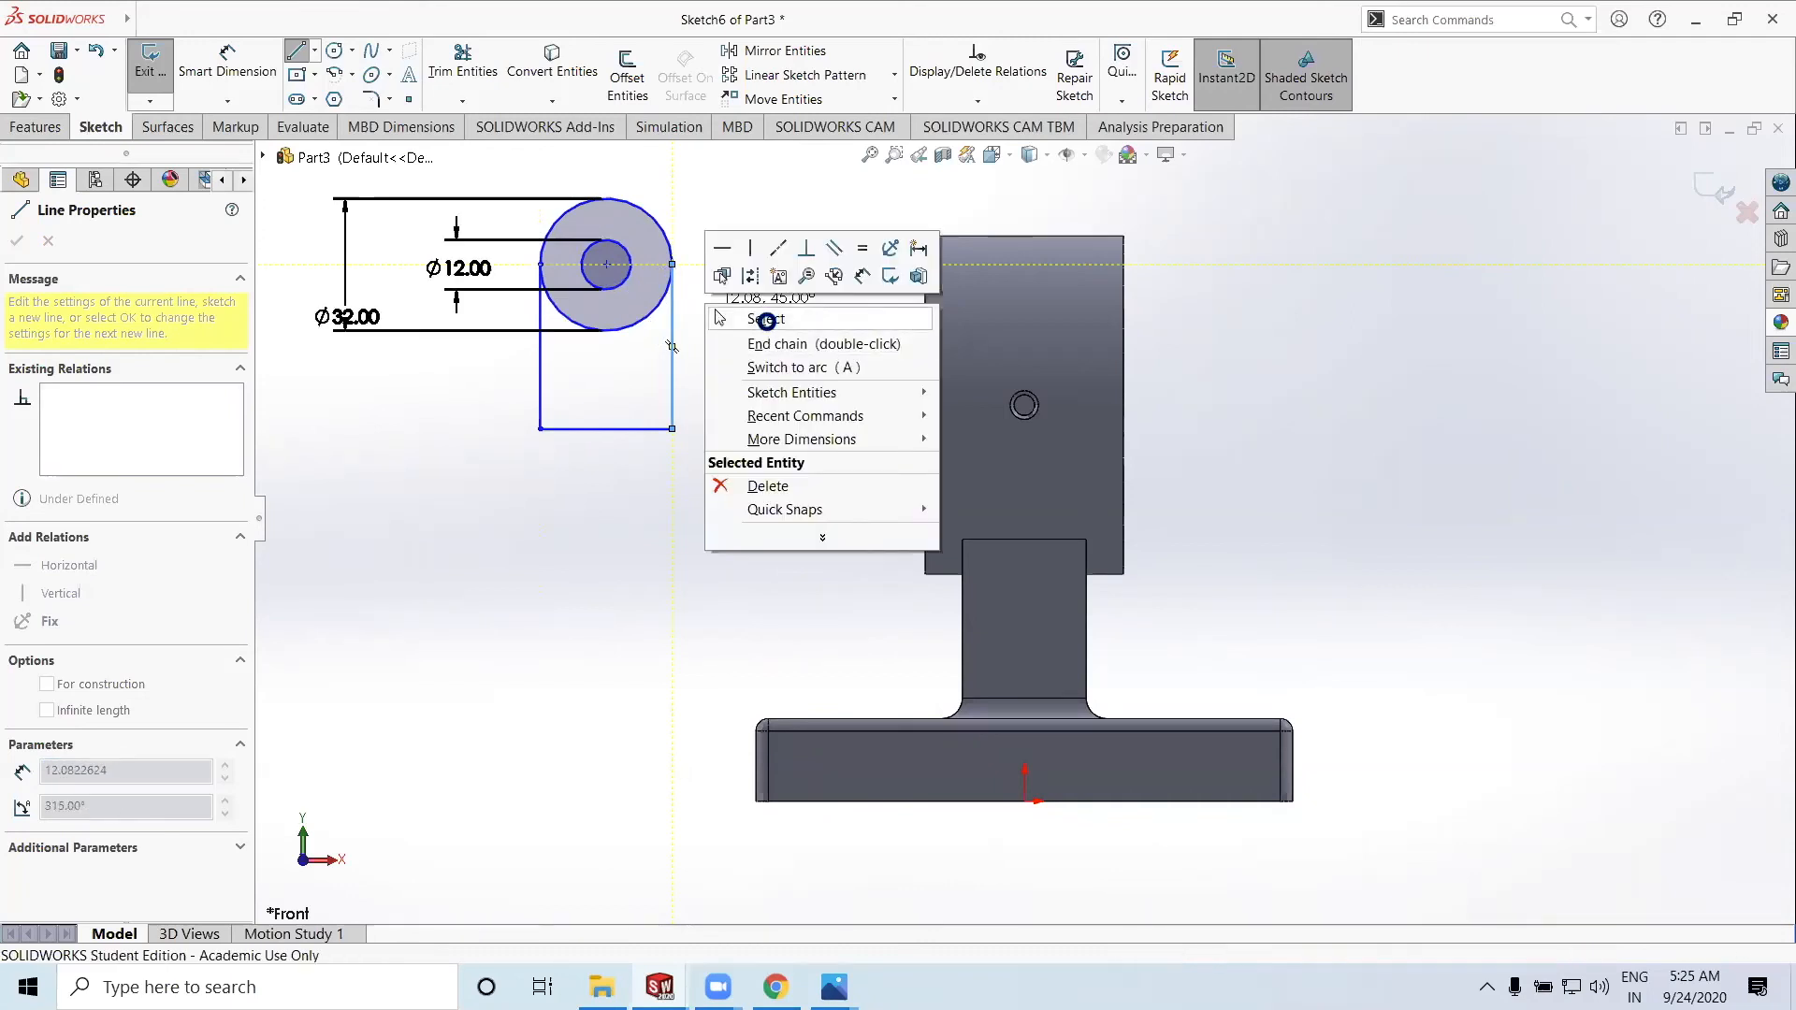
{"action": "left_click", "coordinate": [759, 312]}
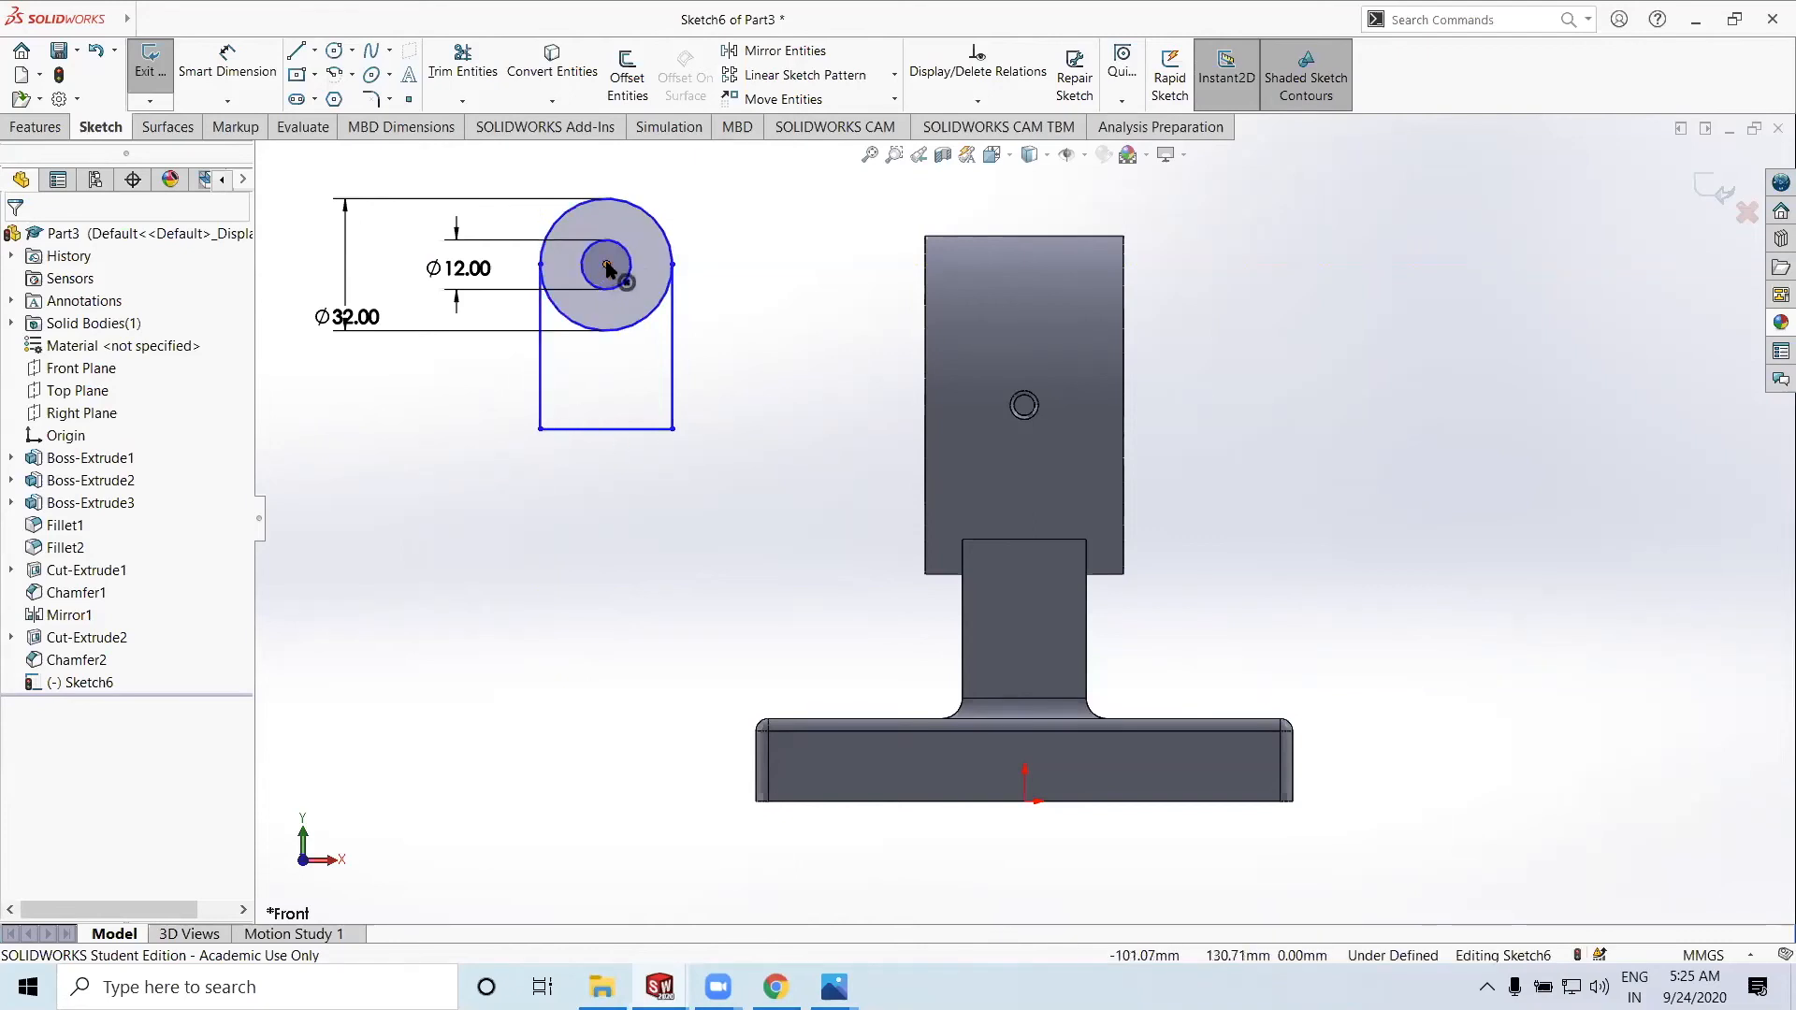
Place the circles' common centre on the midpoint of the ring's top edge and raise the profile's base line above the small side hole
{"action": "left_click_drag", "start_coordinate": [607, 270], "coordinate": [1026, 236]}
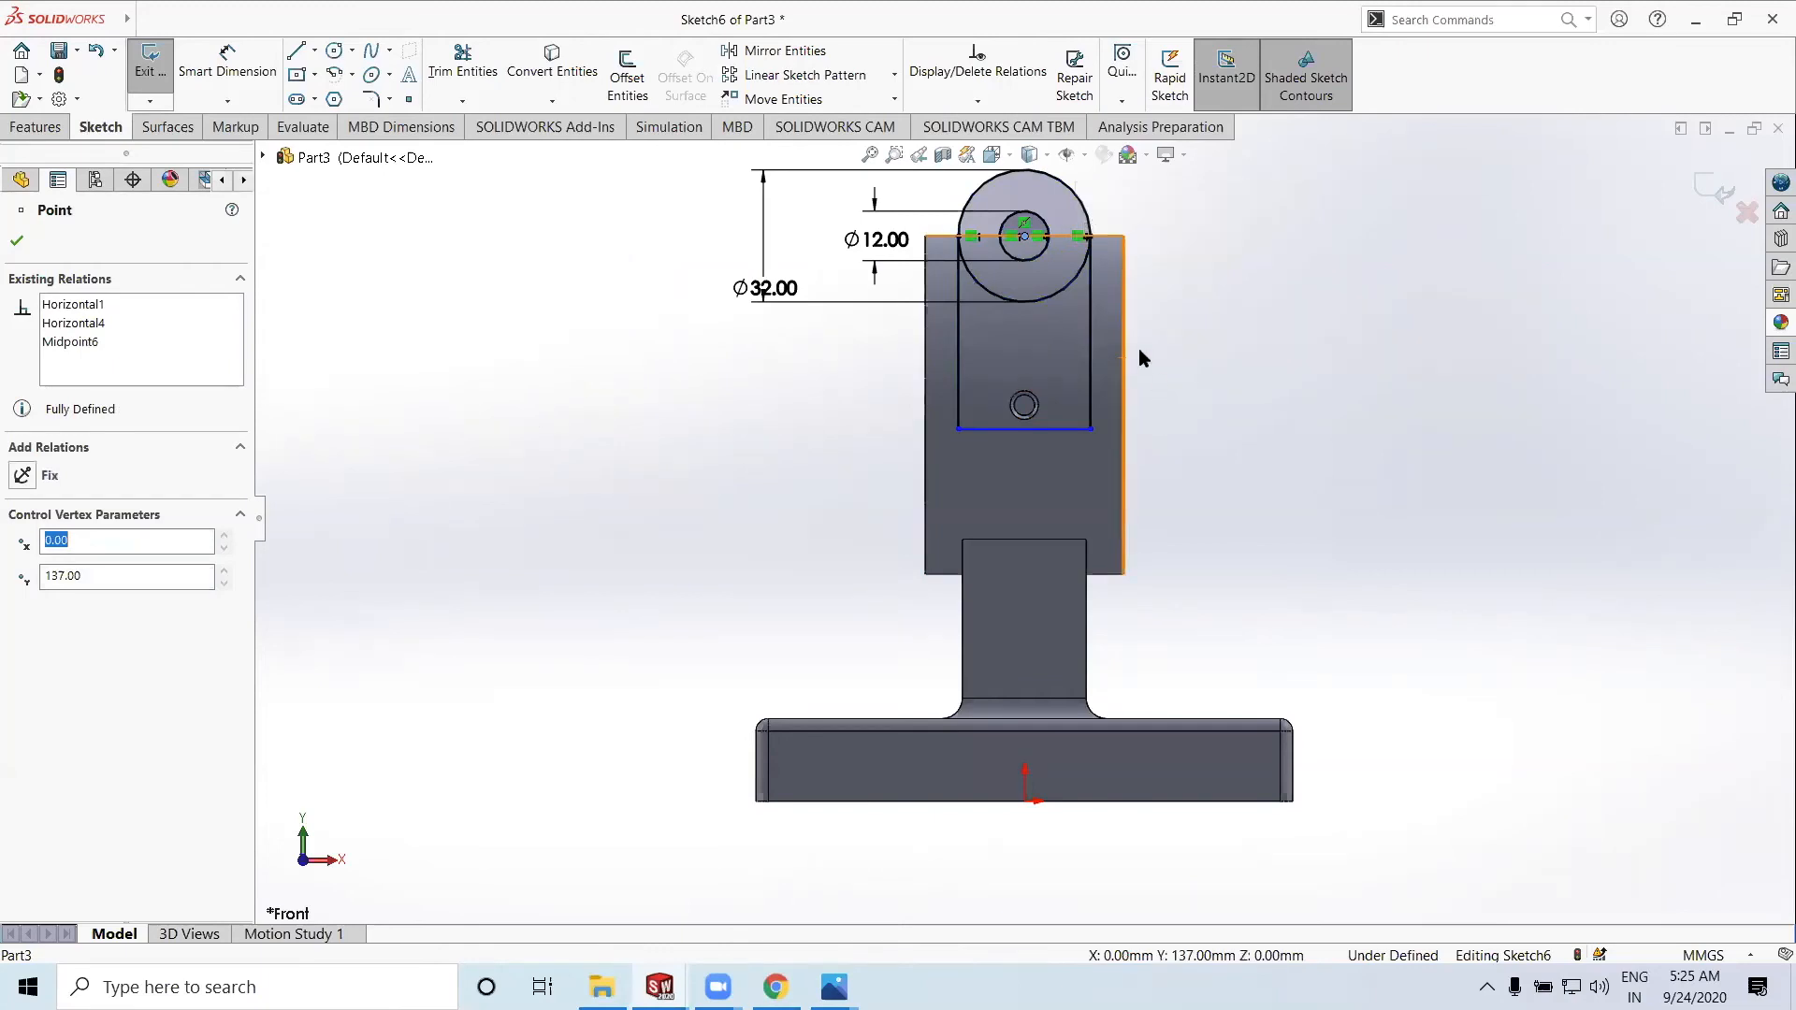
{"action": "left_click_drag", "start_coordinate": [1060, 440], "coordinate": [1050, 328]}
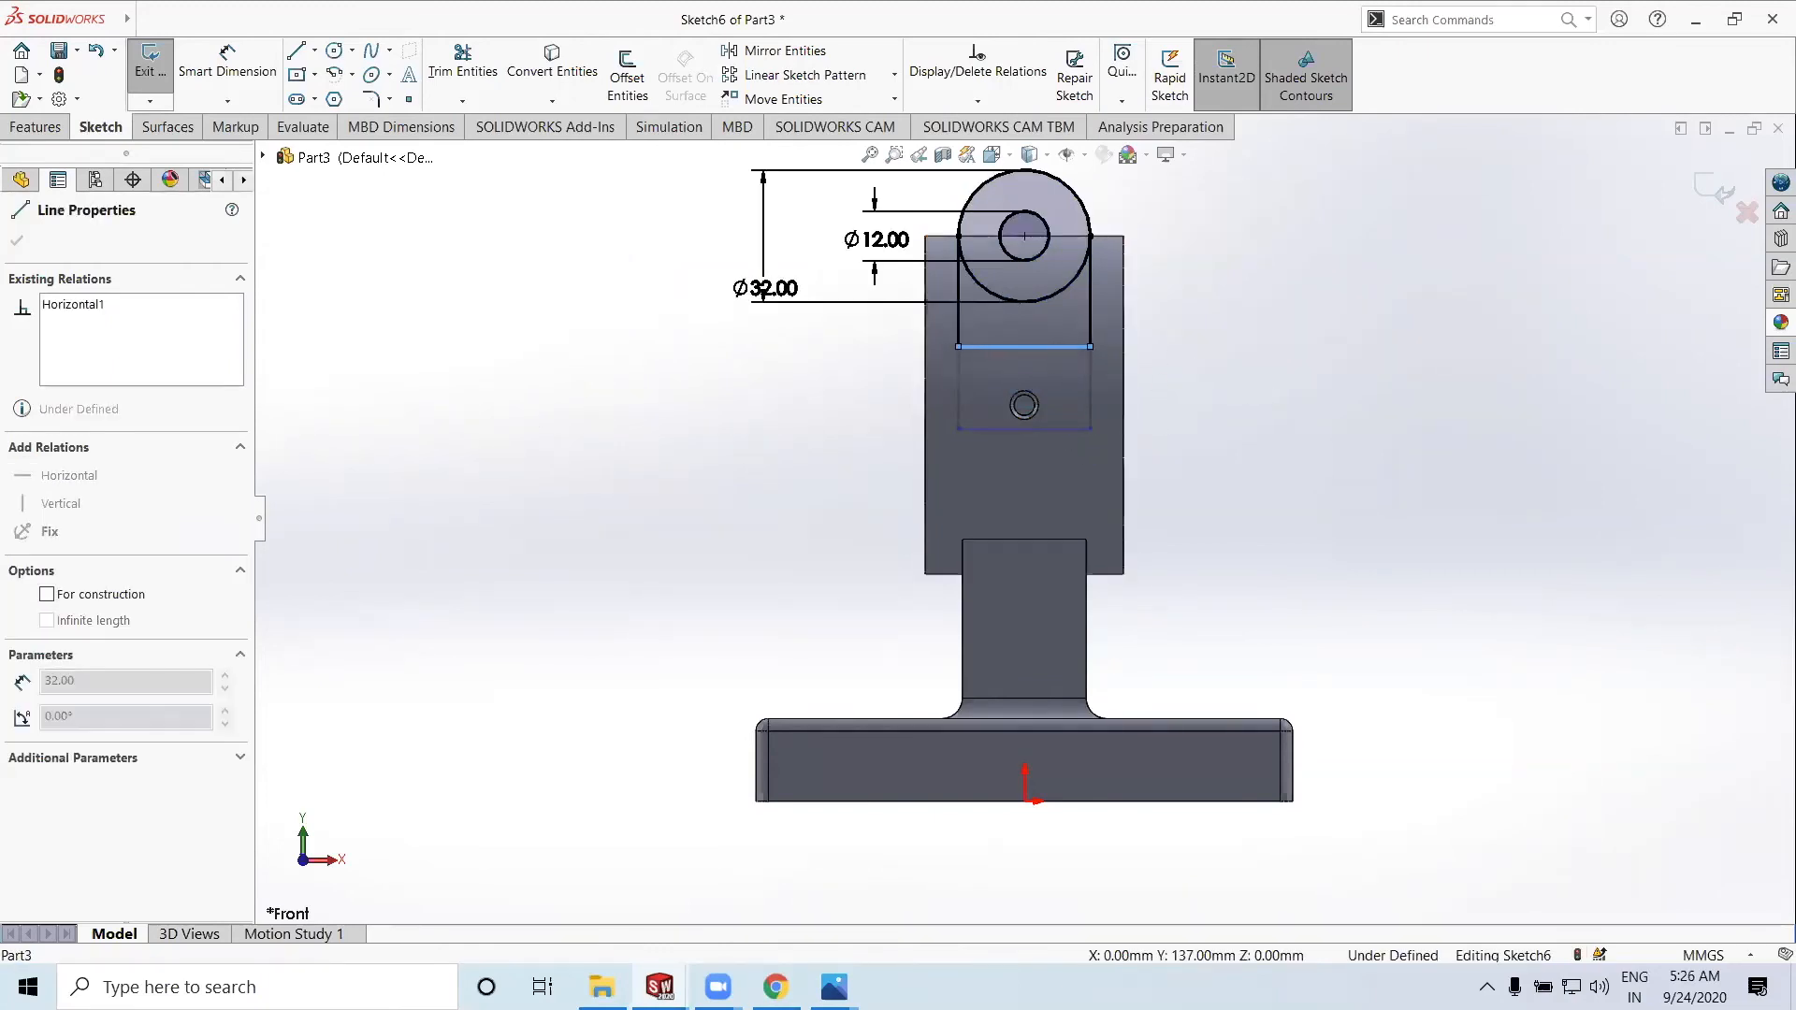
{"action": "key", "text": "Escape"}
{"action": "left_click", "coordinate": [1256, 400]}
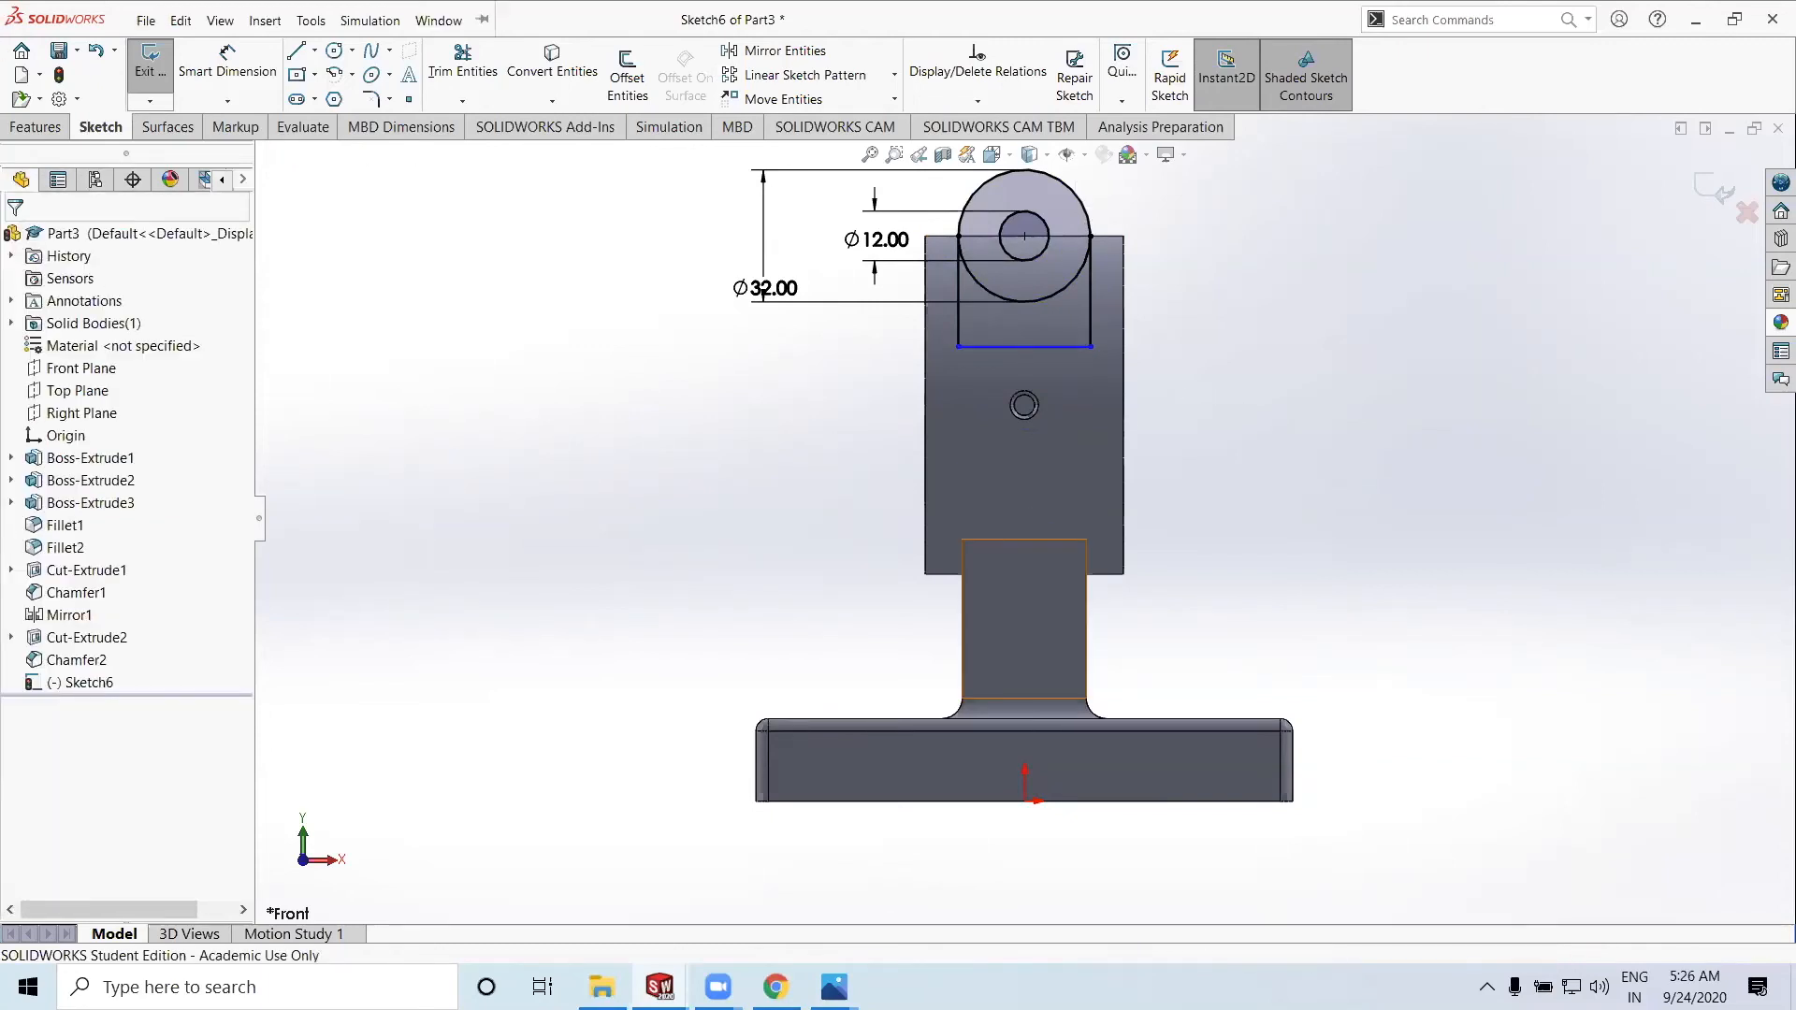
Check the lug's position dimensions in an enlarged view of the 2nd model.PNG drawing in Photos and return to SOLIDWORKS
{"action": "left_click", "coordinate": [834, 987]}
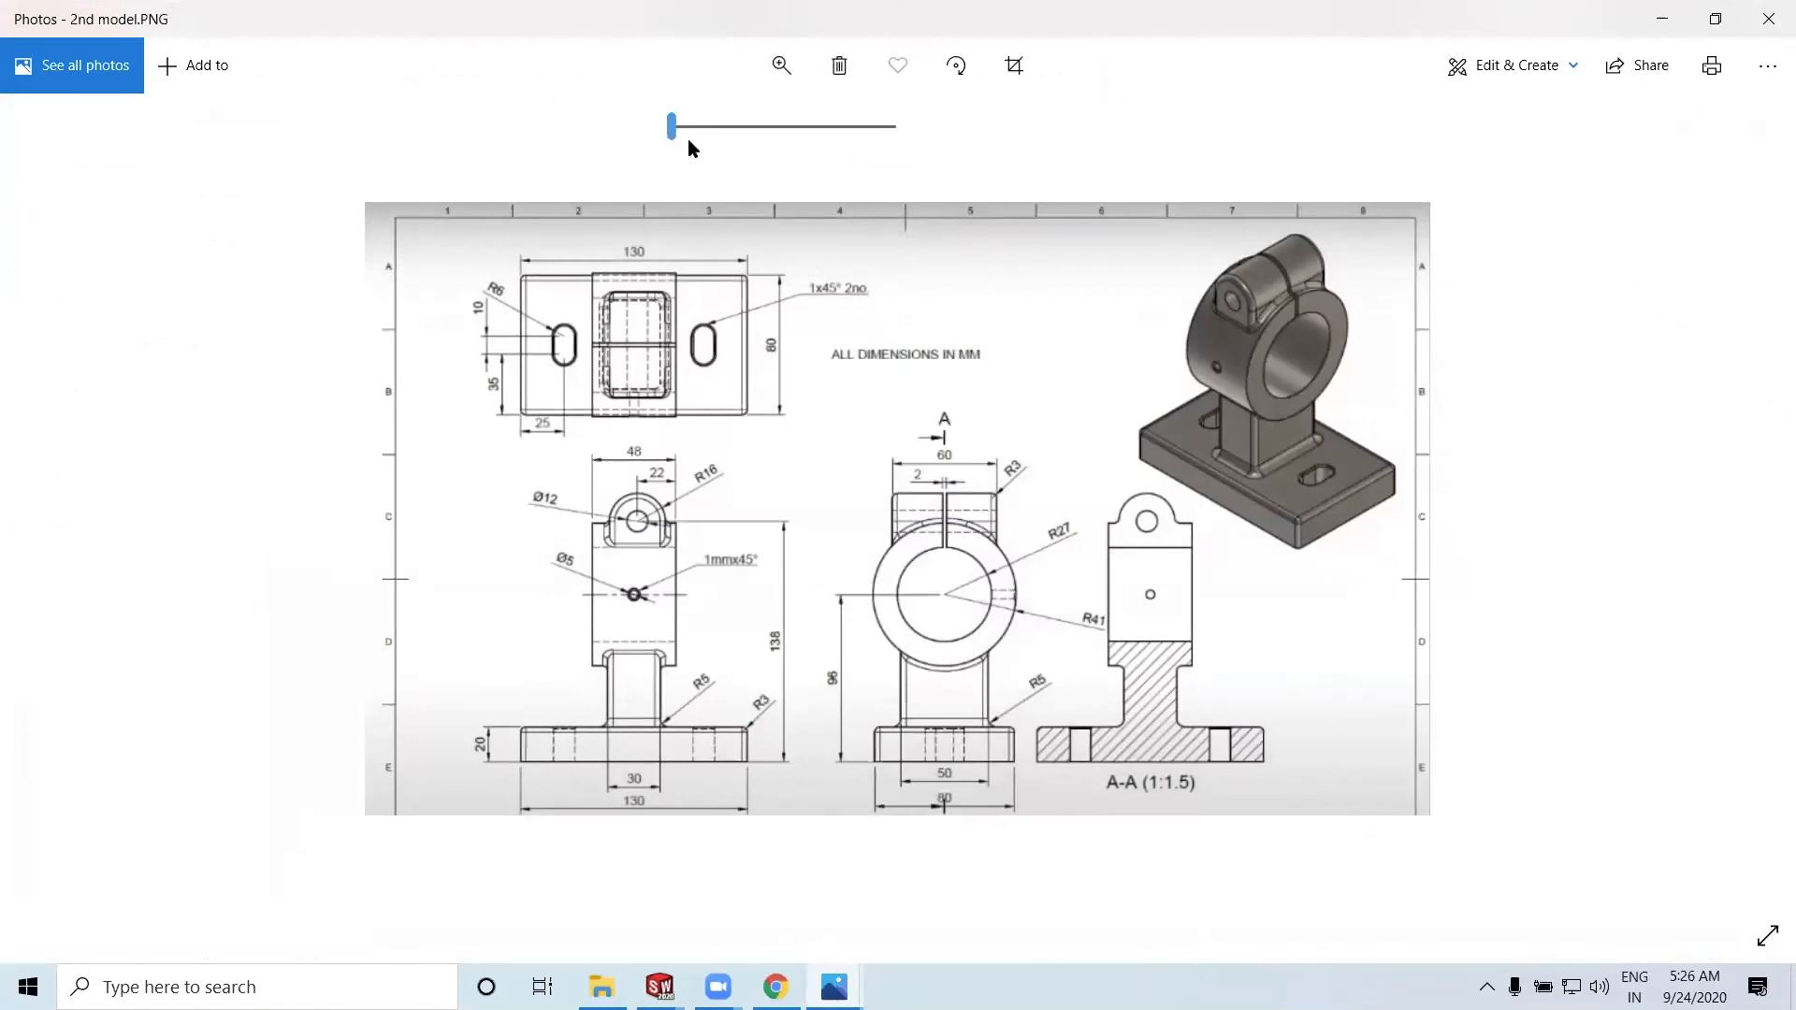
{"action": "left_click_drag", "start_coordinate": [682, 131], "coordinate": [715, 140]}
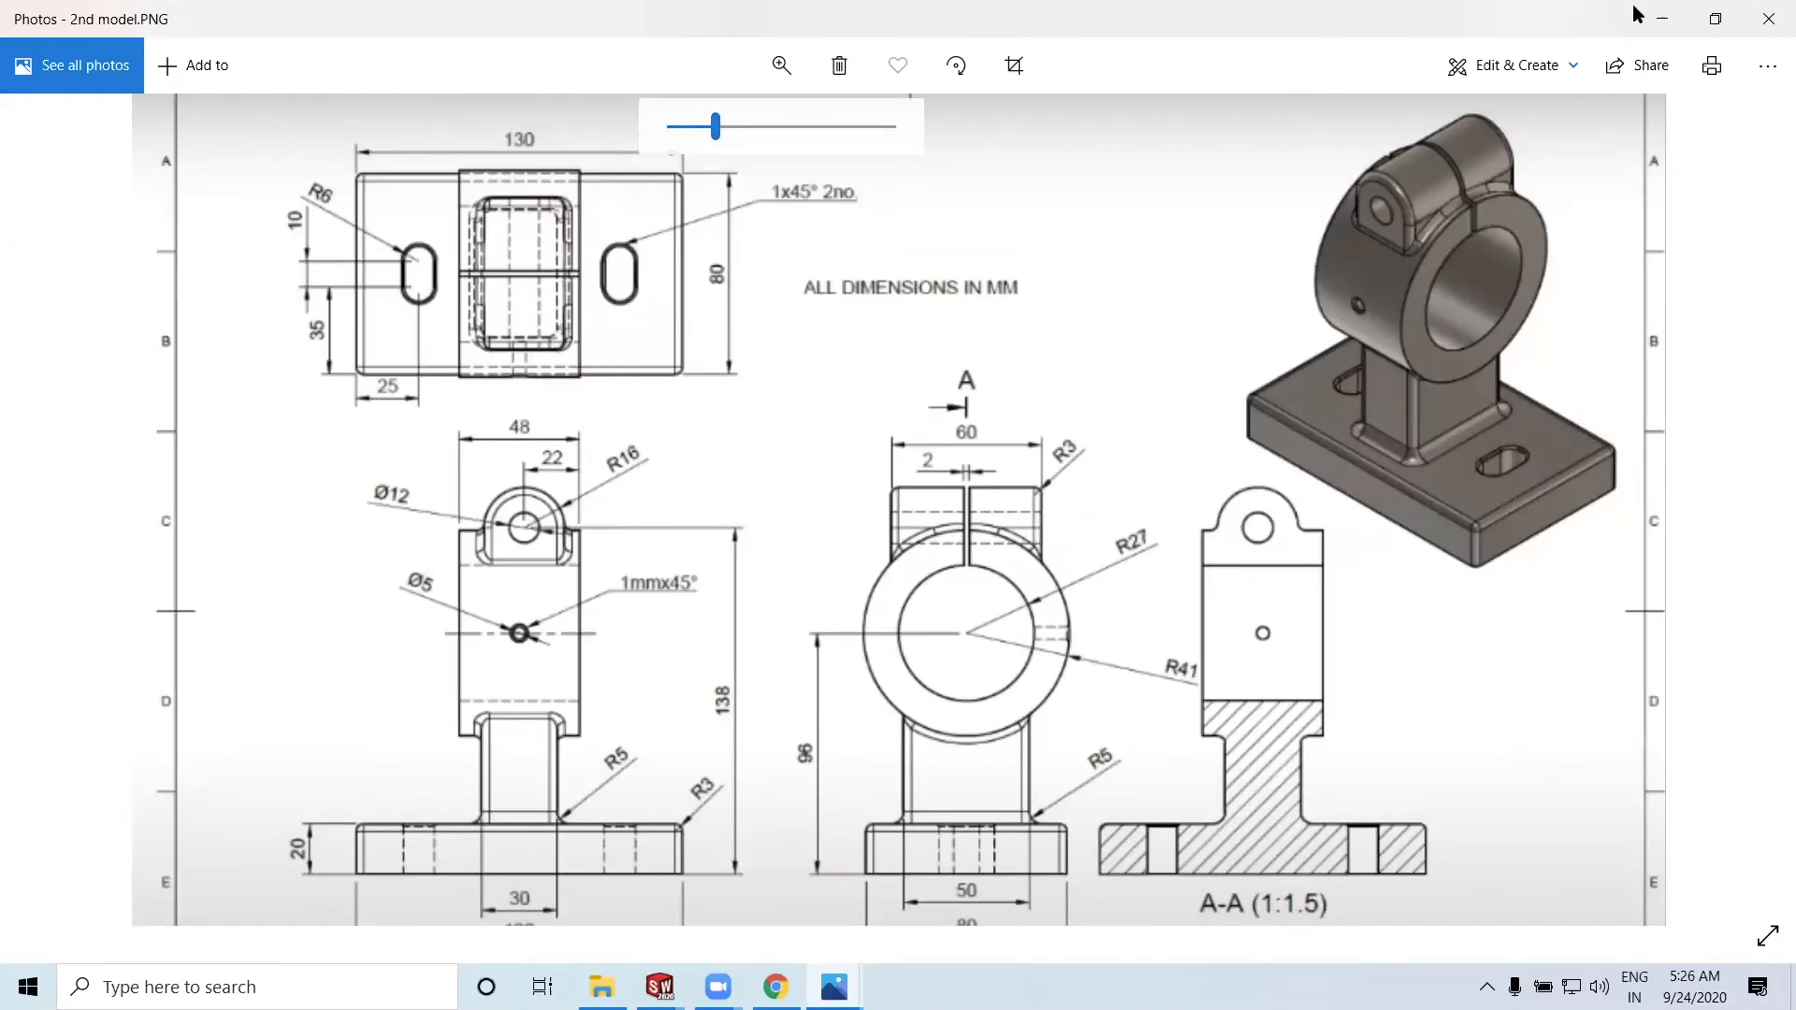
{"action": "left_click", "coordinate": [1665, 19]}
Try to dimension the horizontal distance between the 12 mm hole and the top corner of the ring
{"action": "left_click", "coordinate": [266, 21]}
{"action": "left_click", "coordinate": [225, 66]}
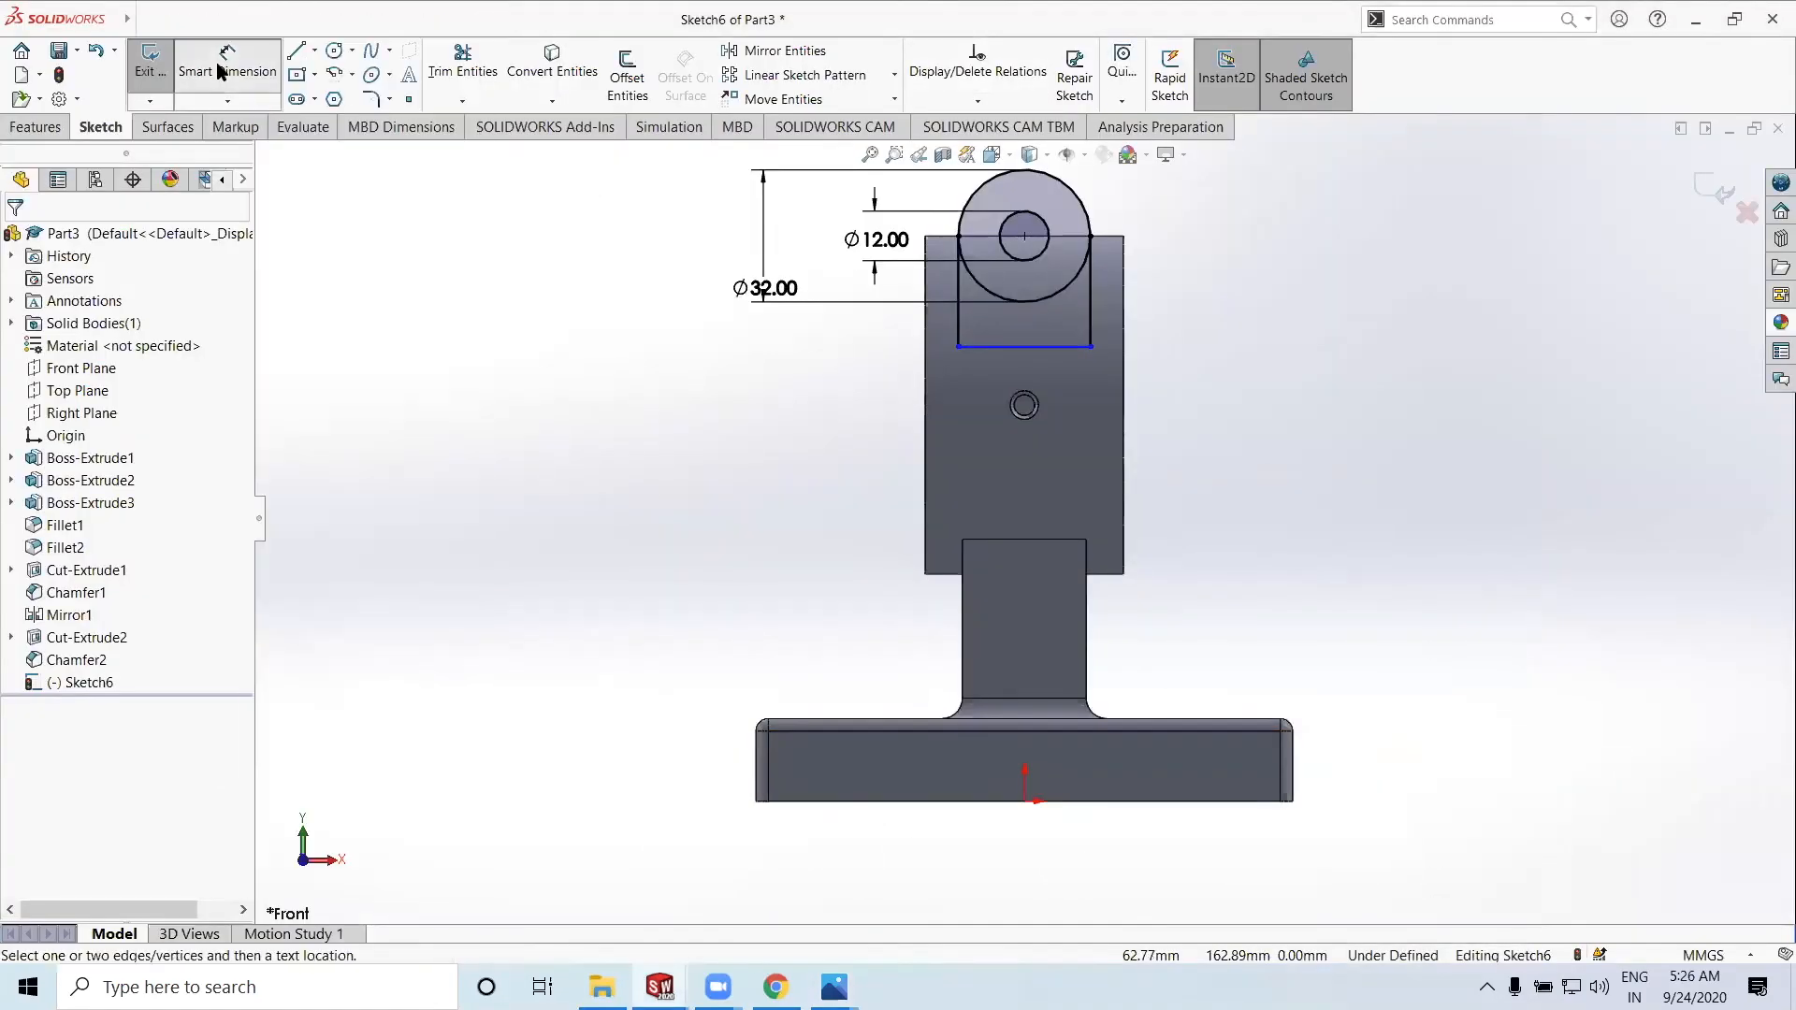
{"action": "left_click", "coordinate": [1047, 242]}
{"action": "left_click", "coordinate": [1123, 236]}
{"action": "left_click", "coordinate": [1122, 190]}
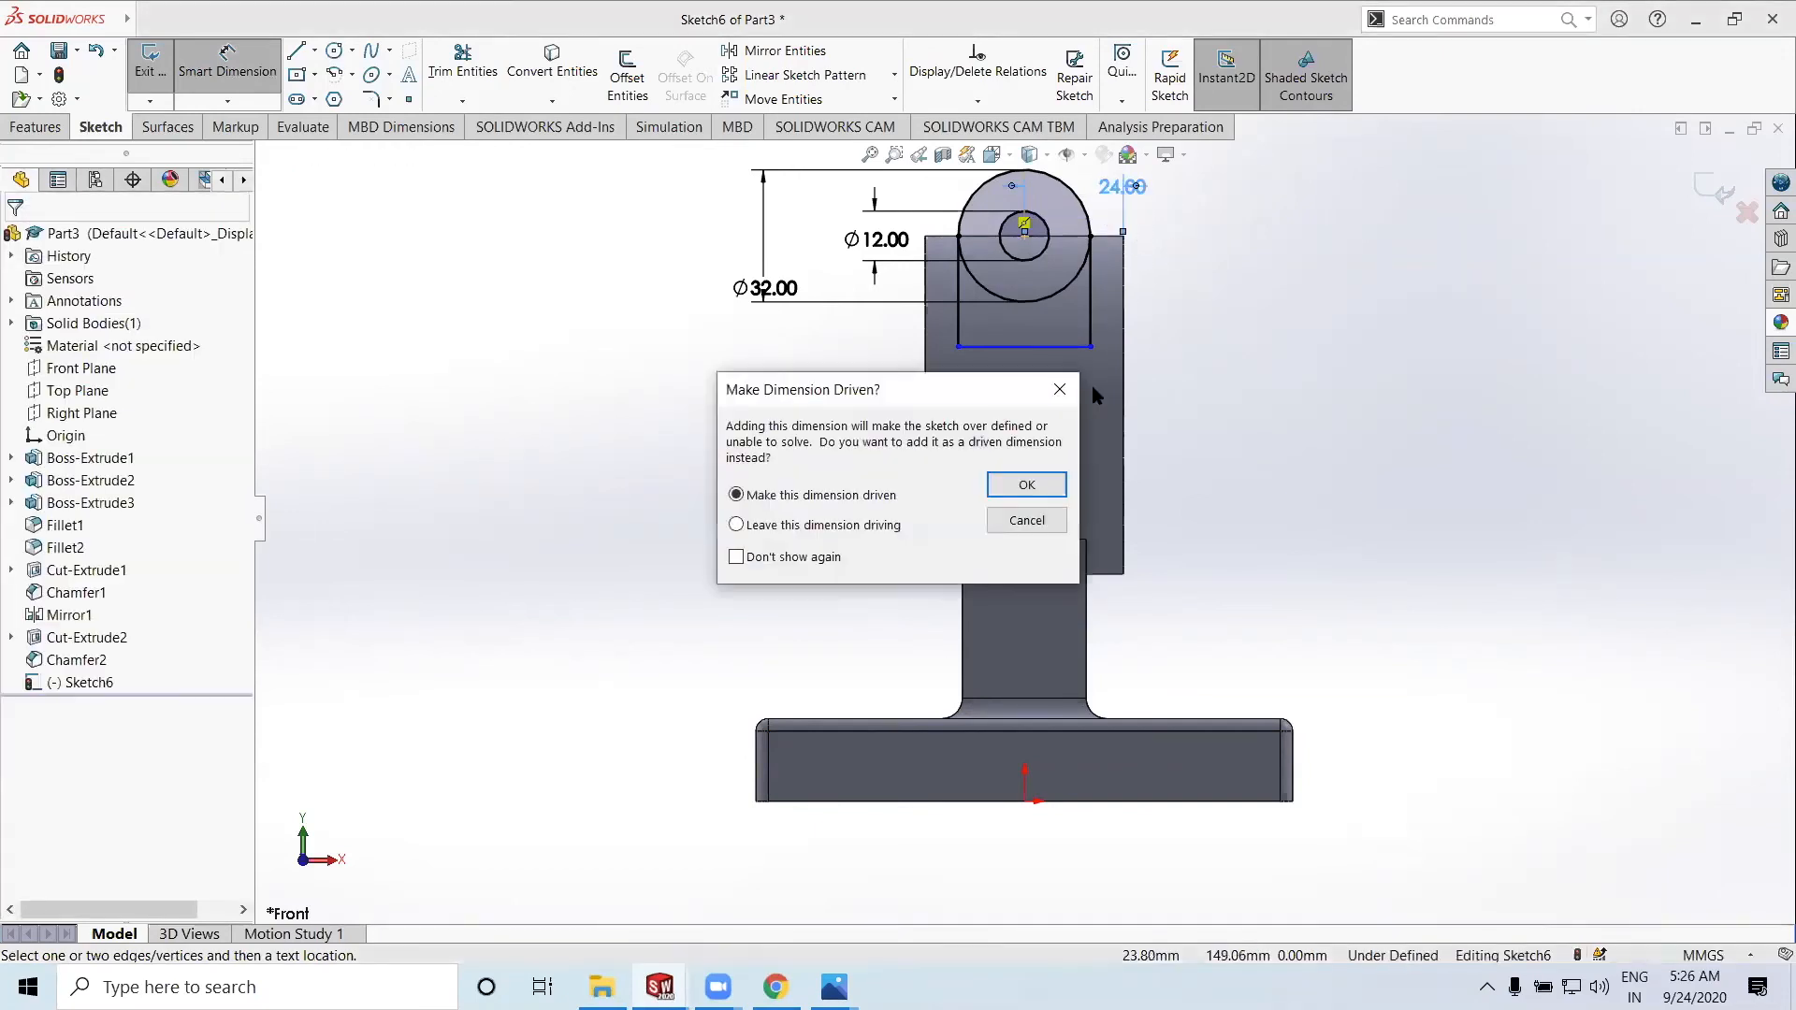
{"action": "left_click", "coordinate": [1024, 521]}
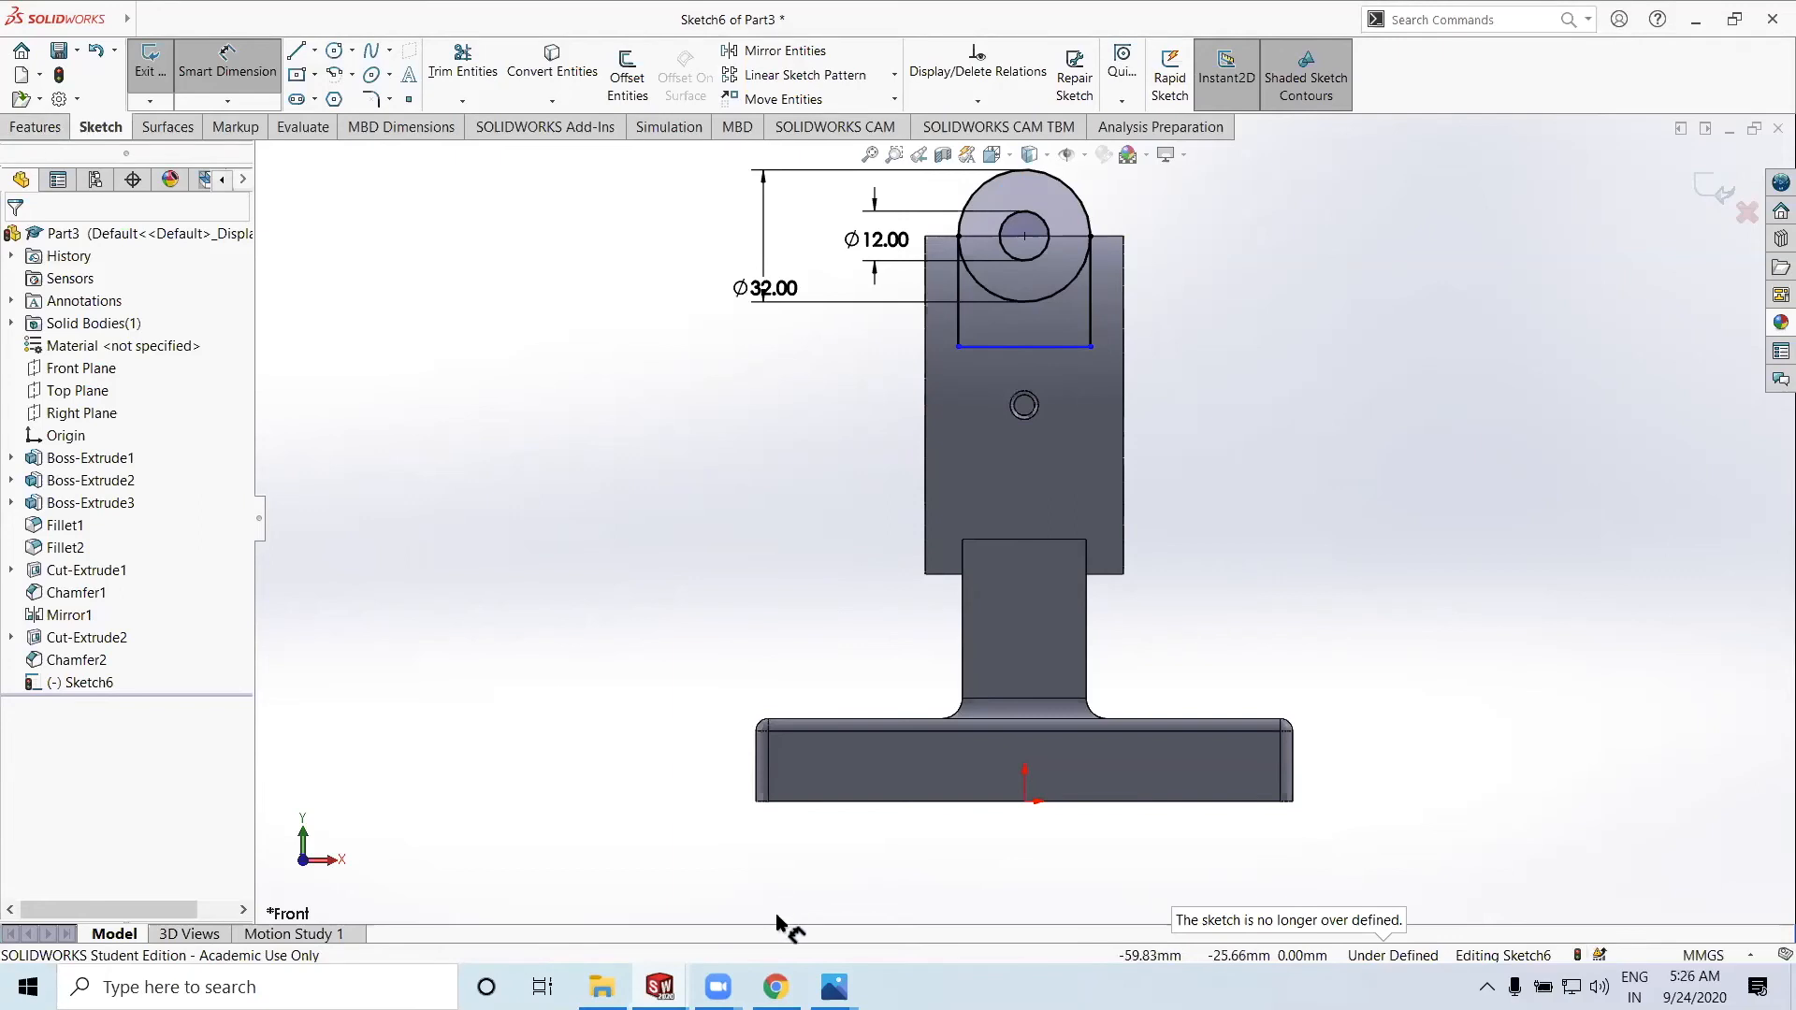
Examine the lug's length in the side view of the 2nd model.PNG drawing in Photos and return to SOLIDWORKS
{"action": "mouse_move", "coordinate": [834, 987]}
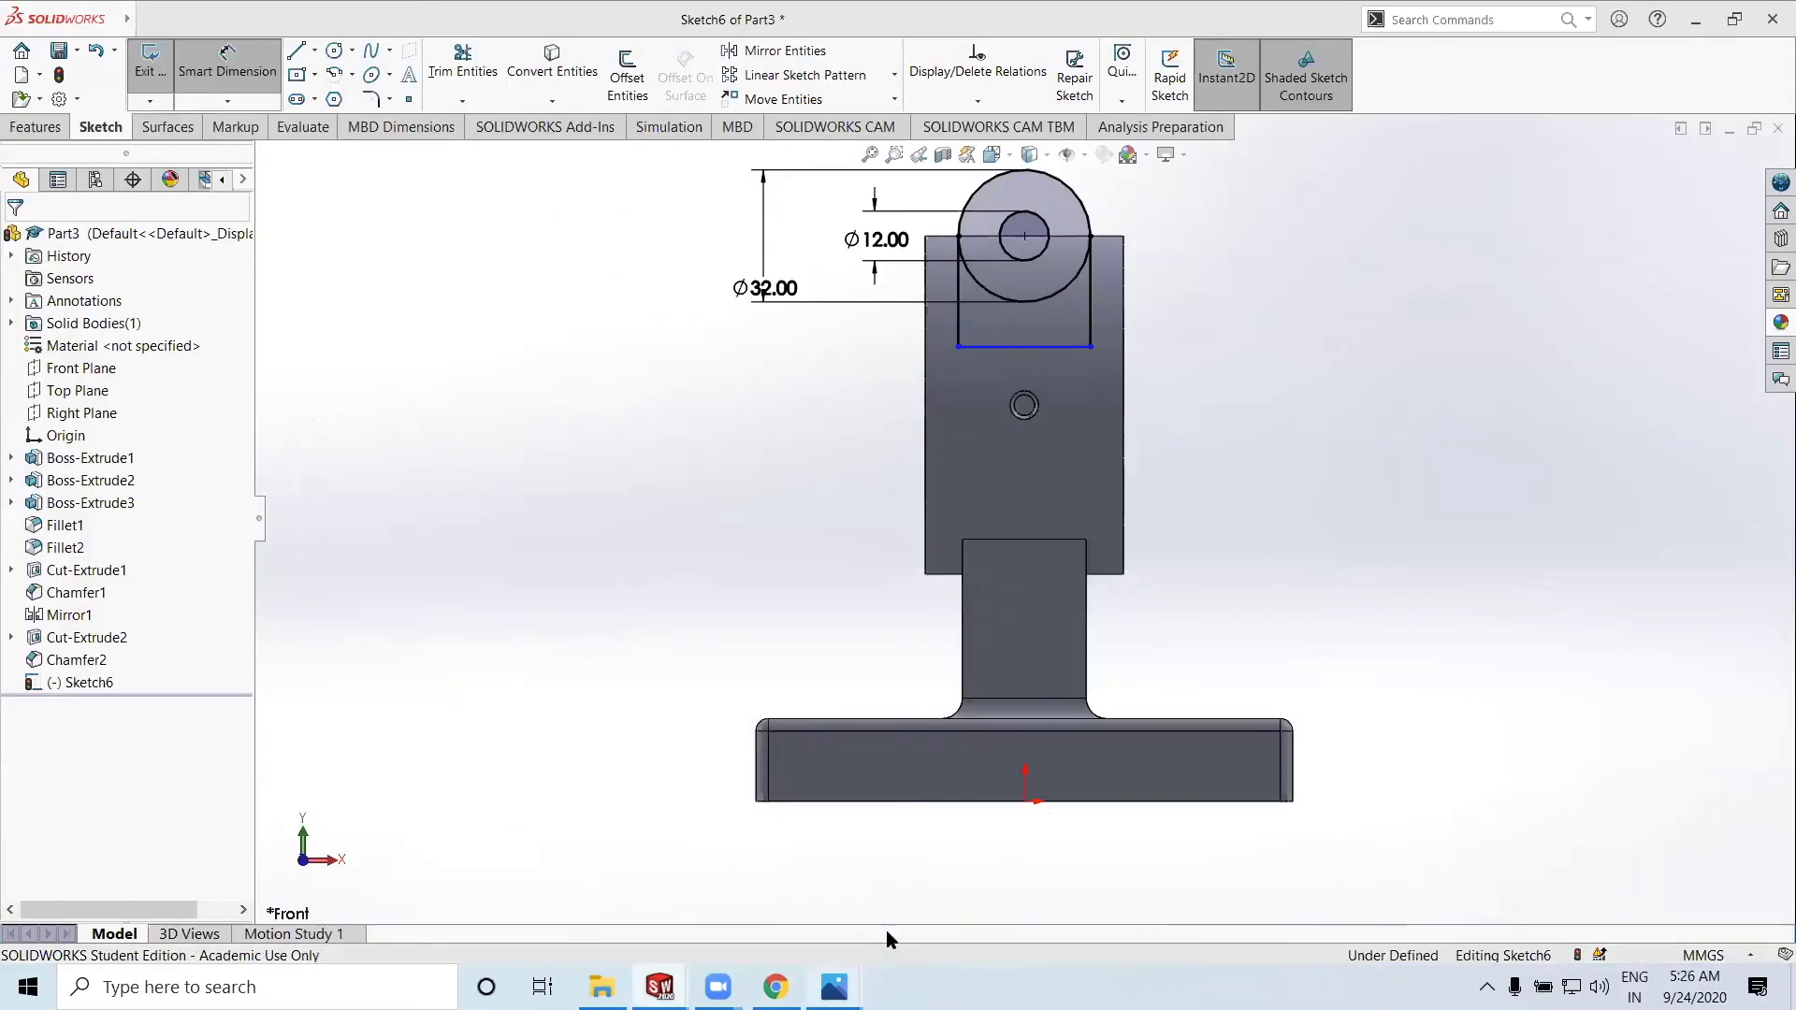
{"action": "left_click", "coordinate": [960, 889]}
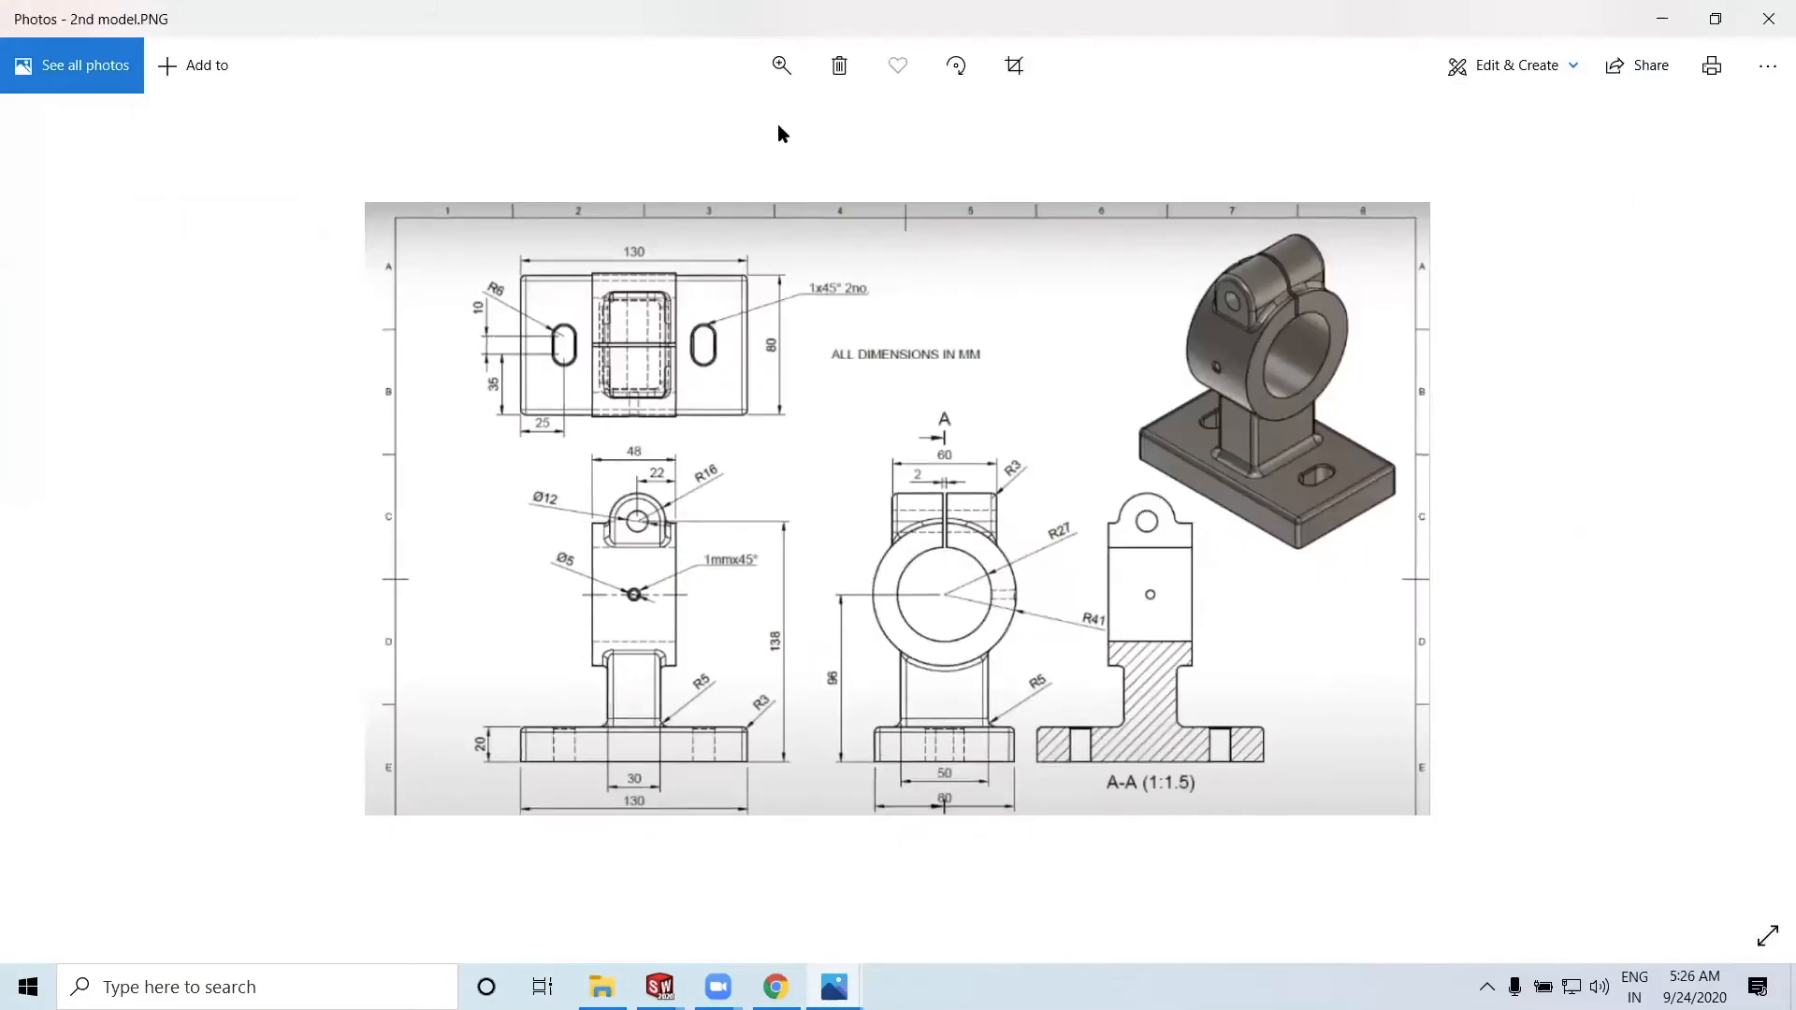
{"action": "left_click_drag", "start_coordinate": [667, 125], "coordinate": [724, 129]}
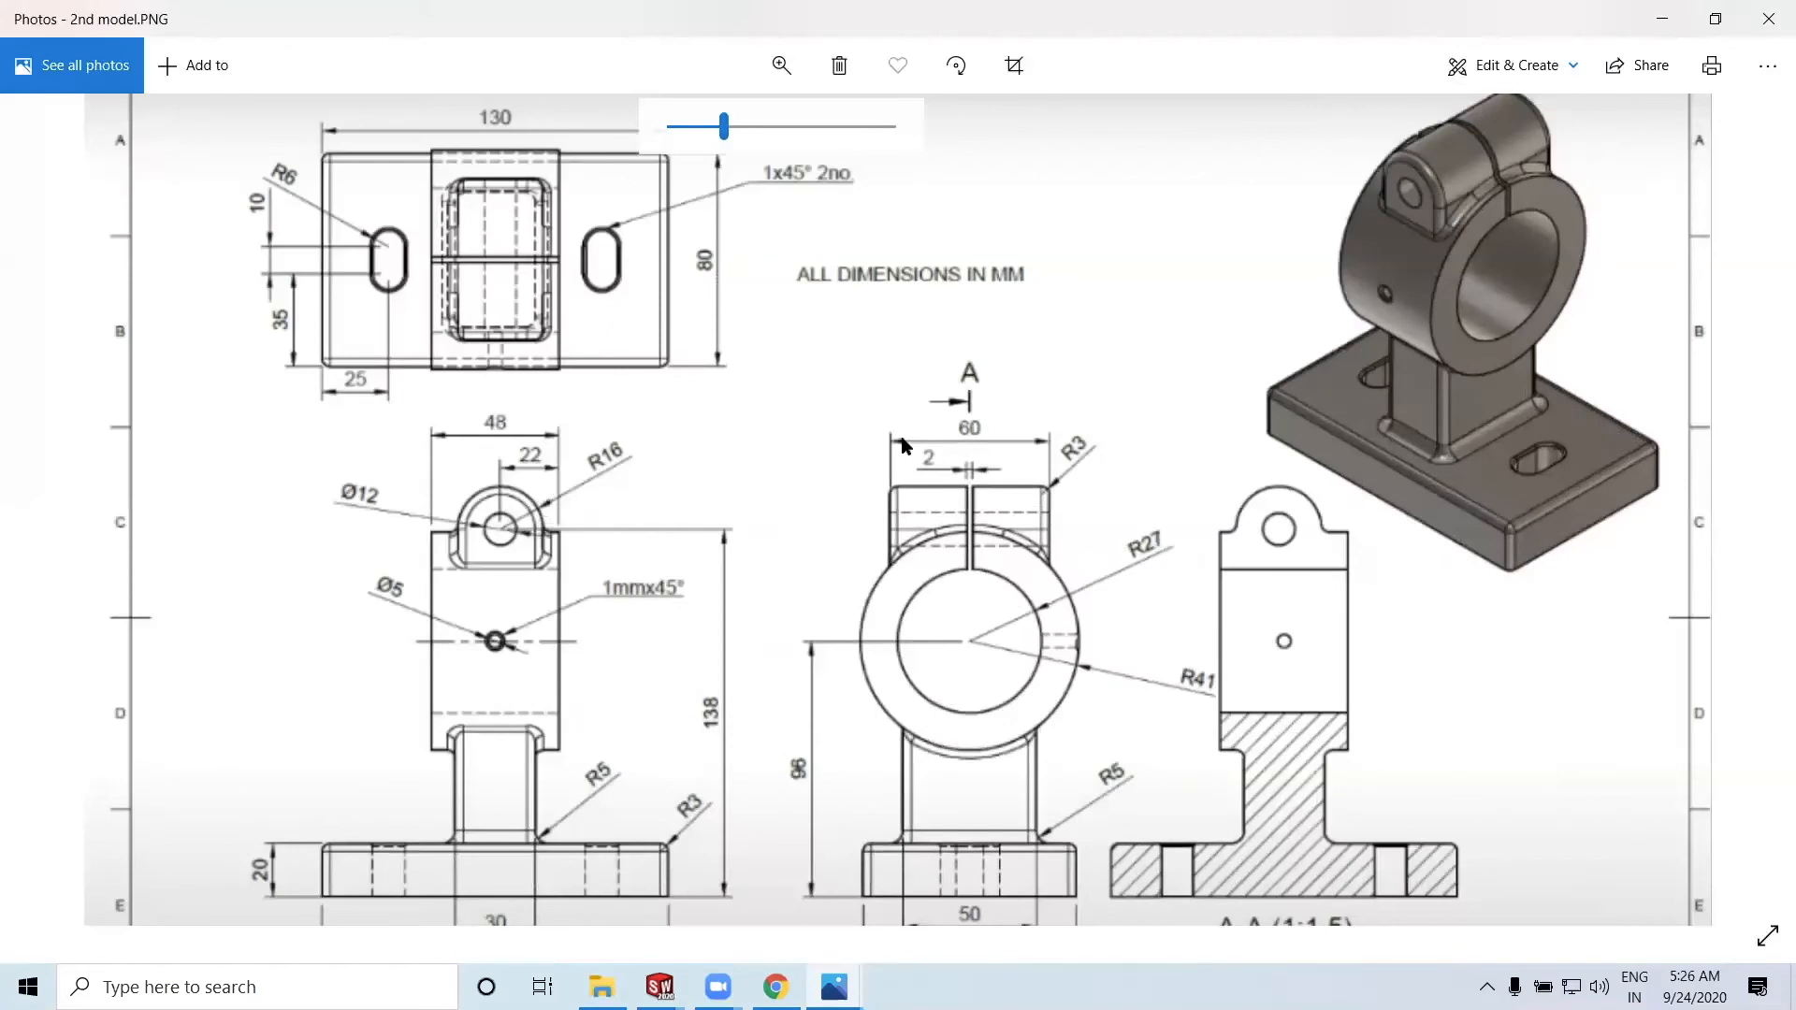
{"action": "left_click", "coordinate": [1662, 19]}
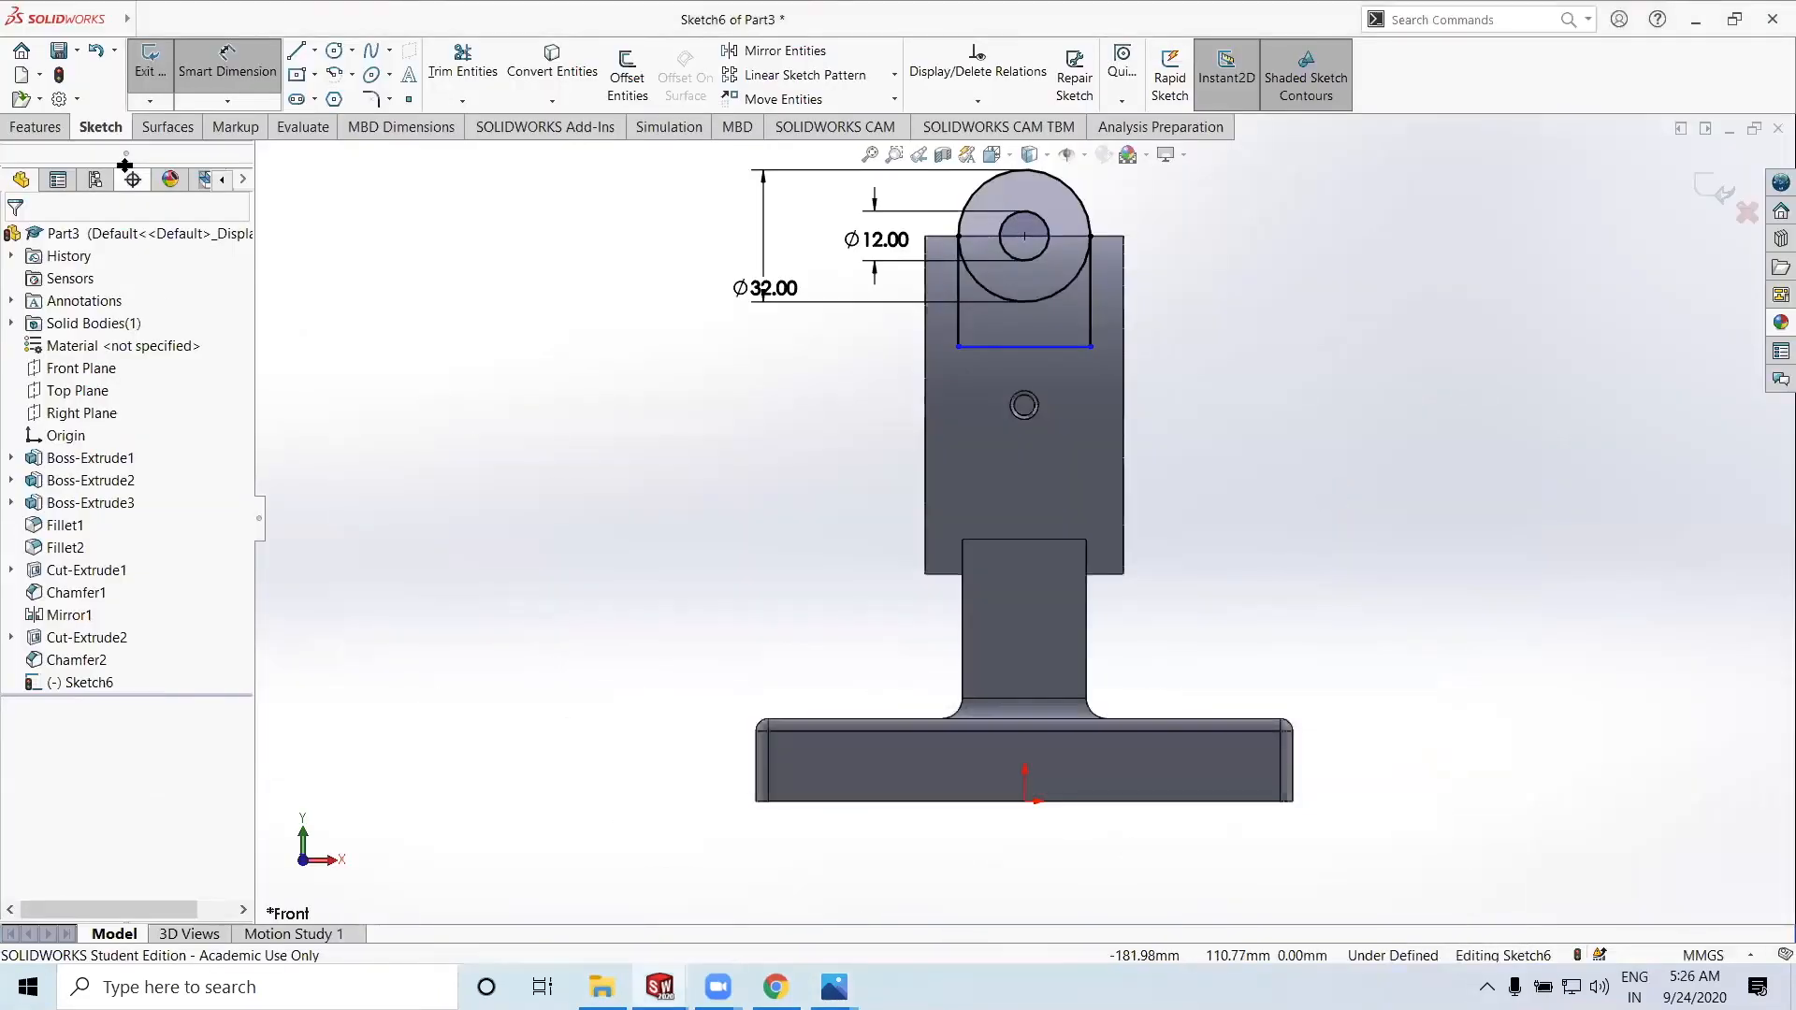
Extrude the lug's annular region and the region below it as a Mid Plane boss 60 mm long, leaving the 12 mm hole open
{"action": "left_click", "coordinate": [35, 128]}
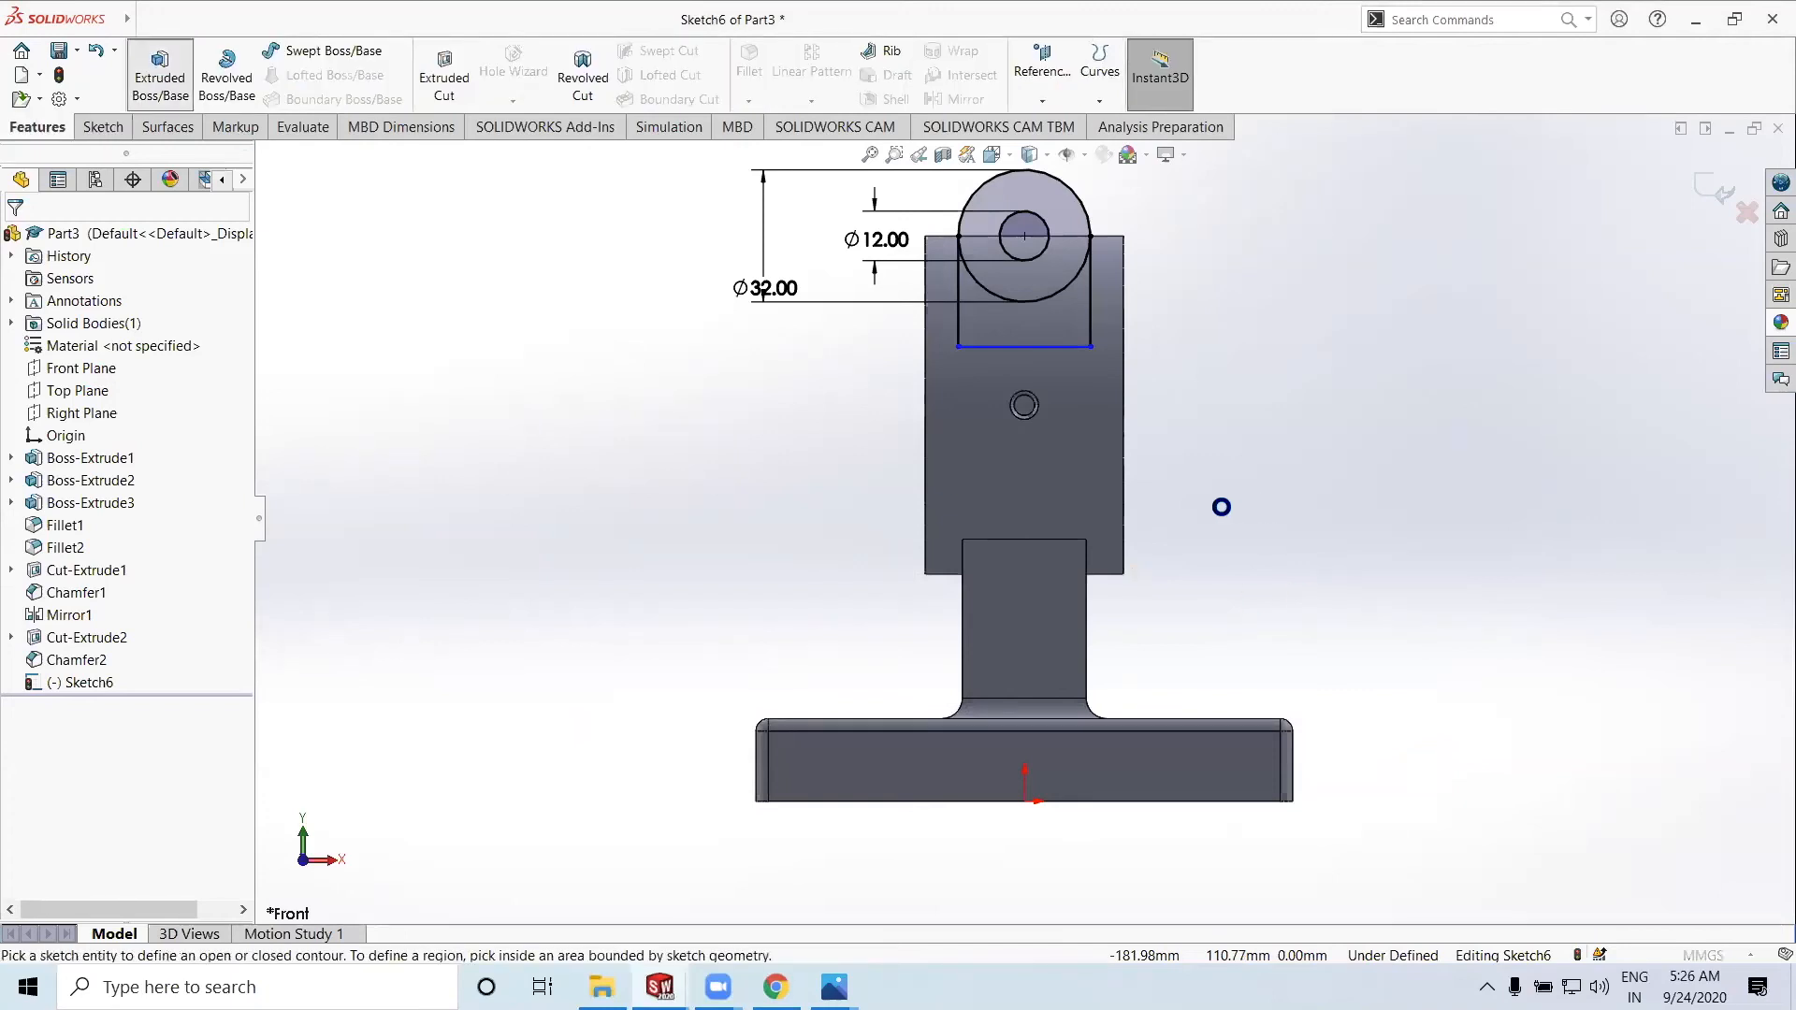
{"action": "middle_click_drag", "start_coordinate": [1149, 516], "coordinate": [1104, 538]}
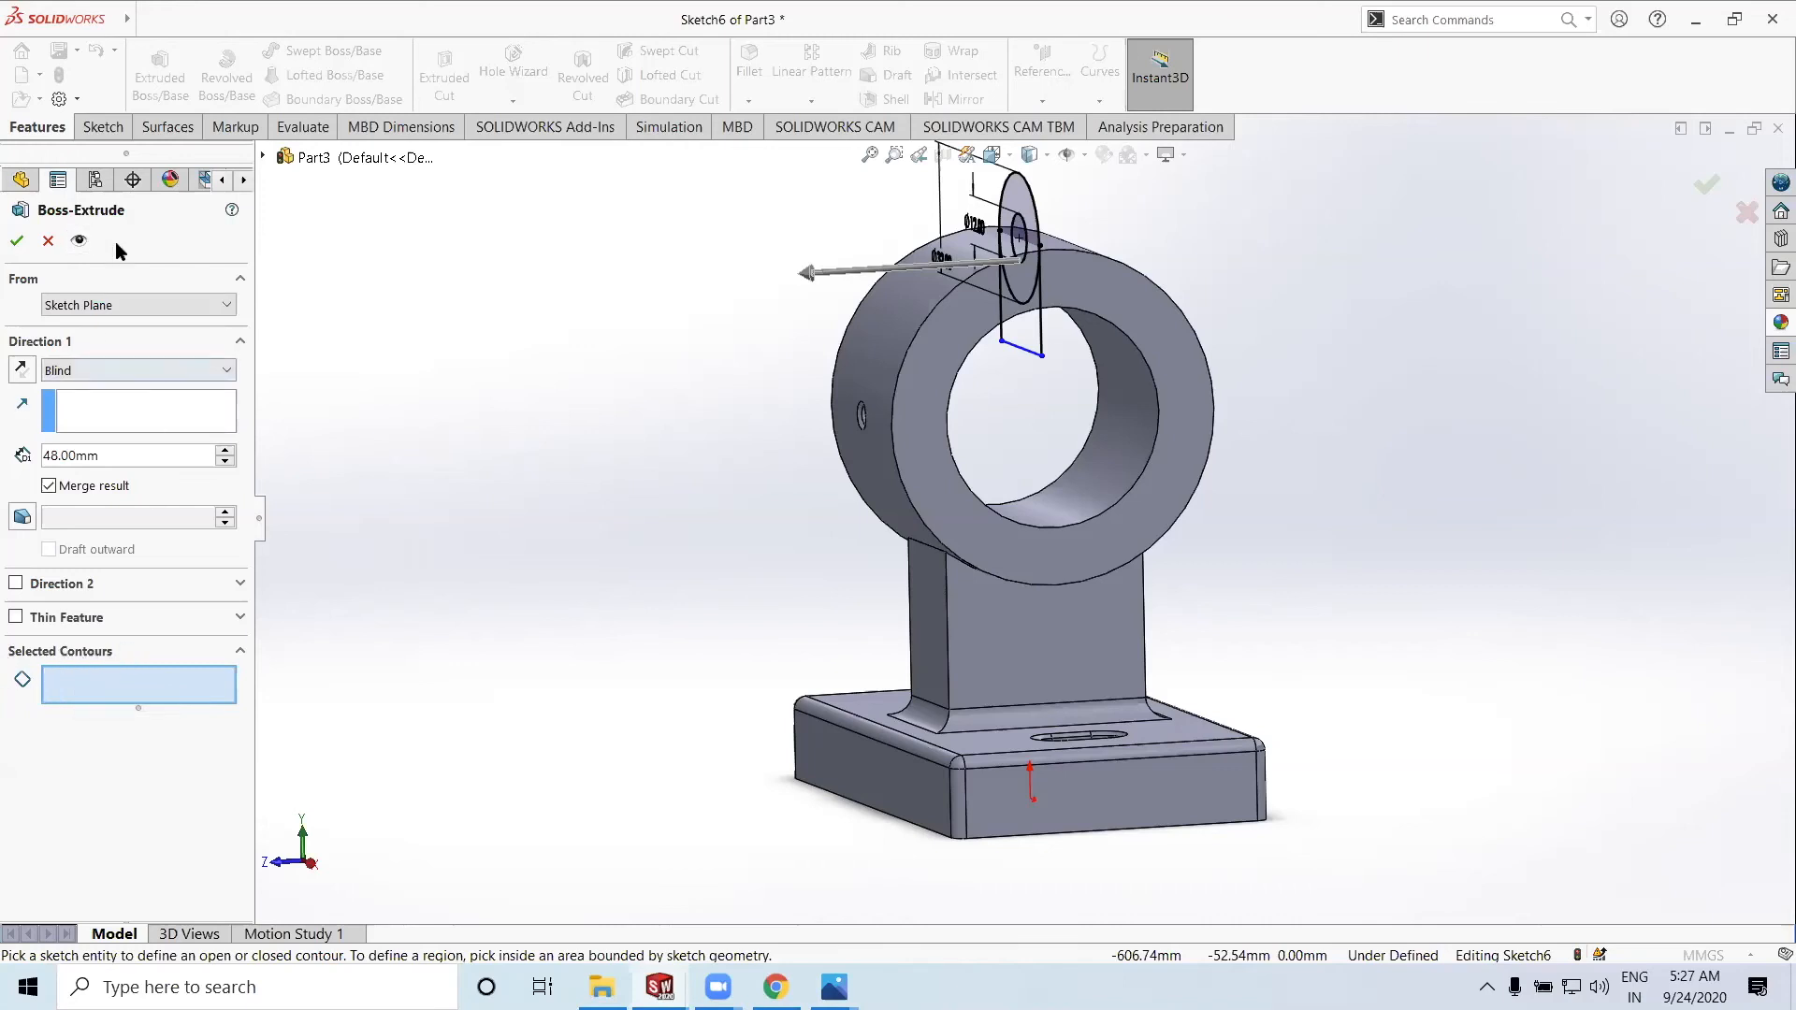
{"action": "left_click", "coordinate": [75, 677]}
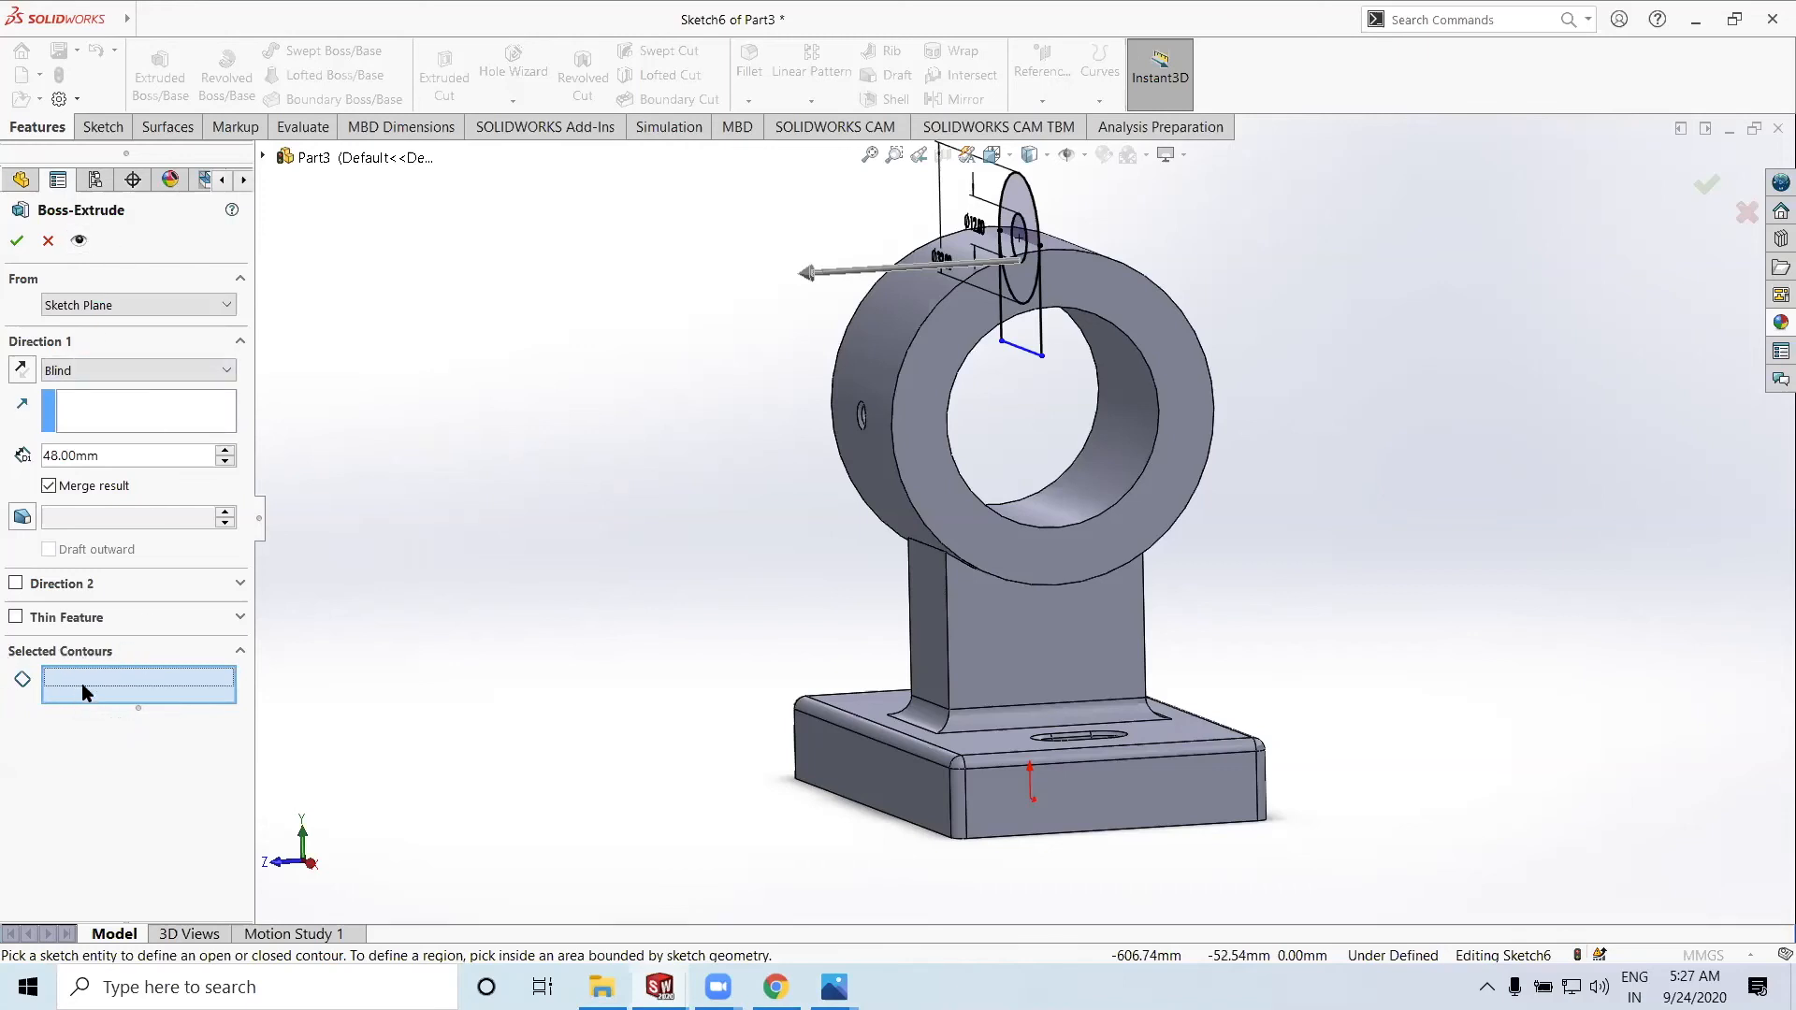
{"action": "left_click", "coordinate": [1018, 201]}
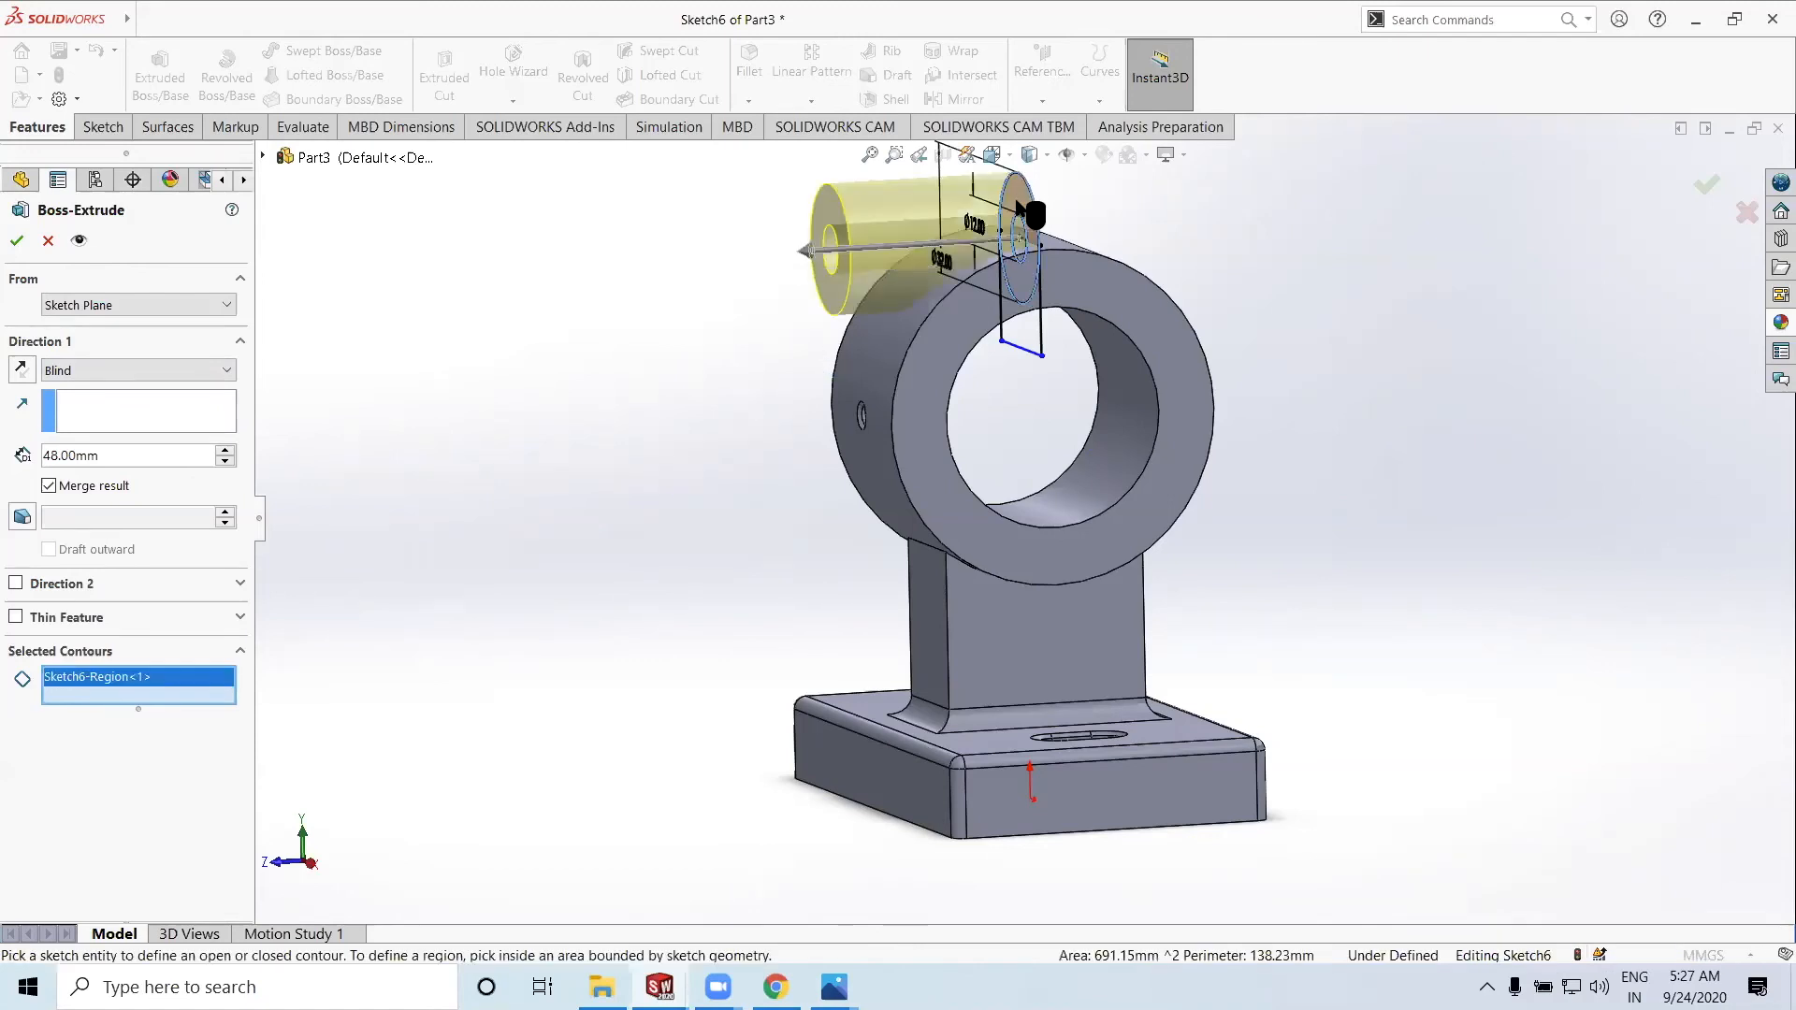
{"action": "left_click", "coordinate": [1030, 345]}
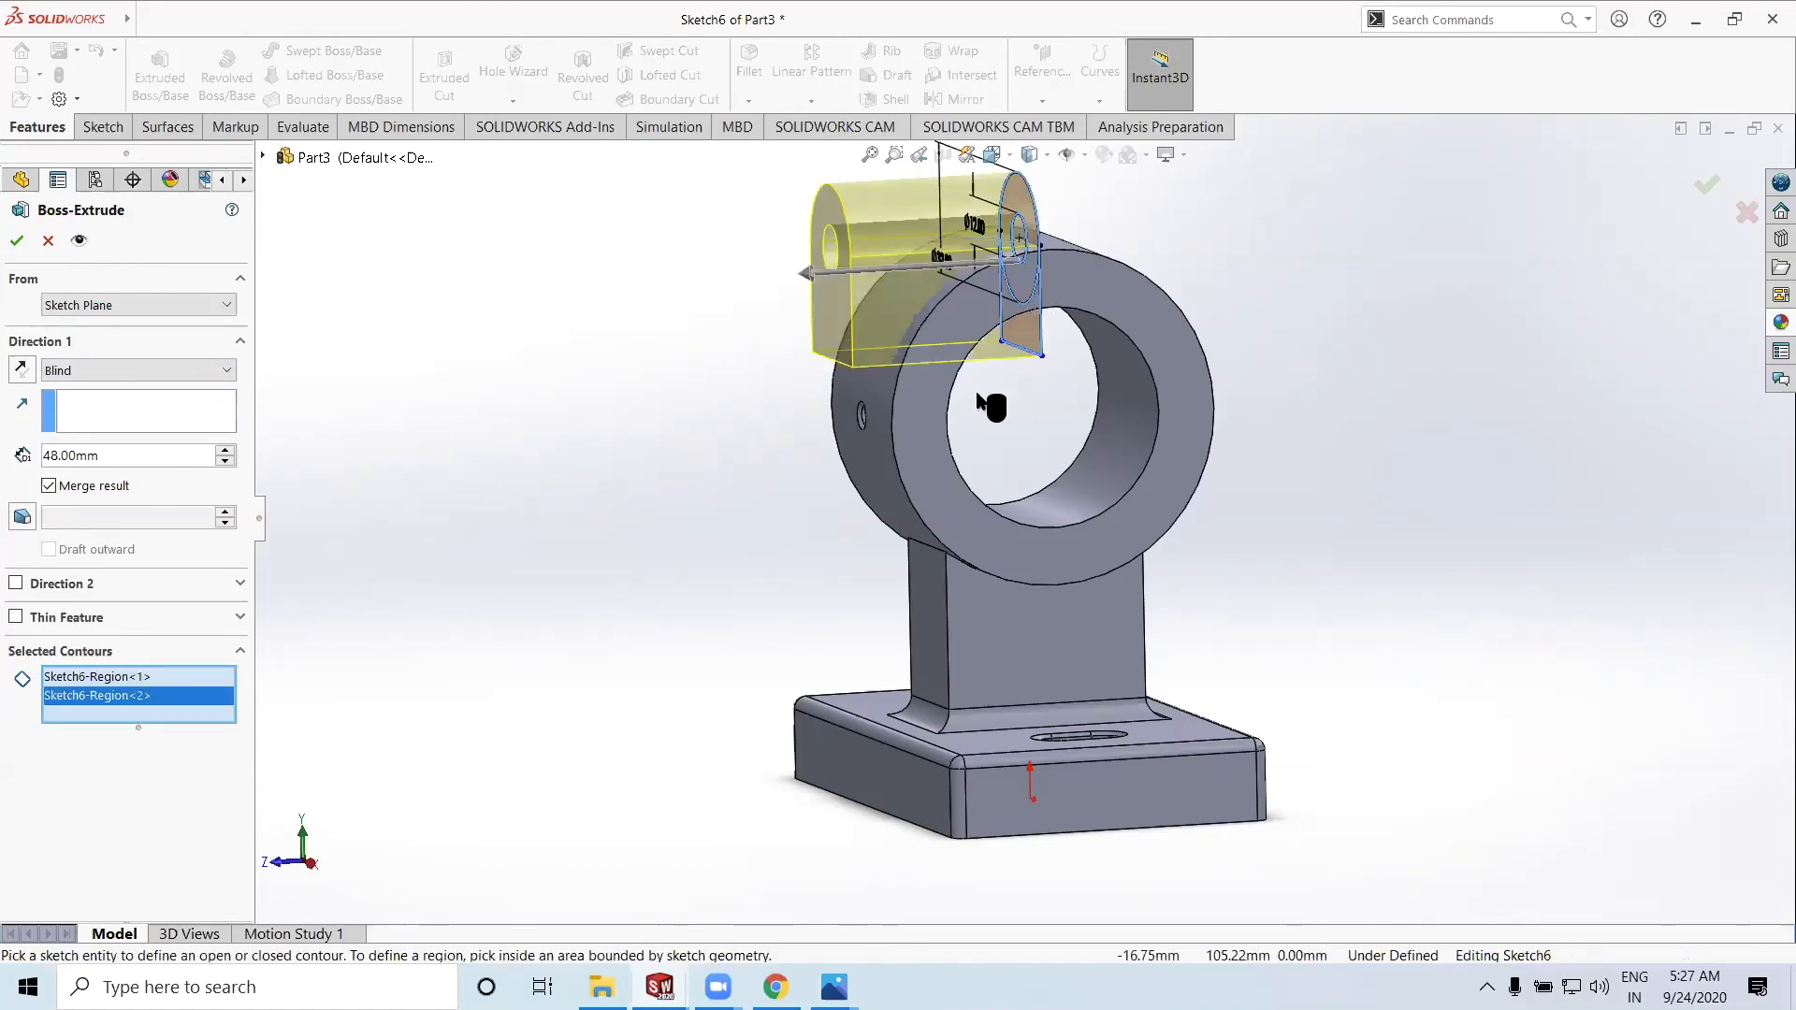
{"action": "middle_click_drag", "start_coordinate": [678, 503], "coordinate": [682, 521]}
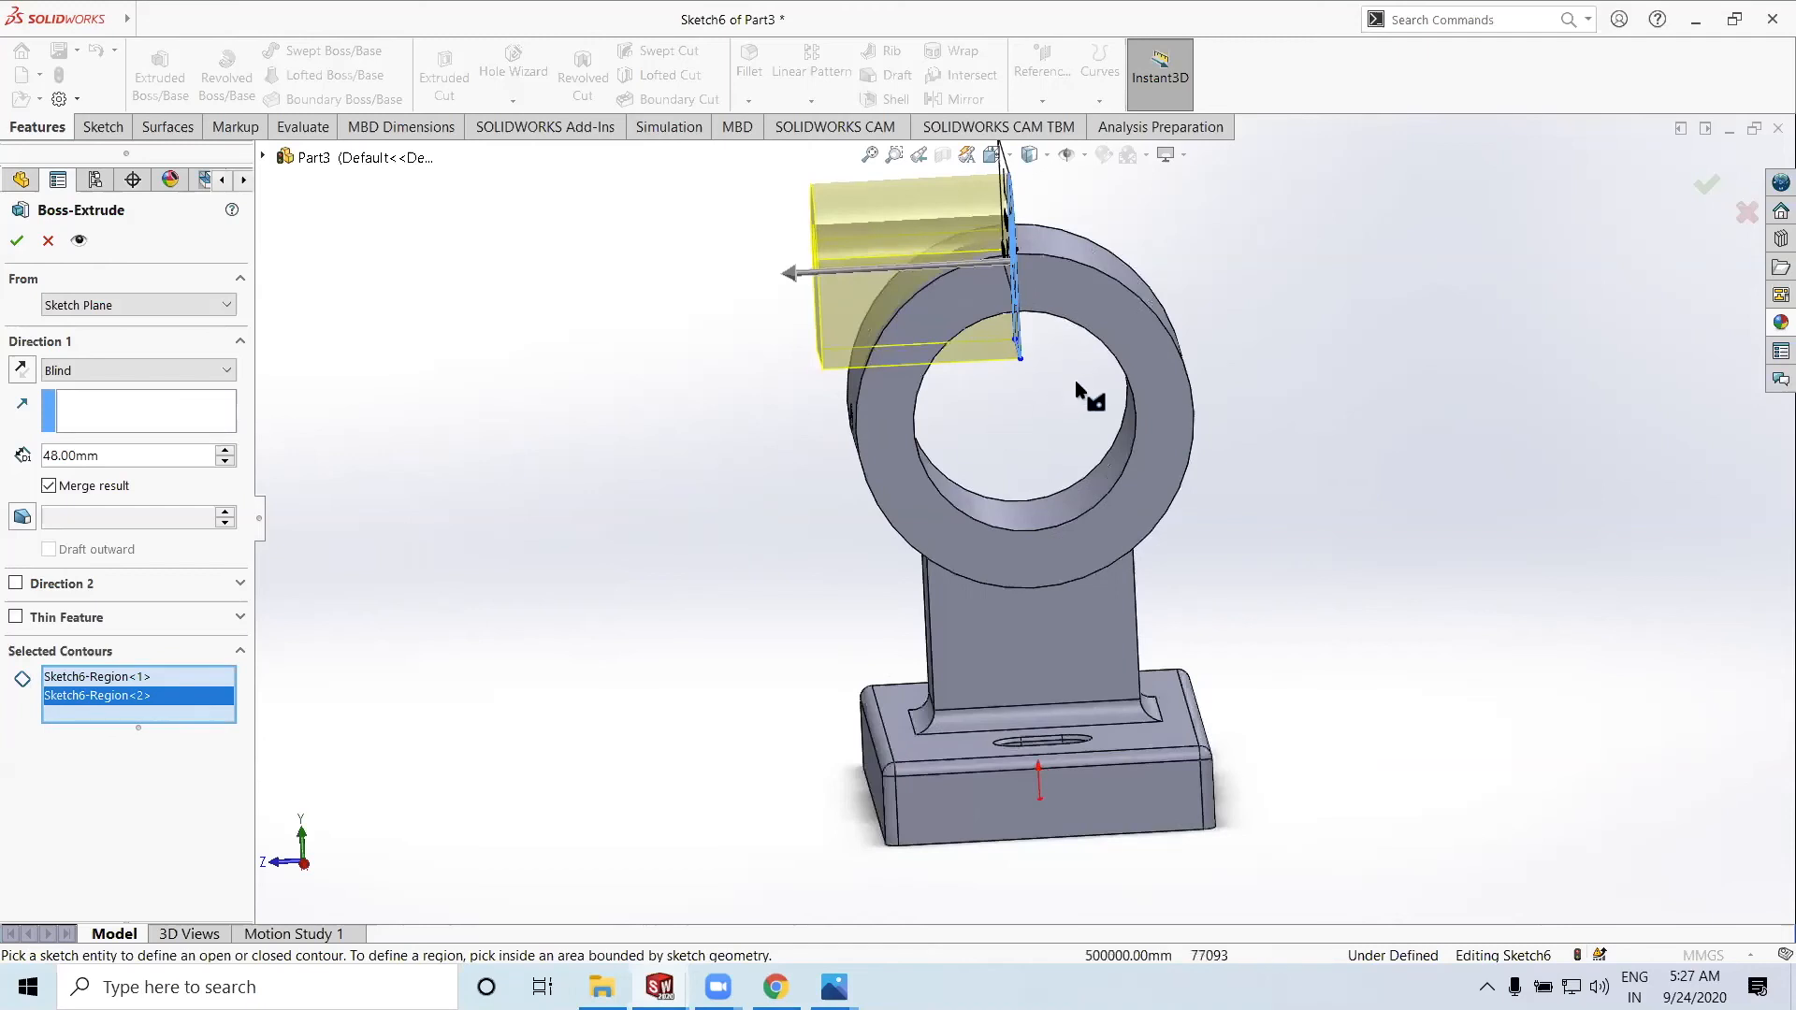
{"action": "left_click", "coordinate": [94, 371]}
{"action": "left_click", "coordinate": [103, 485]}
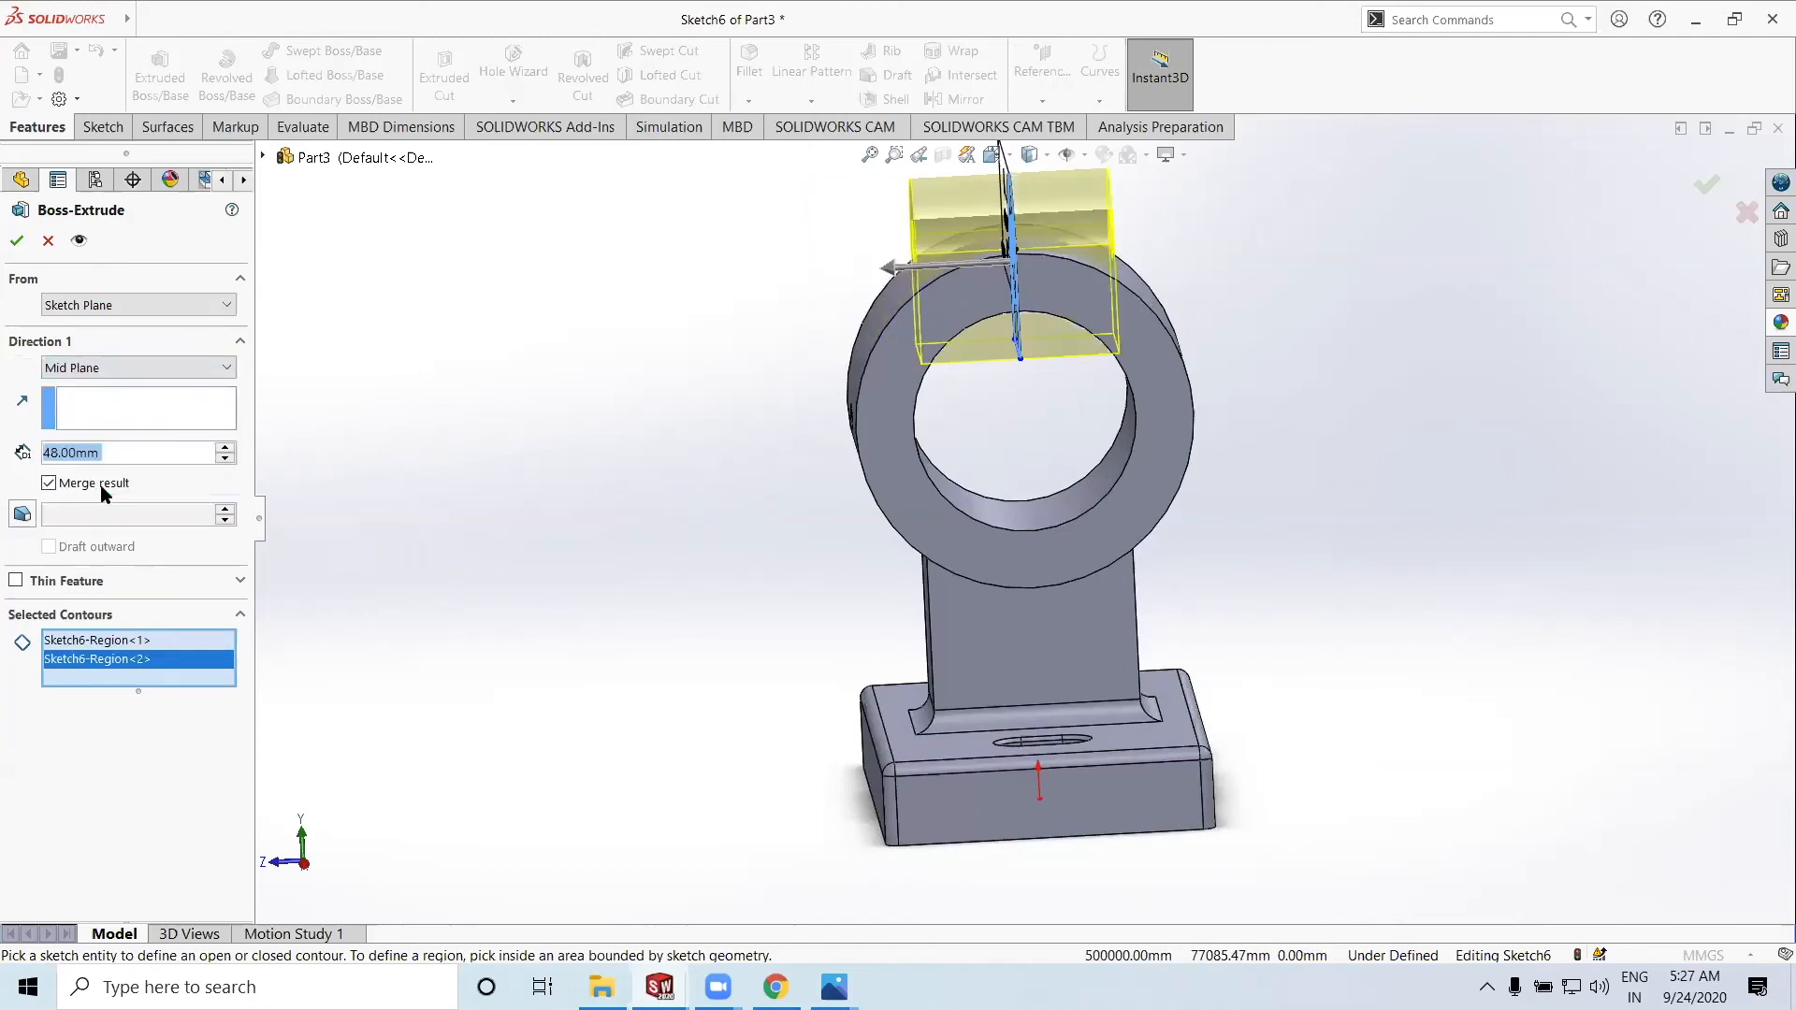
{"action": "type", "text": "60"}
{"action": "key", "text": "Return"}
{"action": "left_click", "coordinate": [17, 241]}
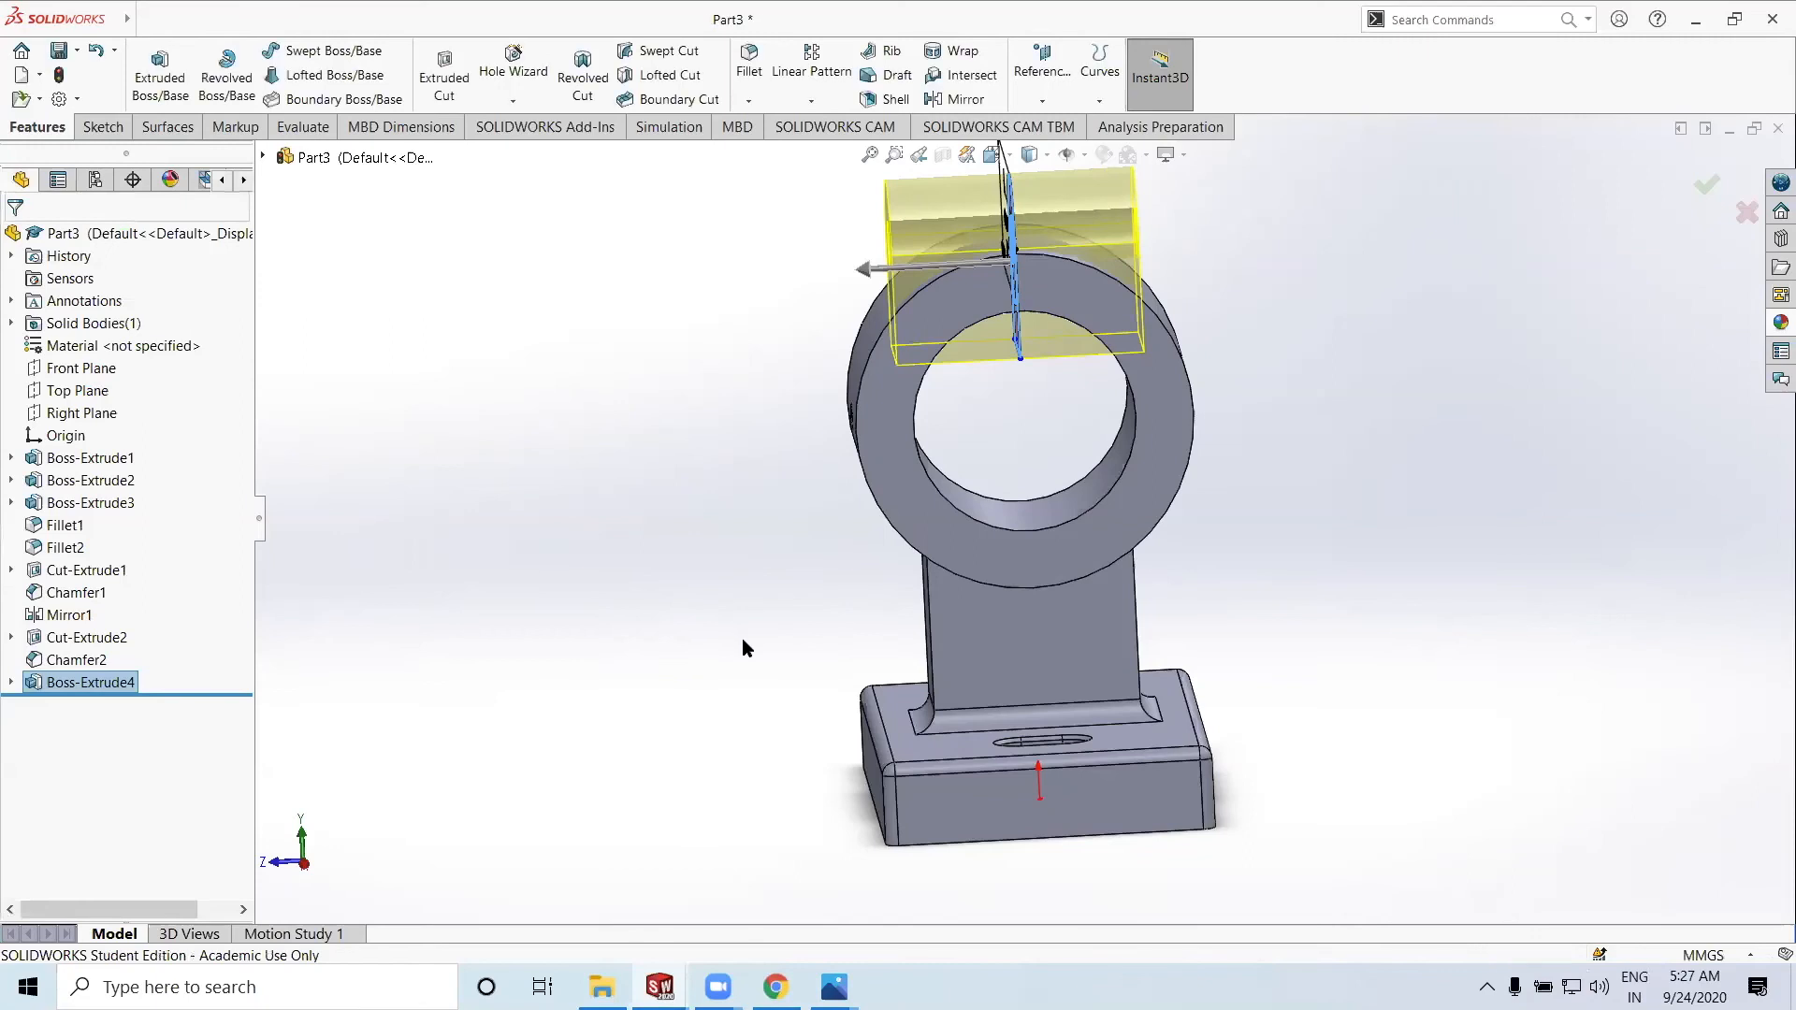
Orbit to inspect the extruded lug and compare it with the 2nd model.PNG drawing in Photos
{"action": "middle_click_drag", "start_coordinate": [812, 575], "coordinate": [850, 924]}
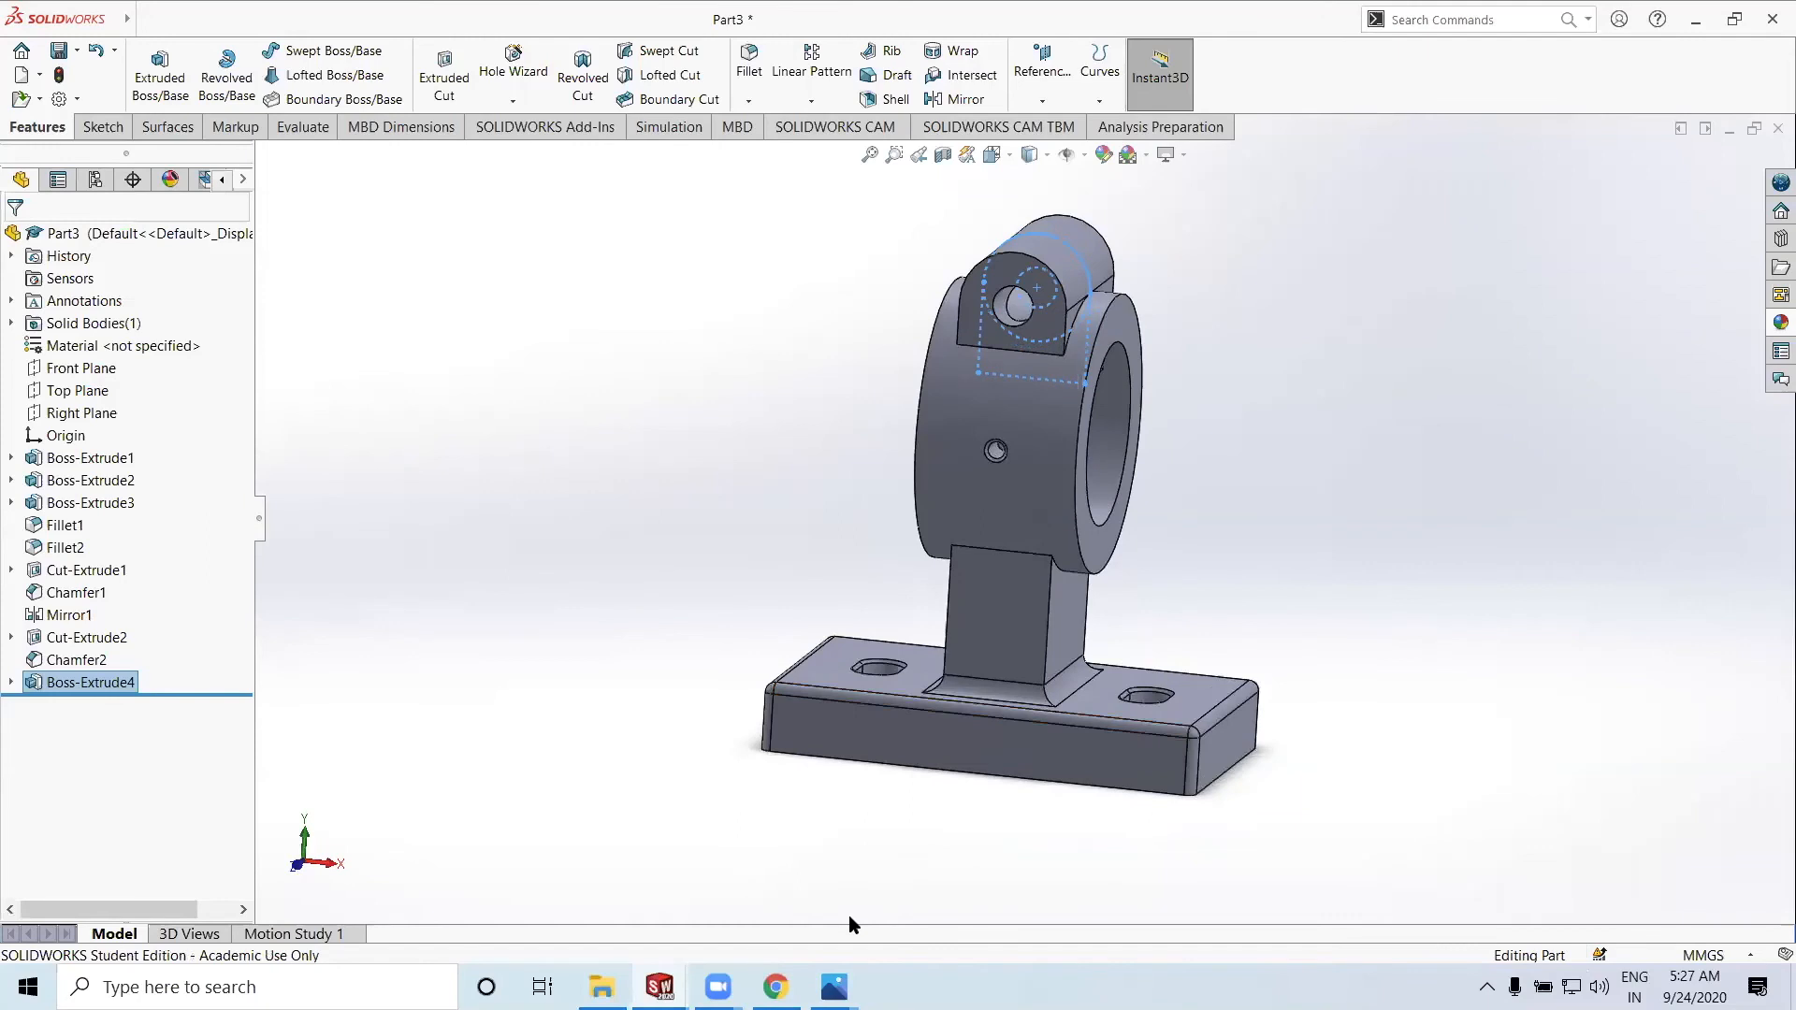
{"action": "key", "text": "alt+Tab"}
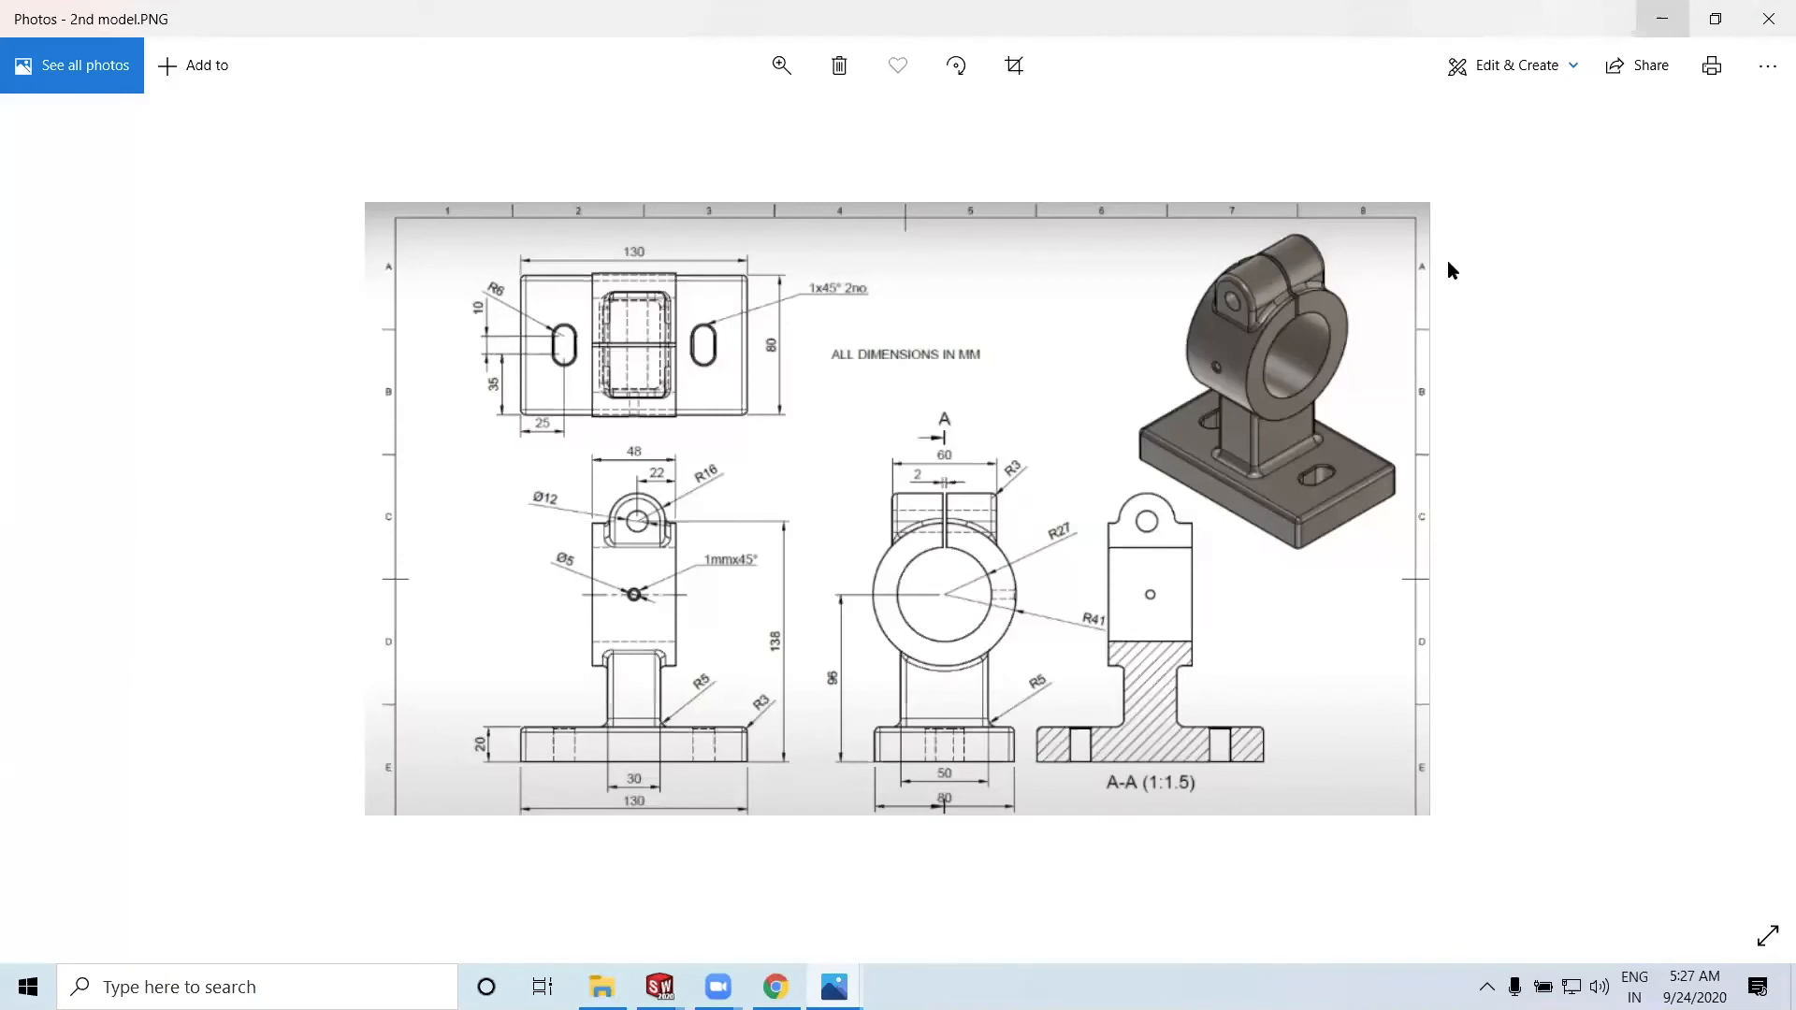
{"action": "key", "text": "alt+Tab"}
Start a Delete Face operation with Delete and Patch on the lug's flat underside inside the ring's bore
{"action": "scroll", "coordinate": [1032, 328], "scroll_direction": "down", "scroll_amount": 3}
{"action": "middle_click_drag", "start_coordinate": [1076, 454], "coordinate": [1177, 506]}
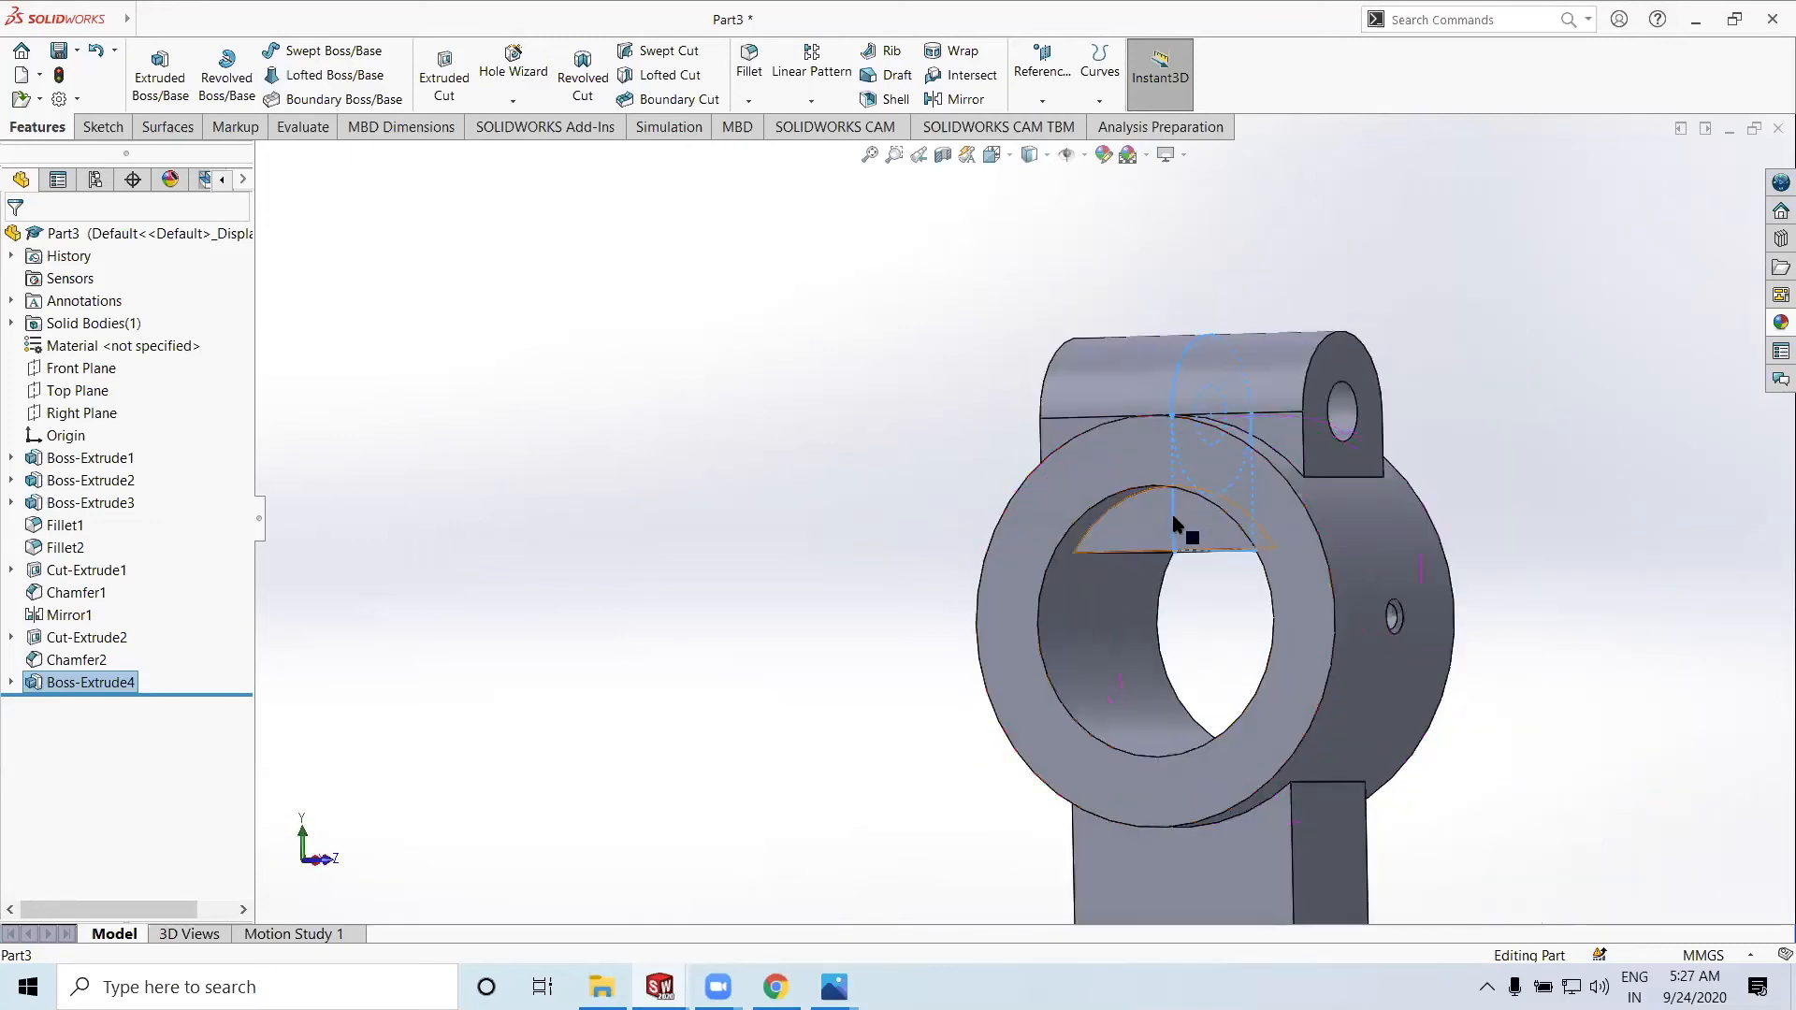
{"action": "middle_click_drag", "start_coordinate": [1320, 566], "coordinate": [1204, 541]}
{"action": "left_click", "coordinate": [1199, 537]}
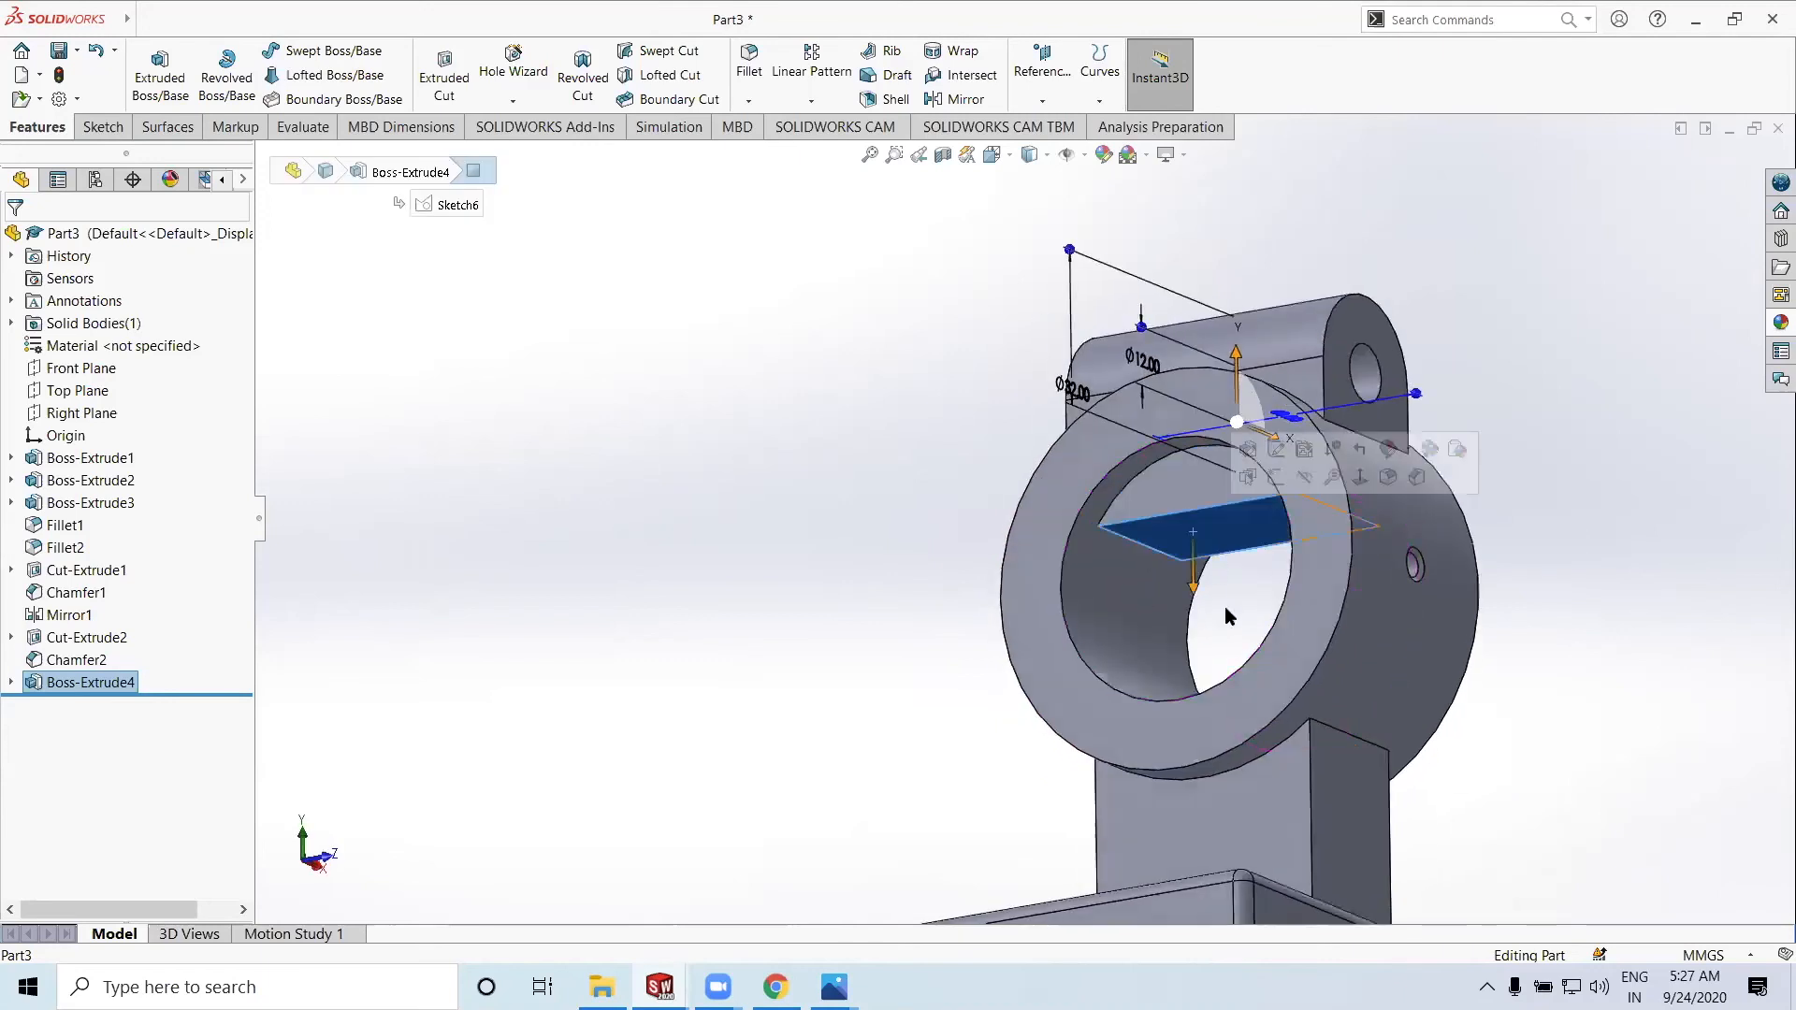
{"action": "left_click", "coordinate": [1194, 533]}
{"action": "middle_click_drag", "start_coordinate": [1099, 640], "coordinate": [1015, 423]}
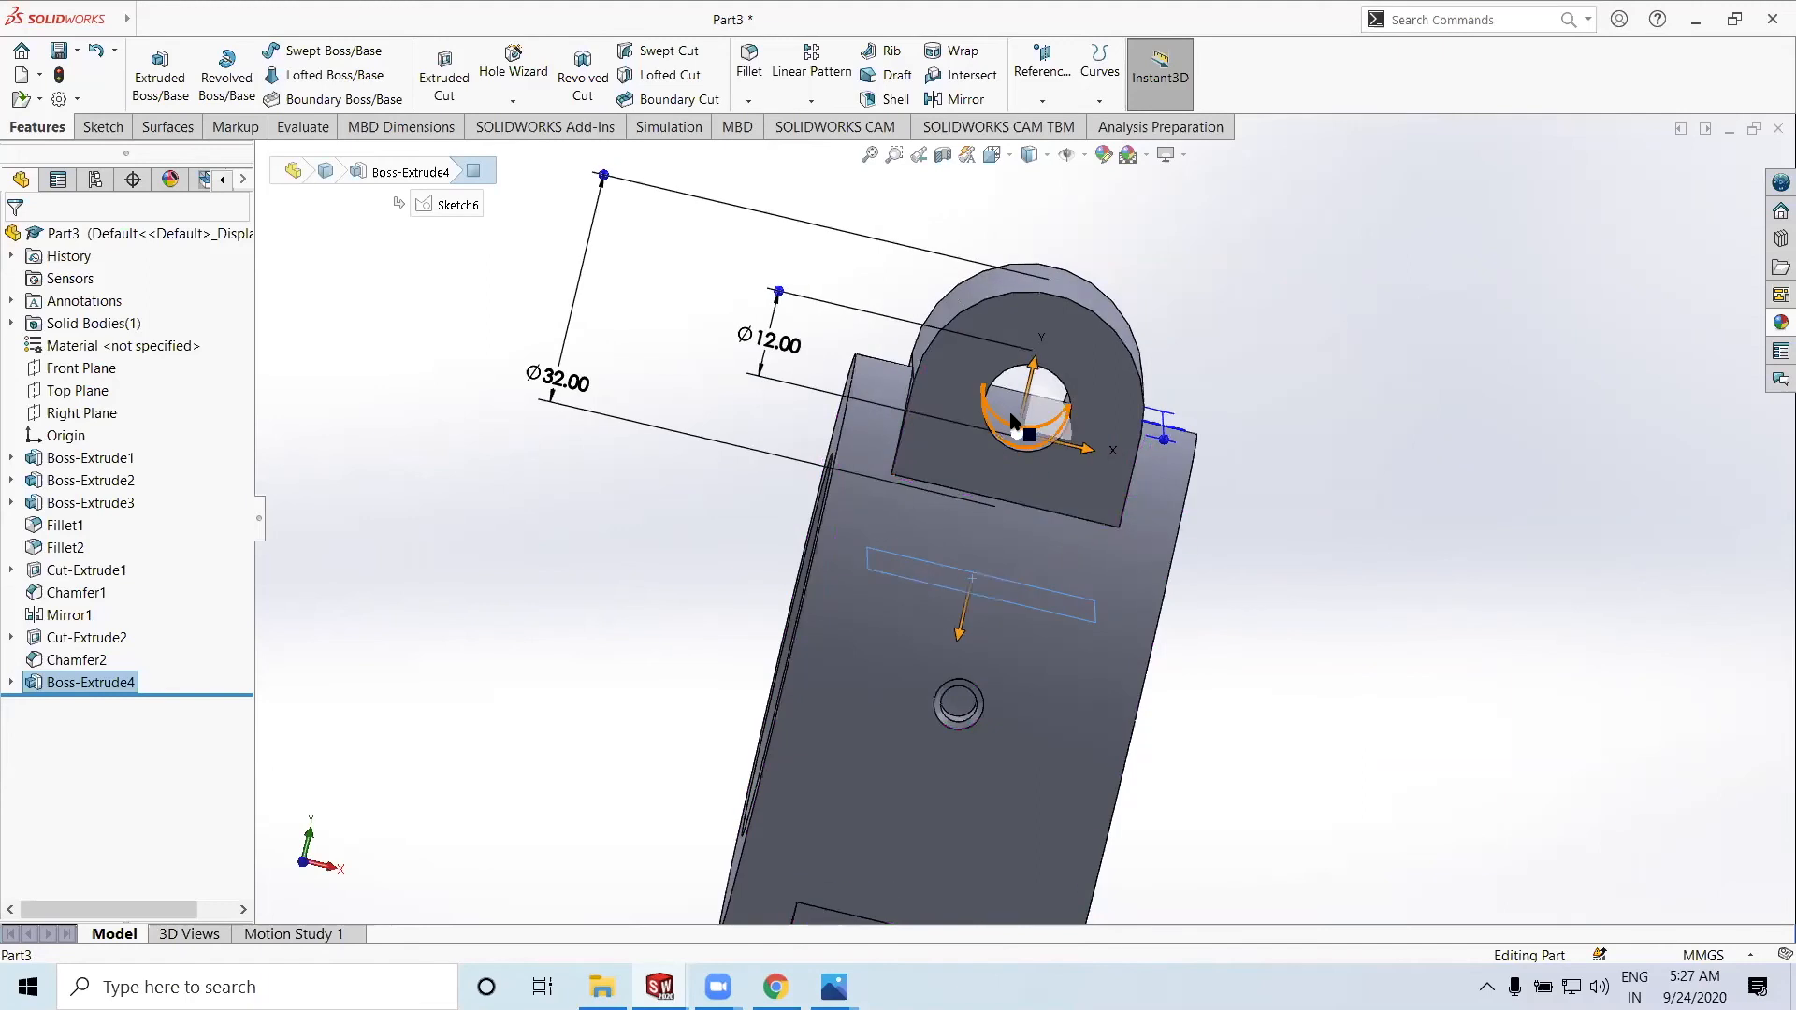
{"action": "middle_click_drag", "start_coordinate": [1267, 599], "coordinate": [1216, 636]}
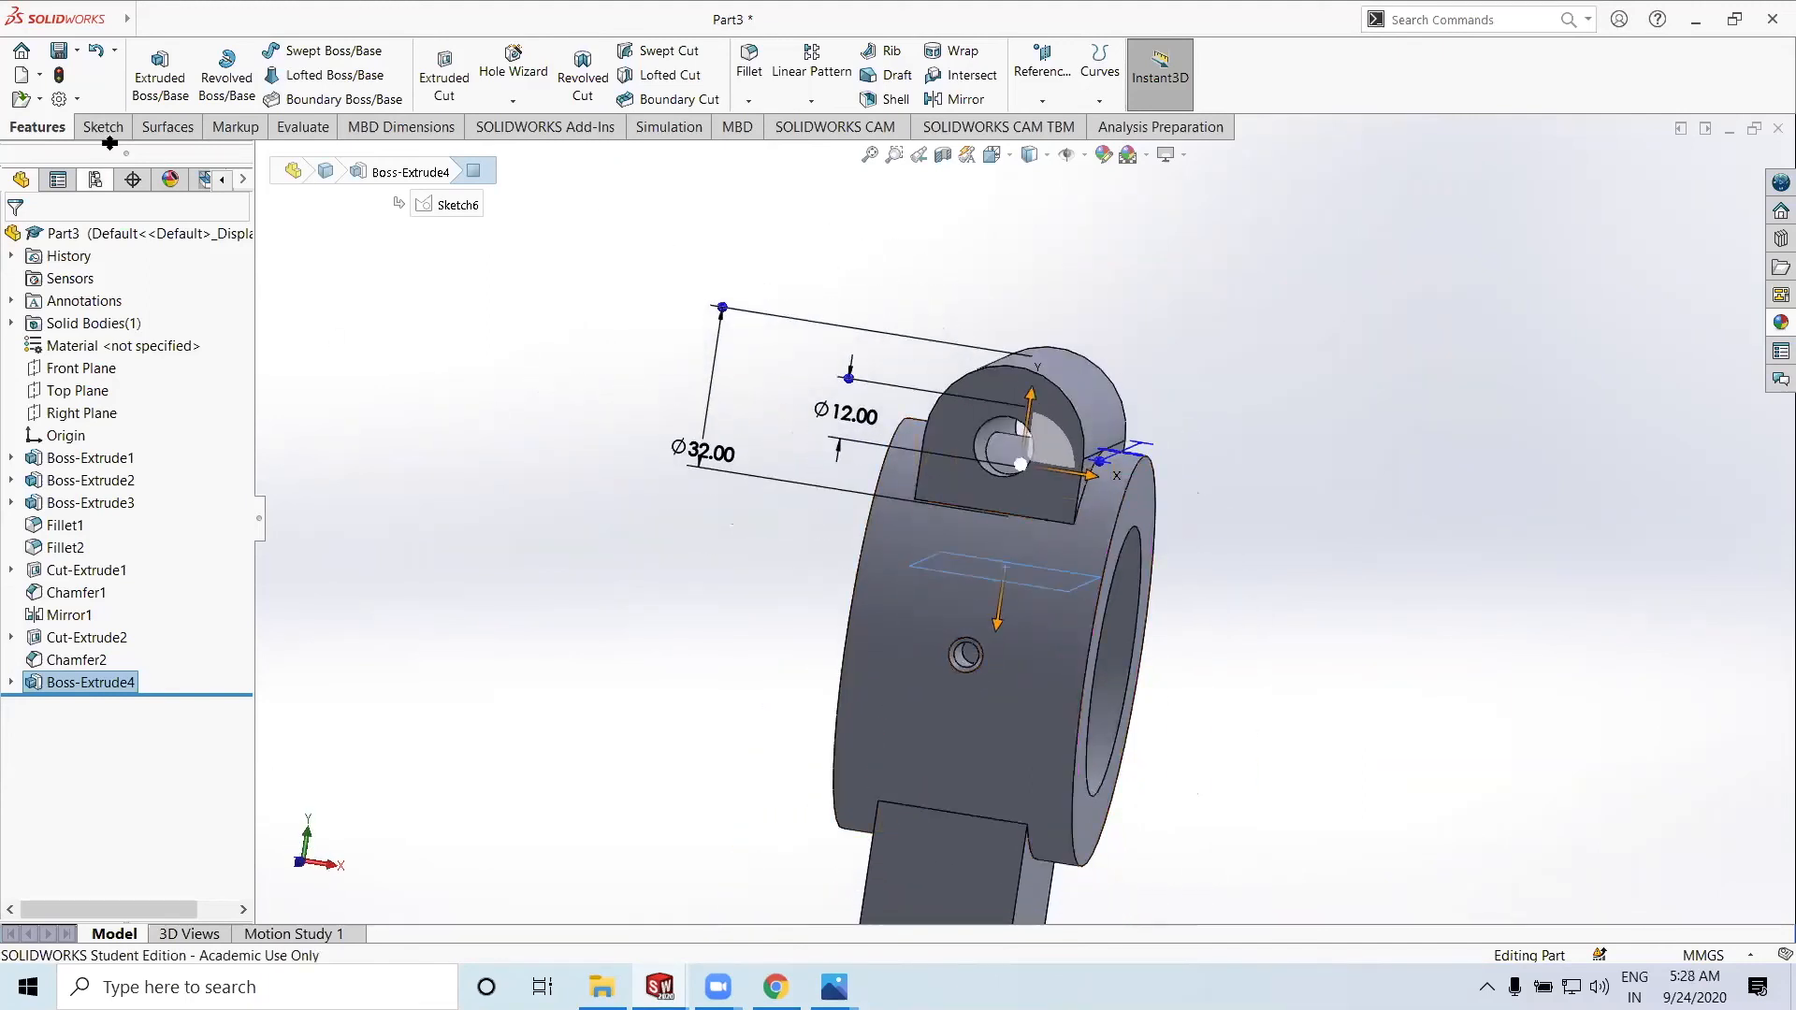
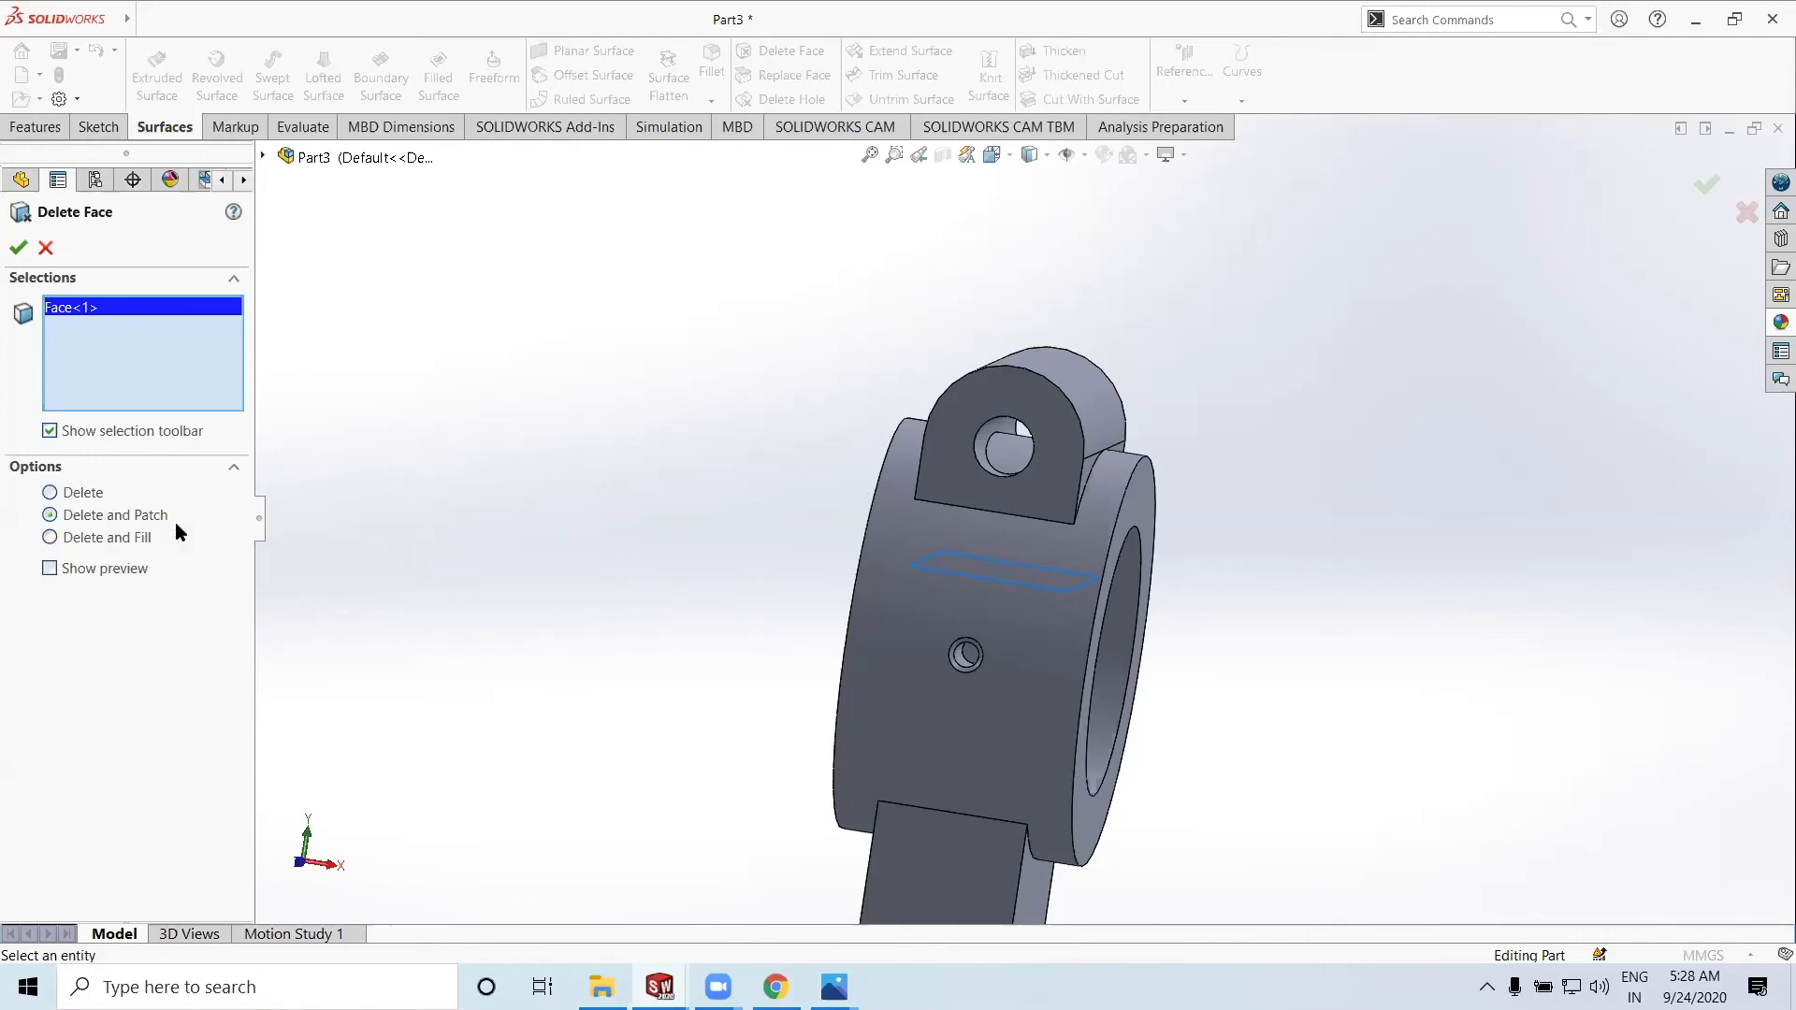
Clear the face selection in Delete Face, keeping the Delete and Patch option
{"action": "middle_click_drag", "start_coordinate": [1011, 446], "coordinate": [1013, 477]}
{"action": "scroll", "coordinate": [1026, 475], "scroll_direction": "down", "scroll_amount": 1}
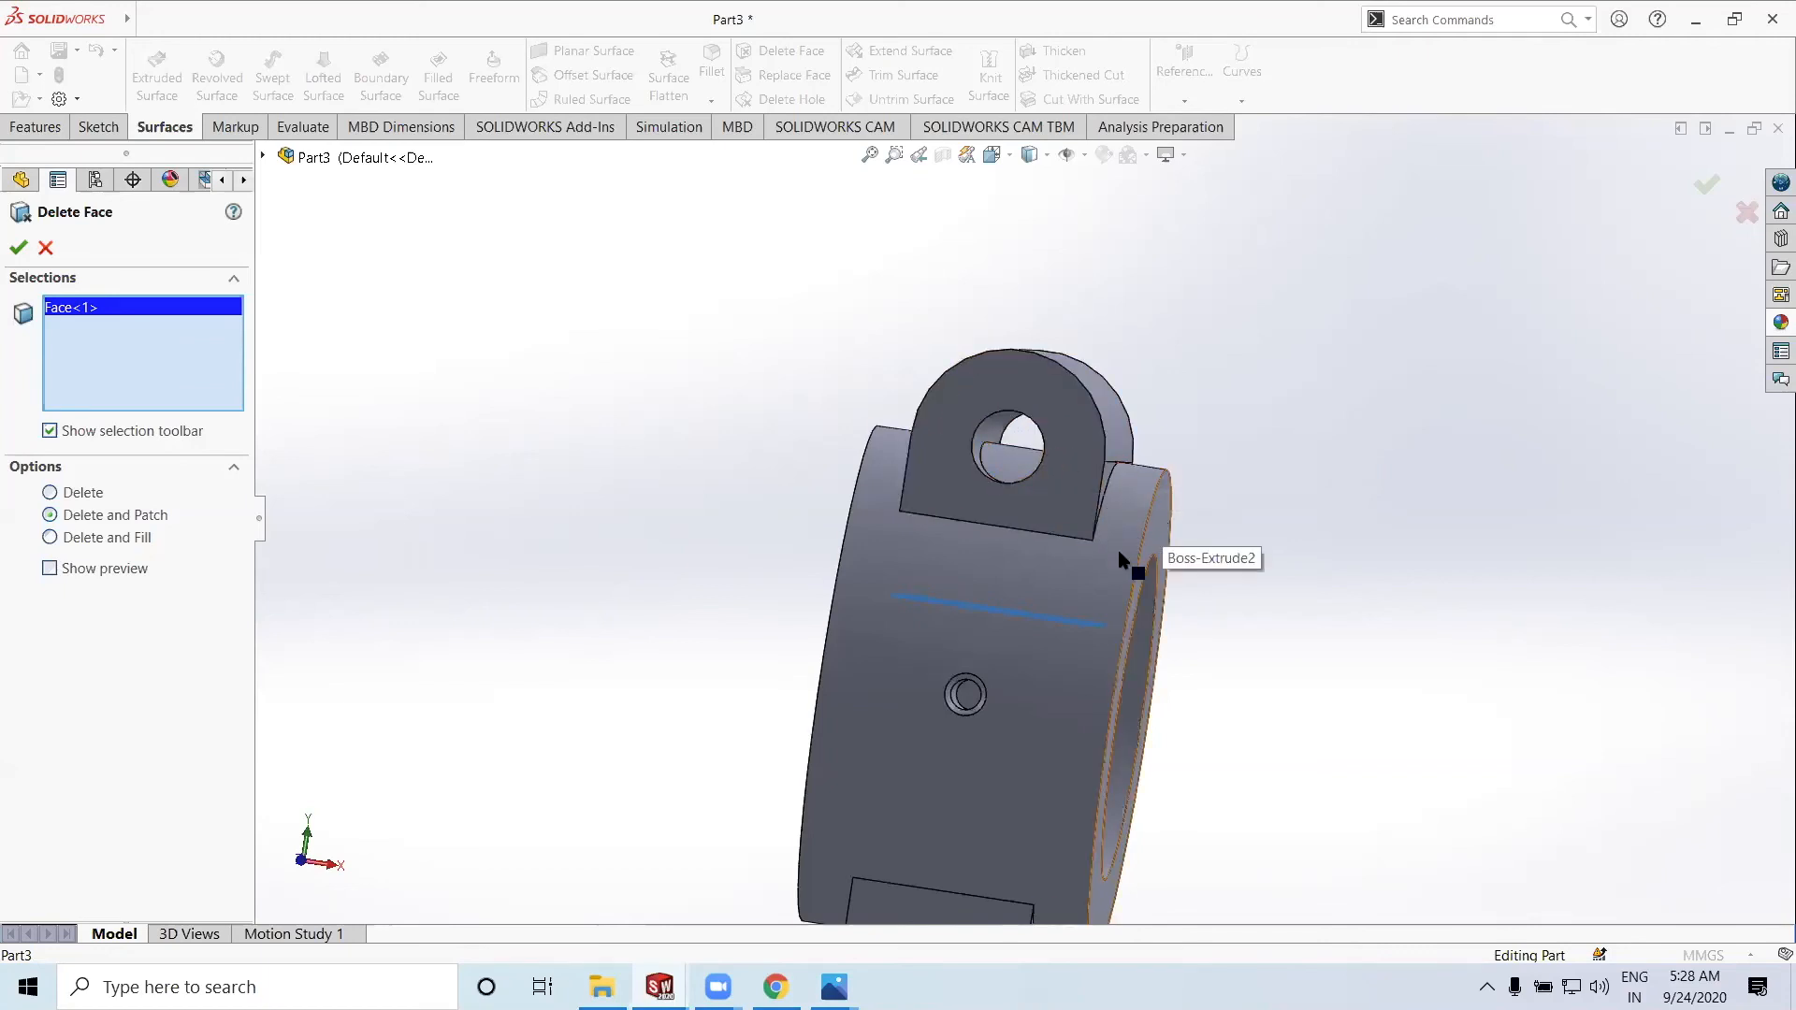
{"action": "right_click", "coordinate": [89, 311]}
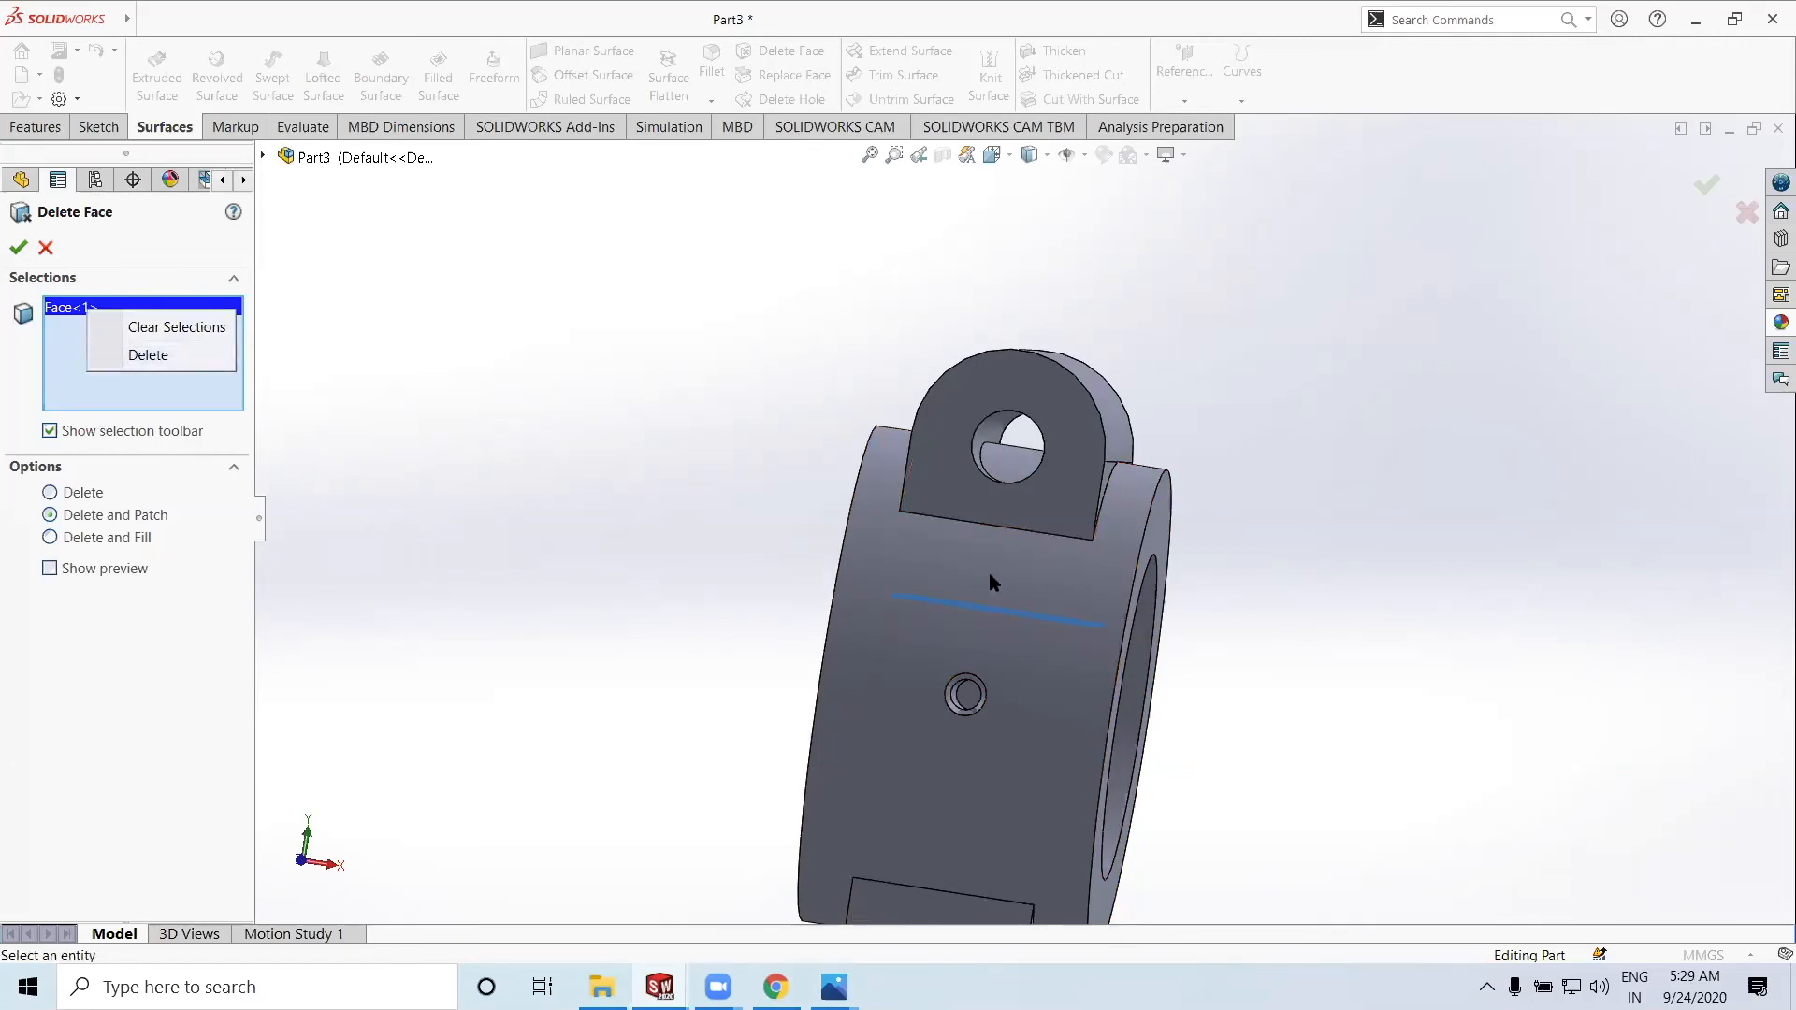
{"action": "key", "text": "Escape"}
{"action": "mouse_move", "coordinate": [1026, 493]}
{"action": "middle_mouse_down"}
{"action": "mouse_move", "coordinate": [1017, 543]}
{"action": "mouse_move", "coordinate": [1019, 474]}
{"action": "mouse_move", "coordinate": [999, 472]}
{"action": "middle_mouse_up"}
{"action": "left_click", "coordinate": [1025, 475]}
{"action": "right_click", "coordinate": [107, 323]}
{"action": "right_click", "coordinate": [74, 309]}
{"action": "left_click", "coordinate": [131, 348]}
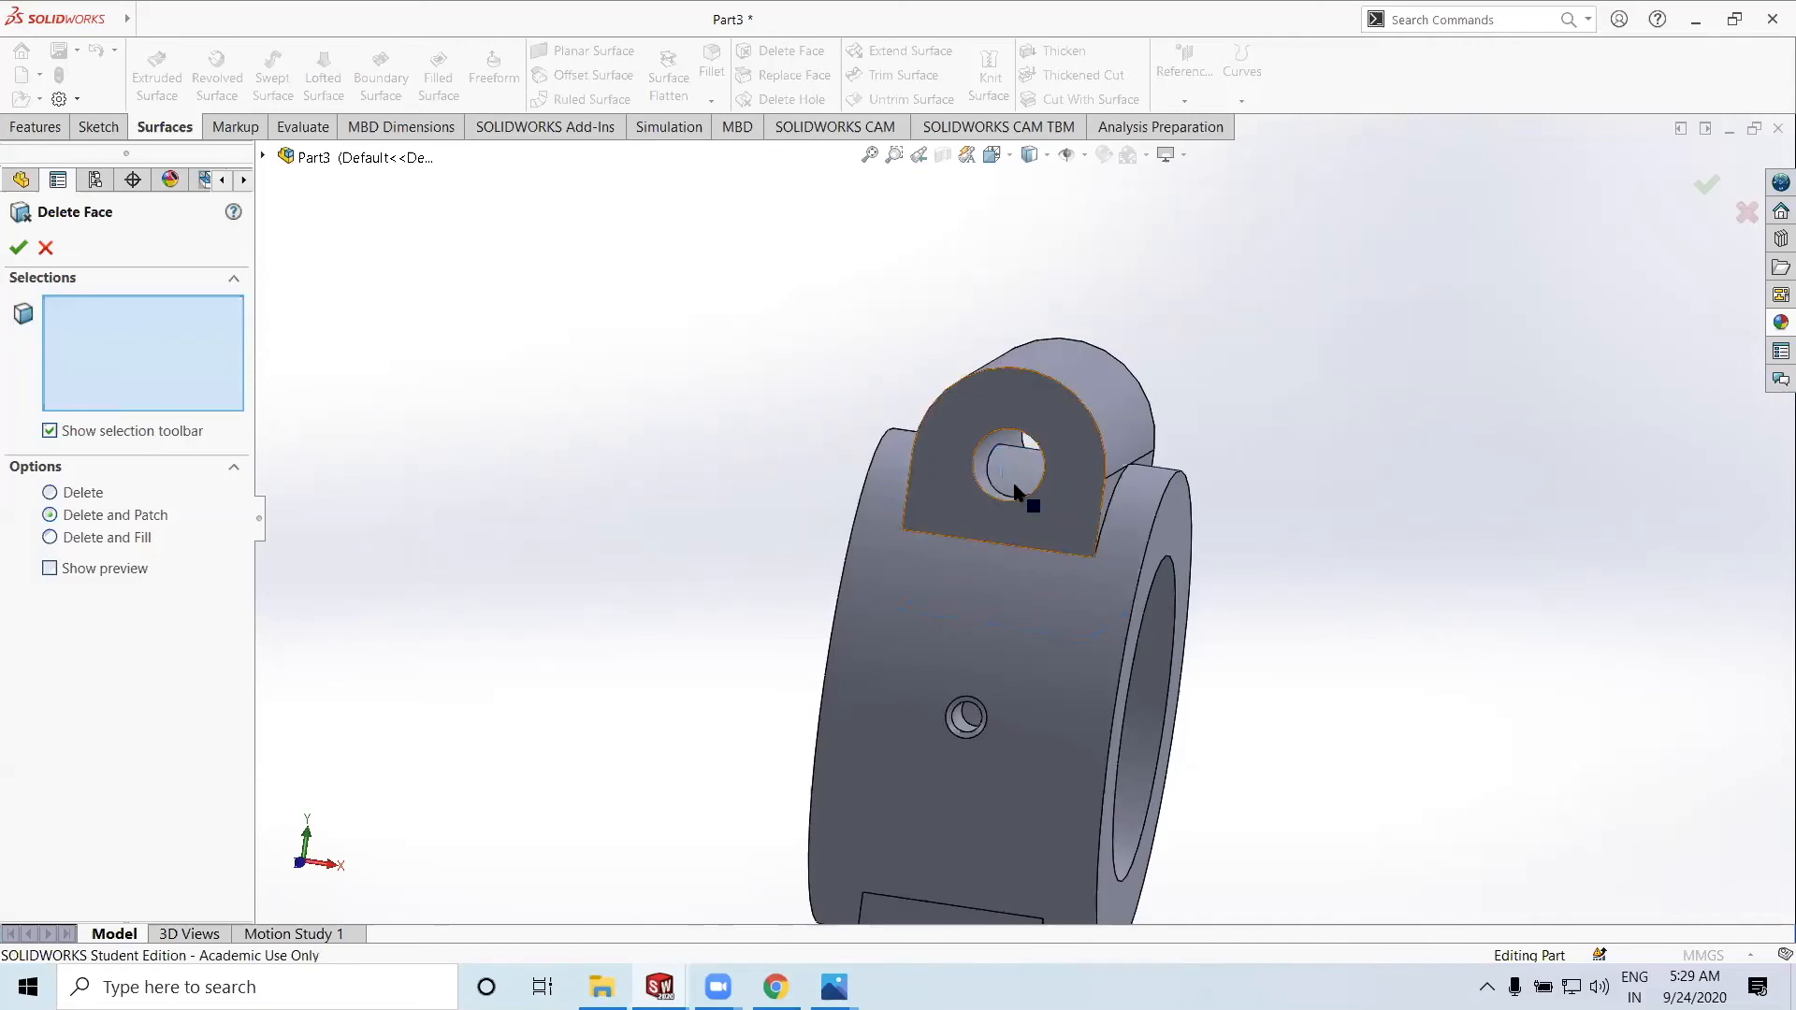
Delete and patch the lug's excess faces inside the ring's bore and the ring surface protruding into the 12 mm hole
{"action": "middle_click_drag", "start_coordinate": [1037, 601], "coordinate": [968, 585]}
{"action": "left_click", "coordinate": [1033, 566]}
{"action": "middle_click_drag", "start_coordinate": [1023, 653], "coordinate": [1006, 587]}
{"action": "left_click", "coordinate": [991, 592]}
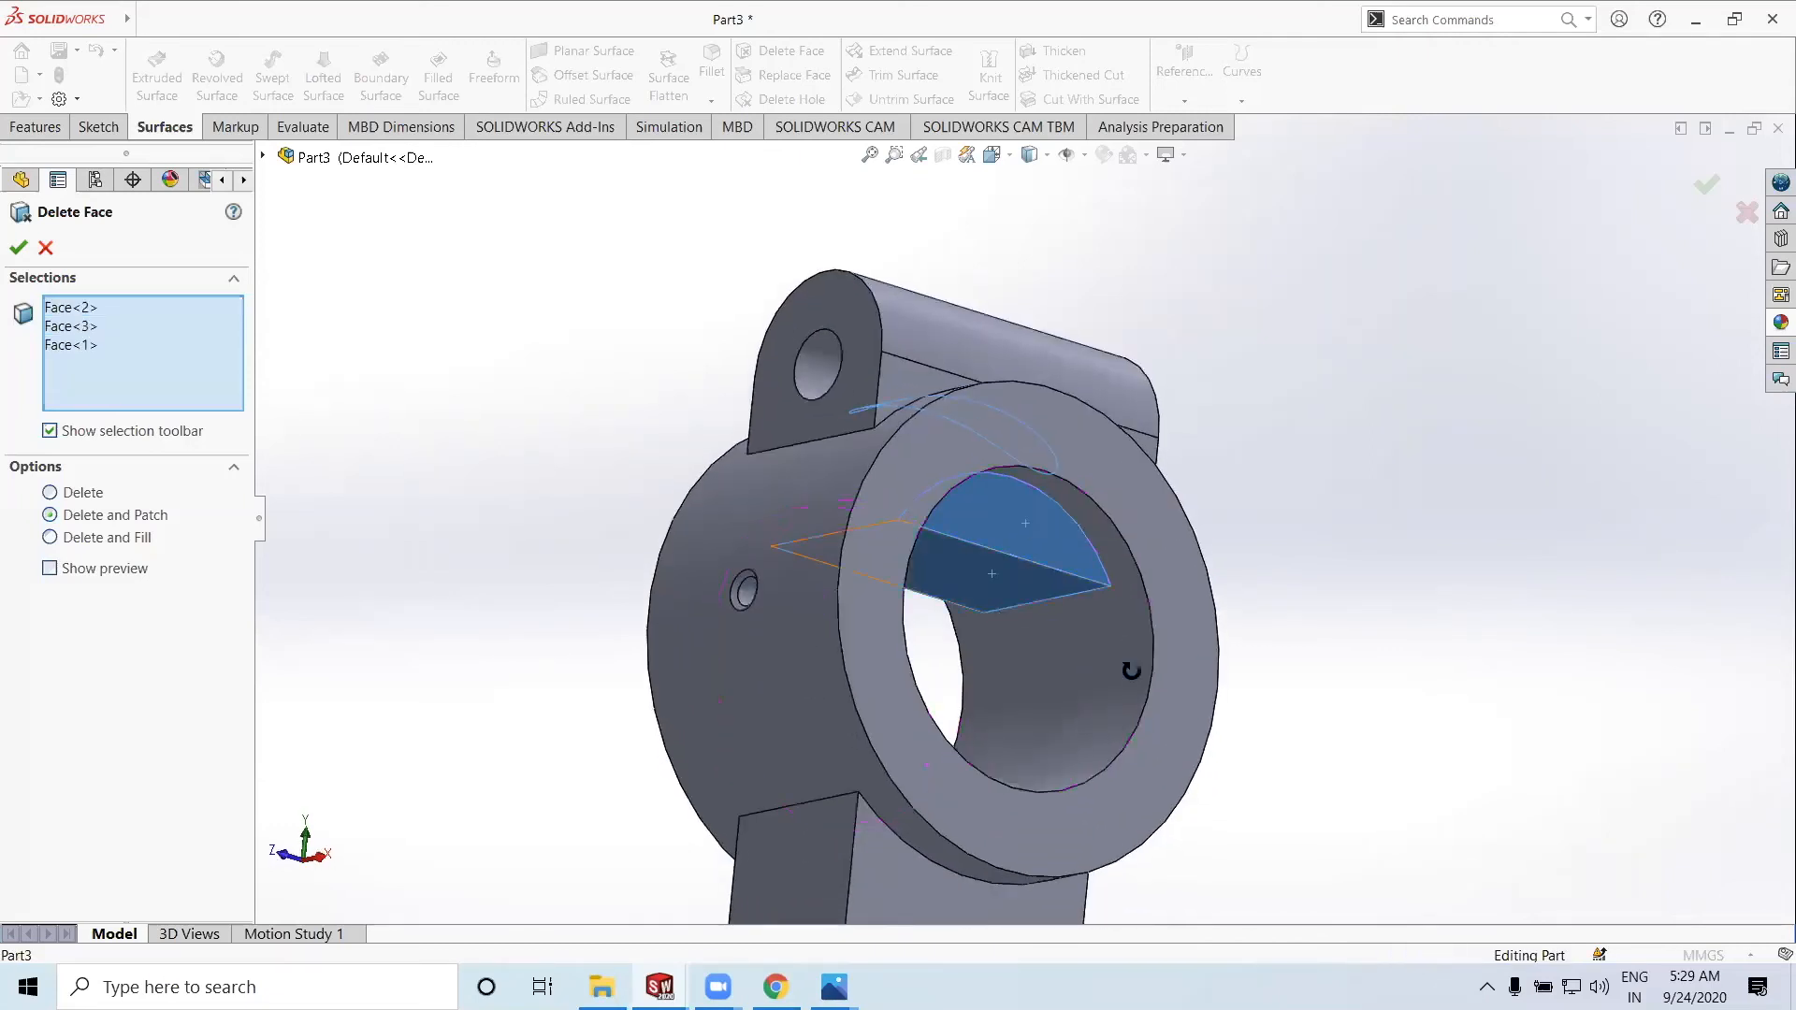
{"action": "middle_click_drag", "start_coordinate": [1131, 672], "coordinate": [1153, 602]}
{"action": "left_click", "coordinate": [1129, 587]}
{"action": "middle_click_drag", "start_coordinate": [1242, 768], "coordinate": [1063, 805]}
{"action": "left_click", "coordinate": [18, 249]}
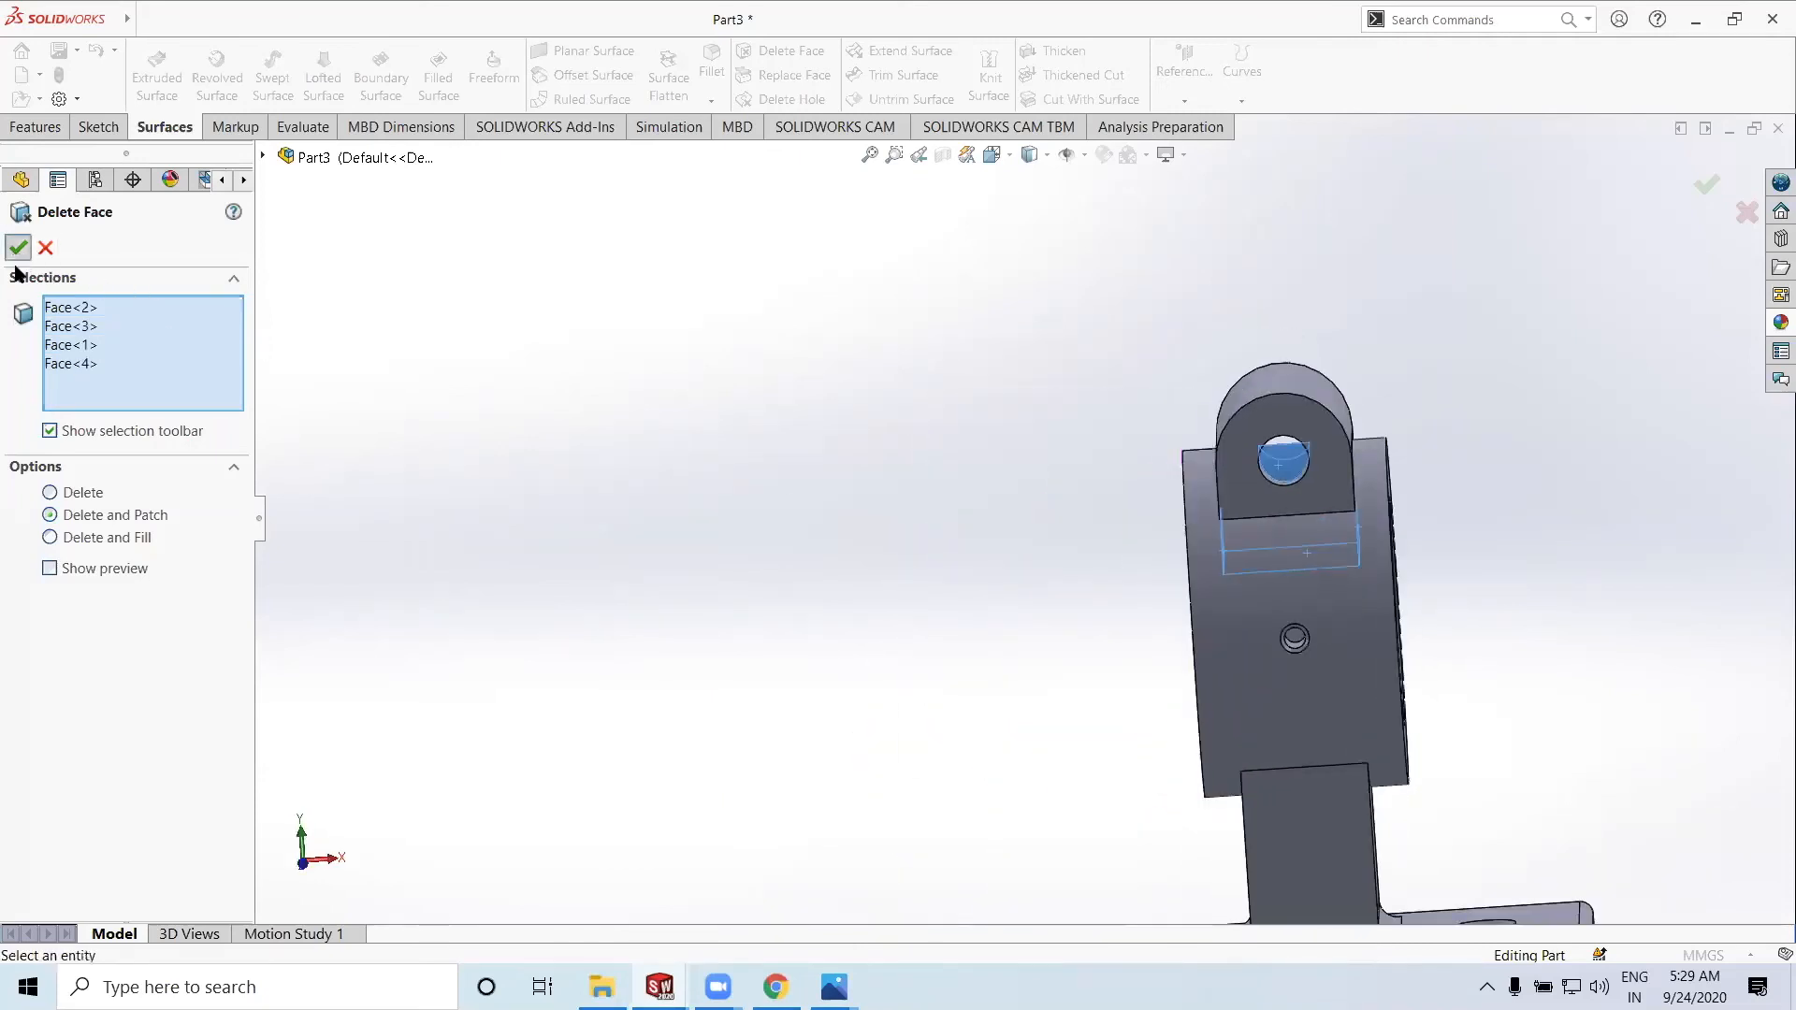
Inspect the ring's bore, examine the lug's fillet callouts in the 2nd model.PNG drawing in Photos, and return to SOLIDWORKS
{"action": "middle_click_drag", "start_coordinate": [1428, 615], "coordinate": [1501, 619]}
{"action": "scroll", "coordinate": [1401, 596], "scroll_direction": "up", "scroll_amount": 2}
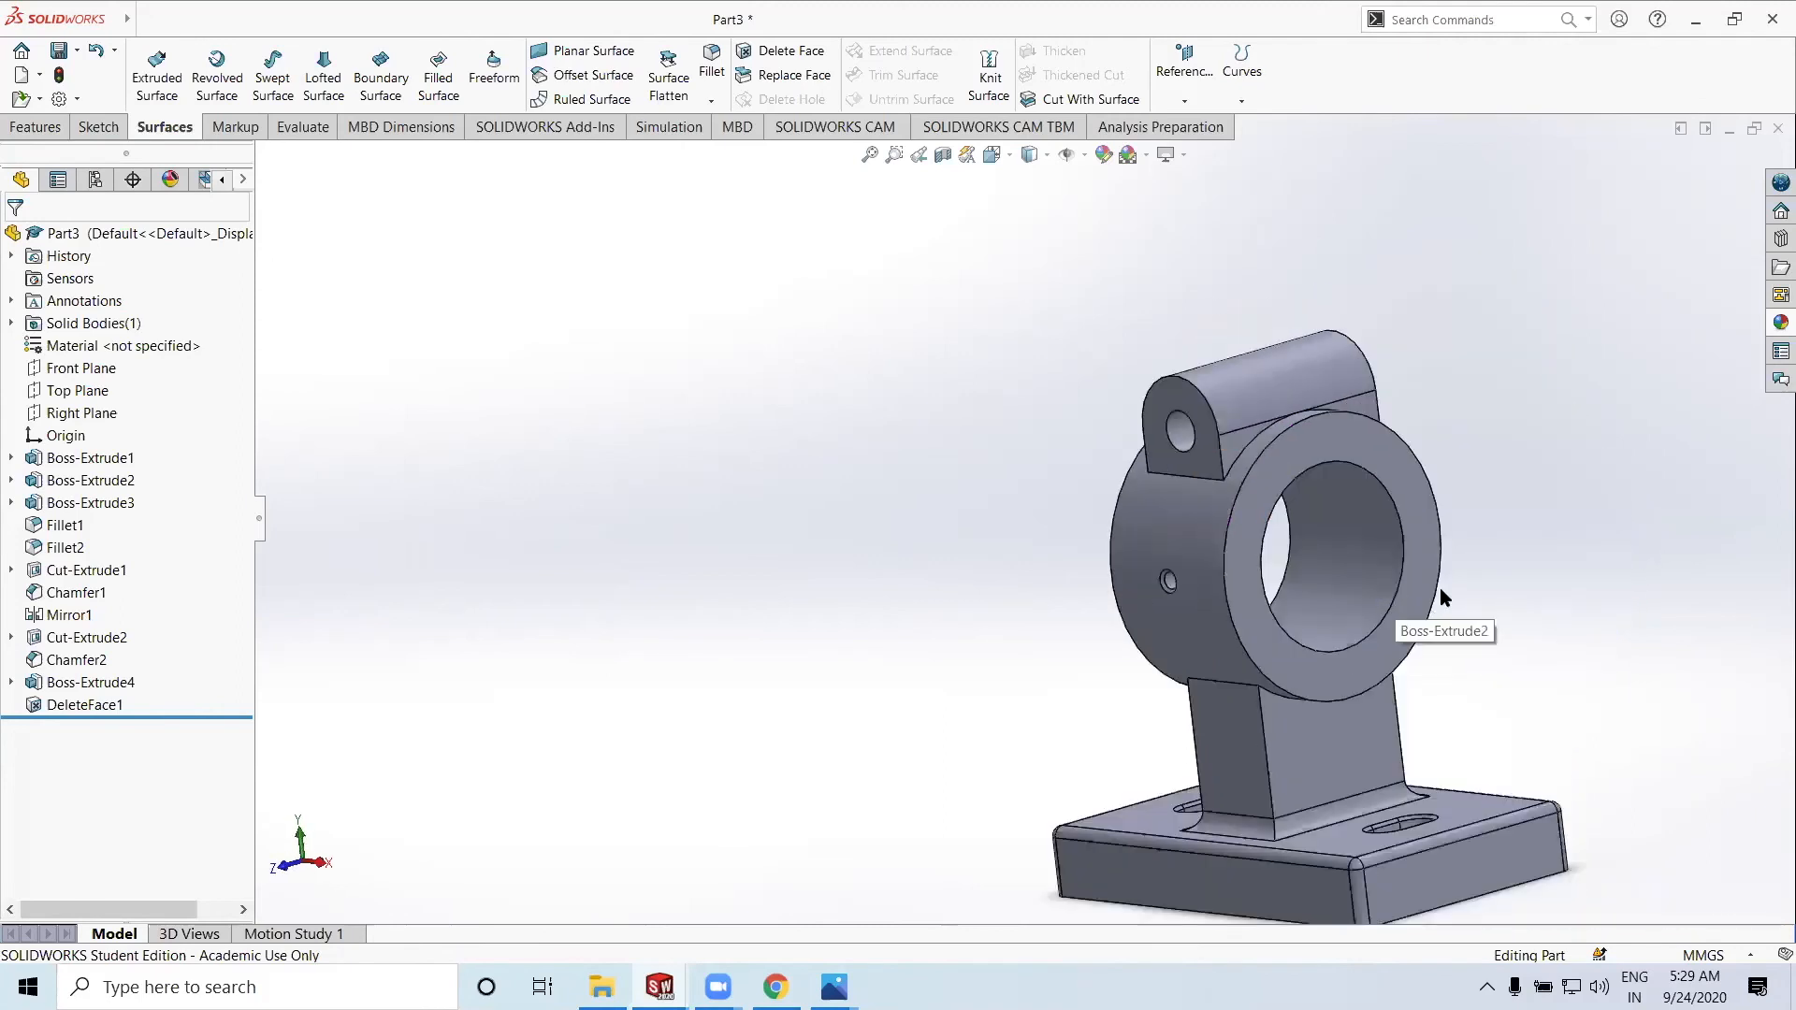
{"action": "middle_click_drag", "start_coordinate": [1323, 630], "coordinate": [1299, 678]}
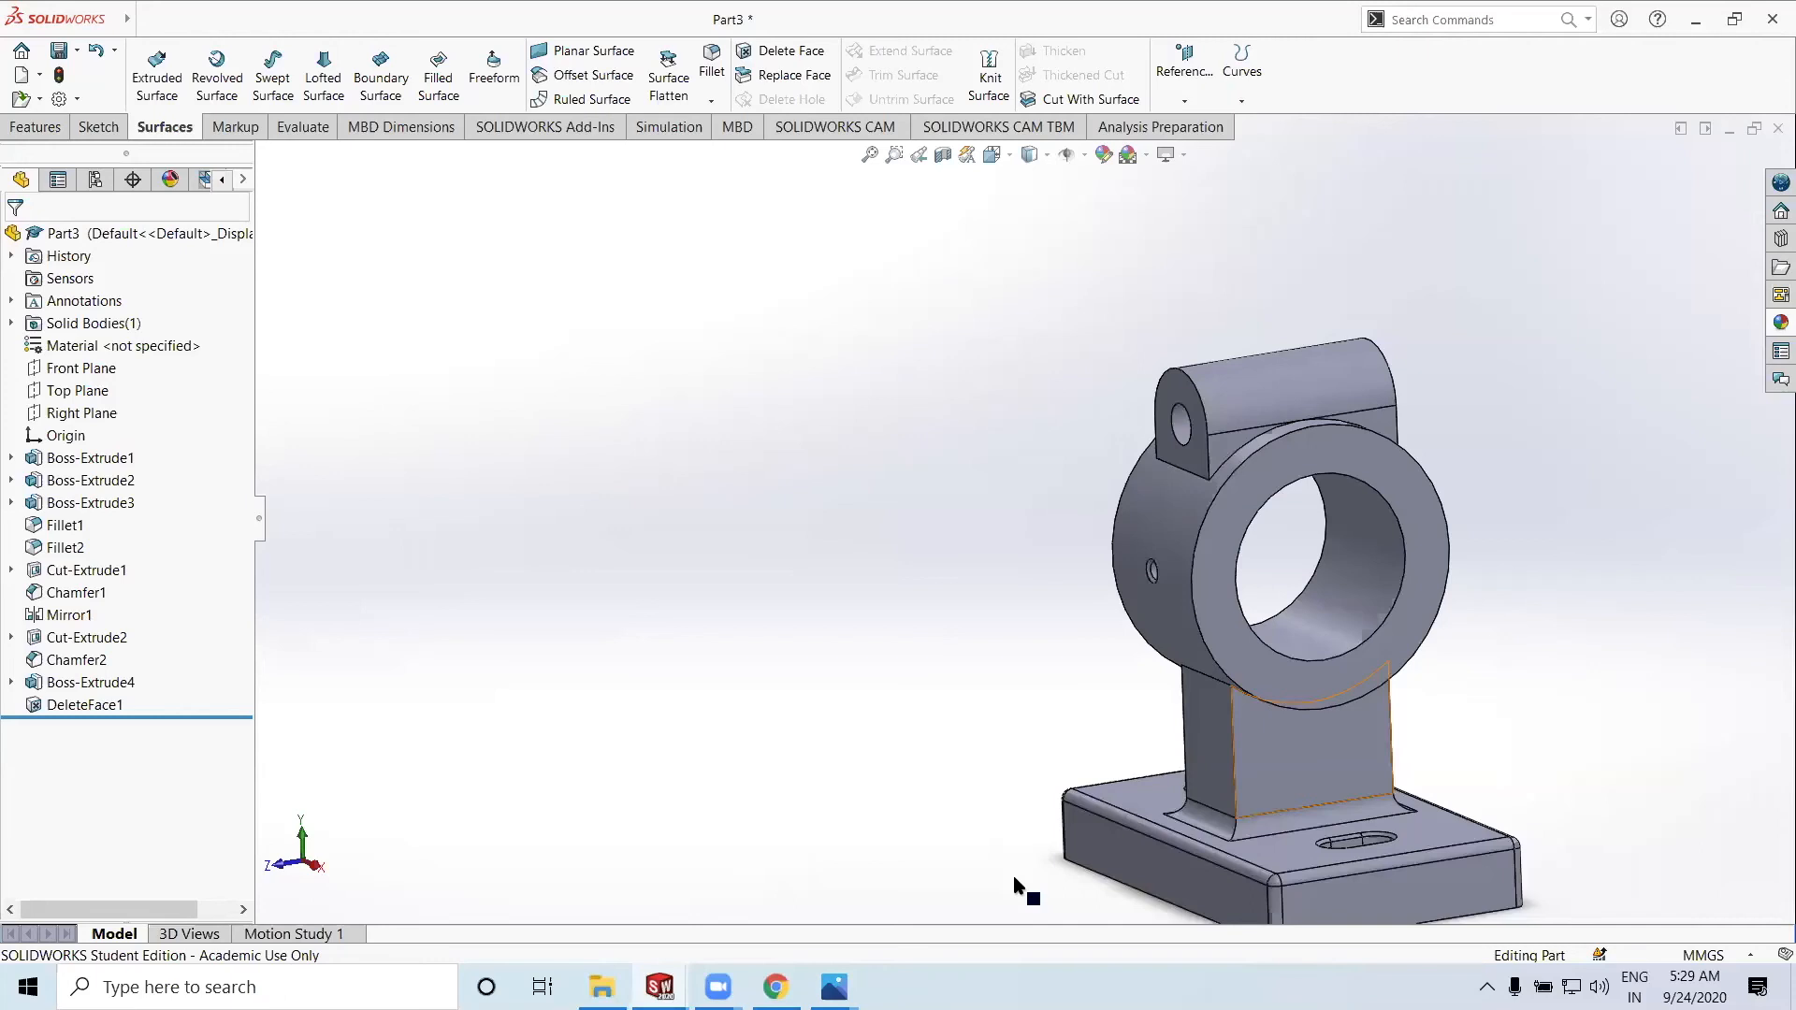
{"action": "key", "text": "alt+Tab"}
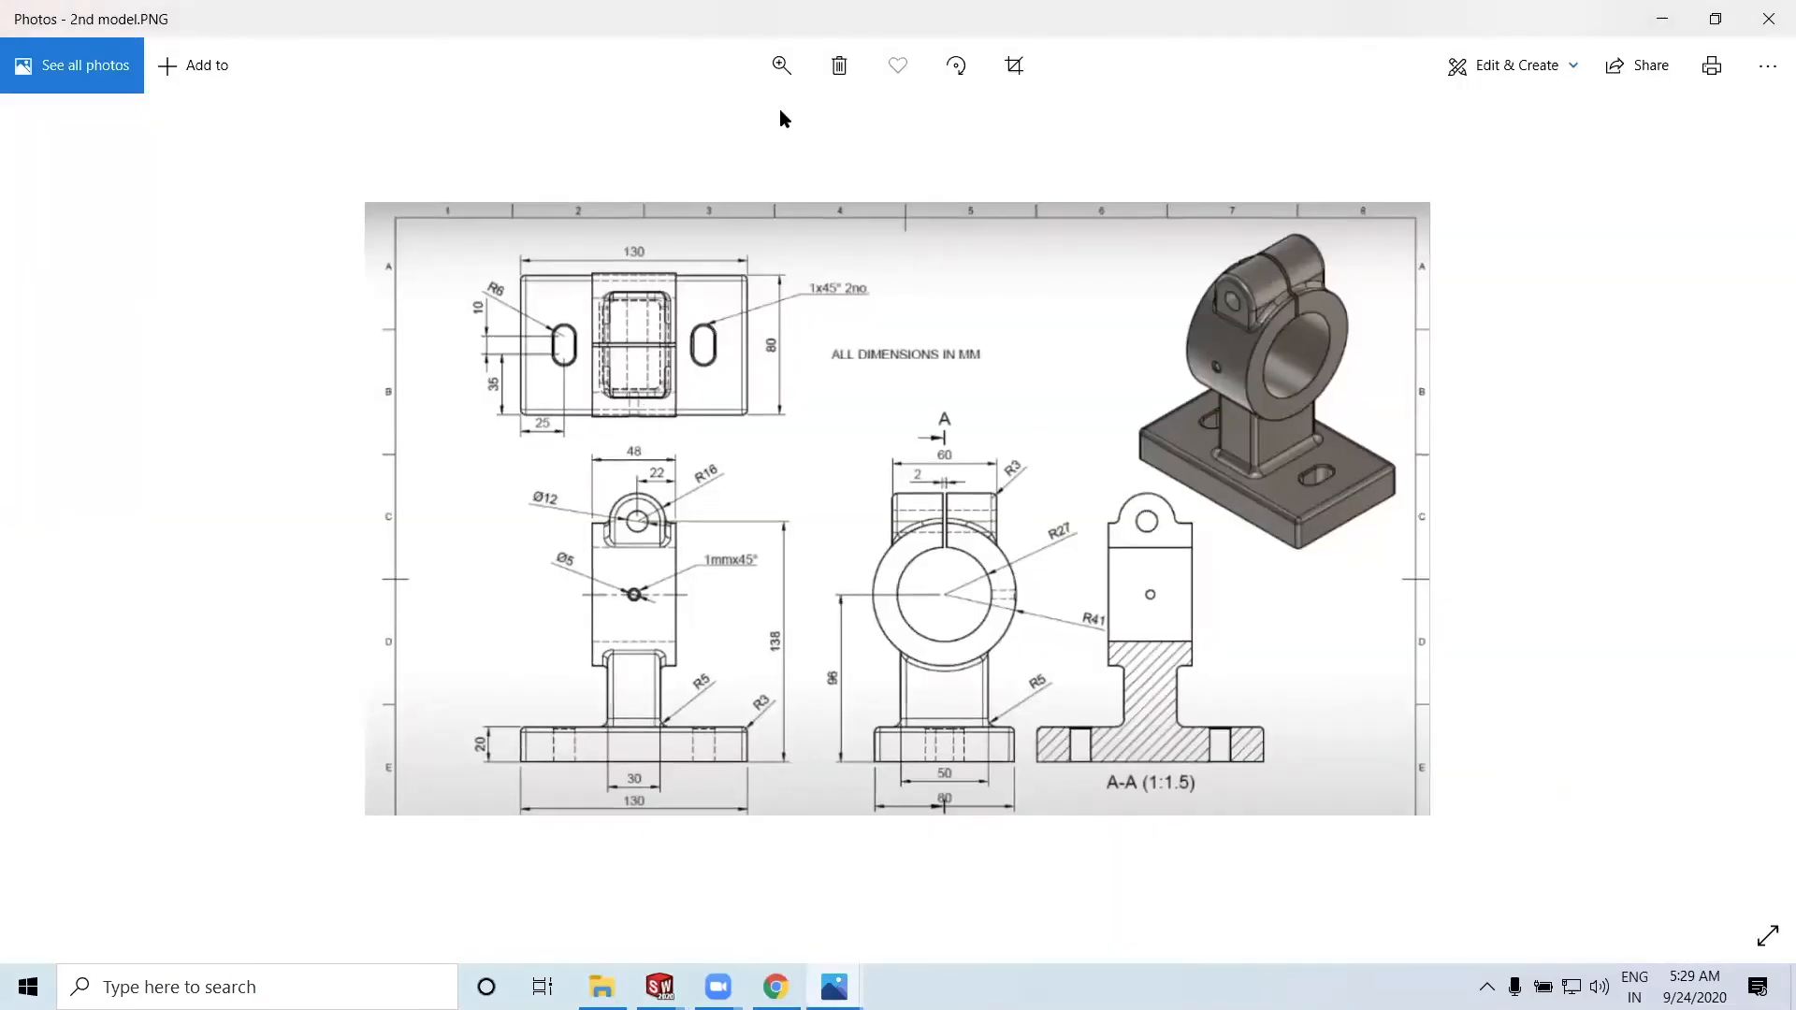
{"action": "left_click", "coordinate": [769, 61]}
{"action": "left_click_drag", "start_coordinate": [673, 125], "coordinate": [1375, 309]}
{"action": "scroll", "coordinate": [1375, 317], "scroll_direction": "up", "scroll_amount": 3}
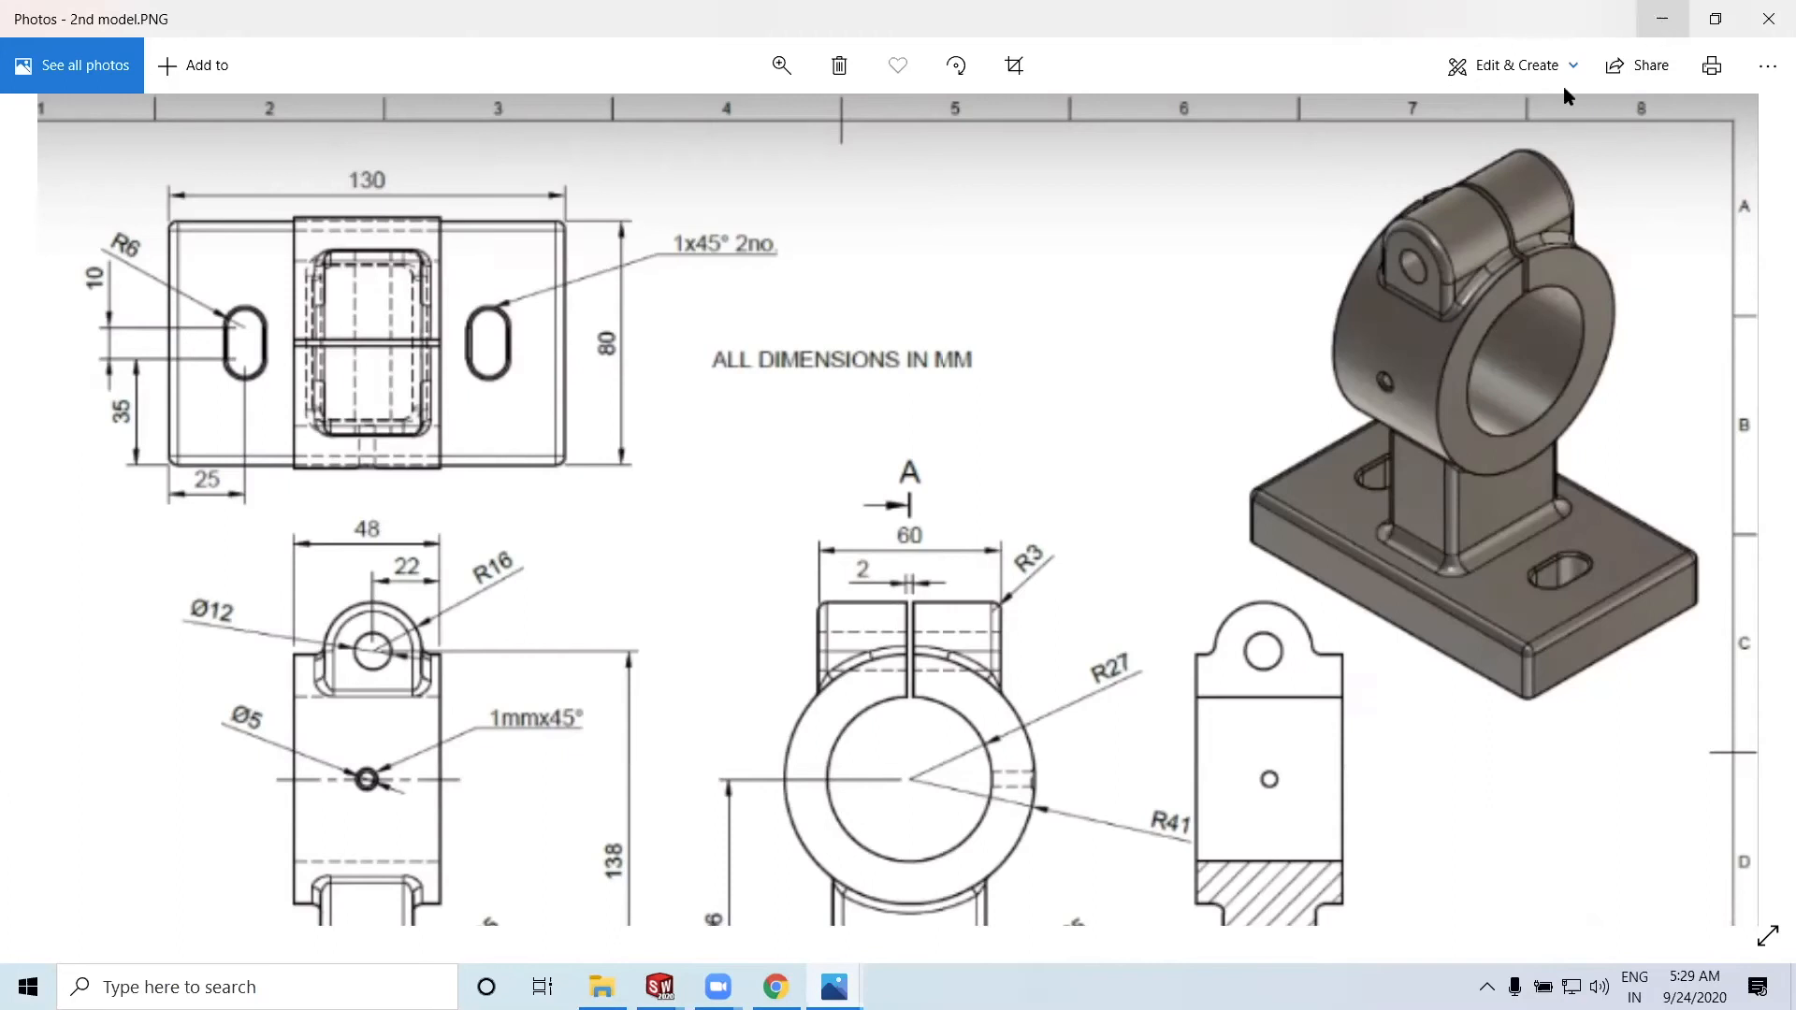
{"action": "left_click_drag", "start_coordinate": [719, 547], "coordinate": [834, 511]}
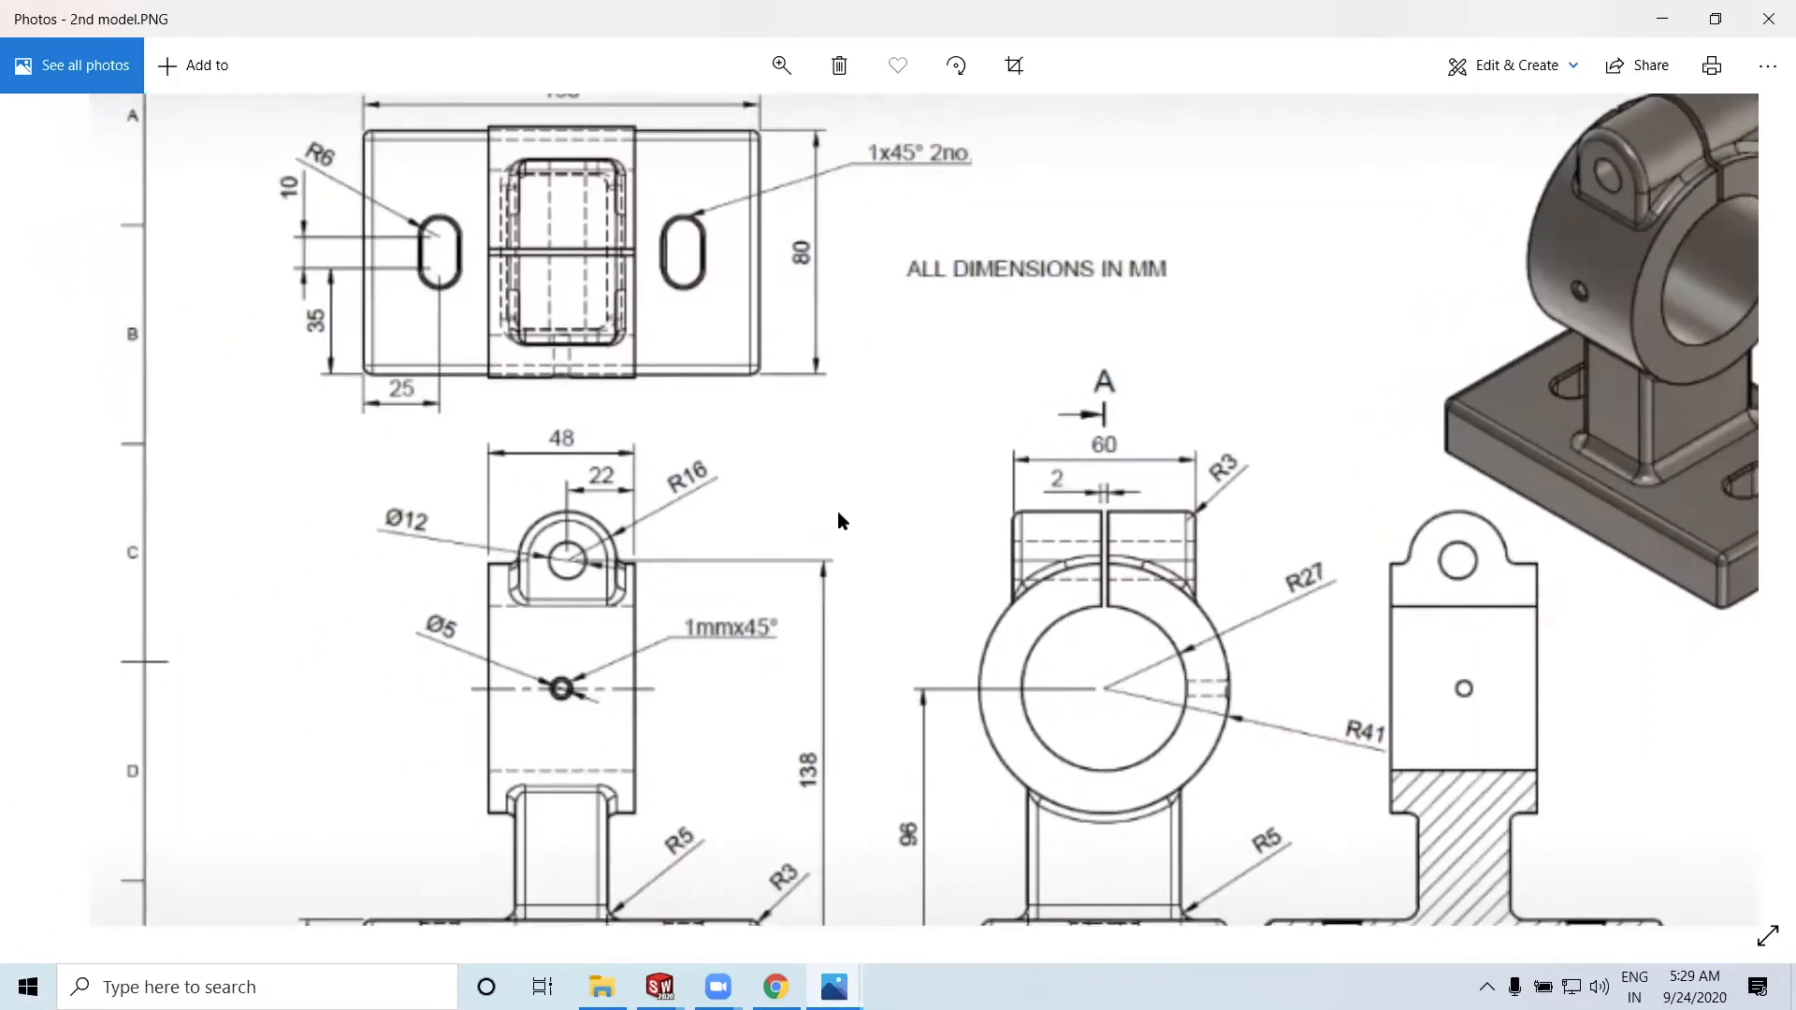
{"action": "mouse_move", "coordinate": [1148, 694]}
{"action": "left_mouse_down"}
{"action": "mouse_move", "coordinate": [1007, 671]}
{"action": "mouse_move", "coordinate": [935, 685]}
{"action": "left_mouse_up"}
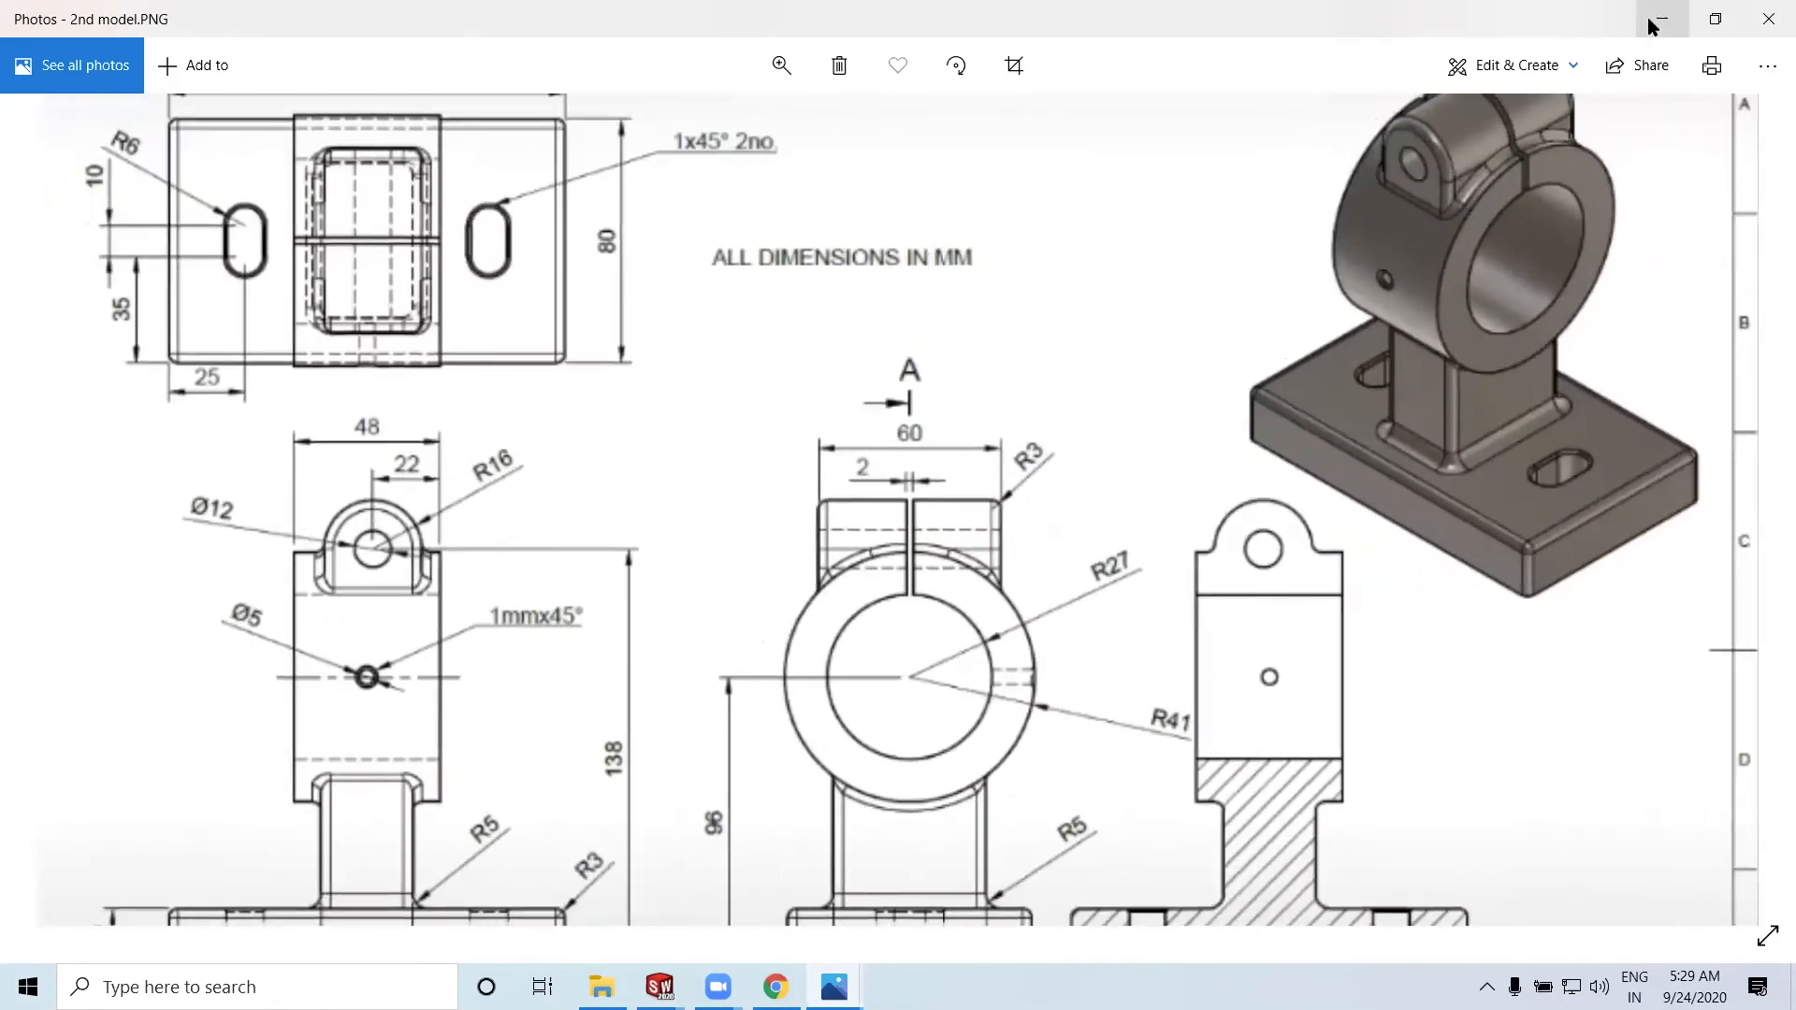
{"action": "left_click", "coordinate": [1663, 19]}
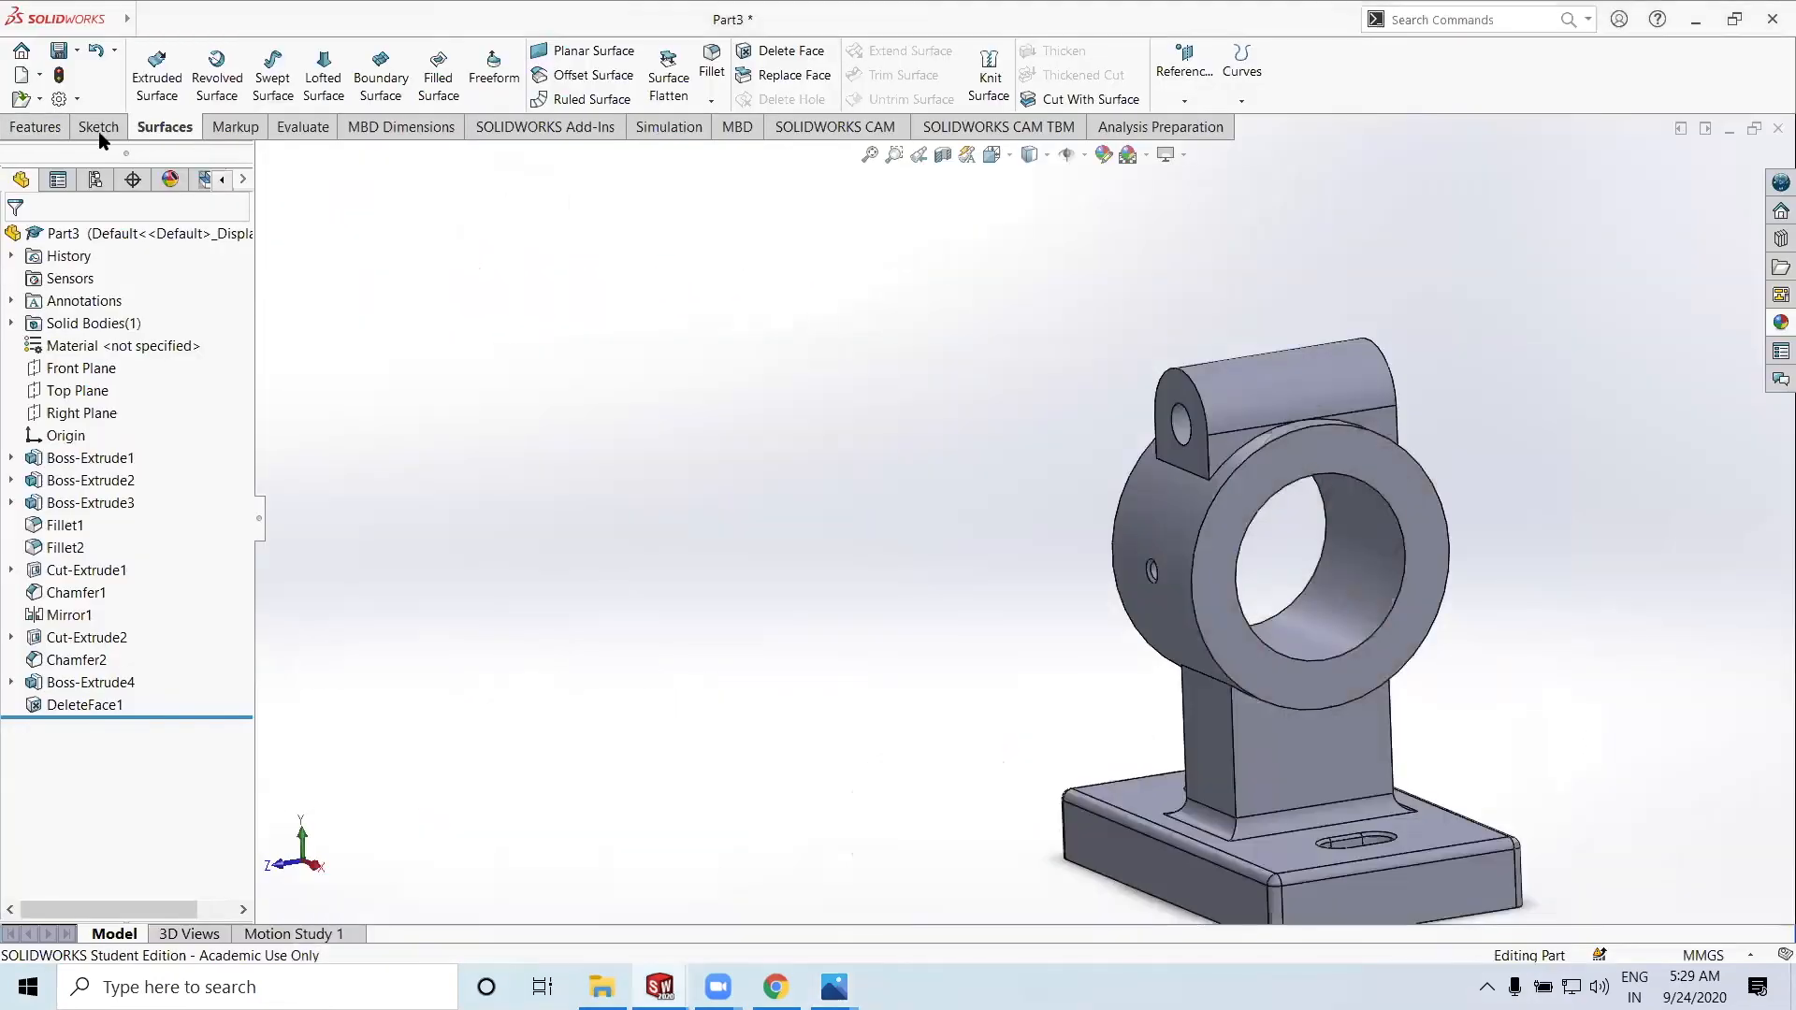
Start a fillet on the two curved edges and one straight end edge where the lug meets the ring
{"action": "left_click", "coordinate": [34, 126]}
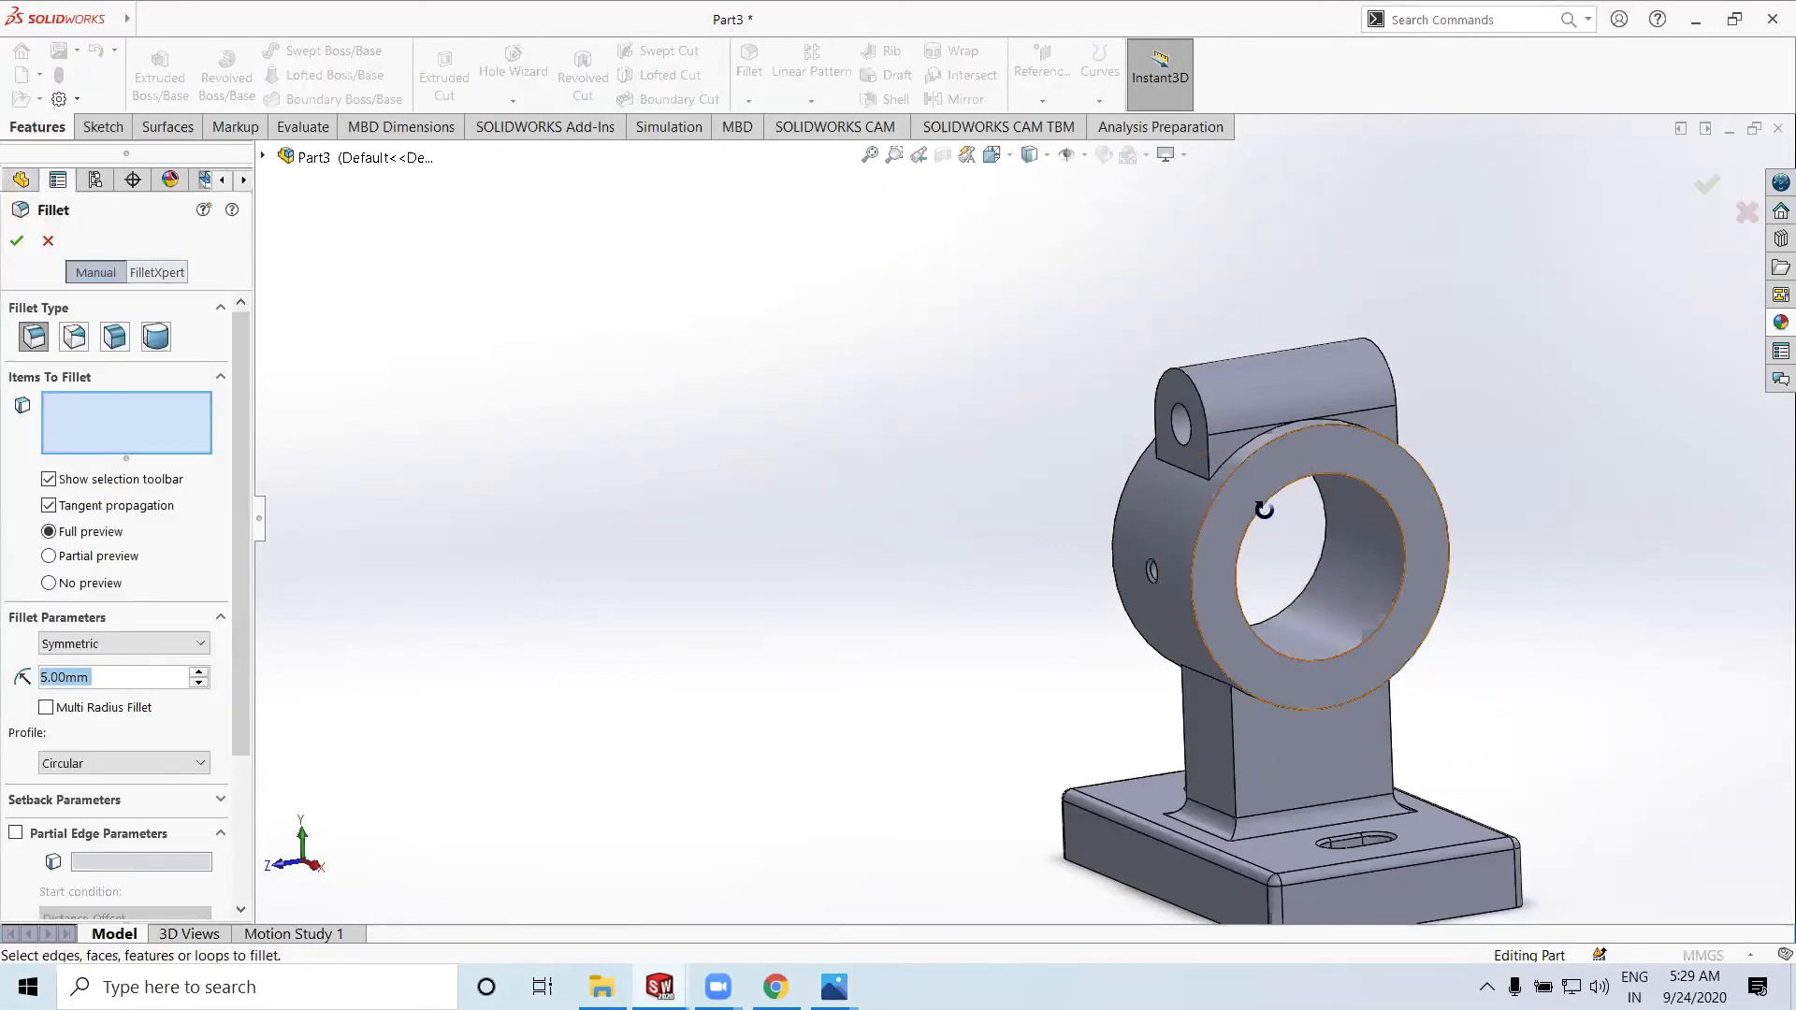
{"action": "middle_click_drag", "start_coordinate": [1250, 495], "coordinate": [1275, 467]}
{"action": "scroll", "coordinate": [1274, 473], "scroll_direction": "down", "scroll_amount": 4}
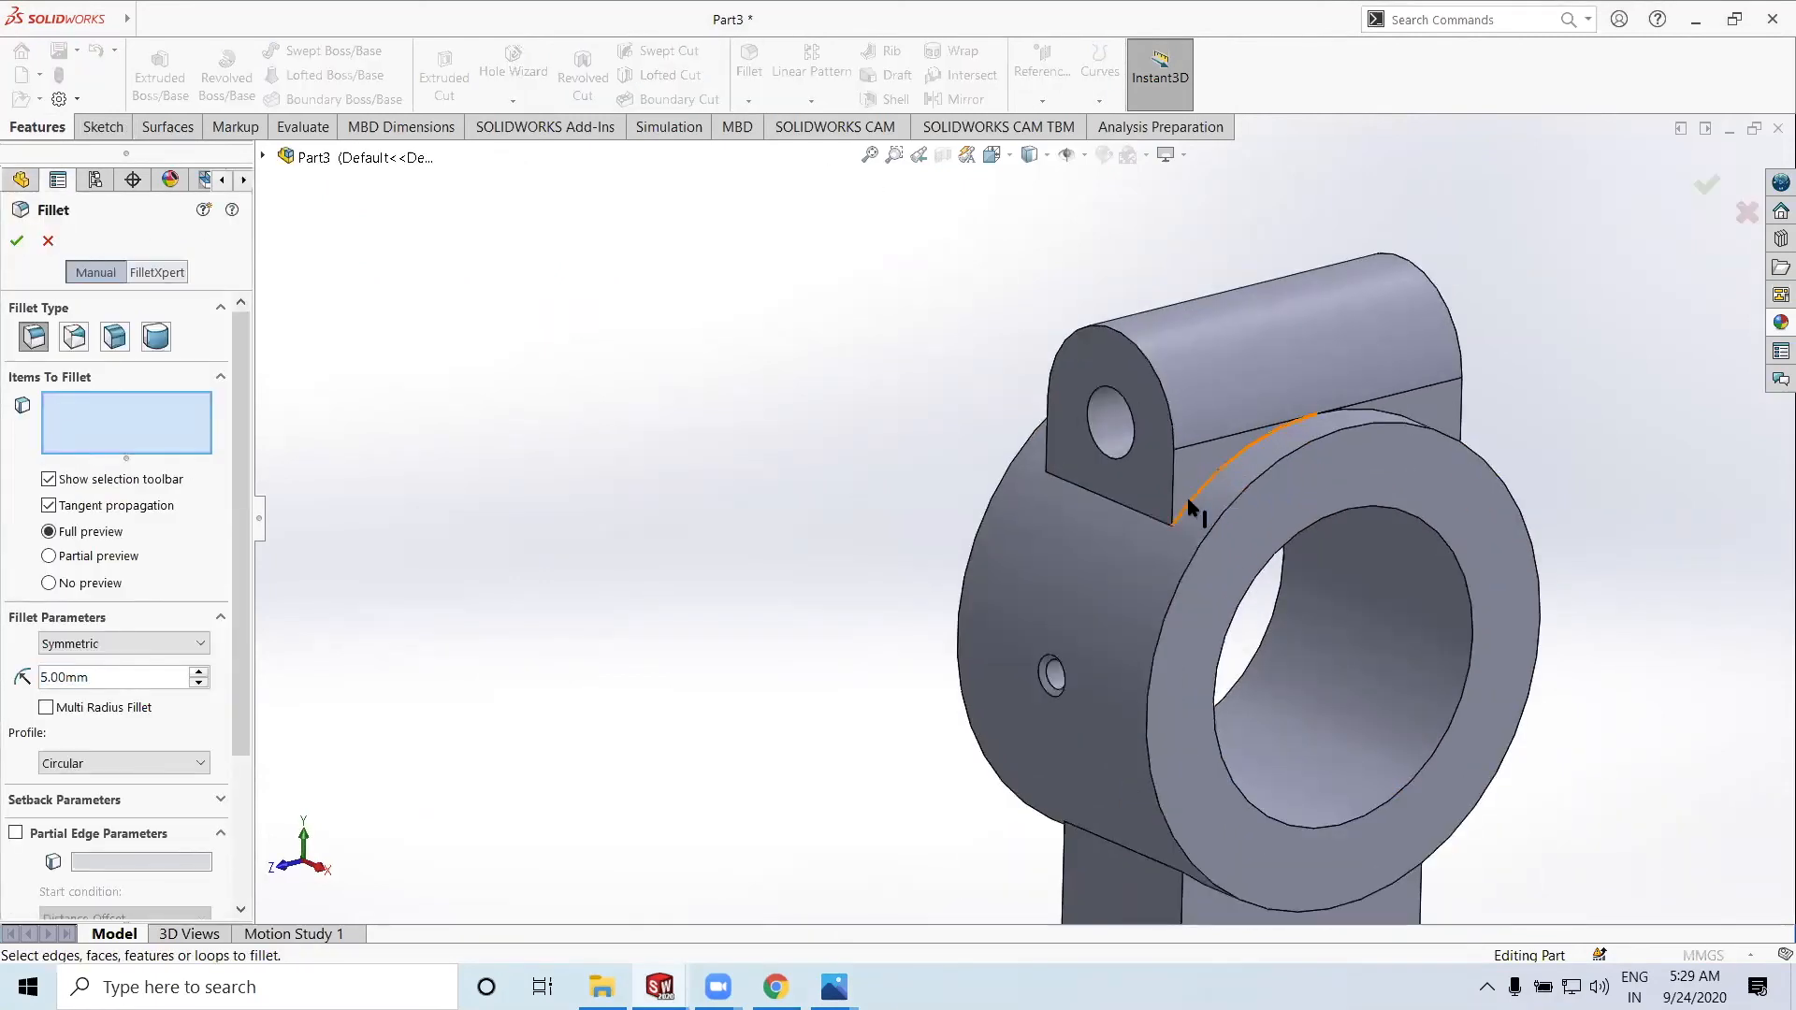
{"action": "left_click", "coordinate": [1191, 506]}
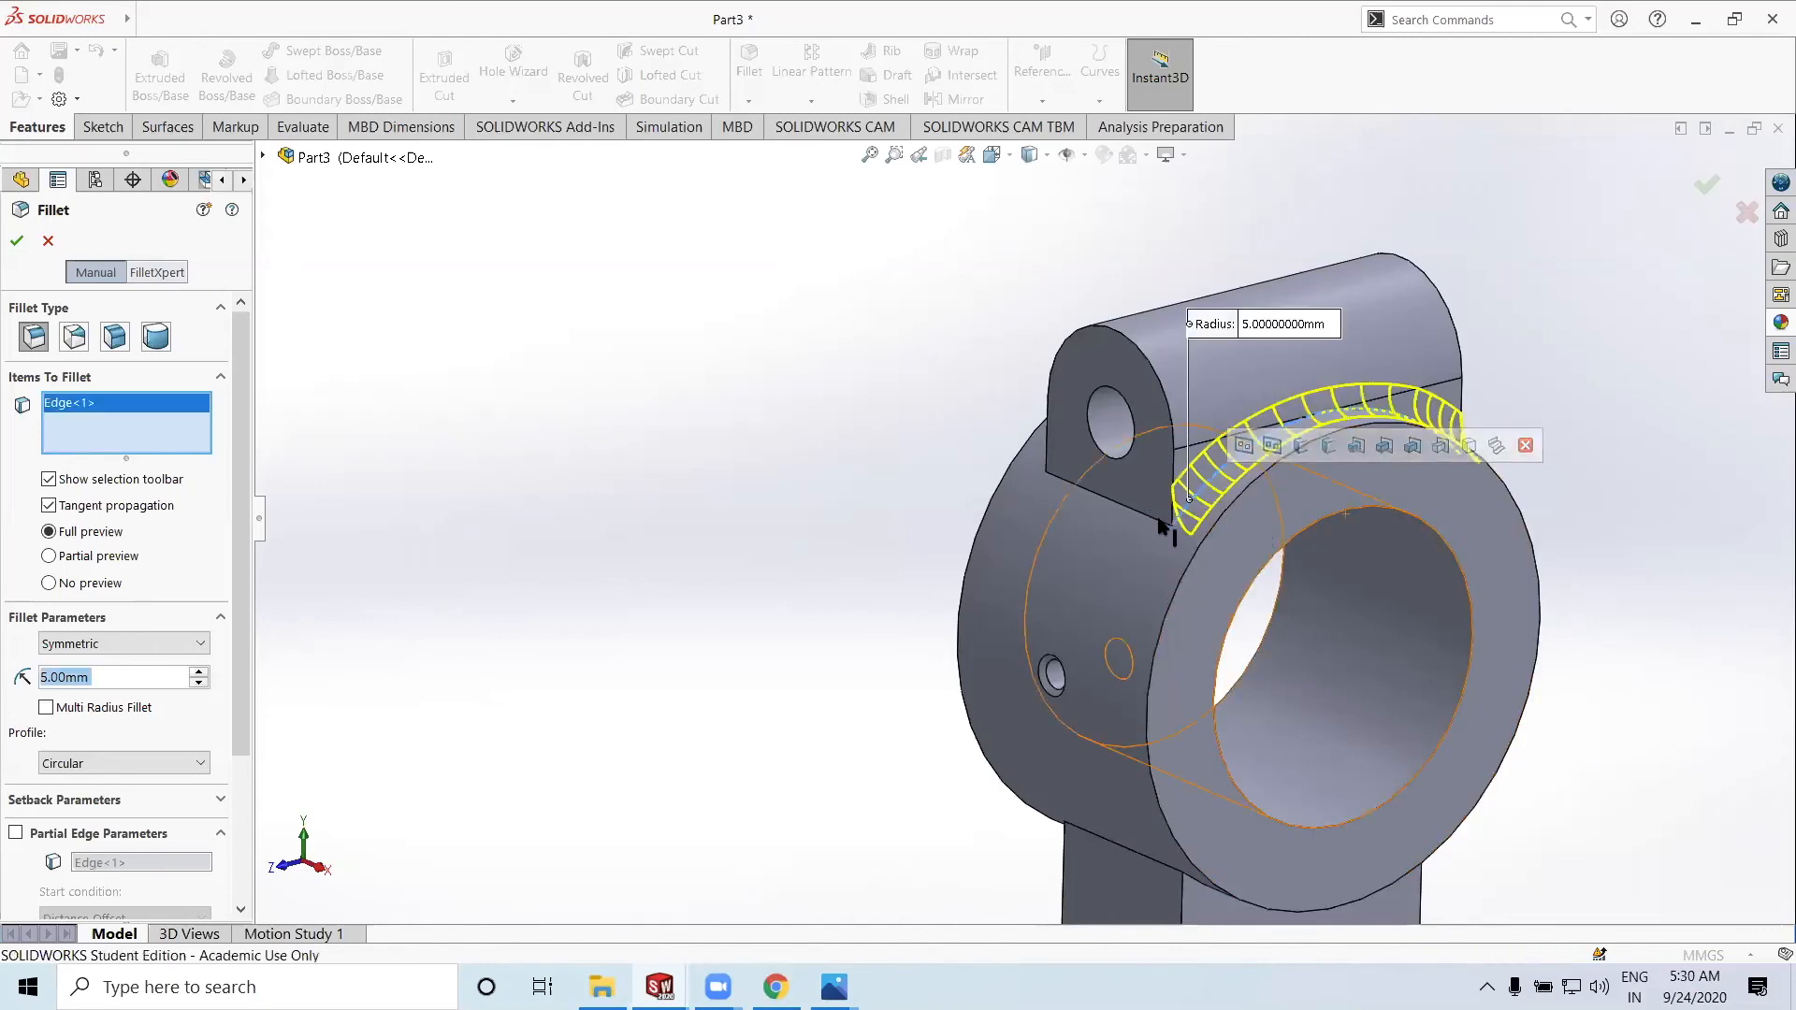
{"action": "left_click", "coordinate": [1127, 510]}
{"action": "middle_click_drag", "start_coordinate": [1203, 561], "coordinate": [992, 440]}
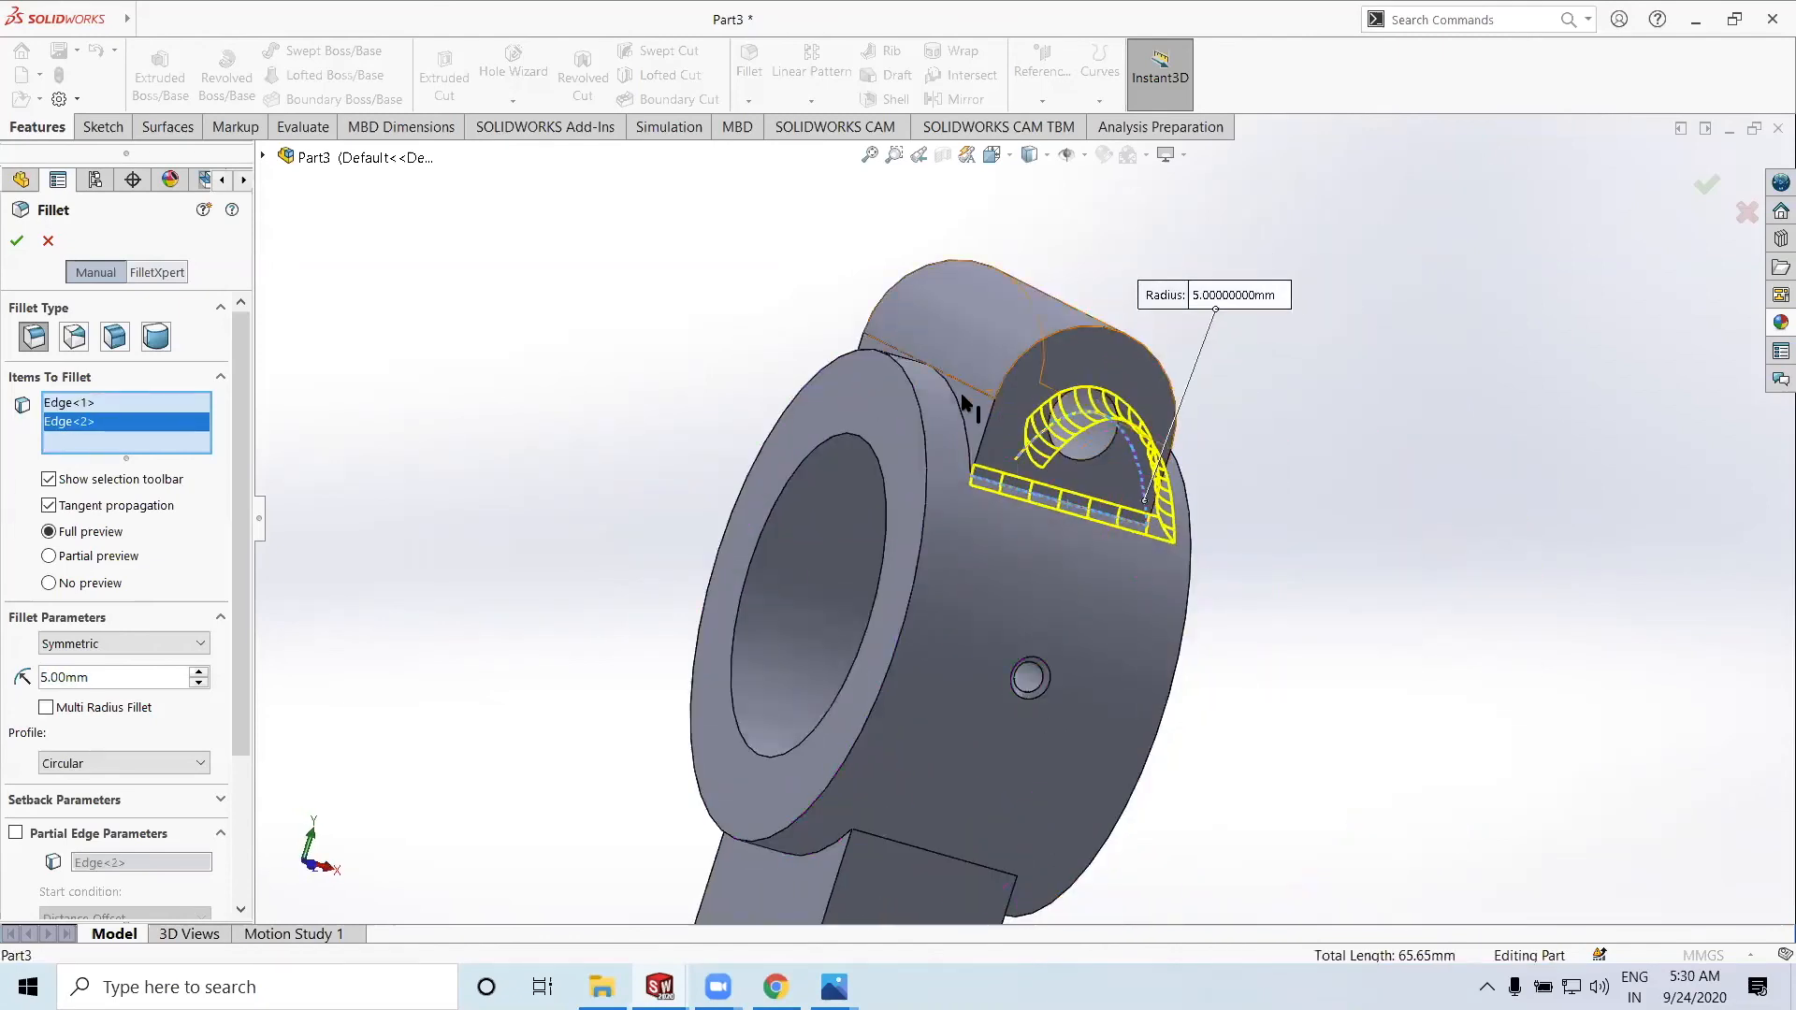
{"action": "left_click", "coordinate": [946, 473]}
{"action": "middle_click_drag", "start_coordinate": [899, 564], "coordinate": [1109, 376]}
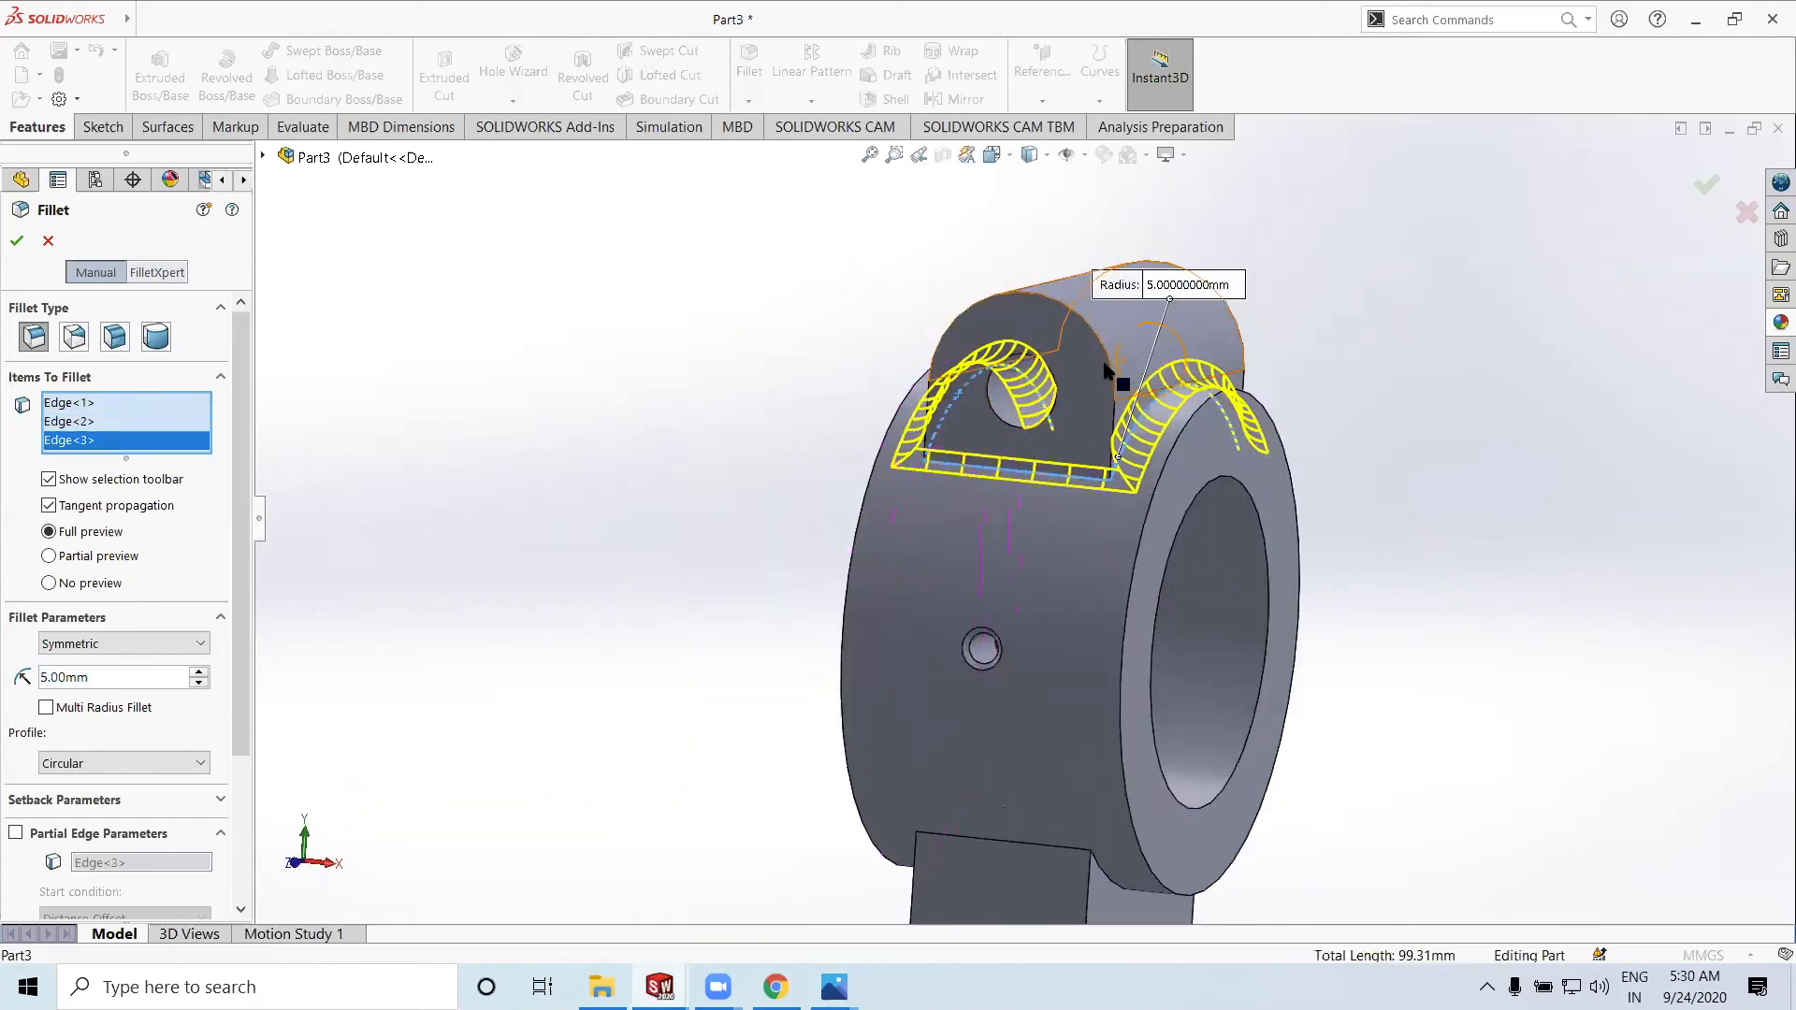
Add the arched edges at both lug ends to the fillet and apply it with a 3 mm radius
{"action": "left_click", "coordinate": [1112, 373]}
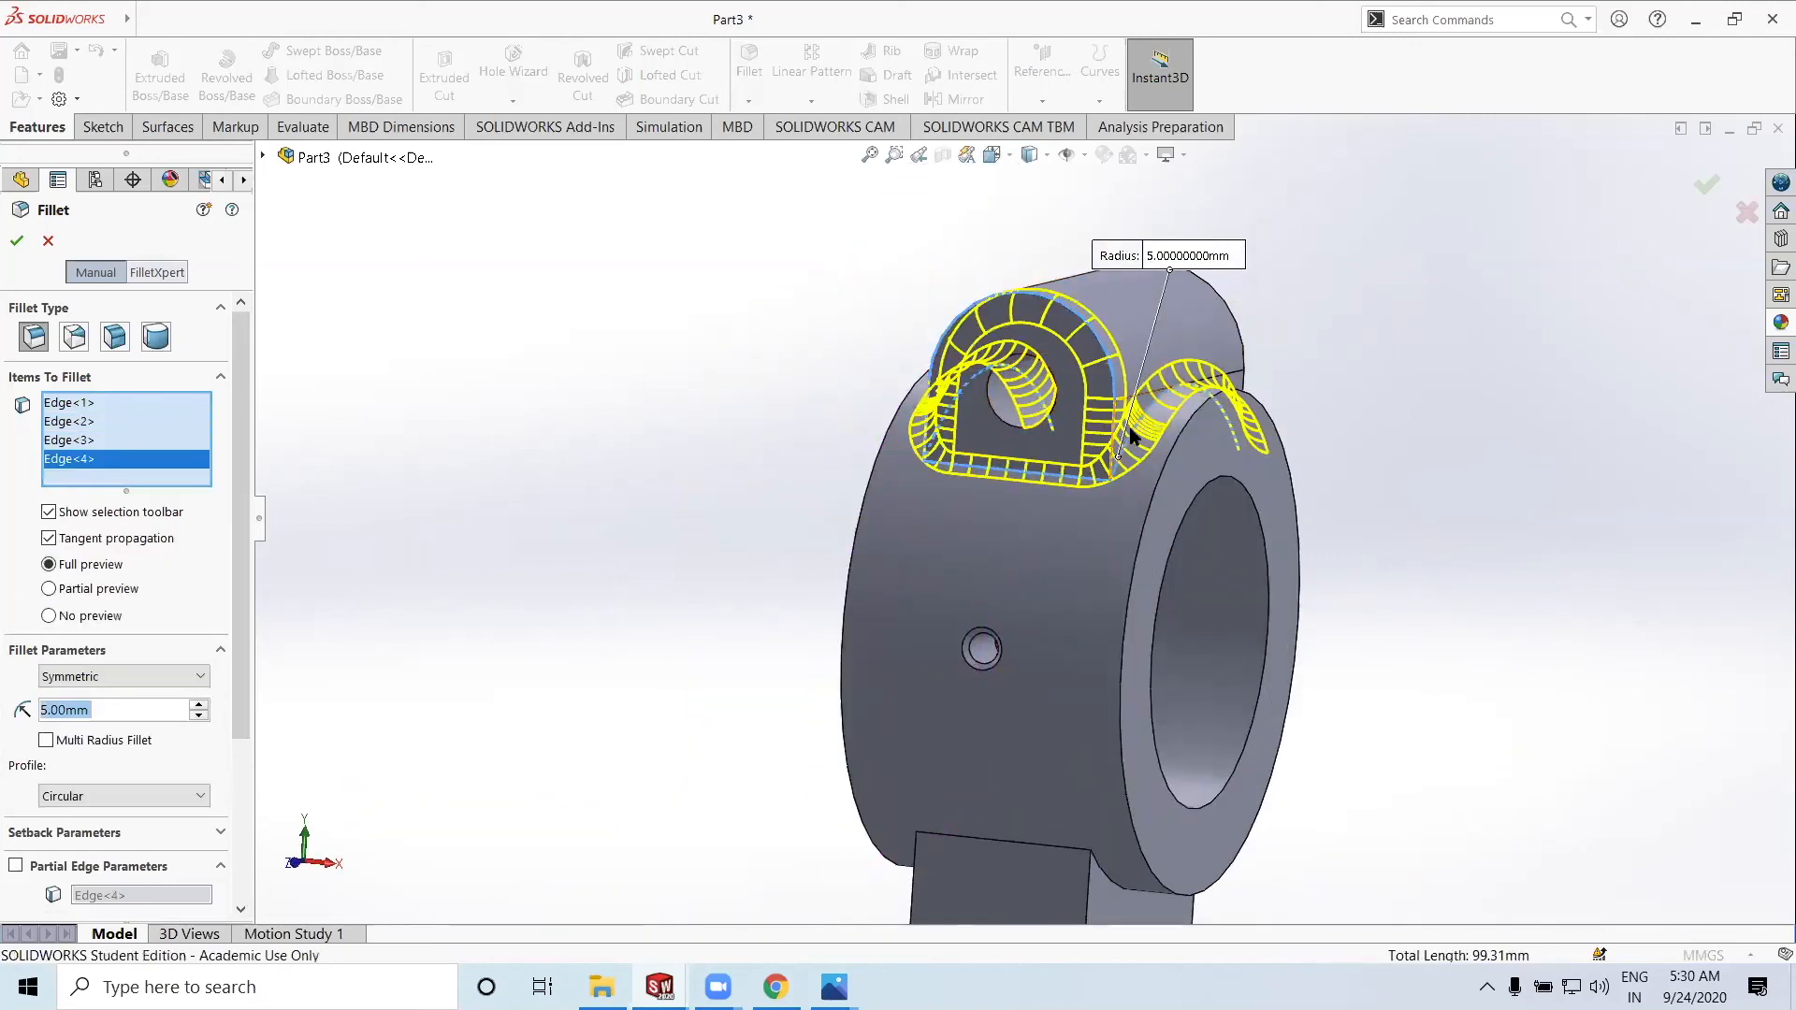
{"action": "middle_click_drag", "start_coordinate": [1091, 465], "coordinate": [1361, 374]}
{"action": "left_click", "coordinate": [1361, 375]}
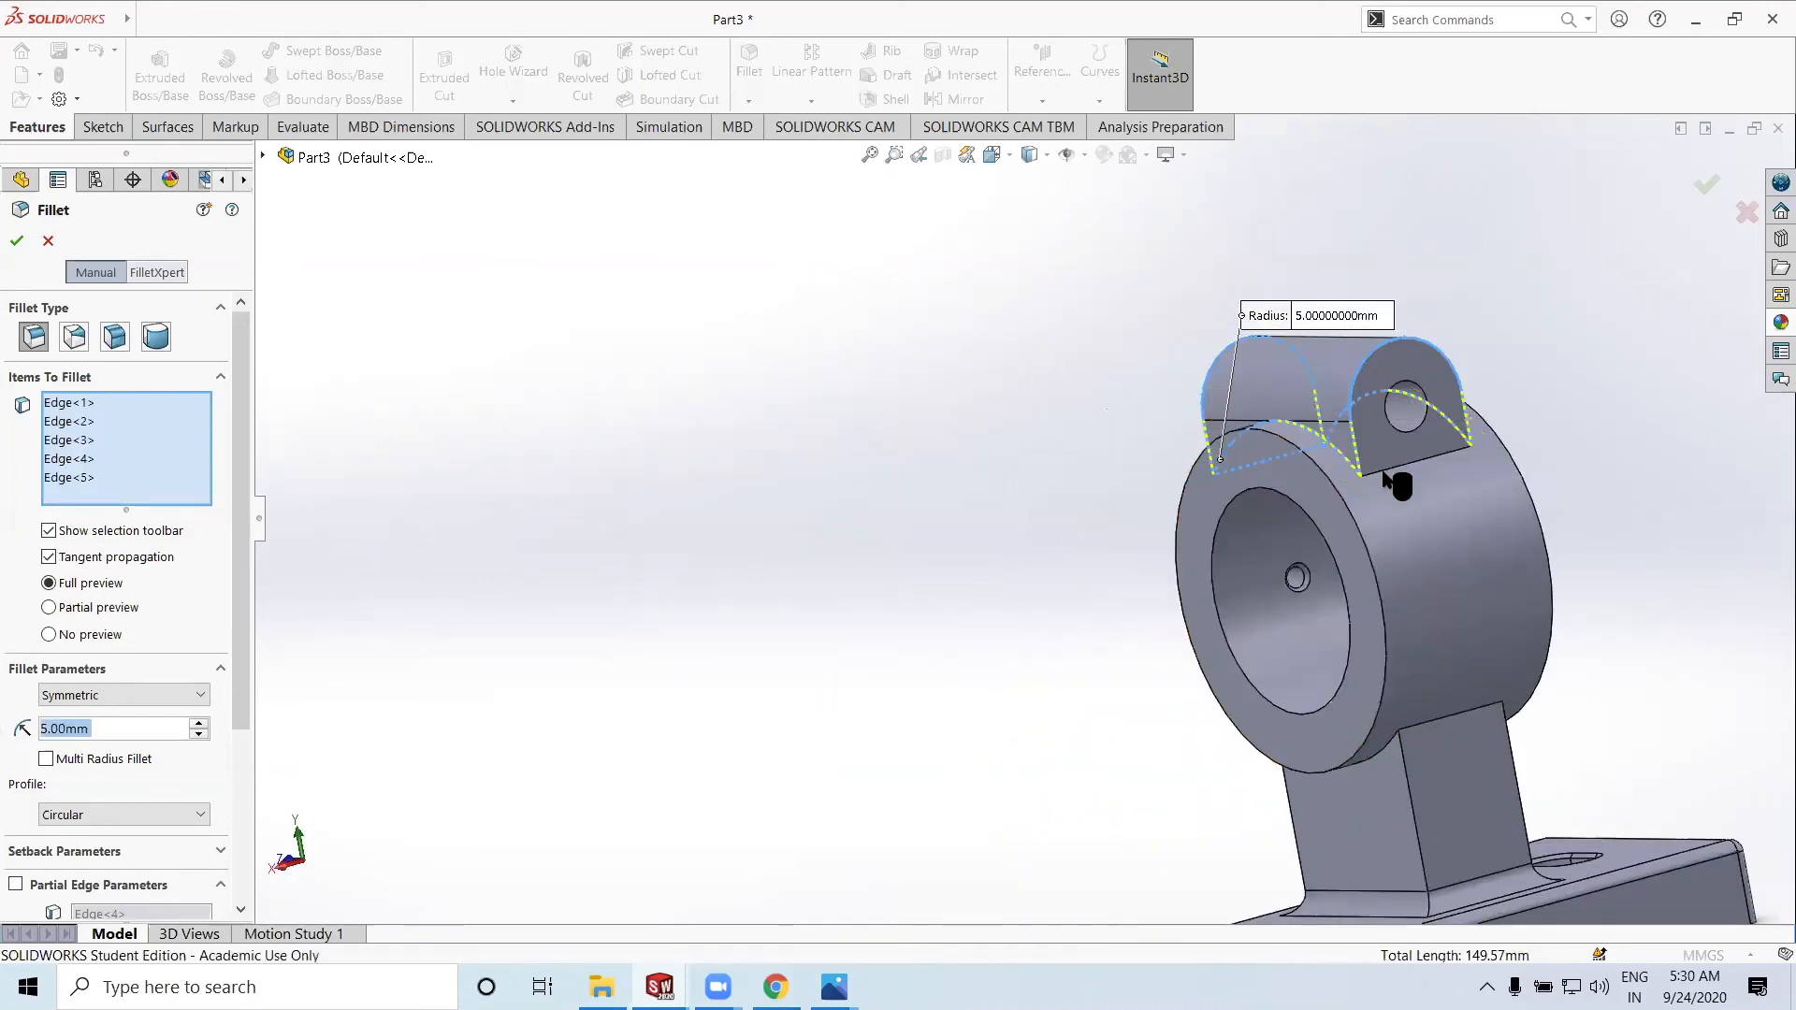
{"action": "mouse_move", "coordinate": [1416, 425]}
{"action": "middle_mouse_down"}
{"action": "mouse_move", "coordinate": [1352, 449]}
{"action": "mouse_move", "coordinate": [1406, 447]}
{"action": "middle_mouse_up"}
{"action": "double_click", "coordinate": [111, 732]}
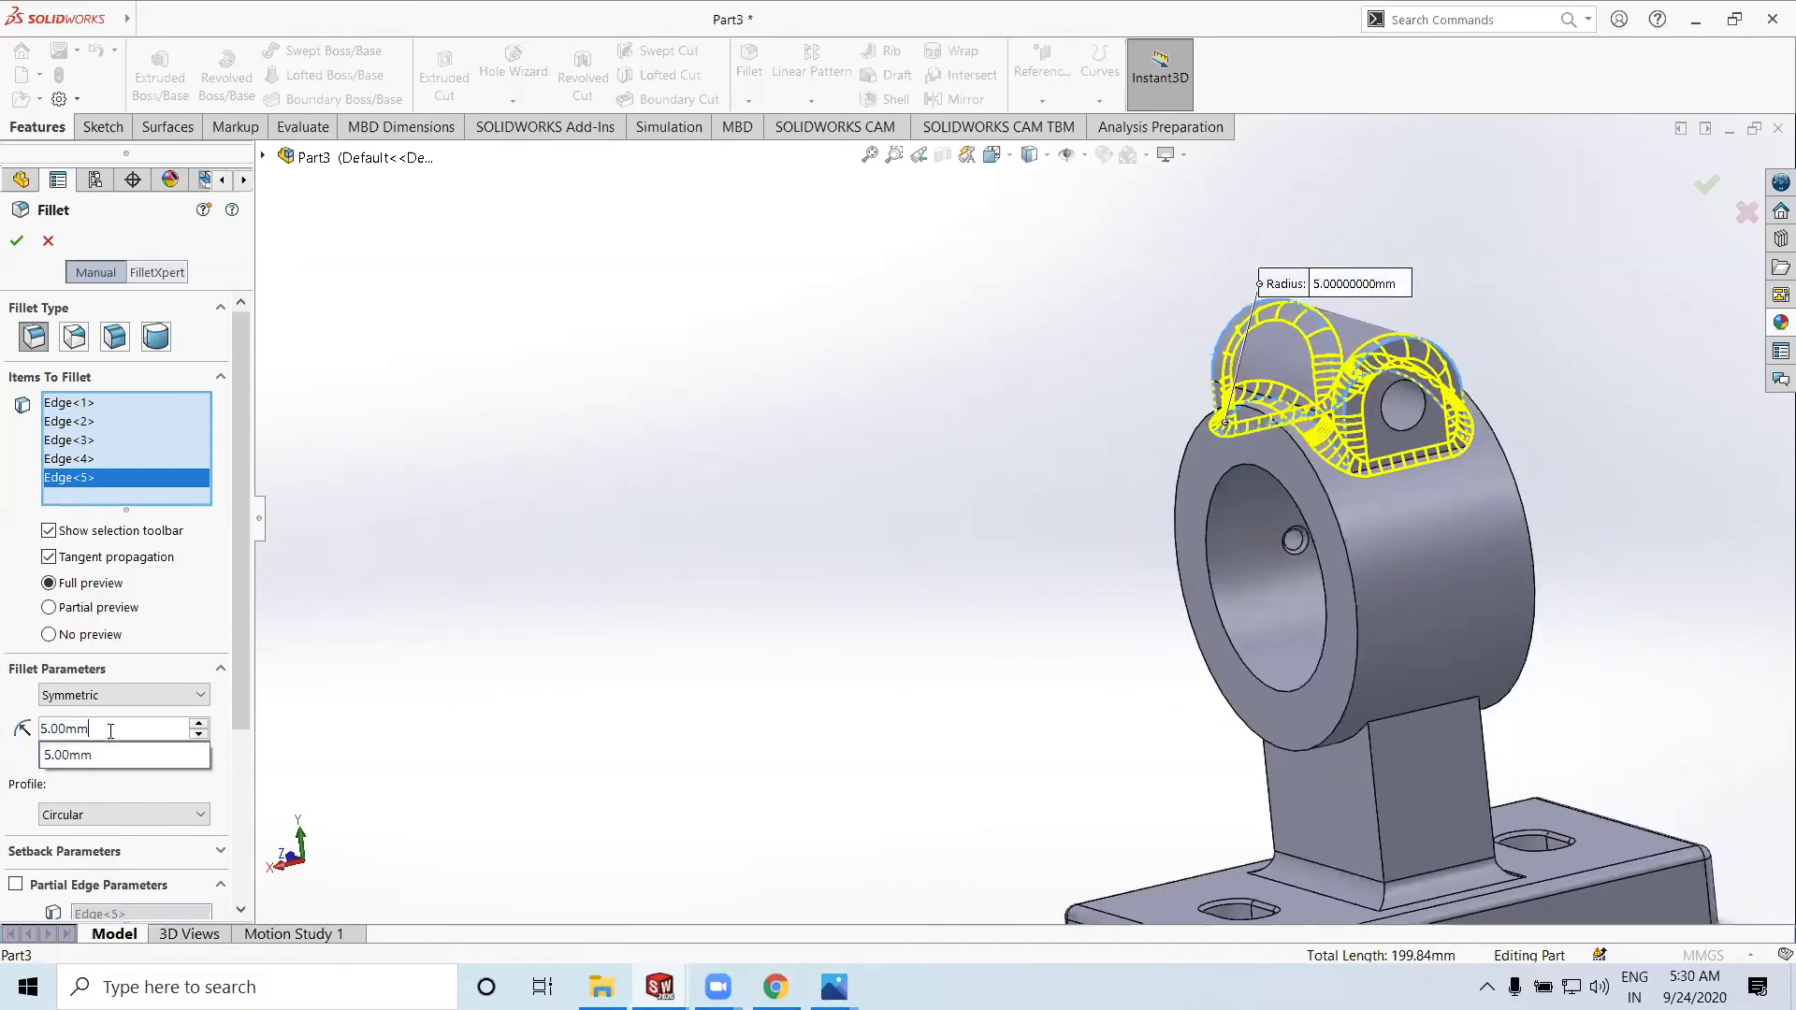
{"action": "type", "text": "3"}
{"action": "key", "text": "Return"}
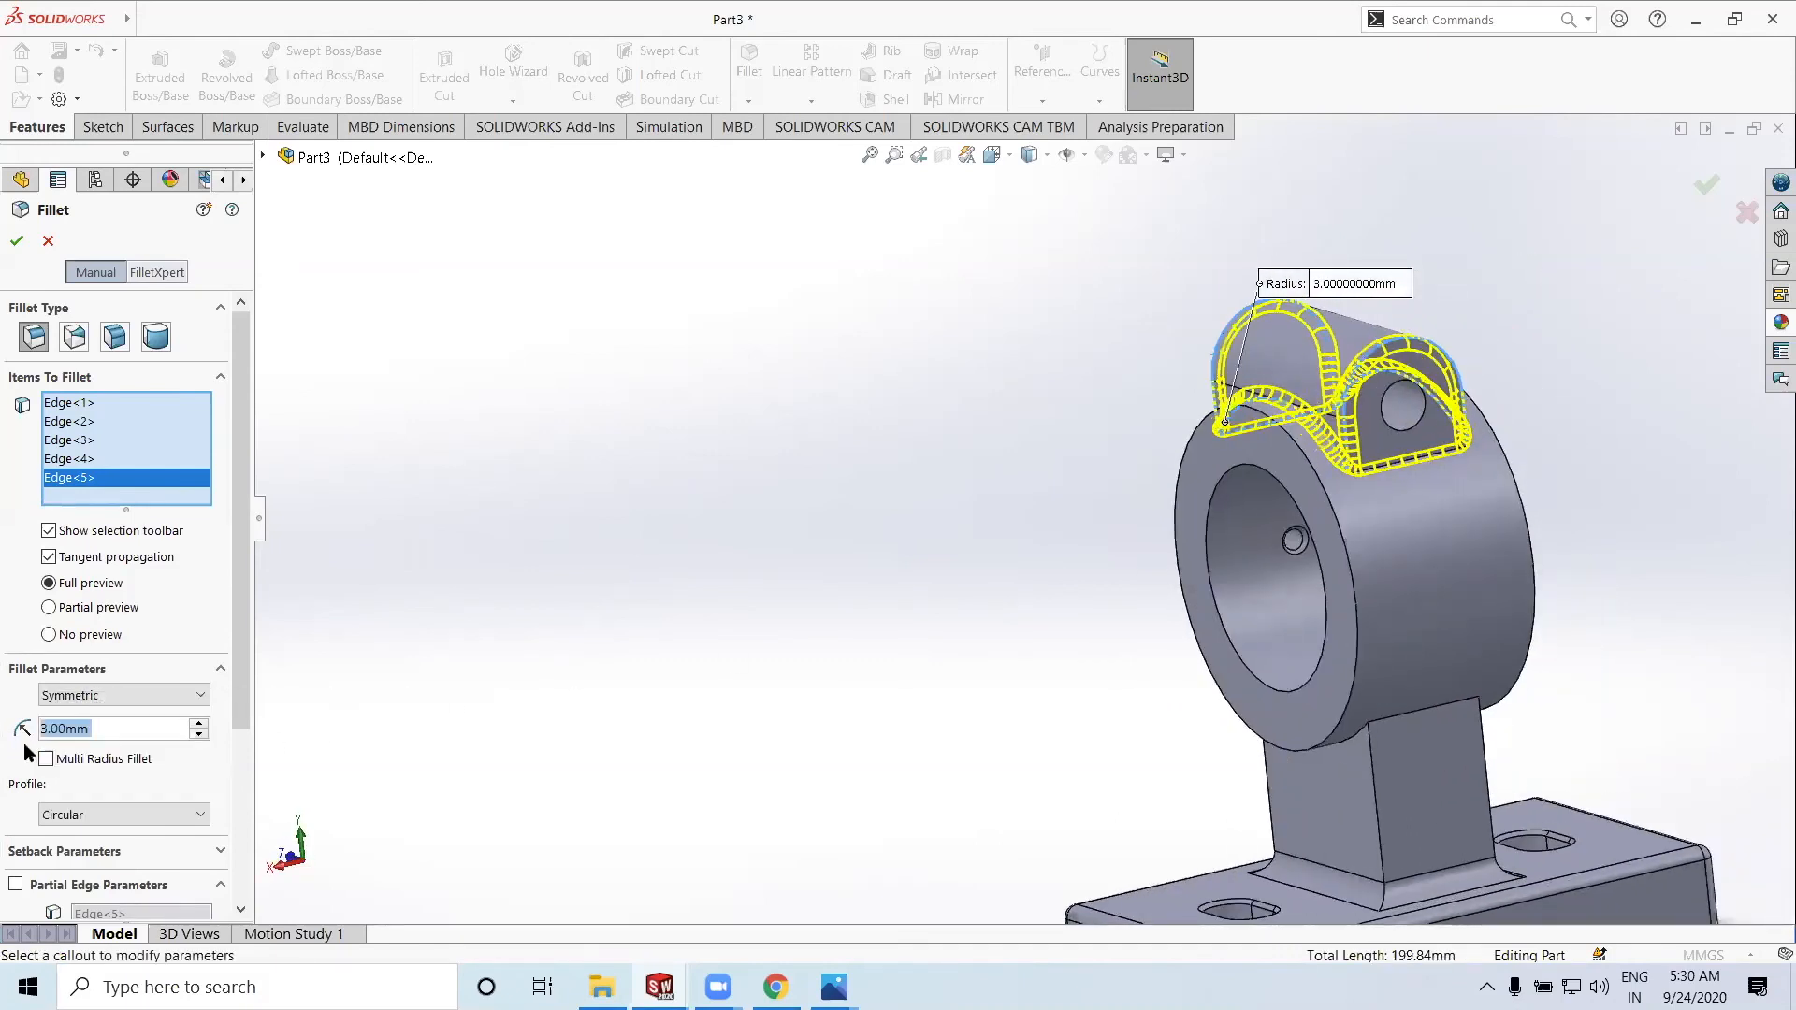
{"action": "left_click", "coordinate": [19, 242]}
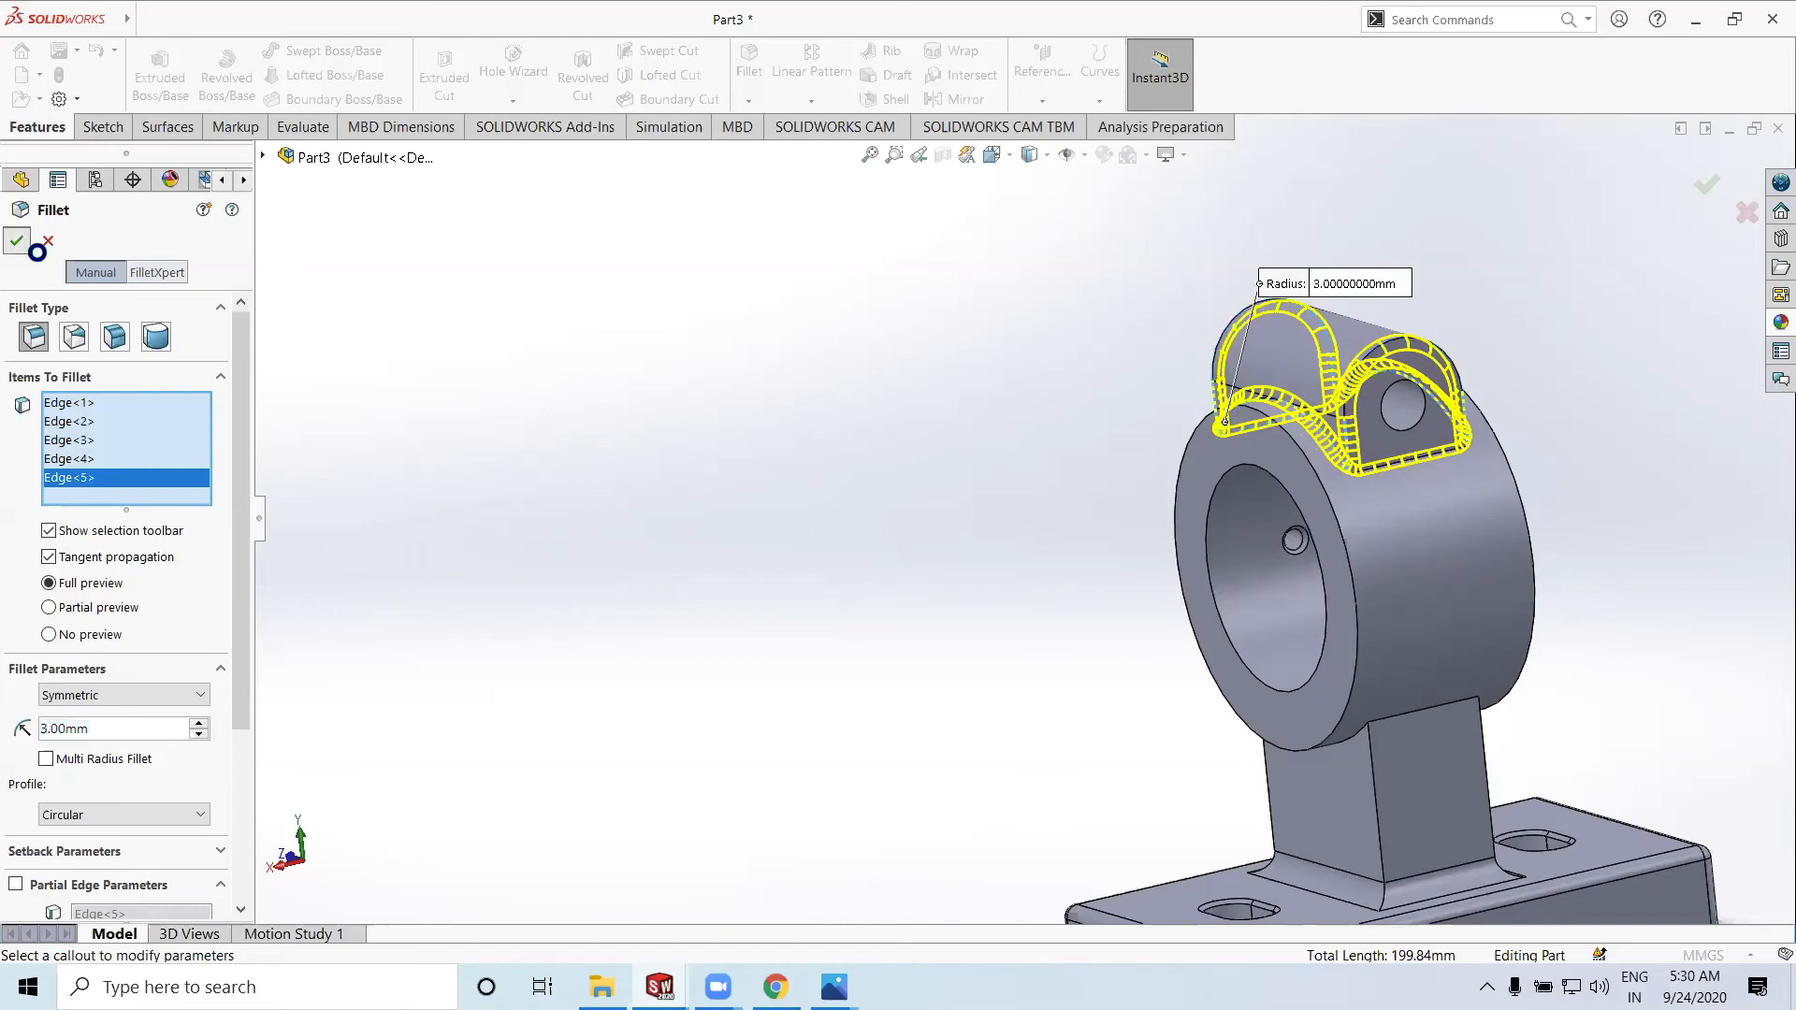
Inspect the filleted lug, compare the model with the 2nd model.PNG drawing in Photos, and return to SOLIDWORKS
{"action": "scroll", "coordinate": [1142, 697], "scroll_direction": "up", "scroll_amount": 3}
{"action": "middle_click_drag", "start_coordinate": [1142, 716], "coordinate": [1196, 738]}
{"action": "middle_click_drag", "start_coordinate": [1025, 677], "coordinate": [960, 784]}
{"action": "scroll", "coordinate": [1155, 670], "scroll_direction": "down", "scroll_amount": 4}
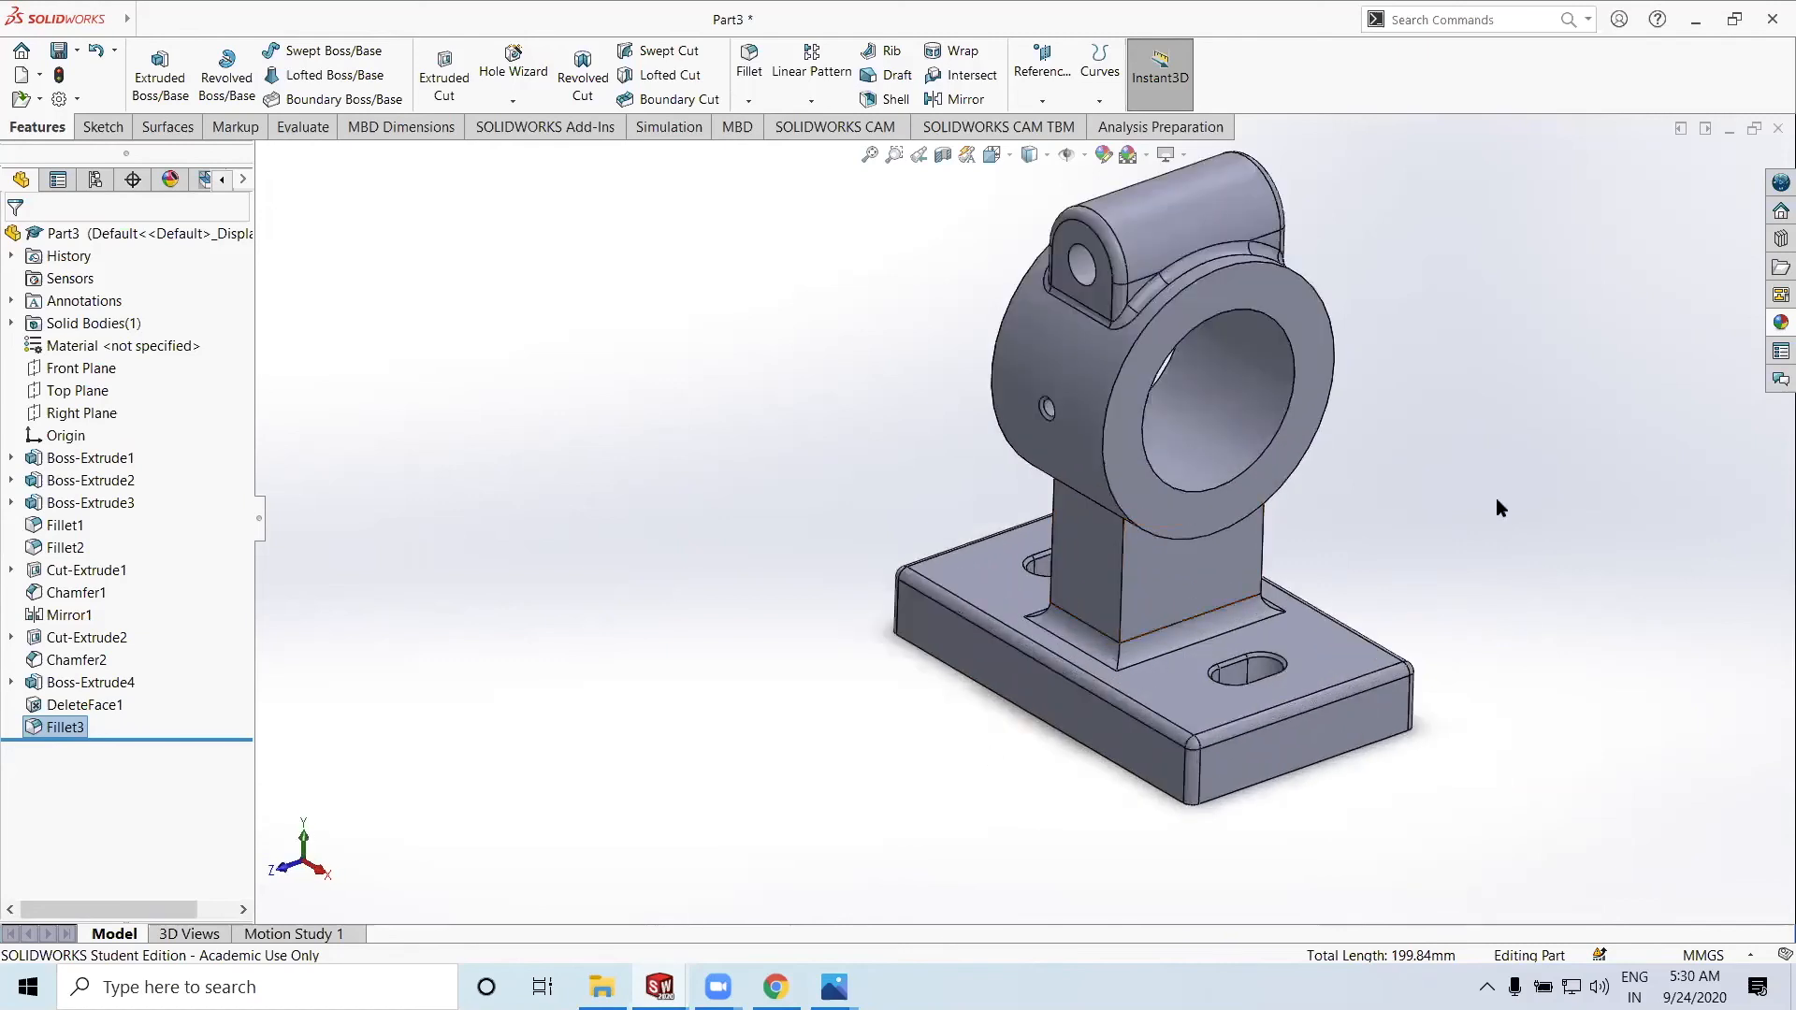
{"action": "key", "text": "alt+Tab"}
{"action": "left_click", "coordinate": [781, 64]}
{"action": "left_click", "coordinate": [705, 128]}
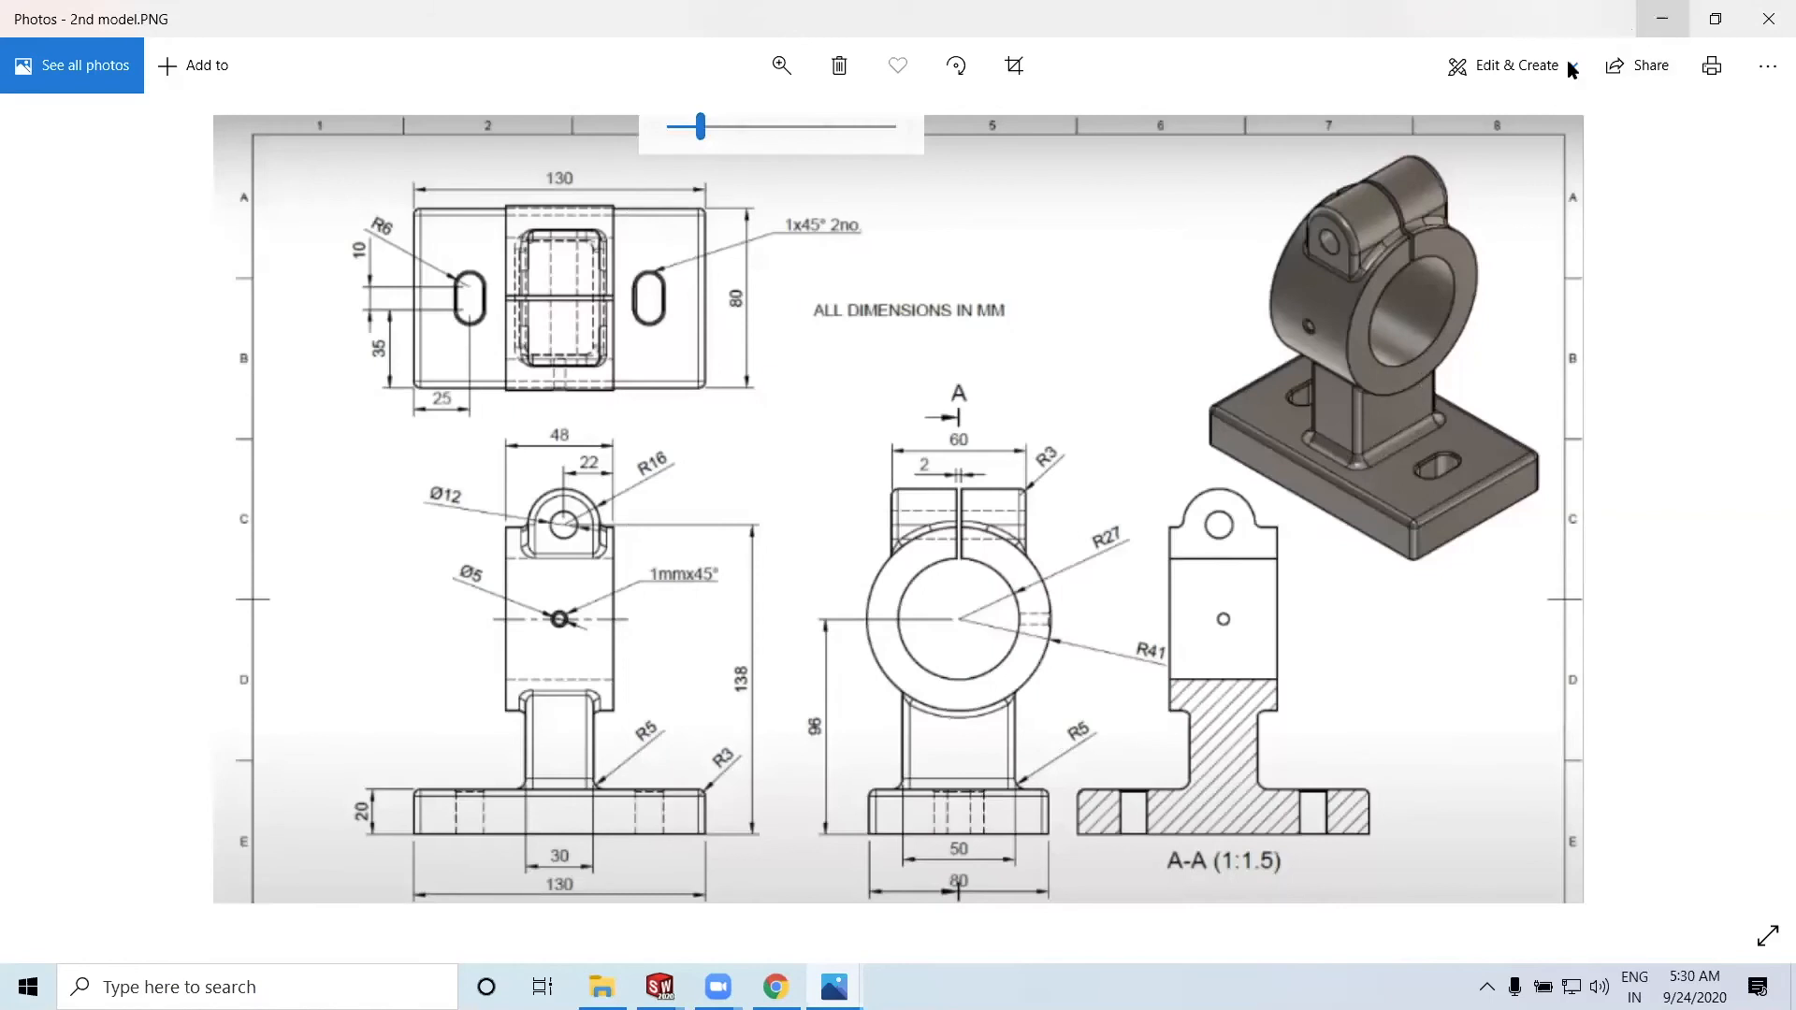
{"action": "left_click", "coordinate": [1663, 18]}
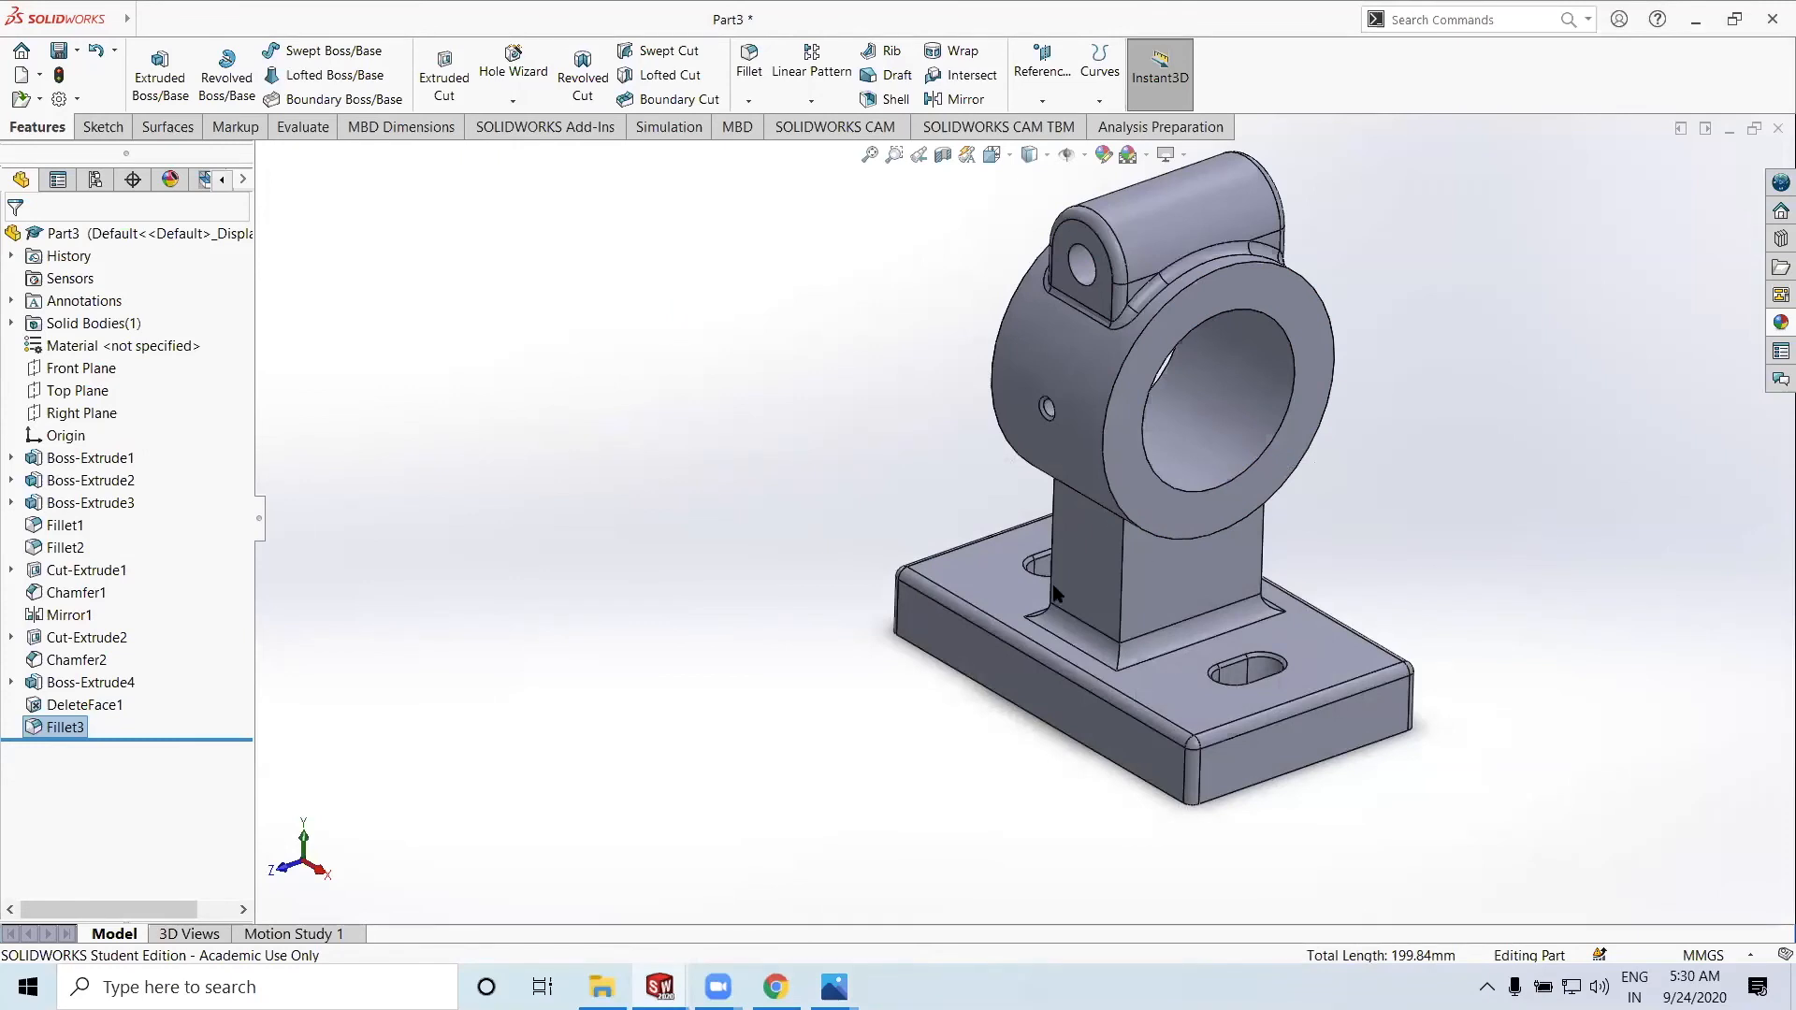
{"action": "key", "text": "alt+Tab"}
{"action": "key", "text": "alt+Tab"}
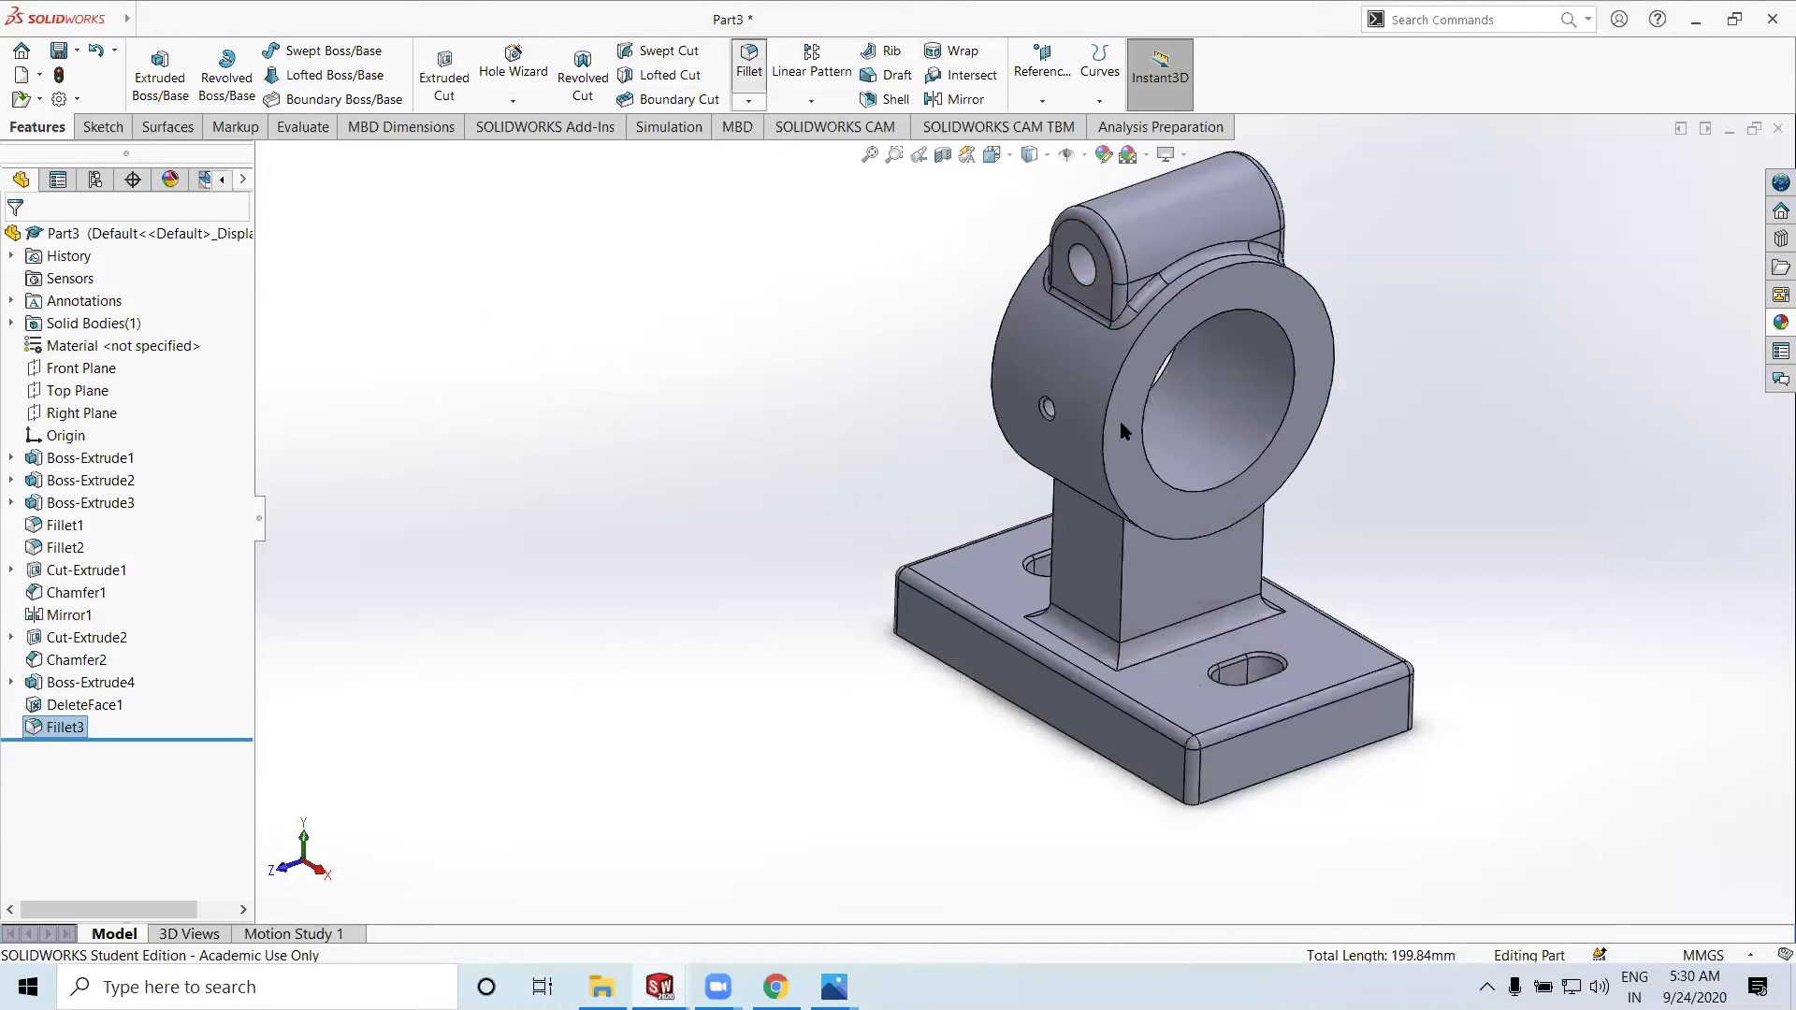
Fillet the four vertical corner edges of the rectangular post with a 3 mm radius
{"action": "left_click", "coordinate": [1122, 574]}
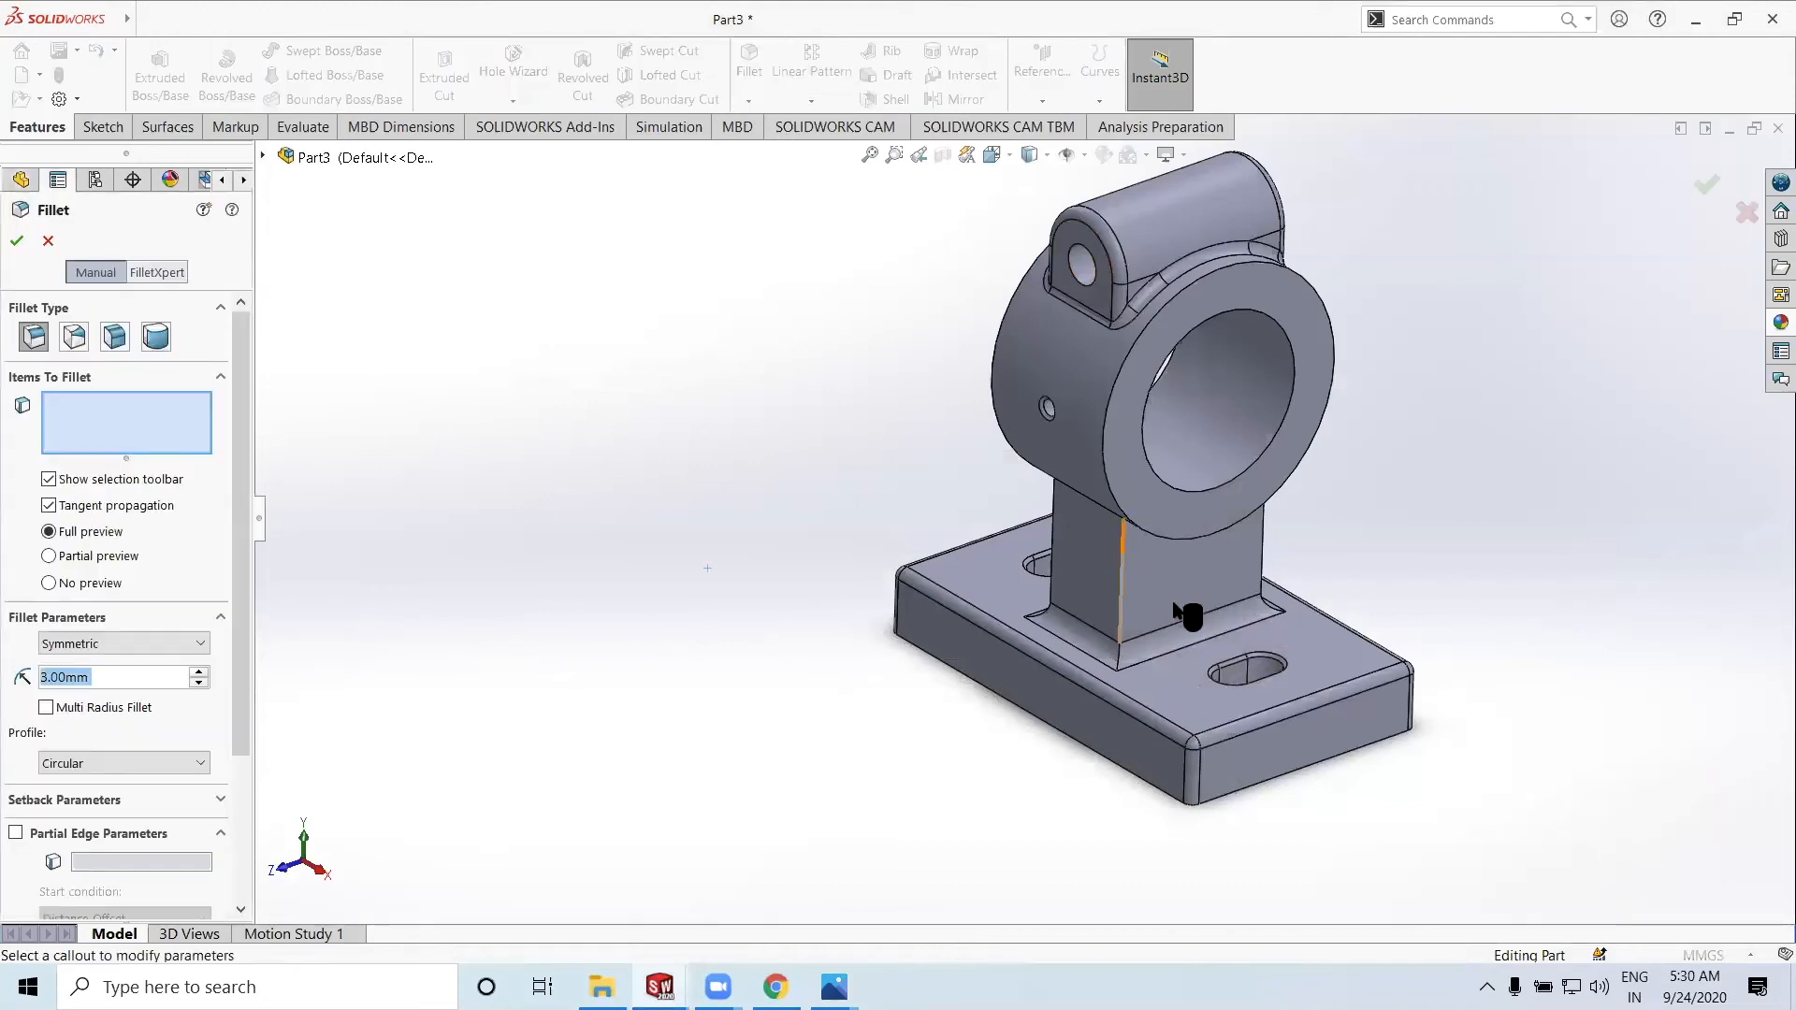
{"action": "middle_click_drag", "start_coordinate": [1188, 614], "coordinate": [1270, 552]}
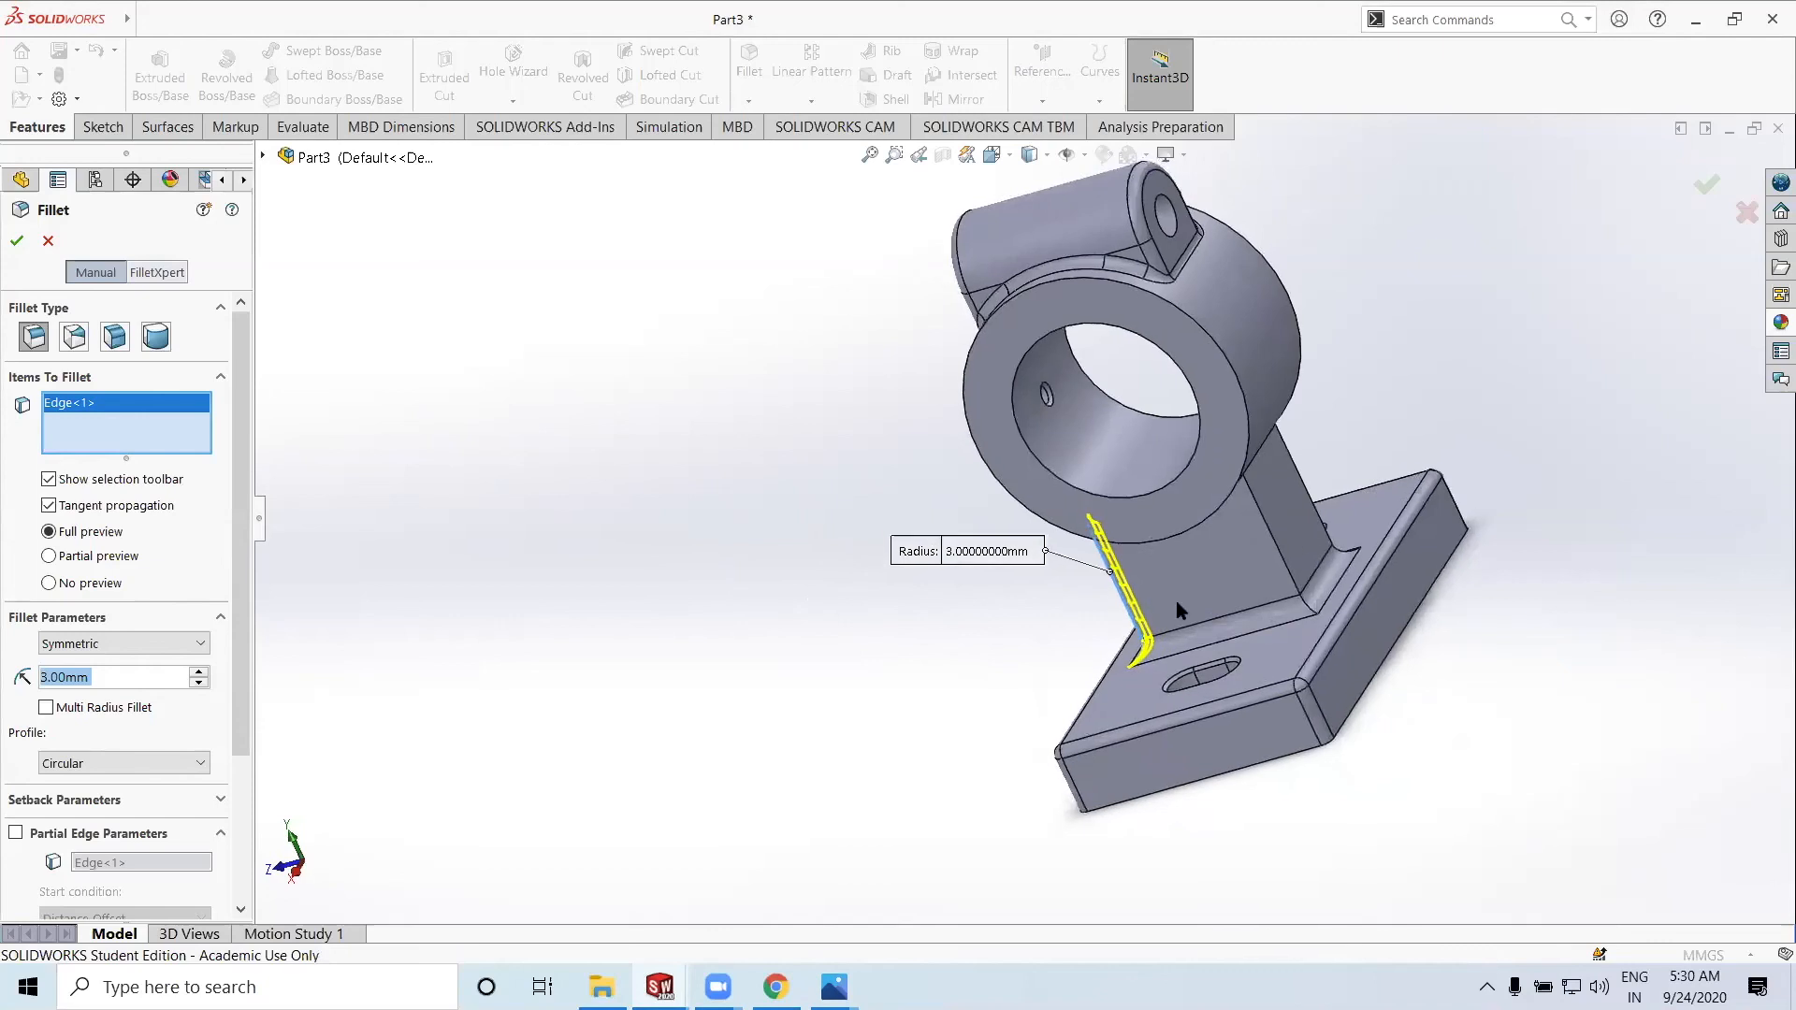
{"action": "left_click", "coordinate": [1280, 561]}
{"action": "middle_click_drag", "start_coordinate": [1303, 621], "coordinate": [1120, 582]}
{"action": "left_click", "coordinate": [1087, 552]}
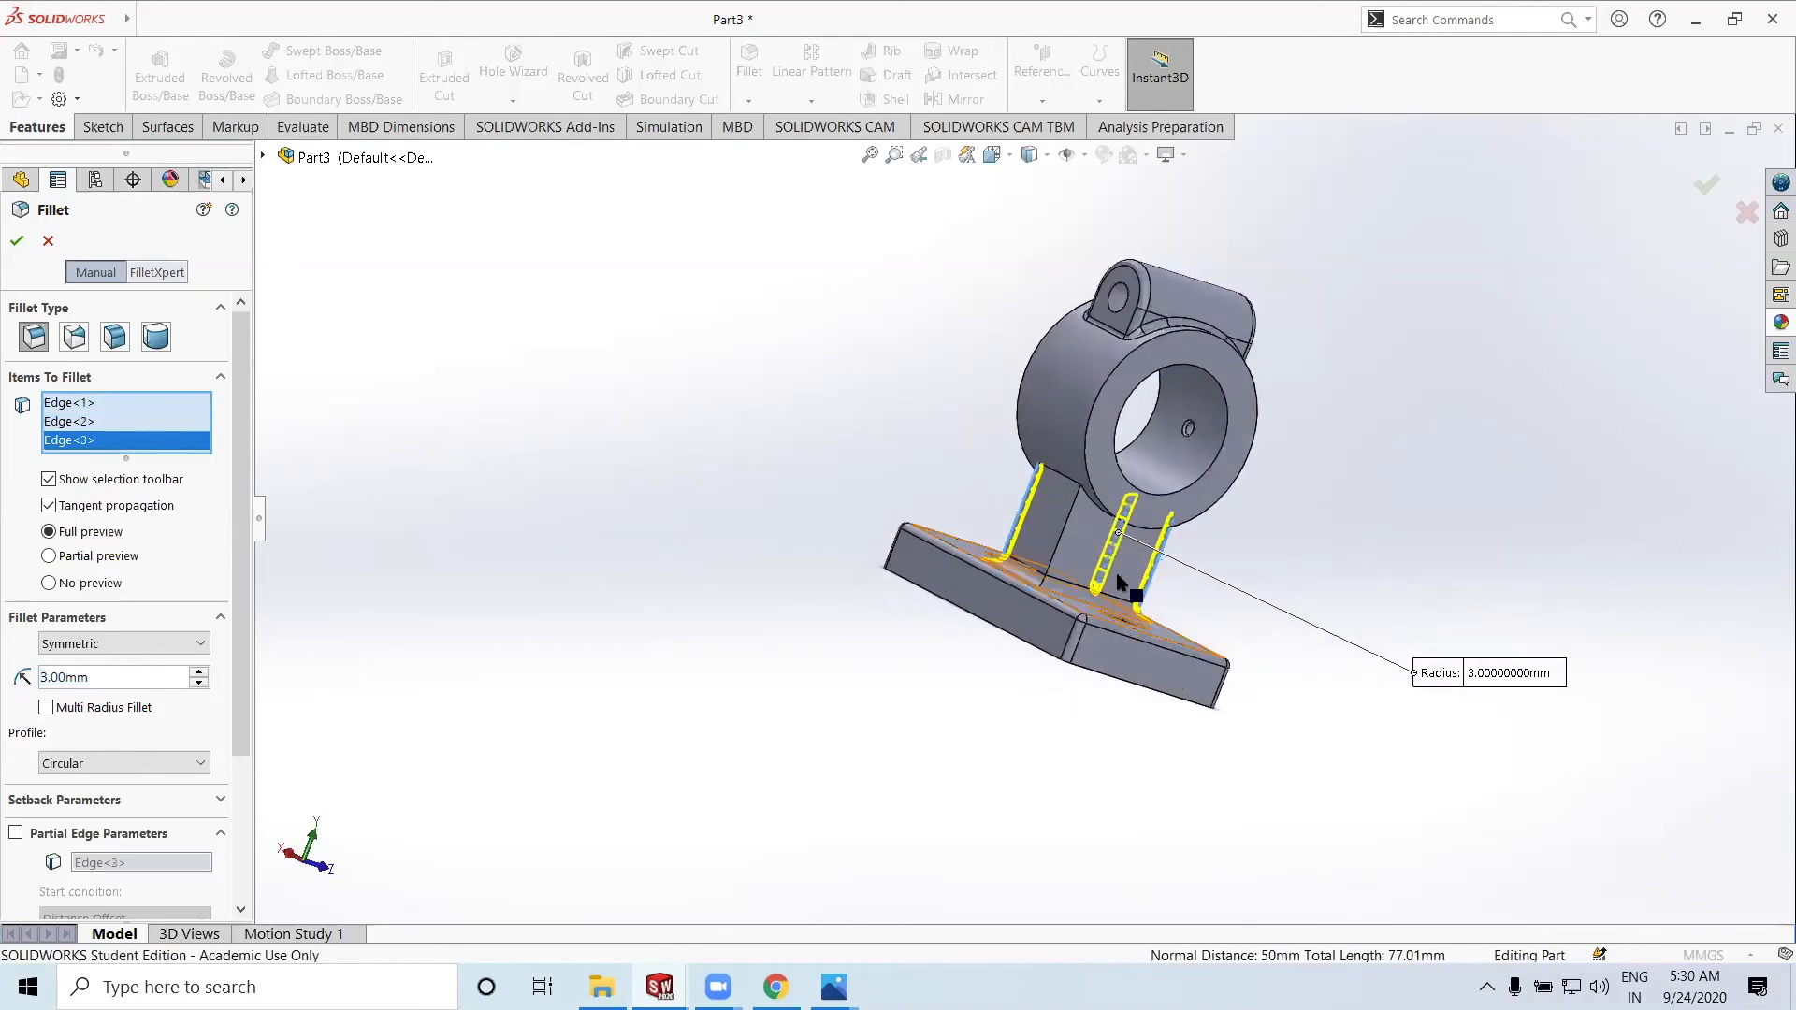
{"action": "left_click", "coordinate": [1068, 554]}
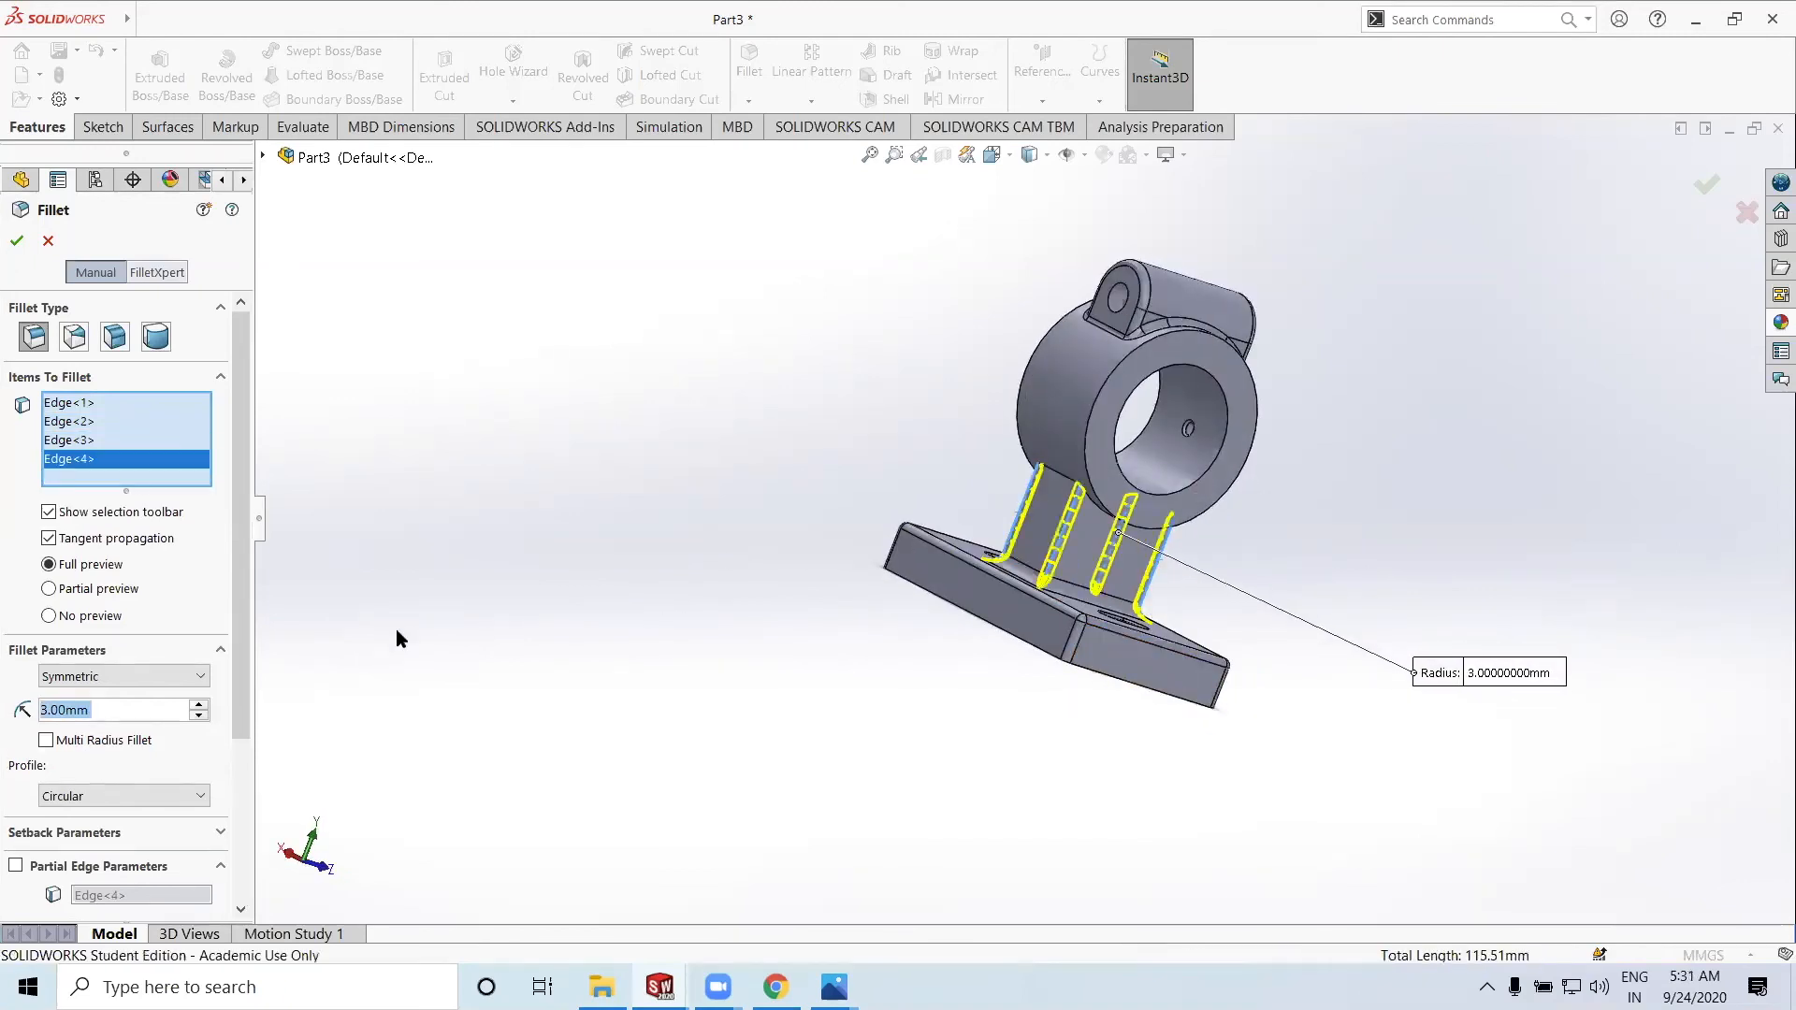
{"action": "left_click", "coordinate": [16, 242]}
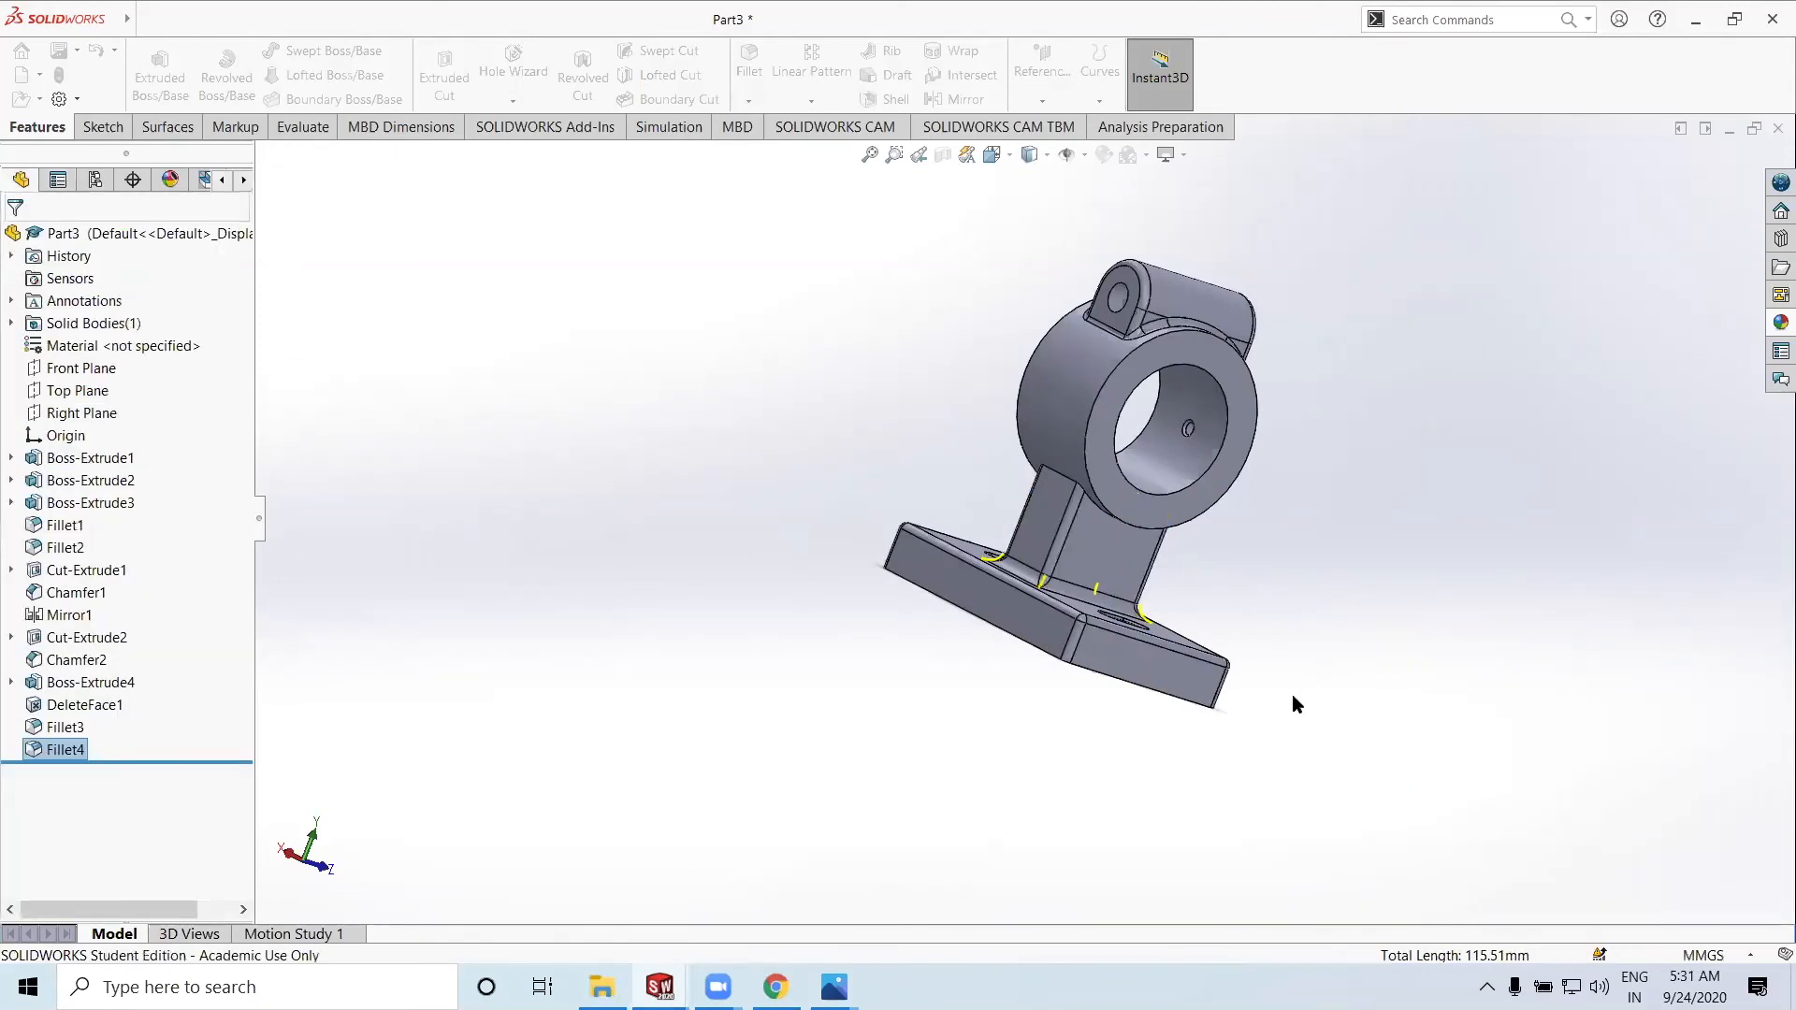
Inspect the filleted post, compare it with the 2nd model.PNG drawing in Photos, and return to SOLIDWORKS
{"action": "middle_click_drag", "start_coordinate": [1162, 673], "coordinate": [1161, 423]}
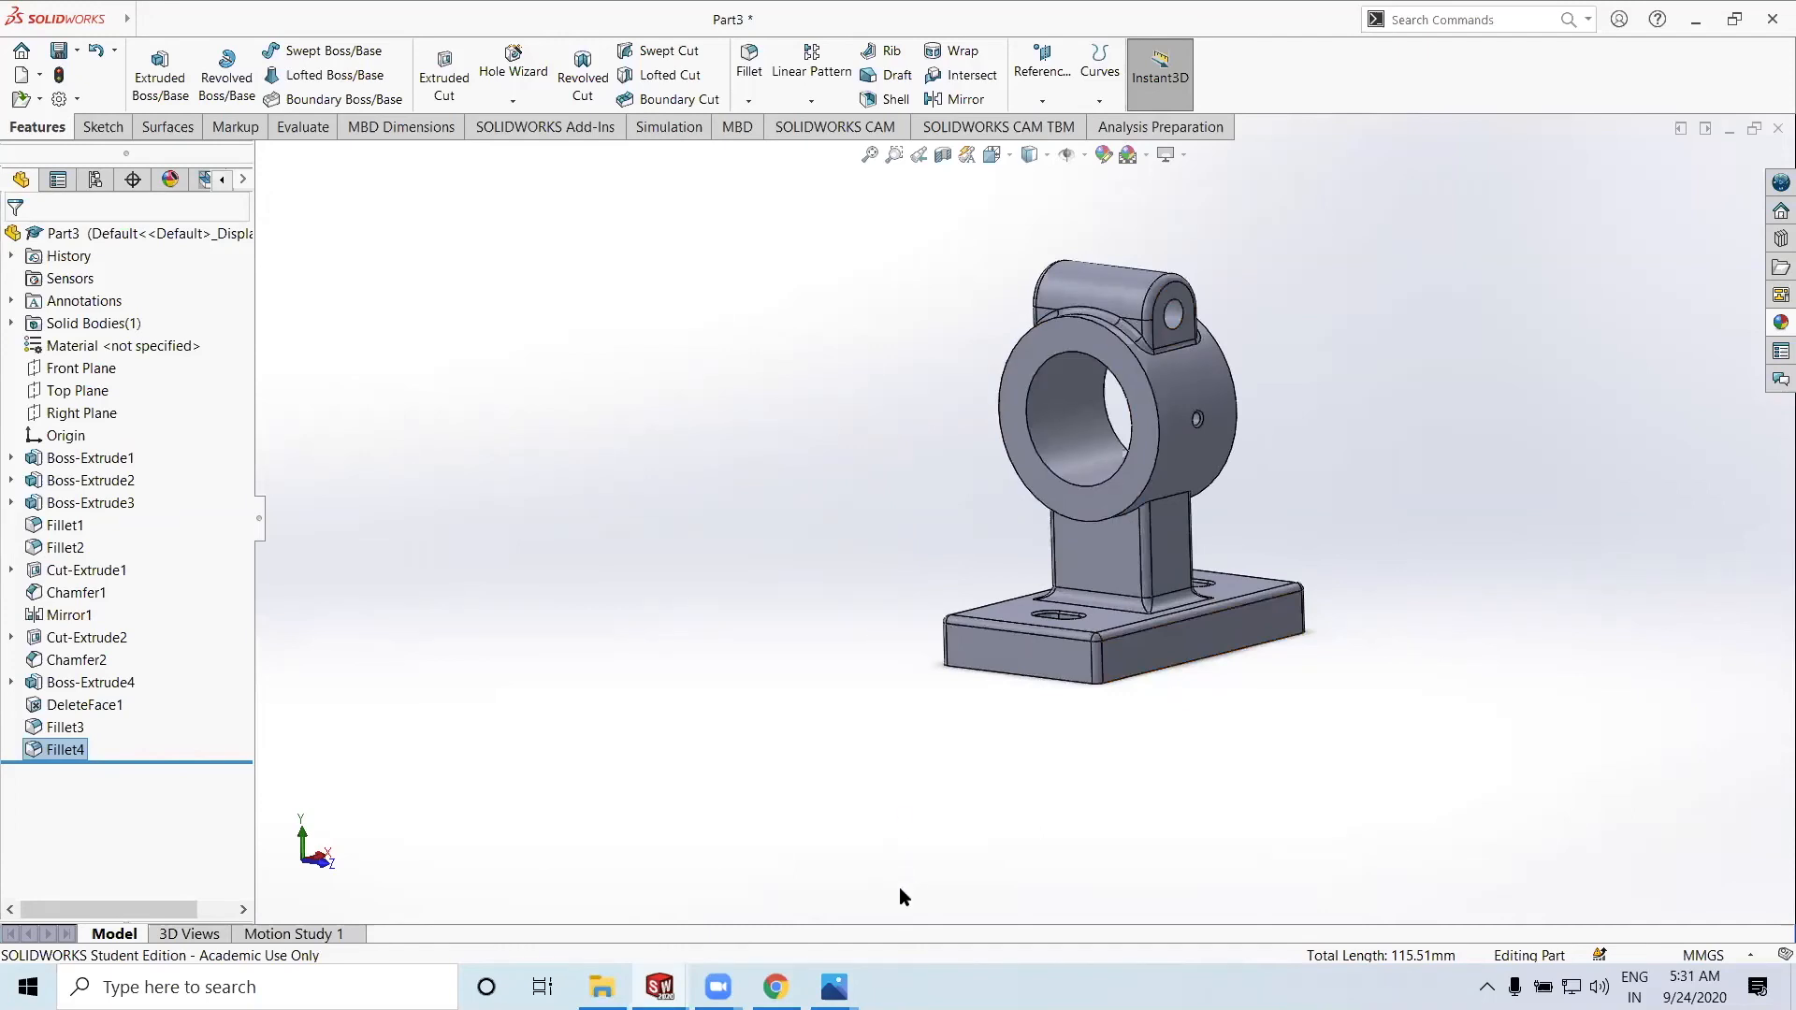
{"action": "key", "text": "alt+Tab"}
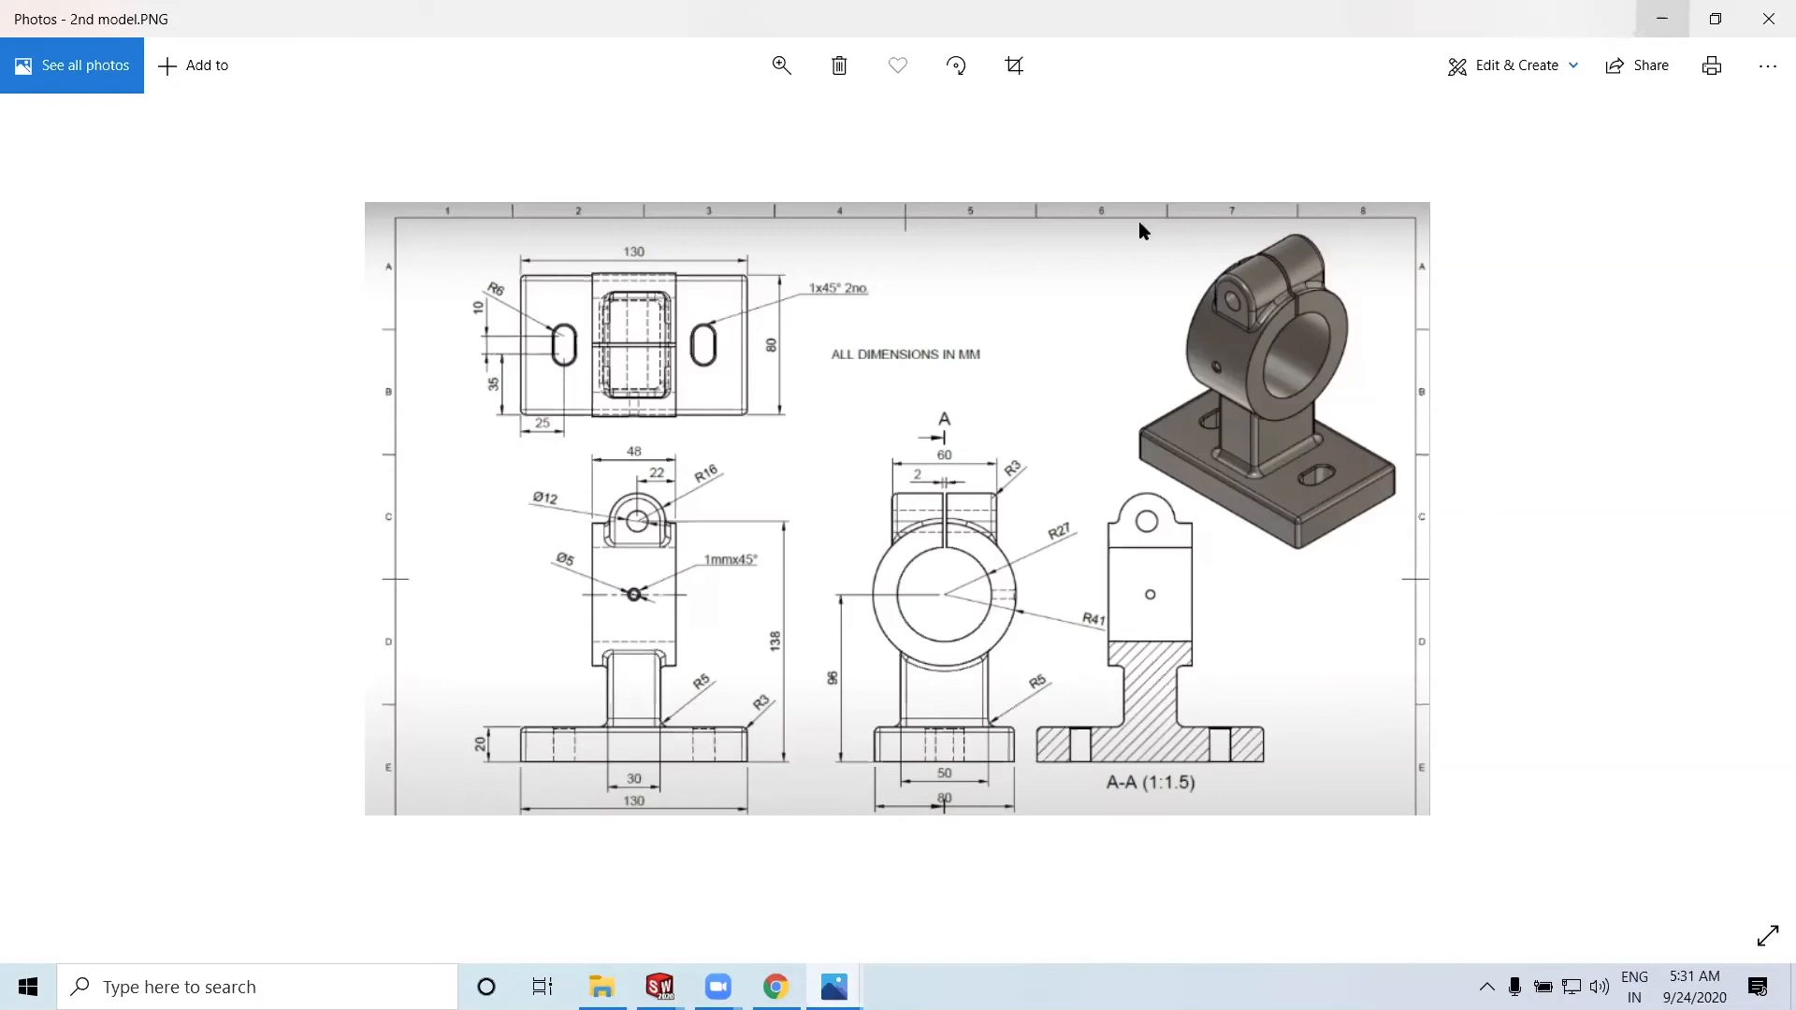
{"action": "left_click", "coordinate": [1663, 19]}
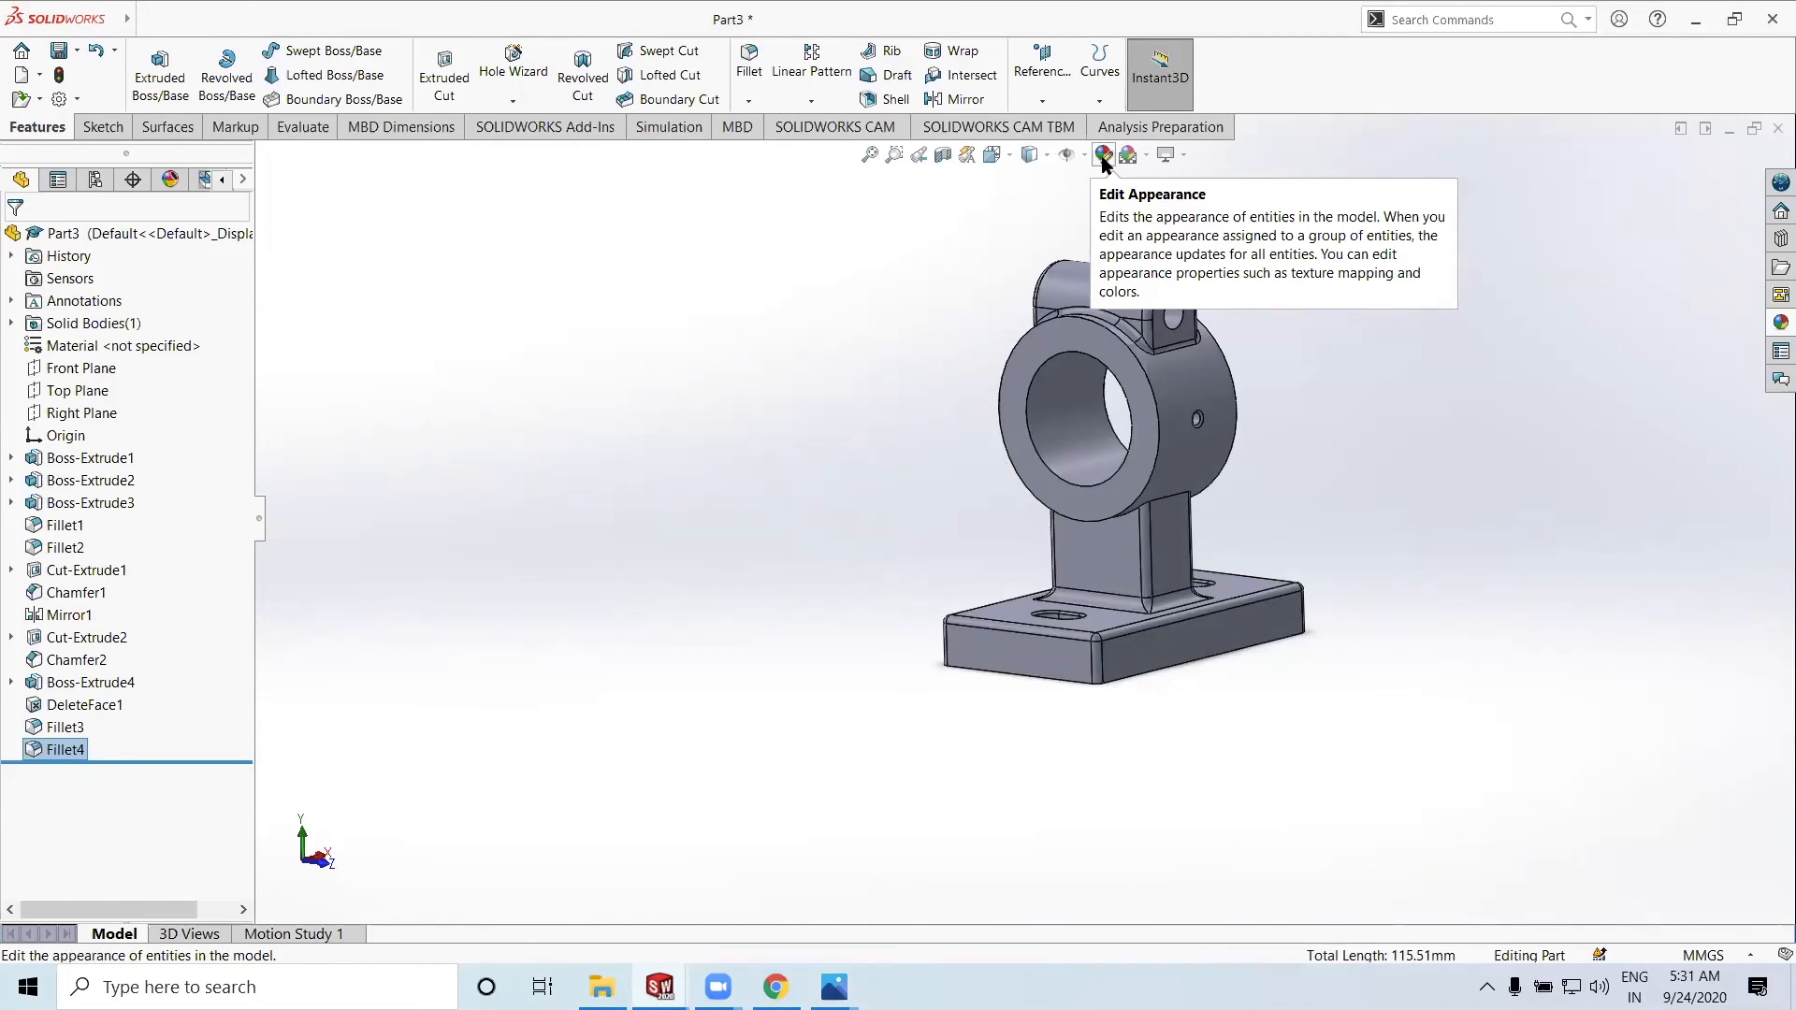
Start editing the appearance of the post's fillet feature and list the nickel appearances among the metals
{"action": "left_click", "coordinate": [1104, 156]}
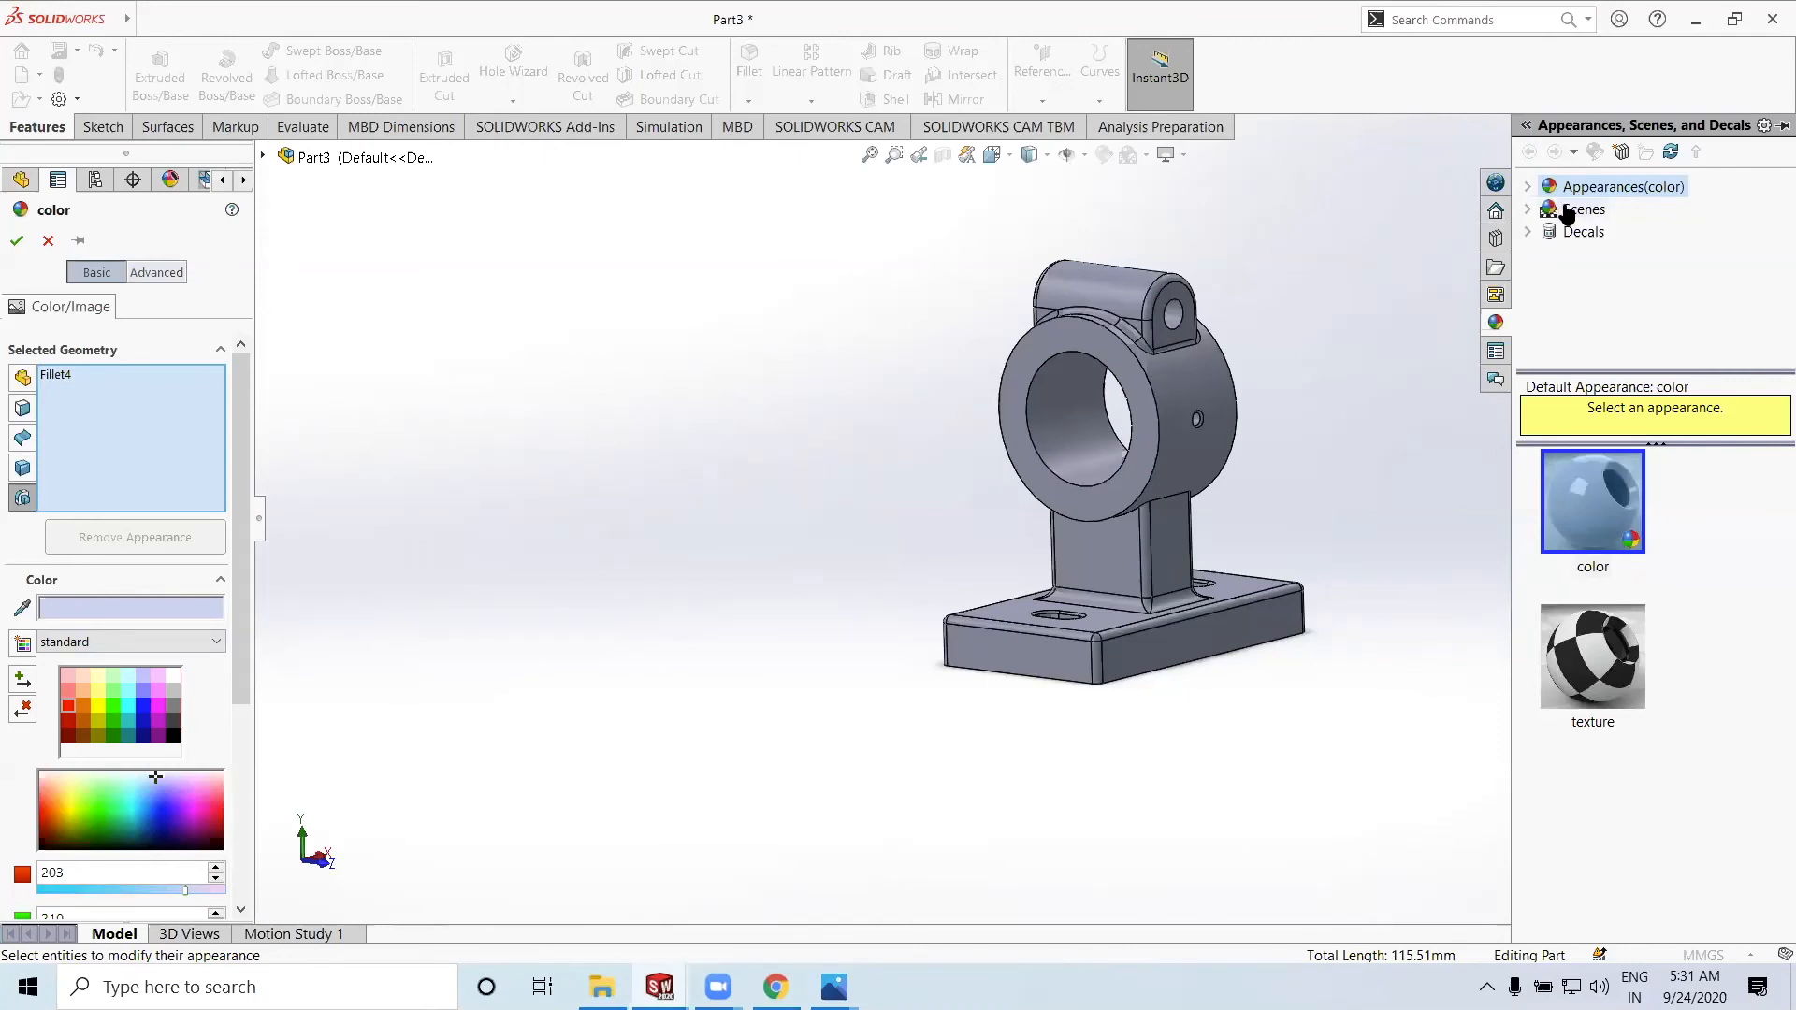
{"action": "left_click", "coordinate": [1528, 188]}
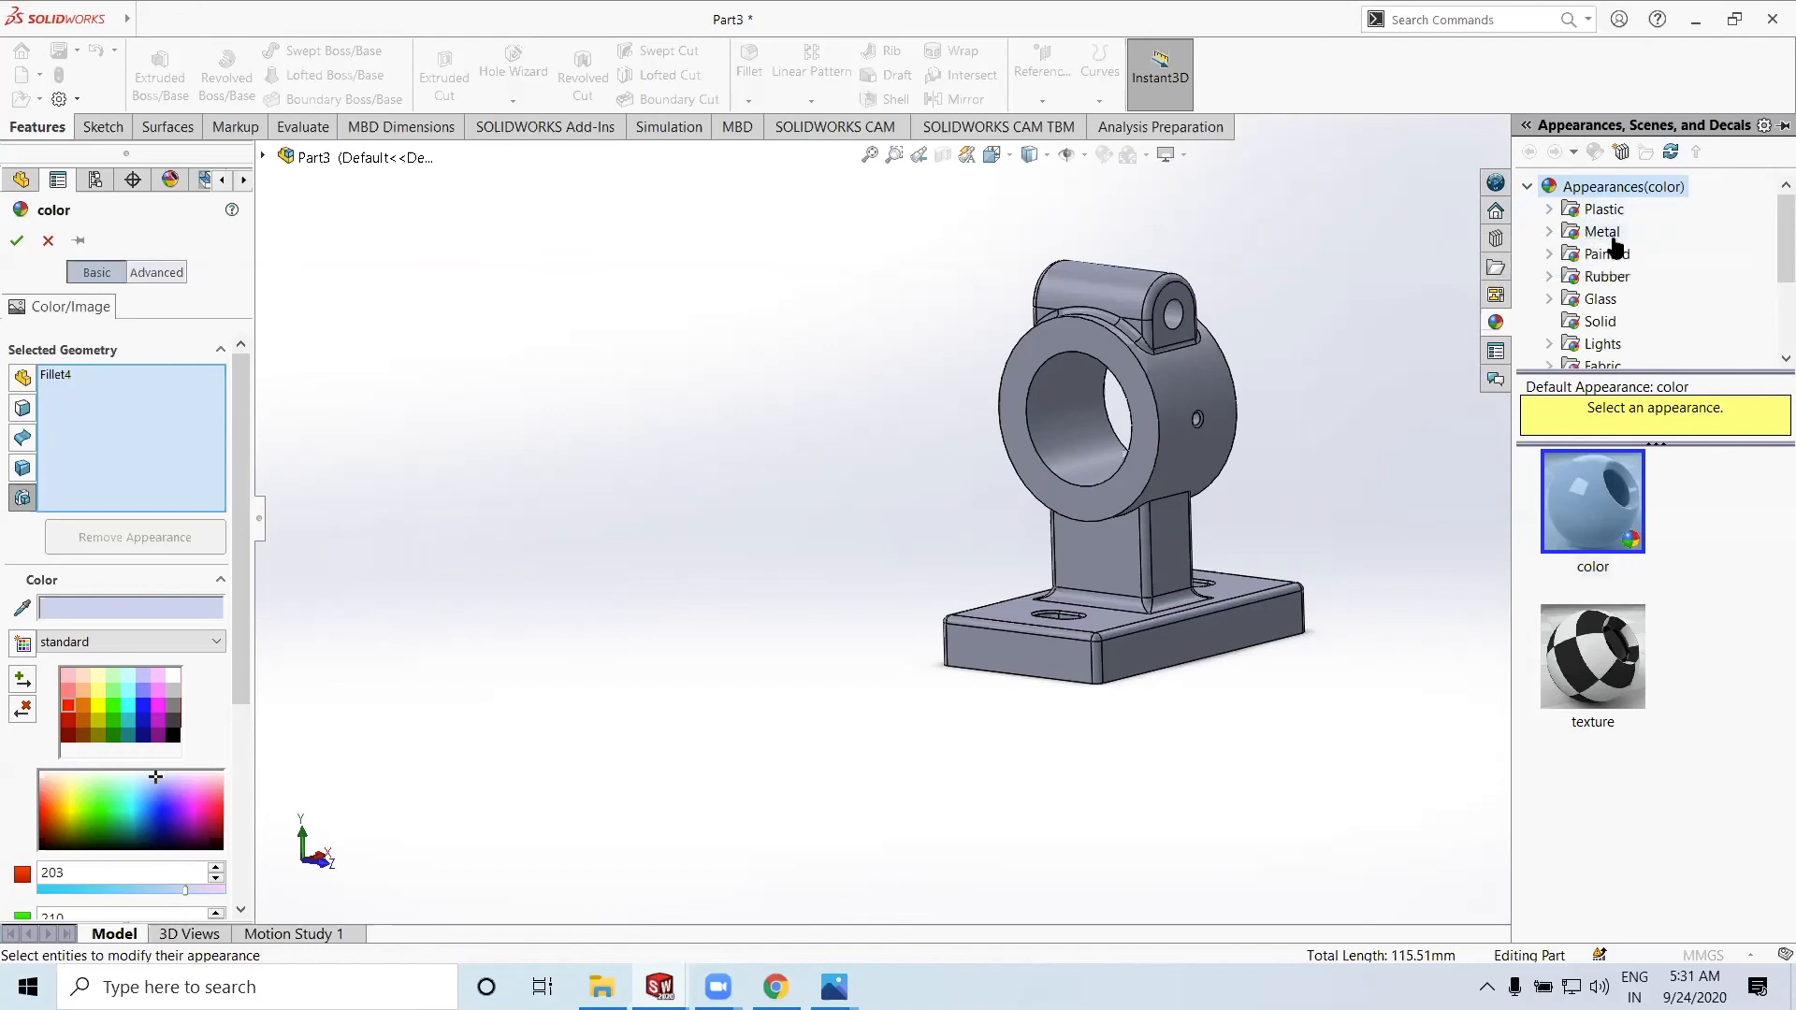
{"action": "scroll", "coordinate": [1625, 293], "scroll_direction": "down", "scroll_amount": 1}
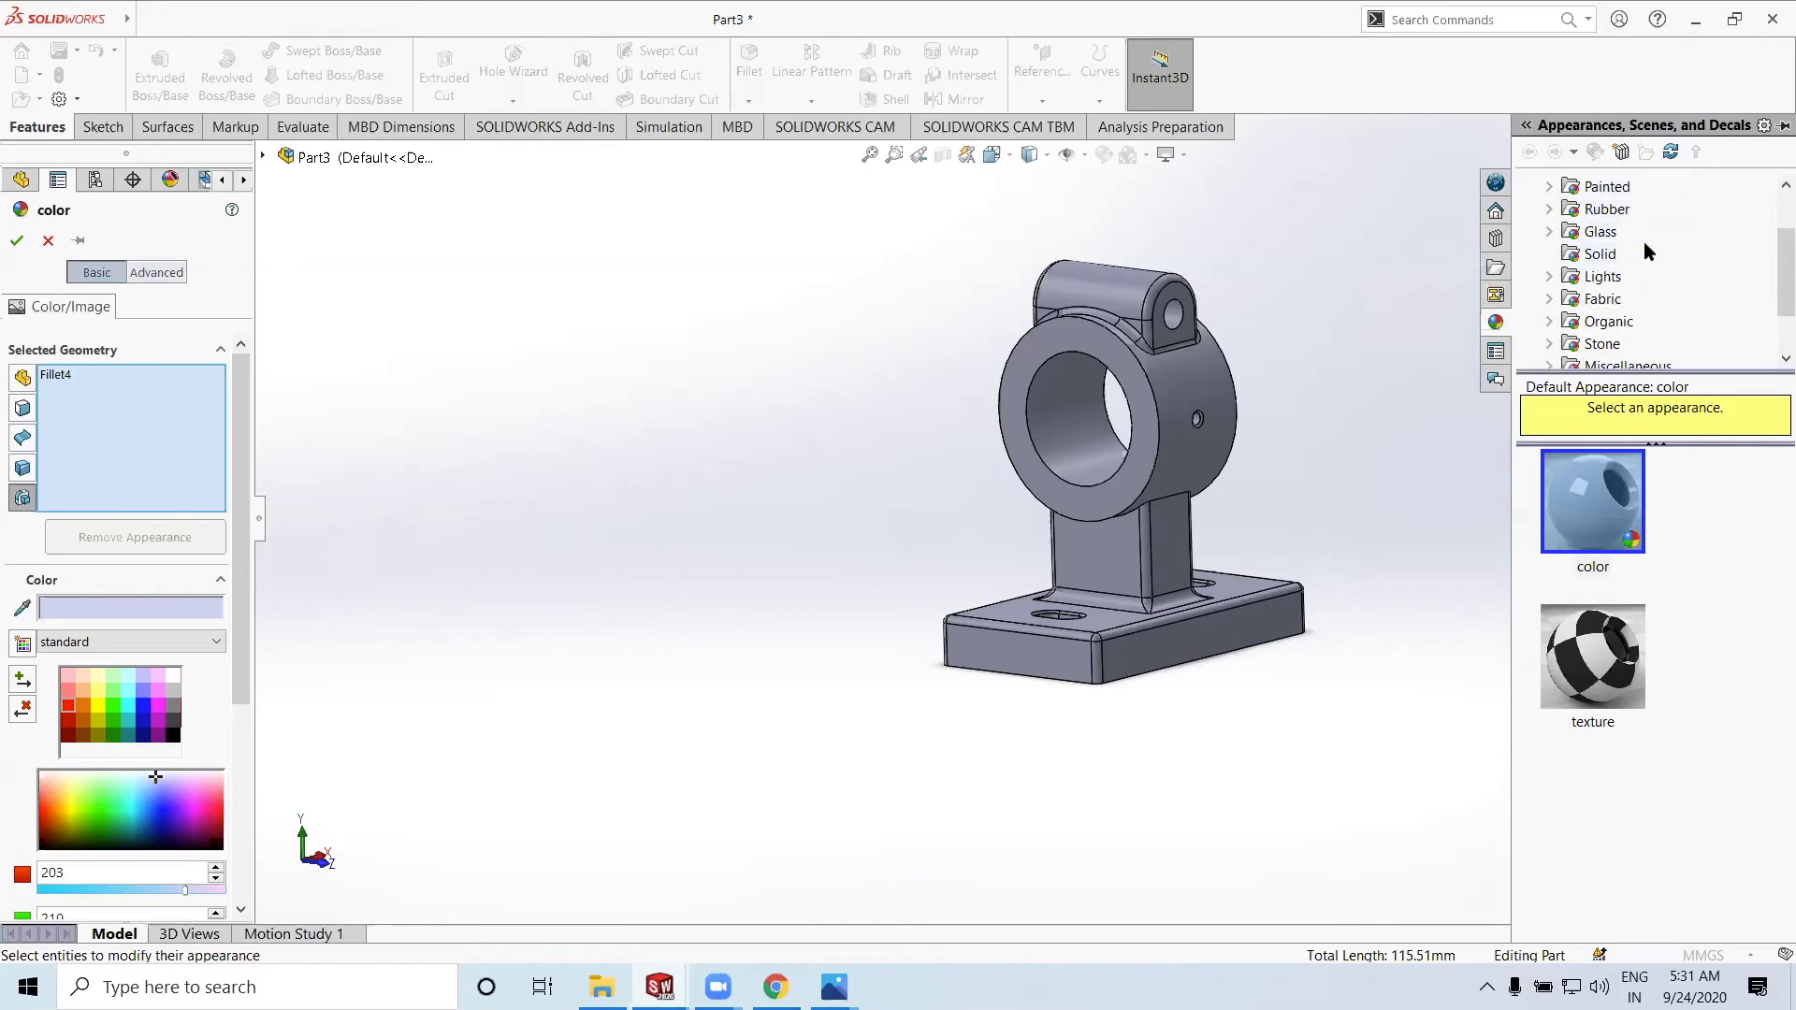
{"action": "scroll", "coordinate": [1648, 248], "scroll_direction": "up", "scroll_amount": 1}
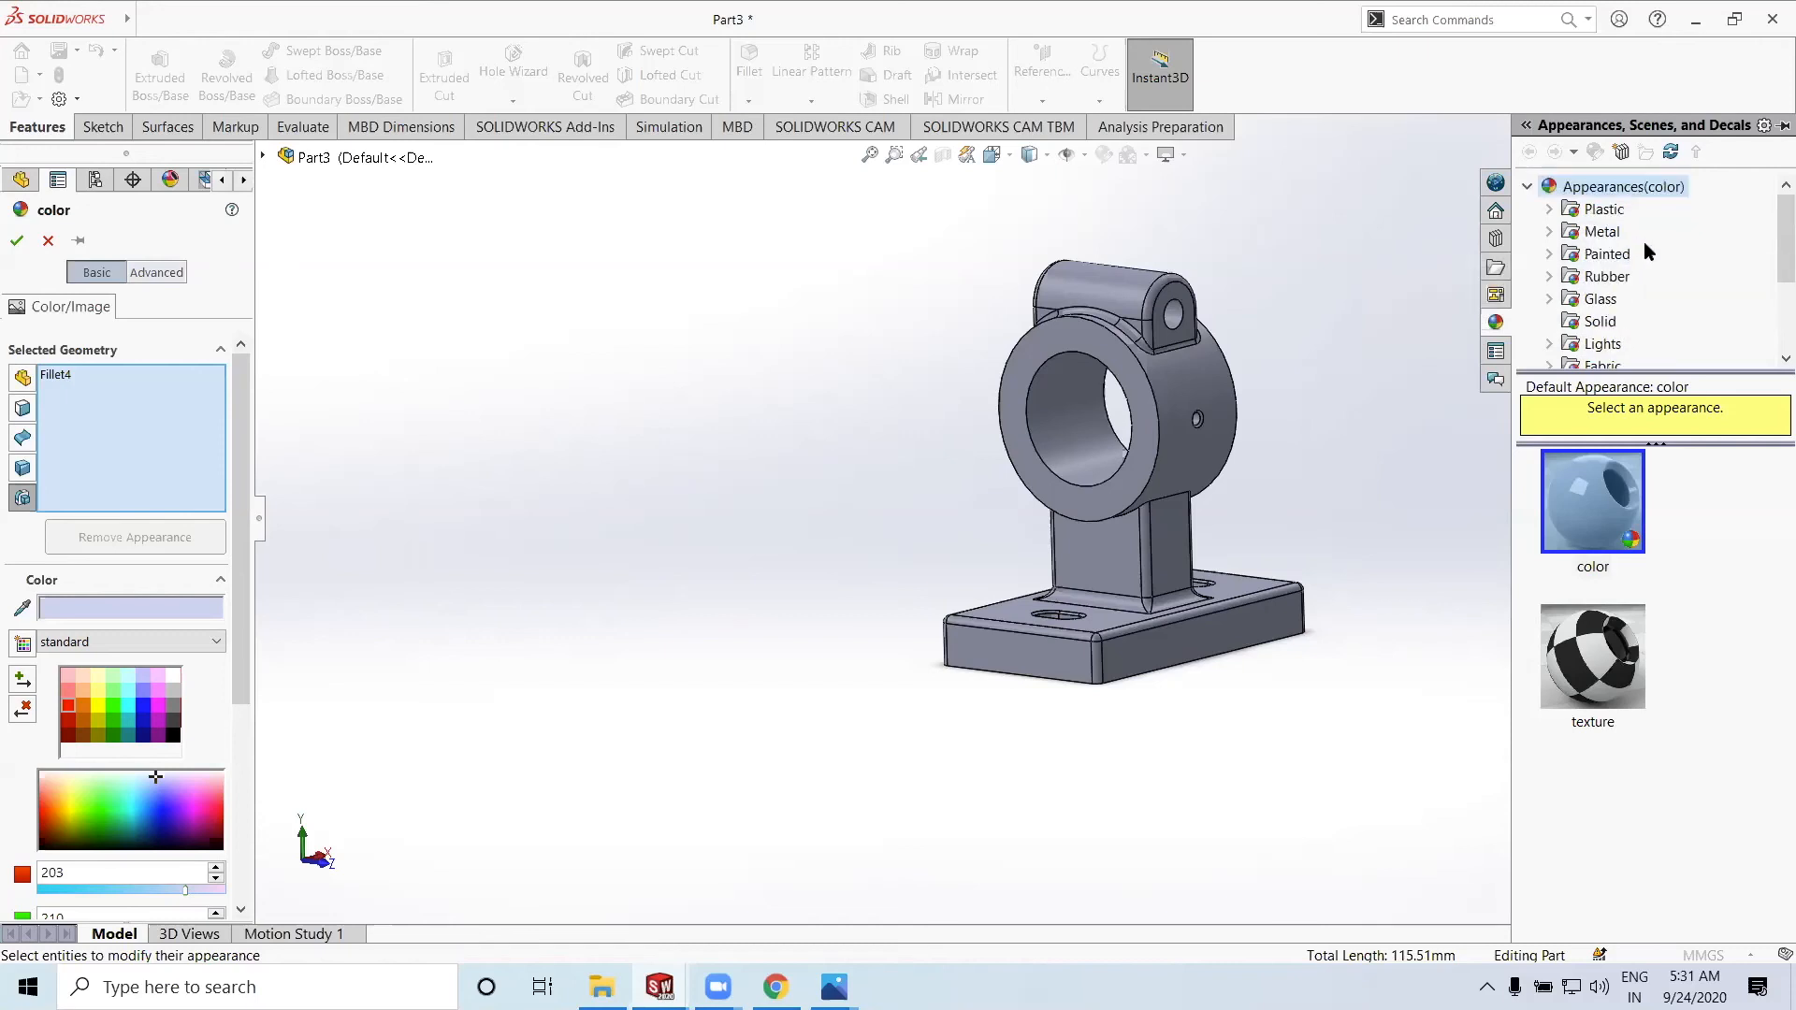
{"action": "left_click", "coordinate": [1548, 232]}
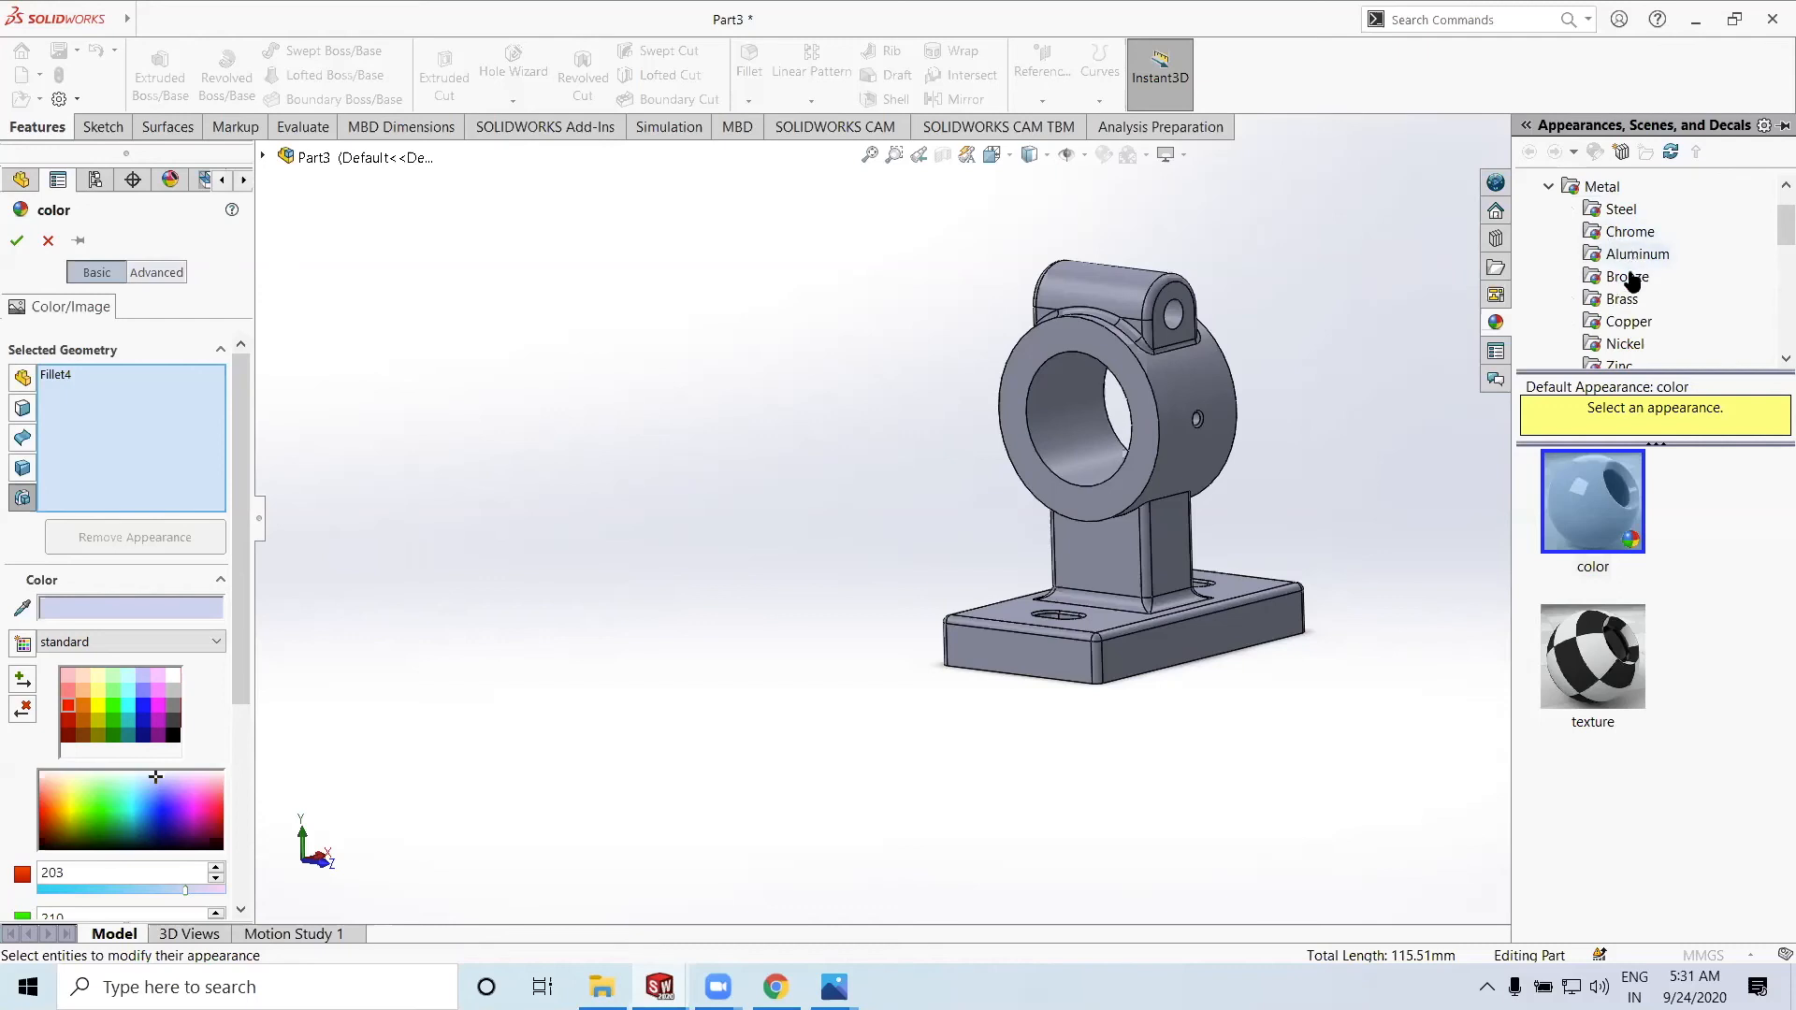
{"action": "scroll", "coordinate": [1624, 281], "scroll_direction": "down", "scroll_amount": 1}
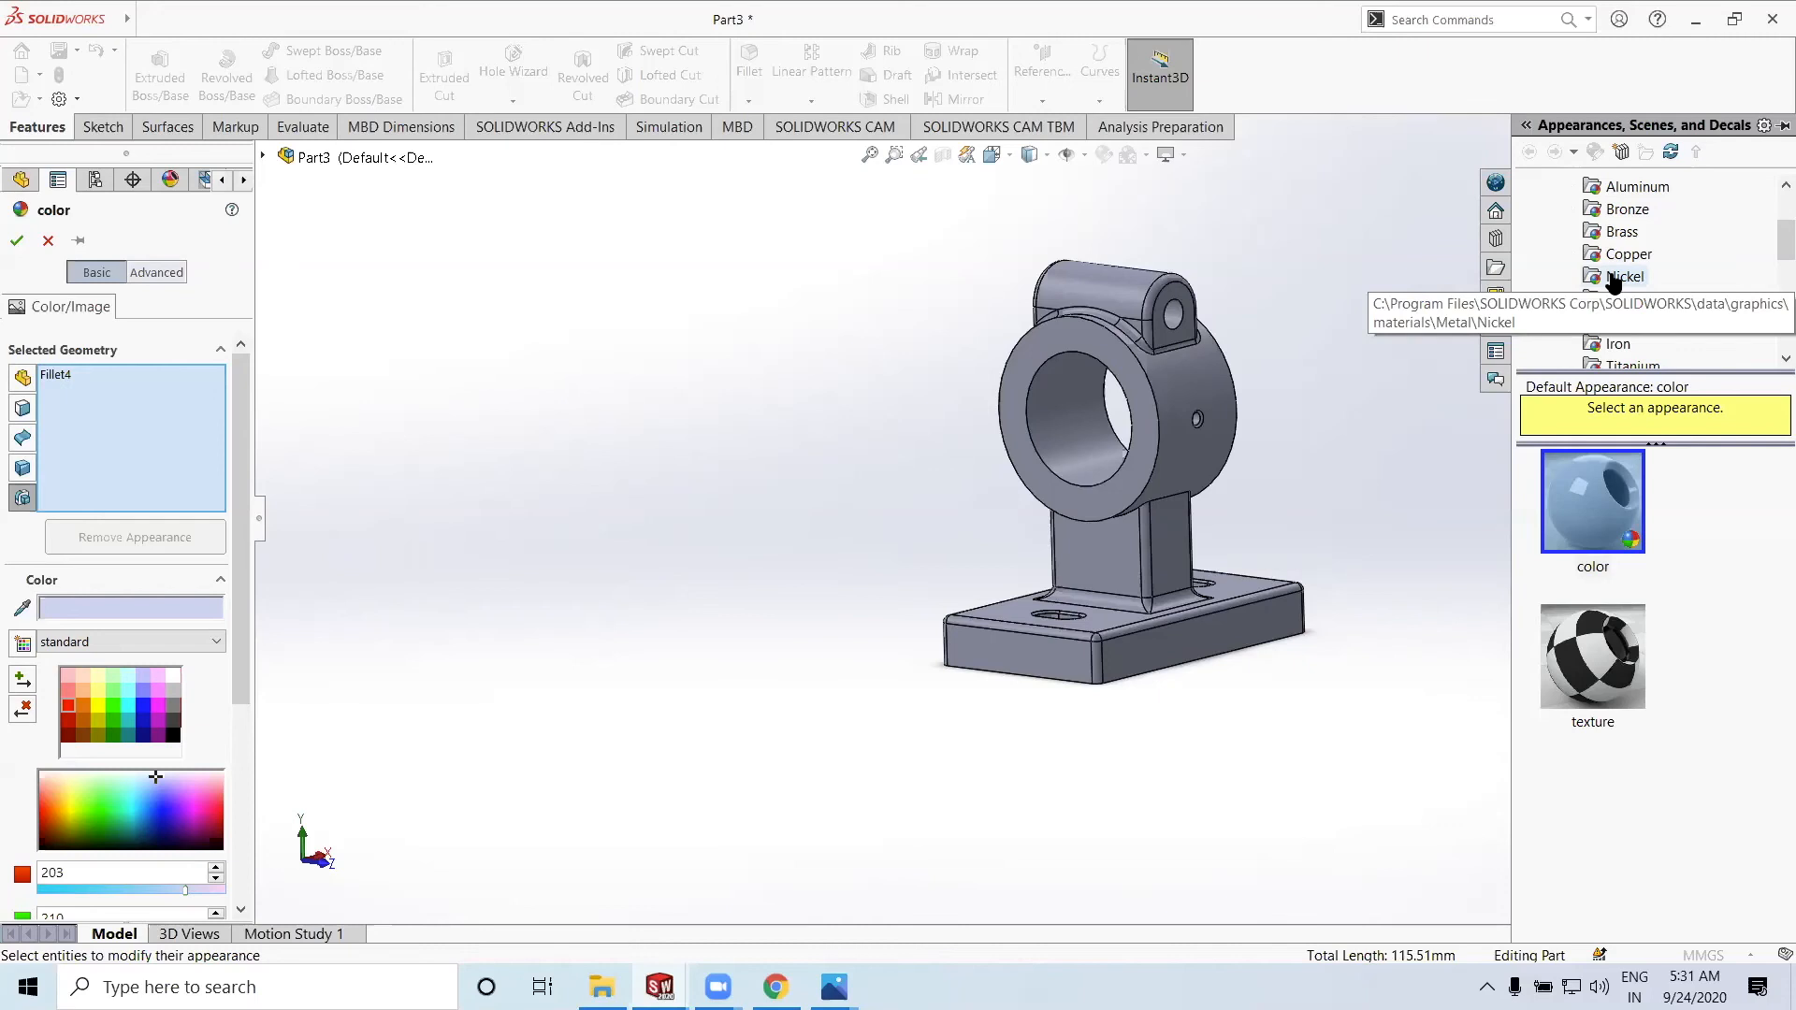
{"action": "left_click", "coordinate": [1623, 277]}
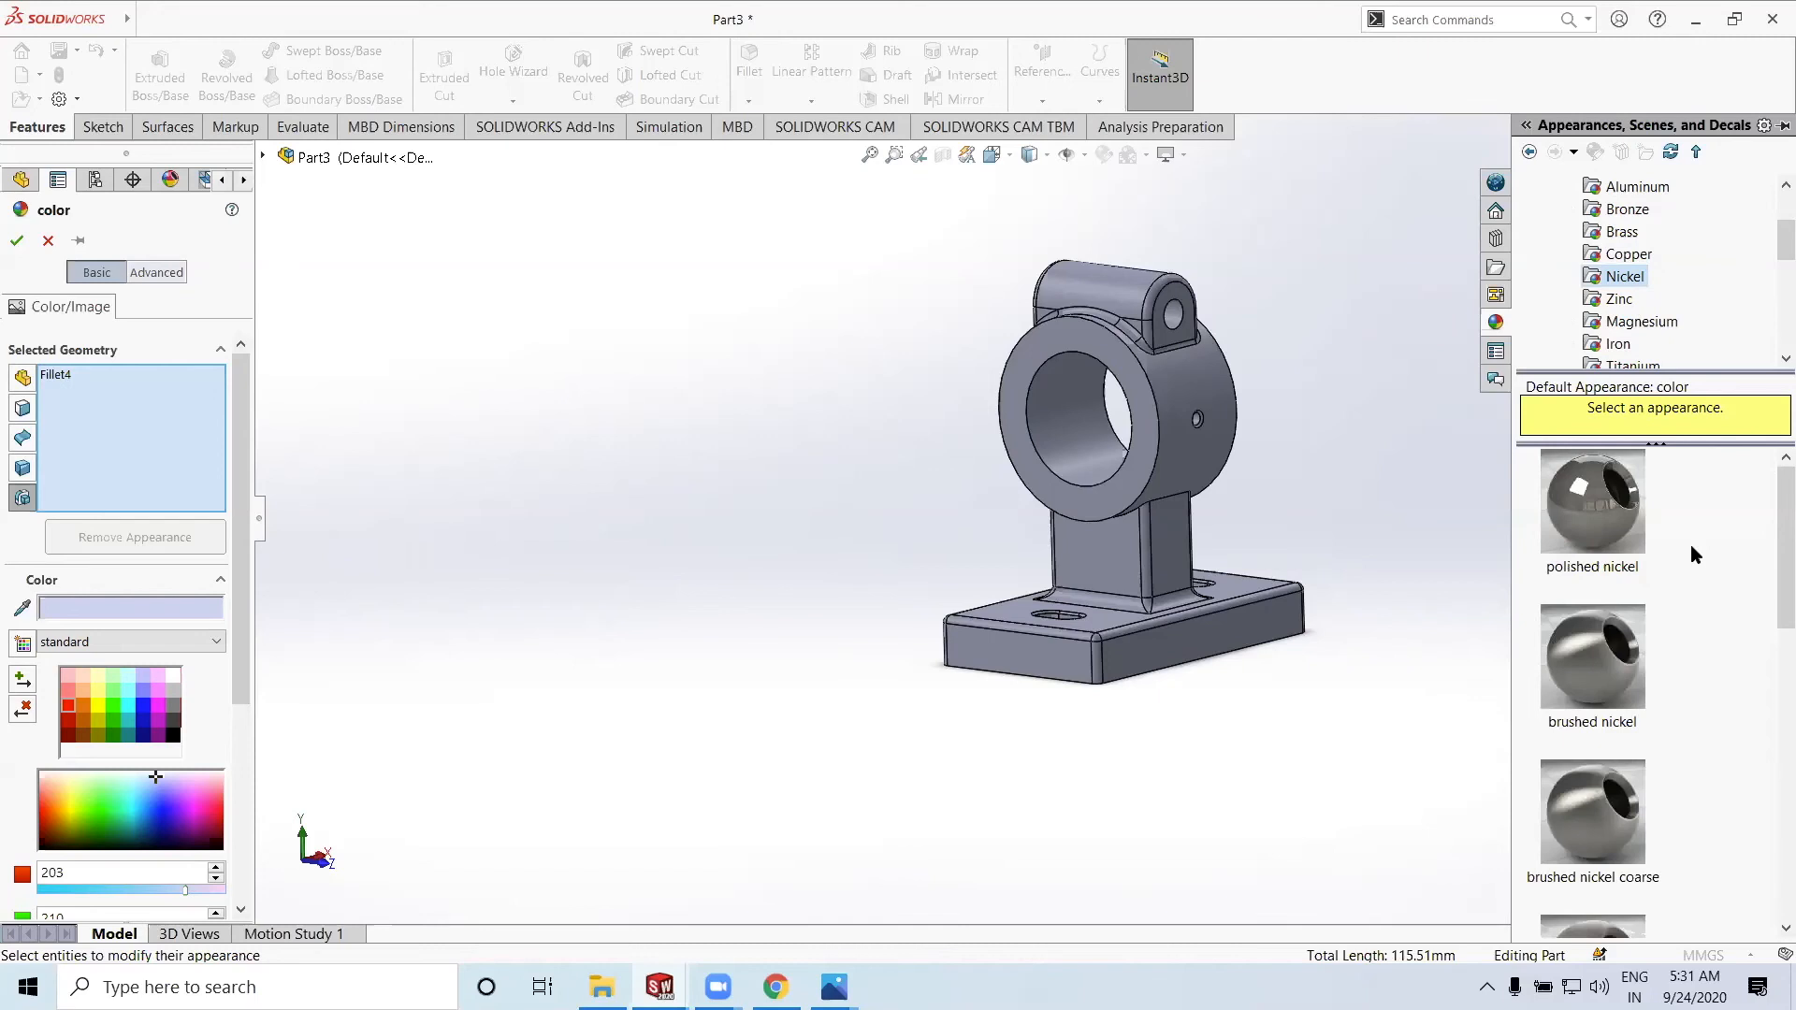
Apply the polished nickel appearance to the post's fillet feature
{"action": "scroll", "coordinate": [1691, 544], "scroll_direction": "down", "scroll_amount": 3}
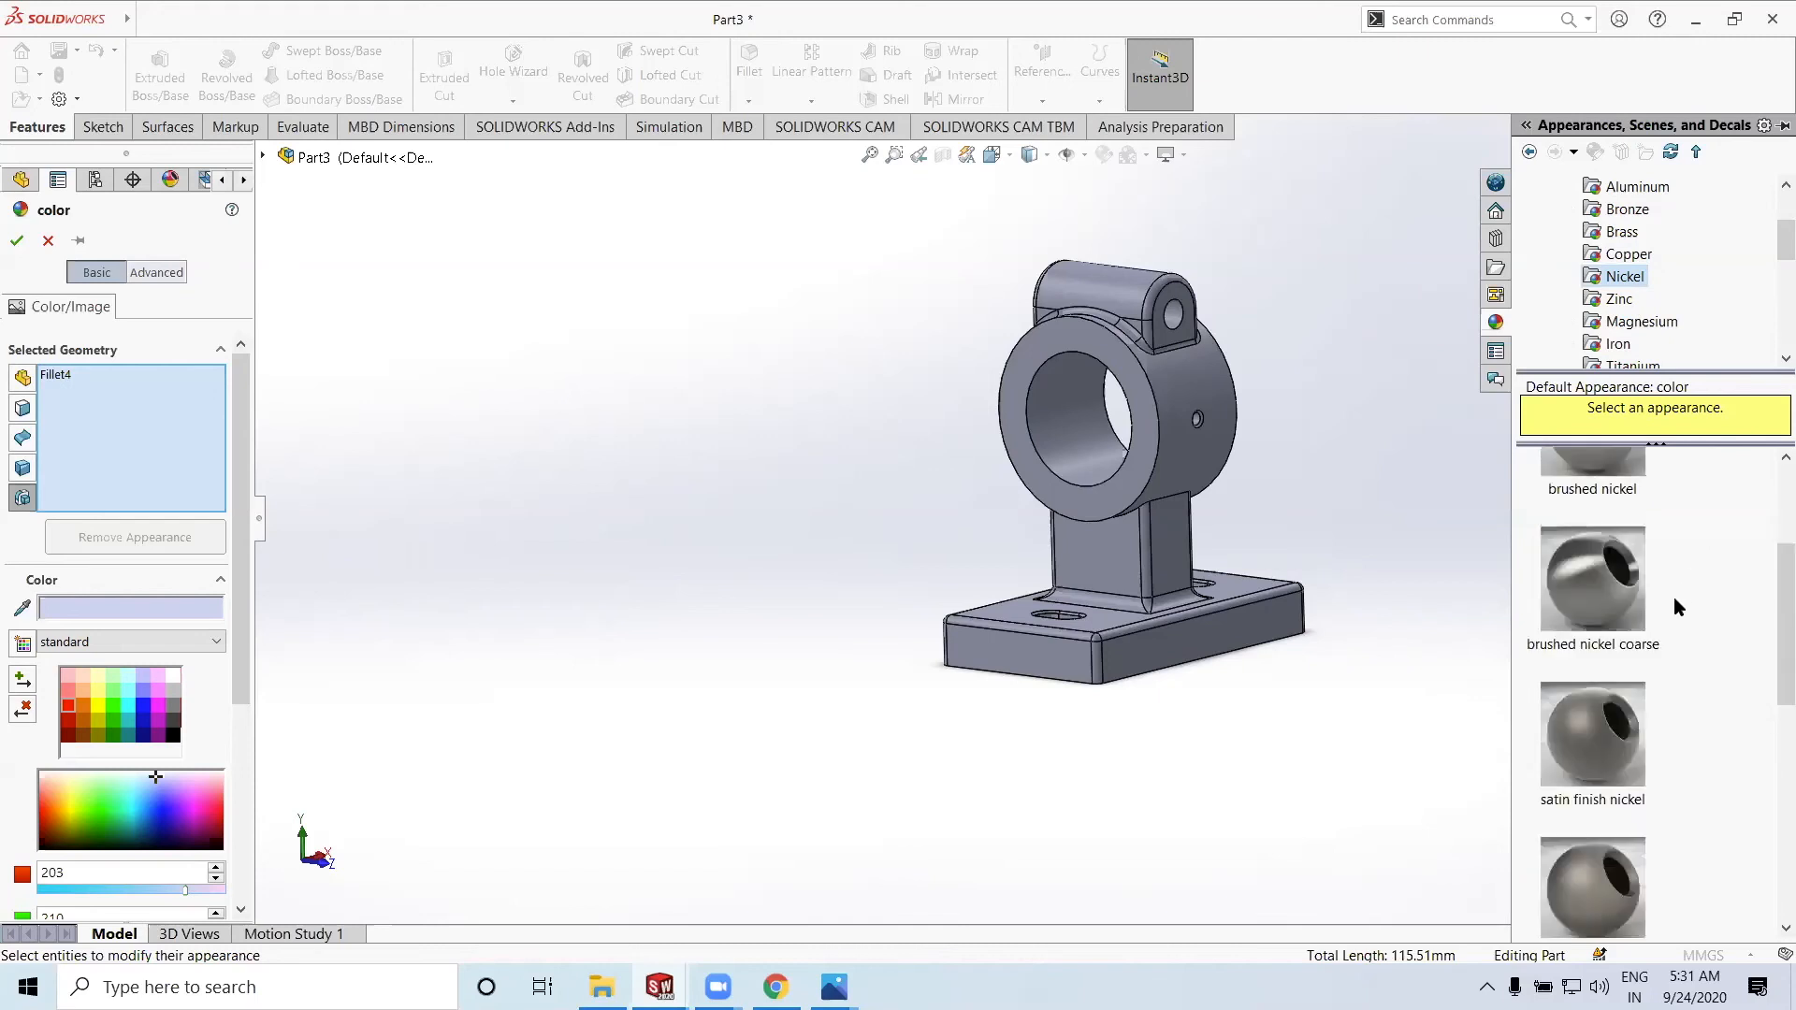
{"action": "scroll", "coordinate": [1675, 593], "scroll_direction": "up", "scroll_amount": 3}
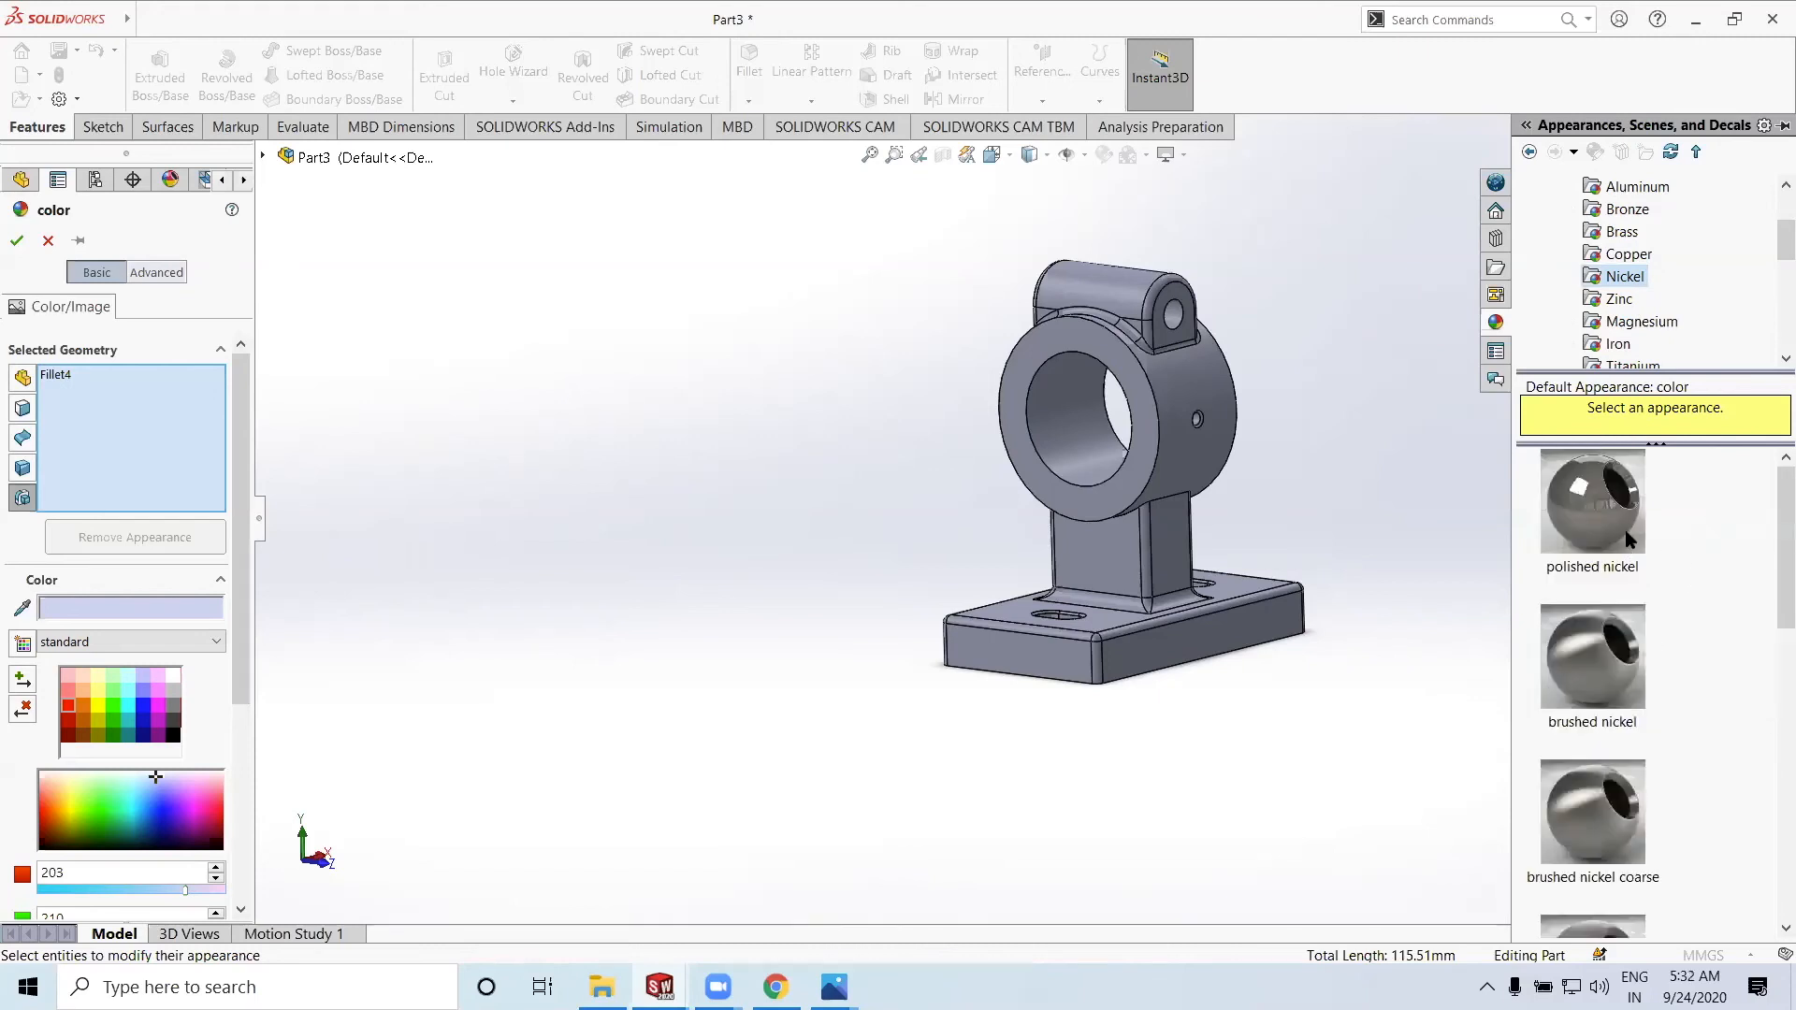
{"action": "mouse_move", "coordinate": [1590, 521]}
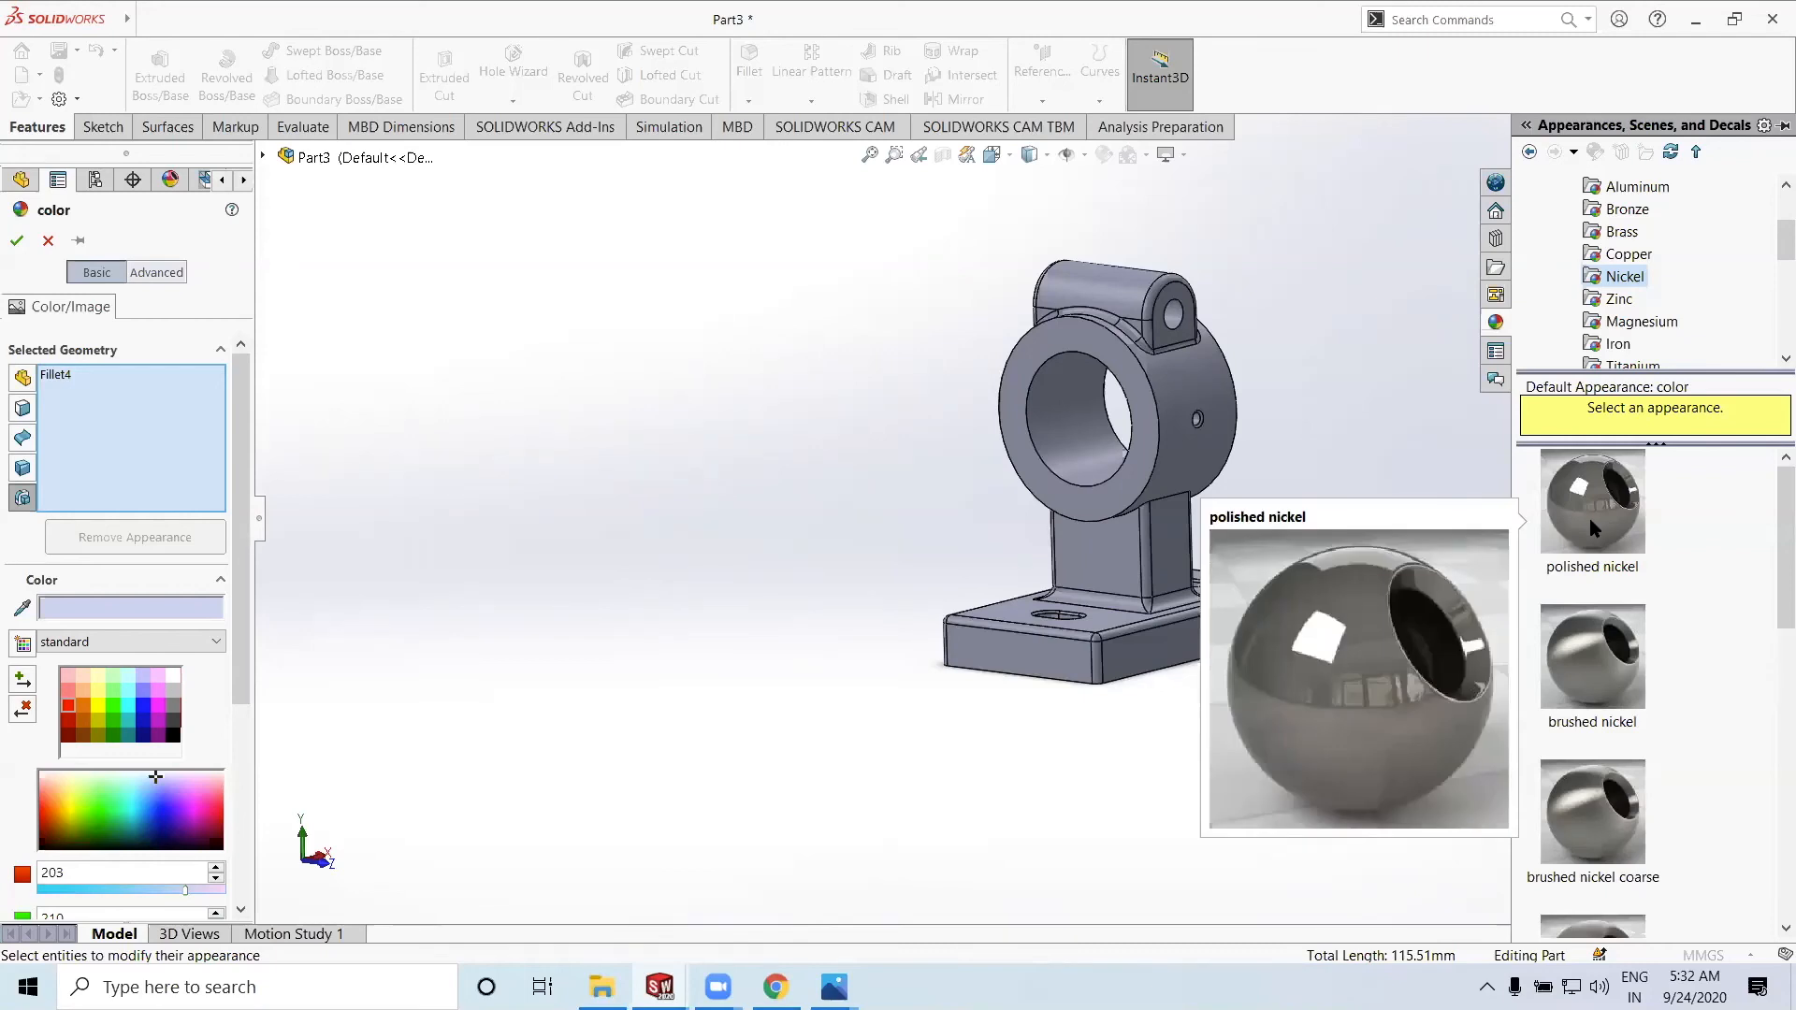
{"action": "left_click", "coordinate": [1590, 529]}
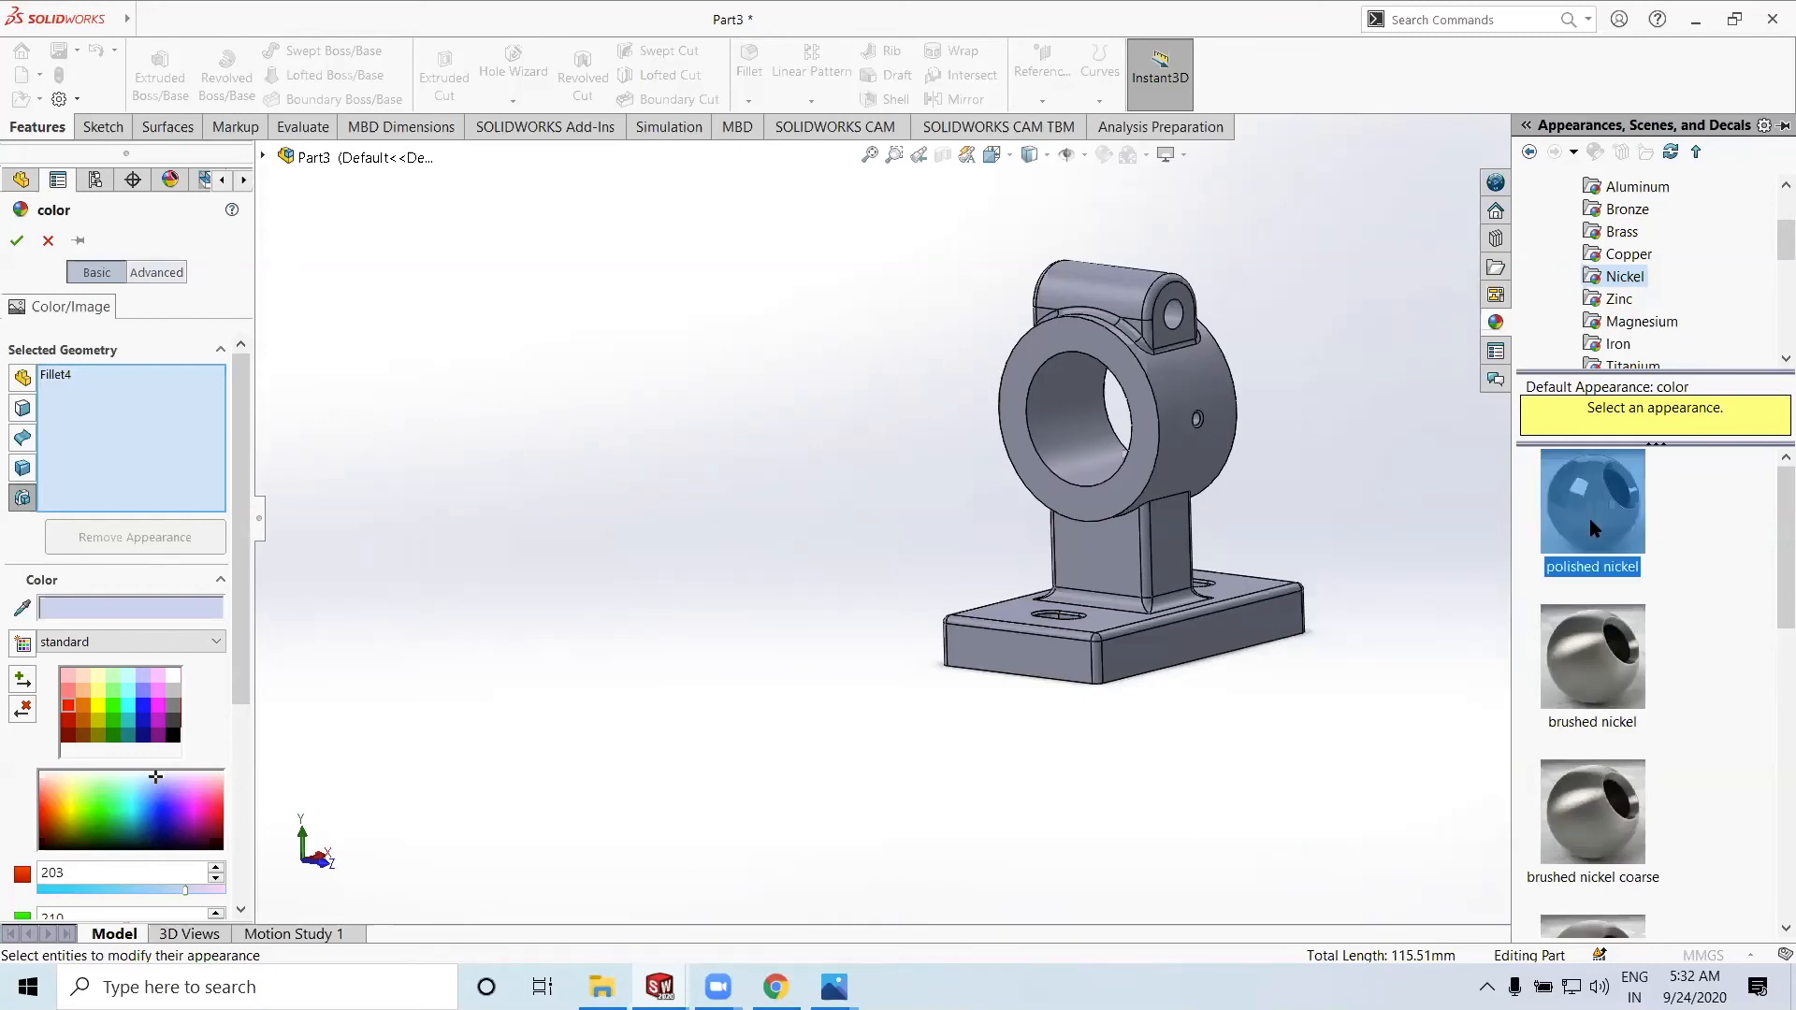
{"action": "left_click_drag", "start_coordinate": [1580, 516], "coordinate": [1195, 450]}
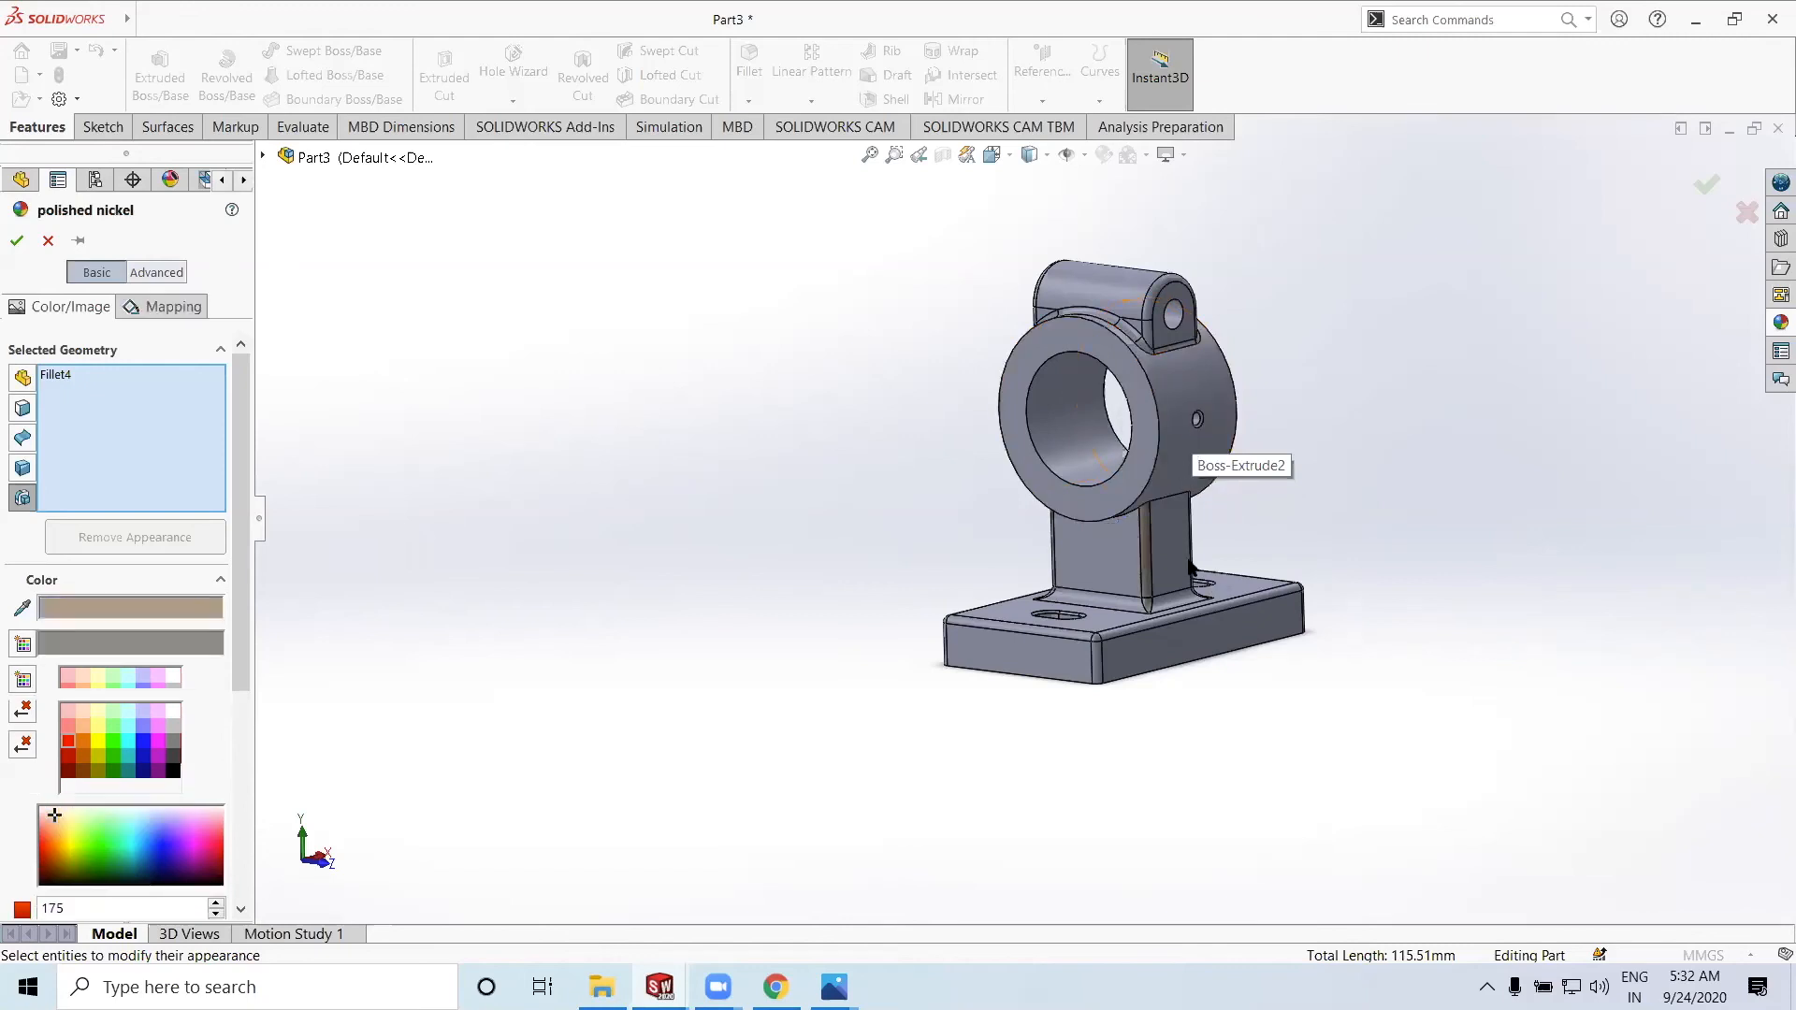
{"action": "left_click", "coordinate": [16, 243]}
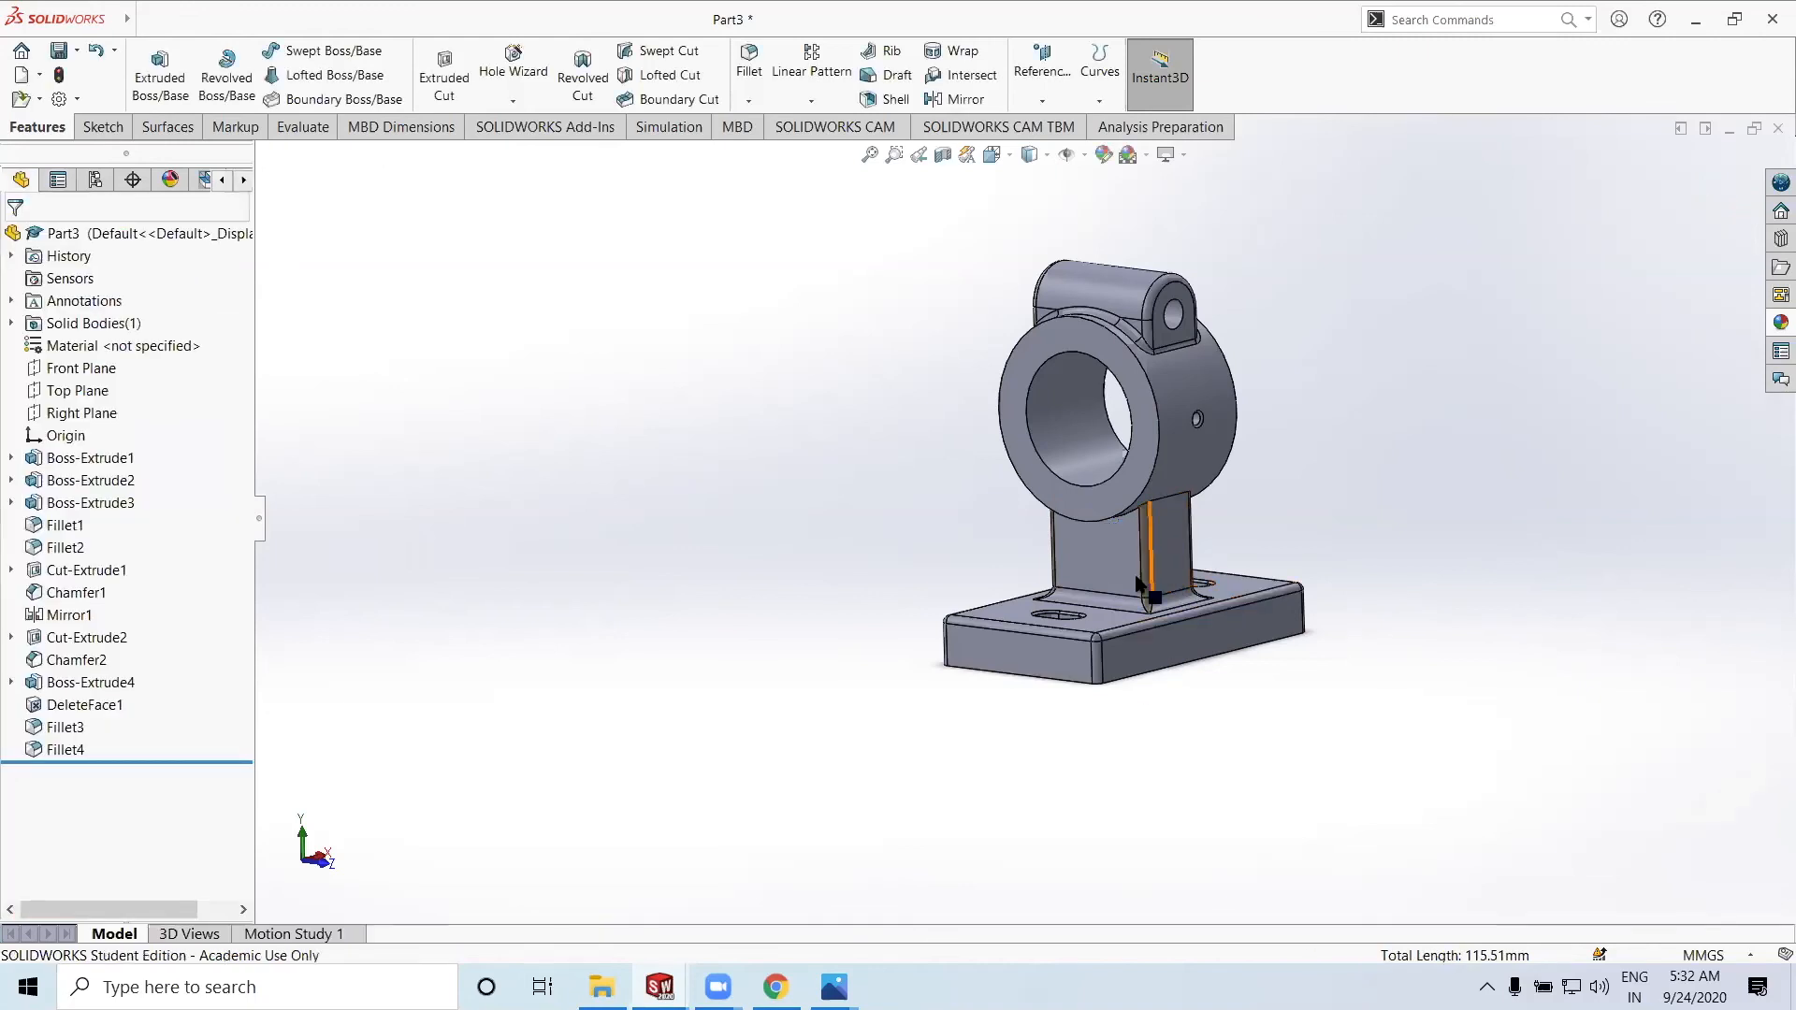
Apply the polished nickel metal appearance to the whole part
{"action": "middle_click_drag", "start_coordinate": [1159, 566], "coordinate": [1157, 572]}
{"action": "left_click", "coordinate": [1101, 158]}
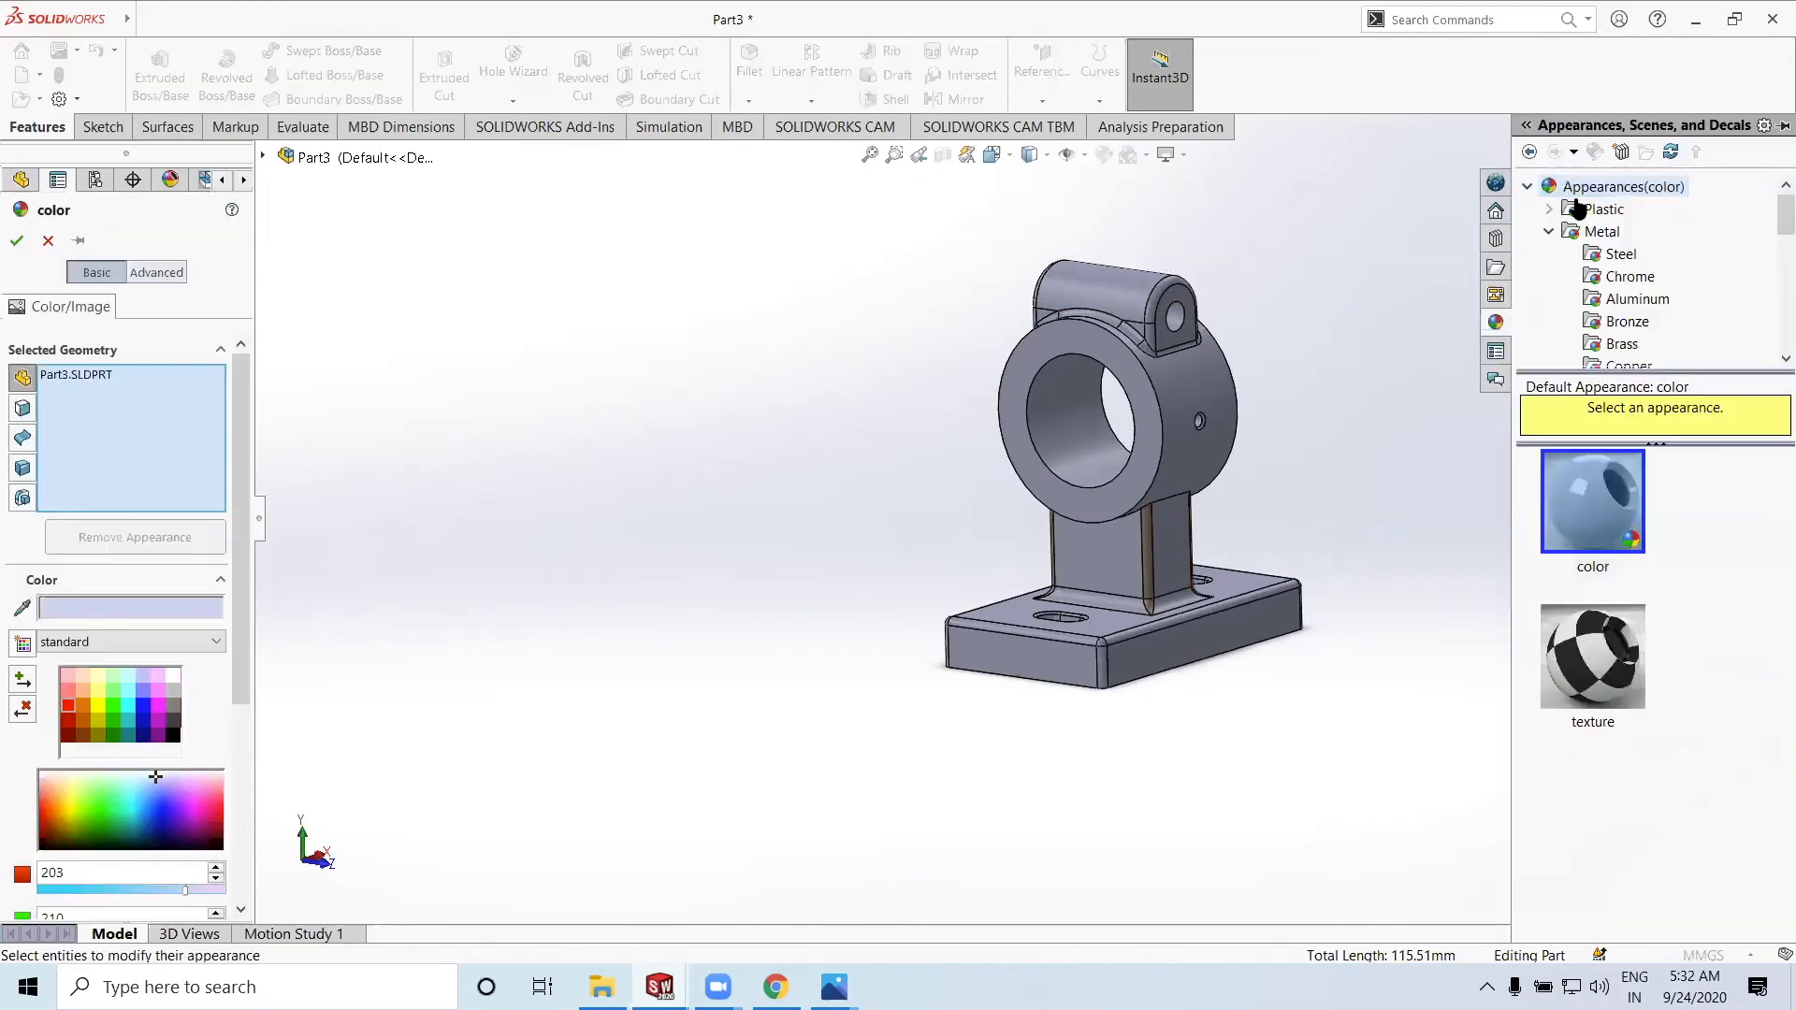
{"action": "scroll", "coordinate": [1622, 324], "scroll_direction": "down", "scroll_amount": 1}
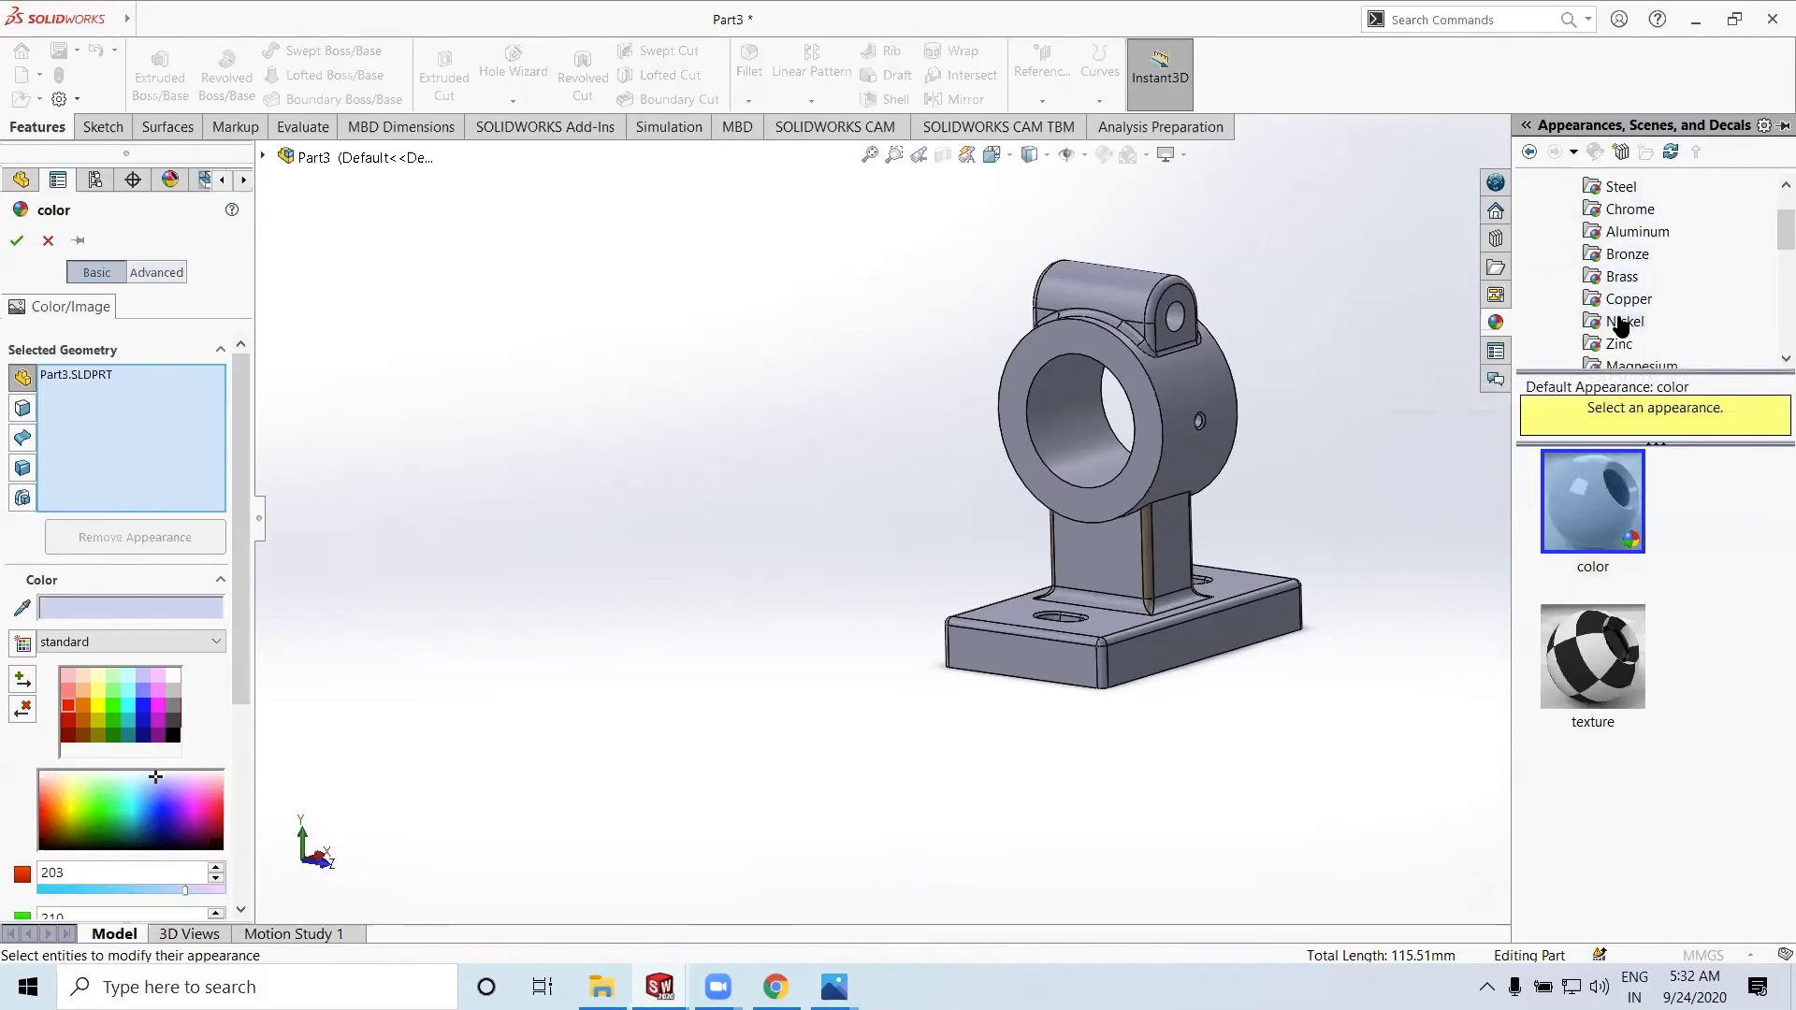
{"action": "left_click", "coordinate": [1622, 324]}
{"action": "left_click_drag", "start_coordinate": [1593, 500], "coordinate": [1295, 432]}
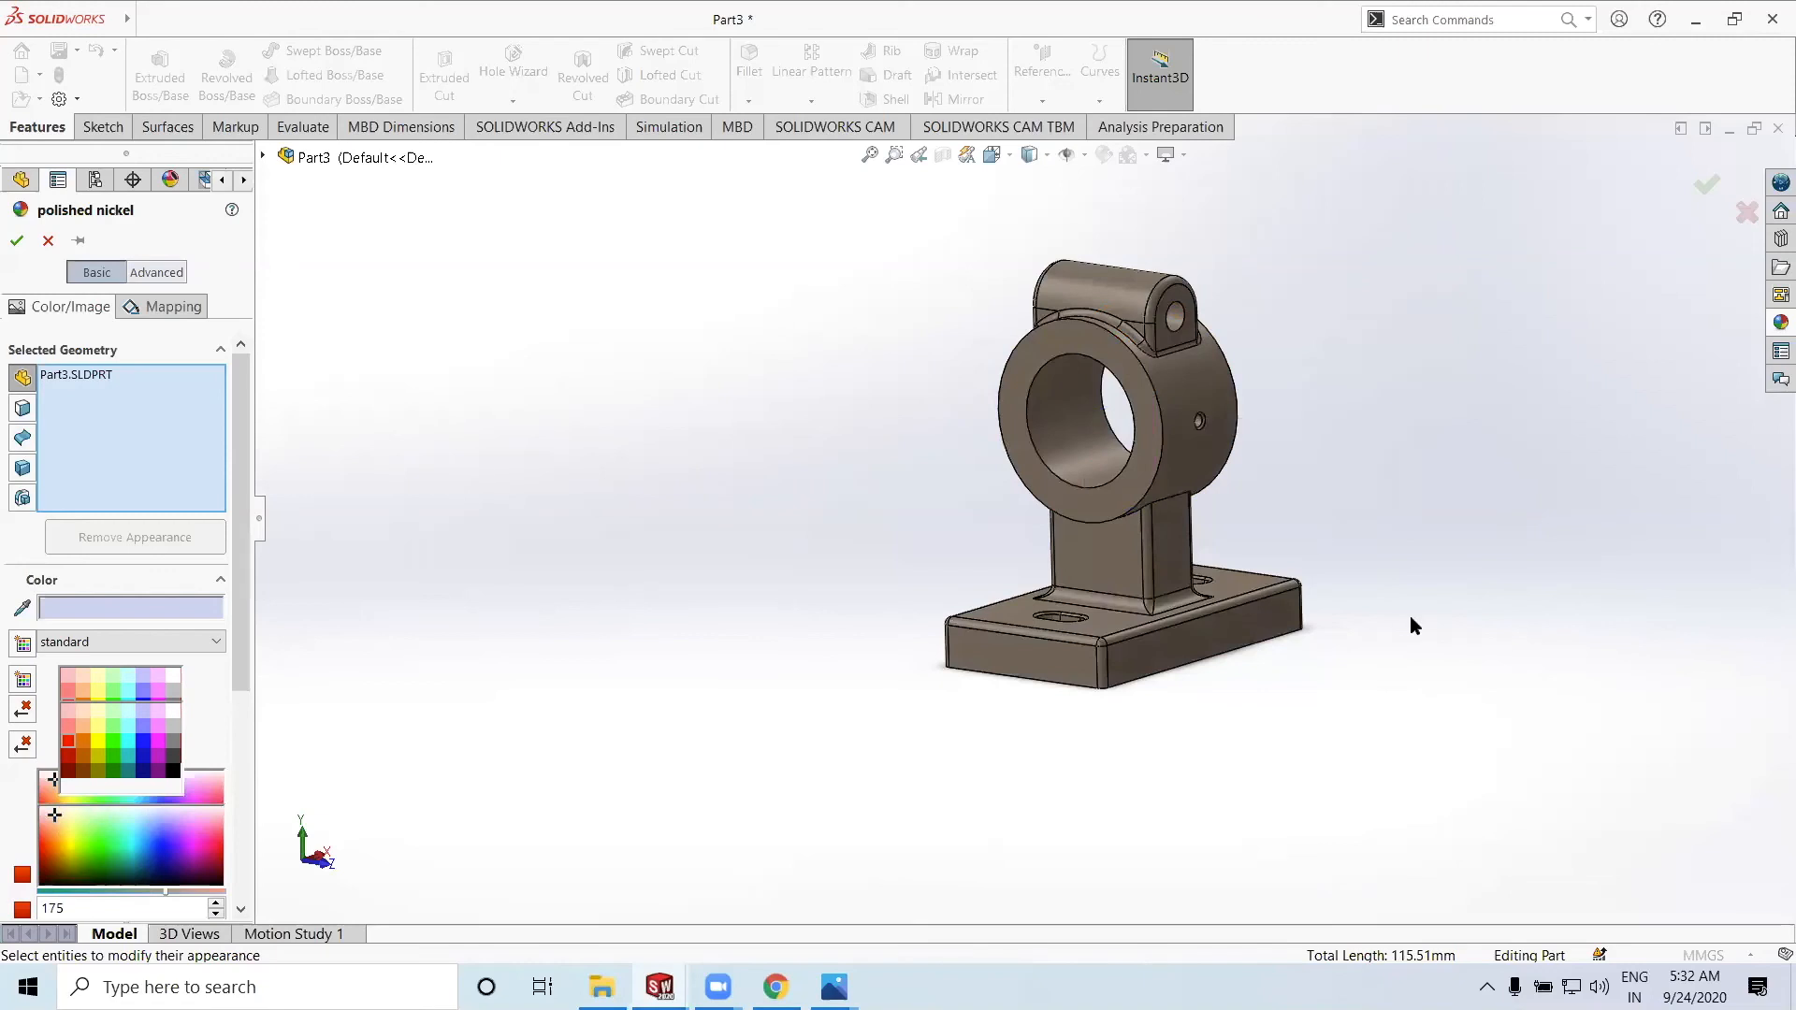
{"action": "left_click", "coordinate": [16, 241]}
Compare the model's ring and clamp lug with the 2nd model.PNG drawing in Photos, and return to SOLIDWORKS
{"action": "middle_click_drag", "start_coordinate": [1115, 739], "coordinate": [1291, 763]}
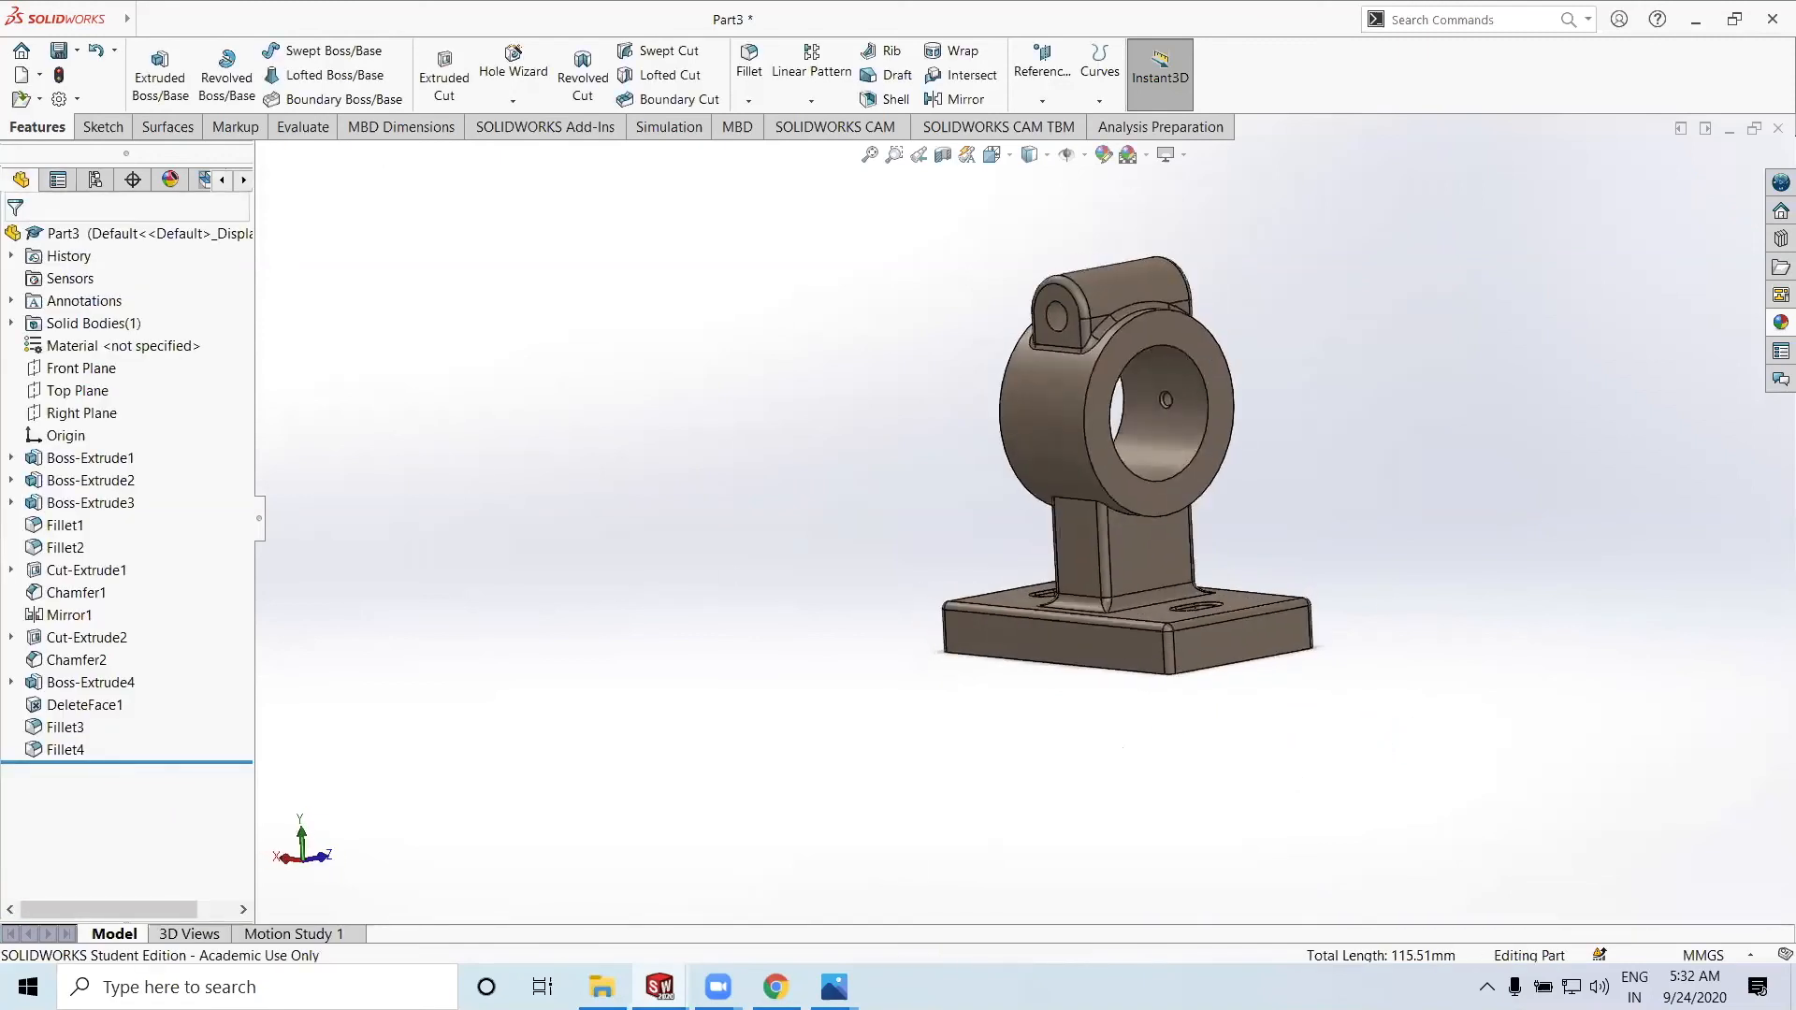
{"action": "left_click", "coordinate": [834, 987]}
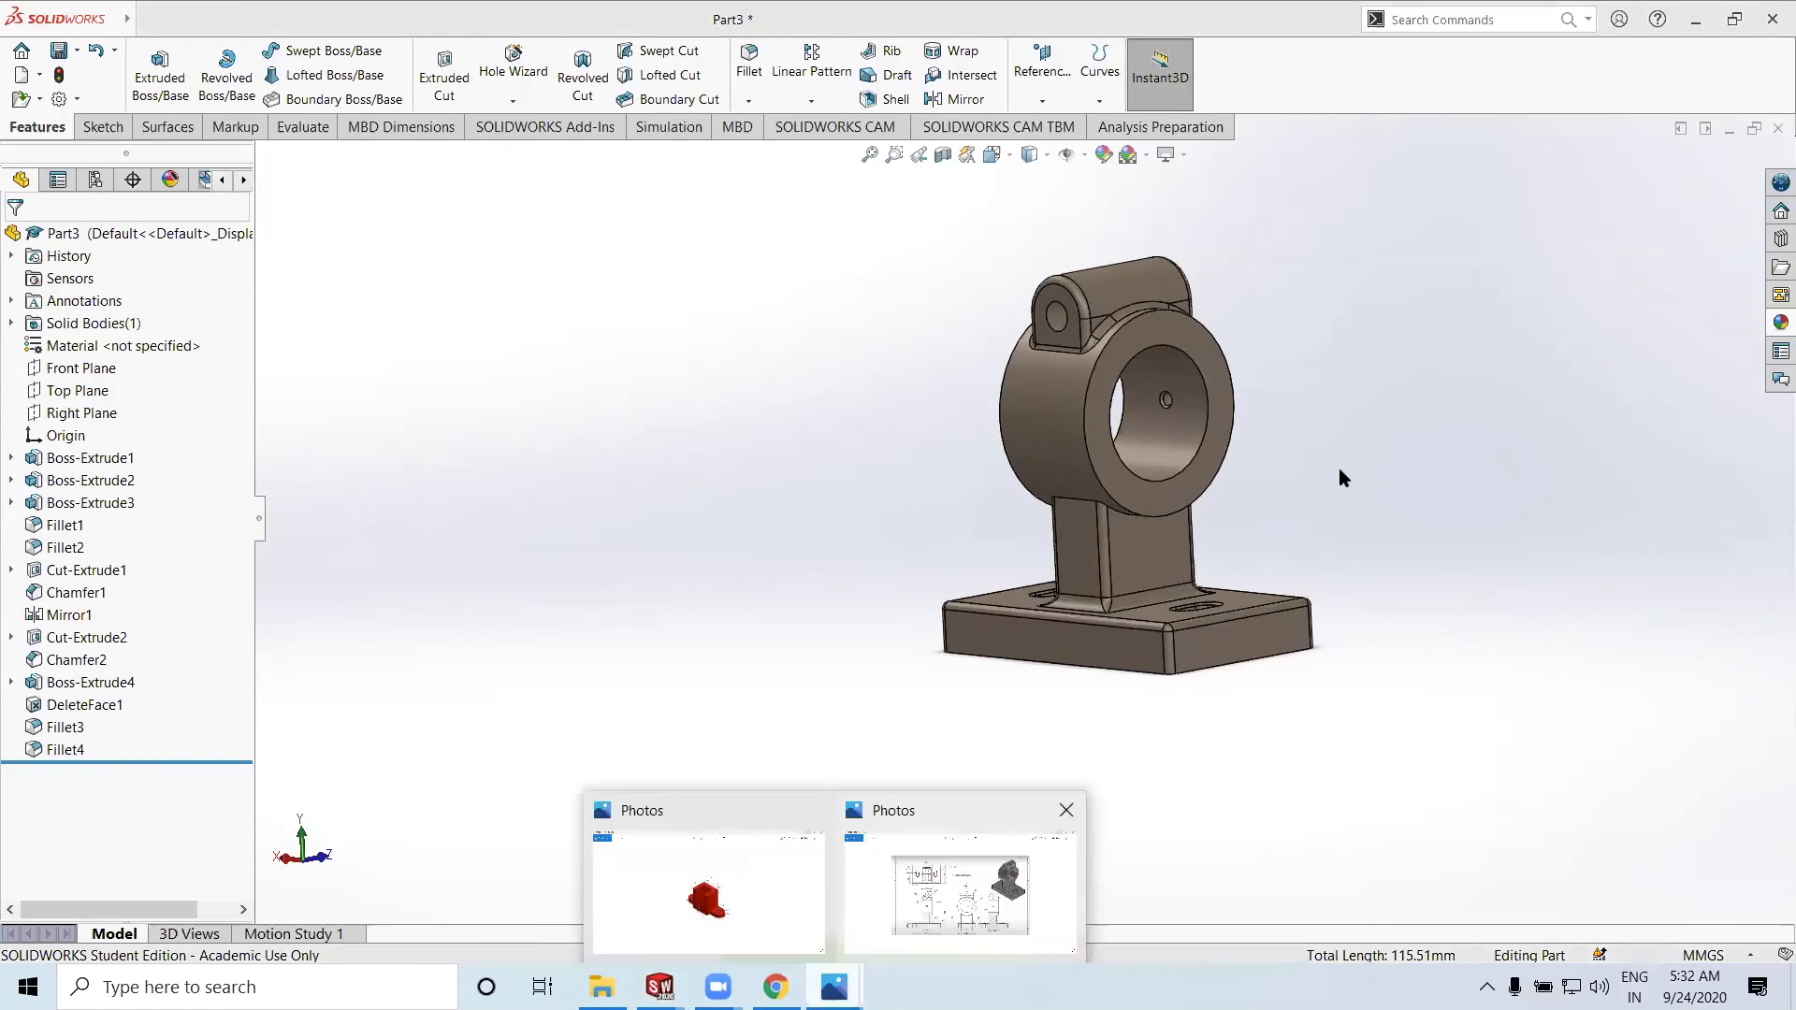
{"action": "left_click", "coordinate": [963, 880]}
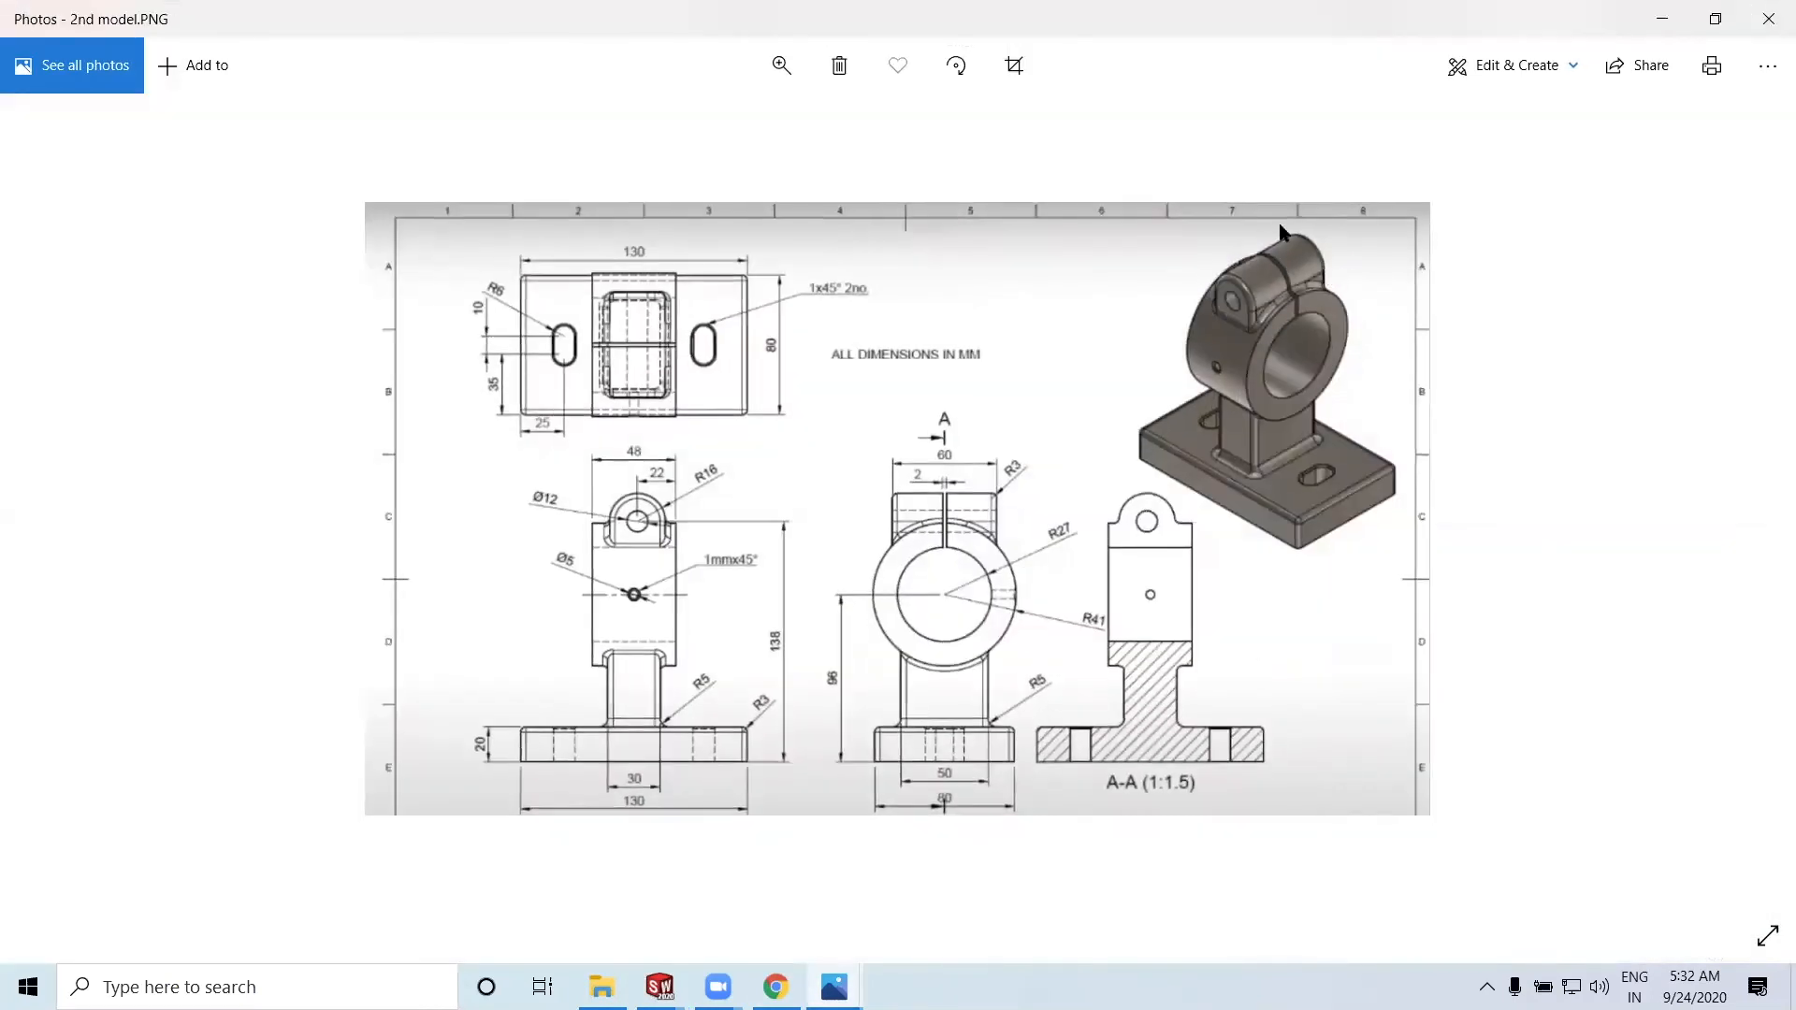
{"action": "left_click", "coordinate": [1663, 19]}
{"action": "mouse_move", "coordinate": [1322, 461]}
{"action": "middle_mouse_down"}
{"action": "mouse_move", "coordinate": [1191, 485]}
{"action": "mouse_move", "coordinate": [1223, 525]}
{"action": "mouse_move", "coordinate": [1296, 463]}
{"action": "mouse_move", "coordinate": [1342, 476]}
{"action": "middle_mouse_up"}
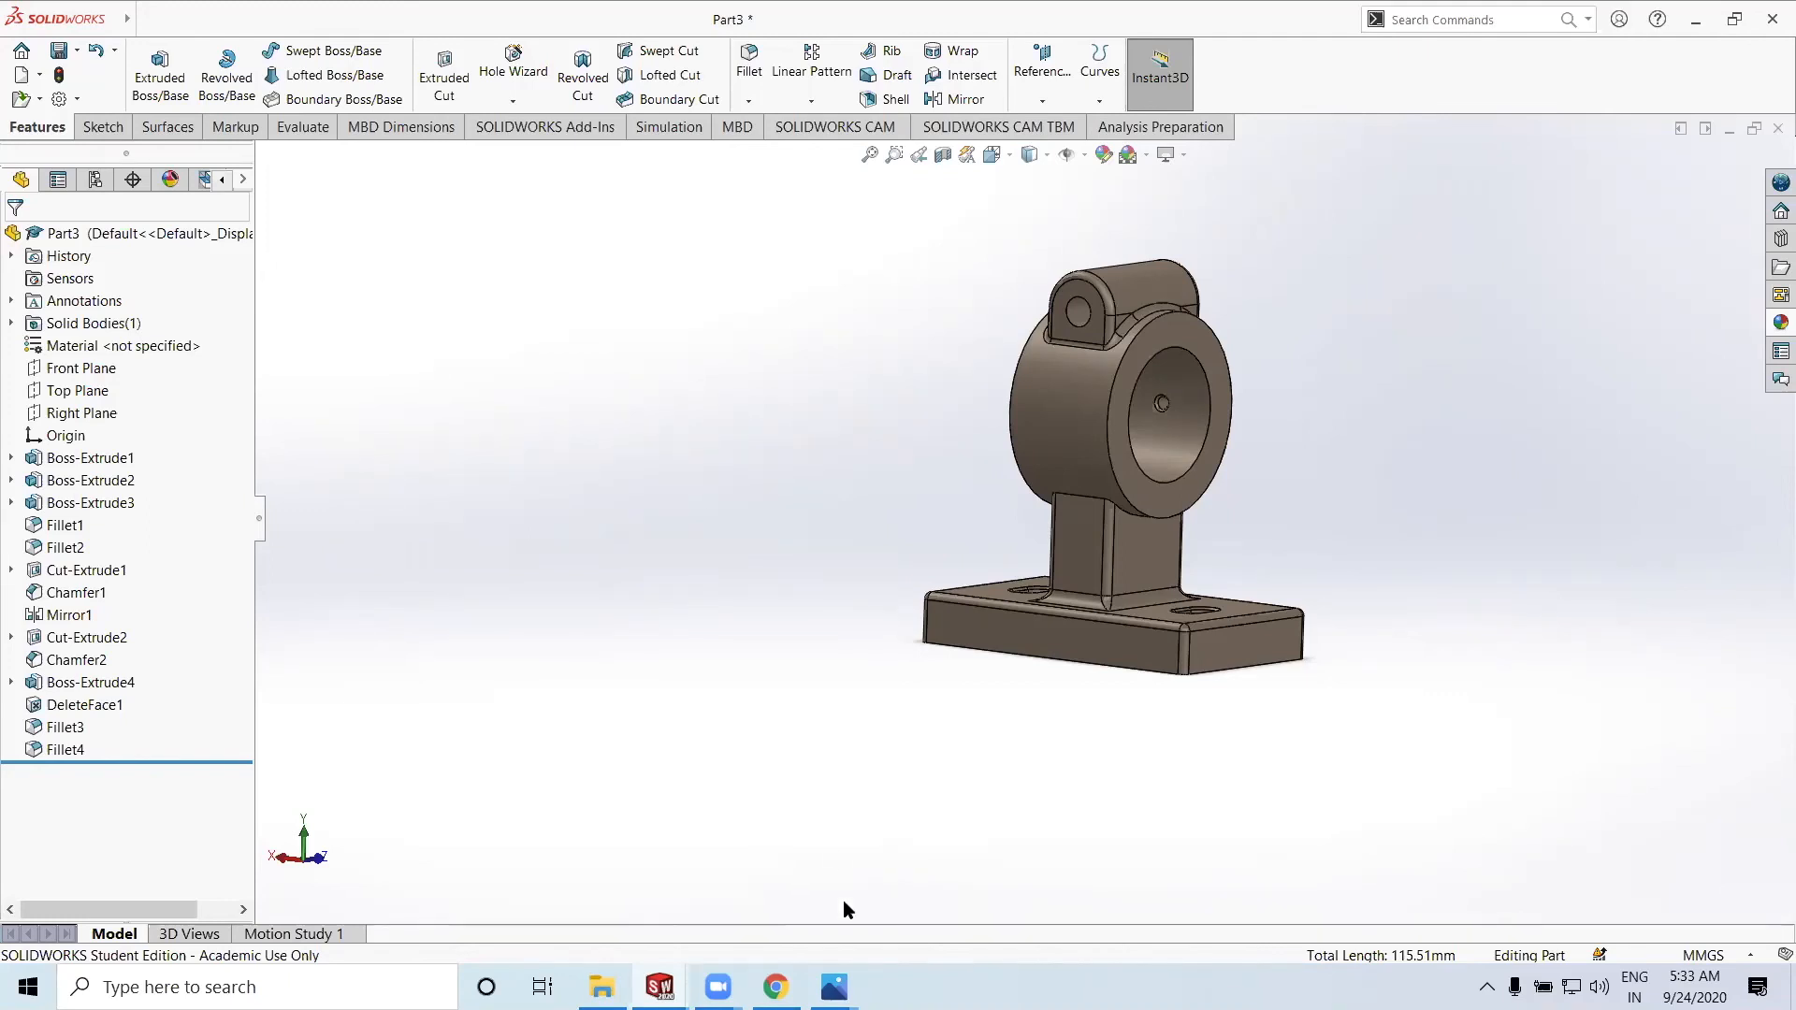
{"action": "mouse_move", "coordinate": [834, 988]}
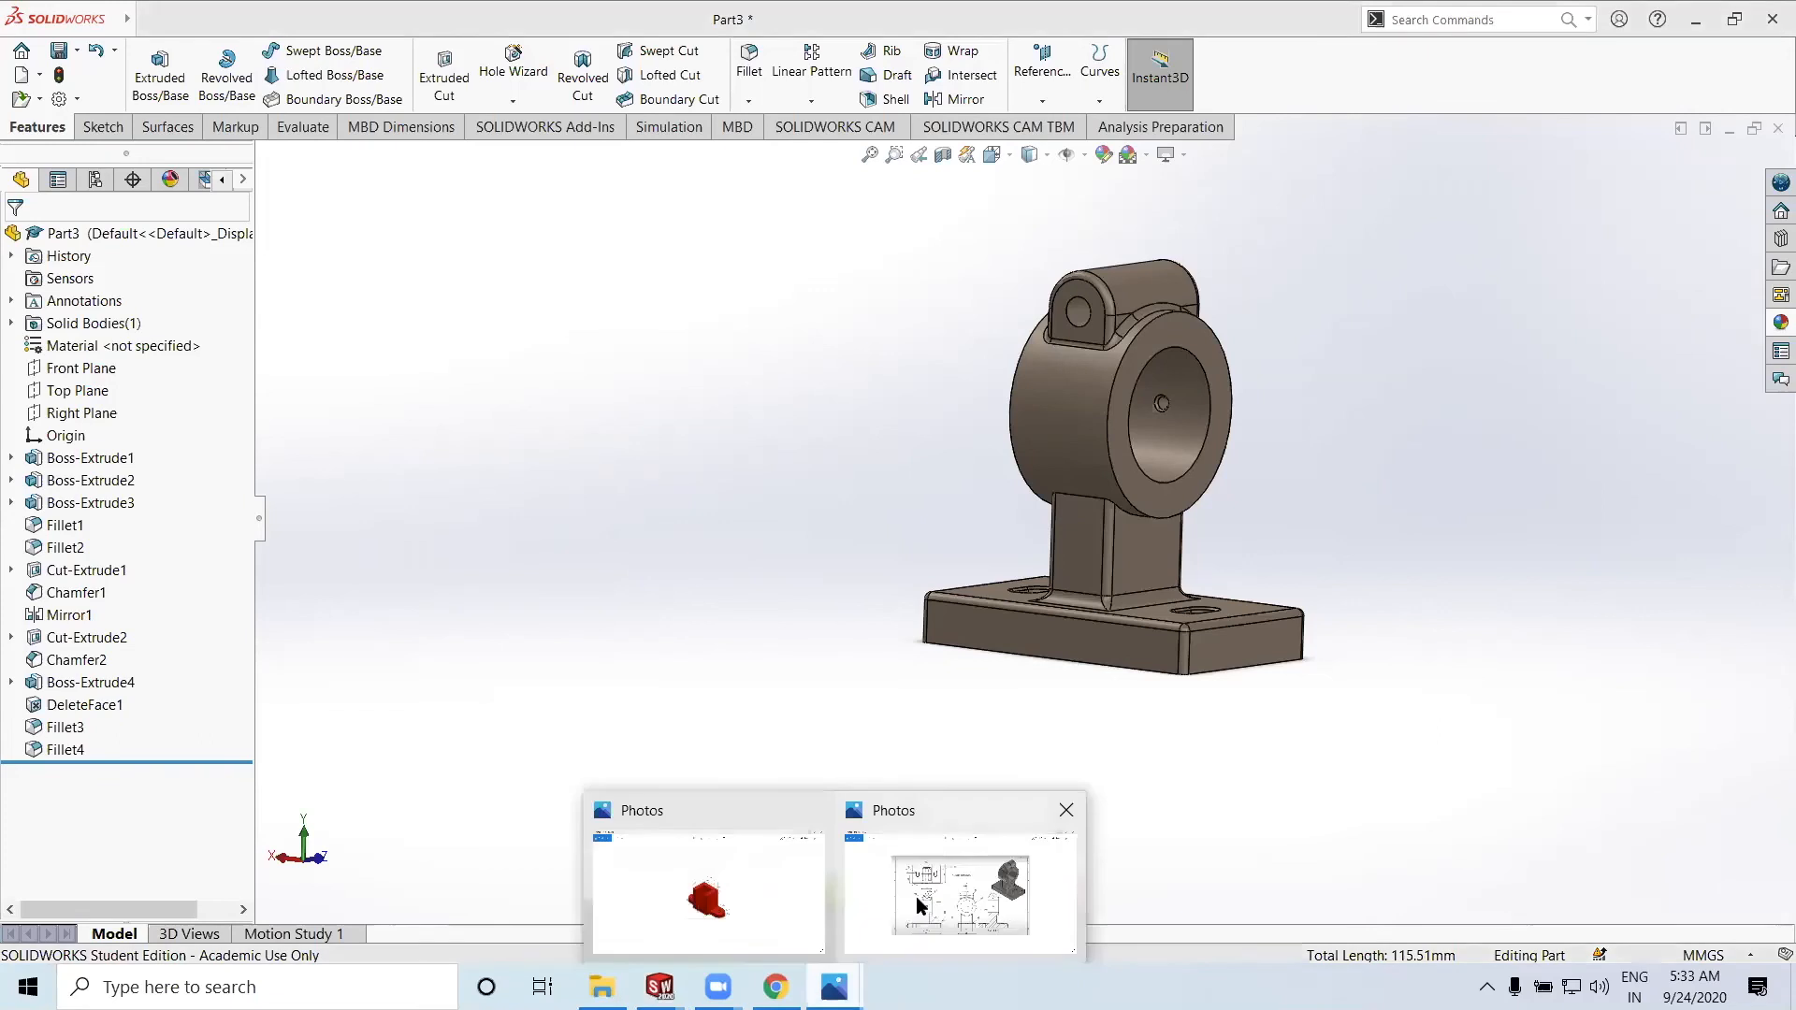
{"action": "left_click", "coordinate": [906, 834]}
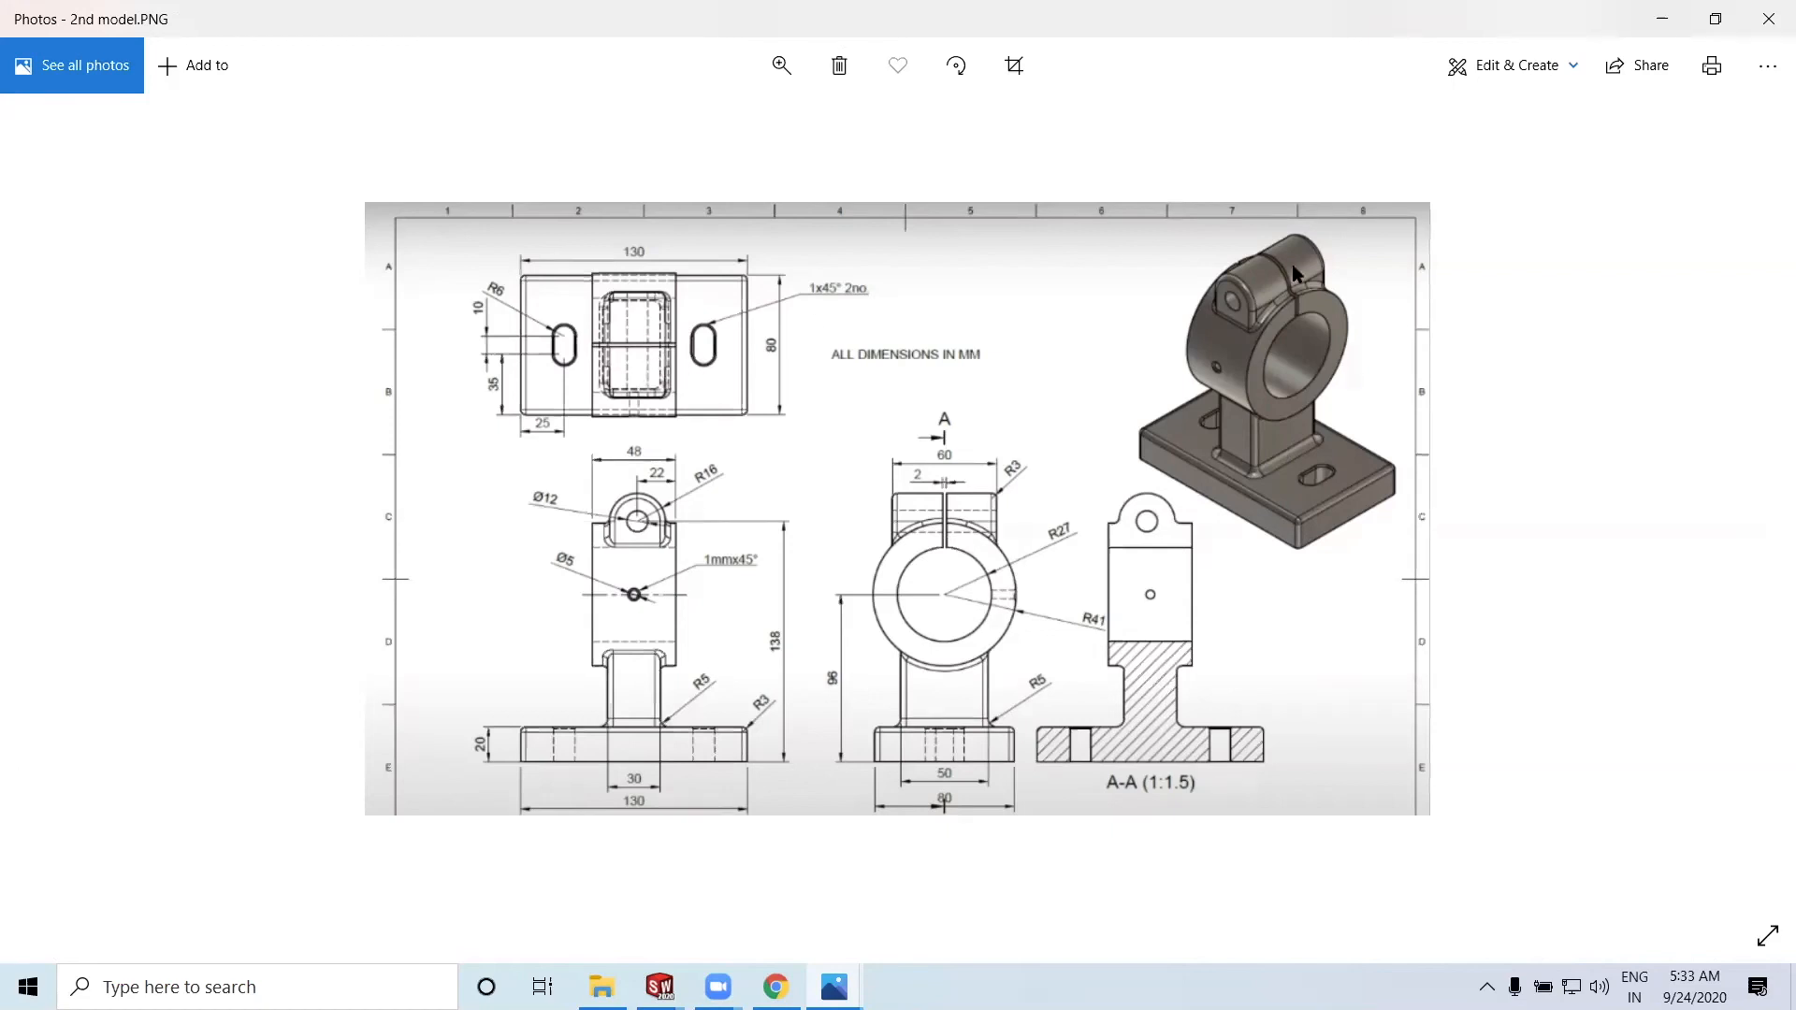
{"action": "left_click", "coordinate": [1663, 19]}
{"action": "middle_click_drag", "start_coordinate": [1230, 528], "coordinate": [1128, 534]}
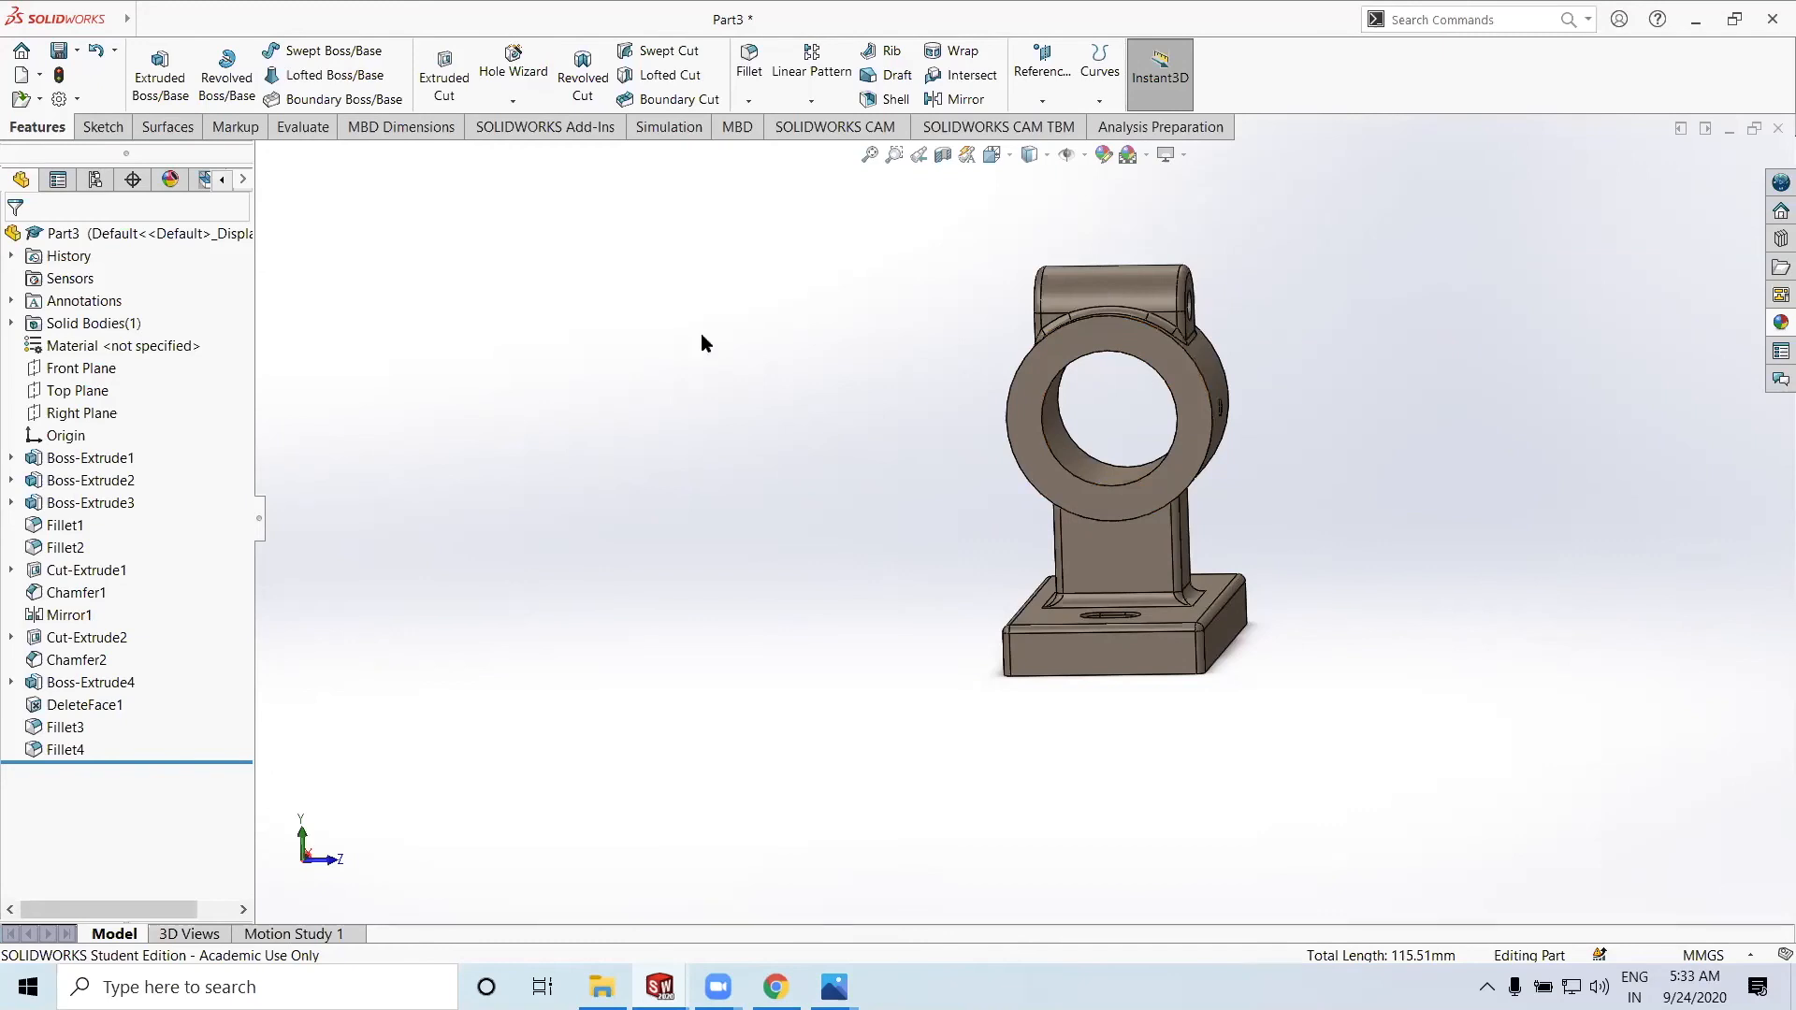
{"action": "key", "text": "alt+Tab"}
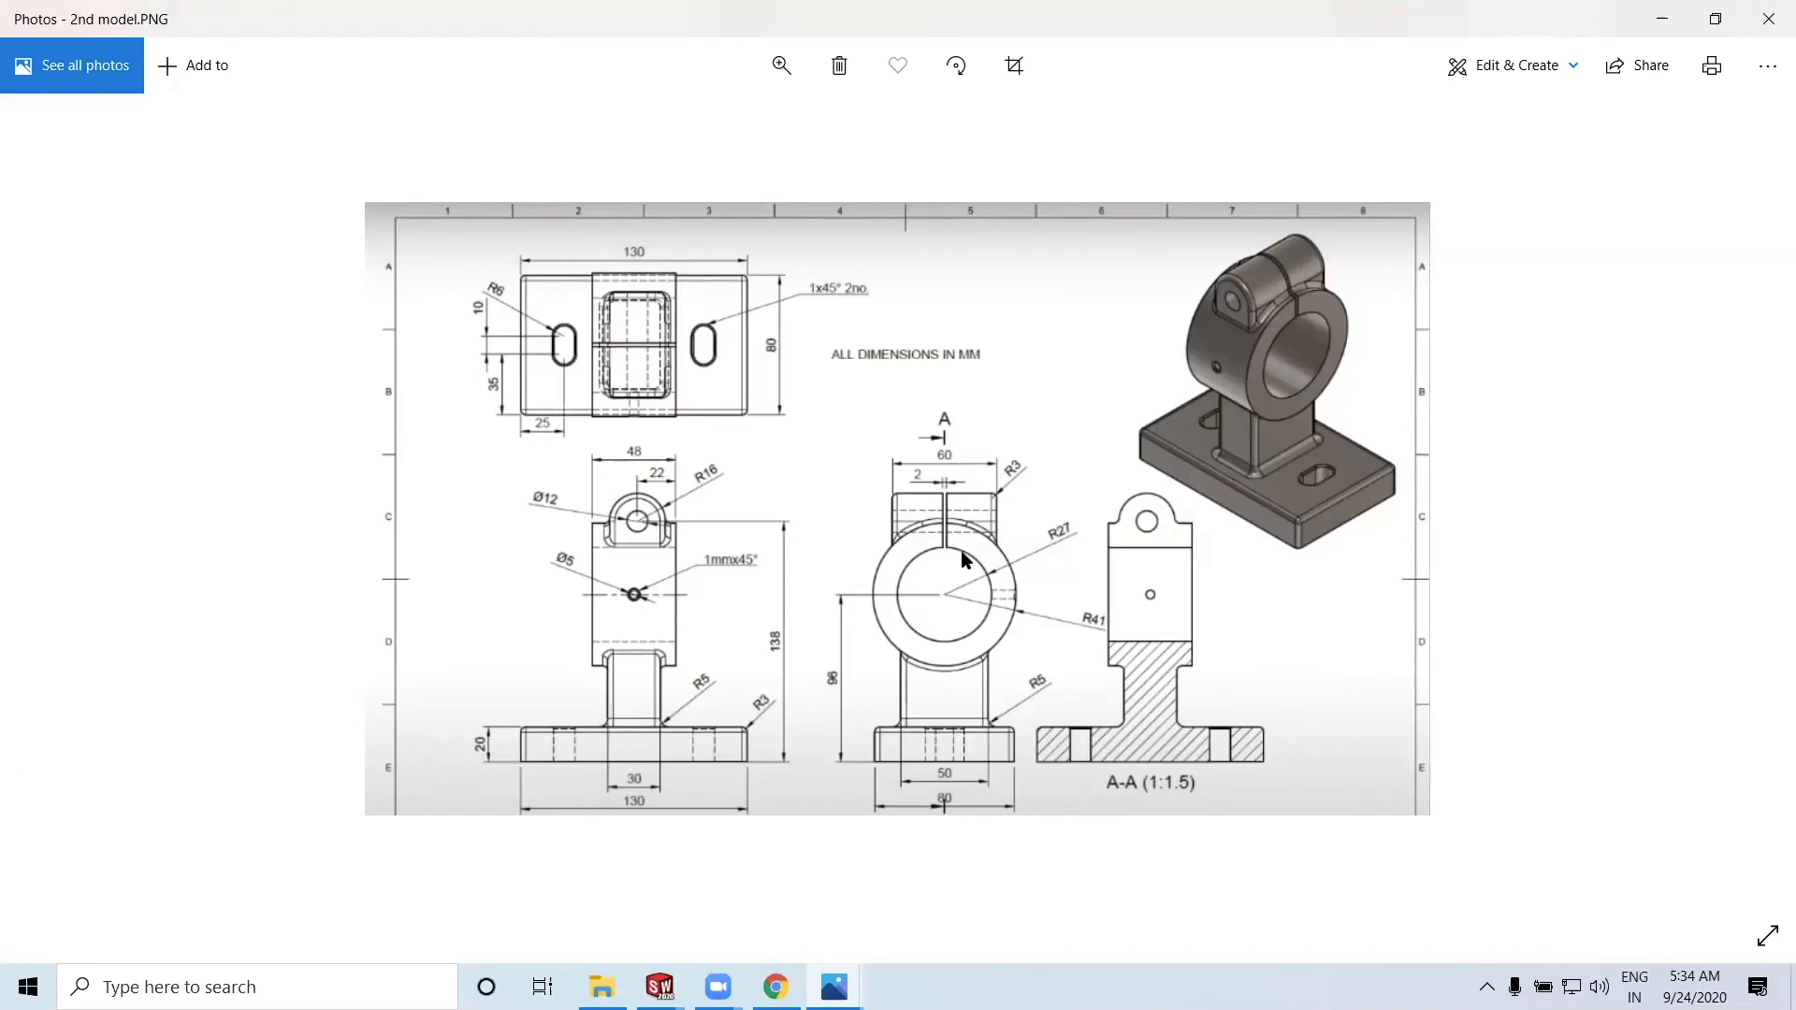
{"action": "left_click", "coordinate": [1663, 19]}
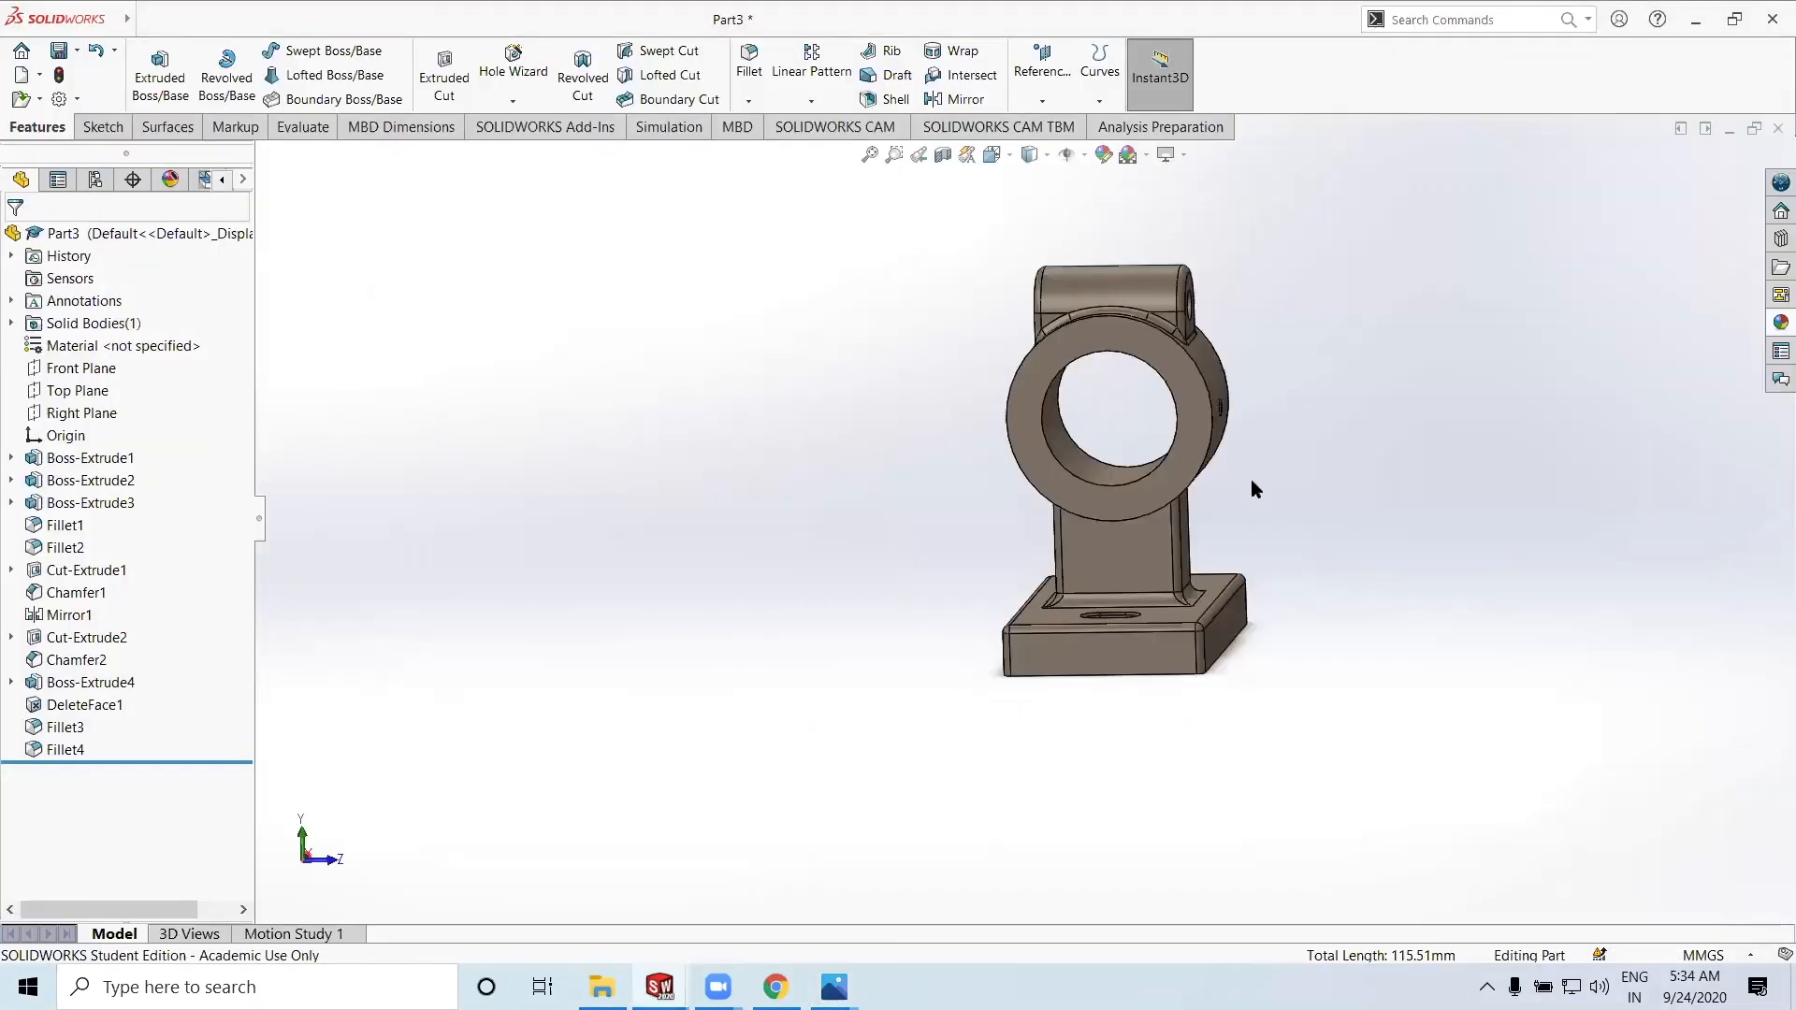
Start a sketch on the ring's flat annular face and orient the view normal to it
{"action": "left_click", "coordinate": [1189, 433]}
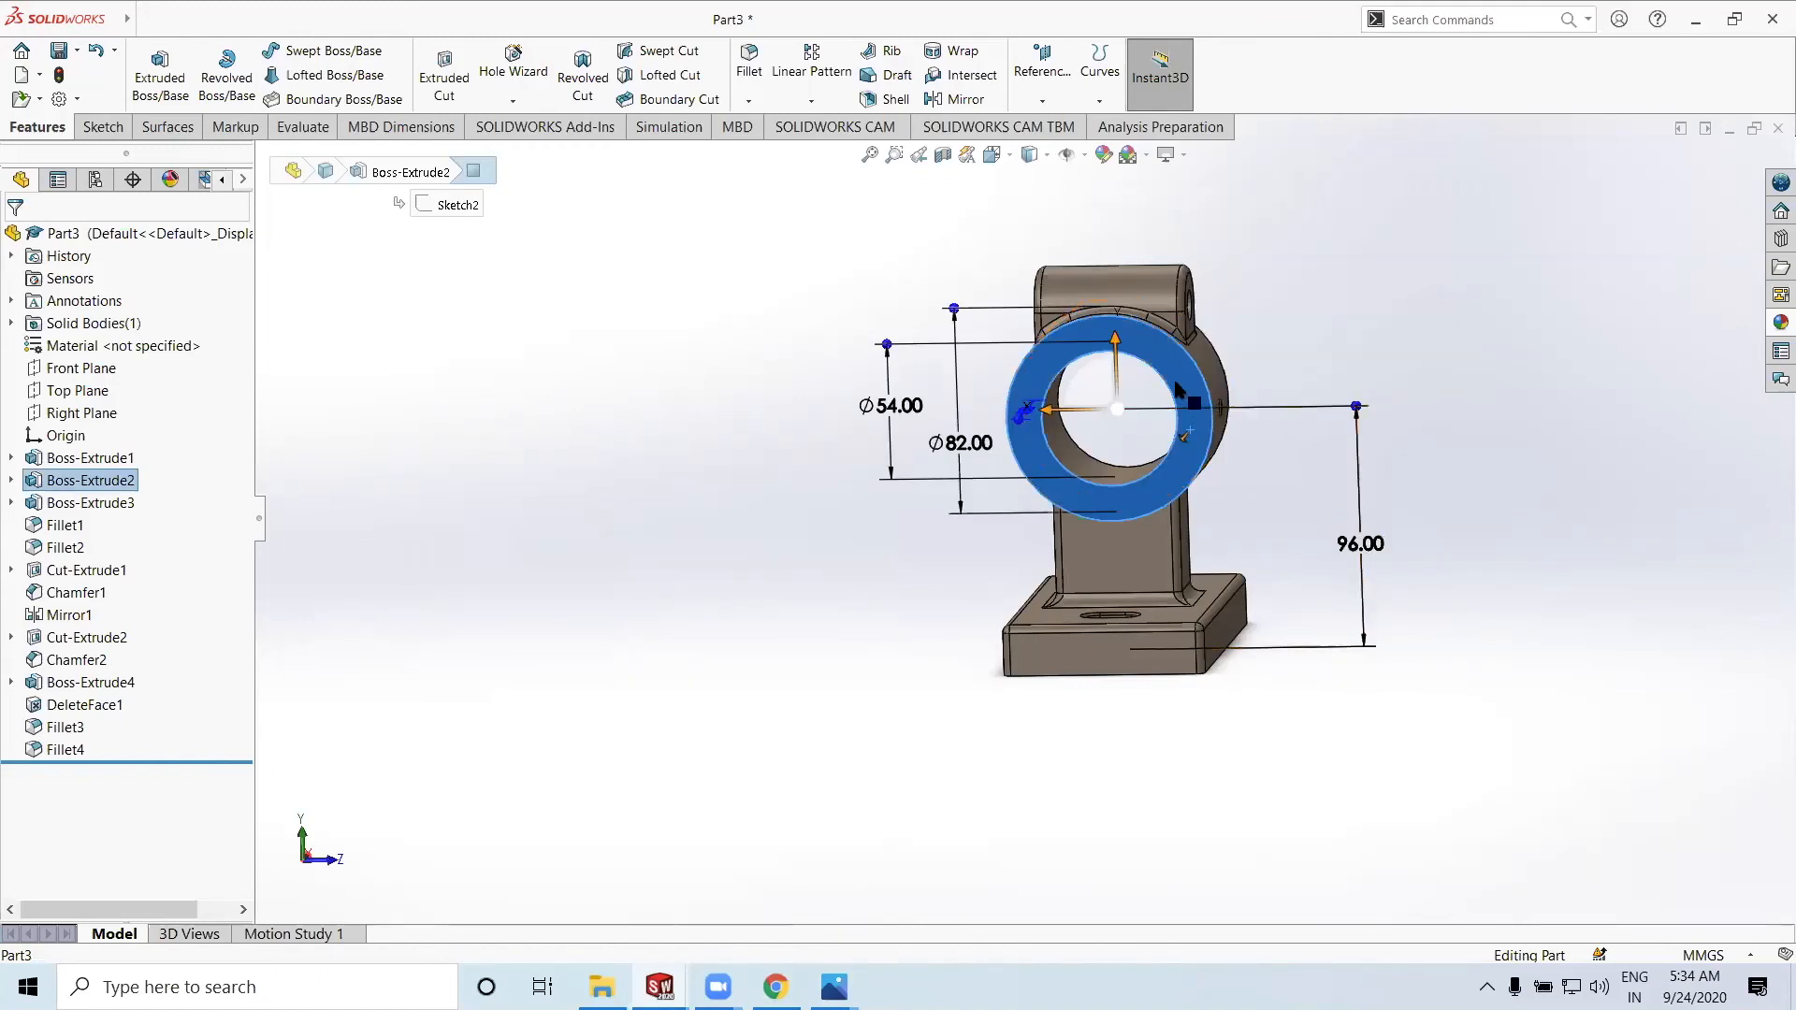
{"action": "left_click", "coordinate": [1258, 327]}
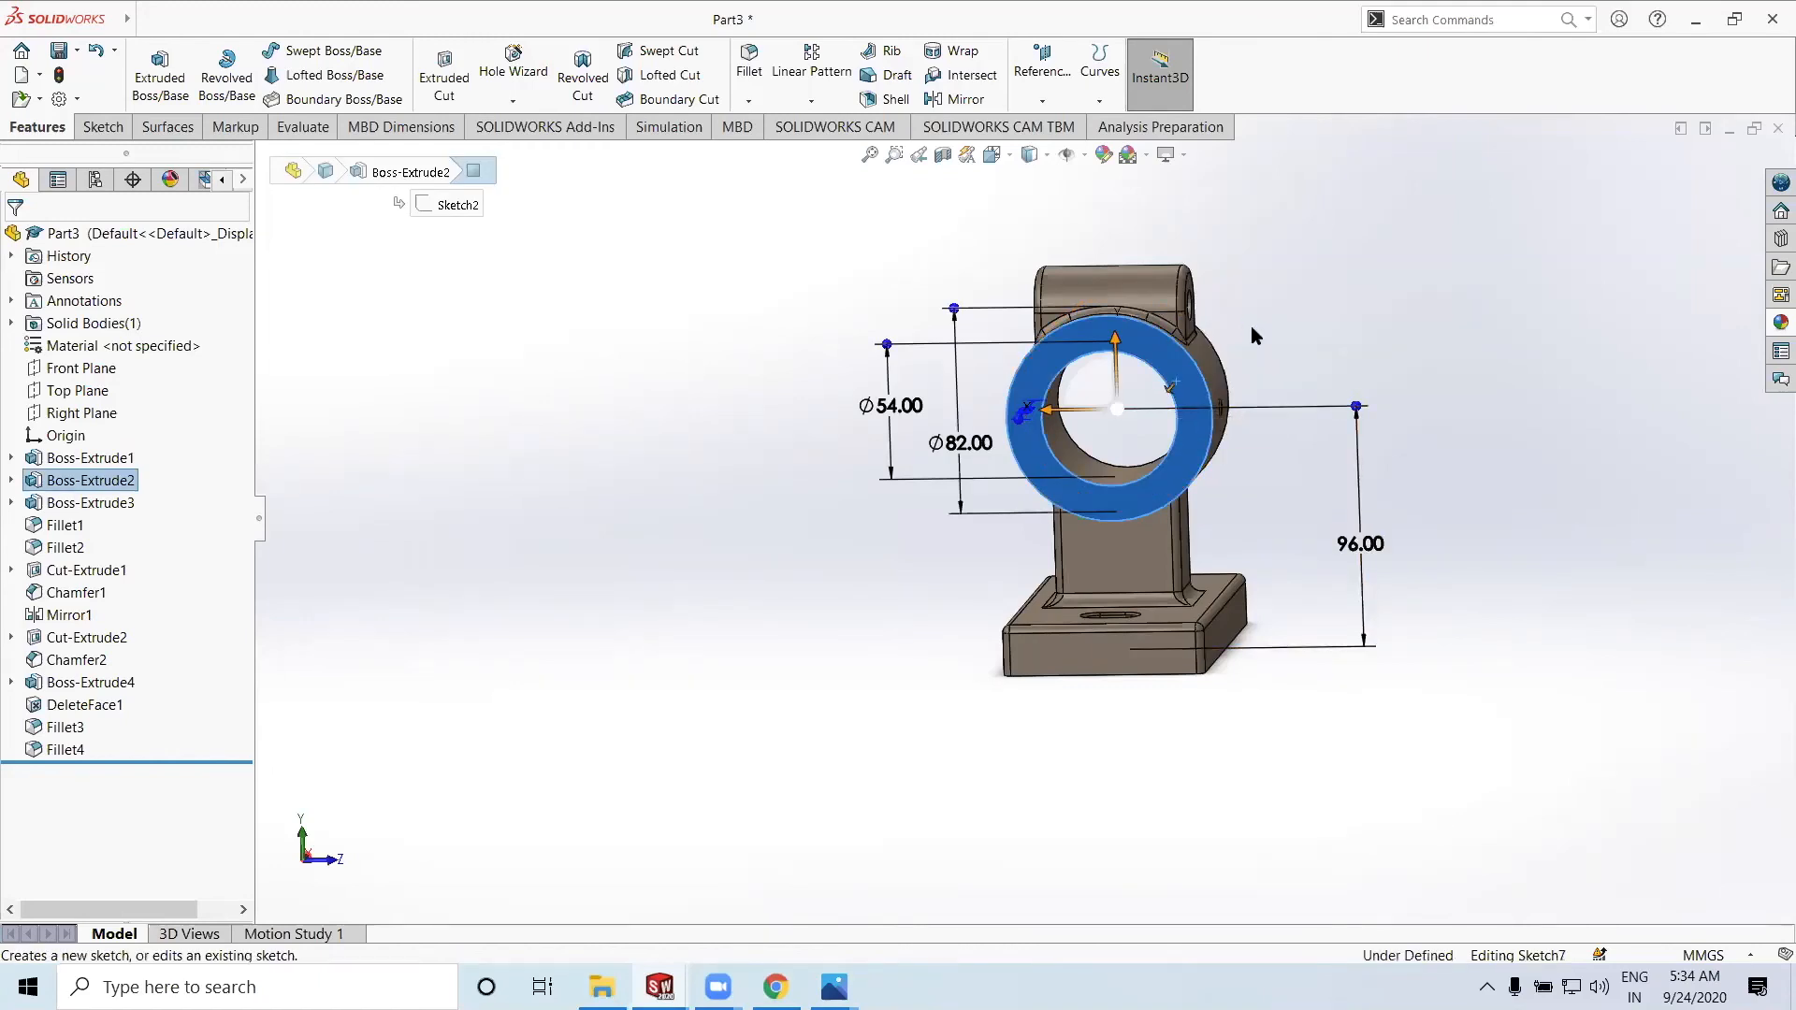
{"action": "right_click", "coordinate": [56, 772]}
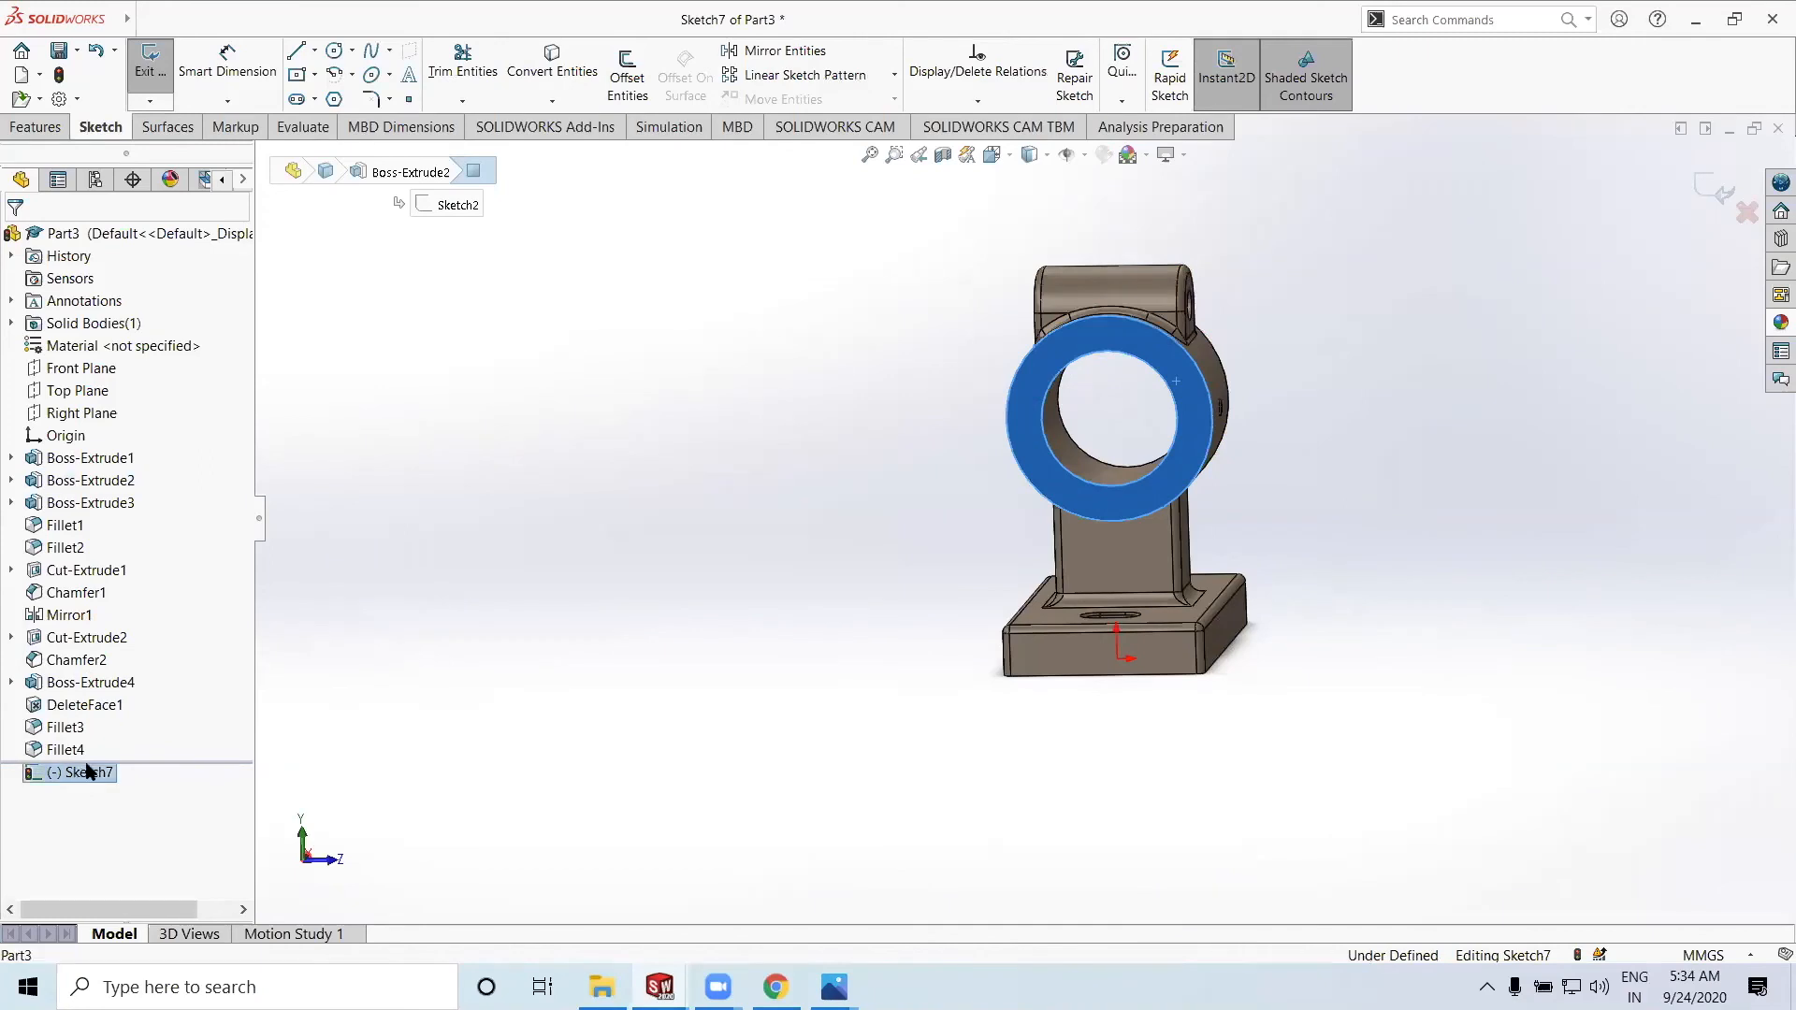
{"action": "left_click", "coordinate": [119, 667]}
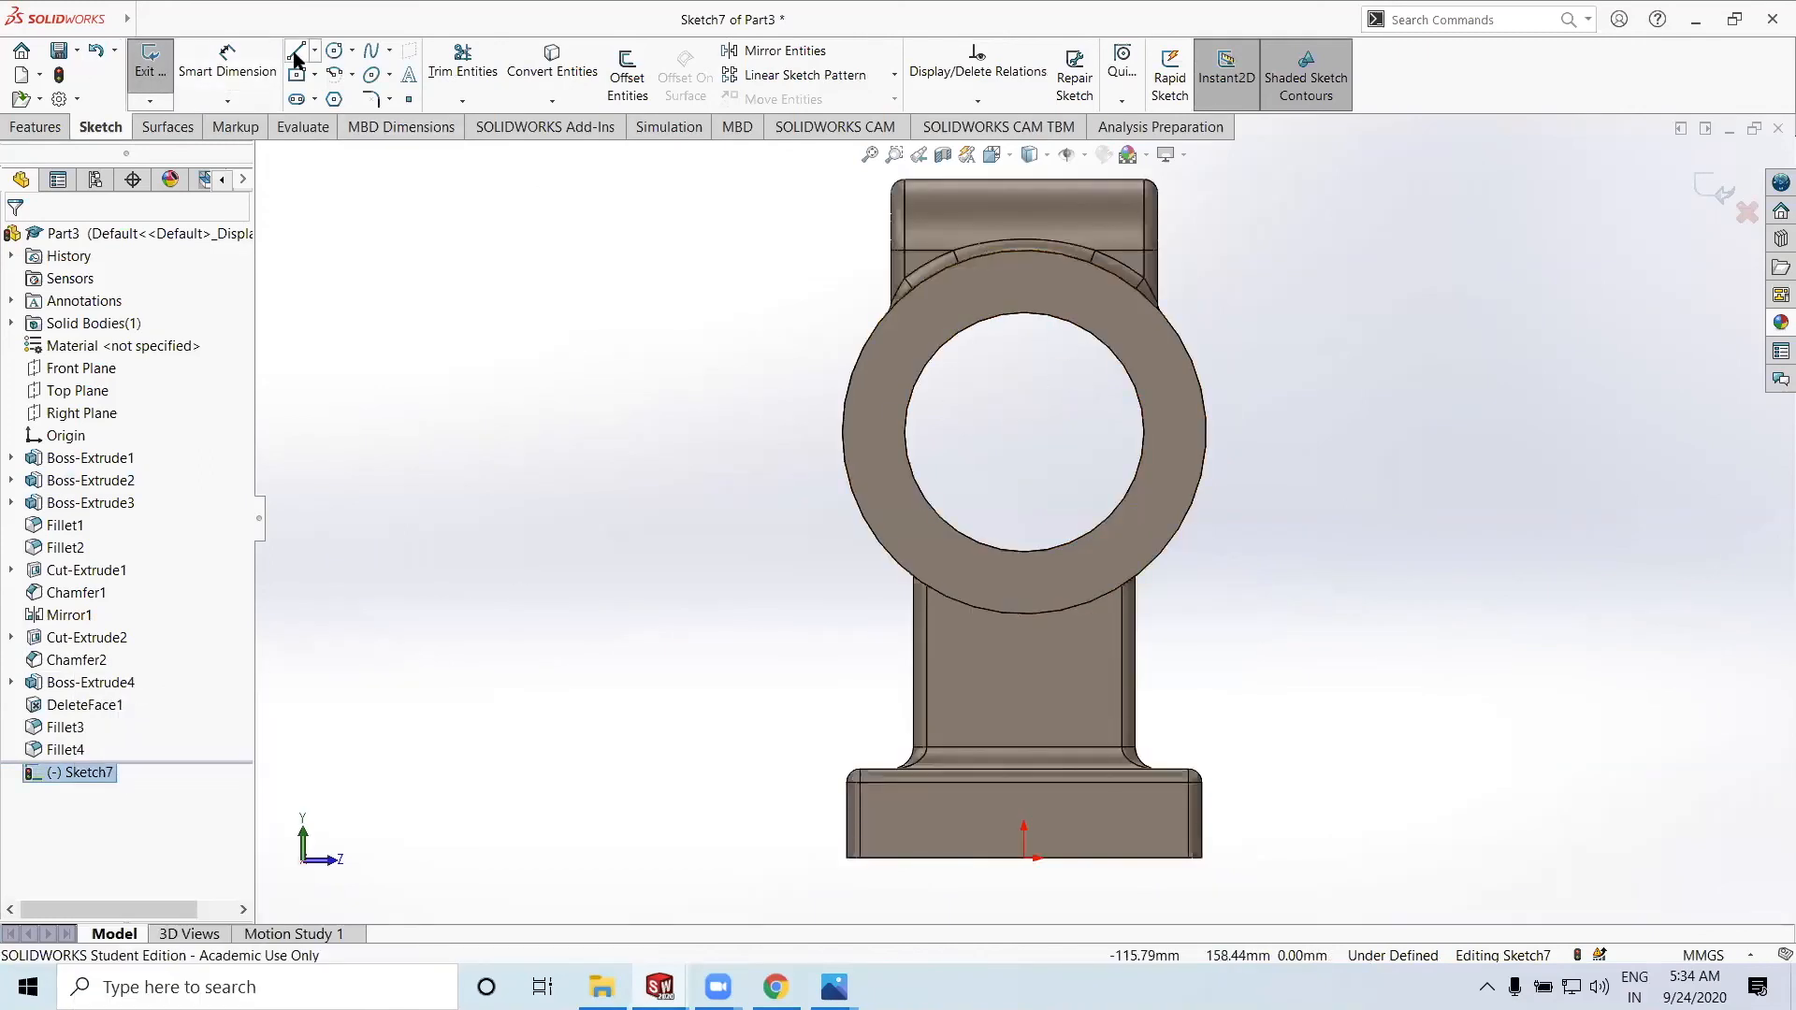
Activate the Center Rectangle tool, check the clamp slot in the 2nd model.PNG drawing in Photos, and return to SOLIDWORKS
{"action": "left_click", "coordinate": [316, 75]}
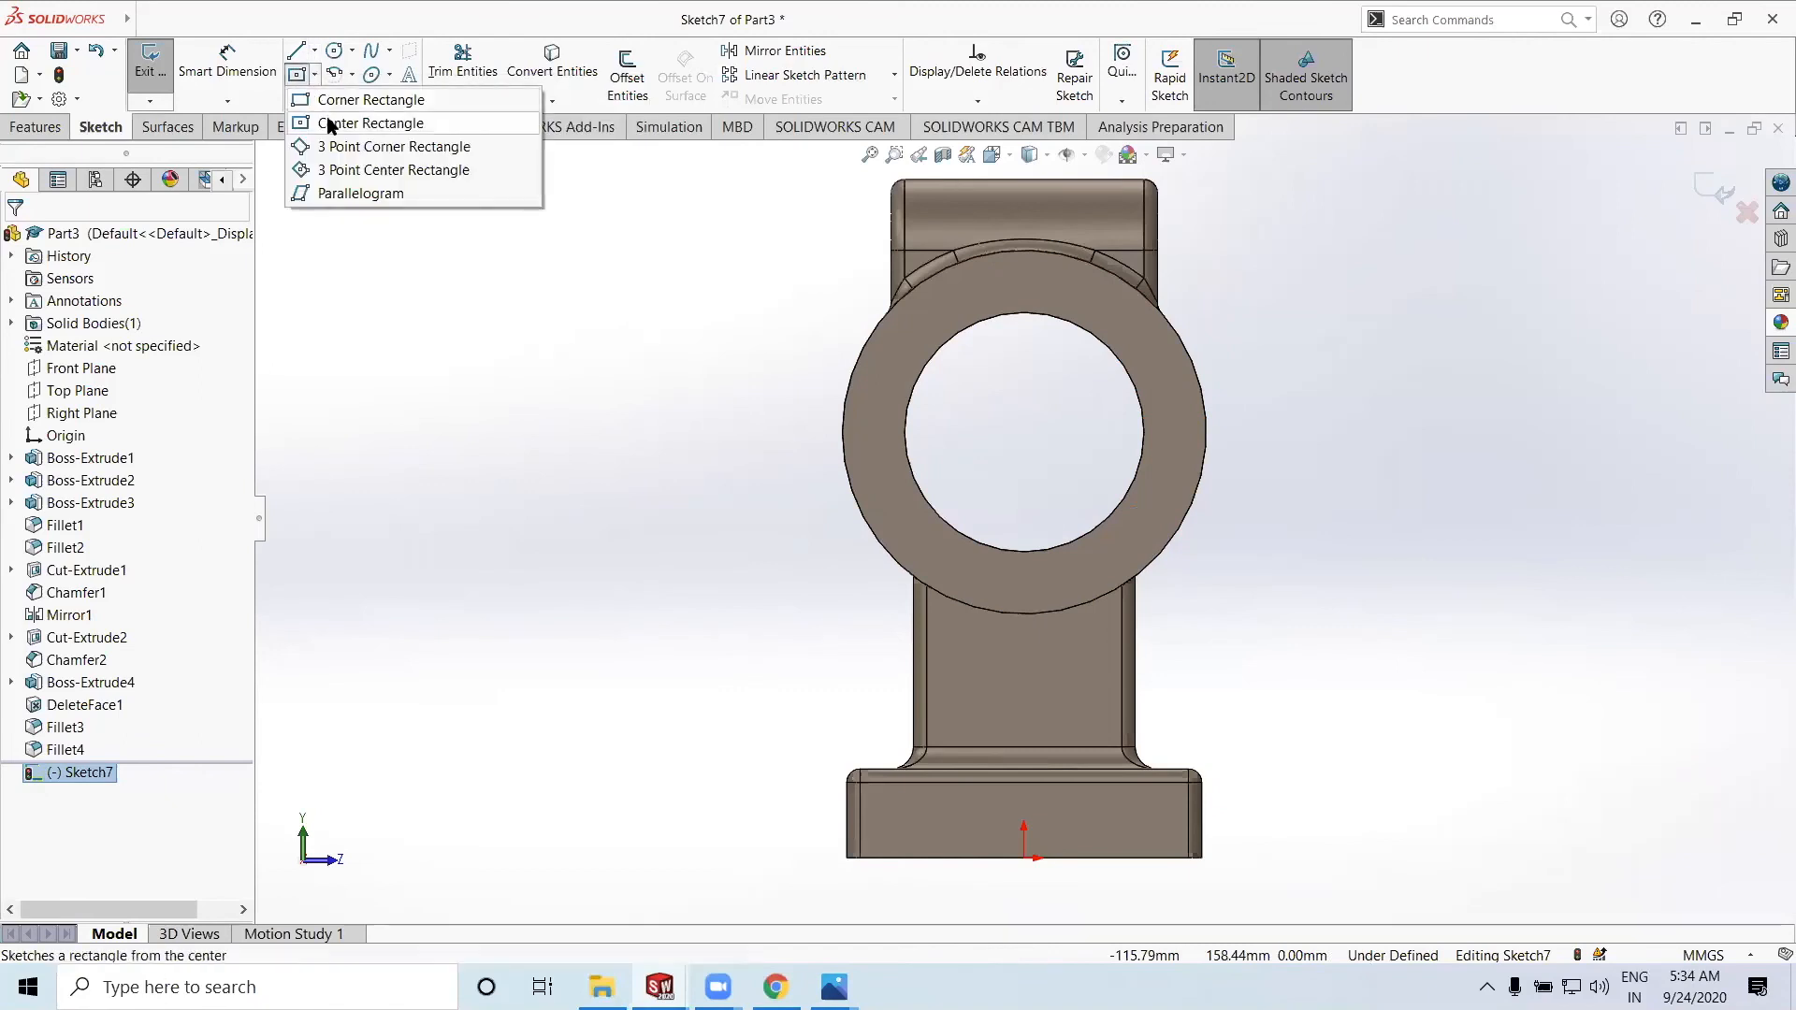
{"action": "left_click", "coordinate": [357, 121]}
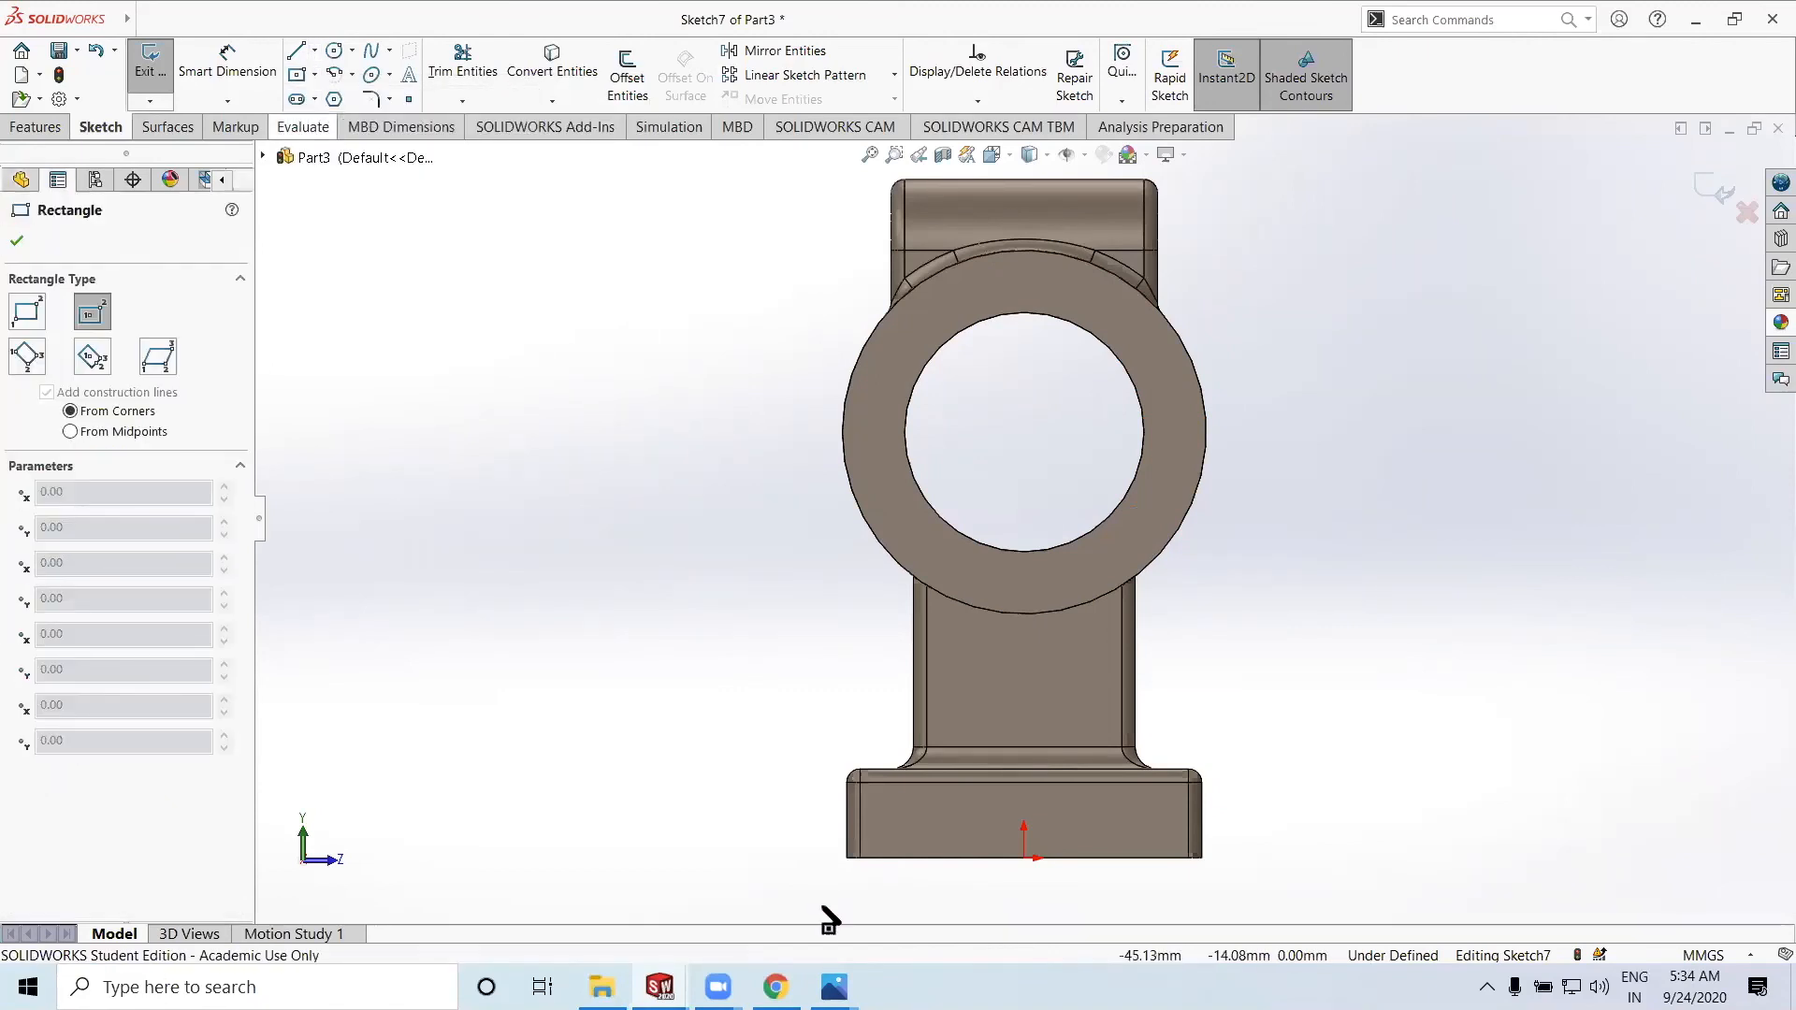
{"action": "key", "text": "alt+Tab"}
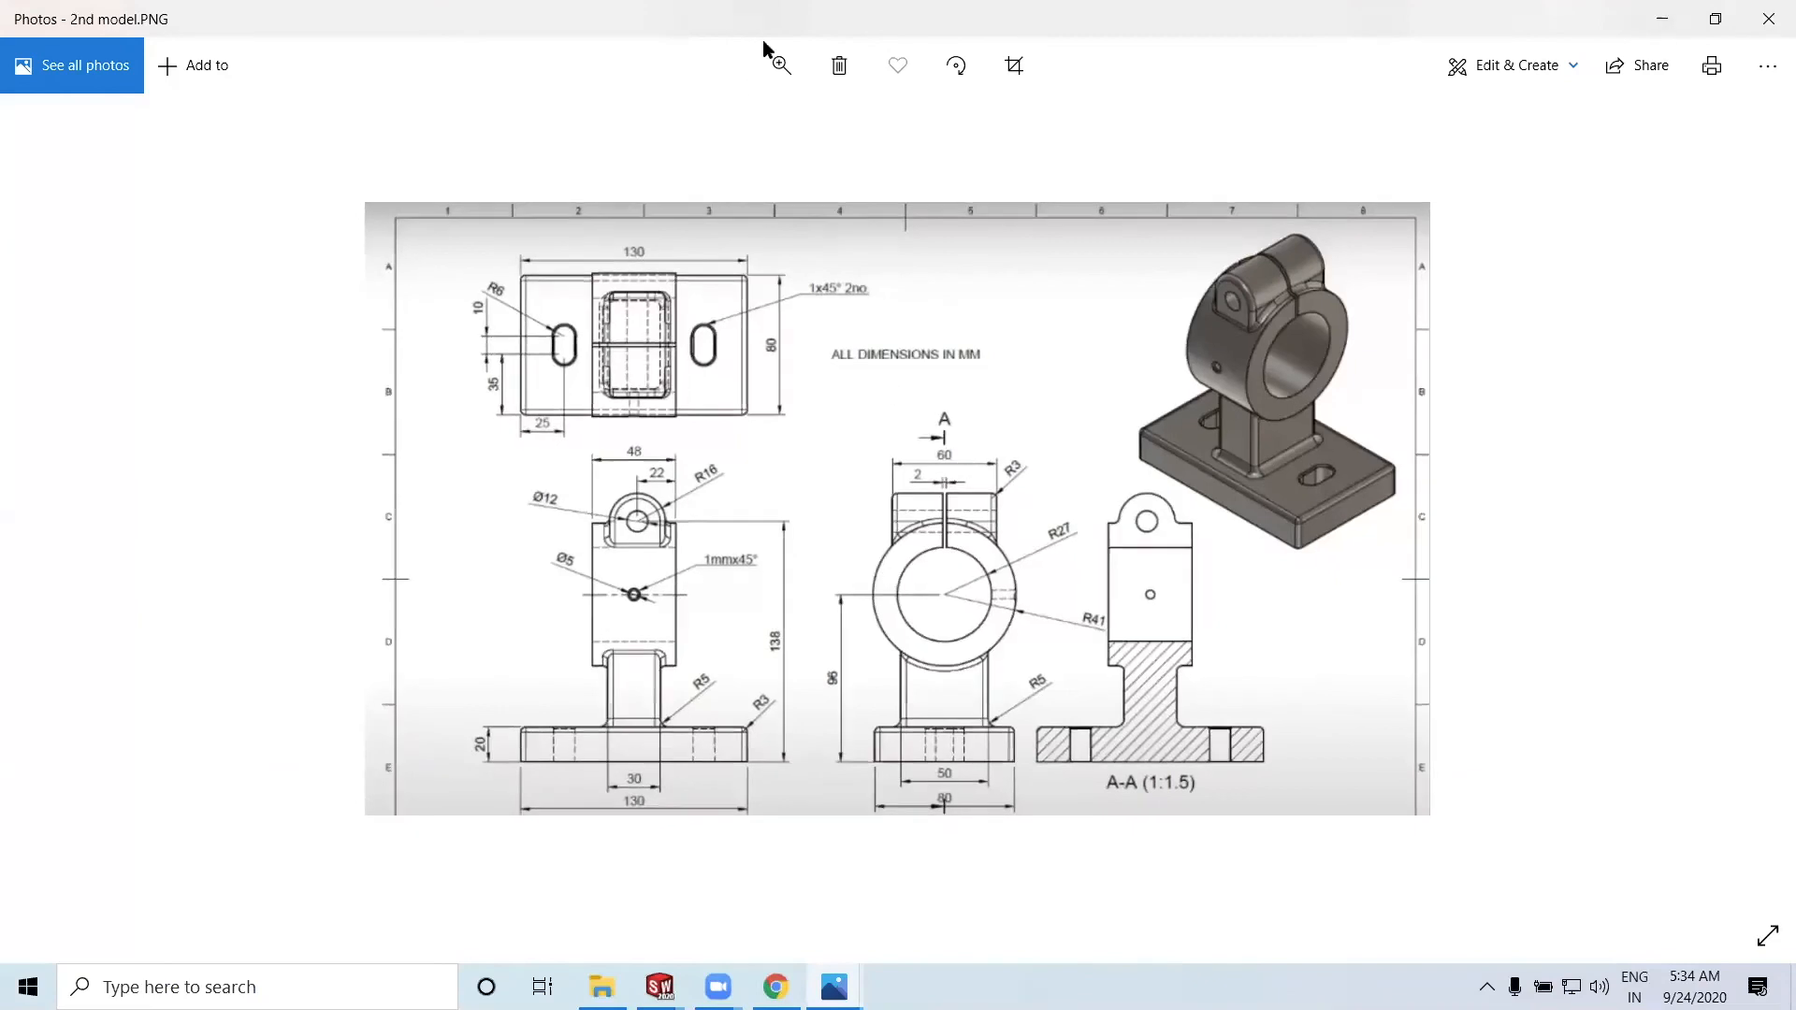
{"action": "left_click", "coordinate": [777, 67]}
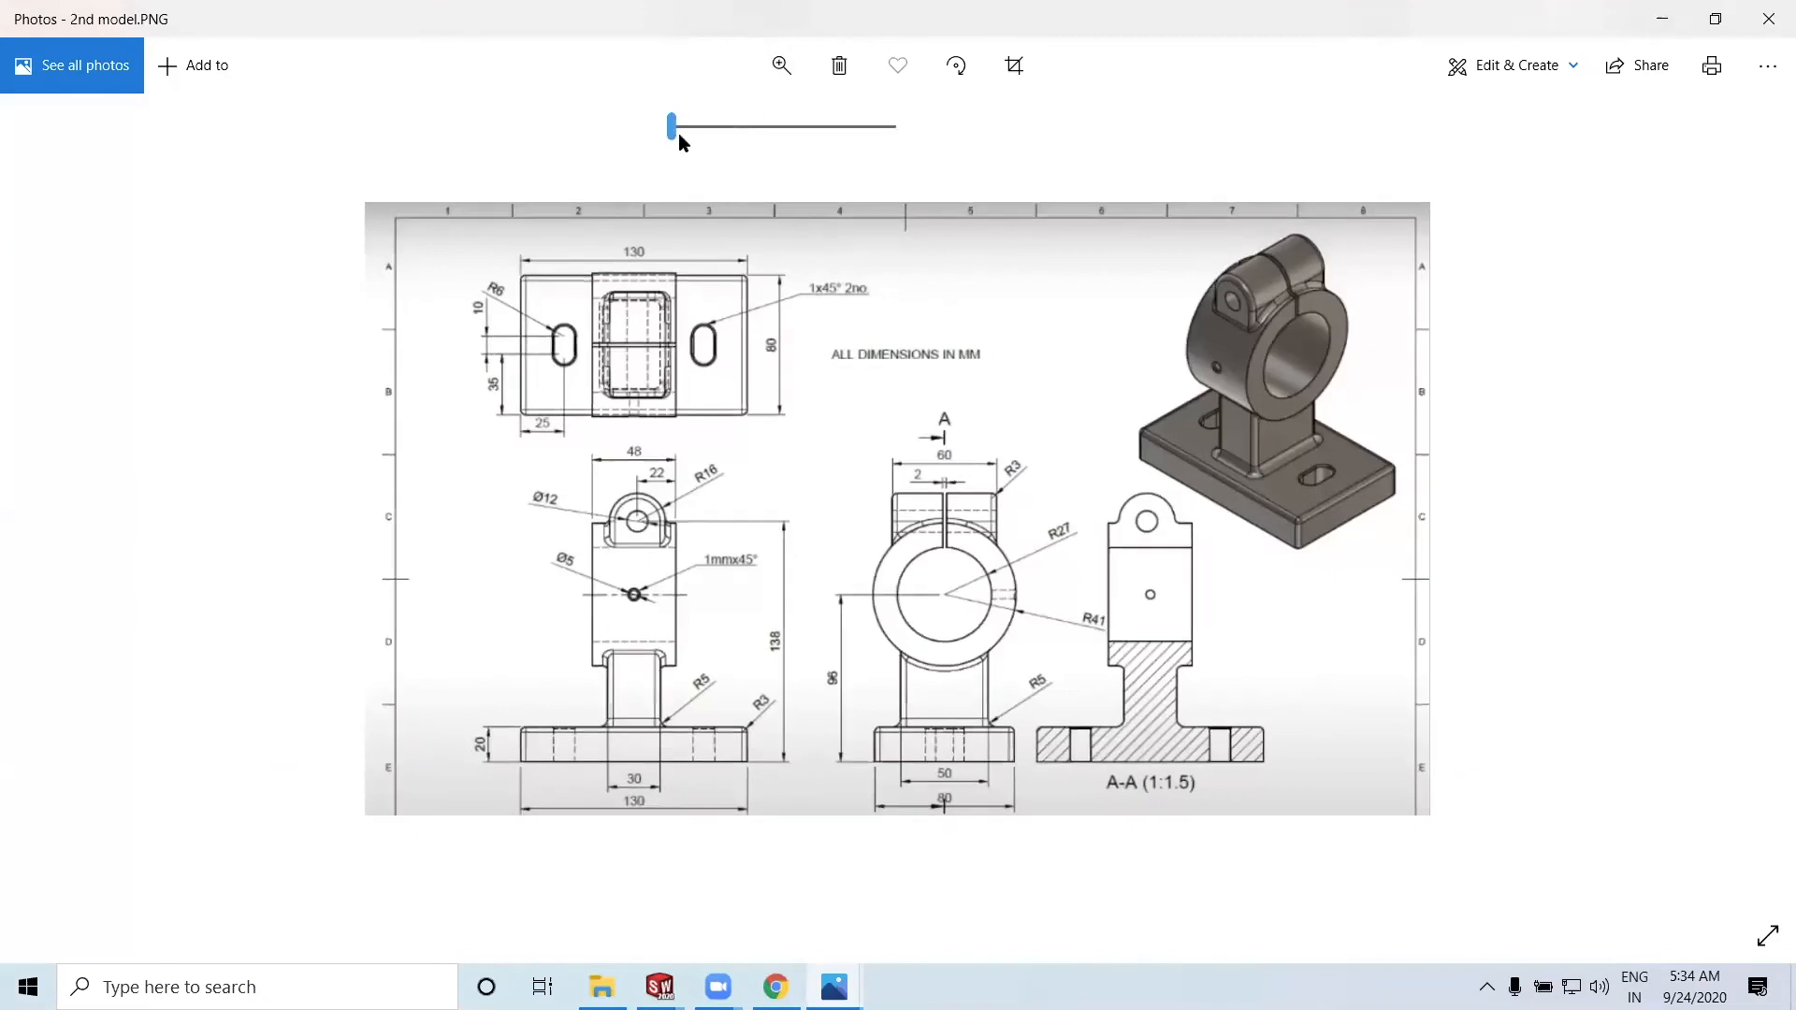
{"action": "left_click", "coordinate": [728, 127]}
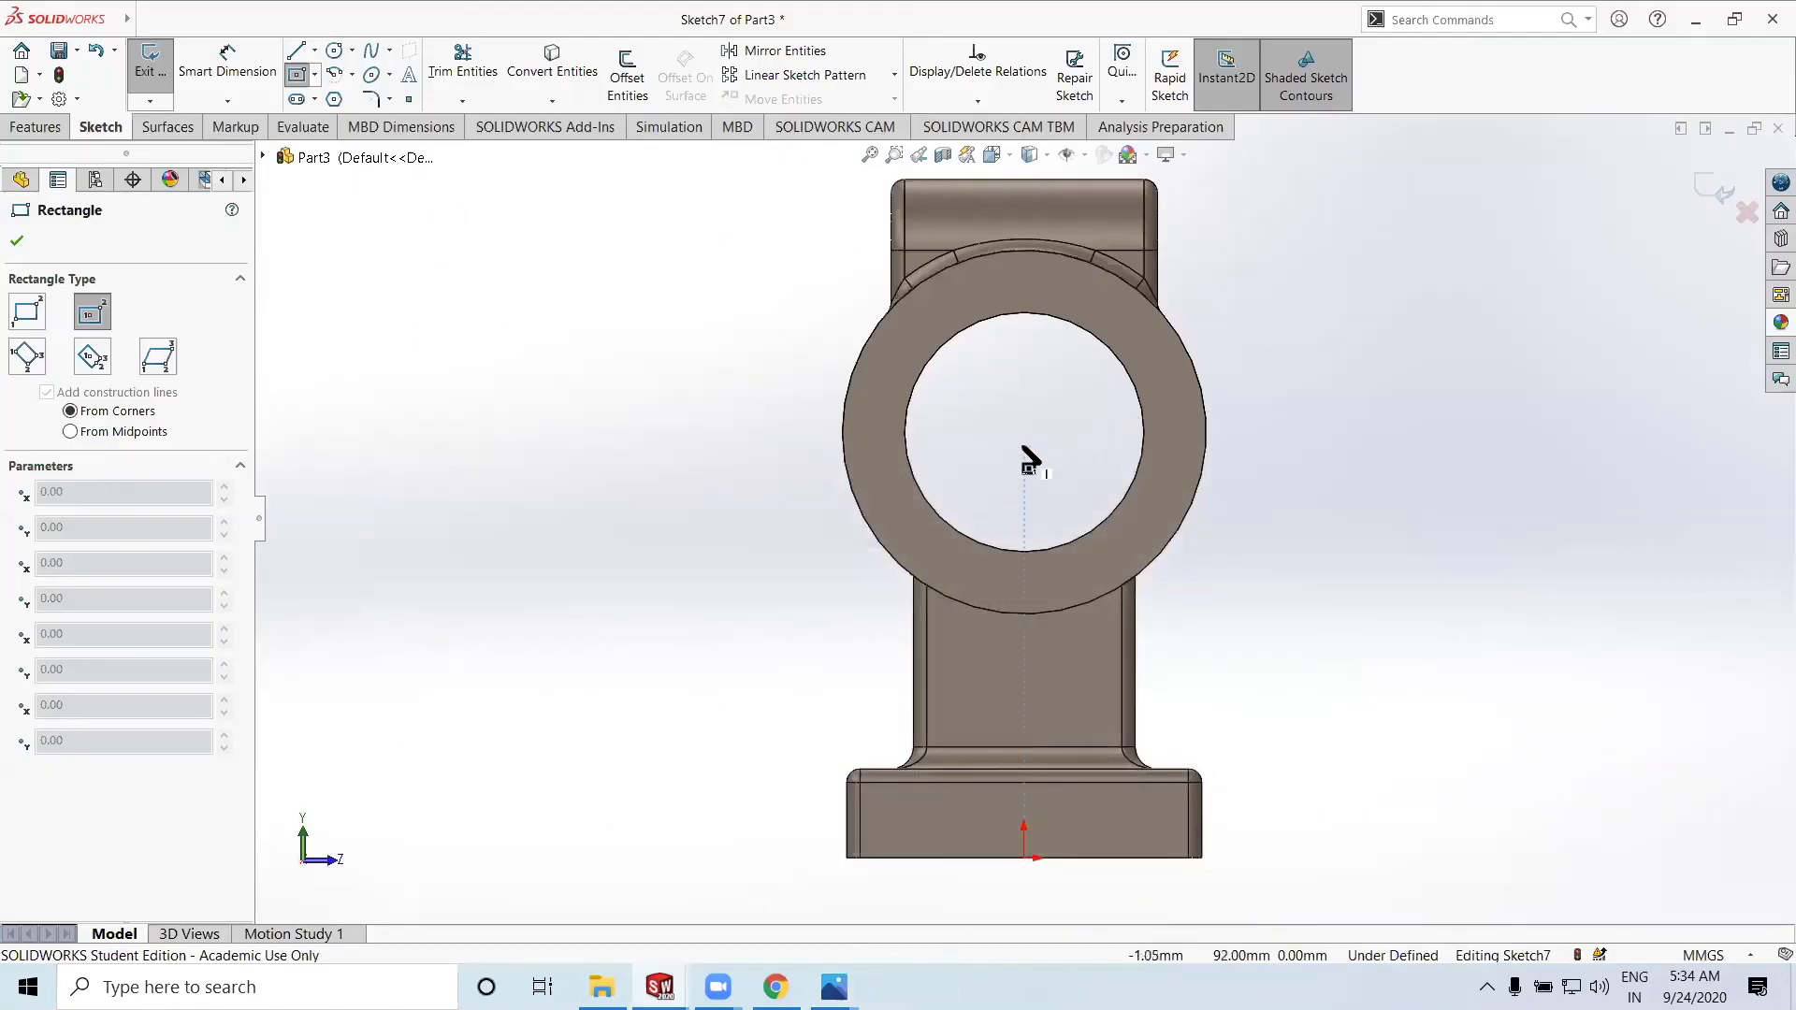
Sketch a corner rectangle about 3.8 mm wide, running from near the ring's centre up past the top of the clamp lug
{"action": "left_click", "coordinate": [316, 74]}
{"action": "left_click", "coordinate": [356, 100]}
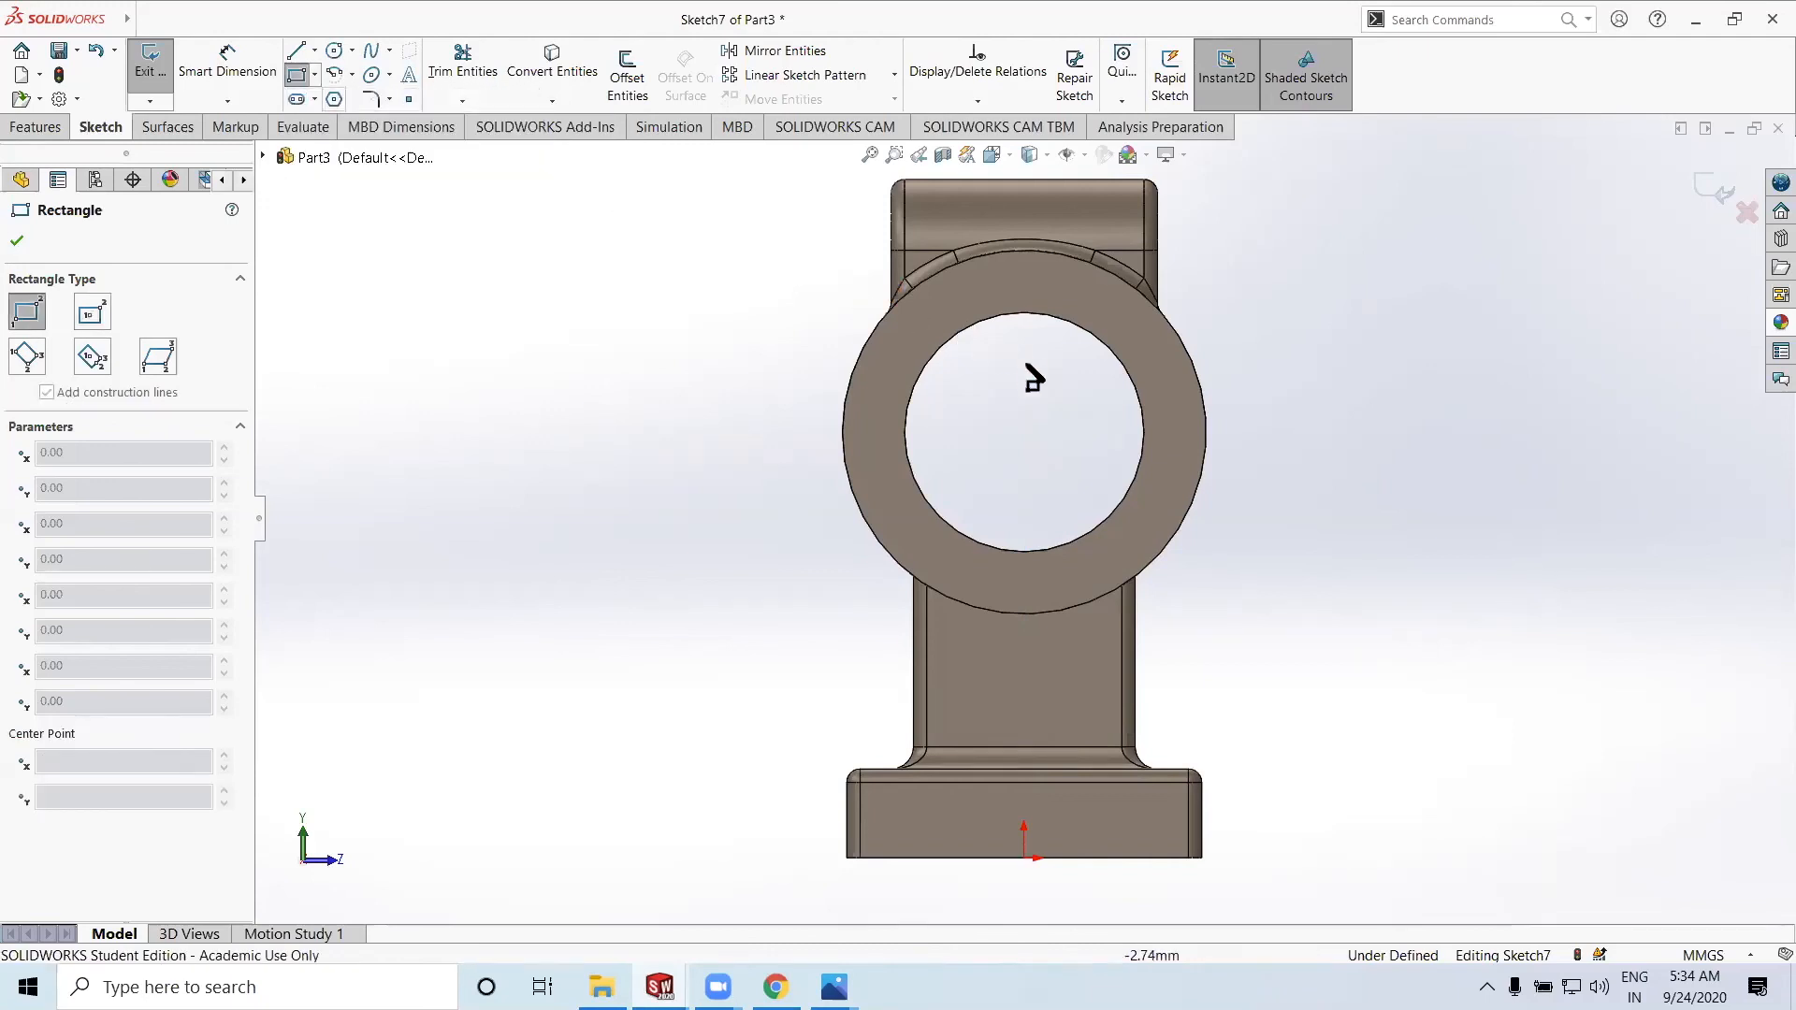
{"action": "left_click", "coordinate": [1024, 427]}
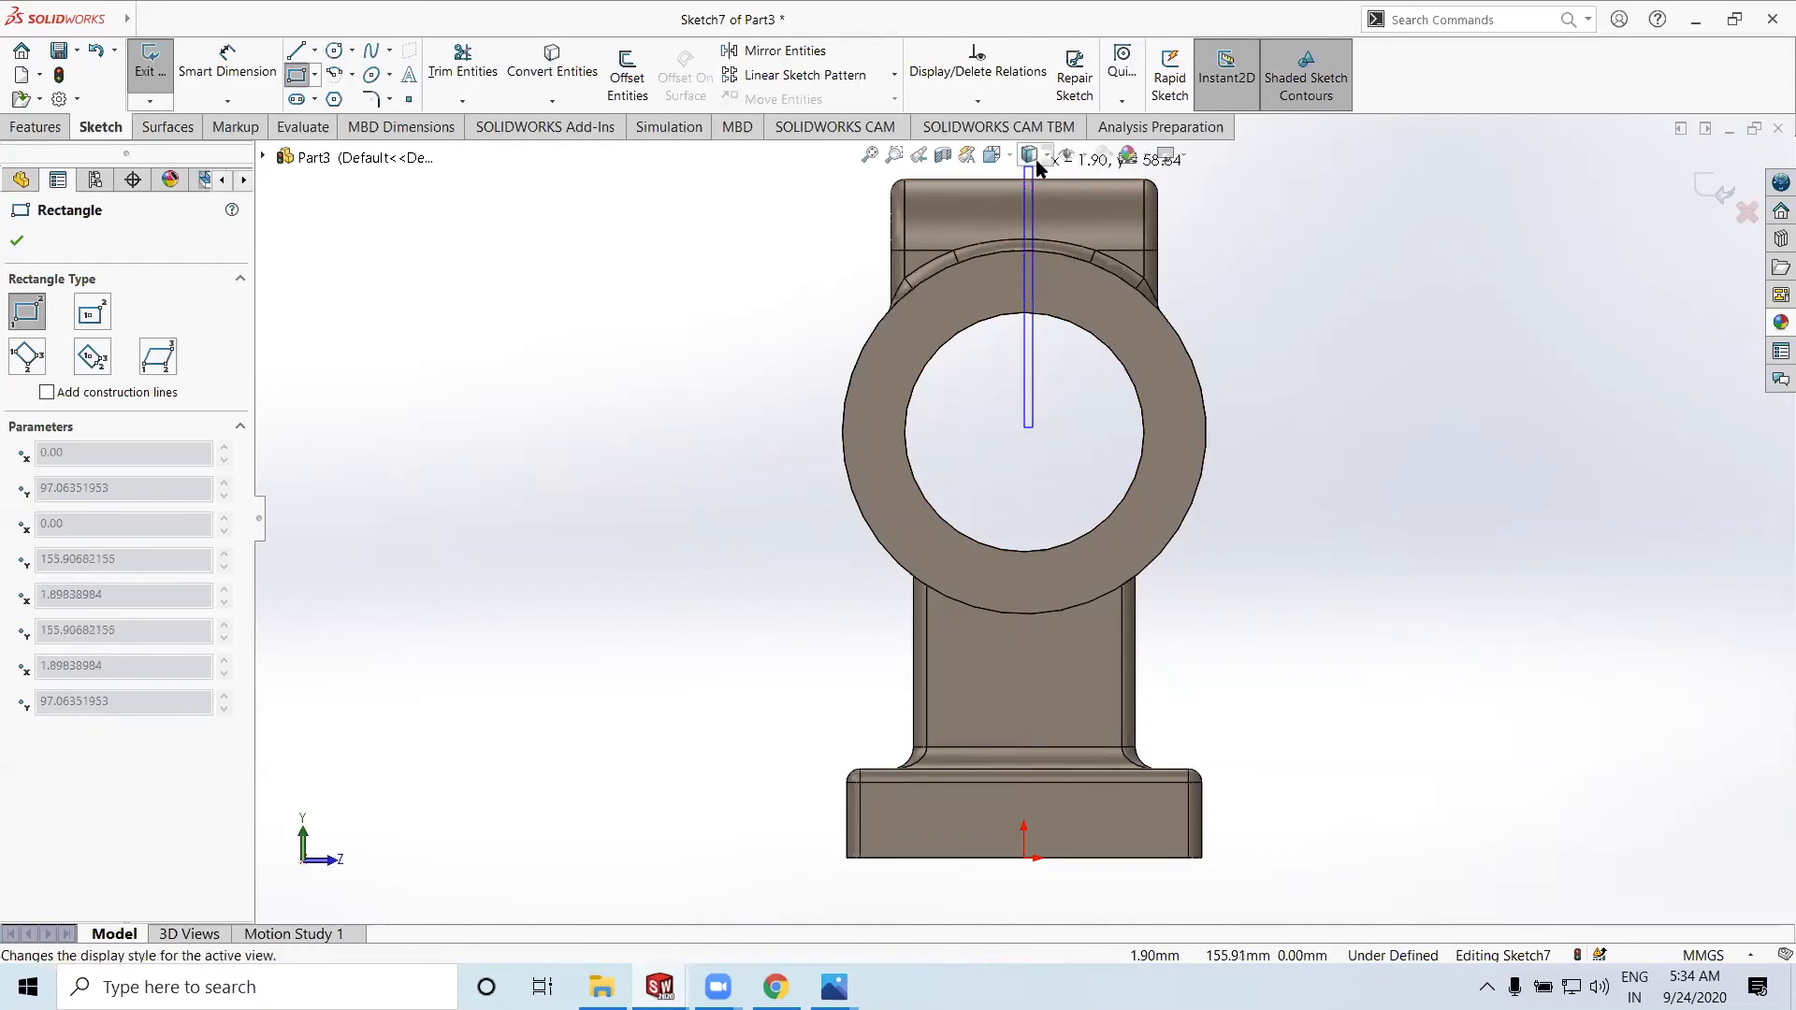
{"action": "scroll", "coordinate": [1038, 182], "scroll_direction": "up", "scroll_amount": 1}
{"action": "left_click", "coordinate": [1038, 195]}
{"action": "key", "text": "Escape"}
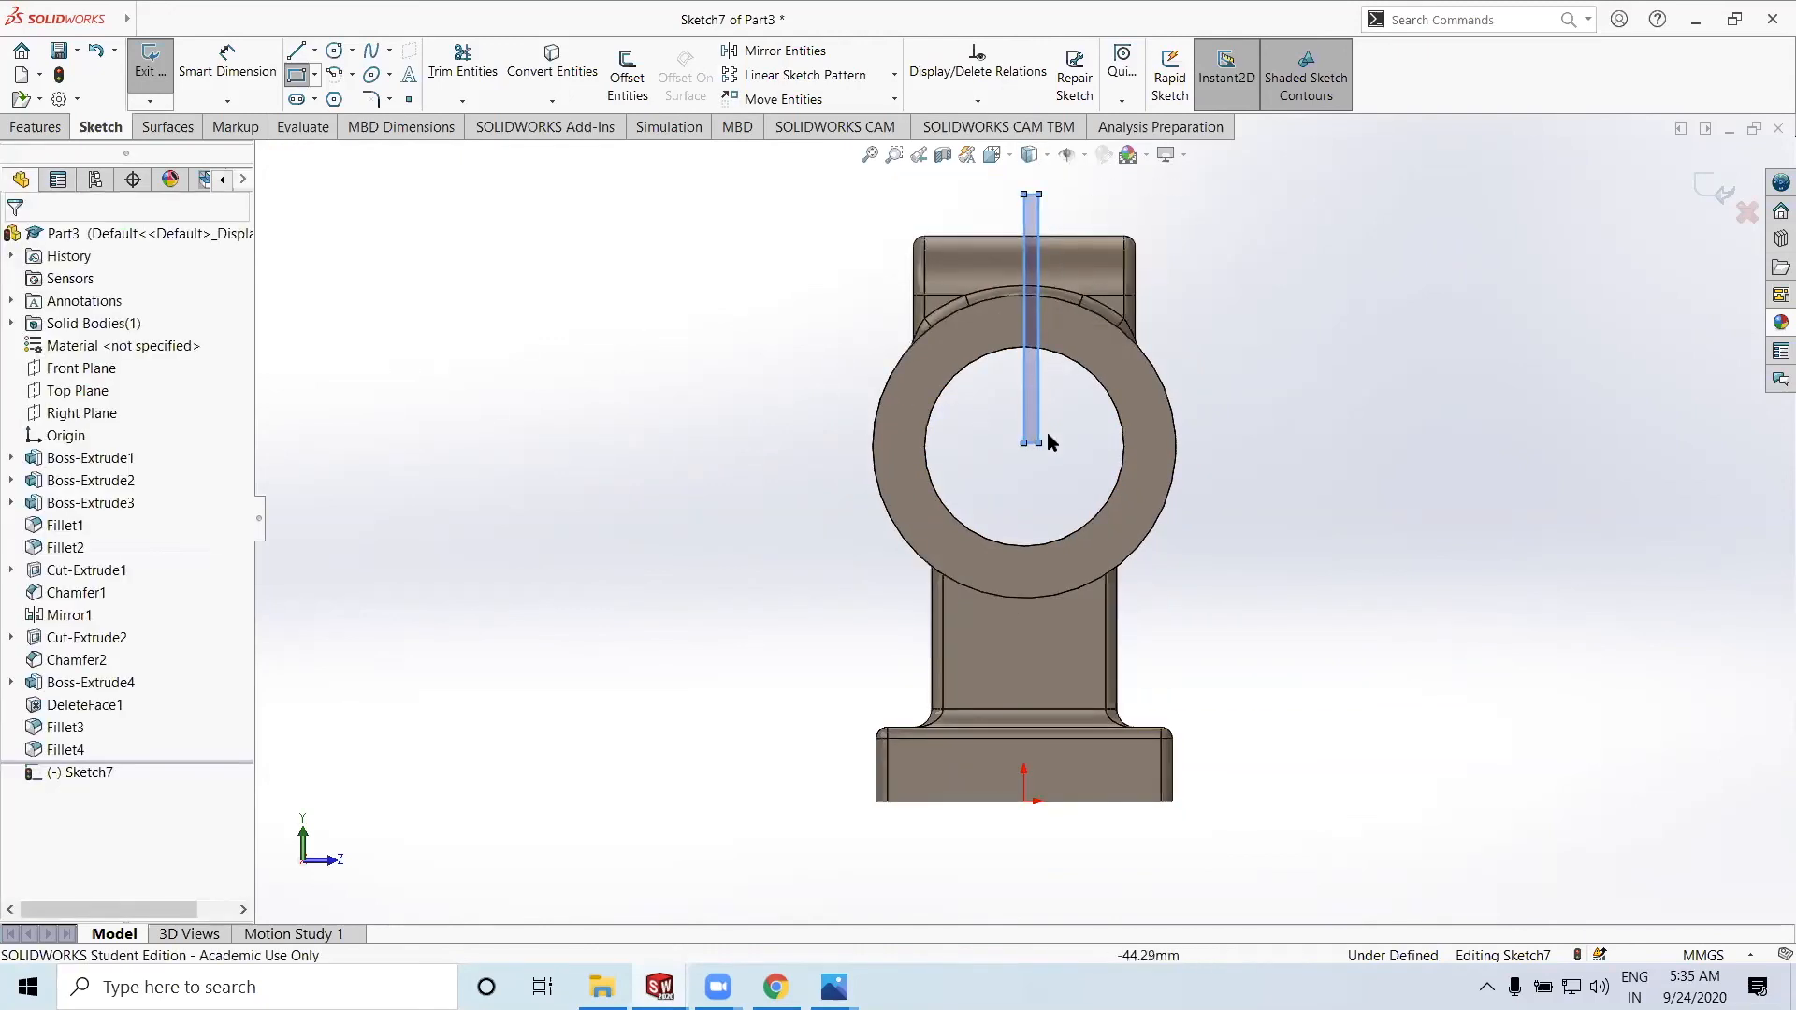
Dimension the width of the slot rectangle at its lower edge and set it to 2 mm
{"action": "scroll", "coordinate": [1047, 432], "scroll_direction": "up", "scroll_amount": 3}
{"action": "left_click", "coordinate": [225, 60]}
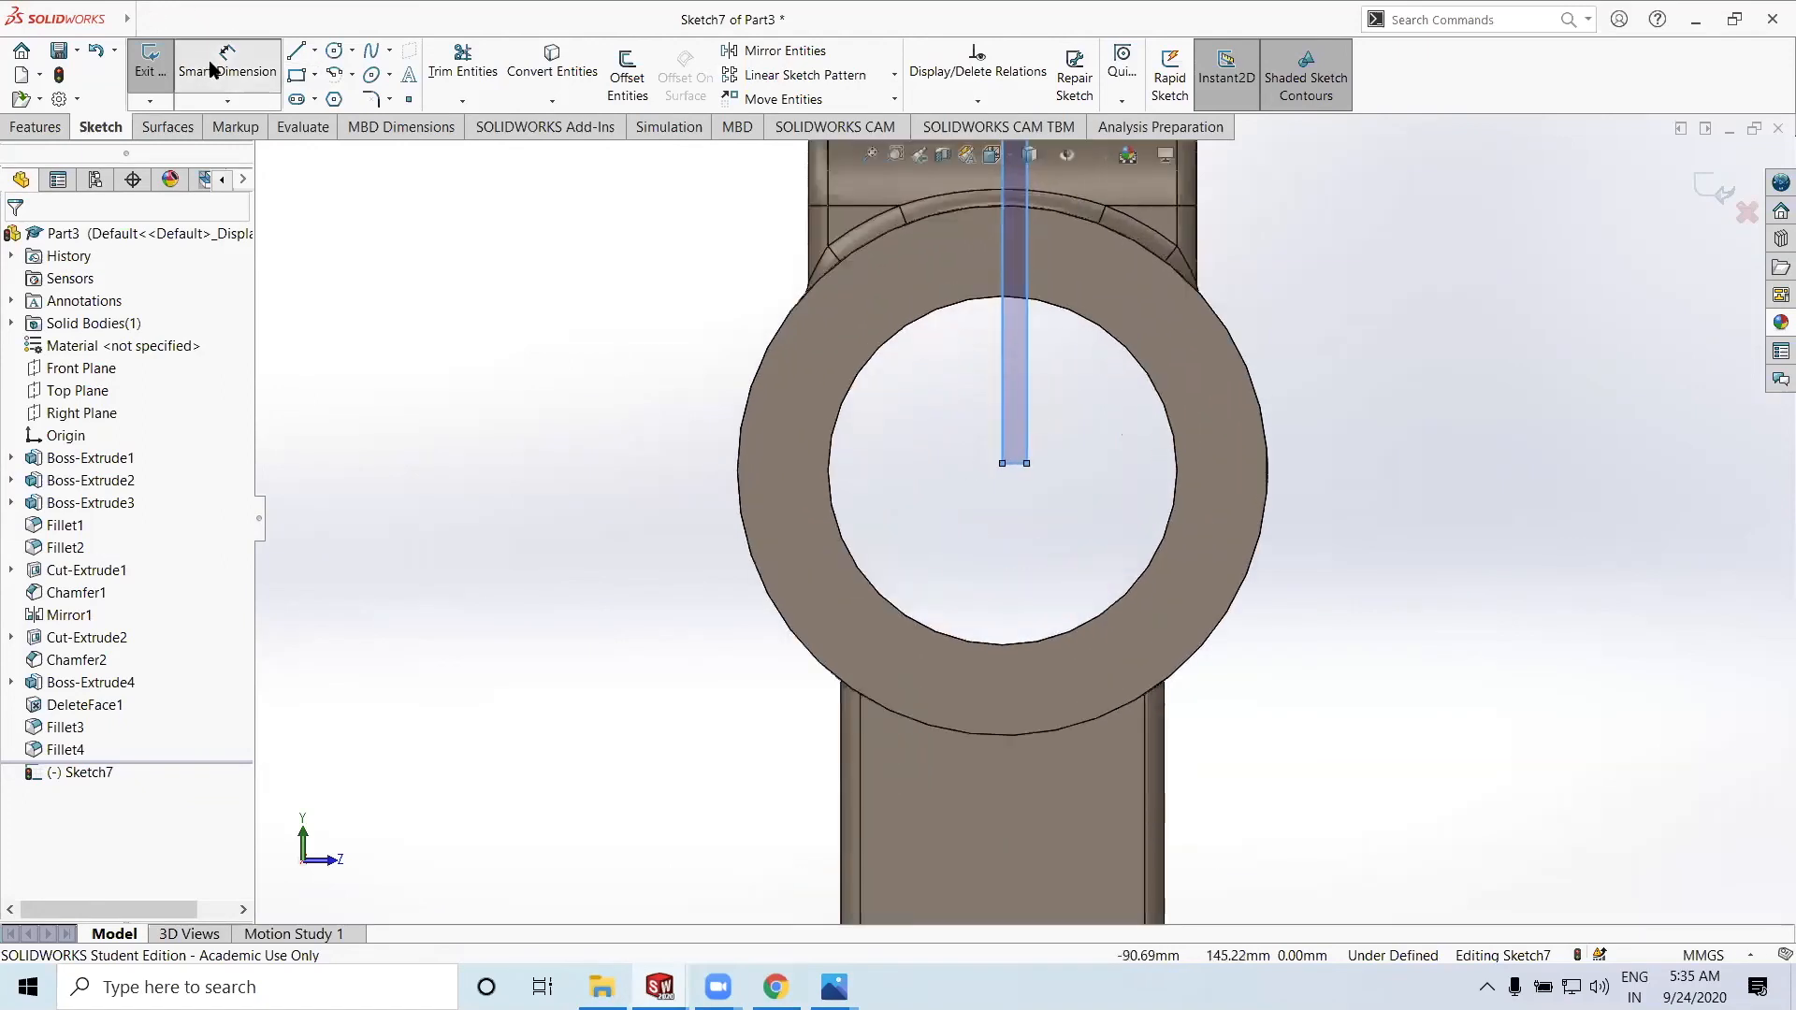
{"action": "left_click", "coordinate": [1015, 465]}
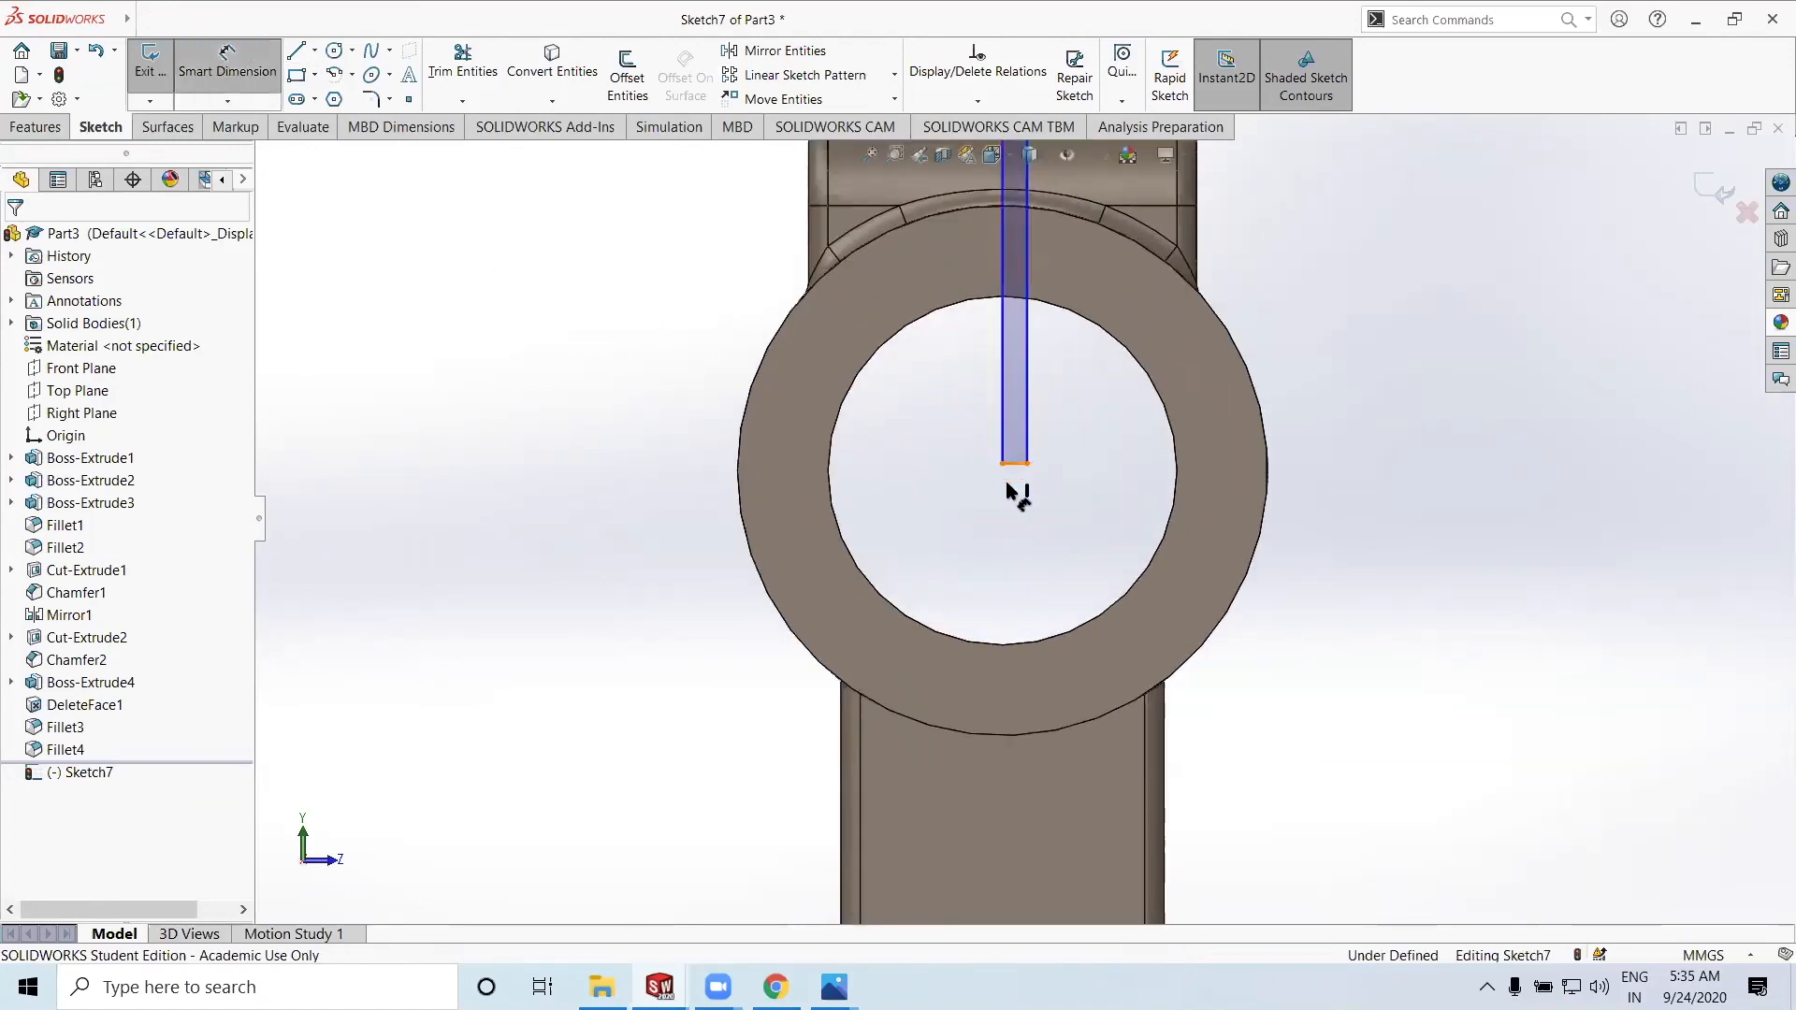
{"action": "left_click", "coordinate": [1012, 509]}
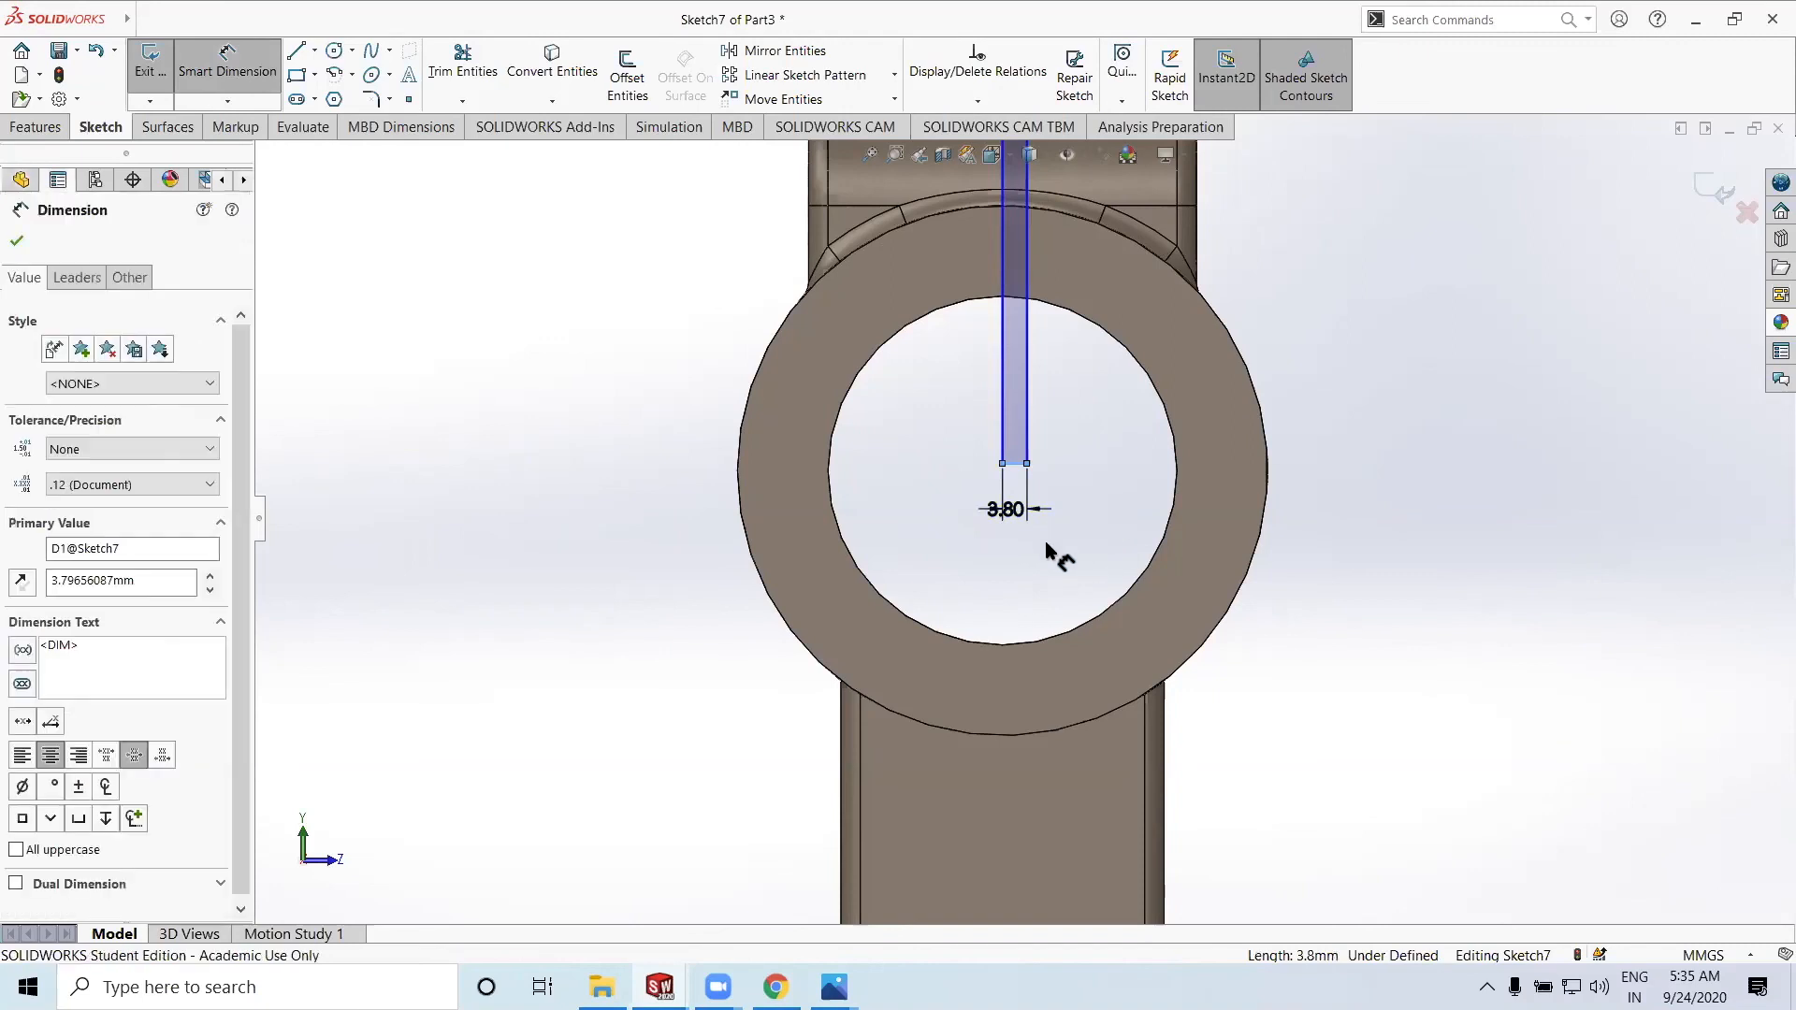
{"action": "type", "text": "2"}
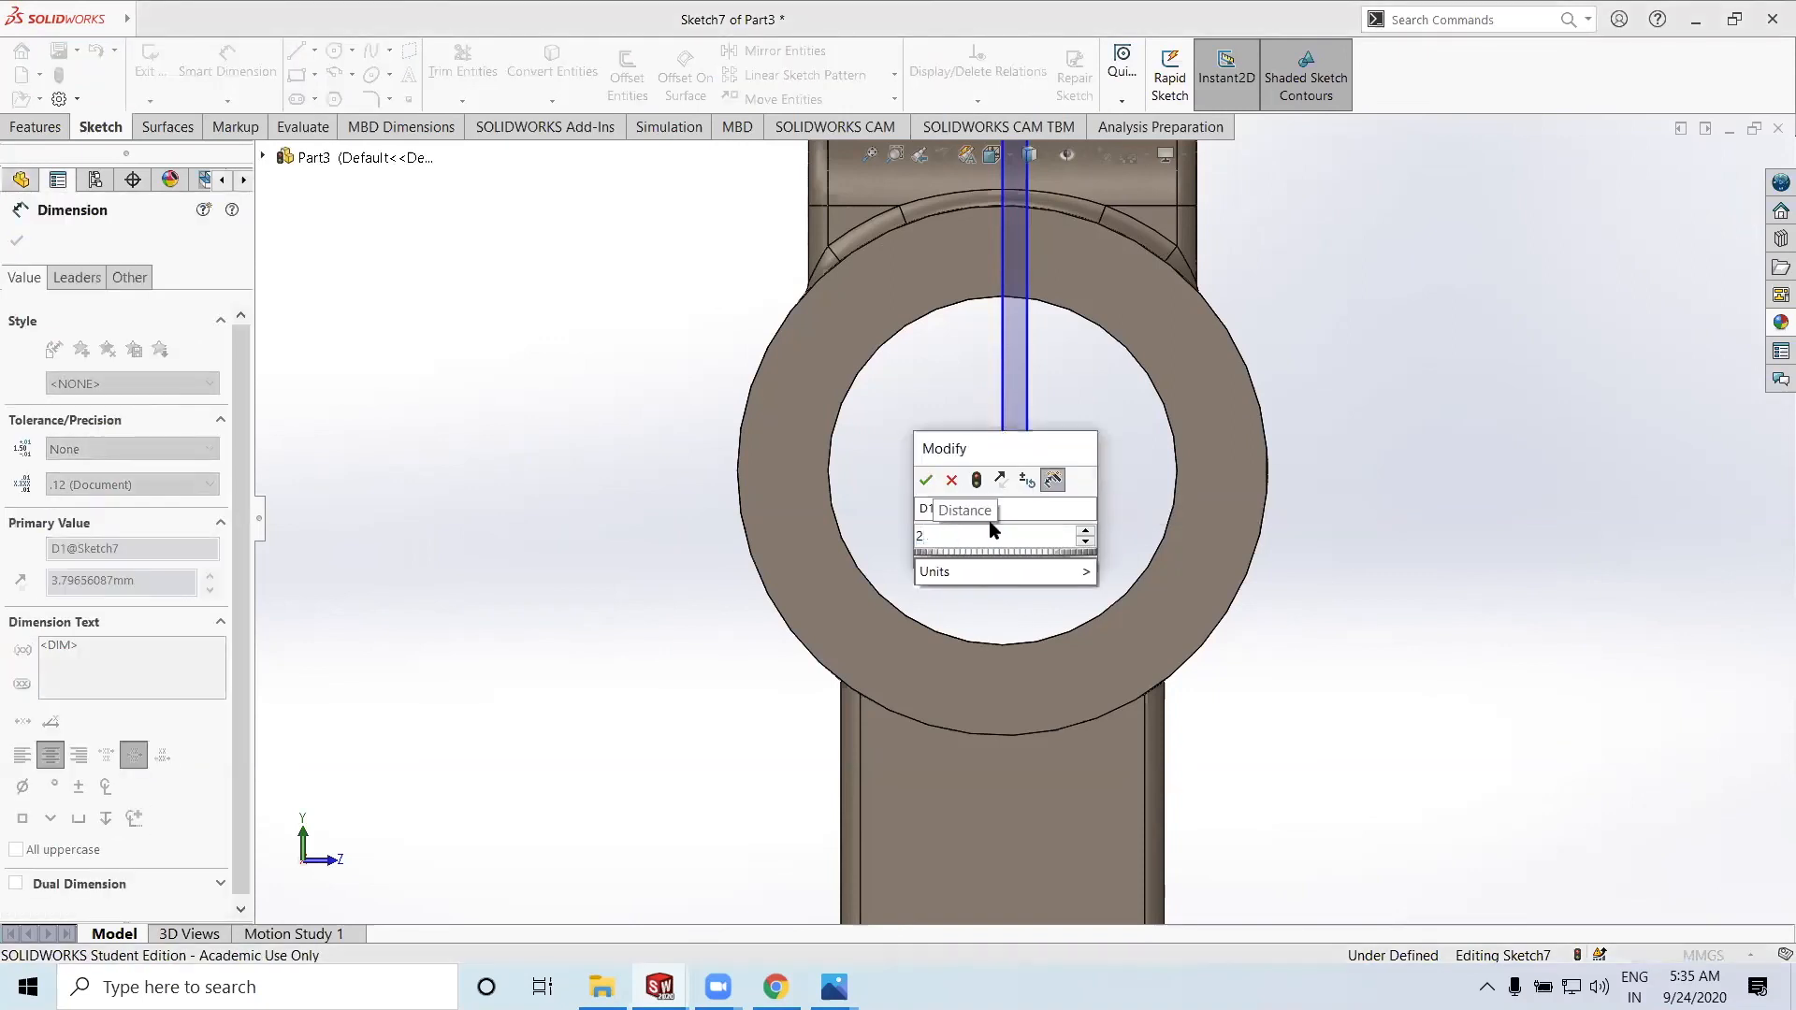
{"action": "left_click", "coordinate": [927, 480]}
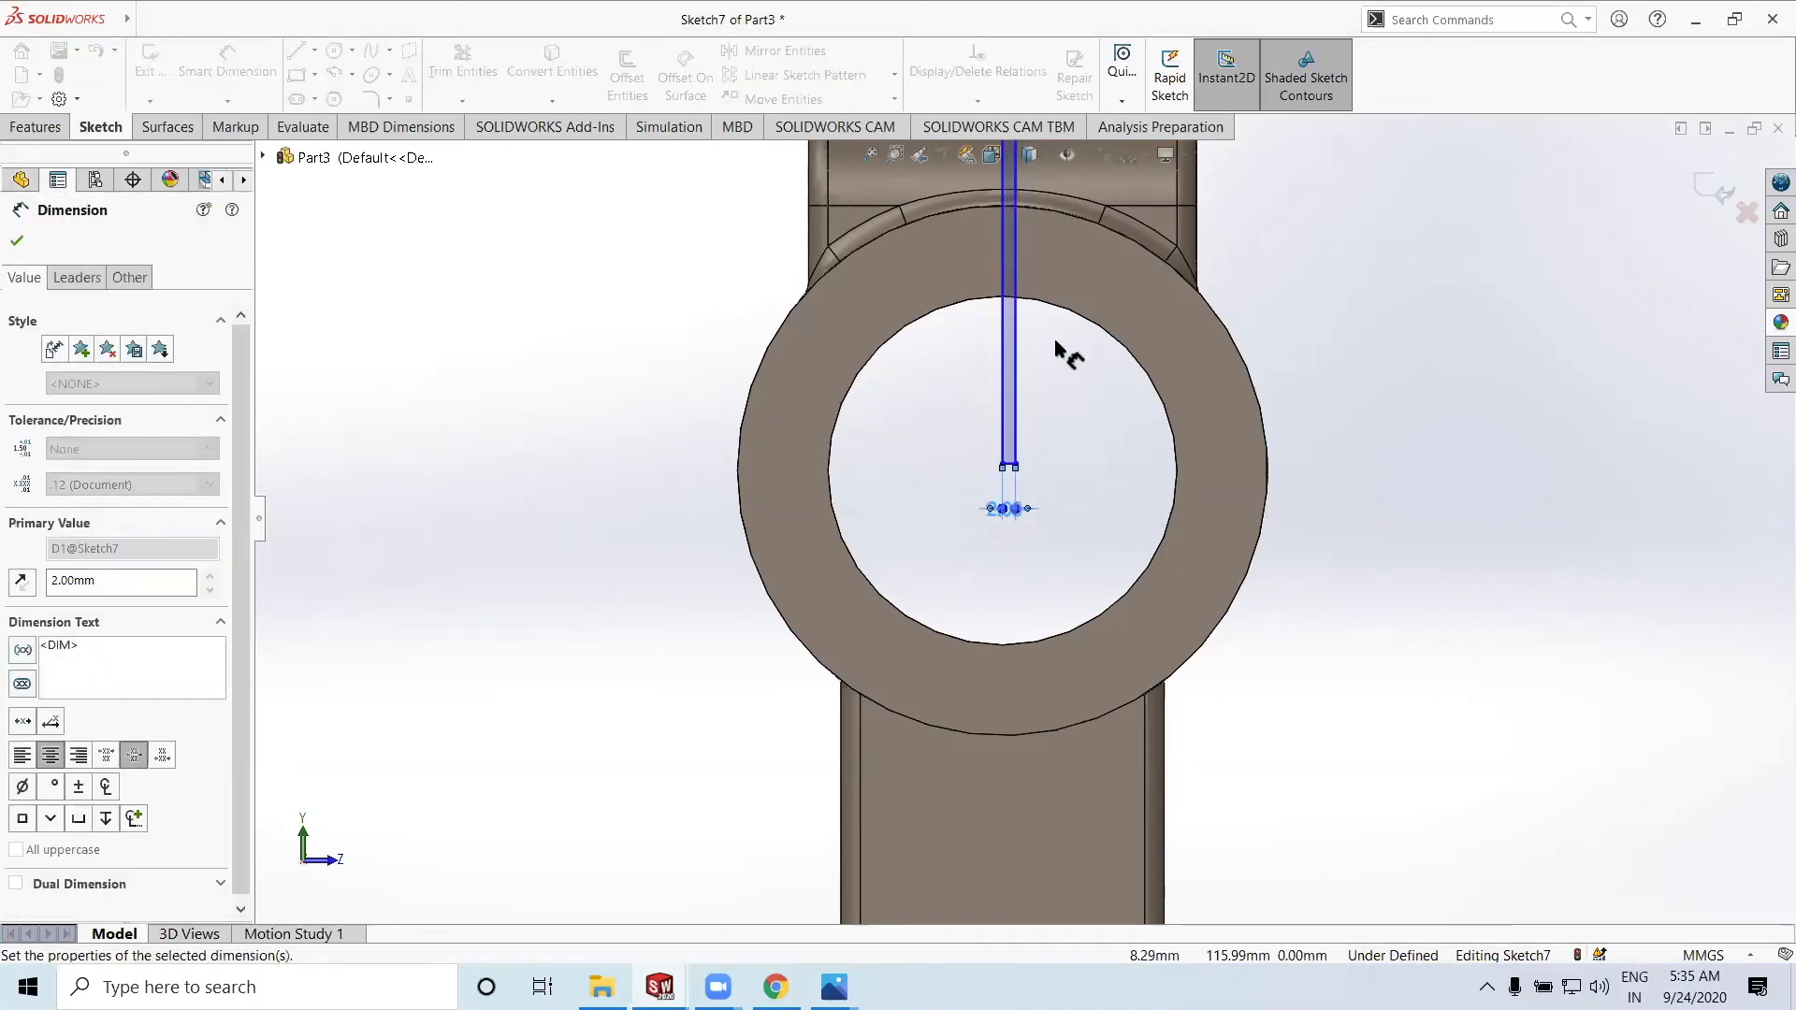
{"action": "scroll", "coordinate": [1062, 350], "scroll_direction": "up", "scroll_amount": 4}
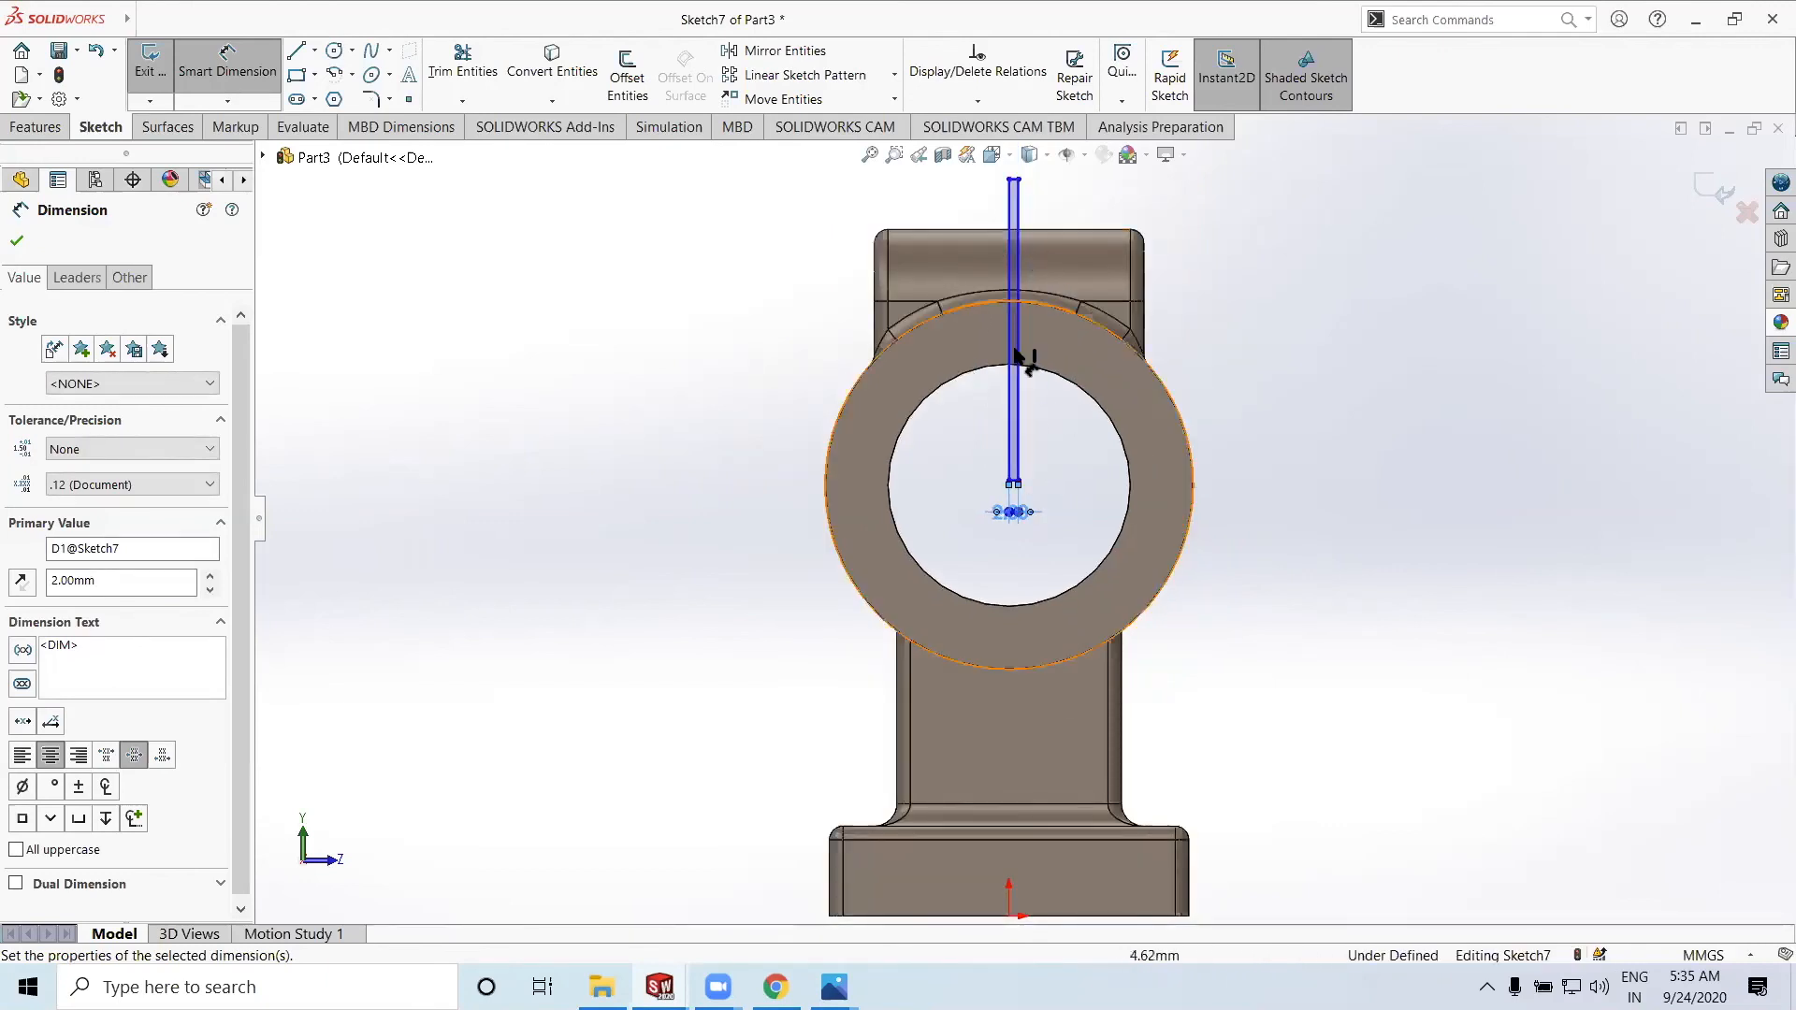
{"action": "scroll", "coordinate": [1042, 473], "scroll_direction": "down", "scroll_amount": 2}
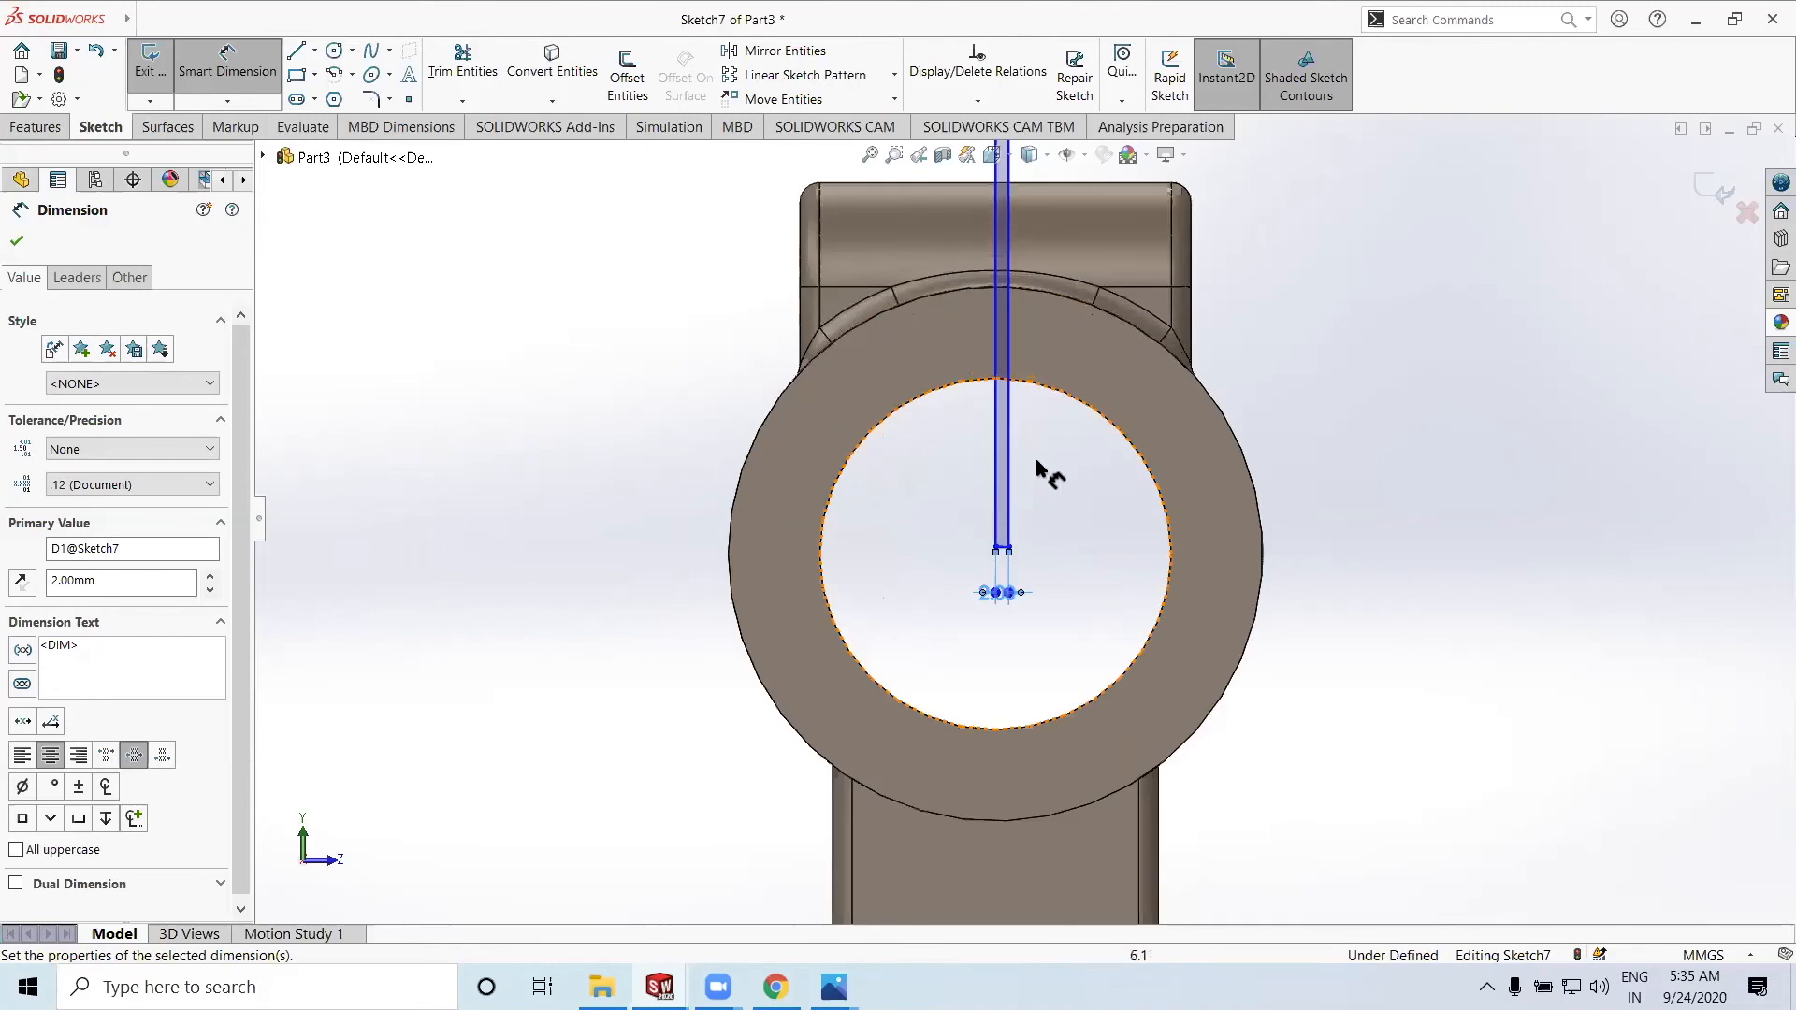
{"action": "scroll", "coordinate": [1042, 541], "scroll_direction": "down", "scroll_amount": 3}
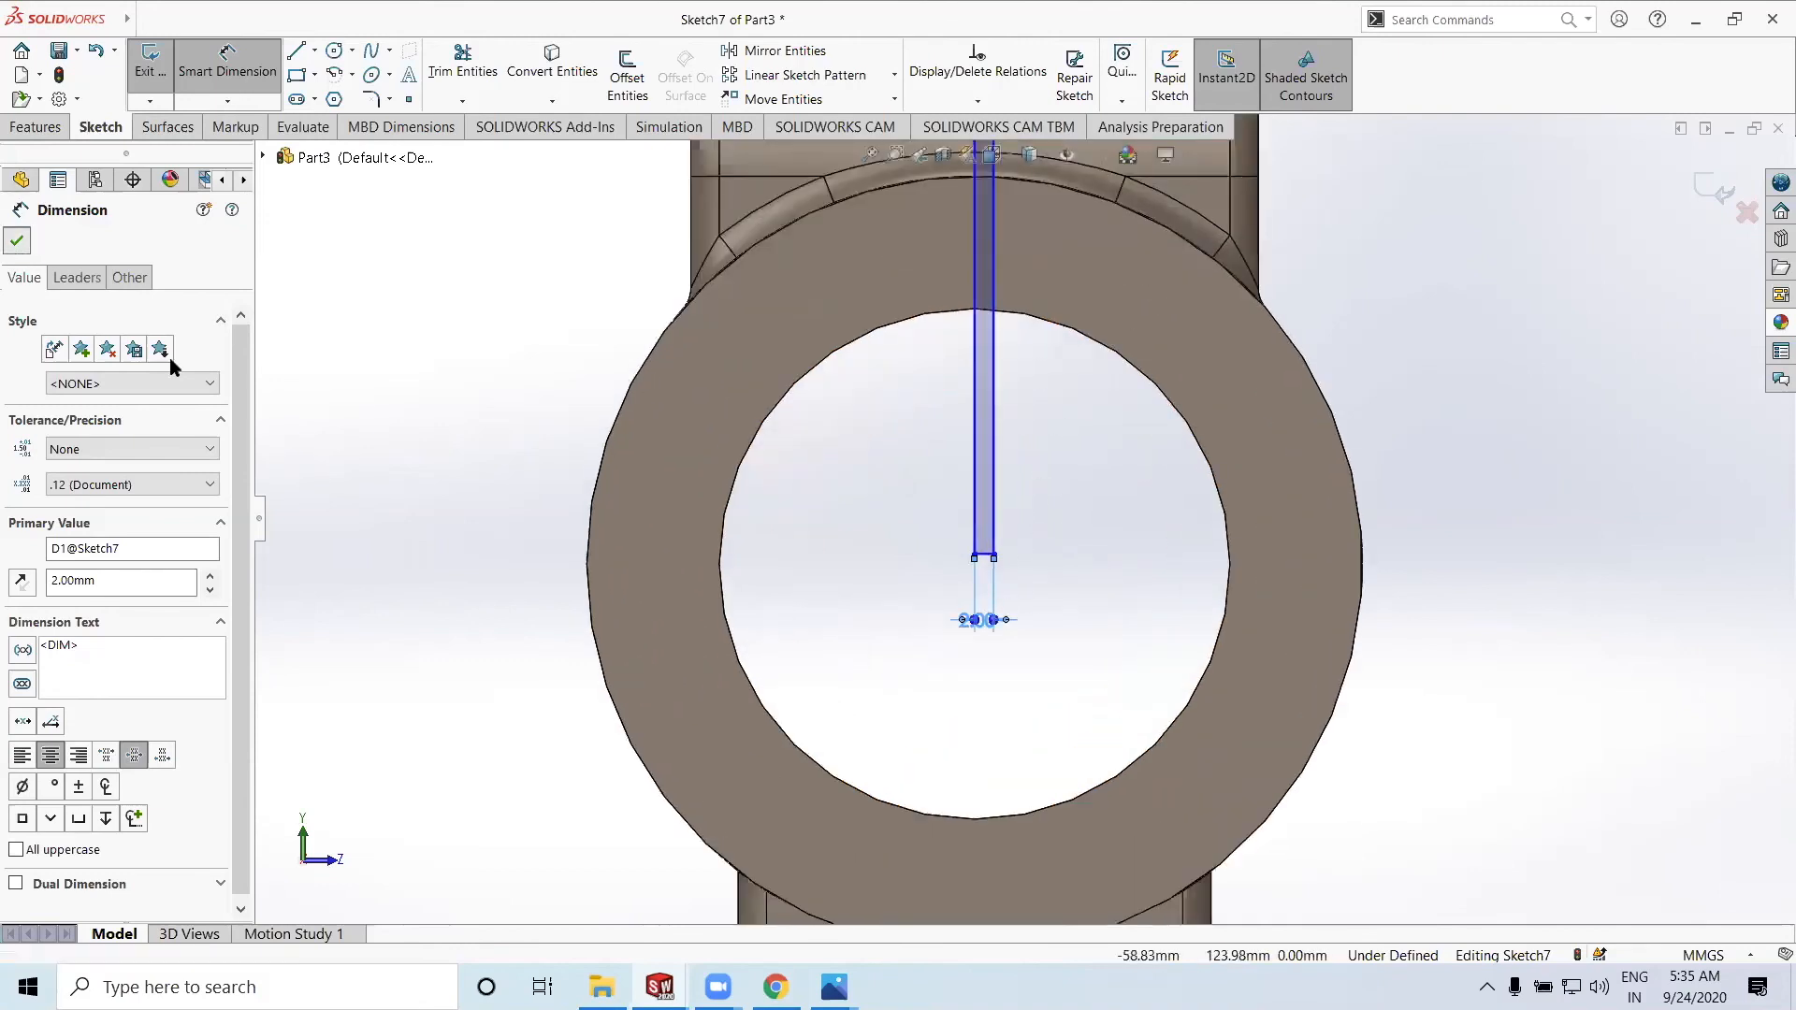
{"action": "left_click", "coordinate": [17, 239]}
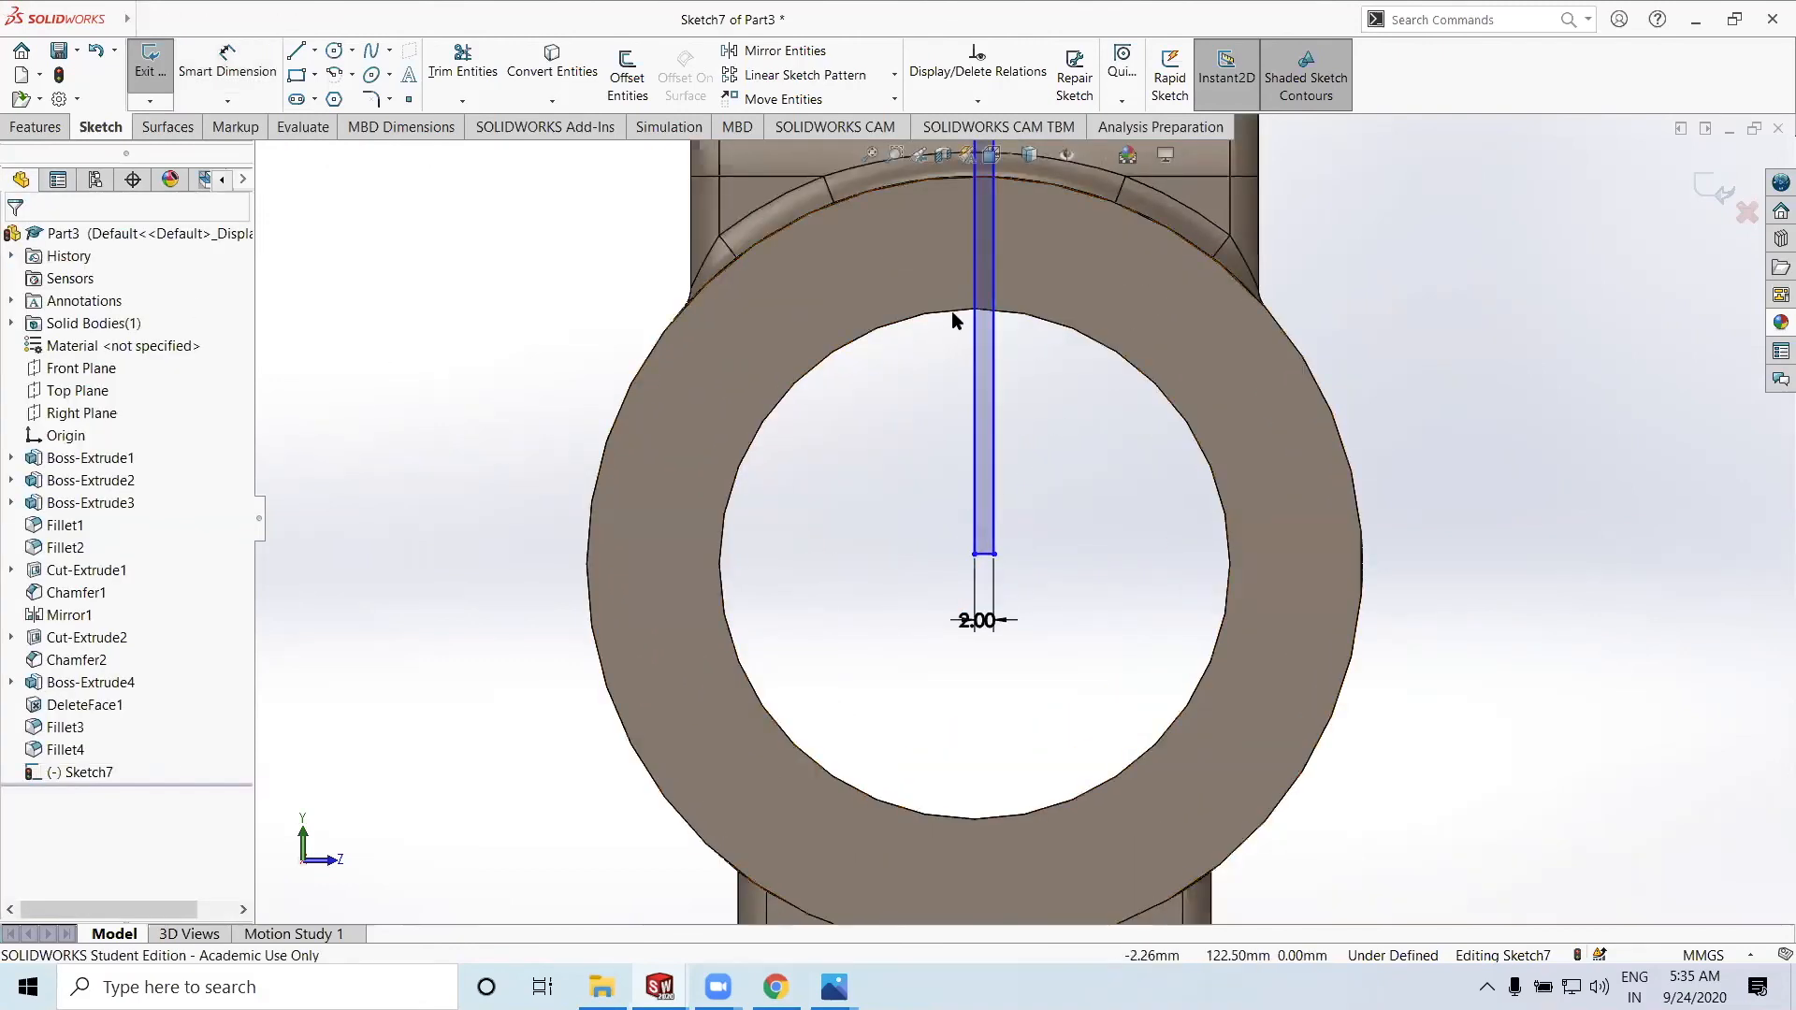
Add a vertical relation between the midpoint of the slot rectangle's lower edge and the origin
{"action": "scroll", "coordinate": [989, 567], "scroll_direction": "down", "scroll_amount": 1}
{"action": "scroll", "coordinate": [991, 571], "scroll_direction": "down", "scroll_amount": 2}
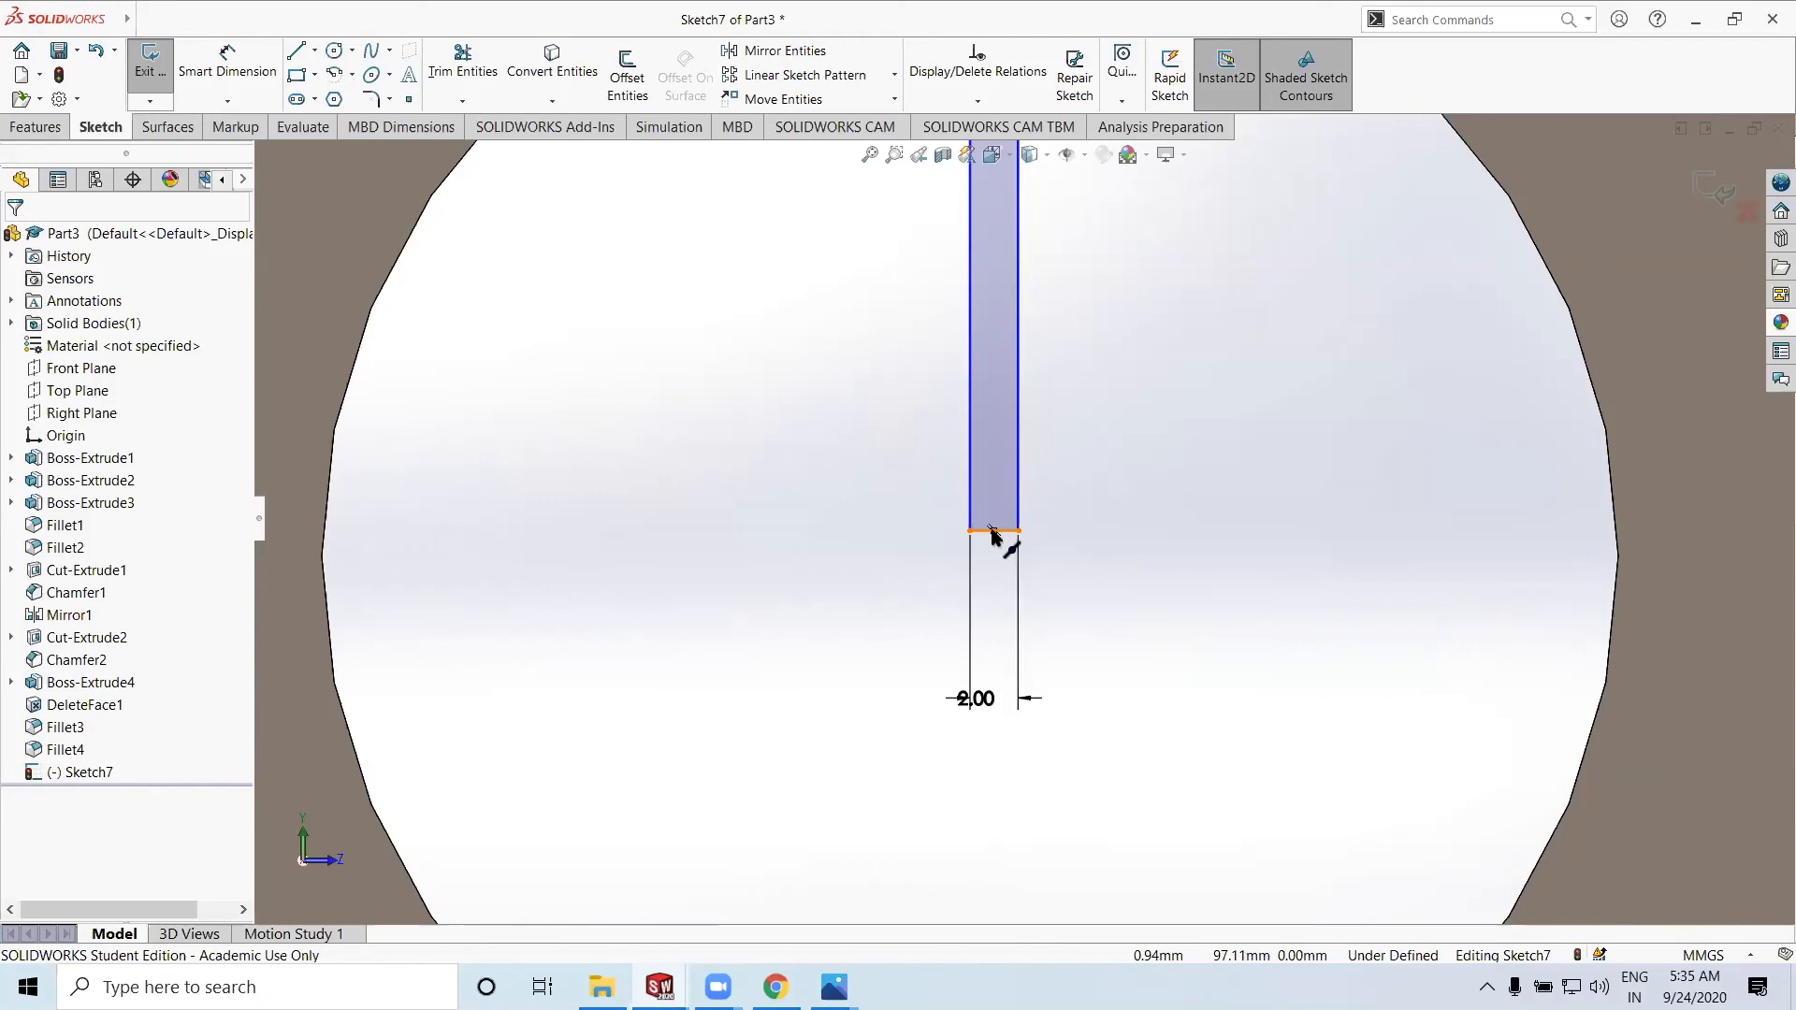
{"action": "left_click", "coordinate": [994, 532]}
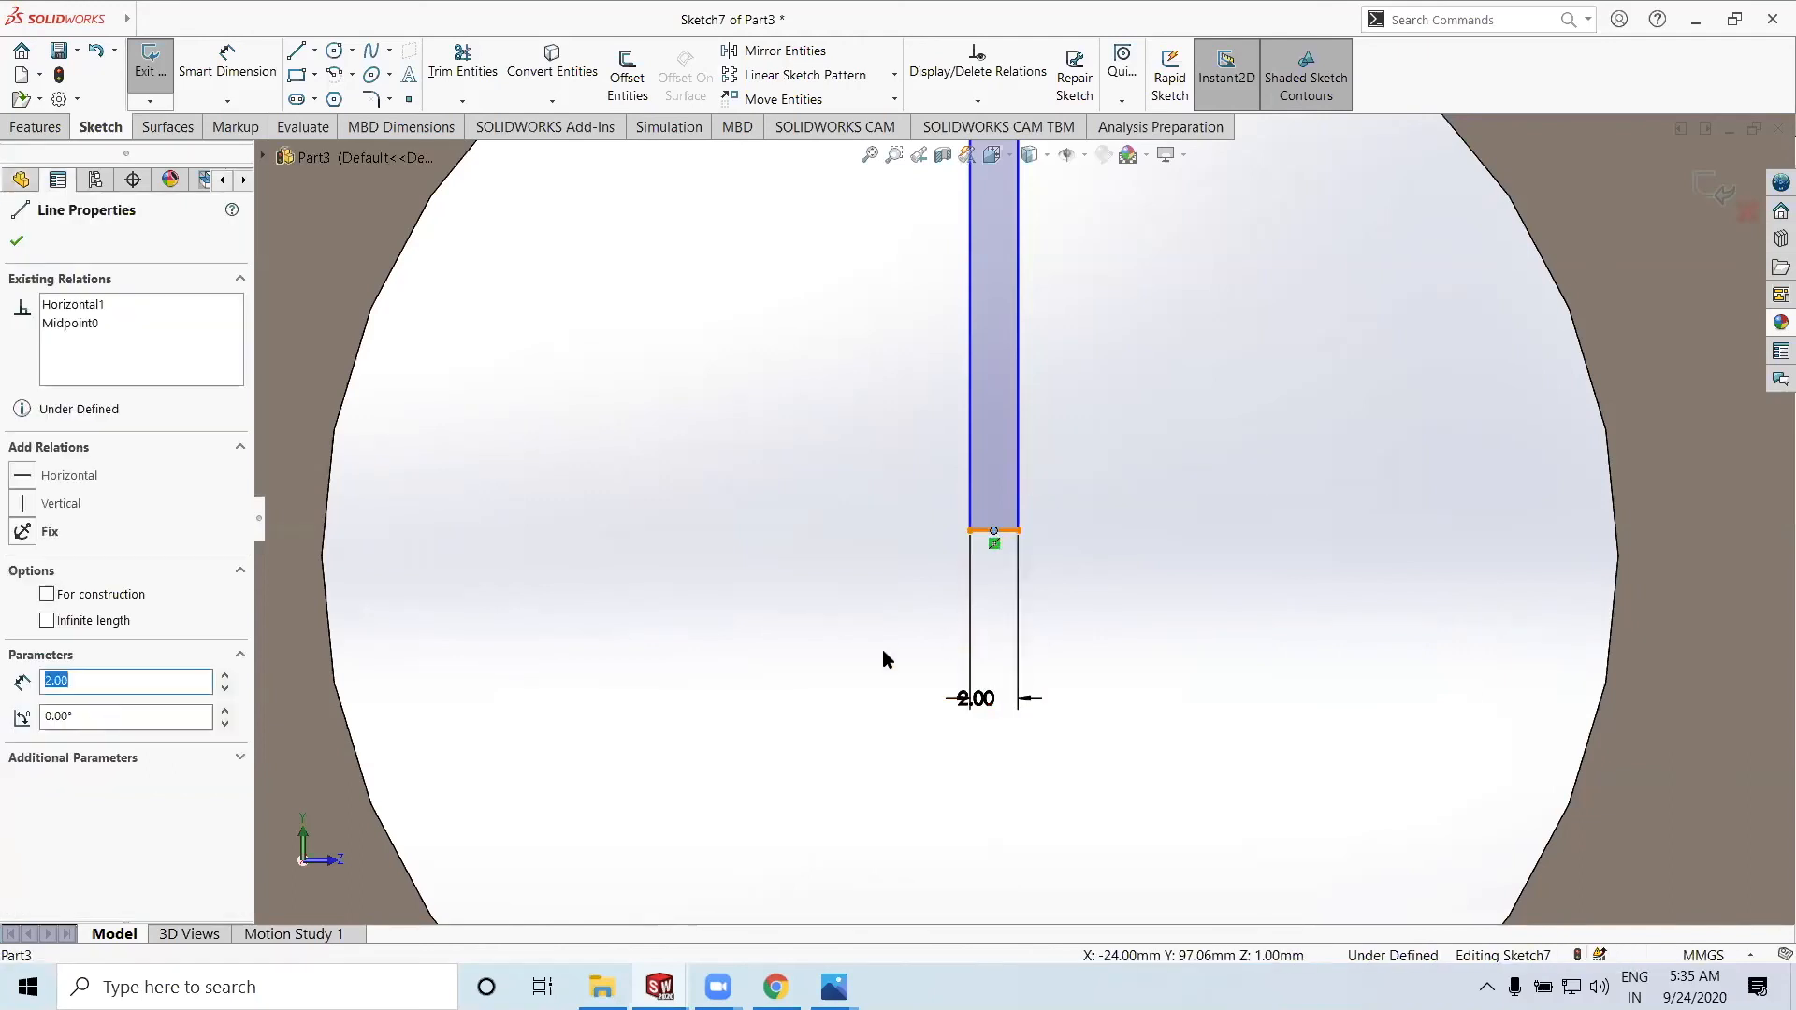
{"action": "key", "text": "f"}
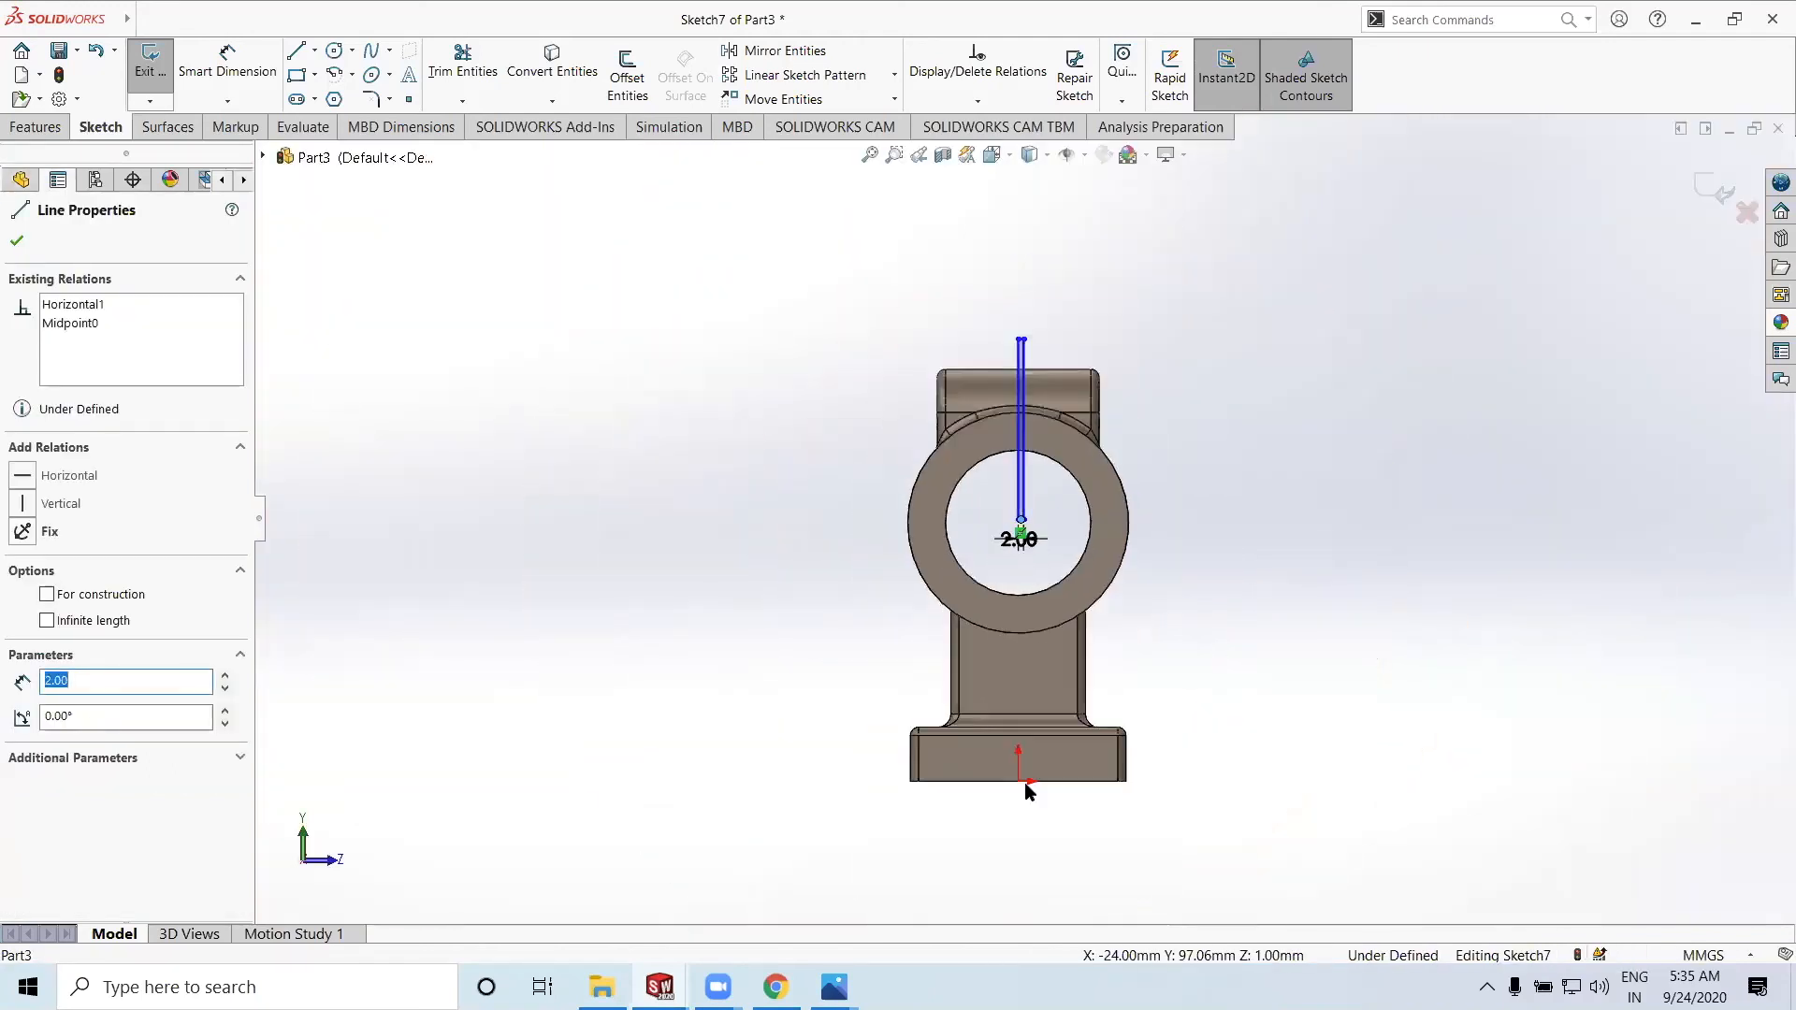
{"action": "scroll", "coordinate": [1024, 782], "scroll_direction": "down", "scroll_amount": 3}
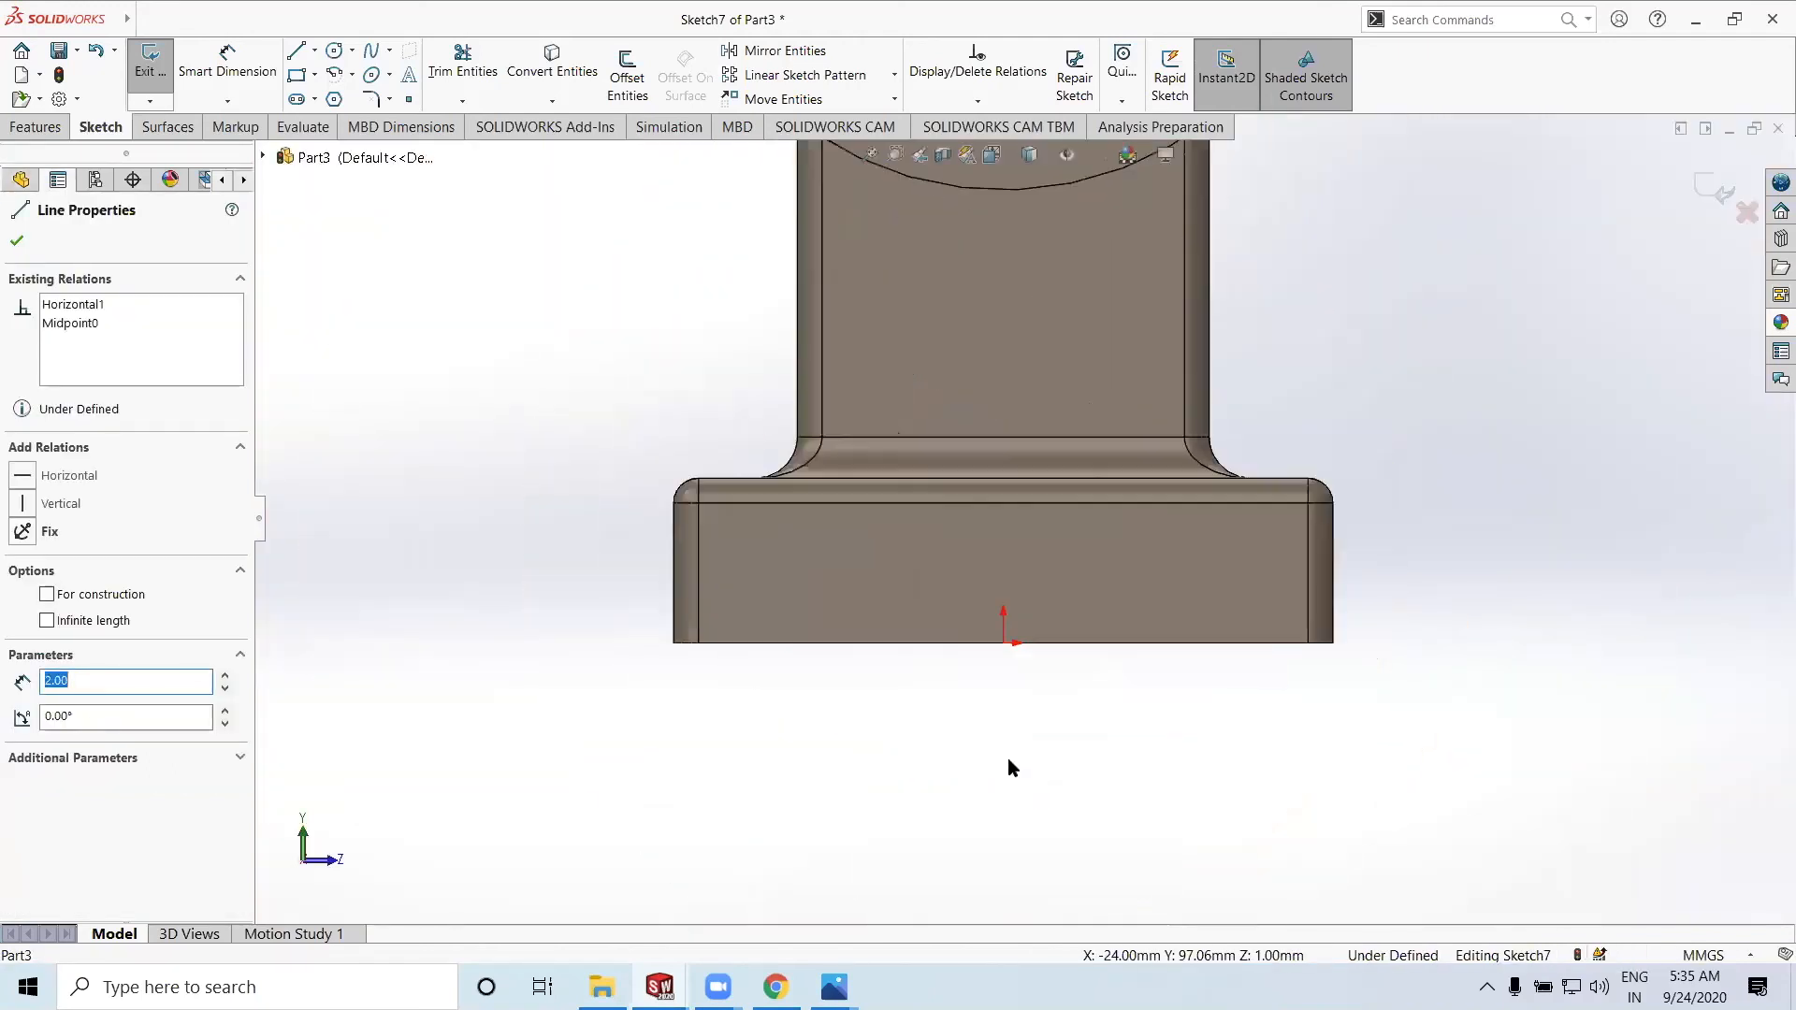
{"action": "key", "text": "Escape"}
{"action": "left_click", "coordinate": [1004, 644]}
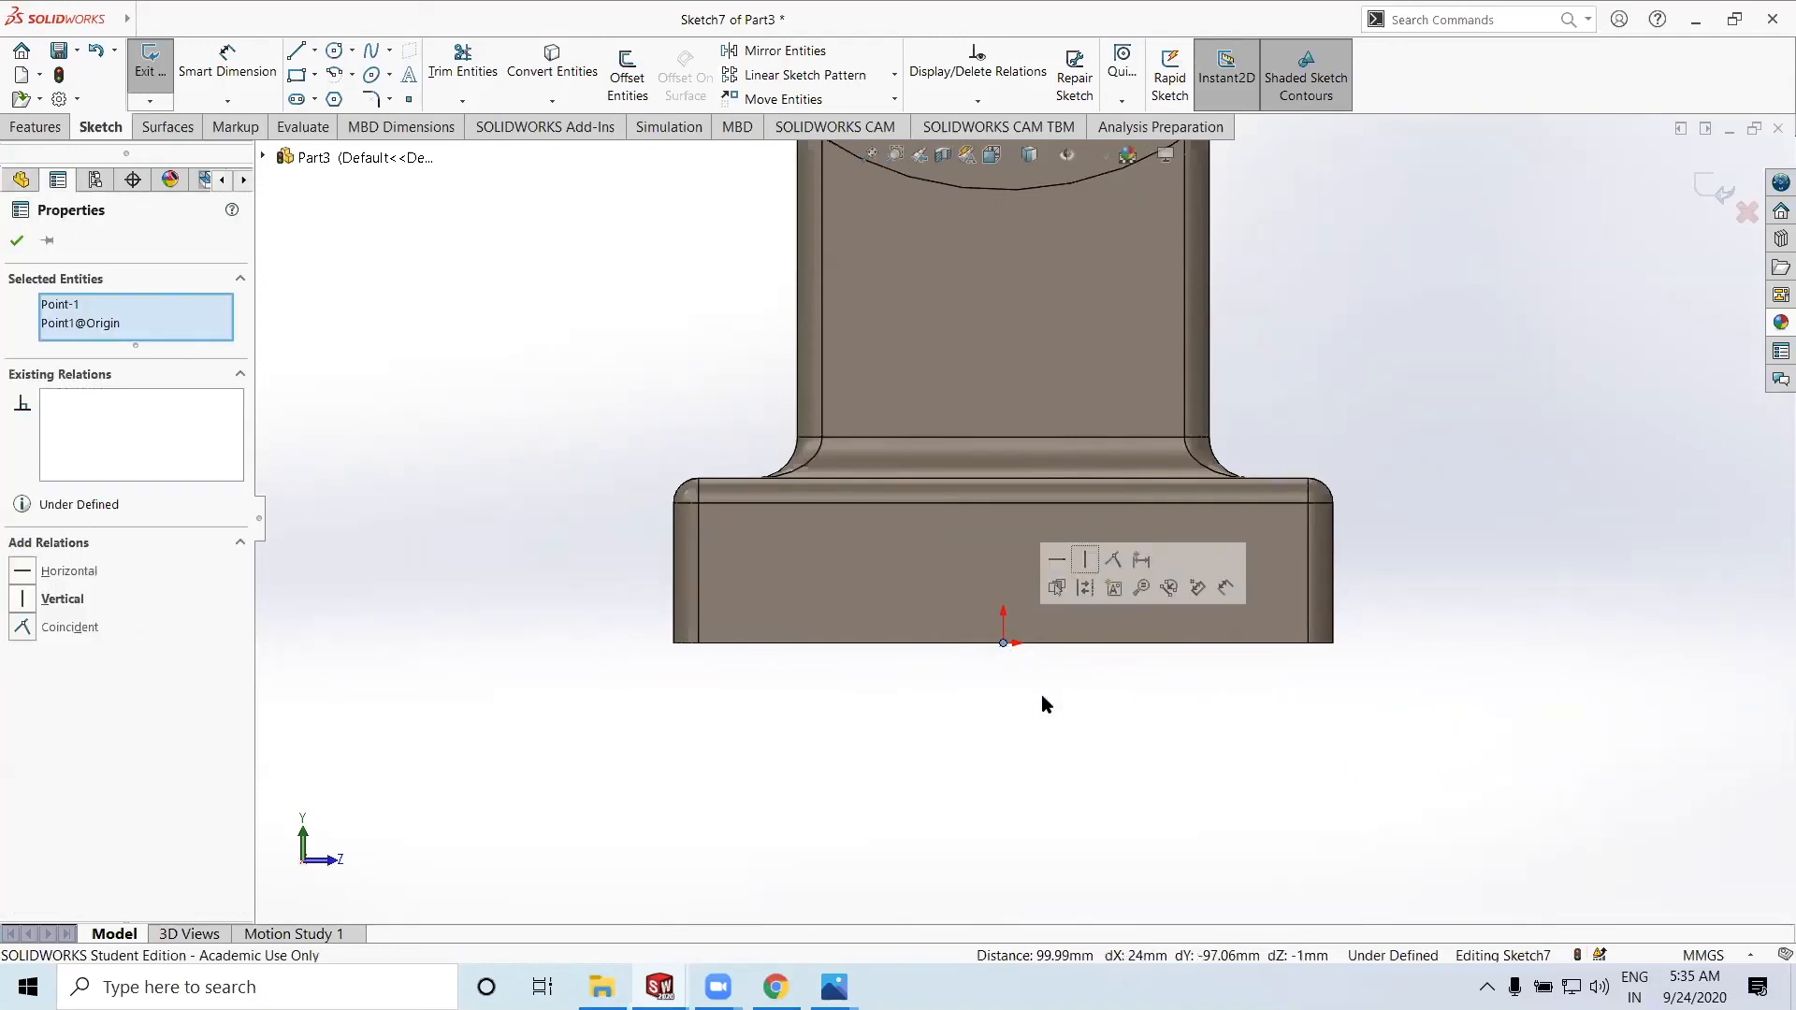
{"action": "scroll", "coordinate": [875, 470], "scroll_direction": "up", "scroll_amount": 5}
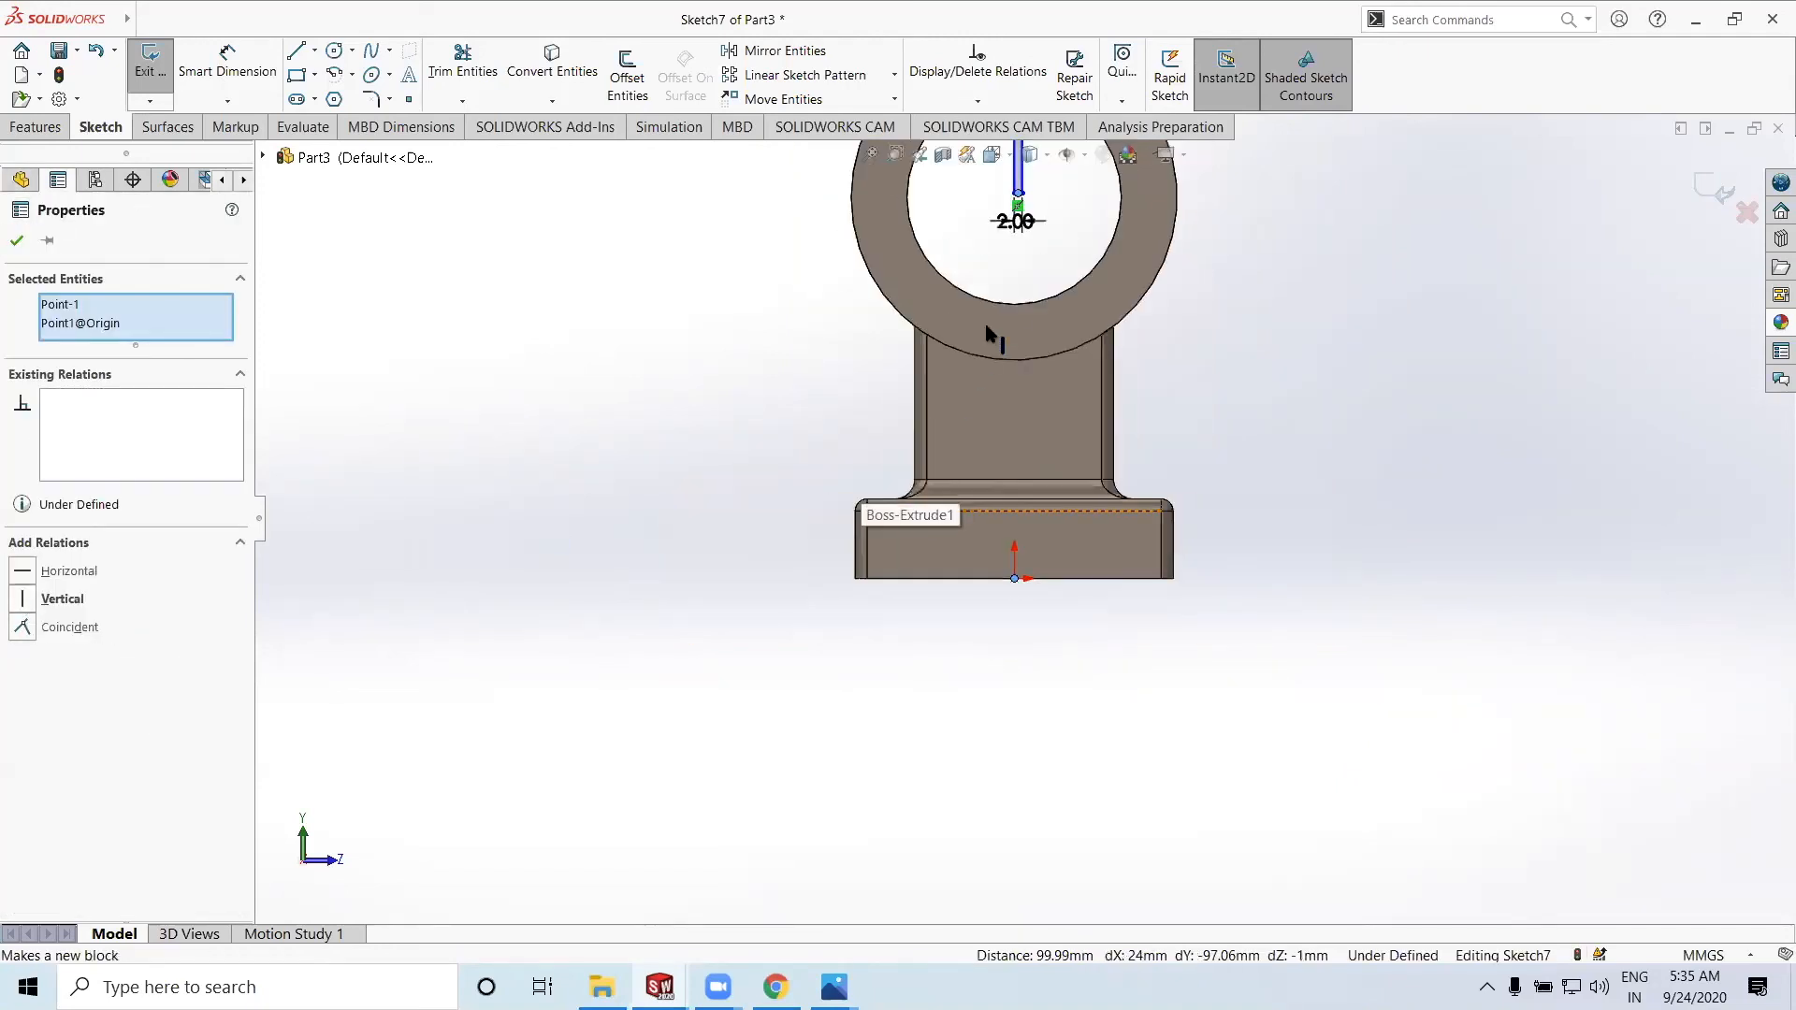
{"action": "middle_click_drag", "start_coordinate": [989, 405], "coordinate": [972, 519], "text": "ctrl"}
{"action": "left_click", "coordinate": [22, 599]}
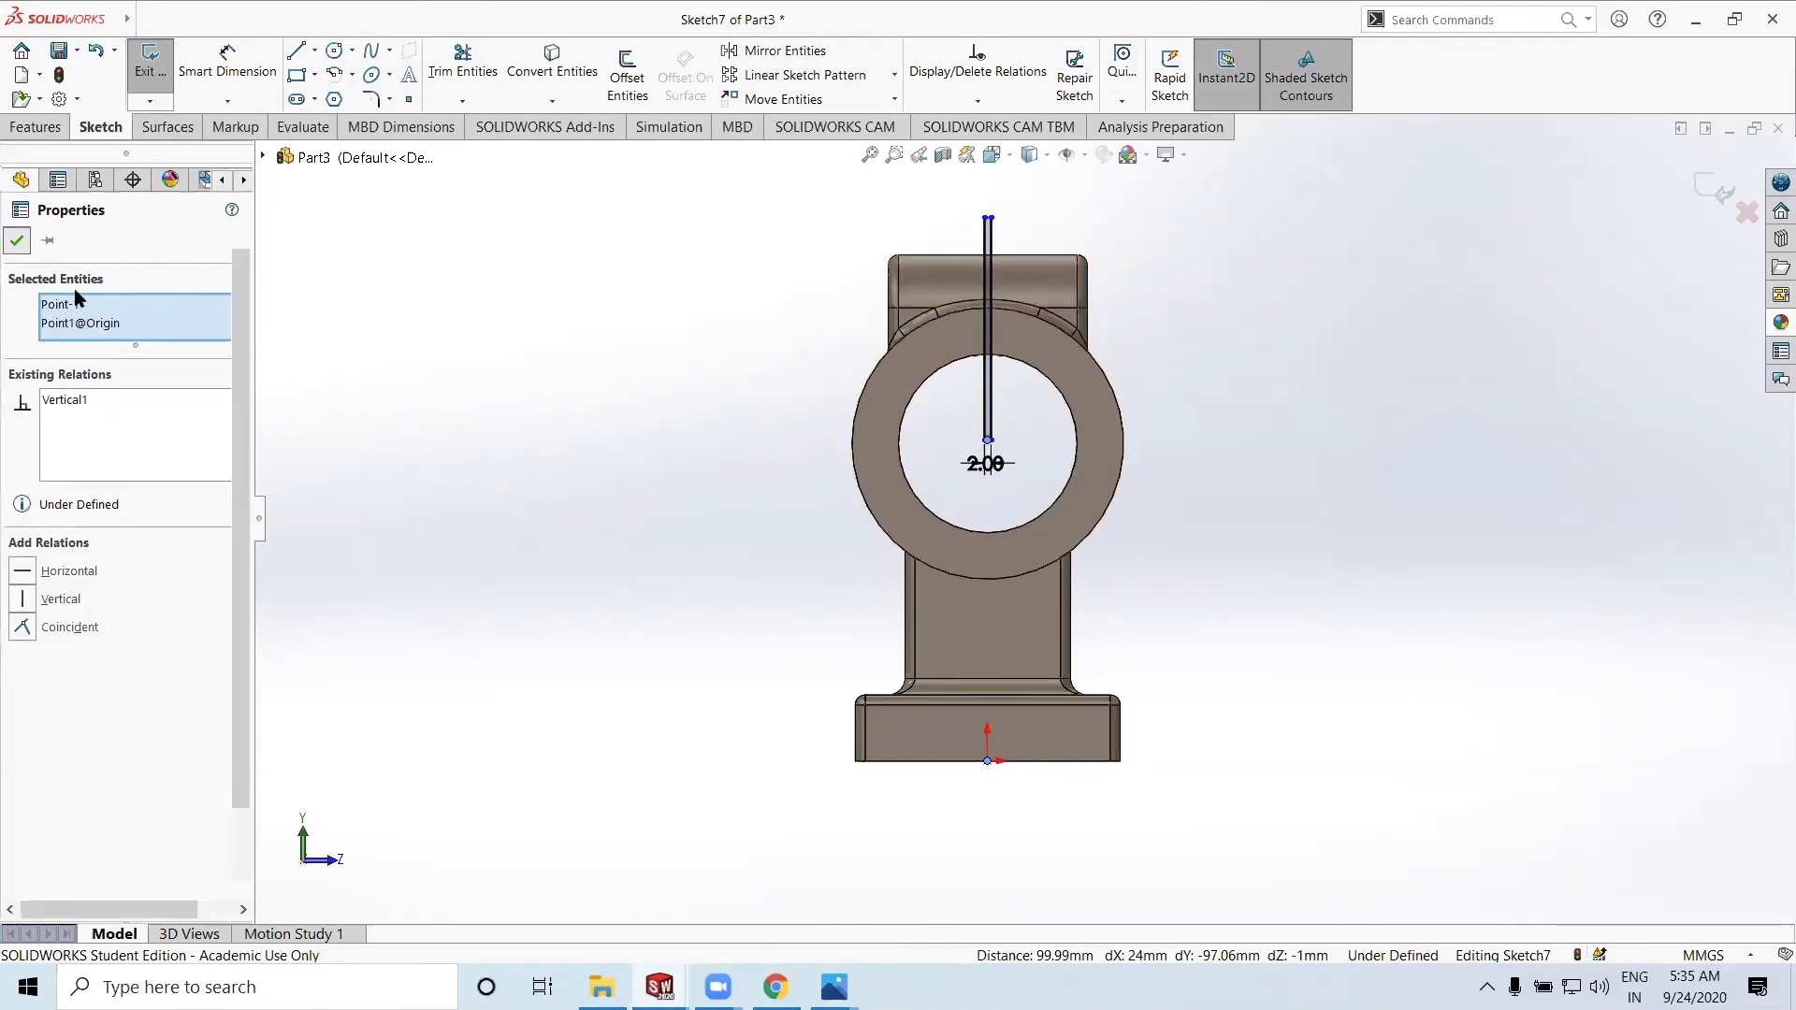
{"action": "left_click", "coordinate": [20, 243]}
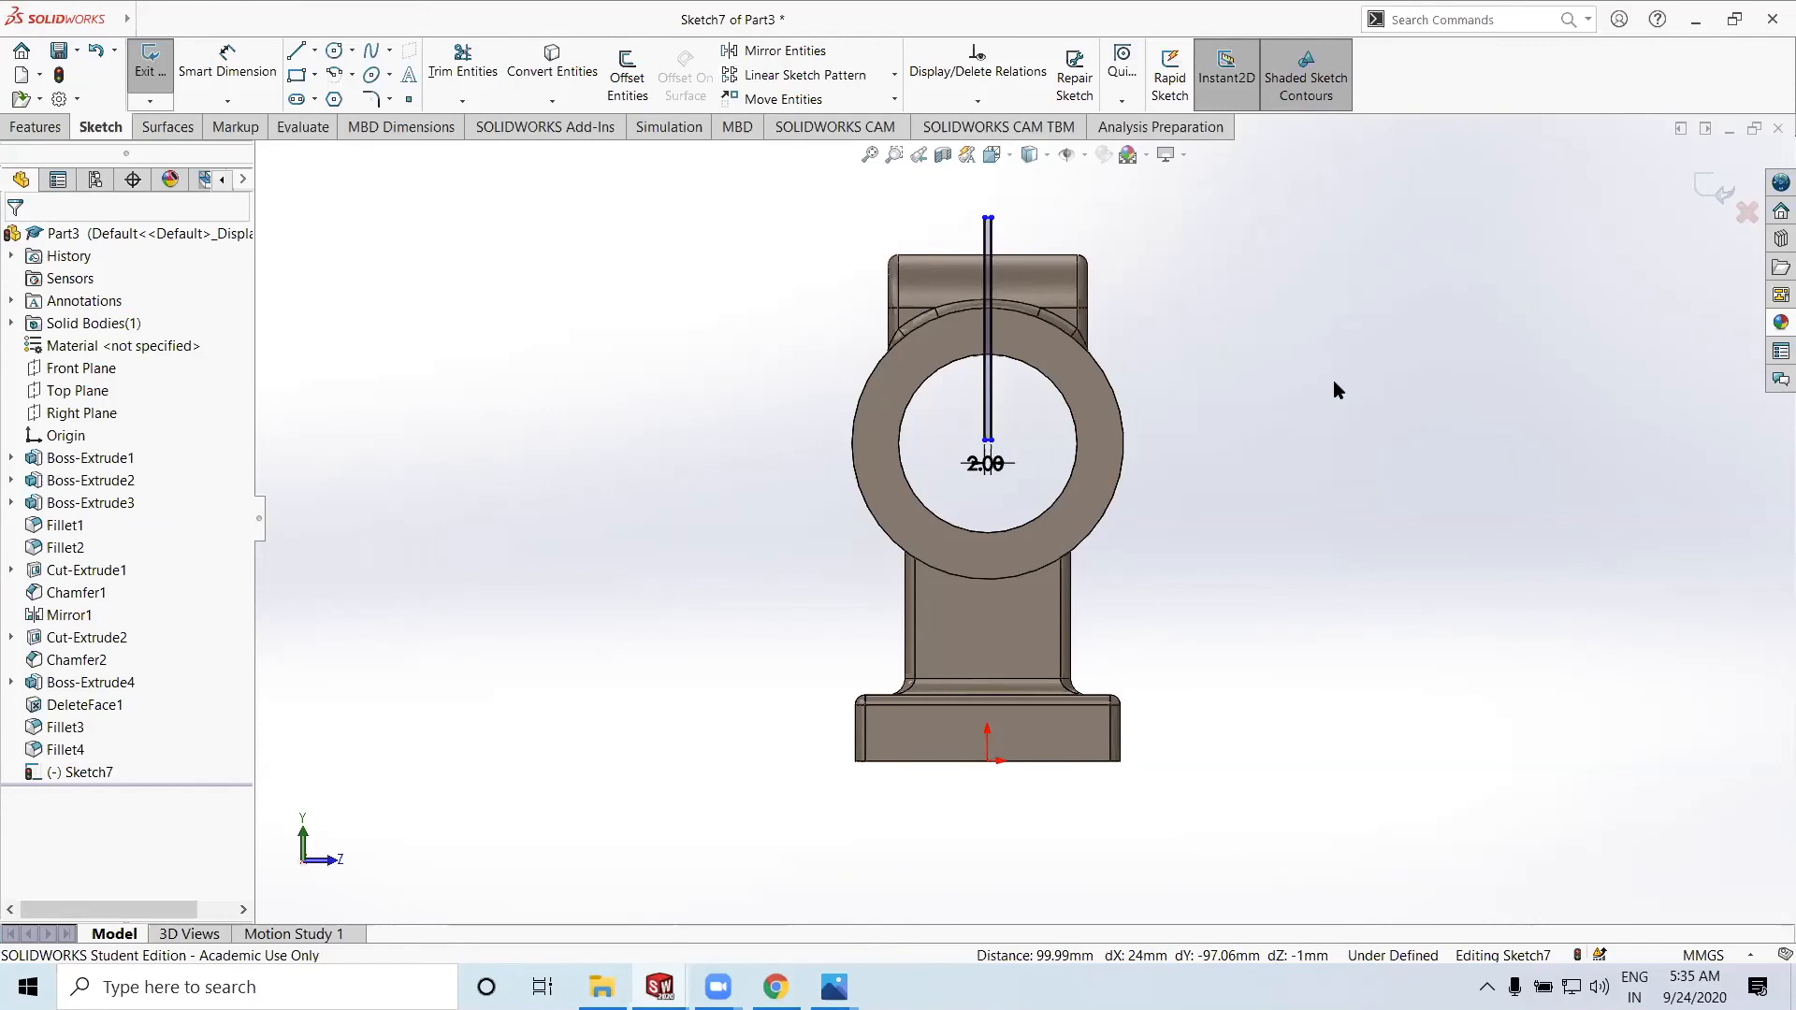
Finish the slot sketch and extrude-cut it 60 mm blind through the upper ring wall and clamp lug
{"action": "left_click", "coordinate": [1713, 194]}
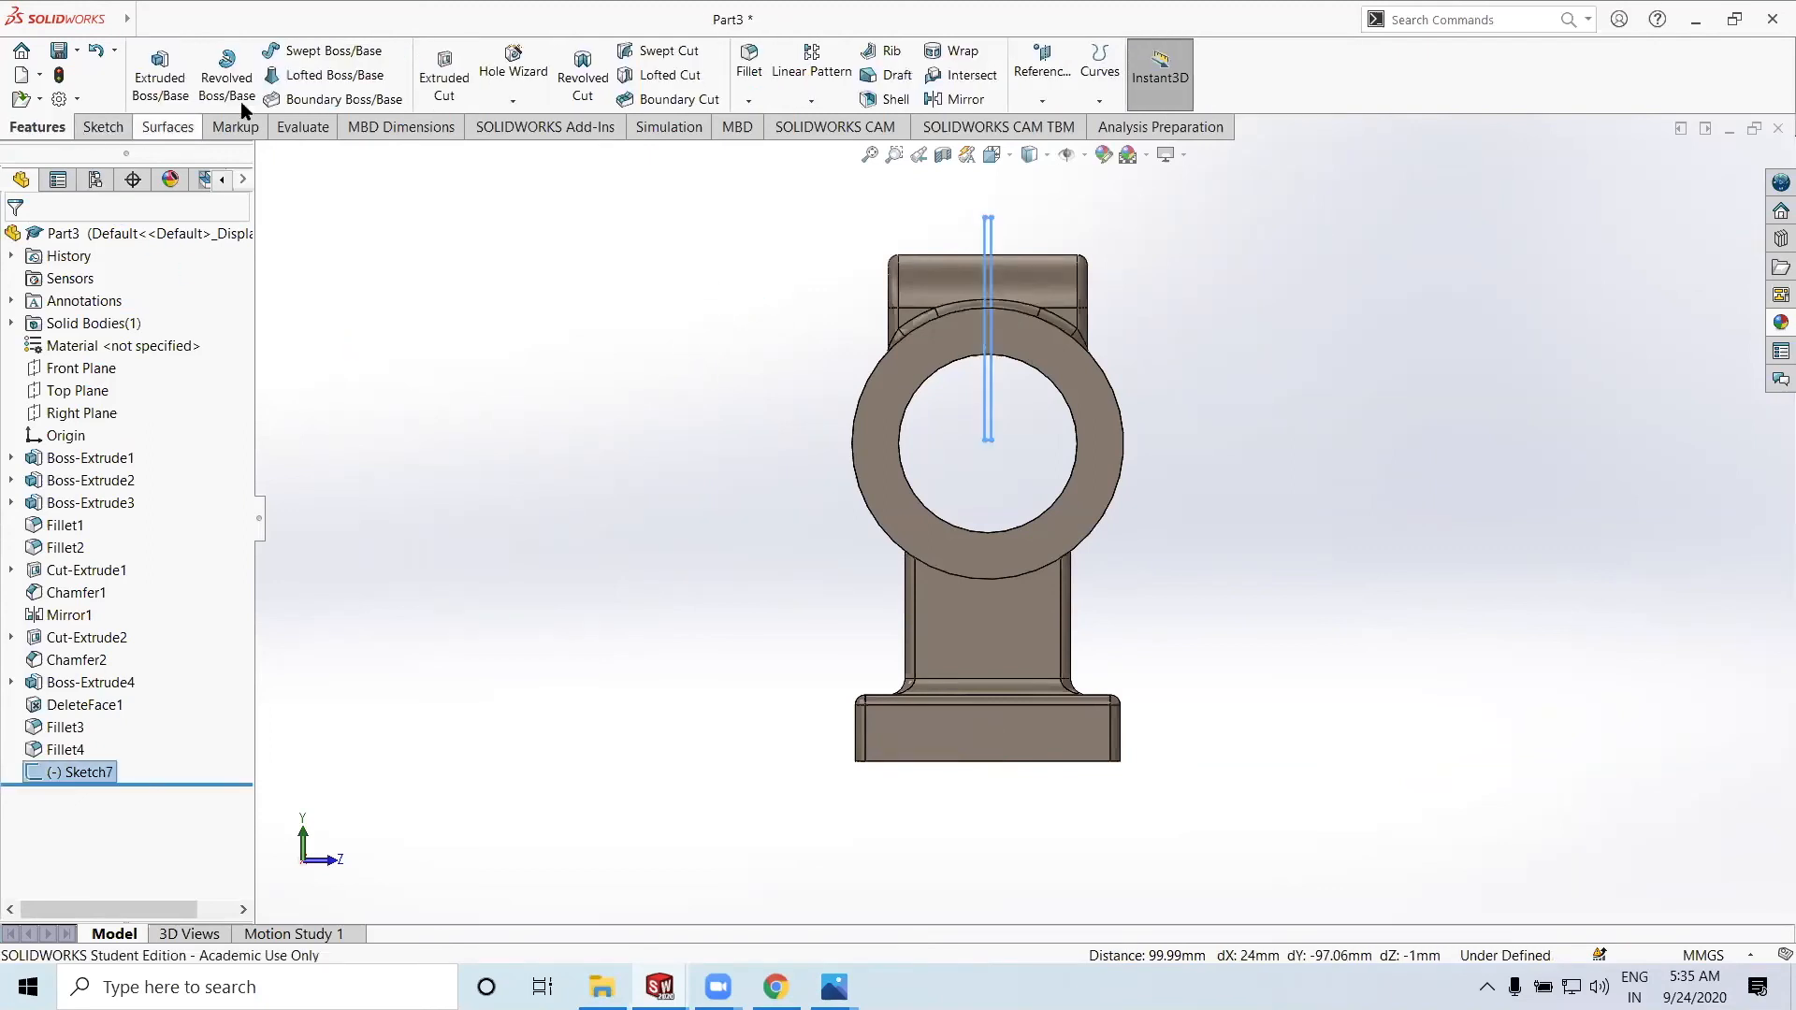
{"action": "left_click", "coordinate": [441, 70]}
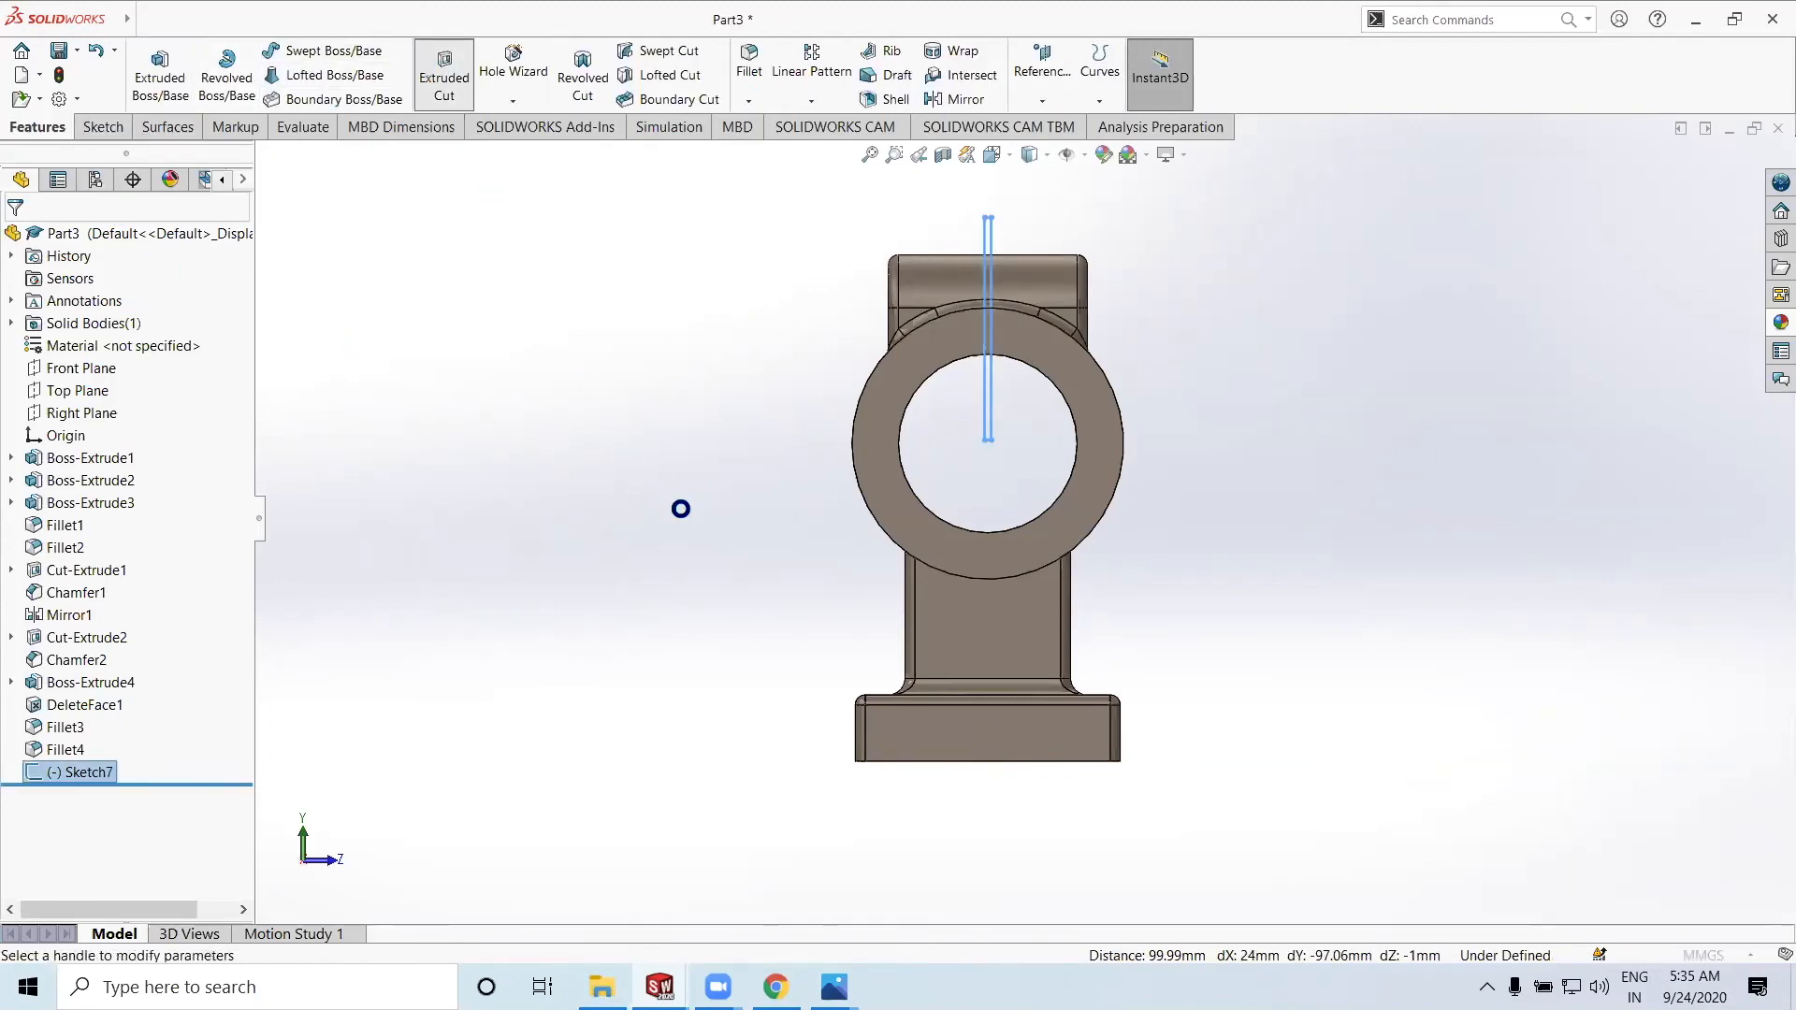
{"action": "middle_click_drag", "start_coordinate": [512, 551], "coordinate": [571, 554]}
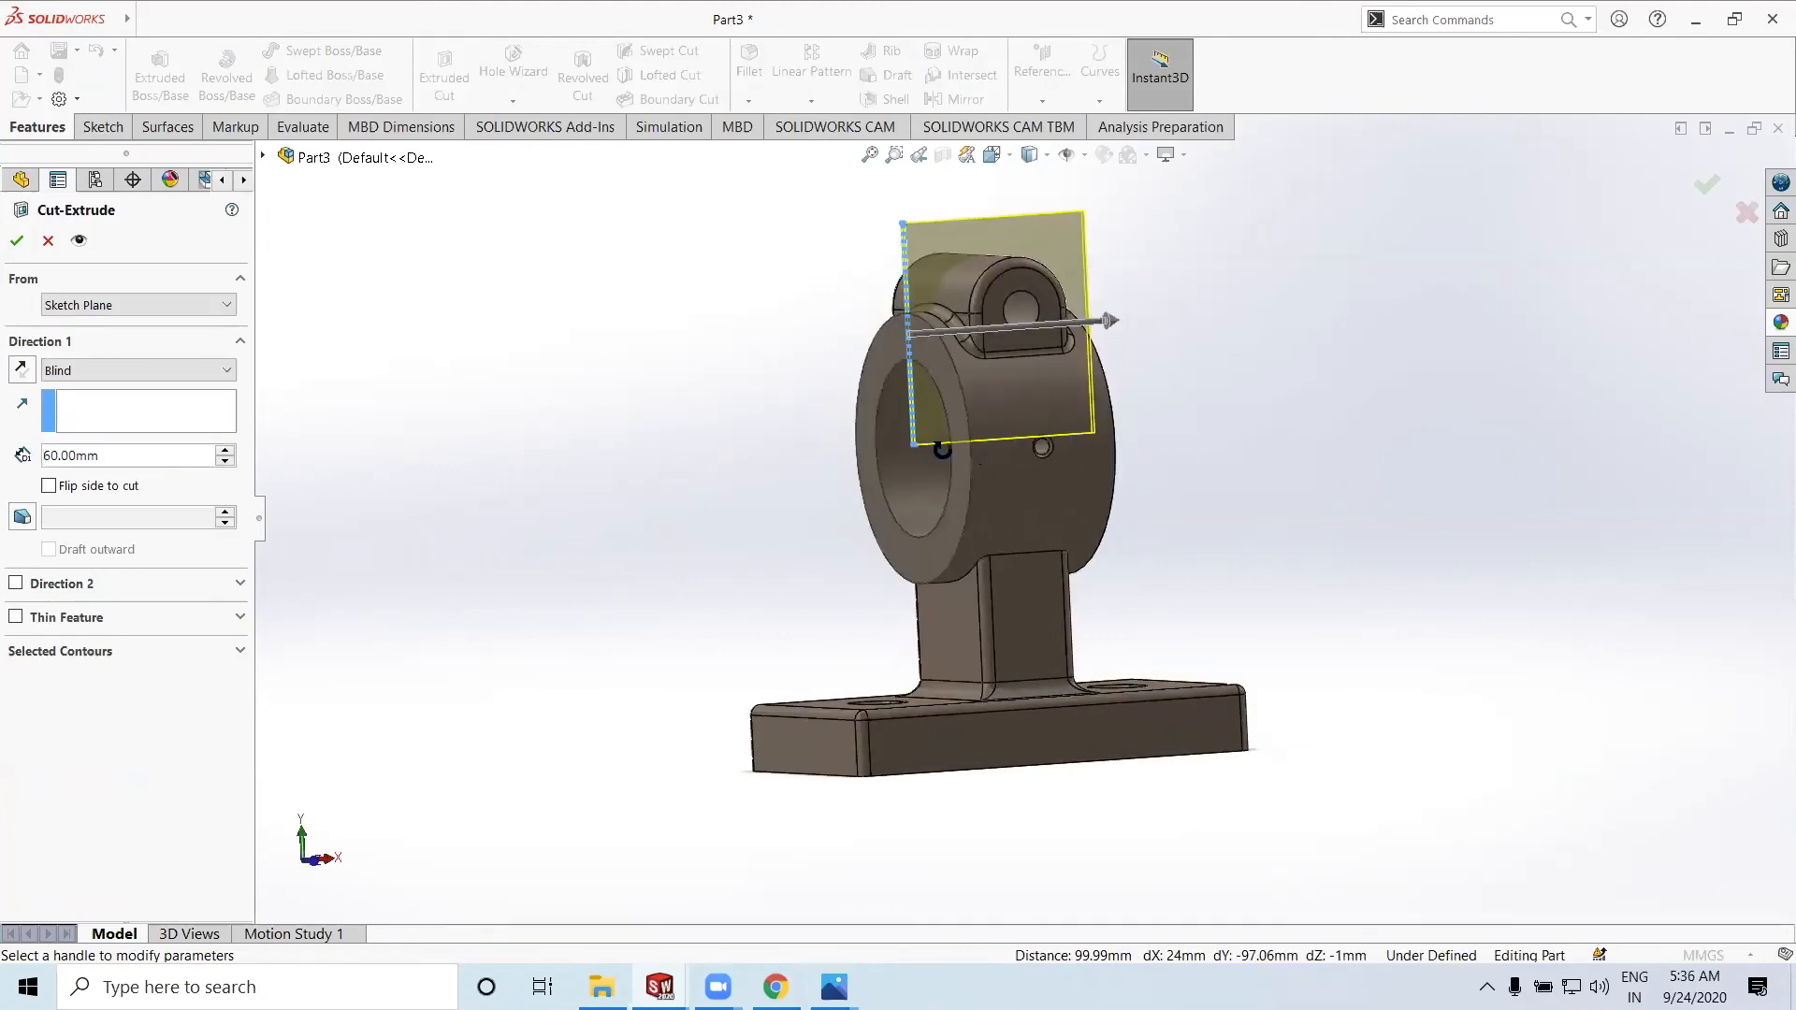
{"action": "middle_click_drag", "start_coordinate": [973, 445], "coordinate": [1010, 365]}
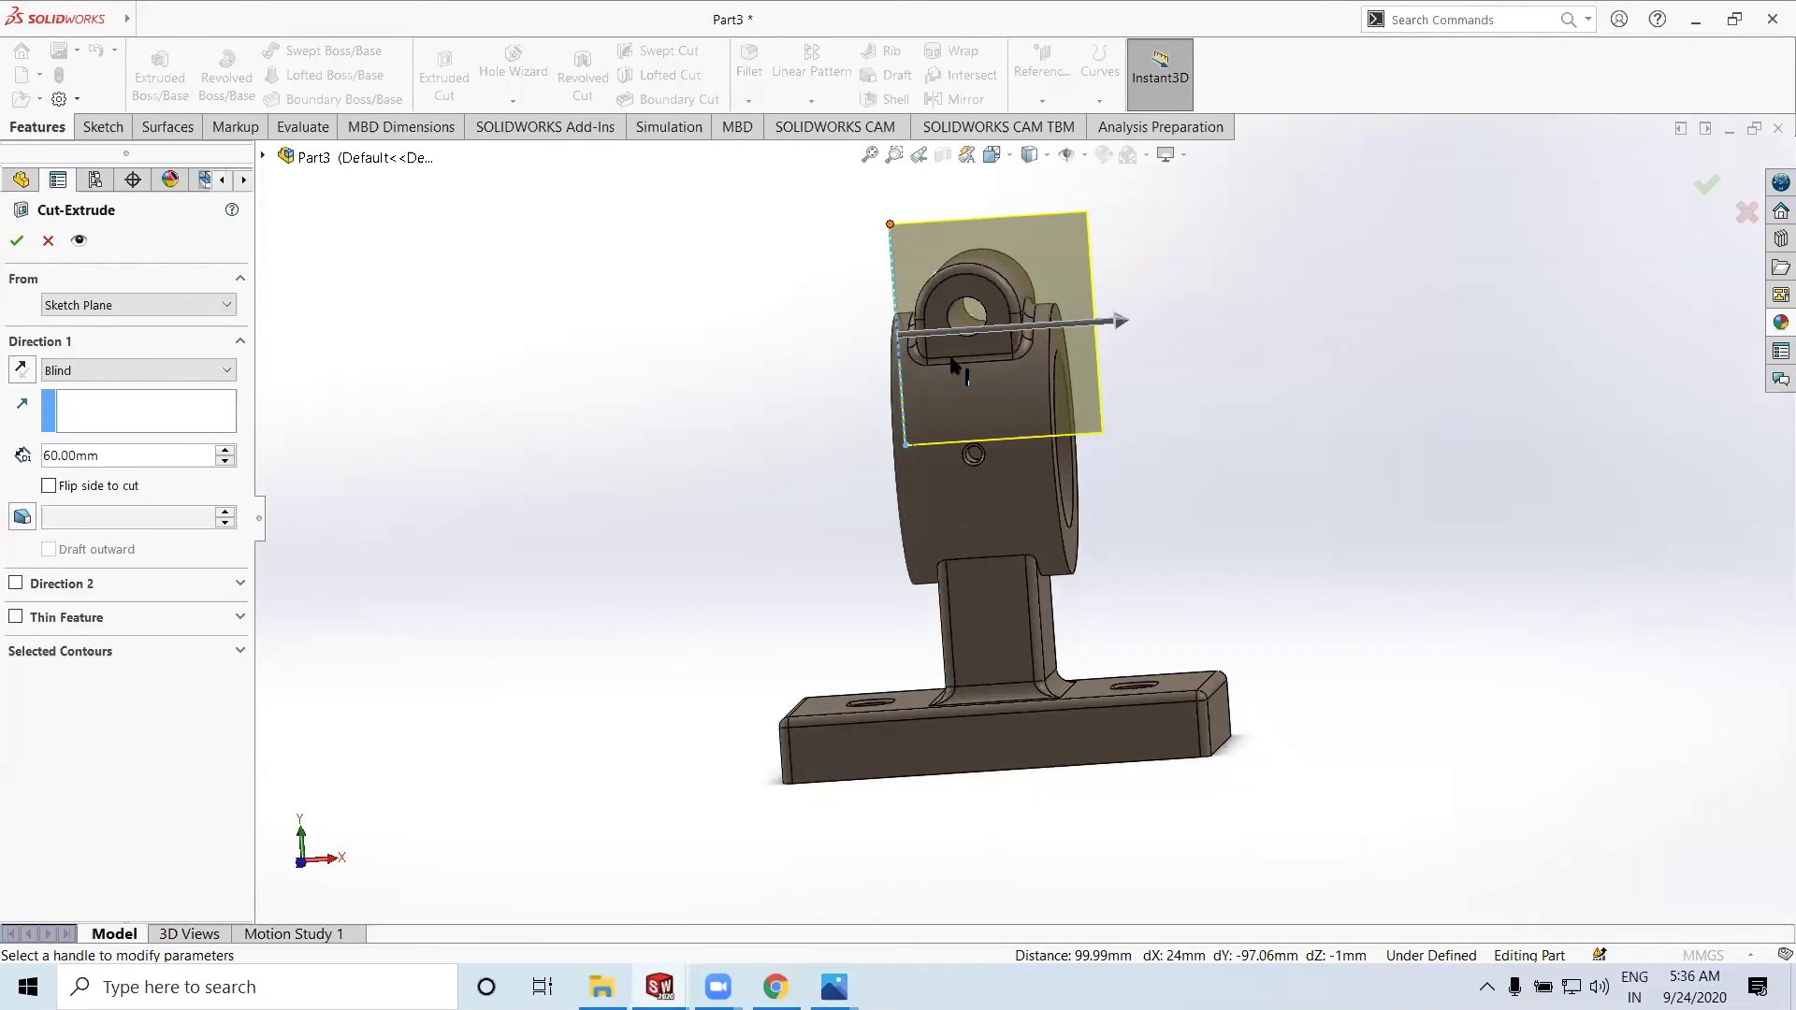
{"action": "middle_click_drag", "start_coordinate": [1112, 416], "coordinate": [1187, 402]}
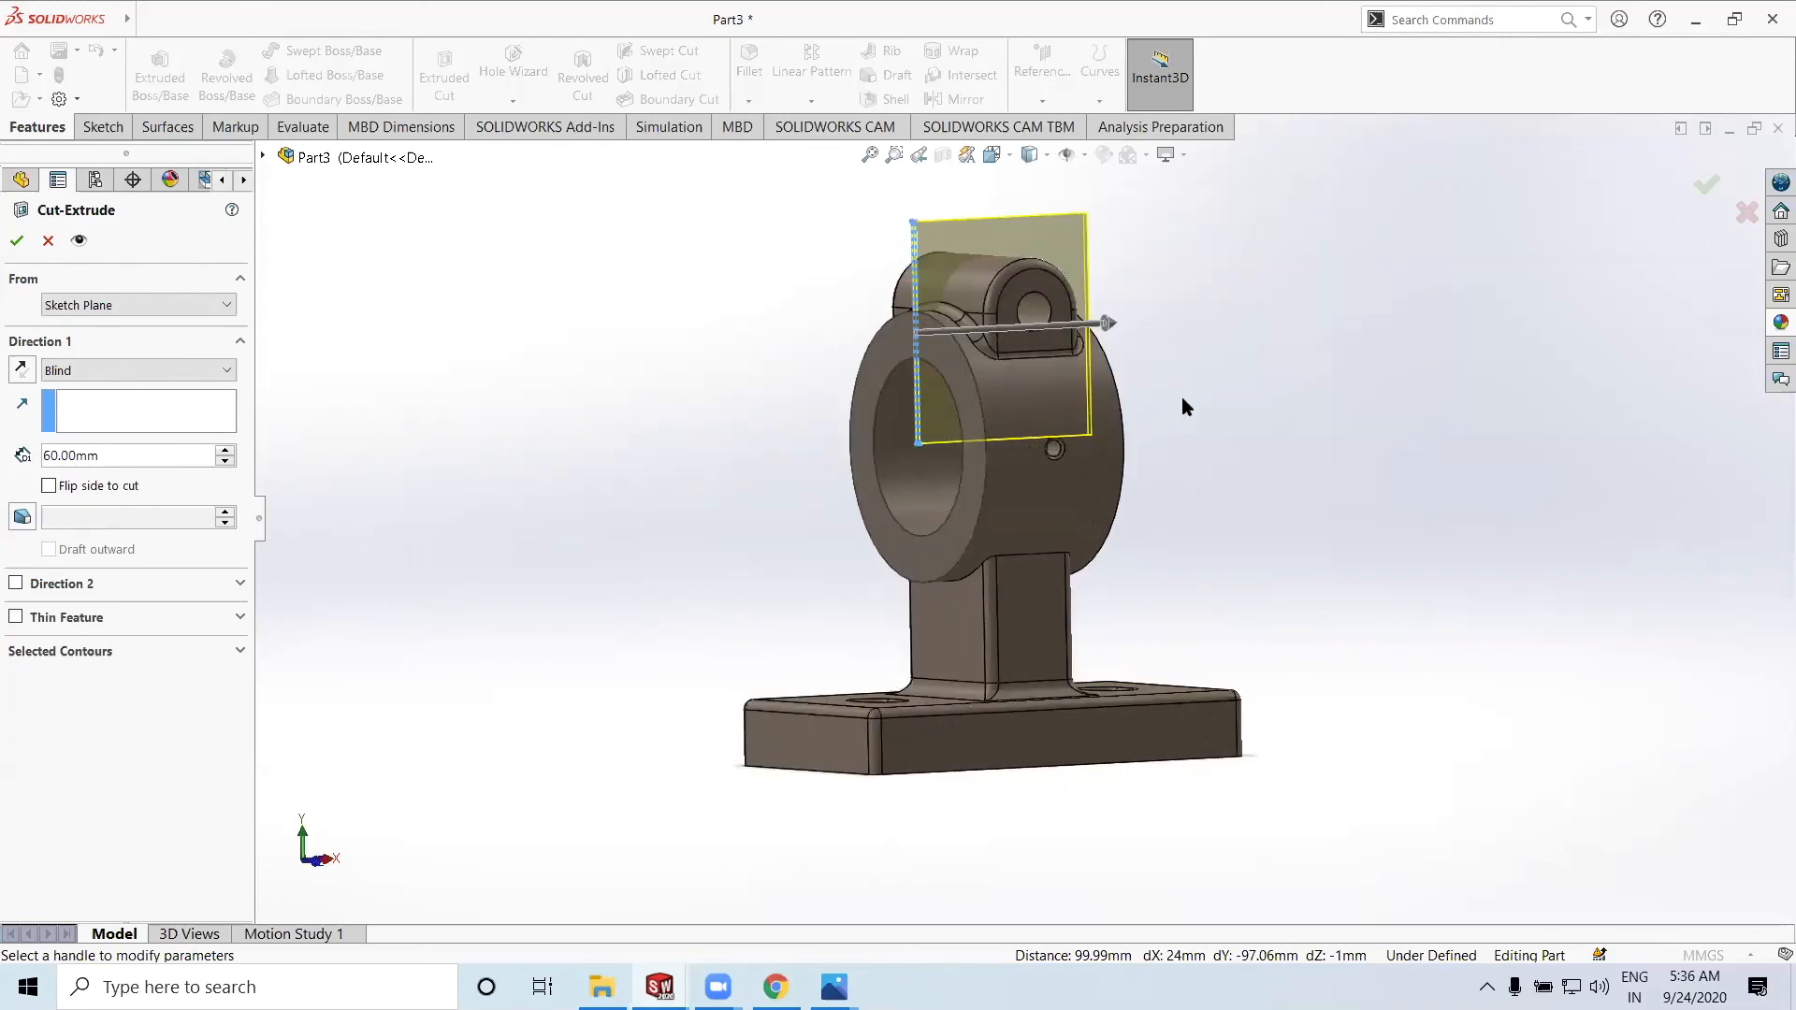
{"action": "left_click", "coordinate": [18, 241]}
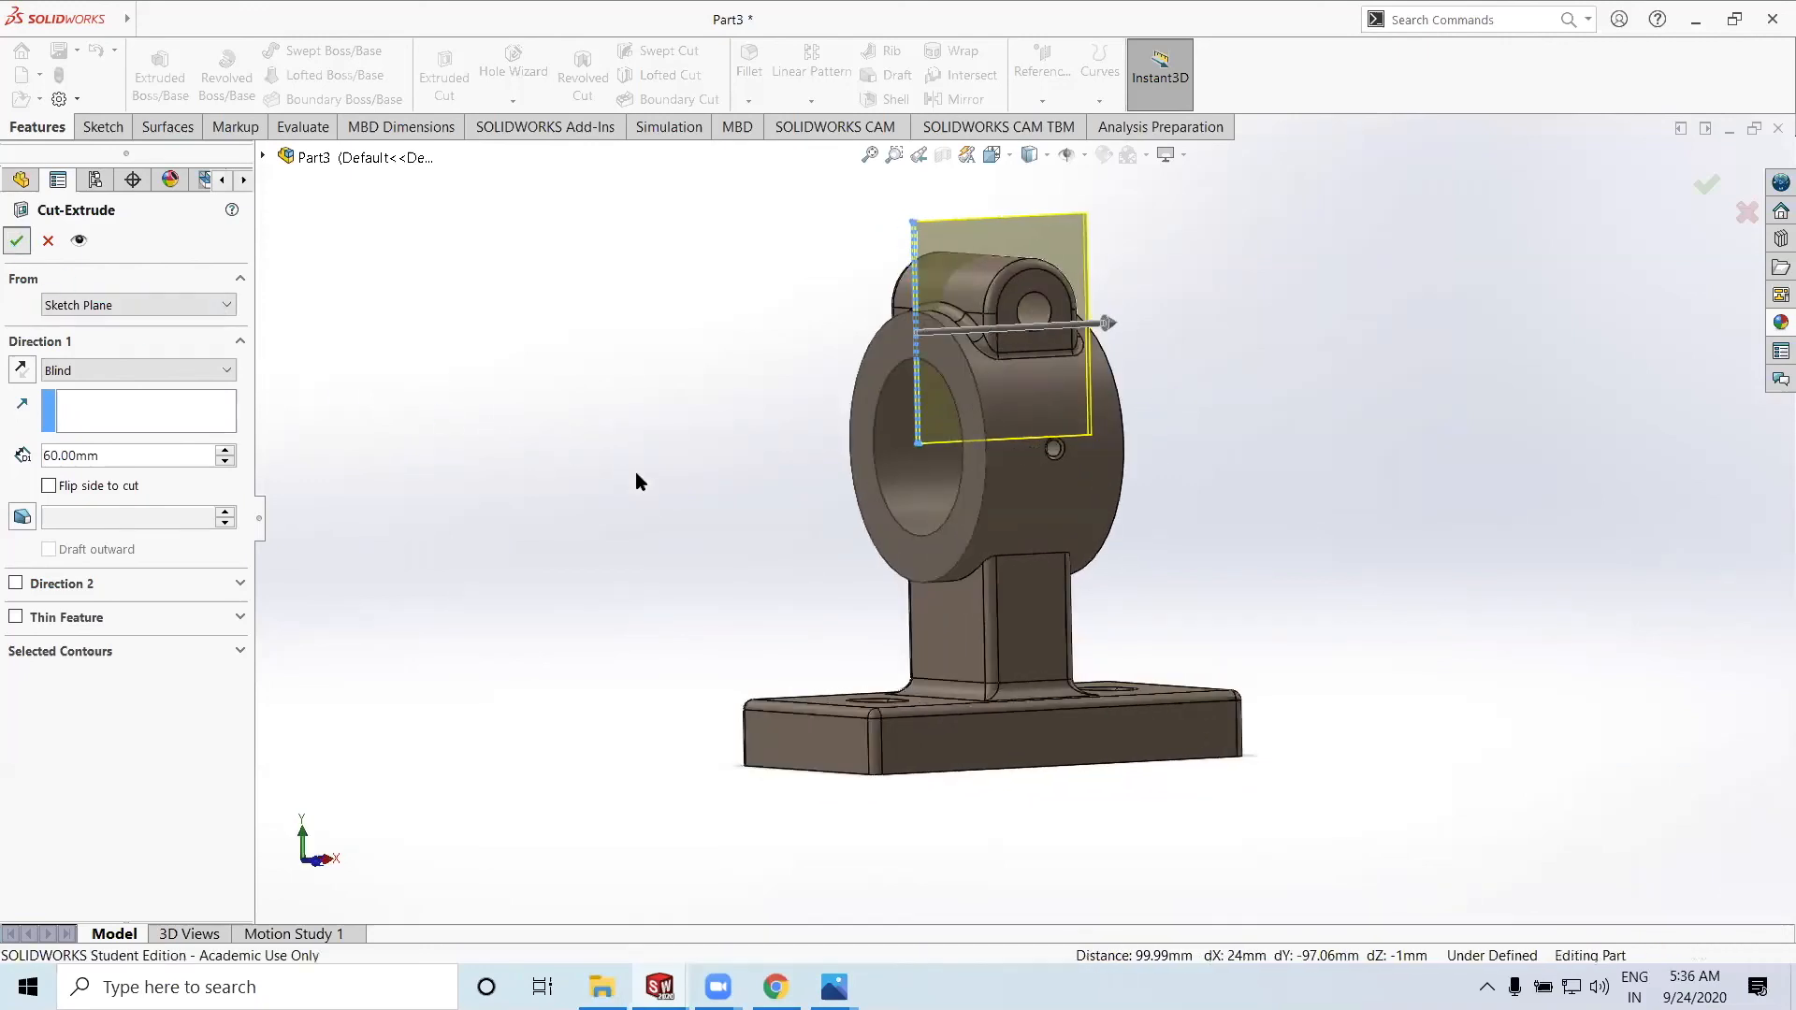
Inspect the slotted ring and clamp lug from several angles and compare the bracket with the 2nd model.PNG drawing
{"action": "middle_click_drag", "start_coordinate": [737, 458], "coordinate": [880, 430]}
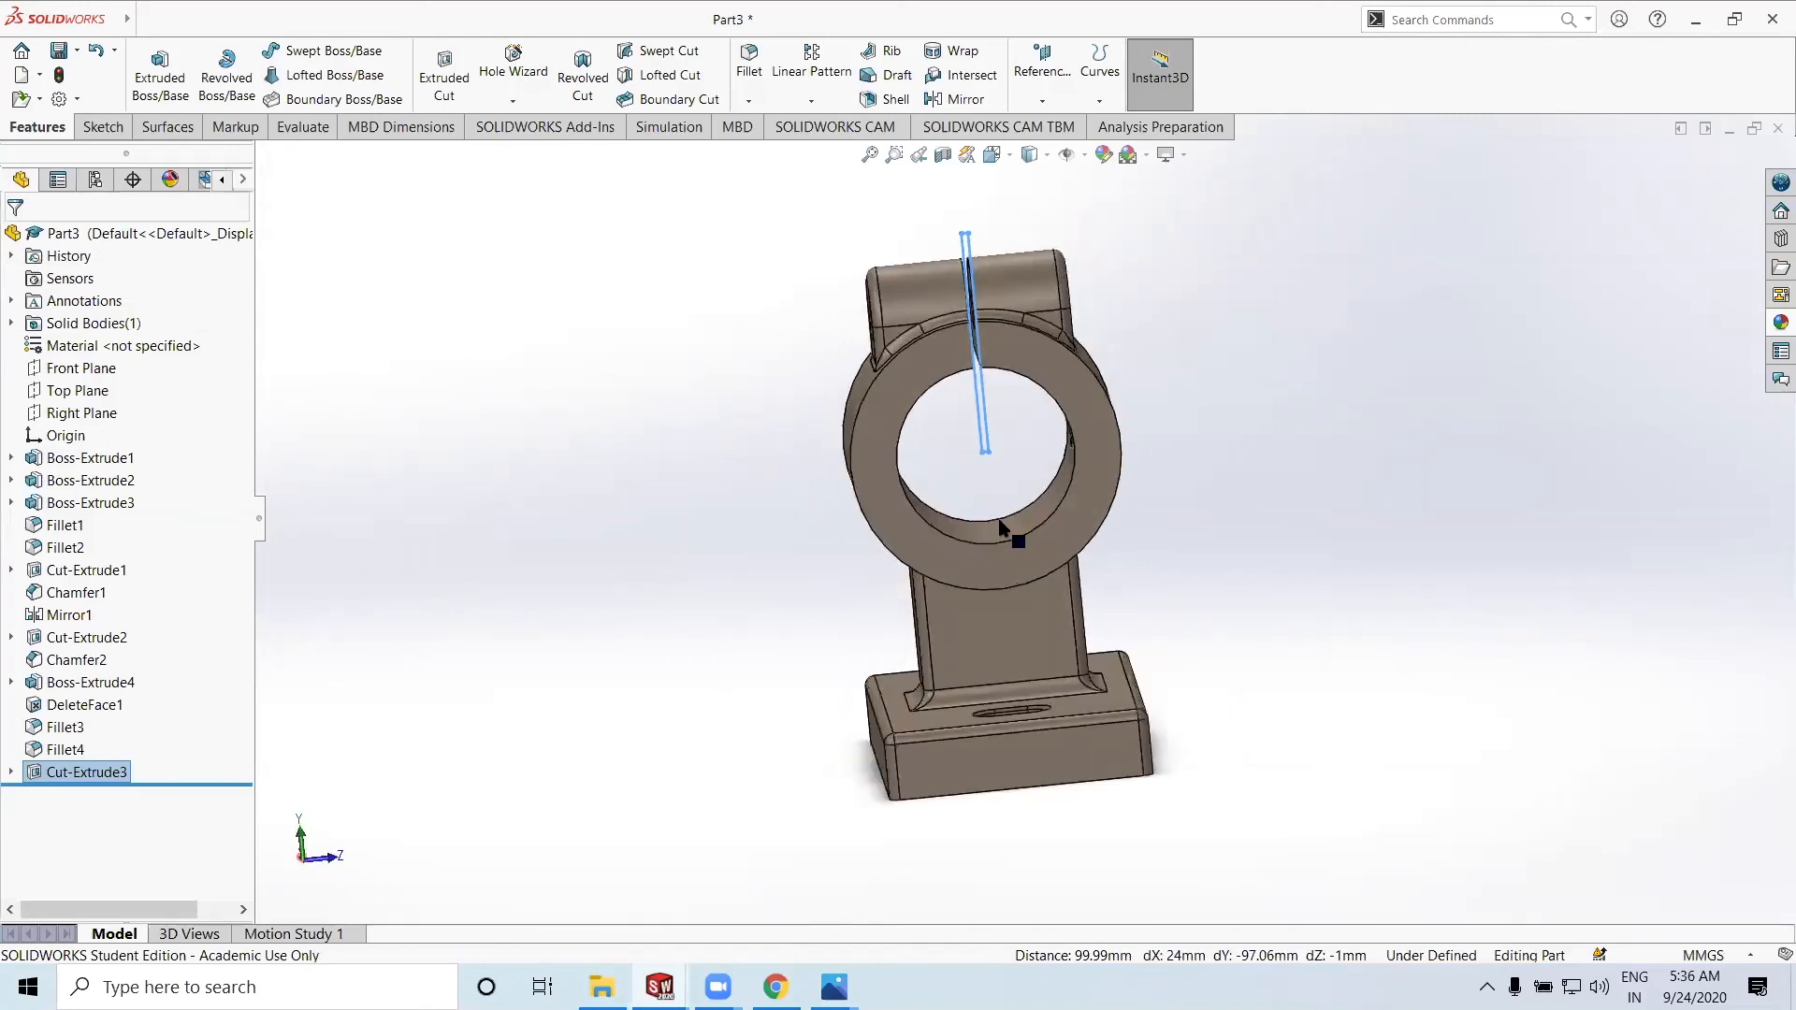
{"action": "scroll", "coordinate": [979, 318], "scroll_direction": "down", "scroll_amount": 2}
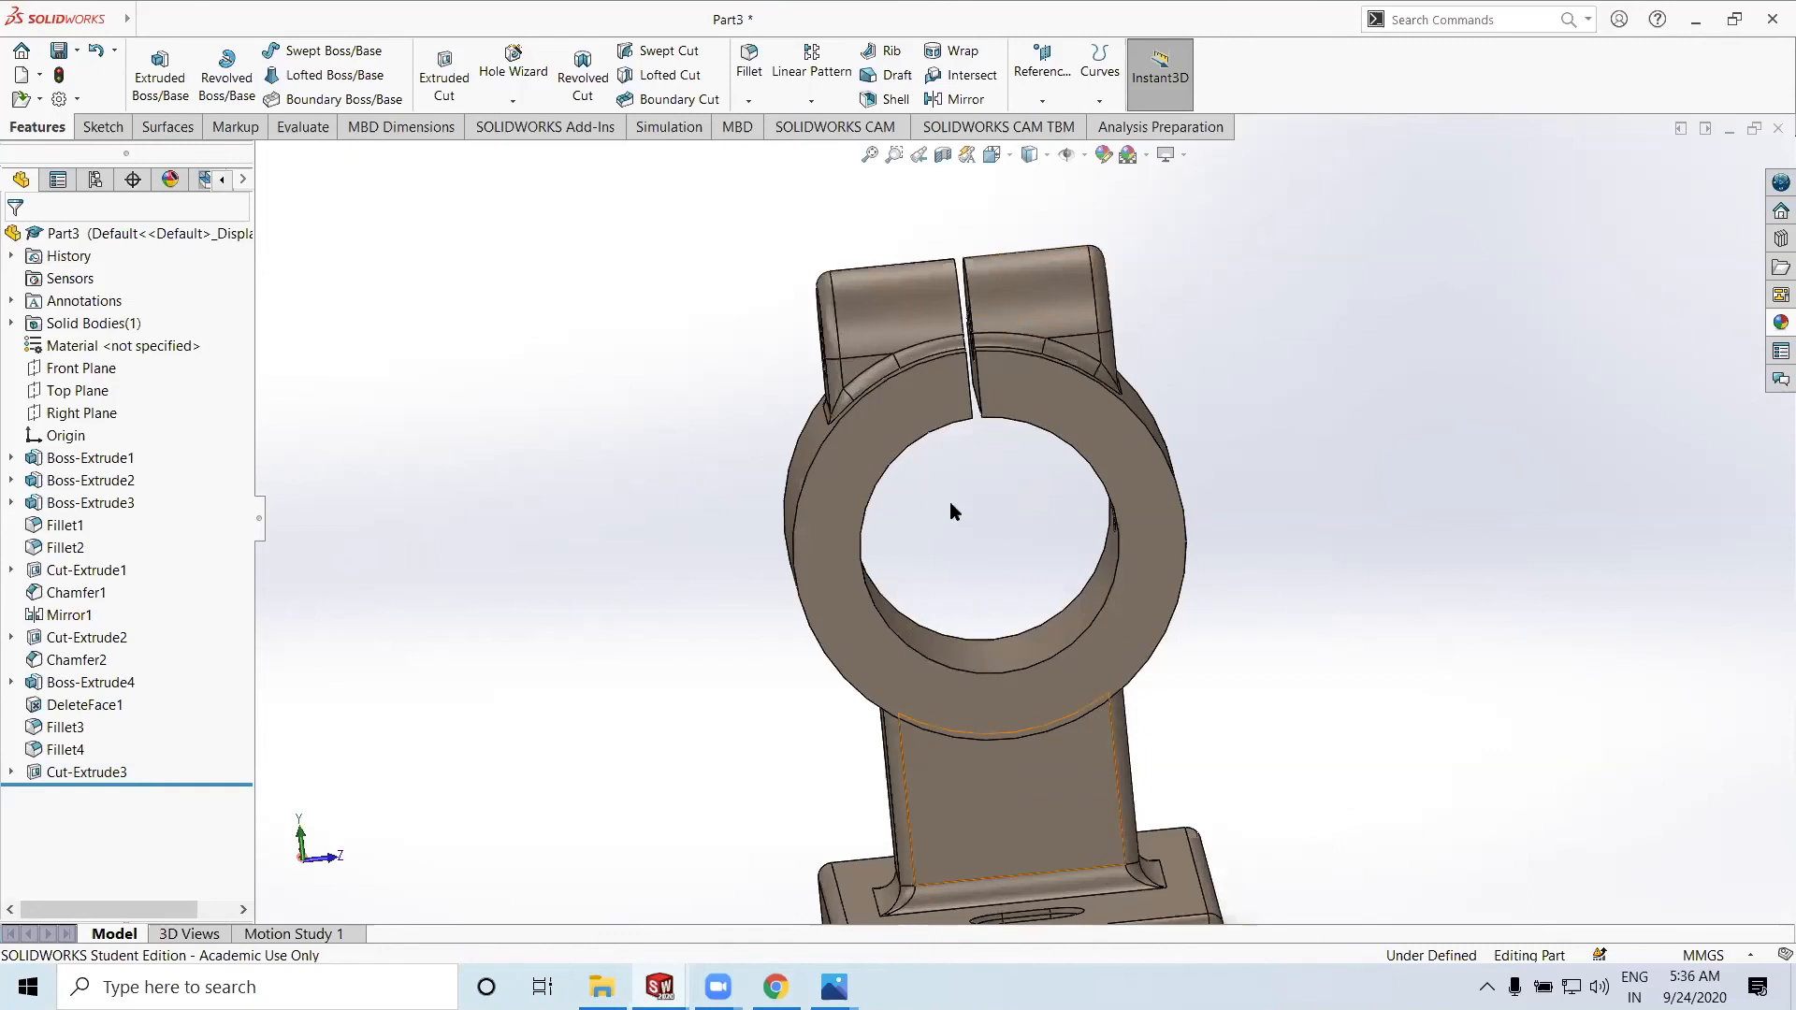
{"action": "key", "text": "alt+Tab"}
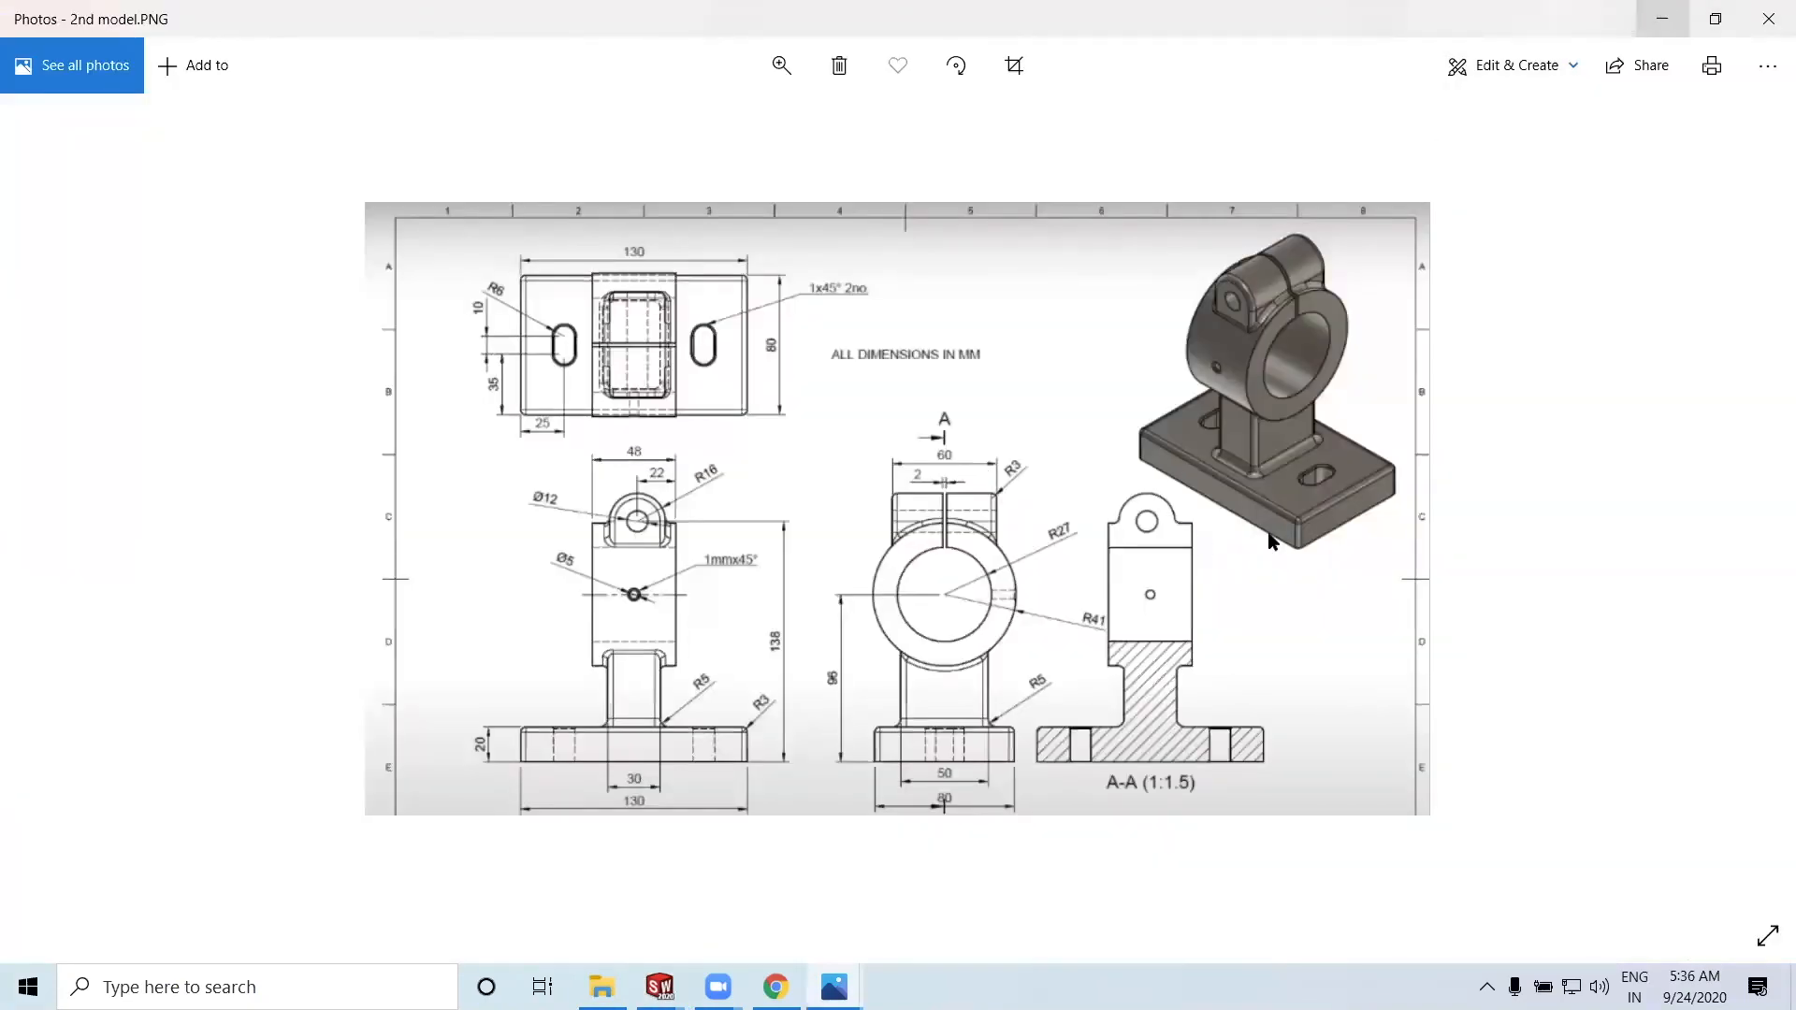
{"action": "key", "text": "alt+Tab"}
{"action": "middle_click_drag", "start_coordinate": [1215, 544], "coordinate": [1277, 601]}
{"action": "scroll", "coordinate": [1277, 601], "scroll_direction": "up", "scroll_amount": 2}
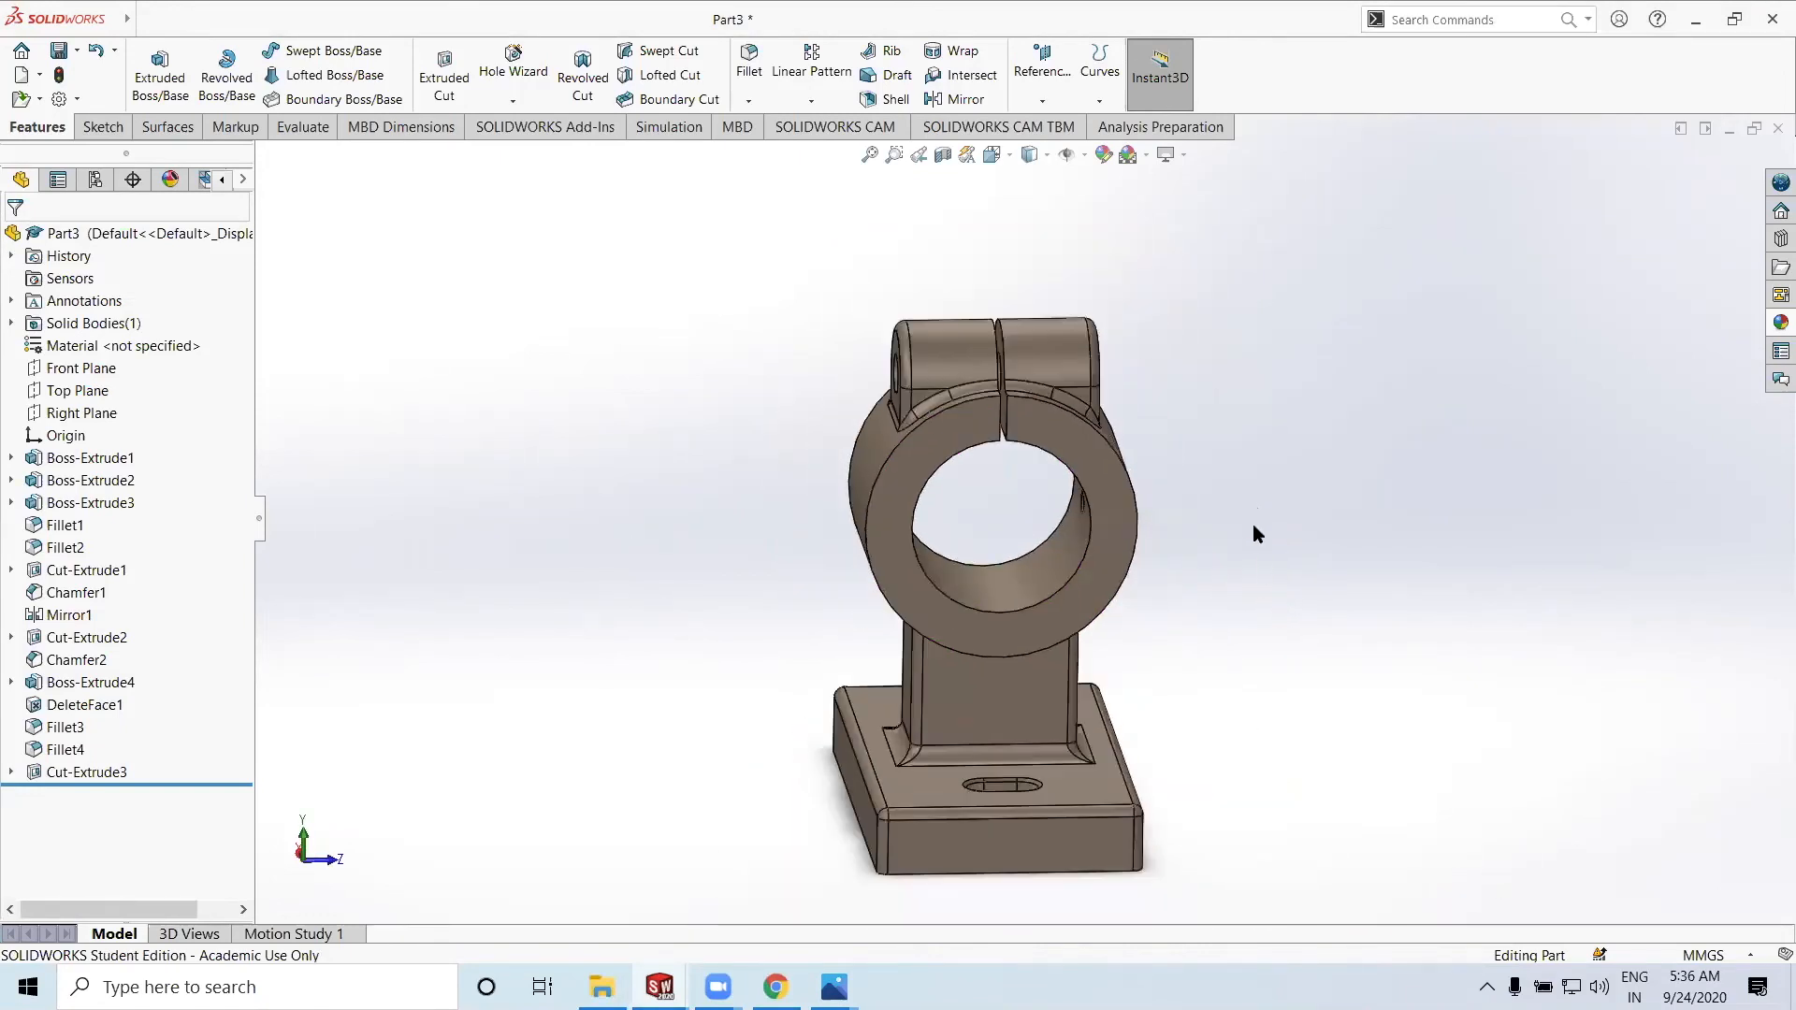
{"action": "mouse_move", "coordinate": [1269, 558]}
{"action": "middle_mouse_down"}
{"action": "mouse_move", "coordinate": [1239, 549]}
{"action": "mouse_move", "coordinate": [1251, 558]}
{"action": "mouse_move", "coordinate": [1255, 509]}
{"action": "mouse_move", "coordinate": [1223, 517]}
{"action": "mouse_move", "coordinate": [1243, 522]}
{"action": "middle_mouse_up"}
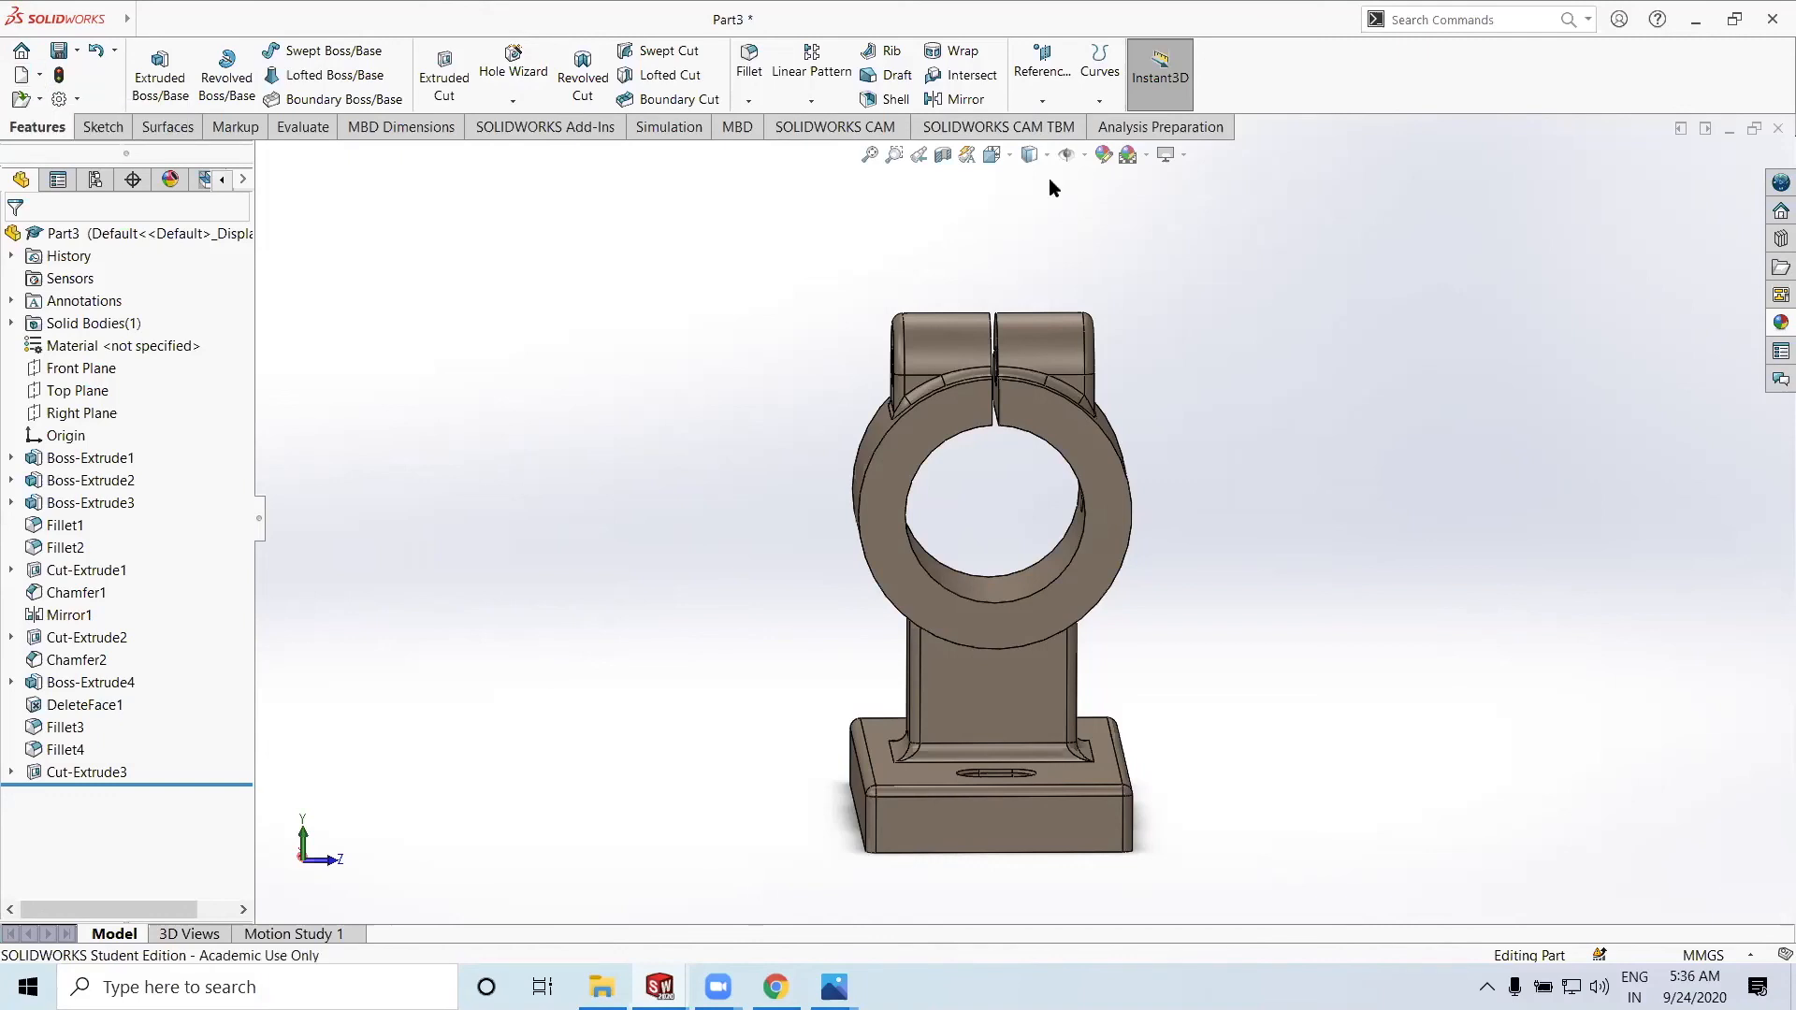
Switch to Chrome and search the web for "hollow cylinder" in a new tab, viewing the image results
{"action": "key", "text": "alt+Tab"}
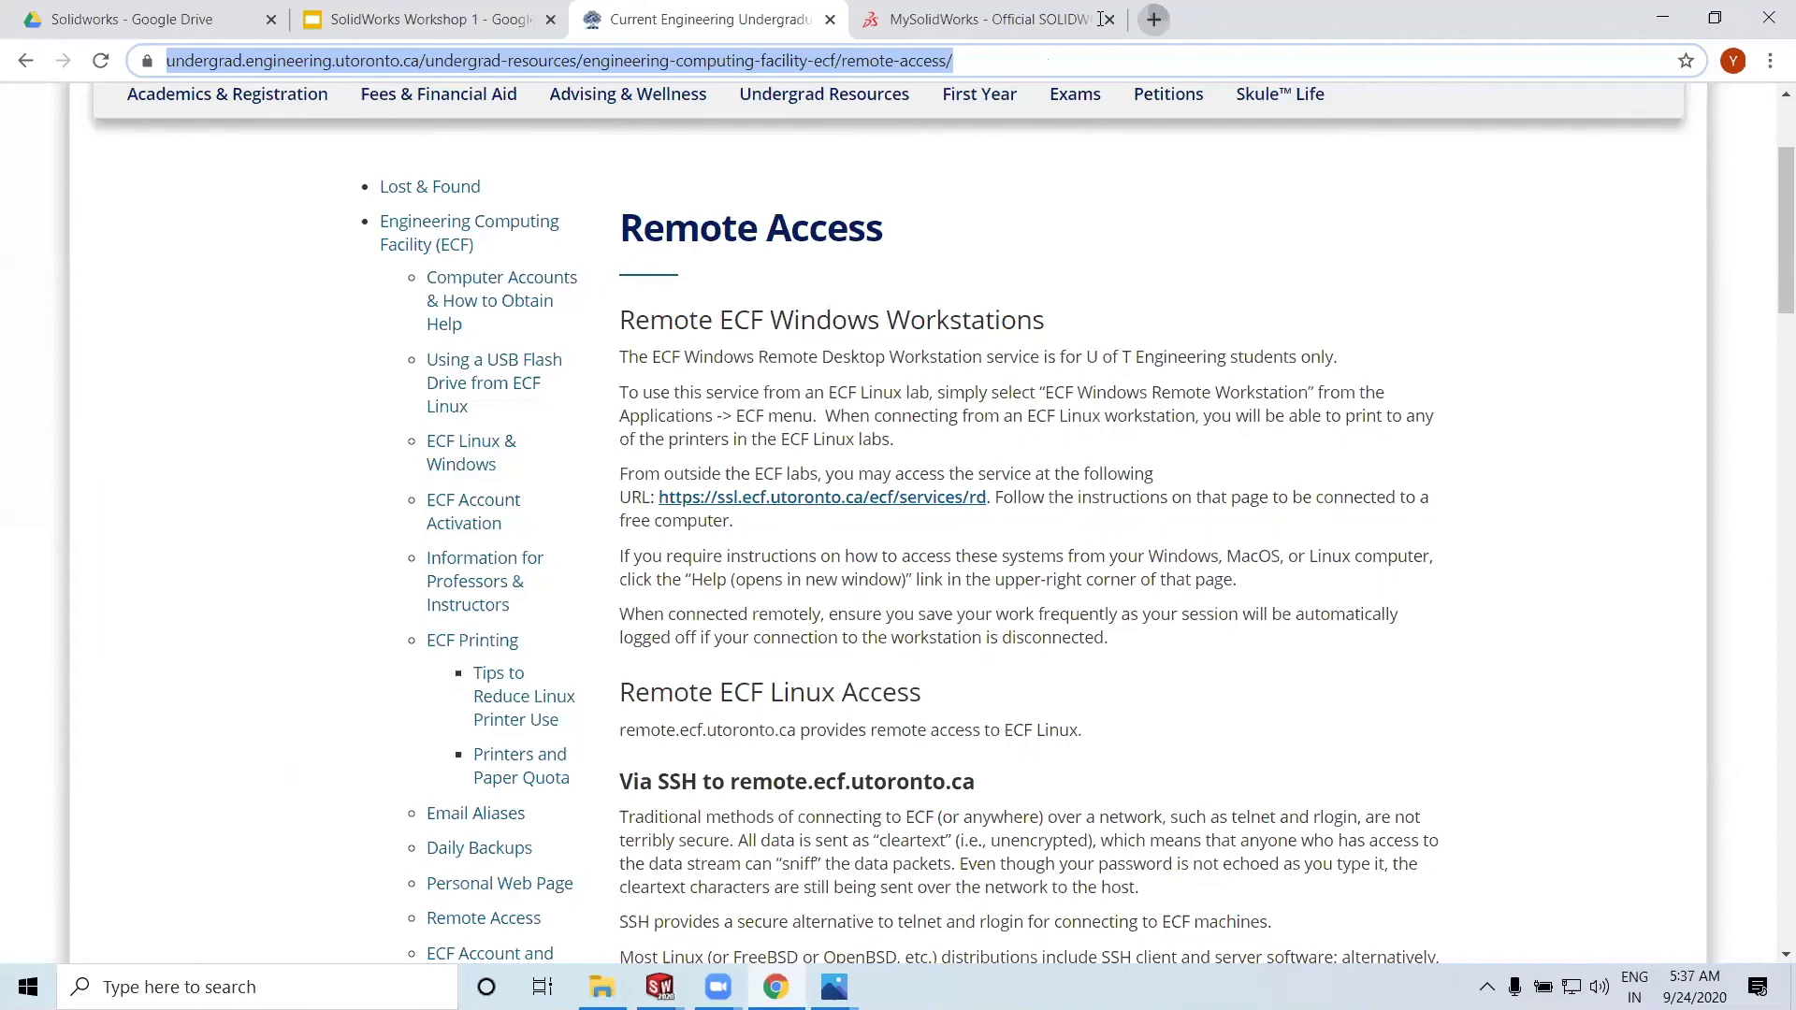
{"action": "key", "text": "ctrl+t"}
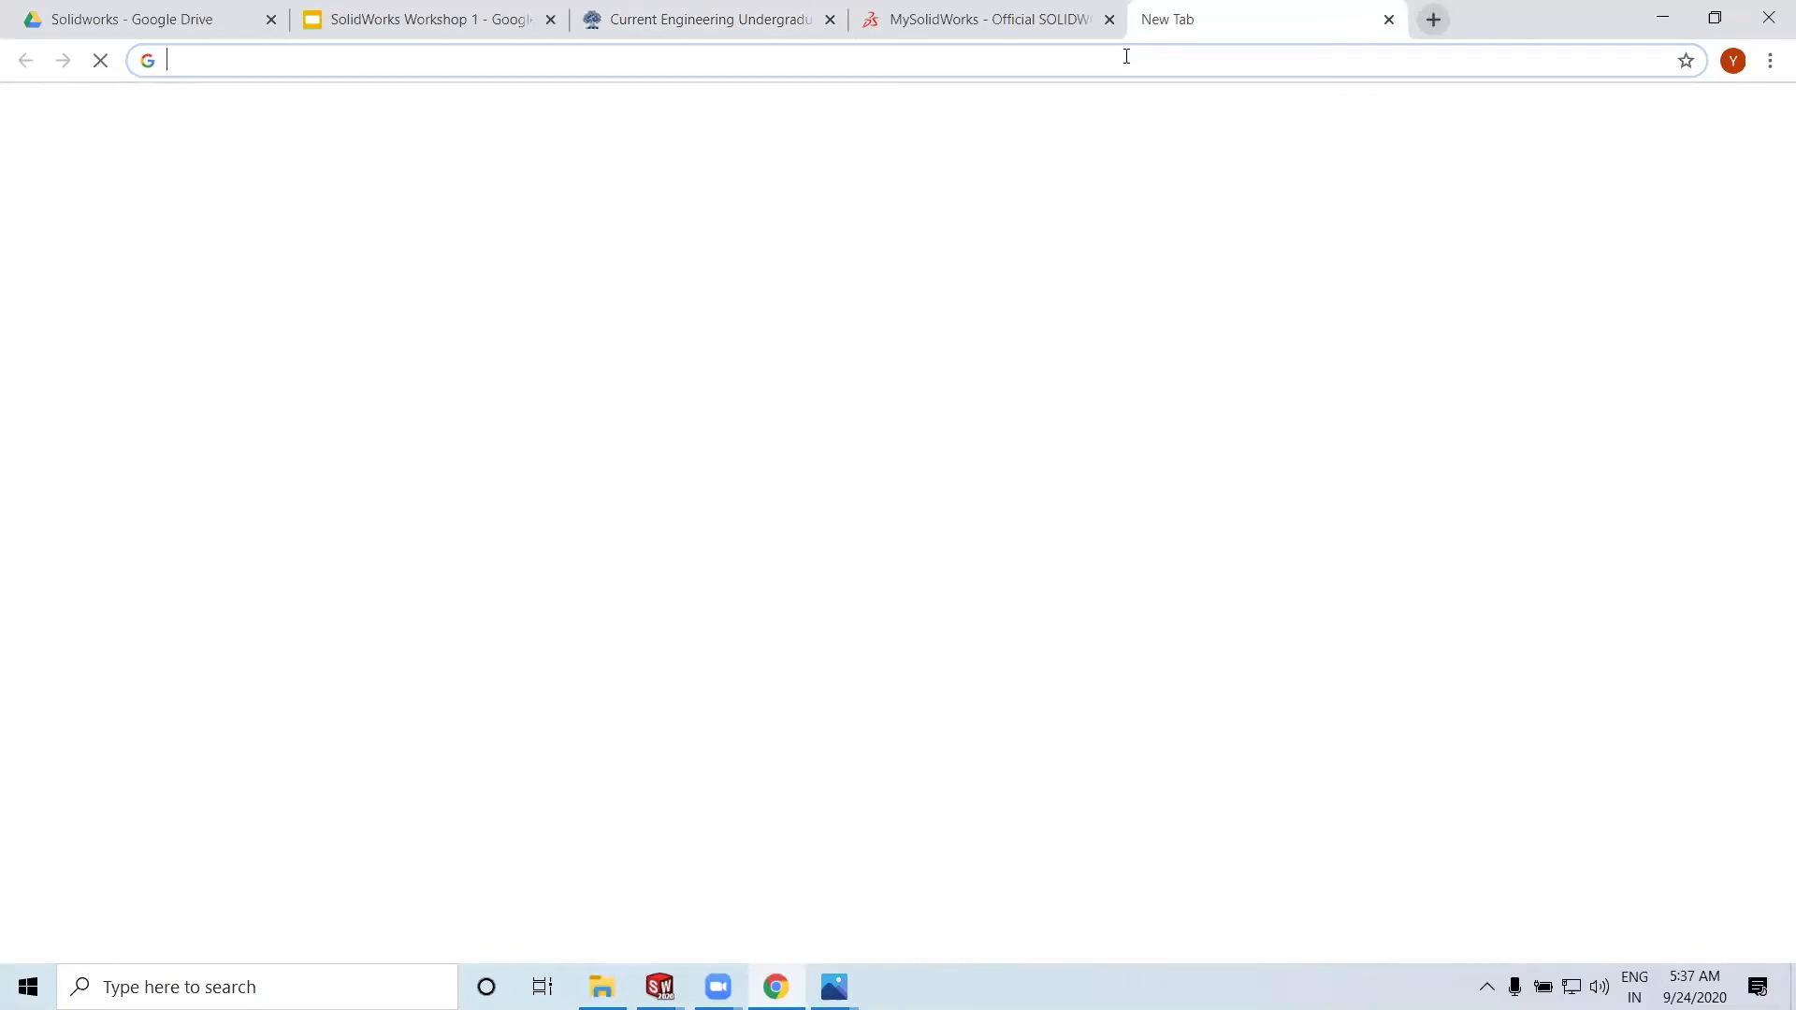
{"action": "type", "text": "ho"}
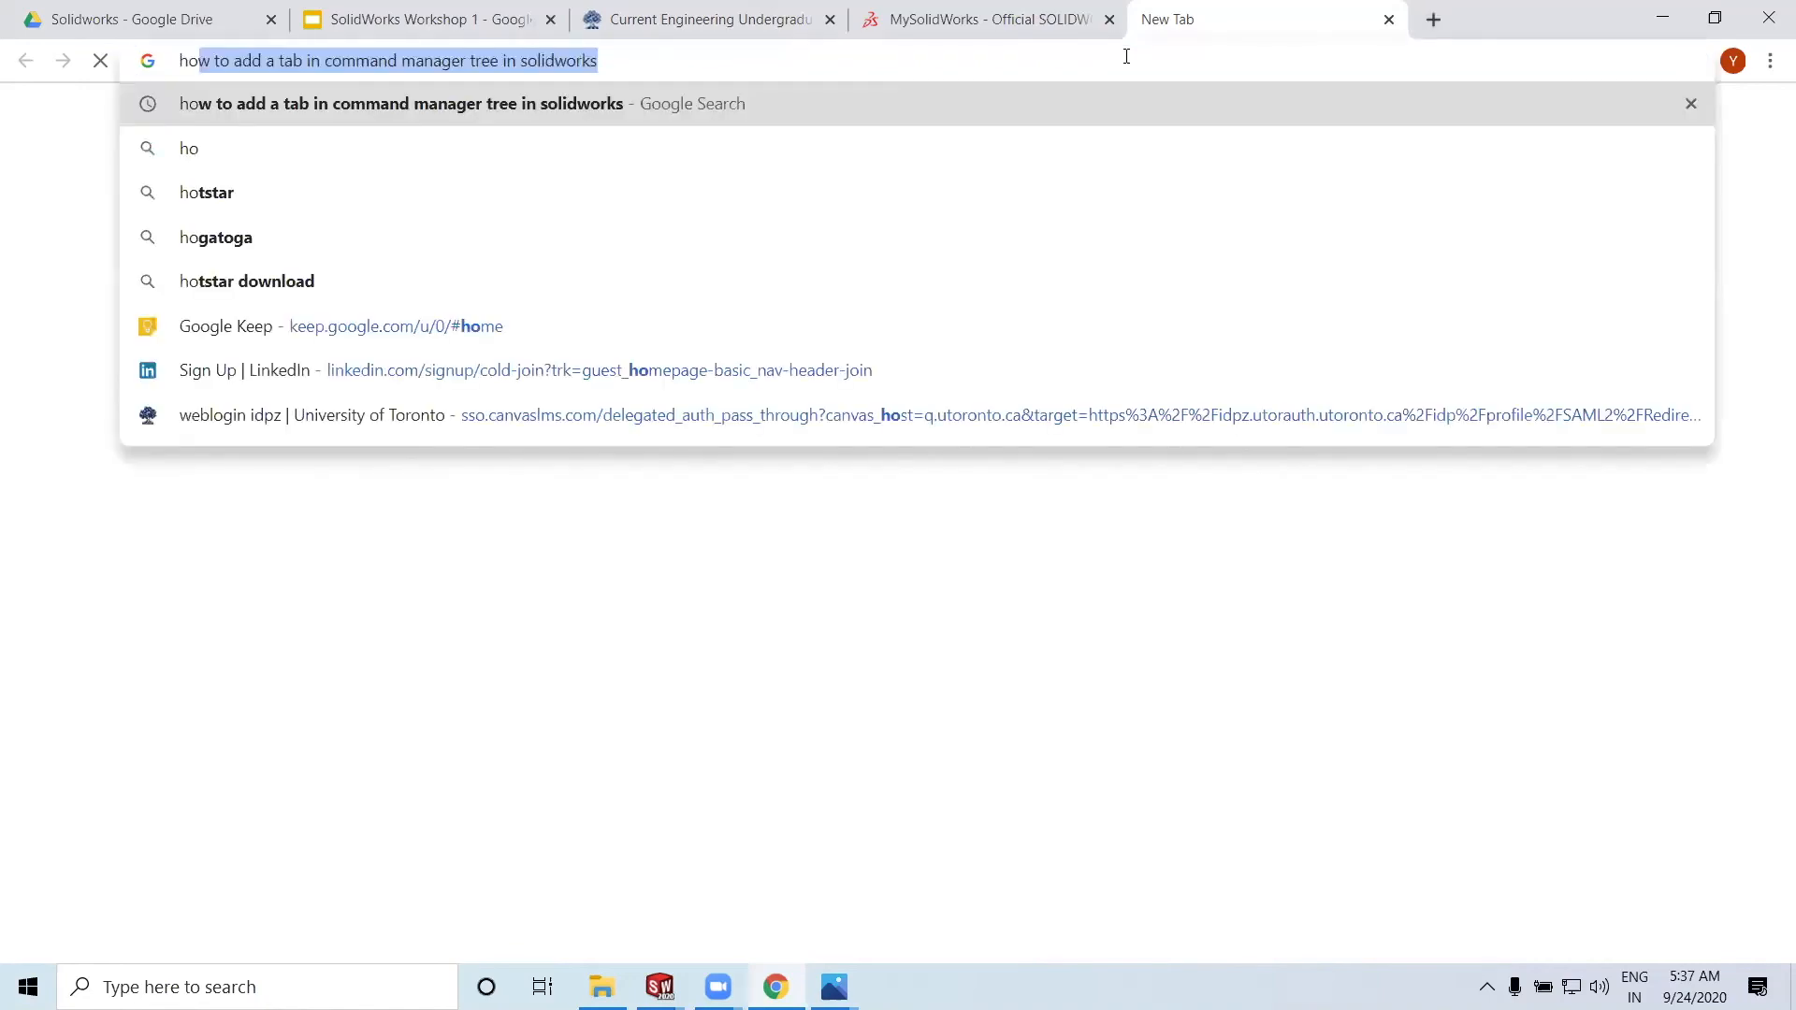
{"action": "type", "text": "llow cy"}
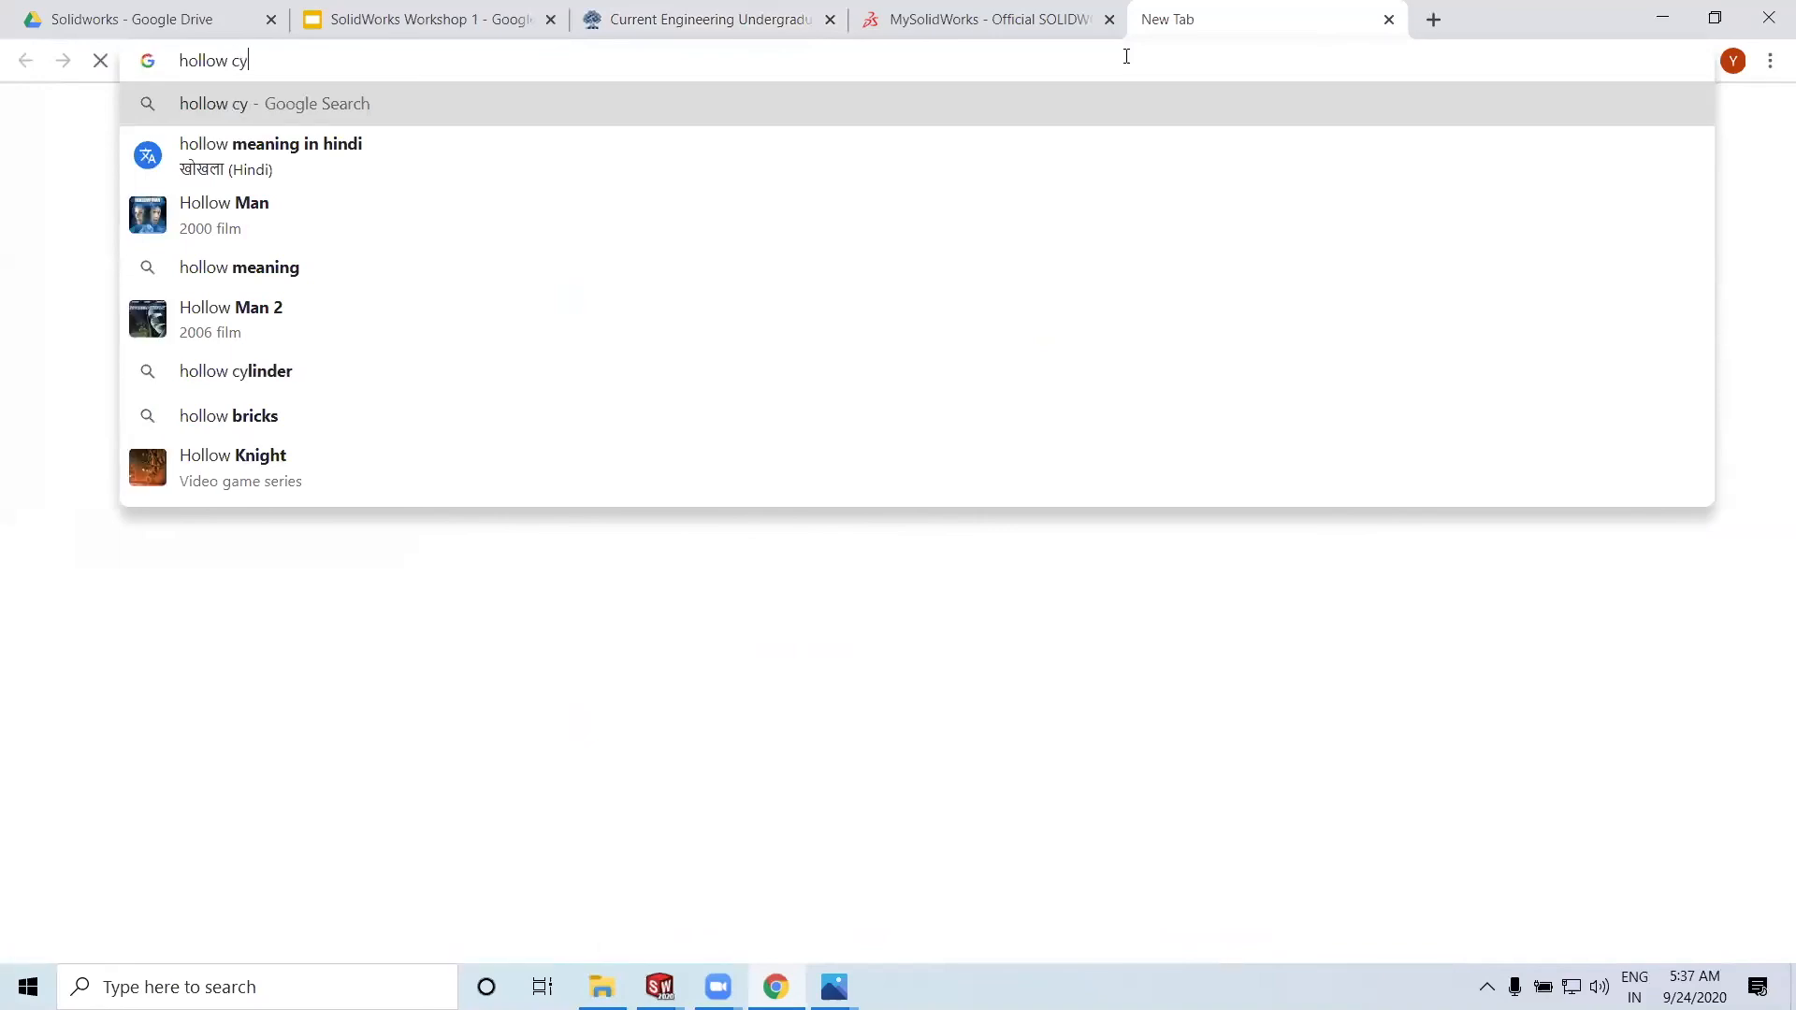
{"action": "type", "text": "linder"}
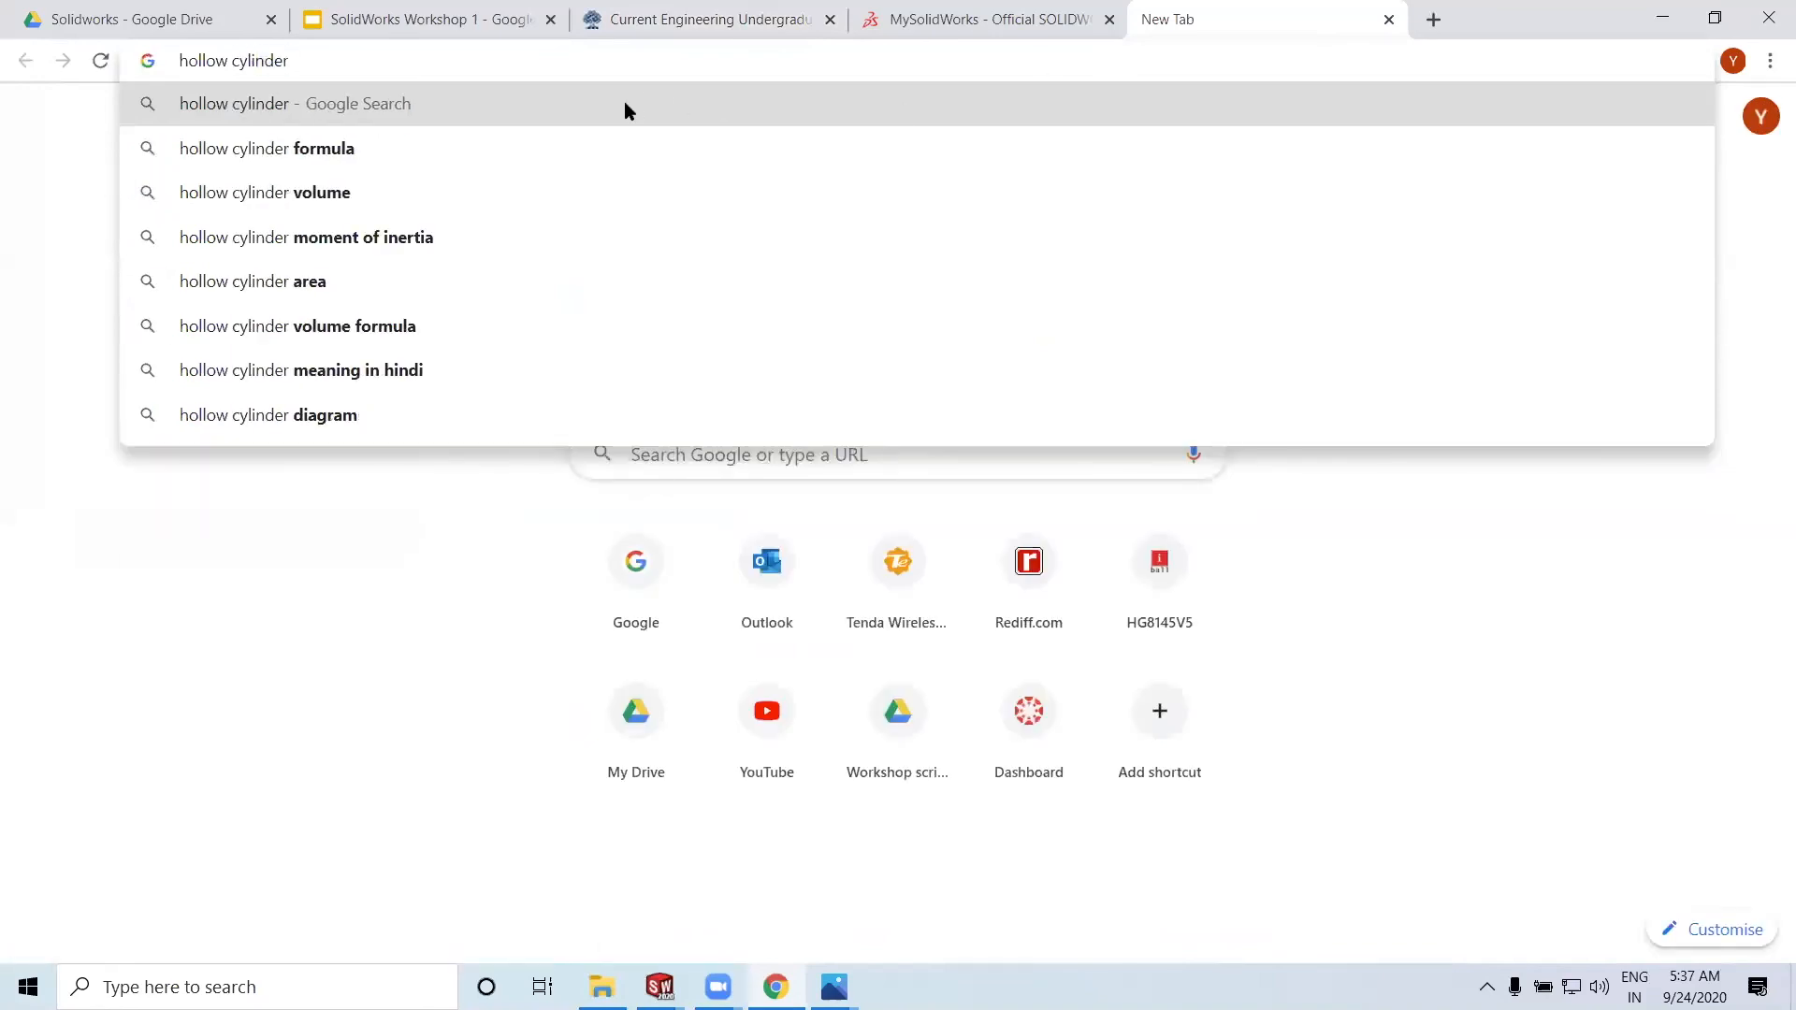
{"action": "key", "text": "Return"}
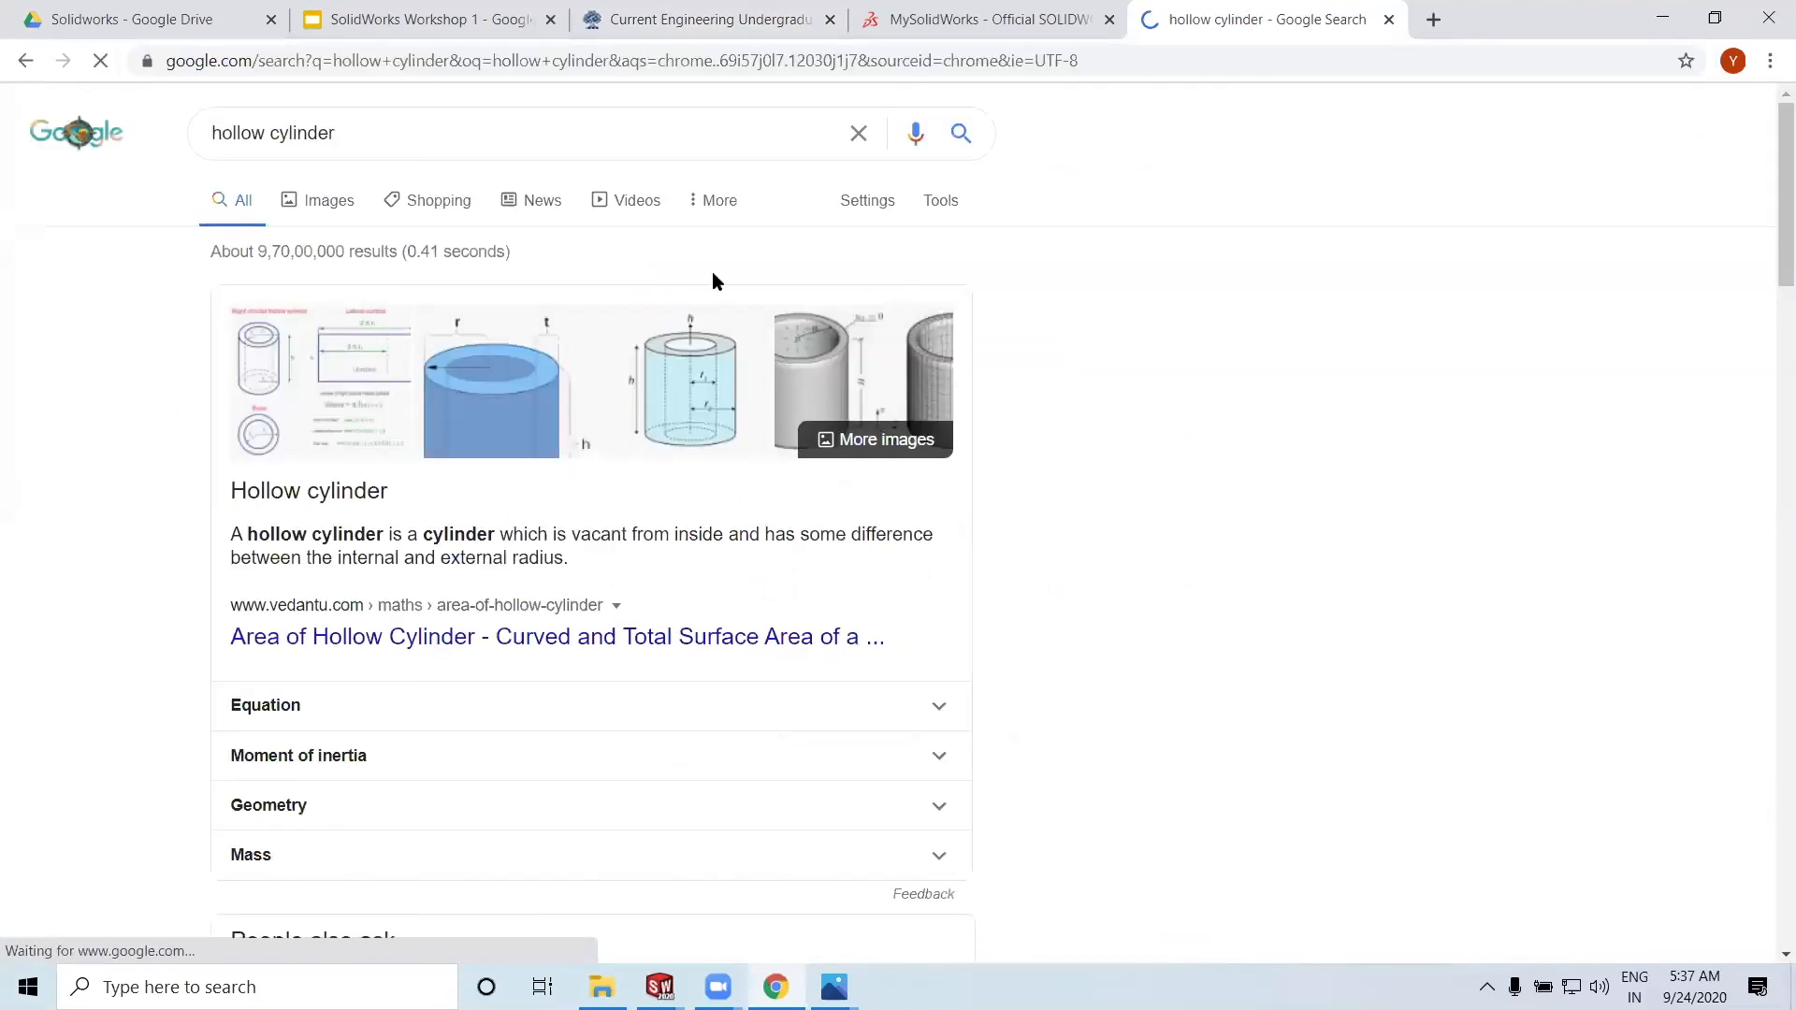
{"action": "left_click", "coordinate": [311, 204]}
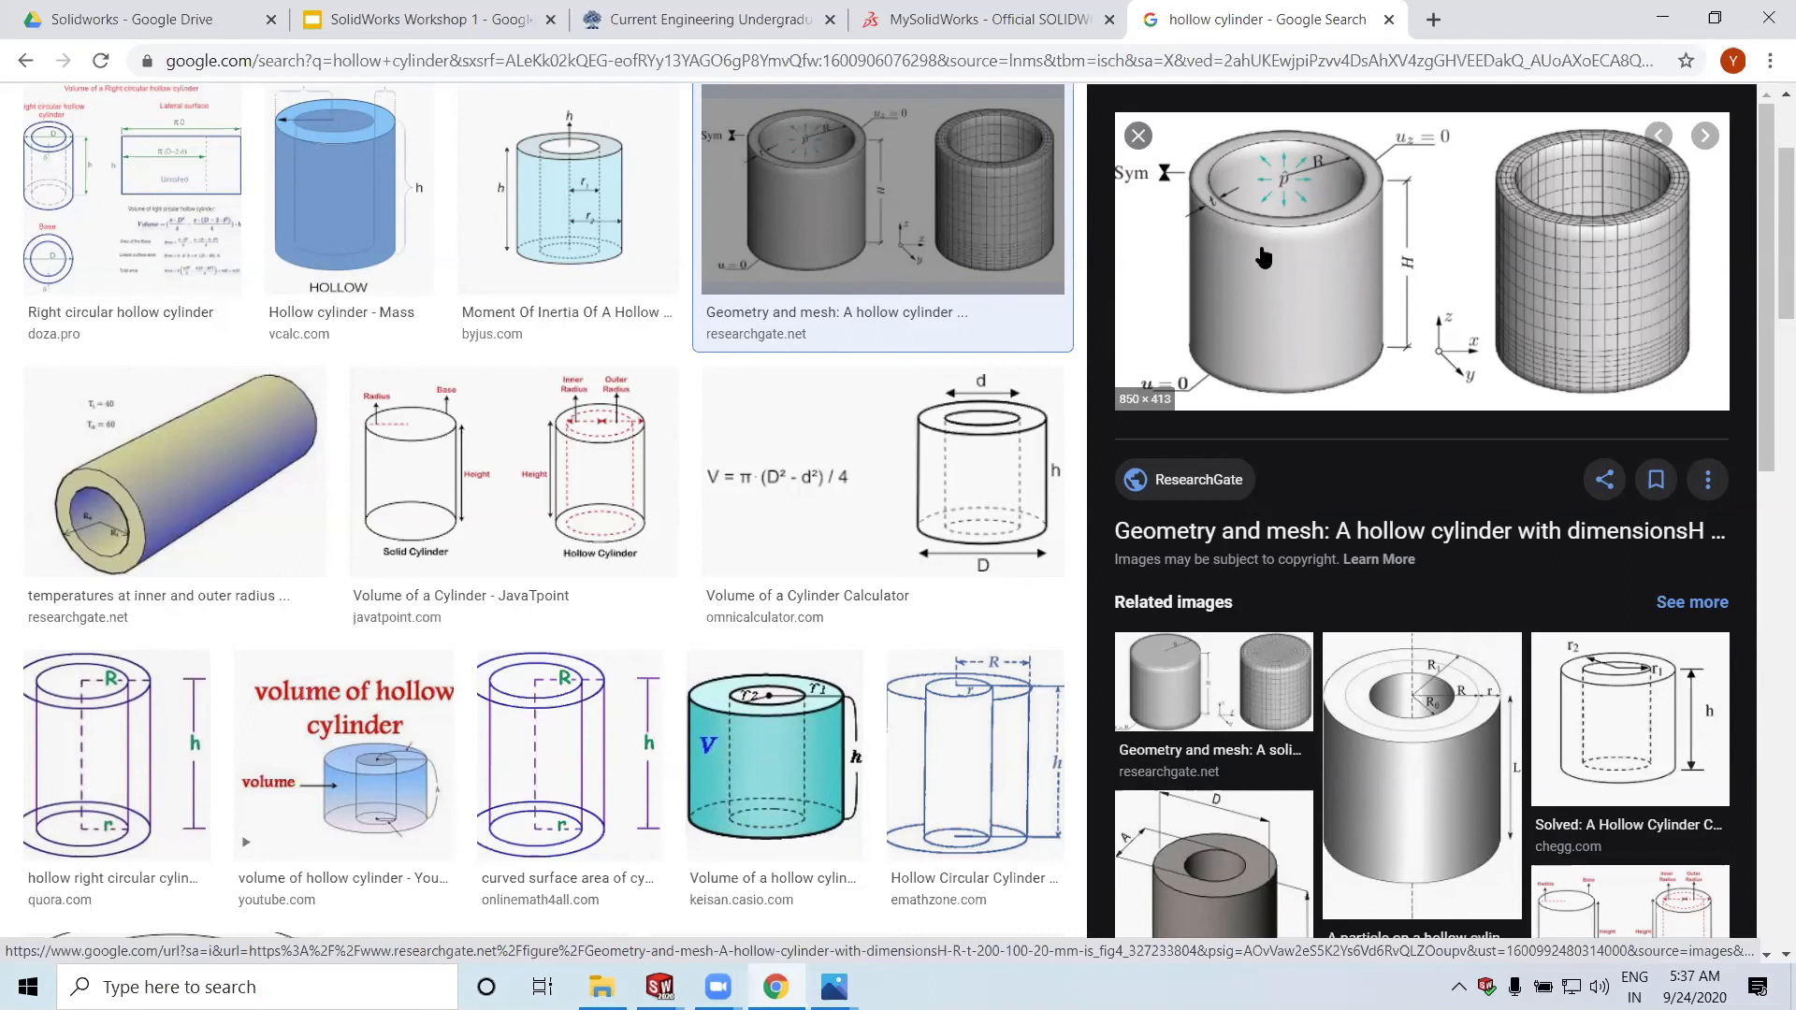
{"action": "left_click", "coordinate": [1138, 135]}
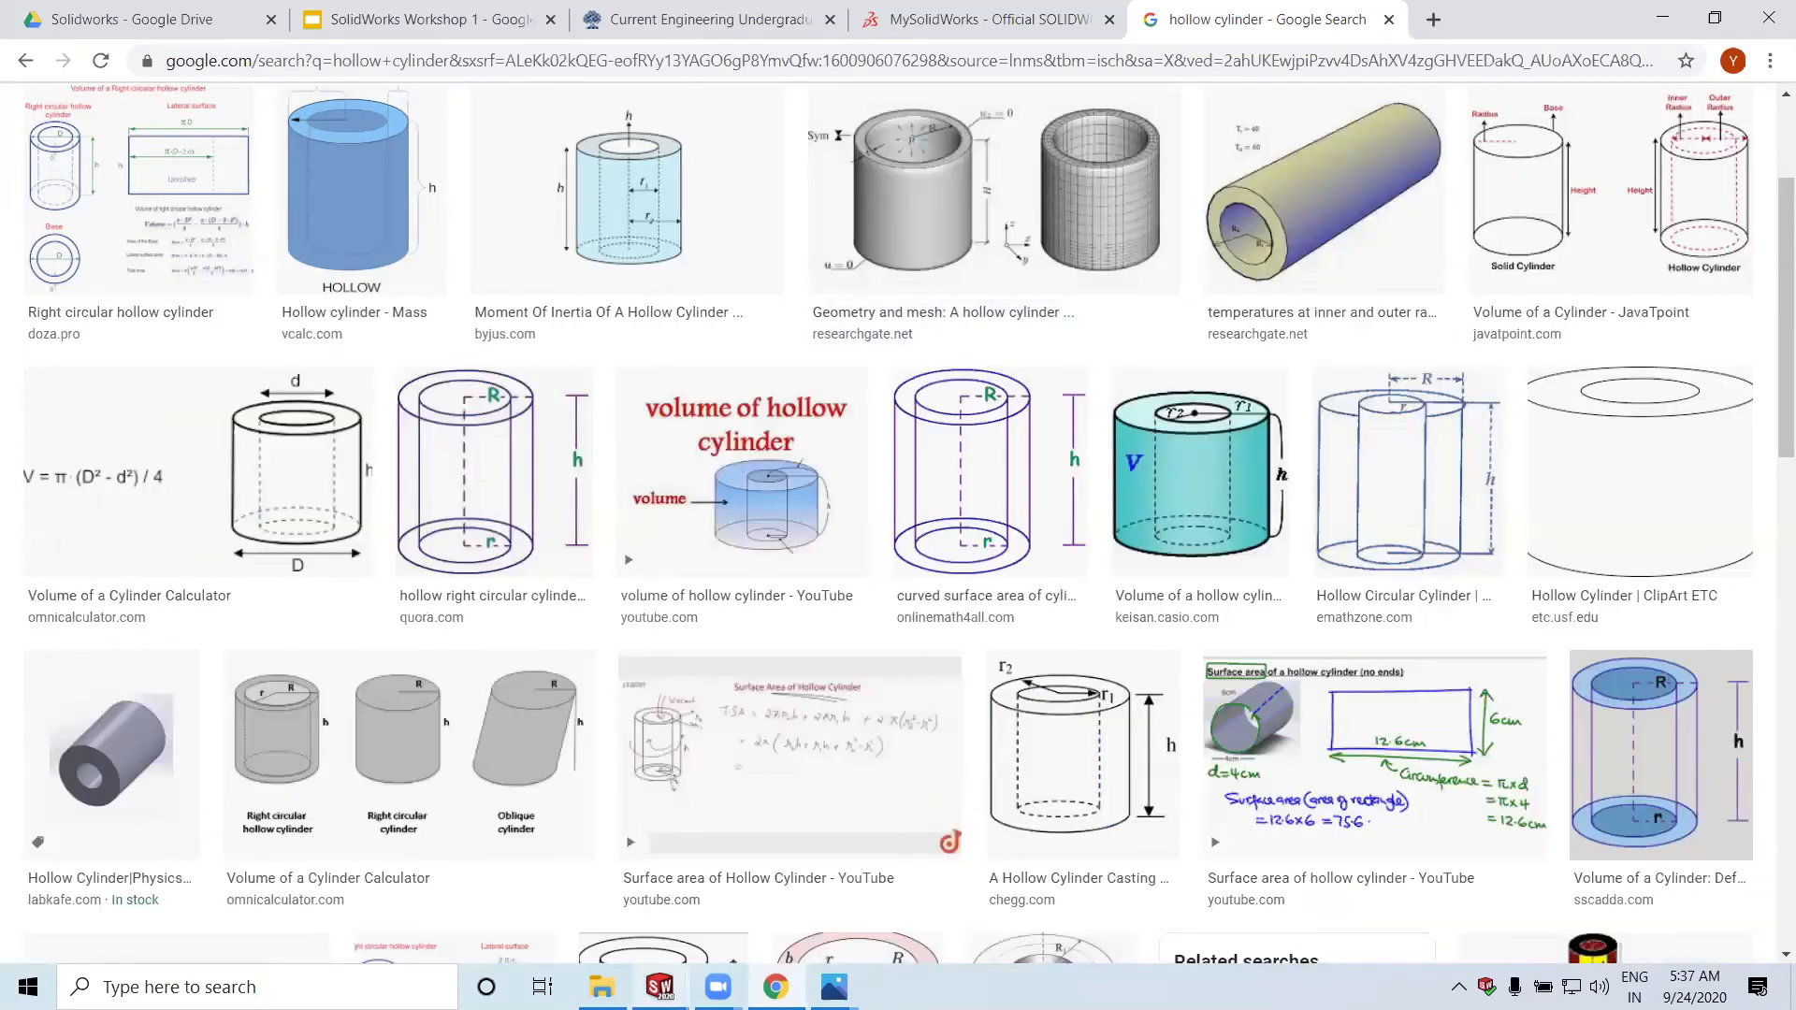
Switch back to the Part3 window in SOLIDWORKS and create a new part document
{"action": "key", "text": "alt+Tab"}
{"action": "mouse_move", "coordinate": [688, 962]}
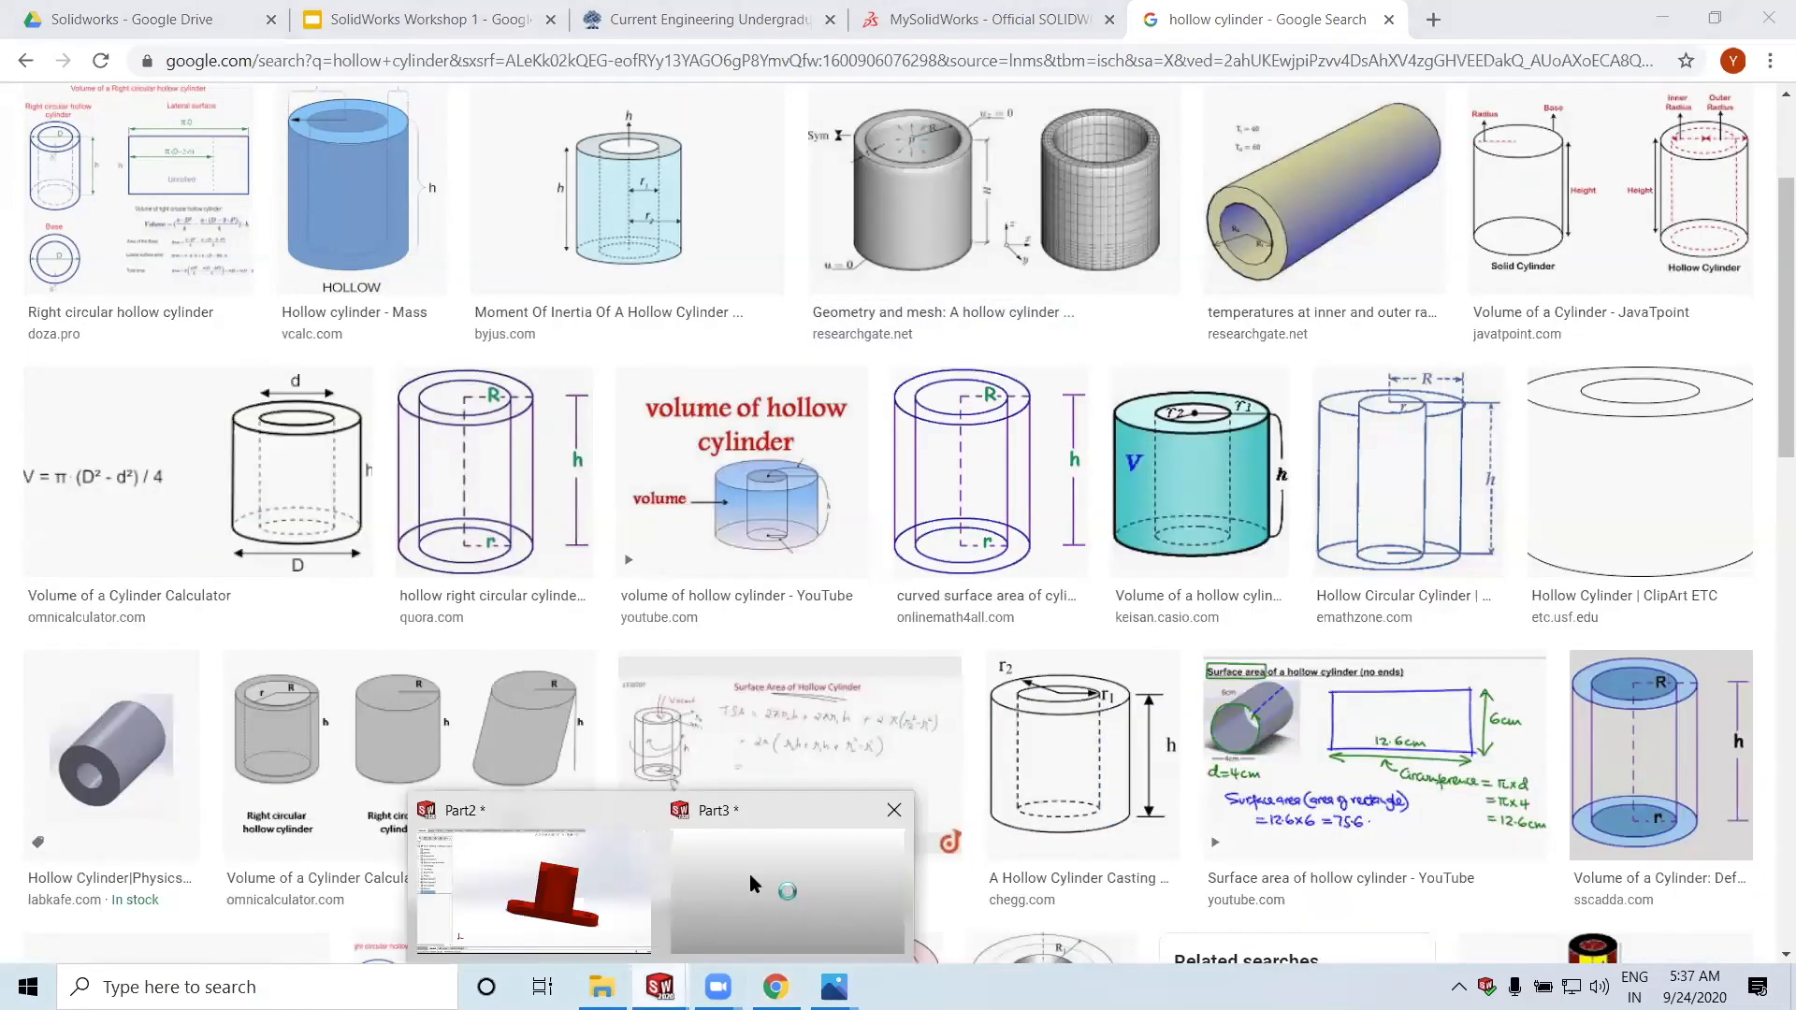
{"action": "left_click", "coordinate": [877, 825]}
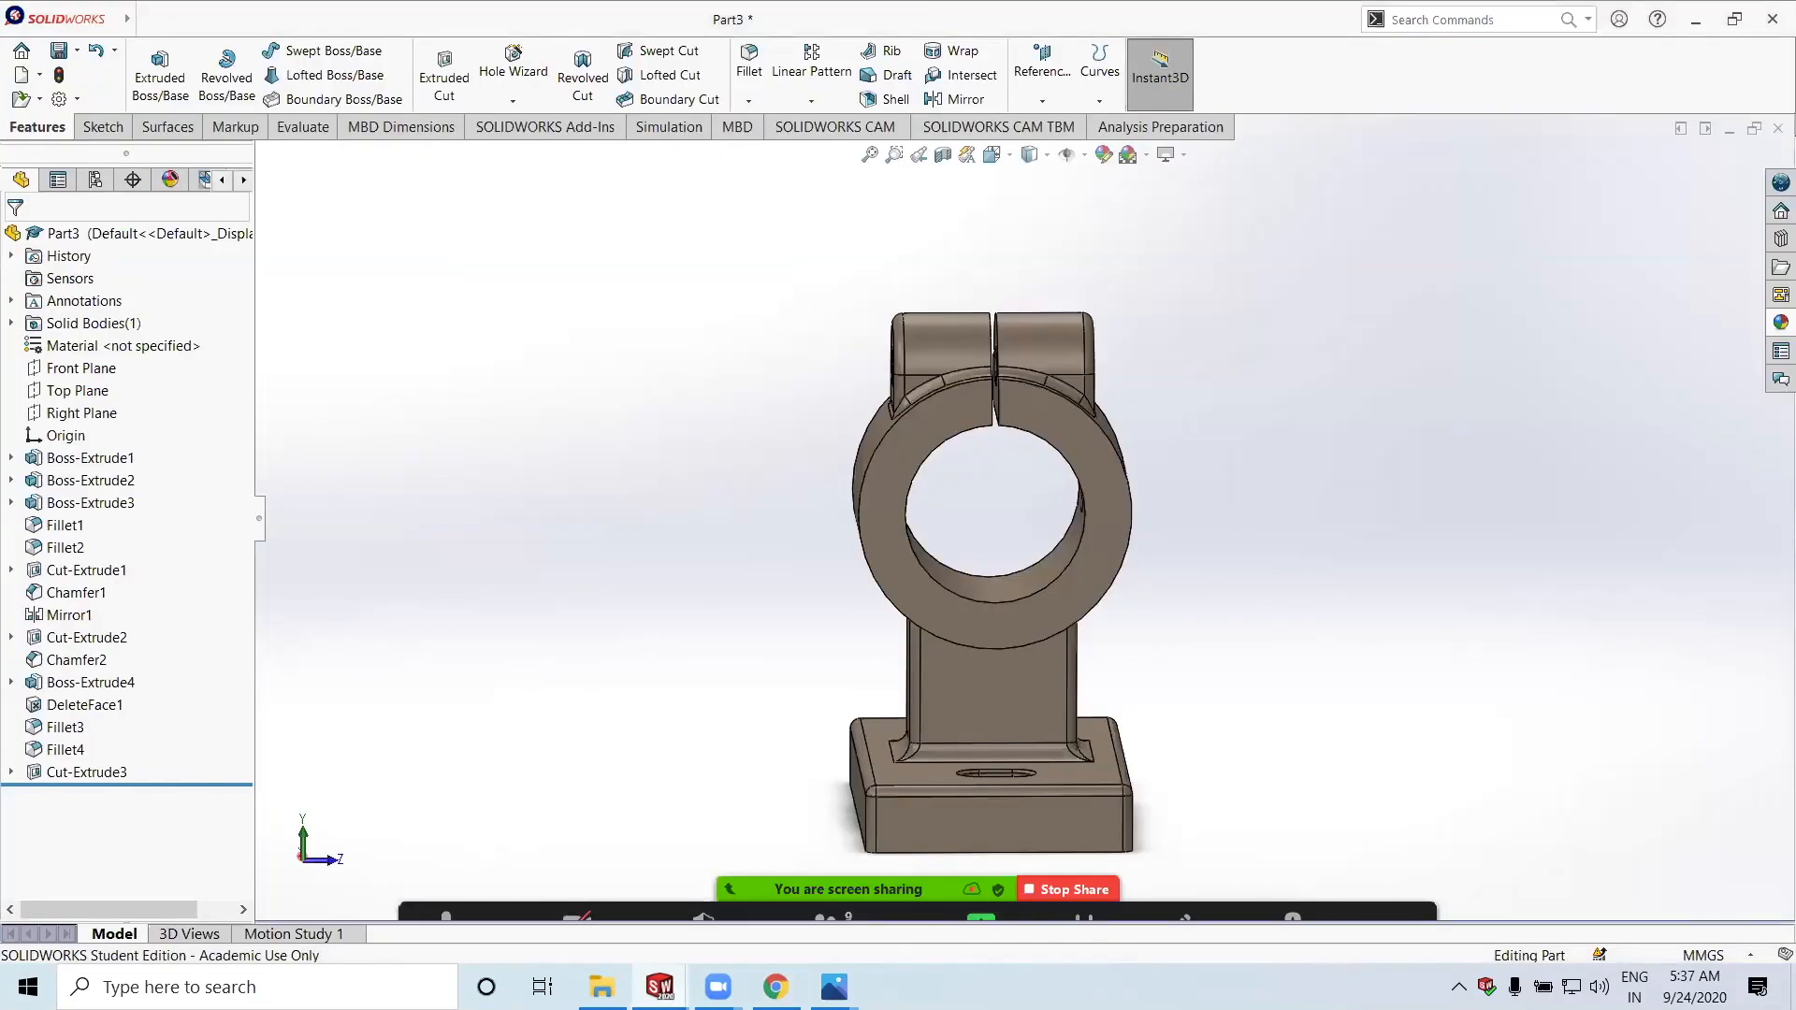
{"action": "left_click", "coordinate": [39, 75]}
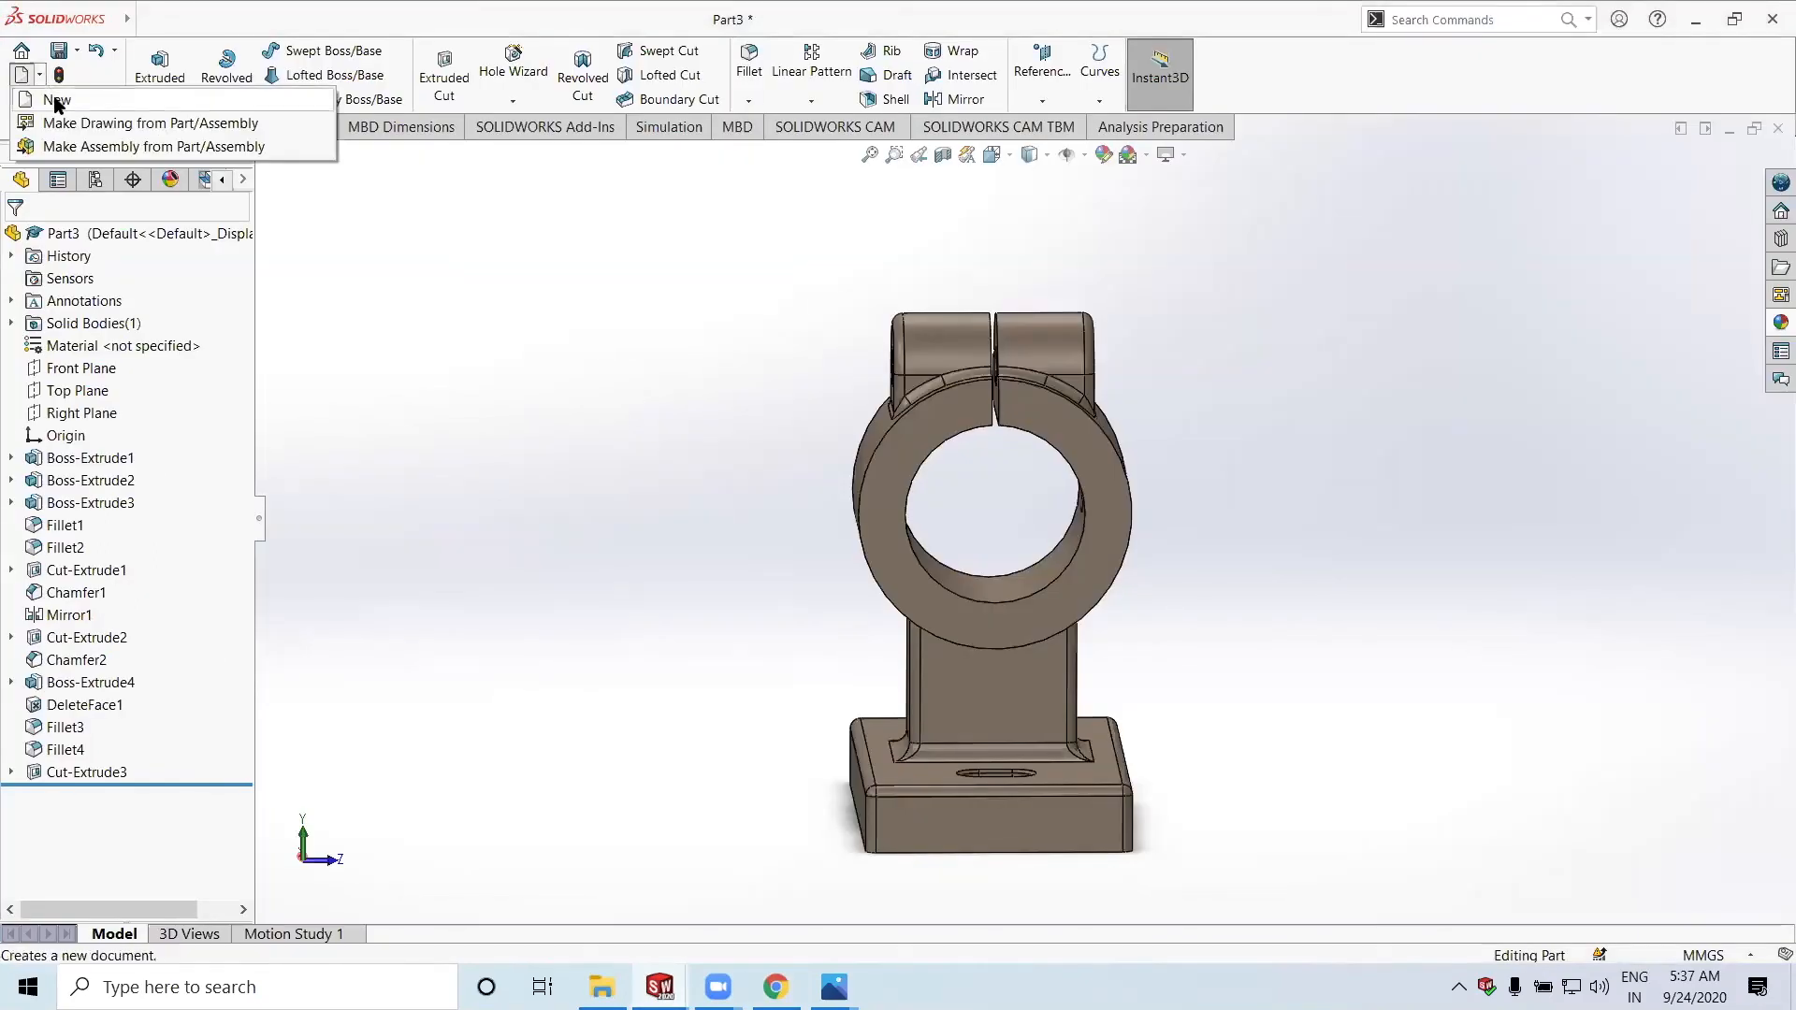
{"action": "left_click", "coordinate": [56, 101]}
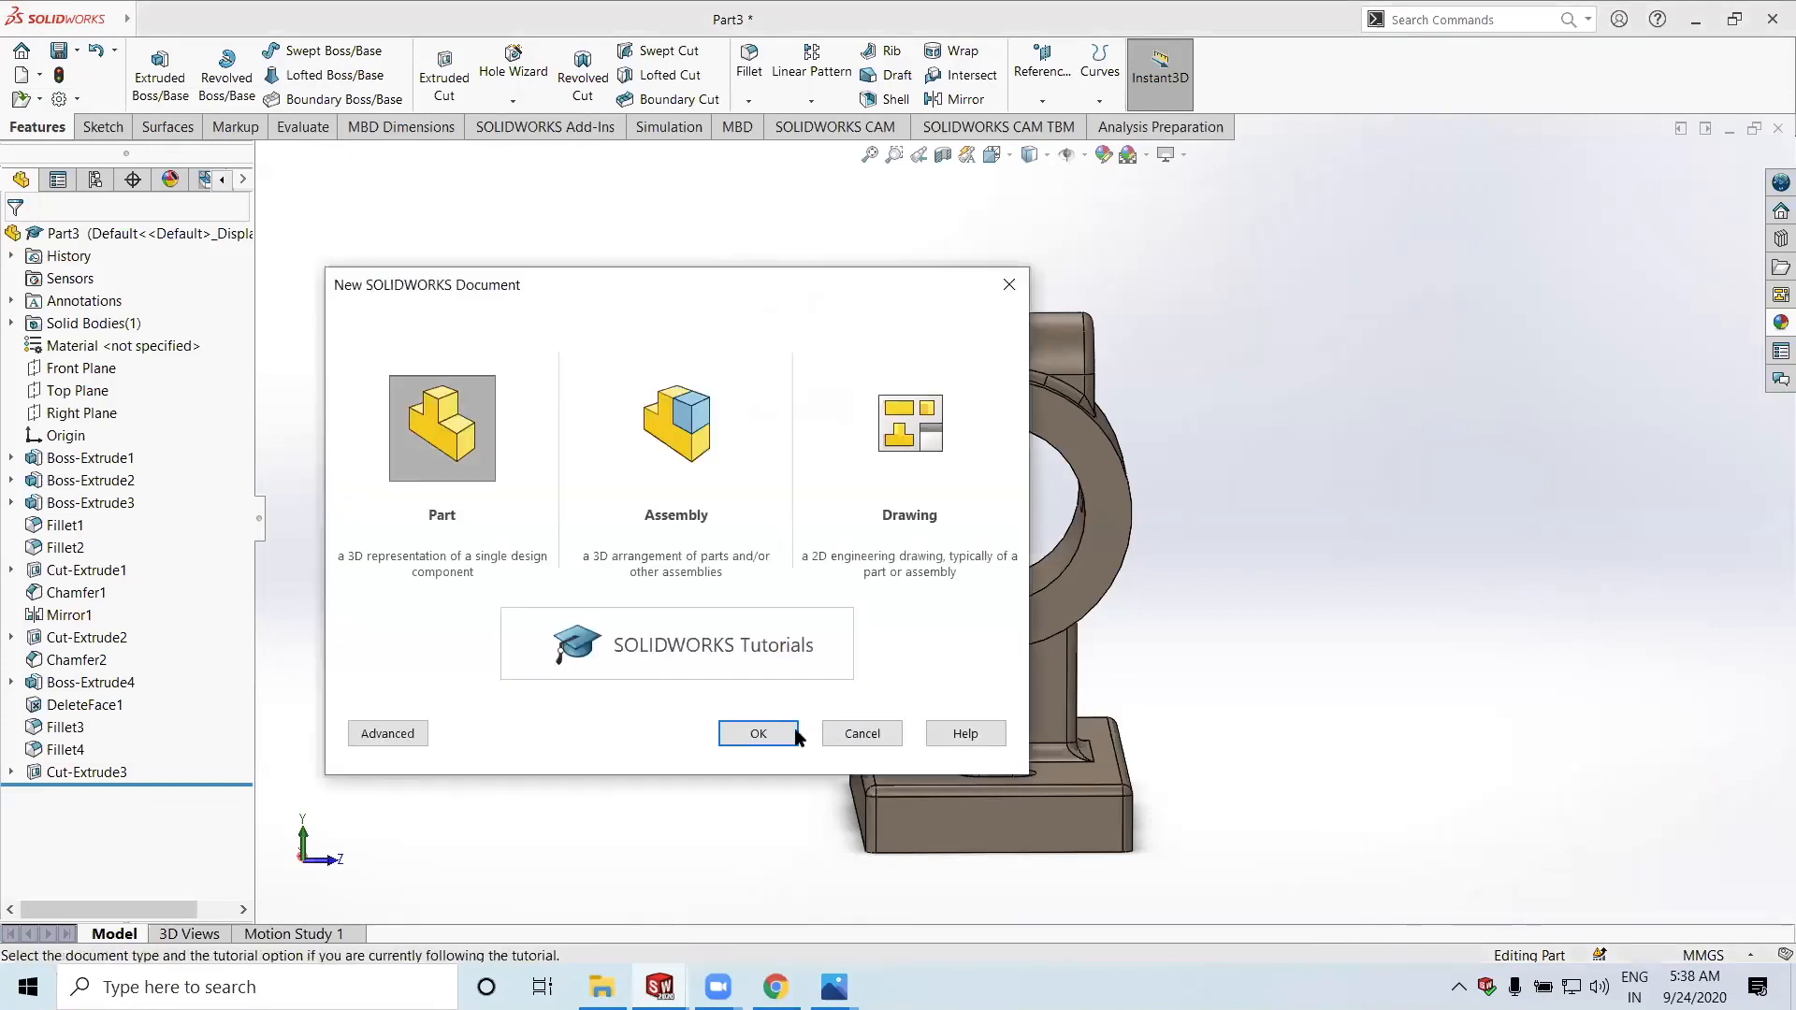
{"action": "left_click", "coordinate": [756, 734]}
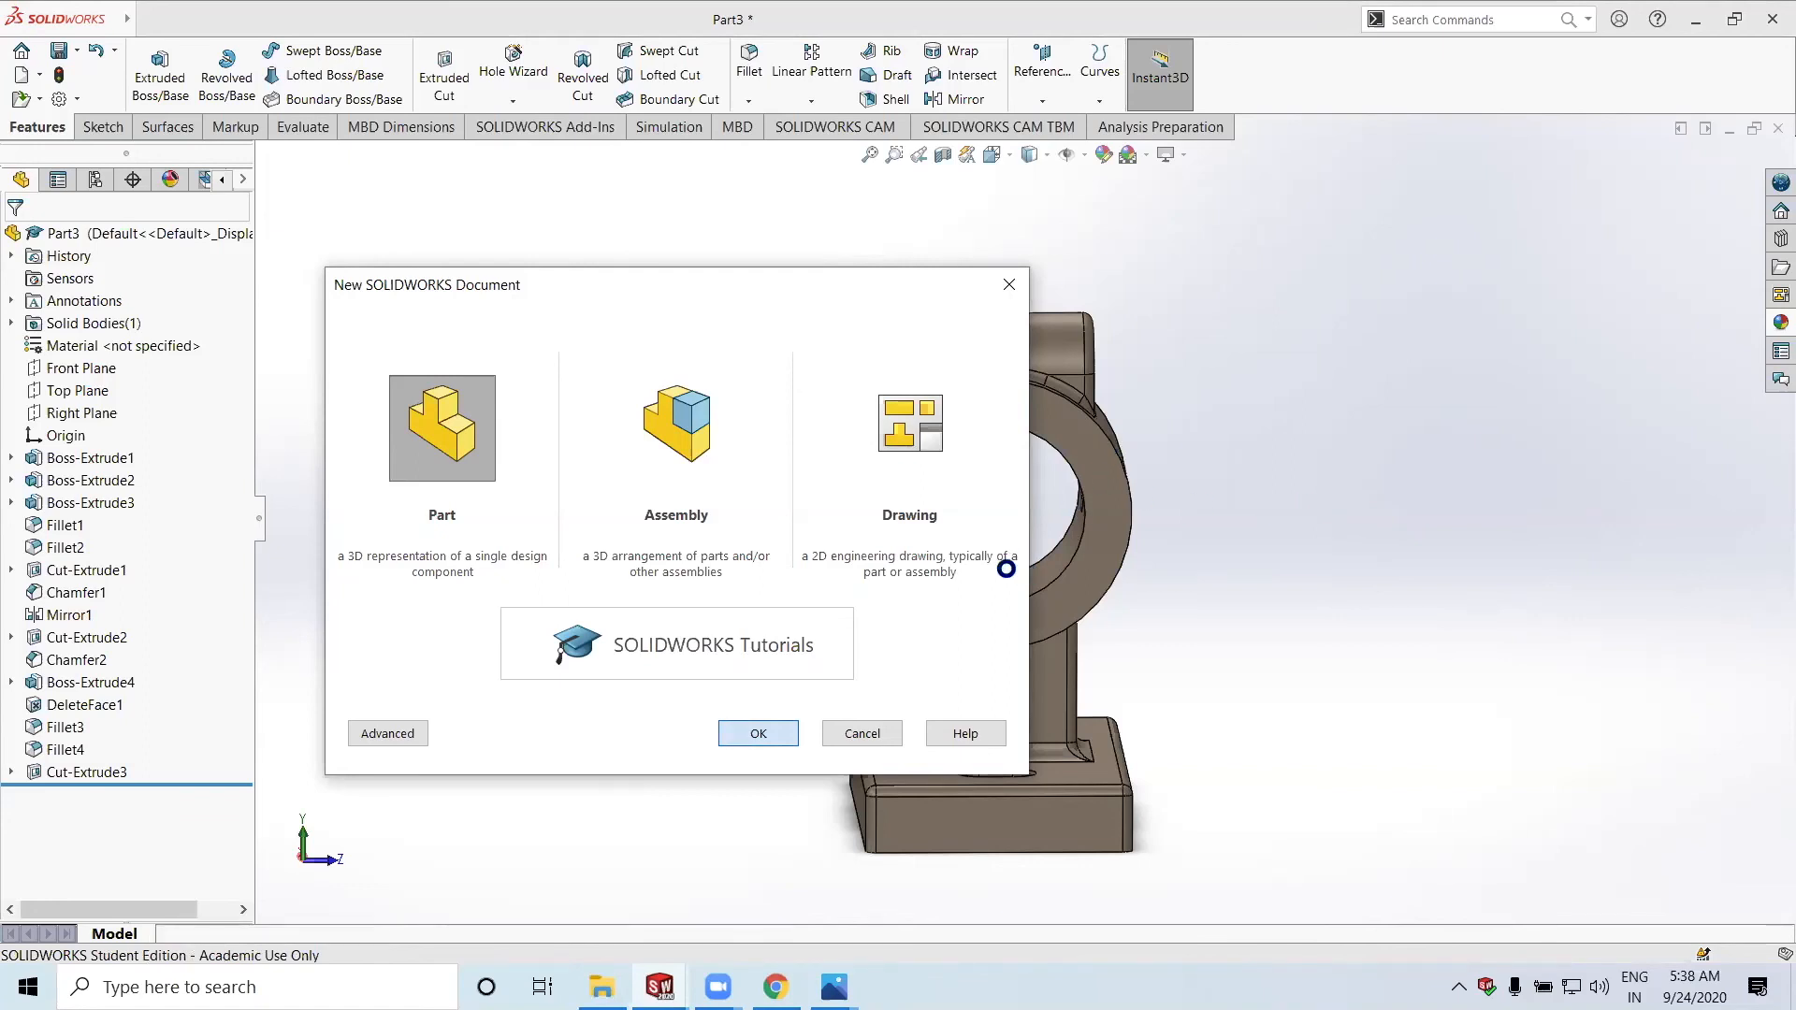
{"action": "left_click", "coordinate": [760, 729]}
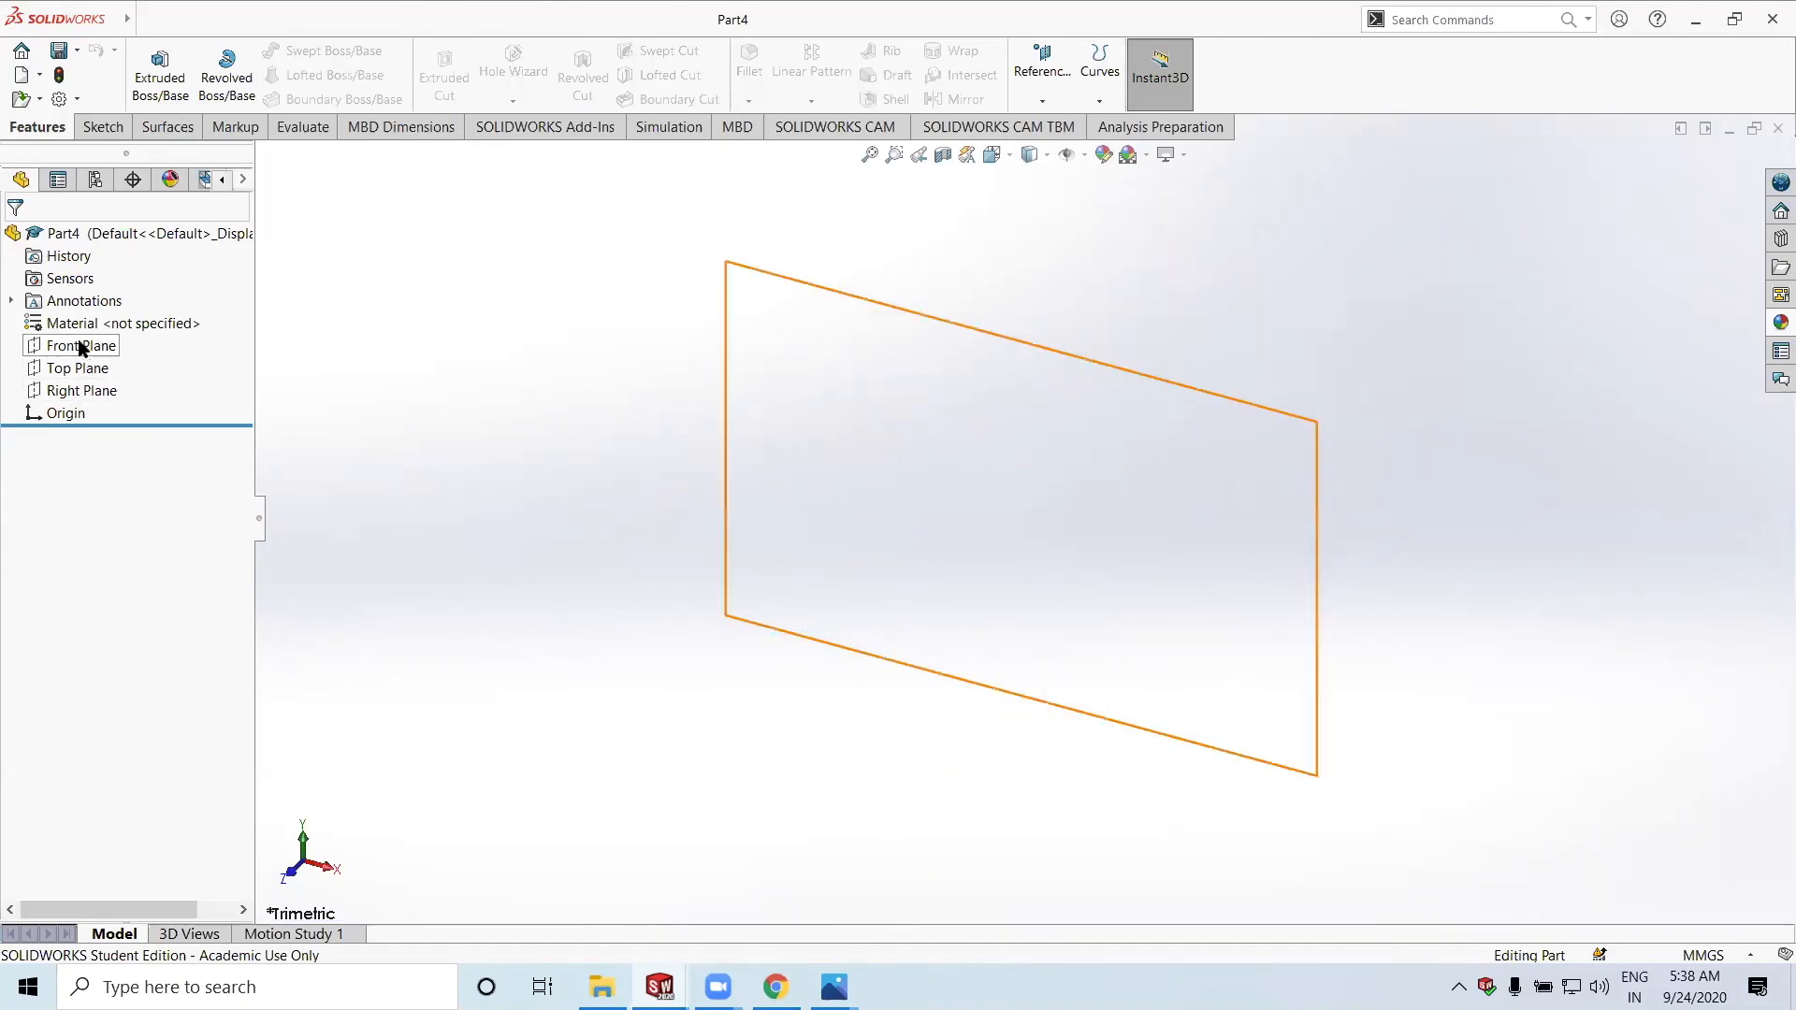
Start a sketch on the Front Plane and draw a vertical midpoint line about 105 mm long, centred on the origin
{"action": "left_click", "coordinate": [79, 348]}
{"action": "left_click", "coordinate": [97, 313]}
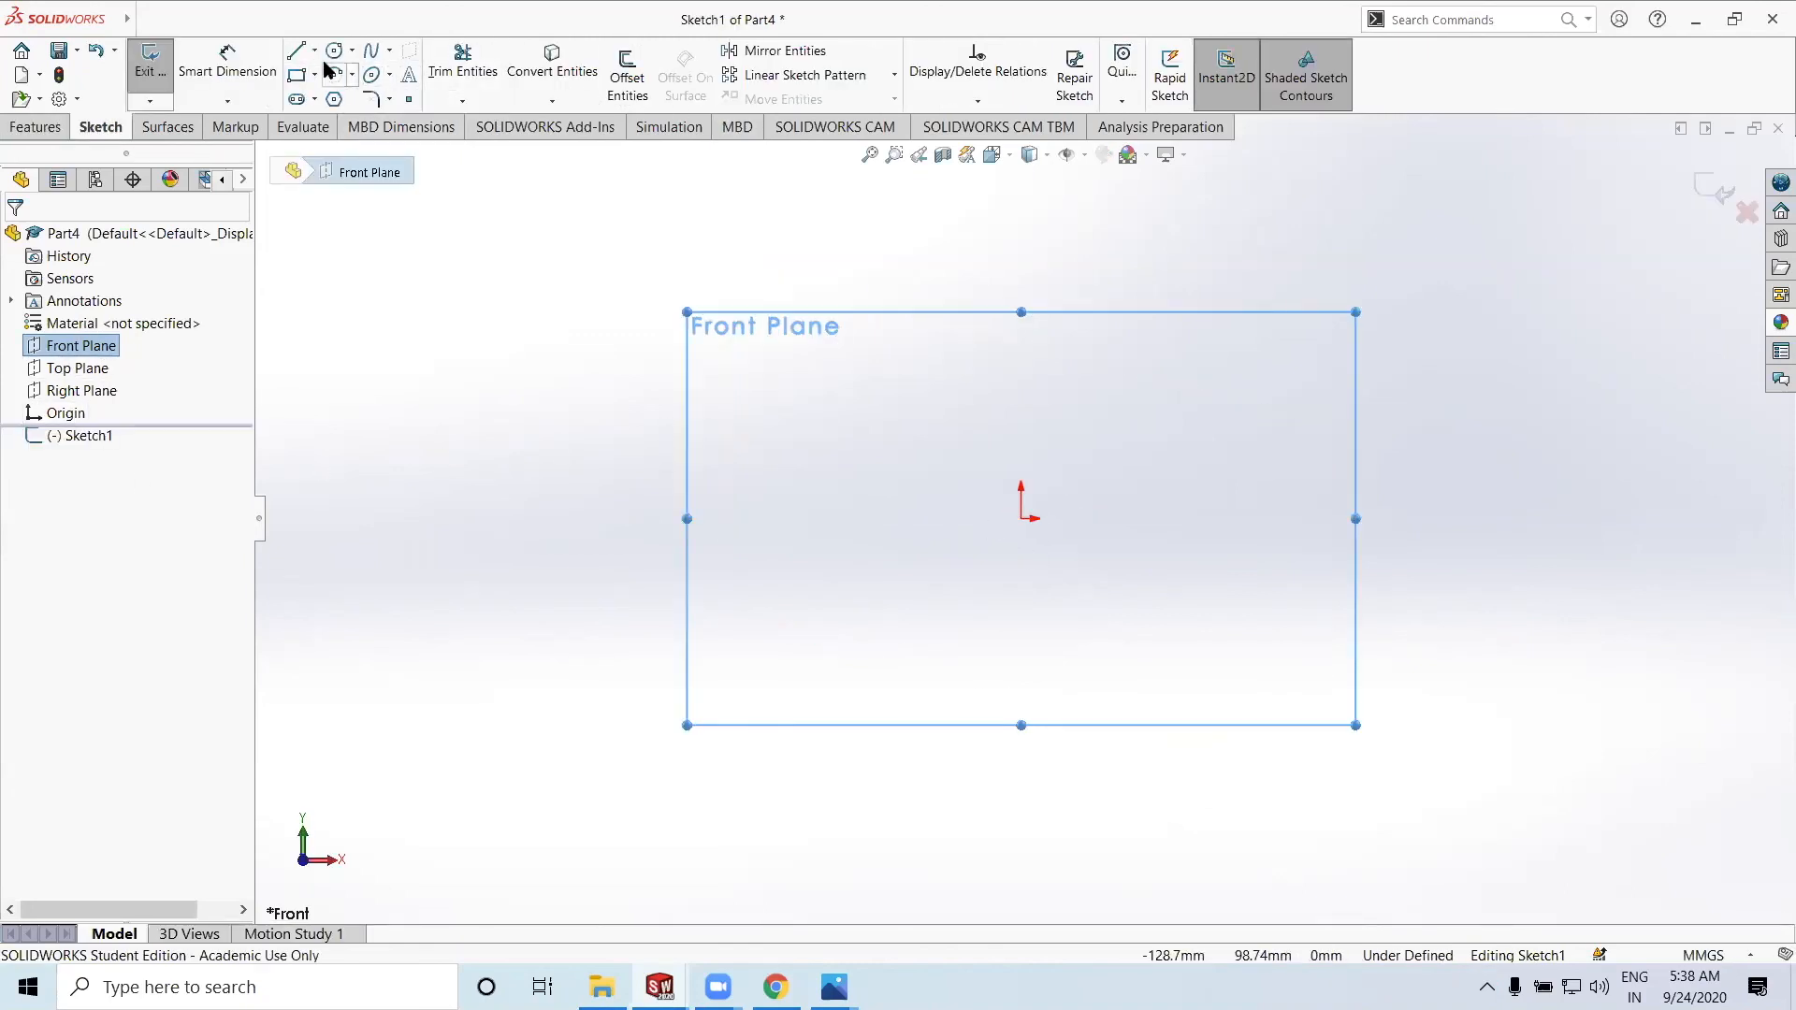
{"action": "left_click", "coordinate": [315, 52]}
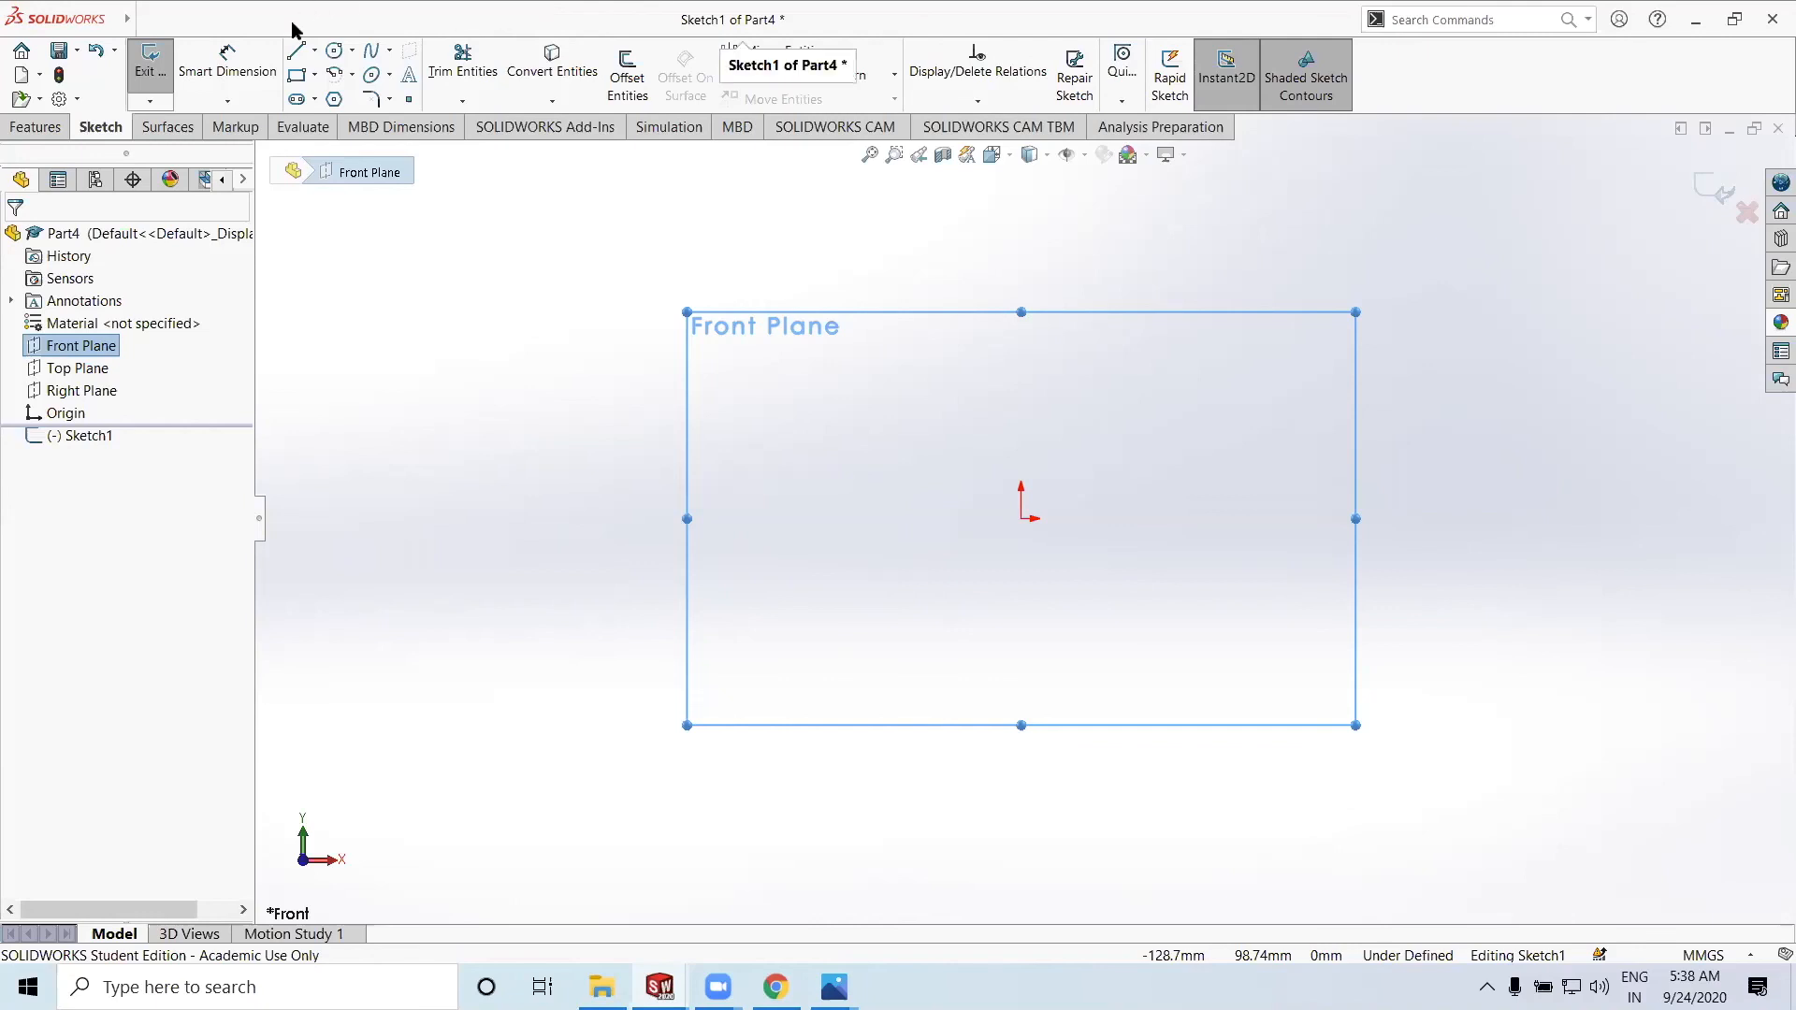
{"action": "left_click", "coordinate": [314, 50]}
{"action": "left_click", "coordinate": [346, 80]}
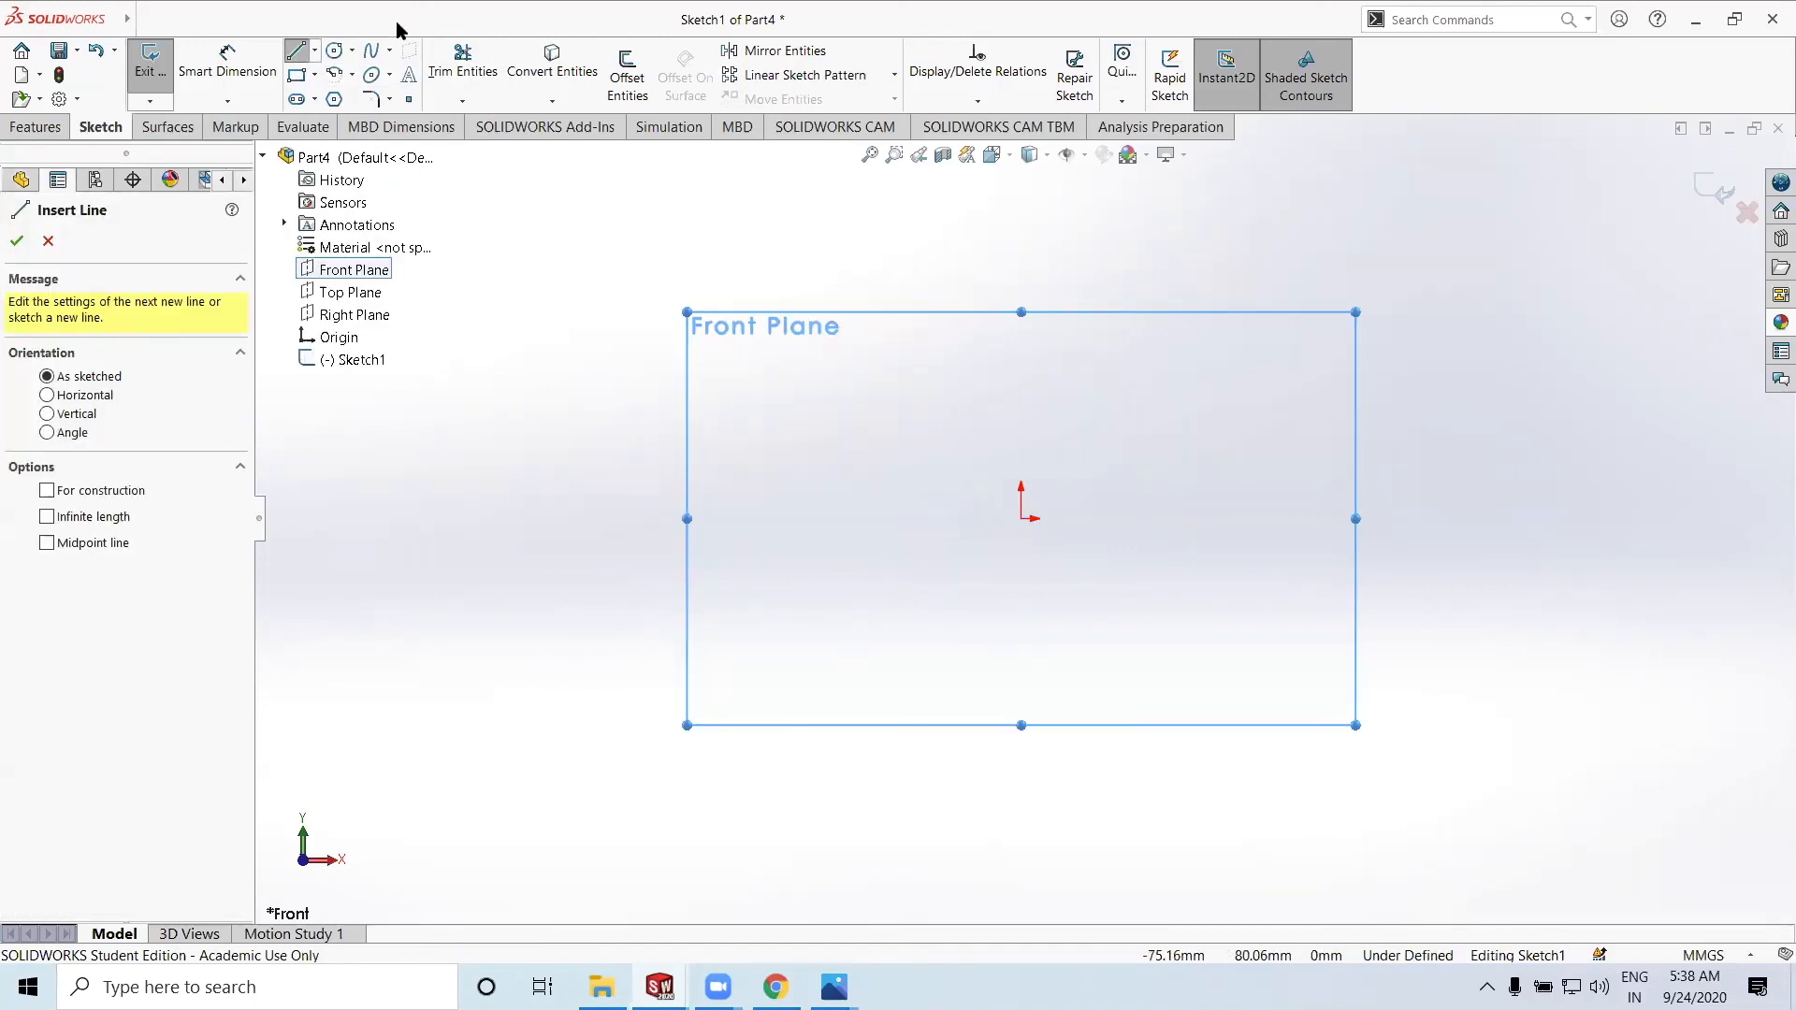
{"action": "left_click", "coordinate": [315, 52]}
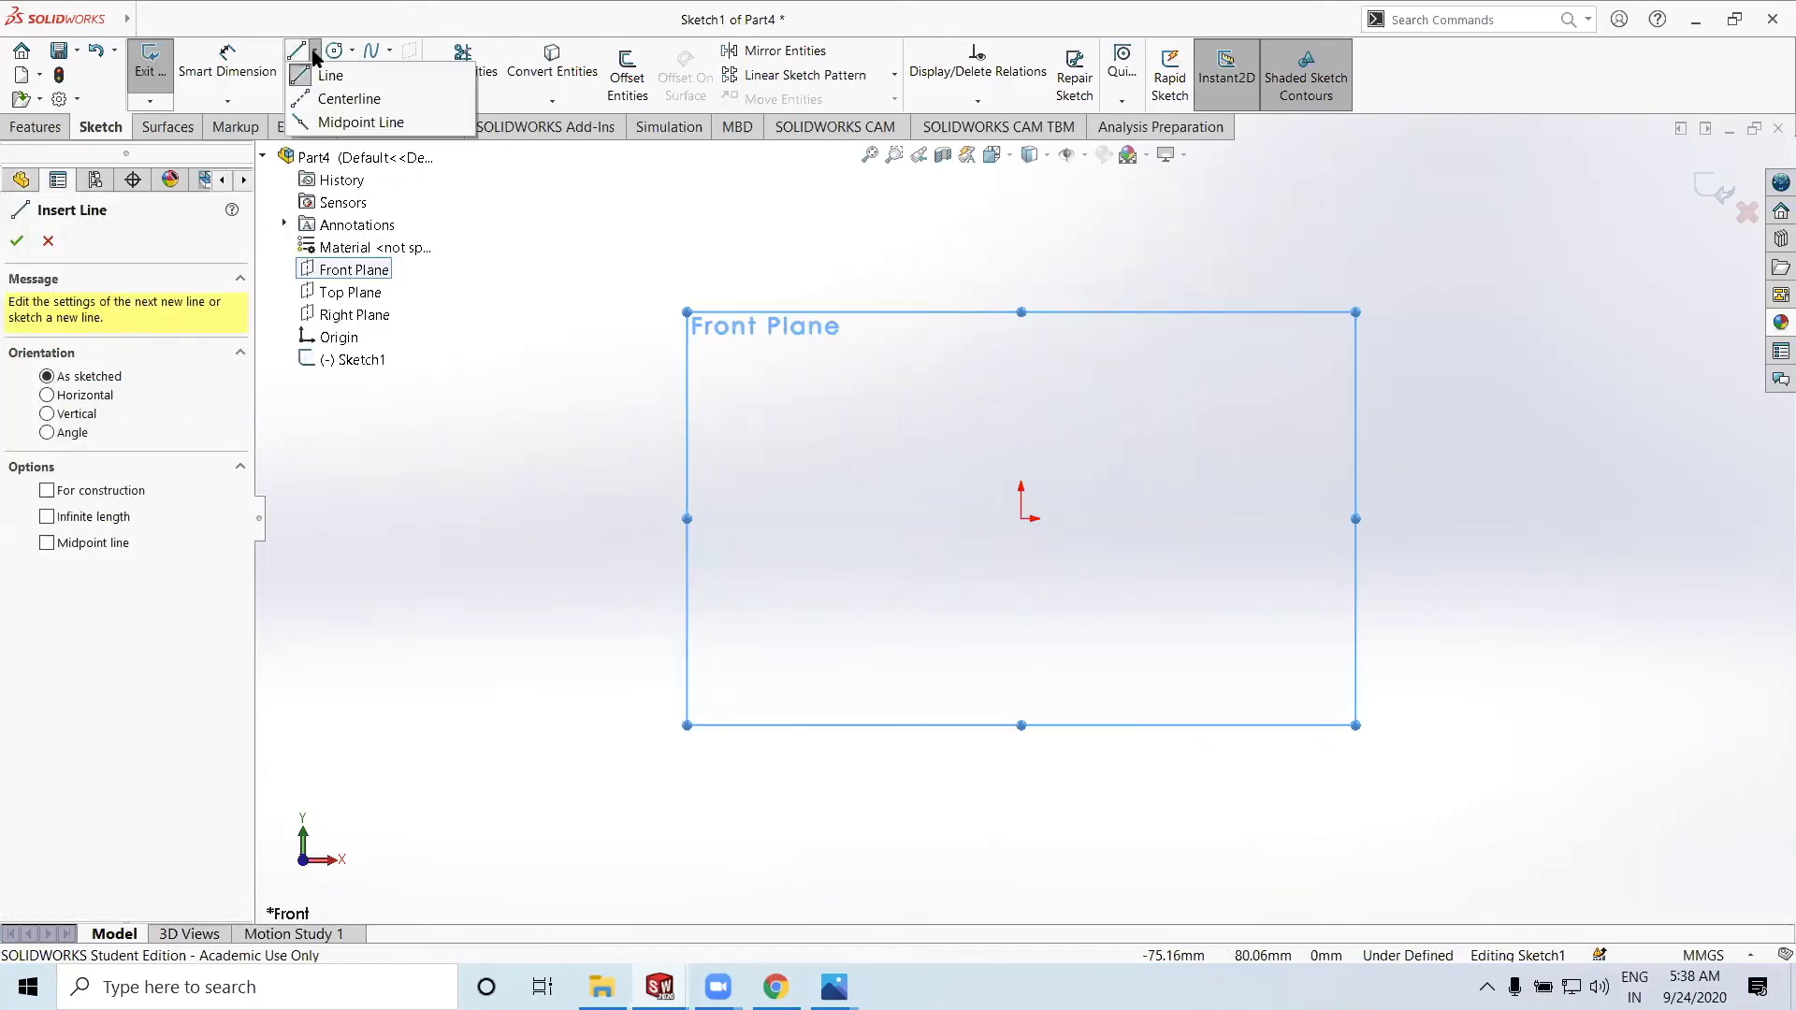
{"action": "left_click", "coordinate": [384, 122]}
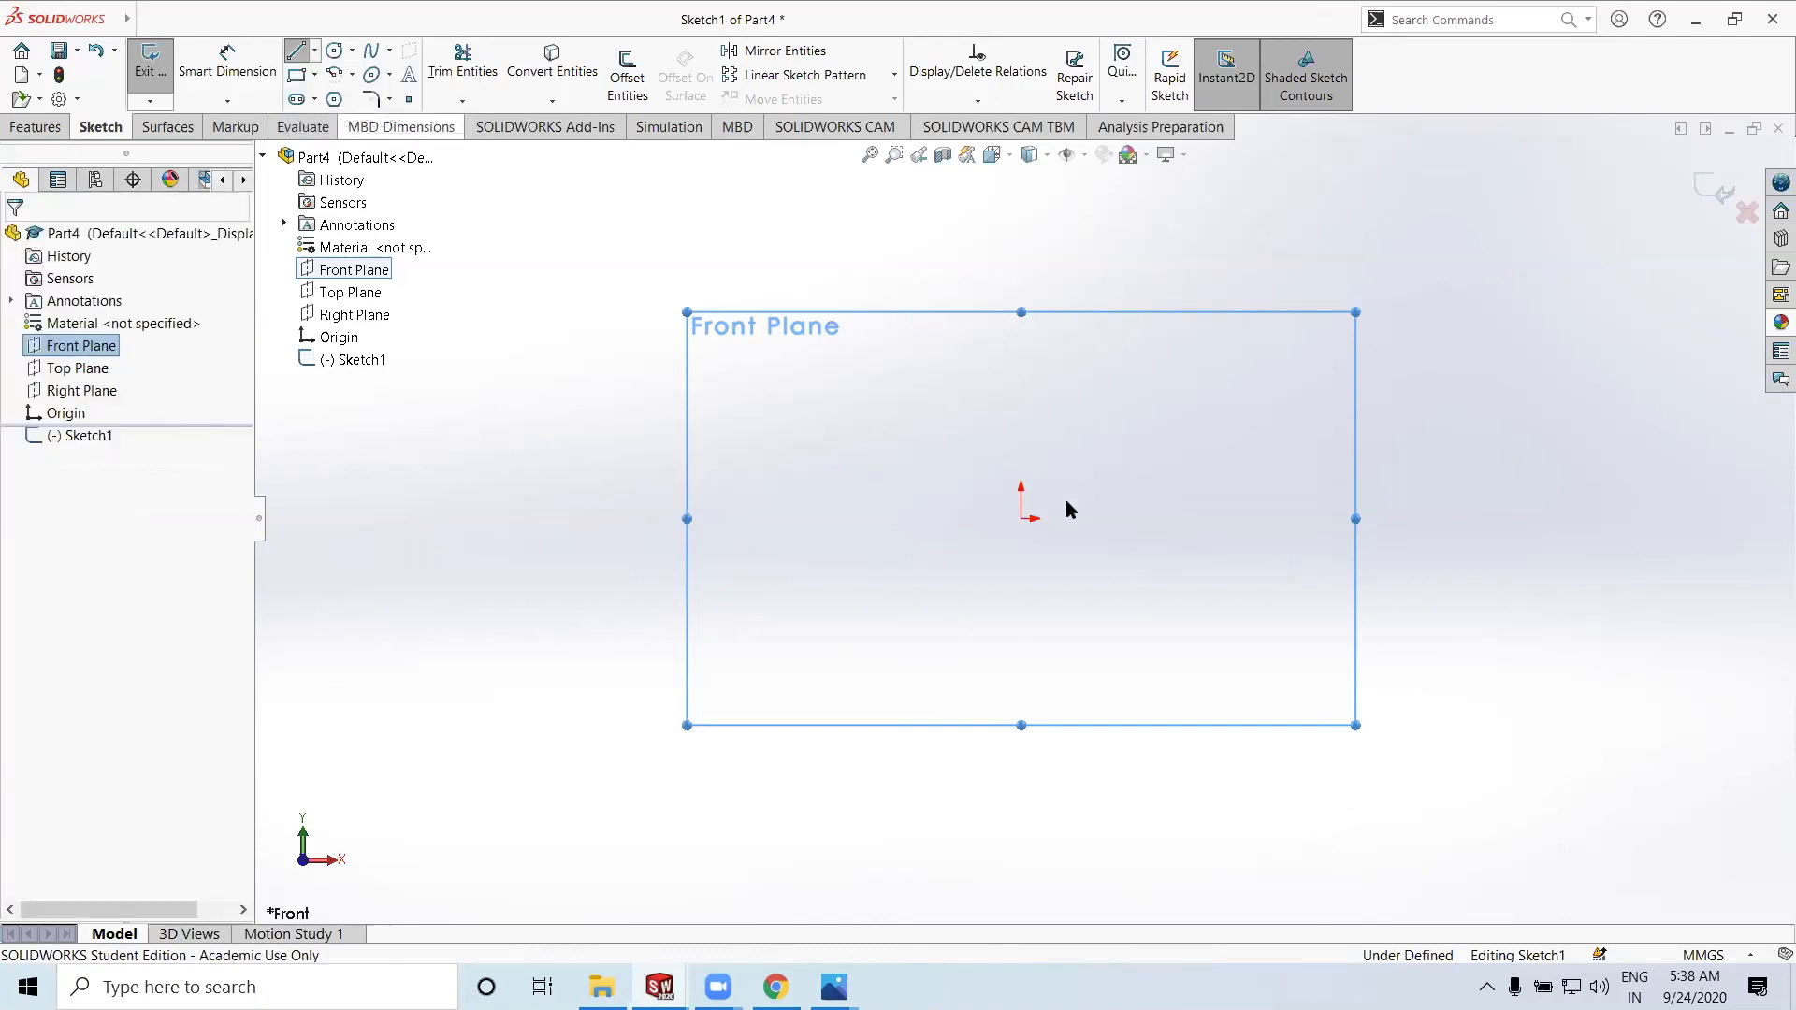
{"action": "left_click", "coordinate": [1023, 519]}
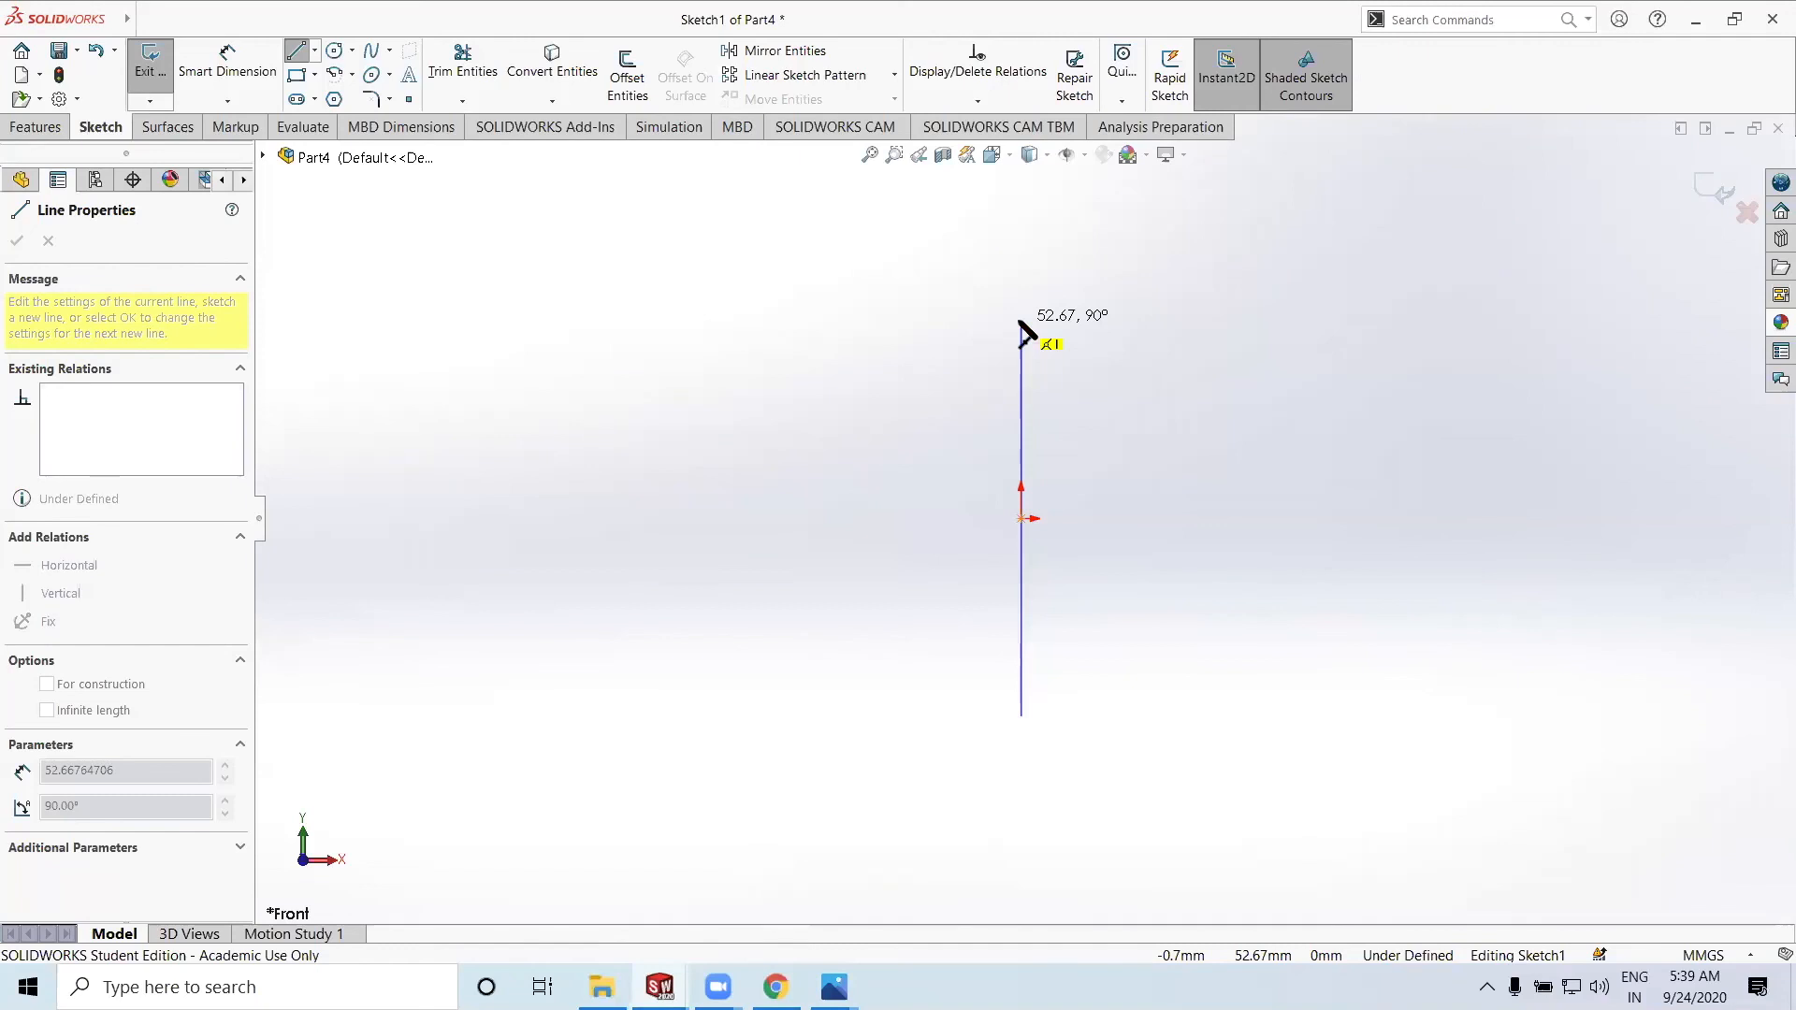
{"action": "left_click", "coordinate": [1020, 323]}
{"action": "right_click", "coordinate": [657, 397]}
{"action": "left_click", "coordinate": [701, 409]}
{"action": "key", "text": "Escape"}
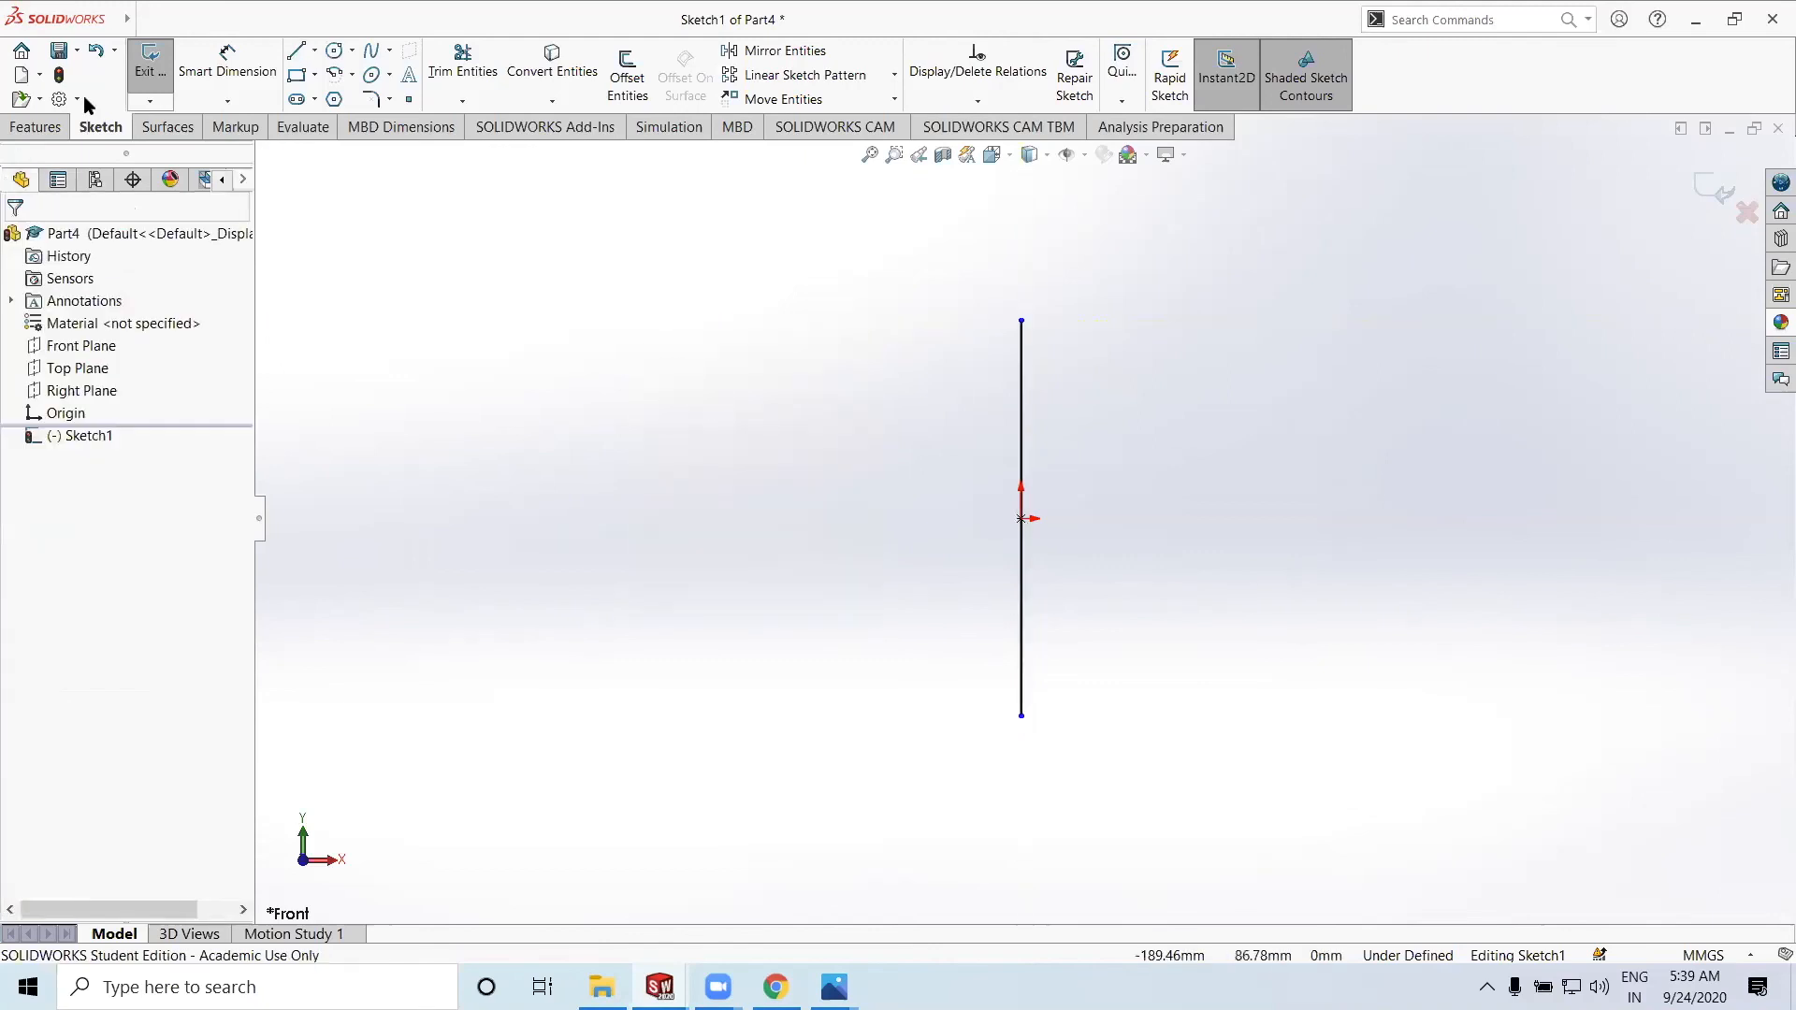
Dimension the vertical line's length with Smart Dimension and set it to 100 mm
{"action": "left_click", "coordinate": [224, 68]}
{"action": "left_click", "coordinate": [1022, 414]}
{"action": "left_click", "coordinate": [1334, 430]}
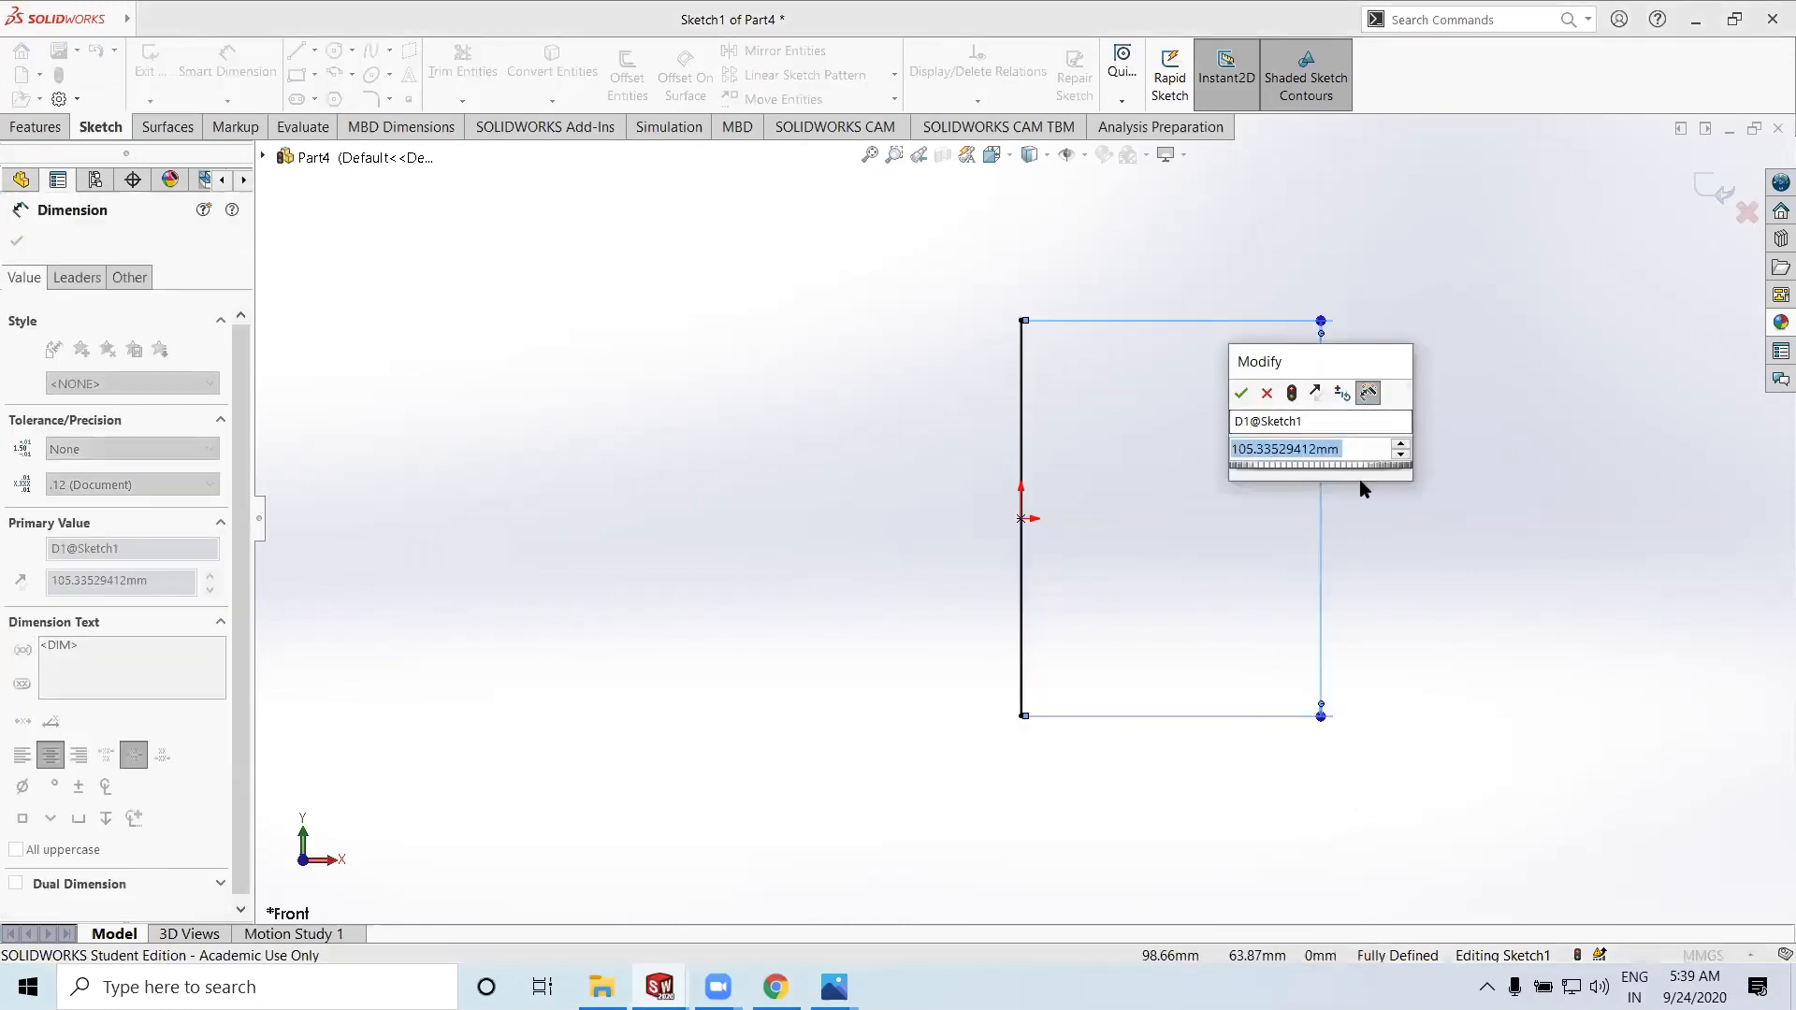
{"action": "type", "text": "100"}
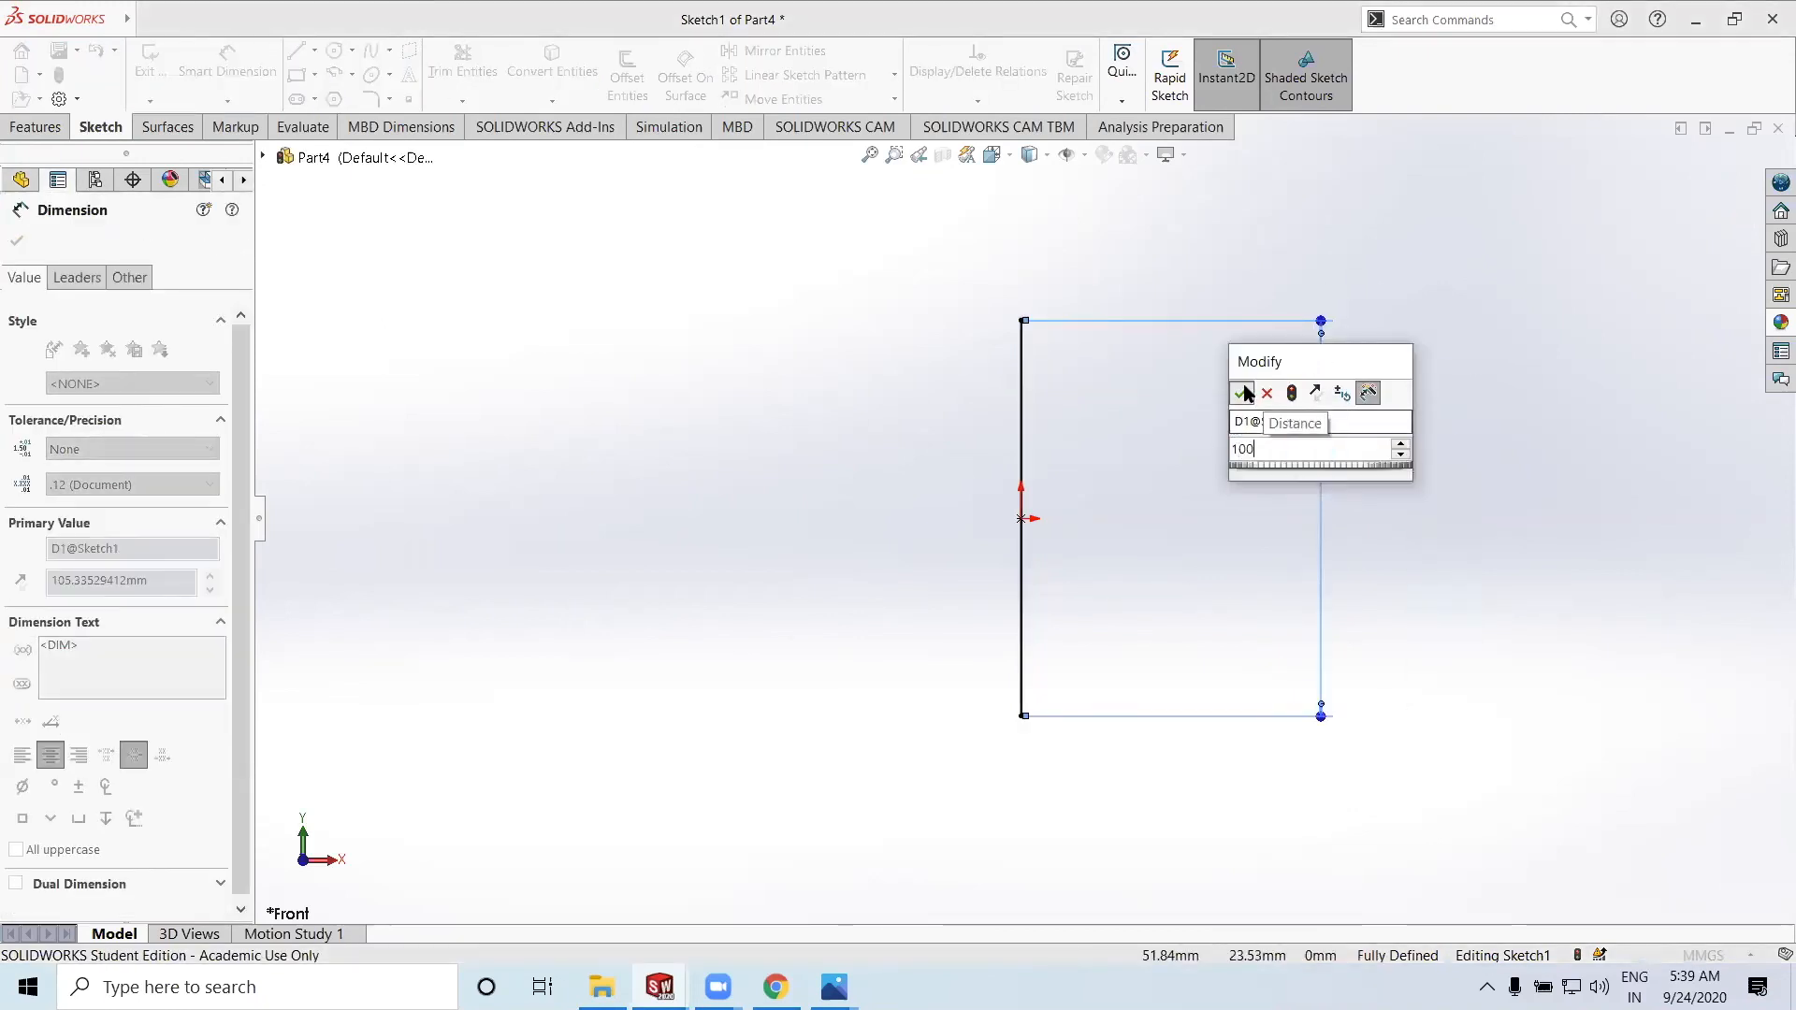
{"action": "left_click", "coordinate": [1245, 393]}
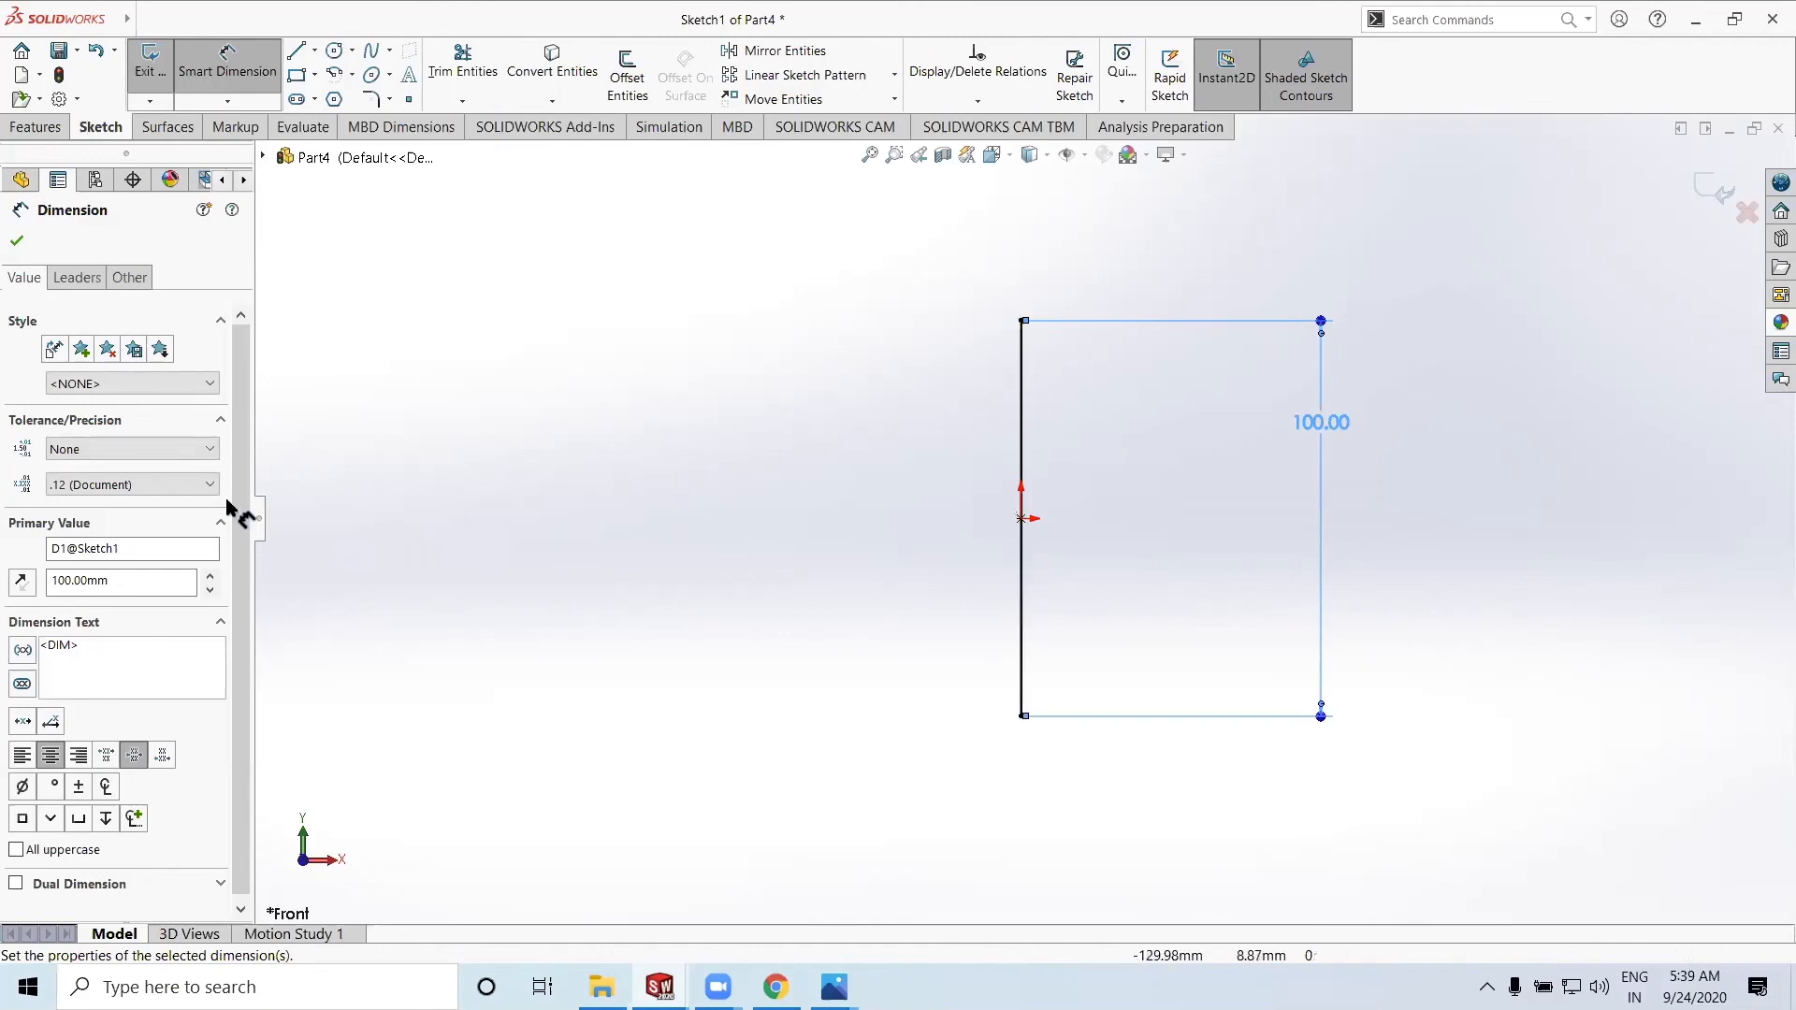
{"action": "left_click", "coordinate": [17, 240]}
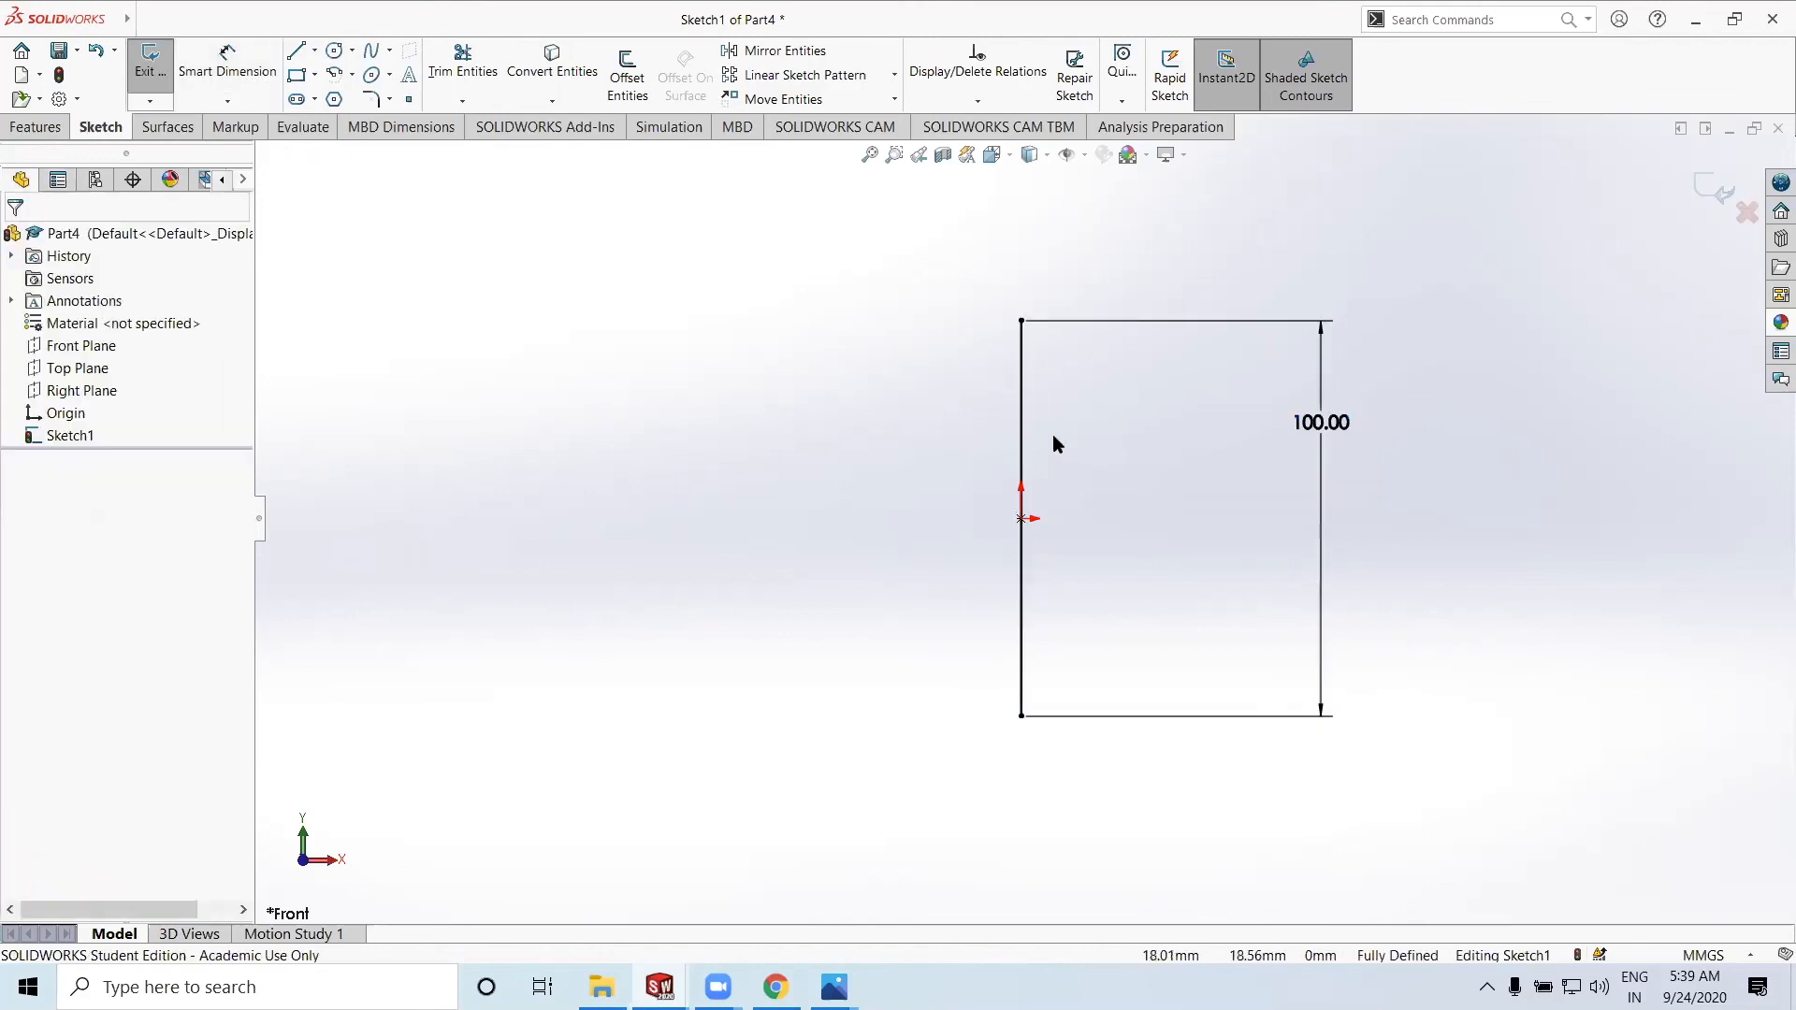
Convert the vertical line through the origin to construction geometry
{"action": "left_click", "coordinate": [1022, 376]}
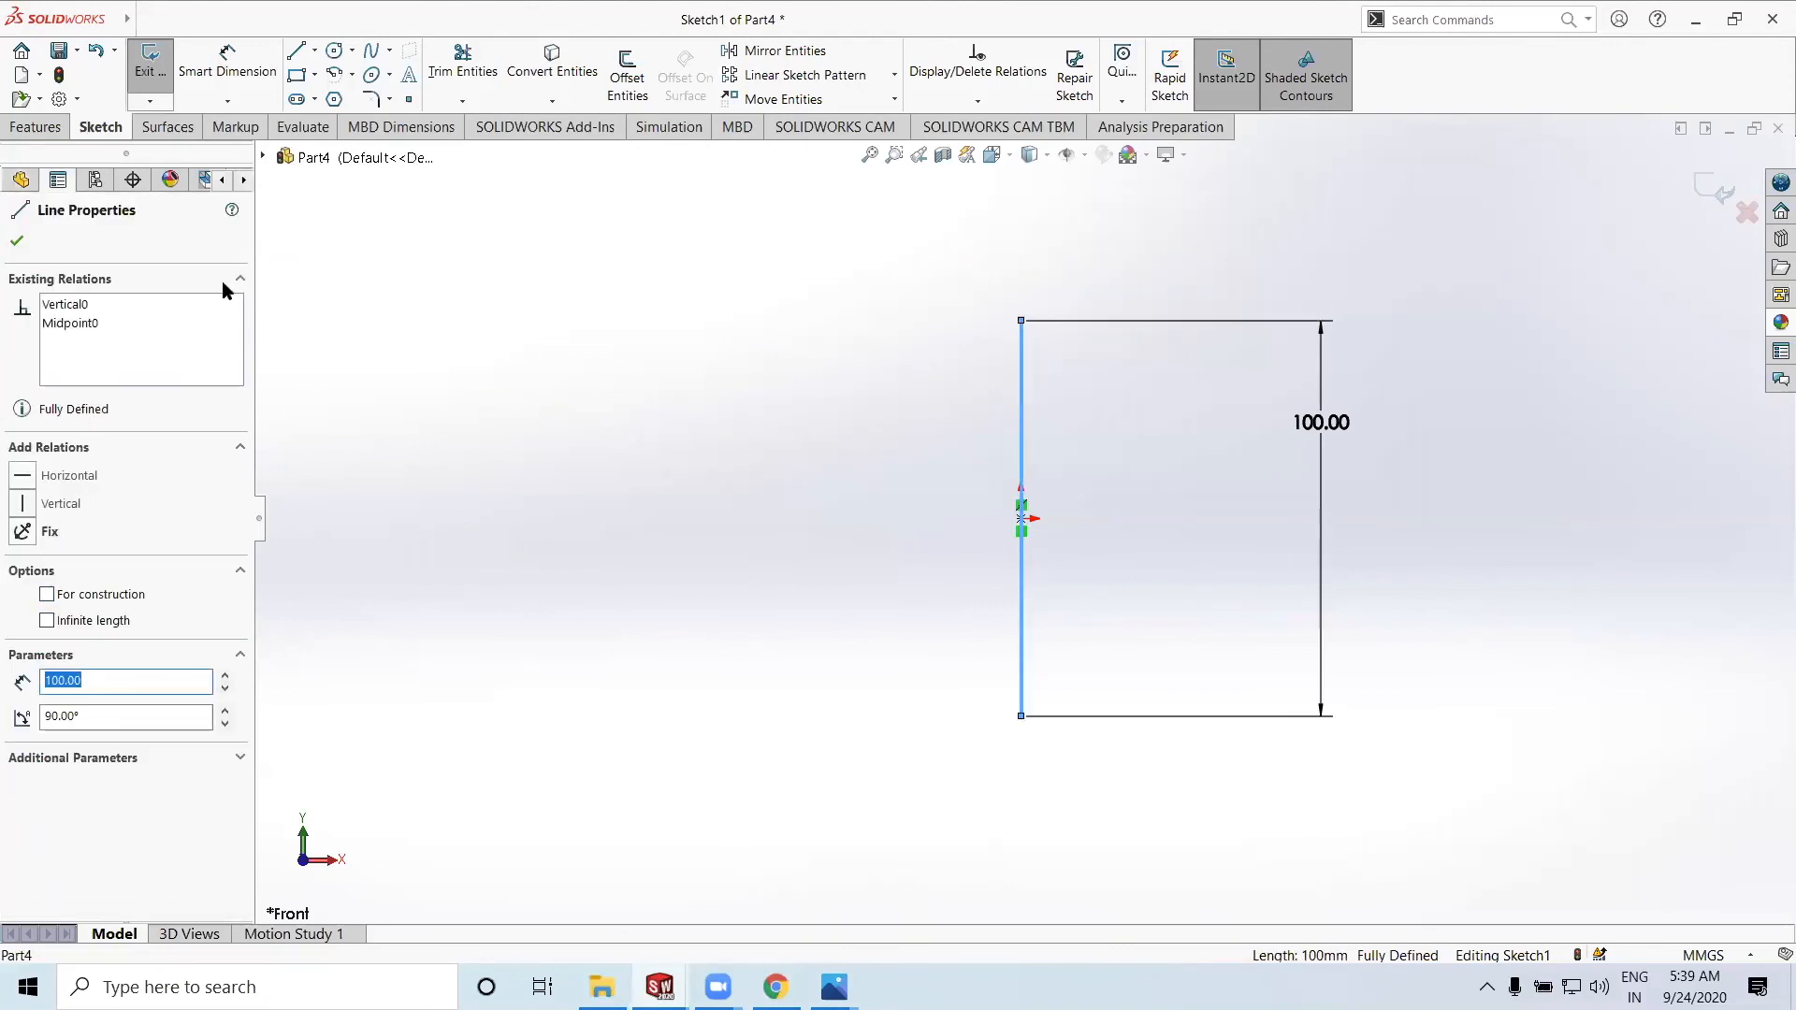
{"action": "left_click", "coordinate": [46, 596]}
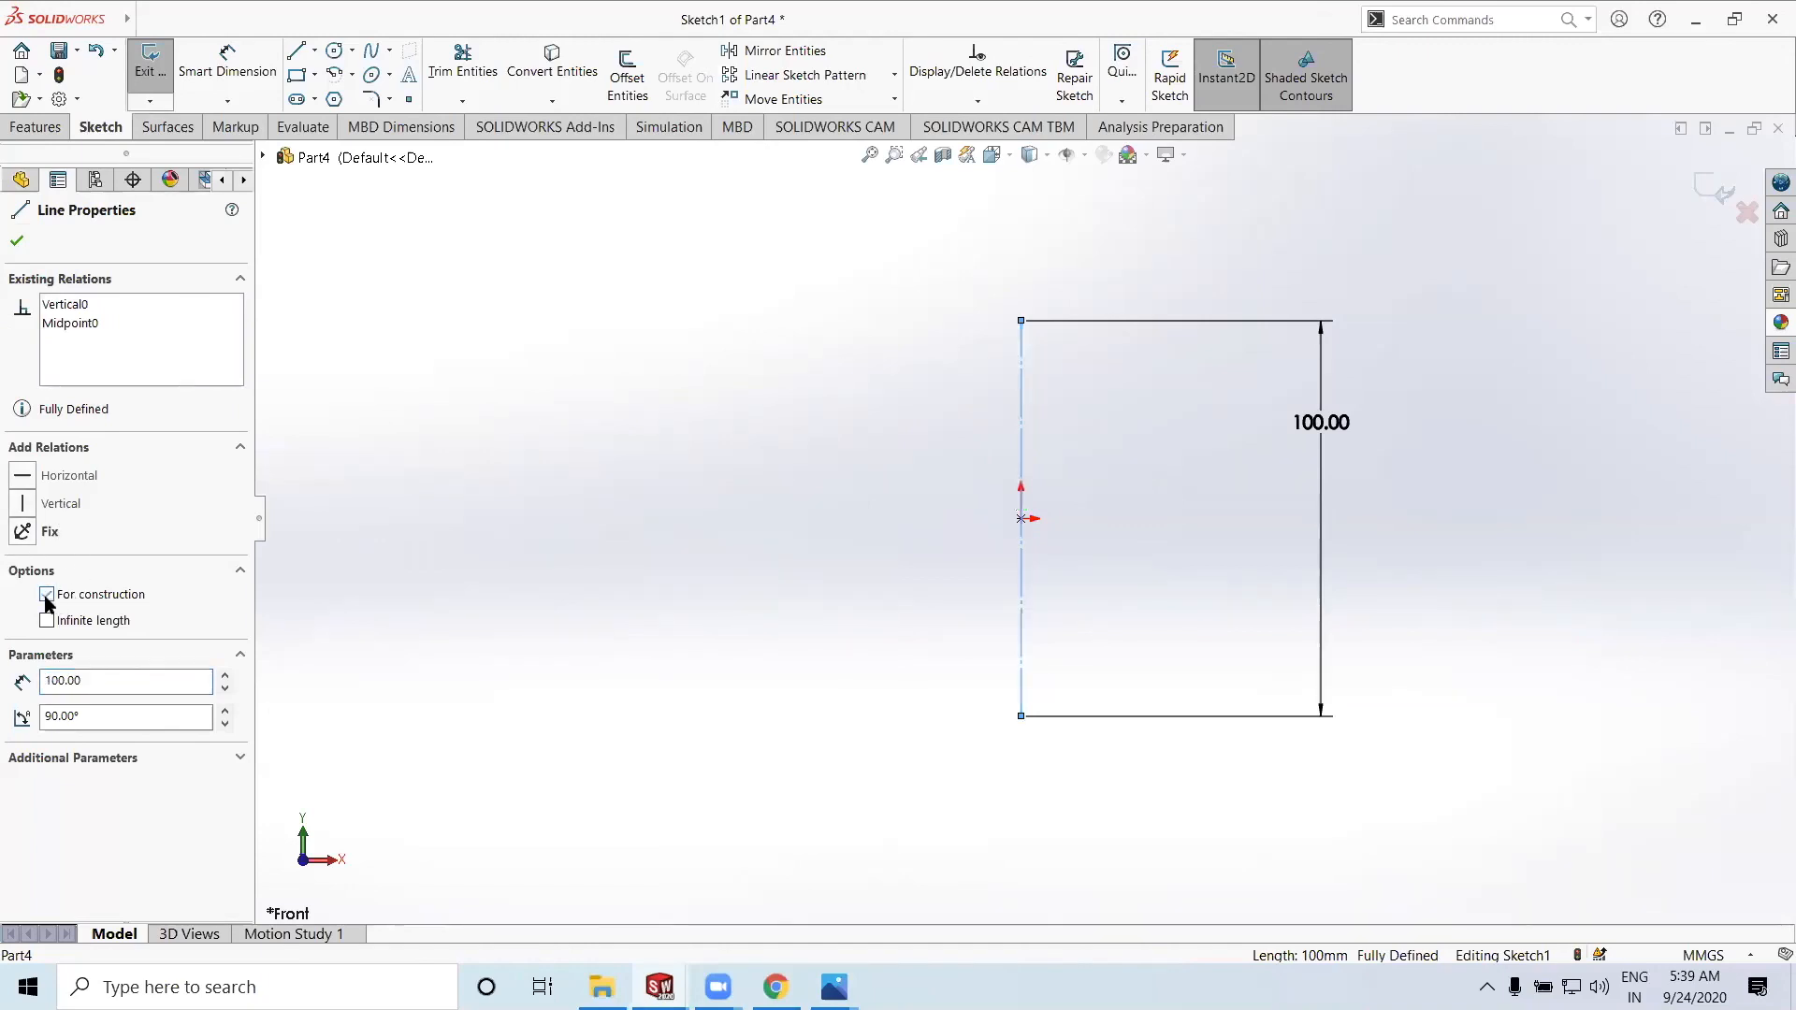
{"action": "left_click", "coordinate": [15, 243]}
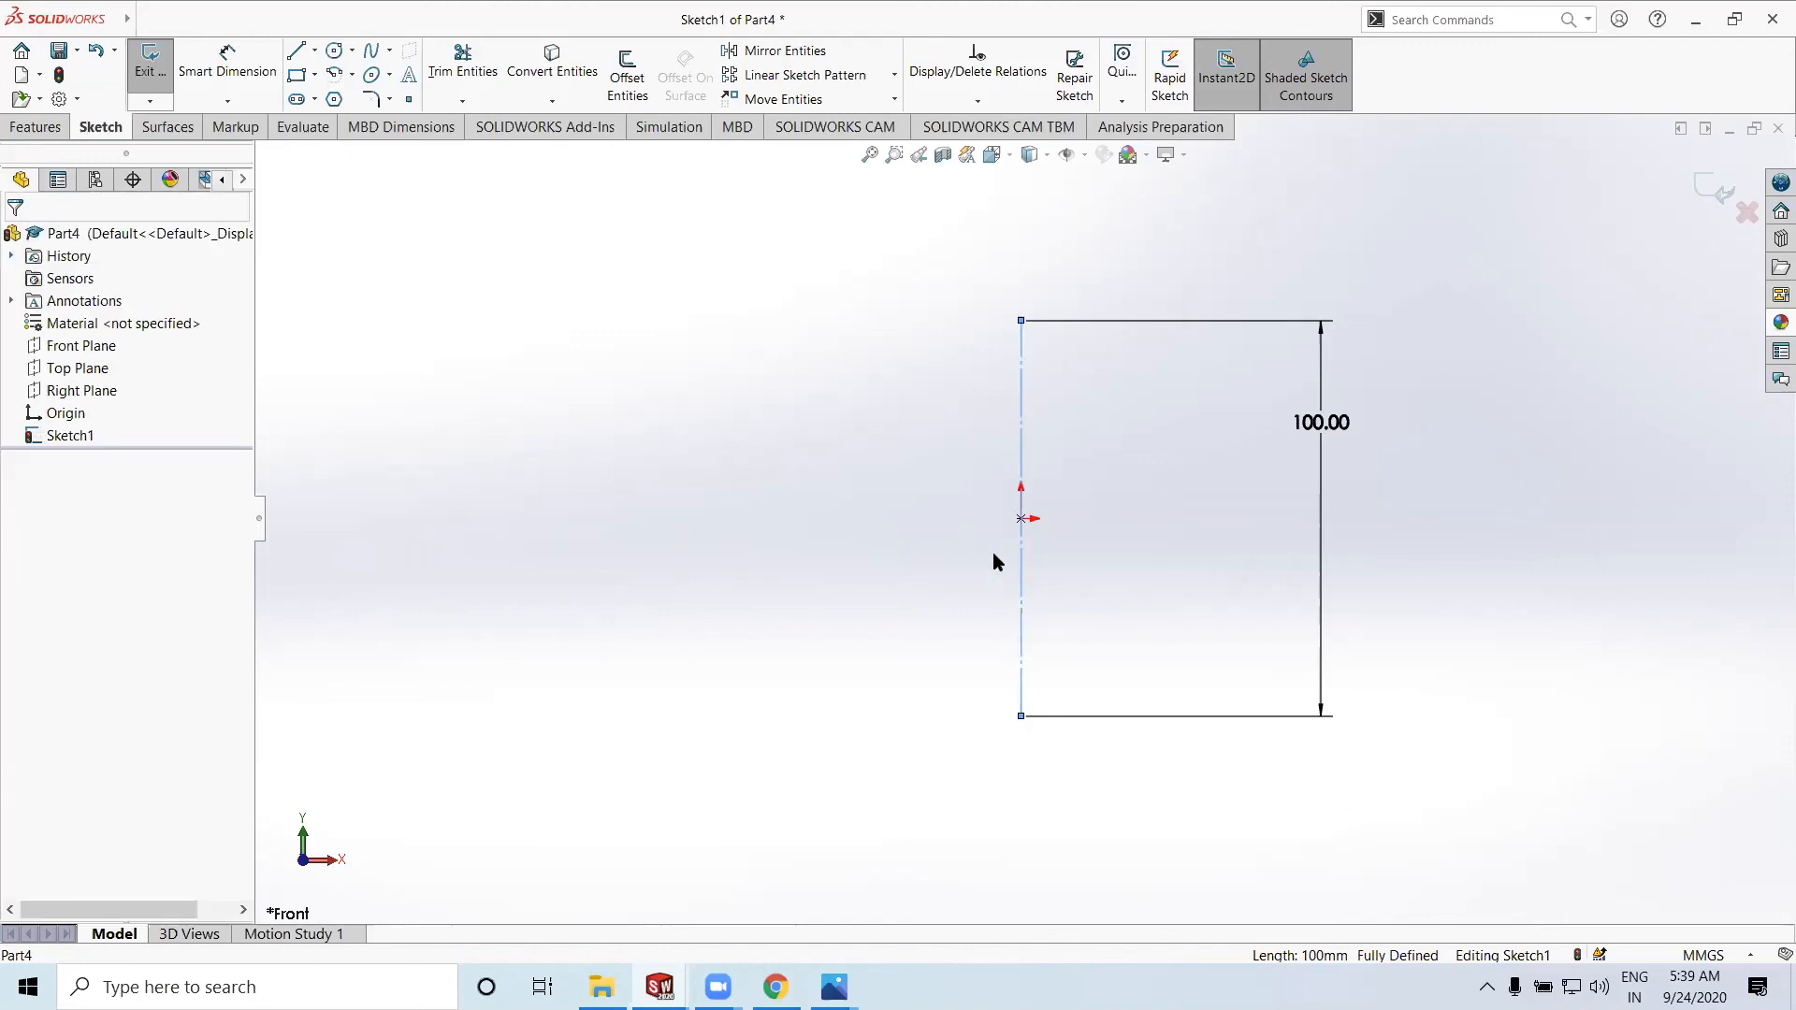
Draw a centre rectangle about 15 mm wide and 100 mm tall beside the construction line, centred level with the origin on the negative X side
{"action": "left_click", "coordinate": [294, 58]}
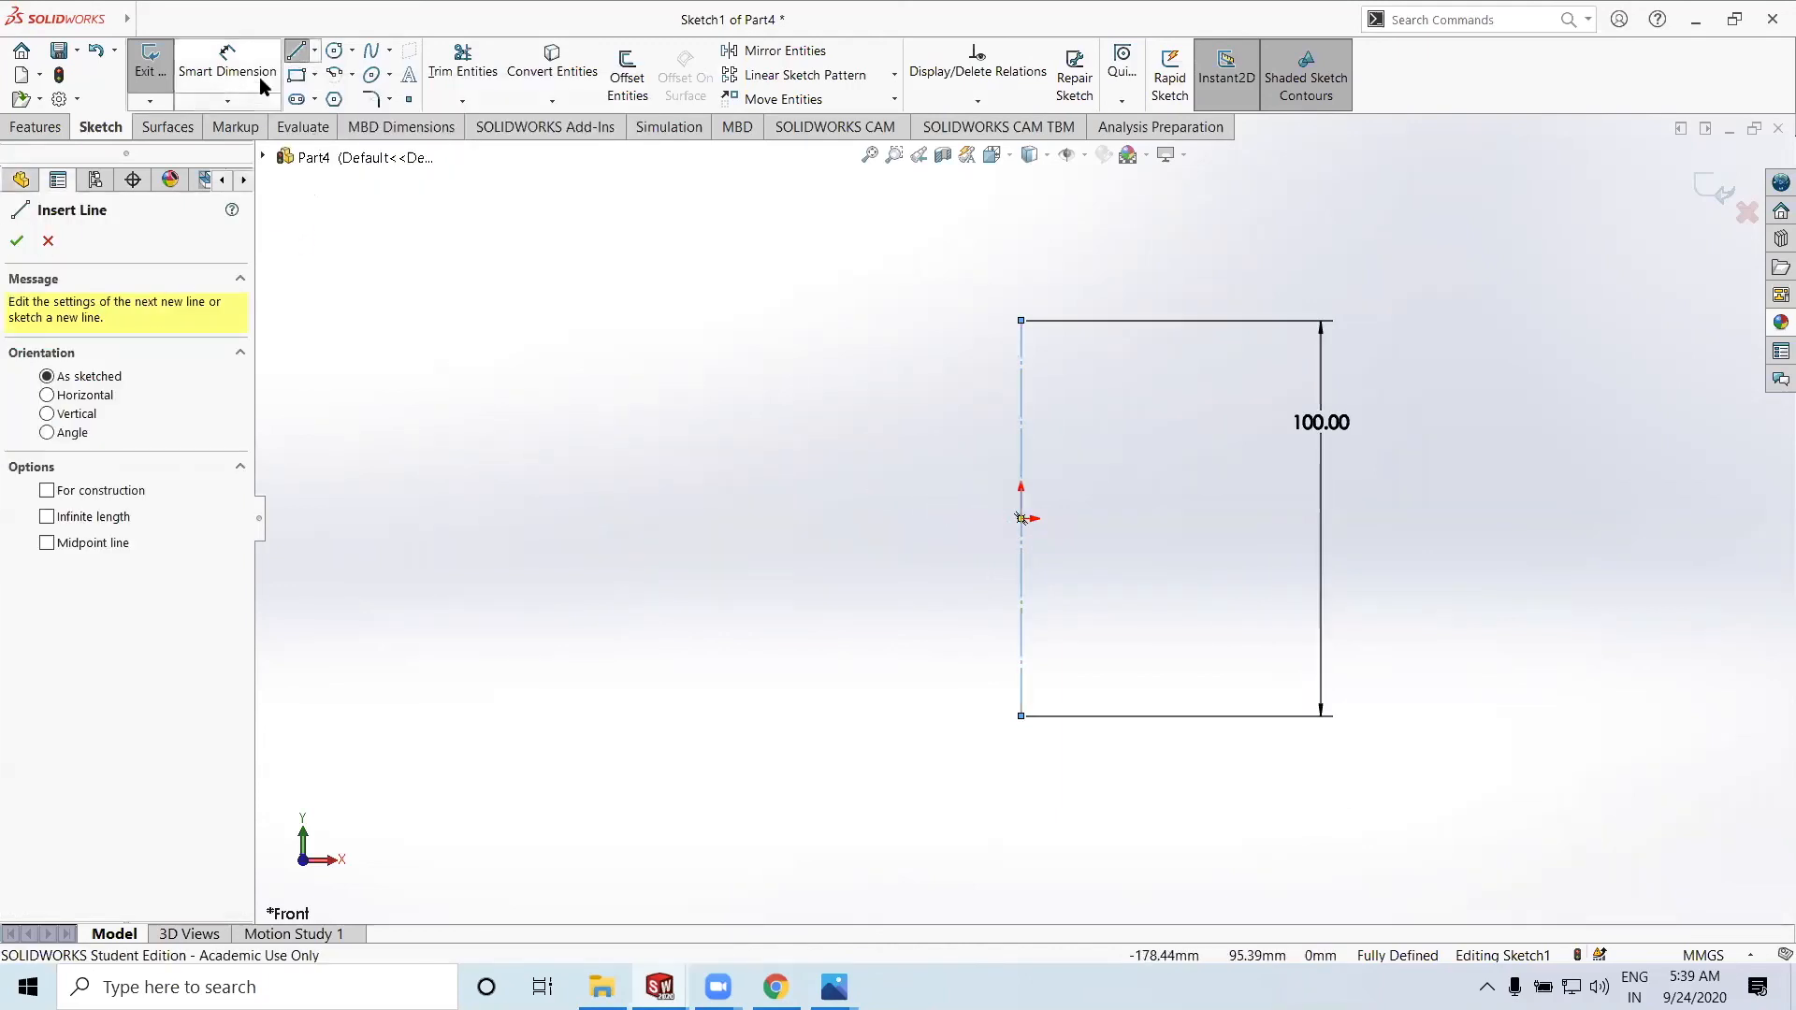
{"action": "left_click", "coordinate": [316, 75]}
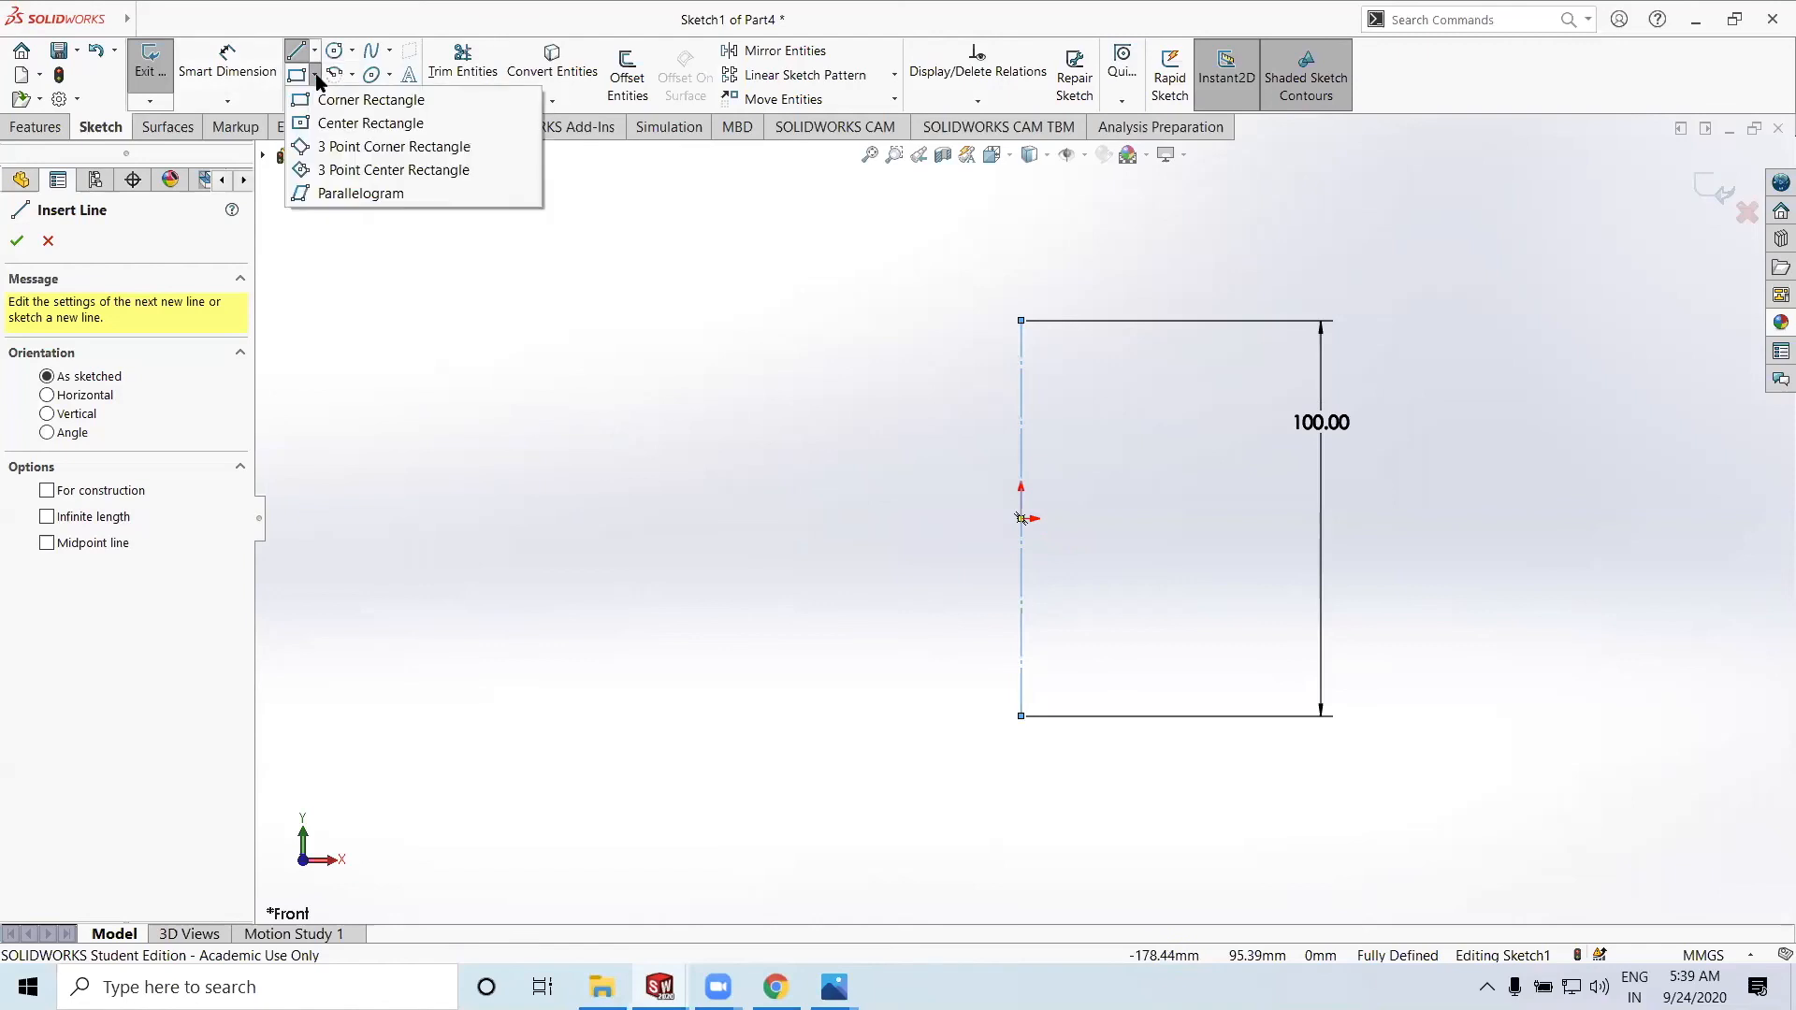
{"action": "left_click", "coordinate": [346, 125]}
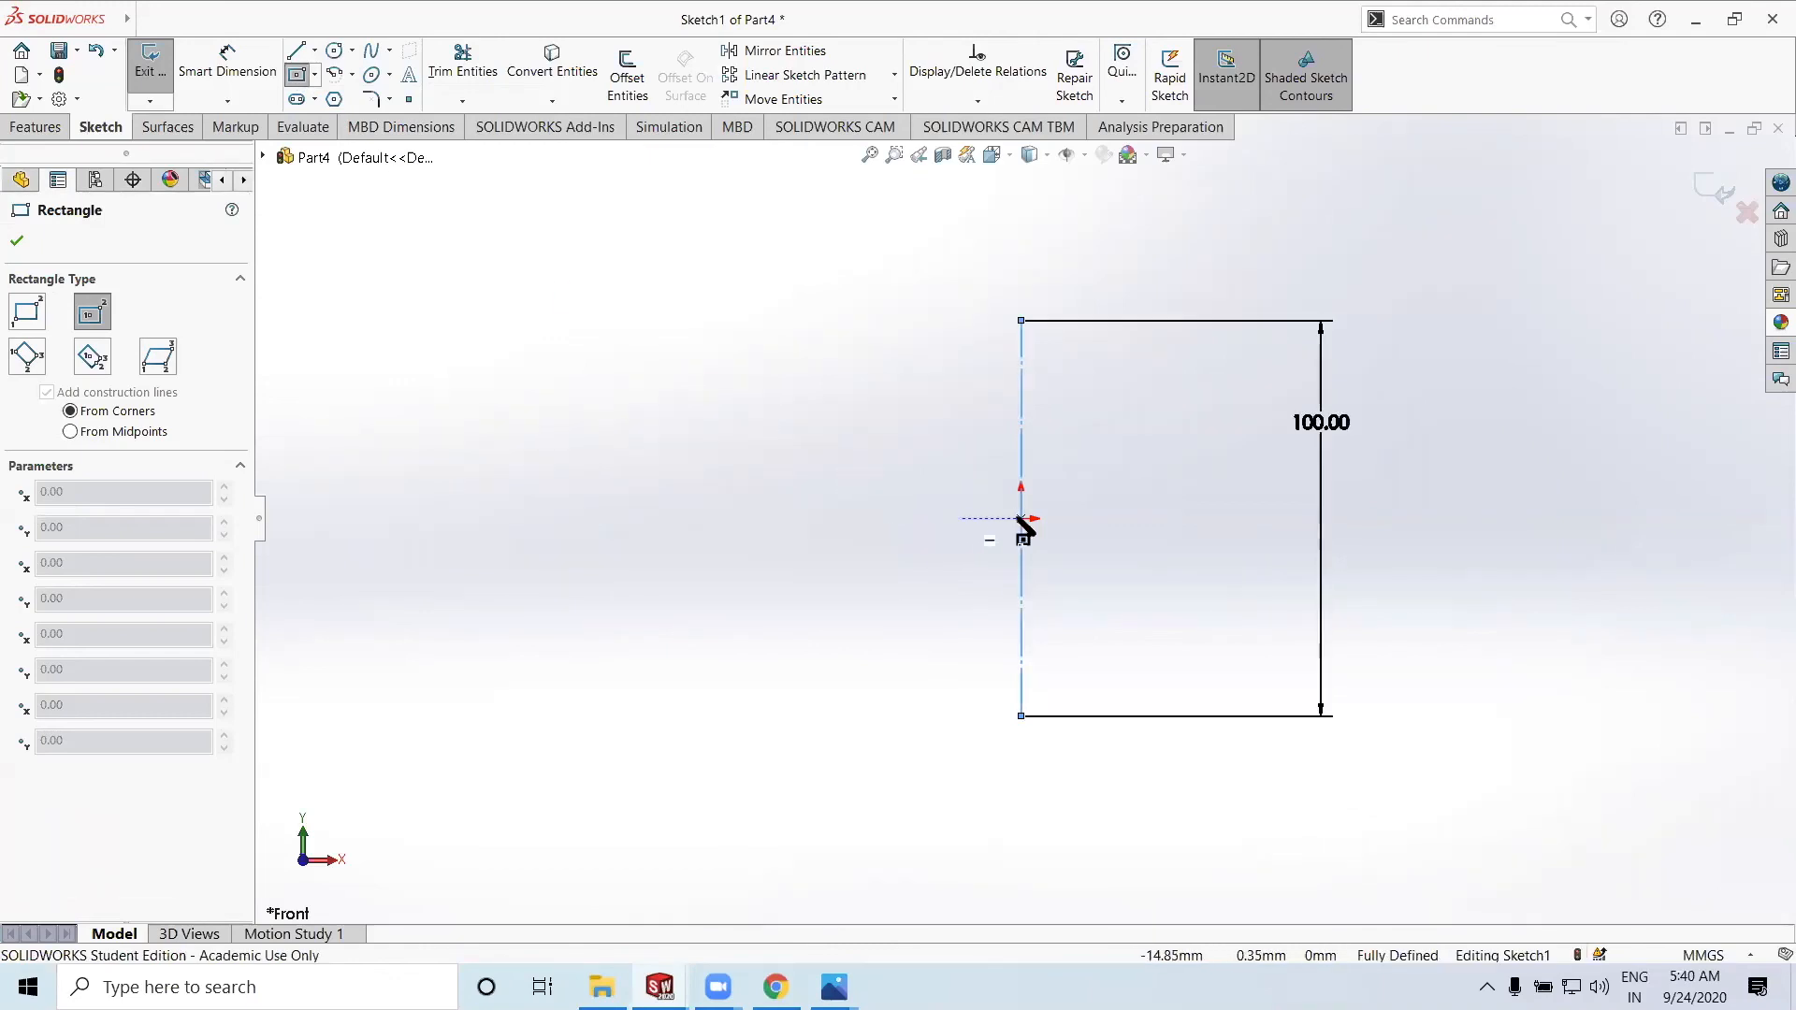
{"action": "left_click", "coordinate": [941, 519]}
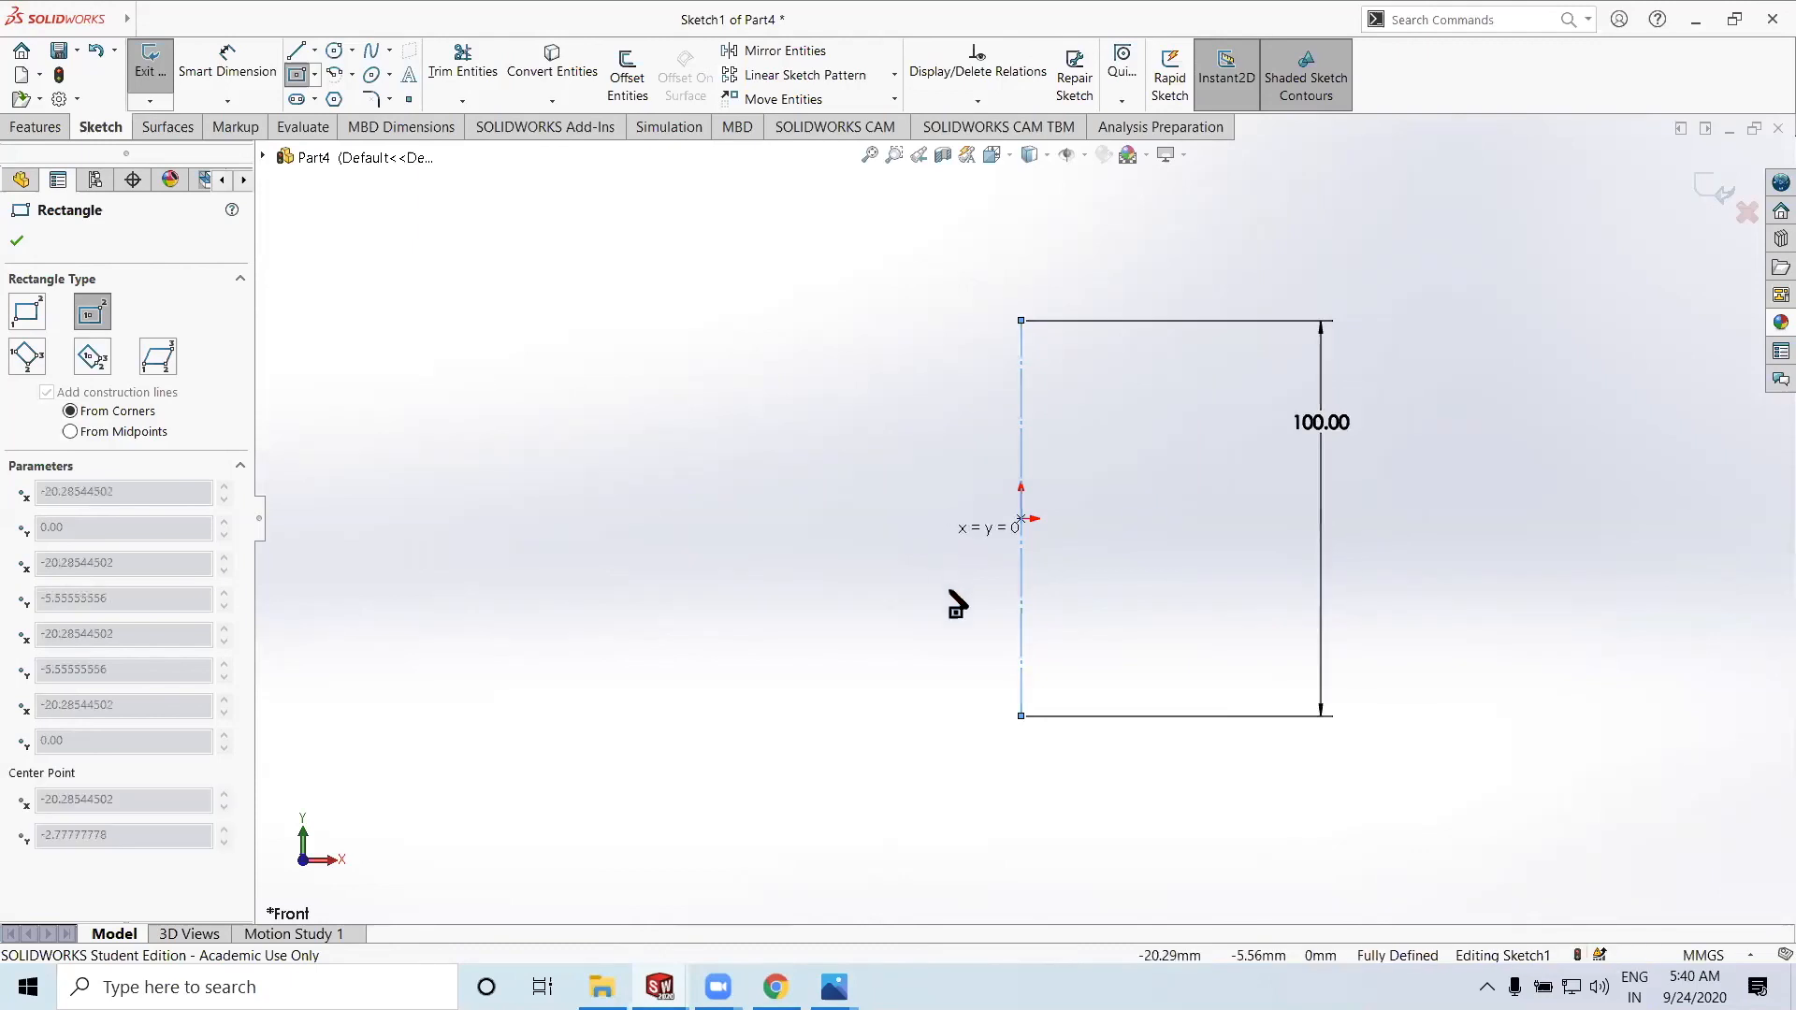
{"action": "left_click", "coordinate": [972, 717]}
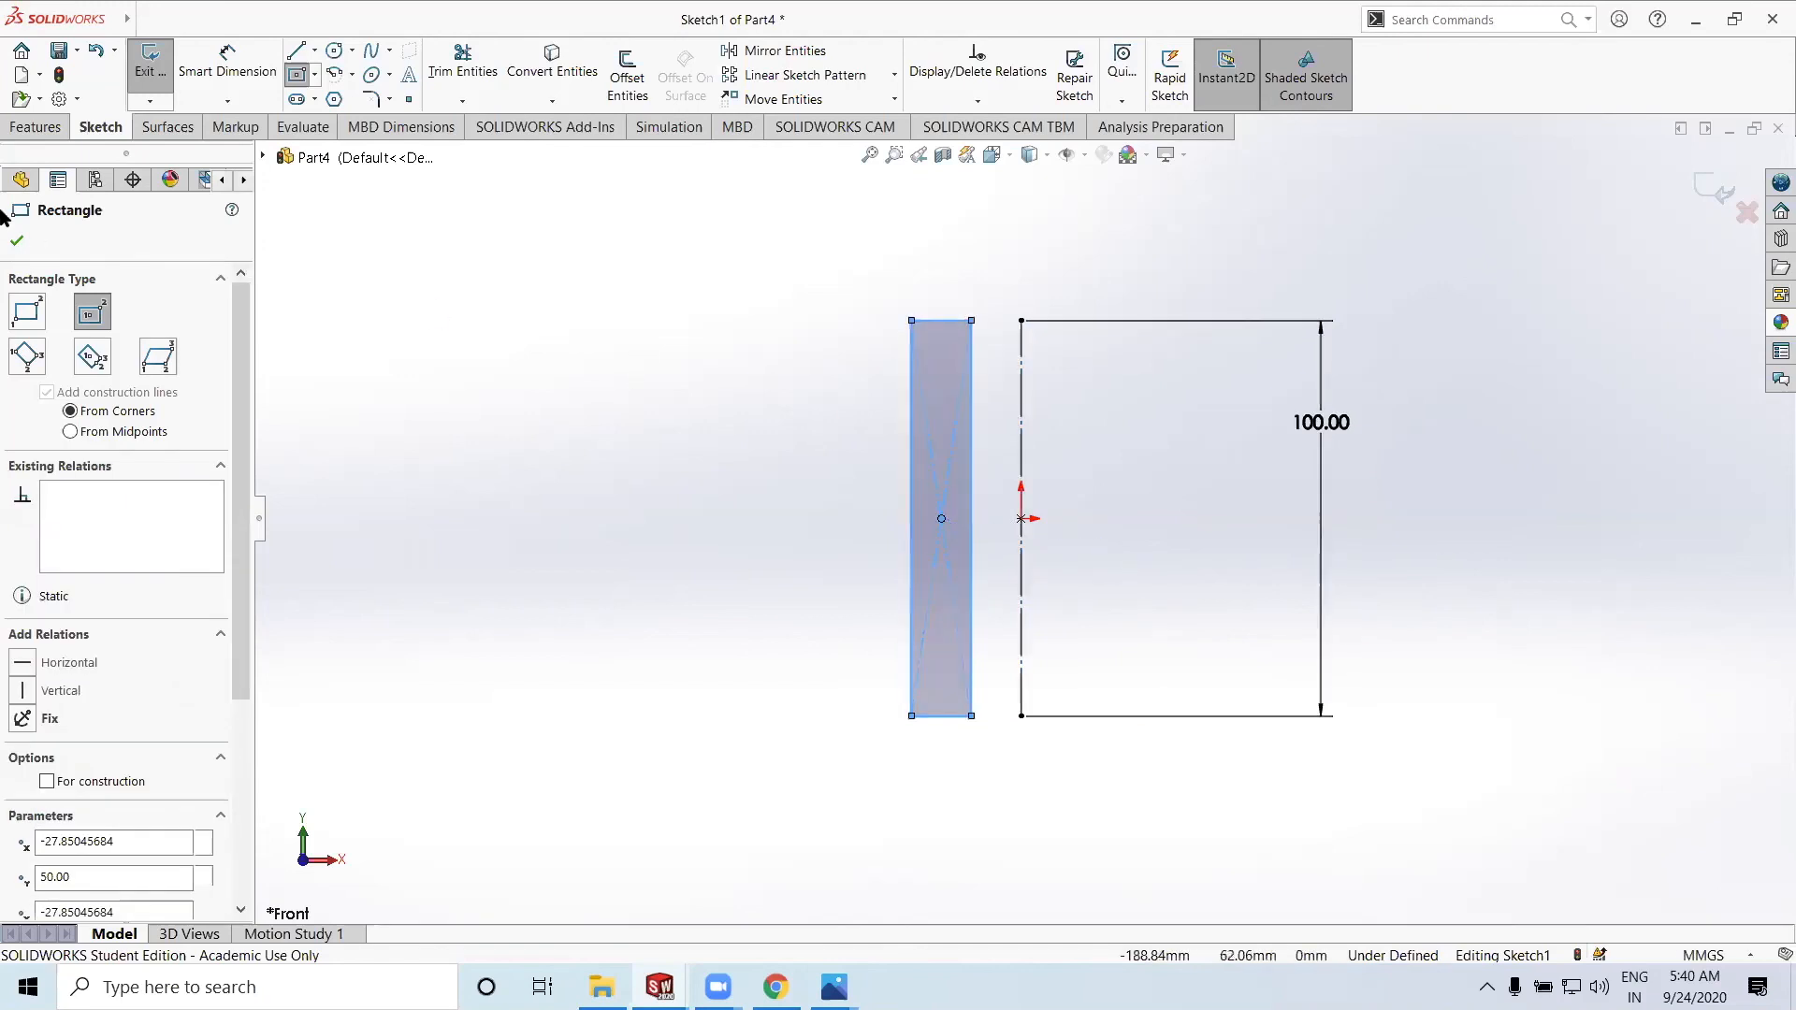
{"action": "left_click", "coordinate": [17, 241]}
Dimension the rectangle with Smart Dimension, setting its width to 10 mm and its height to 85 mm
{"action": "left_click", "coordinate": [227, 62]}
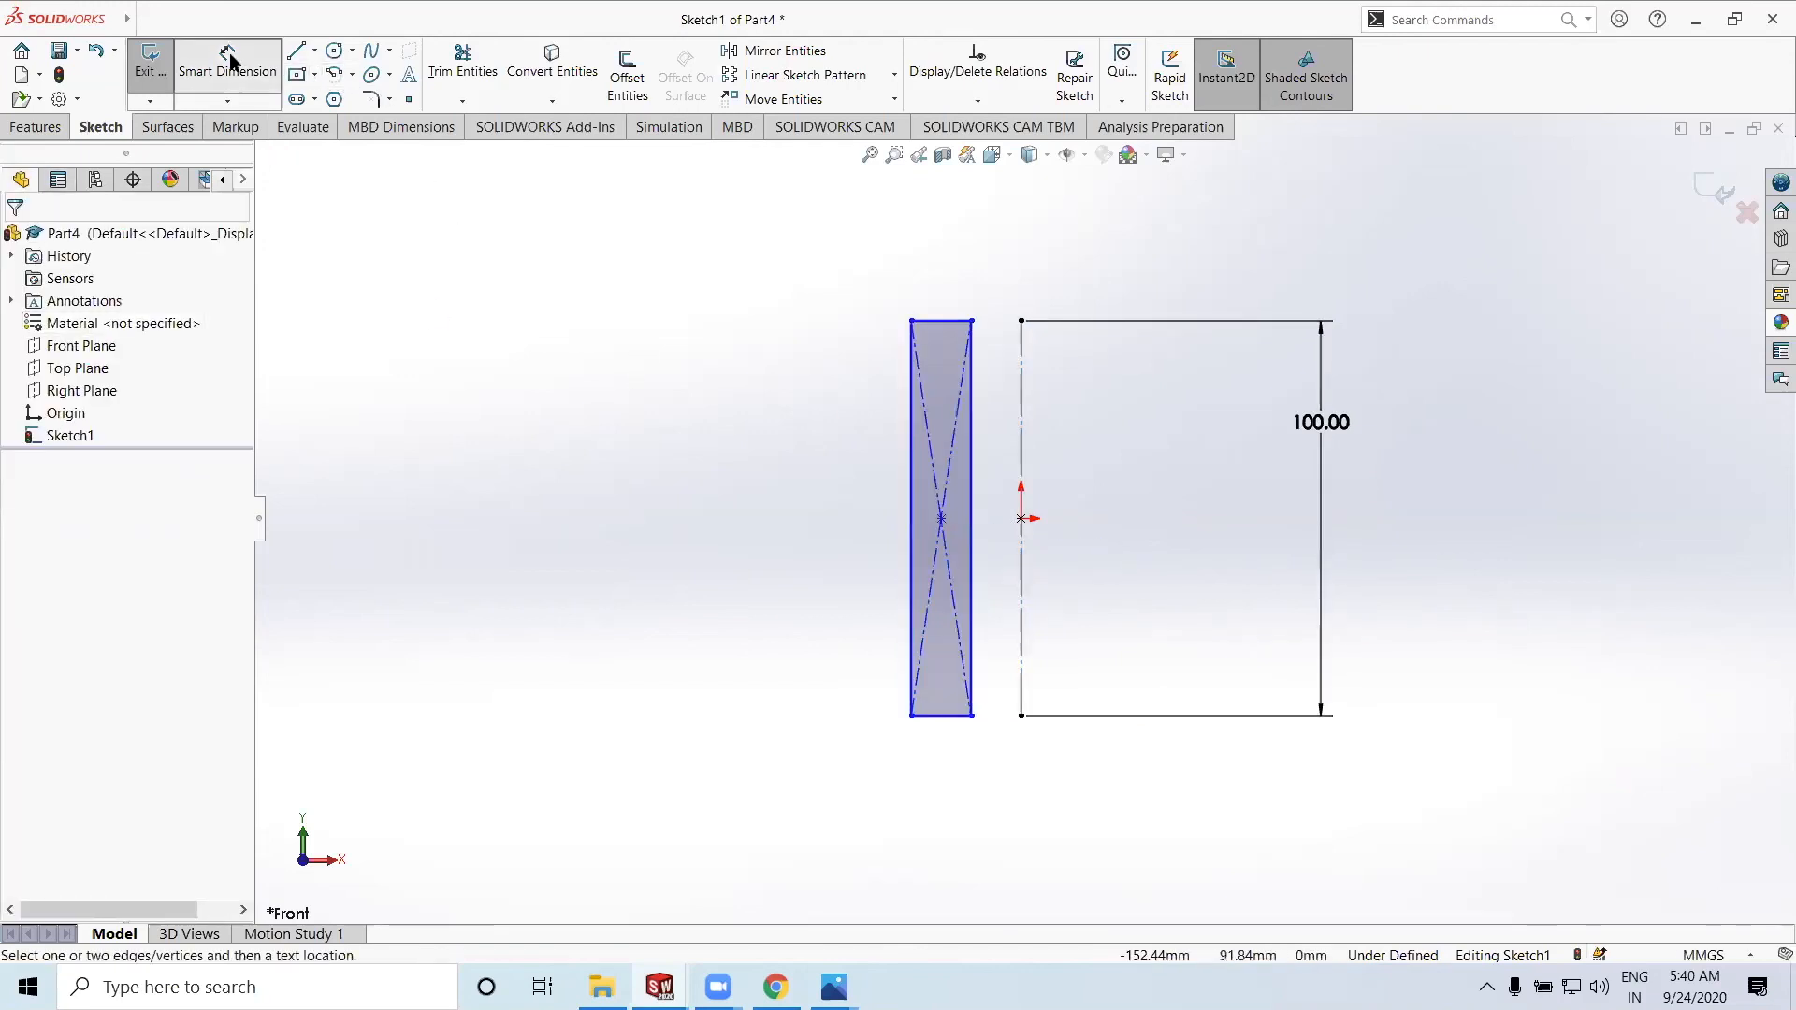
{"action": "left_click", "coordinate": [931, 322]}
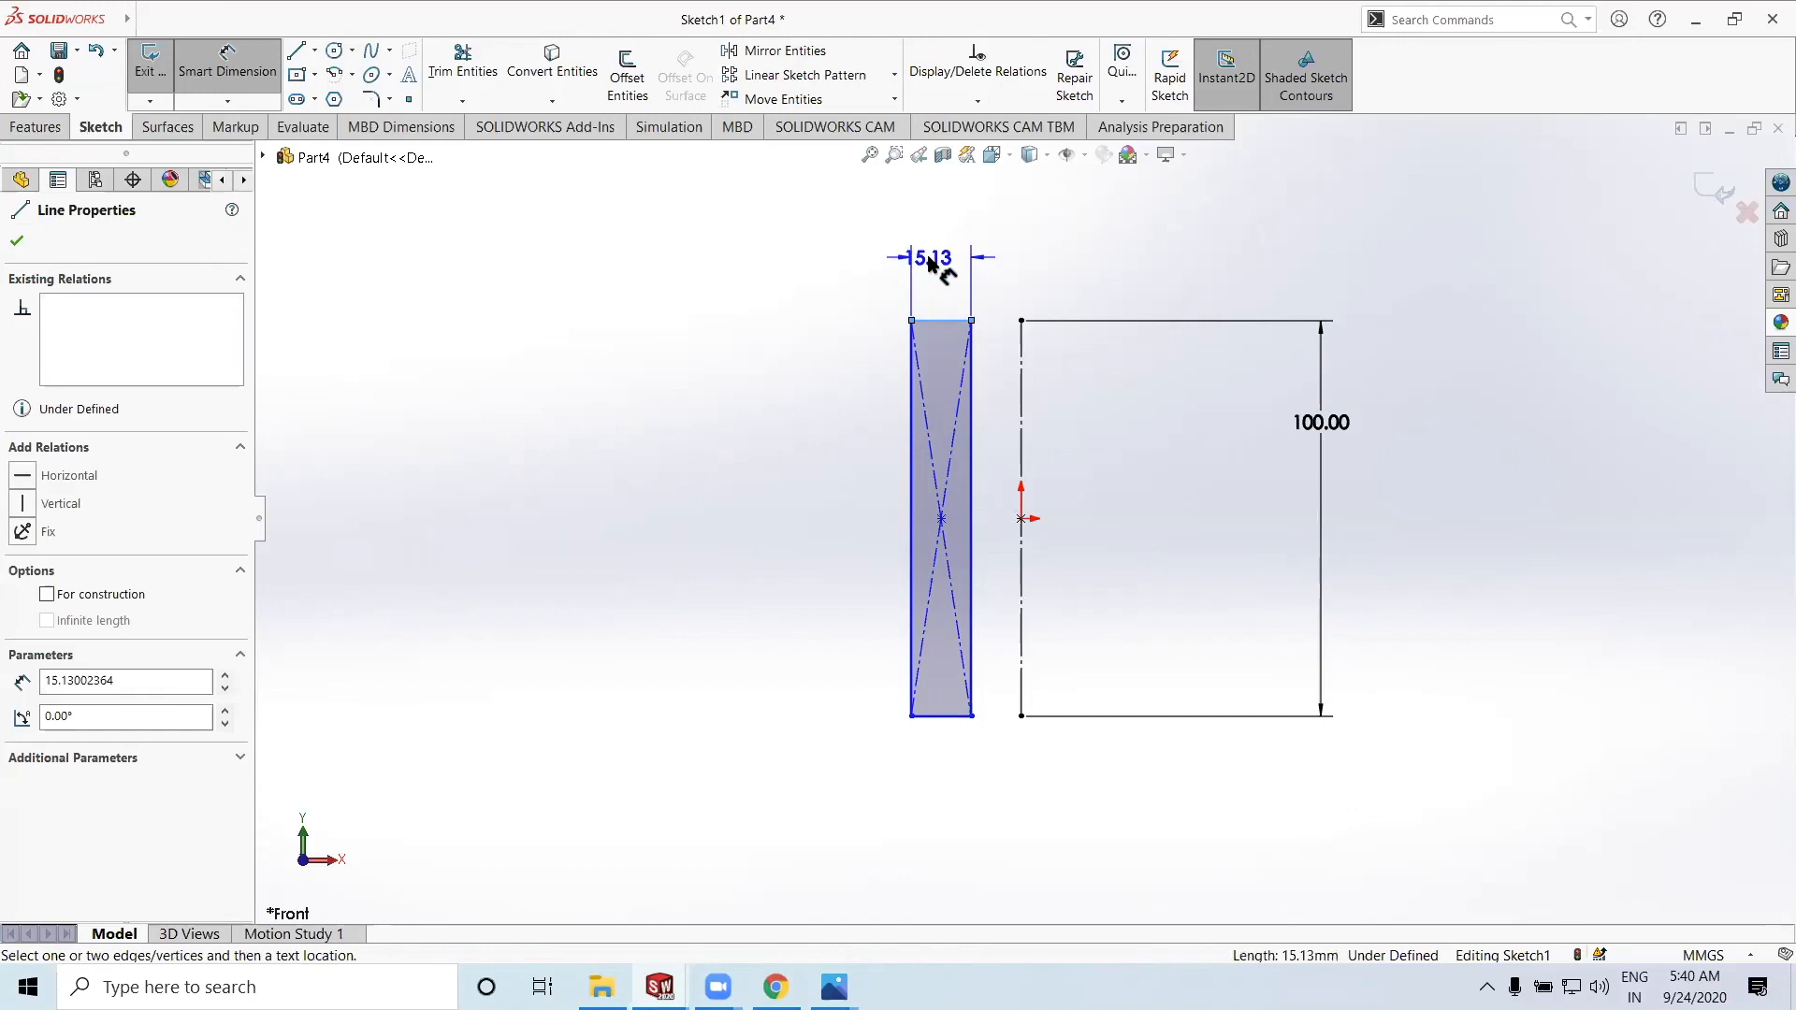
{"action": "left_click", "coordinate": [978, 327]}
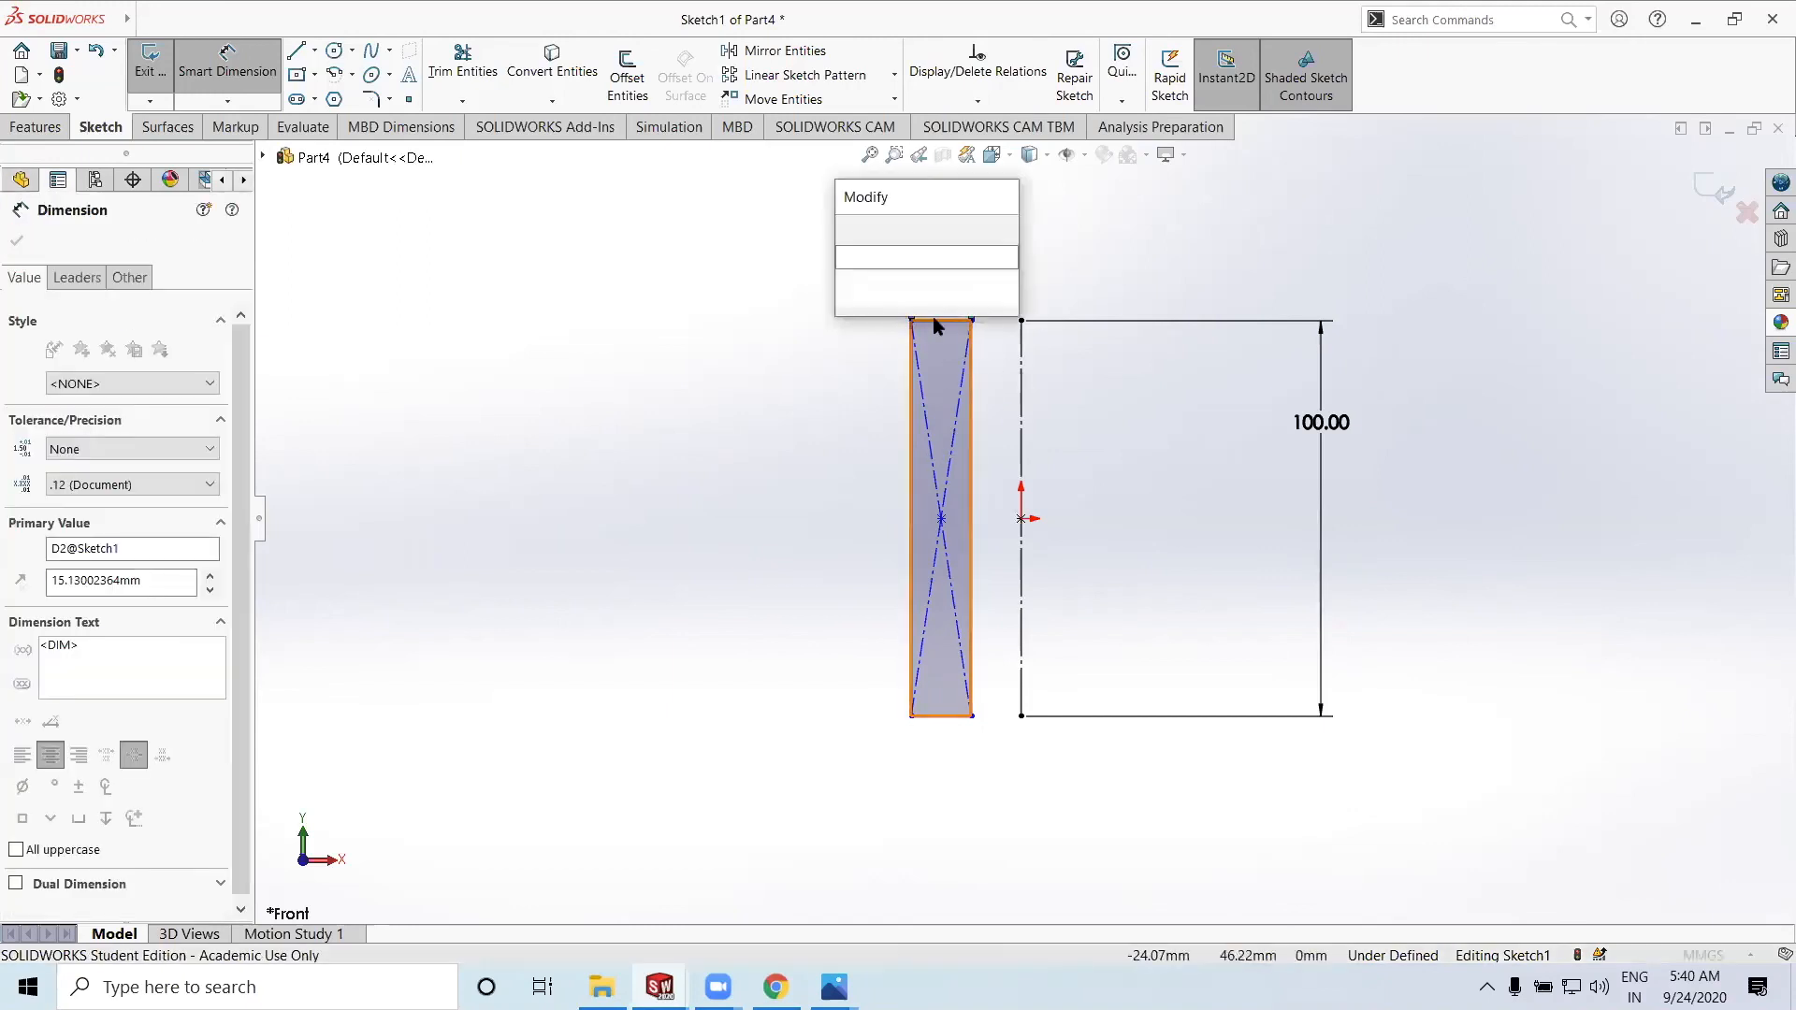
{"action": "type", "text": "10"}
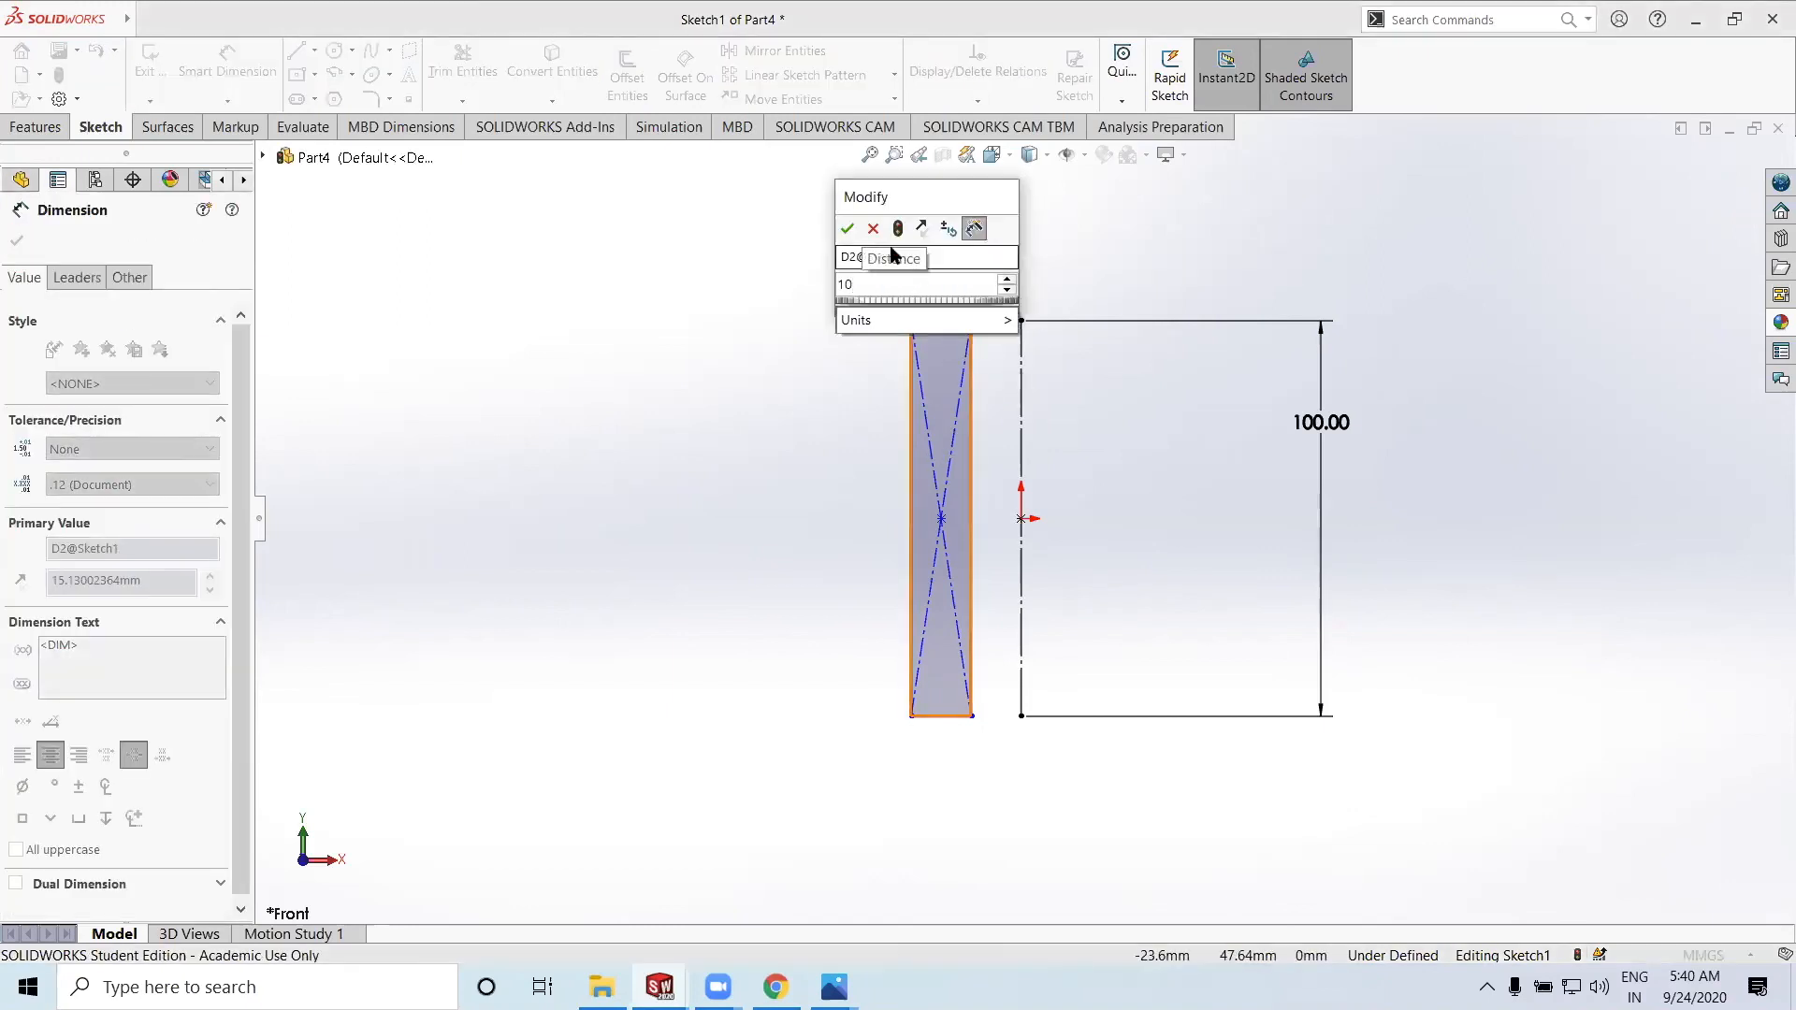
{"action": "left_click", "coordinate": [846, 228]}
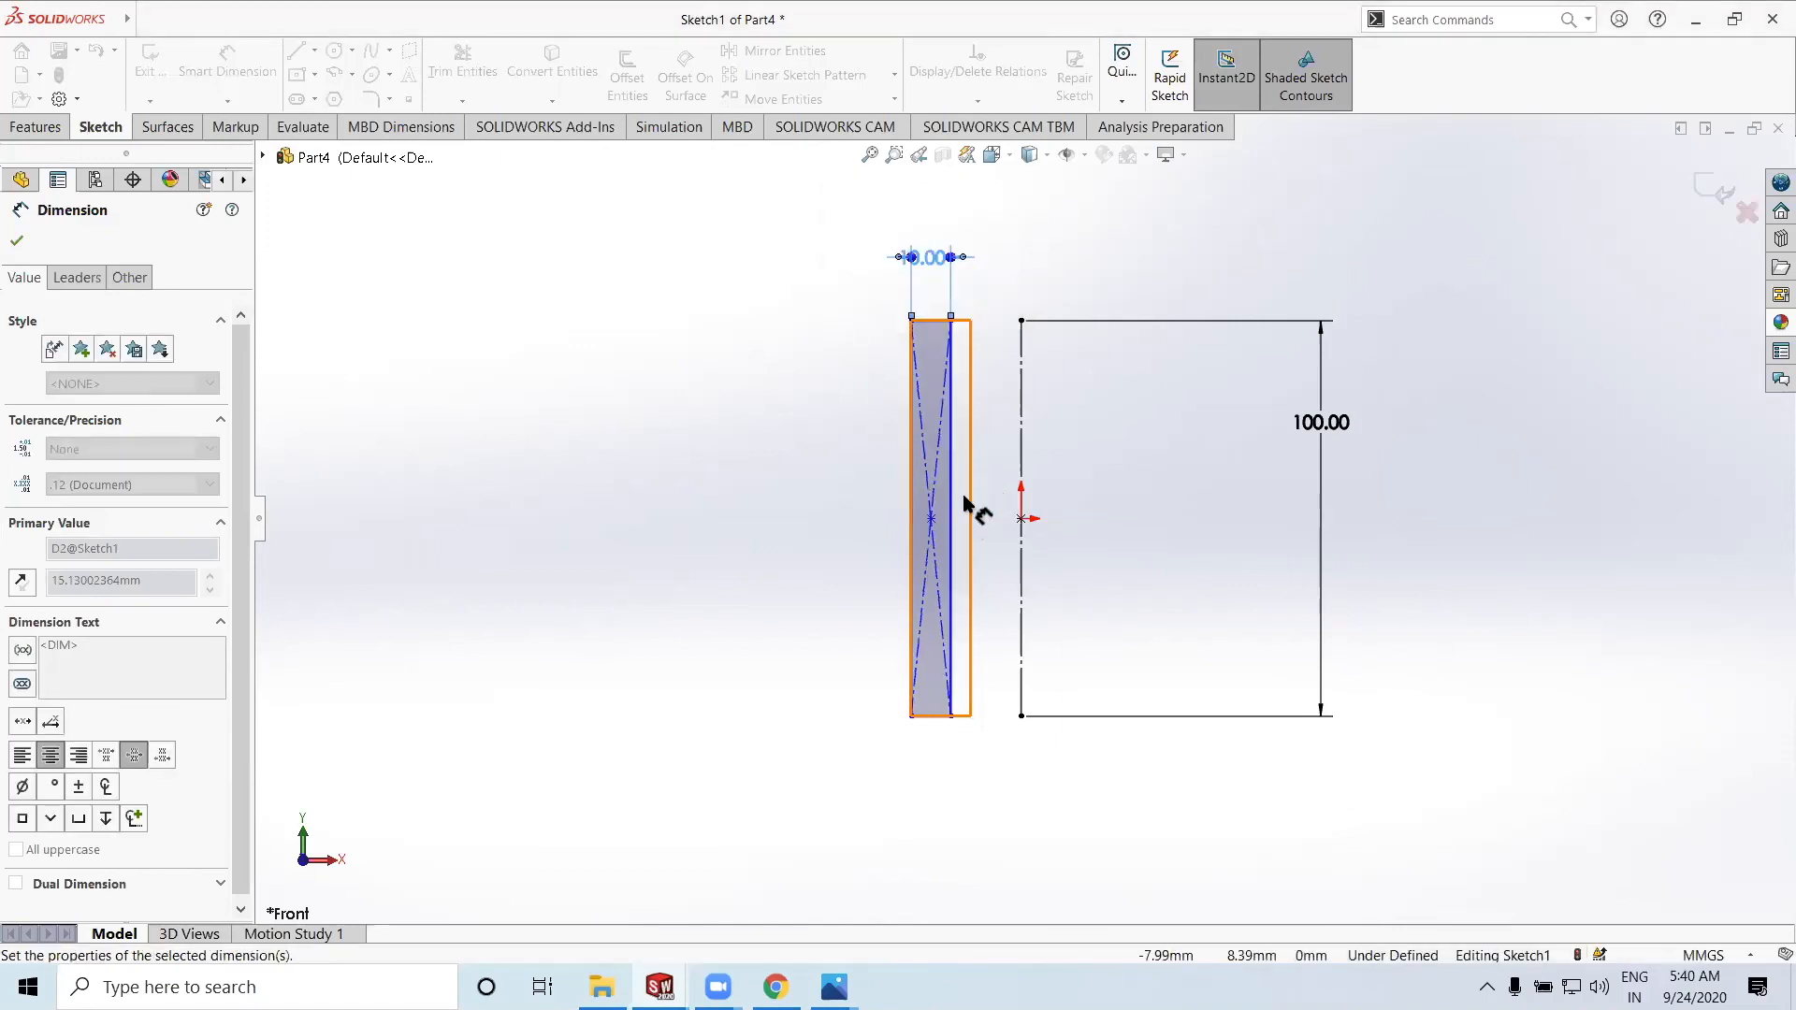
{"action": "left_click", "coordinate": [911, 610]}
{"action": "left_click", "coordinate": [744, 616]}
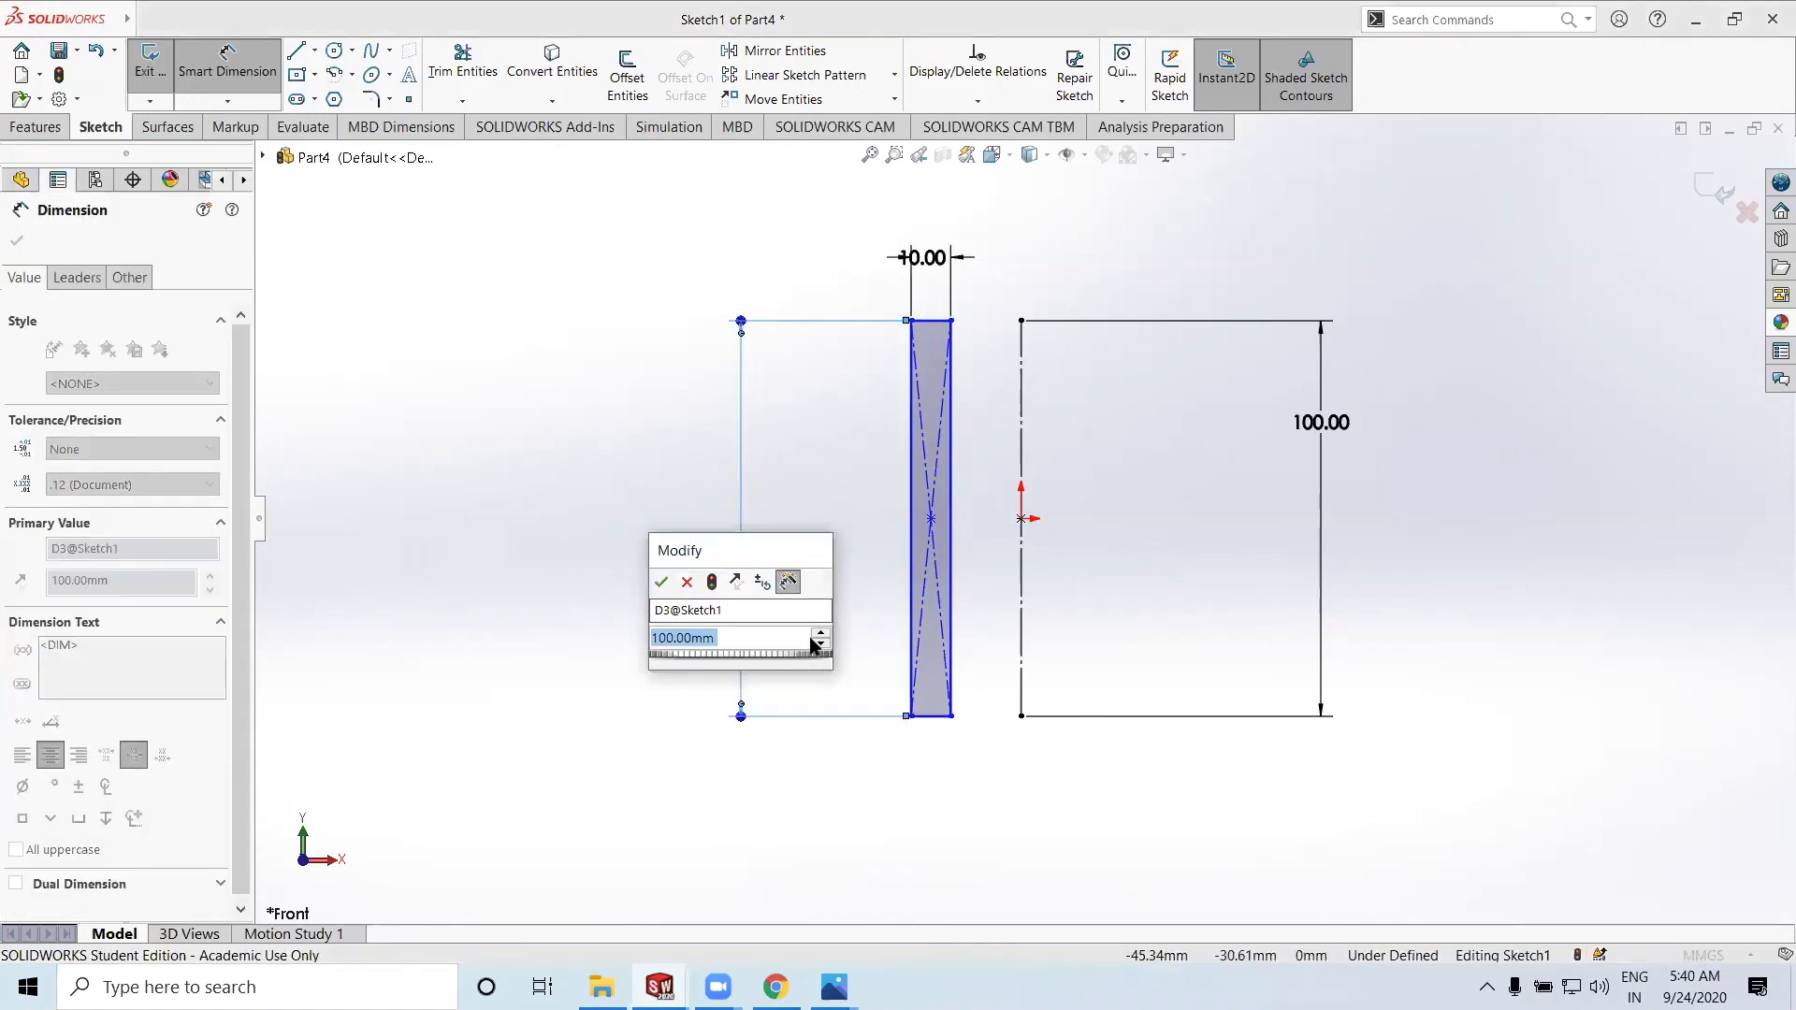
{"action": "type", "text": "85"}
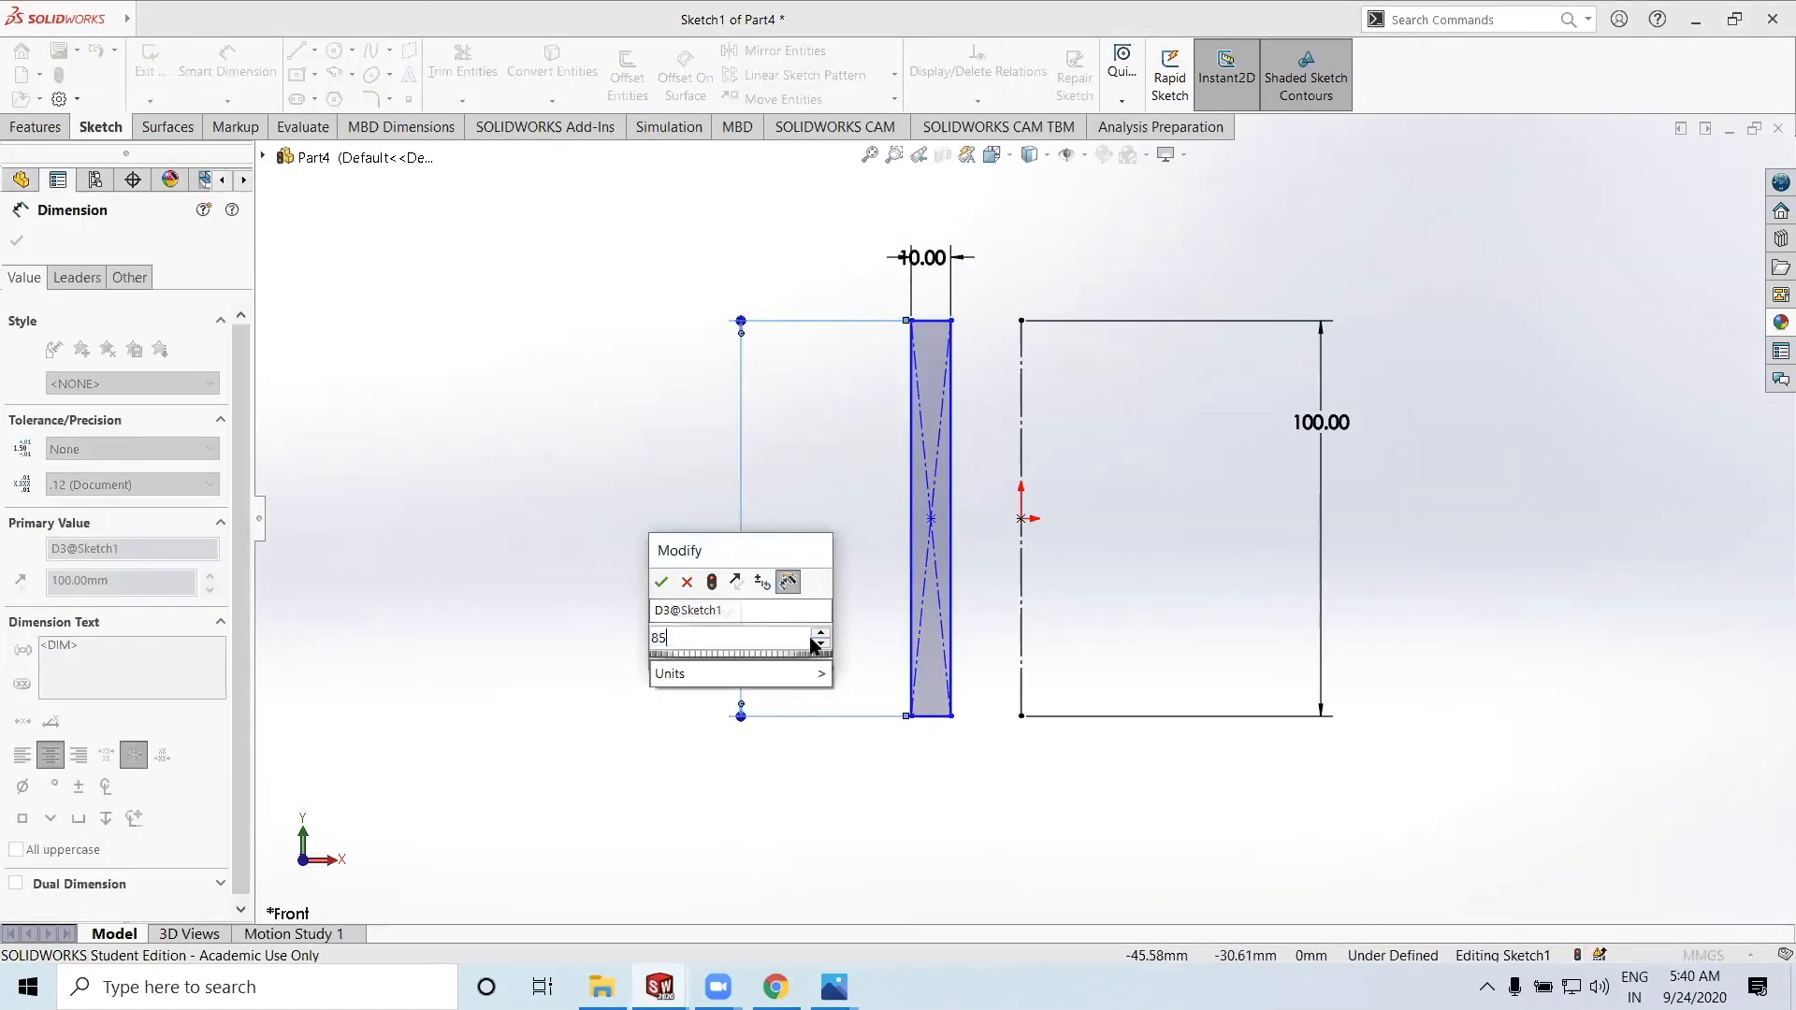
{"action": "left_click", "coordinate": [661, 583]}
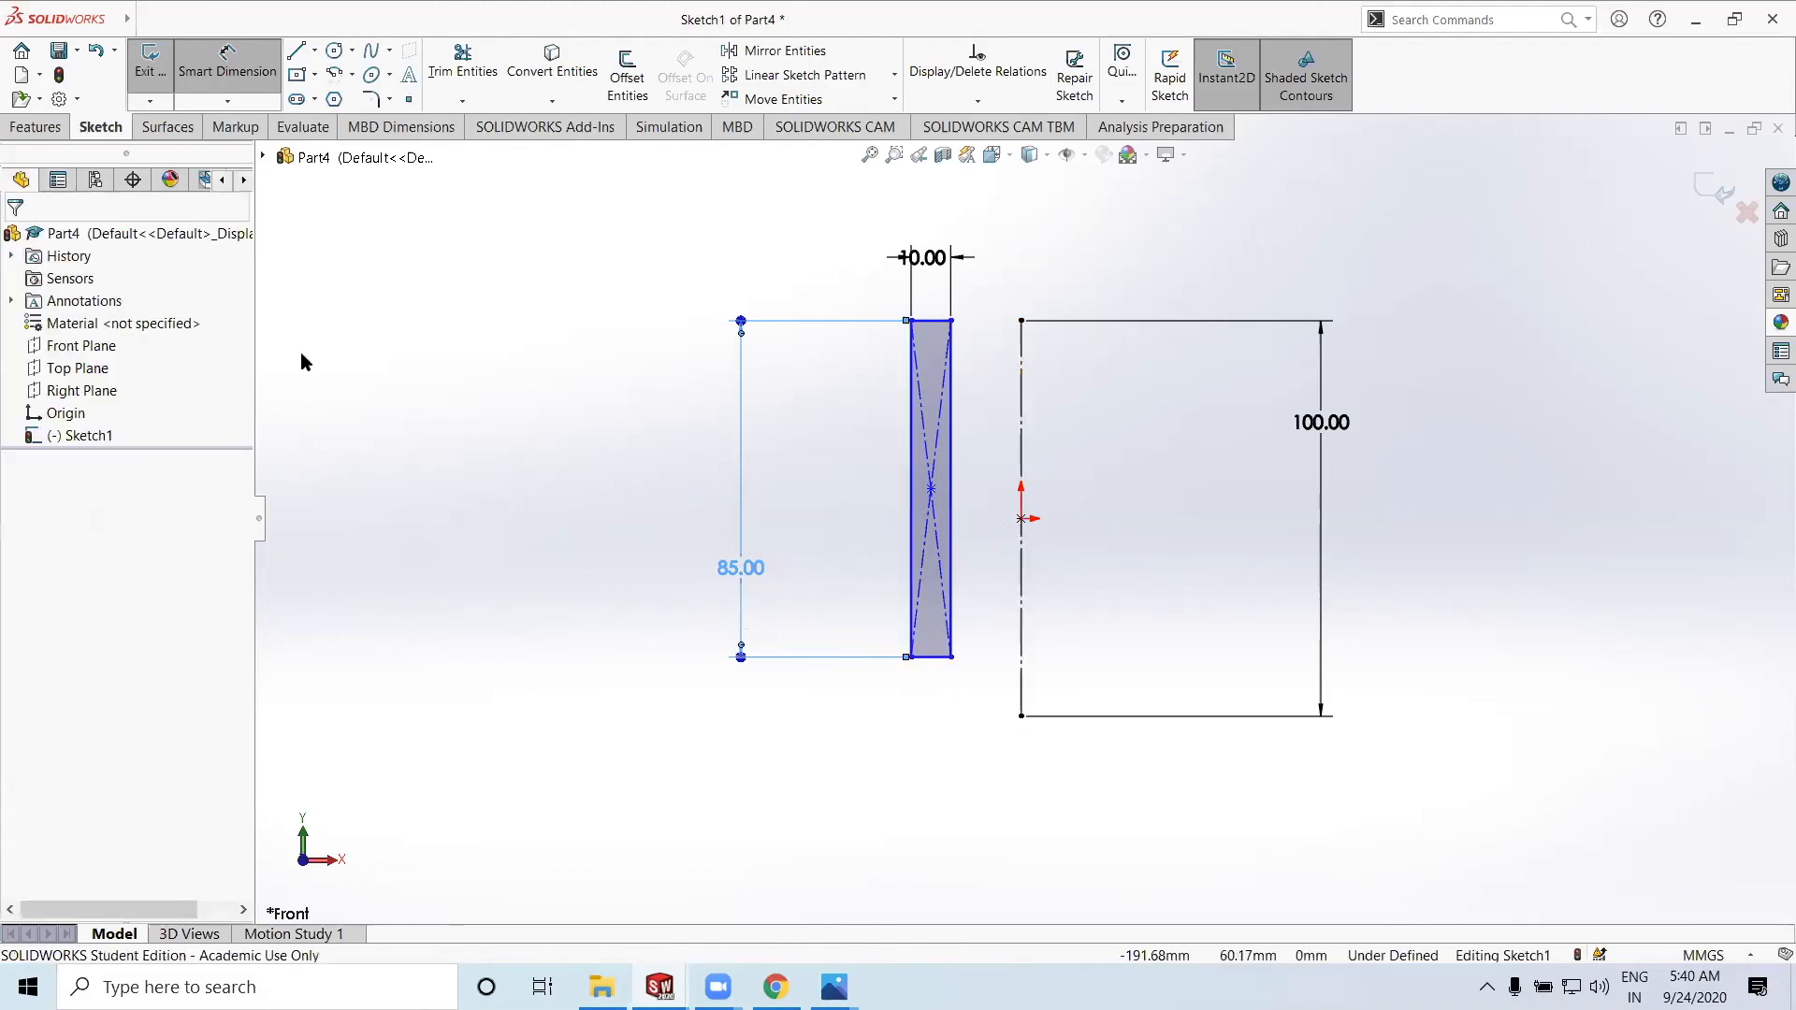
{"action": "left_click", "coordinate": [17, 241]}
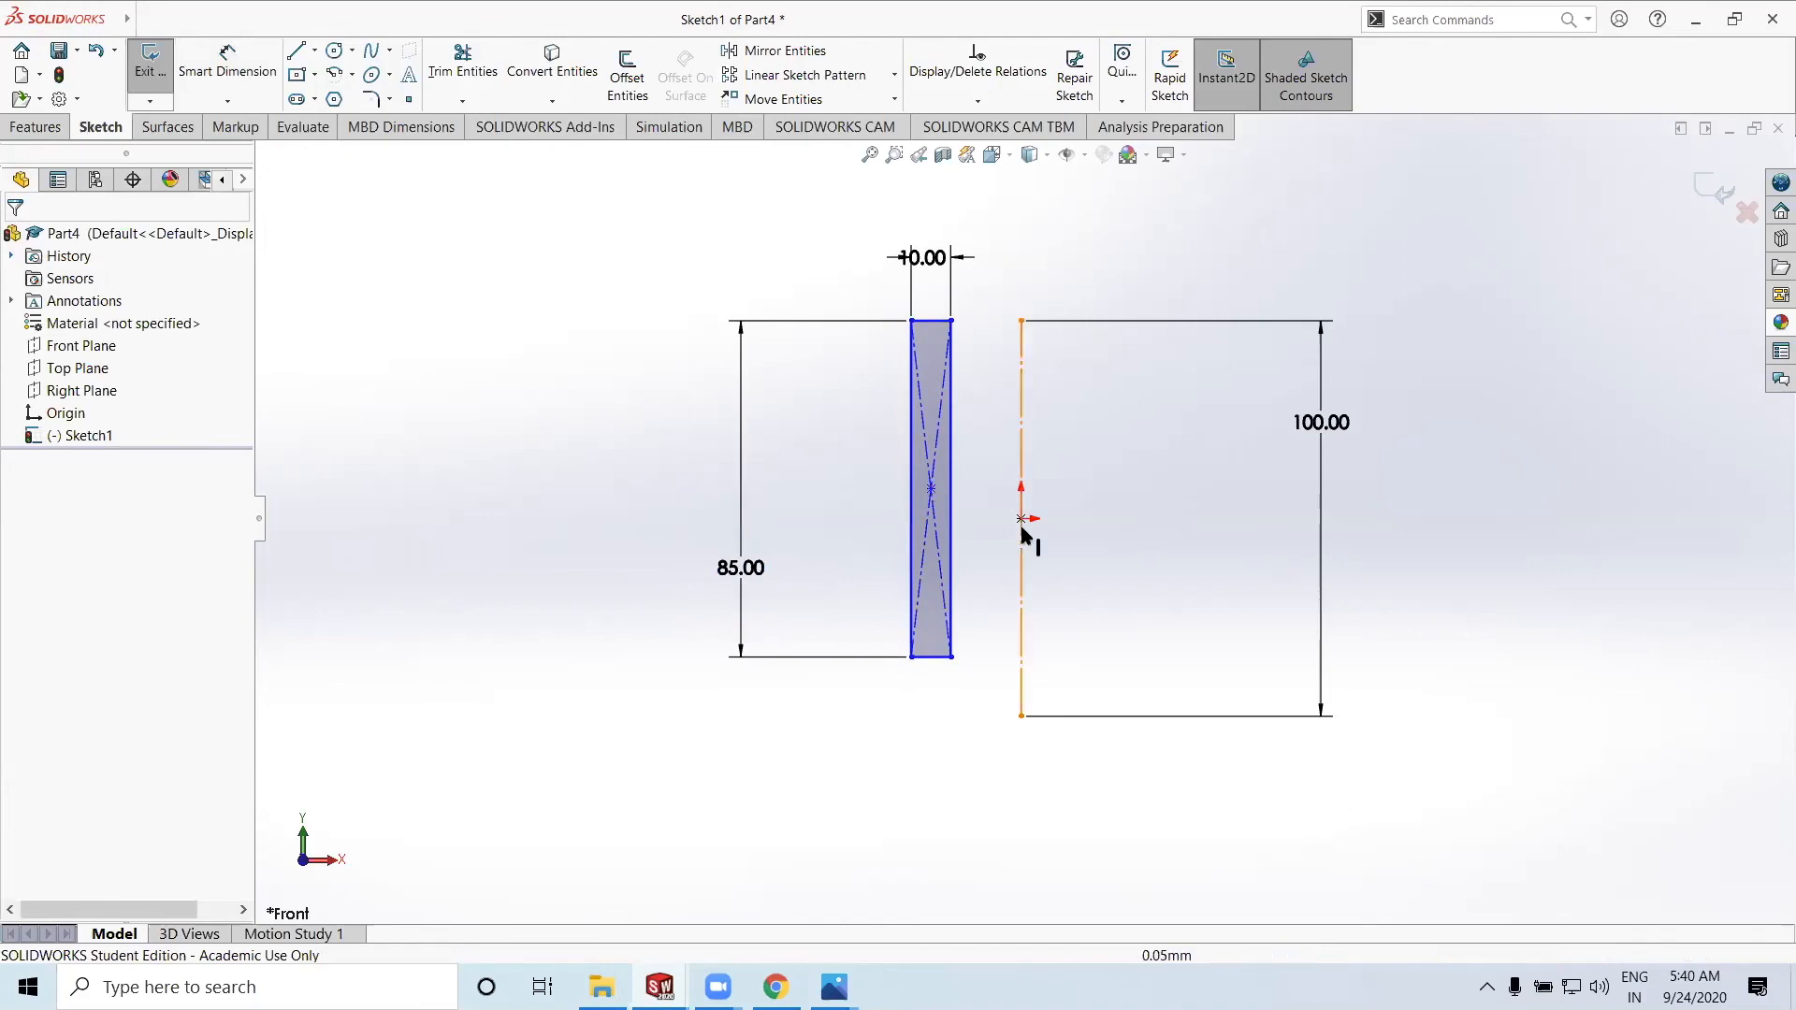
Add a Horizontal relation between the rectangle's centre point and the origin point of the construction line
{"action": "left_click", "coordinate": [934, 491]}
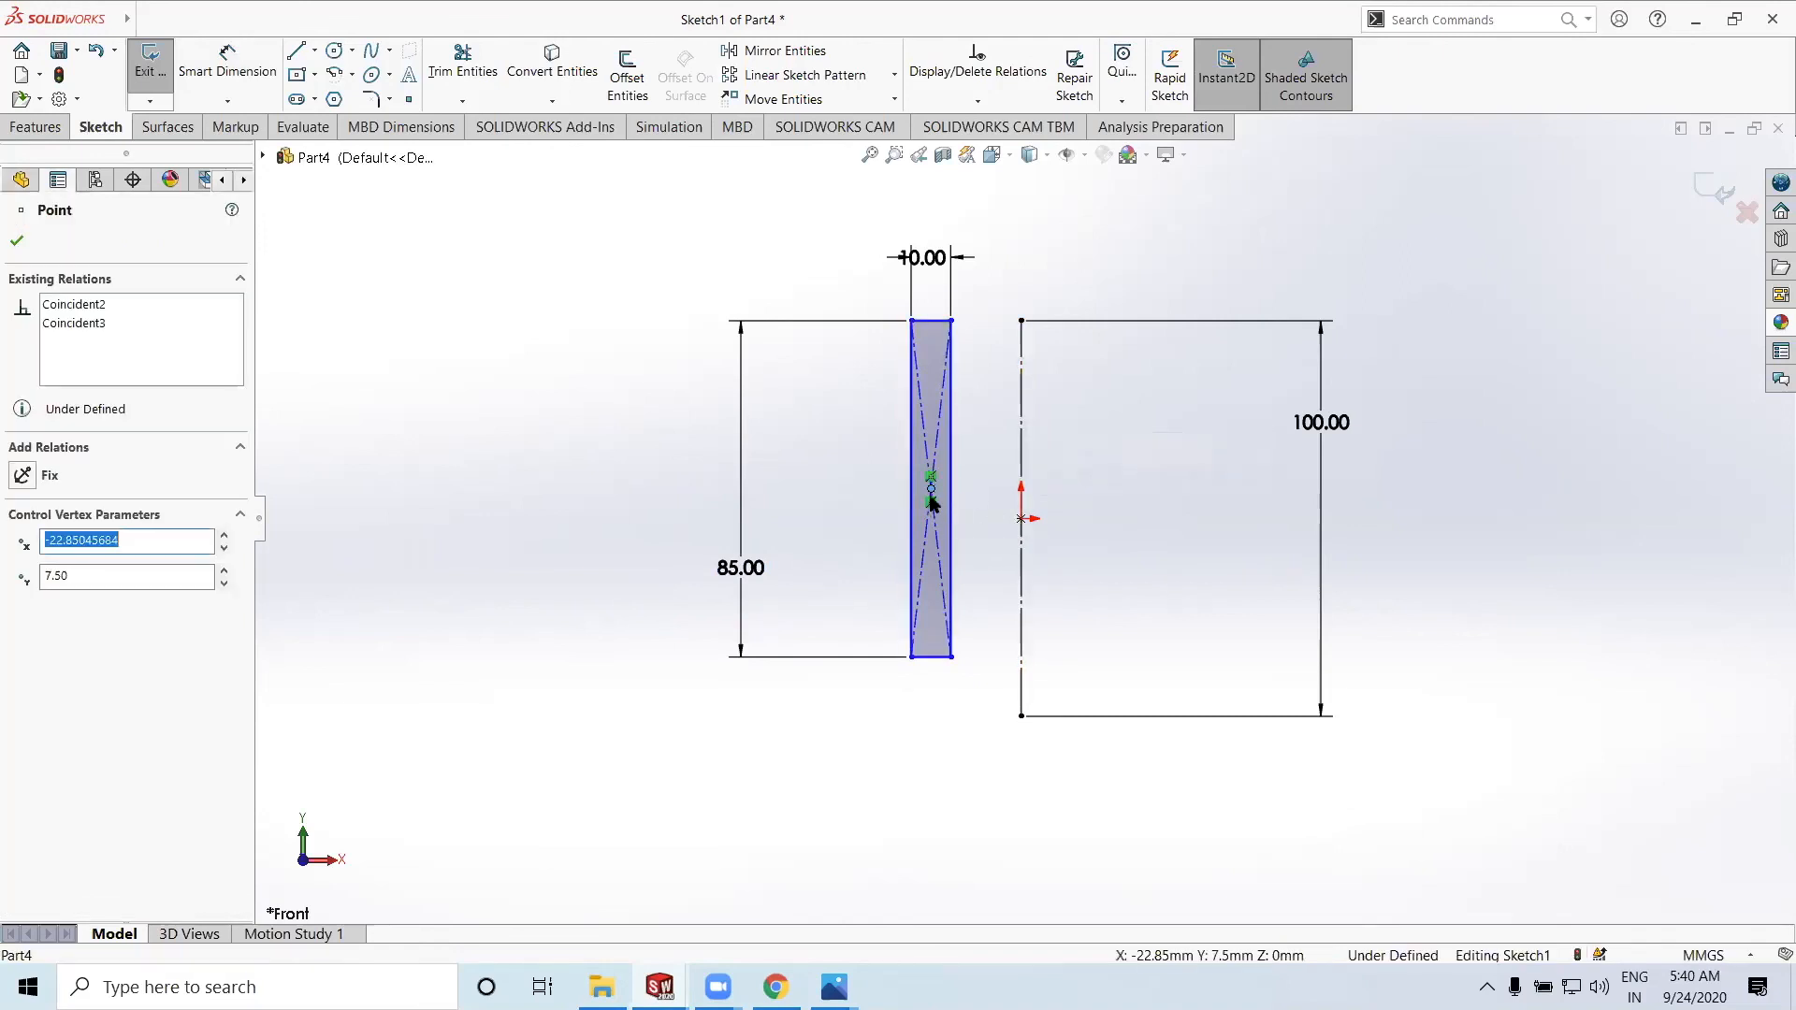
{"action": "left_click", "coordinate": [1021, 519]}
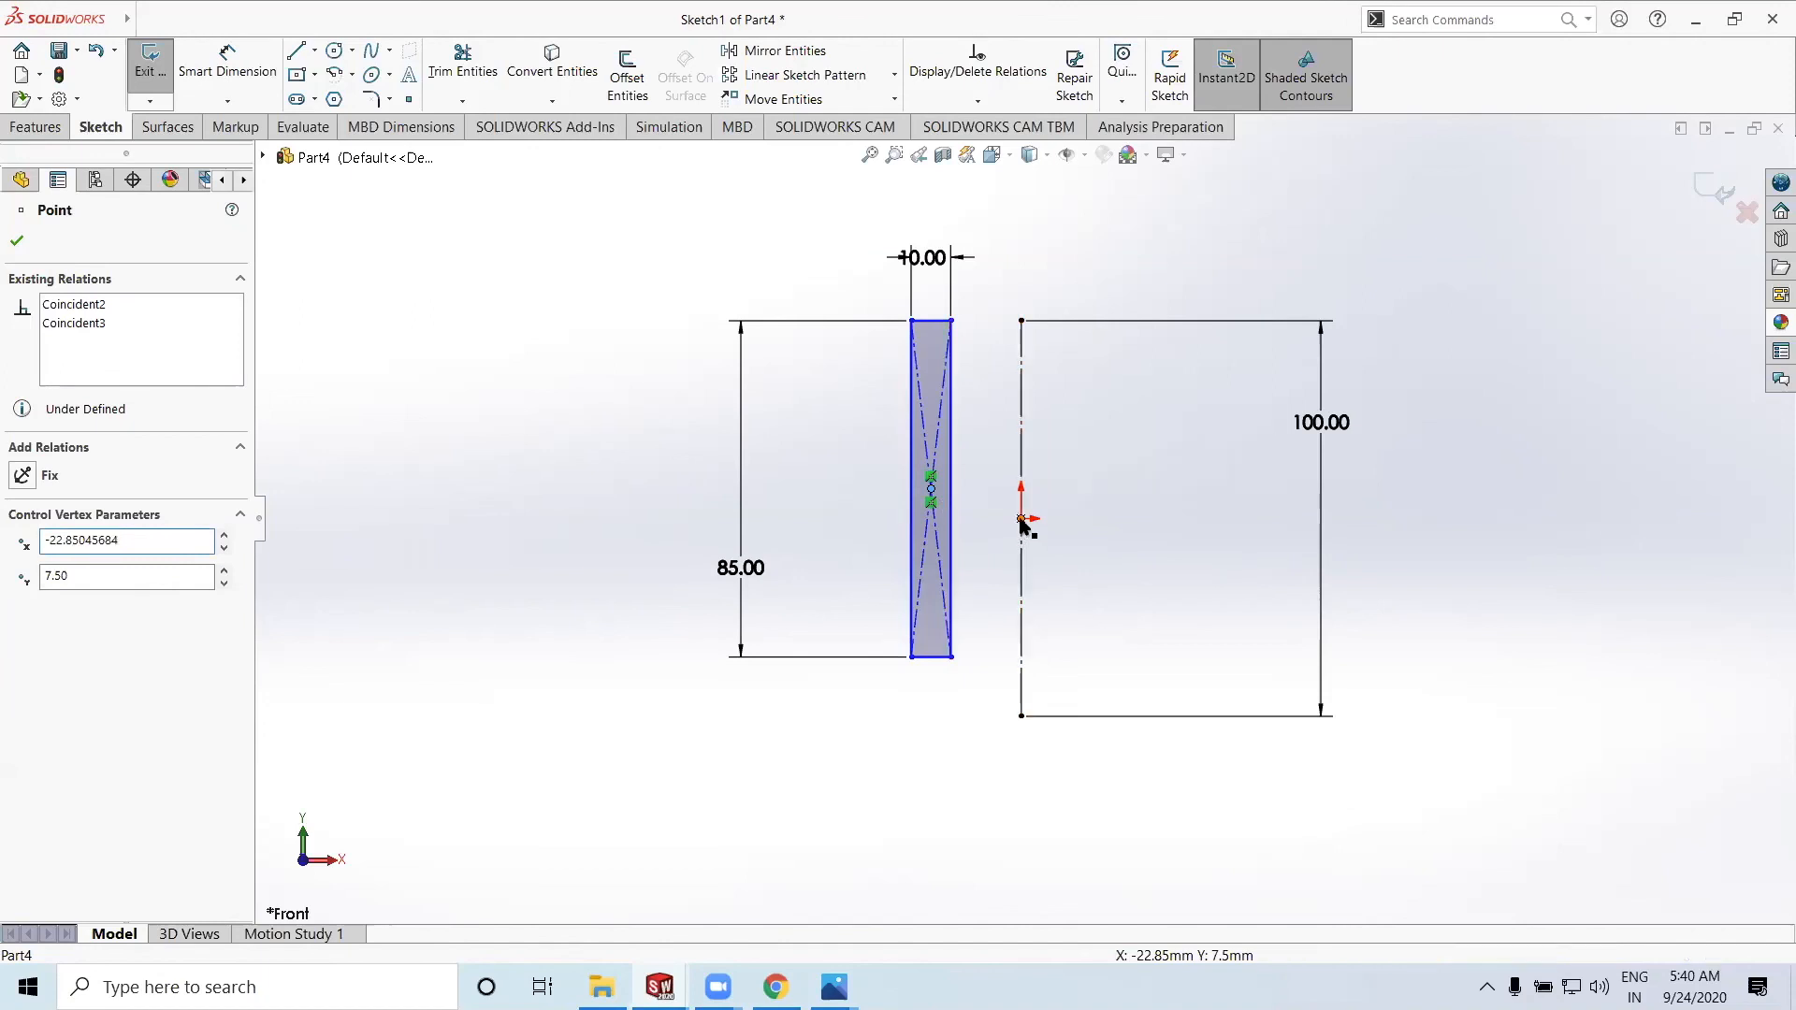
{"action": "left_click", "coordinate": [1023, 521], "text": "ctrl"}
{"action": "left_click", "coordinate": [68, 572]}
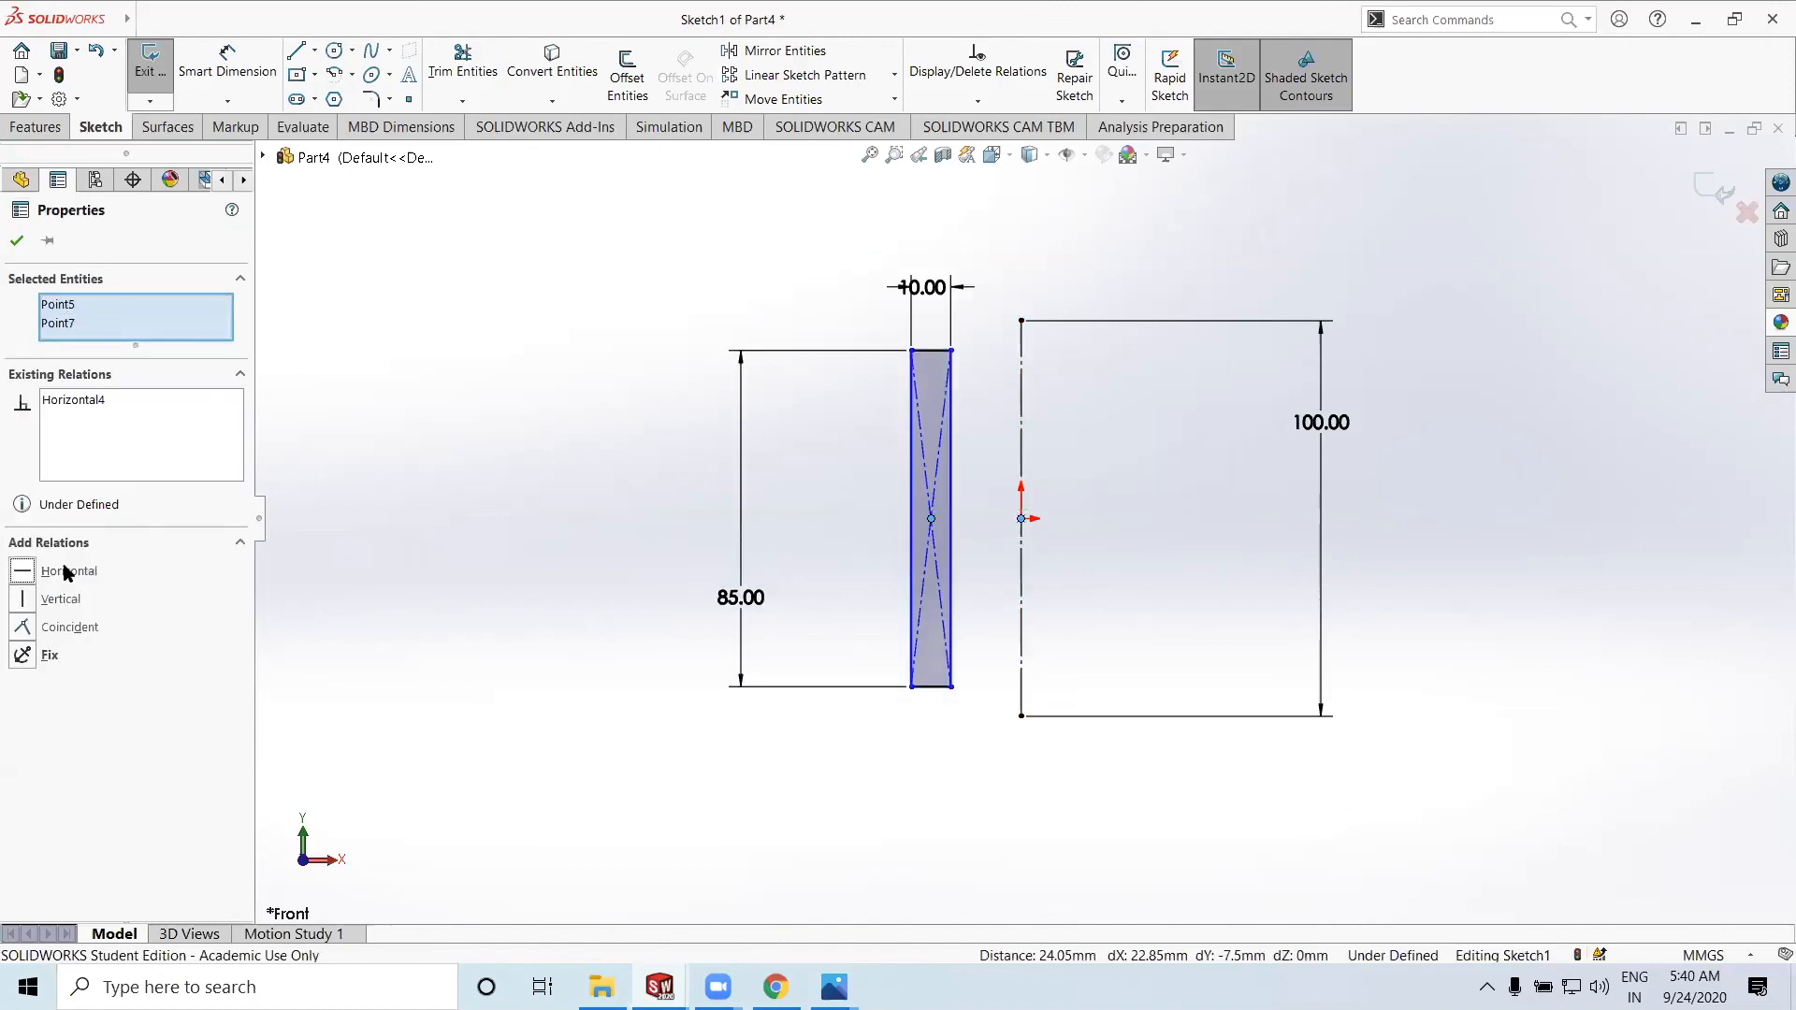
{"action": "left_click", "coordinate": [16, 242]}
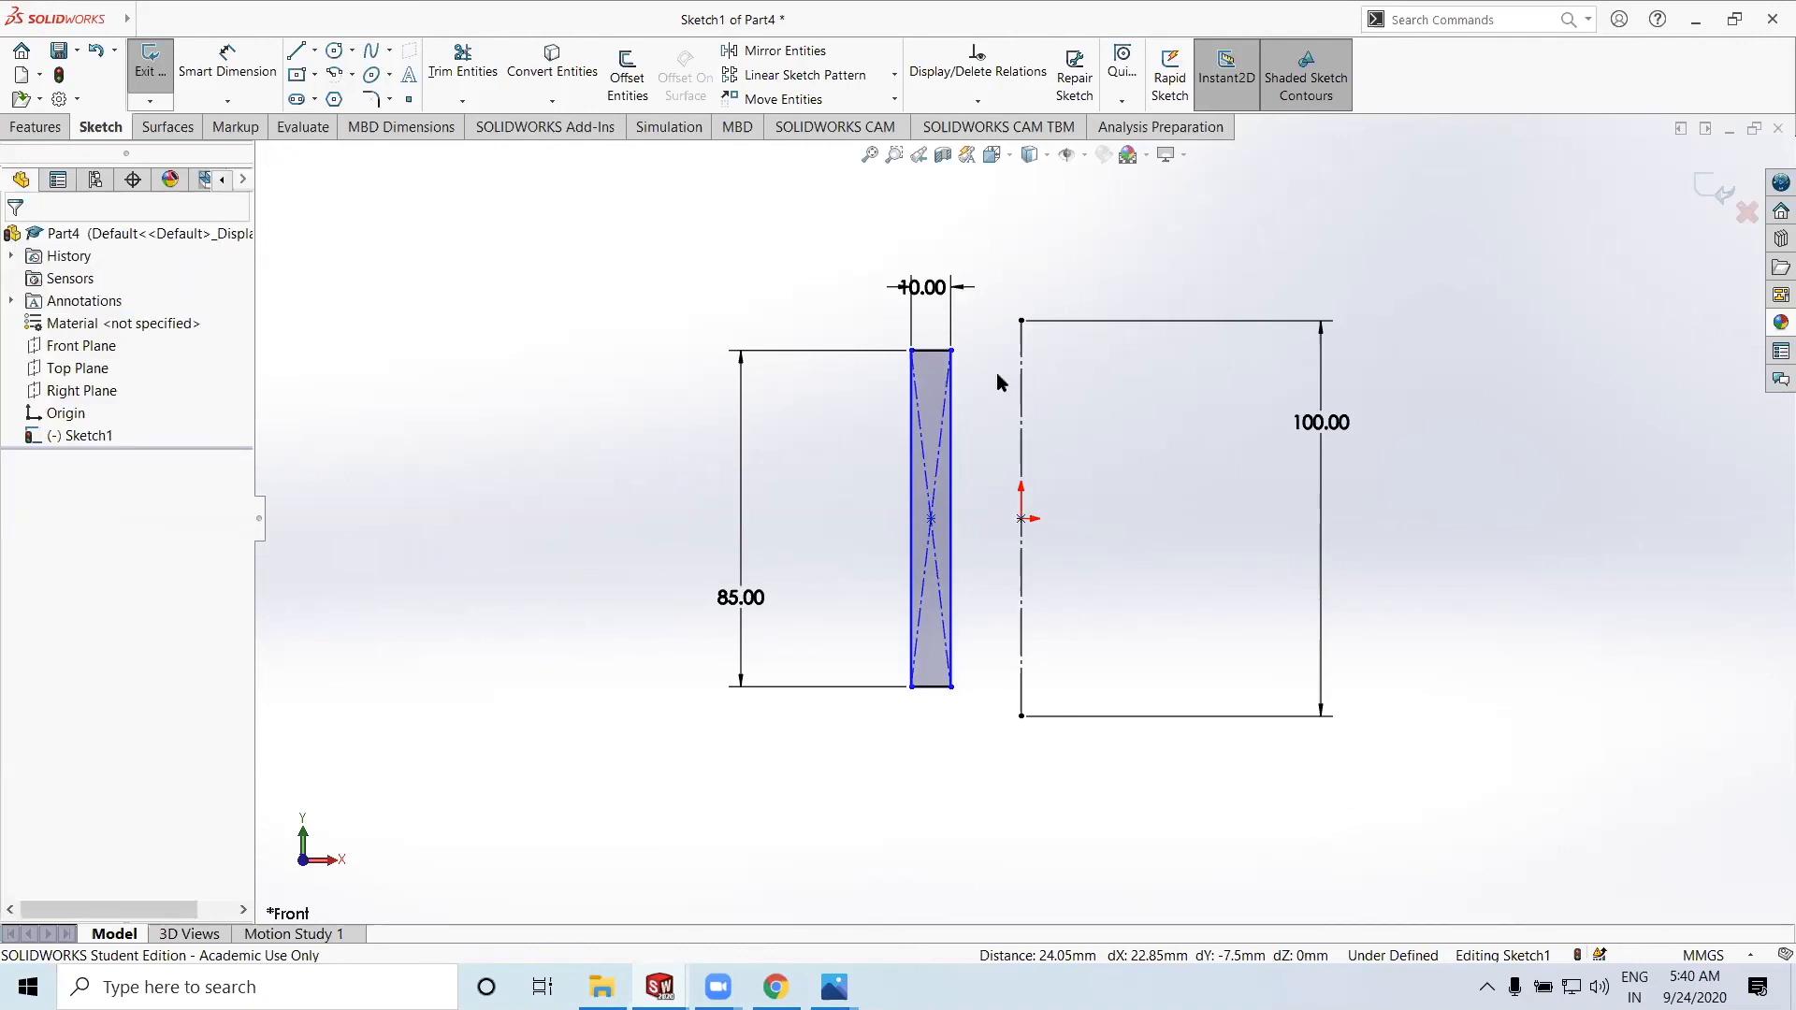
Dimension the horizontal distance between the rectangle's centre and the origin and set it to 60 mm
{"action": "left_click", "coordinate": [227, 62]}
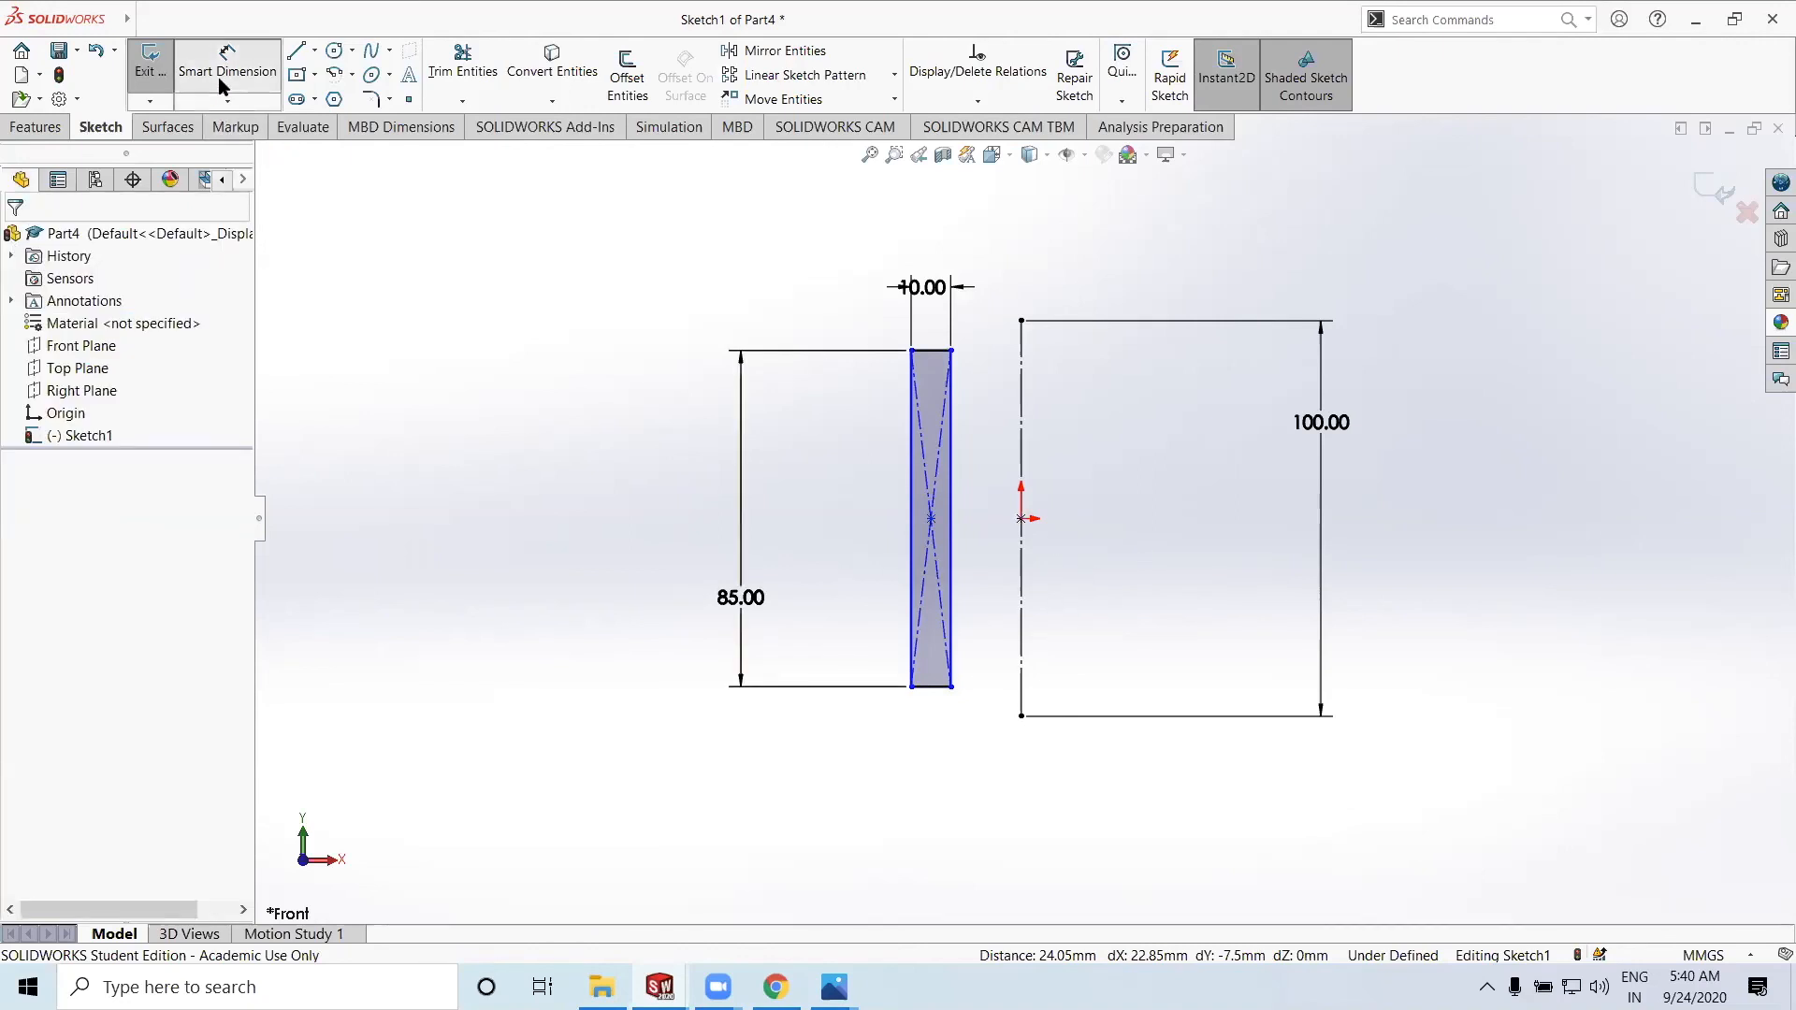
{"action": "left_click", "coordinate": [931, 519]}
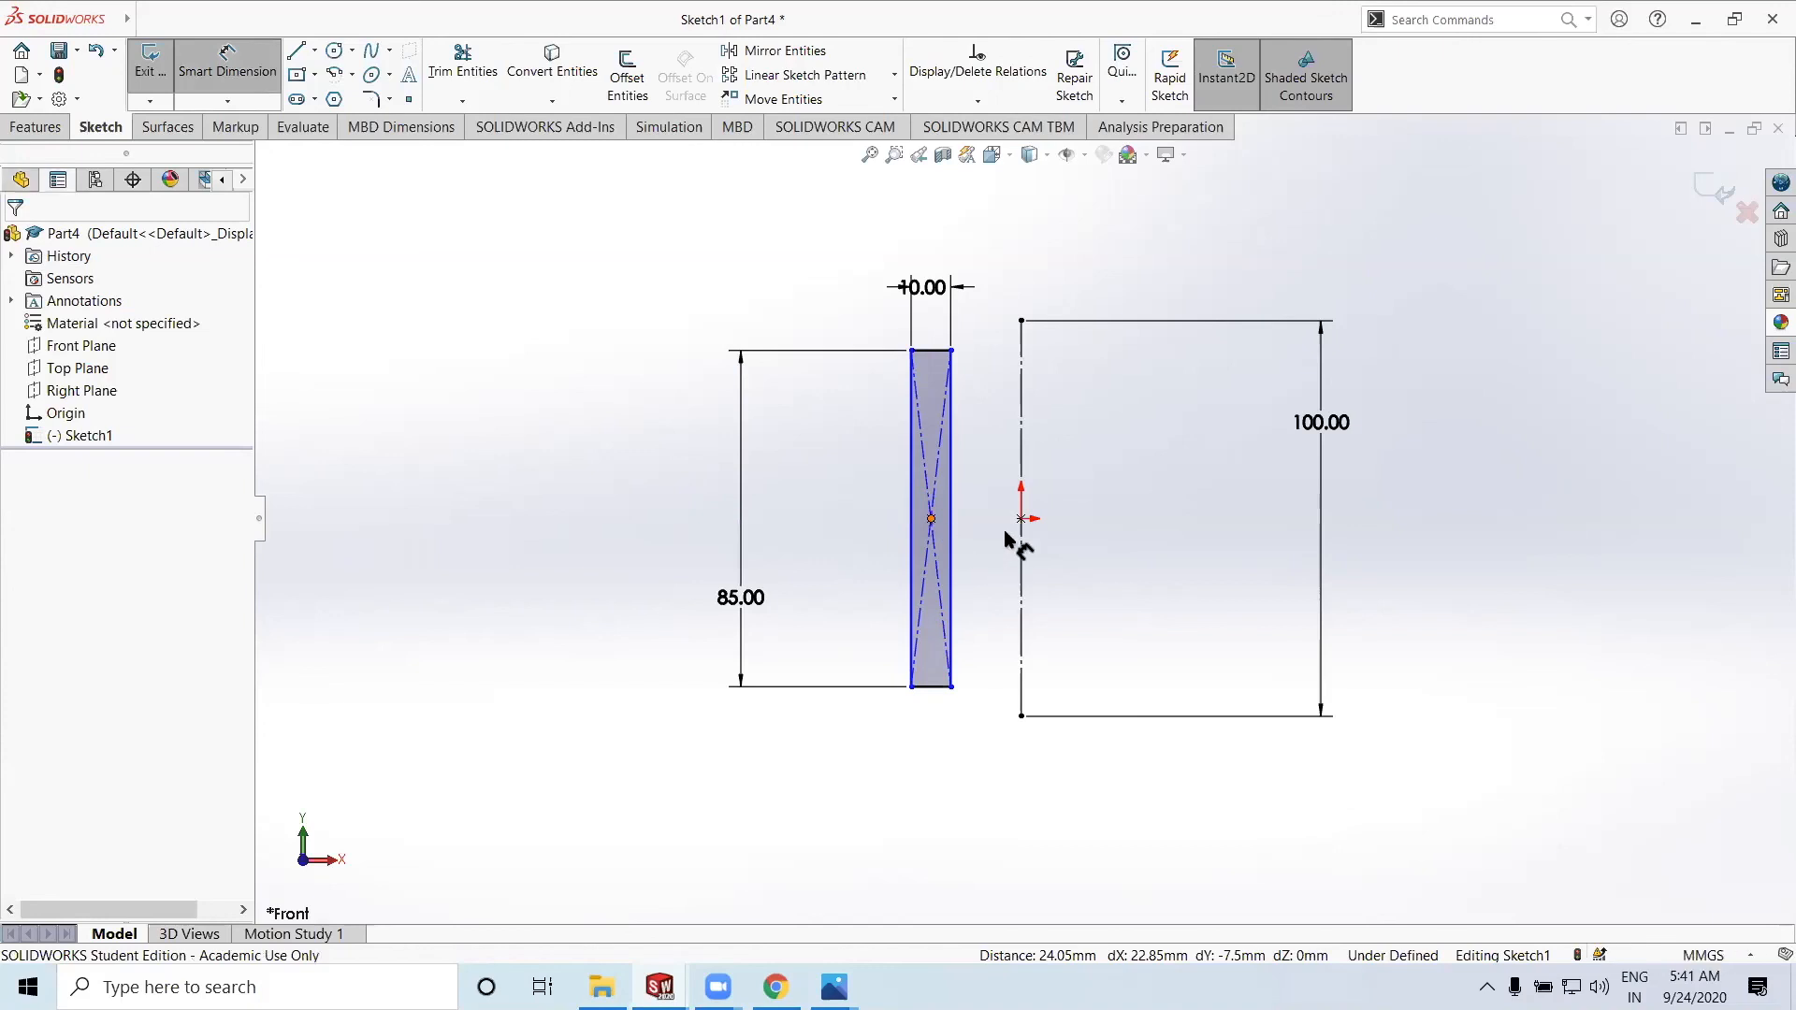
{"action": "left_click", "coordinate": [1022, 519]}
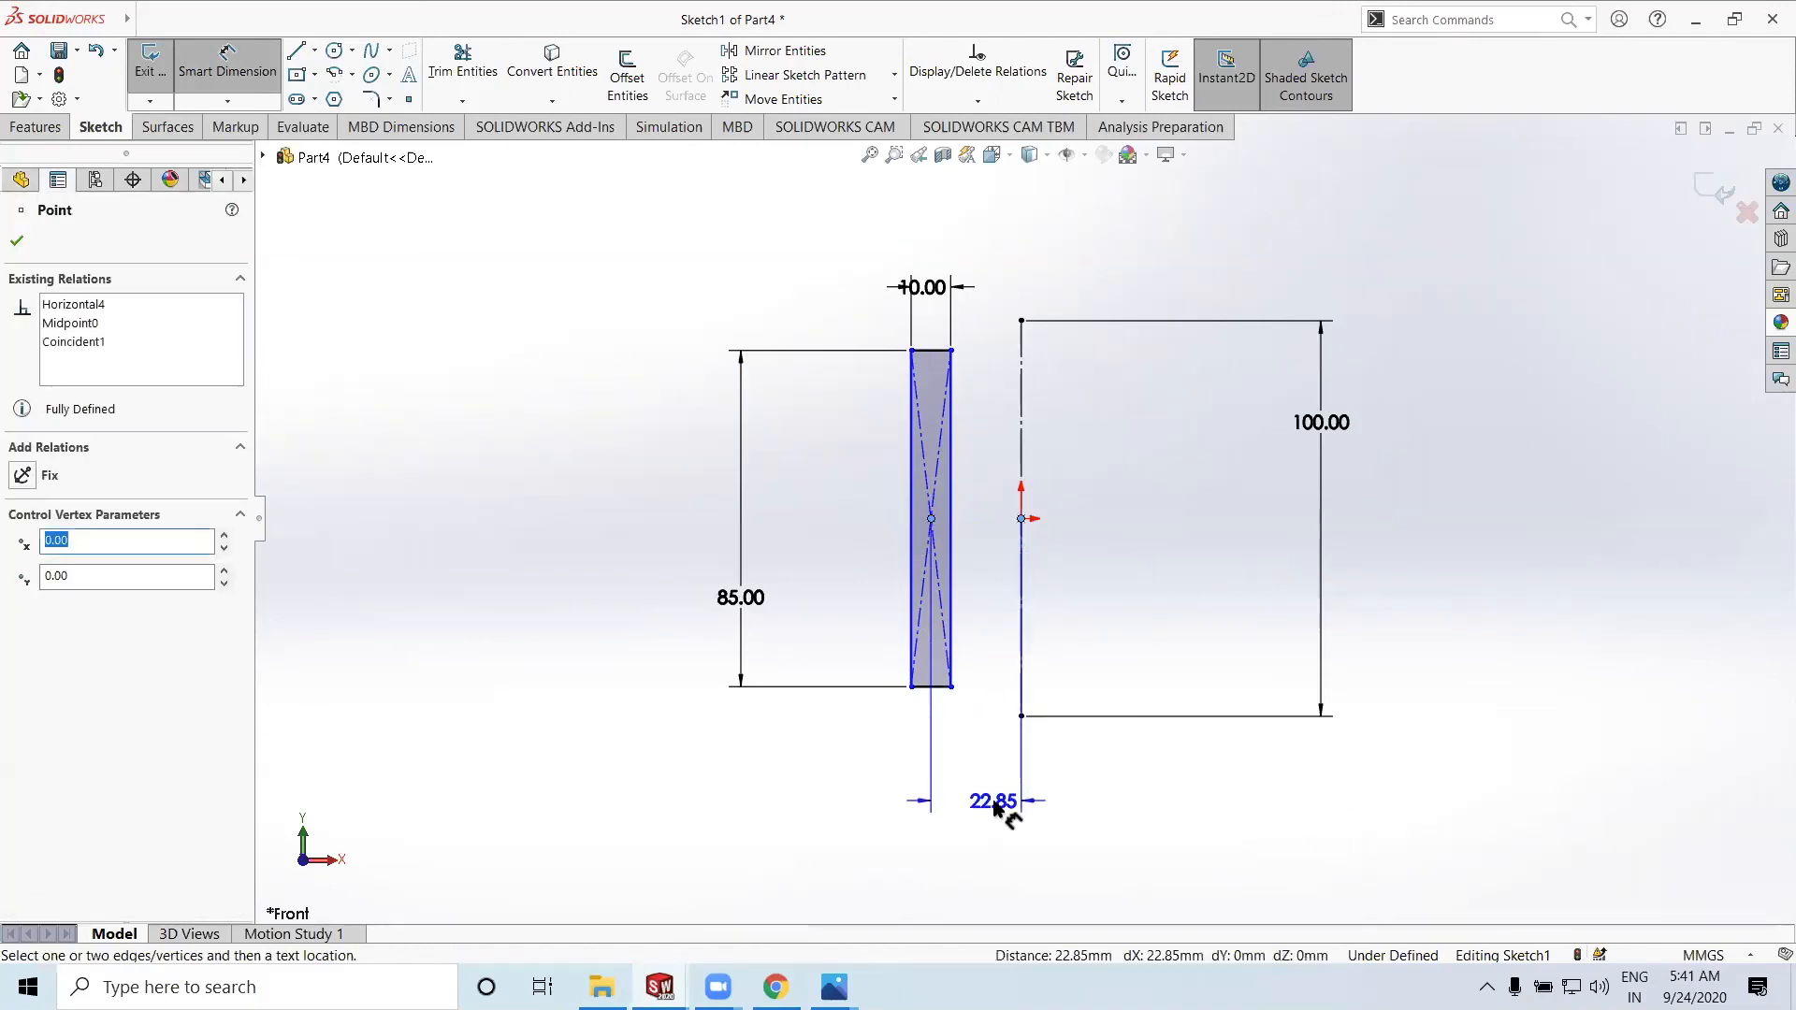
{"action": "left_click", "coordinate": [999, 810]}
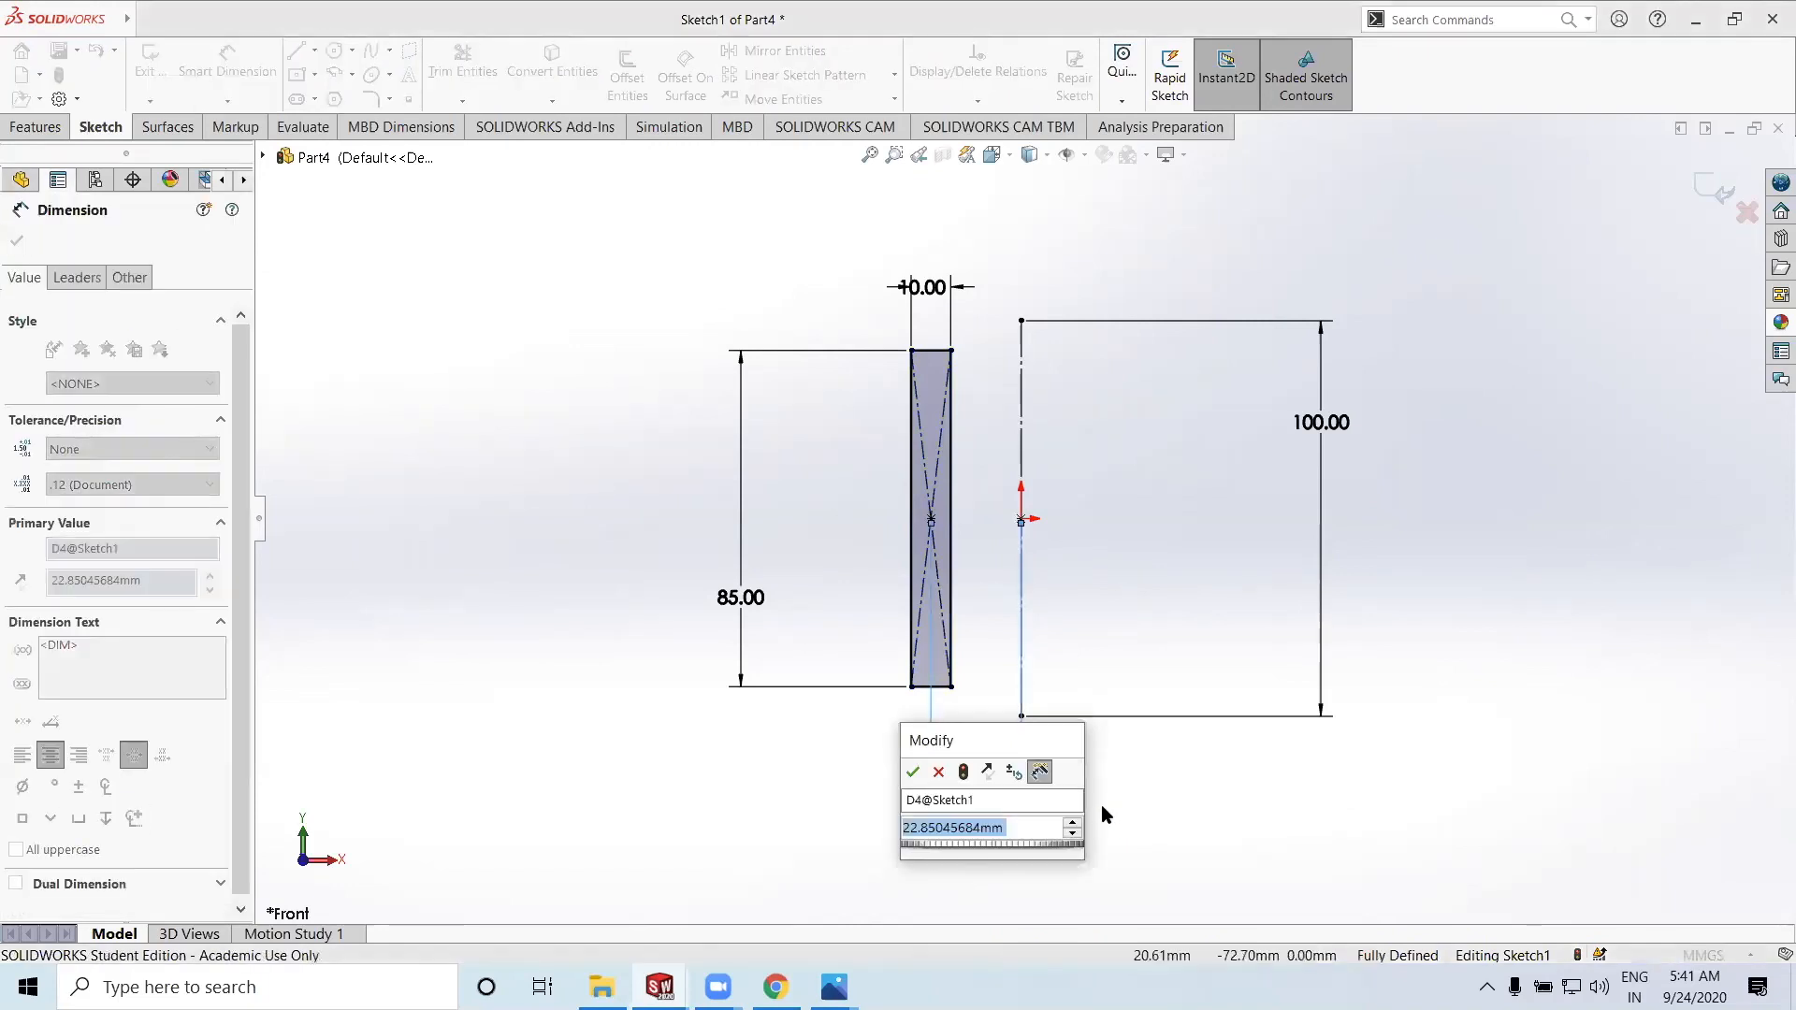
{"action": "type", "text": "60"}
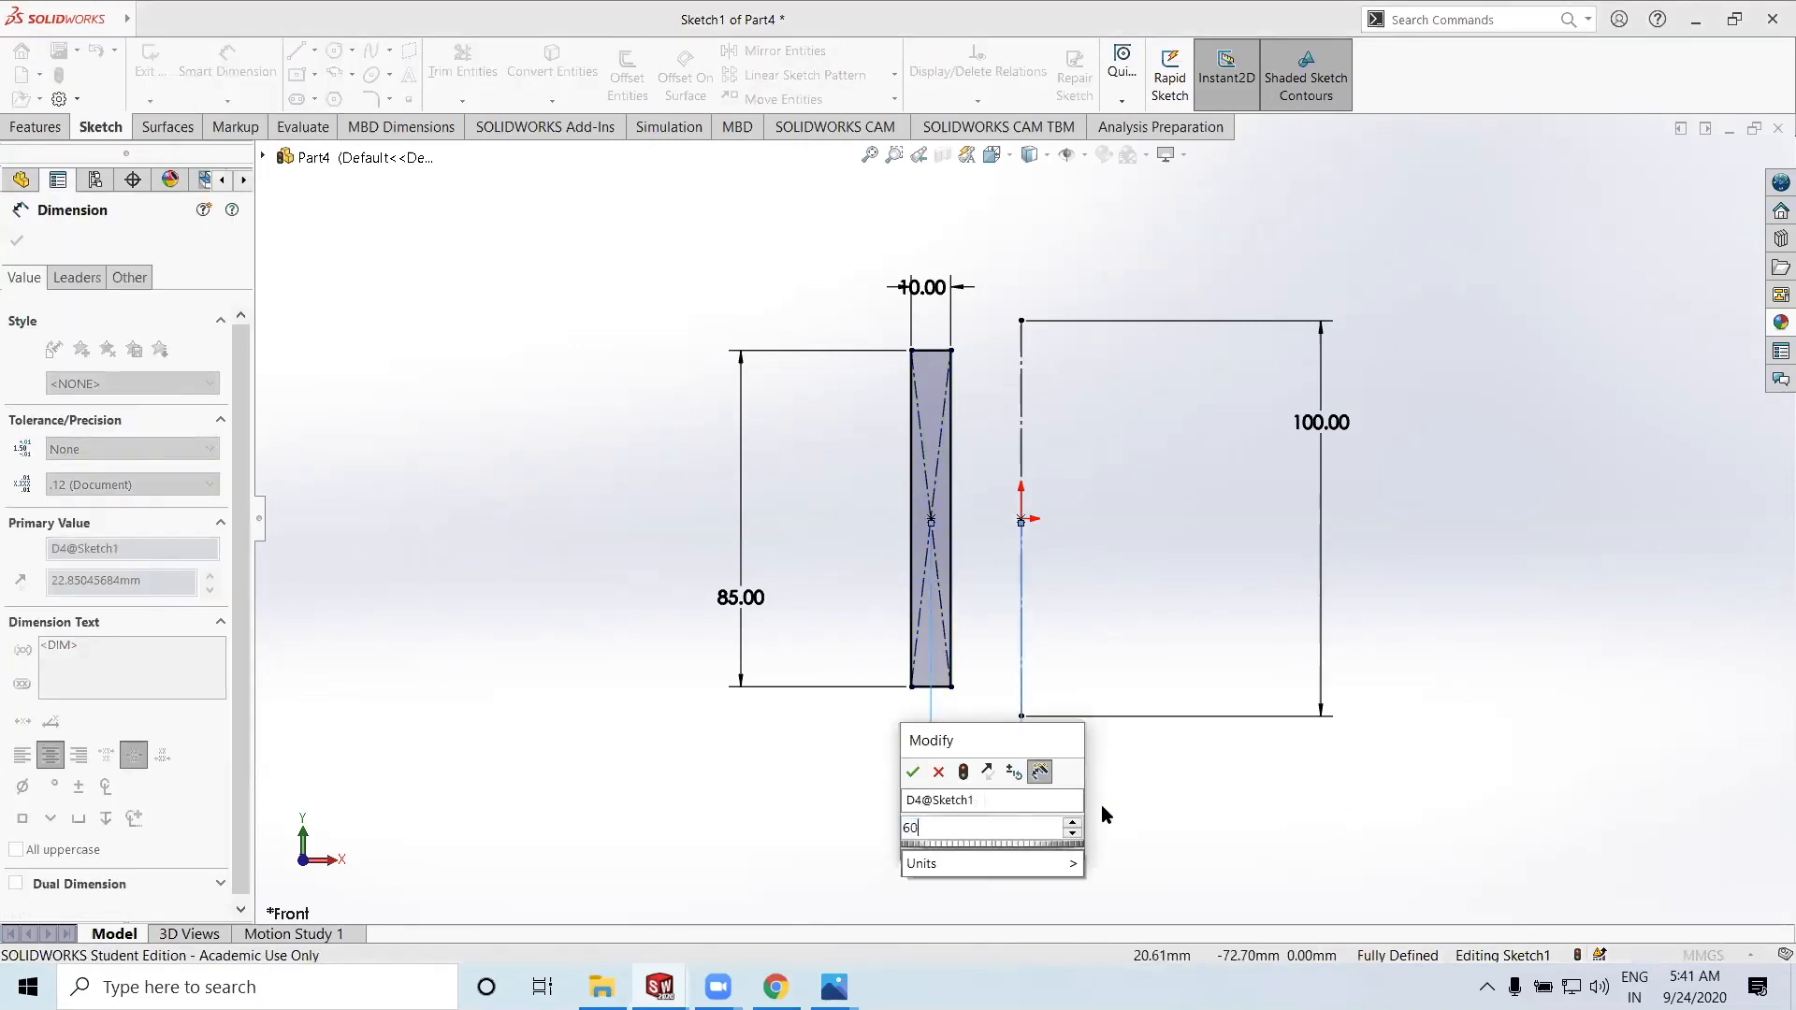
{"action": "left_click", "coordinate": [912, 774]}
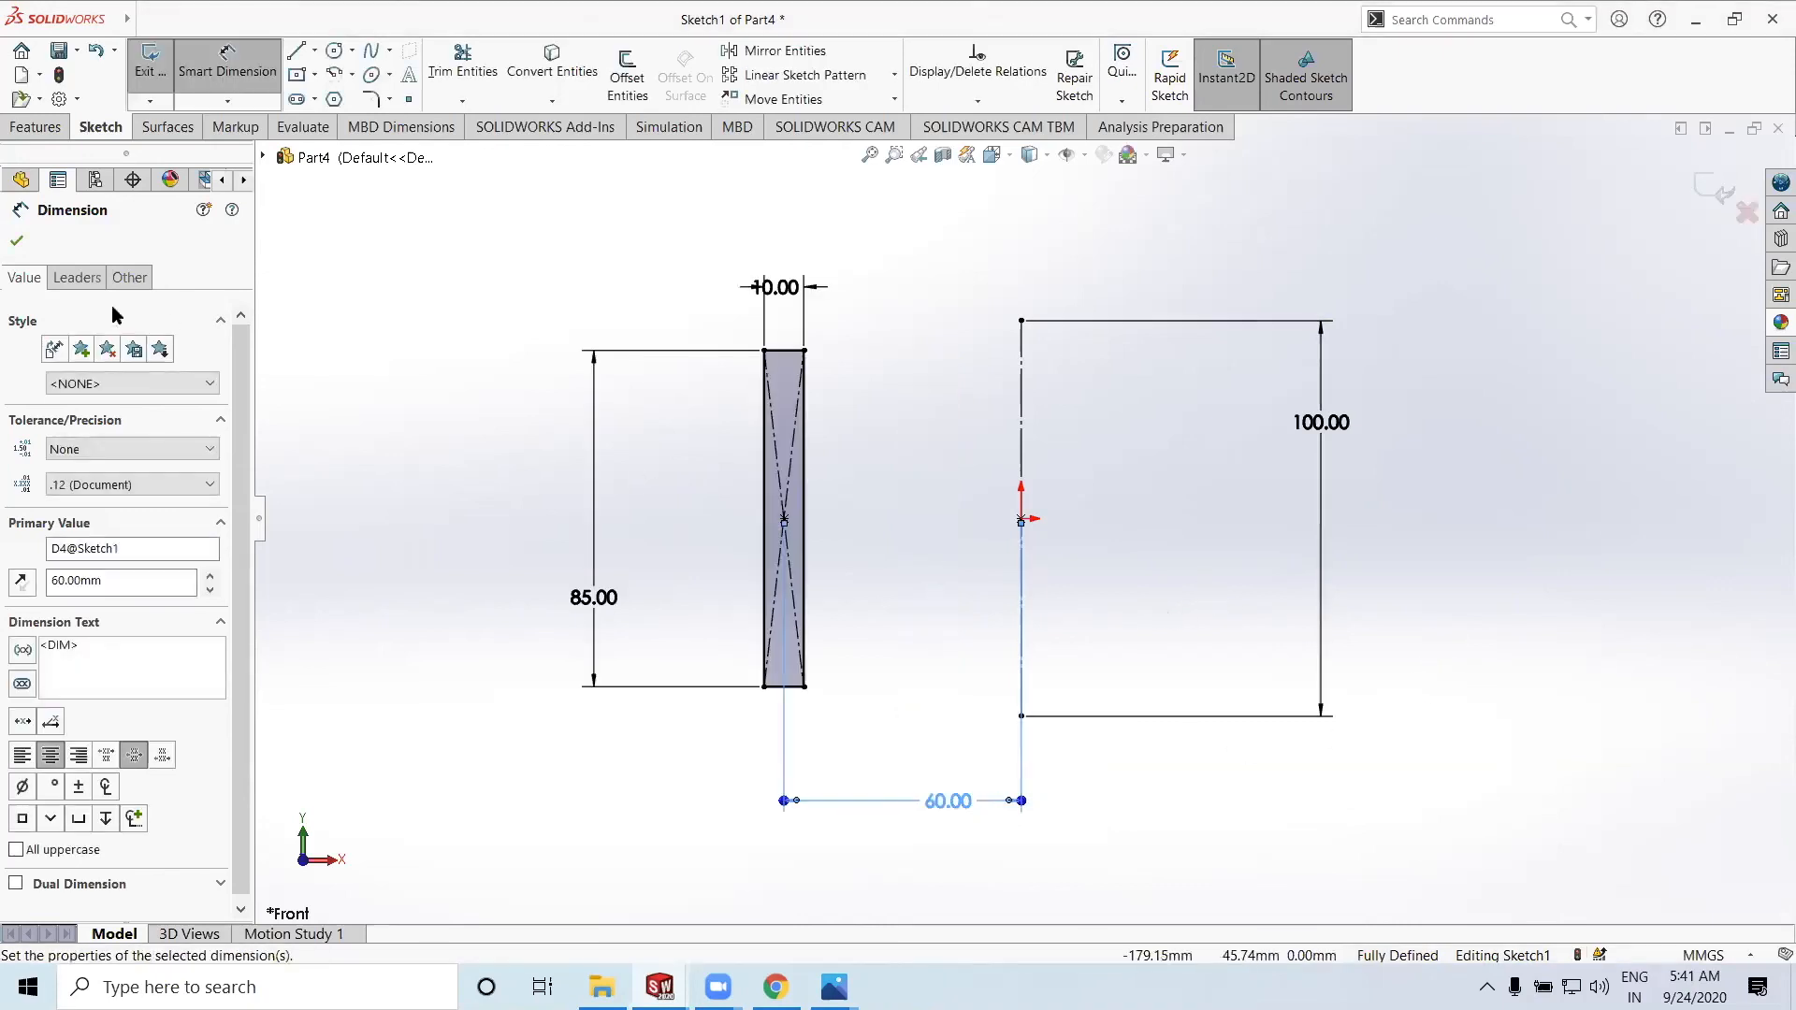
{"action": "left_click", "coordinate": [19, 243]}
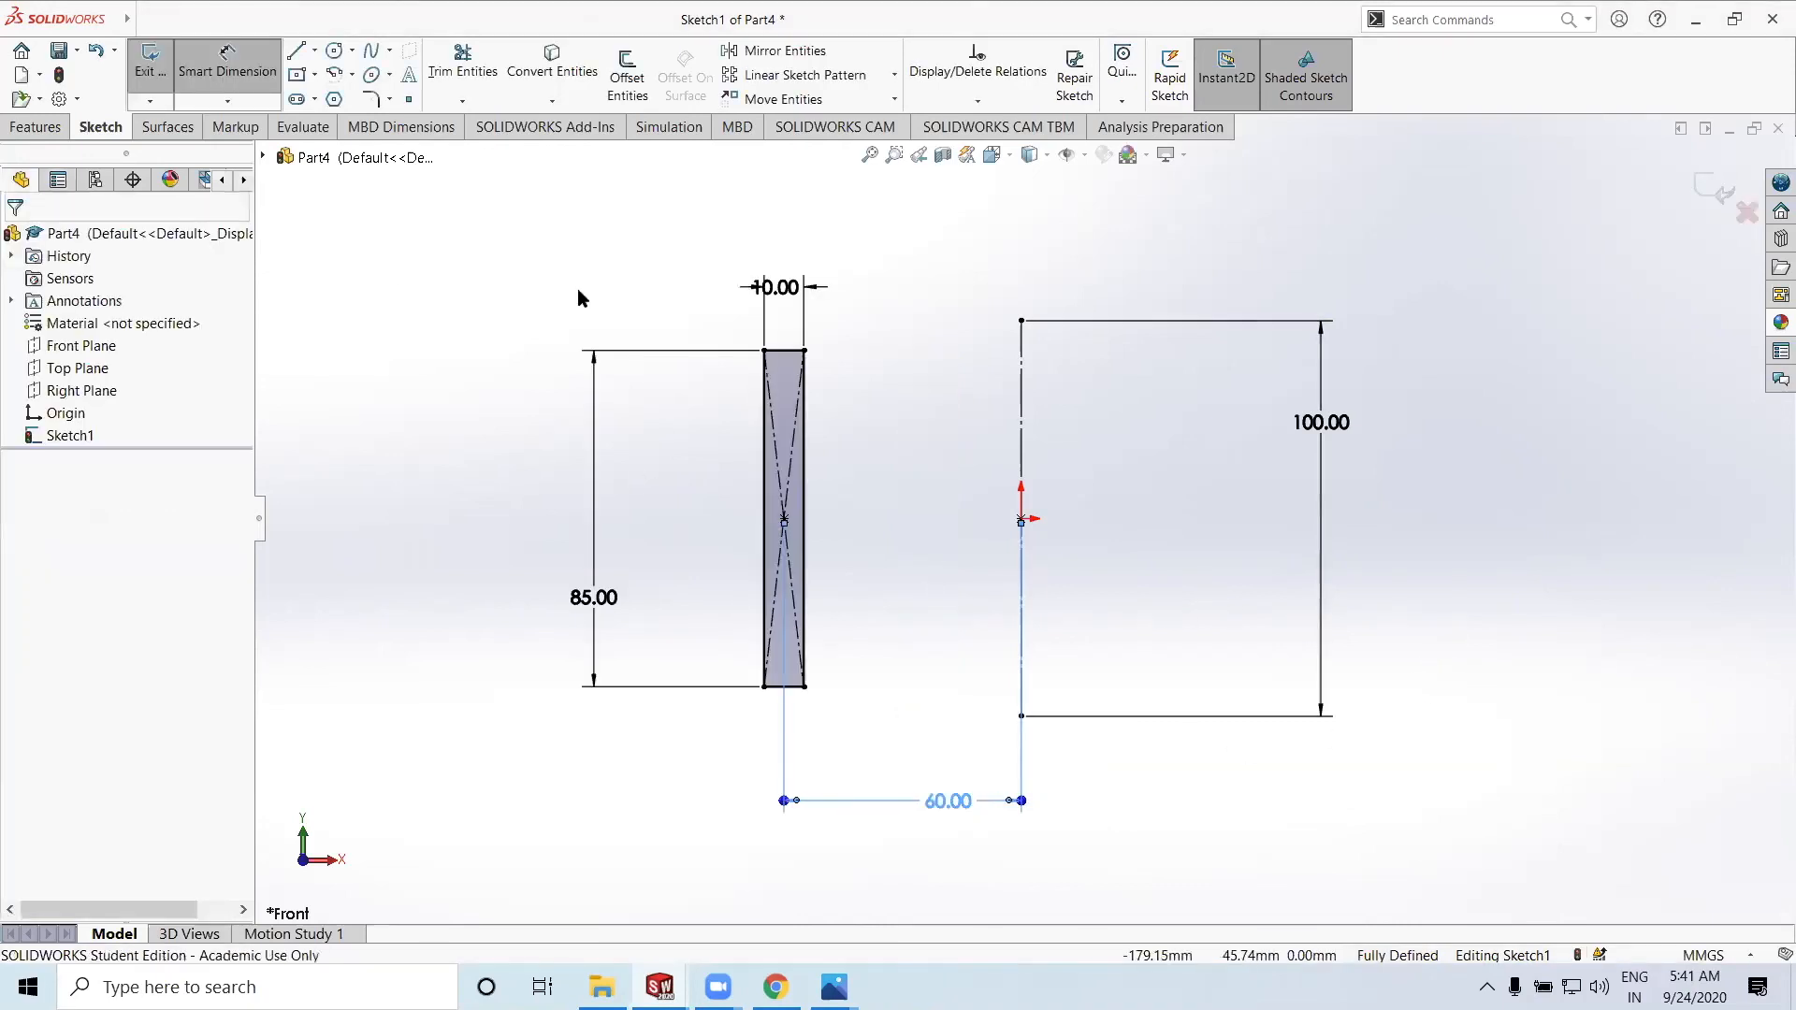
Exit the sketch and set up a 360° Revolved Boss/Base of the rectangle about the vertical construction line
{"action": "left_click", "coordinate": [1726, 190]}
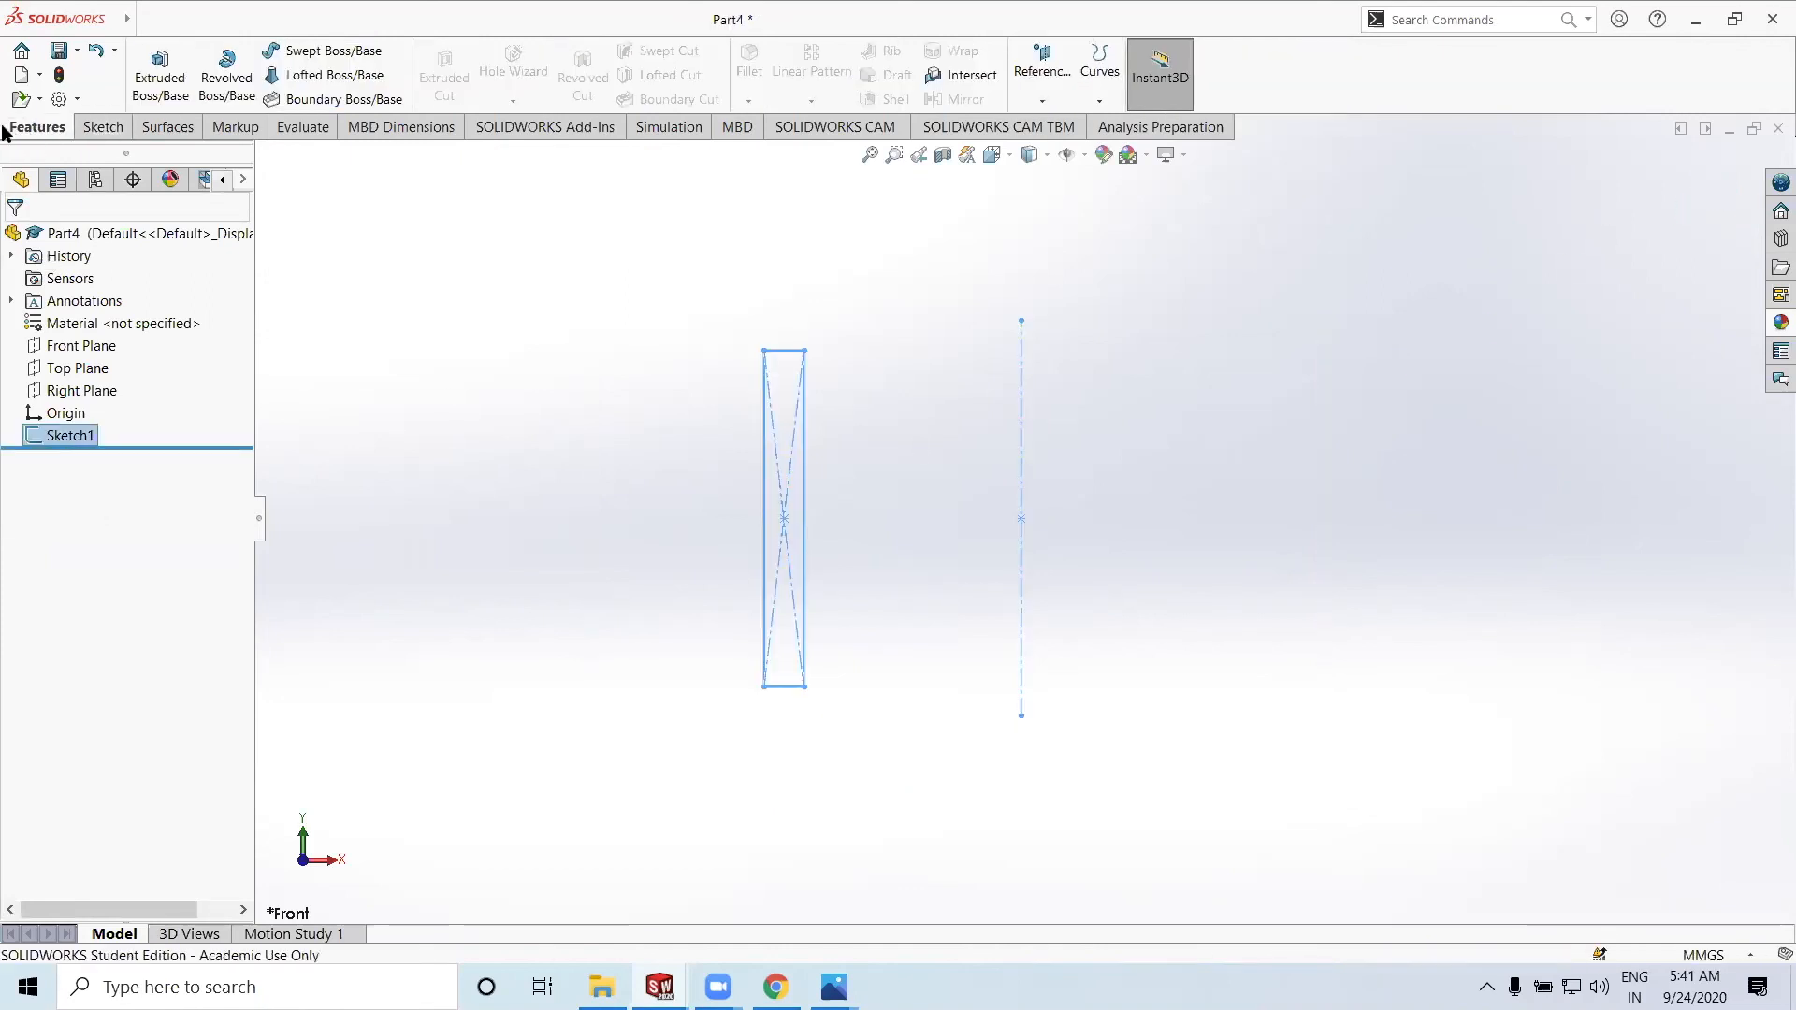
{"action": "left_click", "coordinate": [234, 83]}
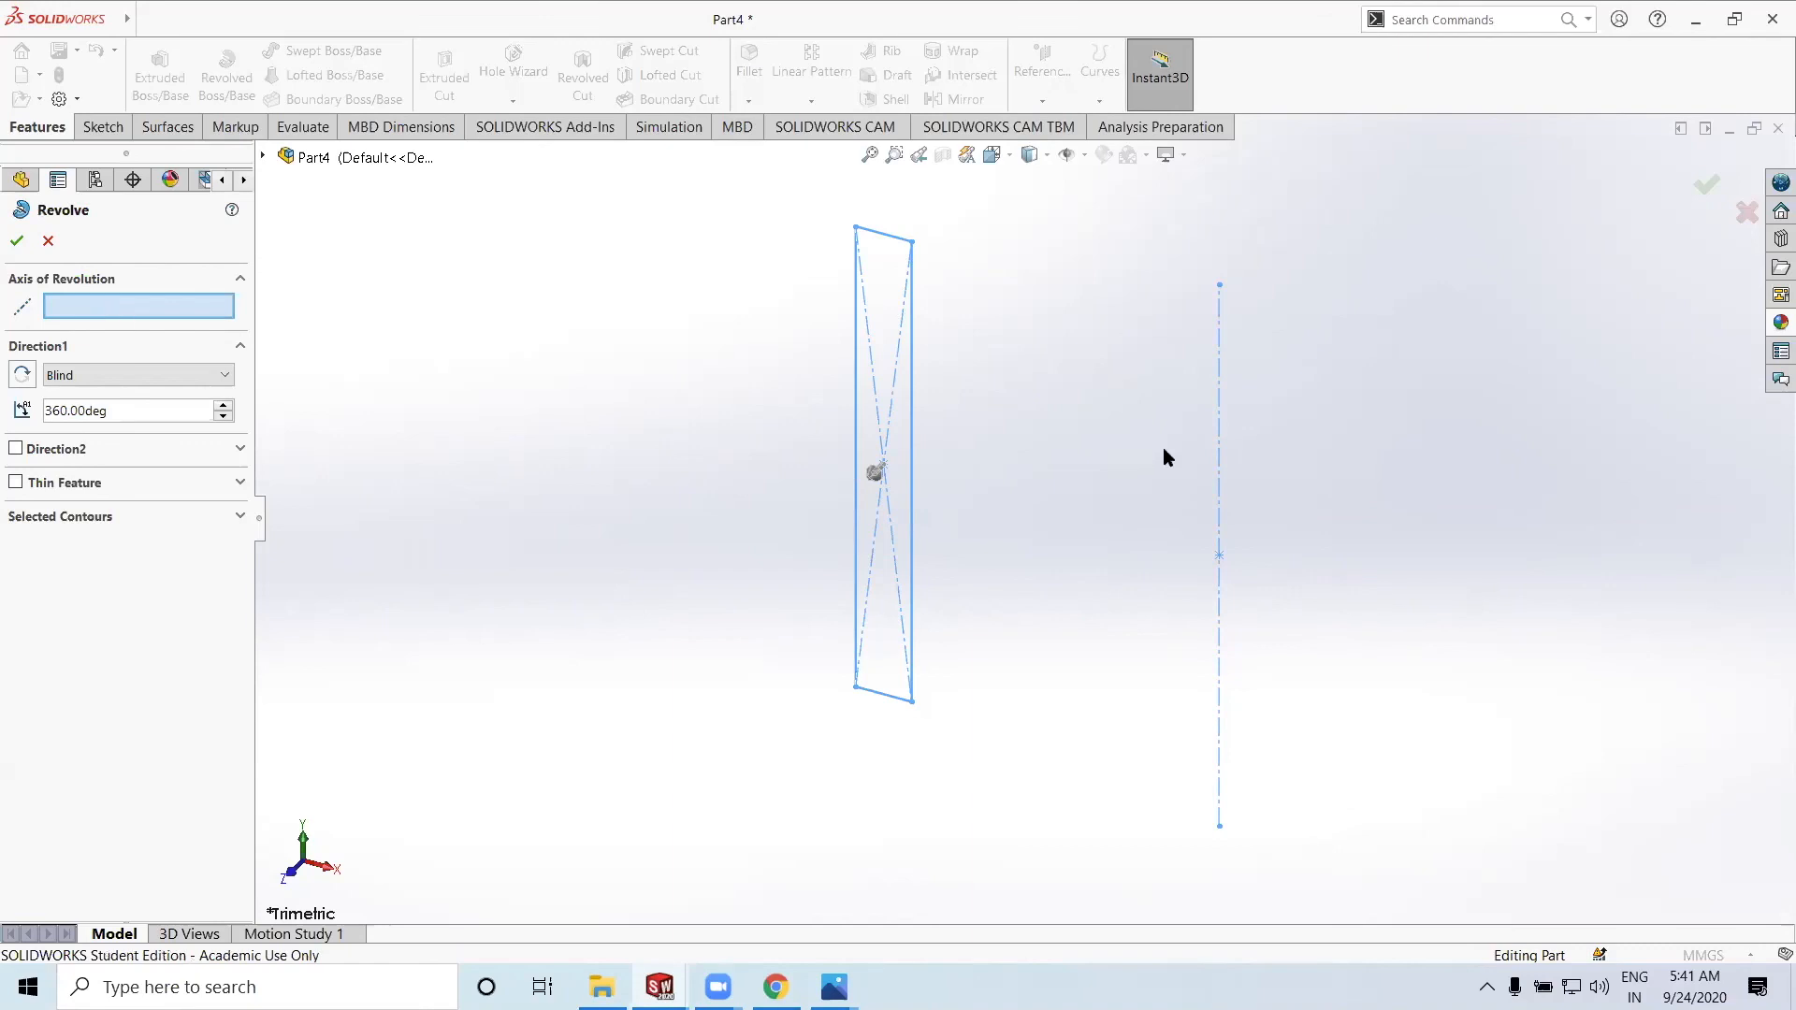
{"action": "left_click", "coordinate": [1221, 457]}
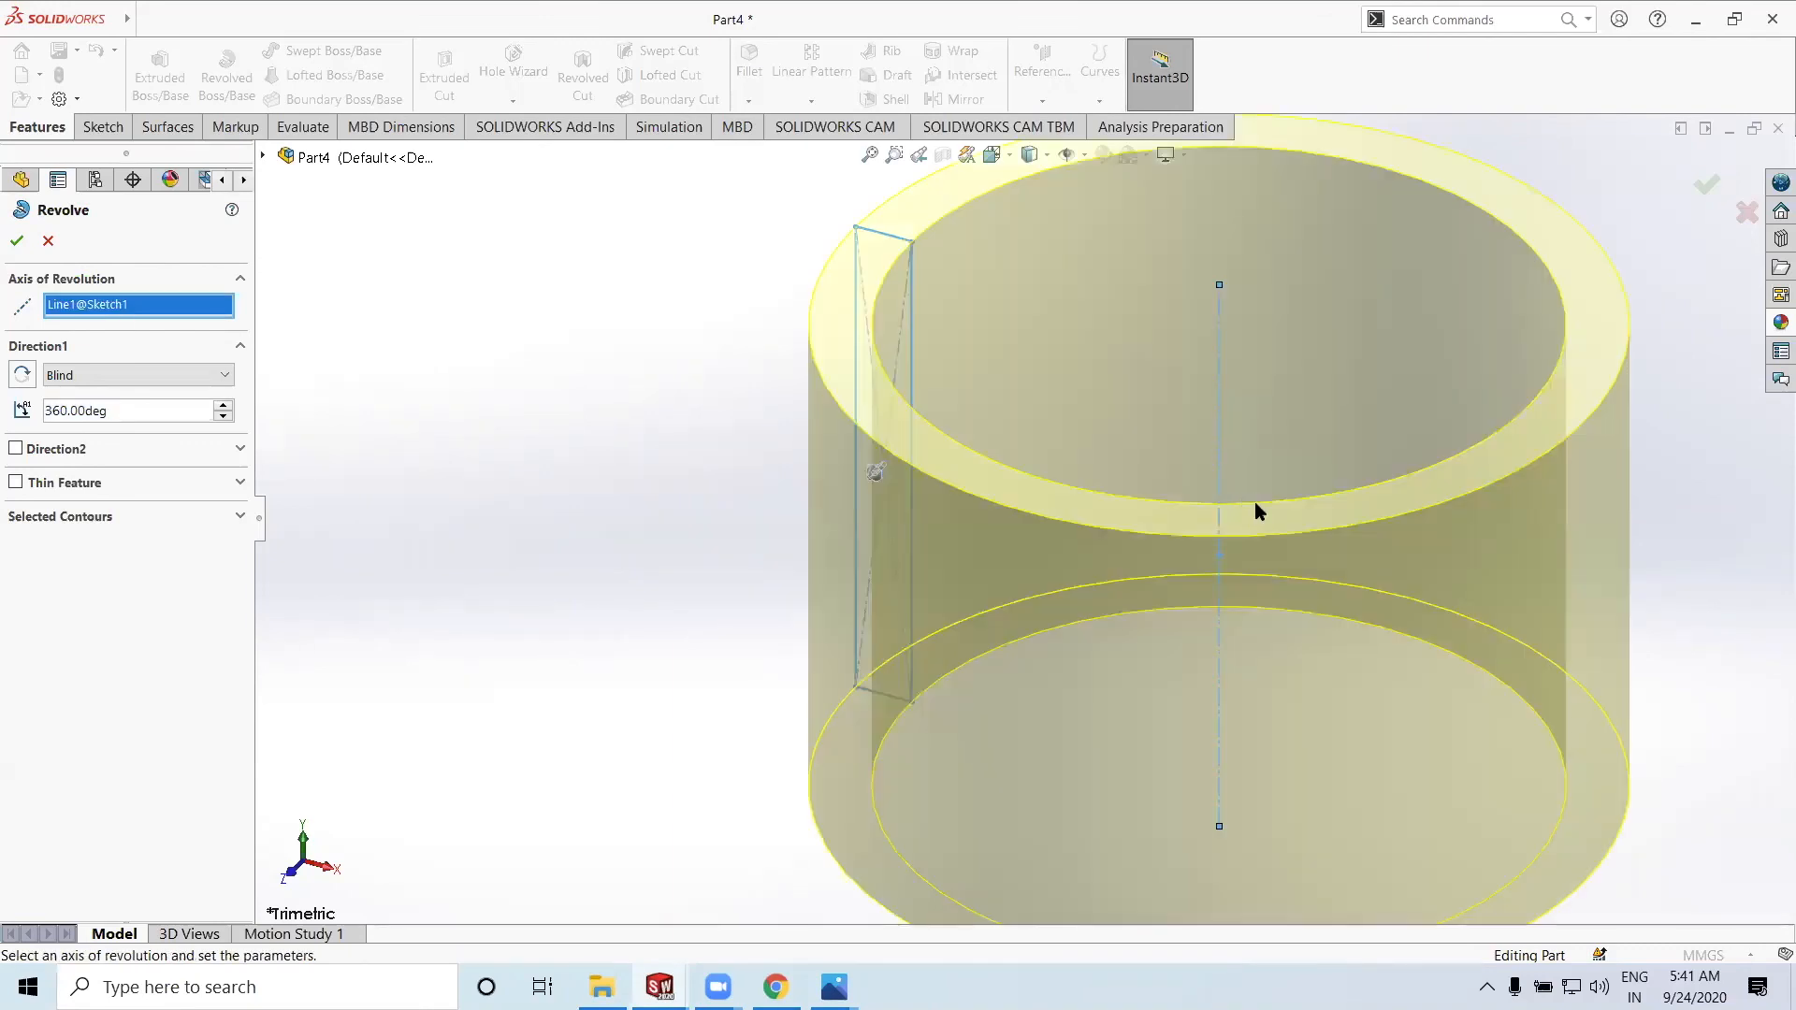
{"action": "scroll", "coordinate": [1291, 585], "scroll_direction": "up", "scroll_amount": 1}
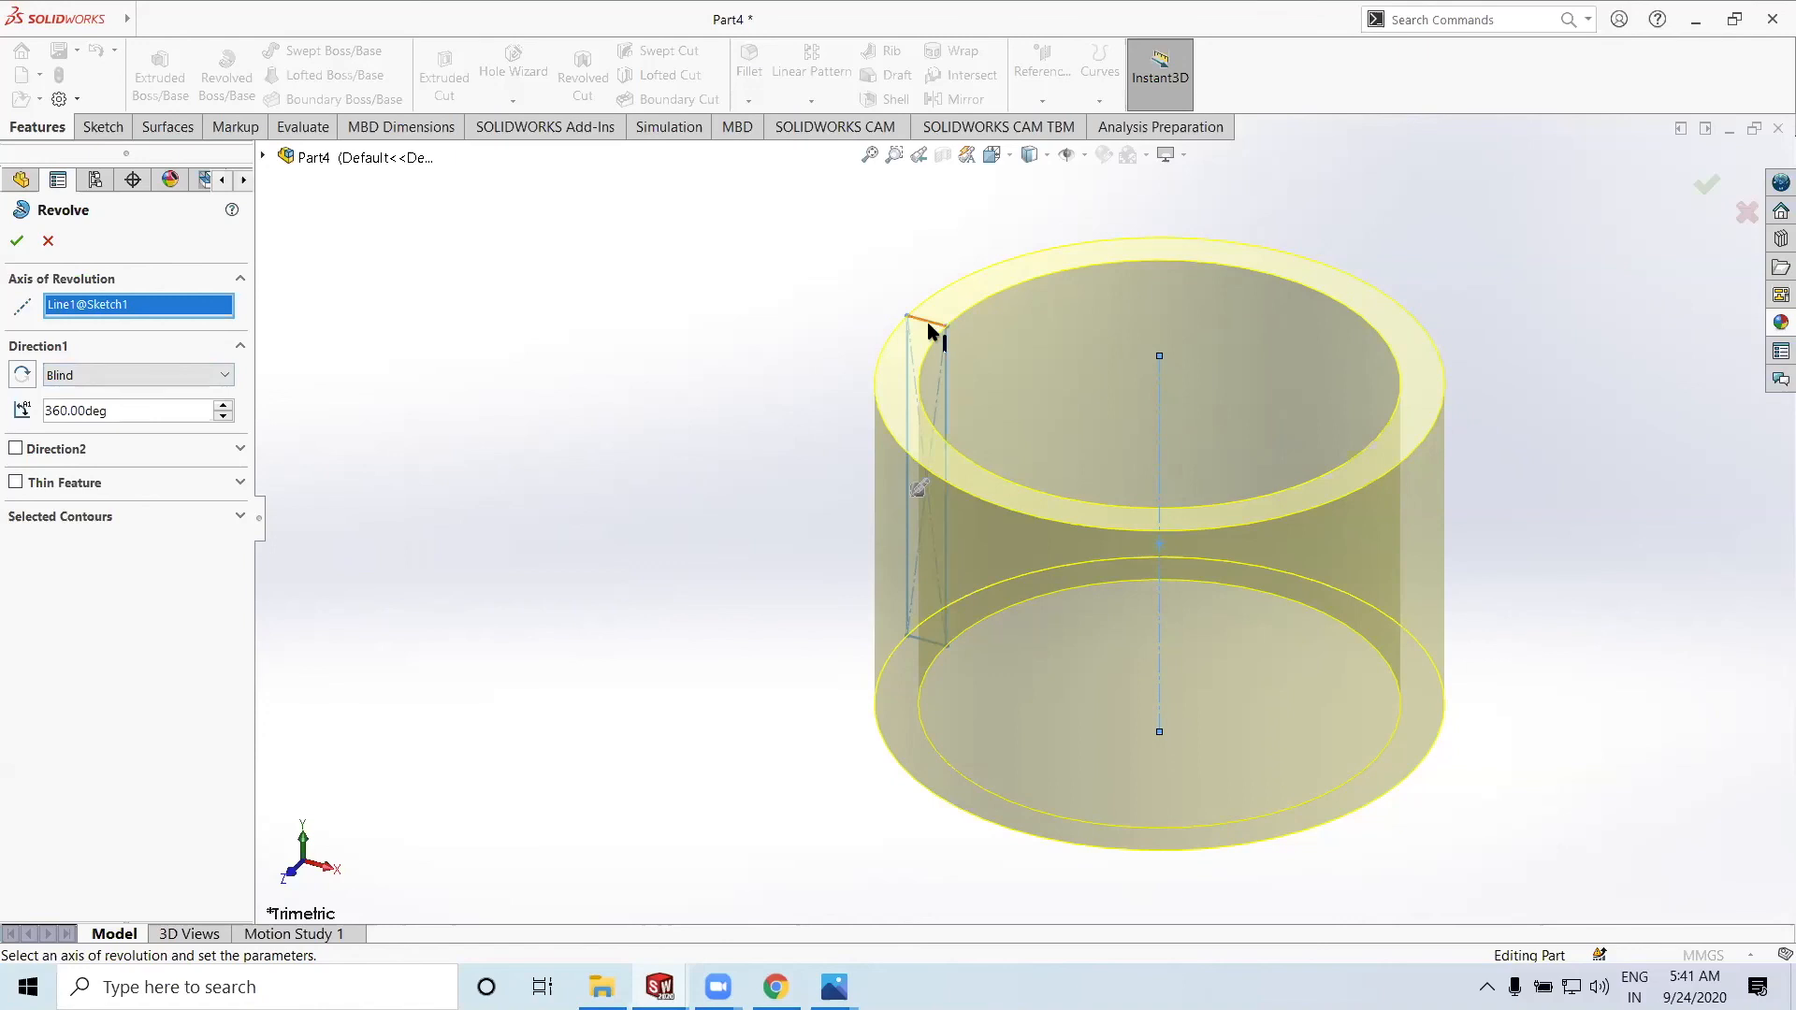
Preview the revolve with a 220° angle and set the angle back to 360°
{"action": "left_click_drag", "start_coordinate": [108, 412], "coordinate": [44, 417]}
{"action": "type", "text": "22"}
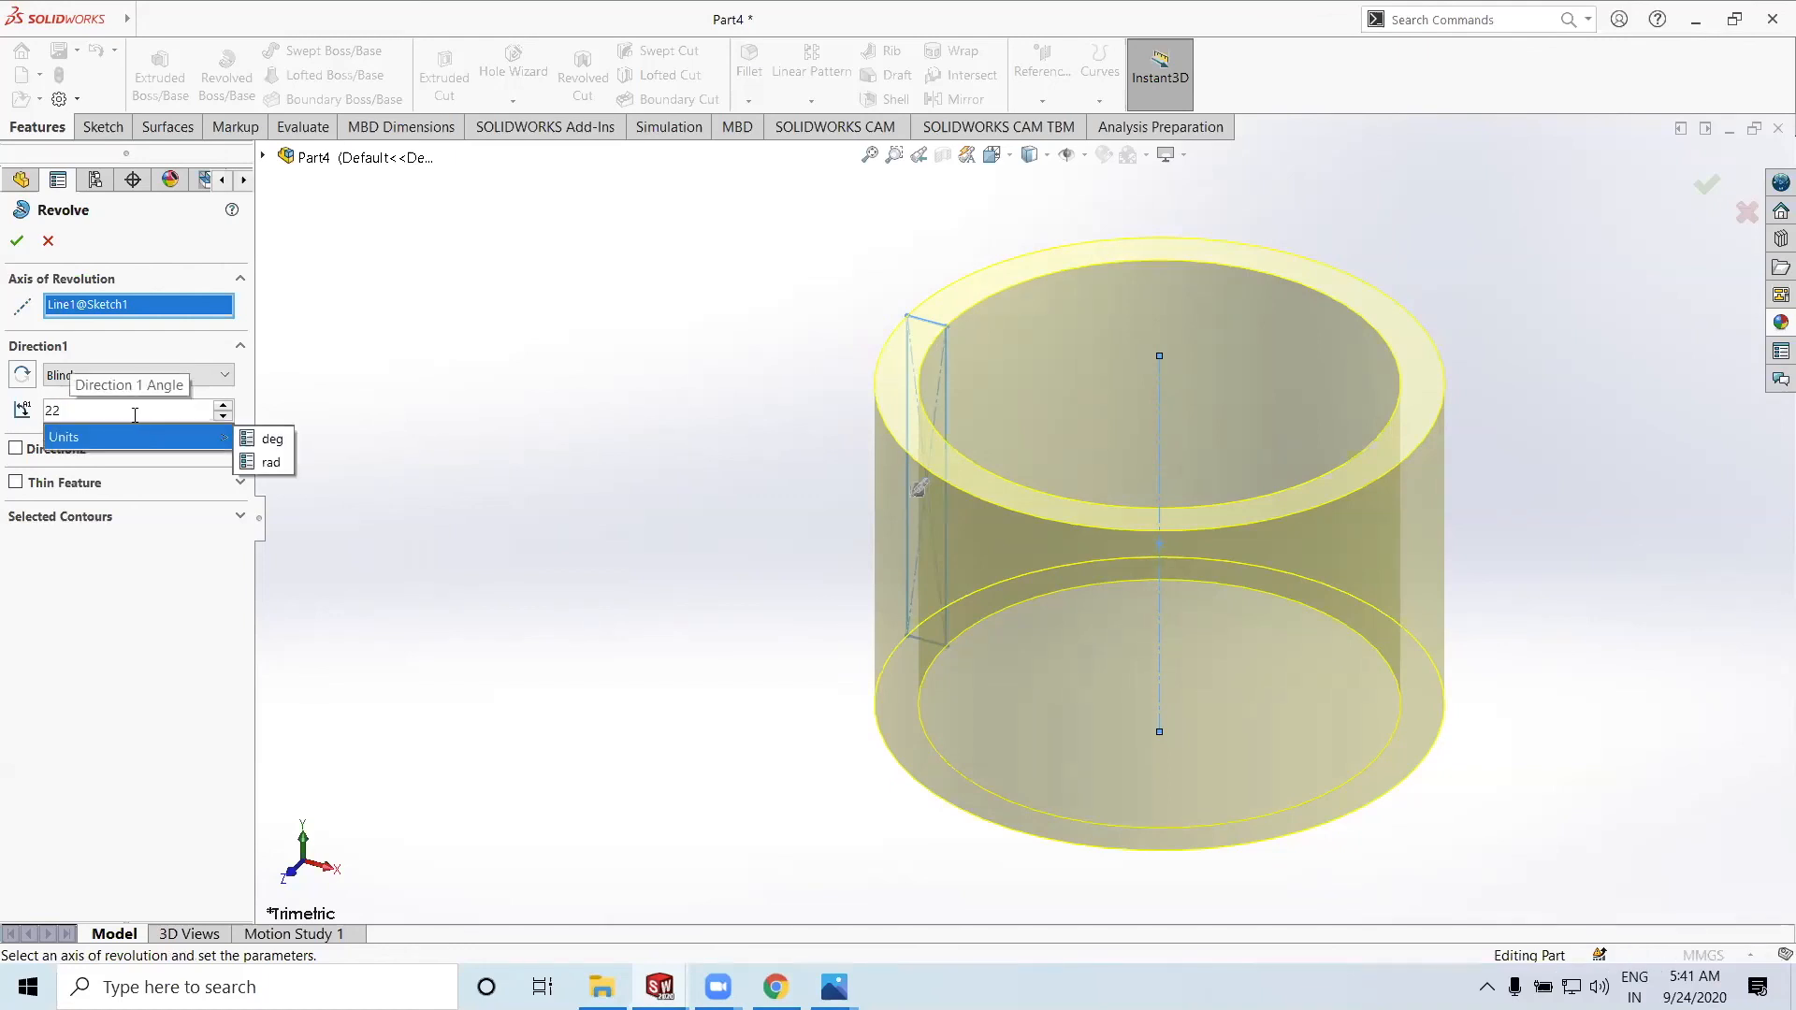
{"action": "type", "text": "0"}
{"action": "key", "text": "Return"}
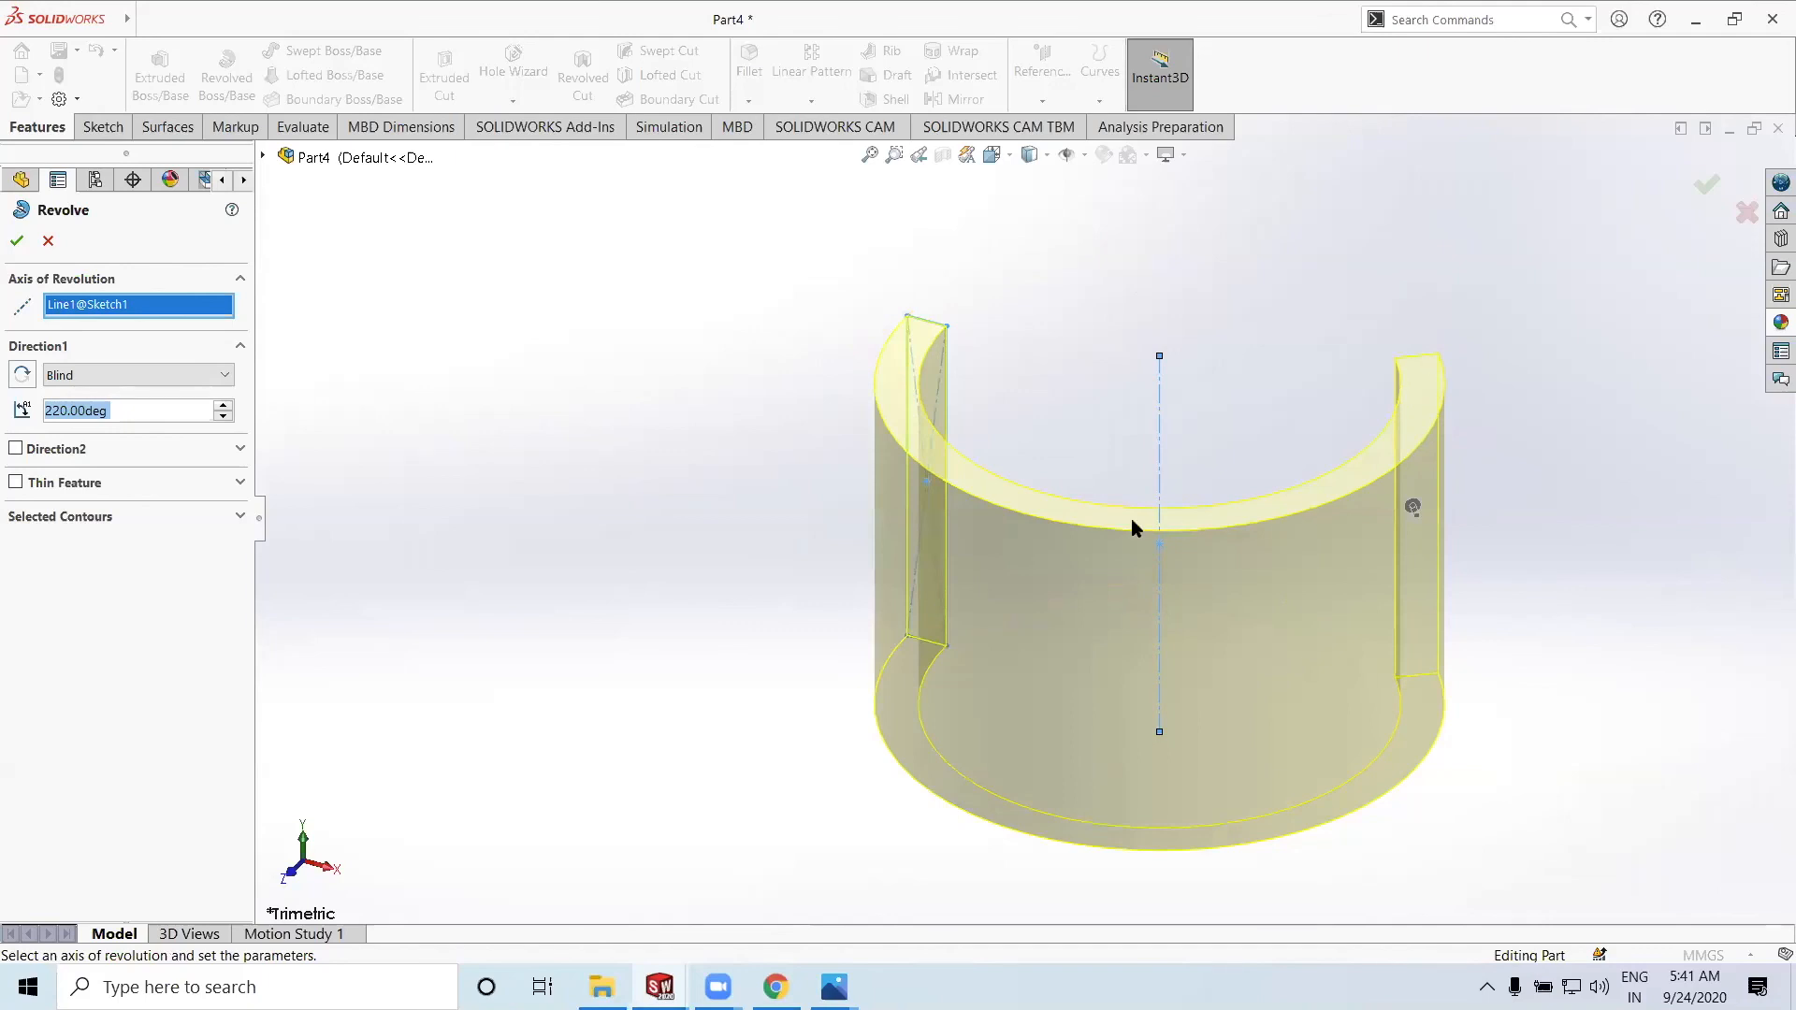
{"action": "type", "text": "360"}
{"action": "key", "text": "Return"}
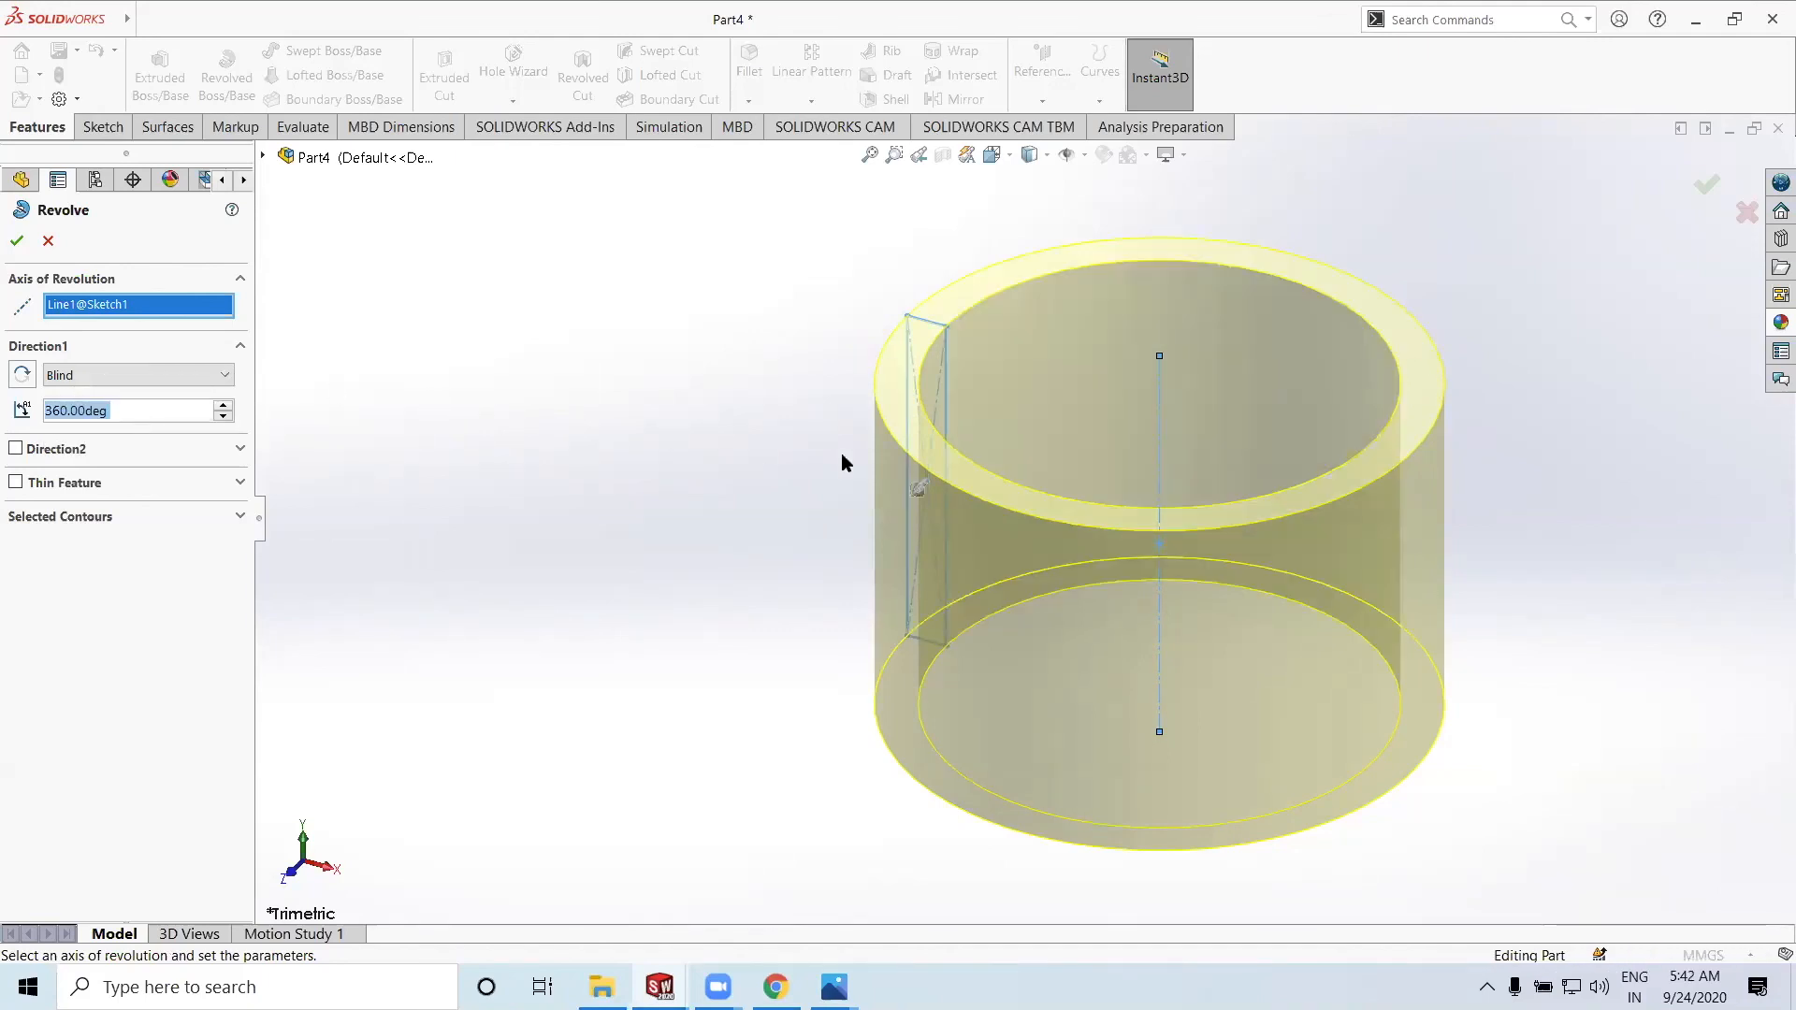
Accept the 360° revolve of the rectangle about the vertical construction line and view the solid
{"action": "left_click", "coordinate": [17, 242]}
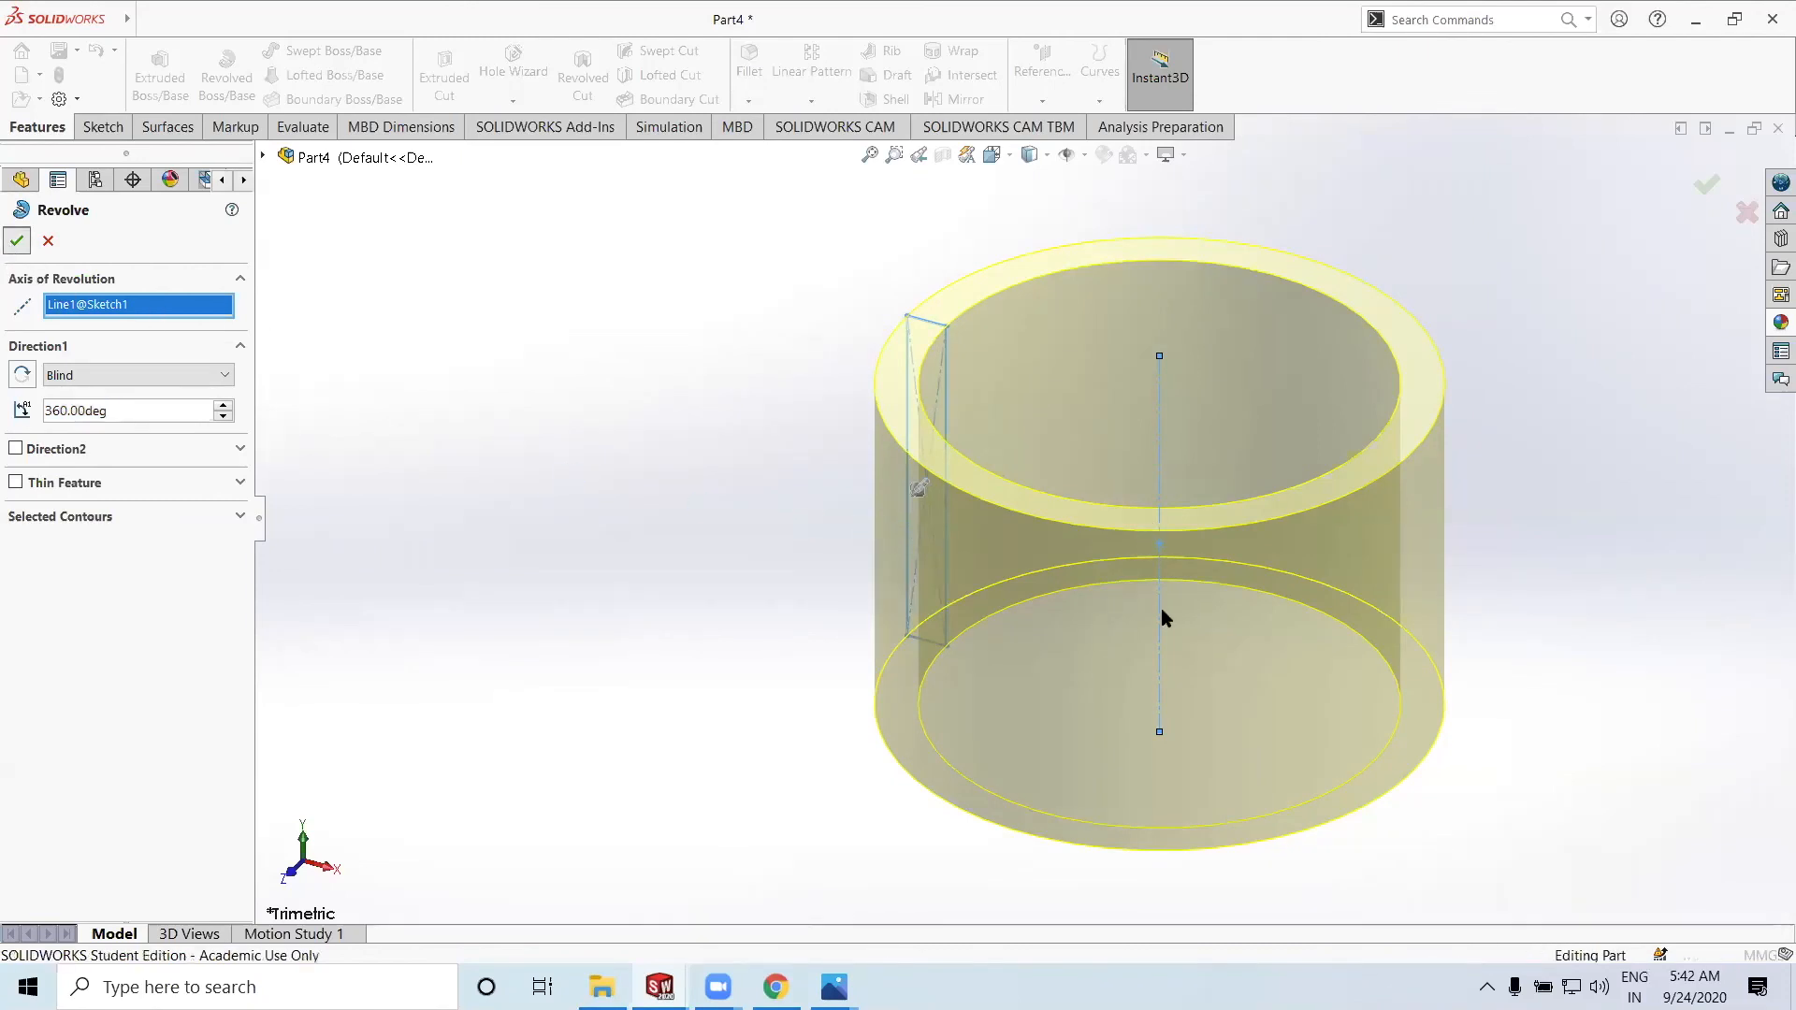
{"action": "scroll", "coordinate": [1423, 654], "scroll_direction": "up", "scroll_amount": 3}
{"action": "middle_click_drag", "start_coordinate": [1323, 581], "coordinate": [1273, 572]}
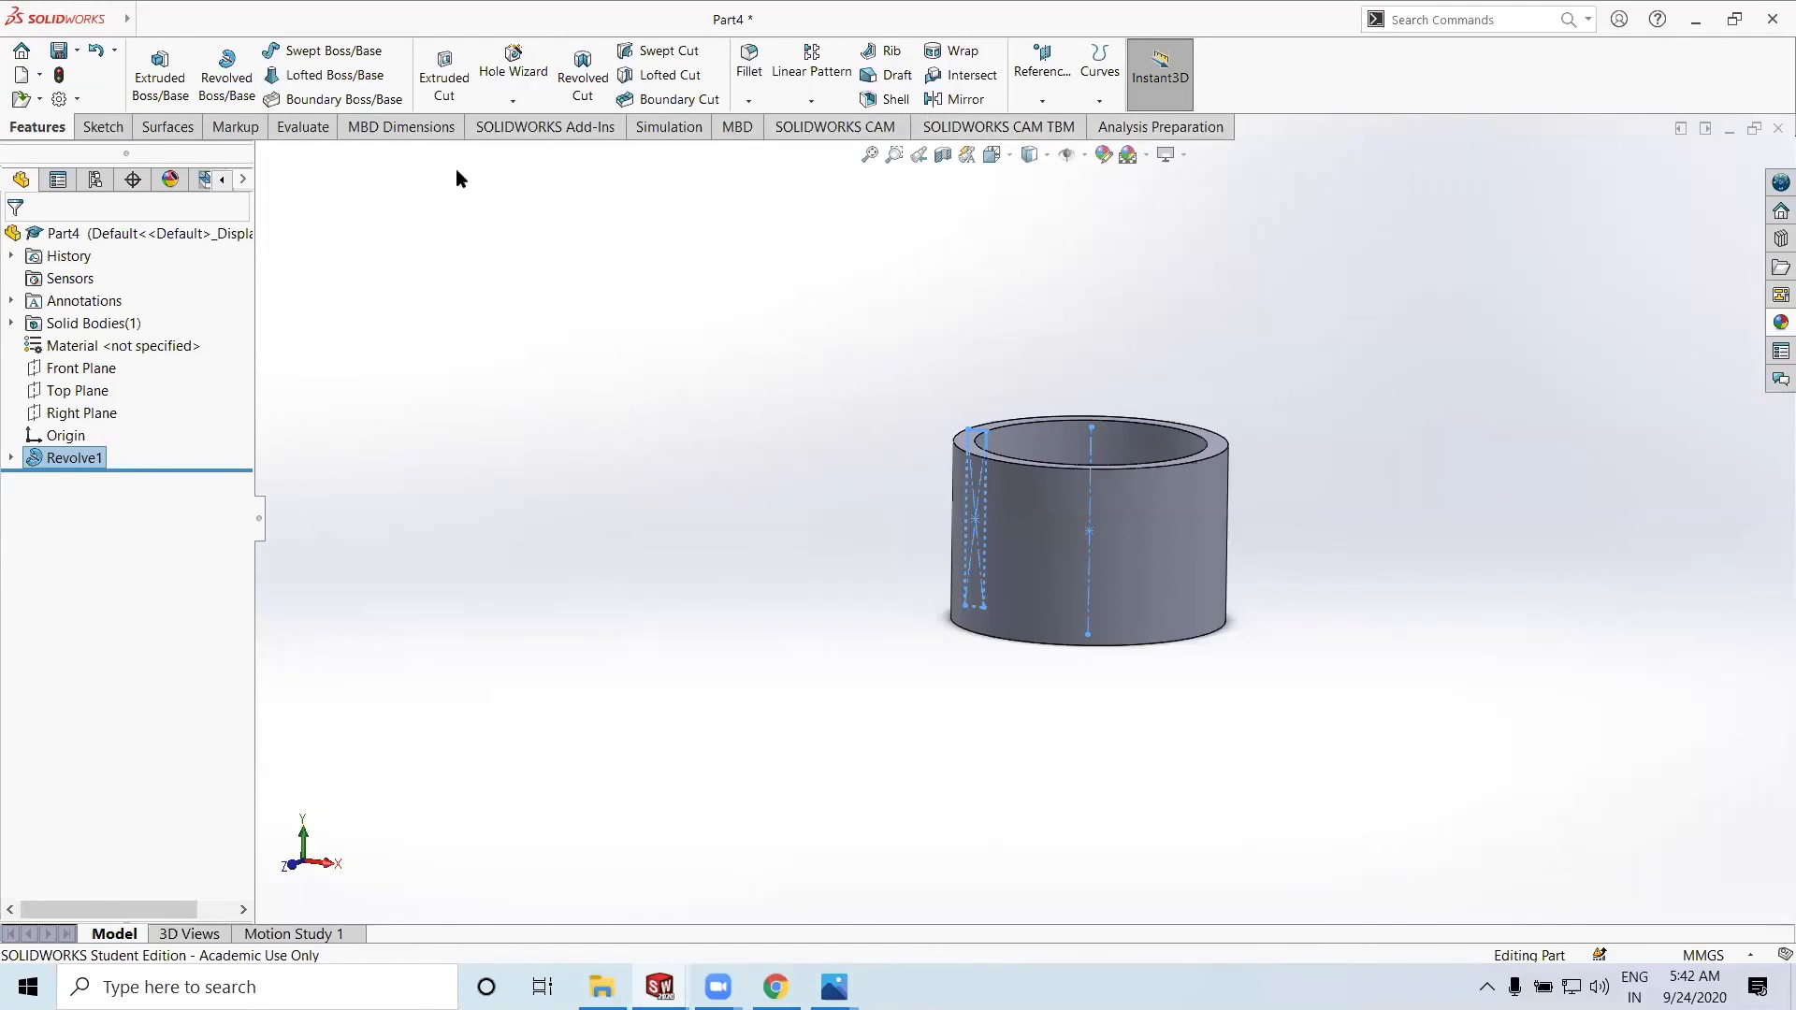
Delete the revolve feature and its underlying sketch from the part
{"action": "right_click", "coordinate": [54, 457]}
{"action": "left_click", "coordinate": [101, 565]}
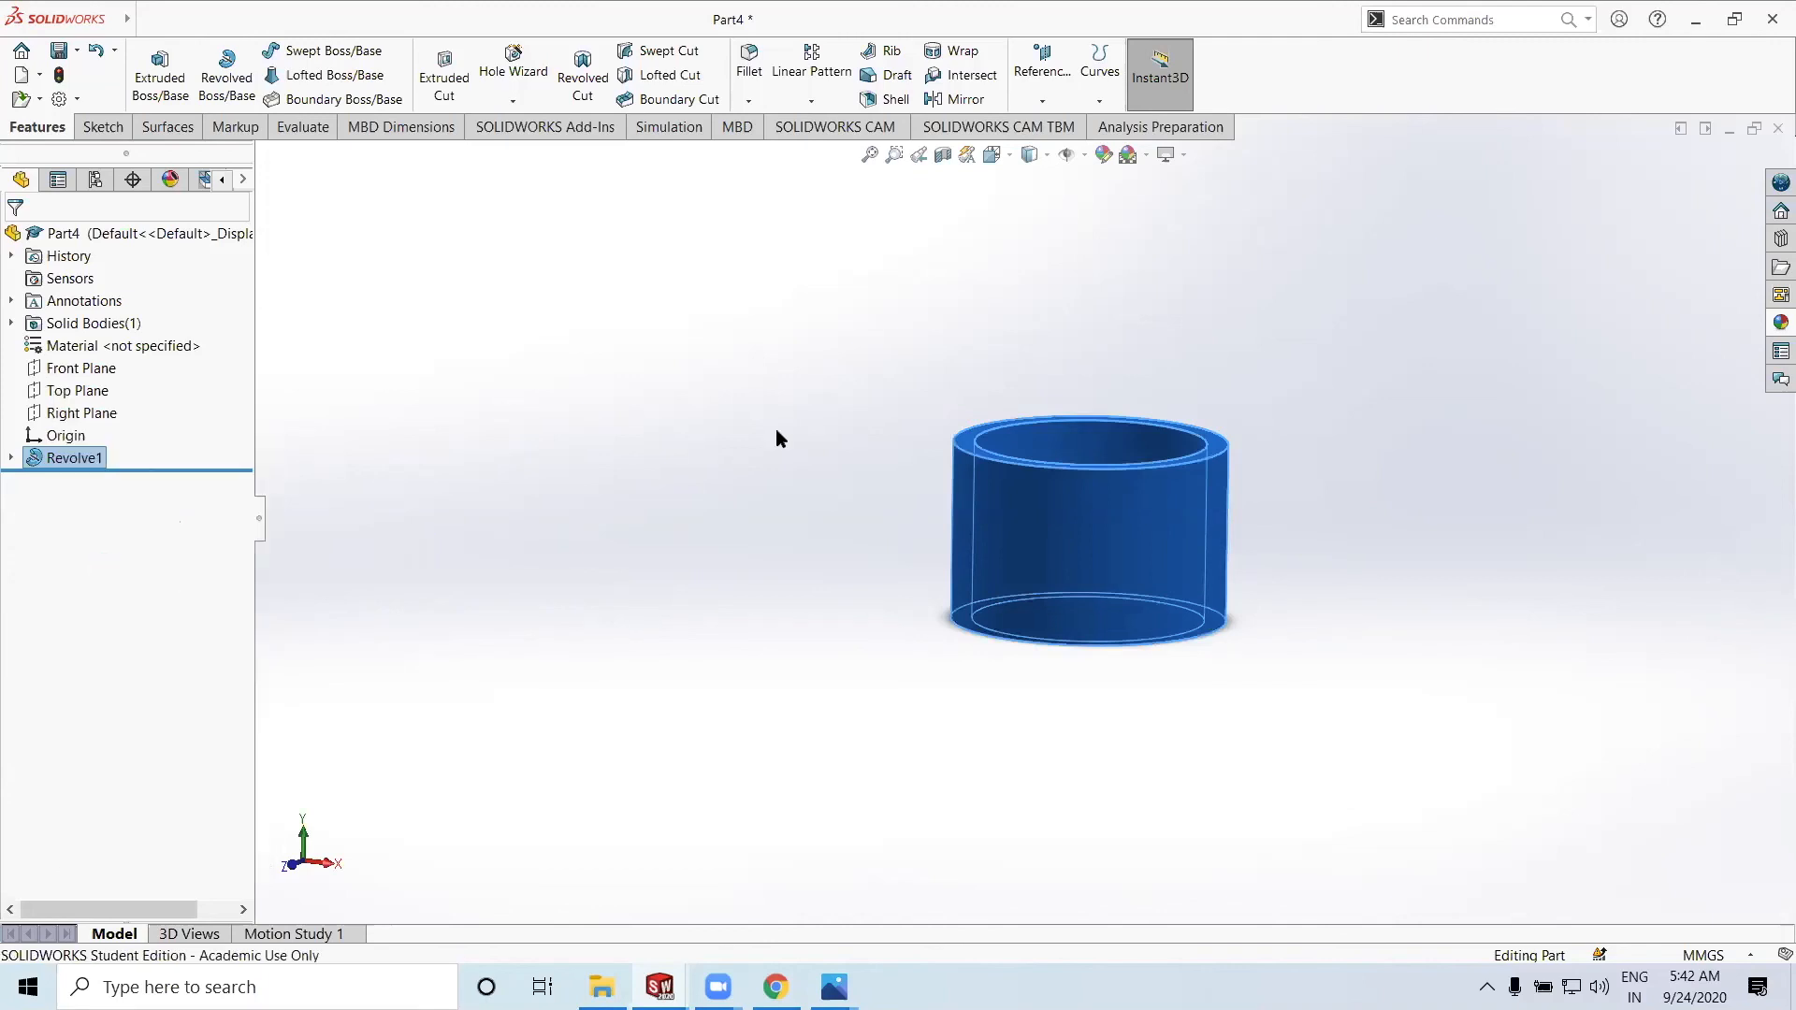
{"action": "left_click", "coordinate": [1034, 376]}
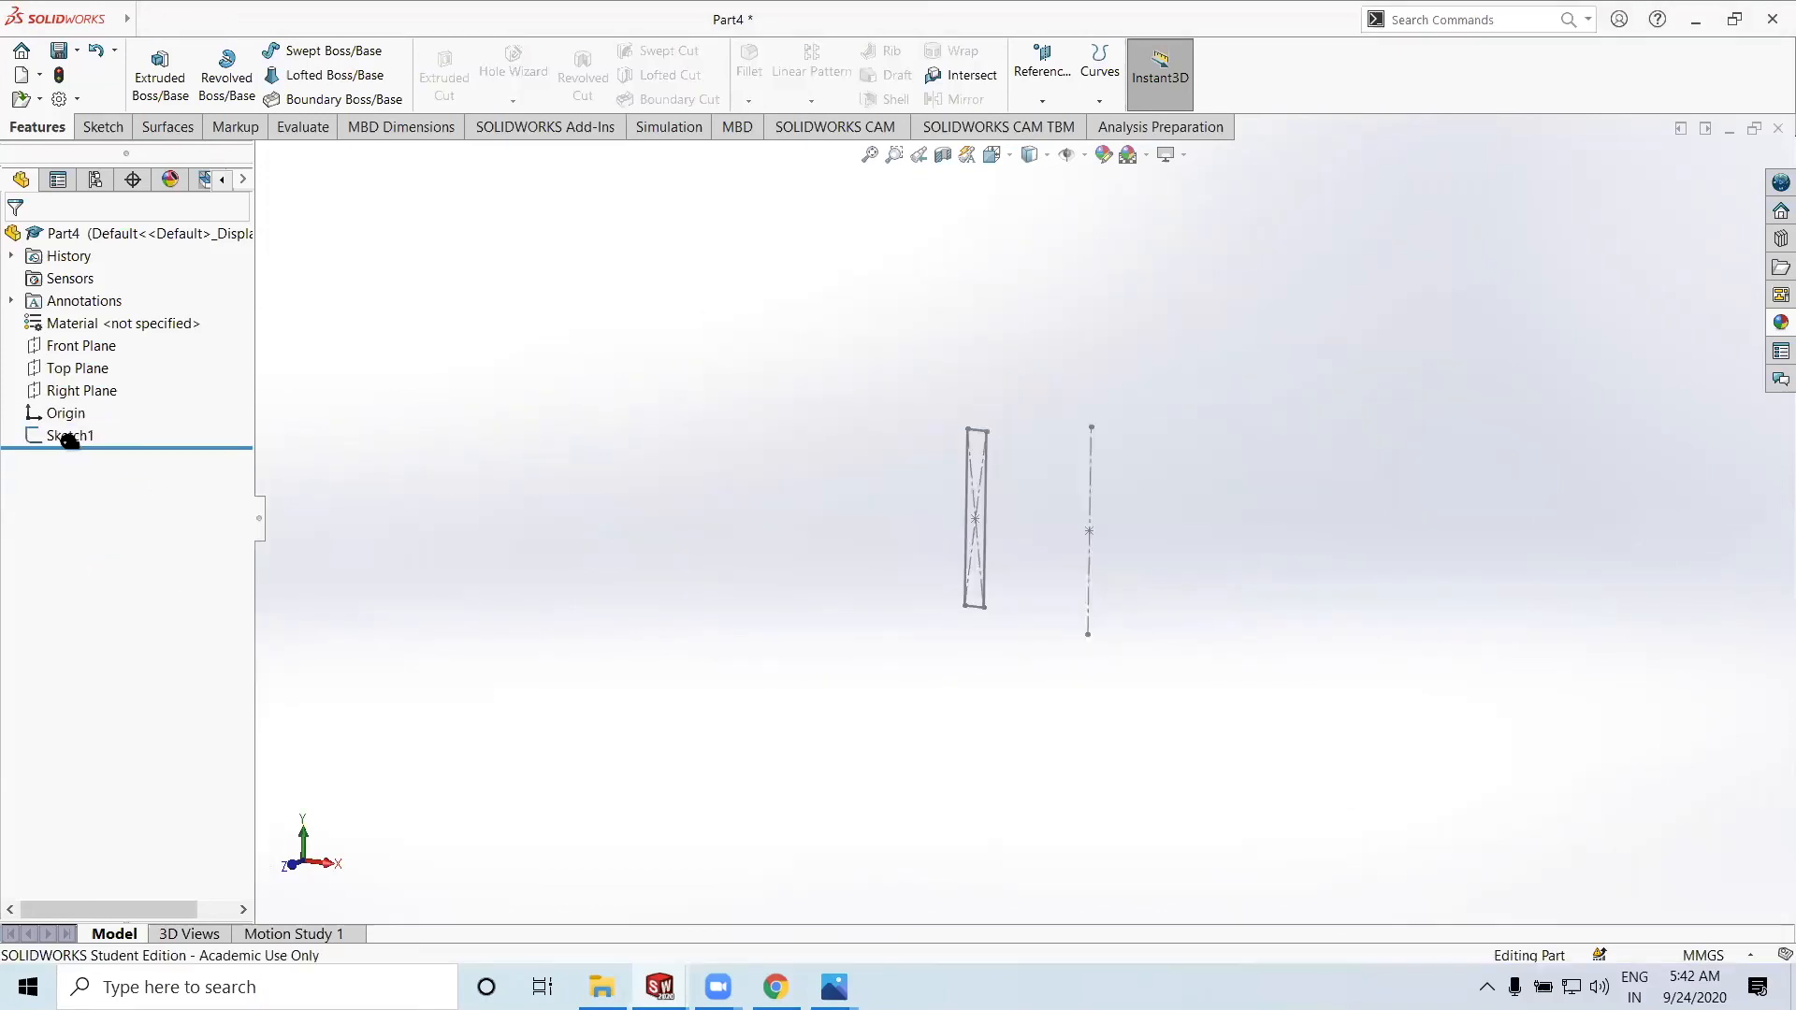
{"action": "right_click", "coordinate": [75, 437]}
{"action": "left_click", "coordinate": [101, 572]}
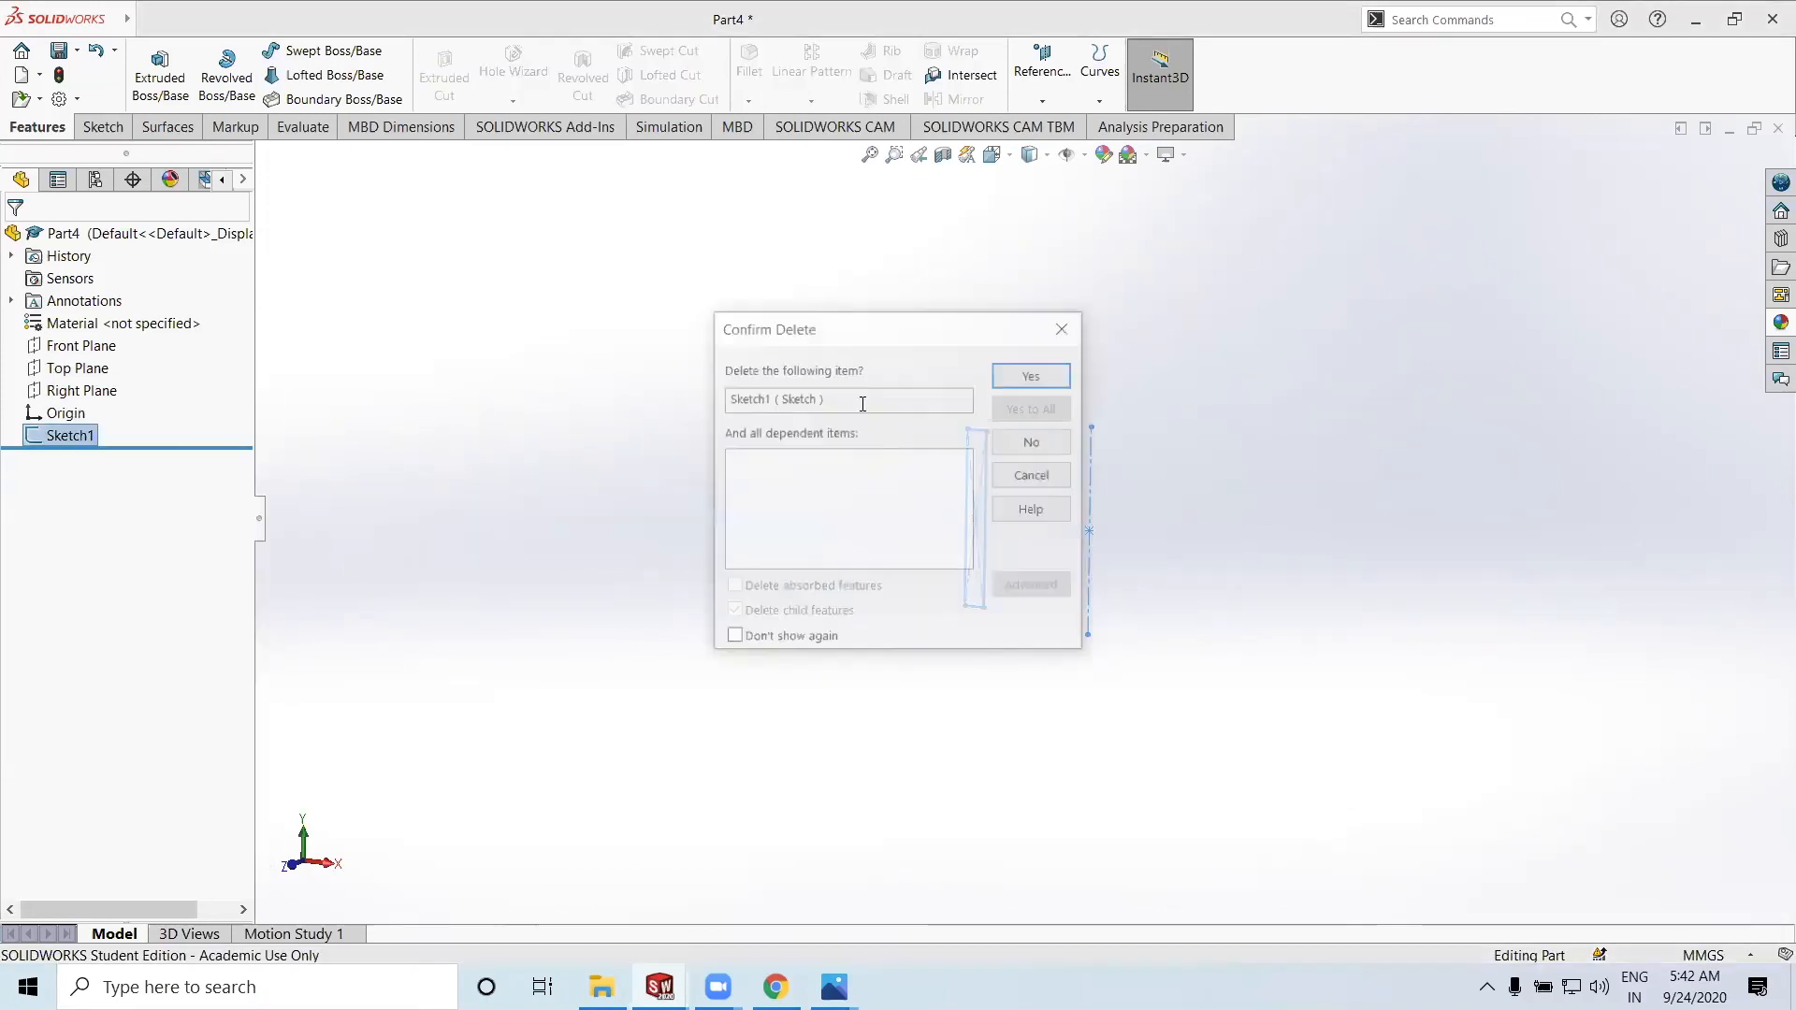
{"action": "left_click", "coordinate": [1015, 374]}
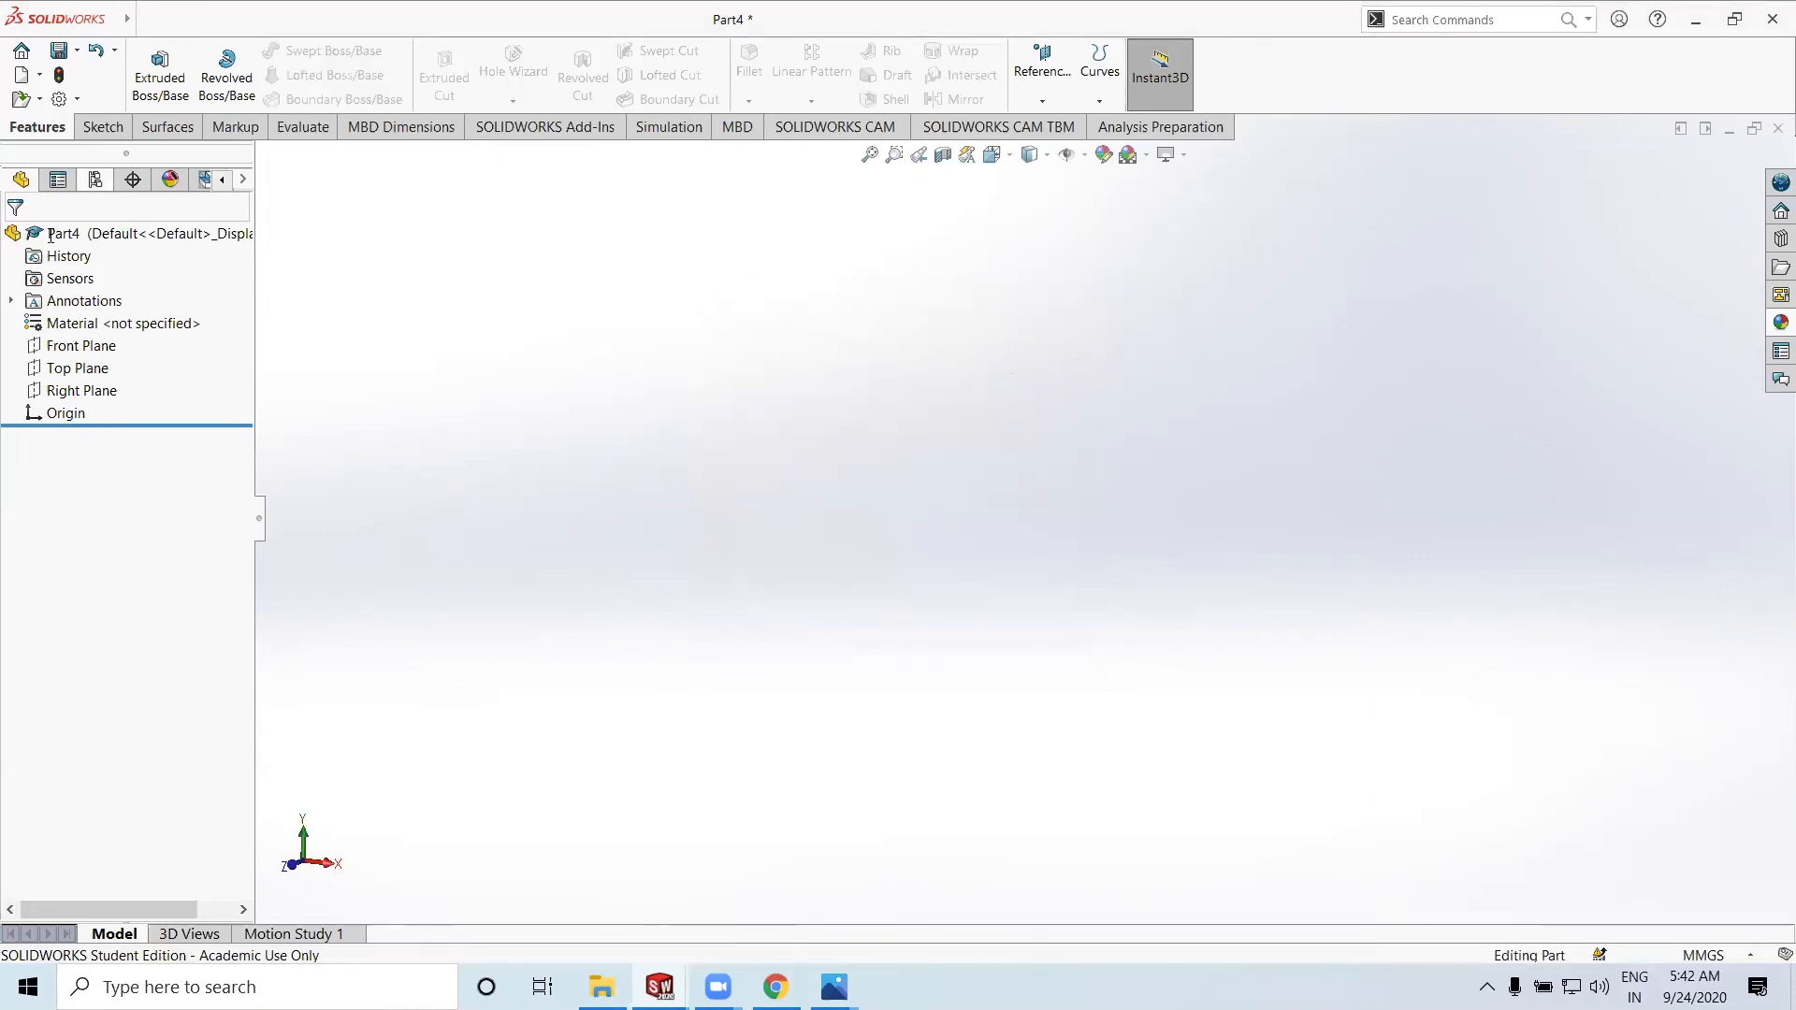
Sketch a center rectangle about 210 × 105 mm on the Top Plane, centred on the origin
{"action": "left_click", "coordinate": [84, 370]}
{"action": "left_click", "coordinate": [103, 349]}
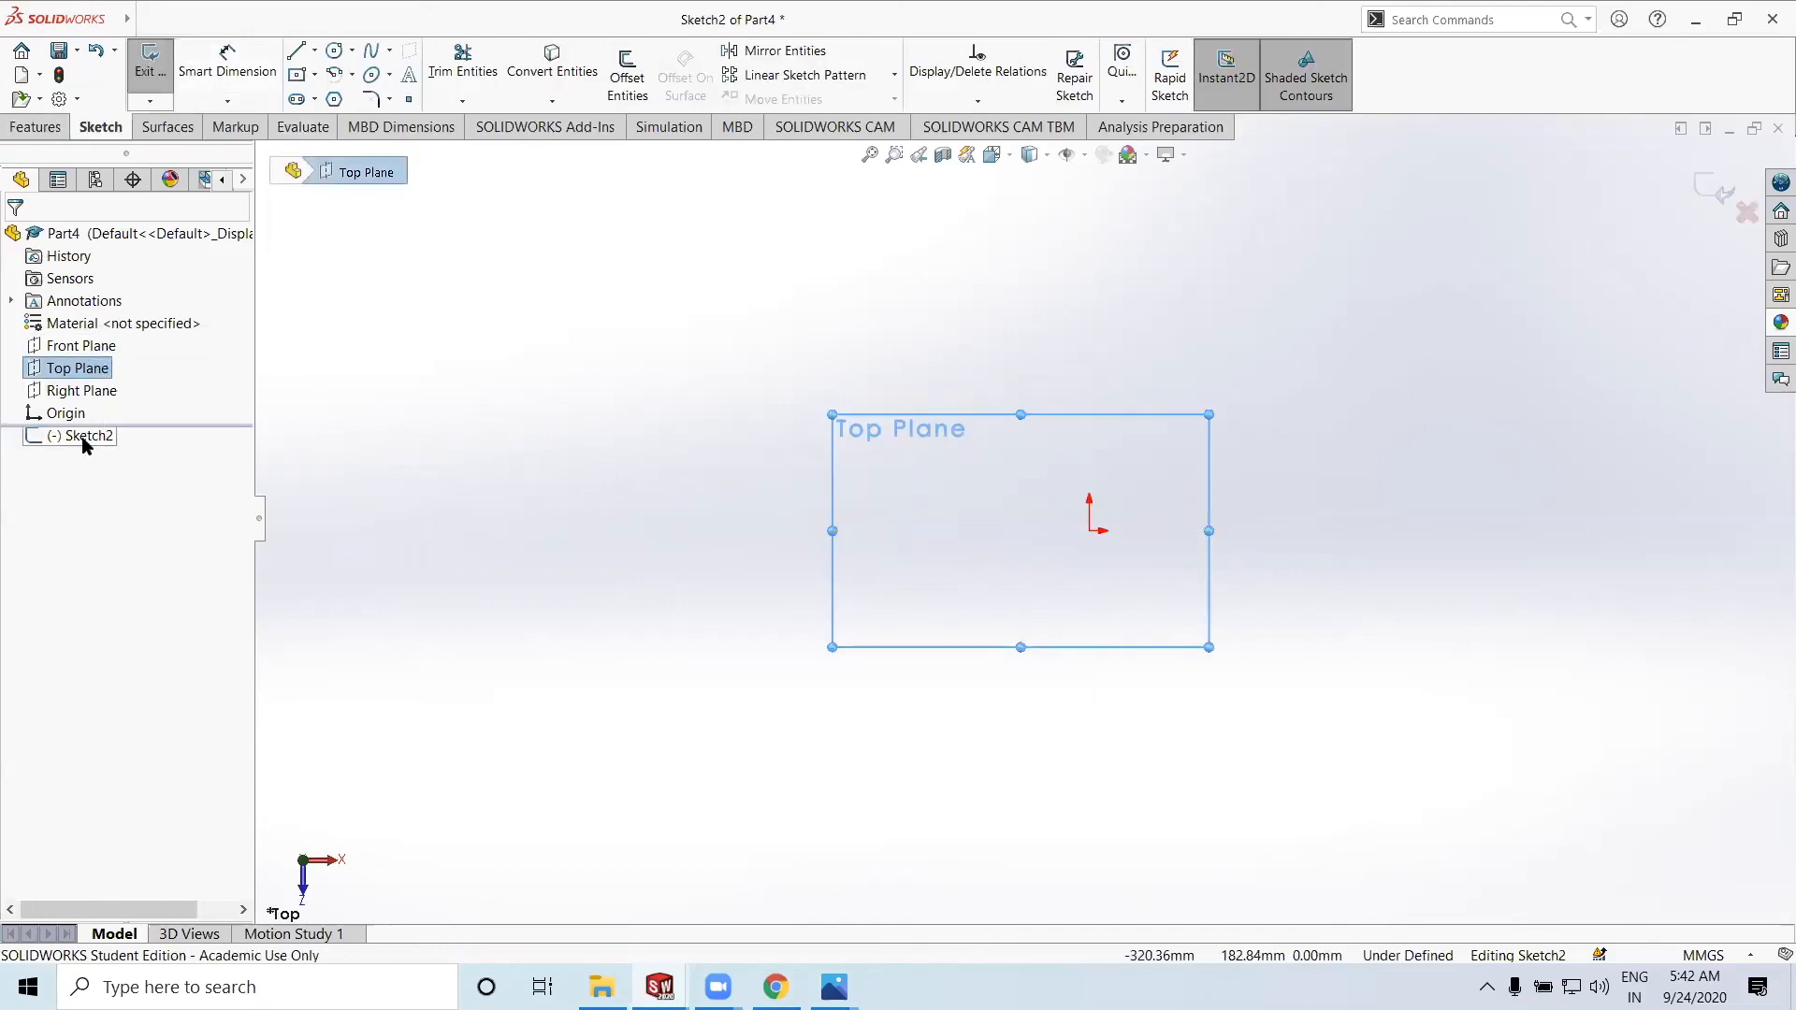
{"action": "left_click", "coordinate": [314, 76]}
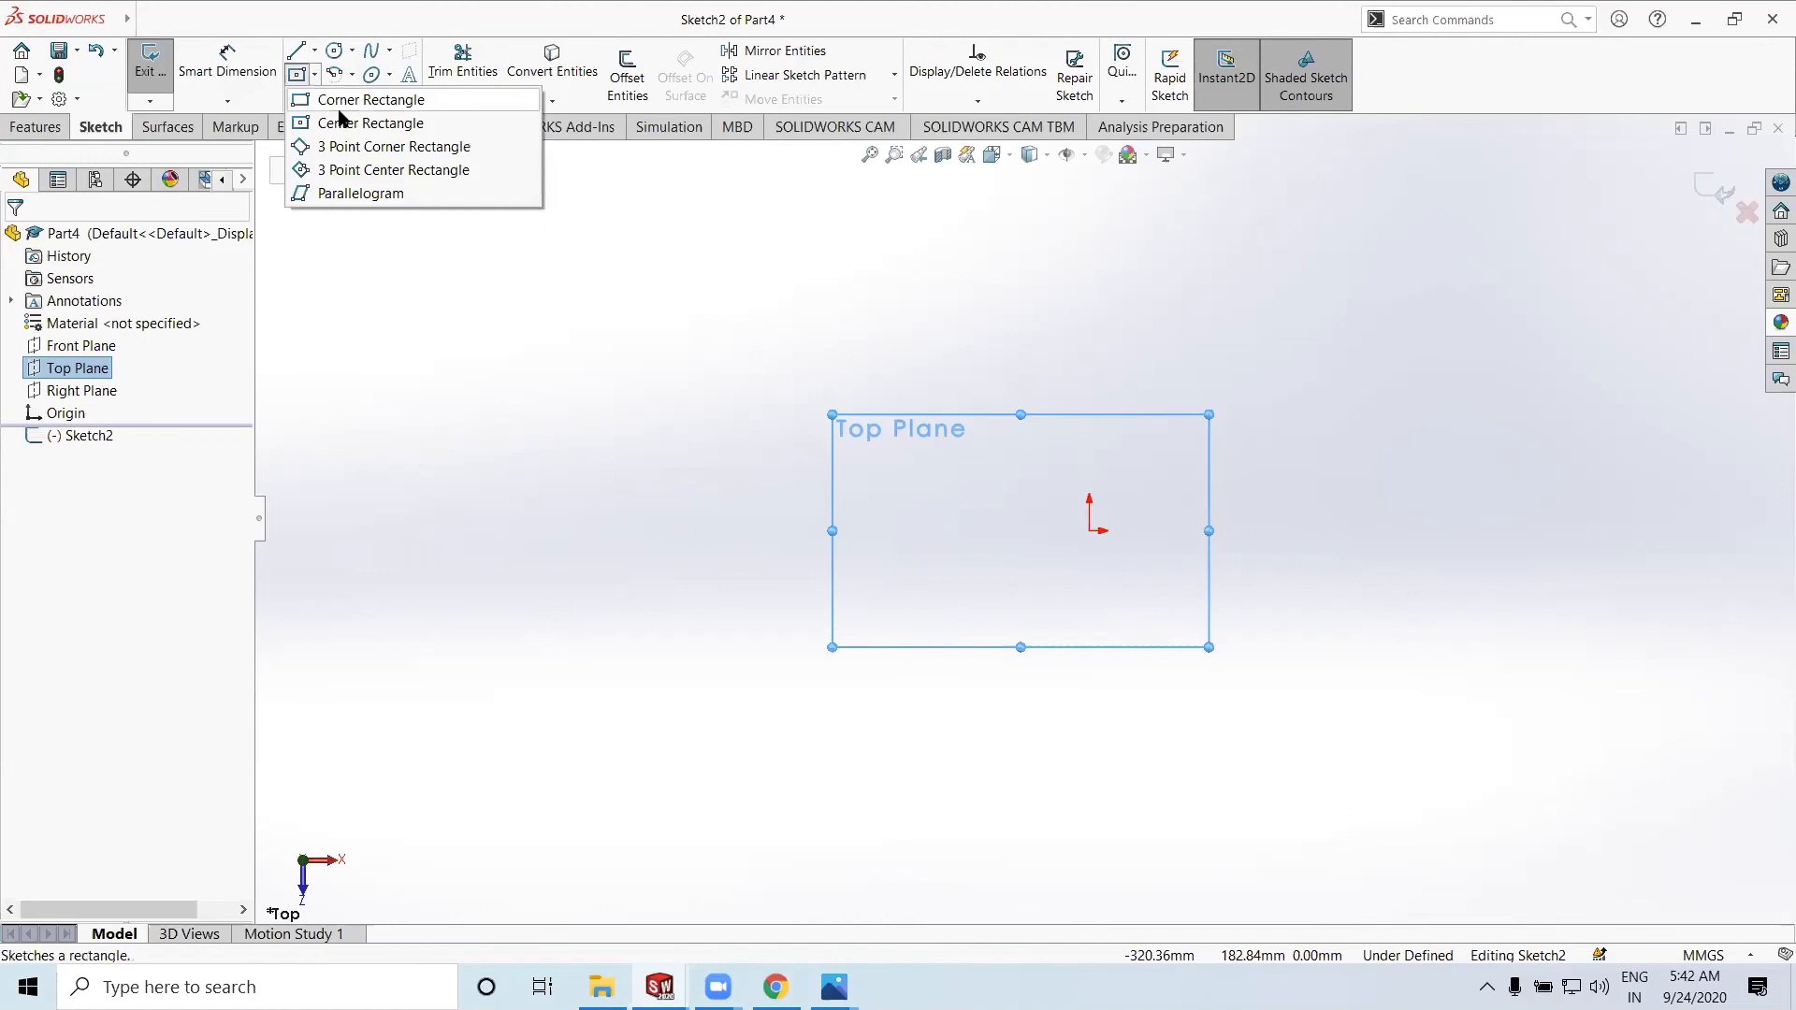
{"action": "left_click", "coordinate": [419, 124]}
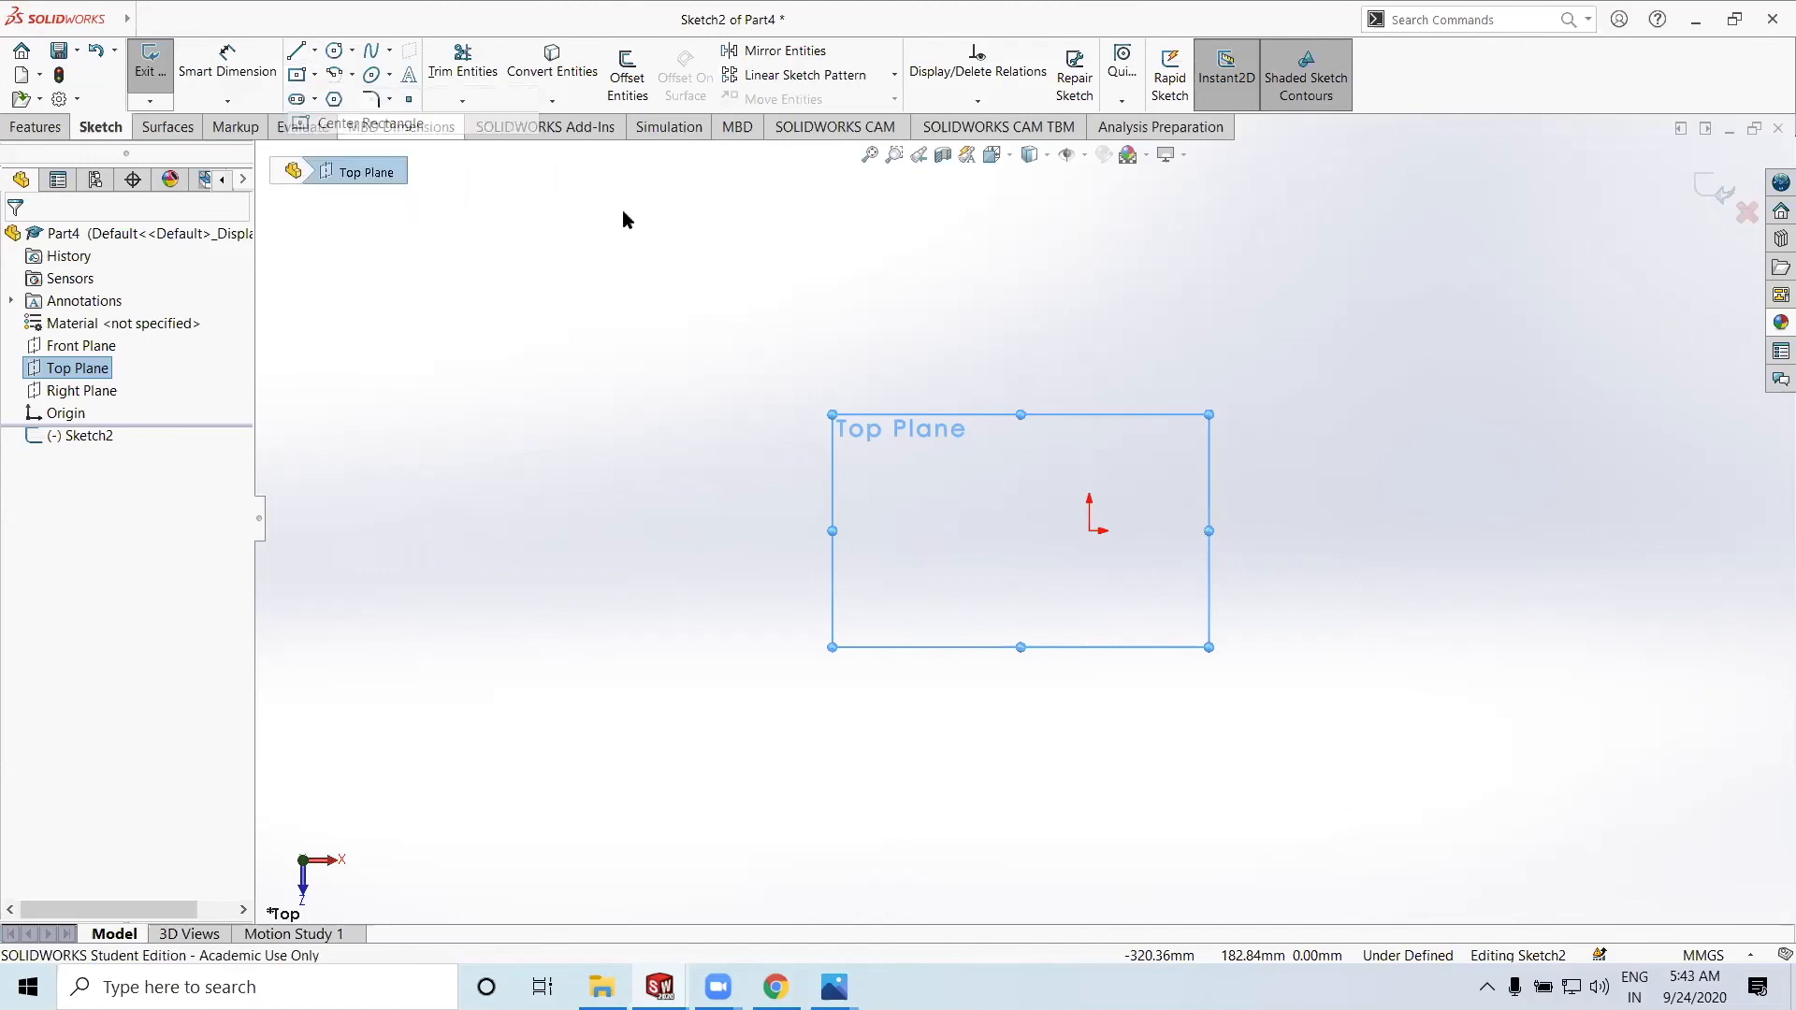
{"action": "left_click", "coordinate": [1089, 531]}
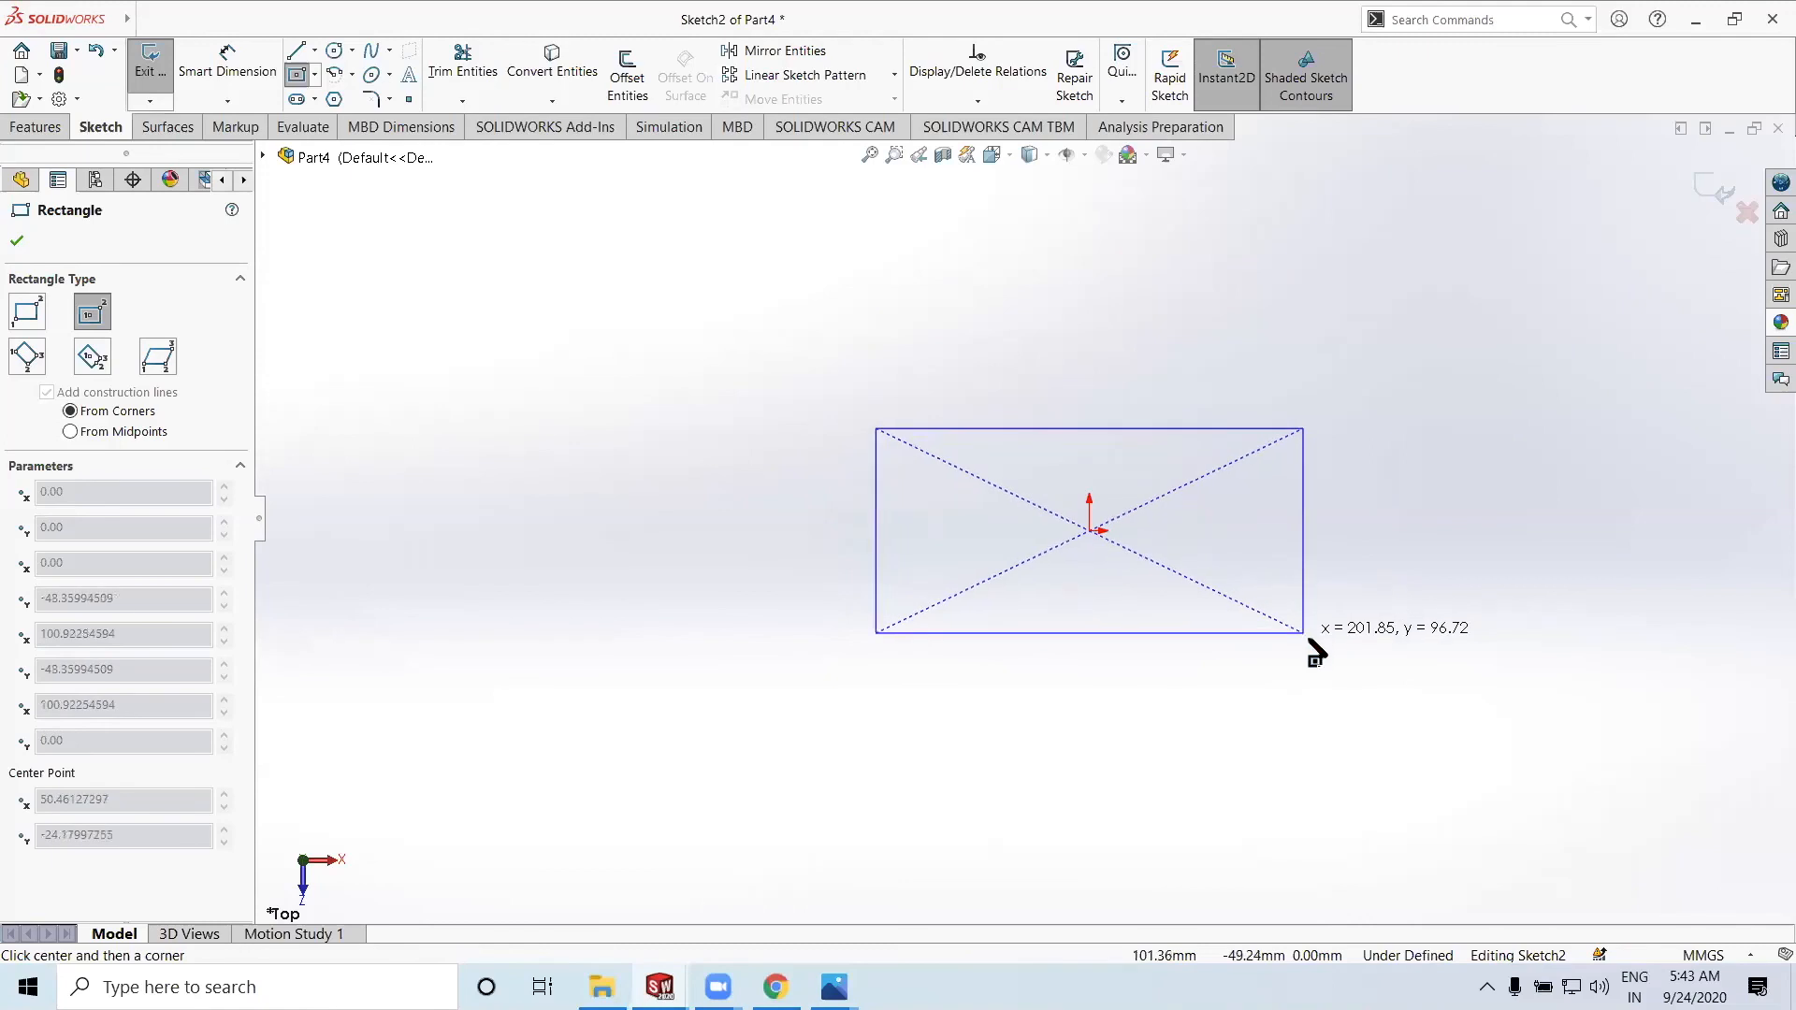
{"action": "left_click", "coordinate": [1313, 643]}
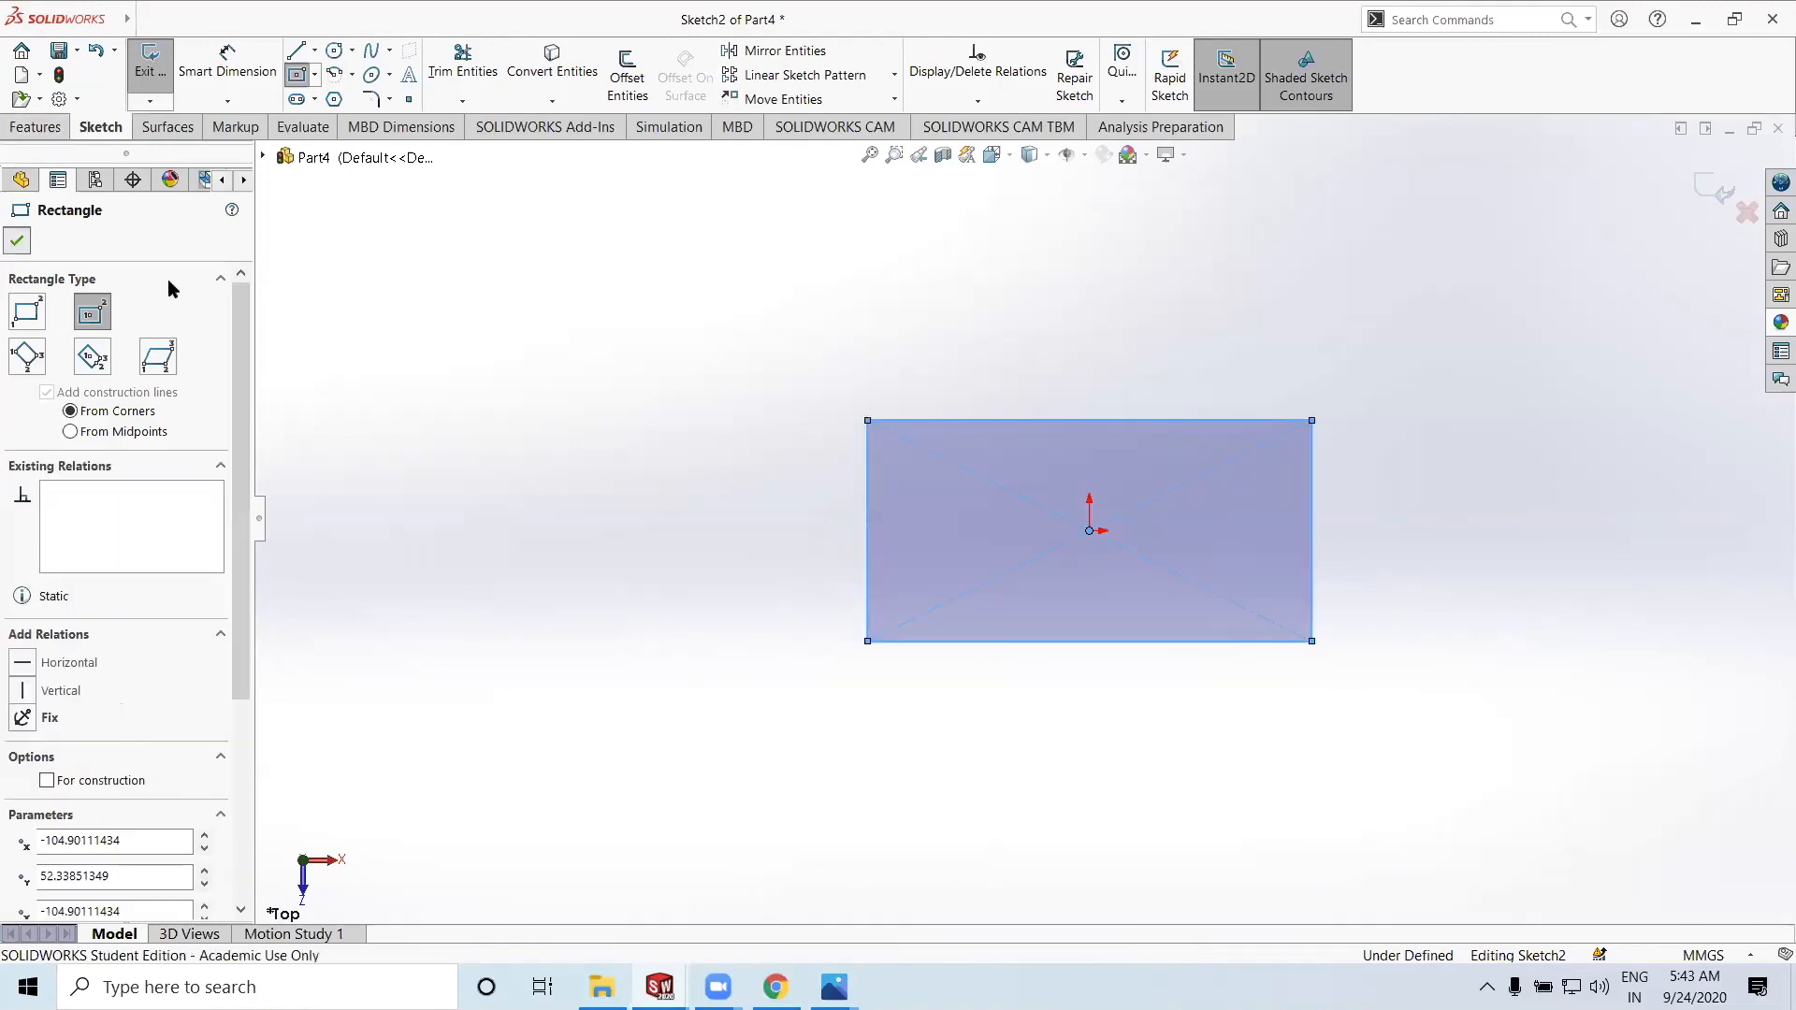
{"action": "left_click", "coordinate": [16, 241]}
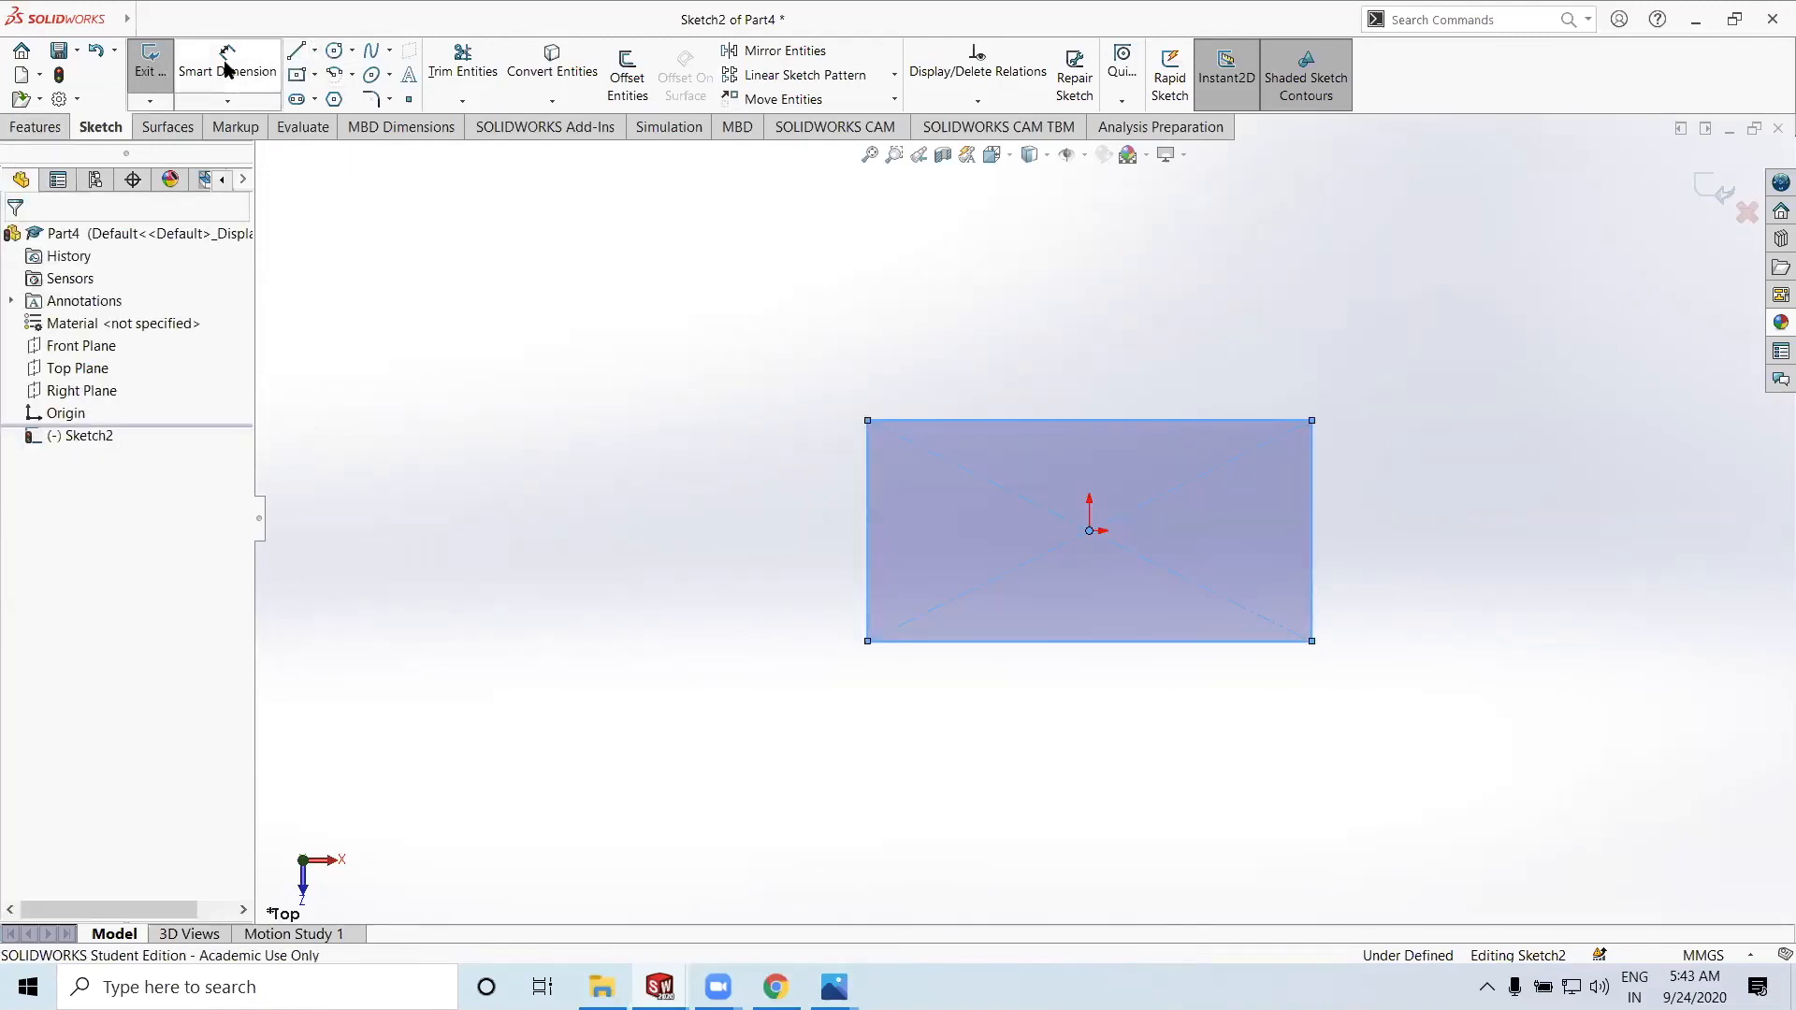
Dimension the rectangle's upper horizontal side and set it to 210 mm
{"action": "left_click", "coordinate": [228, 64]}
{"action": "left_click", "coordinate": [1116, 421]}
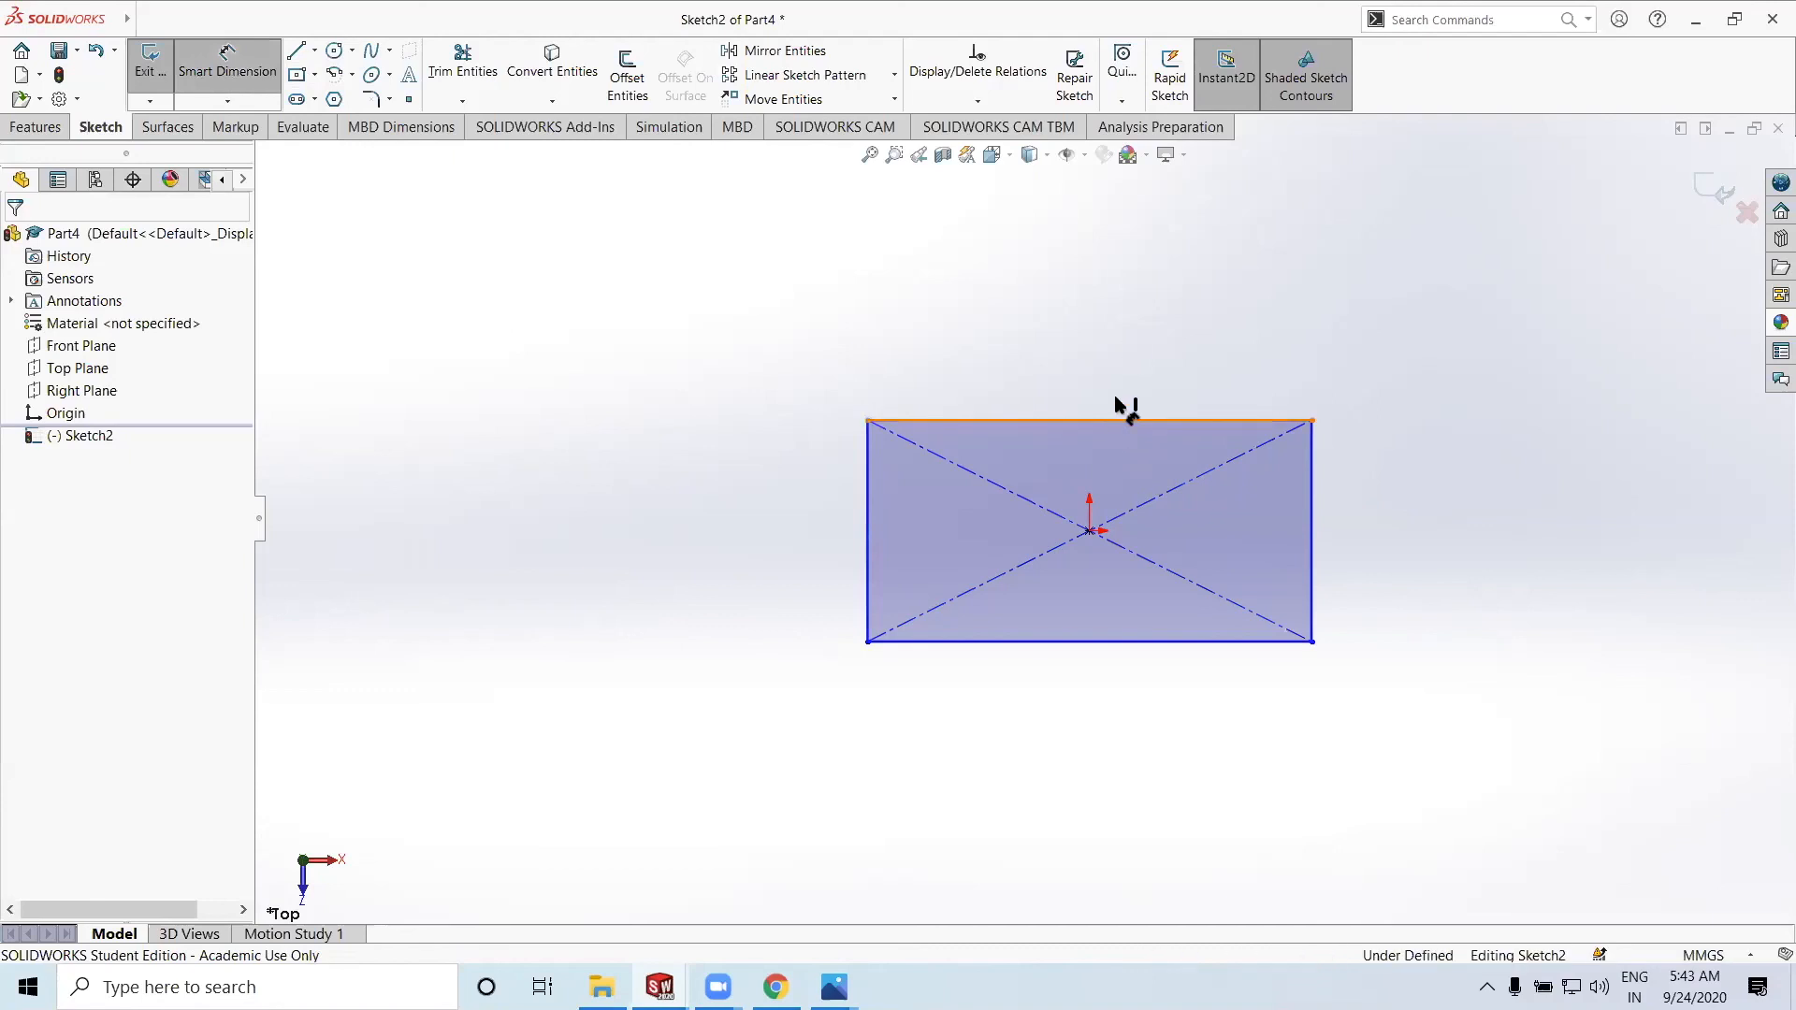
{"action": "left_click", "coordinate": [1117, 277]}
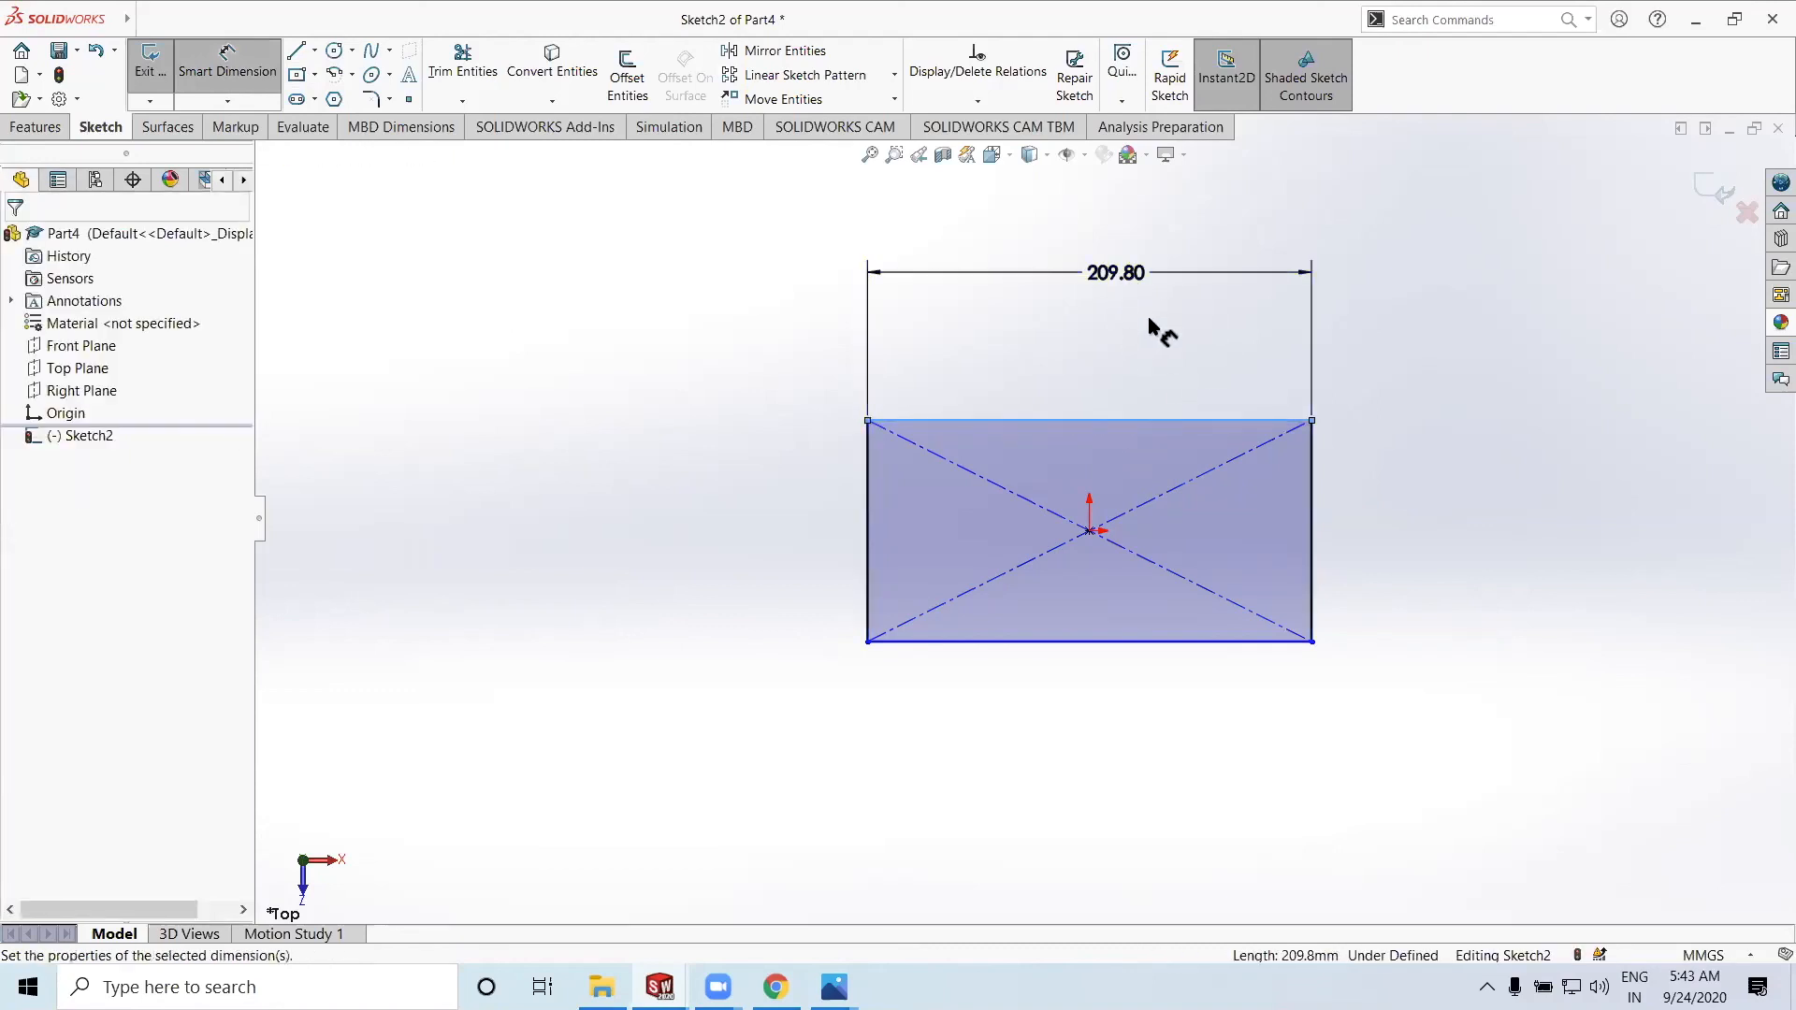
{"action": "type", "text": "210"}
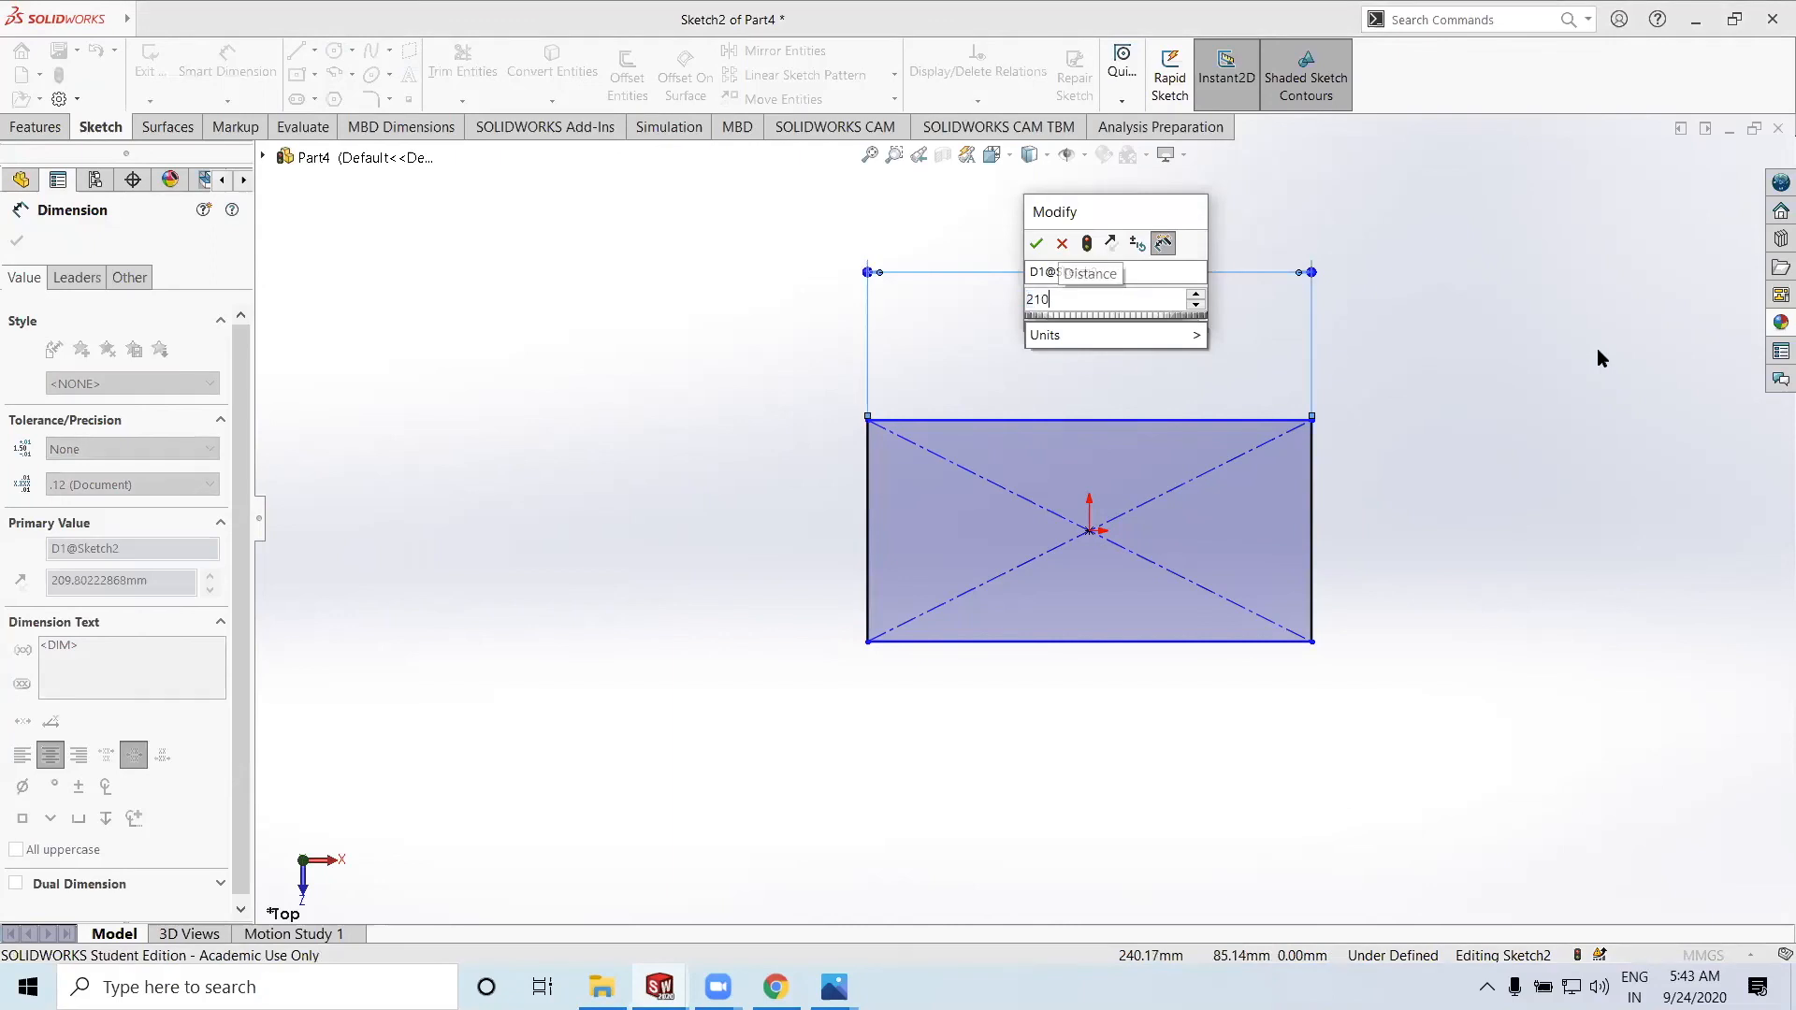
{"action": "key", "text": "Return"}
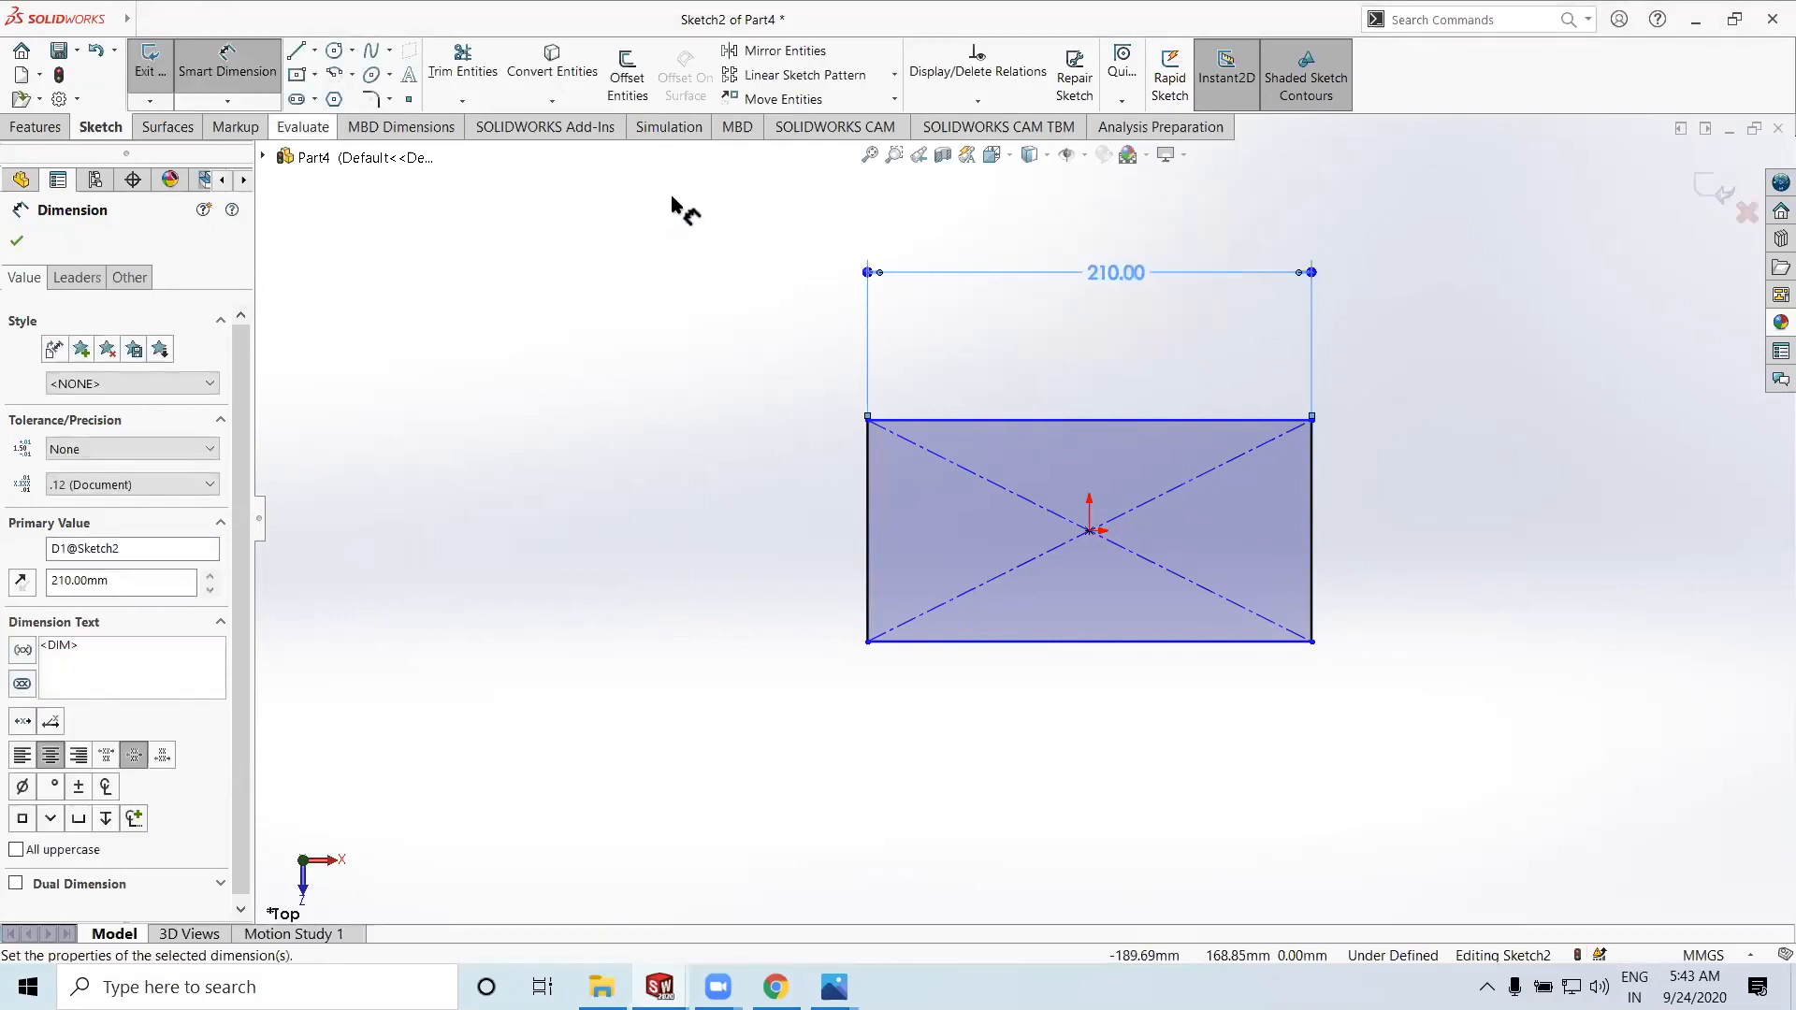
Change the rectangle's horizontal dimension to 170 mm
{"action": "double_click", "coordinate": [1142, 280]}
{"action": "type", "text": "250"}
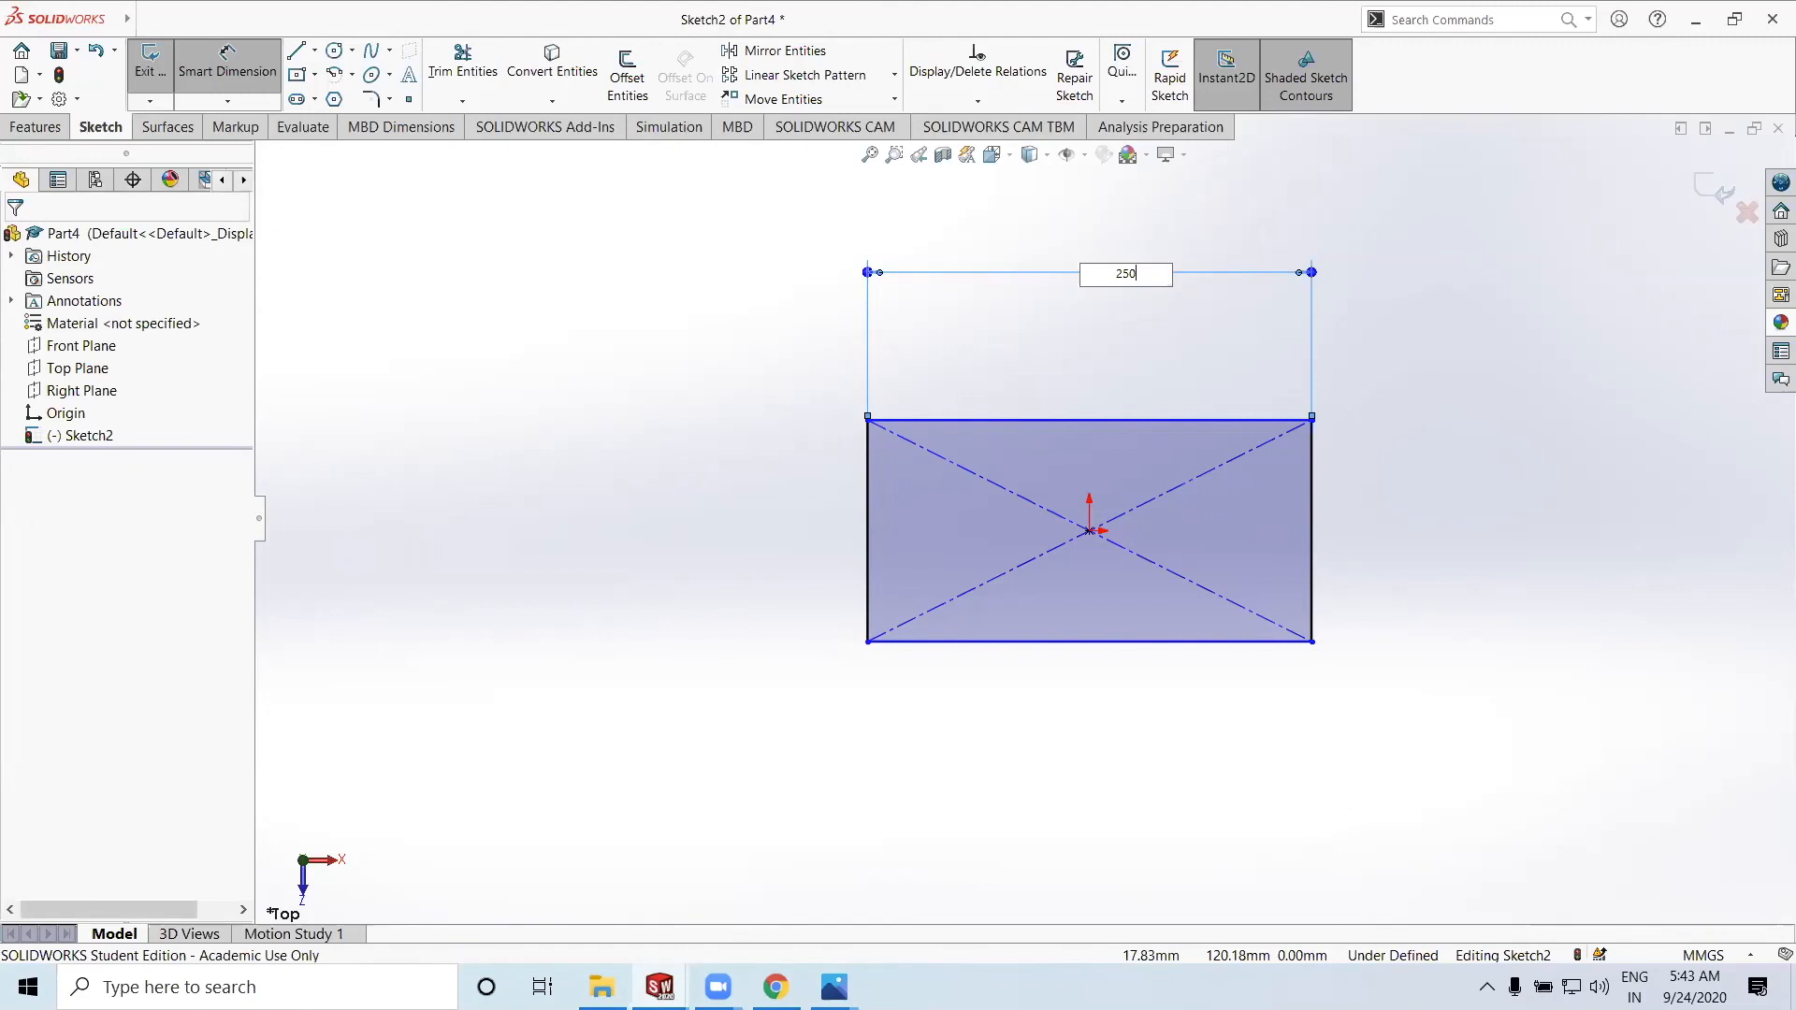
{"action": "key", "text": "BackSpace"}
{"action": "type", "text": "170"}
{"action": "key", "text": "Return"}
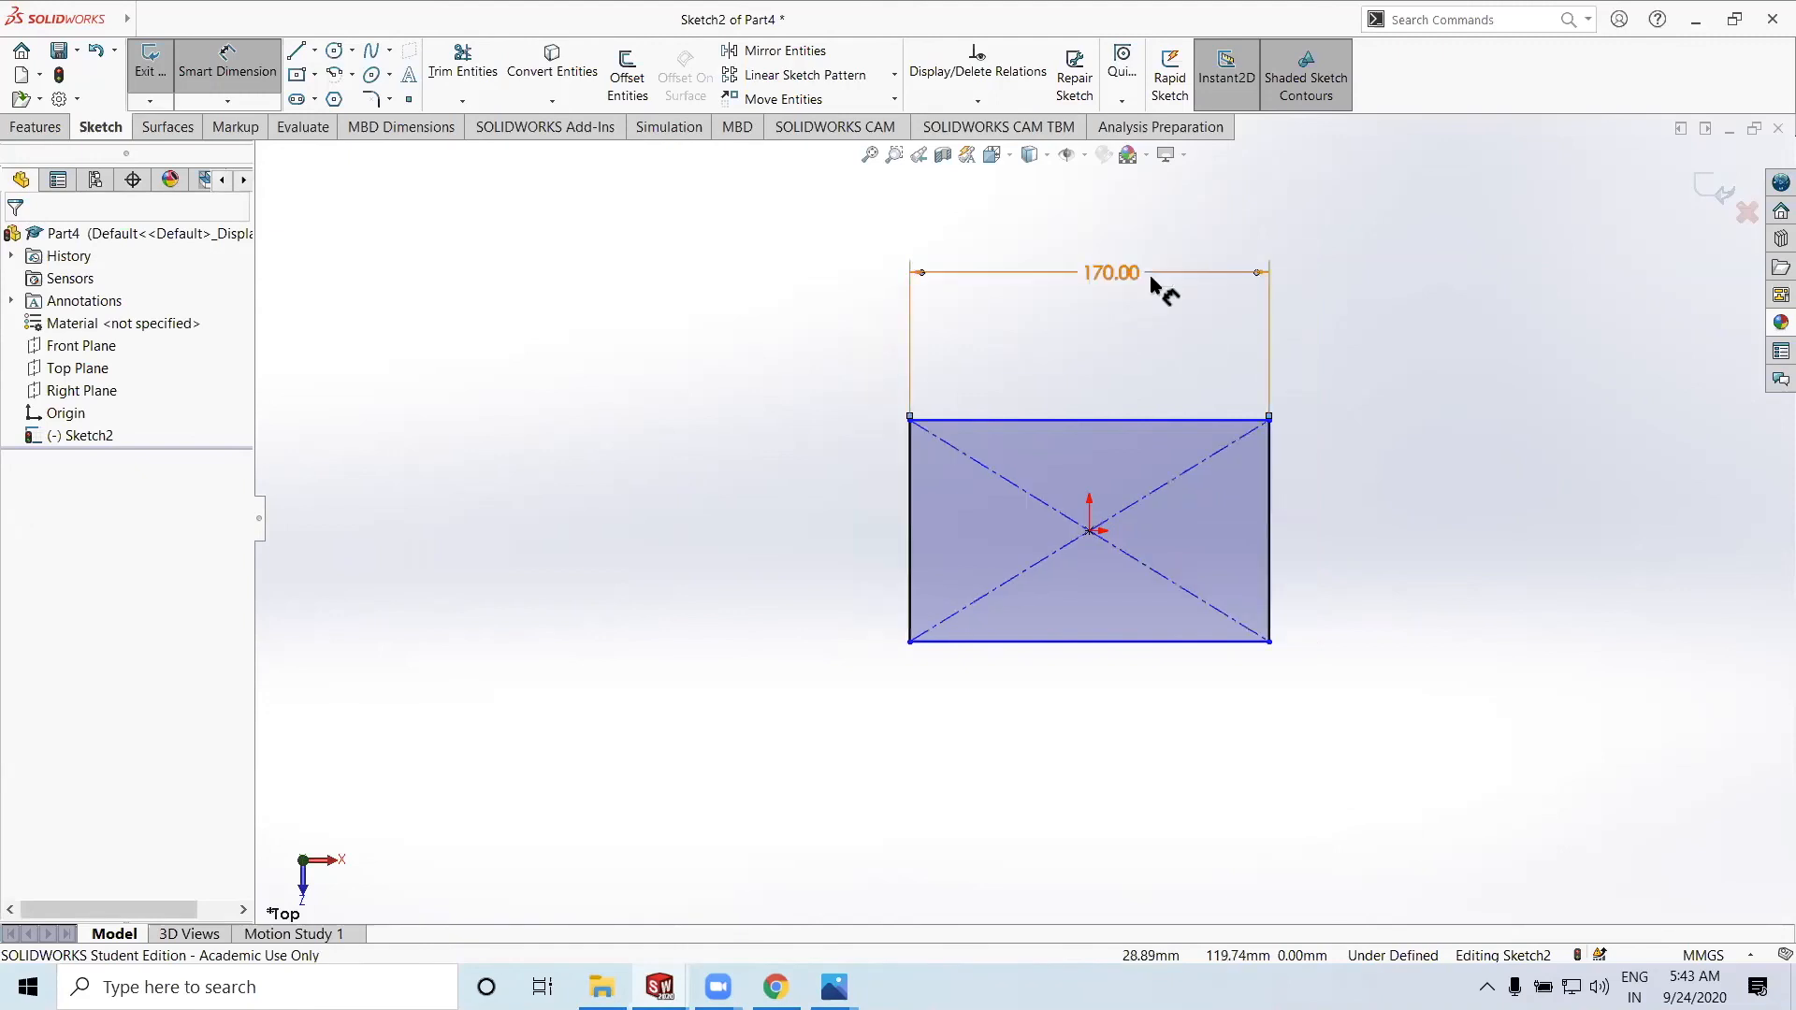
Dimension one vertical side of the rectangle and set it to 85 mm
{"action": "left_click", "coordinate": [1268, 569]}
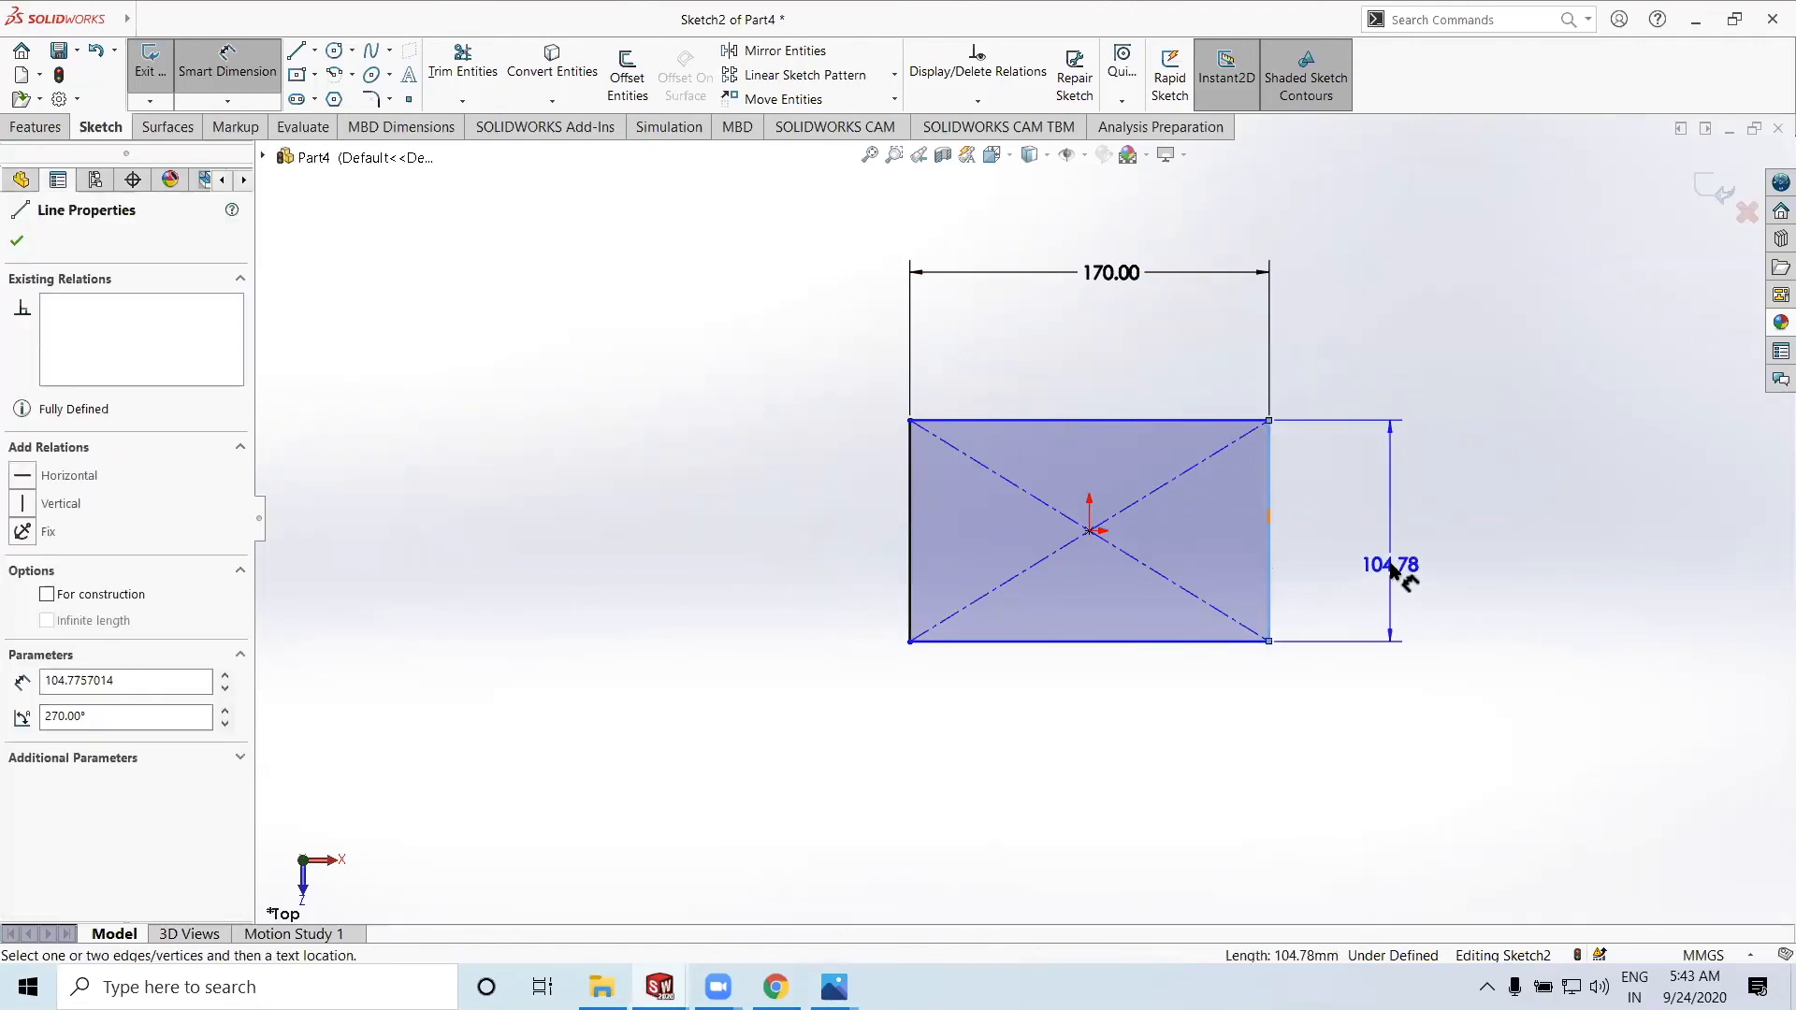
{"action": "left_click", "coordinate": [1394, 570]}
{"action": "type", "text": "85"}
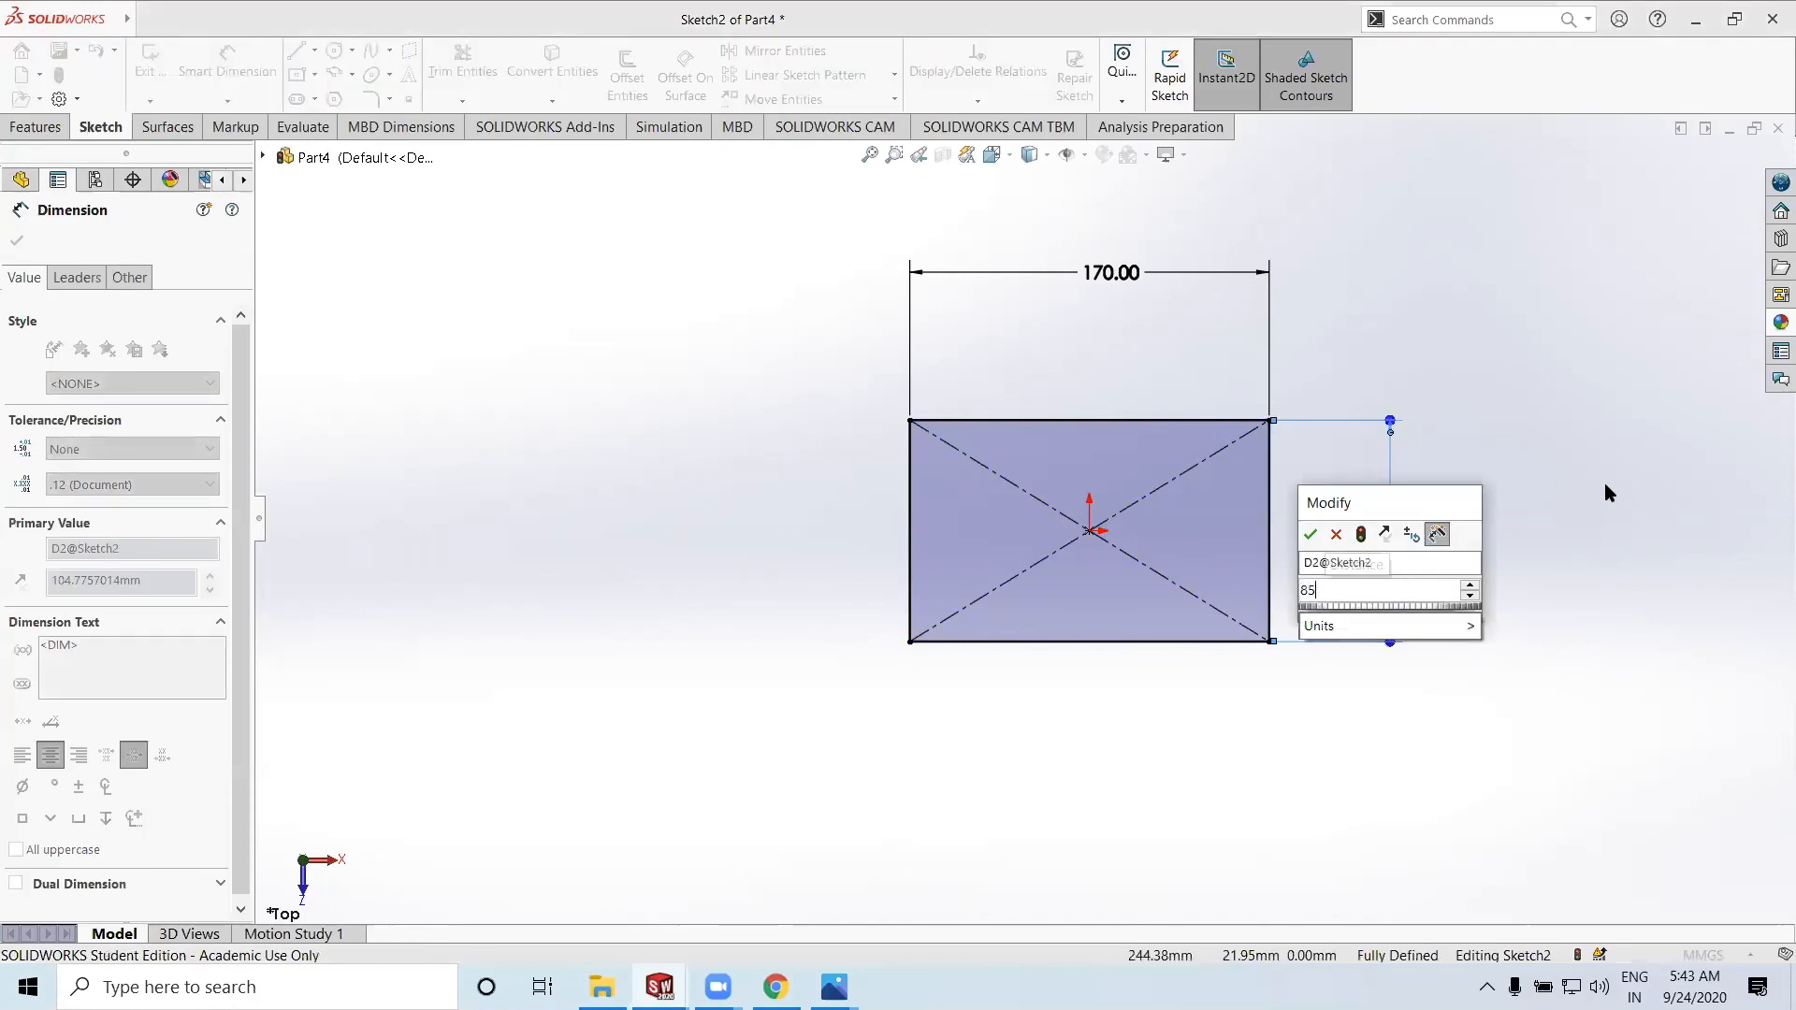
{"action": "left_click", "coordinate": [1310, 535]}
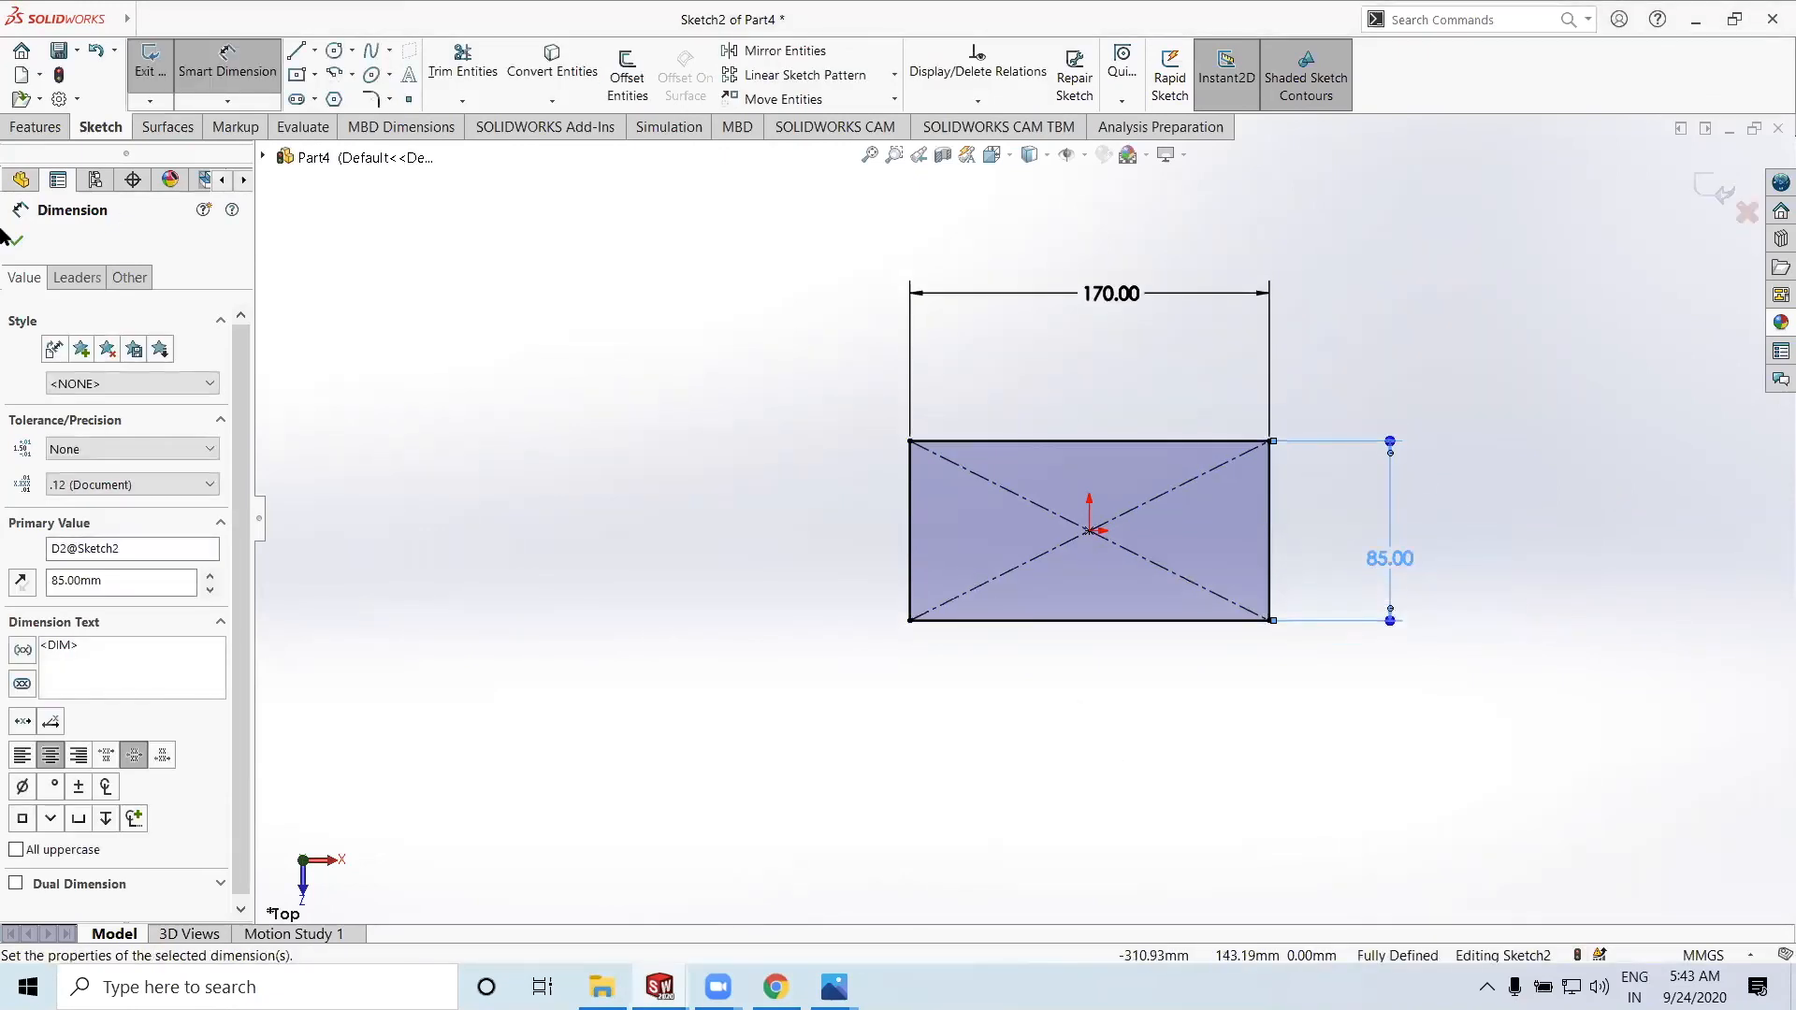
{"action": "left_click", "coordinate": [15, 240]}
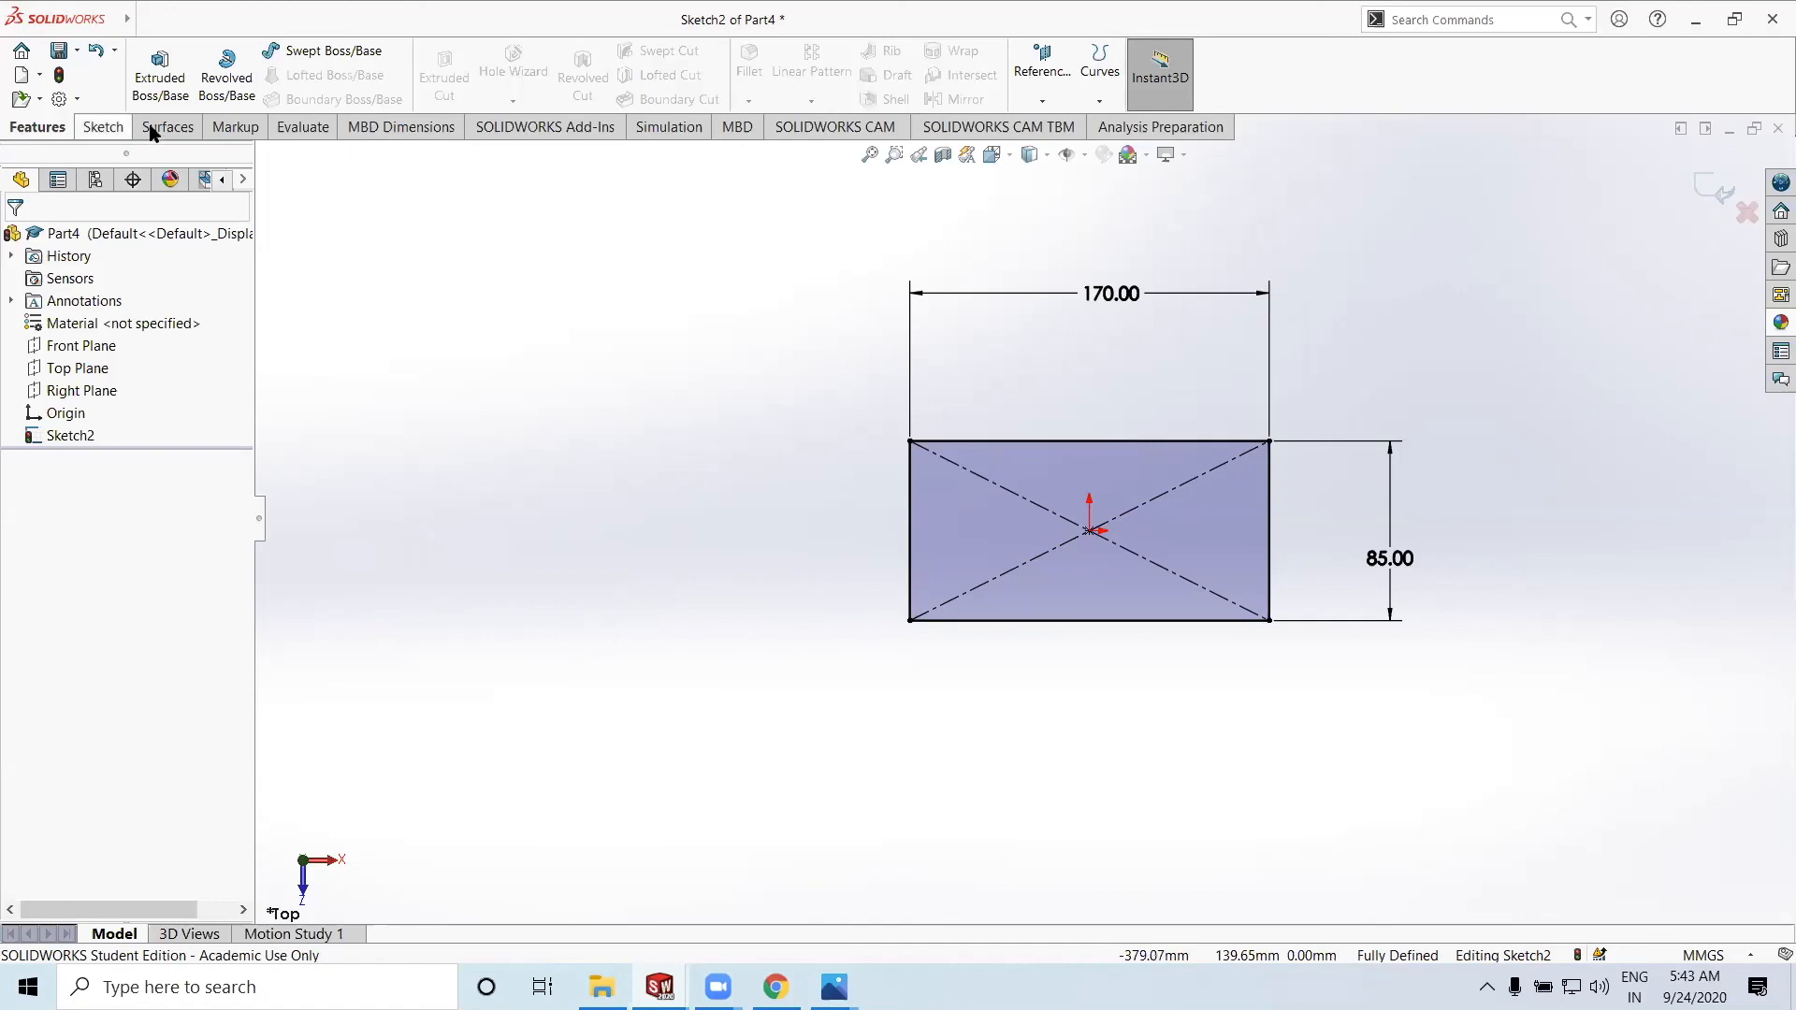
Extrude the rectangle into a plate with a Blind depth of 15 mm
{"action": "left_click", "coordinate": [160, 79]}
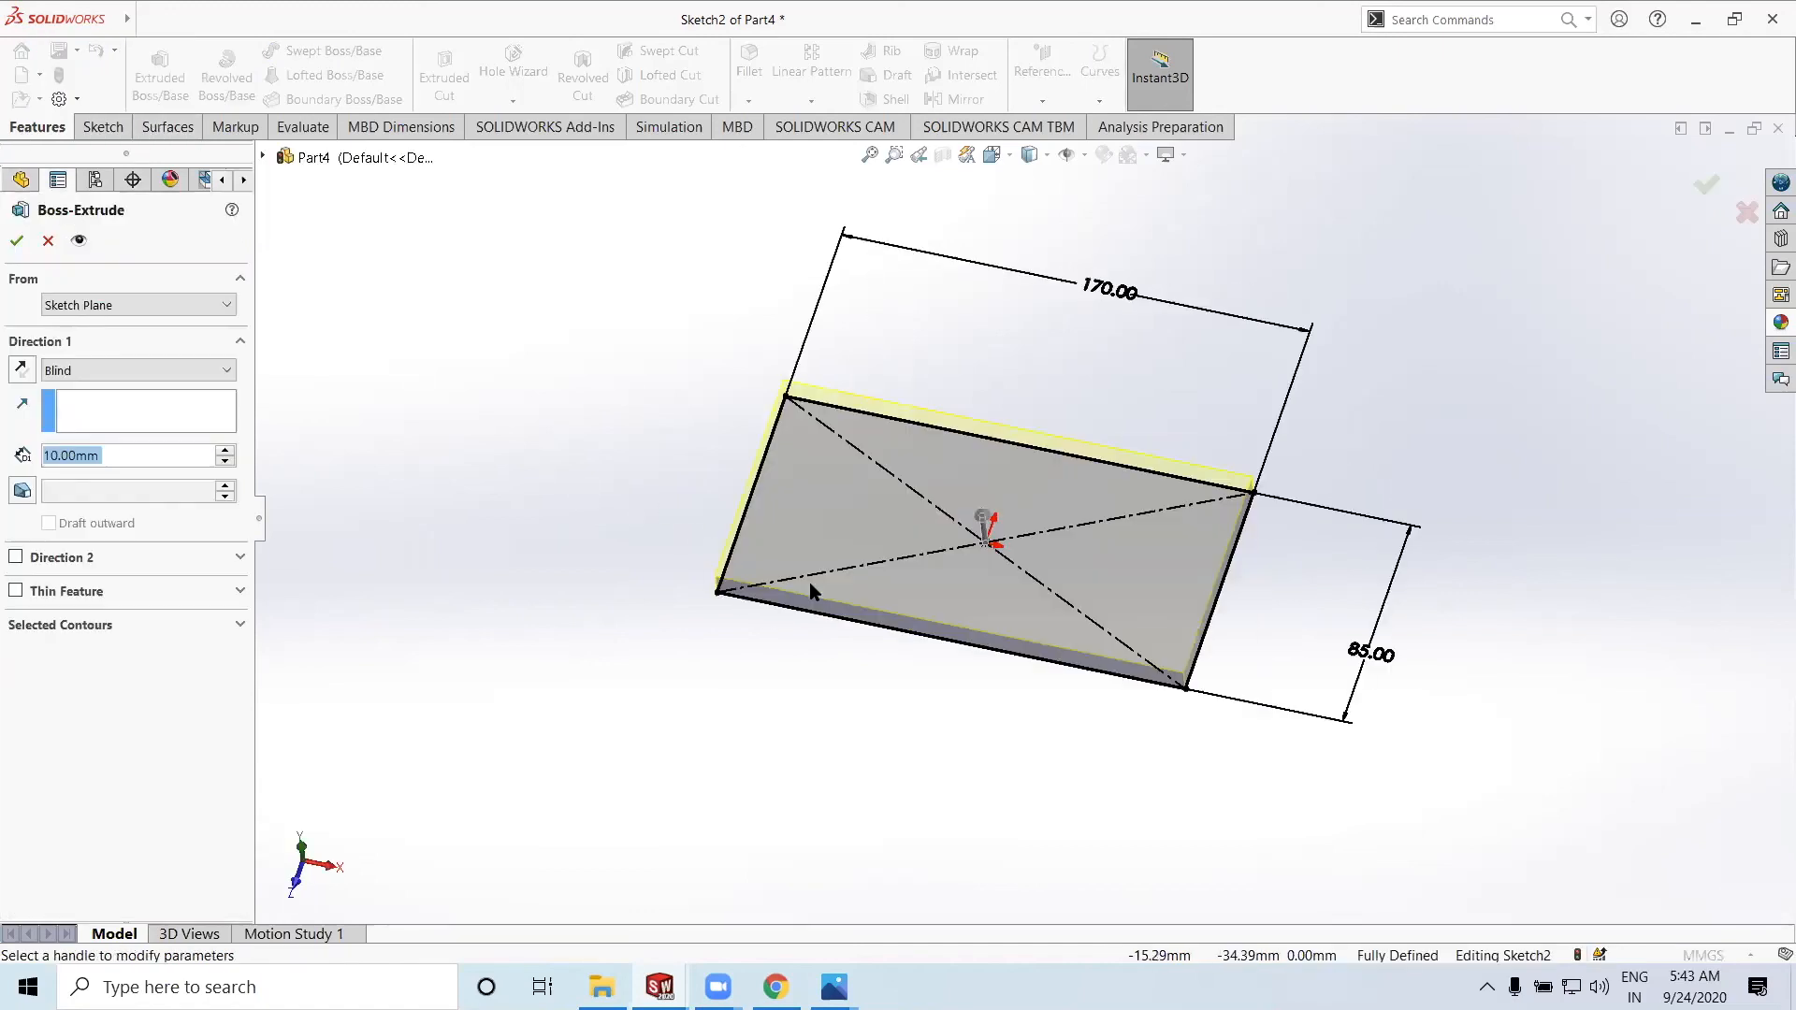
{"action": "left_click", "coordinate": [146, 20]}
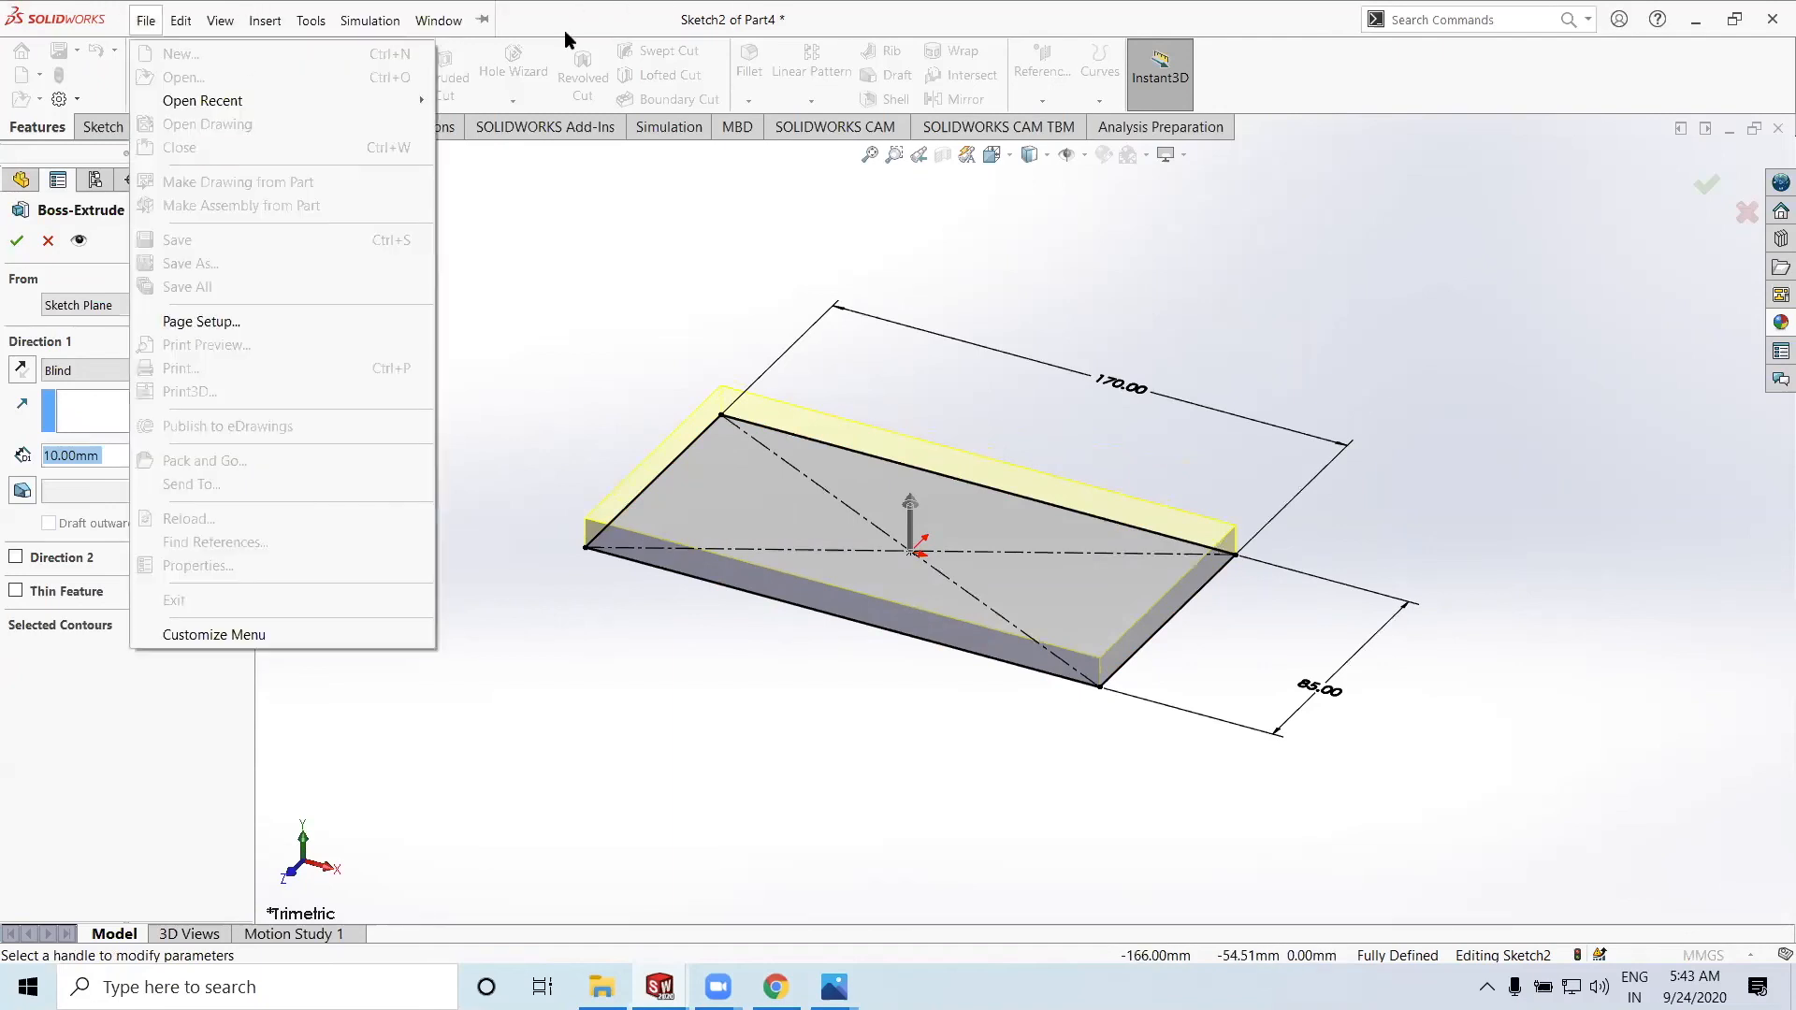
{"action": "left_click", "coordinate": [111, 457]}
{"action": "left_click_drag", "start_coordinate": [111, 457], "coordinate": [34, 451]}
{"action": "type", "text": "15"}
{"action": "key", "text": "Return"}
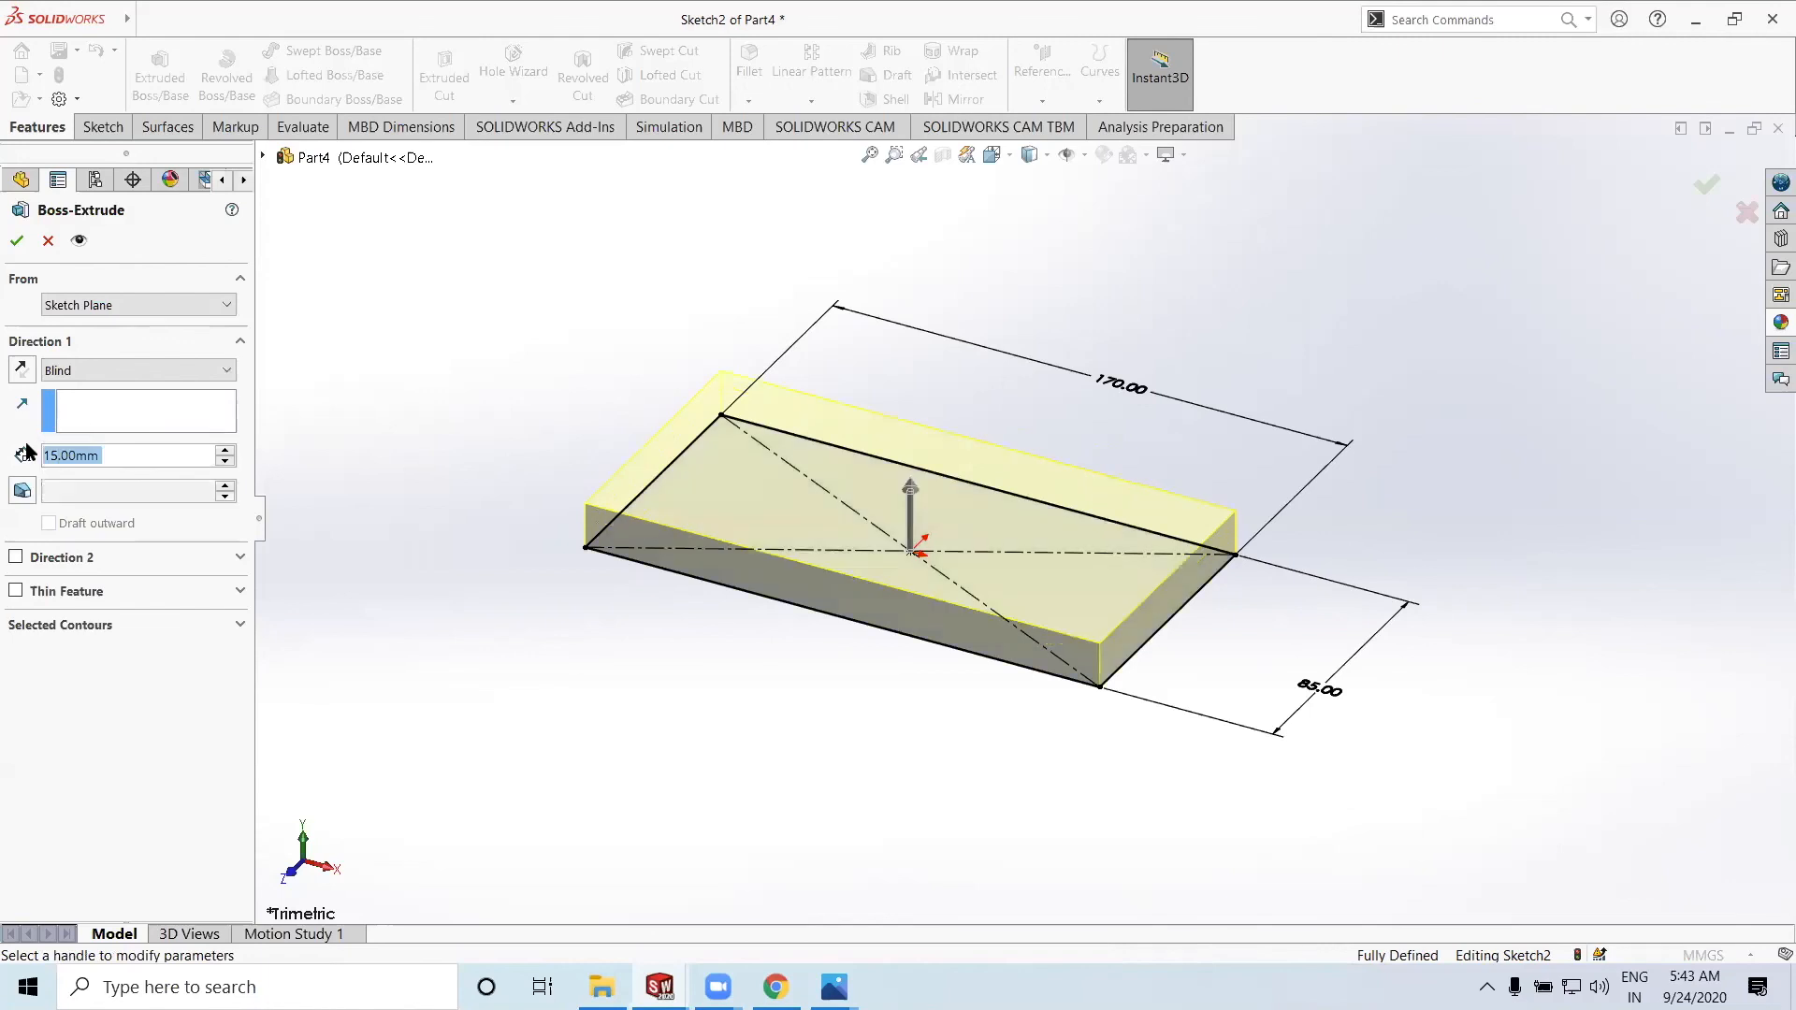
{"action": "left_click", "coordinate": [17, 241]}
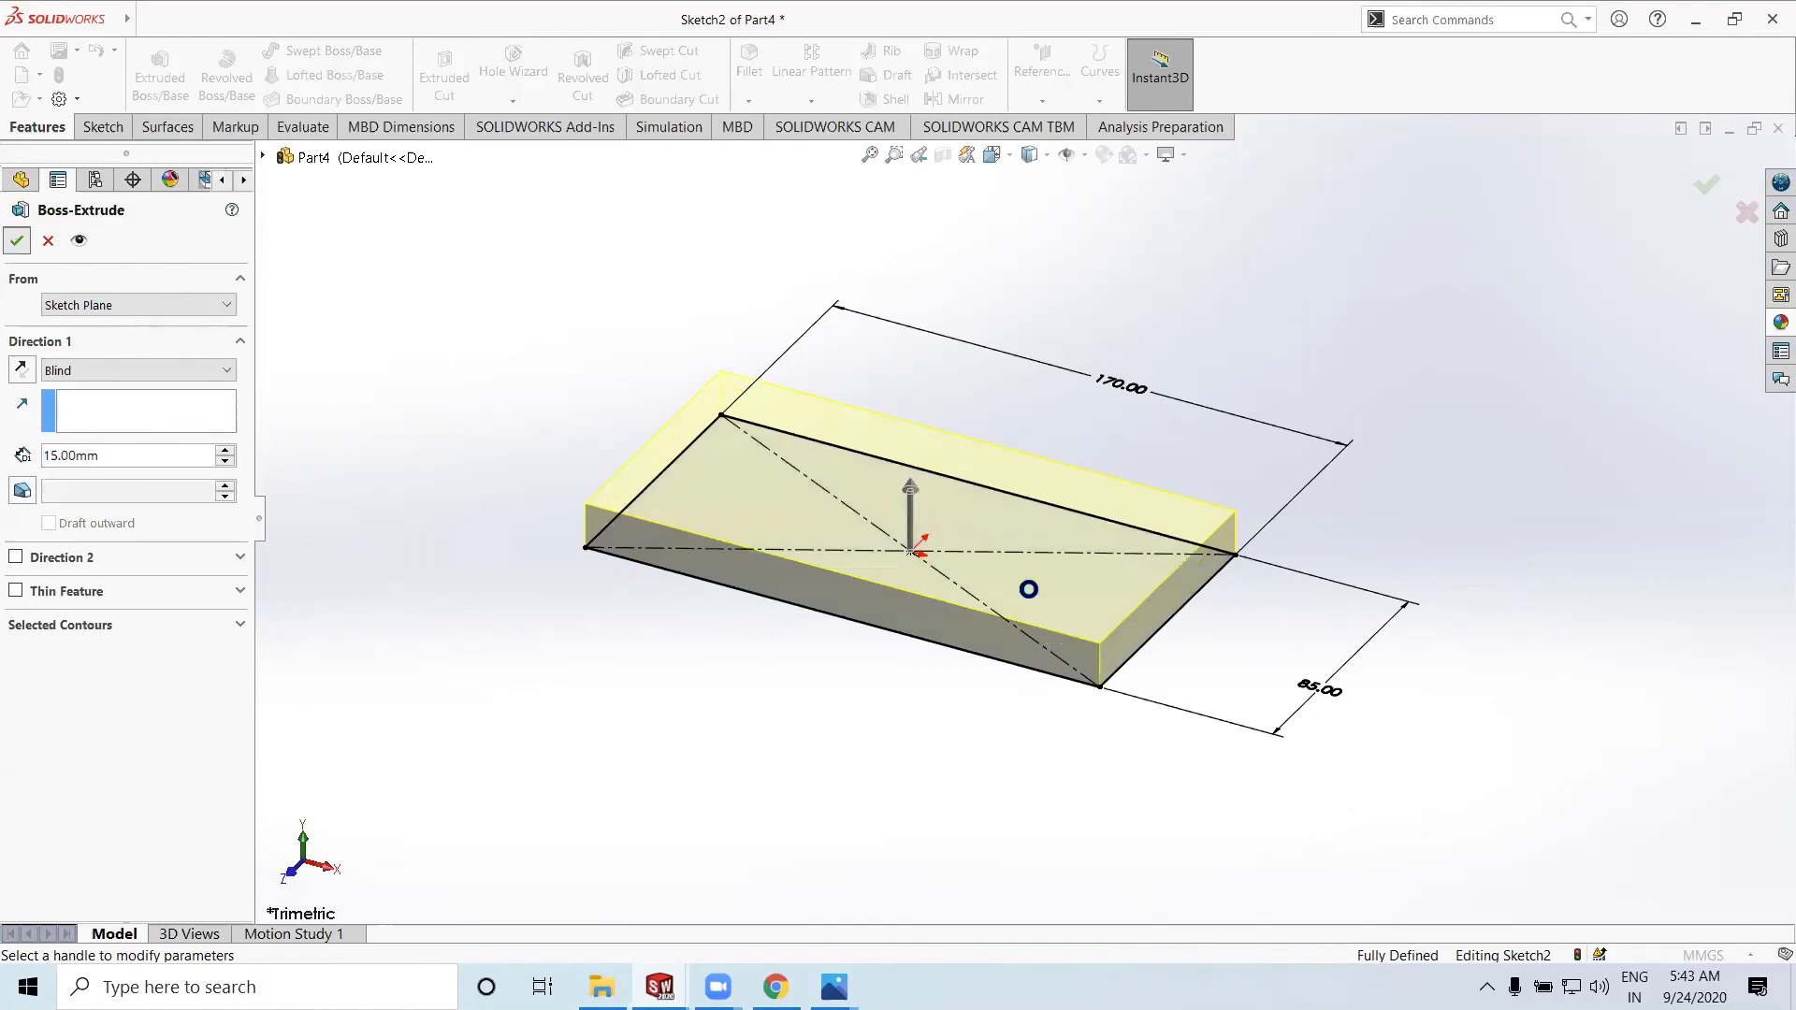
{"action": "mouse_move", "coordinate": [981, 756]}
{"action": "middle_mouse_down"}
{"action": "mouse_move", "coordinate": [1074, 711]}
{"action": "mouse_move", "coordinate": [895, 704]}
{"action": "middle_mouse_up"}
{"action": "middle_click_drag", "start_coordinate": [777, 710], "coordinate": [814, 767]}
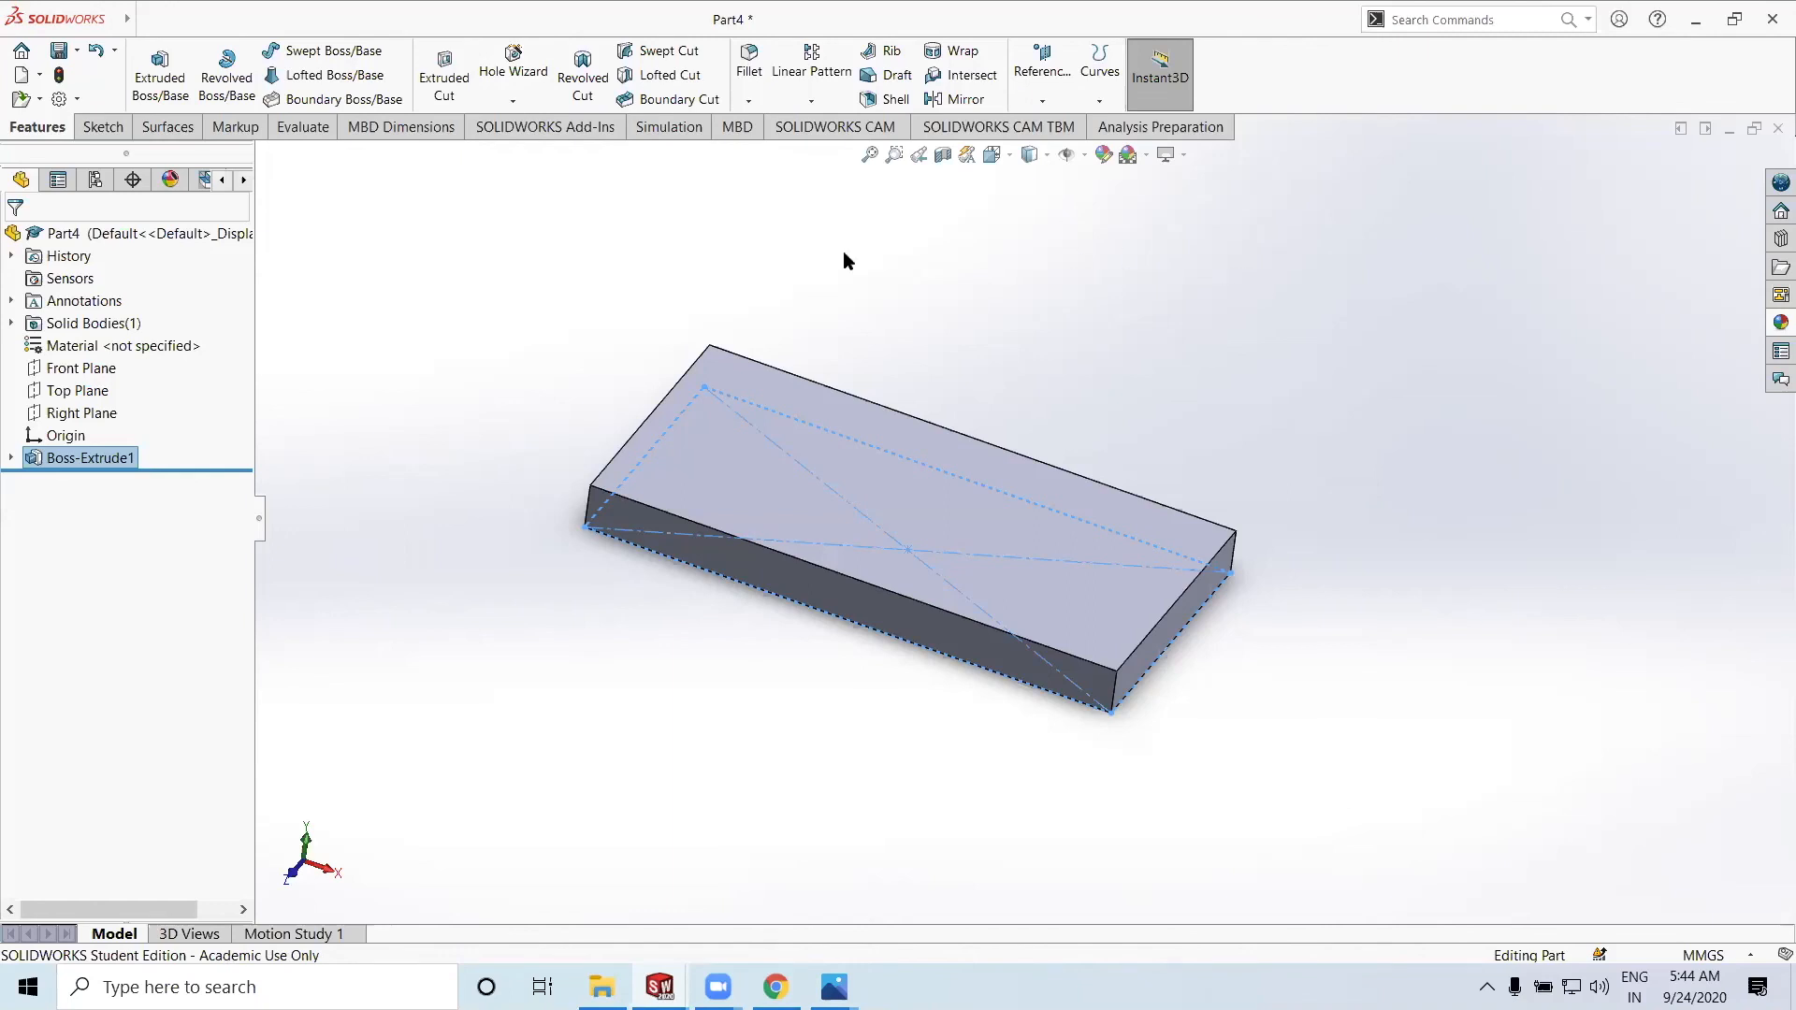
Start the Hole Wizard on the plate and try the ANSI Metric standard
{"action": "left_click", "coordinate": [514, 62]}
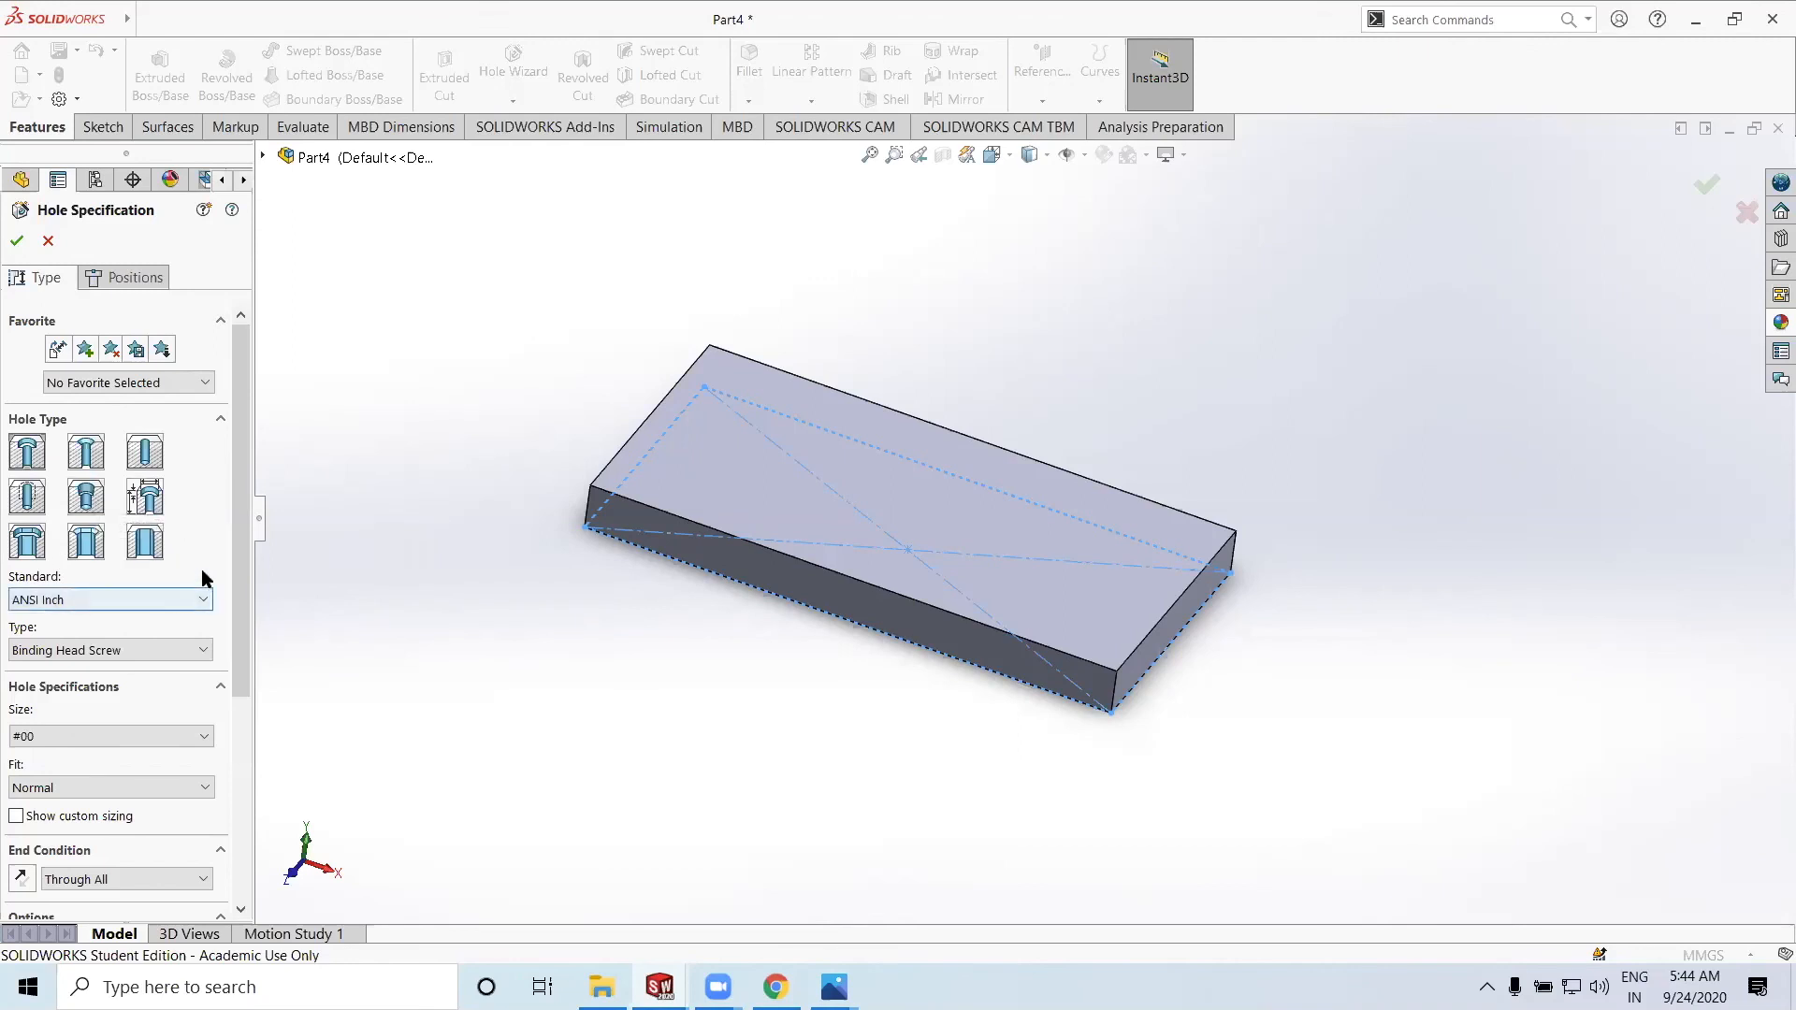
{"action": "scroll", "coordinate": [204, 571], "scroll_direction": "down", "scroll_amount": 3}
{"action": "left_click", "coordinate": [138, 434]}
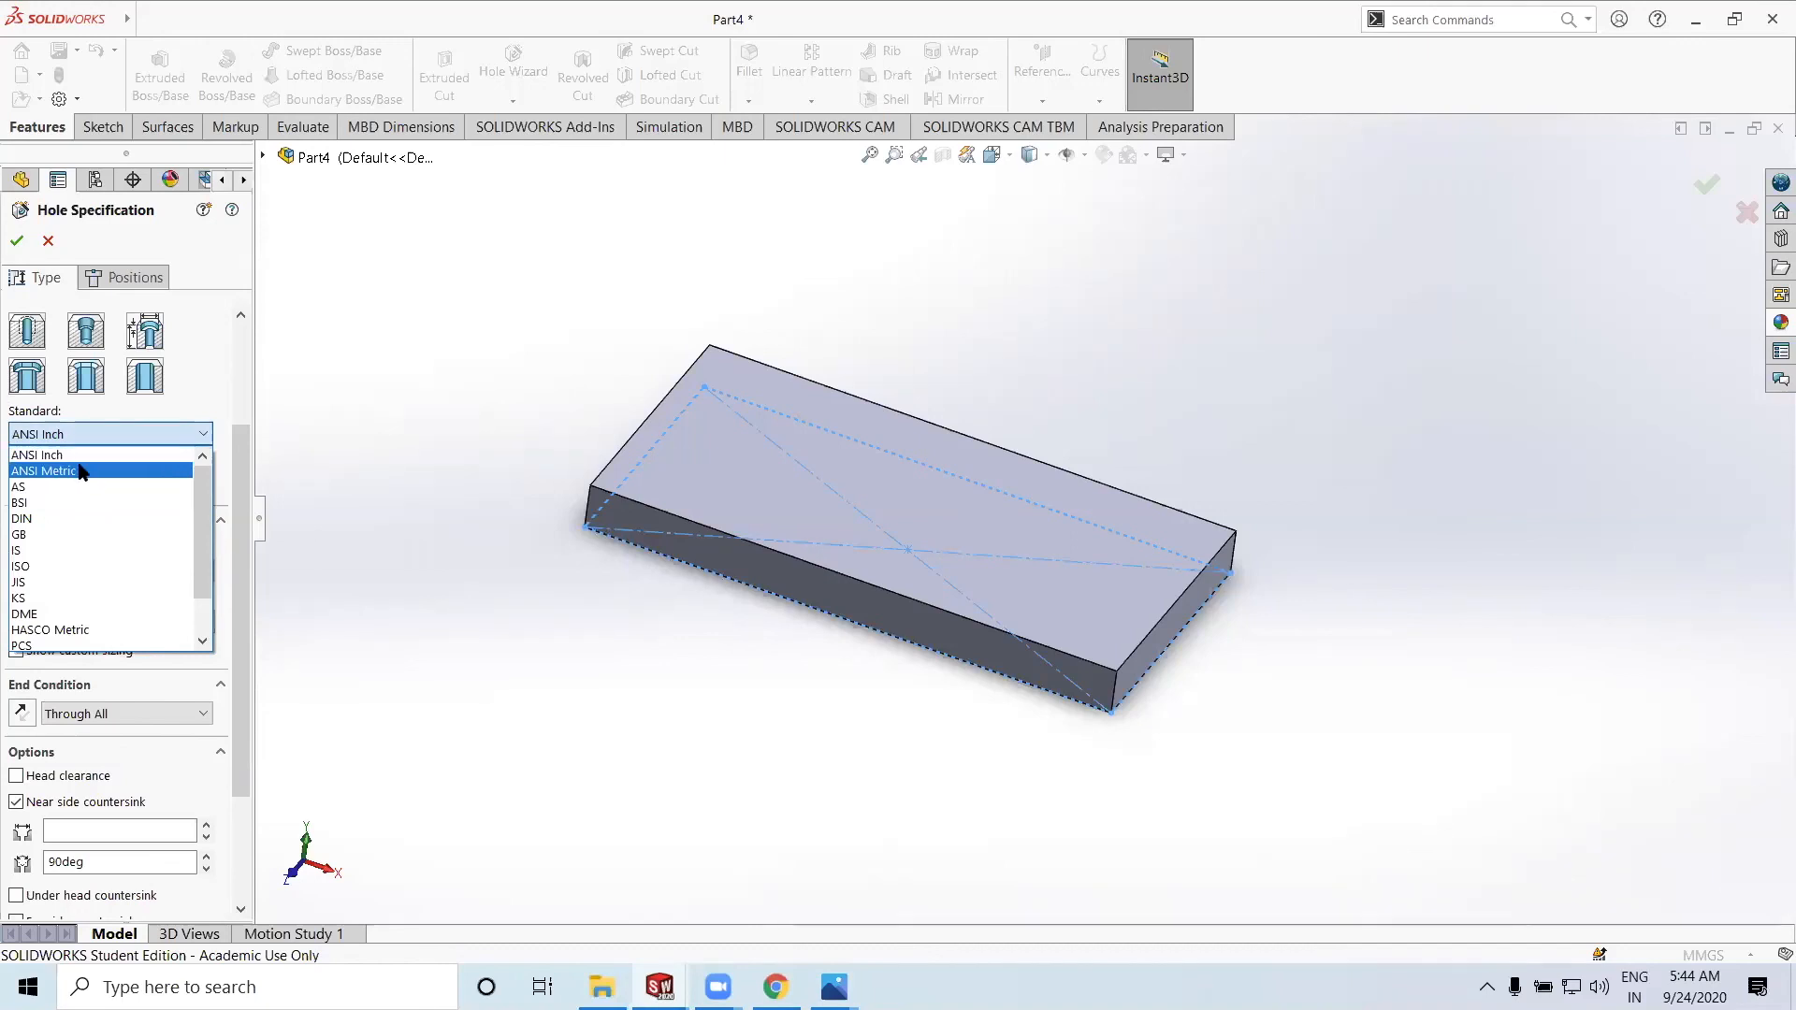
{"action": "left_click", "coordinate": [83, 471]}
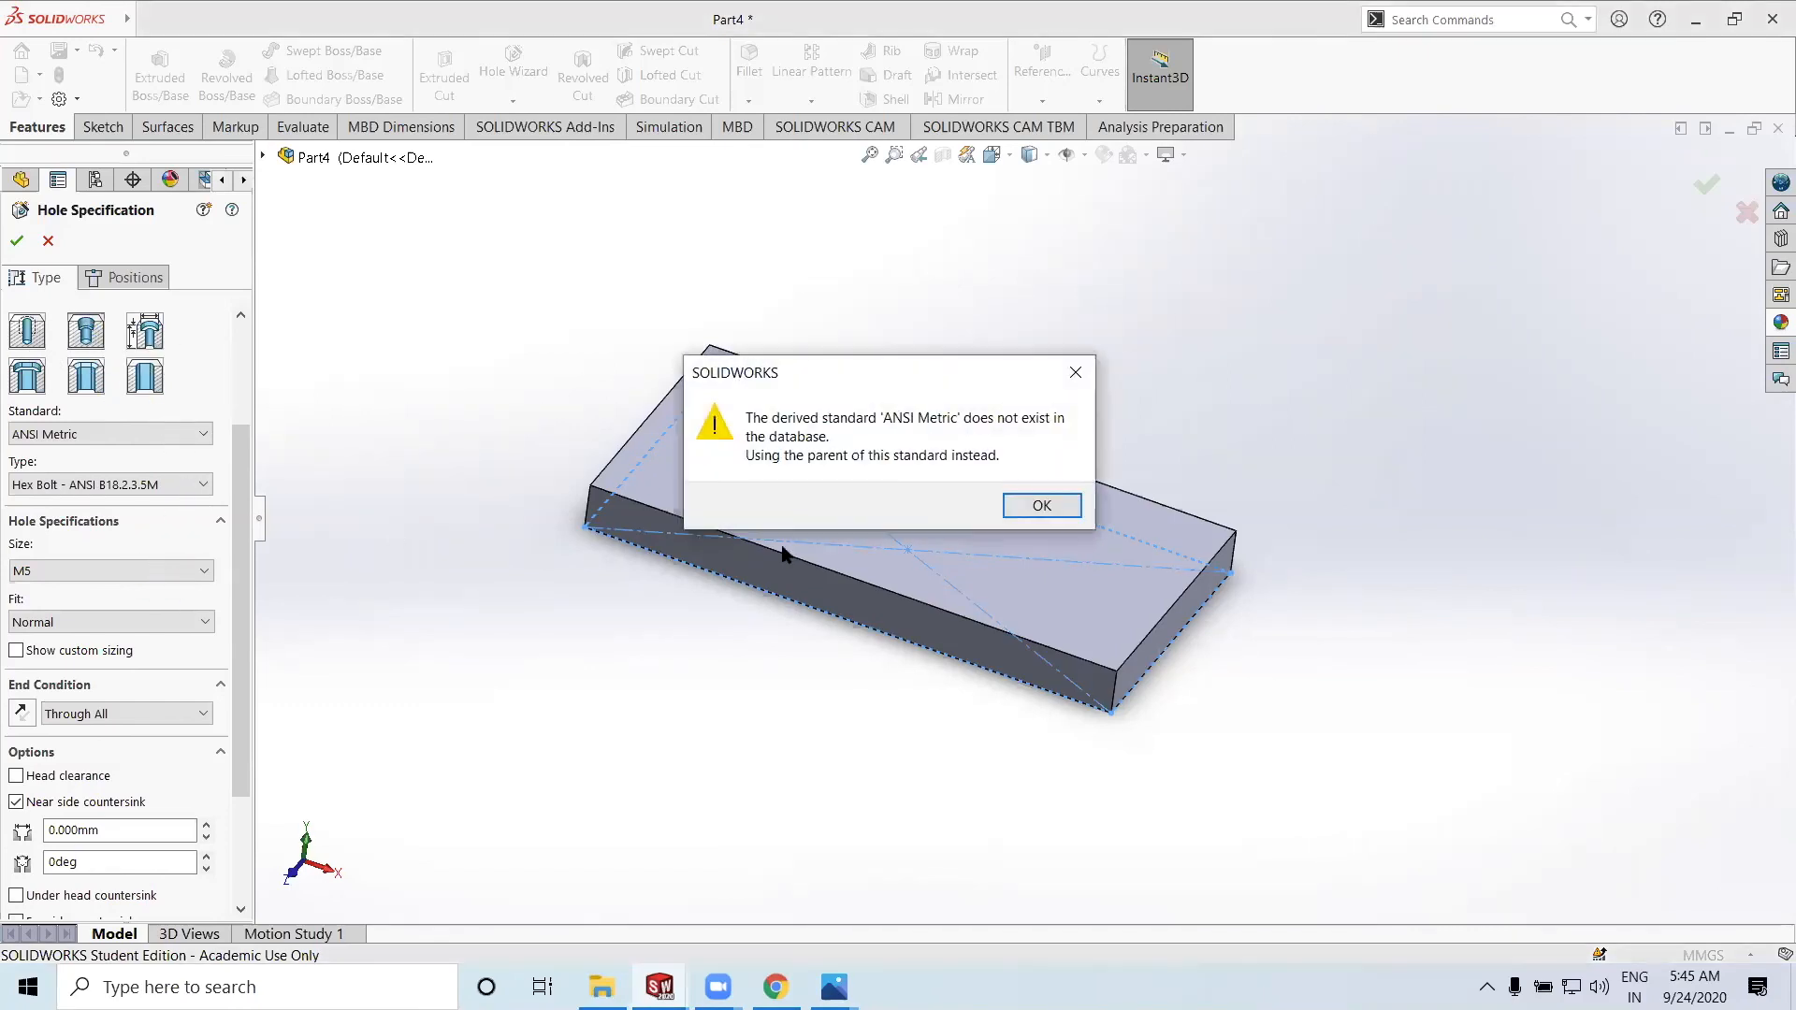
{"action": "left_click", "coordinate": [1037, 508]}
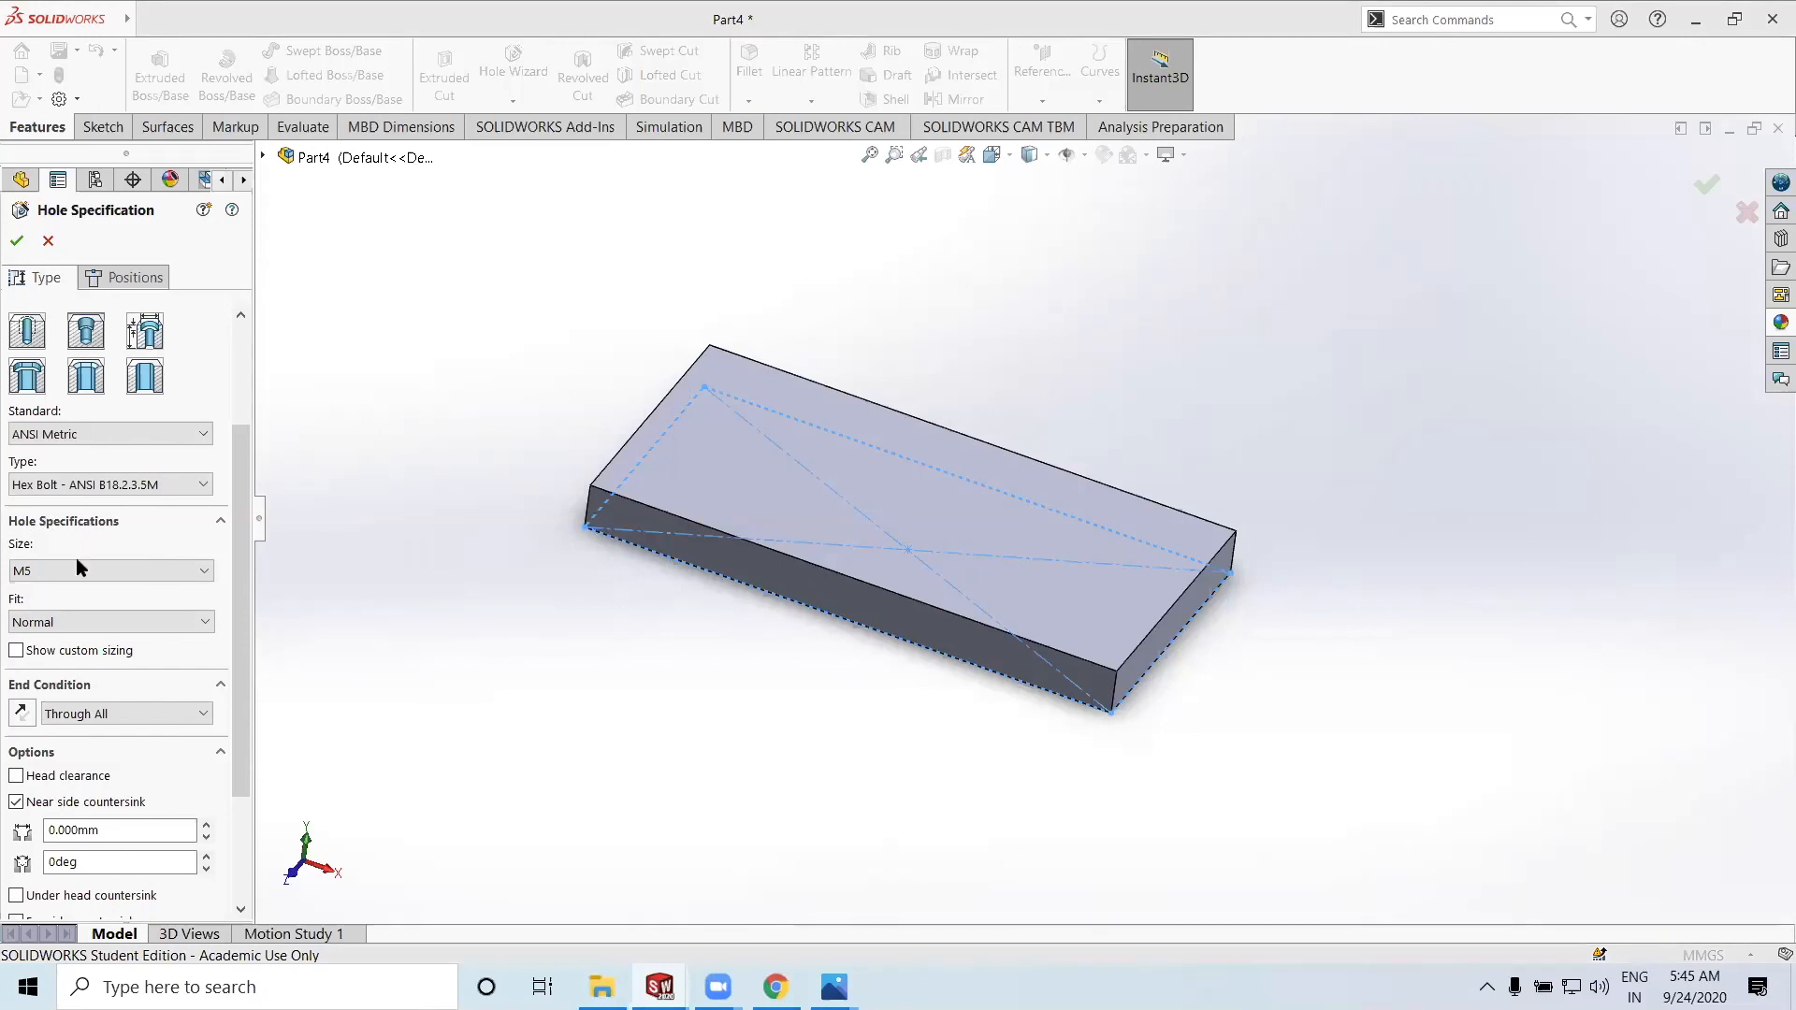
Specify the hole as an ANSI Inch Tapered Pipe Tap, size 1/16, with a Through All end condition
{"action": "left_click", "coordinate": [88, 433]}
{"action": "left_click", "coordinate": [58, 389]}
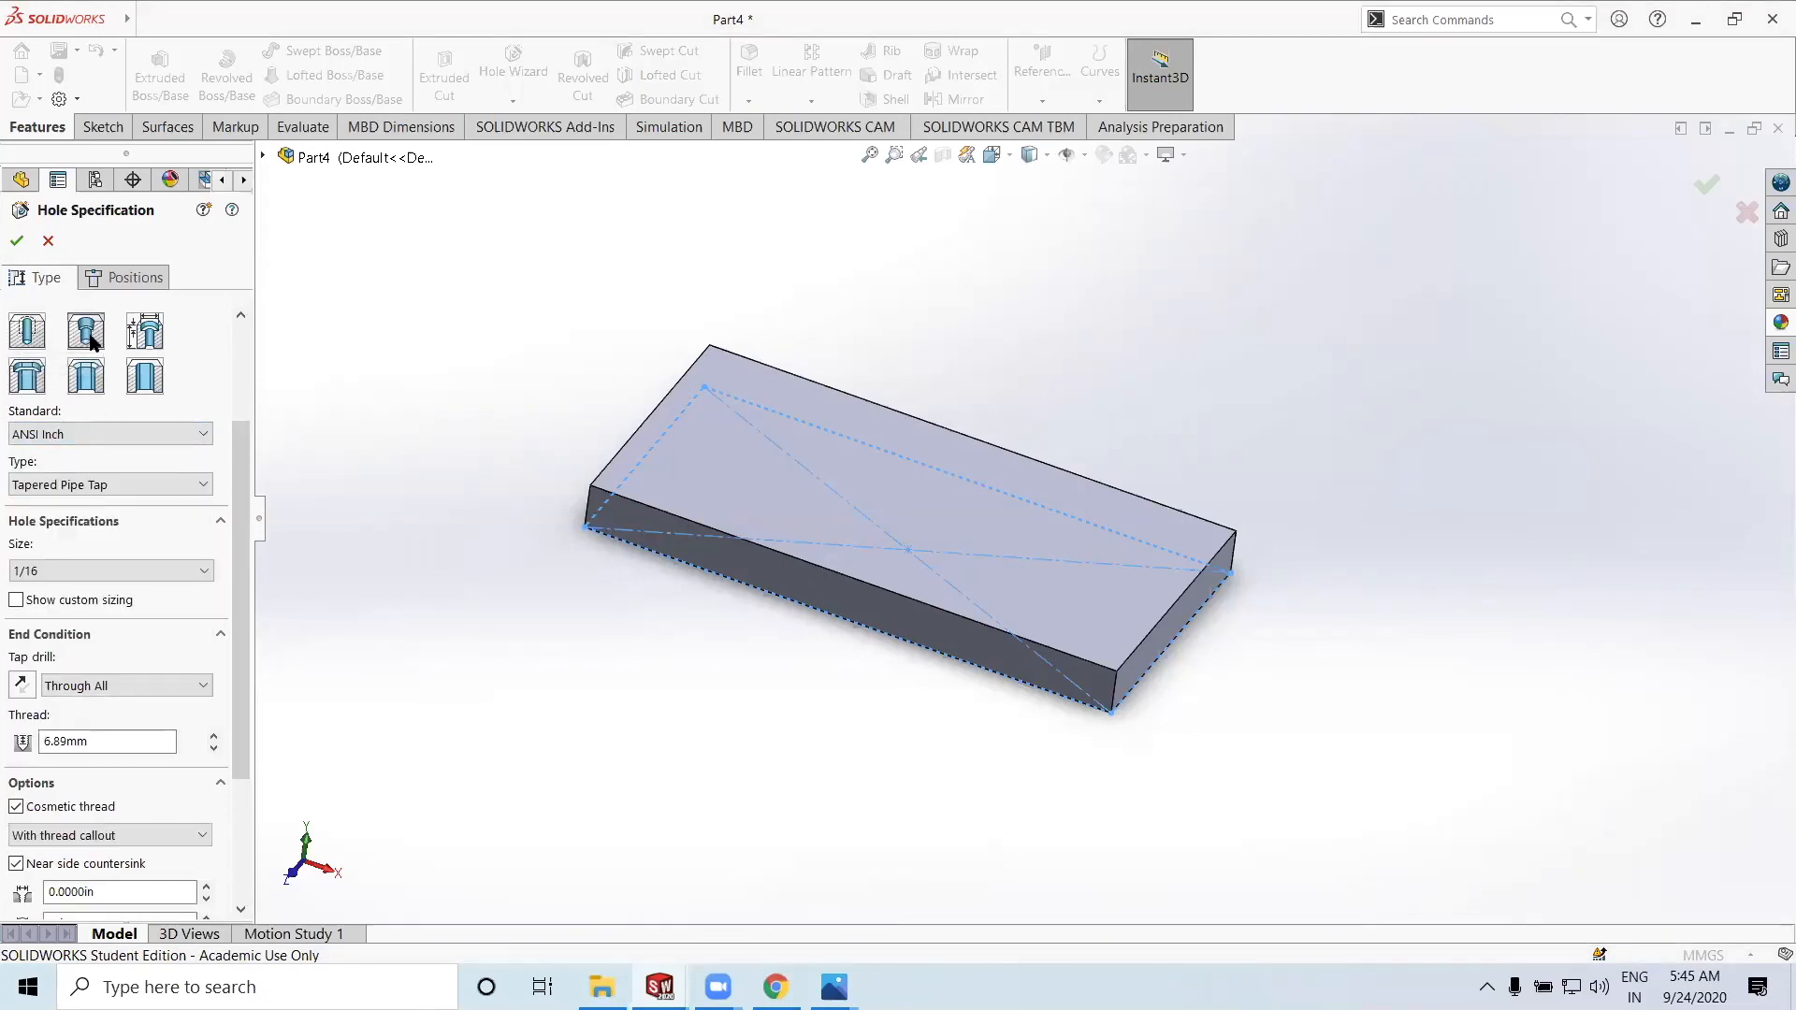
{"action": "left_click", "coordinate": [119, 567]}
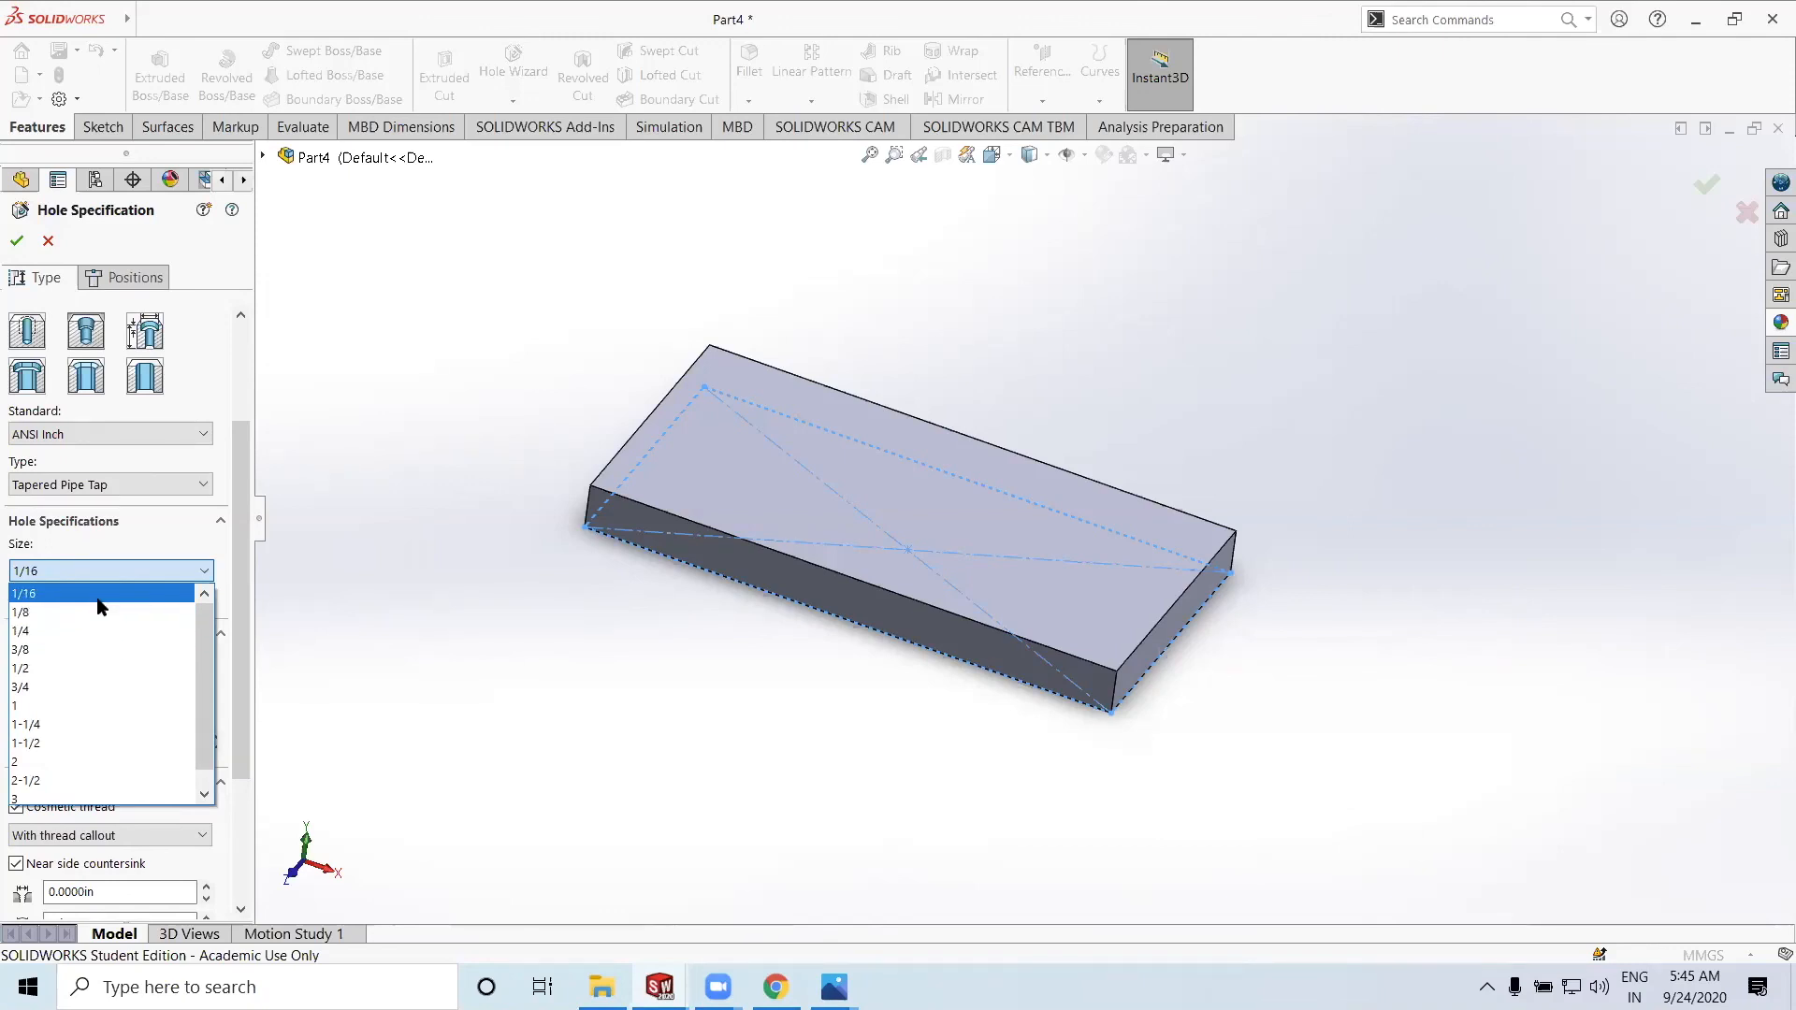
{"action": "left_click", "coordinate": [98, 596]}
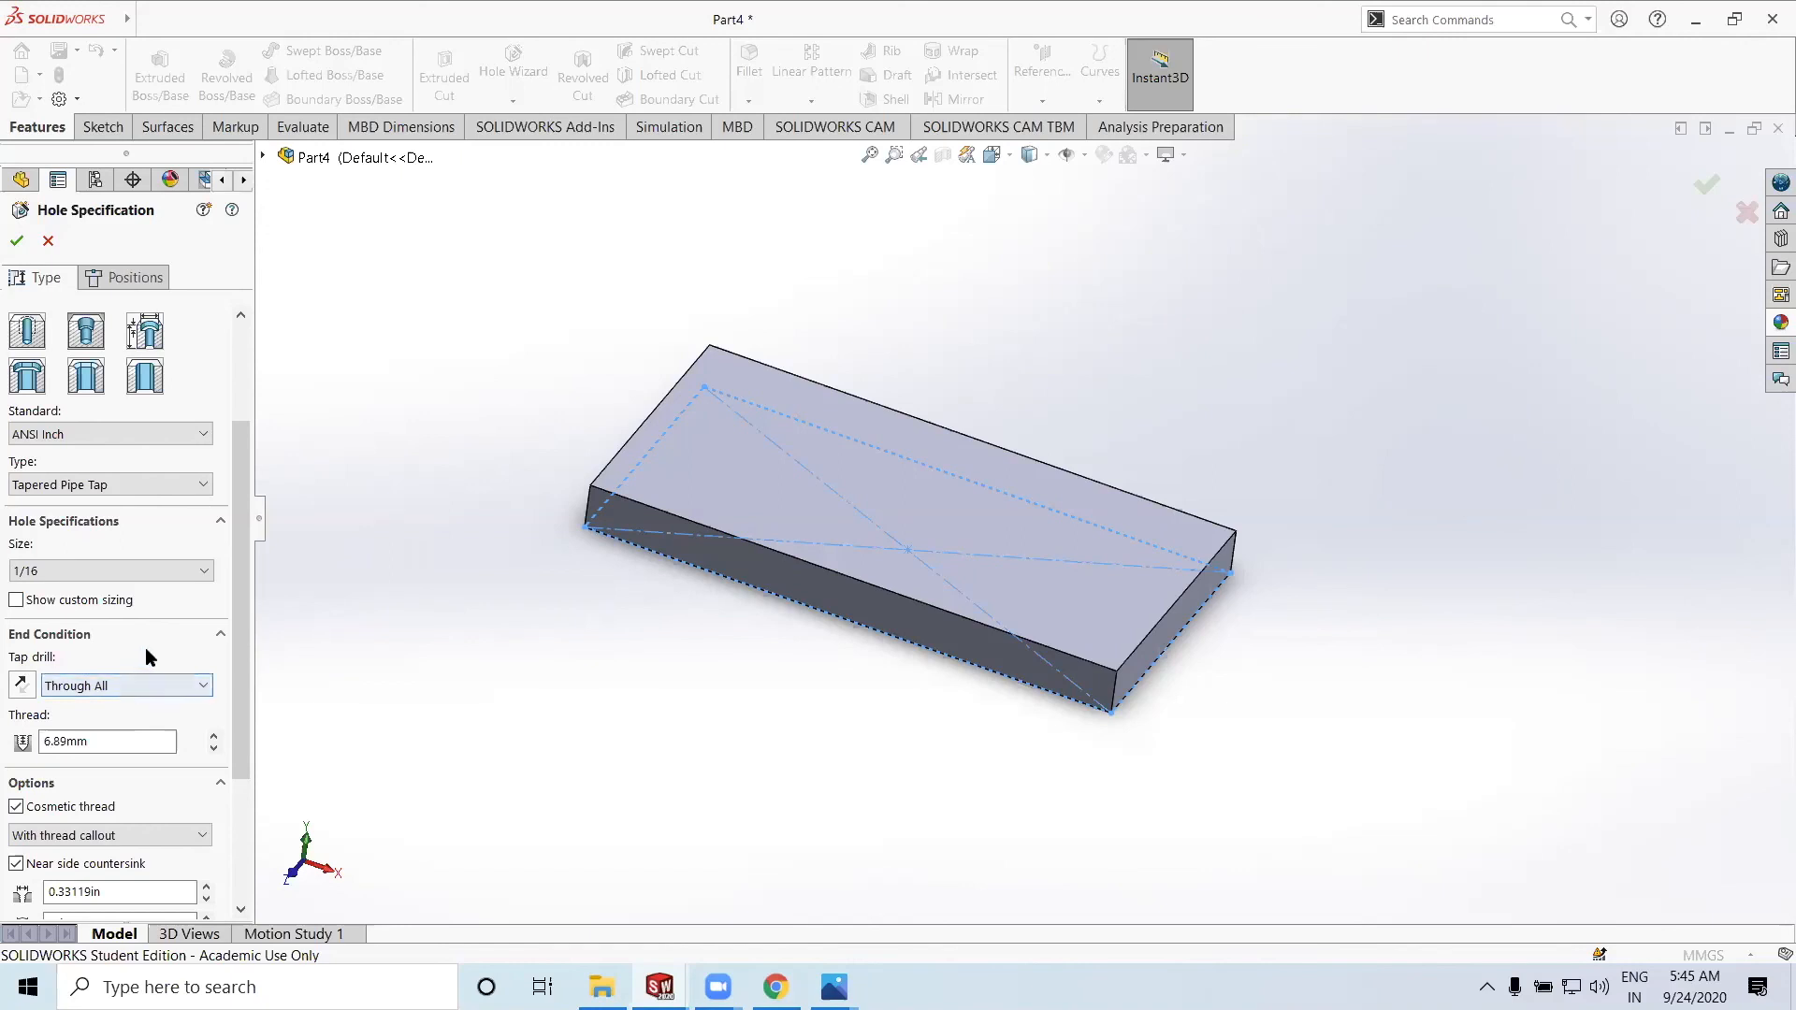
{"action": "left_click", "coordinate": [136, 686]}
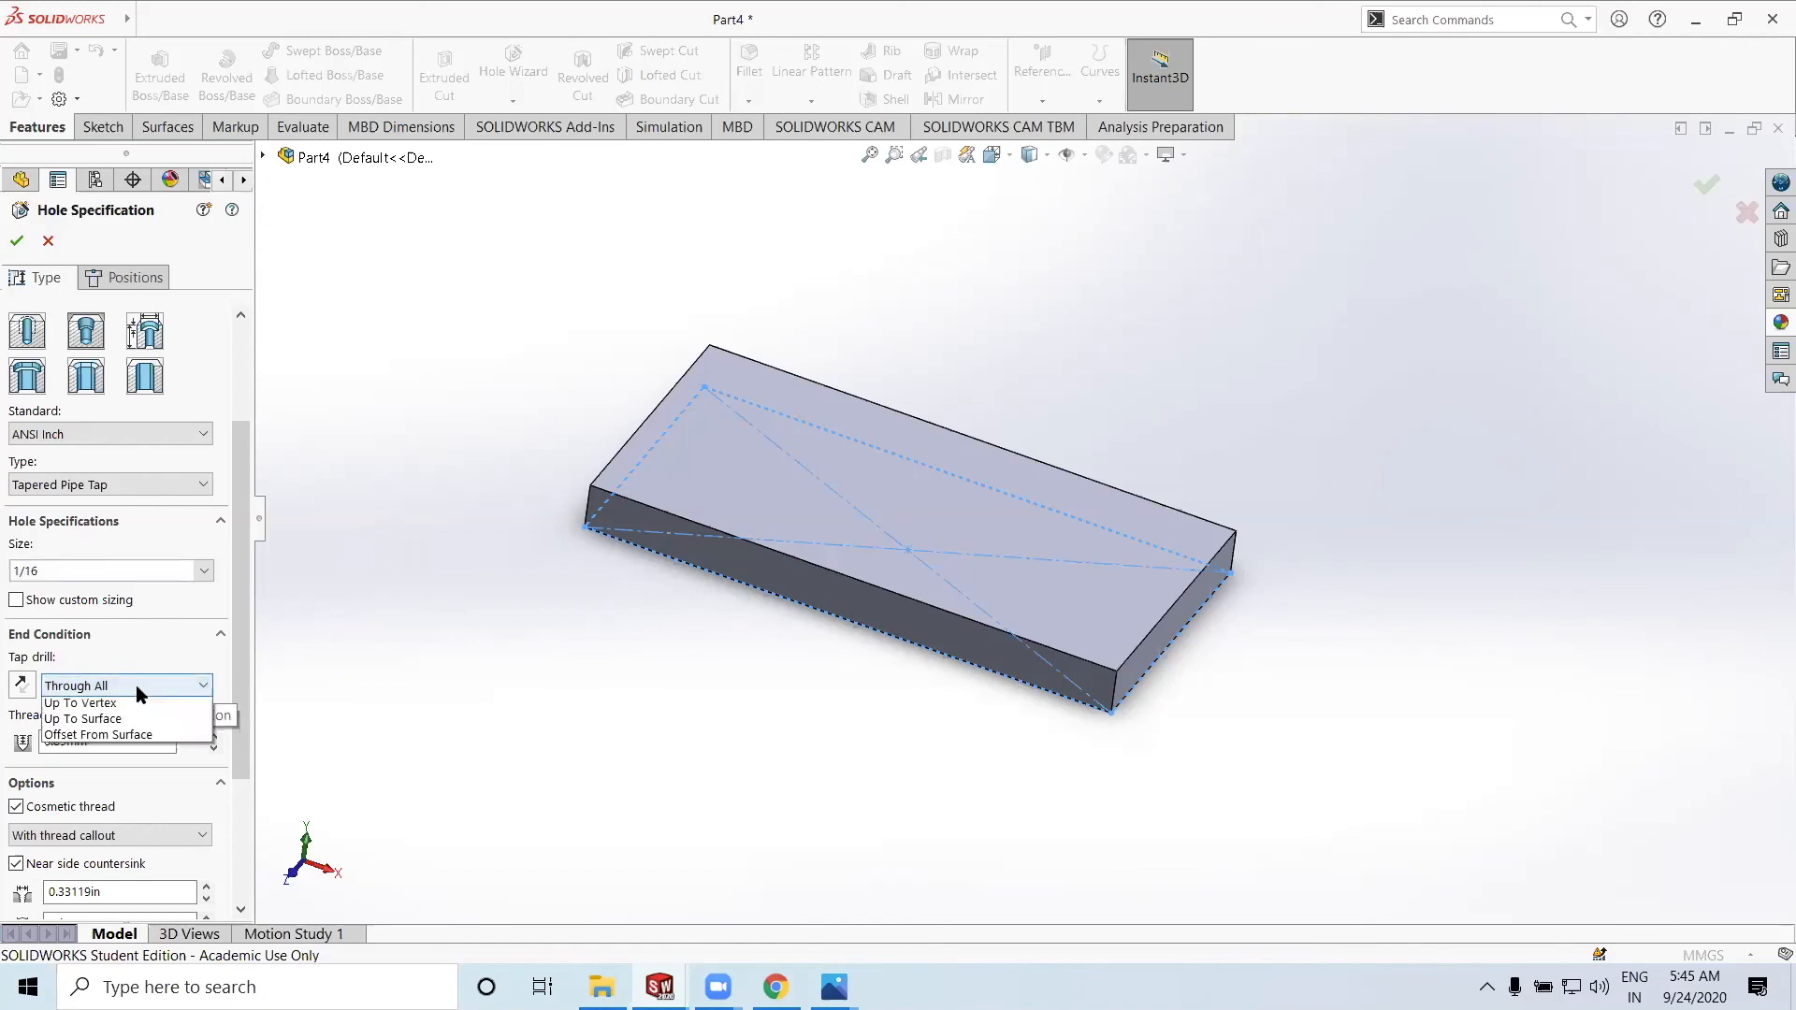
{"action": "left_click", "coordinate": [103, 722]}
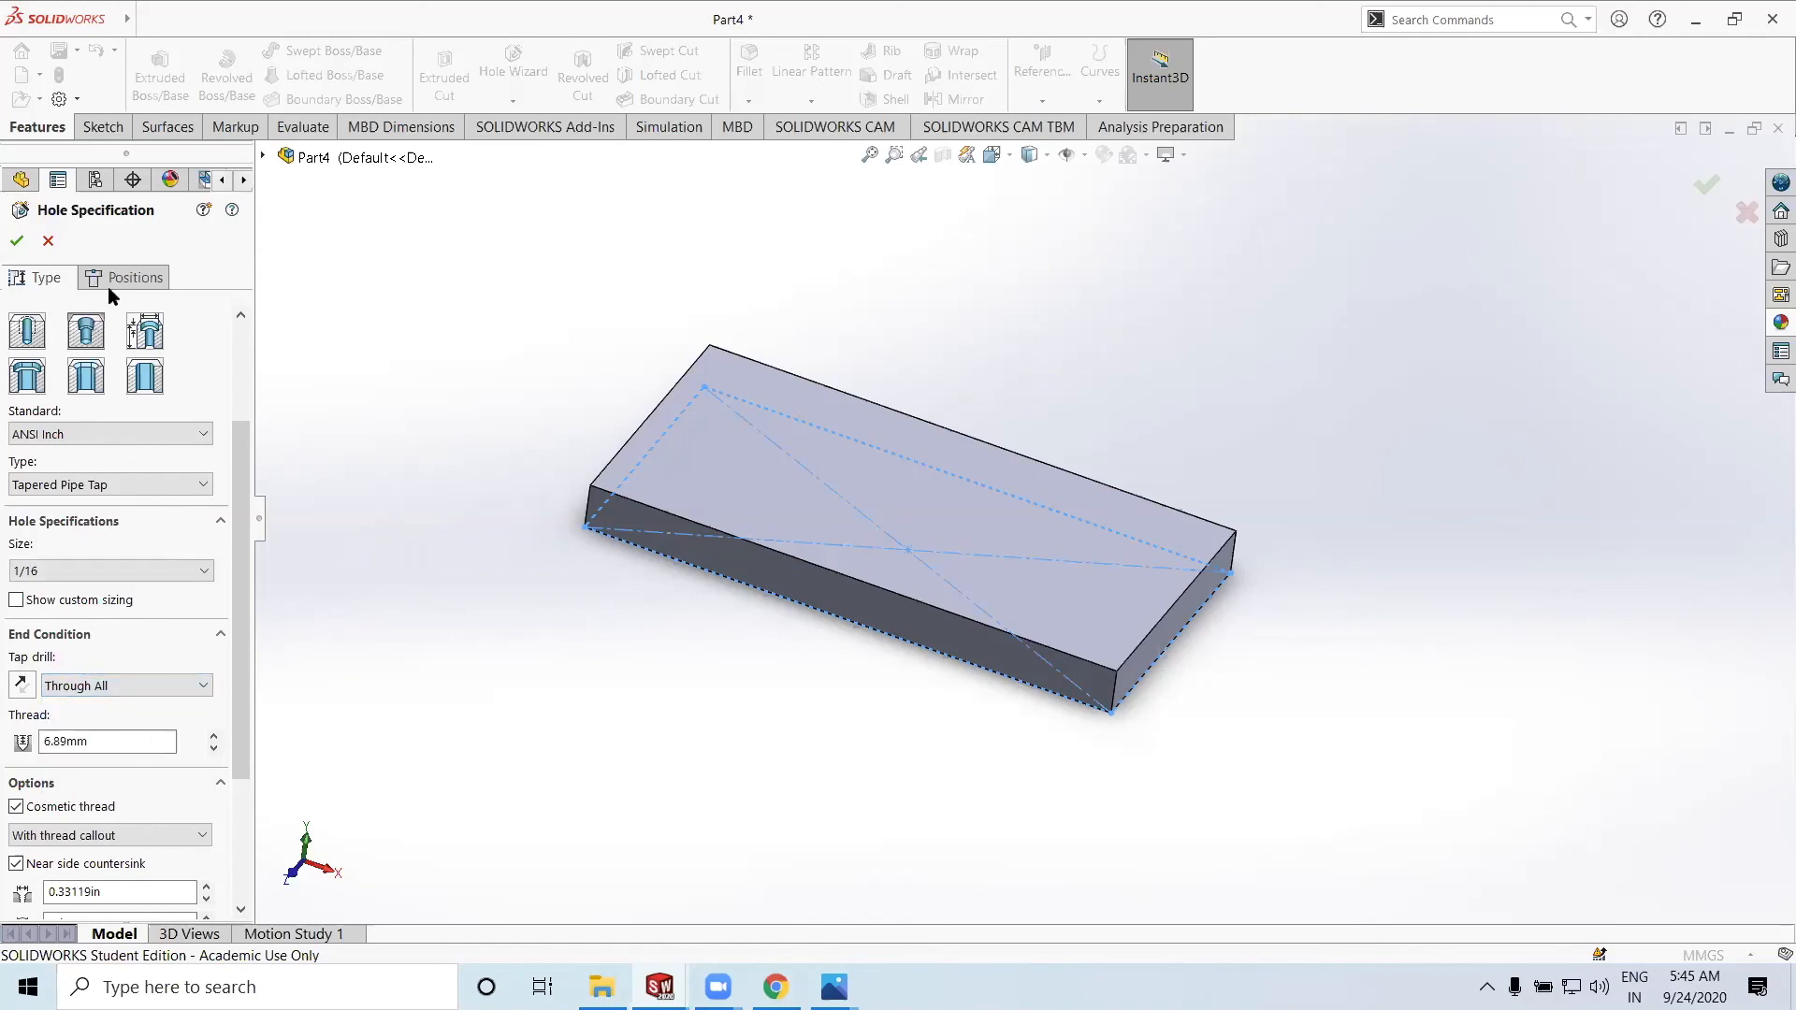
Set the tapped hole's cosmetic thread to With thread callout
{"action": "scroll", "coordinate": [105, 621], "scroll_direction": "down", "scroll_amount": 3}
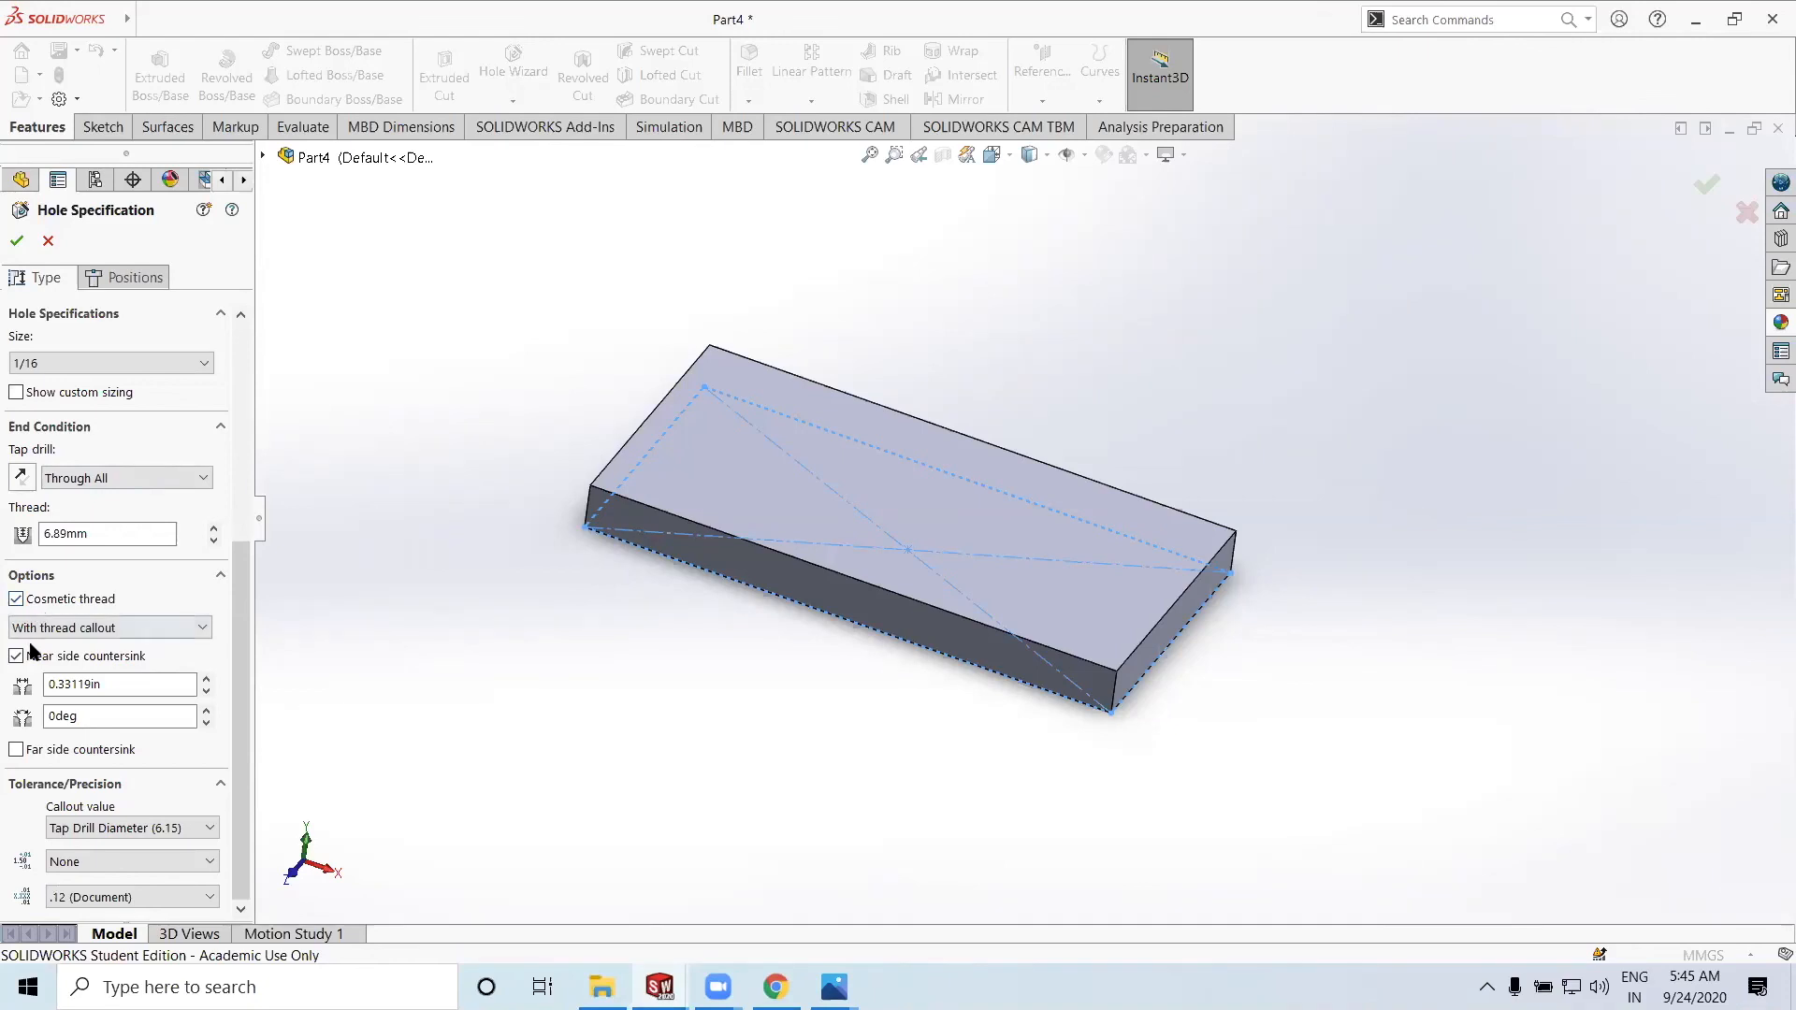
{"action": "left_click", "coordinate": [100, 630]}
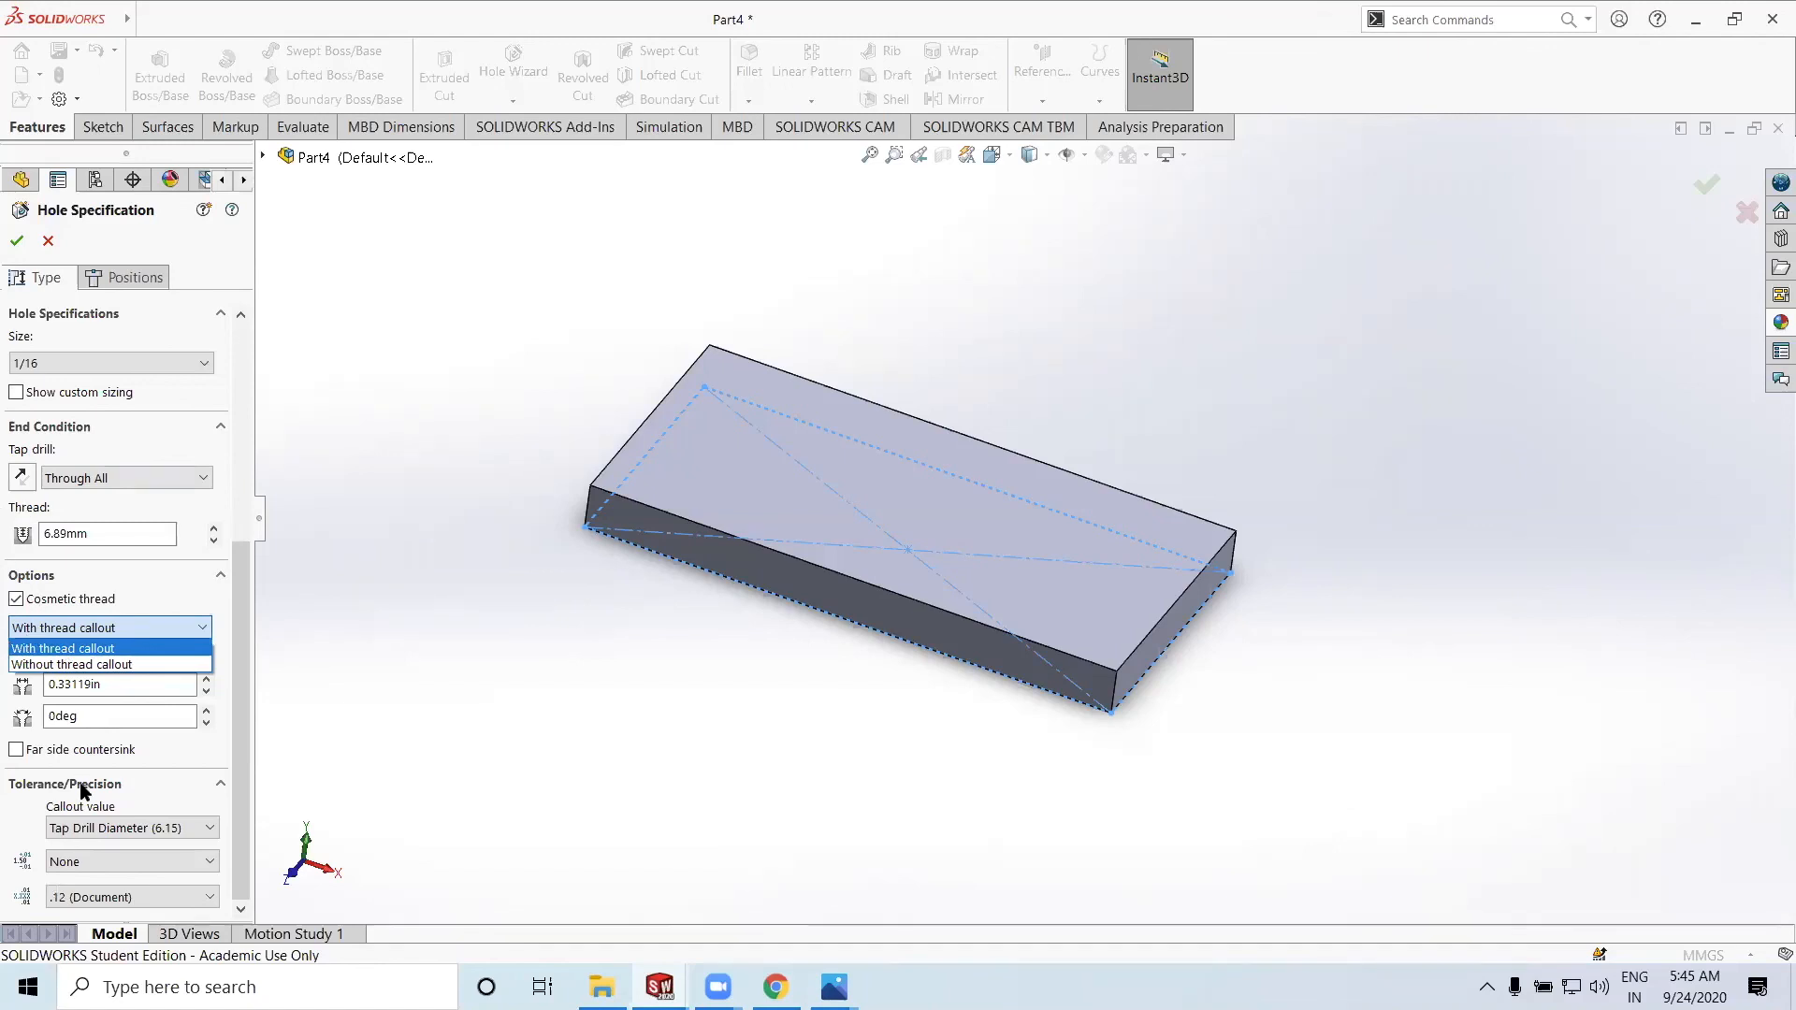
{"action": "left_click", "coordinate": [82, 653]}
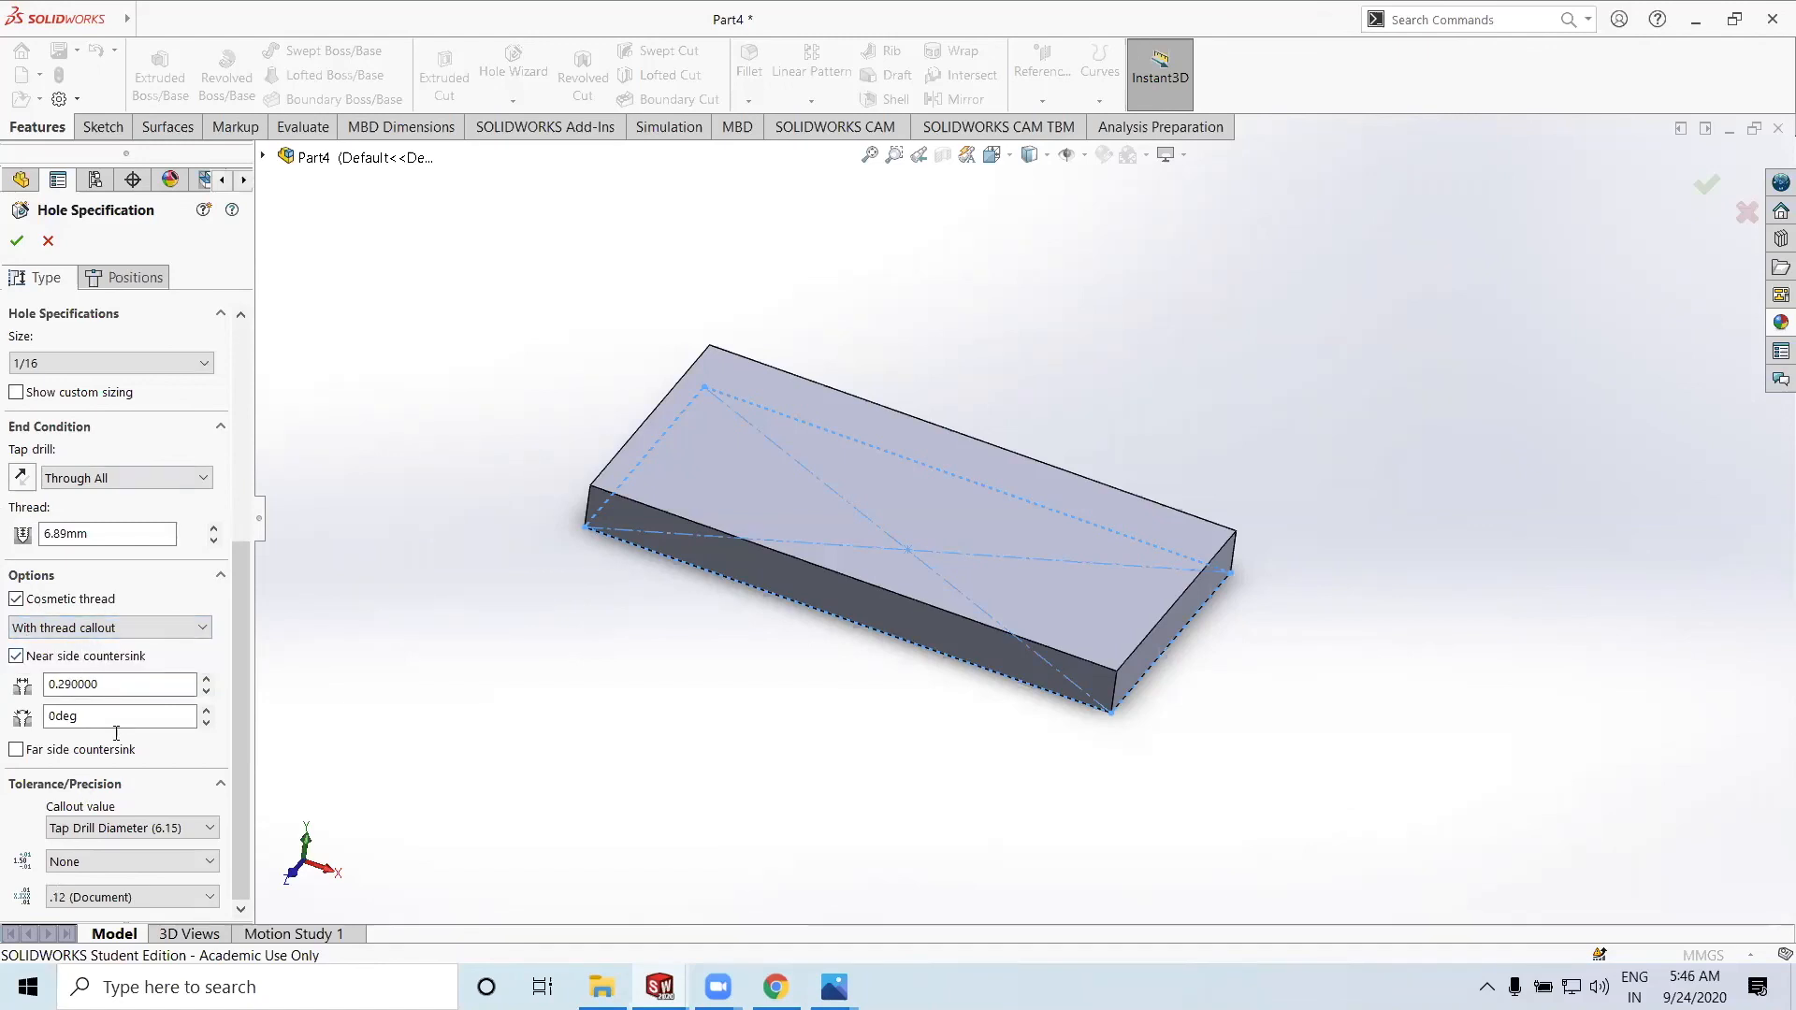
{"action": "scroll", "coordinate": [46, 311], "scroll_direction": "up", "scroll_amount": 4}
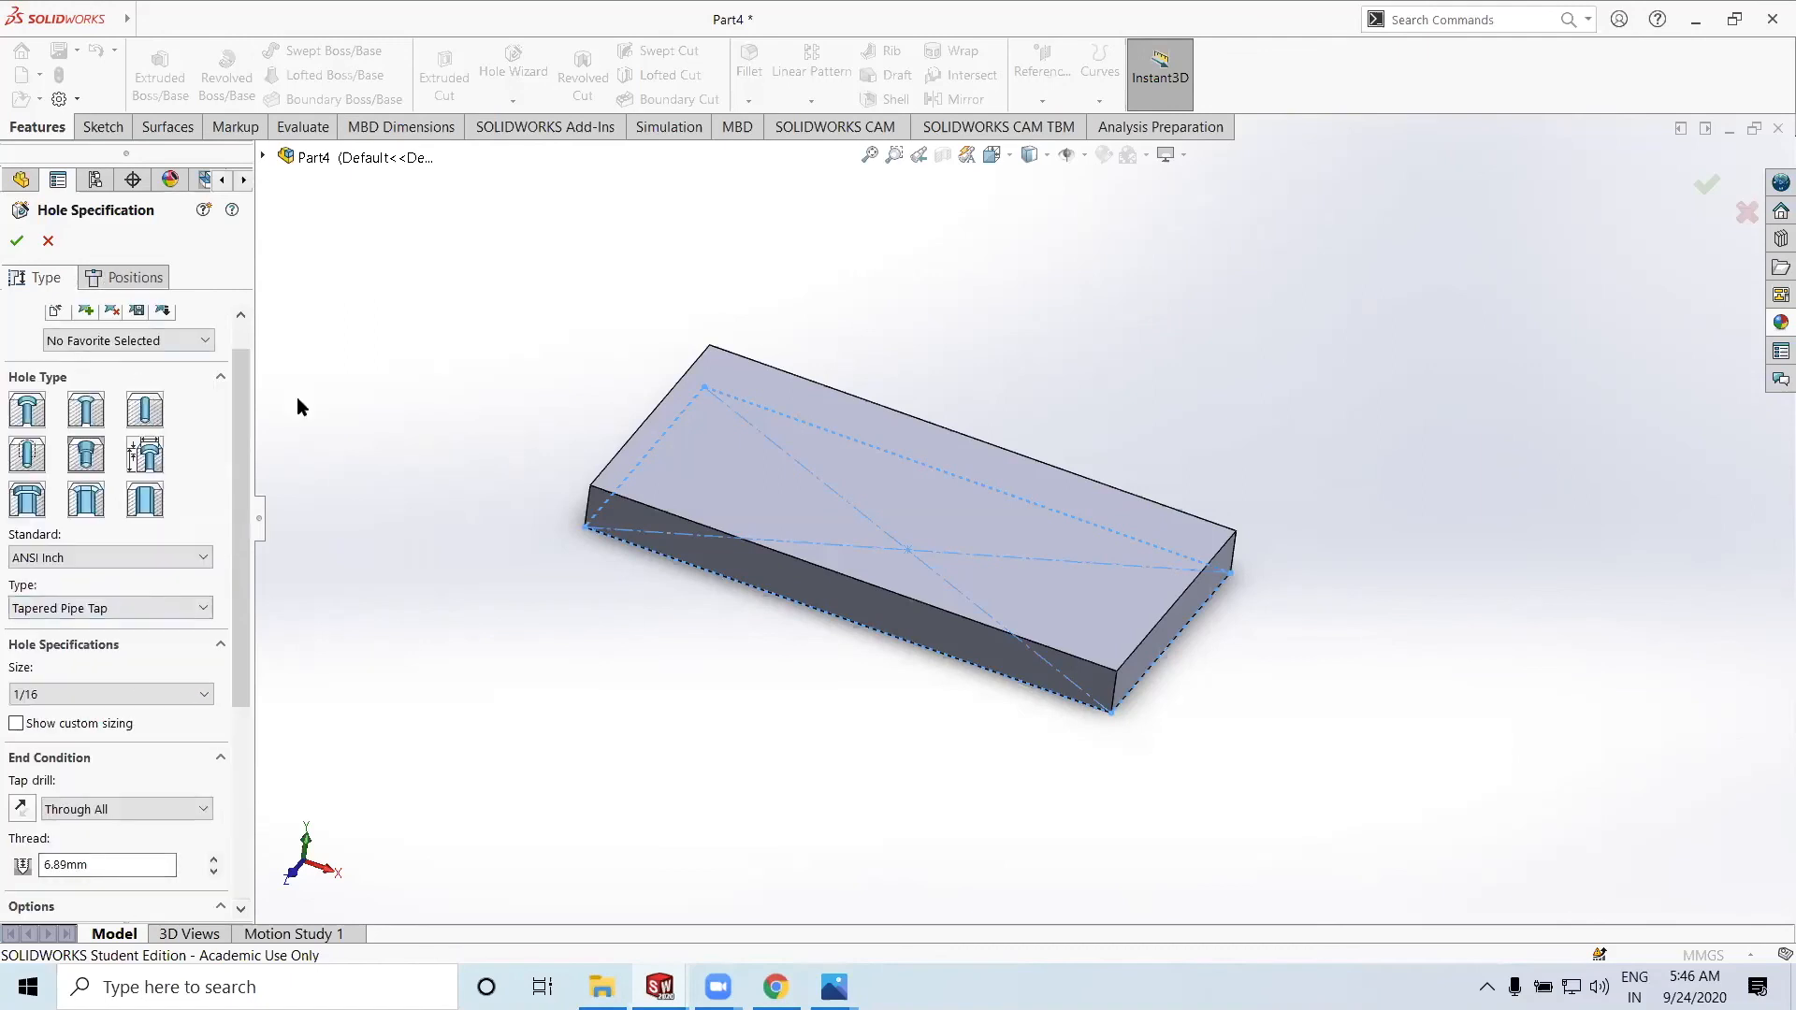
Place two of the tapped holes on the plate's large face, near the two corners of one short end, and finish the feature
{"action": "left_click", "coordinate": [123, 277]}
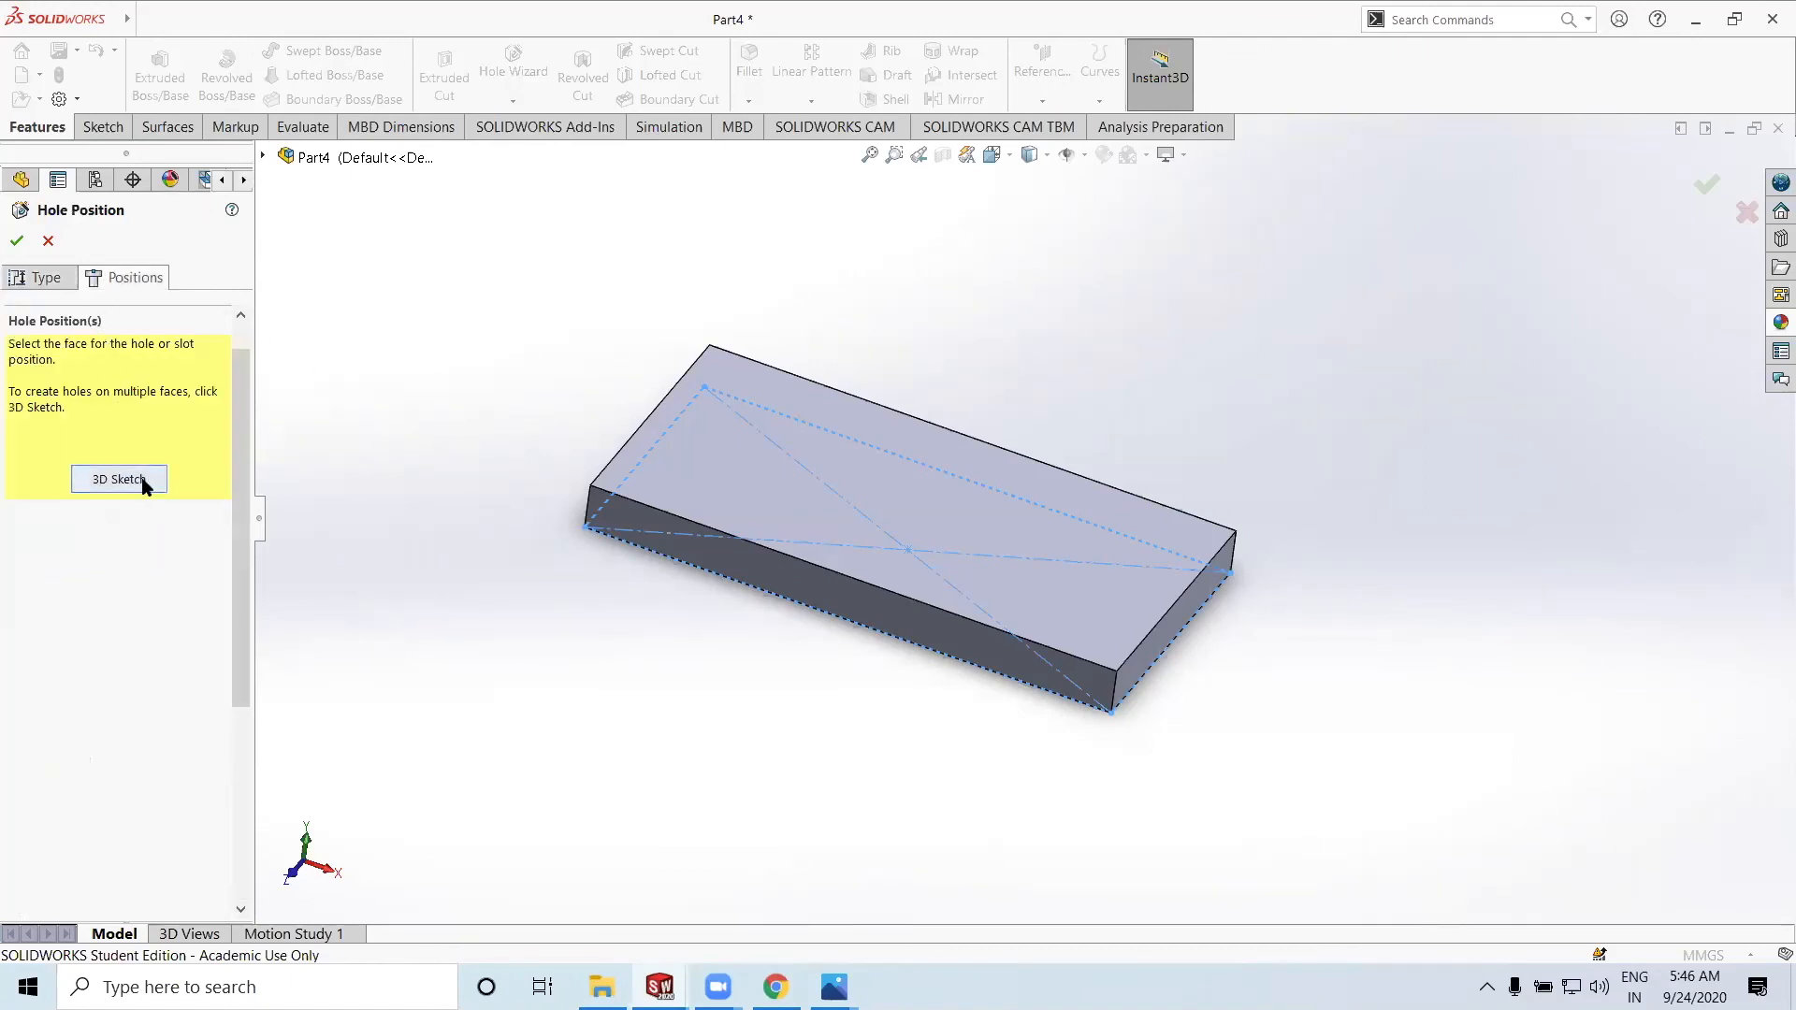
{"action": "middle_click_drag", "start_coordinate": [1149, 680], "coordinate": [936, 679]}
{"action": "middle_click_drag", "start_coordinate": [792, 674], "coordinate": [802, 749]}
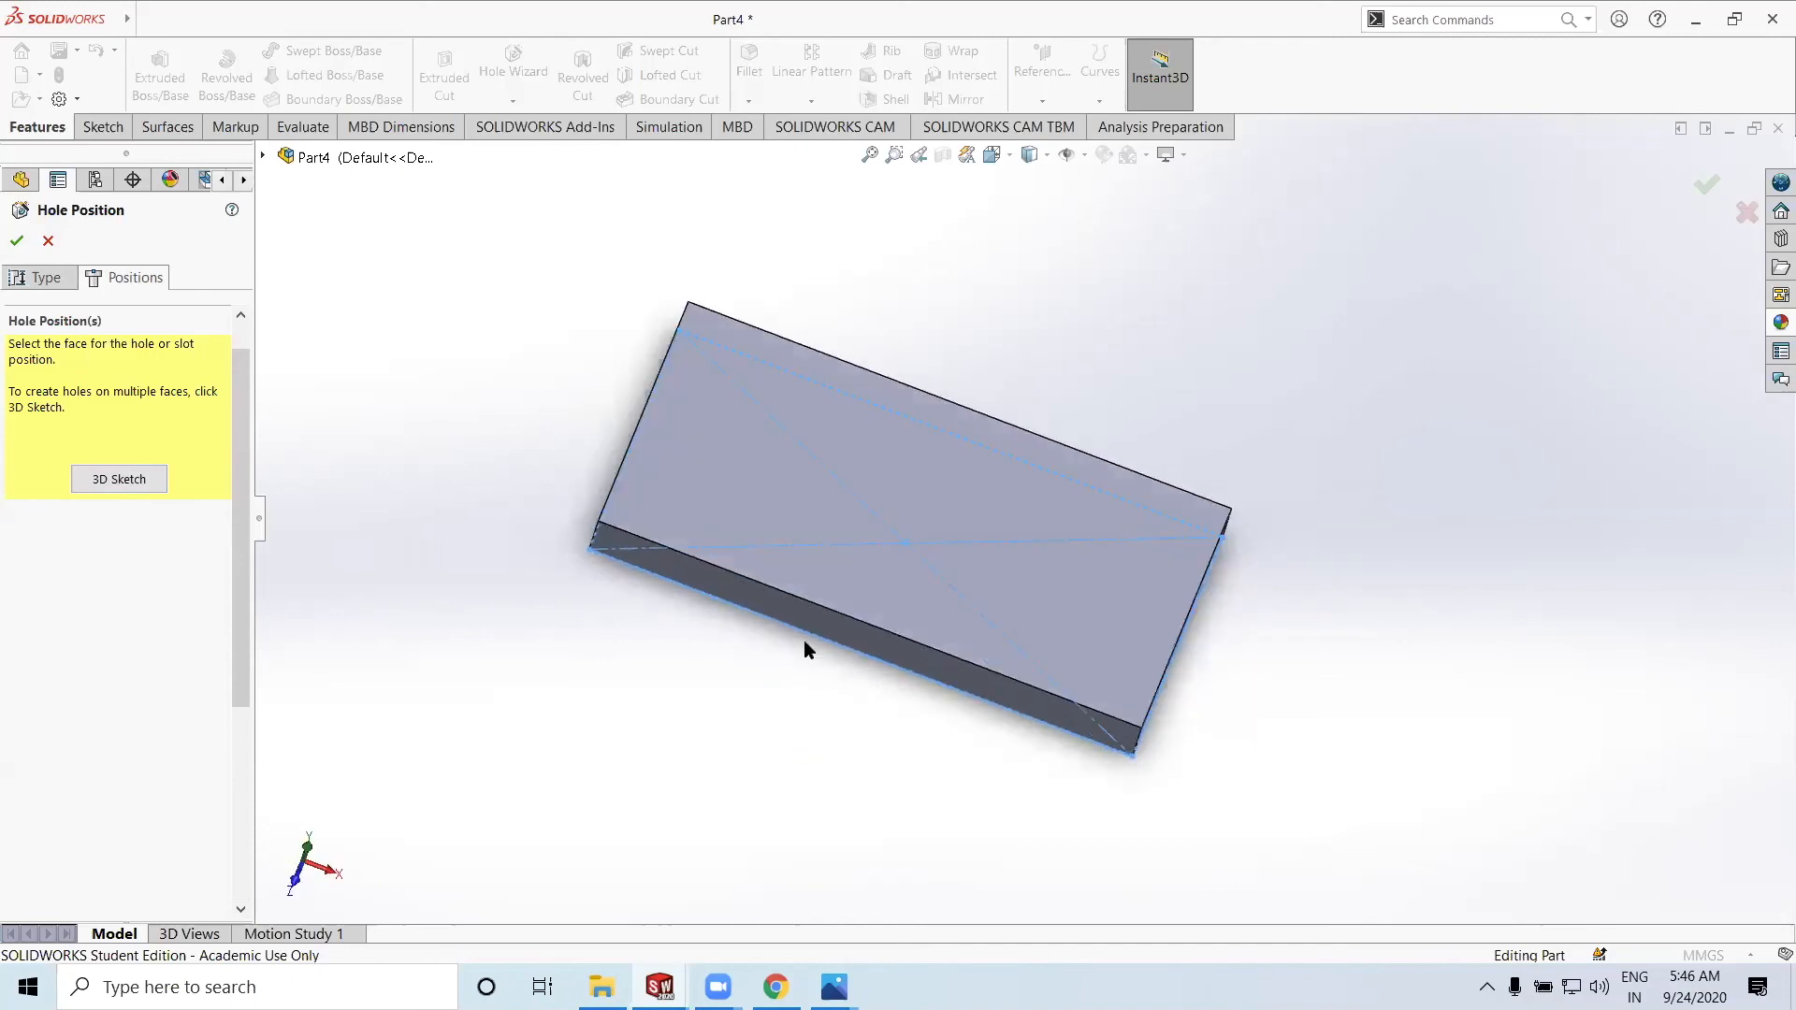
{"action": "left_click", "coordinate": [829, 507]}
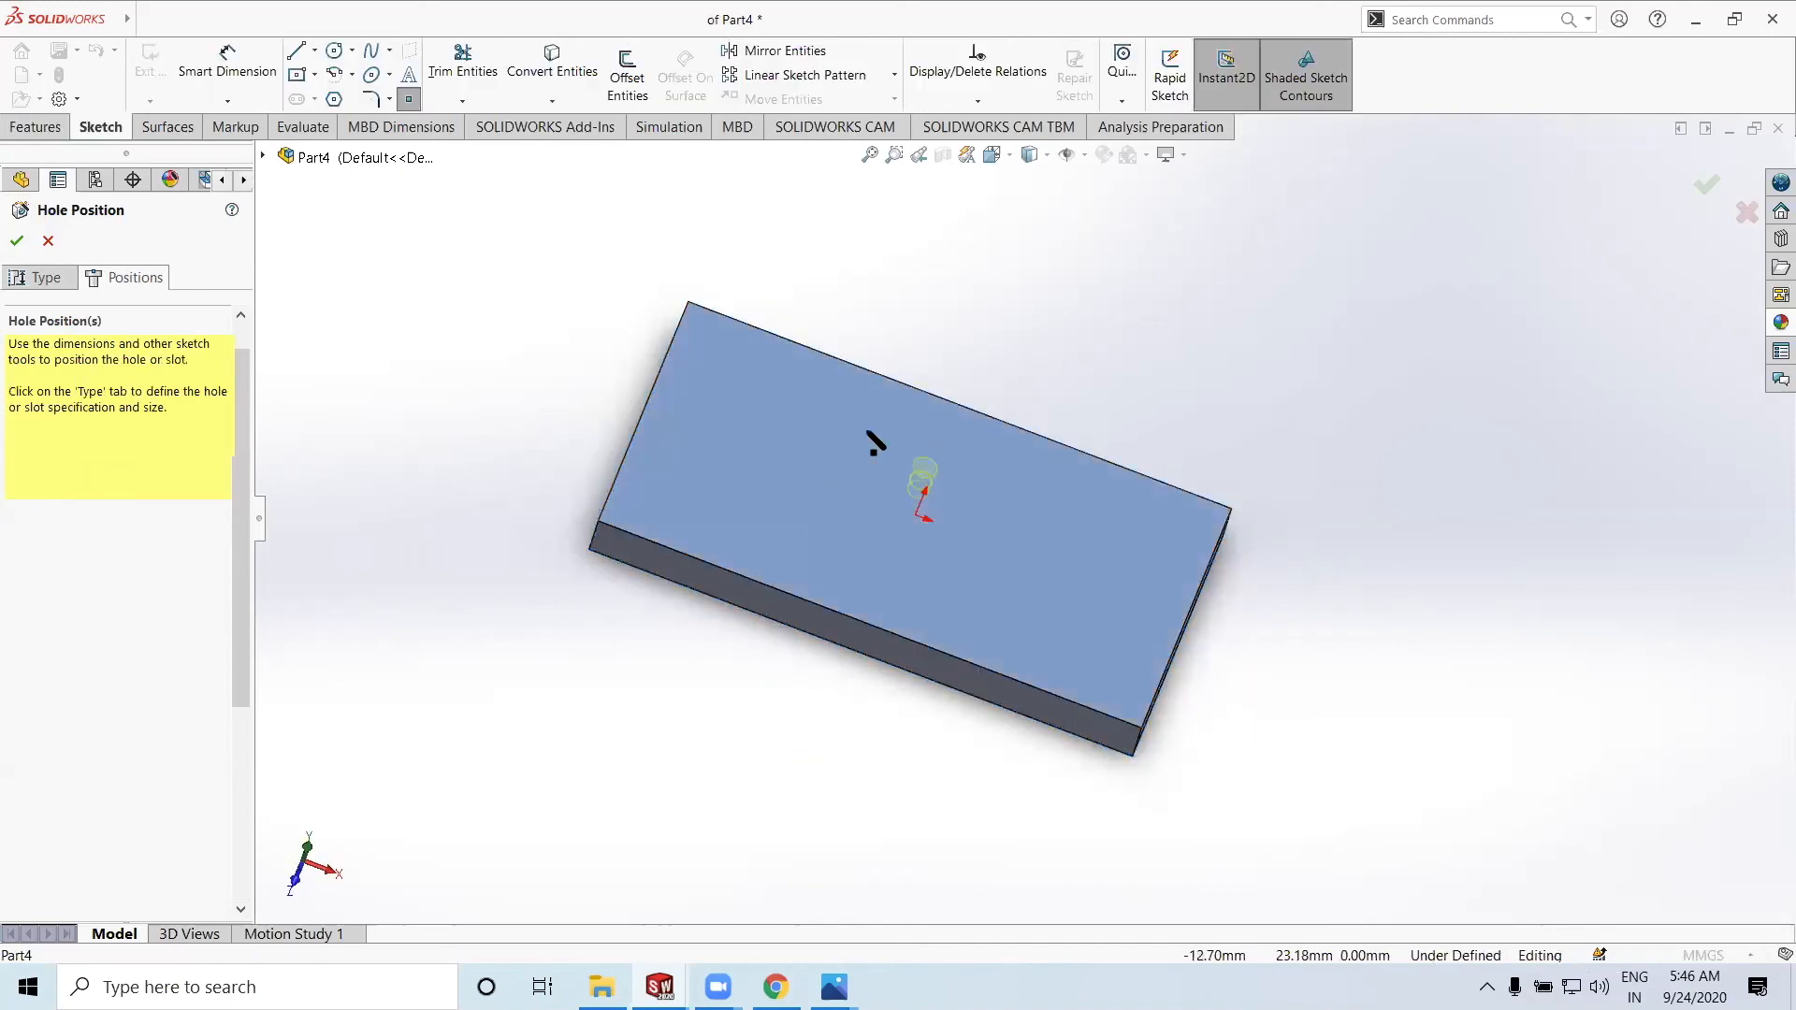
{"action": "middle_click_drag", "start_coordinate": [703, 513], "coordinate": [743, 510]}
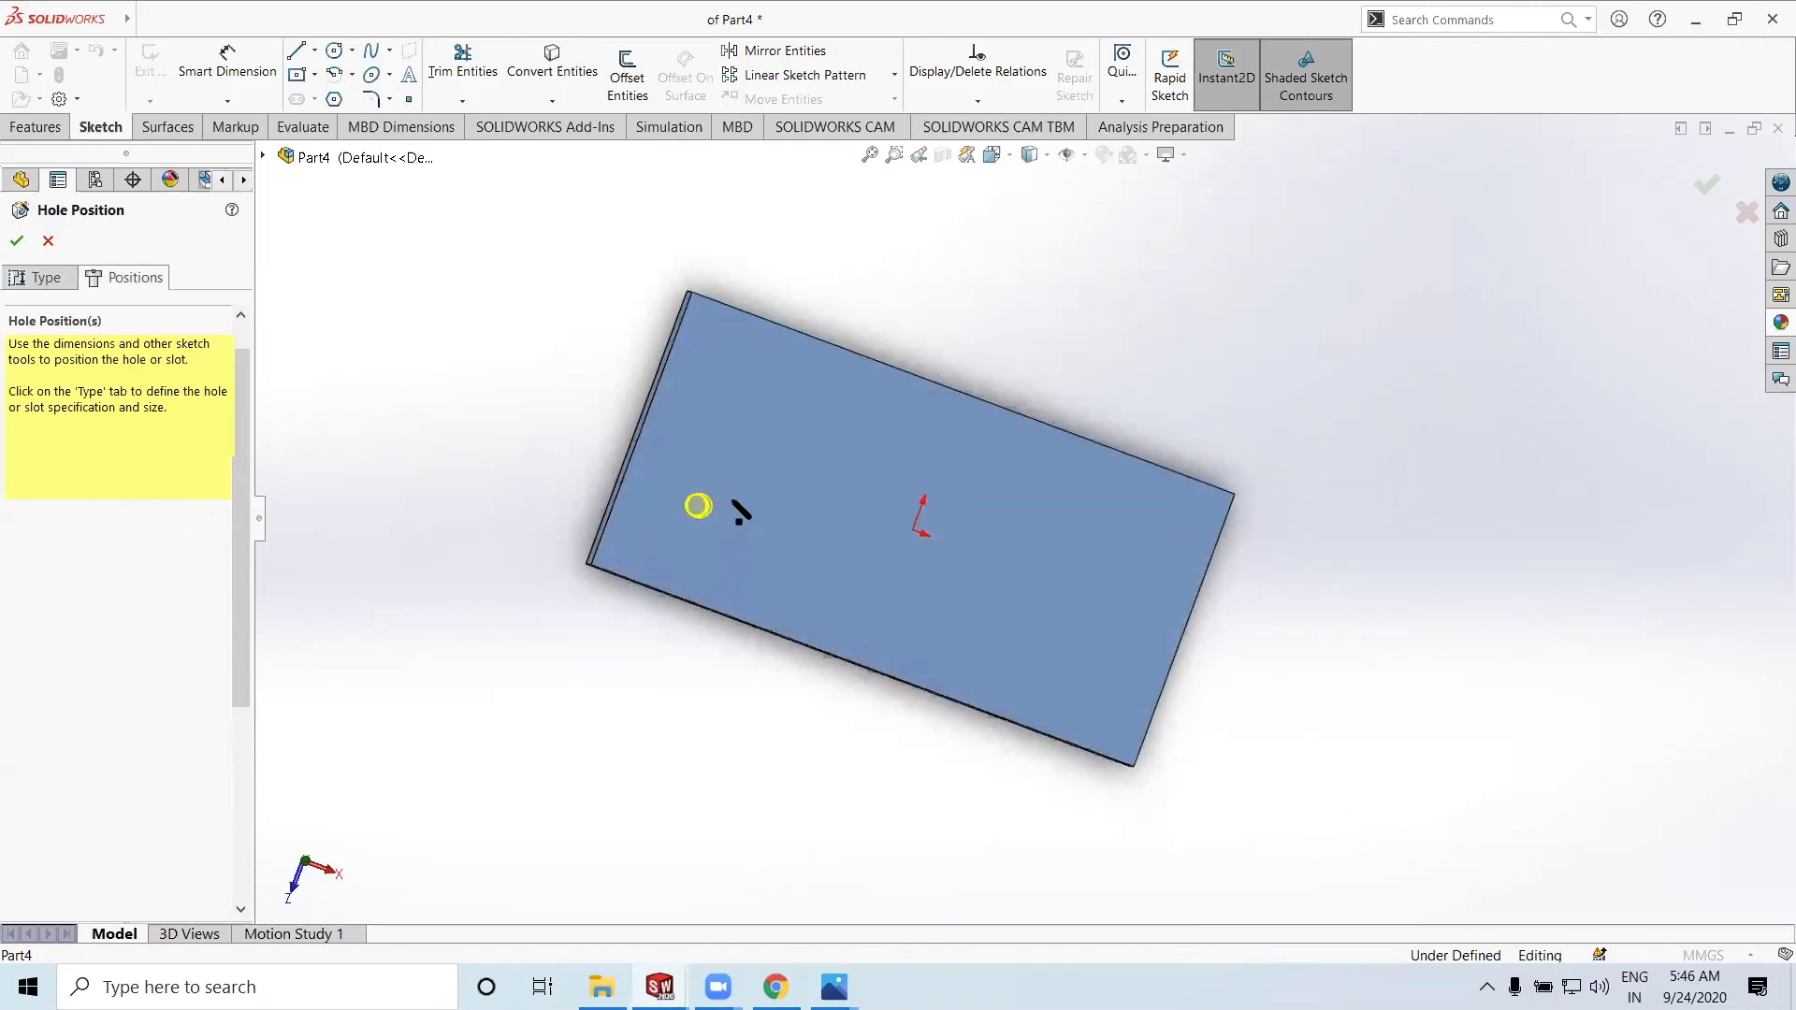
{"action": "mouse_move", "coordinate": [724, 384]}
{"action": "middle_mouse_down"}
{"action": "mouse_move", "coordinate": [684, 412]}
{"action": "mouse_move", "coordinate": [711, 389]}
{"action": "mouse_move", "coordinate": [730, 405]}
{"action": "middle_mouse_up"}
{"action": "left_click", "coordinate": [733, 388]}
{"action": "left_click", "coordinate": [674, 549]}
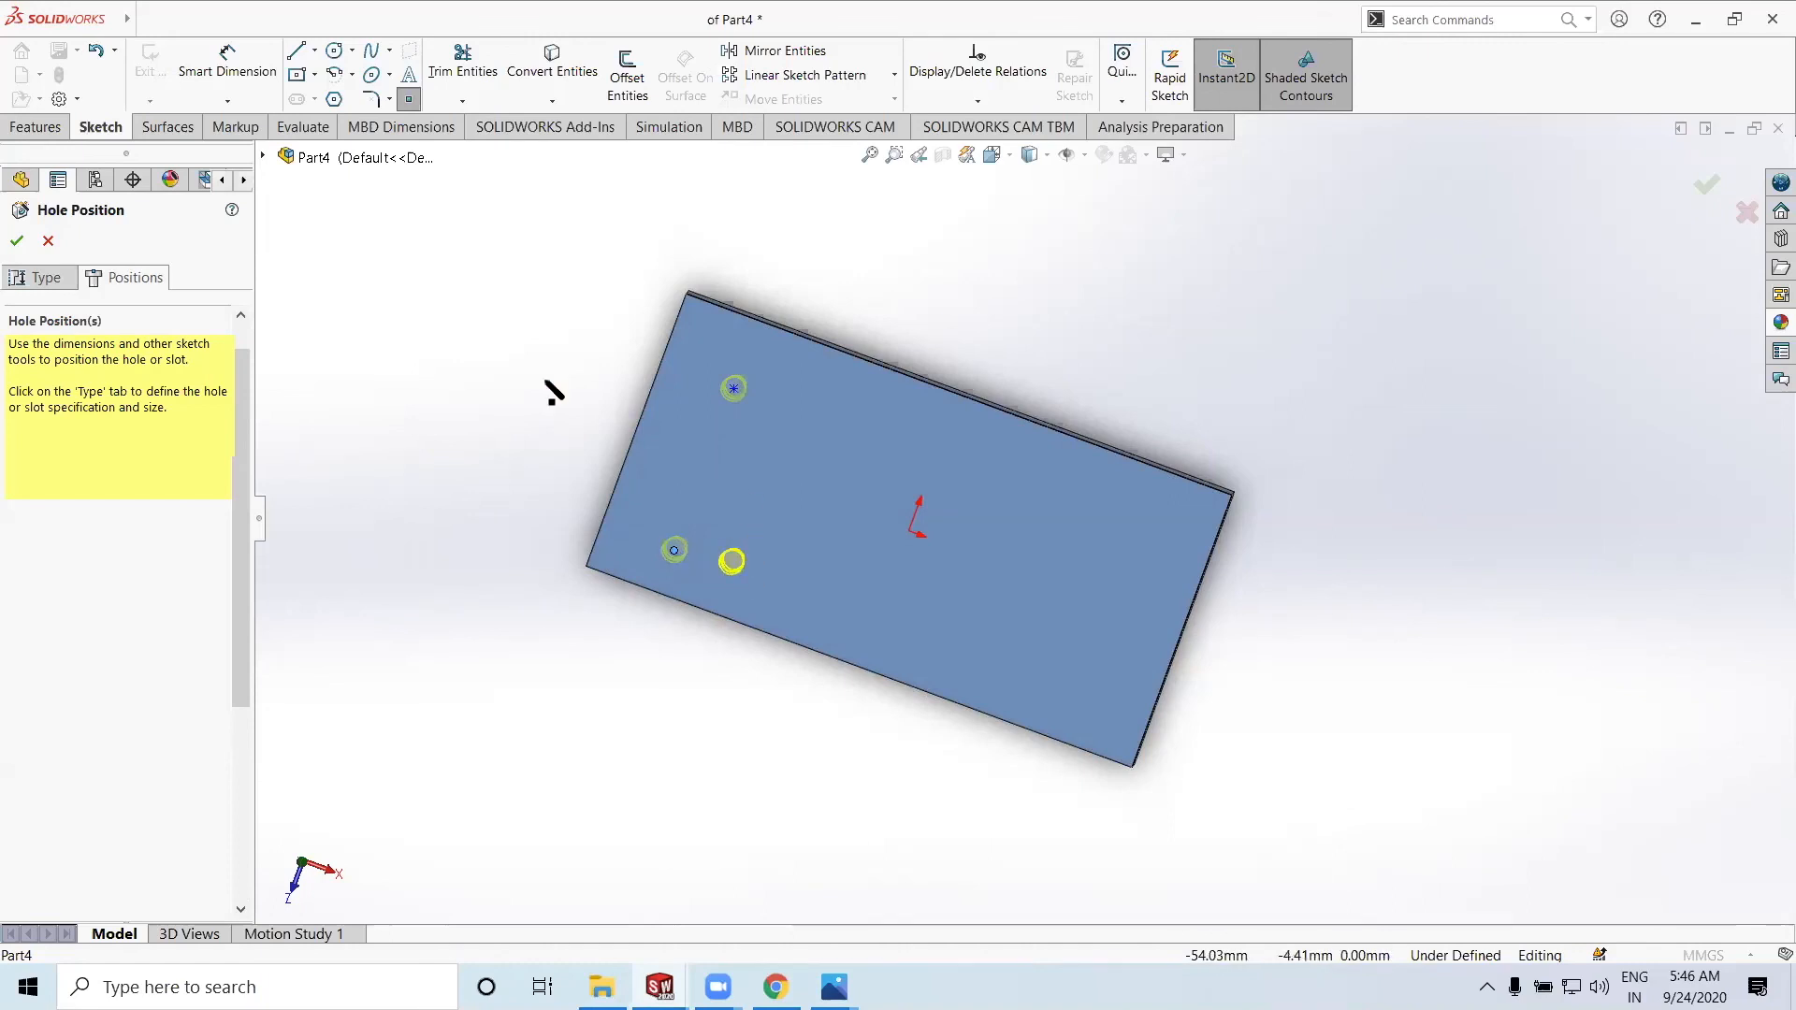
{"action": "left_click", "coordinate": [38, 278]}
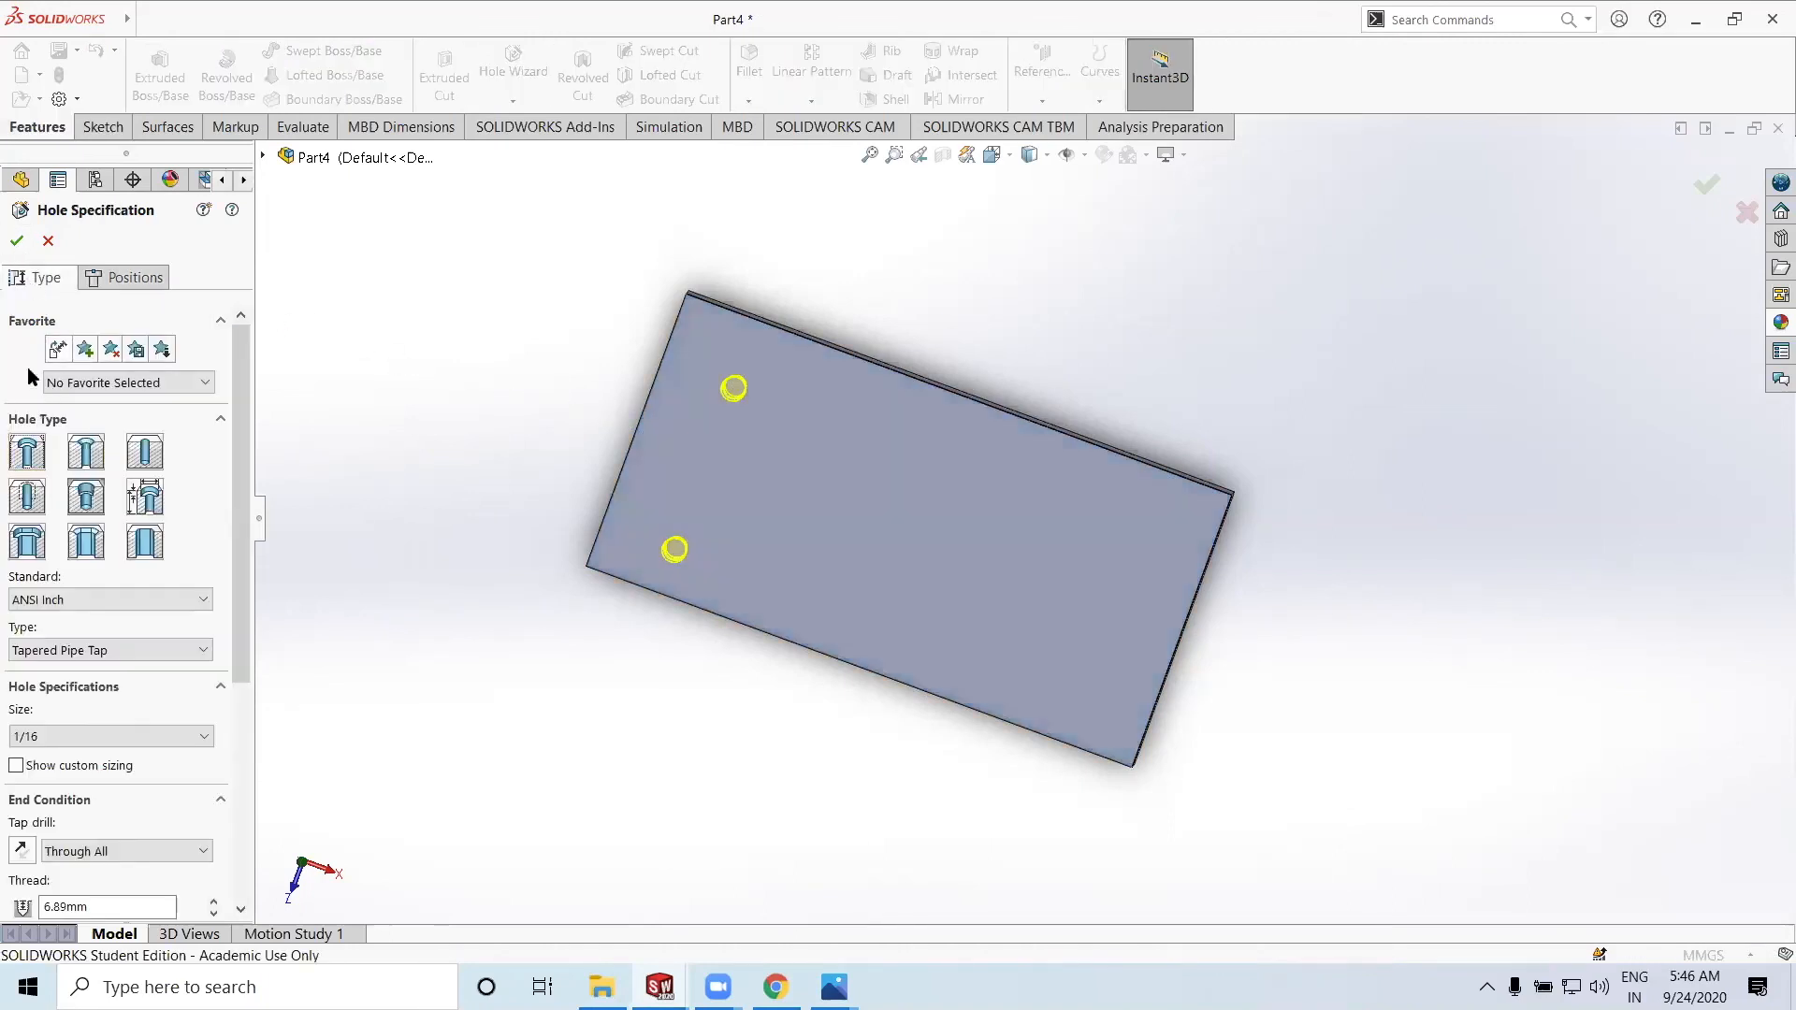
{"action": "left_click", "coordinate": [16, 241]}
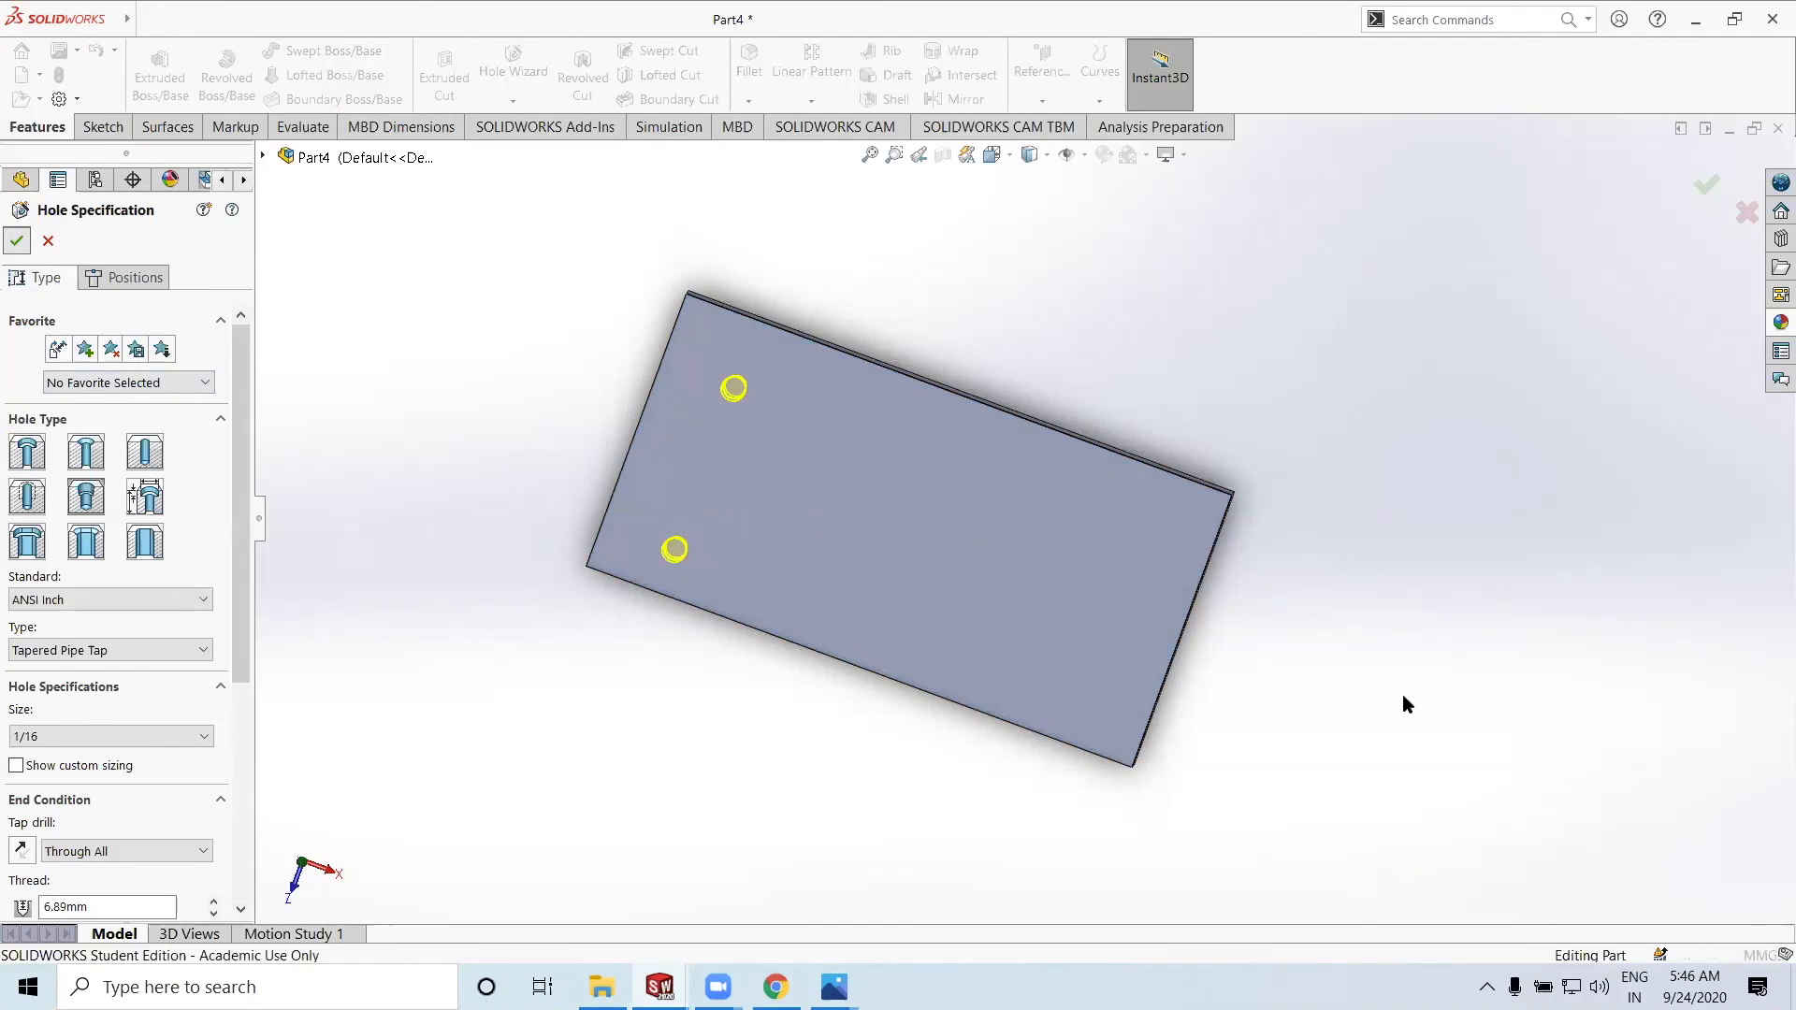
Examine the two tapped holes on the plate and expand their feature to view its sketches and hole threads
{"action": "middle_click_drag", "start_coordinate": [1399, 570], "coordinate": [699, 528]}
{"action": "middle_click_drag", "start_coordinate": [762, 449], "coordinate": [822, 533]}
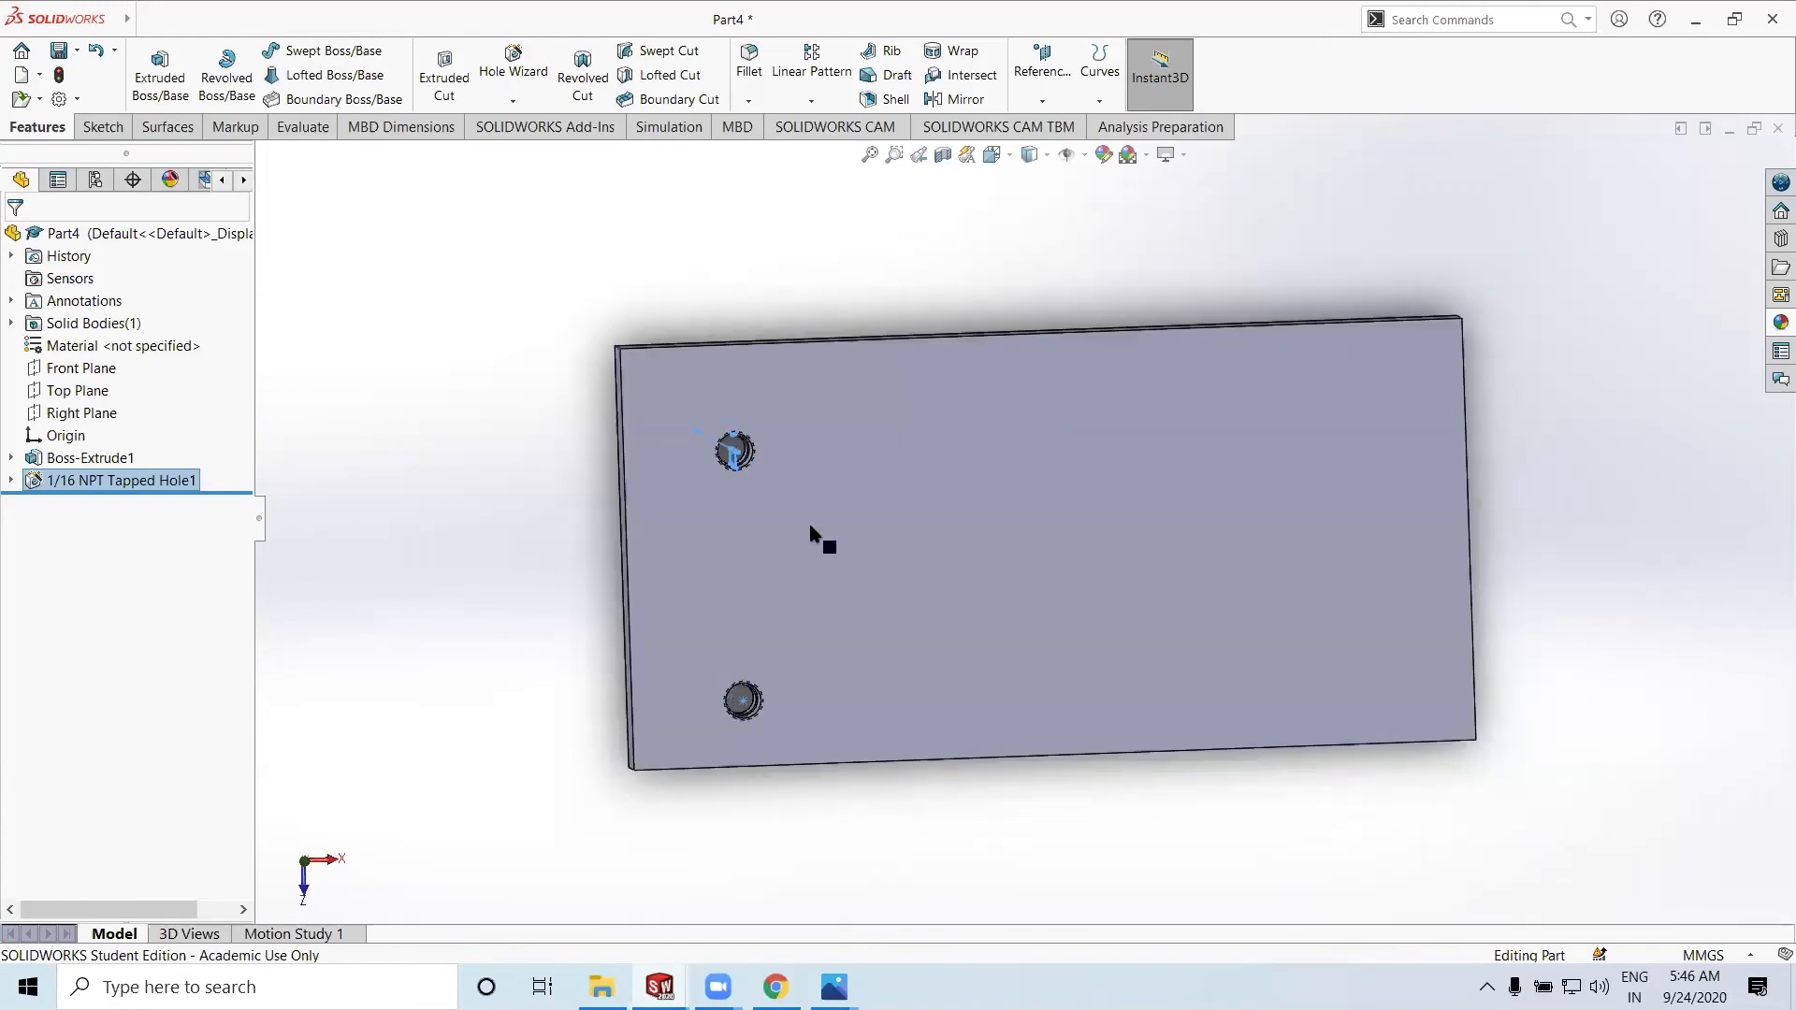
{"action": "left_click", "coordinate": [11, 481]}
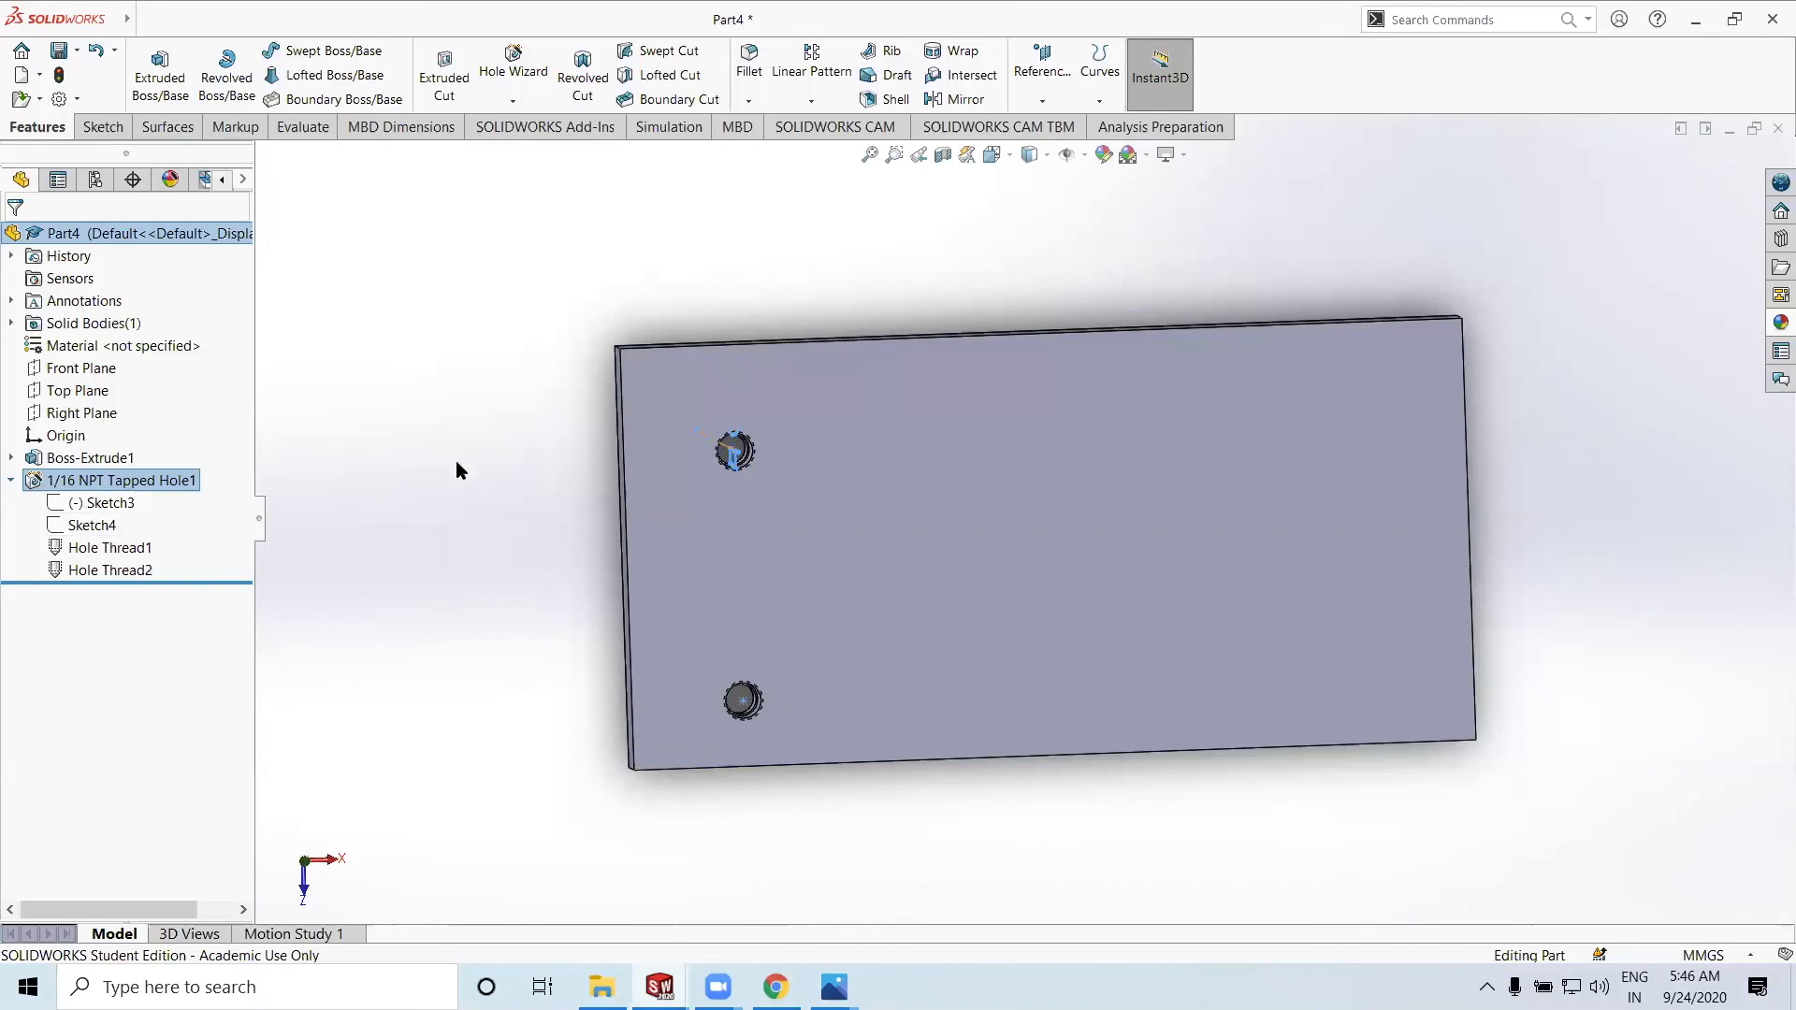
{"action": "scroll", "coordinate": [744, 470], "scroll_direction": "up", "scroll_amount": 3}
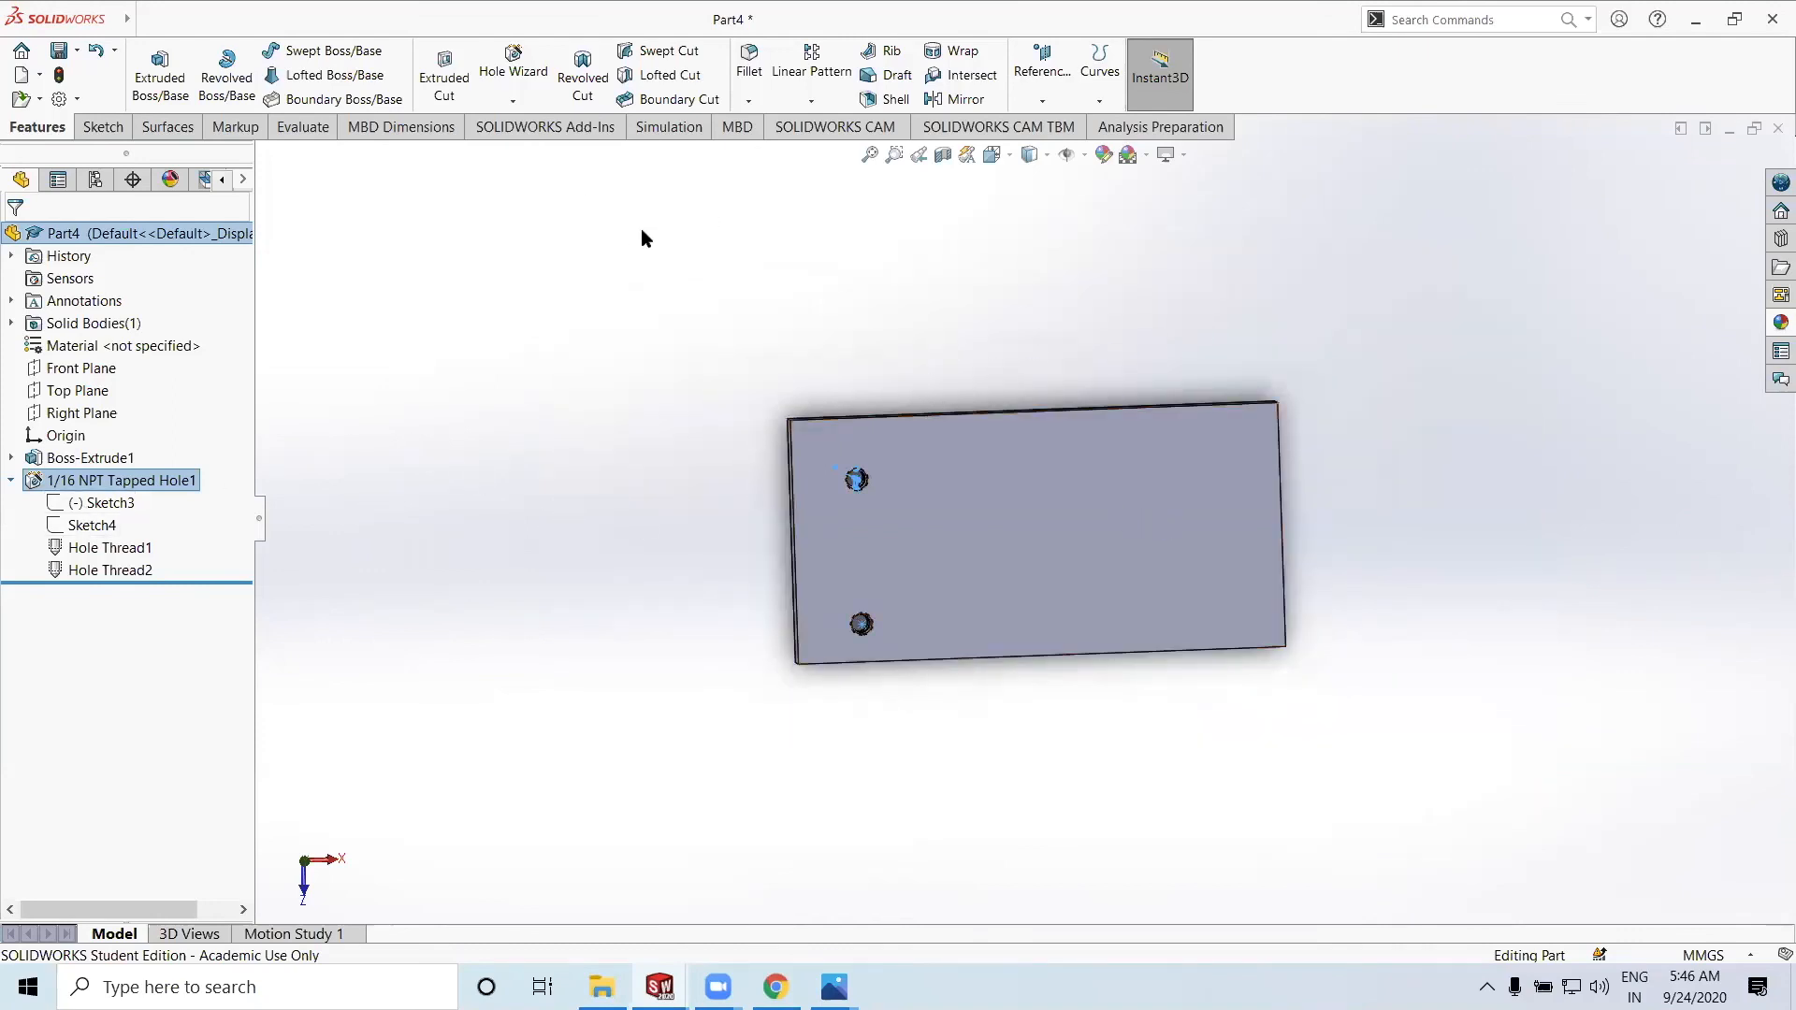
Start a new Hole Wizard counterbore for an ANSI Inch Binding Head Screw, size 5/16 with Normal fit
{"action": "left_click", "coordinate": [514, 64]}
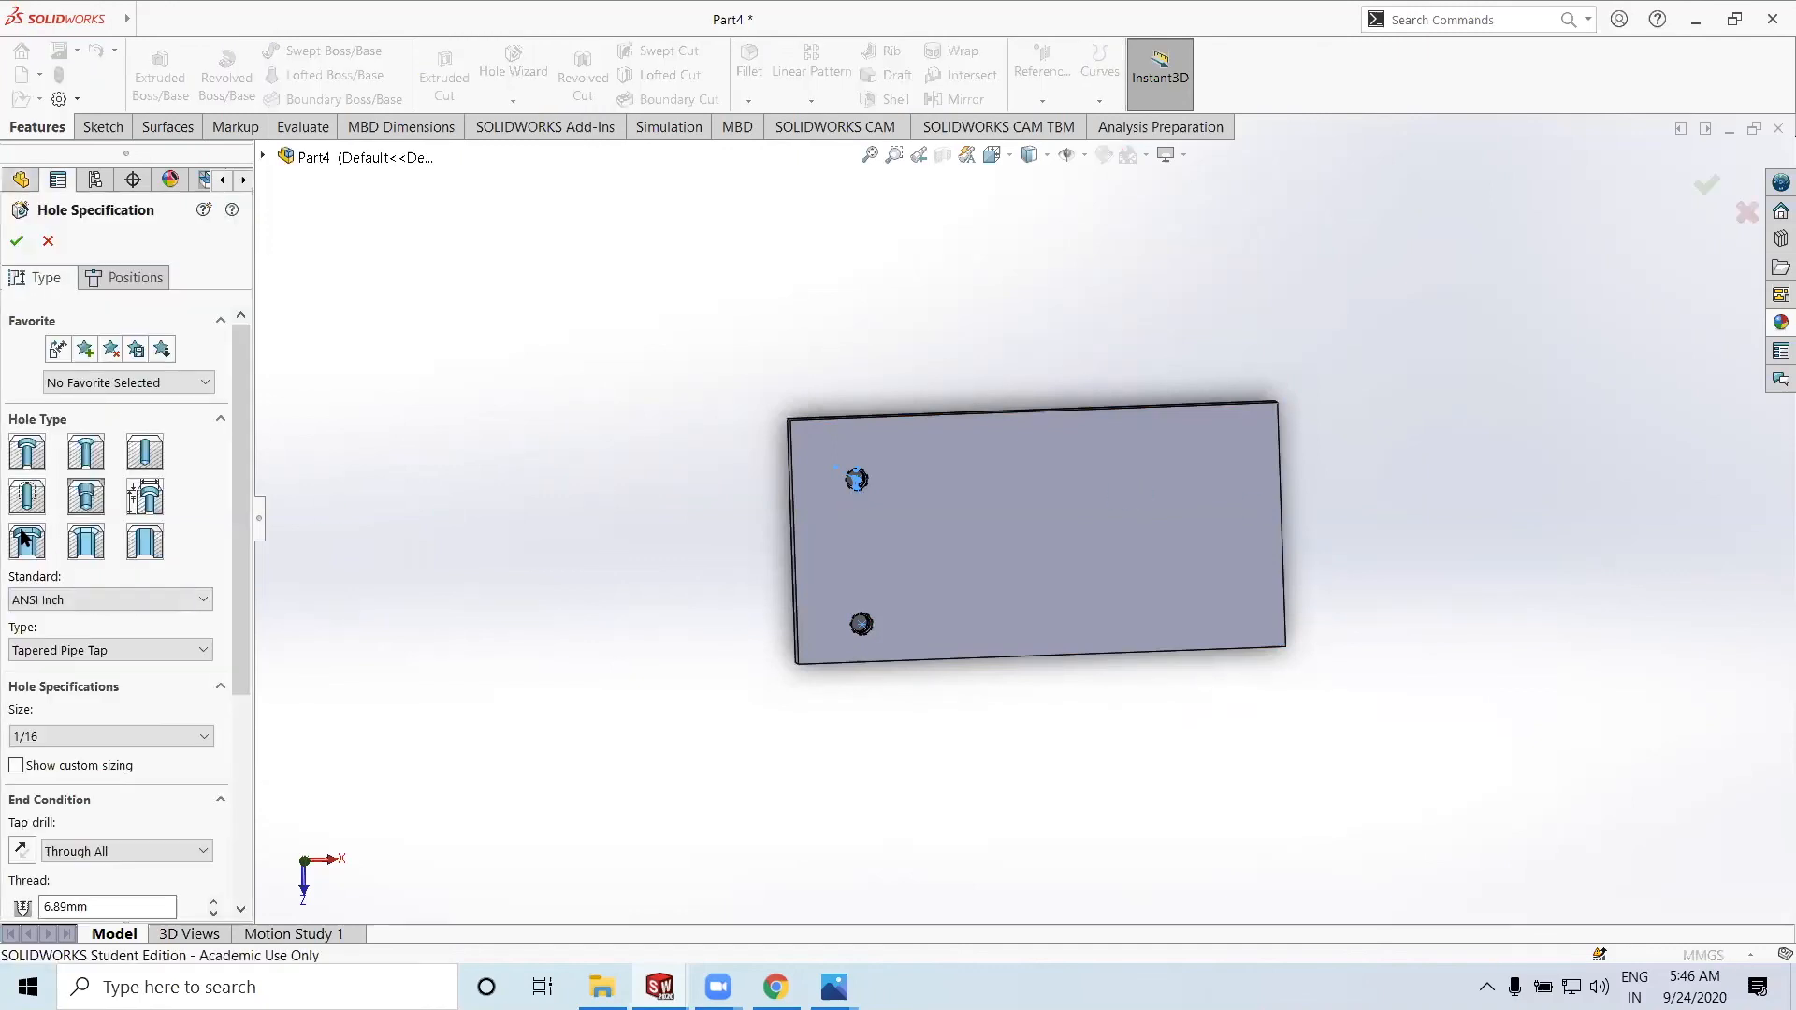
{"action": "left_click", "coordinate": [27, 455]}
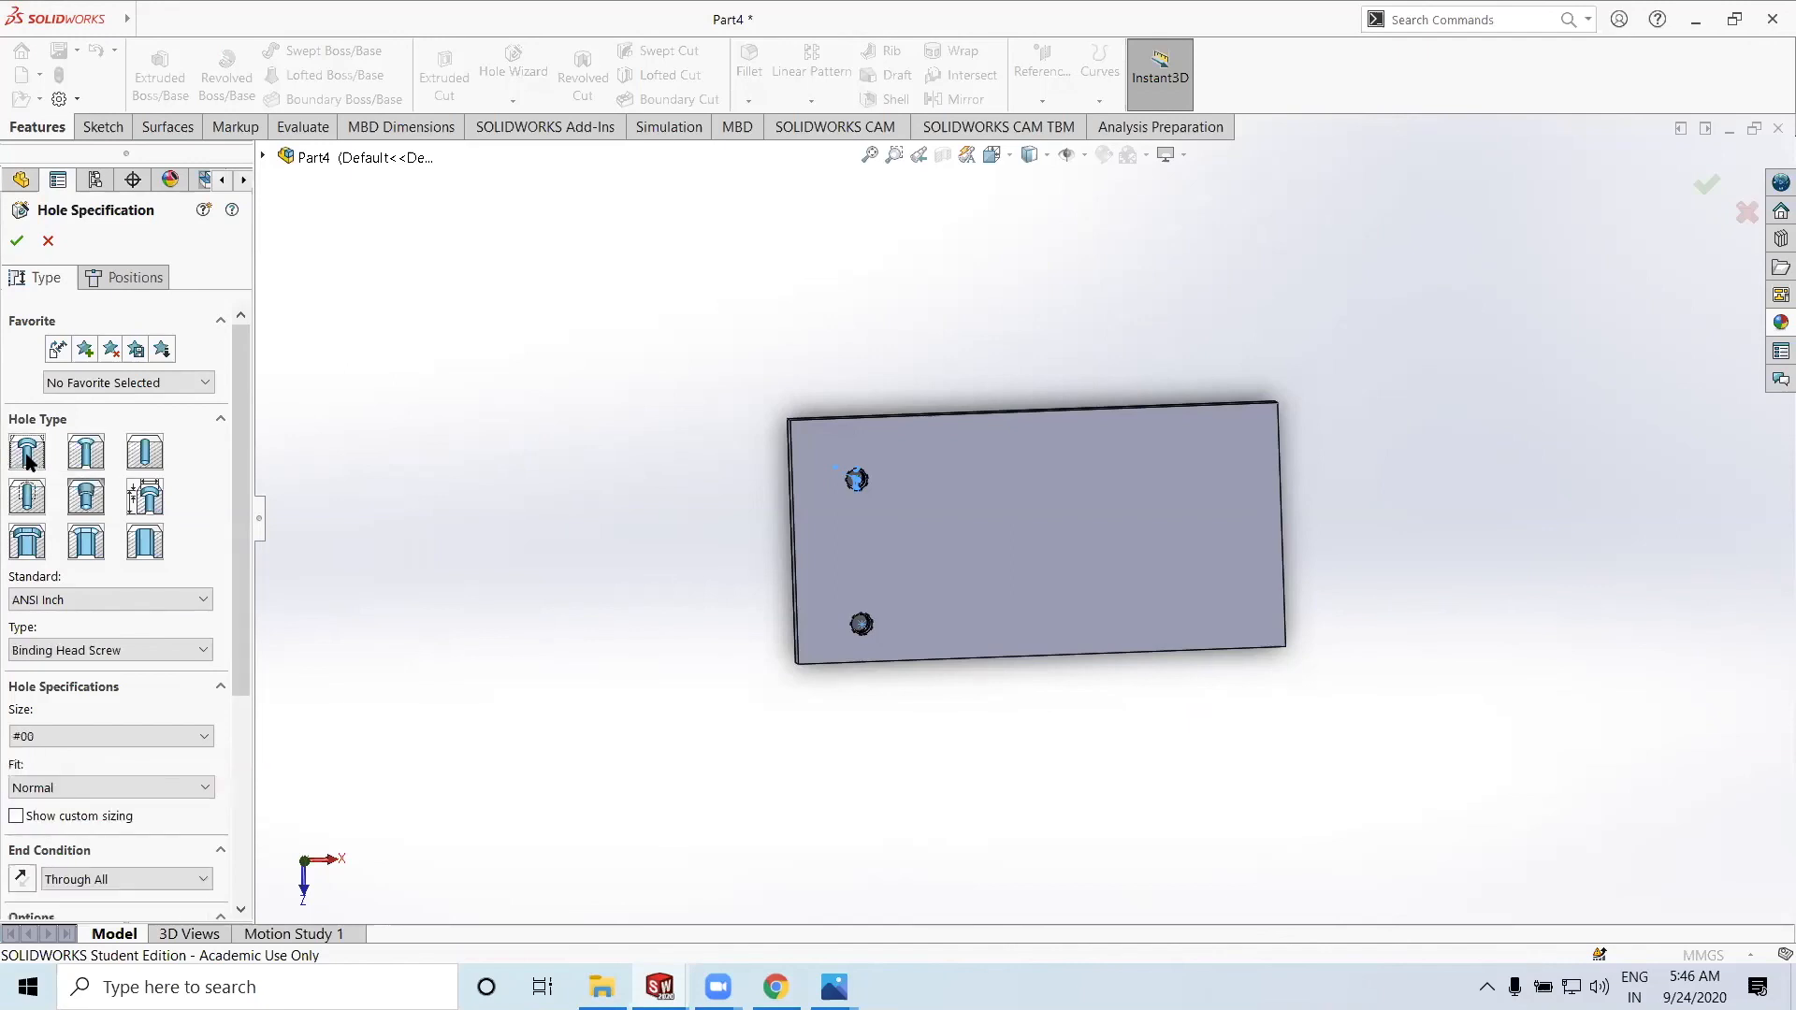
{"action": "left_click", "coordinate": [161, 652]}
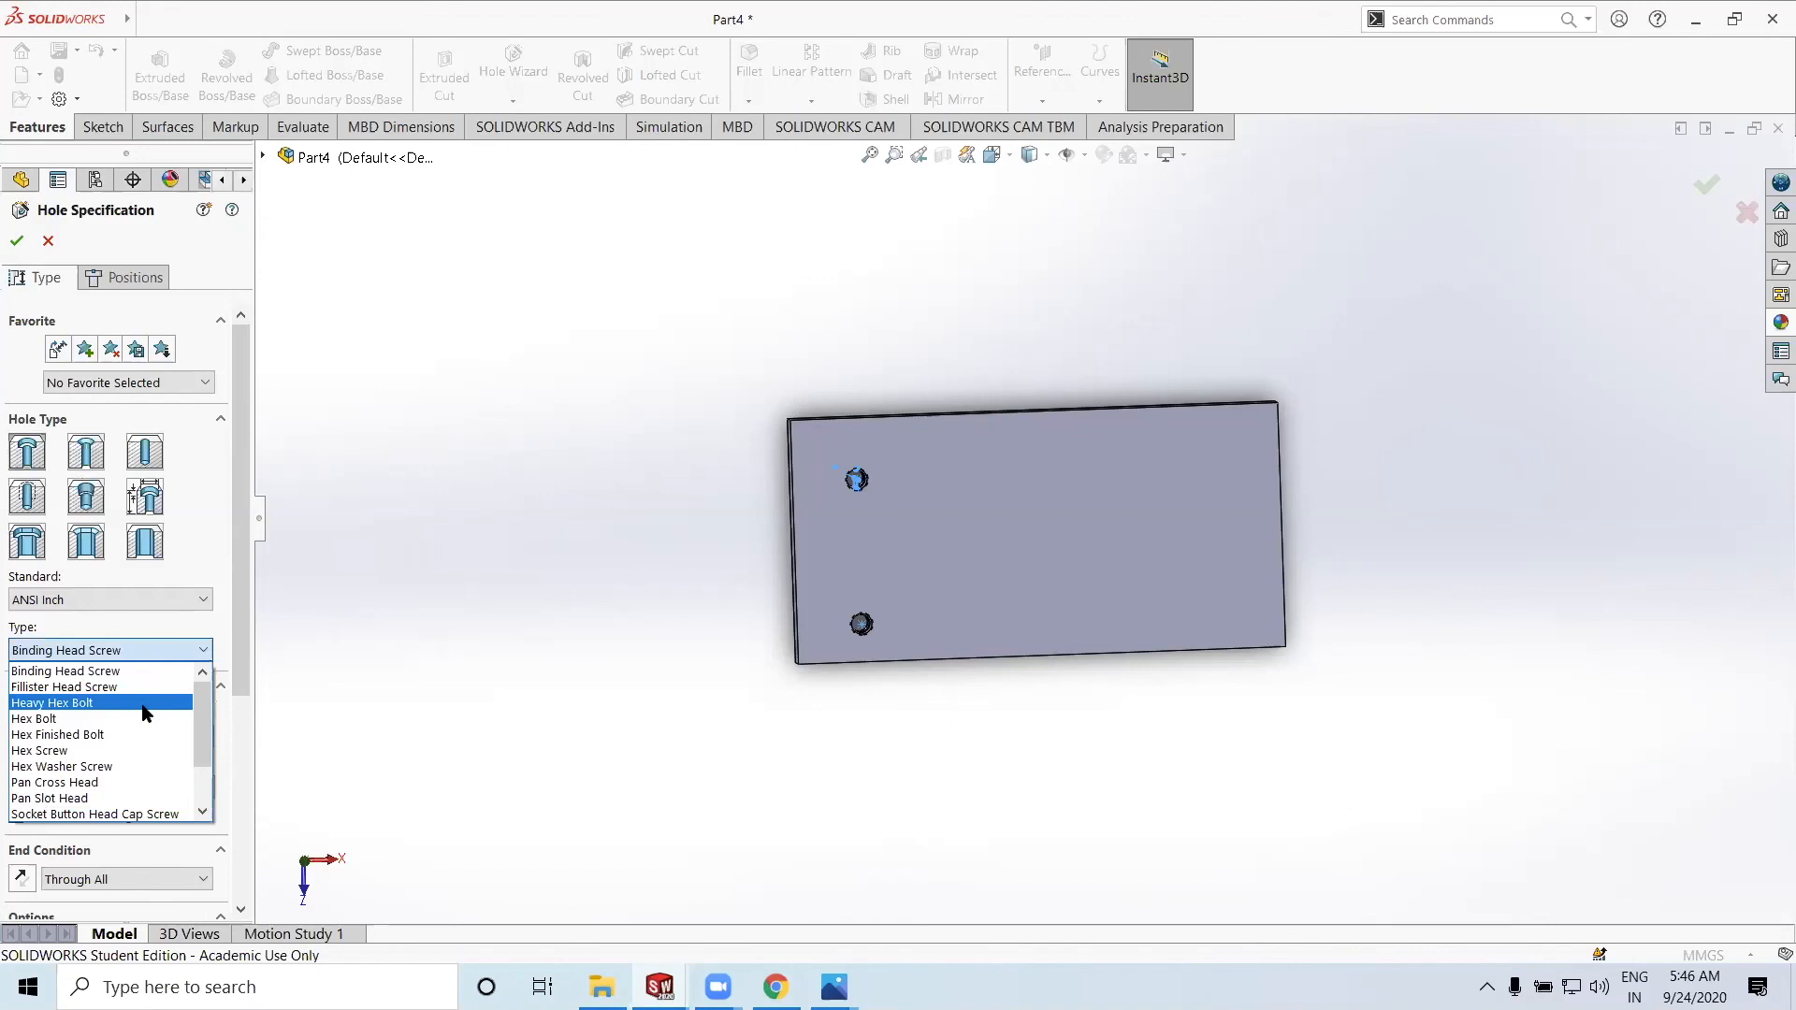
{"action": "left_click", "coordinate": [145, 672]}
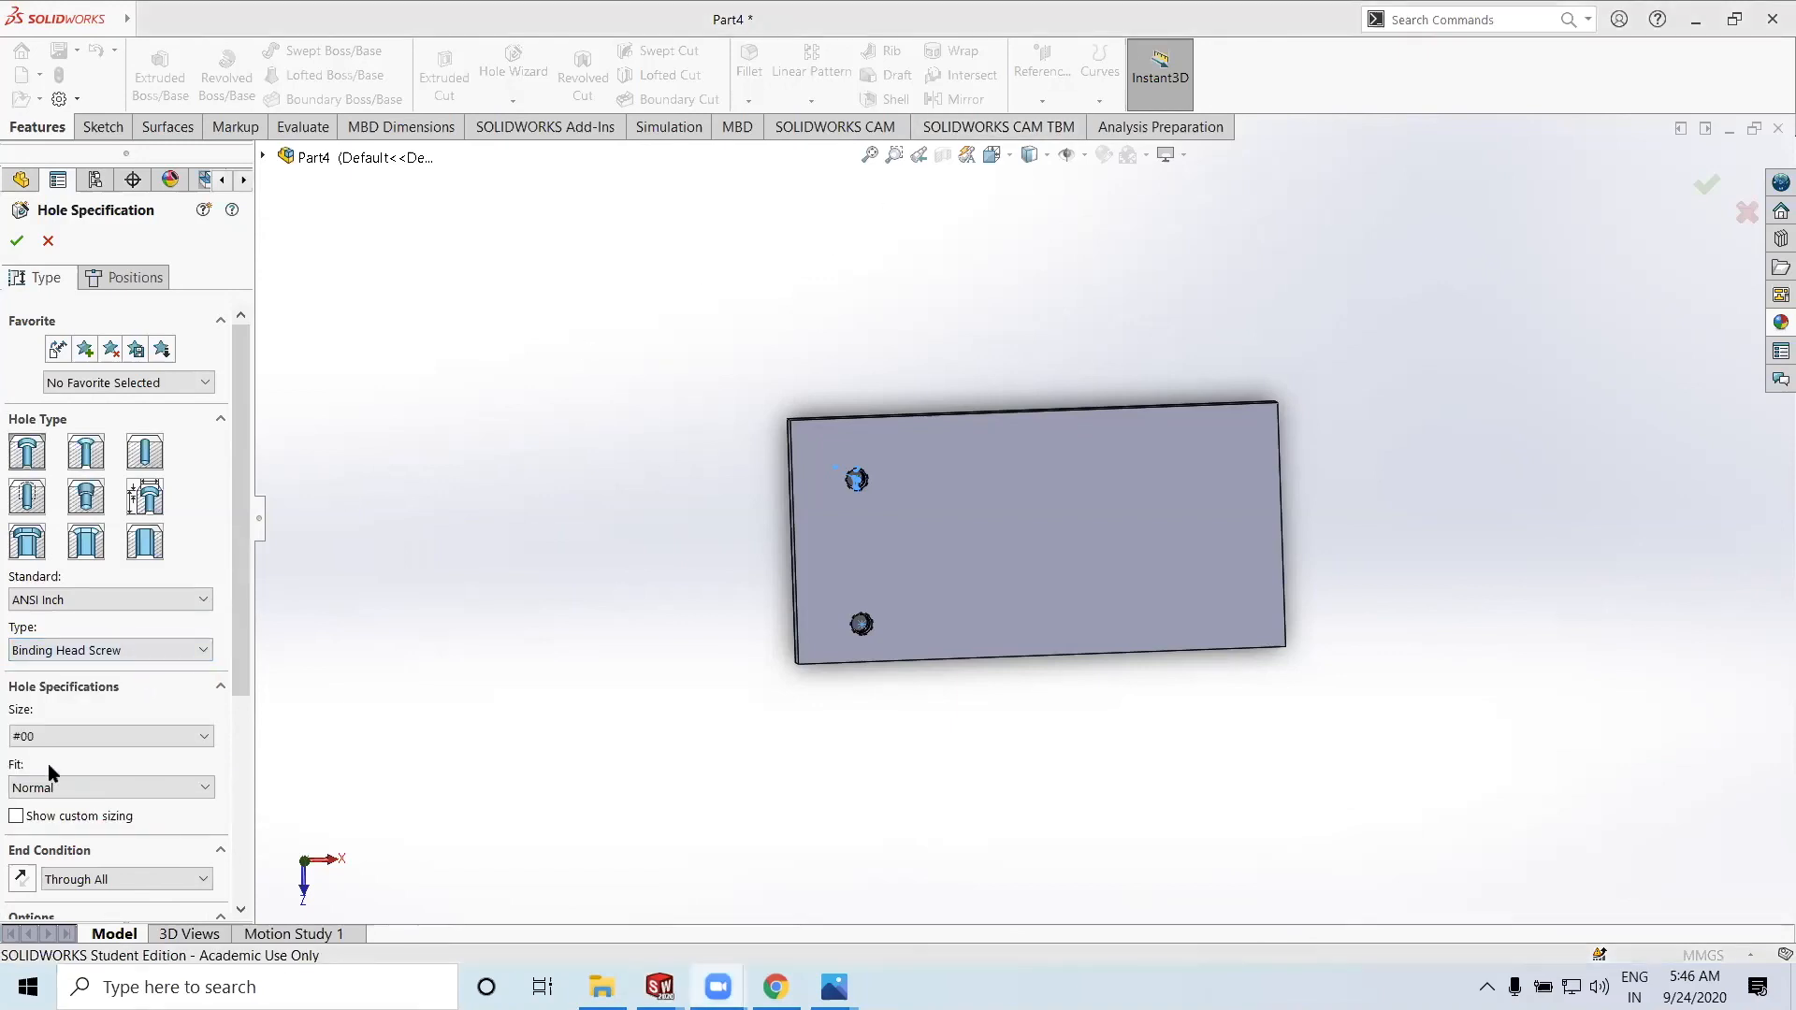
{"action": "left_click", "coordinate": [104, 736]}
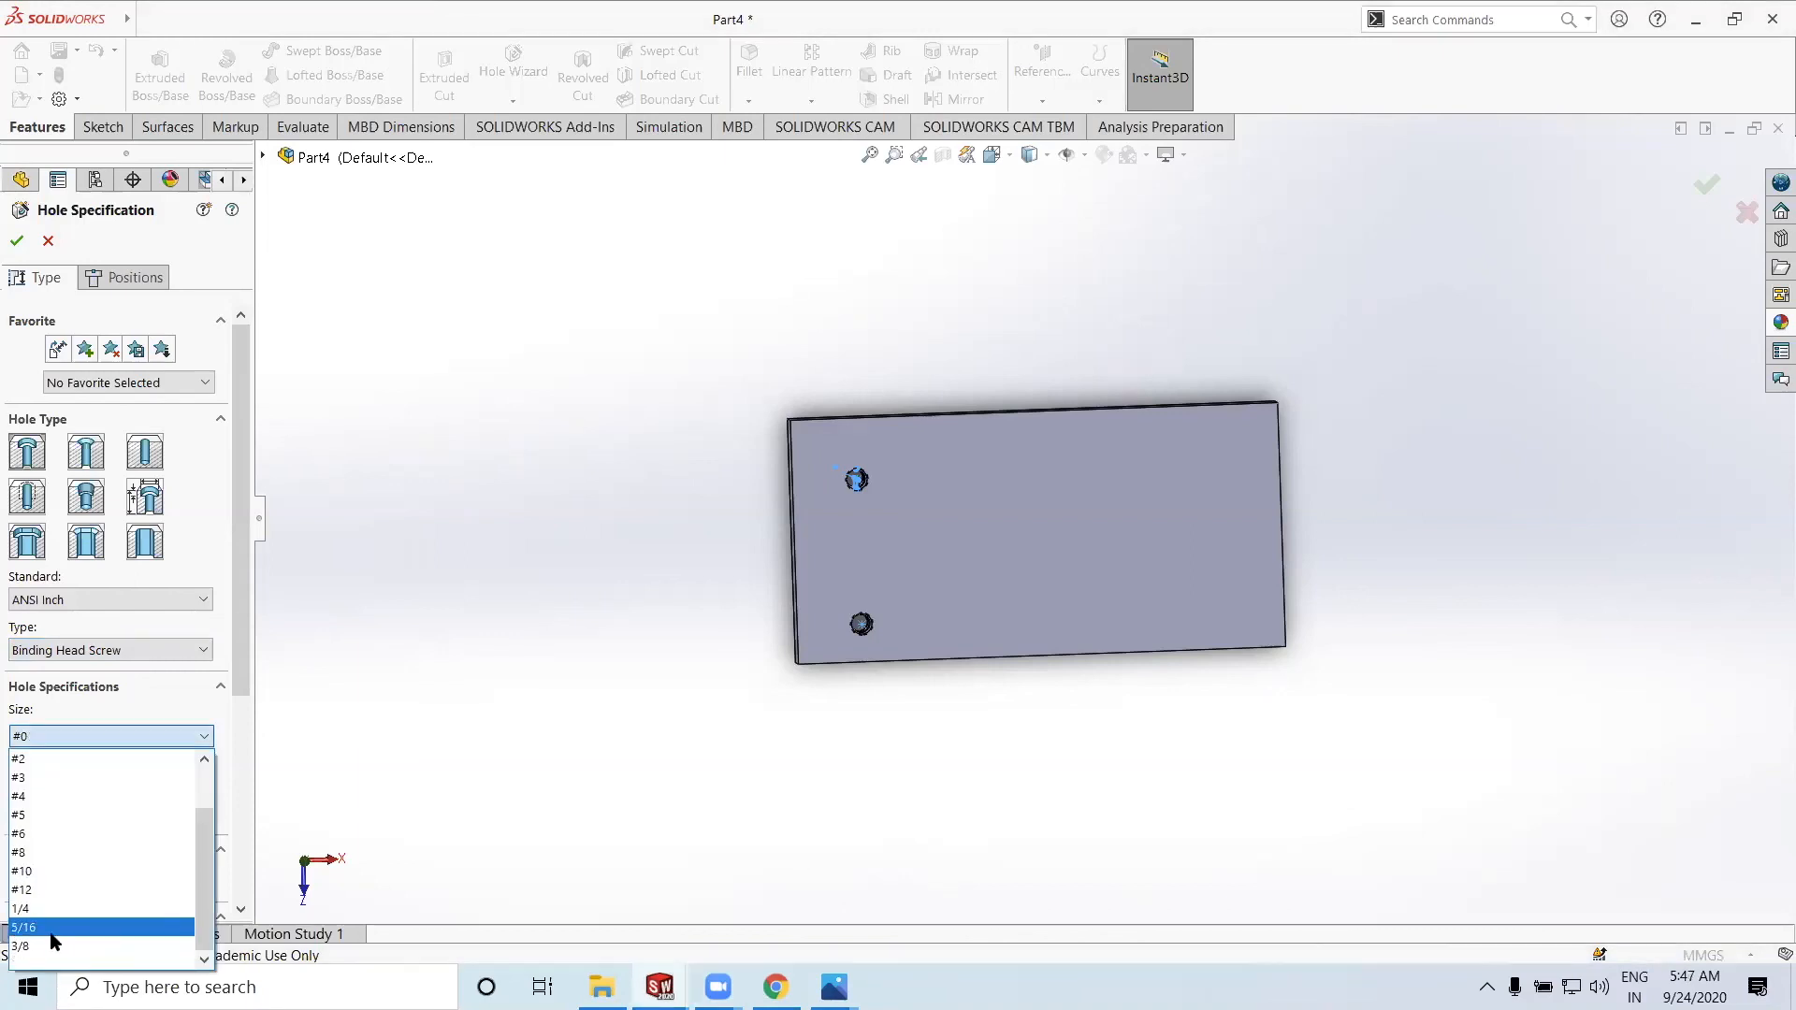
{"action": "left_click", "coordinate": [52, 932]}
{"action": "left_click", "coordinate": [94, 790]}
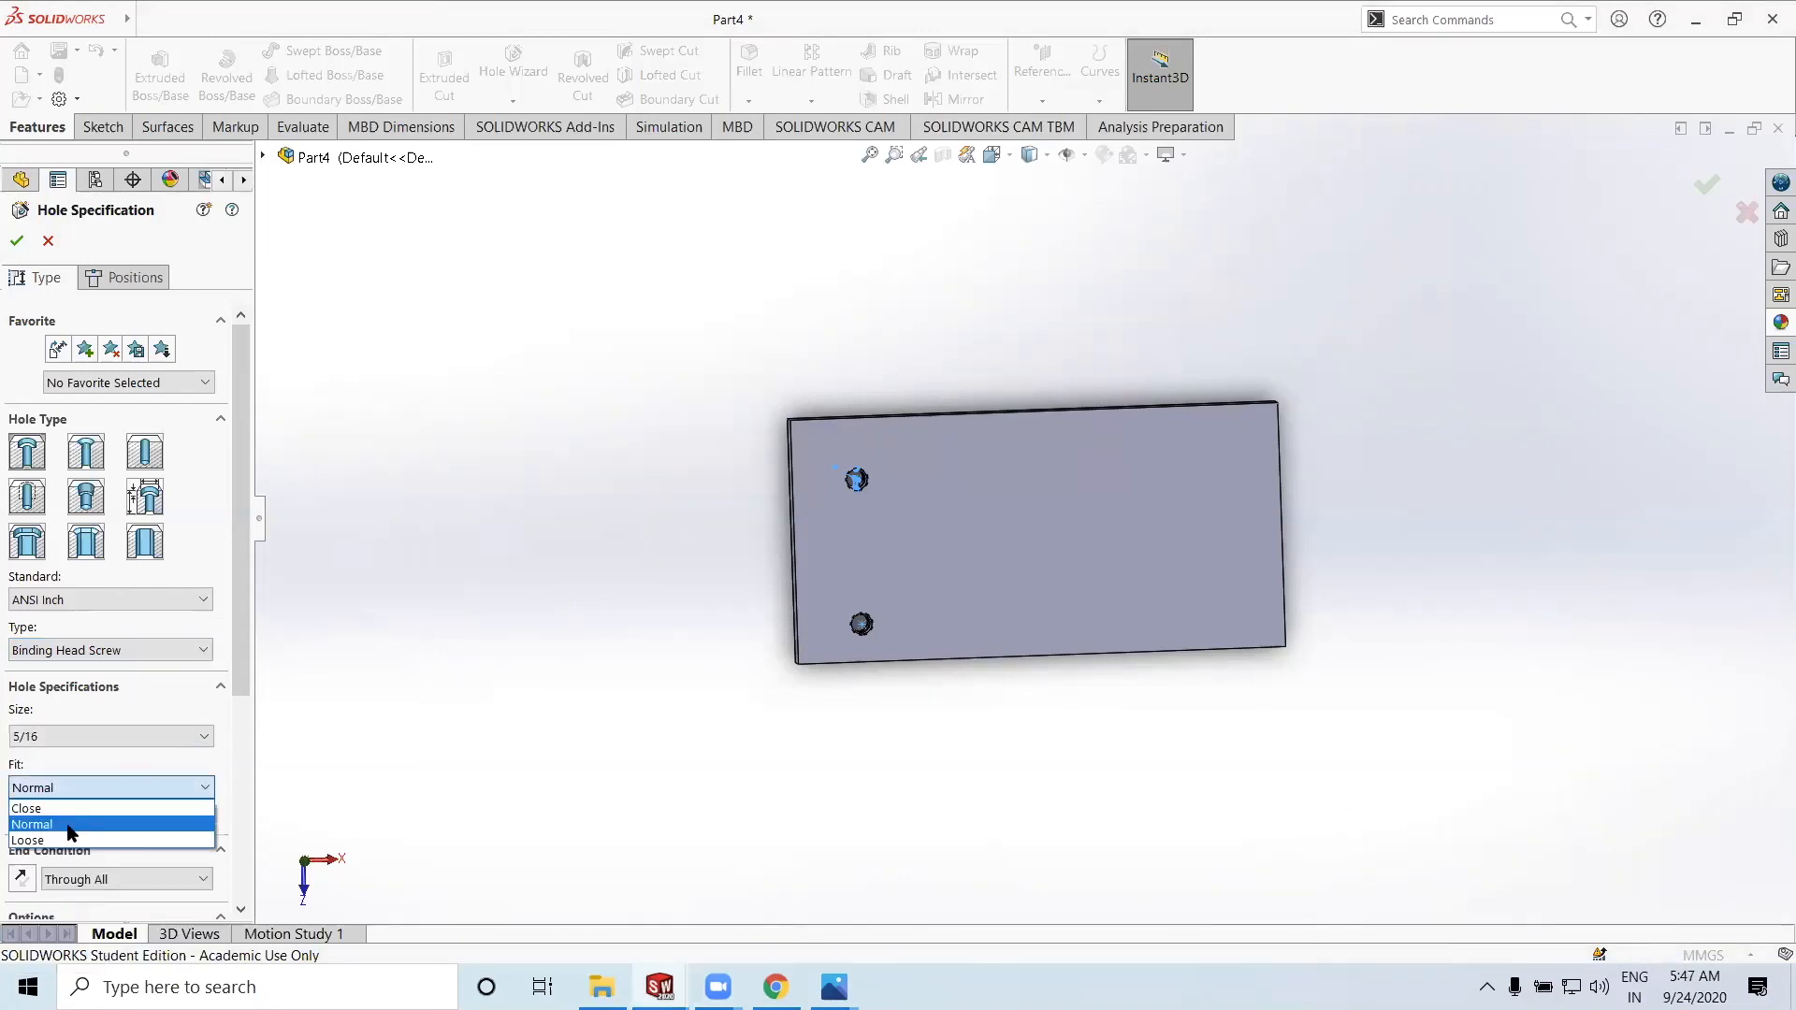
{"action": "left_click", "coordinate": [68, 827]}
{"action": "scroll", "coordinate": [93, 650], "scroll_direction": "down", "scroll_amount": 5}
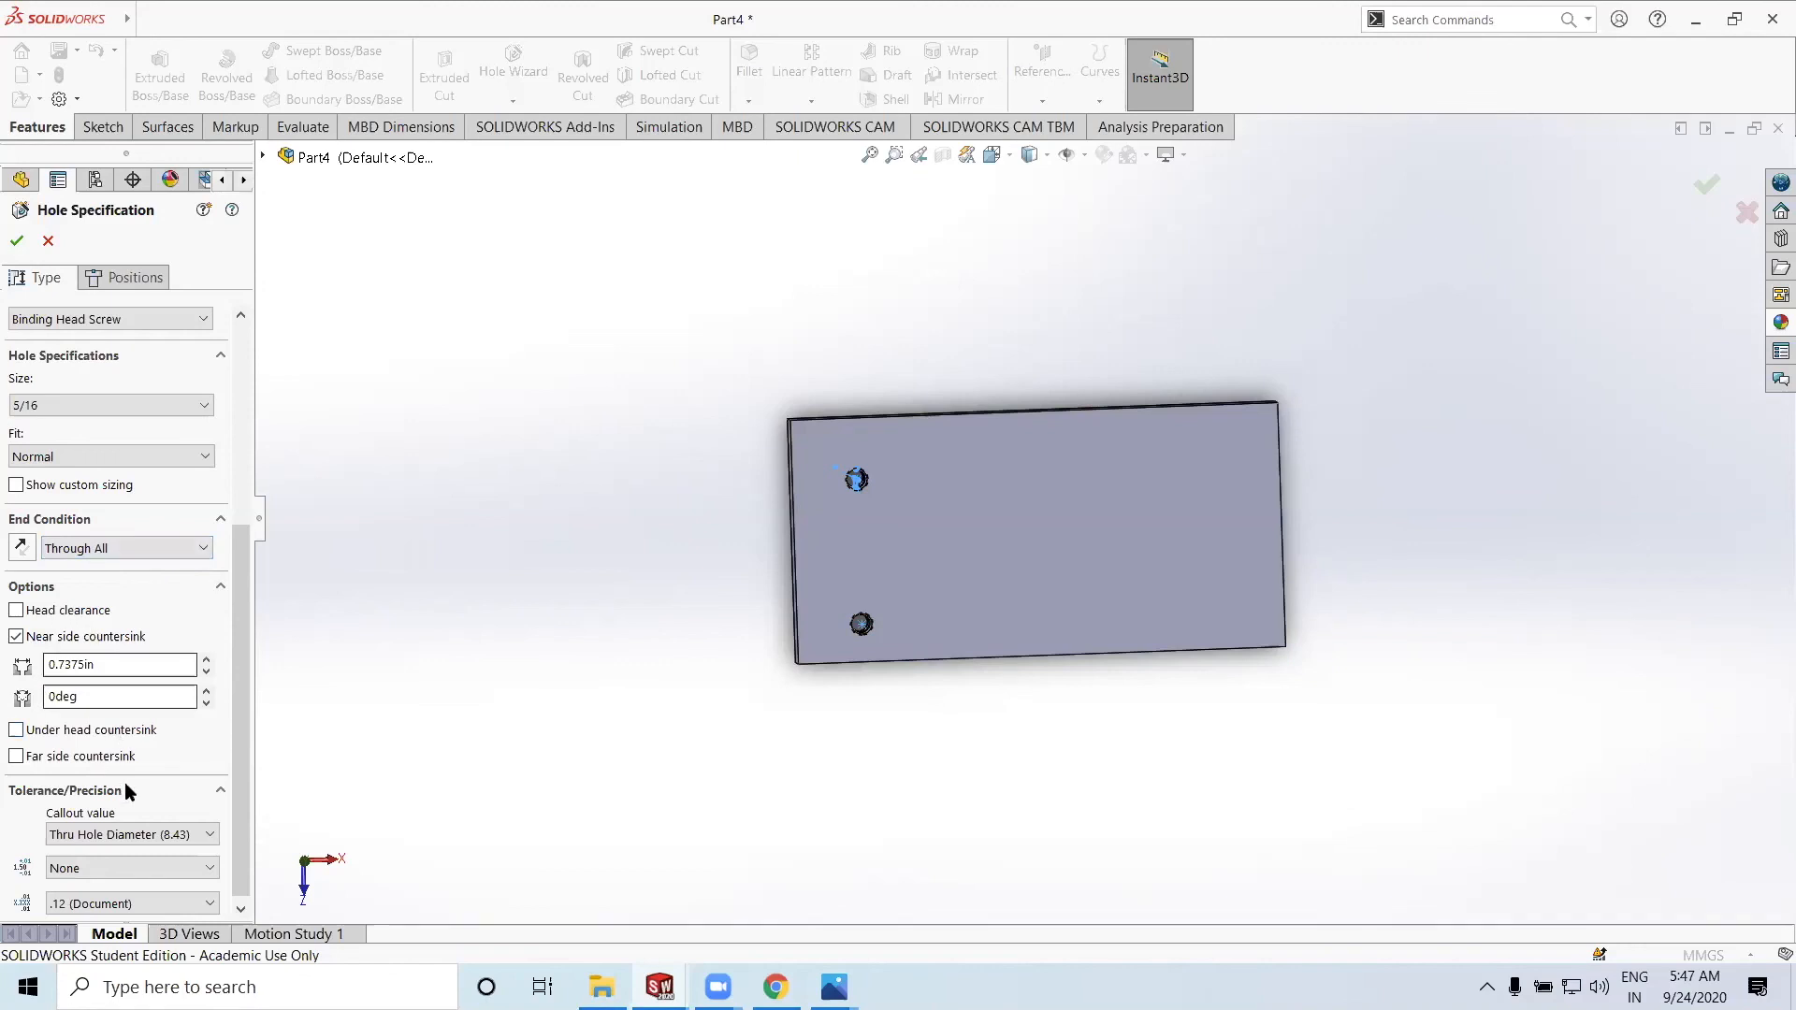
{"action": "scroll", "coordinate": [128, 791], "scroll_direction": "down", "scroll_amount": 1}
{"action": "scroll", "coordinate": [143, 582], "scroll_direction": "up", "scroll_amount": 6}
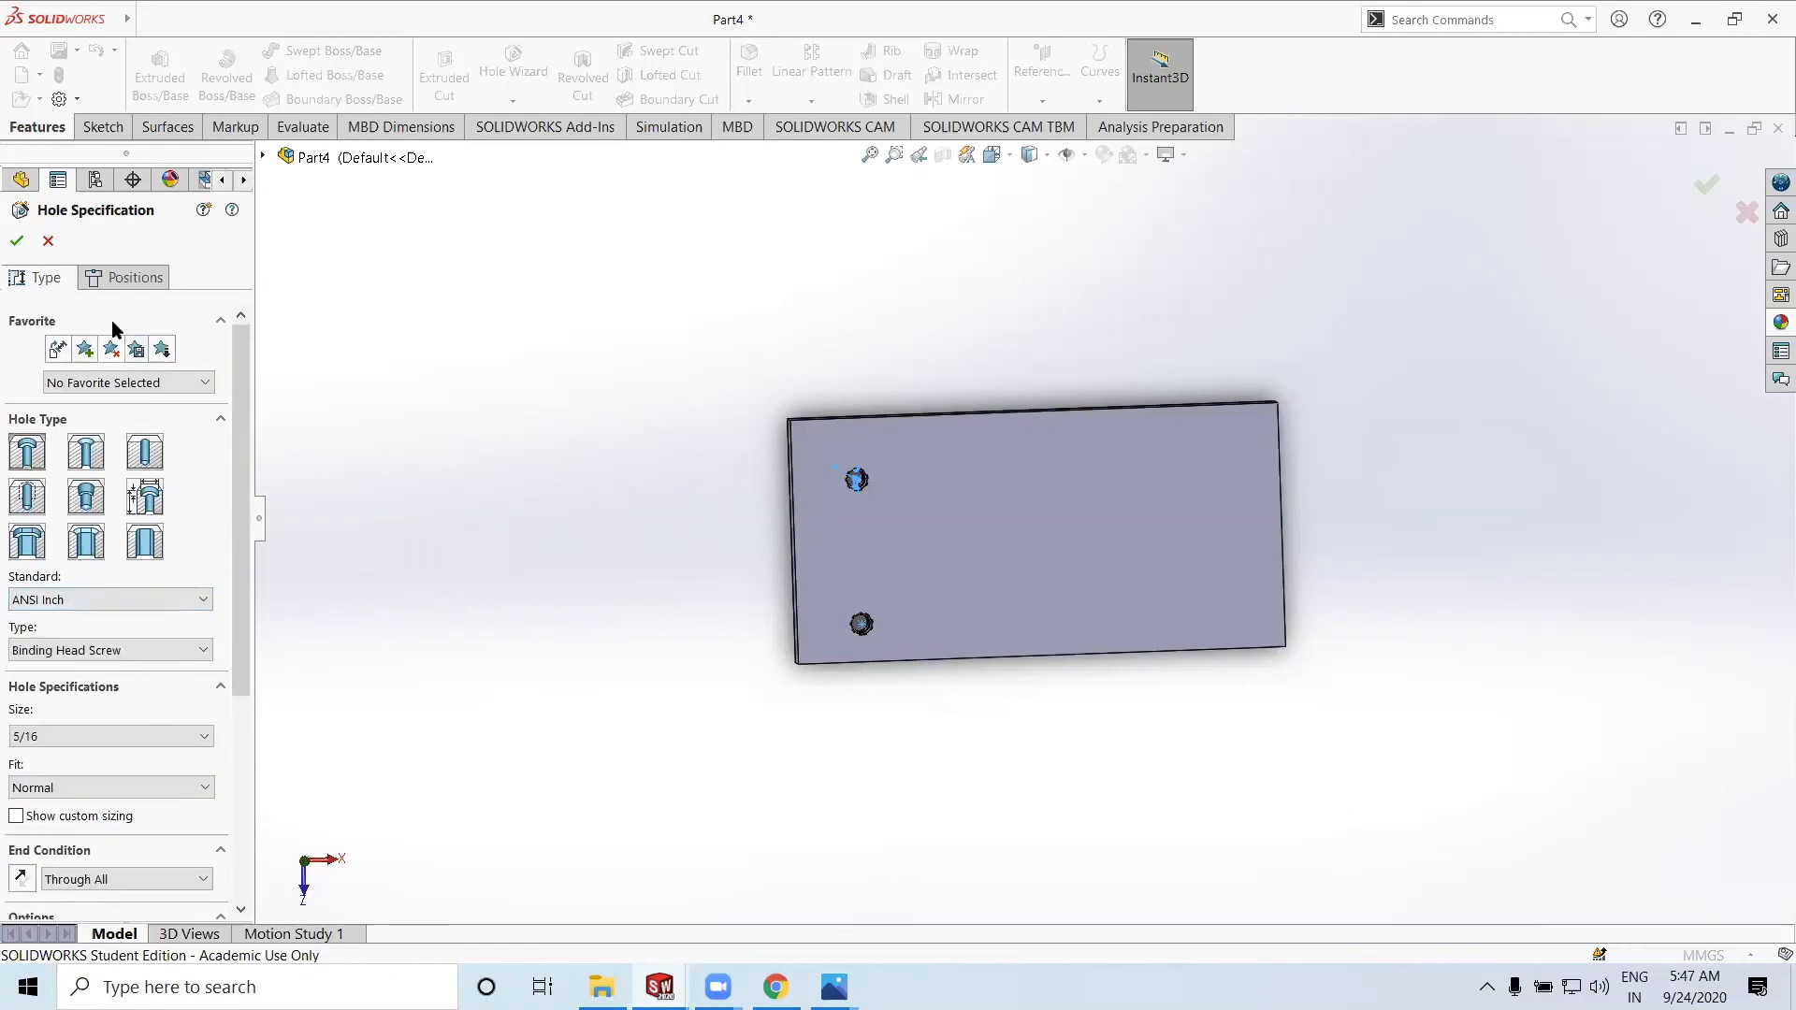
Place three counterbore holes on the plate's large face, one at the origin and two near the corners opposite the tapped holes, and finish the feature
{"action": "left_click", "coordinate": [118, 281]}
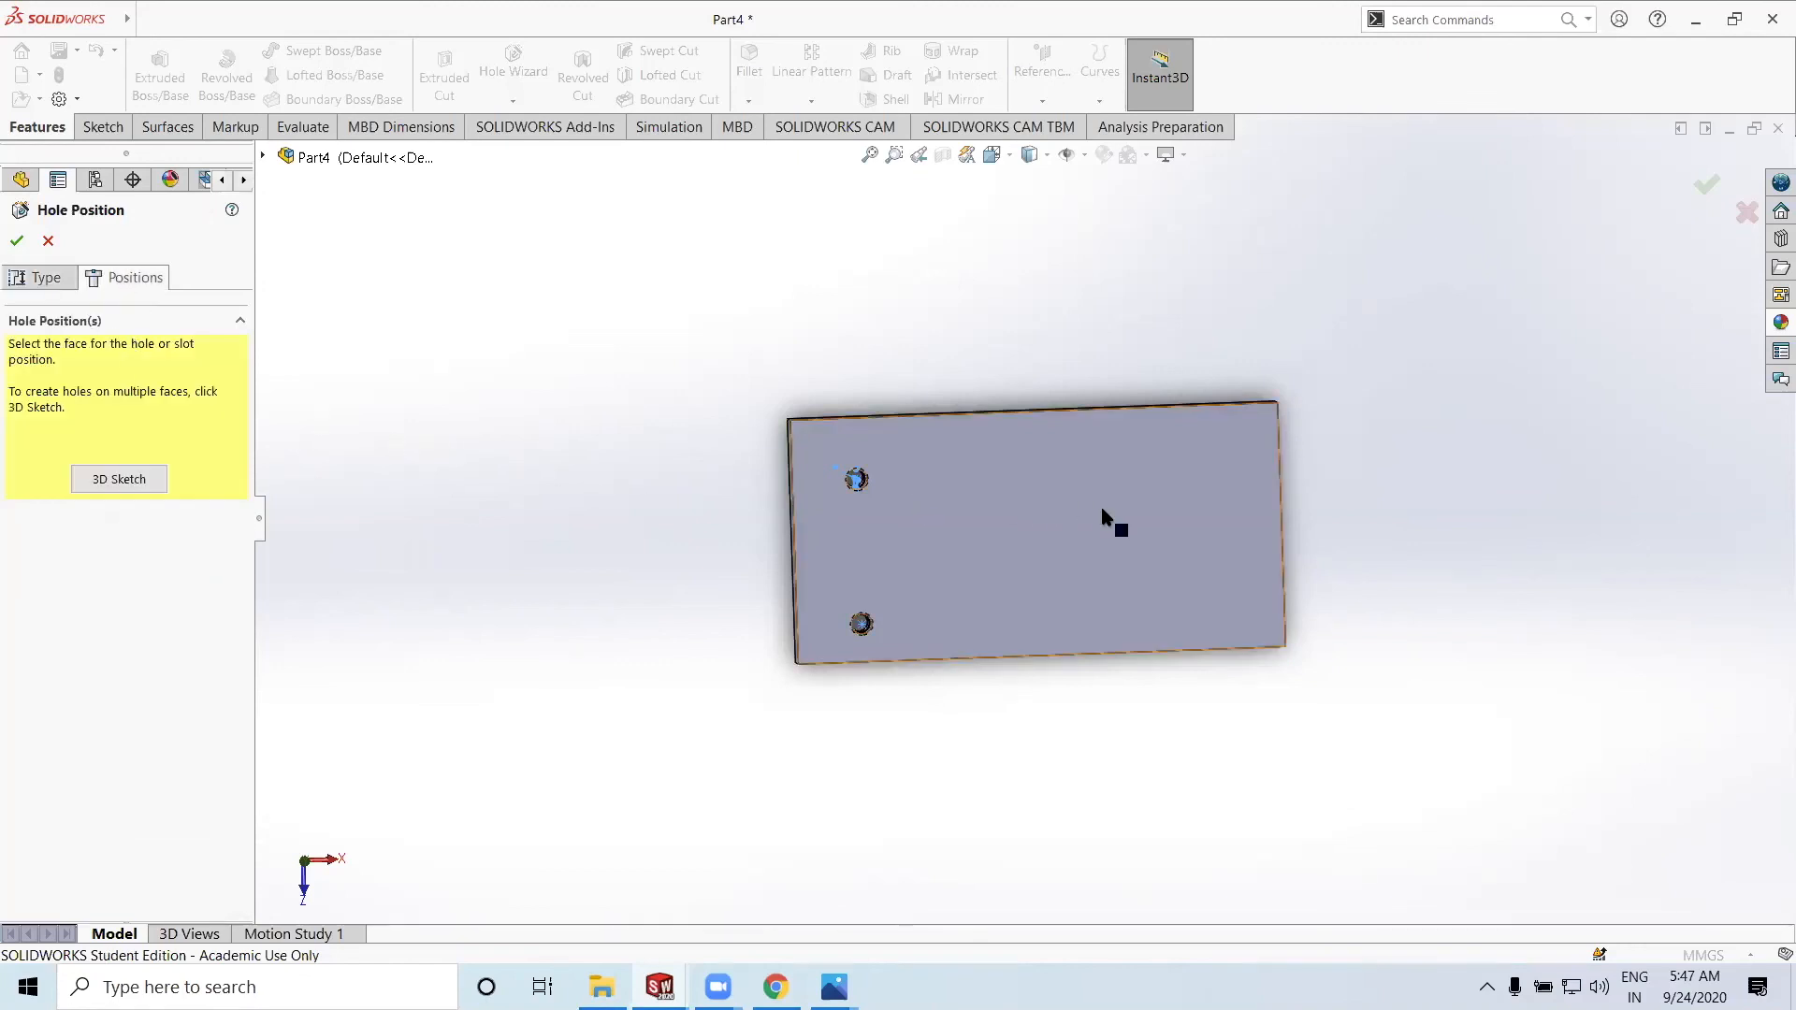
{"action": "left_click", "coordinate": [1151, 569]}
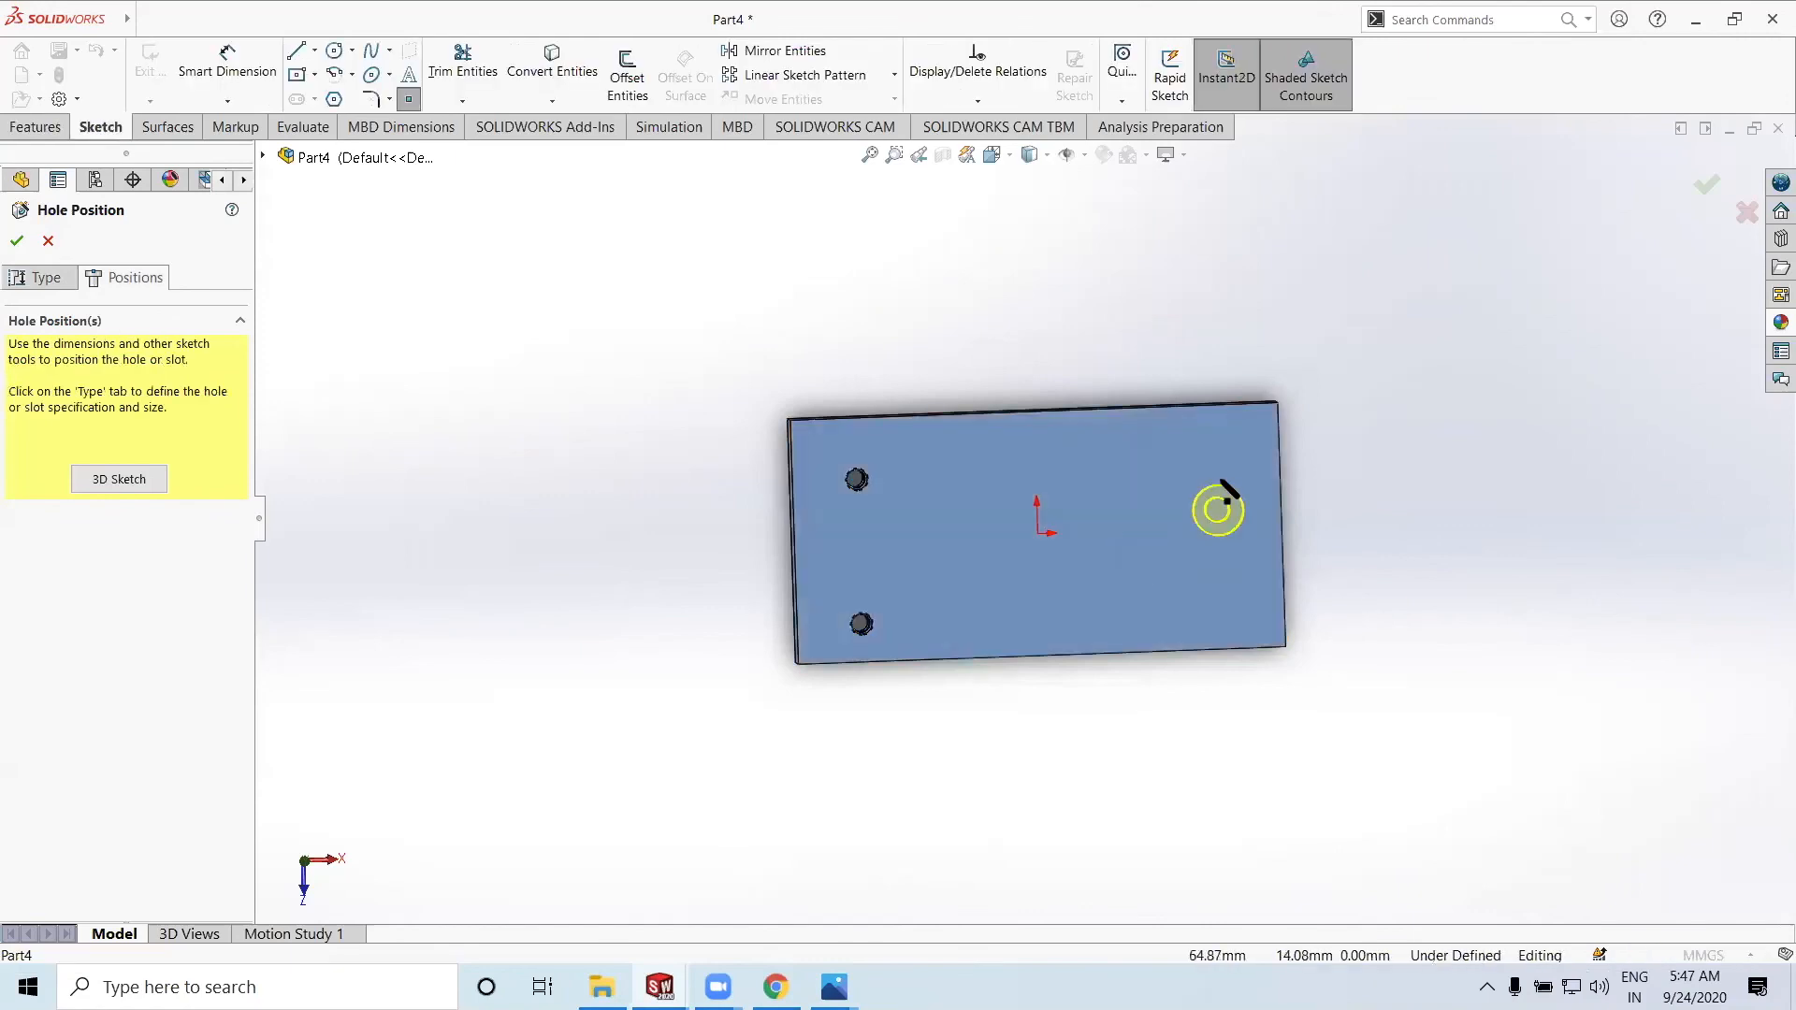
{"action": "left_click", "coordinate": [1217, 466]}
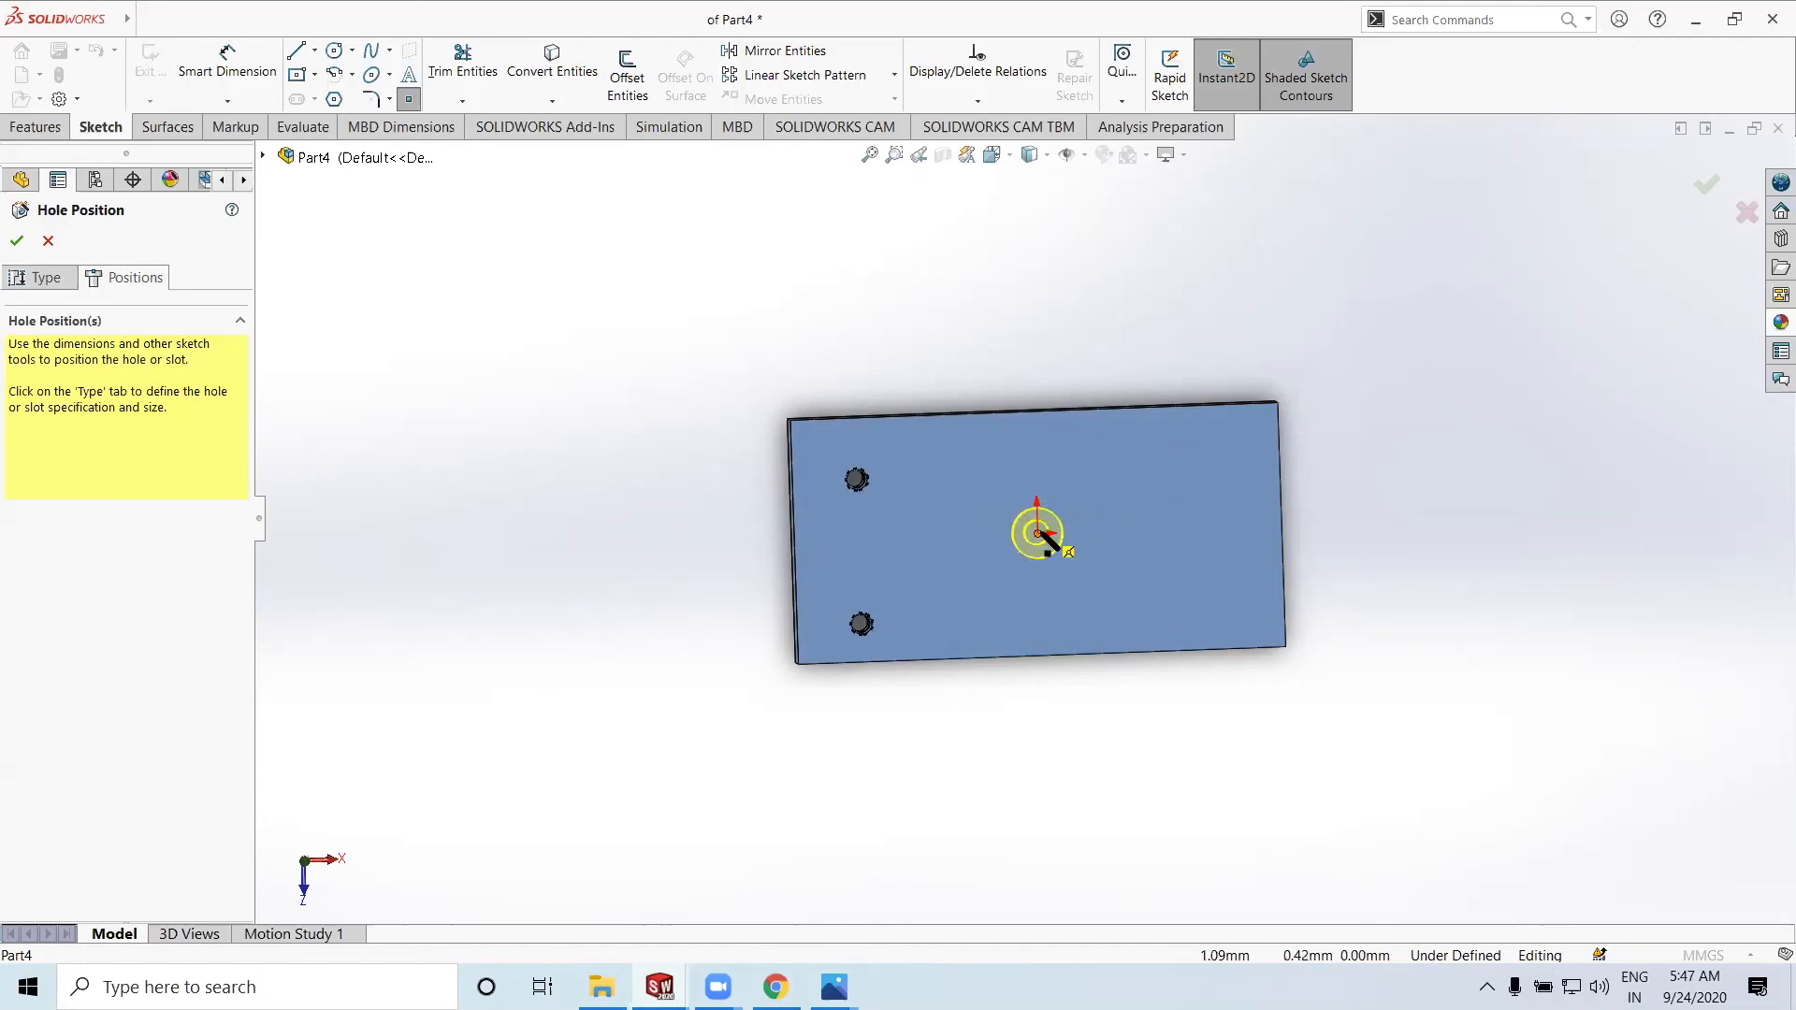
{"action": "left_click", "coordinate": [1038, 535]}
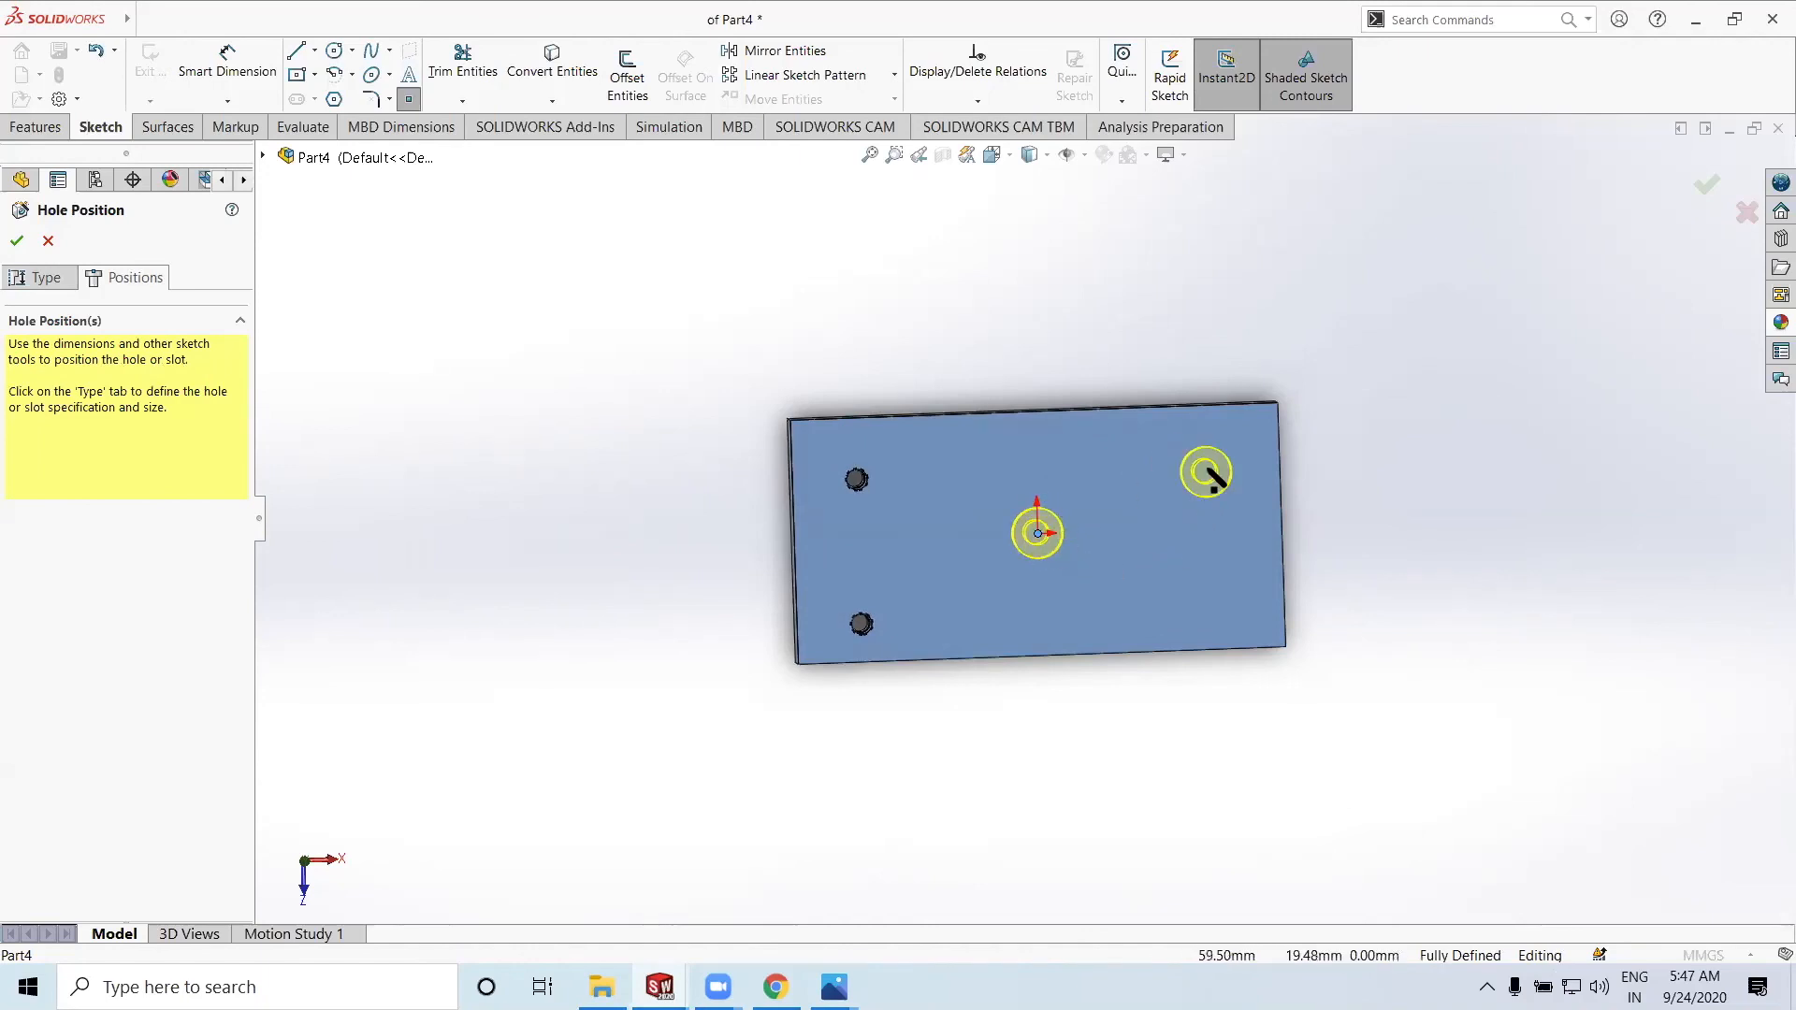
{"action": "left_click", "coordinate": [1208, 462]}
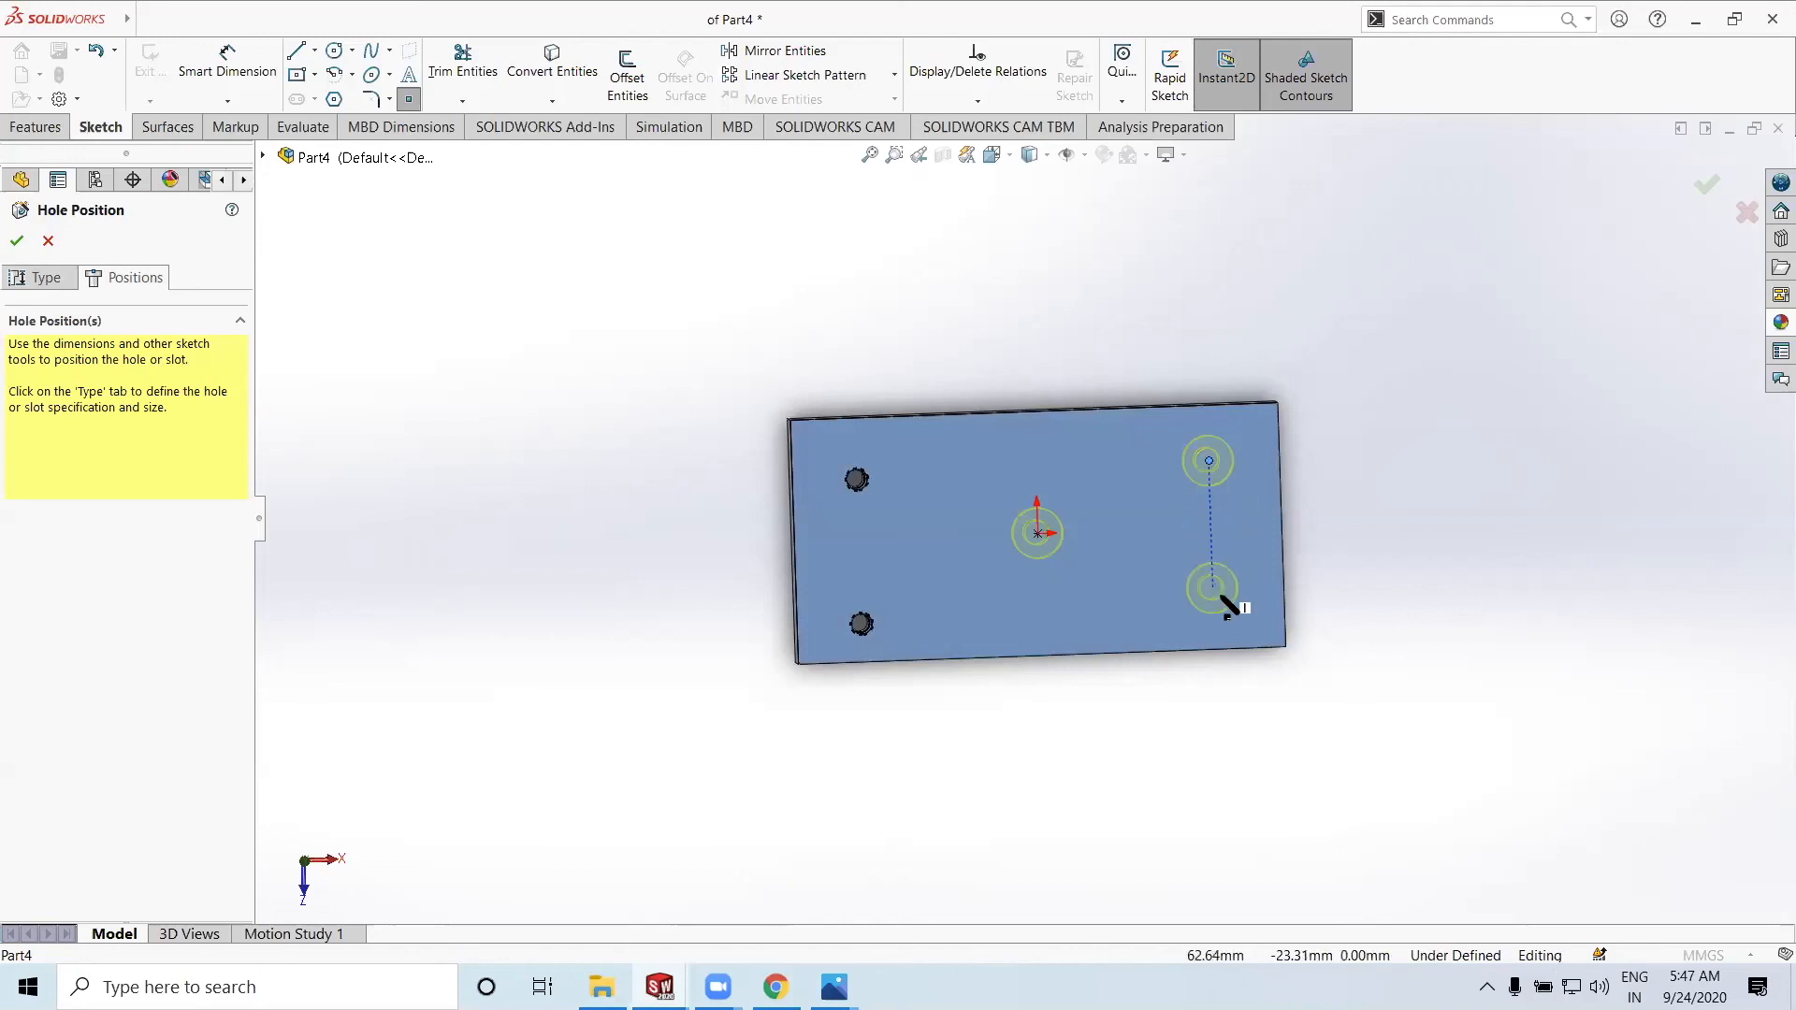
{"action": "left_click", "coordinate": [1213, 604]}
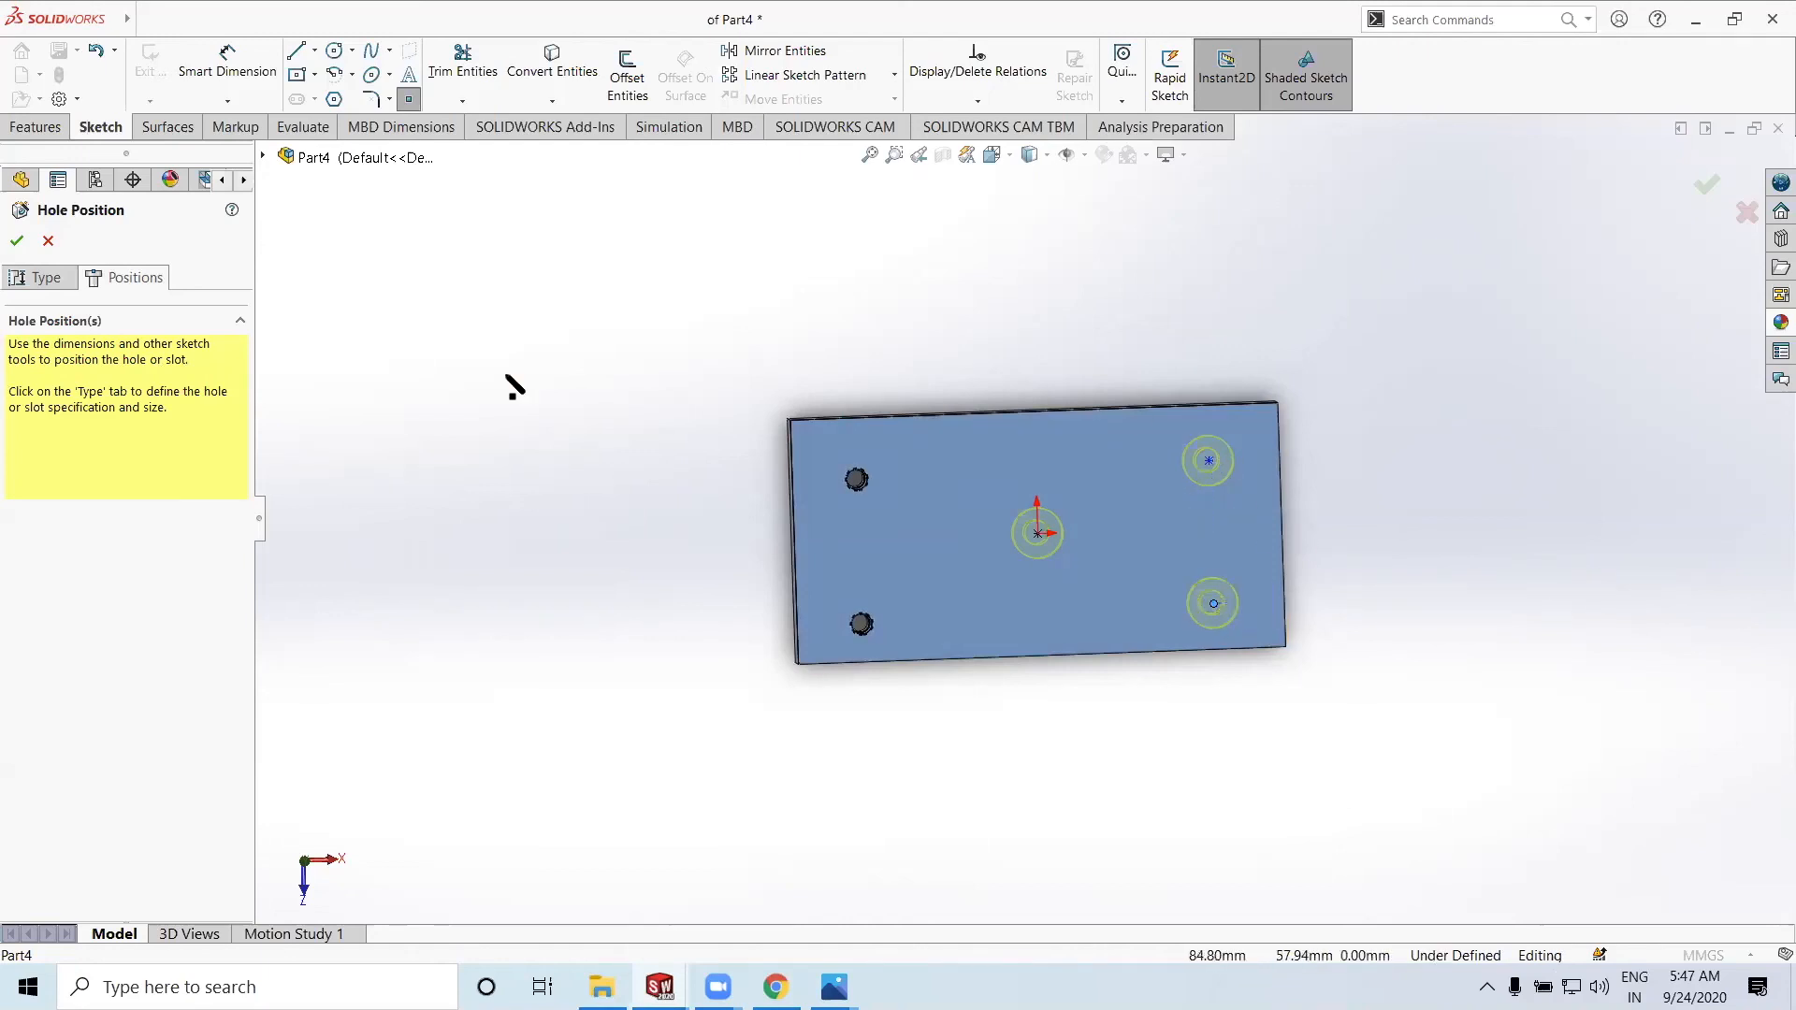
{"action": "left_click", "coordinate": [17, 240]}
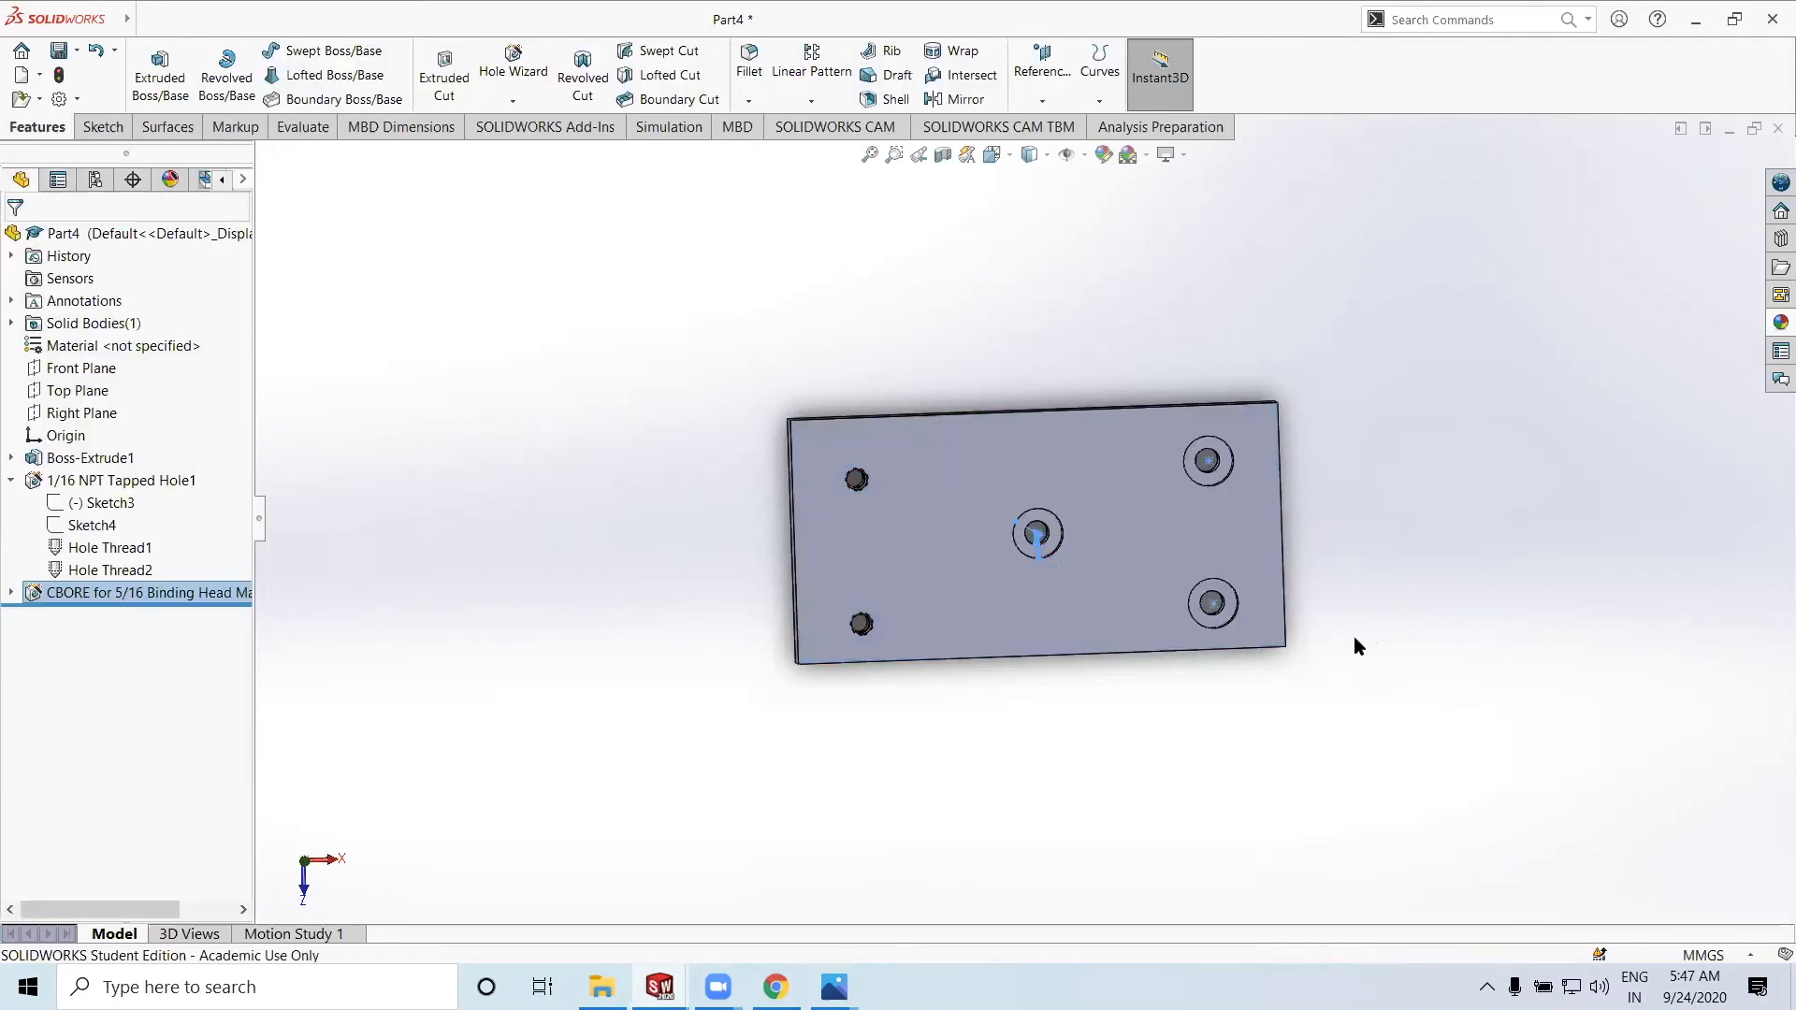
{"action": "mouse_move", "coordinate": [1303, 649]}
{"action": "middle_mouse_down"}
{"action": "mouse_move", "coordinate": [1291, 670]}
{"action": "mouse_move", "coordinate": [1327, 665]}
{"action": "middle_mouse_up"}
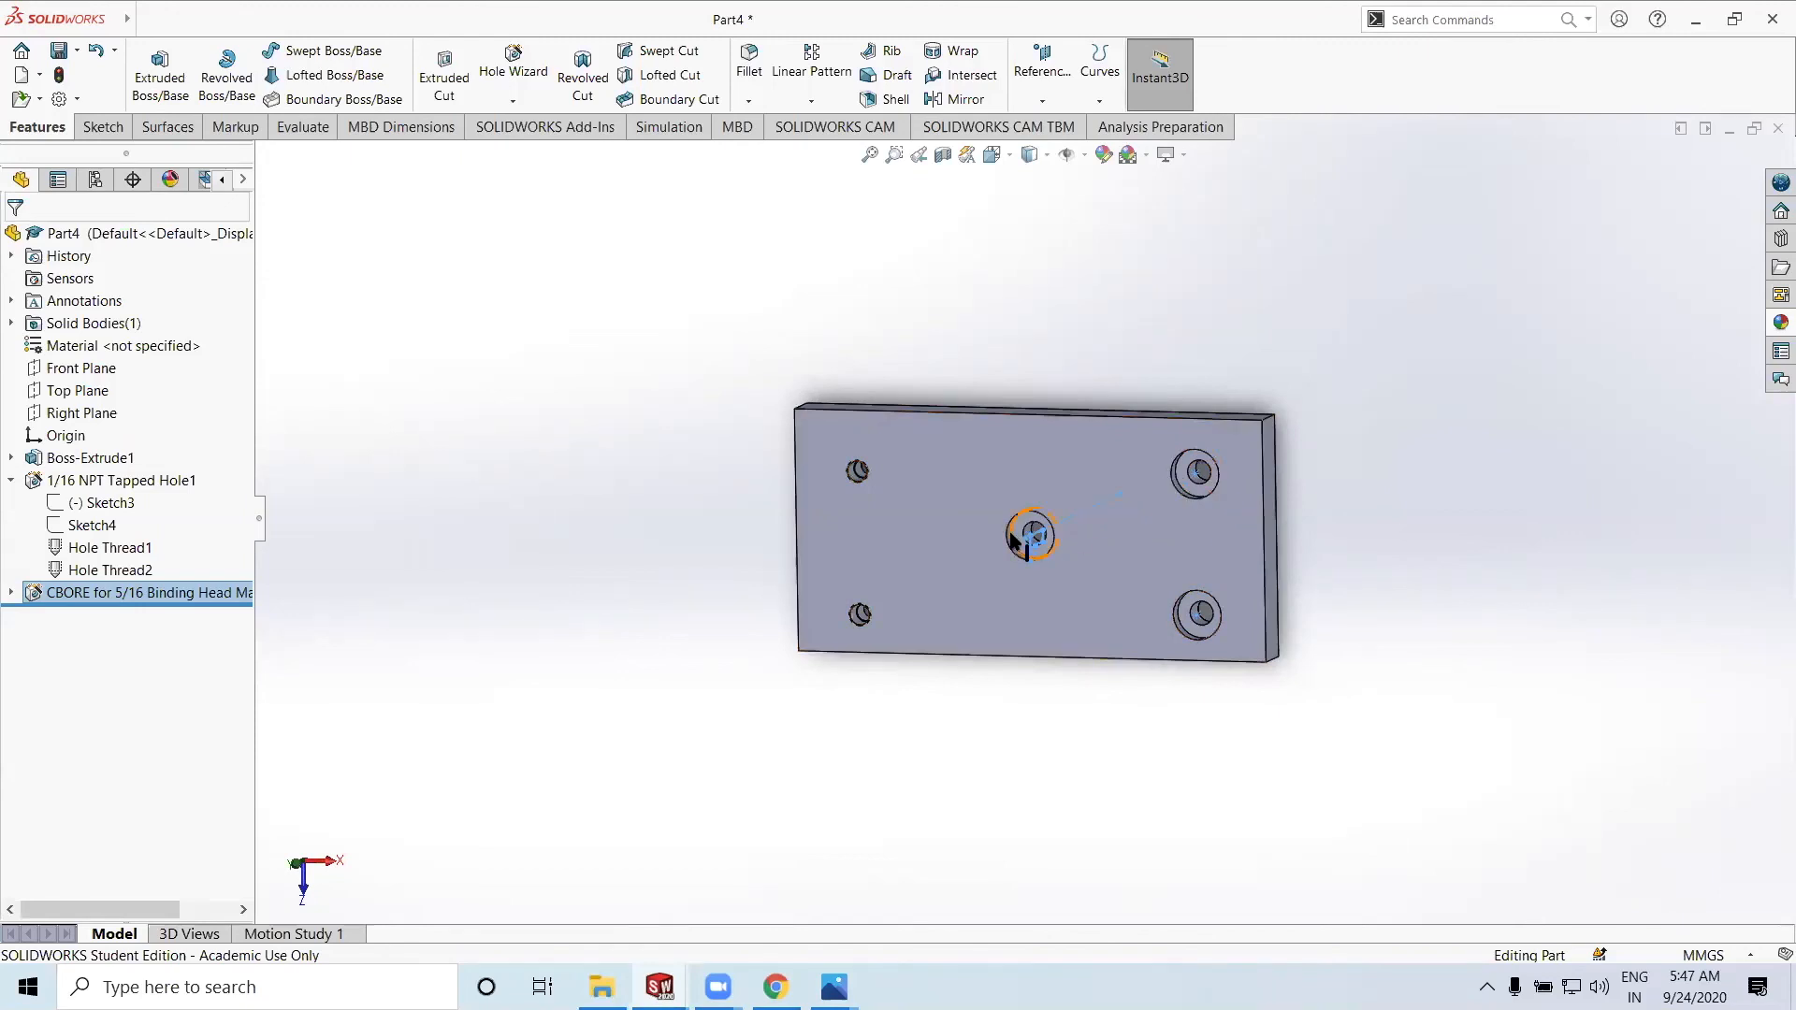
{"action": "middle_click_drag", "start_coordinate": [1212, 543], "coordinate": [1026, 609]}
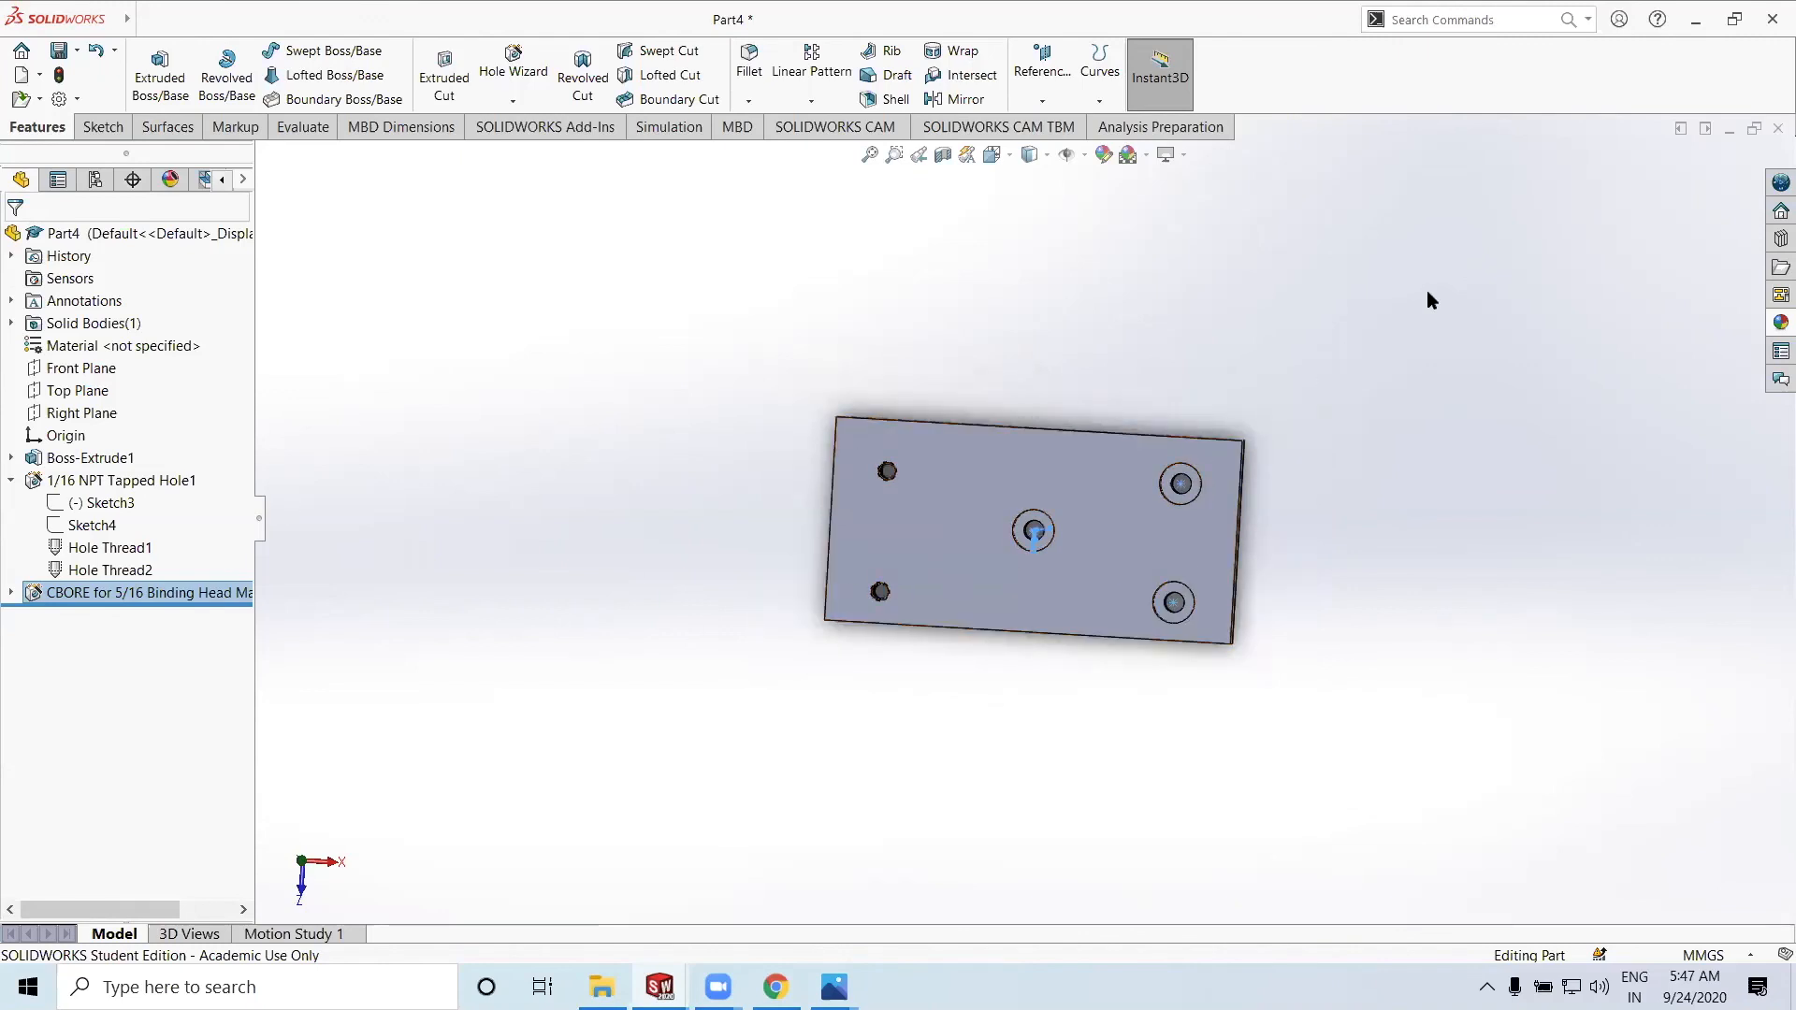